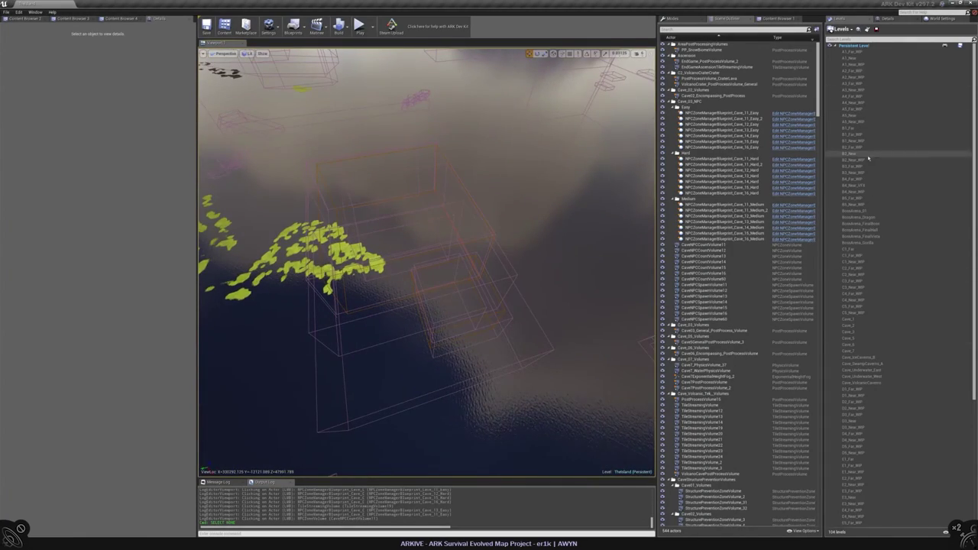
- Load the B2_Near level and bring the view to its cave rocks
right_click(855, 157)
click(863, 171)
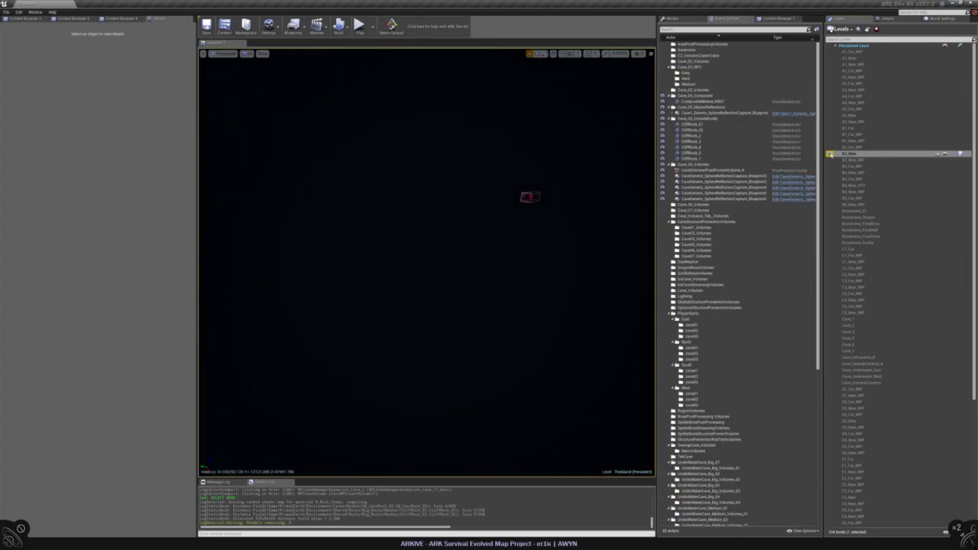
click(549, 229)
key(Escape)
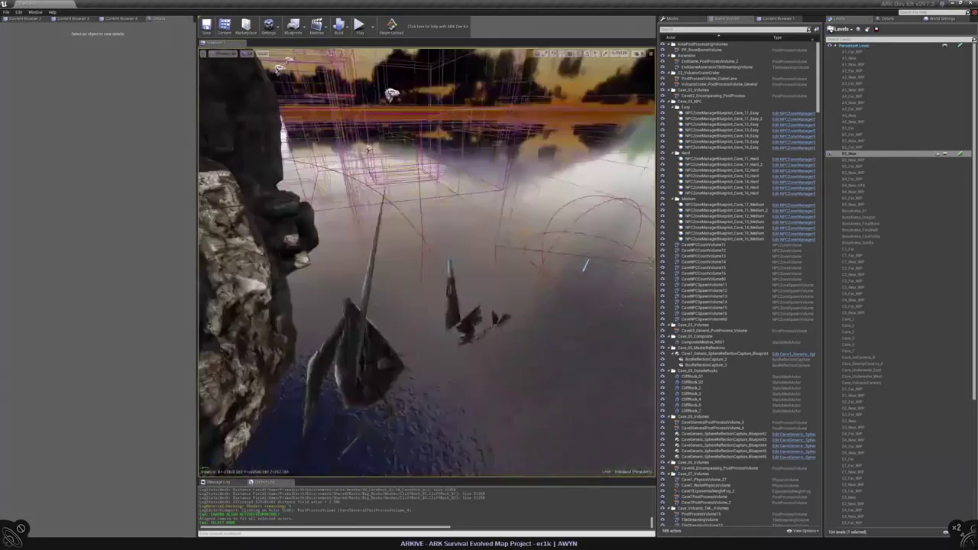
- Examine the CompositeMeshes rock mesh beside the cliff and the sphere reflection capture inside the cave
click(360, 344)
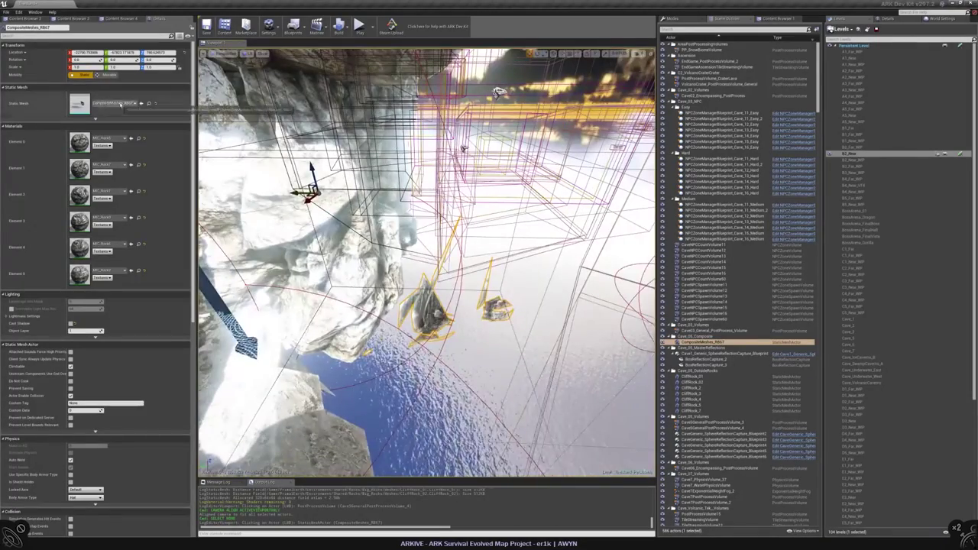
key(f)
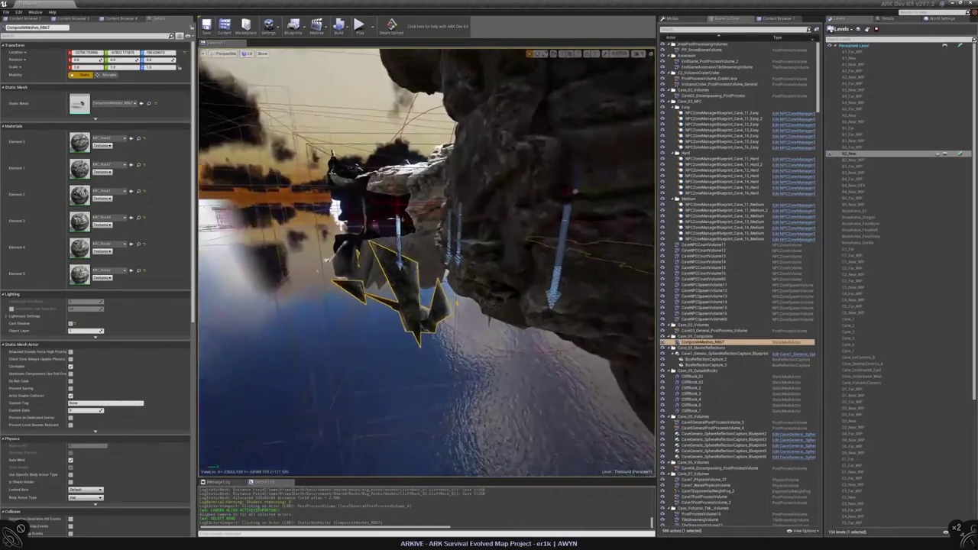
key(Escape)
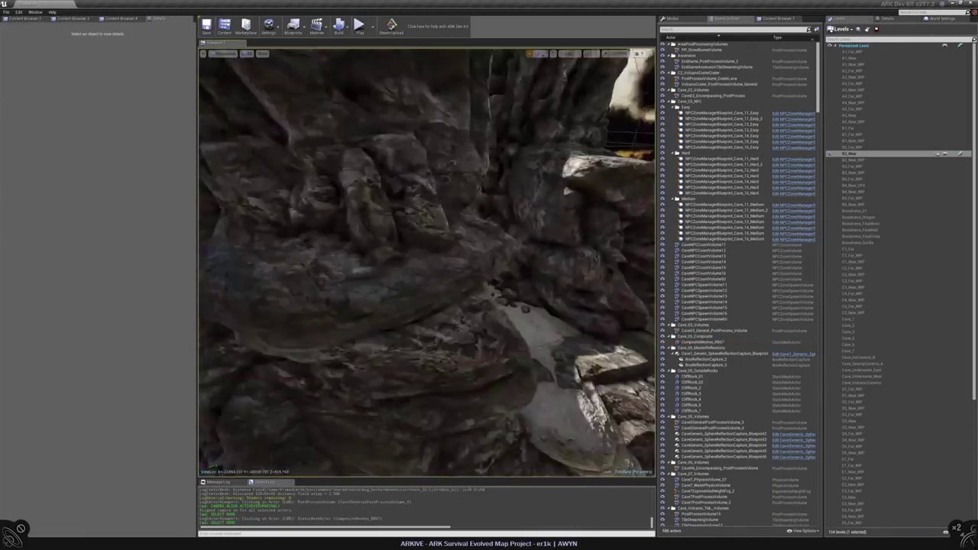
click(406, 255)
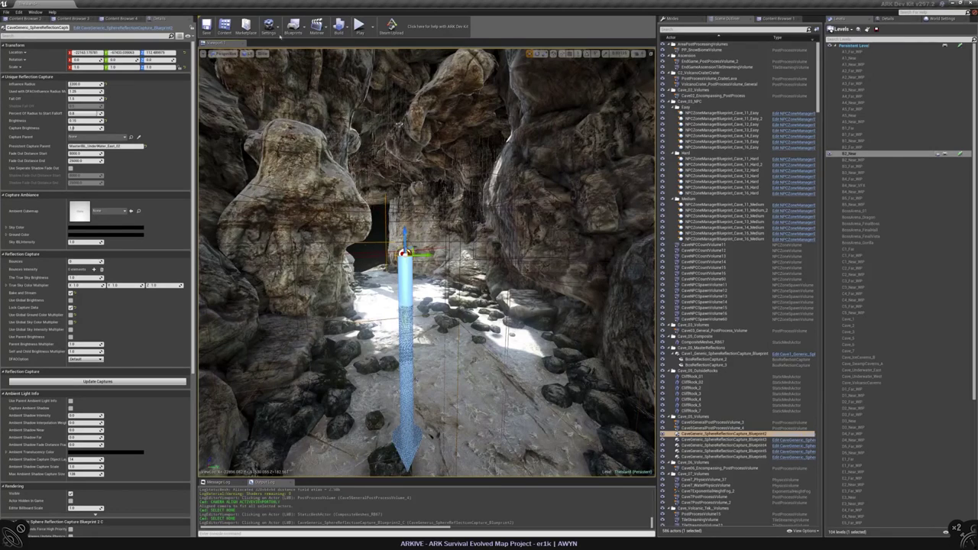
- Open the Matinee_MasterDayCycle matinee and scrub its timeline to about 96 seconds
click(321, 32)
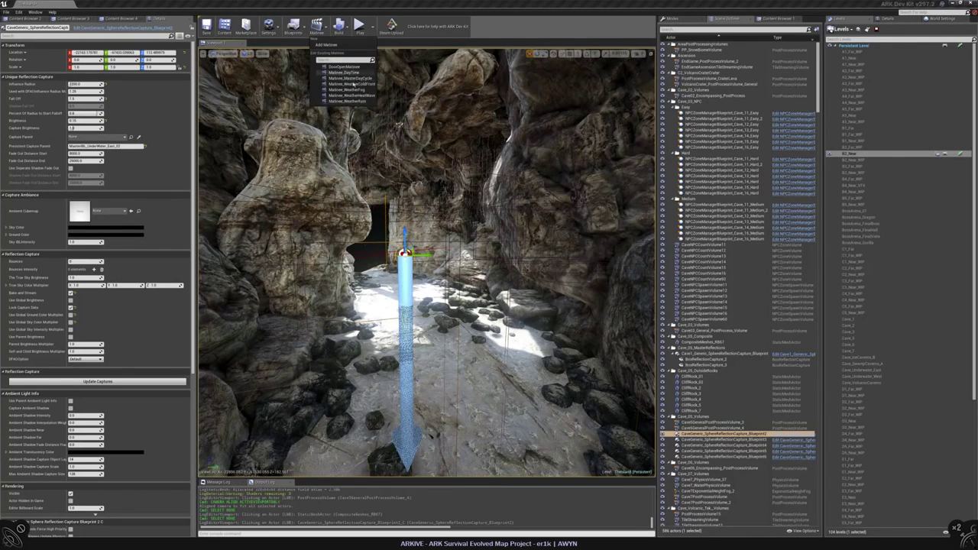
click(346, 79)
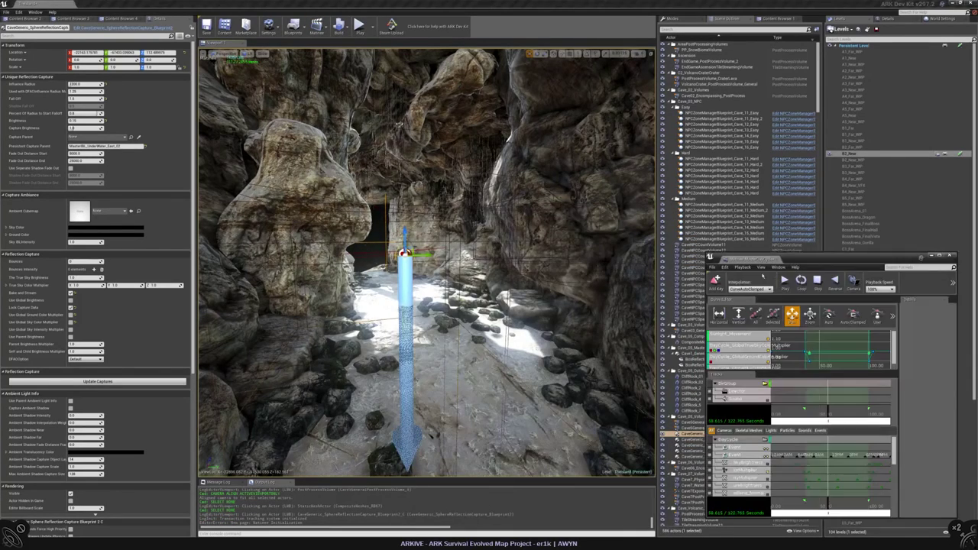
drag(828, 413, 864, 413)
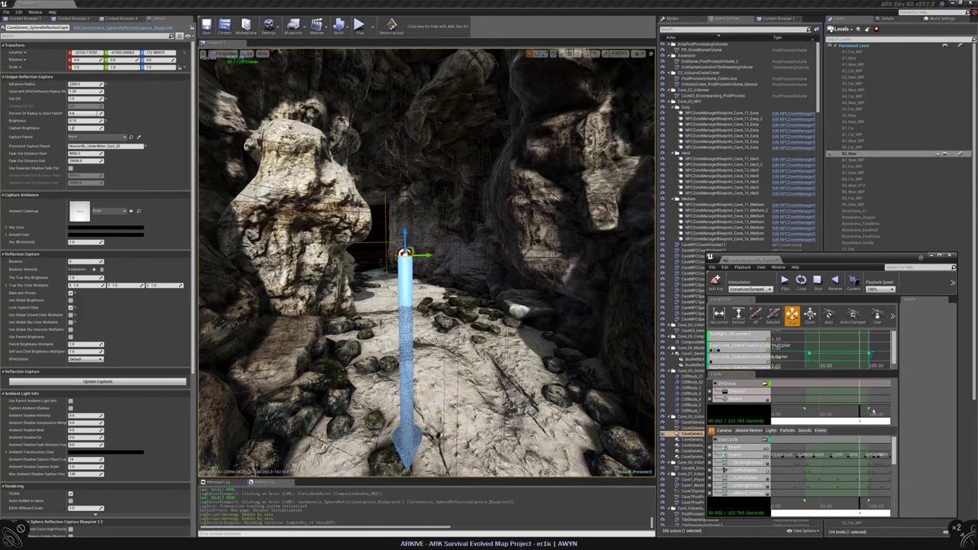
drag(860, 414, 866, 413)
- Search the scene's actors for "sound" and clear the filter
mouse_move(335, 271)
right_down()
mouse_move(338, 263)
mouse_move(333, 281)
right_up()
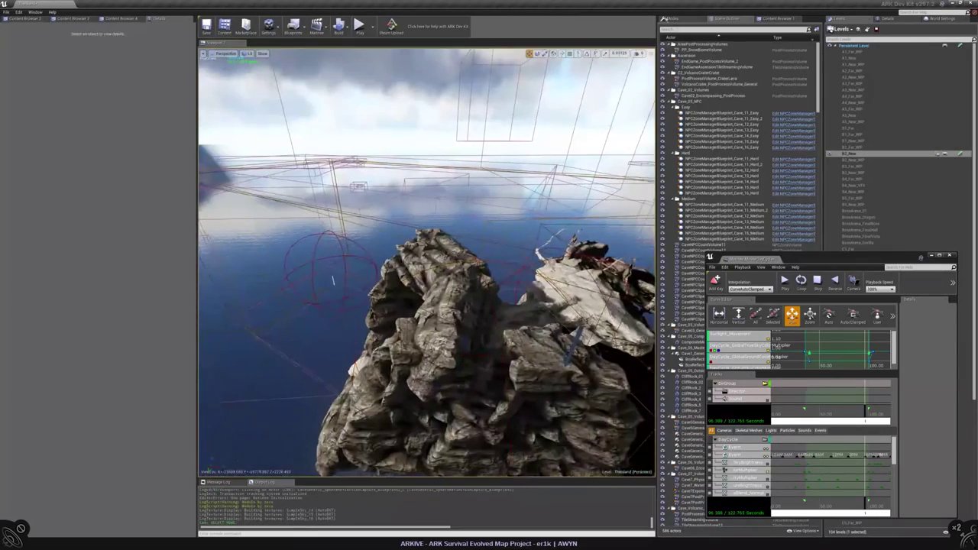
text(sound)
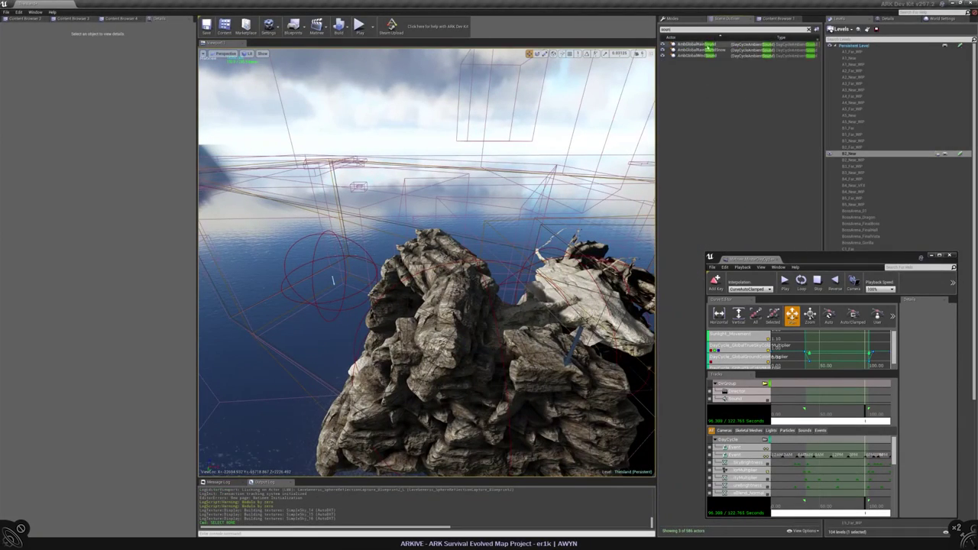
click(809, 29)
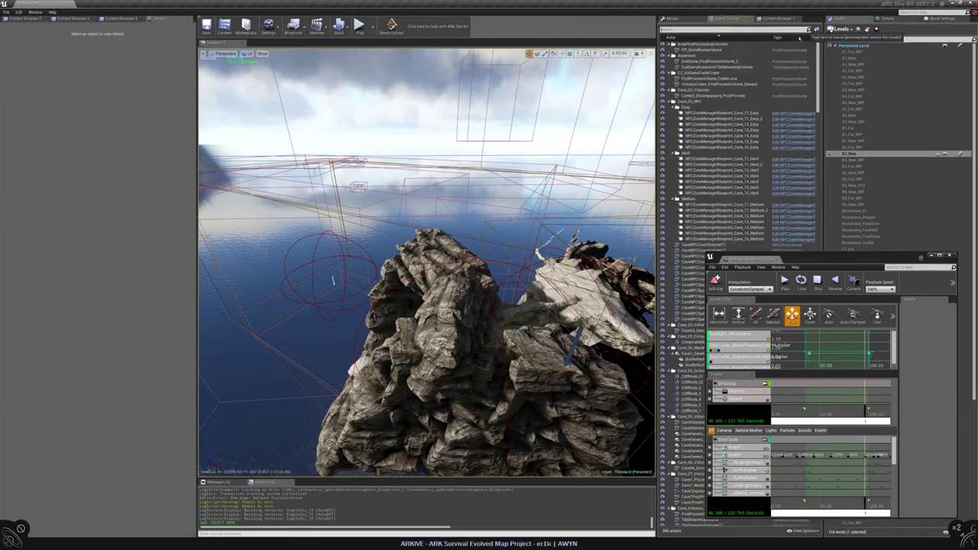
- Load the B1_Far level and view the cave island from above
click(856, 129)
right_click(857, 129)
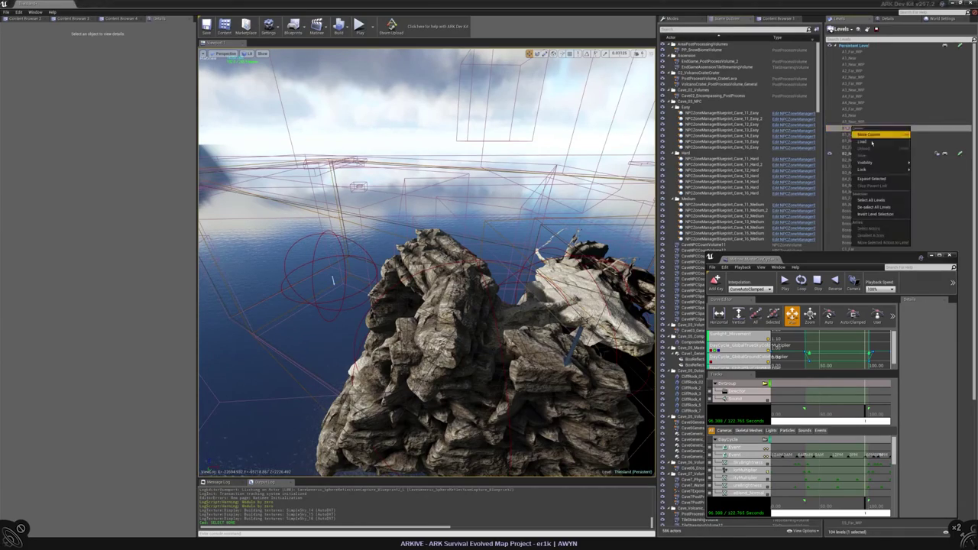
click(879, 141)
right_drag(276, 297, 567, 397)
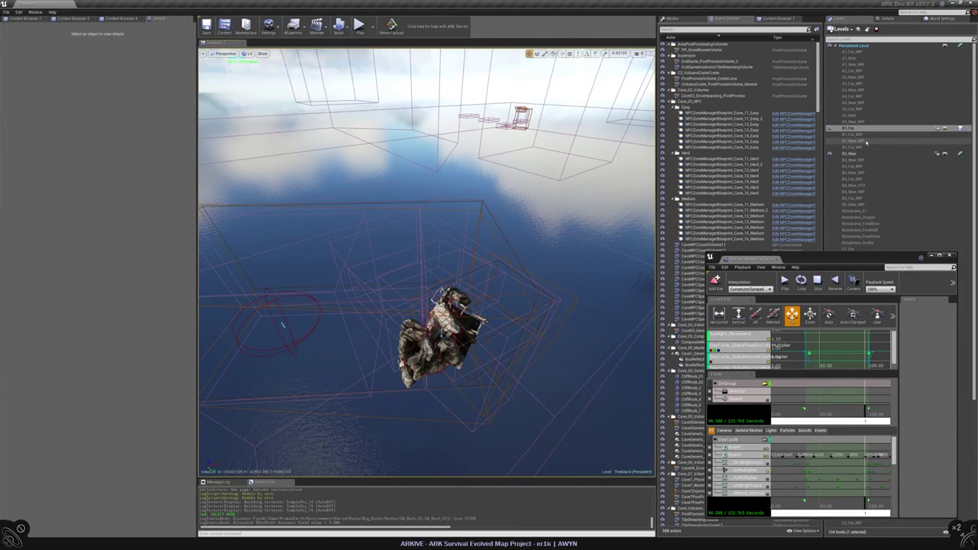
- Load the A5_Near level and focus the view on a structure prevention zone volume
click(860, 116)
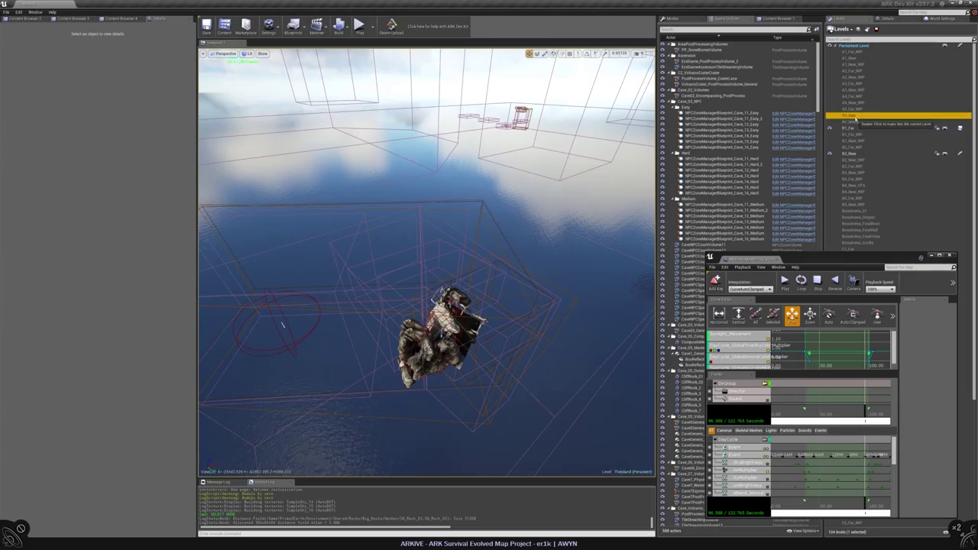
click(541, 99)
key(f)
key(Escape)
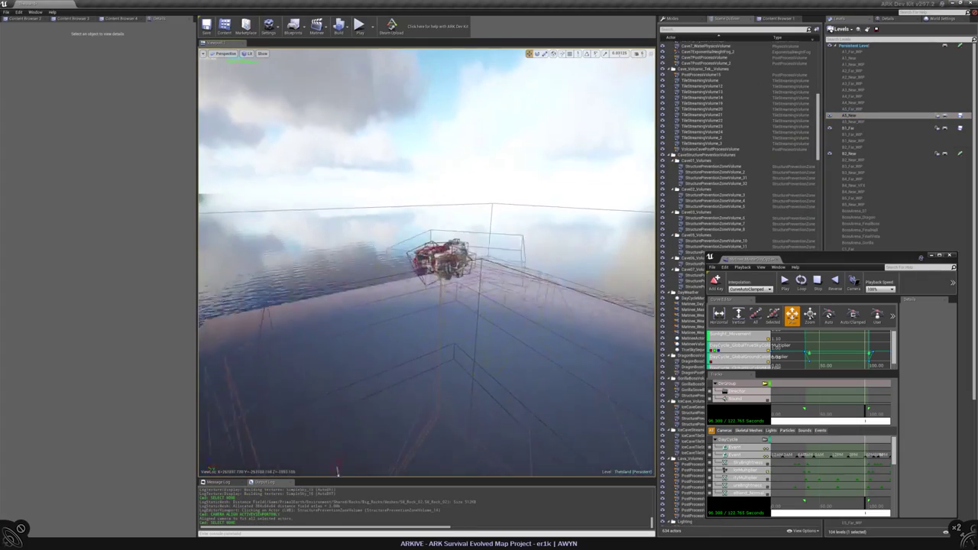
right_drag(337, 472, 337, 472)
- Select a sphere reflection capture in the rocky cave and search the scene's actors for "master"
click(478, 291)
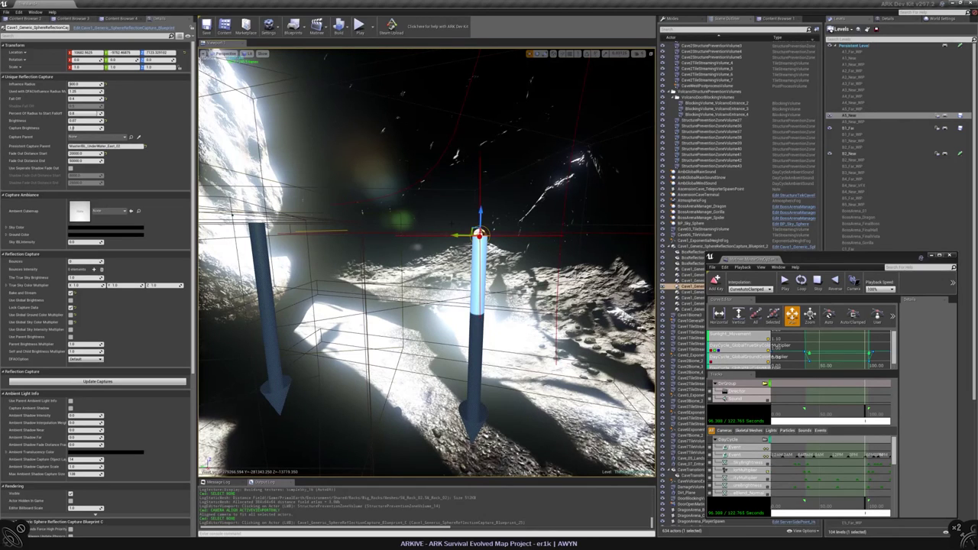
drag(841, 258, 856, 373)
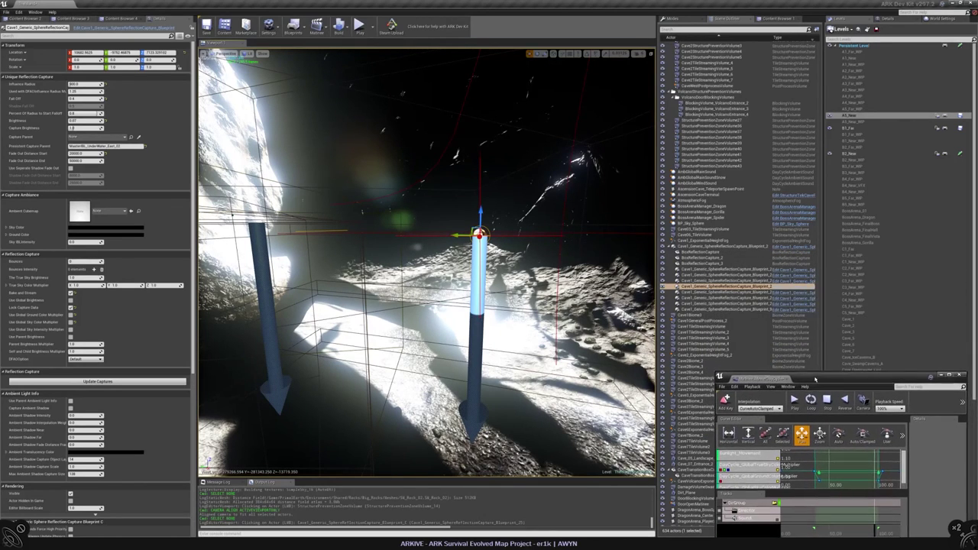
click(693, 29)
text(matinee)
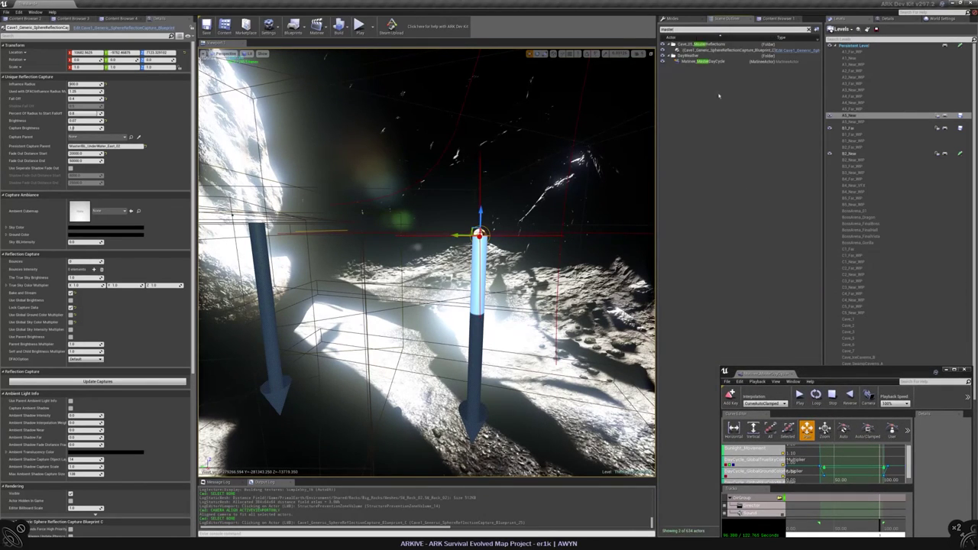
drag(772, 373, 559, 272)
- Load the UnderWater_East_02 level
scroll(876, 367, down, 5)
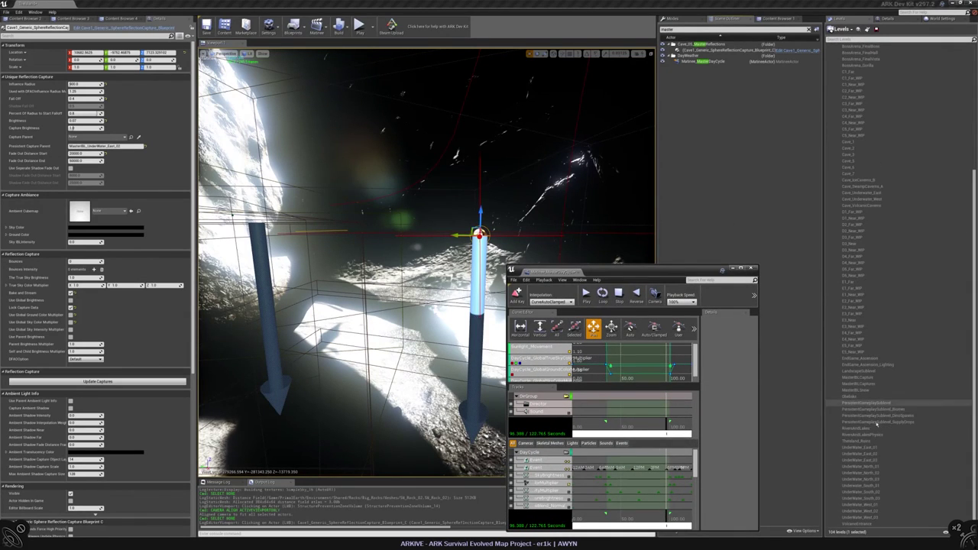
click(875, 379)
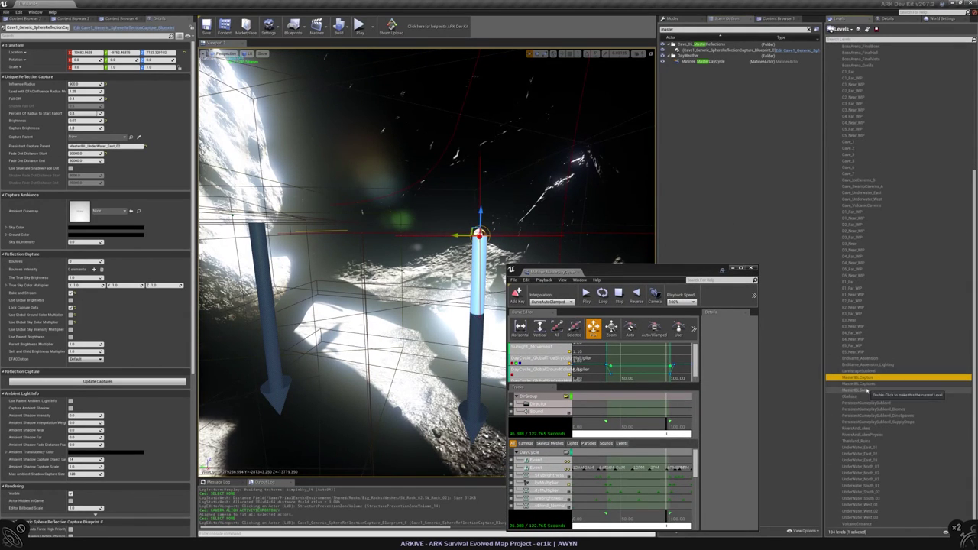
click(869, 455)
right_click(868, 454)
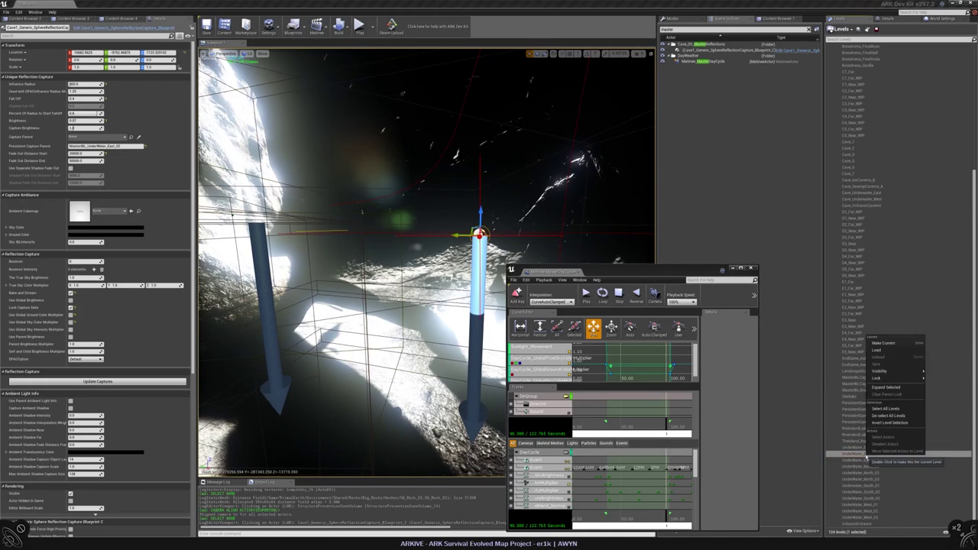
mouse_move(895, 371)
click(837, 377)
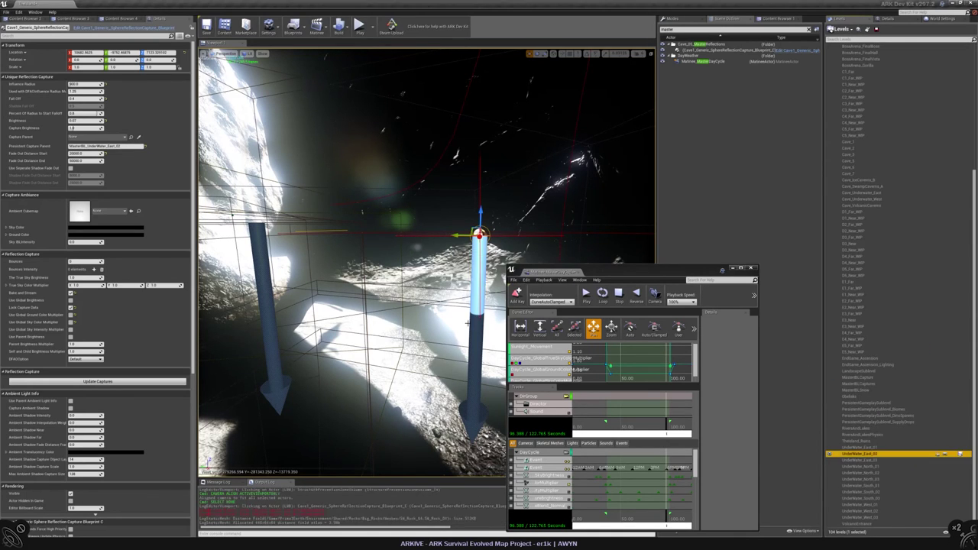
- Locate an underwater cliff rock of the new level, focus the view on it and deselect it
right_drag(348, 305, 433, 287)
scroll(855, 123, up, 1)
scroll(856, 123, up, 5)
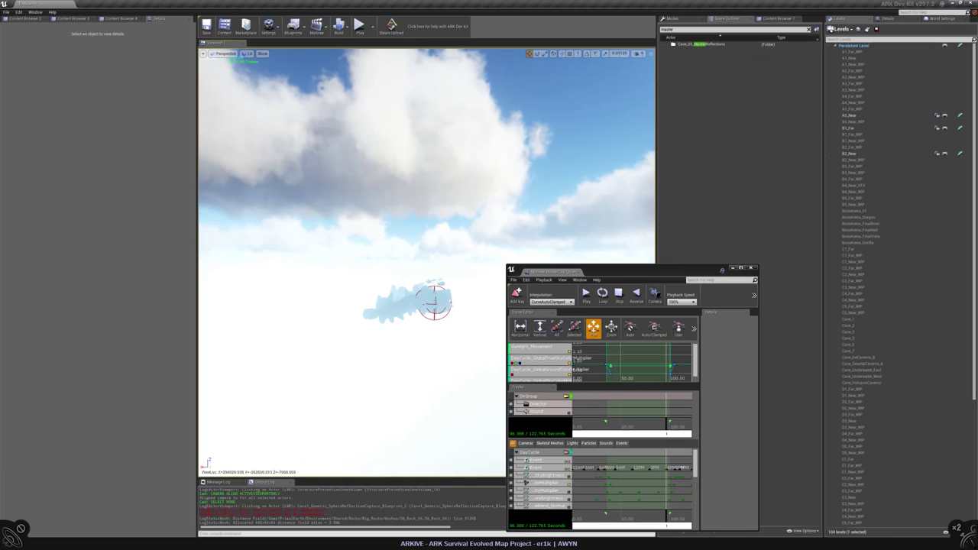
click(434, 304)
key(f)
key(Escape)
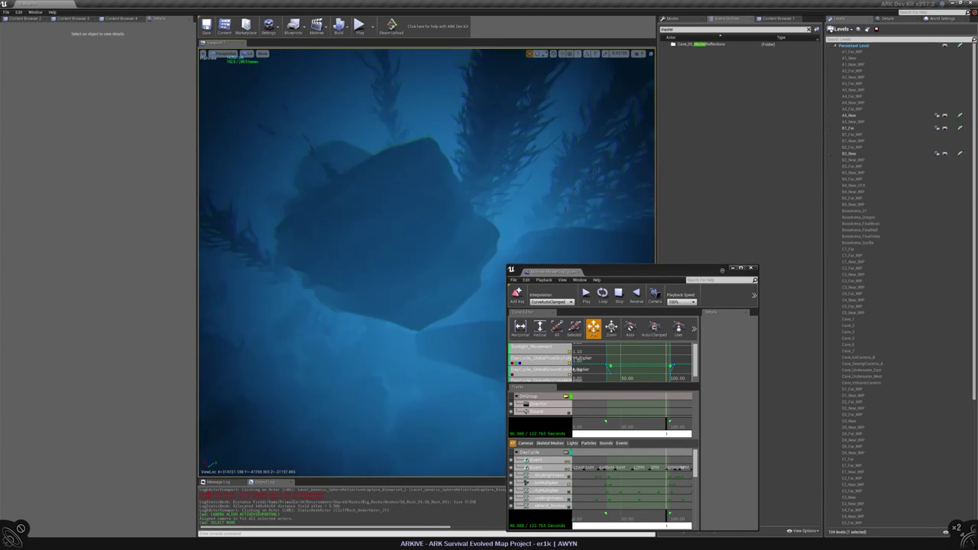
- Examine the underwater cave's sphere reflection capture and point light, filtering the light's properties for "cas"
right_drag(435, 288, 436, 274)
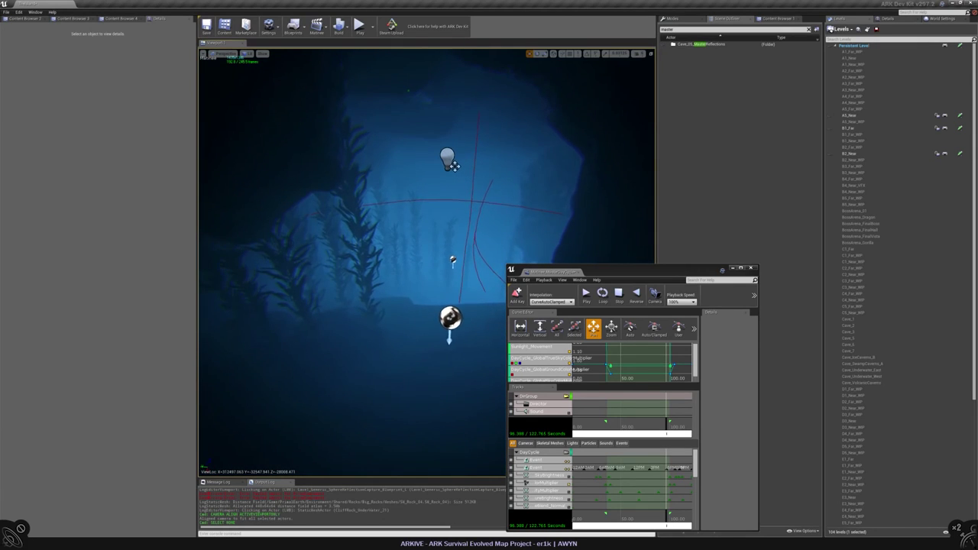
click(451, 318)
click(448, 159)
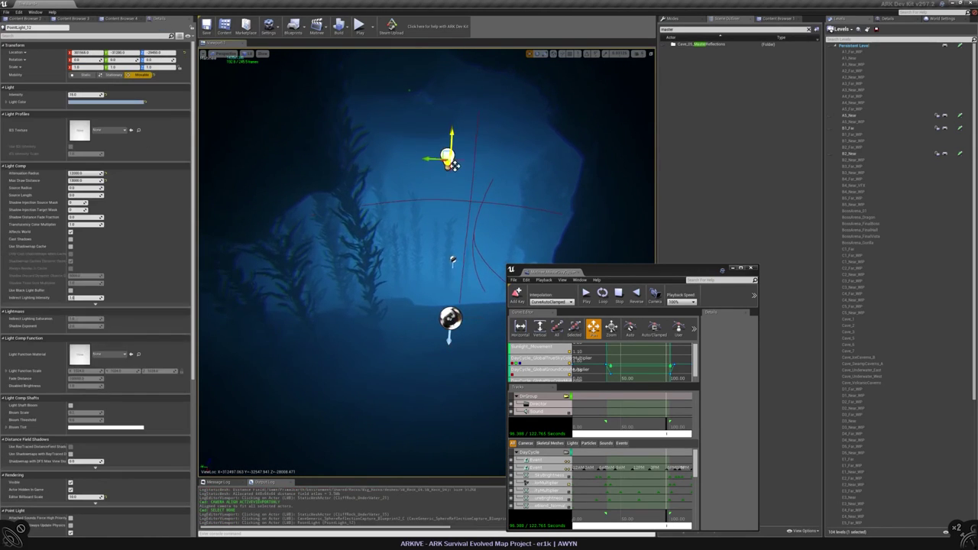
click(54, 36)
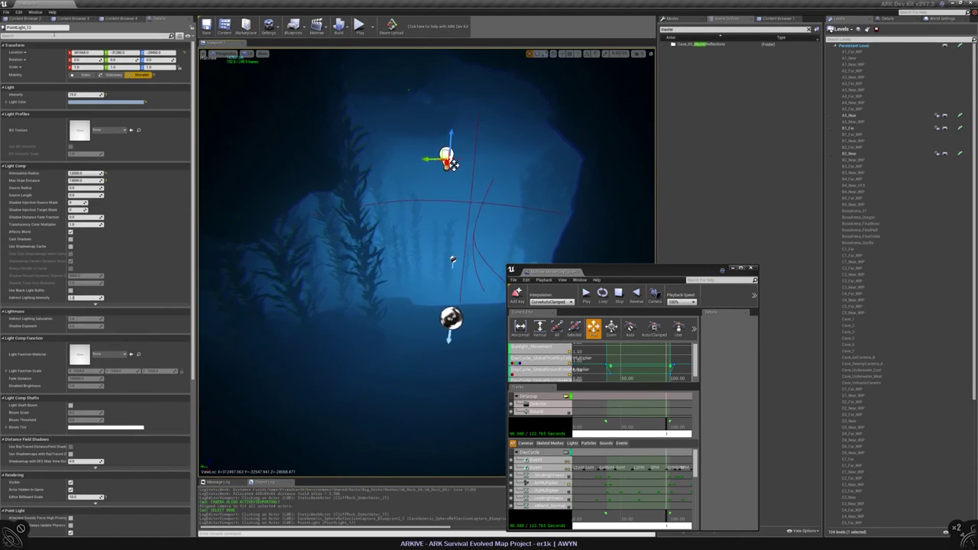
text(cas)
key(Escape)
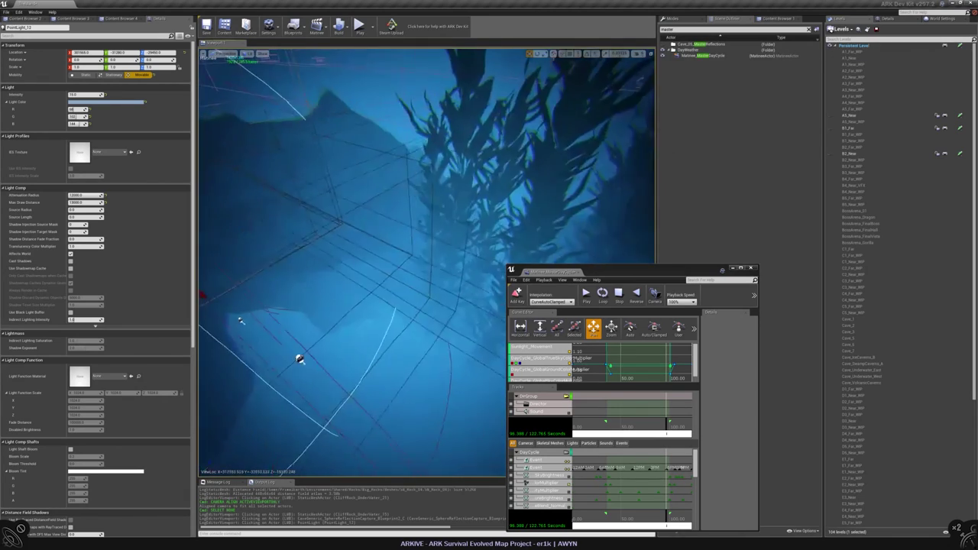
- Read through the properties of the structure prevention zone volume around the underwater cave
click(421, 375)
scroll(76, 326, down, 2)
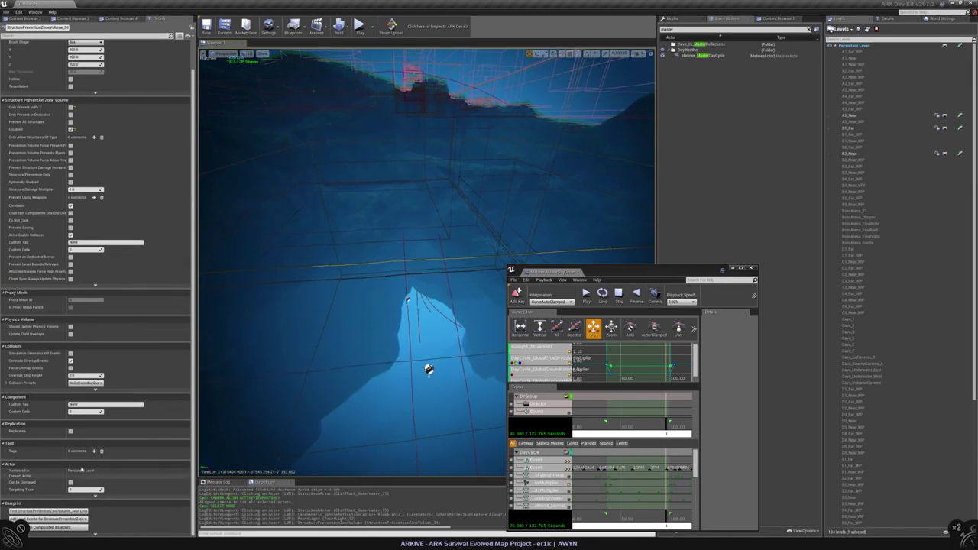
scroll(77, 115, up, 2)
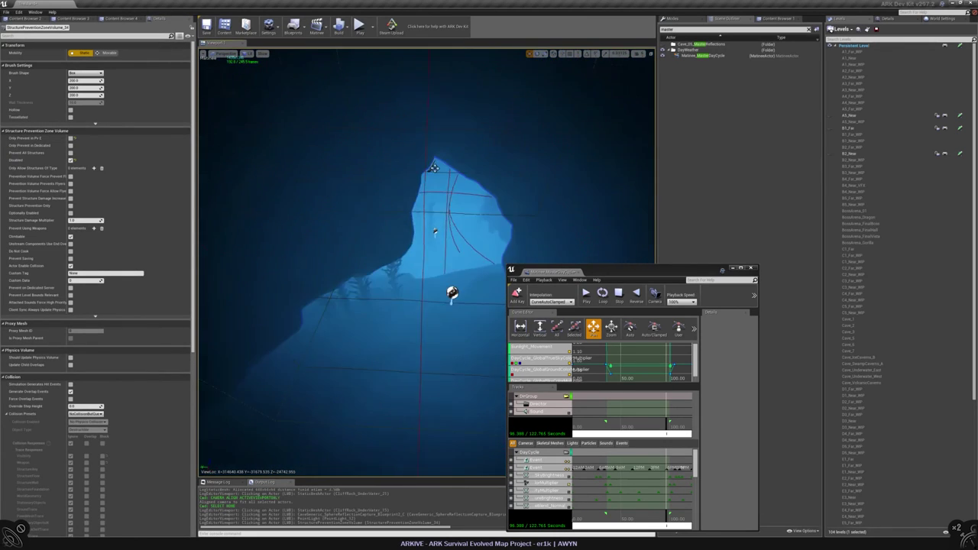
click(437, 163)
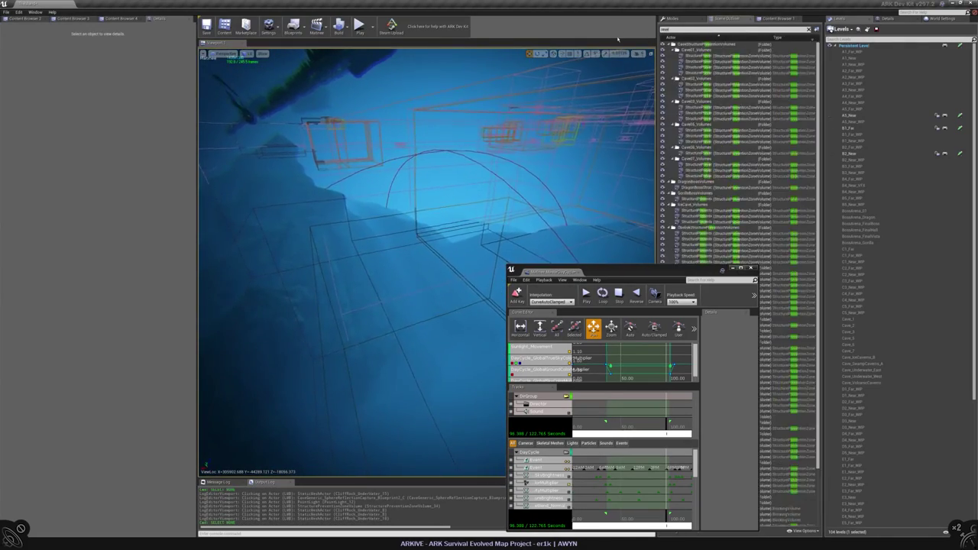
- Move the Matinee window clear of the viewport and reselect the structure prevention zone volume over the underwater cave
drag(692, 270, 864, 259)
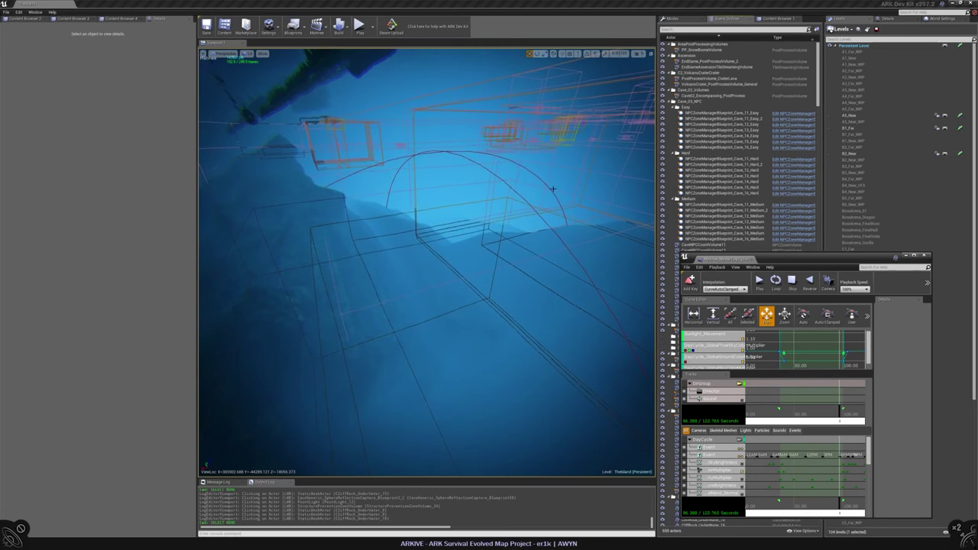
right_drag(427, 262, 451, 258)
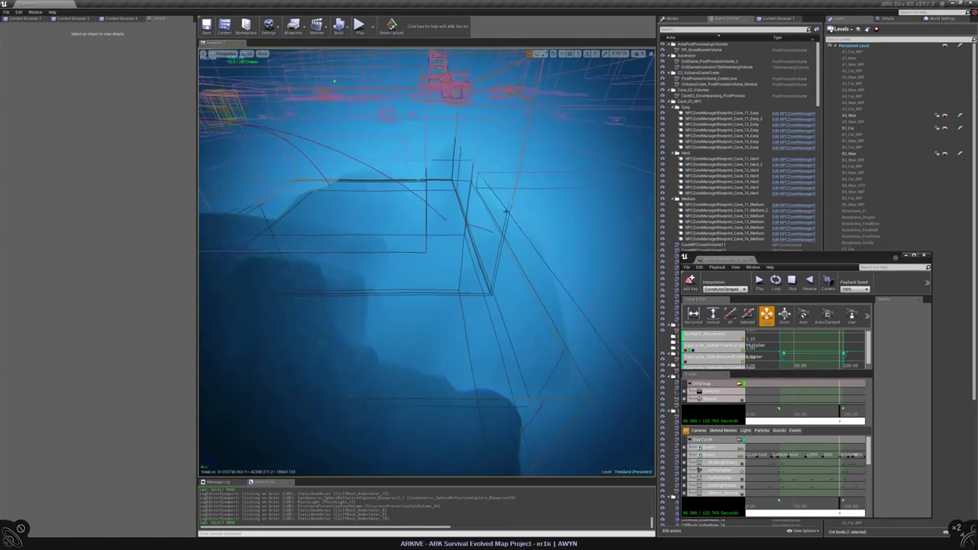
click(472, 167)
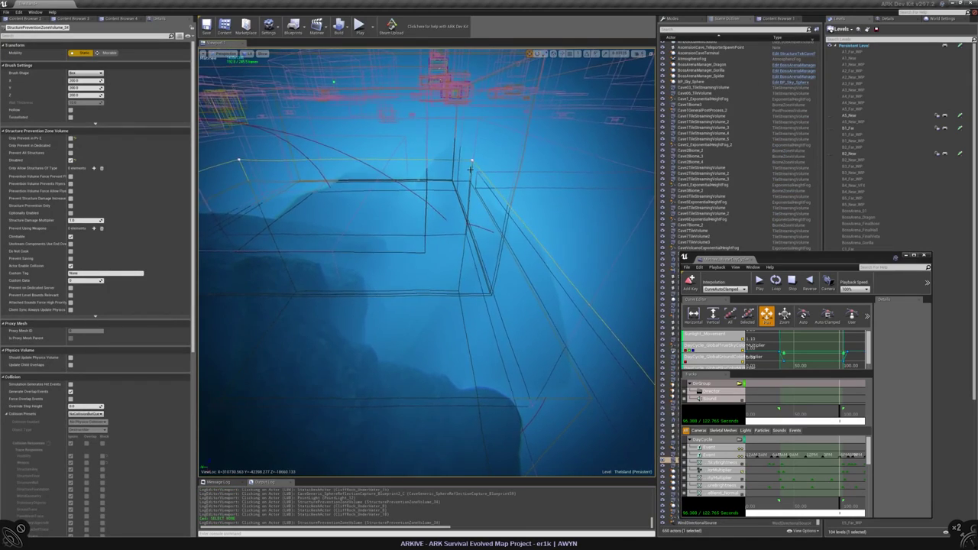
- Select the underwater cave's tile streaming volume, expand its streaming level names and look over the area it encloses
right_drag(471, 166, 465, 296)
click(394, 263)
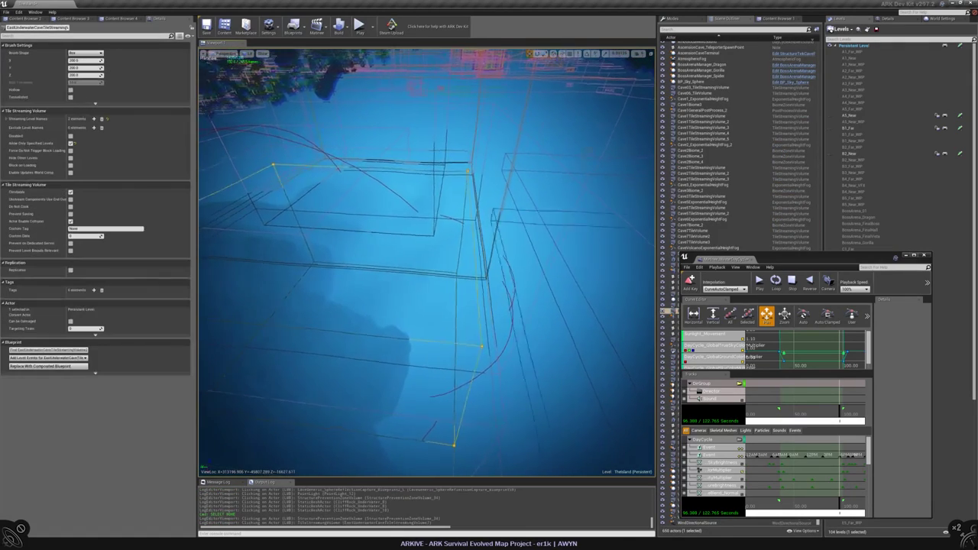
mouse_move(394, 263)
right_down()
mouse_move(398, 252)
mouse_move(395, 263)
right_up()
click(6, 119)
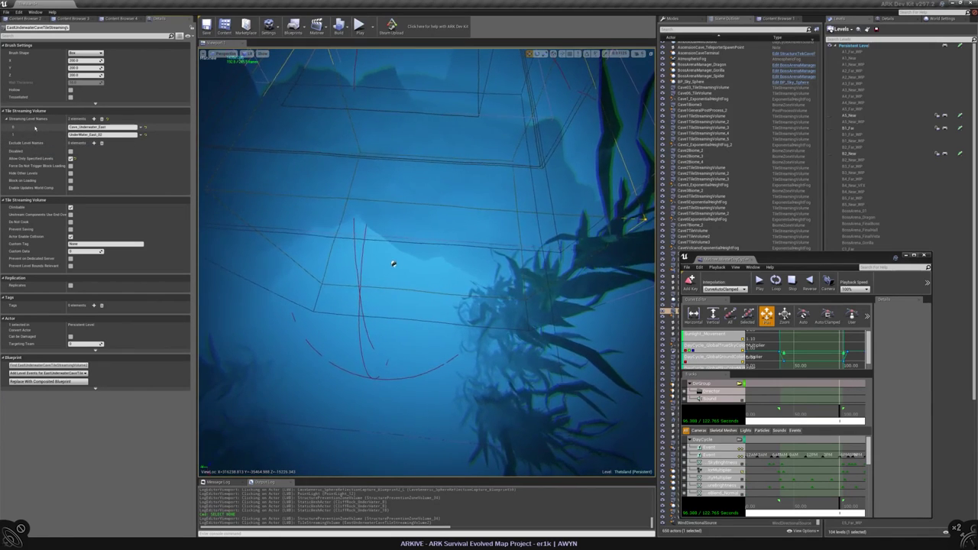
right_drag(393, 263, 405, 329)
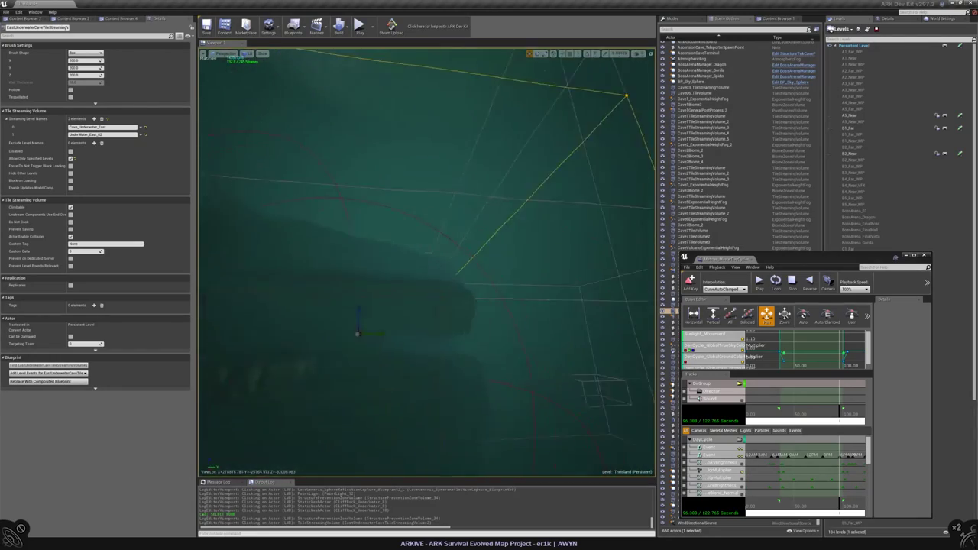
right_drag(352, 305, 422, 199)
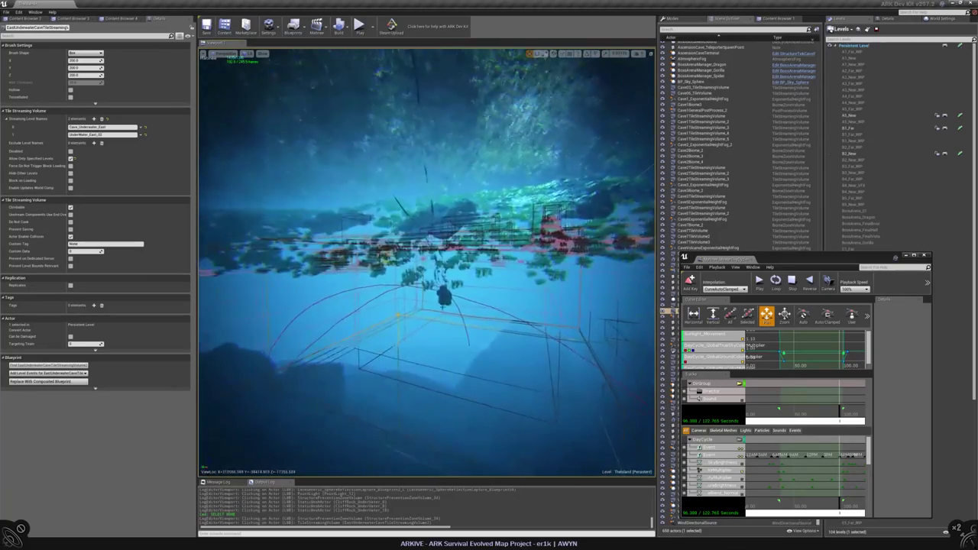
- Check the seabed foliage actor, then select the ray test volume around the underwater cave and read its structure prevention properties
click(440, 260)
right_drag(439, 260, 450, 237)
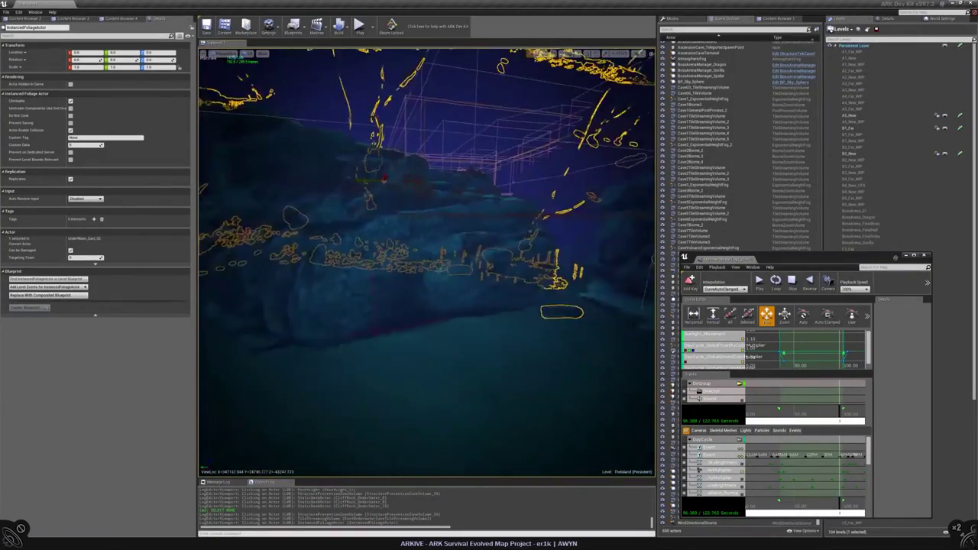
click(450, 237)
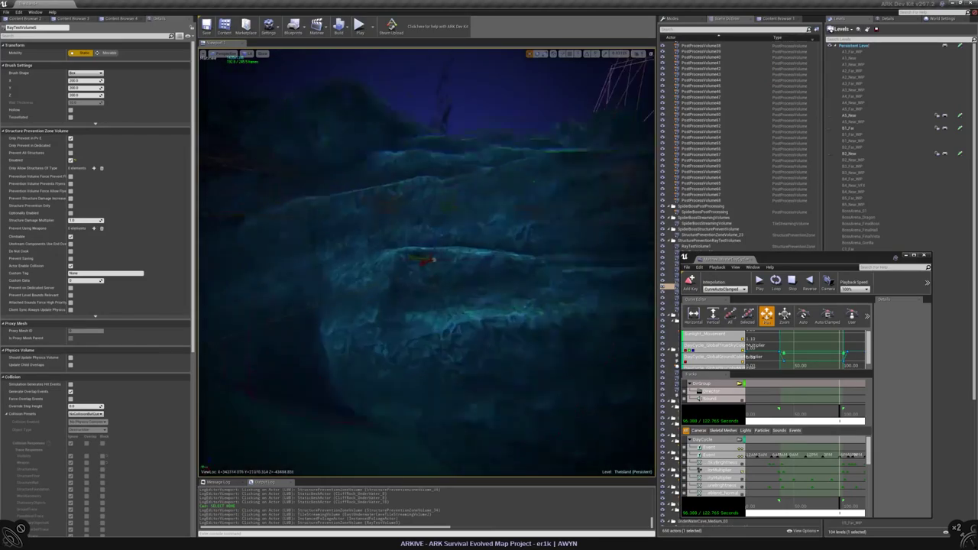
right_drag(450, 237, 451, 237)
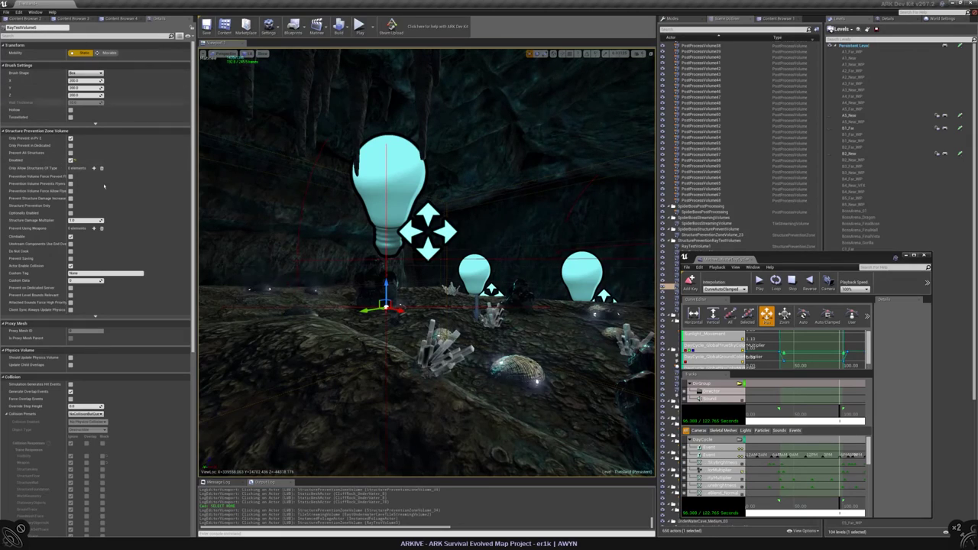
scroll(61, 171, down, 8)
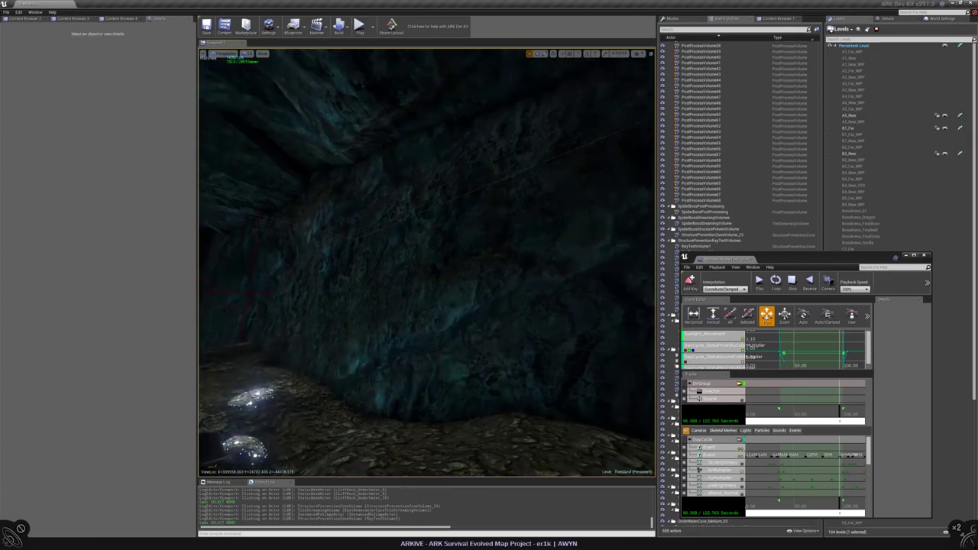
- Read through the properties of the cave's point light and of the sphere reflection capture above the pool
click(349, 262)
scroll(96, 306, down, 10)
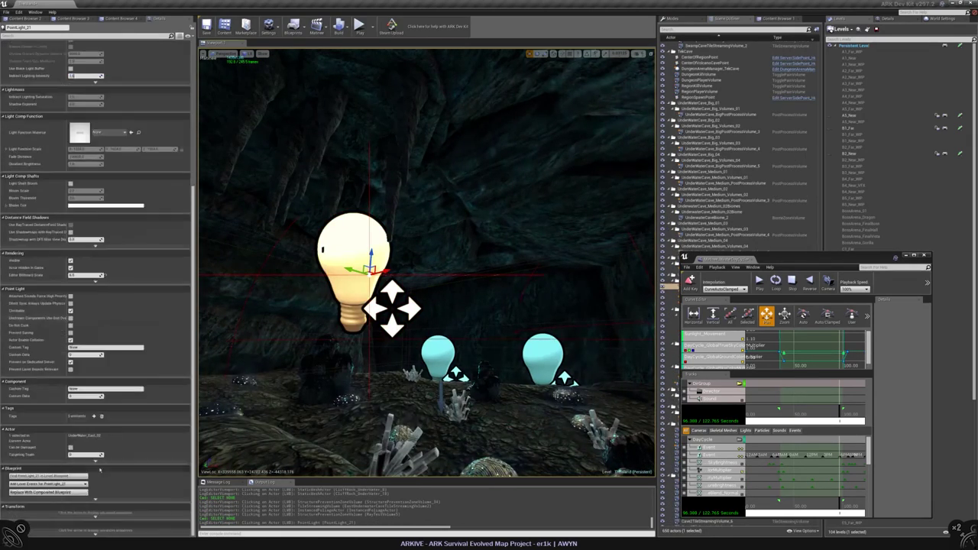
right_drag(222, 398, 328, 398)
click(449, 335)
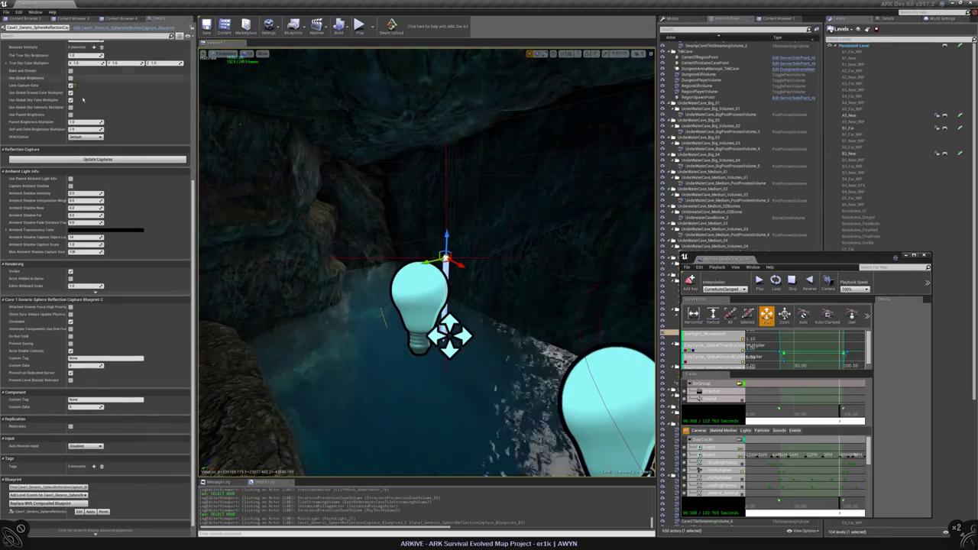
scroll(95, 306, up, 3)
- Filter the sphere reflection capture's properties for "aff" and "enab", then clear the filter
click(68, 35)
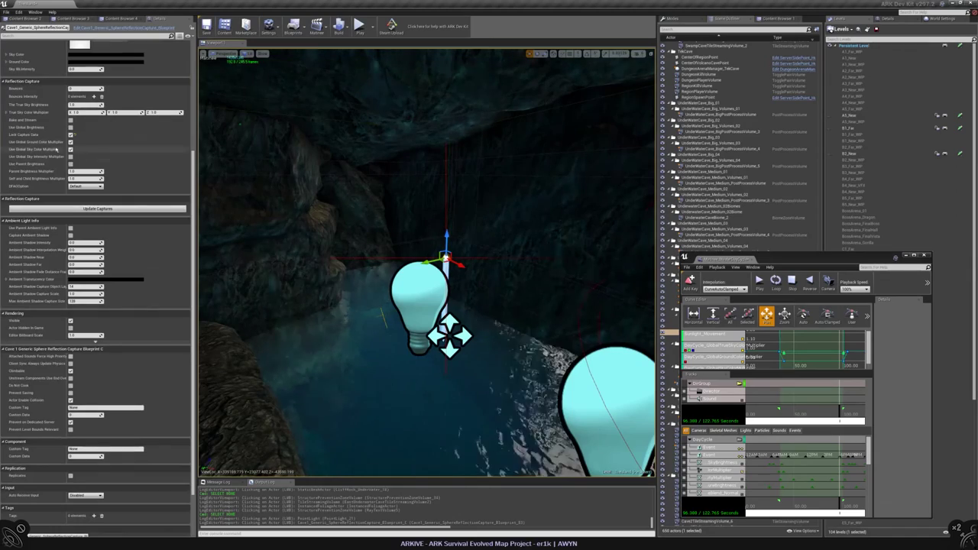
text(aff)
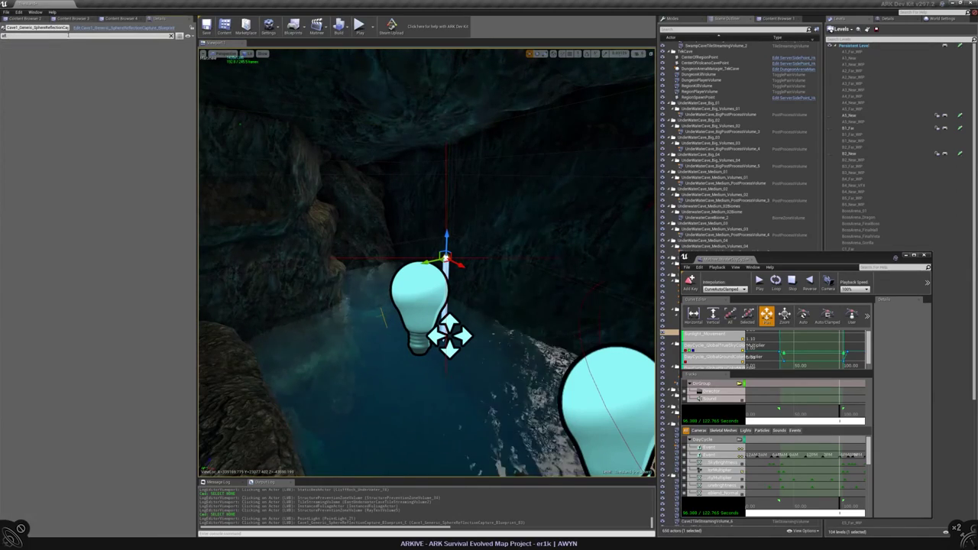
key(BackSpace)
key(BackSpace)
key(BackSpace)
text(enab)
key(BackSpace)
key(BackSpace)
key(BackSpace)
key(BackSpace)
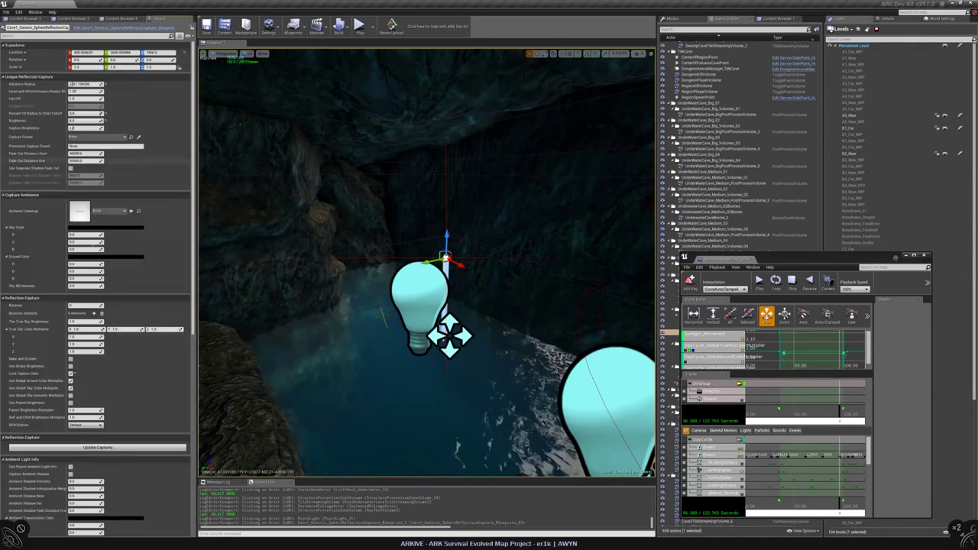
- Focus on the selected reflection capture, clear the Matinee window off the actor list and focus on the first nested sphere capture
key(f)
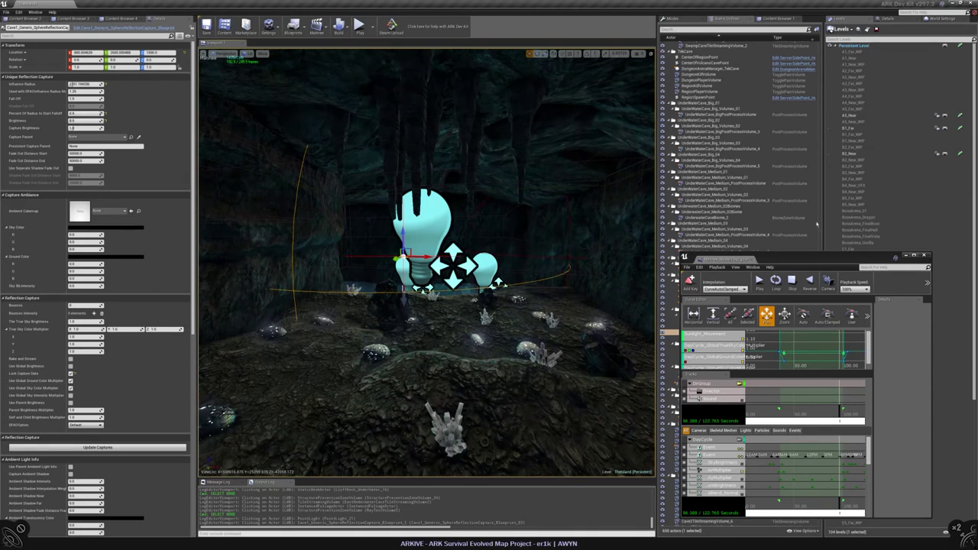
drag(807, 261, 686, 253)
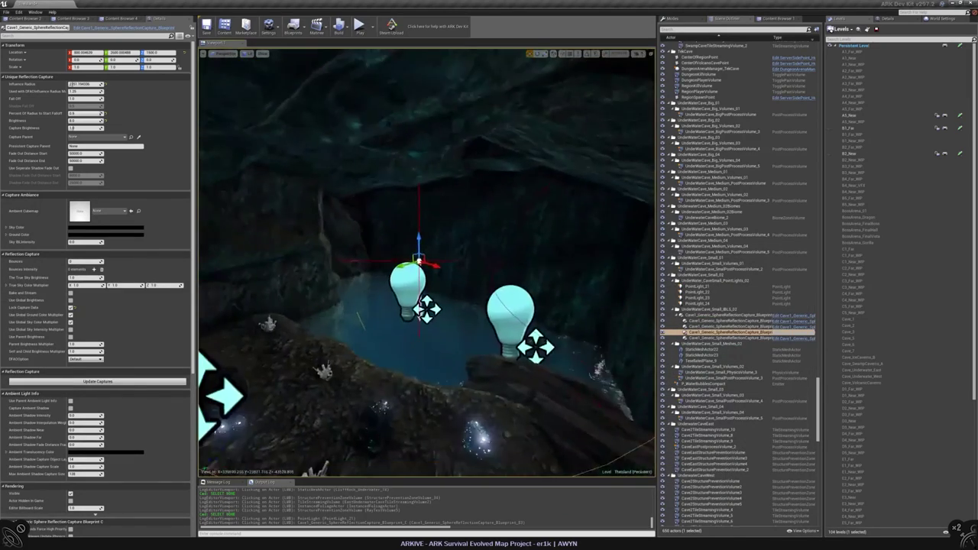
double_click(730, 322)
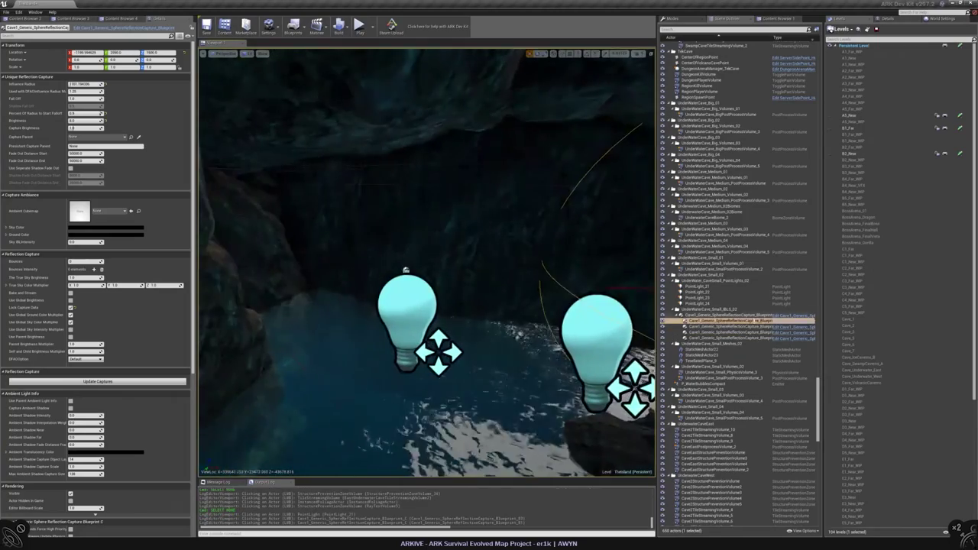
- Search the map's actors for "ray" and read the properties of RayTestVolume1 and RayTestVolume5
click(704, 32)
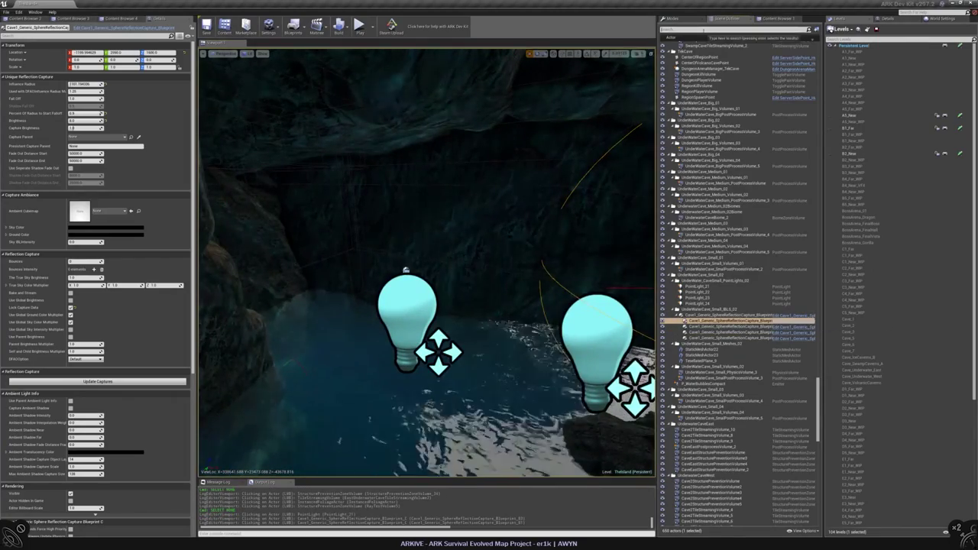
text(q)
key(BackSpace)
text(ray)
click(696, 55)
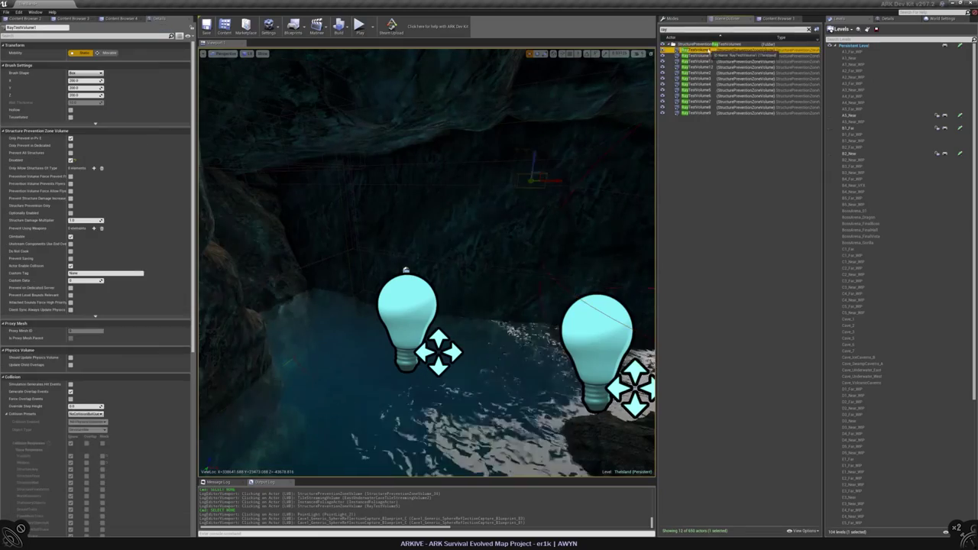
click(696, 90)
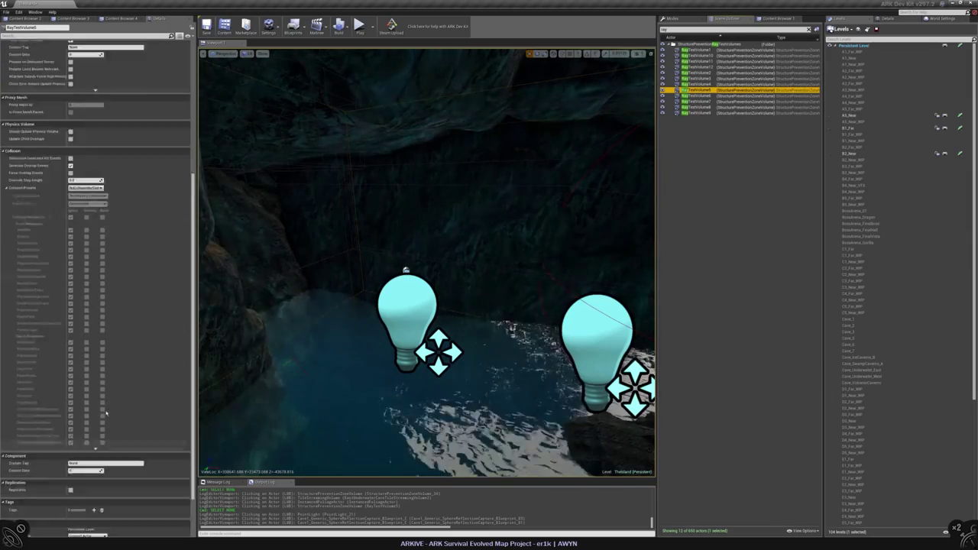
- Visit RayTestVolume1, RayTestVolume12 and the underwater cave's ray test volume, checking the nearby medium cave post process volume, and clear the selection
double_click(696, 49)
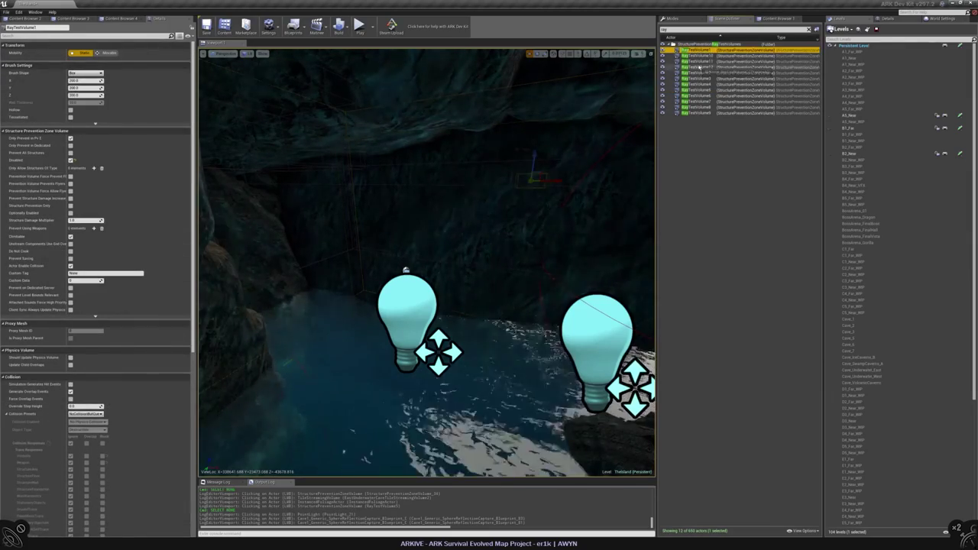
drag(428, 268, 451, 263)
click(447, 195)
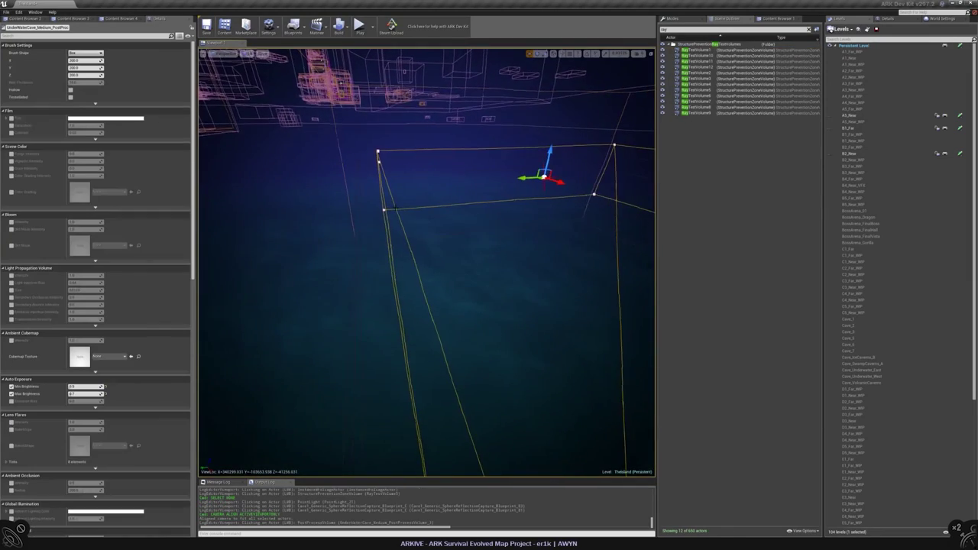
drag(447, 195, 348, 202)
double_click(708, 68)
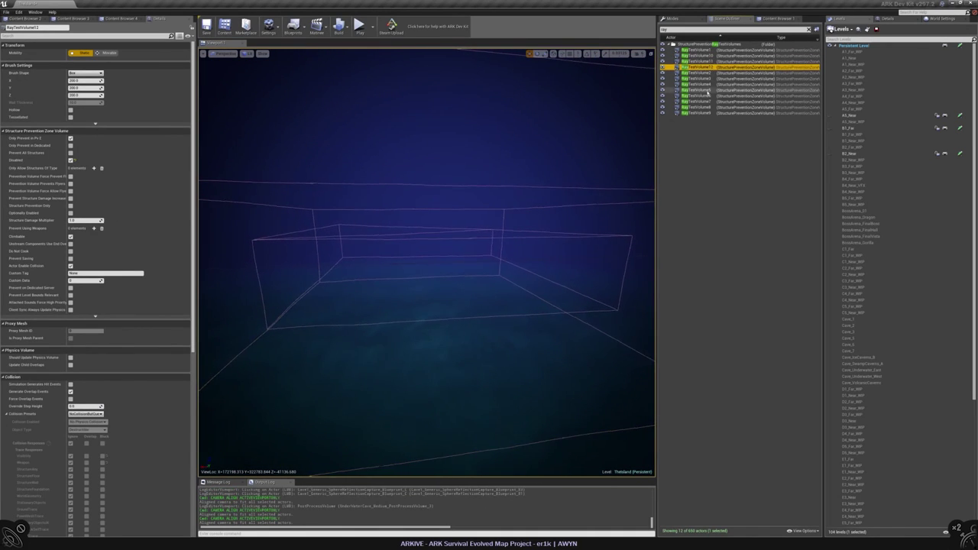
double_click(697, 96)
key(Escape)
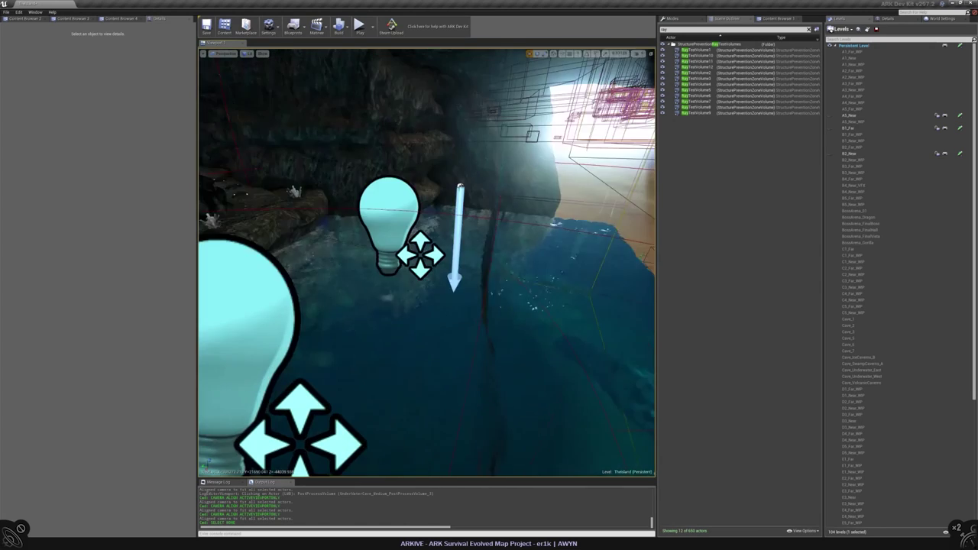
- Inspect the small underwater cave's point lights PointLight_21, PointLight_22 and PointLight_23 one after another
click(479, 156)
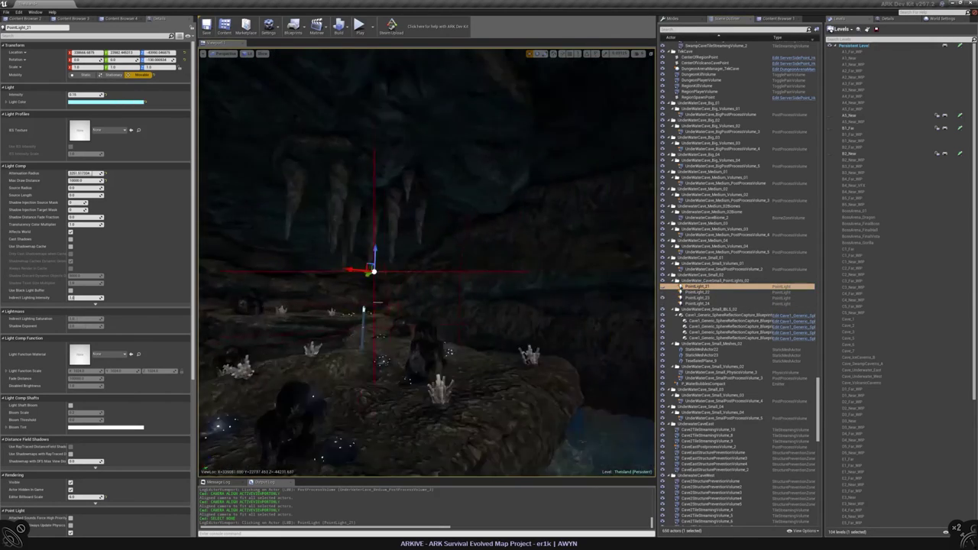
double_click(697, 292)
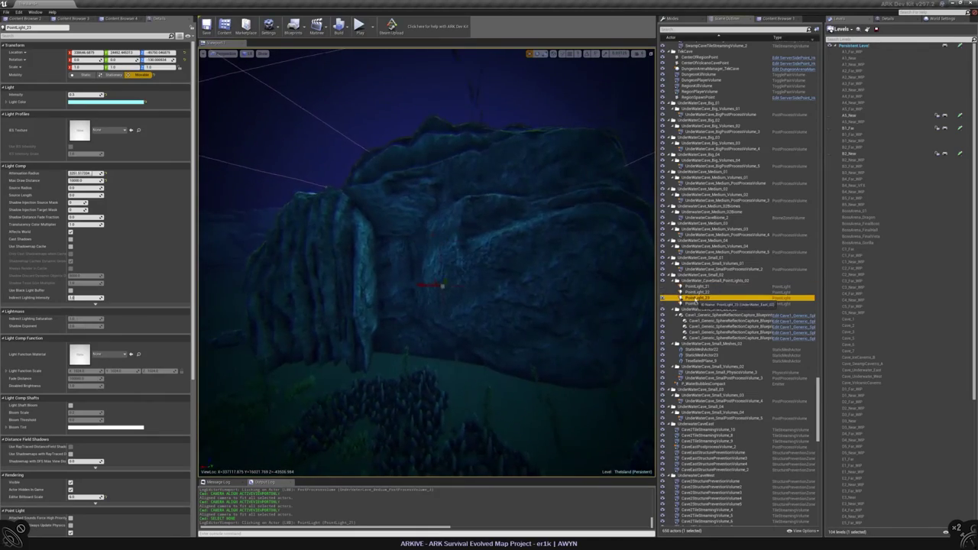
double_click(697, 298)
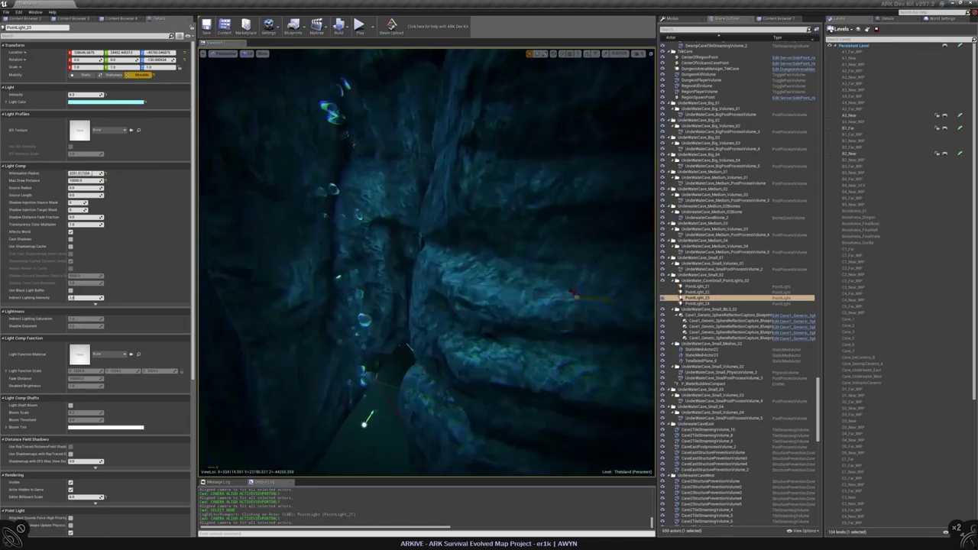
- Focus on the P_WaterBubblesCompact emitter at the cave entrance, follow it inside and select the point light above the pool
click(350, 73)
key(f)
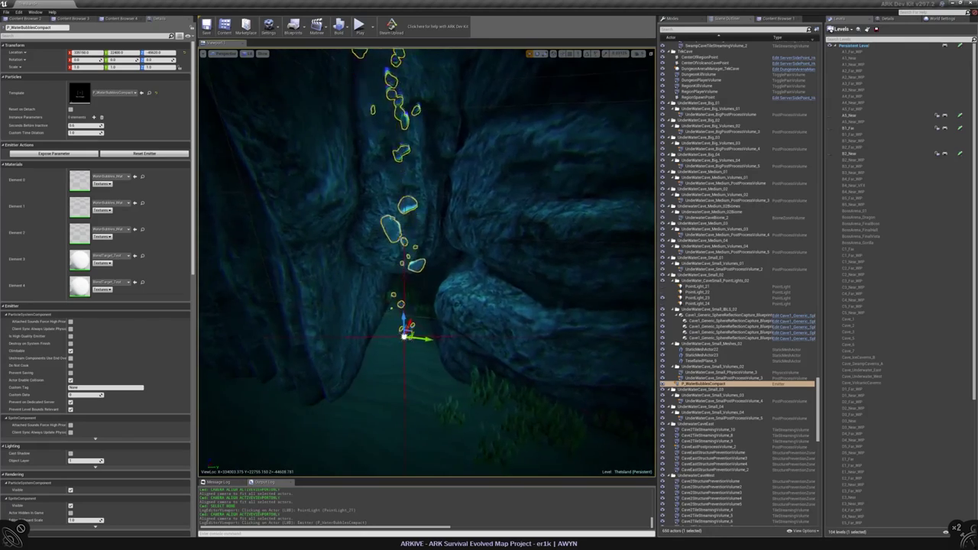
right_drag(428, 260, 406, 260)
right_drag(359, 314, 415, 321)
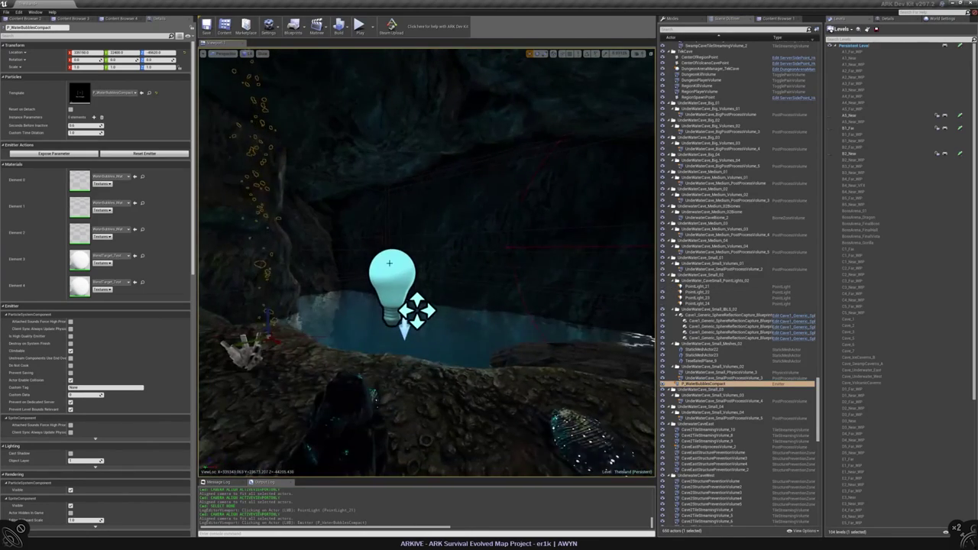
click(413, 310)
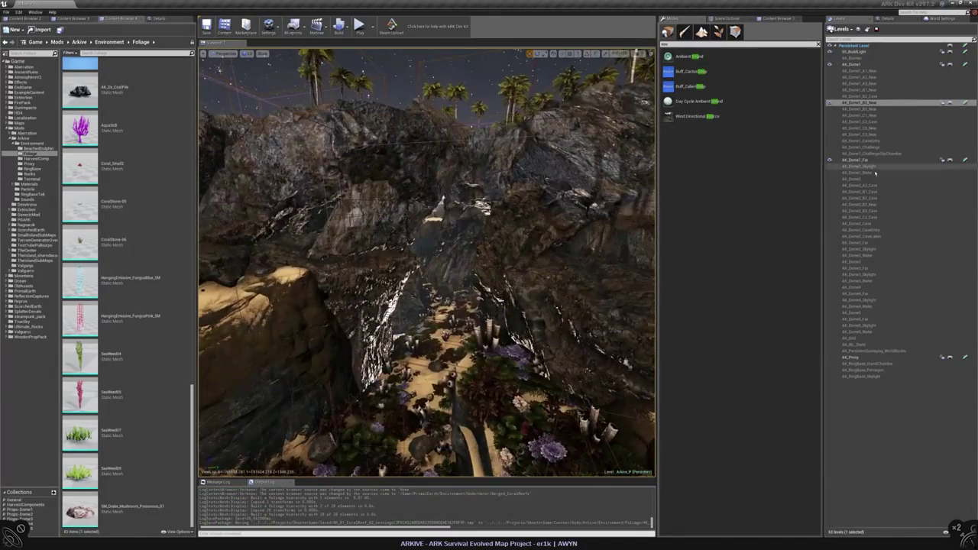
- Load the AK_Dome1_Skylight sublevel of the Arkive map and make it the current level
right_click(859, 166)
click(879, 181)
double_click(855, 167)
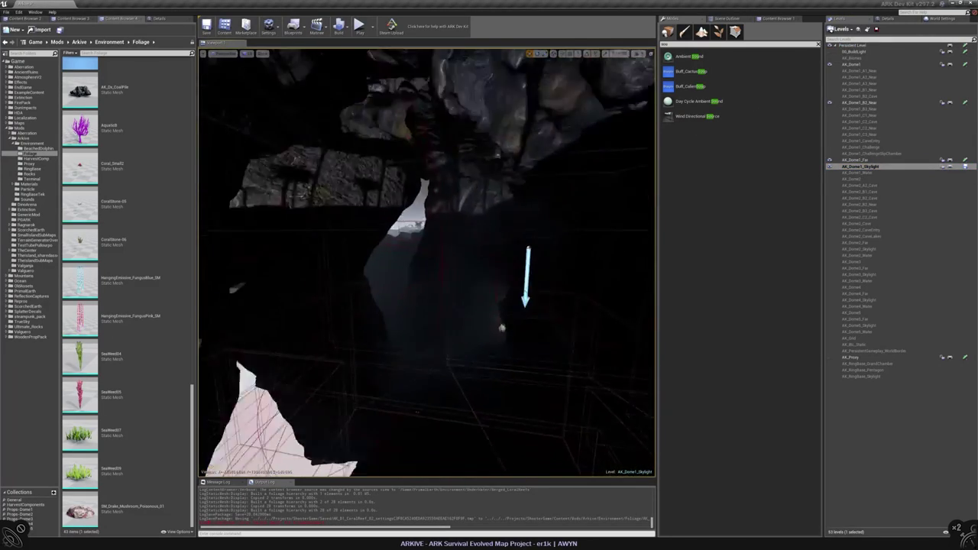
- Paste the copied actor at the sandstone cliff rock inside the dome's dark cave and inspect its placement
right_drag(502, 328, 475, 246)
right_click(476, 246)
mouse_move(512, 399)
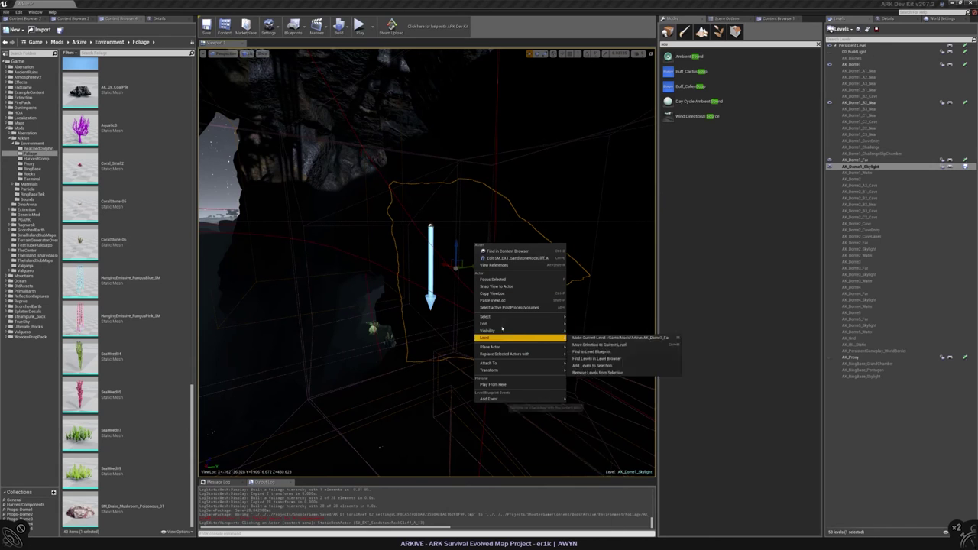
click(473, 238)
right_drag(472, 238, 528, 241)
right_drag(375, 265, 384, 258)
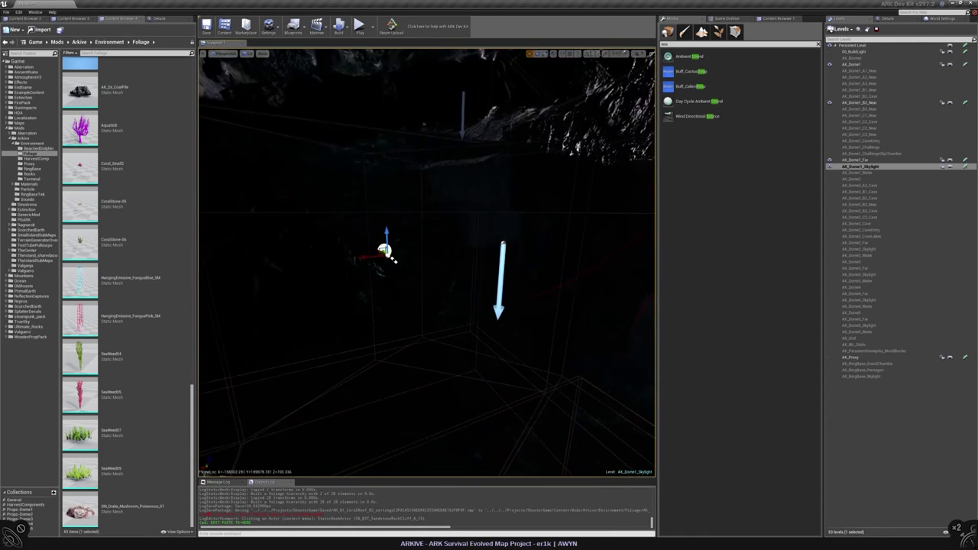
drag(385, 258, 435, 211)
- Load the AK_Dome1_Water sublevel, check the dark cave and bring up the World Outliner's actor list
right_click(862, 173)
click(874, 187)
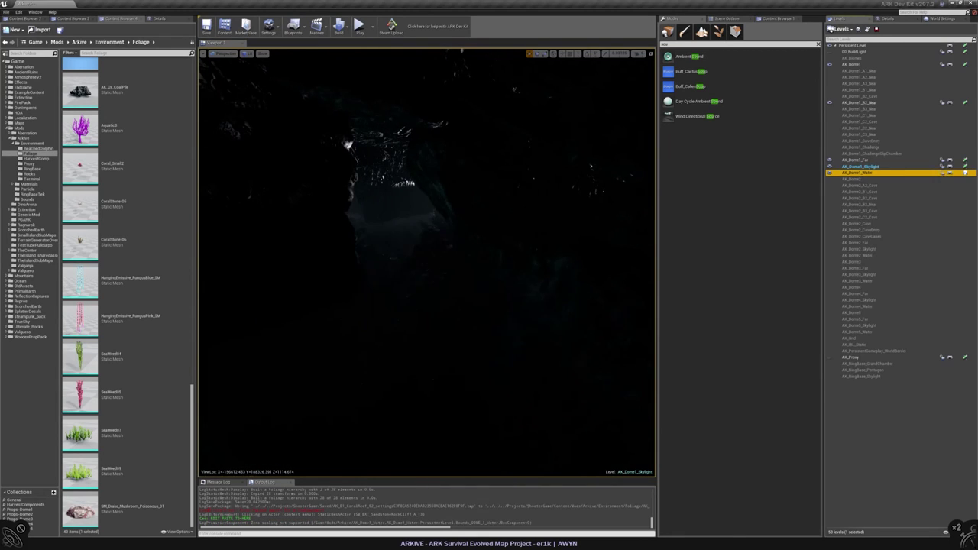
mouse_move(426, 260)
right_down()
mouse_move(413, 252)
mouse_move(428, 264)
mouse_move(458, 245)
mouse_move(436, 267)
mouse_move(444, 283)
mouse_move(432, 272)
mouse_move(442, 256)
mouse_move(426, 266)
right_up()
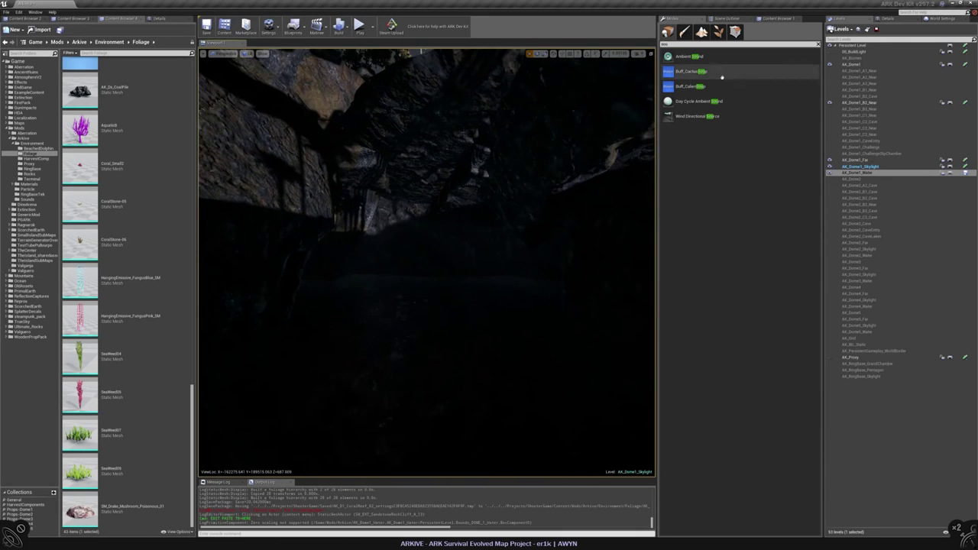
click(732, 18)
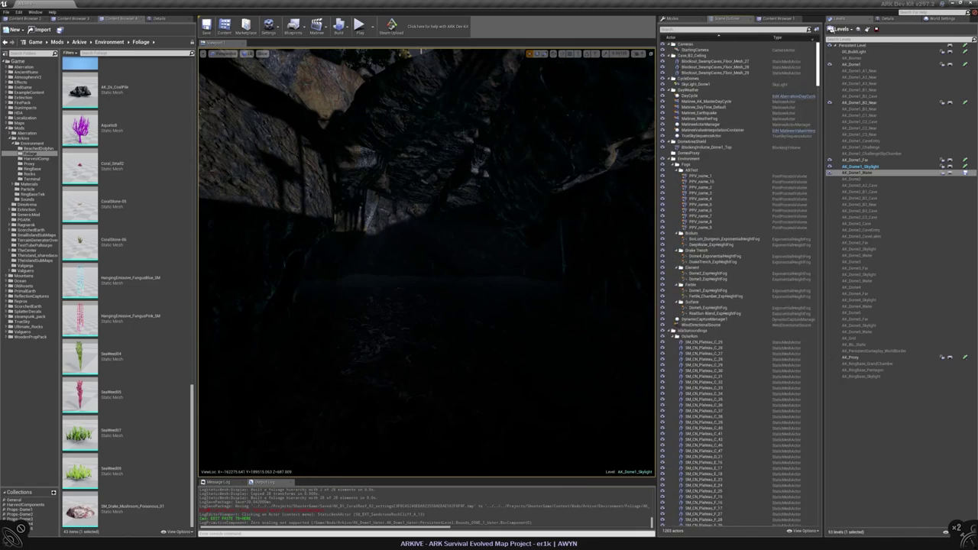
- Select the pasted point light in the dark cave and filter the World Outliner's actors by "light"
right_drag(426, 266, 411, 336)
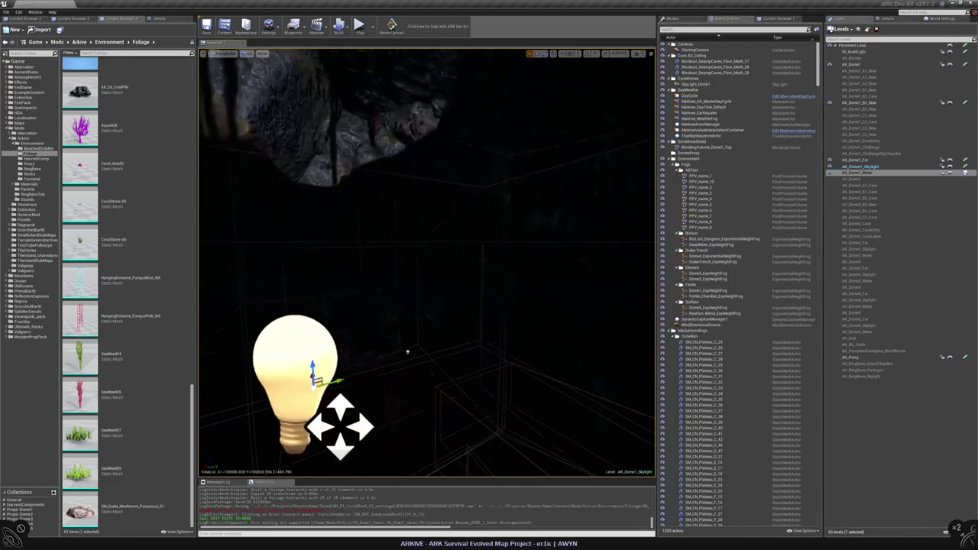
click(408, 352)
scroll(705, 47, up, 15)
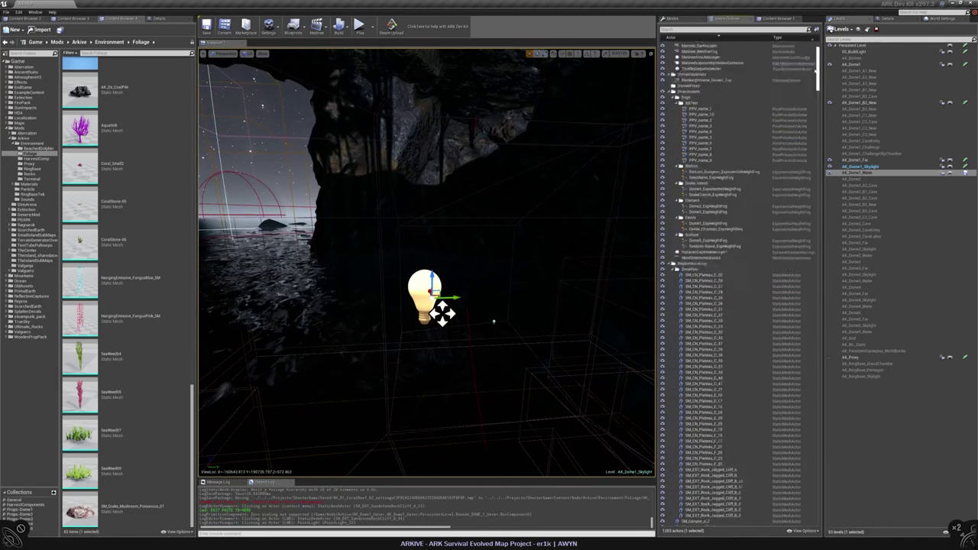
click(717, 30)
text(light)
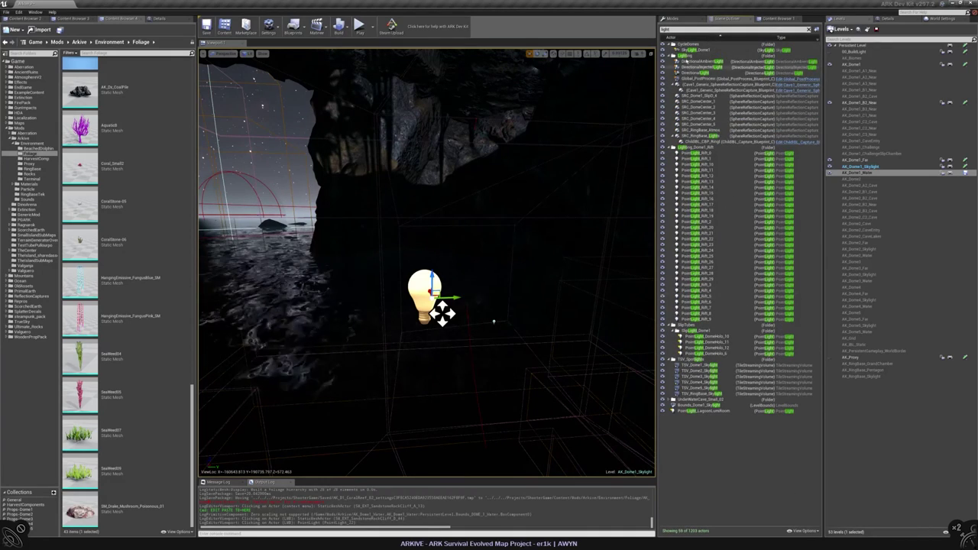
click(440, 309)
click(440, 309)
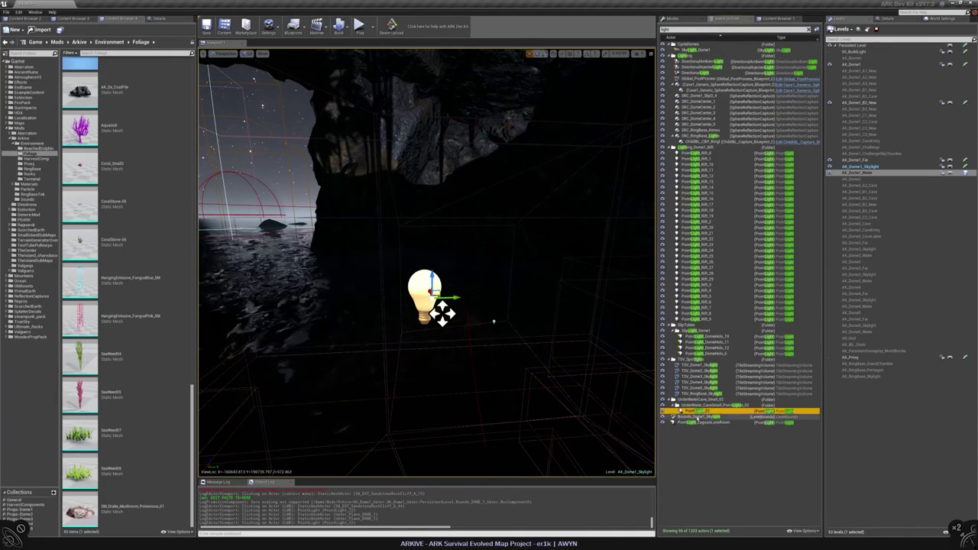
click(439, 309)
click(440, 309)
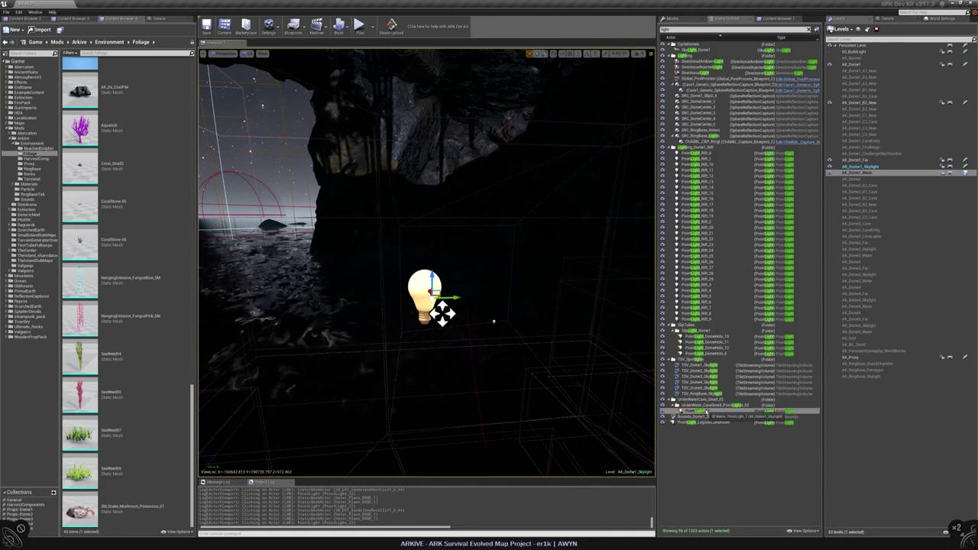
- Create a subfolder named Lighting_Dome1_WaterRays inside the World Outliner's Lighting folder
click(691, 55)
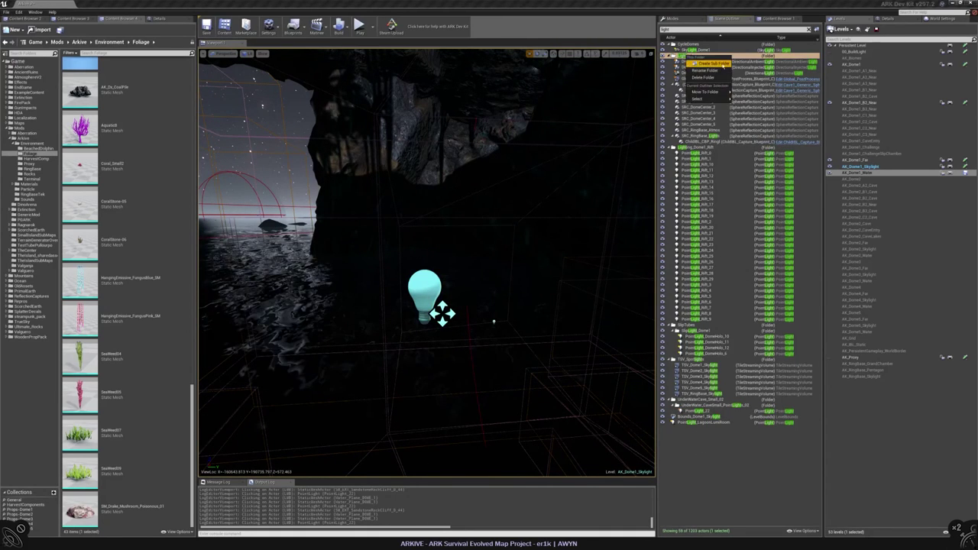
click(691, 78)
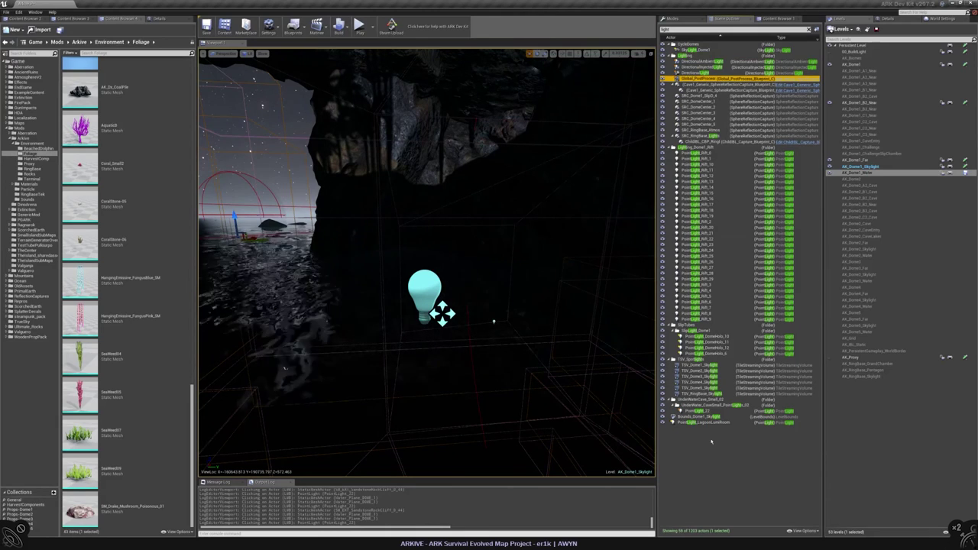
click(816, 29)
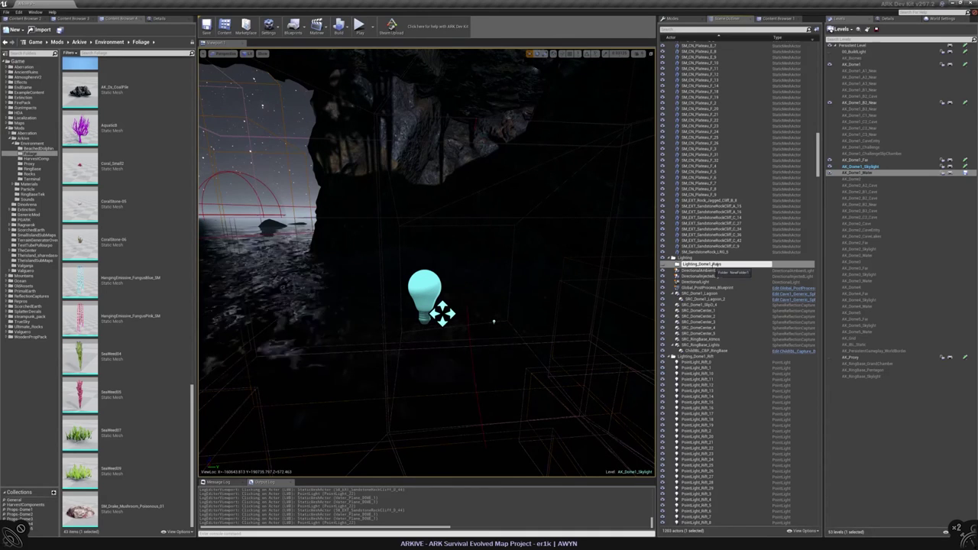
key(Return)
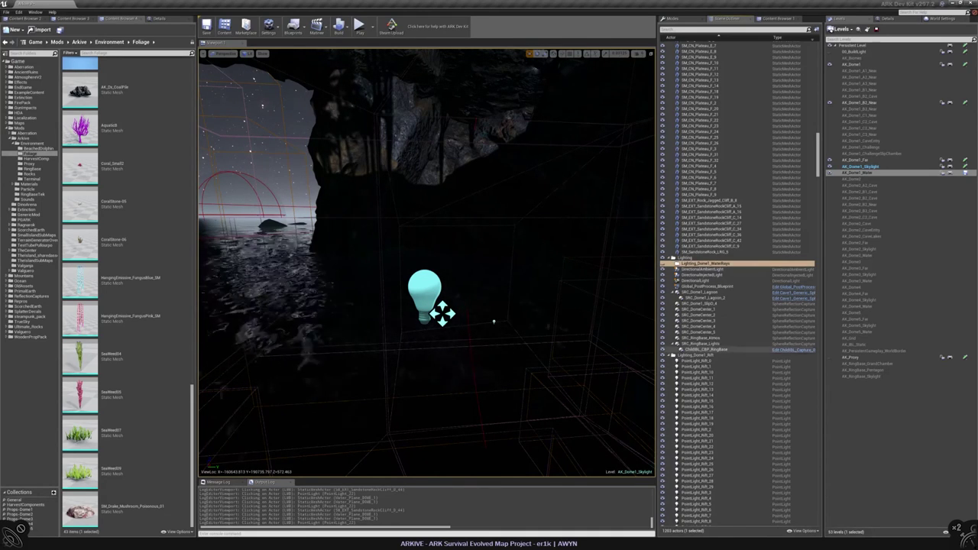
- Move the cave's point light into the Lighting_Dome1_WaterRays folder and check its former UnderWaterCave_Small_02 folder in the "light" results
click(441, 312)
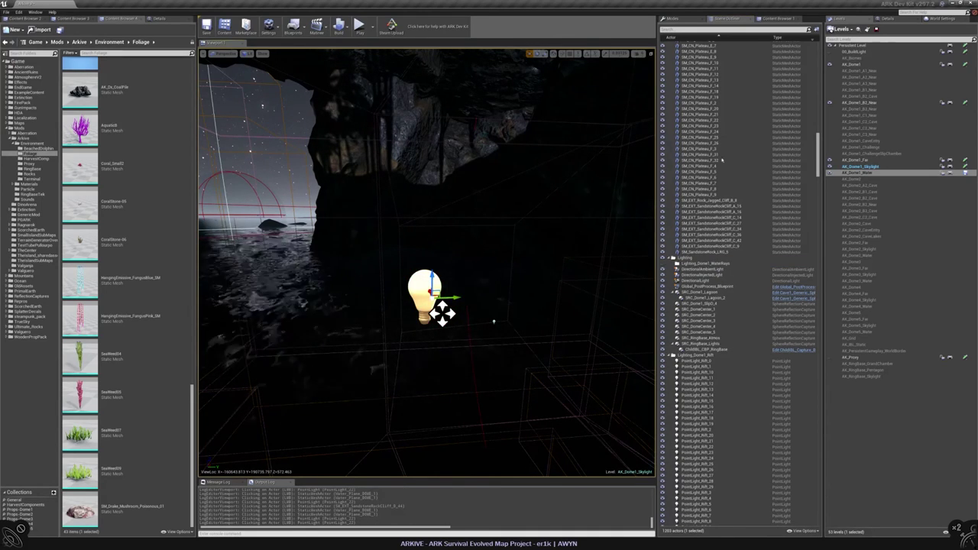
drag(819, 153, 814, 101)
click(734, 29)
text(light)
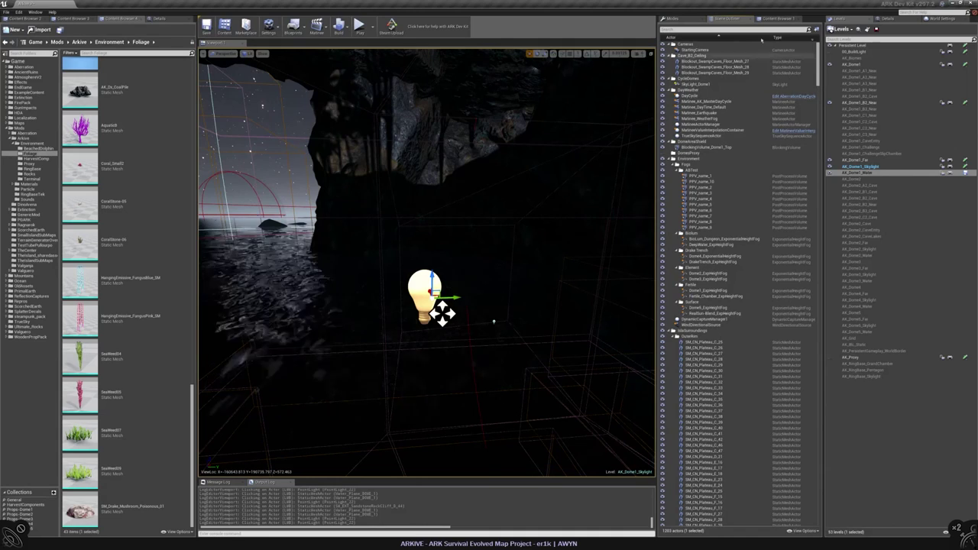
click(442, 312)
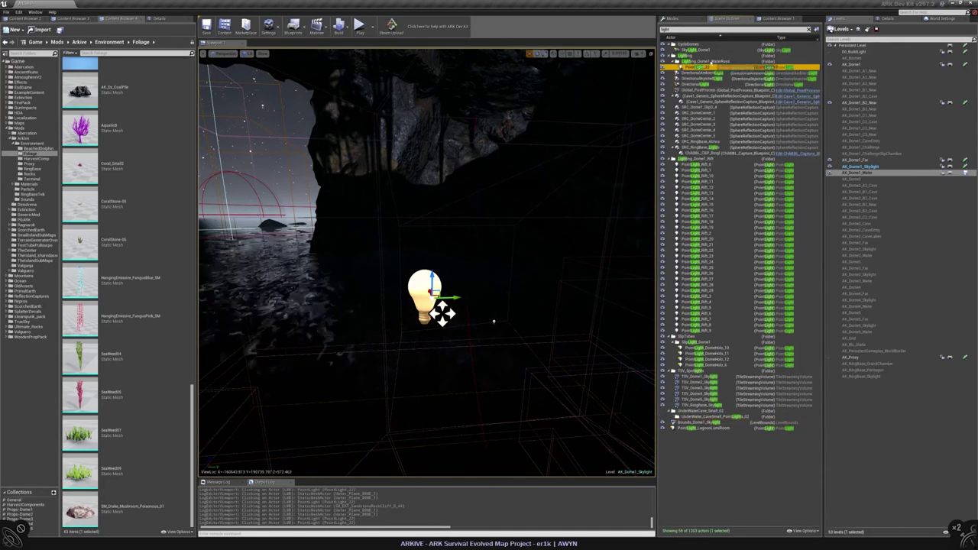
click(688, 414)
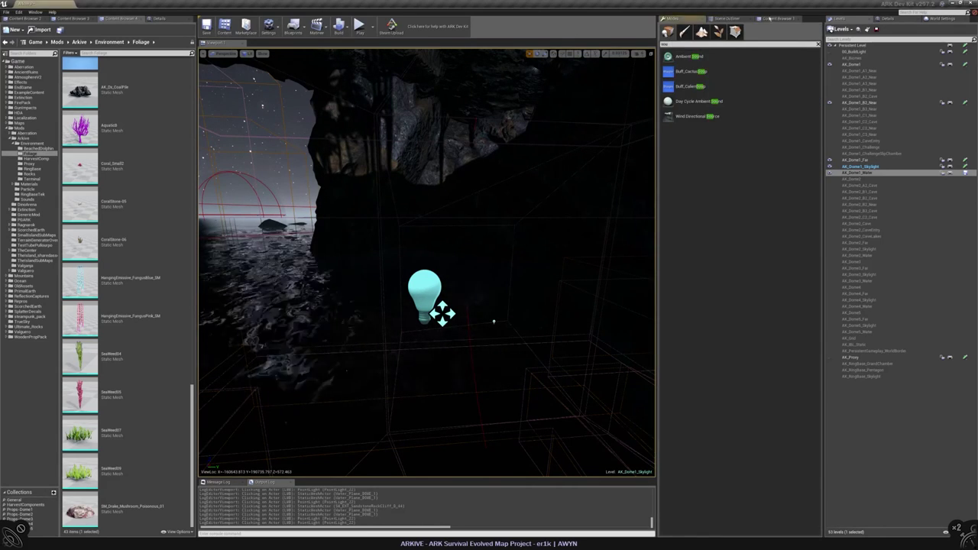
click(700, 413)
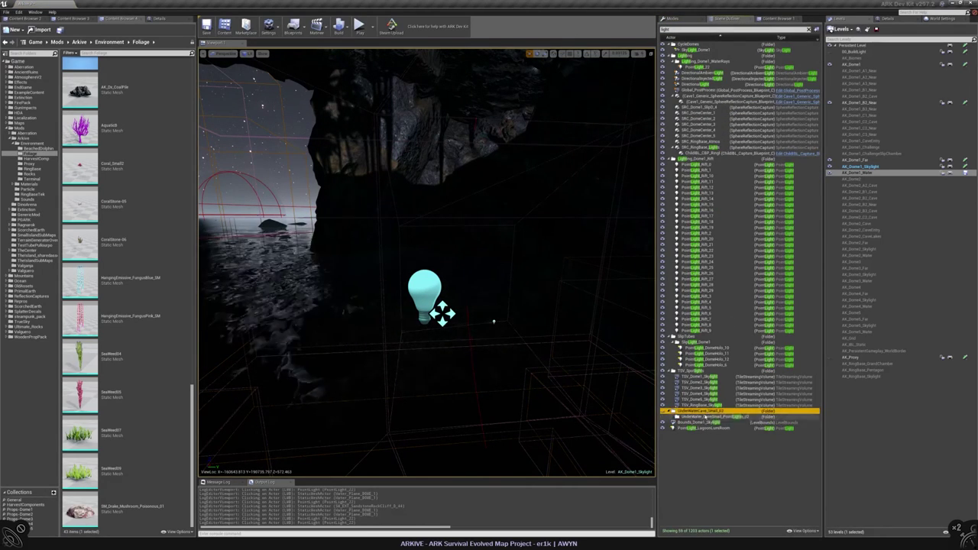
- Rename the cave's point light to PointLight_WaterRays_1
alt+drag(459, 321, 350, 331)
click(467, 303)
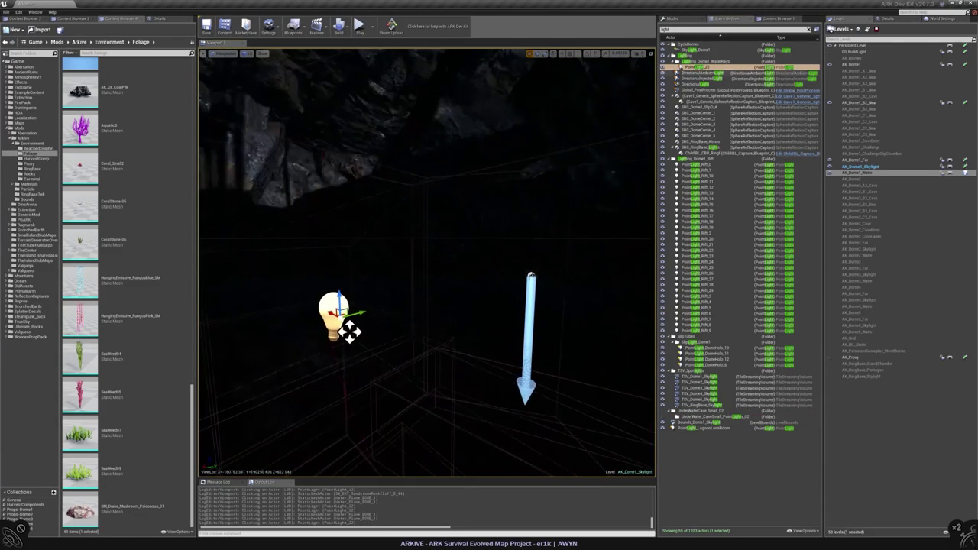
click(163, 19)
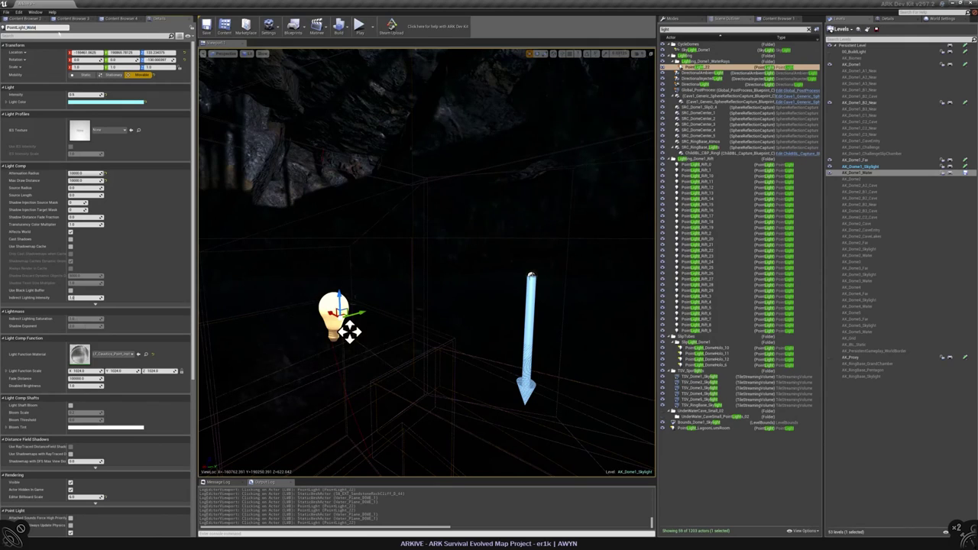
key(Return)
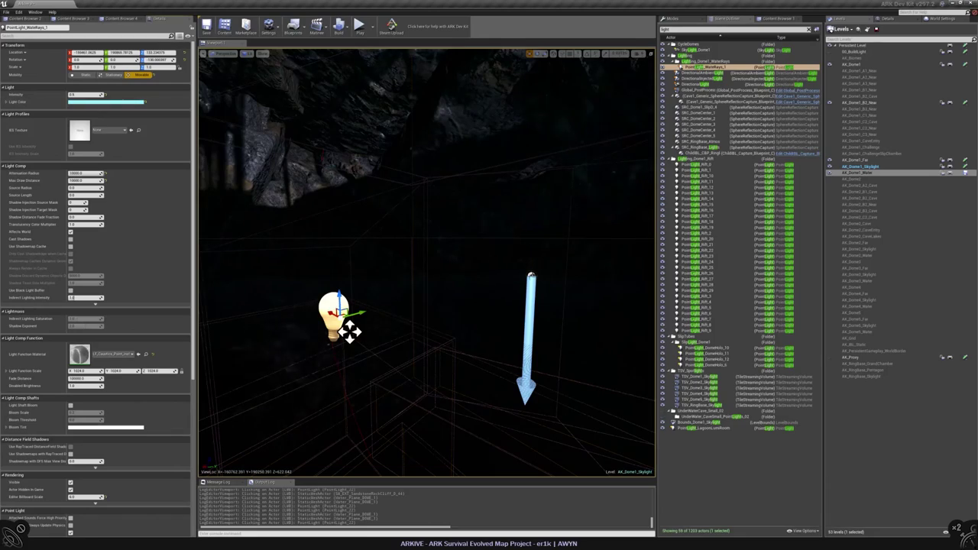
- Switch to the island map's editor and copy the P_WaterBubblesCompact emitter at the underwater cave
mouse_move(351, 330)
right_down()
mouse_move(322, 336)
mouse_move(344, 337)
right_up()
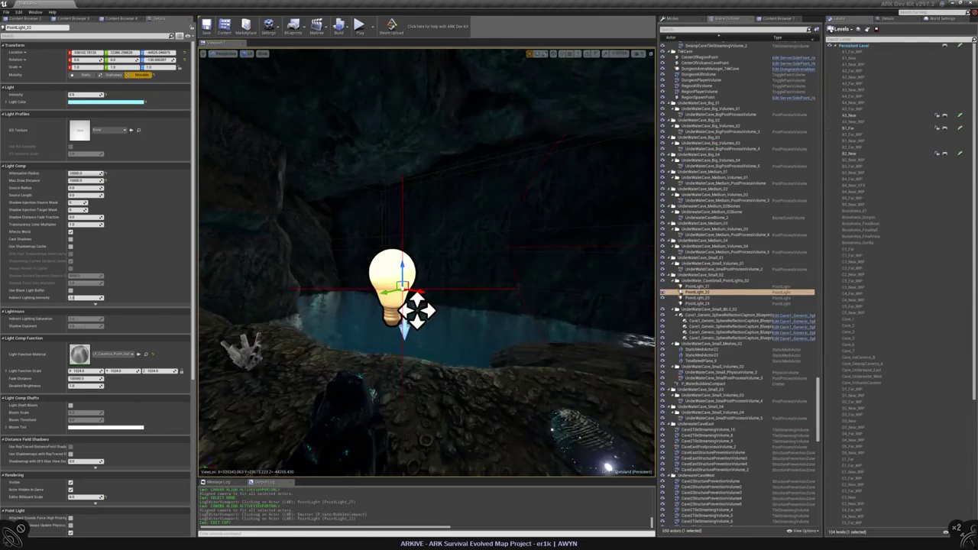
key(Escape)
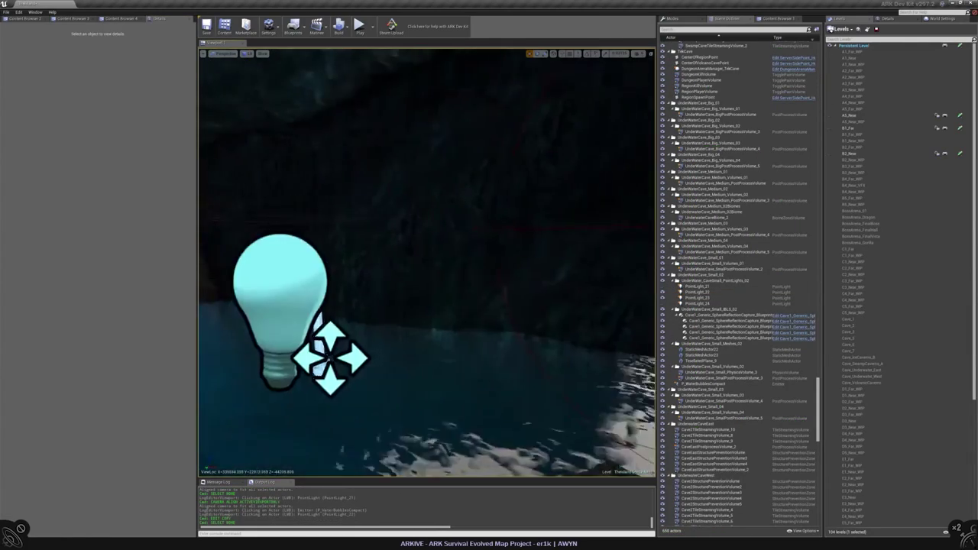
mouse_move(427, 260)
right_down()
mouse_move(386, 259)
mouse_move(424, 262)
right_up()
click(415, 257)
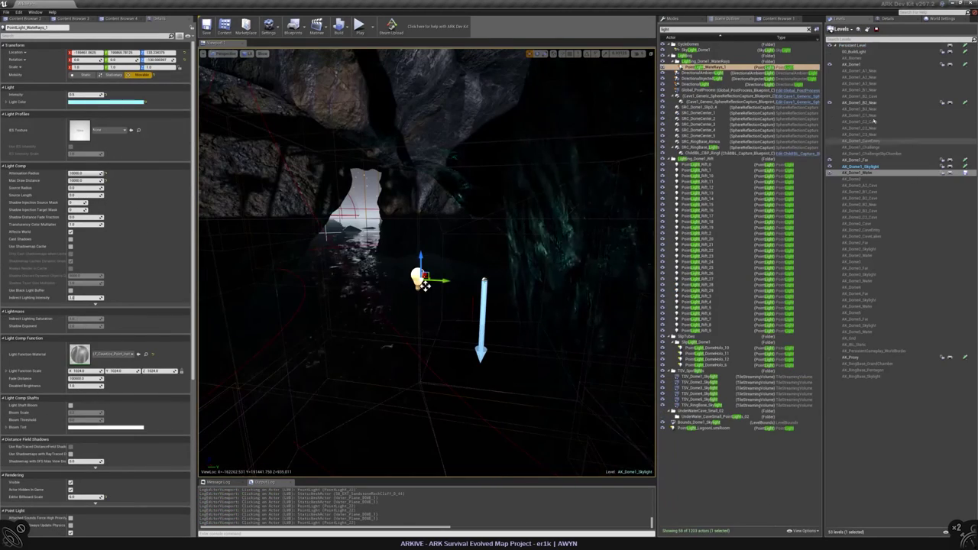
- Make AK_Dome1_B2_Near the current level of the Arkive map
click(866, 103)
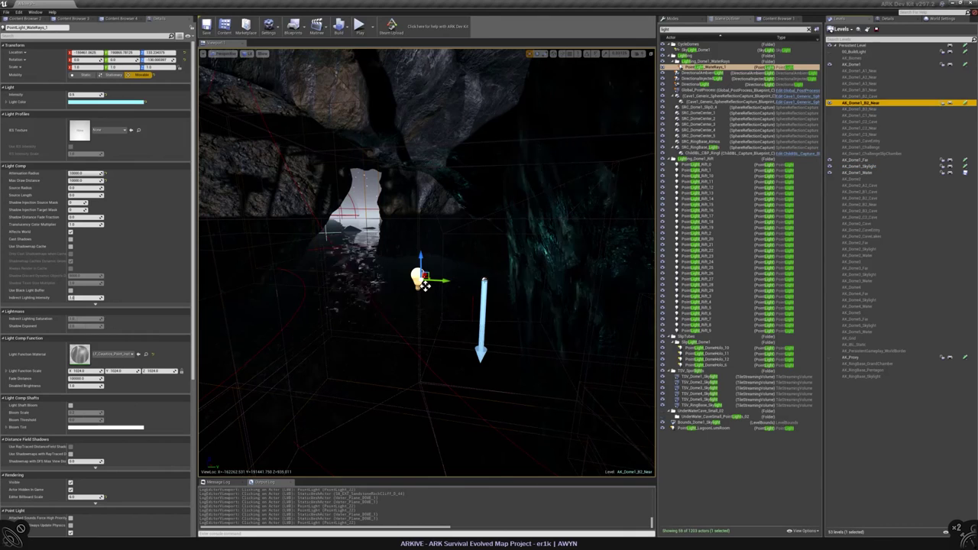
right_drag(415, 245, 426, 260)
- Load the AK_Dome1_CaveEntry sublevel and save the modified AK_Dome1_Skylight sublevel
click(867, 142)
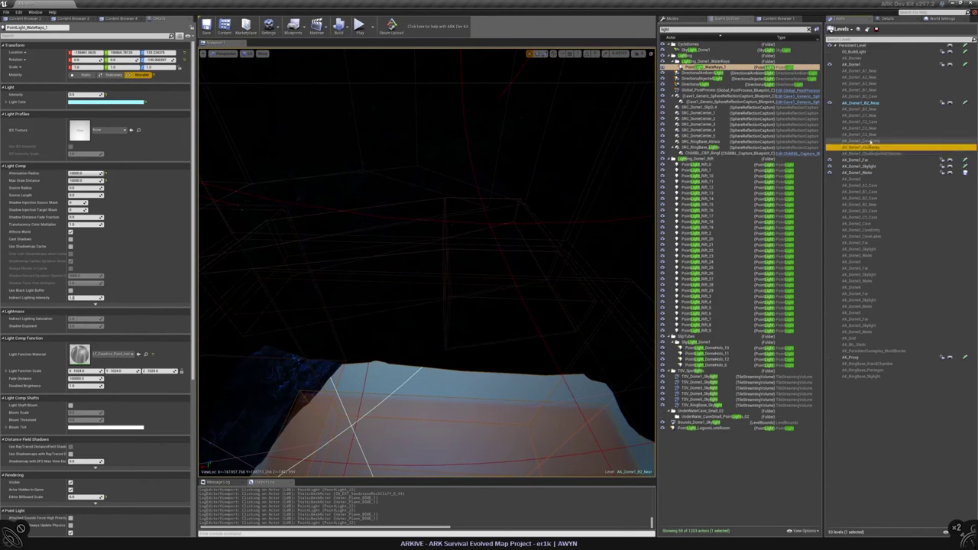
right_click(867, 142)
click(879, 152)
click(965, 167)
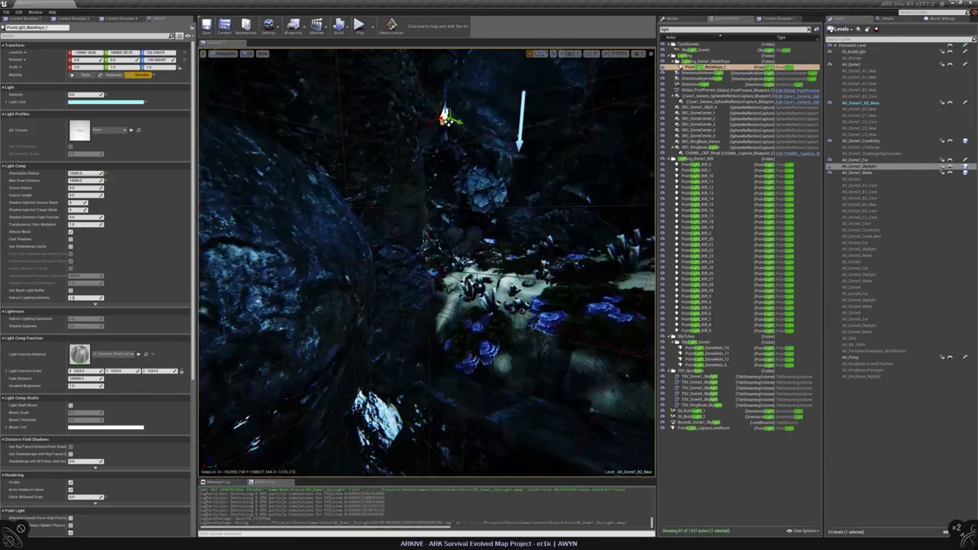
- Paste the copied bubble emitter at the sandstone cliff rock deep in the underwater cave passage
right_drag(427, 260, 470, 294)
right_click(470, 294)
mouse_move(495, 371)
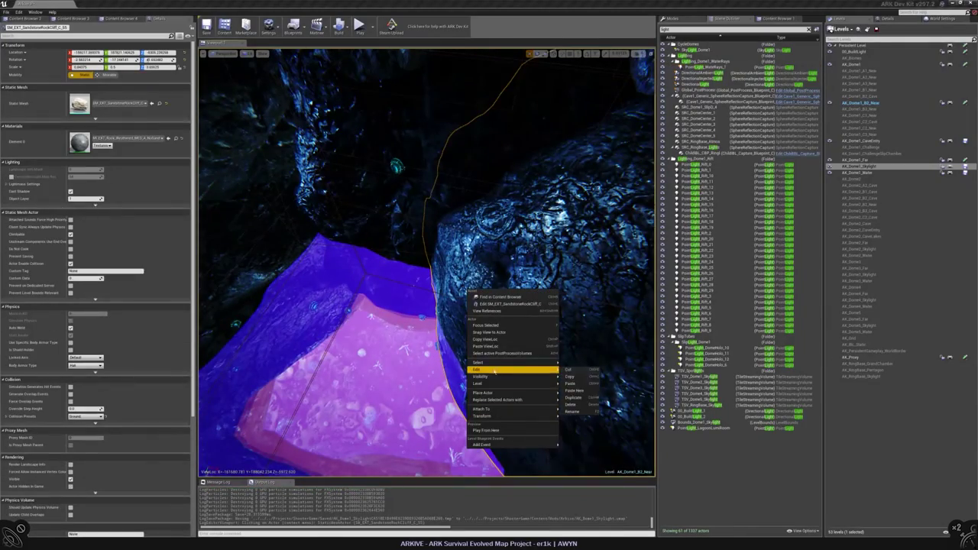
click(575, 391)
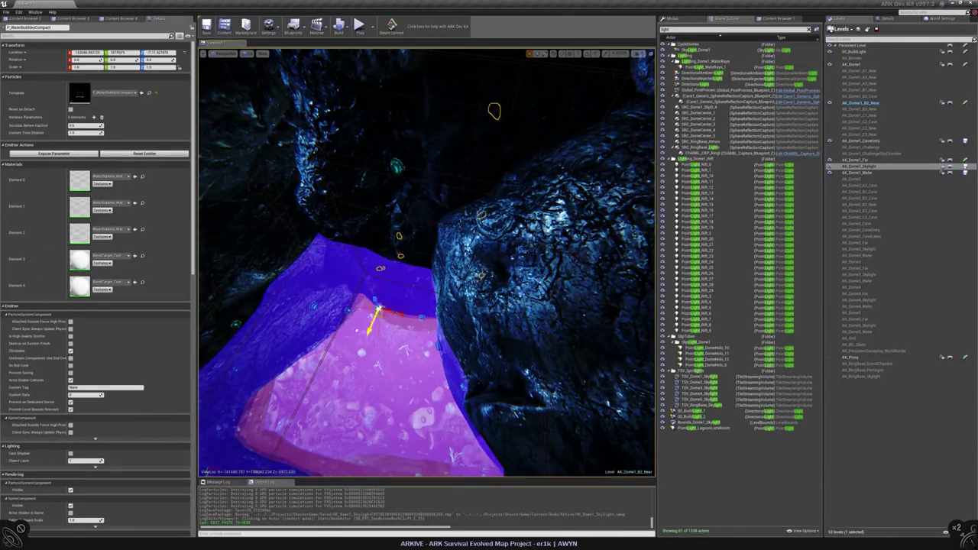
- Raise the P_WaterBubblesCompact emitter and position it over the gap between the rocks in the underwater passage
right_drag(428, 306, 416, 233)
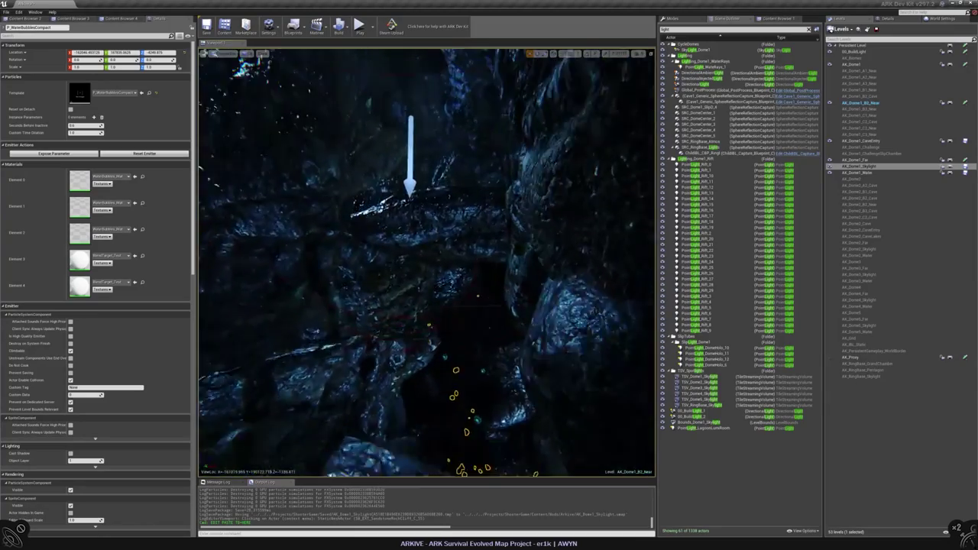
right_drag(416, 234, 417, 218)
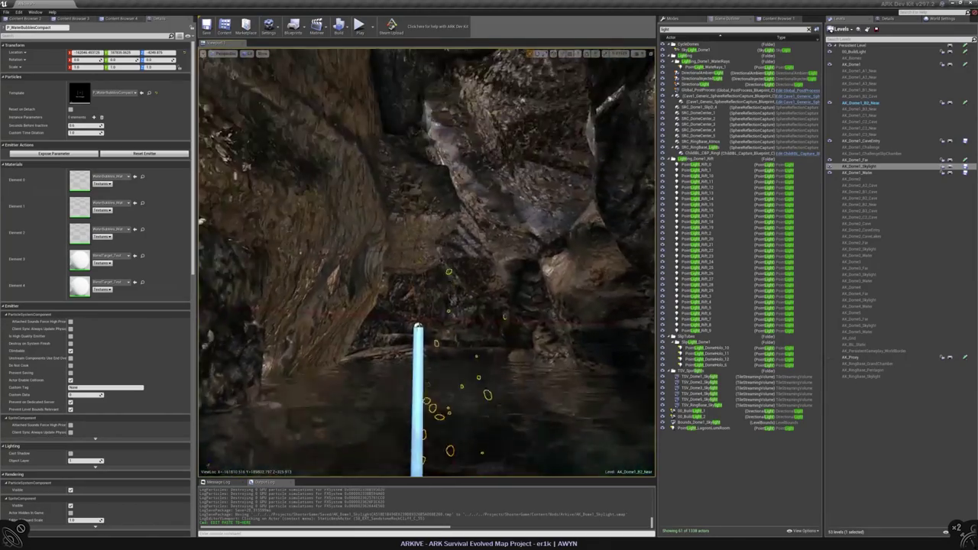
right_drag(417, 217, 417, 157)
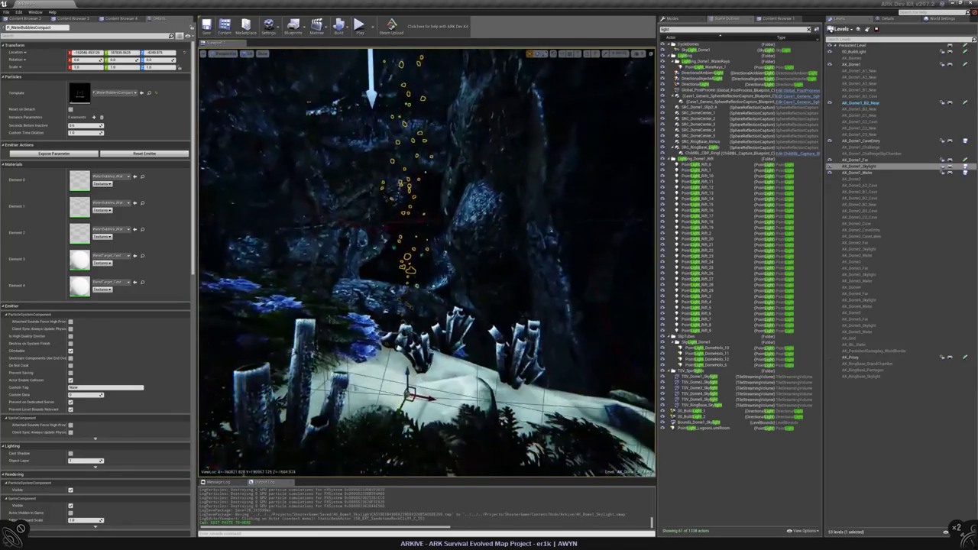
right_drag(416, 156, 416, 141)
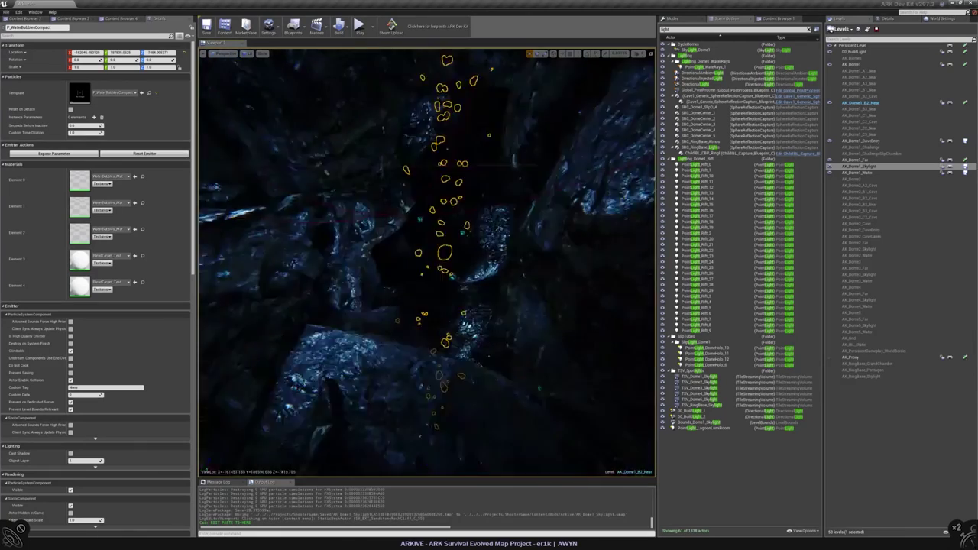
click(145, 154)
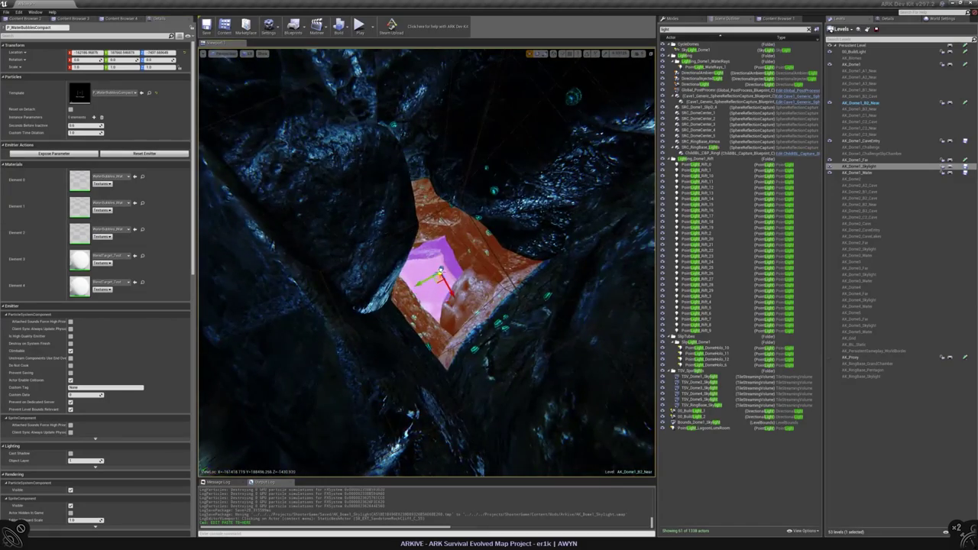
- Examine the bubble column from the cave water and look through the emitter's detail settings
key(w)
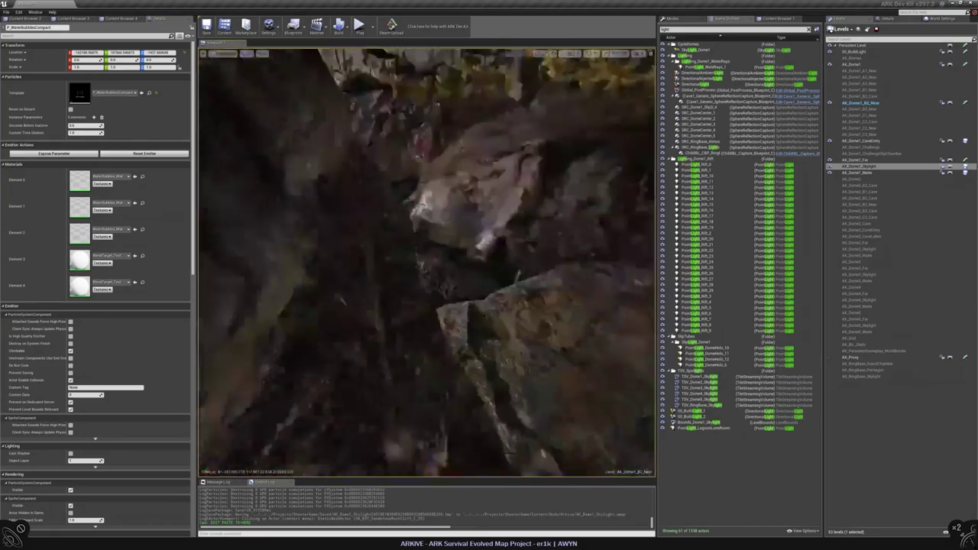
key(w)
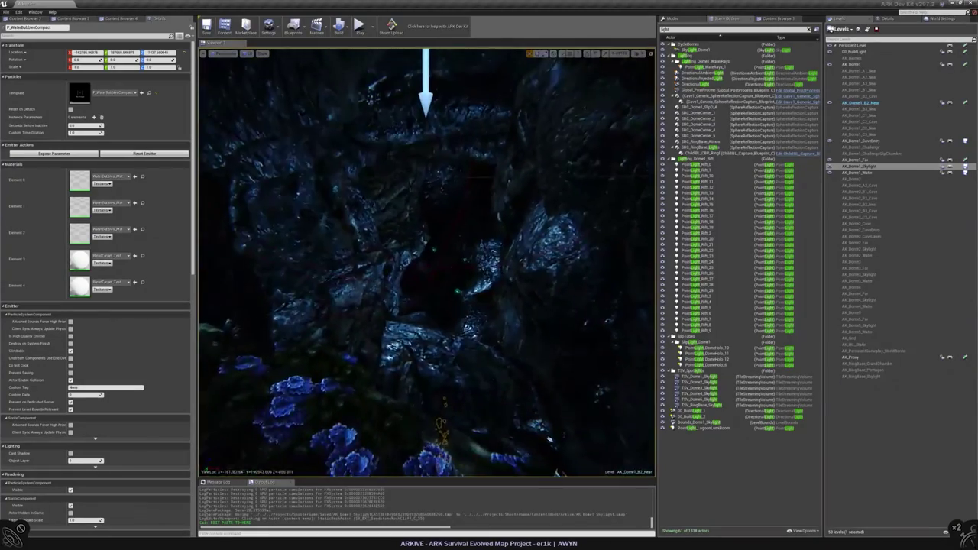
key(w)
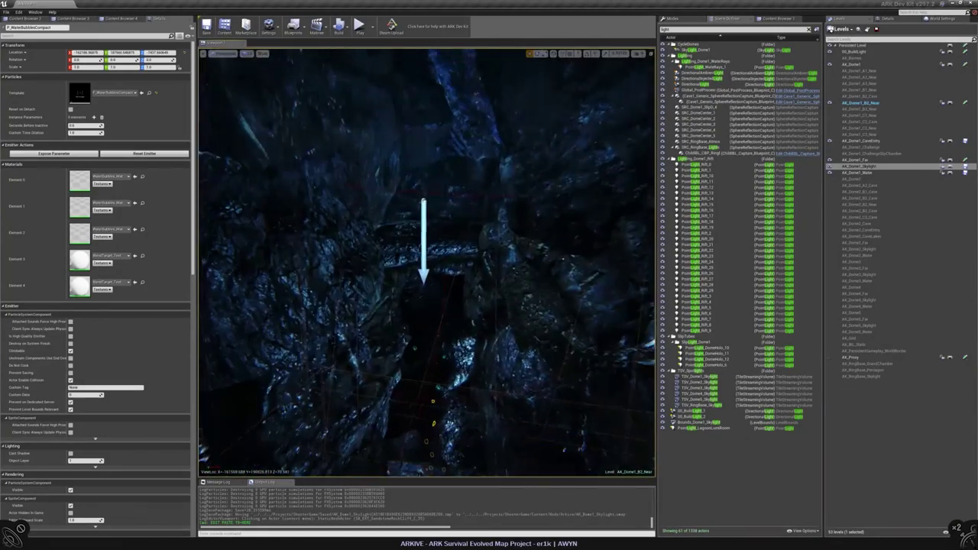
key(w)
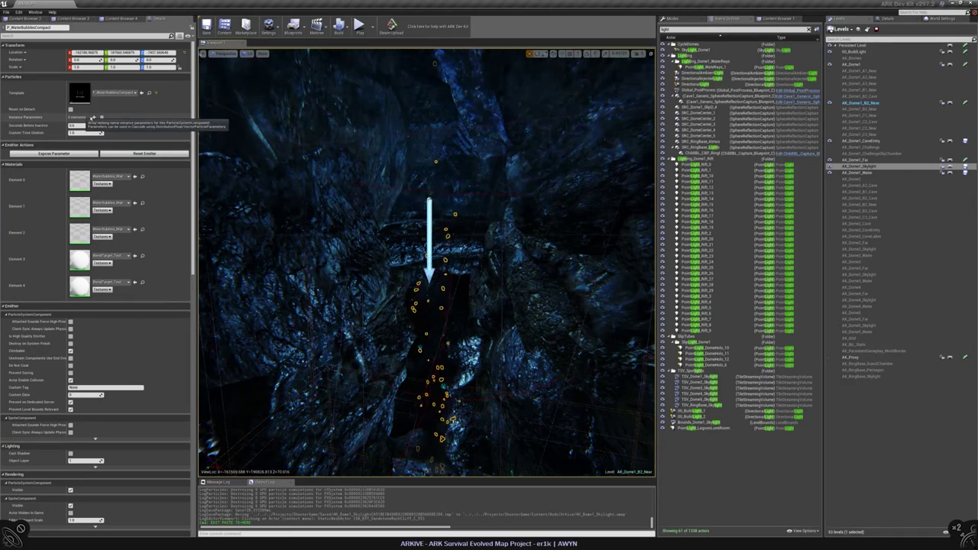
scroll(154, 214, down, 10)
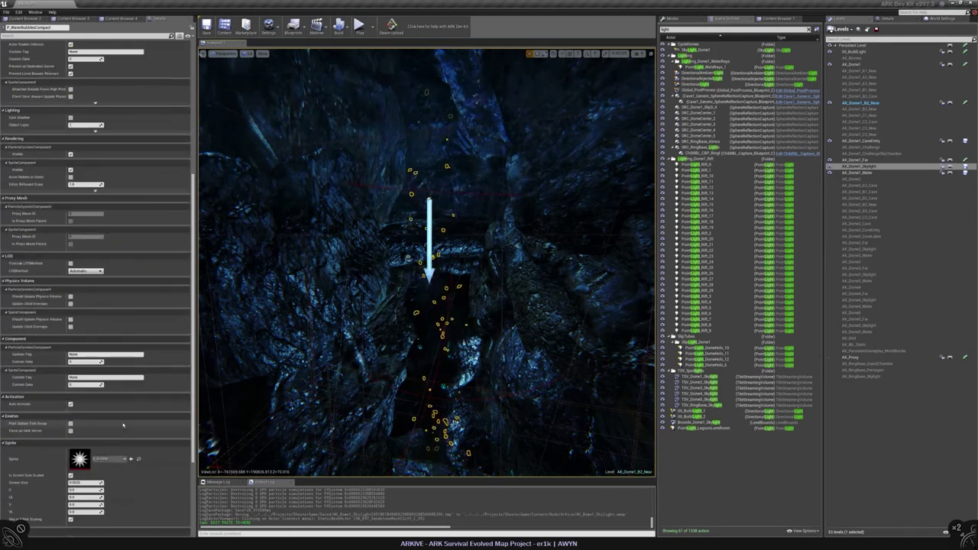
- Look through the P_WaterBubblesCompact emitter's remaining rendering, activation and sprite settings and inspect the island surface above the cave
scroll(123, 426, down, 5)
scroll(168, 428, down, 1)
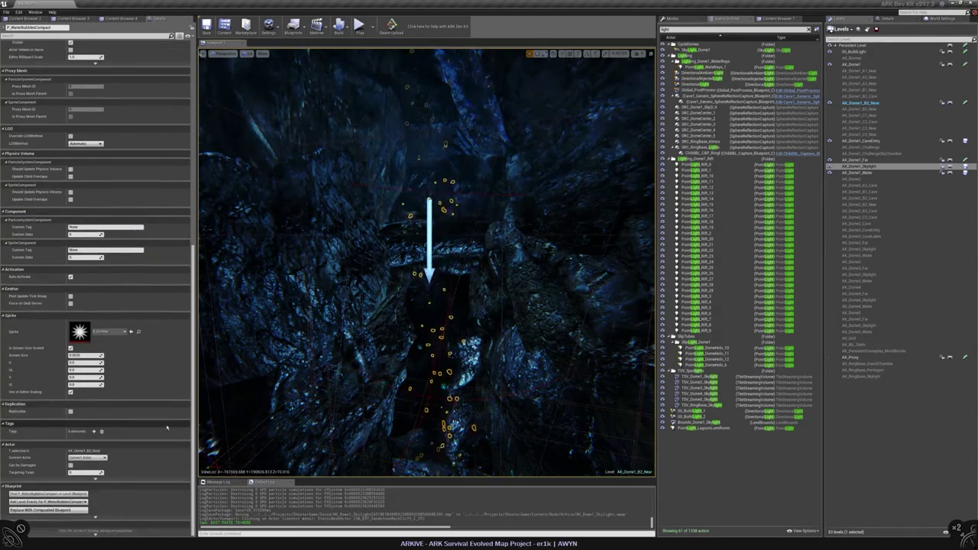
scroll(166, 429, up, 10)
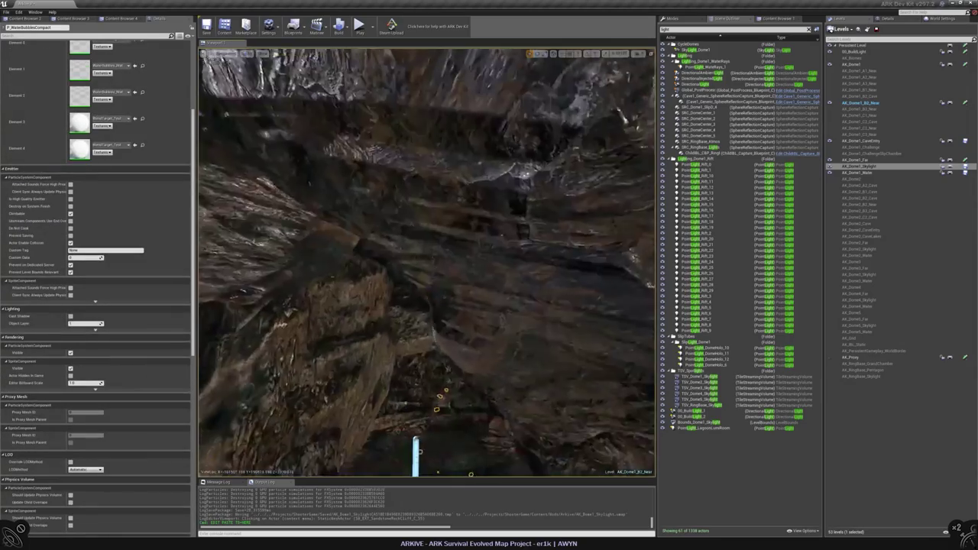
right_drag(427, 259, 425, 317)
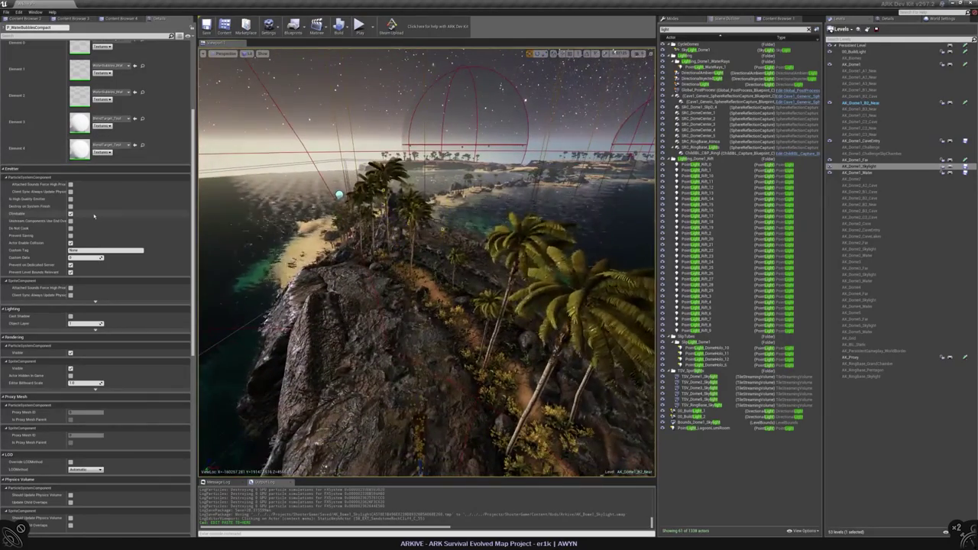
scroll(94, 216, up, 5)
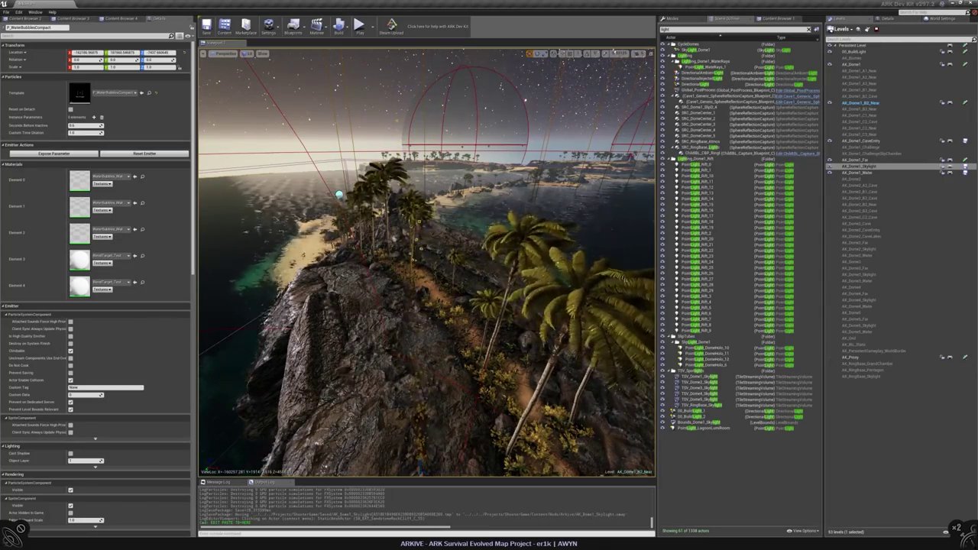
- Lower the P_WaterBubblesCompact emitter to the coral-covered cave floor and align it beneath the purple volume
key(f)
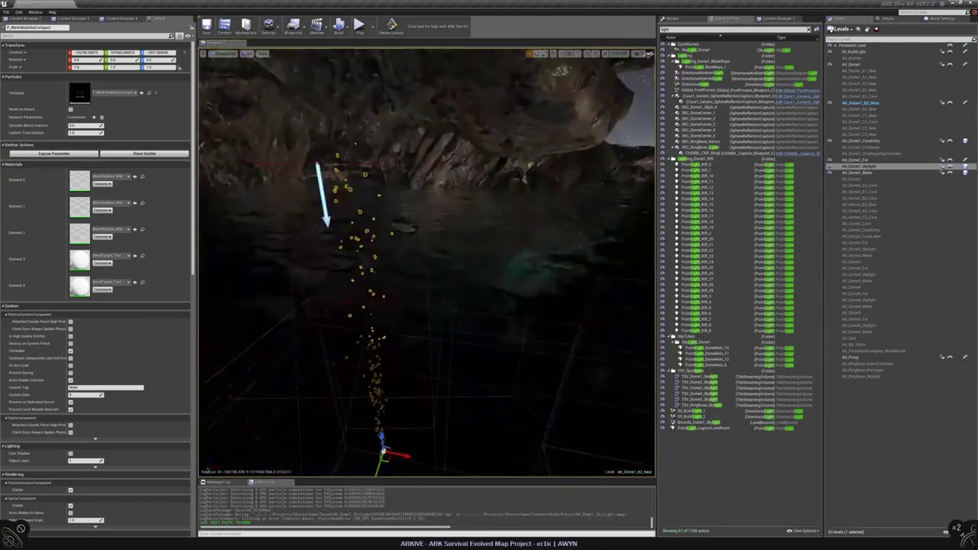
right_drag(427, 262, 306, 127)
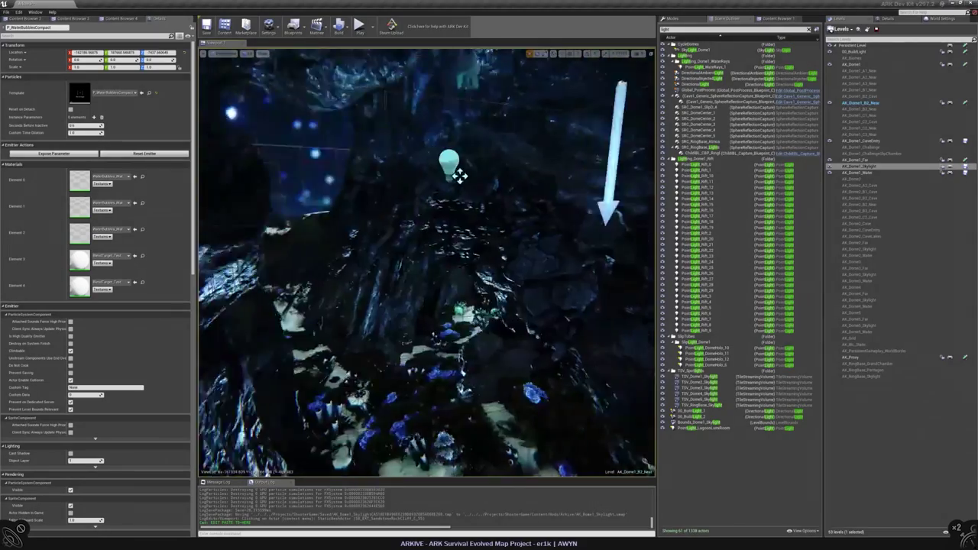
mouse_move(459, 176)
right_down()
mouse_move(451, 191)
mouse_move(482, 176)
mouse_move(467, 191)
mouse_move(439, 176)
right_up()
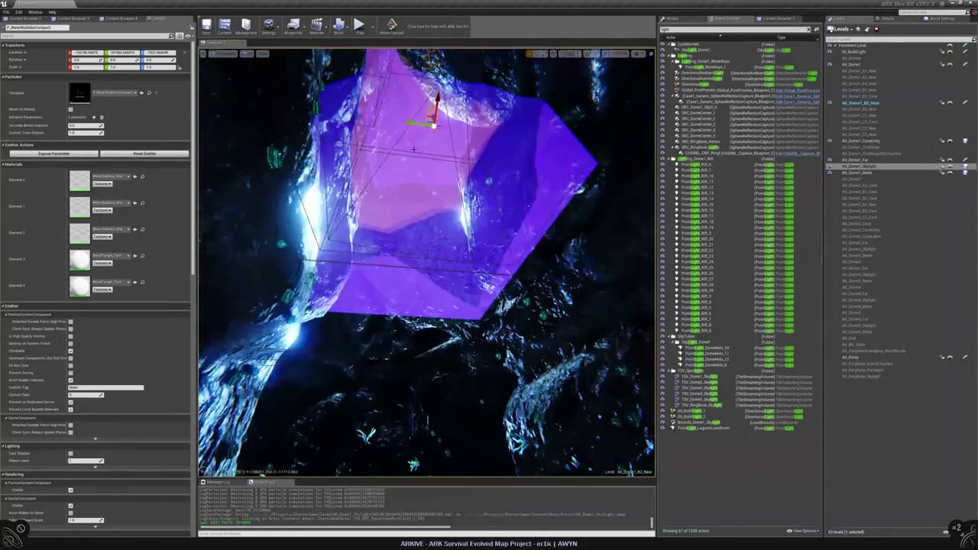
click(440, 244)
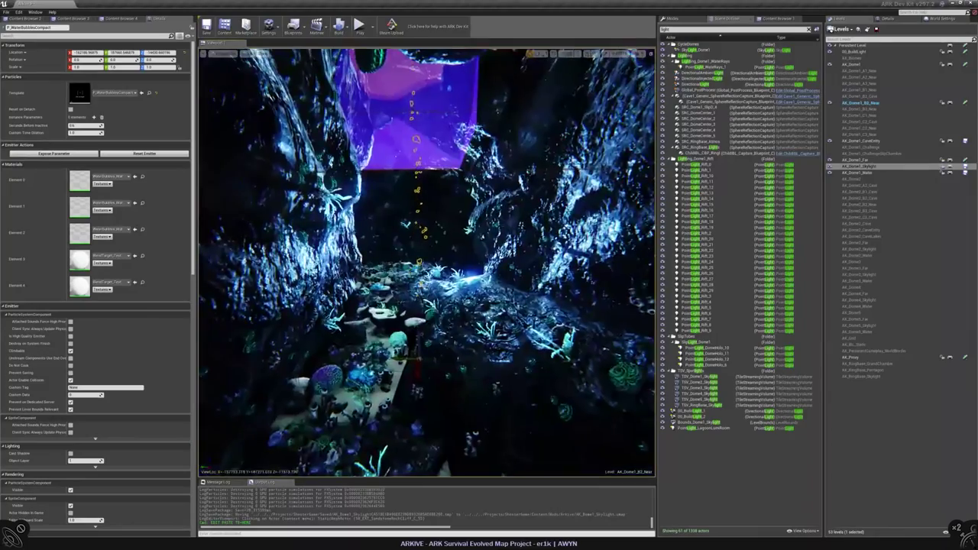
right_drag(440, 175, 436, 172)
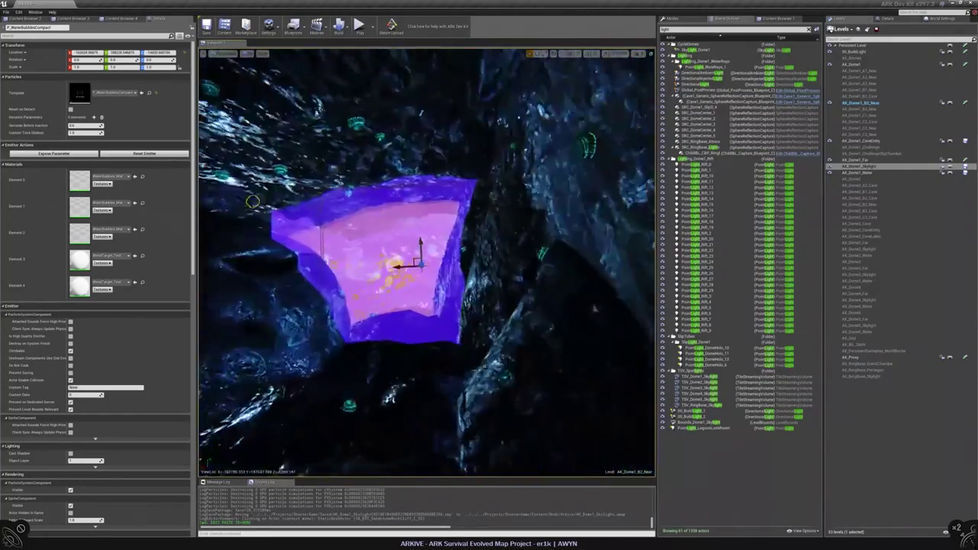
alt+drag(426, 262, 535, 272)
right_drag(426, 255, 426, 255)
- Open the keyboard shortcut preferences and look up the bindings for scale and rotation commands
click(35, 12)
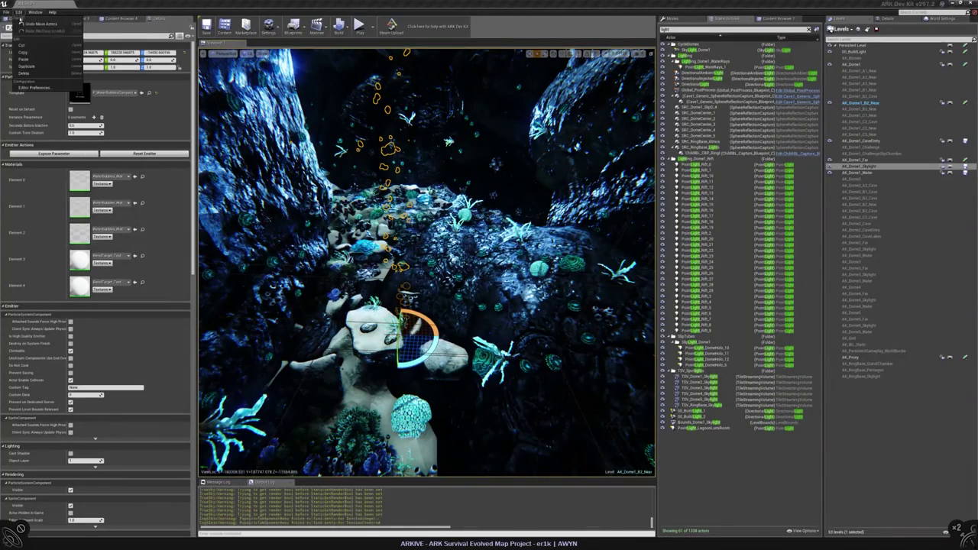
click(38, 88)
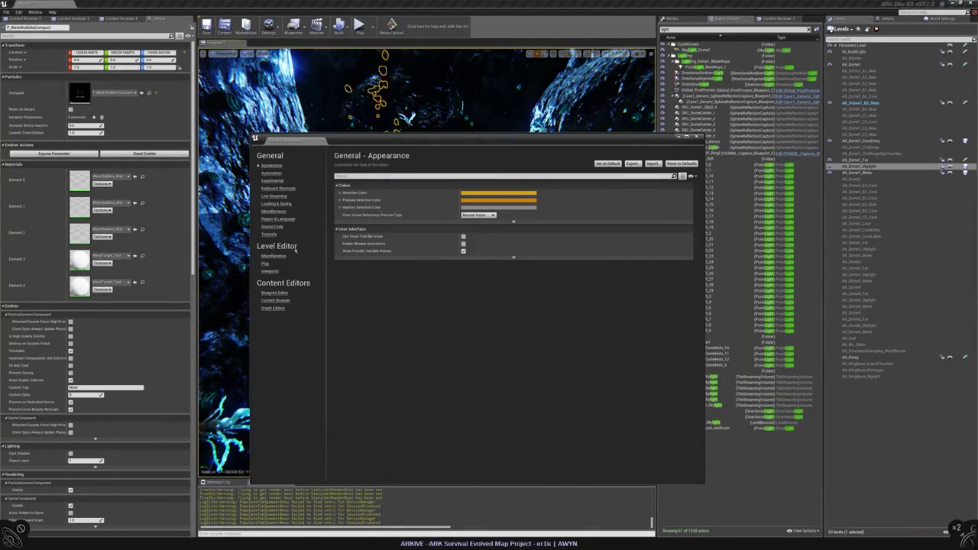
click(278, 188)
text(scale)
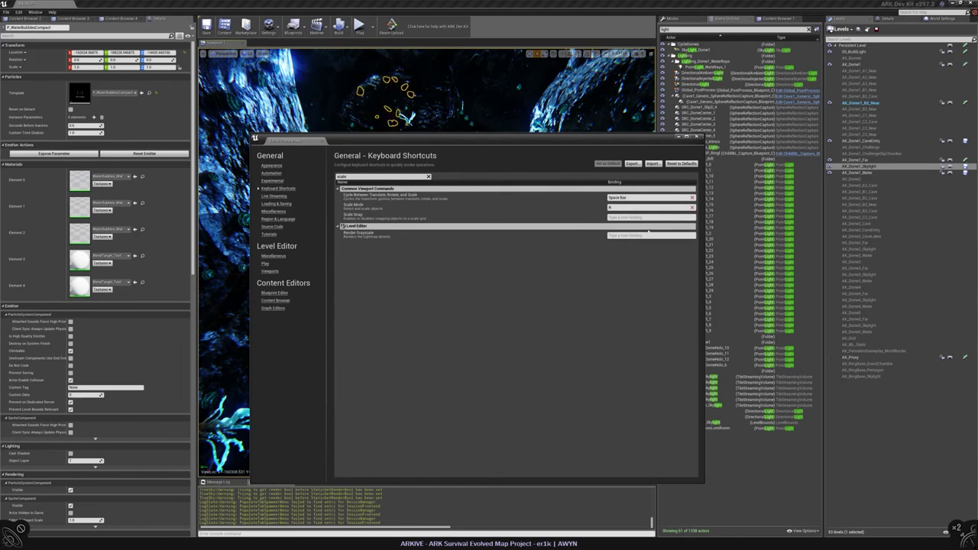
key(ctrl+a)
text(ro)
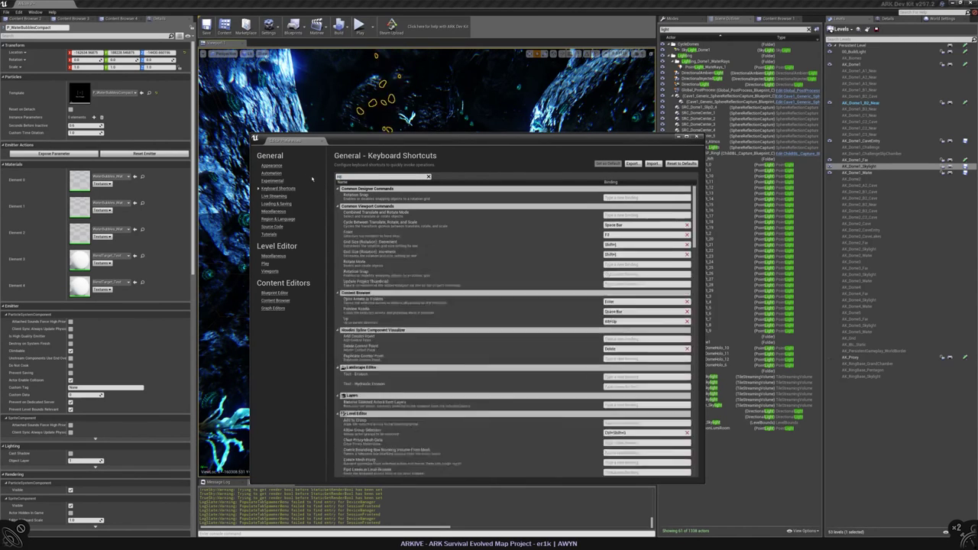
text(tat)
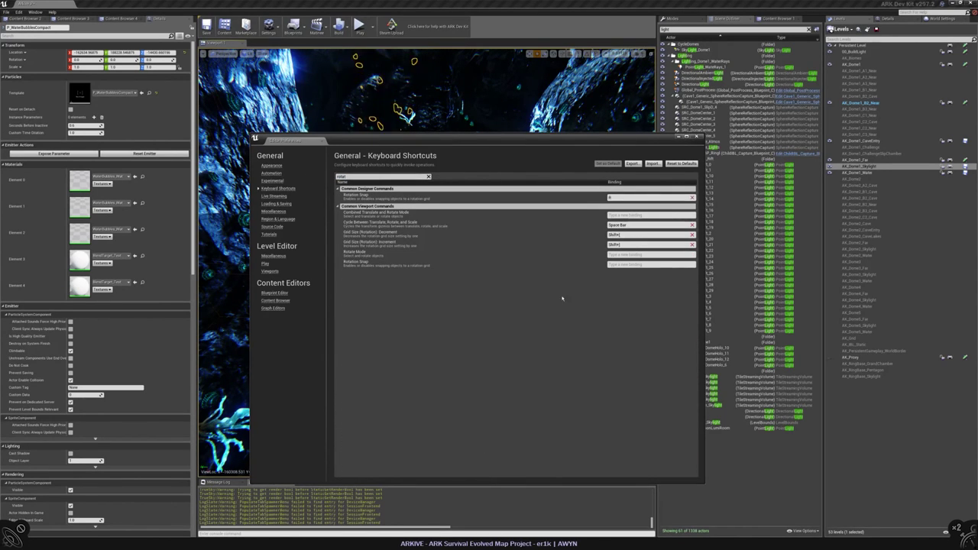
- Clear the Rotation Snap shortcut, bind Rotate Mode to R, and close the editor preferences
click(692, 197)
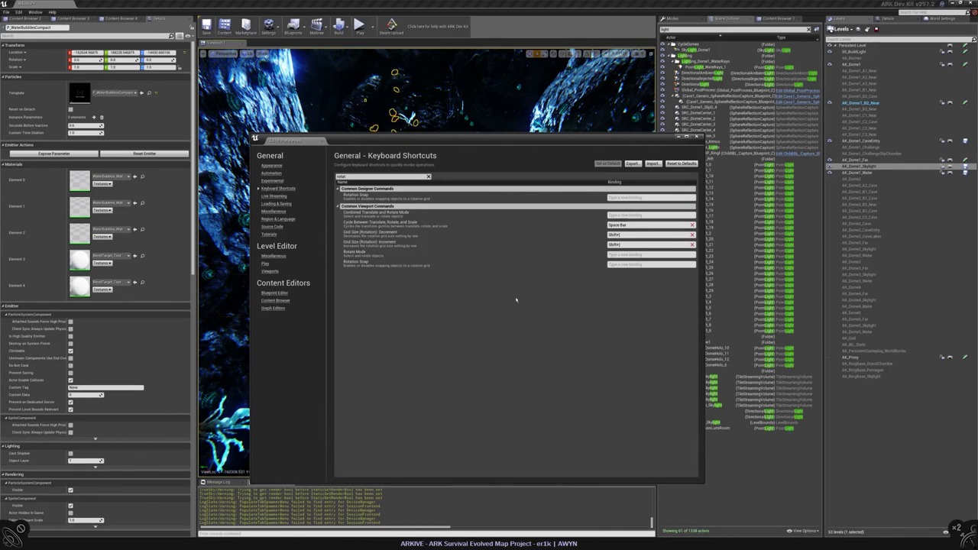
key(r)
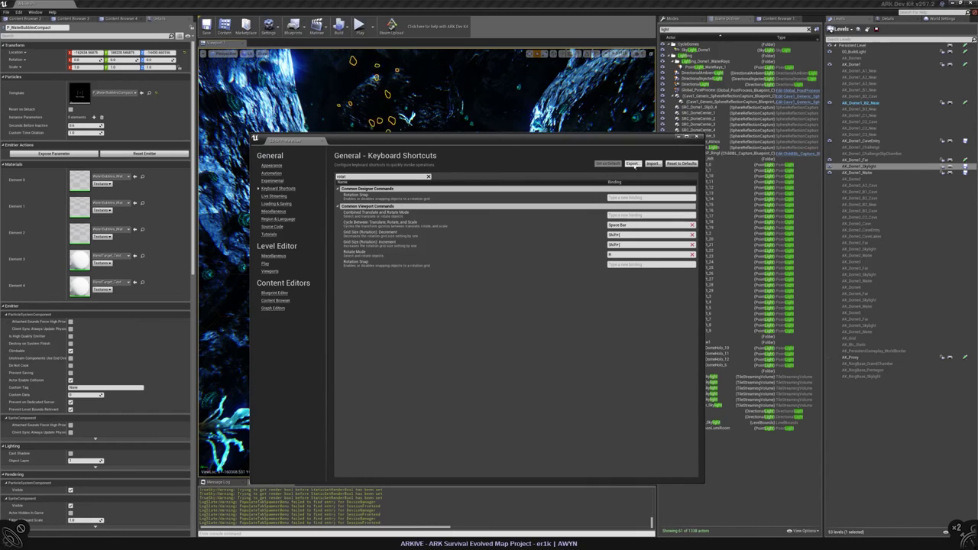
click(428, 176)
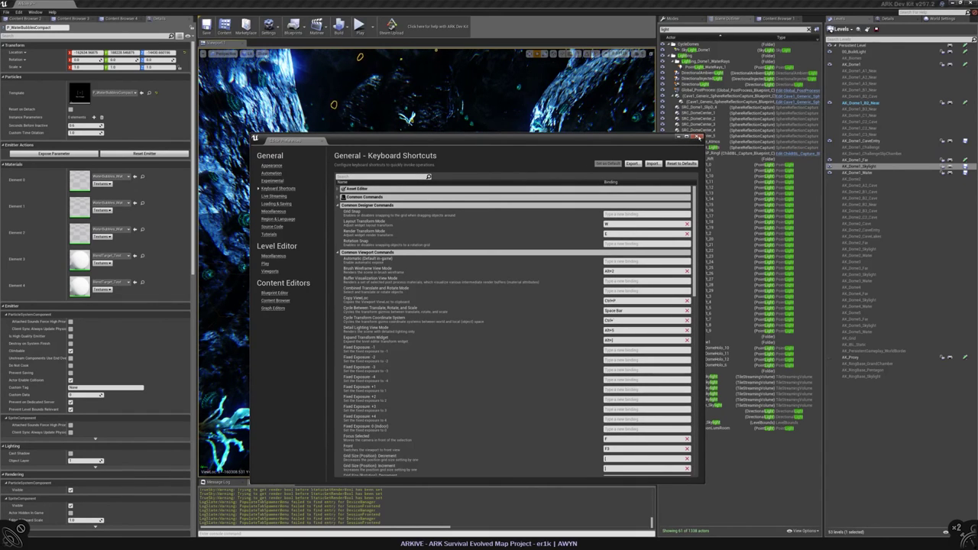
click(697, 136)
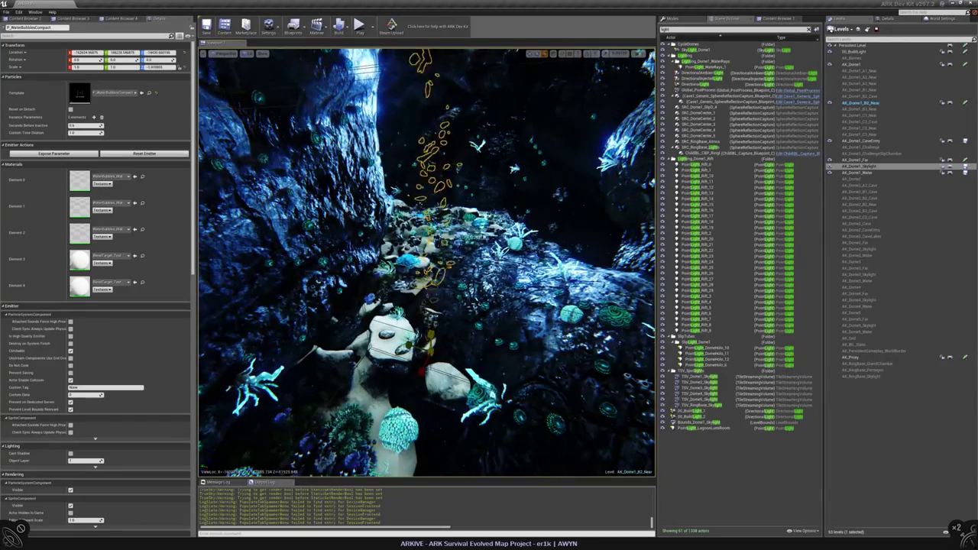
- Undo the last scaling of the bubble emitter and reselect it on the cave floor
key(ctrl+z)
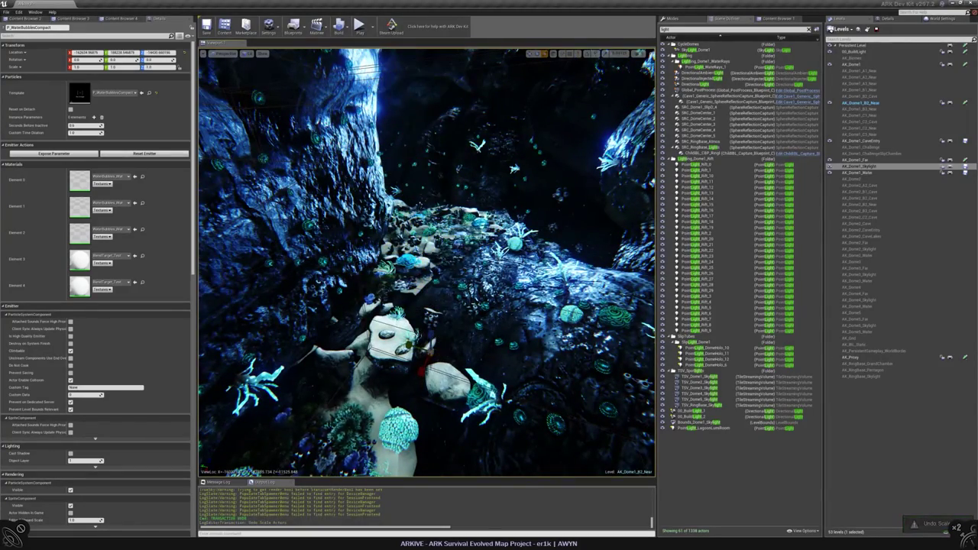
key(Escape)
right_drag(427, 262, 434, 336)
click(443, 266)
- Shrink the P_WaterBubblesCompact emitter uniformly and raise it slightly above the cave floor
key(f)
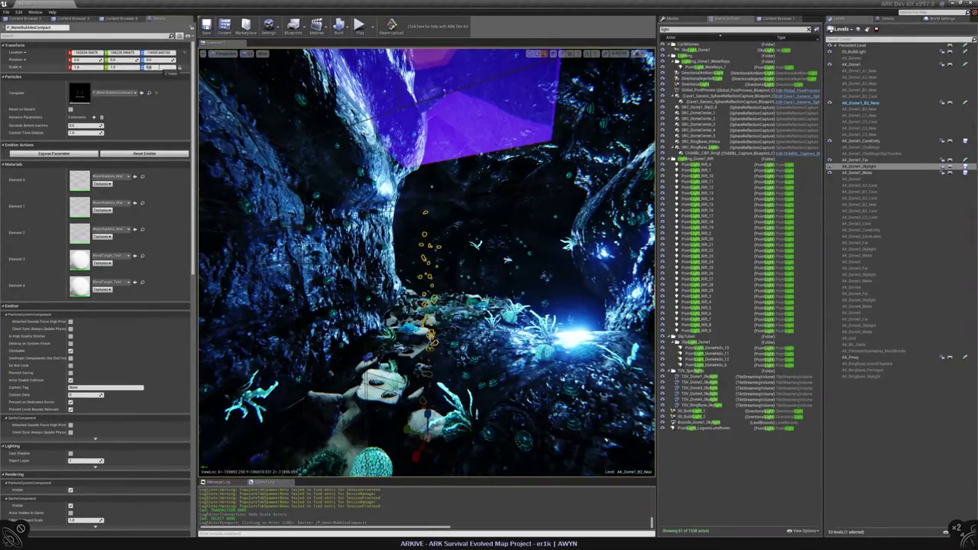
right_drag(507, 260, 506, 471)
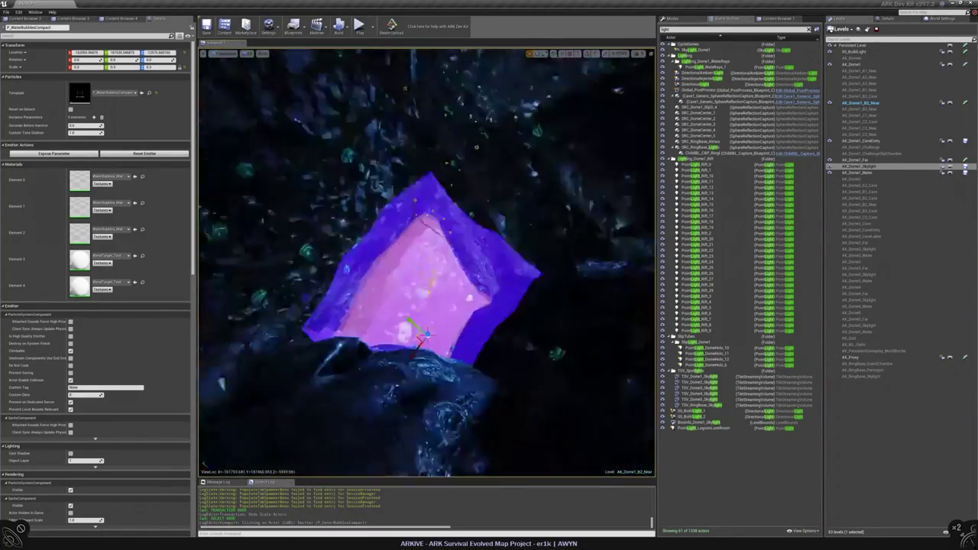
key(f)
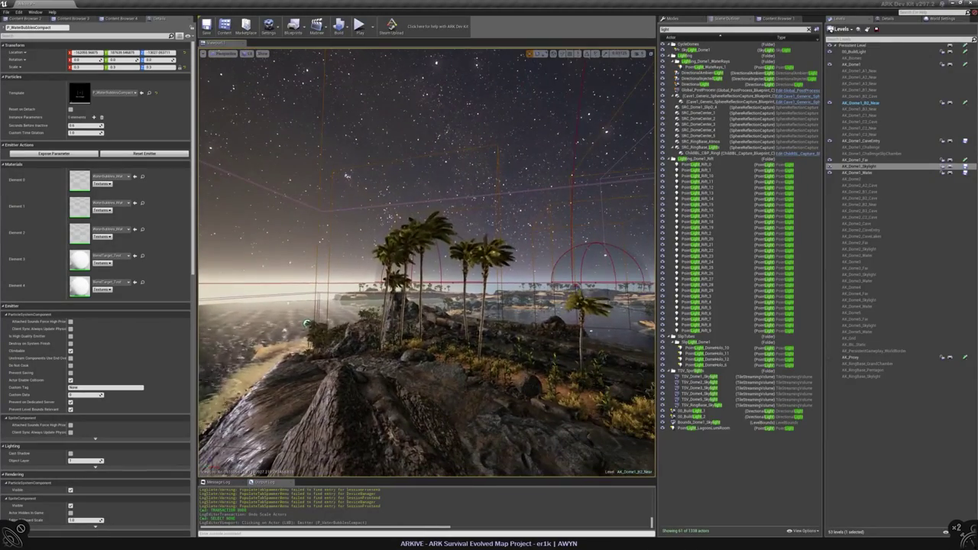
right_drag(426, 262, 433, 274)
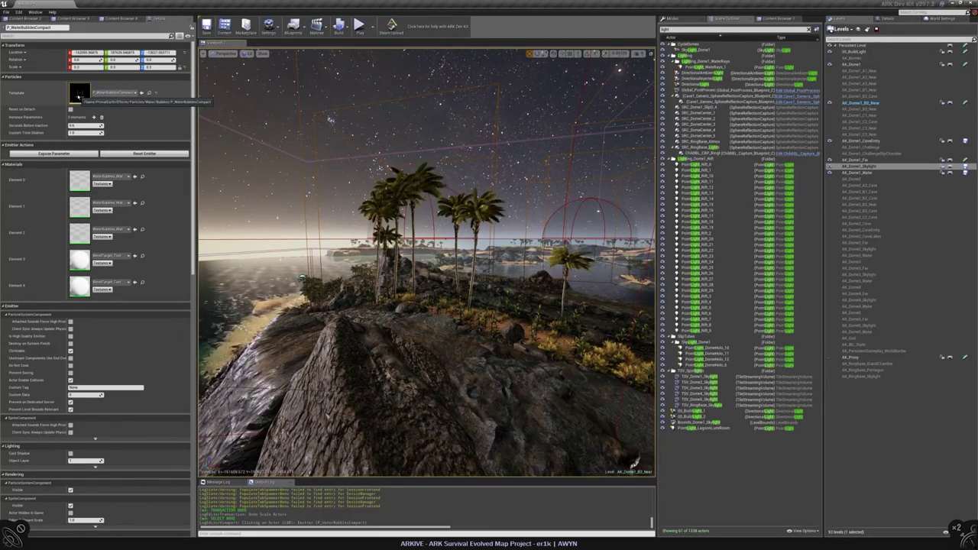
- Locate the emitter's template among the water particle assets and place a P_WaterBubbles_SpawnRectangle emitter above the coral-covered cave floor
click(149, 93)
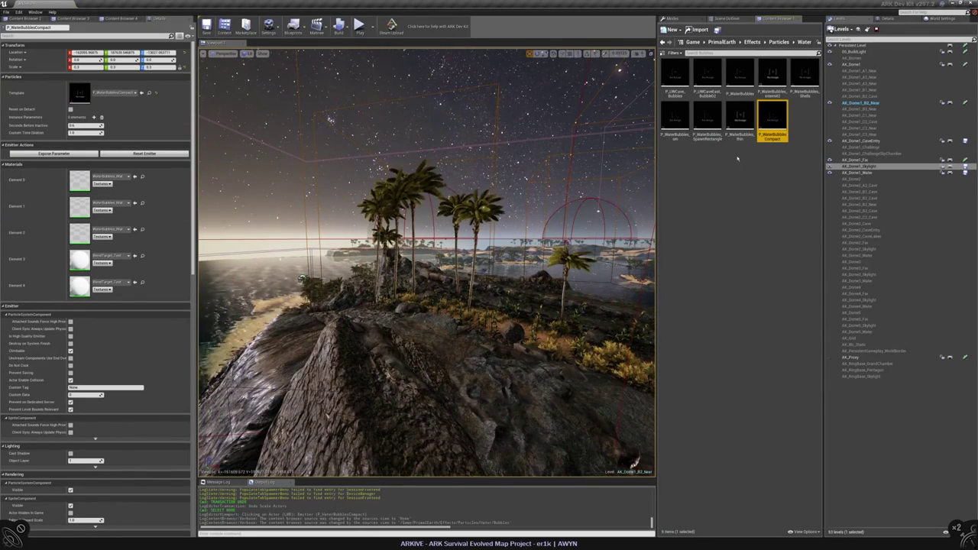
click(707, 118)
right_drag(581, 122, 546, 116)
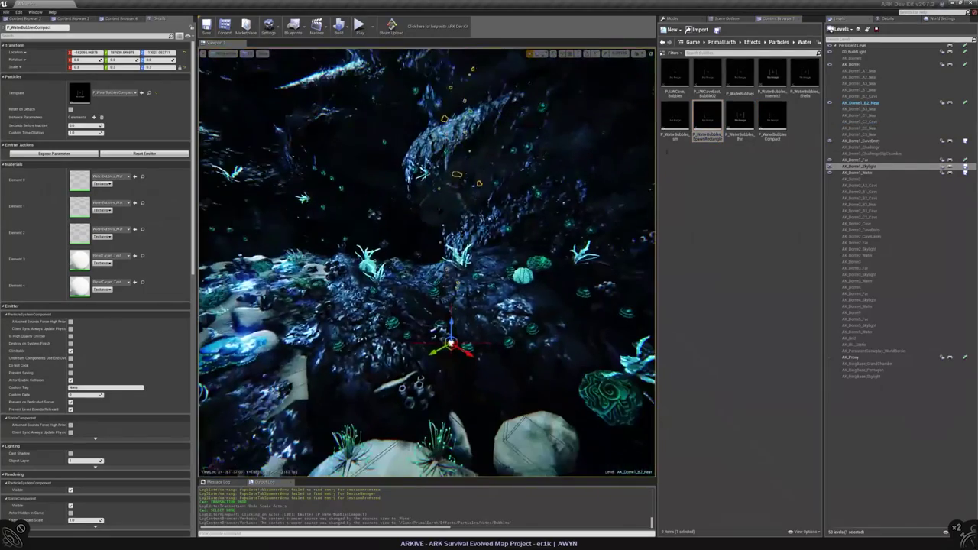
drag(707, 118, 403, 310)
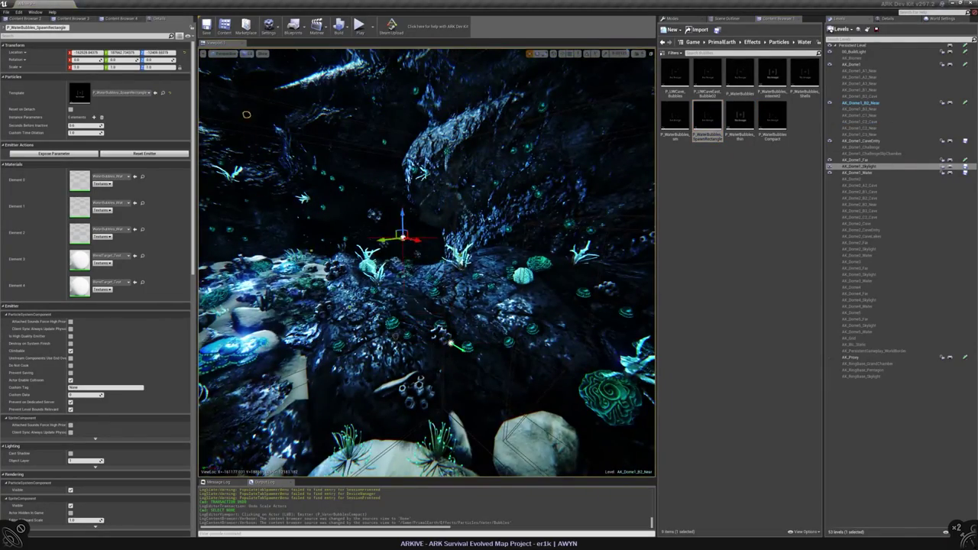
key(s)
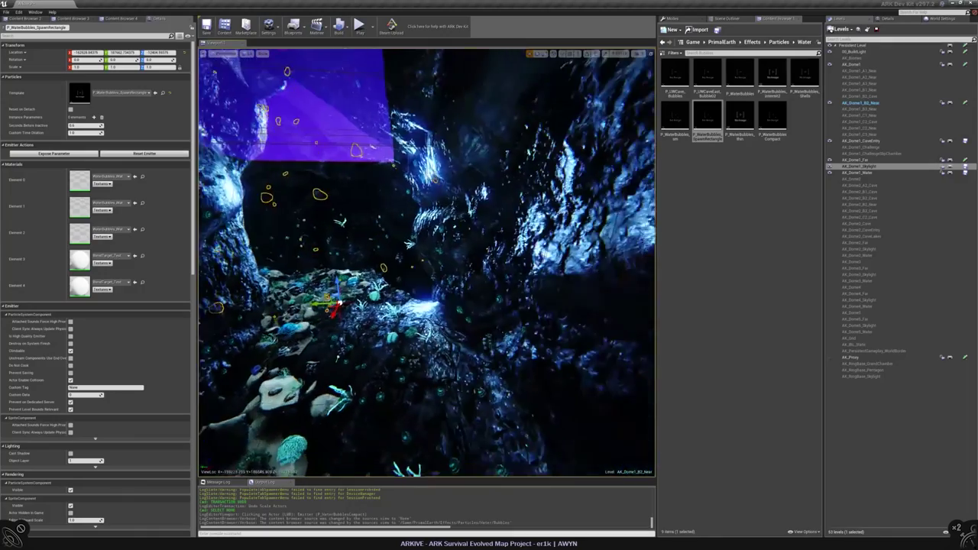
- Delete the P_WaterBubblesCompact emitter near the coral, keeping the P_WaterBubbles_SpawnRectangle emitter, and clear the selection
click(436, 359)
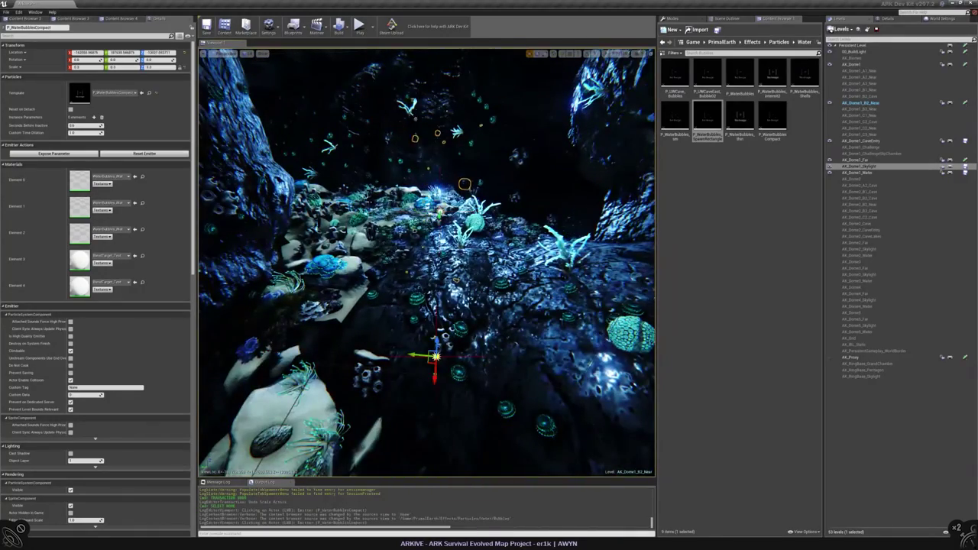
key(Delete)
click(451, 277)
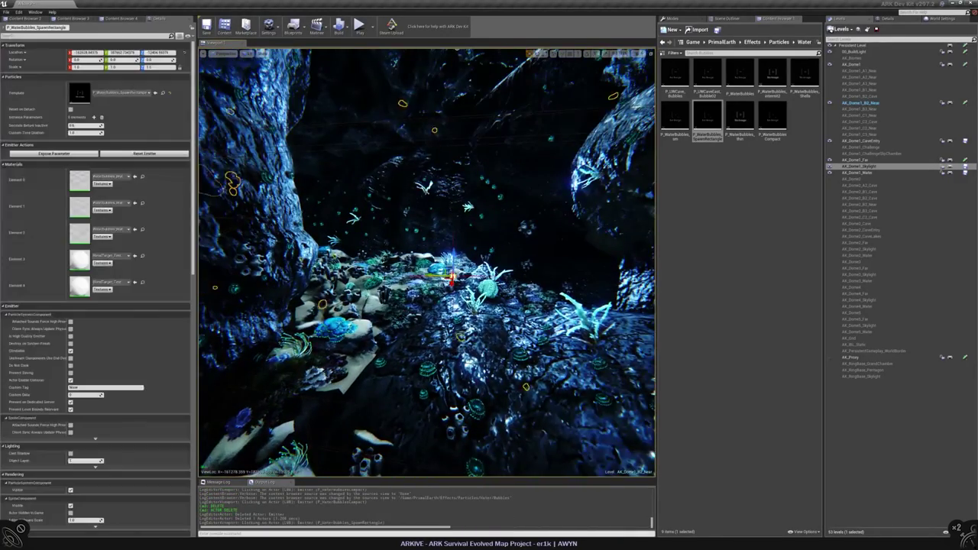
key(Escape)
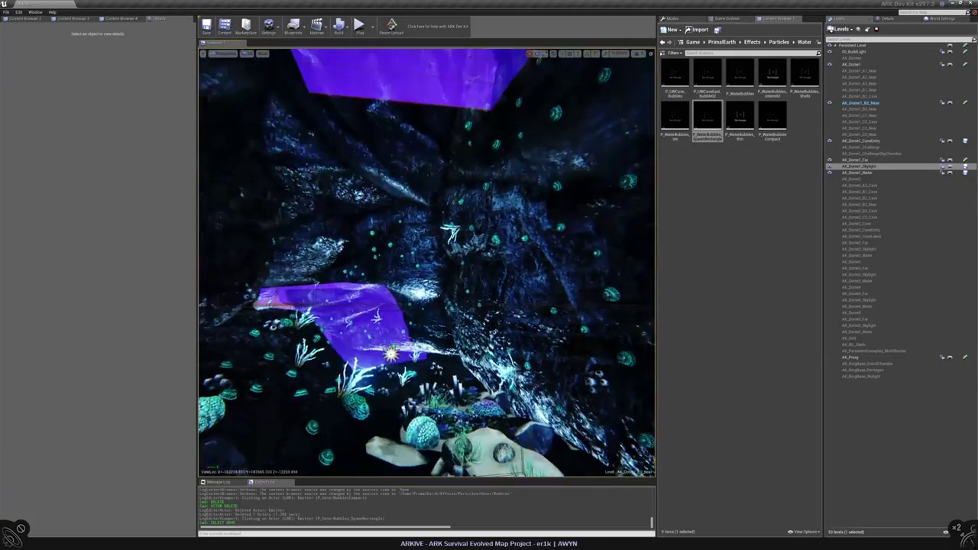
- Examine the bubble spread of the P_WaterBubbles_SpawnRectangle emitter and look through its detail settings
click(449, 347)
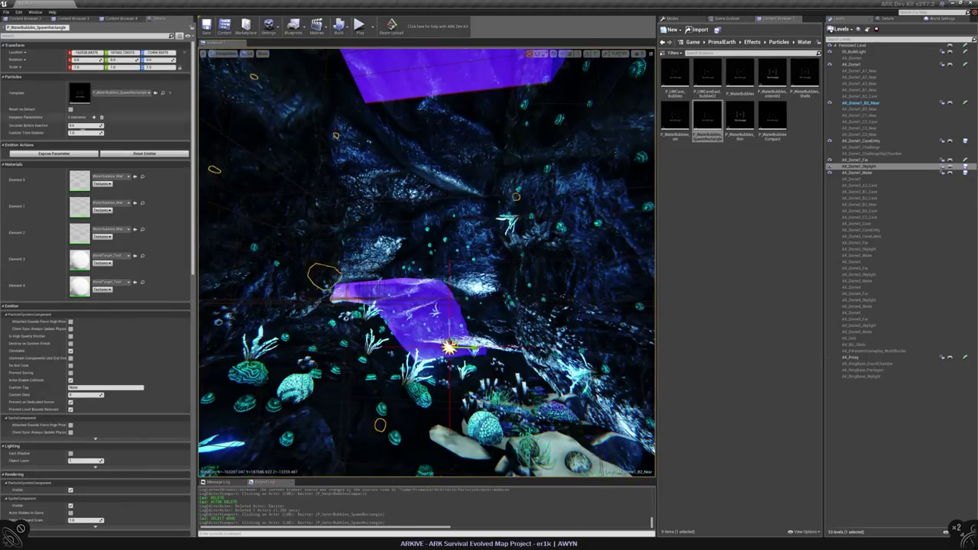
right_drag(449, 347, 470, 390)
key(Escape)
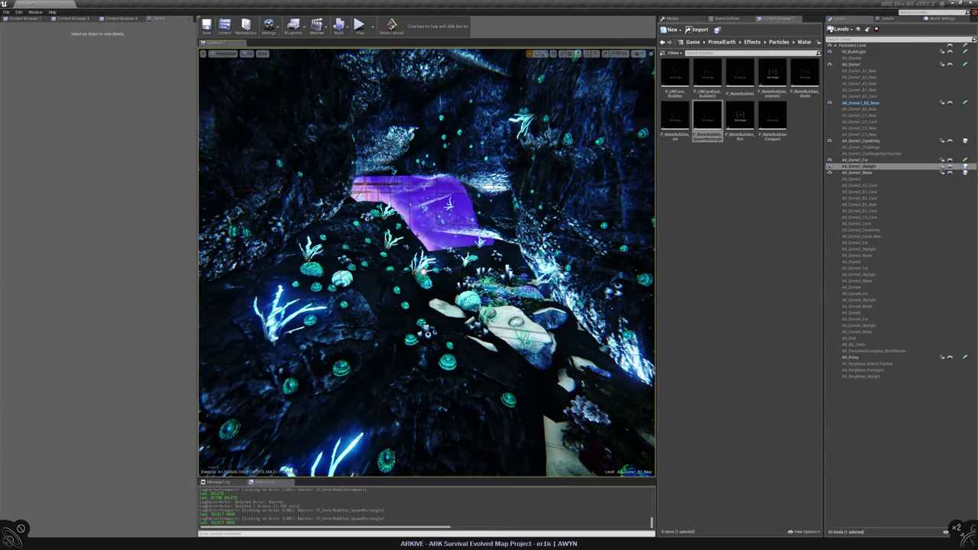
click(422, 269)
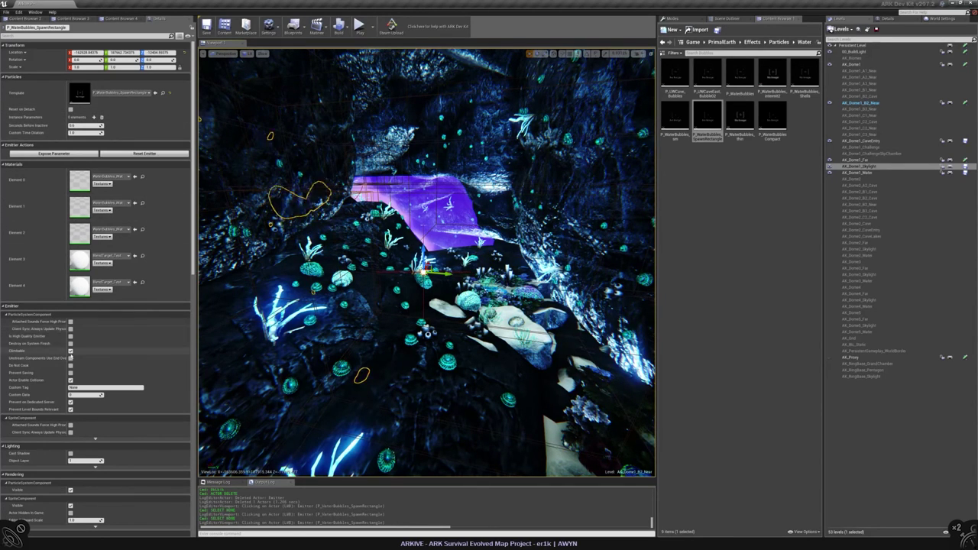
scroll(82, 350, down, 10)
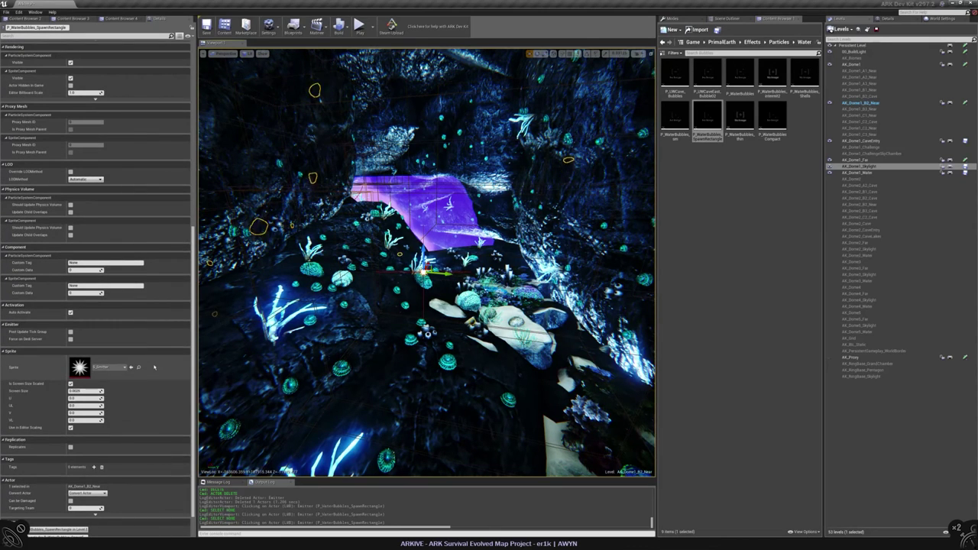
scroll(153, 368, down, 1)
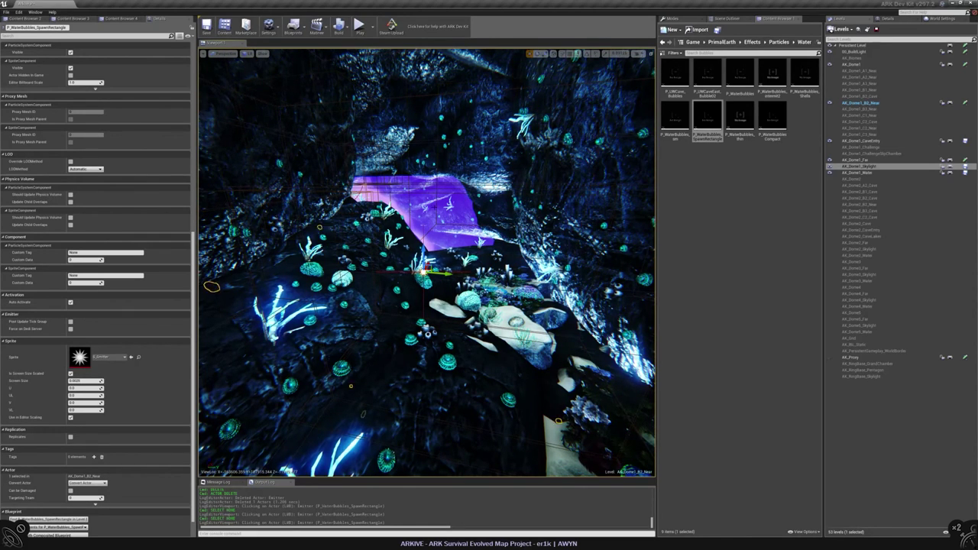
- Compare the cave's rectangle bubble emitter with the island cave's P_WaterBubblesCompact emitter, and clear the selection
right_drag(427, 263, 434, 224)
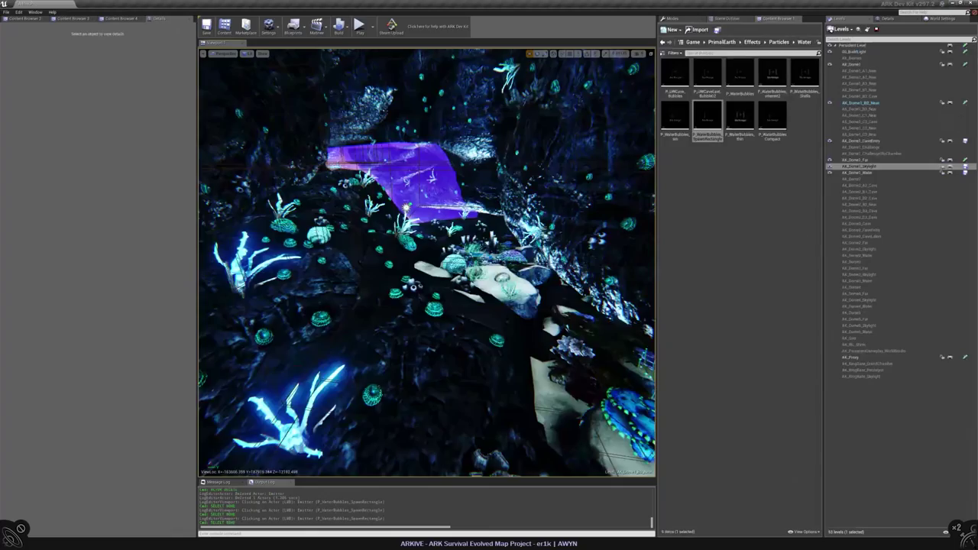
click(407, 206)
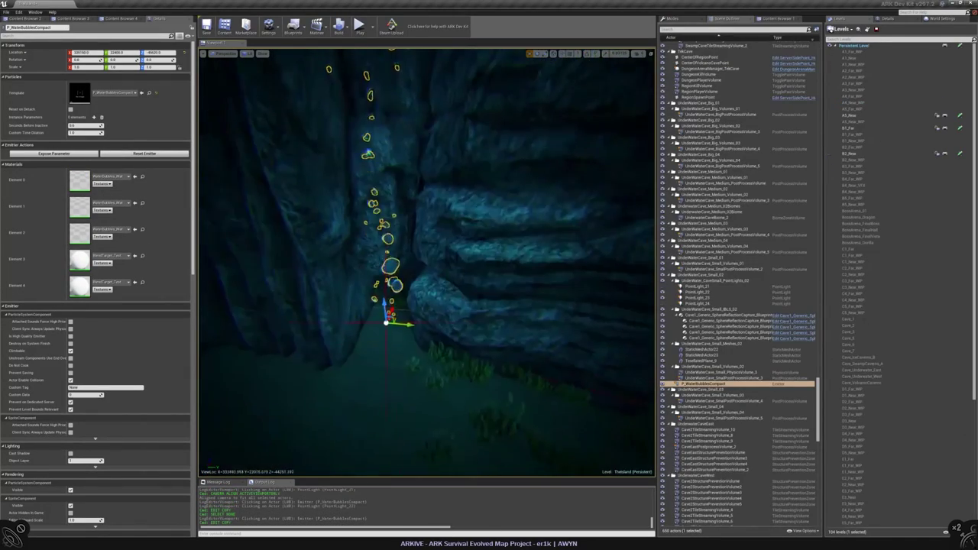
key(Escape)
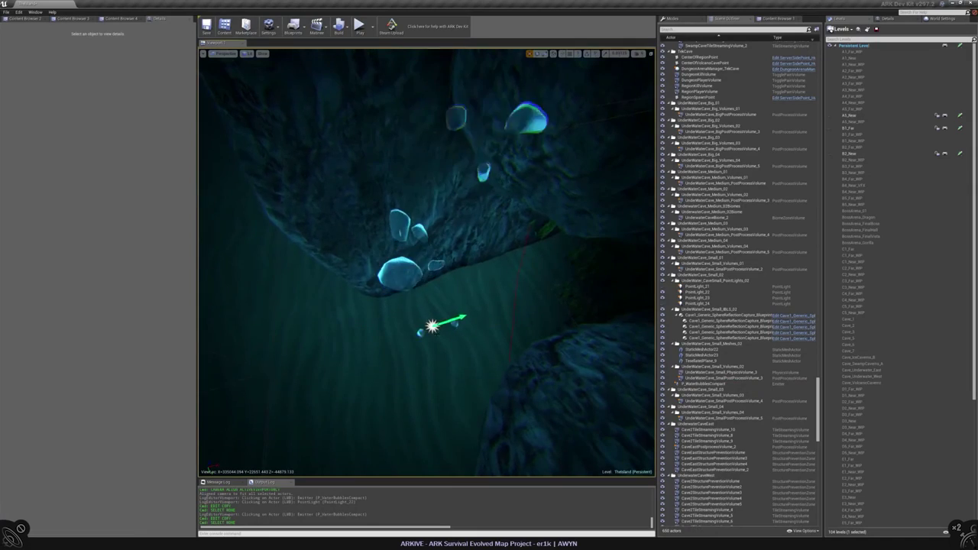
click(775, 19)
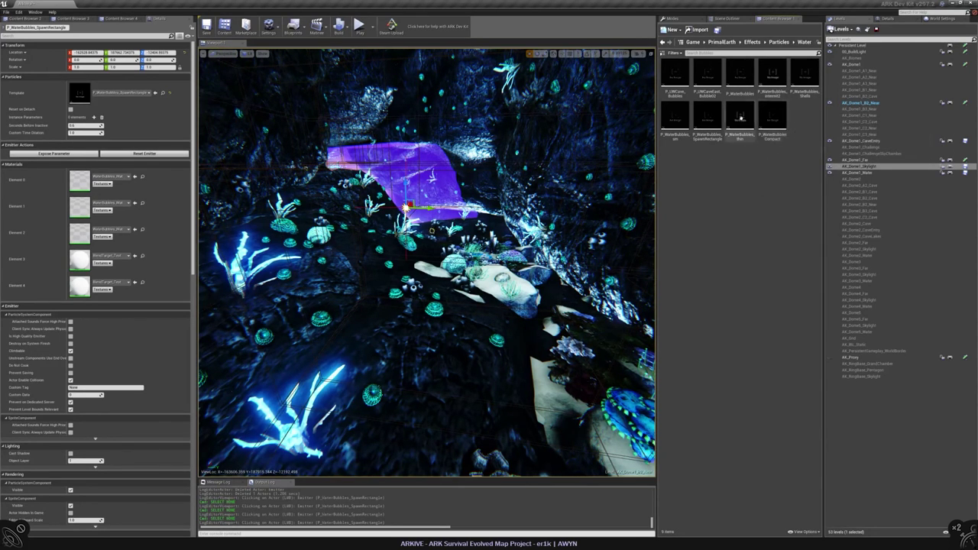
- Try a P_WaterBubbles_sm emitter above the coral-covered cave floor and delete it after checking its bubbles
click(674, 119)
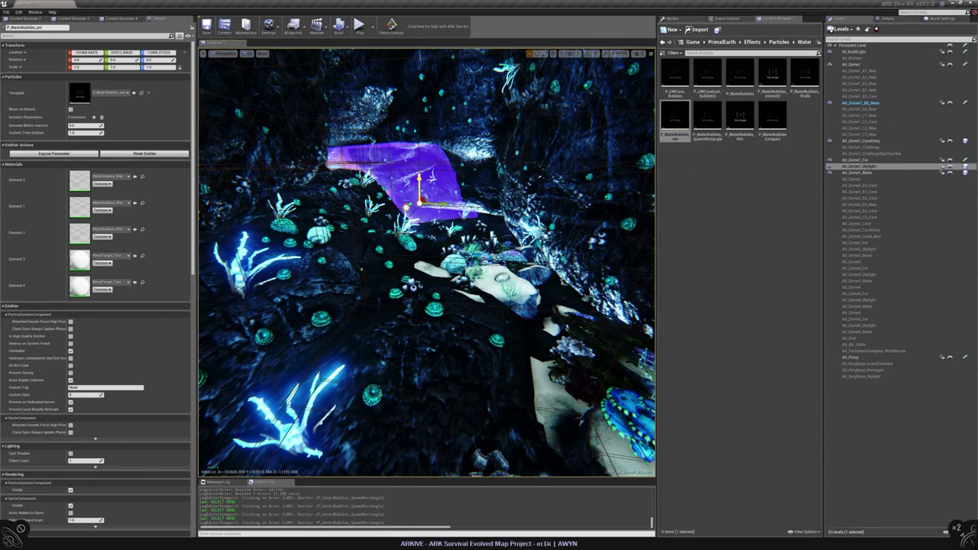
key(f)
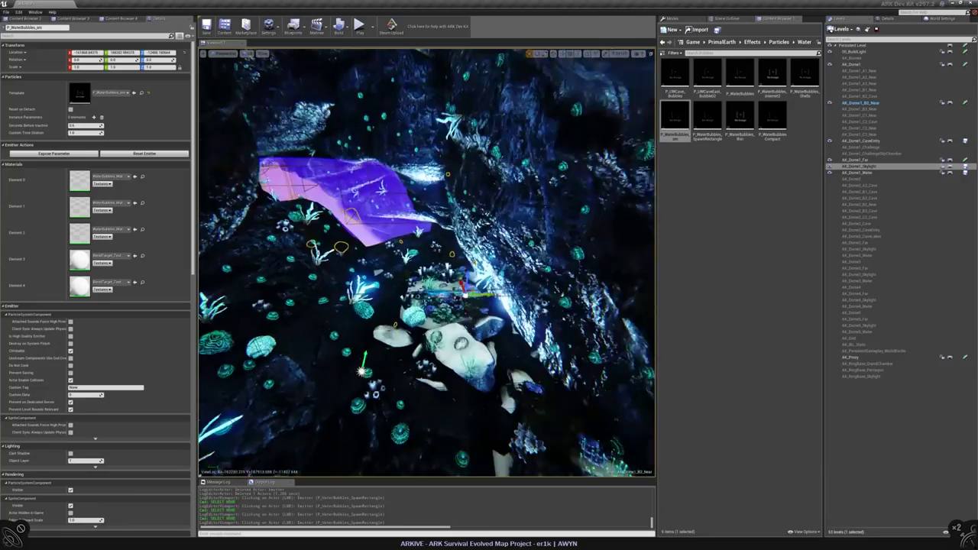
key(Escape)
click(483, 265)
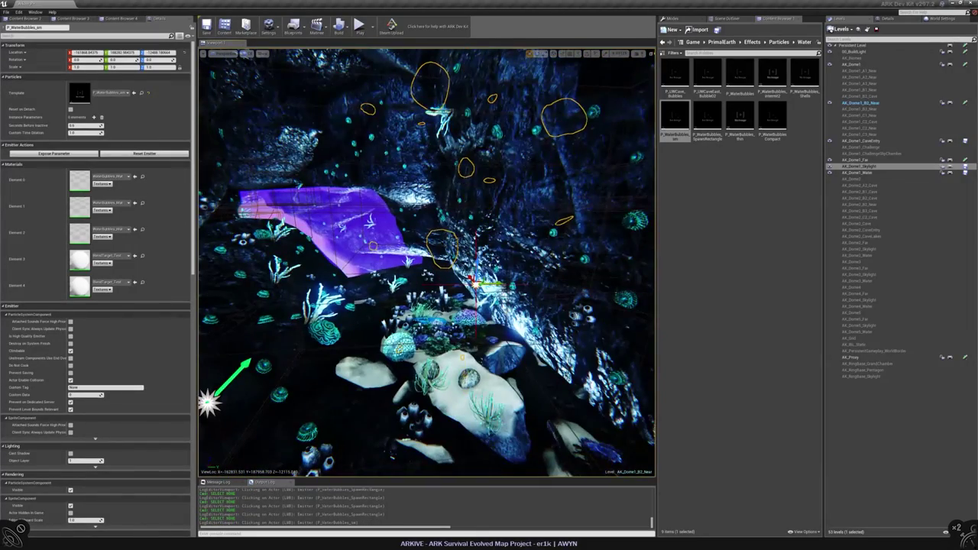
key(Delete)
- Inspect the detail settings of the island cave's P_WaterBubblesCompact emitter
click(287, 345)
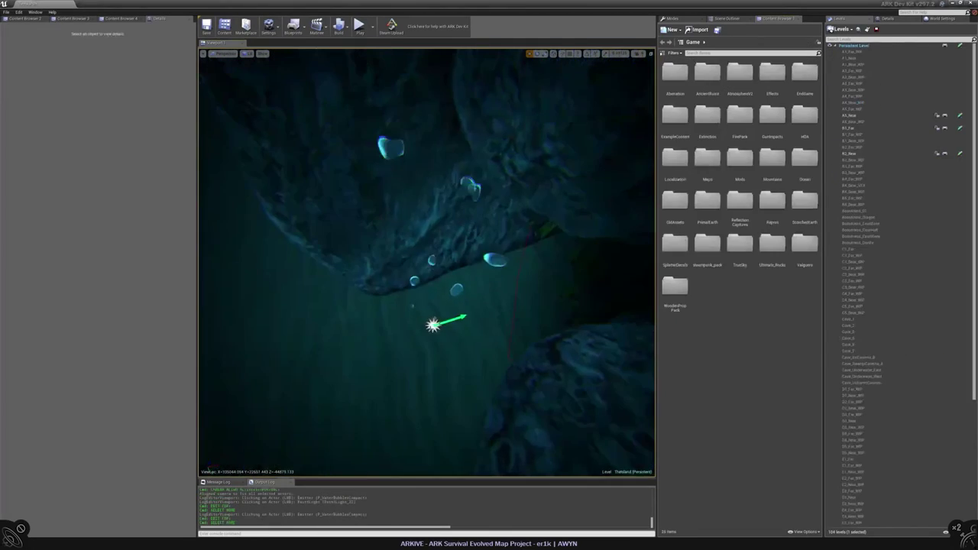
click(433, 325)
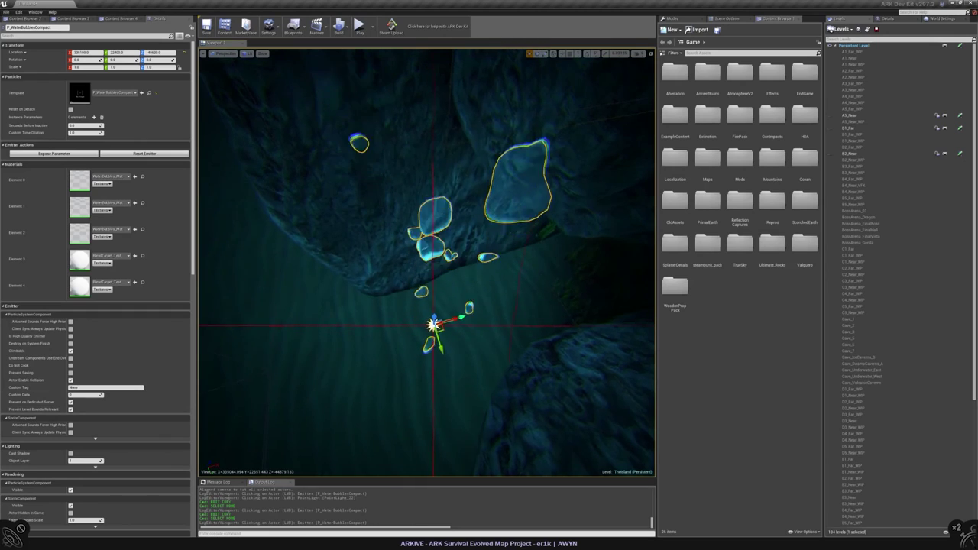
scroll(155, 326, down, 3)
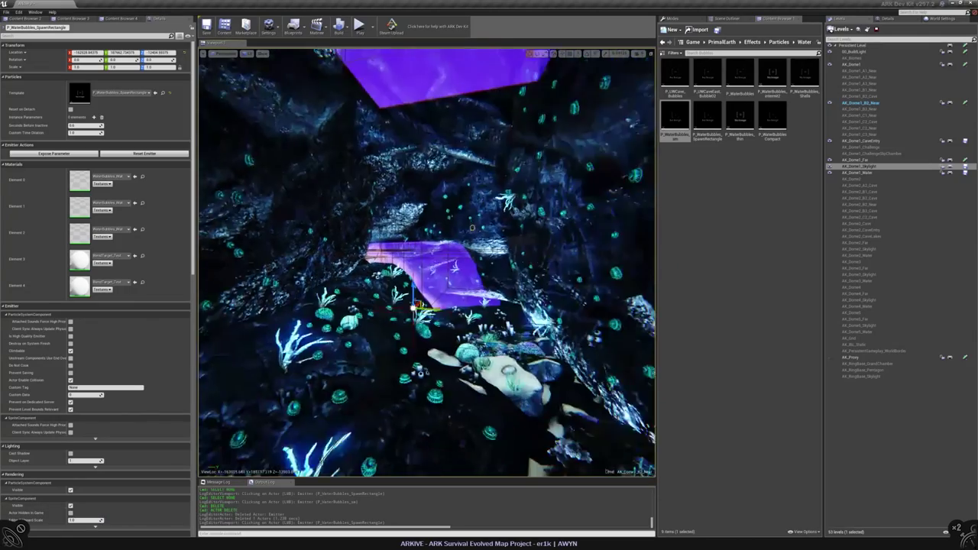
- Lower the P_WaterBubbles_SpawnRectangle emitter beneath the custom cave's floor and clear the selection
key(Escape)
right_drag(426, 262, 458, 252)
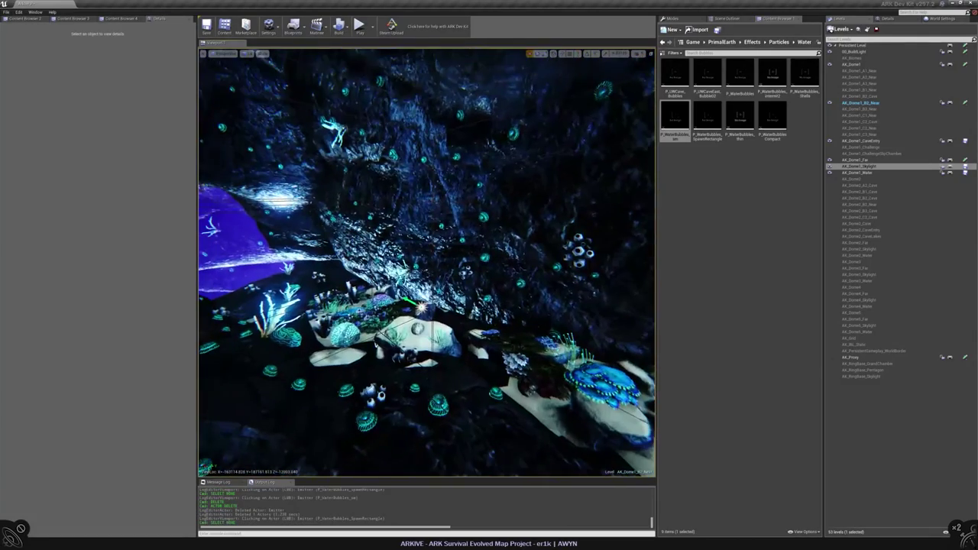
click(421, 306)
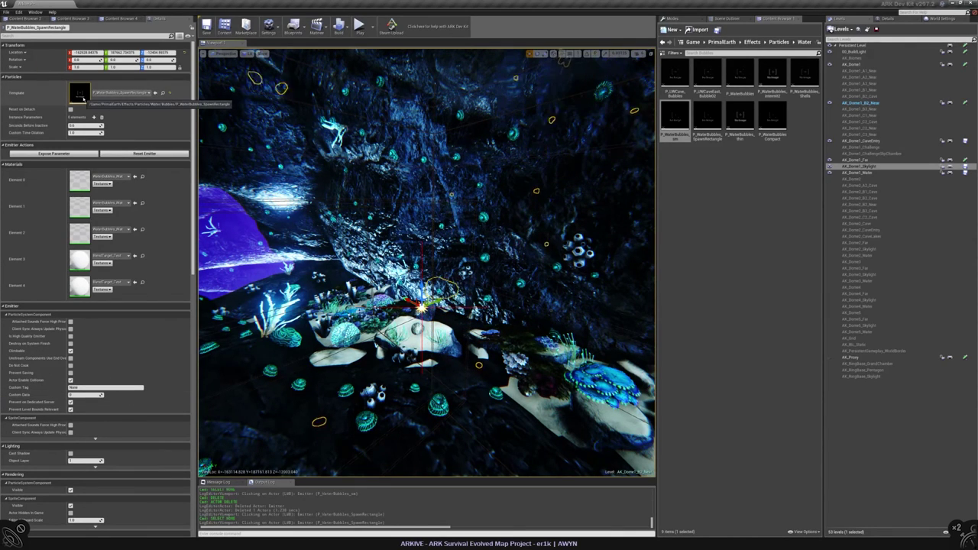
right_drag(428, 259, 374, 194)
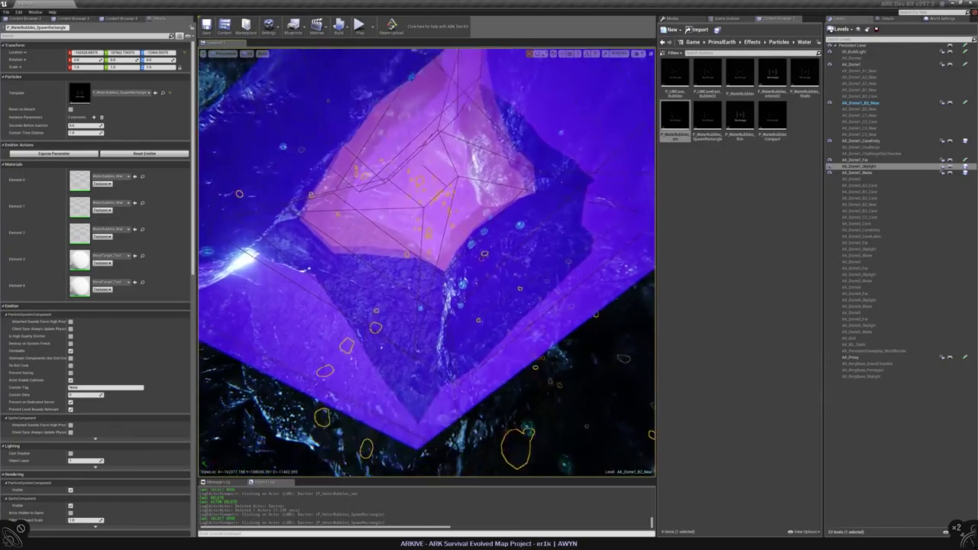
right_drag(427, 262, 427, 263)
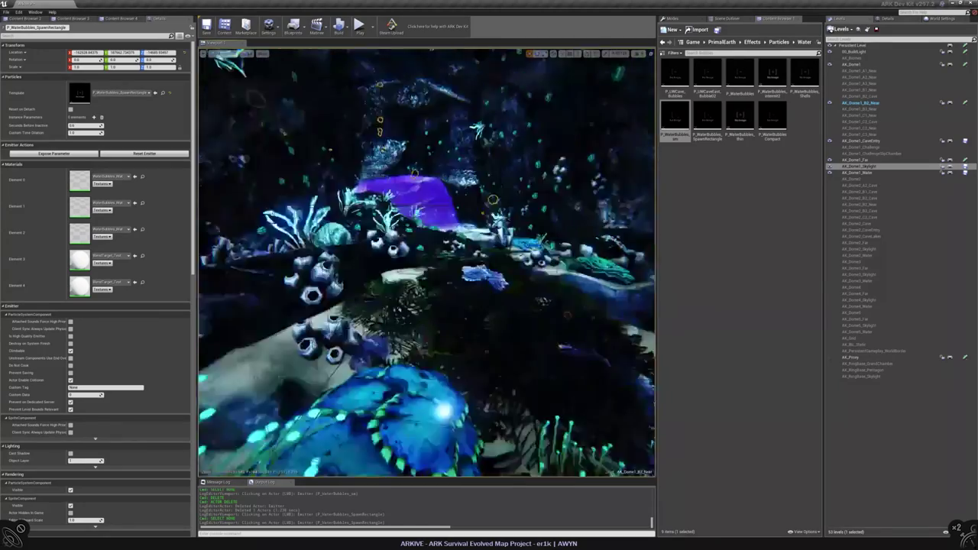
key(Escape)
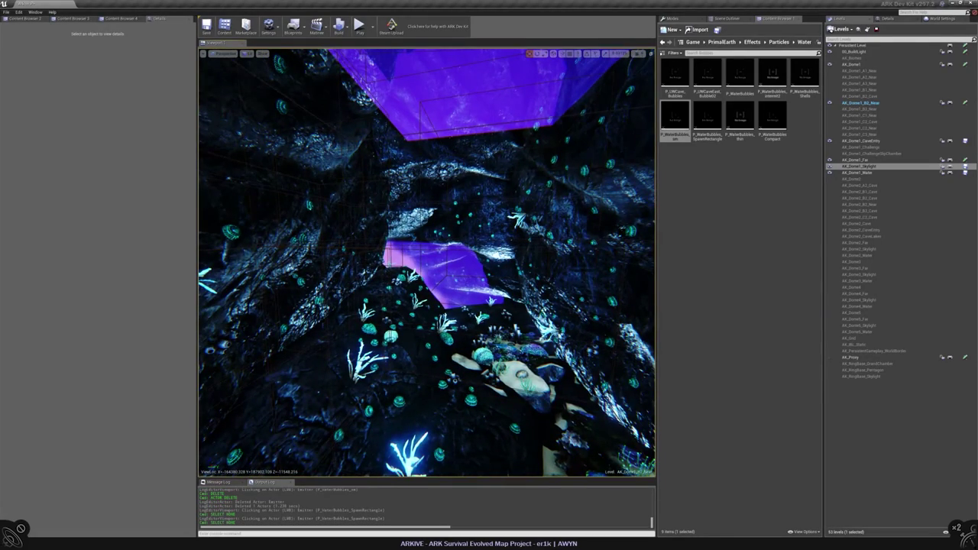
- Place a P_WaterBubblesCompact emitter beside the glowing coral on the cave floor and compare its bubble column with the island cave's
right_drag(427, 263, 426, 262)
drag(772, 118, 380, 299)
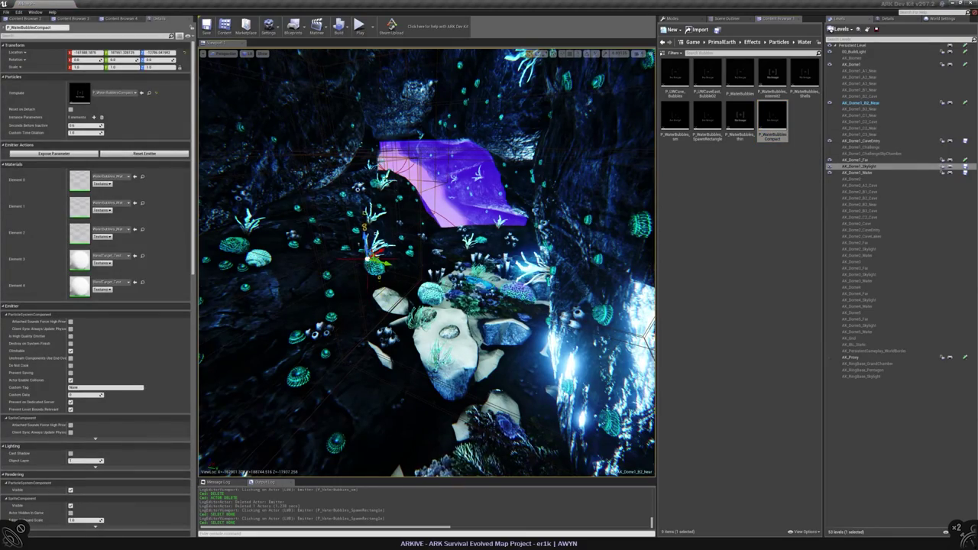
right_drag(380, 300, 380, 300)
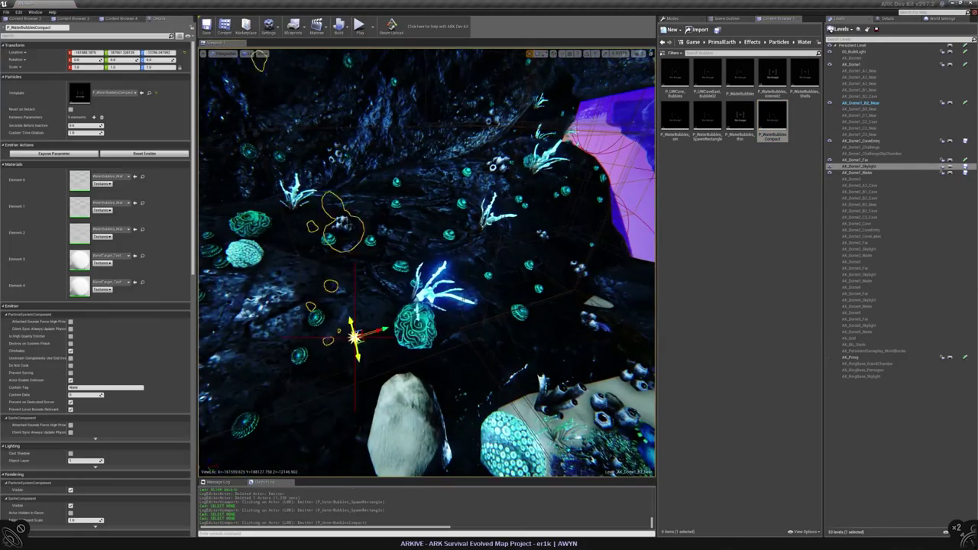
right_drag(427, 262, 426, 262)
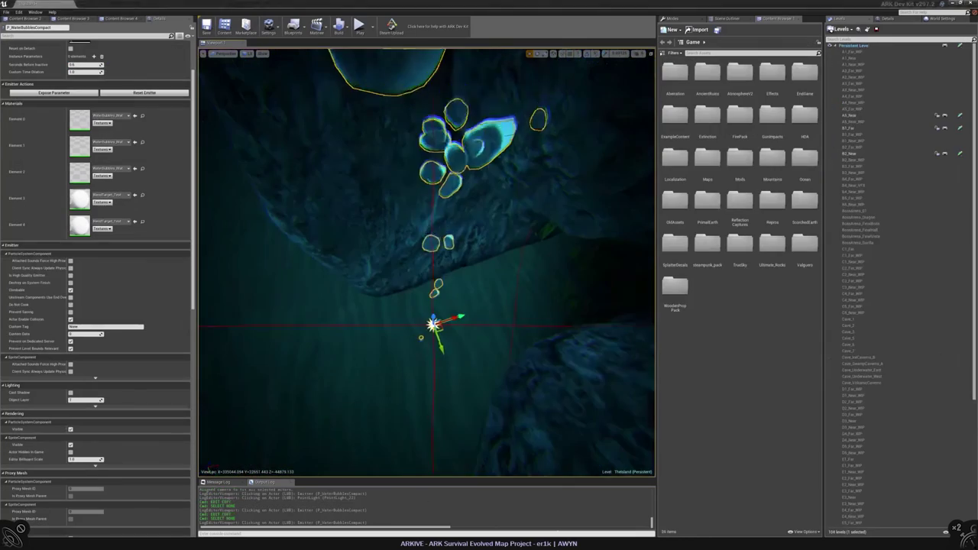
right_drag(427, 262, 427, 262)
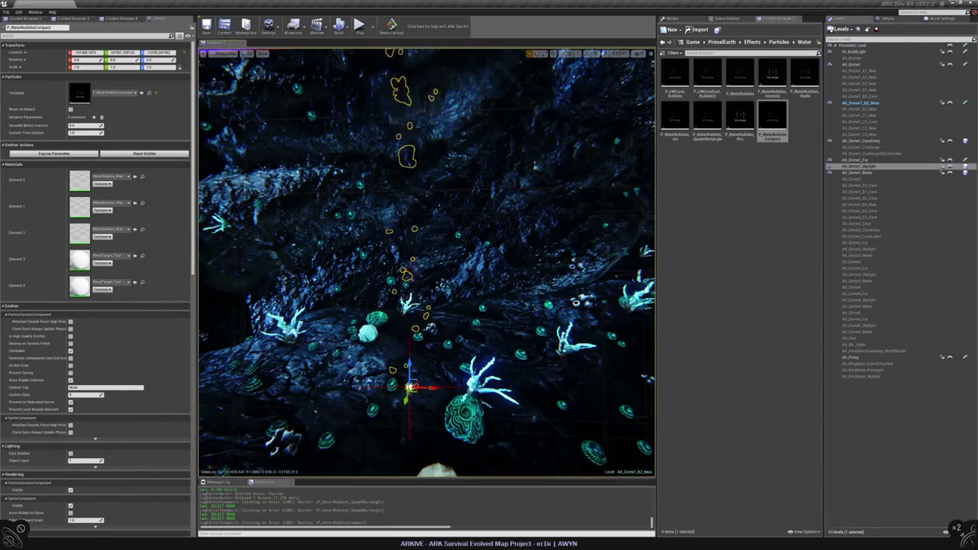
key(Escape)
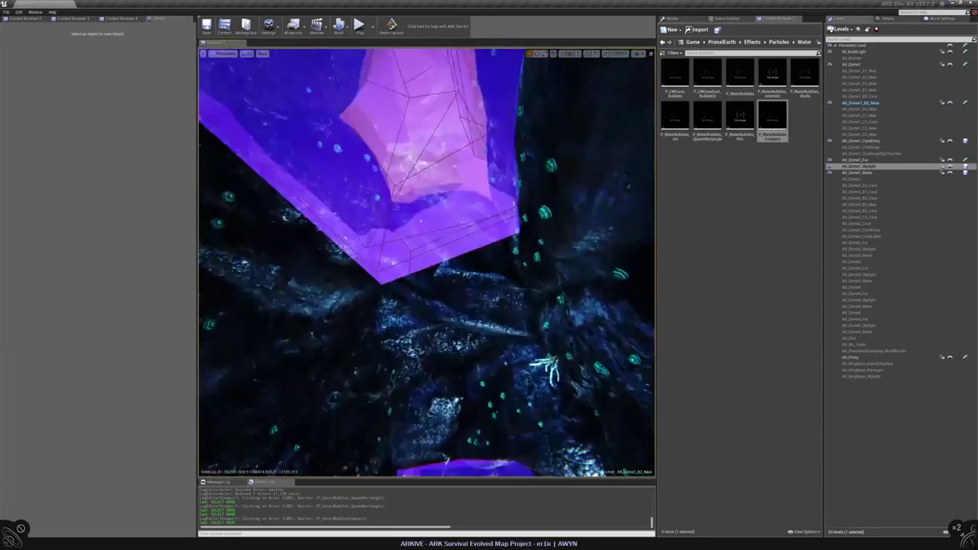
mouse_move(426, 263)
right_down()
mouse_move(397, 252)
mouse_move(416, 252)
right_up()
key(Escape)
click(446, 308)
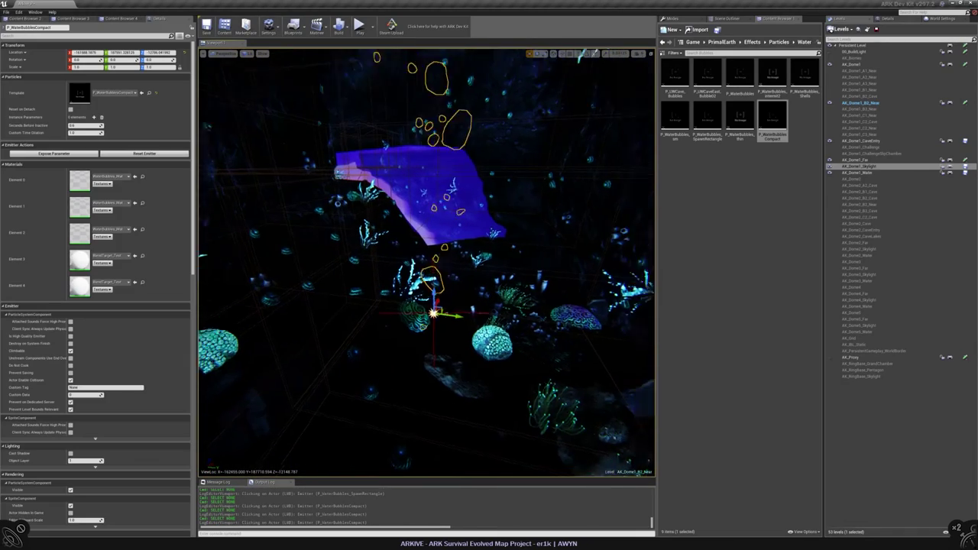
- Raise the P_WaterBubbles_SpawnRectangle emitter from below the rock and clear the selection
right_drag(447, 308, 447, 308)
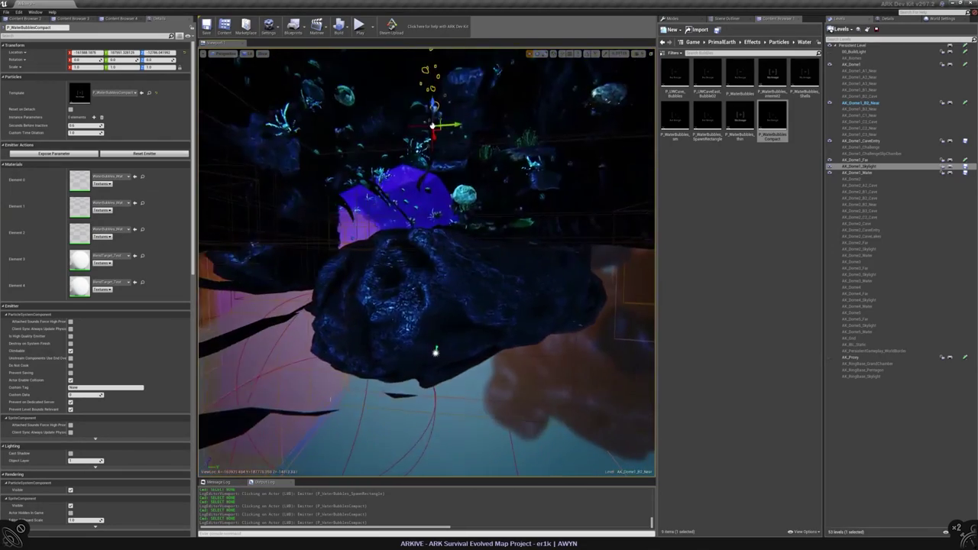
click(435, 351)
right_drag(427, 262, 428, 262)
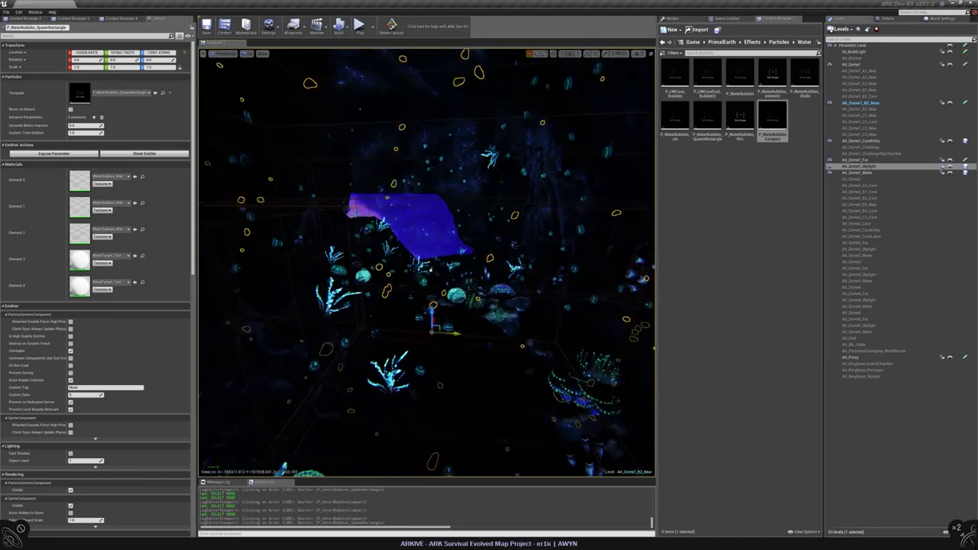
key(Escape)
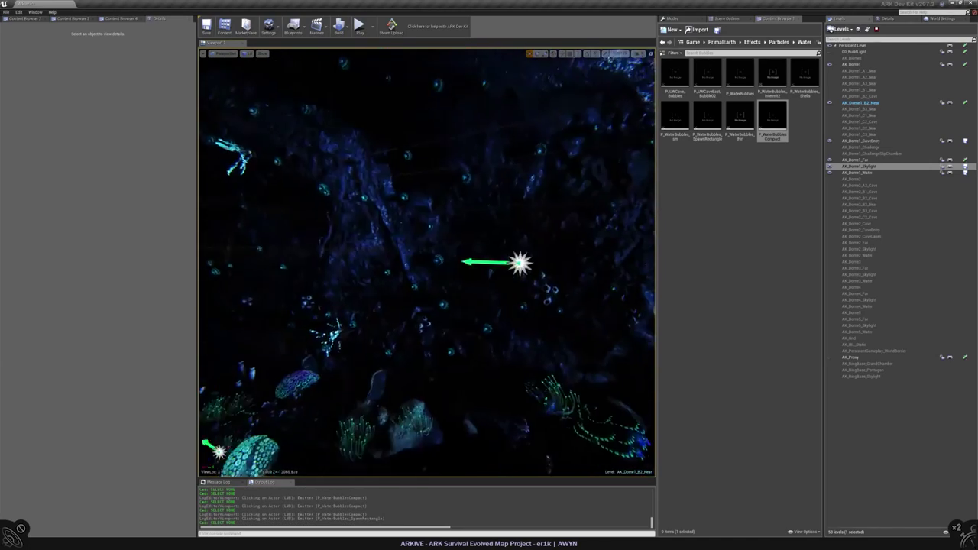
- Delete the P_WaterBubblesCompact emitter beside the glowing coral
right_drag(427, 262, 427, 263)
click(451, 421)
key(Delete)
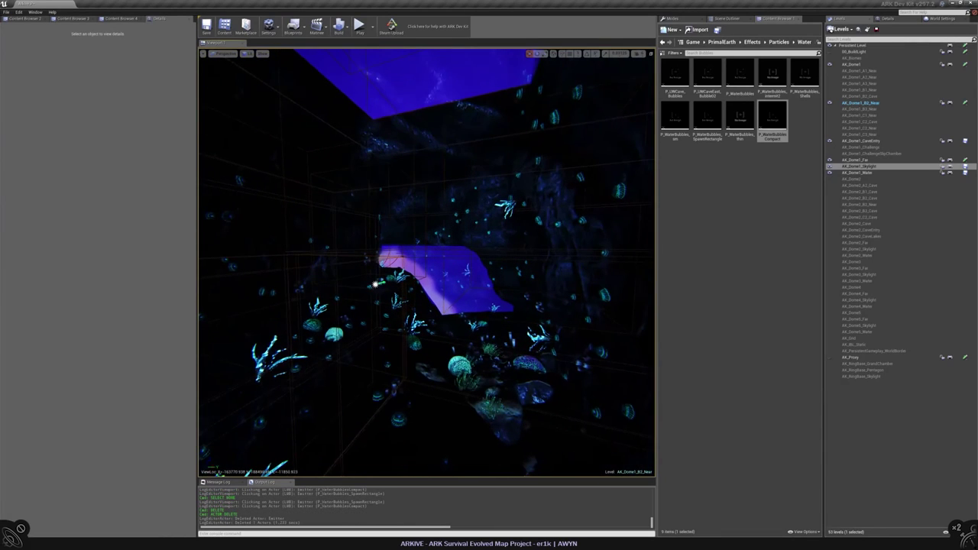
- Filter the P_WaterBubbles_SpawnRectangle emitter's details for the billboard property, set Editor Billboard Scale to 4.0, and deselect the emitter
click(374, 284)
click(104, 35)
text(bill)
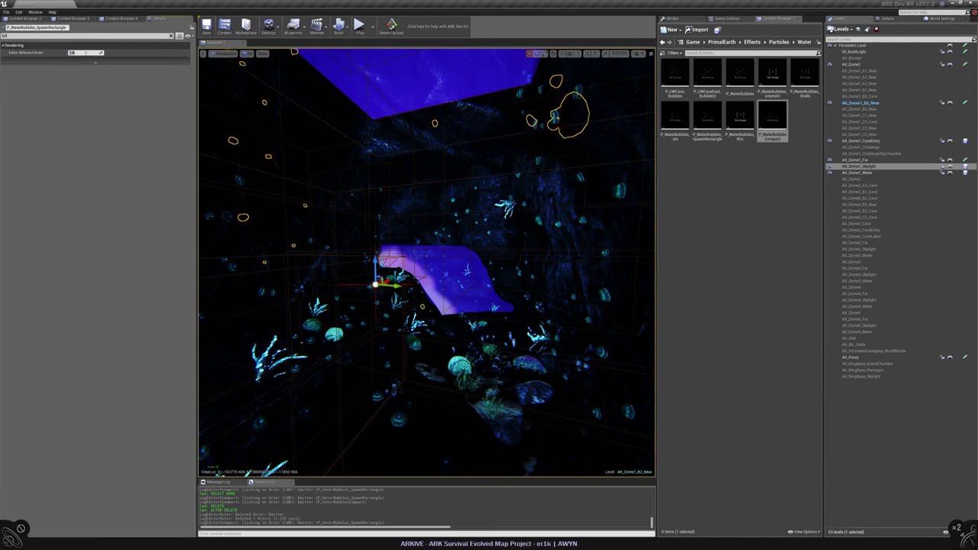
right_drag(427, 262, 428, 262)
key(Escape)
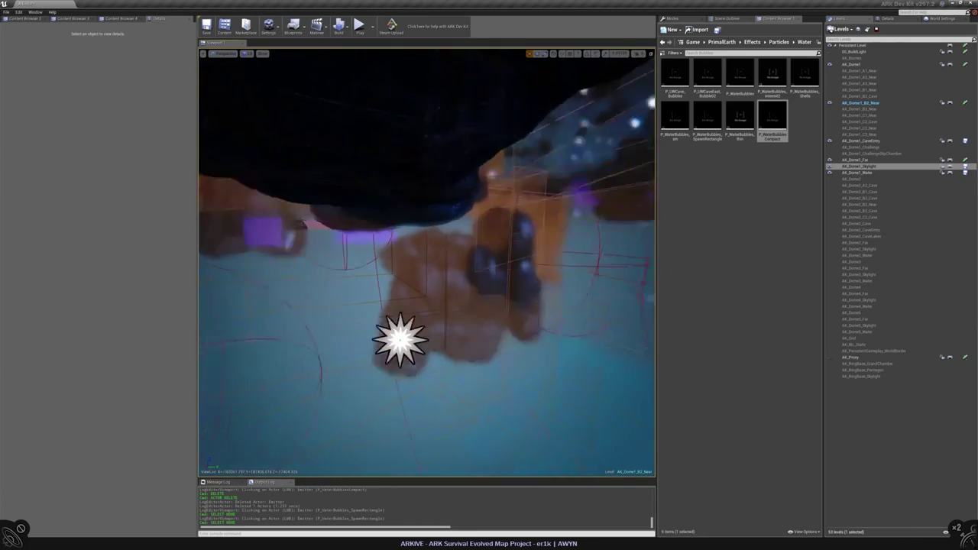
- Move the enlarged P_WaterBubbles_SpawnRectangle emitter up from beneath the cave floor into the space among the corals
right_drag(389, 343, 389, 343)
click(389, 343)
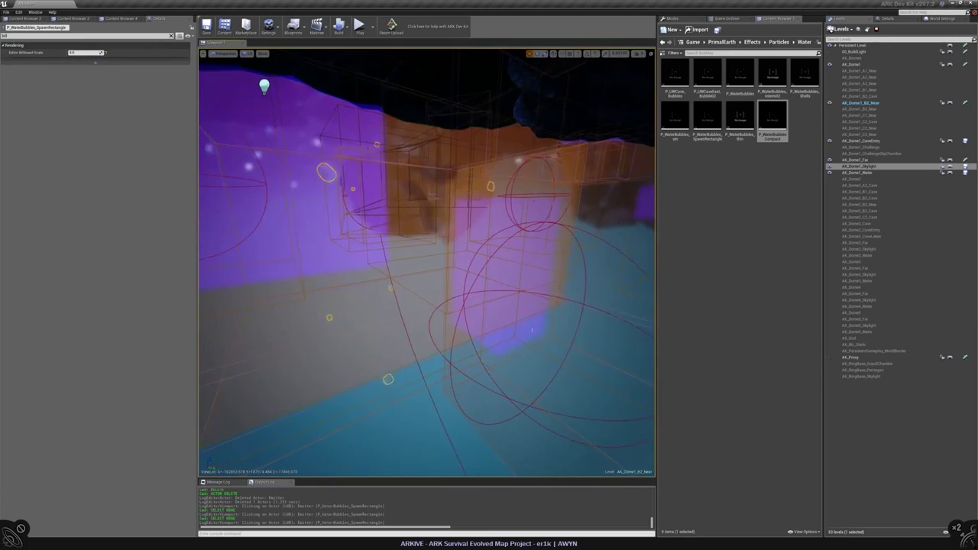
right_drag(498, 405, 452, 410)
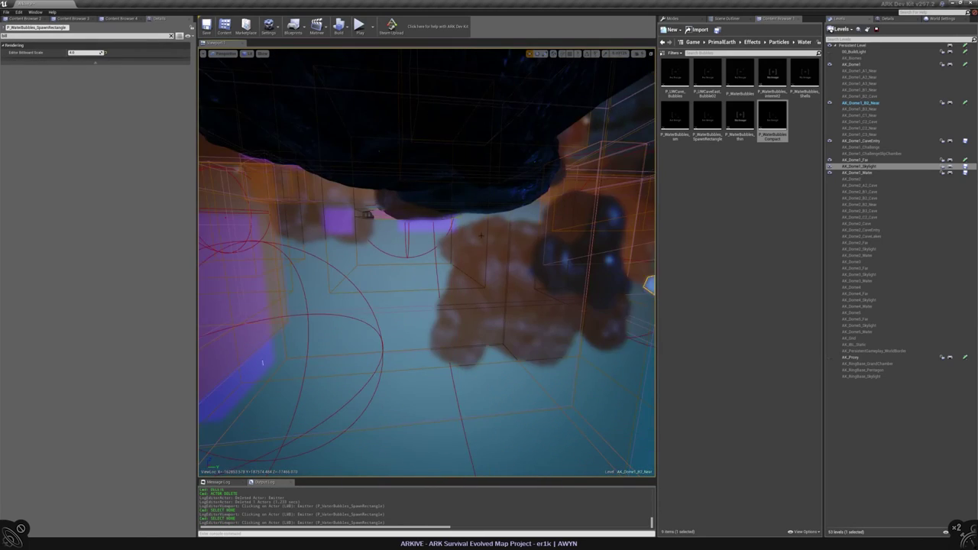
key(f)
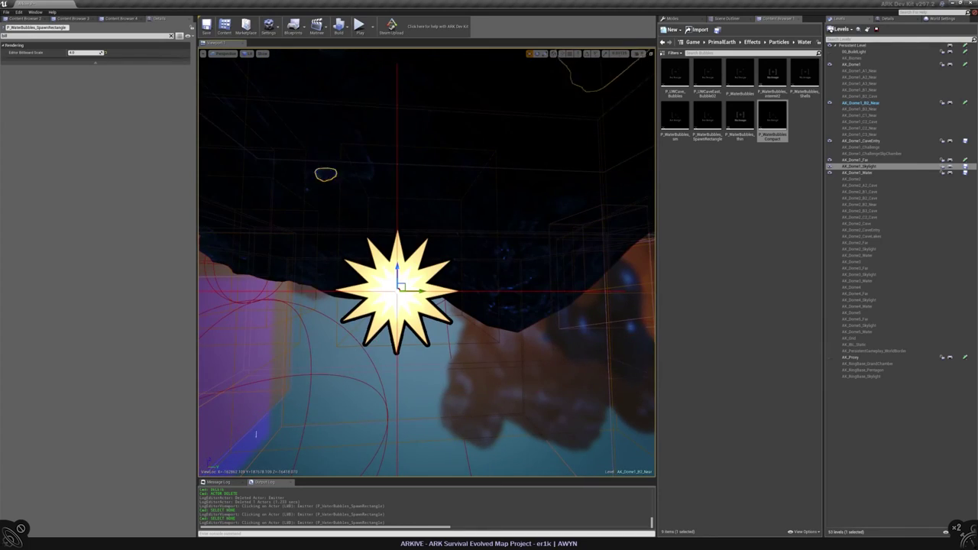
alt+drag(325, 174, 489, 84)
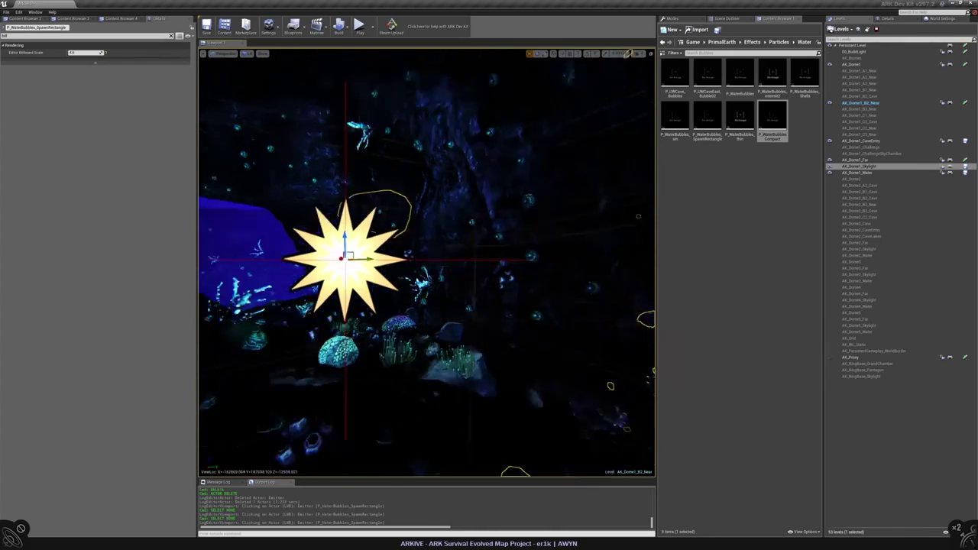
right_drag(427, 260, 462, 263)
- Clear the property filter and reselect the P_WaterBubbles_SpawnRectangle emitter with its full details shown
key(Escape)
click(403, 325)
click(171, 35)
key(Escape)
click(429, 331)
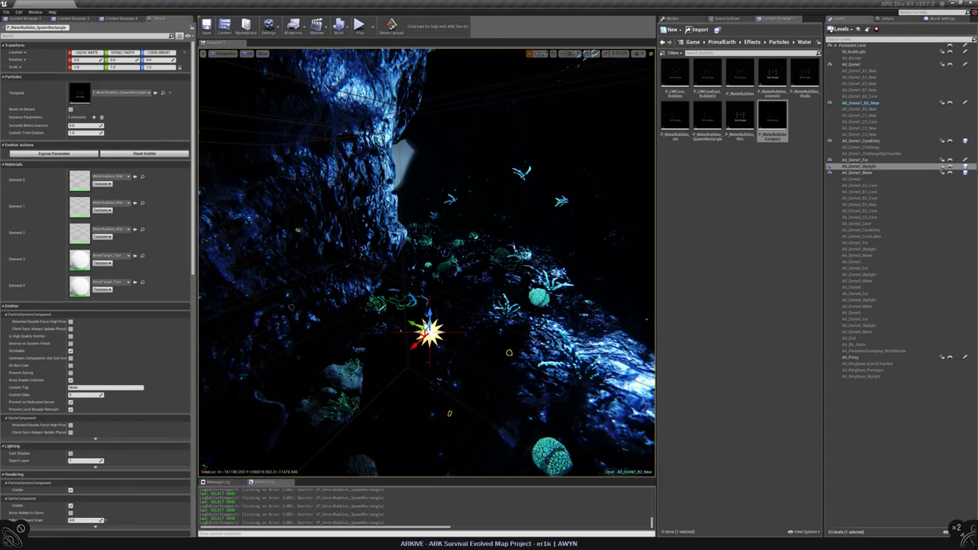
drag(474, 260, 467, 264)
- Examine the island cave's P_WaterBubblesCompact bubble column and its position against the surrounding rock walls
click(372, 339)
right_drag(428, 260, 466, 243)
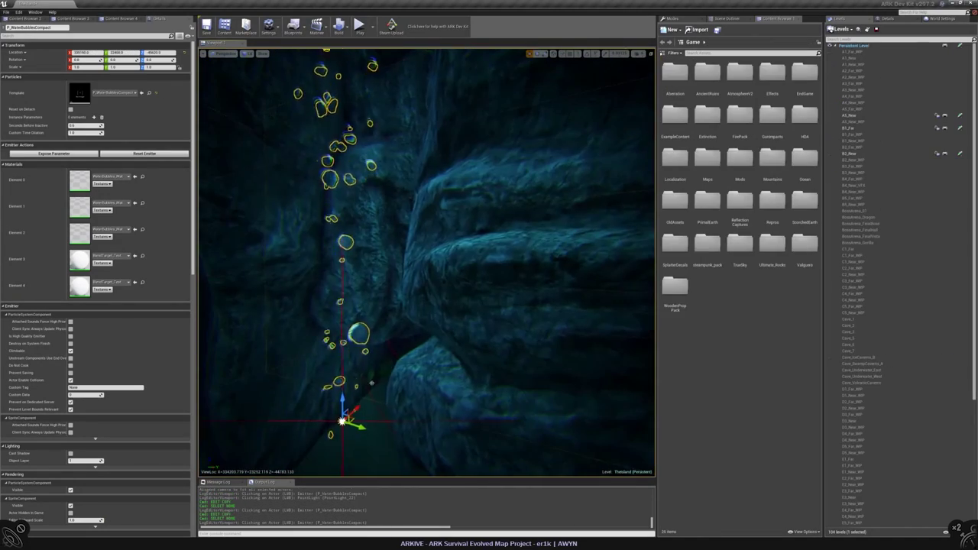
right_drag(467, 242, 469, 241)
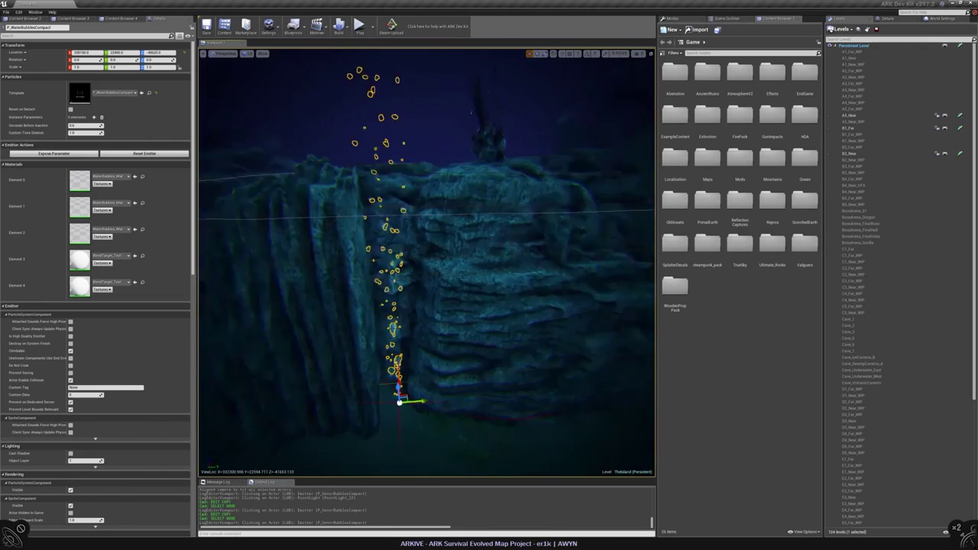
click(438, 398)
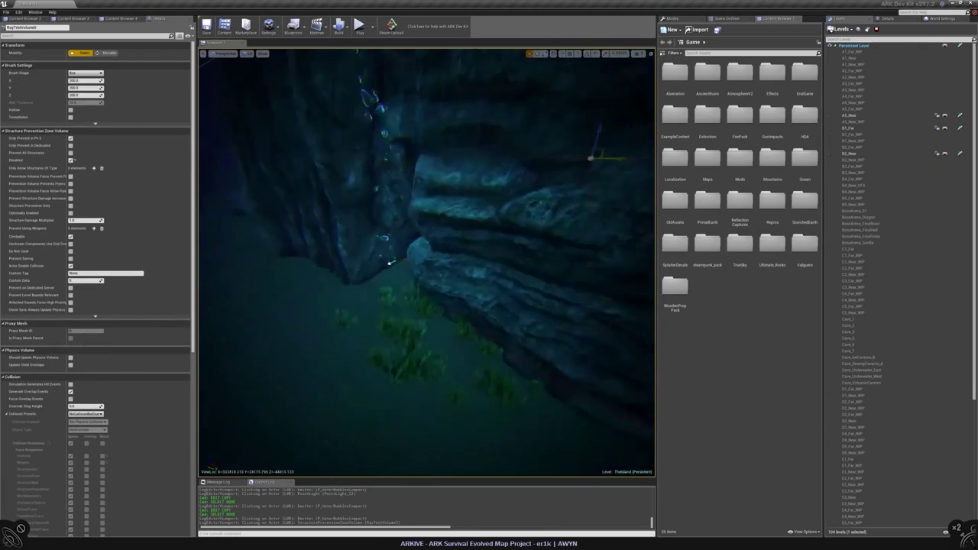
- Select the island cave's P_WaterBubblesCompact emitter and focus the view on it for comparison
click(406, 242)
right_drag(406, 241, 425, 218)
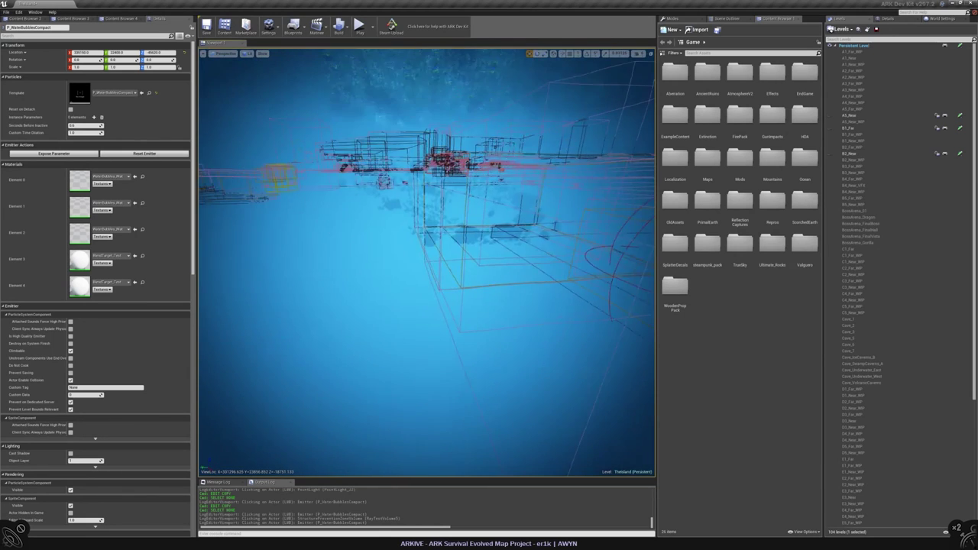
key(f)
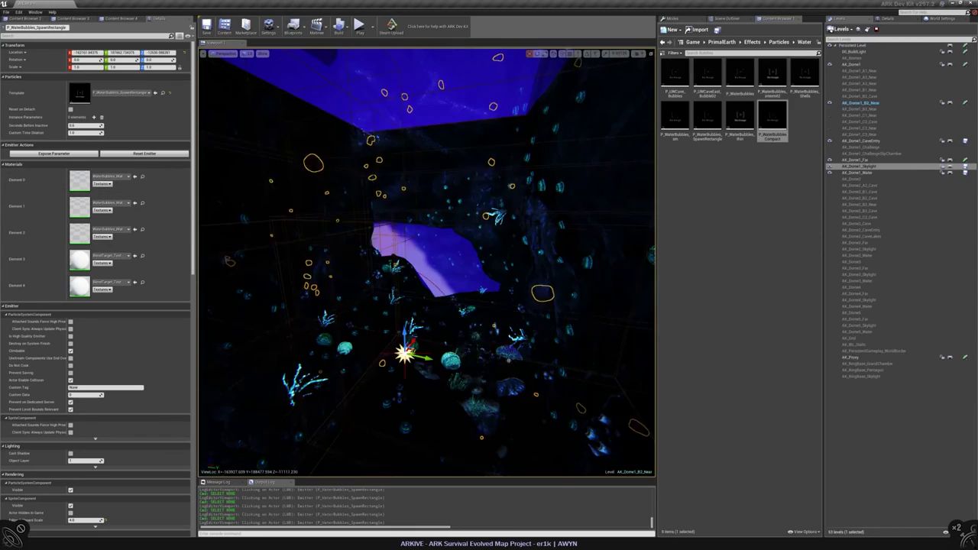
- Toggle the AK_BuildLight level's visibility to compare the coral cave and its bubbles with and without the build lighting
right_drag(426, 260, 427, 260)
click(830, 51)
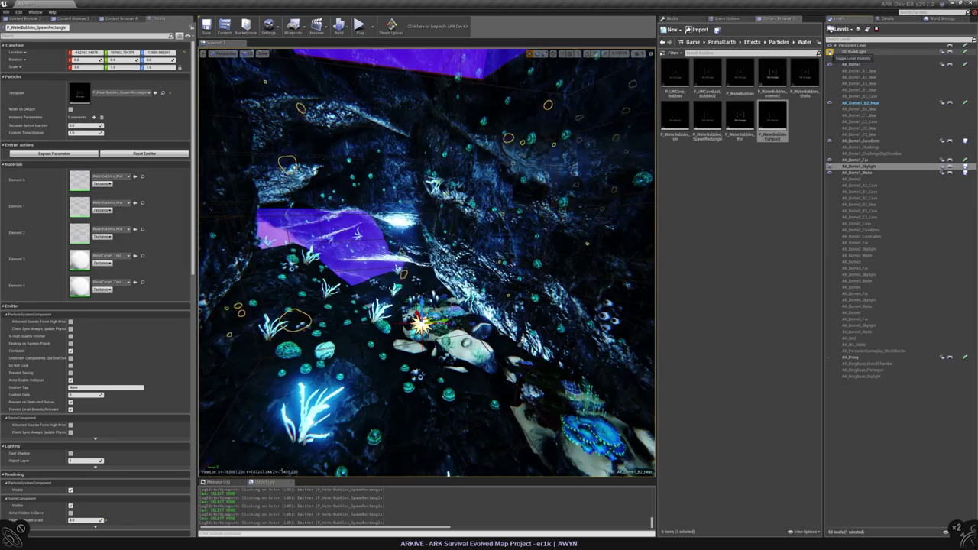
click(830, 51)
right_drag(426, 260, 529, 294)
- Copy the PointLight_WaterRays_1 light and paste it among the corals, with AK_Dome1_Skylight as the current level
click(523, 287)
click(870, 166)
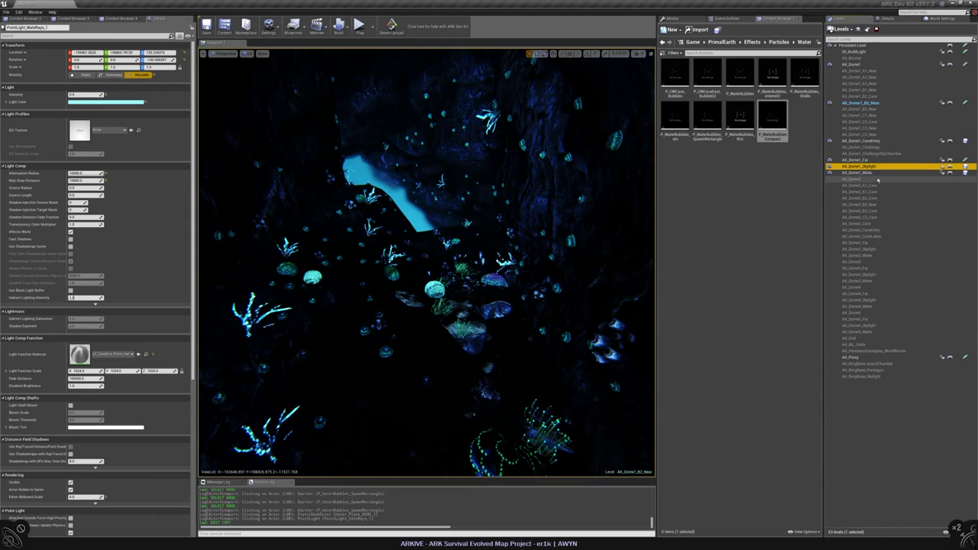
right_click(410, 280)
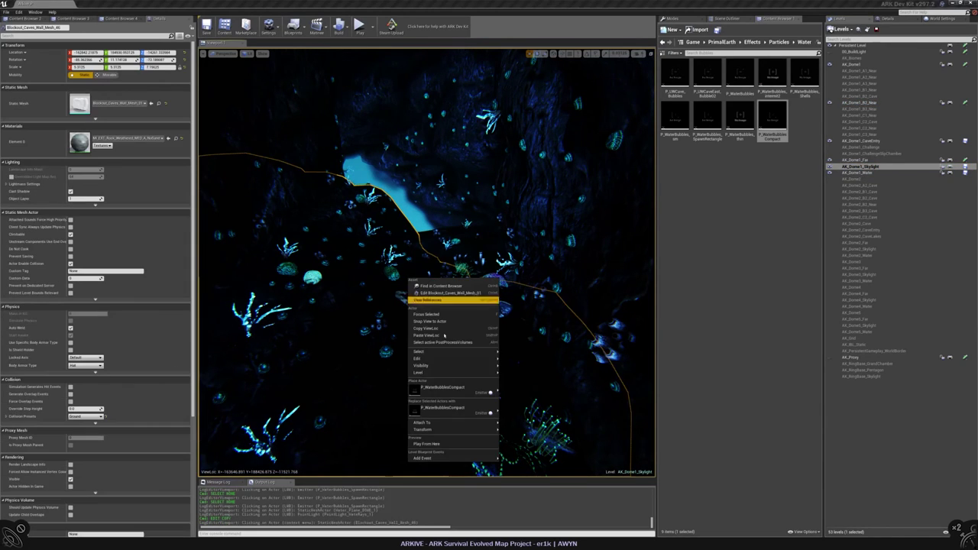
mouse_move(422, 356)
click(517, 375)
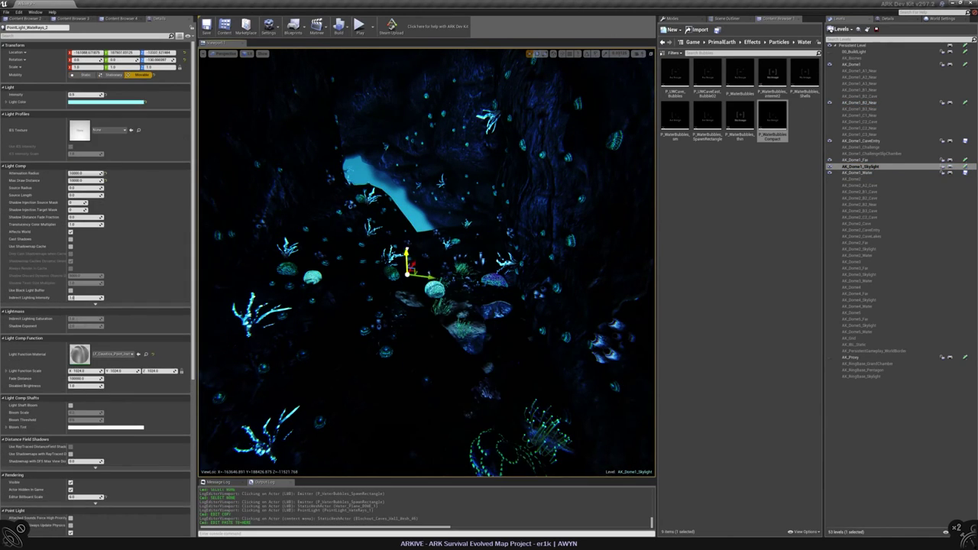
- Raise the pasted water-ray point light above the corals towards the cave's skylight opening and deselect it
right_drag(420, 106, 363, 162)
click(830, 51)
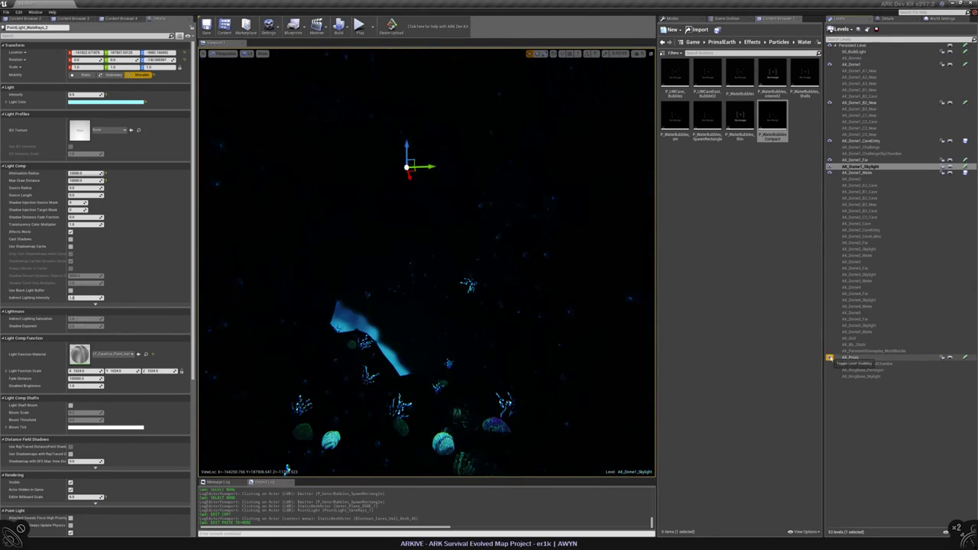
right_drag(428, 260, 385, 180)
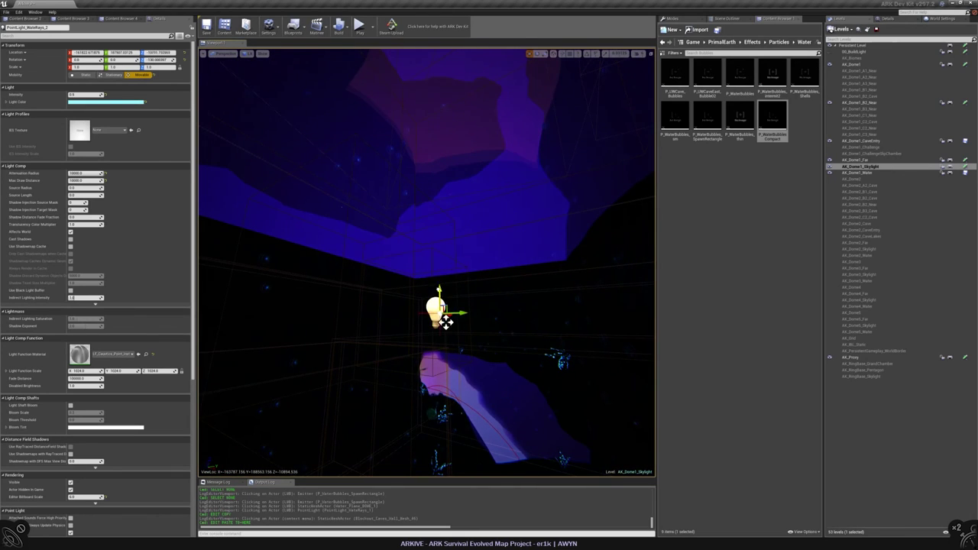
right_drag(446, 322, 424, 198)
key(Escape)
- Select the P_WaterBubbles_SpawnRectangle emitter to check its bubbles among the corals, and clear the selection
click(408, 321)
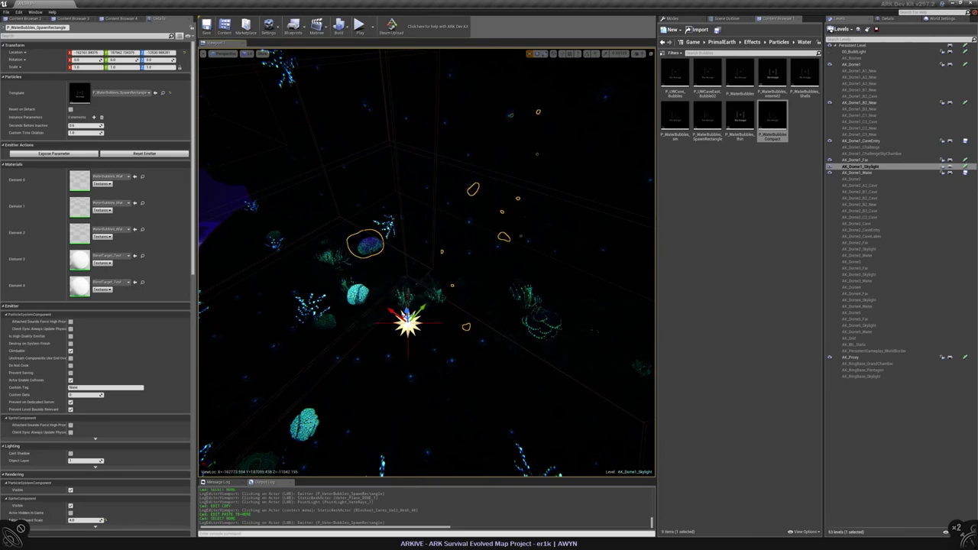
right_drag(408, 321, 440, 309)
key(Escape)
- Open the AK_MasterDayCycle Matinee, scrub the day cycle to about 49 seconds, and place its window clear of the cave view
click(317, 27)
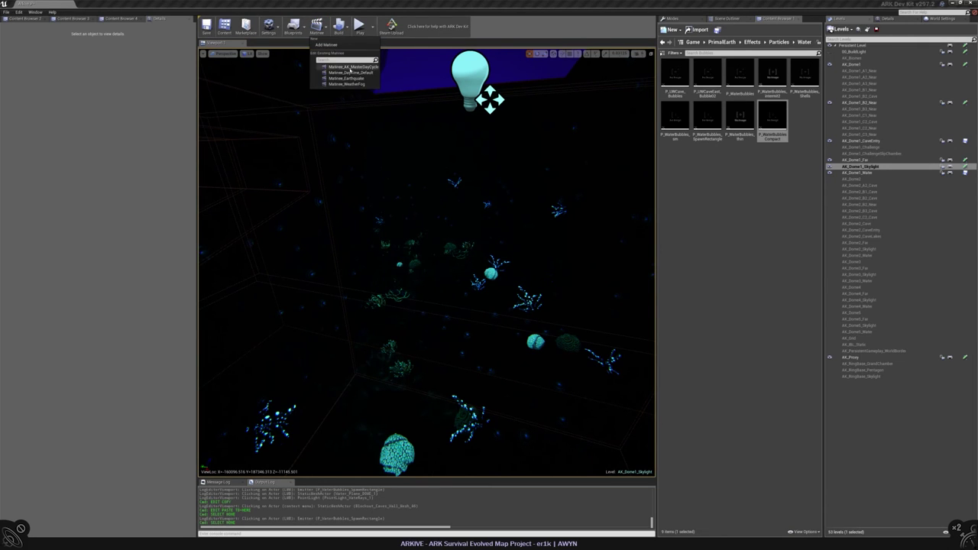
click(351, 66)
drag(786, 339, 757, 338)
right_drag(490, 99, 453, 112)
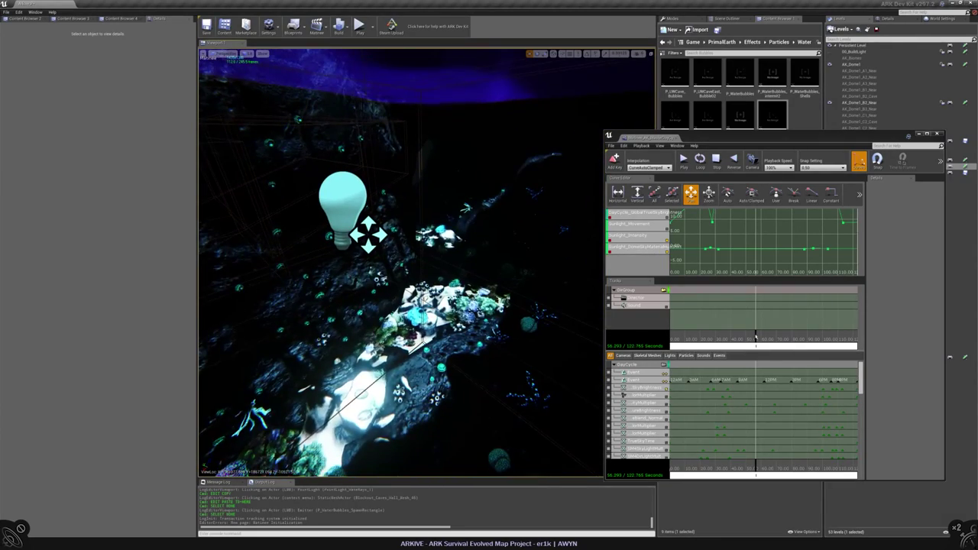
drag(757, 338, 745, 339)
drag(726, 136, 533, 173)
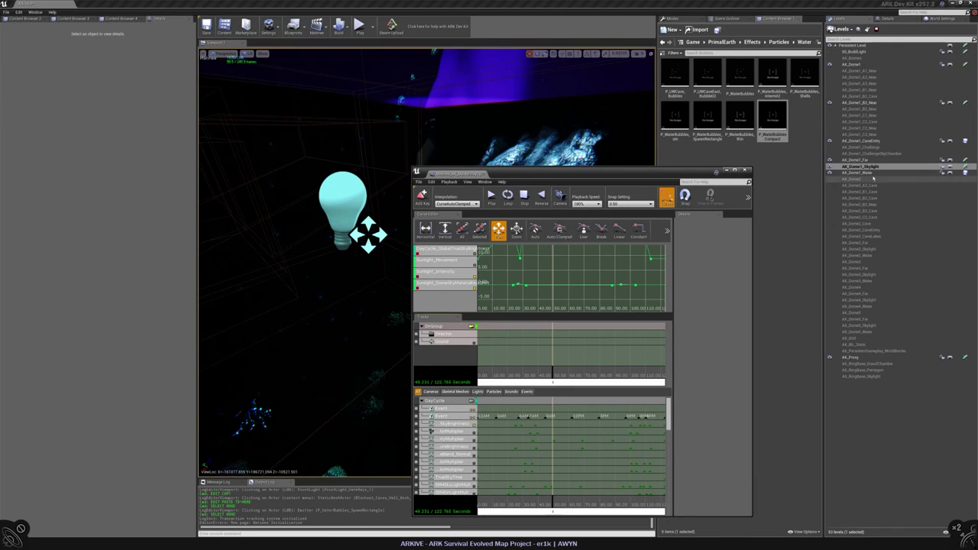
drag(473, 174, 702, 175)
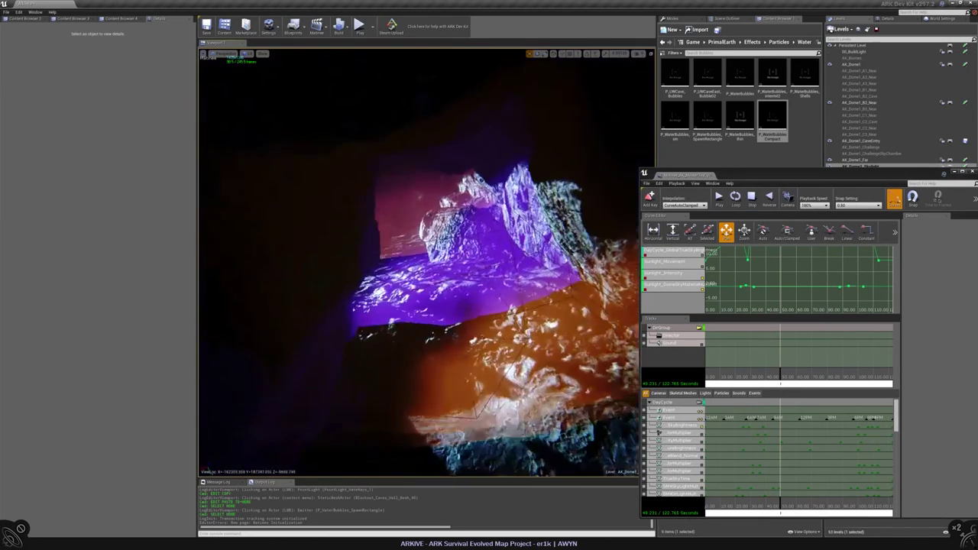
- Select the large sandstone rock by the skylight, filter its details for "cast", and turn off Cast Dynamic Shadow
right_drag(418, 263, 419, 263)
click(419, 263)
click(67, 35)
text(cast)
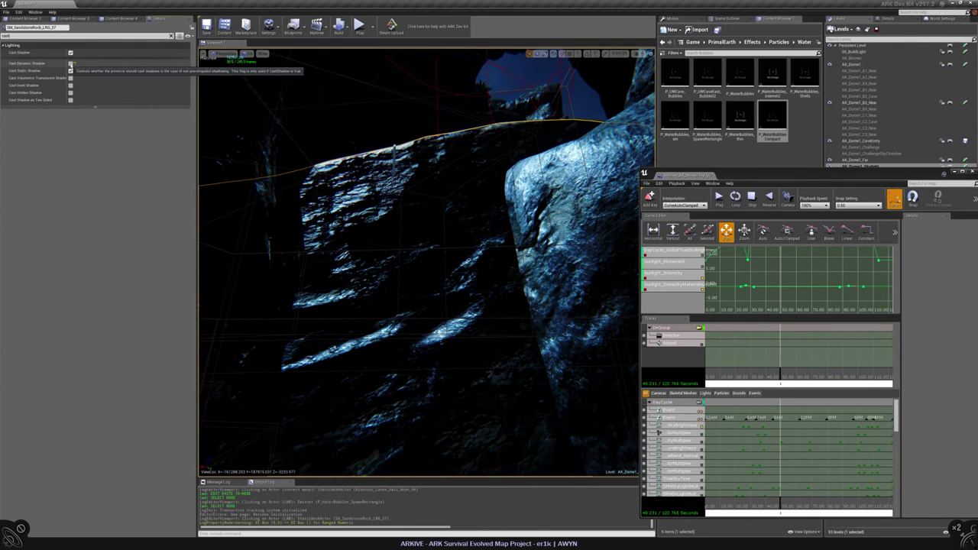
- Select the sandstone cliffs, blockout wall meshes and water plane around the cave shaft together and turn off their shadow casting
right_drag(419, 263, 419, 263)
click(418, 263)
ctrl+click(419, 263)
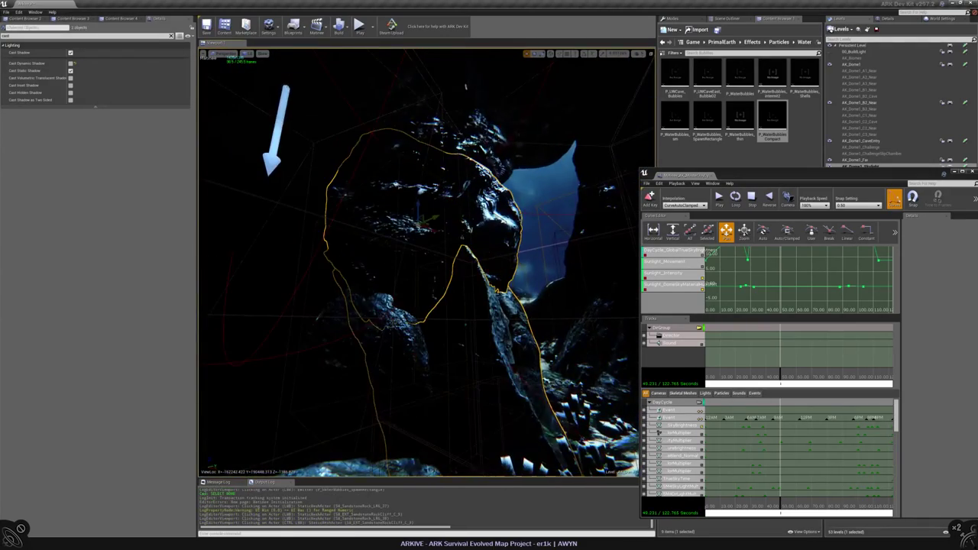
right_drag(361, 193, 362, 193)
ctrl+click(285, 310)
ctrl+click(285, 309)
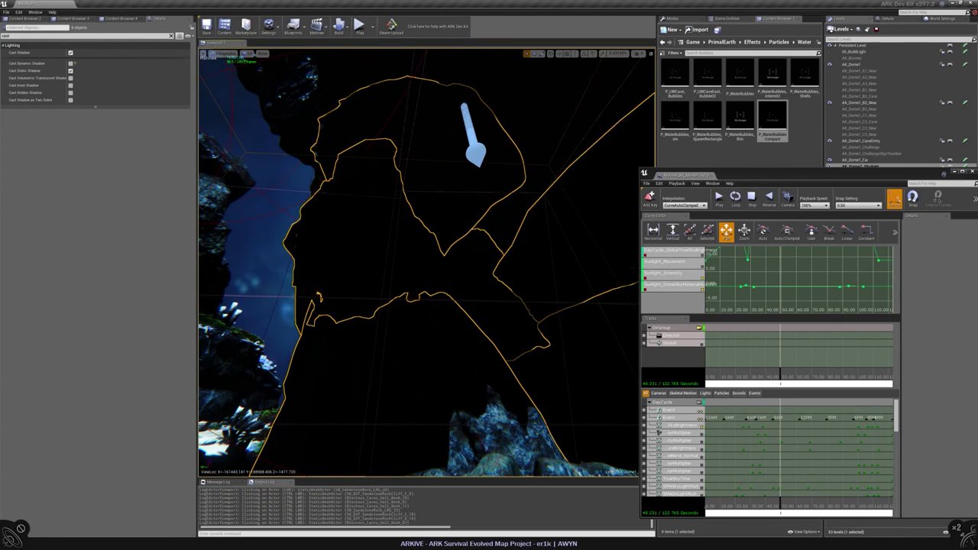
ctrl+click(290, 309)
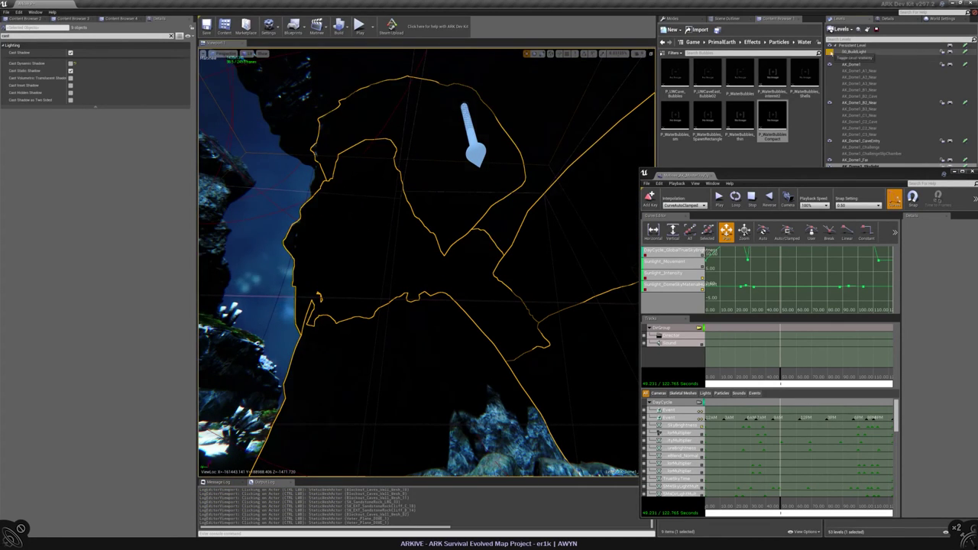
right_drag(290, 309, 290, 310)
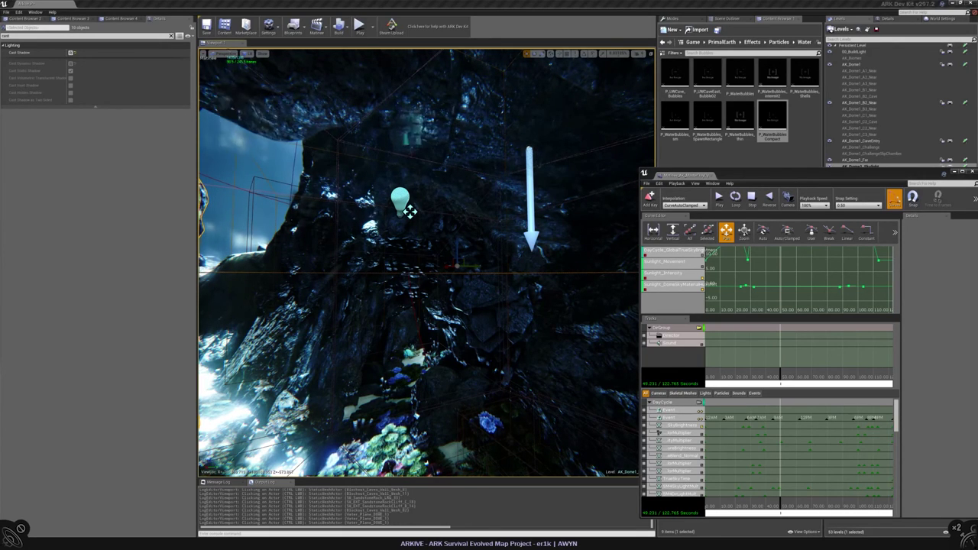
right_drag(428, 260, 401, 267)
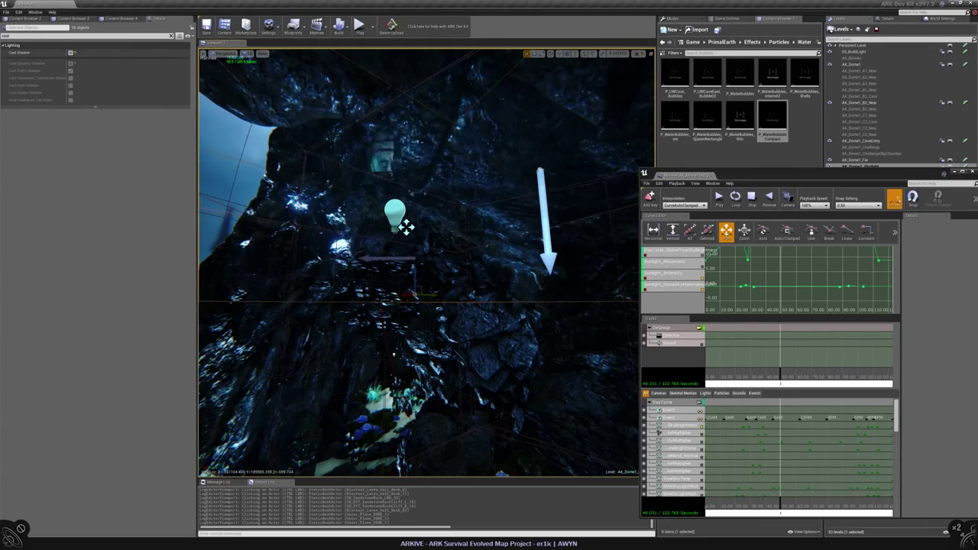
- Select the rocks and cliffs lining the shaft above the water and coral floor, and adjust their Cast Dynamic Shadow setting
click(406, 227)
right_drag(406, 226, 344, 313)
click(220, 240)
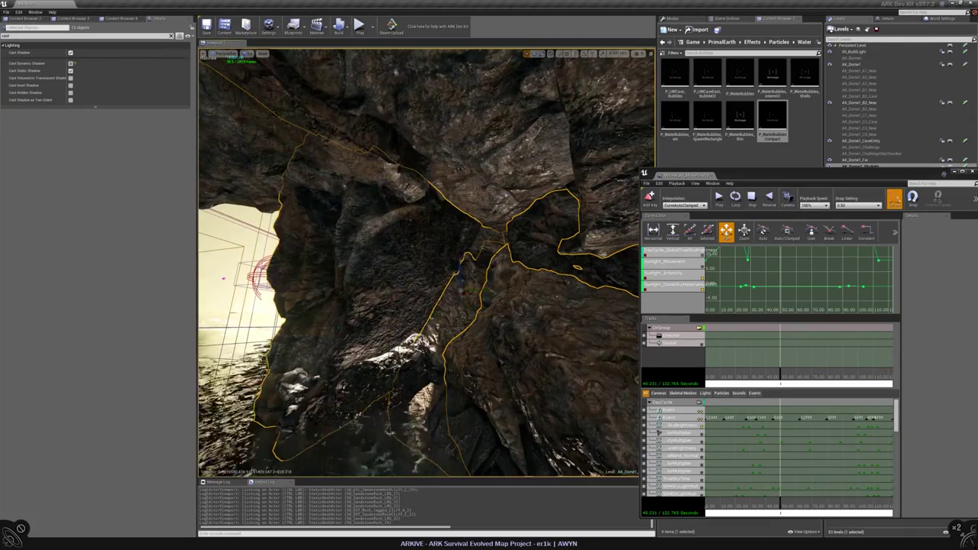
right_drag(344, 313, 367, 325)
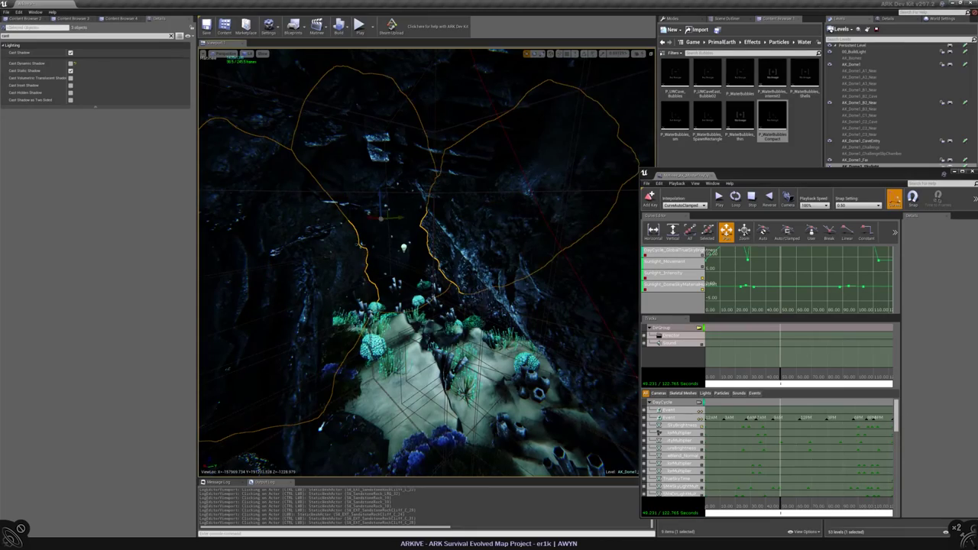
right_drag(411, 358, 389, 297)
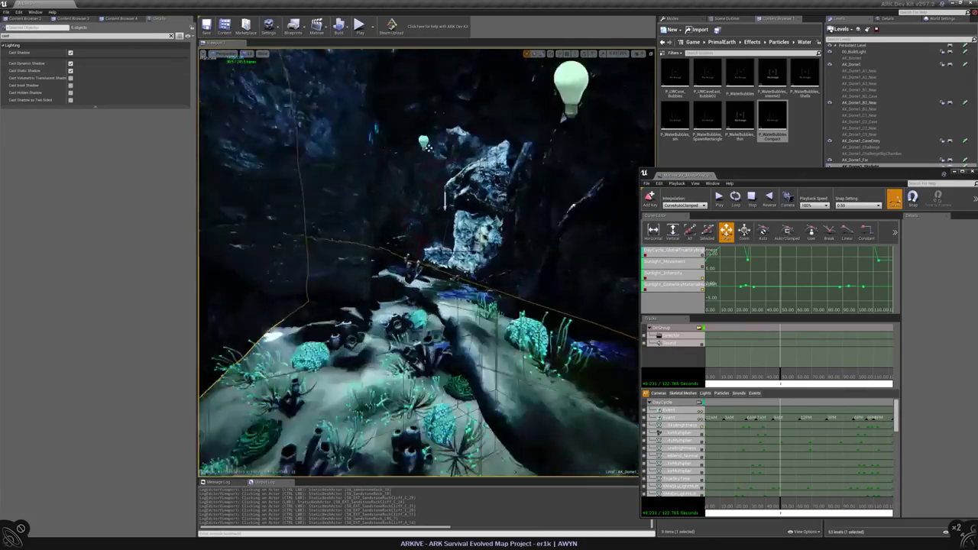
- Turn off Cast Dynamic Shadow on the exterior sandstone rocks and cliffs around the cave opening, and check the remaining cliff pieces
right_drag(388, 296, 356, 275)
click(360, 290)
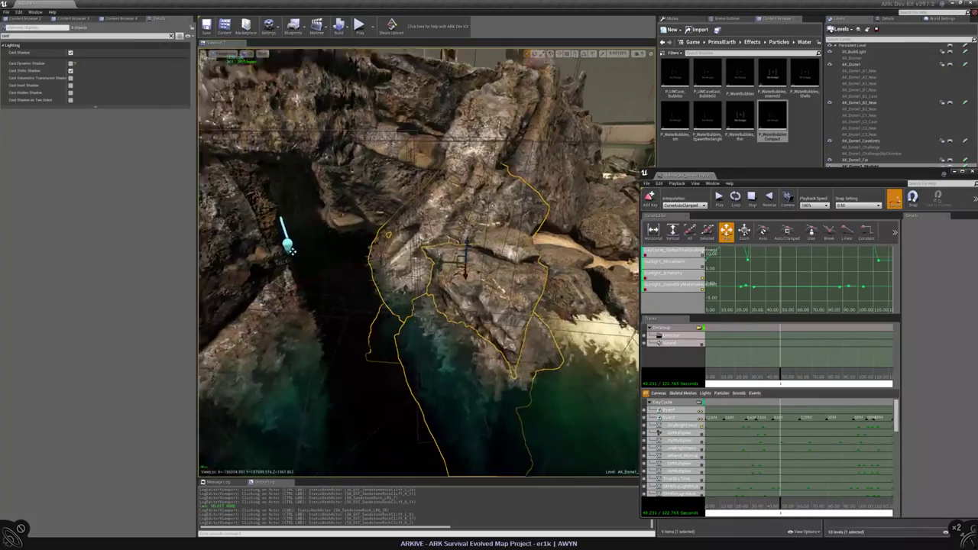
ctrl+click(359, 359)
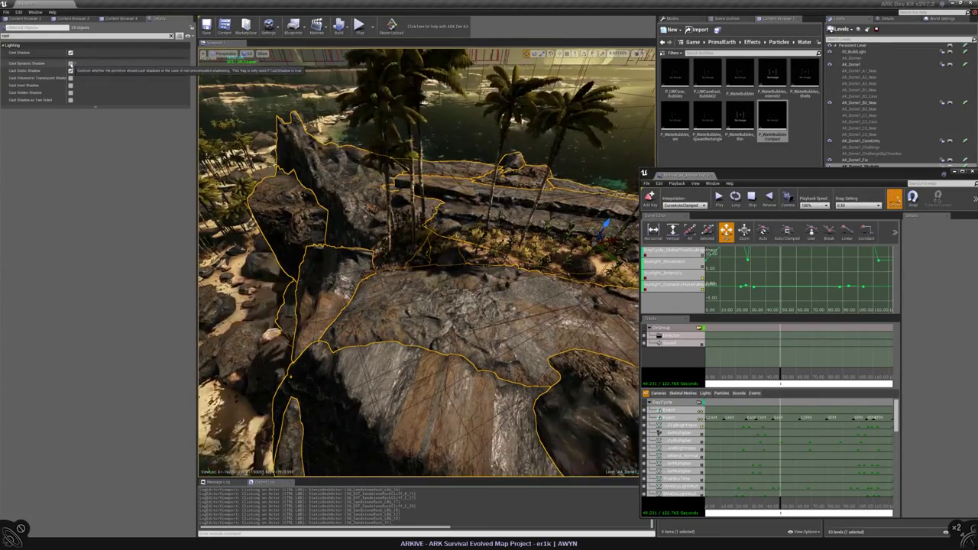
key(Escape)
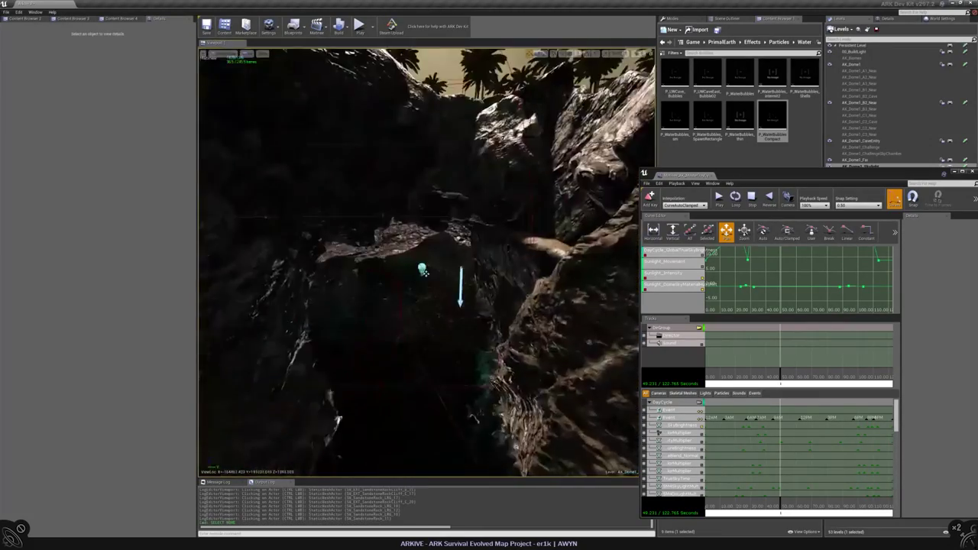
click(348, 229)
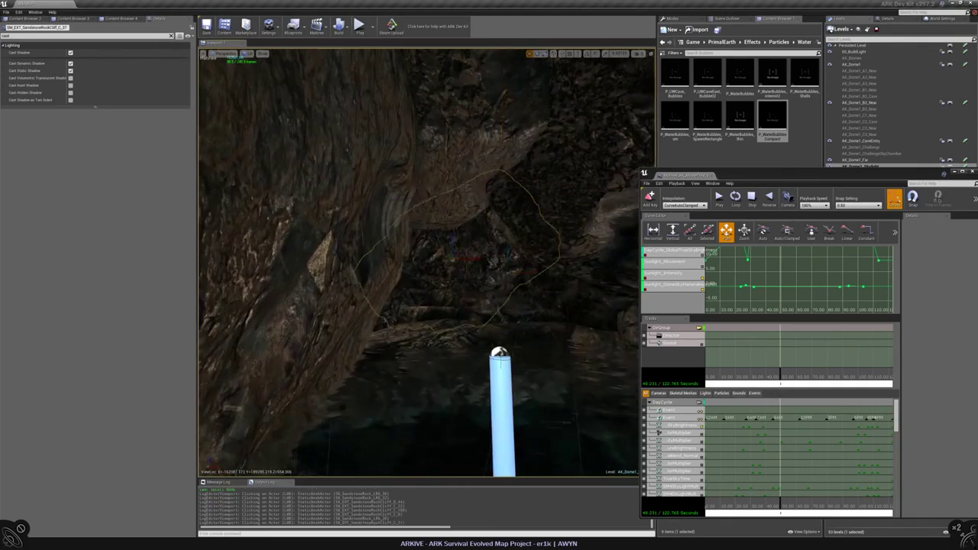
key(Escape)
- Save the AK_Dome1_Far level, agreeing to close Matinee first
drag(764, 174, 715, 189)
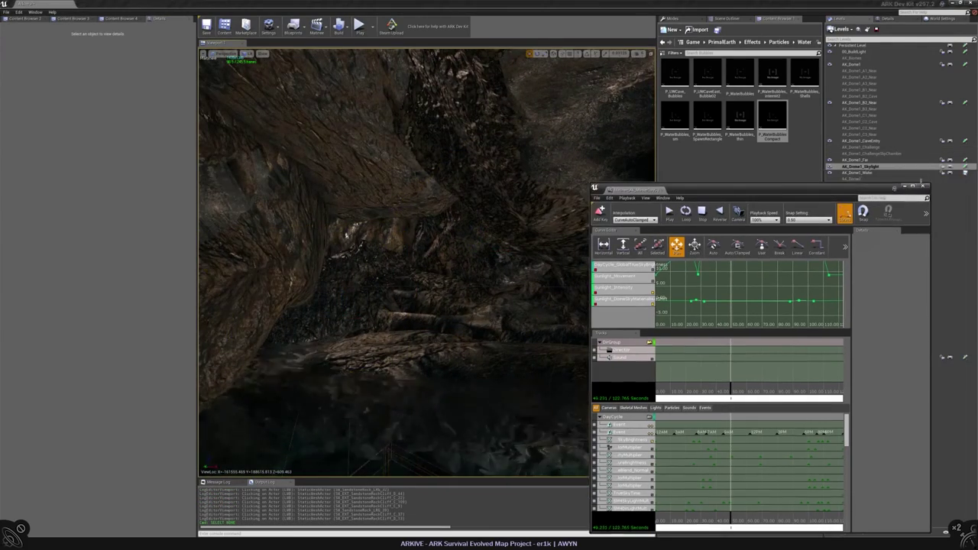
click(965, 162)
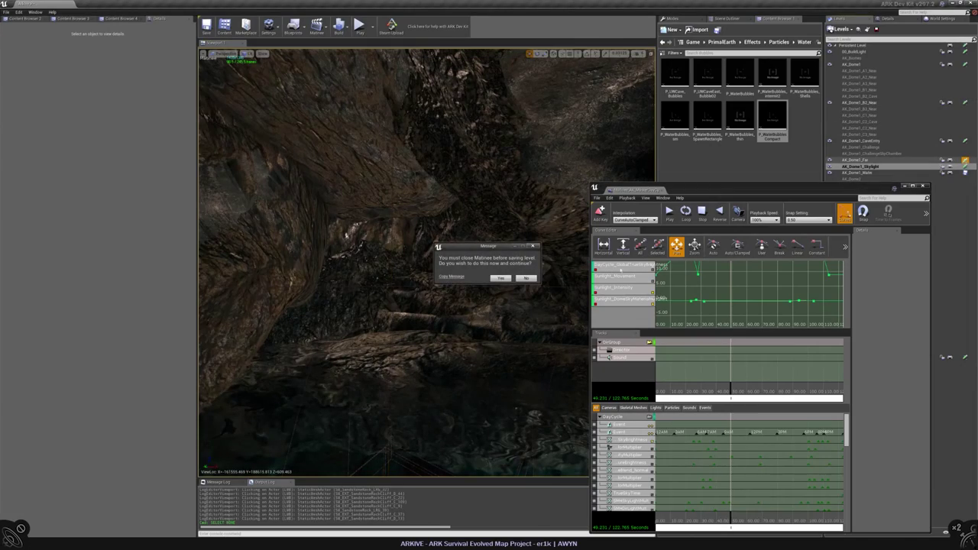
click(499, 280)
- Turn off Cast Dynamic Shadow on the Blockout_Caves_Wall_Mesh_10 wall and the neighbouring sandstone cliff in the dark shaft
right_drag(480, 283, 481, 283)
click(371, 391)
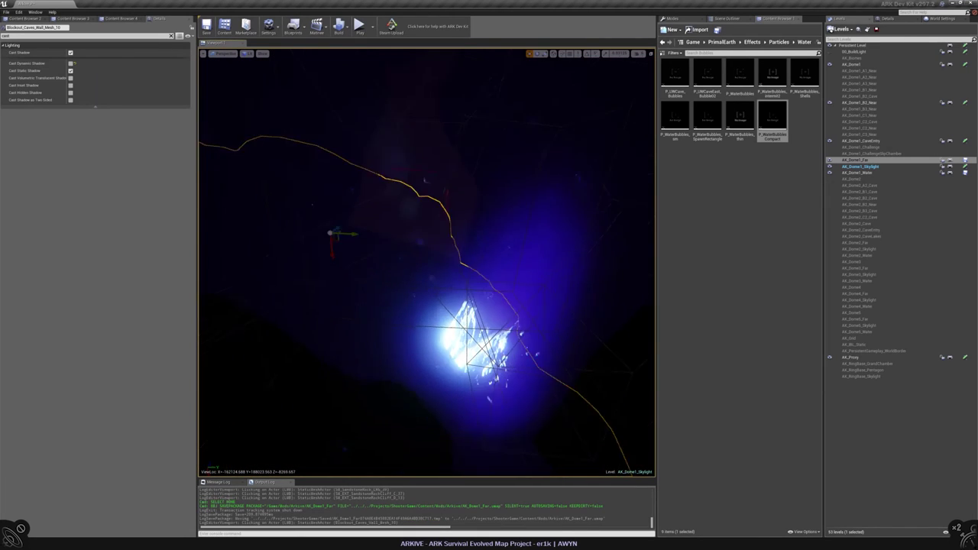
right_drag(371, 391, 371, 390)
ctrl+click(371, 391)
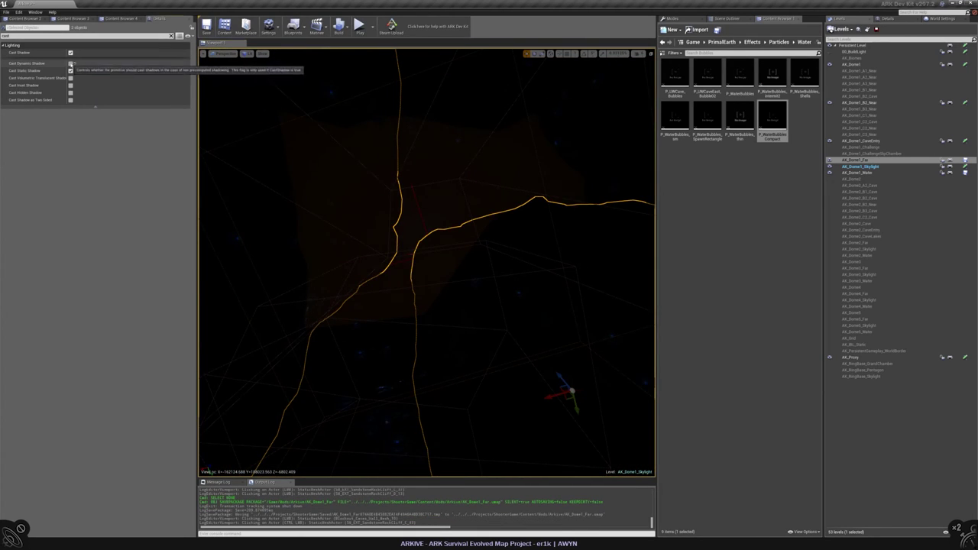
click(383, 314)
- Go through the blockout wall meshes and sandstone cliffs below the skylight one by one, turning off Cast Dynamic Shadow
mouse_move(426, 260)
right_down()
mouse_move(458, 267)
mouse_move(428, 259)
right_up()
click(459, 267)
click(428, 260)
click(428, 260)
click(428, 260)
click(428, 260)
click(428, 260)
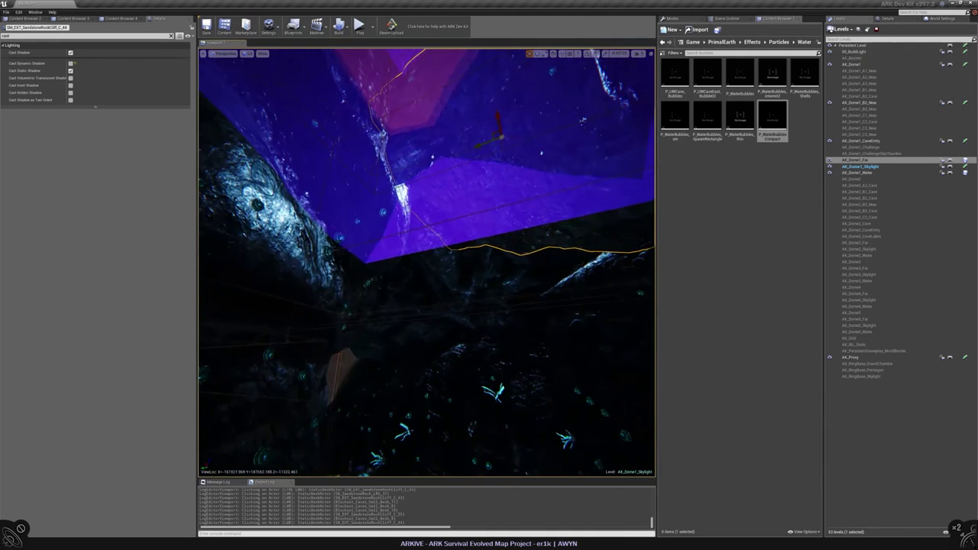
click(428, 260)
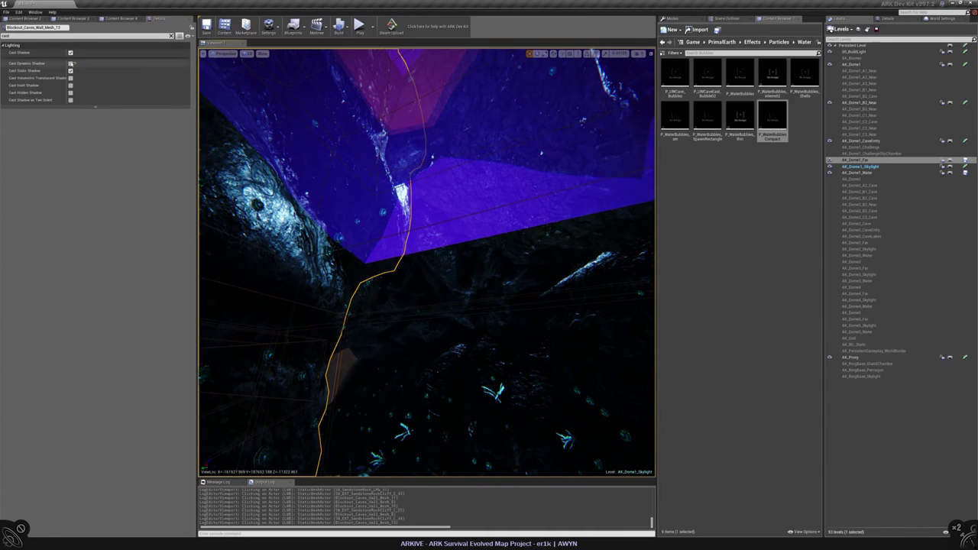
- Check the Cast Dynamic Shadow setting on the blockout wall and floor meshes along the coral-covered passage, and clear the selection
right_drag(428, 260, 379, 223)
click(428, 260)
click(391, 243)
key(Escape)
click(380, 224)
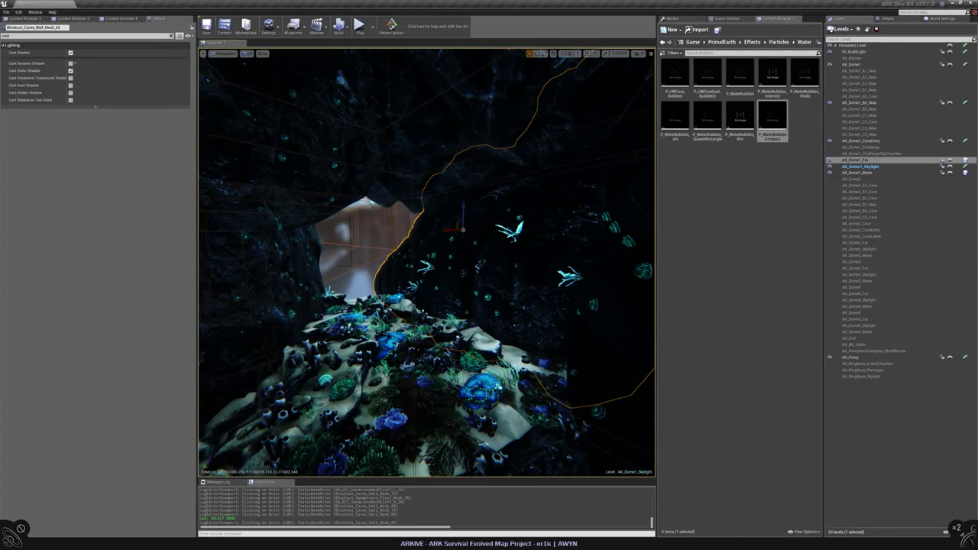
ctrl+click(275, 153)
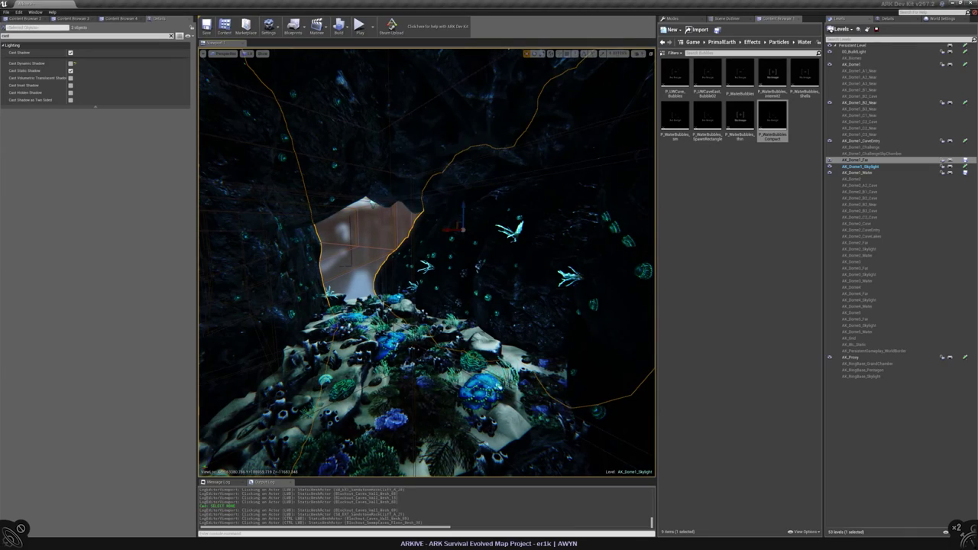
ctrl+click(275, 152)
right_drag(380, 224, 380, 224)
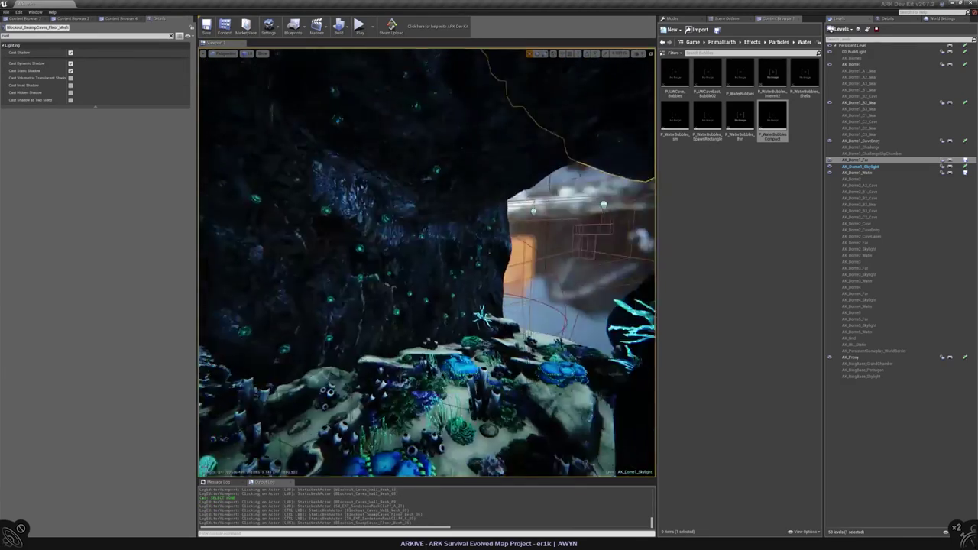
right_drag(442, 266, 442, 266)
key(Escape)
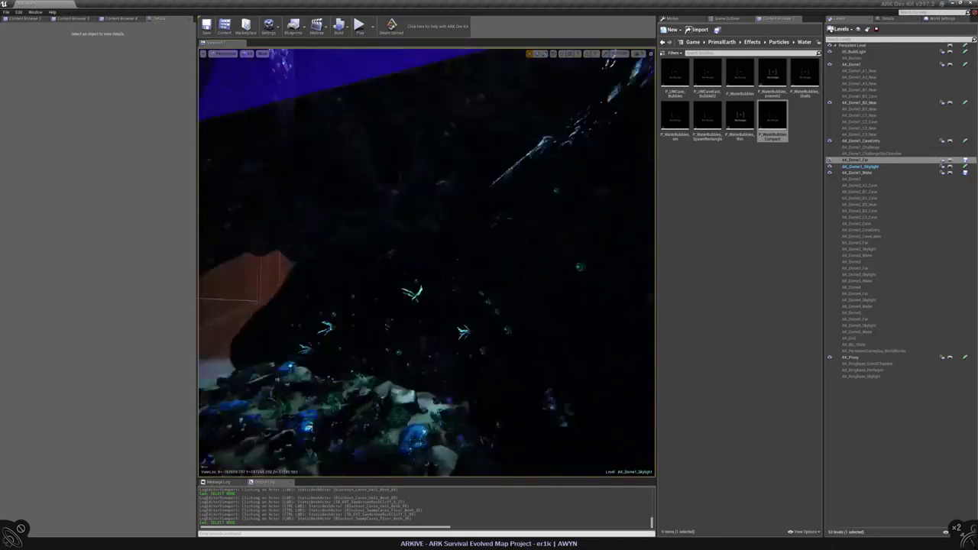
- Save the AK_Dome1_CaveEntry level and open the day-cycle Matinee
right_drag(327, 153, 326, 153)
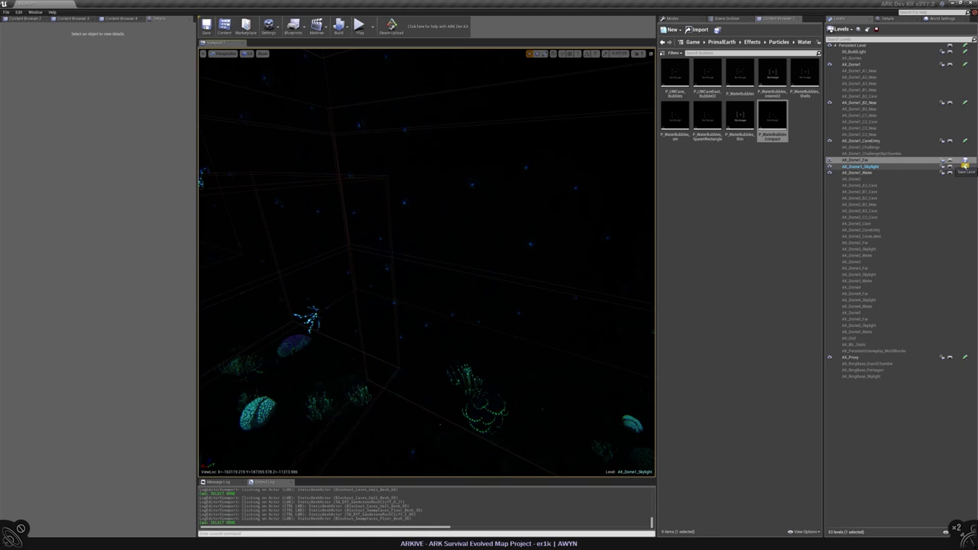
click(971, 140)
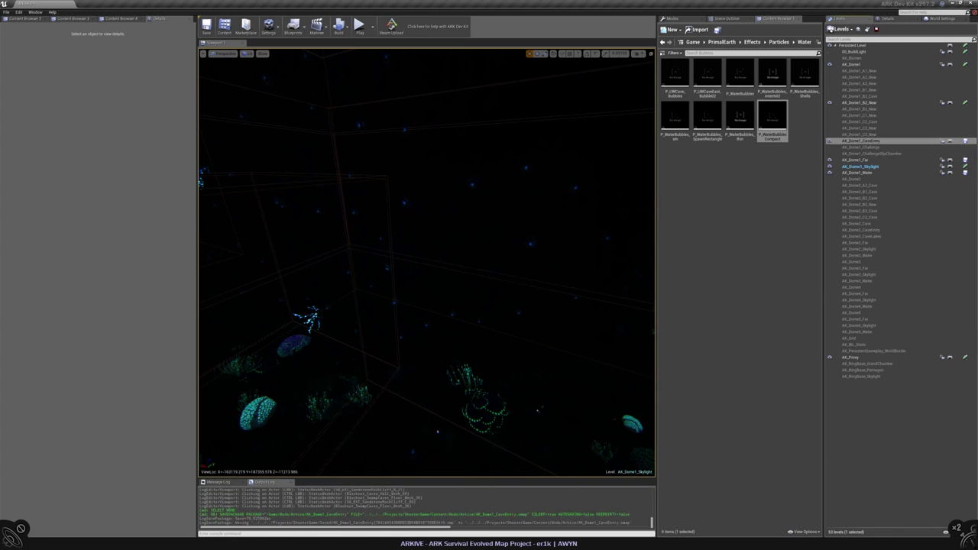
click(313, 31)
click(386, 95)
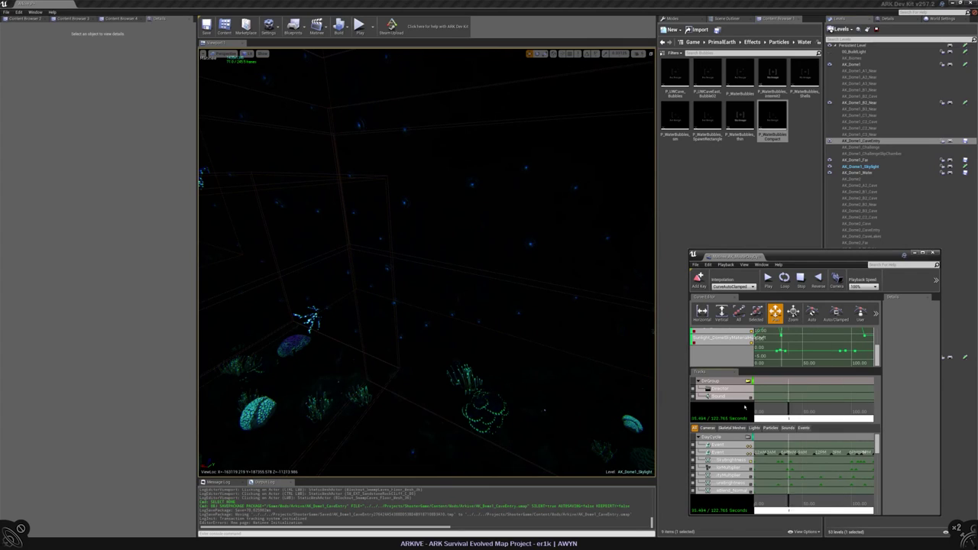
- Scrub the day cycle to night at about 122.4 seconds, inspect the island, domes and cave in the dark, and close Matinee
right_drag(327, 153, 327, 153)
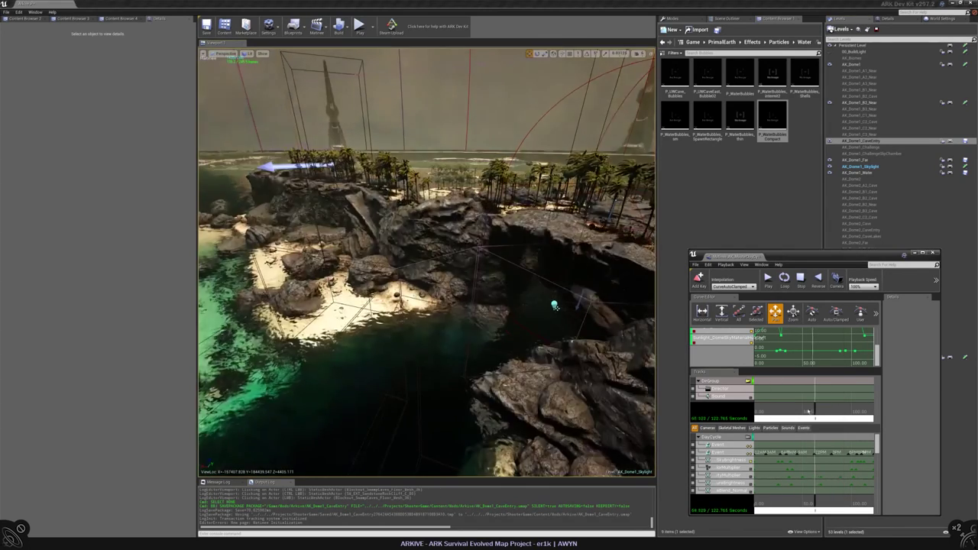
mouse_move(843, 411)
mouse_down()
mouse_move(824, 410)
mouse_move(873, 410)
mouse_up()
right_drag(428, 260, 428, 260)
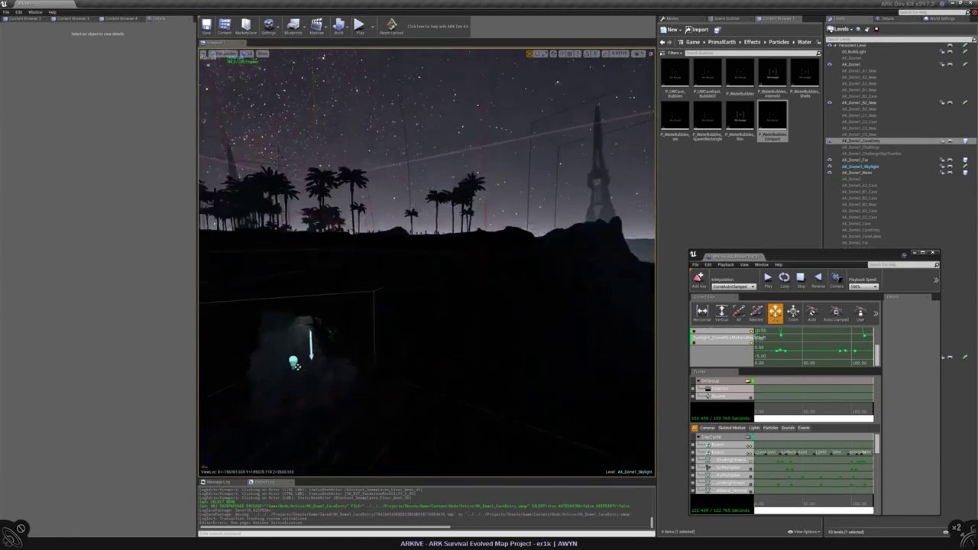
right_drag(453, 341, 453, 340)
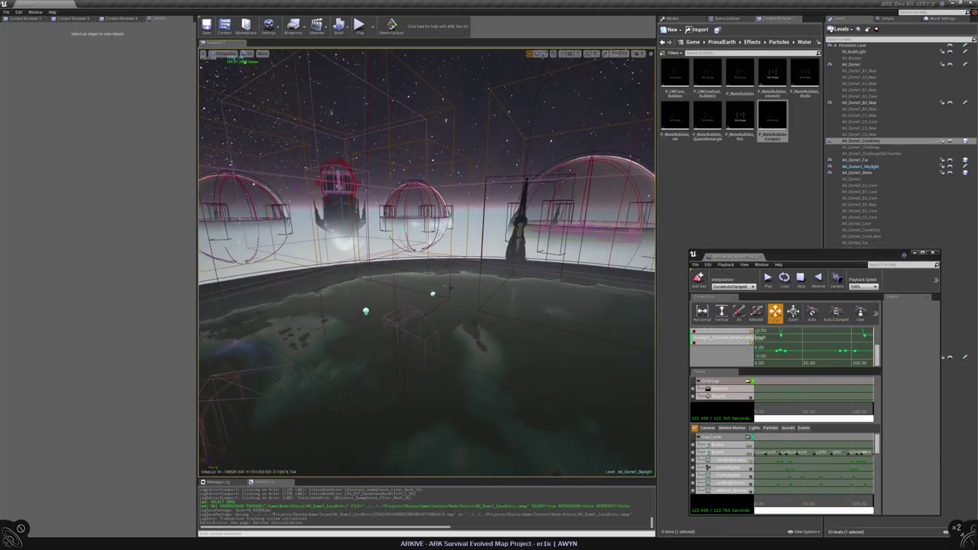
right_drag(453, 341, 452, 341)
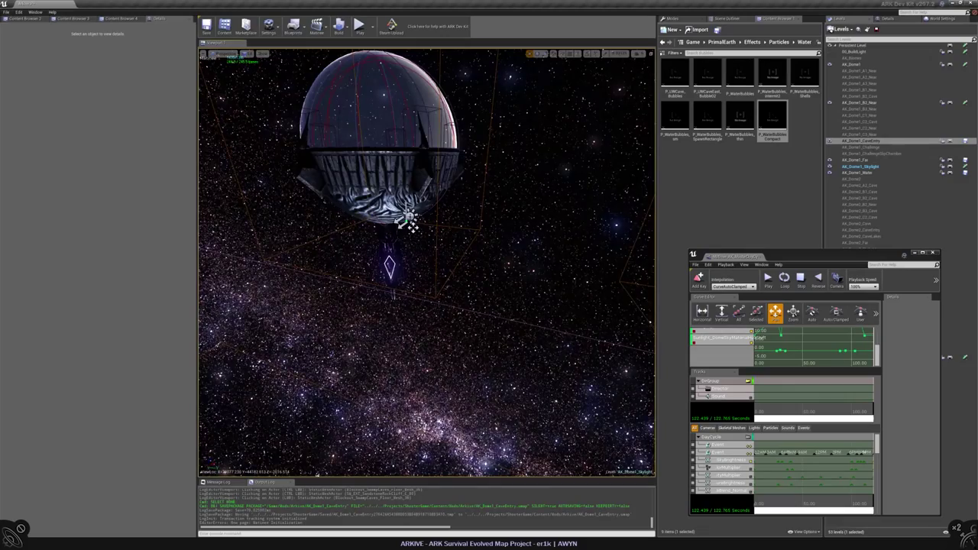
right_drag(409, 221, 409, 222)
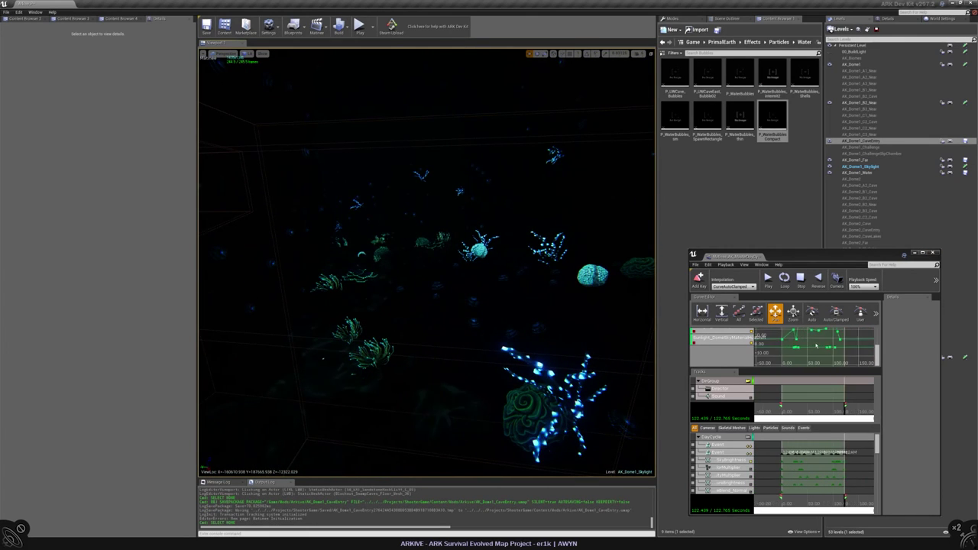
click(934, 253)
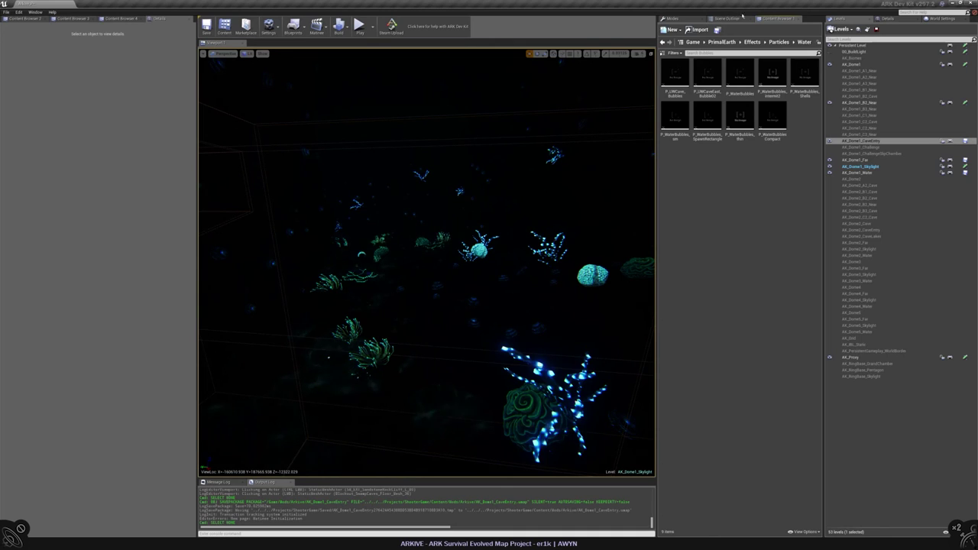
- Select the PointLight_WaterRays_1 light above the cave pool, clear the property filter and reduce its Attenuation Radius
click(740, 17)
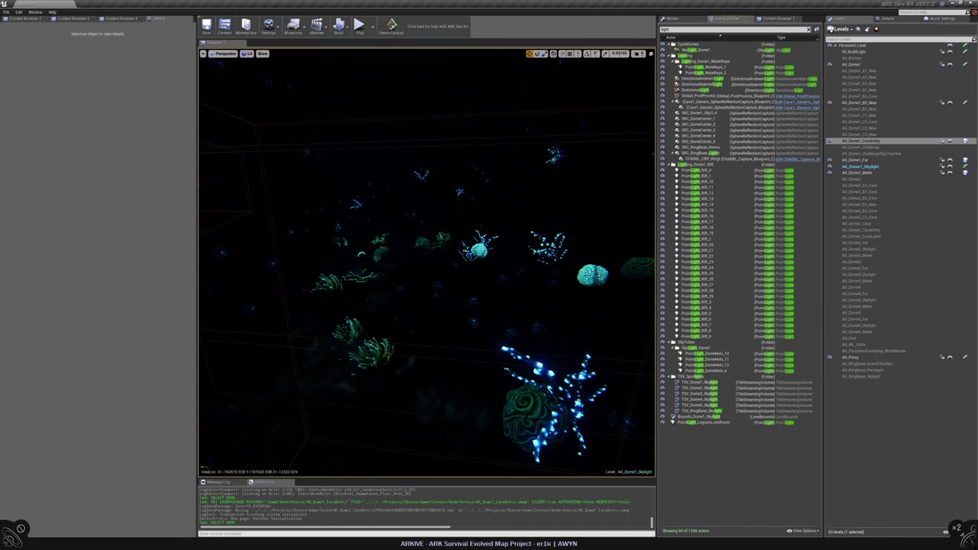
right_drag(409, 222, 409, 222)
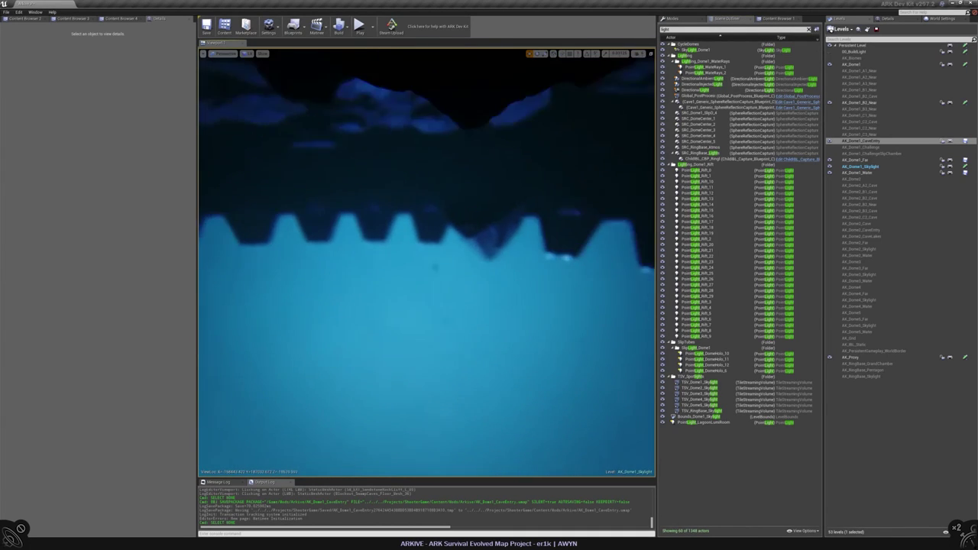
right_drag(421, 317, 420, 328)
click(457, 413)
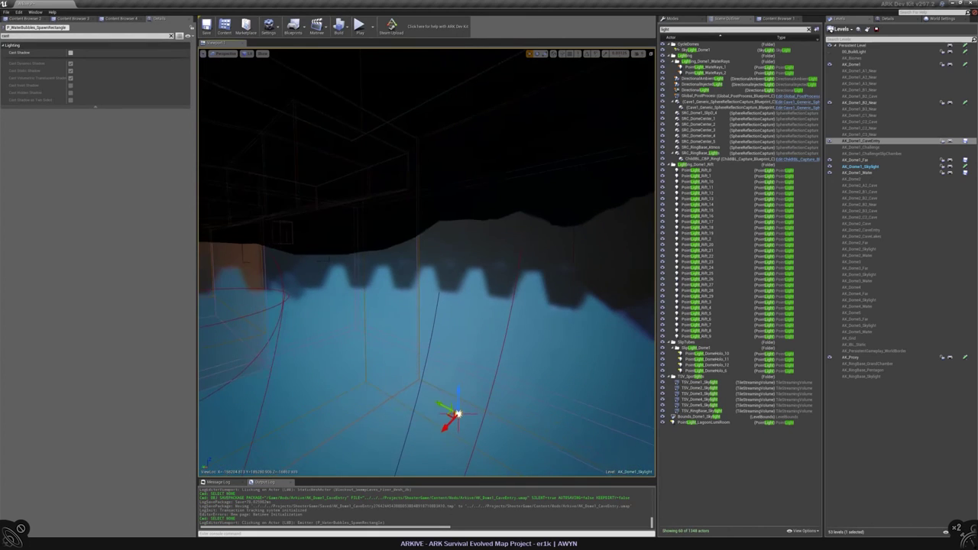
right_drag(433, 158, 497, 95)
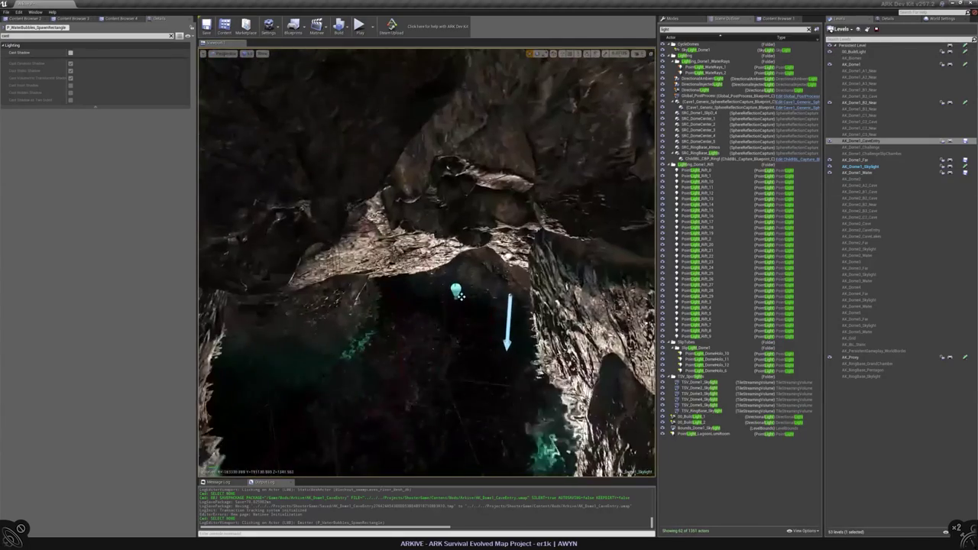
click(458, 291)
click(171, 36)
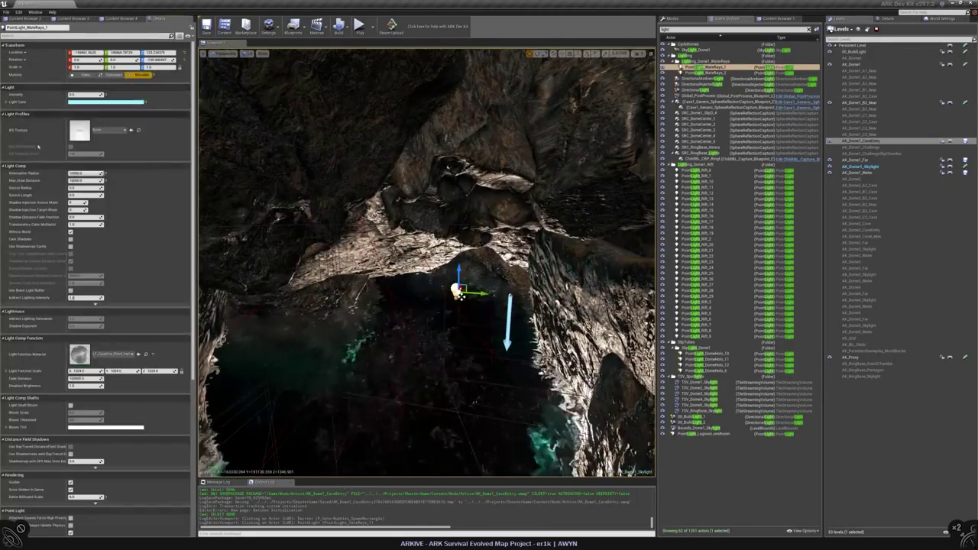
key(f)
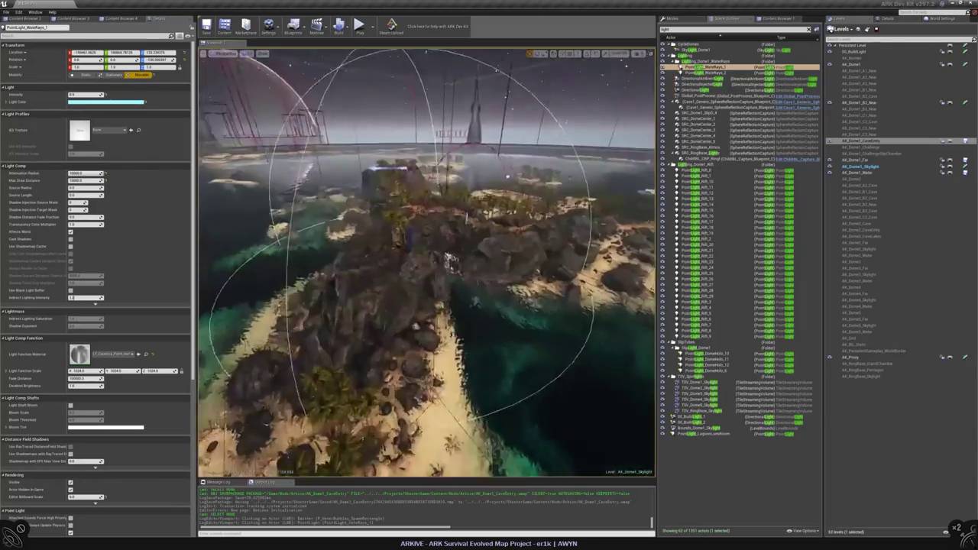
drag(86, 173, 99, 174)
key(f)
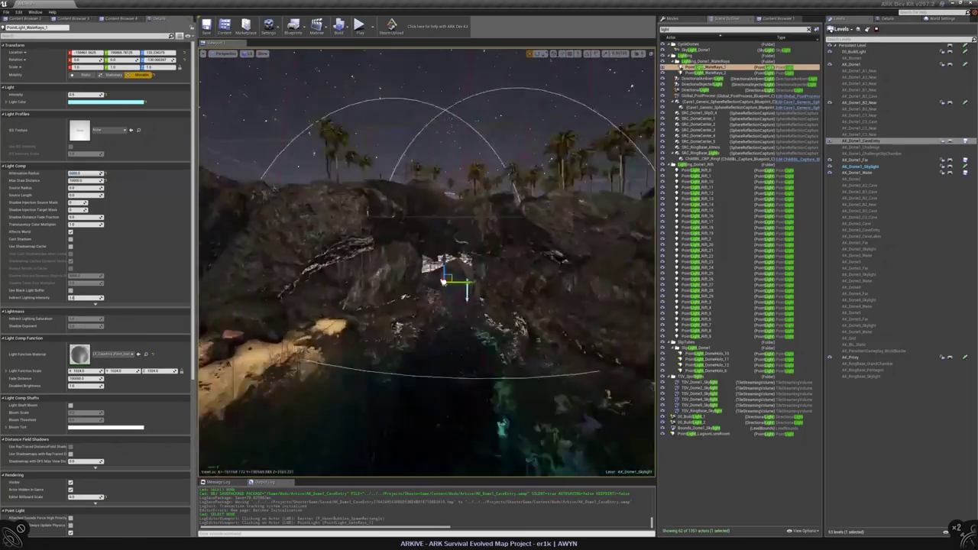
- Look through the water-ray light's shadow and translucency options by filtering its properties for "cast" and "trac", and clear the filter
right_drag(426, 263, 344, 262)
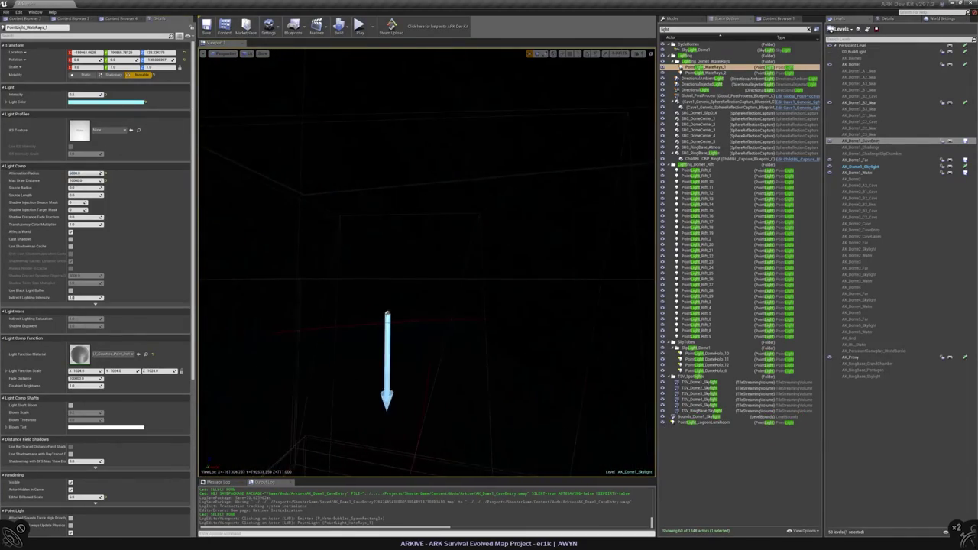
click(77, 35)
text(cast)
click(171, 36)
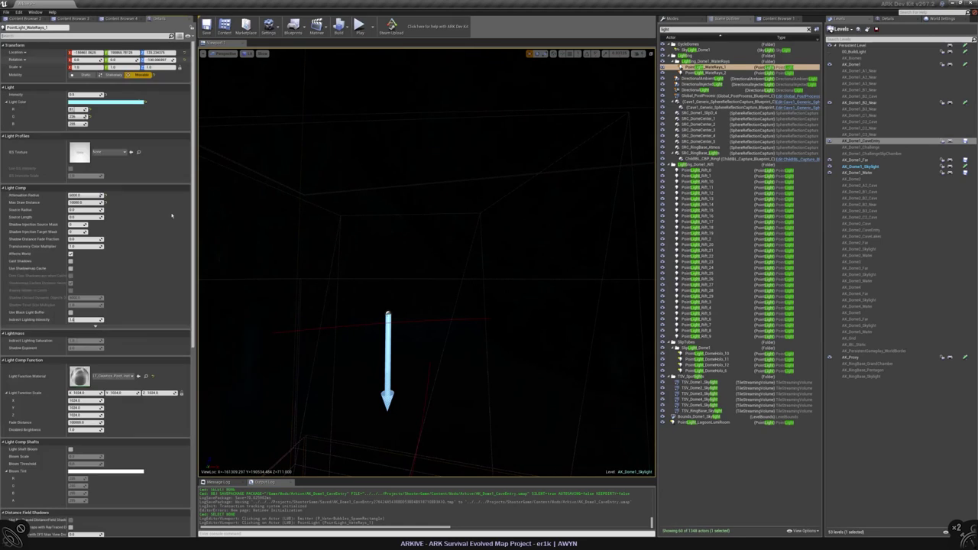
right_drag(425, 262, 436, 287)
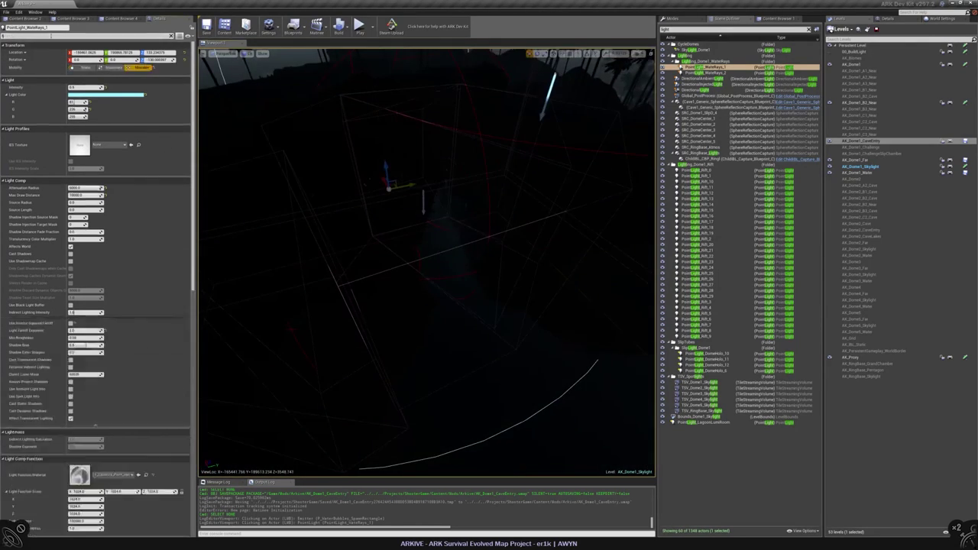
text(tra)
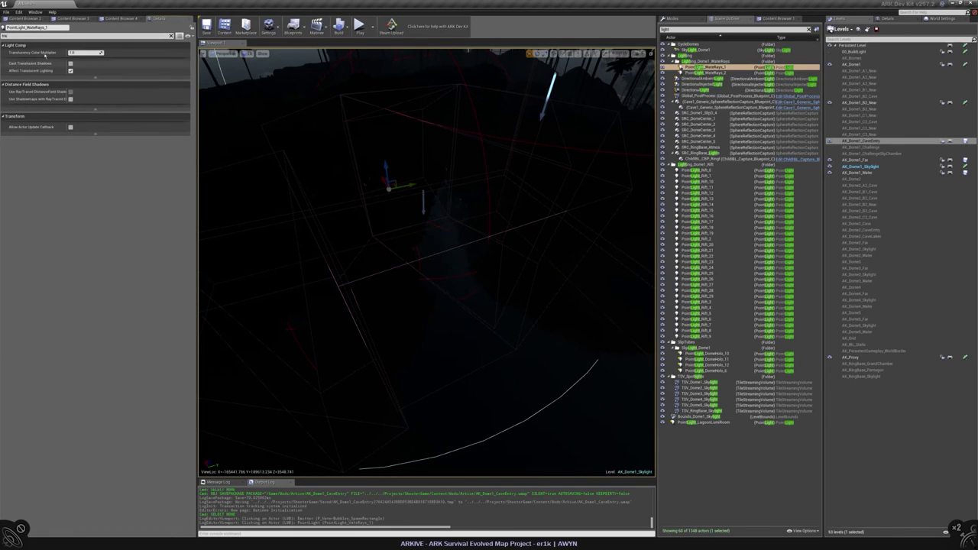
text(c)
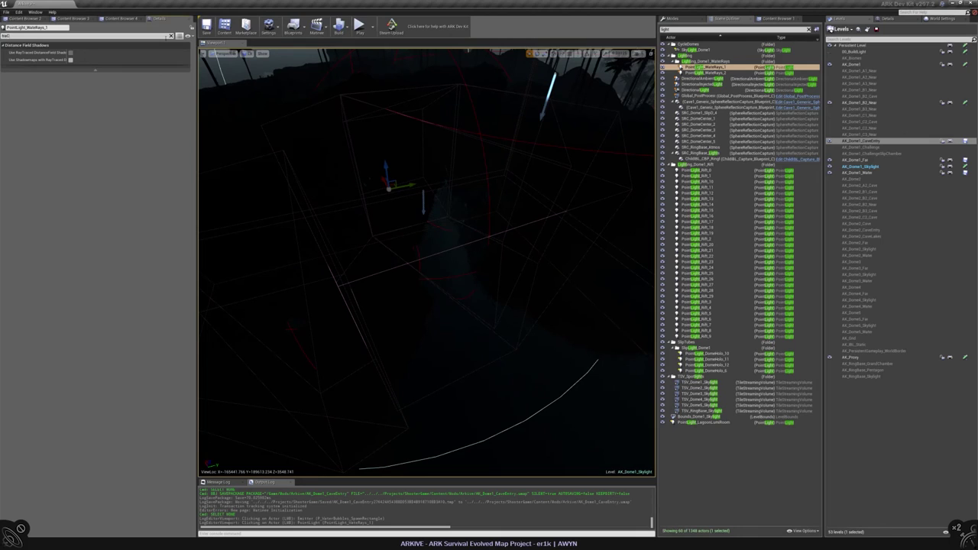
key(BackSpace)
key(BackSpace)
key(BackSpace)
key(BackSpace)
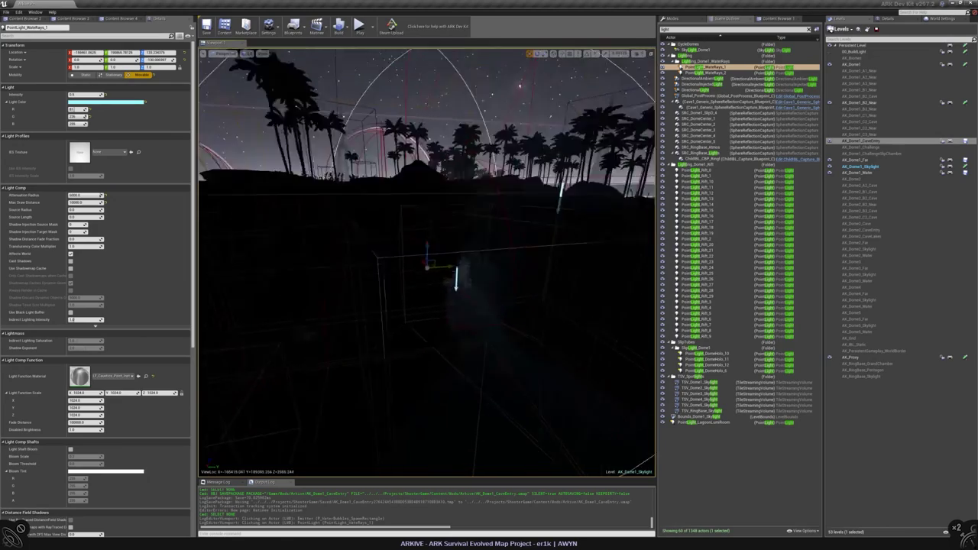
- Duplicate the PointLight_WaterRays_1 light and move the copy down into the deeper part of the cave
right_drag(427, 260, 395, 176)
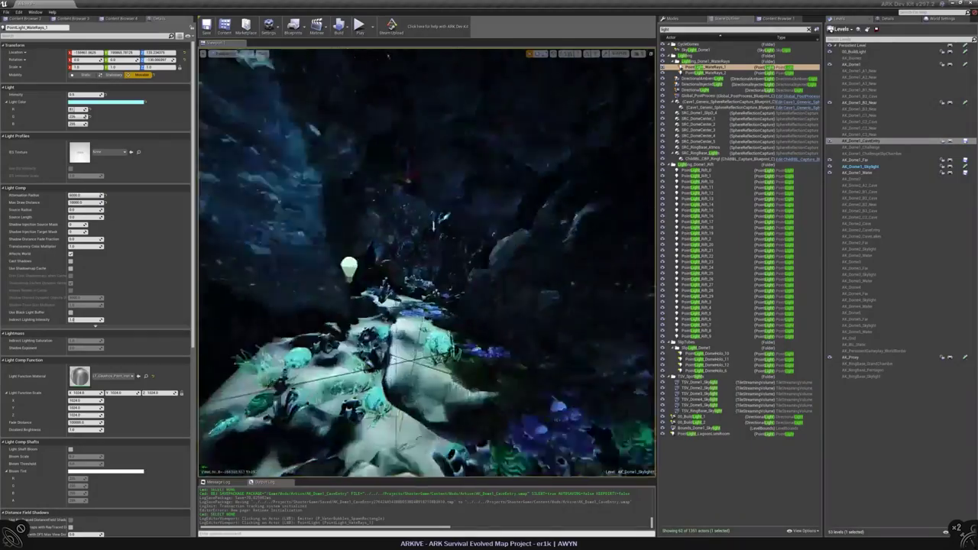
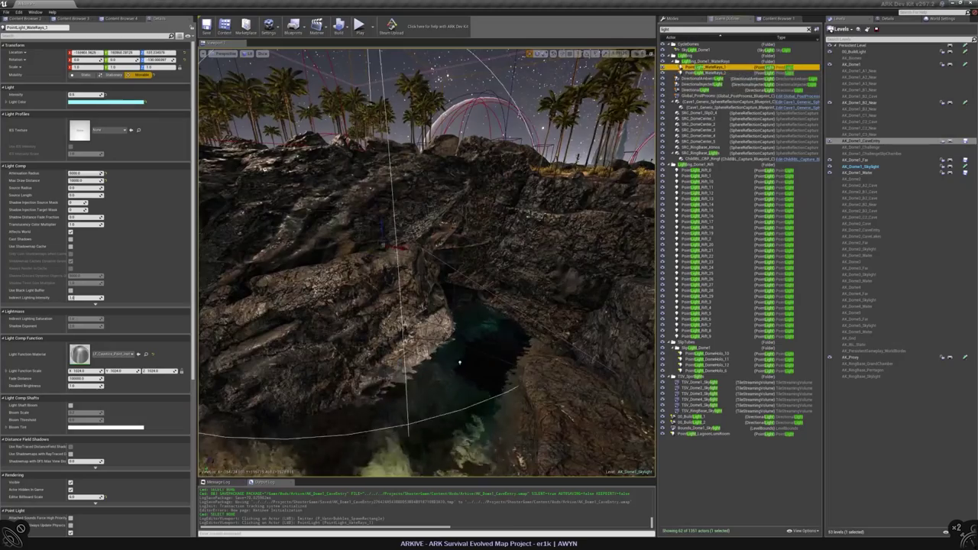
scroll(553, 262, up, 10)
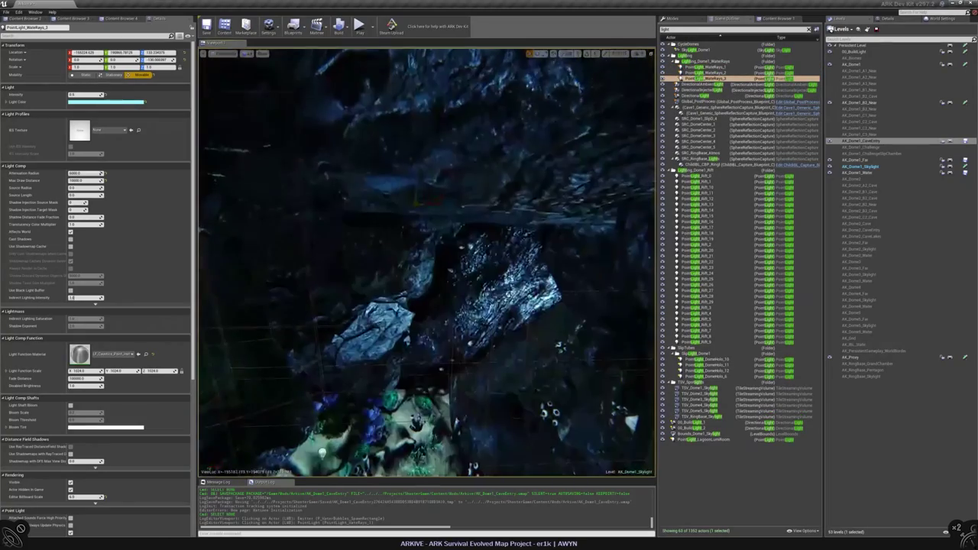
right_drag(427, 260, 426, 298)
drag(497, 224, 396, 300)
mouse_move(396, 300)
right_down()
mouse_move(396, 291)
mouse_move(401, 307)
right_up()
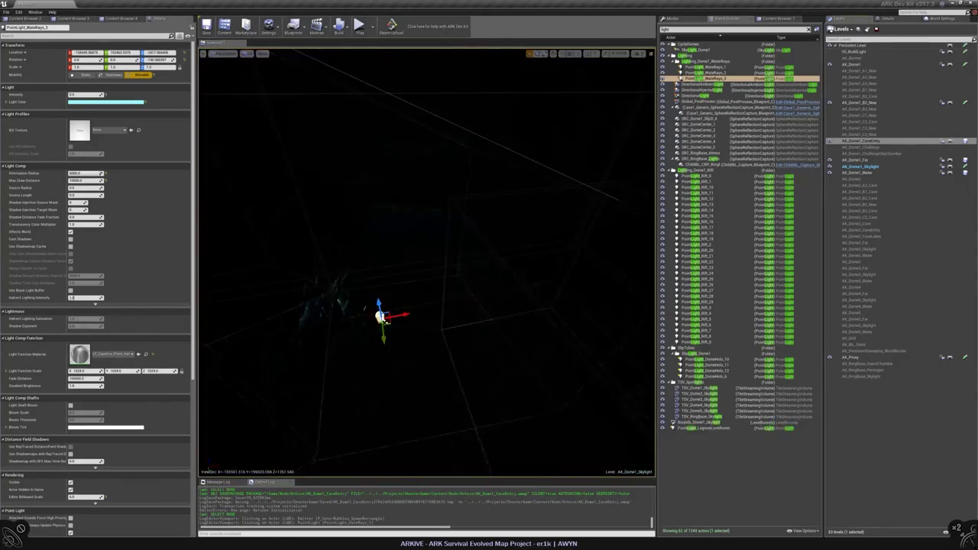
drag(381, 315, 403, 351)
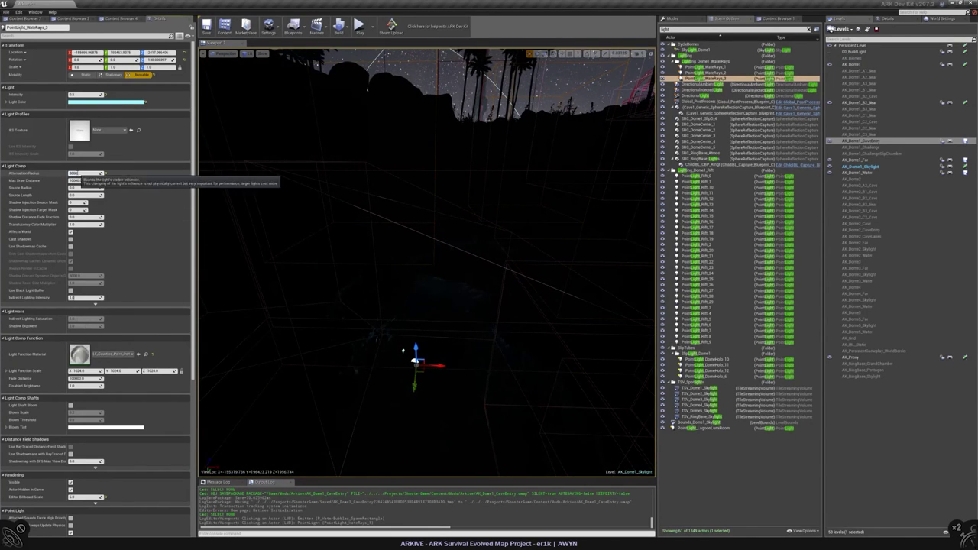
- Reduce the copied water-ray light's Attenuation Radius, raise and shift it within the cave, and check its reach
click(86, 173)
text(48)
key(Tab)
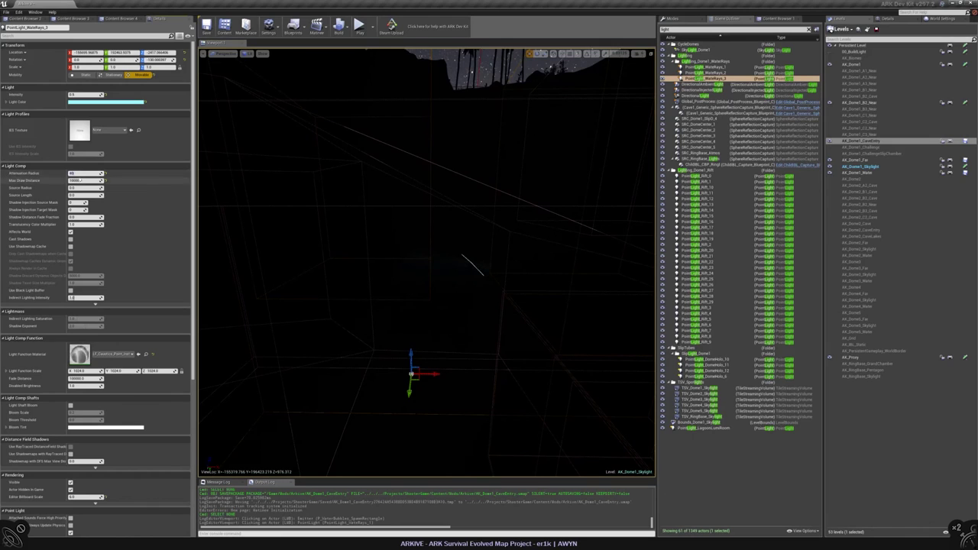
scroll(427, 260, down, 2)
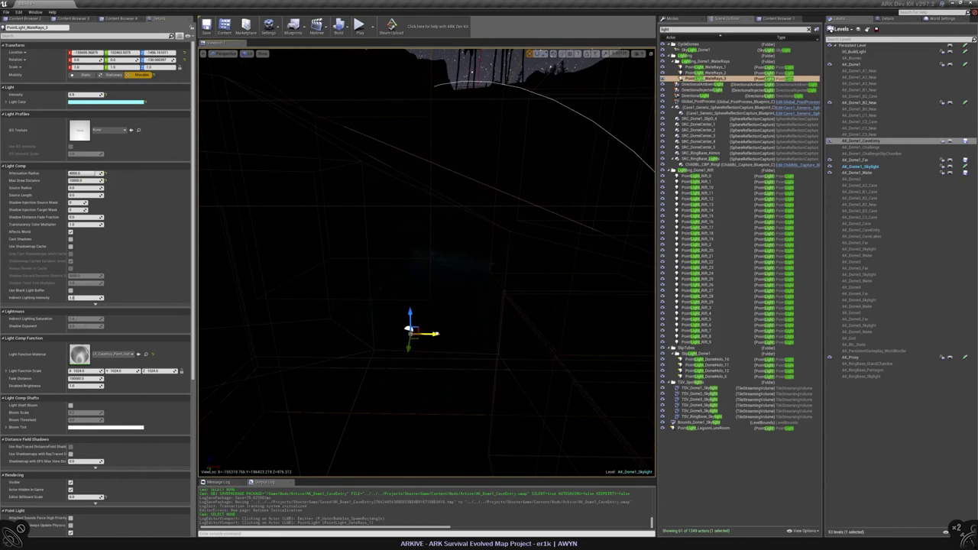
key(f)
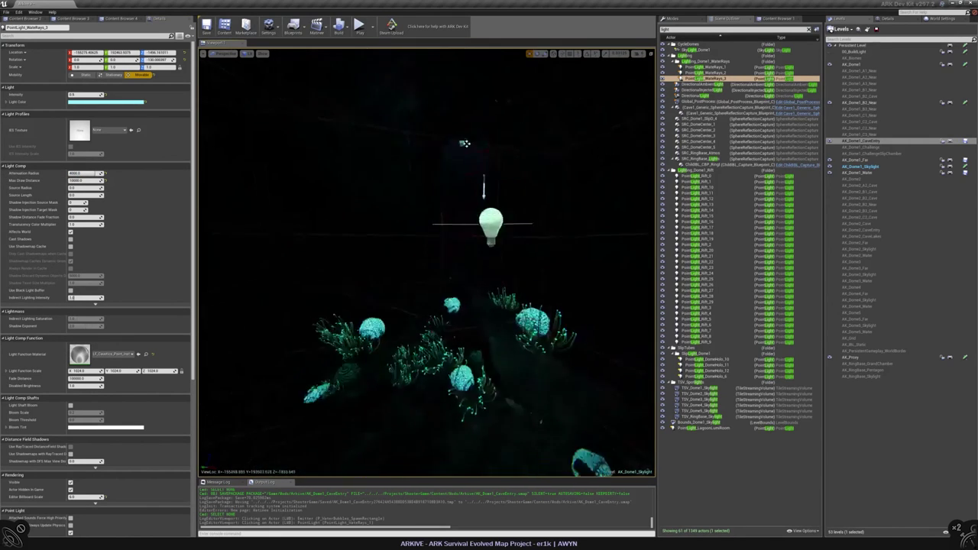
right_drag(464, 143, 440, 169)
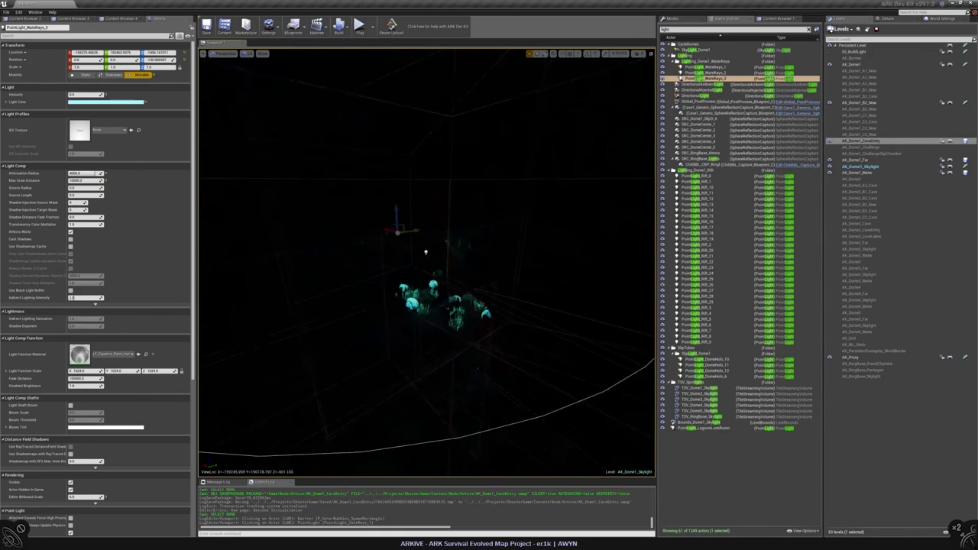
- Duplicate the PointLight_WaterRays_3 light and move the copy across the map to the other part of the cave
scroll(380, 204, up, 10)
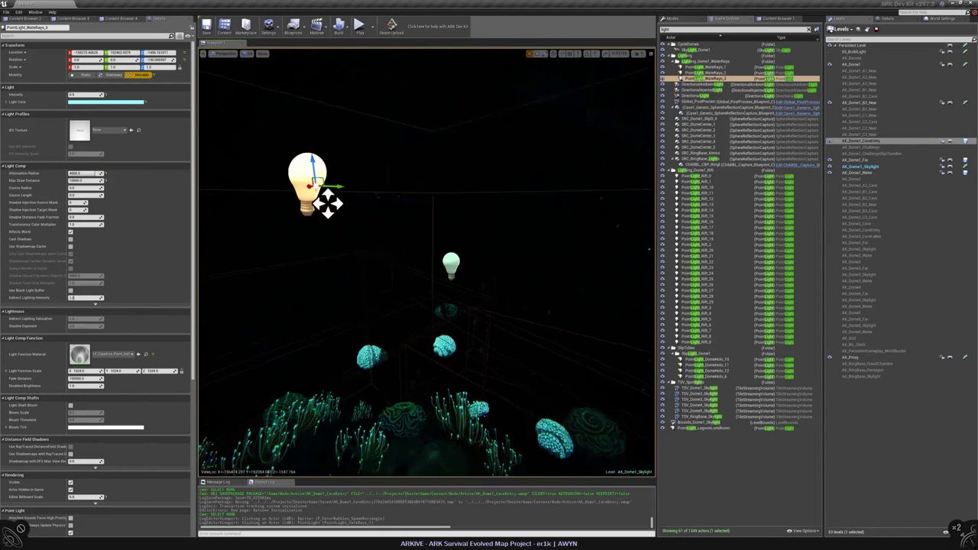
right_drag(380, 203, 371, 191)
right_drag(294, 229, 322, 230)
alt+drag(307, 325, 541, 302)
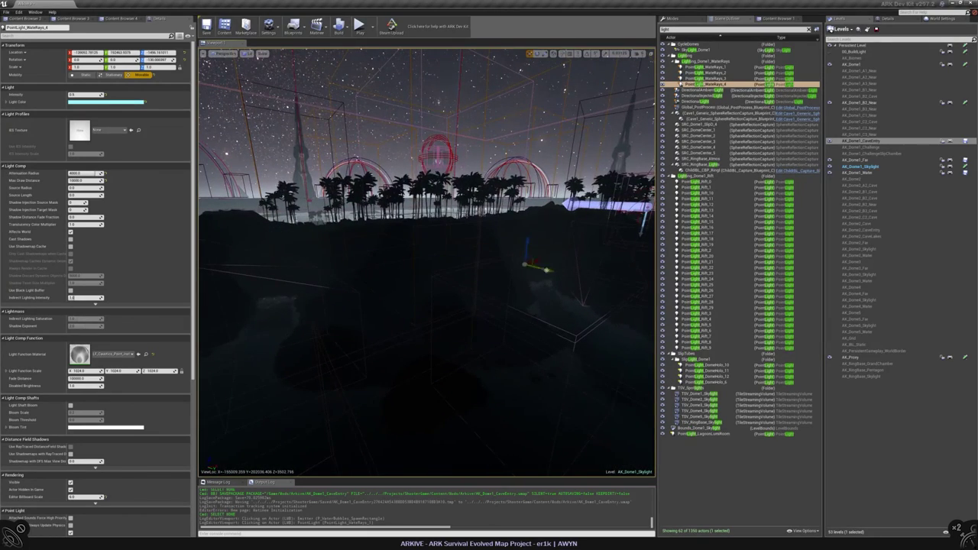
right_drag(426, 260, 430, 296)
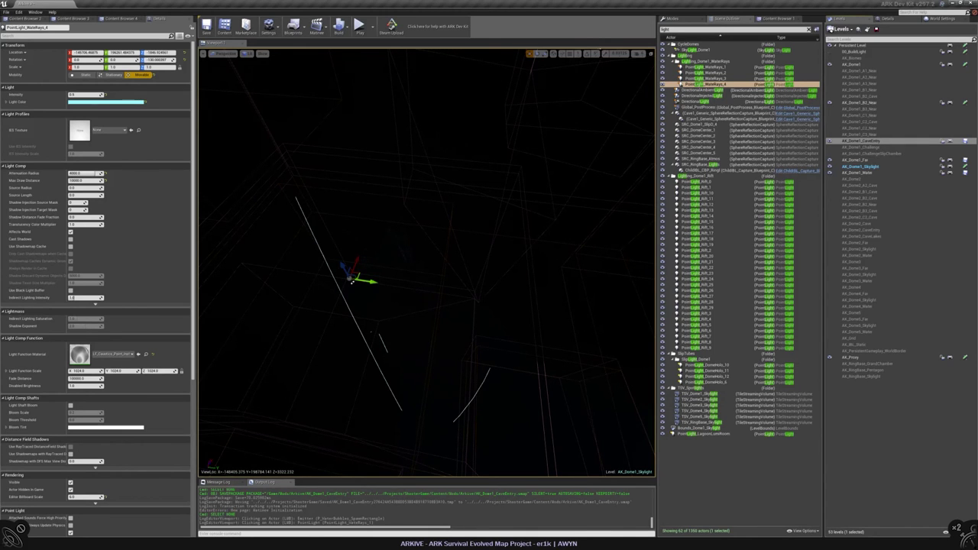
right_drag(427, 260, 470, 321)
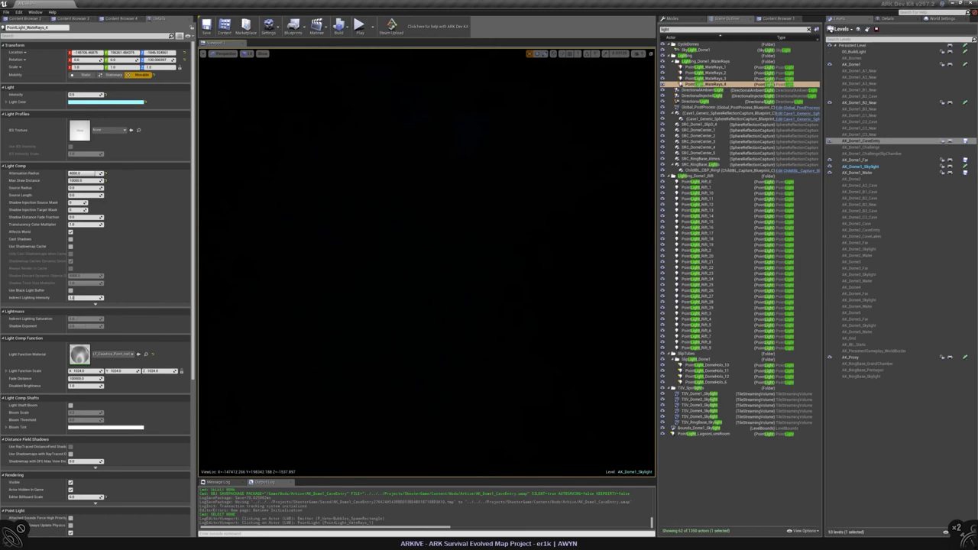
mouse_move(426, 260)
right_down()
mouse_move(442, 256)
mouse_move(436, 267)
right_up()
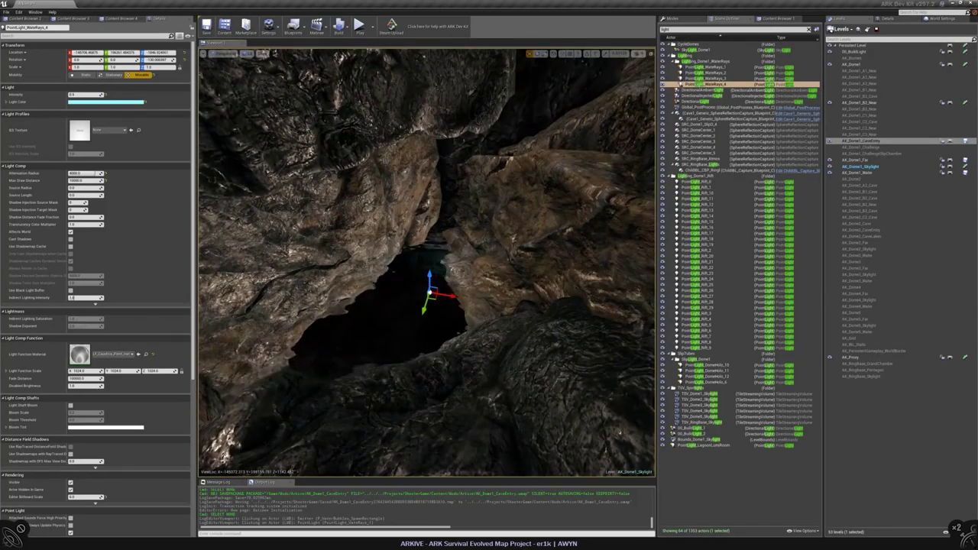
- Duplicate the PointLight_WaterRays_4 light, raise the copy above the dark cave opening and reduce its Attenuation Radius
alt+drag(430, 284, 351, 407)
drag(402, 365, 417, 315)
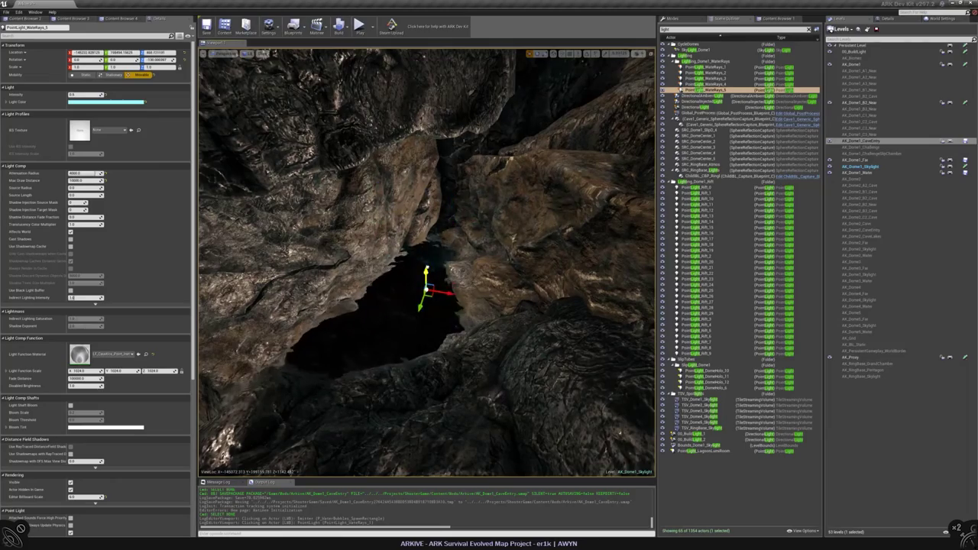
right_drag(418, 315, 417, 315)
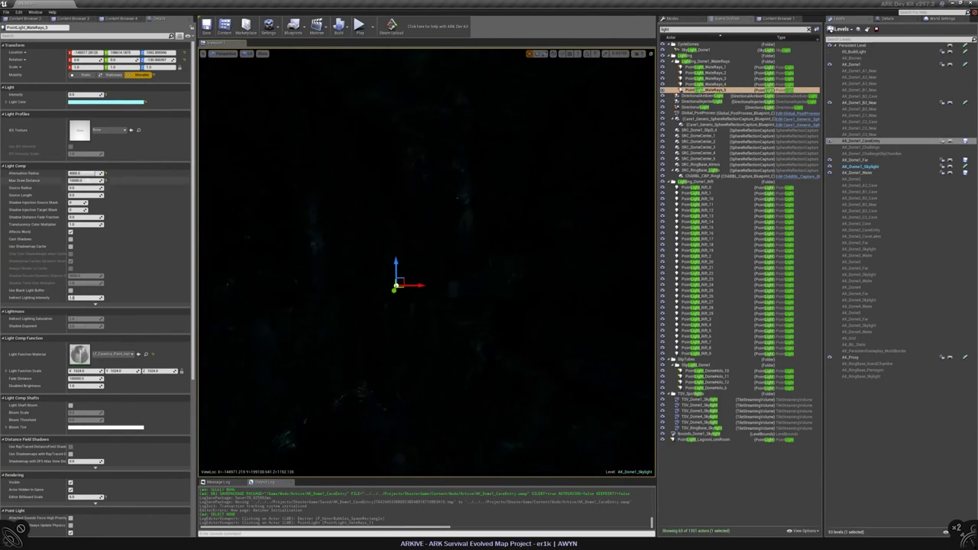
click(85, 173)
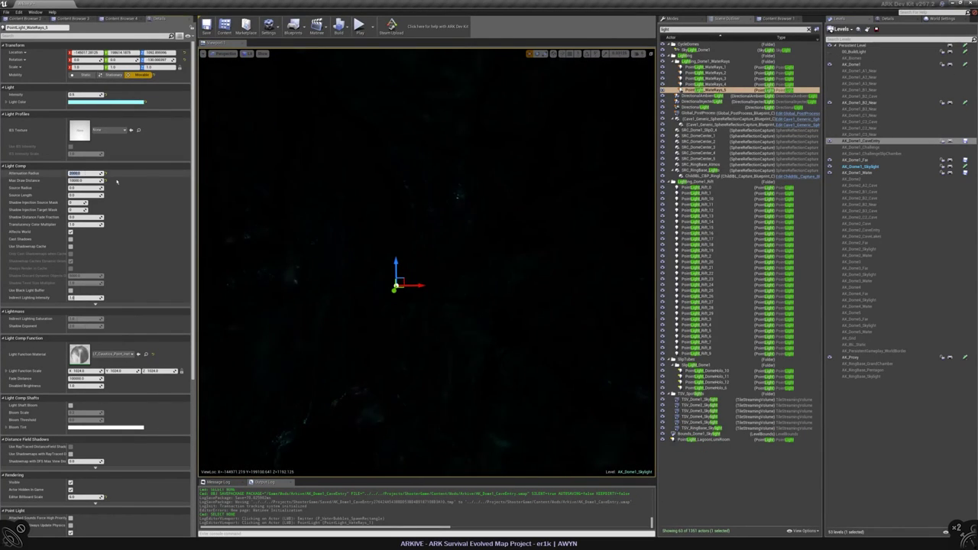
key(Return)
right_drag(498, 272, 502, 283)
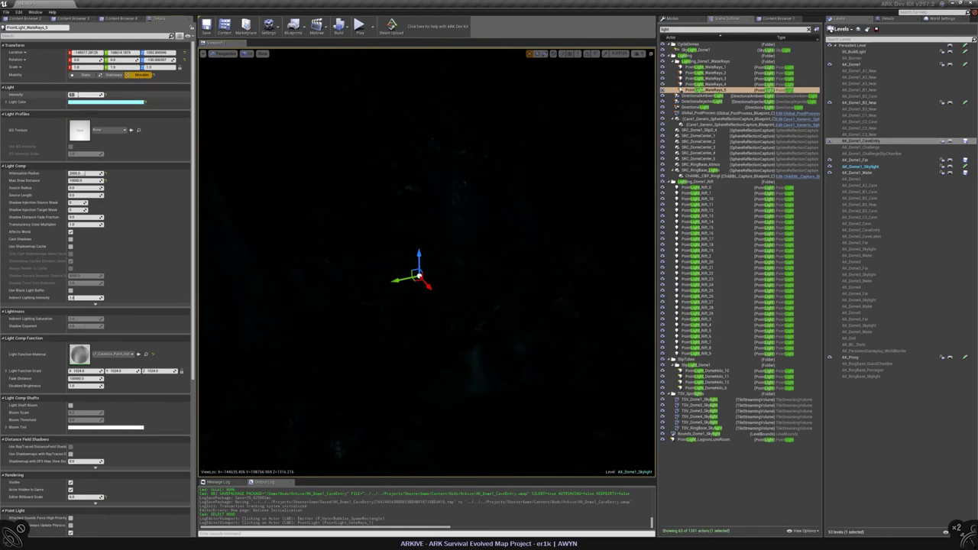
- Lower the PointLight_WaterRays_5 light's Intensity to 0.1 and readjust it slightly after checking the surrounding cave
click(84, 95)
text(0.1)
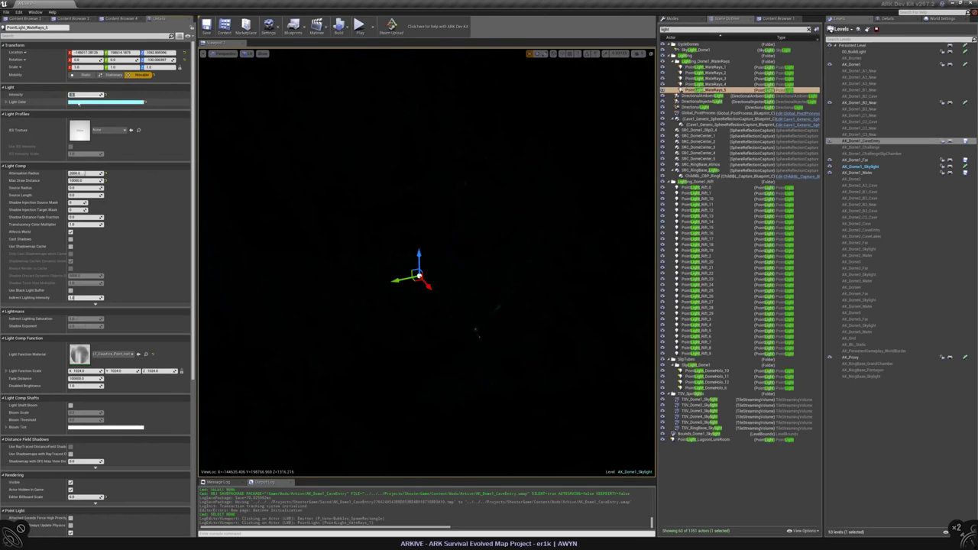
key(Return)
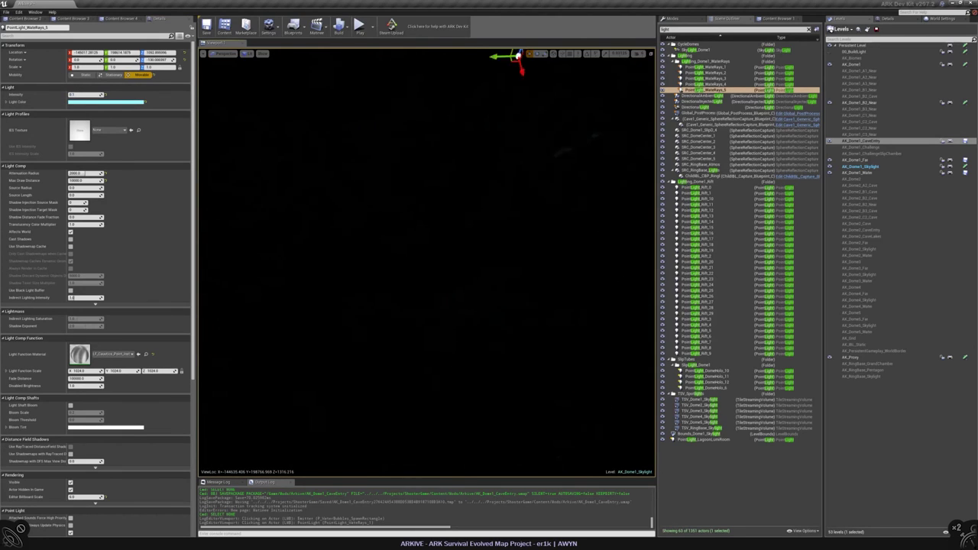
key(f)
right_drag(428, 260, 443, 237)
drag(84, 95, 88, 107)
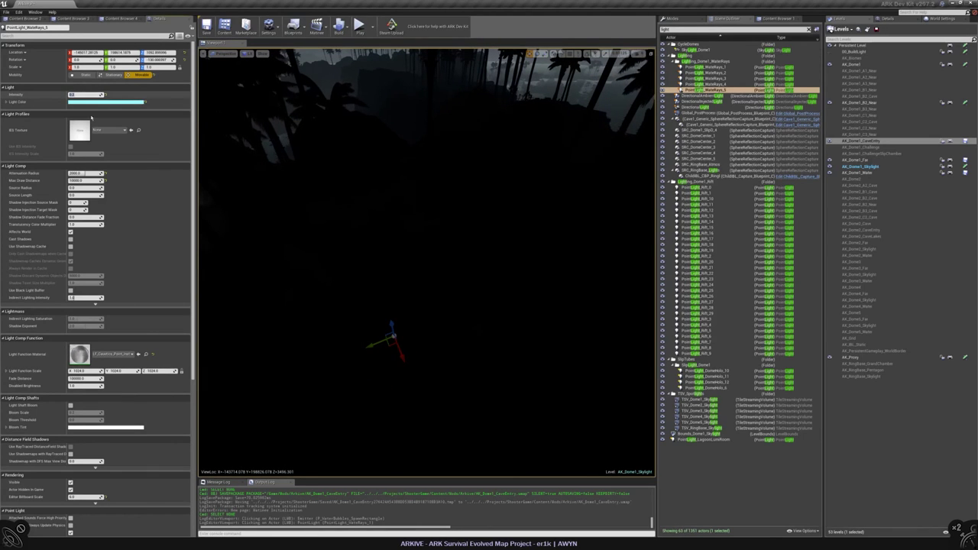
right_drag(299, 199, 283, 233)
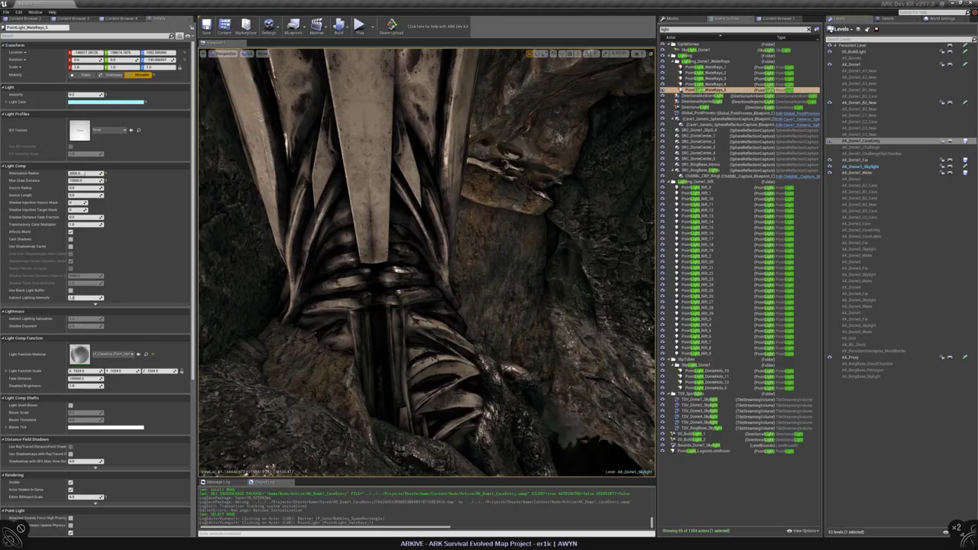
- Try moving and rescaling the cave floor rock mesh beside the ribbed pillar, and undo both changes
click(397, 260)
right_drag(398, 260, 483, 454)
click(398, 260)
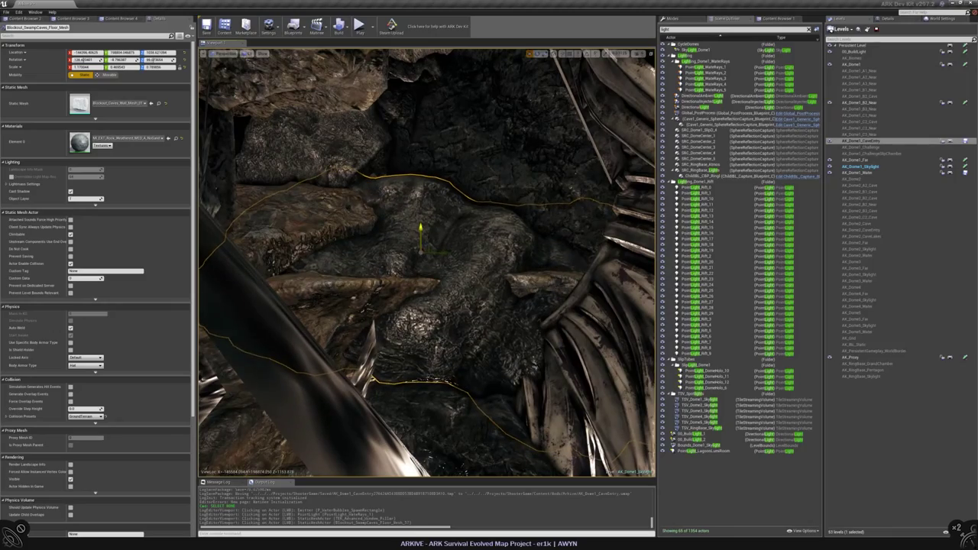
right_drag(483, 454, 483, 454)
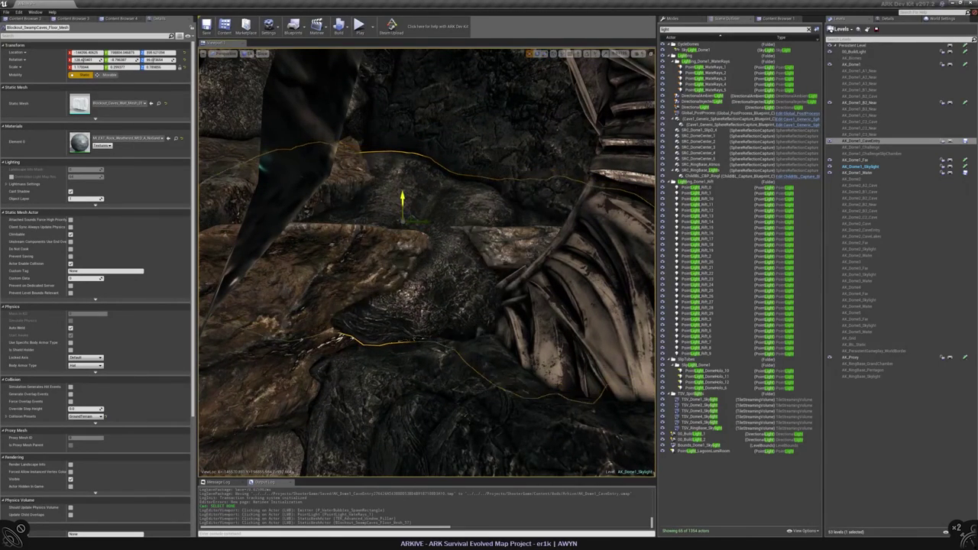
right_drag(483, 454, 483, 454)
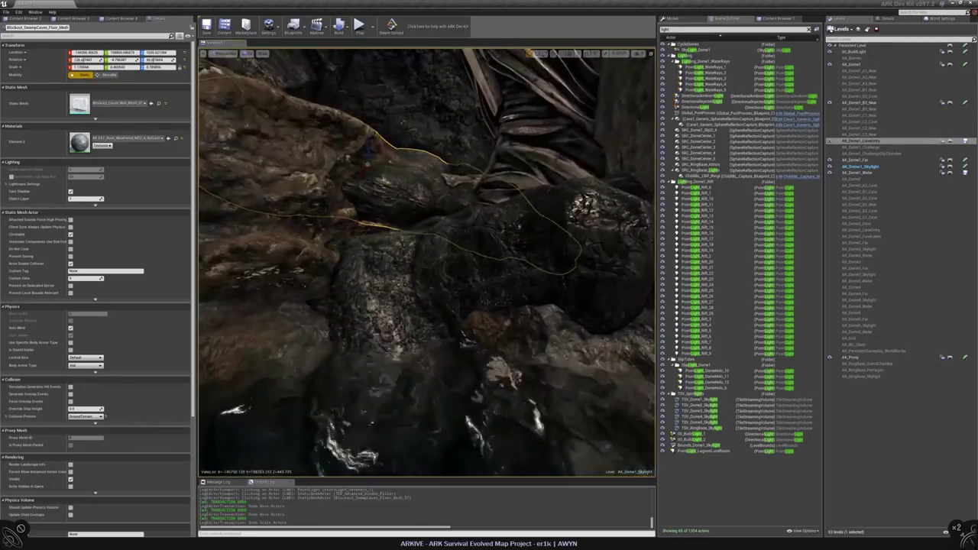
right_drag(483, 454, 484, 454)
- Examine how the water-ray light falls on the floor mesh and rock pillar in the cave, and clear the selection
click(428, 260)
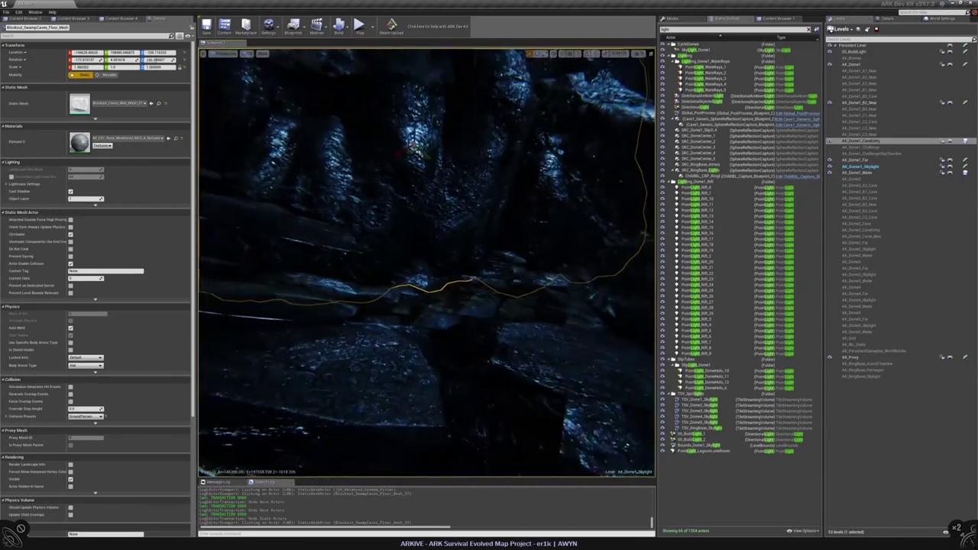
click(428, 84)
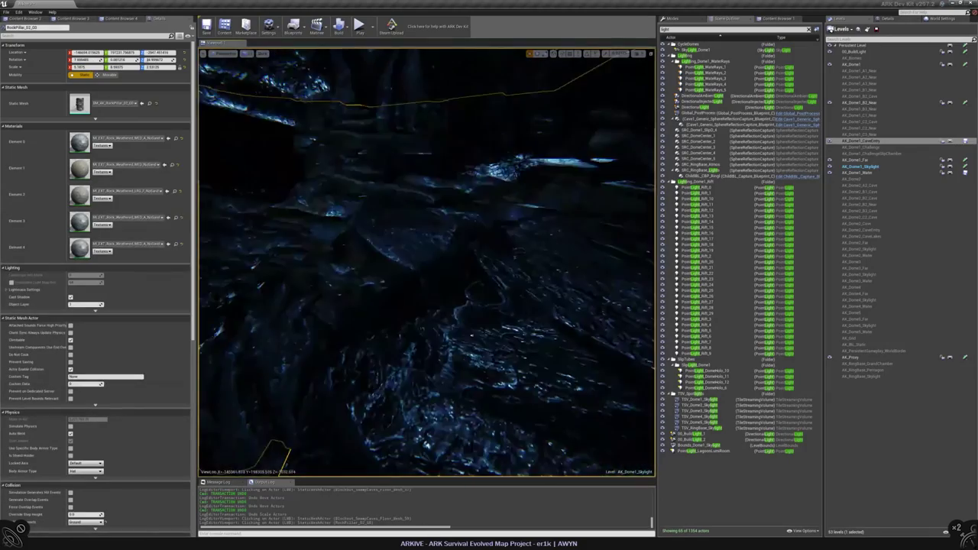
key(Escape)
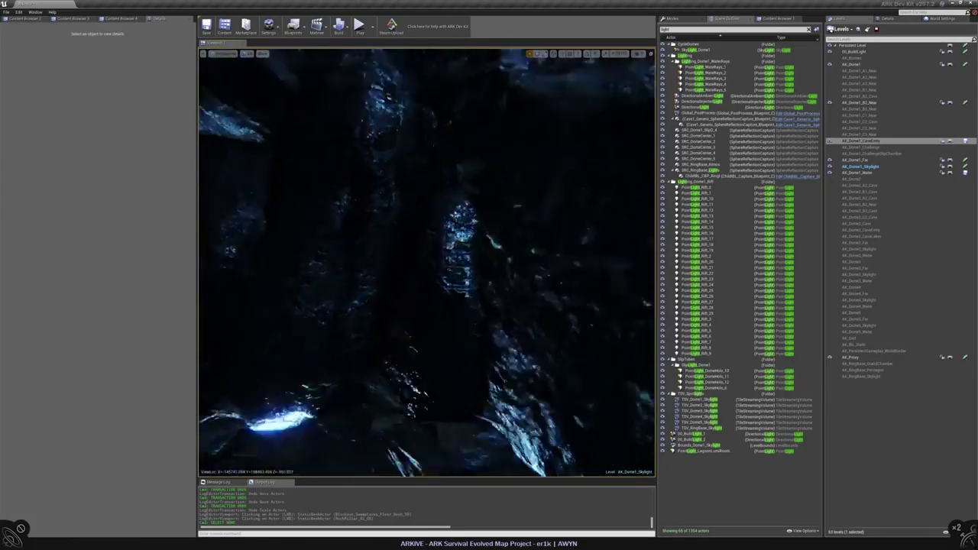
click(329, 321)
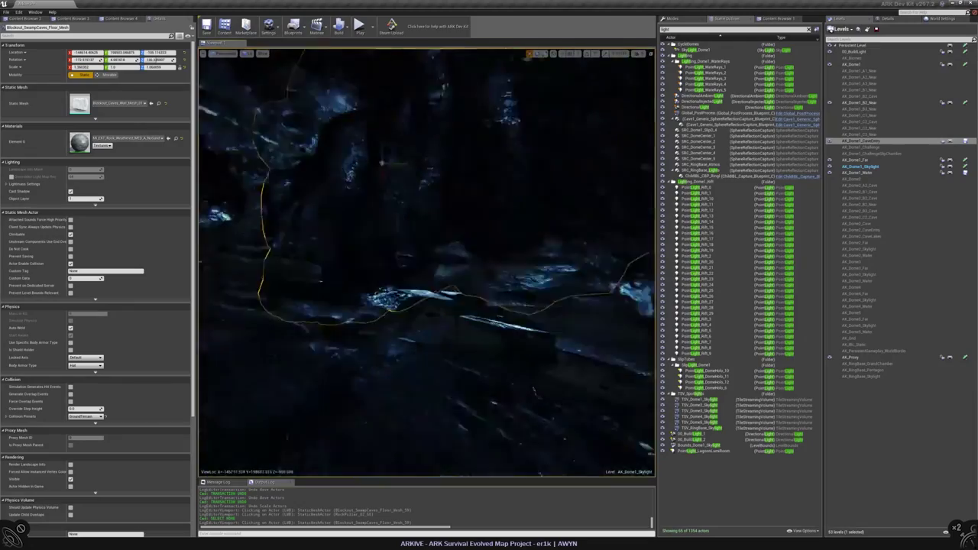
key(Escape)
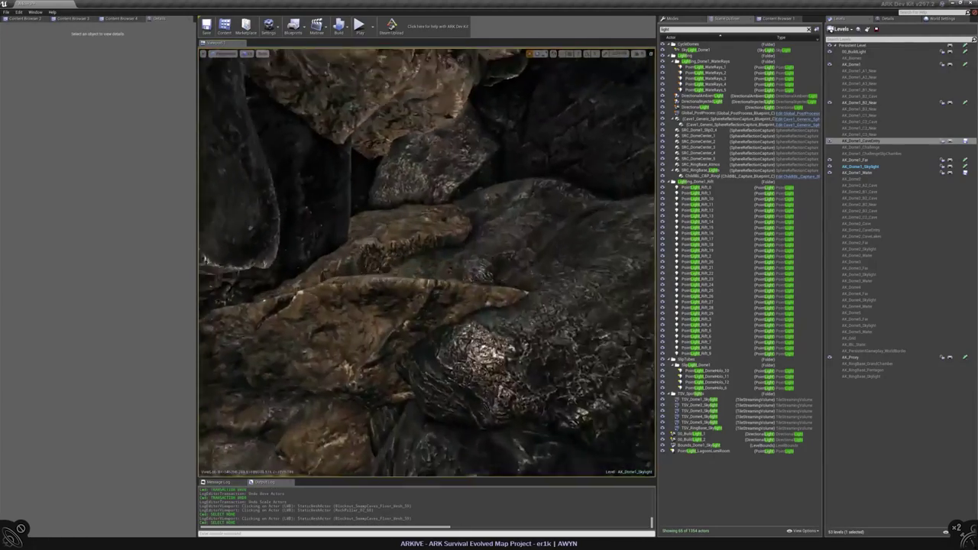
- Select SM_SandstoneRock_16, filter its properties for "cast" and add the neighbouring sandstone rocks and cliffs to the selection
click(474, 244)
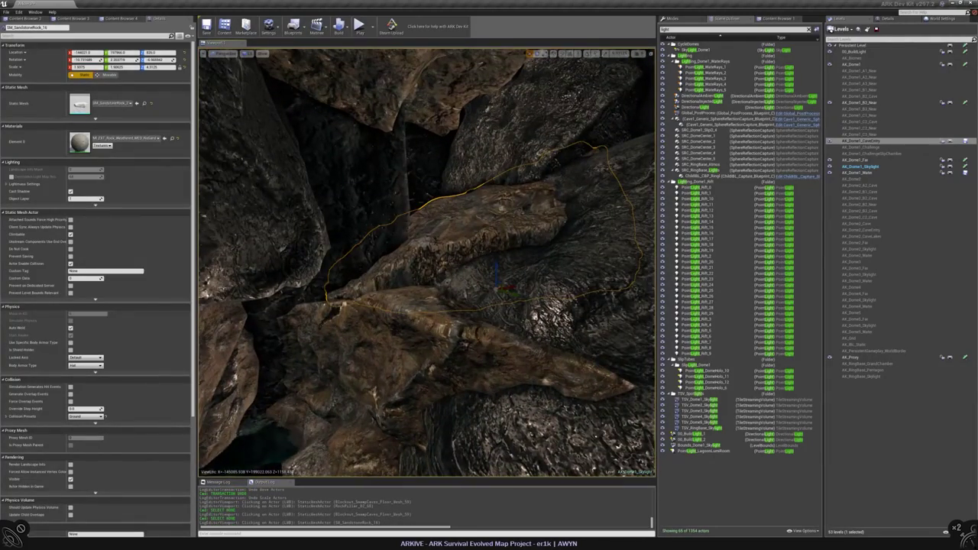
click(93, 34)
text(cast)
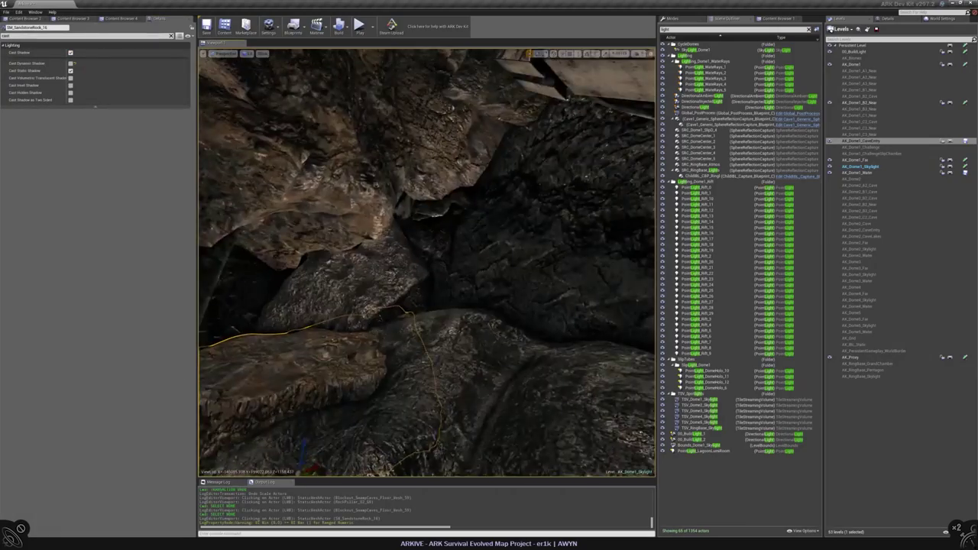
right_drag(428, 260, 504, 267)
click(653, 413)
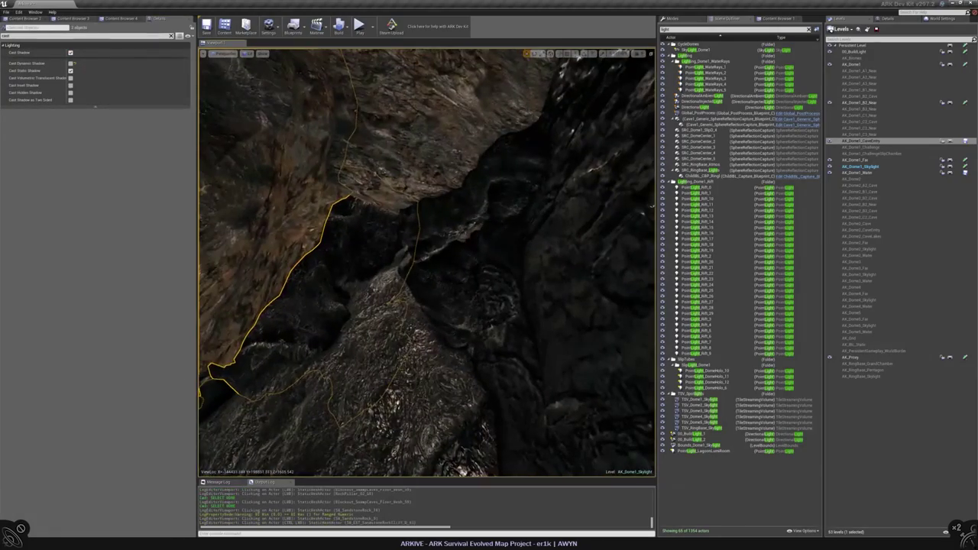
ctrl+click(459, 130)
ctrl+click(474, 229)
ctrl+click(550, 413)
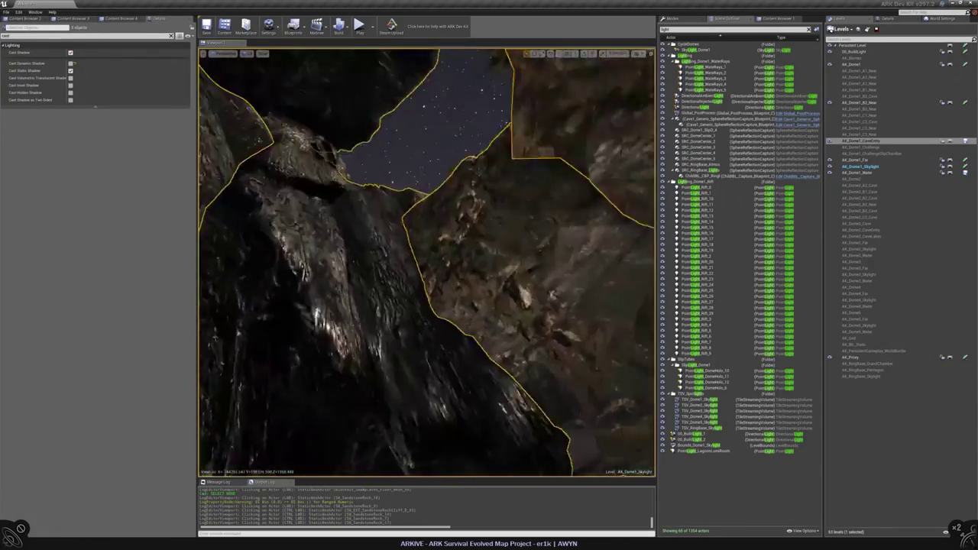
key(f)
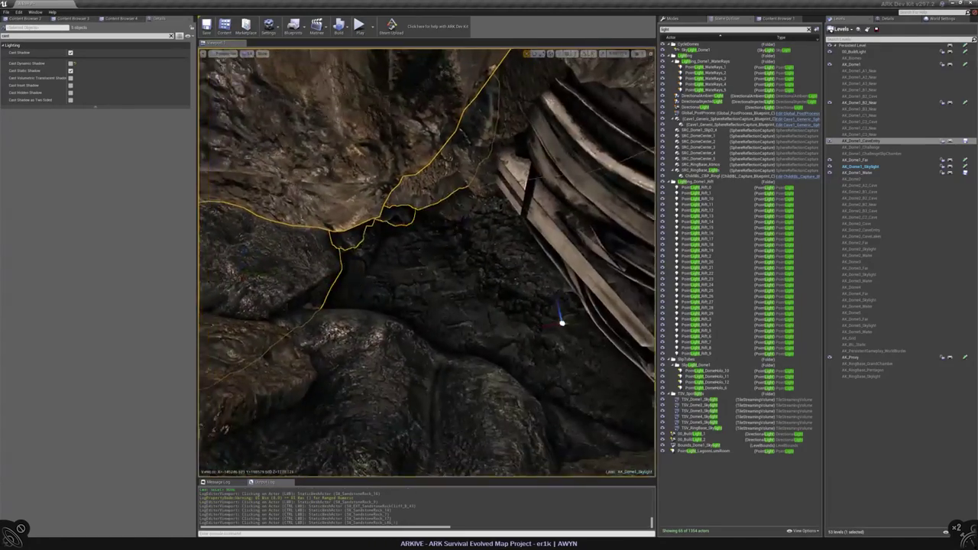
- Add the cave's floor mesh and remaining nearby rocks to the selection, enable Cast Dynamic Shadow for all, and deselect them
ctrl+click(528, 416)
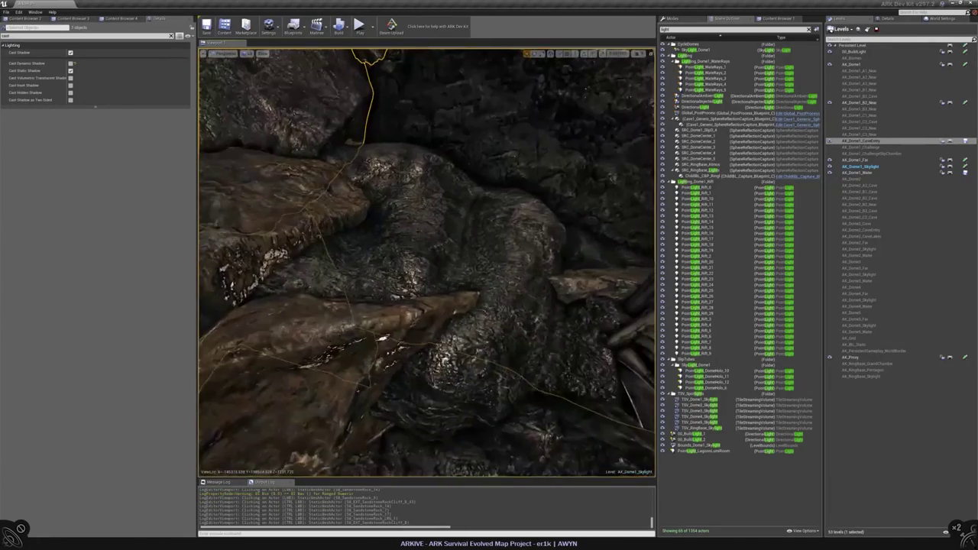
ctrl+click(428, 199)
ctrl+click(474, 383)
ctrl+click(291, 191)
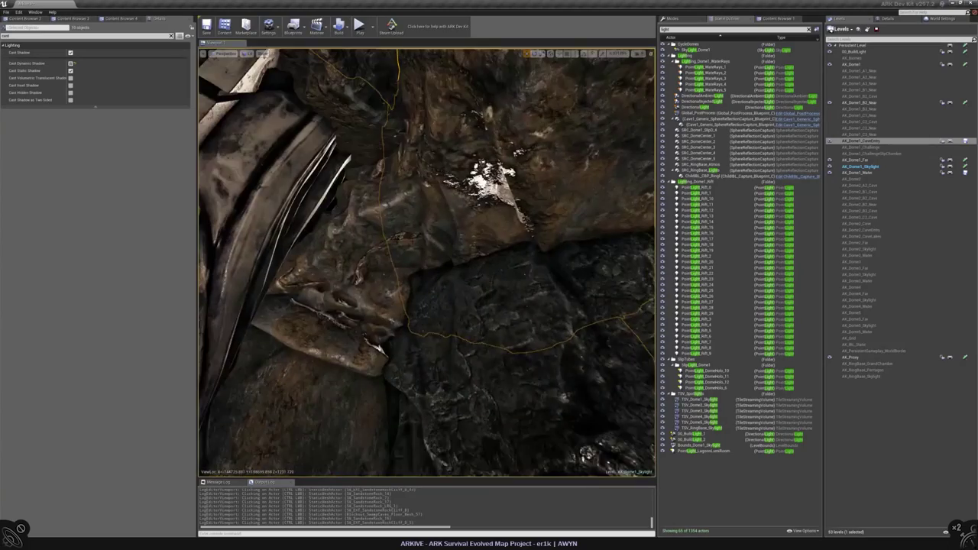
ctrl+click(329, 298)
key(f)
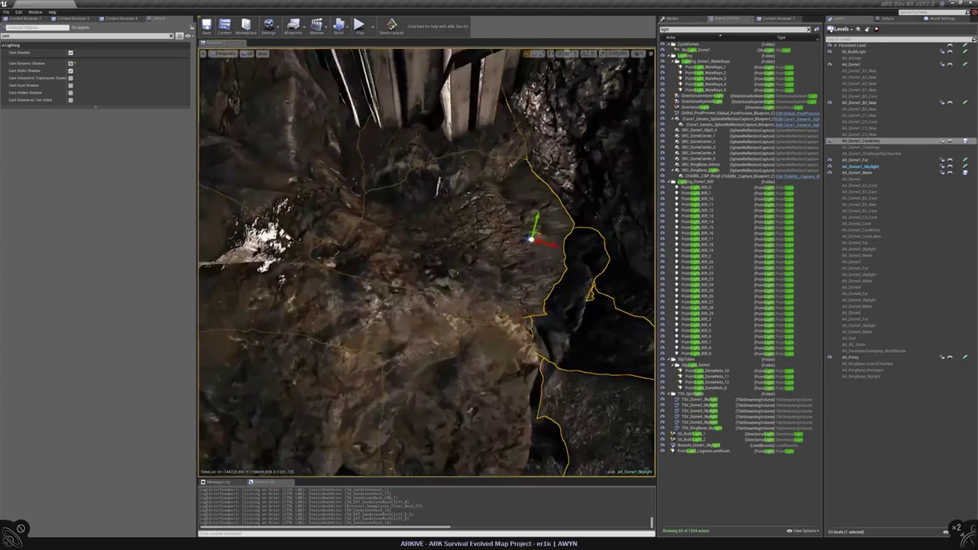
ctrl+click(436, 160)
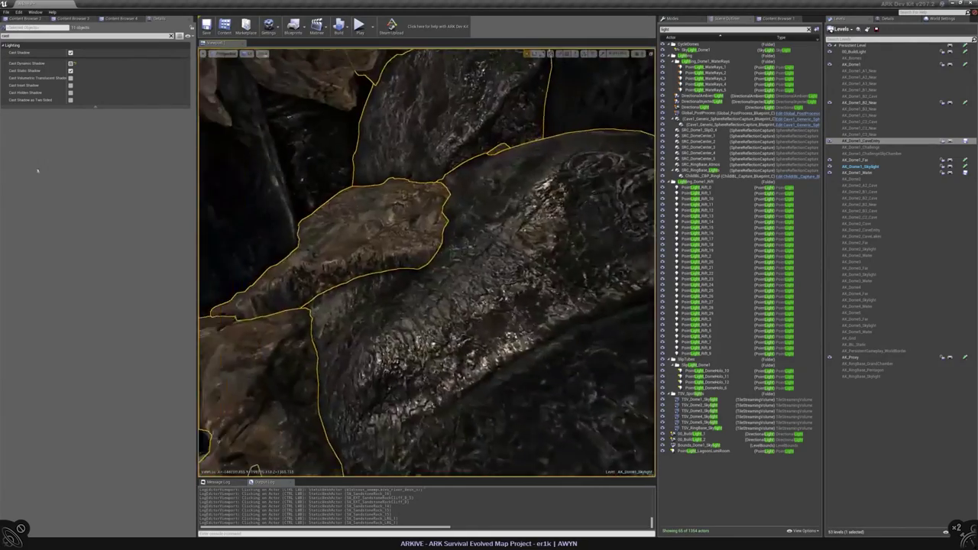
key(Escape)
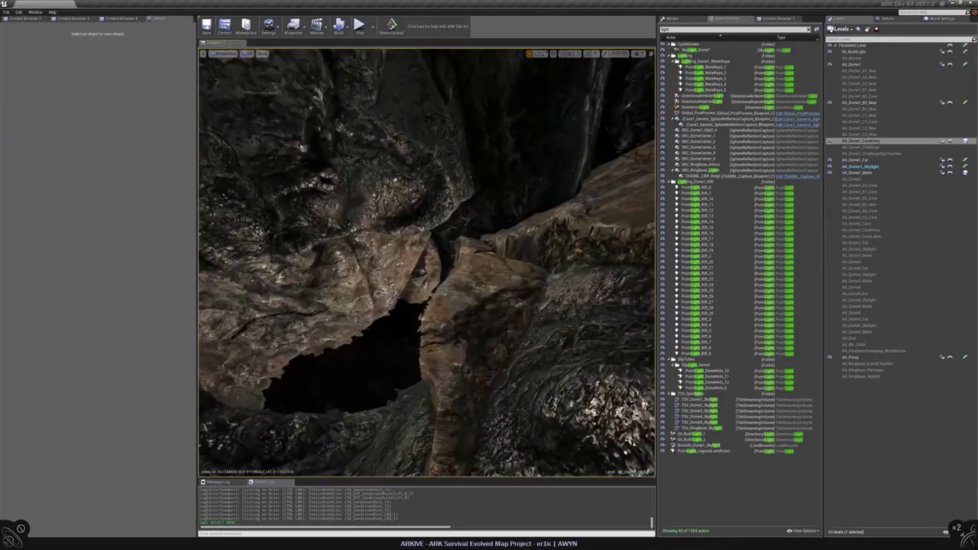
- Check the Cast Dynamic Shadow setting of the other cliff and sandstone rocks around the cave and near the surface
click(328, 153)
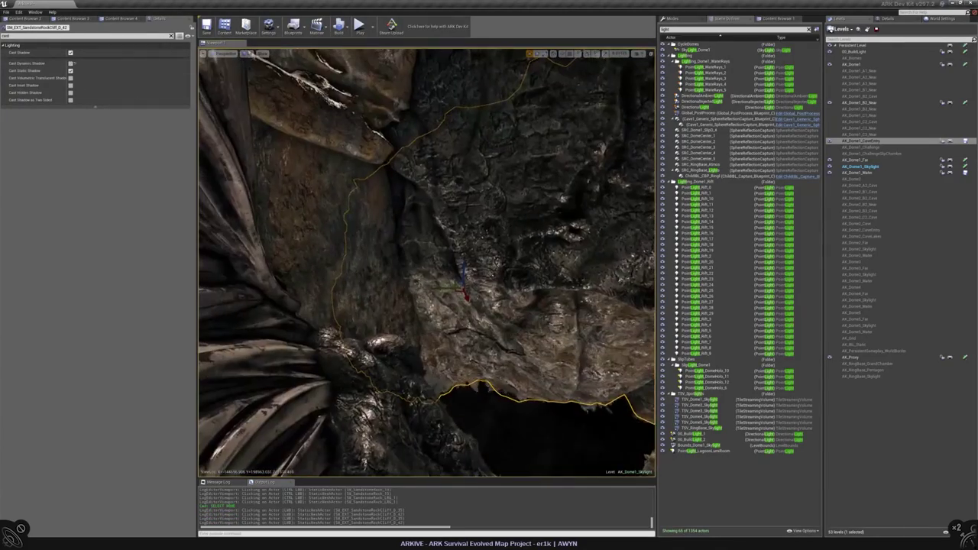
key(f)
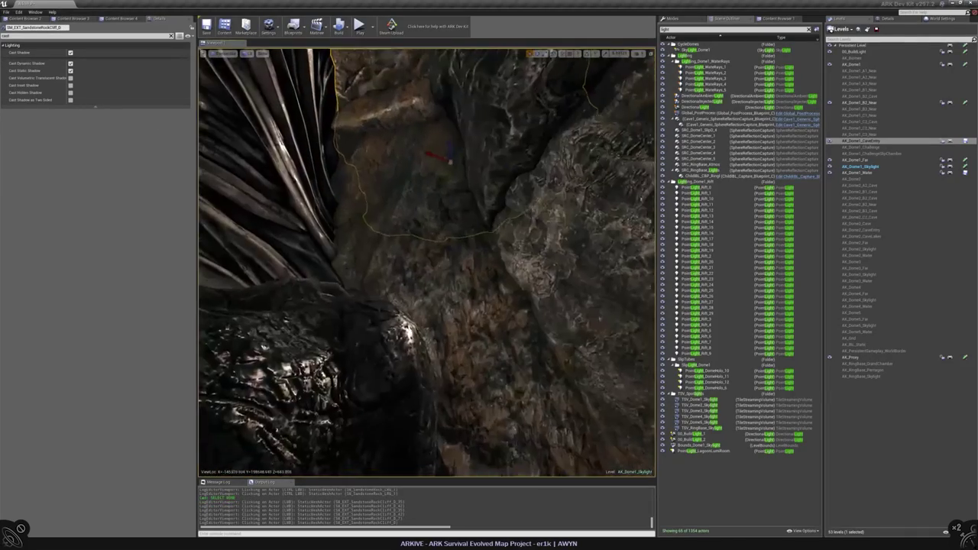
click(382, 253)
click(443, 252)
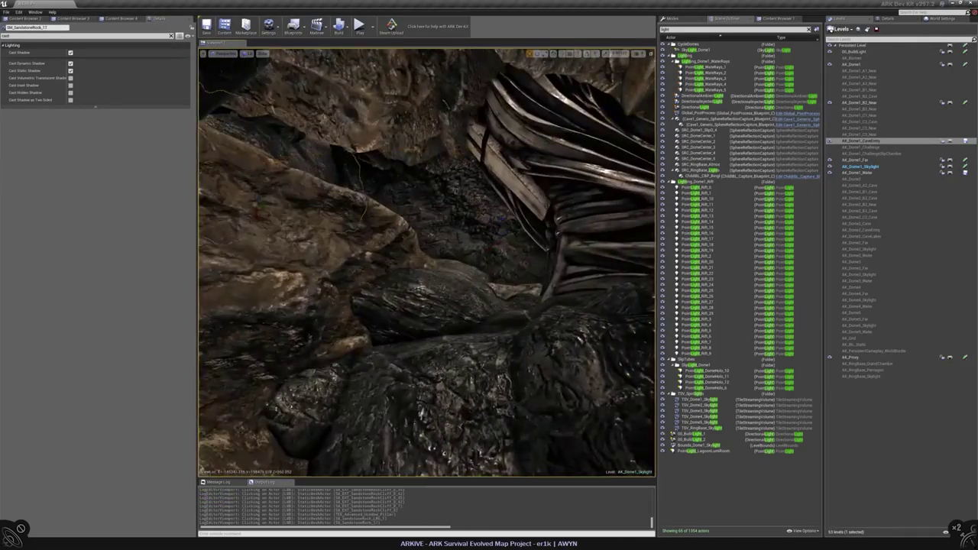
click(342, 415)
right_drag(342, 415, 374, 382)
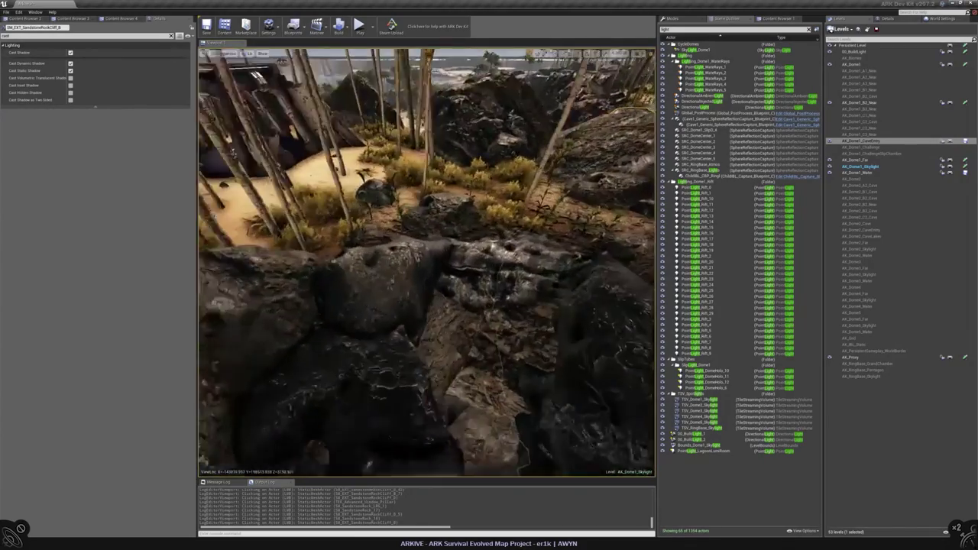
- Select the sandstone rocks around the cave's upper opening and enable Cast Dynamic Shadow for them
click(375, 340)
click(375, 336)
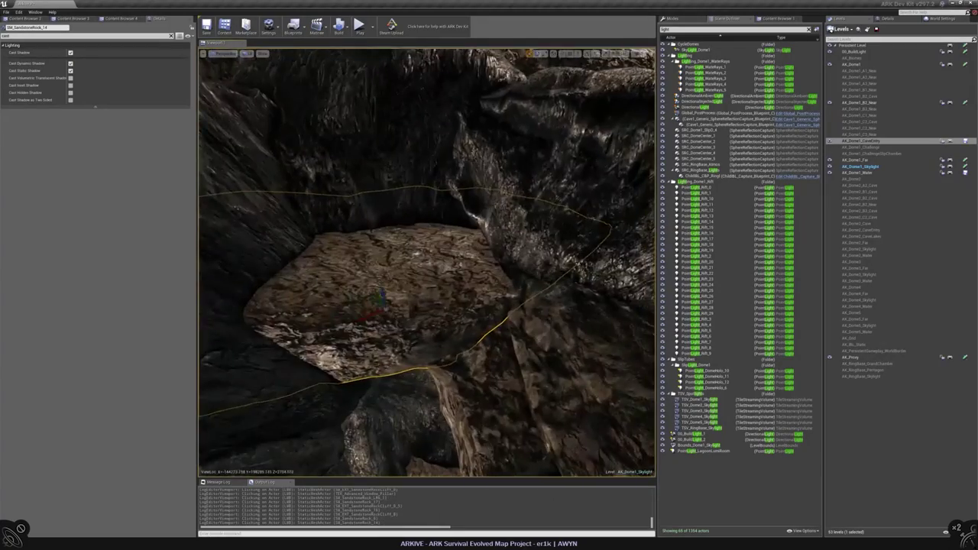
click(375, 336)
click(374, 337)
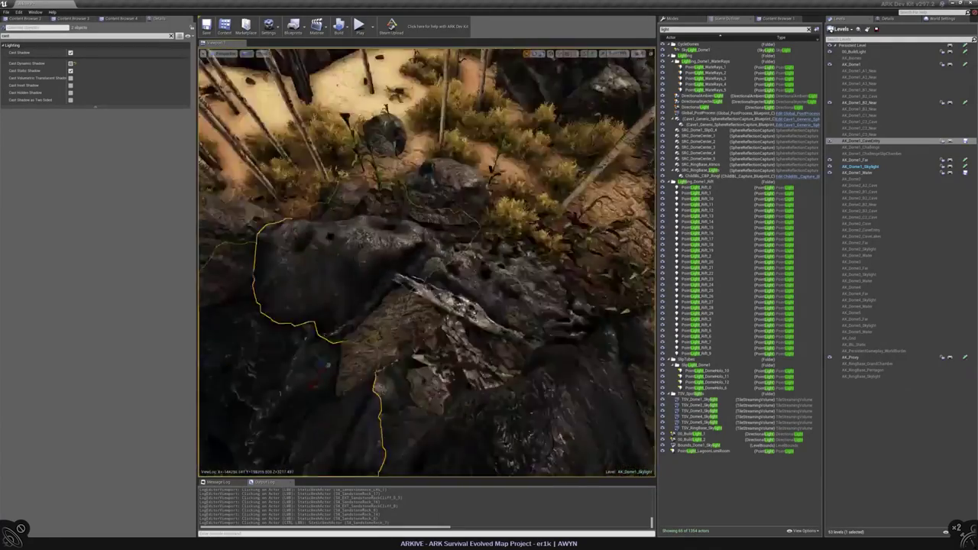
ctrl+click(443, 252)
click(437, 196)
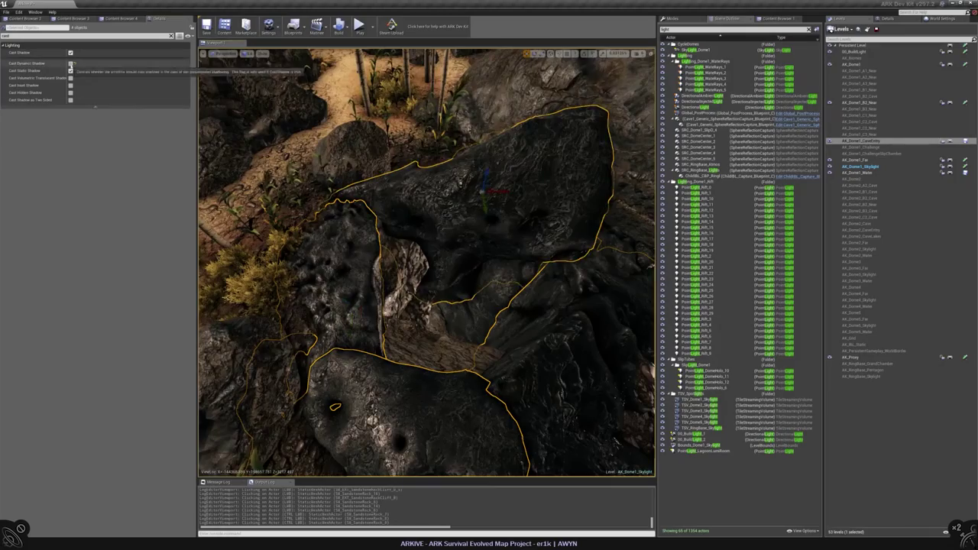
- Check the Cast Dynamic Shadow setting of the rocks and cliffs beside the opening, and clear the selection
click(448, 238)
click(520, 298)
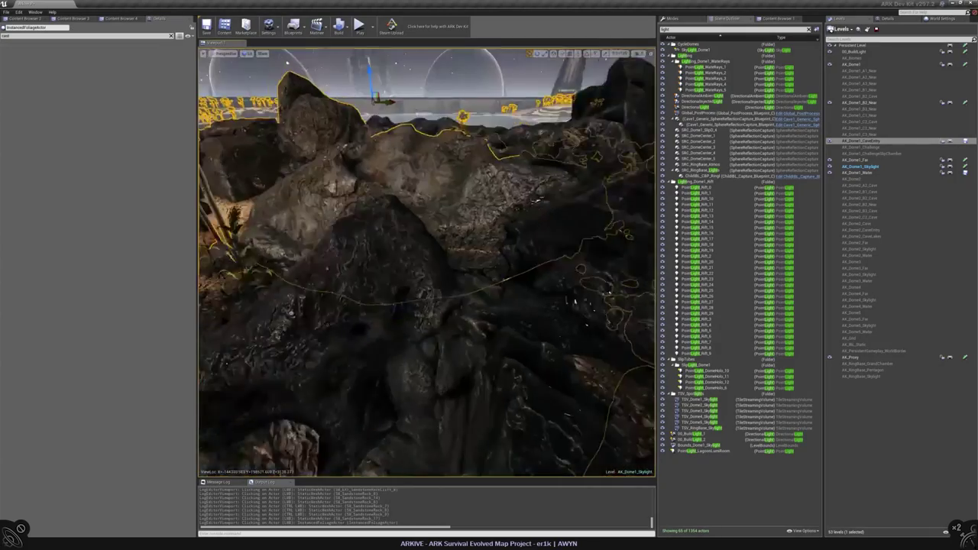
click(393, 262)
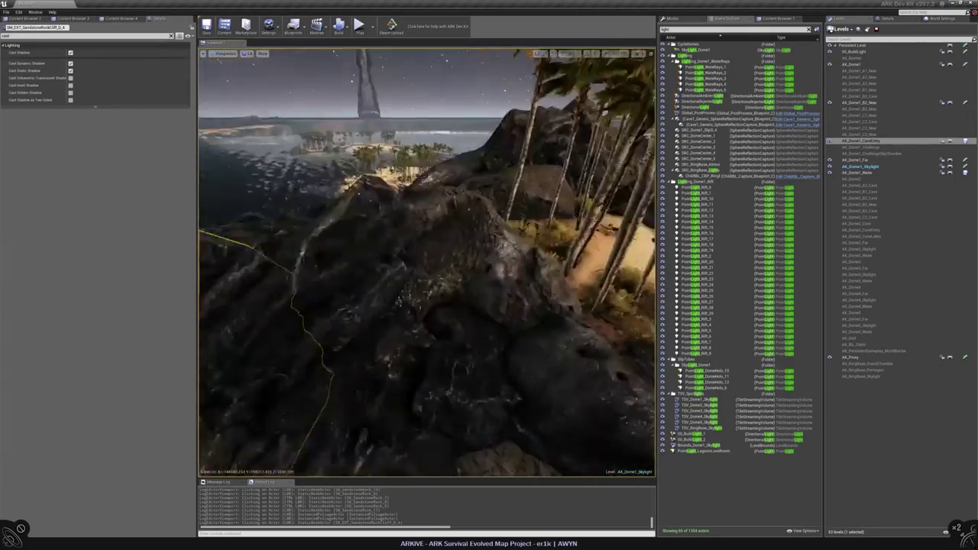
click(367, 253)
click(437, 219)
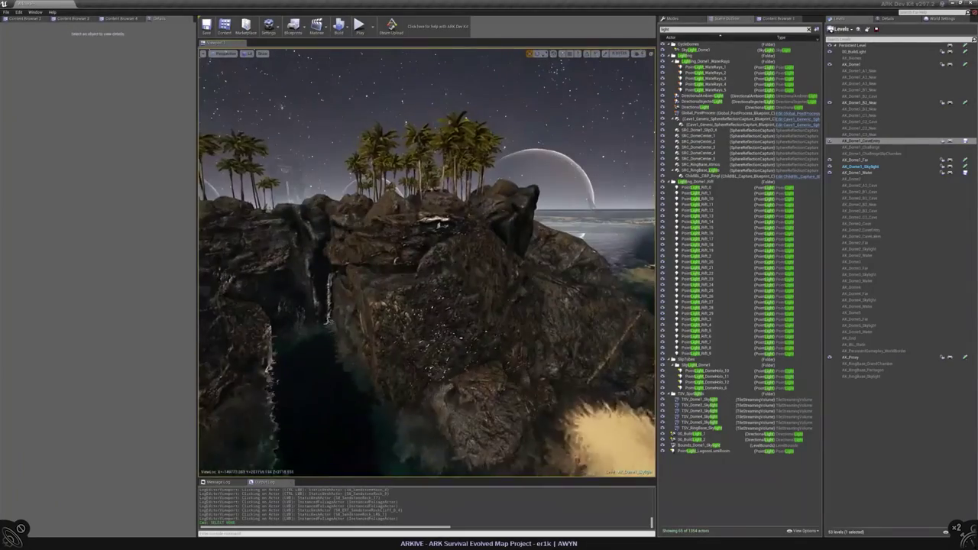
- Select the neighbouring sandstone cliffs on the island's water-facing side and enable Cast Dynamic Shadow for them
click(439, 220)
click(462, 305)
ctrl+click(345, 312)
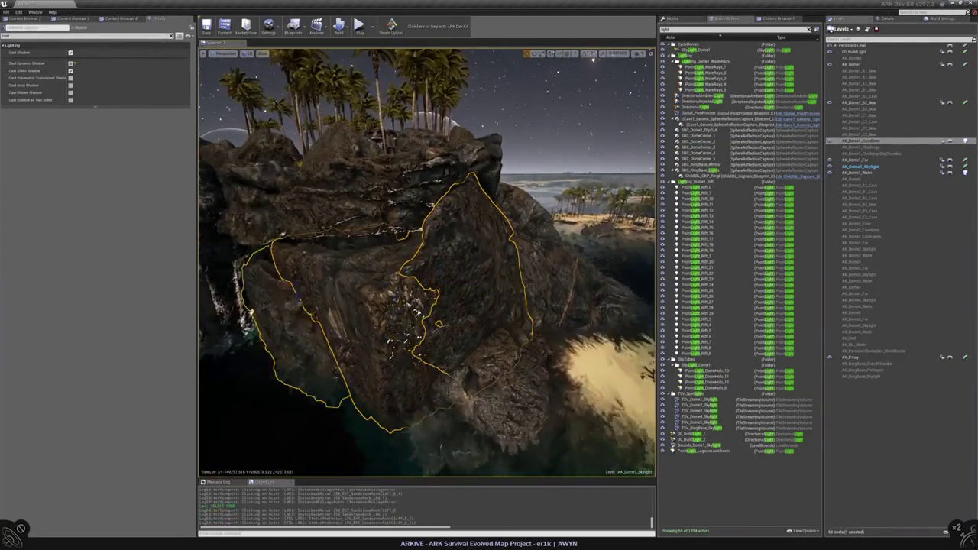
- Check the jagged cliff above the beach and enable Cast Dynamic Shadow for the sandstone cliffs next to it
click(397, 306)
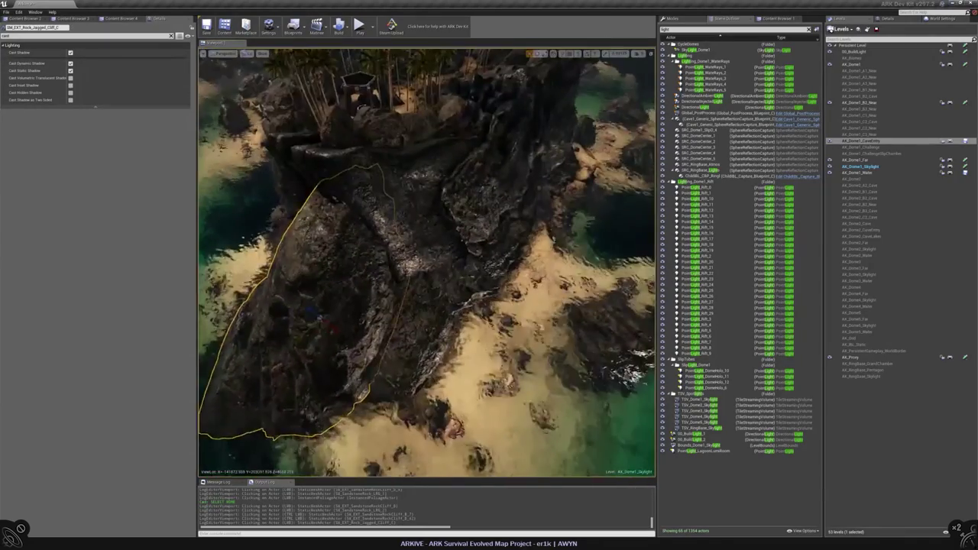
click(382, 253)
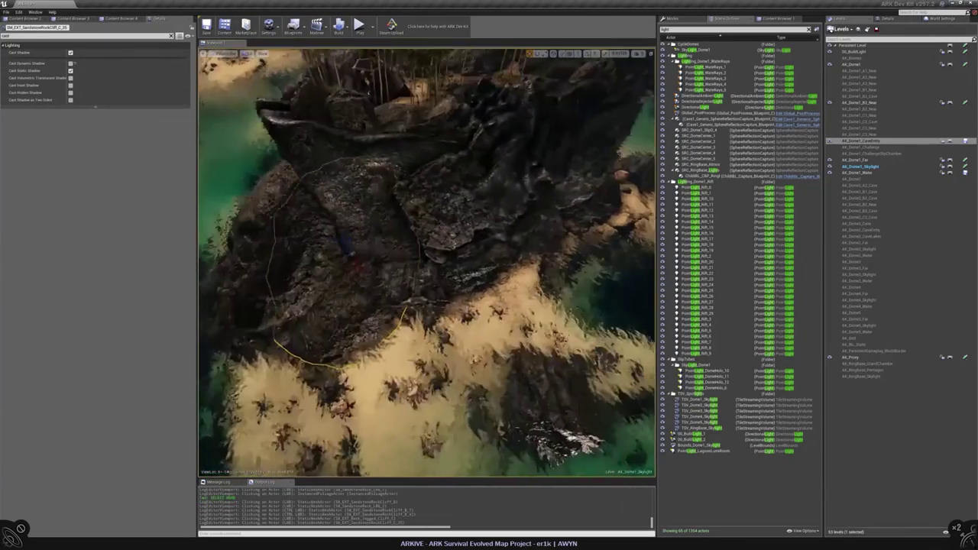
ctrl+click(353, 276)
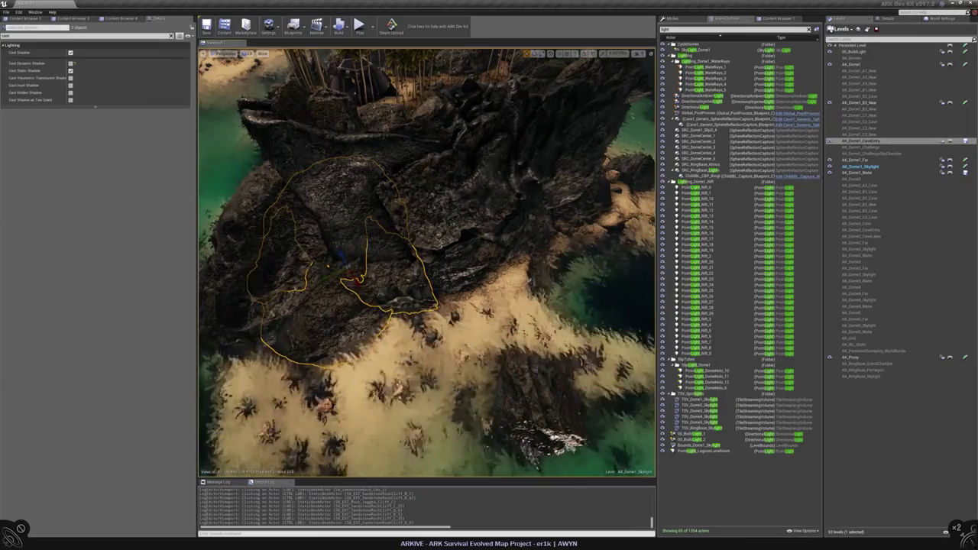
click(290, 306)
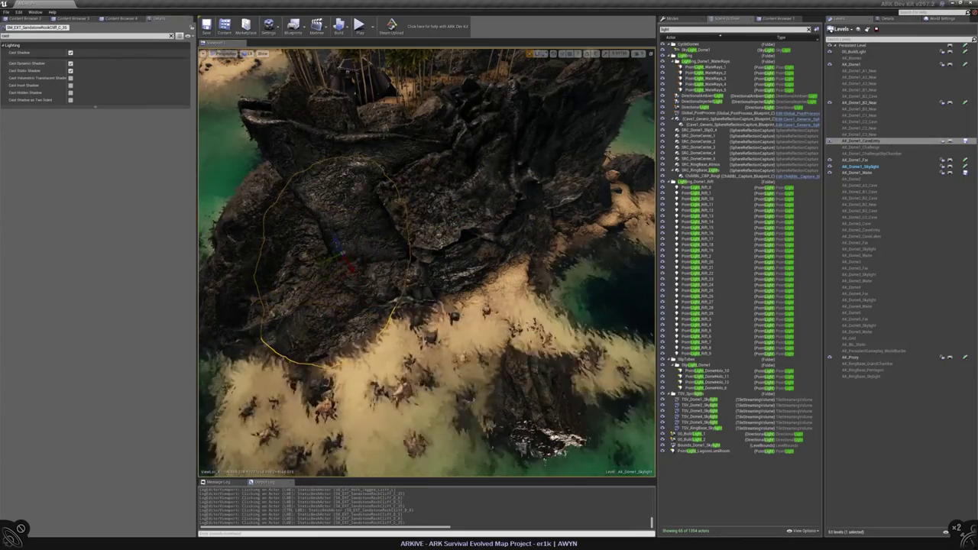
key(f)
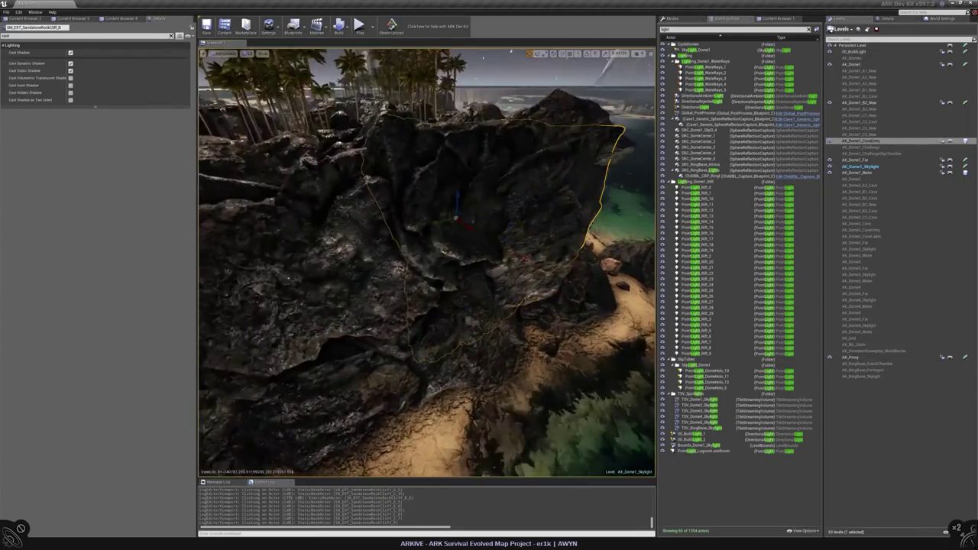
- Enable Cast Dynamic Shadow for the sandstone cliffs along the palm-topped rock wall, and clear the selection
click(428, 150)
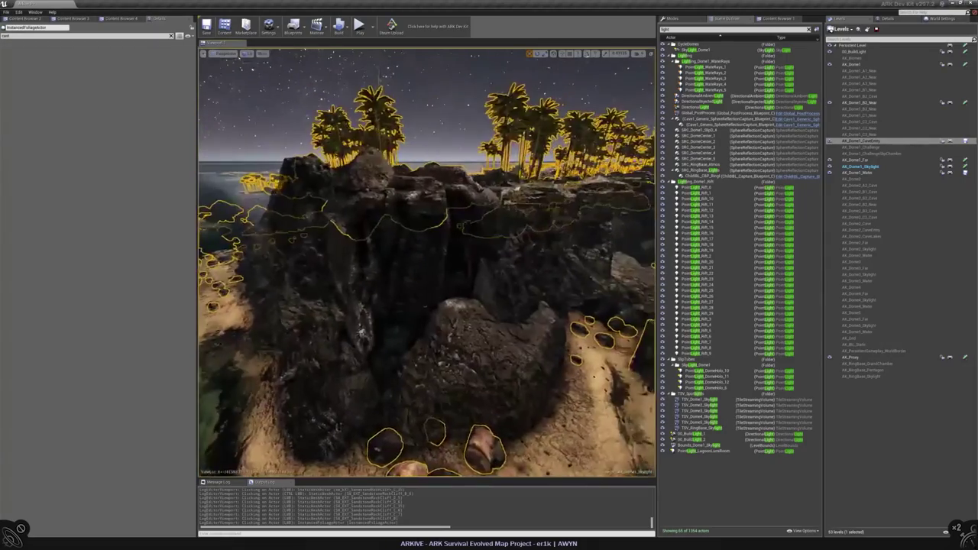
click(516, 268)
click(443, 321)
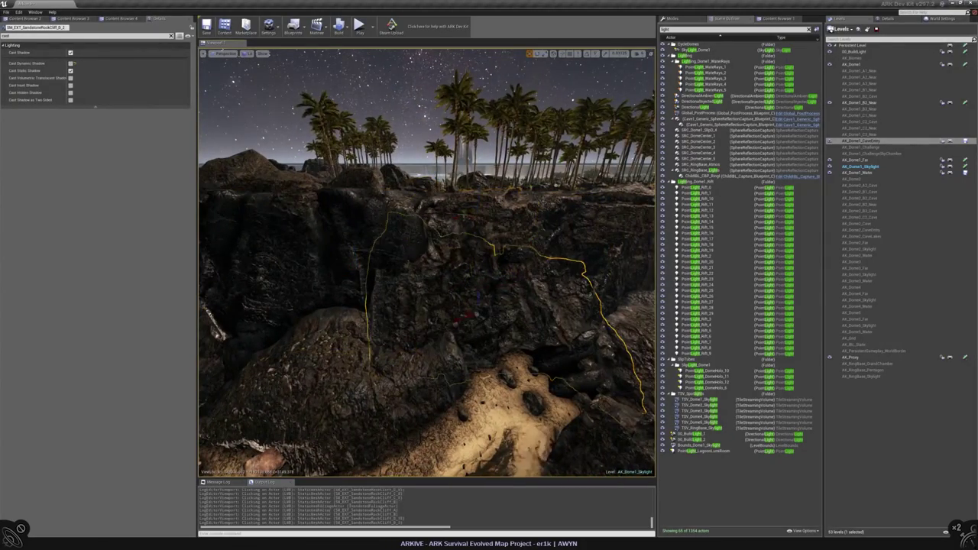
click(352, 221)
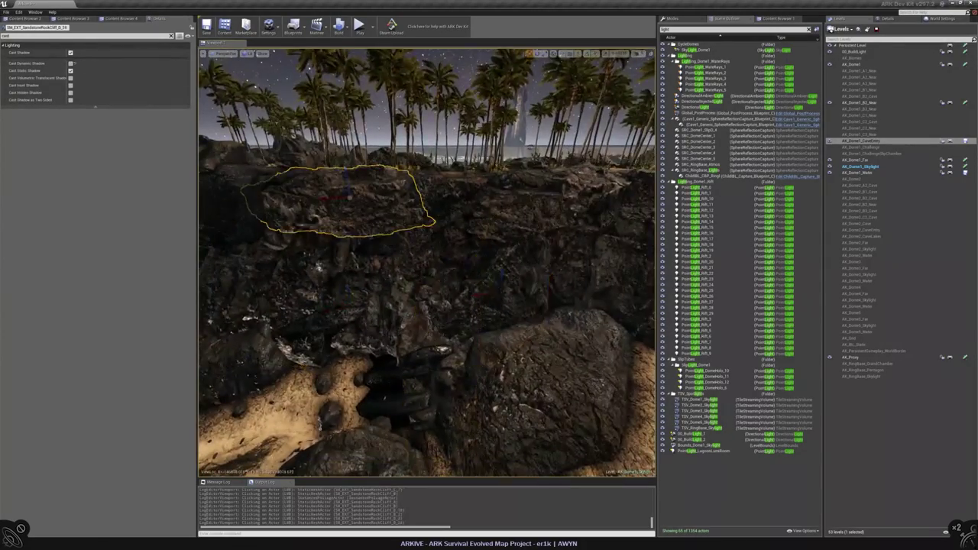
click(359, 252)
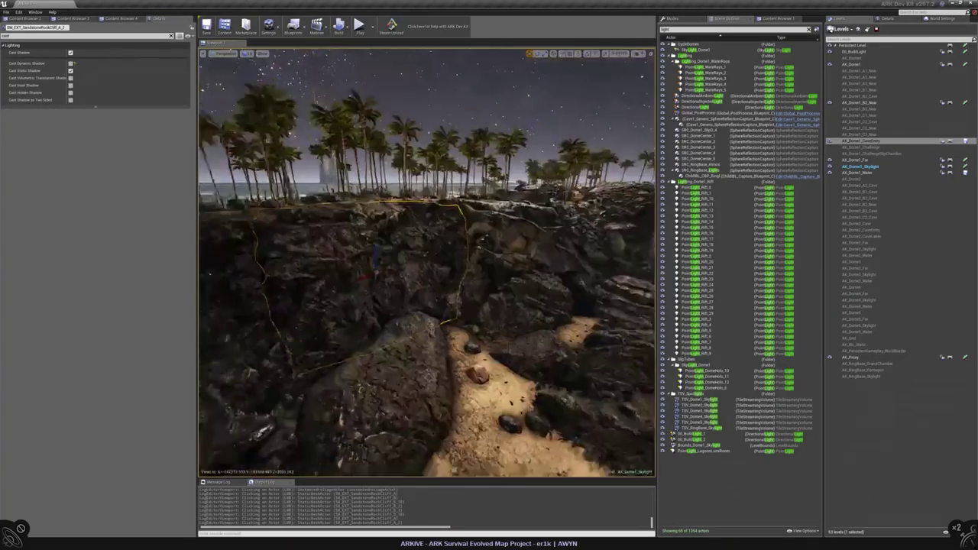
right_drag(427, 263, 451, 259)
ctrl+click(306, 290)
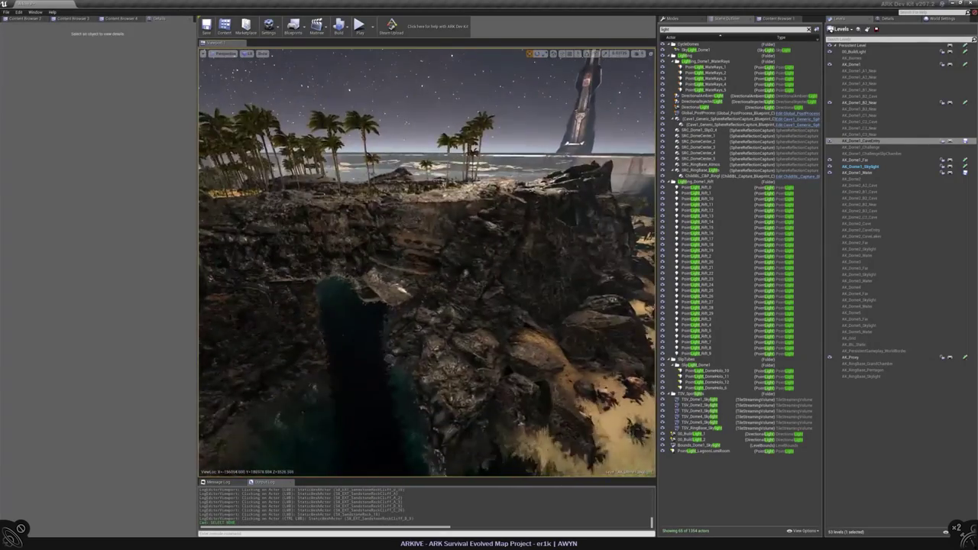
- Select SM_SandstoneRock_LRG_25 with the adjoining rock and cliff at the water's edge, and enable Cast Dynamic Shadow for them
click(486, 241)
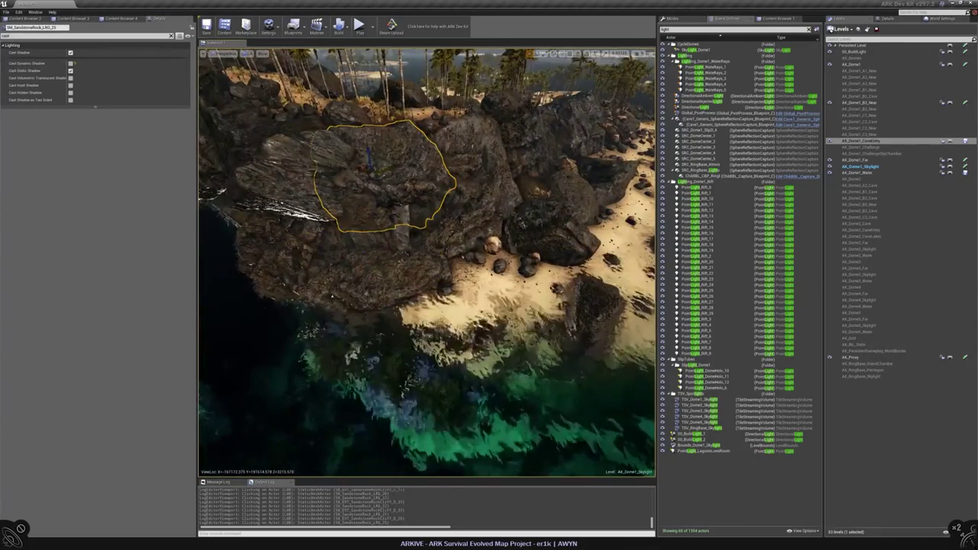
ctrl+click(283, 168)
ctrl+click(394, 172)
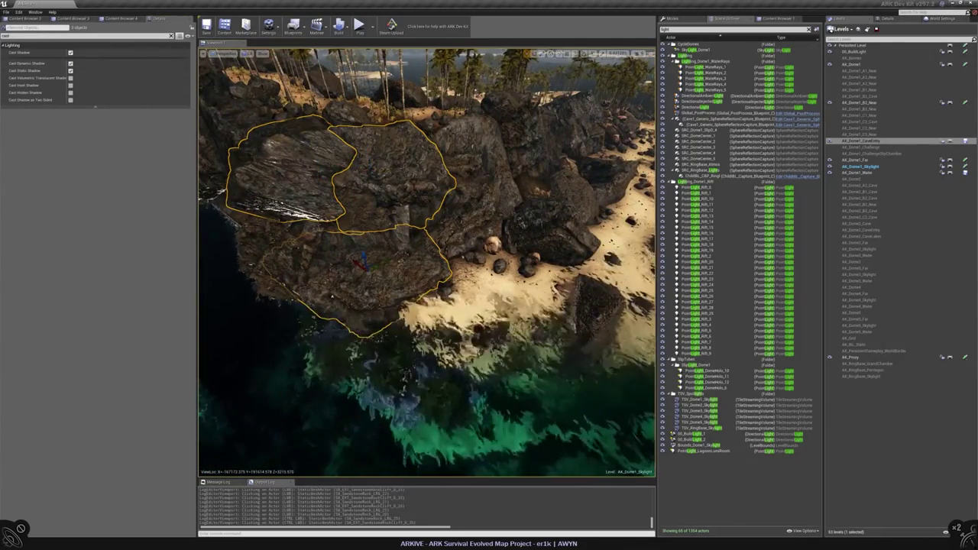
click(389, 175)
key(f)
- Select the large sandstone rocks and cliffs above the beach, enable Cast Dynamic Shadow for them, and clear the selection
click(429, 191)
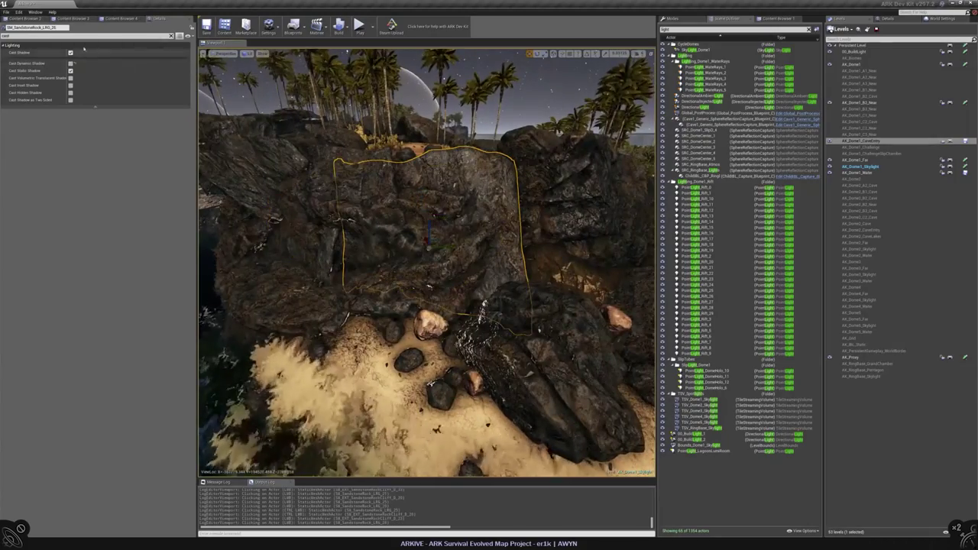
key(f)
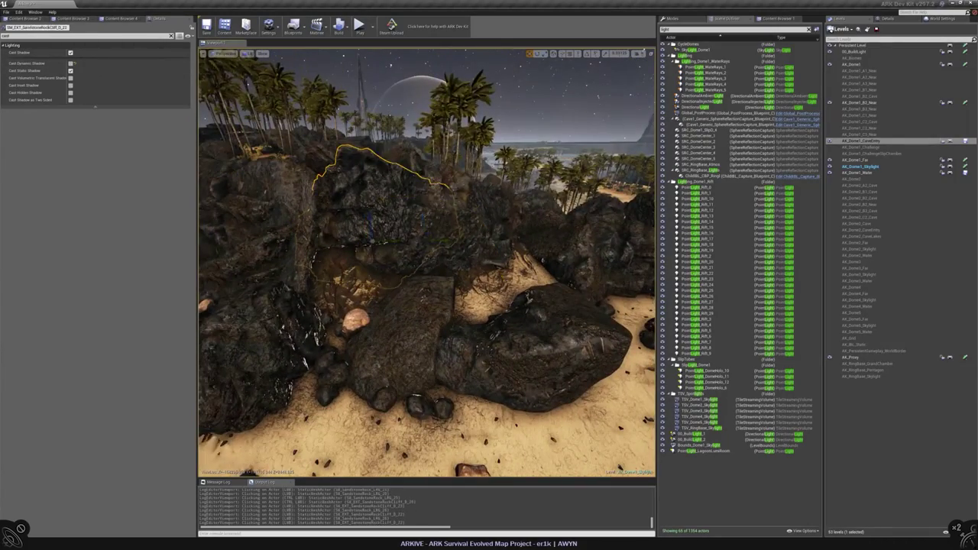
ctrl+click(383, 199)
ctrl+click(504, 221)
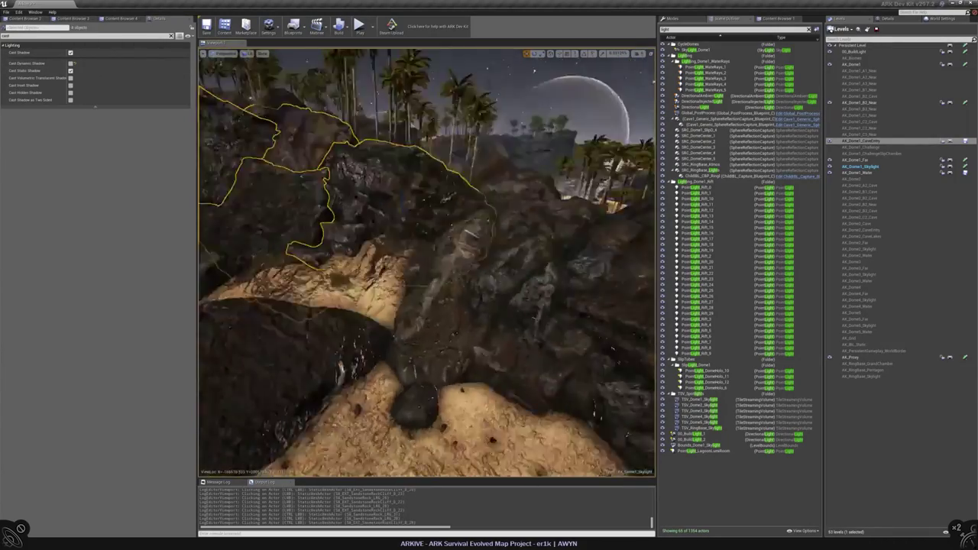
key(Escape)
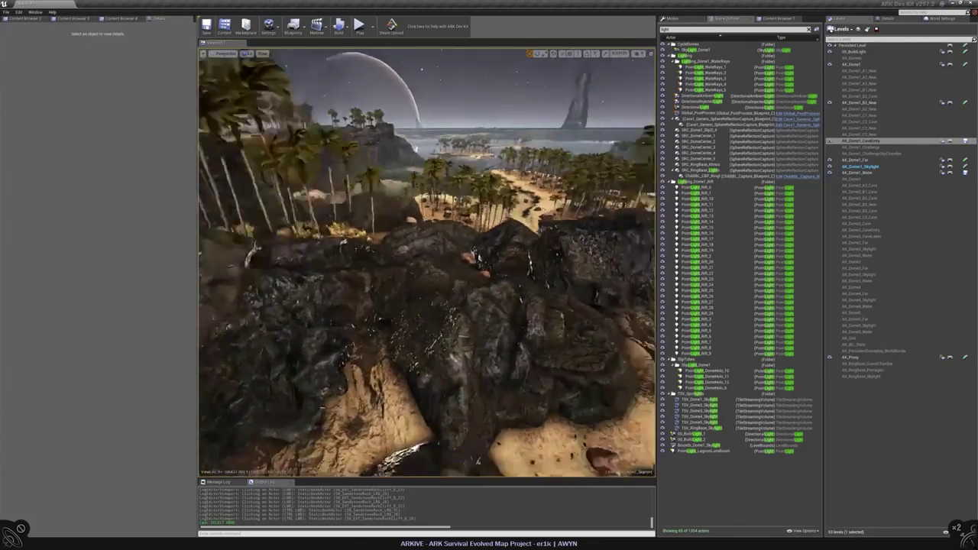
- Check the jagged cliff's shadow settings and enable Cast Dynamic Shadow for the group of sandstone cliffs beside the inlet
click(550, 229)
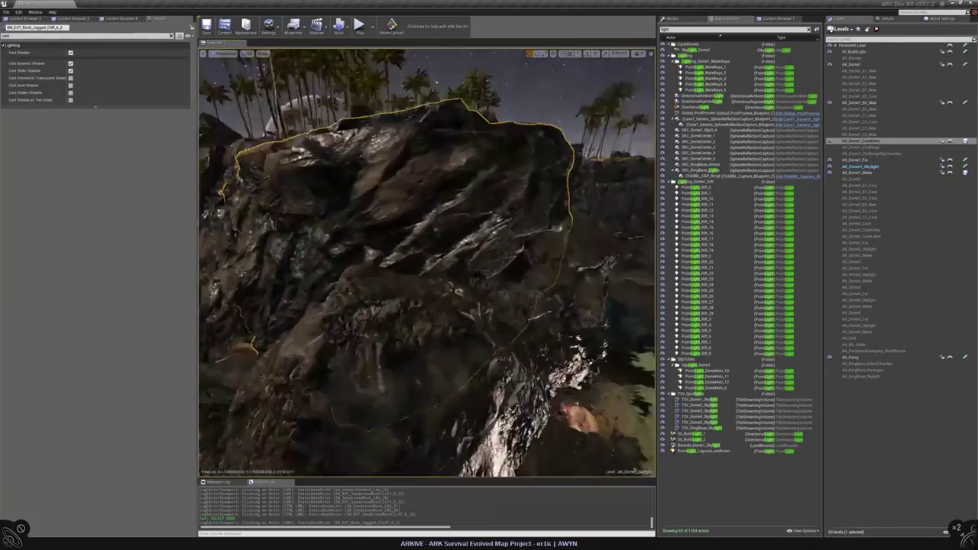
click(317, 229)
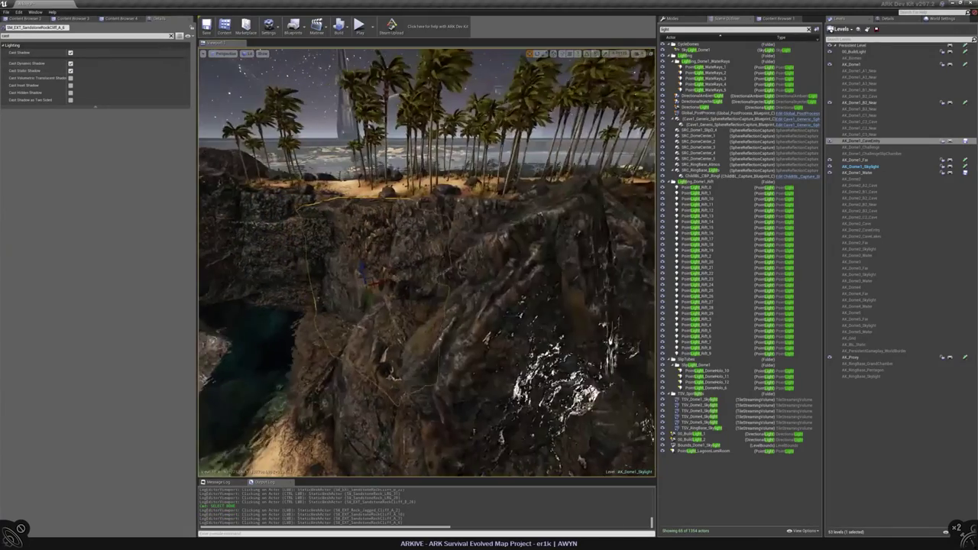
click(474, 268)
ctrl+click(458, 252)
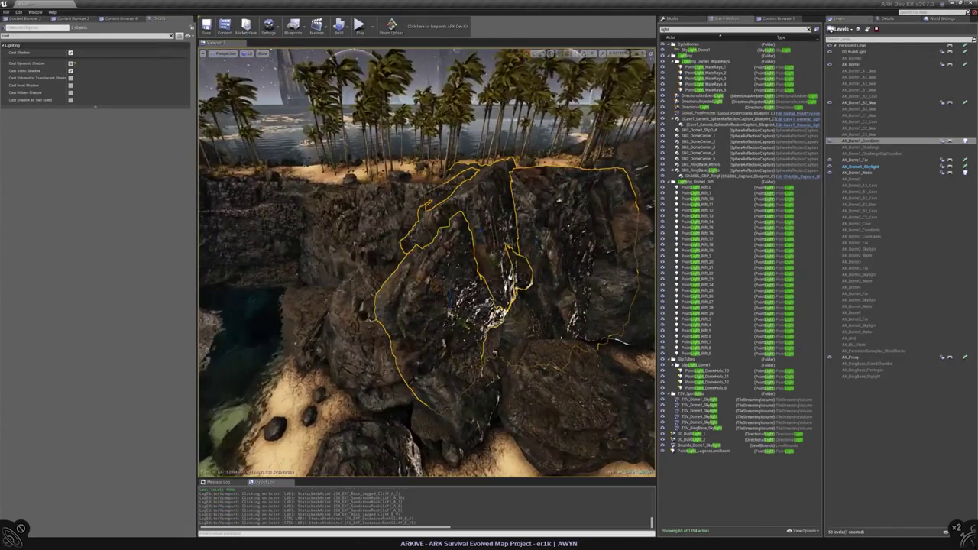
ctrl+click(321, 306)
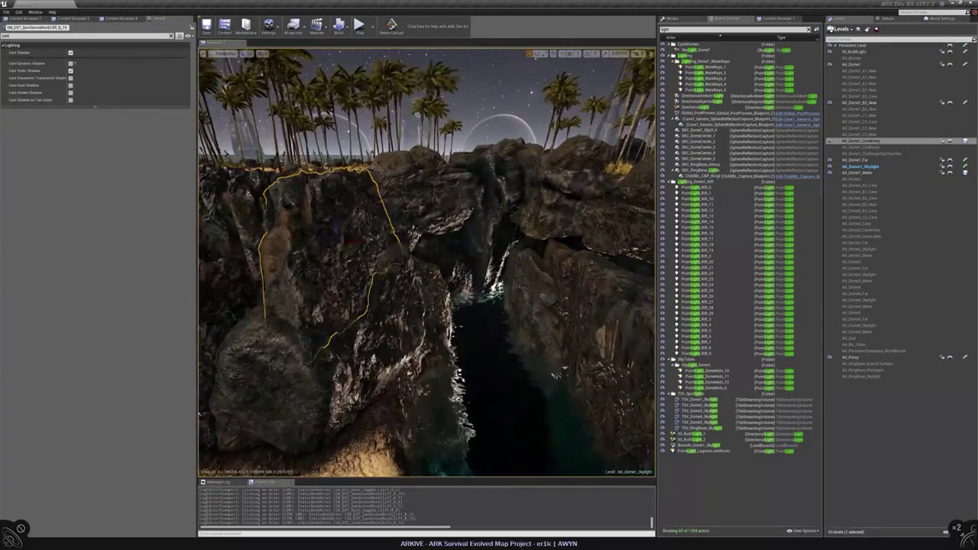
- Add the cliffs around the narrow water channel to the selection and enable Cast Dynamic Shadow for all of them
ctrl+click(329, 245)
ctrl+click(443, 199)
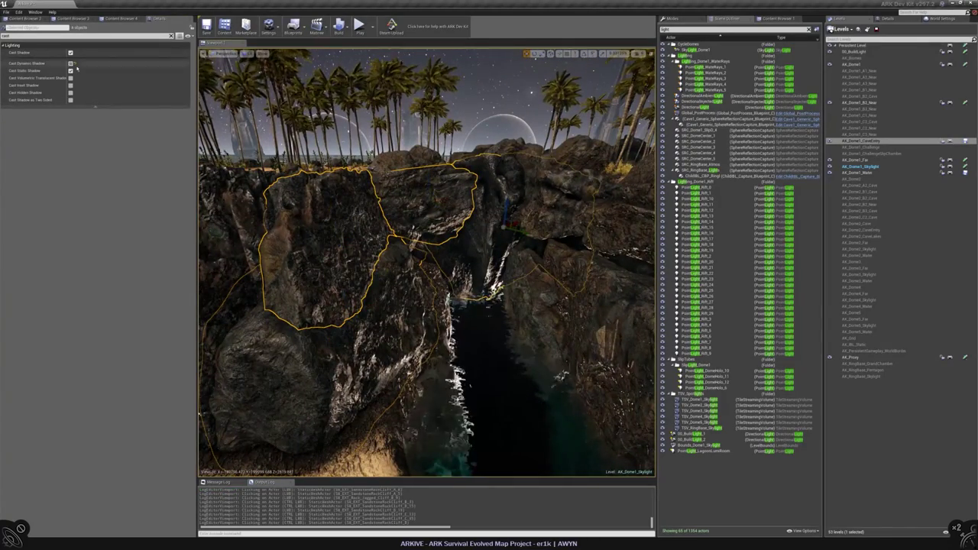
ctrl+click(217, 226)
click(458, 229)
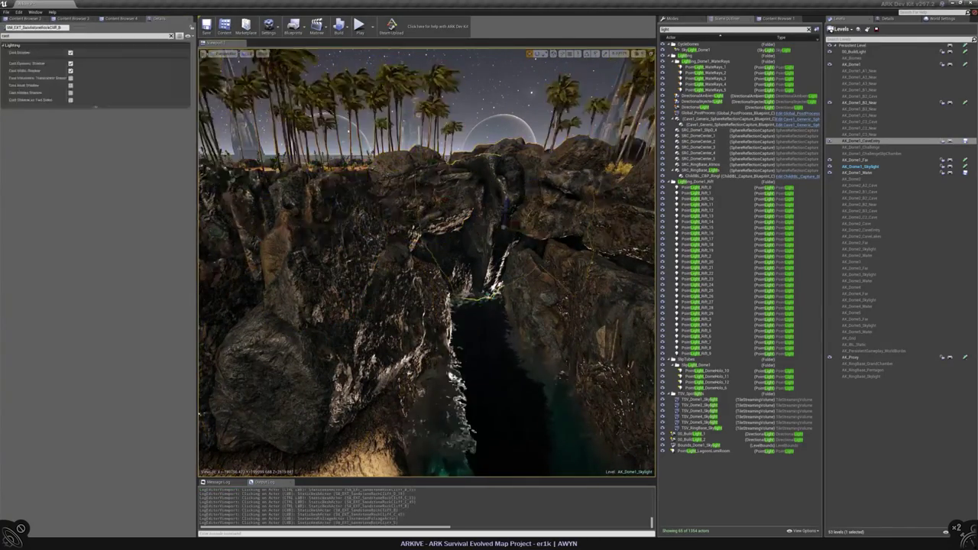
- Check the Cast Dynamic Shadow setting of the remaining cliffs near the channel, and clear the selection
right_drag(428, 260, 429, 260)
click(322, 305)
click(398, 229)
key(Escape)
- Save the AK_Dome1_Far and AK_Dome1_Skylight levels and hide the 00_BuildLight level
click(964, 166)
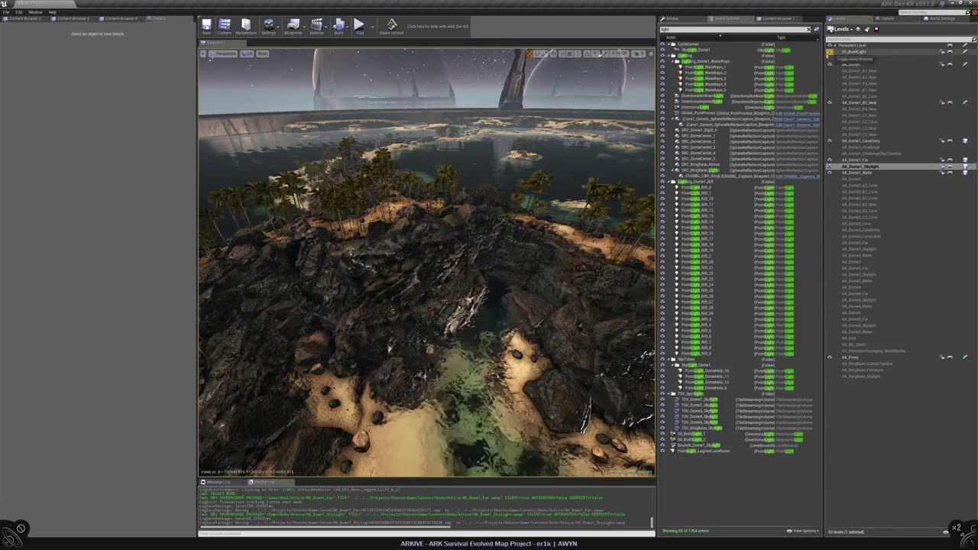
key(1)
right_drag(428, 260, 428, 260)
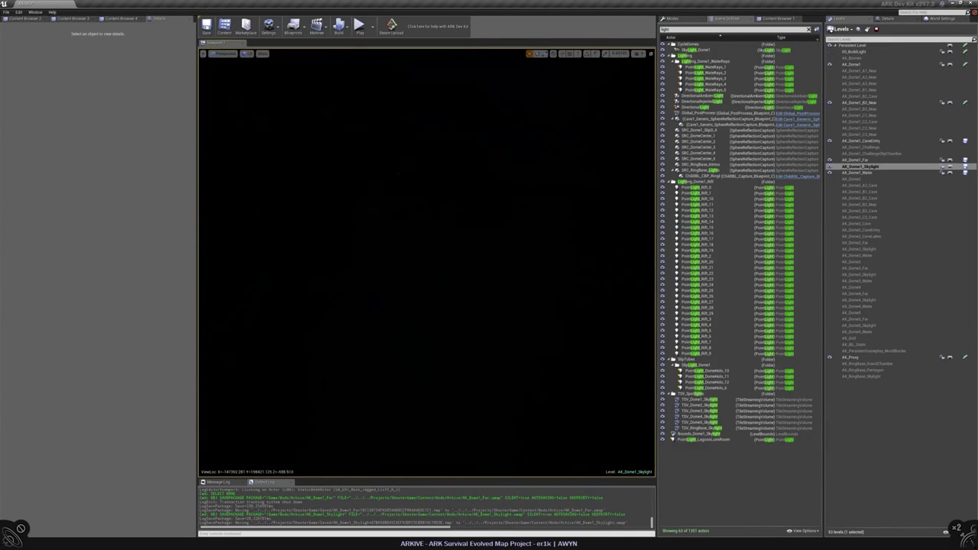
- Focus on PointLight_WaterRays_4, clear the property filter to view all its settings, and deselect it to examine the cave's lighting
double_click(703, 84)
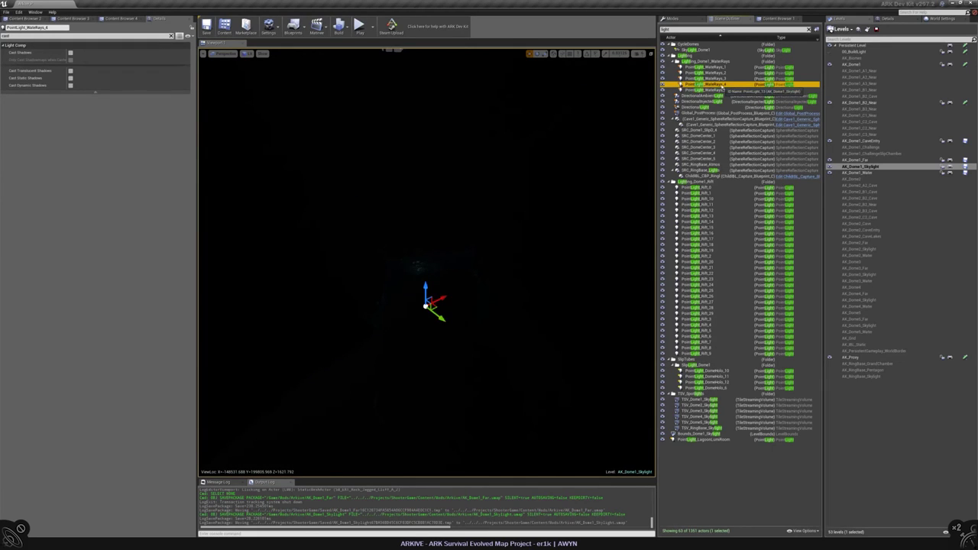
click(171, 36)
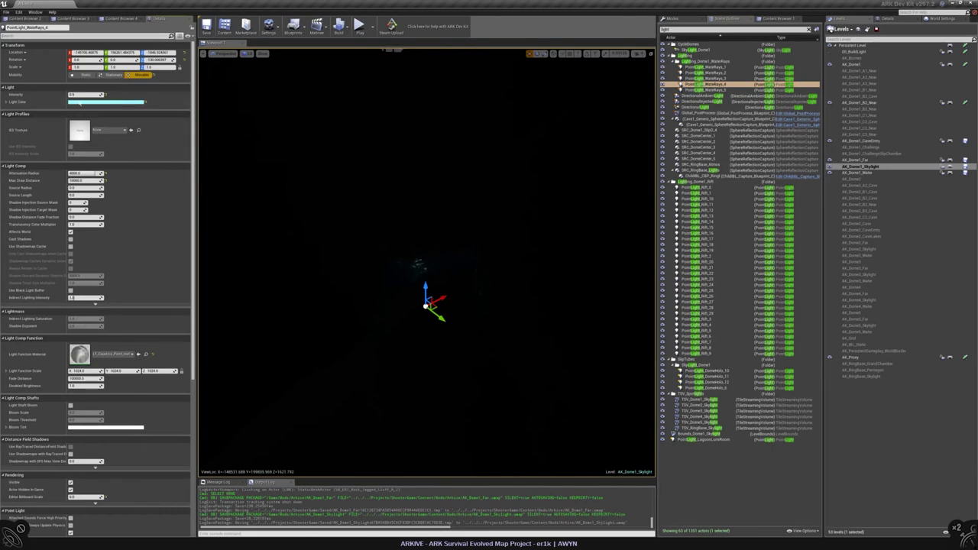
right_drag(428, 260, 428, 260)
key(Delete)
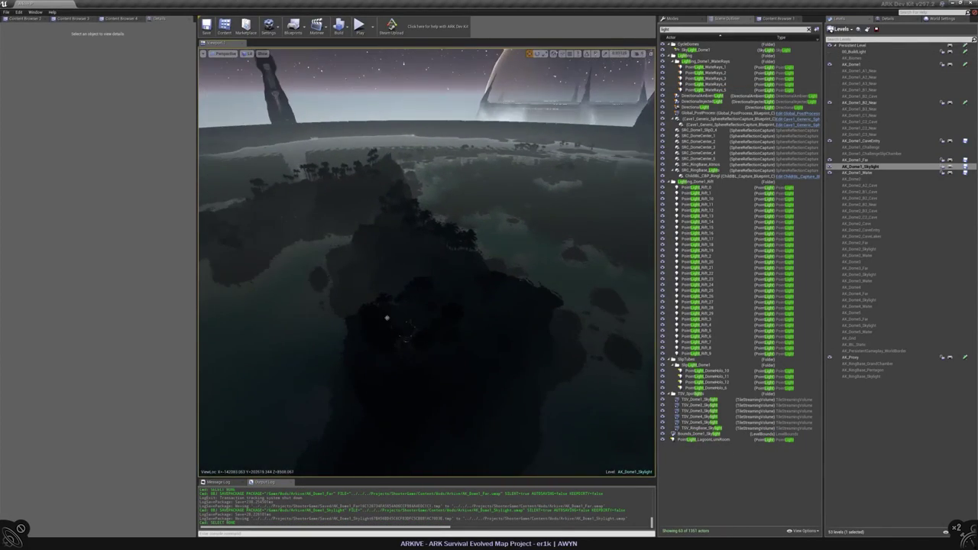
key(1)
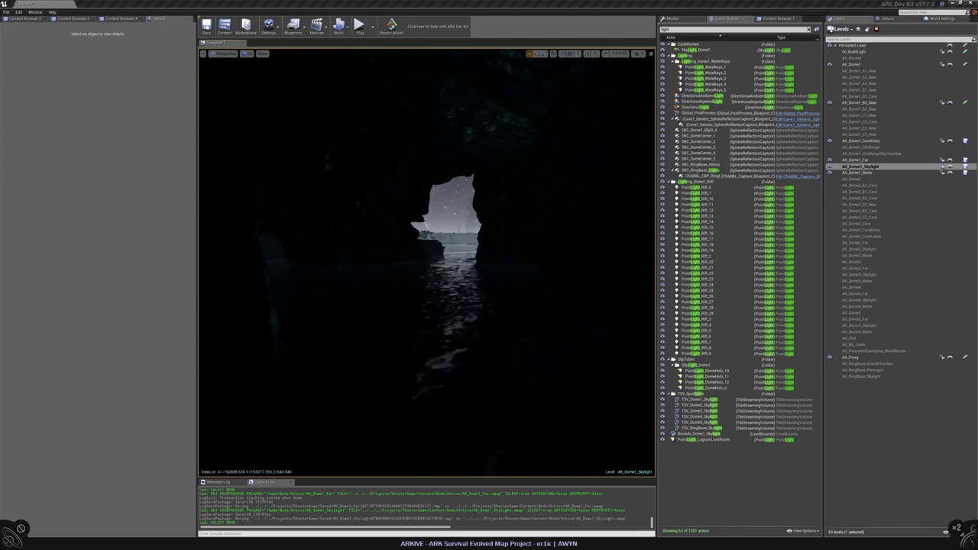
- Make AK_Dome1_Far the current level and enter foliage mode for the crystals on the coastal rock
scroll(426, 260, up, 5)
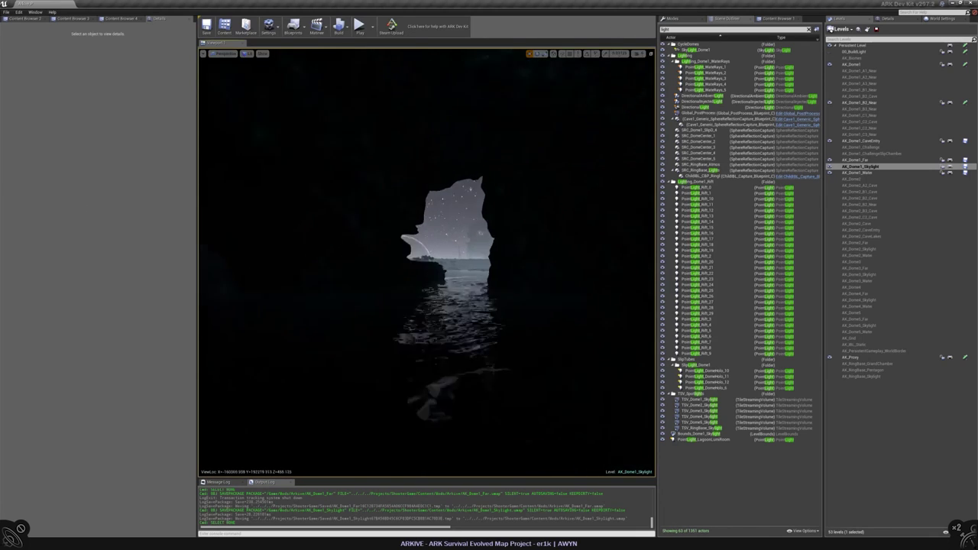
mouse_move(426, 260)
right_down()
mouse_move(413, 261)
mouse_move(426, 259)
mouse_move(424, 269)
mouse_move(429, 260)
mouse_move(423, 272)
mouse_move(429, 263)
right_up()
click(428, 264)
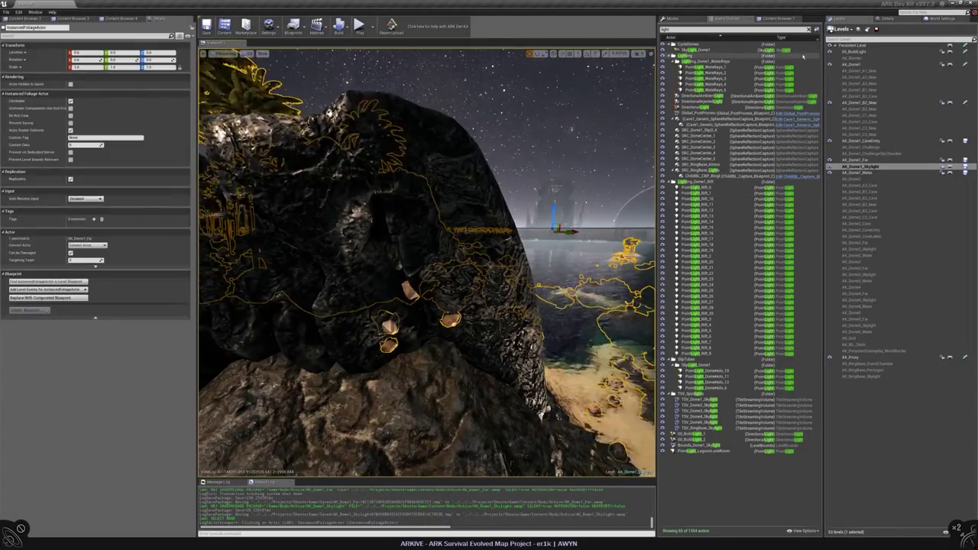
click(852, 160)
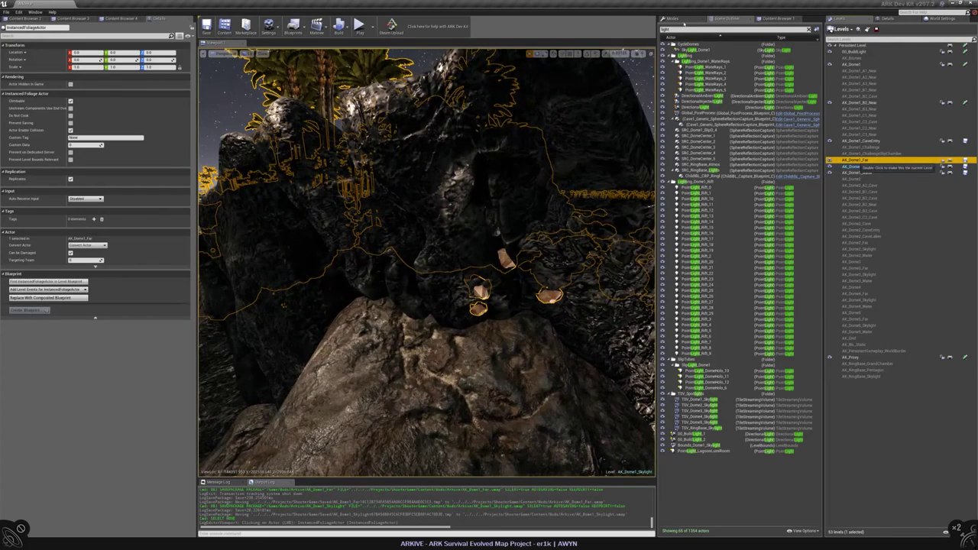
click(679, 19)
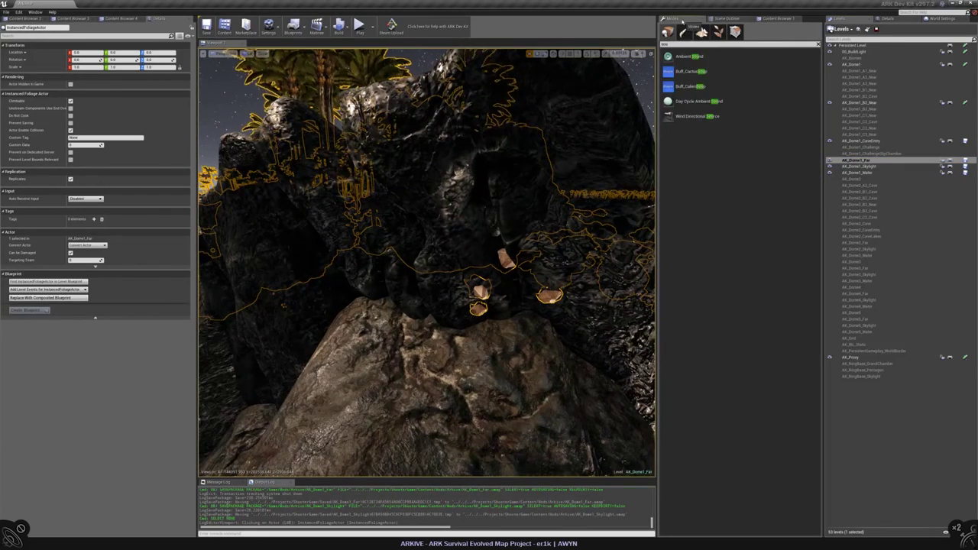
click(718, 32)
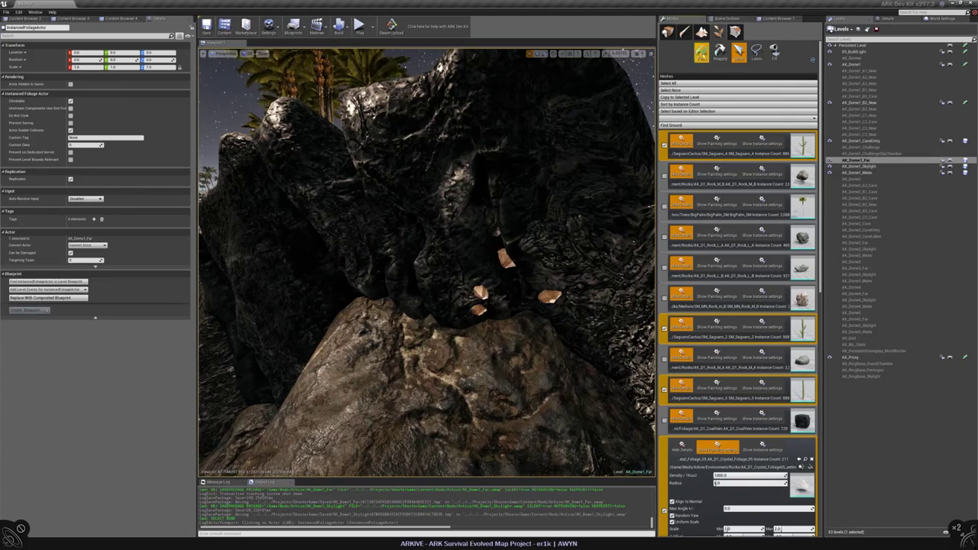
- Select the lowest crystal foliage instance at the base of the dark cliff and delete it
key(f)
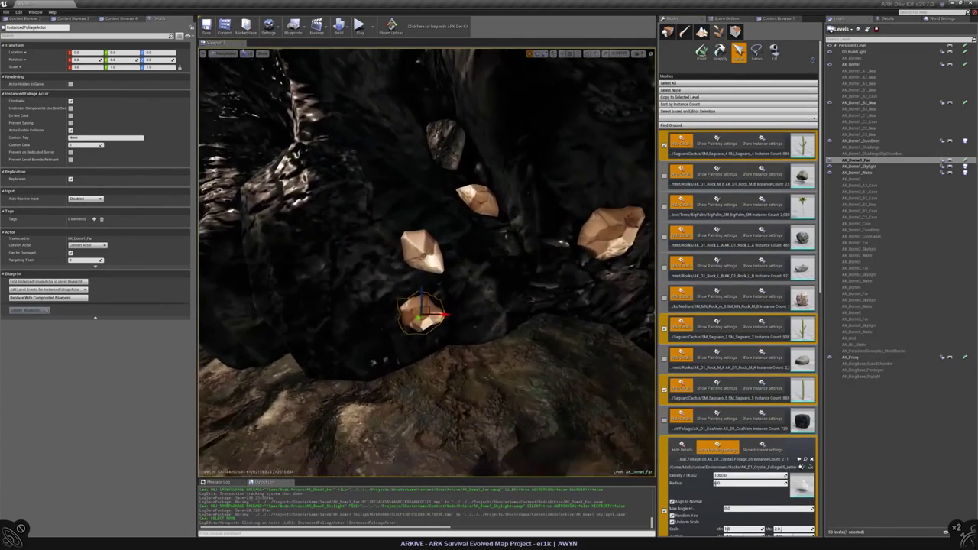
scroll(426, 262, down, 10)
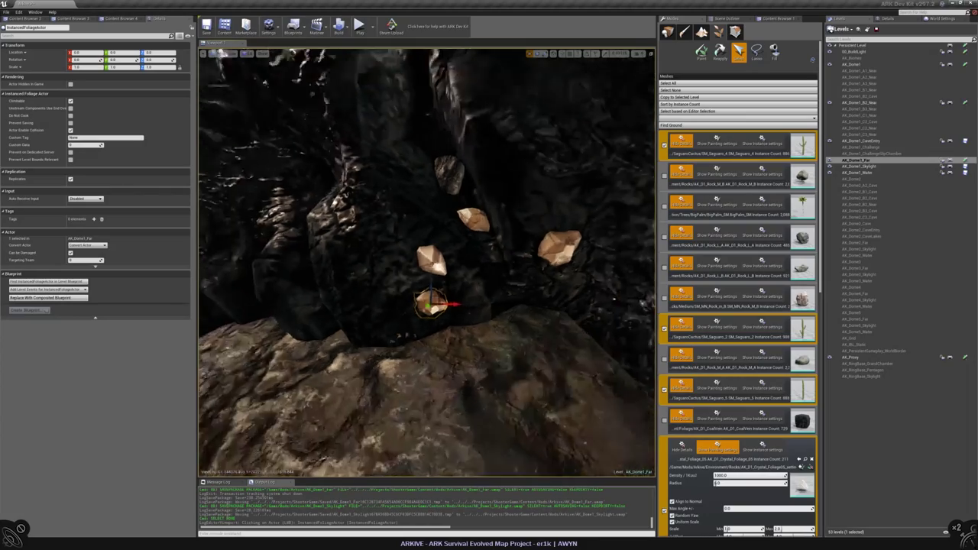
right_drag(409, 286, 428, 275)
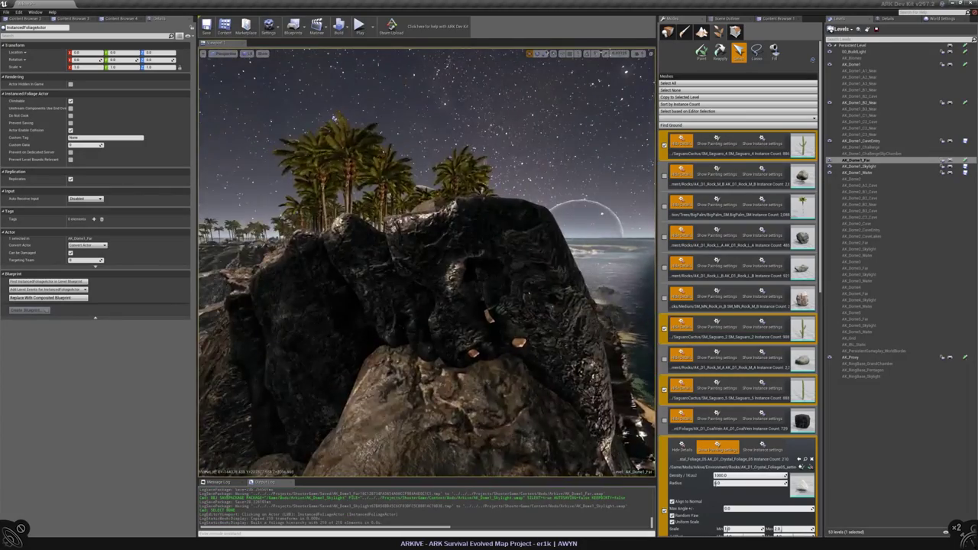
- Undo the crystal foliage deletion and clear the selection of the restored instance
key(ctrl+z)
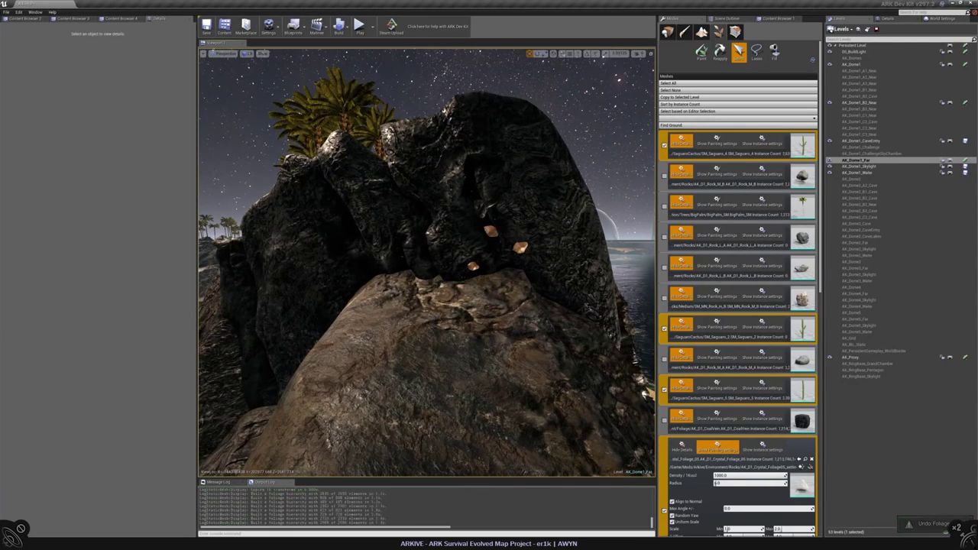
right_drag(532, 246, 500, 245)
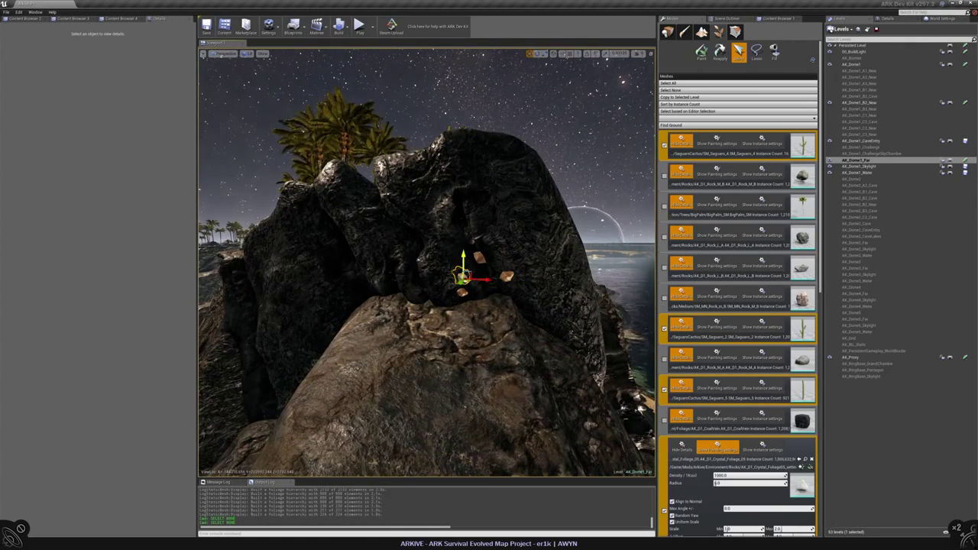
click(461, 278)
right_drag(501, 244, 434, 242)
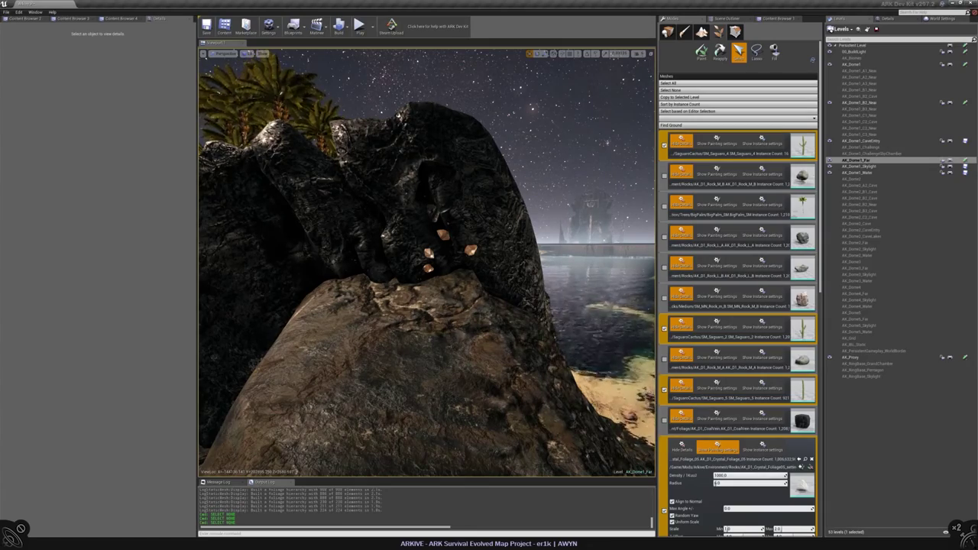
right_drag(434, 243, 417, 241)
- Leave foliage mode, select PointLight_WaterRays_4, and make AK_Dome1_Skylight the current level
right_drag(445, 308, 467, 273)
key(shift+1)
click(466, 272)
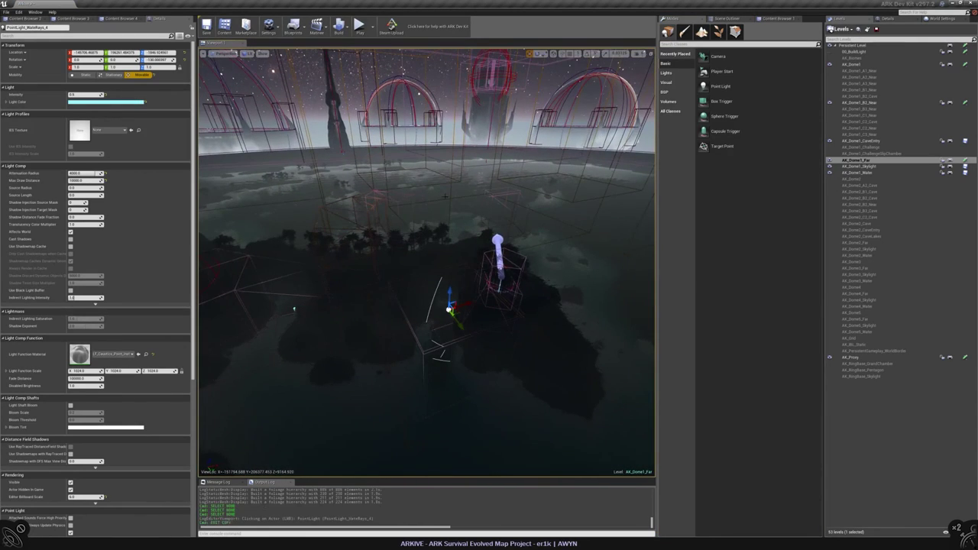
double_click(861, 167)
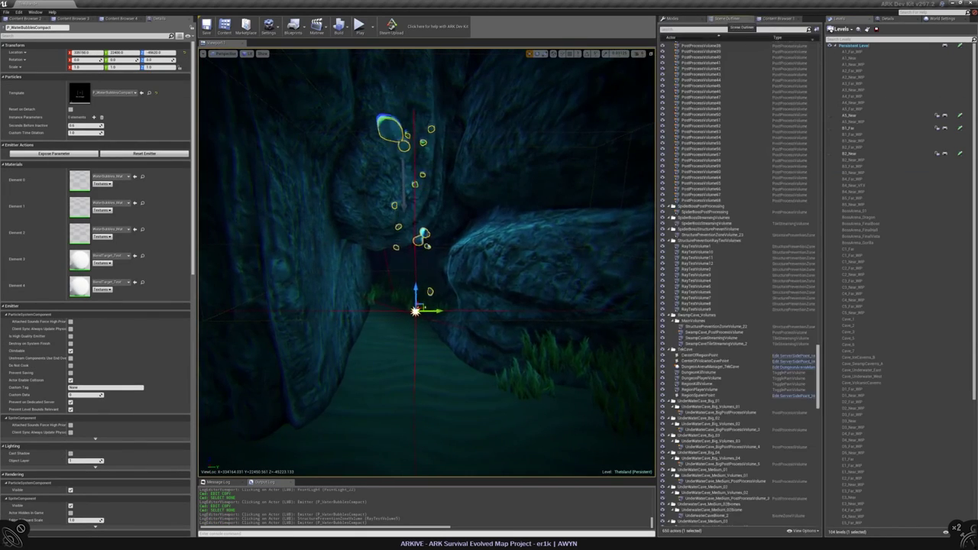
- In the editor with TheIsland map, select PointLight_22 and list each actor's level to check where the cave light is stored
click(448, 130)
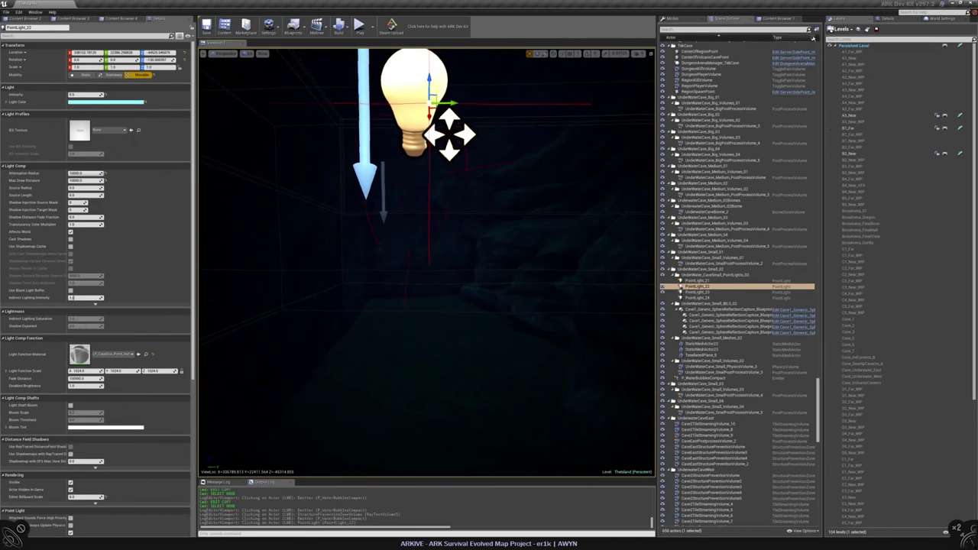
click(795, 37)
click(827, 53)
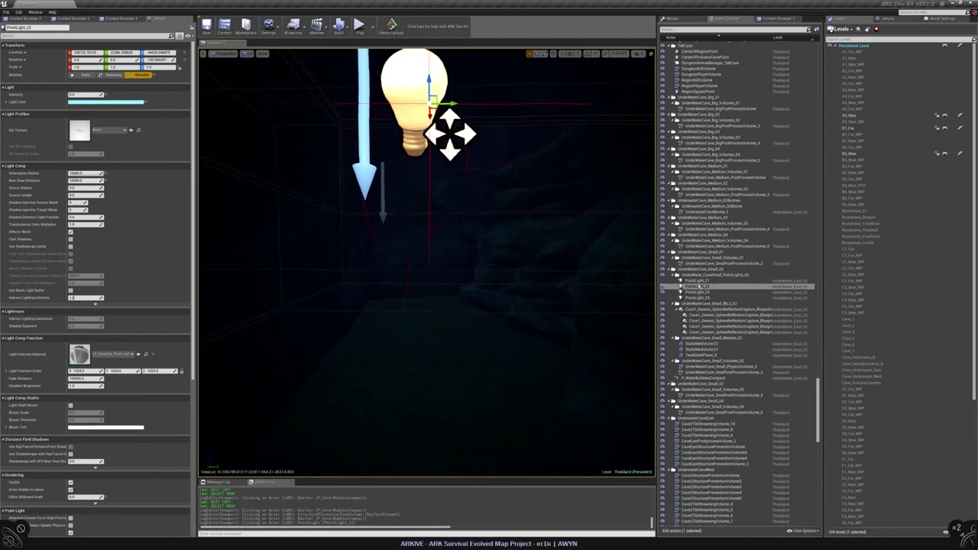
click(802, 286)
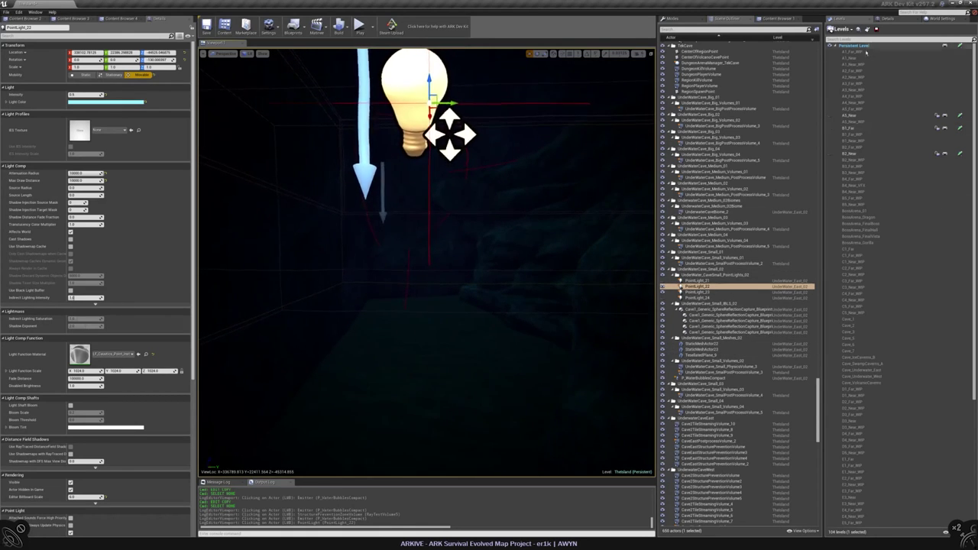
scroll(884, 100, down, 5)
scroll(884, 100, up, 5)
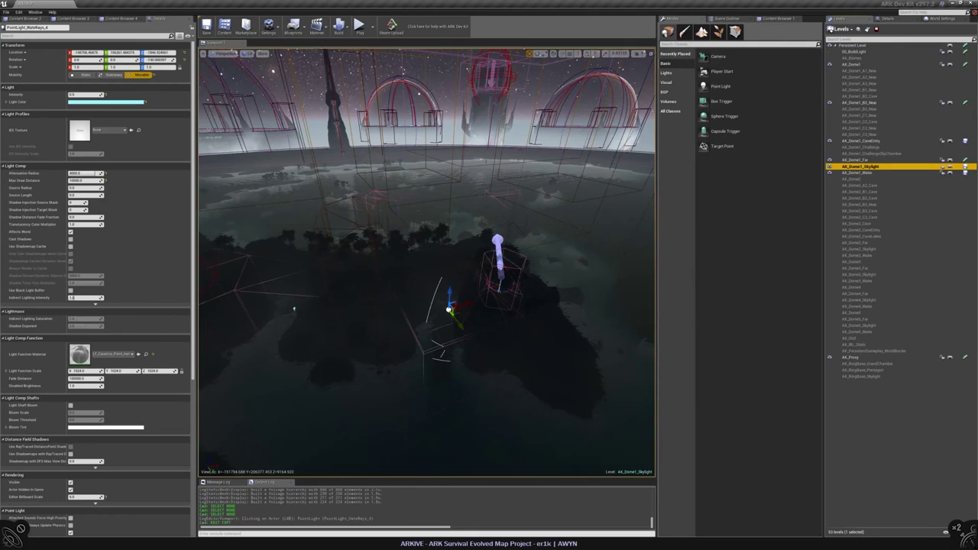
- Select PointLight_WaterRays_1 through PointLight_WaterRays_5 in the Arkive map and make AK_Dome1_B2_Near the current level
click(725, 18)
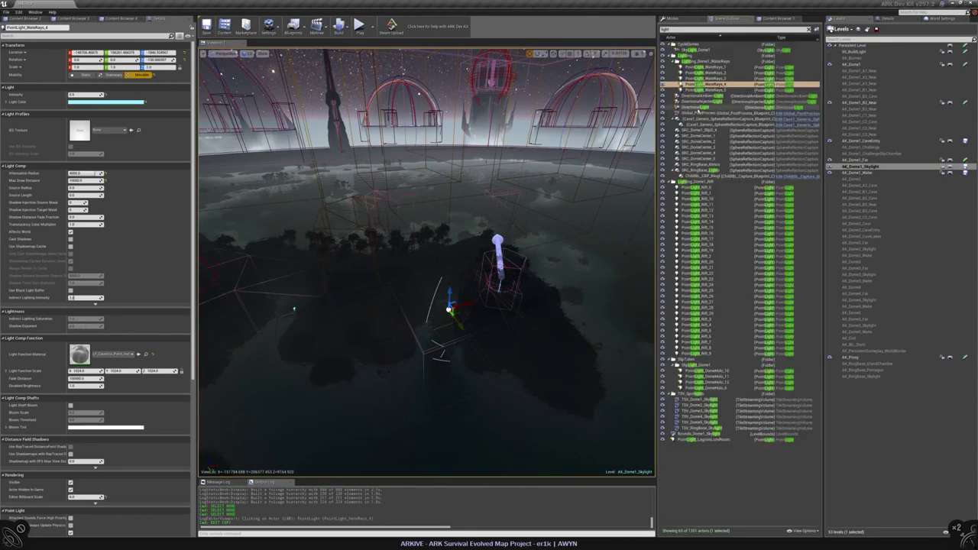
click(711, 66)
shift+click(711, 90)
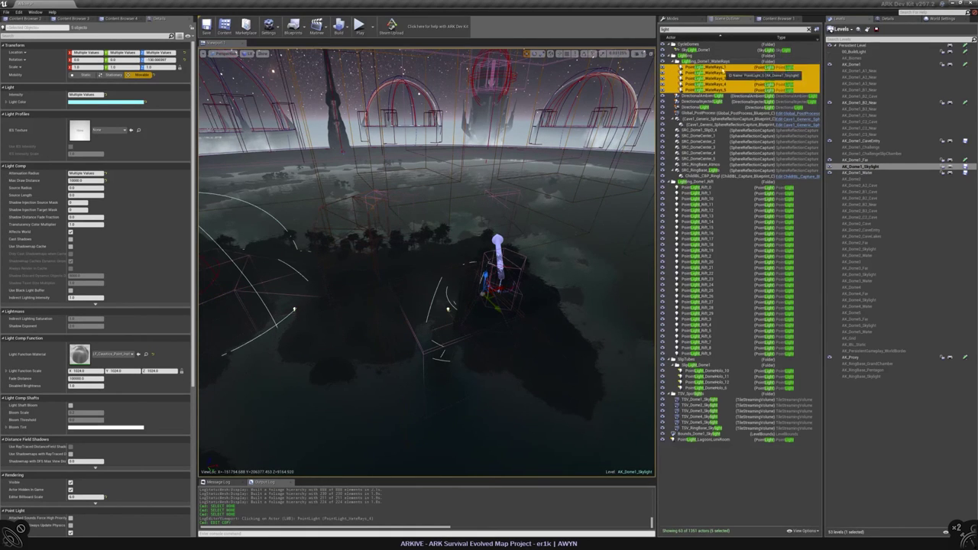
key(f)
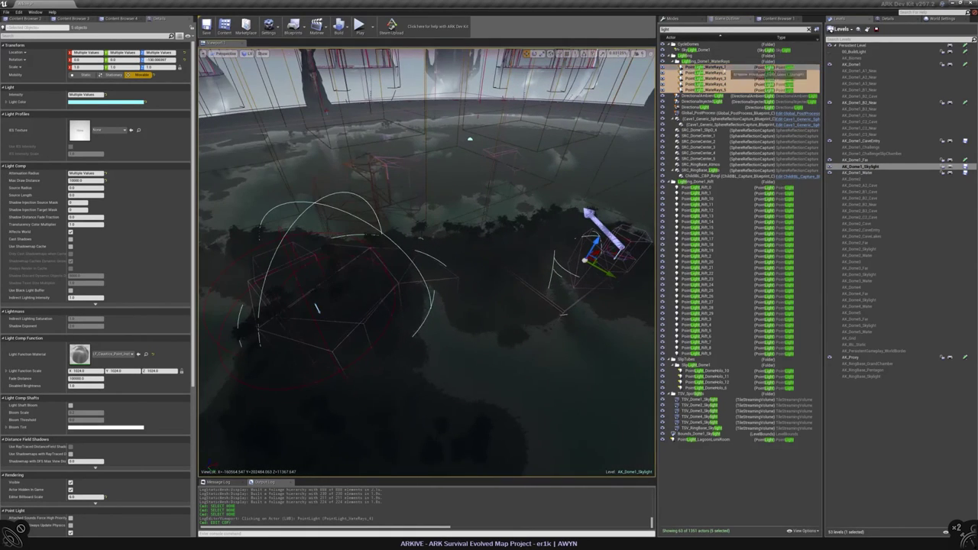
right_click(721, 66)
click(858, 103)
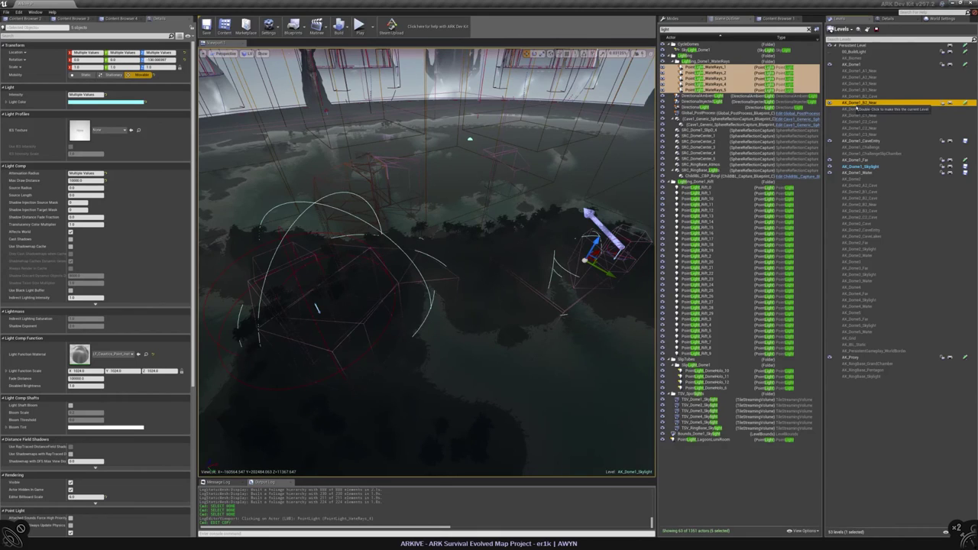
double_click(849, 105)
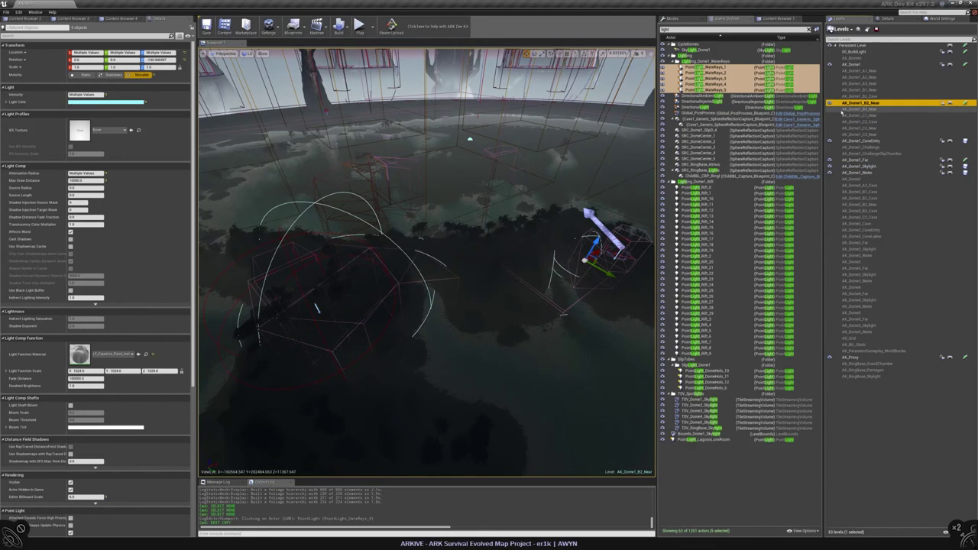
- Move the five selected water-ray lights to the current level, list each actor's level to verify them, and clear the selection
right_click(712, 82)
mouse_move(729, 153)
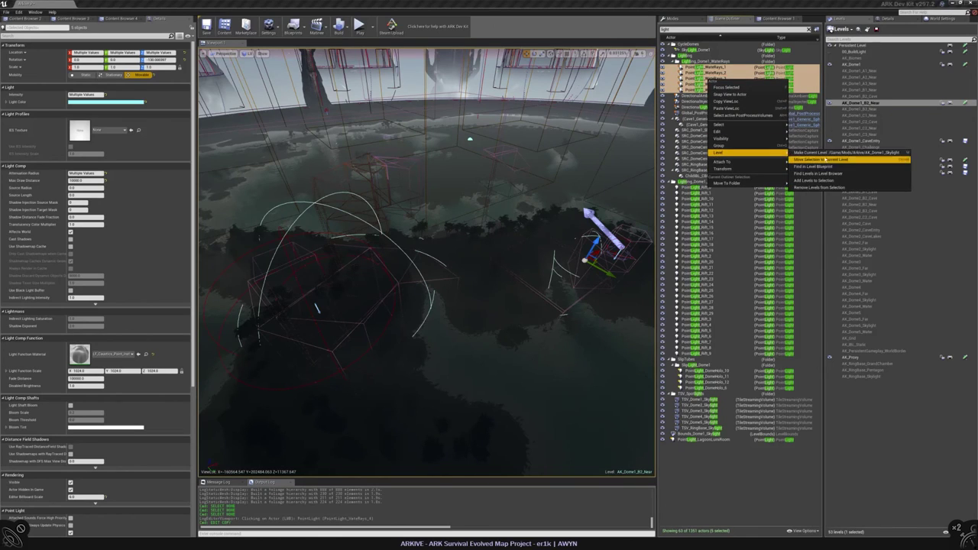
click(818, 159)
click(816, 37)
click(823, 54)
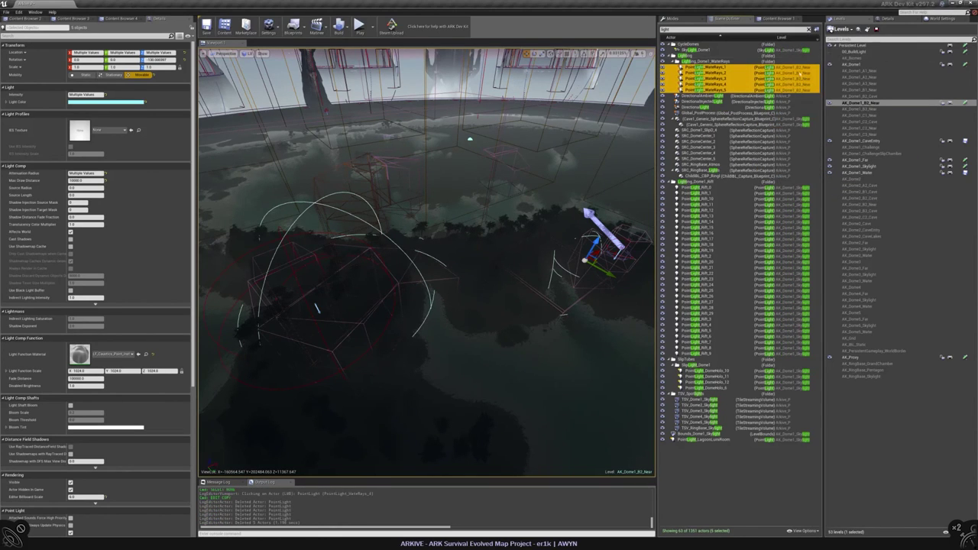
key(Escape)
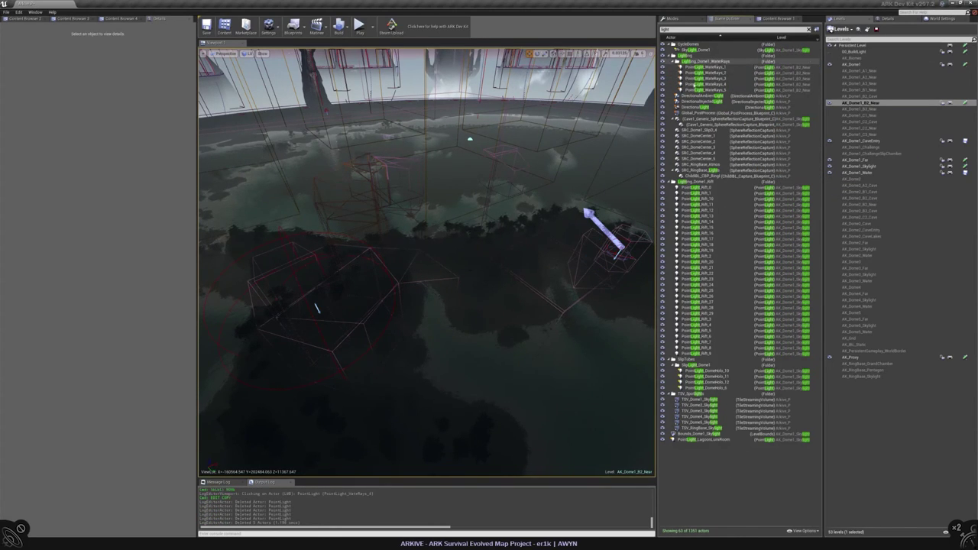
- Select the P_WaterBubbles_SpawnRectangle emitter in the cave and clear the actor filter to check the emitter's level
scroll(491, 367, up, 10)
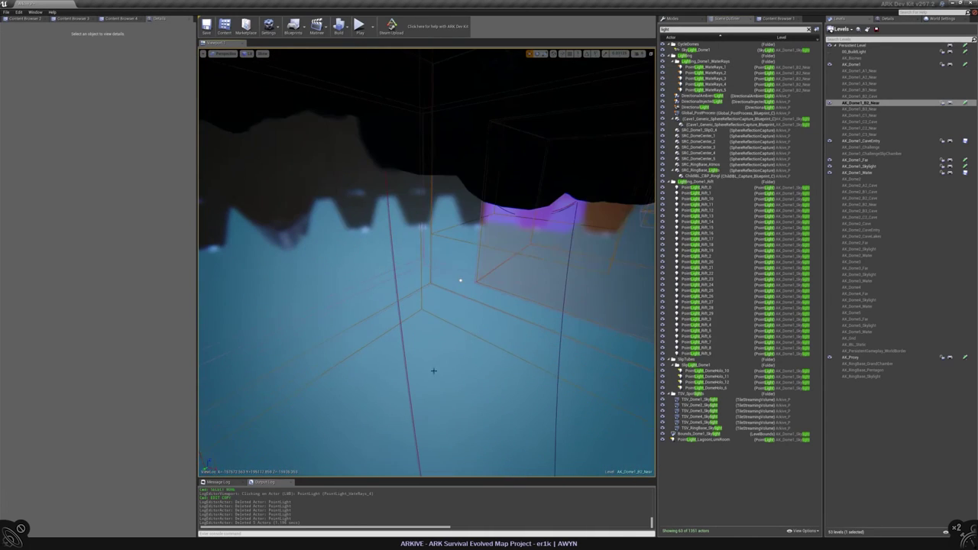
click(458, 282)
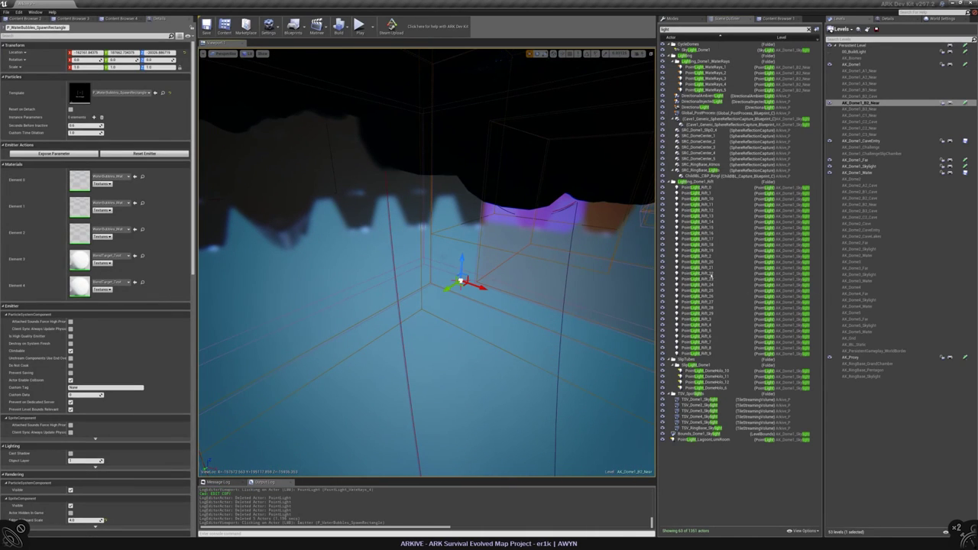
click(808, 29)
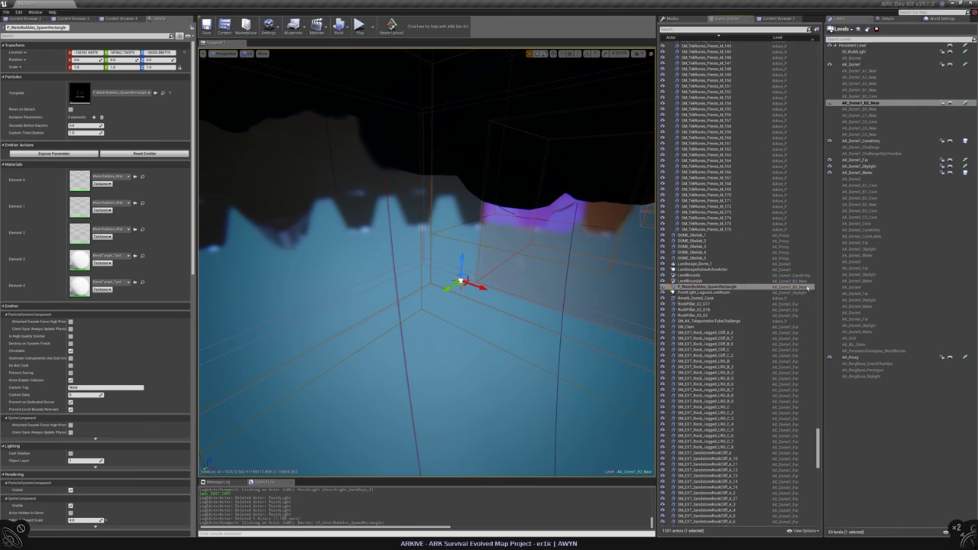
click(807, 287)
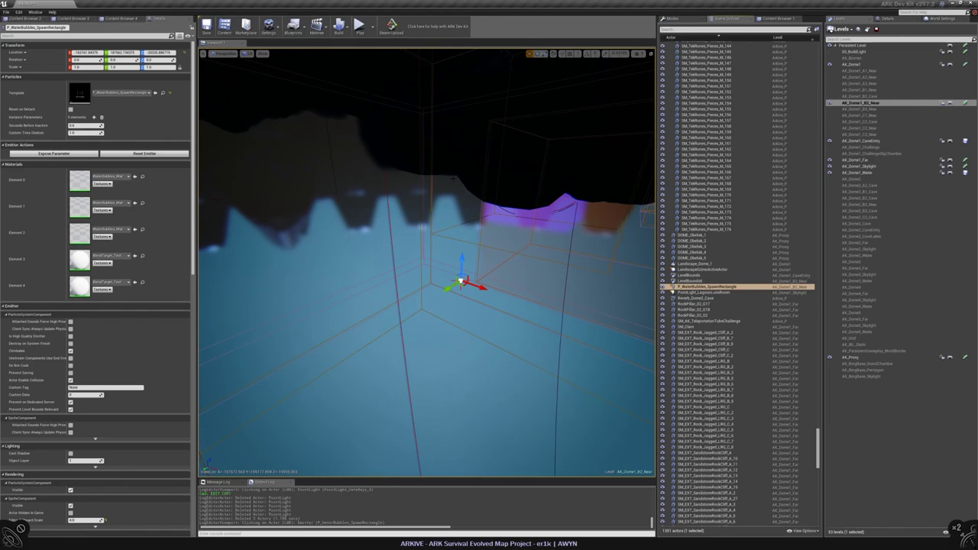
- Filter the bubble emitter's properties by "bou", enable Exclude from Level Bounds for its particle system component, and clear the filter
text(bou)
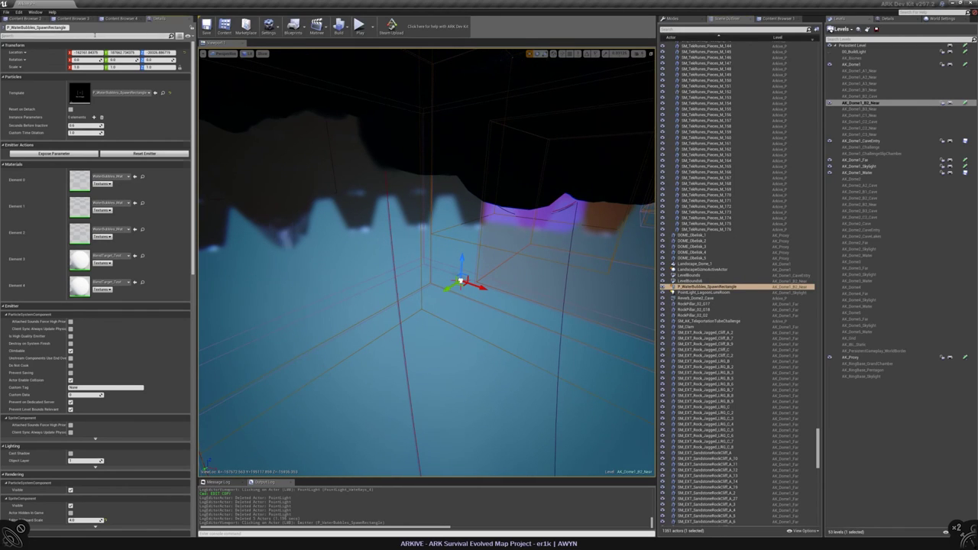
click(70, 71)
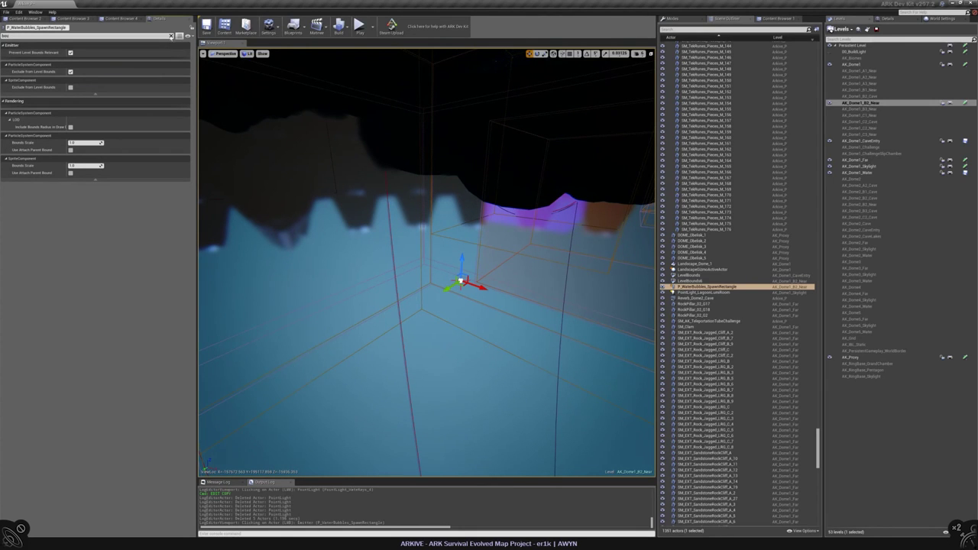
click(171, 35)
- Clear the selection and examine the underwater cave's corals, floating particles and water-ray lights from several viewpoints
right_drag(564, 374, 564, 375)
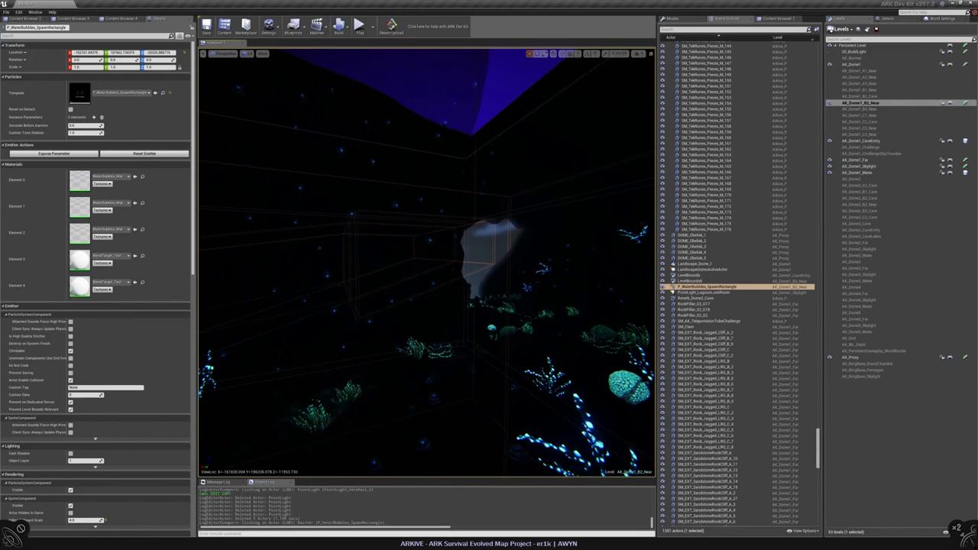
right_drag(431, 277, 431, 277)
key(Escape)
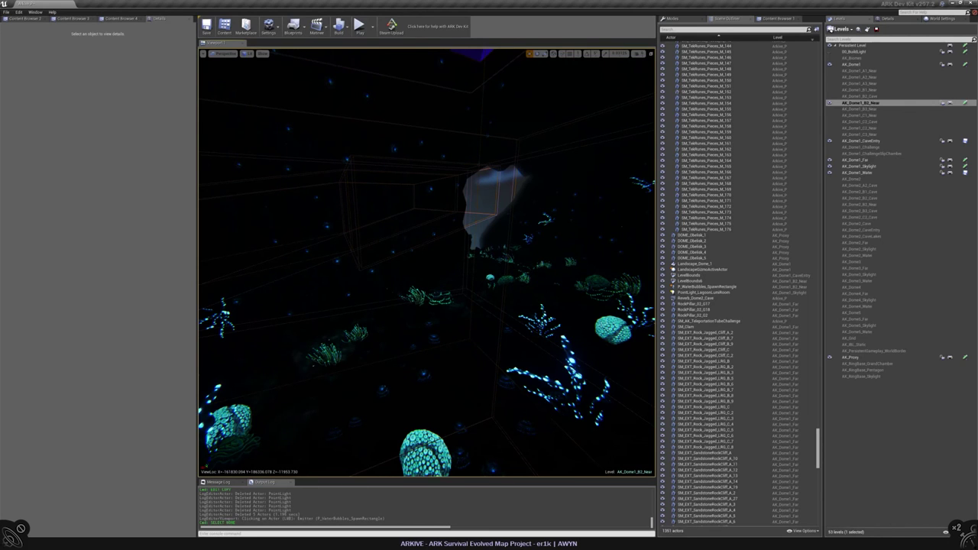
right_drag(428, 260, 474, 256)
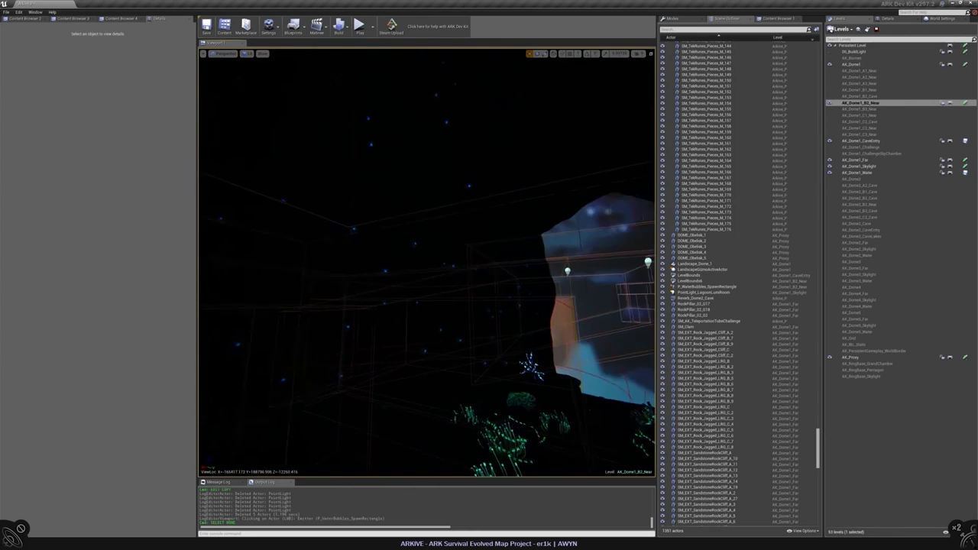
right_drag(422, 185, 422, 186)
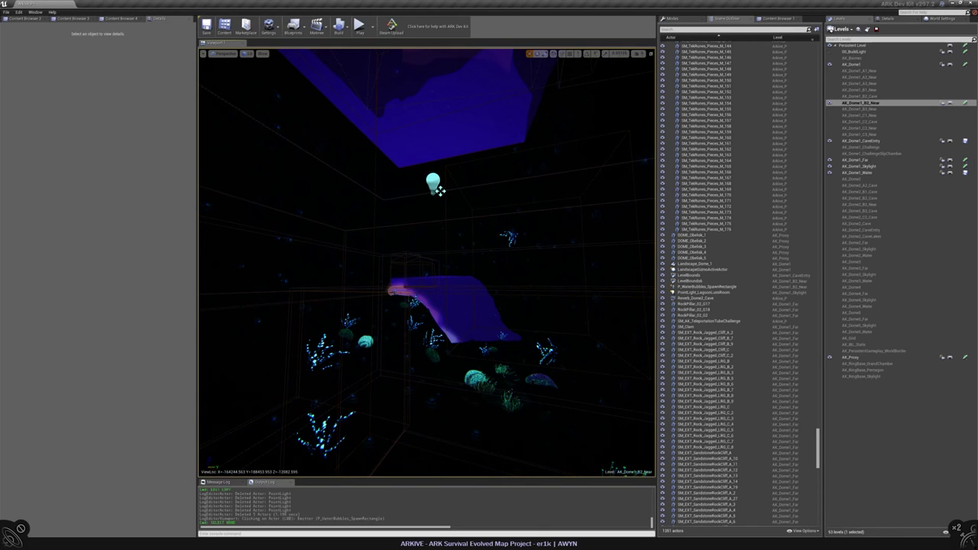
right_drag(439, 190, 380, 432)
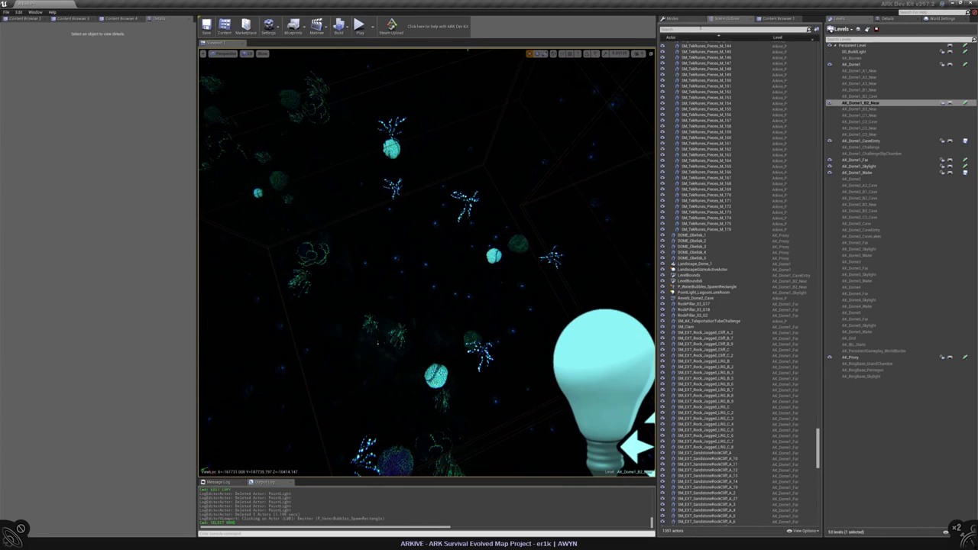
- Search the actors for "part", clear the search, and select the P_WaterBubbles_SpawnRectangle emitter in the cave
click(698, 29)
text(part)
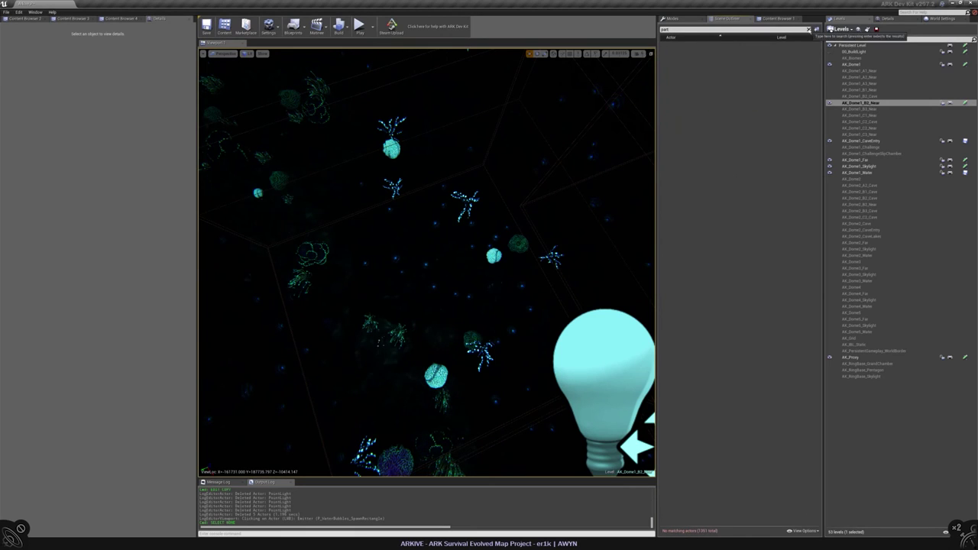
key(BackSpace)
key(BackSpace)
key(BackSpace)
key(BackSpace)
right_drag(401, 323, 402, 323)
click(428, 346)
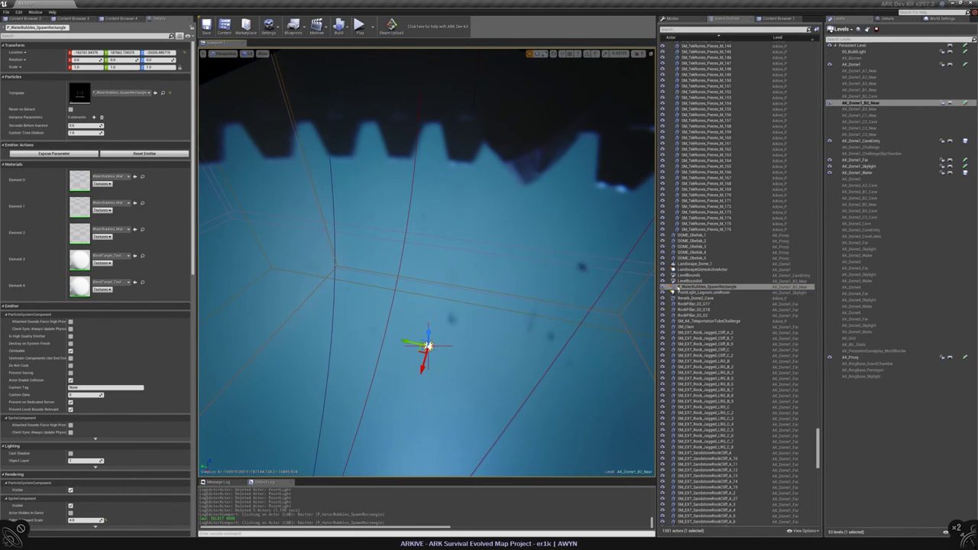
- Move the P_WaterBubbles_SpawnRectangle emitter into a new outliner folder named EnvironmentEffects
click(704, 288)
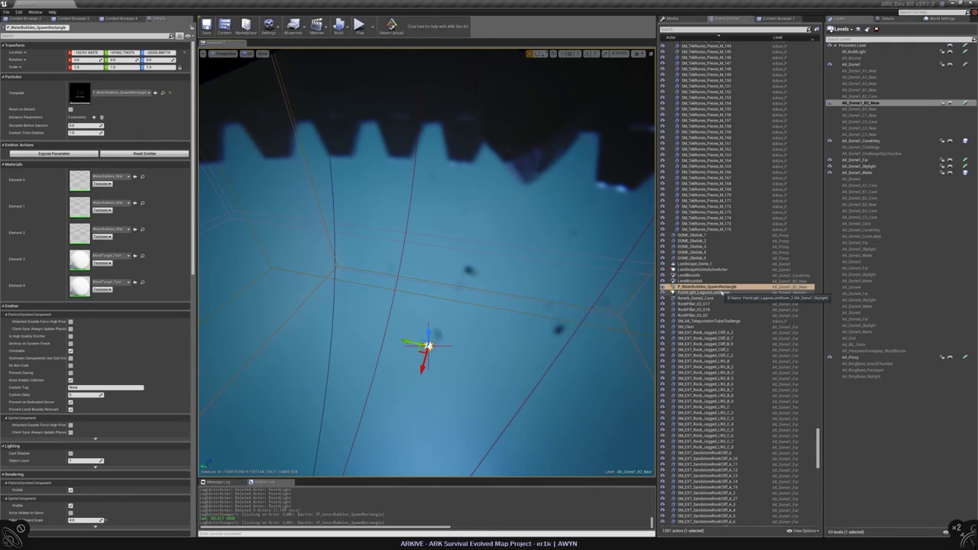
click(727, 29)
text(eff)
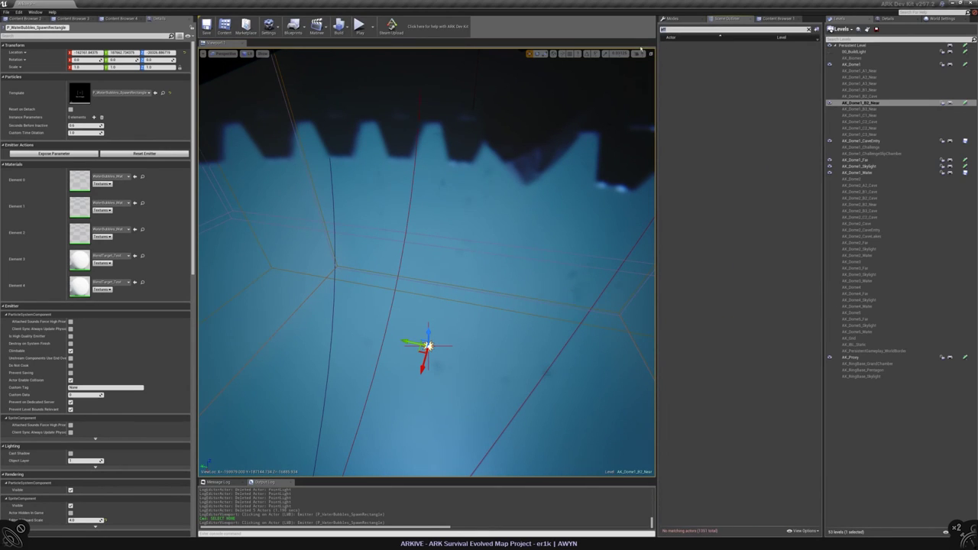
key(BackSpace)
key(BackSpace)
key(BackSpace)
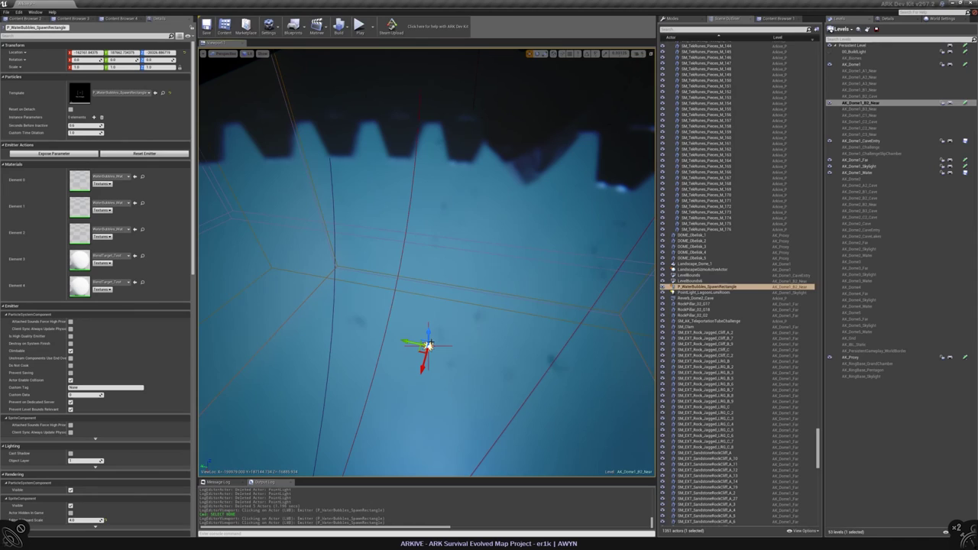
right_click(720, 288)
mouse_move(764, 425)
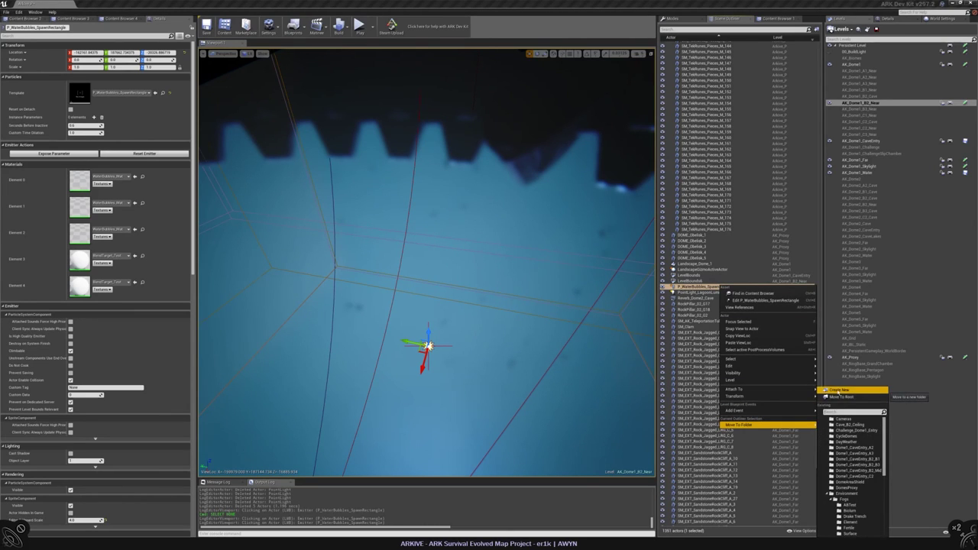
click(839, 391)
text(Effects)
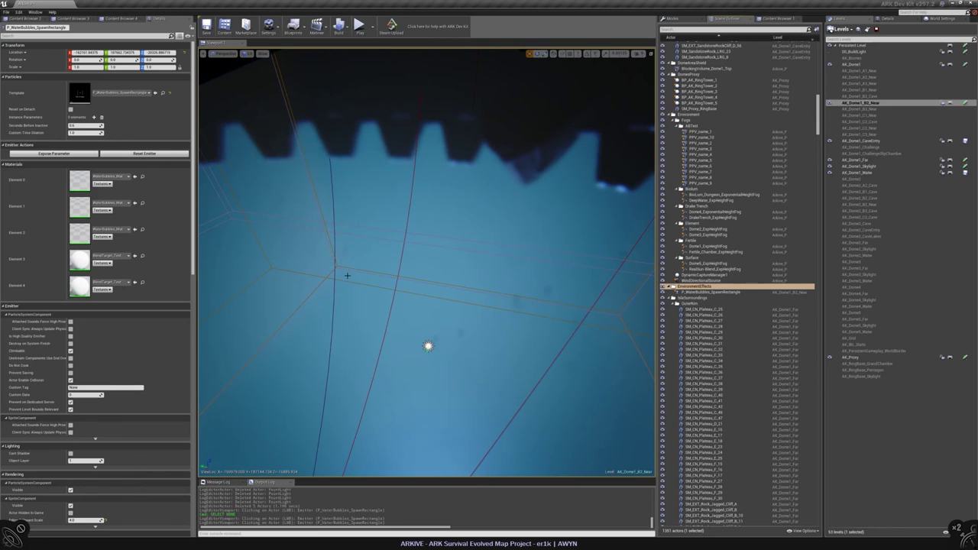
- Load the AK_Grid sublevel to show the region grid over the map
scroll(313, 205, up, 10)
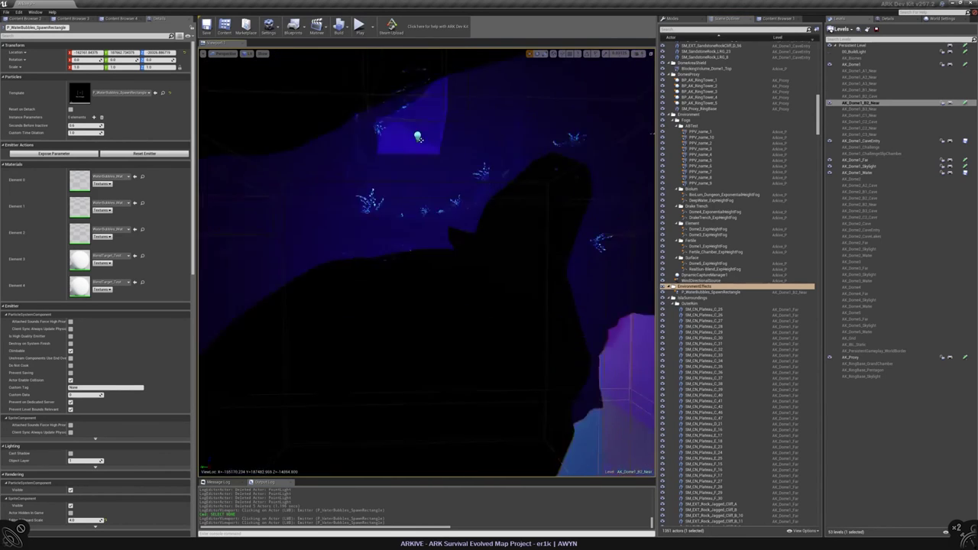
scroll(427, 260, up, 8)
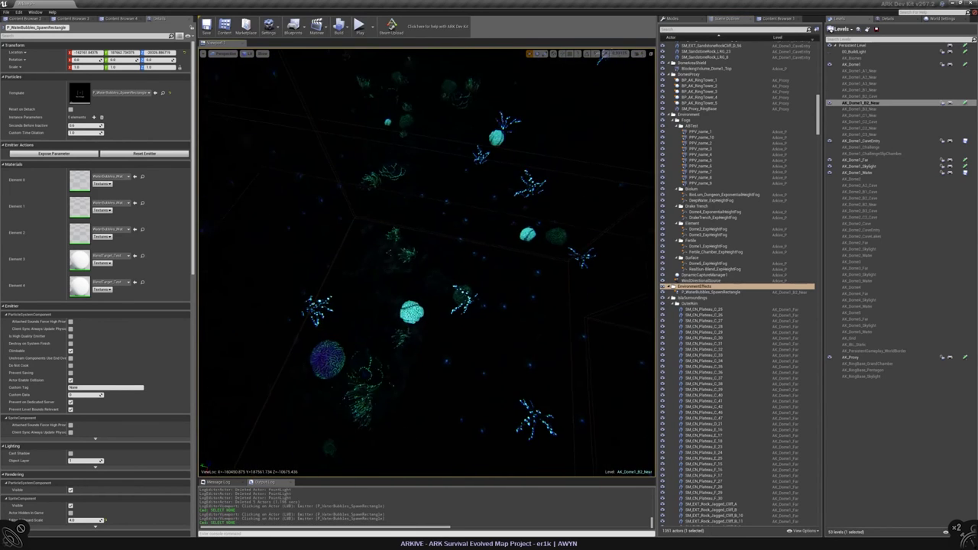
scroll(427, 260, down, 10)
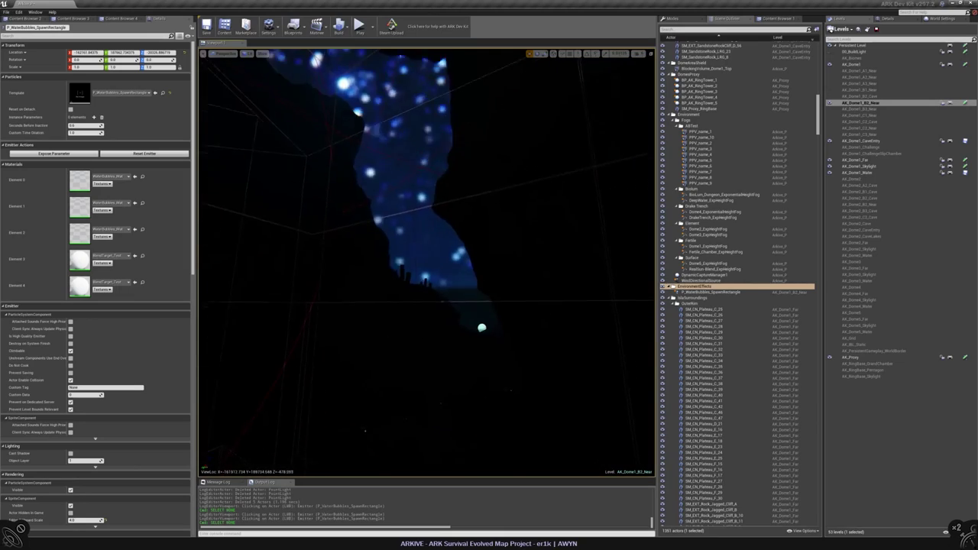
scroll(427, 260, up, 8)
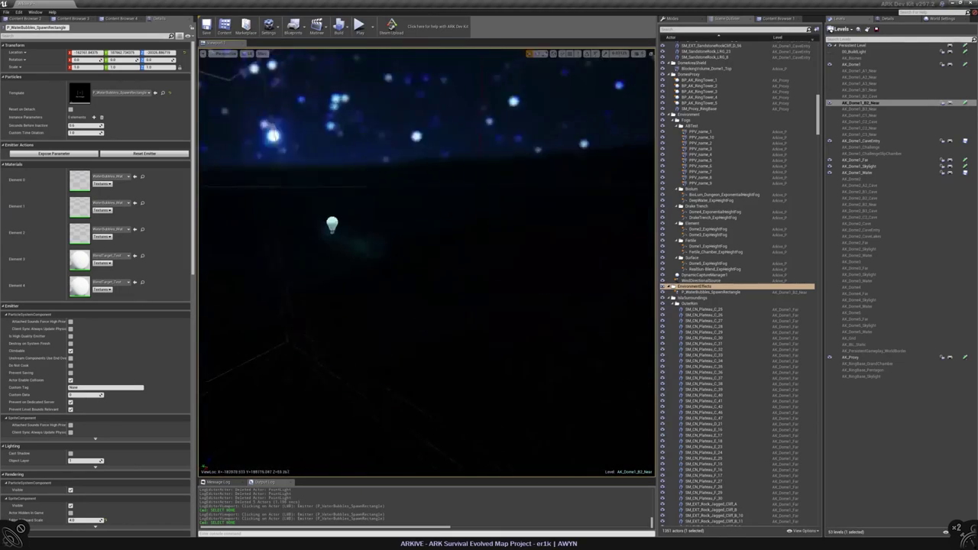
scroll(426, 260, down, 5)
double_click(856, 339)
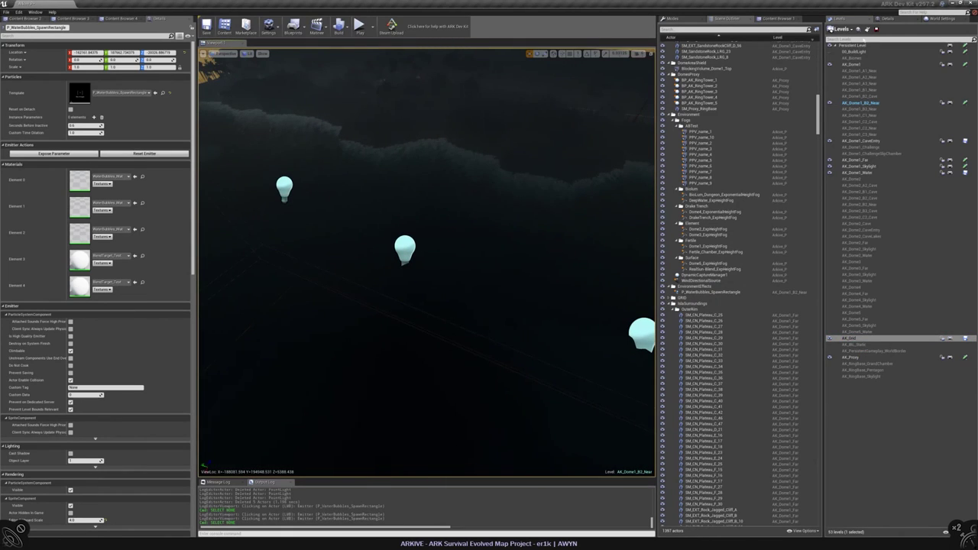
- Load the AK_Dome1_B1_Near level and save the AK_Dome1_B2_Near, AK_Dome1_Skylight and AK_Dome1_Far levels
click(862, 90)
double_click(862, 90)
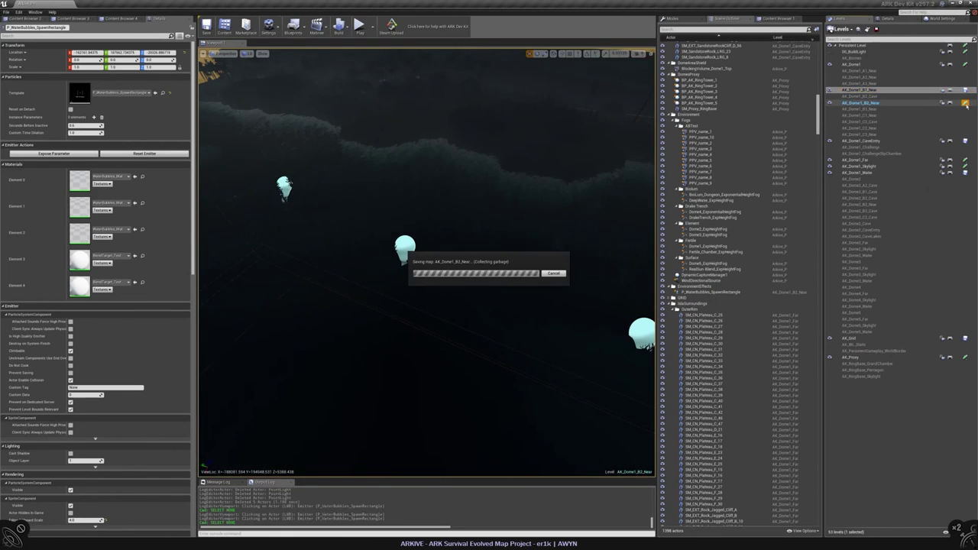
click(965, 166)
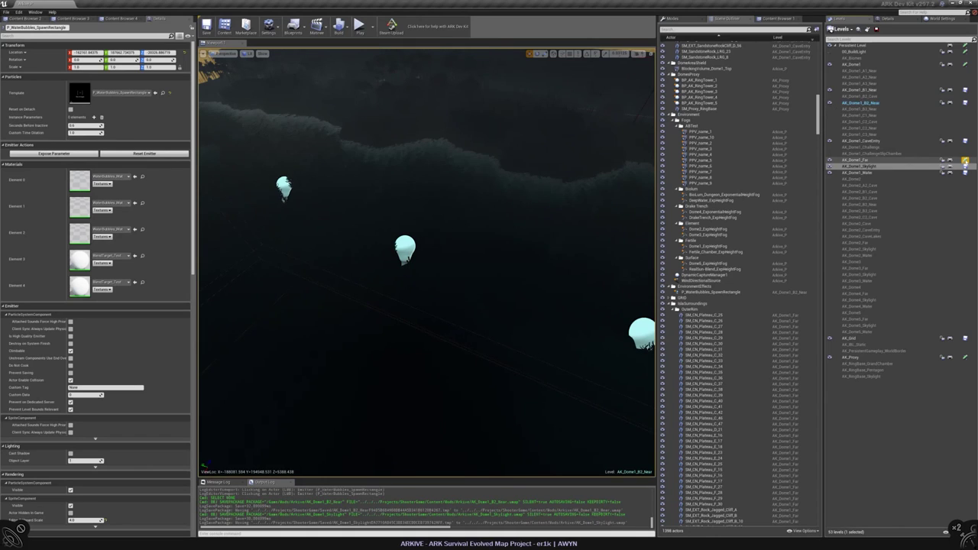
click(964, 160)
- Filter the scene actors by "light" and go through the properties of PointLight_WateRays_1 to PointLight_WateRays_5
click(717, 30)
text(light)
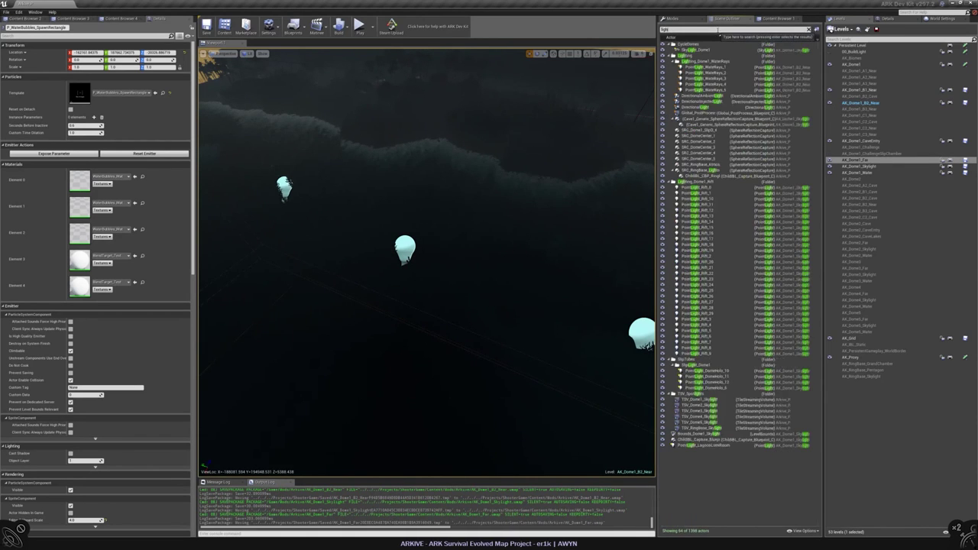
click(707, 68)
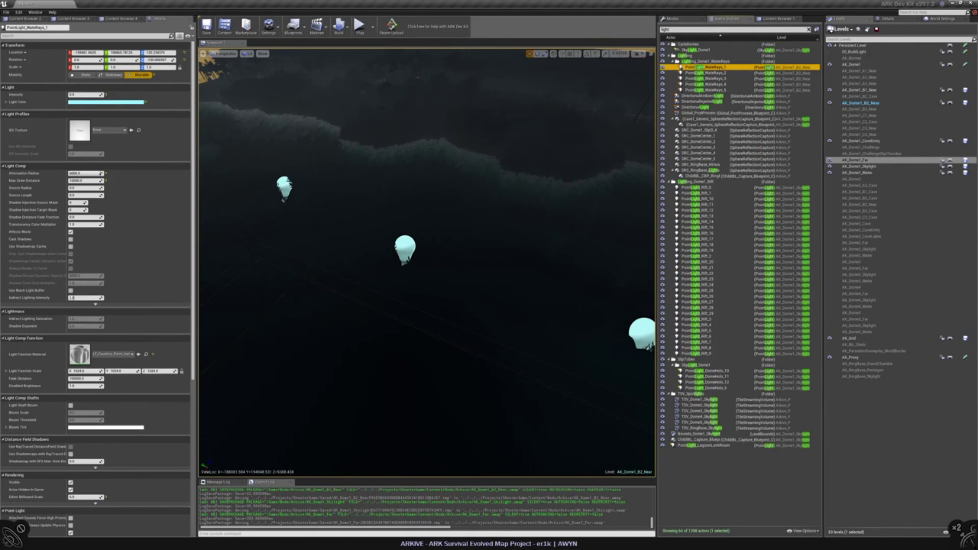
key(Down)
key(Down)
key(Down)
key(Down)
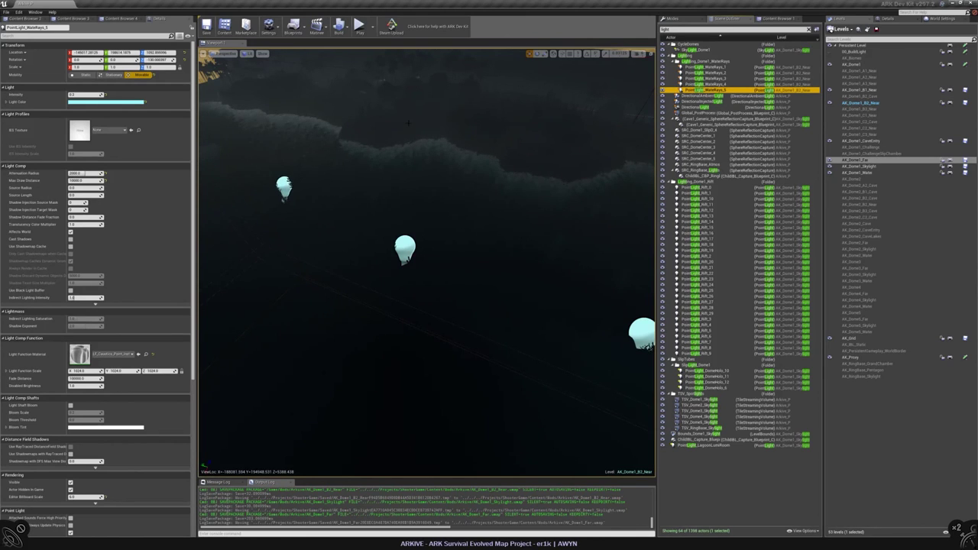
- Copy PointLight_WateRays_1, make AK_Dome1_B1_Near the current level, and paste the light underwater in the B1 area
click(711, 68)
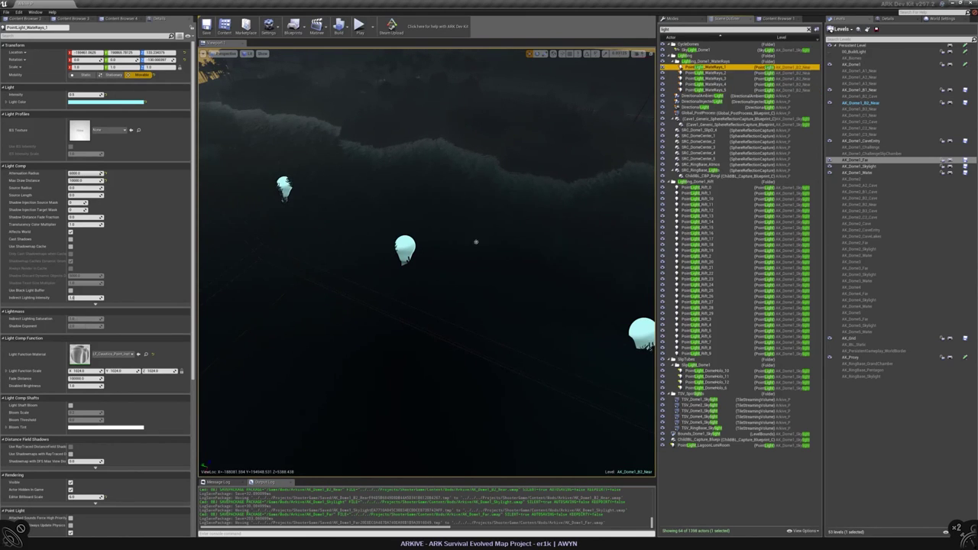
double_click(711, 68)
click(856, 90)
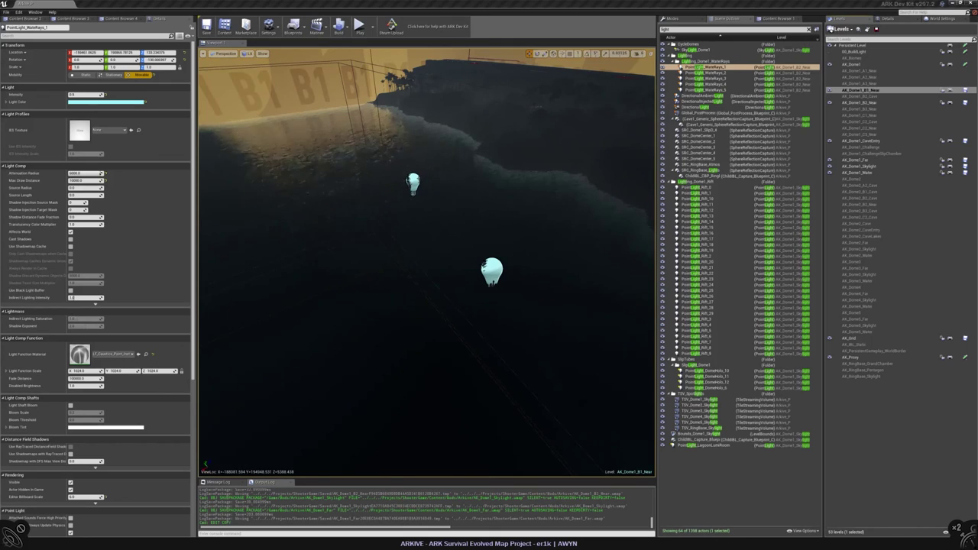
right_drag(426, 260, 421, 273)
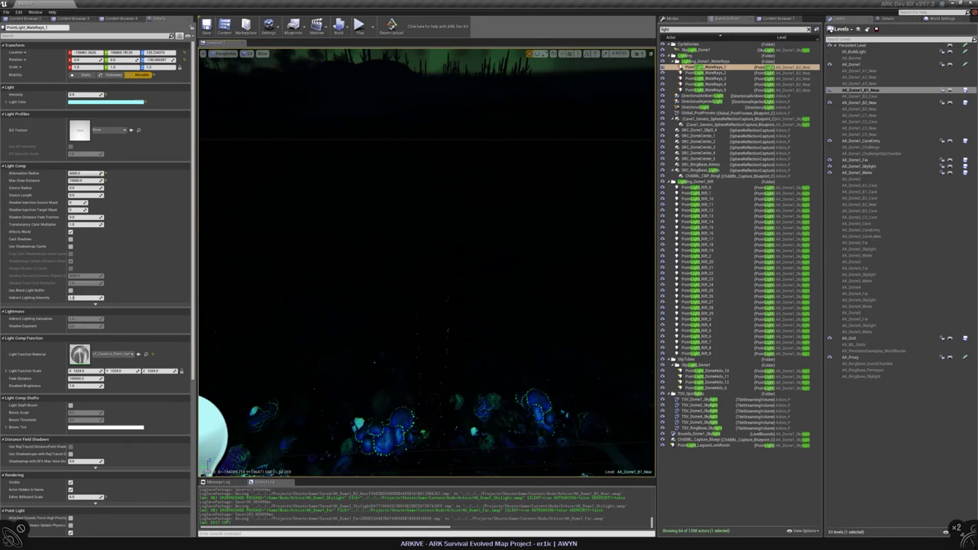
right_click(428, 293)
right_click(421, 191)
click(520, 295)
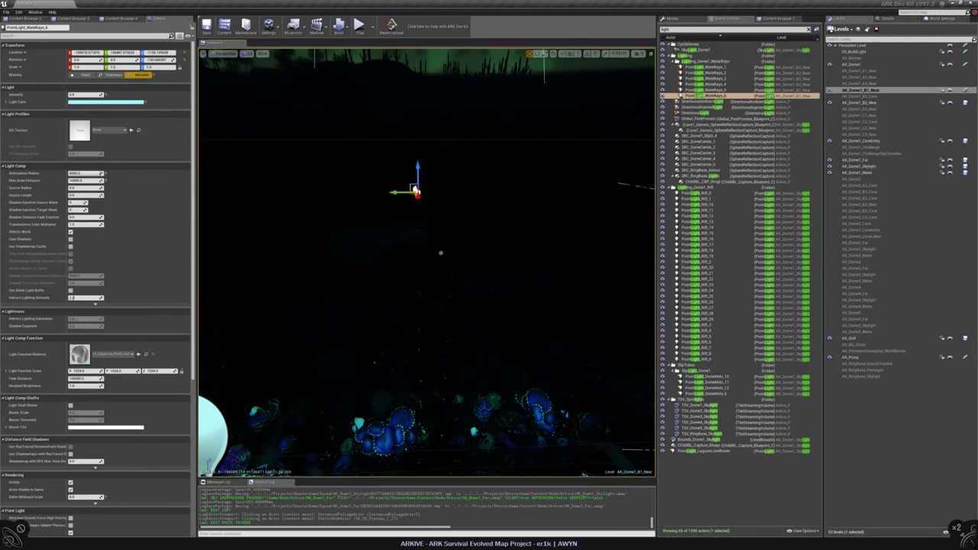
- Position the pasted light in the underwater channel of B1 and place a duplicate of it farther along the channel
right_drag(440, 253, 465, 254)
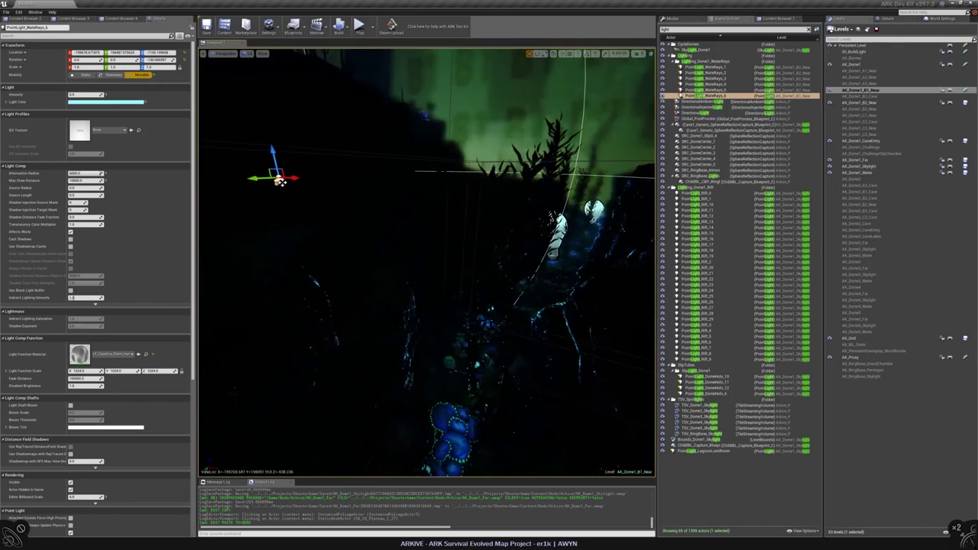
drag(282, 181, 390, 222)
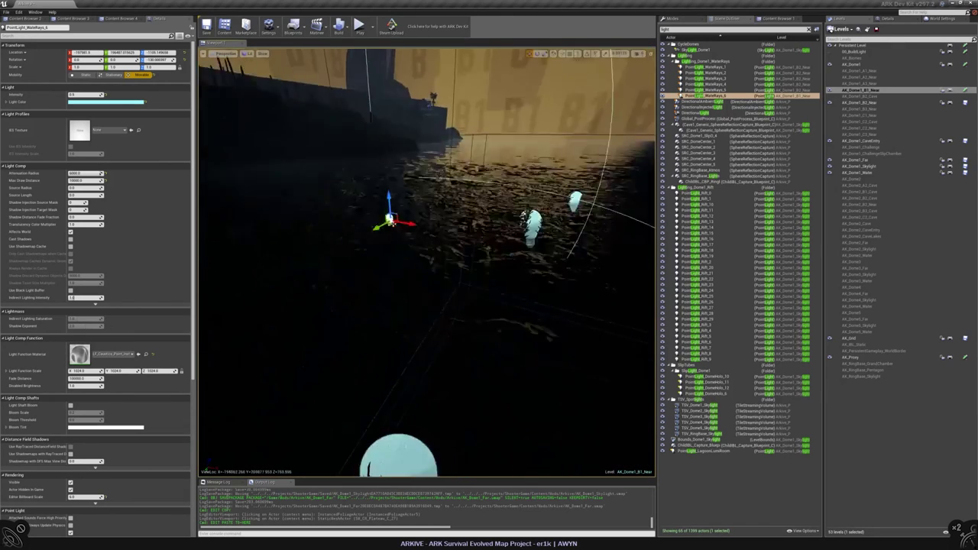
key(f)
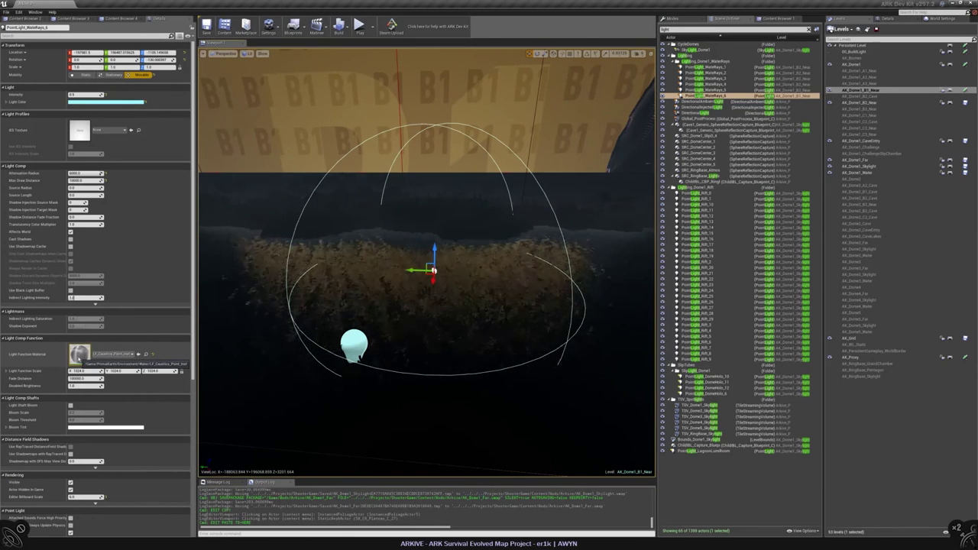
right_drag(472, 158, 472, 158)
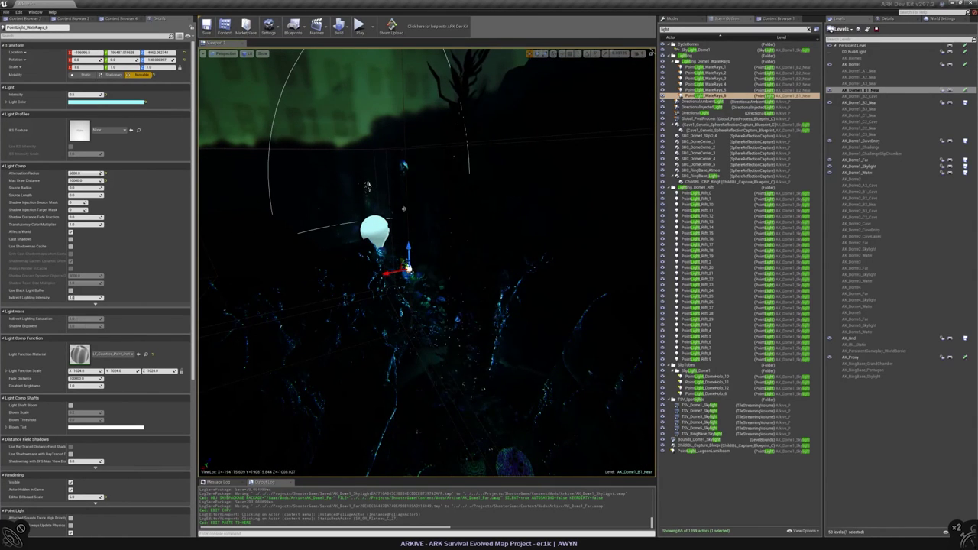
drag(409, 269, 435, 241)
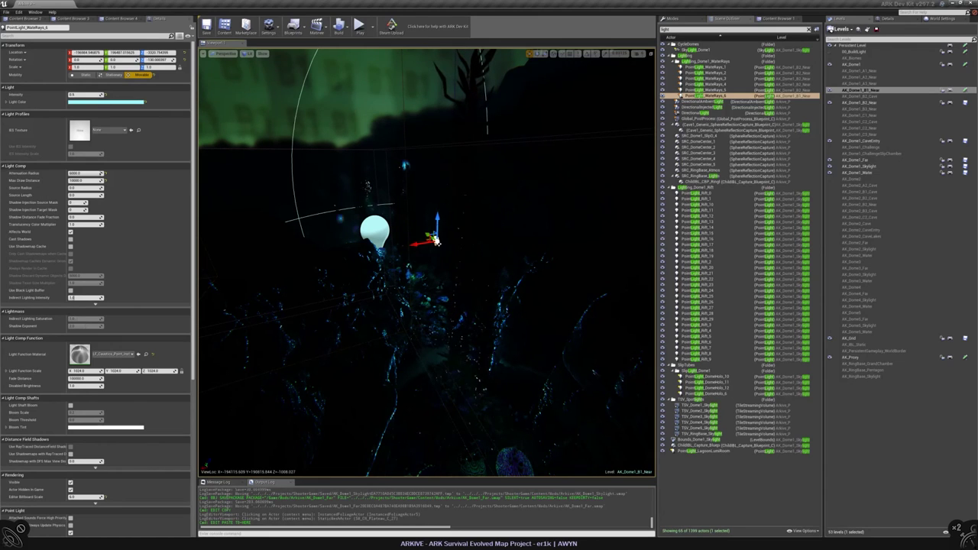
mouse_move(435, 242)
right_down()
mouse_move(421, 221)
mouse_move(431, 226)
right_up()
alt+drag(351, 359, 382, 231)
- Move PointLight_WateRays_1 to PointLight_WateRays_5 into a new subfolder named WaterRays_B2
click(726, 67)
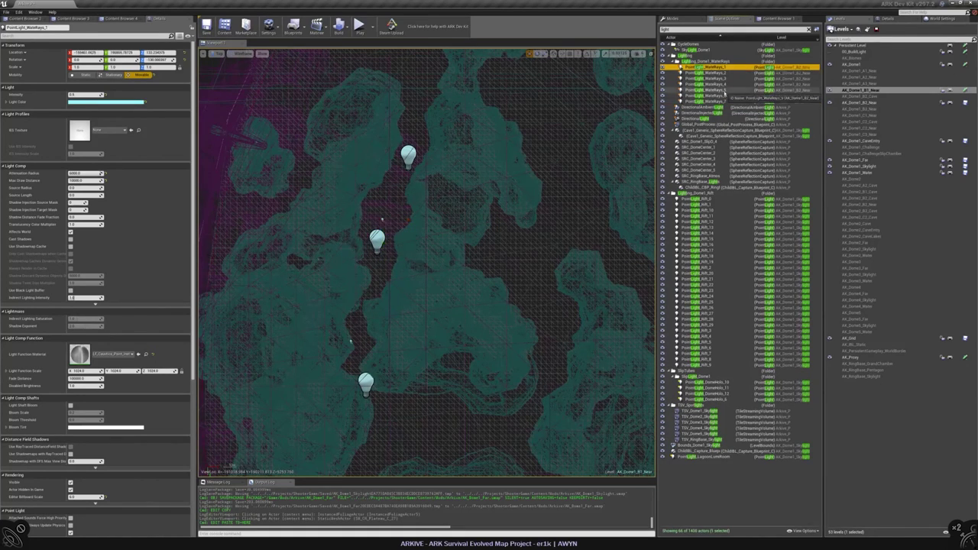
shift+click(726, 90)
key(f)
right_click(711, 76)
mouse_move(737, 178)
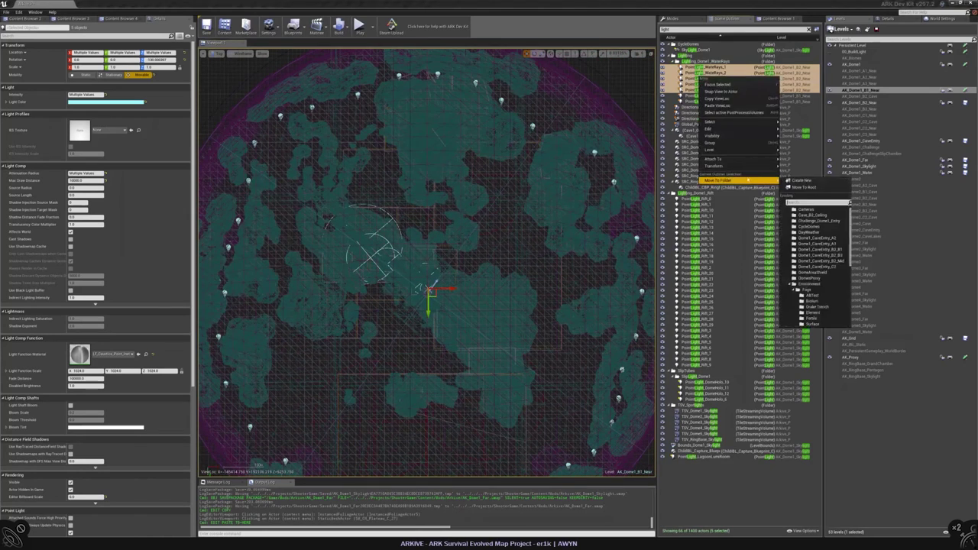
click(818, 181)
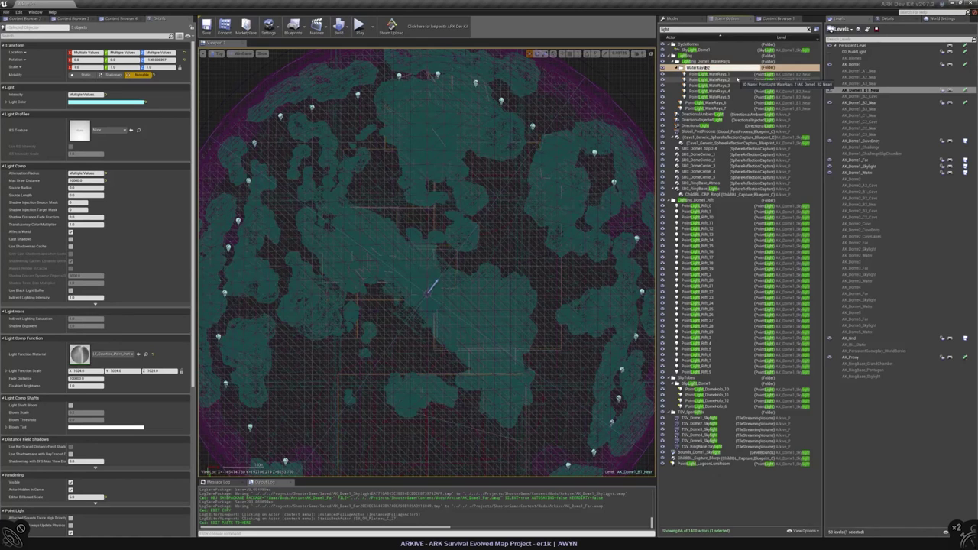
- Move PointLight_WateRays_6 and PointLight_WateRays_7 into a new subfolder named WaterRays_B1
click(710, 102)
shift+click(711, 107)
right_click(707, 107)
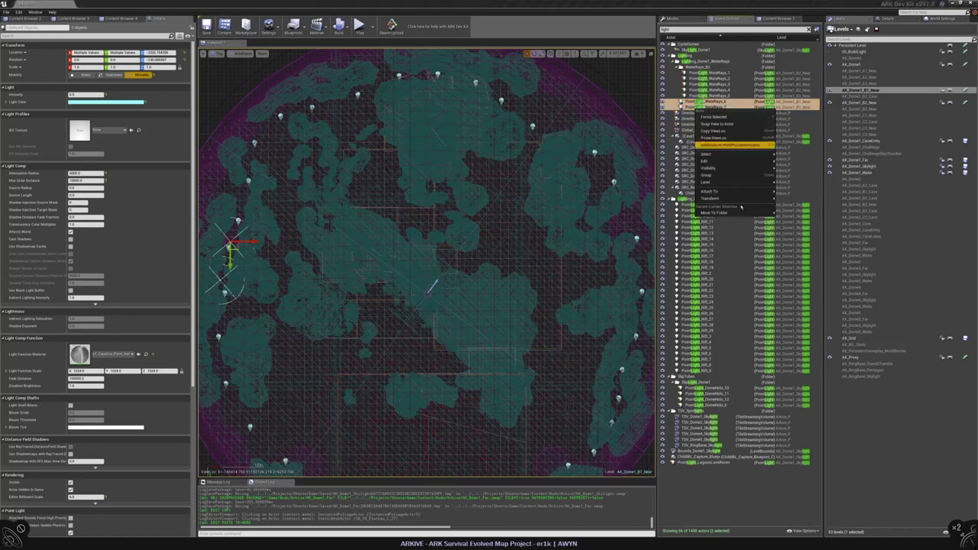
mouse_move(726, 212)
click(799, 213)
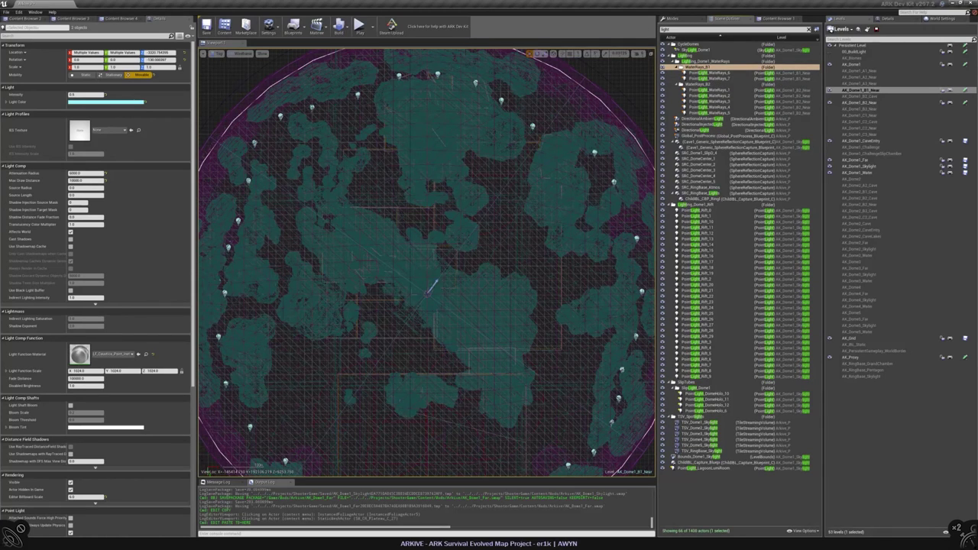
- Set the editor billboard scale of PointLight_WateRays_6 and PointLight_WateRays_7 to 10
scroll(428, 260, up, 3)
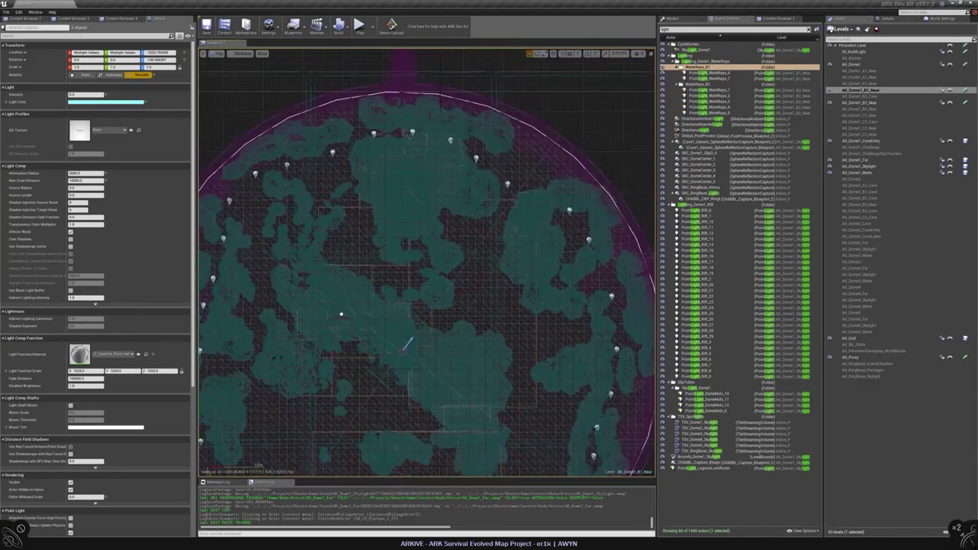
right_drag(428, 305, 474, 207)
key(alt+g)
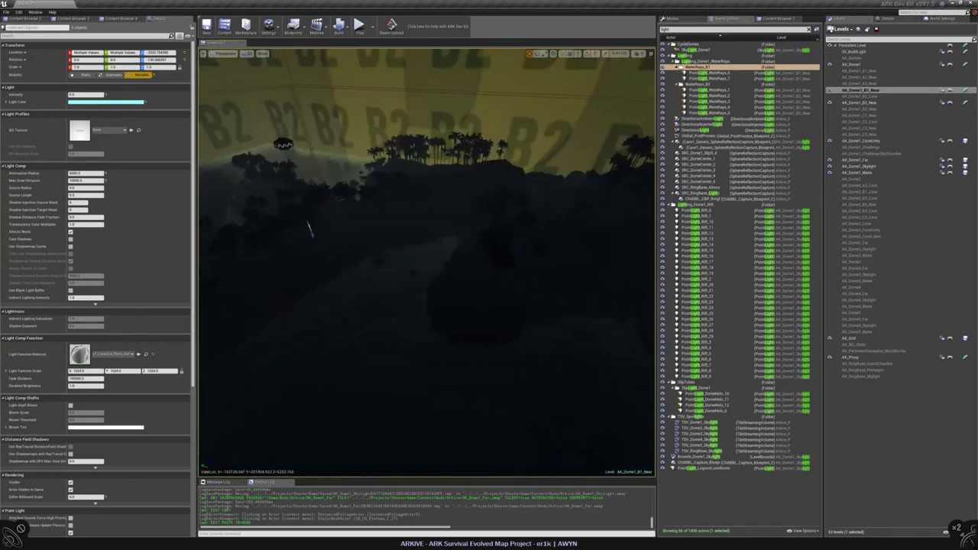
mouse_move(428, 259)
right_down()
mouse_move(428, 229)
mouse_move(428, 275)
right_up()
right_drag(255, 281, 398, 306)
key(alt+j)
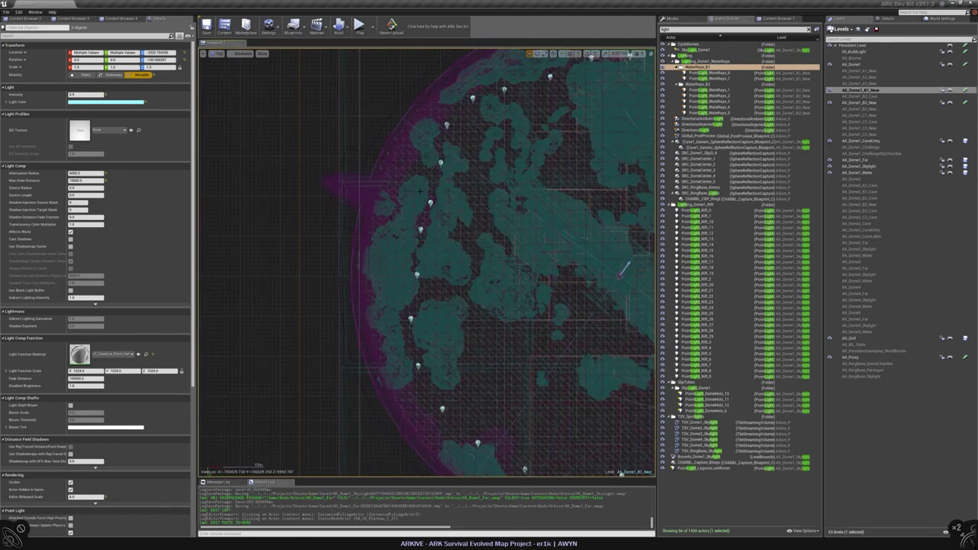
scroll(452, 280, up, 5)
click(373, 289)
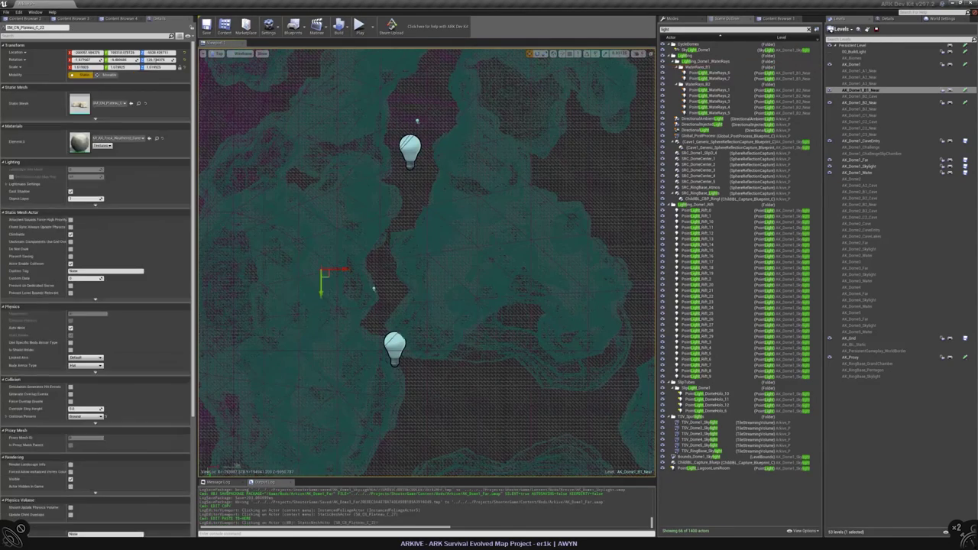
ctrl+click(726, 78)
click(98, 35)
text(bill)
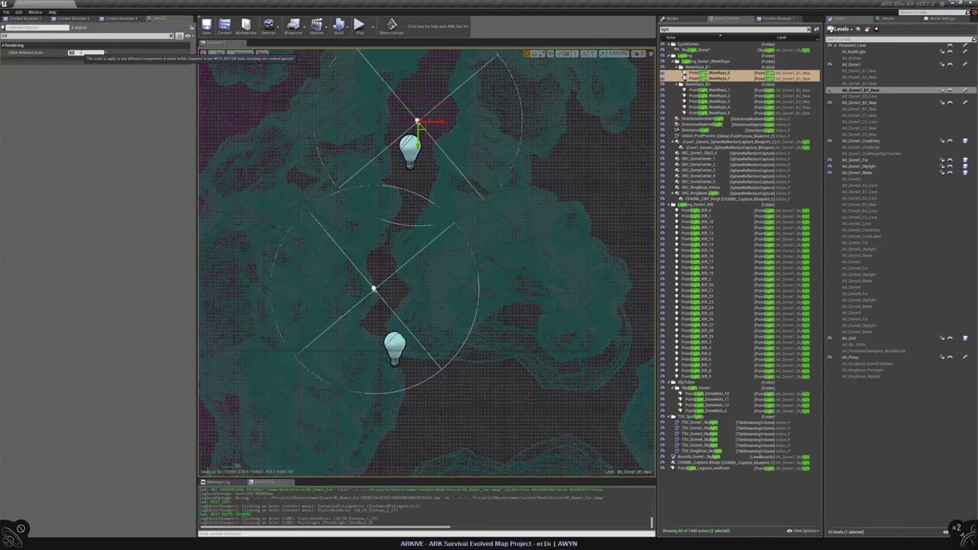
click(84, 52)
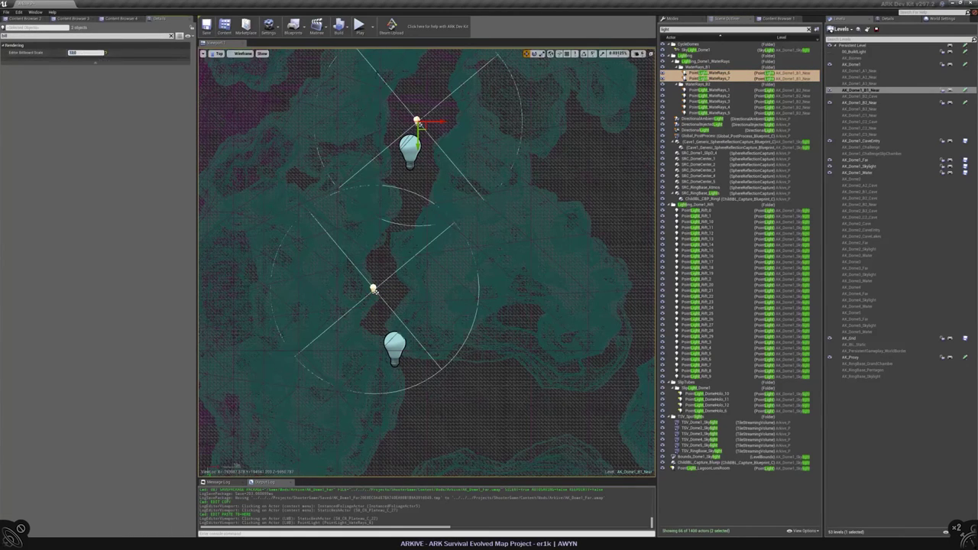
click(171, 36)
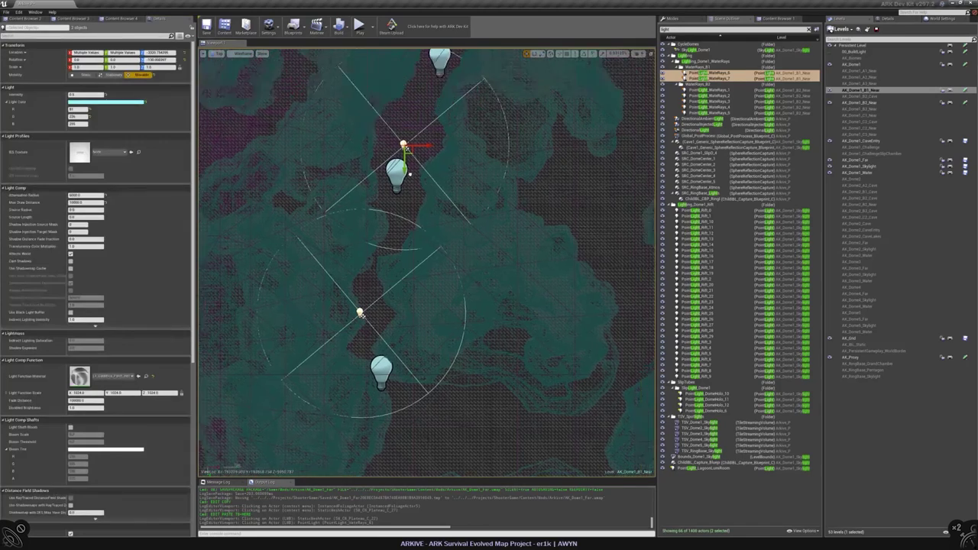
- Duplicate PointLight_WateRays_7 and place the copy farther along the underwater channel of B1
key(f)
key(alt+g)
right_drag(428, 260, 474, 237)
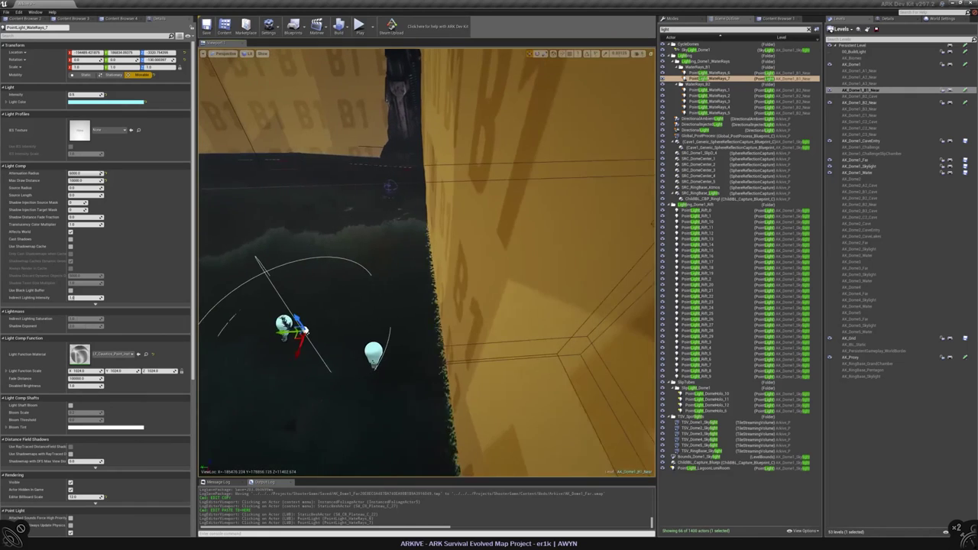
alt+drag(296, 328, 404, 350)
right_drag(459, 267, 401, 237)
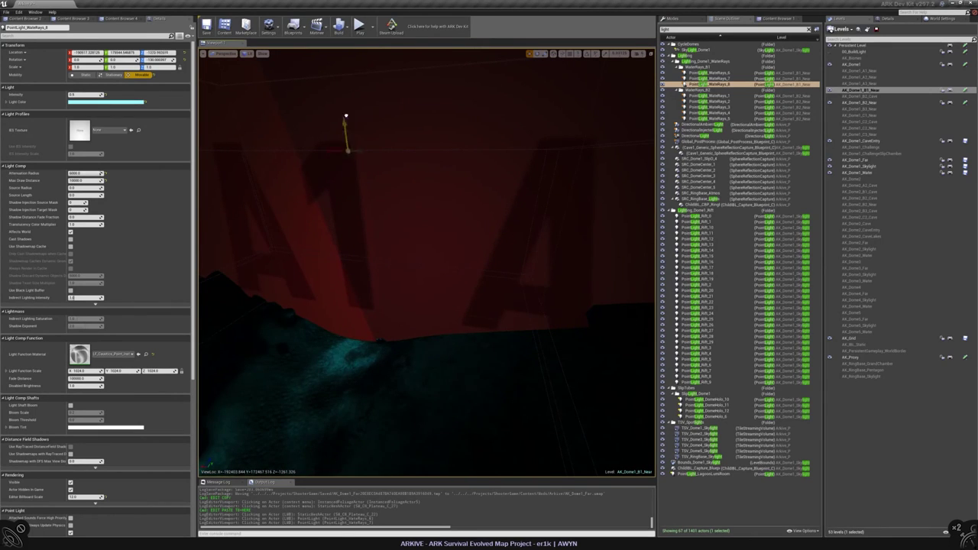
- Reposition PointLight_WateRays_7 and PointLight_WateRays_6 within the B1 channel as seen from above
right_drag(401, 237, 451, 241)
key(alt+j)
right_drag(383, 267, 459, 153)
click(379, 195)
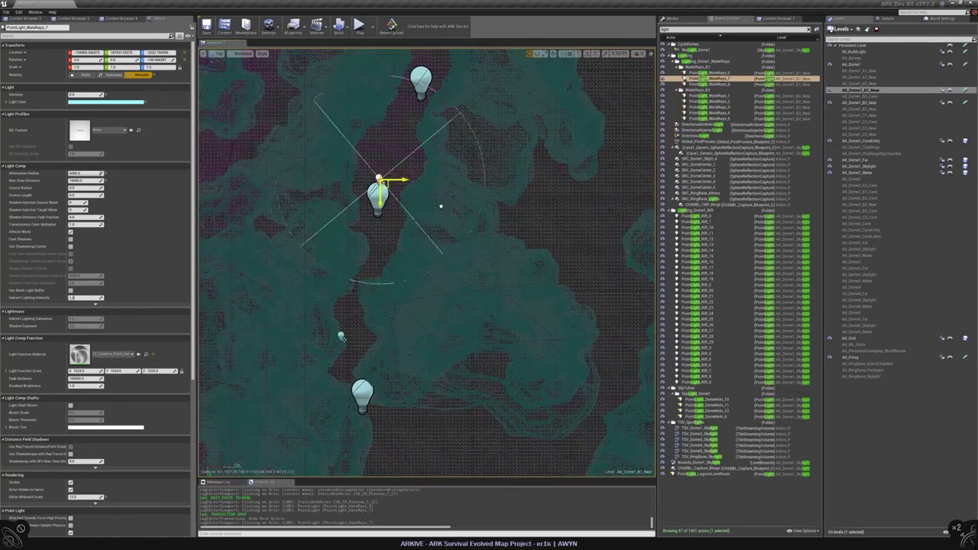
click(341, 336)
right_drag(344, 340, 334, 267)
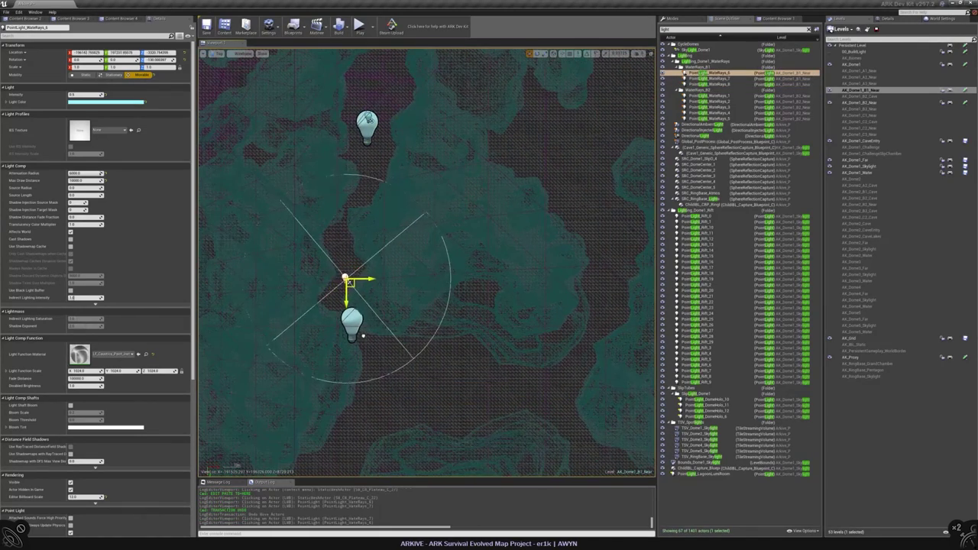
- Duplicate PointLight_WateRays_6 farther down the B1 channel, and place a second copy beyond the first at a similar spacing
key(alt+g)
right_drag(363, 327, 229, 287)
key(alt+j)
scroll(410, 113, down, 3)
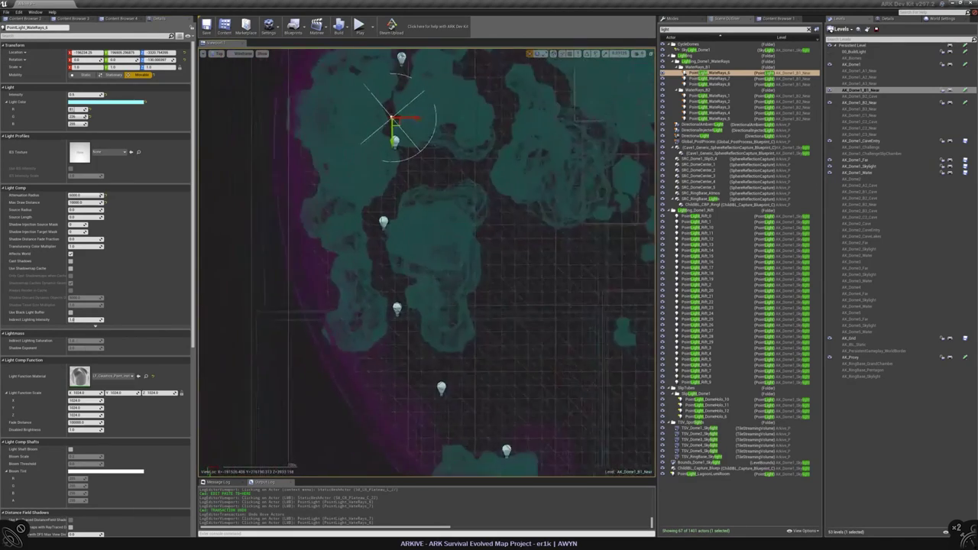
right_drag(411, 113, 374, 207)
key(alt+g)
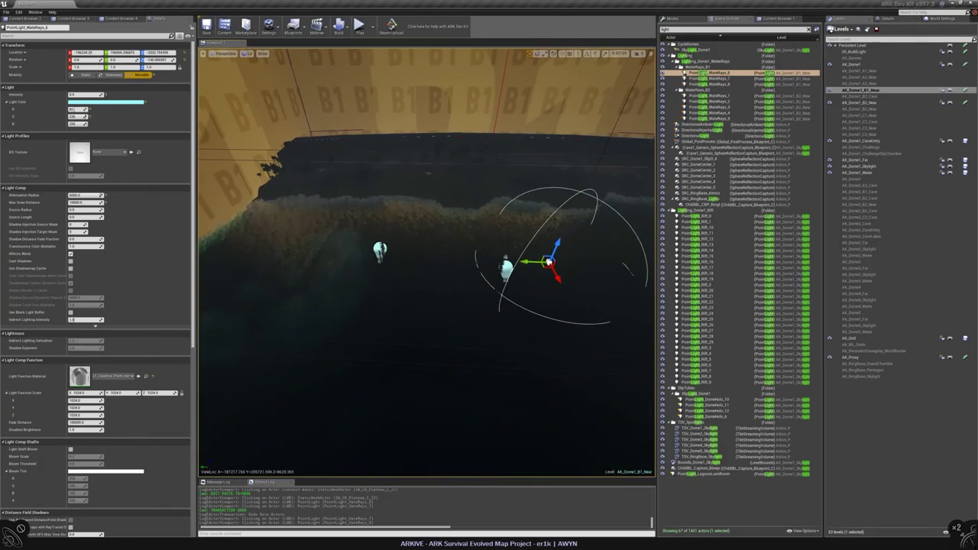
alt+drag(549, 262, 415, 256)
key(alt+j)
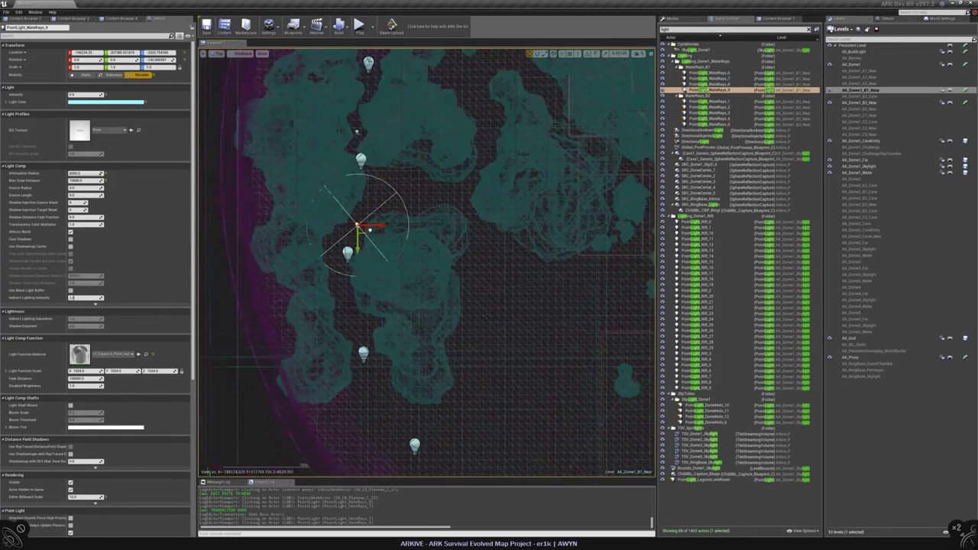
right_drag(369, 263, 380, 253)
alt+drag(360, 233, 360, 320)
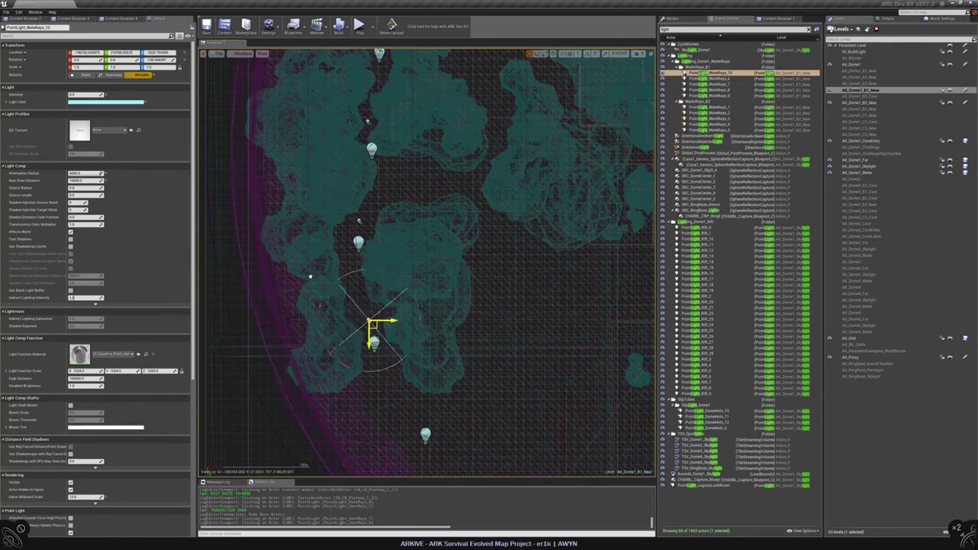
- Examine the spacing of the water-ray lights along the B1 channel from above and in perspective, then clear the selection
key(alt+g)
right_drag(369, 322, 428, 321)
click(443, 320)
key(alt+j)
right_drag(355, 273, 376, 293)
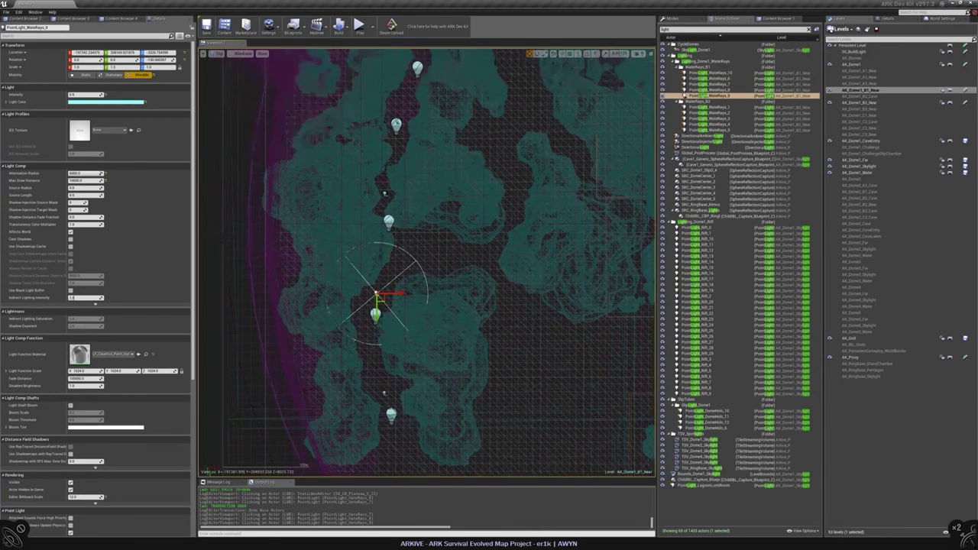
click(389, 222)
click(376, 310)
click(388, 404)
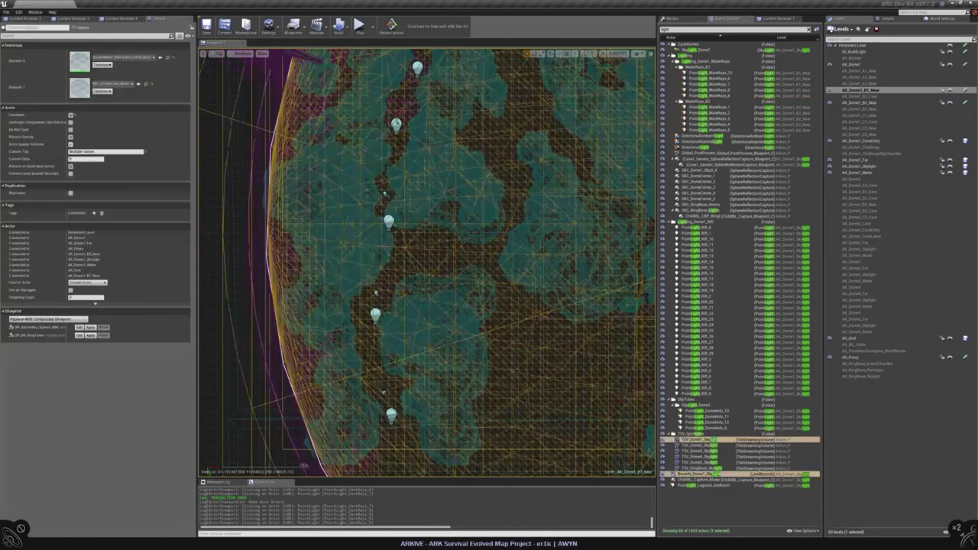
click(392, 419)
click(390, 414)
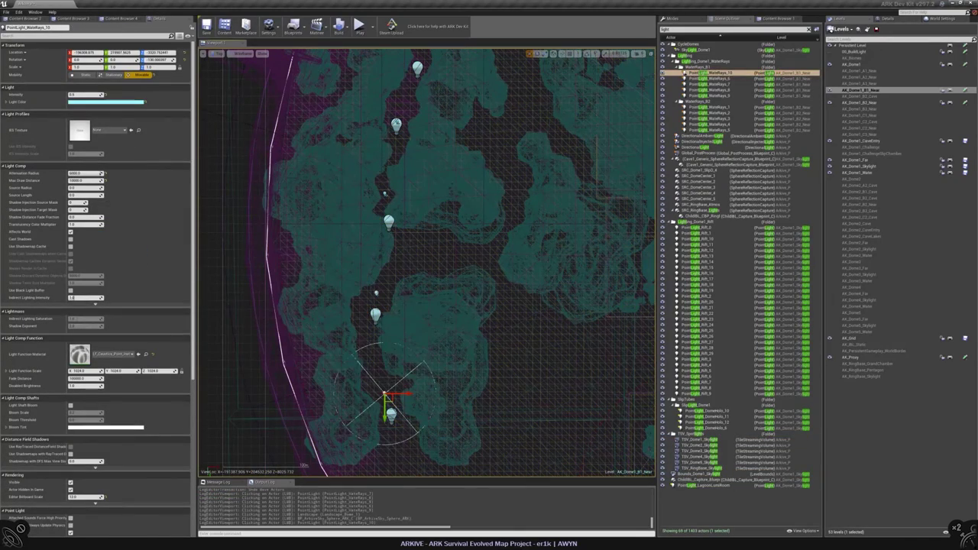
click(376, 312)
key(Escape)
key(alt+g)
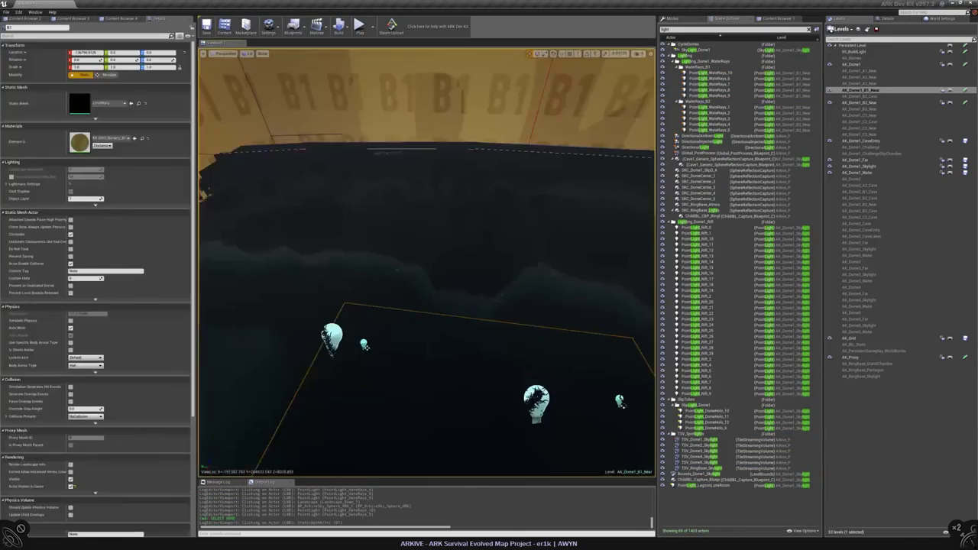
mouse_move(427, 260)
right_down()
mouse_move(430, 245)
mouse_move(427, 255)
right_up()
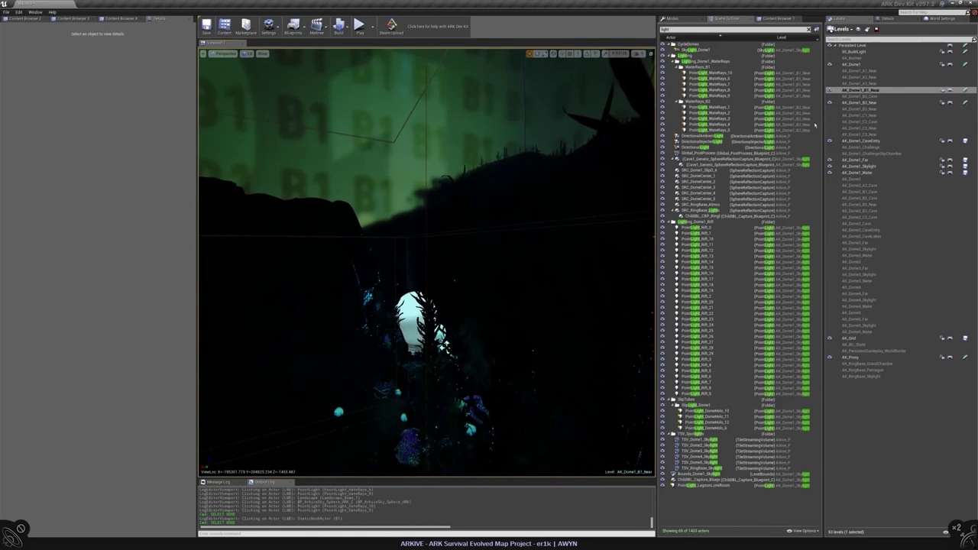
- Toggle the visibility of AK_Dome1_B1_Near off and on, and save the level
click(830, 91)
click(830, 91)
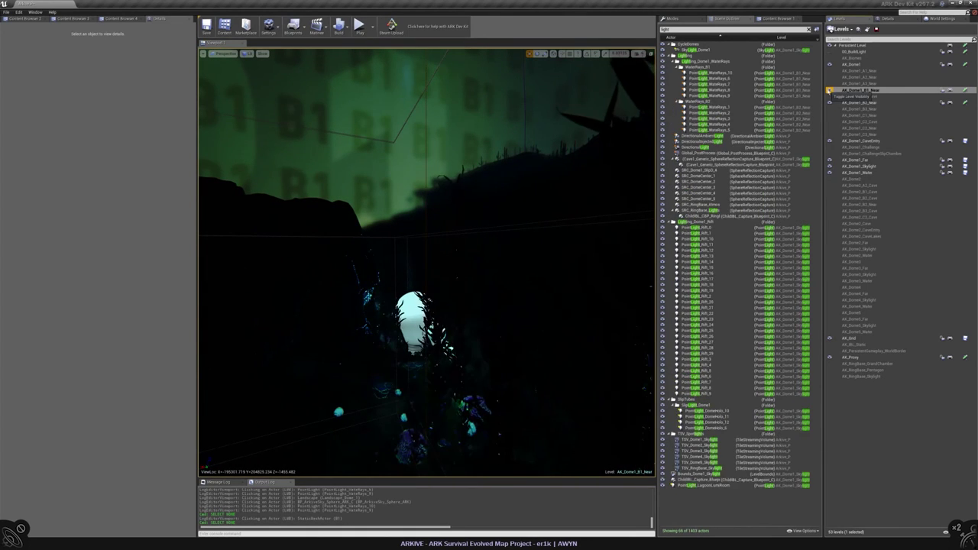
click(966, 90)
- Filter the properties of the plateau rock SM_CN_Plateau_F_12 by "cast" to check its shadow settings, then deselect it
right_drag(498, 201, 479, 233)
right_drag(429, 260, 454, 252)
click(455, 252)
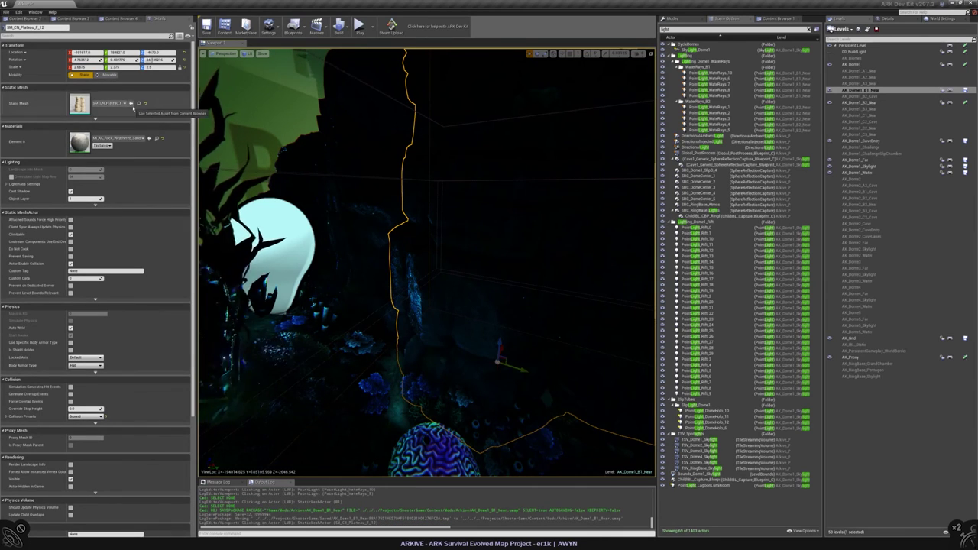
click(117, 36)
text(cast)
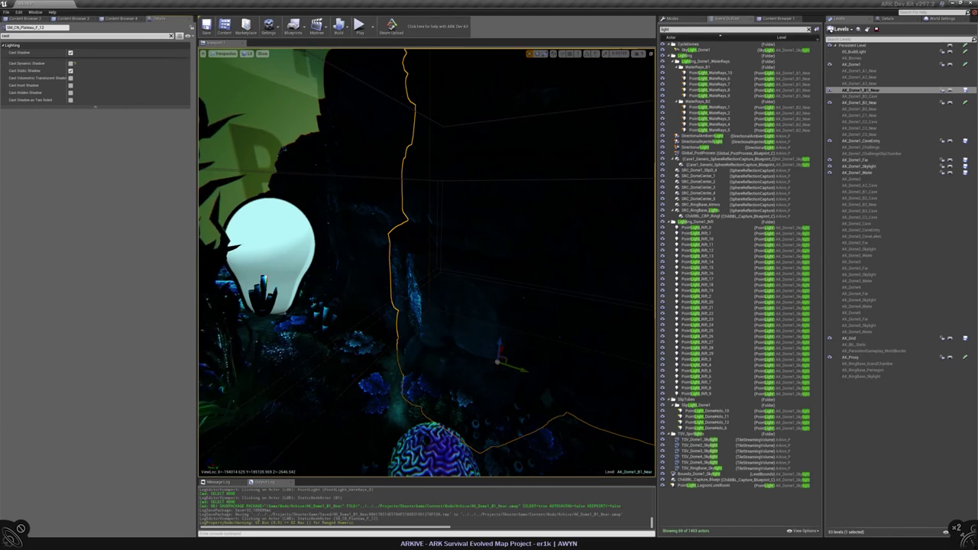
right_drag(428, 260, 428, 259)
key(Escape)
- Shift PointLight_WateRays_9 and PointLight_WateRays_7 sideways to new positions in the B1 channel
right_drag(309, 227, 547, 410)
right_drag(324, 288, 324, 289)
right_drag(213, 288, 394, 277)
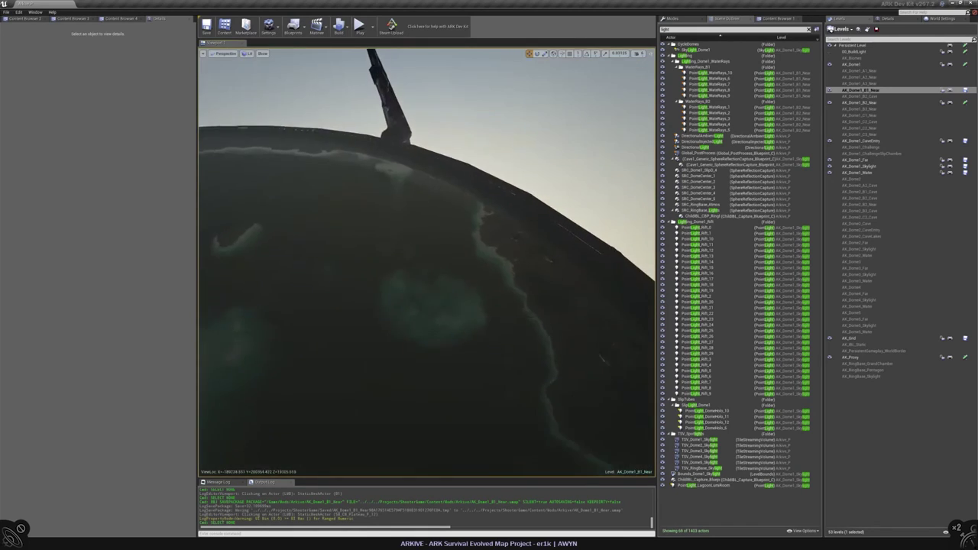
right_drag(455, 325, 455, 325)
click(474, 350)
key(alt+j)
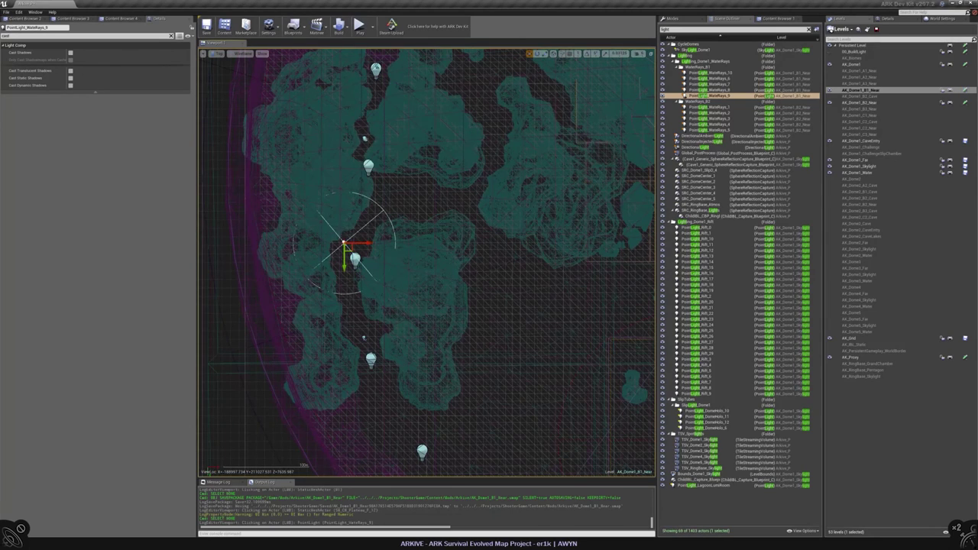
click(368, 165)
right_drag(369, 165, 368, 236)
scroll(388, 93, up, 3)
click(369, 218)
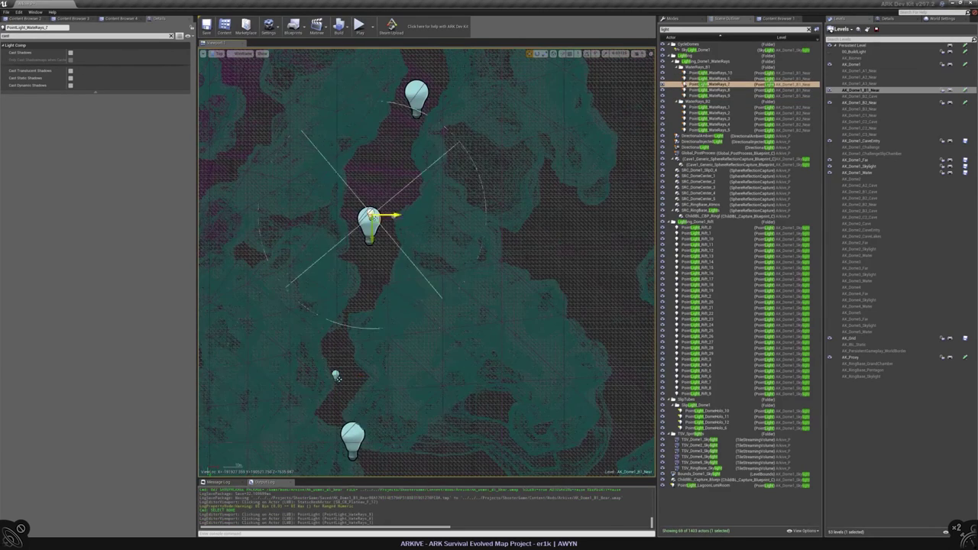
- Fine-tune the positions of PointLight_WateRays_8, PointLight_WateRays_9 and PointLight_WateRays_10 along the B1 channel
right_drag(428, 229, 388, 357)
click(387, 146)
right_drag(387, 146, 398, 124)
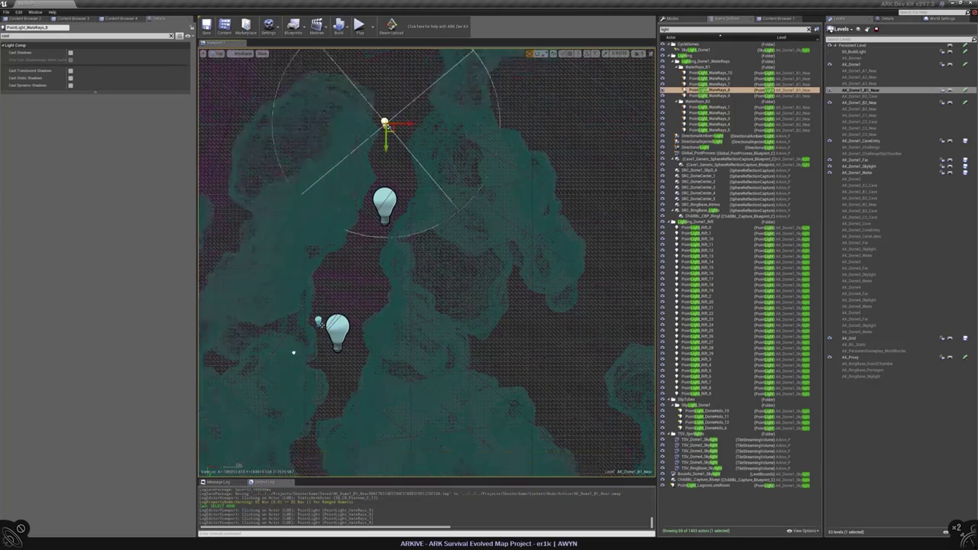
scroll(398, 124, up, 2)
click(362, 343)
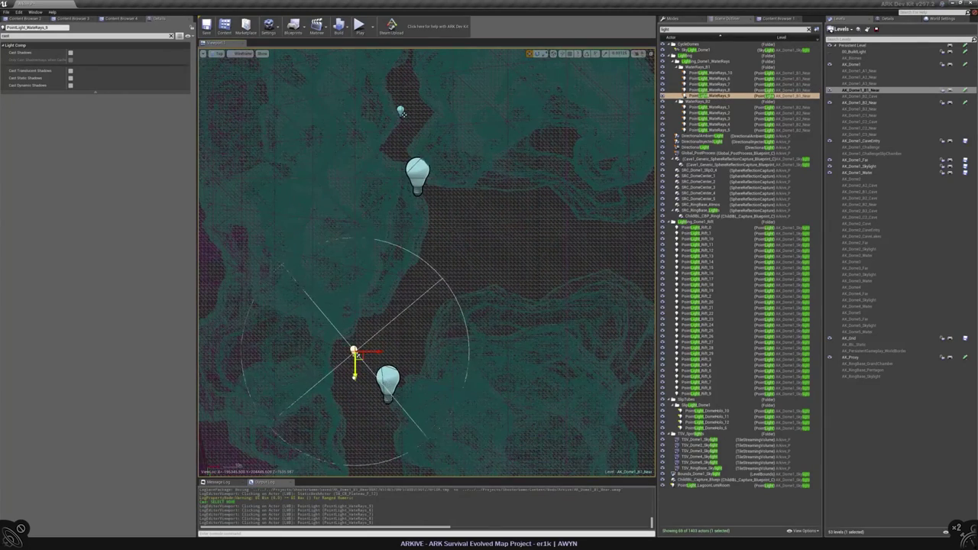
right_drag(379, 366, 397, 153)
click(434, 337)
drag(434, 338, 419, 338)
right_drag(419, 338, 307, 379)
- Open the DayCycle Matinee and scrub it to about 83 seconds to examine the B1 water rays in daylight
key(alt+g)
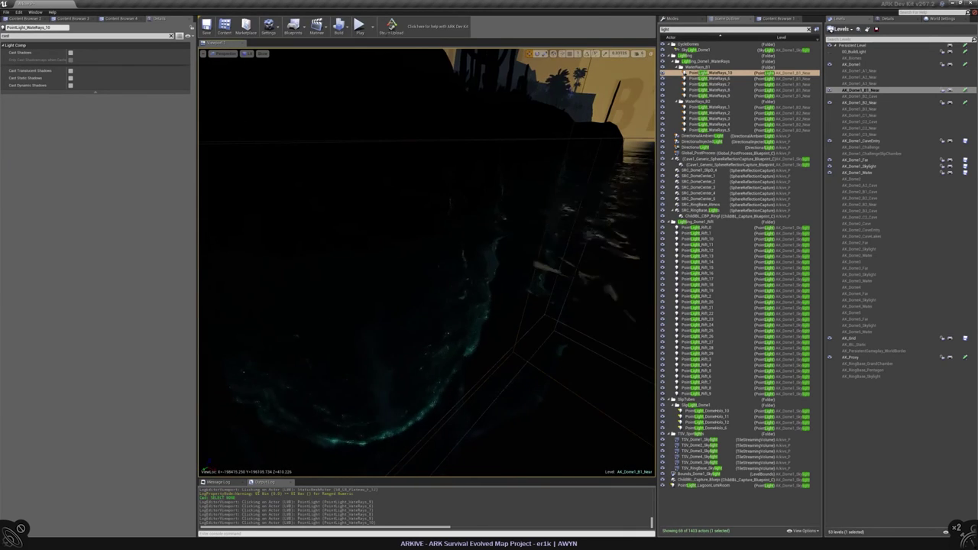
click(316, 27)
click(344, 45)
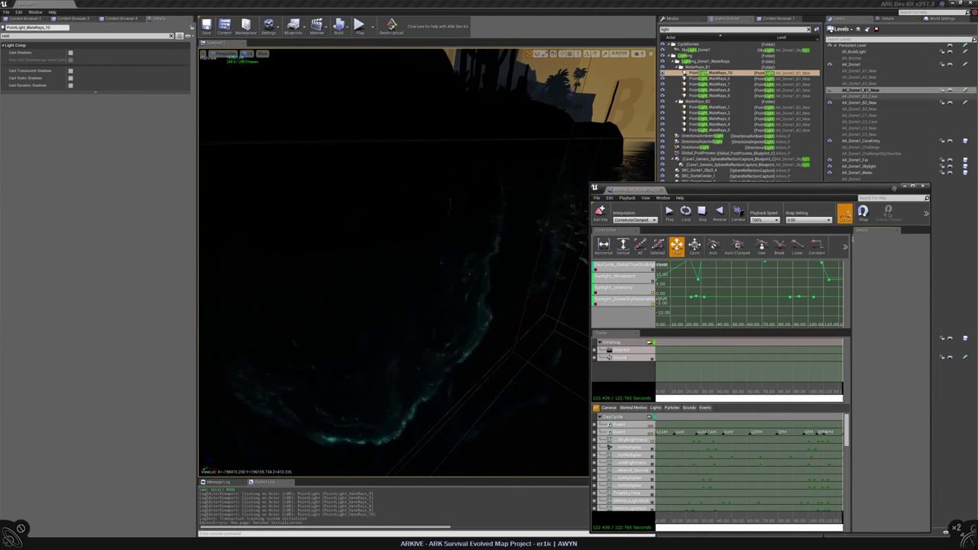
click(773, 376)
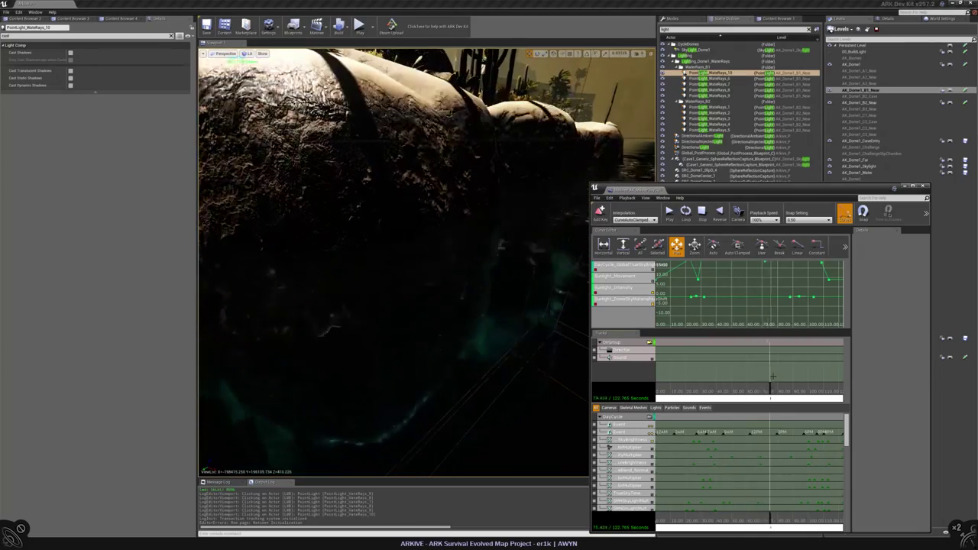
right_drag(556, 294, 556, 295)
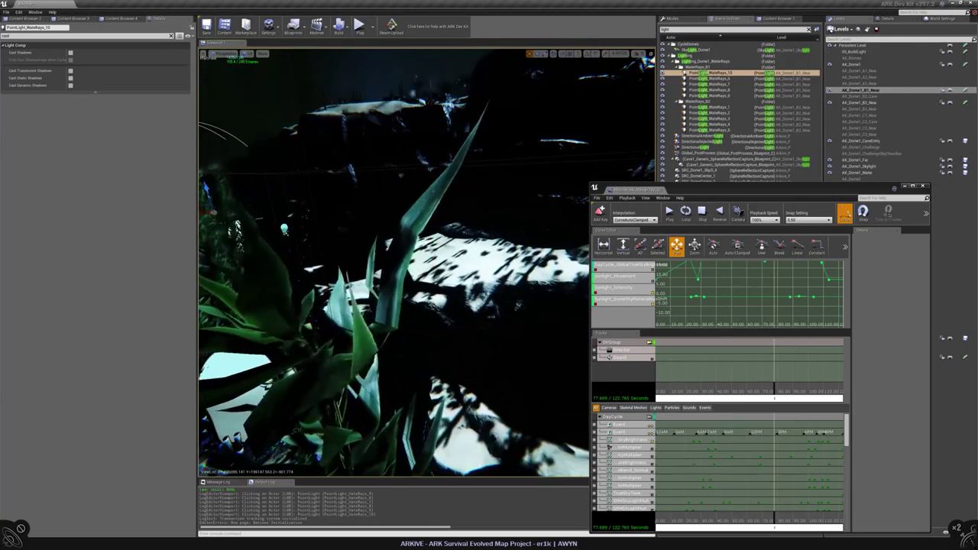
drag(774, 386, 783, 386)
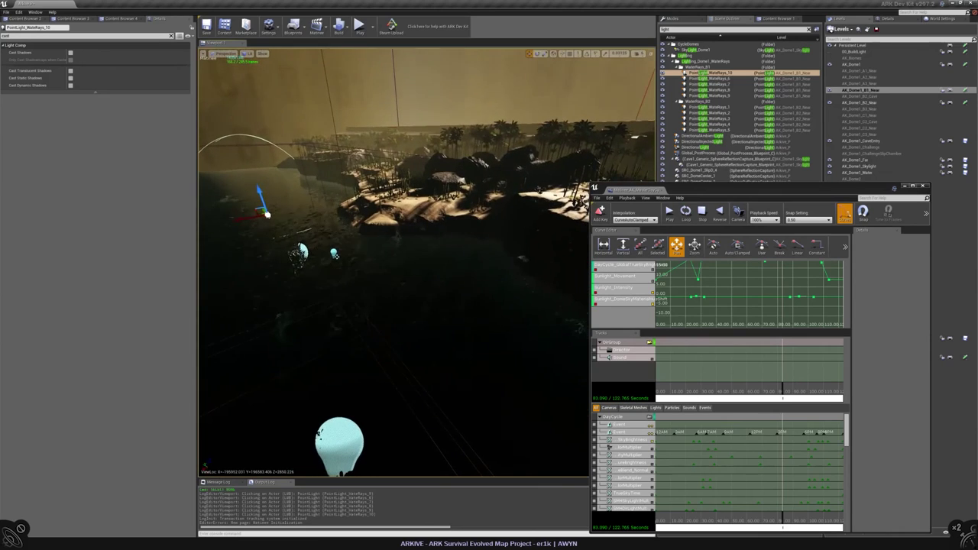
drag(824, 189, 843, 184)
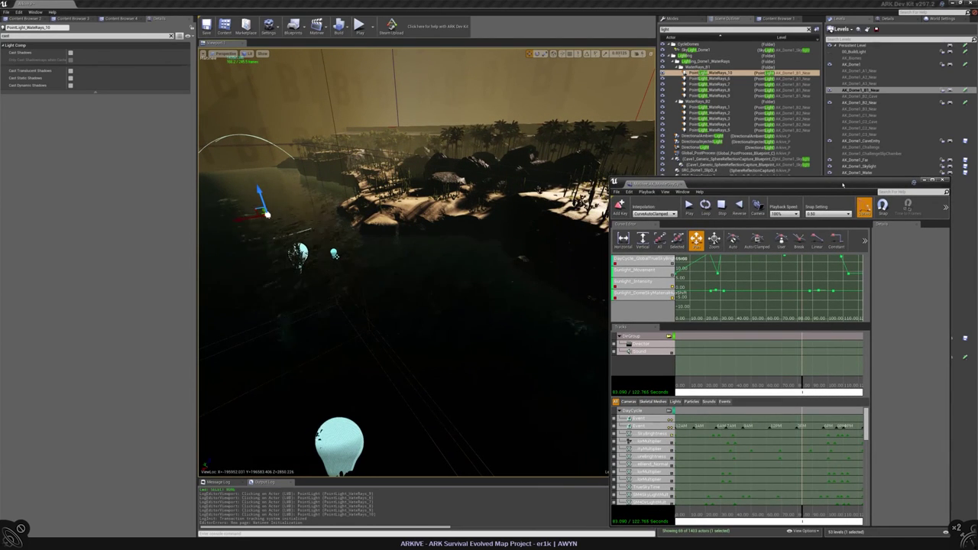
click(426, 28)
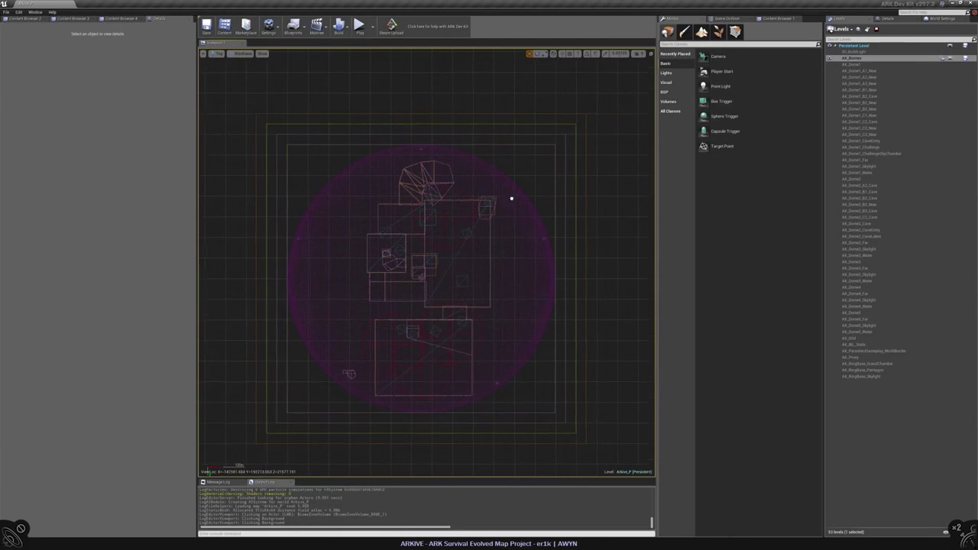
- Select the BiomeZoneVolume_DOME_1 volume around the dome to view its biome zone properties
click(567, 123)
right_drag(567, 124, 351, 84)
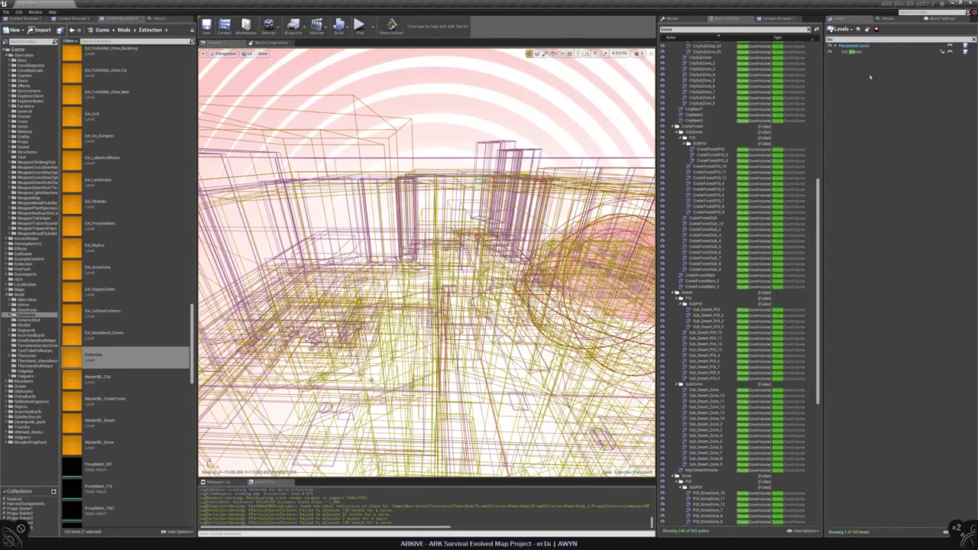
- Switch to the Extinction map and toggle the Persistent Level's visibility off and on to compare the Ext_Biomes volumes alone
scroll(734, 282, up, 15)
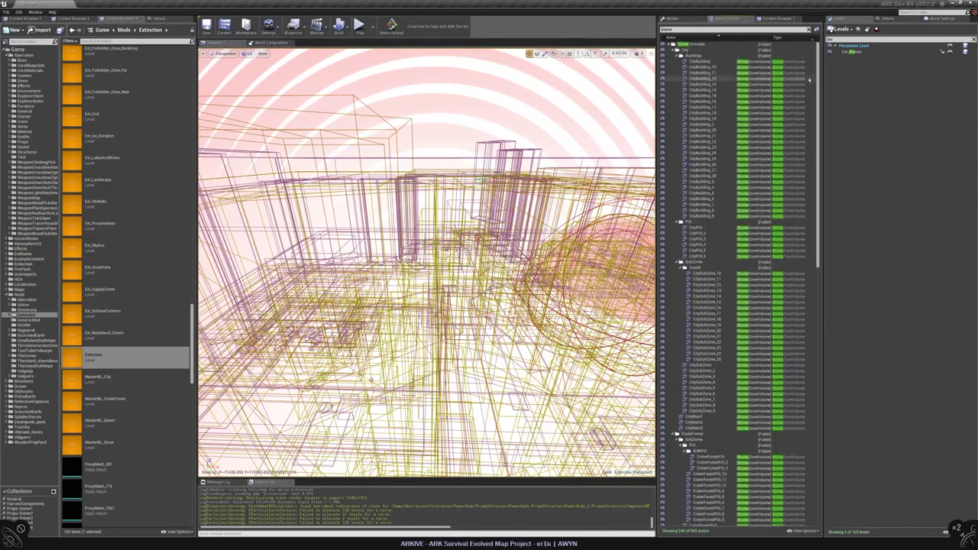
click(831, 51)
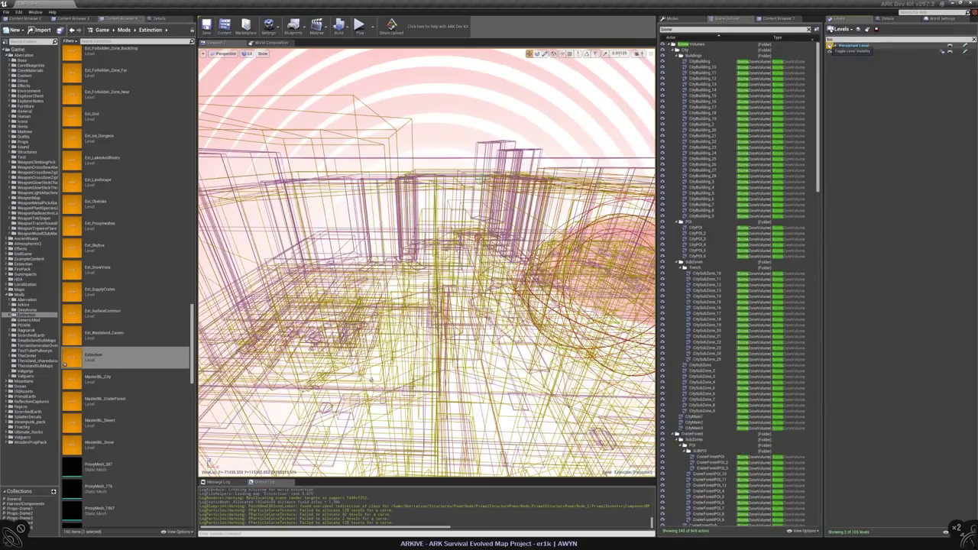
click(830, 52)
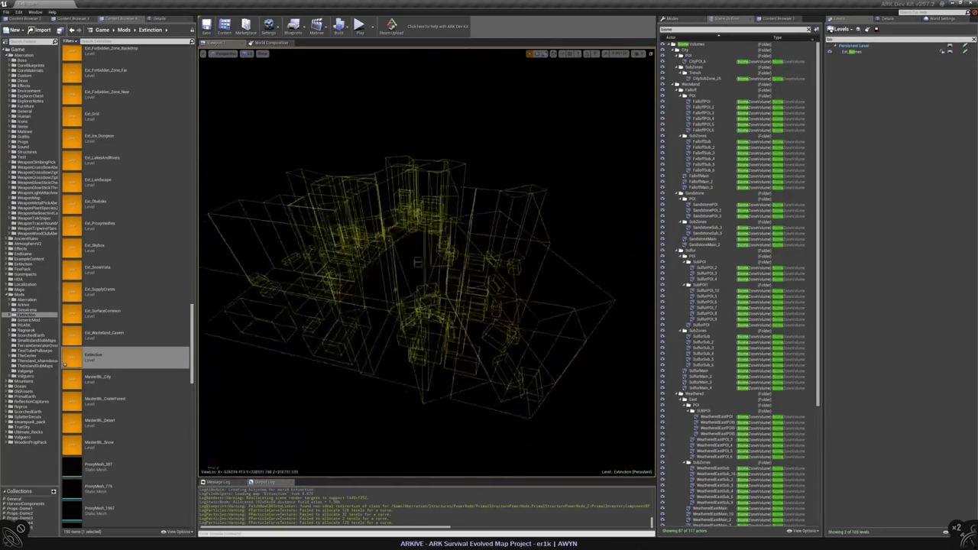
click(831, 47)
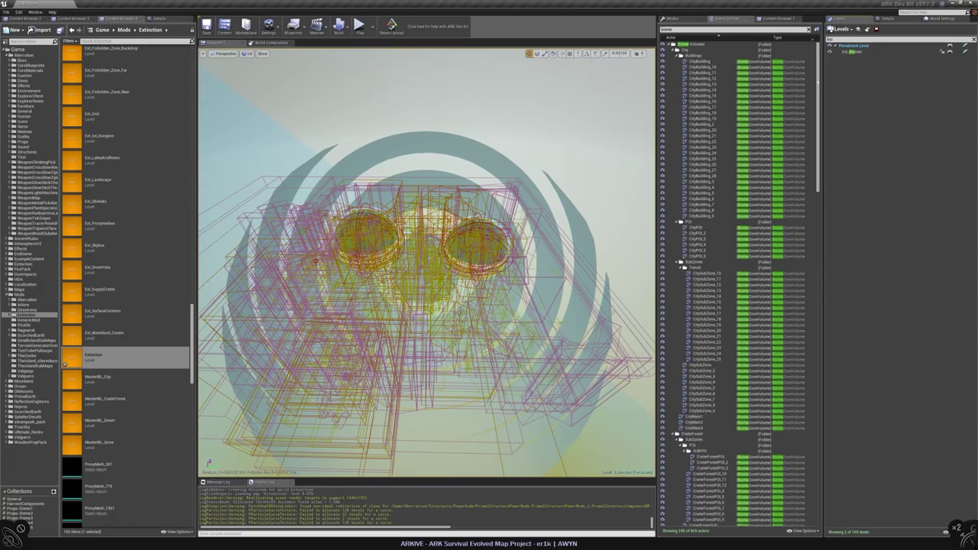
right_click(318, 104)
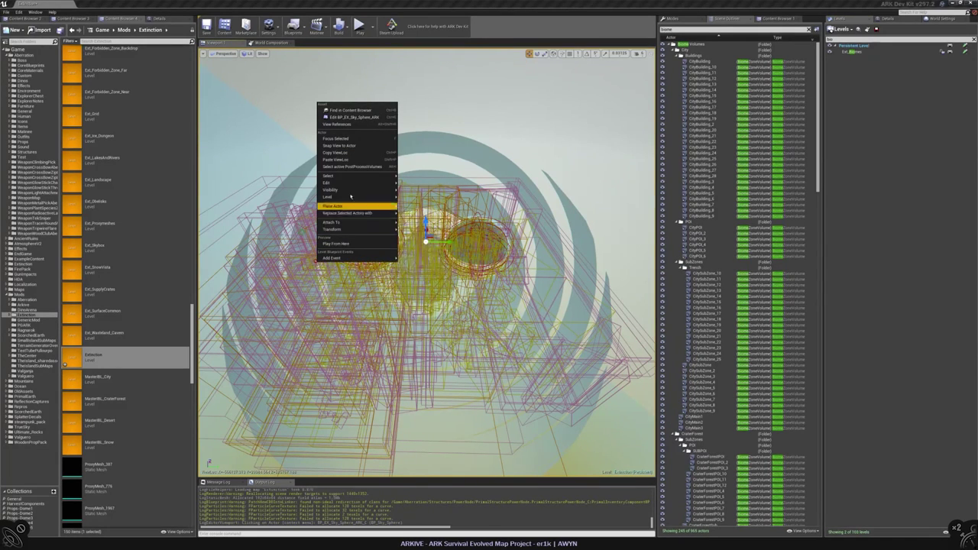
mouse_move(359, 190)
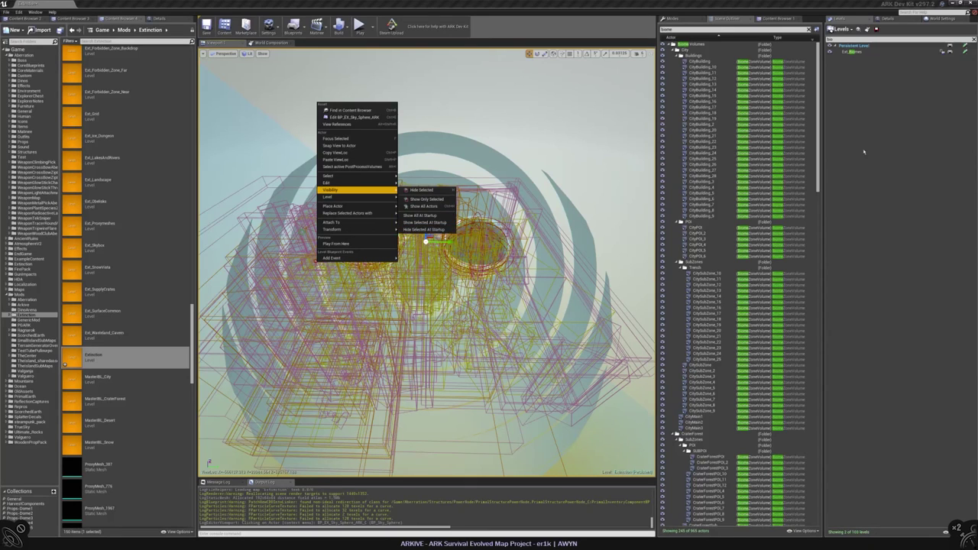
click(528, 212)
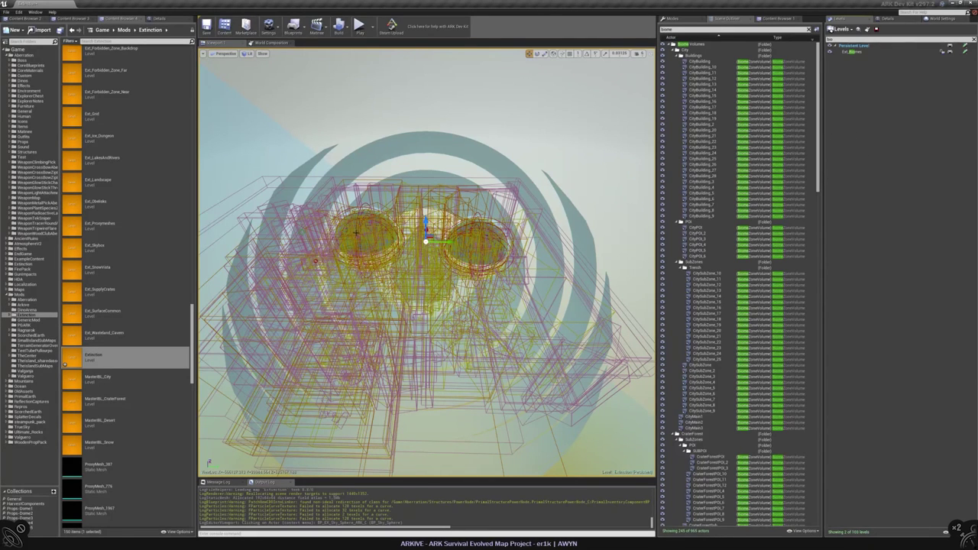
- Isolate the Ext_Biomes level by hiding the Persistent Level, and open the properties of the WeatheredWestMain volume
click(830, 51)
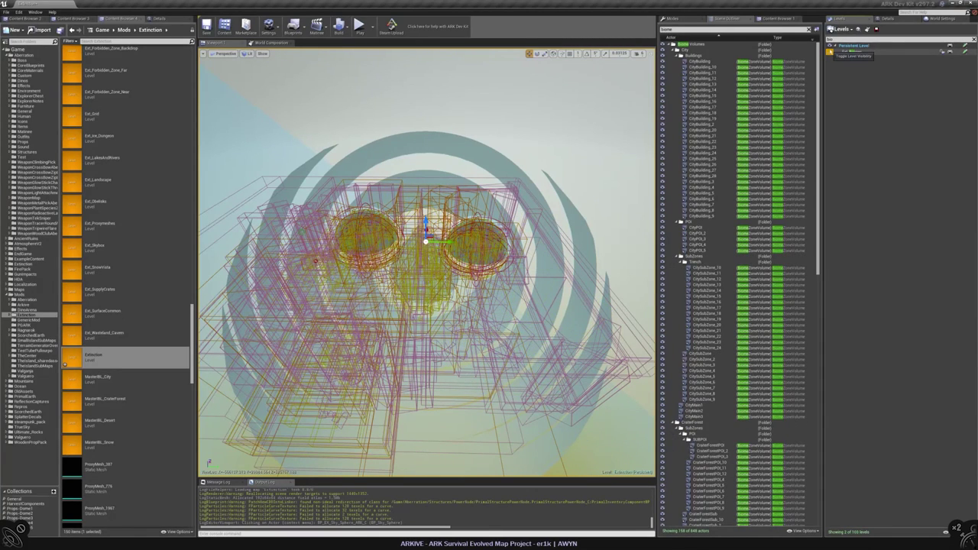
click(830, 52)
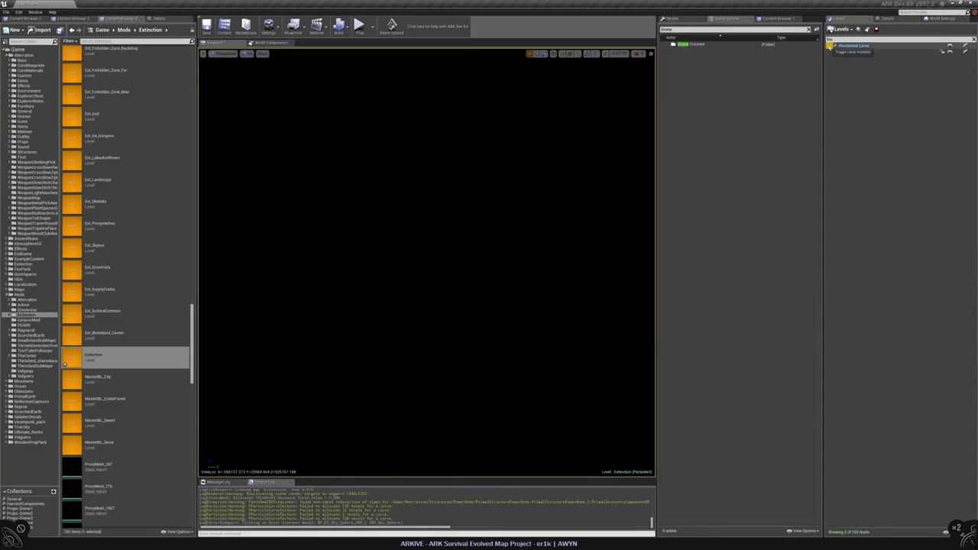
click(251, 283)
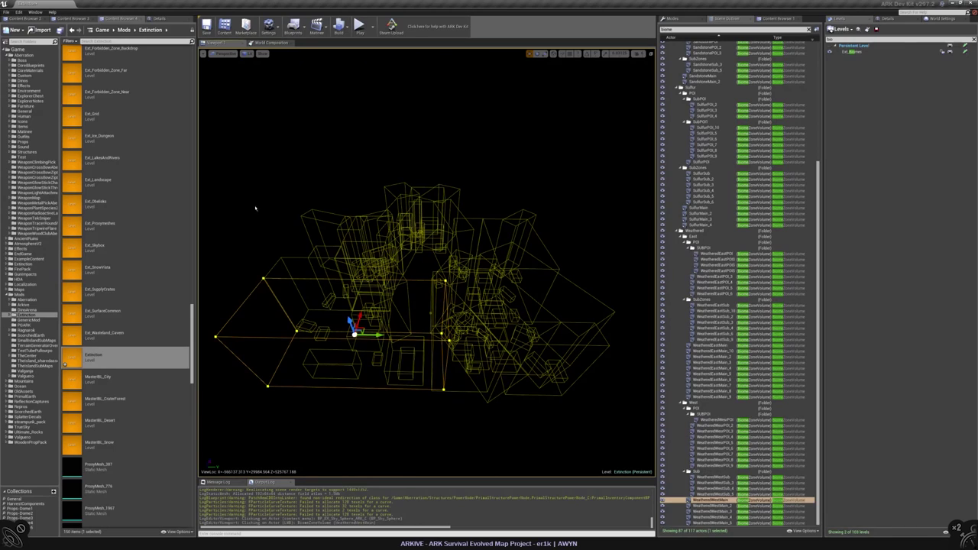
click(160, 18)
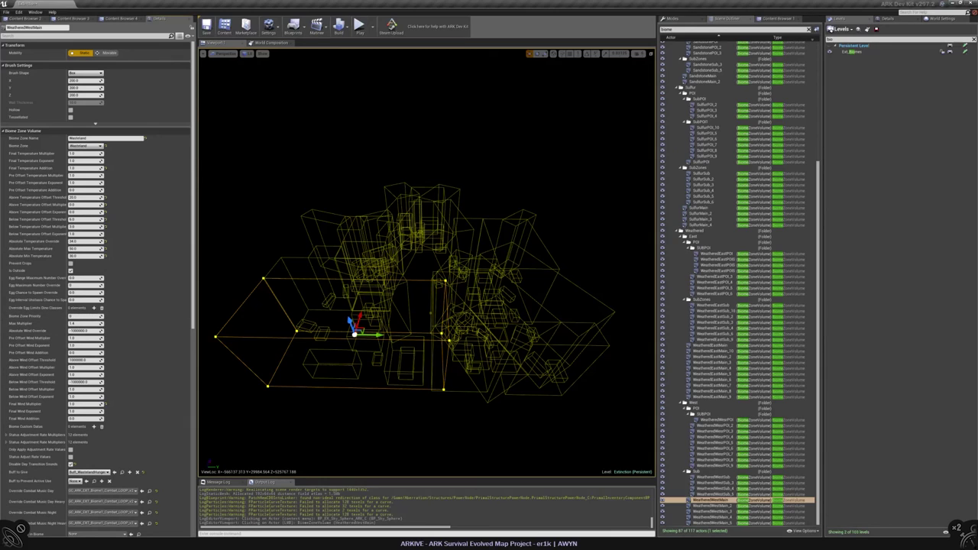
- Compare the biome zone names and settings of WeatheredWestPOI, WeatheredWestPOI_2 and FalloffSub_6
click(336, 360)
click(377, 360)
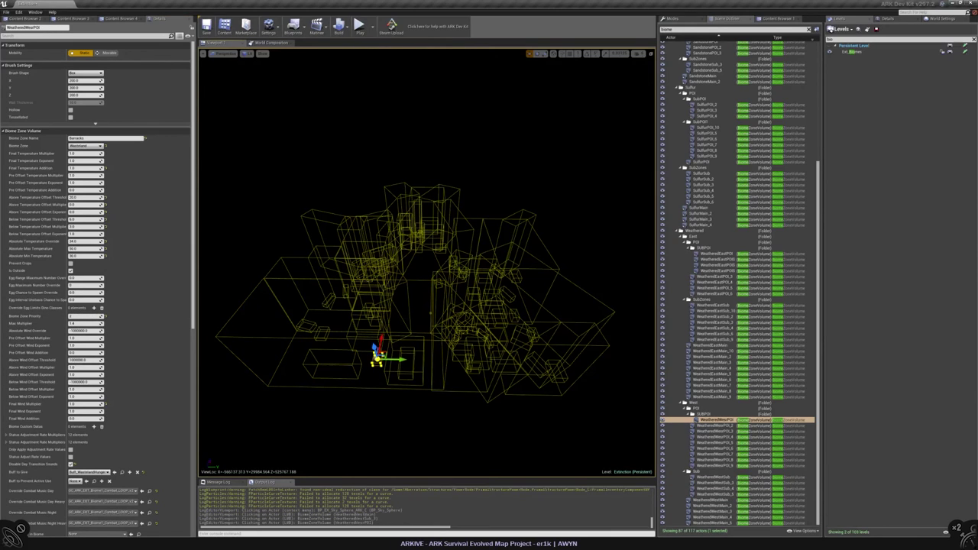
click(407, 359)
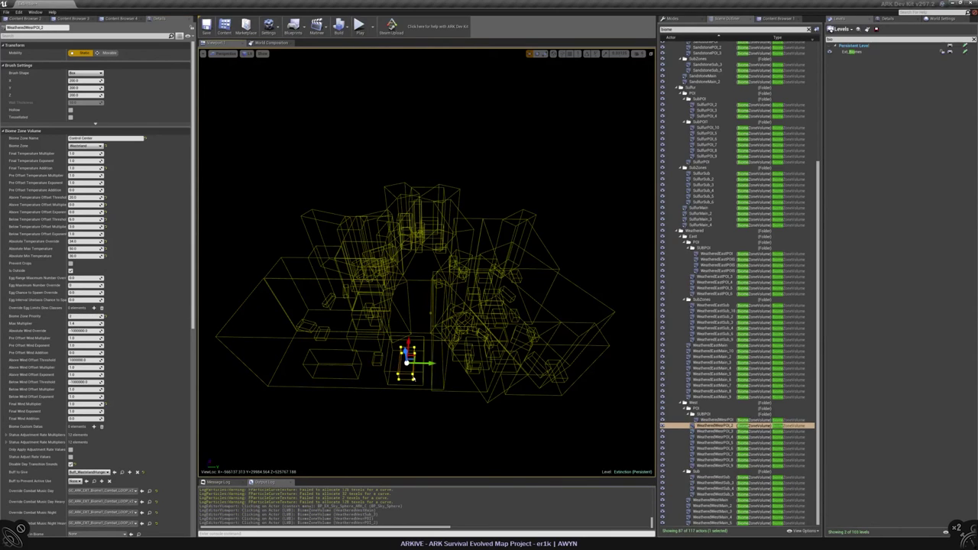
click(538, 360)
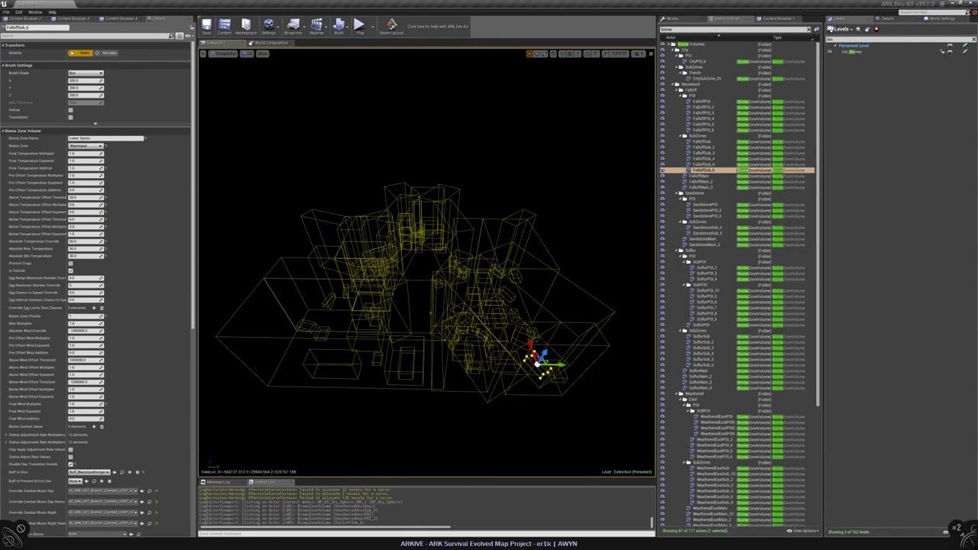
click(461, 324)
click(427, 374)
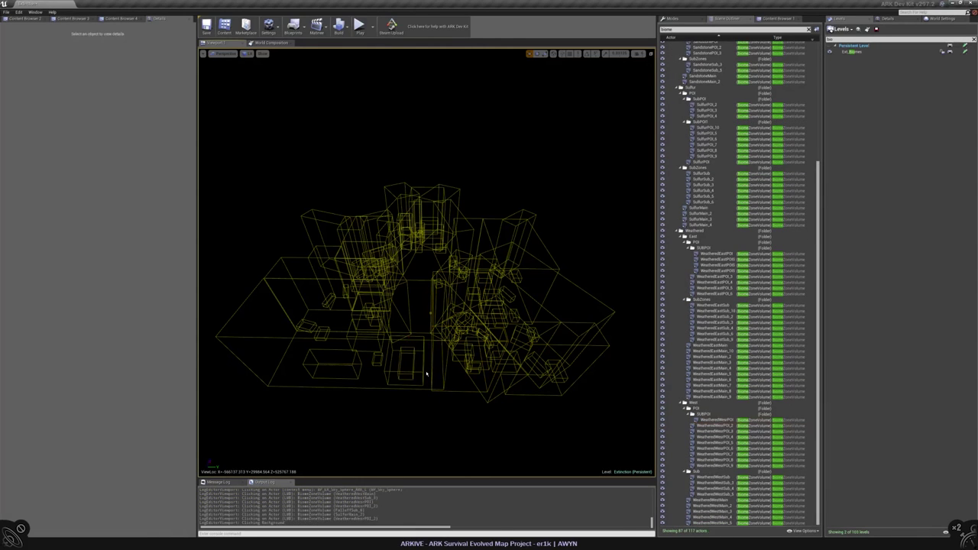
- Examine the biome zone settings of the WeatheredWestMain_5 and WeatheredWestPOI_7 volumes up close
click(421, 374)
drag(340, 324, 603, 305)
click(428, 306)
drag(429, 306, 481, 303)
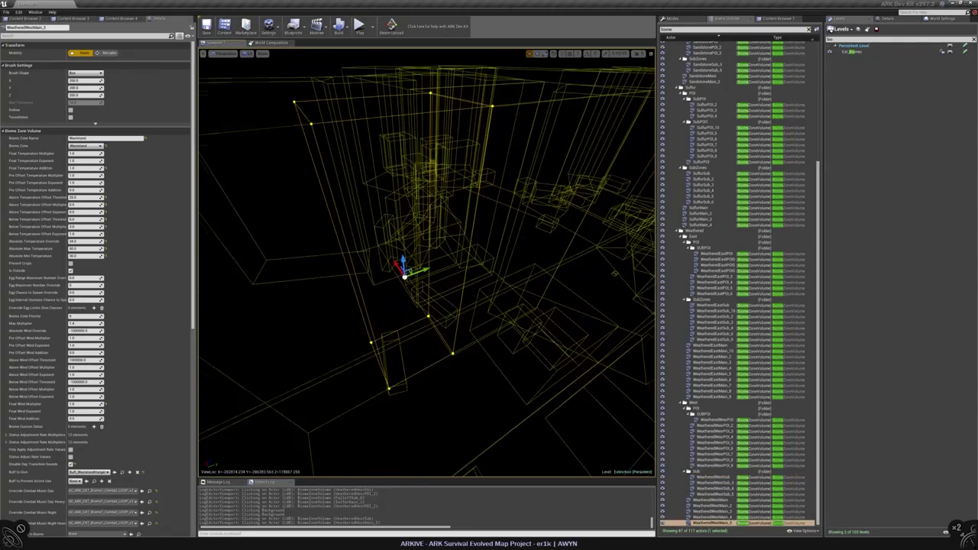
scroll(137, 413, down, 3)
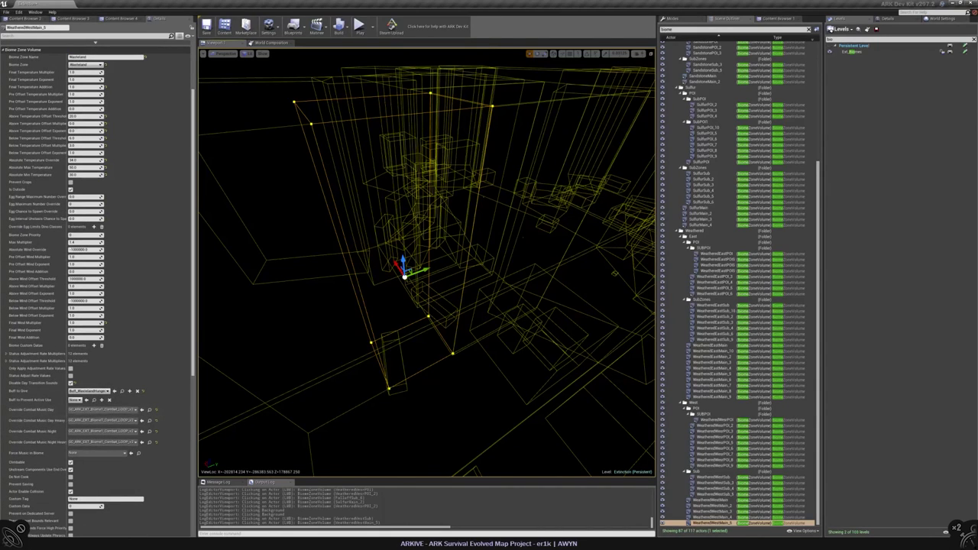
click(388, 386)
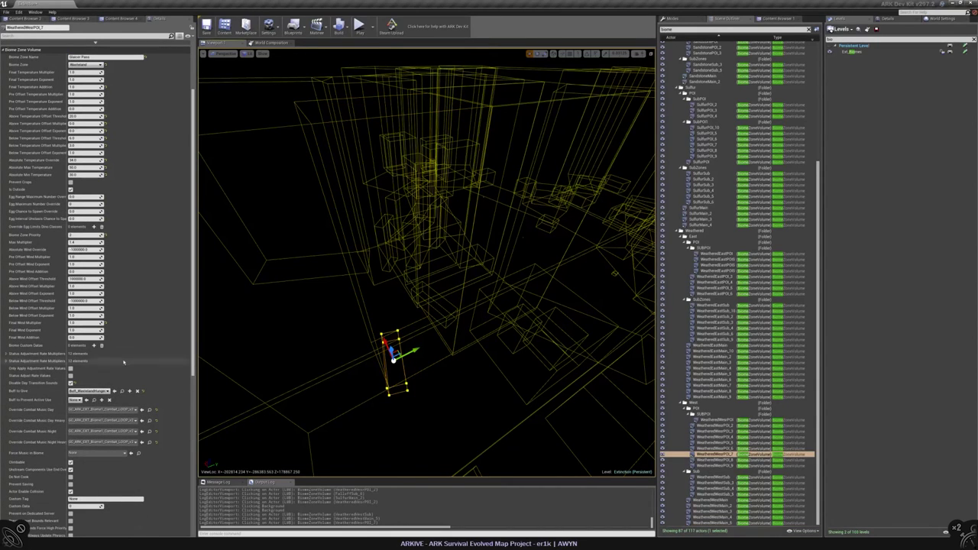
scroll(124, 362, up, 2)
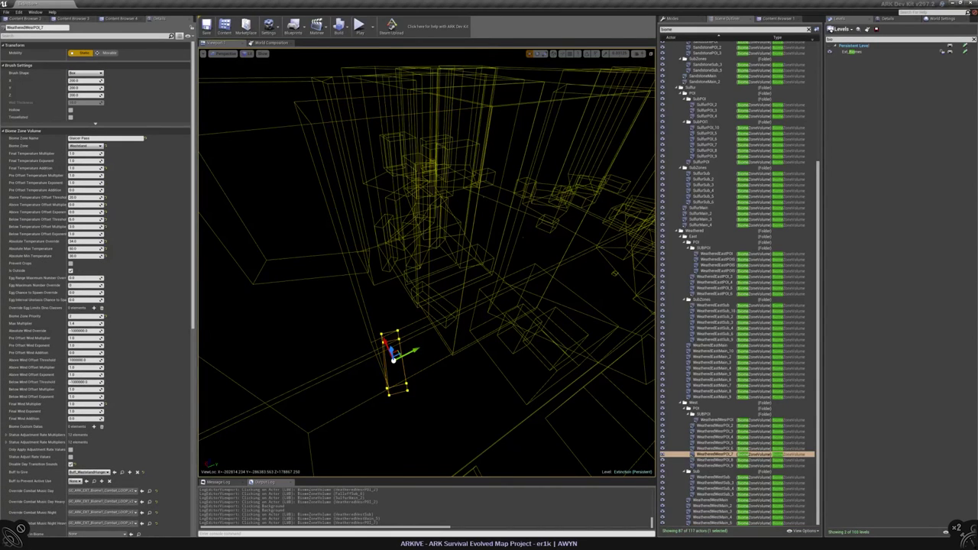
- Review the available Biome Zone types on WeatheredWestPOI_3, and inspect the SulfurMain_2 volume's settings
click(520, 329)
right_drag(372, 353, 542, 309)
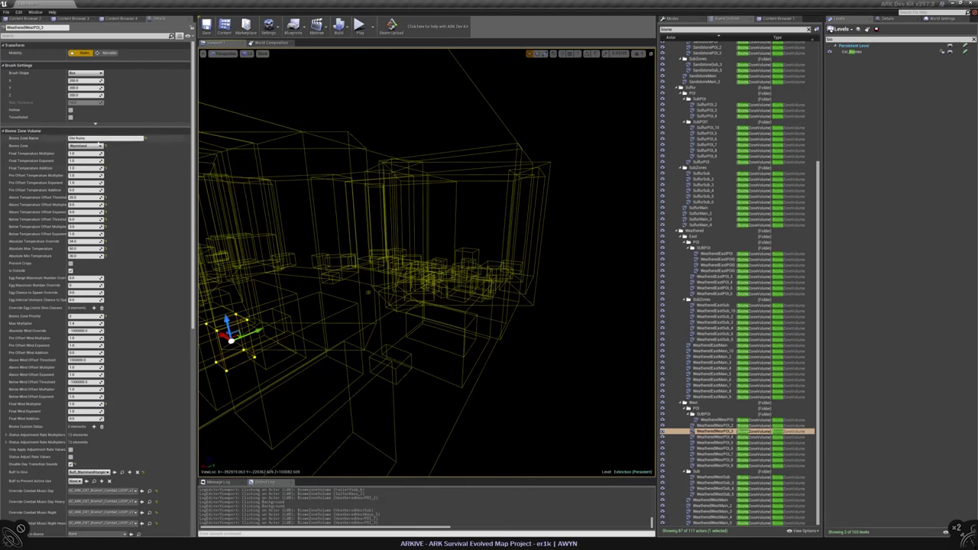
click(86, 145)
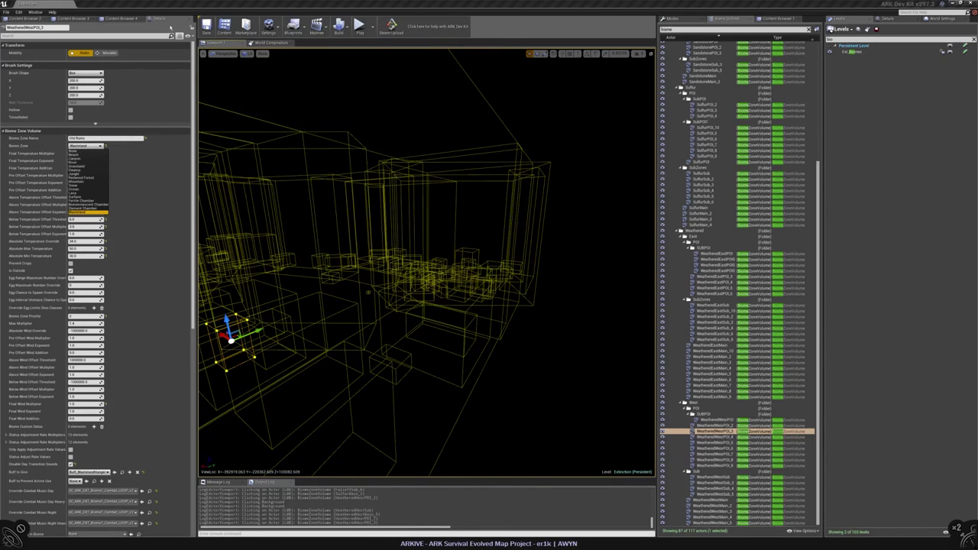
click(368, 292)
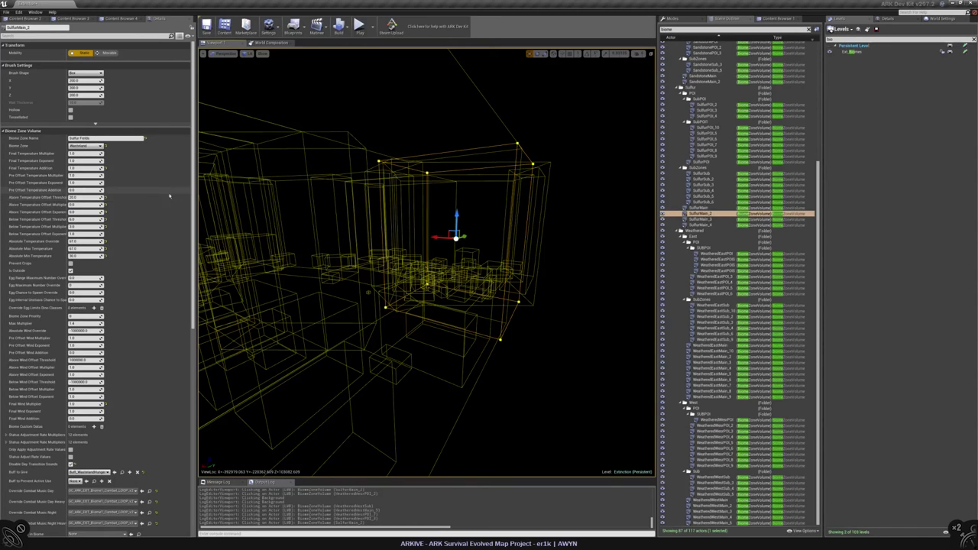
click(441, 327)
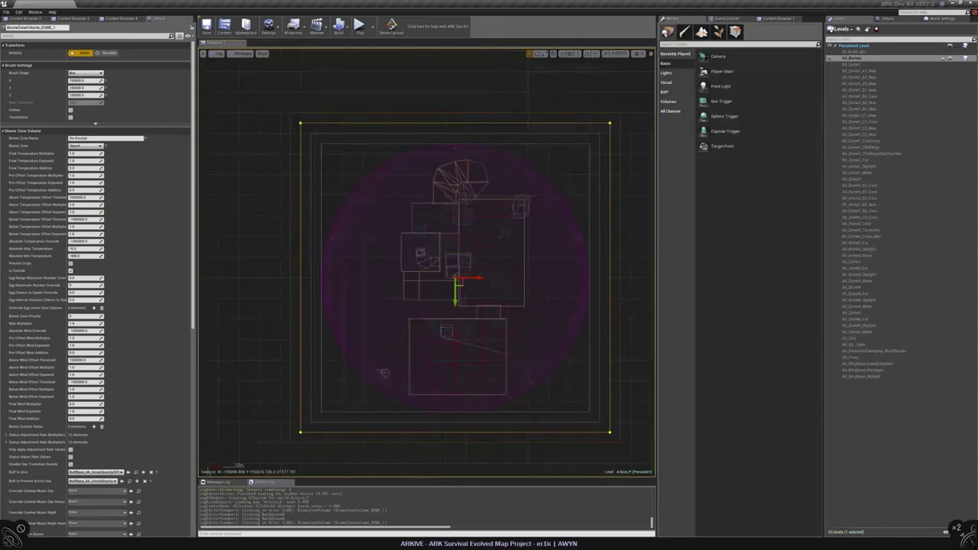
- Return to the ARKIVE map and locate BiomeZoneVolume_DOME_1 in the list of scene actors
click(338, 67)
click(727, 18)
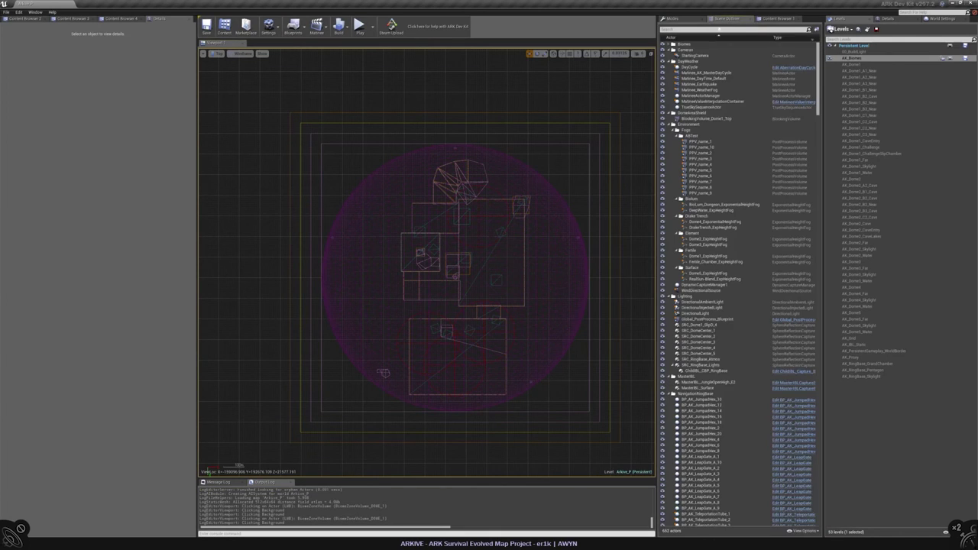
click(557, 124)
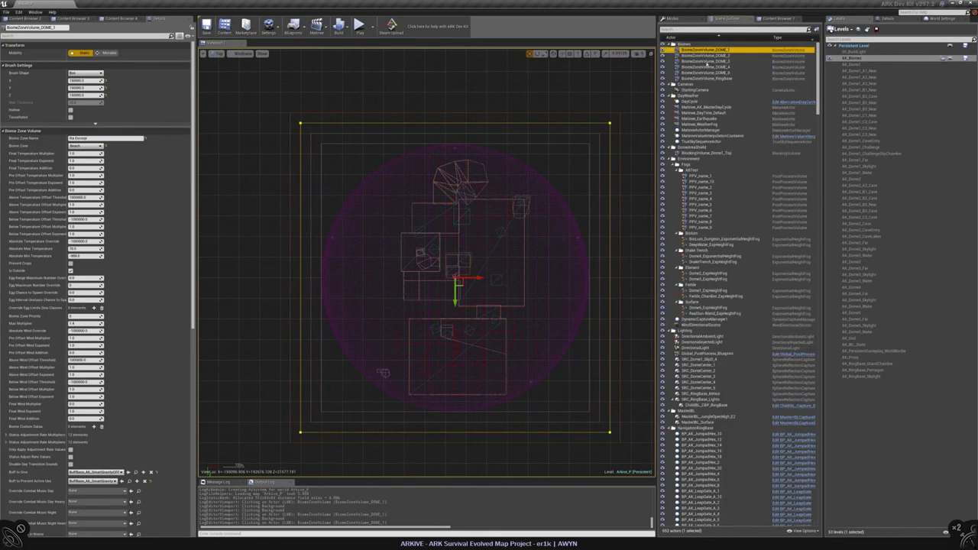
click(410, 106)
scroll(752, 115, up, 15)
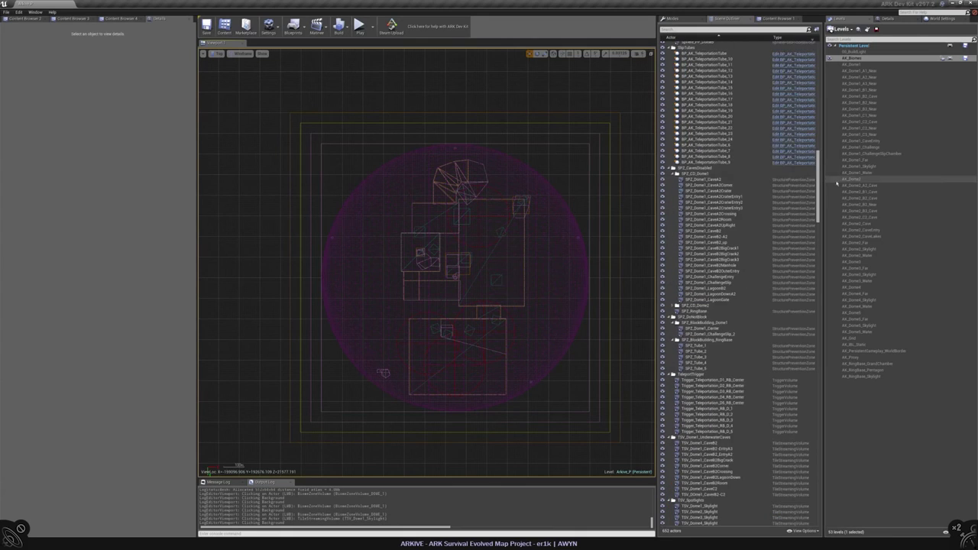
- Examine the shared settings of all biome zone volumes from DOME_1 to RingBase, then those of BiomeZoneVolume_RingBase alone
click(699, 50)
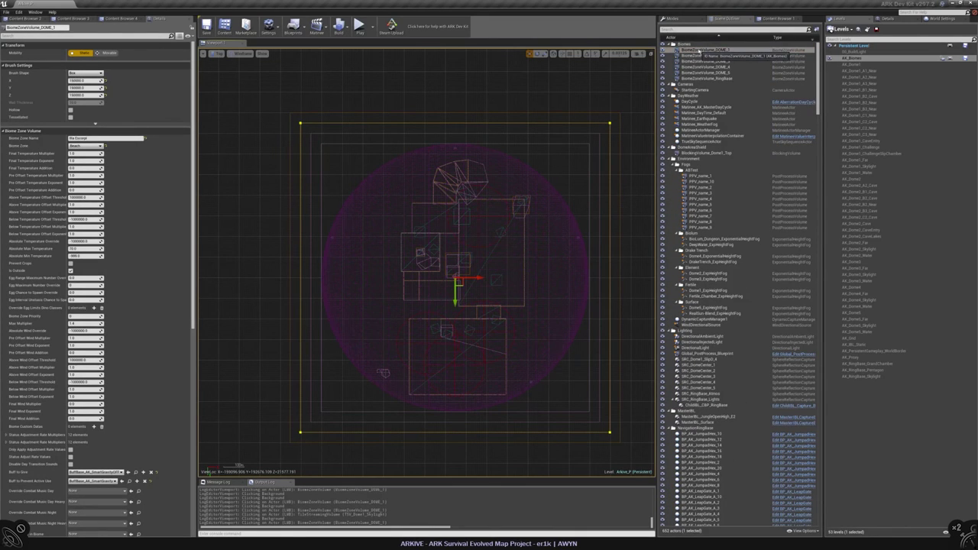
shift+click(707, 78)
click(703, 50)
shift+click(707, 78)
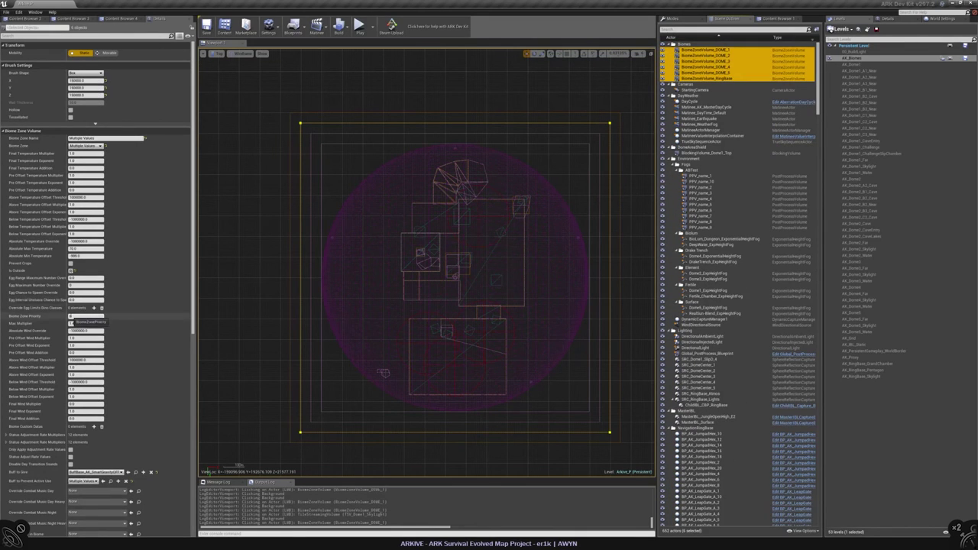
click(722, 78)
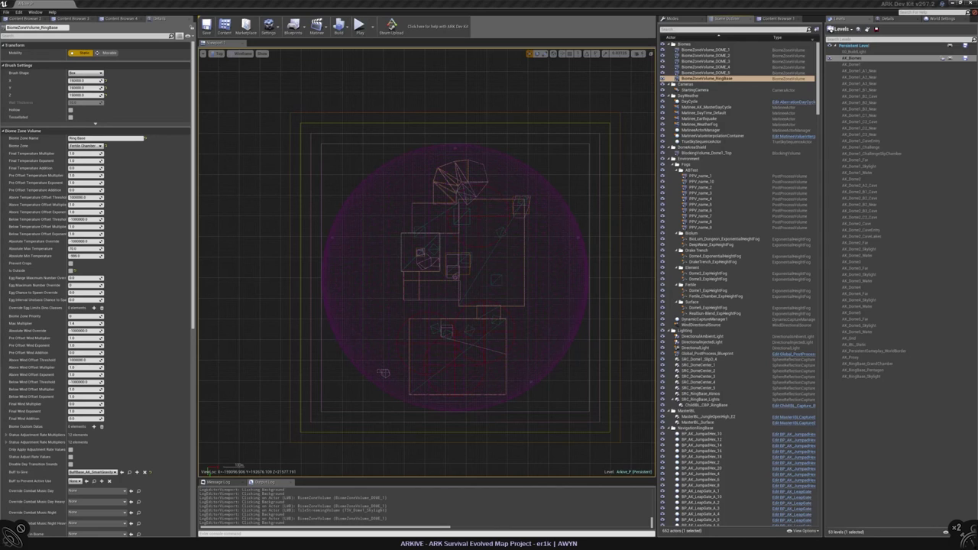
- Filter the game content to static meshes and clear the "well" search term
click(120, 17)
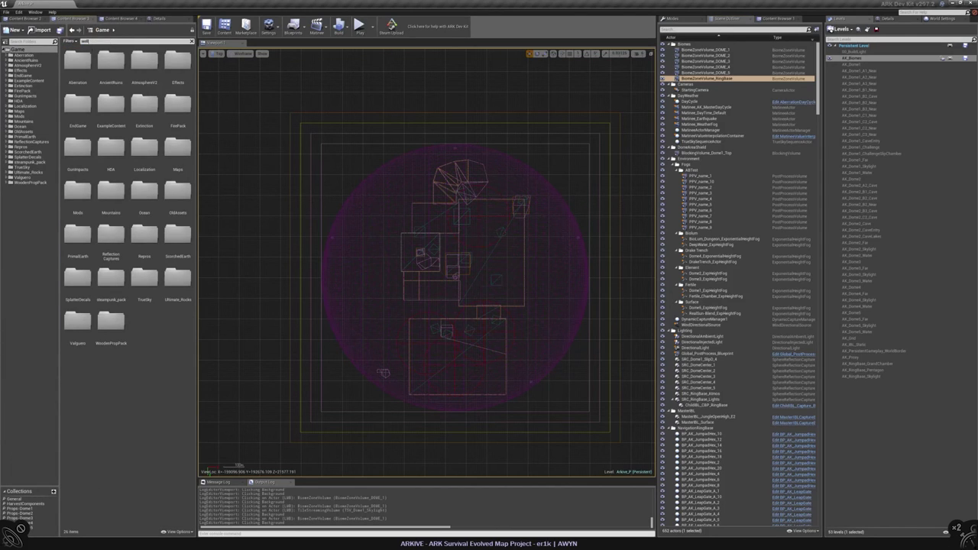
click(68, 40)
click(77, 104)
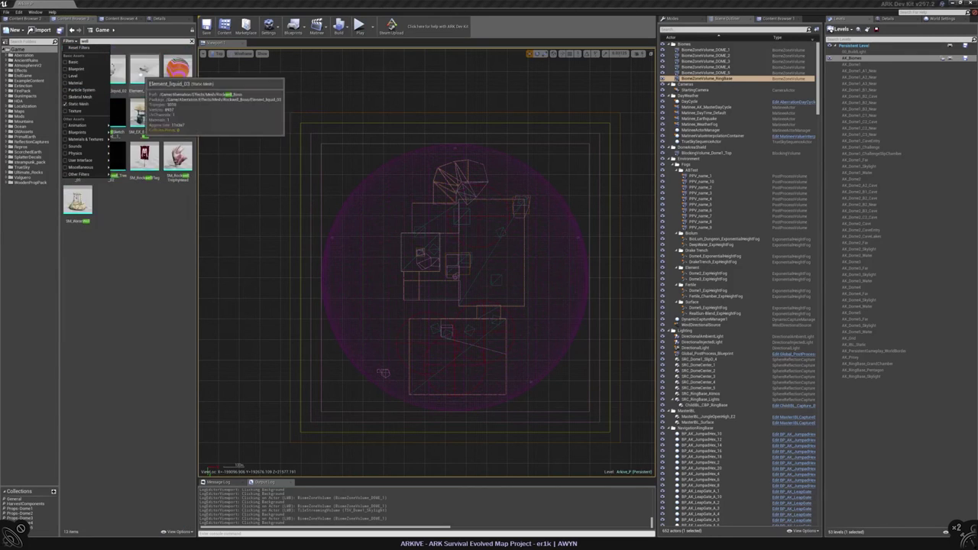
click(144, 216)
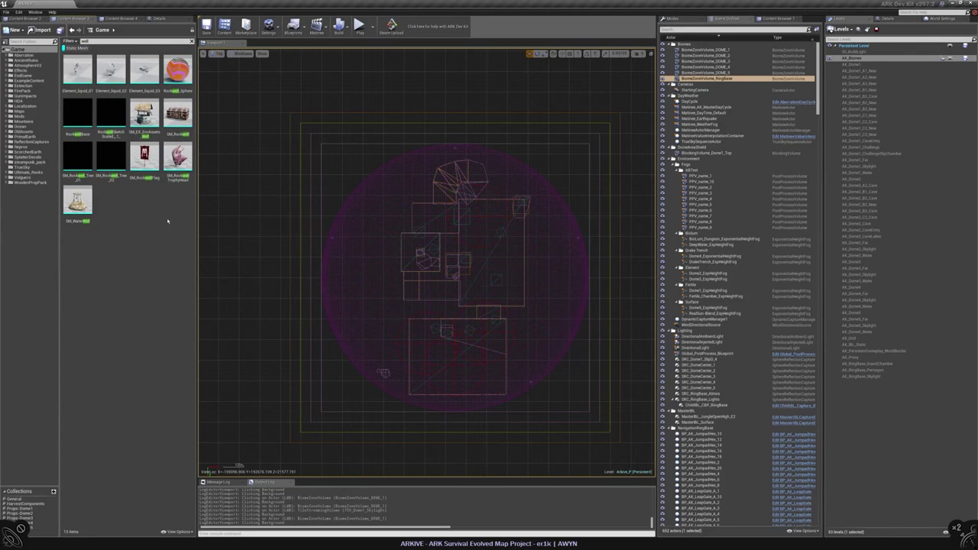
click(191, 40)
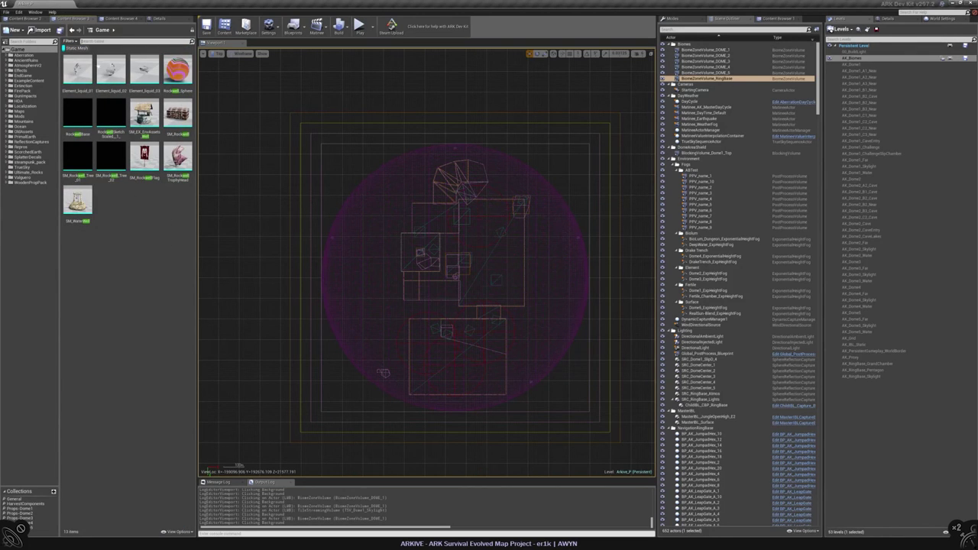
- Show the static meshes in Extinction's Environment/Ruins folder, and enlarge the asset thumbnails
click(8, 86)
click(28, 115)
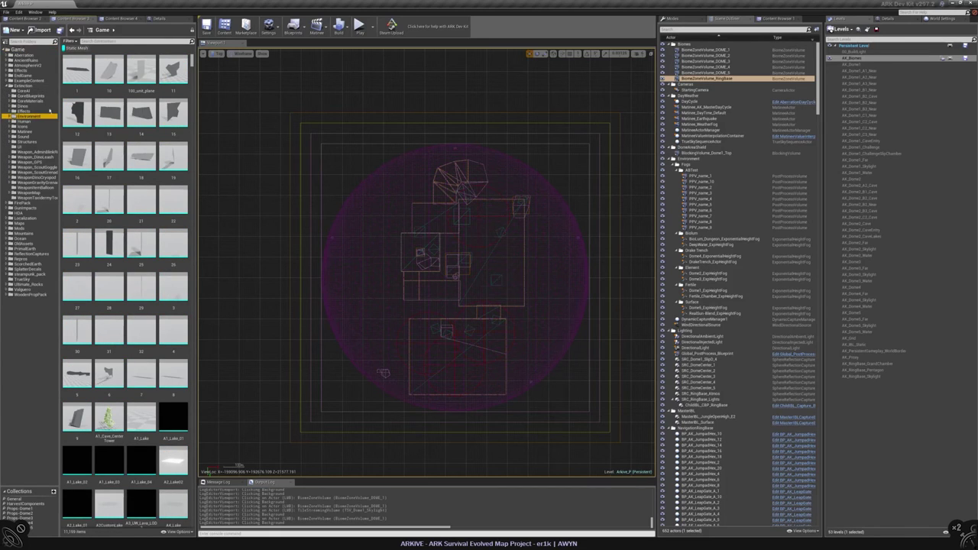
click(13, 116)
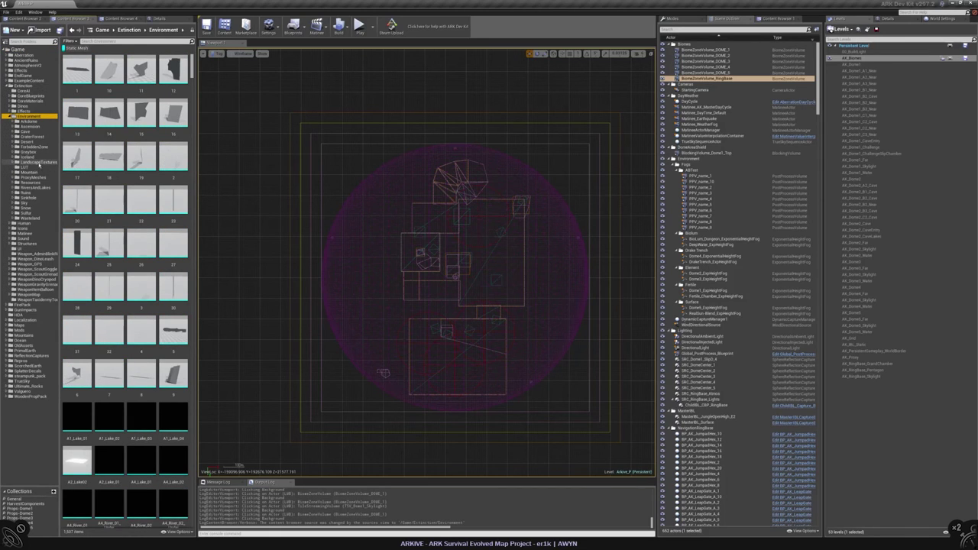
click(29, 192)
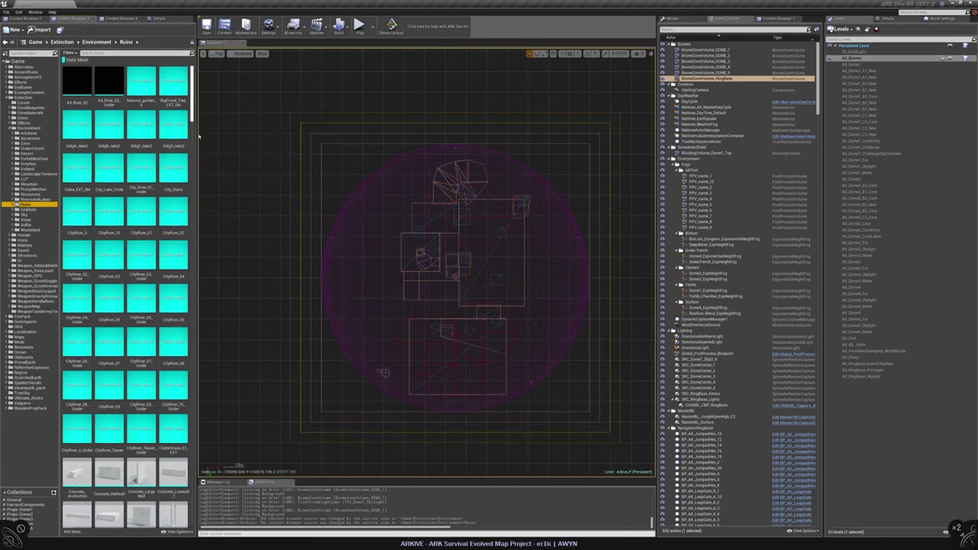
click(178, 532)
mouse_move(175, 510)
mouse_down()
mouse_move(200, 510)
mouse_move(182, 511)
mouse_up()
click(202, 472)
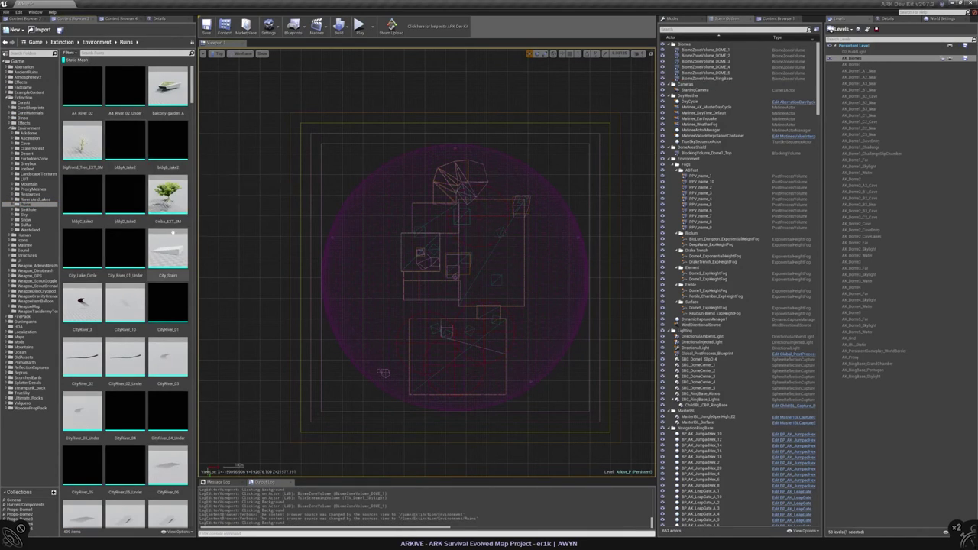
- Inspect the balcony_garden_A mesh from above, and find SlantedWallPiece_A to examine it in an enlarged mesh editor window
double_click(168, 85)
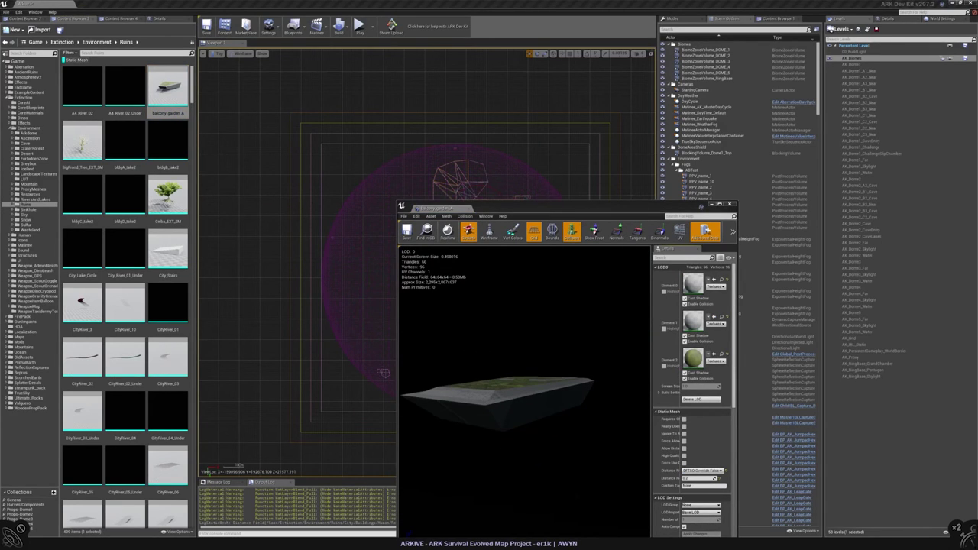
drag(401, 287, 428, 350)
scroll(136, 209, down, 8)
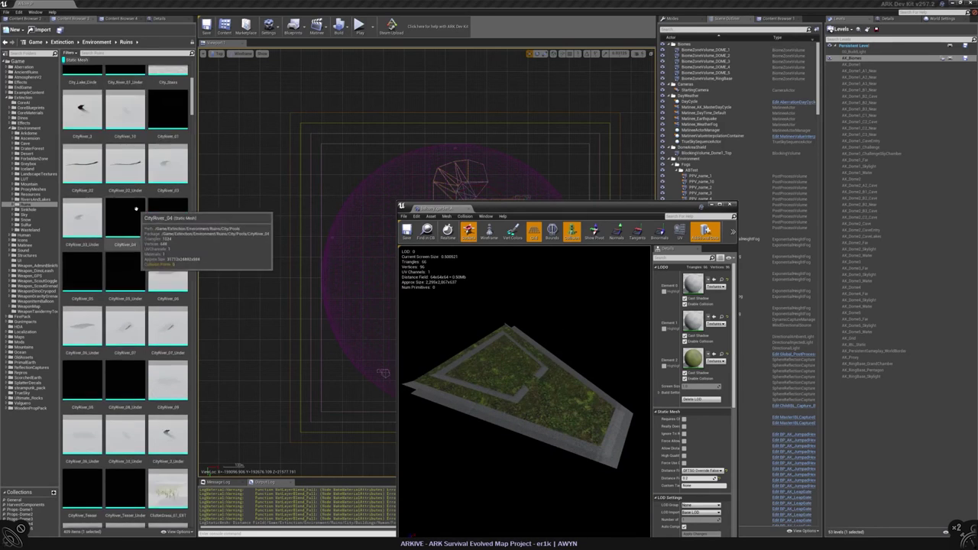
scroll(136, 210, down, 6)
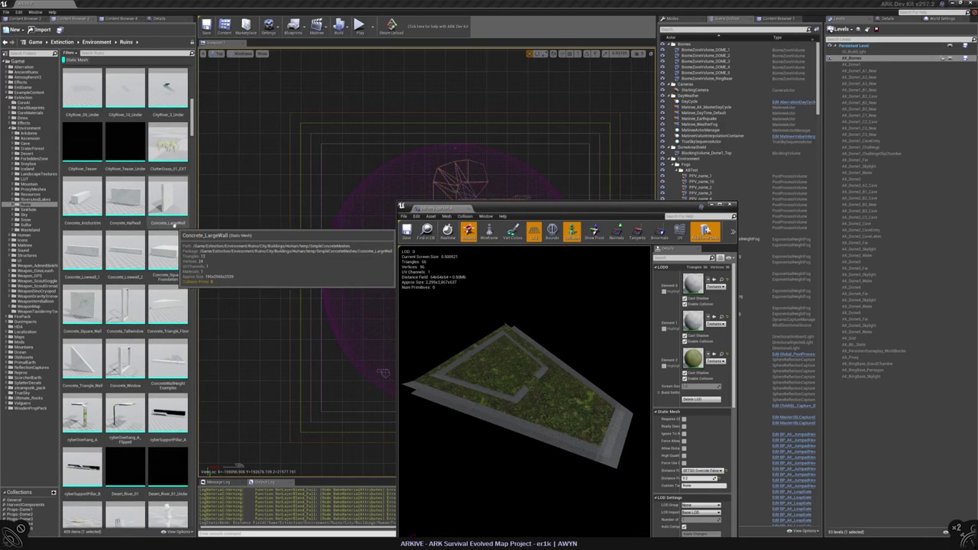
scroll(153, 337, down, 6)
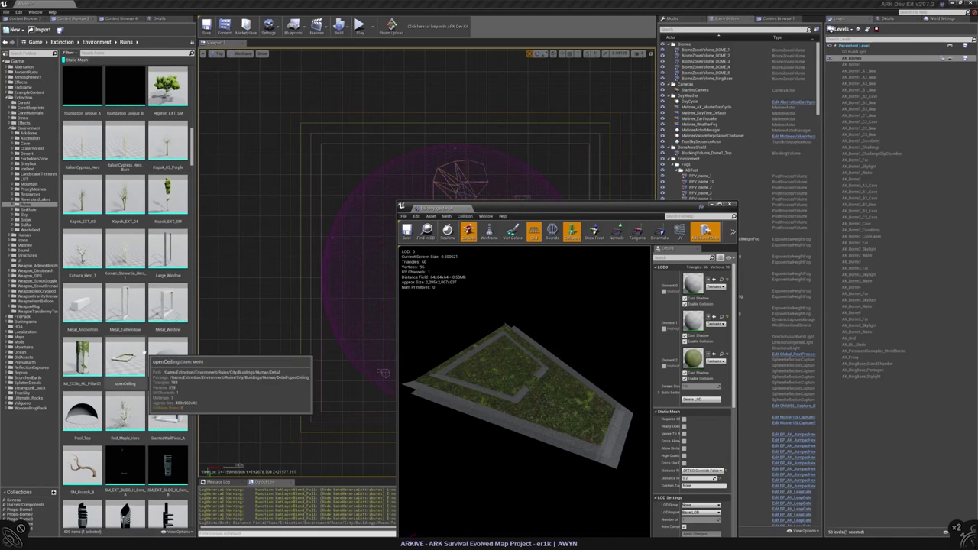
scroll(172, 417, down, 2)
double_click(168, 302)
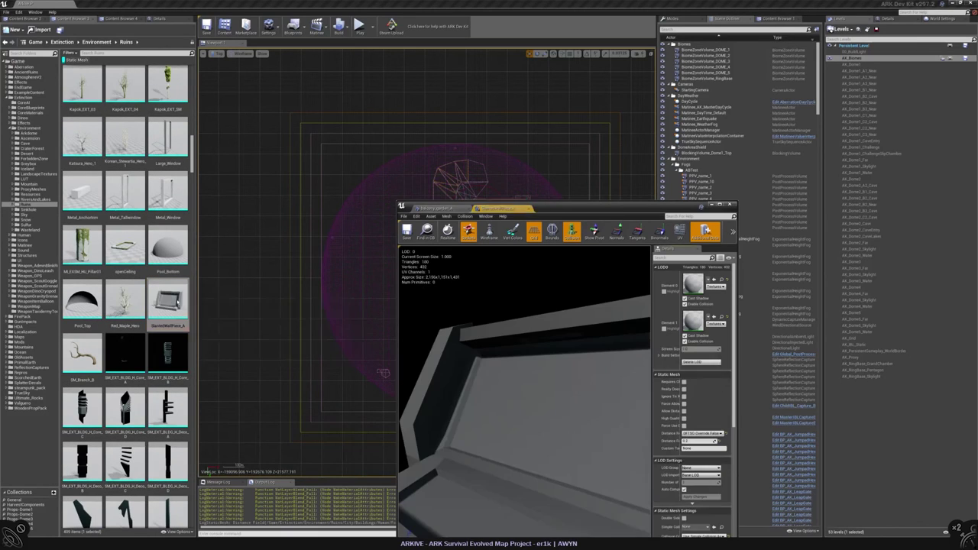
drag(397, 204, 202, 87)
drag(395, 308, 550, 306)
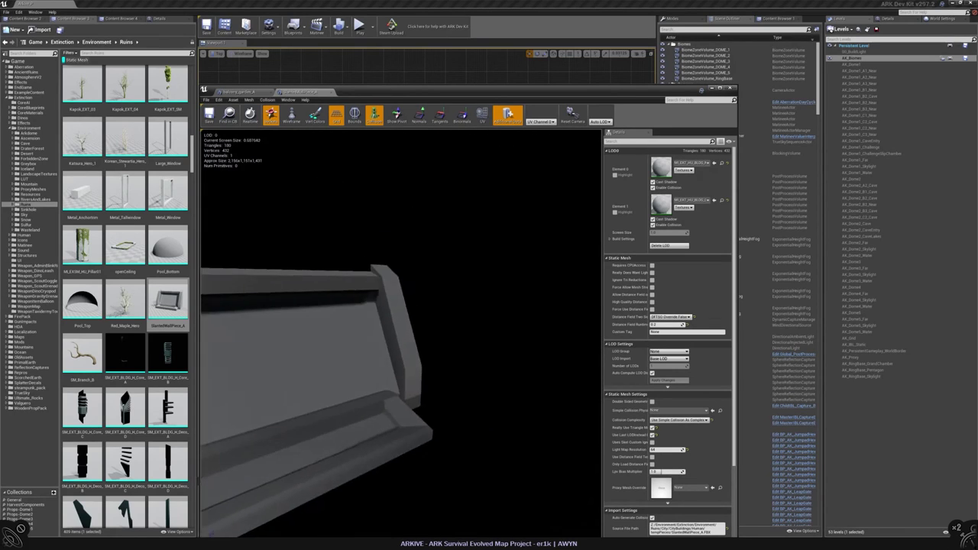
scroll(550, 306, down, 4)
- Browse the building, vine and foliage meshes in the Ruins folder, and inspect SM_EXT_HU_BLDG_MOD_F from different angles
scroll(159, 224, down, 6)
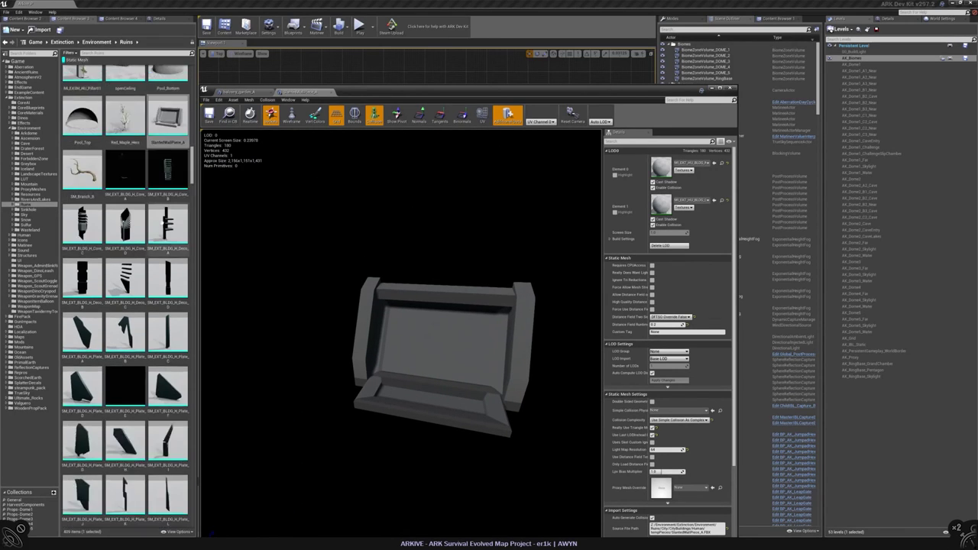
scroll(160, 225, down, 6)
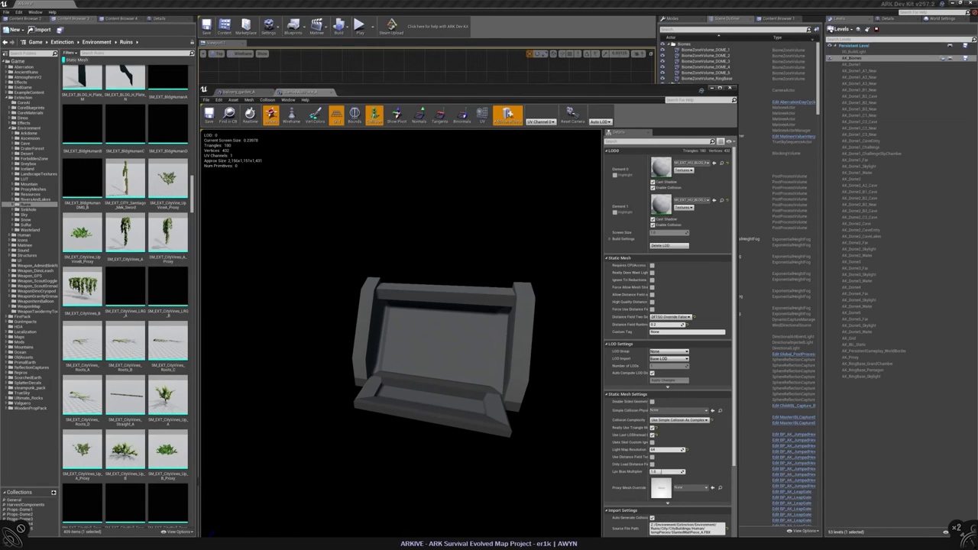
scroll(138, 259, down, 2)
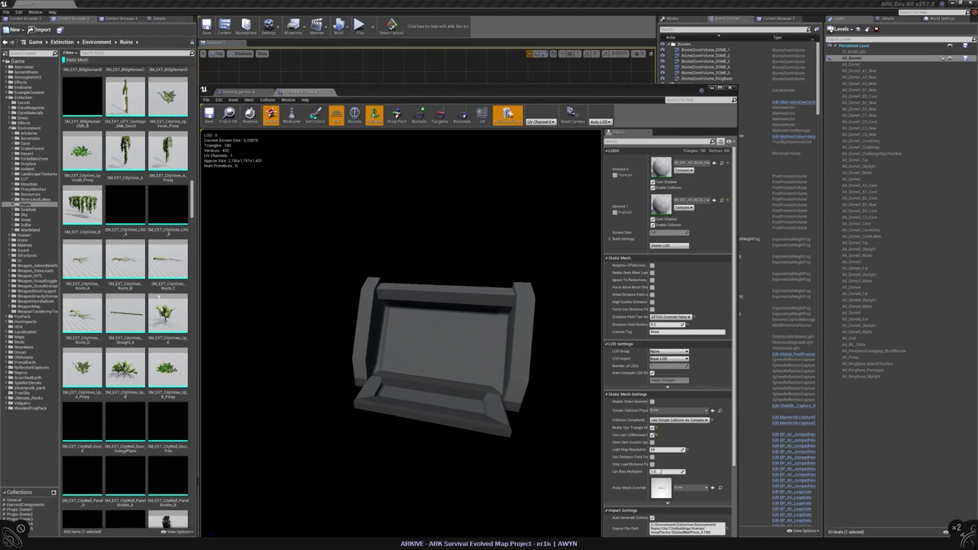
scroll(152, 309, down, 3)
scroll(151, 327, down, 3)
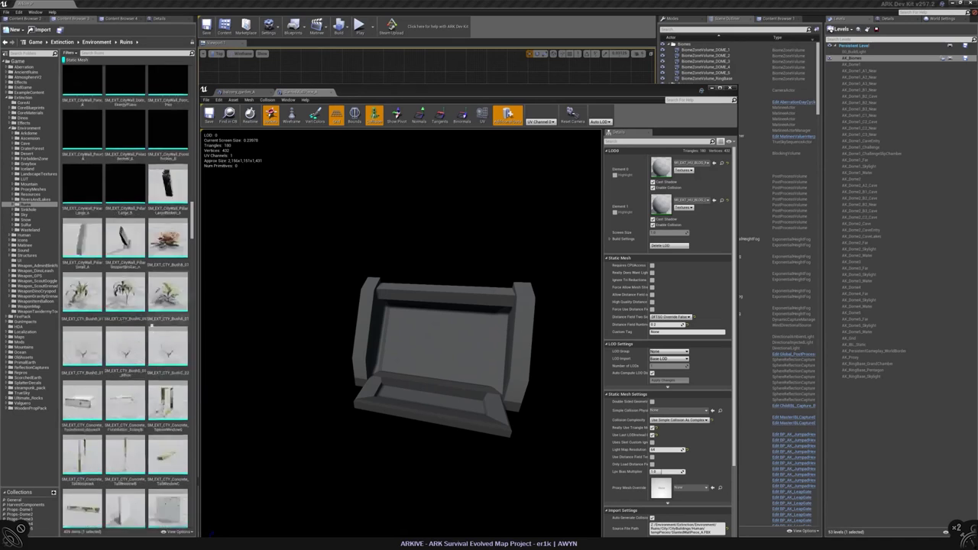
scroll(152, 325, down, 10)
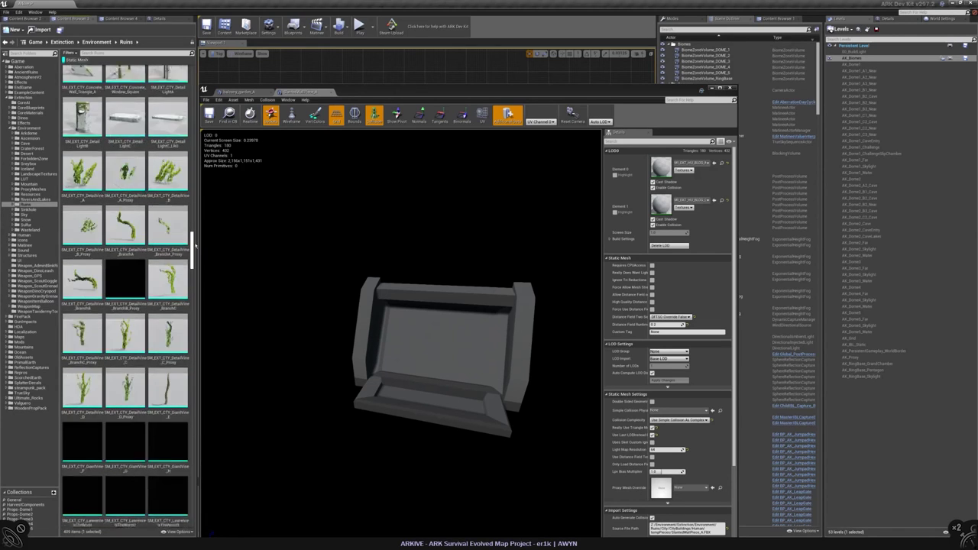
drag(196, 243, 201, 286)
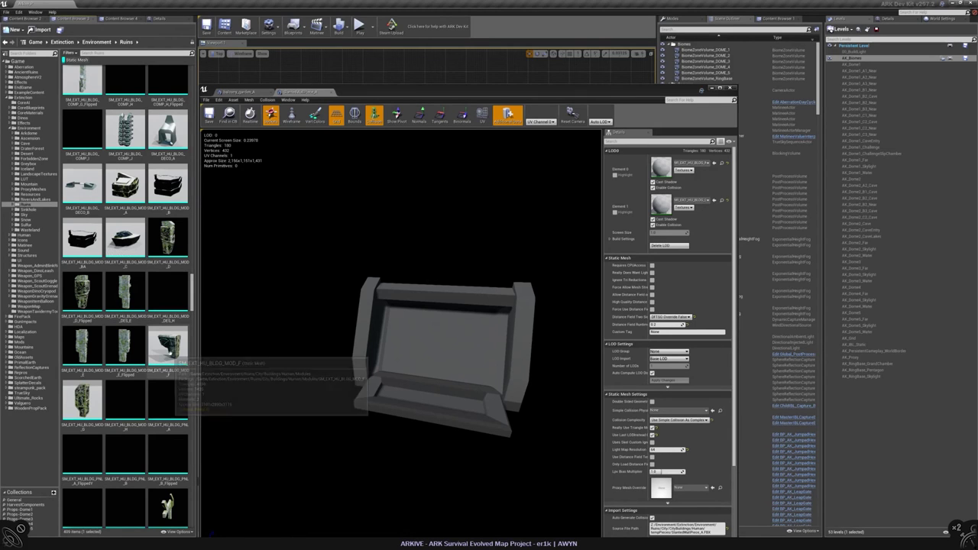
double_click(168, 347)
drag(406, 314, 390, 226)
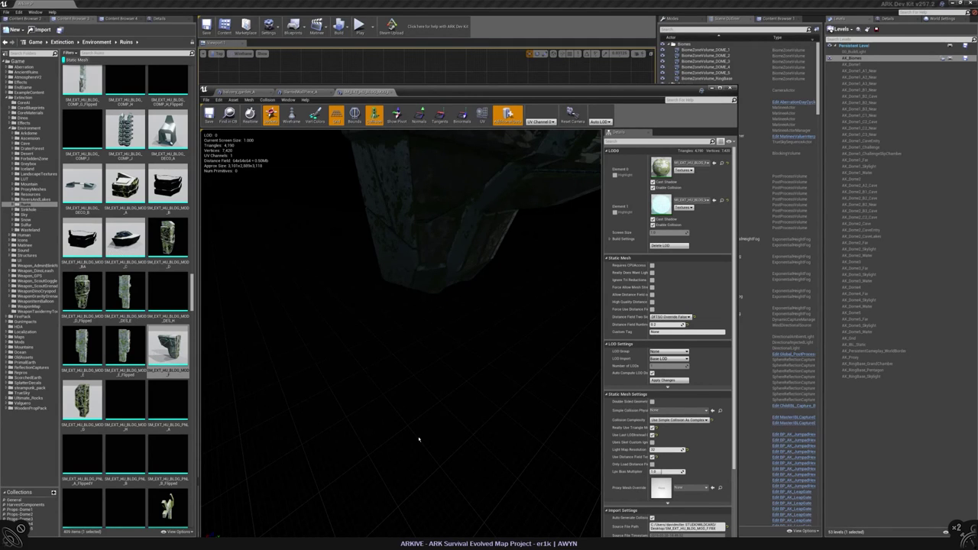
- Look through the building support, decoration and foundation meshes, and inspect SM_EXT_HU_FDN_PlanterC in full
scroll(172, 337, down, 10)
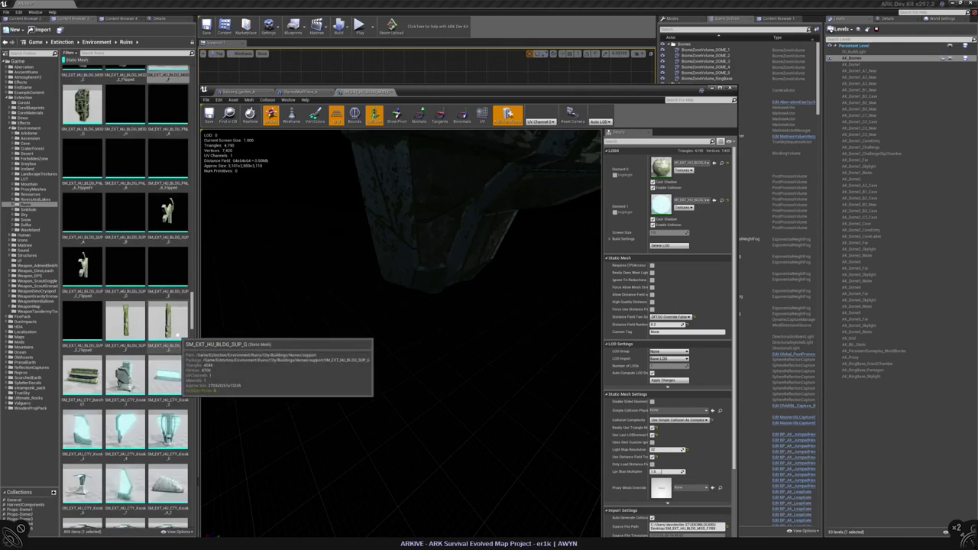
scroll(173, 337, down, 8)
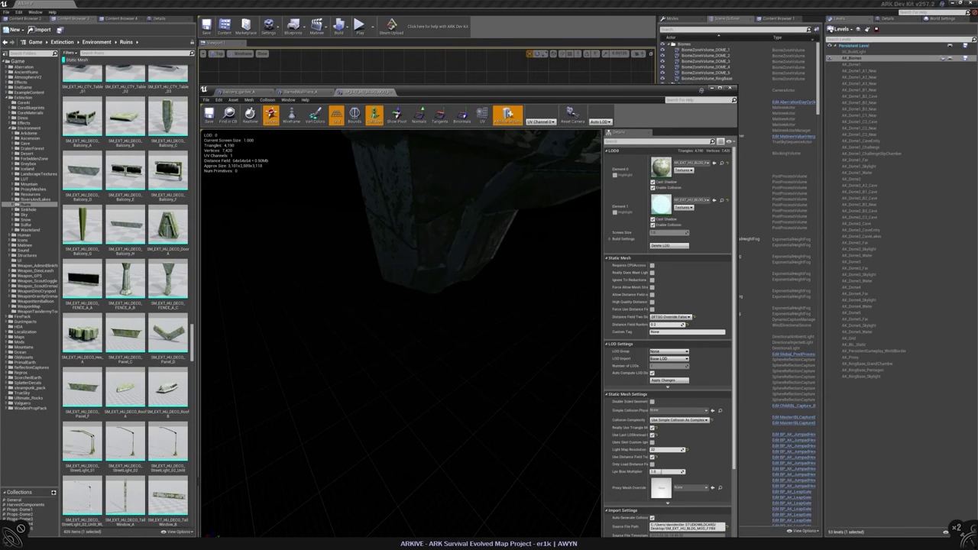
scroll(113, 250, down, 1)
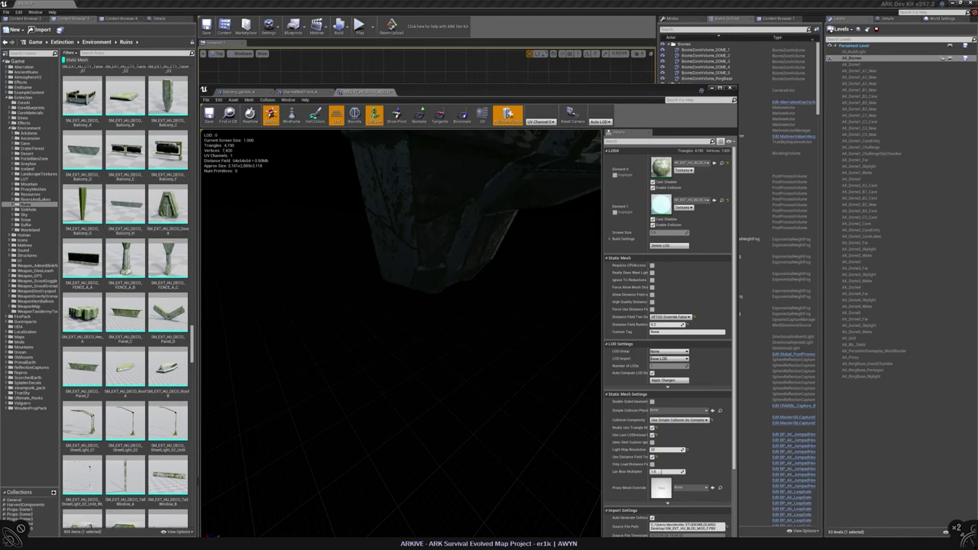
scroll(173, 296, down, 4)
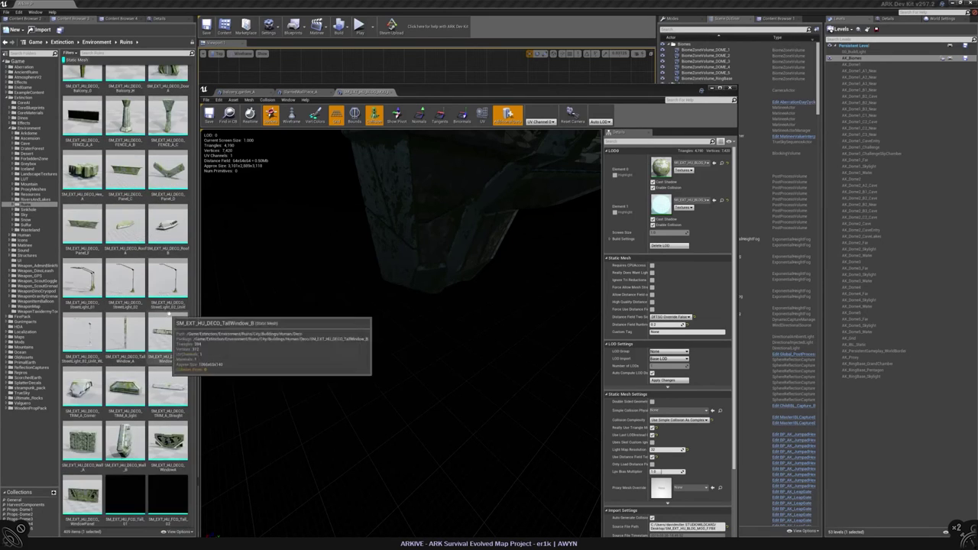
scroll(174, 296, down, 4)
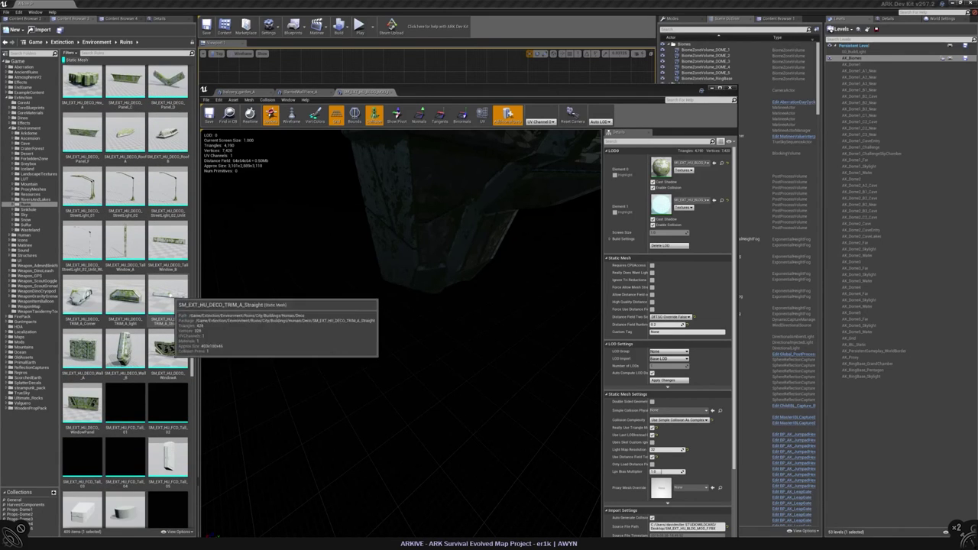
scroll(174, 296, down, 10)
scroll(134, 372, down, 8)
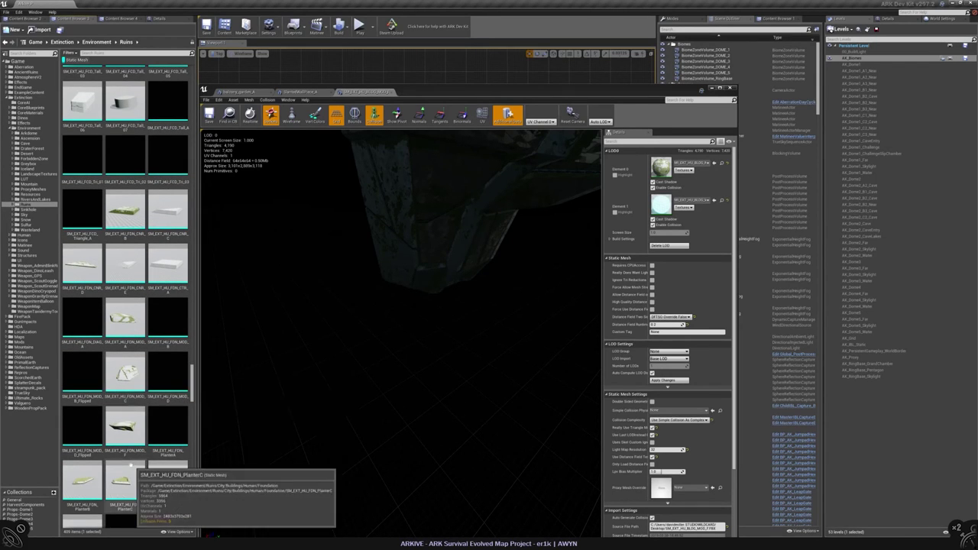
double_click(125, 478)
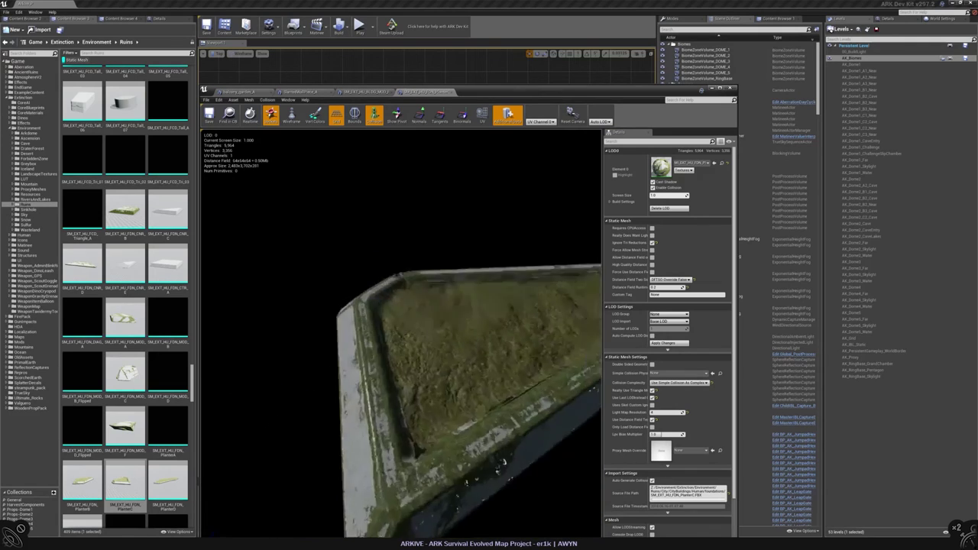
scroll(146, 403, down, 3)
- Inspect SM_EXT_HU_FDN_PlanterB, and close both planter meshes and SM_EXT_HU_BLDG_MOD_F without applying level of detail changes
scroll(145, 403, down, 4)
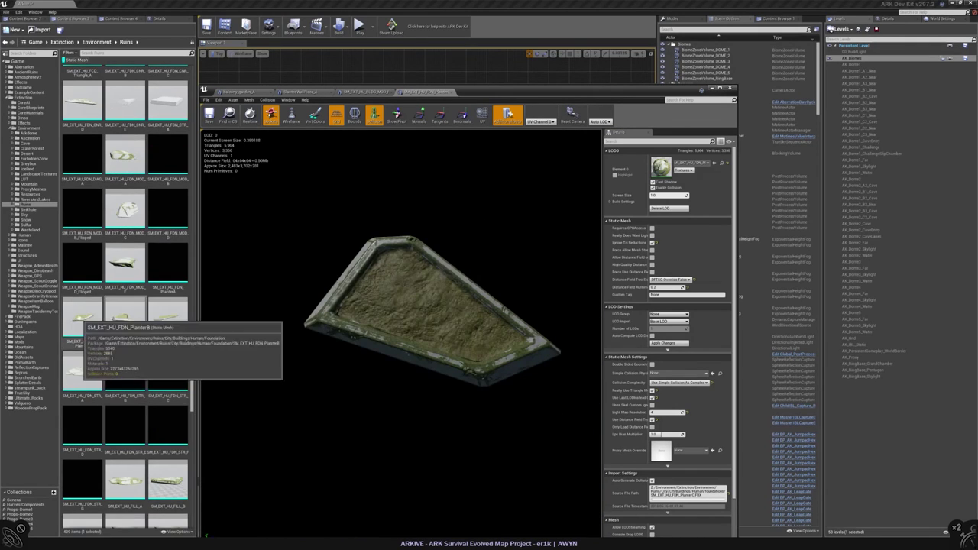
double_click(82, 323)
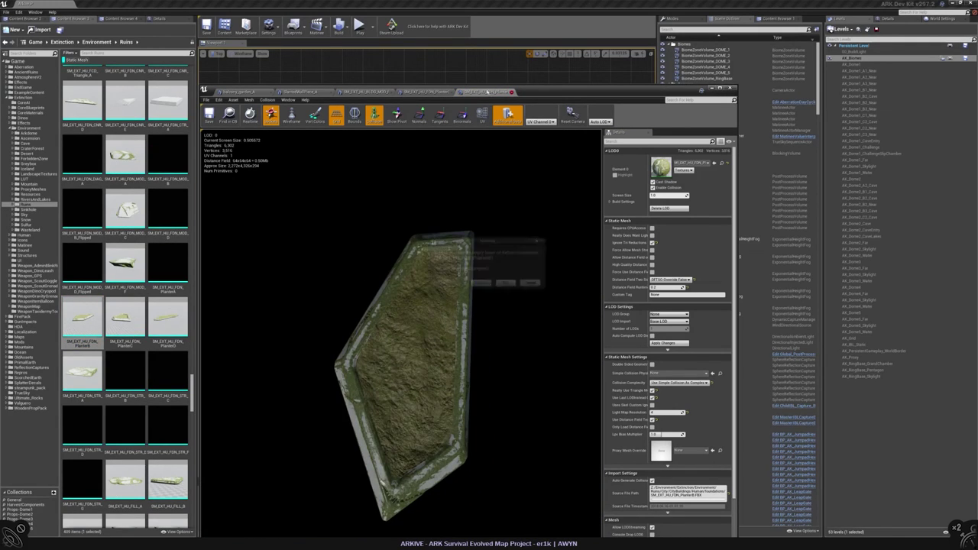
click(505, 283)
click(505, 284)
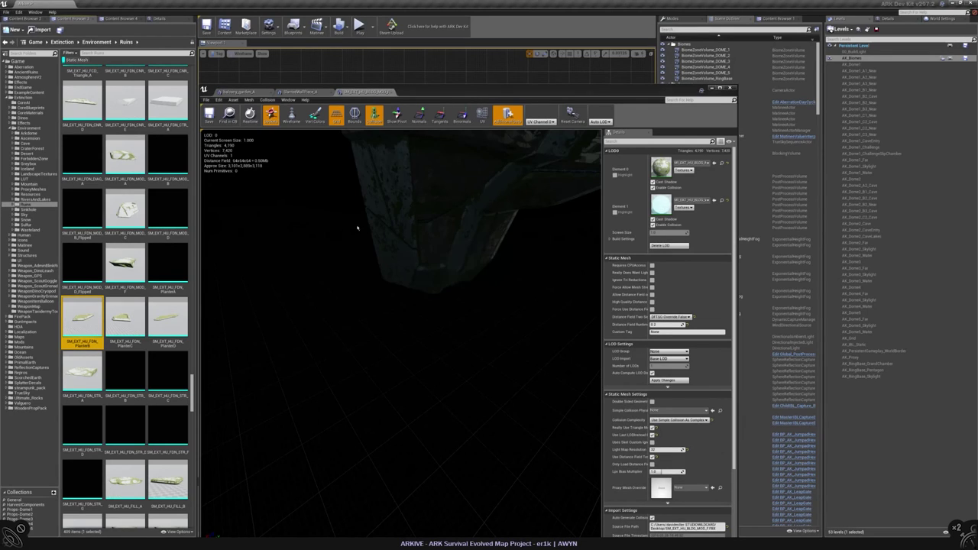
click(506, 284)
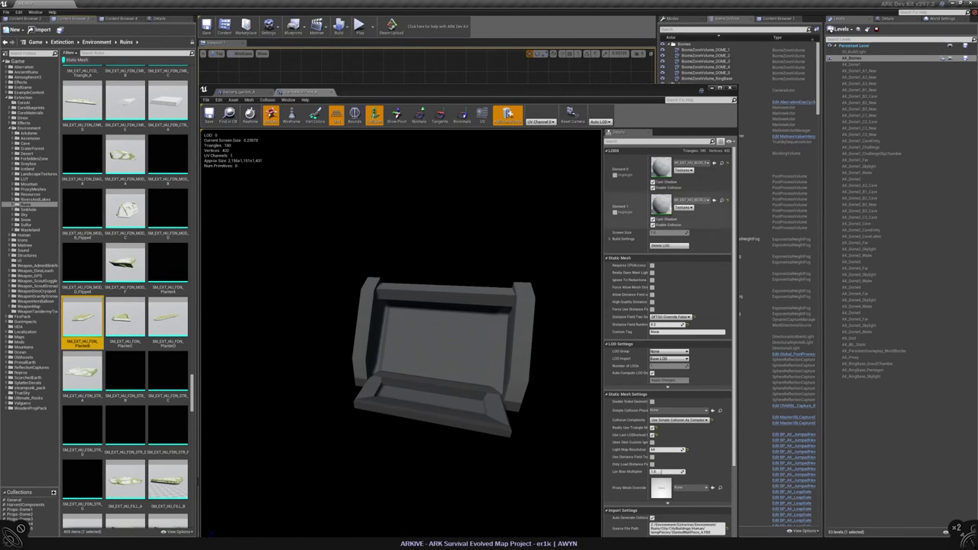
- Highlight Element 0 and Element 1 of SlantedWallPiece_A in turn to check which surfaces each material covers
click(615, 175)
click(615, 175)
click(615, 212)
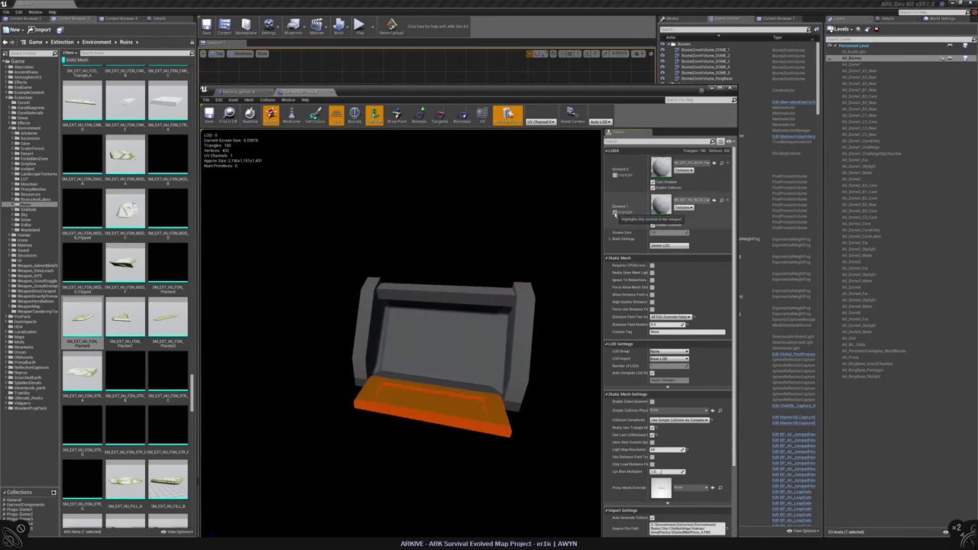
click(616, 211)
- Find and inspect the SM_EXT_HU_WALK_LANDING_E walkway mesh, and close it without applying level of detail changes
scroll(159, 345, down, 4)
scroll(163, 350, down, 5)
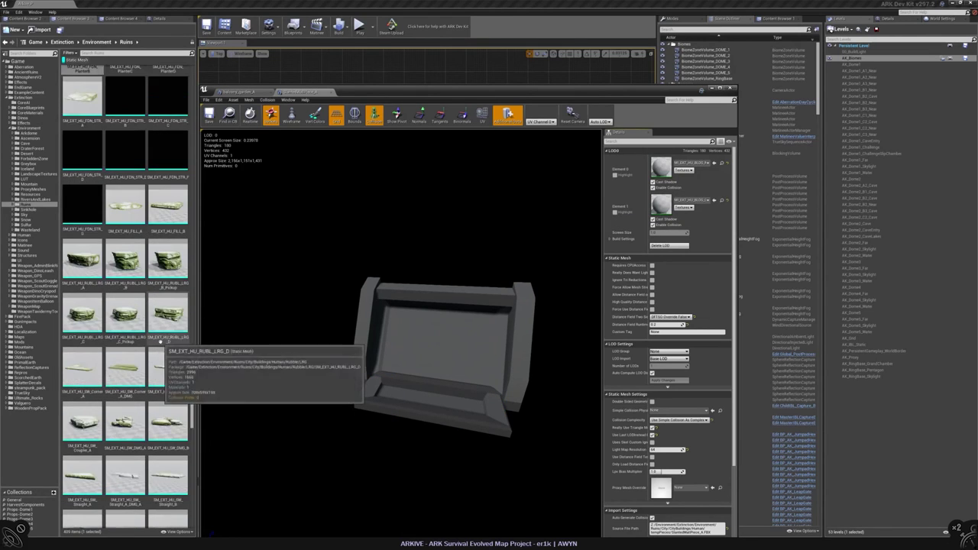
scroll(169, 350, down, 4)
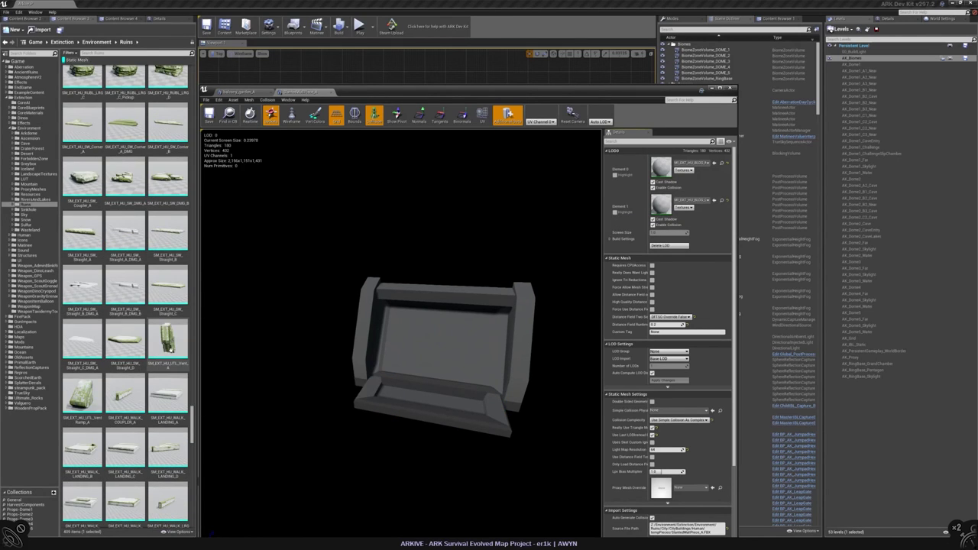
double_click(82, 398)
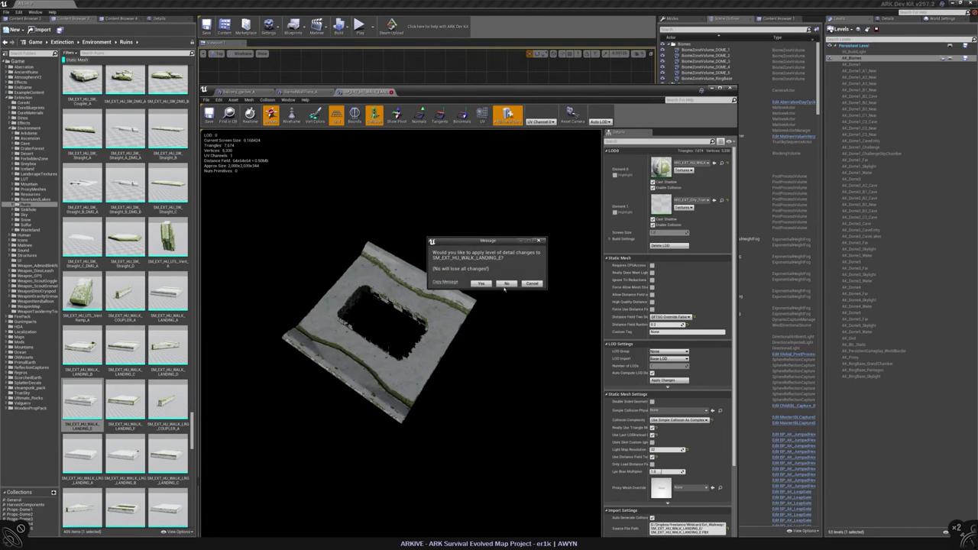
click(506, 284)
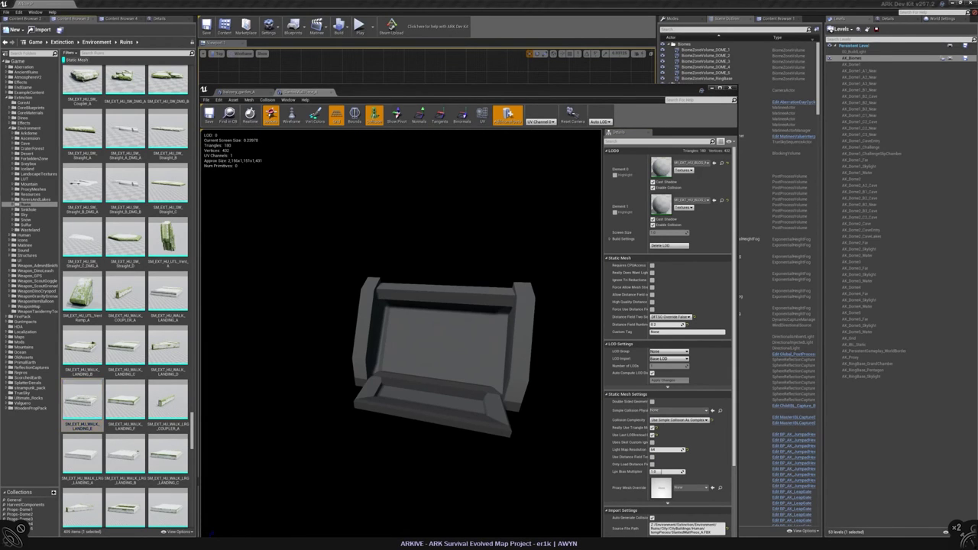
- Open the large walkway mesh SM_EXT_HU_WALK_LRG_LANDING_E for inspection
scroll(156, 420, down, 1)
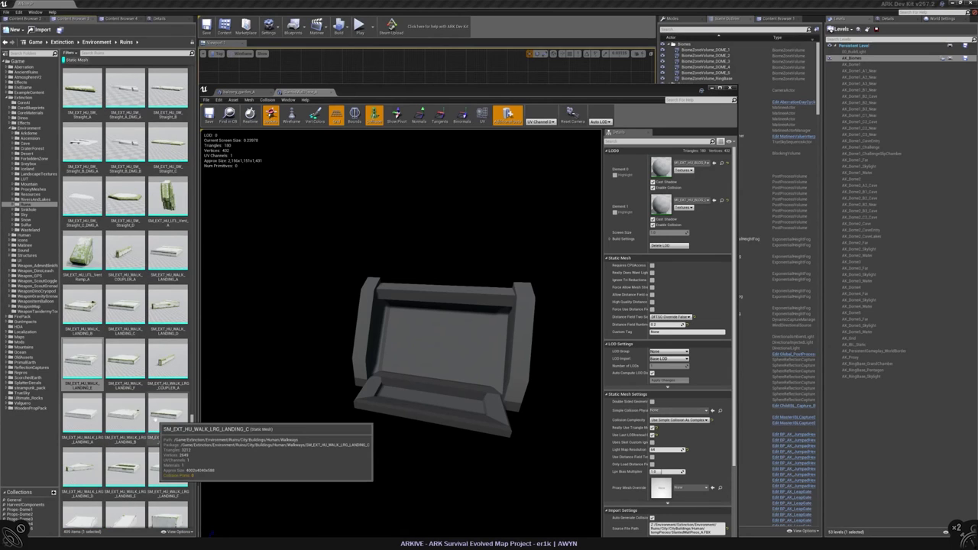
scroll(157, 420, down, 1)
double_click(130, 432)
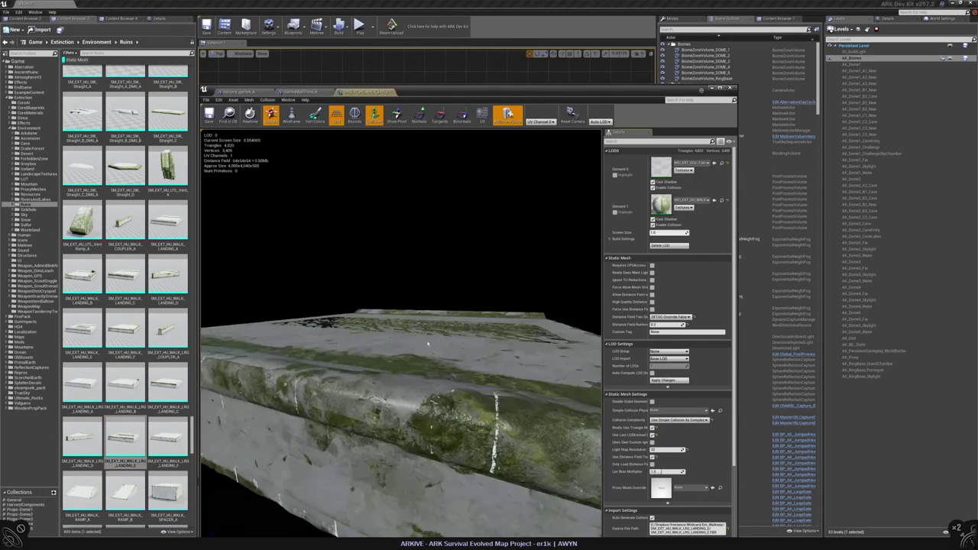
- Close SM_EXT_HU_WALK_LRG_LANDING_E without applying level of detail changes, and look through the remaining Ruins meshes to the end of the list
click(392, 92)
click(507, 283)
scroll(126, 344, down, 2)
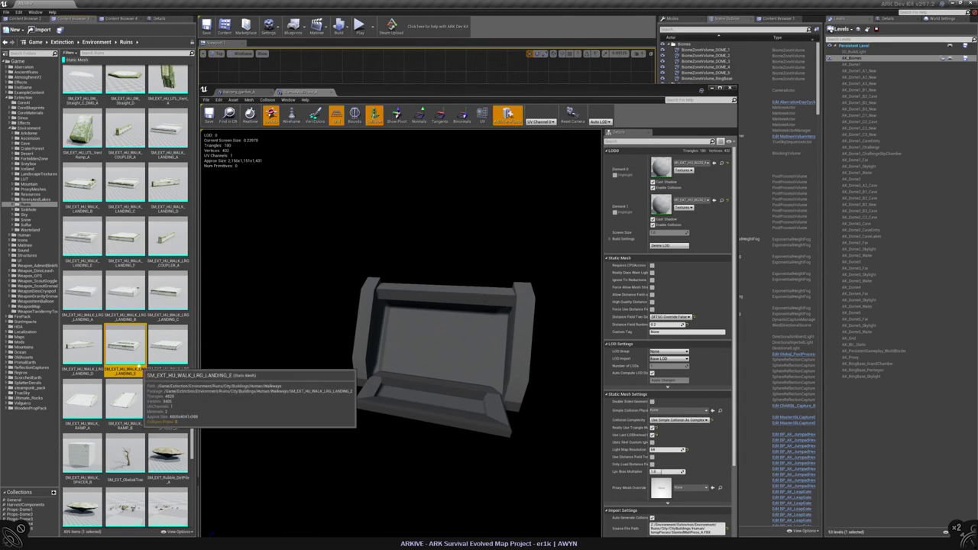
scroll(140, 366, down, 10)
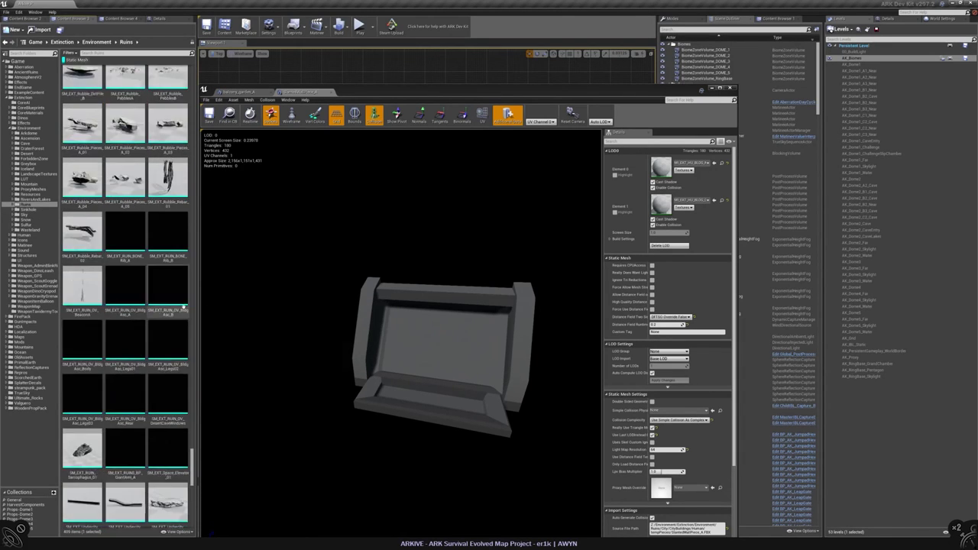
scroll(172, 324, down, 10)
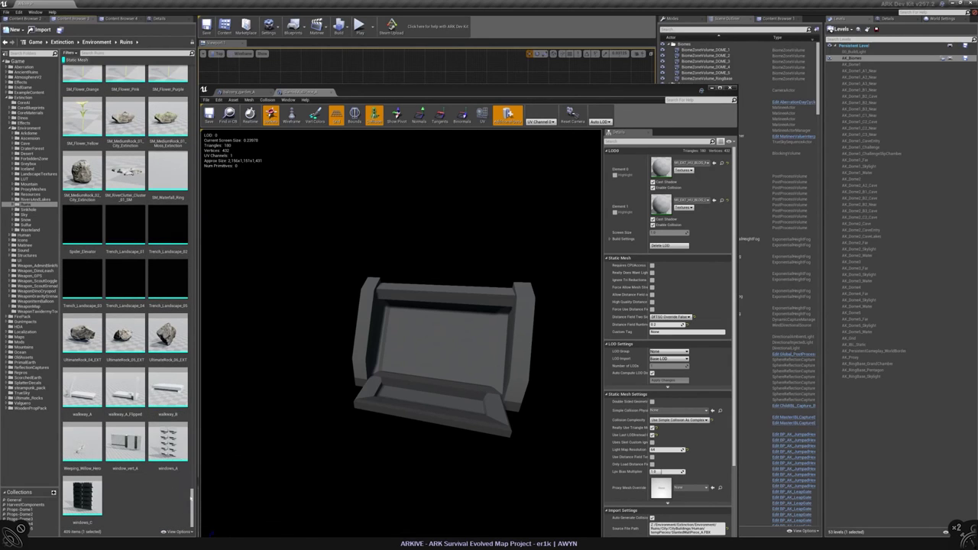
- Find and inspect the SM_EXT_HU_FDN_MOD_C foundation mesh, and close it without applying level of detail changes
scroll(153, 497, up, 1)
scroll(191, 474, up, 8)
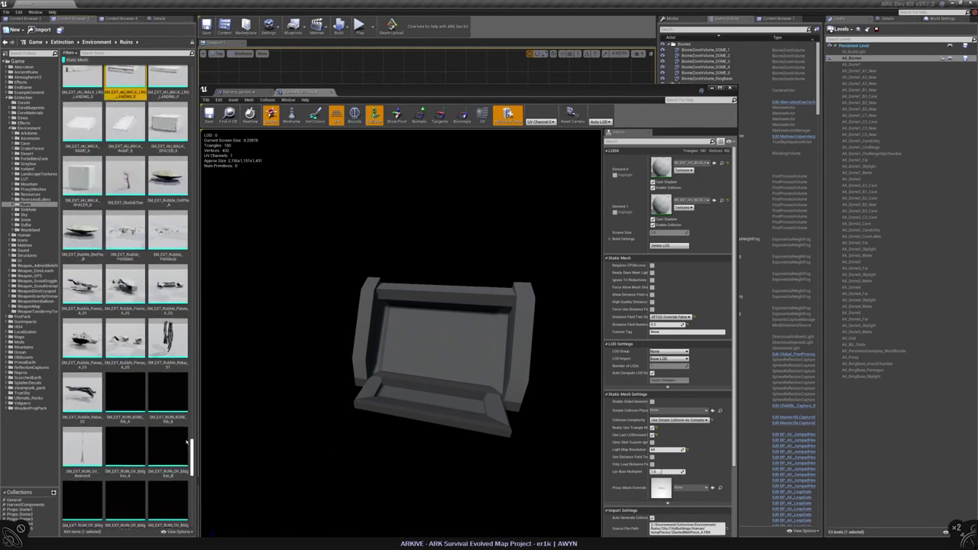
scroll(191, 432, up, 3)
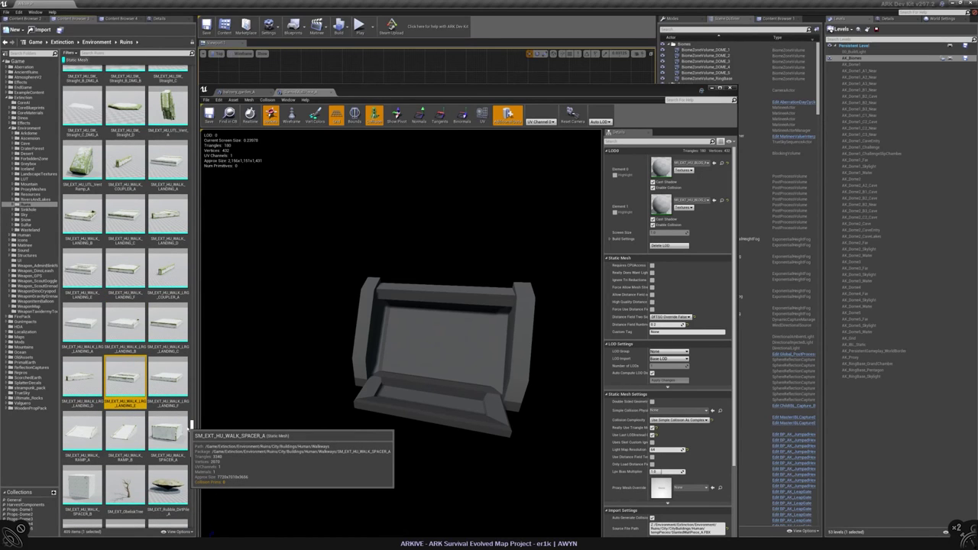
scroll(191, 426, up, 2)
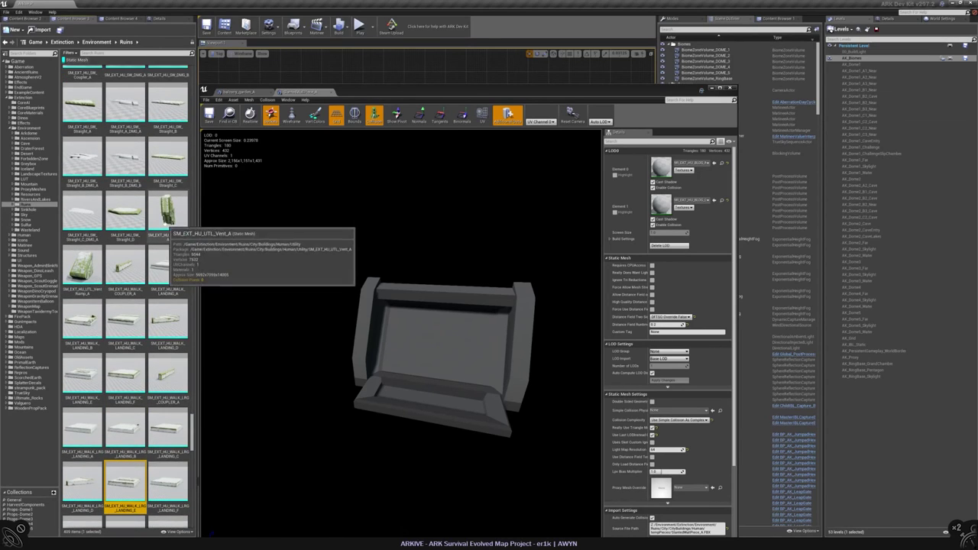
scroll(162, 230, up, 2)
scroll(163, 229, up, 5)
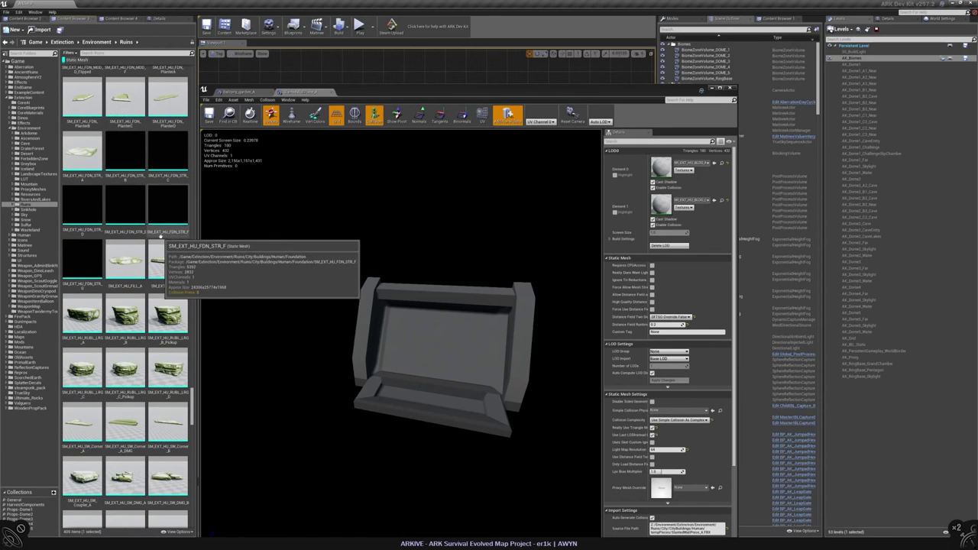
scroll(162, 232, up, 3)
scroll(161, 232, up, 3)
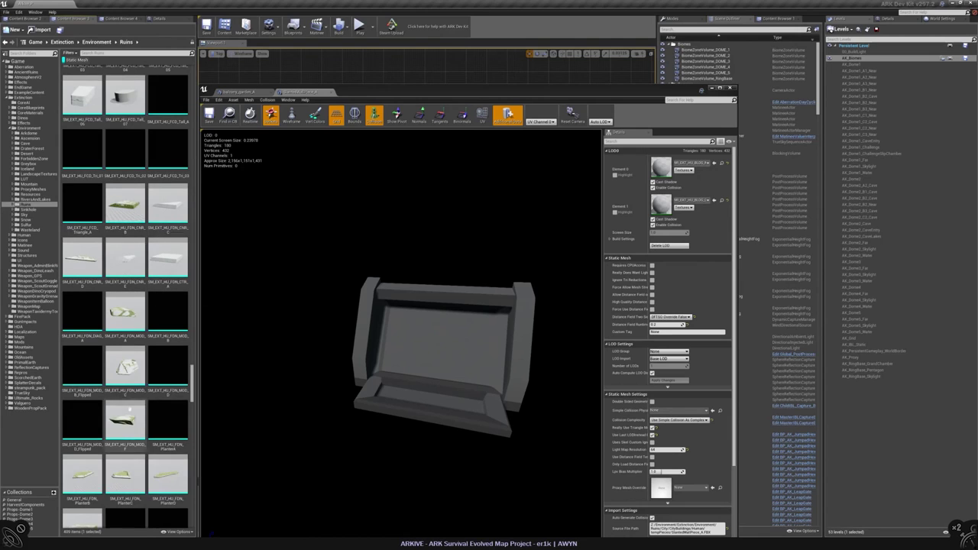
double_click(125, 367)
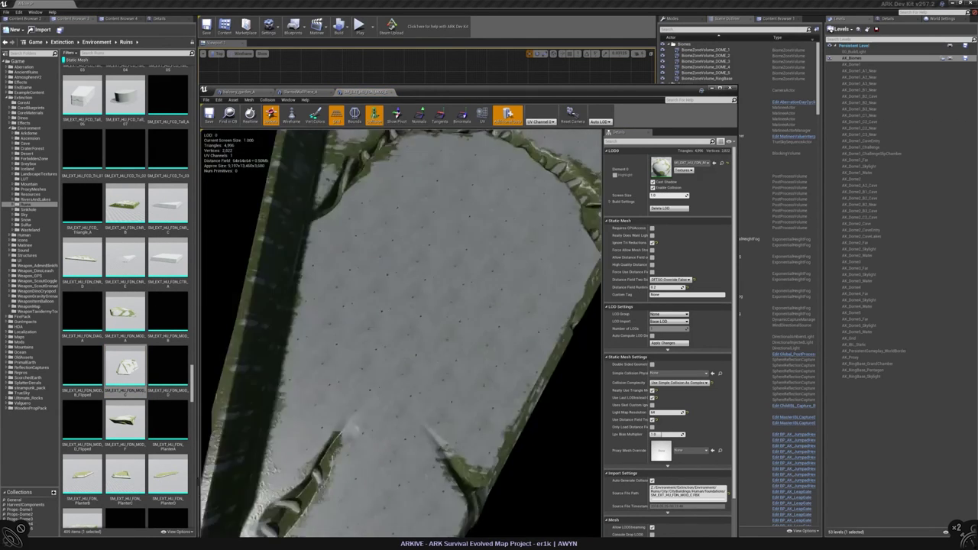
drag(398, 328, 419, 269)
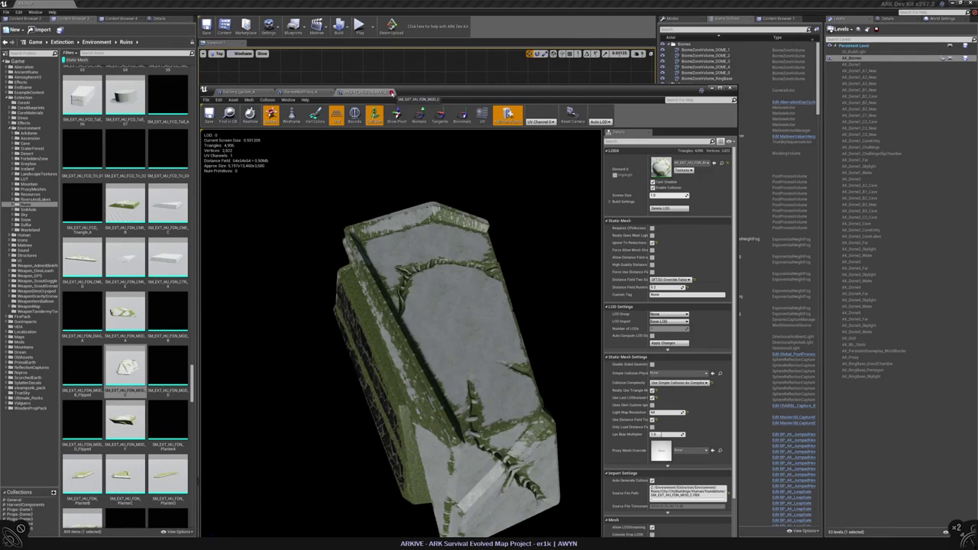
click(391, 92)
click(507, 284)
- Look back through the Ruins building, deco and city meshes, and open SM_EXT_CTY_DetailLightB for inspection
scroll(156, 405, up, 2)
scroll(162, 397, up, 2)
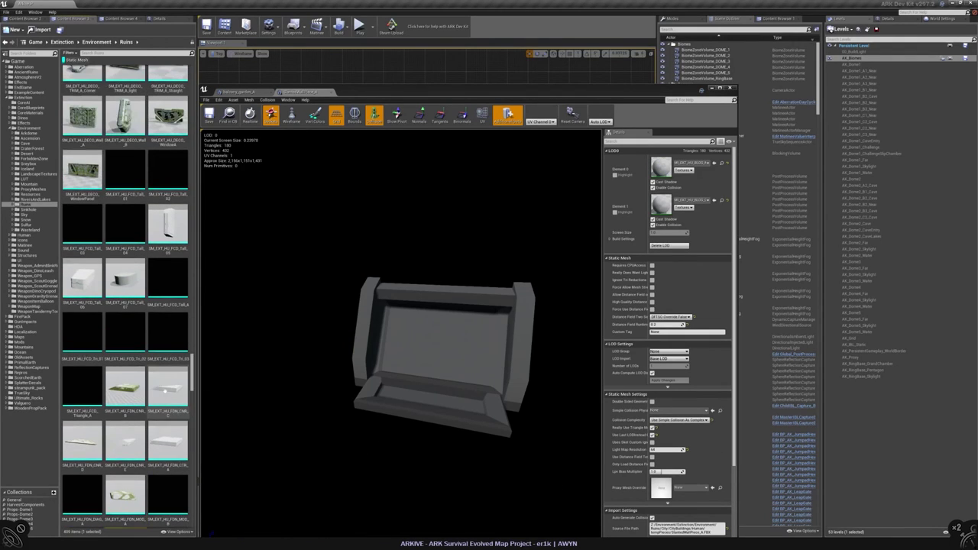
scroll(193, 350, up, 5)
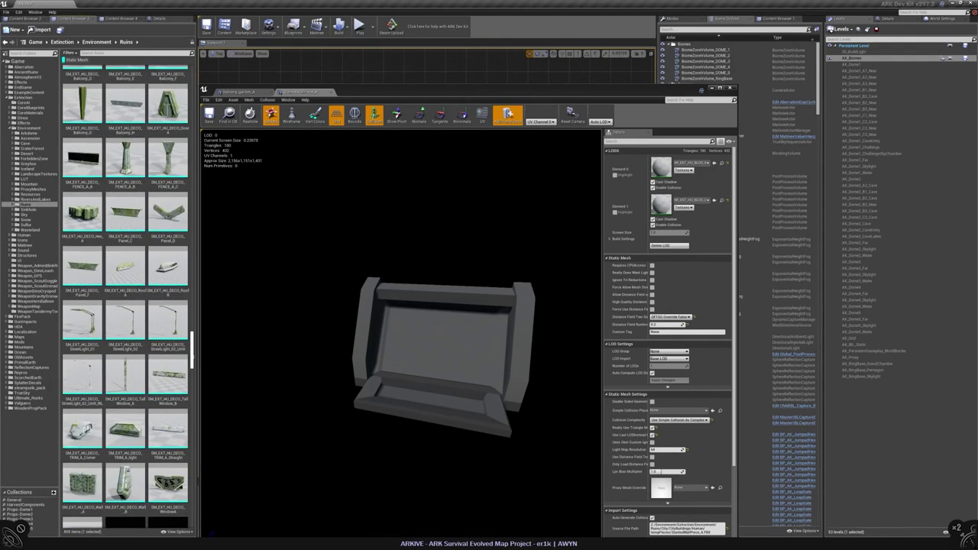
scroll(193, 354, up, 1)
scroll(191, 351, up, 5)
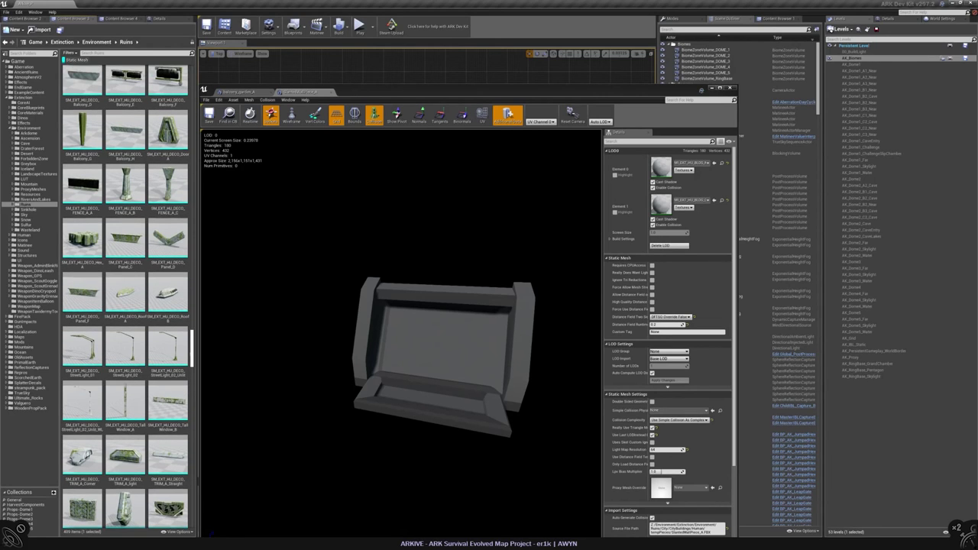
scroll(187, 341, up, 2)
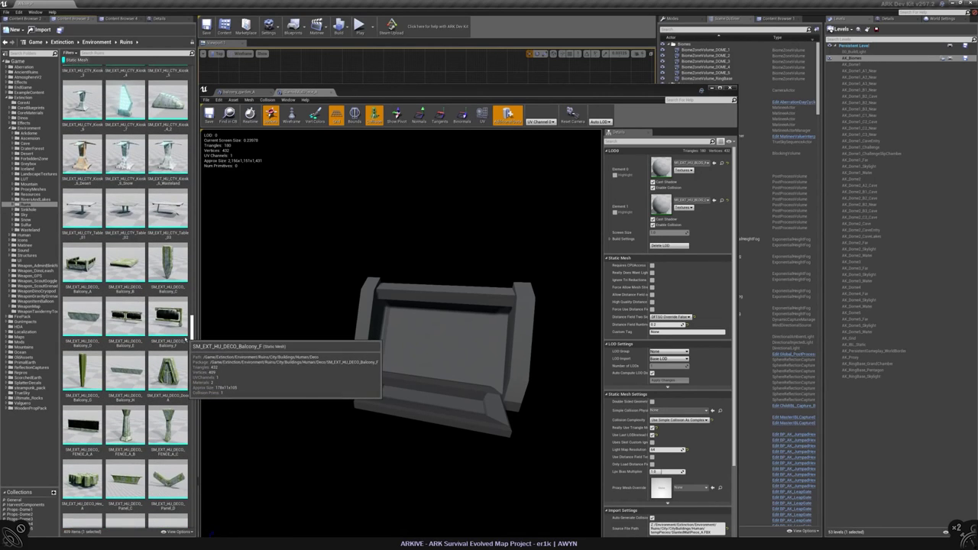
scroll(184, 321, up, 15)
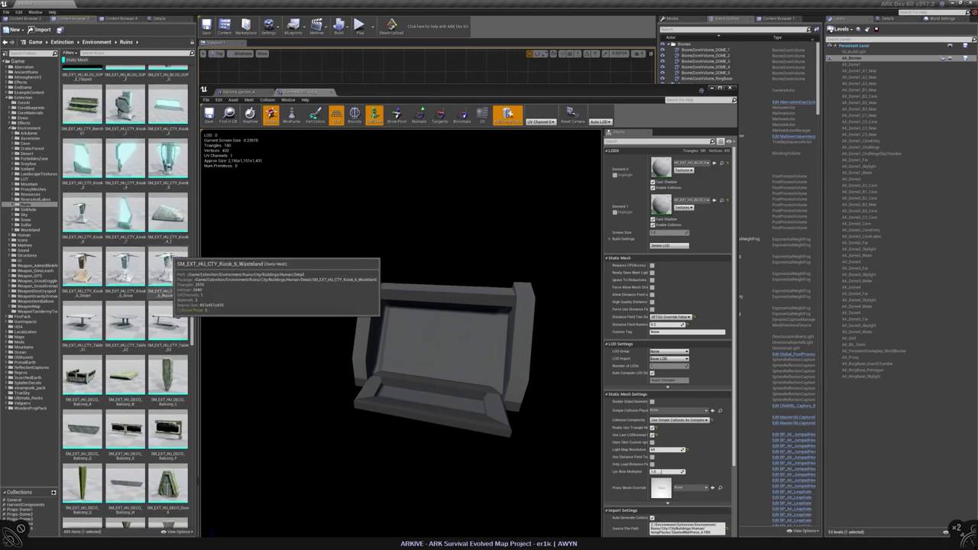
scroll(184, 321, up, 15)
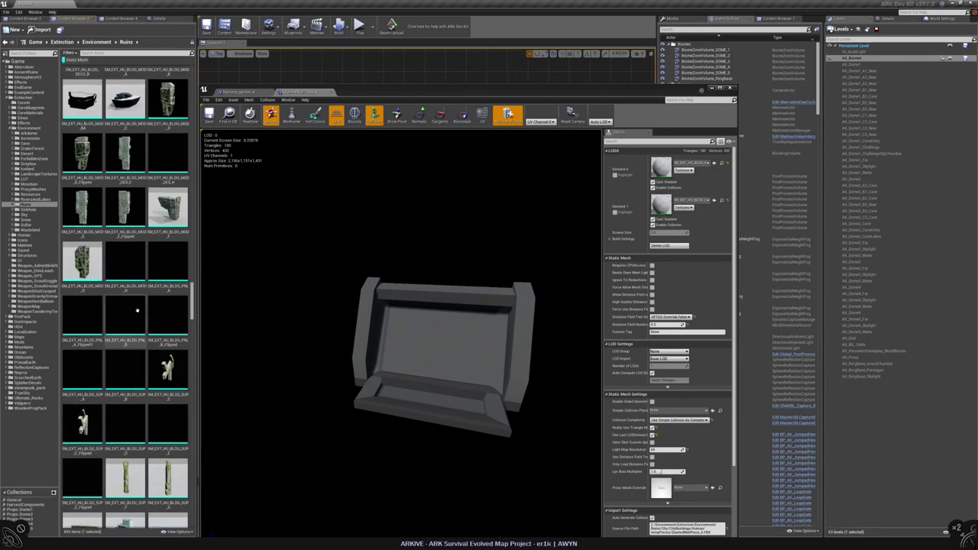
scroll(184, 321, up, 5)
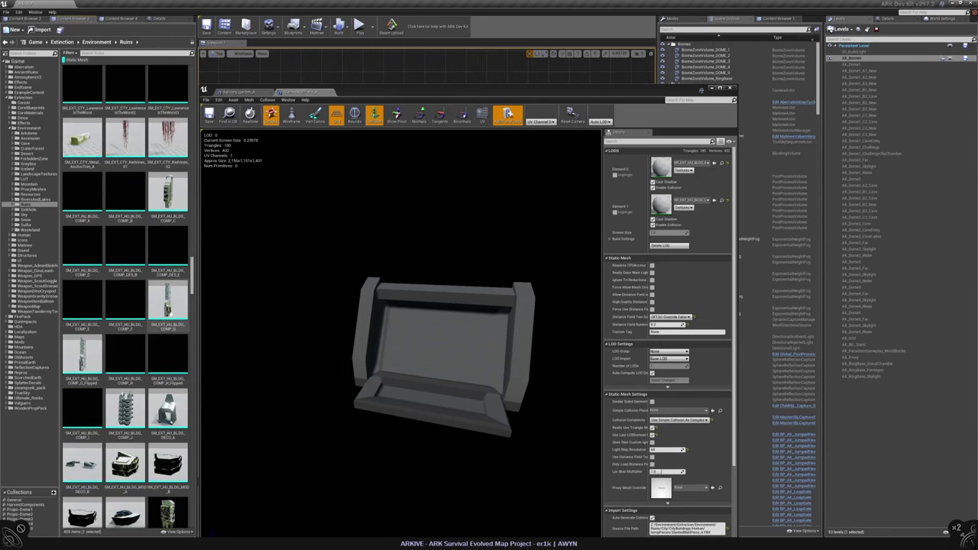
scroll(127, 298, up, 15)
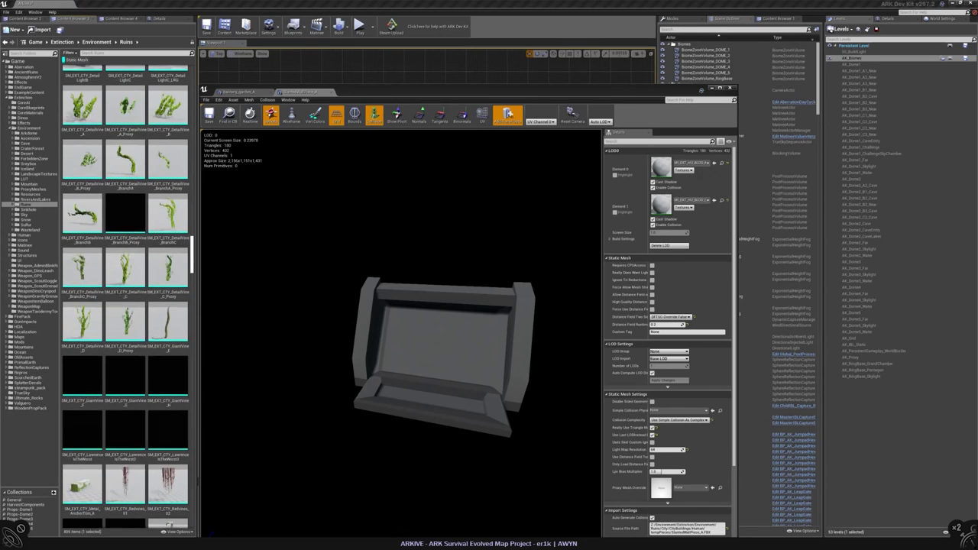
scroll(127, 298, down, 4)
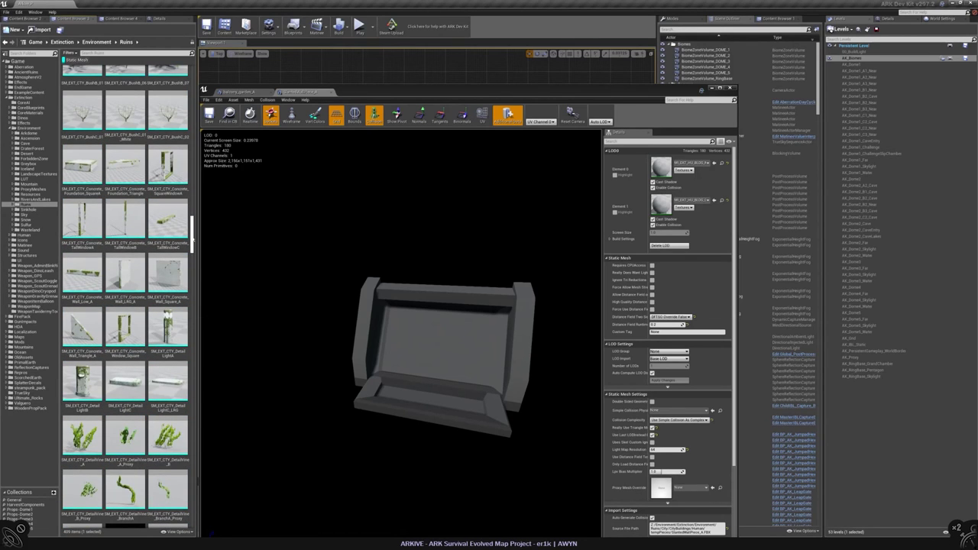
click(84, 378)
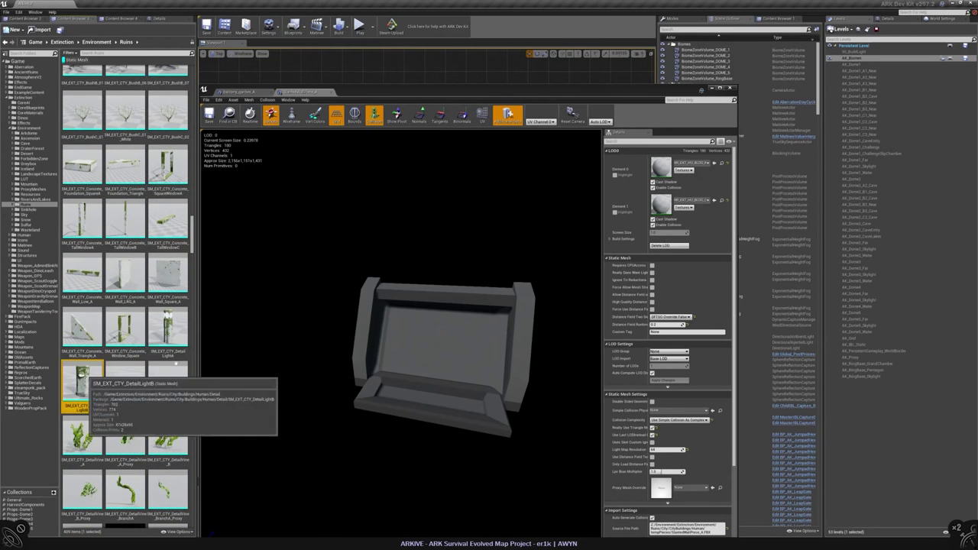
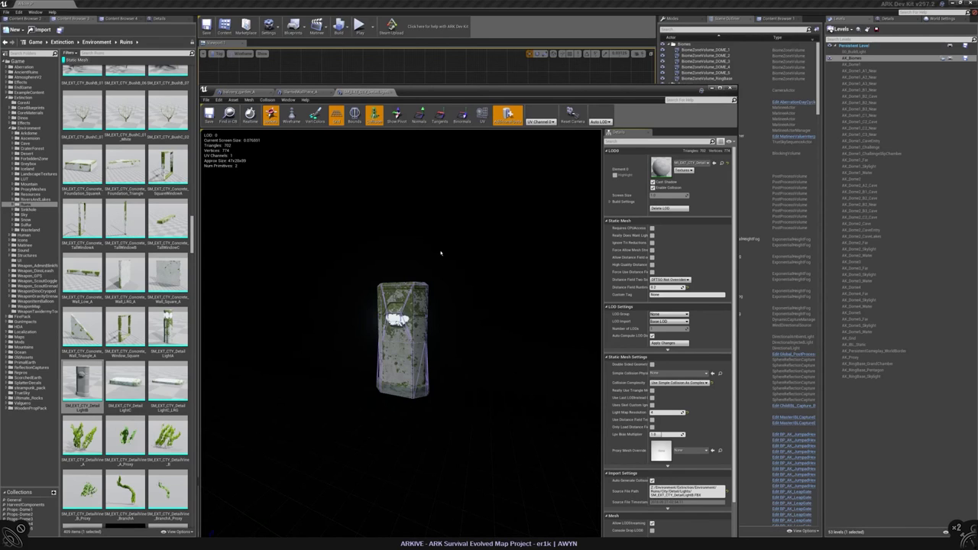
- Open the light mesh's Element 0 material instance and examine its Grime, Mask and Materials parameter groups
double_click(661, 168)
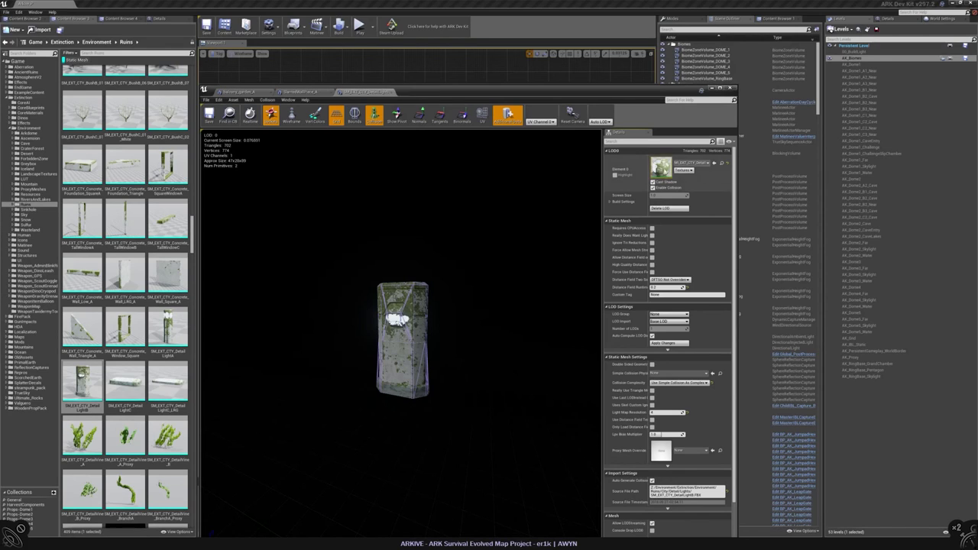
click(207, 234)
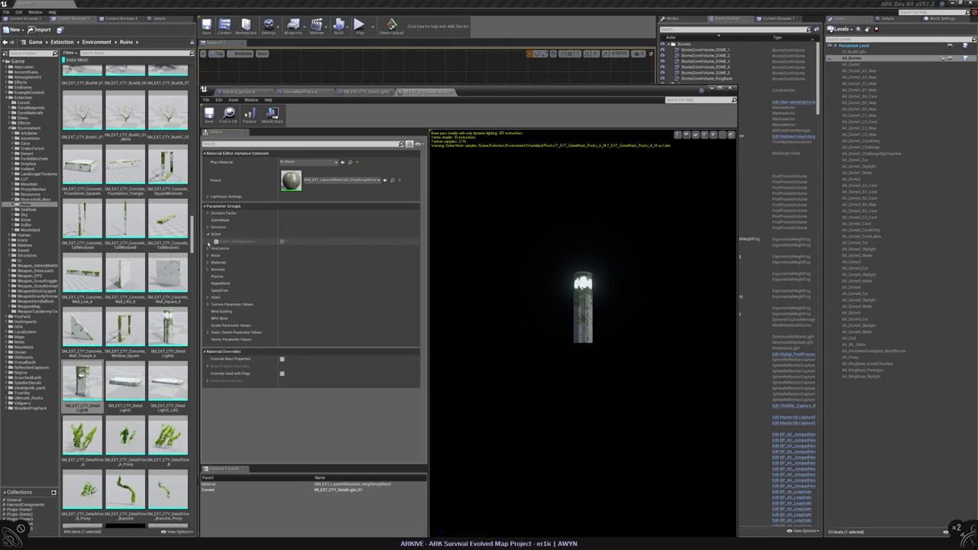
click(208, 256)
click(208, 288)
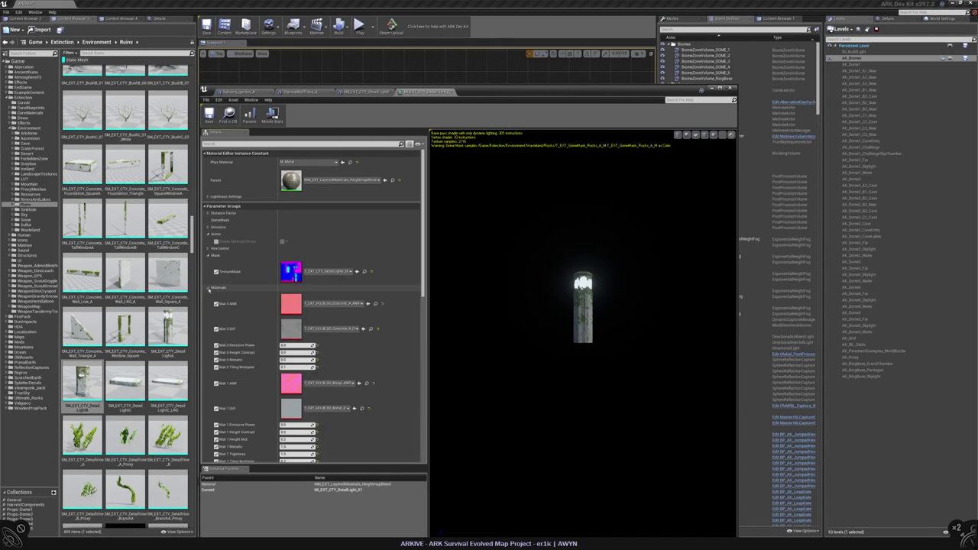
scroll(566, 262, up, 5)
scroll(566, 261, down, 4)
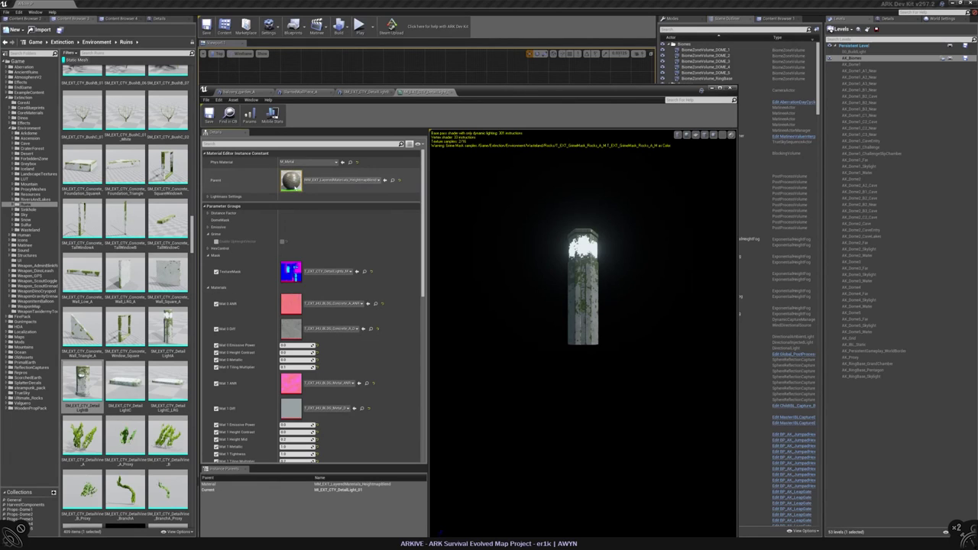
- Inspect the parent material MM_EXT_LayeredMaterials_HeightmapBlend and its node graph, and close it
double_click(297, 184)
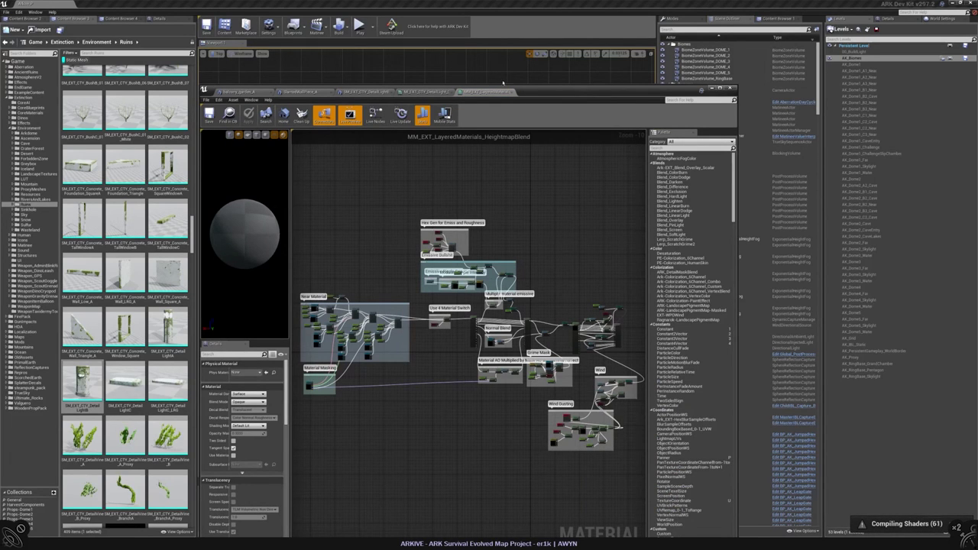
scroll(244, 240, down, 3)
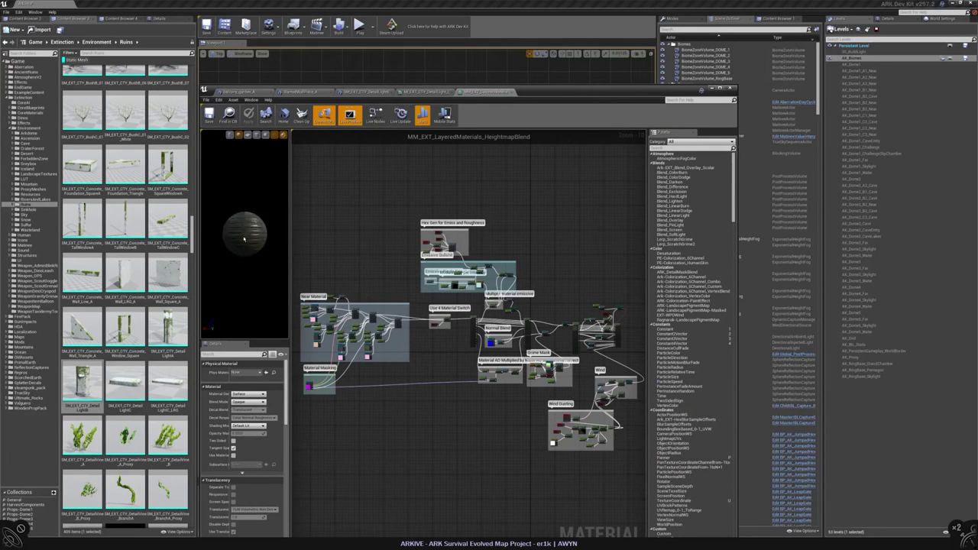
click(348, 92)
click(366, 91)
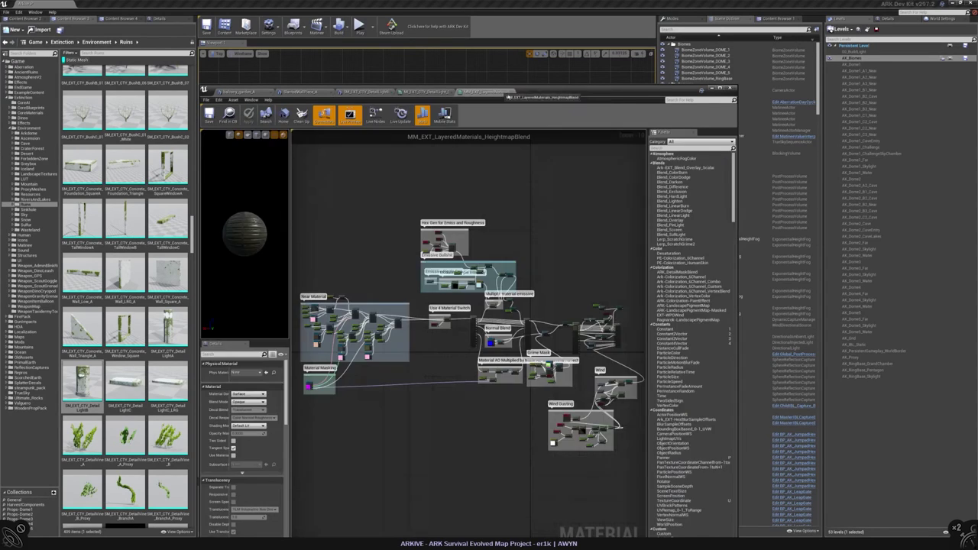
click(487, 92)
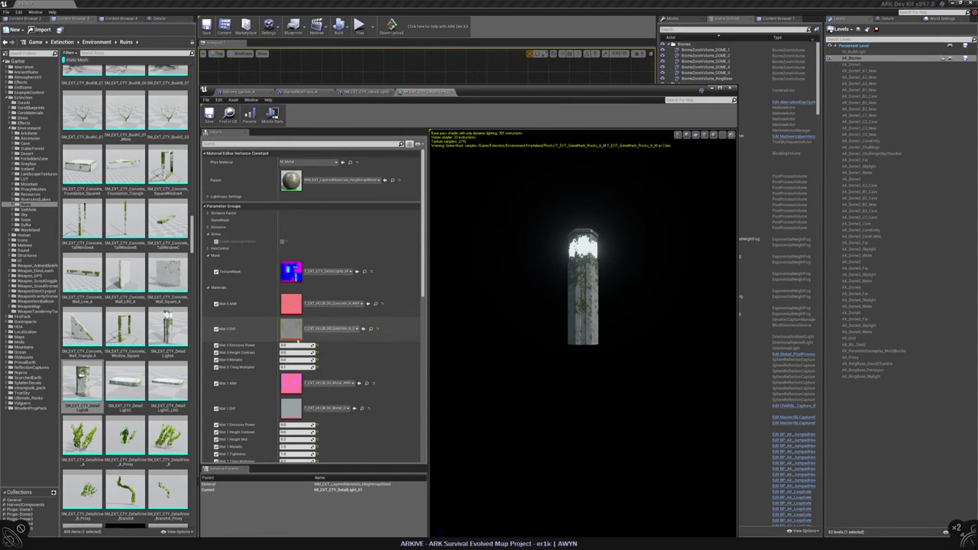
- Shift the floating asset editor window aside and examine the light material instance's preview up close
drag(509, 91, 592, 108)
scroll(690, 294, up, 5)
scroll(690, 294, down, 3)
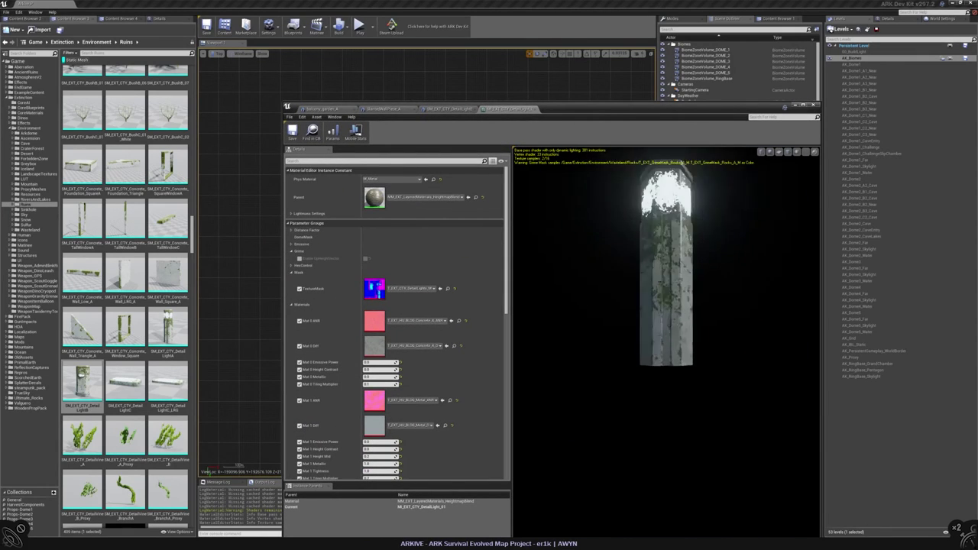
scroll(633, 205, up, 3)
scroll(633, 205, down, 3)
- Return to the SM_EXT_CTY_DetailLightB mesh and examine its illuminated front up close
click(449, 108)
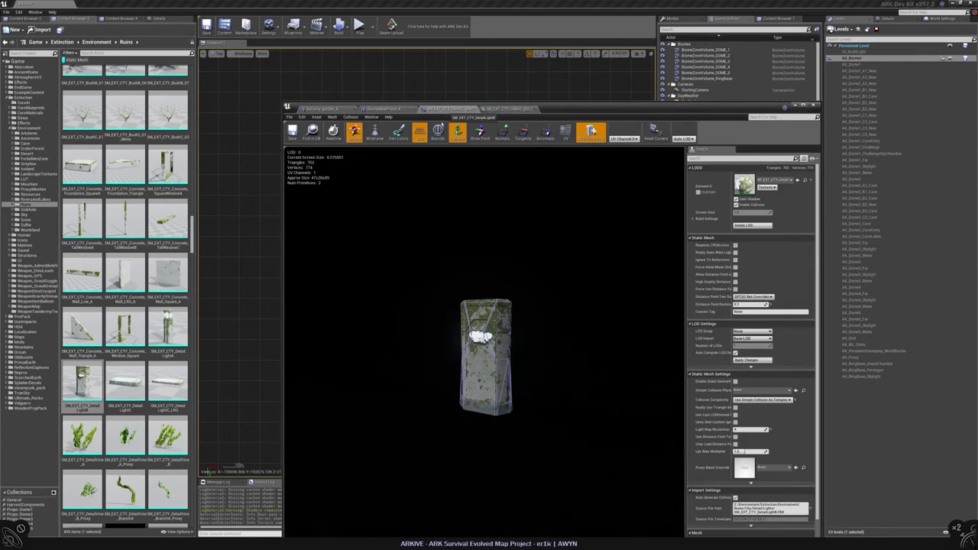
scroll(485, 344, up, 3)
scroll(485, 344, down, 3)
mouse_move(485, 344)
mouse_down()
mouse_move(489, 359)
mouse_move(466, 336)
mouse_move(474, 367)
mouse_move(485, 329)
mouse_move(474, 351)
mouse_move(466, 321)
mouse_move(459, 359)
mouse_move(482, 344)
mouse_move(470, 329)
mouse_move(477, 351)
mouse_up()
- Look through the city vine, light, concrete and bush meshes around SM_EXT_CTY_DetailLightB in the Ruins folder
scroll(486, 344, down, 5)
scroll(192, 176, down, 3)
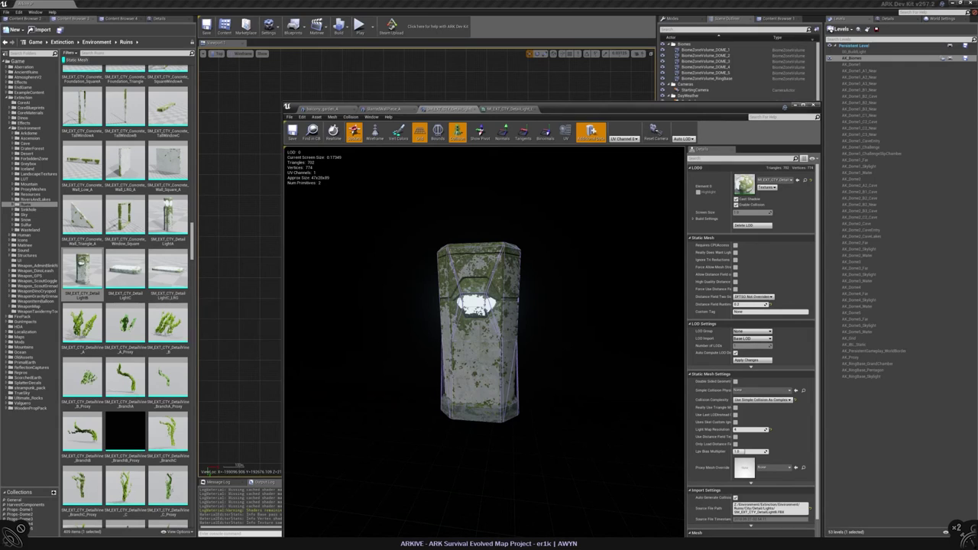
scroll(84, 367, up, 2)
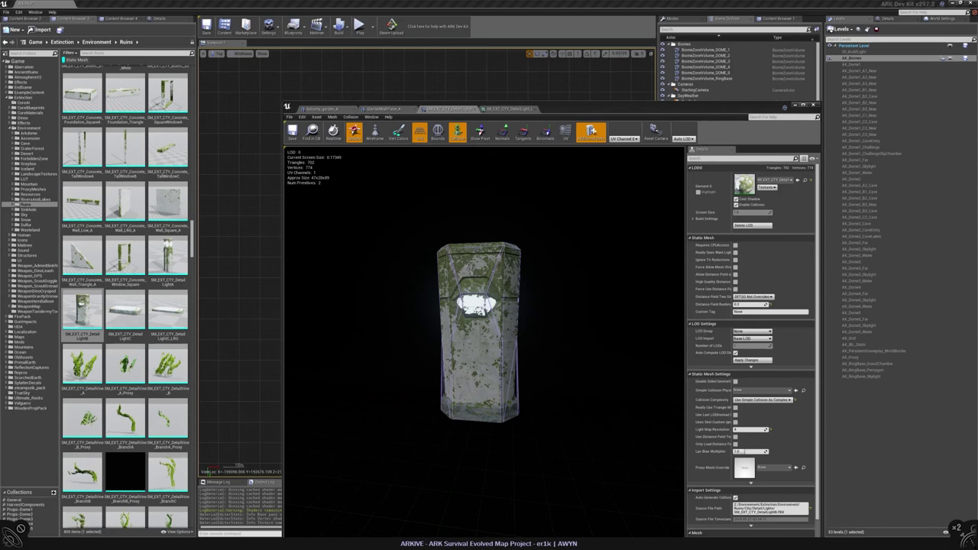
scroll(181, 198, up, 2)
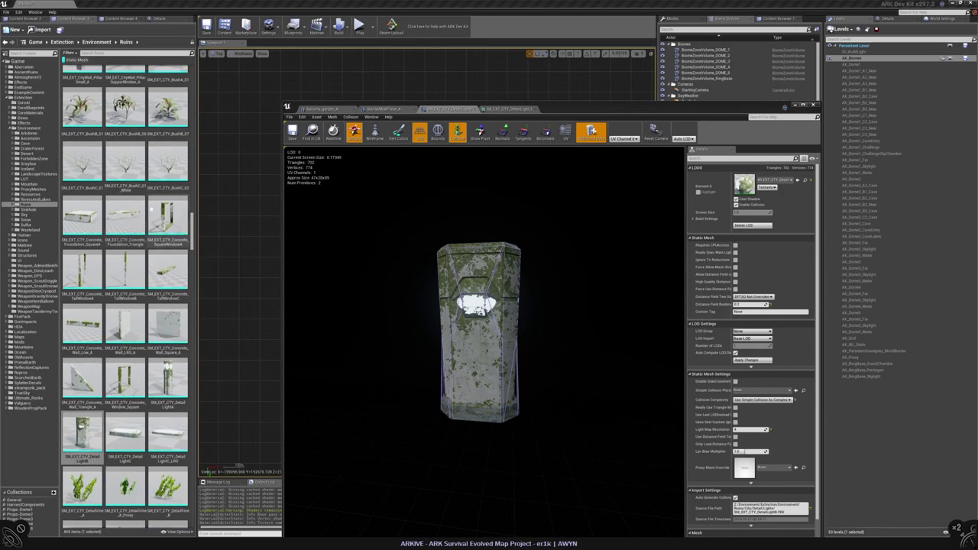
scroll(161, 243, up, 1)
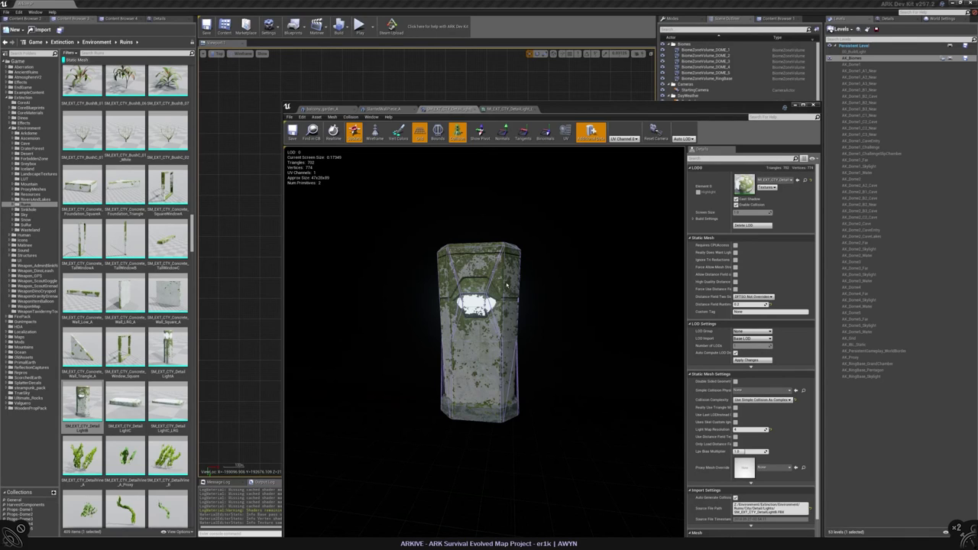
- Open the square concrete window mesh from the Ruins folder, examine its frame, and close it
scroll(126, 298, up, 3)
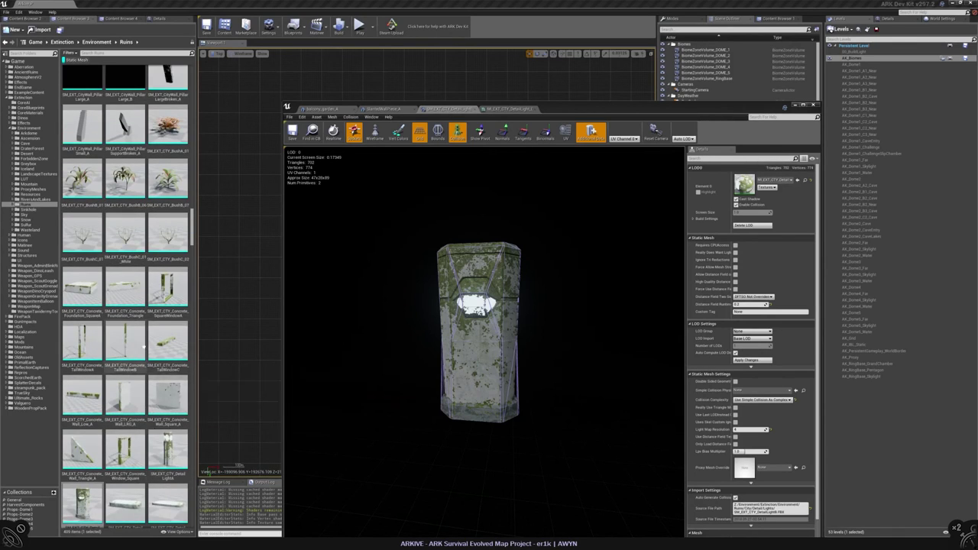
click(126, 450)
double_click(126, 450)
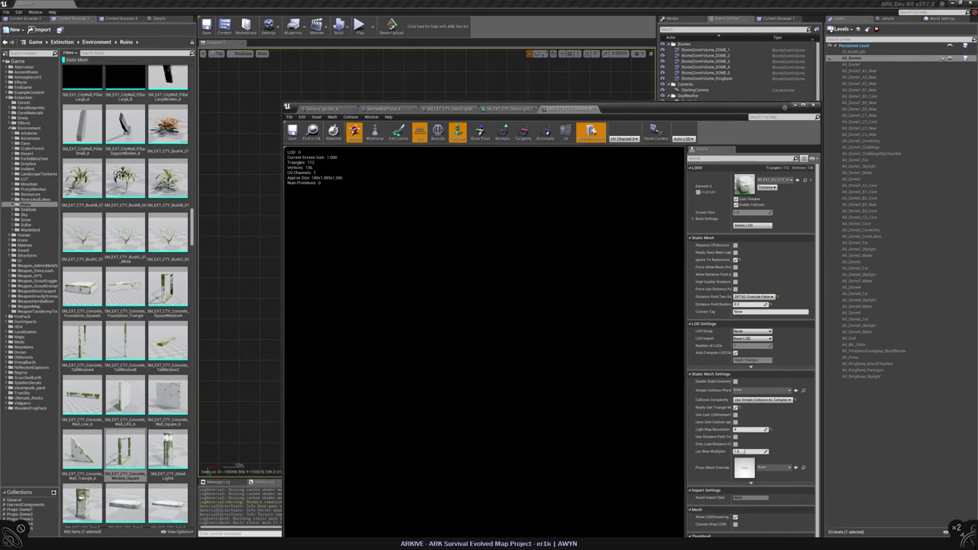
drag(499, 328, 489, 328)
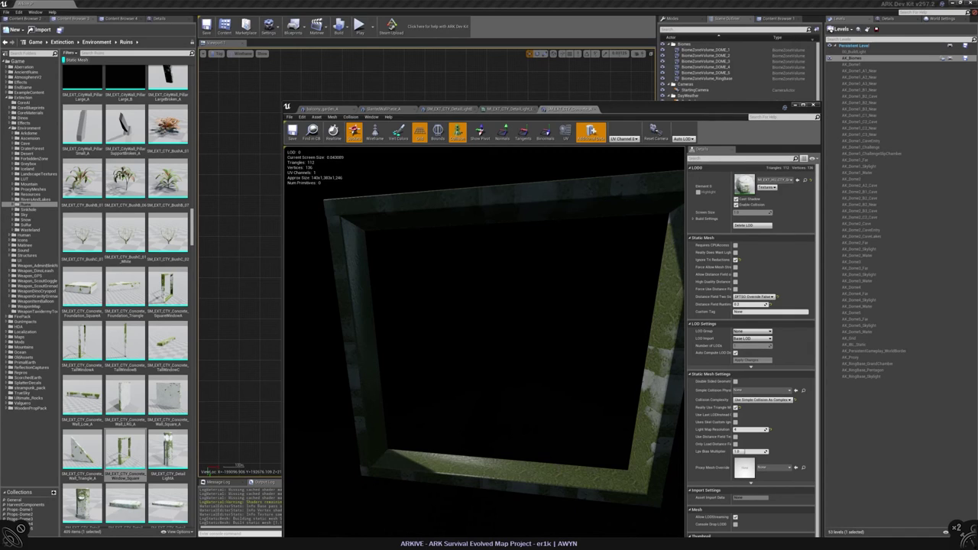
click(585, 109)
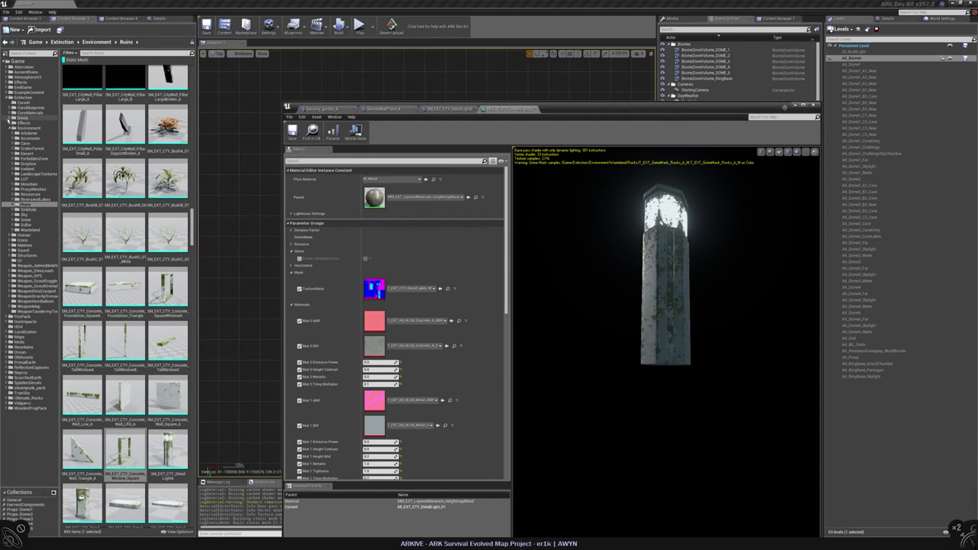
- Close the light's material instance and shift the floating asset editor aside with the light mesh showing
click(121, 18)
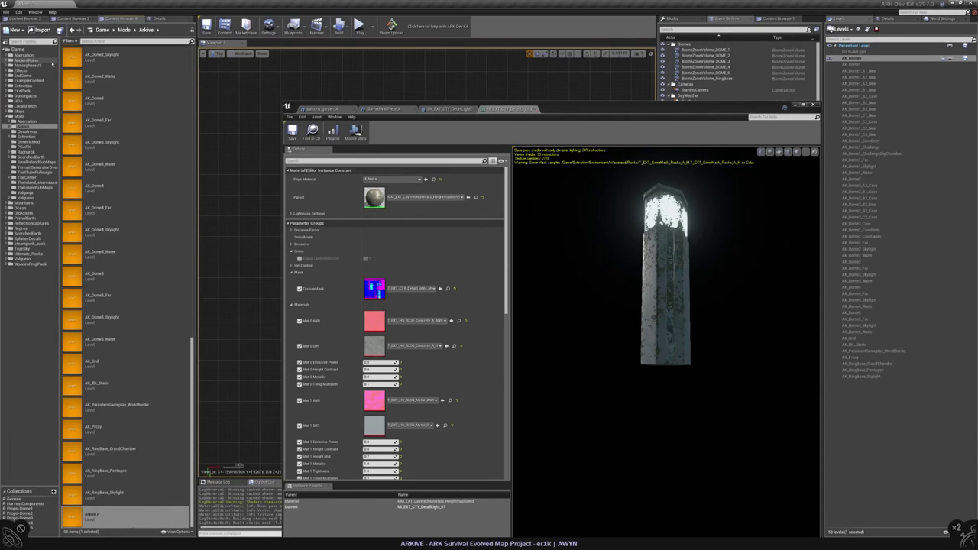
click(72, 17)
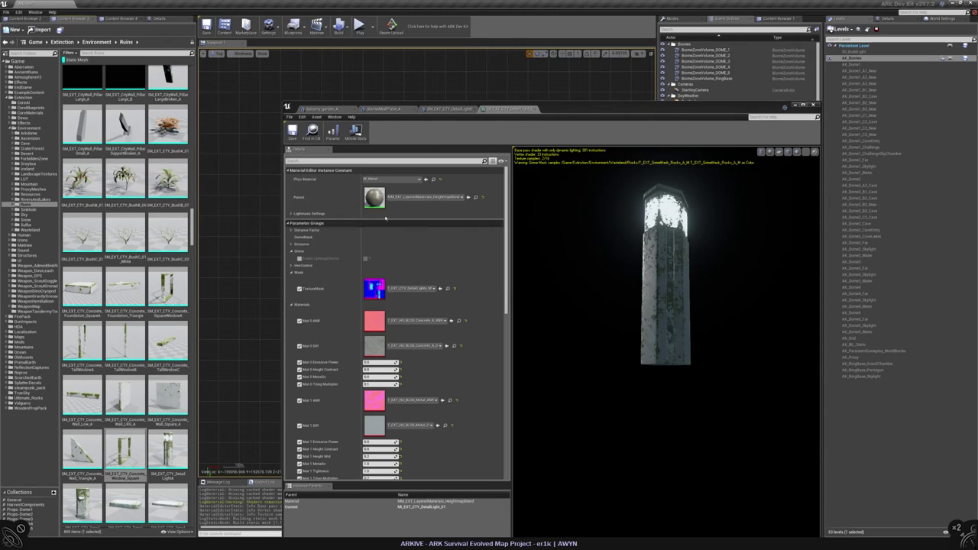
click(533, 109)
drag(581, 108, 501, 96)
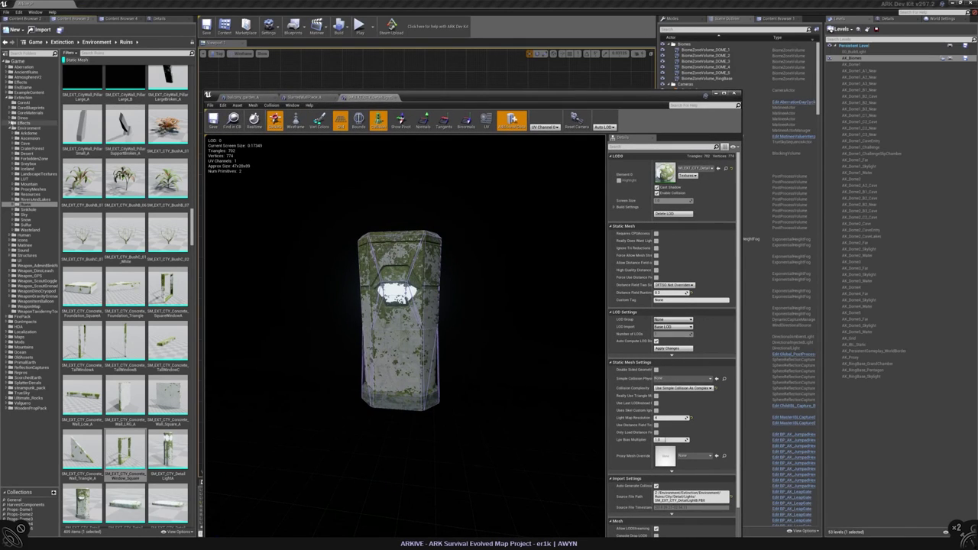
- Locate the light mesh's material MI_EXT_CTY_DetailLight_01 and copy it into the Arkive mod's Materials/RingTek folder
click(116, 18)
click(13, 127)
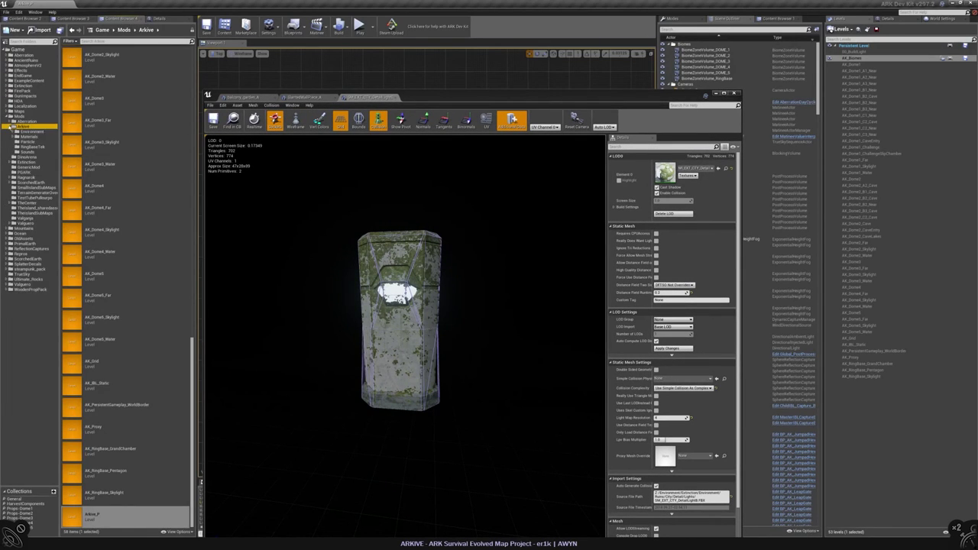
click(16, 136)
click(725, 168)
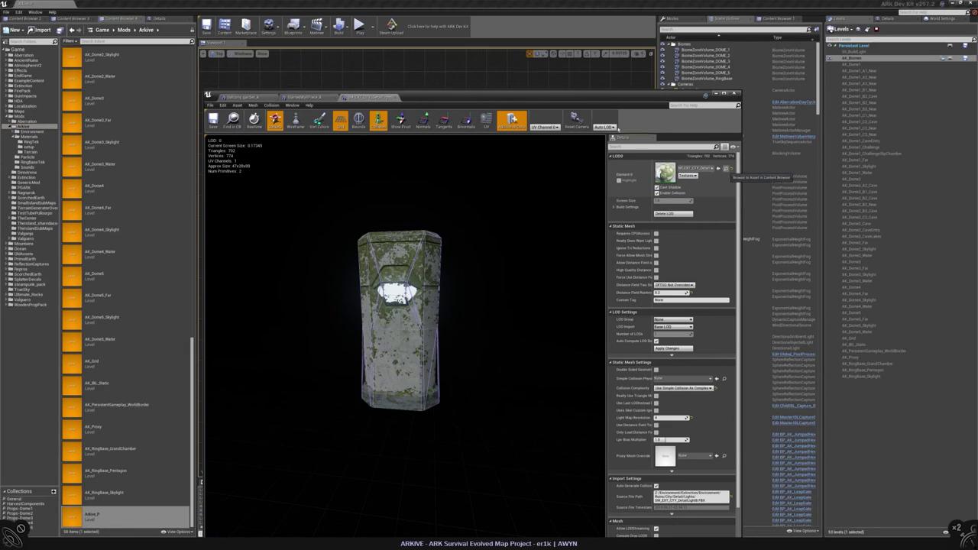
drag(535, 93, 575, 139)
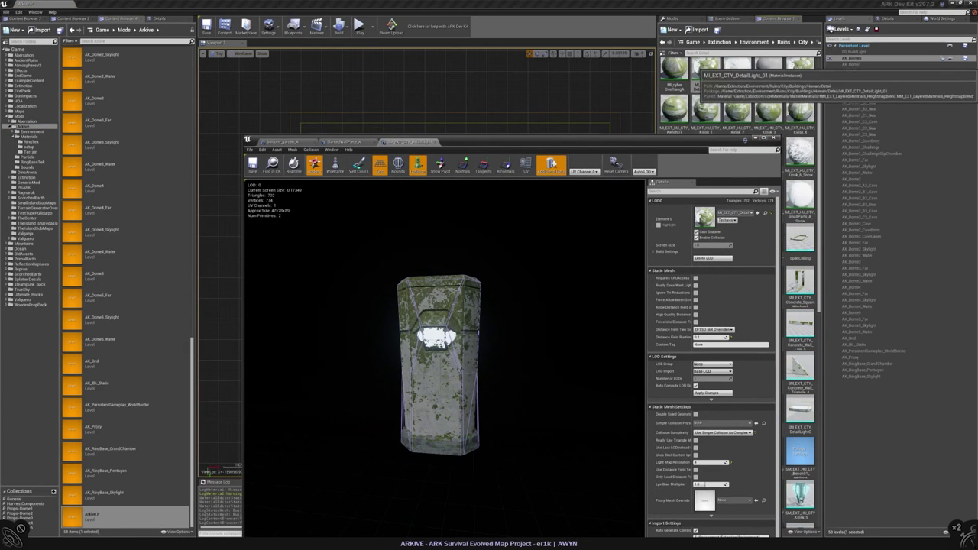
drag(705, 70, 29, 146)
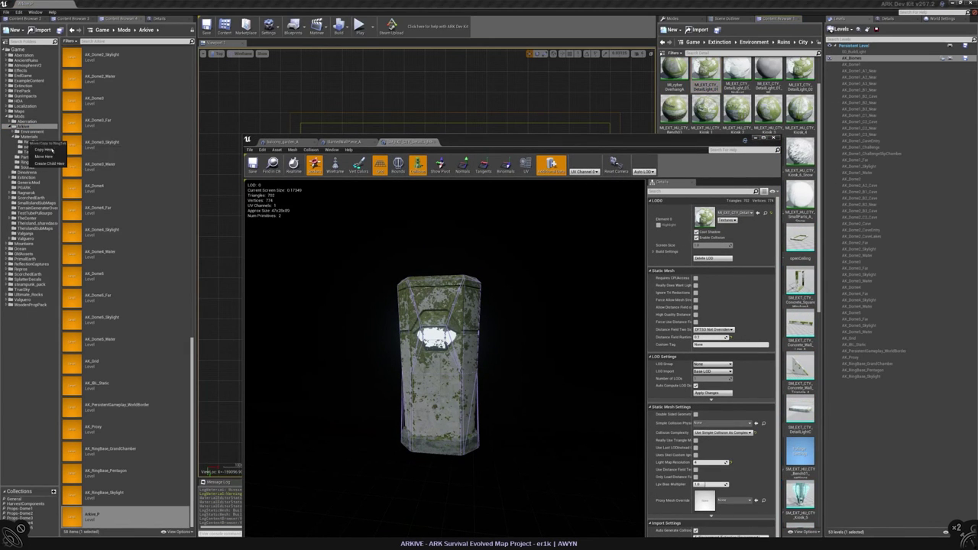
click(35, 150)
click(32, 143)
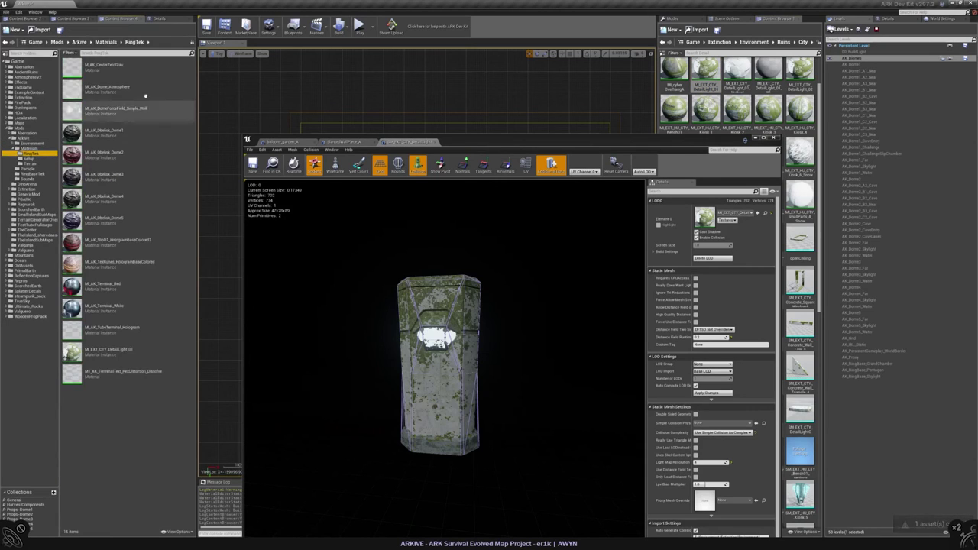
- Rename the copied material instance to MI_AK_RB_DetailLight_01 and open it alongside the light mesh
click(111, 349)
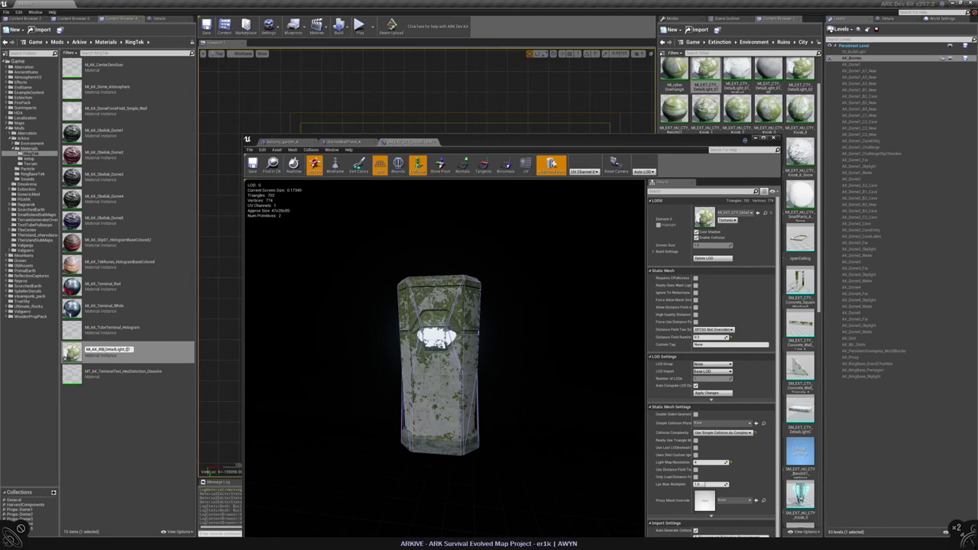
key(Return)
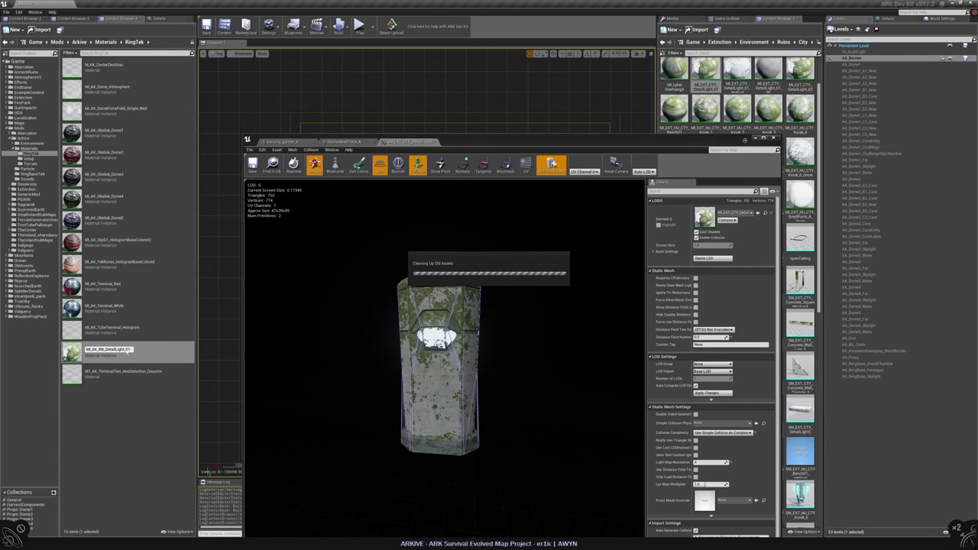
double_click(99, 242)
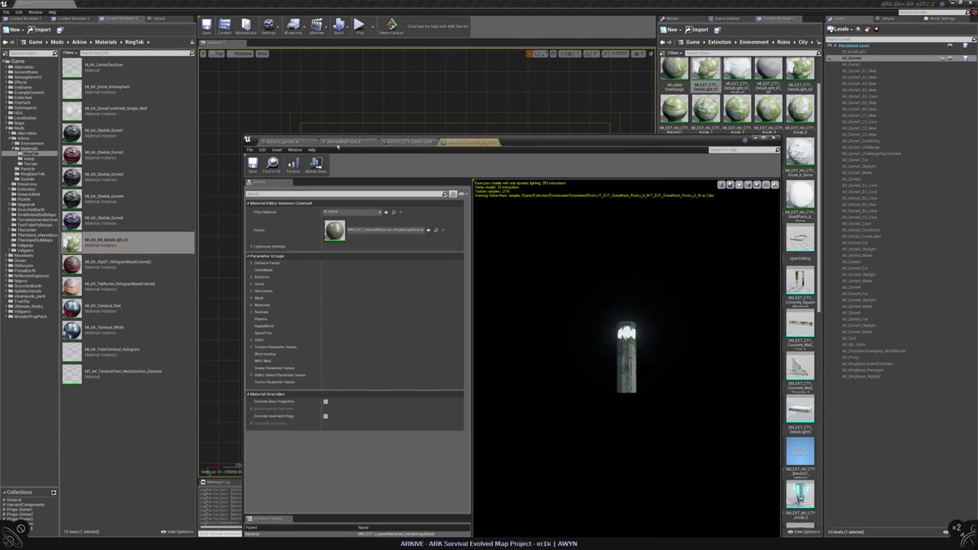
click(411, 143)
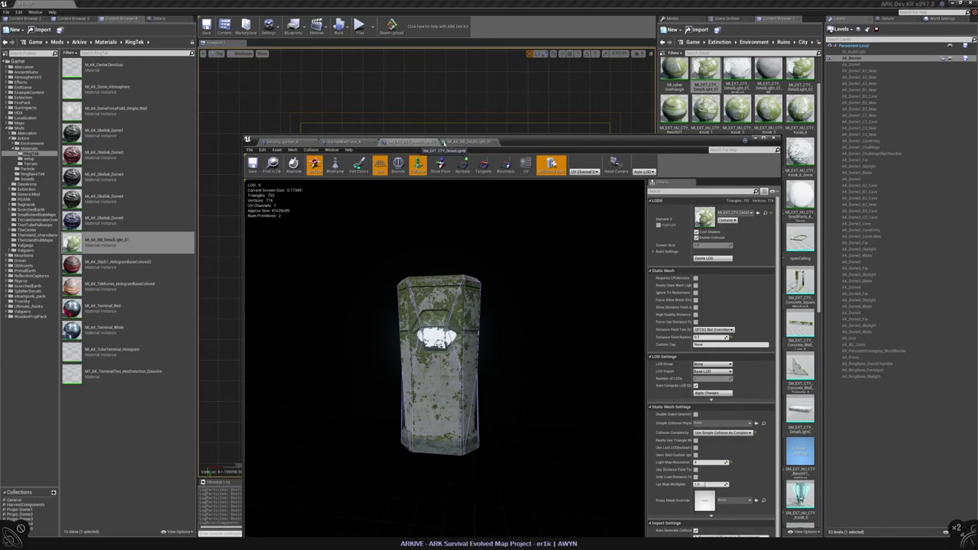
click(411, 142)
click(468, 142)
- Make AK_RingBase_GrandChamber the current level and bring the chamber's hologram base area into view
drag(535, 142, 545, 298)
right_click(877, 364)
click(719, 18)
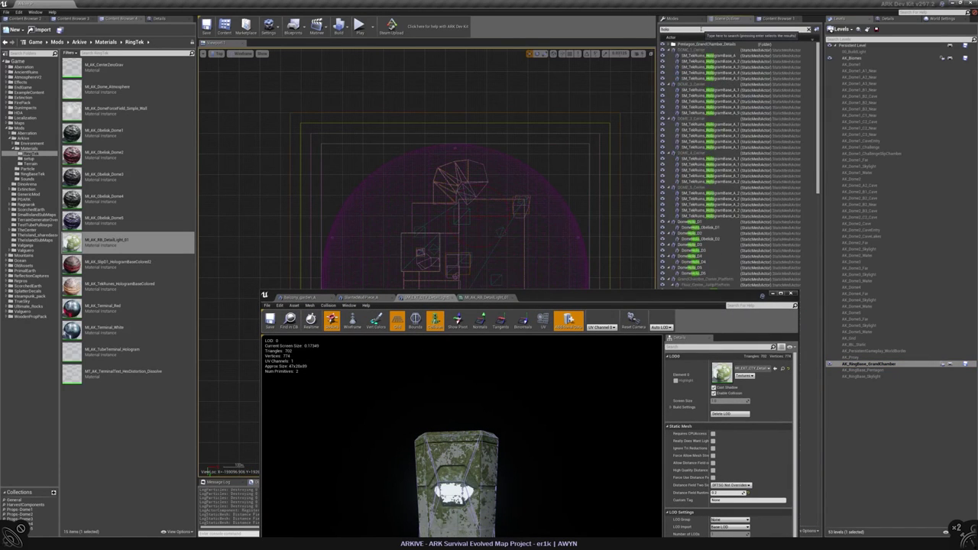
double_click(707, 56)
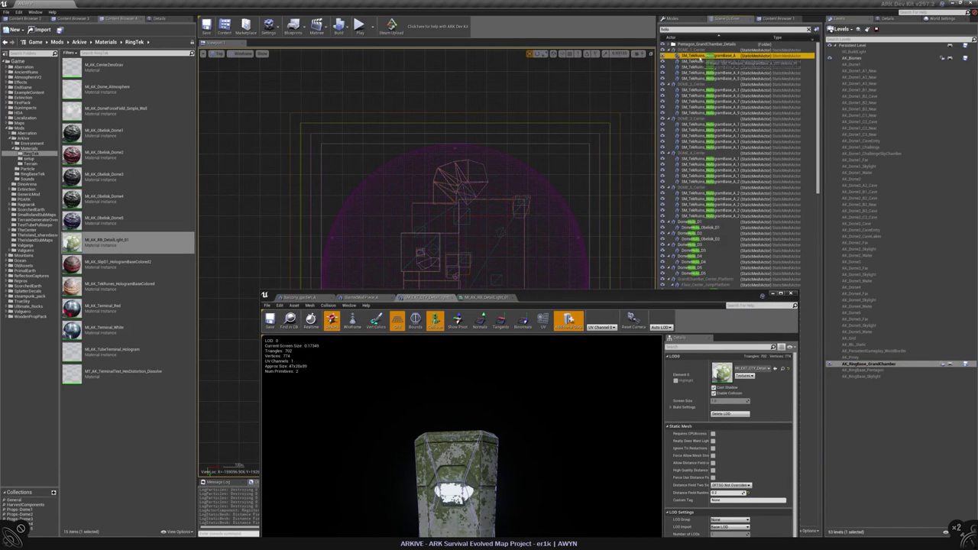
double_click(678, 222)
right_drag(426, 192, 459, 229)
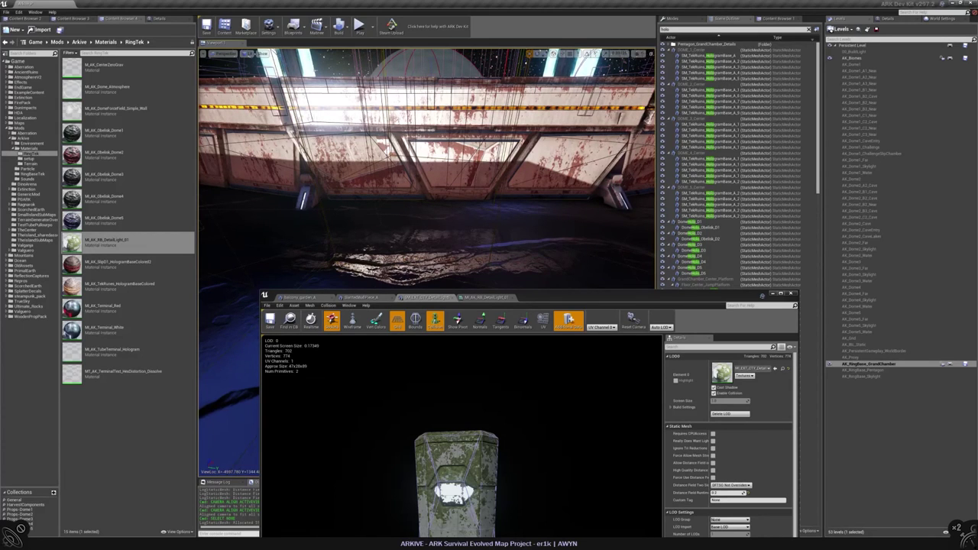
- Place SM_EXT_CTY_DetailLightB in the grand chamber and, working from the top view, move it to the ring's upper centre
key(ctrl+b)
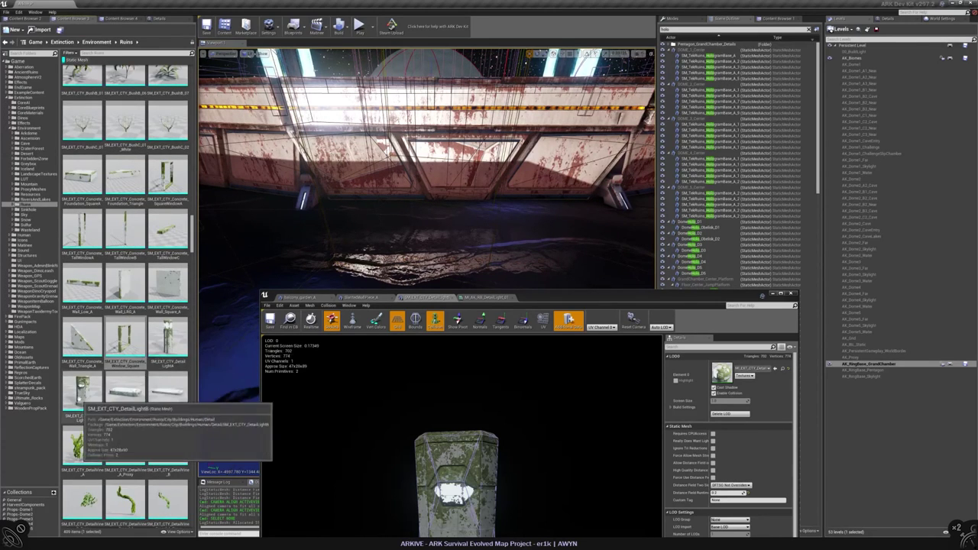
drag(348, 181, 462, 222)
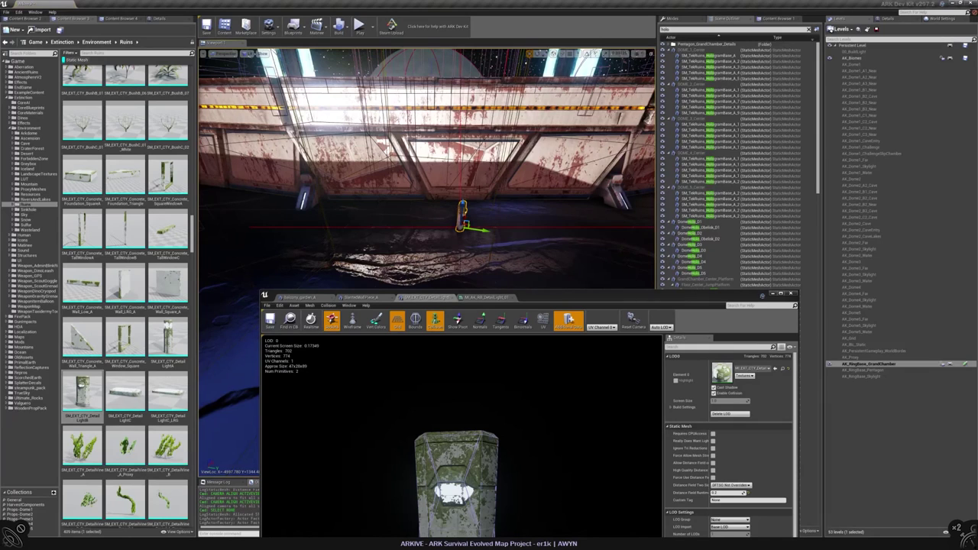
key(alt+j)
scroll(350, 218, down, 5)
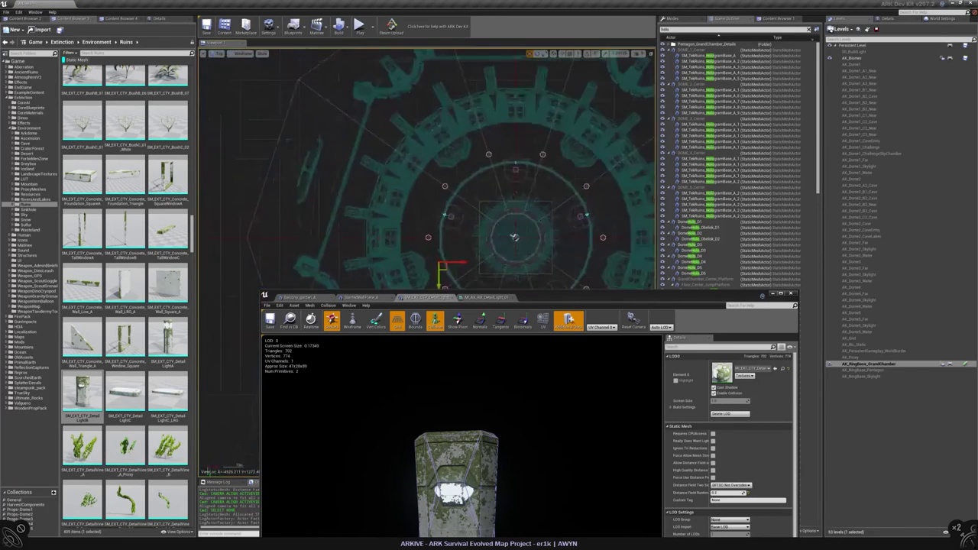
scroll(379, 145, up, 5)
scroll(380, 146, down, 5)
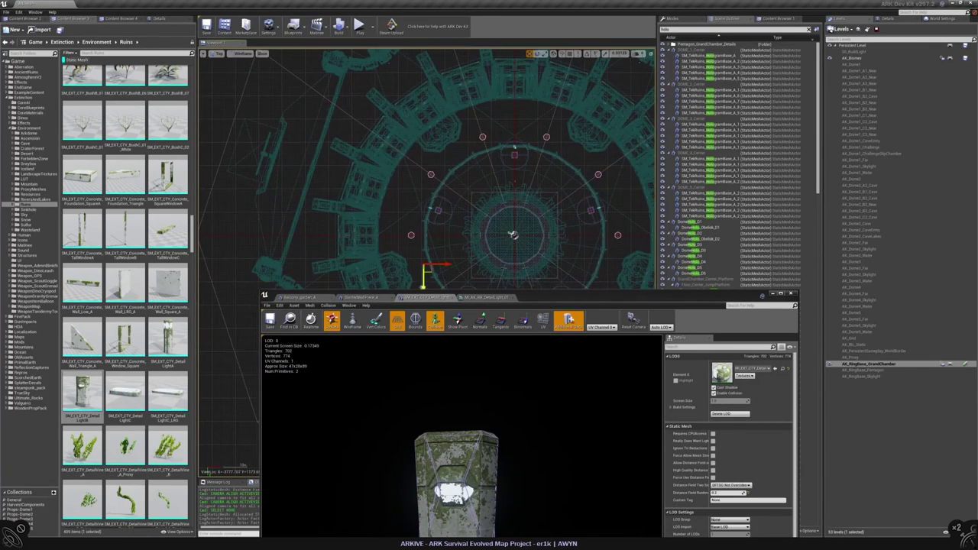
drag(443, 233, 528, 133)
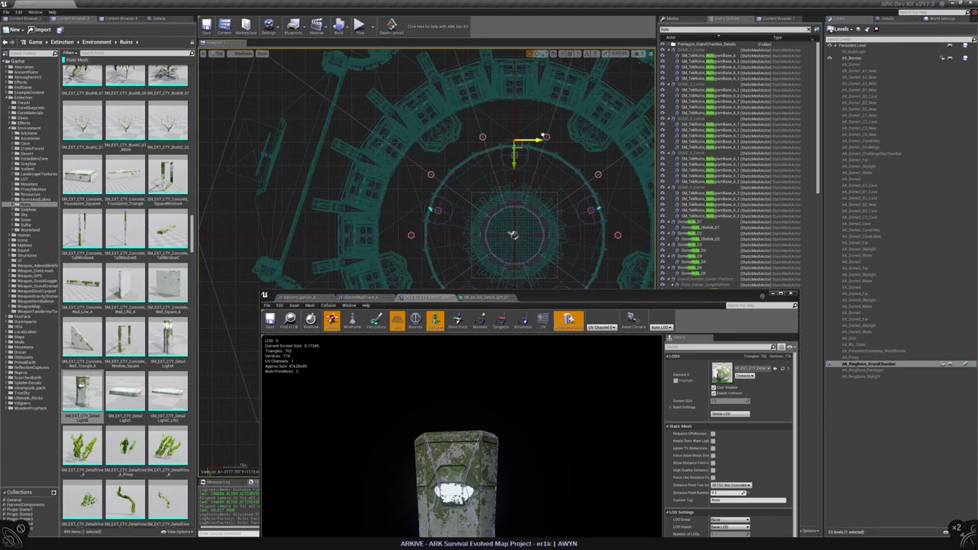
right_drag(469, 149, 406, 101)
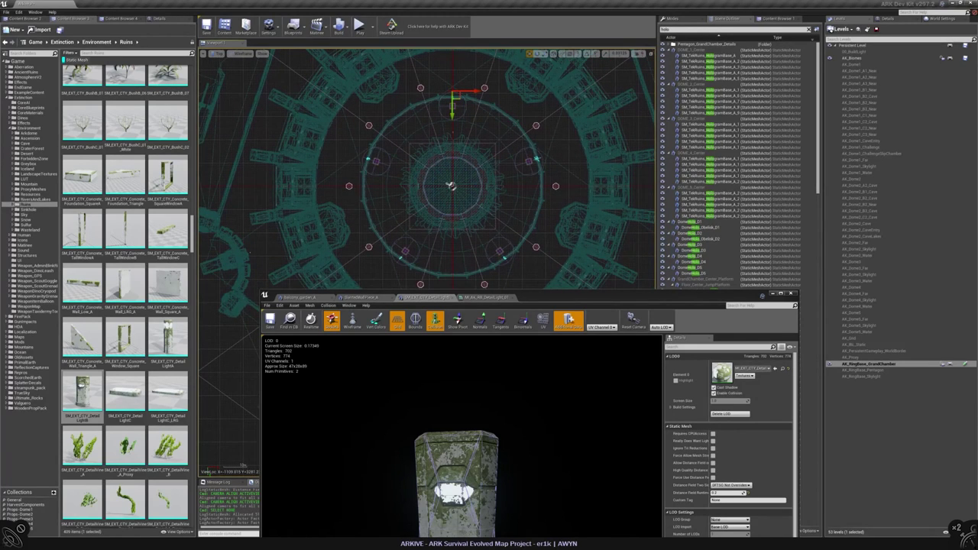
- Turn the placed light 180 degrees about its vertical axis and scale it uniformly to 2.0
key(f)
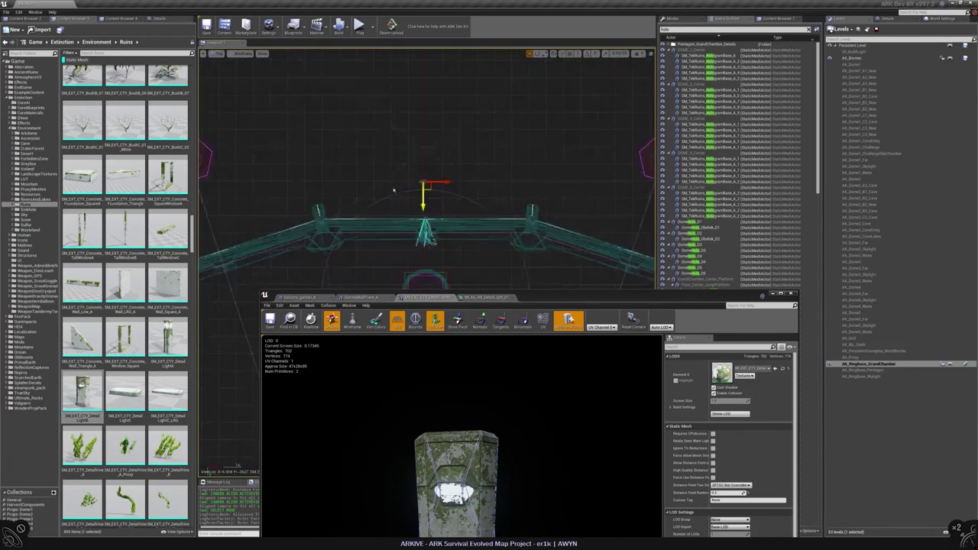
key(alt+g)
key(f)
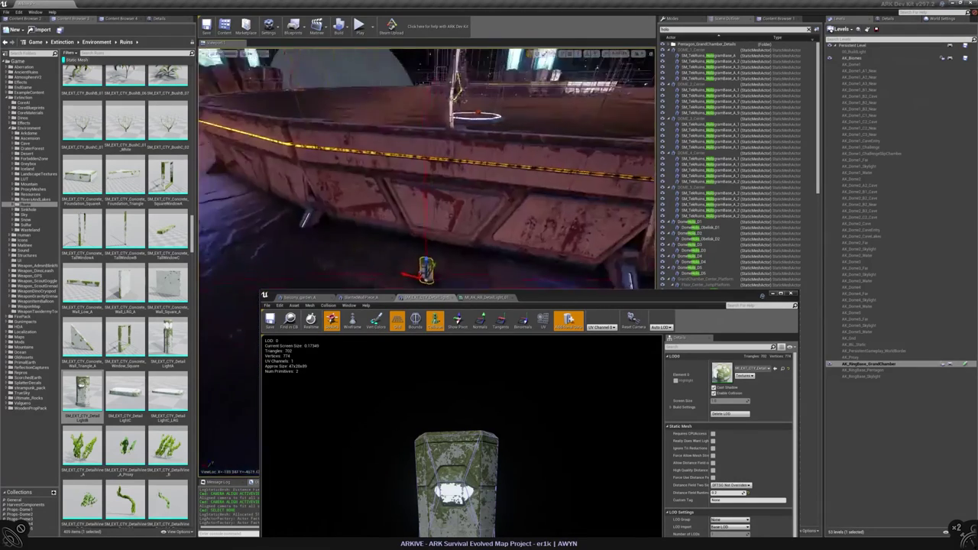
right_drag(426, 153, 426, 199)
click(164, 20)
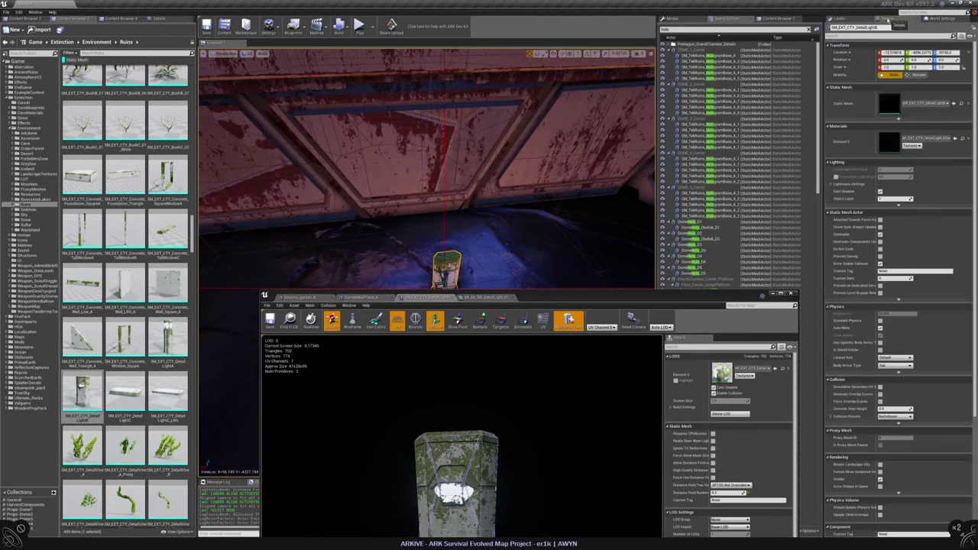
right_drag(427, 199, 459, 252)
key(f)
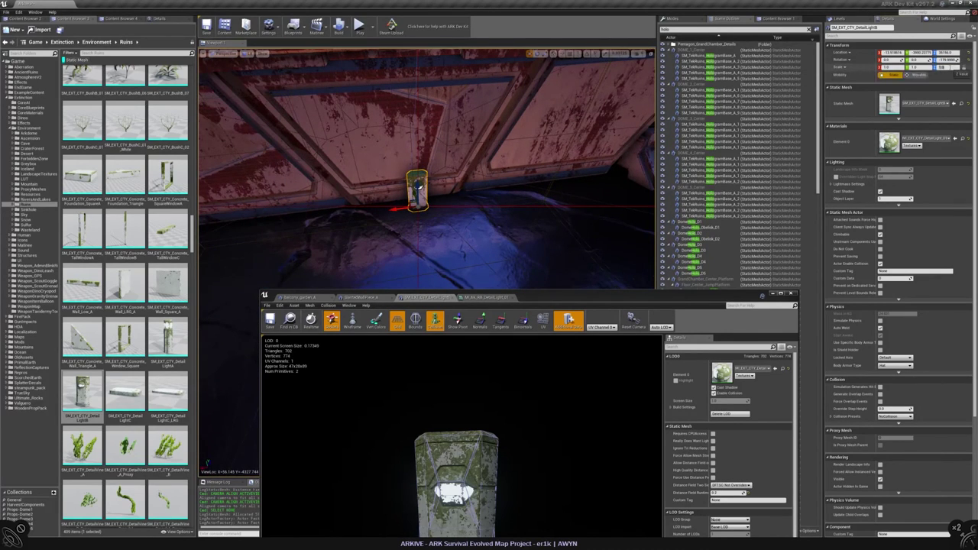
right_drag(428, 176, 412, 59)
- Set the light's X location to 0.0 and check its position against the chamber wall
key(alt+2)
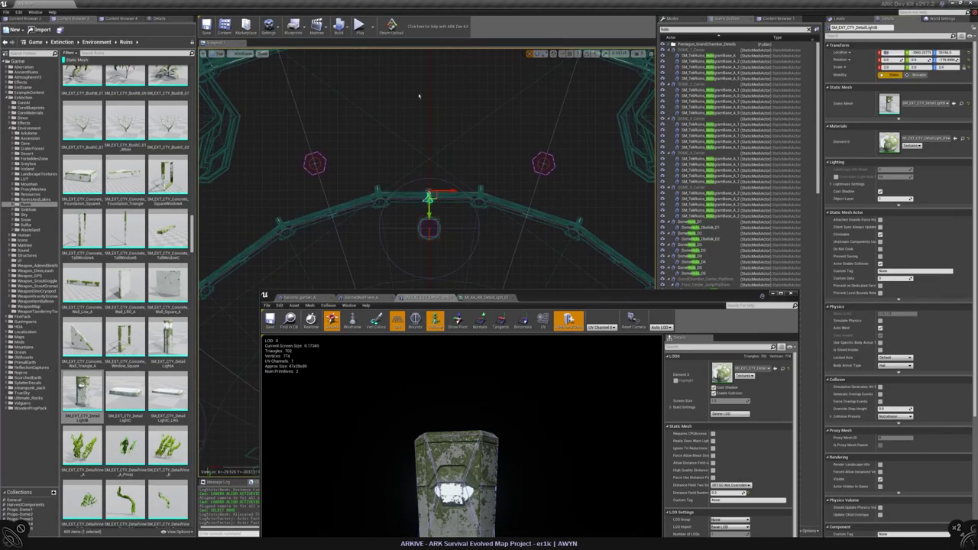
right_drag(419, 96, 451, 69)
key(alt+4)
right_drag(428, 250, 413, 230)
drag(671, 296, 603, 151)
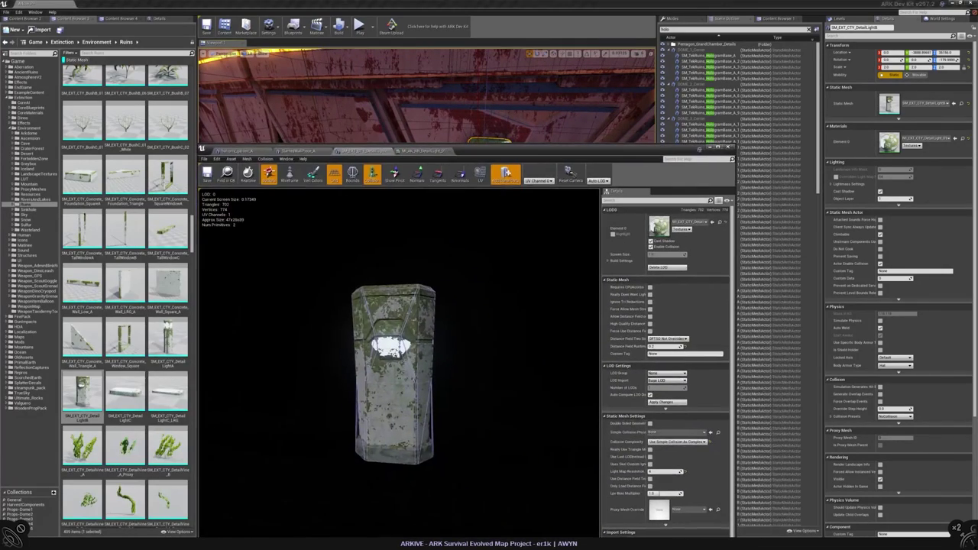
- Place BP_Cinematic_Human_Male from the General collection beside the wall light as a scale reference
drag(39, 21, 37, 126)
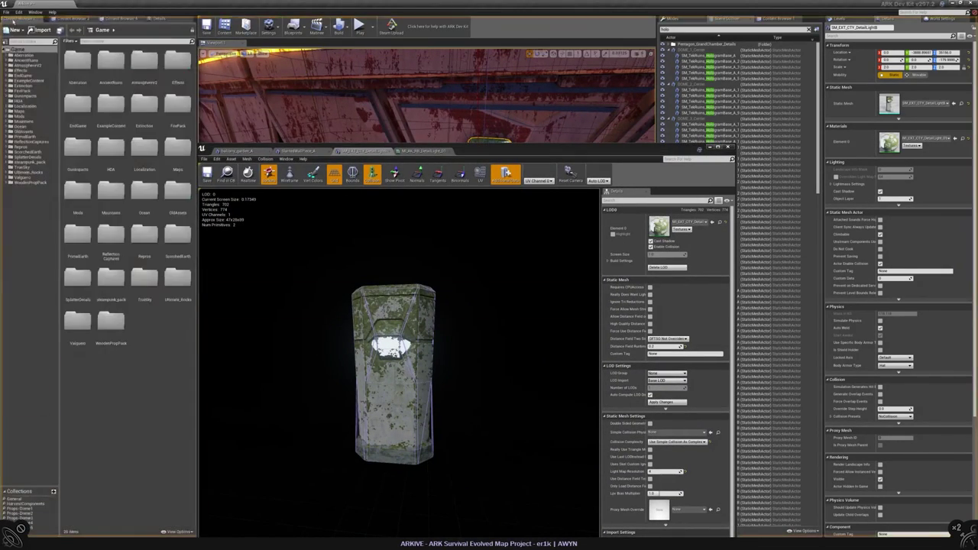
click(17, 502)
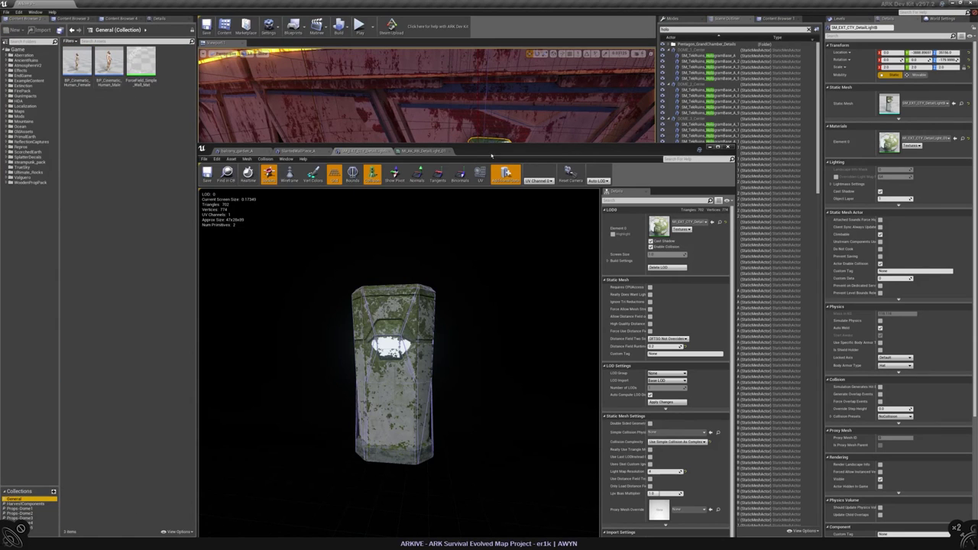
drag(491, 155, 630, 381)
drag(109, 65, 207, 176)
drag(398, 252, 366, 253)
drag(629, 379, 466, 218)
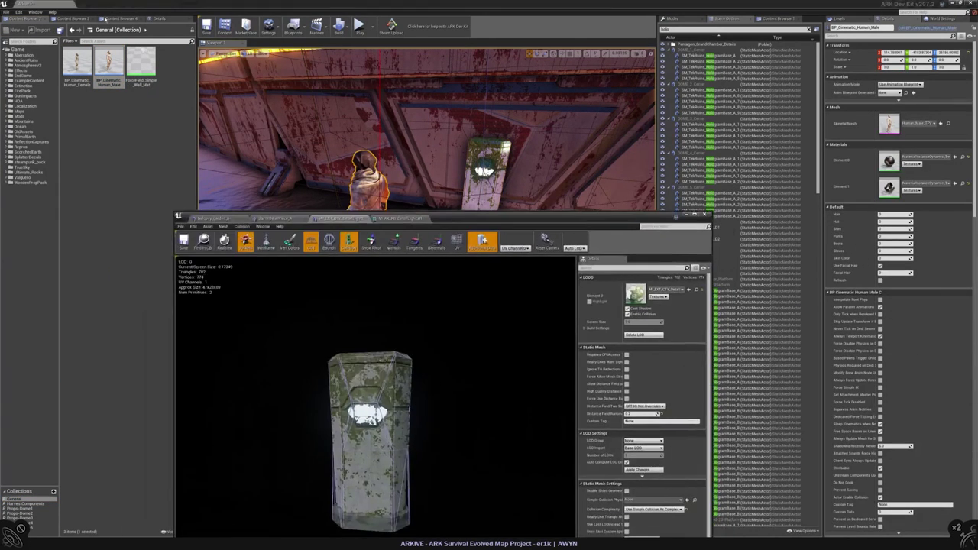
- Assign MI_AK_RB_DetailLight_01 to the placed wall light's material slot and scale the light uniformly to 3.0
click(203, 240)
click(121, 18)
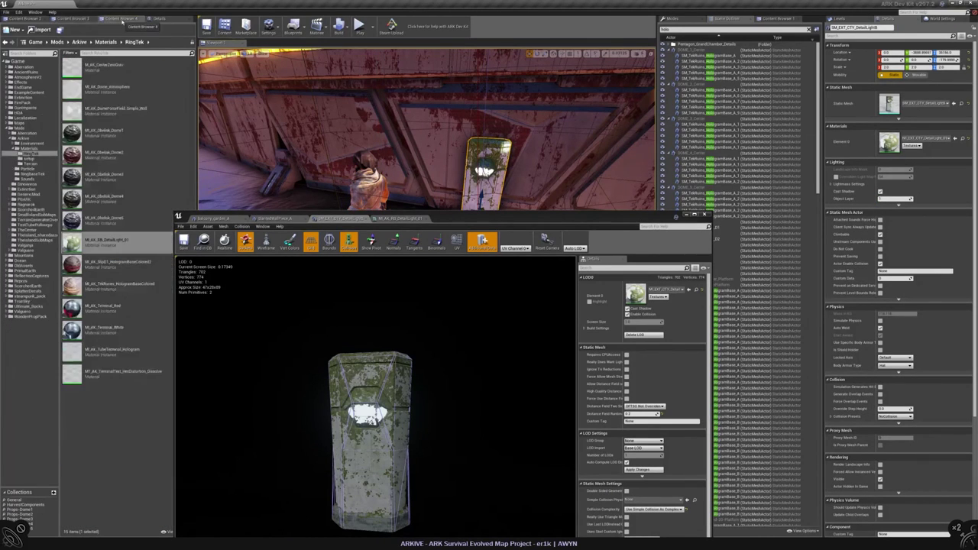
drag(107, 240, 890, 142)
key(f)
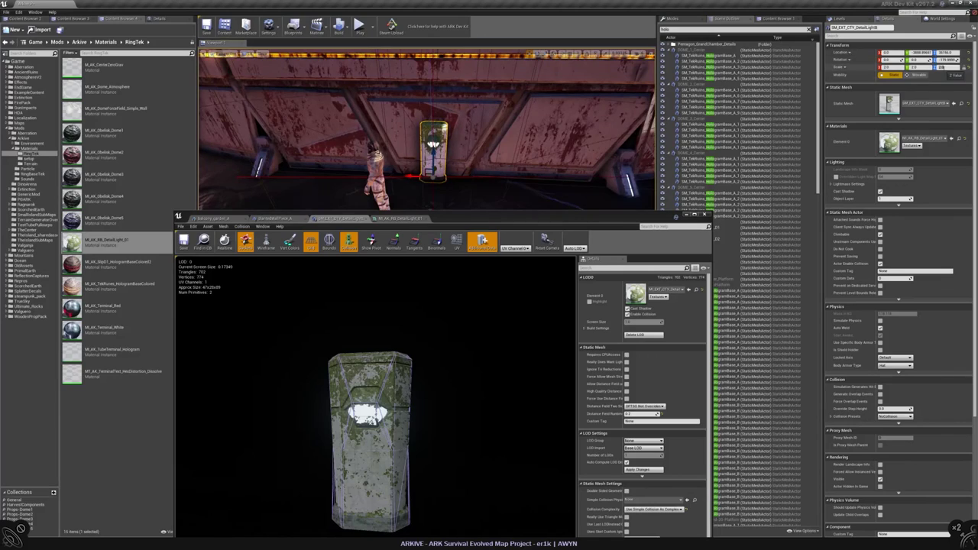
right_drag(428, 129, 452, 130)
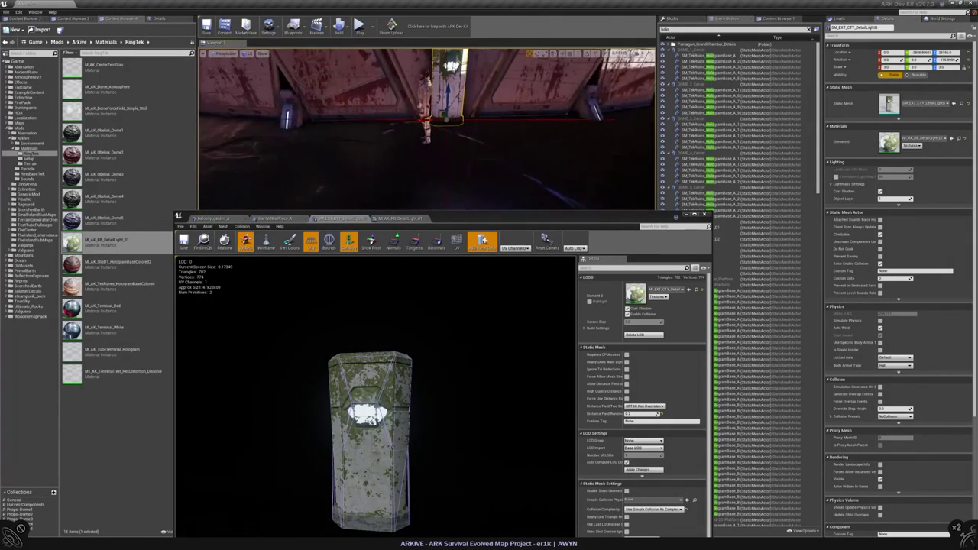
- Inspect the SM_EXT_CTY_Concrete_TallWindowA mesh, the started wall piece mesh and the Extinction City assets for use around the light
key(ctrl+b)
double_click(81, 231)
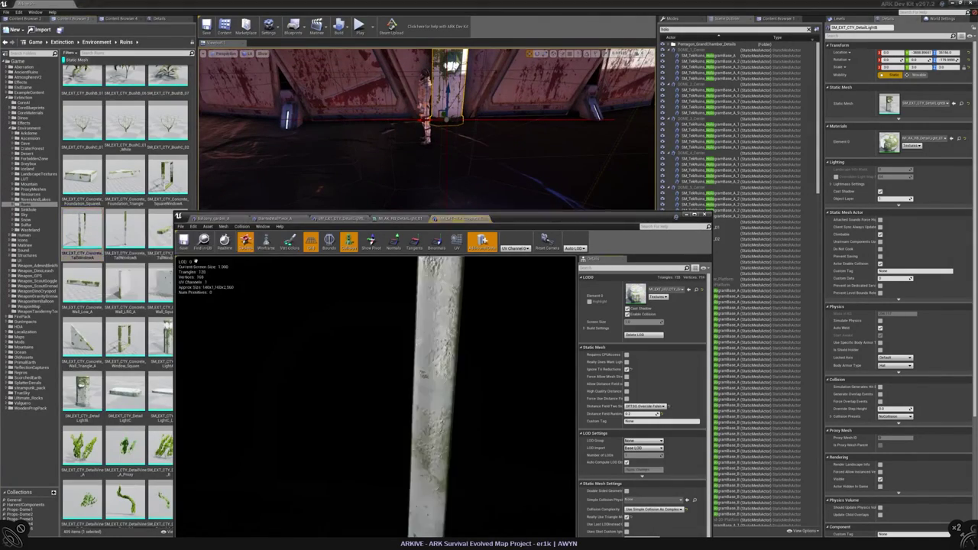
drag(374, 398, 344, 497)
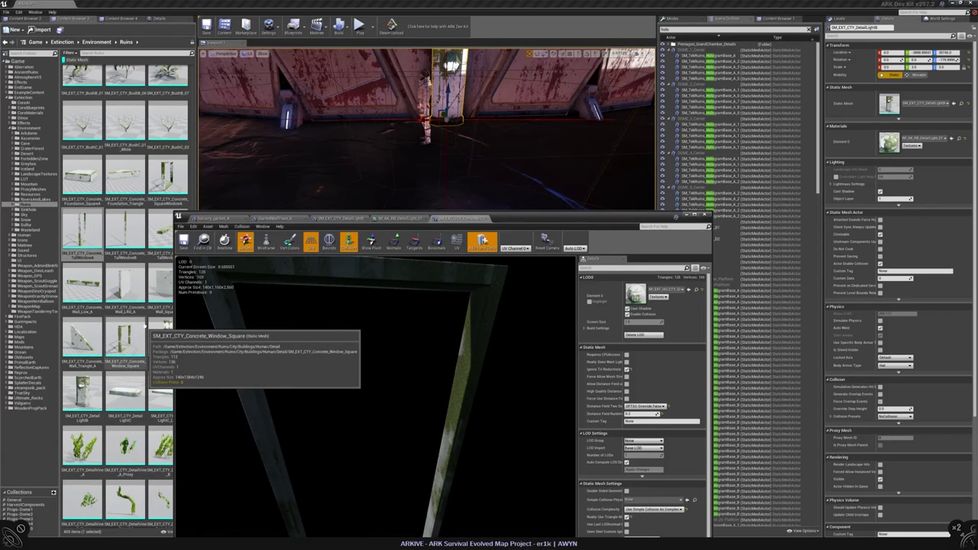
drag(542, 220, 589, 229)
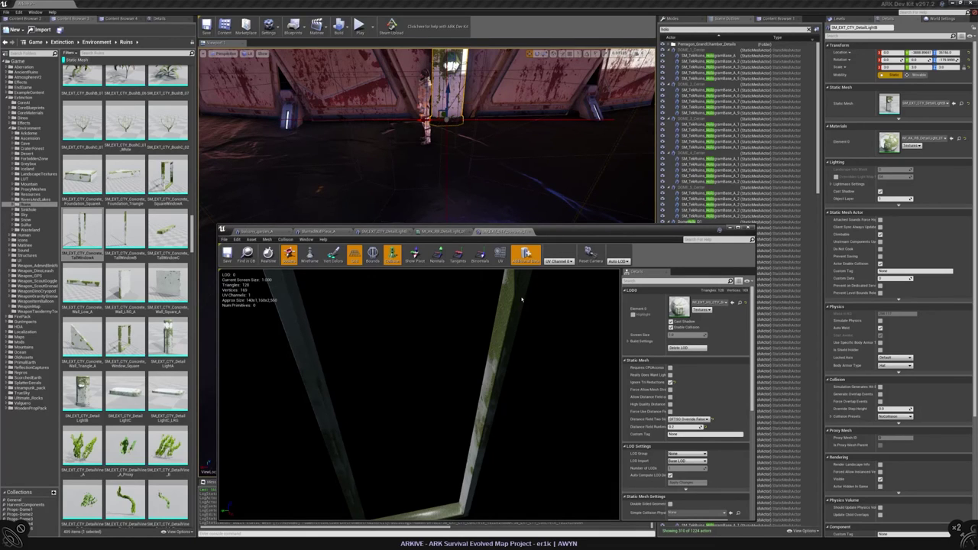
click(319, 232)
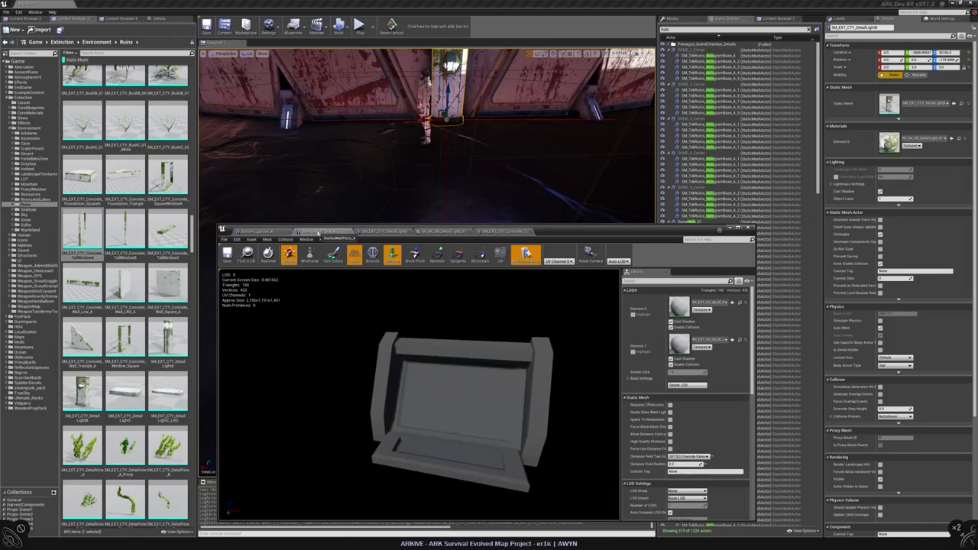
drag(550, 232, 443, 304)
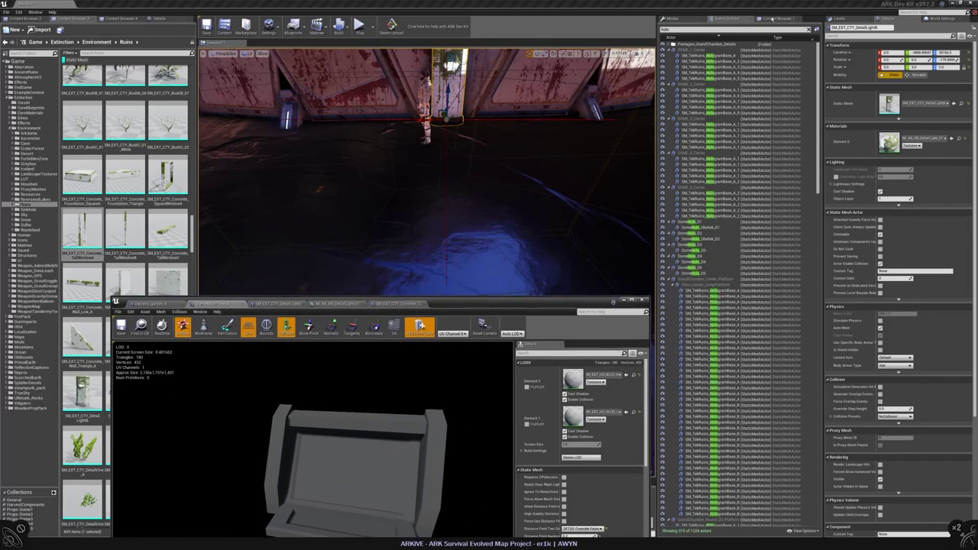
click(775, 18)
scroll(795, 84, down, 1)
scroll(795, 84, up, 1)
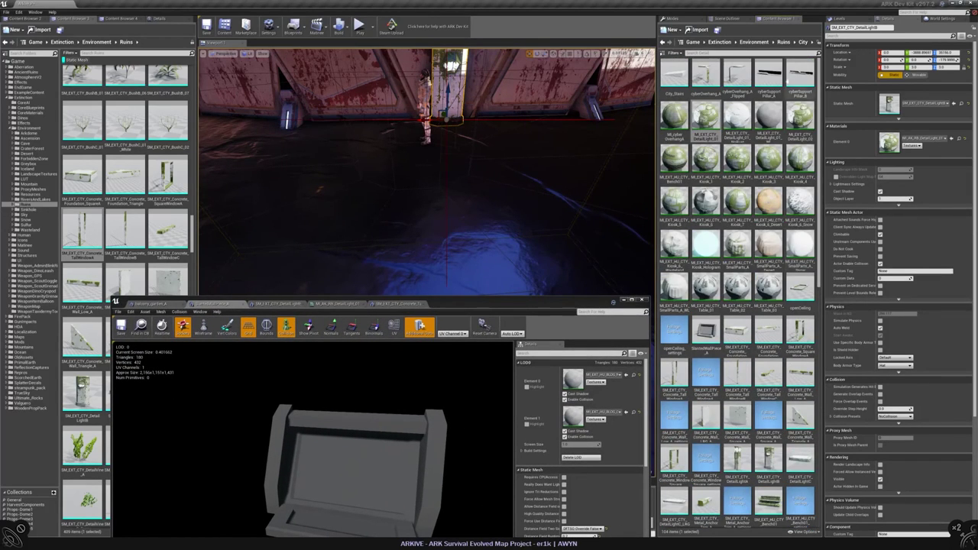
- Place SM_EXT_CTY_Concrete_TallWindowA on the grand chamber floor in front of the wall light
key(f)
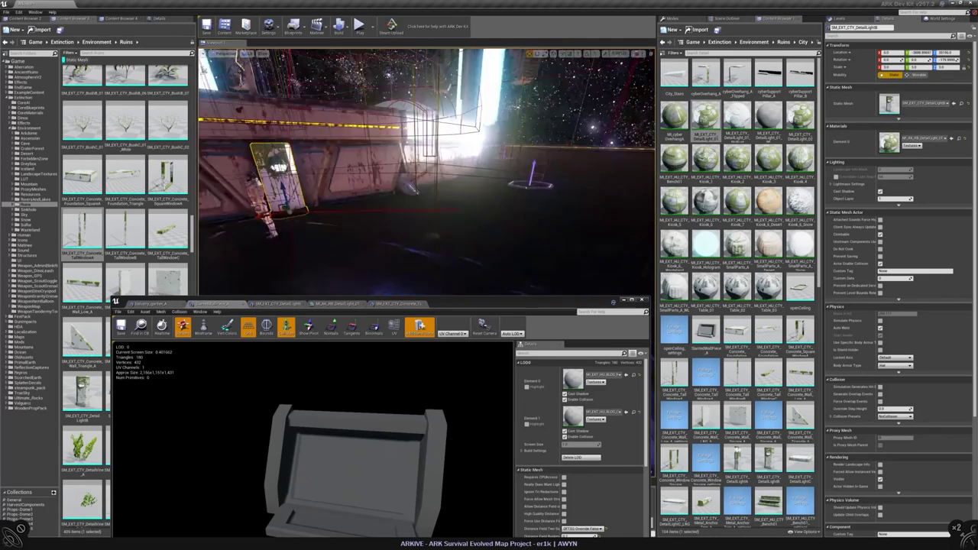
mouse_move(426, 172)
right_down()
mouse_move(413, 184)
mouse_move(406, 153)
mouse_move(428, 172)
right_up()
scroll(126, 229, down, 2)
drag(184, 304, 293, 318)
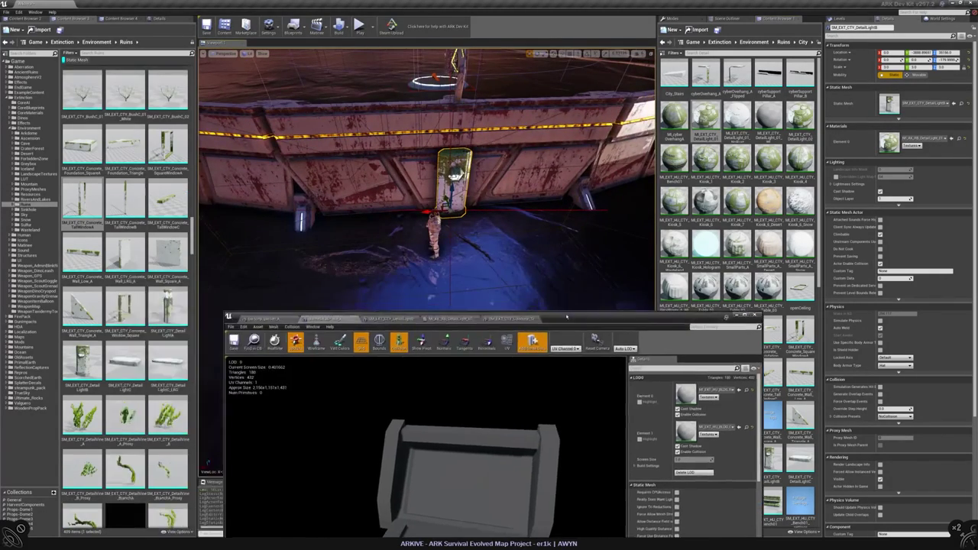
key(f)
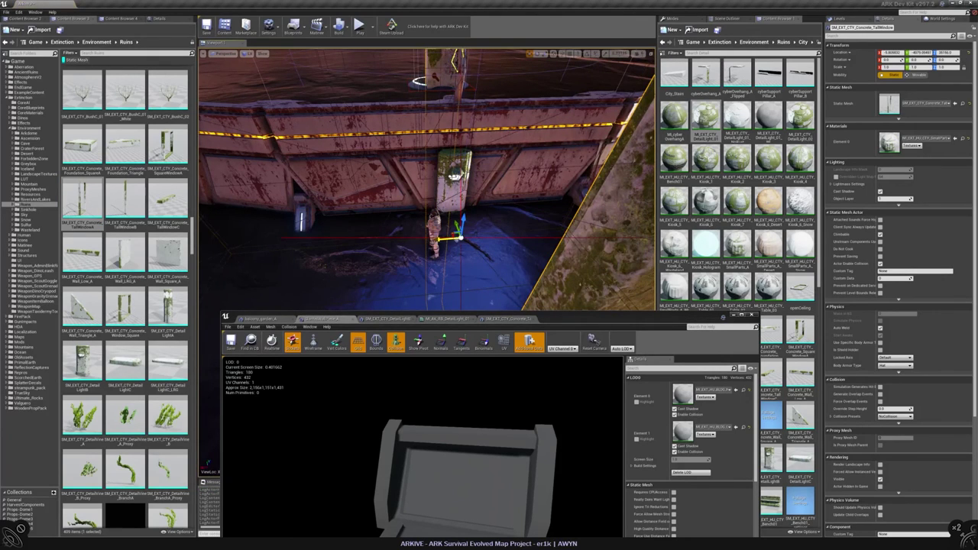
- Apply MI_EXT_TekRuins_EntranceFloor from Extinction/Environment/Ruins/Tek_Ruins to the placed tall window frame and check it in the scene
click(26, 18)
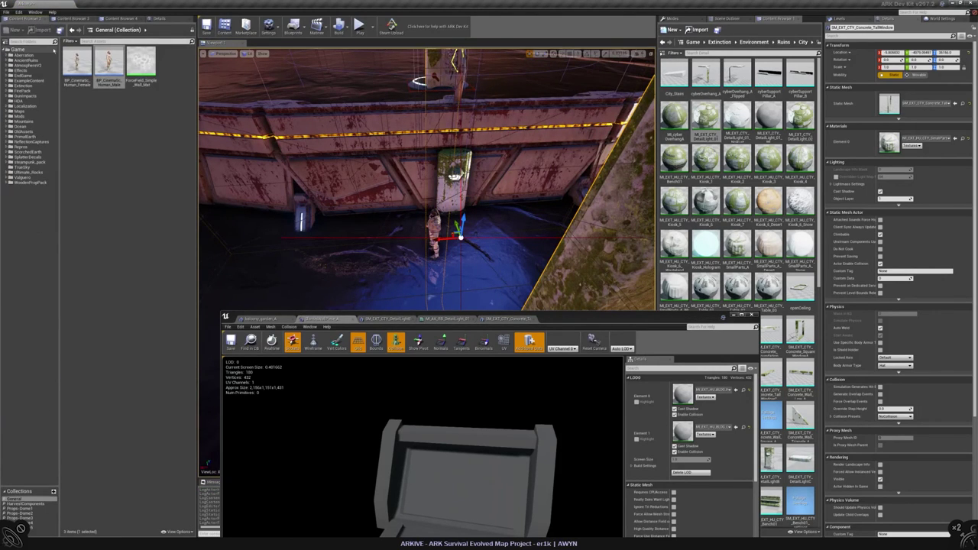
click(6, 86)
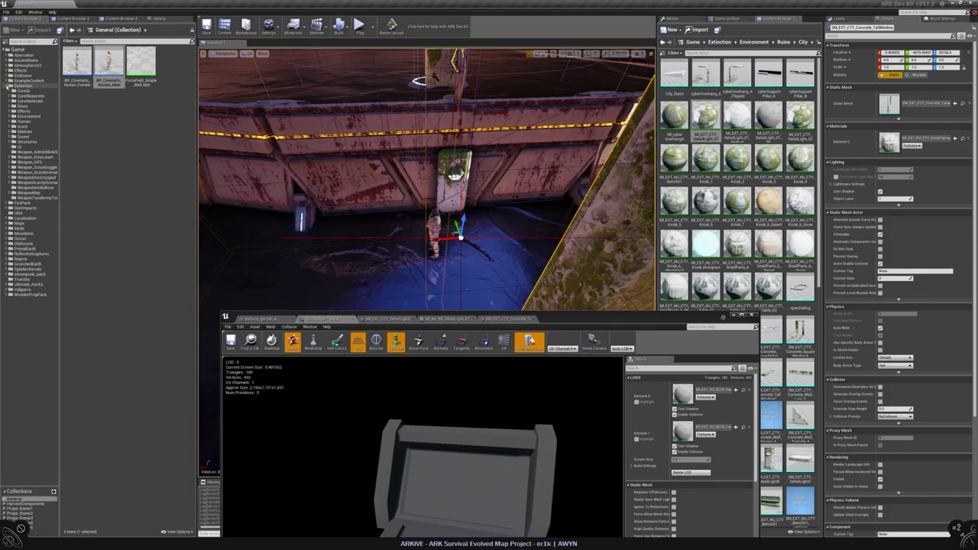
double_click(27, 116)
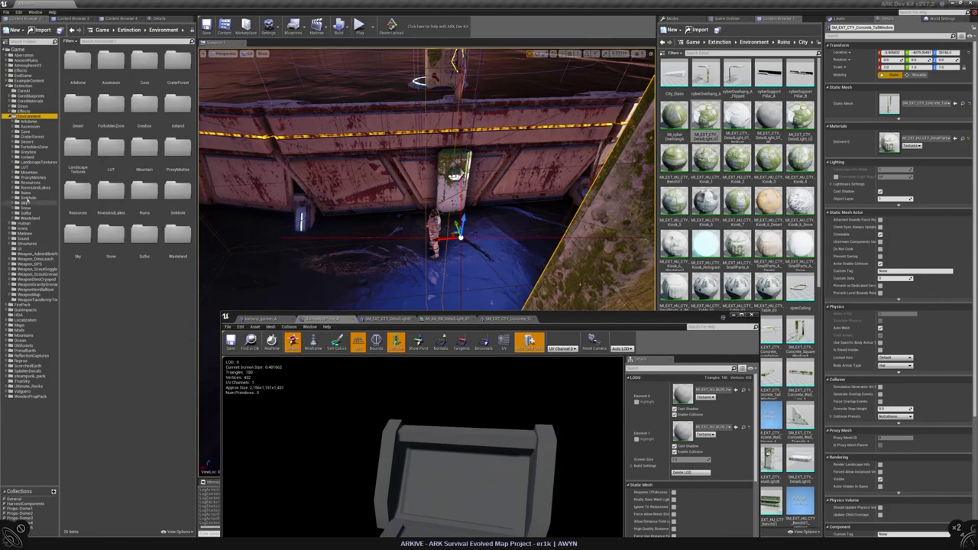
click(14, 194)
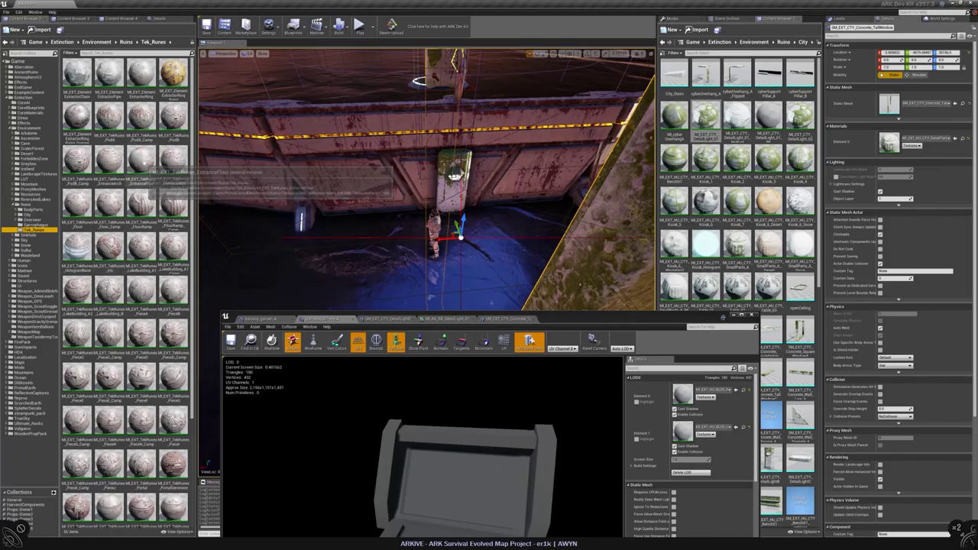
click(141, 157)
click(957, 139)
right_drag(428, 184, 373, 183)
drag(648, 320, 652, 357)
right_drag(328, 137, 328, 137)
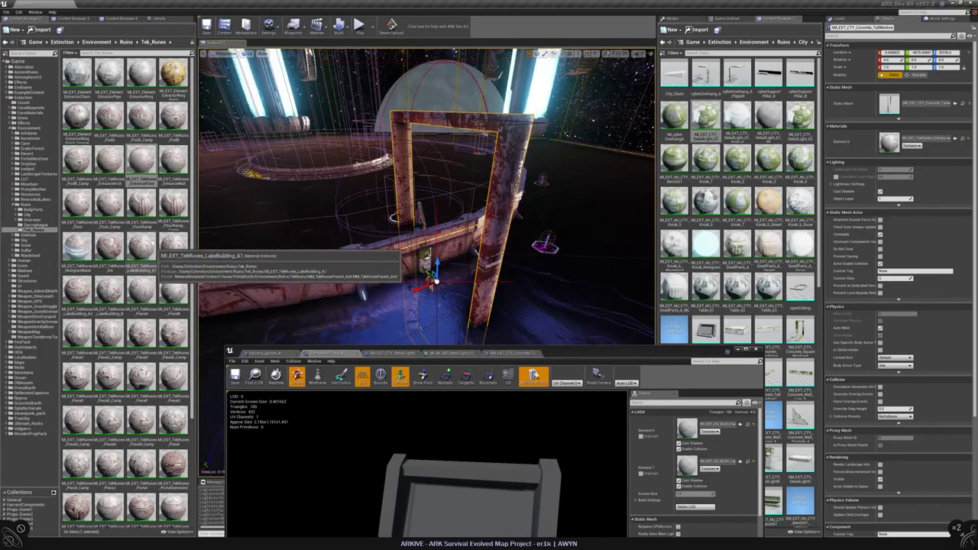
- Select the wall light and bring up the MI_AK_RB_DetailLight_01 material instance with its texture parameters in view
click(425, 260)
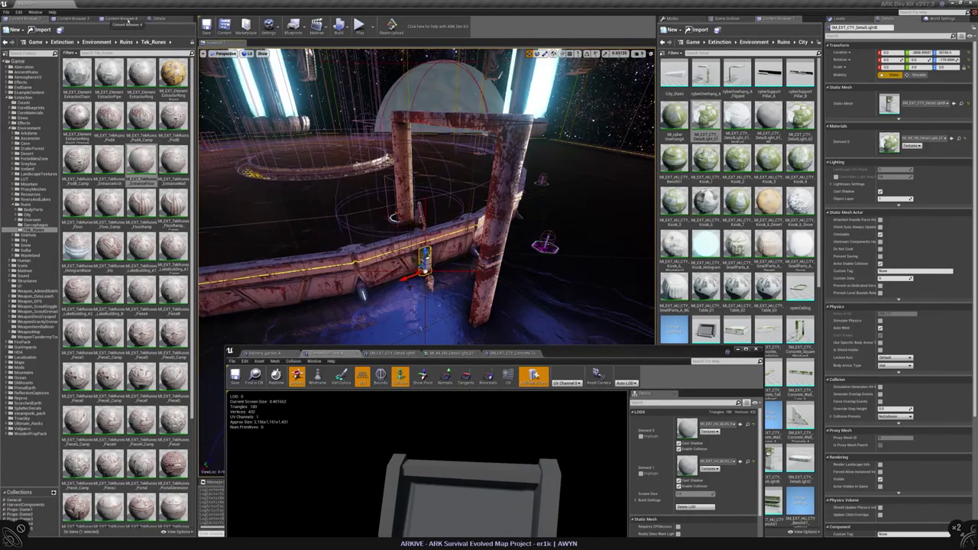
click(453, 354)
drag(549, 361, 561, 175)
click(353, 334)
drag(700, 169, 612, 174)
- Open the MI_EXT_TekRuins_EntranceFloor material instance and examine its Mask and Mat 0 texture parameters
scroll(153, 329, down, 3)
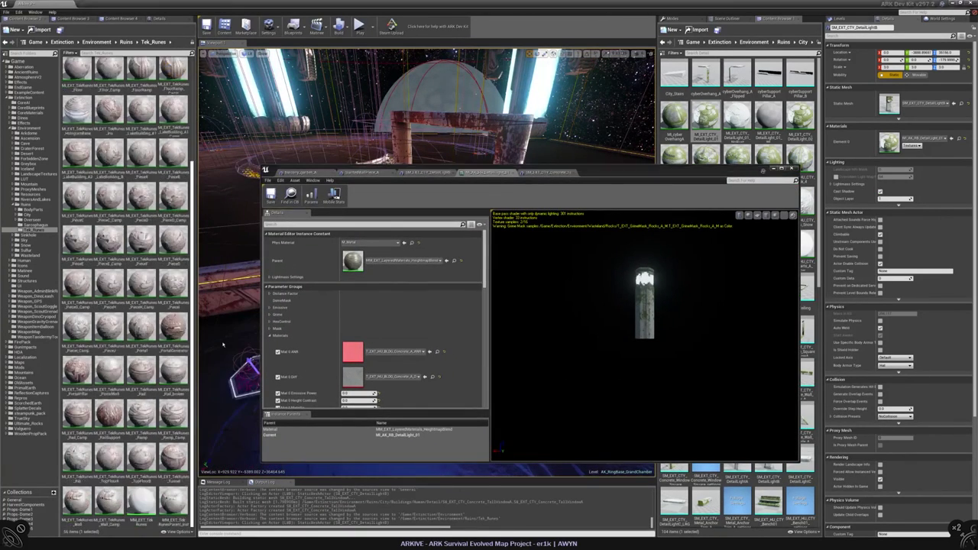
scroll(138, 230, up, 3)
double_click(141, 164)
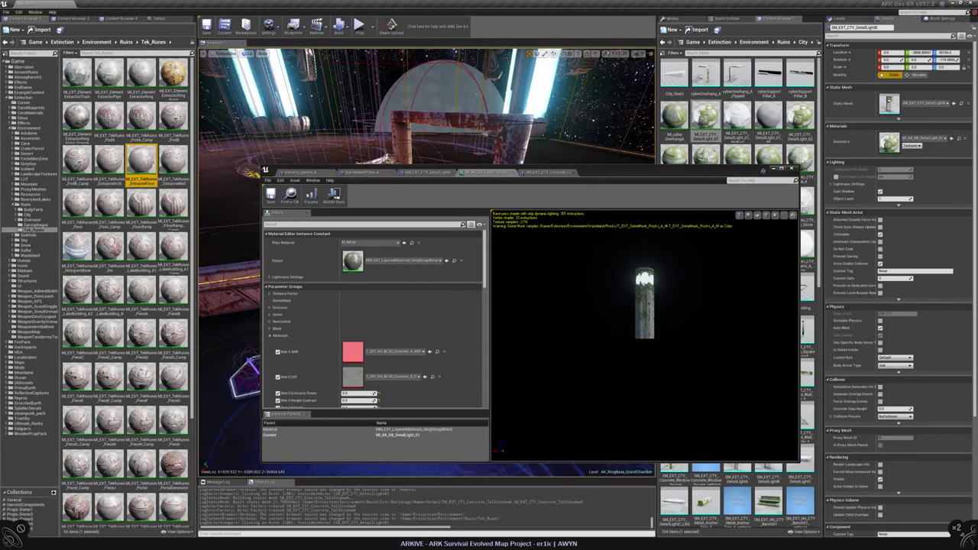
click(269, 329)
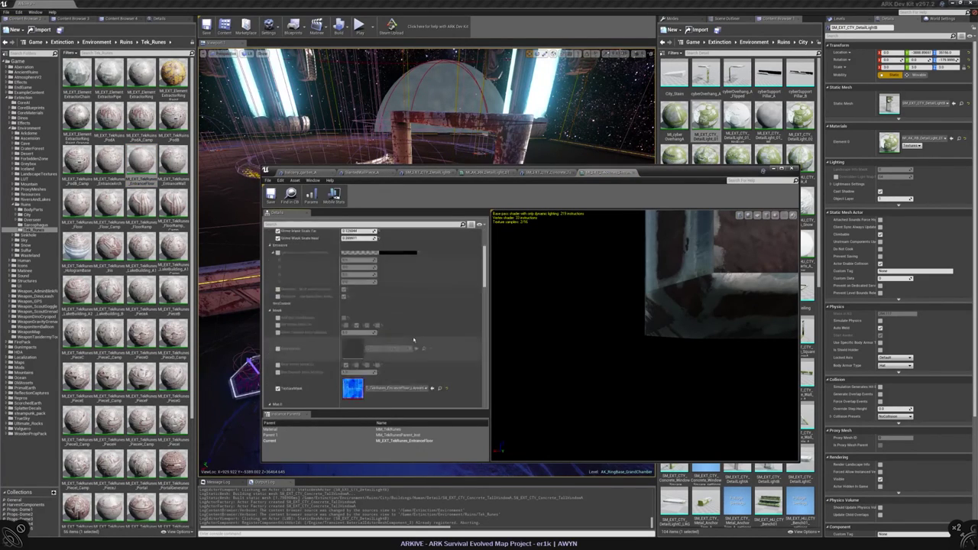
scroll(425, 327, down, 3)
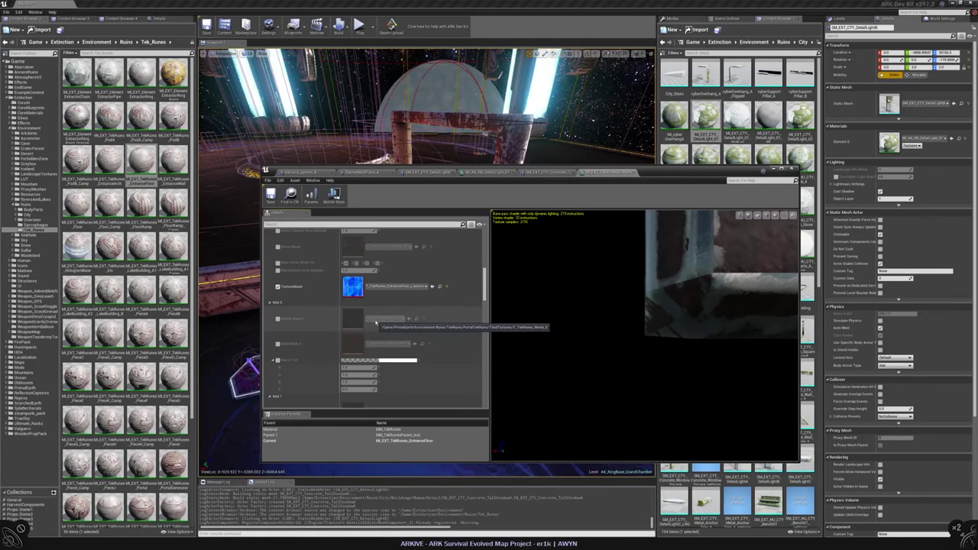
- Filter the asset list to textures and search Extinction's Ruins, Tek_Ruins and City folders for the metal textures
click(69, 53)
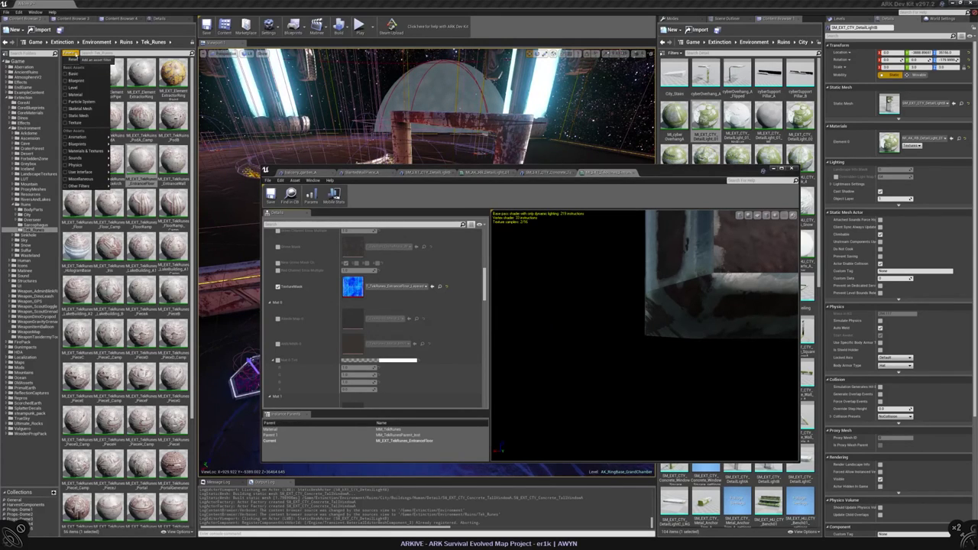
click(74, 122)
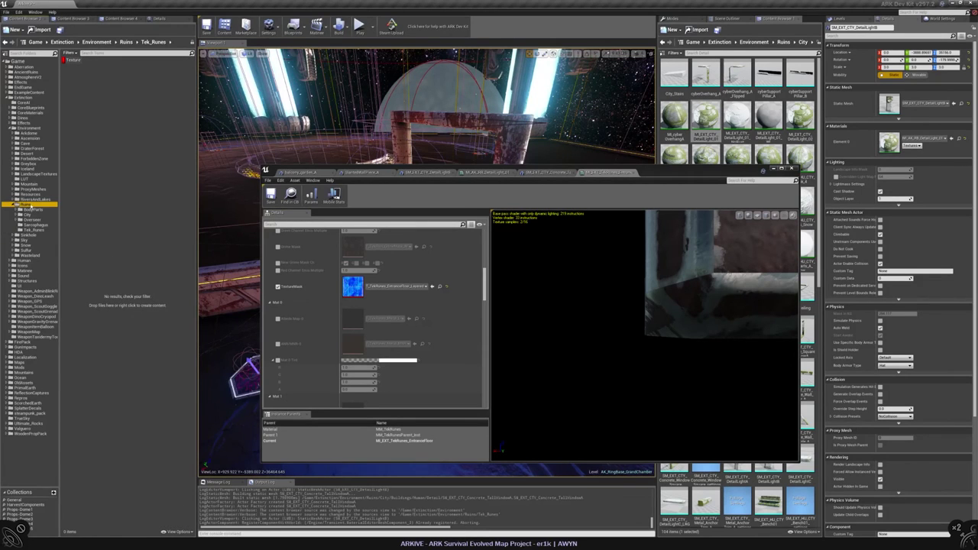
click(23, 205)
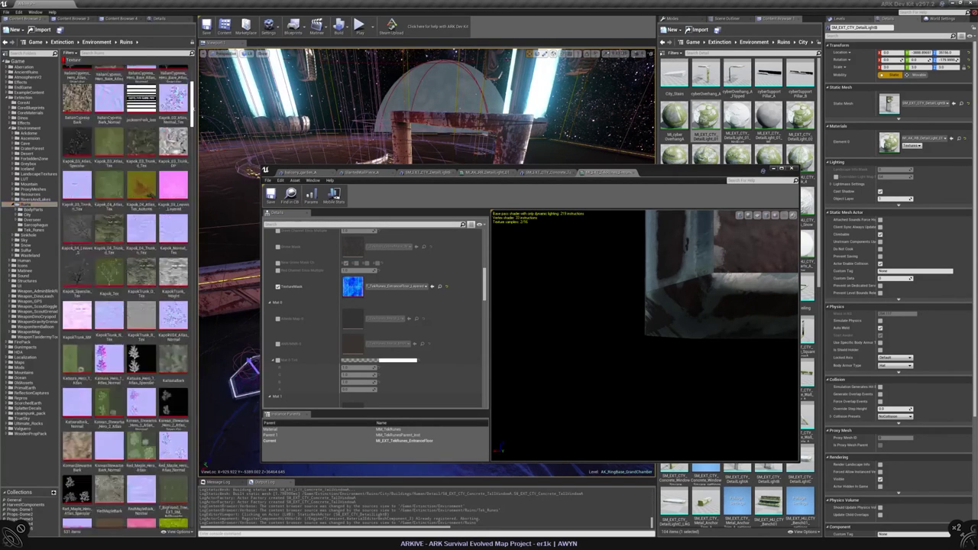
scroll(182, 214, down, 15)
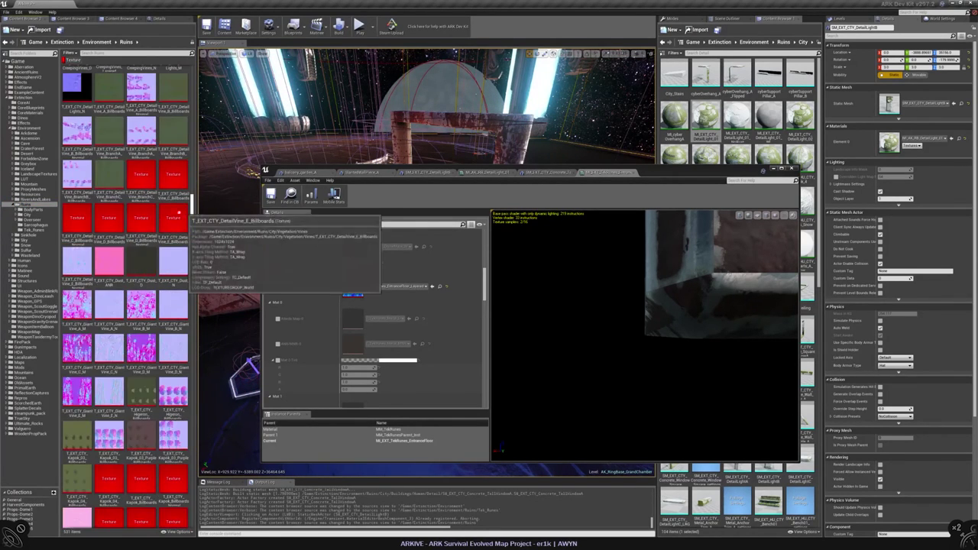
click(34, 230)
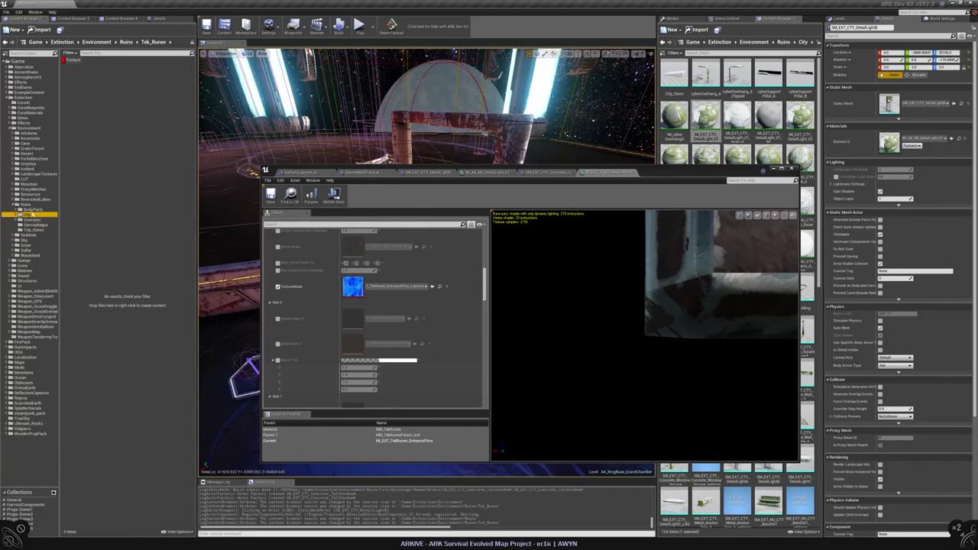
click(18, 216)
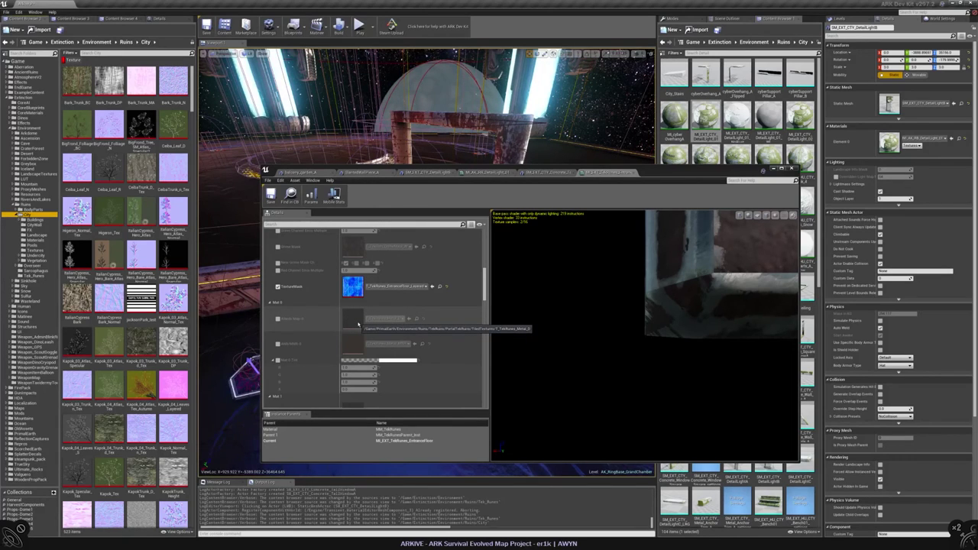
click(17, 216)
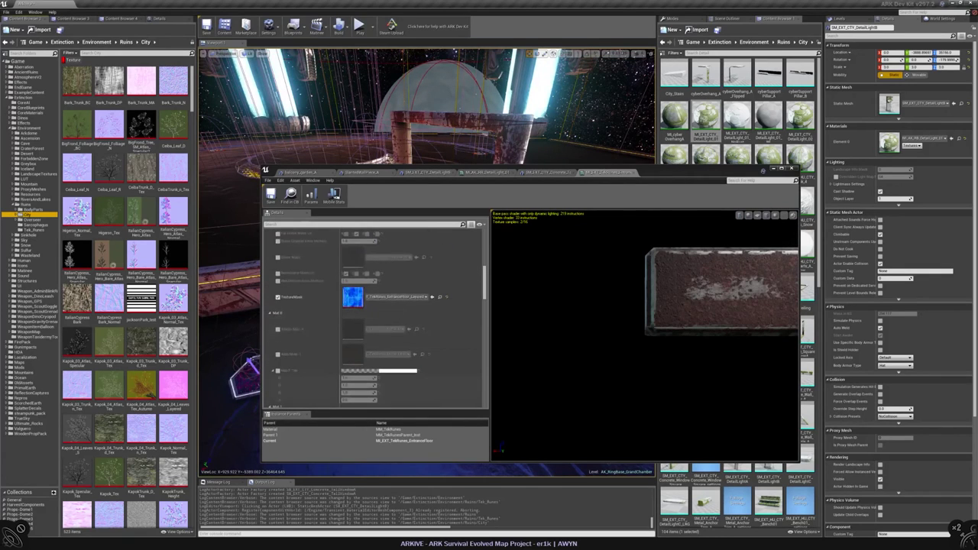
- Browse the textures in PrimalEarth/Environment/Ruins/TekRuins to locate the T_TekRuins_Metal set
click(7, 98)
click(6, 137)
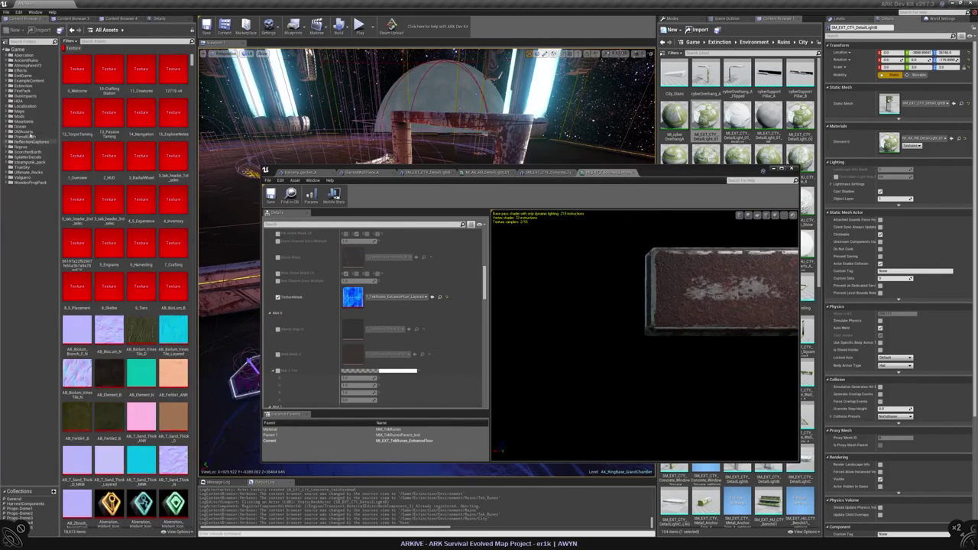
click(5, 136)
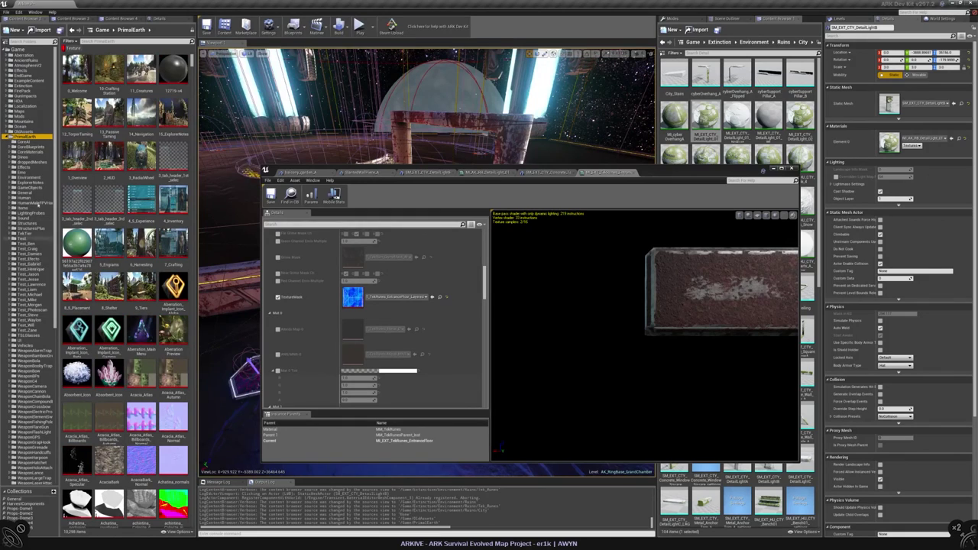
click(10, 178)
click(9, 290)
click(29, 322)
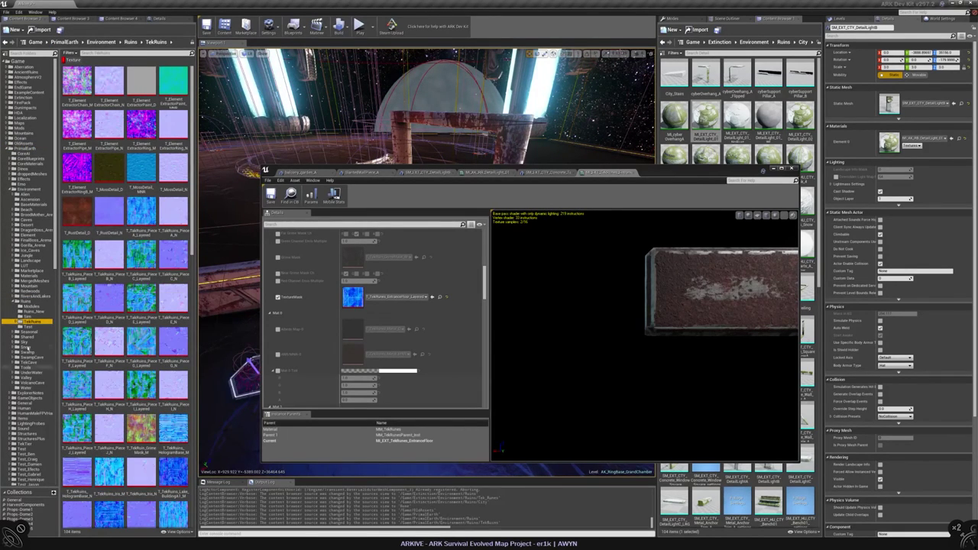
click(18, 322)
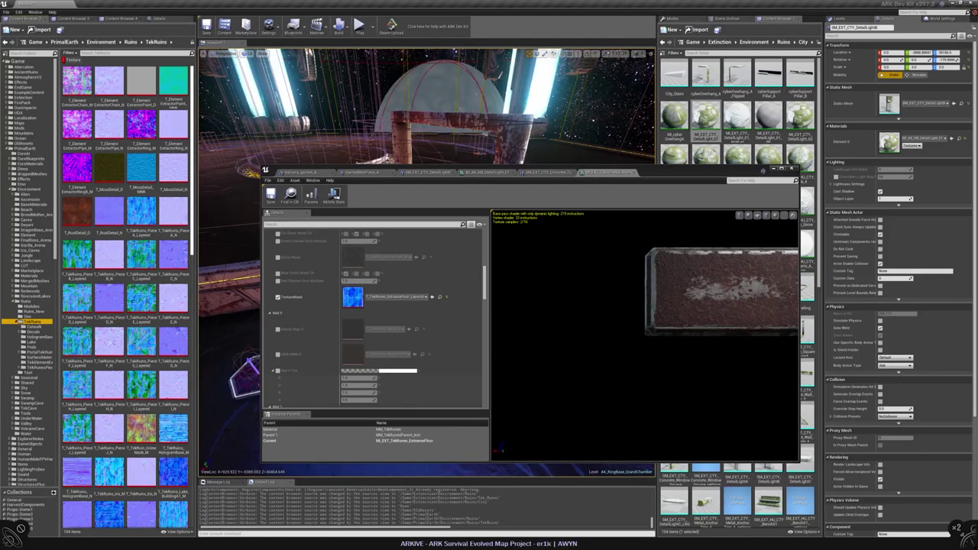
scroll(177, 233, down, 5)
scroll(177, 233, down, 3)
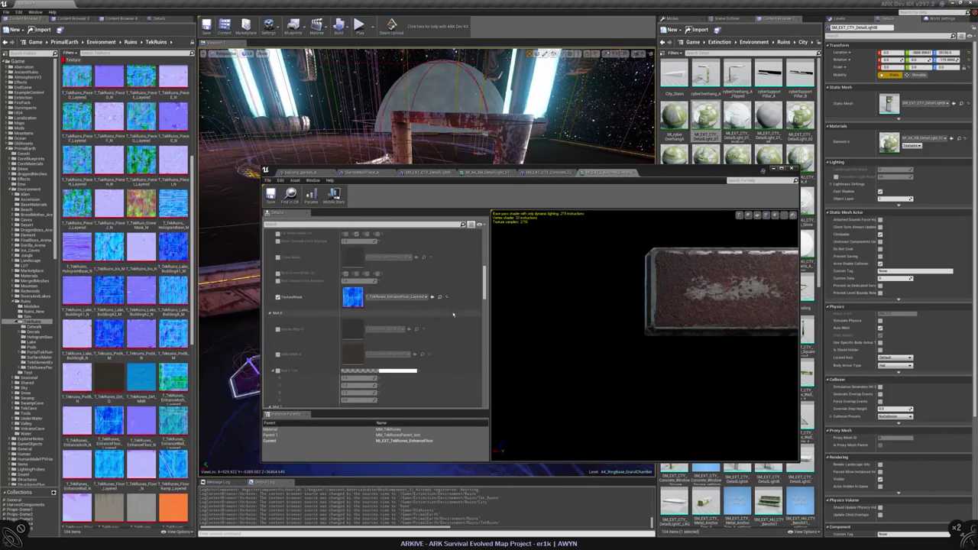
scroll(175, 387, down, 2)
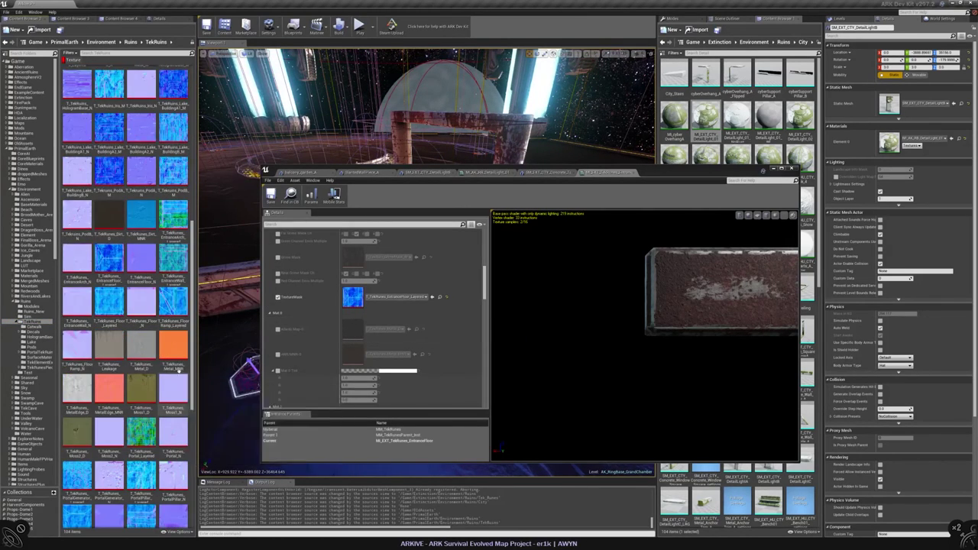
- Set the T_TekRuins_Metal_D texture as Mat 0 DIFF in MI_AK_RB_DetailLight_01 and inspect the light's preview
click(145, 348)
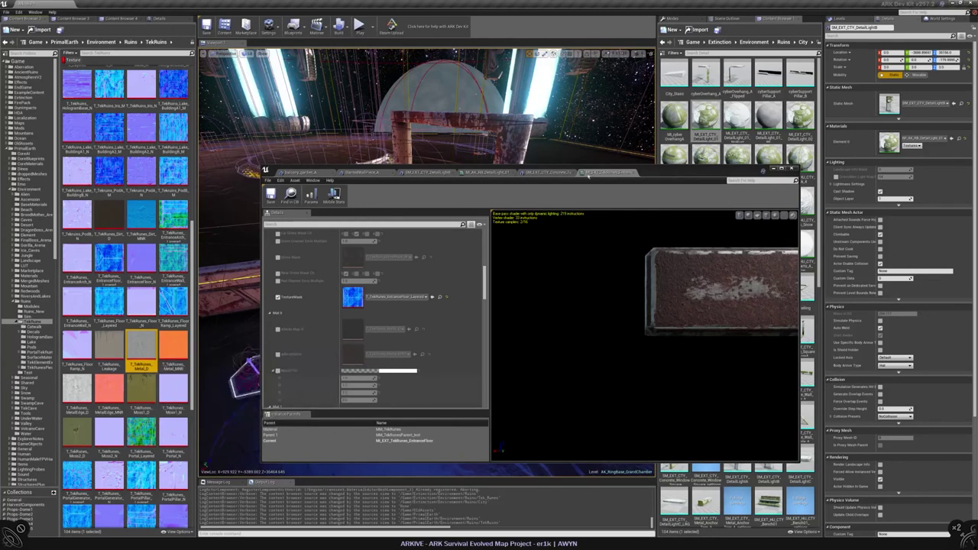
click(475, 173)
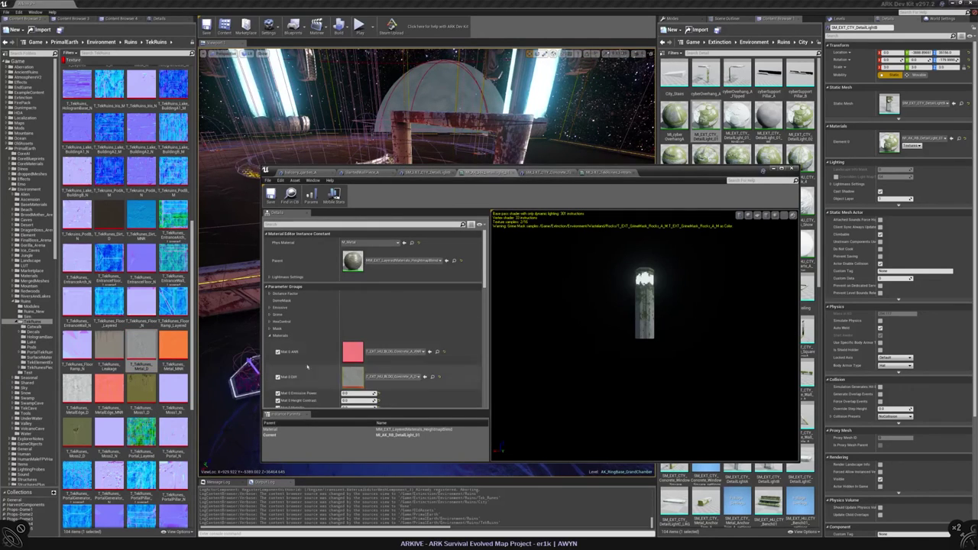
click(425, 376)
drag(642, 321, 657, 275)
scroll(646, 336, down, 5)
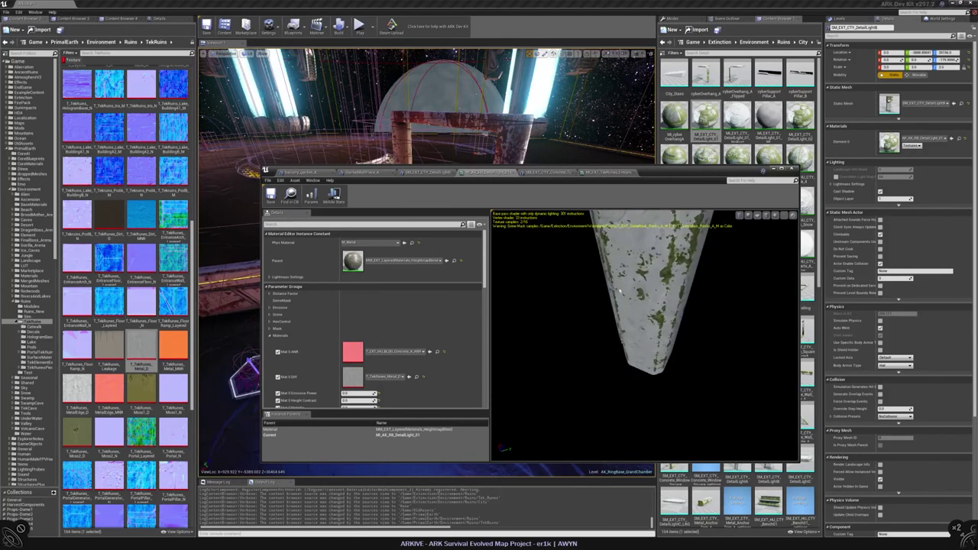
drag(685, 176, 701, 248)
scroll(306, 344, down, 3)
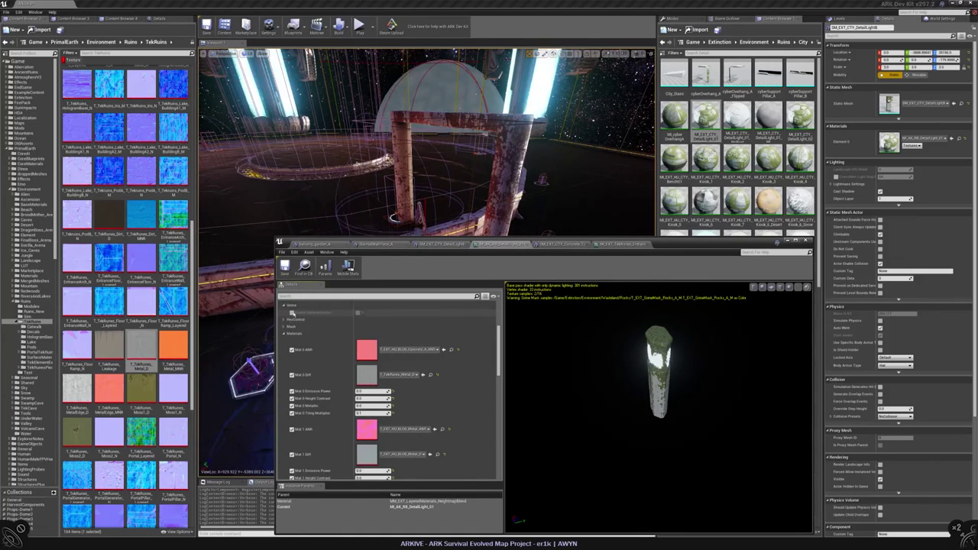
- Examine the Mask and Mat 0 to Mat 2 texture parameters of MI_EXT_TekRuins_EntranceFloor and the textures in the TekElementExtractor folder
scroll(335, 368, down, 6)
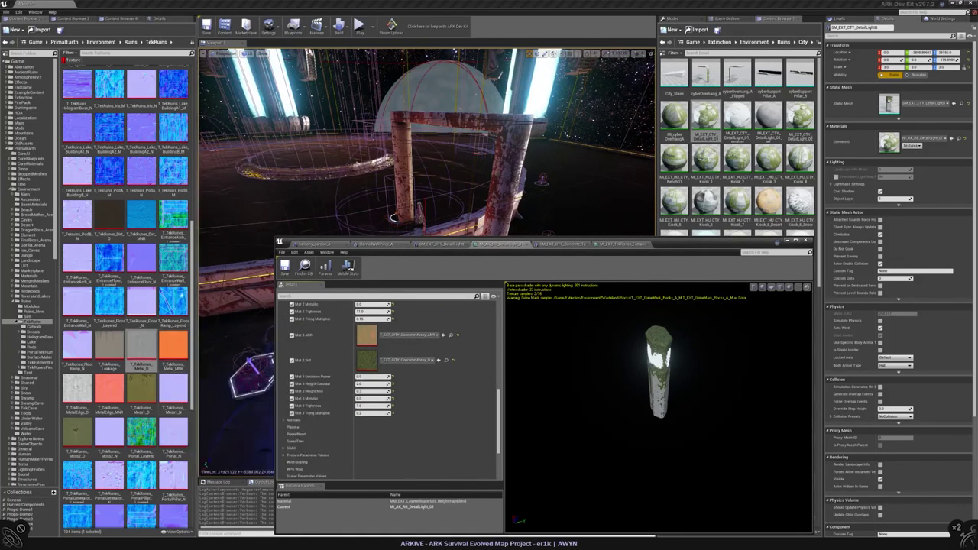
click(623, 245)
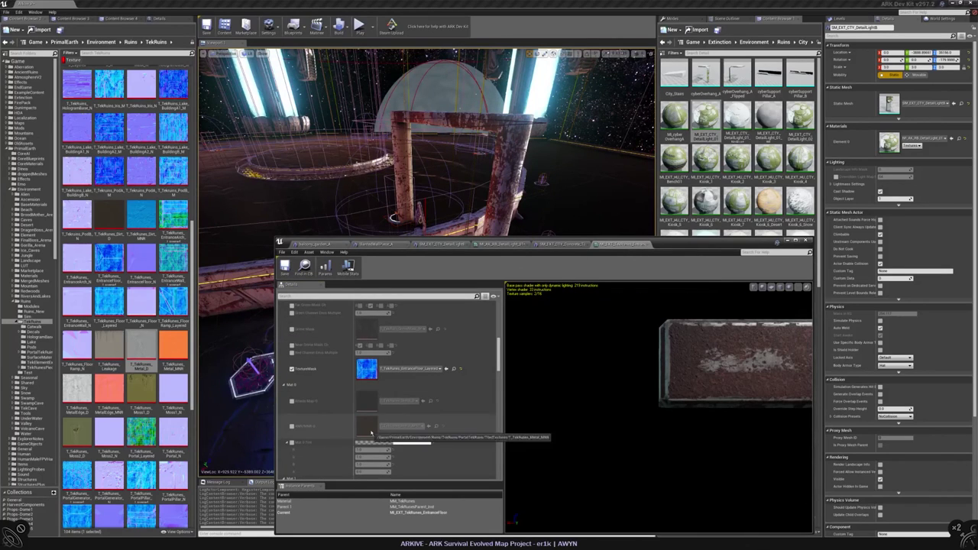
scroll(372, 330, up, 2)
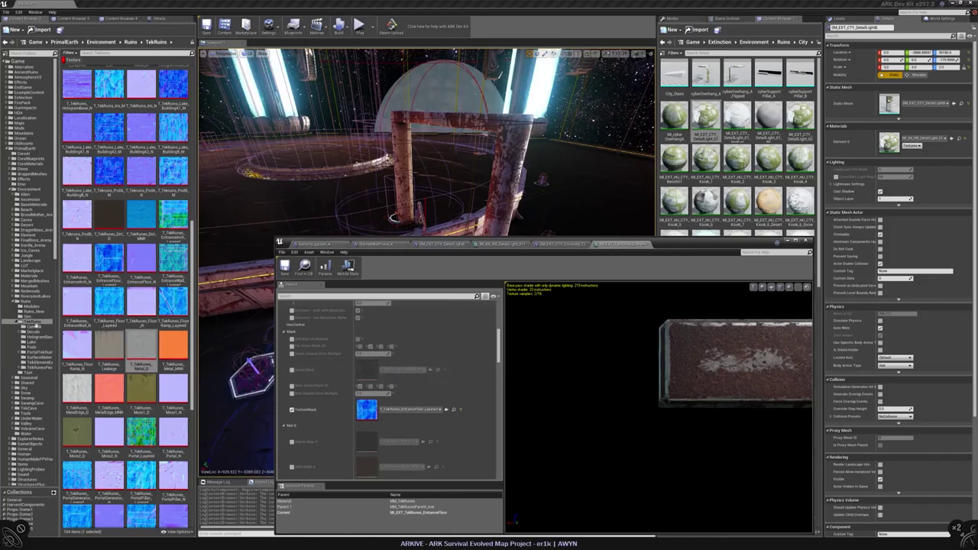
click(47, 363)
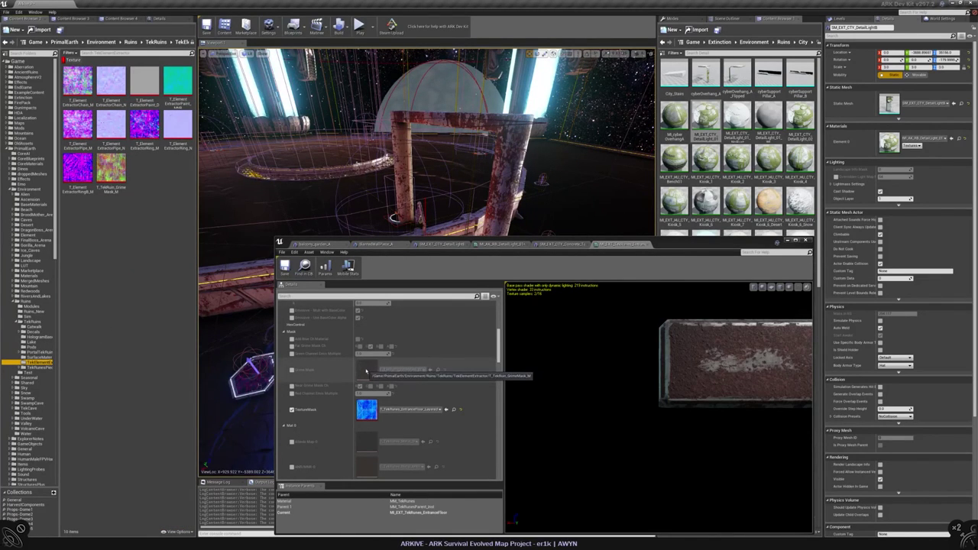
scroll(334, 339, down, 4)
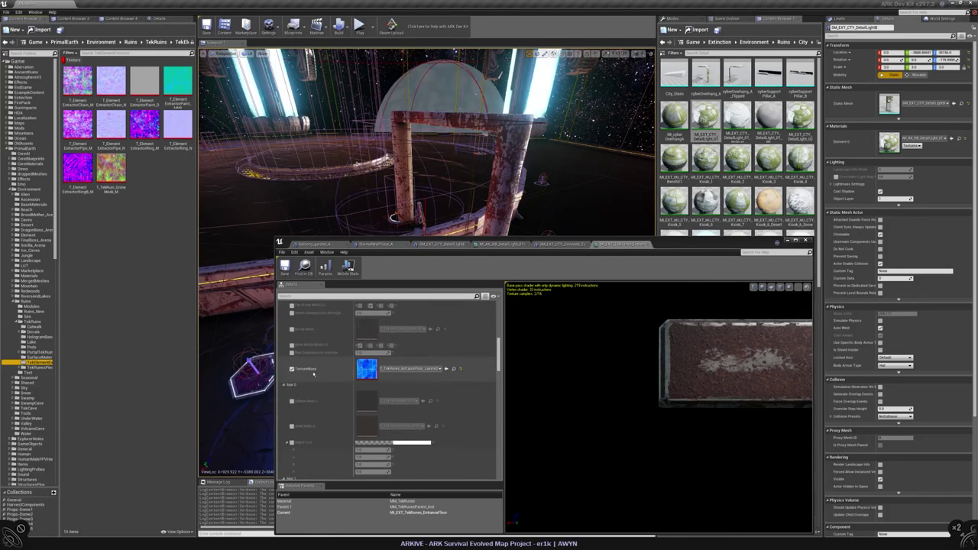
scroll(369, 427, down, 4)
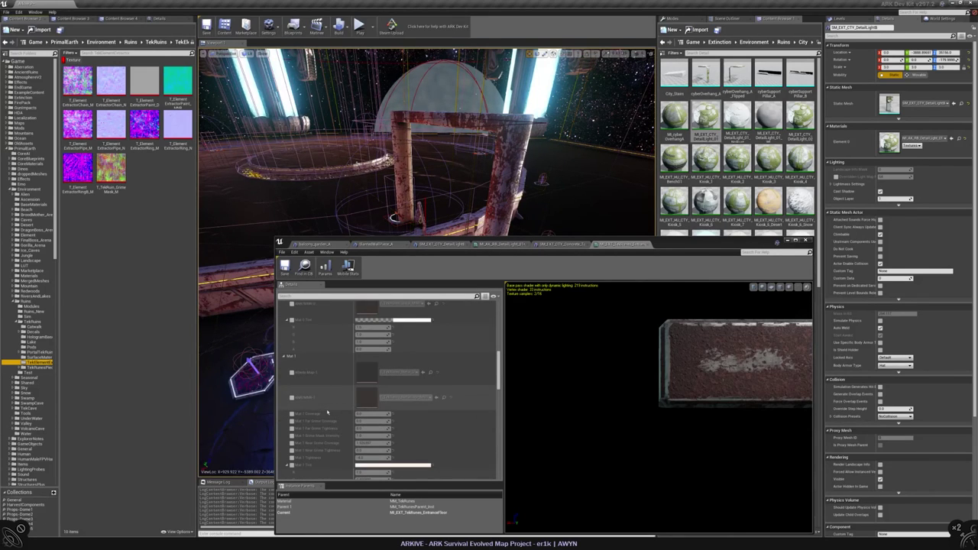
scroll(328, 411, down, 2)
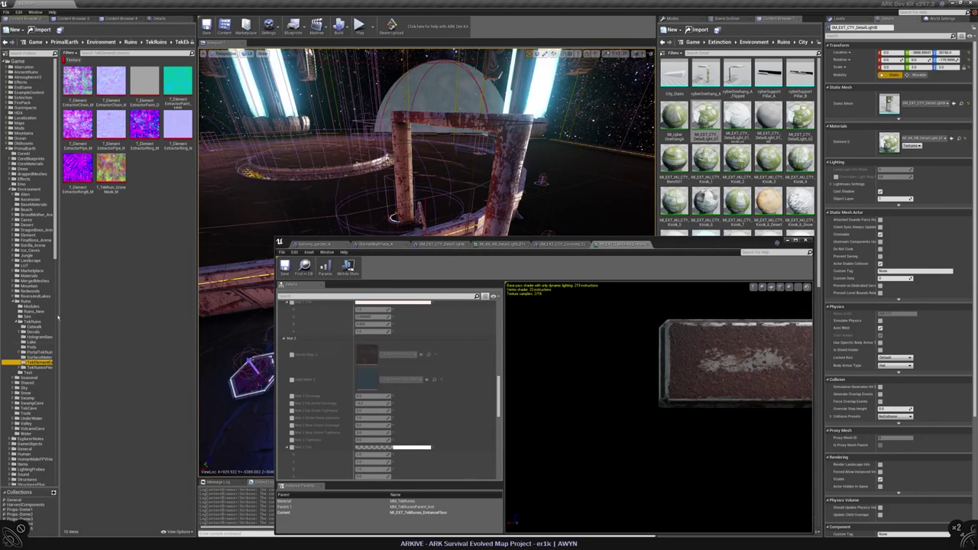
- Assign the T_TekRuins_Rust_D texture from the PortalTekRuins folder as Mat 3 DIFF in MI_AK_RB_DetailLight_01
click(36, 353)
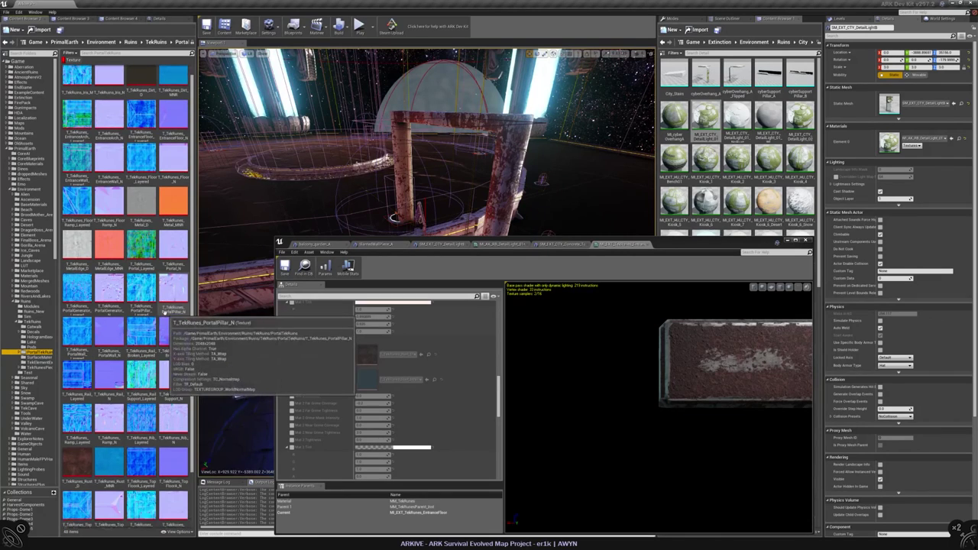
click(76, 461)
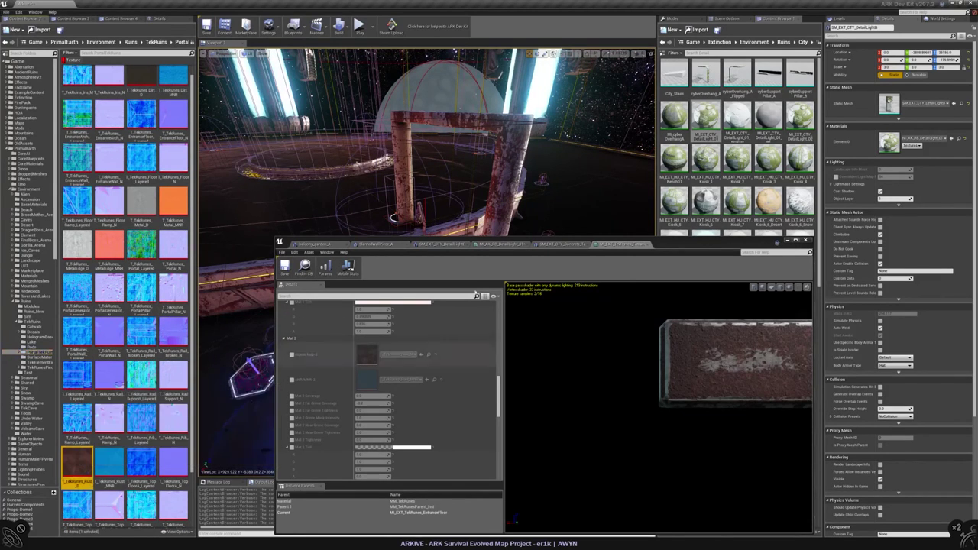
click(505, 244)
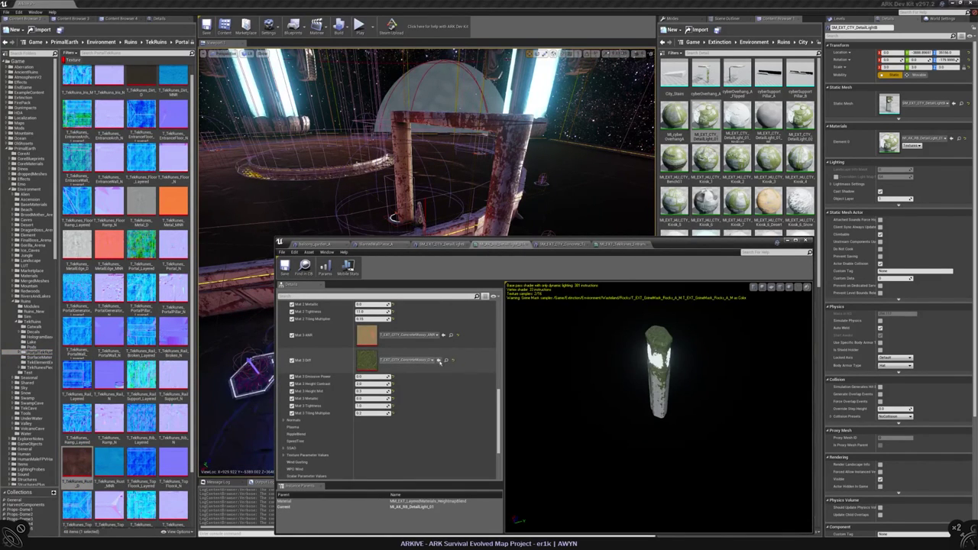
click(439, 360)
- Assign T_TekRuins_Rust_MNR as Mat 3 MNR in MI_AK_RB_DetailLight_01, undoing and reapplying it to compare the preview
click(623, 244)
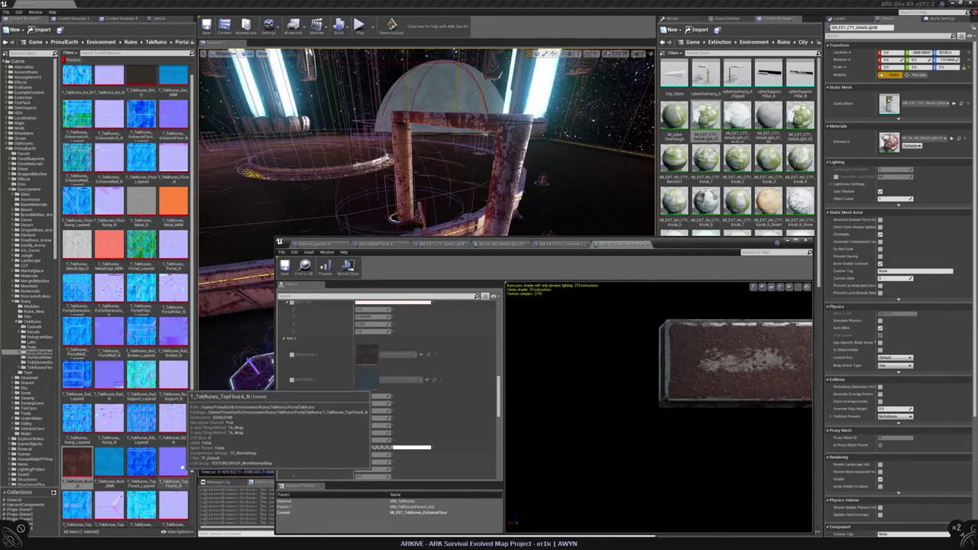
click(109, 459)
click(500, 244)
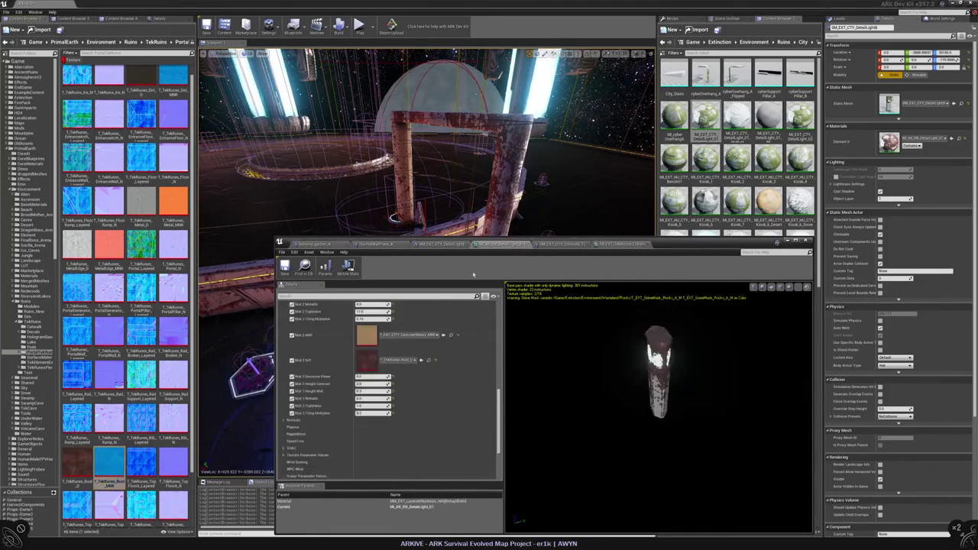
scroll(187, 394, down, 2)
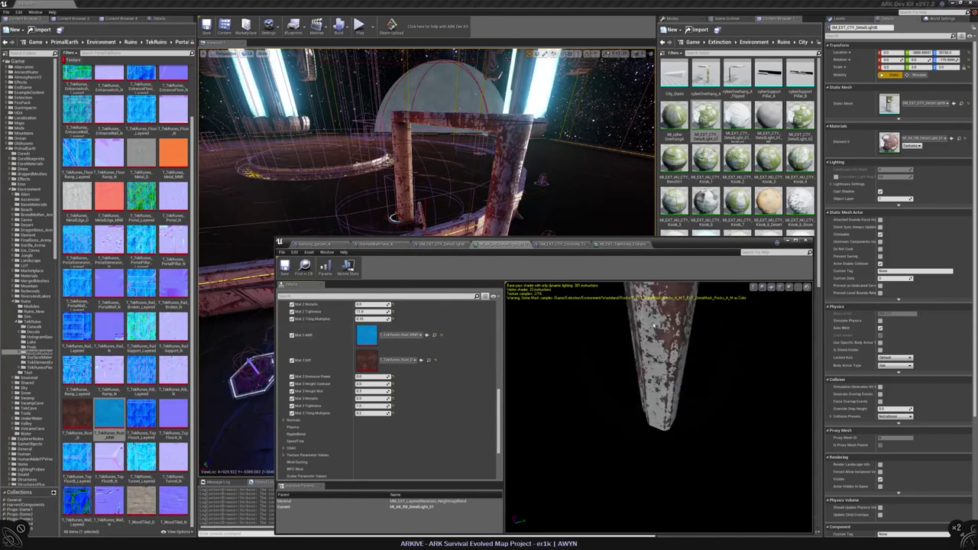
key(ctrl+z)
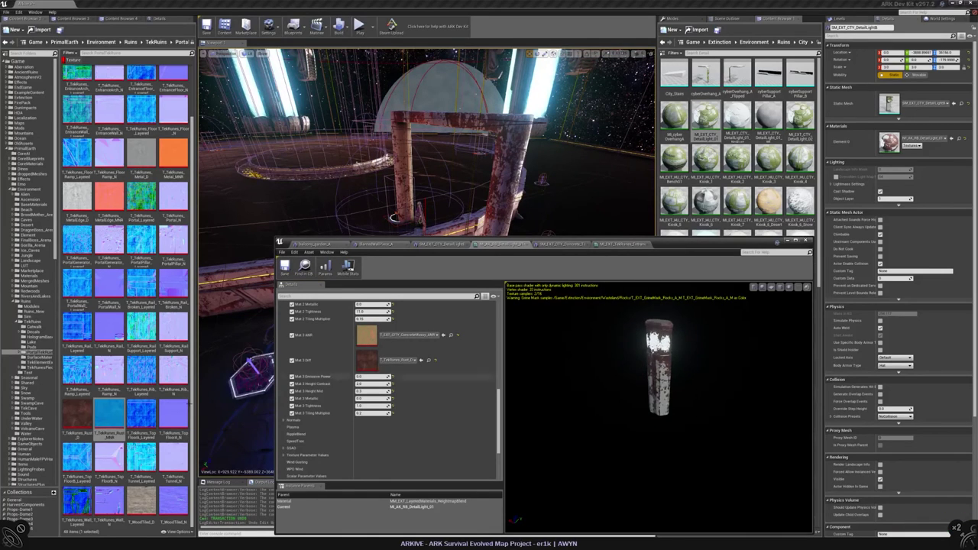
click(445, 335)
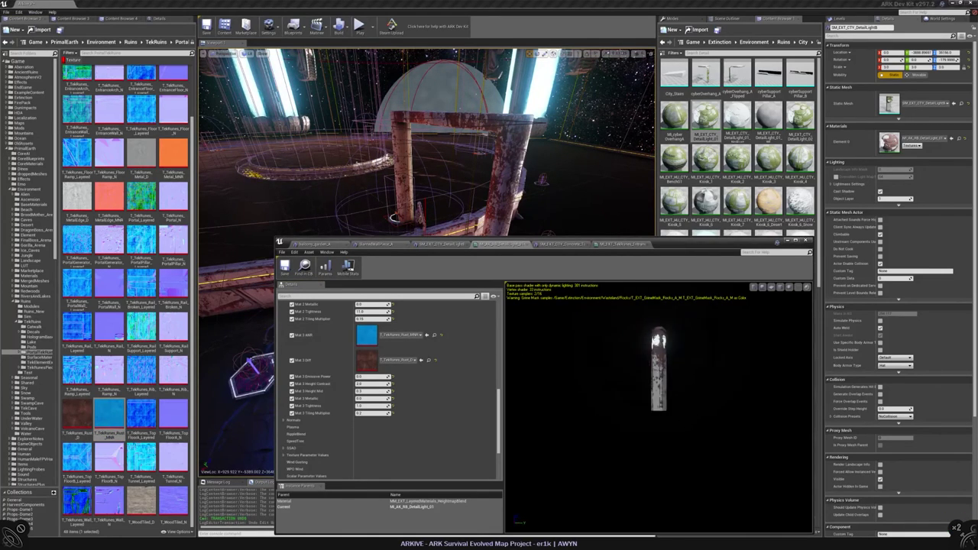
scroll(617, 328, up, 3)
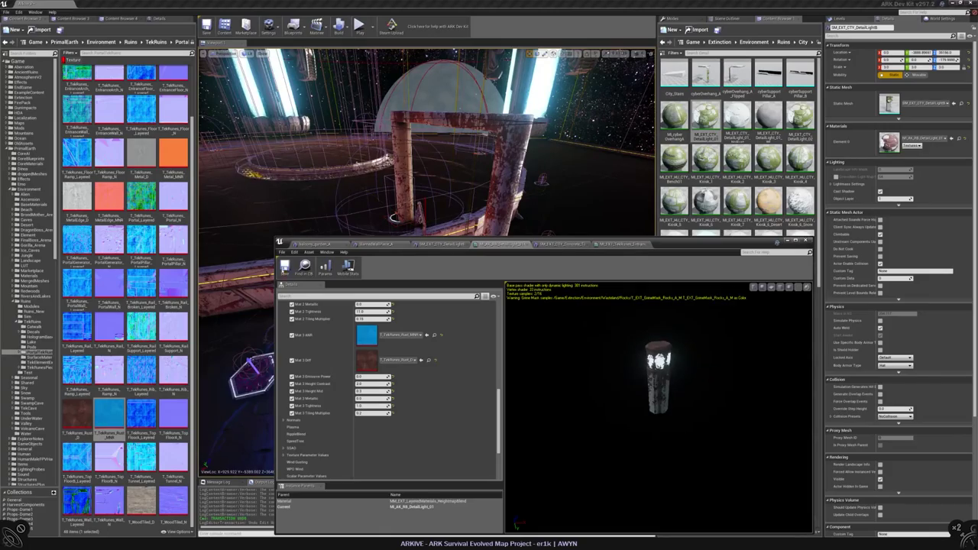
- Uncover the level view, inspect the restyled wall light in the chamber up close, and clear the selection
drag(673, 243, 590, 409)
right_drag(426, 222, 457, 214)
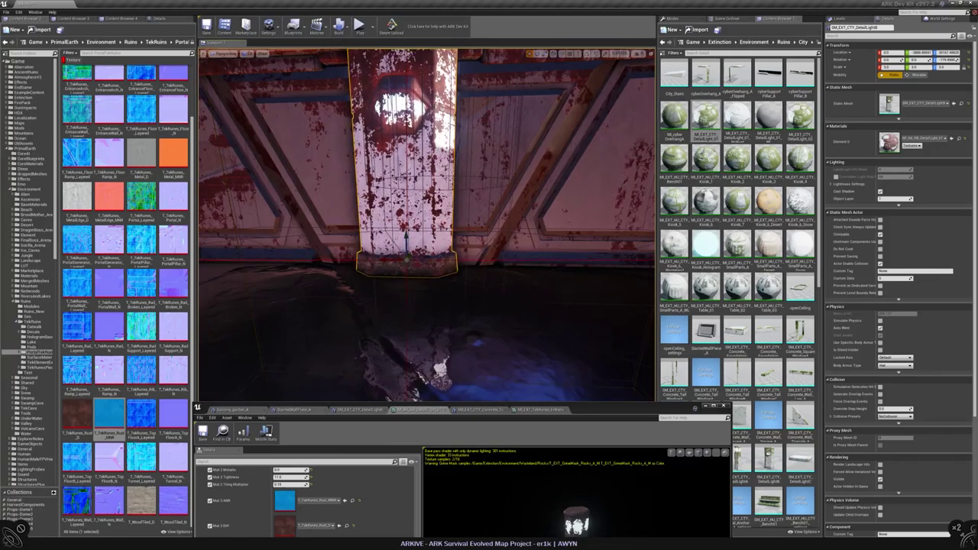
right_drag(458, 214, 458, 215)
key(Escape)
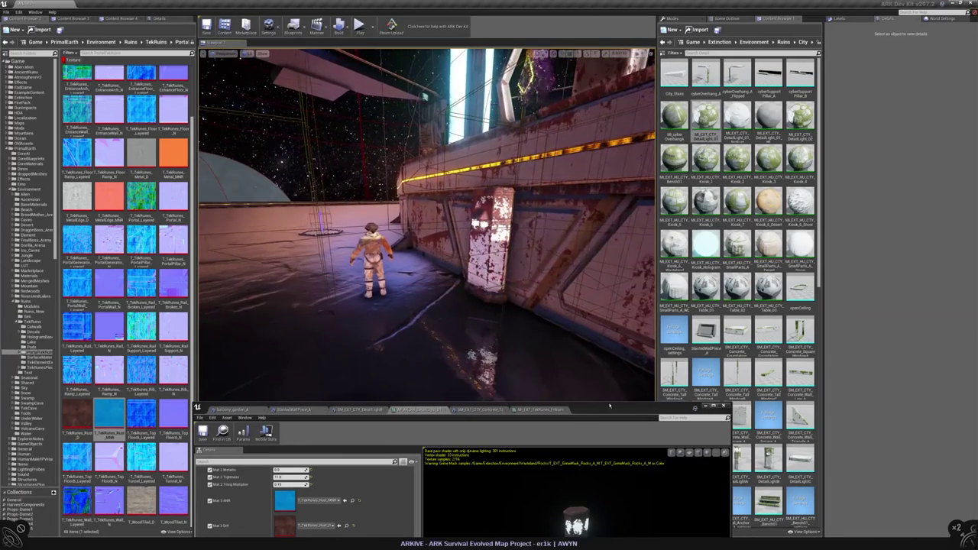
- Close the detail light's material and mesh editors and locate the SlantedWallPiece_A mesh in the asset list
drag(610, 406, 721, 149)
click(545, 152)
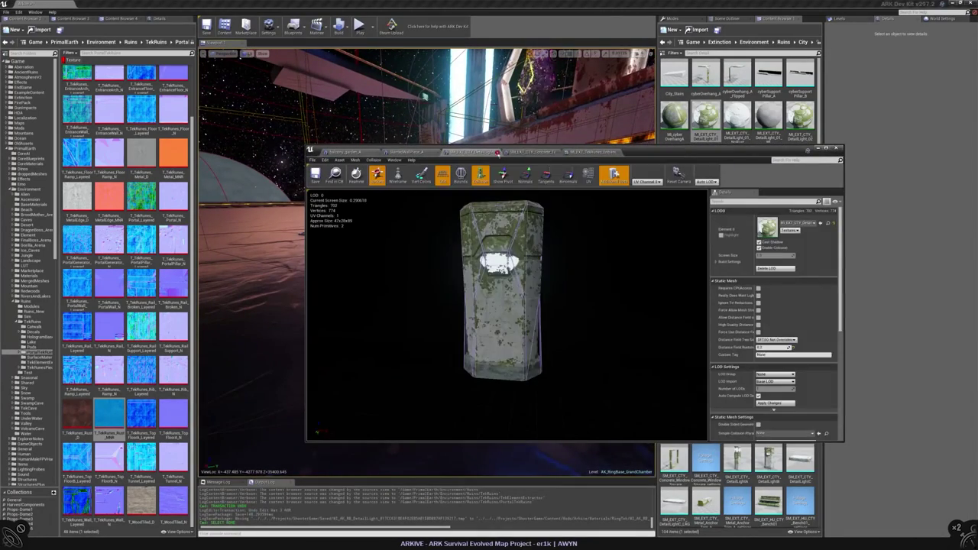
click(497, 152)
click(511, 284)
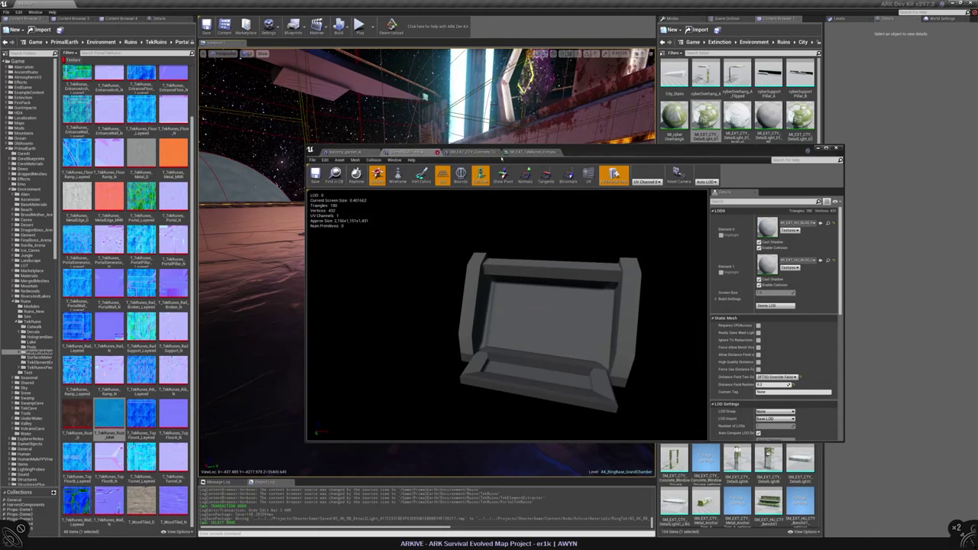
drag(502, 158, 318, 332)
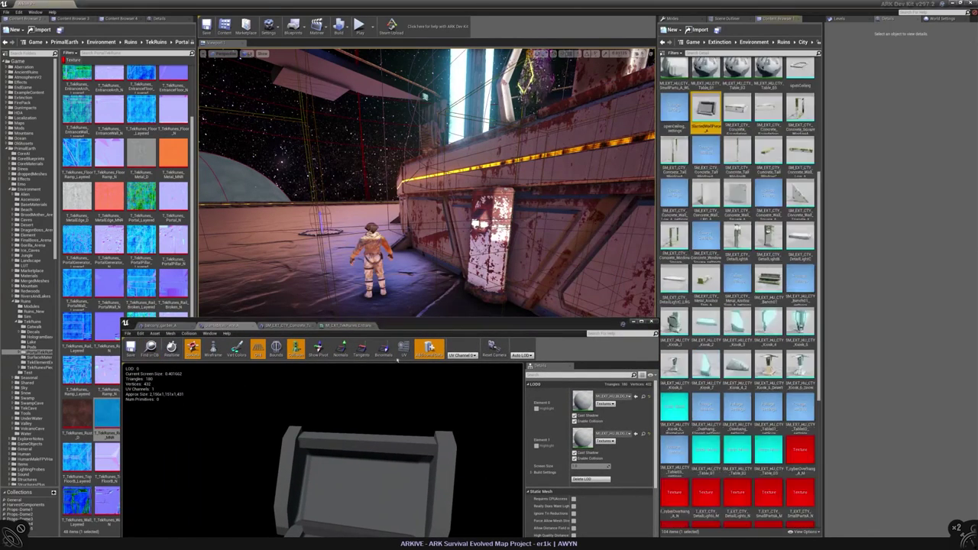
- Search the level's actors for "slan" and place a SlantedWallPiece_A mesh on the grand chamber floor
right_drag(413, 230, 452, 155)
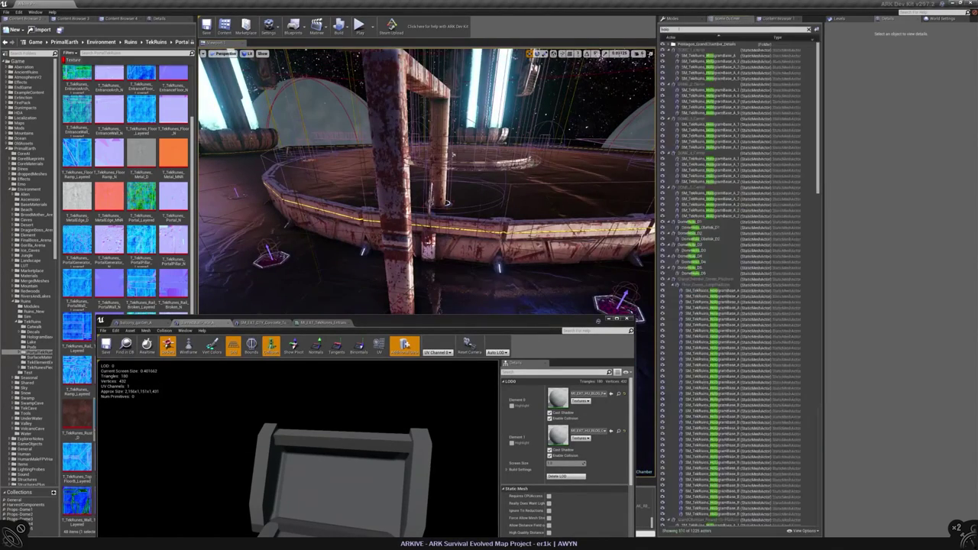
text(start)
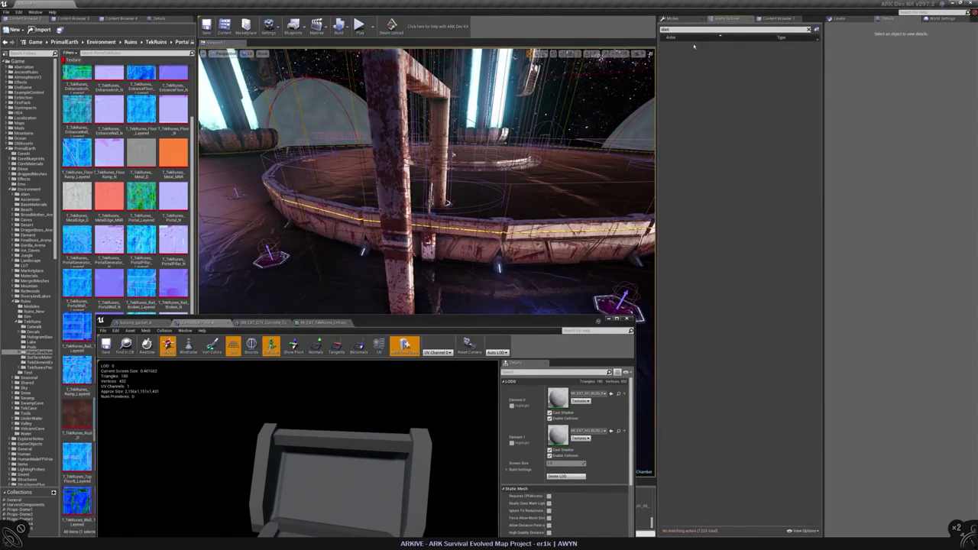
click(777, 18)
drag(705, 107, 349, 260)
click(722, 17)
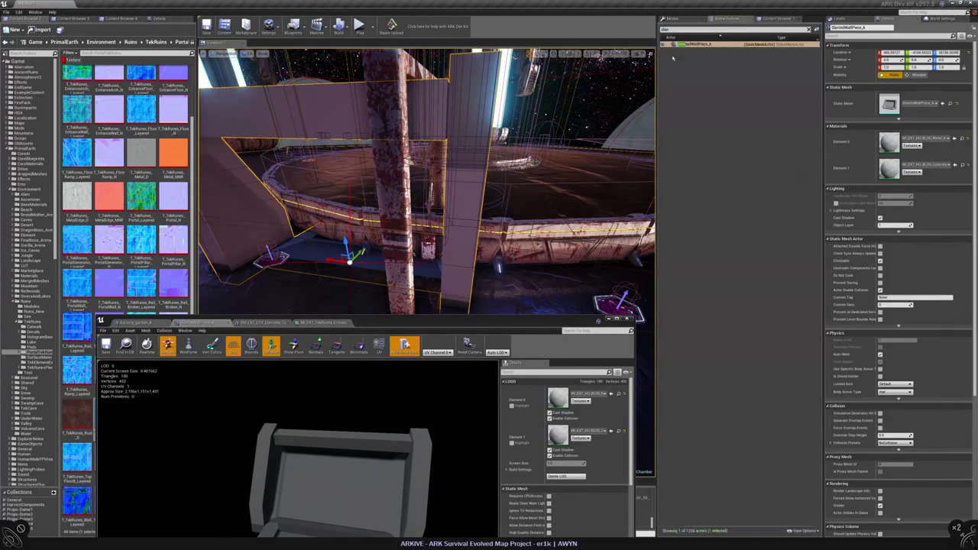
click(777, 17)
right_drag(428, 183, 481, 162)
drag(474, 320, 606, 363)
- Apply the MI_AK_RB_DetailLight_01 material from Mods/Arkive/Materials/RingTek to both material elements of the slanted wall piece
click(30, 158)
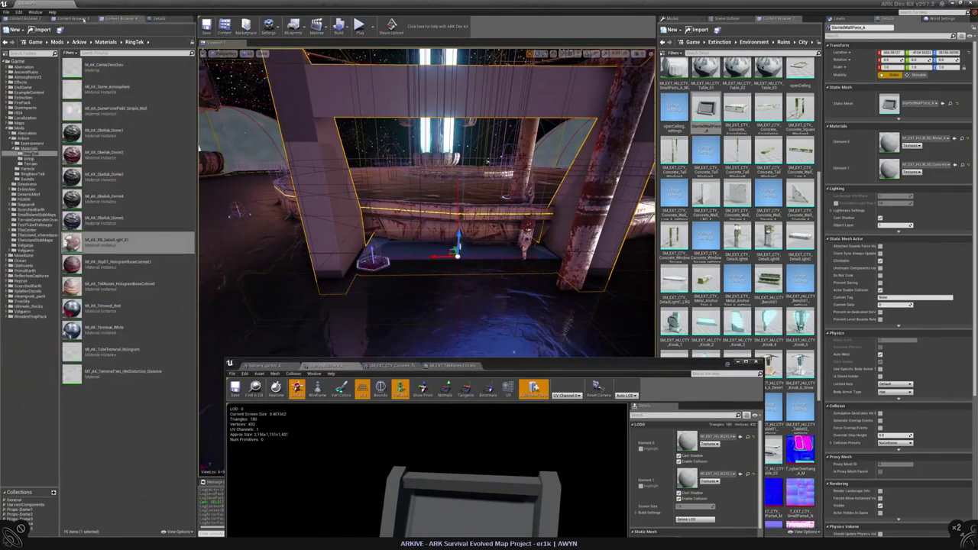
click(107, 242)
click(946, 139)
click(946, 167)
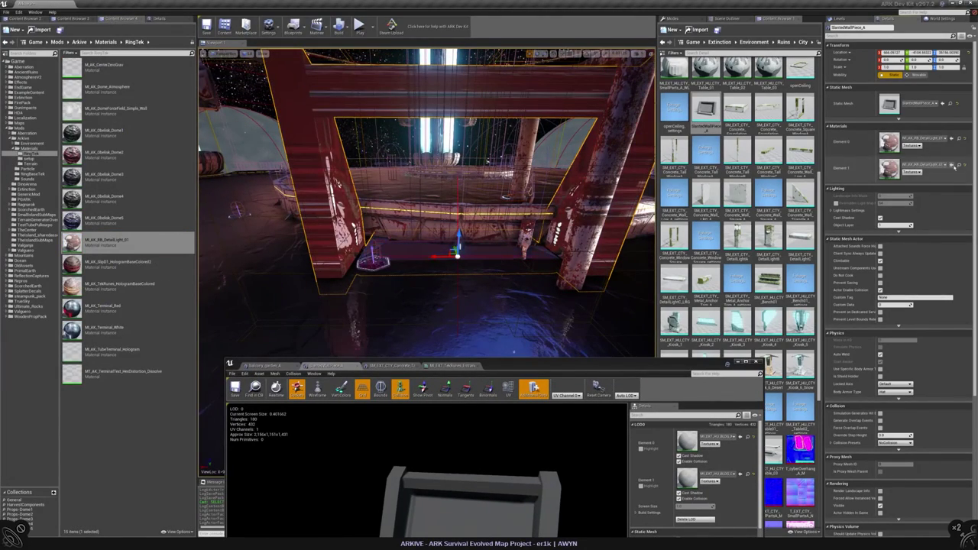
- Apply MI_EXT_TekRuins_EntranceFloor from Extinction's Tek_Ruins folder to Element 0 of the slanted wall piece
click(27, 19)
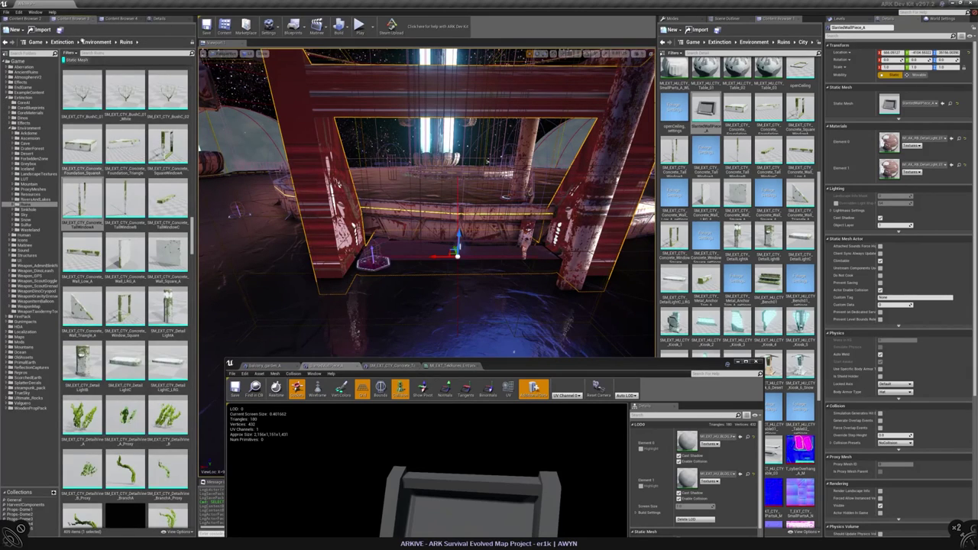
click(73, 18)
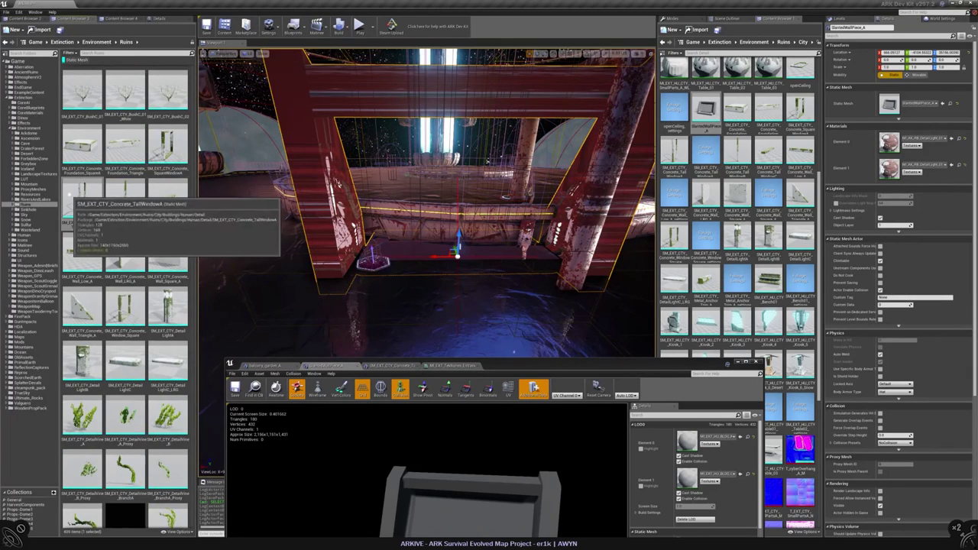
double_click(23, 204)
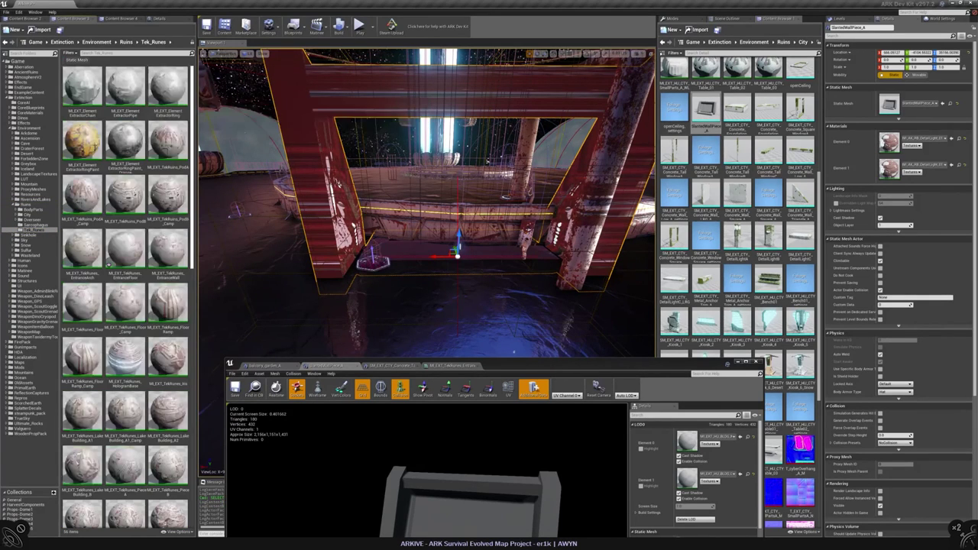
click(110, 262)
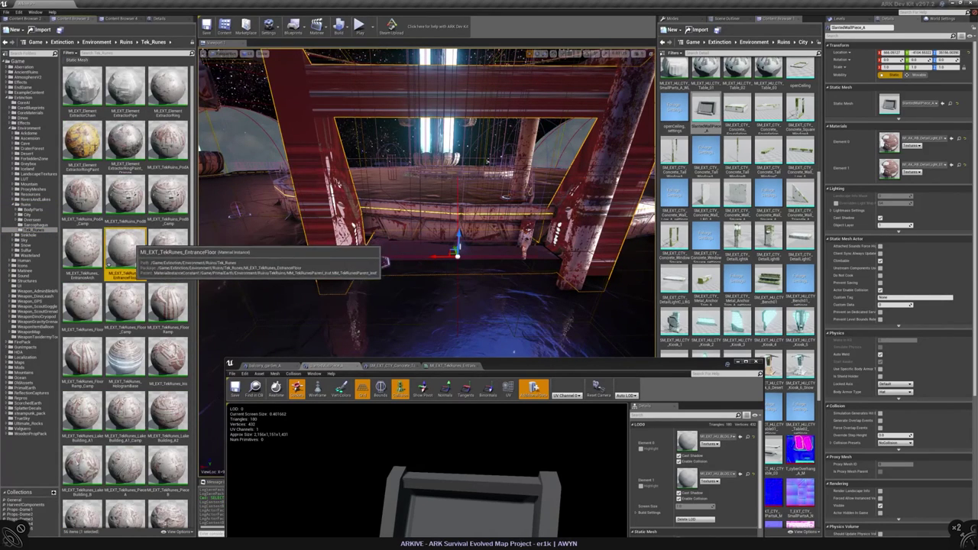
click(953, 138)
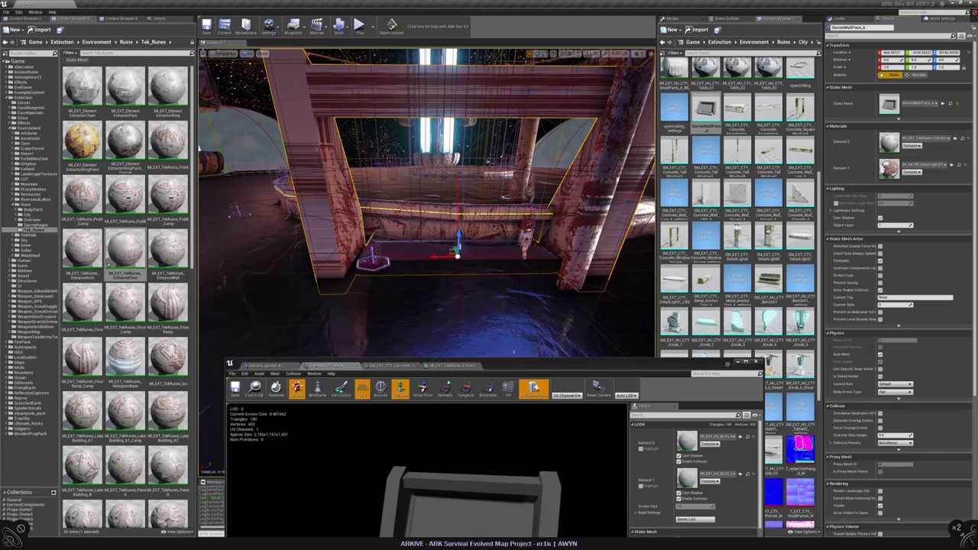
- Select the SM_EXT_CTY_Concrete_TallWindow frame beside the curved wall and browse the Tek_Ruins materials
drag(487, 161, 537, 209)
drag(428, 199, 642, 218)
click(425, 252)
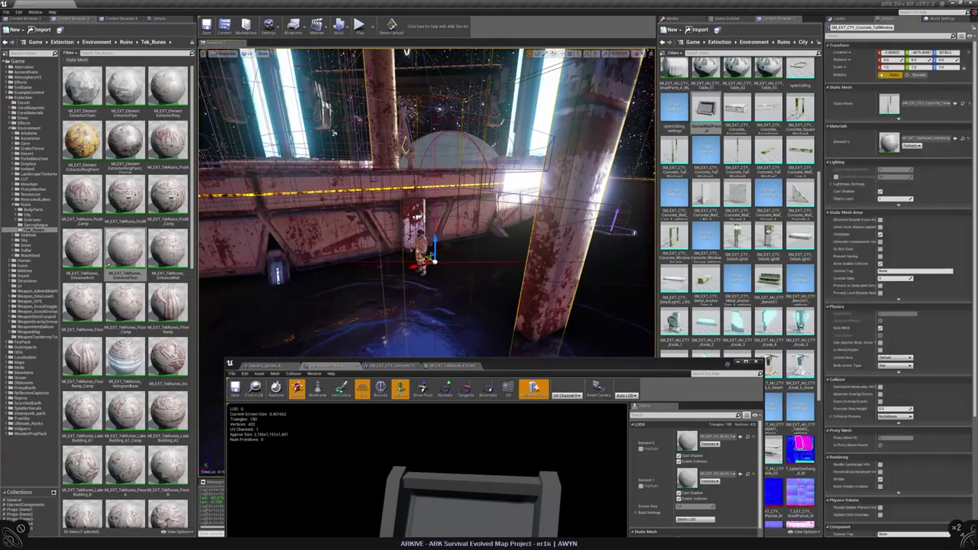
scroll(152, 229, down, 10)
scroll(122, 268, up, 8)
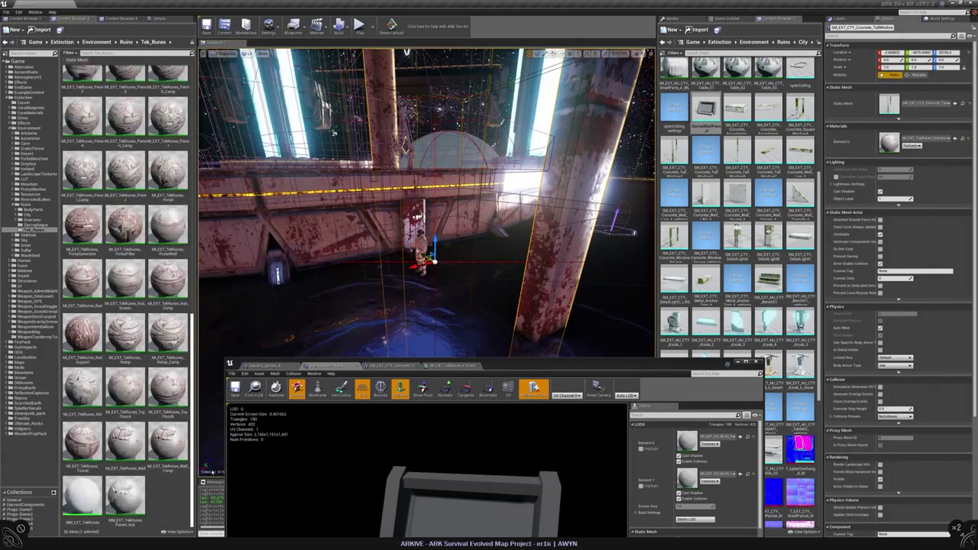
click(115, 258)
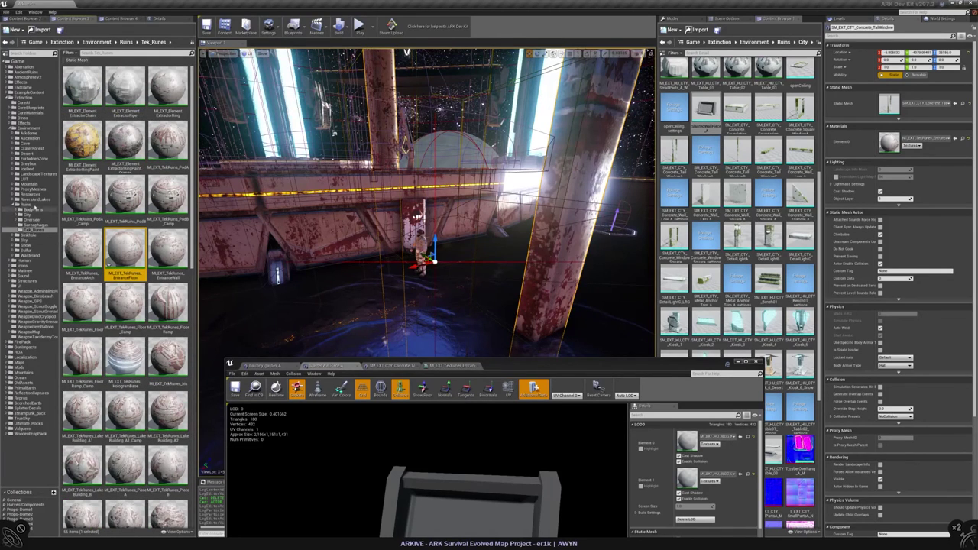
- Filter Extinction's whole Environment folder to show only materials and material instances
click(29, 206)
click(29, 128)
click(69, 40)
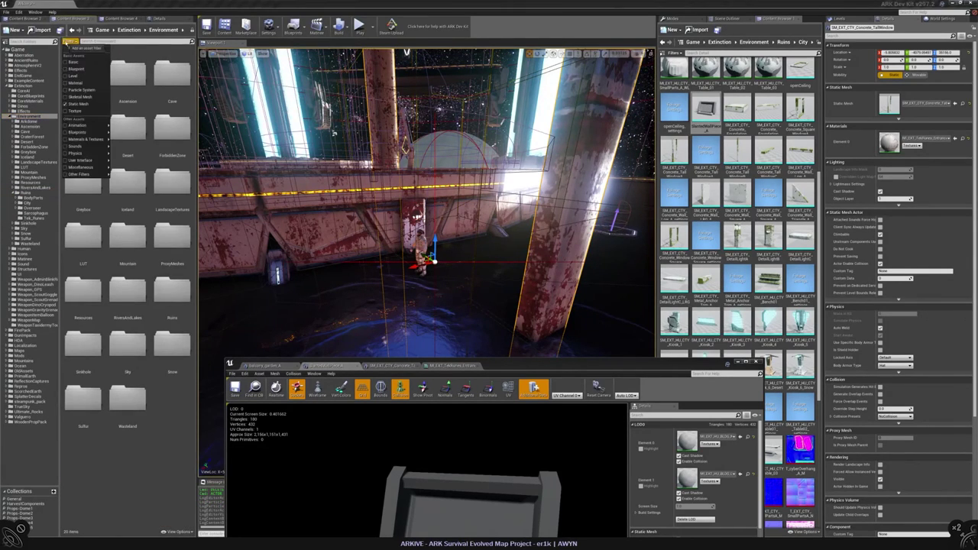
mouse_move(84, 139)
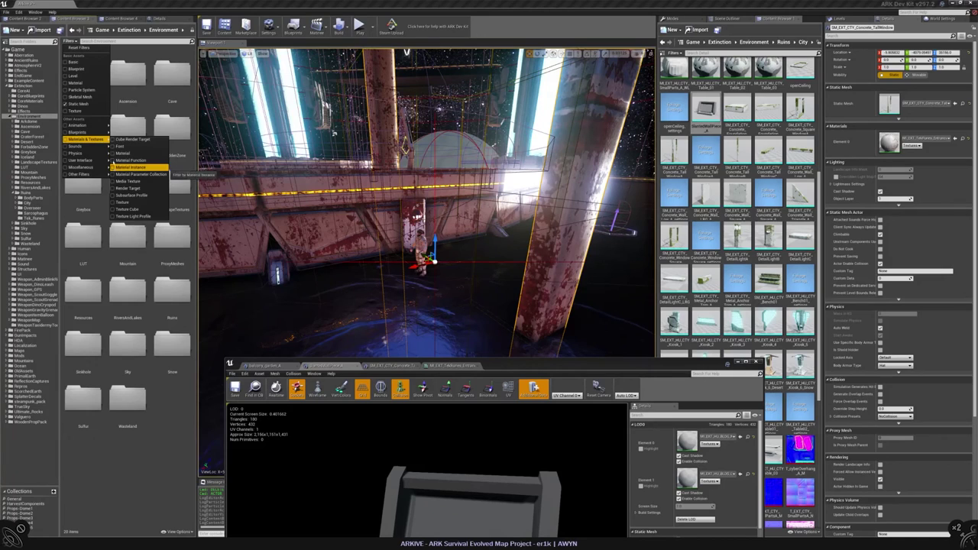
click(130, 166)
click(175, 51)
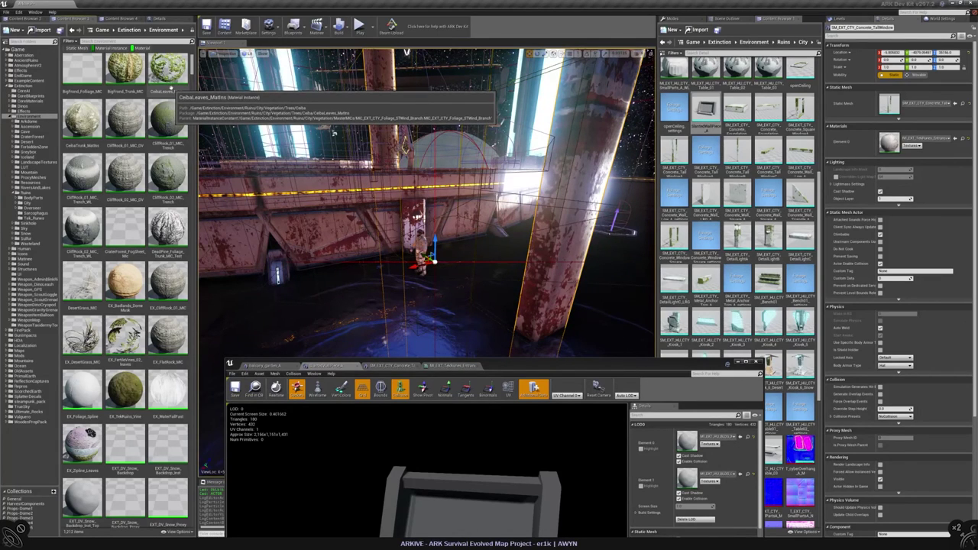
scroll(800, 260, down, 1)
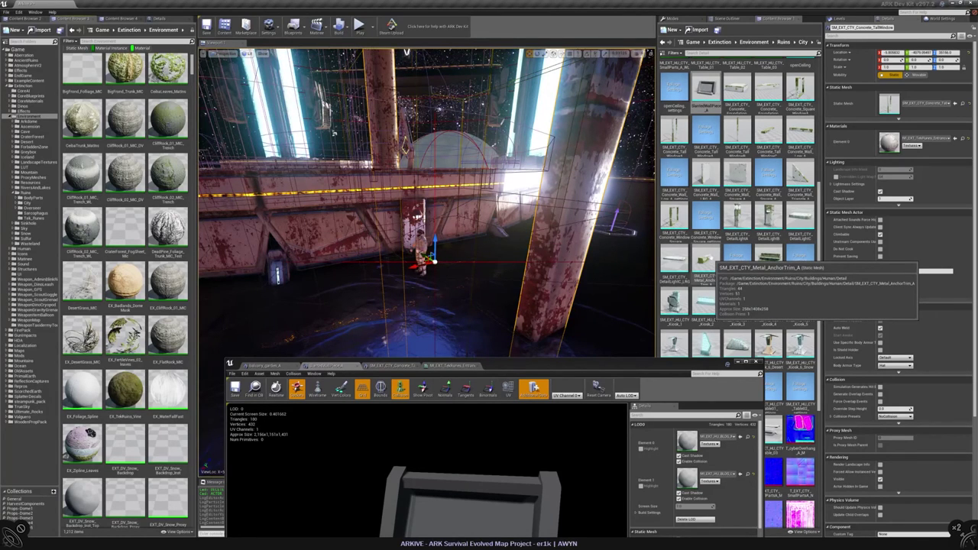
- Open the SM_EXT_CTY_Metal_AnchorTrim_A mesh, preview its material on a cube, and examine the trim's surface
click(705, 262)
double_click(705, 262)
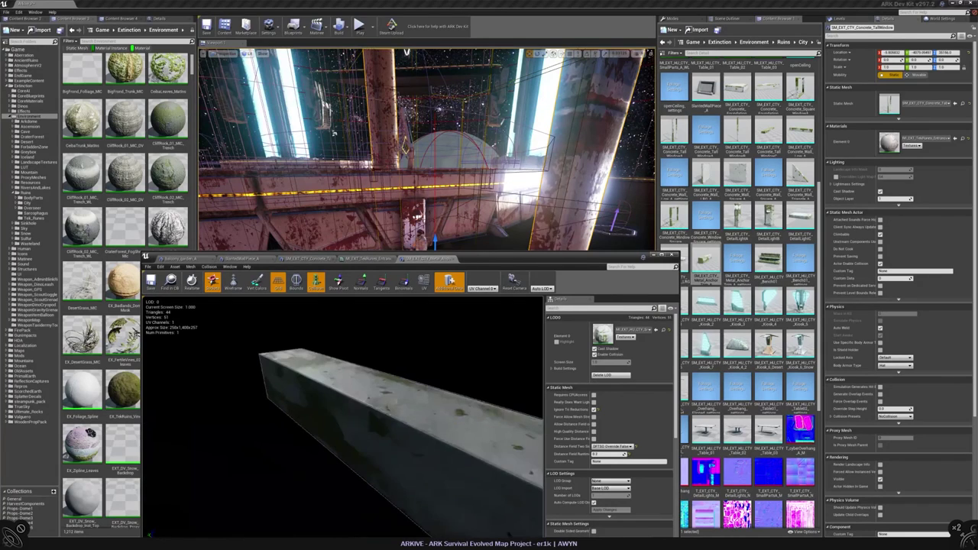
double_click(603, 334)
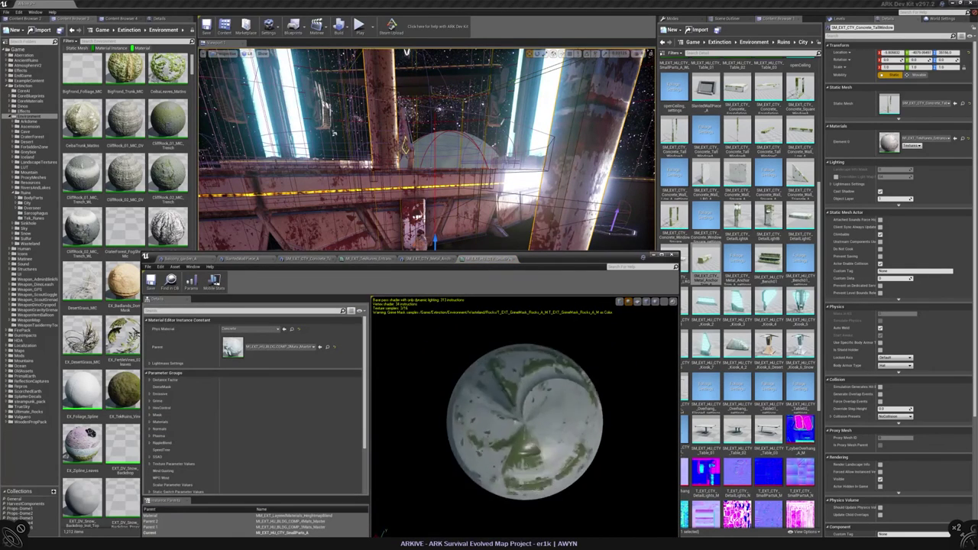
click(647, 301)
drag(535, 428, 474, 397)
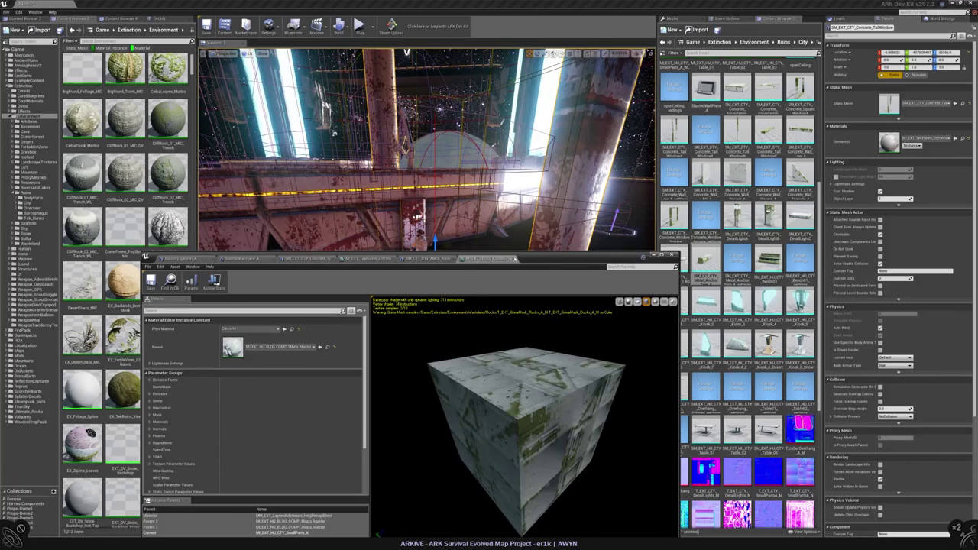
click(518, 258)
drag(397, 413, 452, 408)
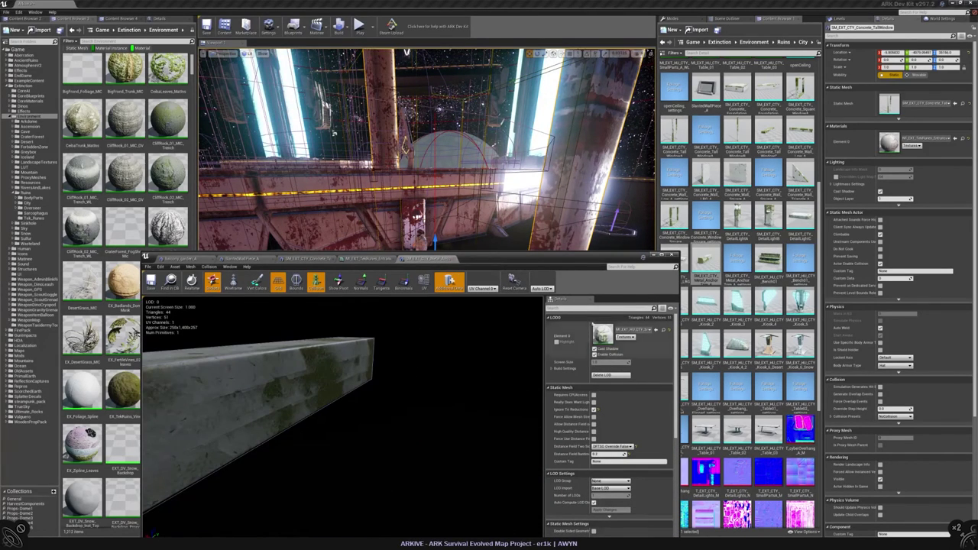
- Search the anchor trim material's parameters for "mask", then close the material and mesh editors
double_click(603, 334)
click(186, 373)
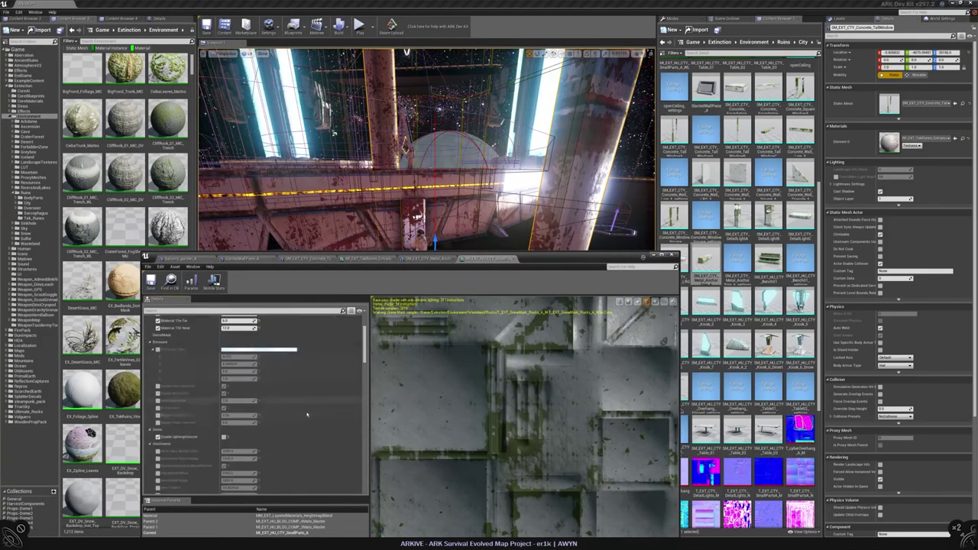
scroll(312, 410, down, 5)
scroll(312, 411, up, 3)
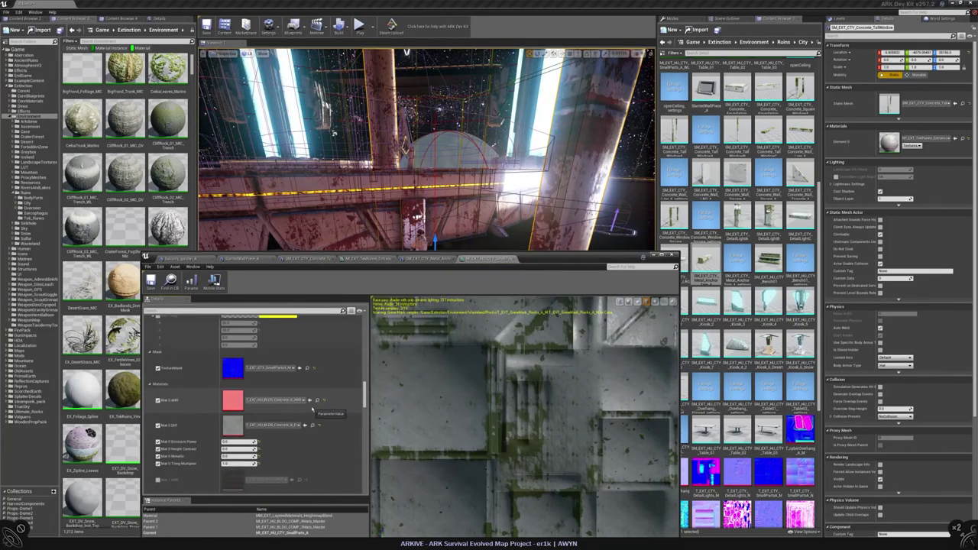
scroll(312, 411, up, 3)
click(196, 311)
text(mask)
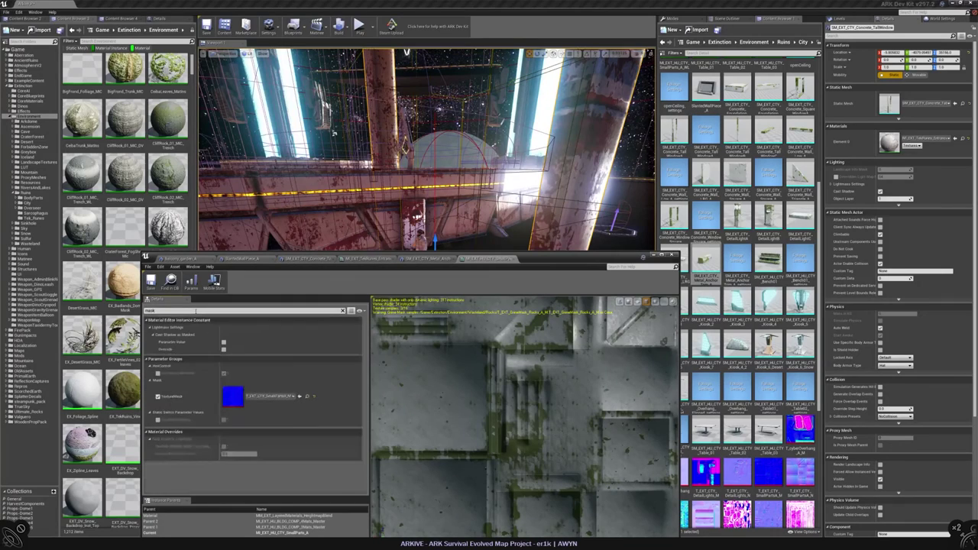
click(342, 311)
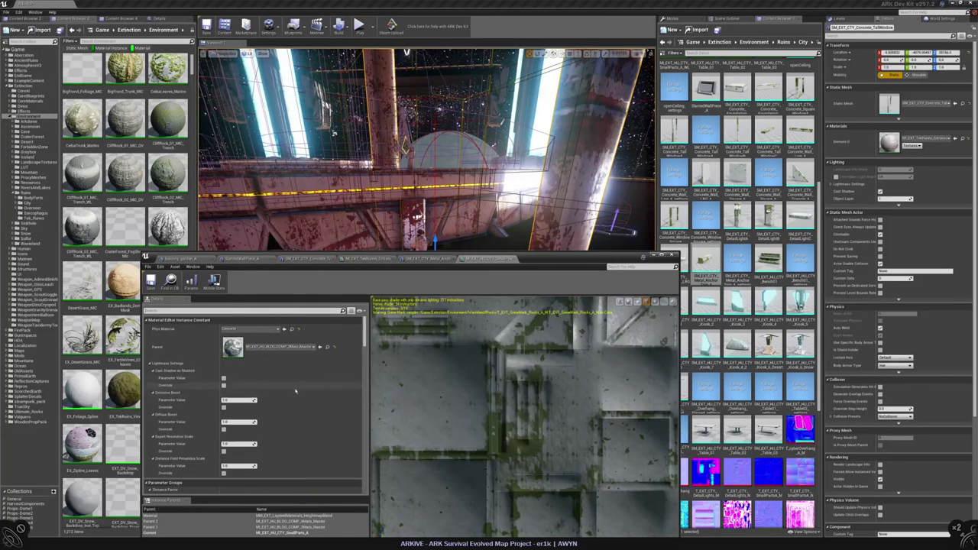
click(516, 259)
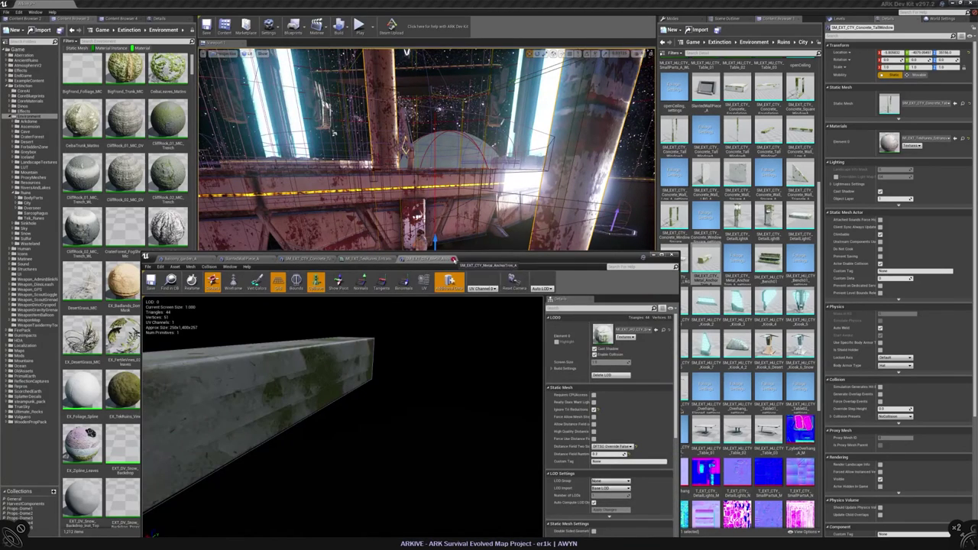
click(454, 260)
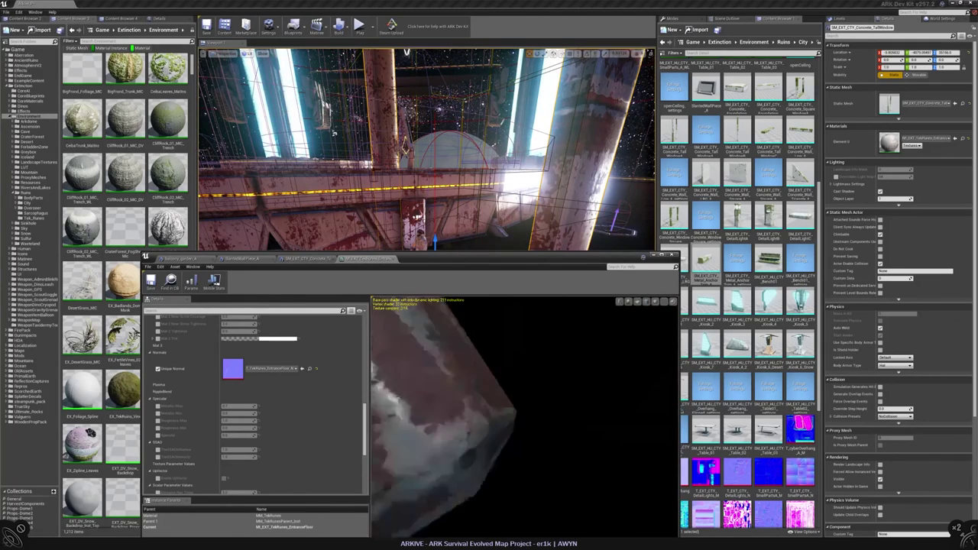
- Examine the MI_EXT_TekRuins_EntranceFloor material's preview and texture mask, then close its editor
drag(519, 413, 558, 393)
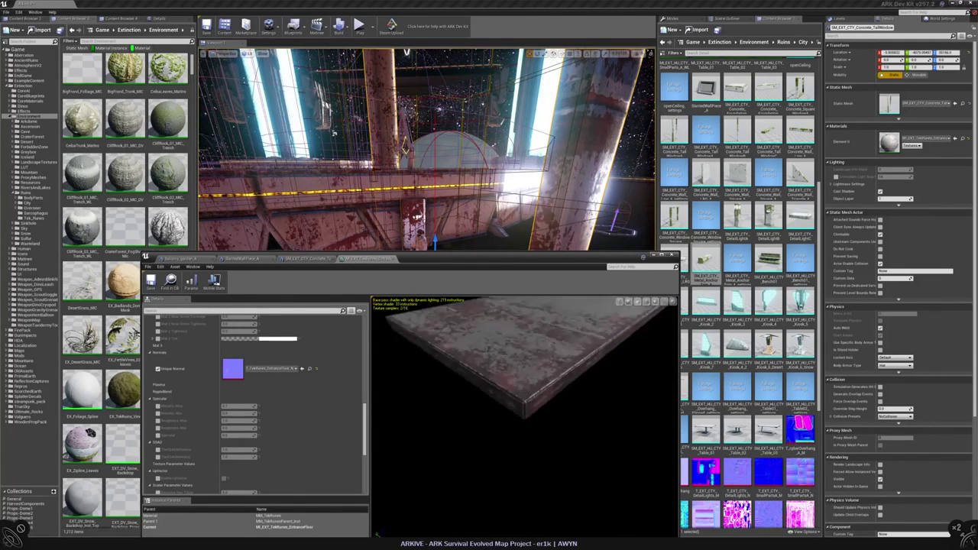
mouse_move(519, 310)
mouse_down()
mouse_move(496, 313)
mouse_move(519, 309)
mouse_up()
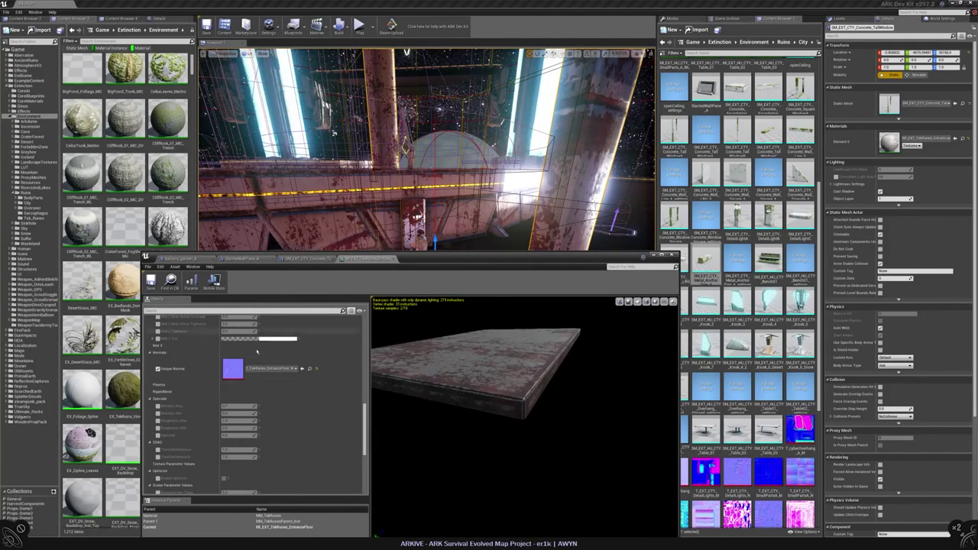
scroll(257, 353, up, 5)
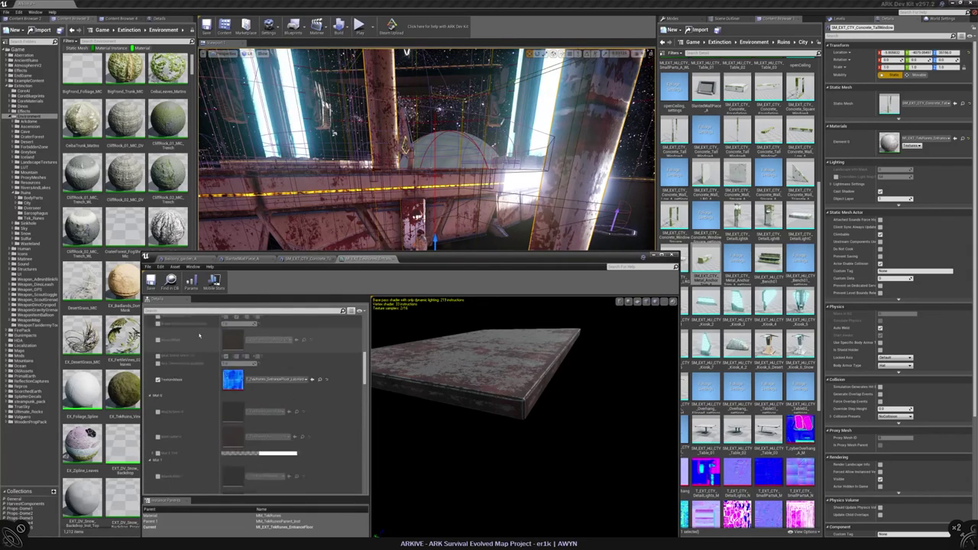
click(306, 258)
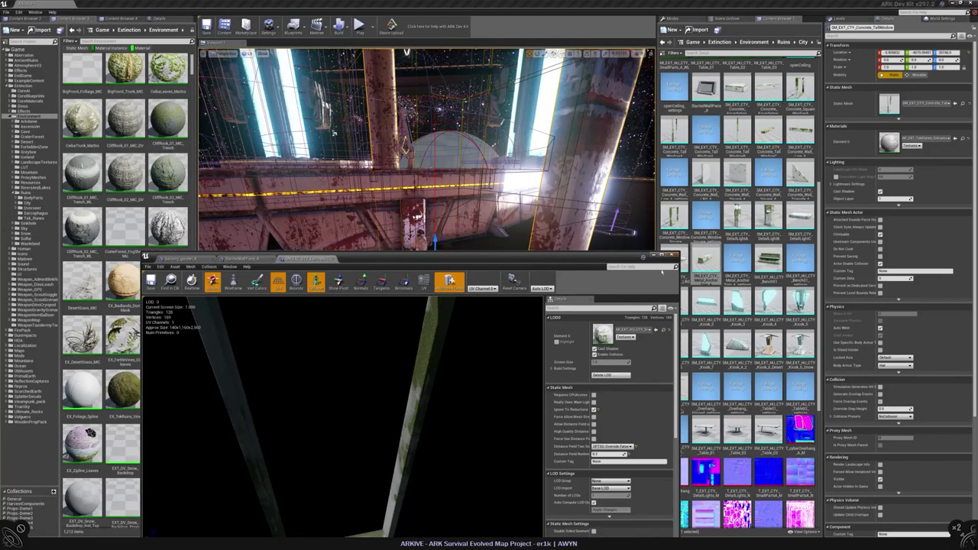
- Move the mesh editor clear of the viewport and focus on the selected tall window frame
drag(417, 265, 490, 441)
key(f)
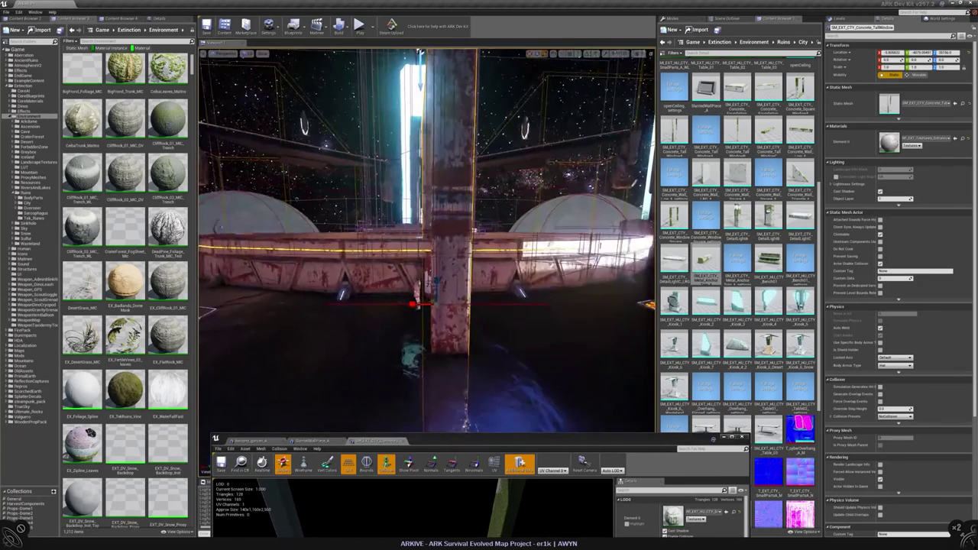
key(e)
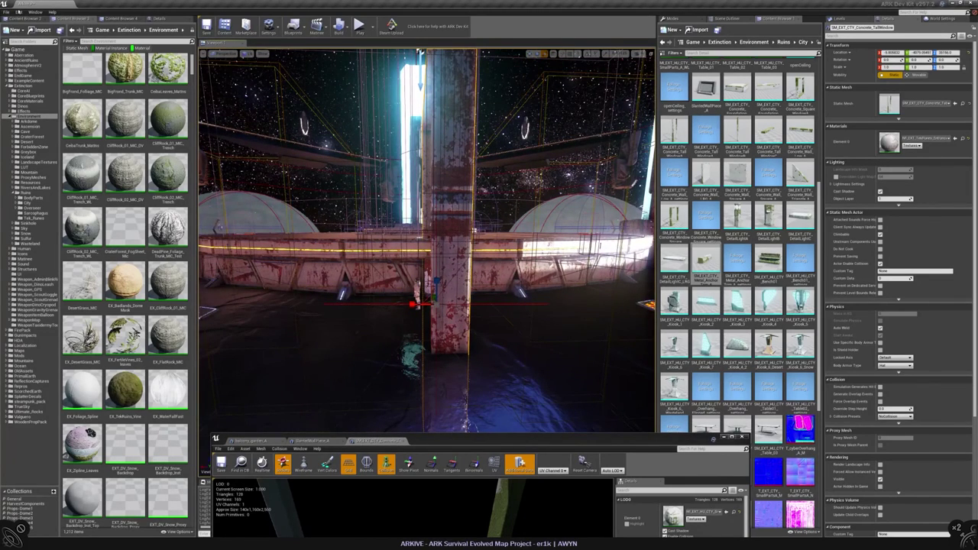
- Look up the rotate and scale shortcut bindings in the editor preferences, then close the preferences
click(17, 12)
click(46, 92)
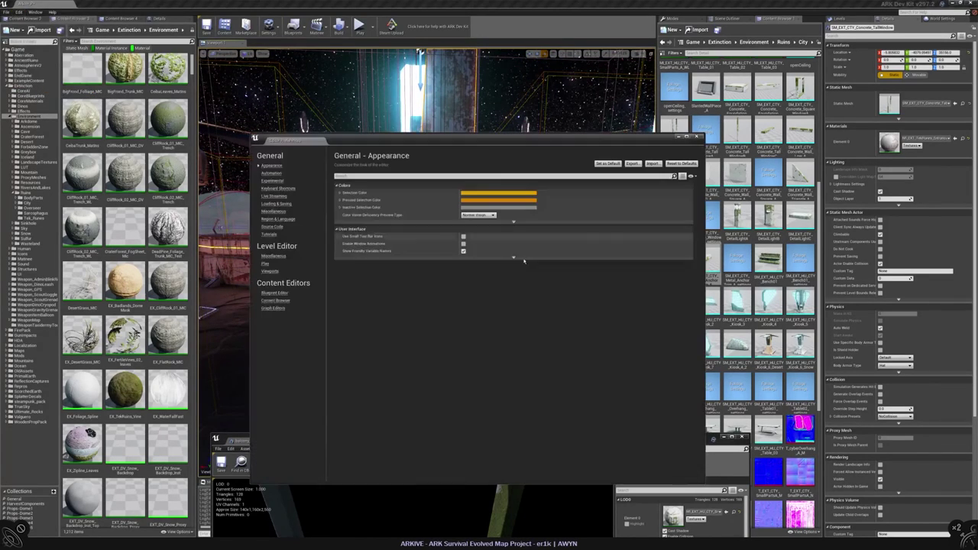
click(278, 188)
click(349, 176)
text(rotat)
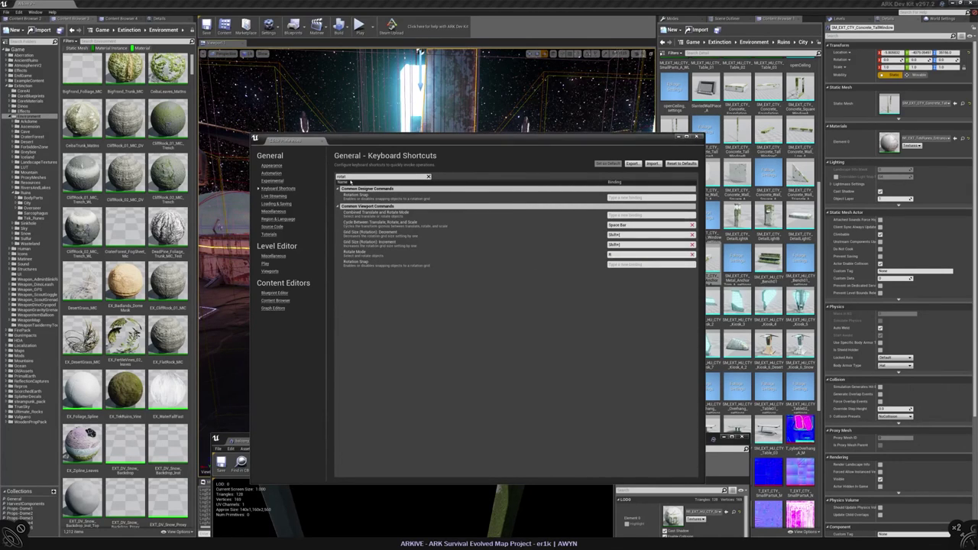
key(BackSpace)
key(BackSpace)
key(BackSpace)
key(BackSpace)
key(BackSpace)
text(scale)
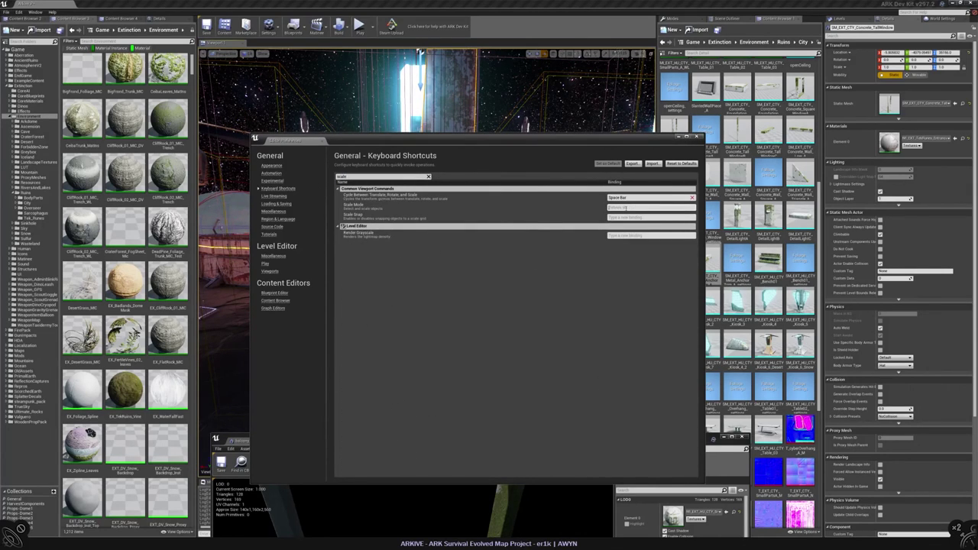
click(429, 177)
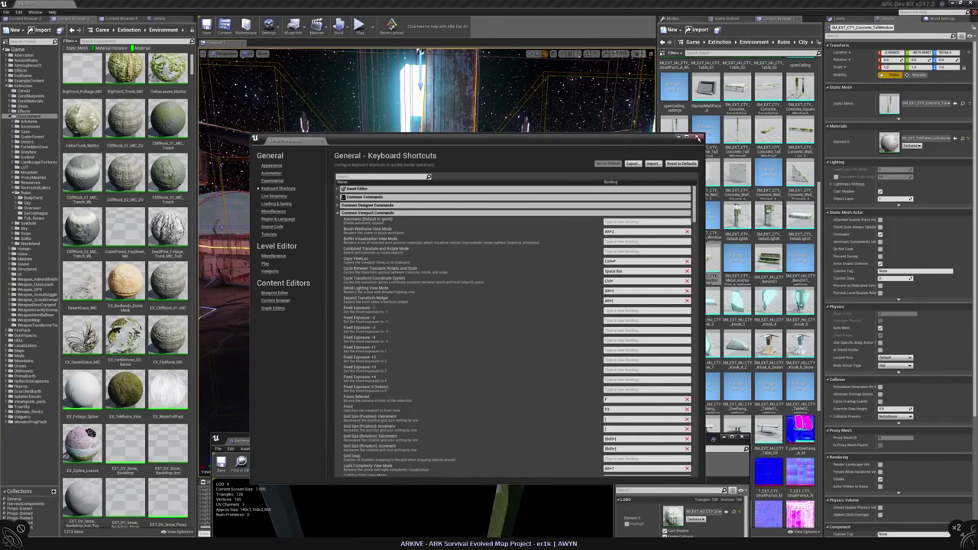
click(698, 137)
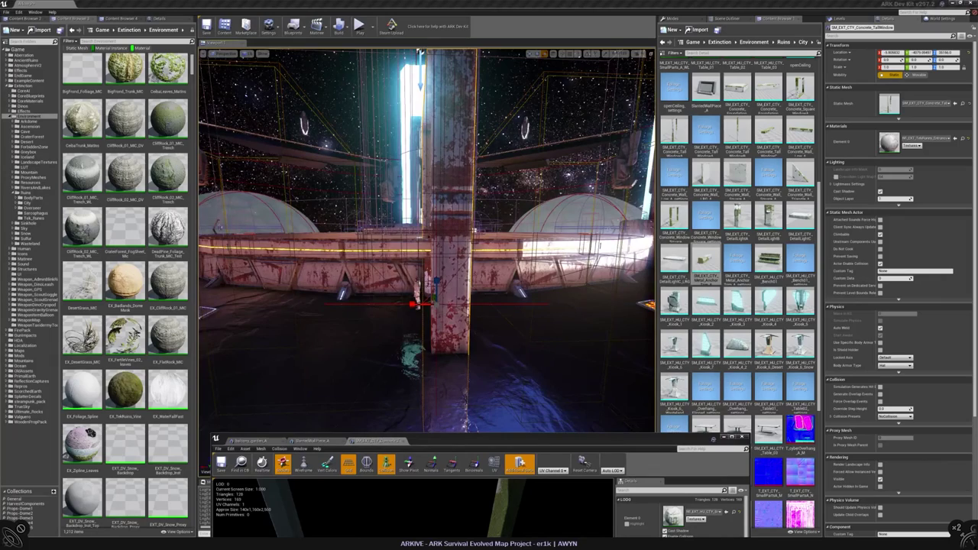
- Rotate the tall window frame to lie flat on the chamber floor and scale it down slightly
right_drag(428, 244, 390, 246)
key(e)
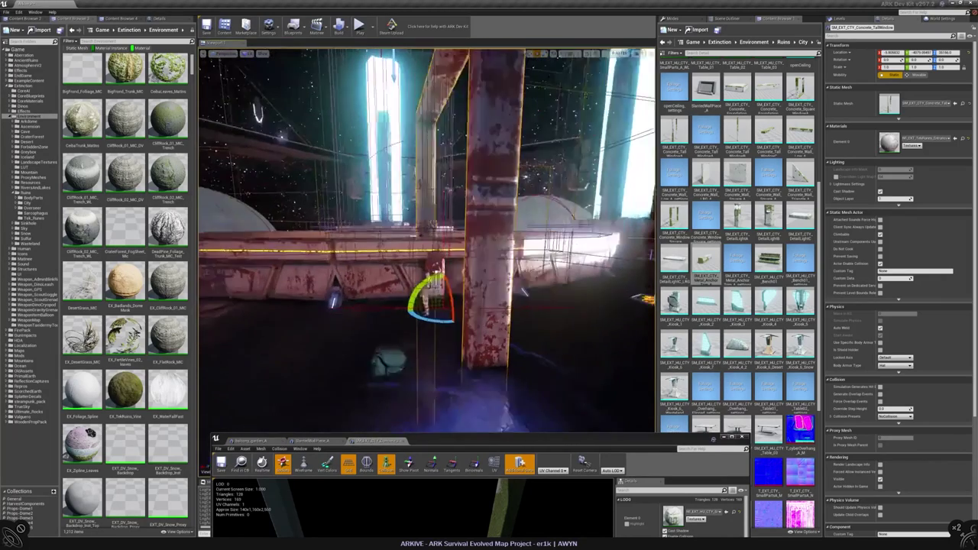
drag(436, 319, 476, 308)
right_drag(475, 308, 305, 107)
key(w)
- Filter Extinction's Environment folder to static meshes only and open the balcony_garden_A mesh
click(118, 18)
click(38, 19)
click(75, 19)
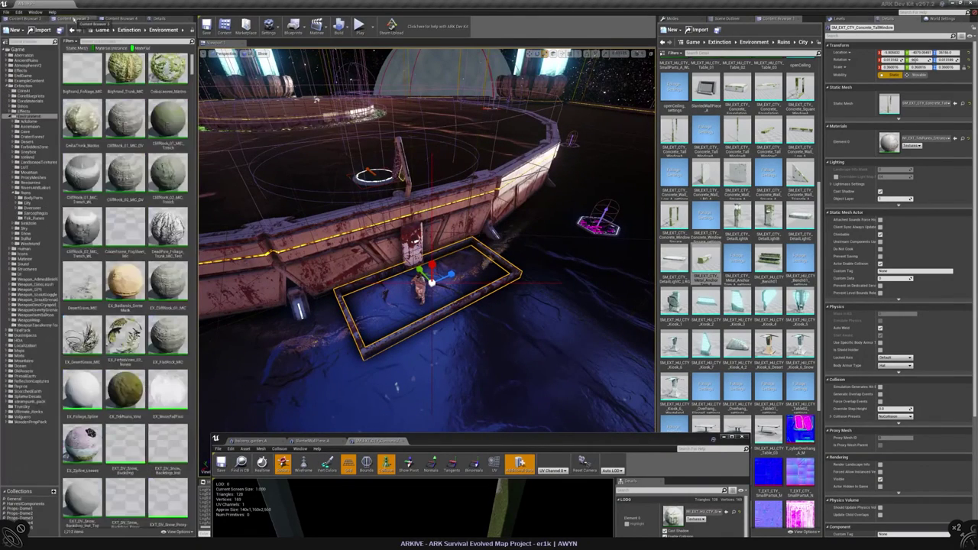
click(74, 48)
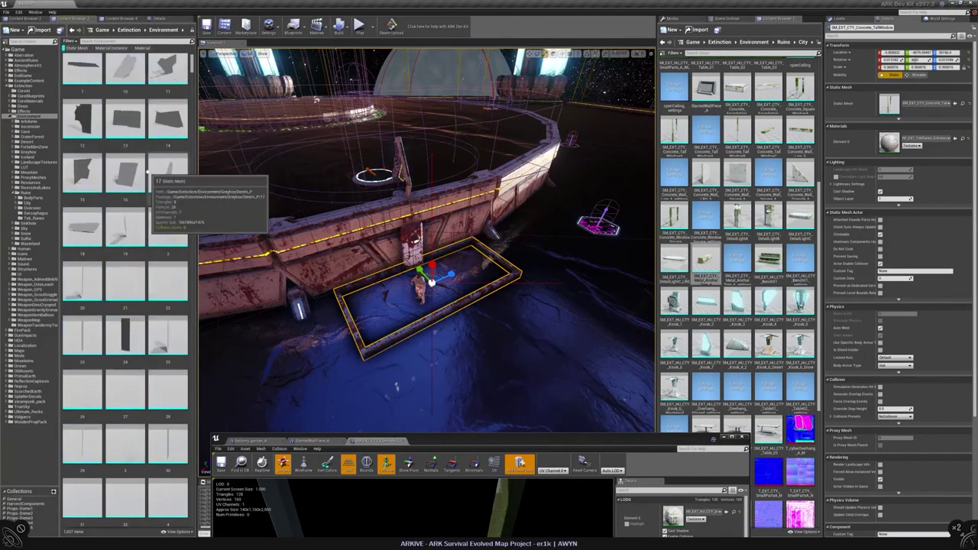
scroll(164, 171, down, 6)
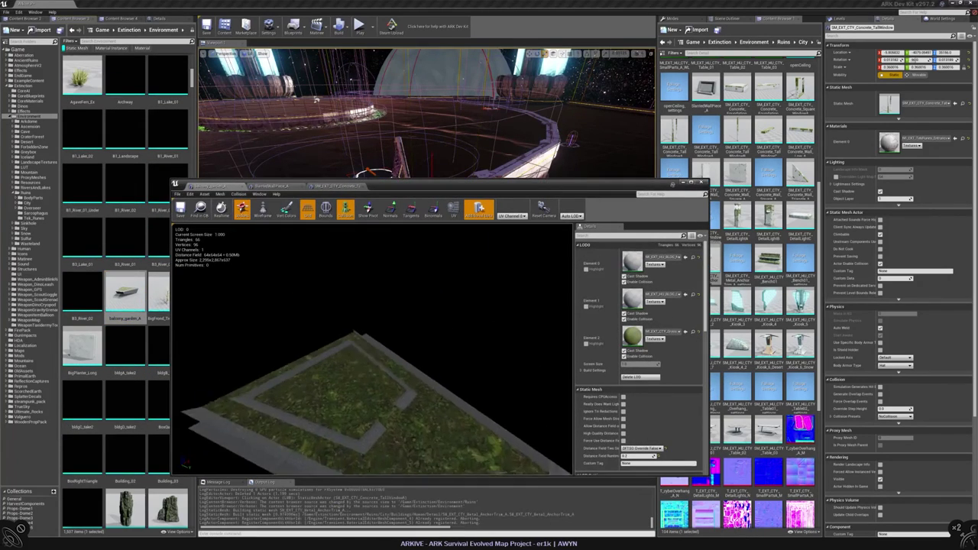
- Examine the balcony_garden_A mesh, then close its editor and the SlantedWallPiece_A editor
drag(428, 359, 485, 350)
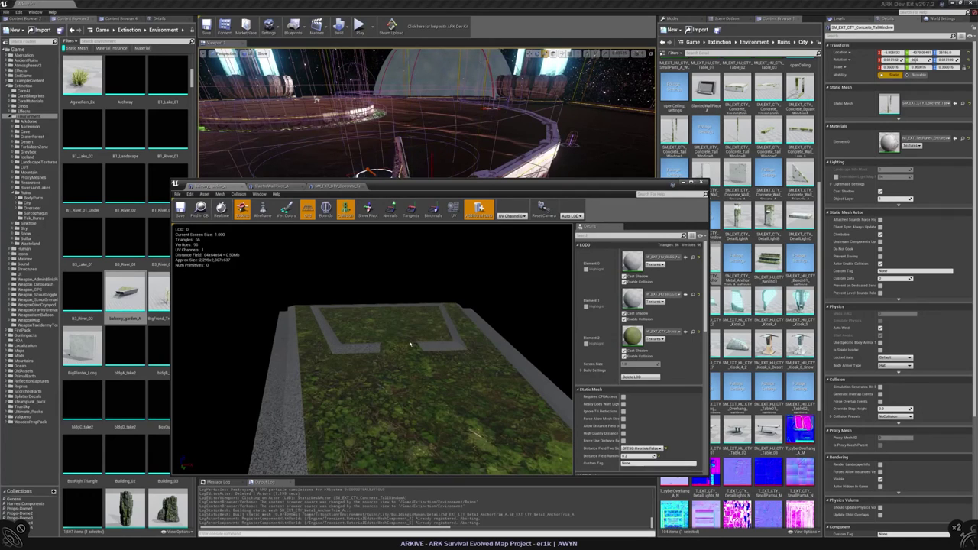
click(242, 186)
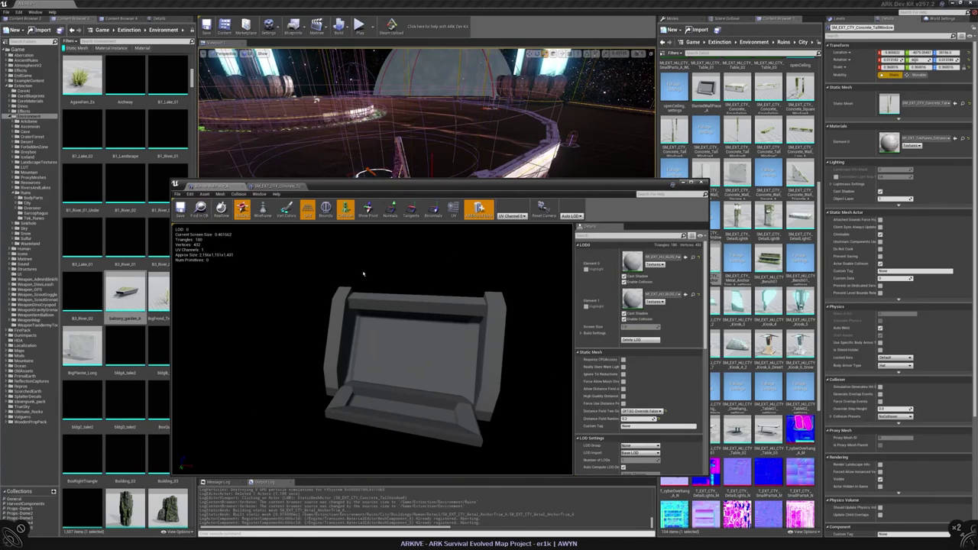
click(242, 186)
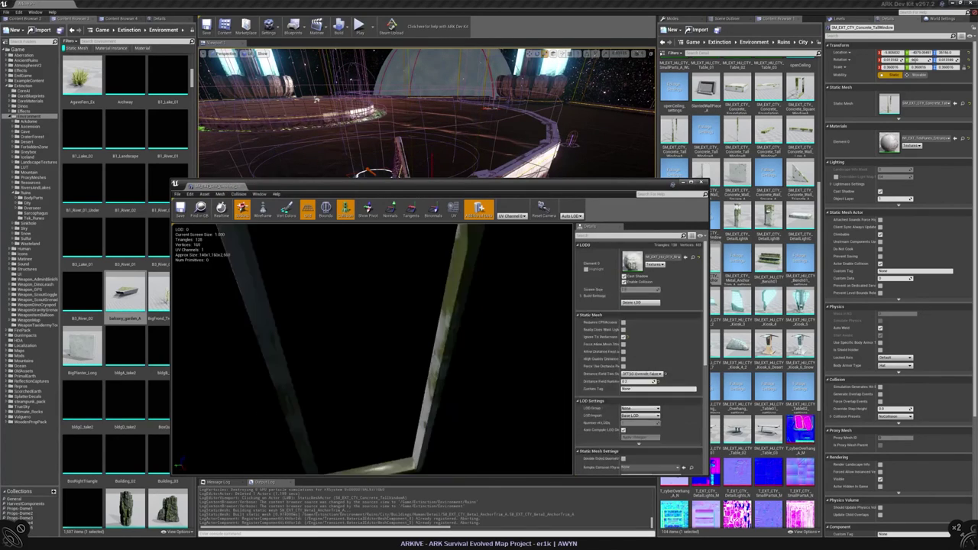
- Open the BigPlanter_Long mesh from Extinction's Environment folder, examine it, and move its editor clear of the level view
click(241, 187)
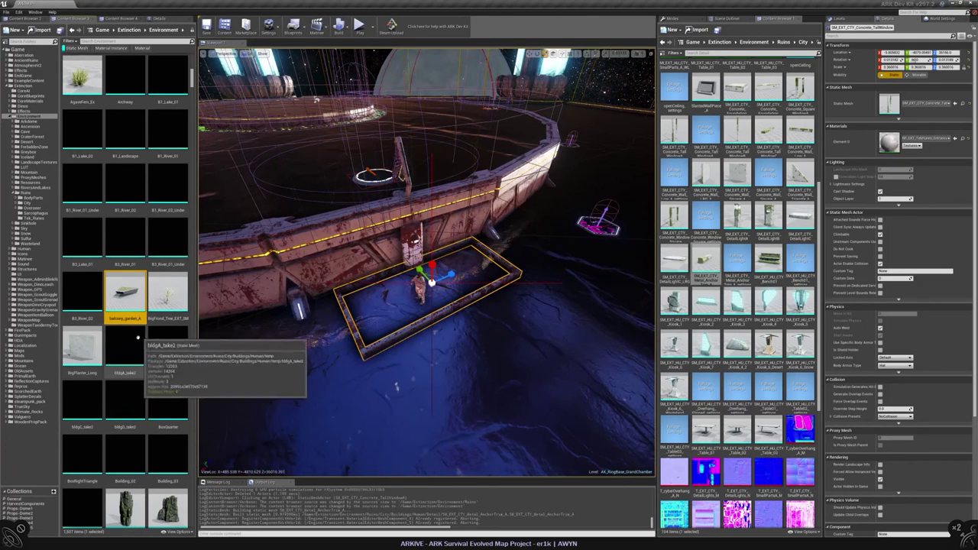
double_click(83, 348)
drag(409, 264, 397, 291)
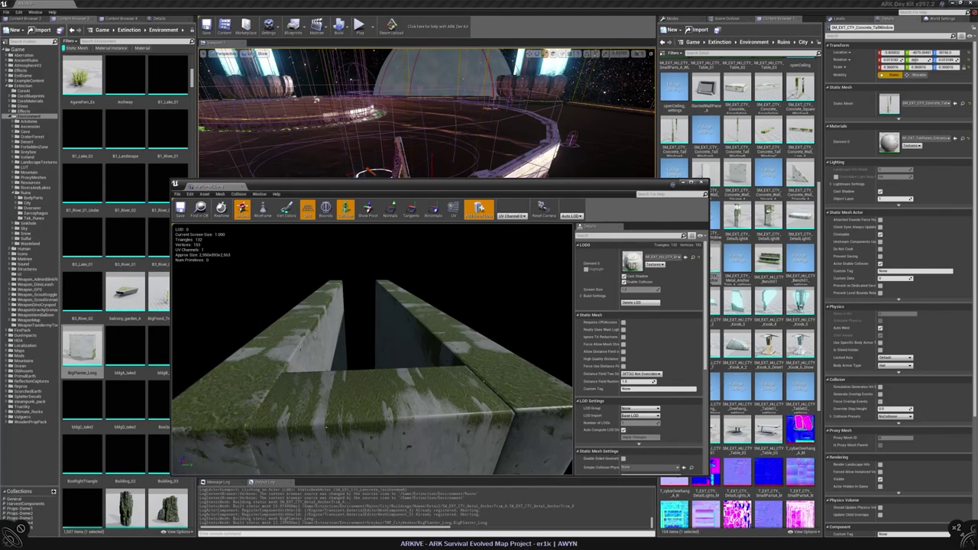
drag(397, 290, 393, 293)
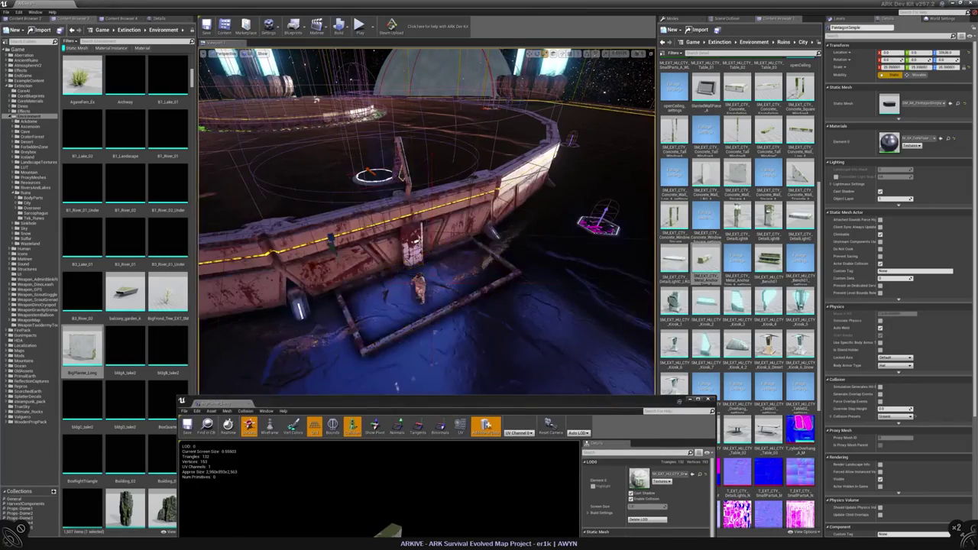
- Raise the flat window frame's walls by setting its X scale to 0.5 and fit it against the ring wall
right_drag(426, 222, 427, 222)
key(Escape)
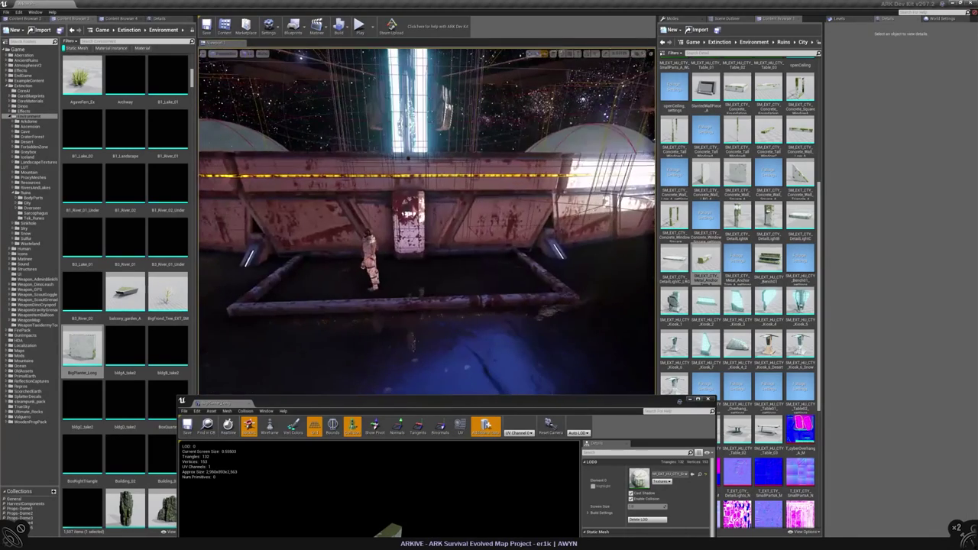
click(413, 302)
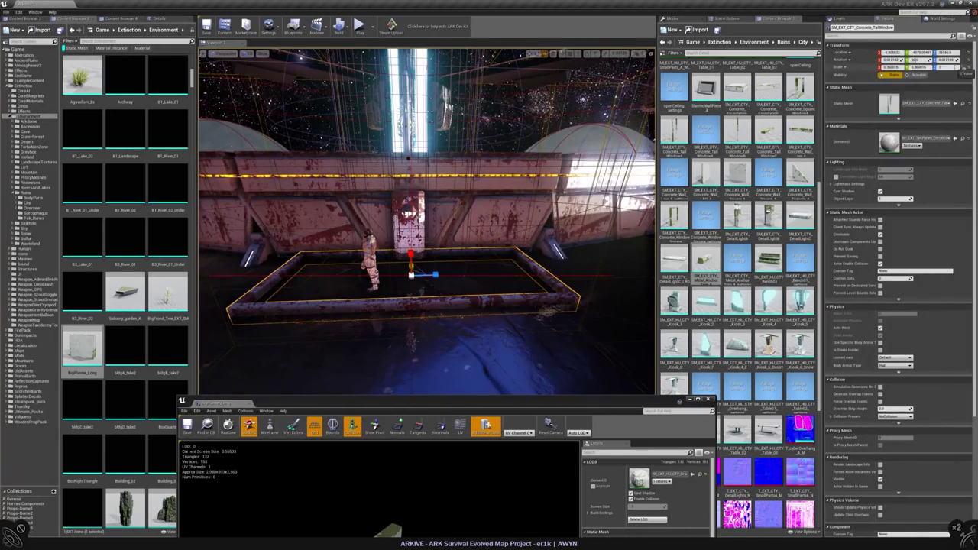
key(Return)
key(ctrl+z)
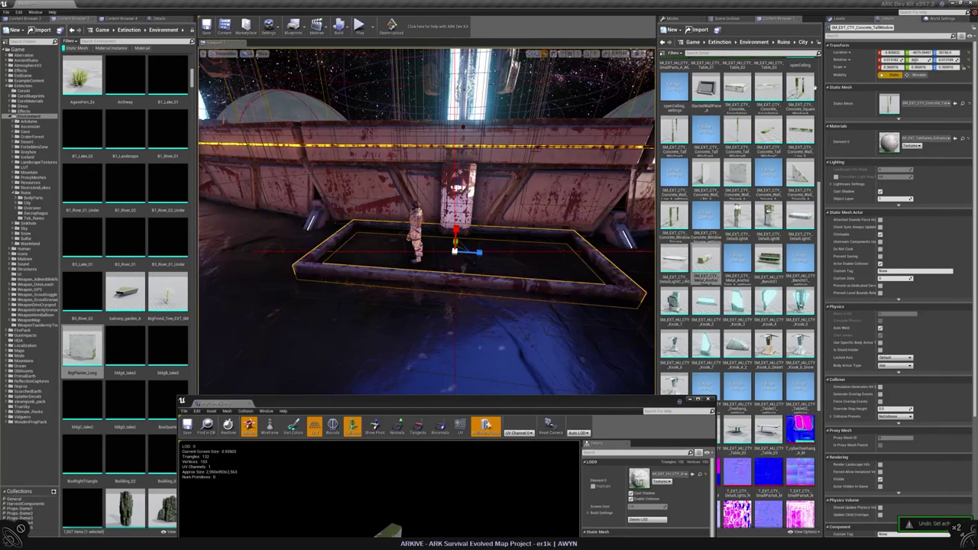
key(Return)
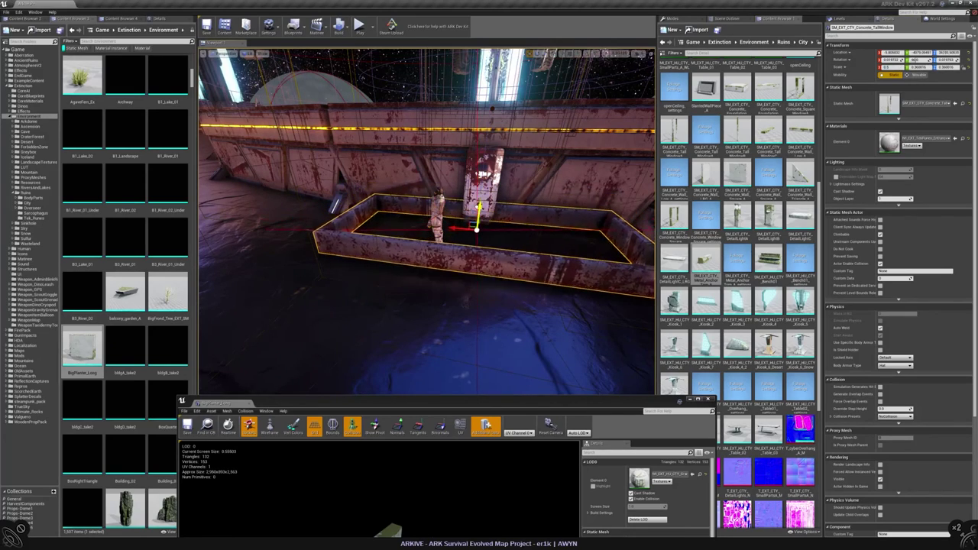
alt+drag(426, 221, 547, 223)
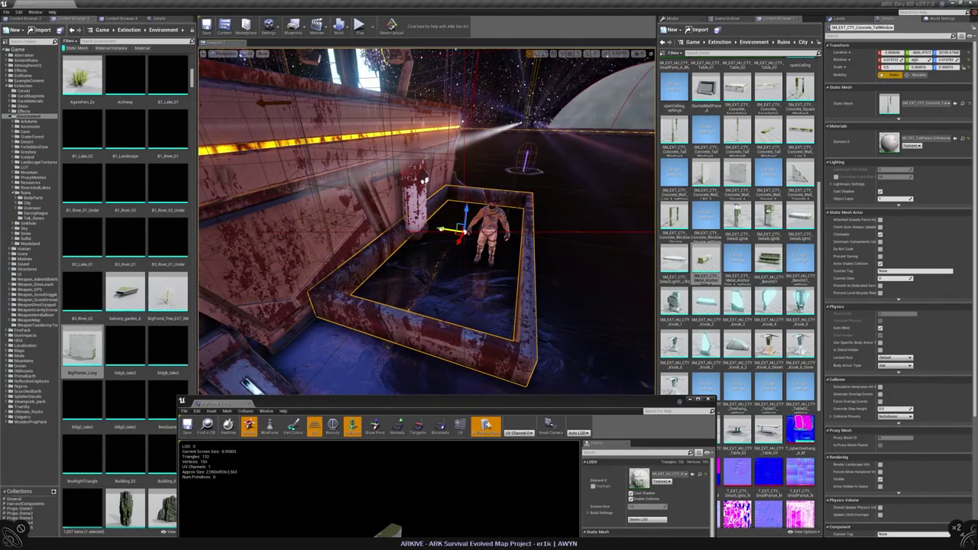
alt+right_drag(546, 223, 564, 188)
alt+drag(564, 188, 552, 241)
right_drag(552, 242, 547, 185)
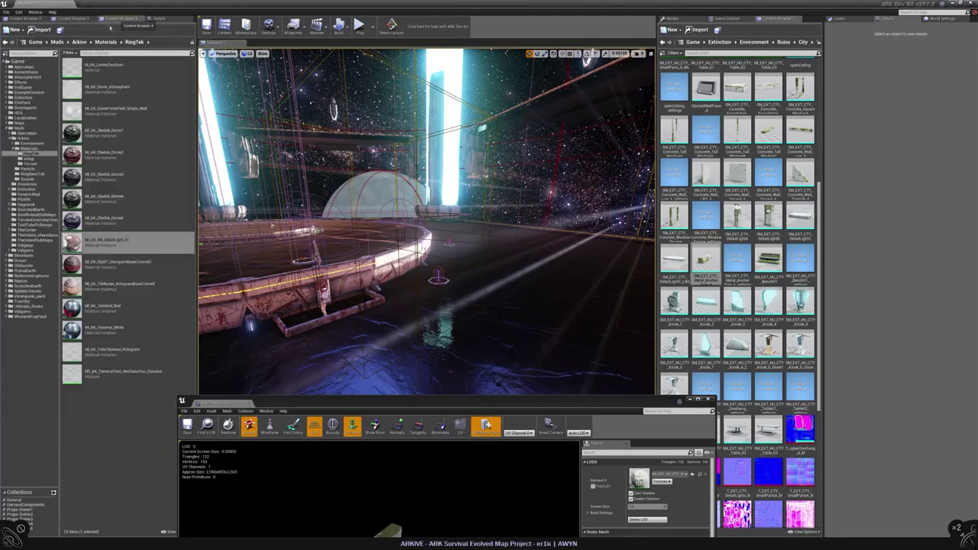
- List all static meshes of the whole Game folder in the RingTek asset browser and look through them
click(17, 49)
click(69, 41)
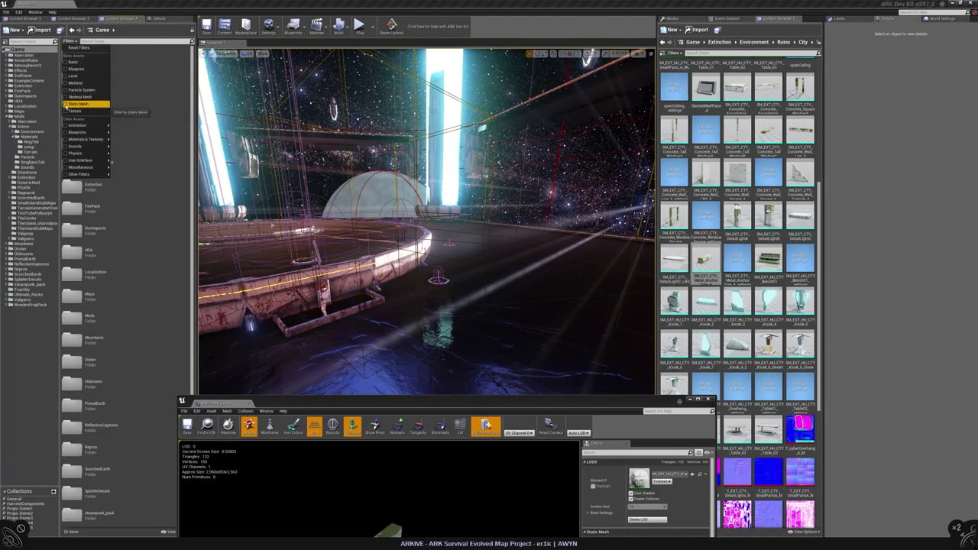
click(99, 104)
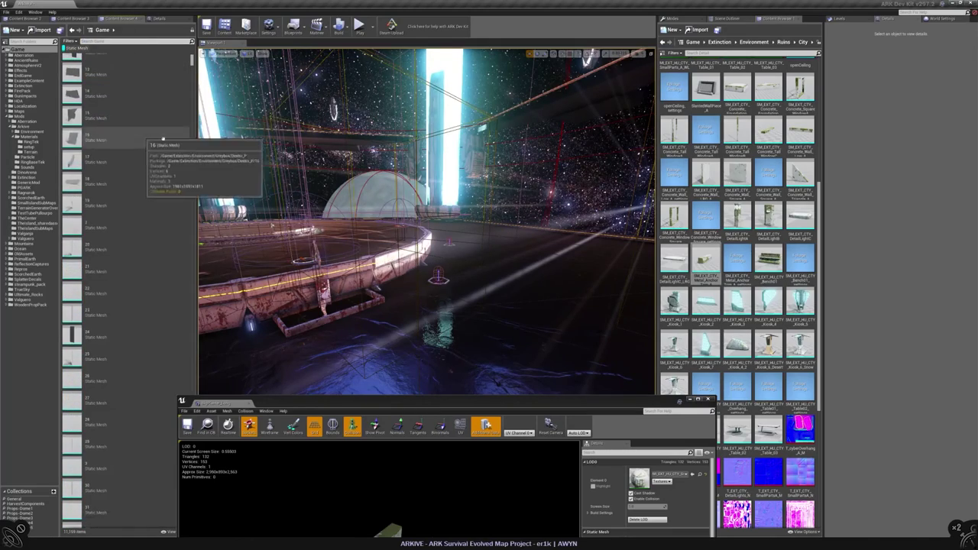
right_drag(429, 221, 428, 222)
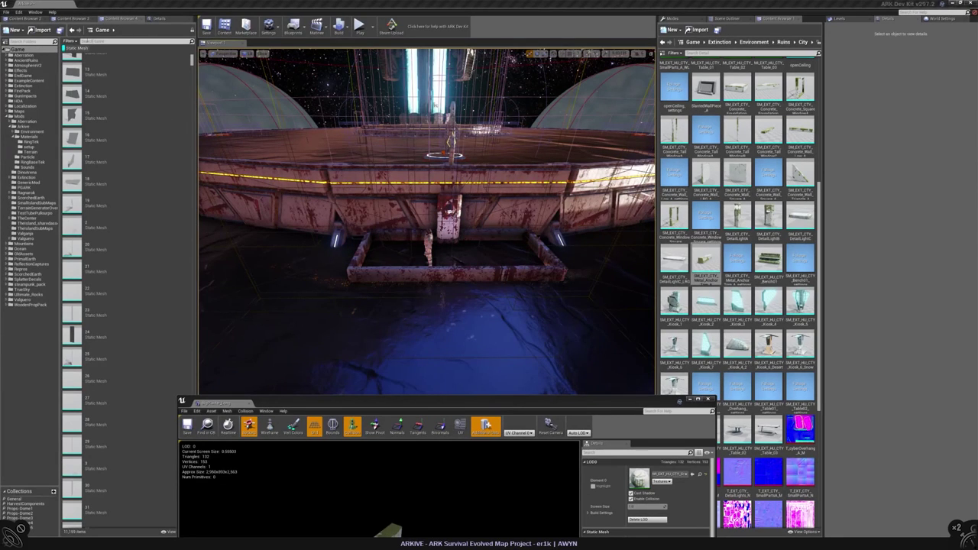
- Add materials and material instances to the Tek ruins texture browser's filters and widen its scope to the whole Game folder
click(72, 30)
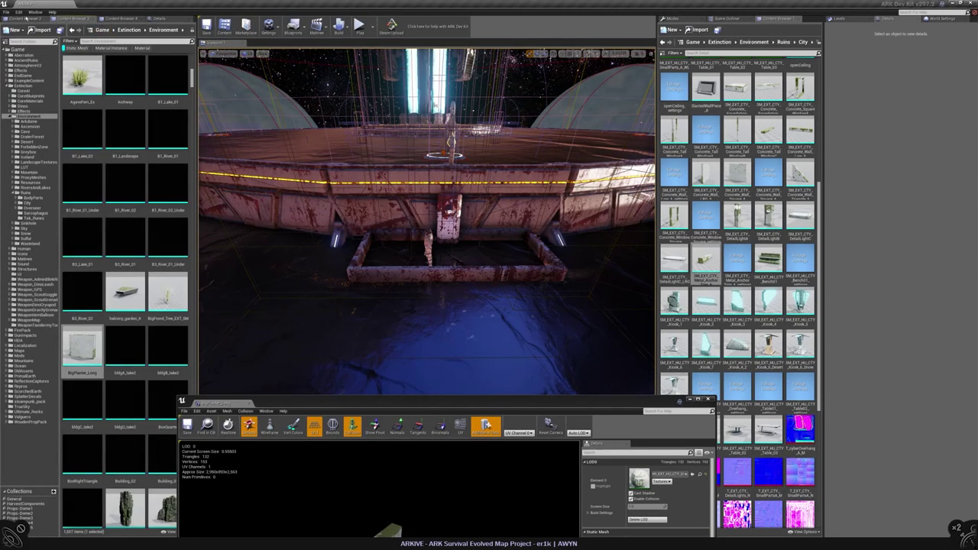
click(61, 30)
click(69, 53)
mouse_move(86, 150)
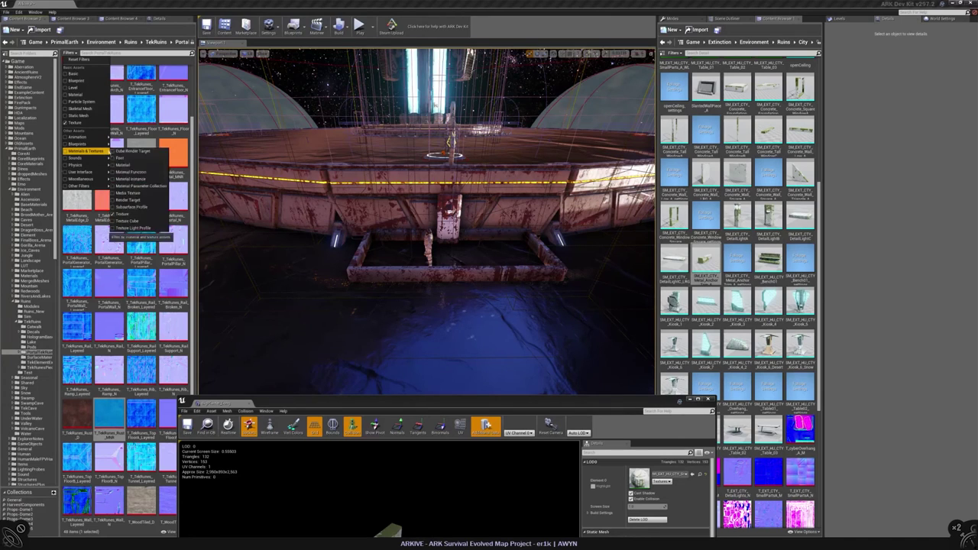
click(152, 165)
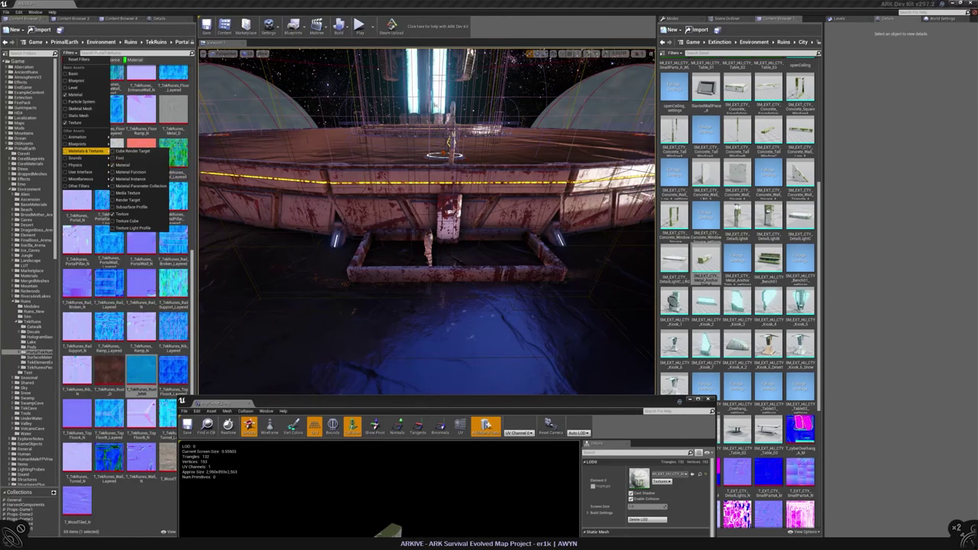
key(Escape)
click(17, 60)
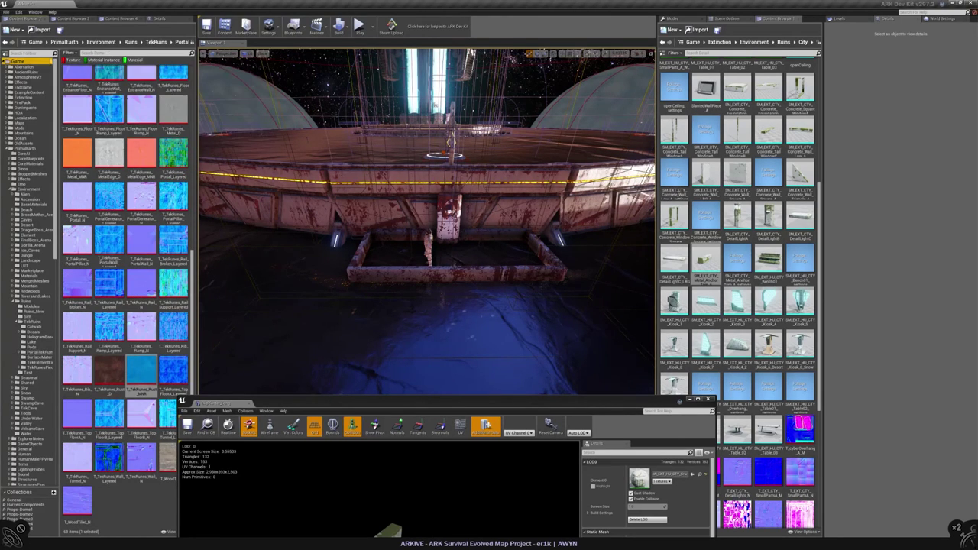
- Search the Game folder for "brick" and exclude textures from the results
scroll(150, 127, down, 3)
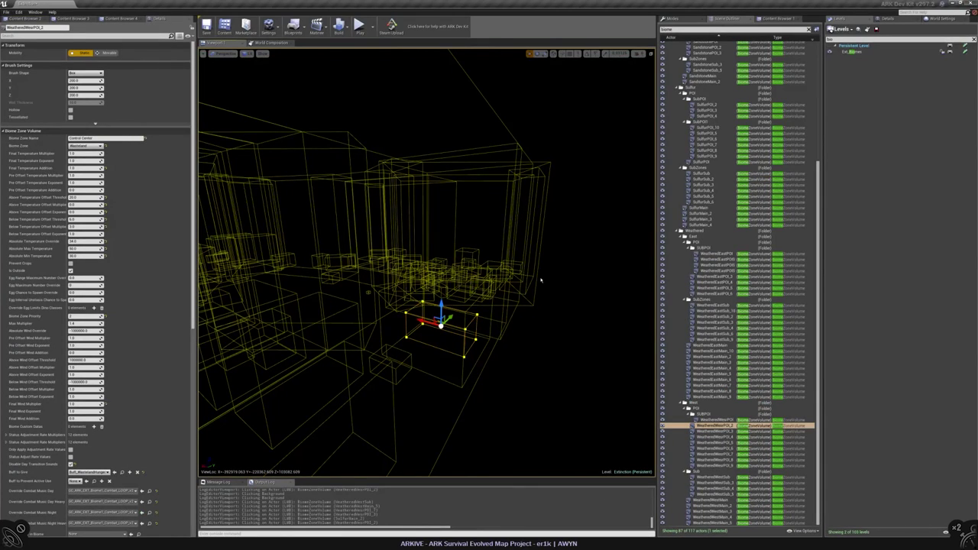
key(ctrl+shift+s)
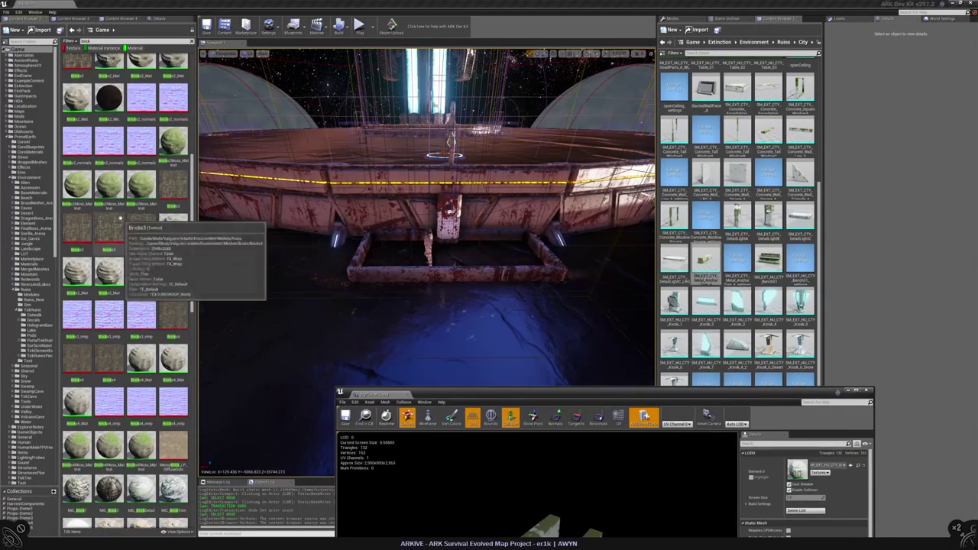
click(69, 47)
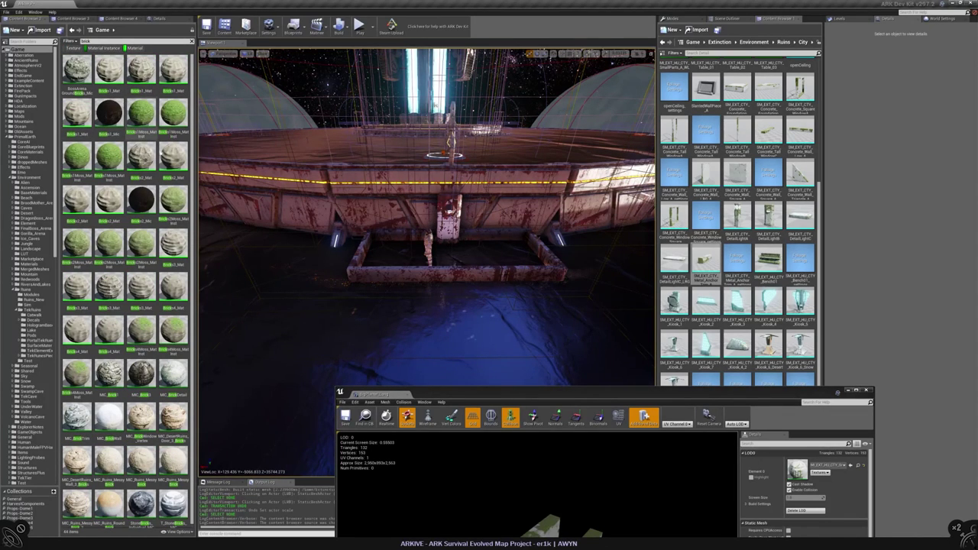
scroll(142, 230, down, 1)
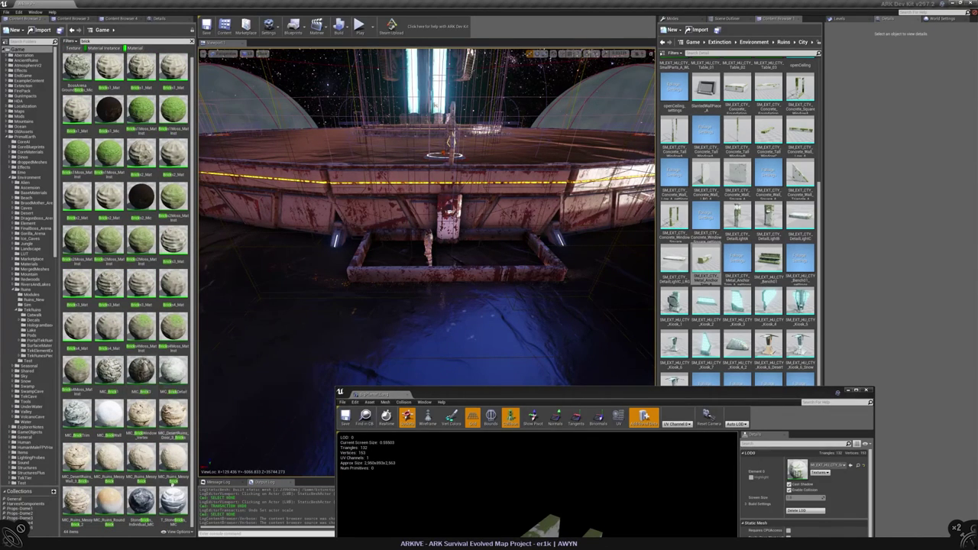
- Try the StoneBricks_Individual_MIC material on the window frame, followed by the dark MIC_Brick variant
click(142, 502)
click(457, 271)
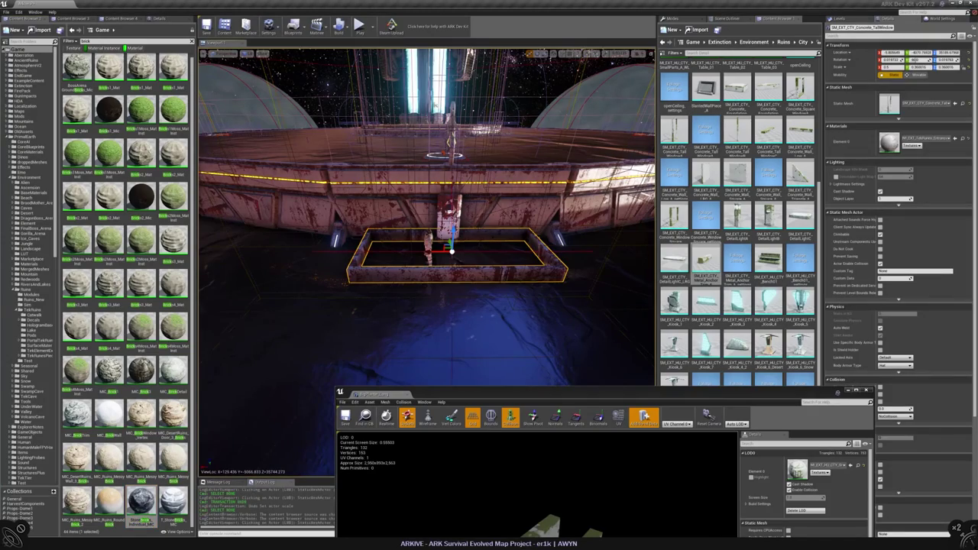
click(954, 139)
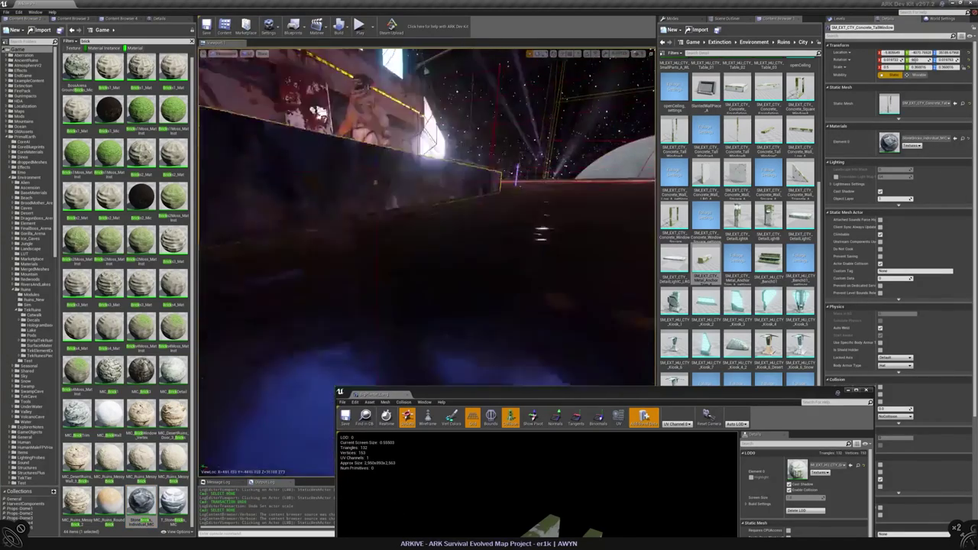
right_drag(428, 229, 468, 243)
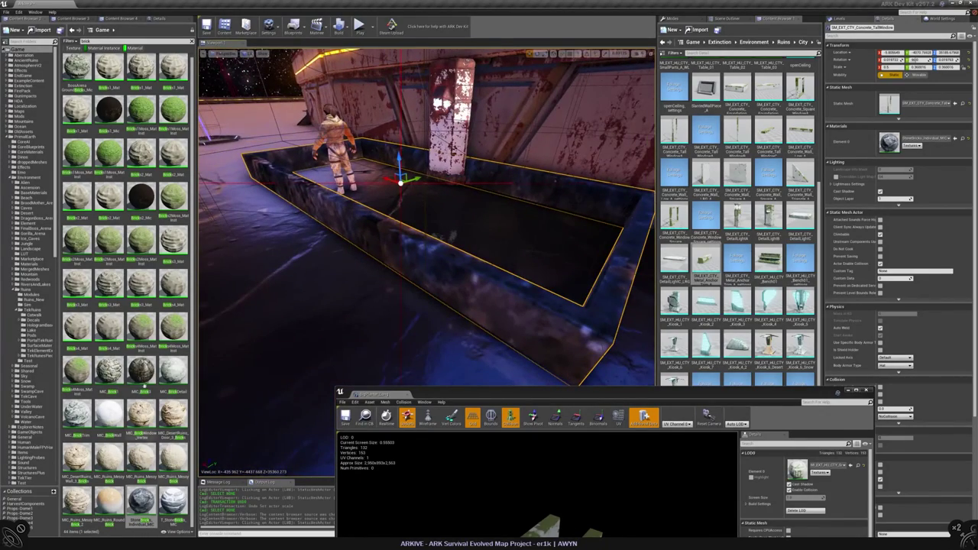
click(141, 371)
click(940, 139)
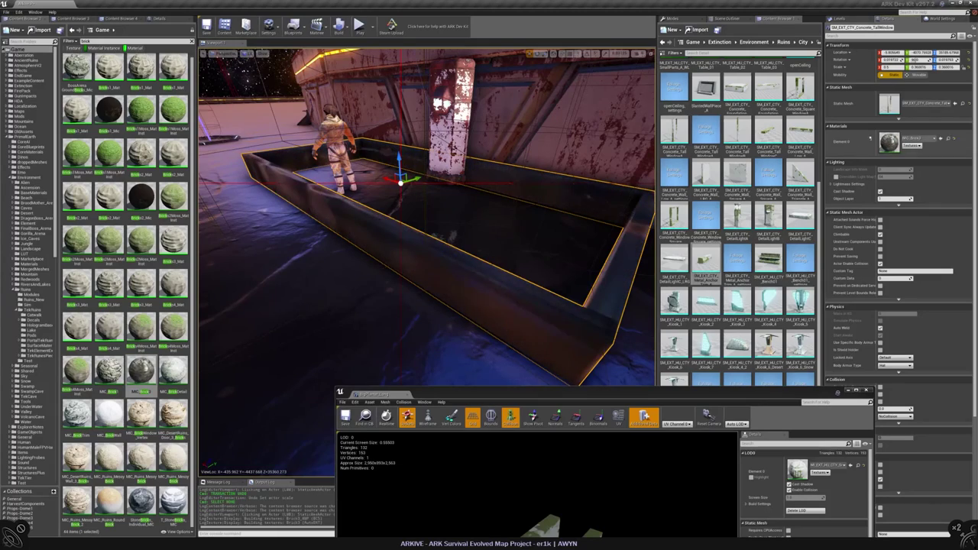
- Set the window frame's scale to 0.2 on all axes and try the MIC_Brick1 material on it
right_drag(467, 243, 454, 255)
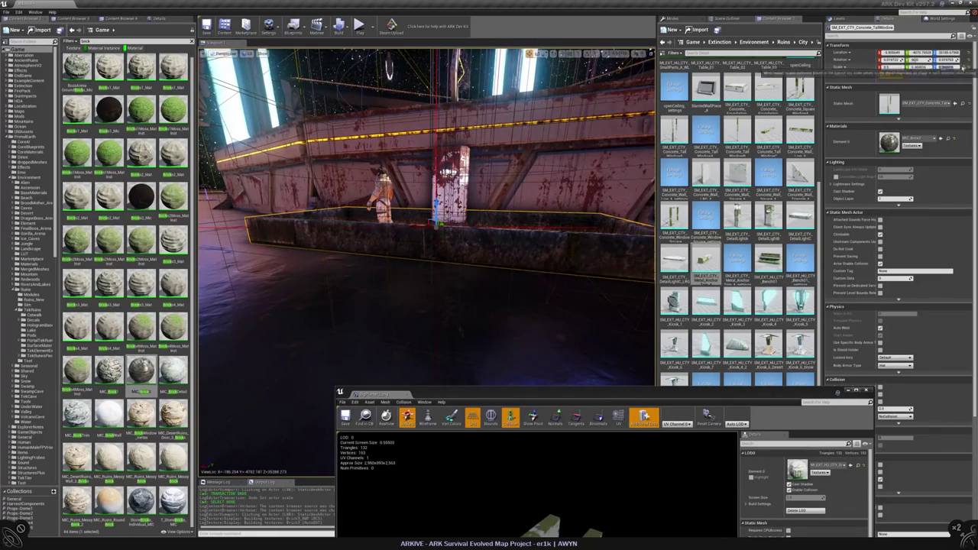
scroll(435, 225, up, 3)
mouse_move(436, 230)
right_down()
mouse_move(440, 244)
mouse_move(444, 225)
mouse_move(440, 233)
mouse_move(451, 229)
mouse_move(428, 229)
mouse_move(438, 229)
right_up()
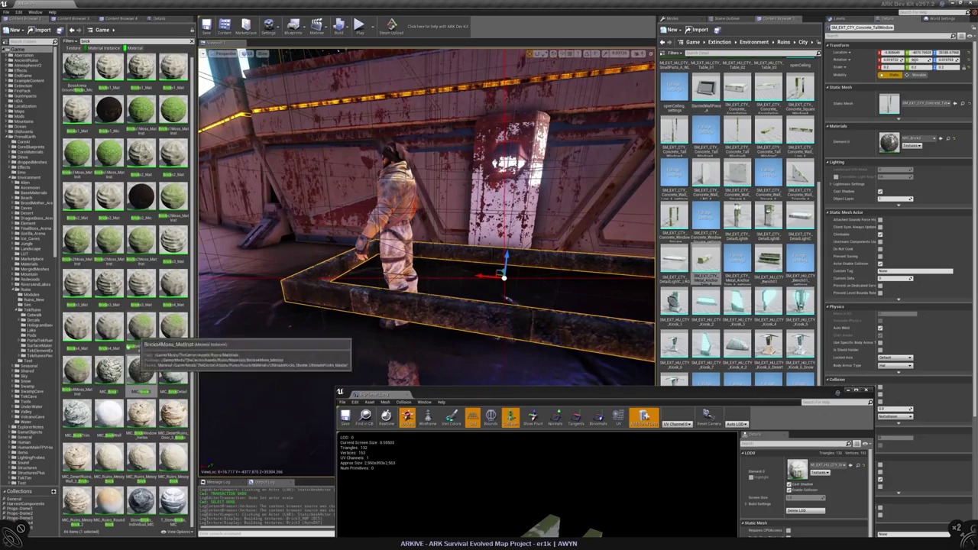
click(110, 370)
mouse_move(355, 319)
right_down()
mouse_move(374, 313)
mouse_move(360, 306)
right_up()
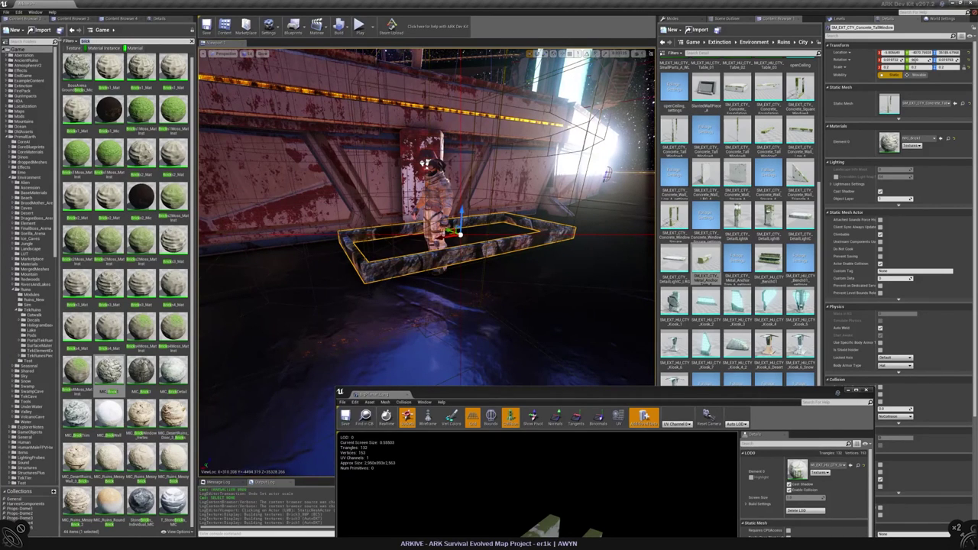
- Search the materials for "wall" and apply BossArenaWall_MIC to the window frame
text(wall)
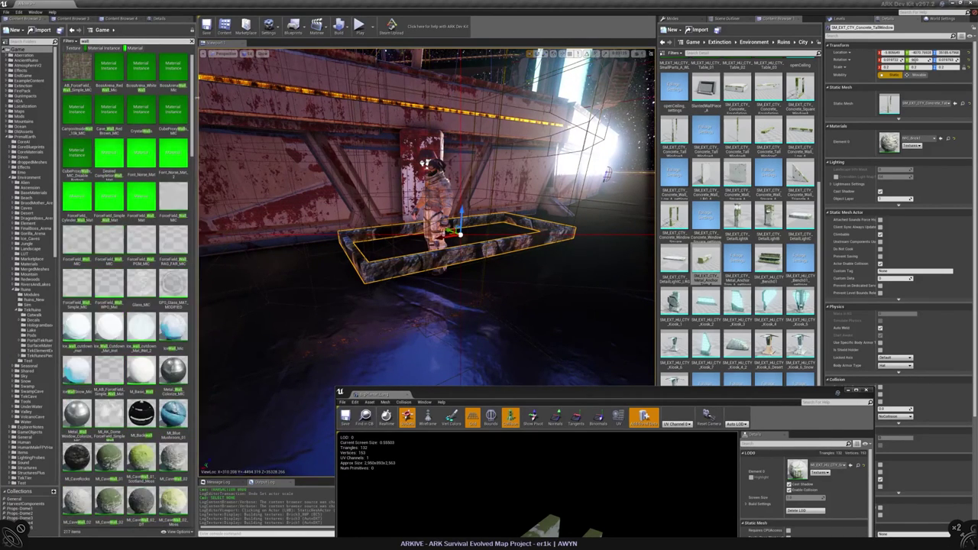
click(173, 67)
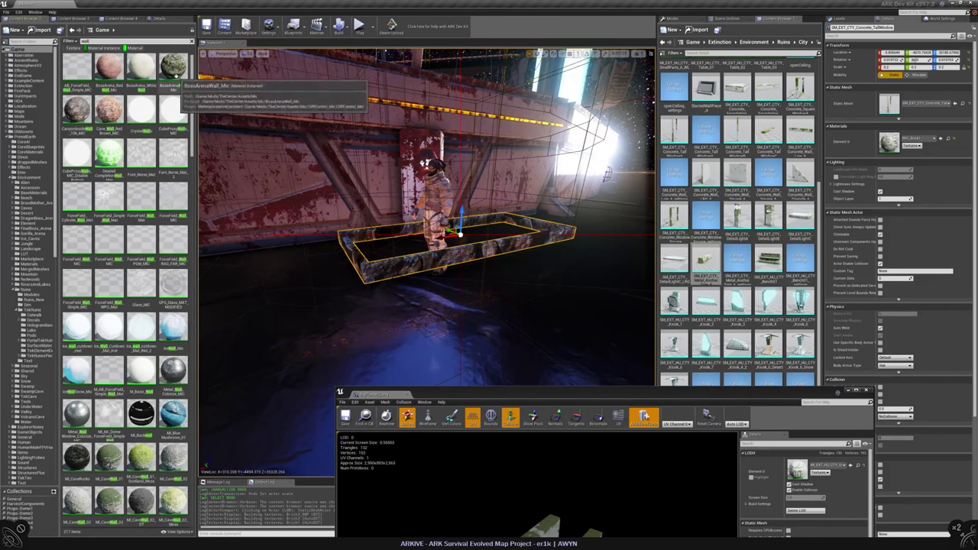
click(941, 139)
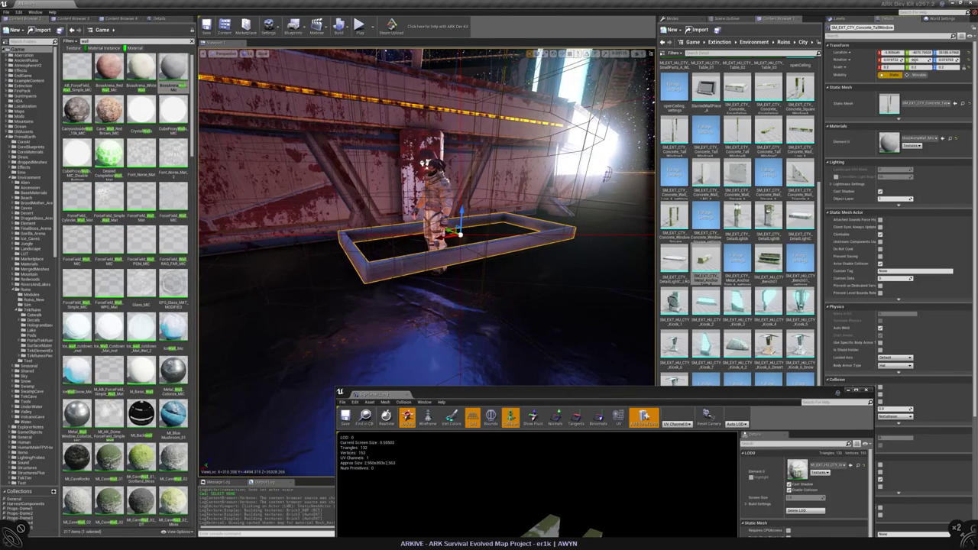
right_drag(428, 230, 378, 231)
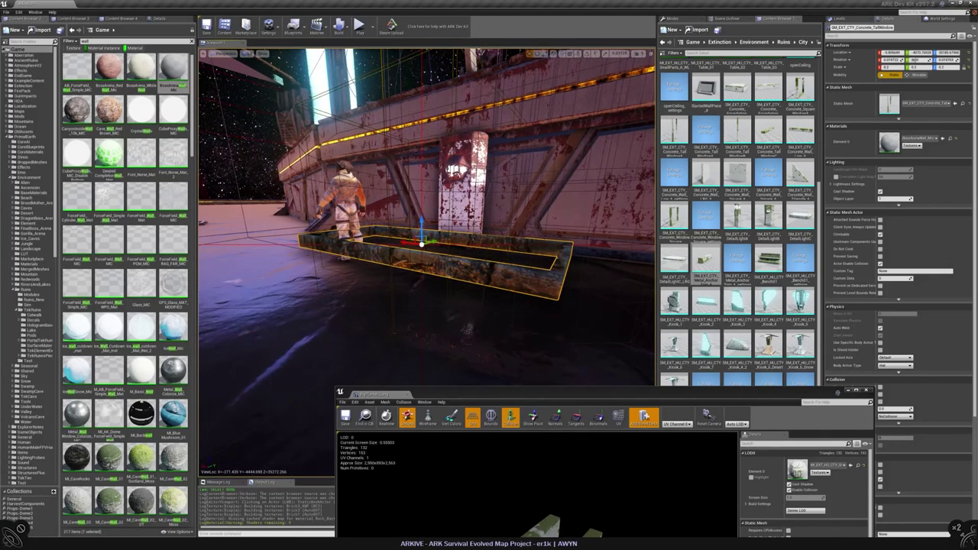
- Browse the static meshes in Extinction's Environment, Tek_Ruins and Ruins folders for more pieces
key(alt+Left)
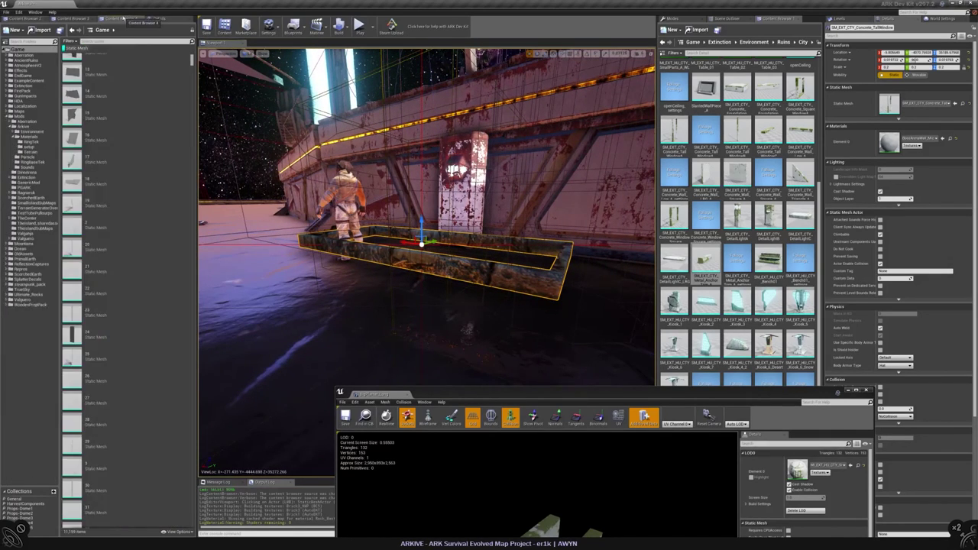
scroll(162, 364, down, 2)
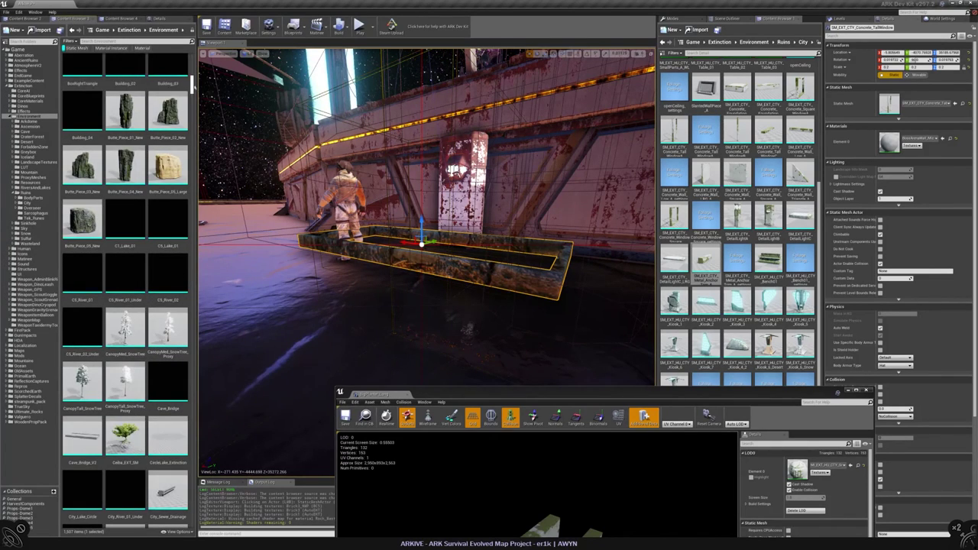
click(35, 220)
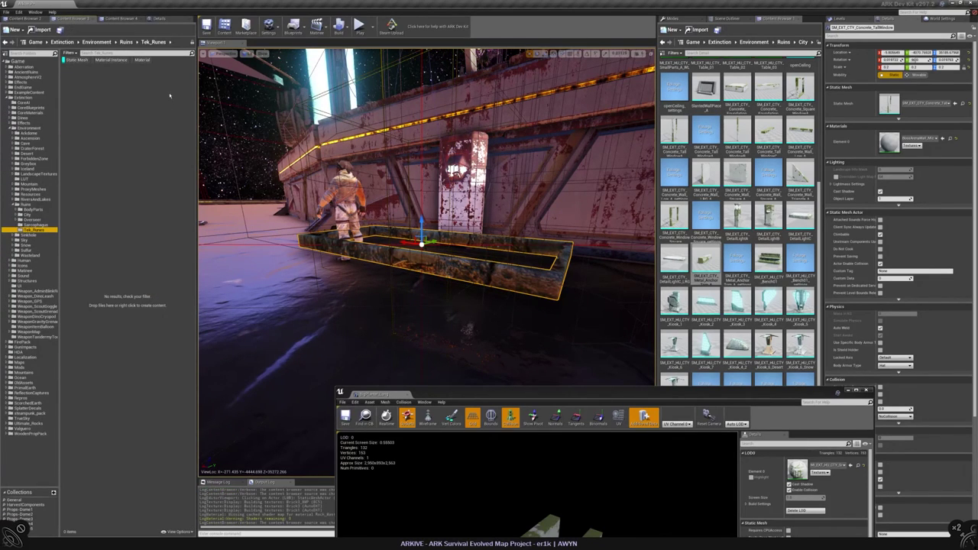
click(32, 206)
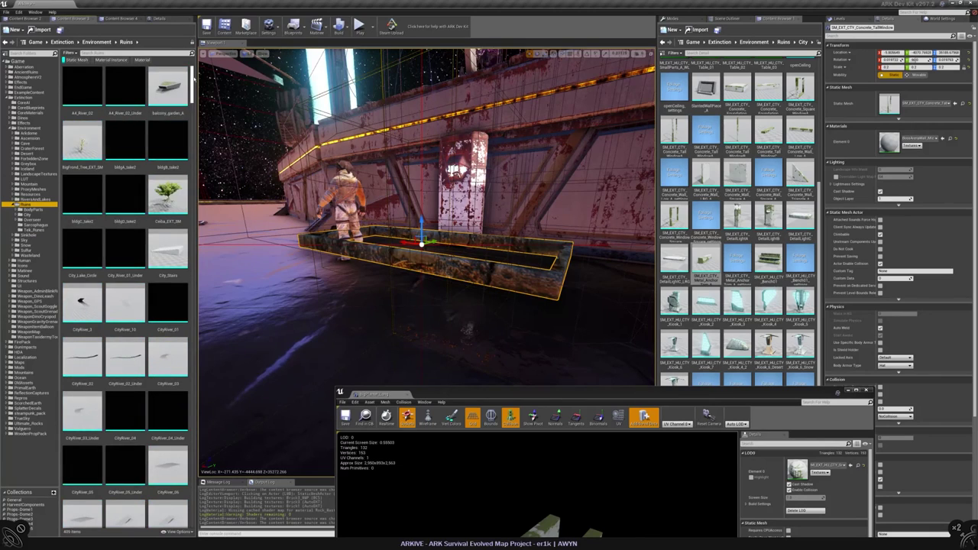
- Find the Concrete_Window mesh in the Ruins folder, place it in the level near the planter and focus on it
scroll(125, 298, down, 8)
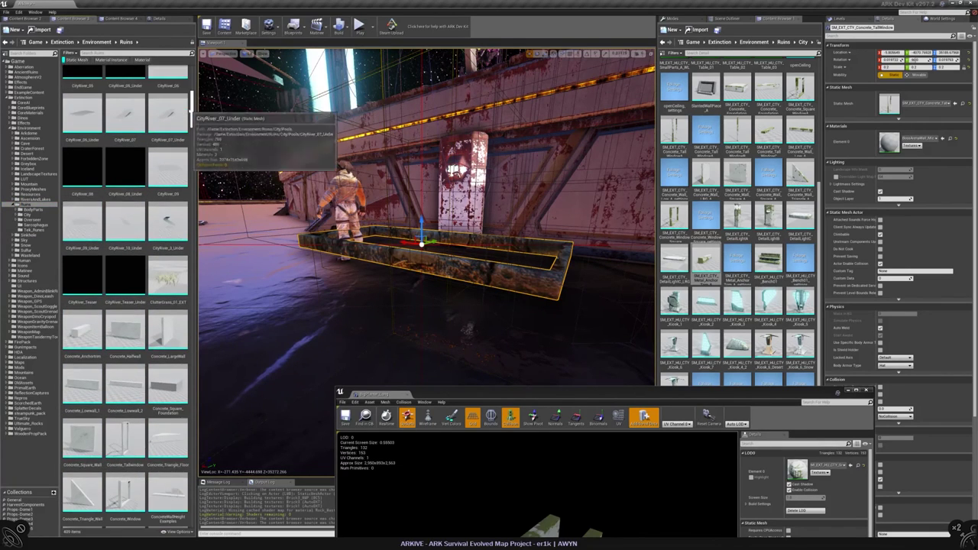
scroll(125, 298, down, 5)
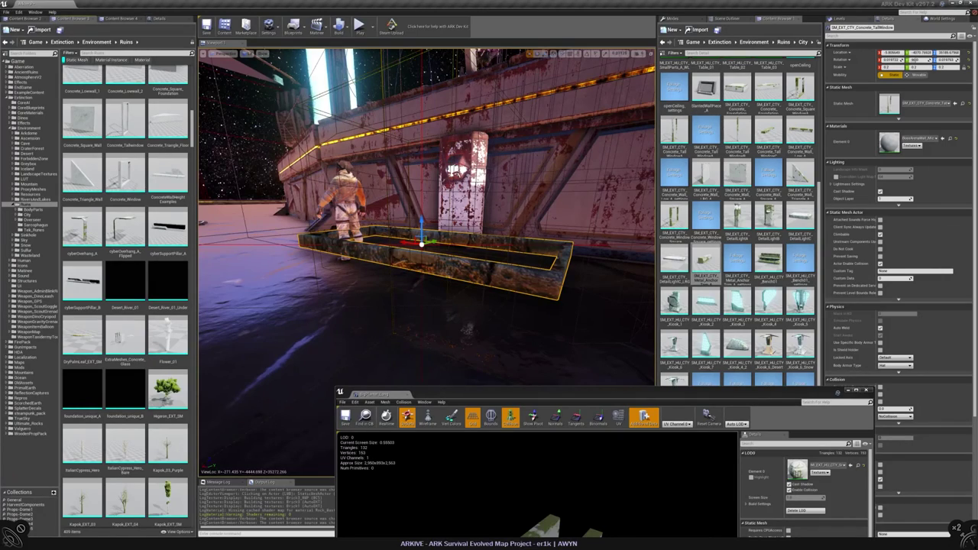
drag(125, 176, 503, 108)
key(f)
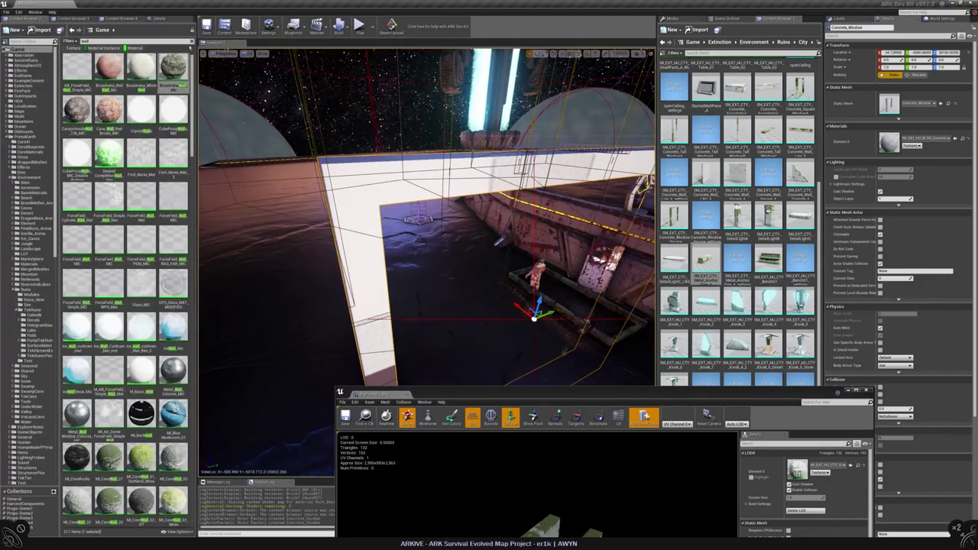
- Try the MI_CaveRocks material from the wall search on the placed Concrete_Window mesh
scroll(172, 163, down, 5)
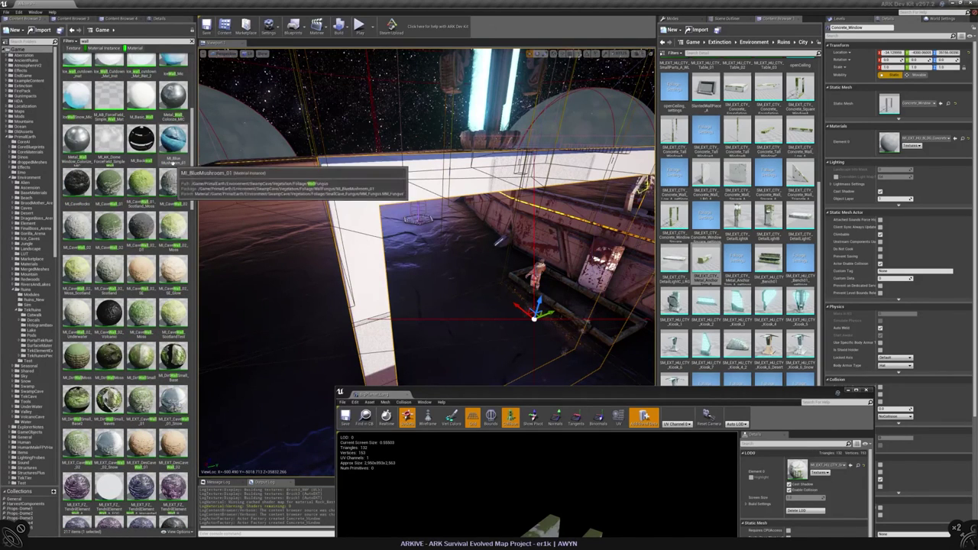
click(76, 182)
click(954, 138)
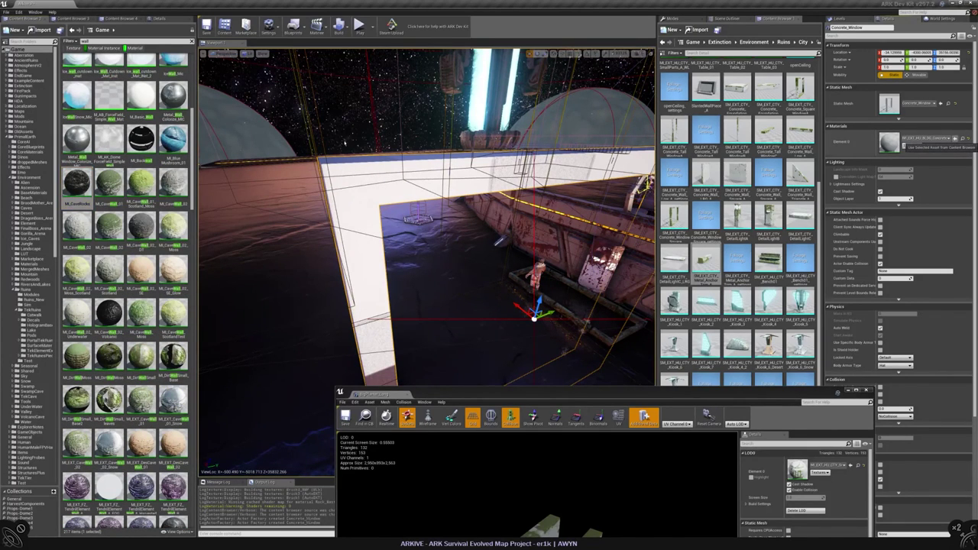
click(954, 139)
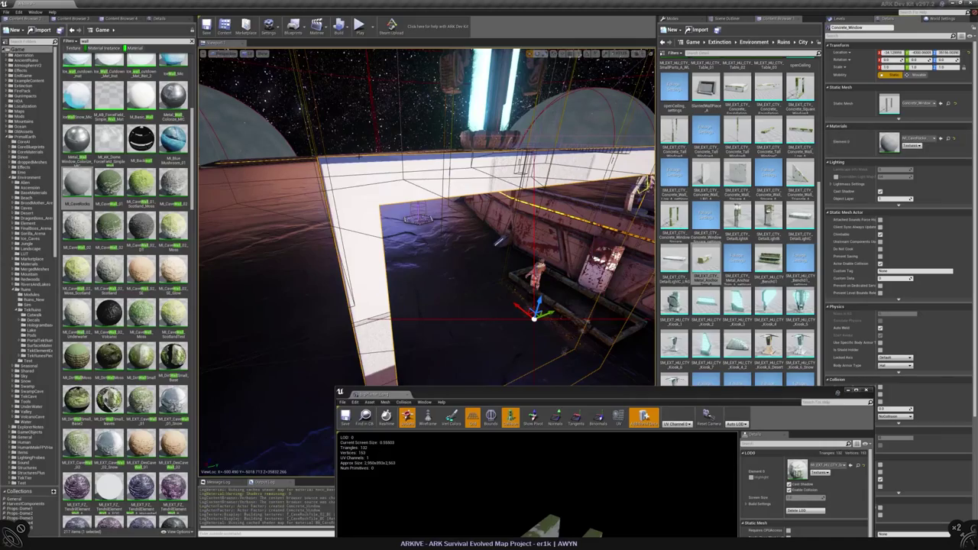
- Apply the MI_CaveRocks material to the TallWindow planter frame and inspect it up close
right_drag(499, 242, 535, 243)
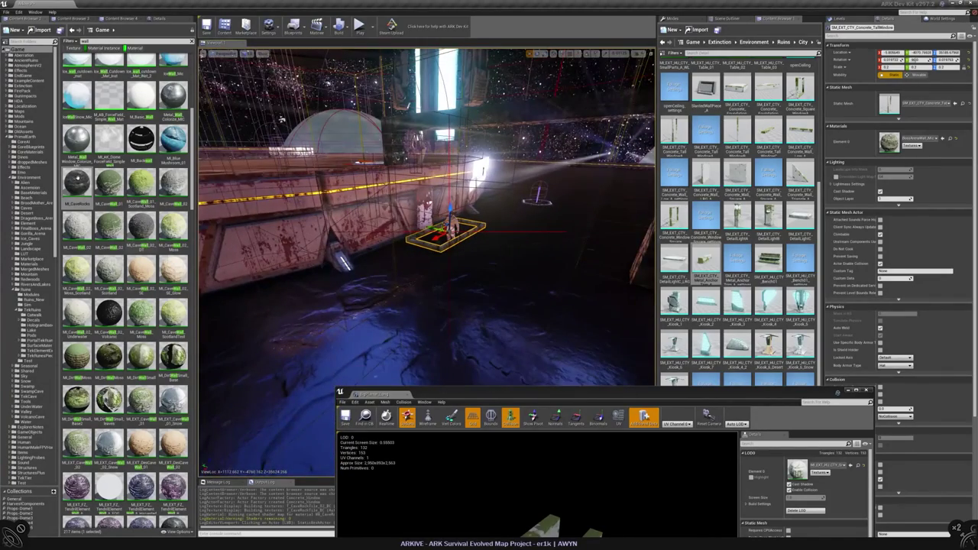
drag(76, 180, 889, 142)
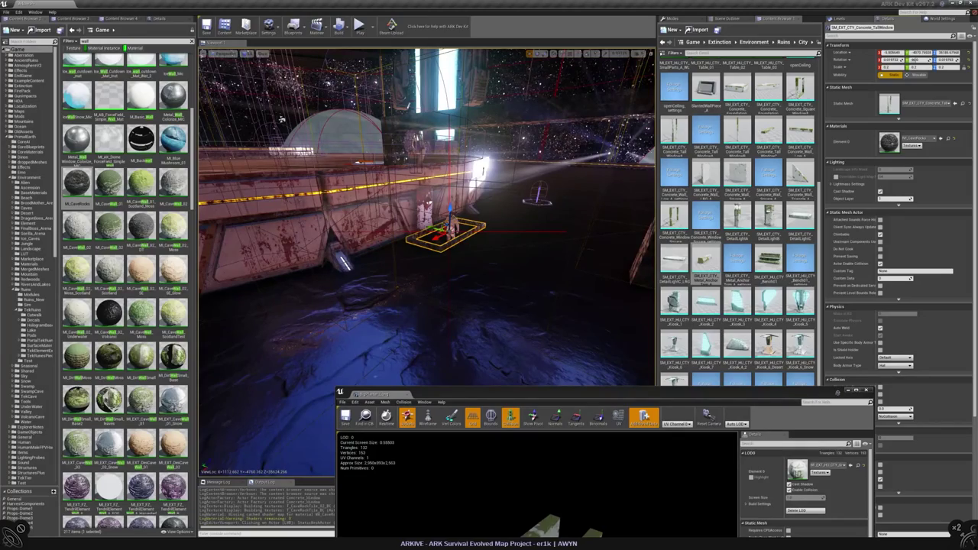
right_drag(282, 120, 315, 142)
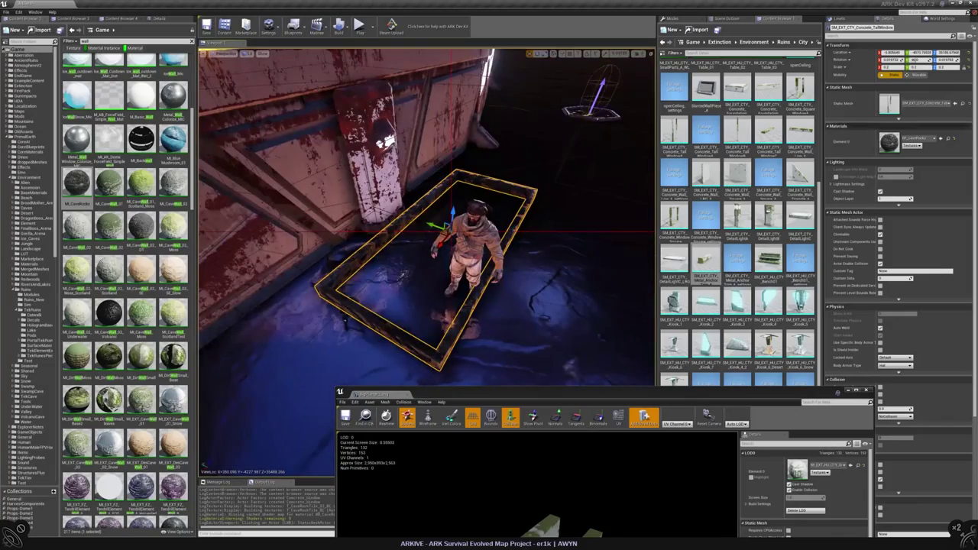
- Enlarge the concrete tall-window frame lying around the character so it meets the wall, and clear the selection
drag(892, 67, 909, 67)
right_drag(428, 230, 368, 286)
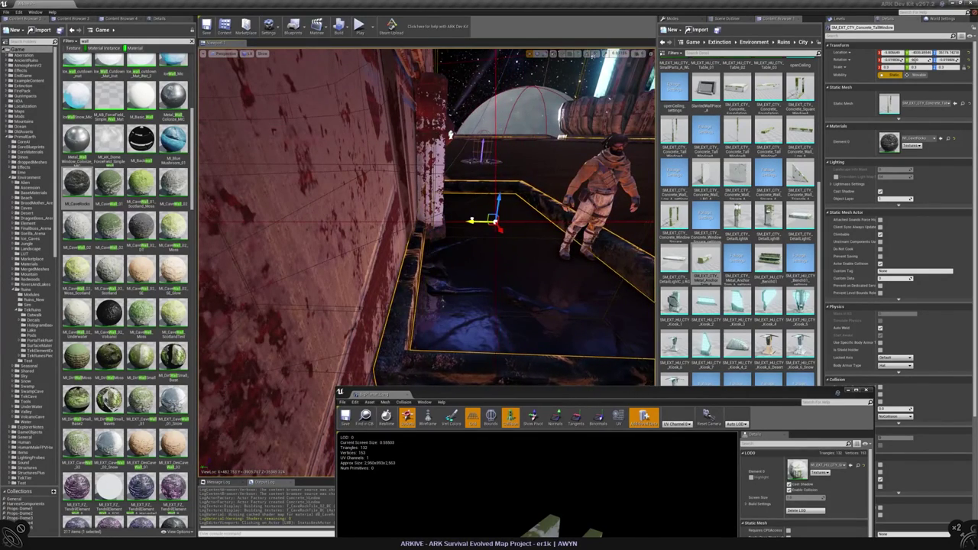
right_drag(368, 287, 367, 286)
key(Escape)
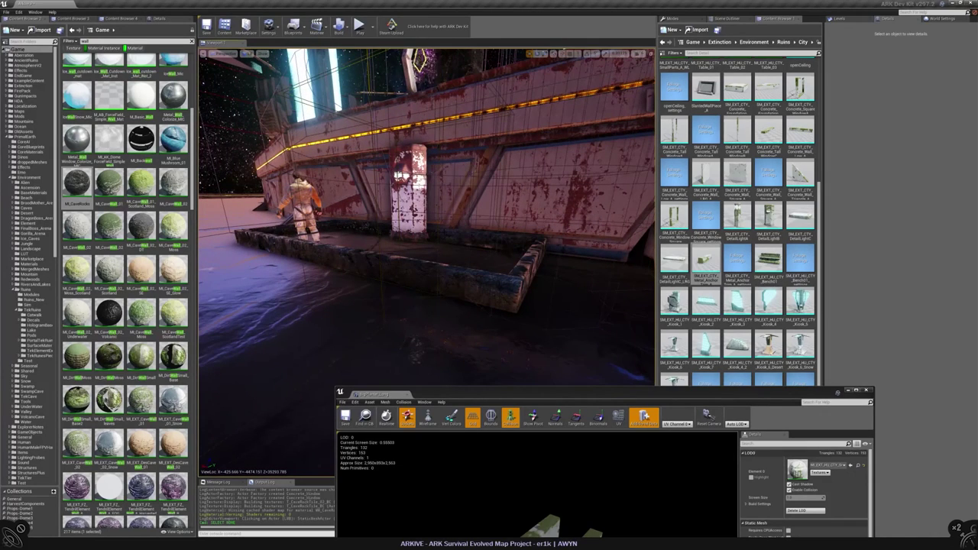
- Select the hologram base trim on the wall, clear the World Outliner search, and set its info column to Level
click(404, 107)
click(732, 19)
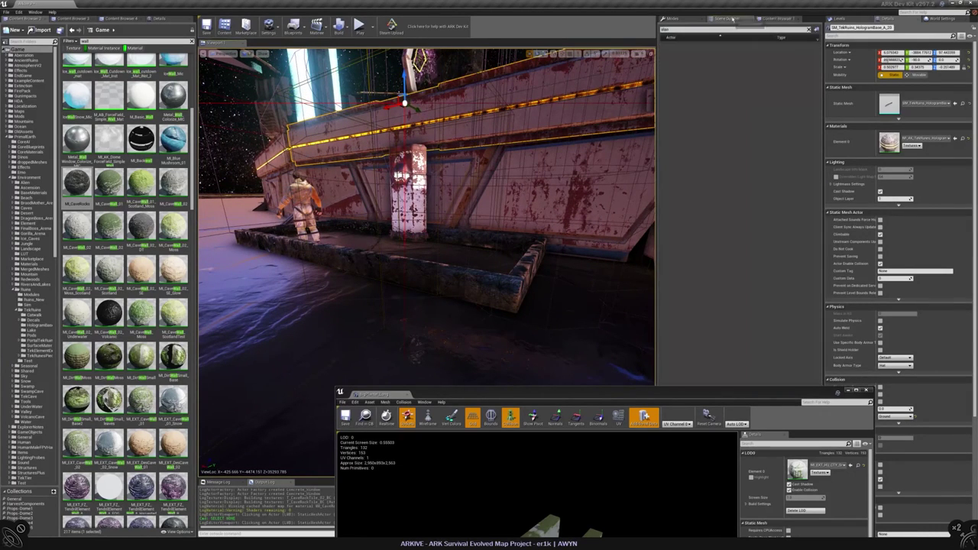
click(808, 29)
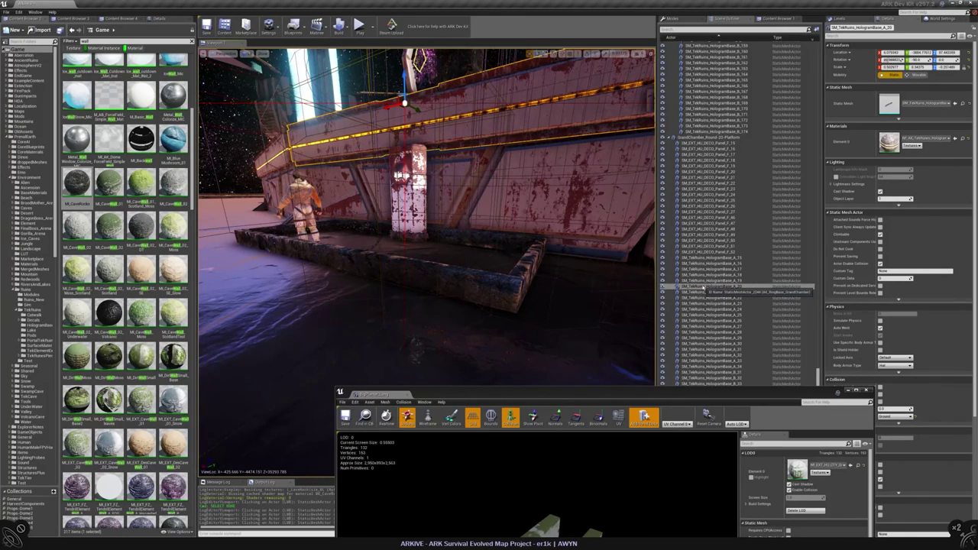
click(808, 37)
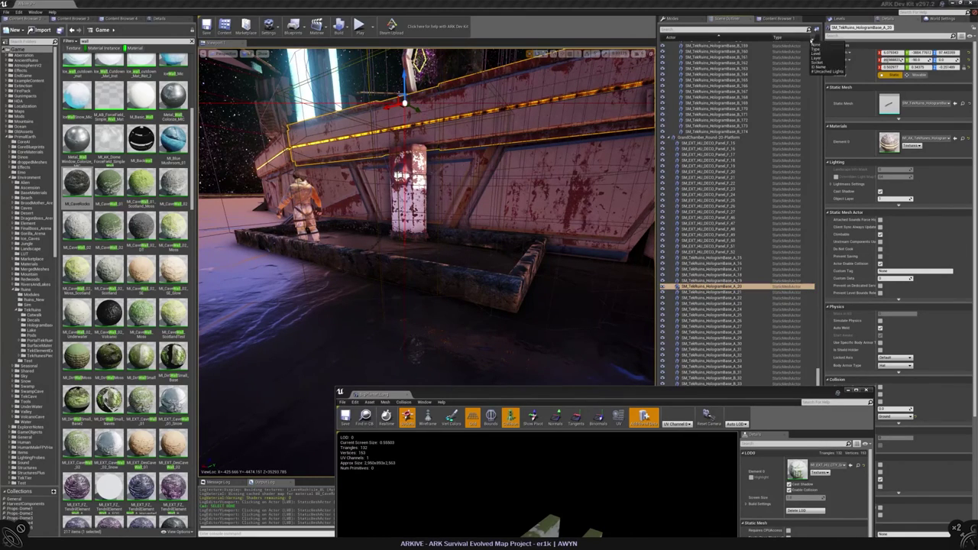
click(827, 59)
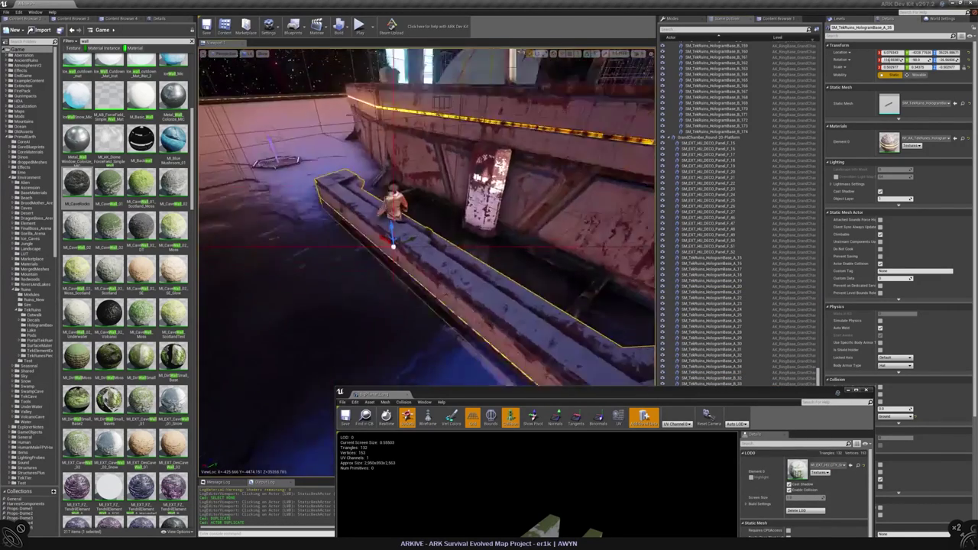
- Position a rotated duplicate of the hologram base trim along the frame's front edge with a uniform scale of 0.3
key(e)
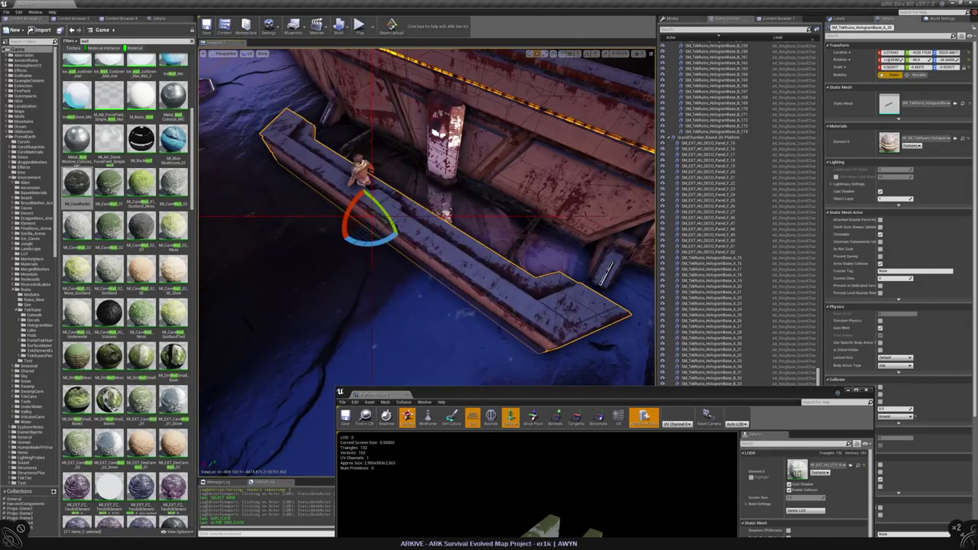
drag(366, 243, 343, 241)
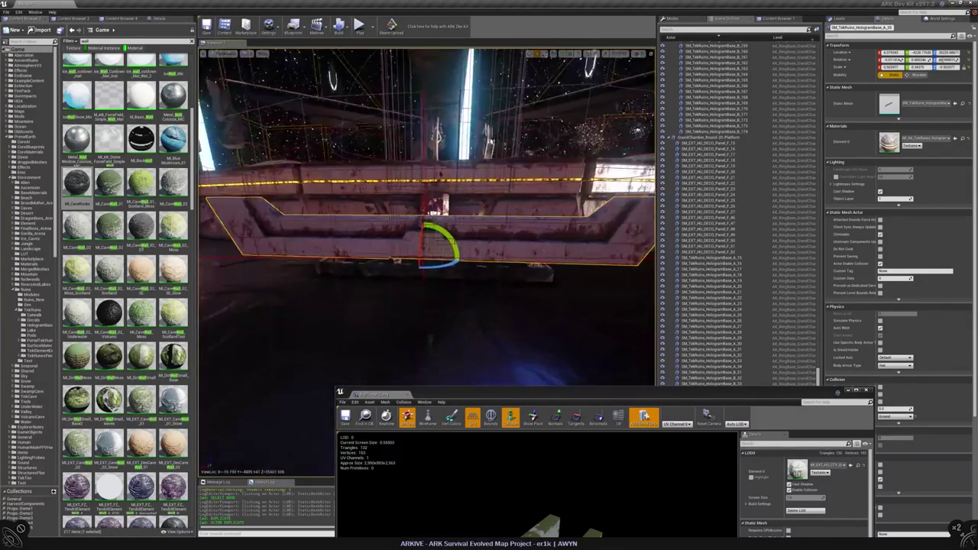
scroll(408, 185, down, 3)
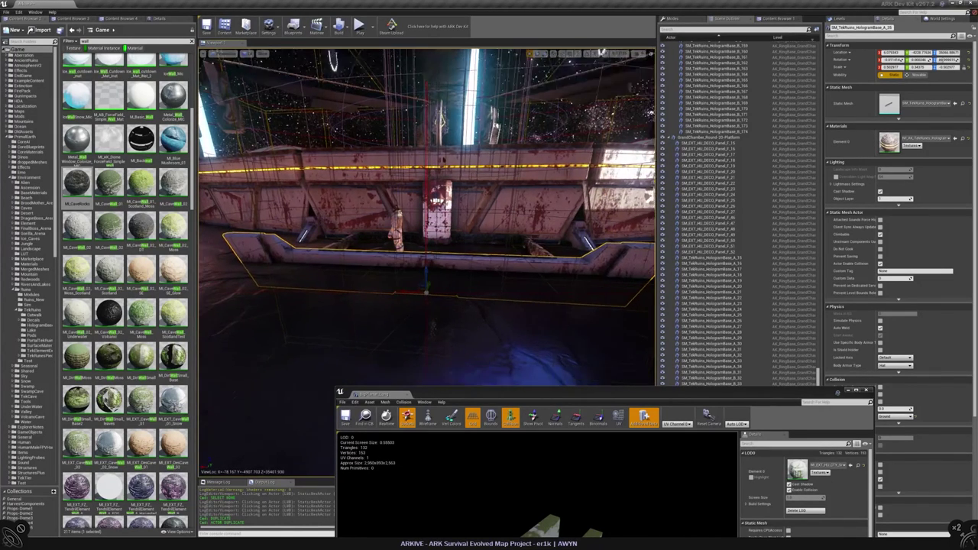
right_drag(408, 185, 488, 110)
click(967, 69)
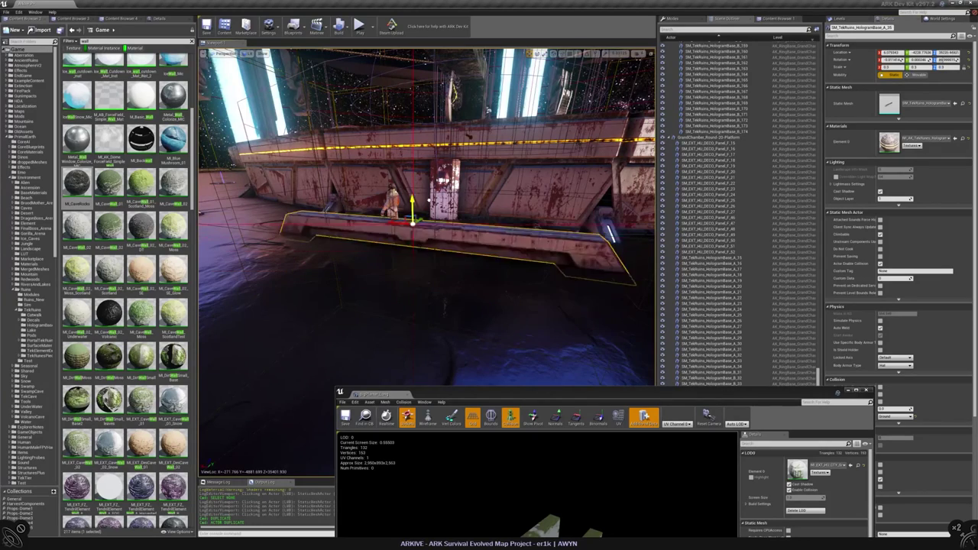
- Straighten the duplicated trim along the frame's front edge by setting its rotation to about 180° on X and 0 on Y
key(f)
key(e)
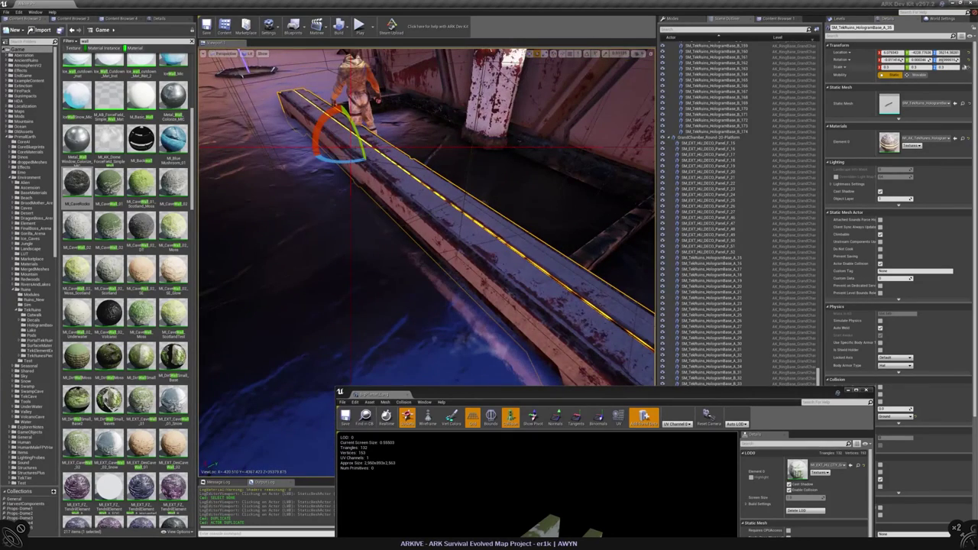
key(Return)
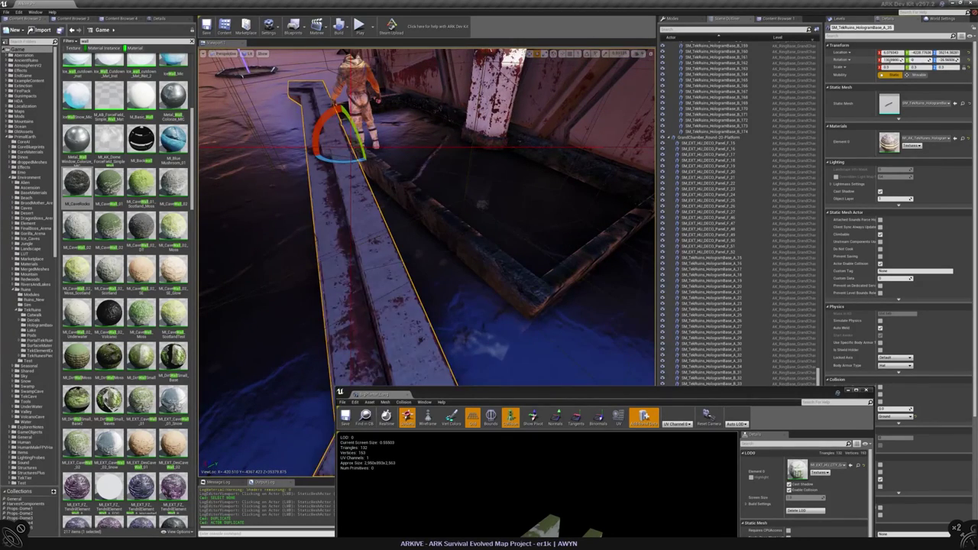
key(ctrl+z)
key(ctrl+y)
key(f)
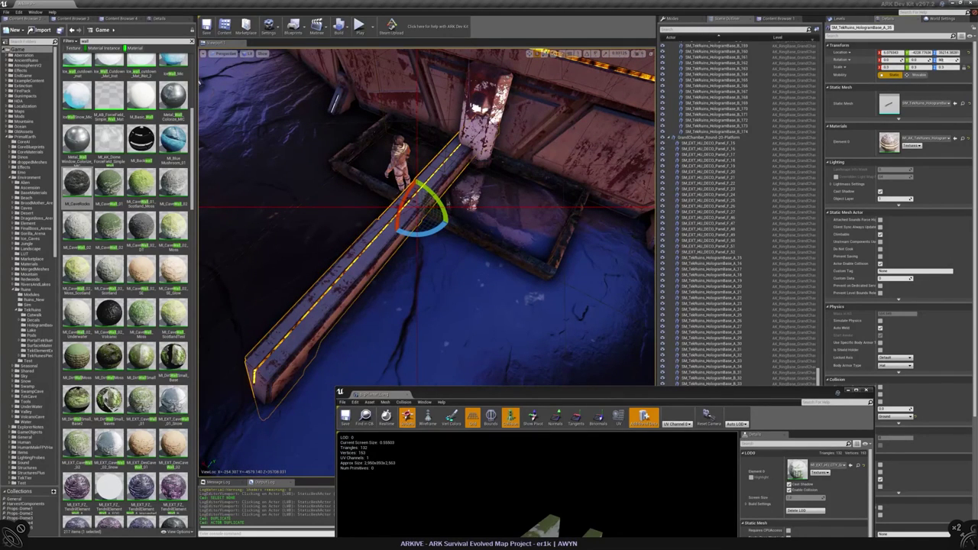
key(ctrl+z)
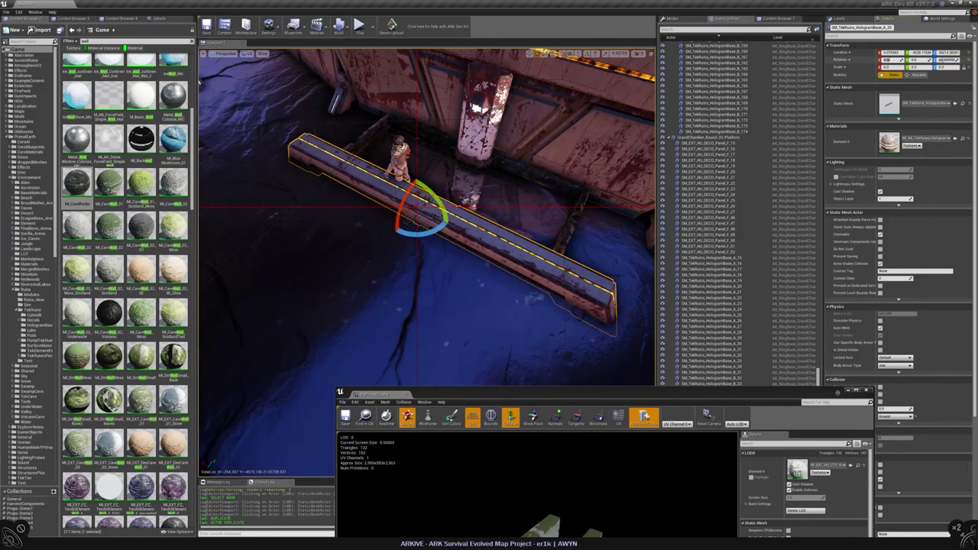
key(ctrl+y)
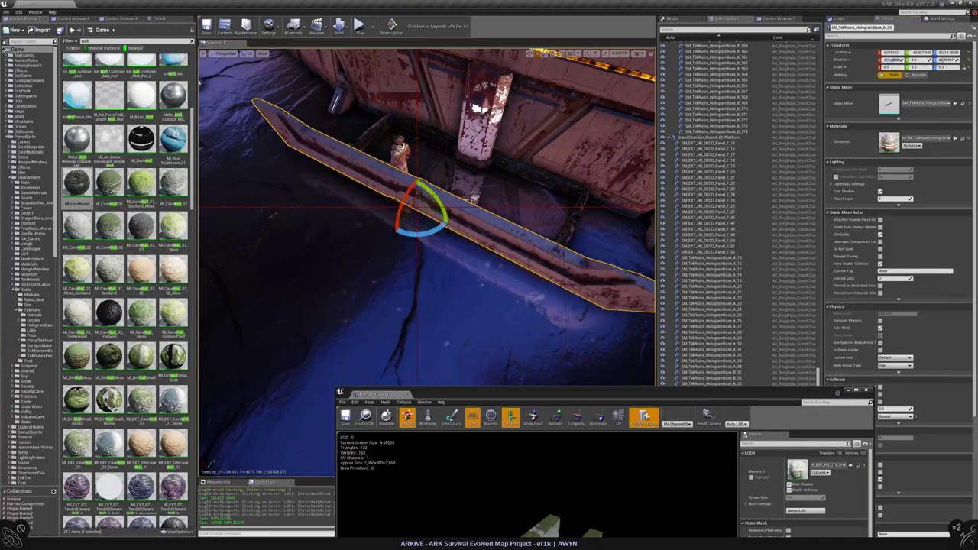
key(ctrl+z)
key(f)
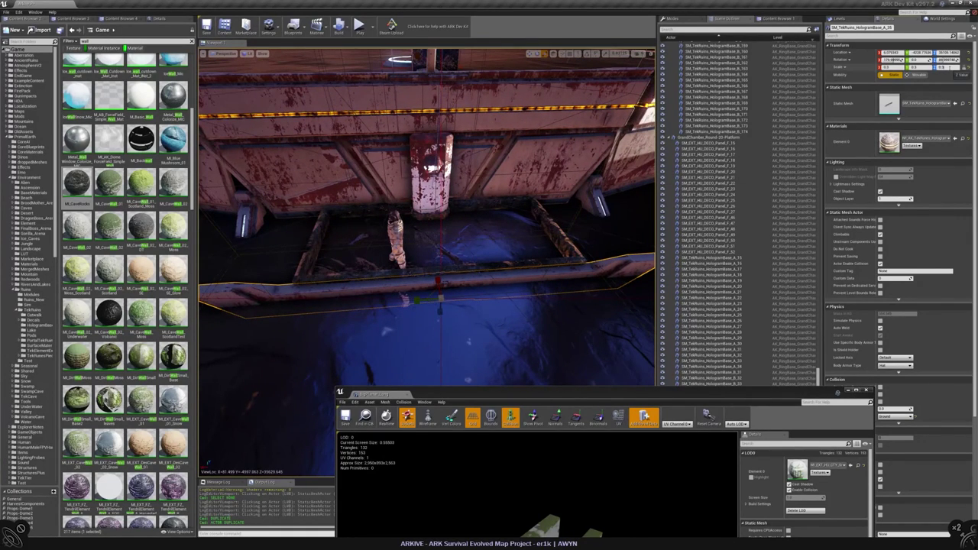
- Reduce the front trim to a scale of 0.25 on X and Z with a narrower Y scale, and center it at X location 0
key(Return)
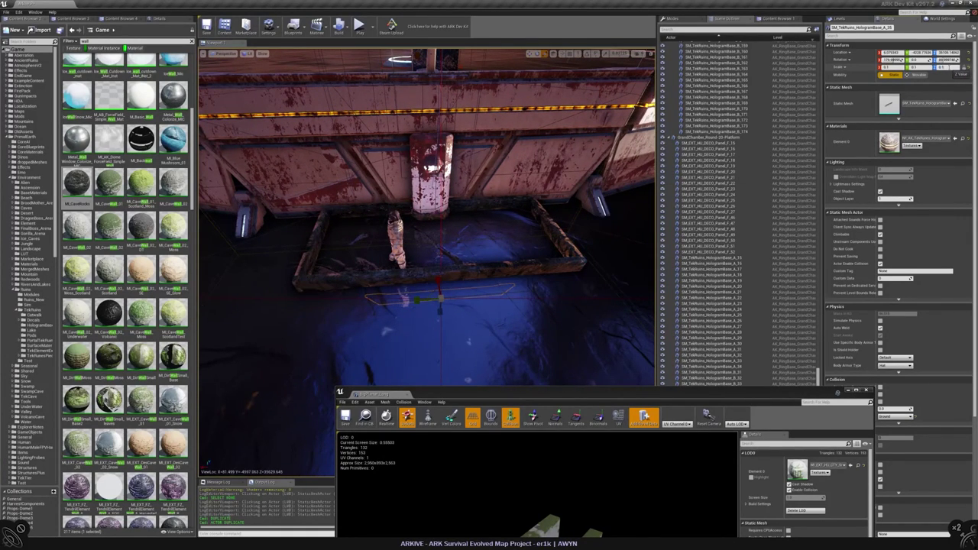
key(Return)
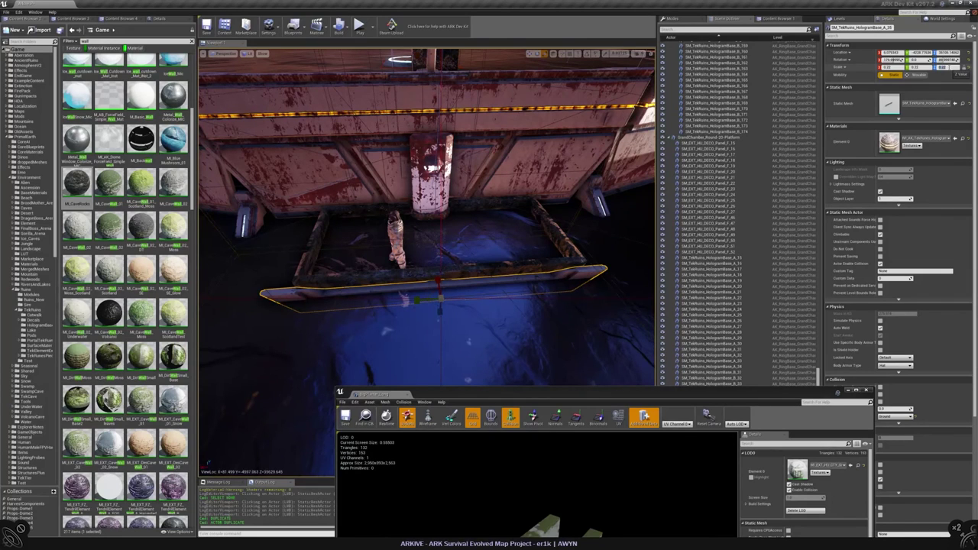
right_drag(429, 229, 218, 229)
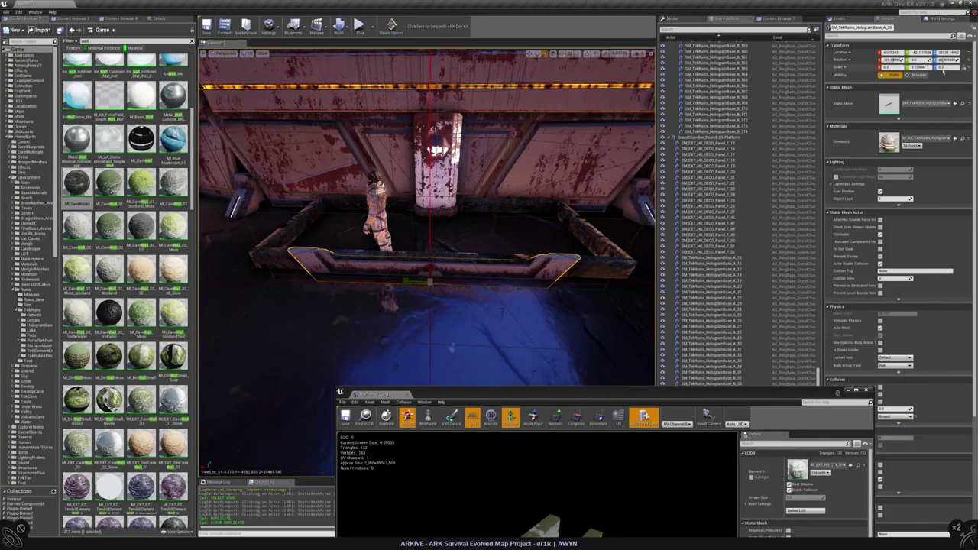
key(Return)
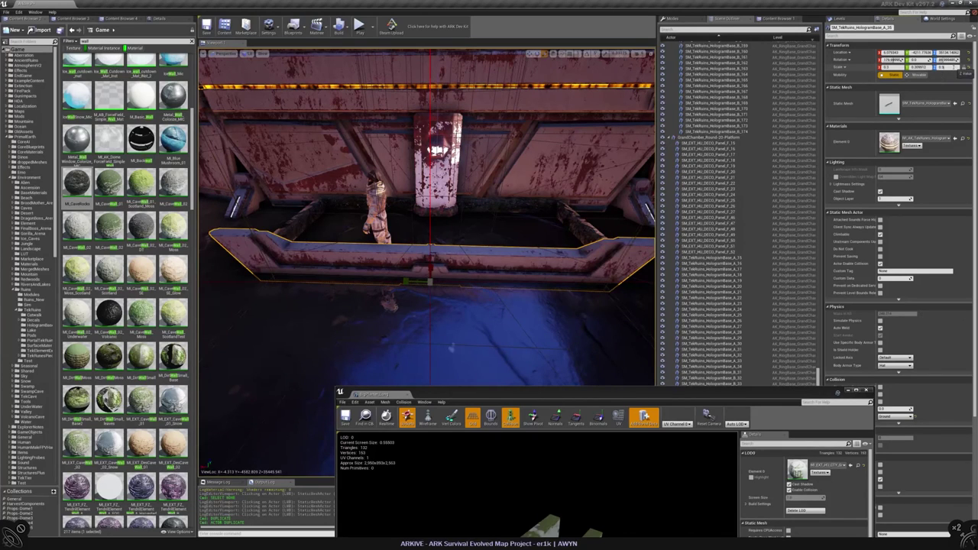
key(Return)
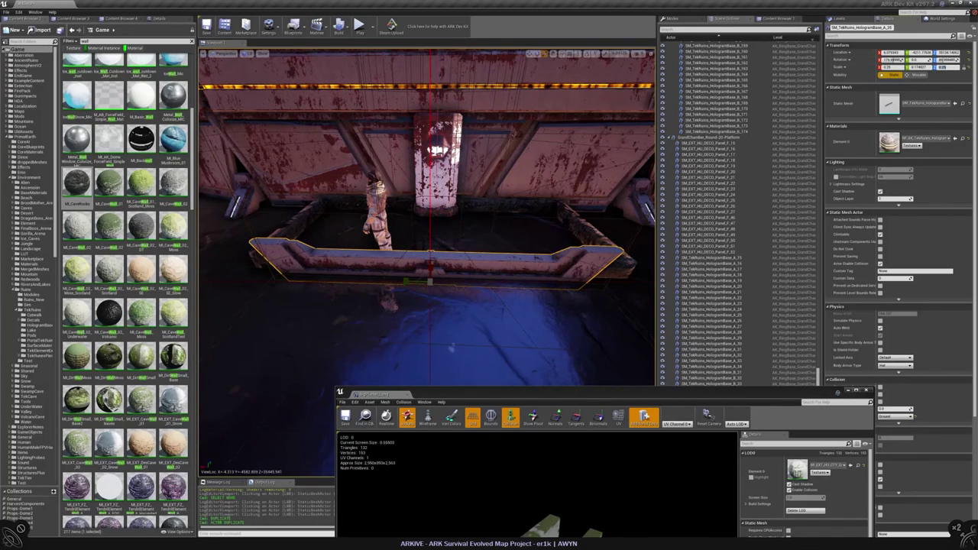
right_drag(446, 253, 490, 252)
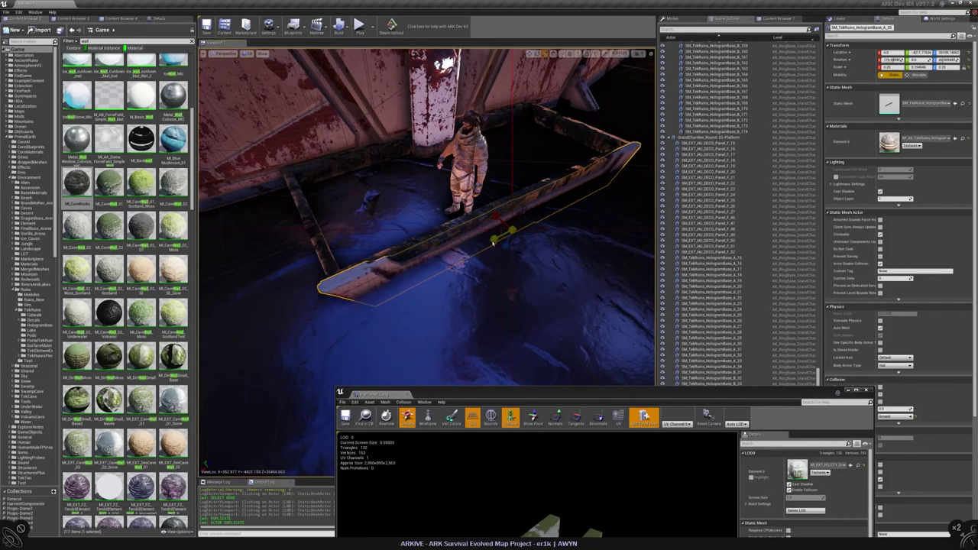
- Compare the frame with the front trim and fit the trim tightly against the frame's front edge
click(315, 187)
right_drag(489, 252, 333, 200)
key(Escape)
click(486, 256)
right_drag(308, 246, 308, 246)
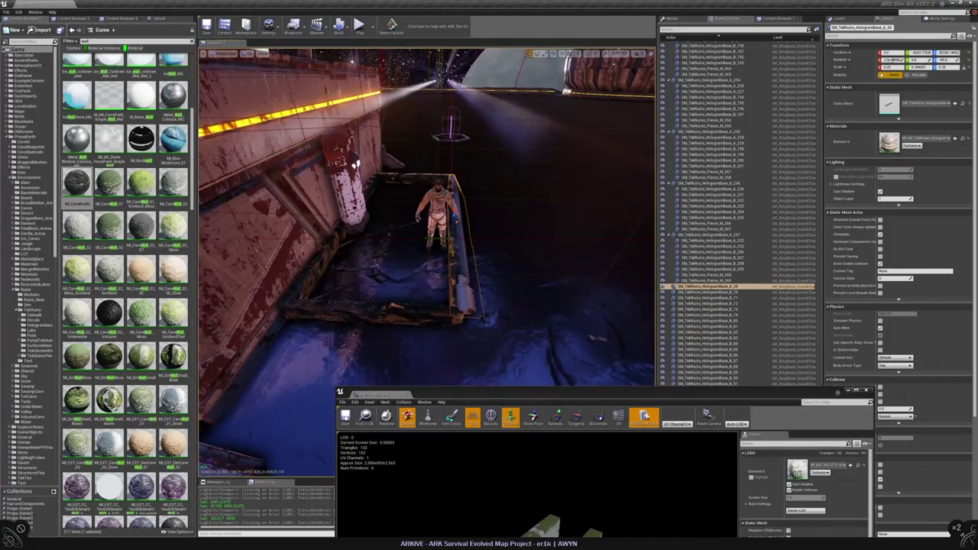
- Duplicate the front trim, set the copy's Z rotation to 0, and move it to the frame's short side
click(456, 342)
key(Return)
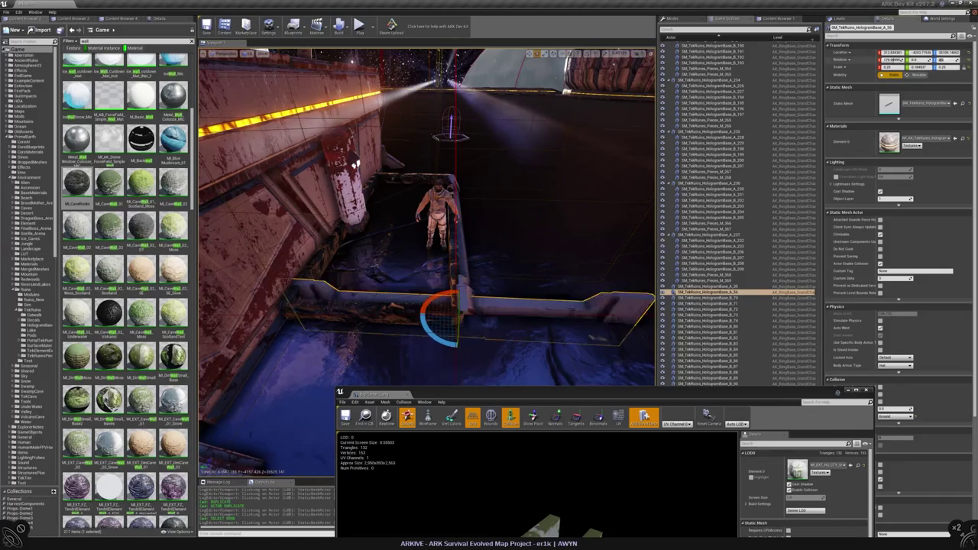
right_drag(308, 246, 308, 246)
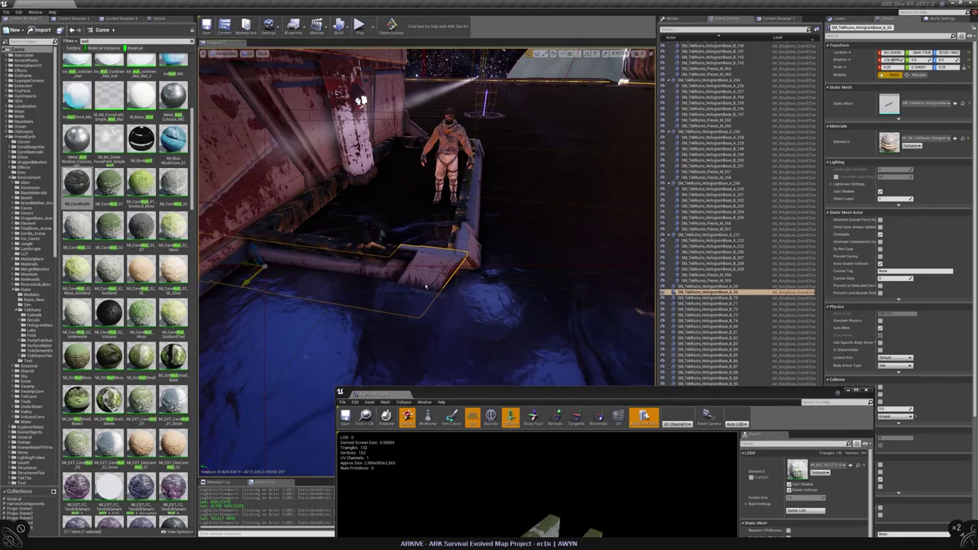
- Nudge the side trim along X and Y until its end meets the front trim at the frame's corner
right_drag(427, 286, 427, 287)
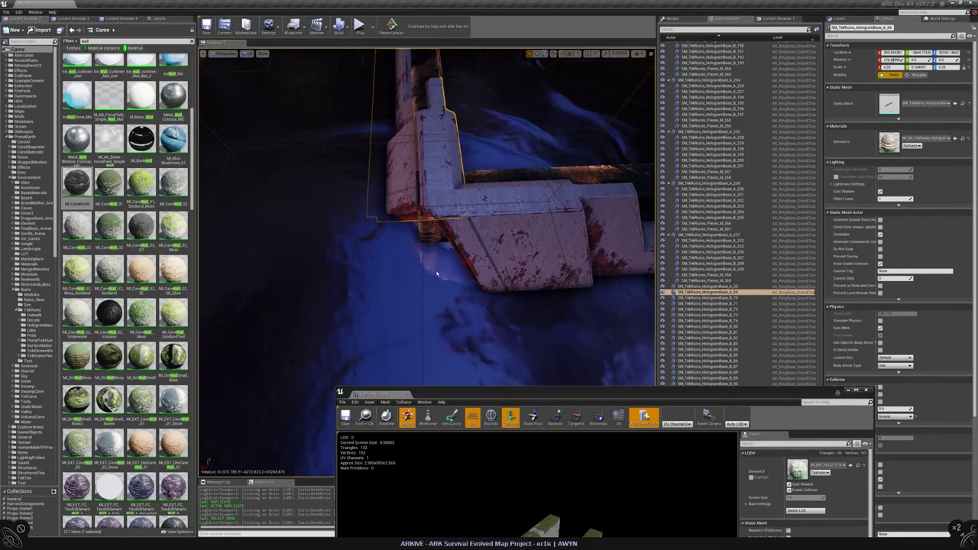
drag(437, 274, 422, 274)
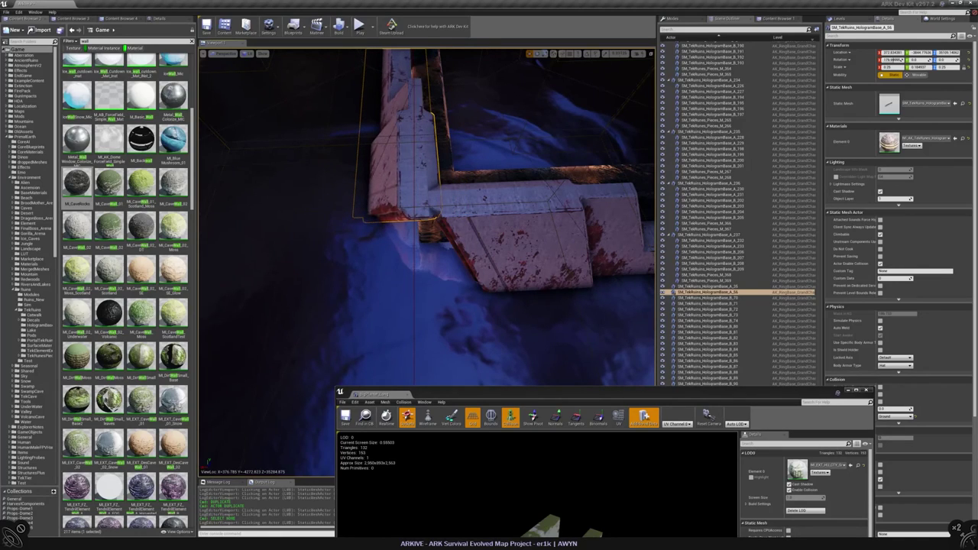
right_drag(422, 274, 422, 274)
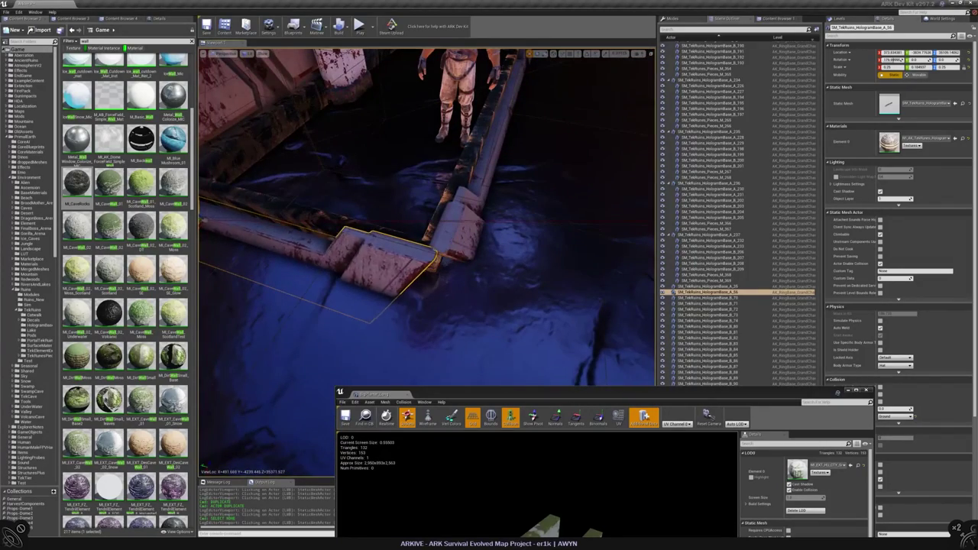
drag(397, 256, 422, 264)
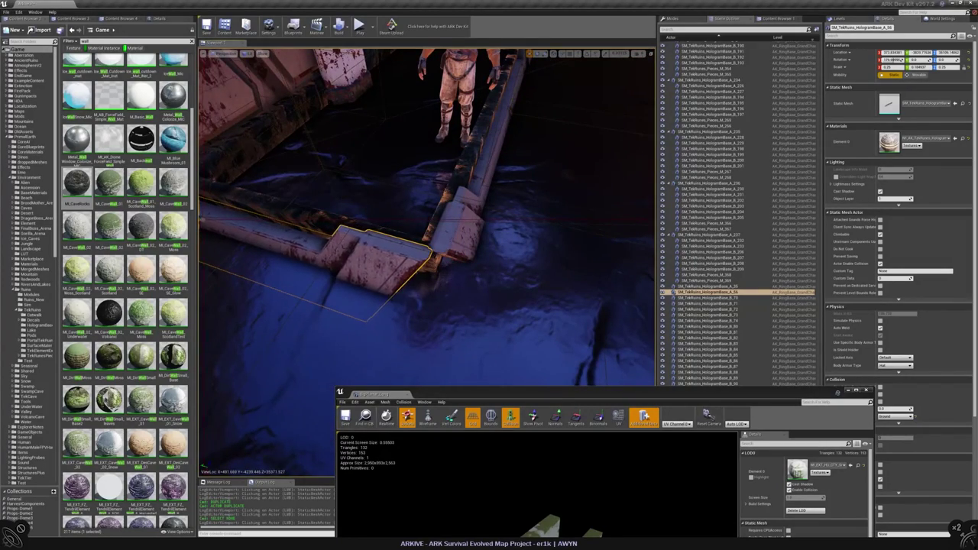
right_drag(422, 265, 422, 264)
- Select the front trim, undo a trial scale change, and increase its Y scale to close the corner gap
click(535, 165)
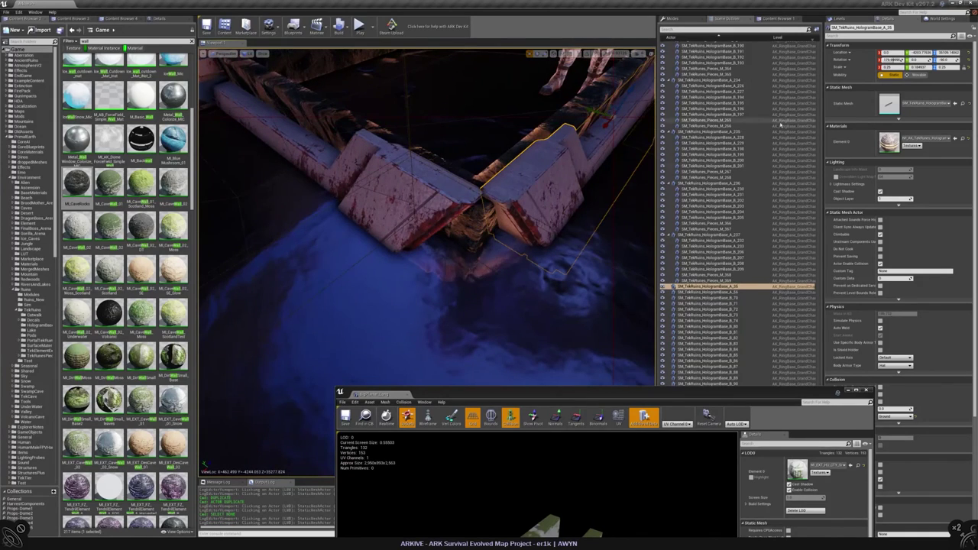
drag(887, 67, 899, 68)
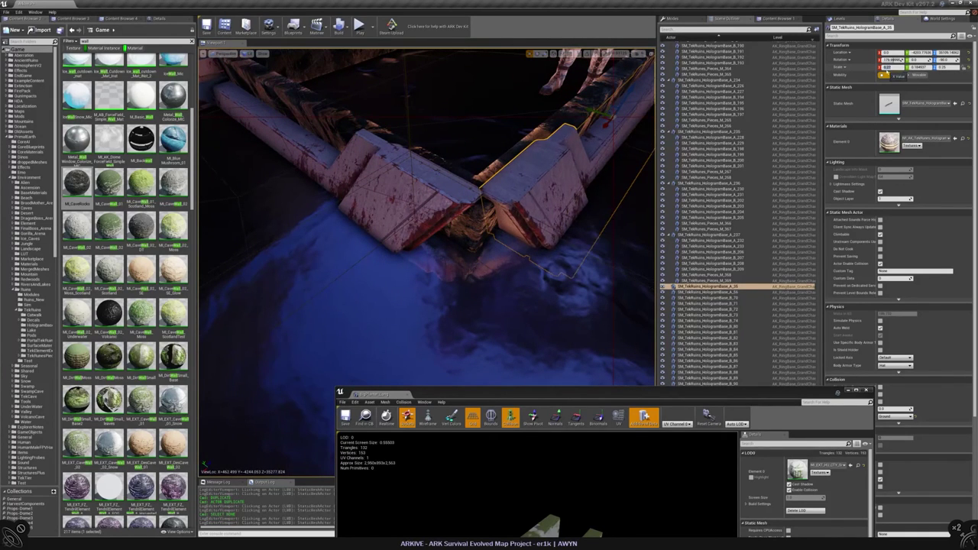
key(ctrl+z)
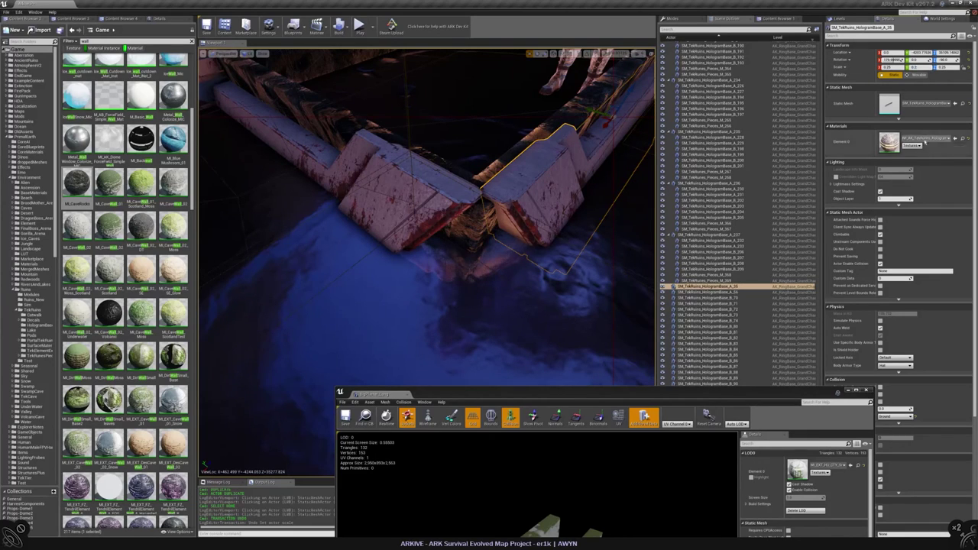
mouse_move(915, 67)
mouse_down()
mouse_move(925, 67)
mouse_move(905, 68)
mouse_up()
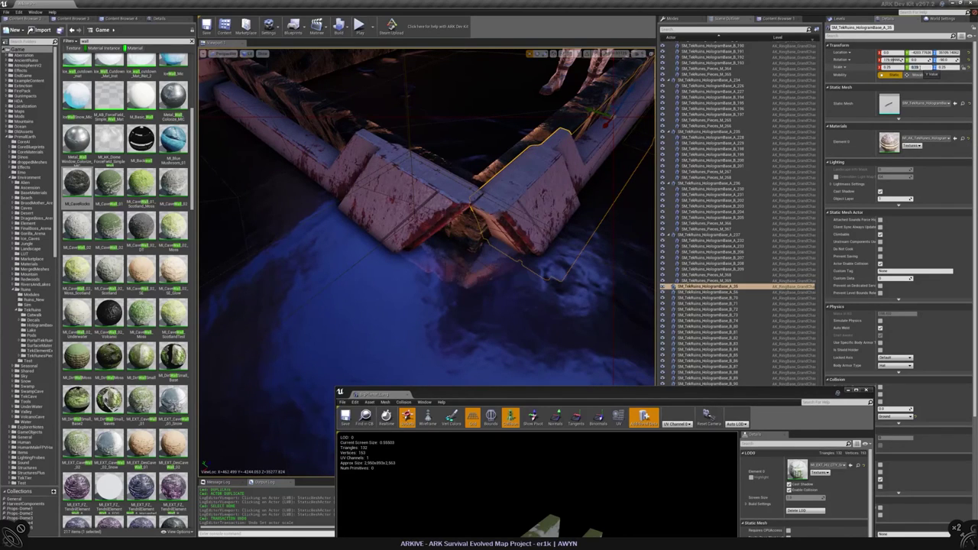
- Adjust the side trim's Y scale to match the front trim, and check the finished corner from a distance
click(366, 176)
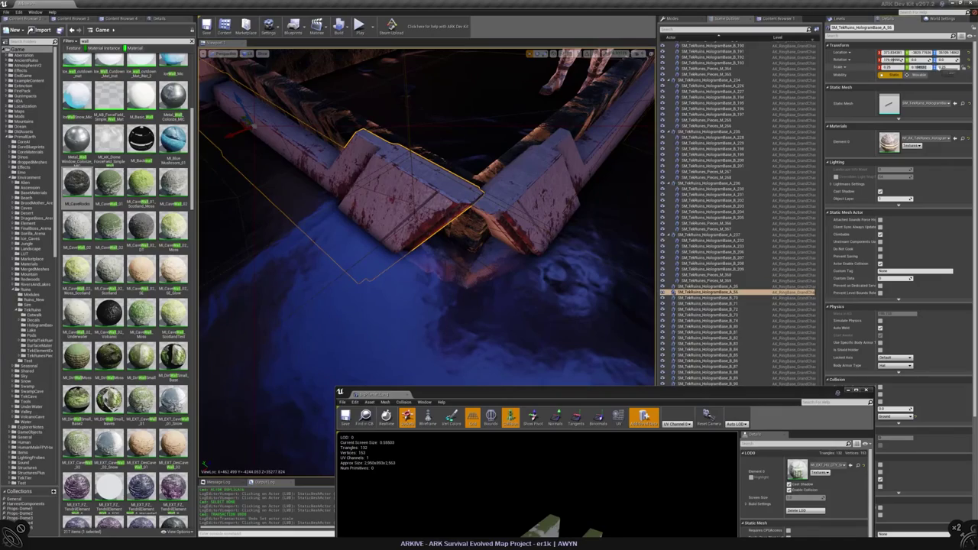
right_drag(367, 176, 356, 128)
key(Escape)
click(367, 220)
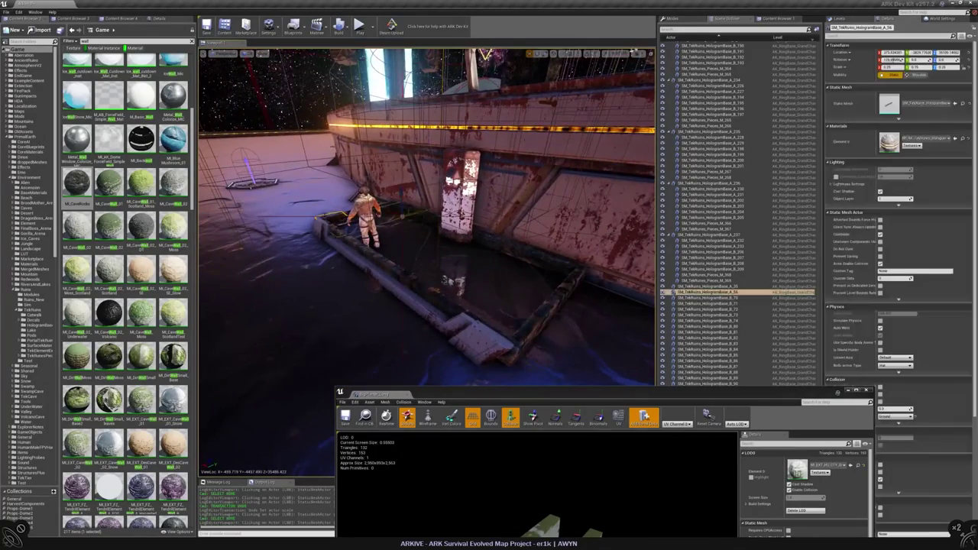
- Duplicate the side trim and mirror the copy to the basin's opposite short side by negating its X location and X scale
right_drag(367, 220, 378, 229)
key(ctrl+w)
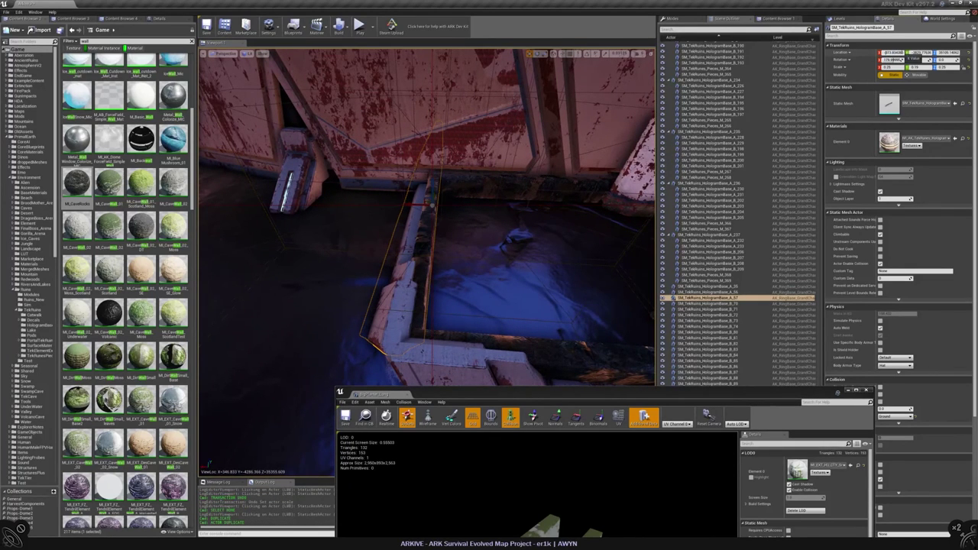
alt+drag(428, 230, 504, 232)
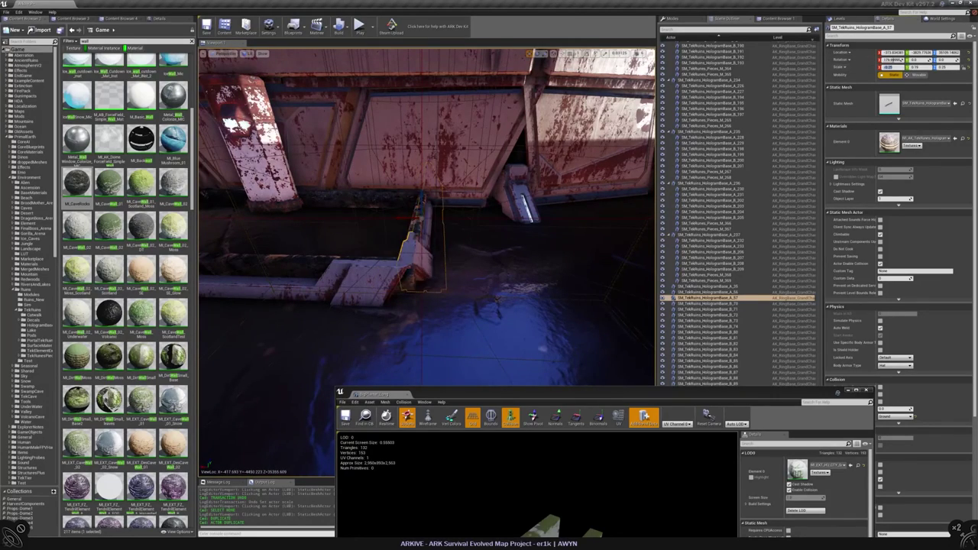
- Inspect the trim joints at both ends of the basin and the pillar behind it from several angles
alt+drag(428, 229, 478, 243)
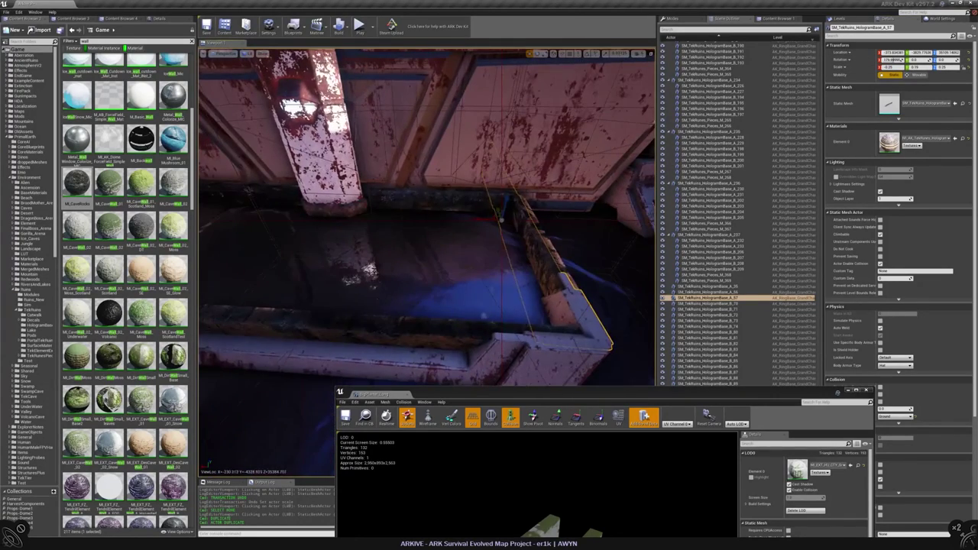
click(501, 221)
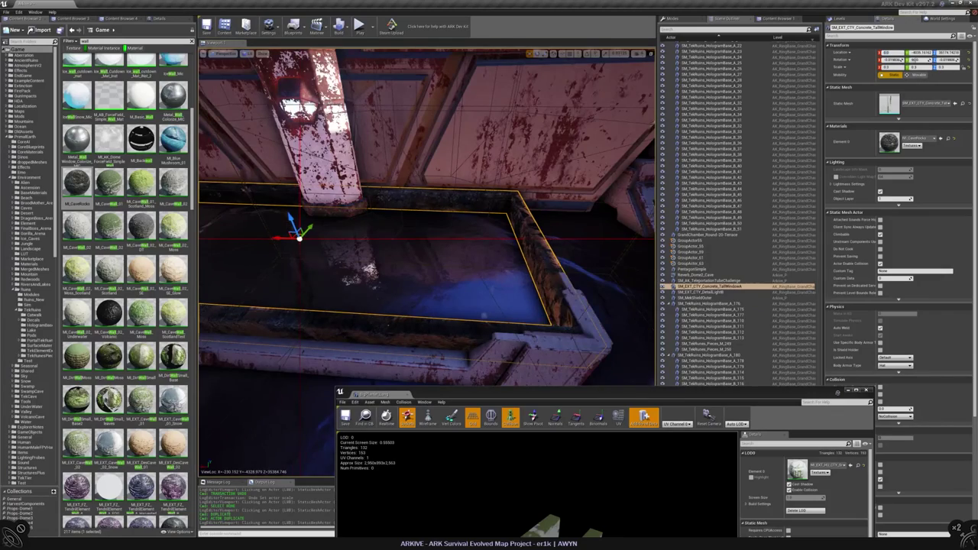
click(428, 229)
key(f)
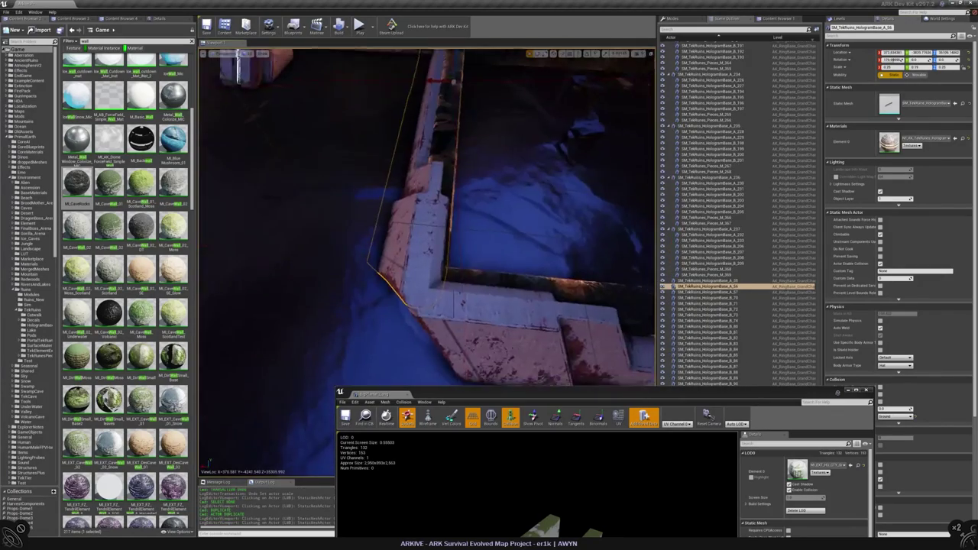
mouse_move(428, 229)
alt+mouse_down()
mouse_move(458, 199)
mouse_move(458, 260)
mouse_move(439, 222)
alt+mouse_up()
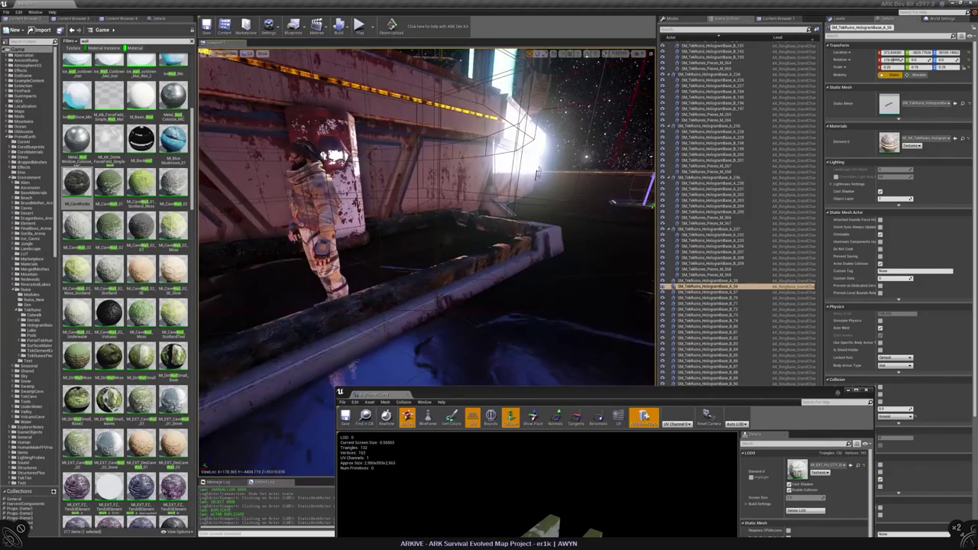
click(329, 176)
key(f)
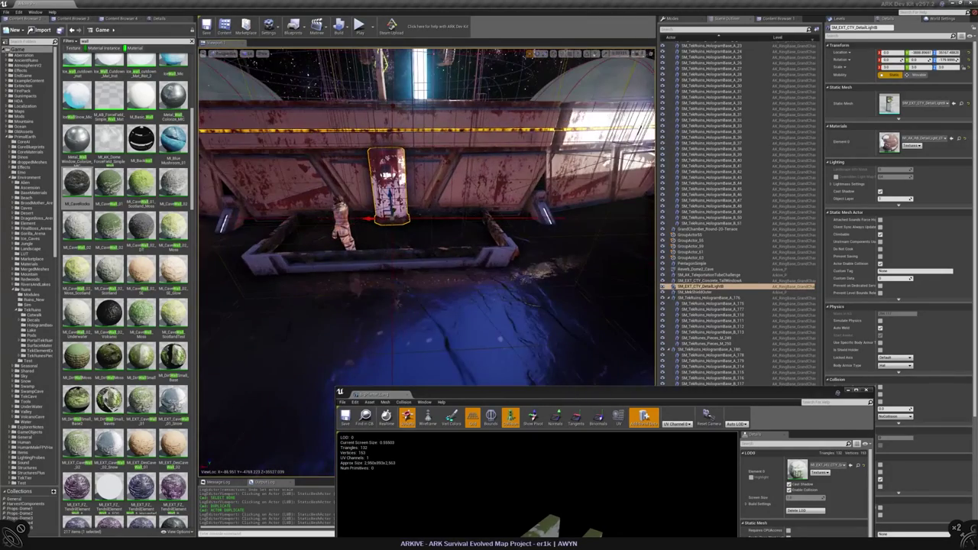
scroll(427, 214, up, 5)
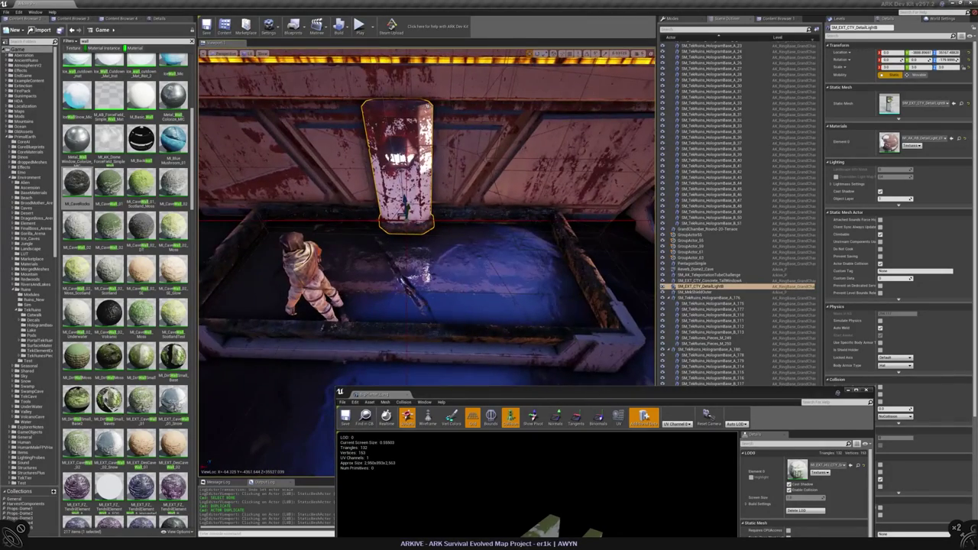
scroll(426, 214, up, 1)
right_drag(427, 214, 440, 237)
- Try a scale change on the concrete window frame inside the trims, undo it, and clear the selection
double_click(707, 281)
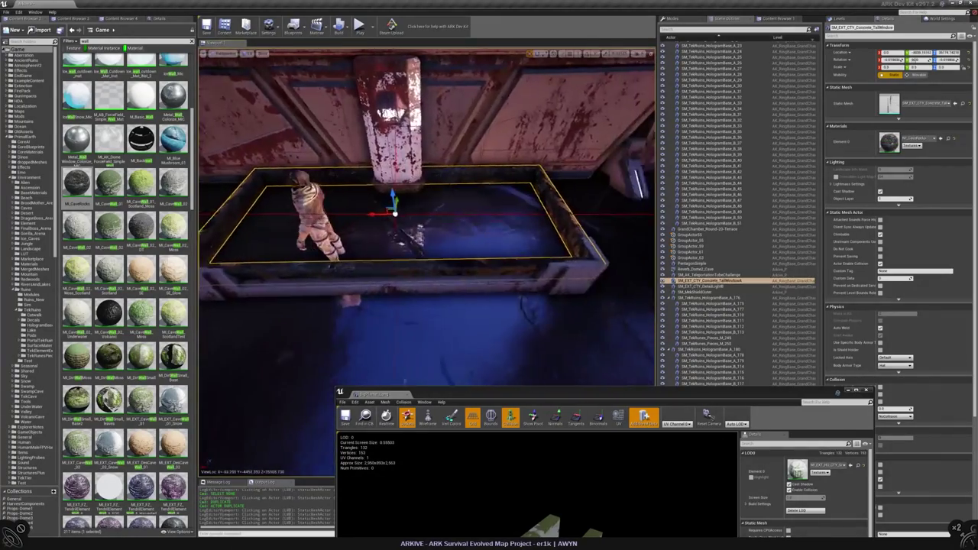
click(692, 263)
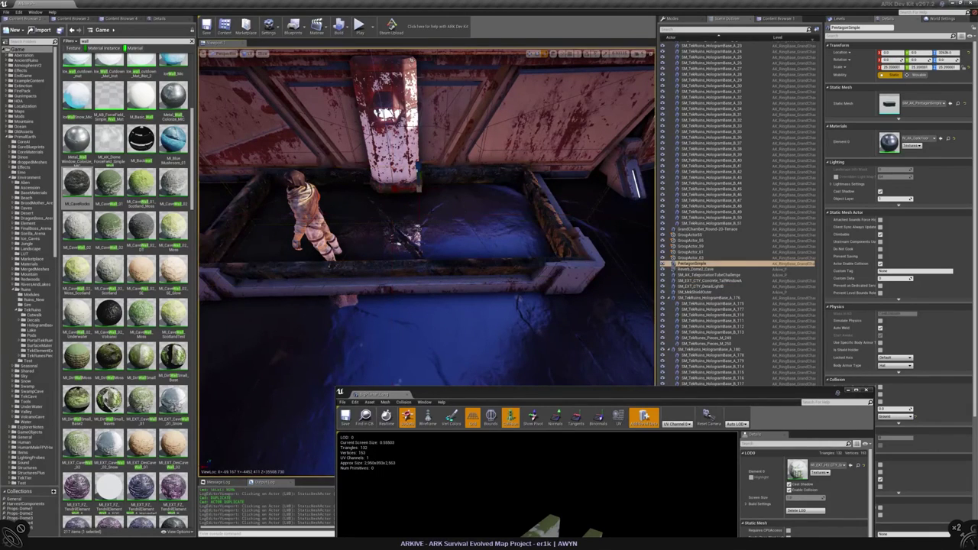
key(ctrl+z)
key(ctrl+y)
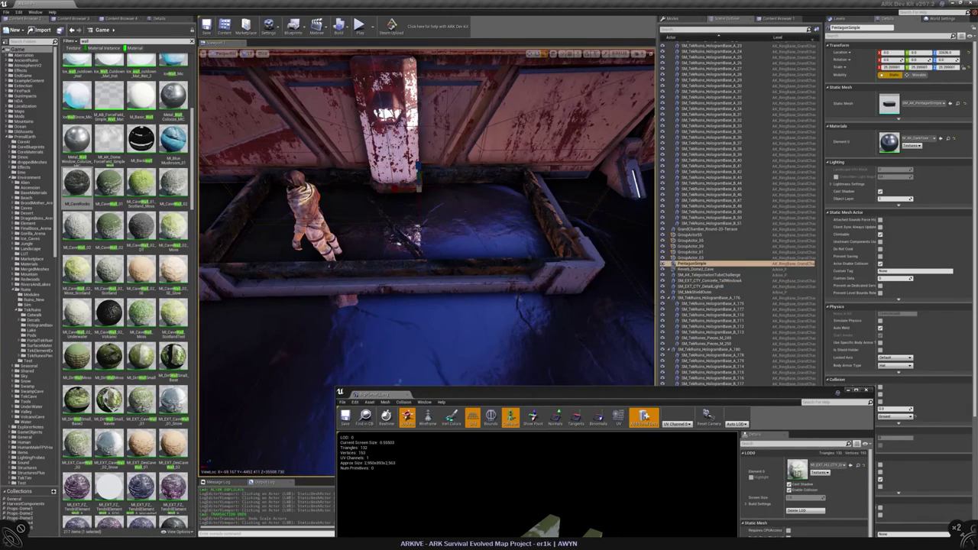
key(ctrl+z)
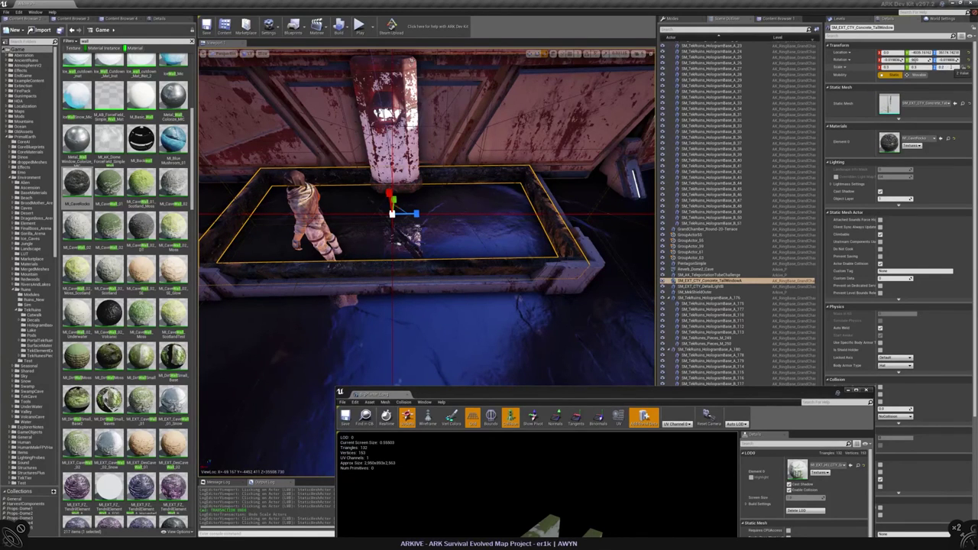
key(ctrl+z)
right_drag(428, 229, 493, 291)
key(Escape)
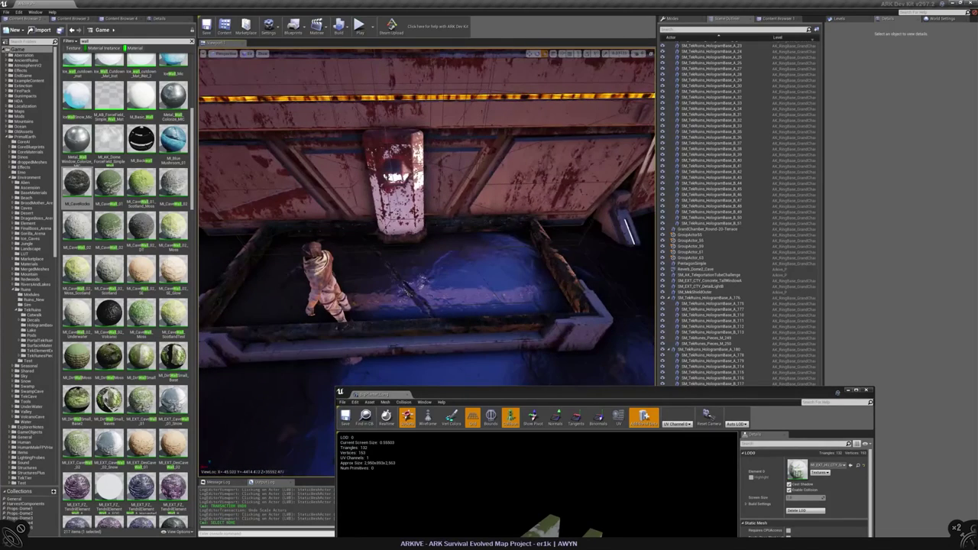
- Show the level list and load the AK_RingBase_Pentagon level alongside the grand chamber
click(843, 18)
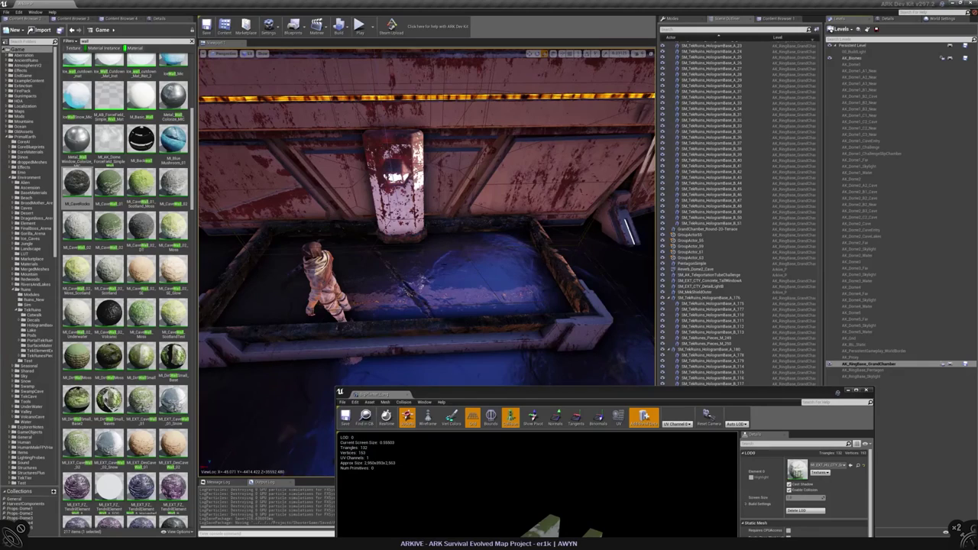
right_drag(493, 290, 493, 306)
double_click(864, 364)
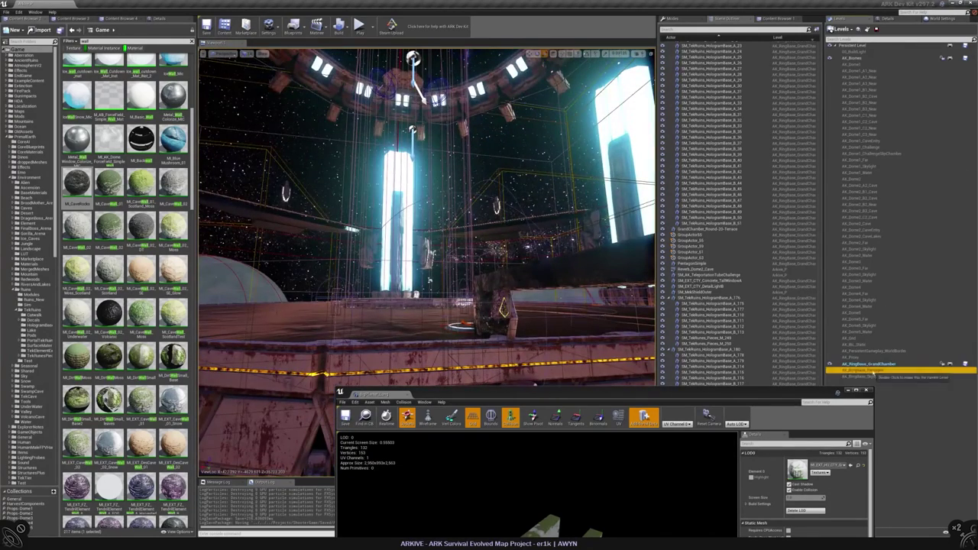
- Delete the concrete window mesh near the basin and check the basin within the loaded surroundings
click(429, 281)
key(f)
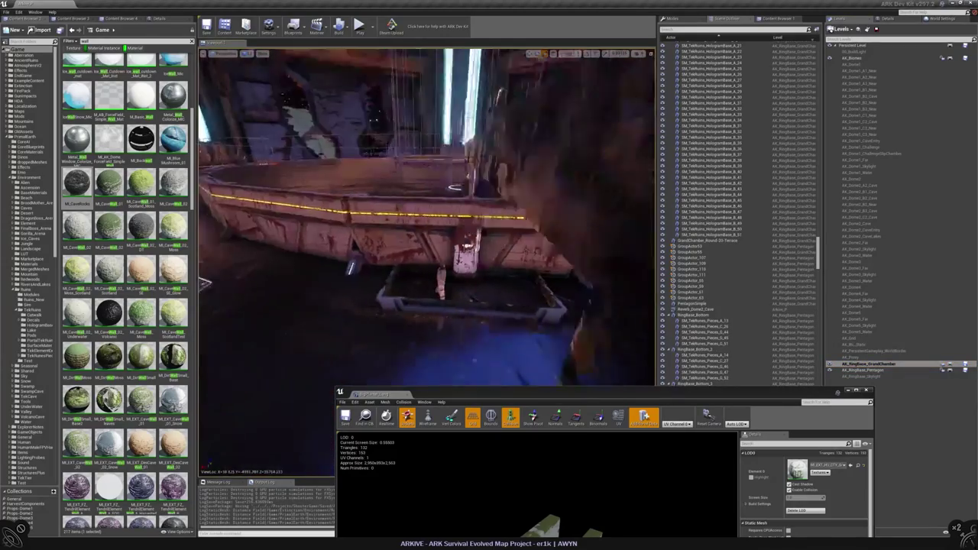
key(Delete)
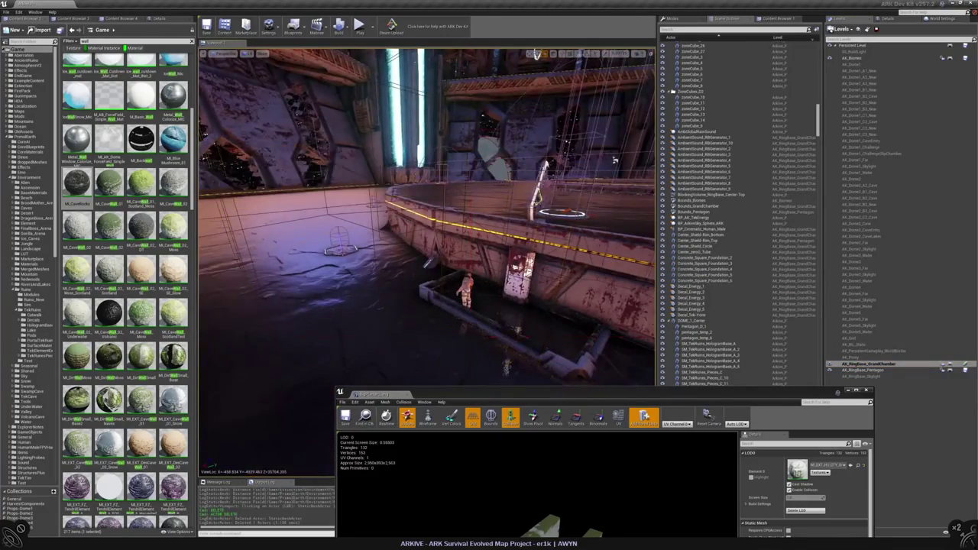
right_drag(615, 160, 577, 183)
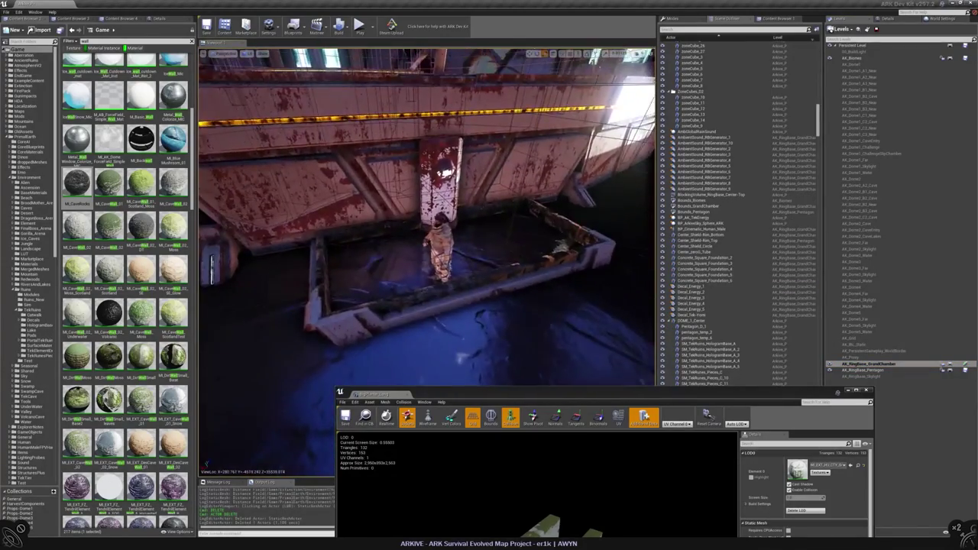
- Return to the main editor window and bring up a fresh content browser listing the static meshes
click(109, 161)
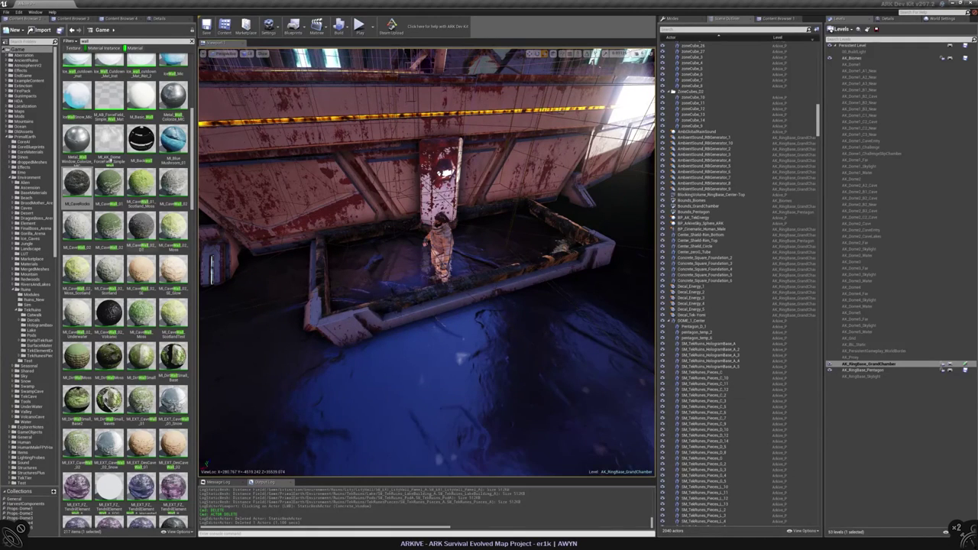
click(140, 19)
click(35, 12)
mouse_move(53, 98)
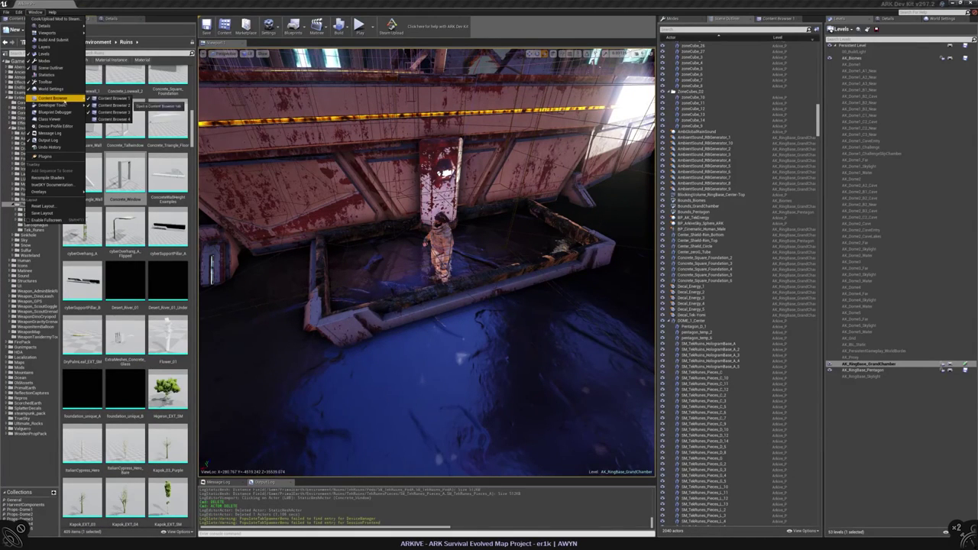
click(107, 107)
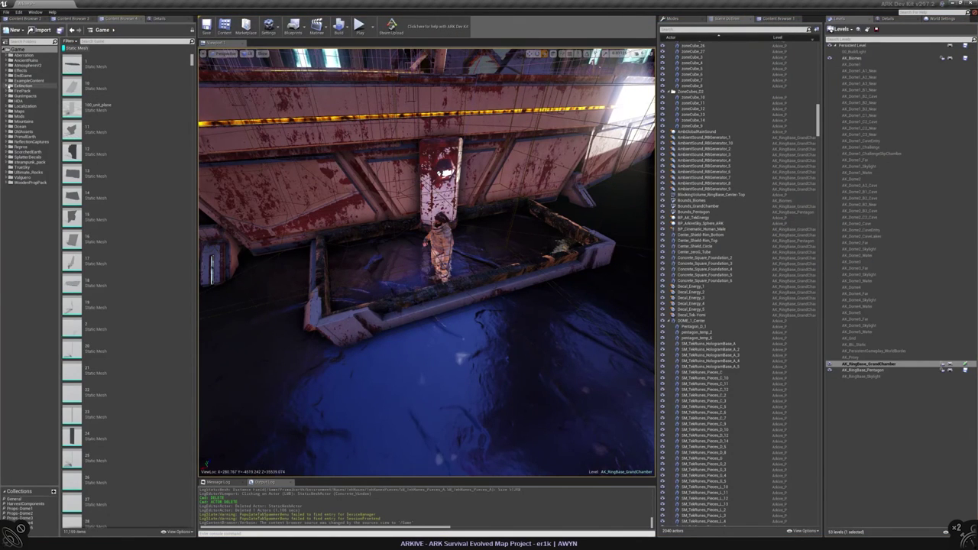
- Browse to the Extinction > Environment > Ruins folder in the content browser
click(7, 86)
click(31, 85)
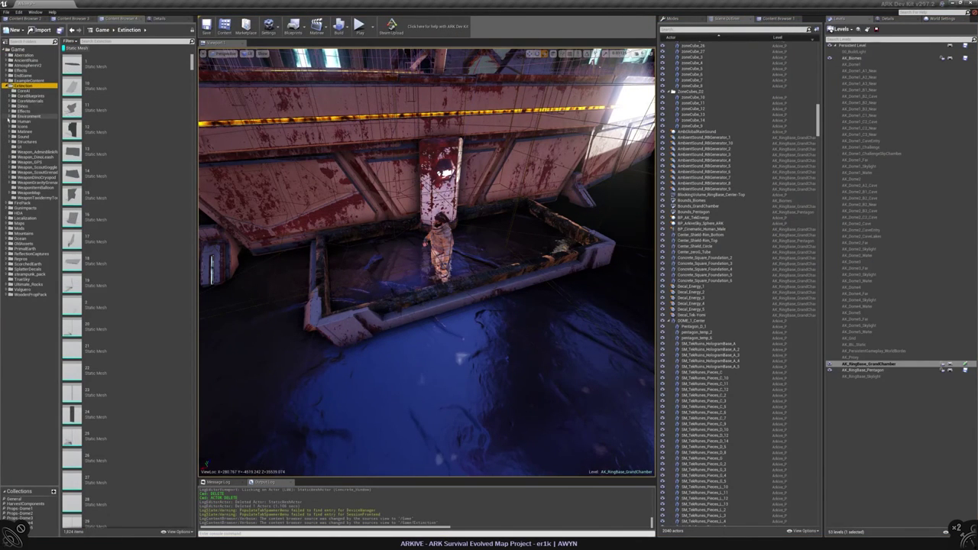
click(8, 117)
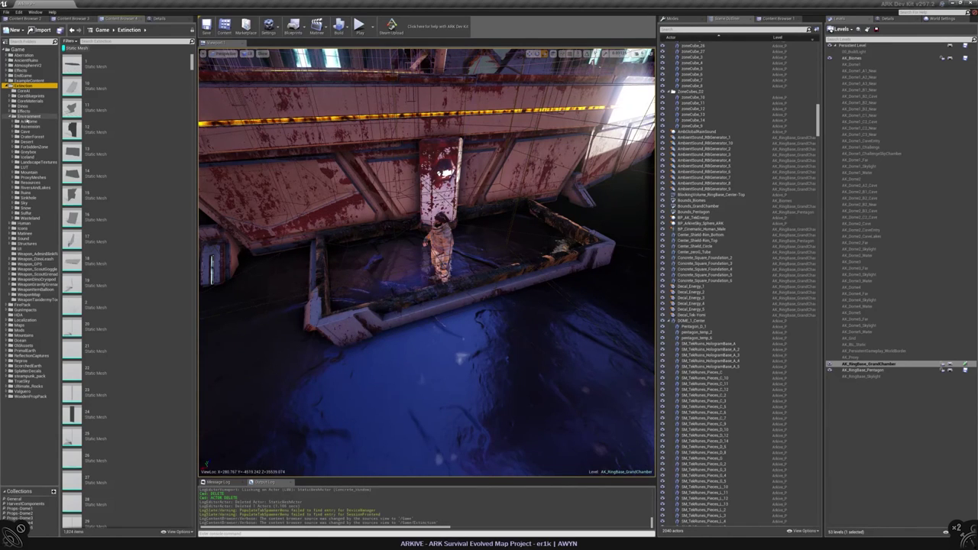
scroll(73, 291, down, 3)
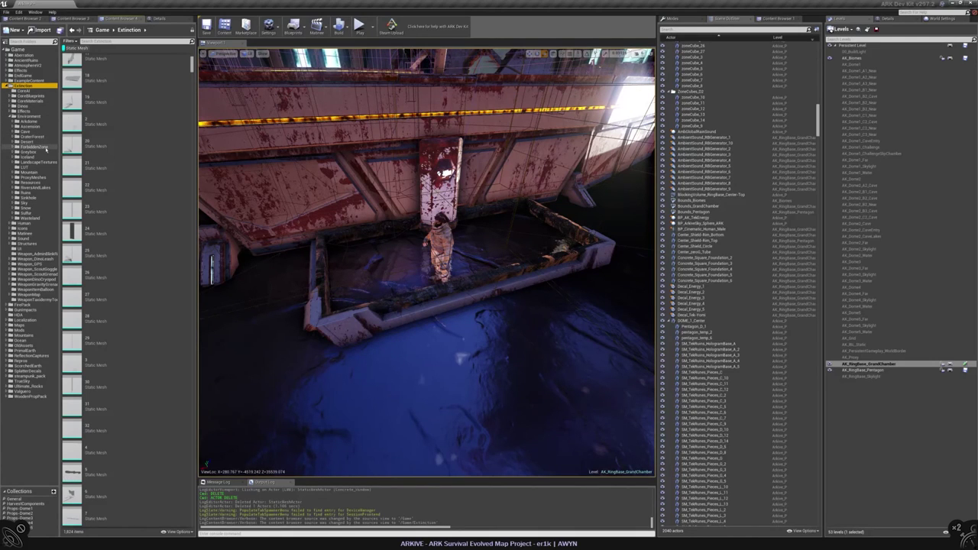
click(28, 192)
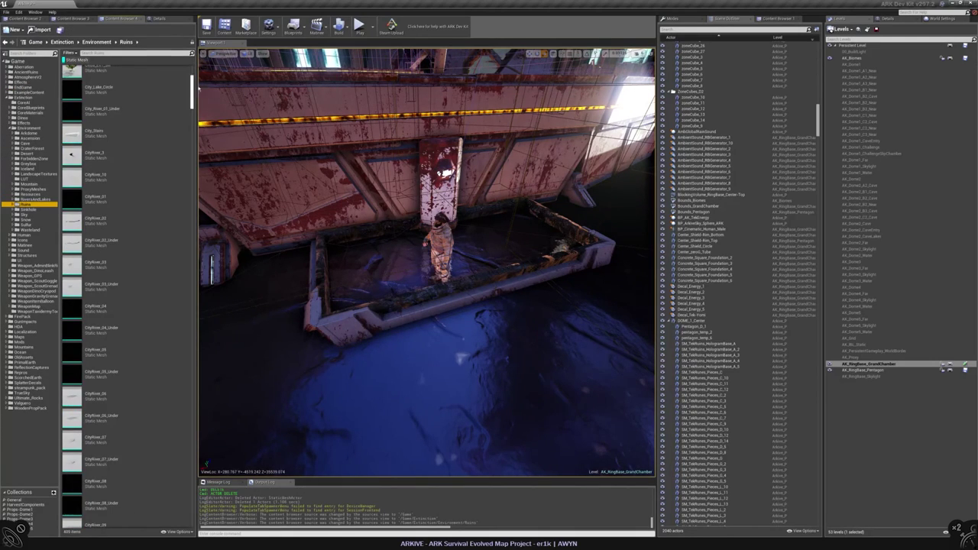
- Enlarge the asset thumbnails in the mesh list
click(178, 532)
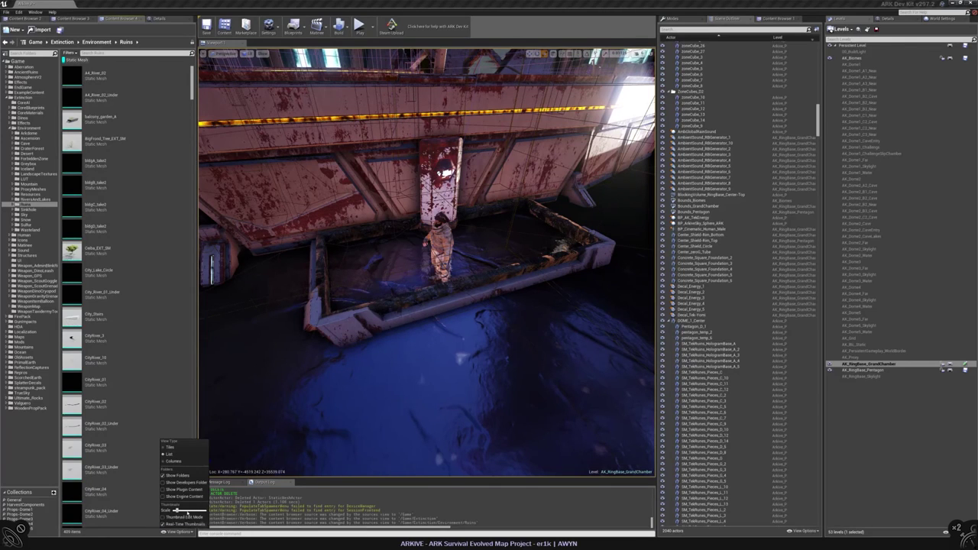
mouse_move(180, 511)
mouse_down()
mouse_move(201, 511)
mouse_move(175, 511)
mouse_up()
click(195, 90)
- Find ExtraMeshes_Concrete_Glass among the Ruins meshes, examine it in the mesh editor, and close the preview
scroll(196, 89, down, 2)
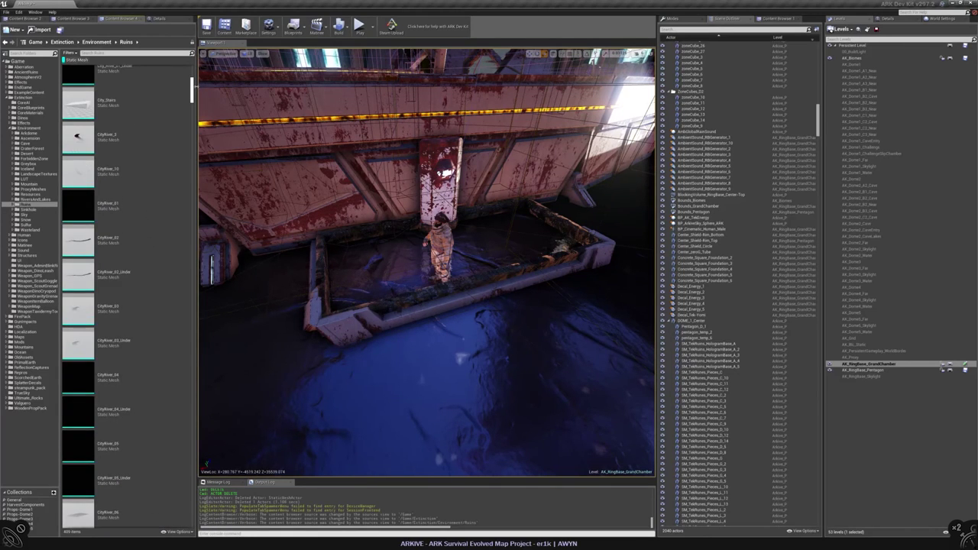
drag(196, 88, 204, 133)
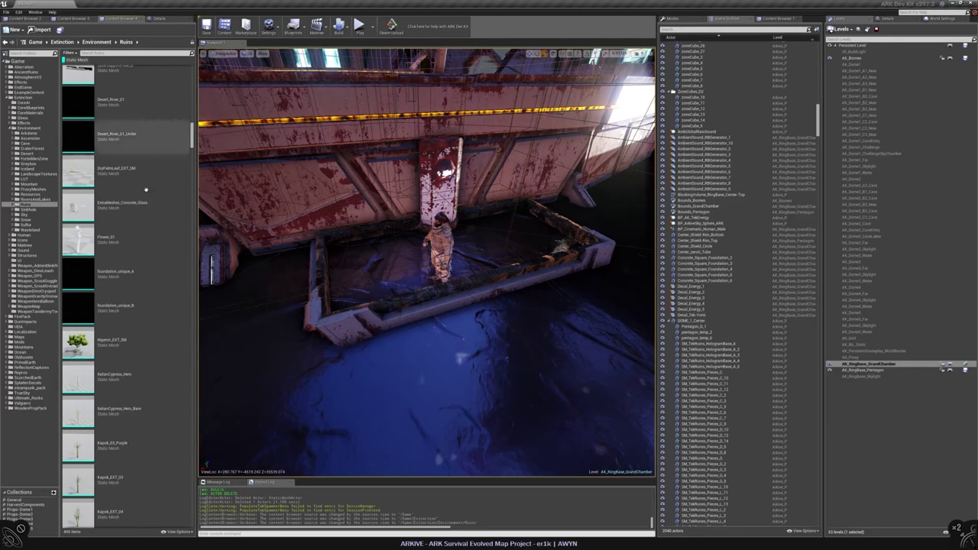
double_click(107, 205)
drag(464, 368, 428, 348)
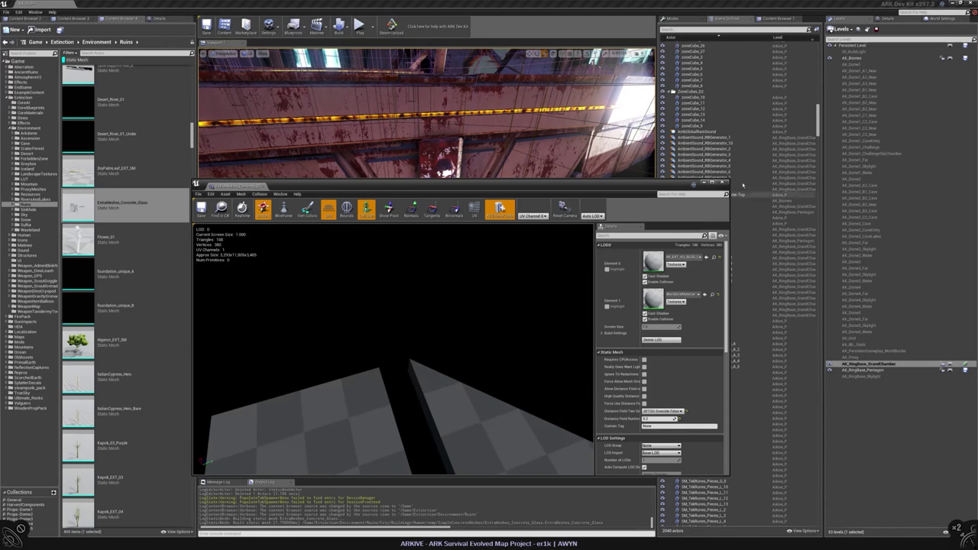
click(723, 183)
- Place SM_EXT_CTY_DetailLightC and SM_EXT_CTY_DetailLightC_LRG on the basin floor, then delete the smaller light
scroll(157, 321, down, 5)
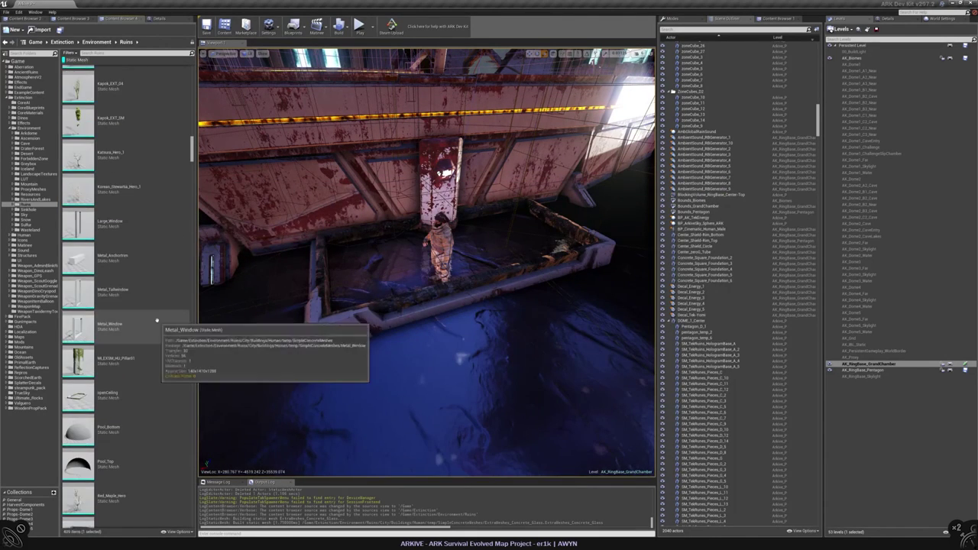
scroll(156, 322, down, 12)
drag(192, 165, 209, 241)
drag(115, 405, 371, 269)
right_drag(370, 269, 413, 227)
drag(123, 439, 451, 288)
key(Delete)
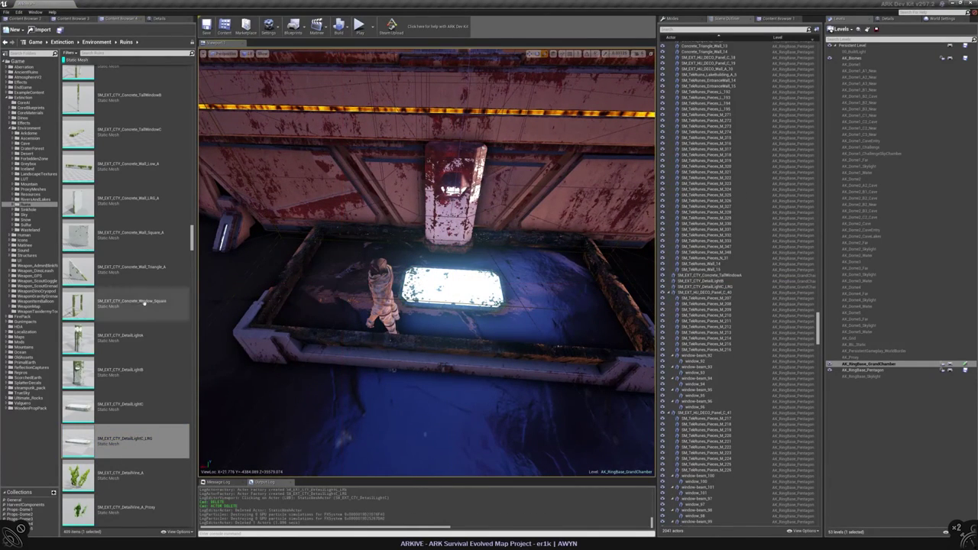
- Look through the Ruins static meshes past the vines and building parts to the SM_EXT_HU_CTY_Kiosk pieces
scroll(193, 261, down, 6)
scroll(193, 262, down, 6)
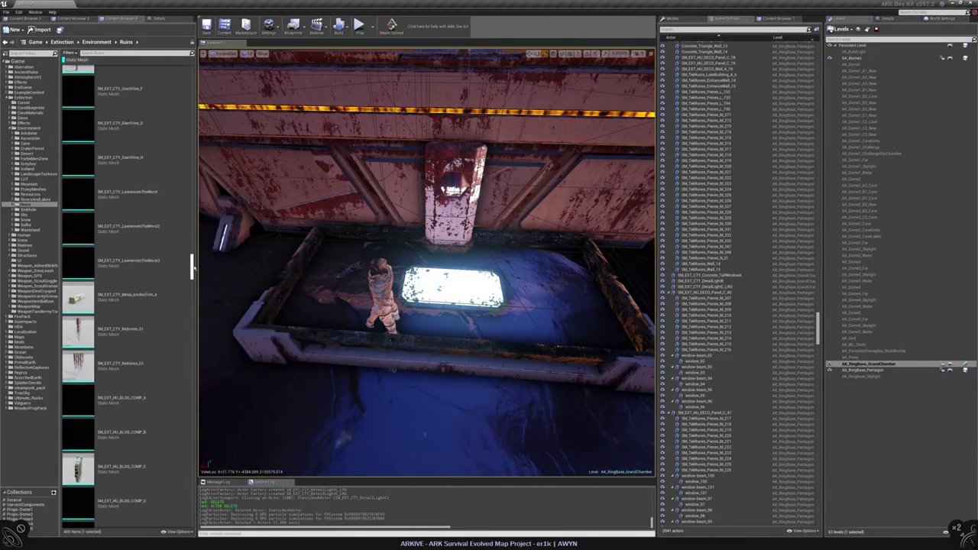
scroll(194, 274, down, 10)
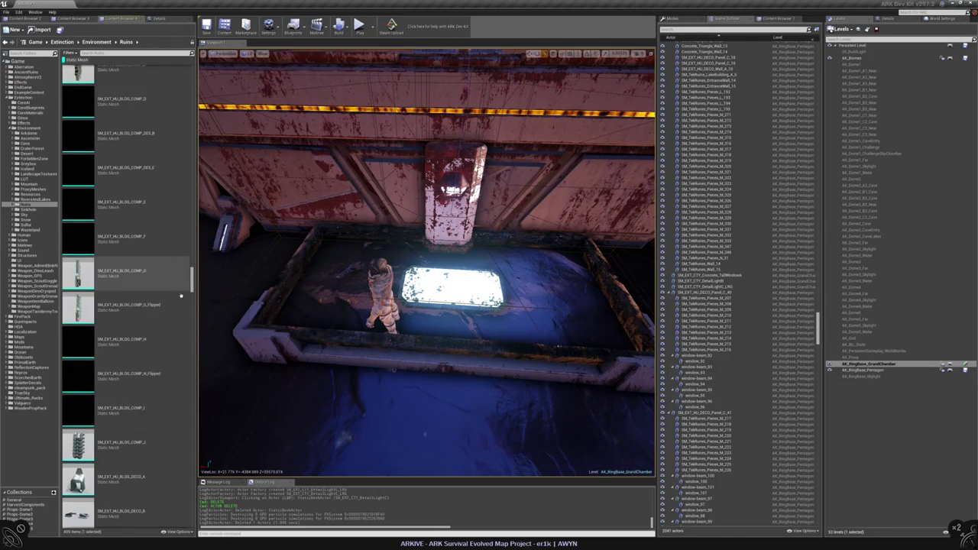
scroll(194, 298, down, 10)
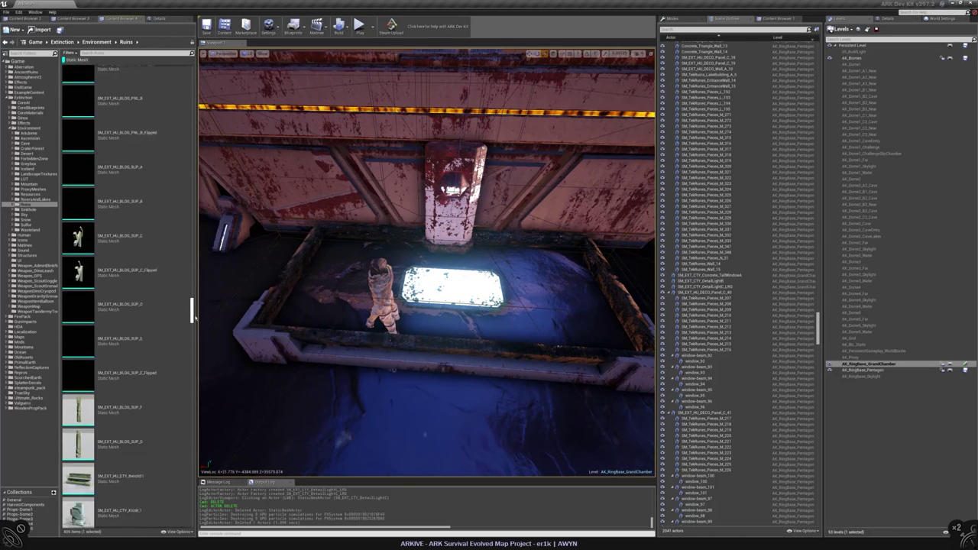
scroll(197, 319, down, 8)
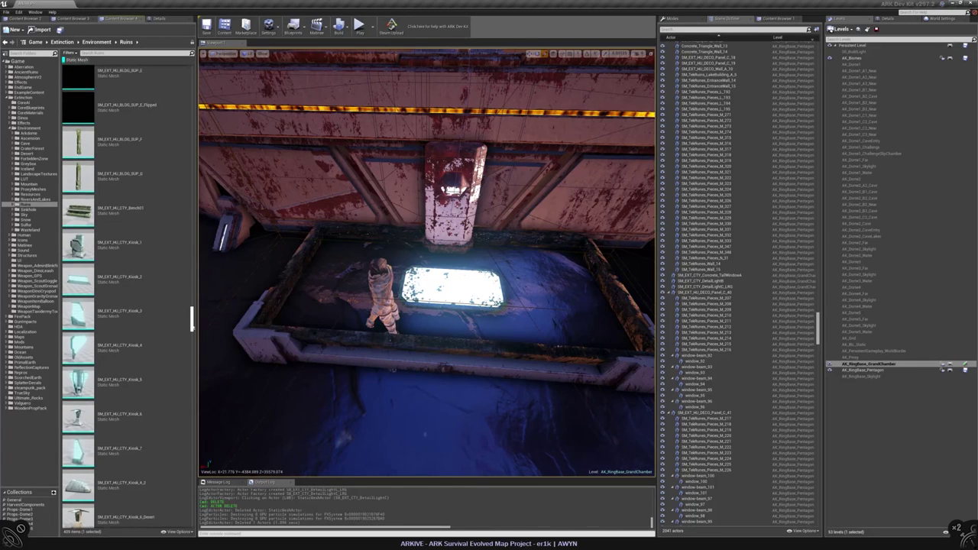
scroll(193, 321, down, 1)
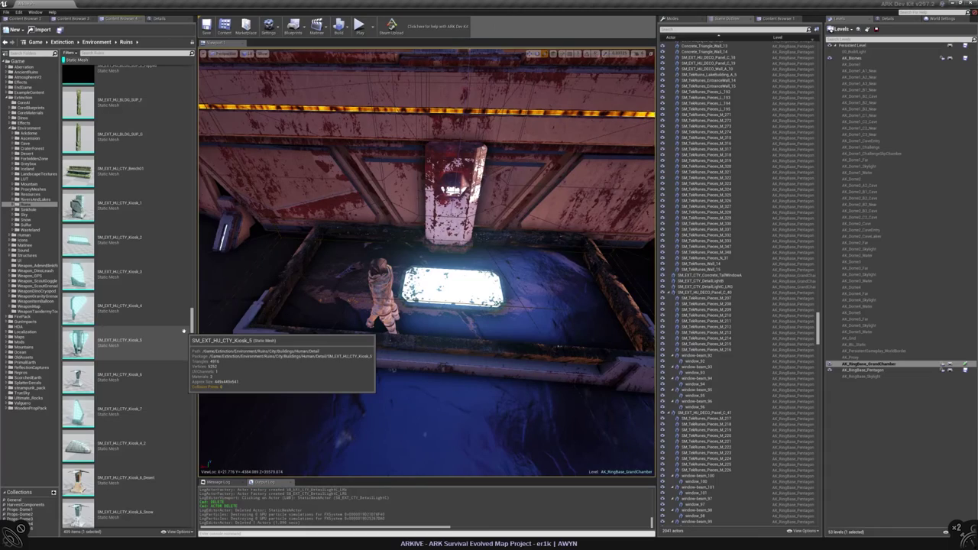
- Scale the SM_EXT_CTY_DetailLightC_LRG panel on the basin floor to 3 on all axes
mouse_move(428, 306)
right_down()
mouse_move(459, 321)
mouse_move(417, 284)
mouse_move(419, 302)
right_up()
click(412, 280)
key(Return)
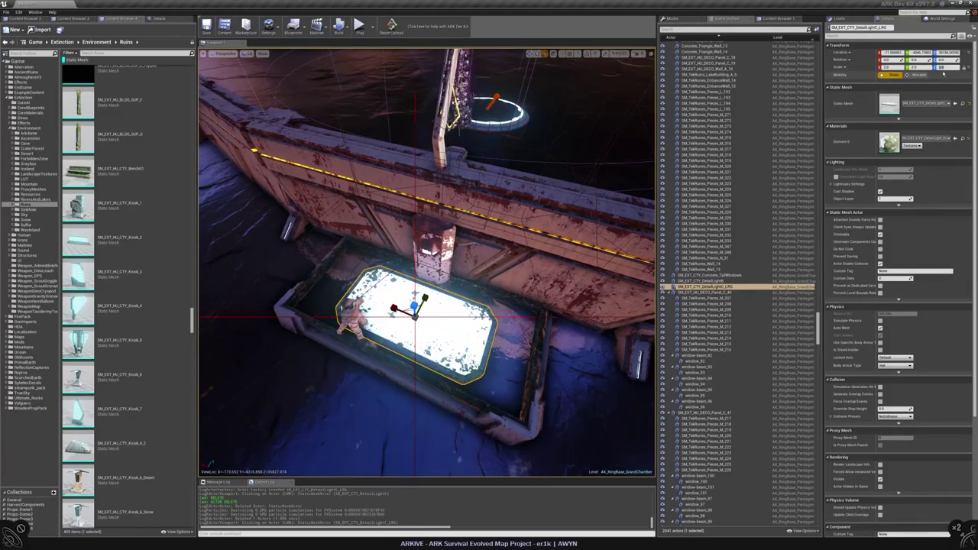
text(3)
key(Return)
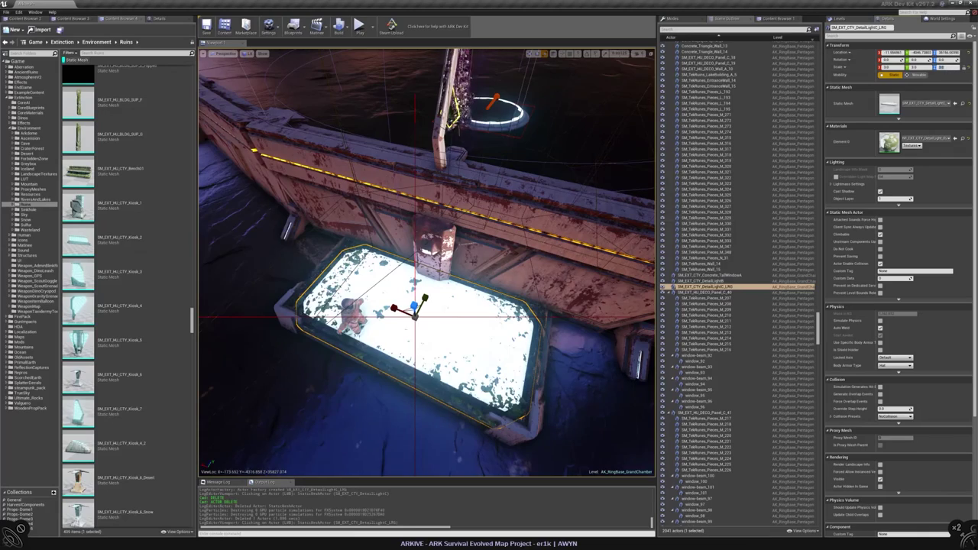
- Centre the light panel in the basin by setting its X location to 0
right_drag(459, 107, 471, 145)
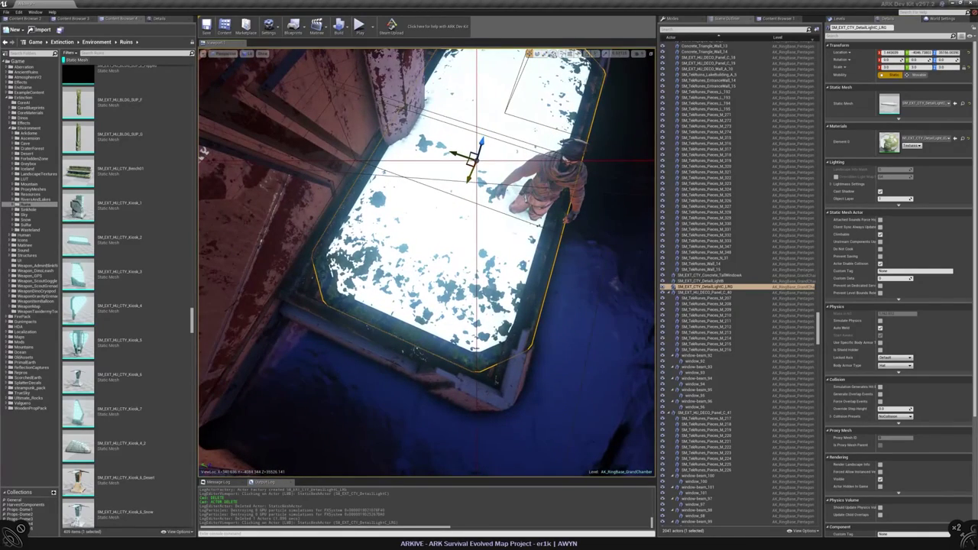
text(0)
key(Return)
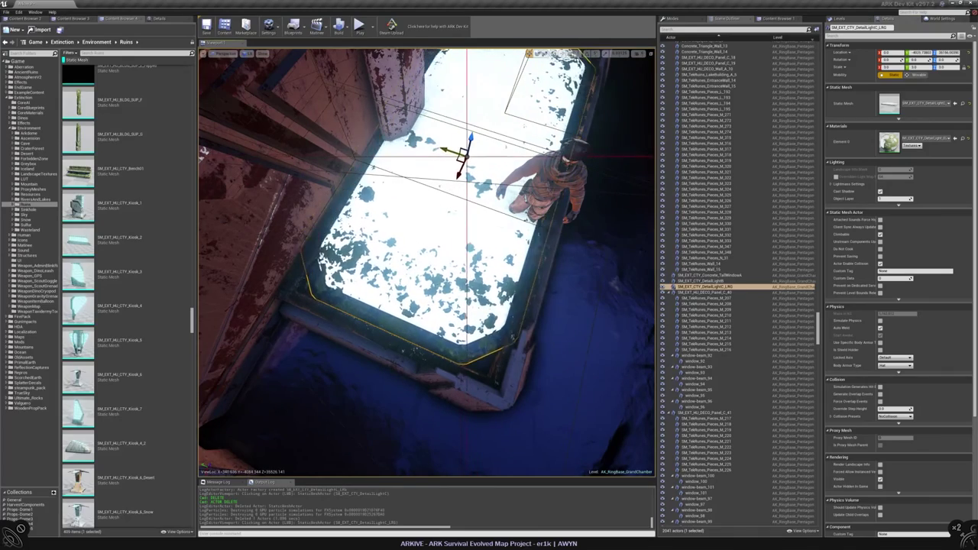
- Stretch the light panel's X scale to about 3.2, lower it into the basin, and refine its other scales to fit the rim
right_drag(203, 150, 237, 187)
key(r)
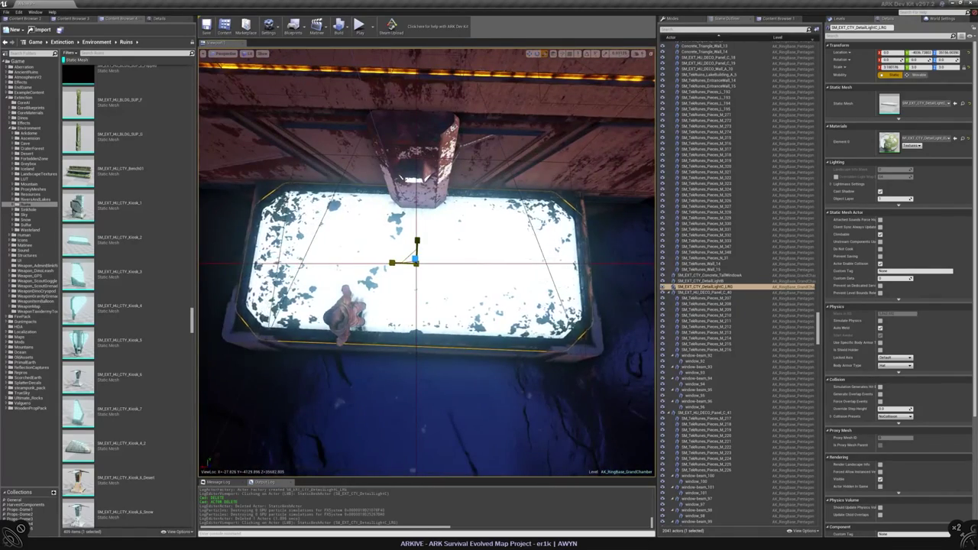
right_drag(237, 187, 260, 70)
drag(388, 302, 388, 314)
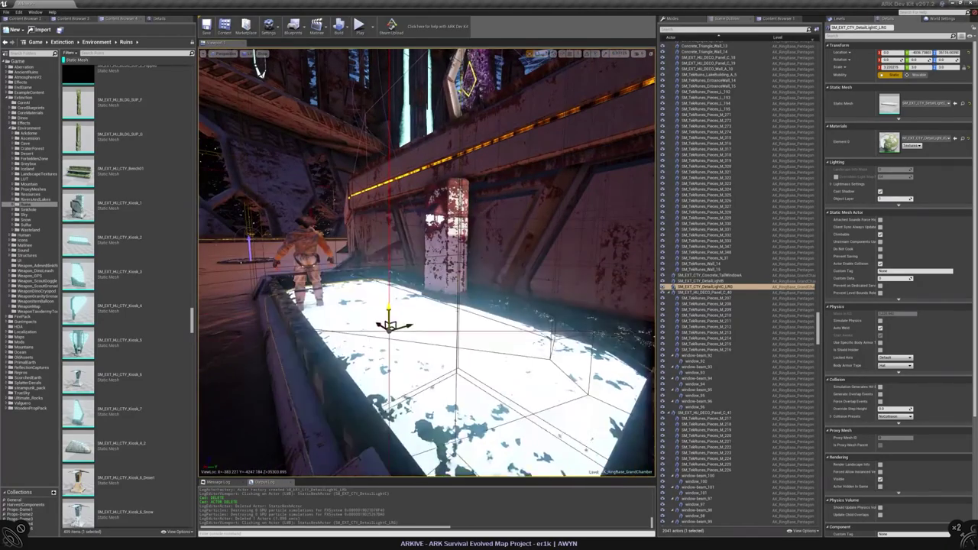
right_drag(260, 70, 380, 273)
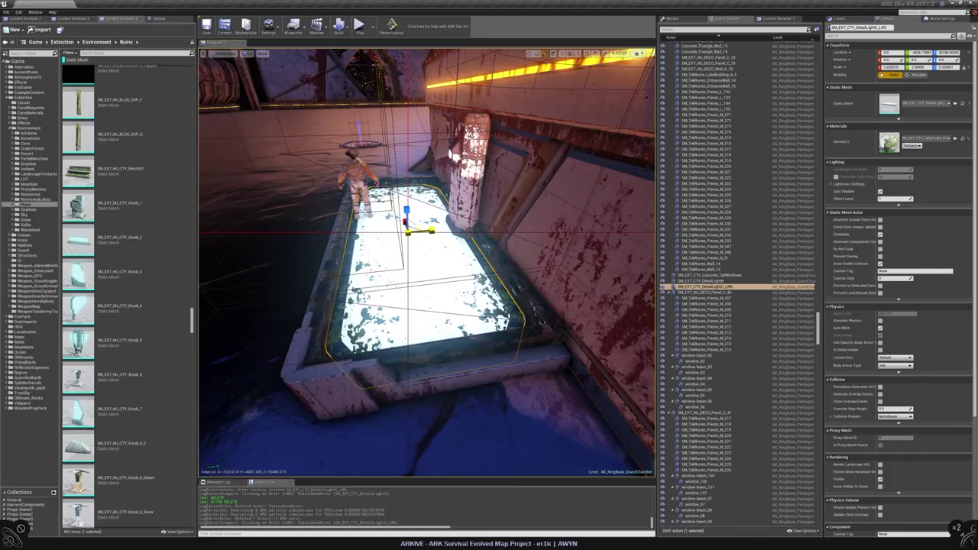
- Check the light panel's fit inside the basin in the top wireframe and perspective views, then clear the selection
key(alt+j)
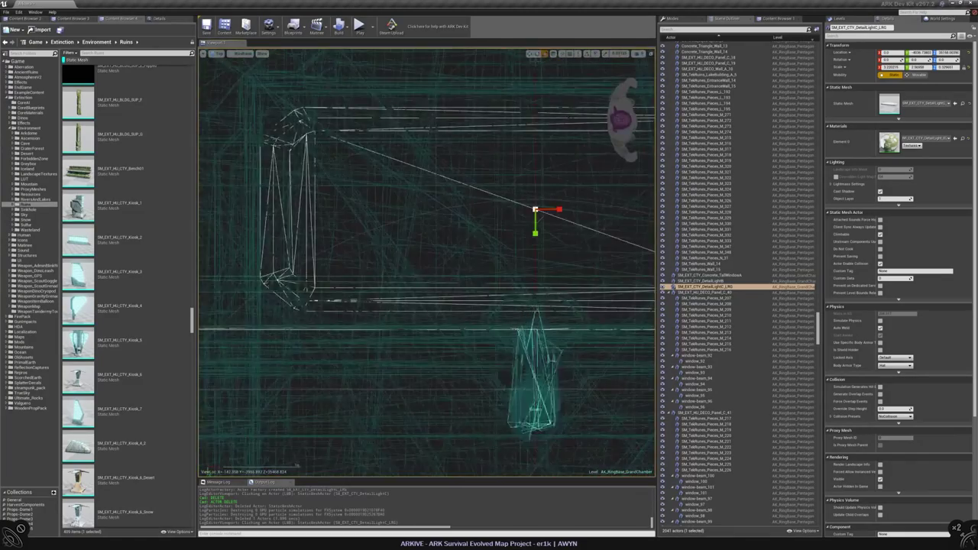
right_drag(493, 204, 387, 217)
key(alt+g)
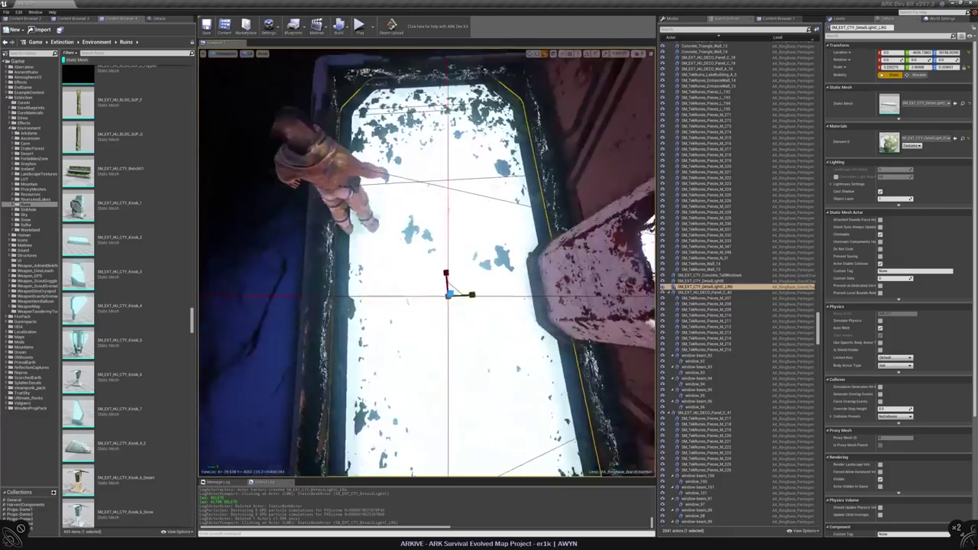
key(alt+j)
key(alt+g)
right_drag(428, 260, 528, 249)
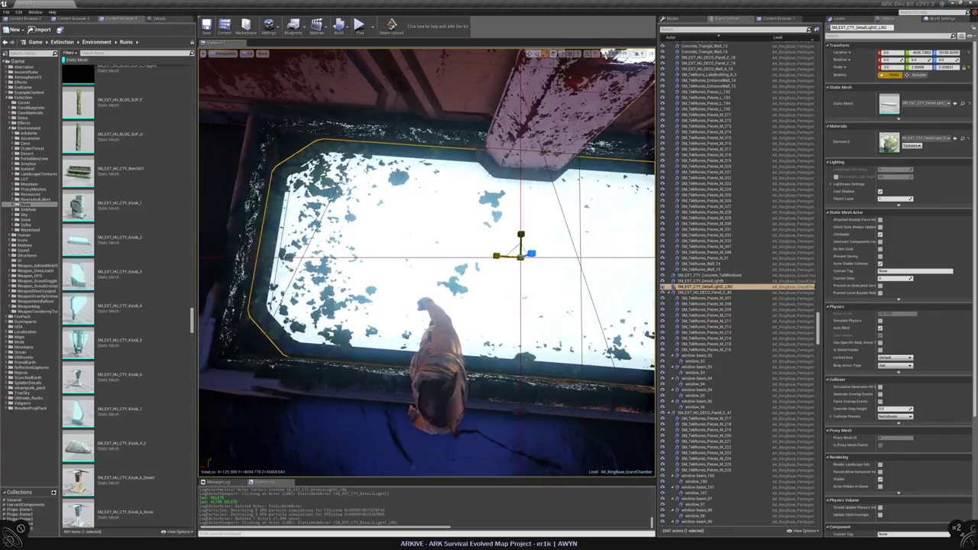
right_drag(527, 249, 528, 249)
key(Escape)
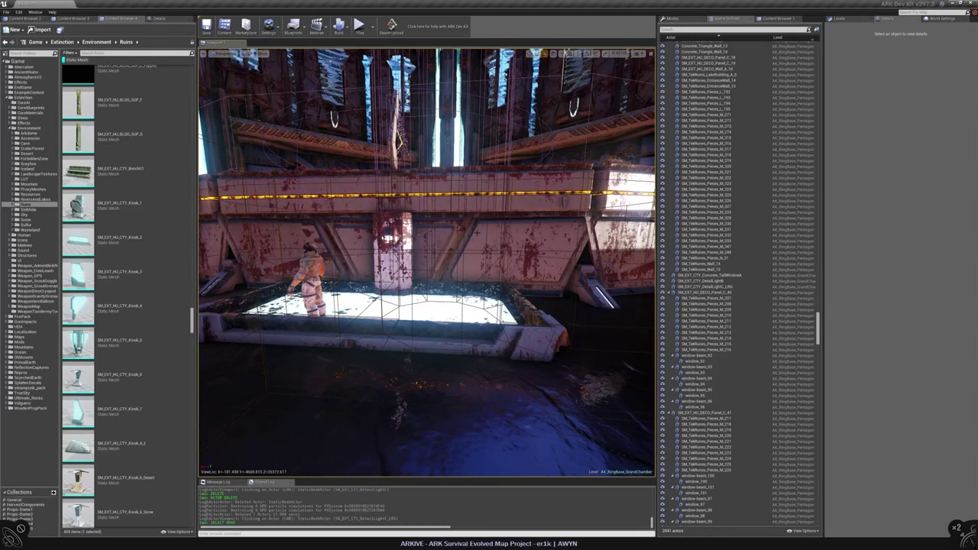
- Load the AK_Dome1_B2_New sublevel
click(853, 17)
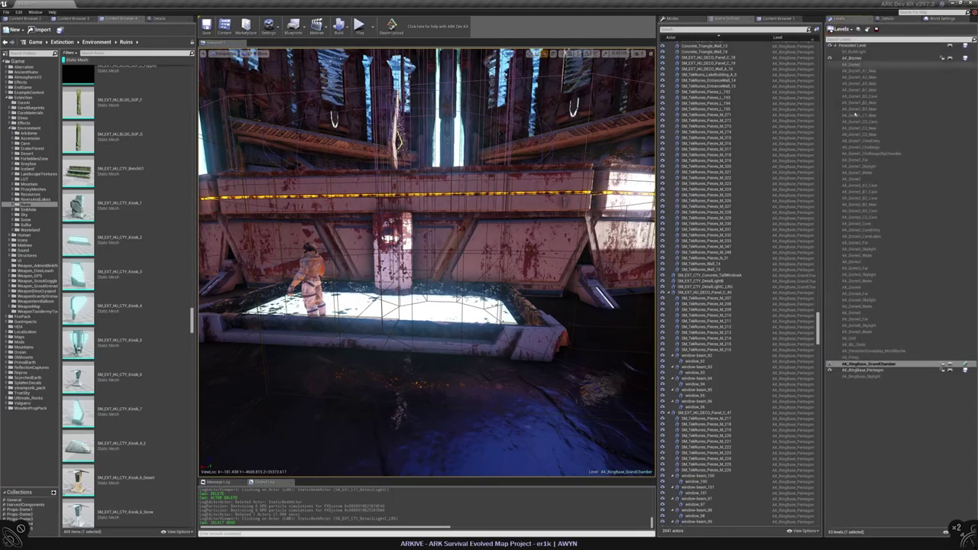
right_click(879, 103)
click(890, 113)
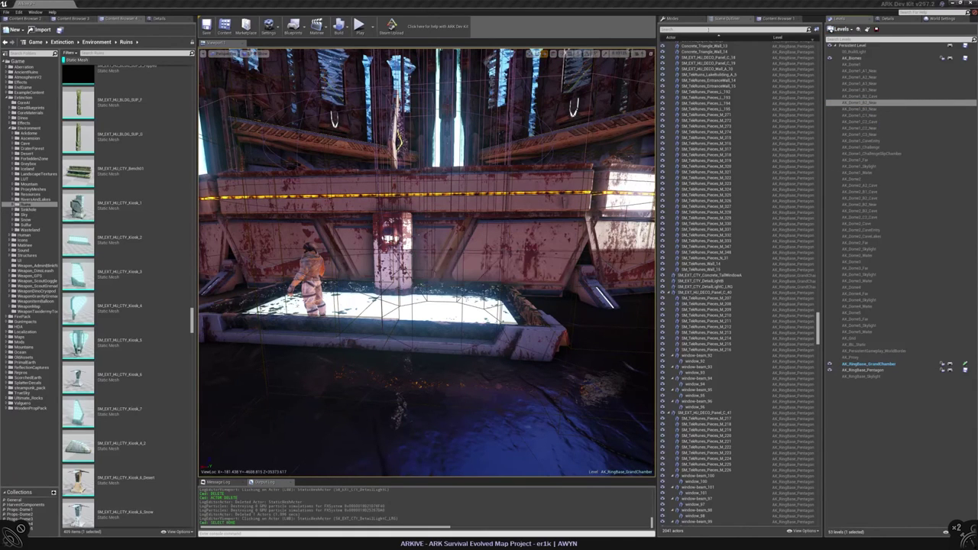
- Filter the level's actors by "light" and copy the first WaterRays point light from the WaterRays_B2 folder
click(692, 29)
text(light)
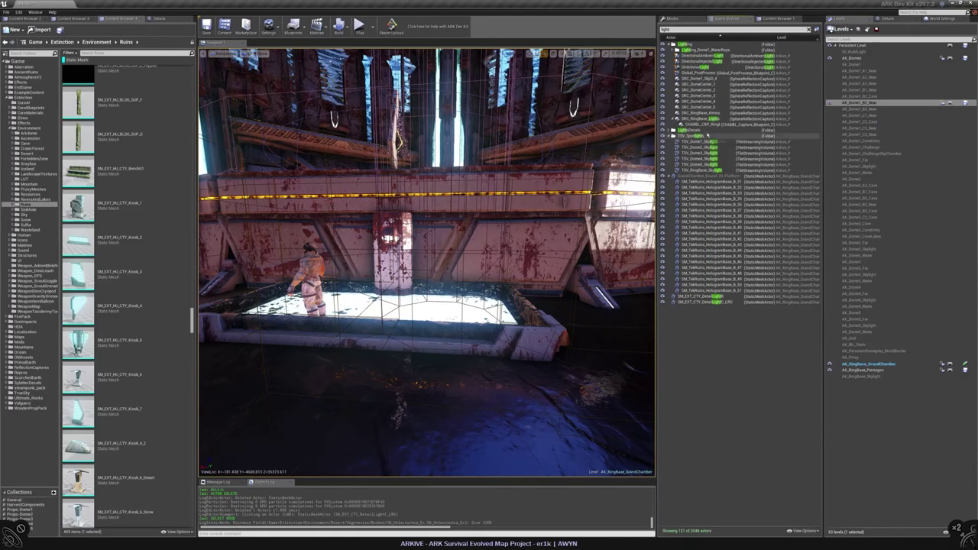
click(673, 49)
click(681, 56)
click(710, 61)
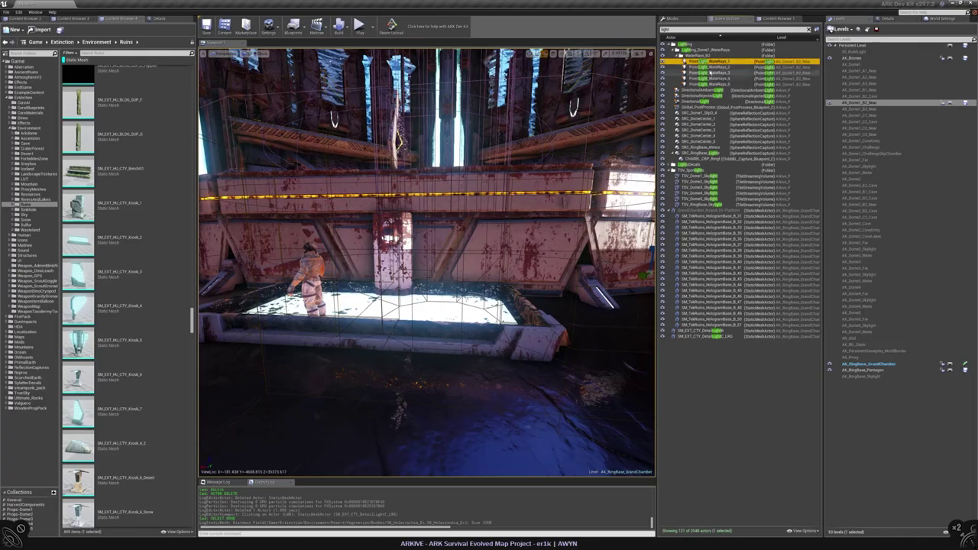
- Paste the copied point light at the wall pillar behind the basin and shift it sideways along the basin
right_click(391, 259)
mouse_move(468, 336)
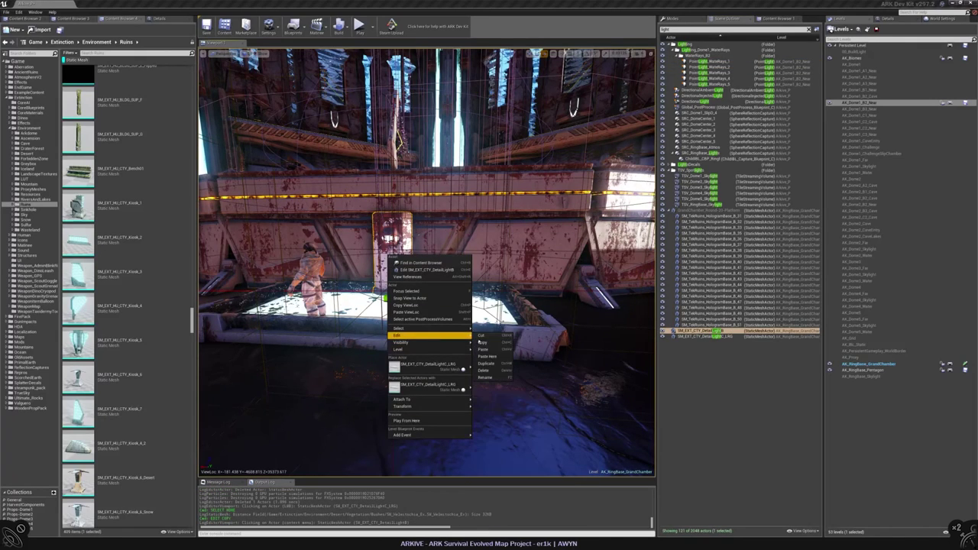
click(486, 356)
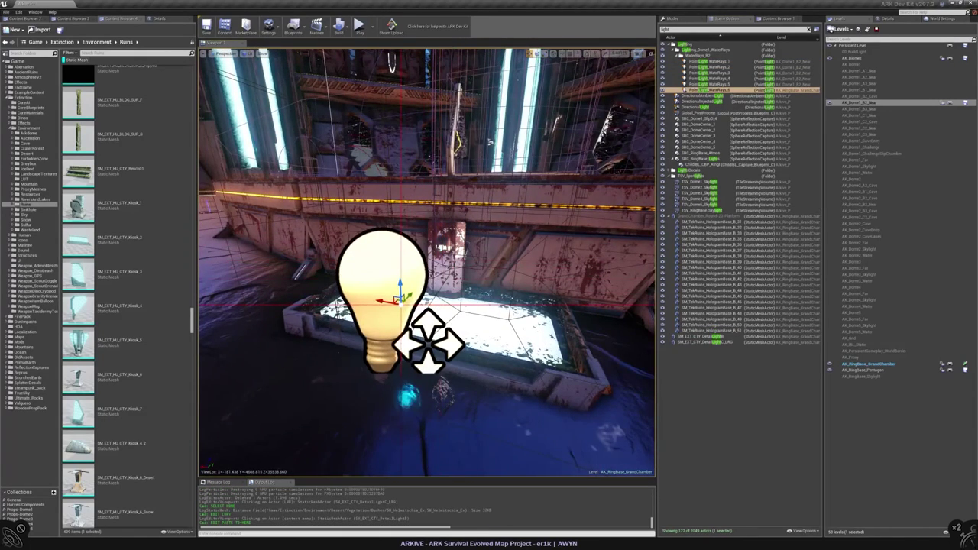
drag(428, 342, 466, 352)
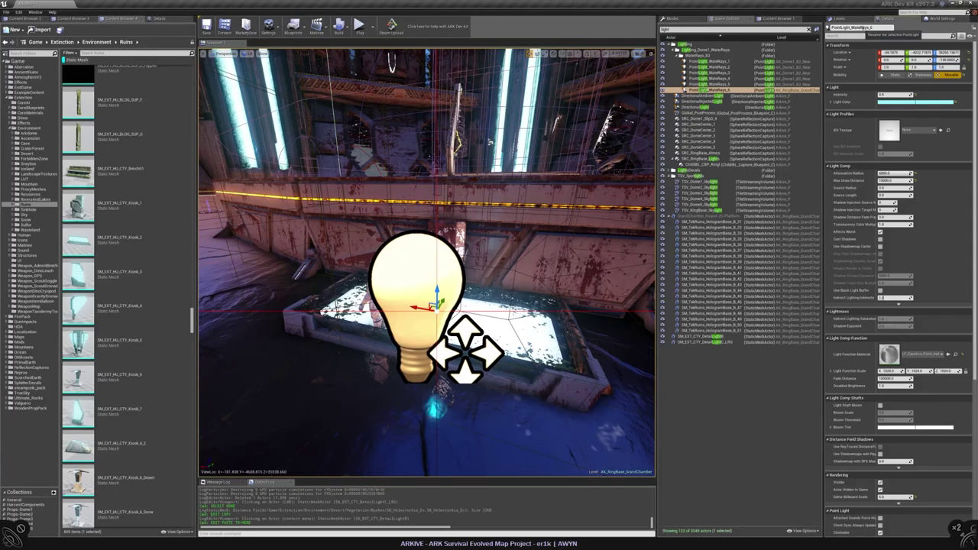
- Set the pasted point light's Editor Billboard Scale to 2
click(880, 36)
text(bill)
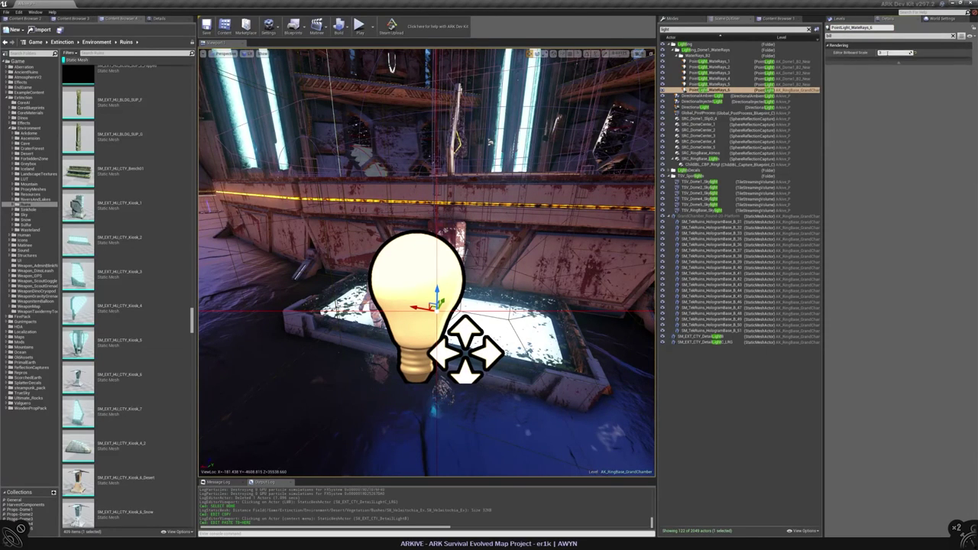
text(2)
key(Return)
- Move the point light over the light panel and centre it with an X location of 0
right_drag(464, 350, 591, 93)
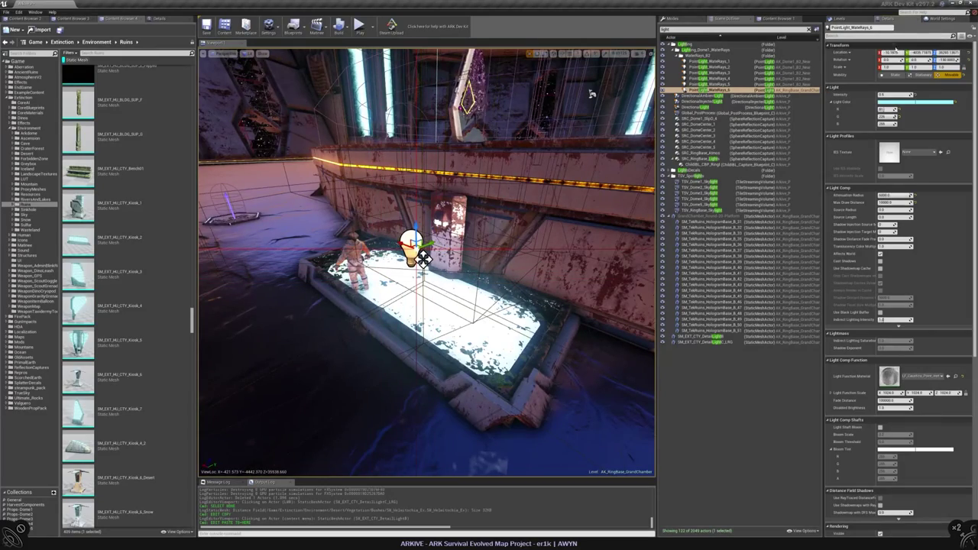
right_drag(591, 94, 535, 198)
key(f)
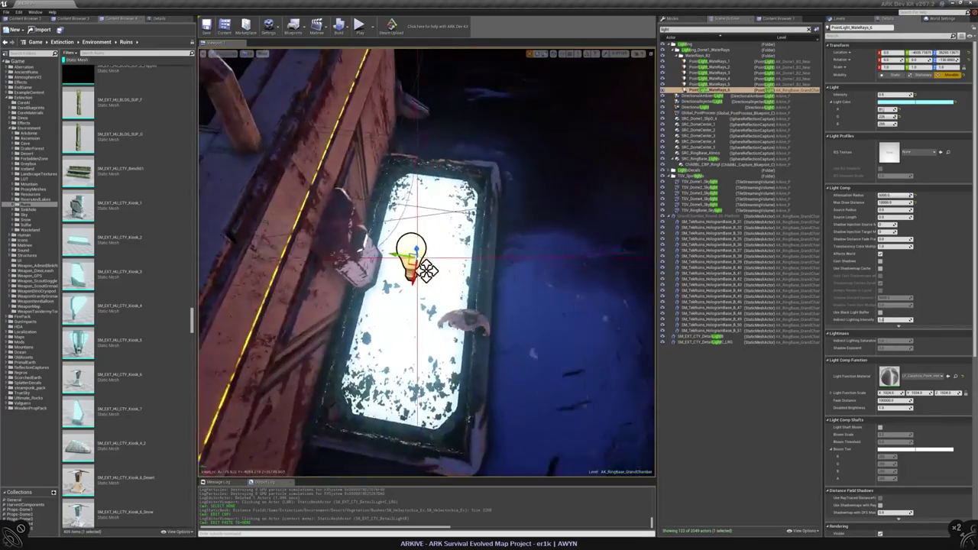
alt+drag(428, 267, 512, 210)
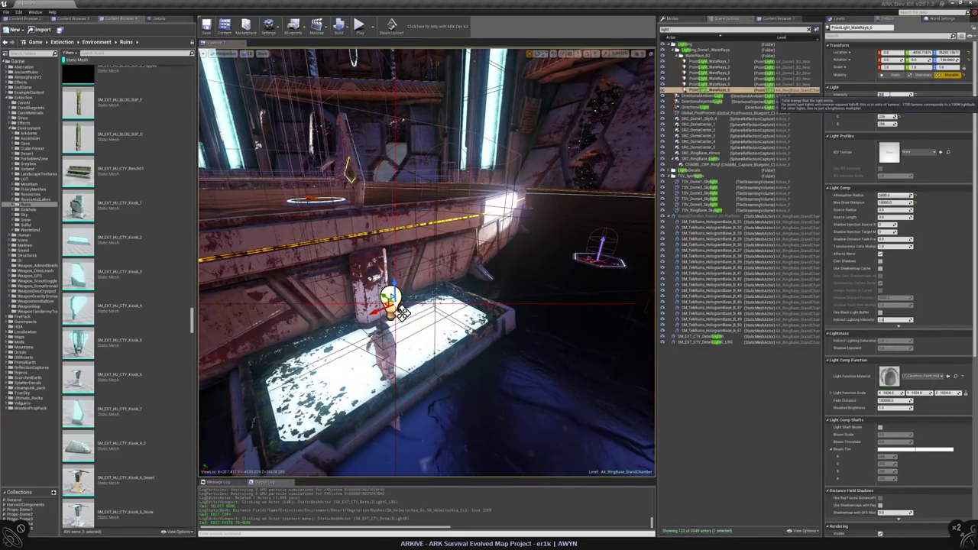
- Set the point light's Light Function Scale to 512 on X, Y and Z
scroll(886, 99, down, 1)
click(831, 382)
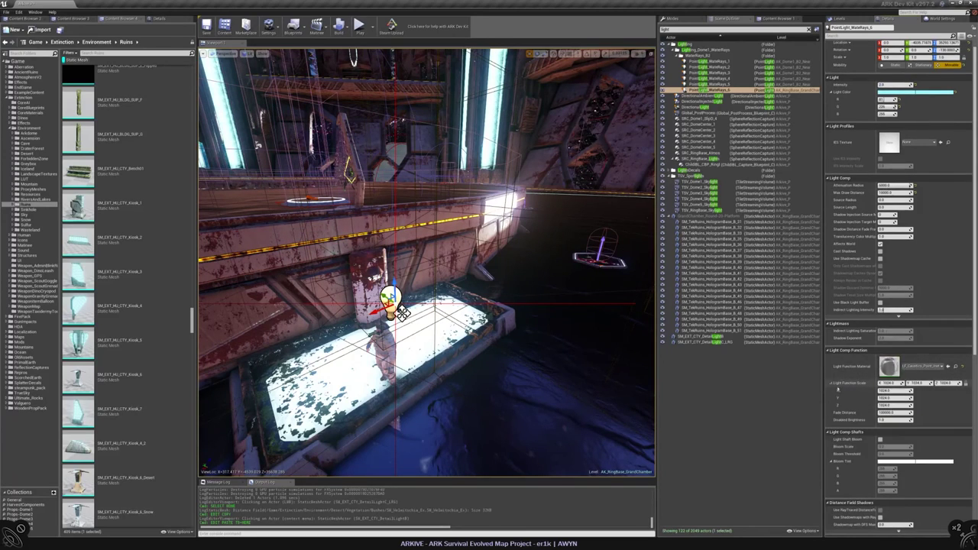
scroll(887, 305, down, 3)
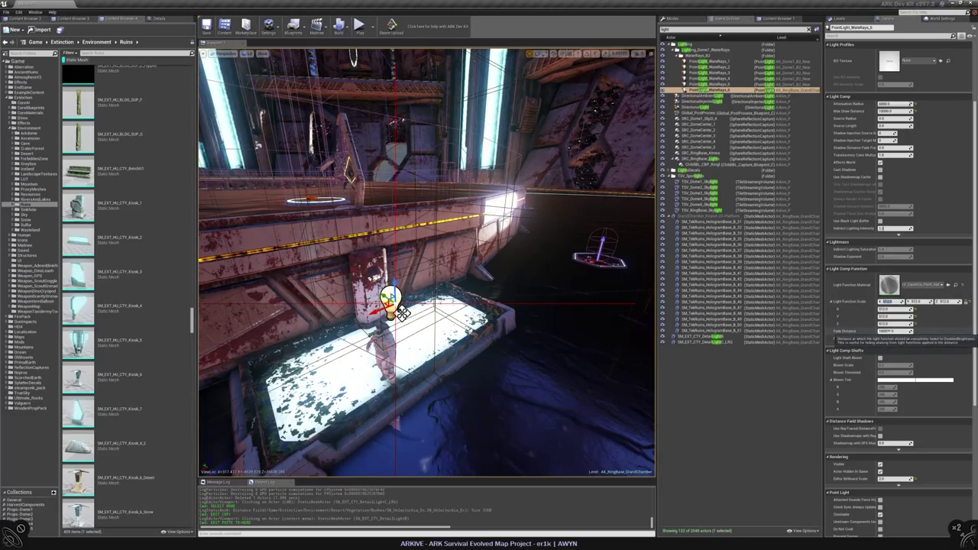
- Set the point light's Attenuation Radius to 500 so its water rays stay around the basin
right_drag(428, 275, 452, 266)
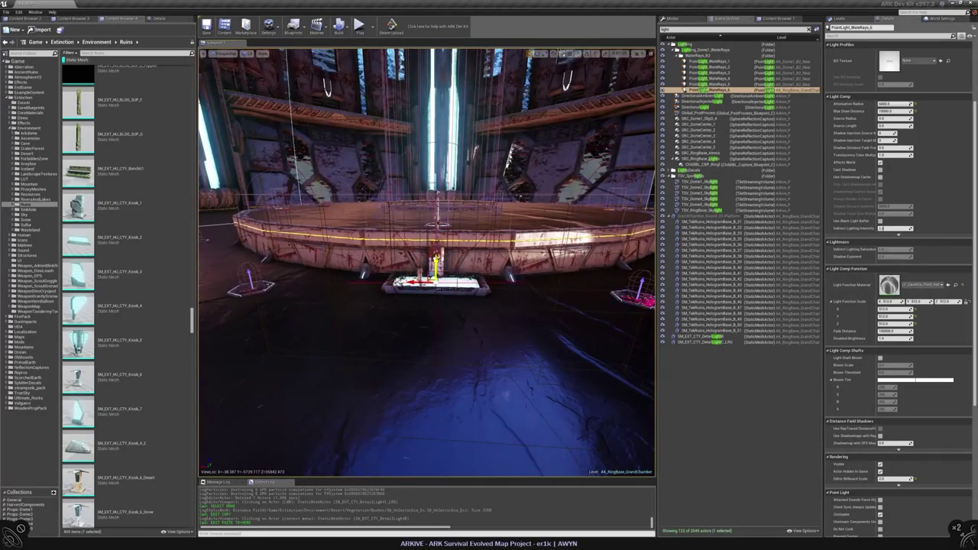
right_drag(452, 266, 460, 273)
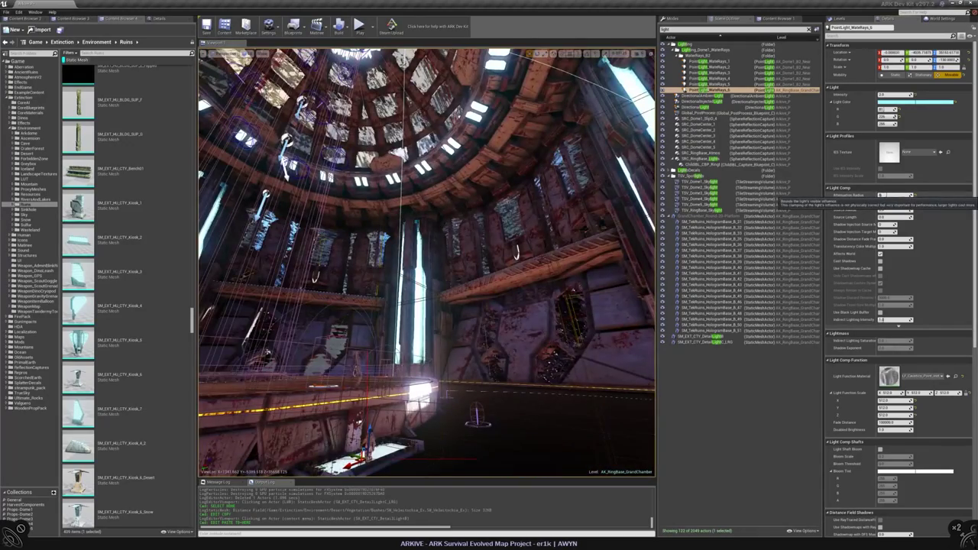
key(f)
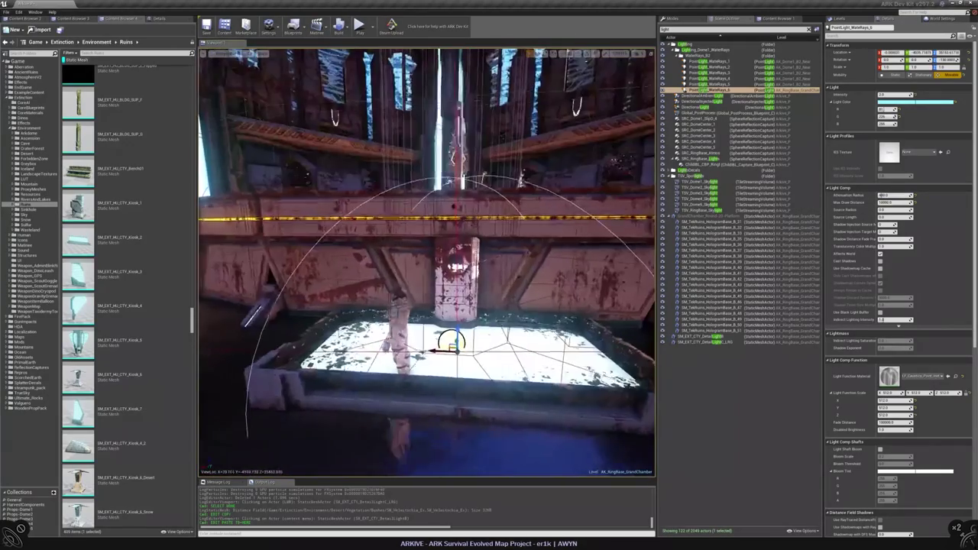
right_drag(458, 272, 417, 271)
click(886, 195)
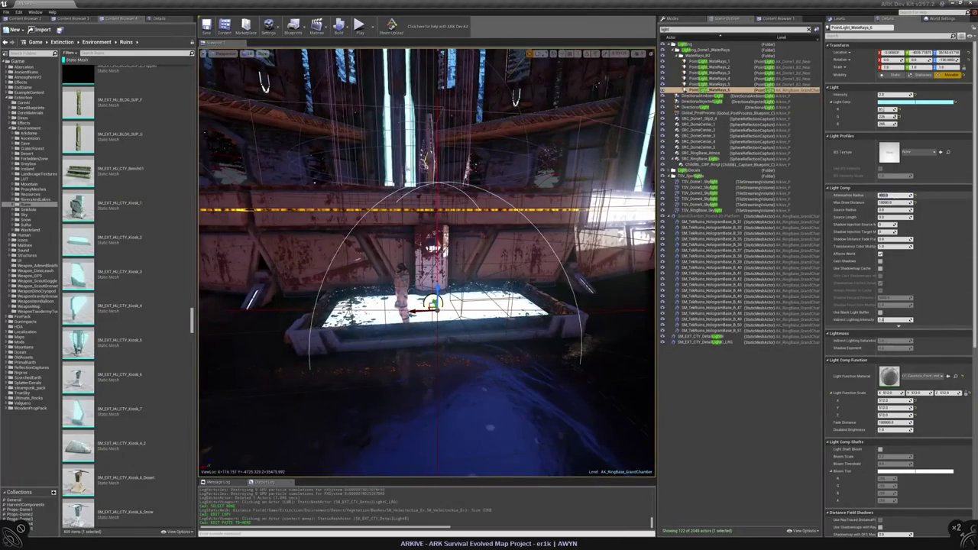
text(500)
key(Return)
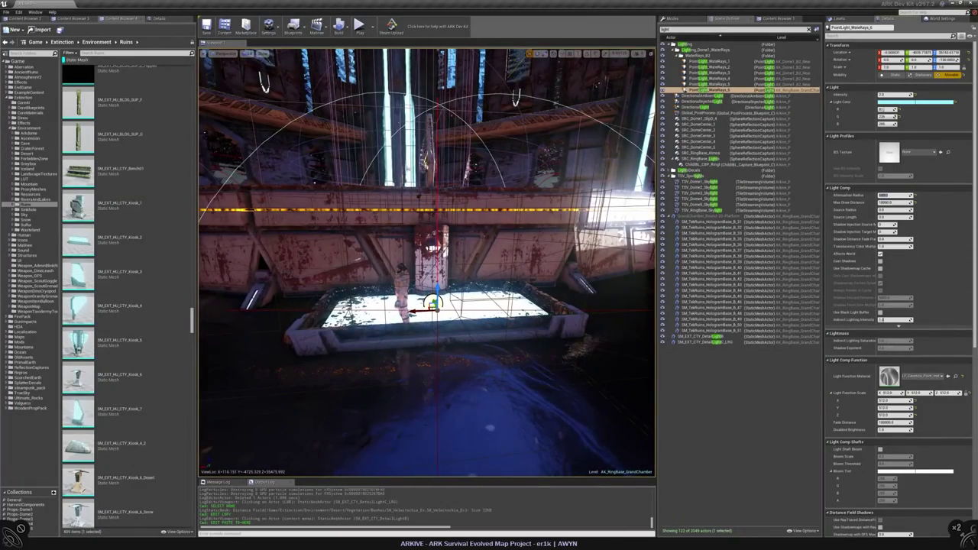
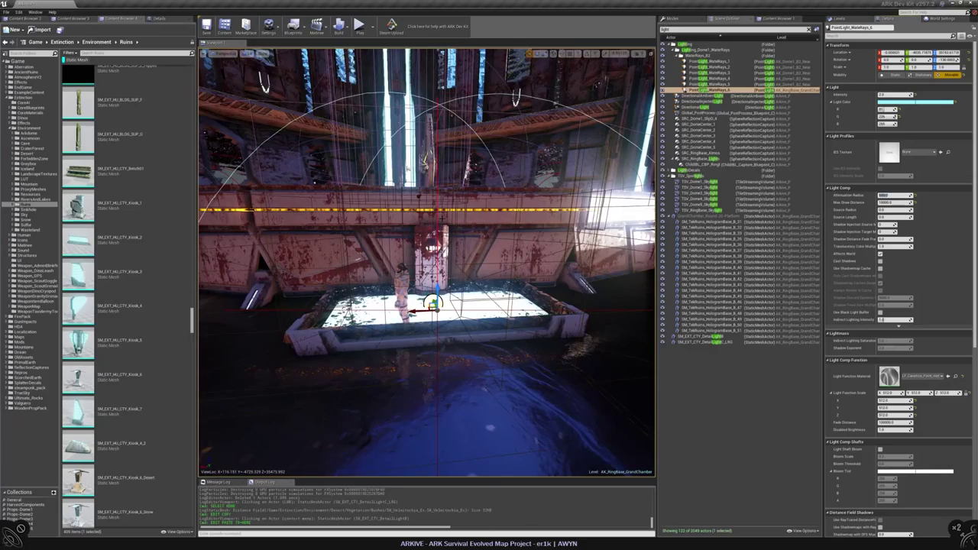
- Place the SM_EXT_HU_CTY_Kiosk_4_2 mesh on the glowing light panel, beside the human figure
click(372, 287)
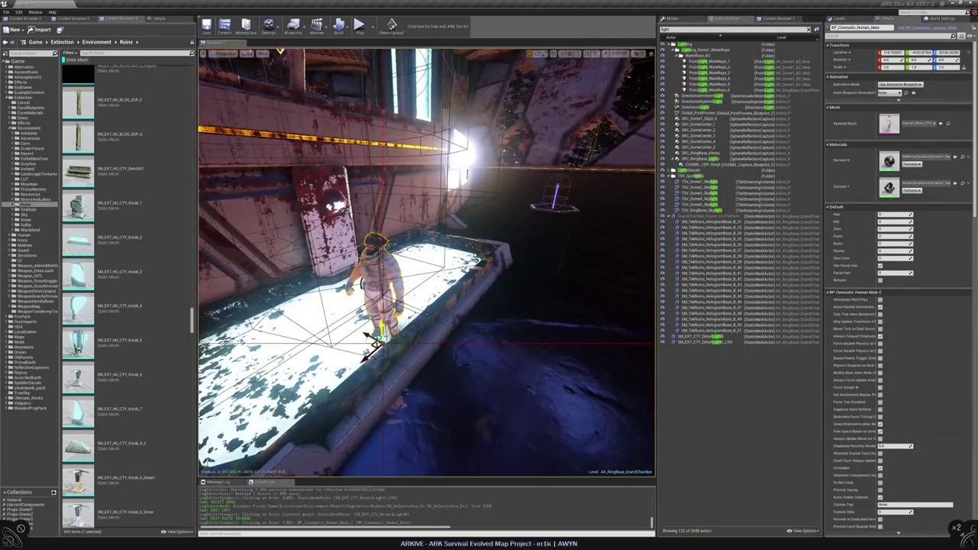
key(f)
alt+drag(428, 306, 405, 260)
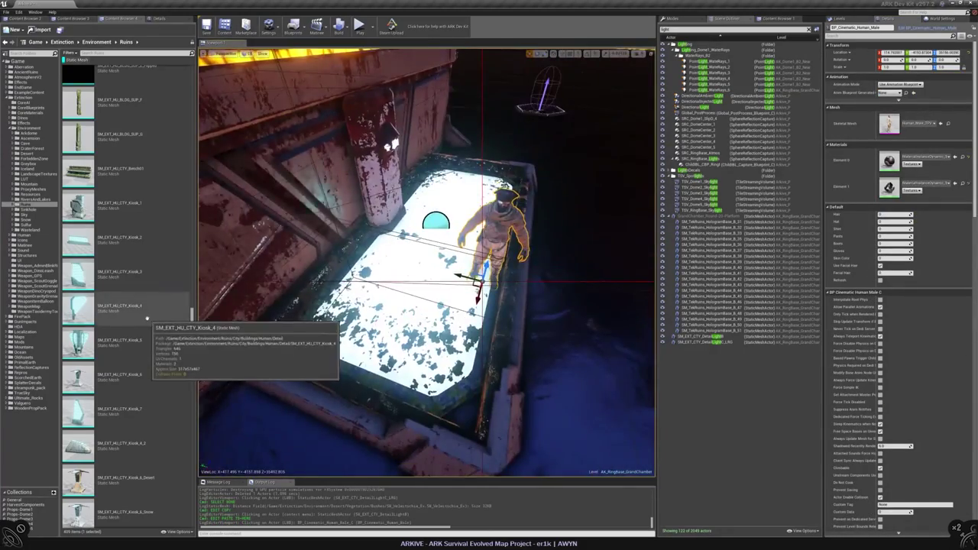
drag(80, 446, 535, 290)
drag(447, 328, 359, 229)
key(f)
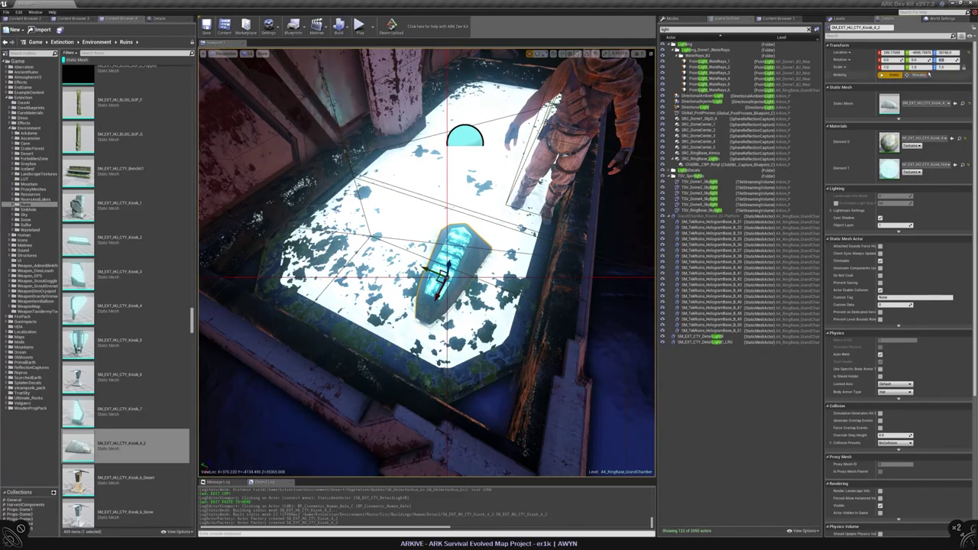
- Rotate the kiosk about its Z axis so it lines up diagonally with the basin's front corner
drag(948, 59, 960, 59)
alt+drag(489, 306, 459, 230)
alt+drag(428, 267, 451, 207)
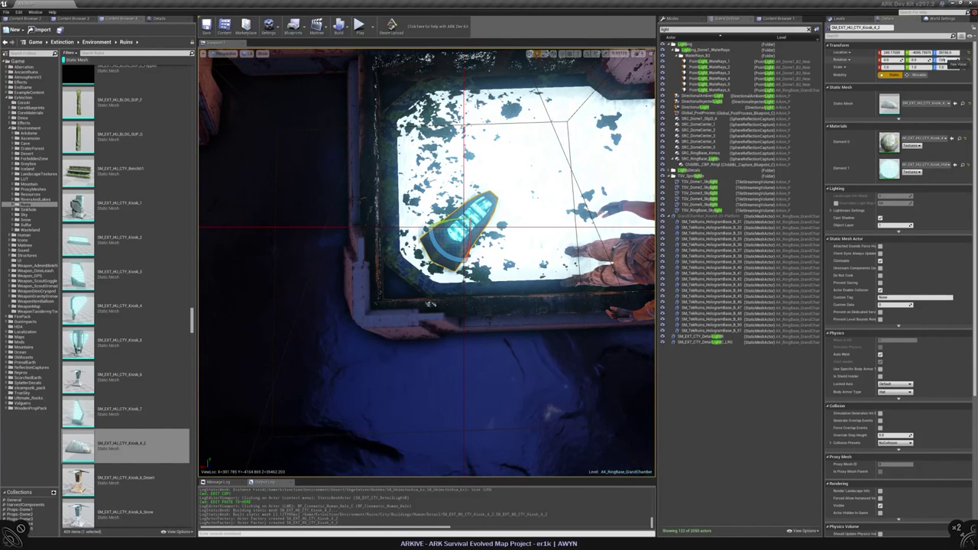
alt+drag(428, 305, 445, 247)
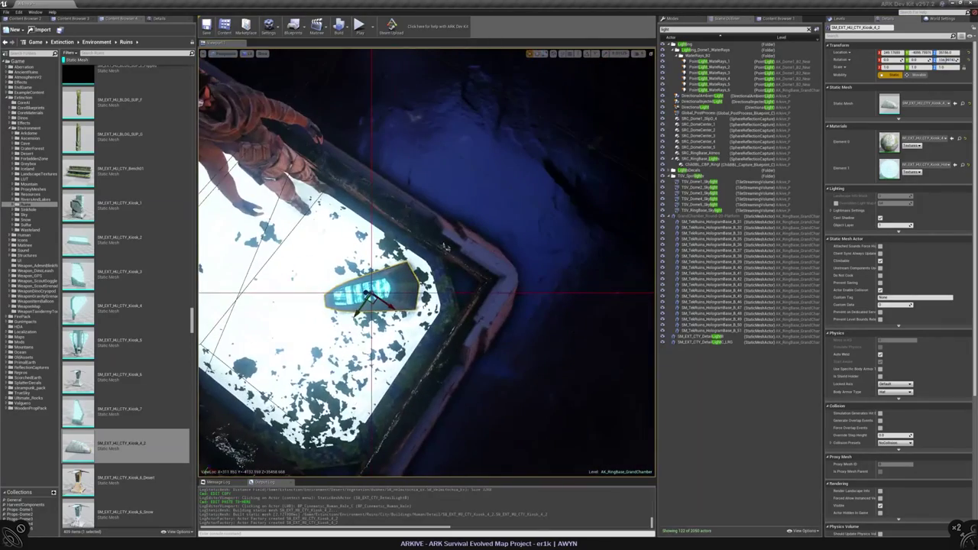
- Move the kiosk onto the basin's front corner and scale it uniformly to about 1.7
drag(369, 292, 439, 278)
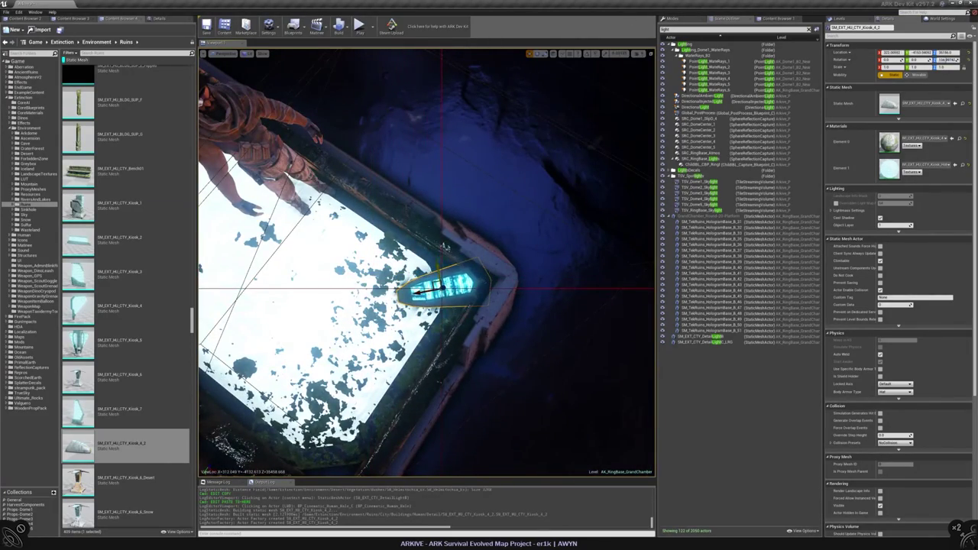
mouse_move(313, 261)
alt+mouse_down()
mouse_move(288, 286)
mouse_move(321, 260)
alt+mouse_up()
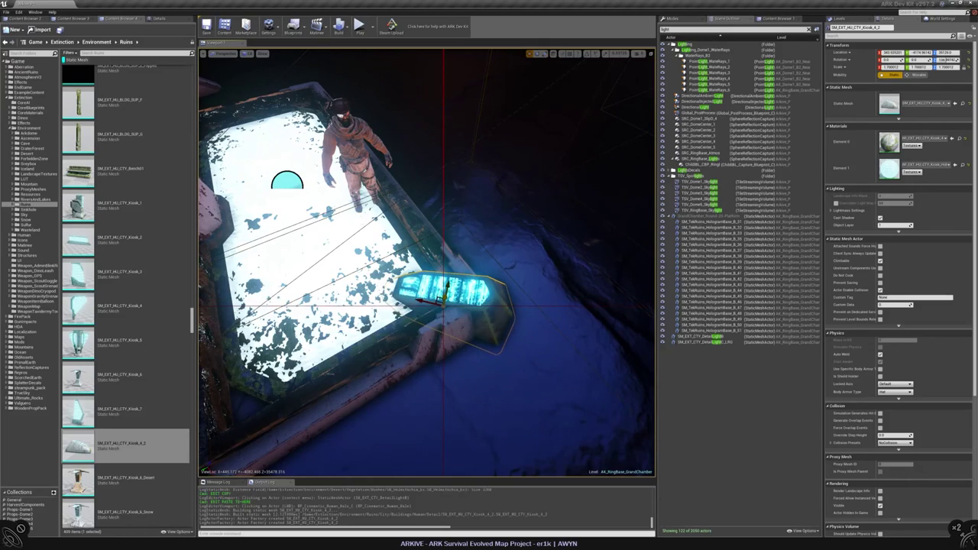
alt+drag(328, 260, 391, 255)
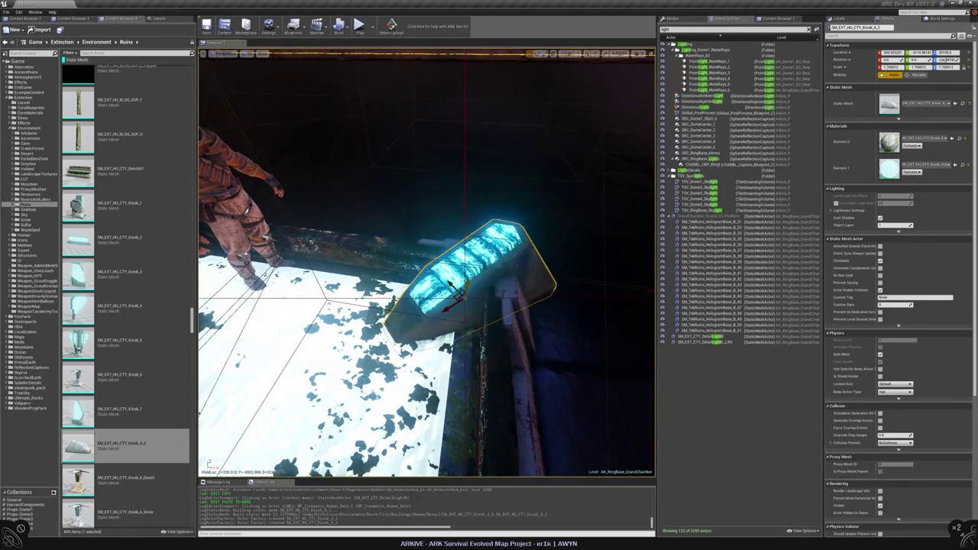
alt+drag(391, 255, 489, 263)
- Duplicate the corner kiosk and place the copy, mirrored, on the basin's opposite front corner
key(Escape)
click(283, 260)
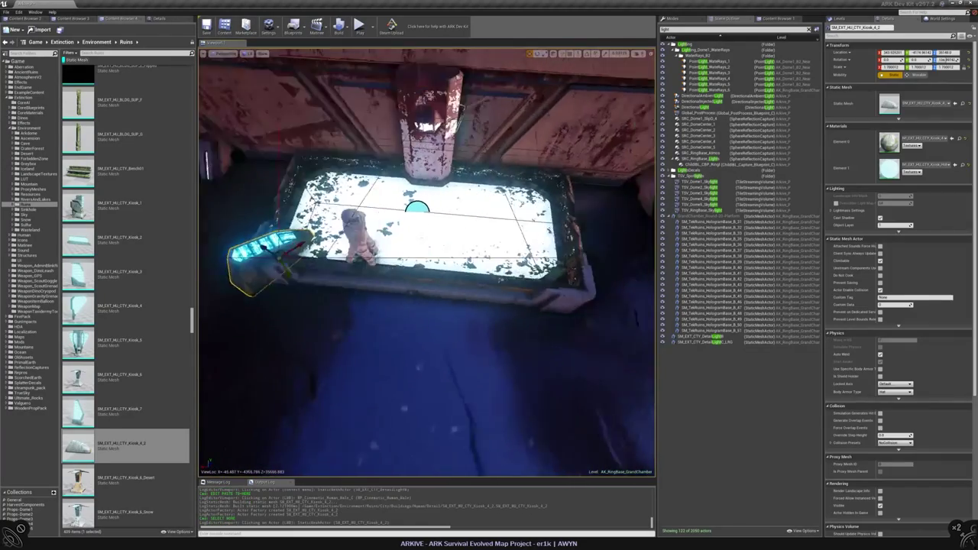
alt+drag(283, 260, 321, 262)
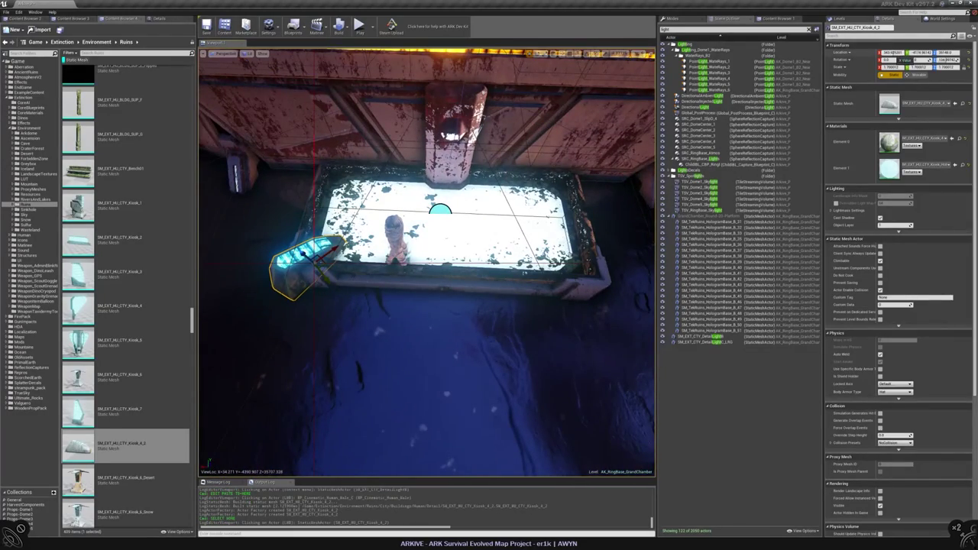
key(ctrl+w)
drag(315, 254, 588, 267)
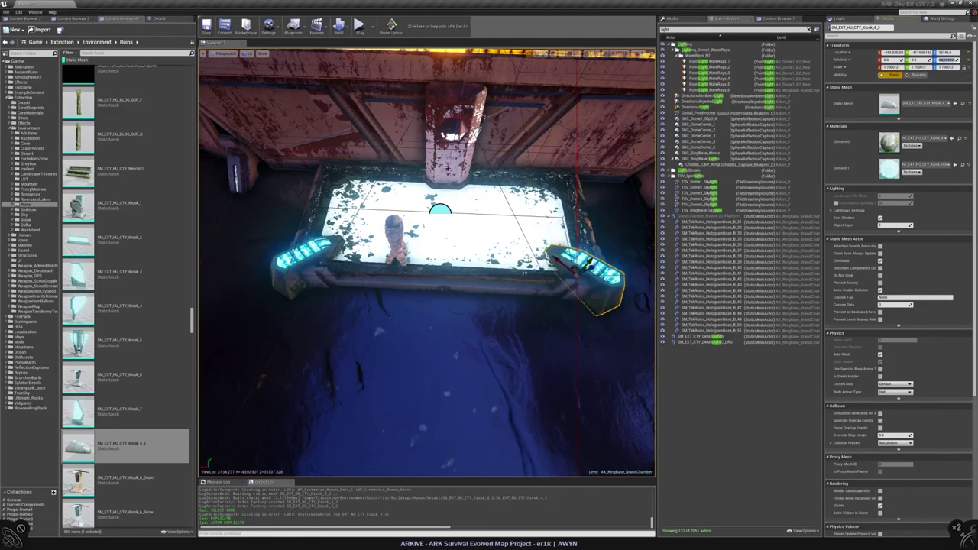
- Show all materials in the PrimalEarth/Environment/Ruins/TekRuins folder without the "wall" search filter
alt+drag(581, 268, 344, 214)
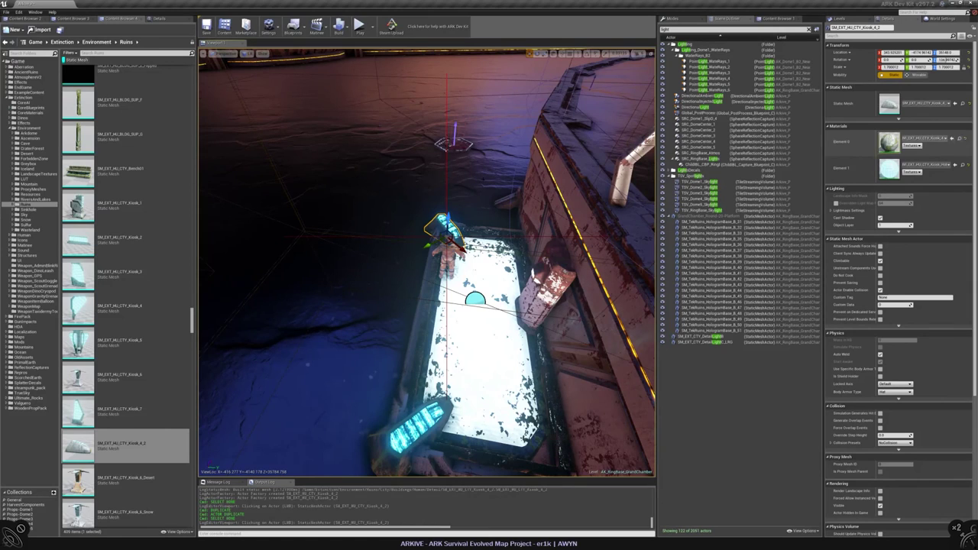
click(73, 18)
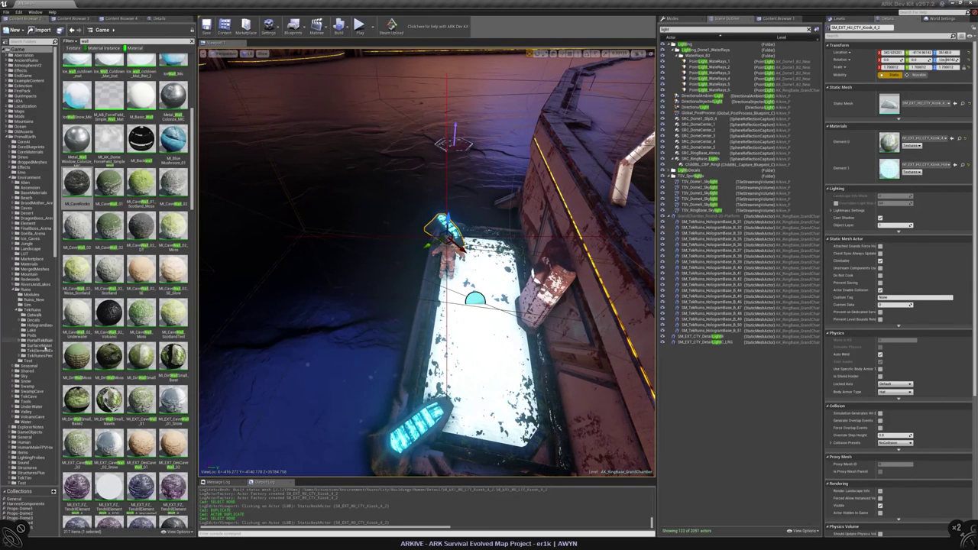
click(34, 311)
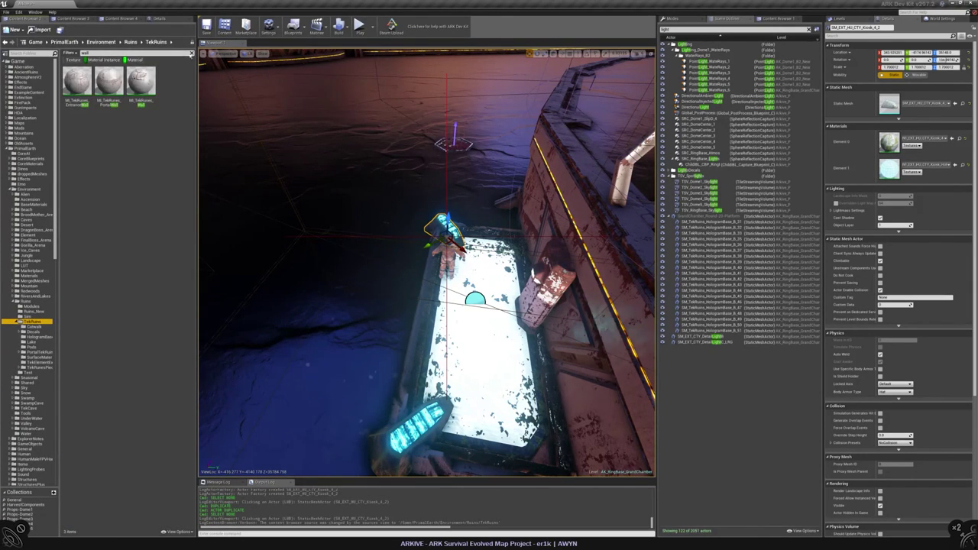
click(189, 53)
- Apply the MI_TekRunes_EntranceFloor material to Element 0 of both corner kiosks
right_drag(428, 260, 542, 253)
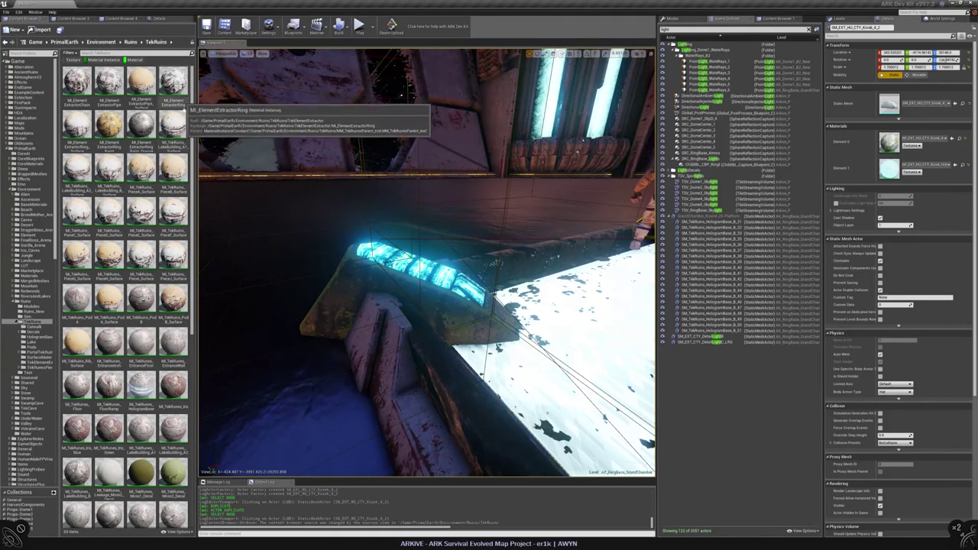
scroll(145, 291, down, 3)
click(141, 264)
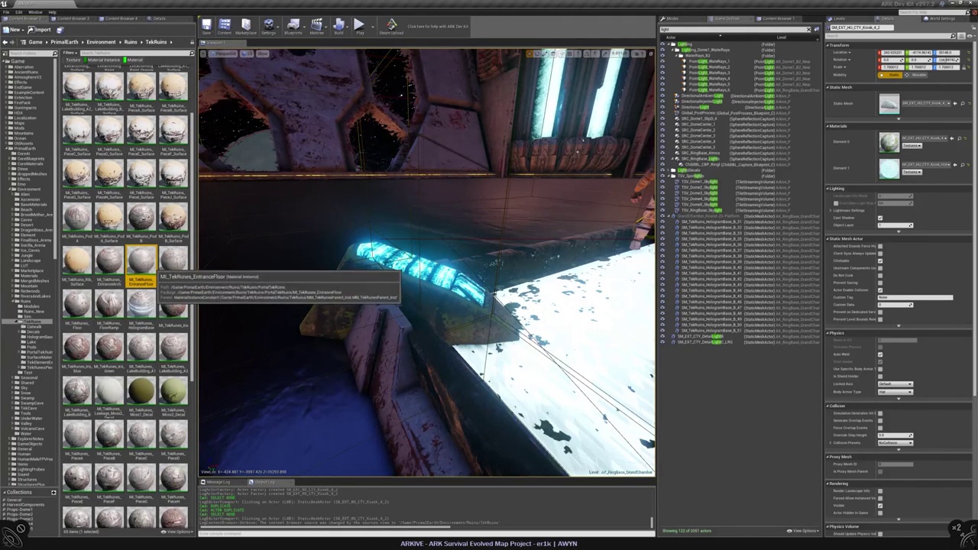
drag(142, 264, 921, 139)
right_drag(427, 262, 427, 262)
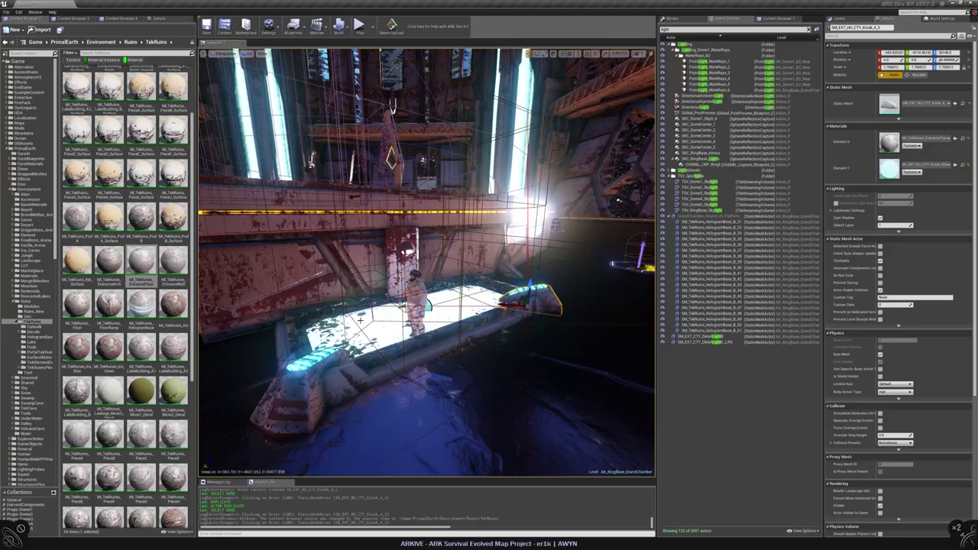
right_drag(427, 262, 427, 262)
- Select both corner kiosks together and assign MI_TekRunes_Floor to their Element 0 material
click(841, 18)
ctrl+click(429, 377)
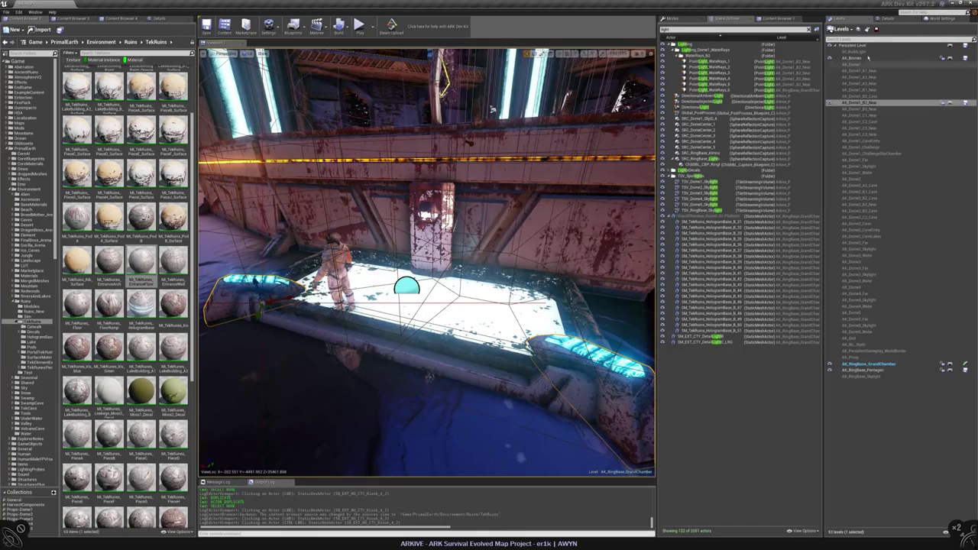
click(887, 18)
click(77, 303)
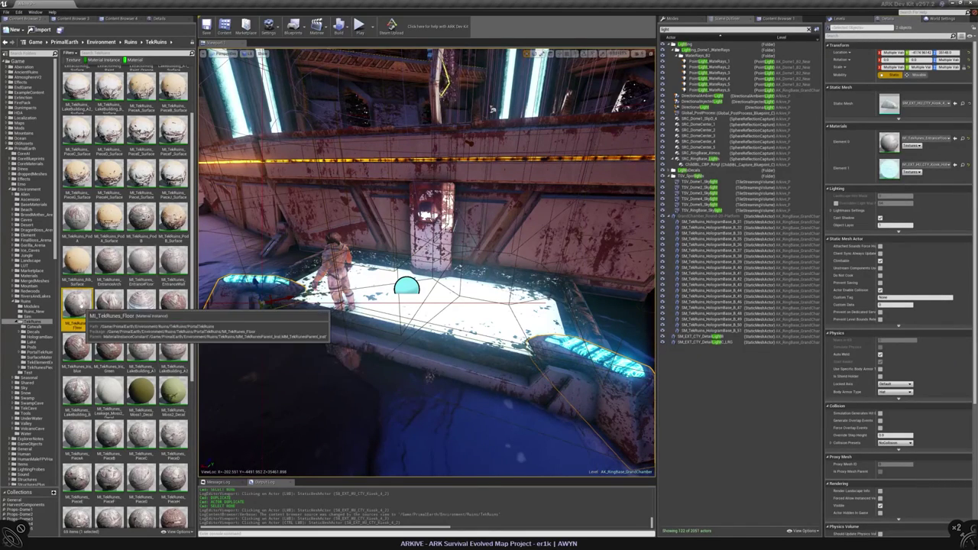
click(955, 139)
right_drag(587, 140, 587, 141)
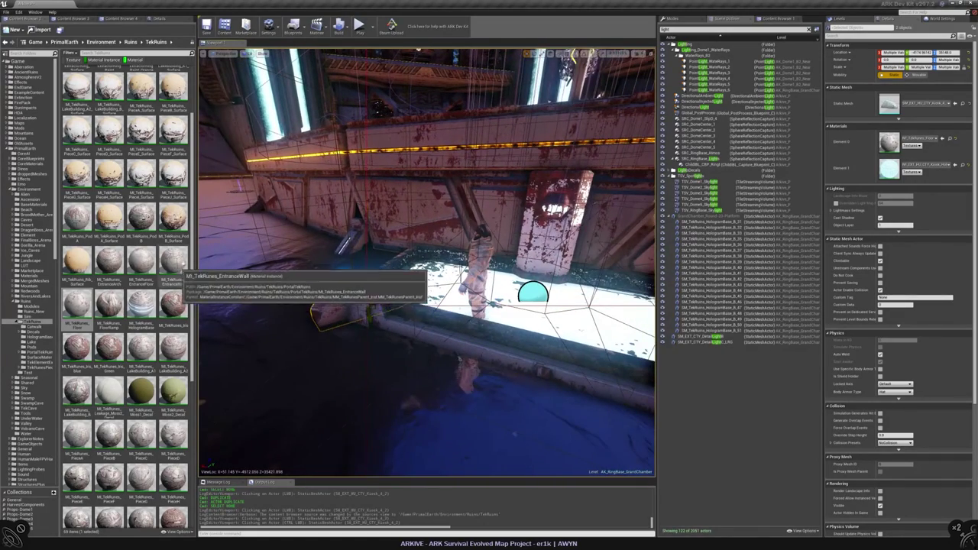
- Try the MI_TekRunes_TopFloorA and MI_TekRunes_PortalWall materials on Element 0 of both kiosks
scroll(126, 306, down, 5)
click(109, 413)
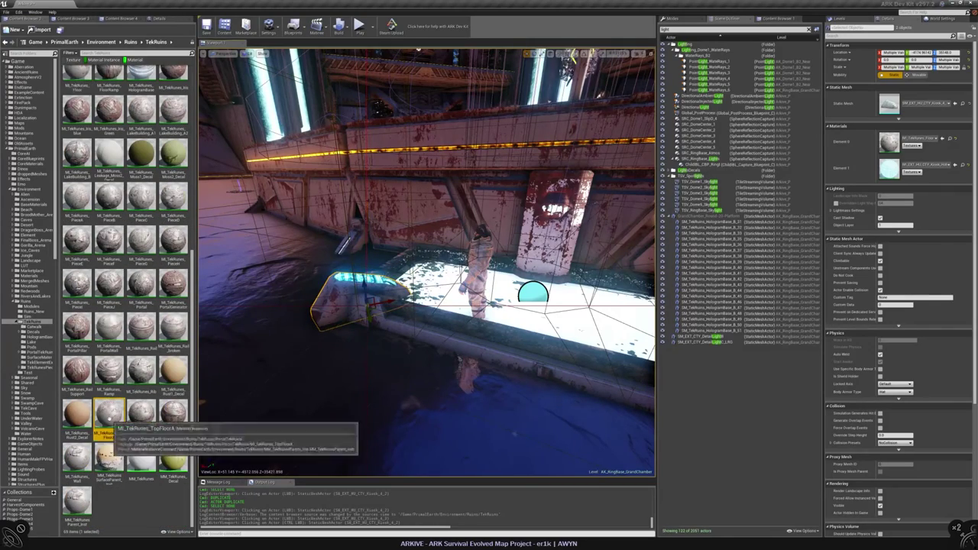
key(f)
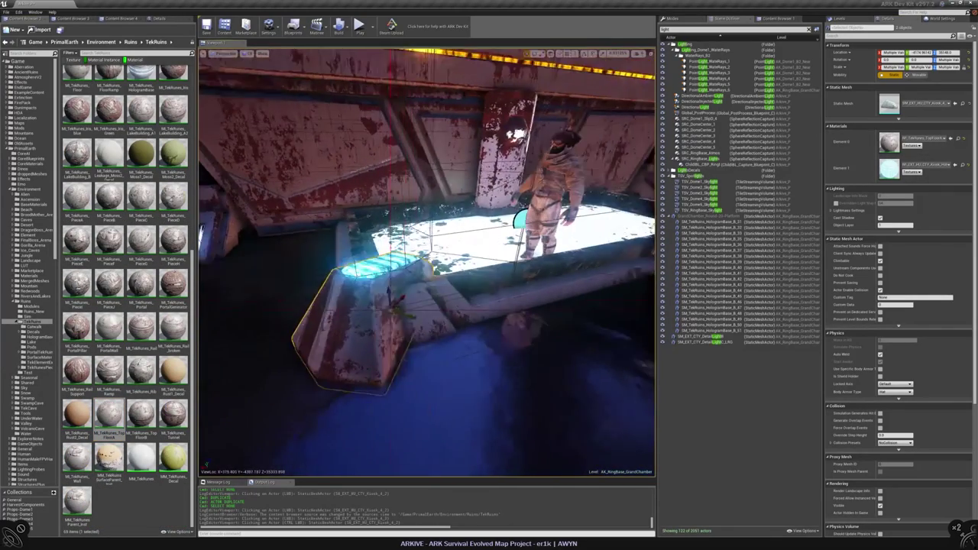
click(109, 327)
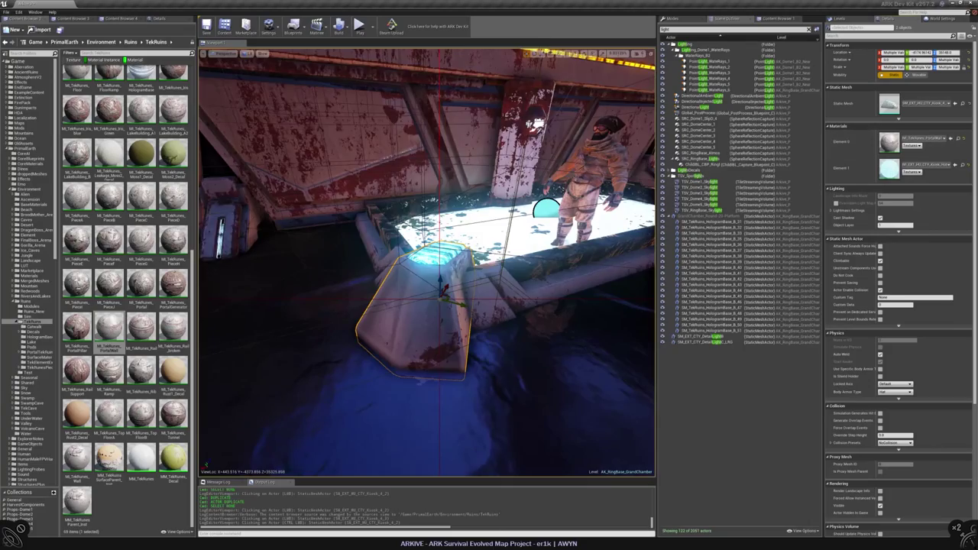
key(f)
right_drag(427, 262, 563, 106)
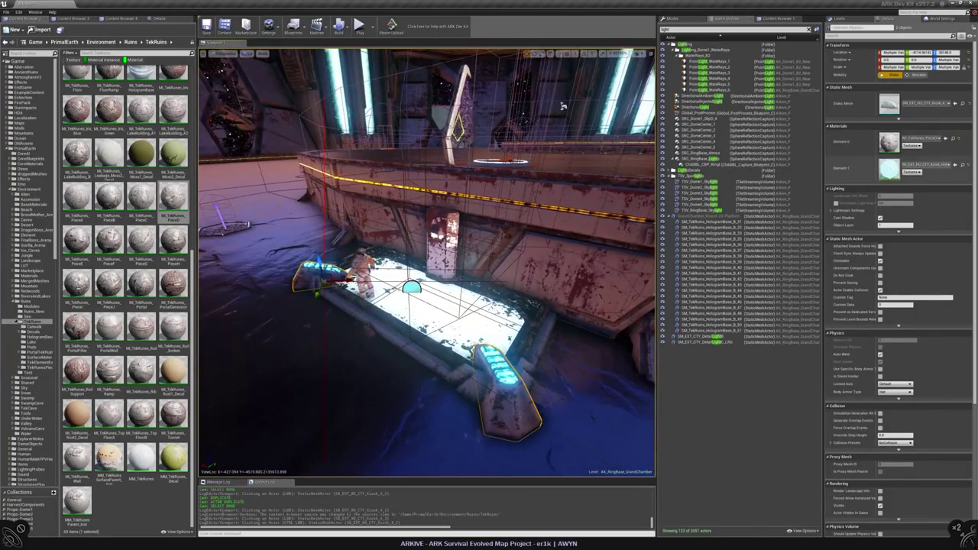
- Browse the Mods/Arkive/Materials folder for a suitable material for the kiosks
click(116, 18)
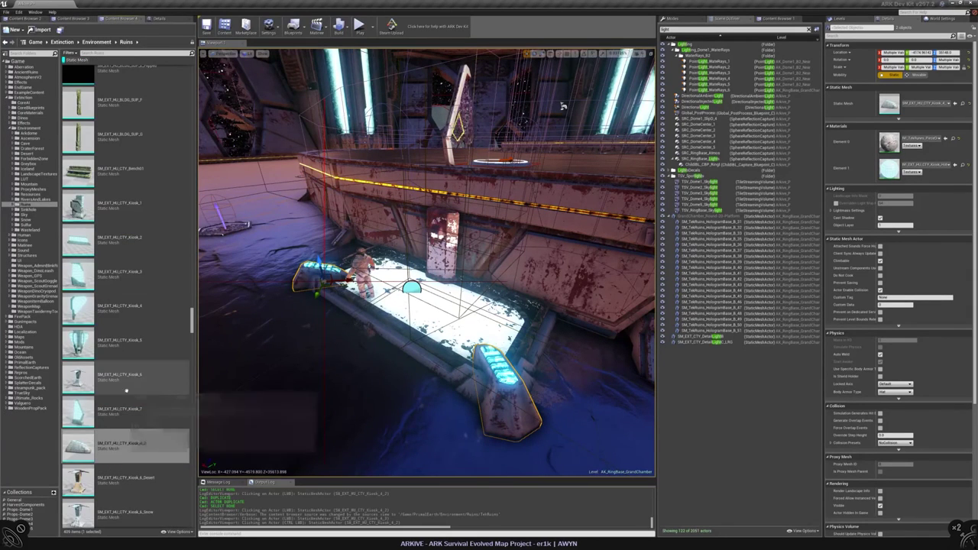
scroll(126, 344, down, 3)
click(29, 18)
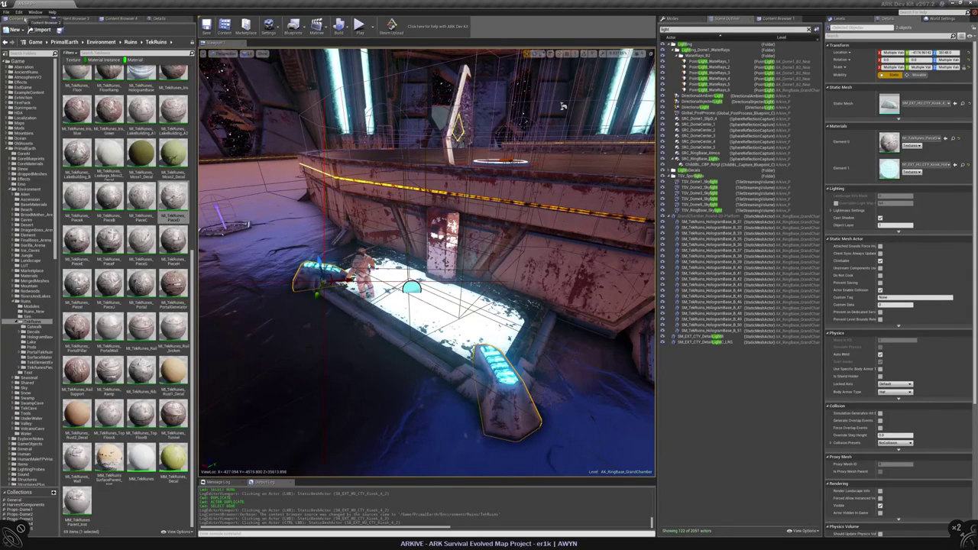
scroll(36, 338, down, 15)
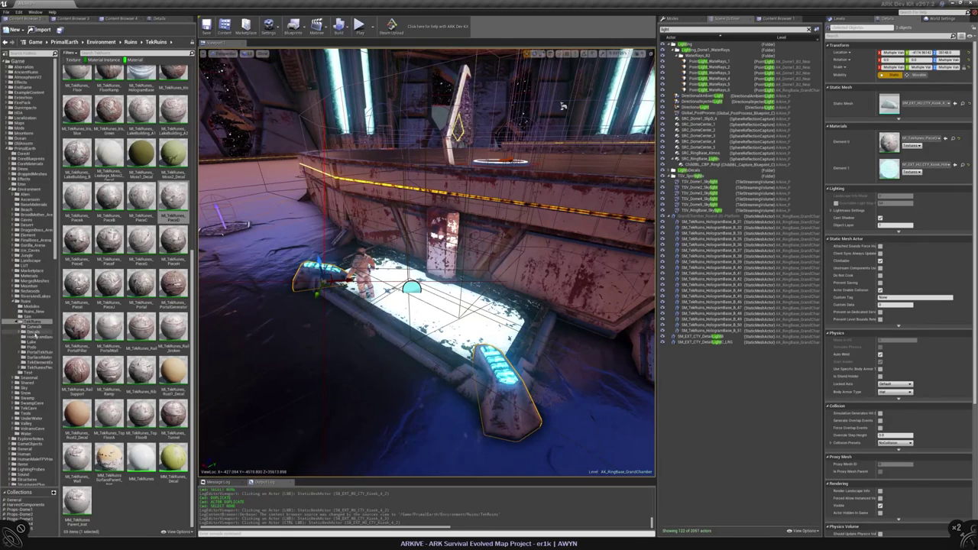
scroll(36, 331, up, 10)
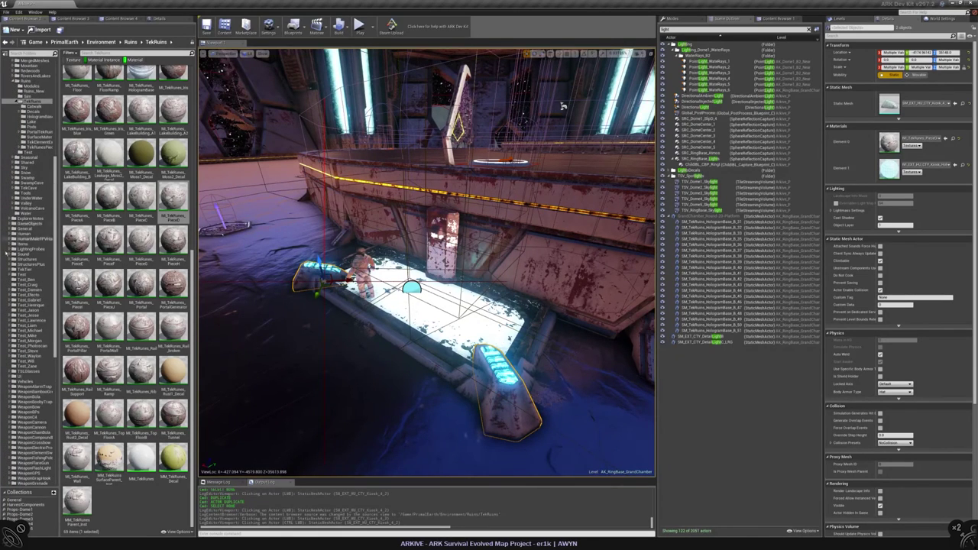
scroll(36, 331, up, 10)
click(7, 145)
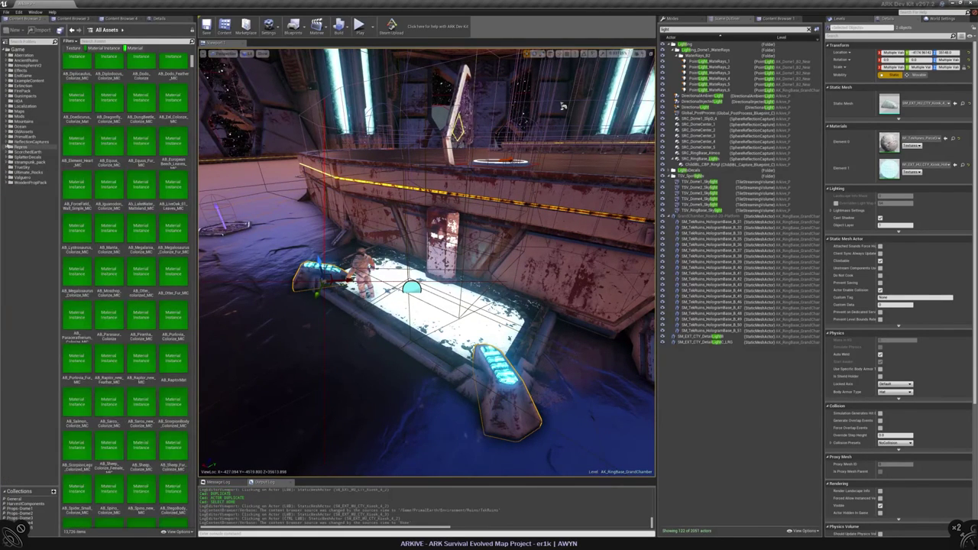
click(7, 115)
click(10, 127)
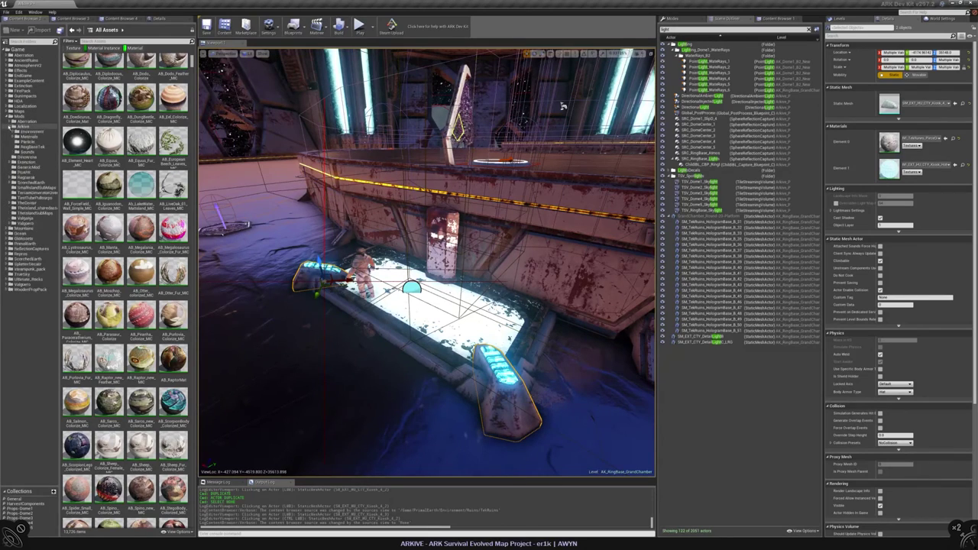
double_click(30, 137)
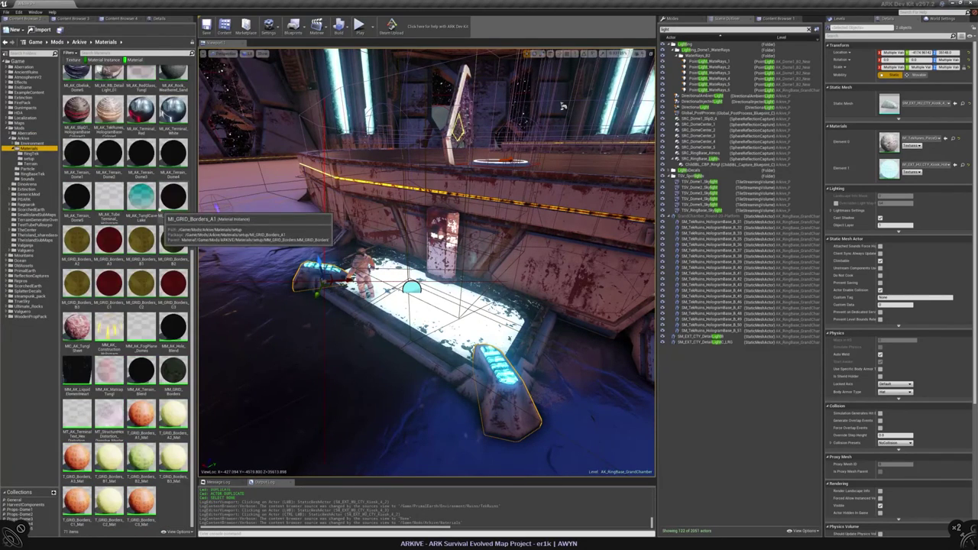
scroll(158, 211, up, 2)
scroll(158, 211, up, 5)
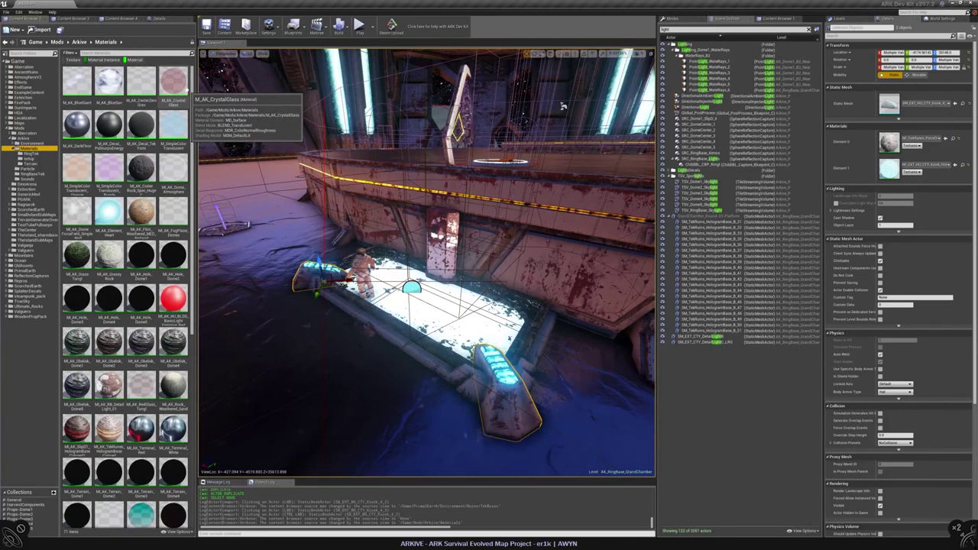
- Locate the kiosks' Element 1 material in the content browser and open MI_EXT_HU_CTY_Kiosk_Hologram for editing
right_drag(563, 105, 636, 156)
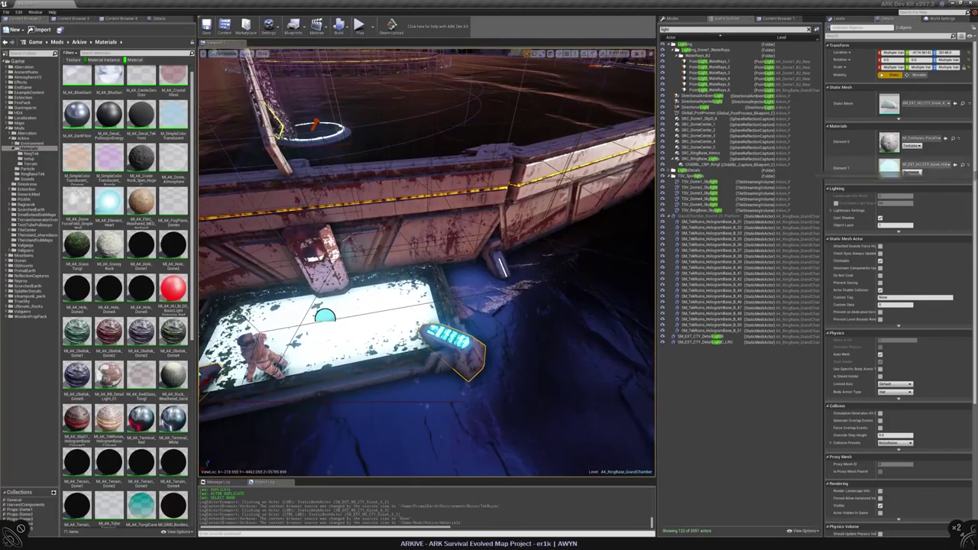
click(955, 164)
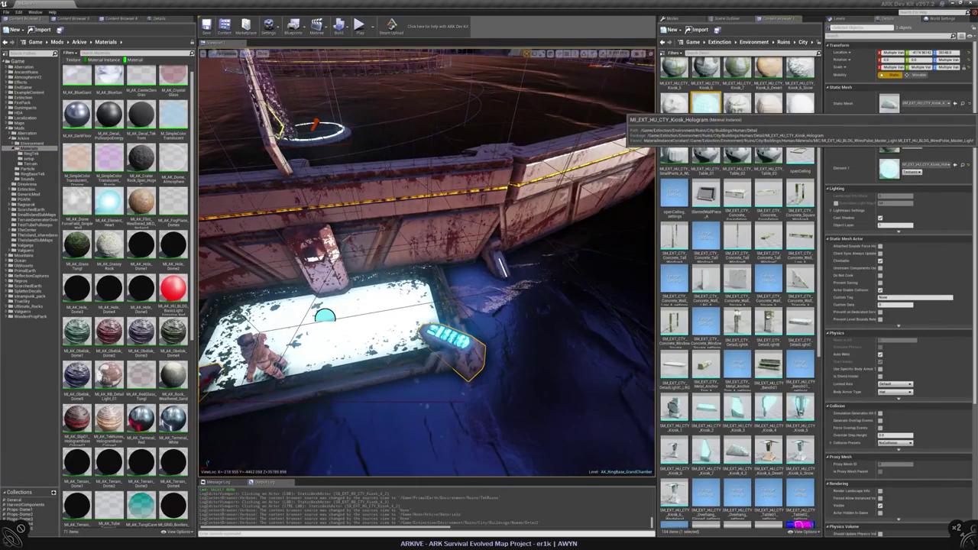
double_click(705, 107)
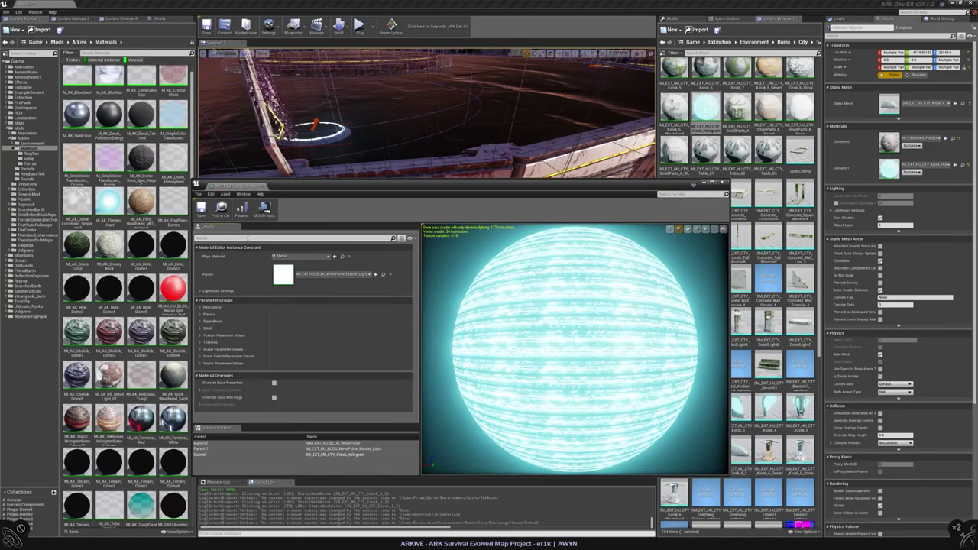
- Examine the color parameters of MI_EXT_HU_CTY_Kiosk_Hologram and close its editor
click(249, 238)
text(color)
scroll(380, 284, down, 5)
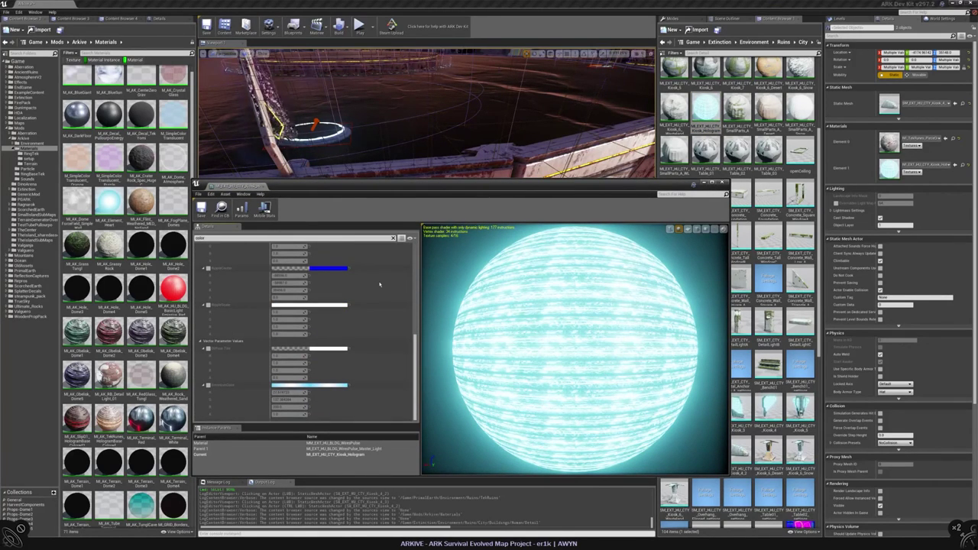
drag(352, 189, 387, 227)
click(781, 213)
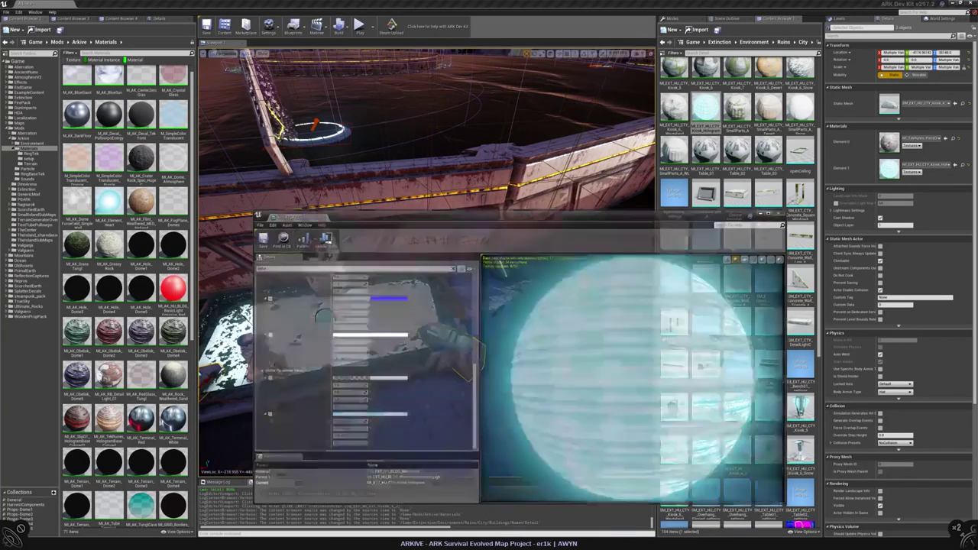
- Copy MI_EXT_HU_CTY_Kiosk_Hologram into the Arkive Materials/RingTek folder and rename the copy MI_AK_HU_RB_Kiosk_Hologram
drag(706, 108, 35, 156)
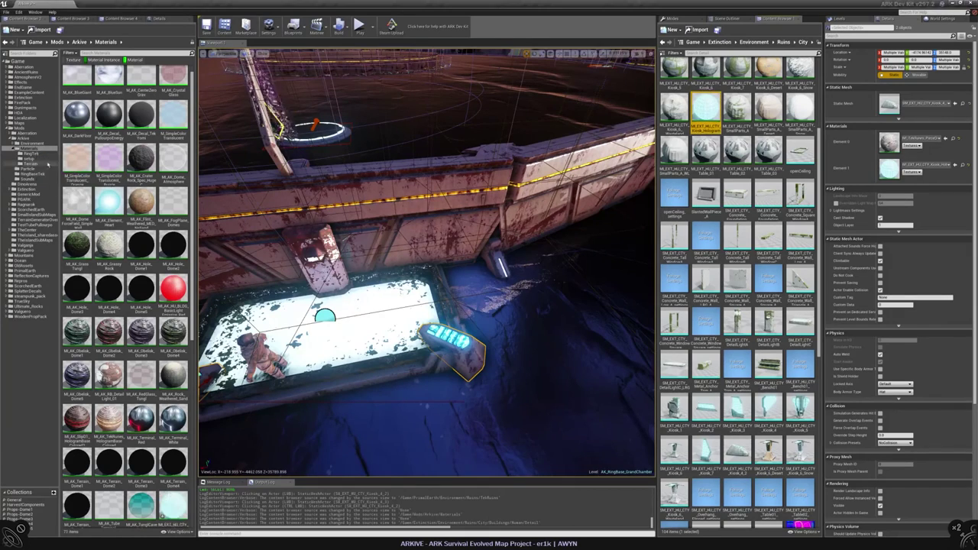
right_click(171, 345)
scroll(171, 342, down, 2)
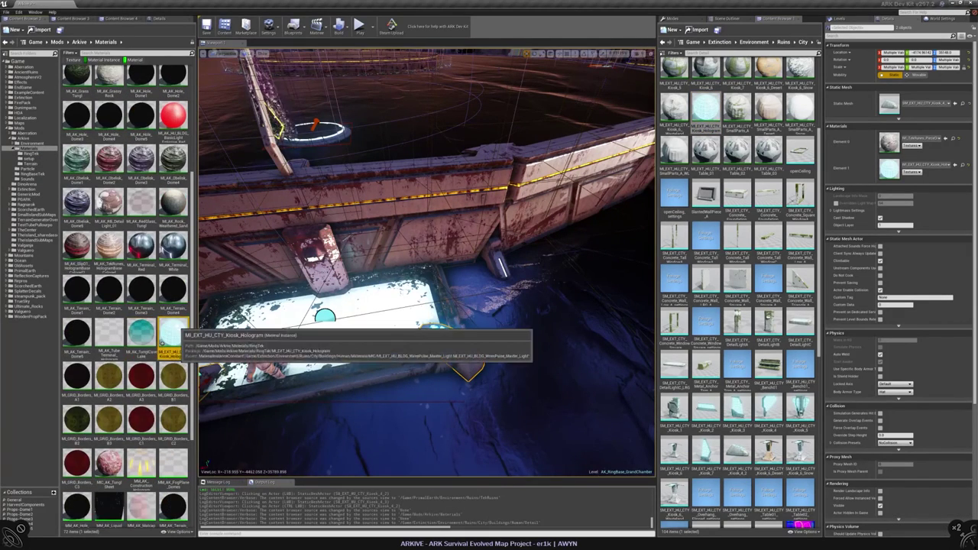
scroll(171, 342, down, 3)
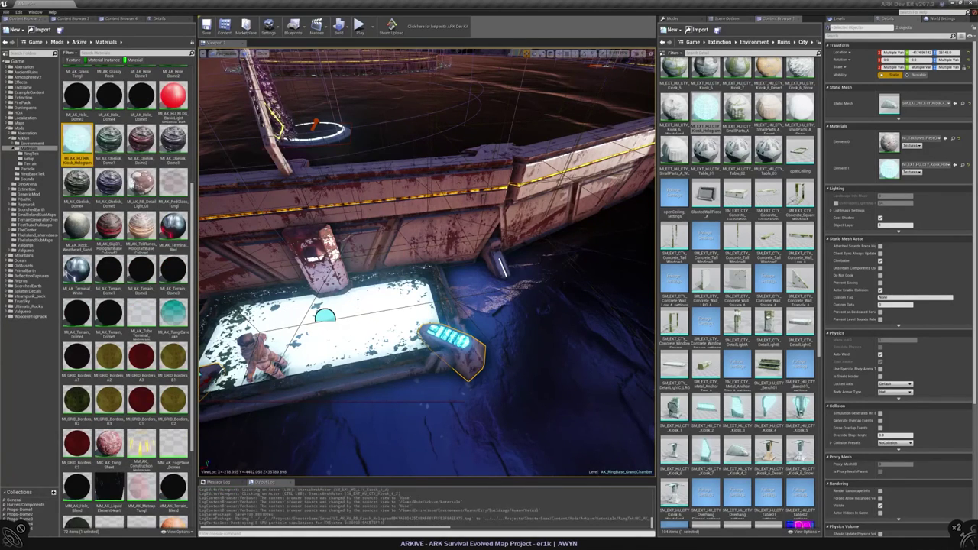
- Override EmissiveColor in MI_AK_HU_RB_Kiosk_Hologram with a paler blue at about 0.65 saturation
click(279, 268)
text(color)
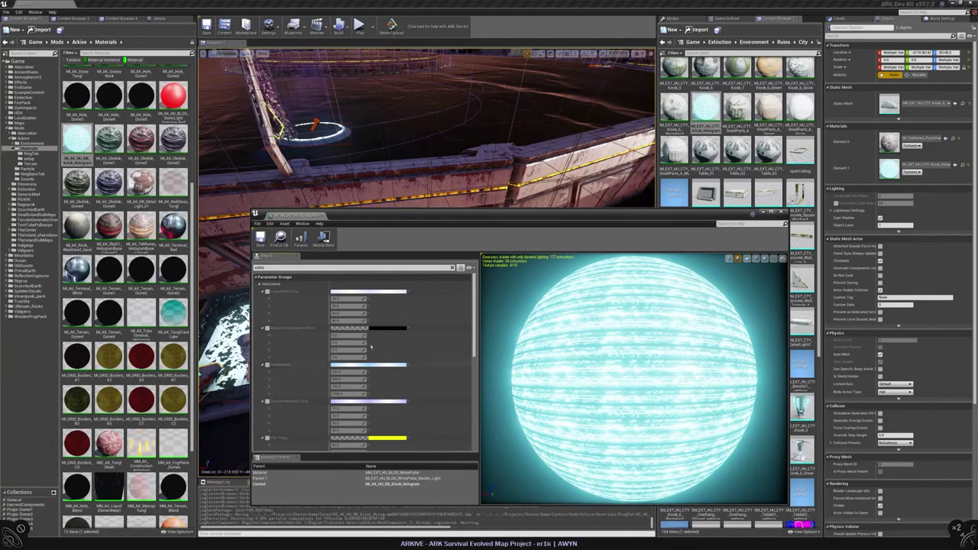
scroll(387, 352, down, 5)
click(267, 415)
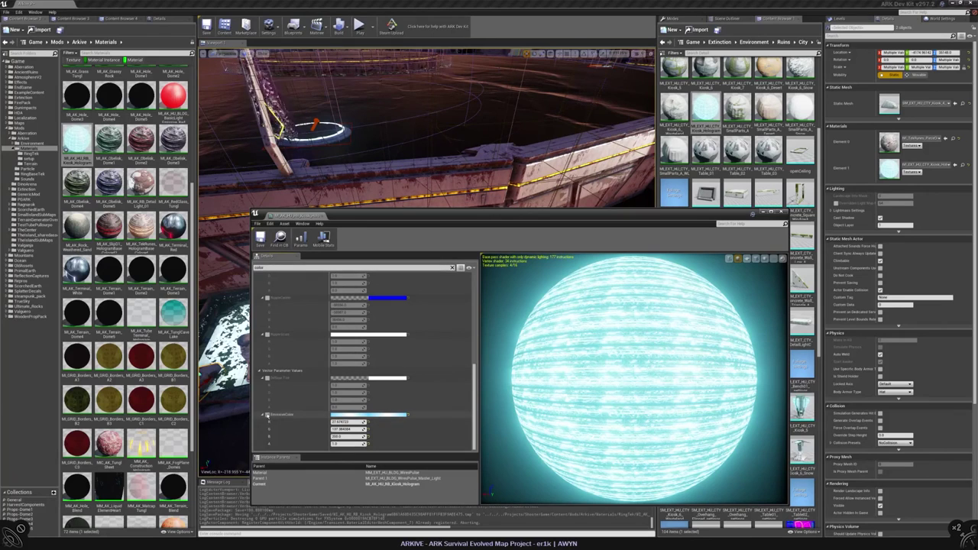
click(371, 415)
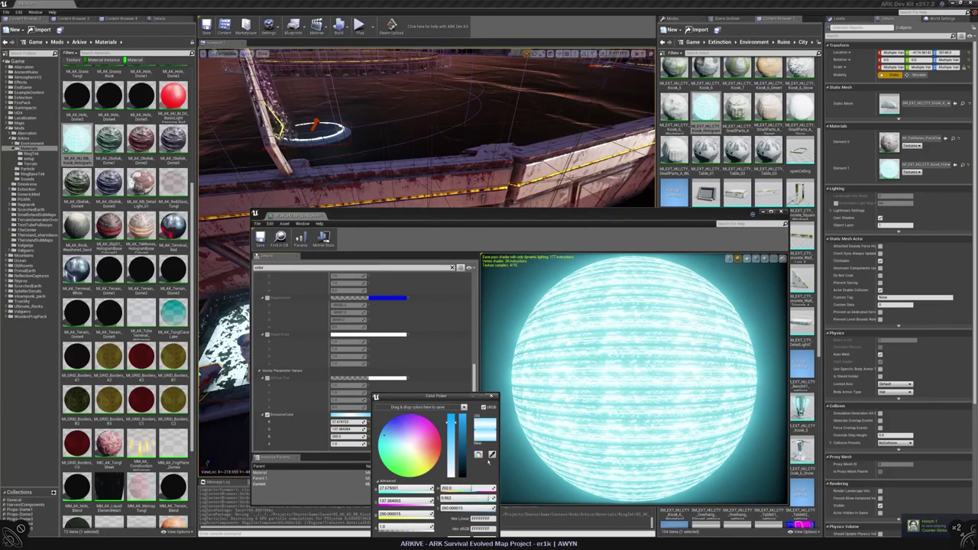
mouse_move(452, 425)
mouse_down()
mouse_move(456, 453)
mouse_move(452, 439)
mouse_up()
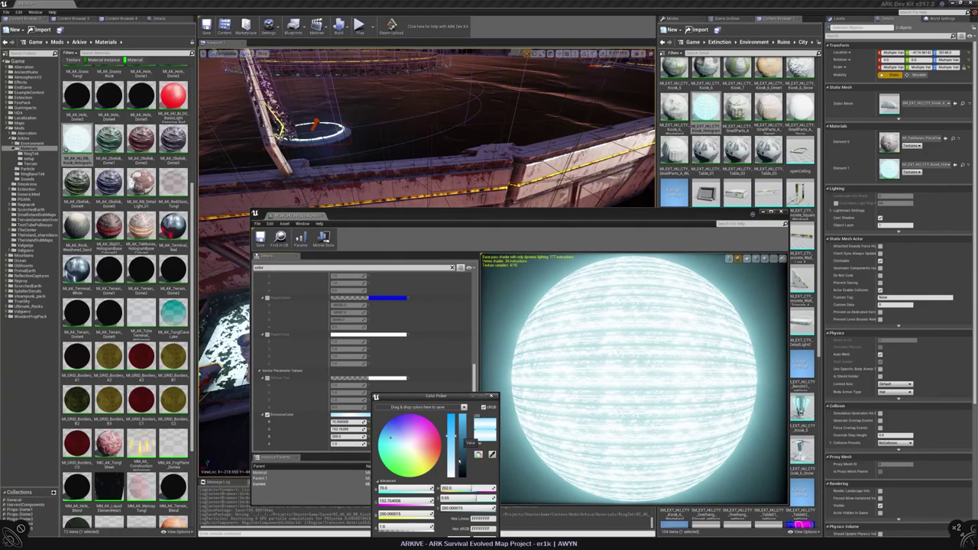
click(478, 442)
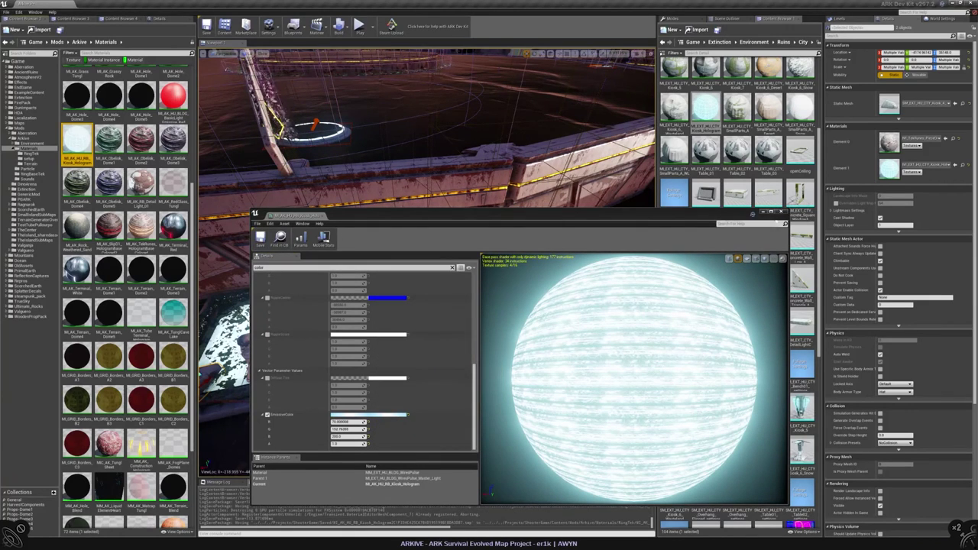
- Filter the material's parameters by "emiss", try the Emissive Boost override and lower the EmissiveMult value
double_click(295, 267)
text(emiss)
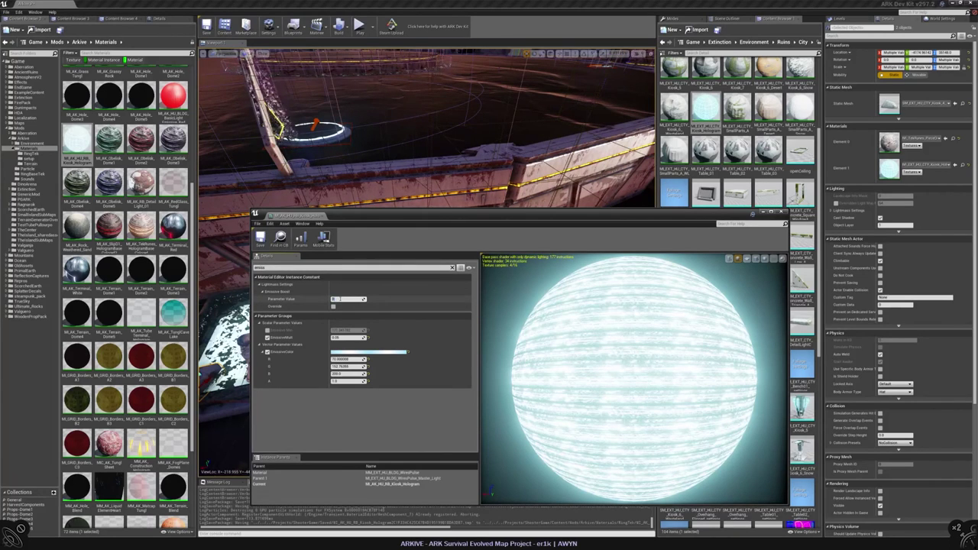
click(335, 299)
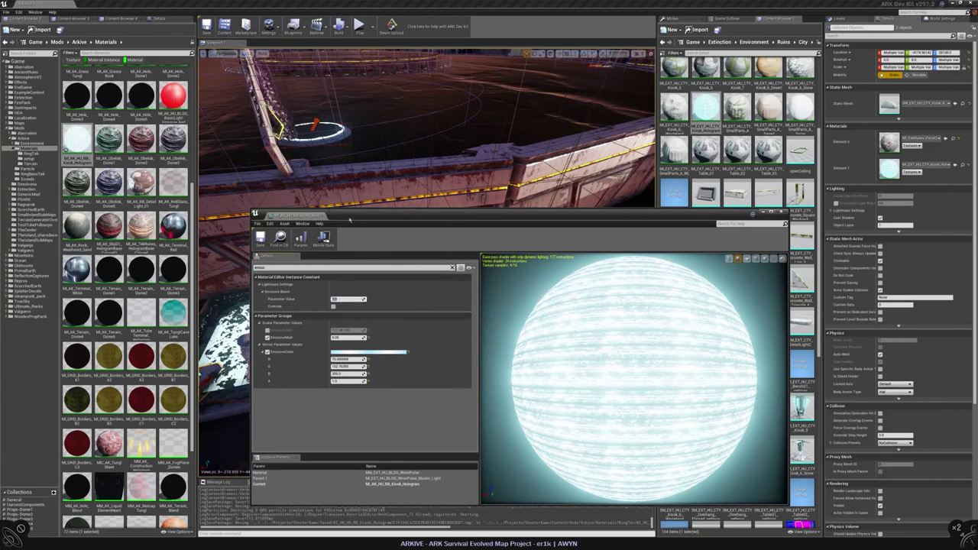
drag(458, 215, 645, 183)
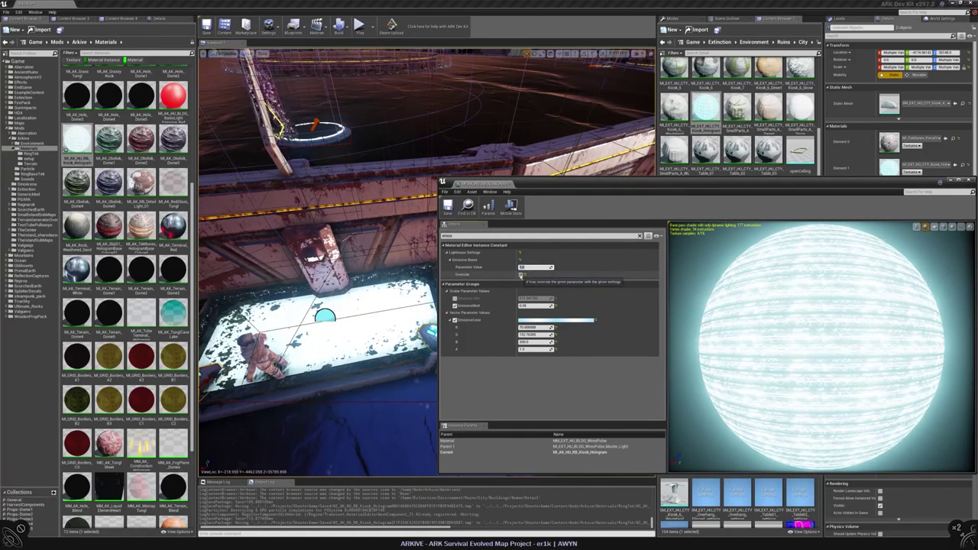
click(521, 275)
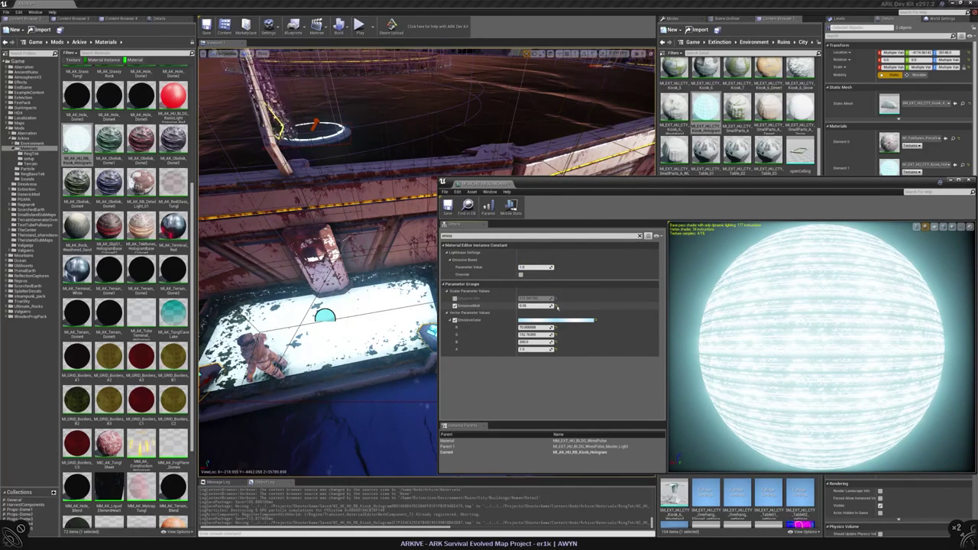
drag(557, 306, 535, 313)
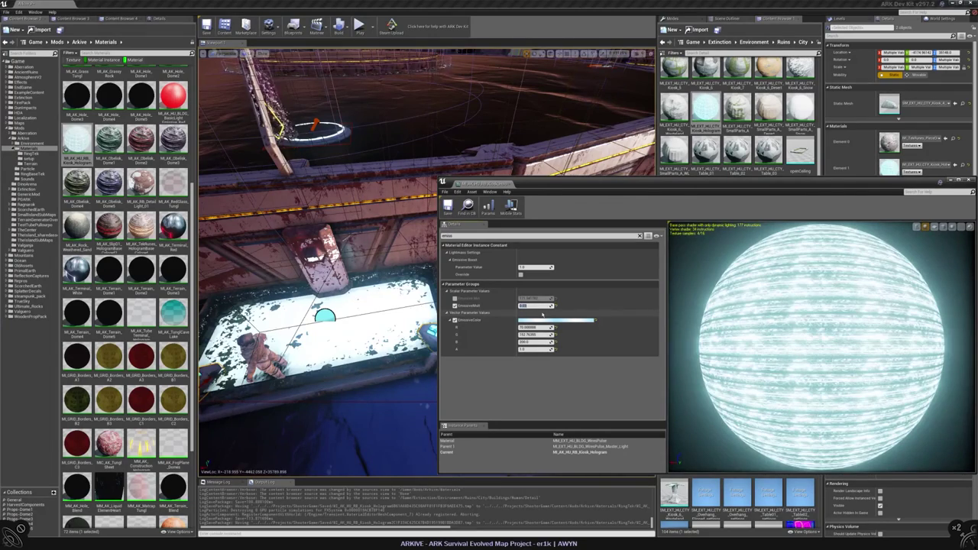
- Assign MI_AK_HU_RB_Kiosk_Hologram to Element 1 of both corner kiosks, close the material editor and deselect the kiosks
right_drag(321, 321, 304, 270)
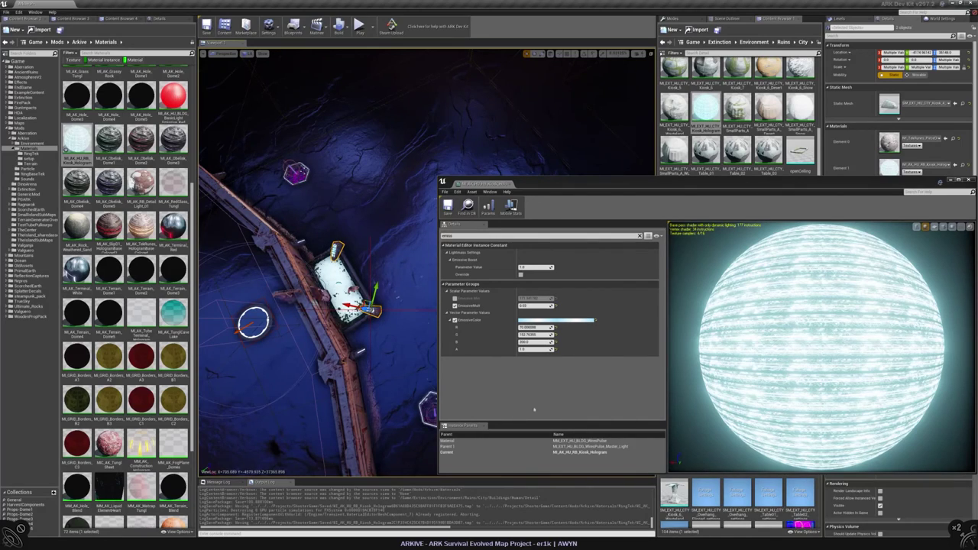
click(611, 173)
mouse_move(428, 259)
right_down()
mouse_move(421, 253)
mouse_move(420, 265)
right_up()
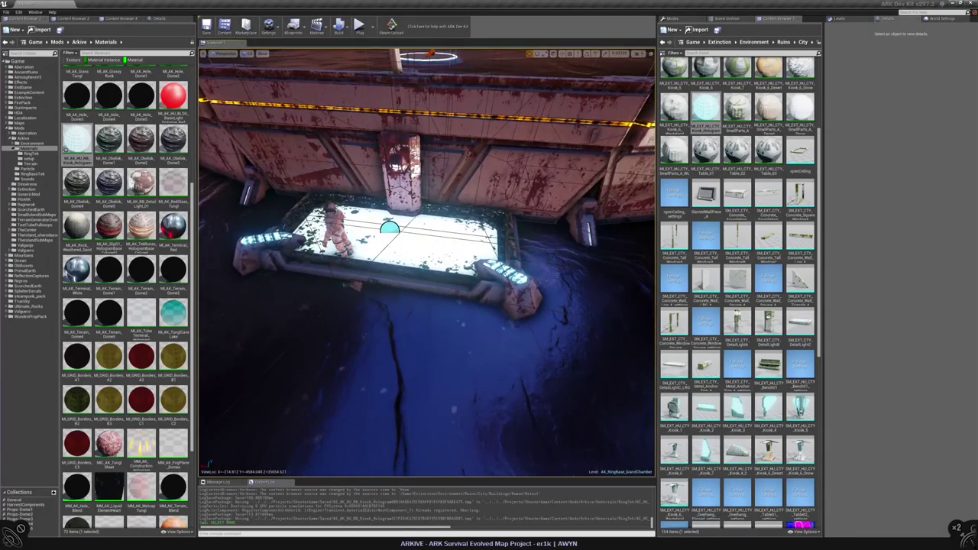
- Duplicate the basin frame with both kiosks, rotate the copies so the kiosks sit on the wall-side corners, and delete the extra frame
click(389, 229)
key(ctrl+w)
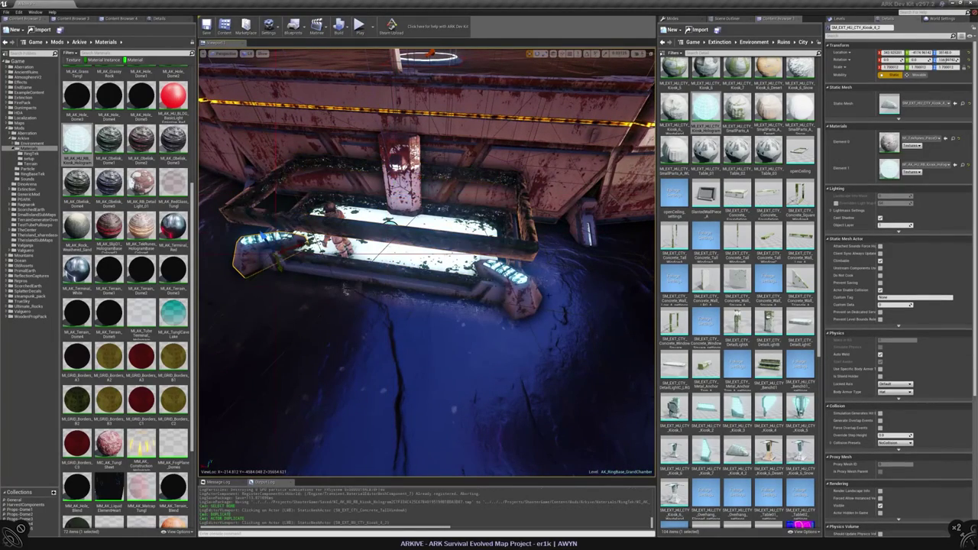
ctrl+click(390, 180)
drag(405, 191, 419, 205)
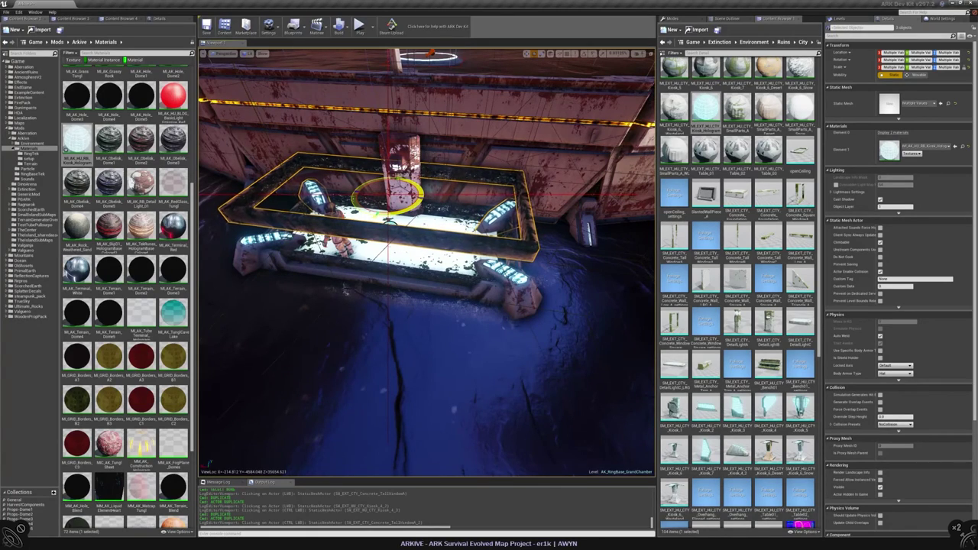
key(Delete)
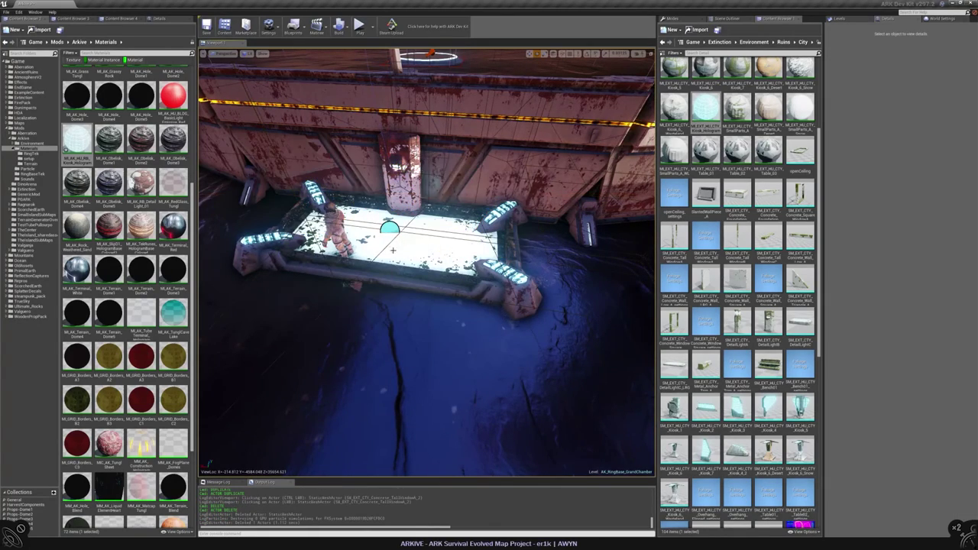
- Select the basin's frame, floor panel and four kiosks together and shift them slightly away from the wall, undoing a trial move
right_drag(427, 260, 455, 277)
ctrl+click(413, 403)
ctrl+click(413, 403)
ctrl+click(413, 403)
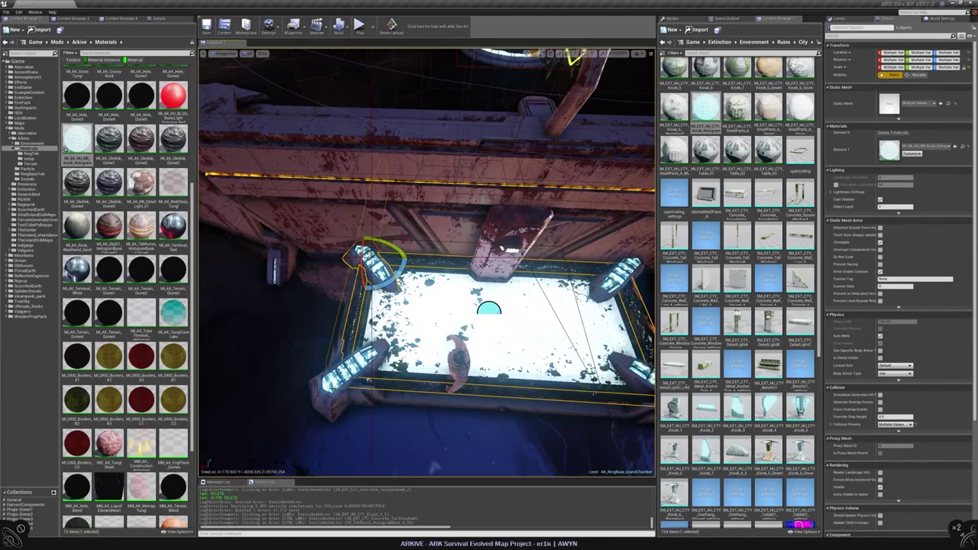
ctrl+click(413, 402)
right_drag(412, 403, 466, 393)
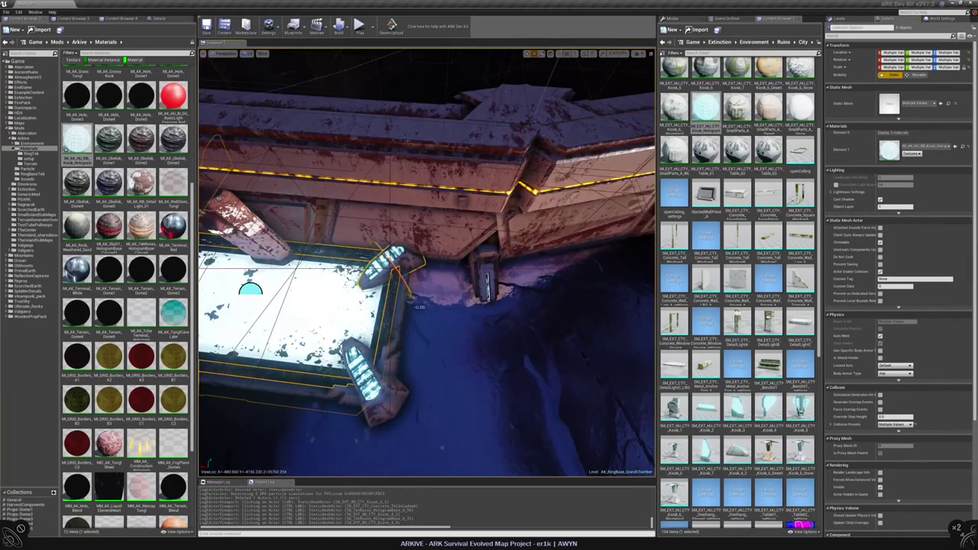
key(f)
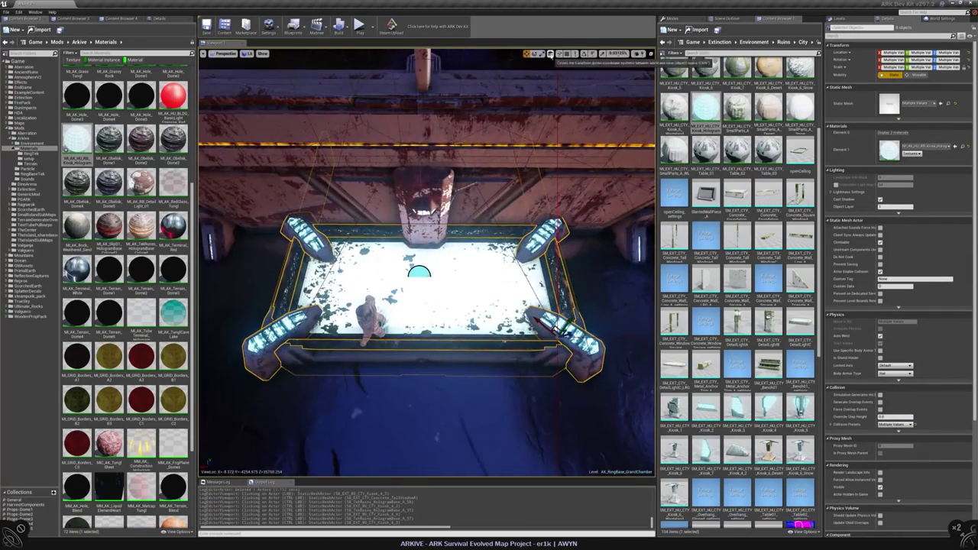
key(ctrl+z)
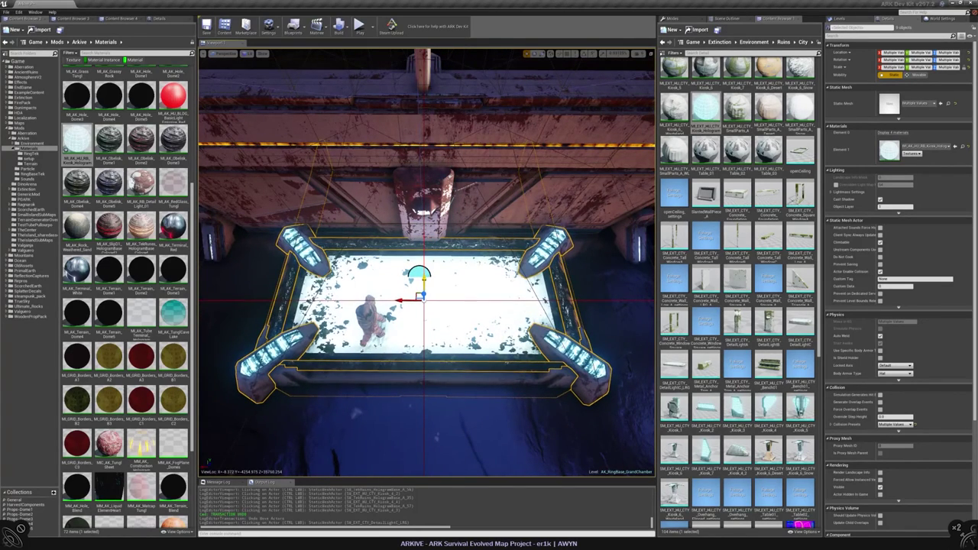
right_drag(426, 262, 417, 242)
key(Escape)
- Search the static meshes of the whole Game folder for "sink", "laun" and "groo"
click(74, 18)
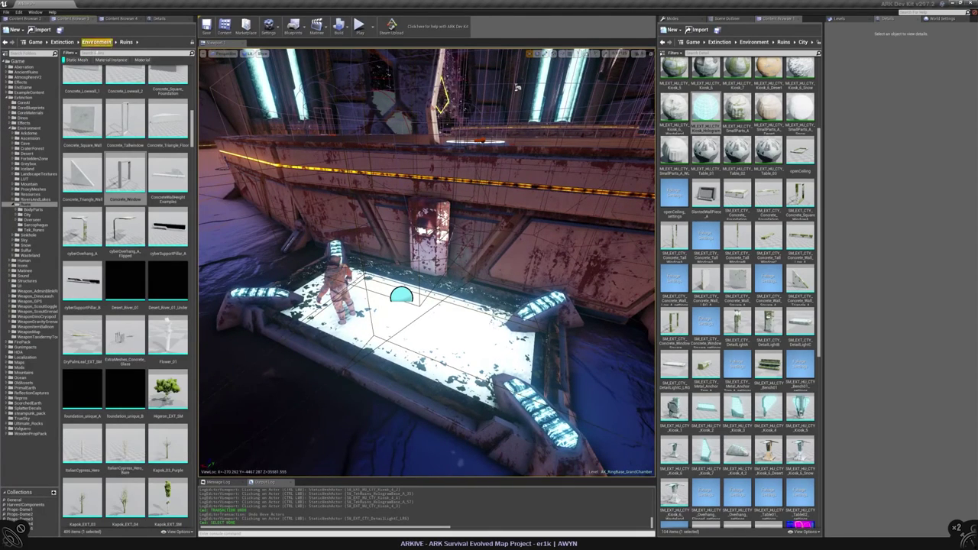
click(36, 42)
click(106, 40)
text(sink)
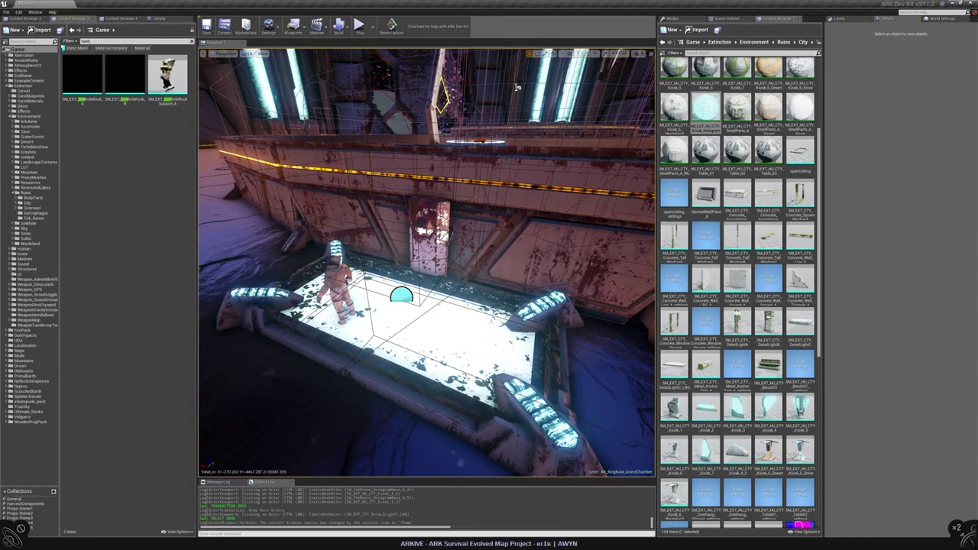
key(BackSpace)
key(BackSpace)
text(un)
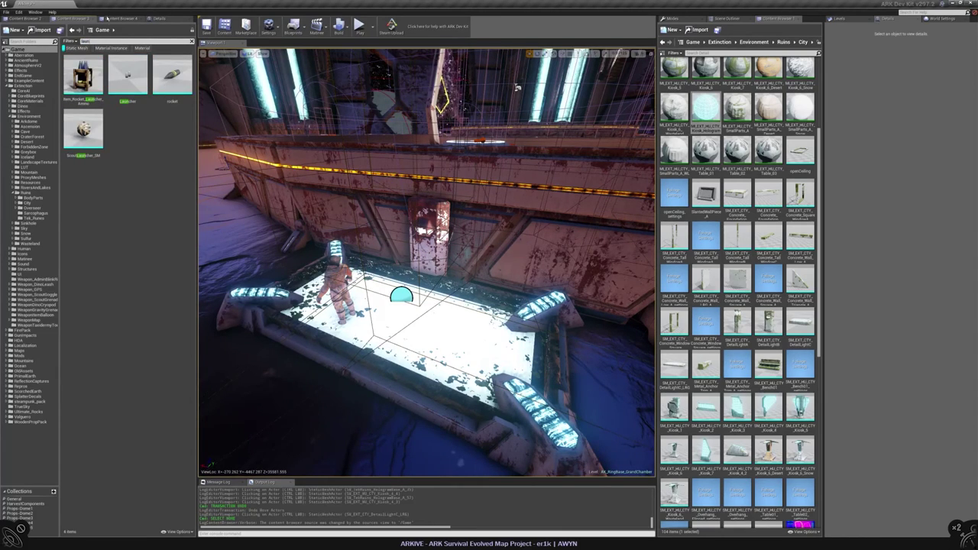
key(BackSpace)
key(BackSpace)
key(BackSpace)
key(BackSpace)
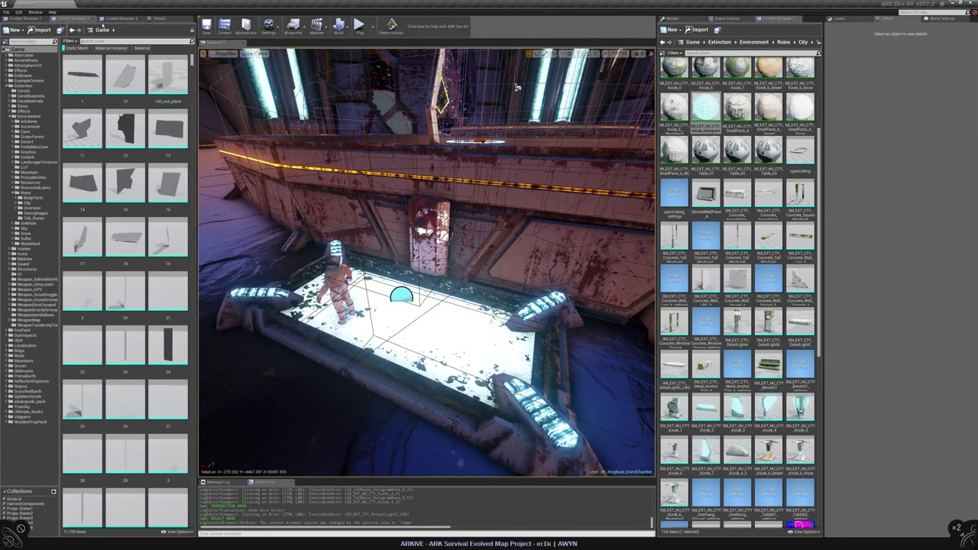
text(grid)
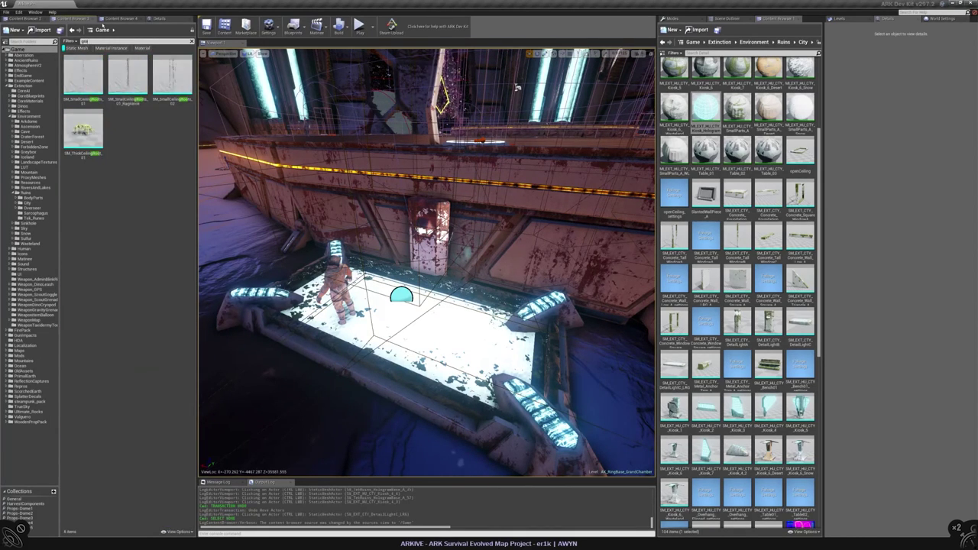
key(BackSpace)
key(BackSpace)
key(BackSpace)
key(BackSpace)
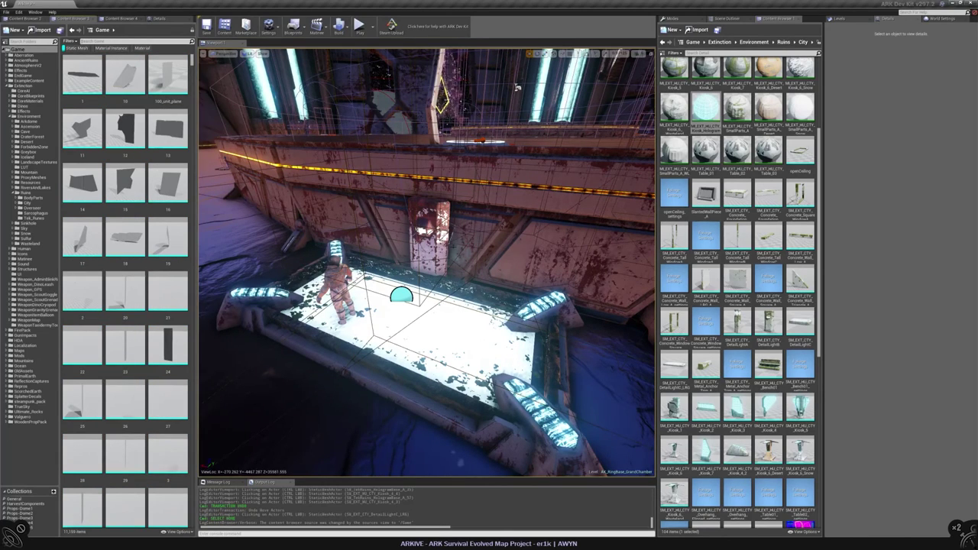
- Search the static meshes for "pipe" and examine the pipe and faucet models, including SM_PipeFlex_Metal
text(pipe)
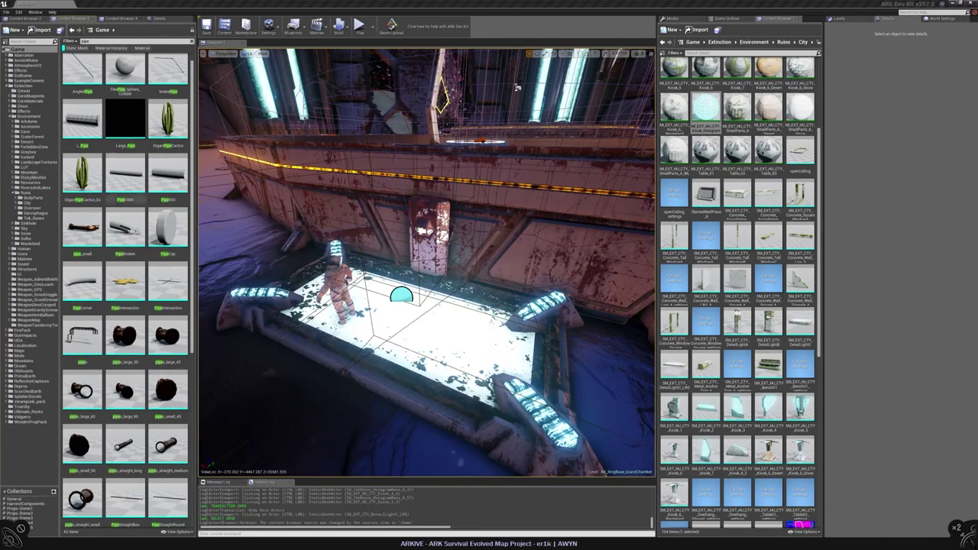
scroll(172, 250, down, 5)
scroll(172, 250, down, 1)
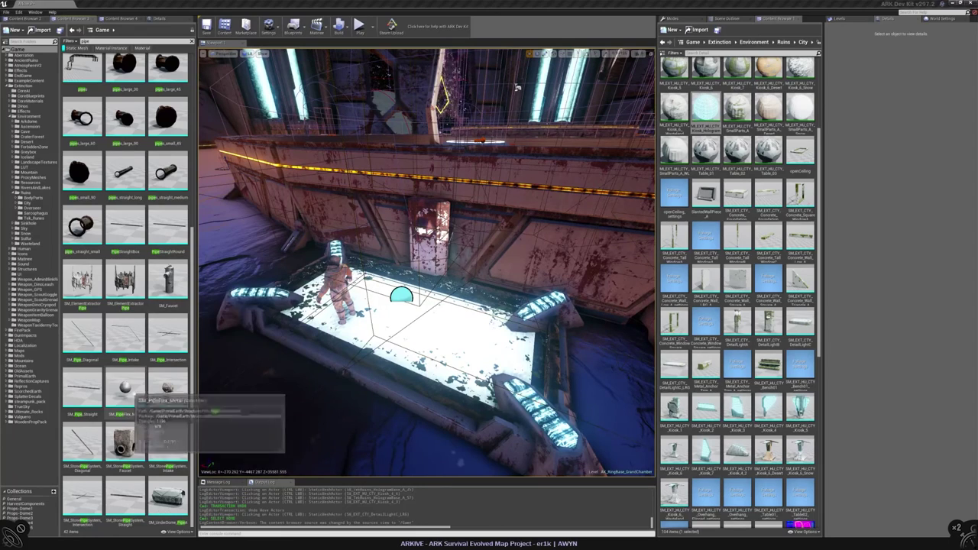
click(125, 386)
scroll(142, 379, up, 4)
scroll(143, 379, up, 2)
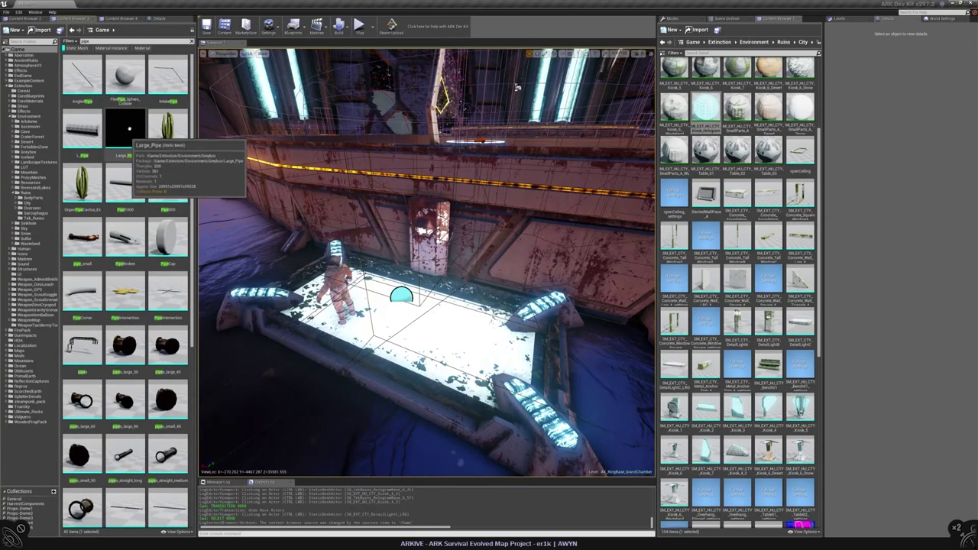
scroll(165, 191, down, 2)
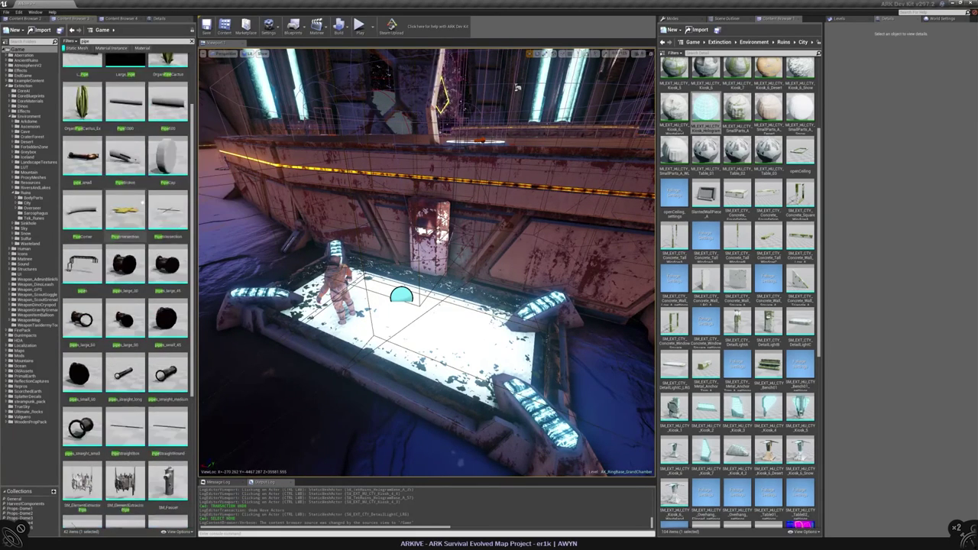
scroll(172, 205, down, 4)
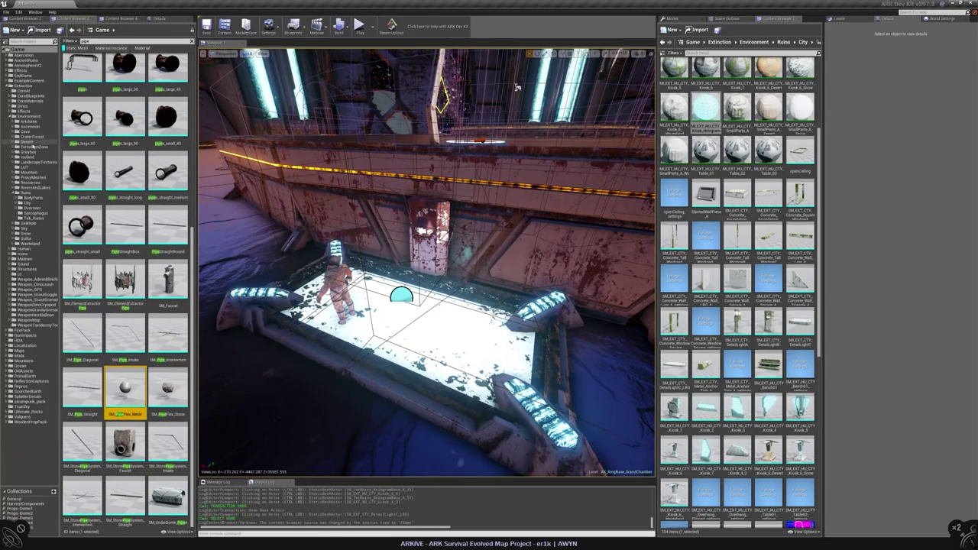
- Look through the static meshes in Extinction's Tek_Ruins, Ruins, City Pools, City Buildings and Wasteland environment folders
click(34, 218)
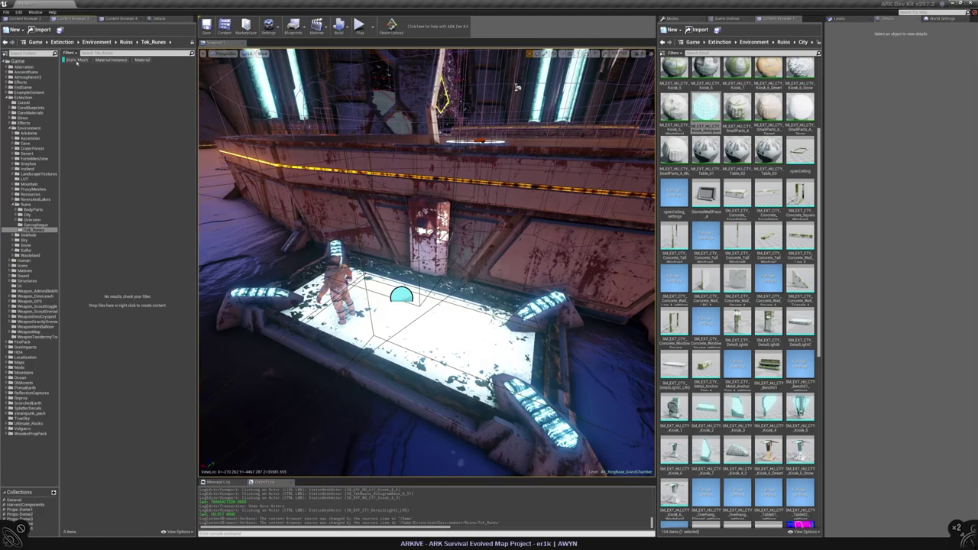
click(26, 204)
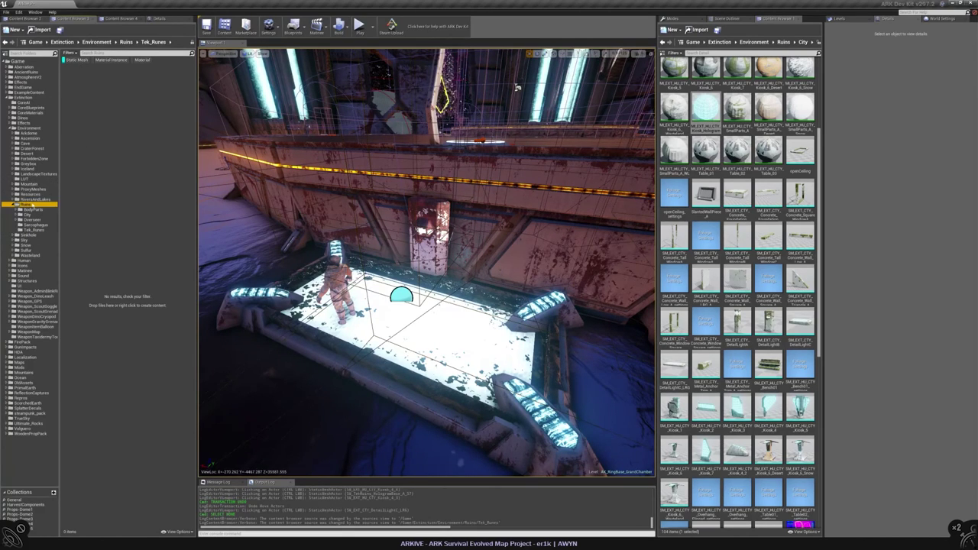
click(17, 214)
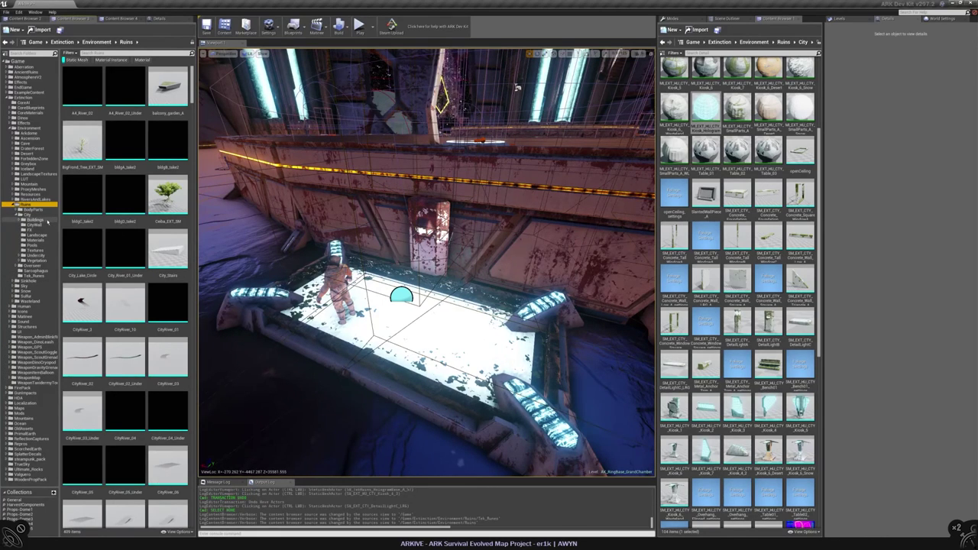
click(33, 246)
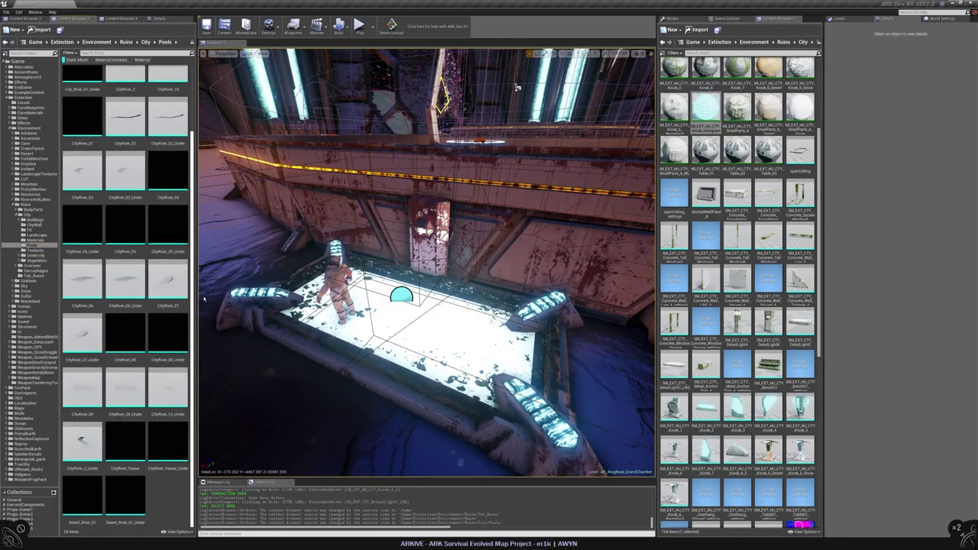
click(34, 219)
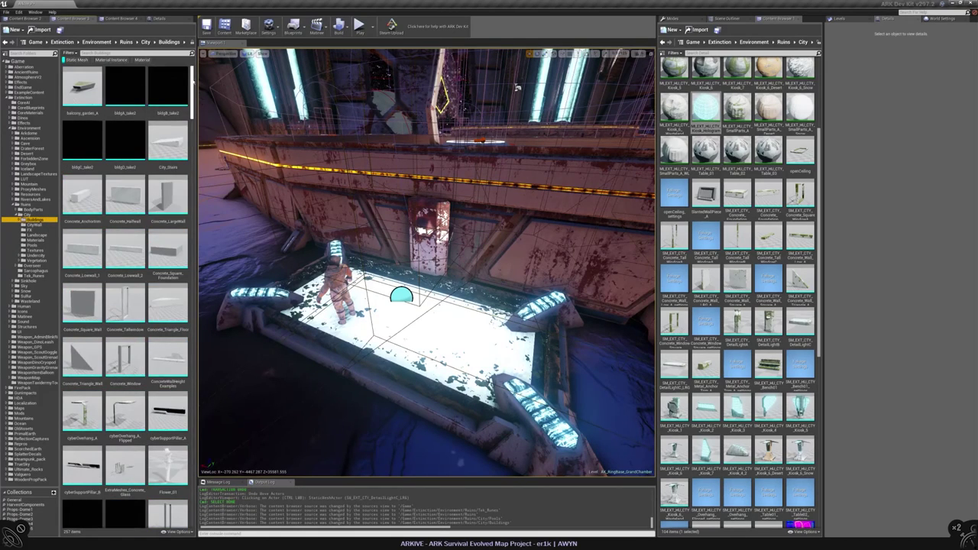
drag(191, 85, 208, 110)
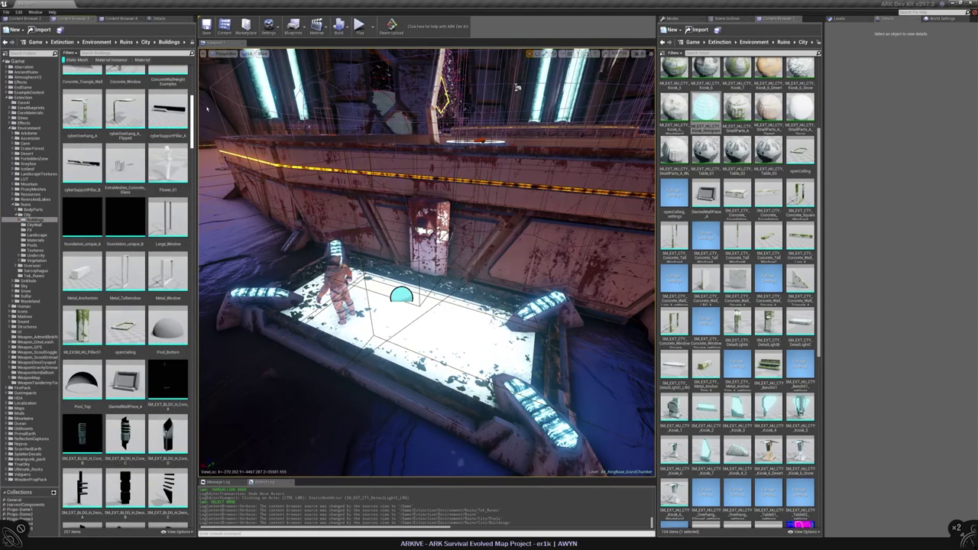
scroll(126, 298, up, 5)
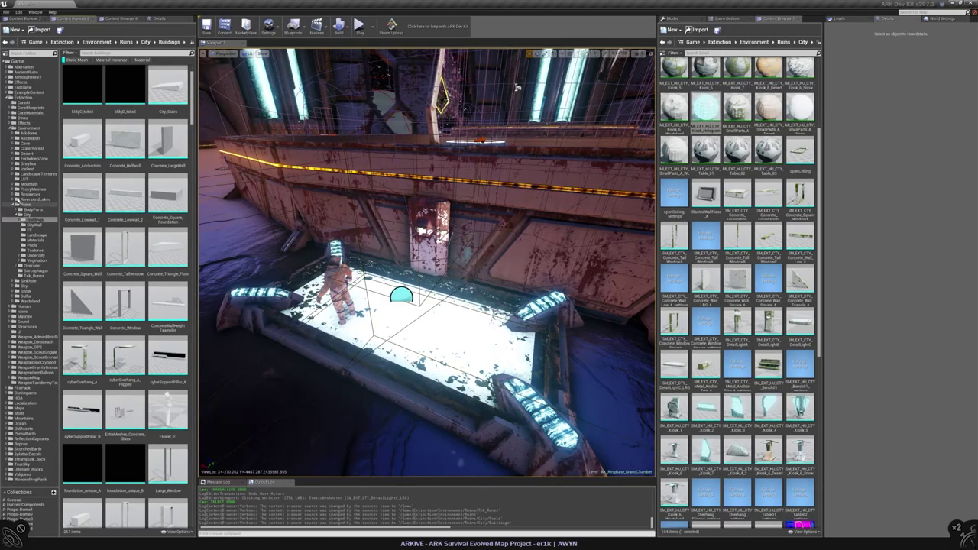
click(16, 205)
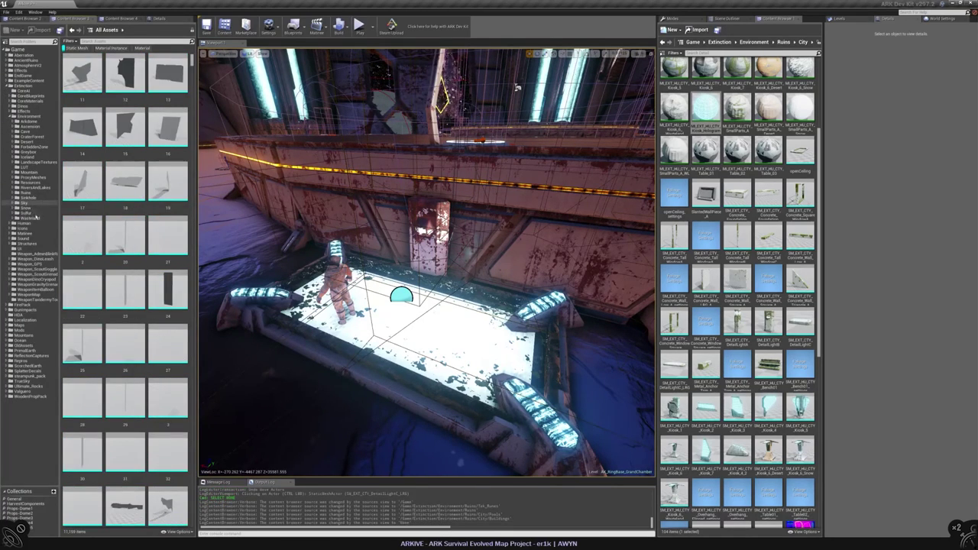
double_click(31, 218)
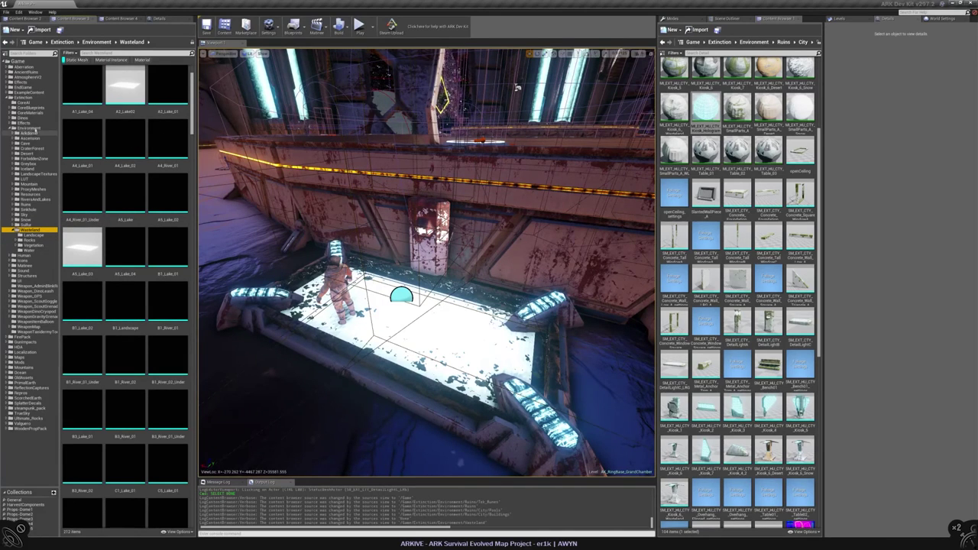
- Search the static meshes of the whole Game folder for "ruins" and browse the results
click(16, 61)
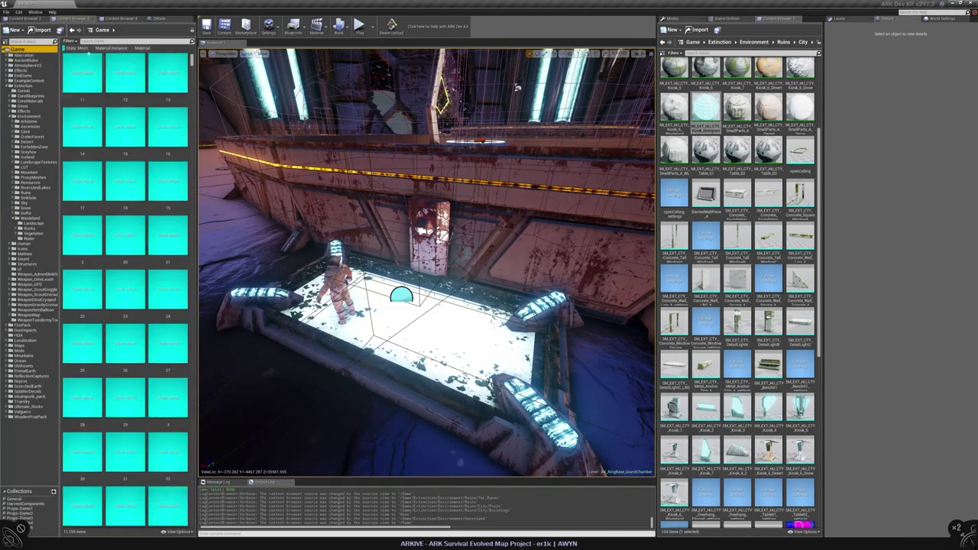
click(78, 47)
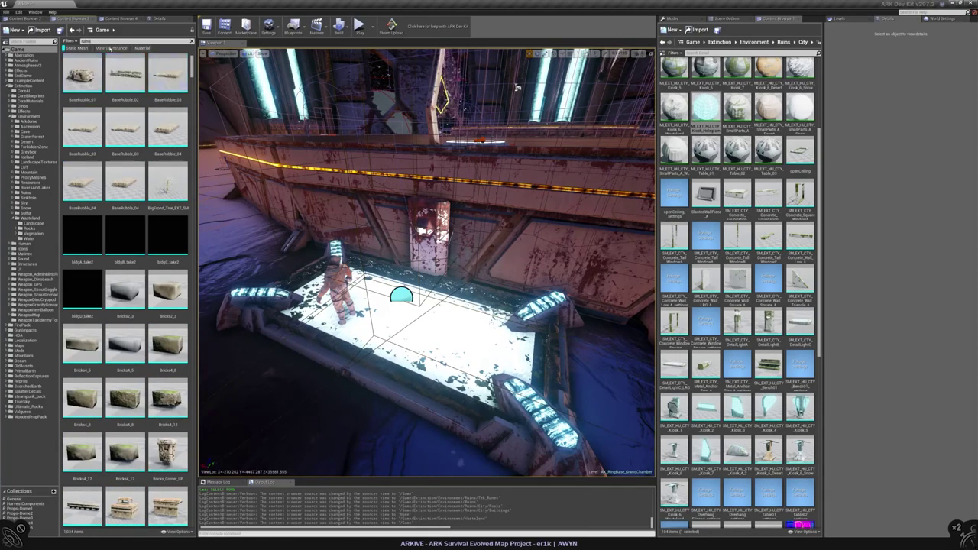
scroll(126, 290, down, 15)
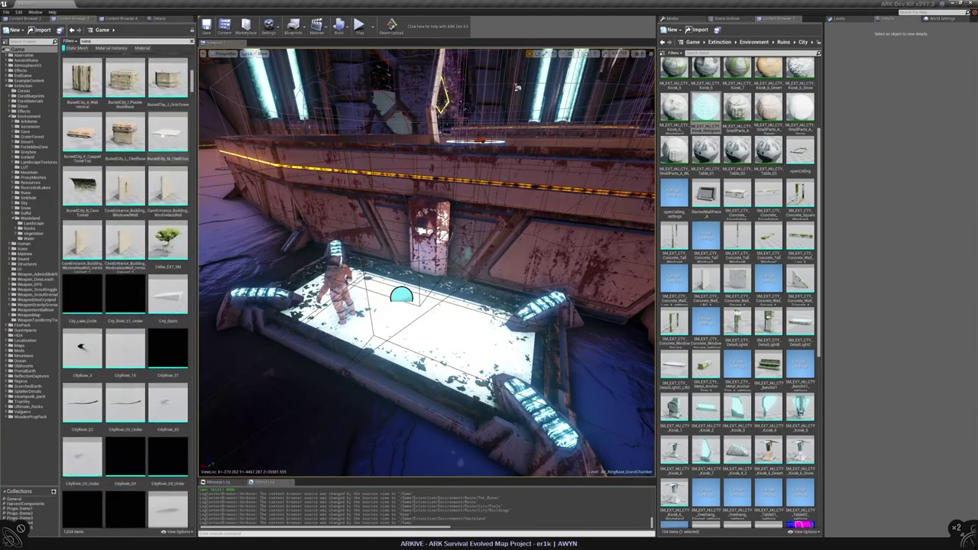
scroll(138, 221, down, 12)
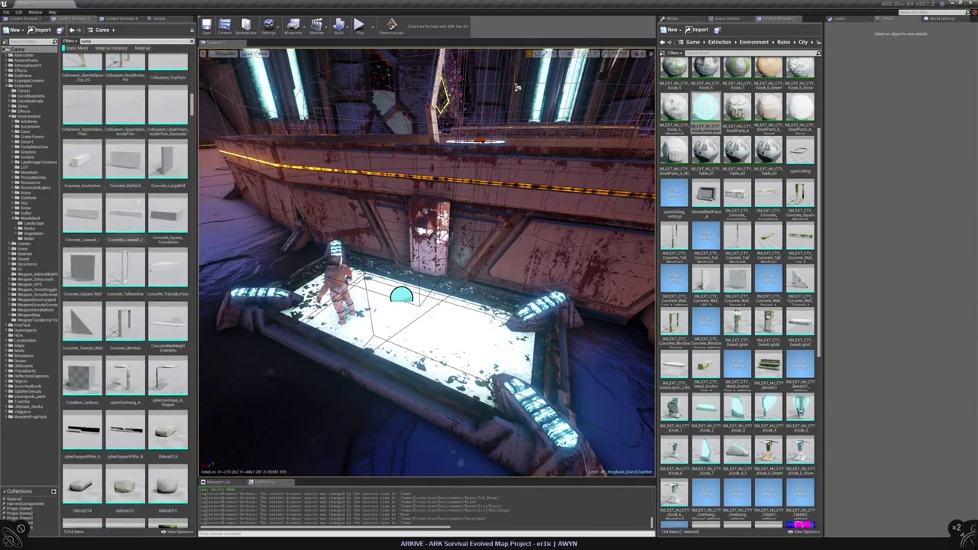
scroll(137, 217, down, 4)
scroll(125, 290, down, 15)
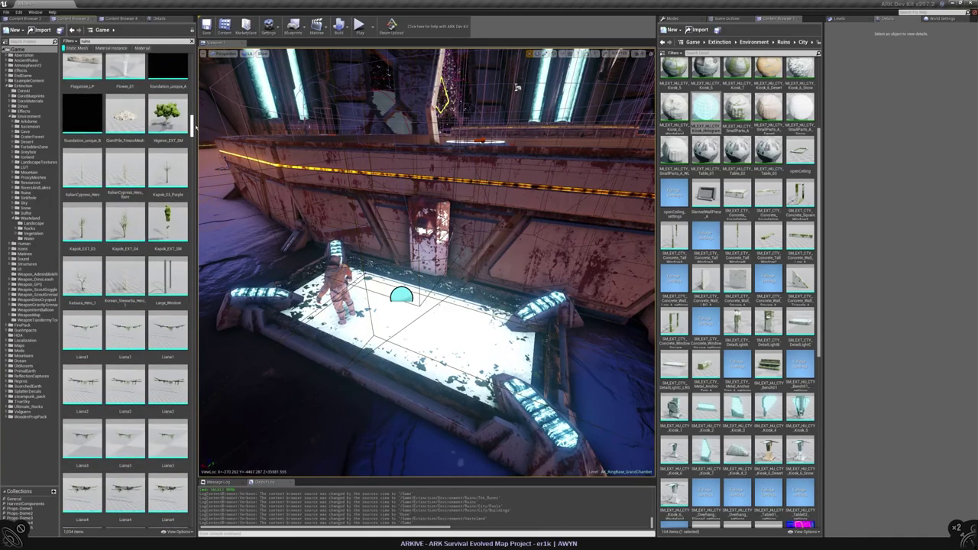
scroll(126, 291, down, 4)
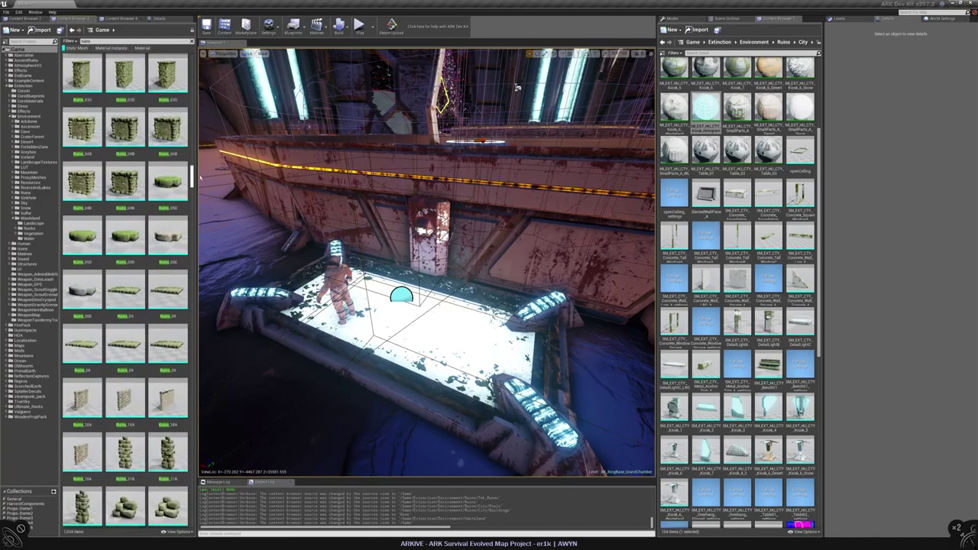
- Search the static meshes for "tek" in the Aberration folder and in the whole Game folder, and browse the models
click(23, 55)
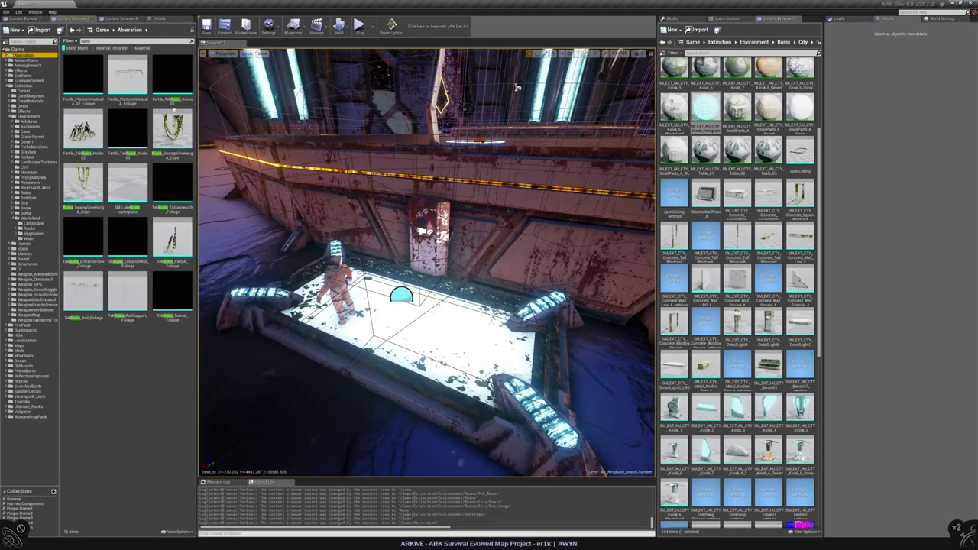
text(Tek)
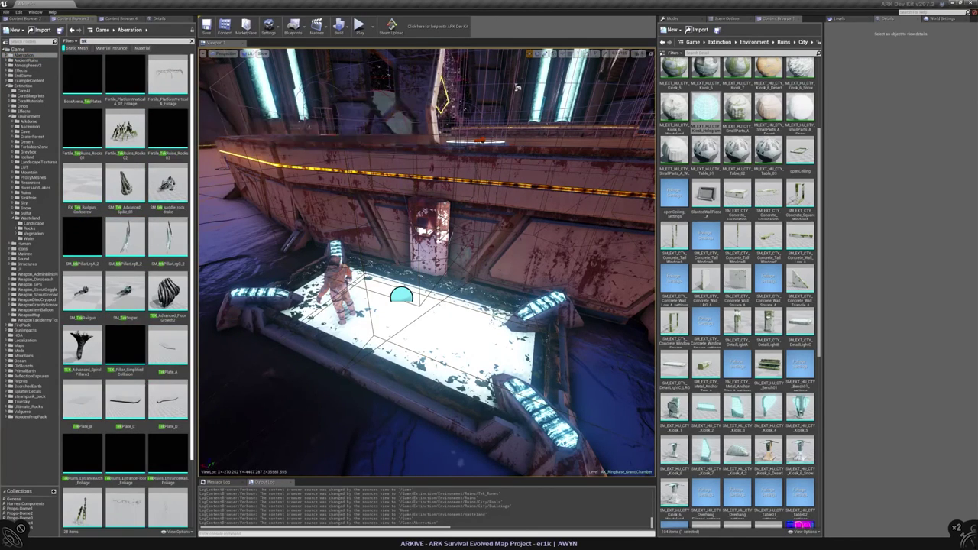
scroll(194, 89, down, 1)
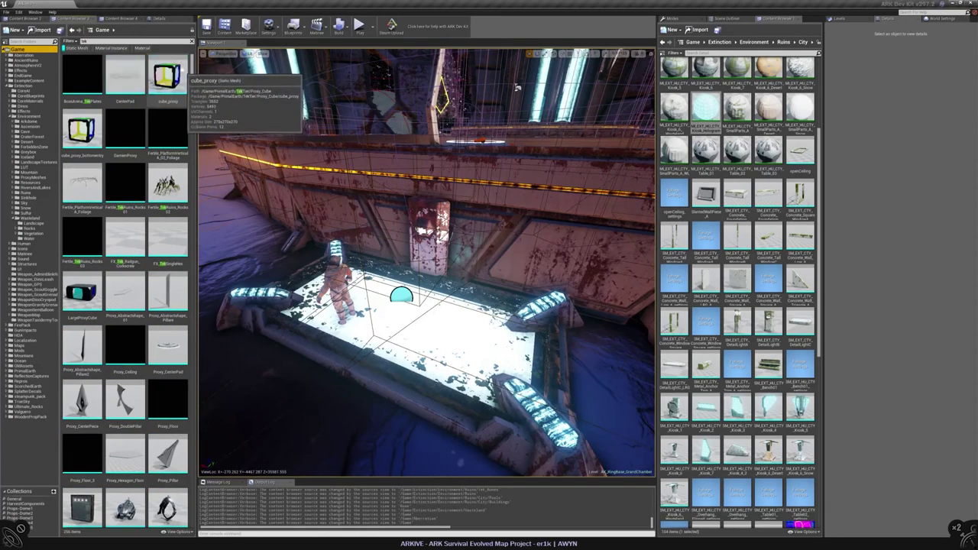
scroll(193, 87, down, 3)
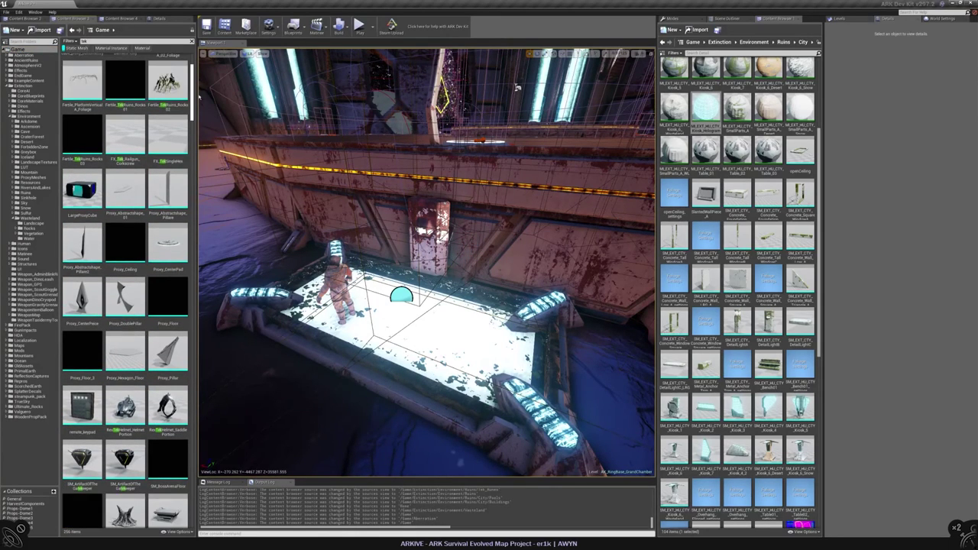
scroll(126, 290, down, 6)
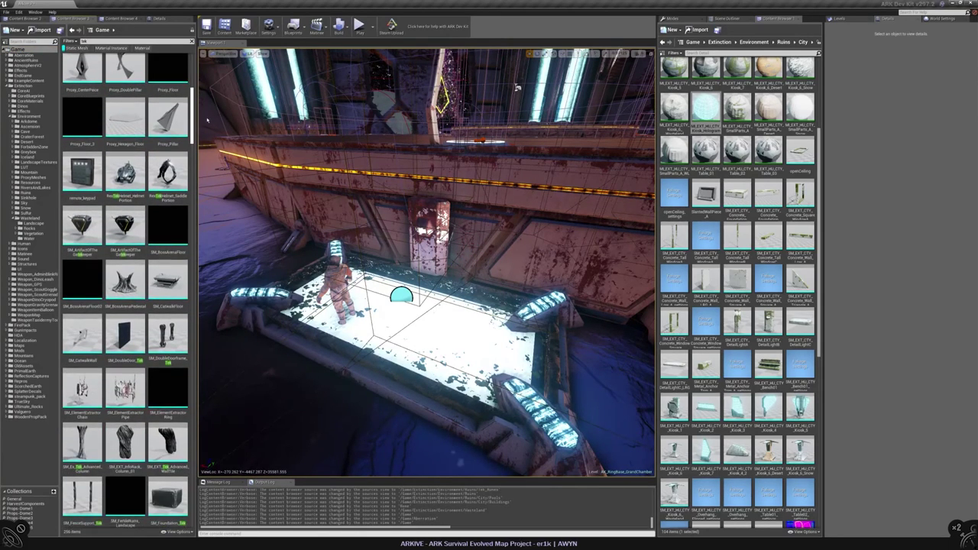
scroll(126, 291, down, 5)
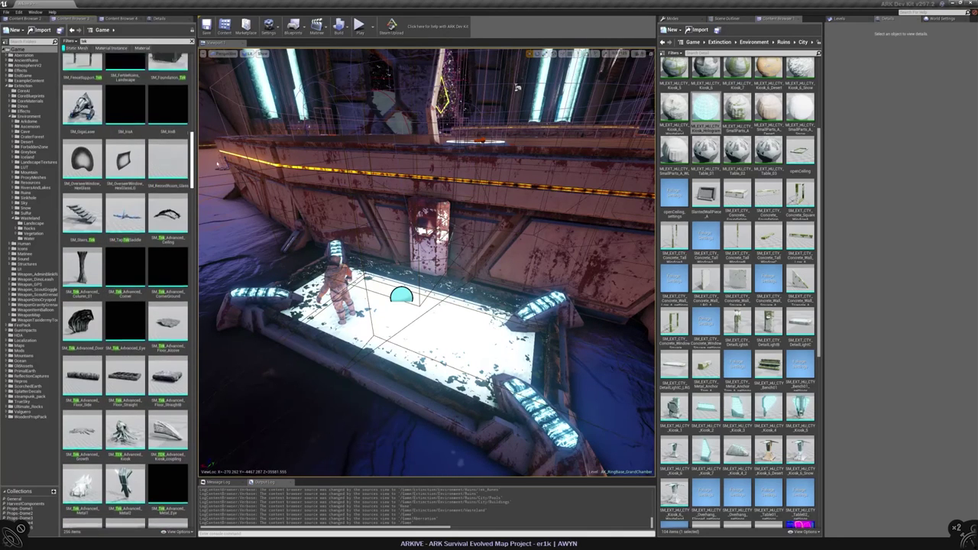
- Open the SM_Tek_Advanced_Floor_Straight mesh and examine its shape and material elements from several angles
double_click(126, 298)
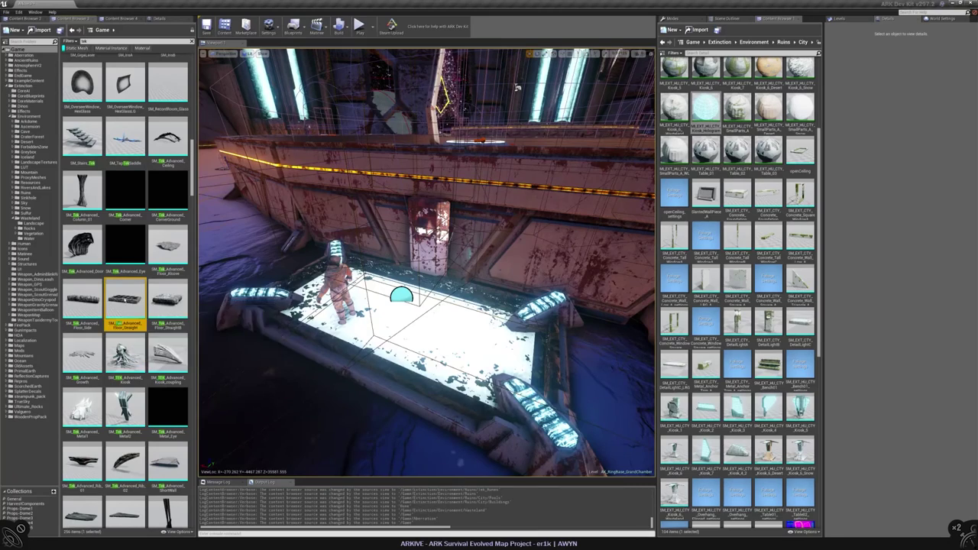
drag(397, 306, 591, 224)
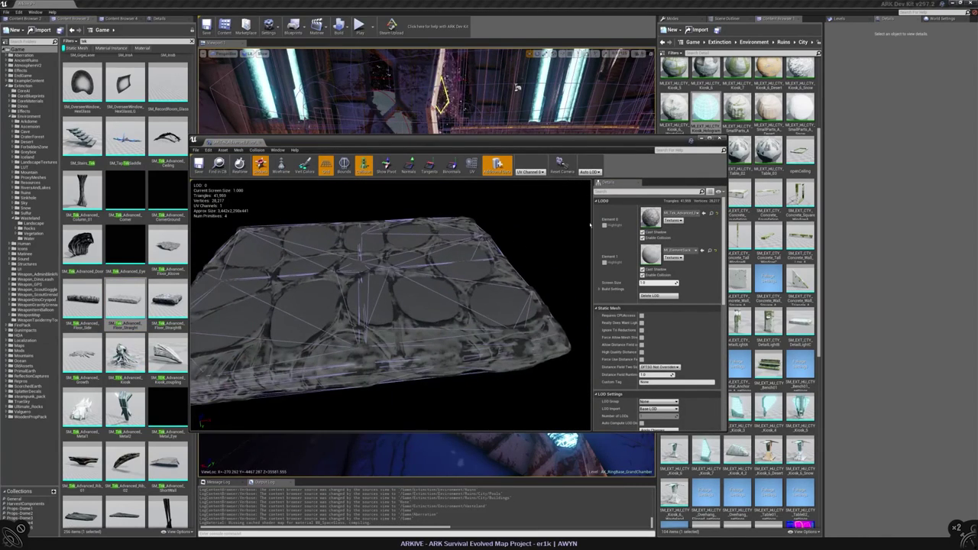
click(605, 263)
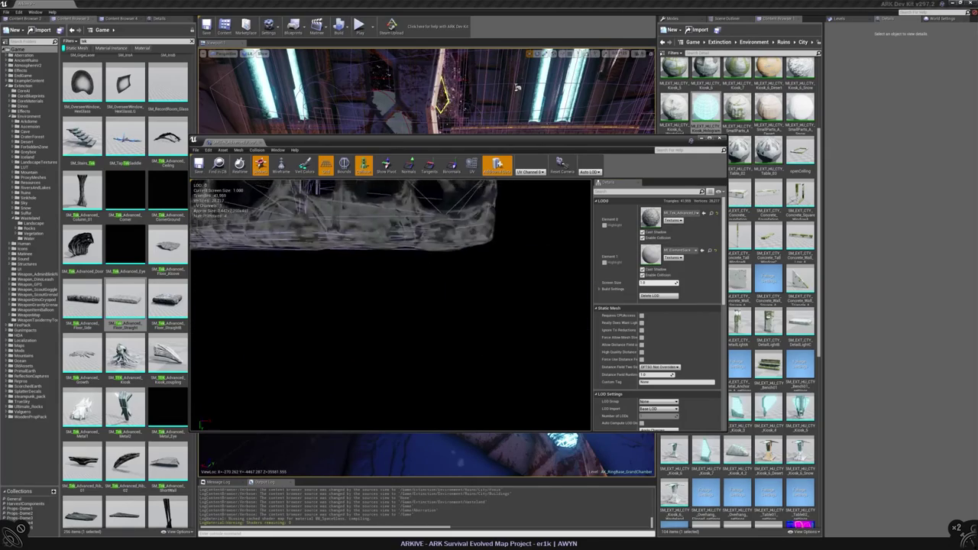
drag(390, 306, 420, 290)
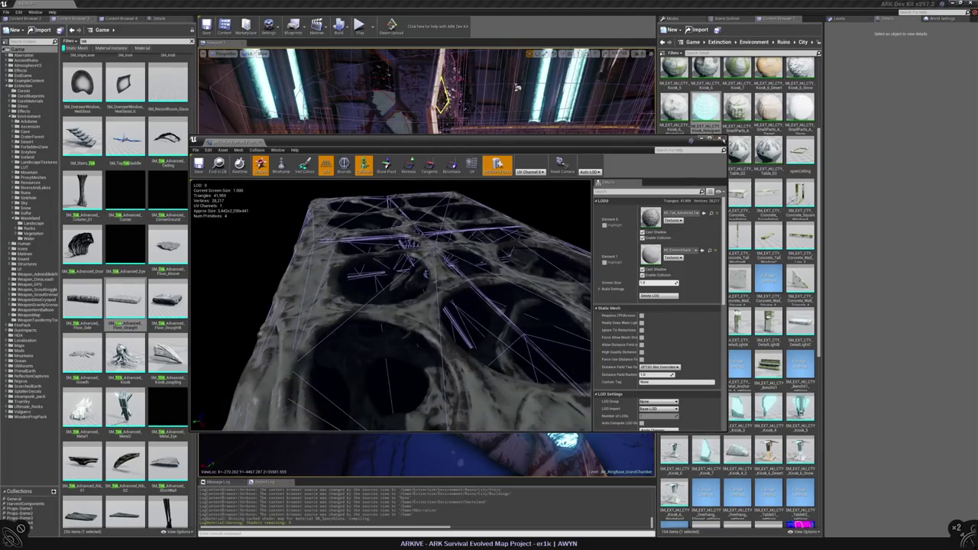
click(481, 283)
drag(481, 283, 459, 217)
- Examine the SM_TekGrenade mesh and its emissive material, then close them, applying the level of detail changes
scroll(167, 319, down, 5)
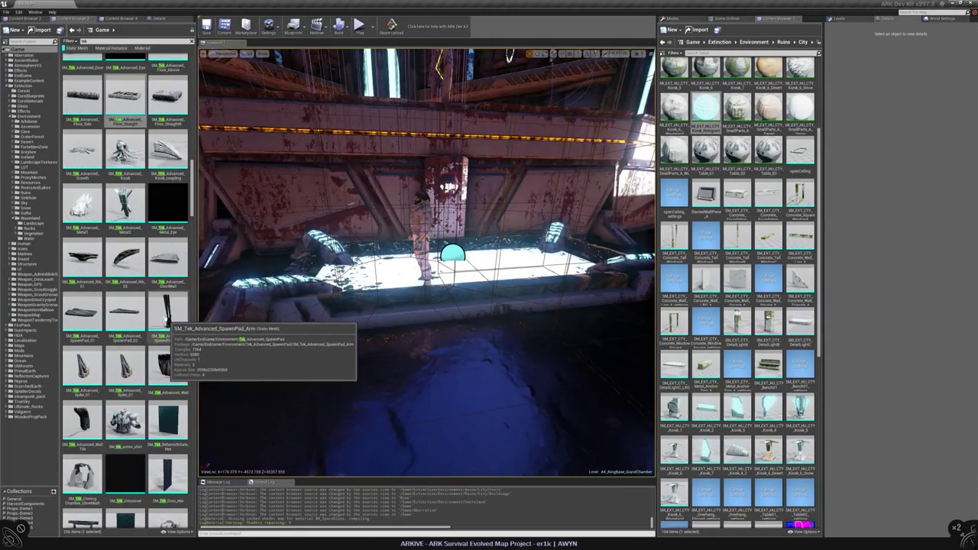
scroll(169, 206, down, 3)
scroll(165, 218, down, 2)
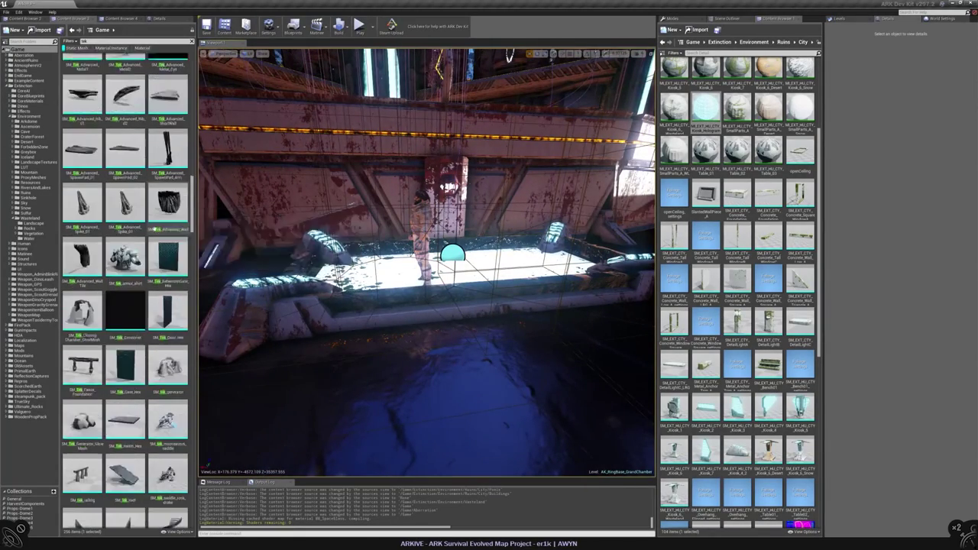
scroll(138, 221, down, 7)
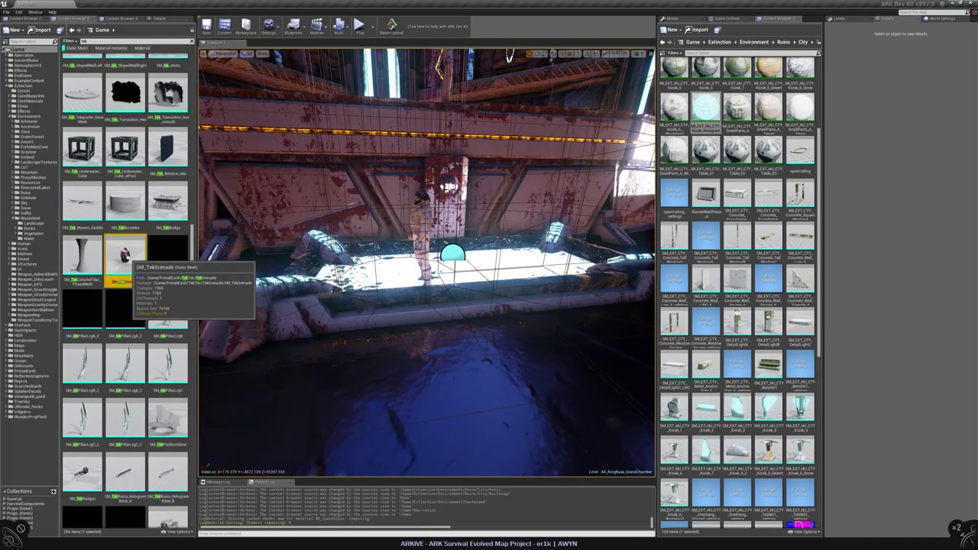
double_click(126, 256)
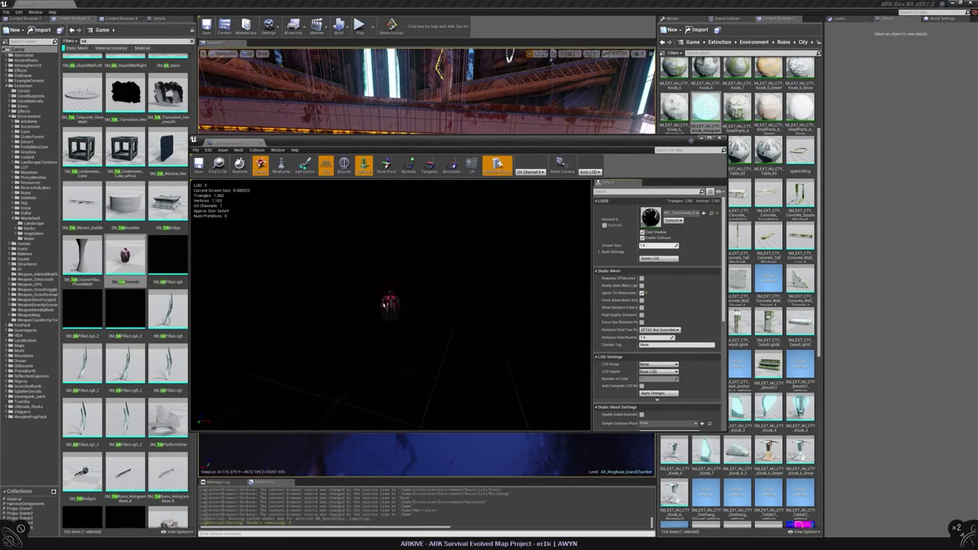
drag(390, 306, 367, 306)
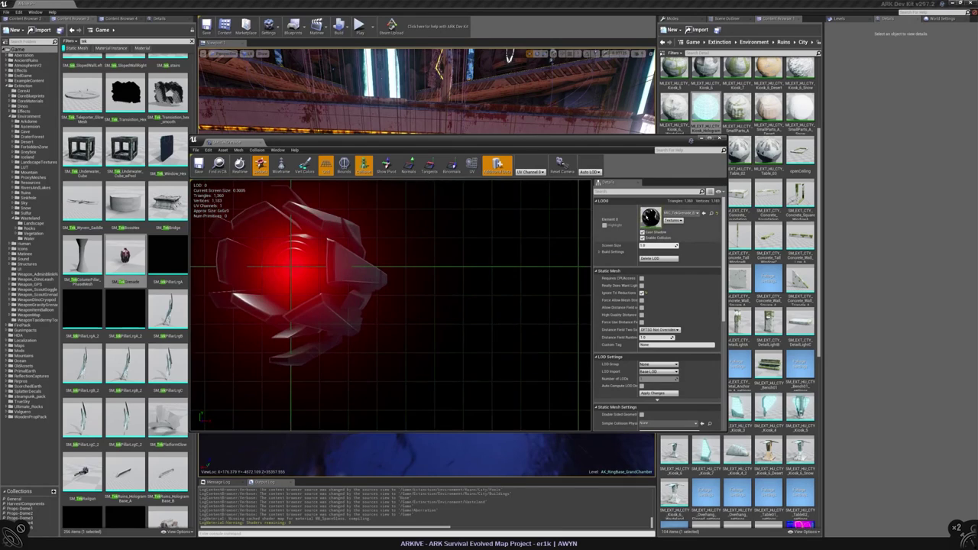
double_click(650, 217)
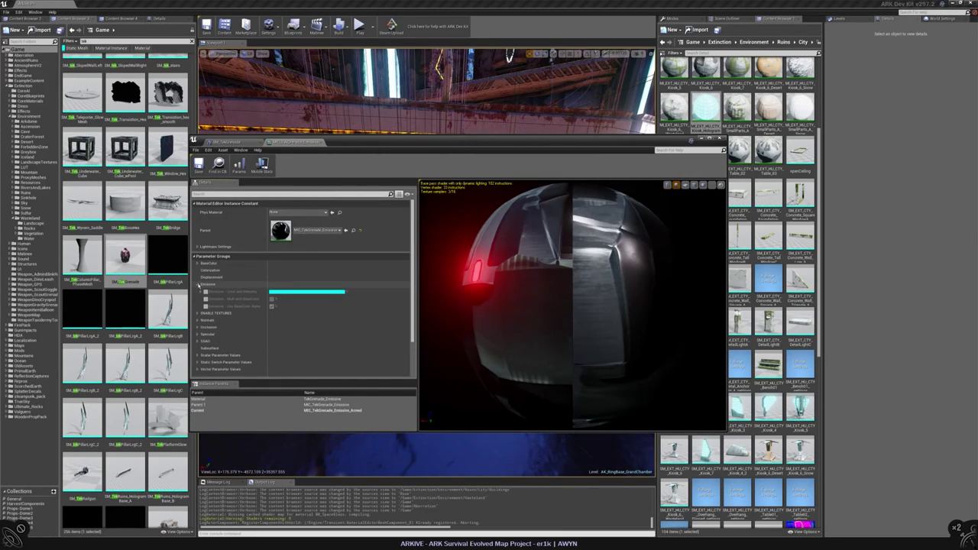
click(320, 143)
click(260, 143)
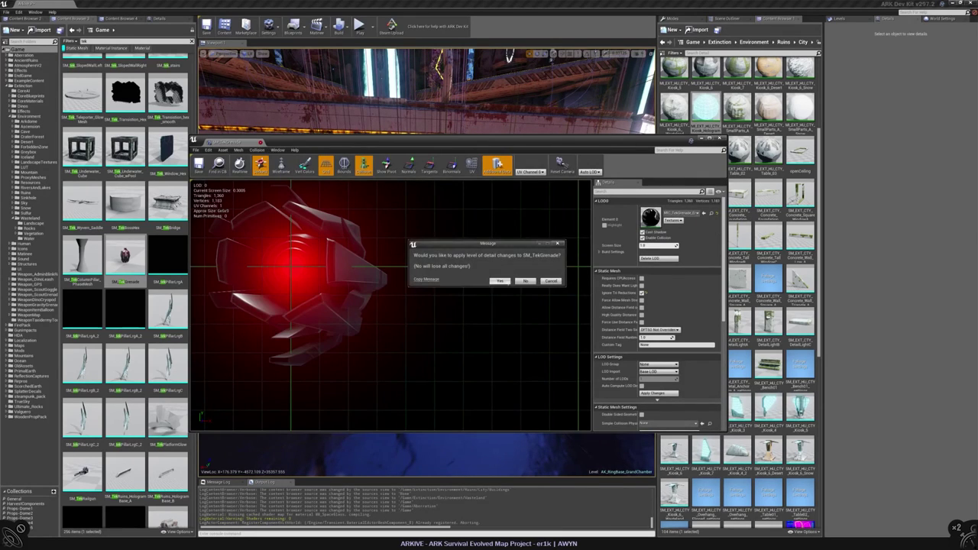
click(498, 280)
- Browse the tek meshes, examine SM_TekRunes_Pieces_H in the mesh editor, and close it, applying the level of detail changes
scroll(134, 260, down, 5)
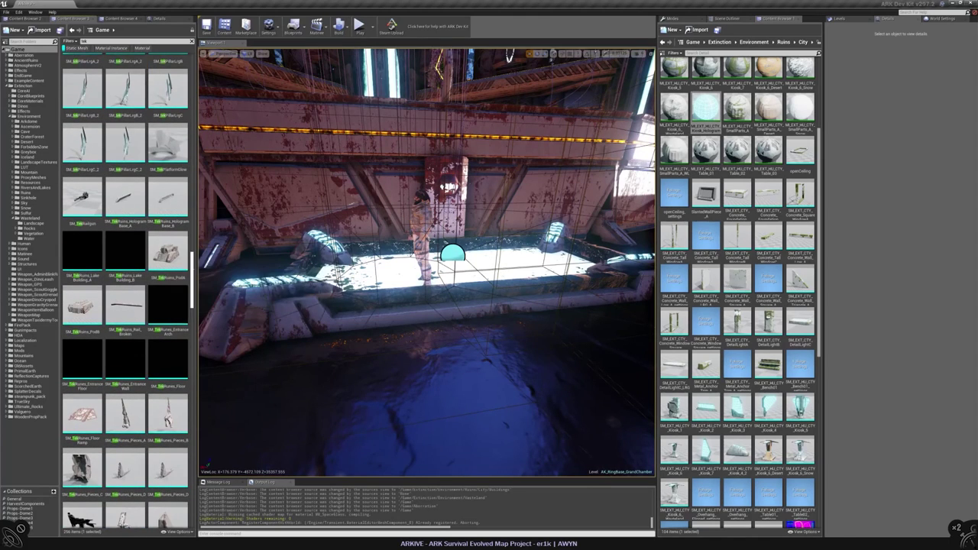
scroll(163, 259, down, 1)
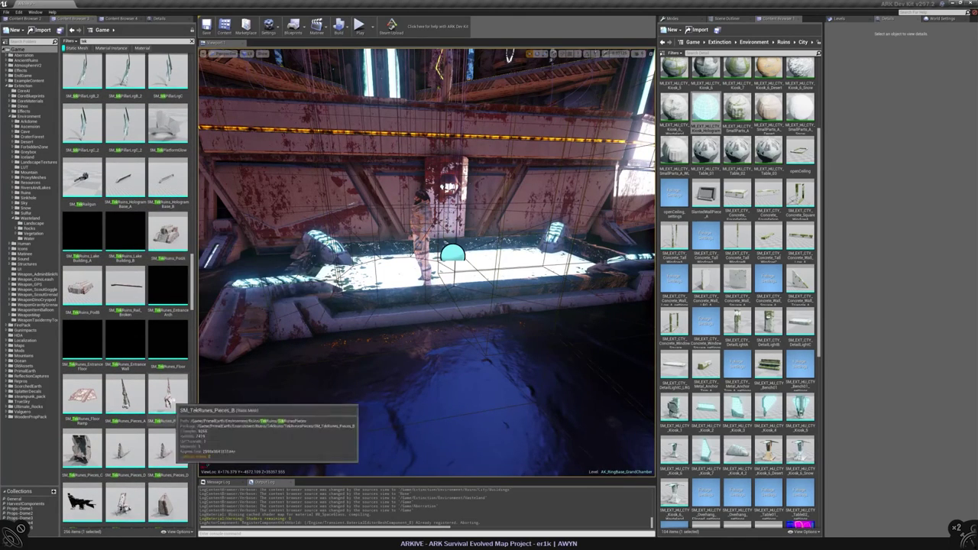
scroll(176, 398, down, 5)
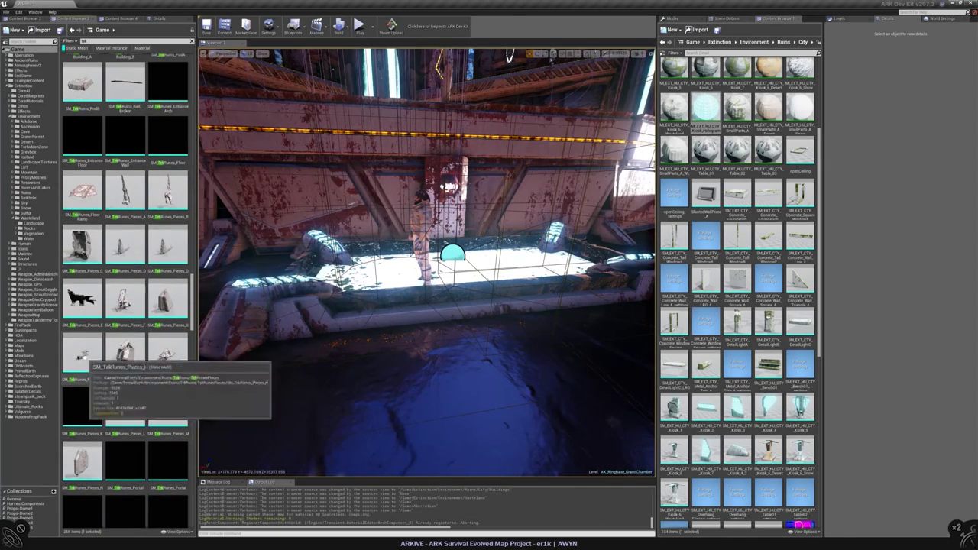
double_click(83, 353)
drag(398, 405, 439, 378)
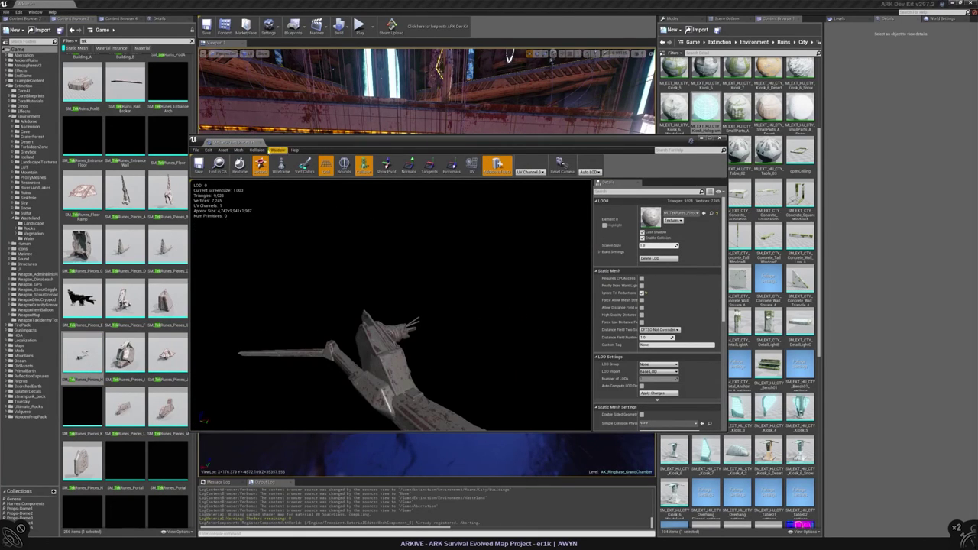
click(506, 284)
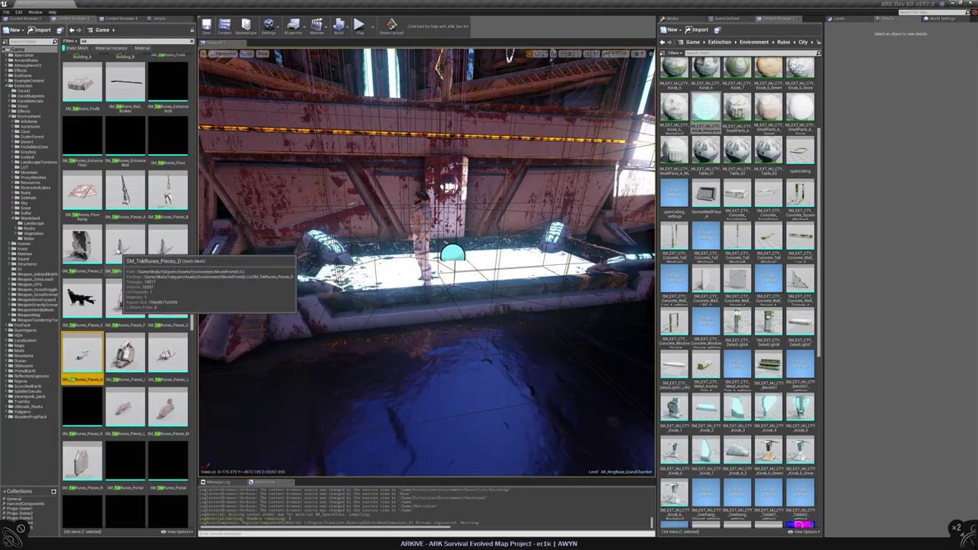
- Open the TEK_Advanced thin connector mesh, examine its shape from another side, and close it, applying the level of detail changes
drag(192, 321, 192, 425)
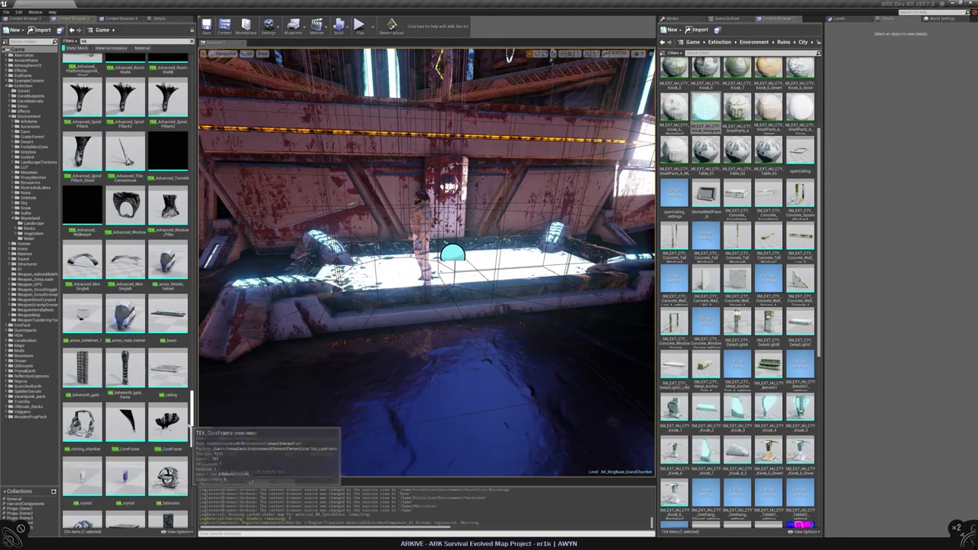
double_click(125, 153)
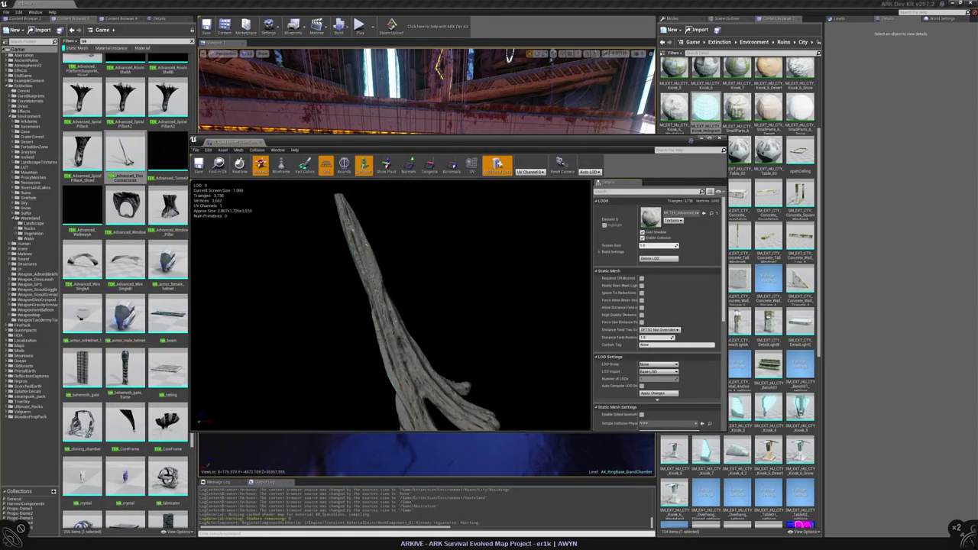
drag(390, 306, 436, 298)
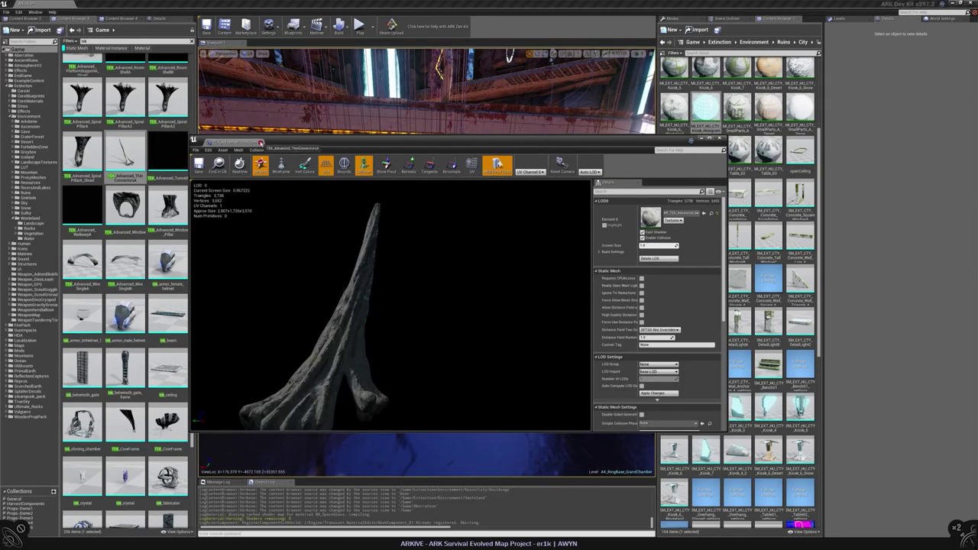
click(506, 284)
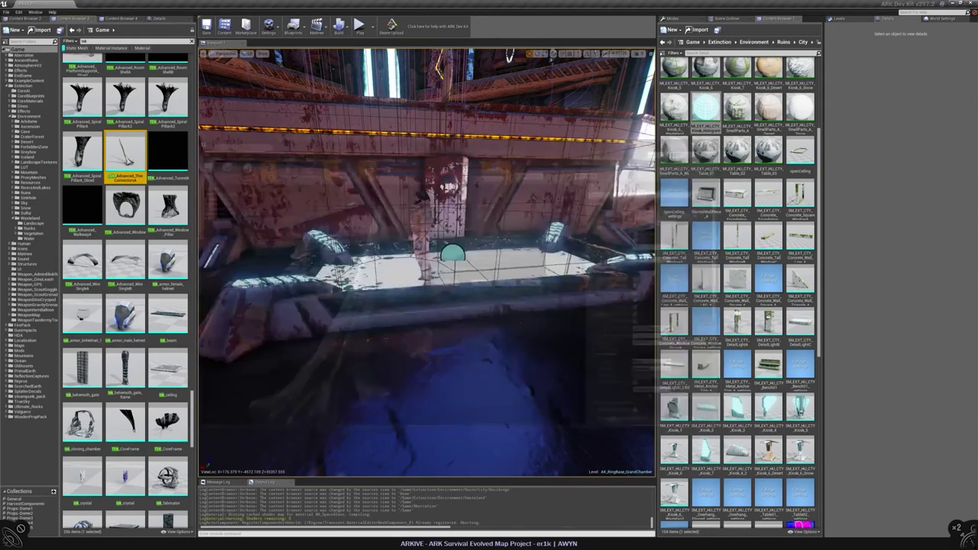
- Try the thin connector mesh at a reduced scale over the glowing basin, and delete it from the level
drag(126, 152, 385, 111)
right_drag(385, 111, 424, 116)
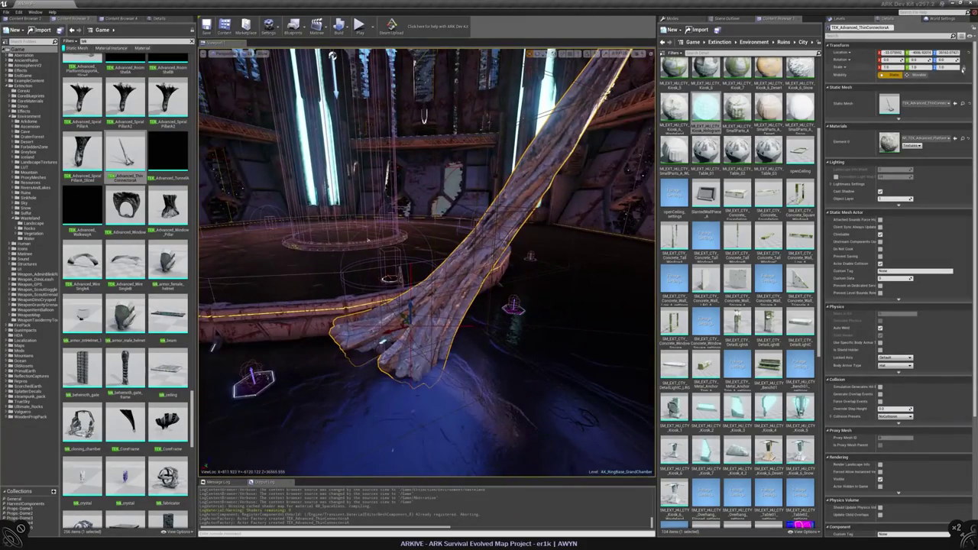
key(f)
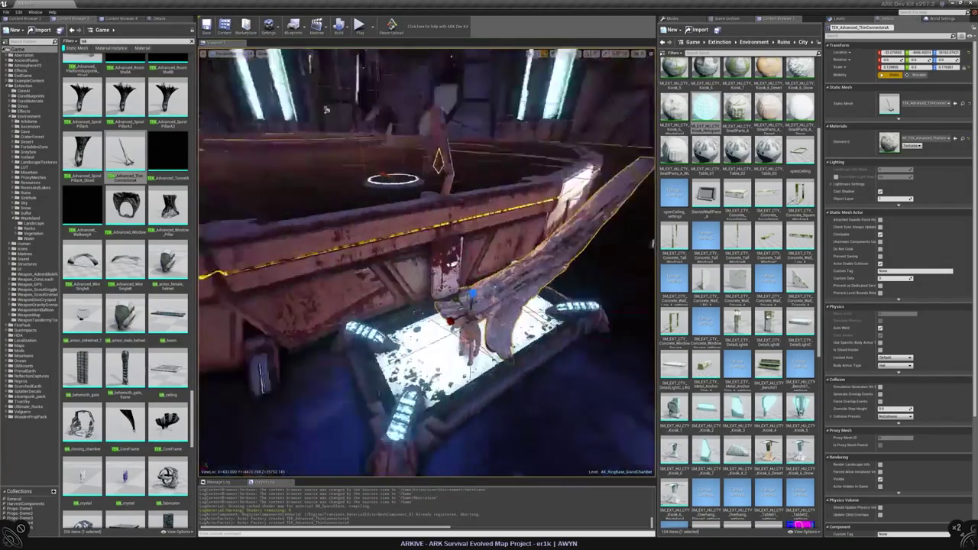
key(Delete)
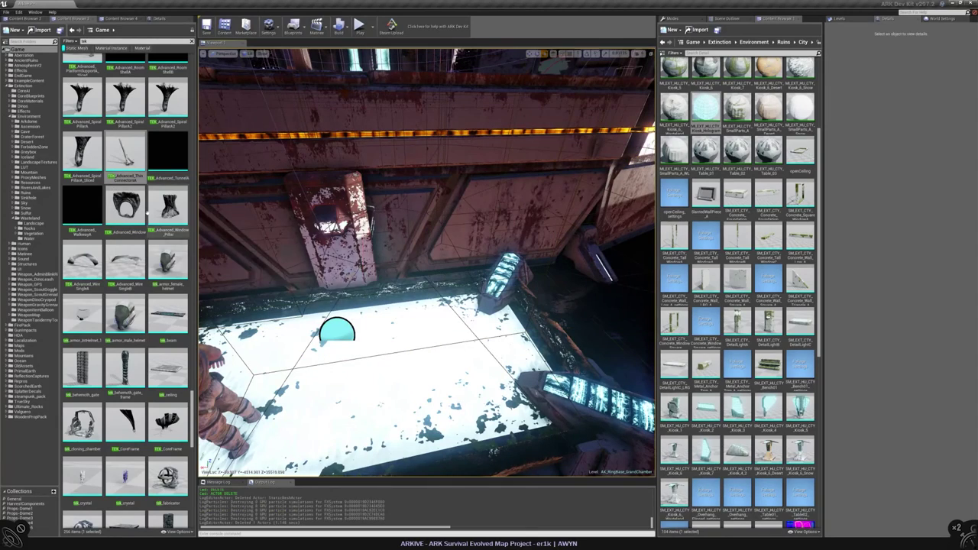
- Browse further tek meshes, examine the tek_armor_male_helmet mesh with its glowing armor parts up close, and close it
scroll(174, 229, down, 3)
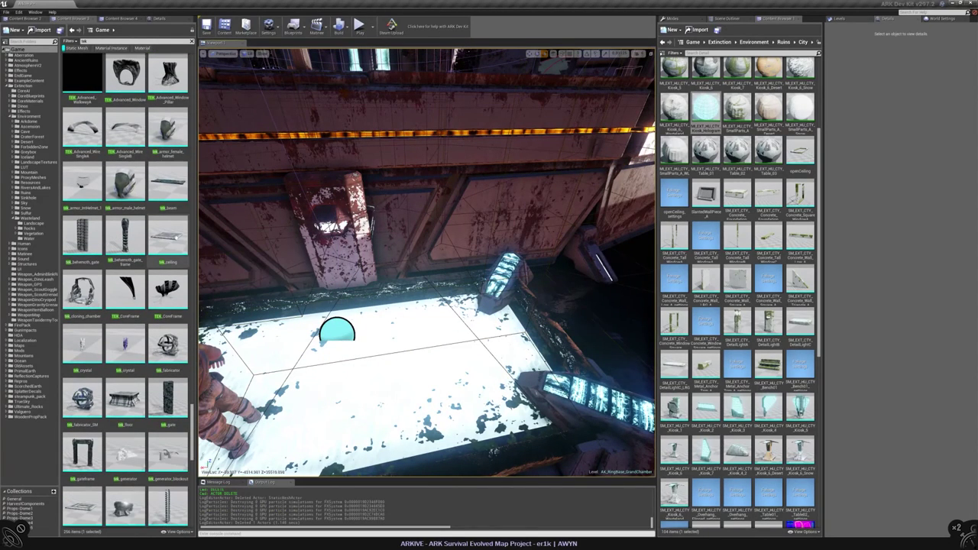
scroll(175, 239, down, 4)
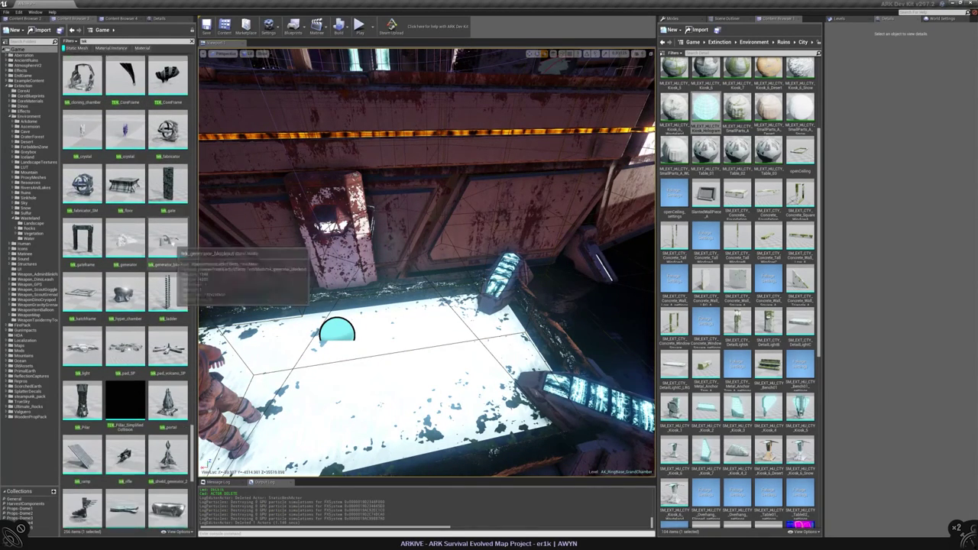
scroll(174, 245, up, 3)
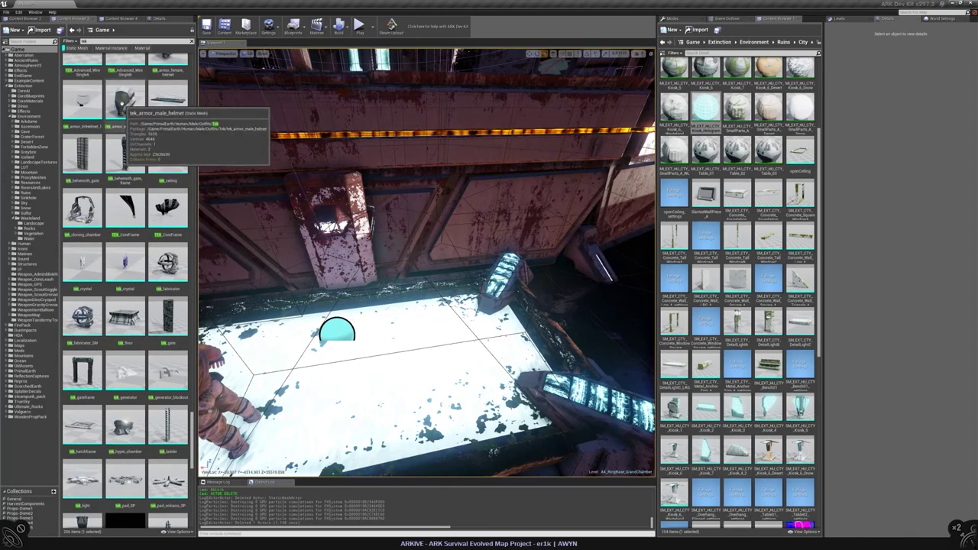
double_click(117, 99)
scroll(386, 322, up, 5)
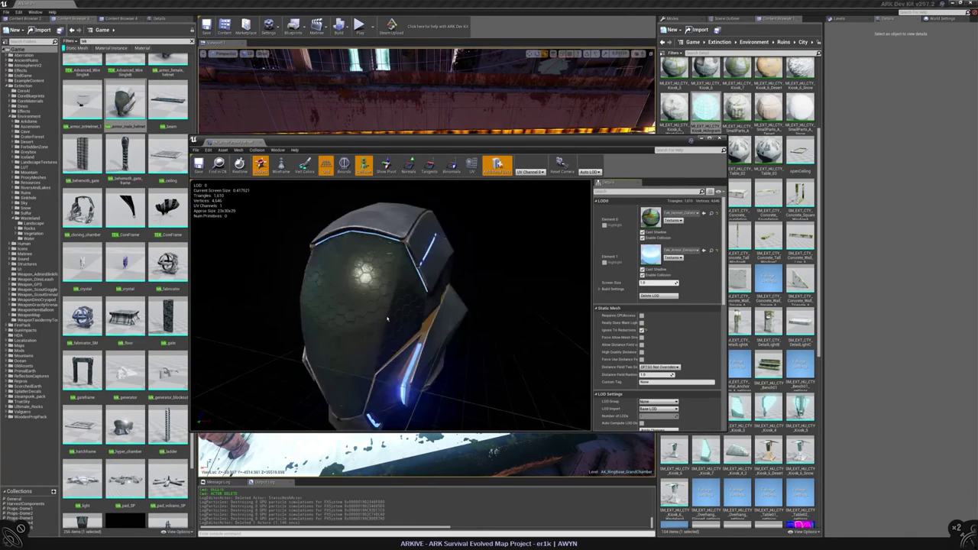
mouse_move(388, 320)
mouse_down()
mouse_move(406, 302)
mouse_move(399, 290)
mouse_move(387, 331)
mouse_move(405, 294)
mouse_move(379, 321)
mouse_move(394, 305)
mouse_up()
scroll(401, 300, up, 5)
scroll(390, 309, down, 5)
click(271, 141)
key(Return)
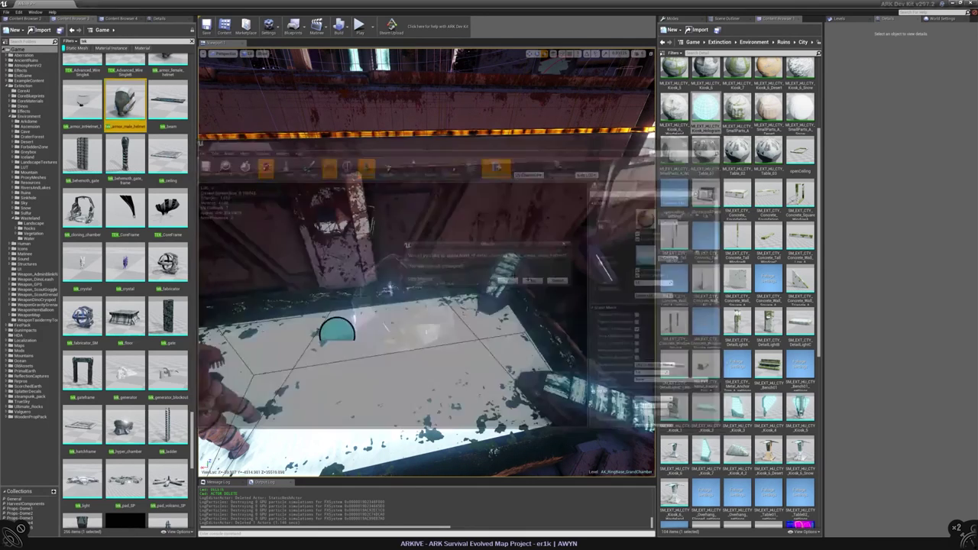
- Browse the tek meshes to the end of the list, inspect the last mesh, and close it without applying changes
click(125, 428)
scroll(145, 398, down, 5)
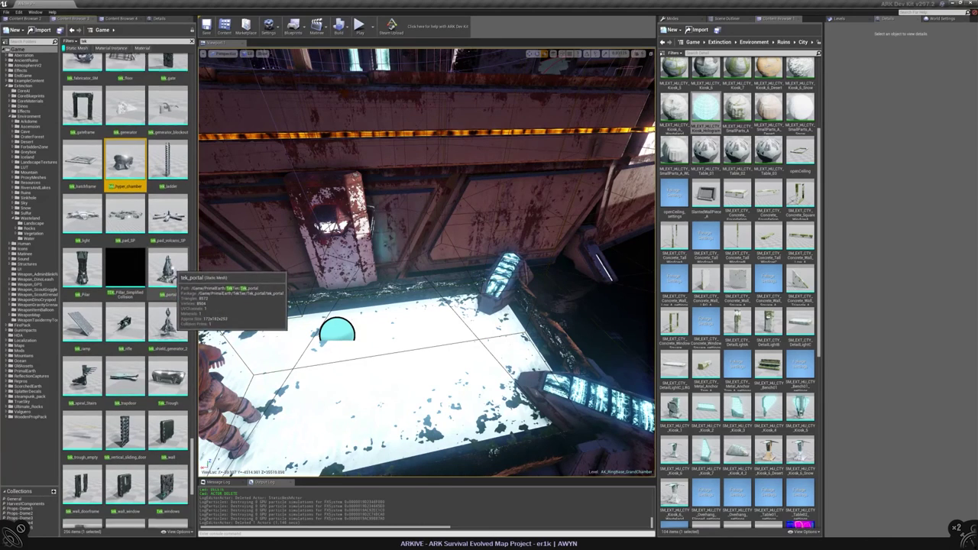
scroll(175, 264, down, 5)
scroll(169, 272, down, 1)
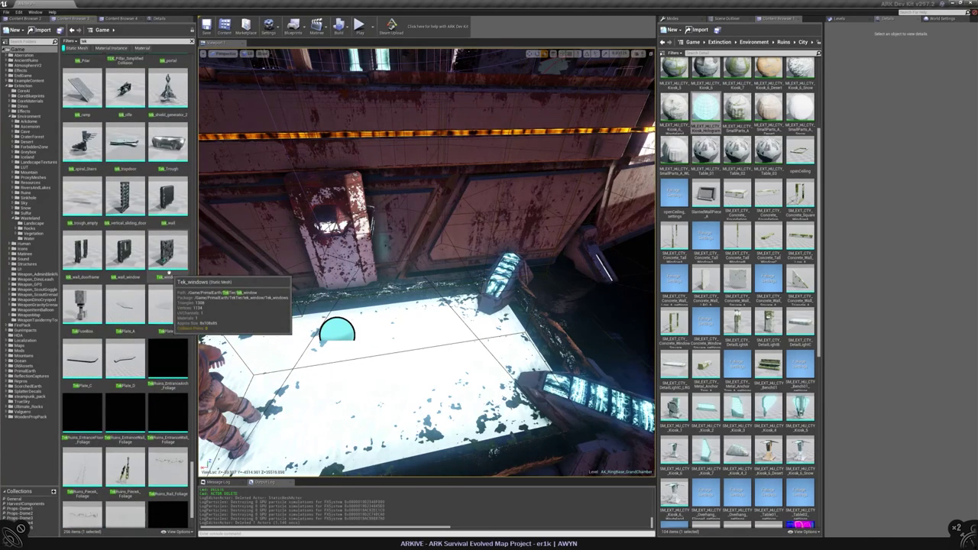
scroll(170, 274, down, 2)
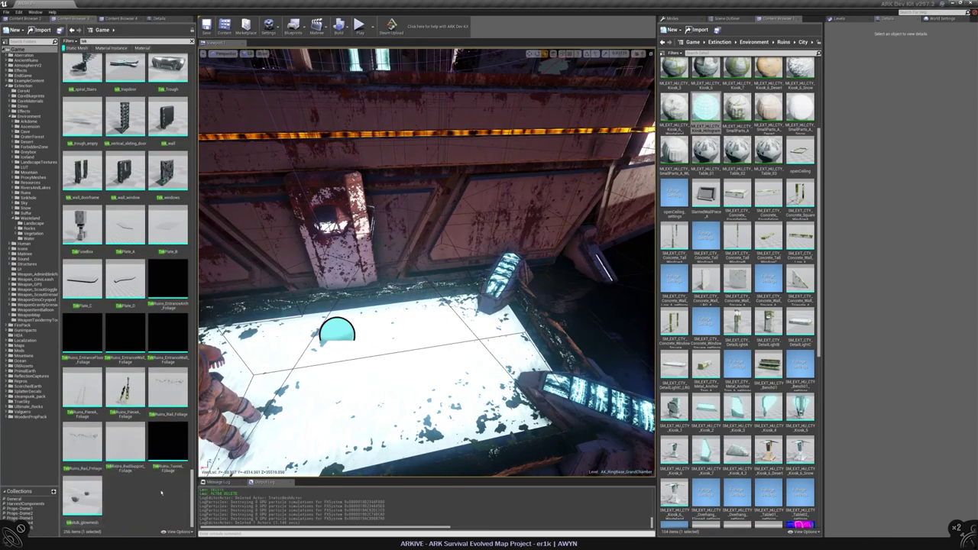
double_click(81, 501)
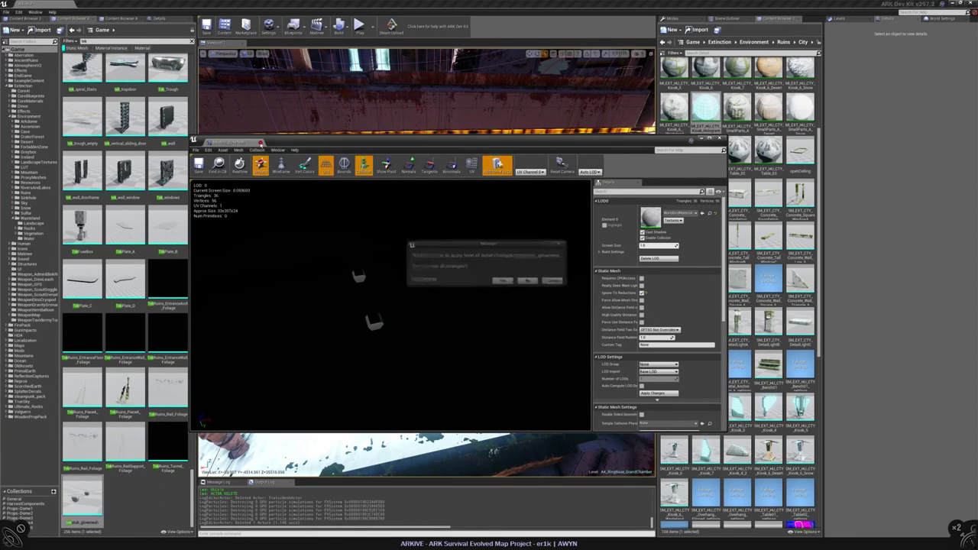
click(527, 283)
- Go back up through the tek meshes and inspect the curved TEK_CoreFrame mesh, closing it again
scroll(150, 195, up, 10)
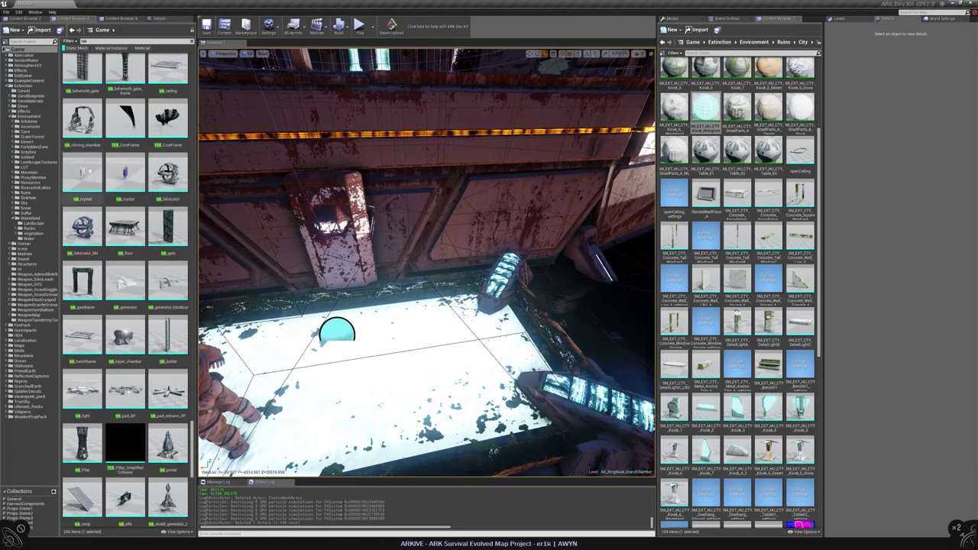
double_click(125, 118)
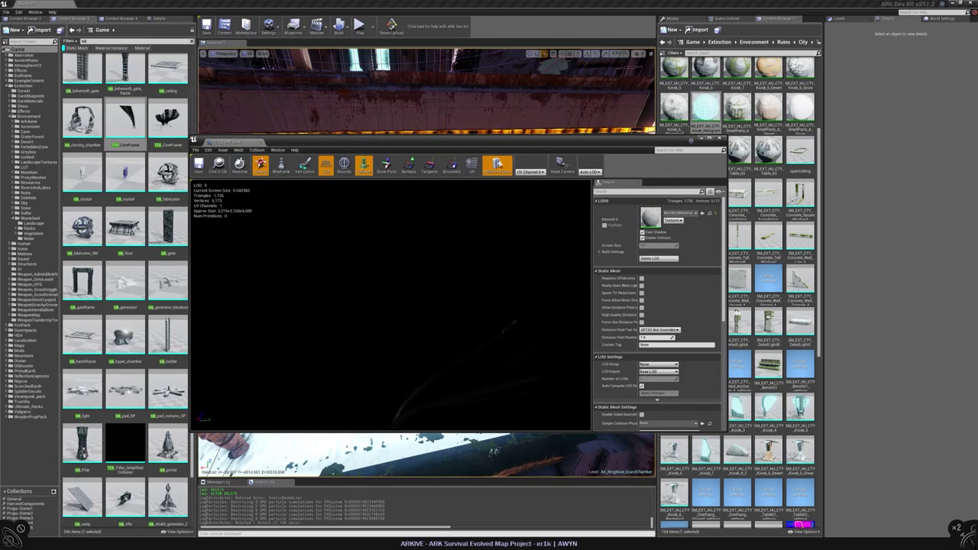
click(164, 176)
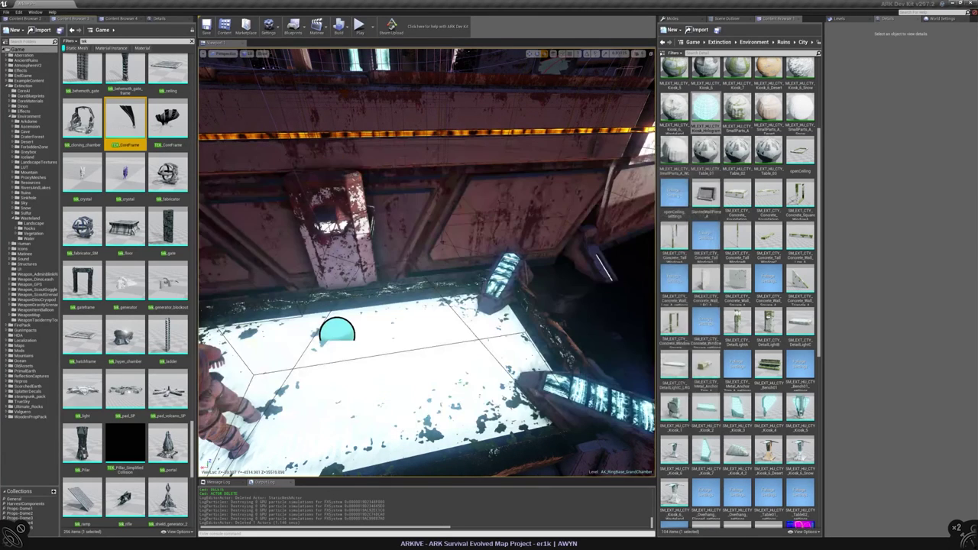
- Open the TEK_Advanced_Window_Pillar mesh, examine it from several angles, and close its editor
scroll(164, 176, up, 5)
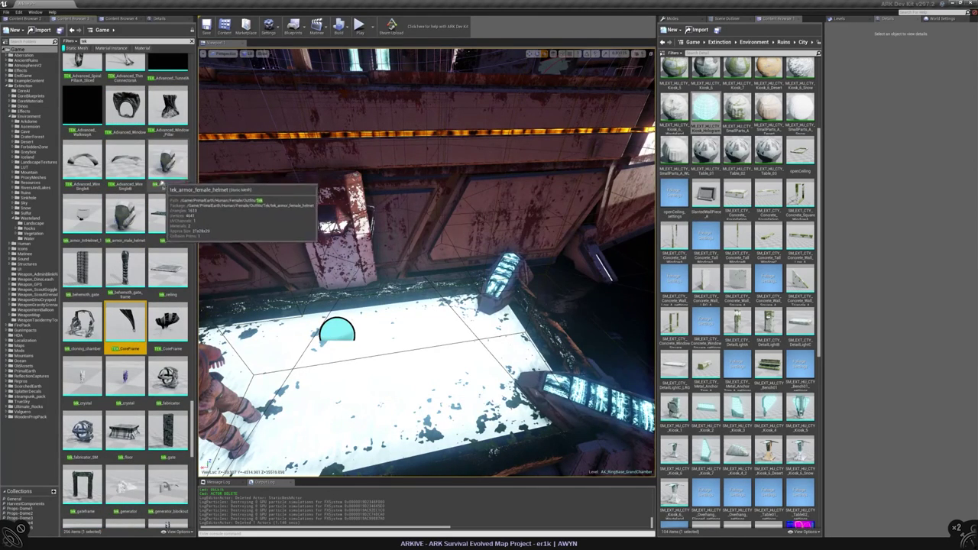
double_click(168, 103)
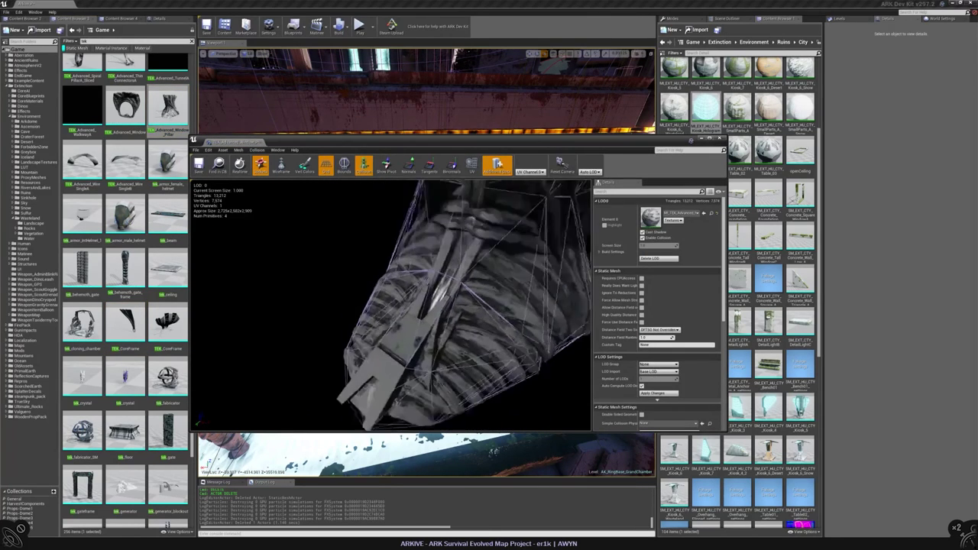
drag(390, 306, 439, 315)
drag(451, 143, 468, 133)
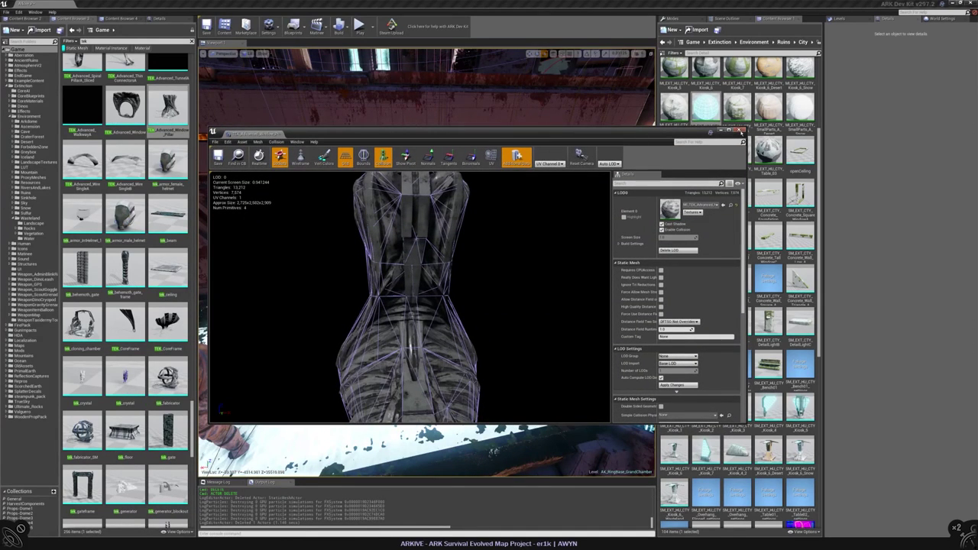
key(Return)
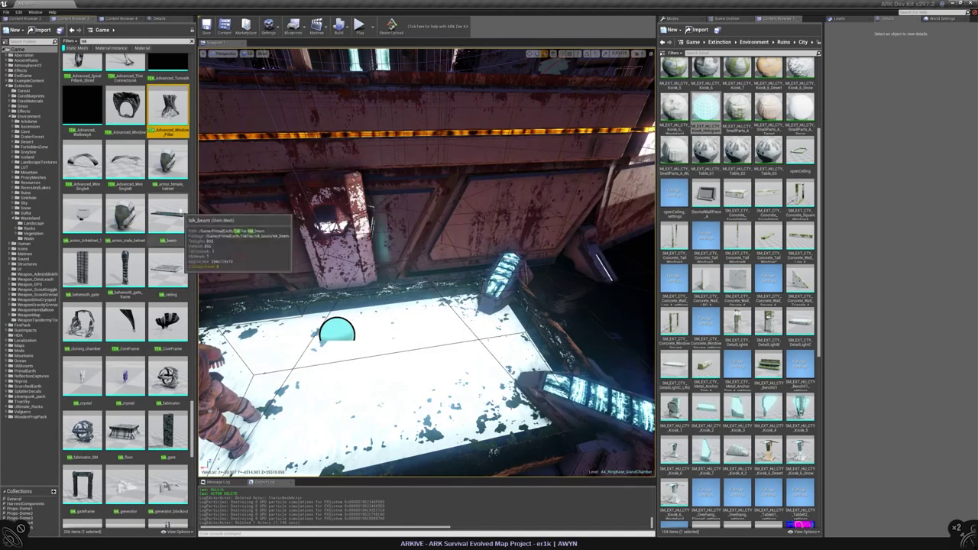
- Find and open the TEK_Advanced_FloorGrowthB_EXT mesh, examine it, and move its editor window clear of the level view
scroll(174, 206, up, 2)
scroll(126, 291, up, 5)
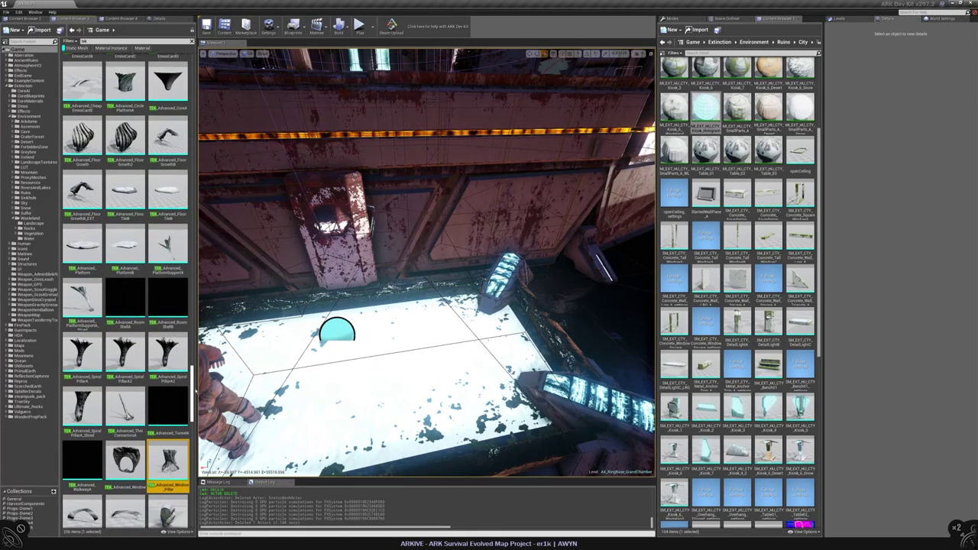
double_click(82, 191)
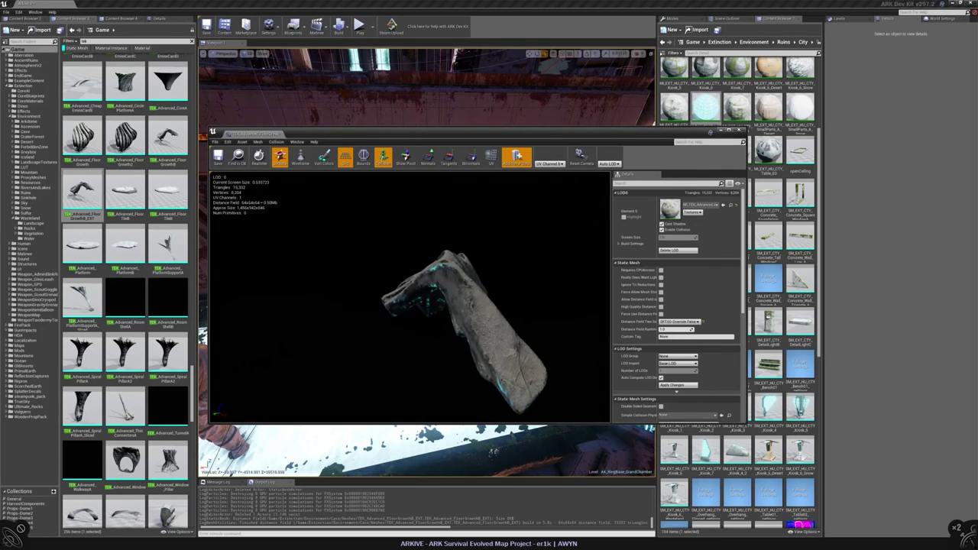
drag(256, 133, 206, 361)
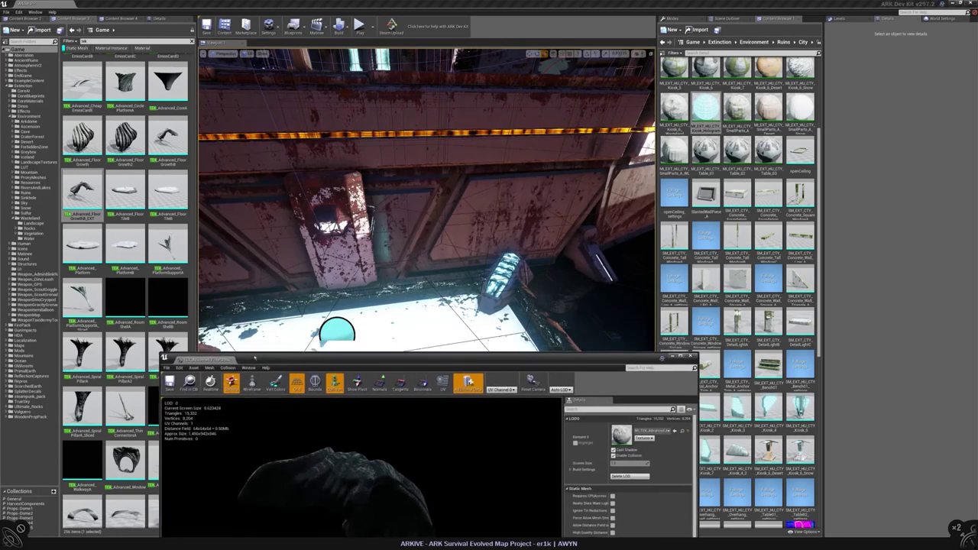
- Place the TEK_Advanced_FloorGrowthB_EXT mesh at the wall pillar, scaled down and rotated so it emerges just below the glowing opening
key(f)
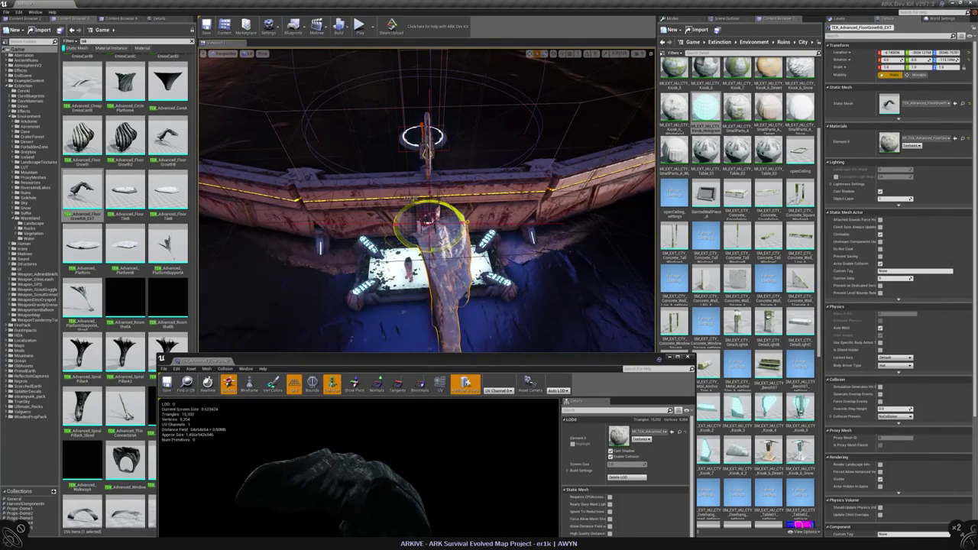
alt+drag(429, 199, 508, 188)
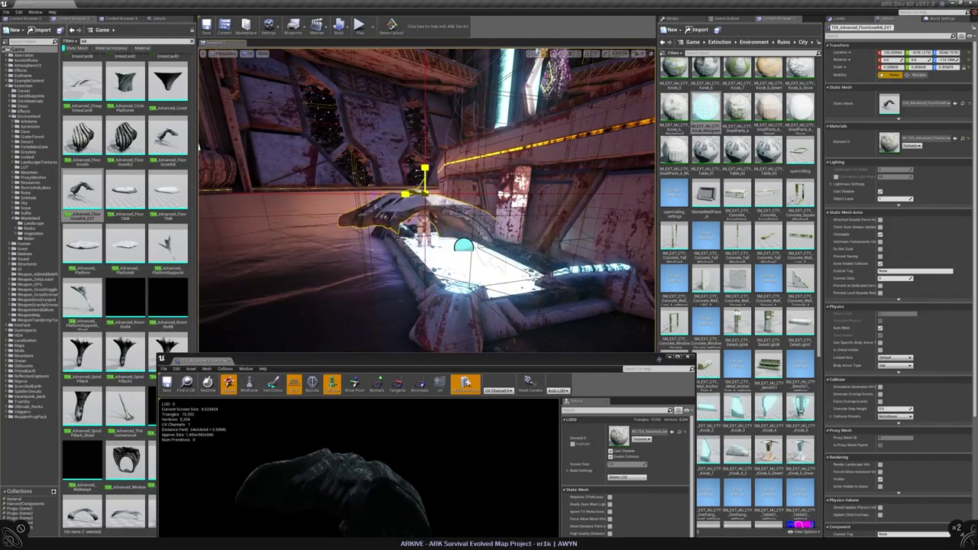
alt+drag(508, 187, 409, 210)
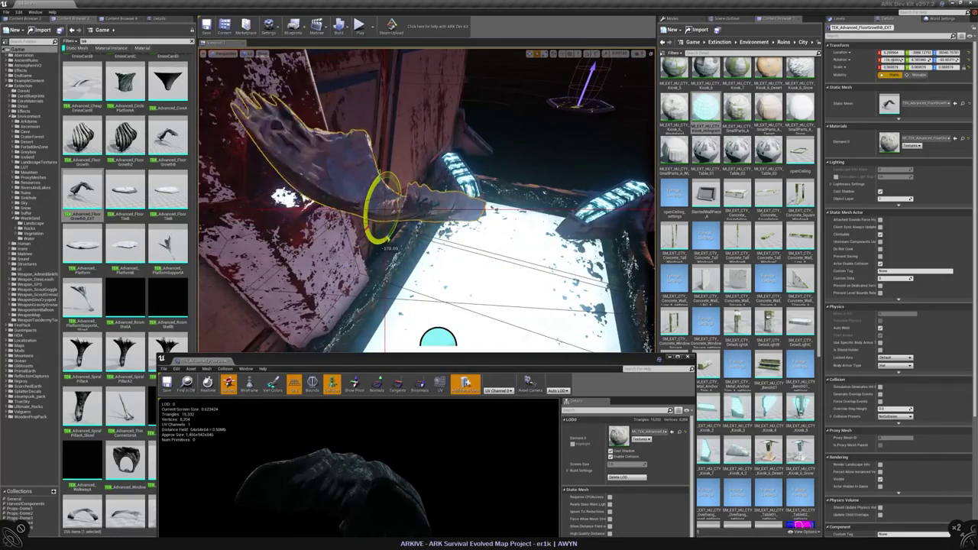
key(f)
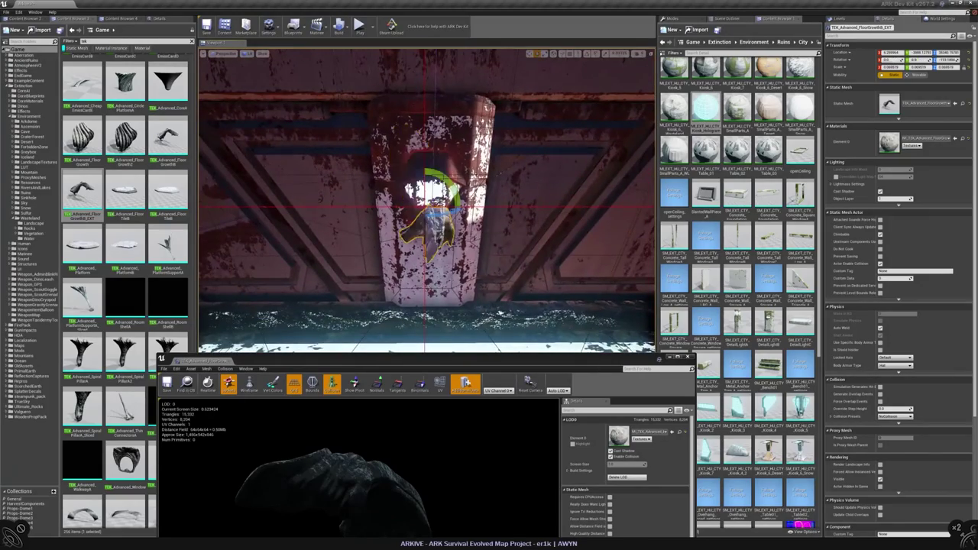
alt+drag(382, 152, 535, 131)
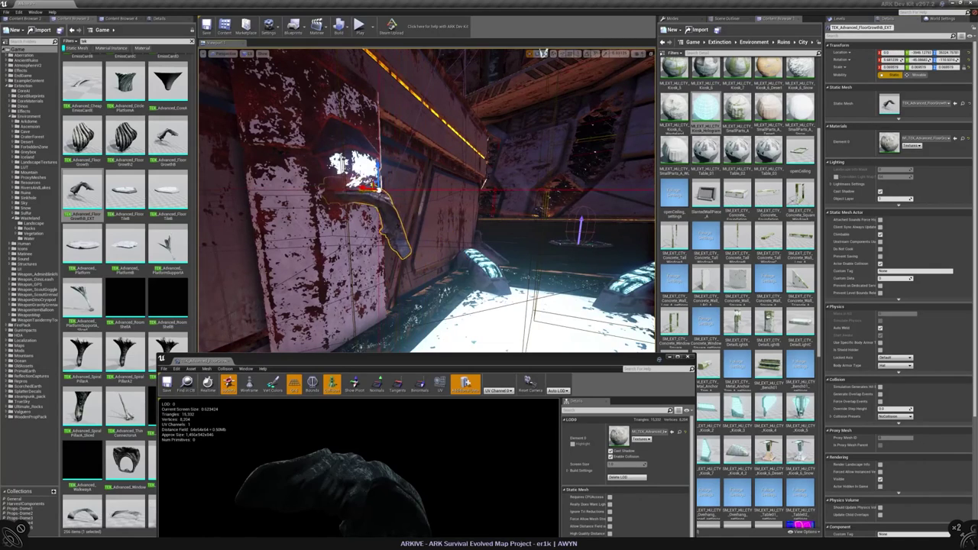
- Rotate the growth so its arm slants sideways and down across the pillar toward the basin
alt+drag(535, 131, 321, 159)
key(e)
mouse_move(389, 243)
mouse_down()
mouse_move(393, 229)
mouse_move(470, 176)
mouse_up()
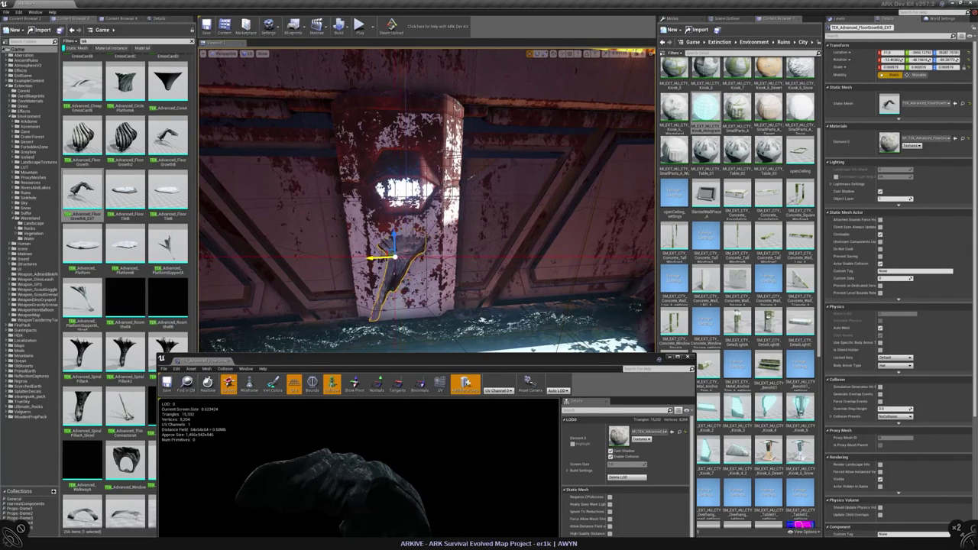
- Duplicate the growth as a mirrored copy, undo its stray change, and rotate and shift it so both arms spread in an inverted V
alt+drag(470, 176, 489, 164)
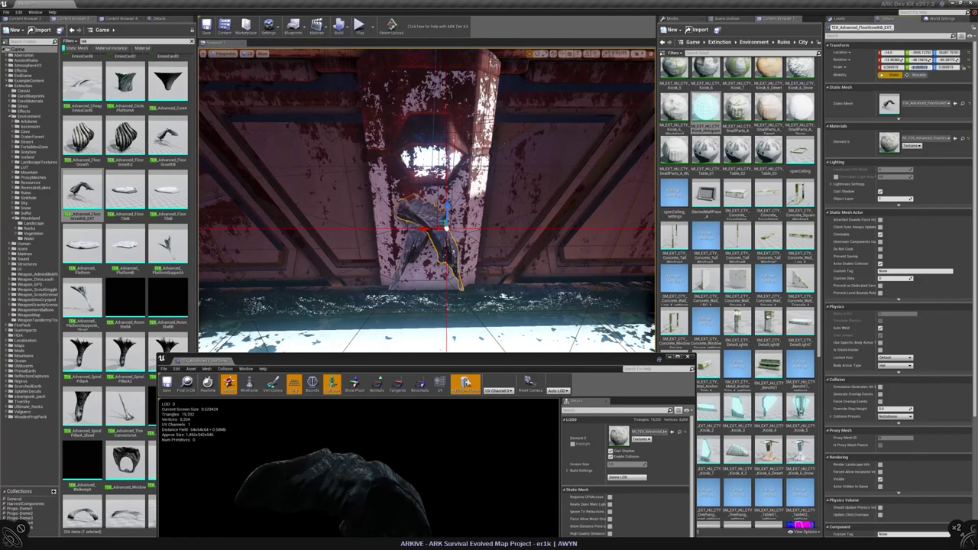
key(f)
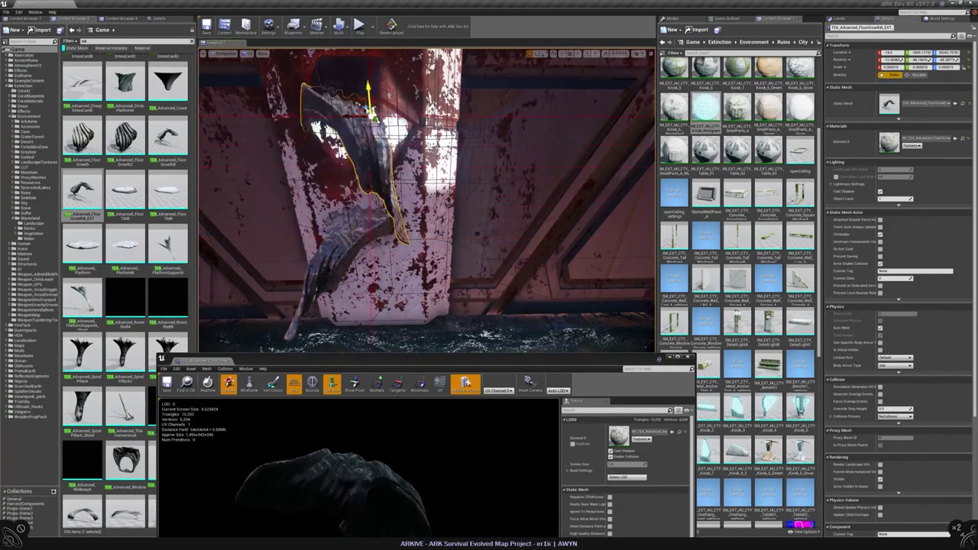
key(ctrl+z)
key(e)
drag(360, 201, 373, 204)
key(w)
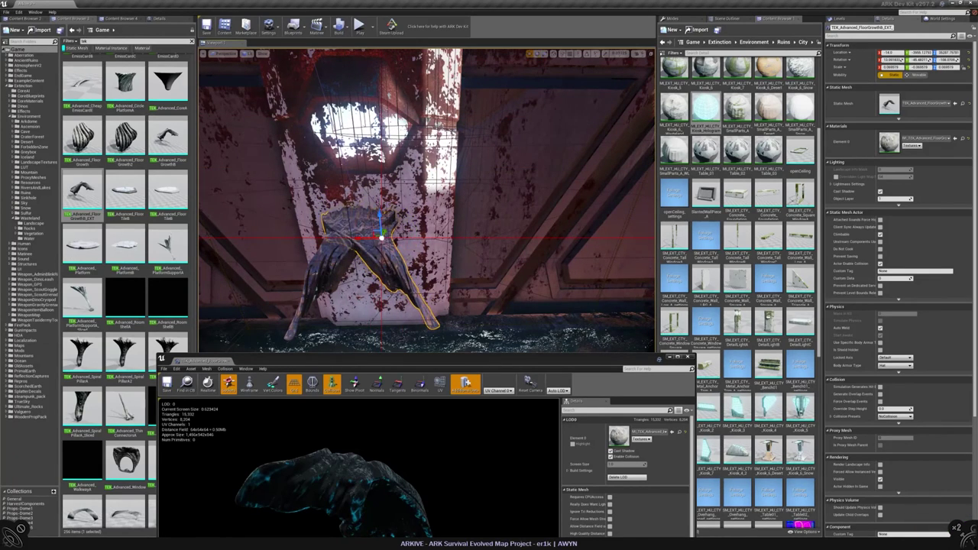
drag(367, 237, 406, 238)
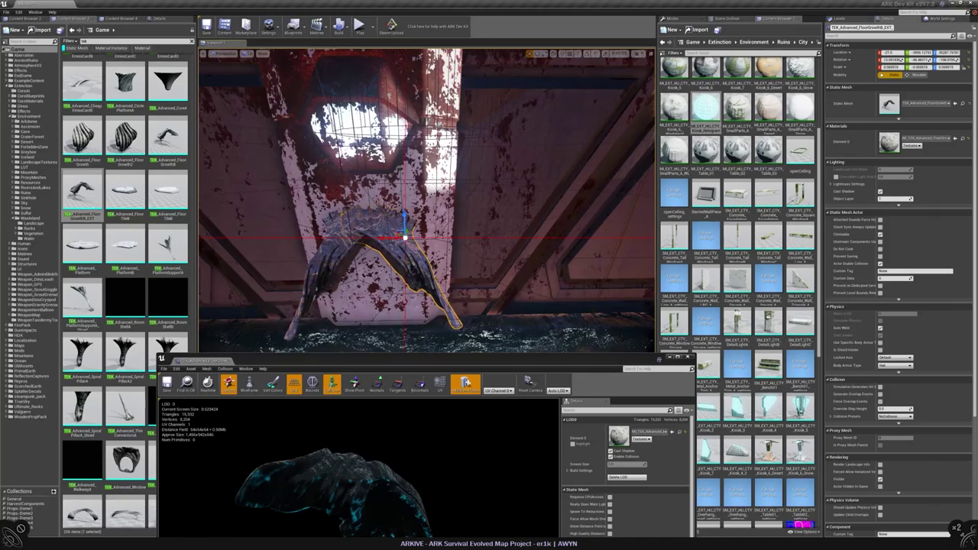
- Fine-tune the mirrored growth's rotation against its counterpart on the pillar and clear the selection
key(f)
key(e)
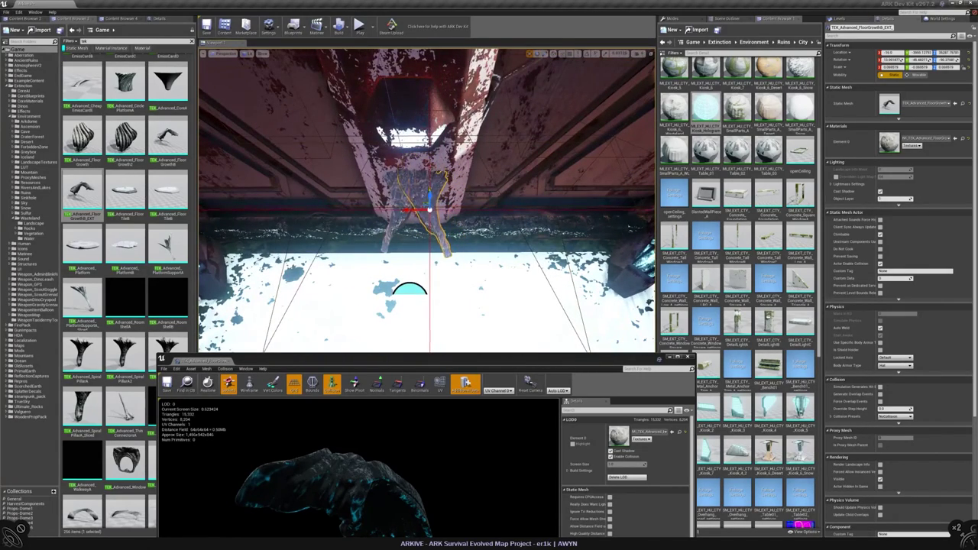
mouse_move(428, 199)
right_down()
mouse_move(428, 153)
mouse_move(428, 203)
right_up()
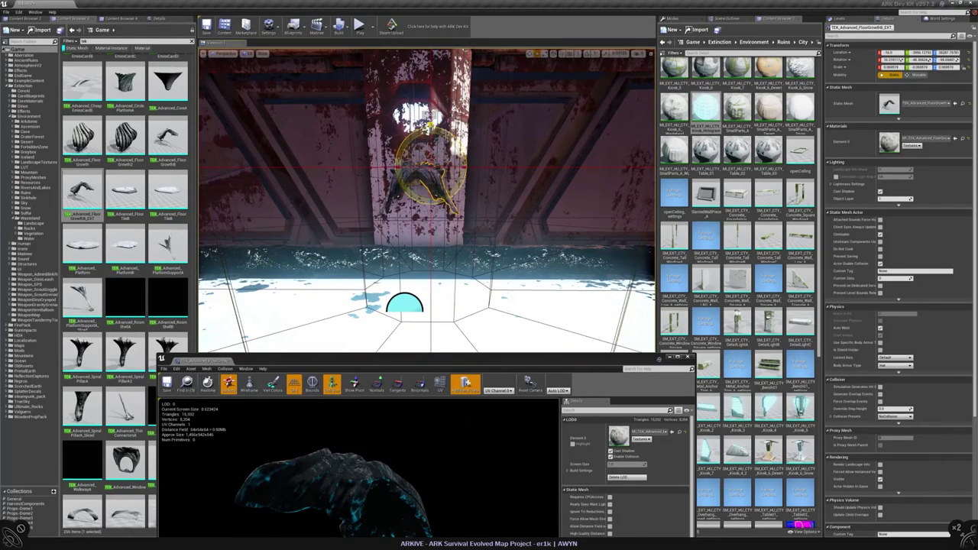
right_drag(428, 199, 381, 200)
key(Escape)
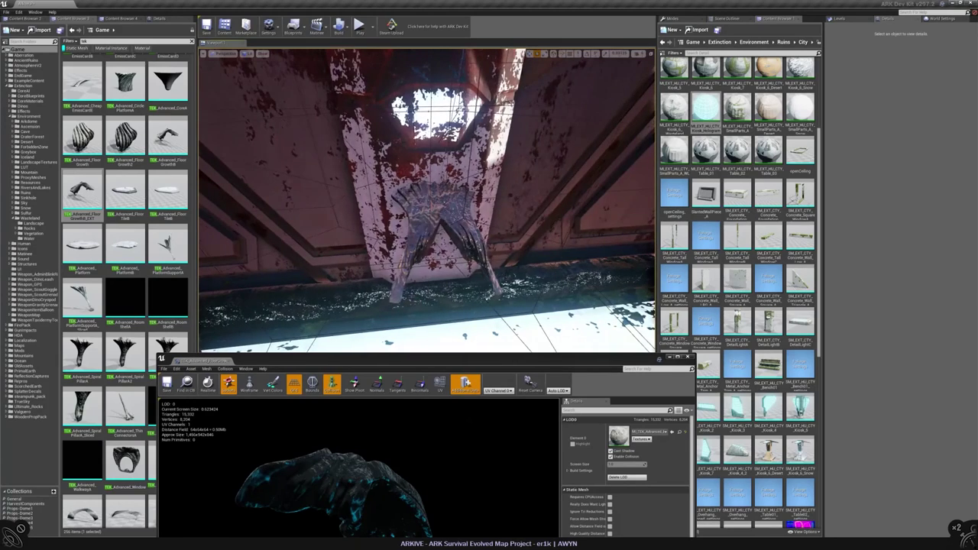
- Select the growth again and align its rotation and position with its twin in the front wireframe view
click(474, 244)
key(alt+h)
key(f)
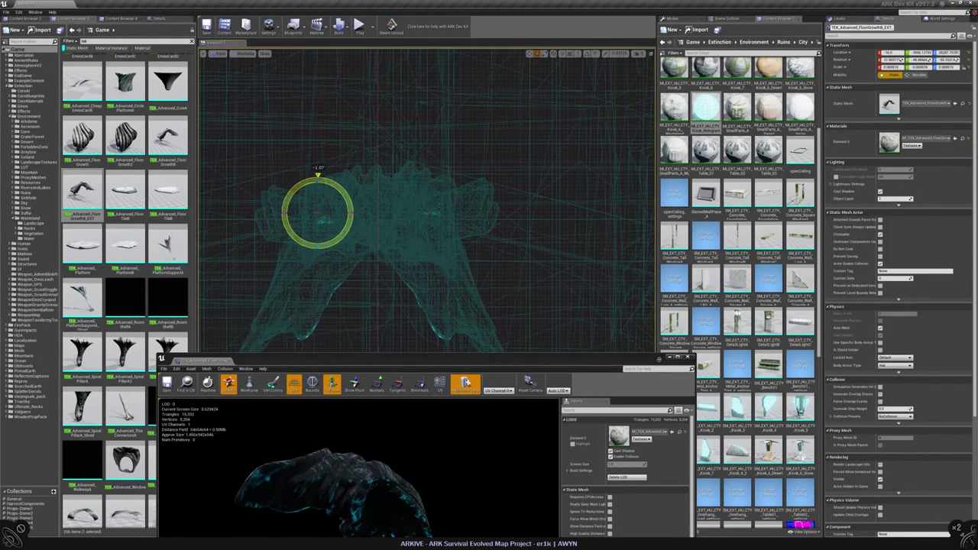
mouse_move(318, 187)
mouse_down()
mouse_move(322, 174)
mouse_move(324, 203)
mouse_up()
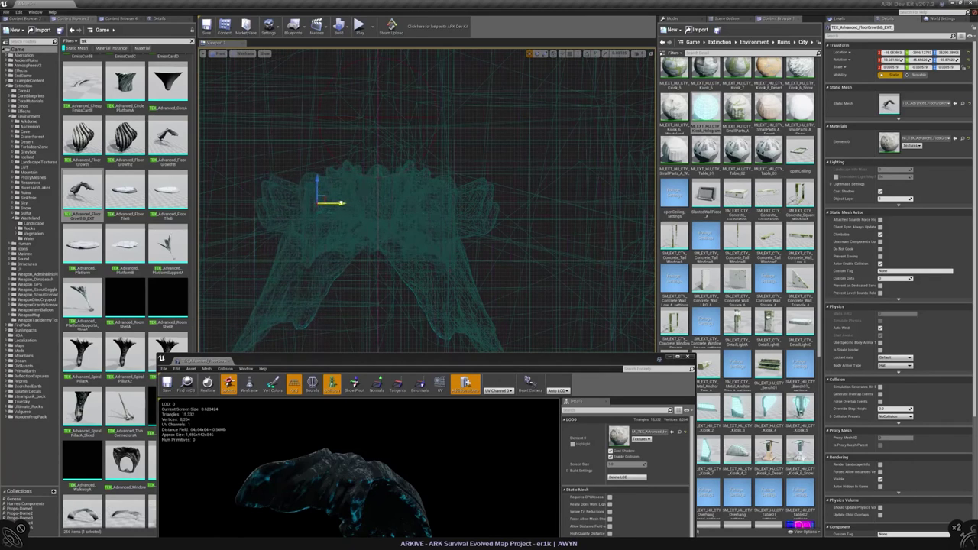
- Match the growth's tilt and height to its twin in the side wireframe view, and check the pair in the perspective view
scroll(456, 191, down, 10)
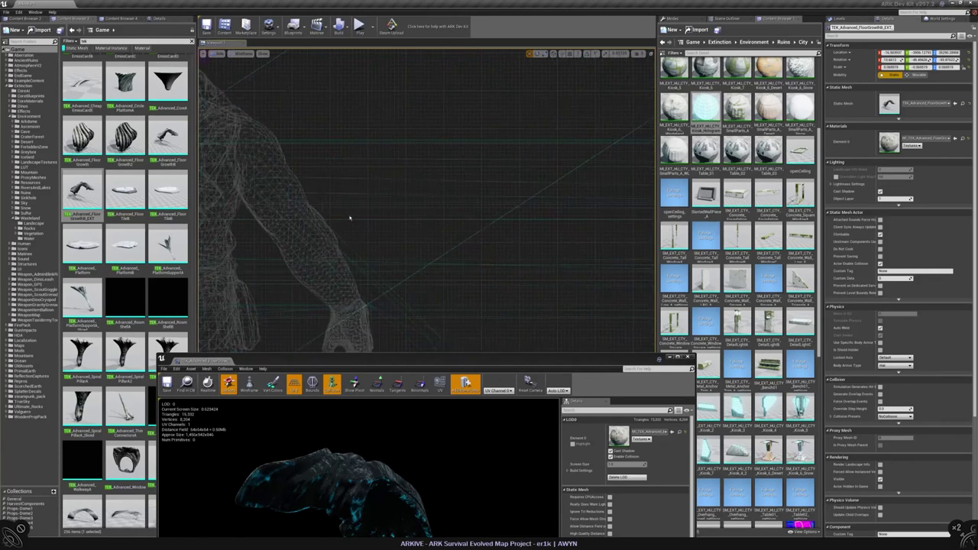
scroll(457, 192, up, 5)
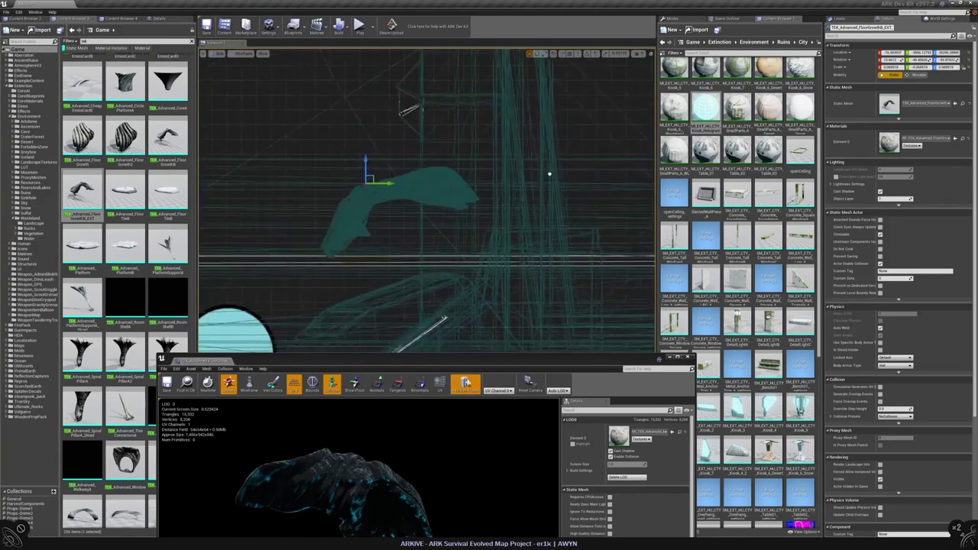
key(e)
drag(322, 122, 321, 136)
key(w)
key(e)
key(w)
drag(389, 137, 359, 126)
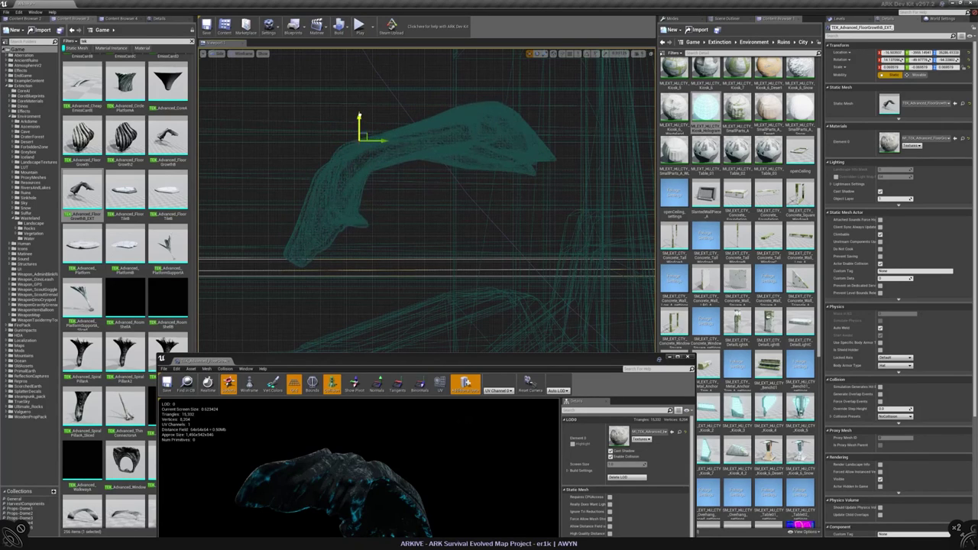
key(alt+4)
key(f)
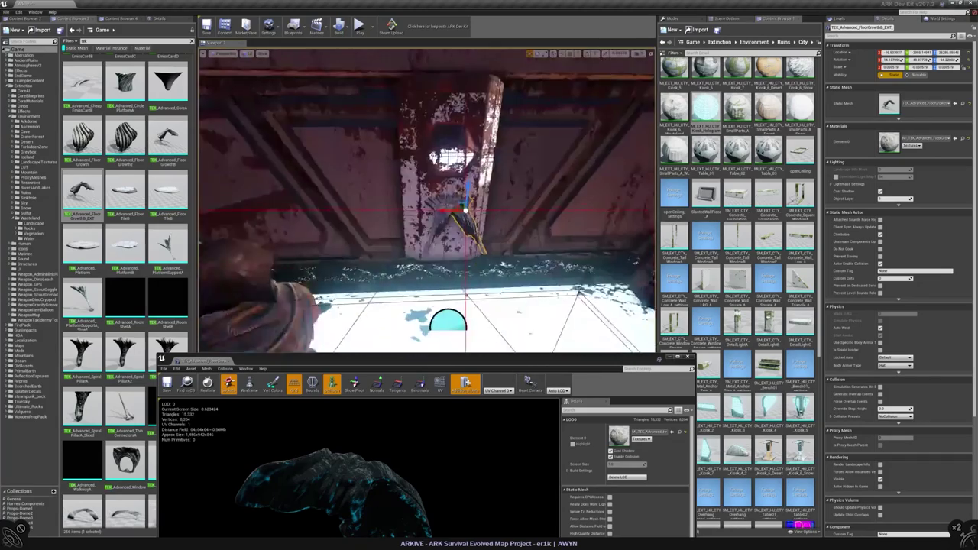
key(Escape)
mouse_move(427, 201)
right_down()
mouse_move(427, 214)
mouse_move(428, 191)
mouse_move(428, 200)
right_up()
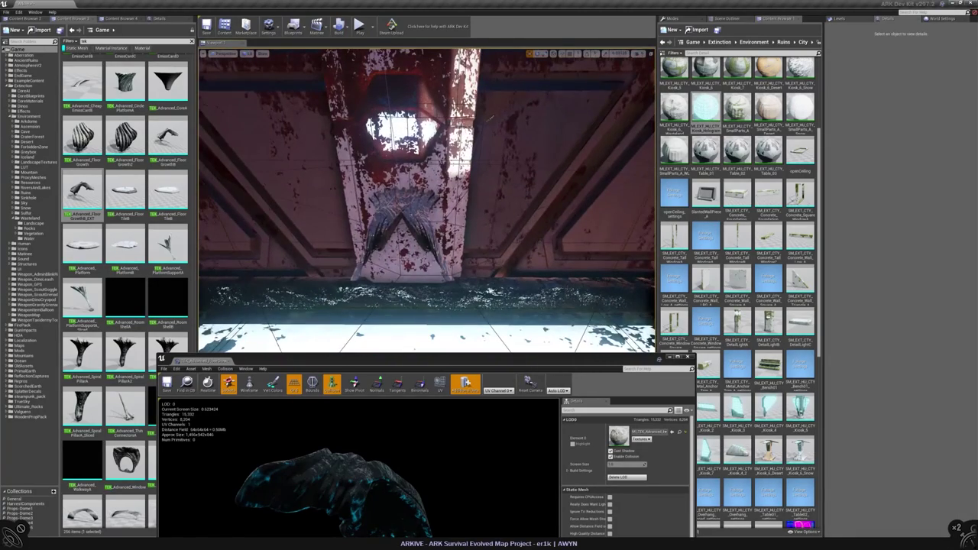
- Make AK_RingBase_GrandChamber the current level and raise the two growths closer to the pillar's glowing opening
click(840, 19)
double_click(872, 363)
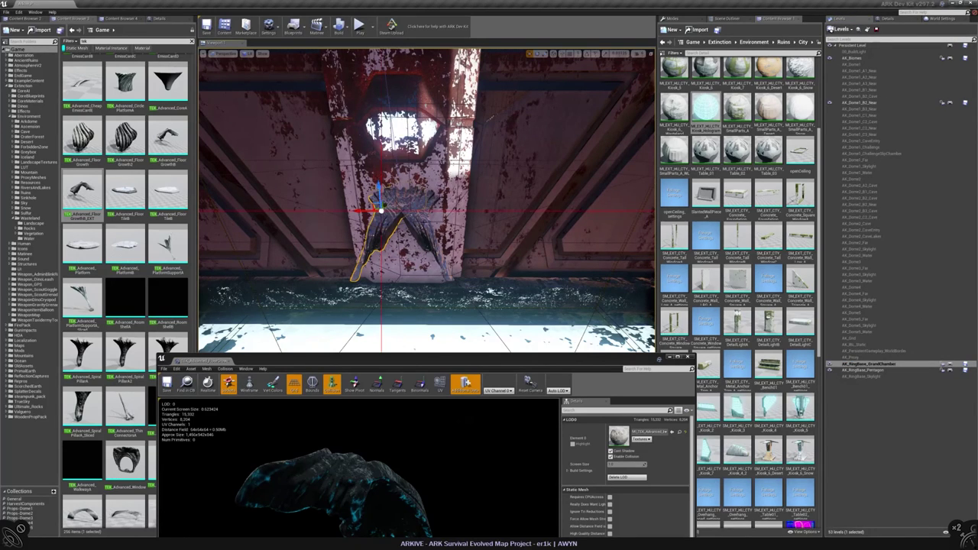
drag(380, 208, 420, 188)
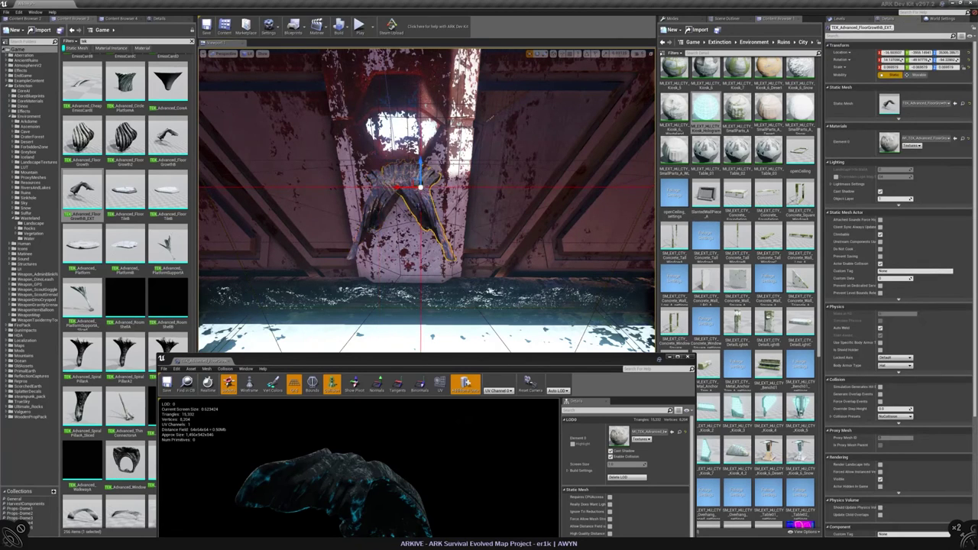
- Even out the growth pair's horizontal spacing and height in the front wireframe view, and deselect it in the perspective view
right_drag(382, 260, 400, 234)
key(alt+h)
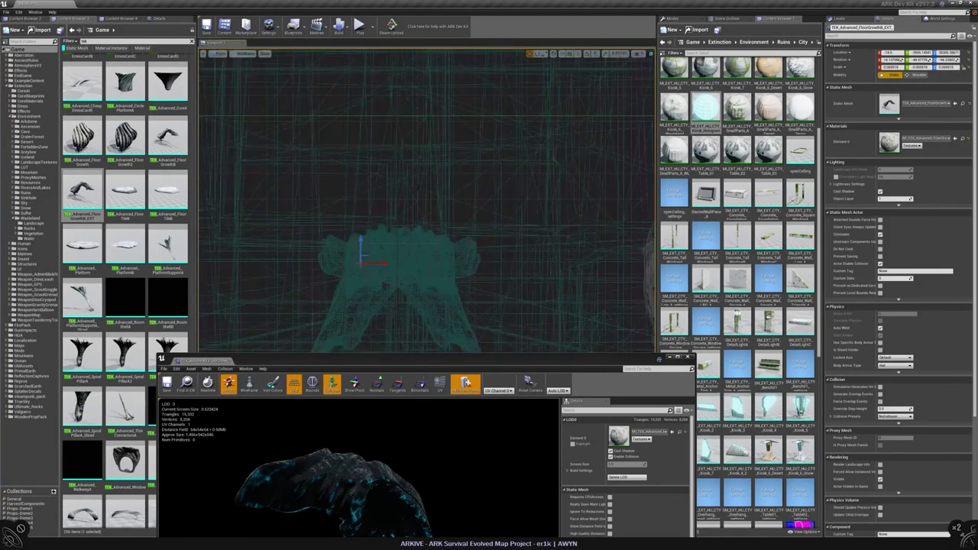
scroll(428, 252, up, 2)
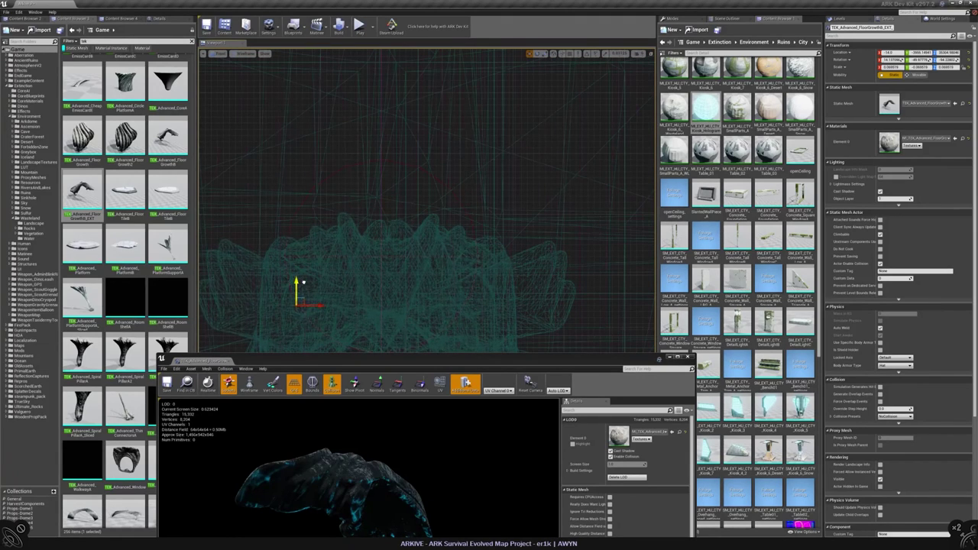
key(alt+g)
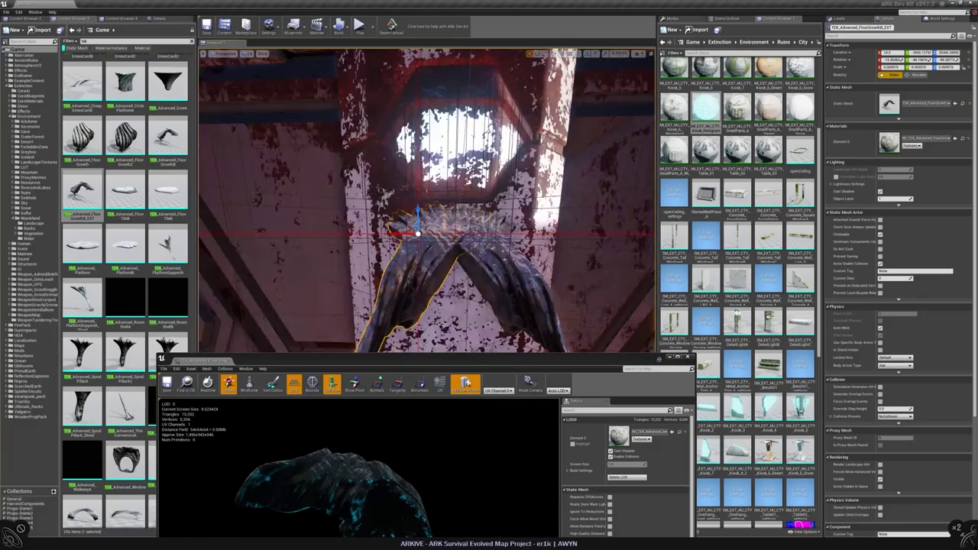
right_drag(381, 260, 415, 245)
key(Escape)
- Save the AK_RingBase_GrandChamber level and close the TEK_Advanced_FloorGrowthB_EXT editor without applying the level of detail changes
click(839, 17)
click(965, 370)
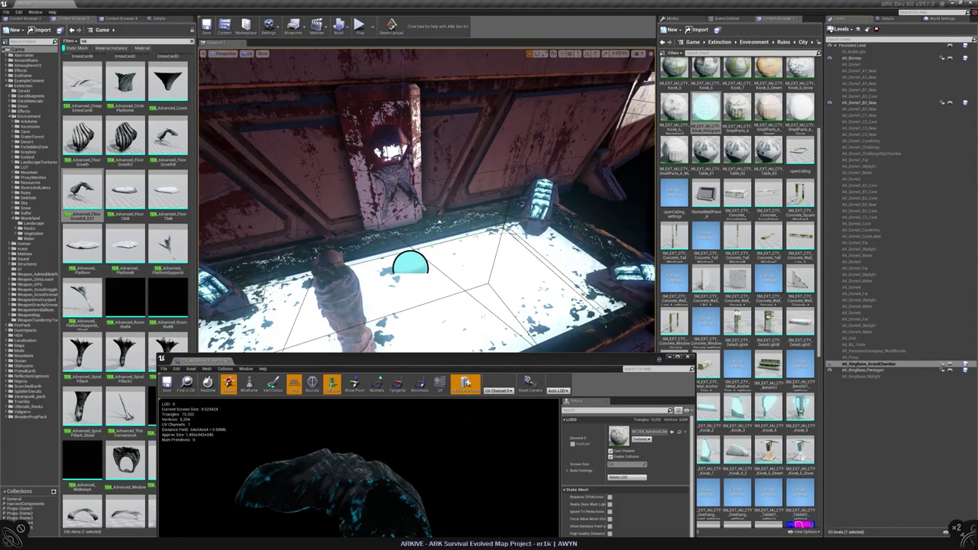
drag(344, 359, 405, 158)
click(750, 157)
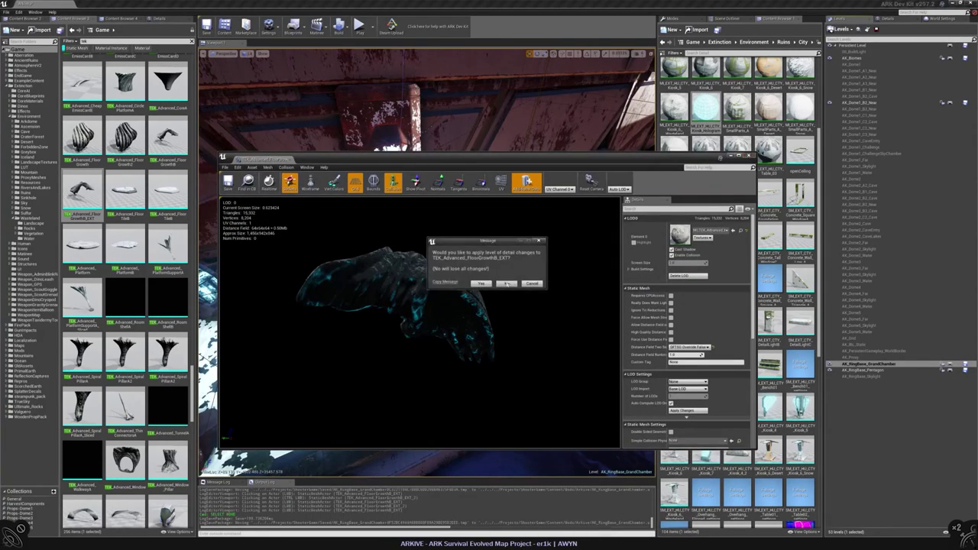
click(507, 283)
- Browse the tek meshes, open TEK_Advanced_CheapEmissCardE, examine its shape, material and build settings, and close its editor
scroll(156, 416, down, 3)
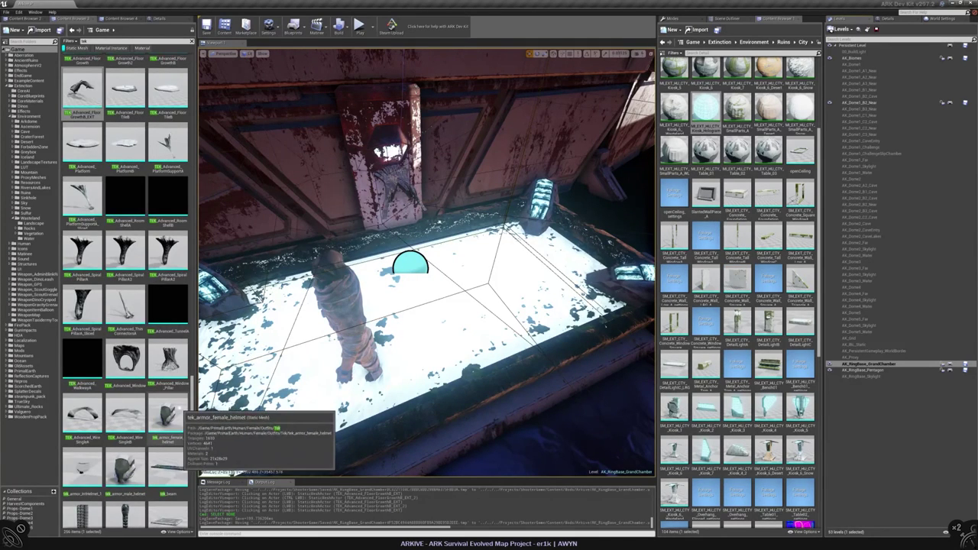
scroll(164, 417, up, 6)
scroll(82, 401, up, 1)
click(82, 420)
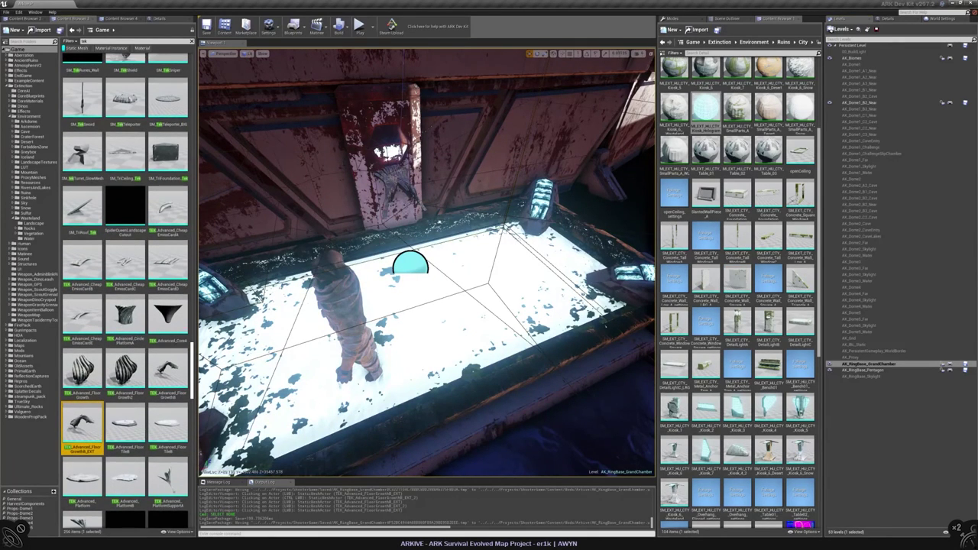
scroll(82, 421, up, 1)
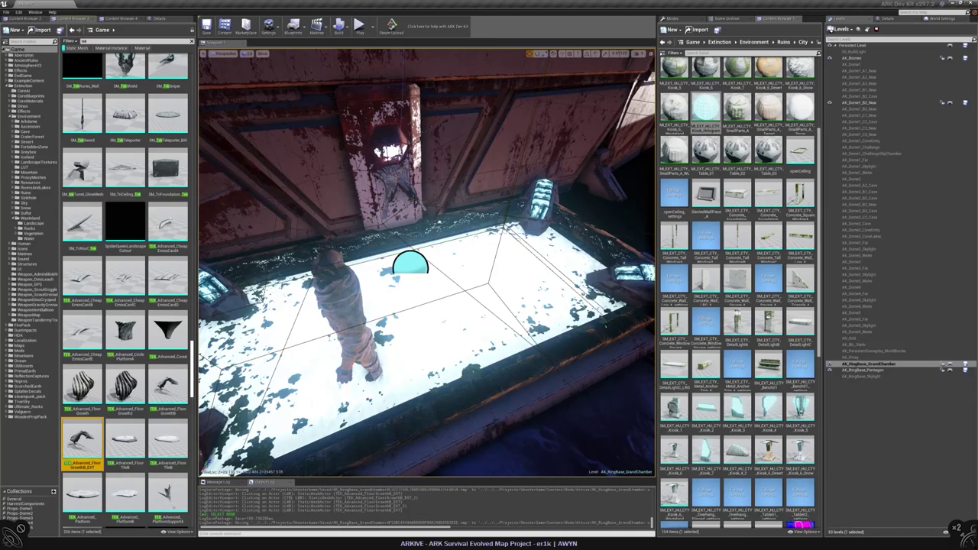
double_click(82, 329)
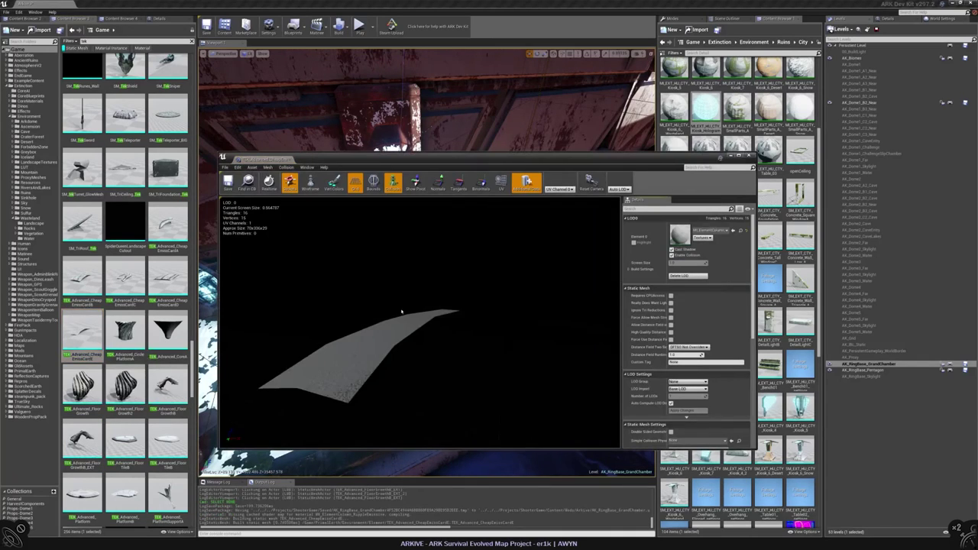
drag(402, 312, 490, 283)
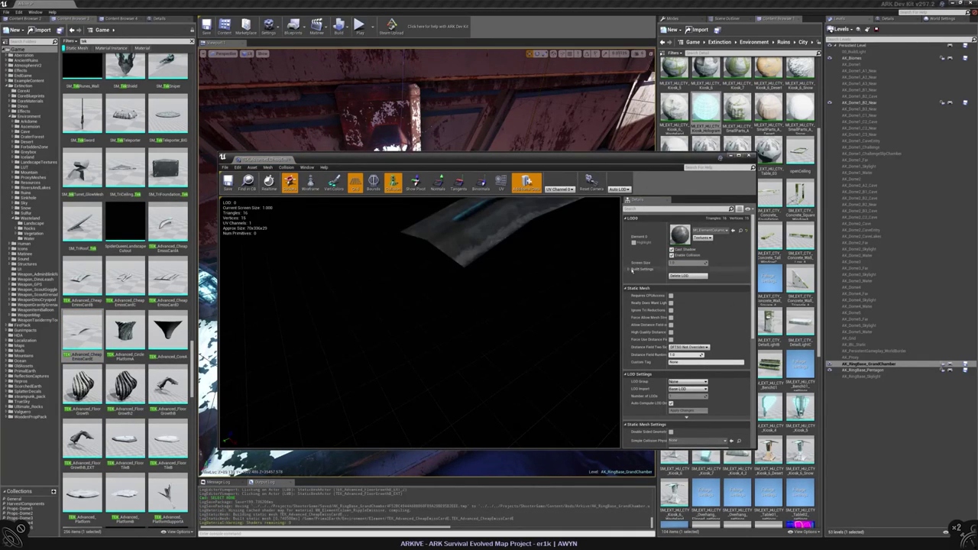
click(631, 269)
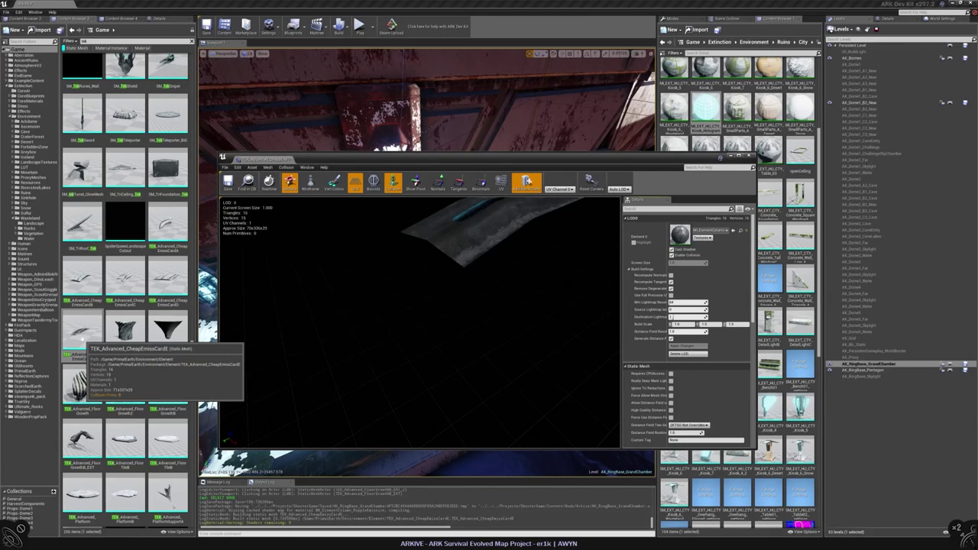
drag(421, 321, 382, 319)
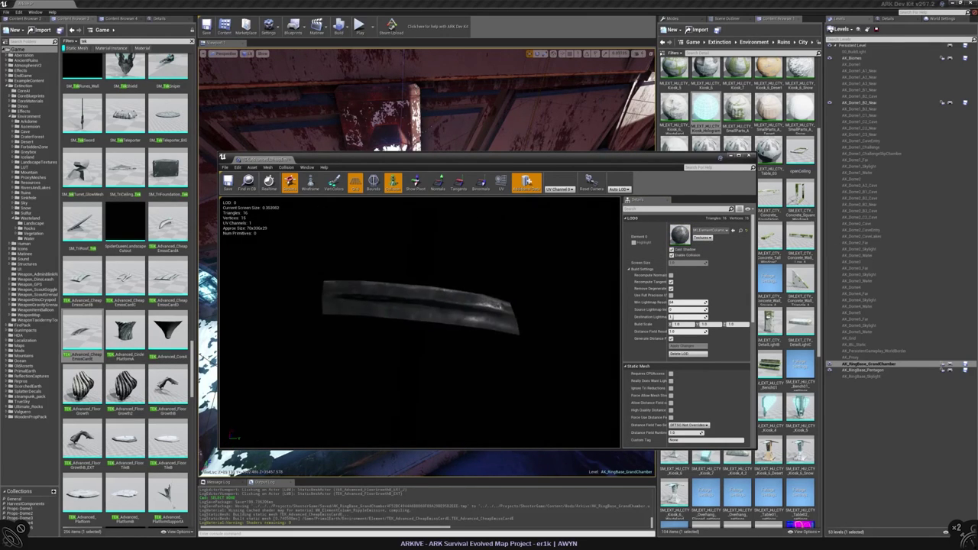
scroll(410, 321, up, 5)
scroll(425, 321, down, 3)
click(749, 156)
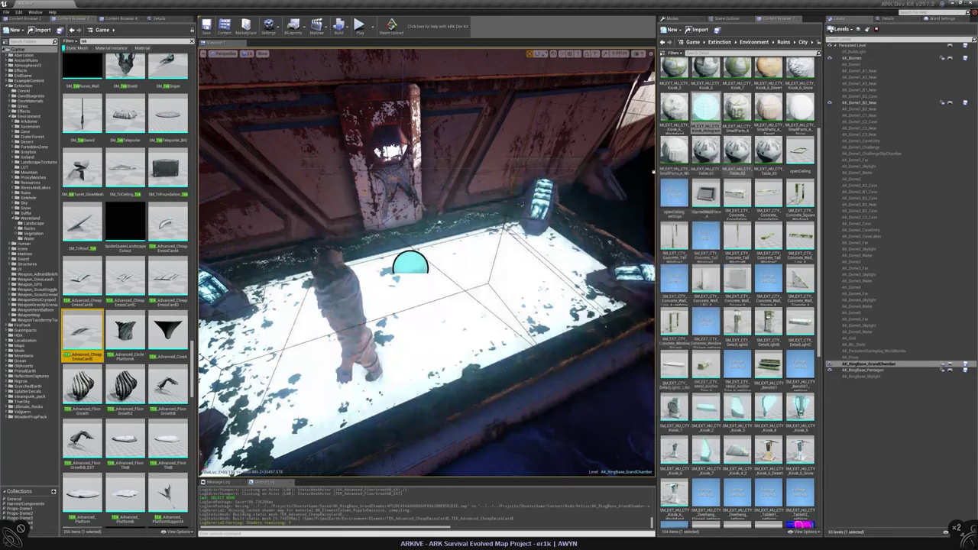
- Open the SM_TriRoof_Tek mesh, examine its shape, and close its editor
scroll(86, 313, up, 2)
double_click(82, 309)
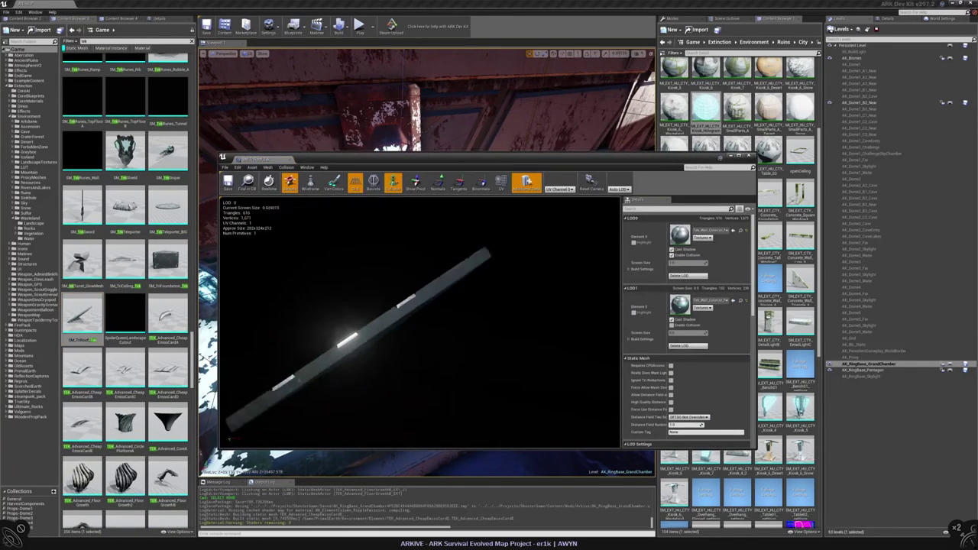
drag(344, 290, 315, 263)
click(749, 155)
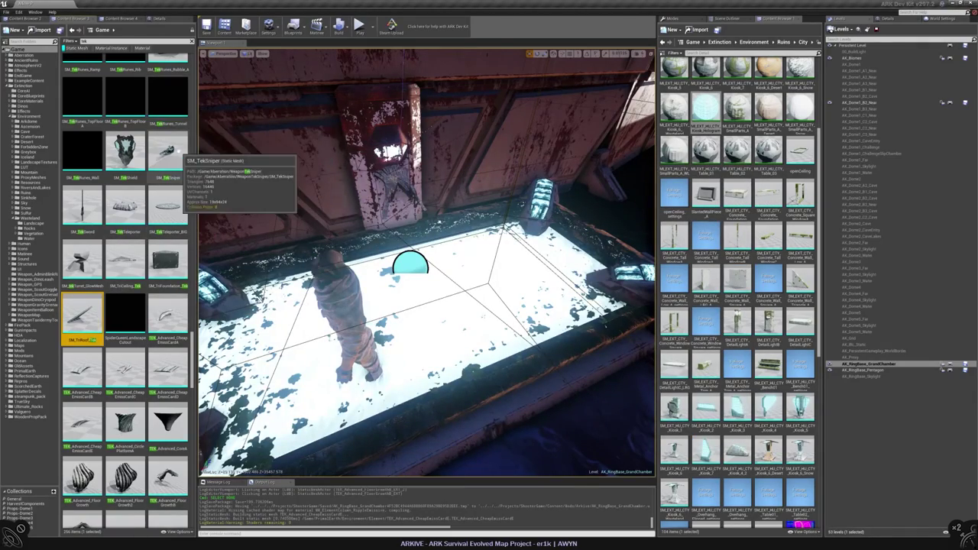
- Set the collision preset to Ground for the basin's beams, trim, corner kiosks, pillar and growths together, and deselect them
mouse_move(457, 278)
right_down()
mouse_move(457, 248)
mouse_move(457, 314)
mouse_move(457, 256)
mouse_move(447, 253)
mouse_move(466, 245)
mouse_move(466, 263)
mouse_move(457, 246)
mouse_move(435, 262)
mouse_move(457, 259)
right_up()
click(459, 329)
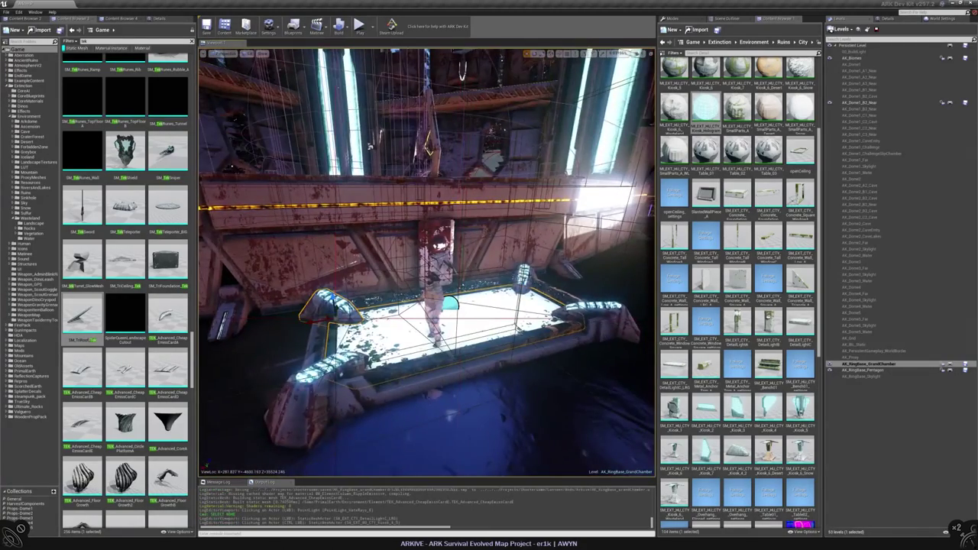
ctrl+click(604, 318)
ctrl+click(524, 279)
ctrl+click(321, 375)
ctrl+click(459, 367)
ctrl+click(539, 314)
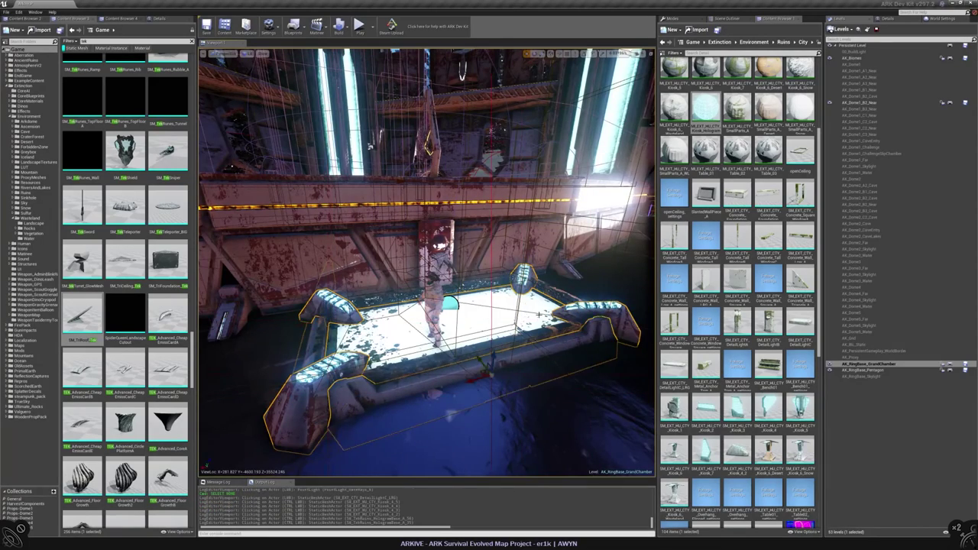
key(f)
ctrl+click(527, 321)
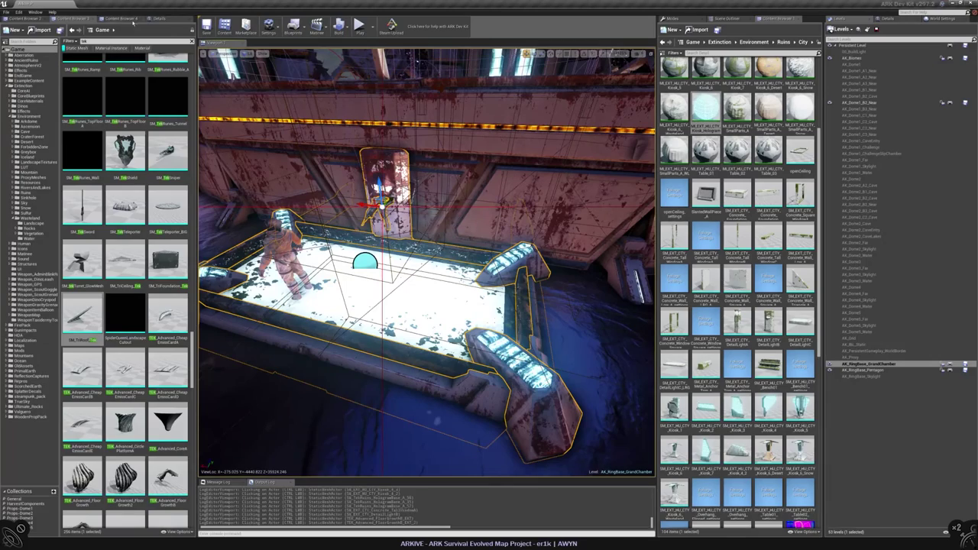
click(158, 17)
click(86, 424)
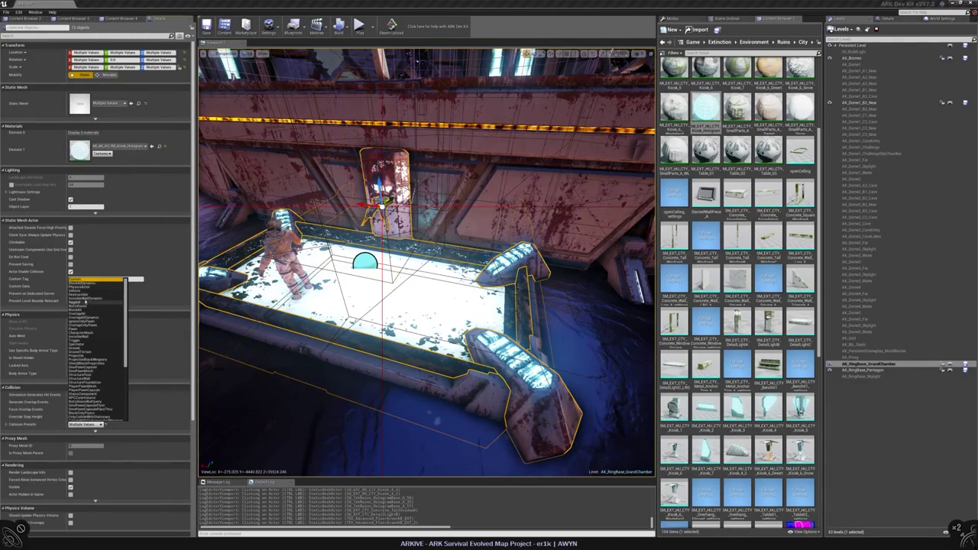
alt+drag(428, 229, 520, 328)
key(Escape)
- Copy the basin's front hologram base beam to the wall side and turn the copy about 180° around its vertical axis
click(435, 276)
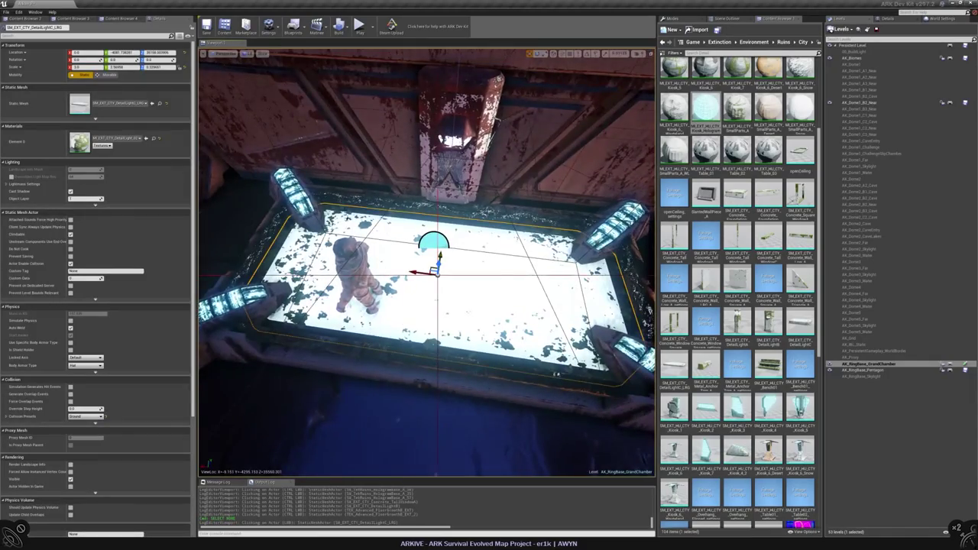
mouse_move(436, 275)
mouse_down()
mouse_move(435, 252)
mouse_move(490, 199)
mouse_move(459, 259)
mouse_move(429, 230)
mouse_move(436, 260)
mouse_up()
click(466, 321)
drag(466, 322, 450, 283)
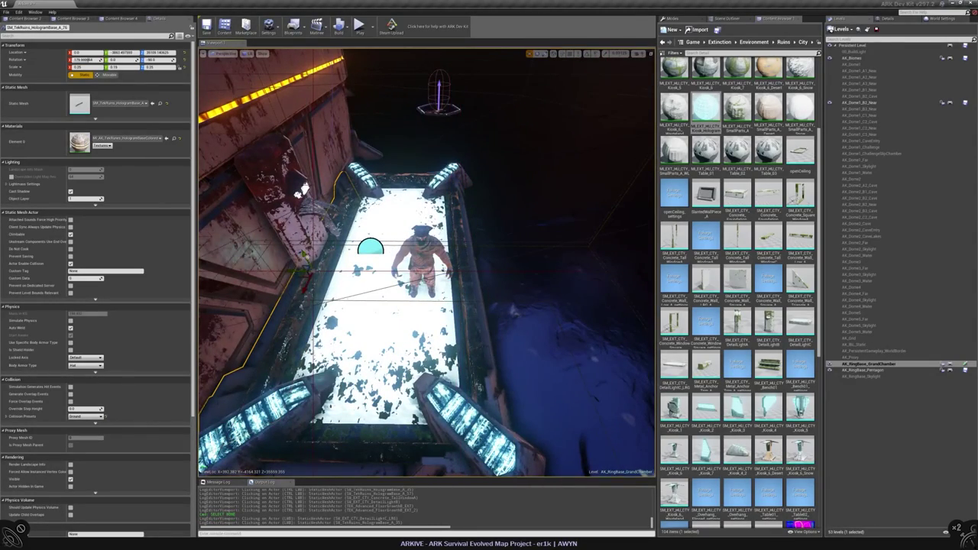
click(893, 20)
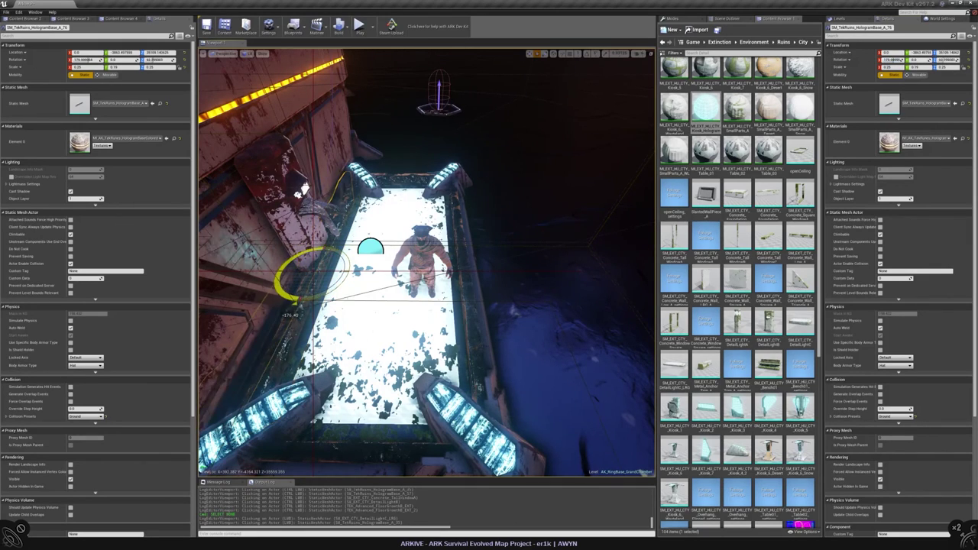
drag(321, 290, 313, 260)
- Lengthen the wall-side beam to an X scale of about 0.45 and fit it against the wall behind the kiosks
mouse_move(426, 262)
right_down()
mouse_move(405, 264)
mouse_move(426, 262)
right_up()
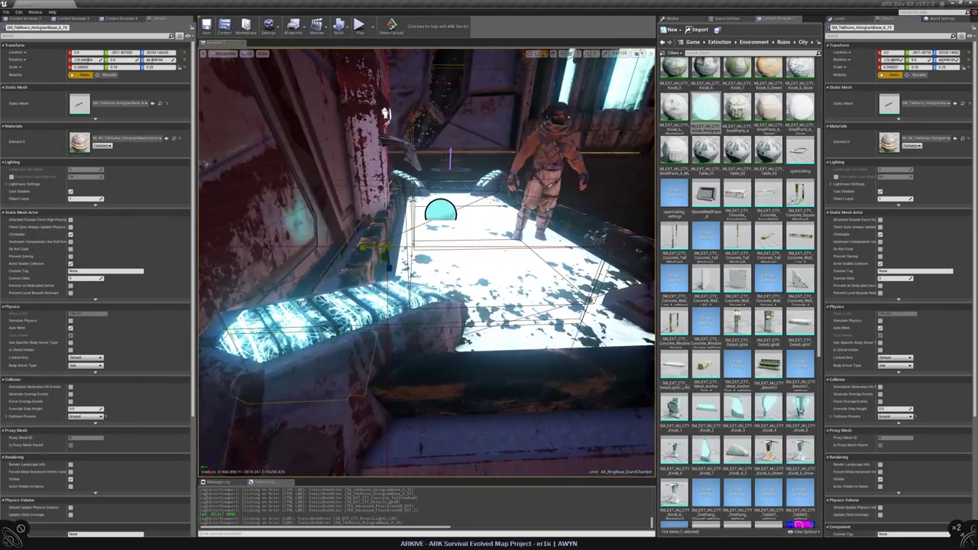
mouse_move(367, 250)
right_down()
mouse_move(359, 264)
mouse_move(367, 251)
right_up()
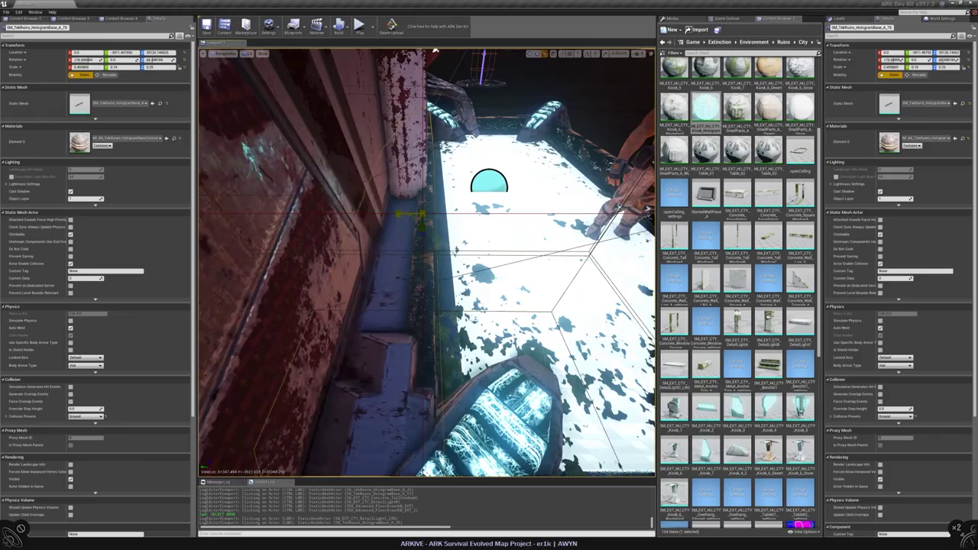
mouse_move(427, 262)
right_down()
mouse_move(409, 264)
mouse_move(426, 263)
mouse_move(418, 250)
right_up()
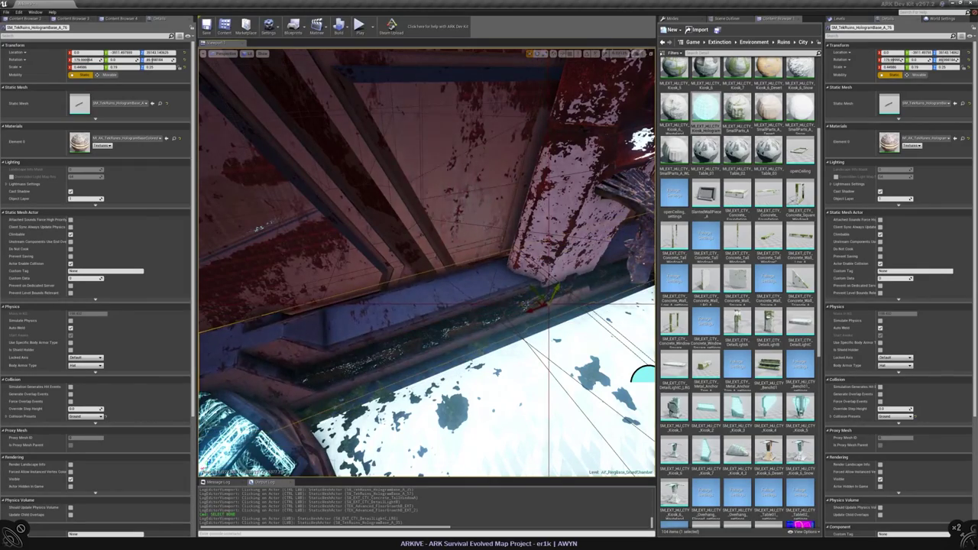
right_drag(419, 250, 422, 289)
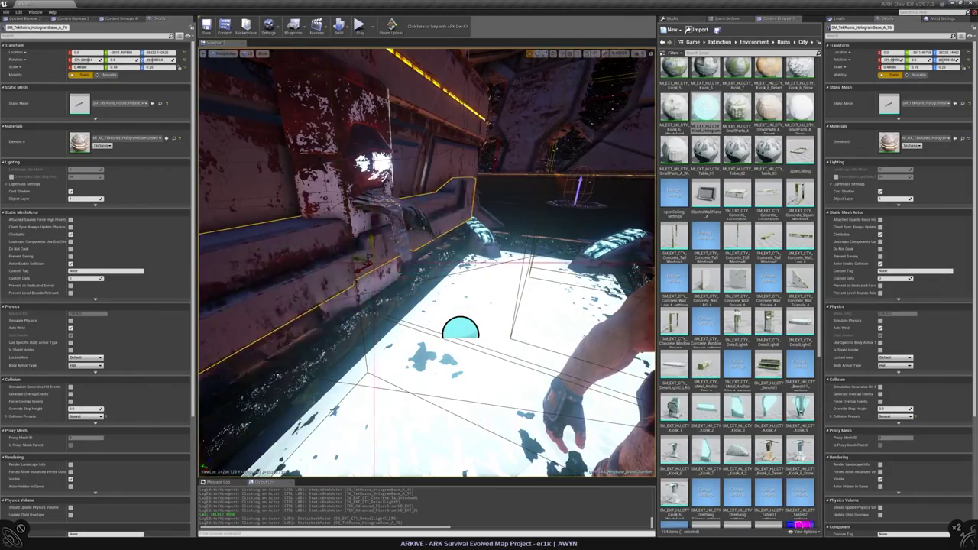
right_drag(422, 289, 420, 268)
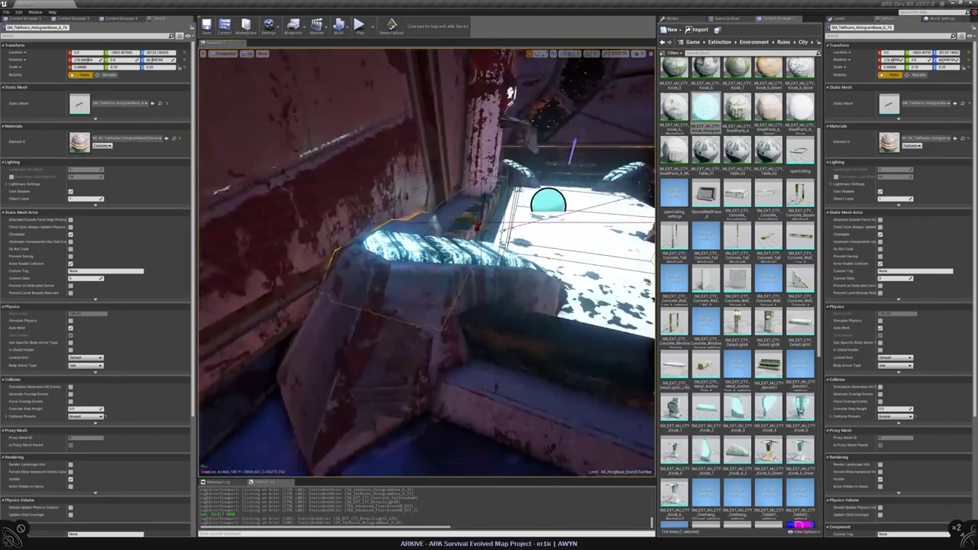
- Reduce the wall-side beam's Z scale to about 0.18 and adjust its height between the glowing floor and the wall
right_drag(419, 107, 486, 84)
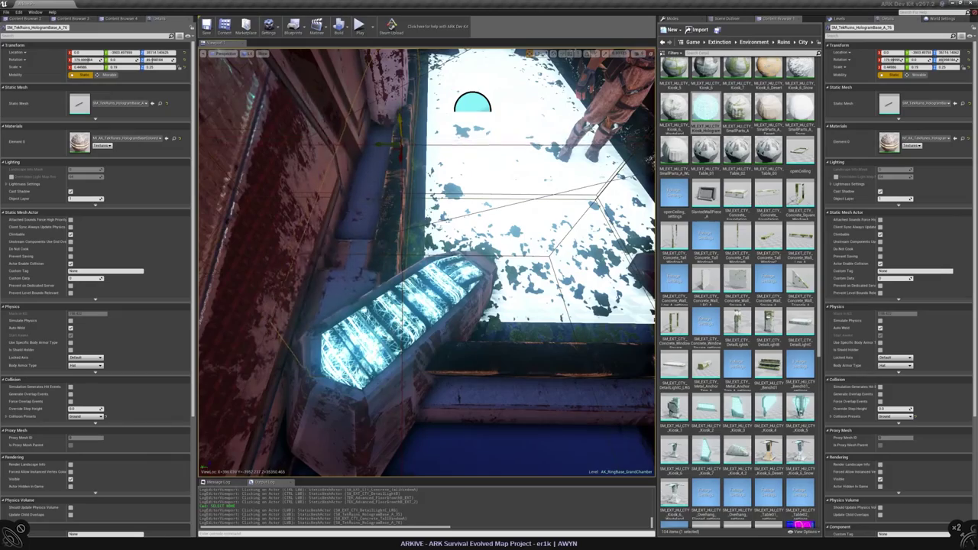
right_drag(486, 84, 436, 121)
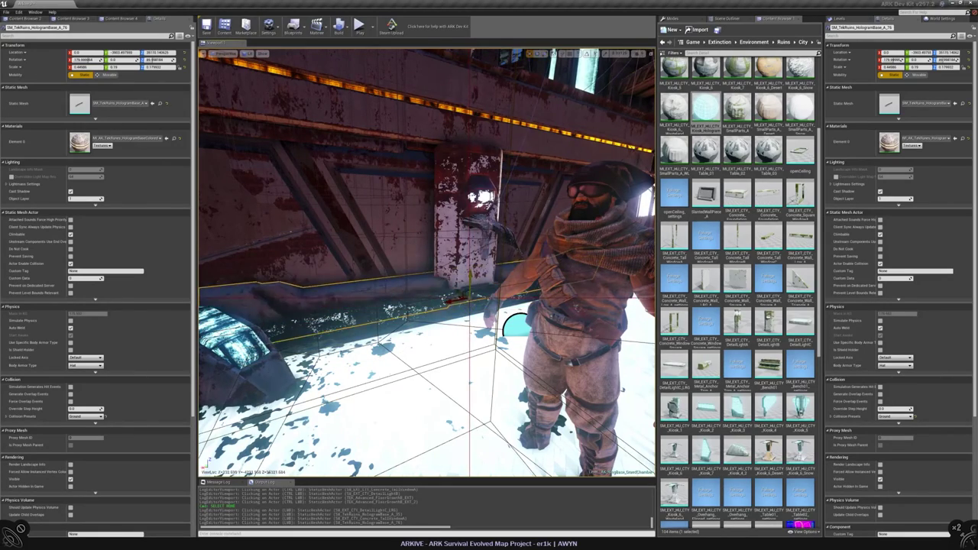
right_drag(435, 121, 393, 157)
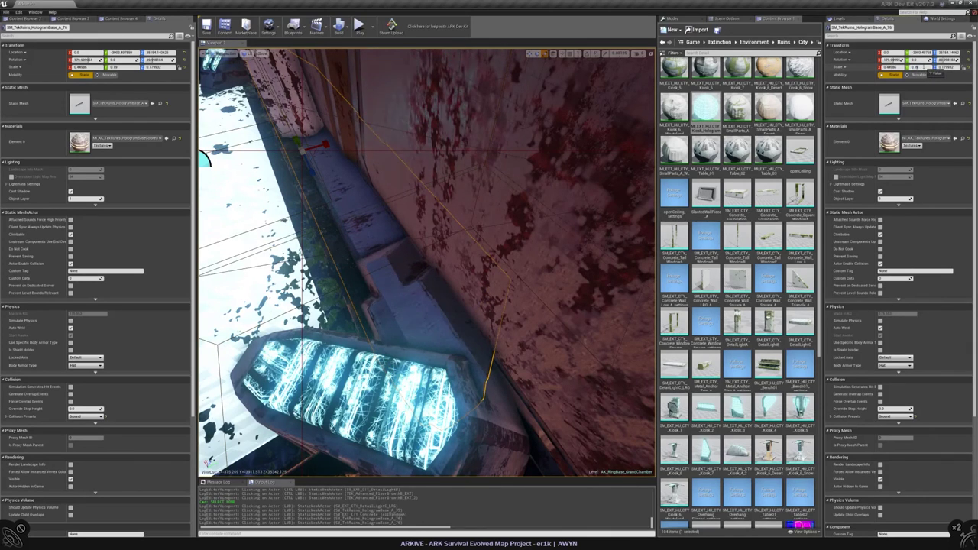
- Fine-tune the wall-side beam's Y scale to about 0.18 so its ends tuck behind the corner kiosks, and deselect it
drag(922, 67, 915, 67)
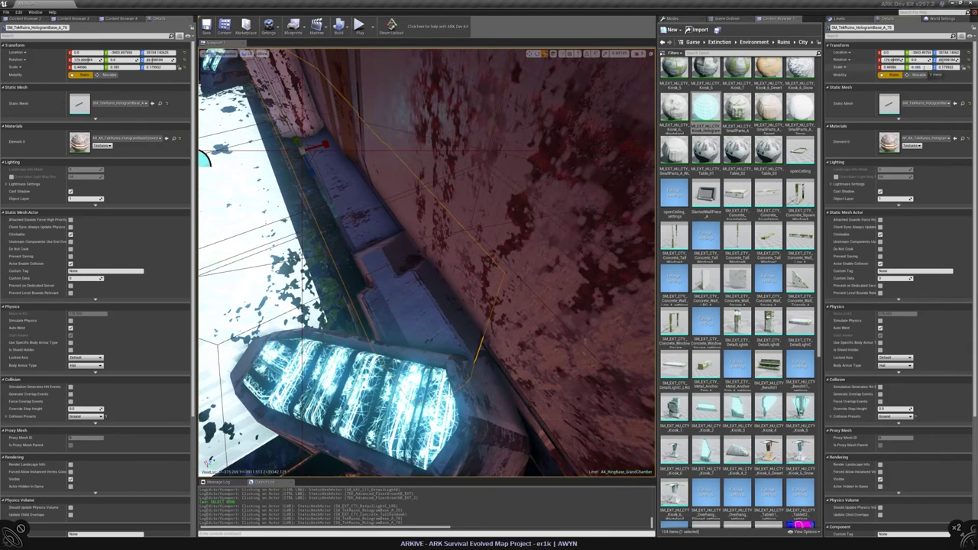
right_drag(428, 260, 397, 281)
key(ctrl+z)
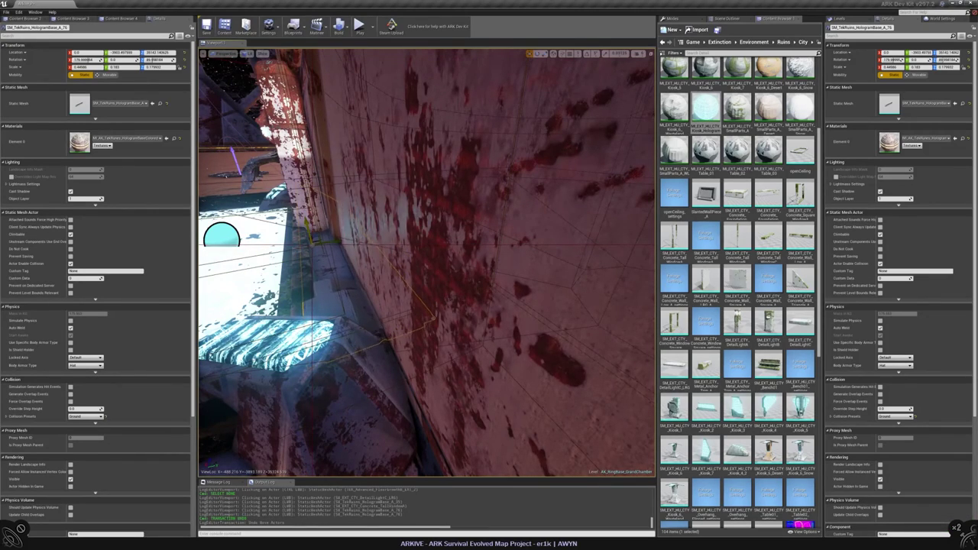
right_drag(401, 280, 401, 279)
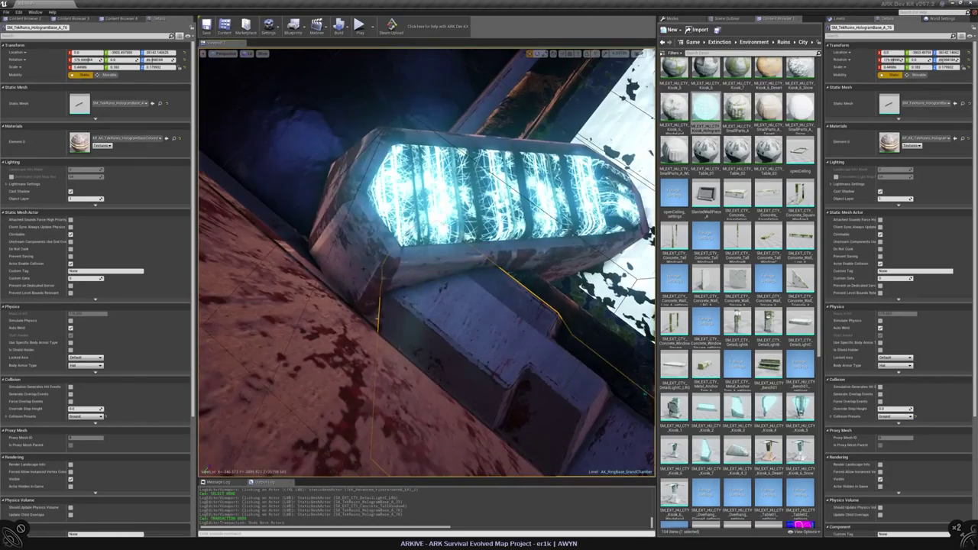
drag(917, 66, 917, 66)
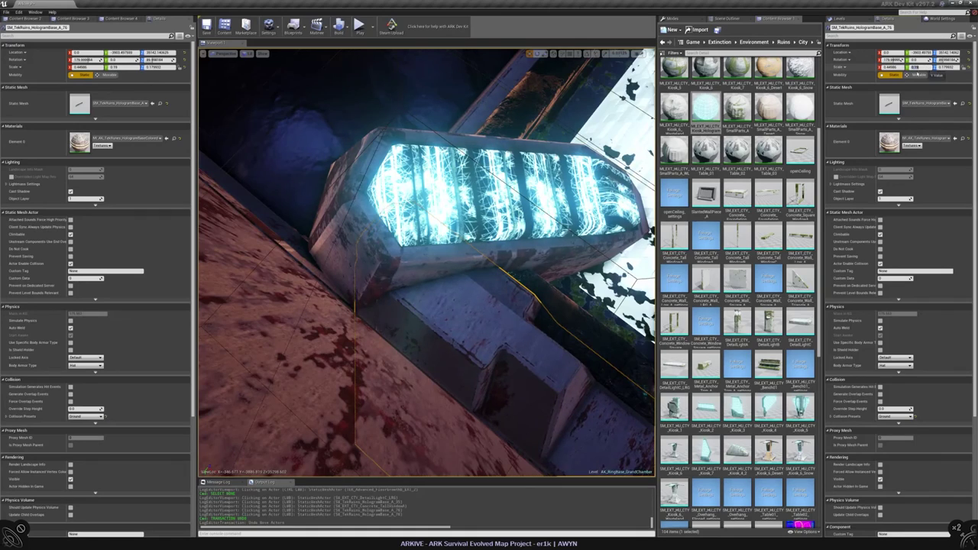
right_drag(522, 91, 523, 90)
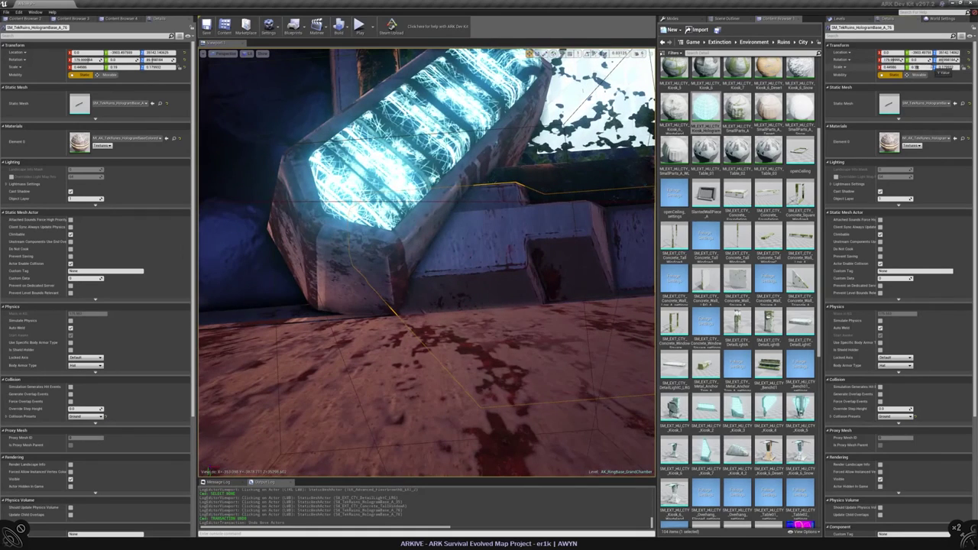
drag(917, 66, 915, 67)
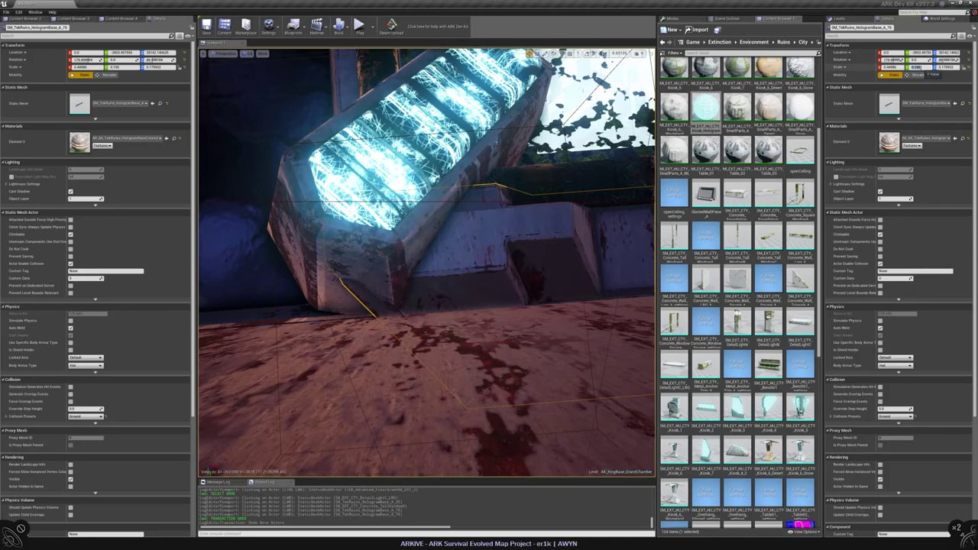
right_drag(523, 91, 522, 91)
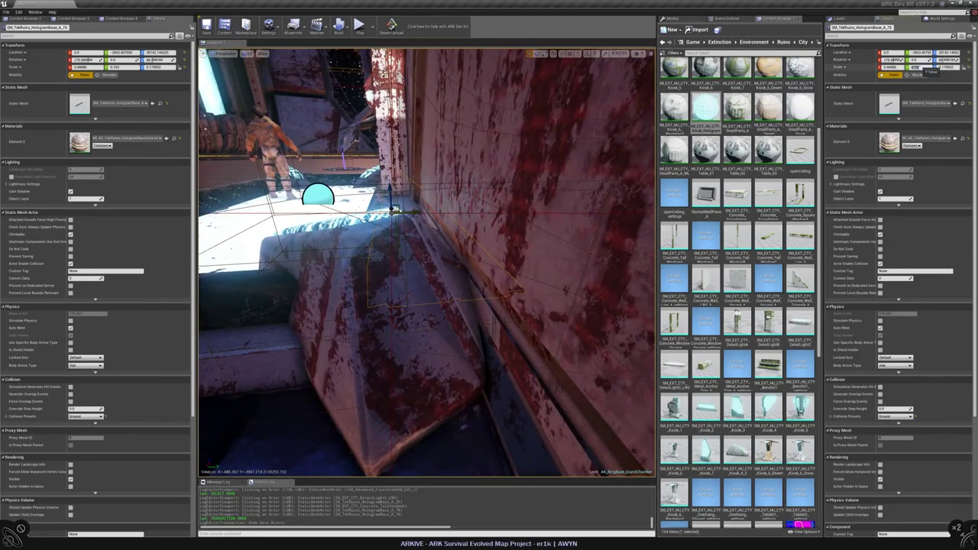
right_drag(523, 91, 522, 91)
key(Escape)
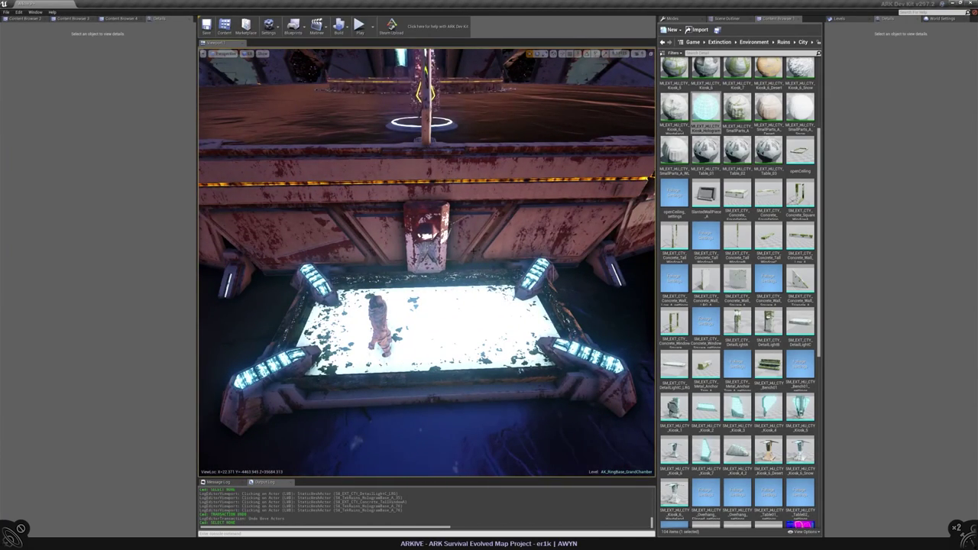
- Open the pillar's DetailLightB mesh and the material instances MI_EXT_CTY_DetailLight_01 and MI_AK_RB_DetailLight_01 for comparison
click(425, 237)
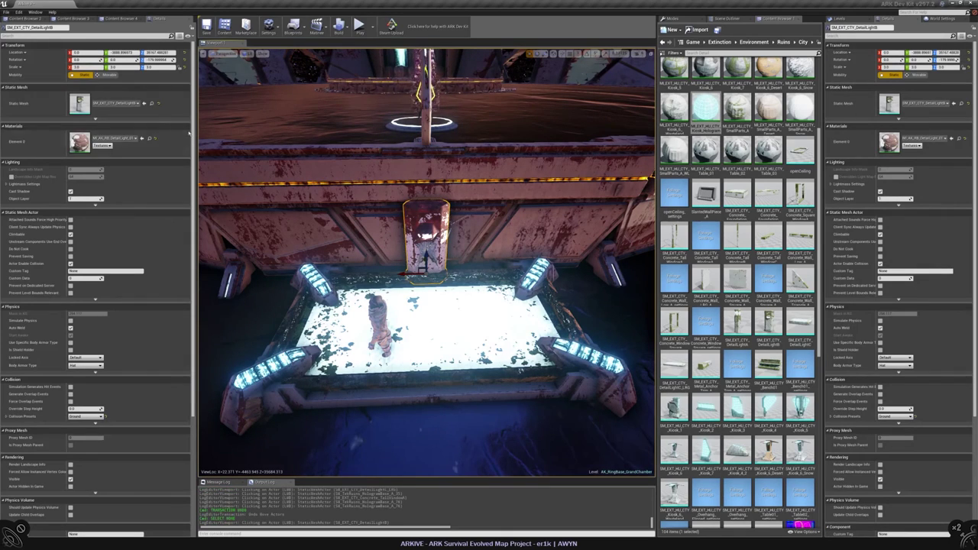
key(ctrl+b)
double_click(768, 92)
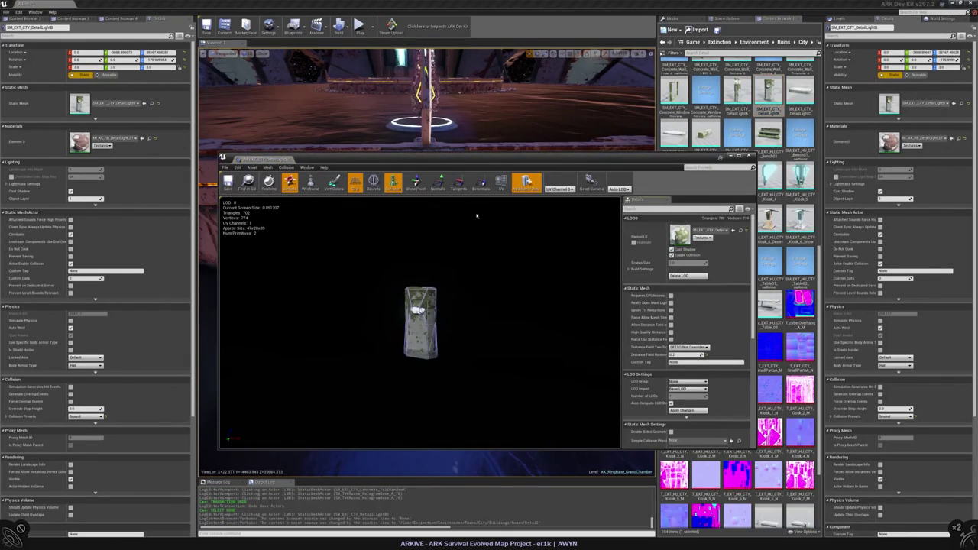
click(142, 138)
double_click(80, 142)
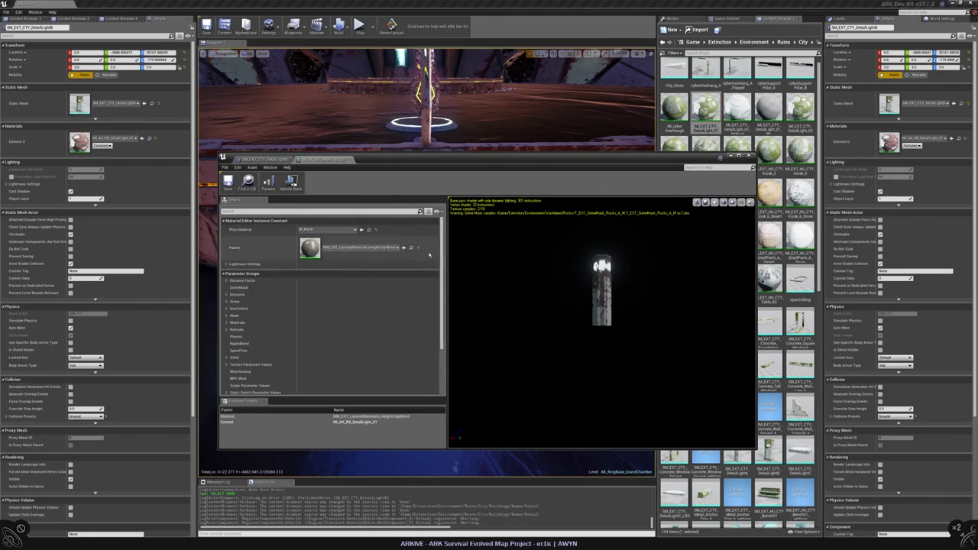
drag(293, 166, 167, 169)
click(167, 169)
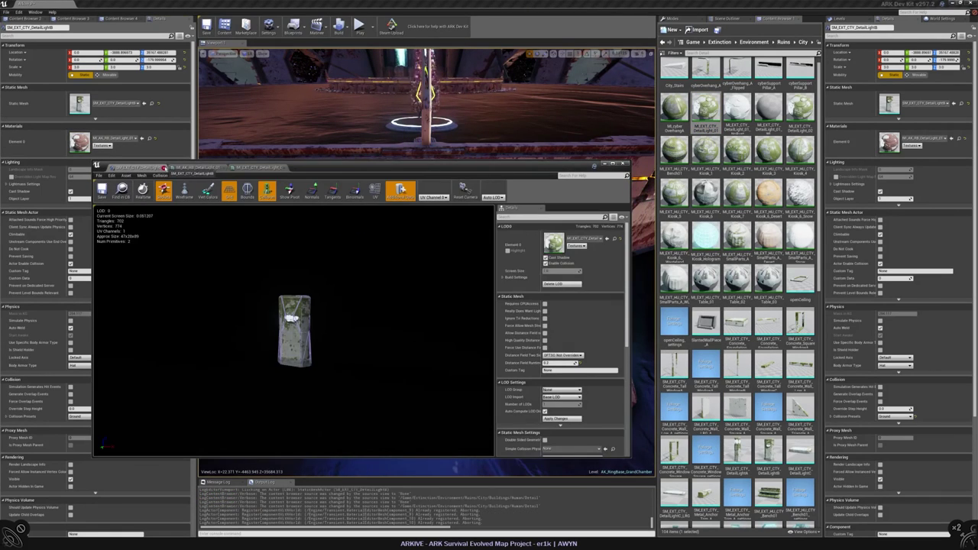
- Expand all parameter groups in MI_EXT_CTY_DetailLight_01 and MI_AK_RB_DetailLight_01, and locate the former's Mat 3 ANR texture among the project assets
right_click(131, 282)
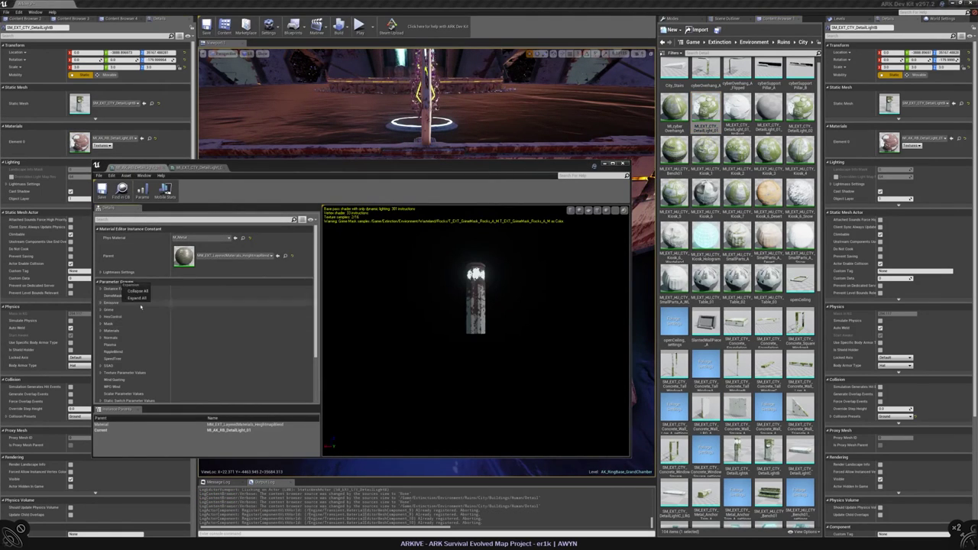
click(143, 297)
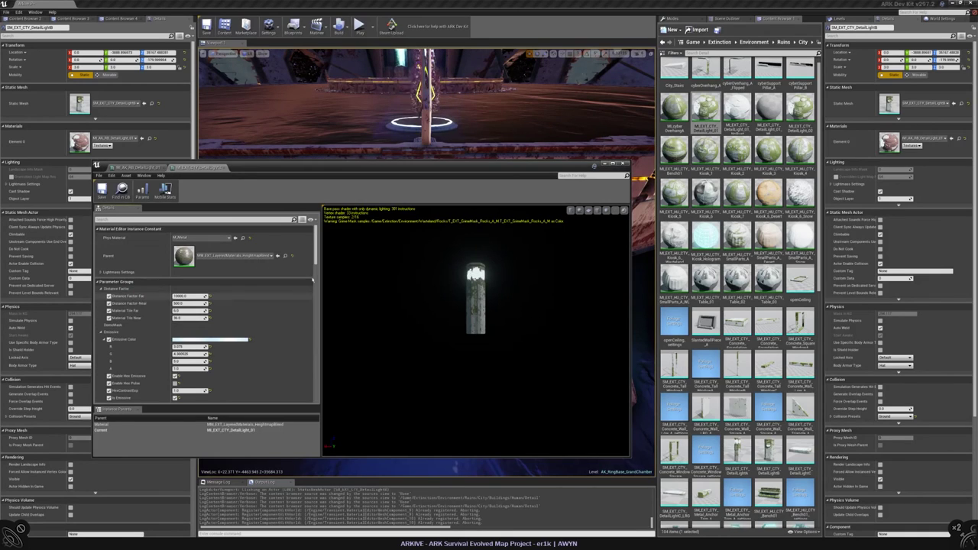
scroll(206, 321, down, 5)
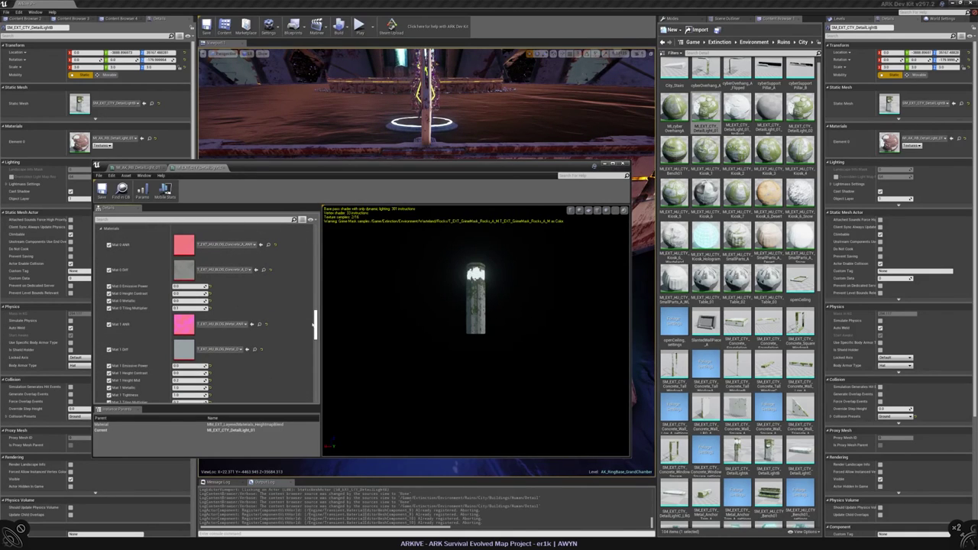
scroll(314, 325, down, 5)
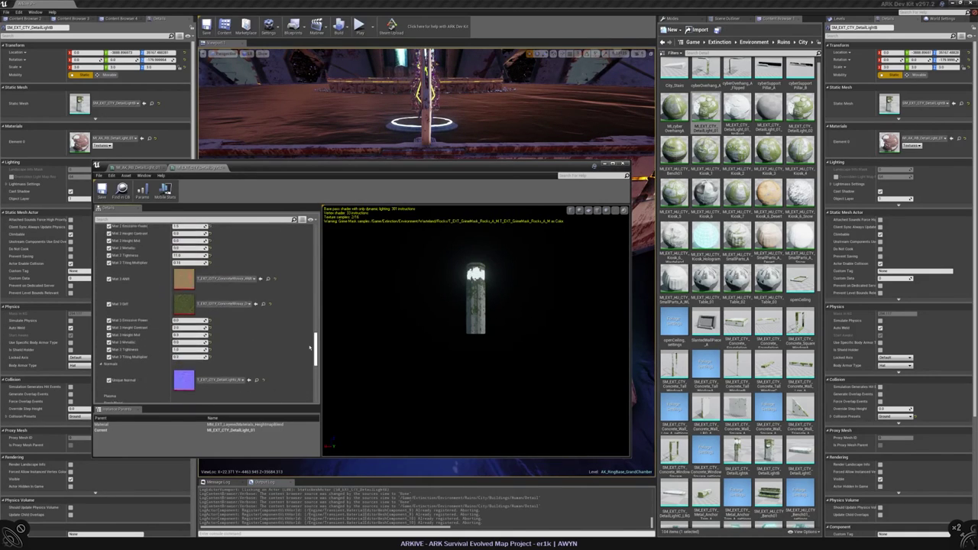
click(267, 280)
- Assign the located mossy concrete ANR texture to Mat 3 ANR in MI_AK_RB_DetailLight_01 and save the material instance
scroll(314, 329, up, 3)
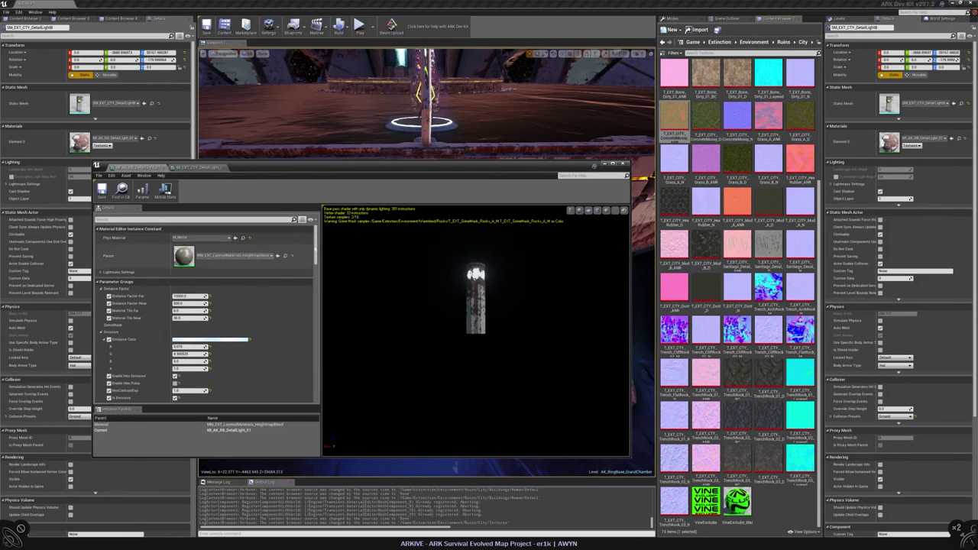
scroll(314, 329, down, 5)
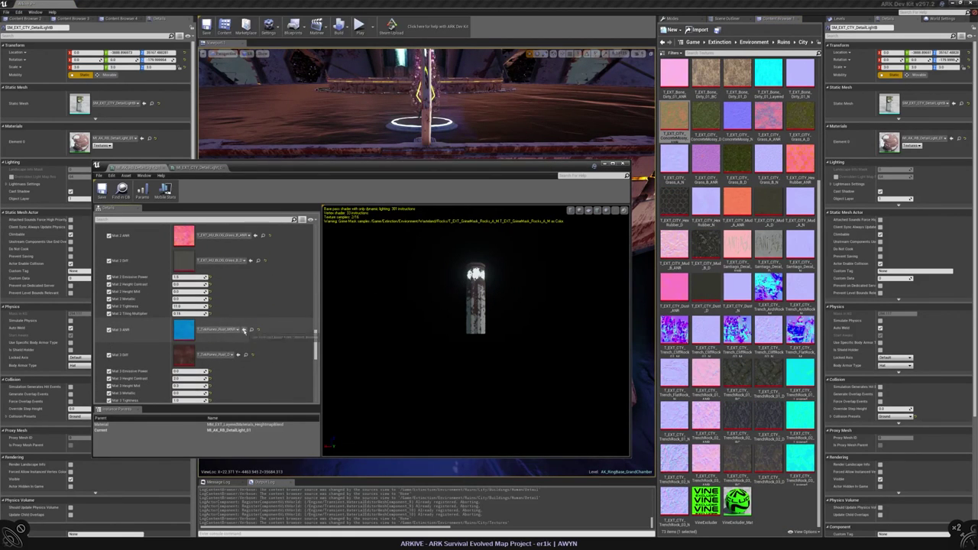
drag(307, 179, 338, 350)
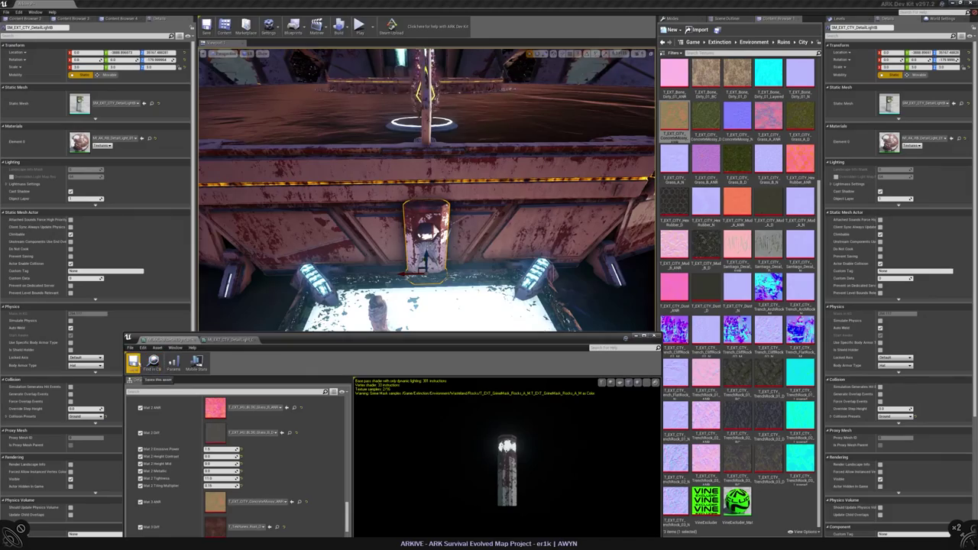
right_drag(426, 191, 427, 191)
right_drag(319, 275, 319, 275)
click(133, 360)
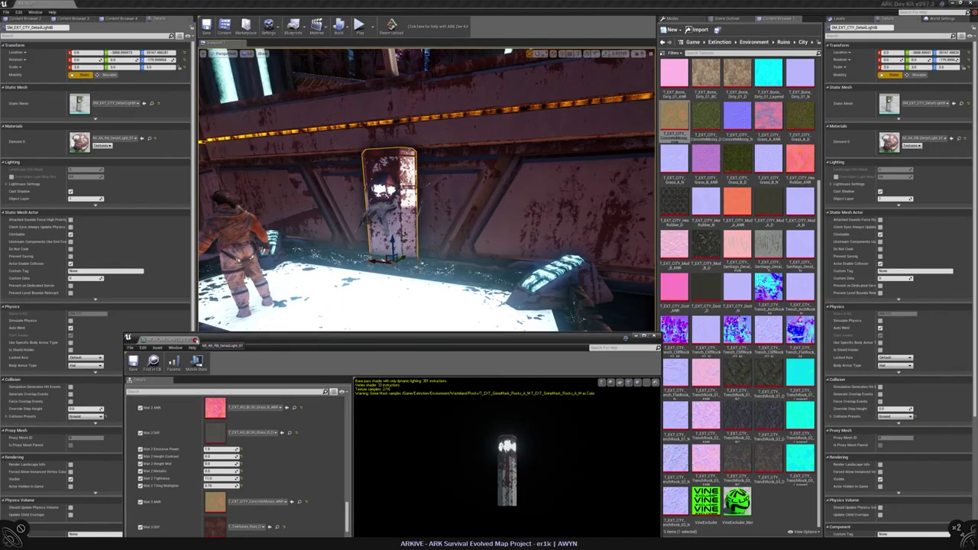
- Close the material instance editor, deselect the pillar and inspect it together with the basin
click(654, 336)
right_drag(426, 260, 427, 260)
key(Escape)
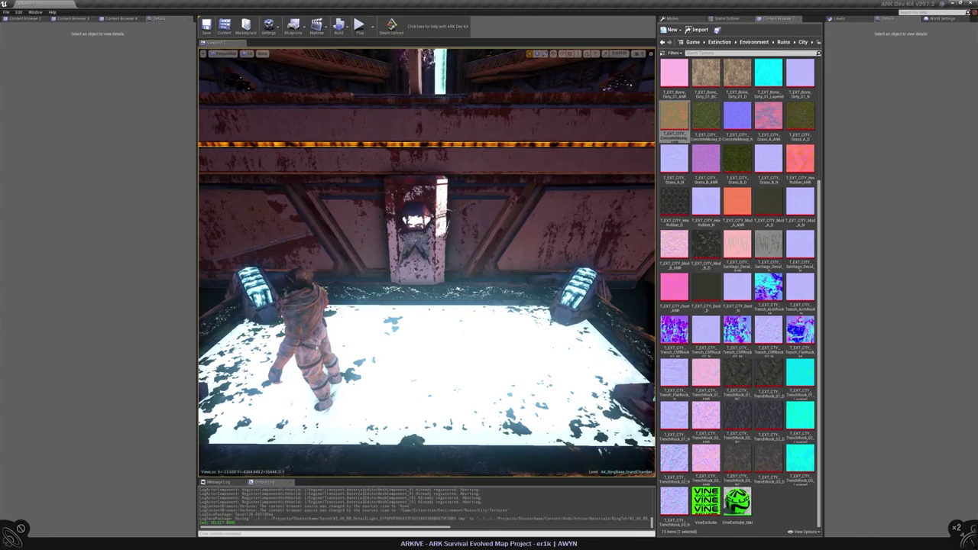
right_drag(427, 260, 453, 245)
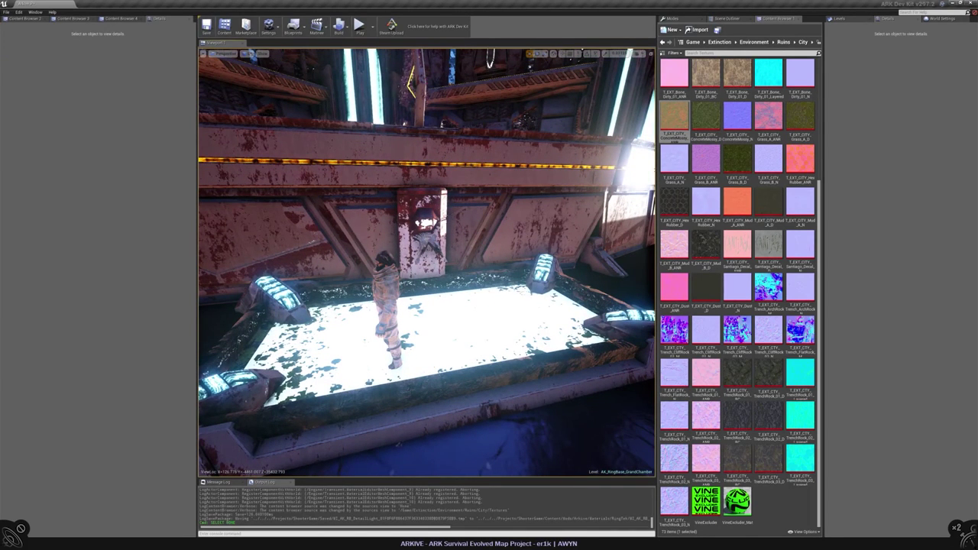
- Search the Game assets for "lake" and narrow the search to the Extinction folder
click(692, 42)
double_click(675, 115)
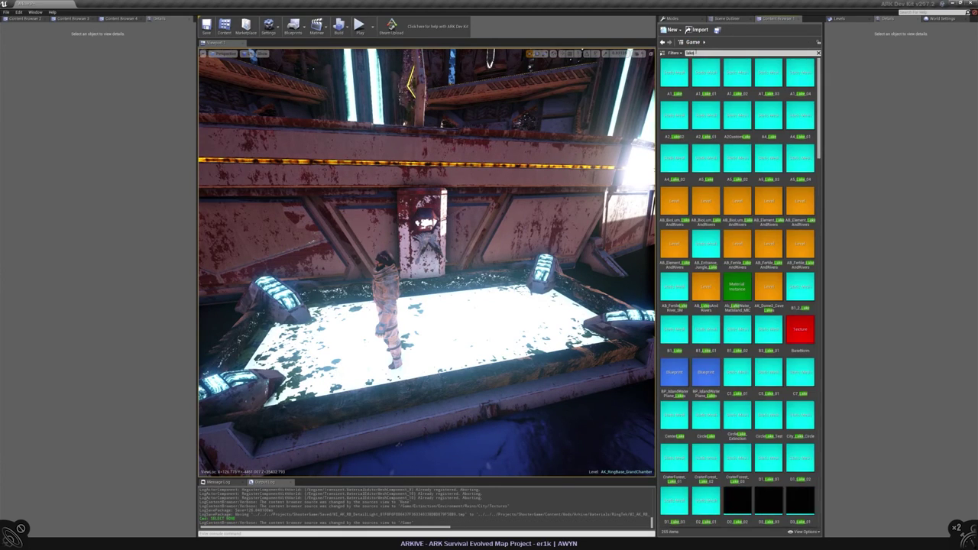
click(704, 42)
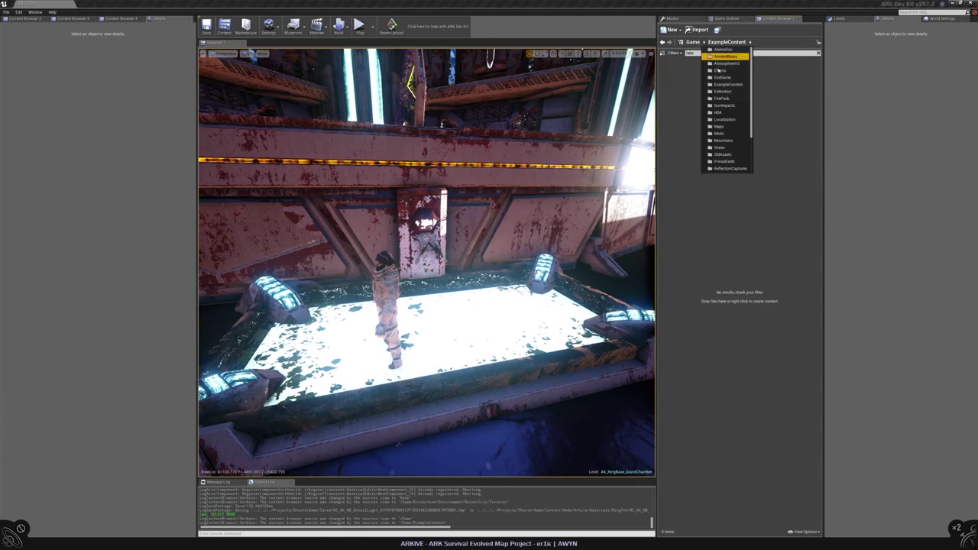
click(693, 43)
click(704, 42)
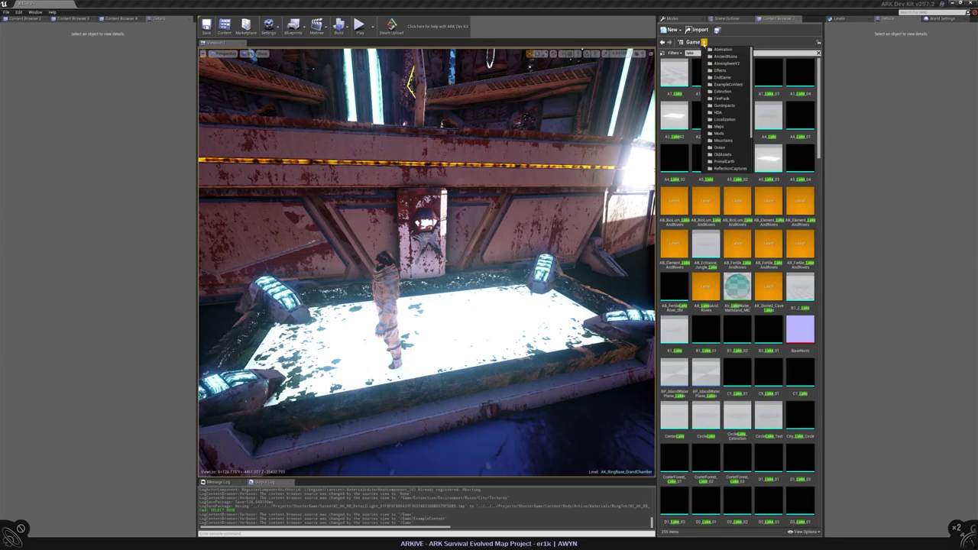
click(722, 88)
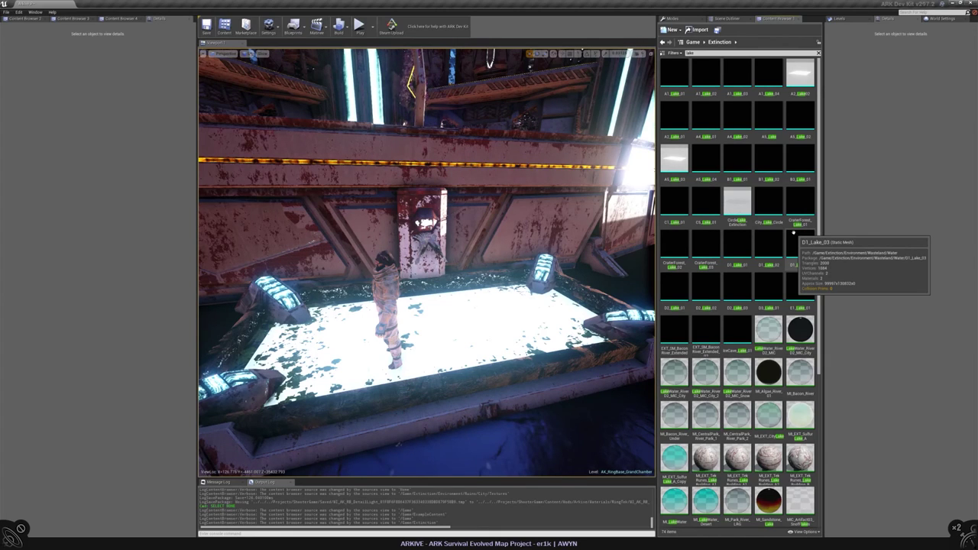
scroll(793, 230, down, 5)
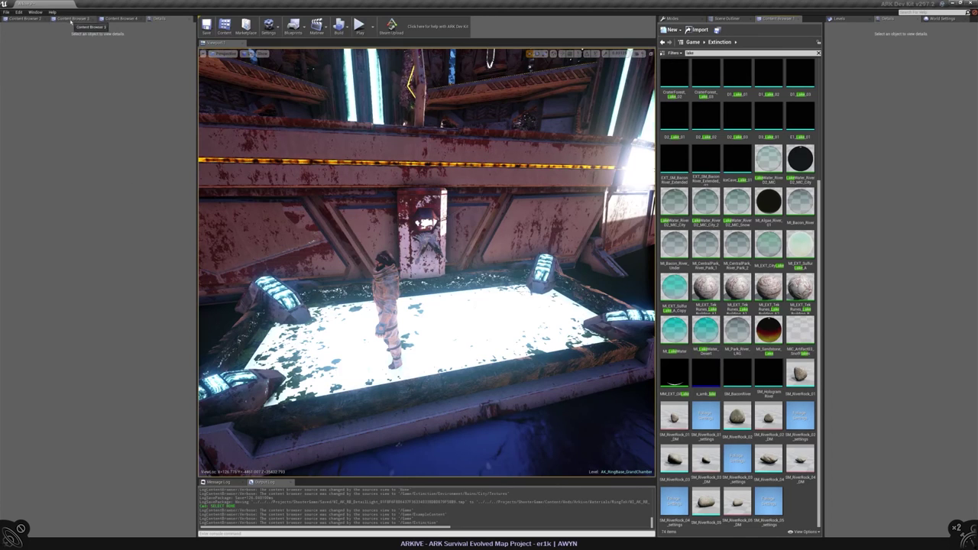
- Search the static meshes in Extinction's Environment folder for "lake" and open the SM_HologramRiver mesh for inspection
right_drag(428, 260, 428, 260)
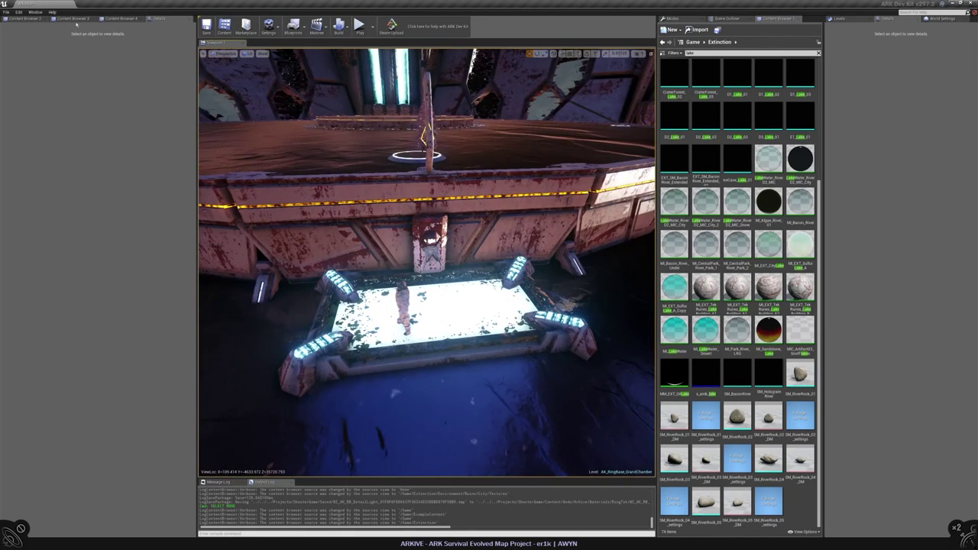
click(74, 17)
click(29, 116)
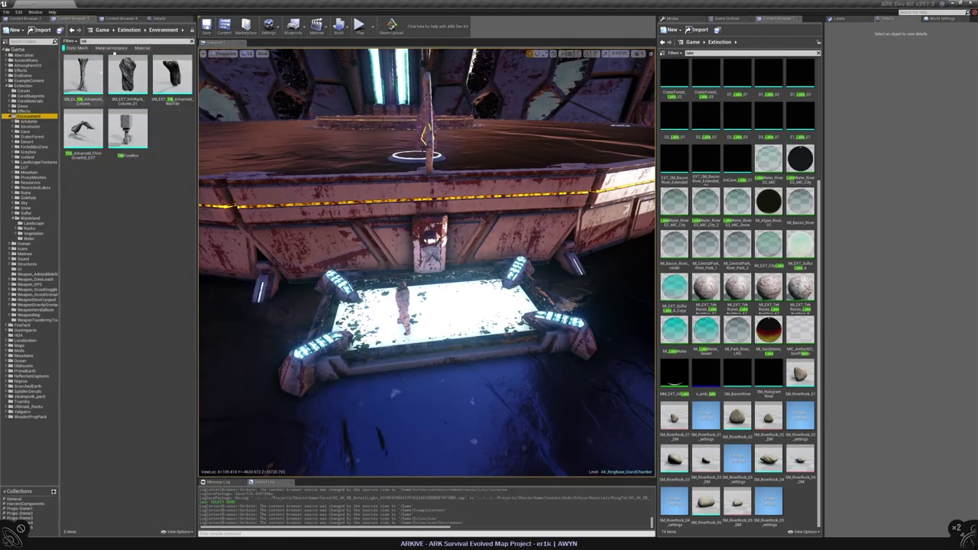
click(76, 48)
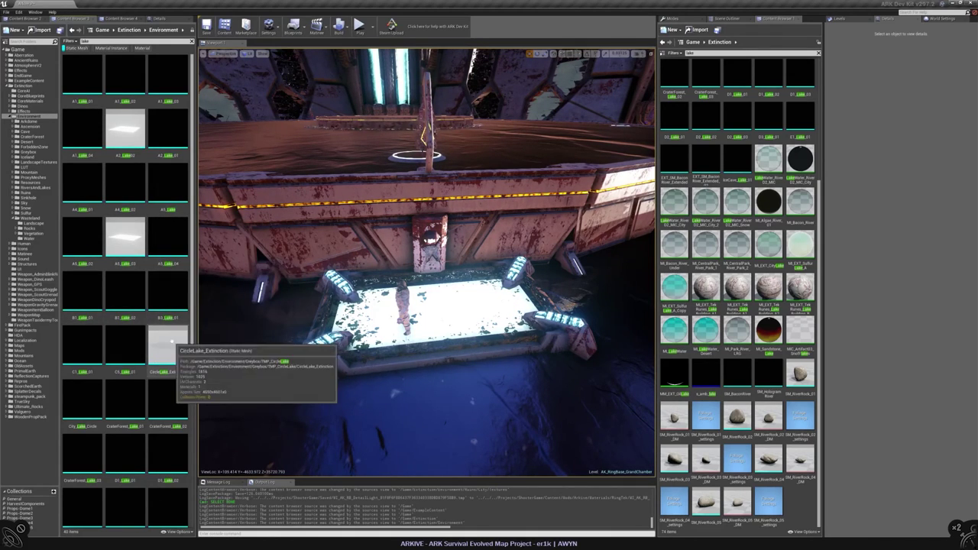
scroll(81, 400, down, 3)
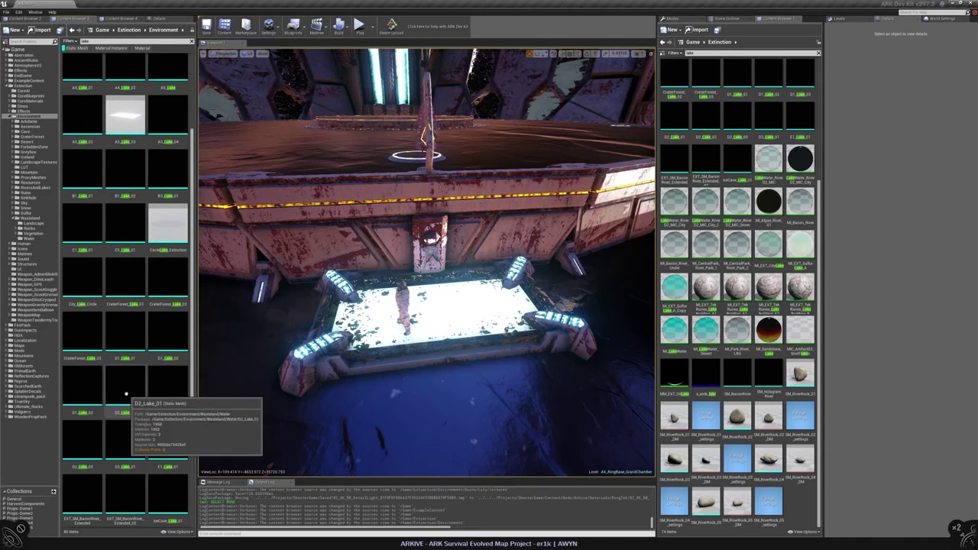
scroll(180, 348, down, 3)
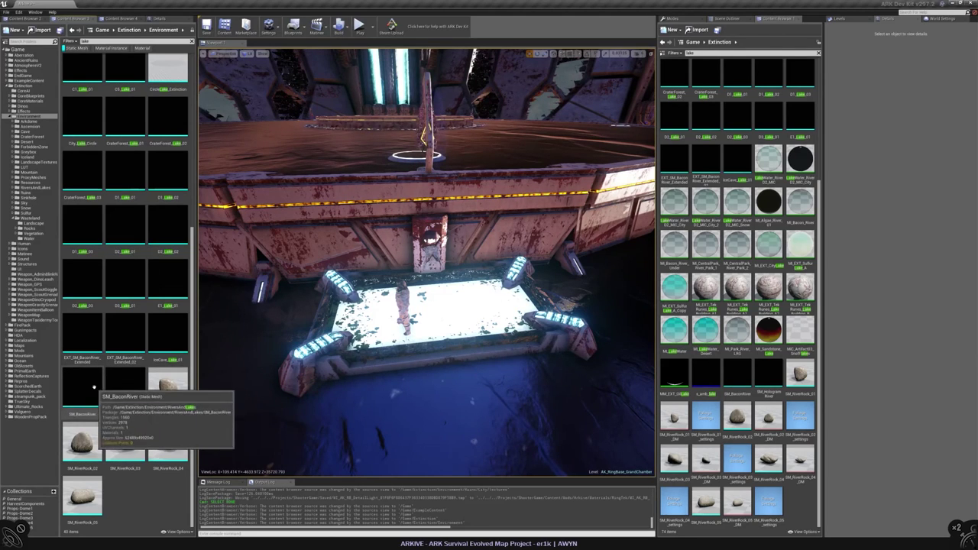
click(130, 379)
double_click(125, 390)
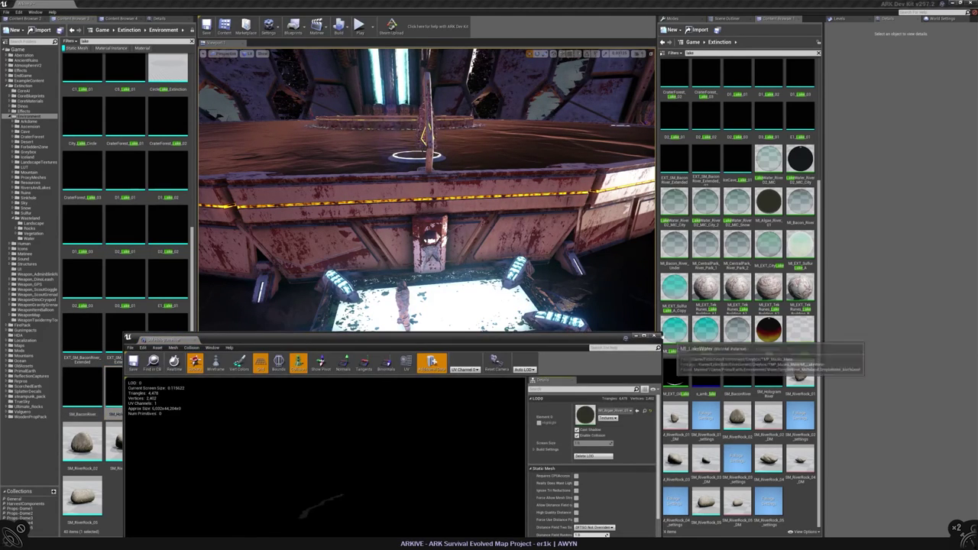
- Widen the static mesh search to the whole Game folder and search for "plane"
key(alt+Left)
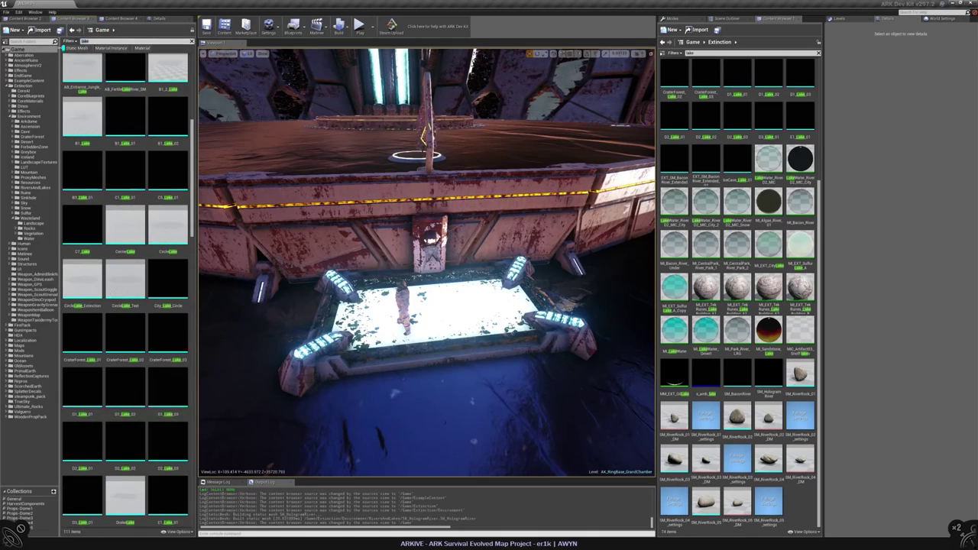
scroll(127, 291, up, 5)
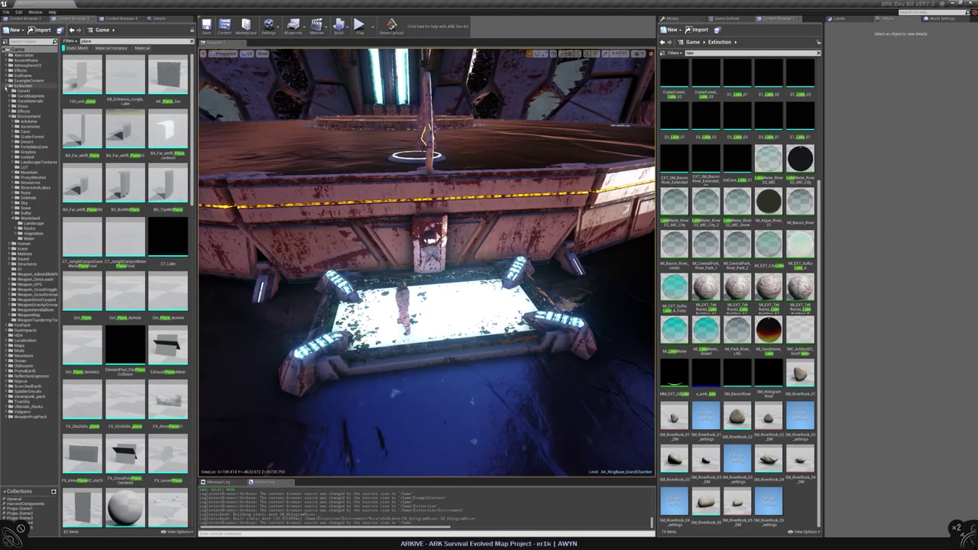
click(9, 351)
- Browse the Arkive mod's Environment, RingTek, Terminal and RingBase folders for a suitable plane mesh
double_click(27, 361)
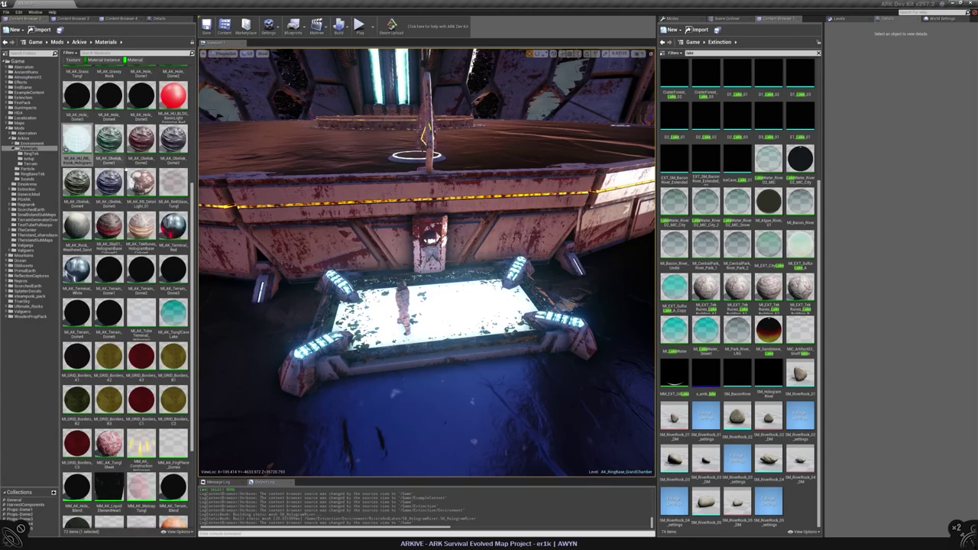
click(32, 143)
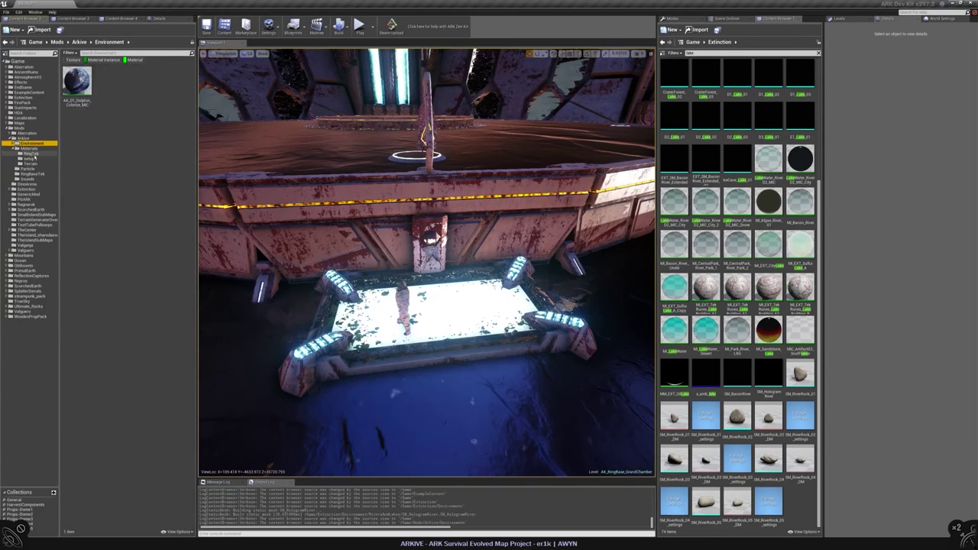
click(33, 154)
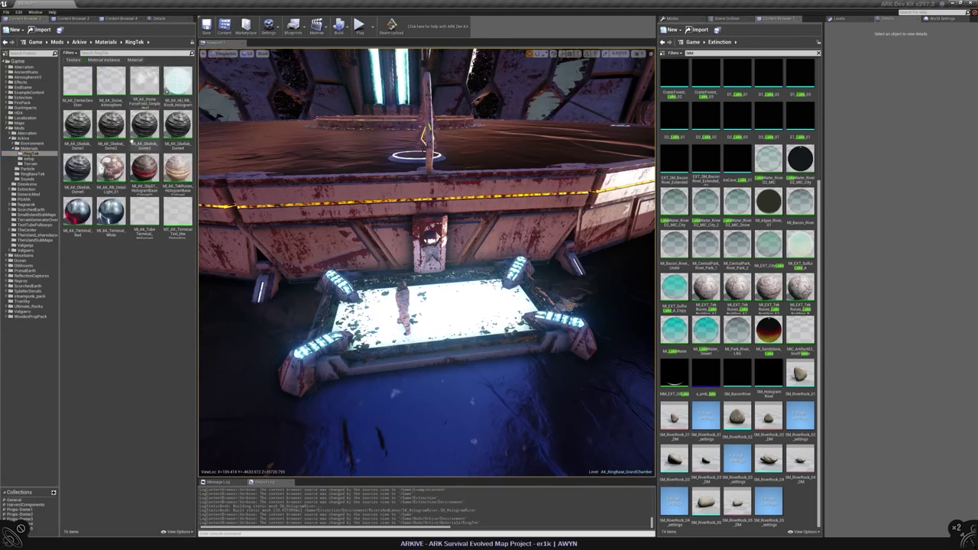
click(27, 143)
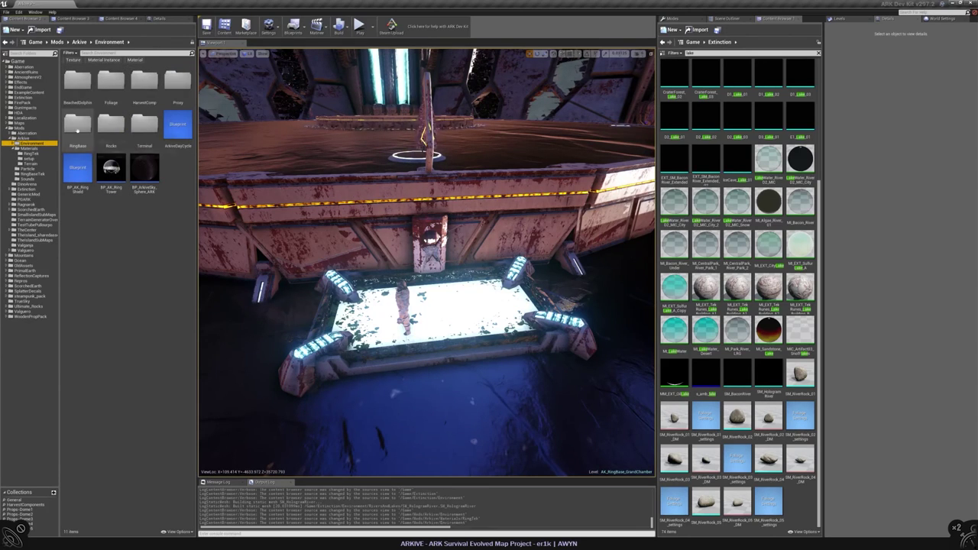
double_click(144, 125)
click(30, 168)
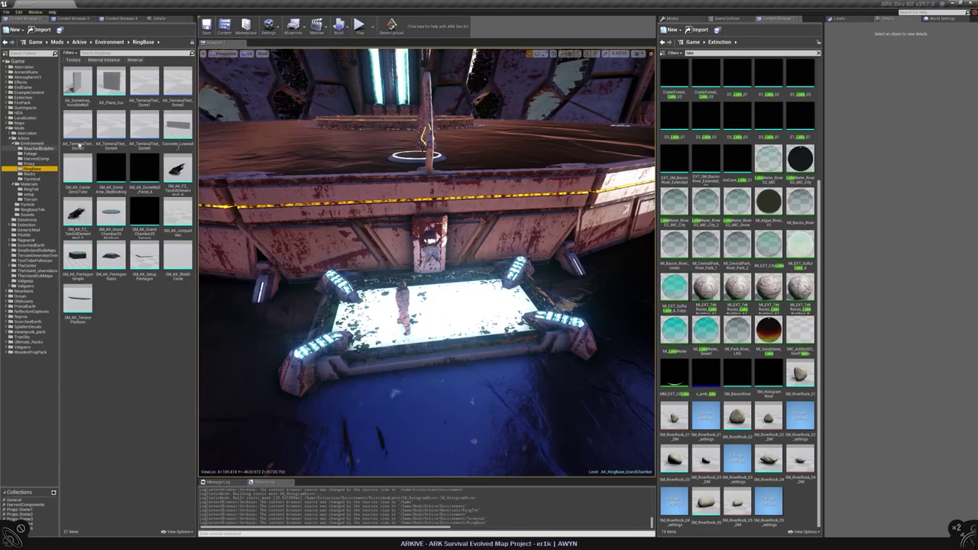
click(34, 143)
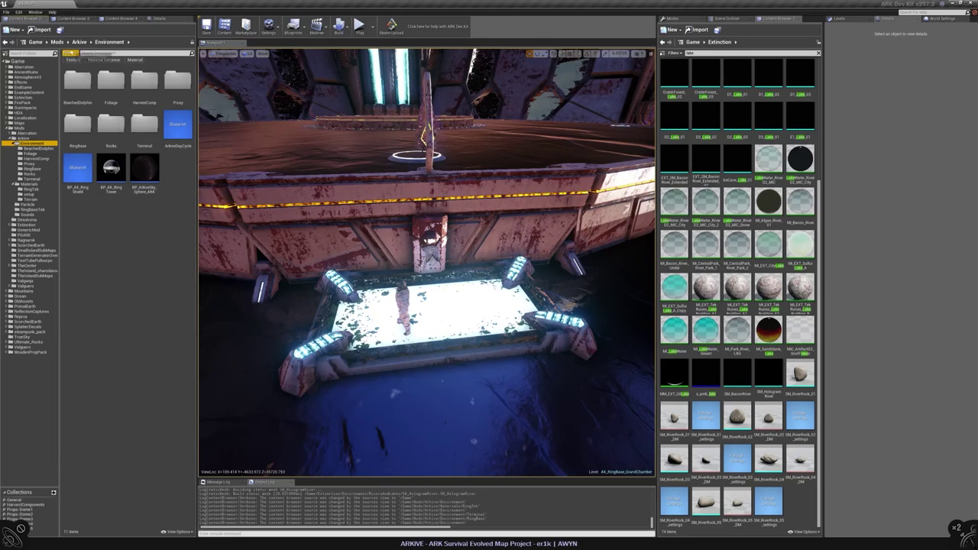
- Filter the Arkive Environment folder to include static meshes and place the AK_Plane_2uv mesh in front of the basin
click(70, 53)
click(73, 115)
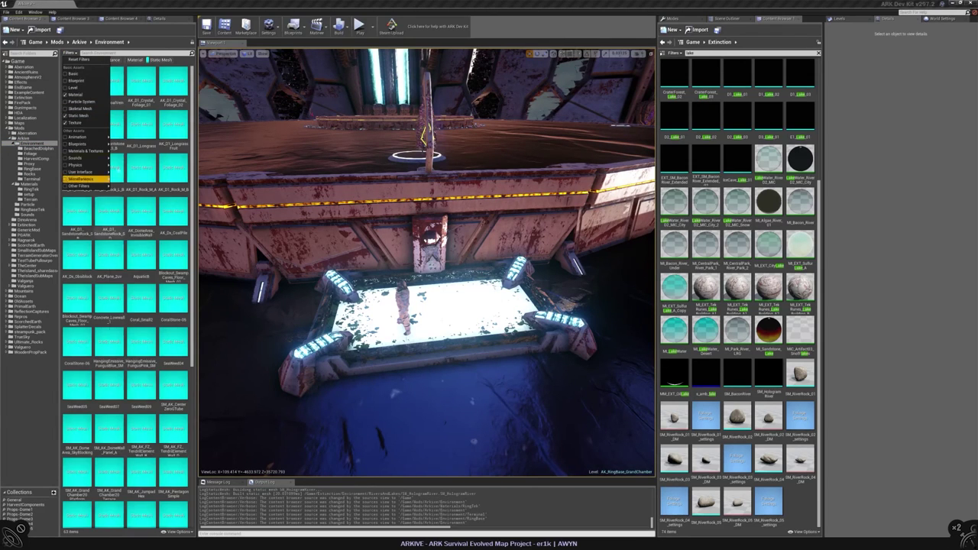
click(109, 256)
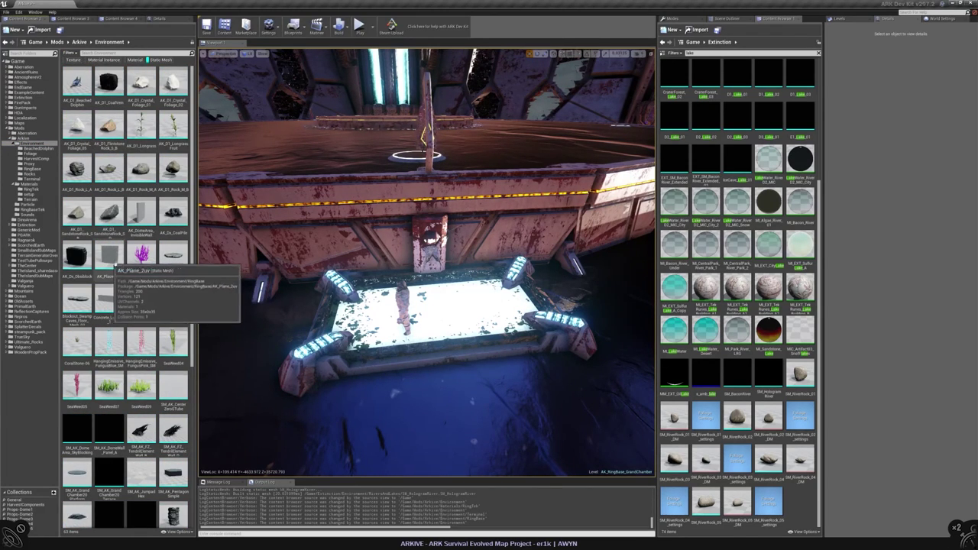
drag(108, 256, 461, 376)
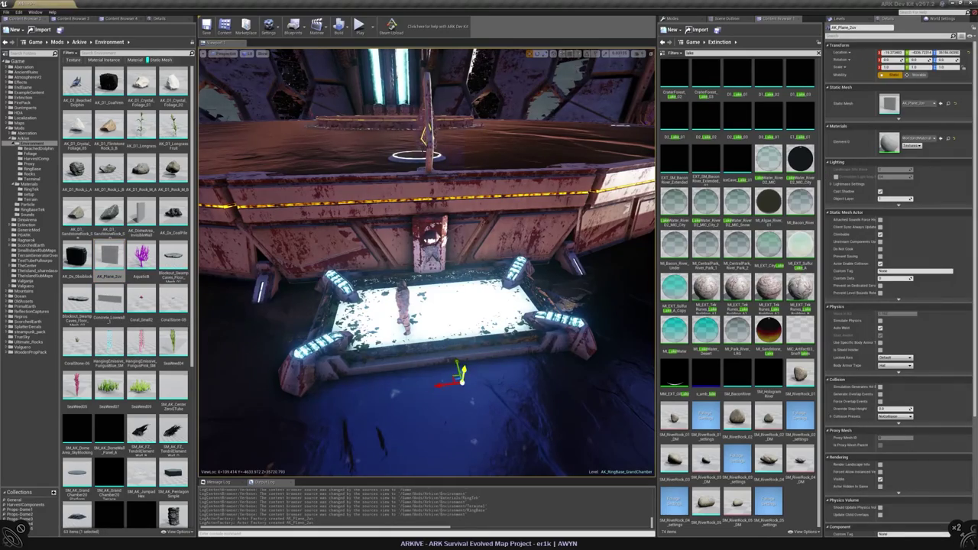
- Lay the plane flat with an X rotation of -90 and move it over the glowing floor at X location 0
right_drag(428, 260, 407, 263)
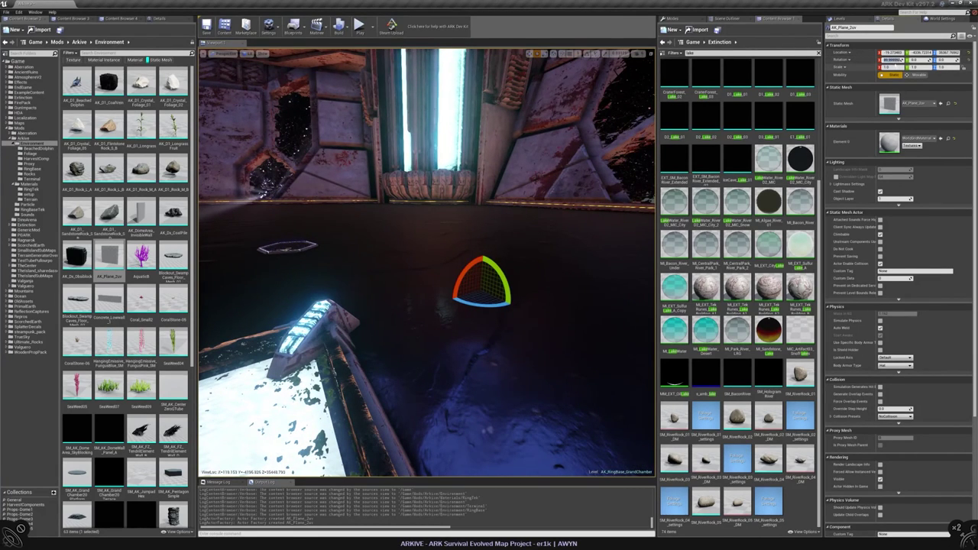
right_drag(428, 260, 428, 290)
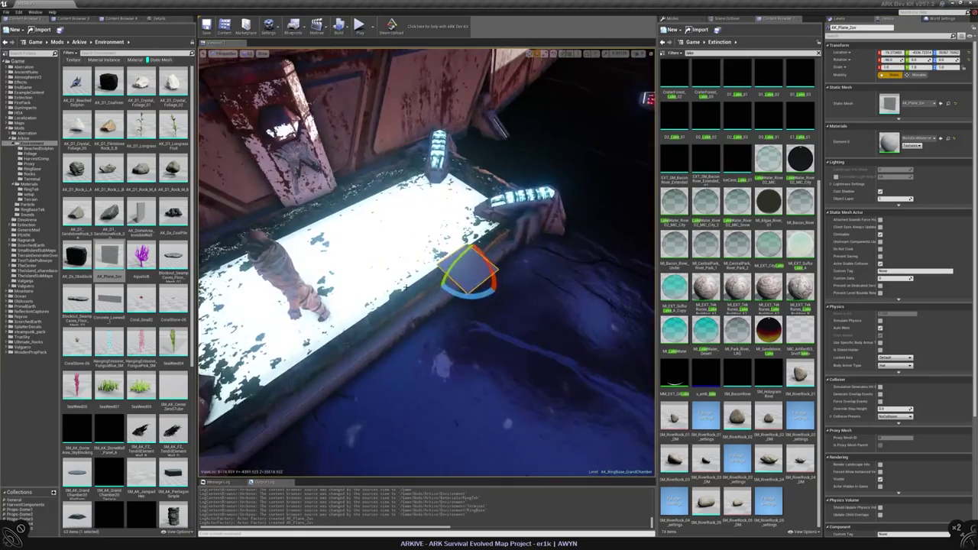
key(w)
drag(458, 275, 328, 166)
right_drag(428, 260, 401, 215)
- Assign the MI_LakeWater material to the AK_Plane_2uv mesh lying over the glowing floor
click(674, 330)
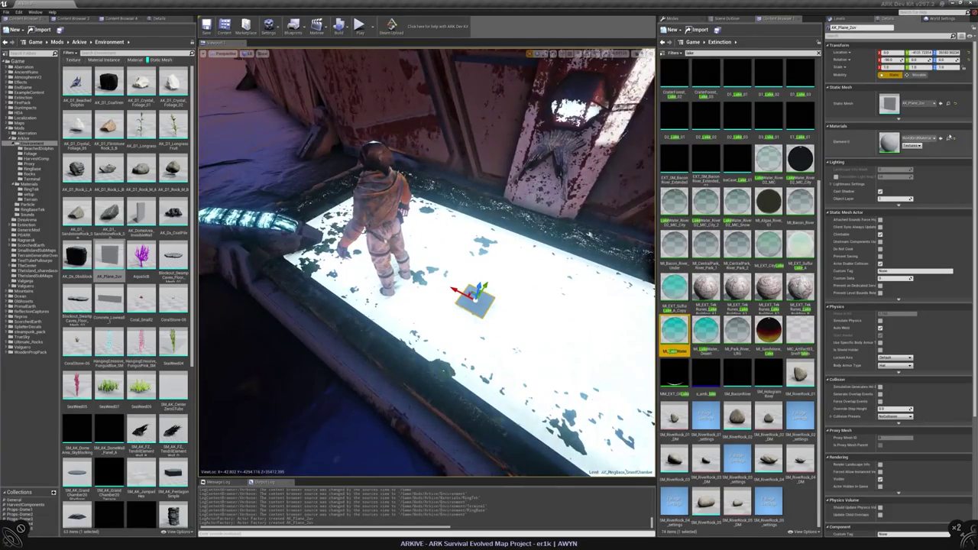
right_drag(496, 323, 426, 329)
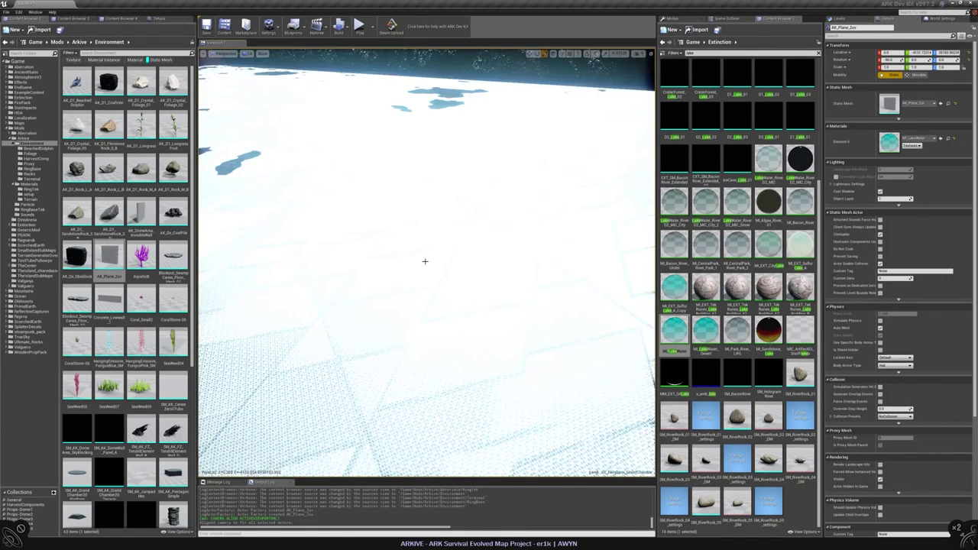
right_drag(423, 262, 420, 263)
- Center the water plane in the basin by matching its Y location to the glowing floor's light mesh
key(alt+j)
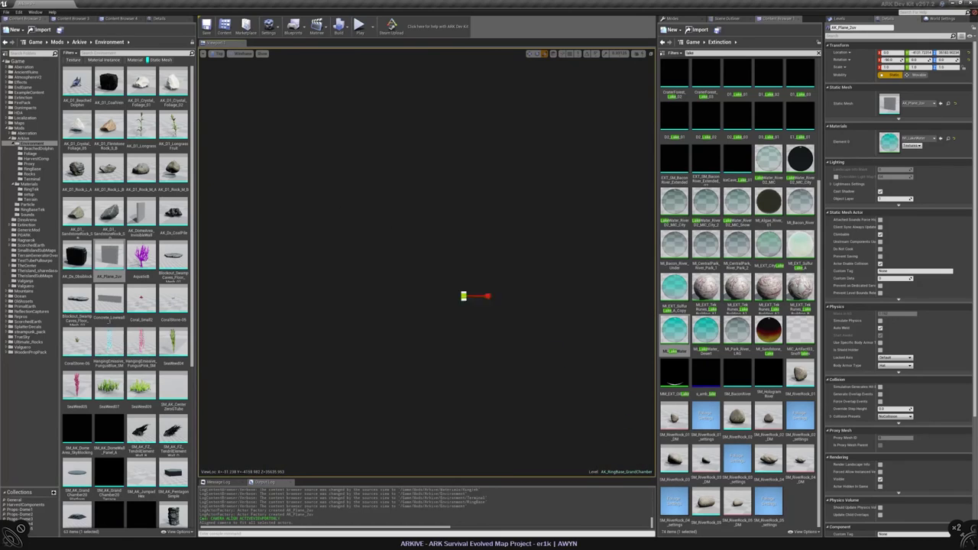
key(alt+g)
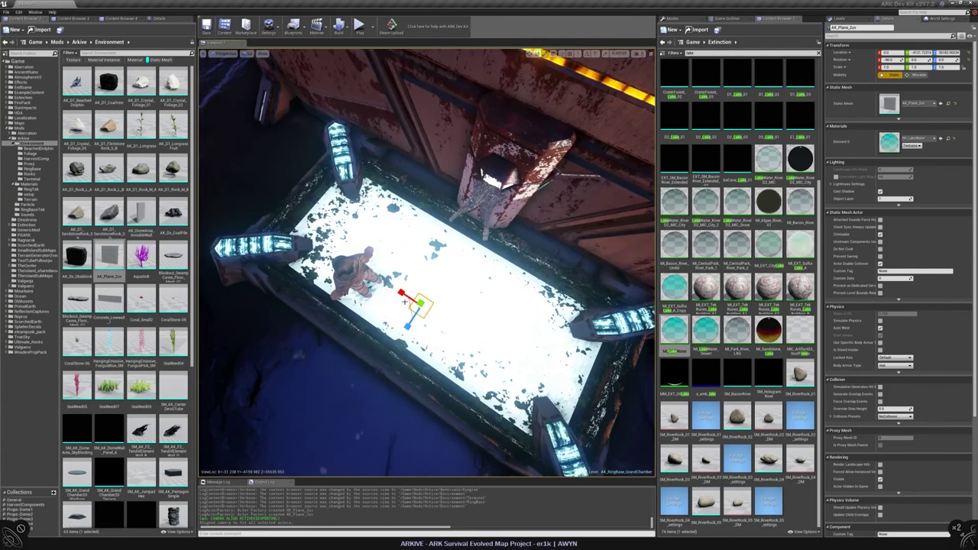
key(alt+j)
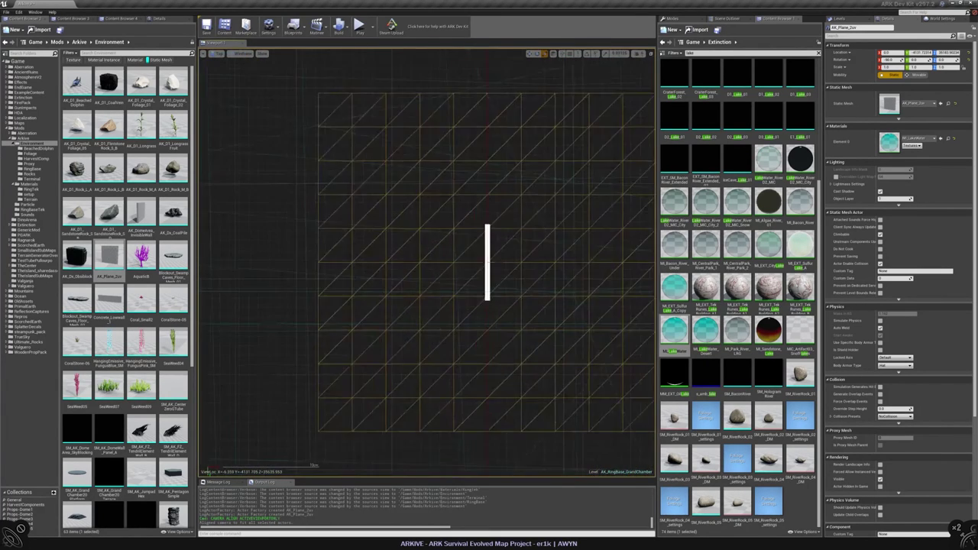
key(alt+h)
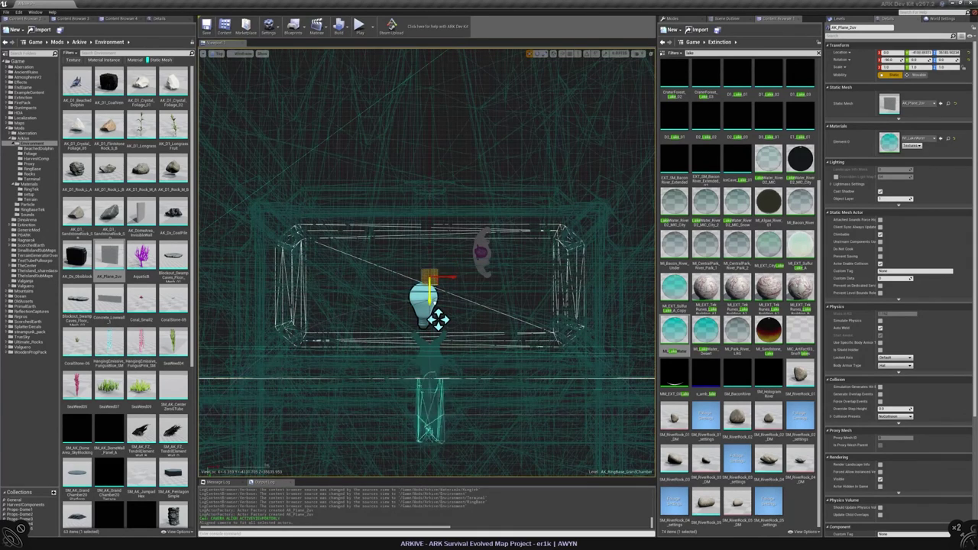
click(437, 319)
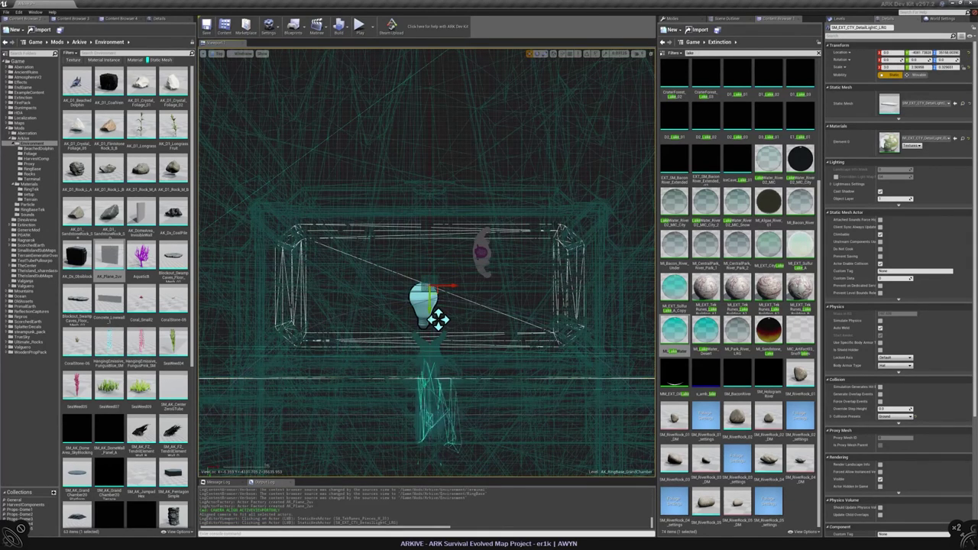
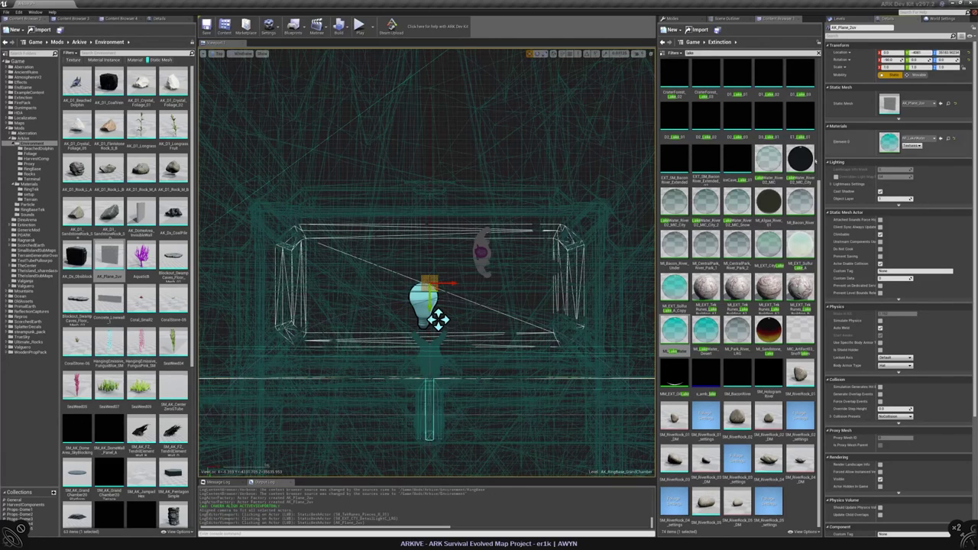
- Scale the water plane to about 20.18 in X and about 9 in Z so it covers the whole basin
right_drag(438, 319, 427, 315)
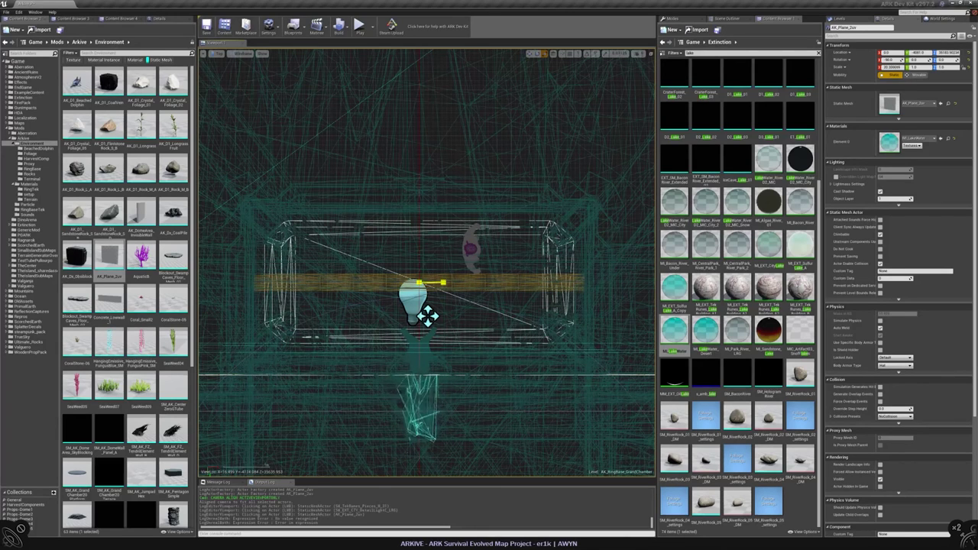
scroll(428, 317, up, 3)
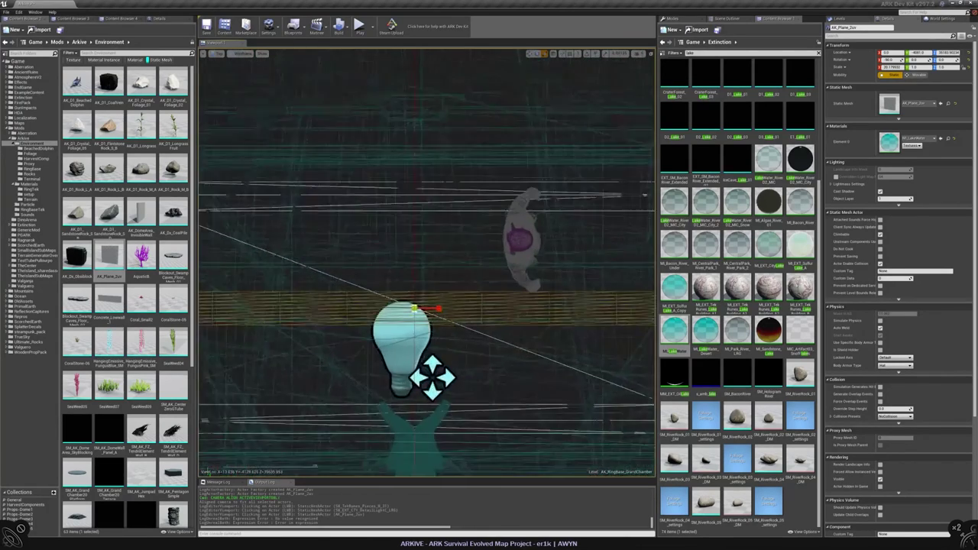
key(alt+g)
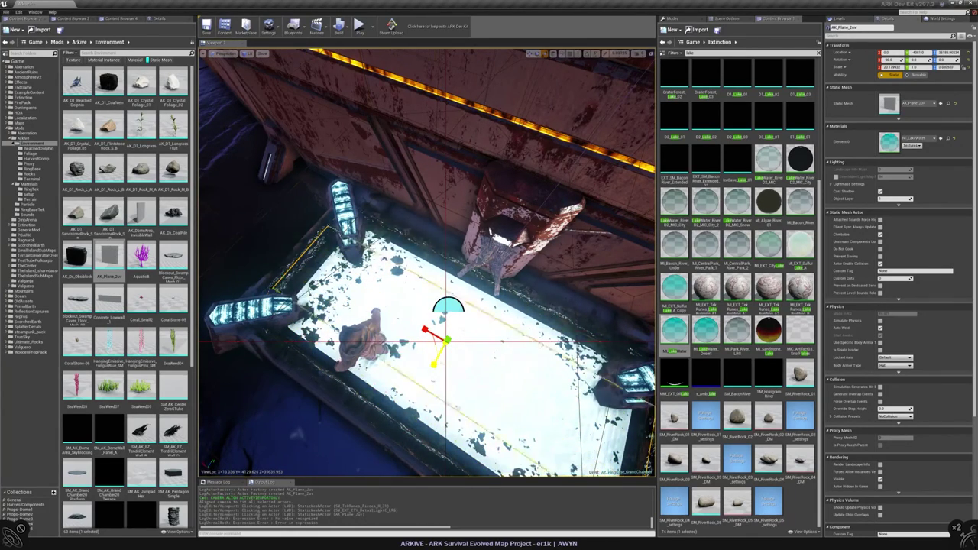
key(alt+j)
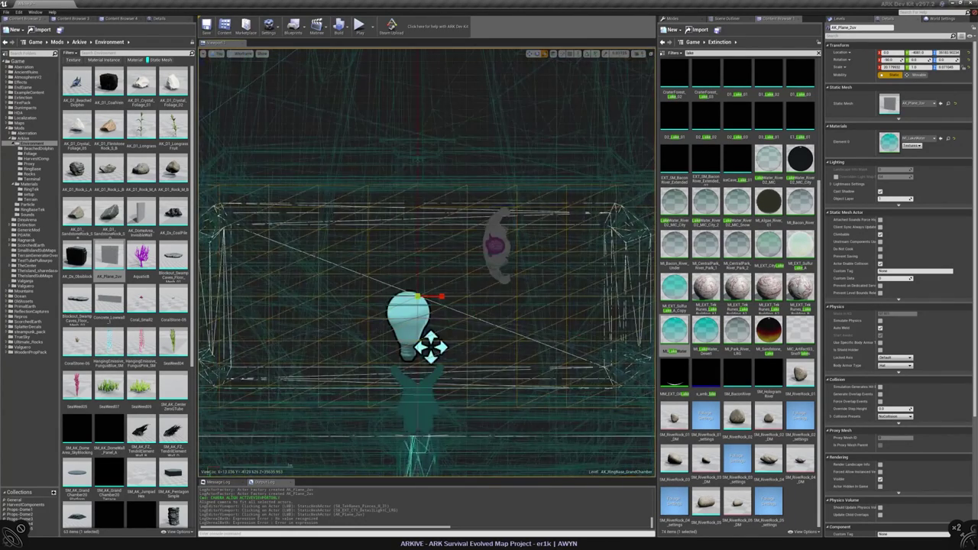
key(alt+g)
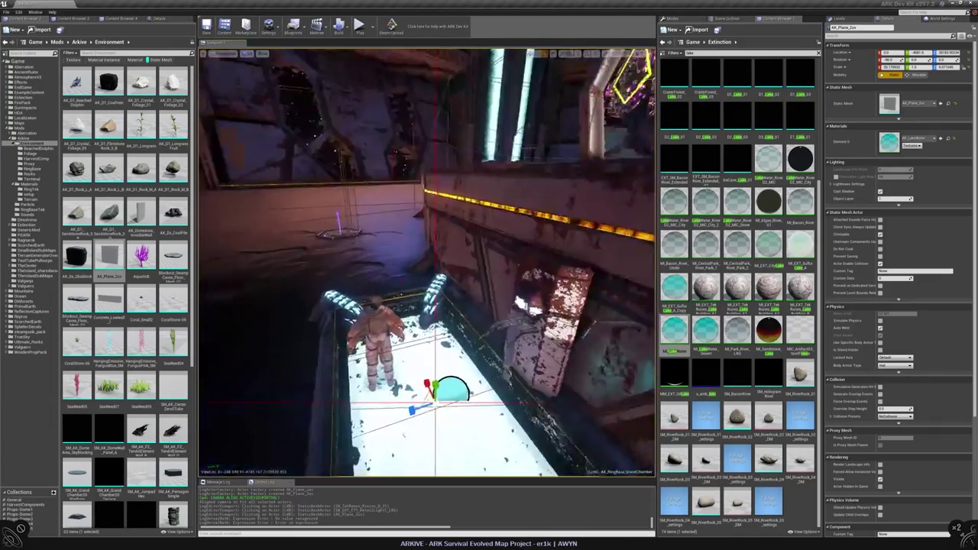
- Raise the water plane above the glowing floor, judging the level against the human figure, and deselect it
mouse_move(414, 260)
right_down()
mouse_move(405, 258)
mouse_move(415, 260)
right_up()
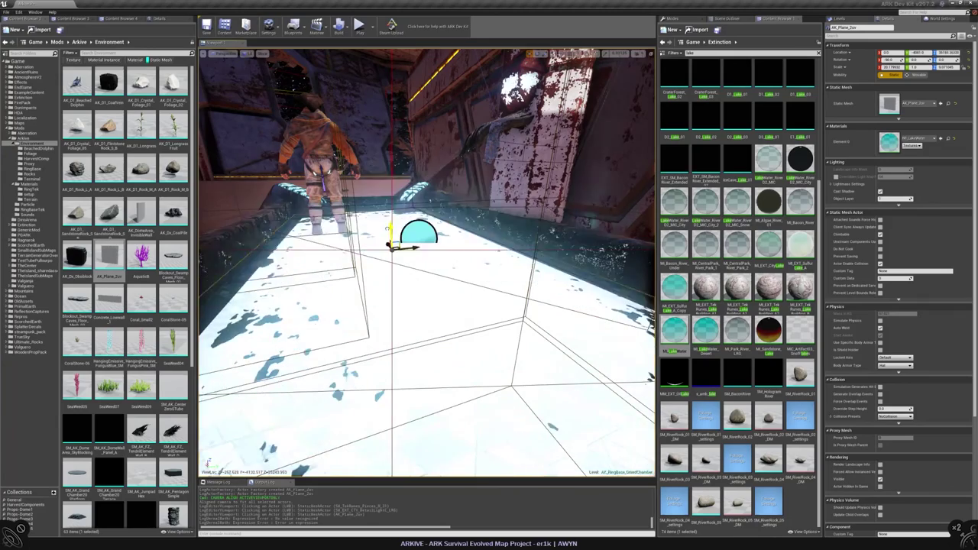
click(311, 149)
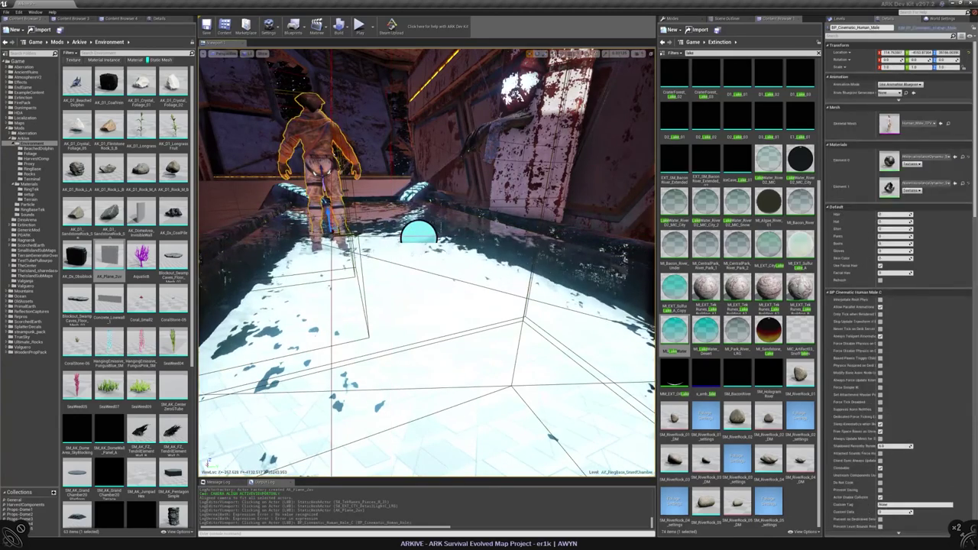
key(ctrl+z)
key(ctrl+y)
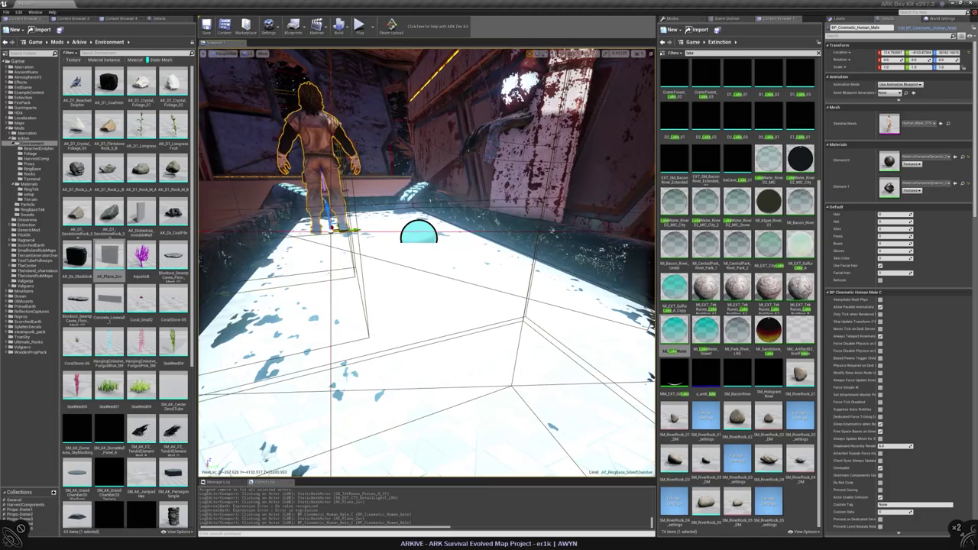
key(ctrl+z)
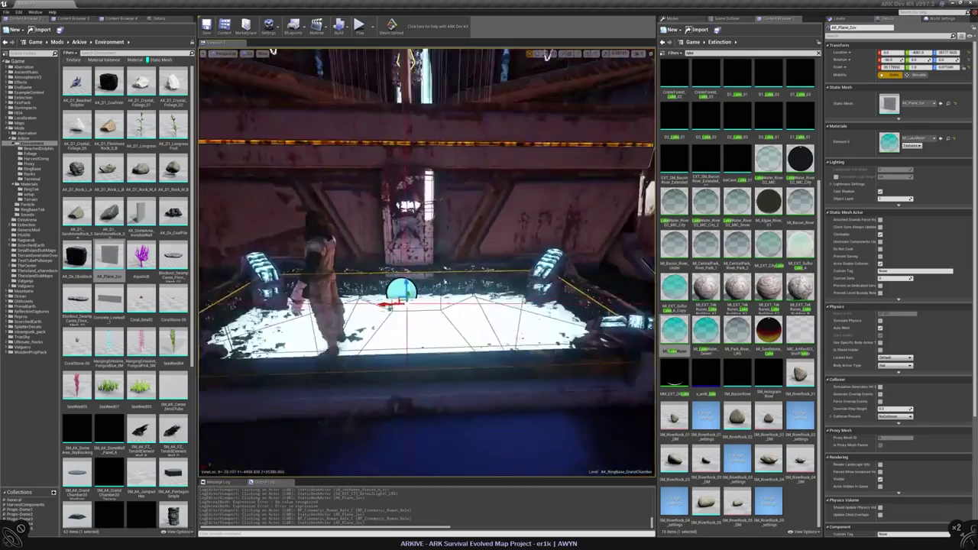
key(Escape)
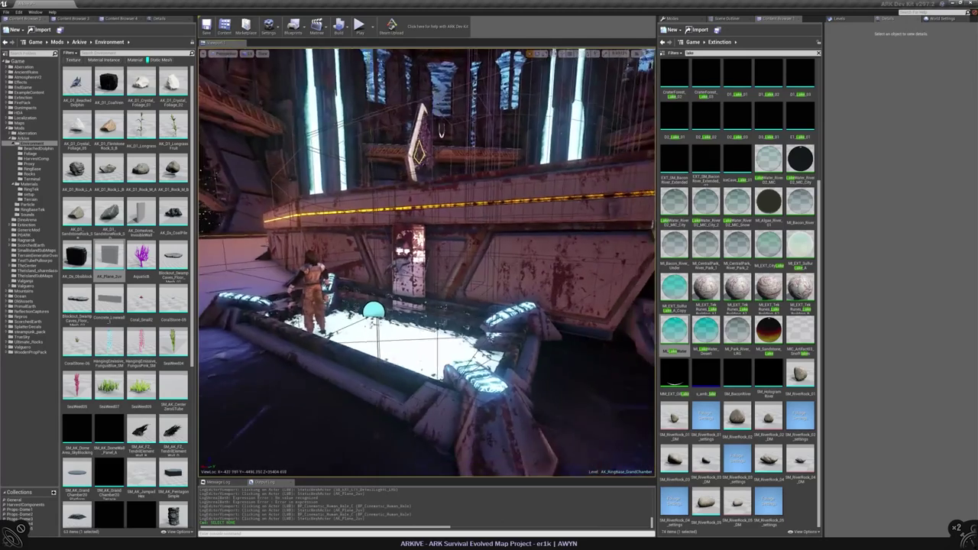
- Search the entire Game folder for "water" assets, filtered to Material and Material Instance types
click(840, 17)
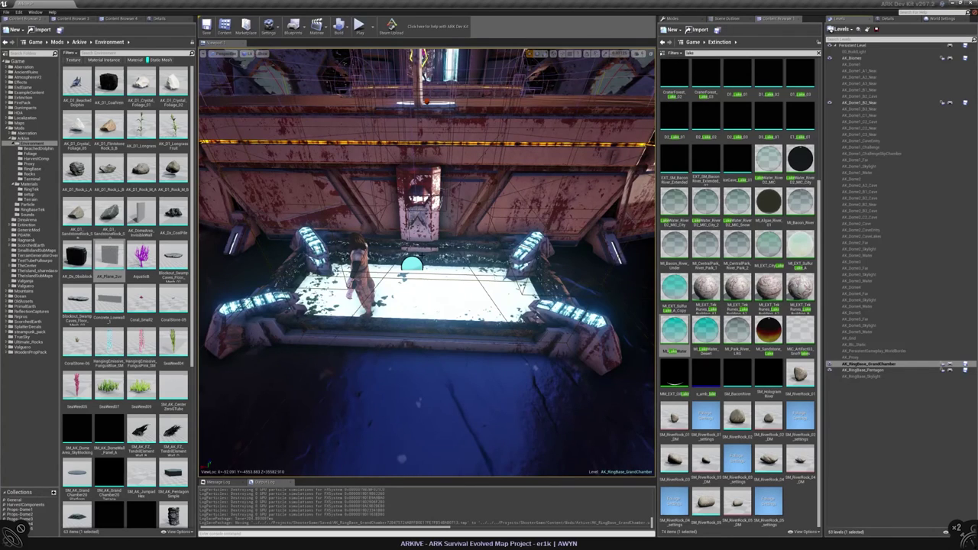
click(872, 18)
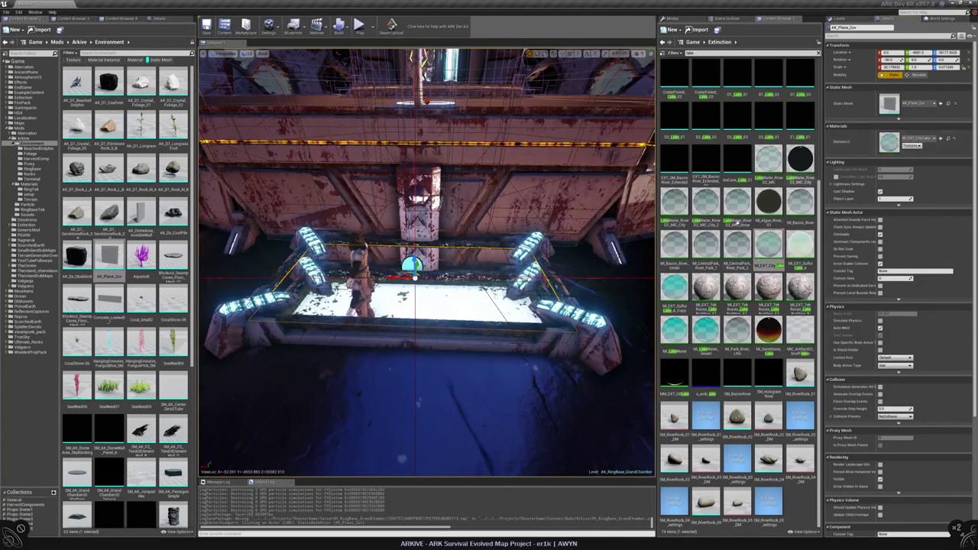
scroll(738, 221, up, 5)
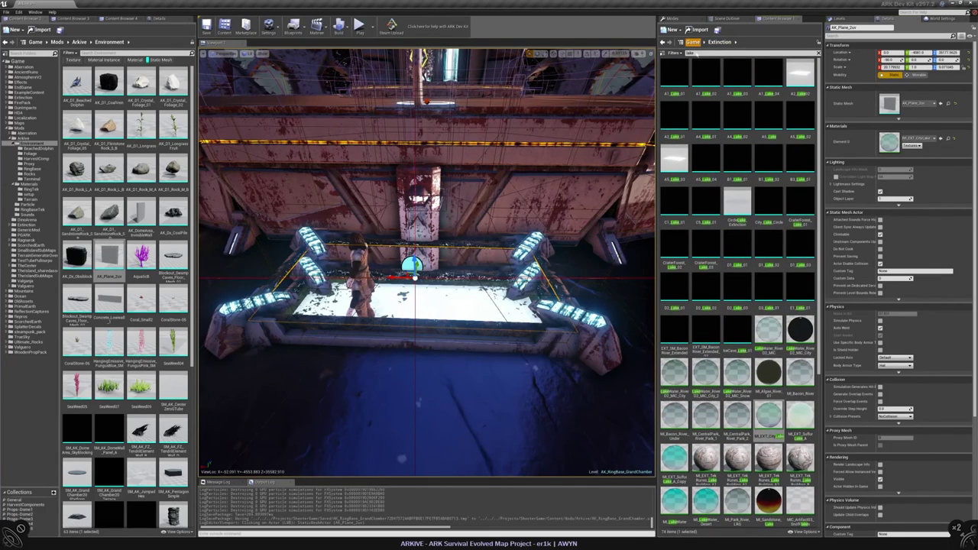
click(693, 42)
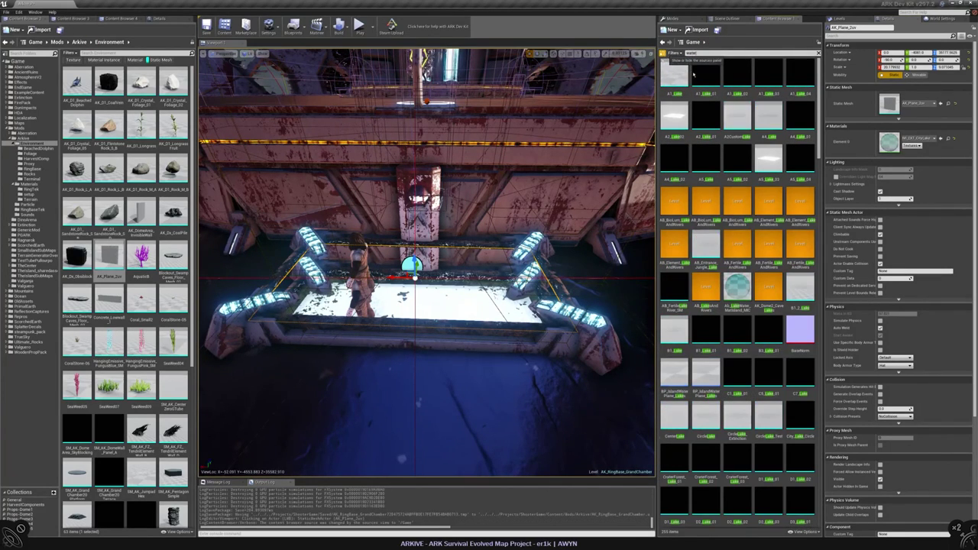
click(672, 52)
mouse_move(692, 151)
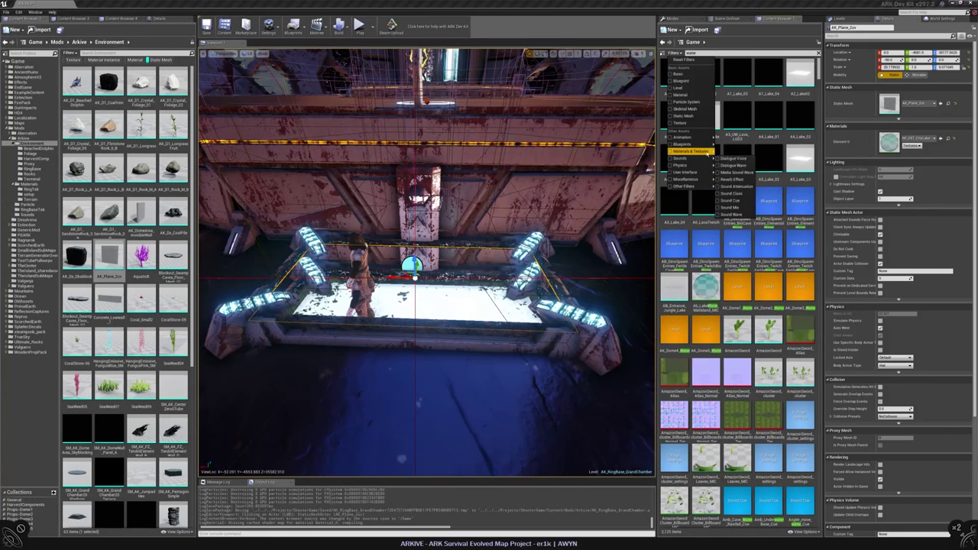
click(727, 165)
click(734, 178)
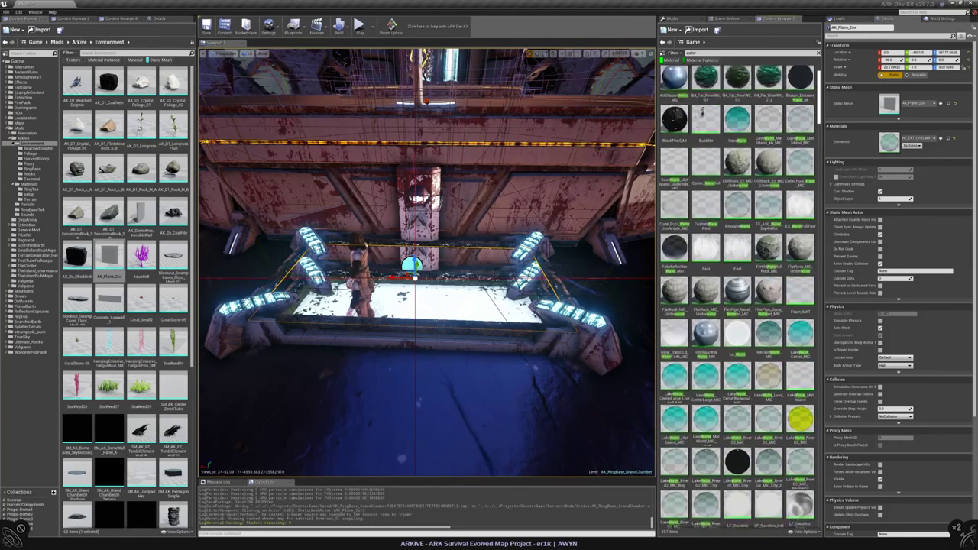
- Try the CaveWater material and the IceCaveWater_MIC instance on the pool's AK_Plane_Sov mesh
drag(738, 166, 940, 139)
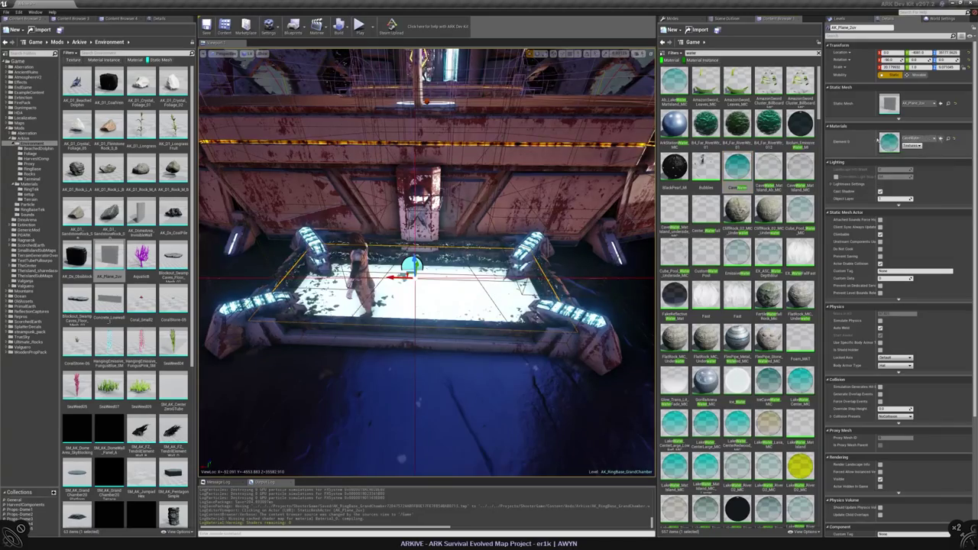
right_drag(428, 260, 478, 267)
scroll(738, 230, down, 4)
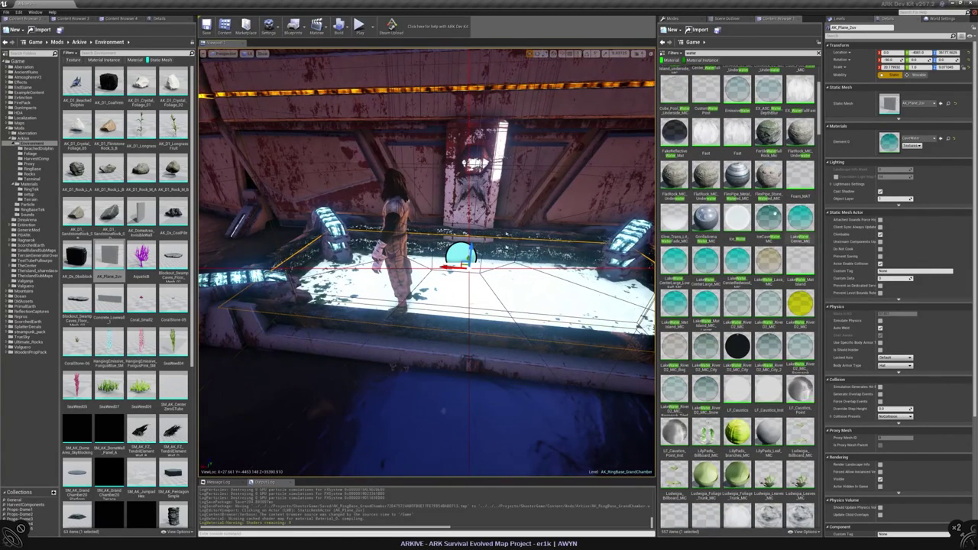
click(769, 219)
click(946, 139)
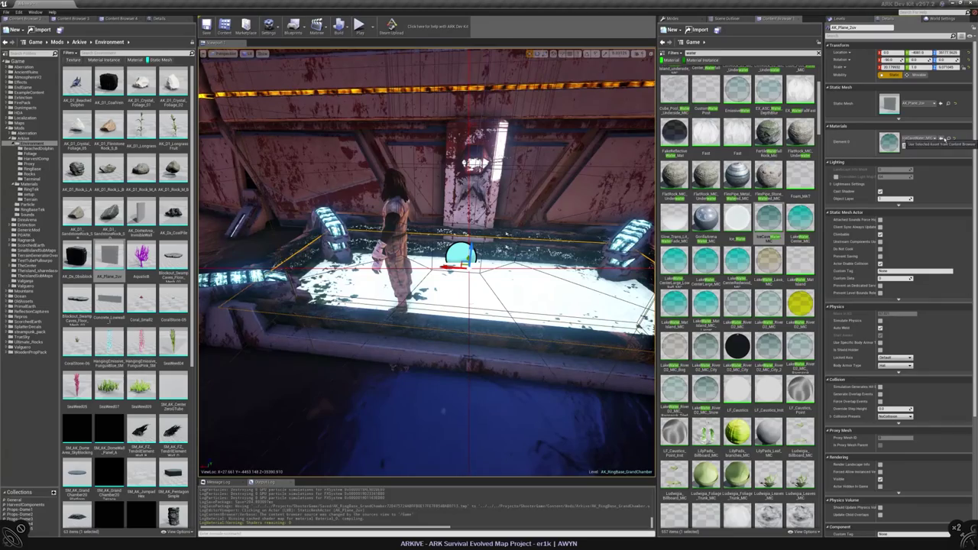
scroll(737, 305, down, 1)
right_drag(428, 260, 472, 279)
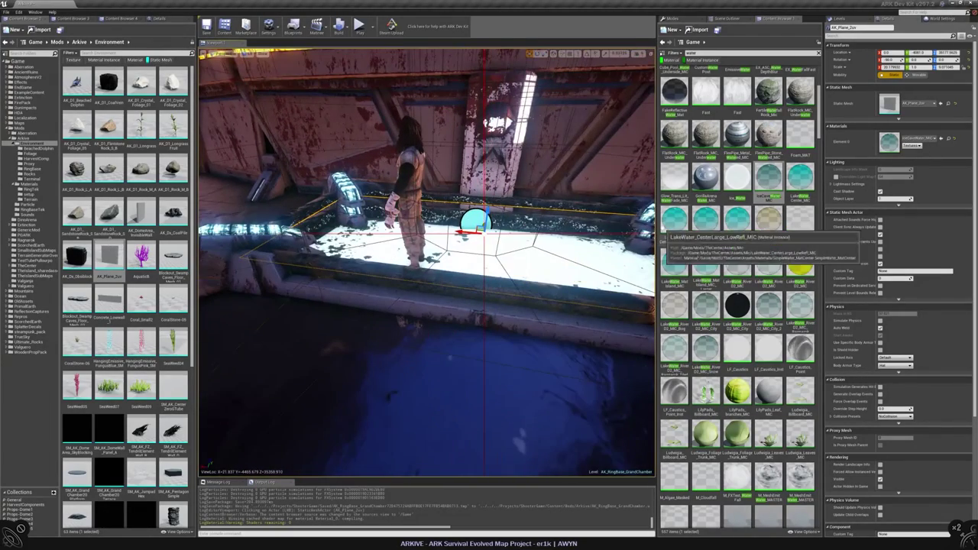
- Try a LakeWater_River material instance and MI_FertileDungeonWater_Underside on the pool plane
click(768, 264)
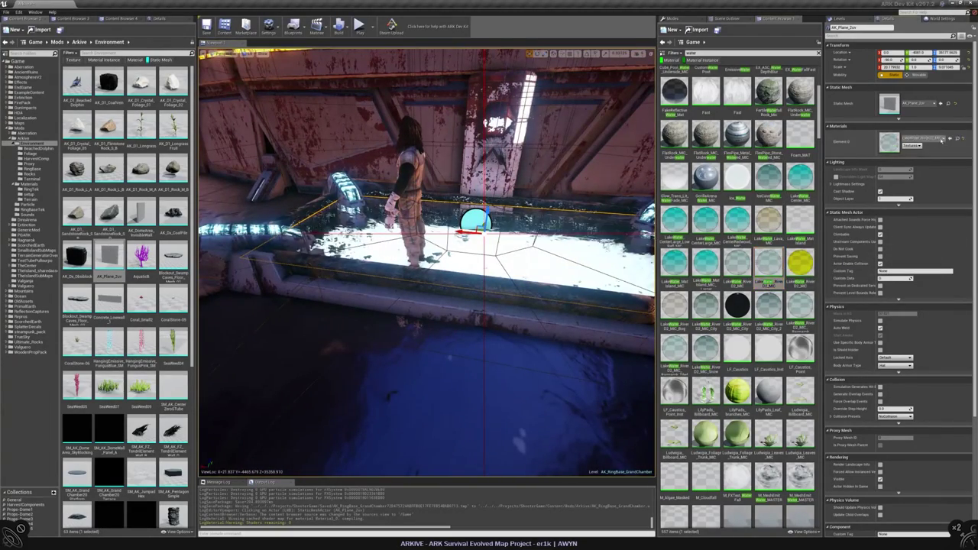
right_drag(428, 260, 475, 246)
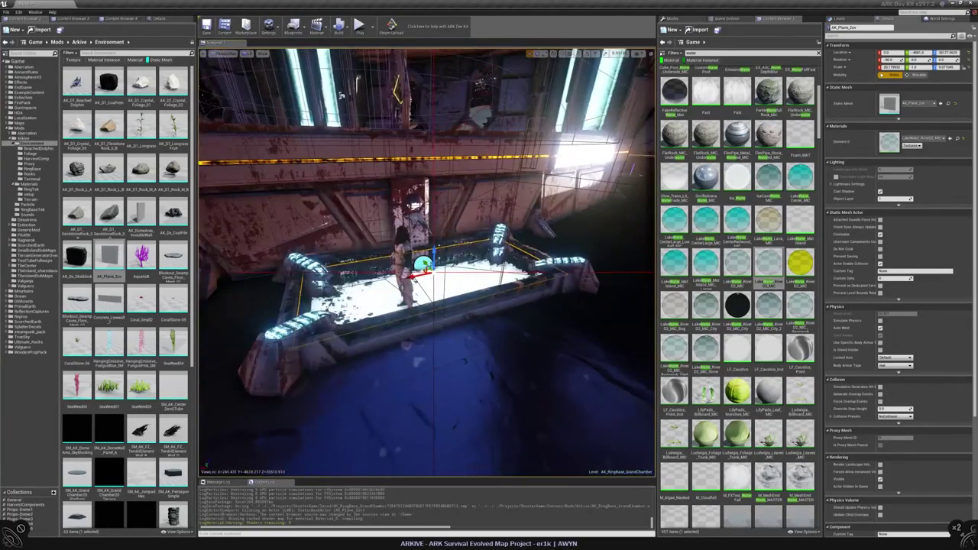
scroll(730, 198, down, 2)
scroll(719, 246, down, 15)
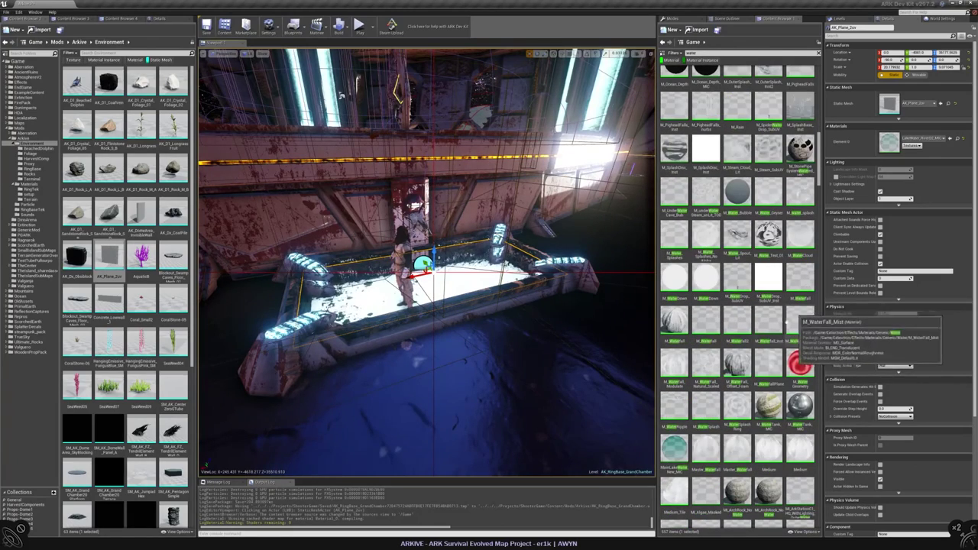
scroll(765, 321, down, 8)
scroll(737, 291, down, 9)
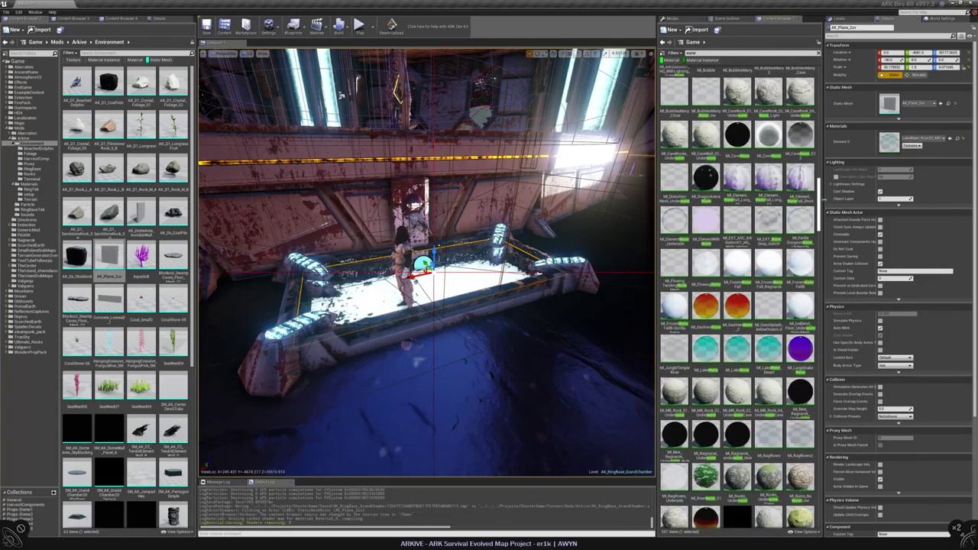
scroll(824, 200, down, 2)
drag(800, 183, 925, 151)
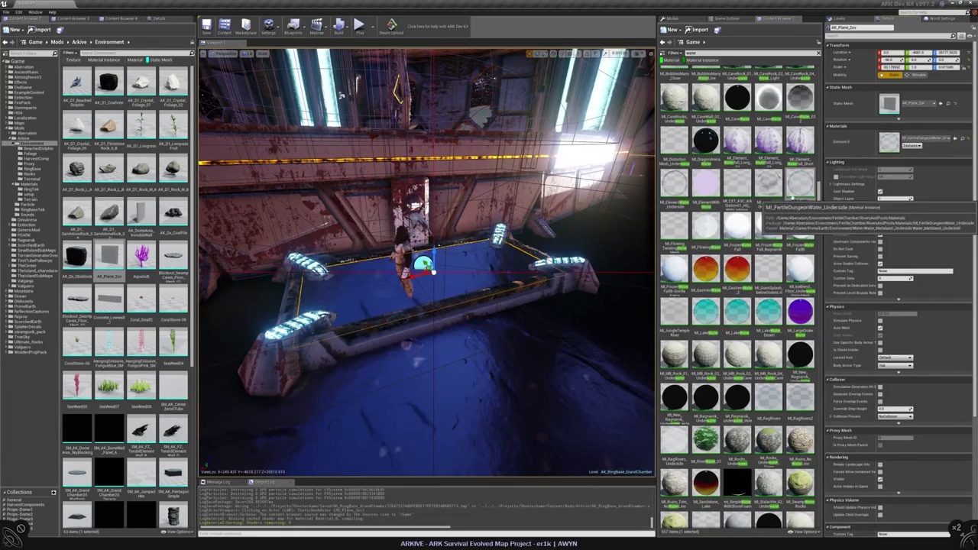
- Try the MI_FlowingWater material on the pool plane and view it up close
click(705, 225)
right_drag(428, 260, 420, 279)
key(f)
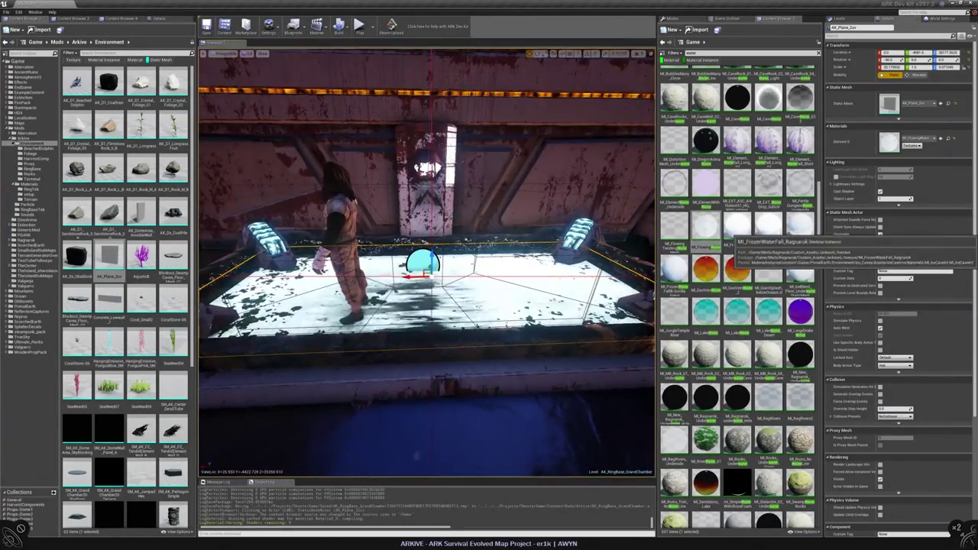
- Try the MI_Water material instance on the pool plane
scroll(771, 236, down, 3)
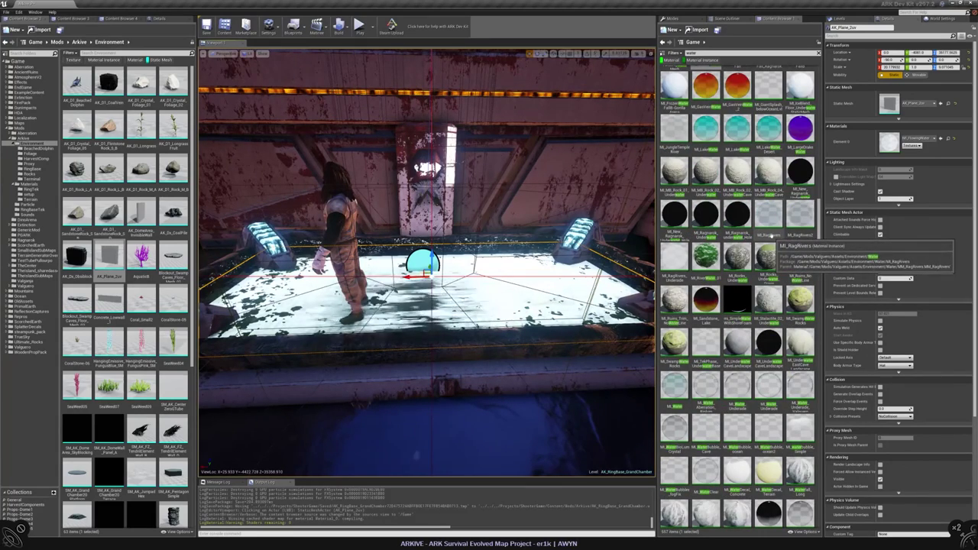
click(413, 306)
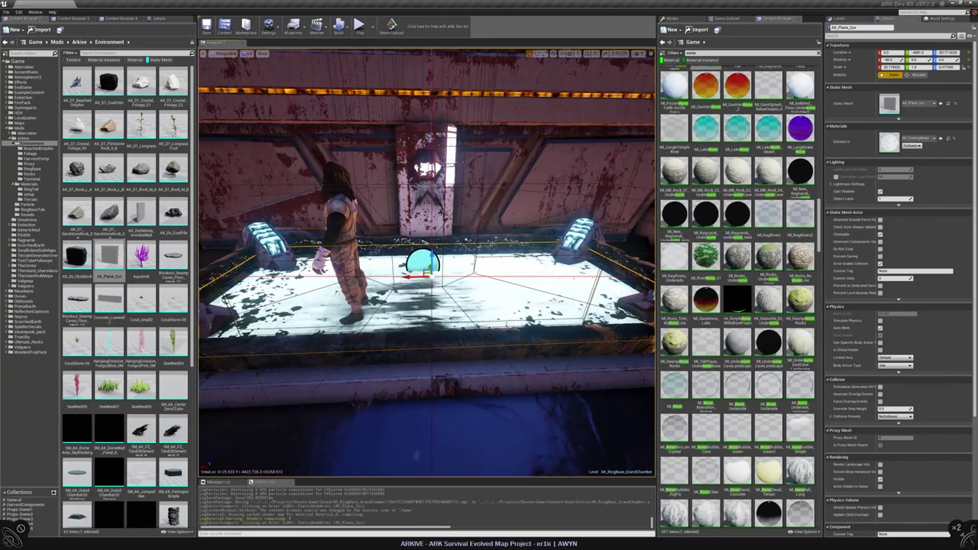
click(416, 340)
click(417, 306)
scroll(738, 298, down, 5)
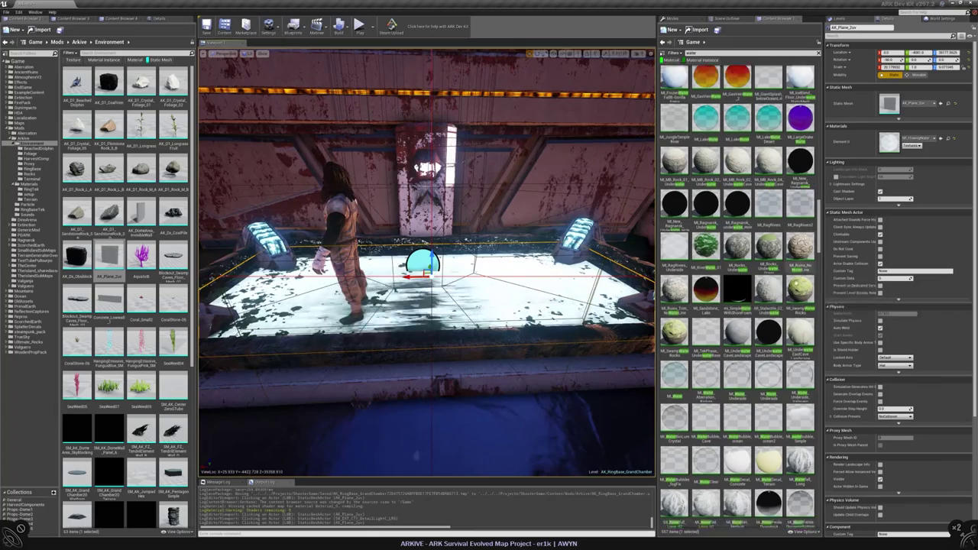
scroll(764, 237, down, 3)
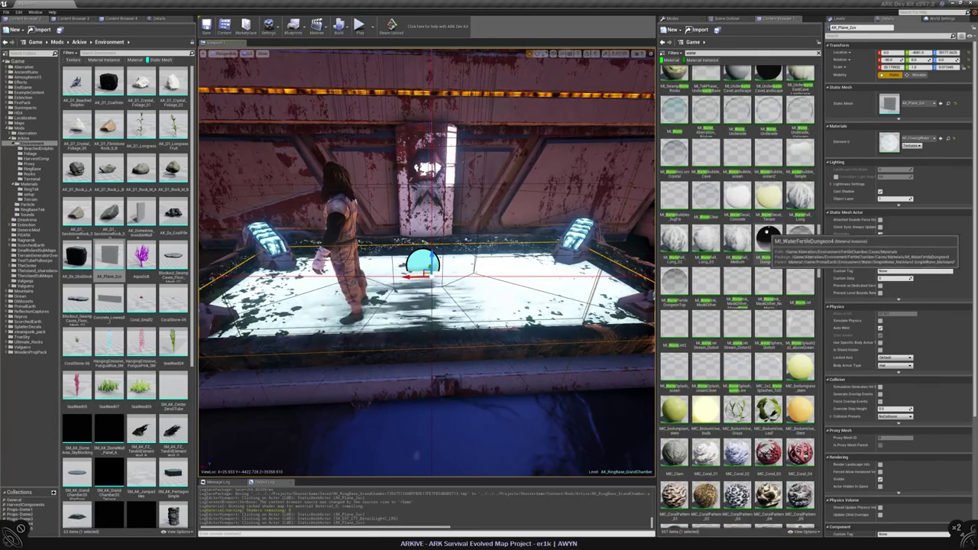
click(674, 110)
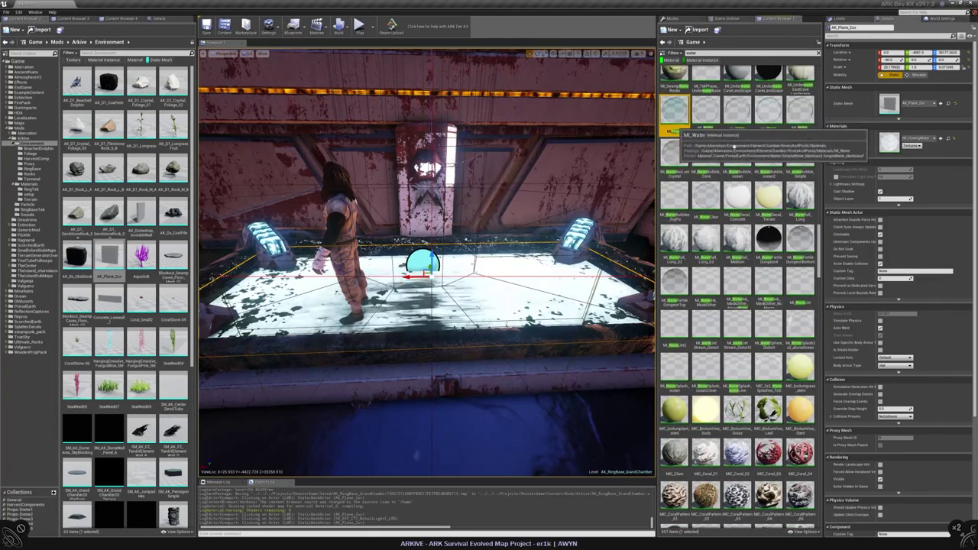
click(941, 139)
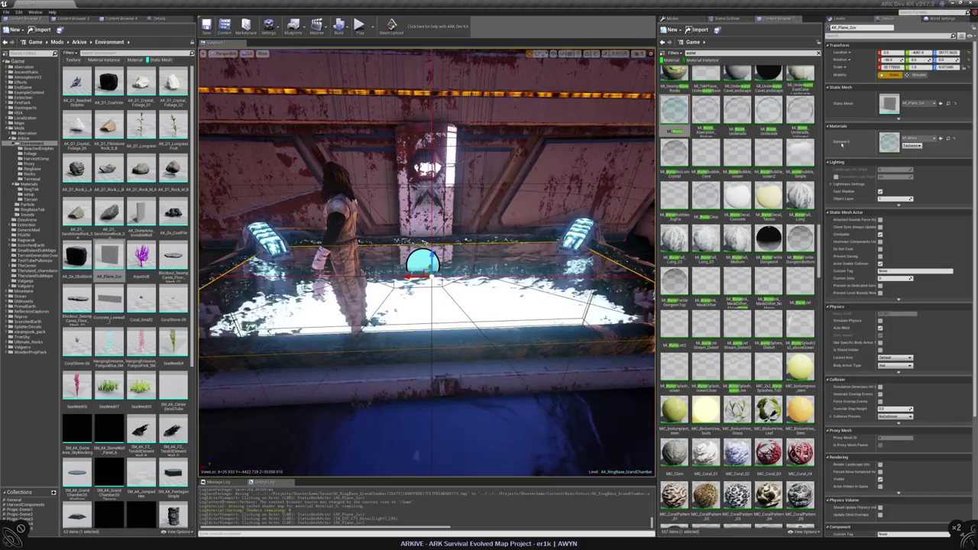
- Try the MIC_GeyserWater material instance on the pool plane and check it from farther back
scroll(737, 230, down, 10)
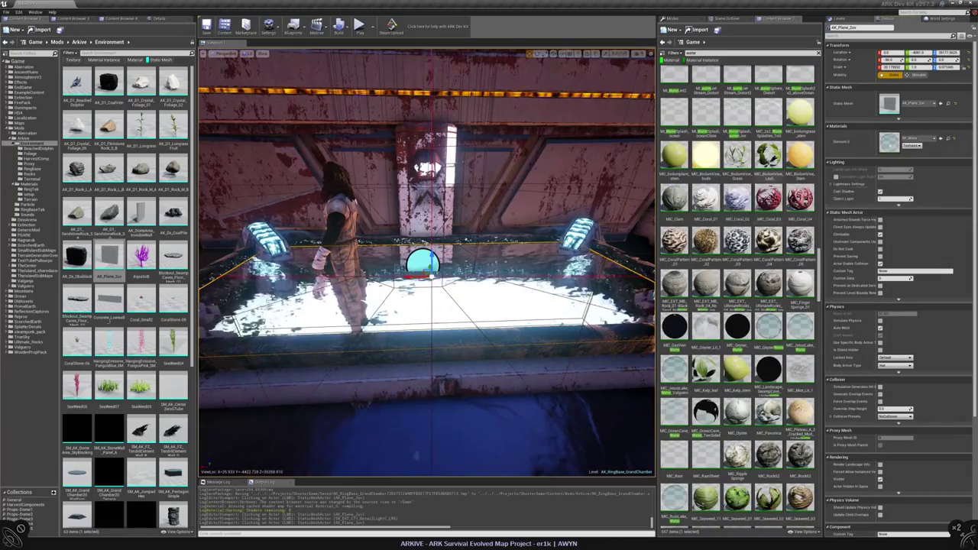
scroll(766, 367, down, 3)
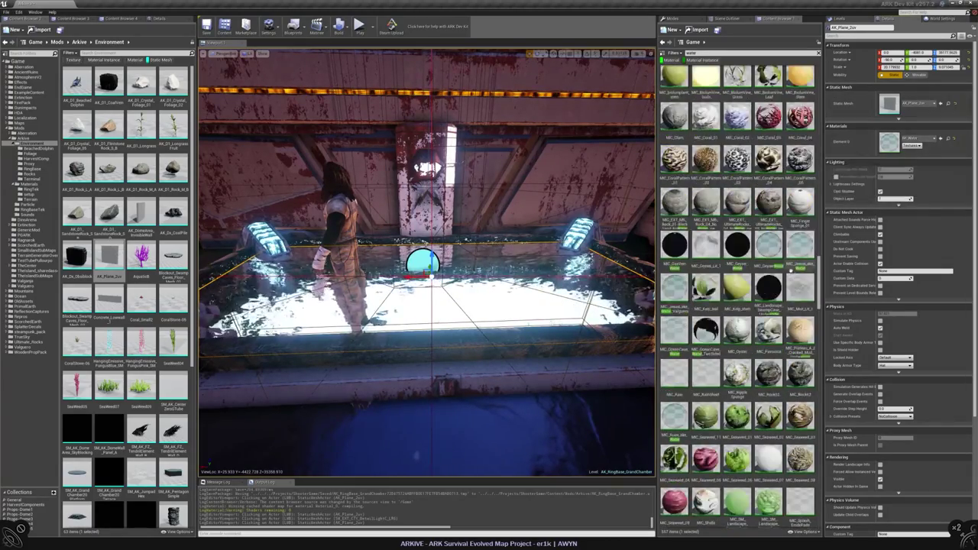
click(674, 332)
click(941, 139)
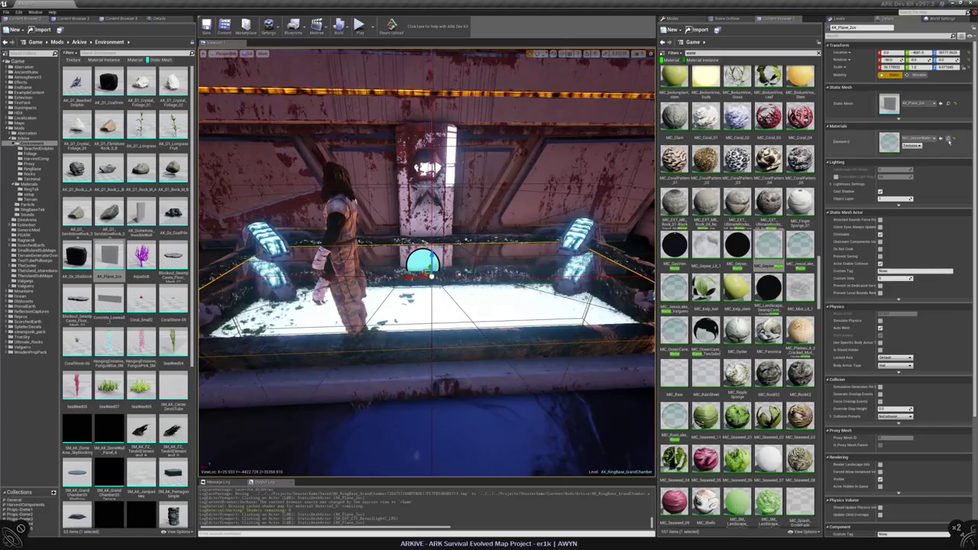
right_drag(407, 95, 317, 122)
- Try the MM_Cube_Pool_Water material on the pool plane and inspect the surface up close
scroll(772, 306, down, 2)
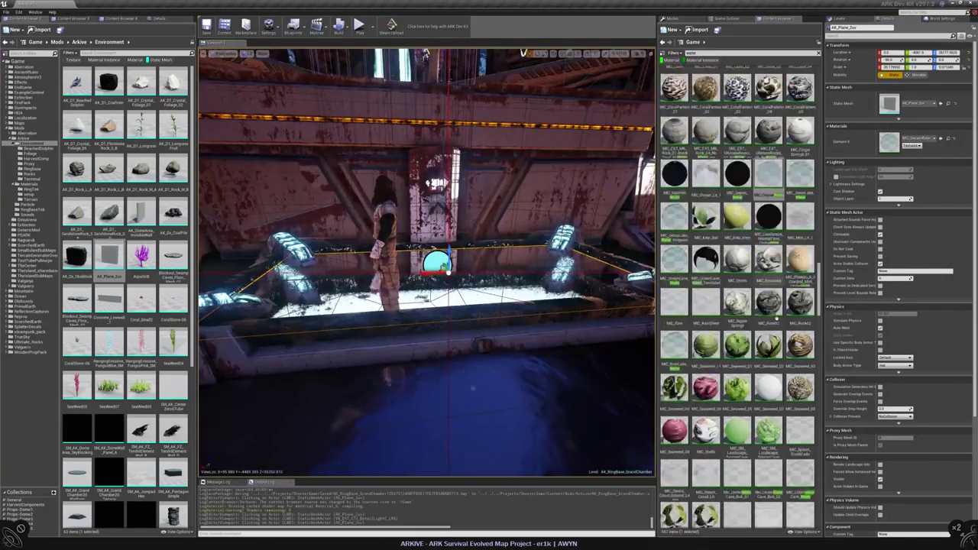
scroll(778, 317, down, 3)
scroll(810, 344, down, 4)
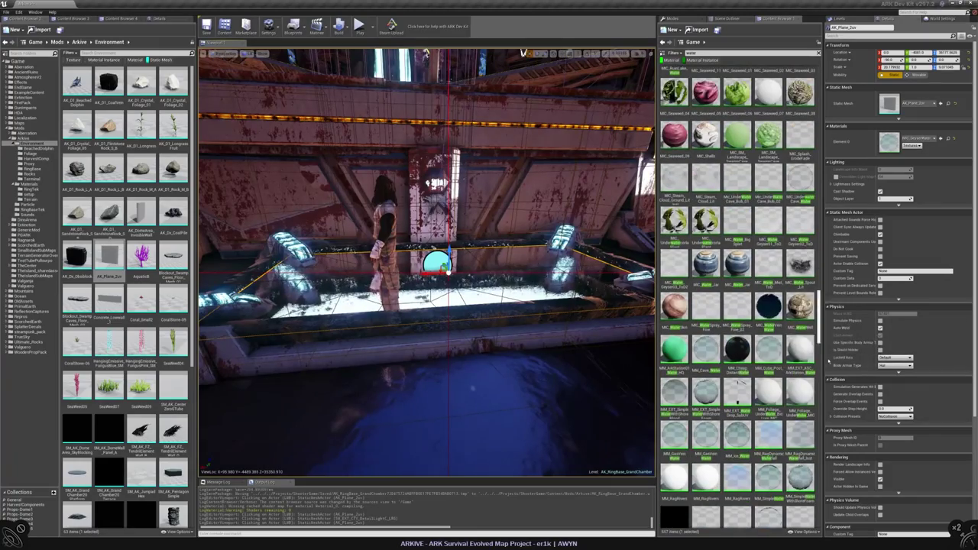
click(769, 350)
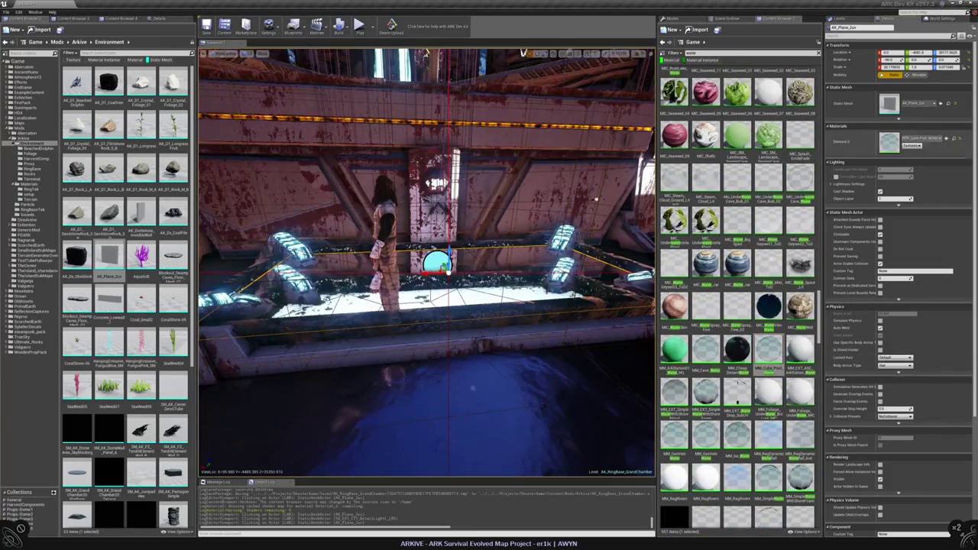
mouse_move(427, 260)
right_down()
mouse_move(398, 253)
mouse_move(451, 267)
mouse_move(428, 245)
mouse_move(413, 260)
mouse_move(397, 245)
mouse_move(428, 252)
mouse_move(413, 264)
mouse_move(424, 248)
mouse_move(428, 260)
right_up()
- Try the MM_GasVein water material on the pool plane
scroll(757, 295, down, 3)
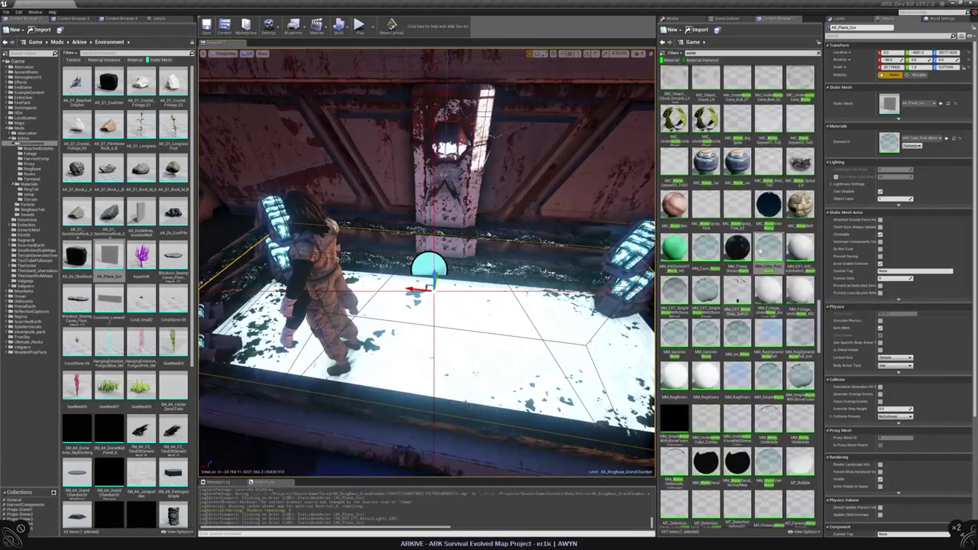
scroll(756, 291, down, 3)
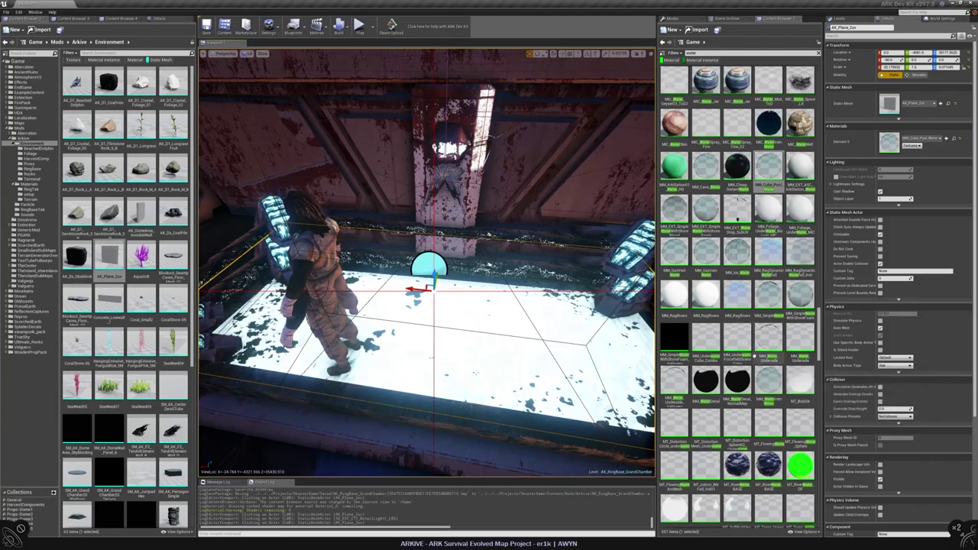
scroll(764, 360, up, 2)
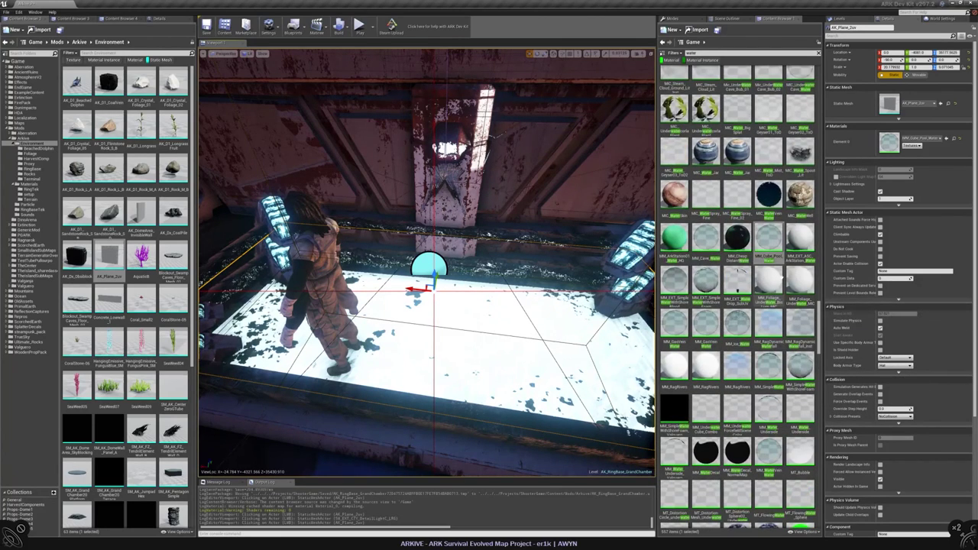
click(675, 324)
click(946, 139)
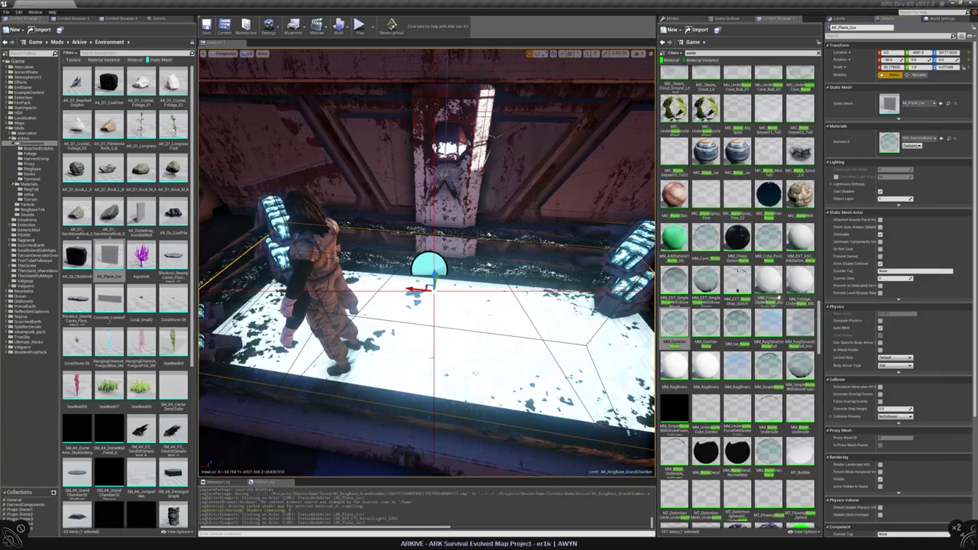
- Try MM_EXT_SimpleWaterWithShoreBlood on the pool plane, then replace it with the MM_Cave_Water material
click(675, 281)
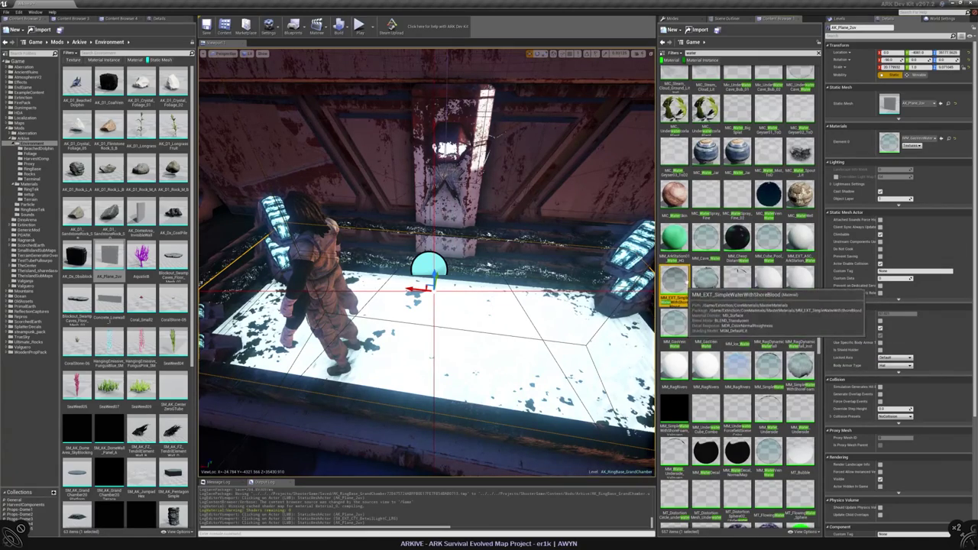
click(941, 138)
right_drag(428, 260, 459, 252)
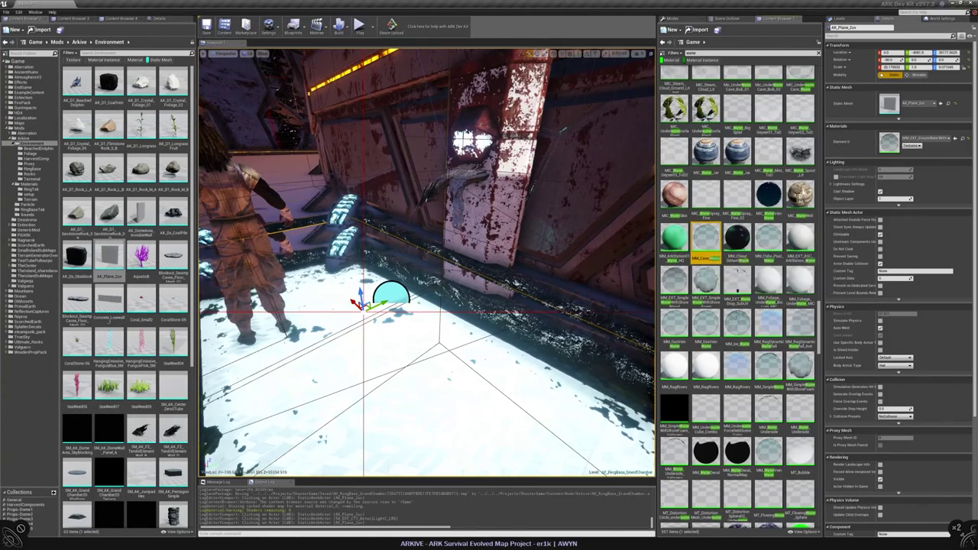
click(948, 138)
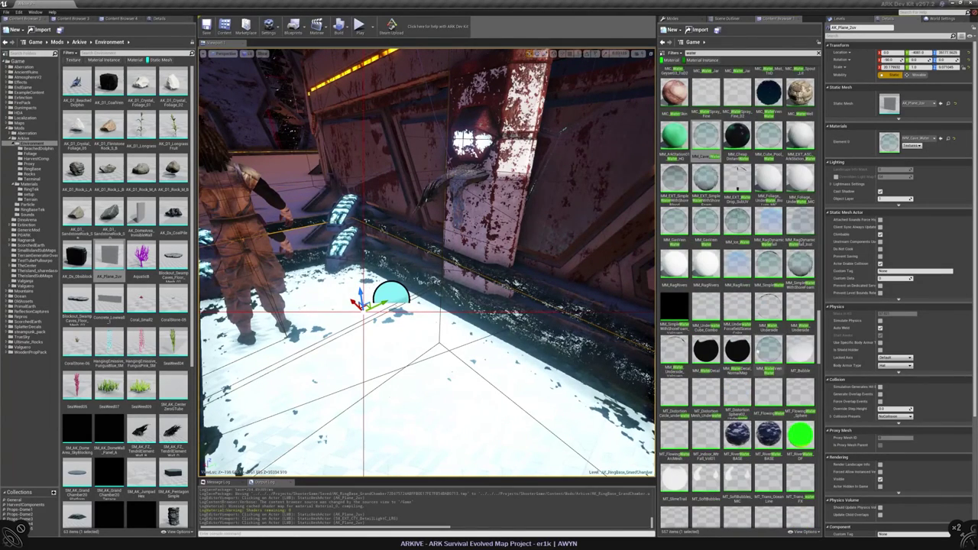
- Try one of the RiverWater materials on the pool plane and inspect the surface from a distance and up close
scroll(688, 286, down, 10)
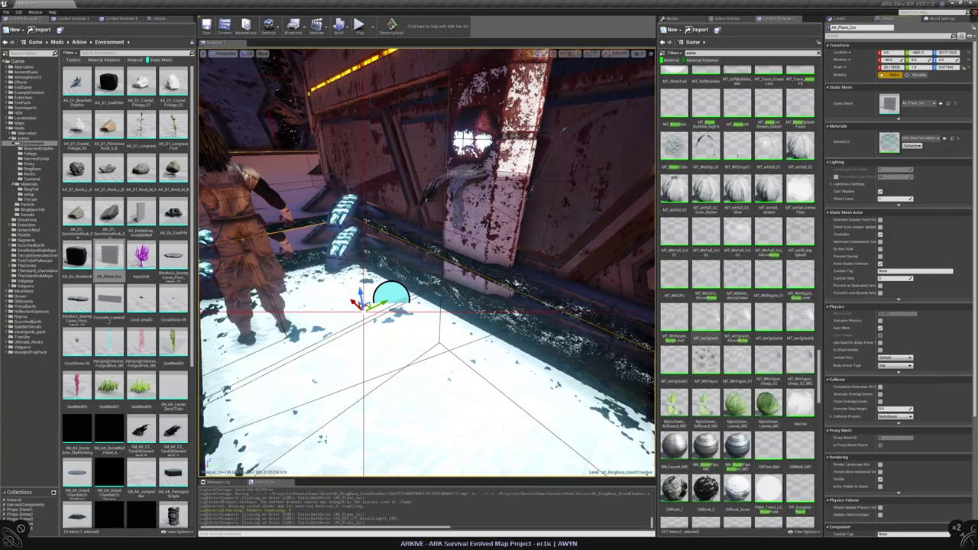
scroll(795, 301, down, 5)
scroll(799, 303, down, 3)
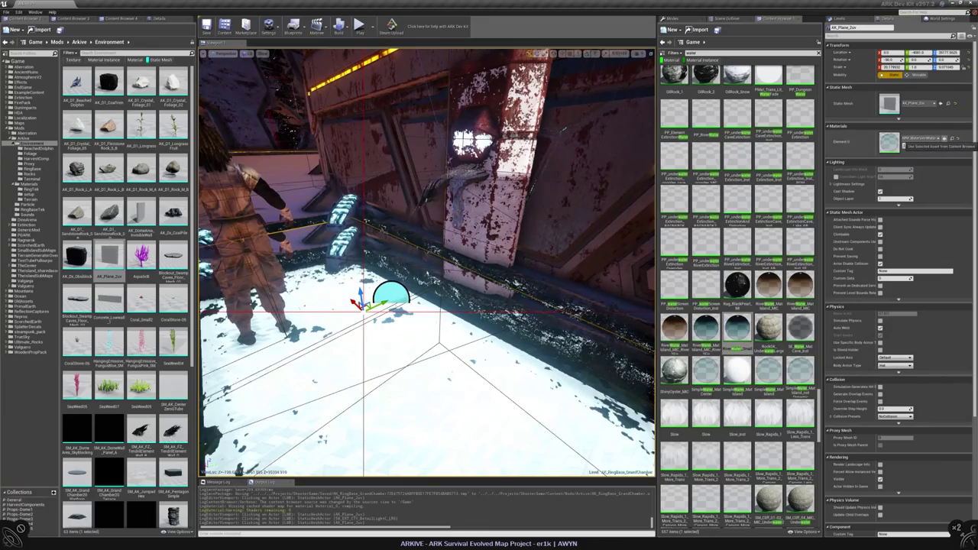
click(905, 139)
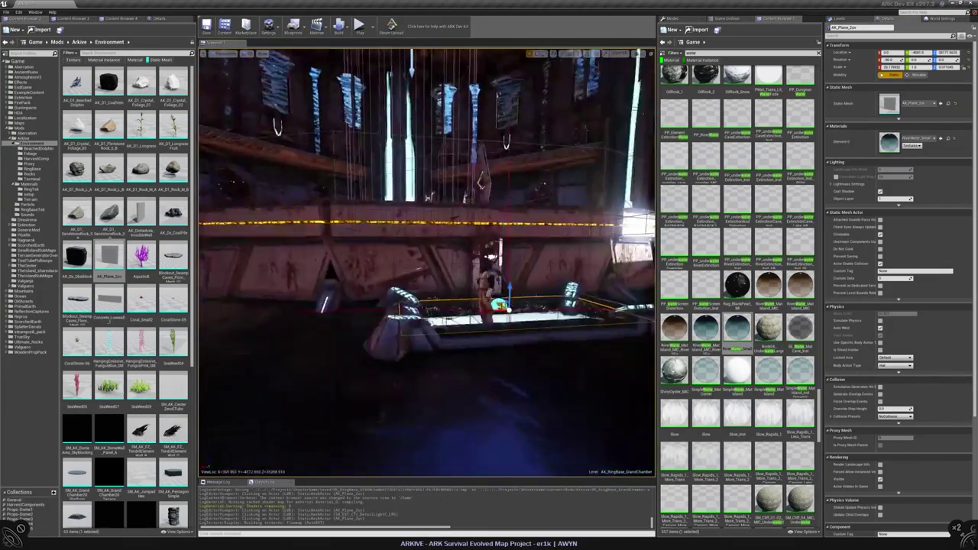
right_drag(427, 260, 495, 312)
scroll(738, 306, down, 2)
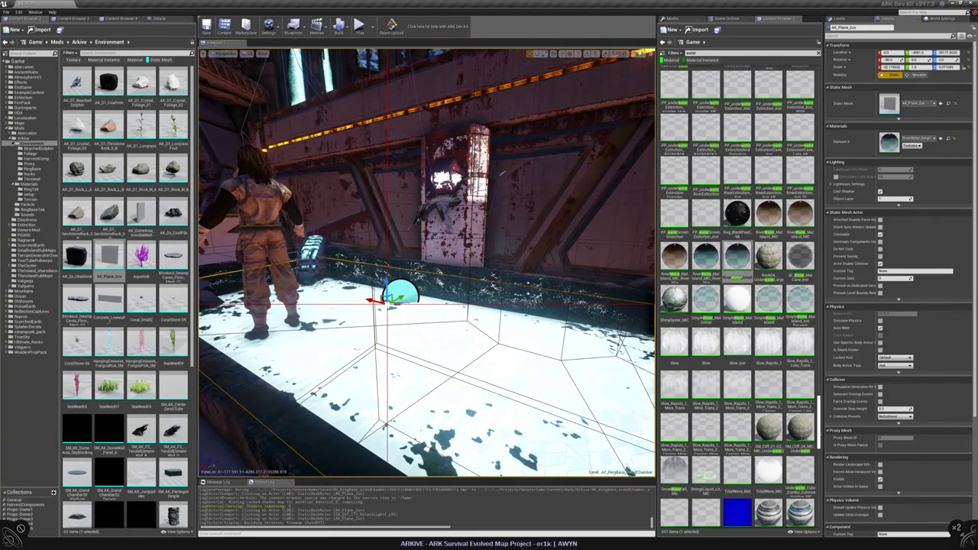
- Try two of the Water_DepthBlur materials on the pool plane, one after the other
drag(820, 412, 825, 472)
click(769, 274)
click(941, 139)
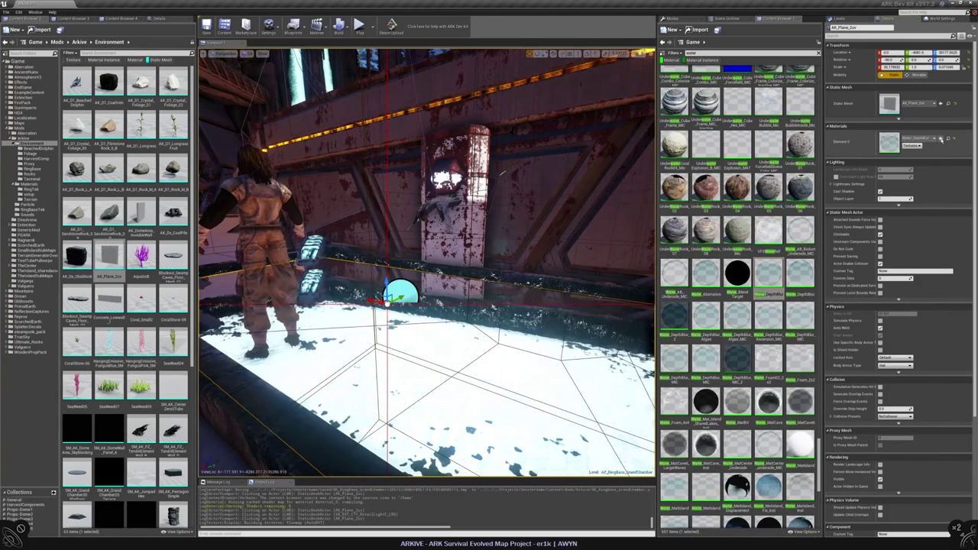
click(800, 274)
click(941, 139)
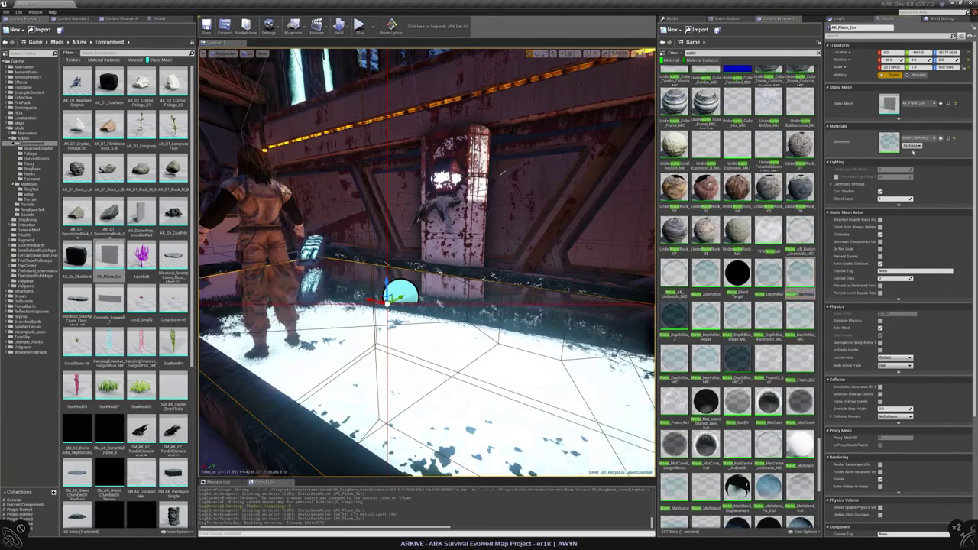
- Try the Water_Aberration material on the pool plane, replace it with VFXWaterfall, and check the surface from above
click(706, 274)
click(941, 139)
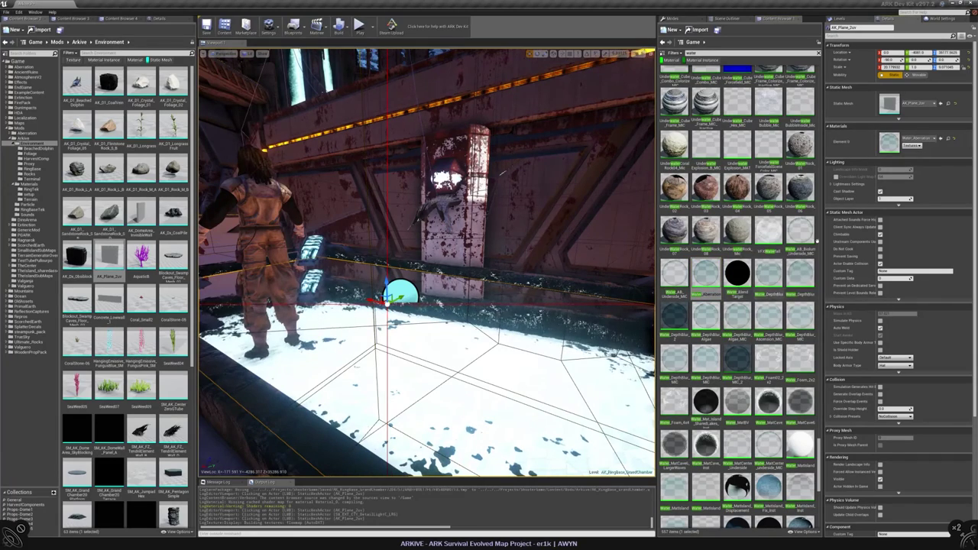
click(769, 229)
click(941, 139)
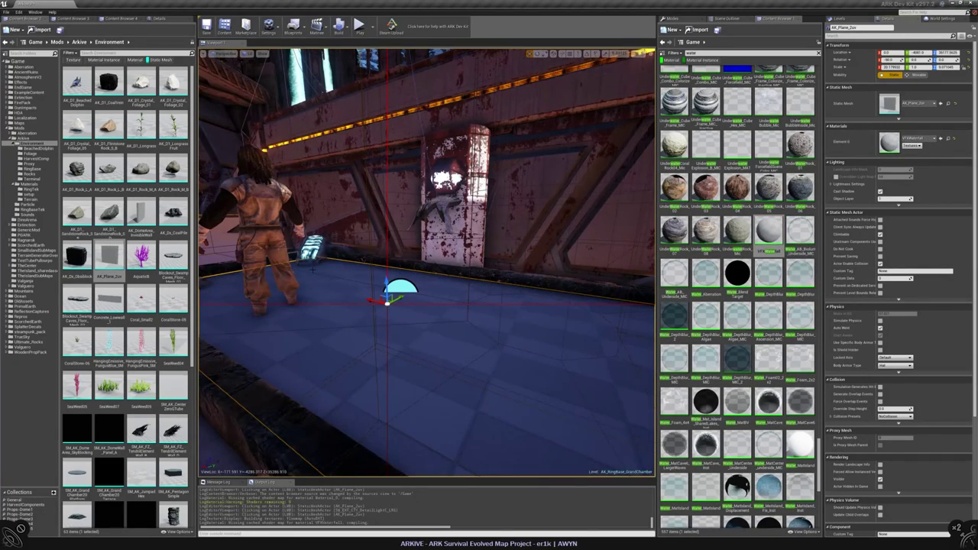
right_drag(445, 315, 474, 310)
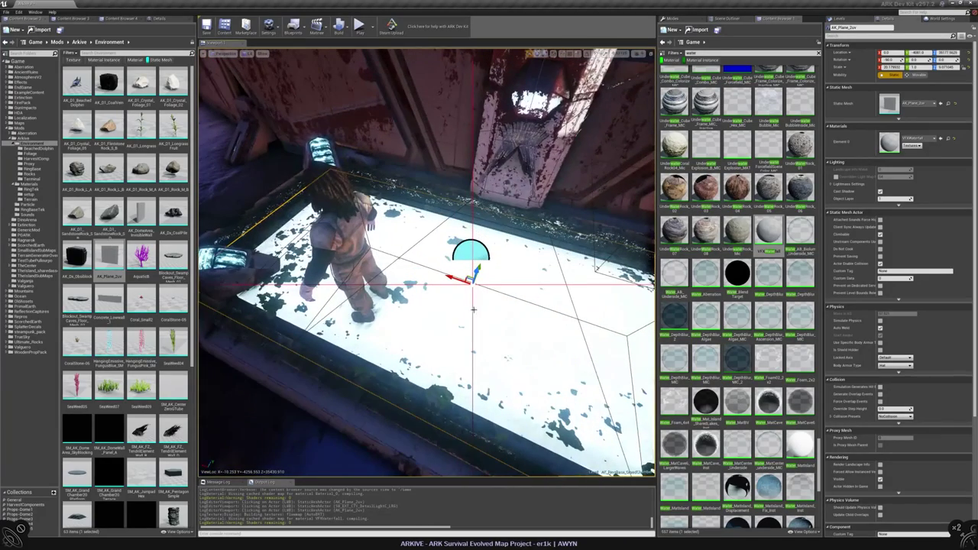
- Try the Water_MatIsland_Fix_Inst material on the pool plane
scroll(795, 252, down, 2)
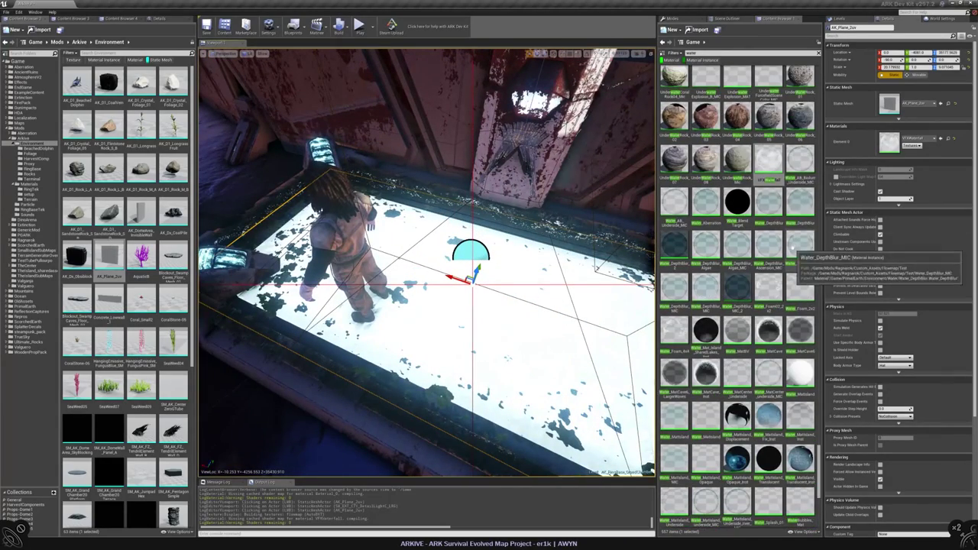
scroll(795, 252, down, 2)
scroll(772, 321, down, 2)
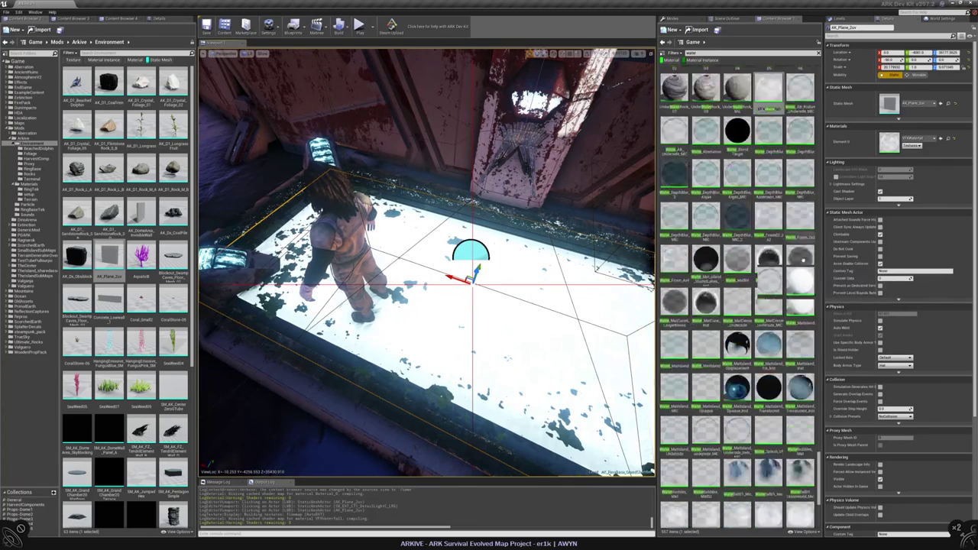
drag(768, 306, 889, 142)
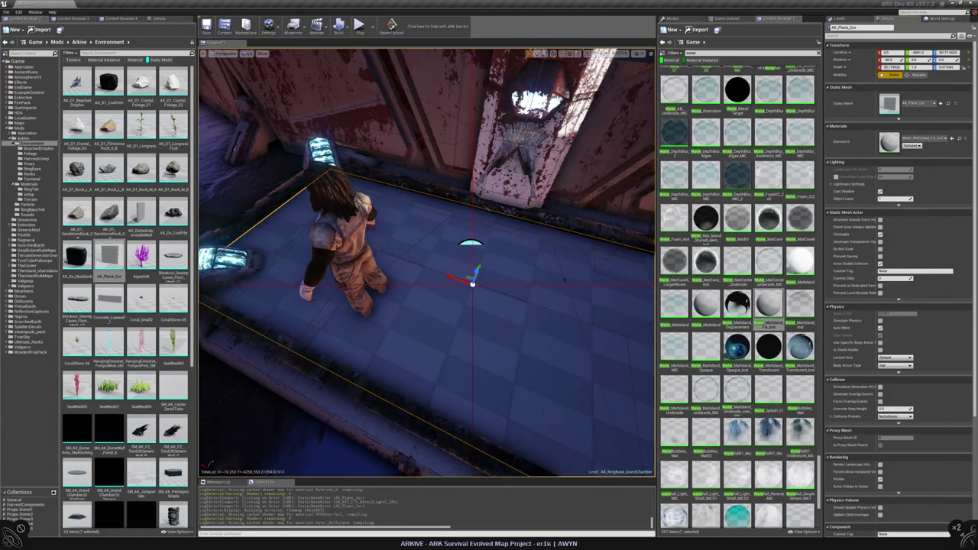
- Apply the WaterfallPond_Mic material to the pool plane and view it from the front
scroll(727, 268, down, 3)
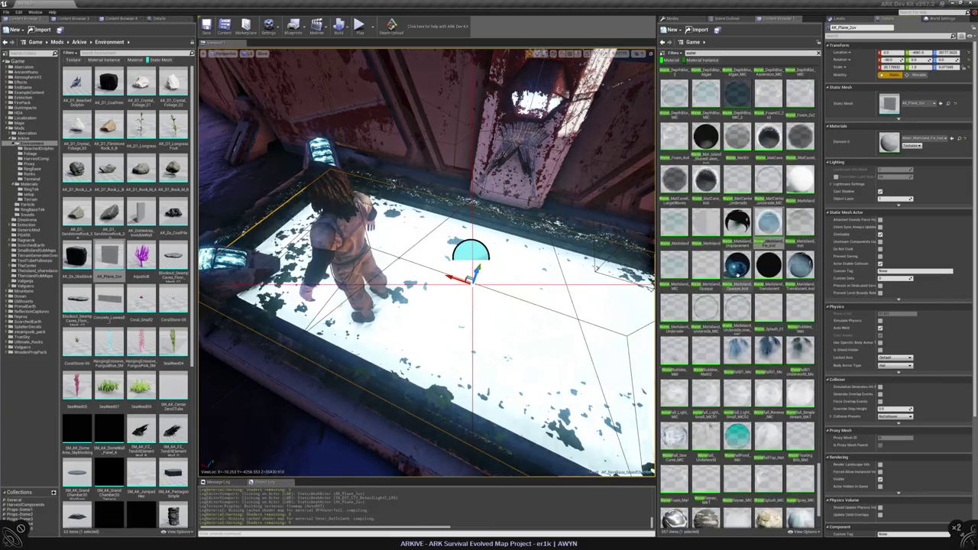
drag(737, 352, 889, 142)
right_drag(428, 306, 381, 304)
click(526, 287)
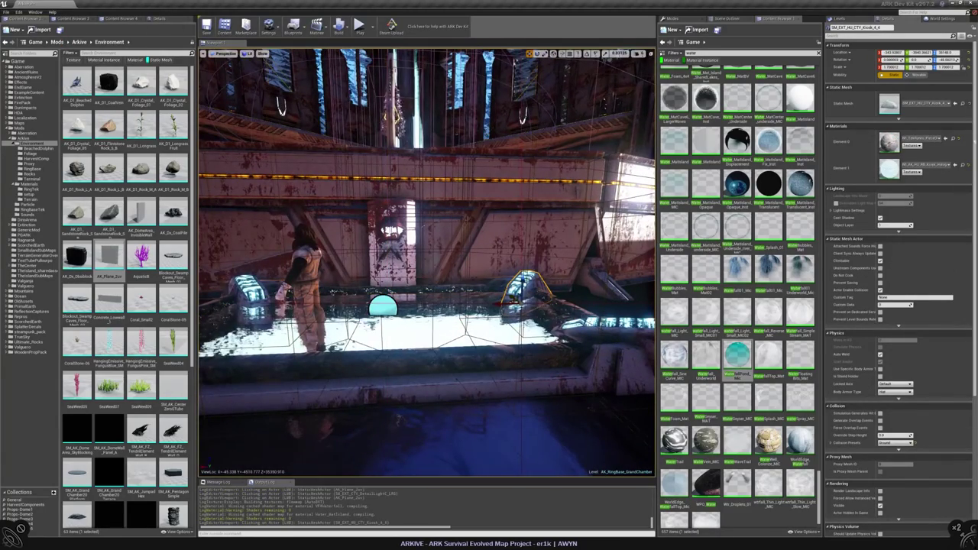
text(ren)
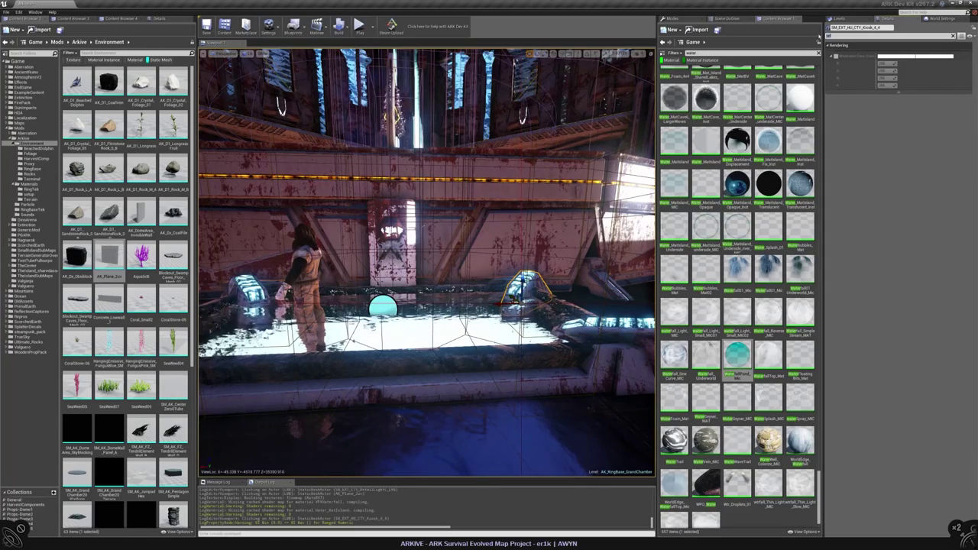
key(BackSpace)
key(BackSpace)
key(BackSpace)
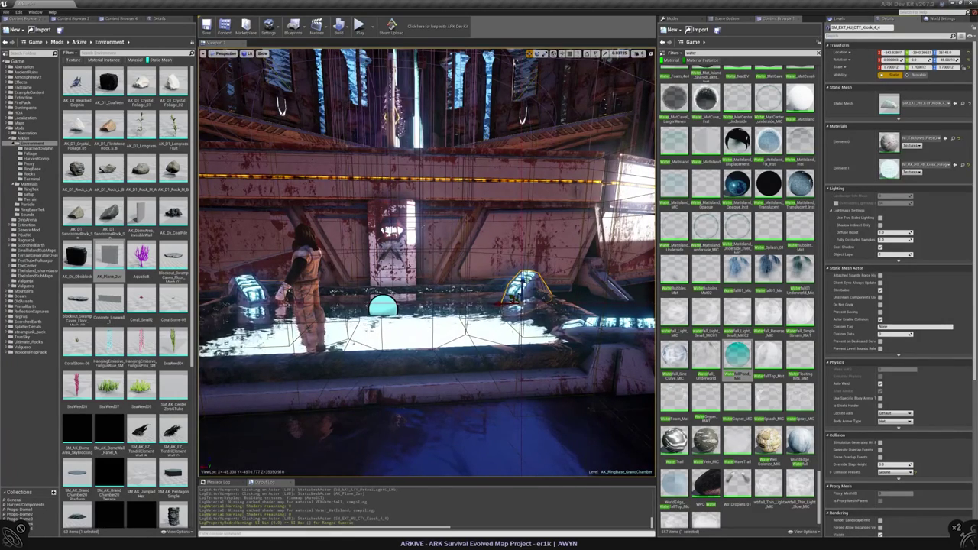
- Examine the pool within the chamber from high above and up close, and look through the remaining water materials
right_drag(426, 260, 420, 294)
right_drag(466, 260, 468, 229)
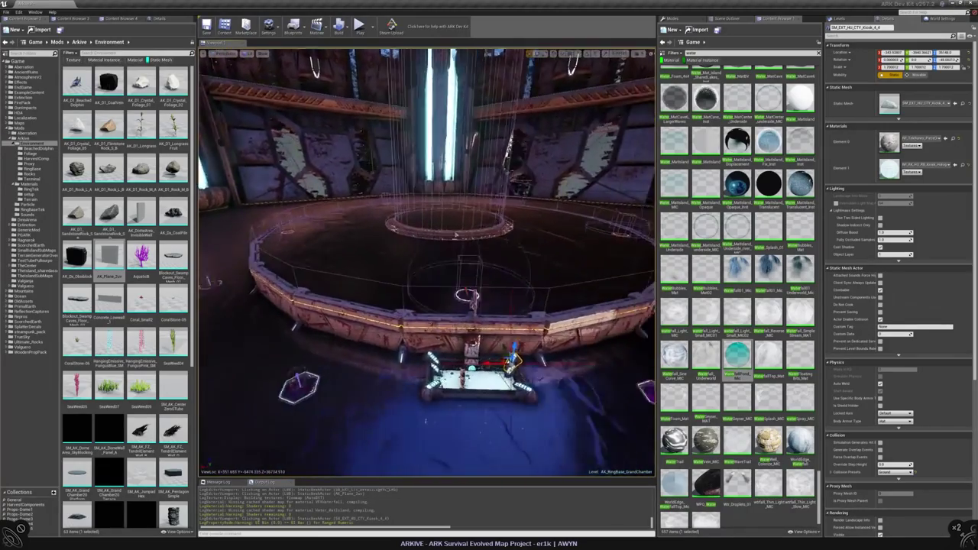
right_drag(430, 223, 432, 245)
scroll(789, 234, down, 1)
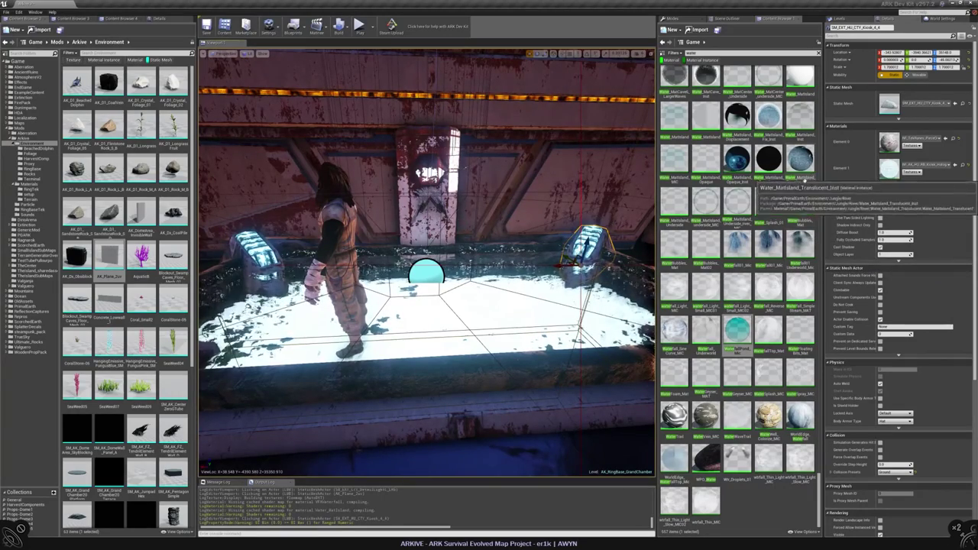
scroll(756, 180, up, 2)
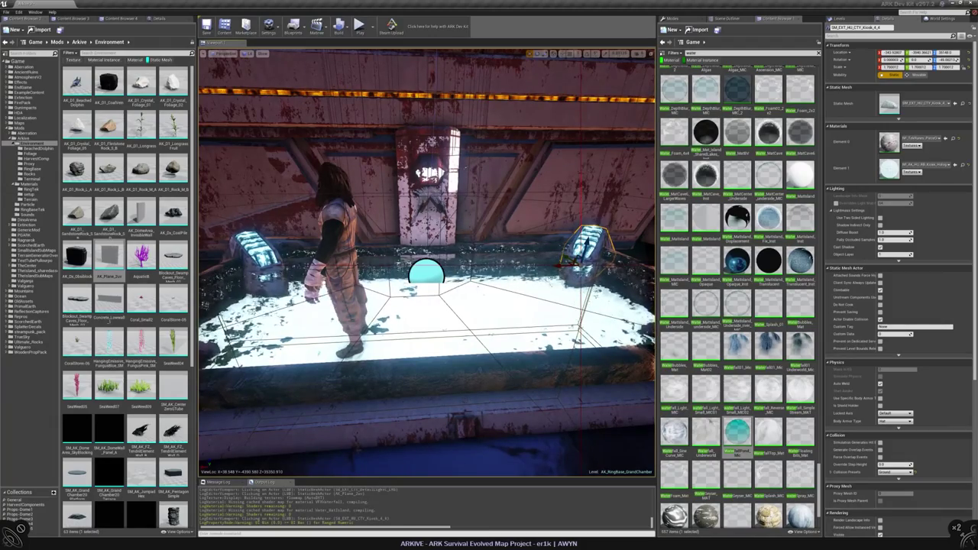
right_drag(427, 260, 418, 236)
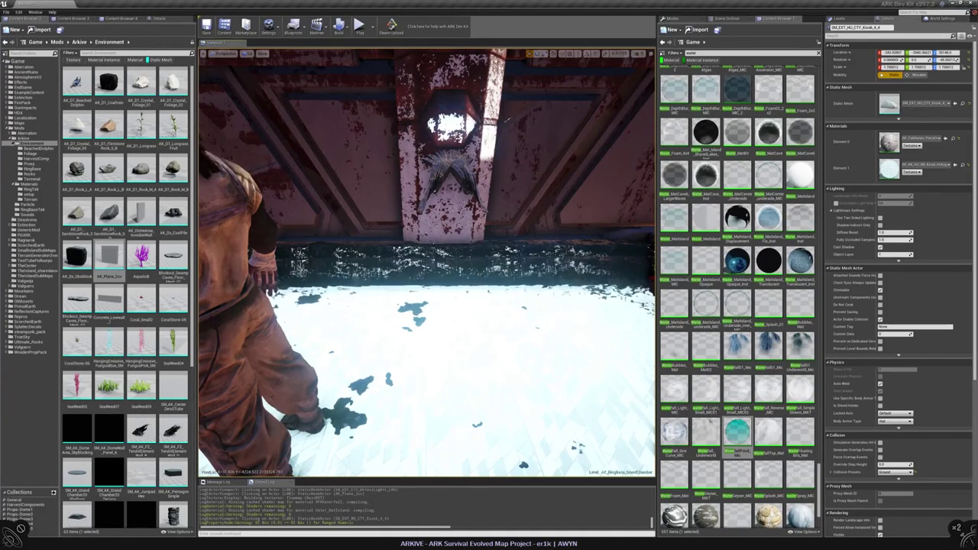
- Include particle systems in the asset filter and browse from the Game root folder
key(ctrl+b)
click(70, 53)
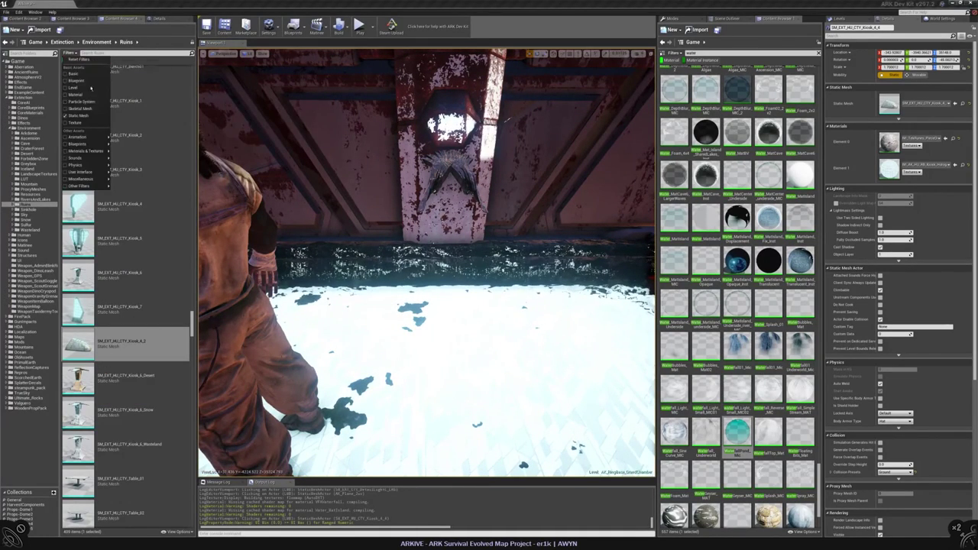
click(82, 102)
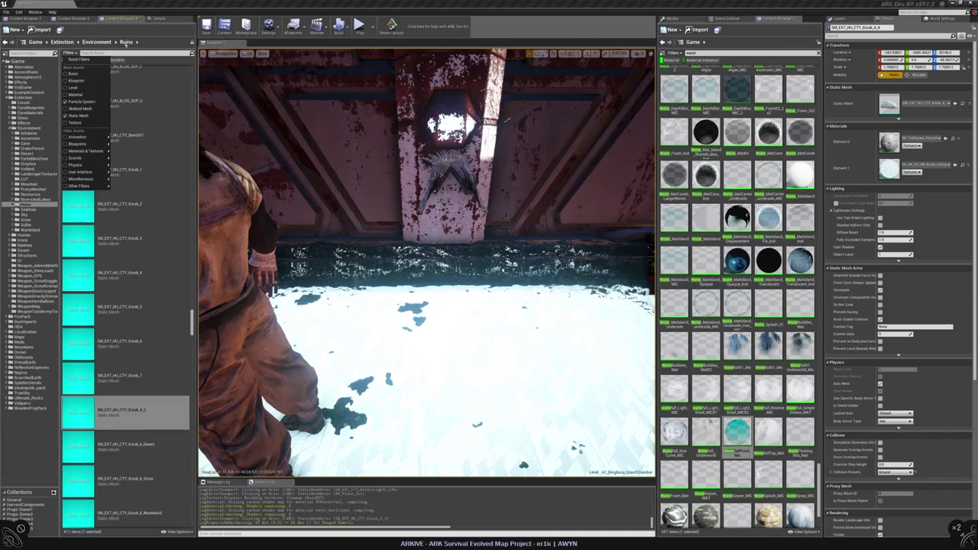
click(167, 60)
click(36, 42)
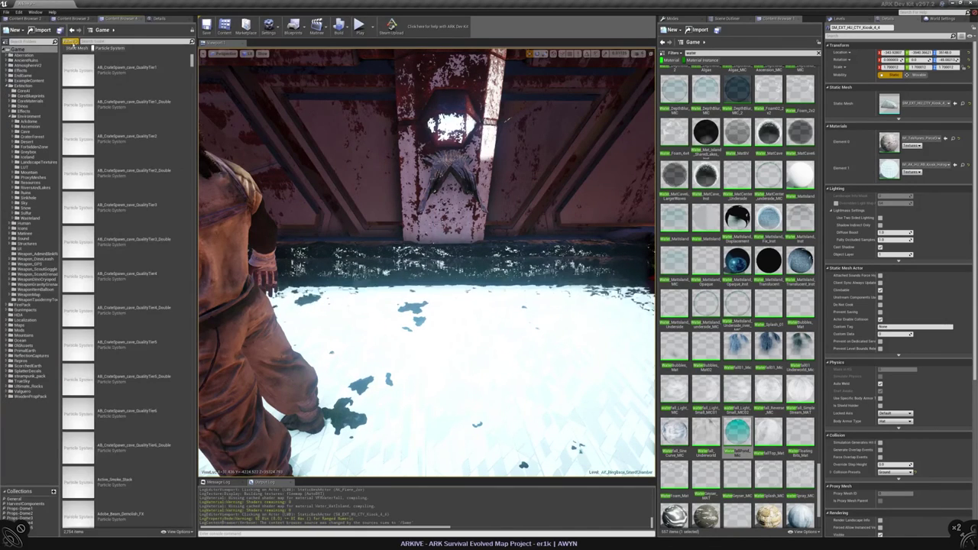
- Search the project's particle systems for "fall", then narrow the search to "water fall"
click(109, 41)
text(fall)
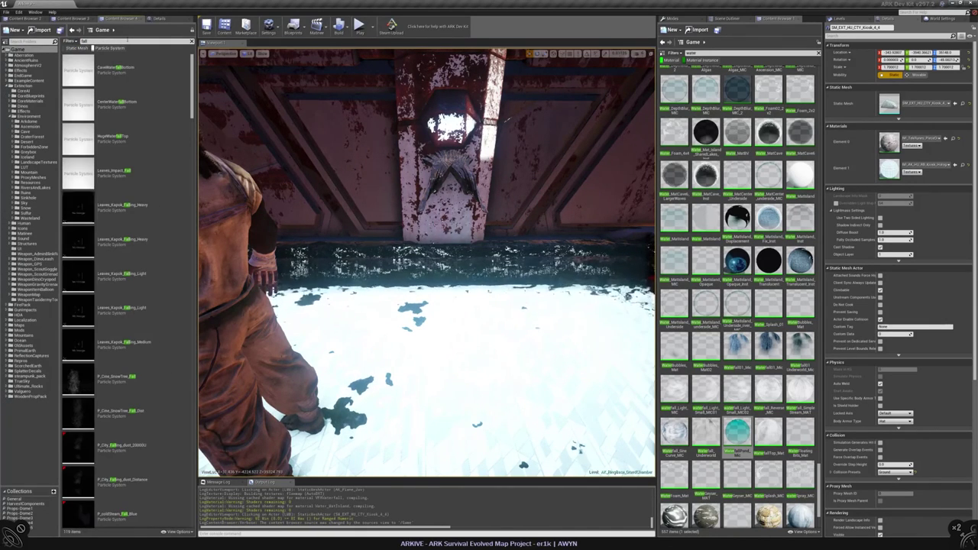
scroll(158, 174, down, 6)
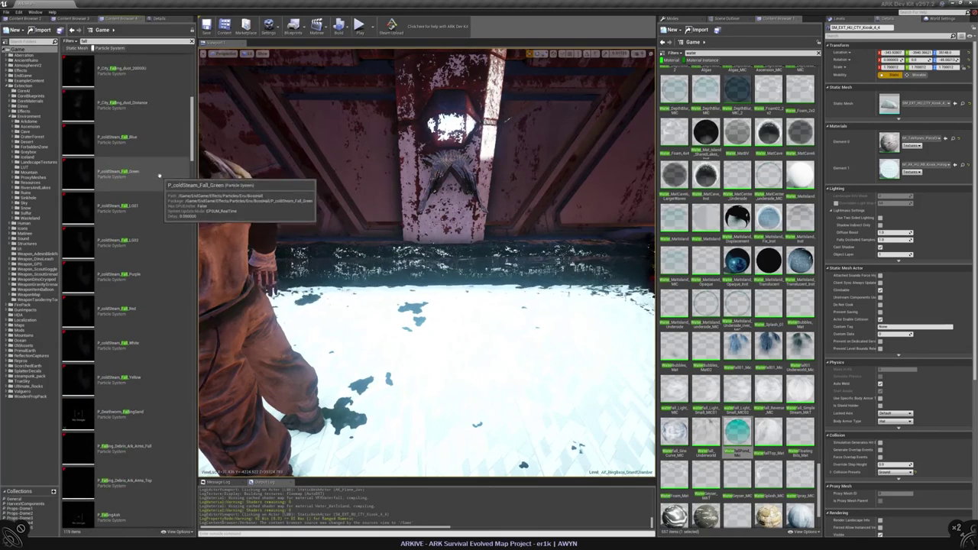
scroll(158, 184, up, 1)
scroll(85, 157, down, 15)
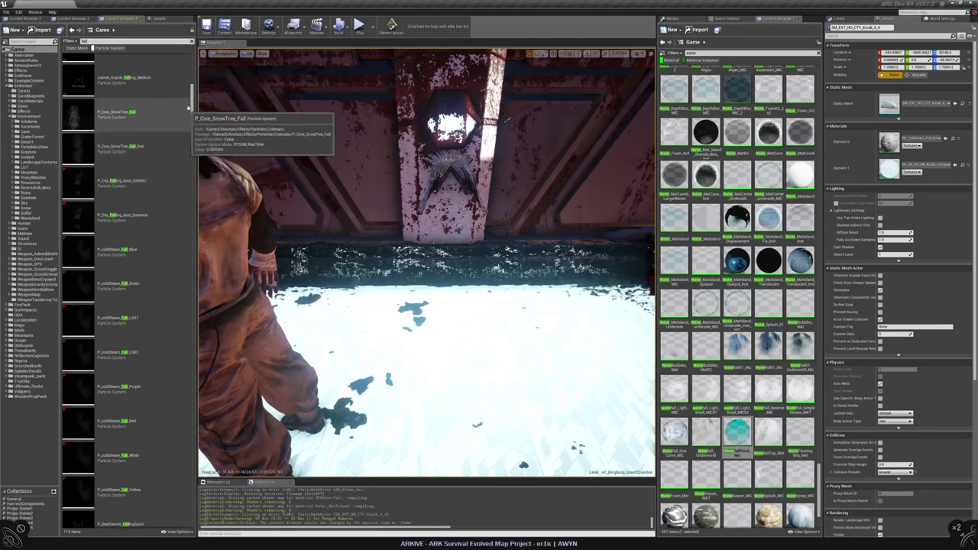
scroll(85, 157, up, 20)
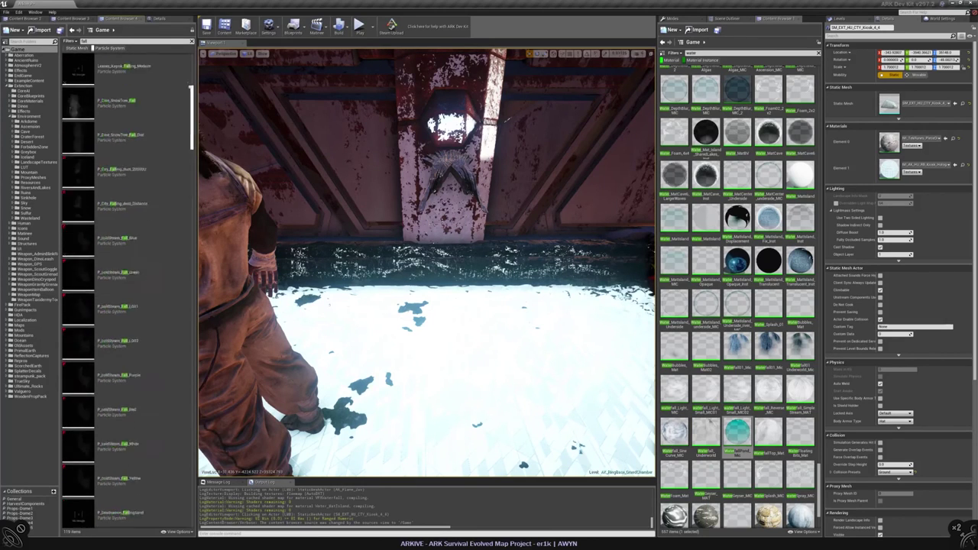
text(water)
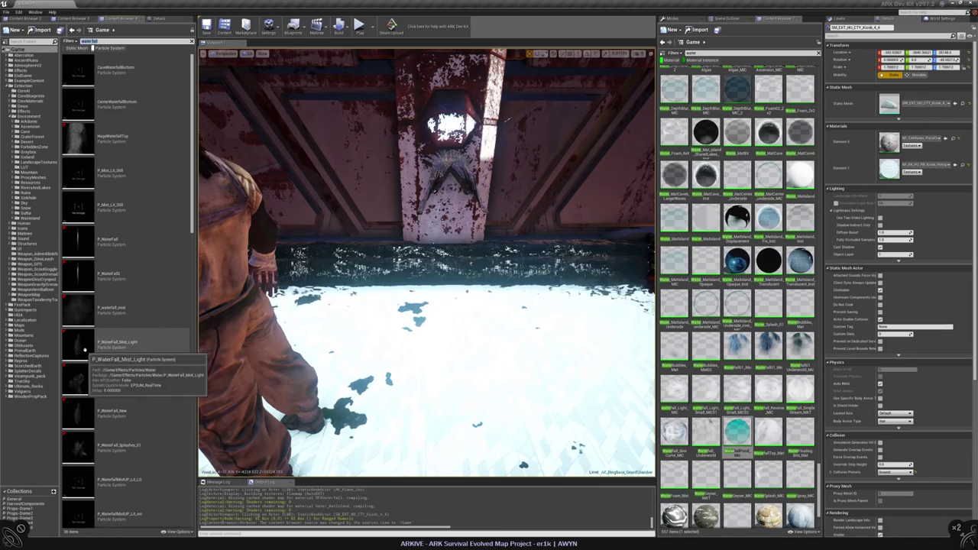
- Preview the P_WaterFall_New particle system in its editor and place it in the level at the spout above the pool
scroll(126, 359, down, 1)
click(85, 393)
double_click(85, 394)
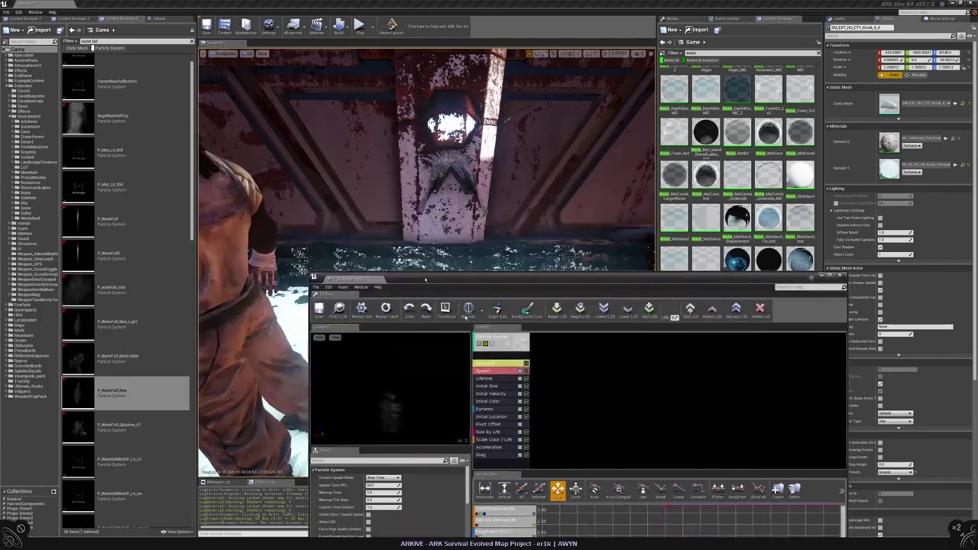
drag(458, 276, 520, 354)
key(f)
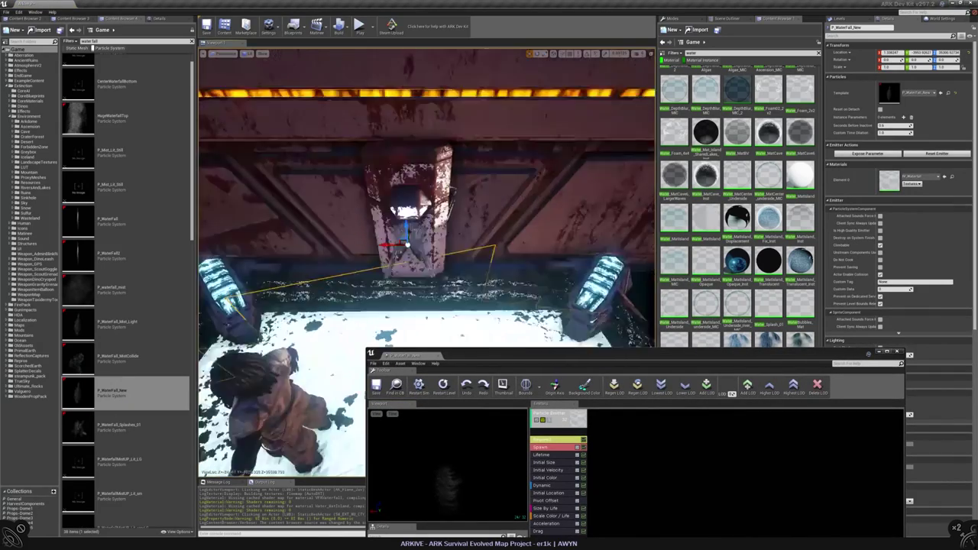
- Scale the P_WaterFall_New emitter to 0.3 on all axes and lower it onto the post behind the pool
drag(442, 66, 441, 53)
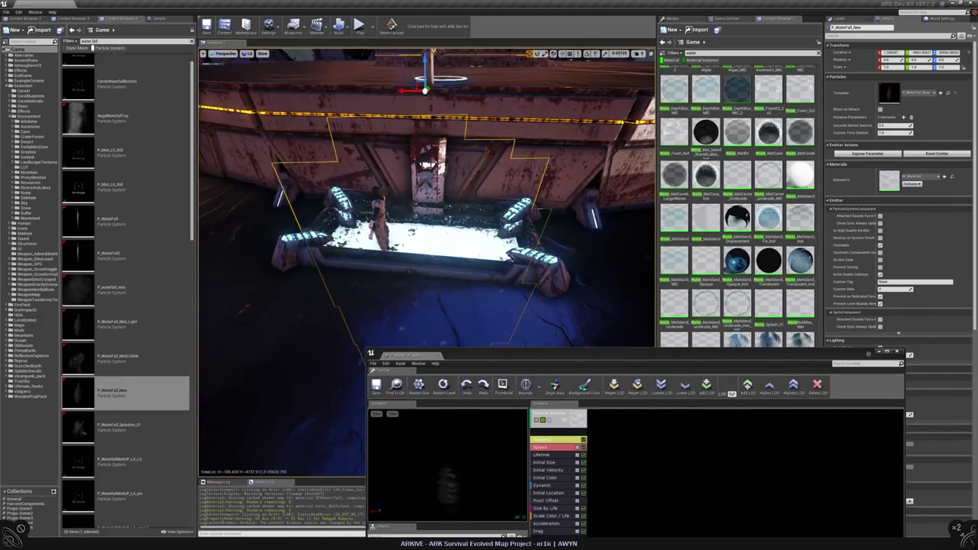
drag(944, 66, 913, 66)
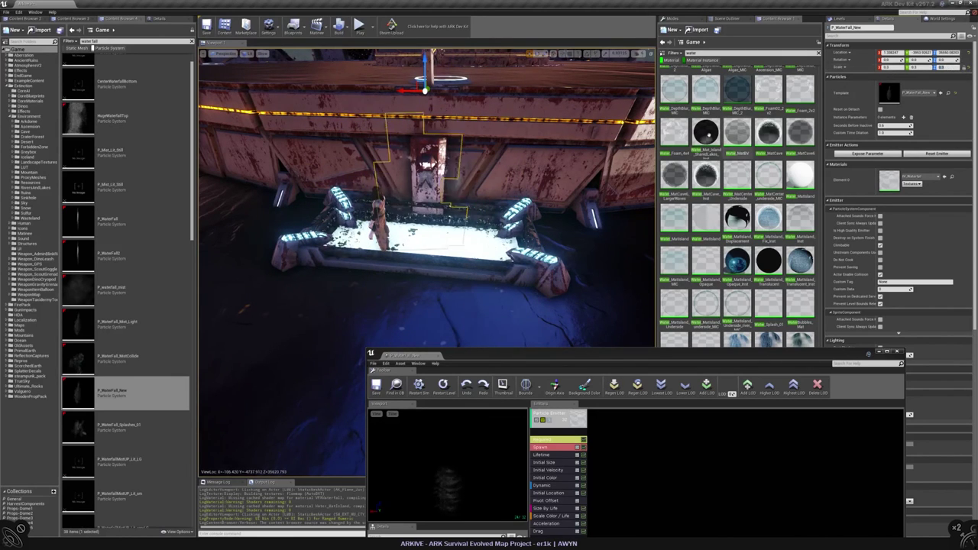
drag(426, 73, 424, 163)
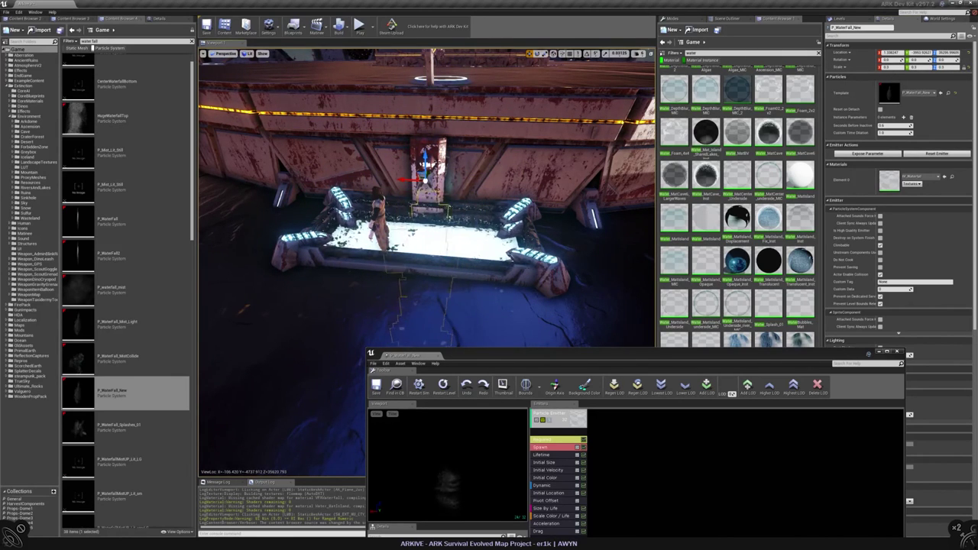
- Reduce the waterfall emitter's scale to 0.1 on all axes and check its placement up close and from farther back
scroll(424, 163, up, 10)
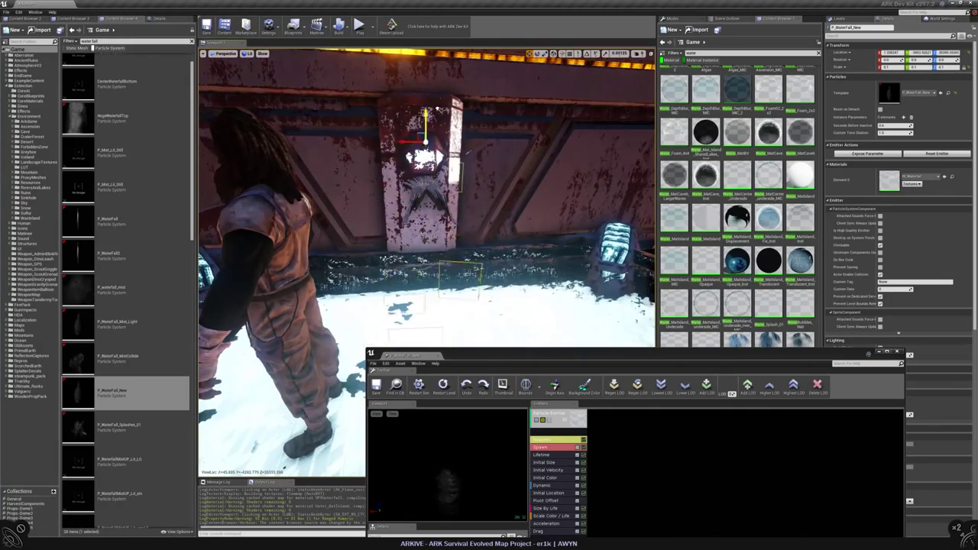
scroll(424, 163, down, 10)
right_drag(424, 163, 428, 166)
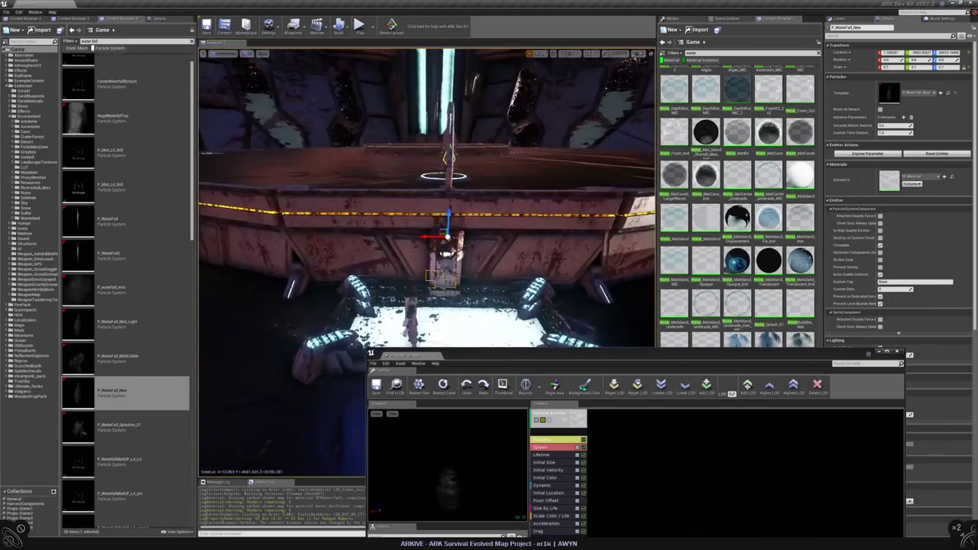
- Delete the P_WaterFall_New emitter from the level, then search the assets for "water tap" and open the WaterTap_Metal blueprint
key(Delete)
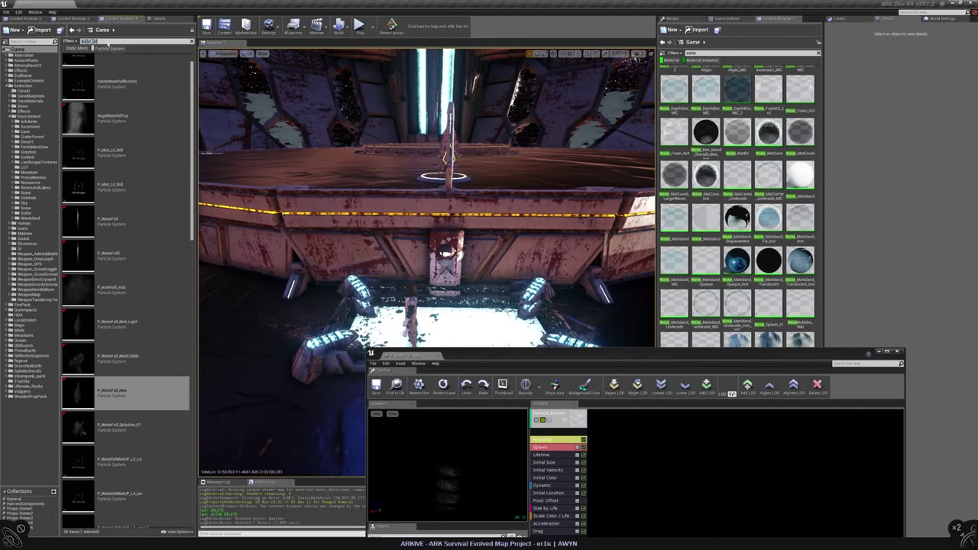
text(water tap)
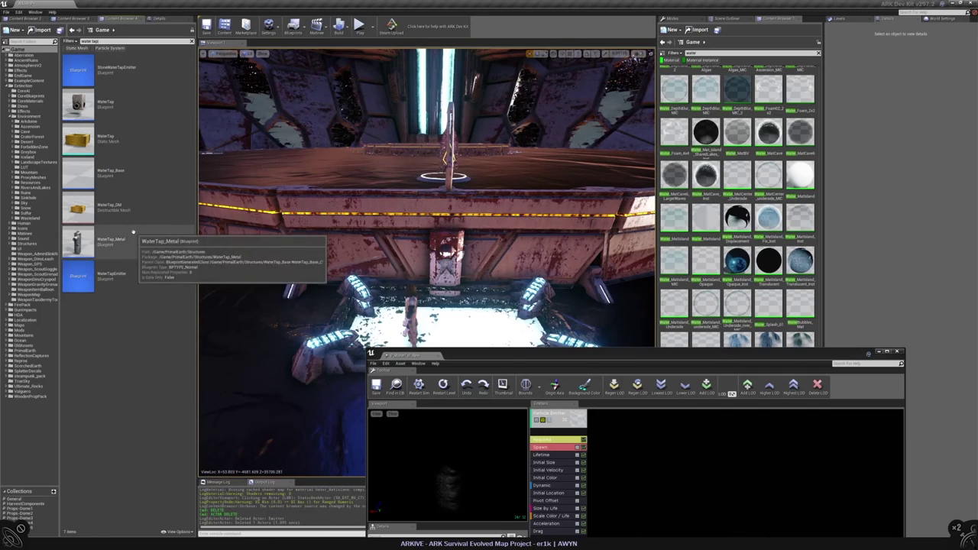
double_click(133, 232)
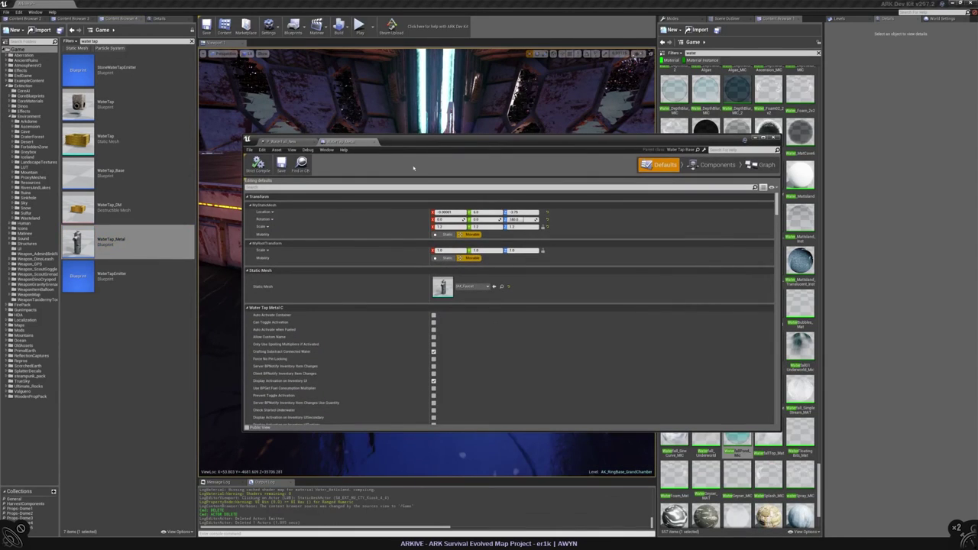
- Inspect WaterTap_Metal's activated emitter component and trace WaterTapEmitter to the particle system it uses
click(712, 166)
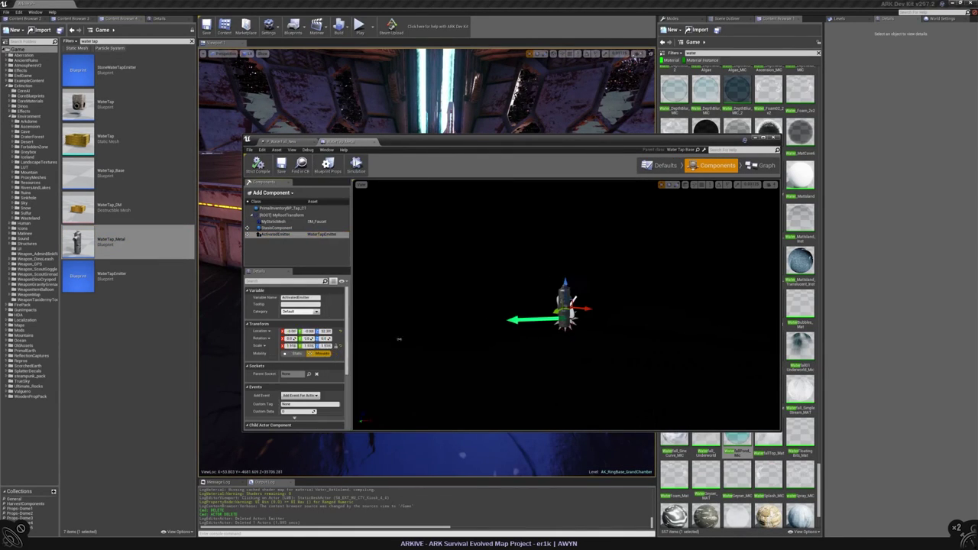
click(354, 354)
drag(344, 141, 186, 334)
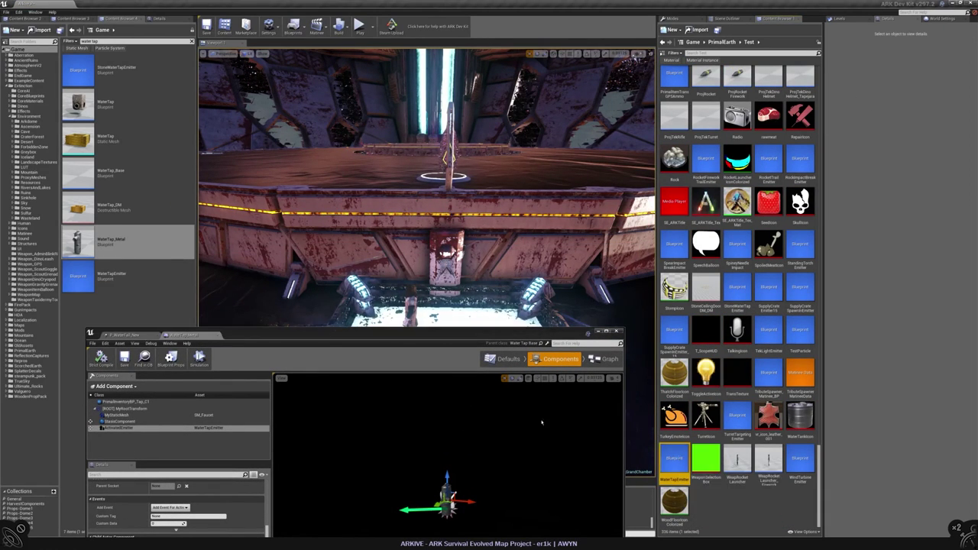
double_click(674, 458)
drag(311, 334, 313, 359)
click(489, 511)
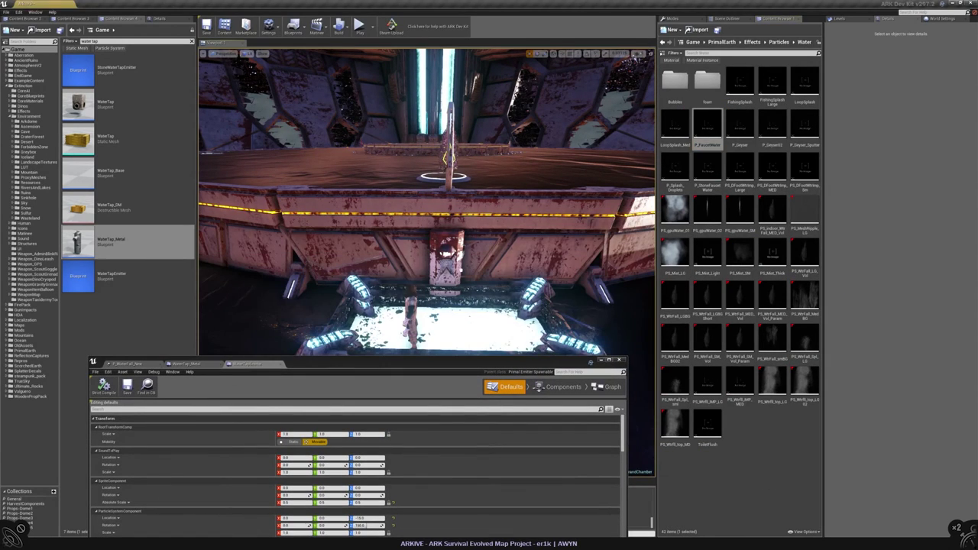
- Place the P_FaucetWater particle system near the spout above the pool and rotate it about 180° around the vertical axis
key(f)
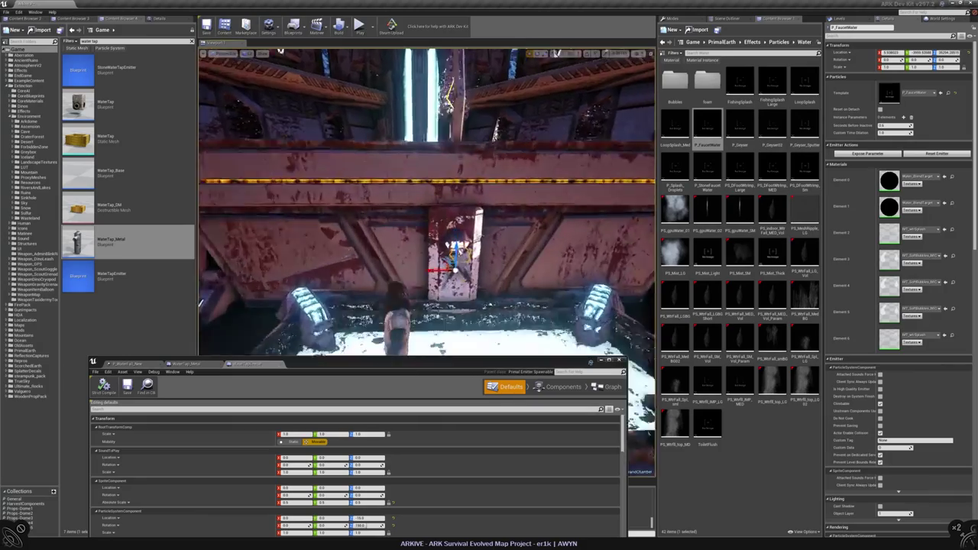
alt+drag(428, 198, 375, 237)
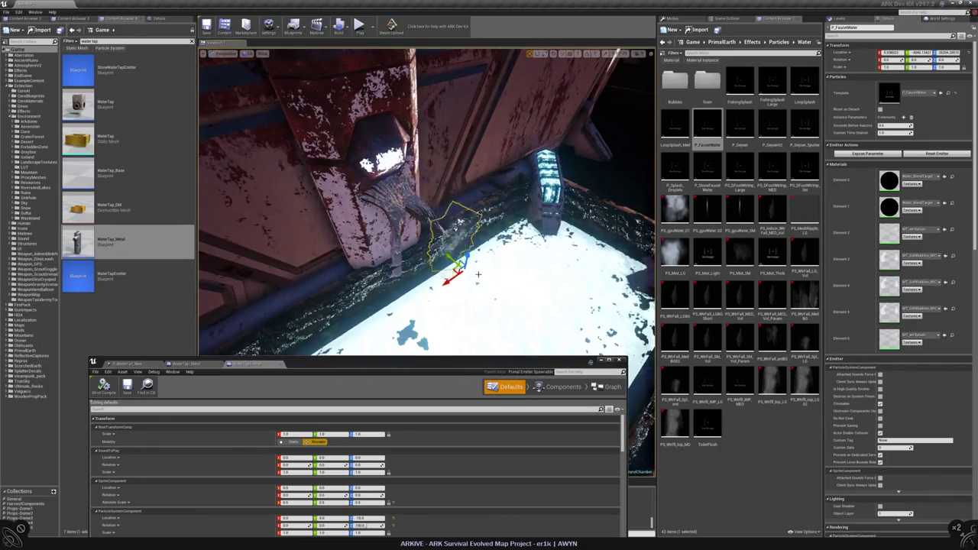
mouse_move(475, 281)
alt+mouse_down()
mouse_move(443, 275)
mouse_move(475, 281)
alt+mouse_up()
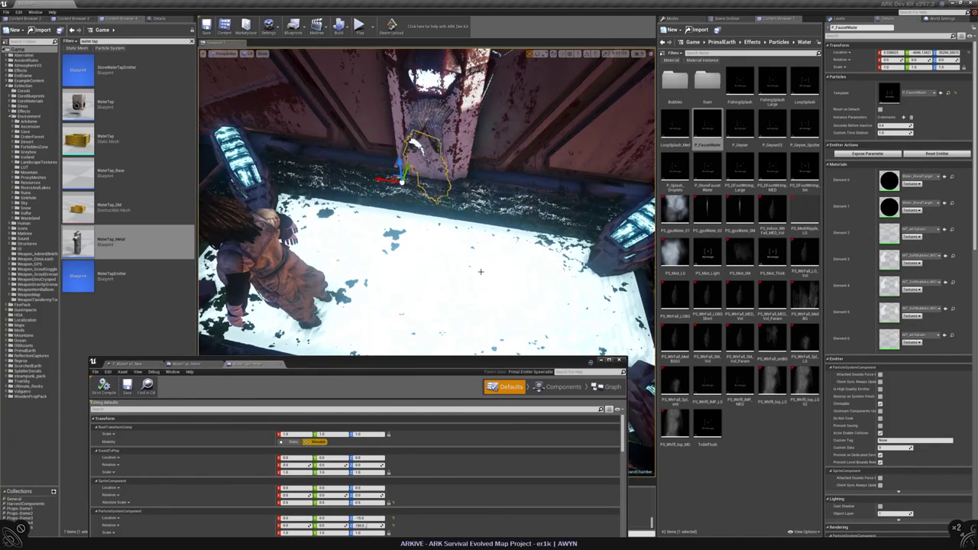
key(e)
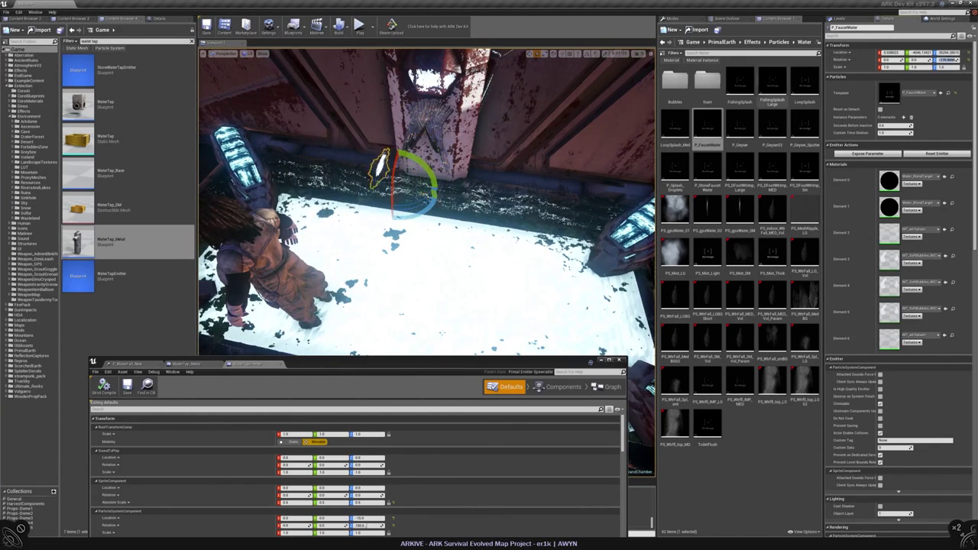
alt+drag(428, 229, 478, 351)
- Clear the blueprint window from the viewport and move the faucet water emitter closer to the spout on the post
drag(344, 363, 456, 484)
alt+drag(428, 267, 382, 245)
key(w)
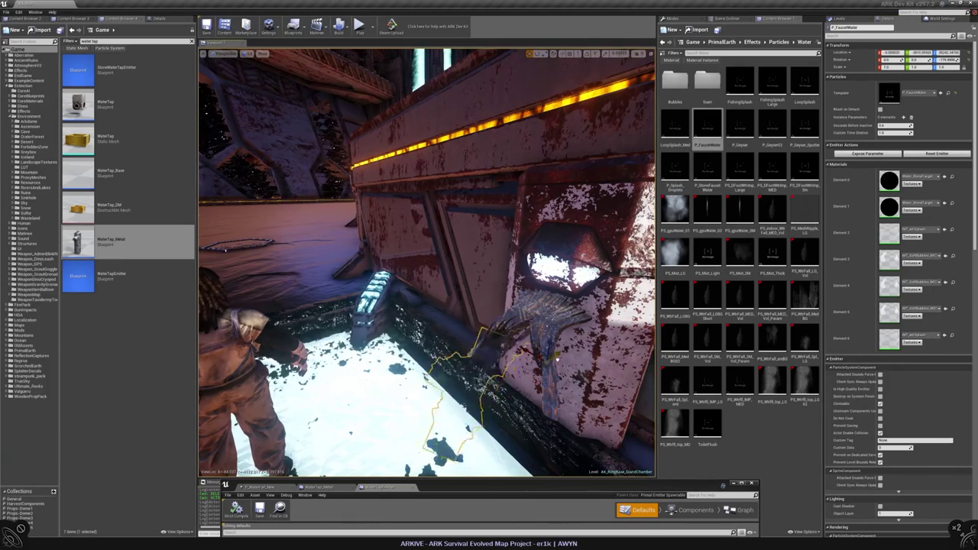
alt+drag(459, 305, 418, 330)
- Align the faucet water emitter's position and rotation with the centre of the spout in the top wireframe view
key(alt+2)
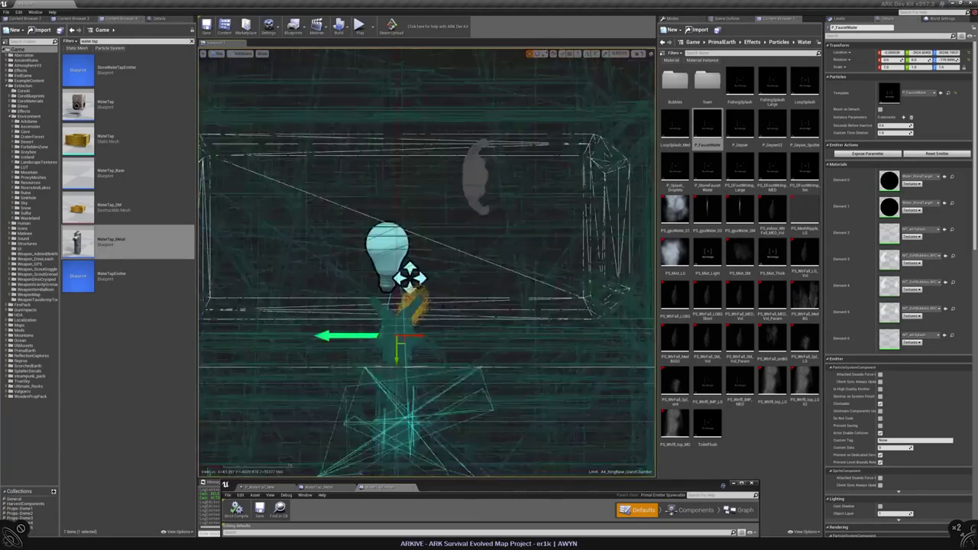
scroll(442, 310, up, 3)
alt+drag(442, 310, 485, 300)
alt+drag(400, 292, 400, 291)
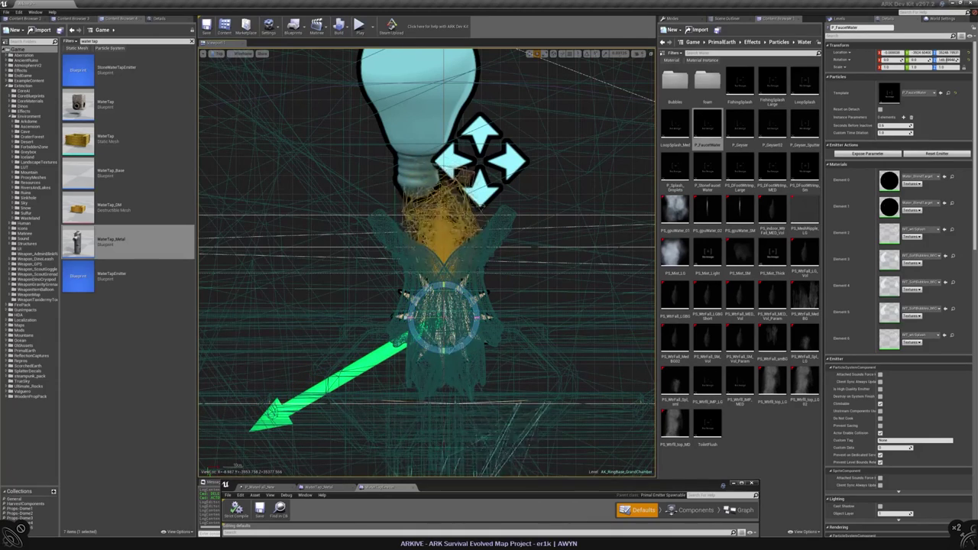
alt+drag(444, 313, 486, 265)
key(f)
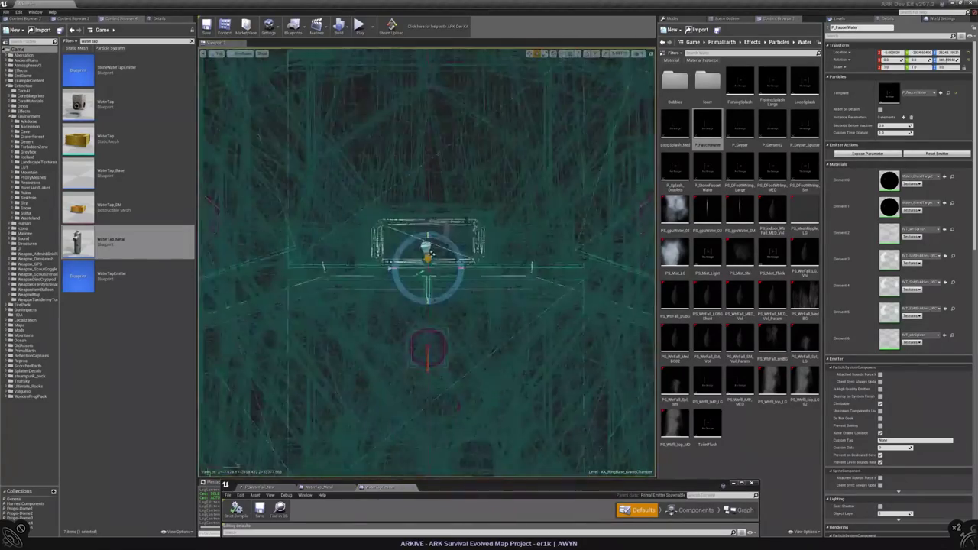
- Return to the perspective view, adjust the faucet water emitter beneath the spout and set its scale to 1.5 on all axes
key(Escape)
key(alt+4)
alt+drag(486, 264, 495, 251)
click(390, 304)
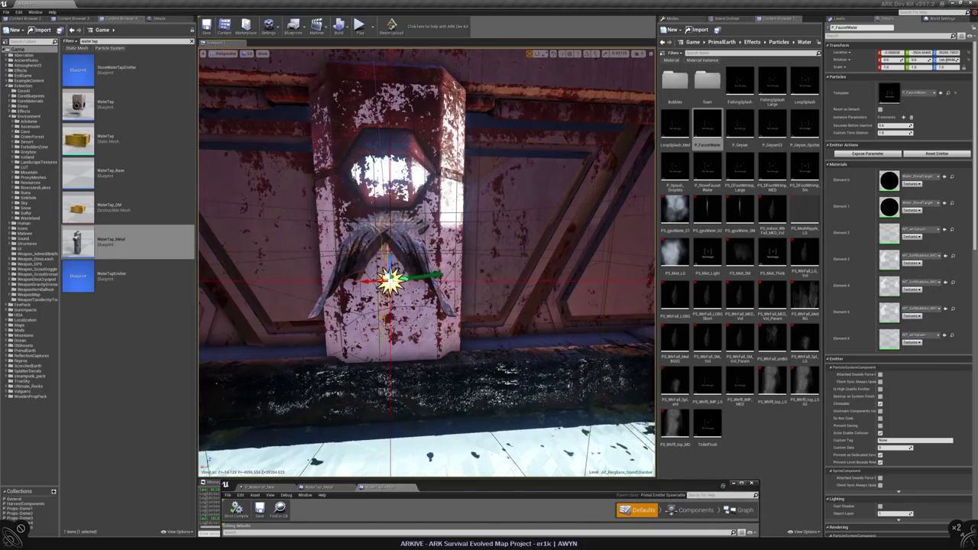
alt+drag(390, 303, 336, 305)
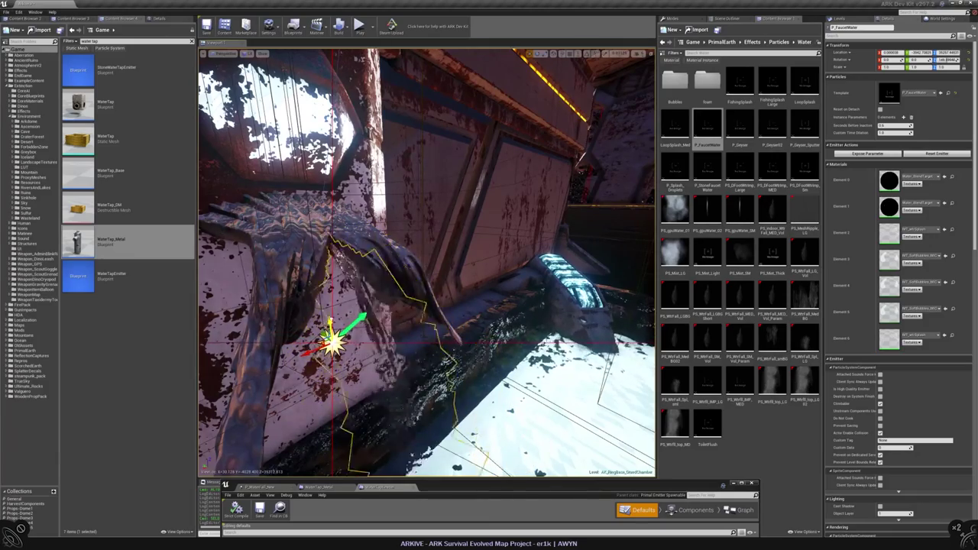
alt+drag(337, 306, 340, 211)
click(442, 294)
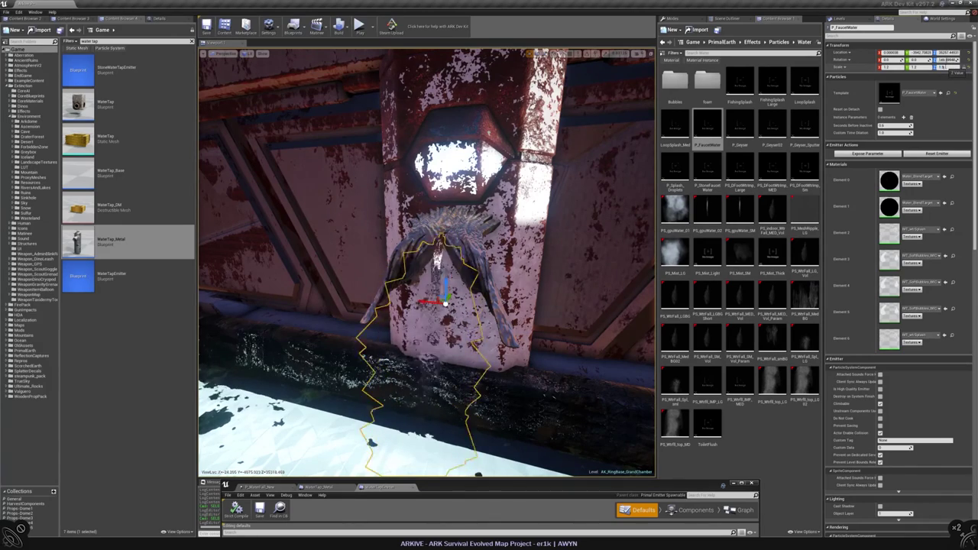
drag(576, 479, 500, 255)
click(527, 251)
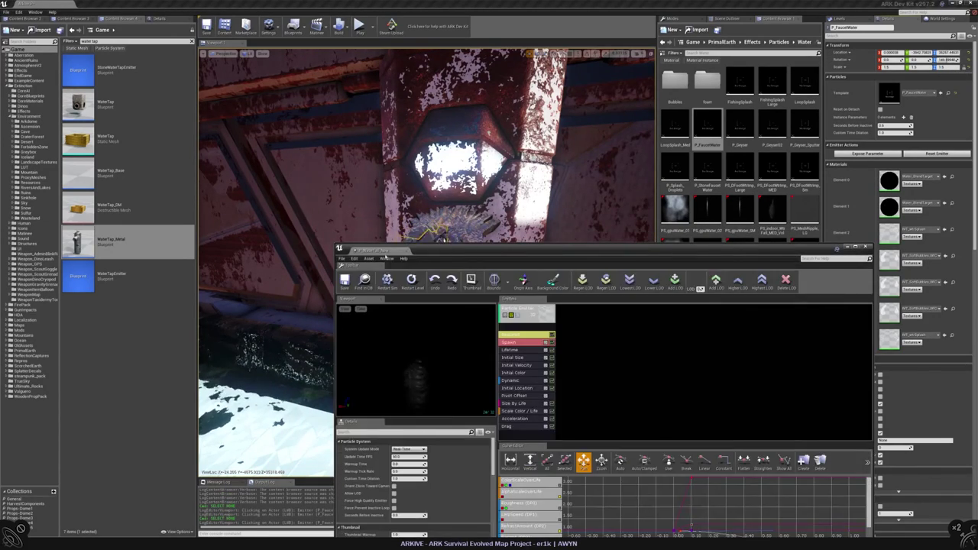
- Place the P_WaterFall_MistCollide particle system at the foot of the post, with X location 0 and scale 0.5 on all axes
drag(442, 251, 576, 399)
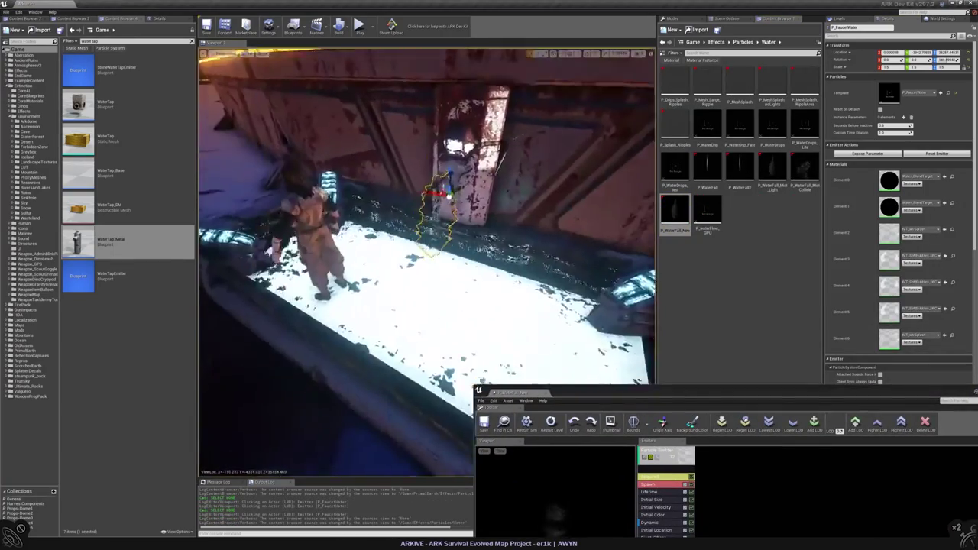
right_drag(428, 230, 447, 223)
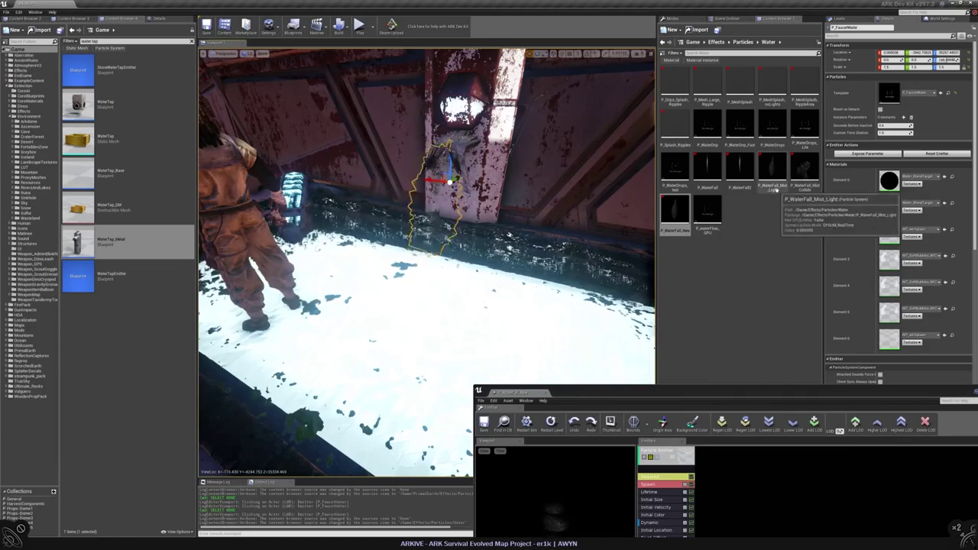
click(802, 168)
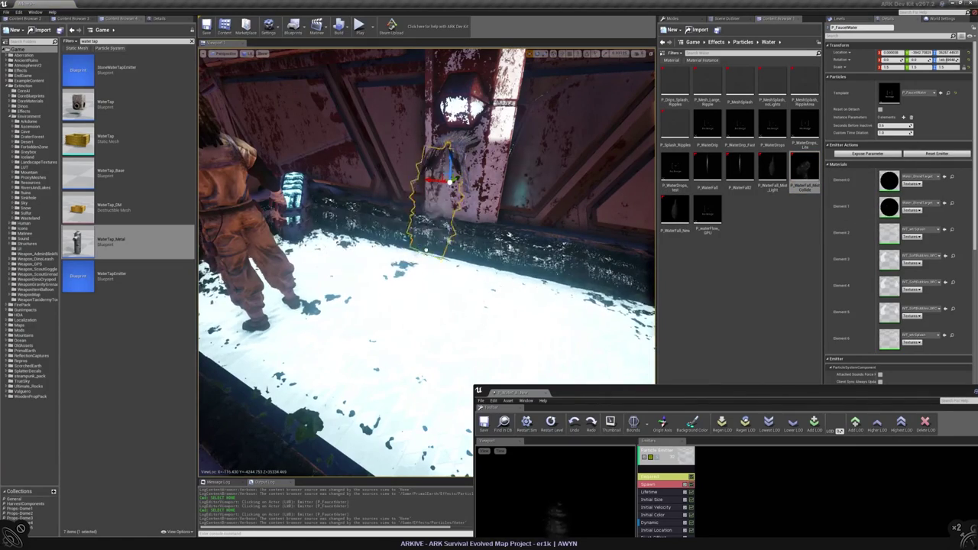
drag(802, 168, 423, 246)
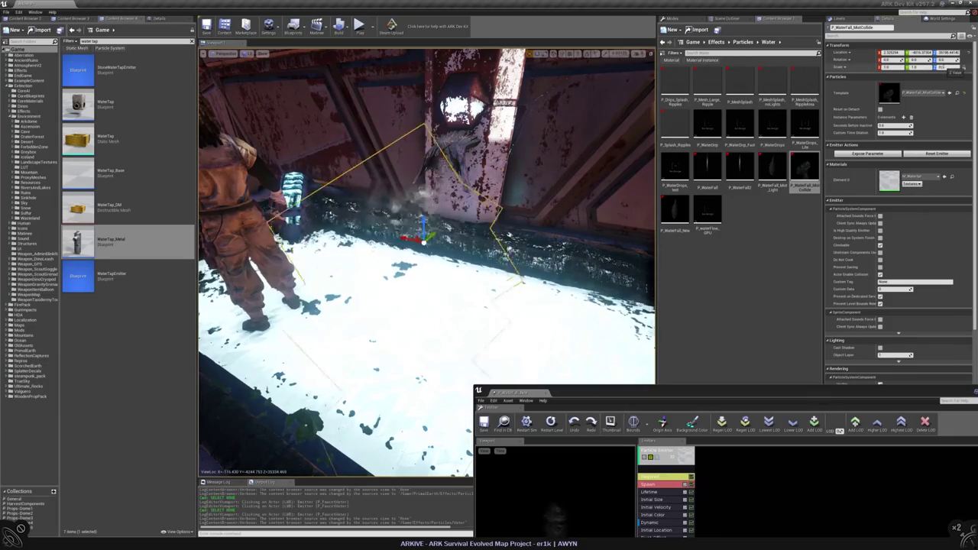
right_drag(428, 229, 348, 229)
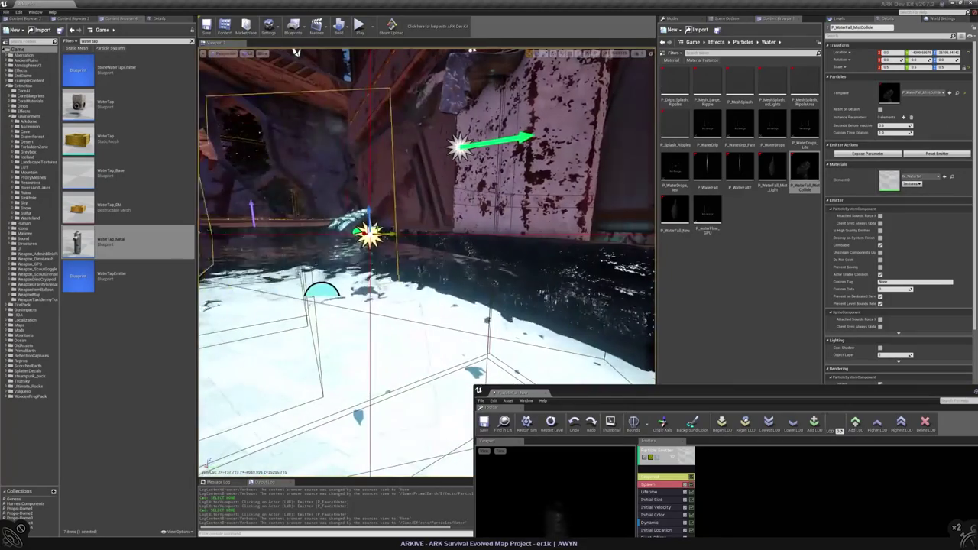
- Lower the mist emitter toward the pool's water surface and check the combined effect from the front
drag(369, 218, 368, 240)
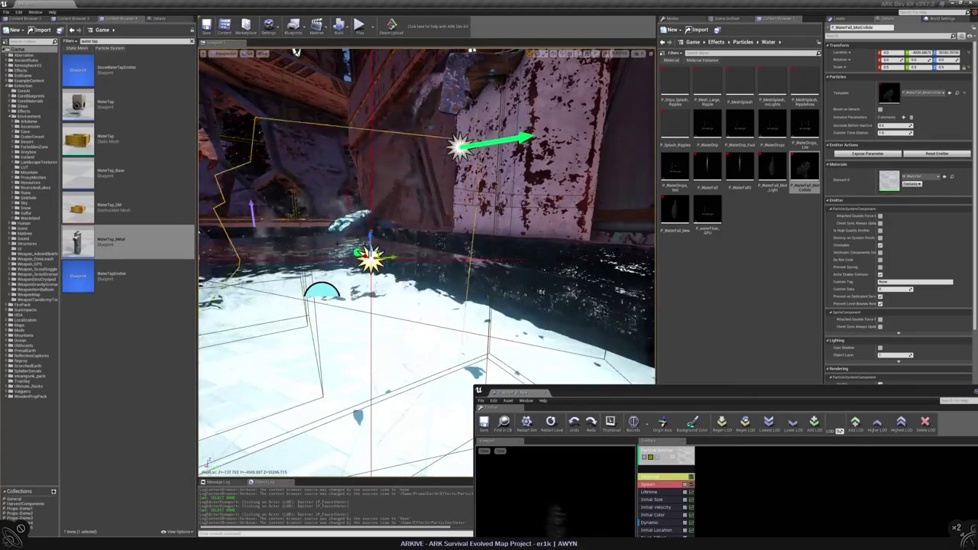
right_drag(368, 241, 409, 263)
key(Escape)
right_drag(465, 182, 459, 156)
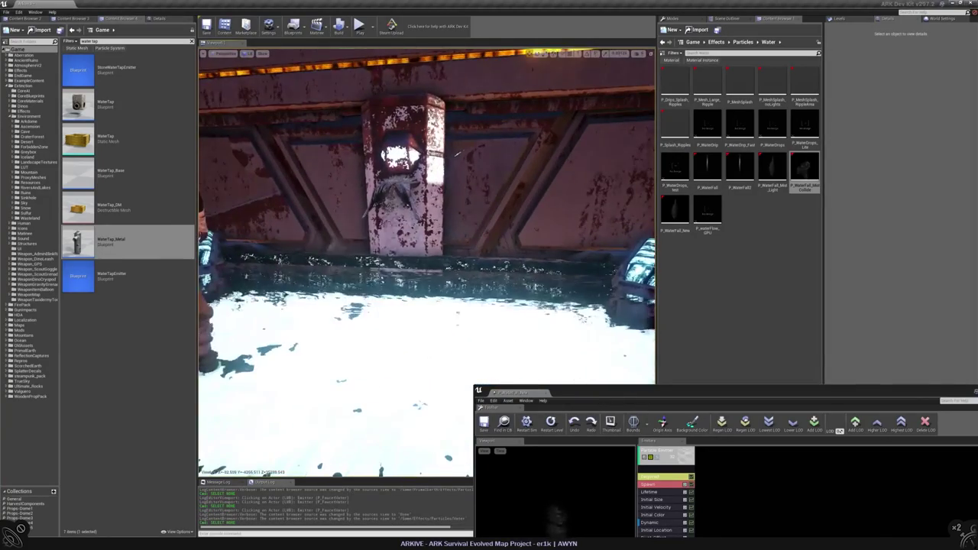
- Look through the mist emitter's properties, including a property search for "atta"
click(457, 154)
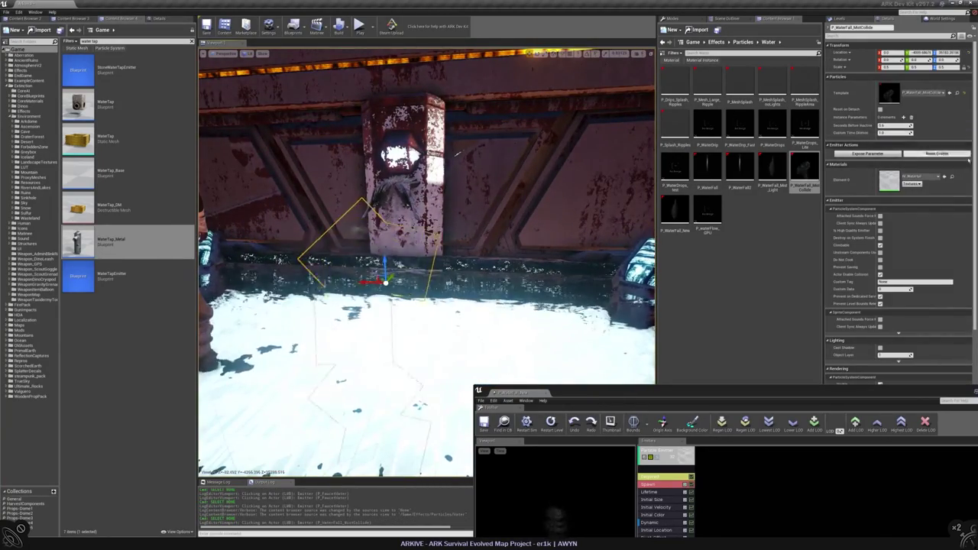
scroll(941, 219, down, 3)
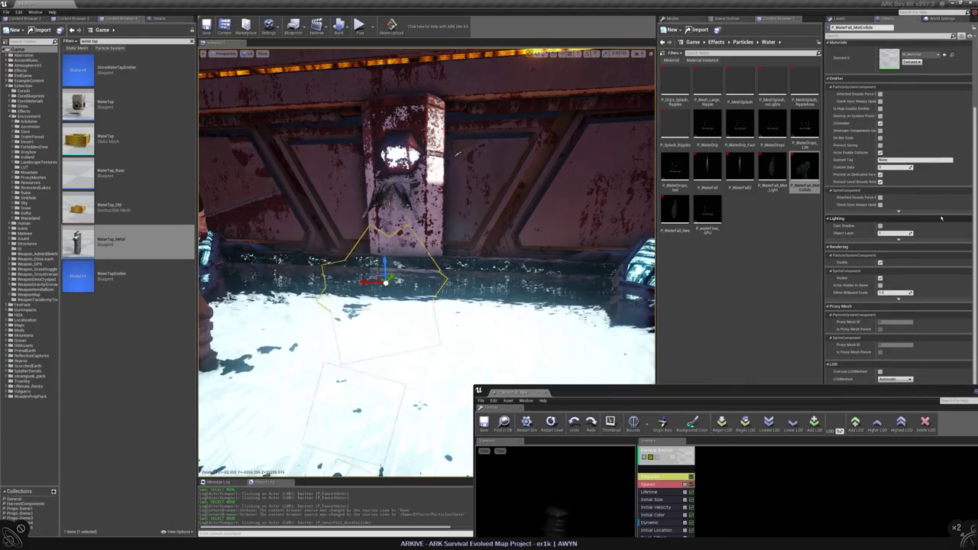
scroll(942, 218, down, 6)
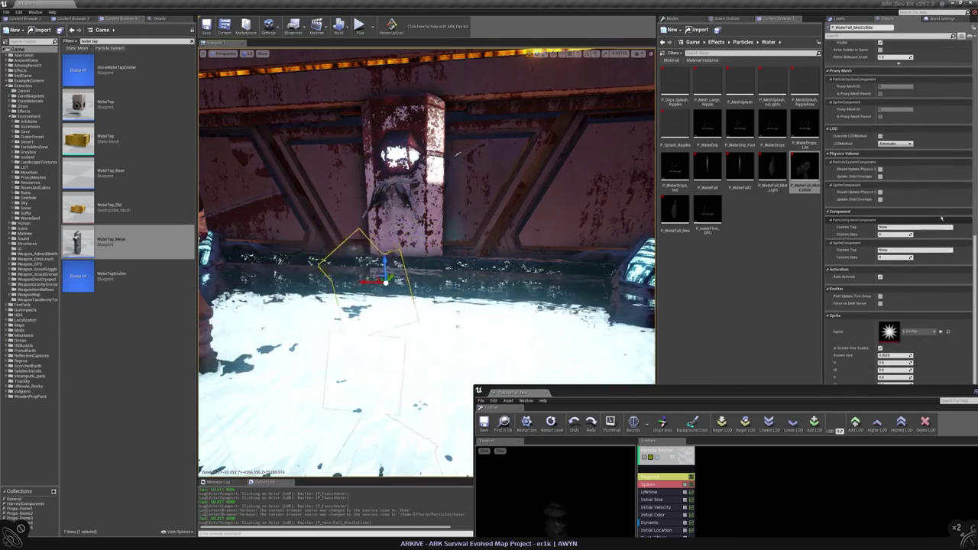
scroll(942, 218, up, 10)
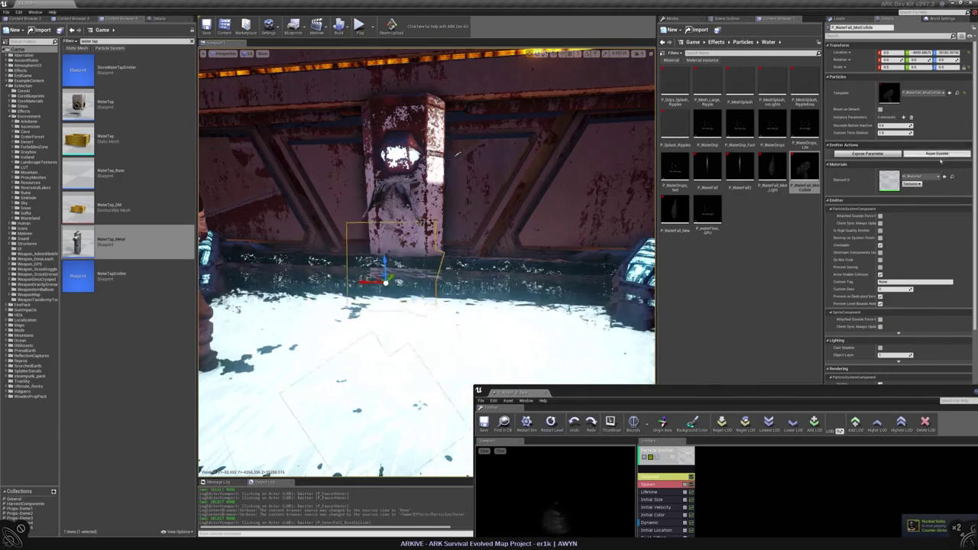
click(868, 36)
text(atta)
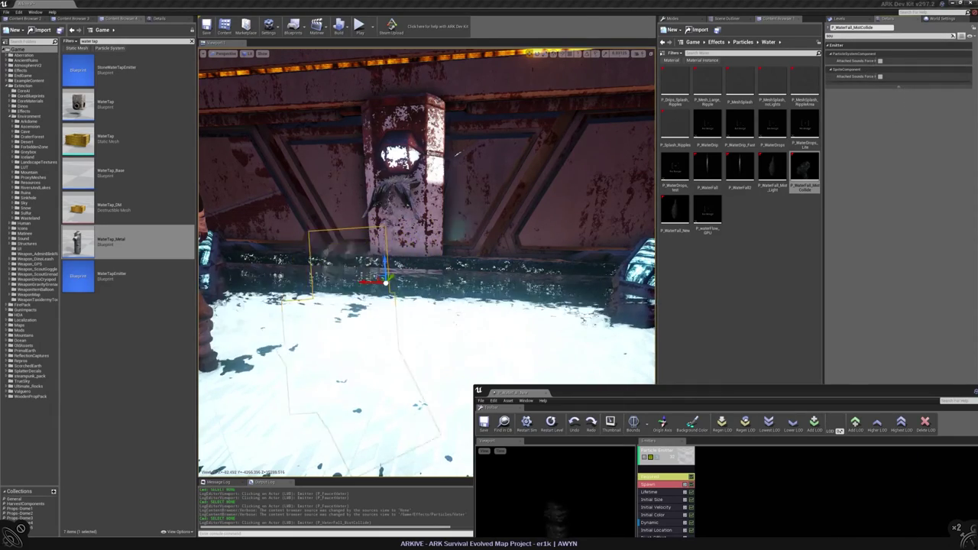
key(Escape)
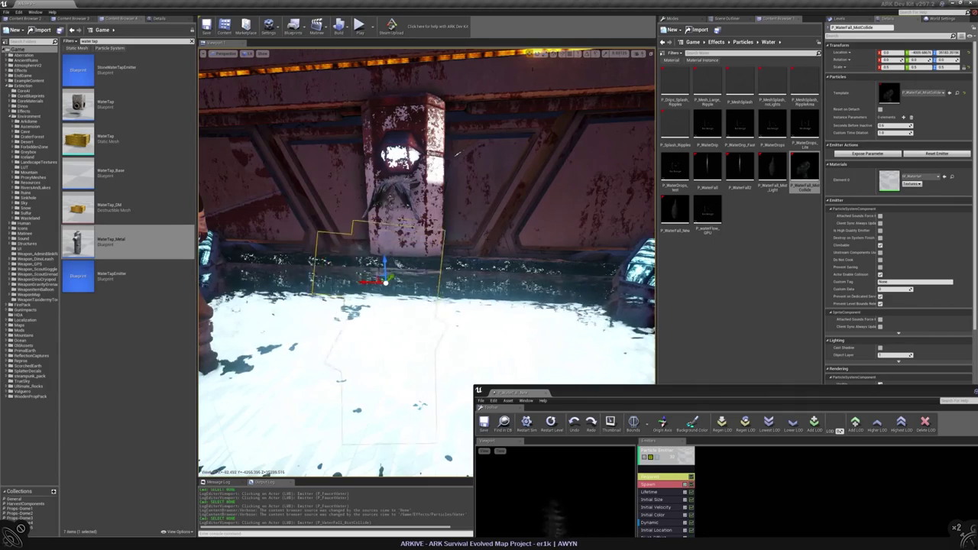
- Search the whole Game folder for "fall collide" with the Particle System filter enabled
drag(758, 392, 601, 386)
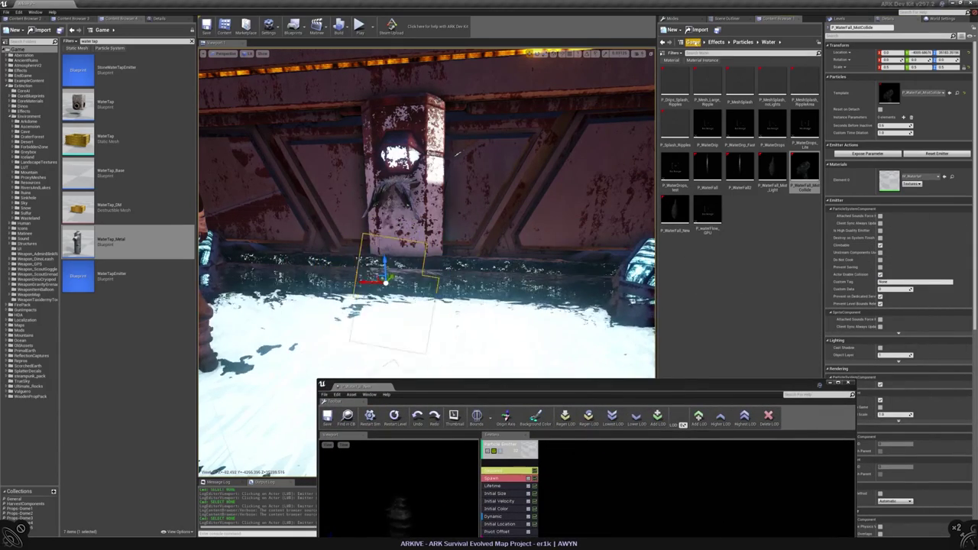
click(693, 42)
click(673, 53)
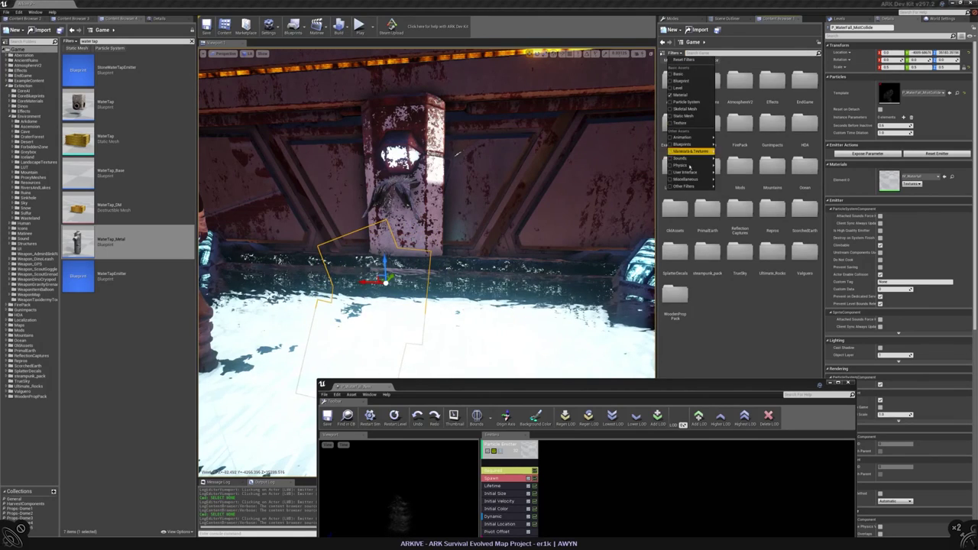
click(688, 102)
click(749, 53)
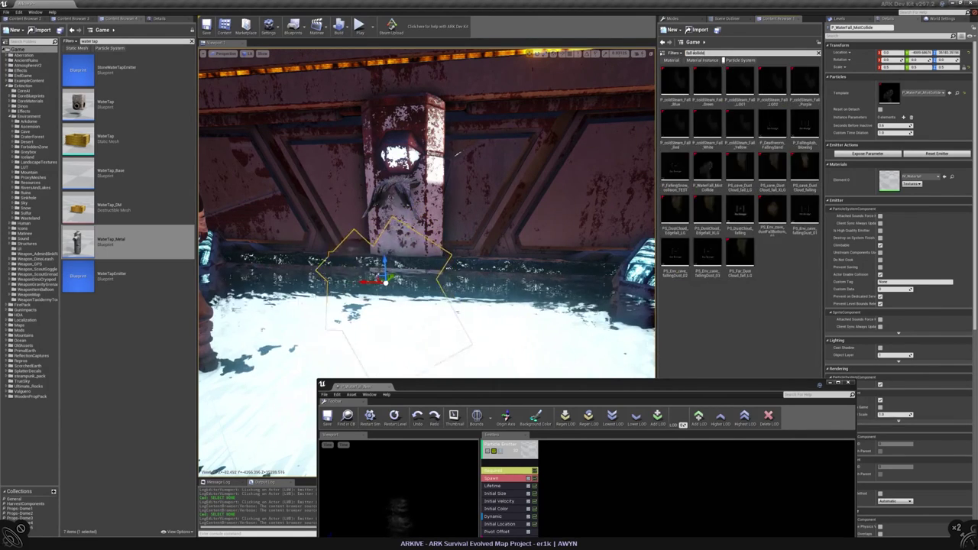
text(fall collide)
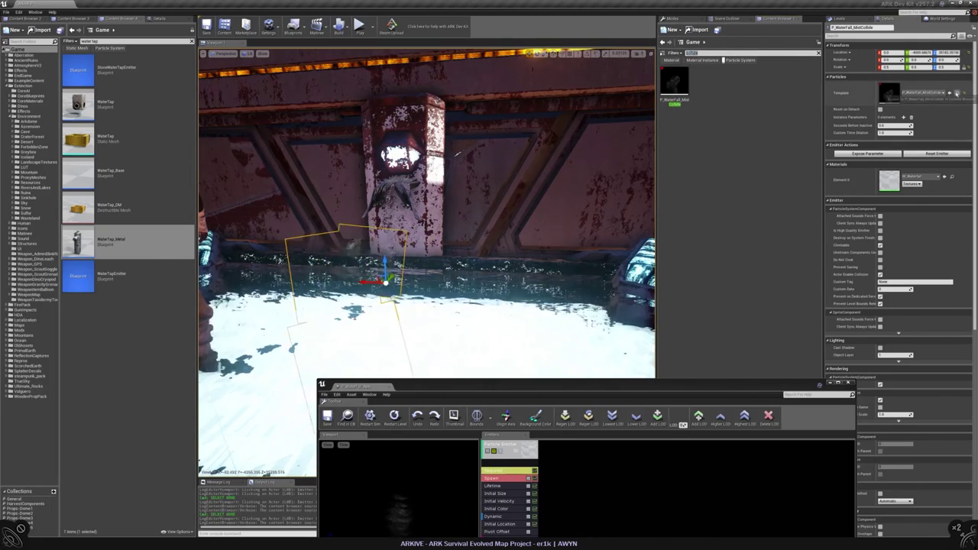
- Locate the mist and P_FaucetWater particle systems in their content folders, and preview the neighbouring P_Geyser_Sputter effect
click(958, 92)
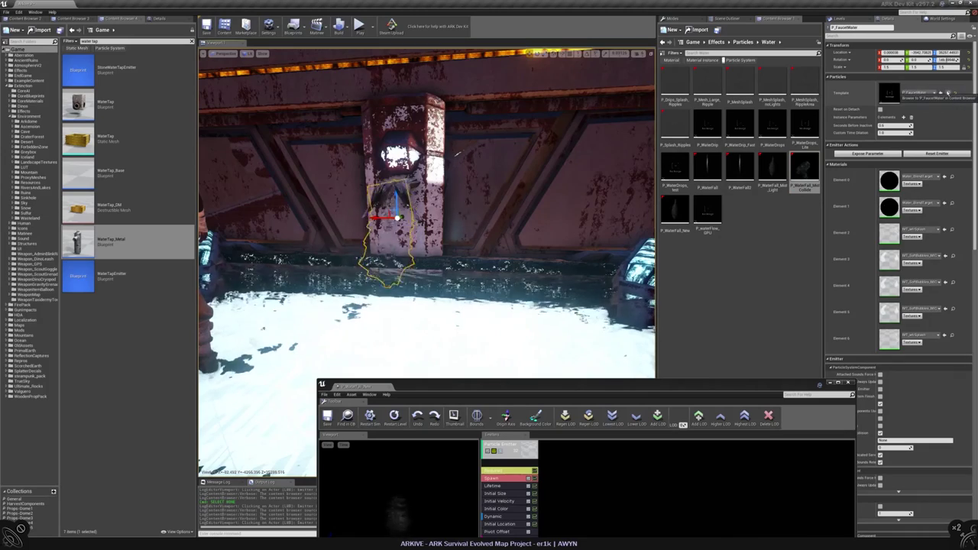
click(948, 92)
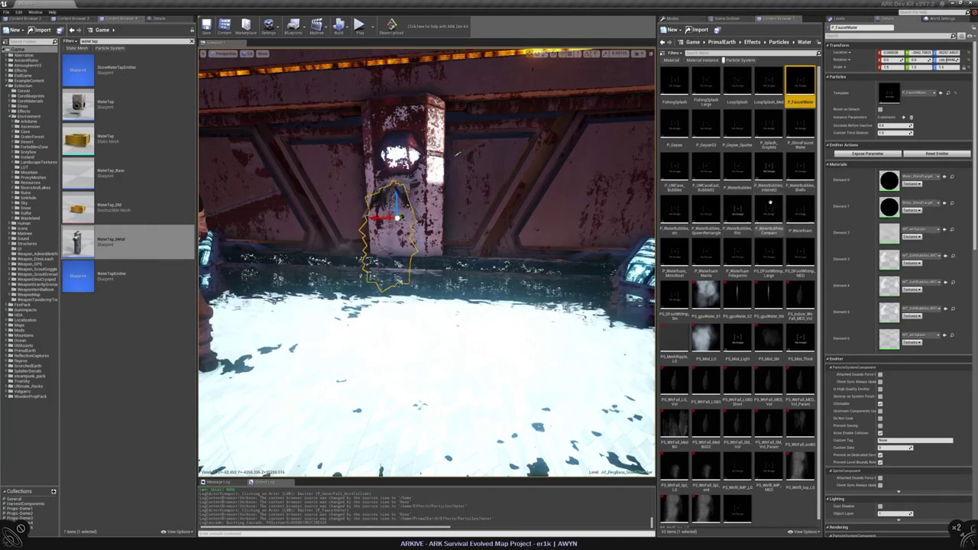
click(738, 126)
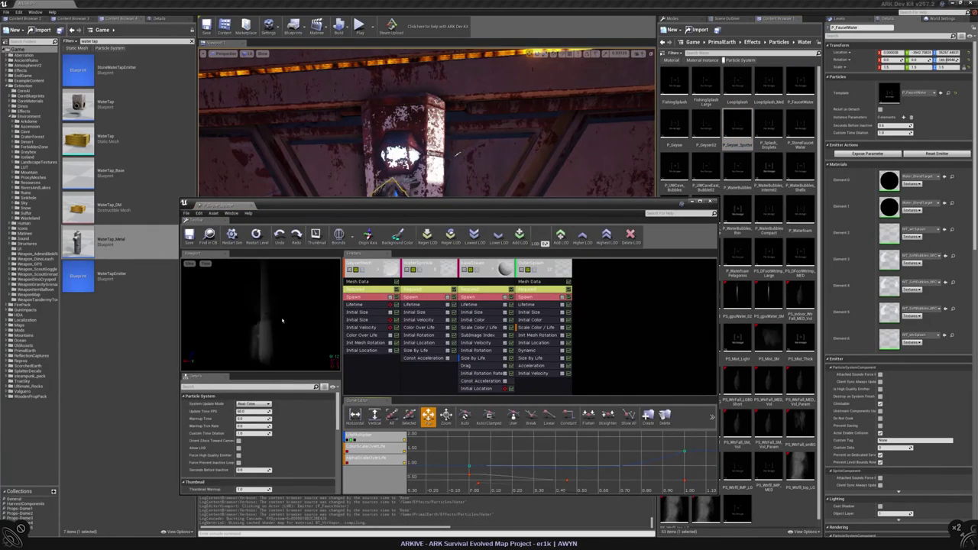
click(711, 202)
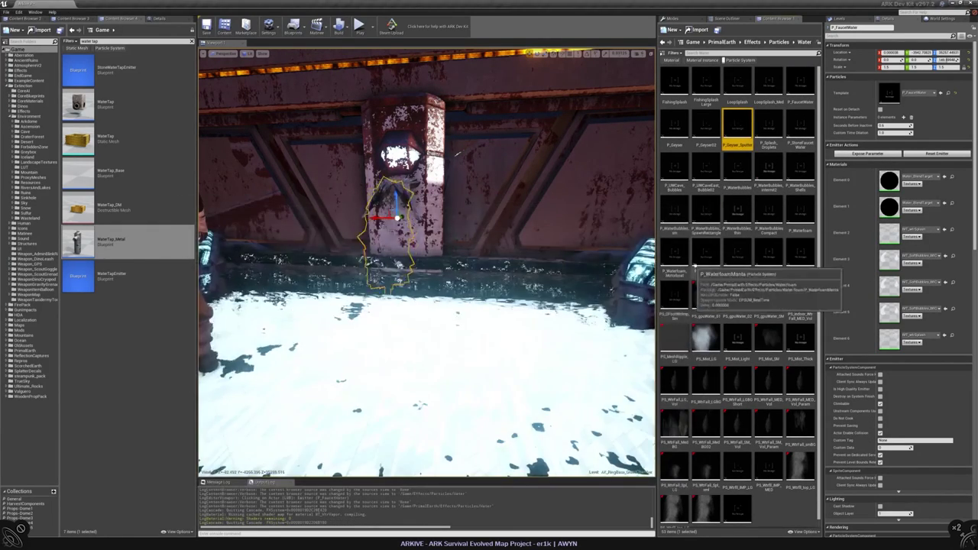
- Preview the P_UWCave_Bubbles and P_UWCaveEast_Bubble02 particle systems in the particle editor
double_click(673, 175)
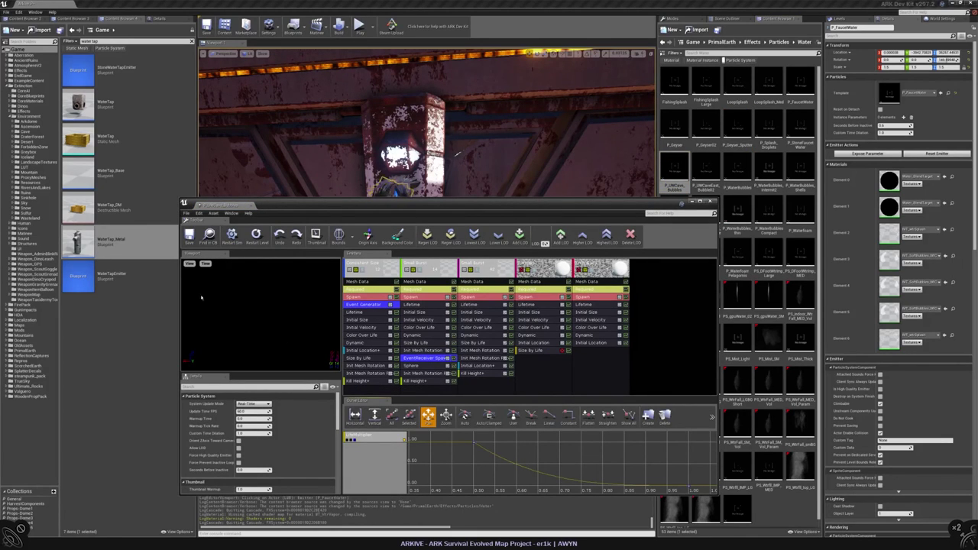
click(190, 263)
mouse_move(200, 271)
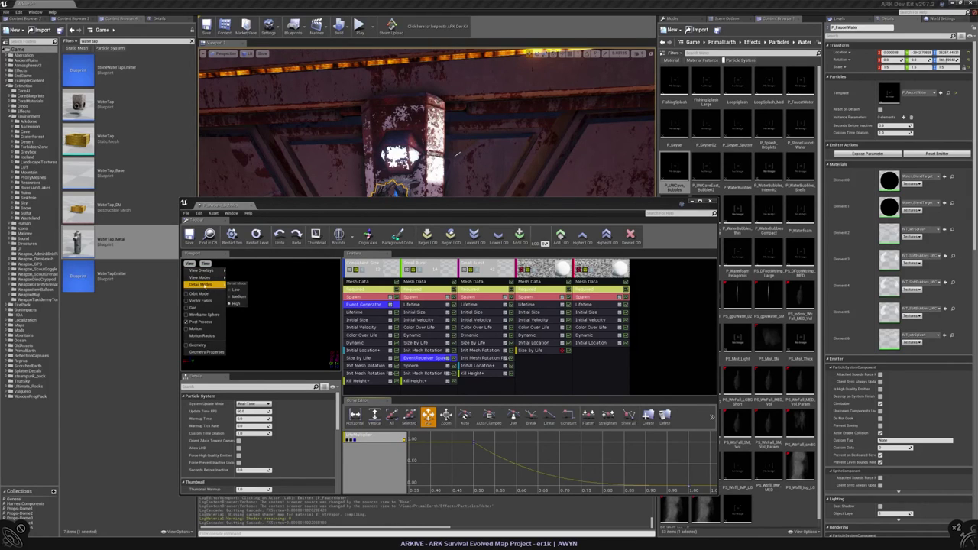
click(197, 331)
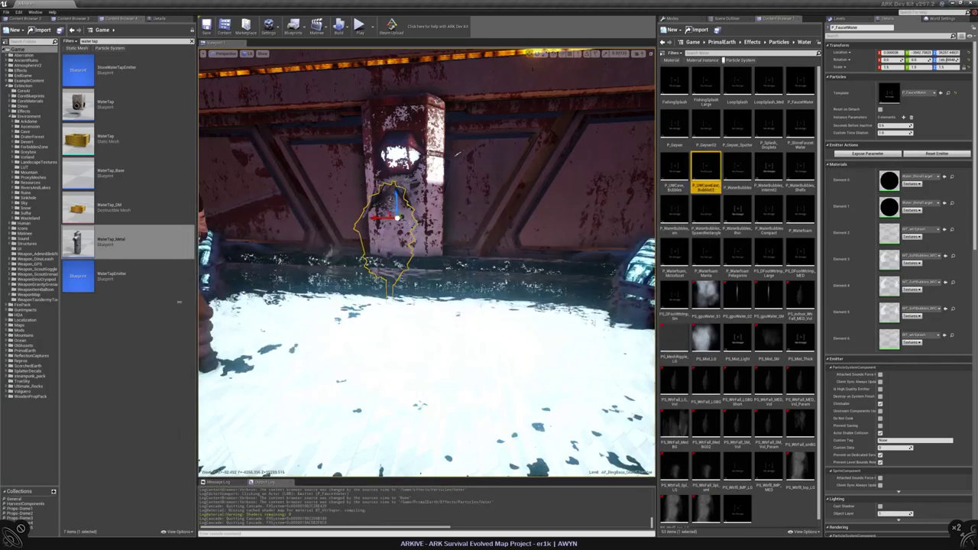
click(711, 203)
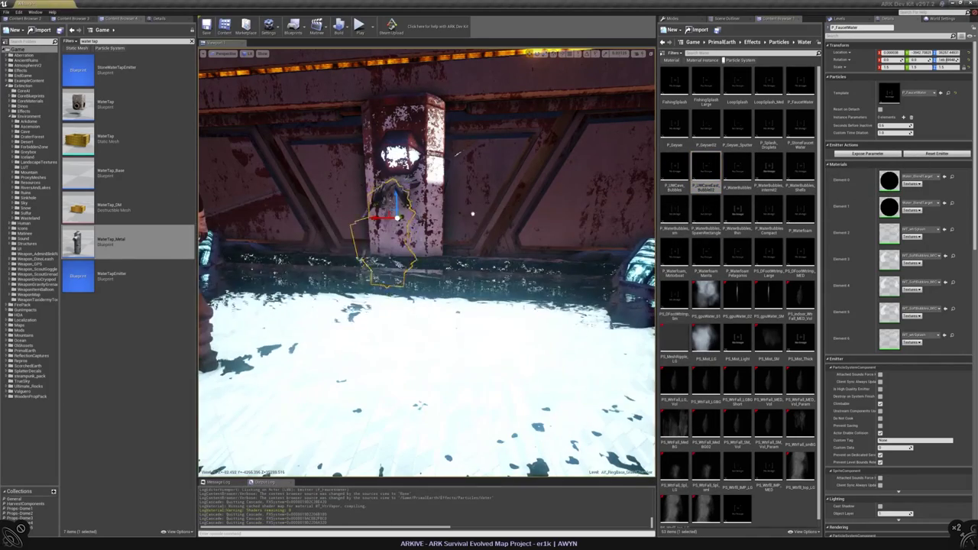
- Try the P_UWCaveEast_Bubble02 particle system in front of the faucet post and delete it after checking the effect
key(f)
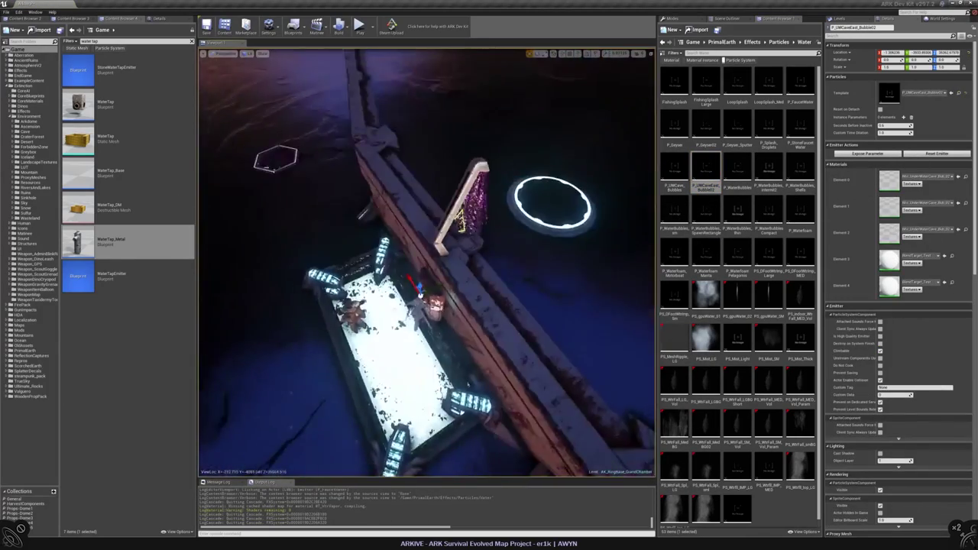
mouse_move(427, 262)
right_down()
mouse_move(405, 252)
mouse_move(420, 268)
right_up()
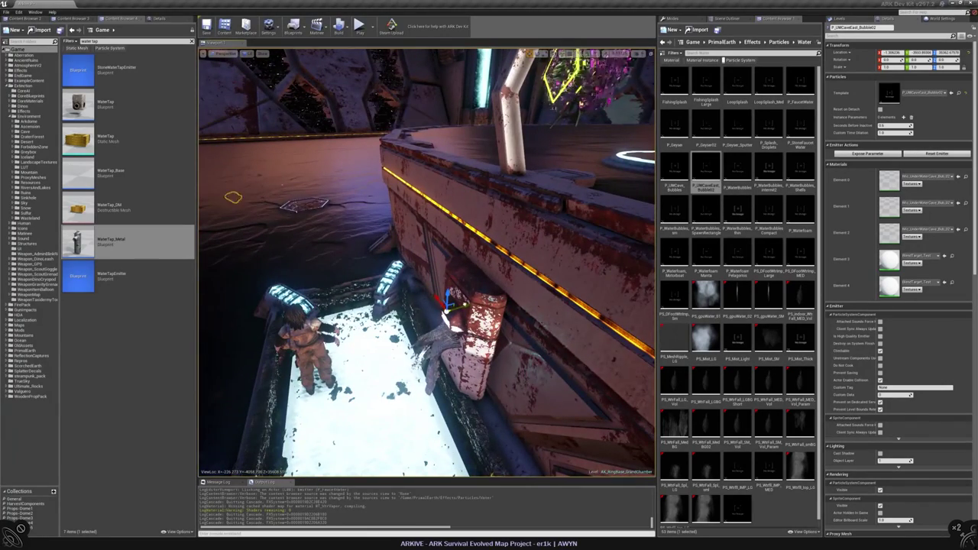
key(Delete)
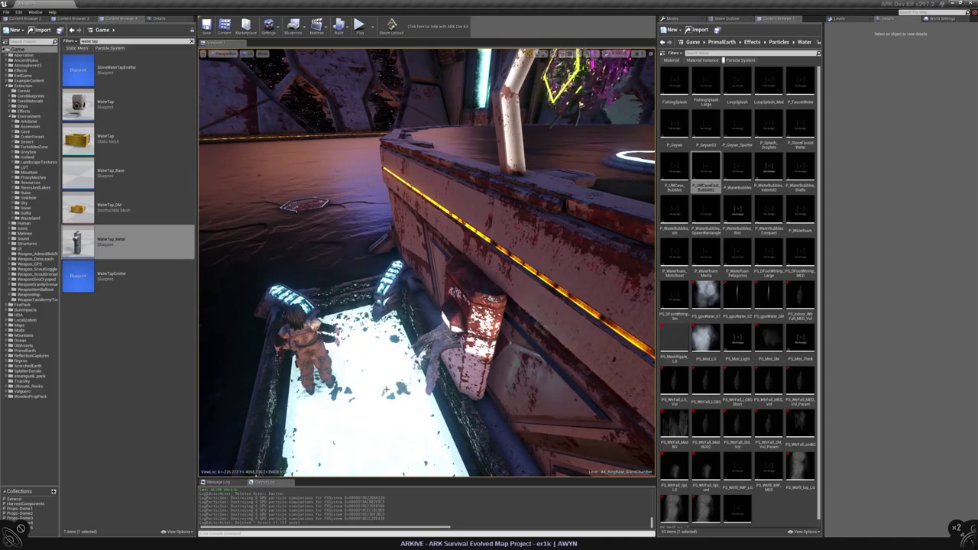
- View the pool from the front and preview the P_WaterFoam particle system in the particle editor
right_drag(386, 389, 384, 388)
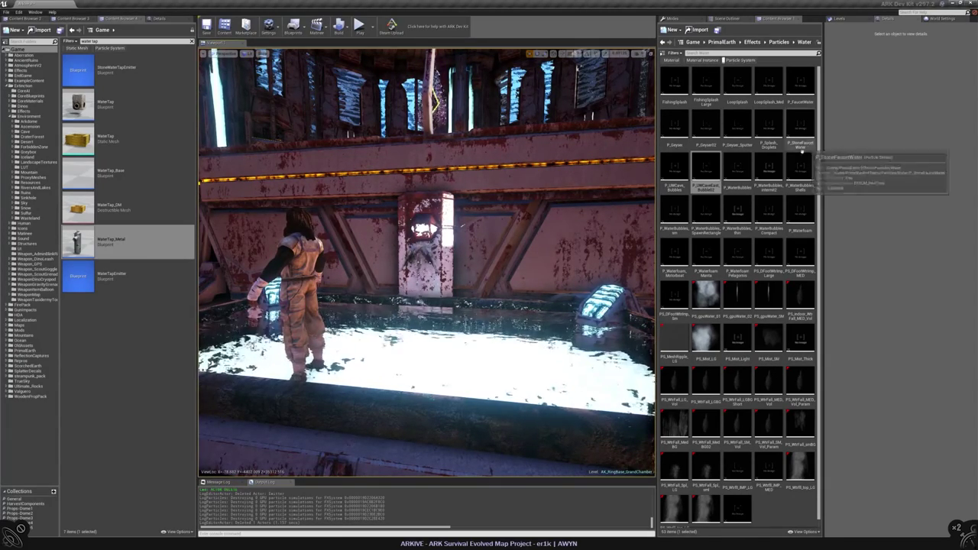
click(823, 117)
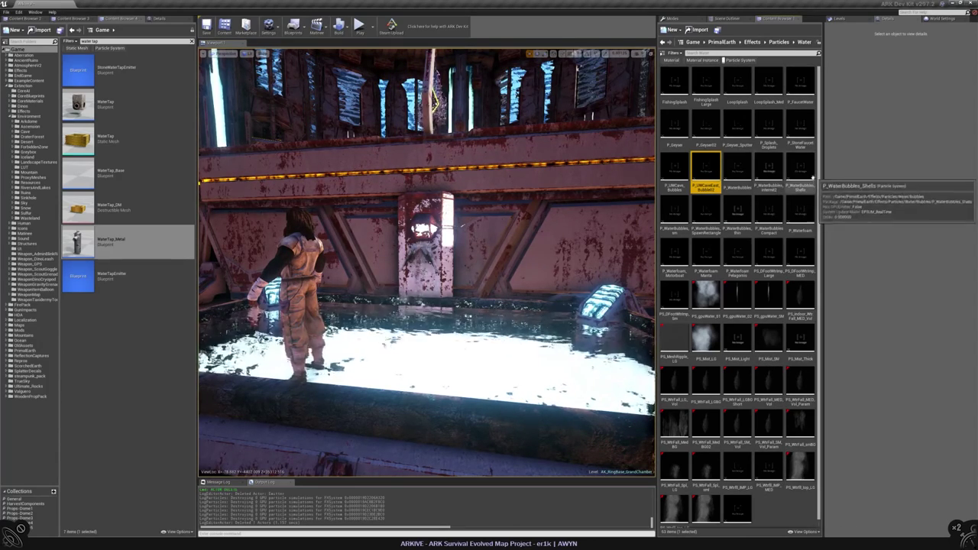
click(799, 208)
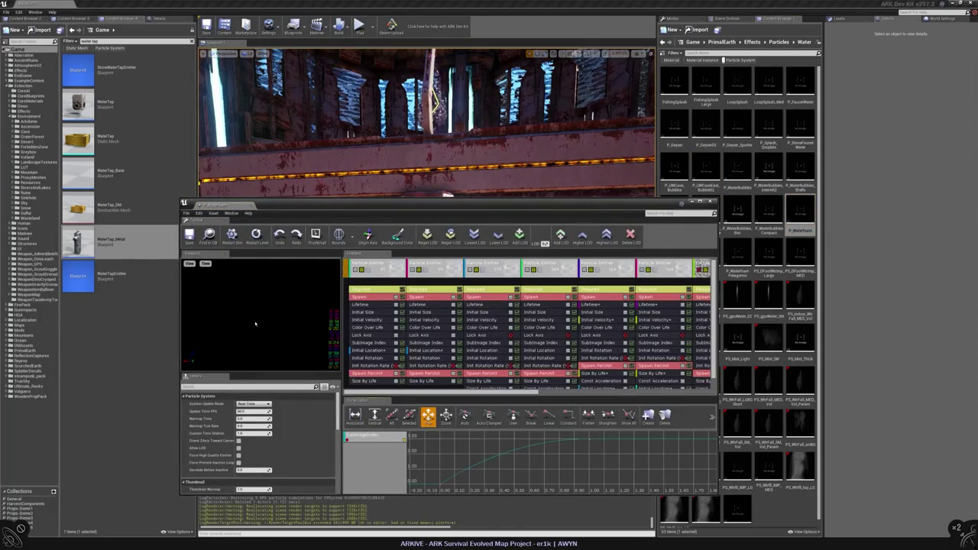
click(712, 203)
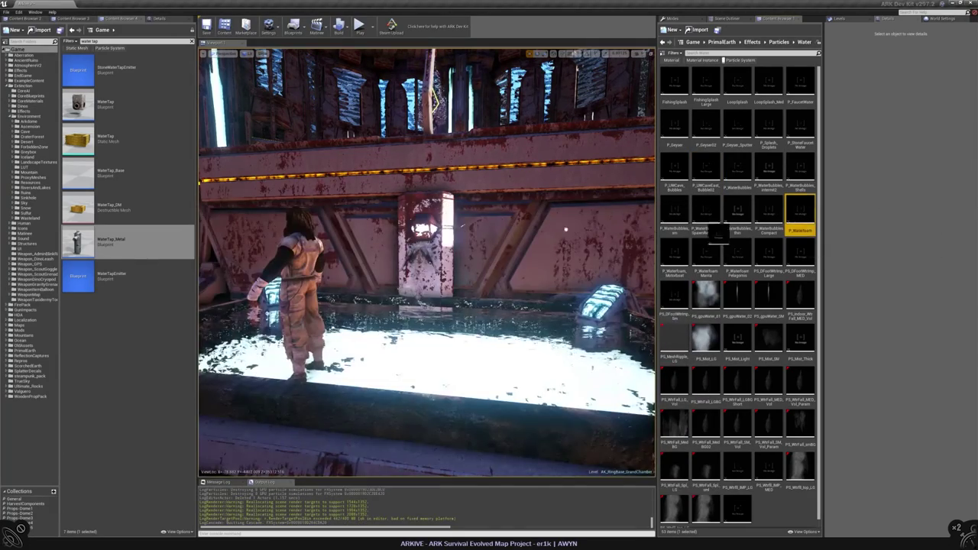
- Try the P_WaterFoam particle system at the faucet post, inspect it from above, and delete it
drag(799, 207, 447, 229)
key(f)
alt+drag(458, 268, 459, 200)
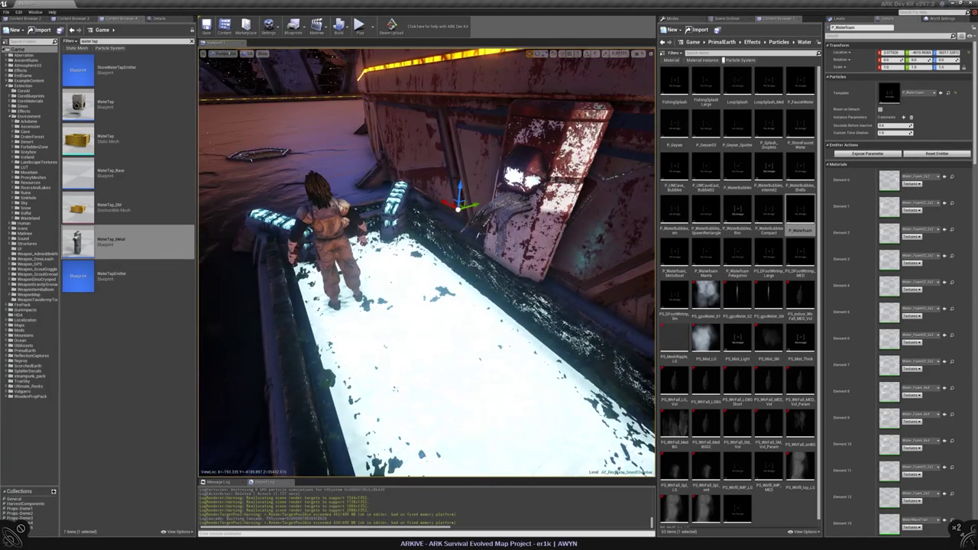
key(Delete)
- Try the P_WaterBubblesCompact particle system at the spout and delete it
click(768, 207)
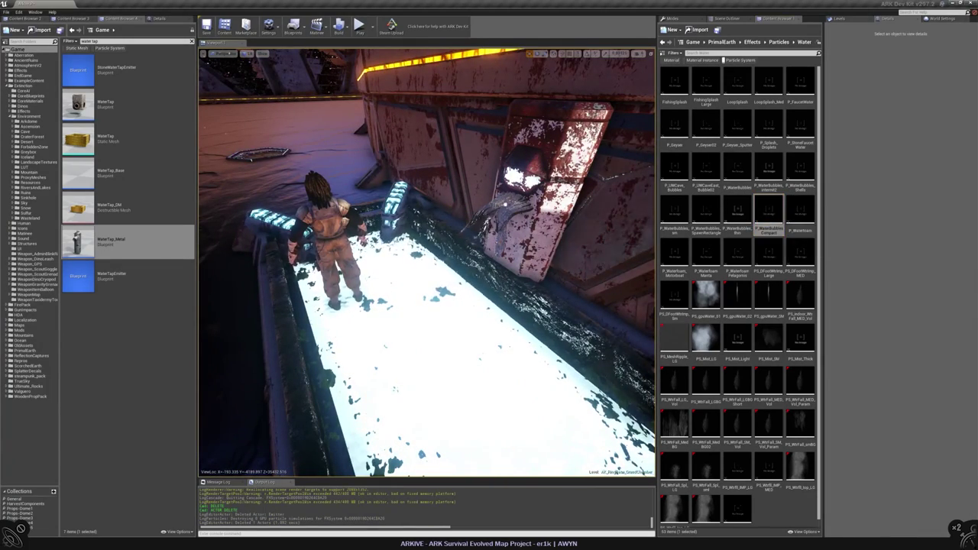
drag(768, 208, 513, 184)
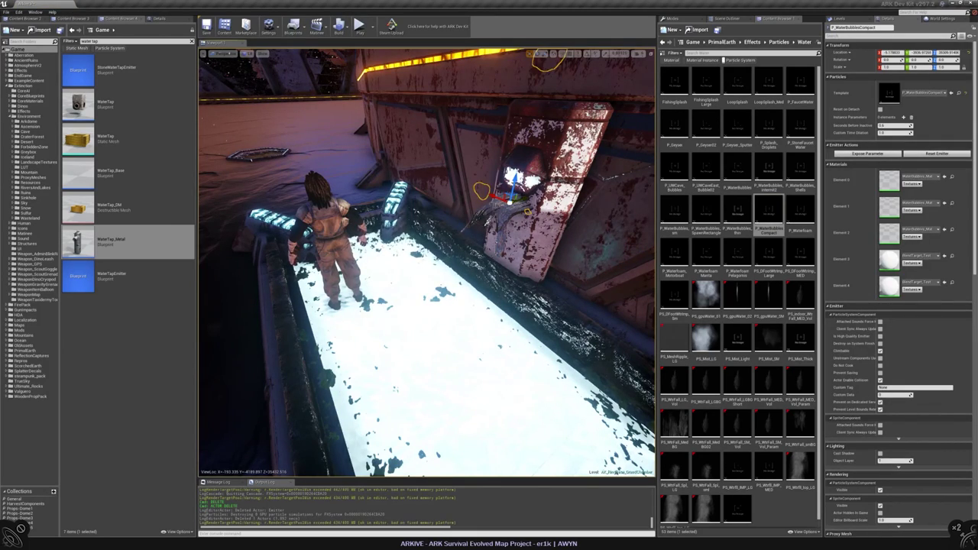
key(Delete)
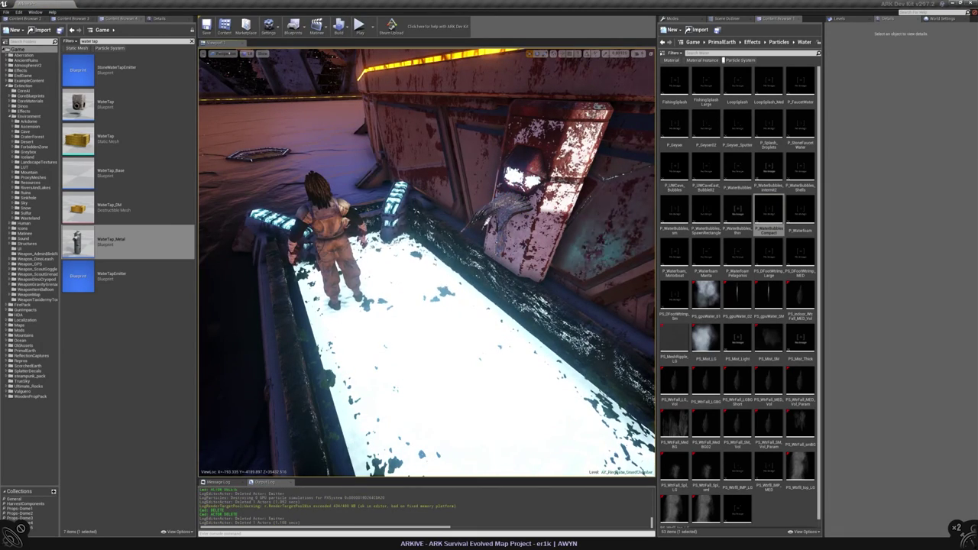
- Place the PS_gpuWater_01 particle system in front of the spout and scale it to 0.1 on all axes
right_drag(426, 262, 440, 210)
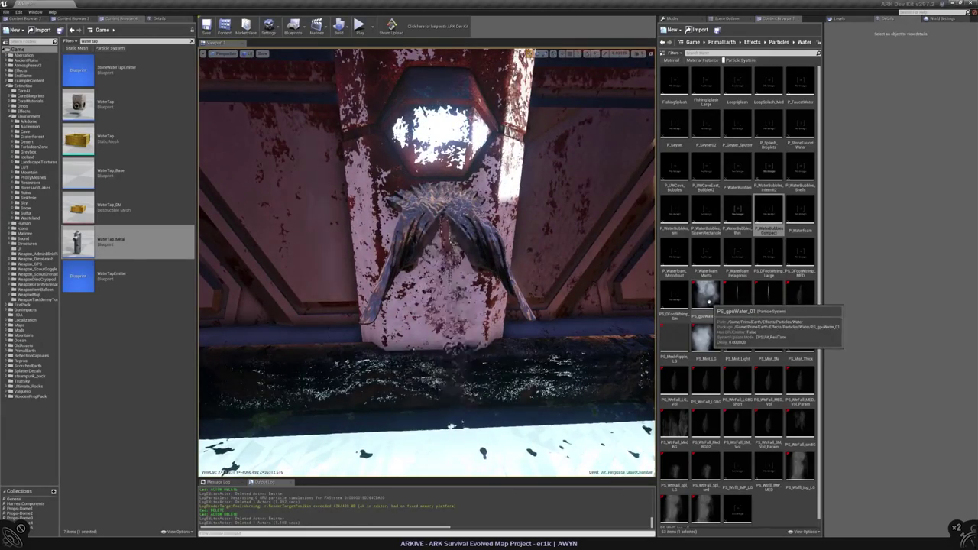
click(706, 294)
key(f)
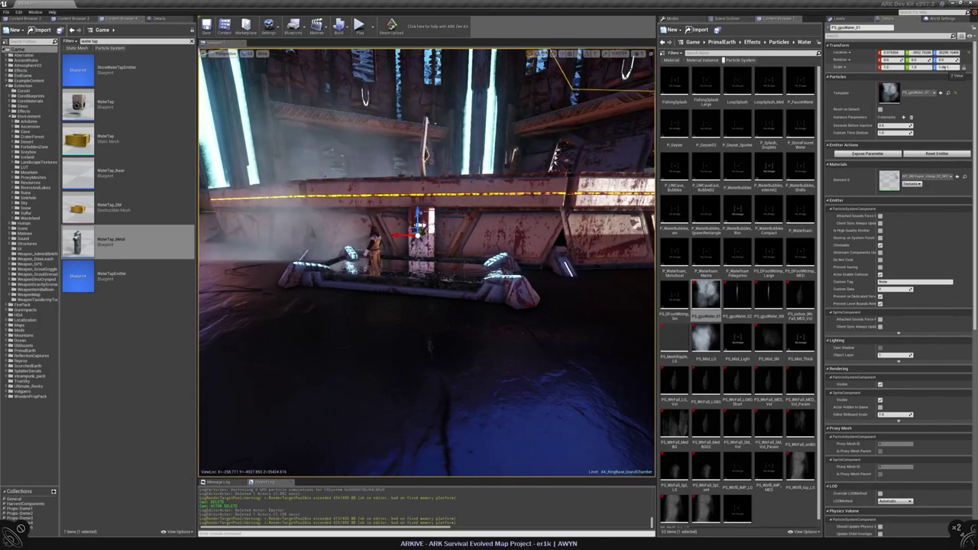
text(0.1)
key(Return)
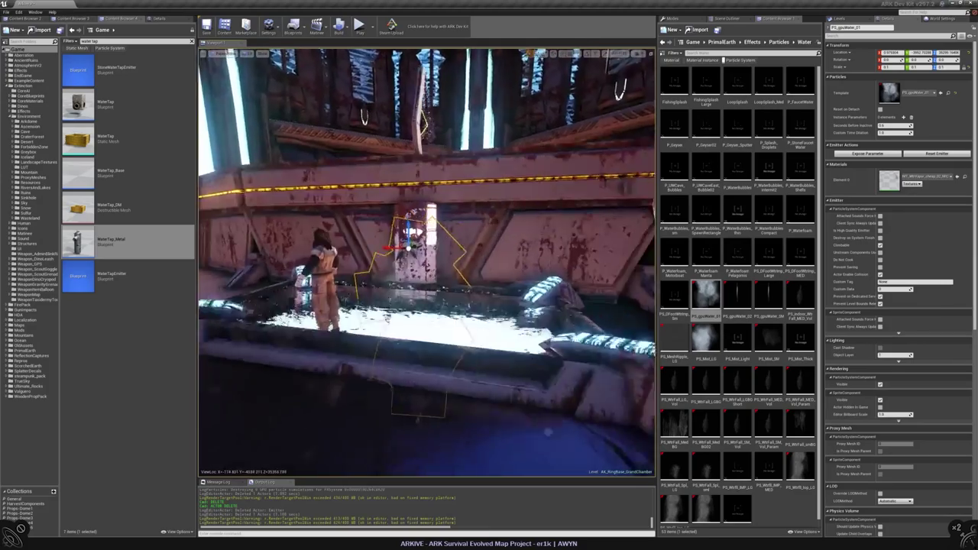
- Center the PS_gpuWater_01 emitter at X location 0, check it around the spout, and remove it
key(f)
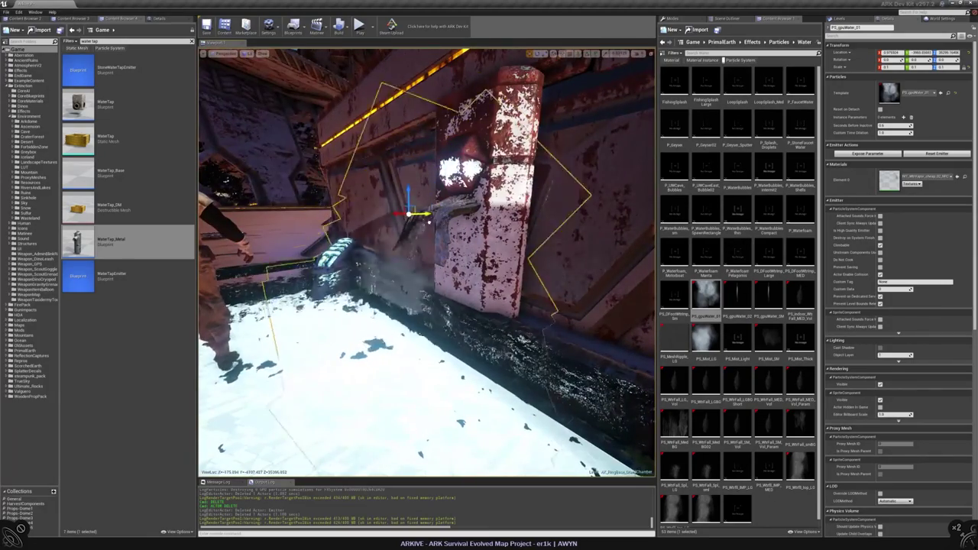
drag(891, 52, 906, 52)
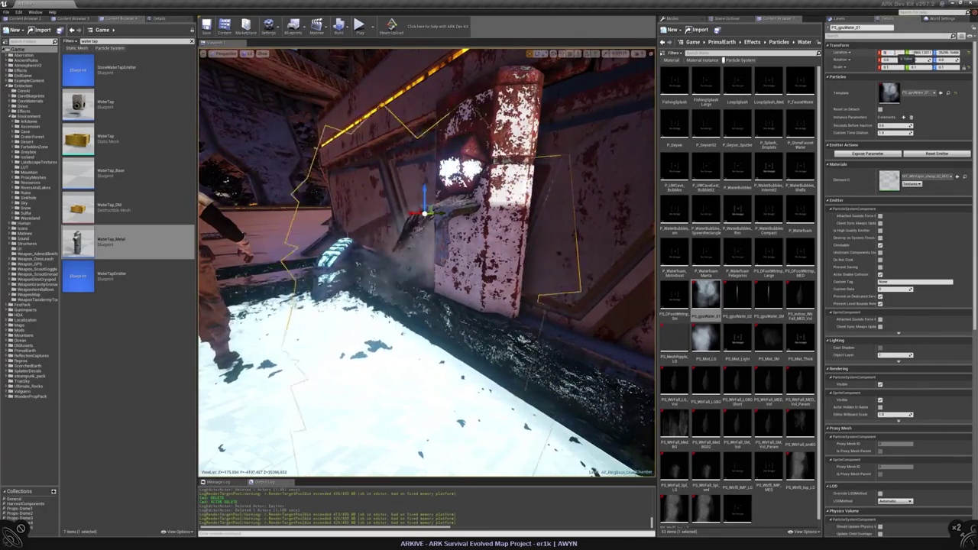
alt+drag(428, 260, 574, 264)
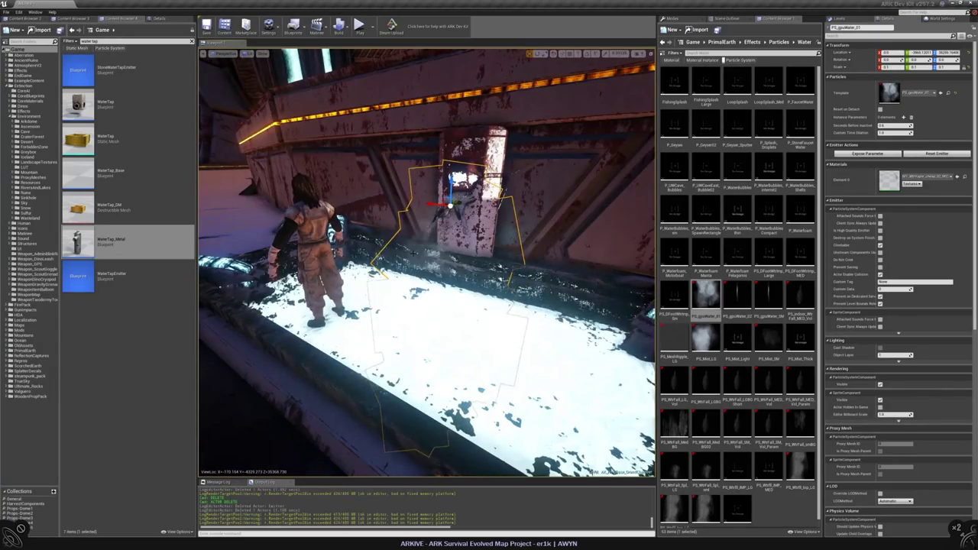
key(Escape)
- Place the PS_MeshRipple_LG particle system over the pool's water surface and scale it to 0.1 on all axes
scroll(710, 459, down, 1)
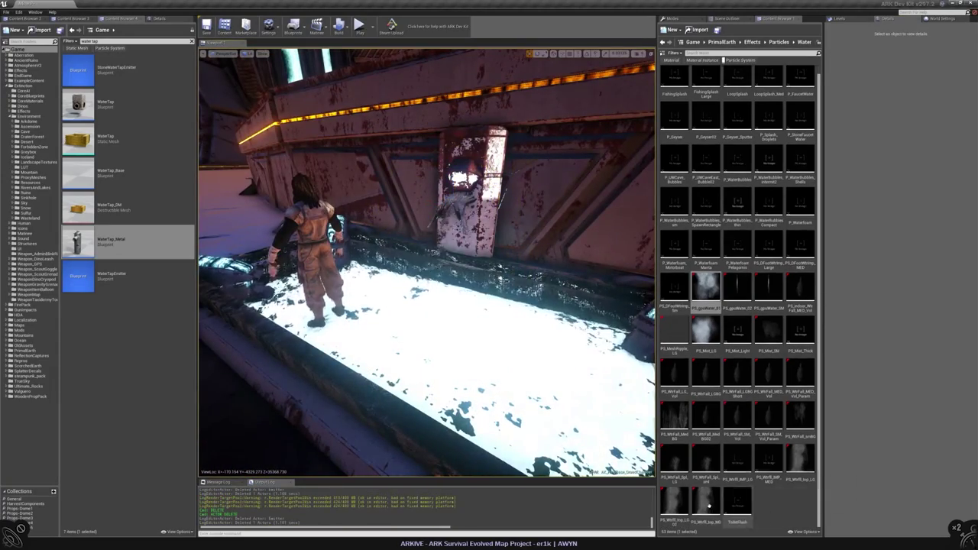
click(799, 412)
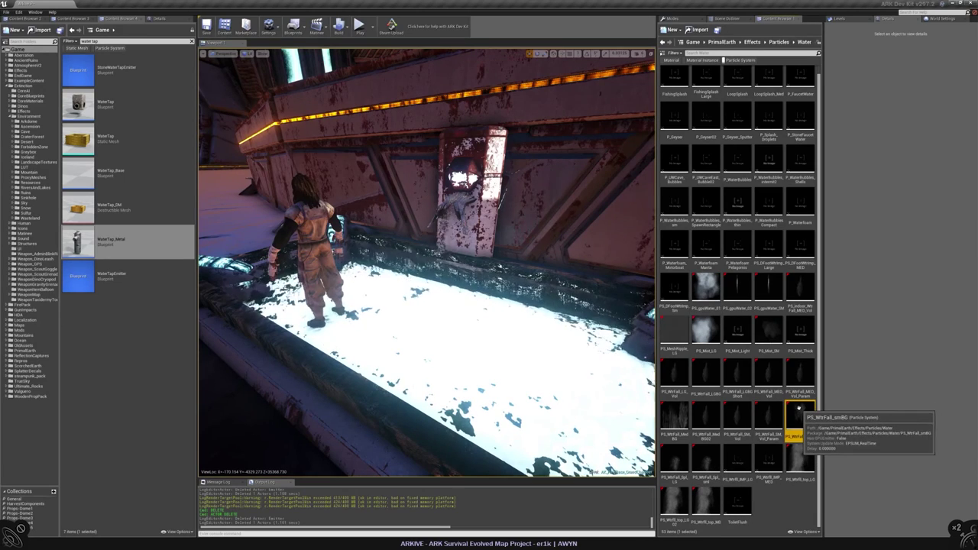
scroll(730, 179, up, 1)
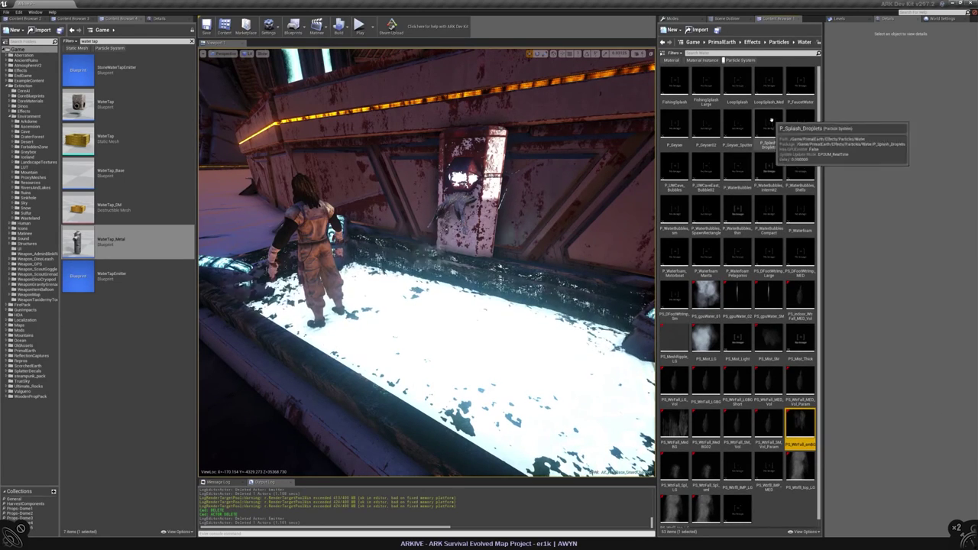
drag(677, 337, 455, 195)
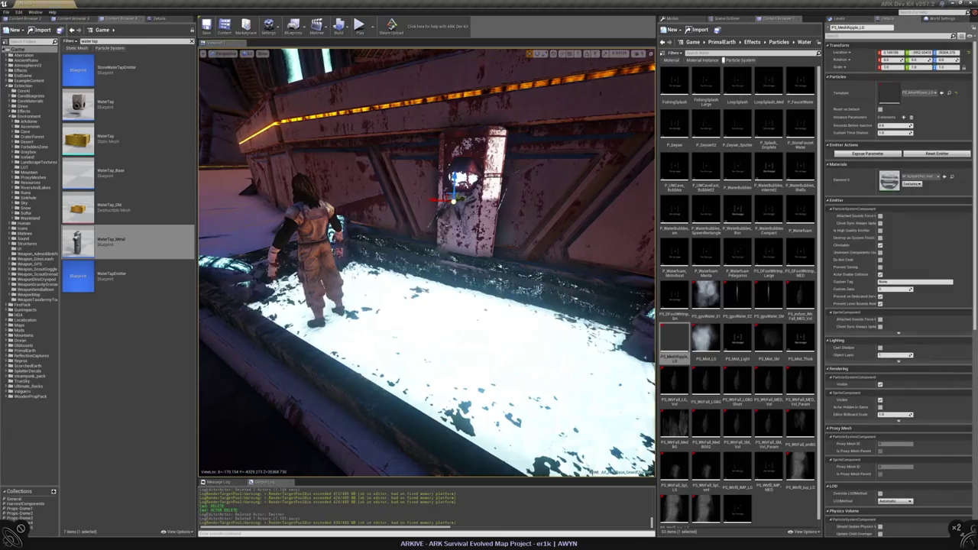
right_drag(439, 208, 466, 282)
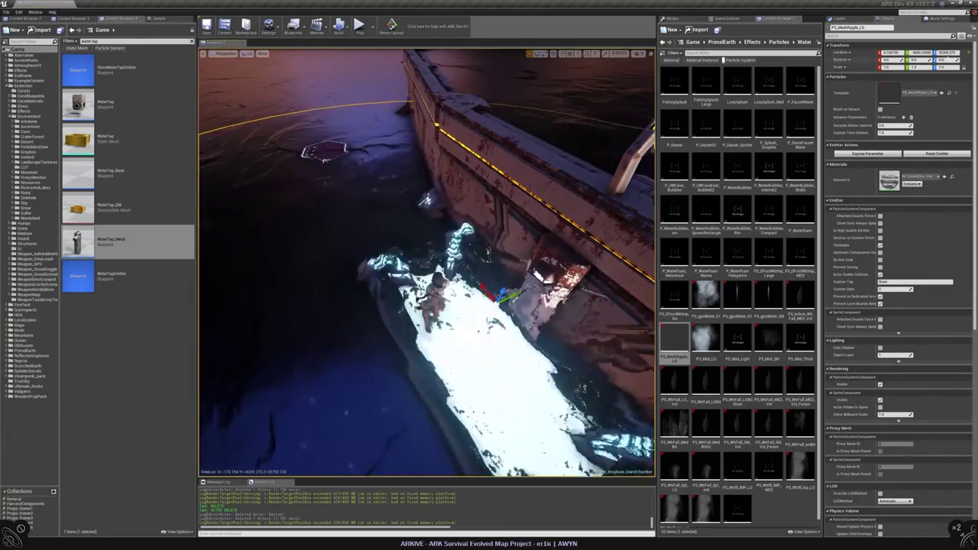
drag(946, 68, 896, 75)
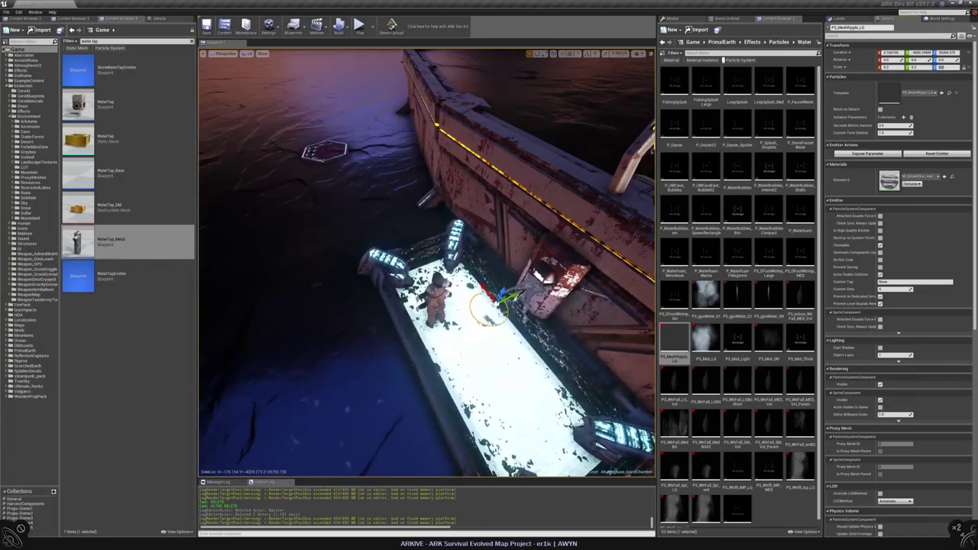
key(f)
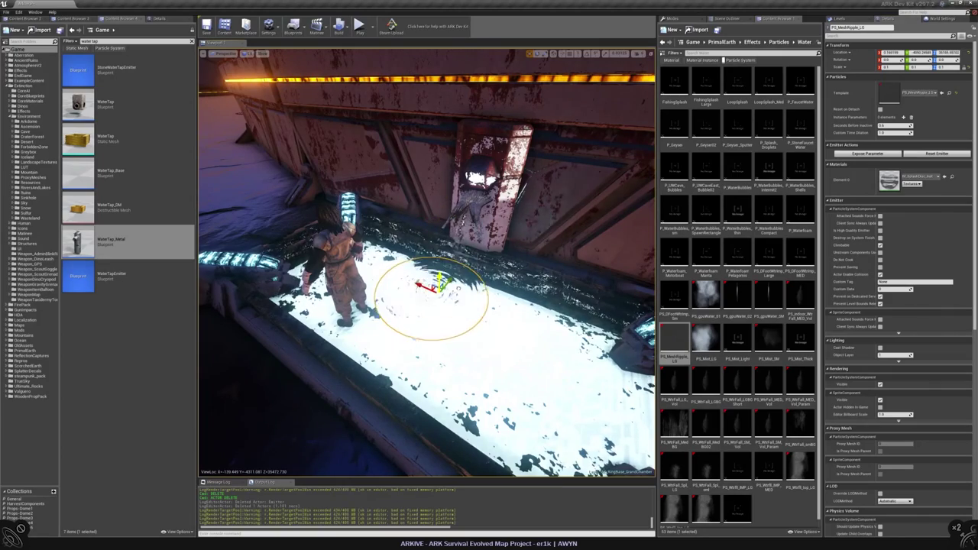
- Set the ripple emitter's X location to 0, shift it along Y in front of the spout, and check it from above
alt+drag(428, 291, 454, 292)
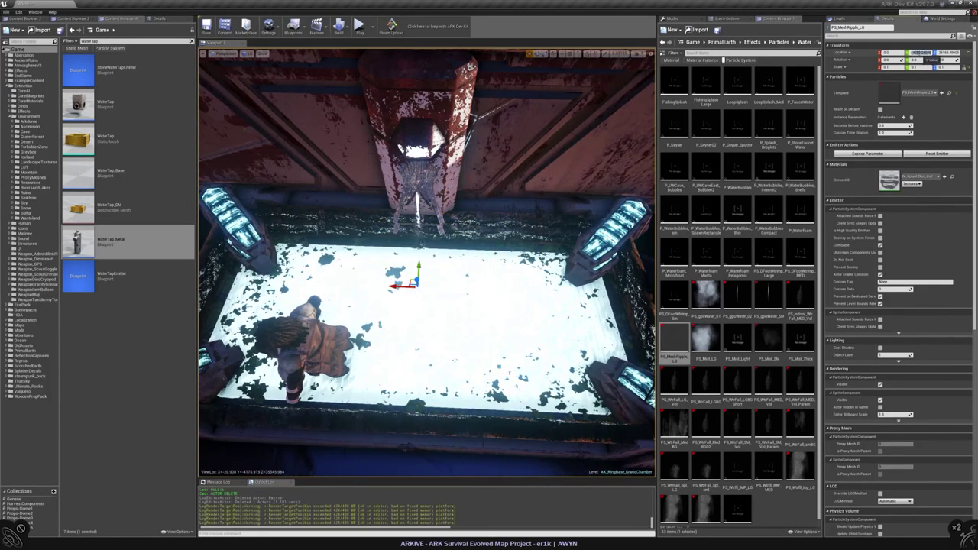
drag(921, 52, 922, 52)
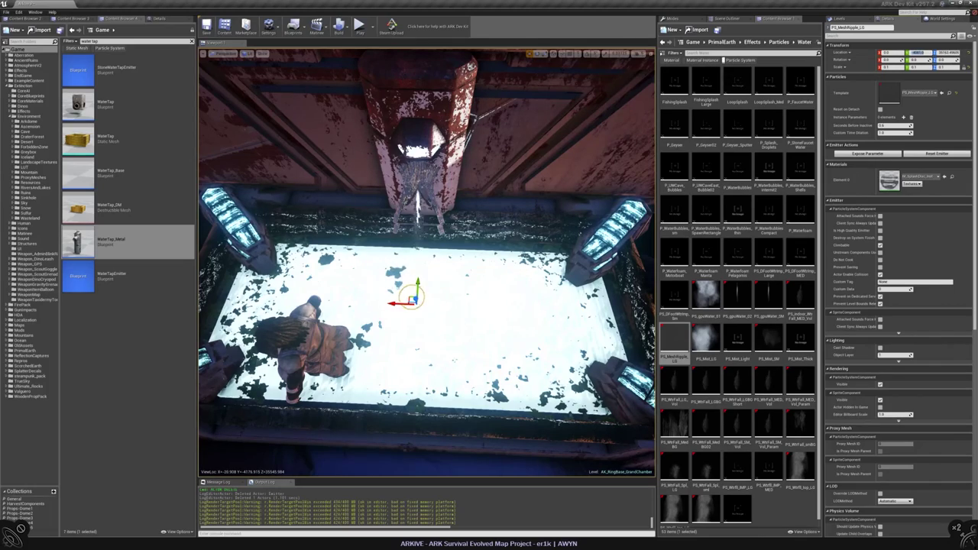
mouse_move(458, 291)
alt+mouse_down()
mouse_move(551, 291)
mouse_move(451, 291)
alt+mouse_up()
key(Escape)
right_click(395, 264)
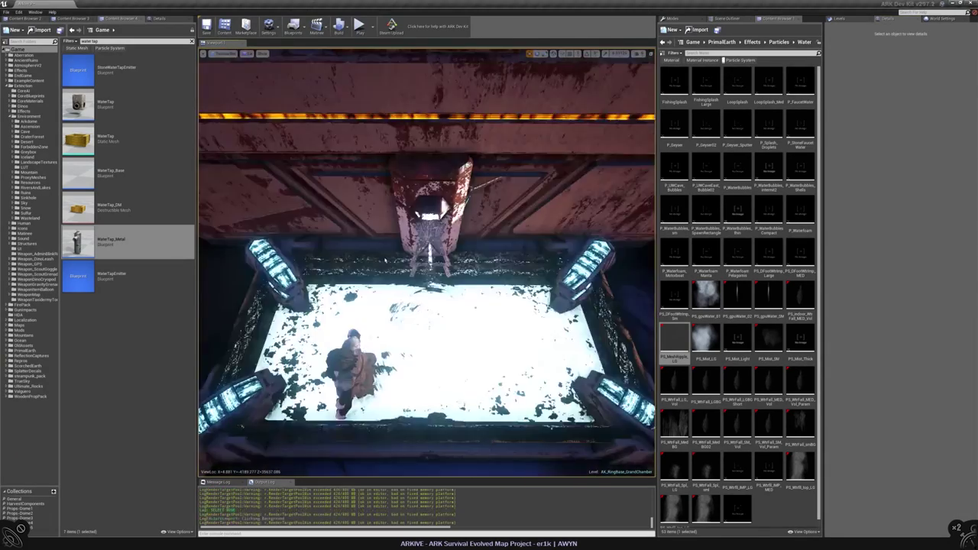
- Move the PS_MeshRipple_LG emitter along Y toward the spout to line it up with the P_WaterFall_MistCollide emitter
click(426, 299)
key(alt+j)
key(alt+g)
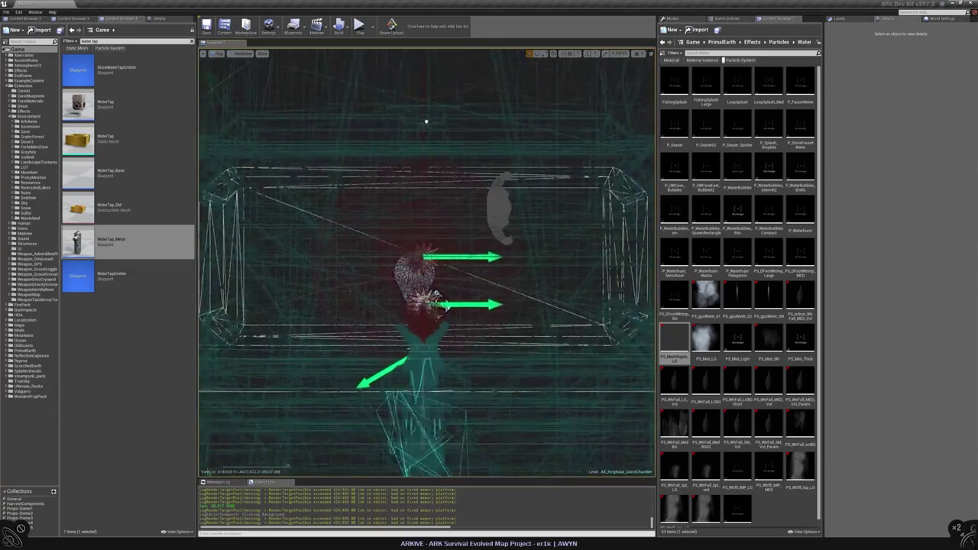
key(alt+4)
click(428, 329)
alt+drag(428, 329, 535, 329)
click(419, 281)
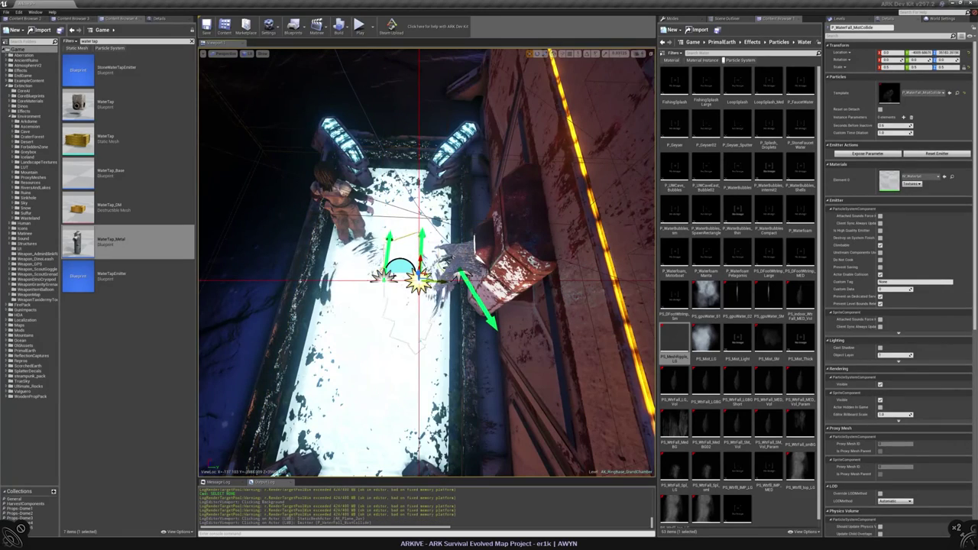
click(420, 281)
click(384, 282)
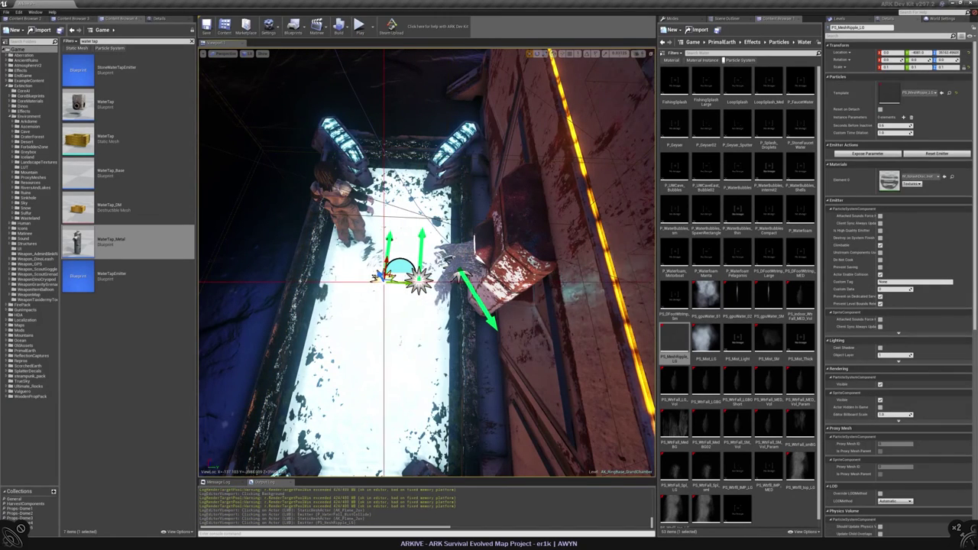
click(419, 281)
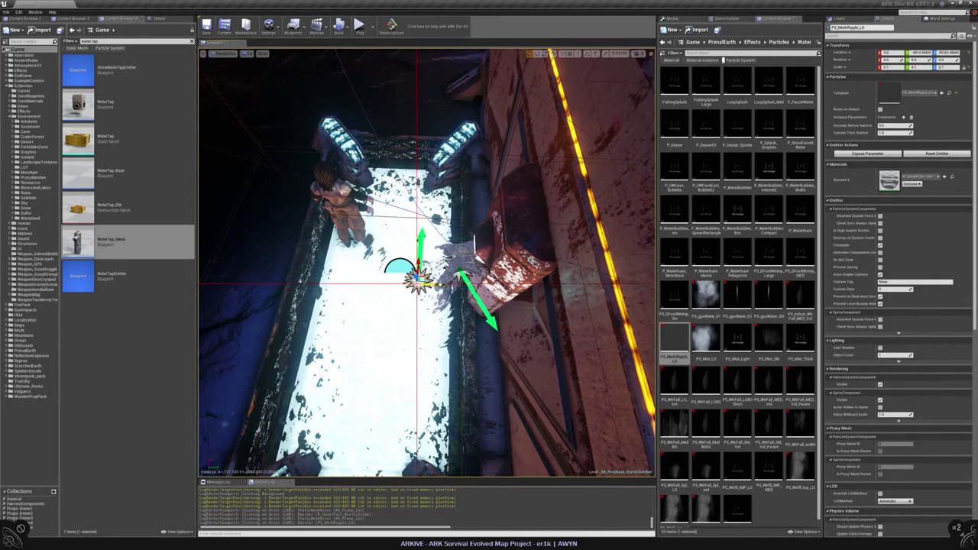
alt+drag(419, 281, 588, 195)
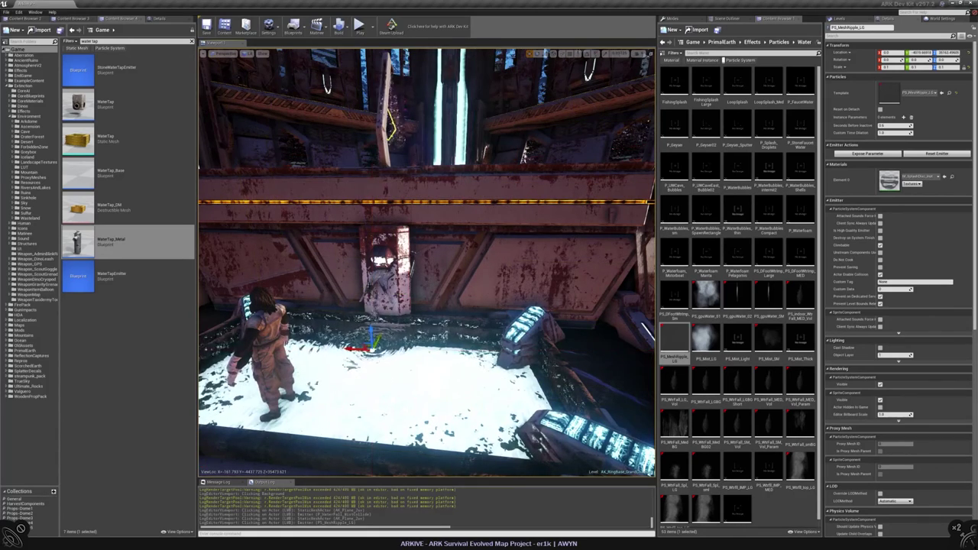
key(Escape)
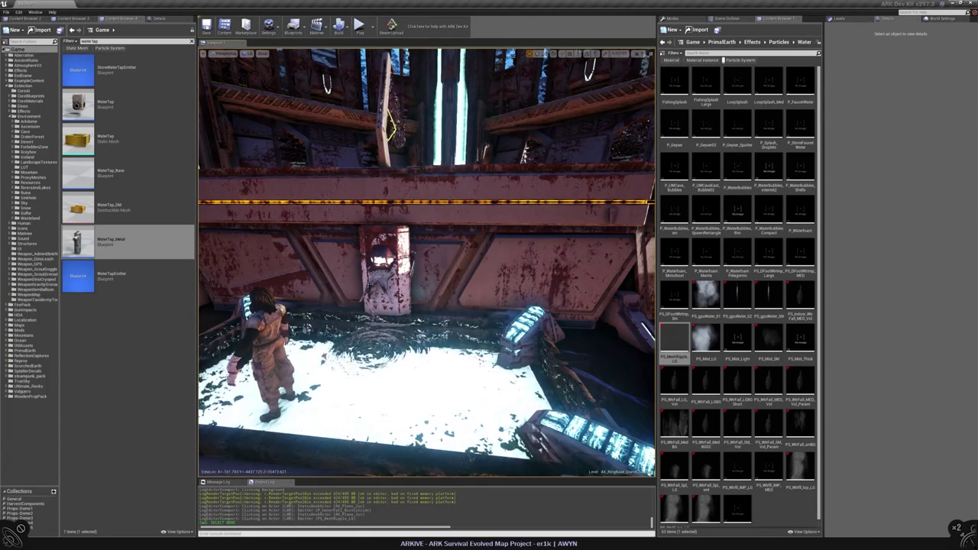
- Save the AK_RingBase_GrandChamber level and start a game preview from the chamber floor facing the pool
click(844, 17)
click(965, 364)
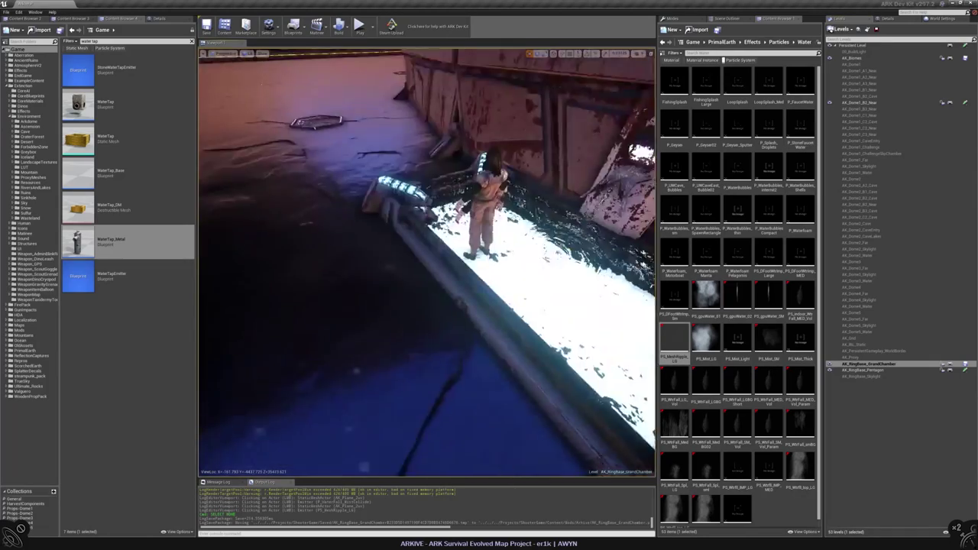
right_drag(427, 262, 426, 262)
right_drag(500, 345, 500, 345)
click(527, 511)
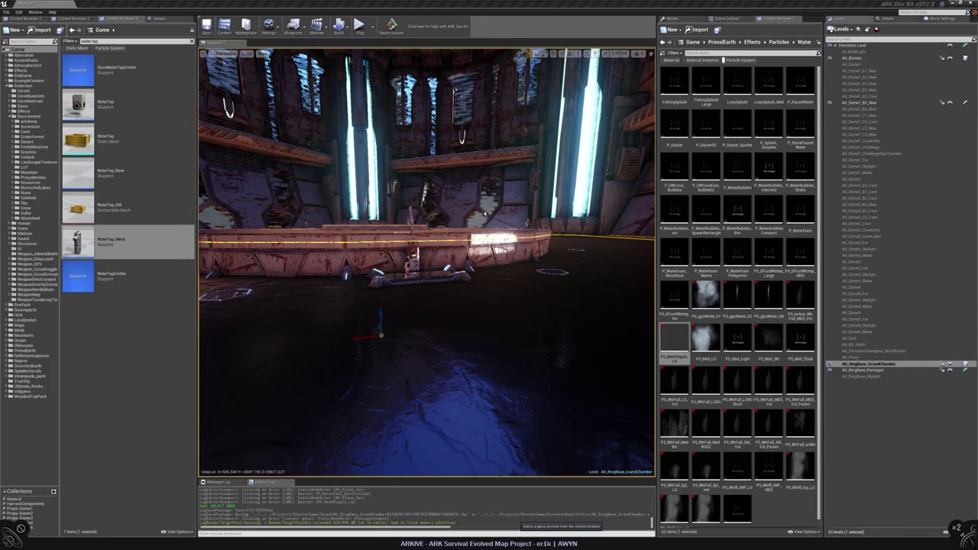
key(alt+p)
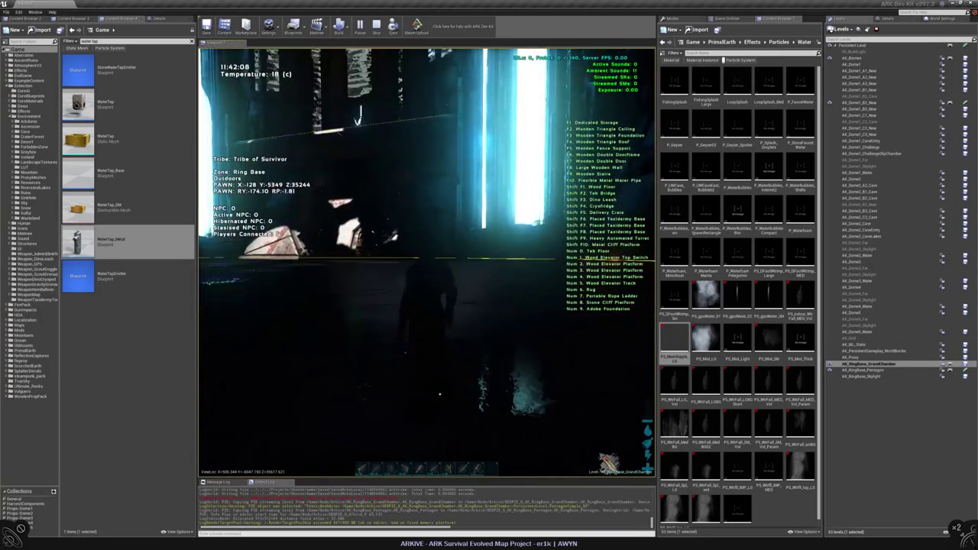
- Walk through the pool in the game preview and examine the spout water and ripples up close
key(w)
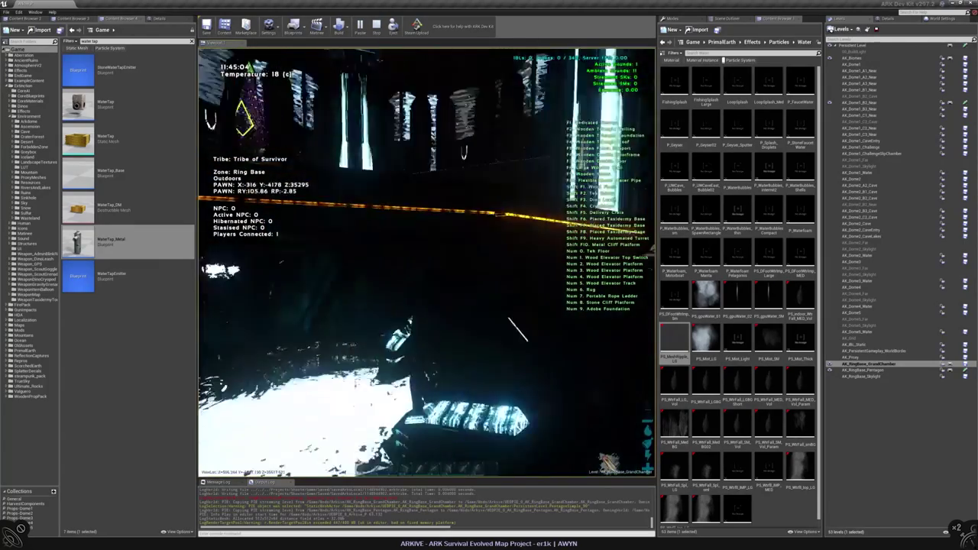
key(a)
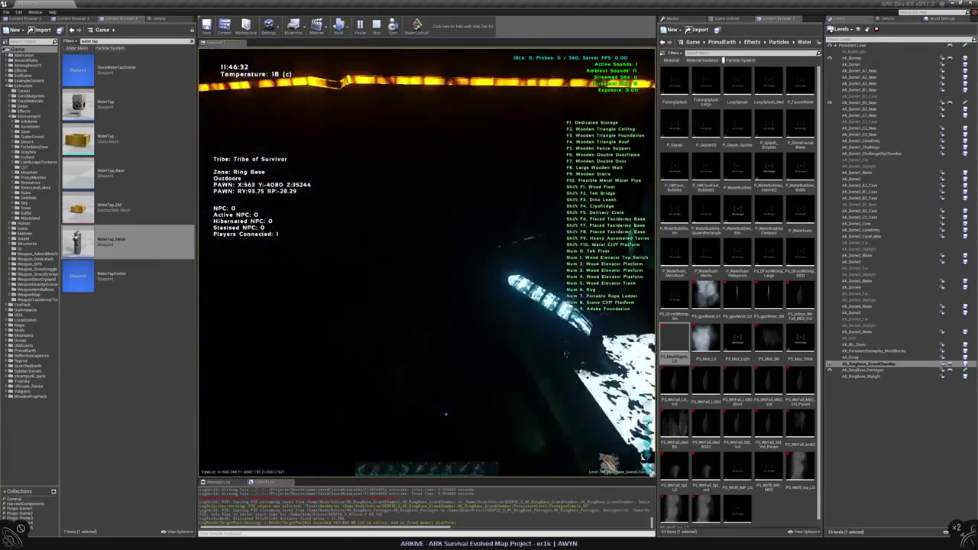
key(s)
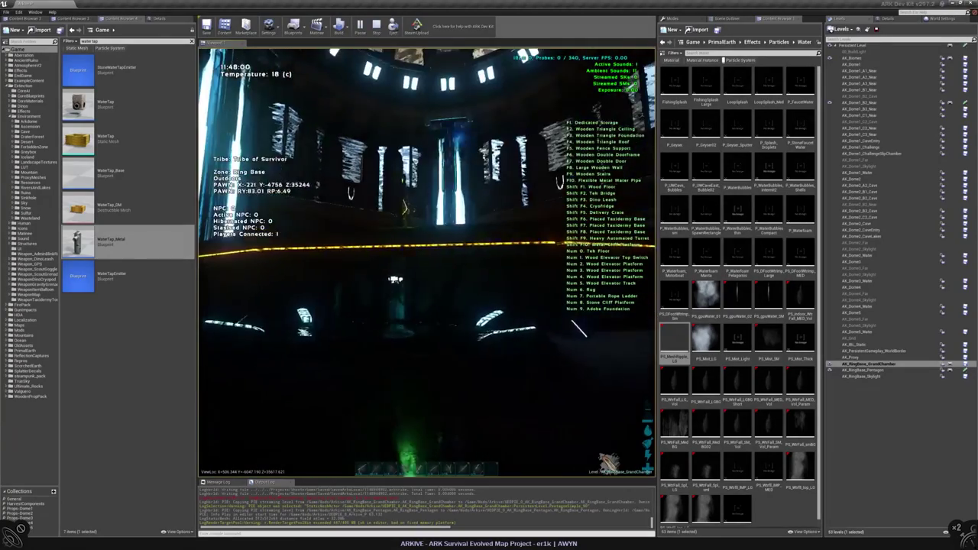
key(w)
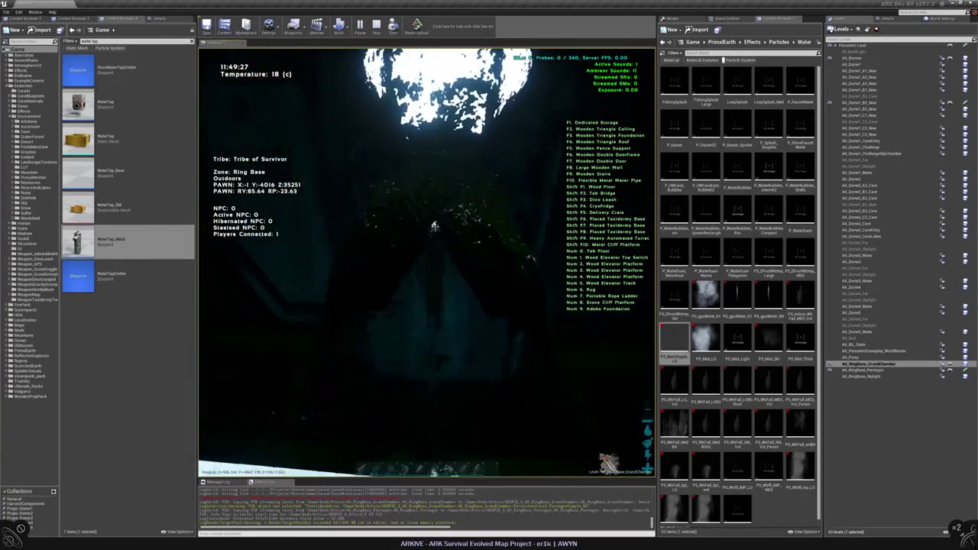
key(s)
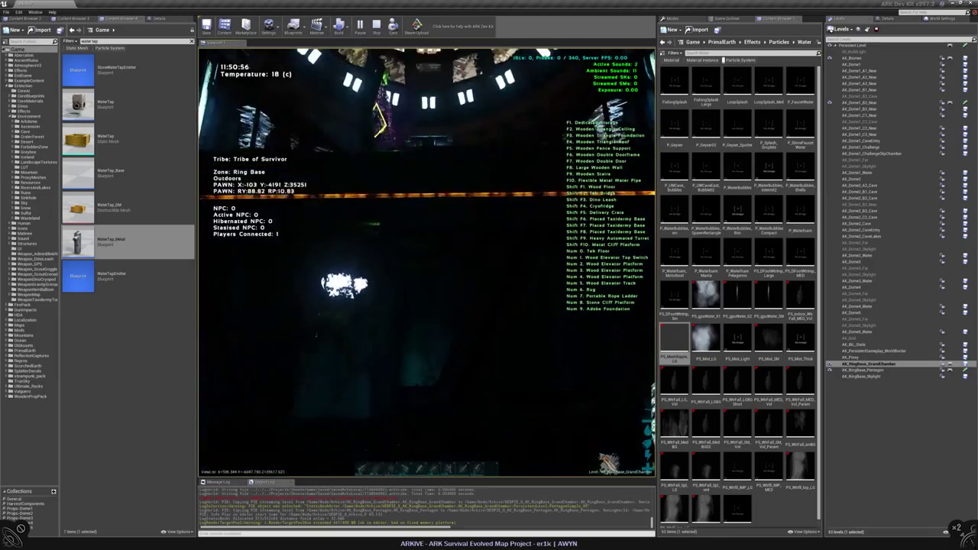
key(s)
key(d)
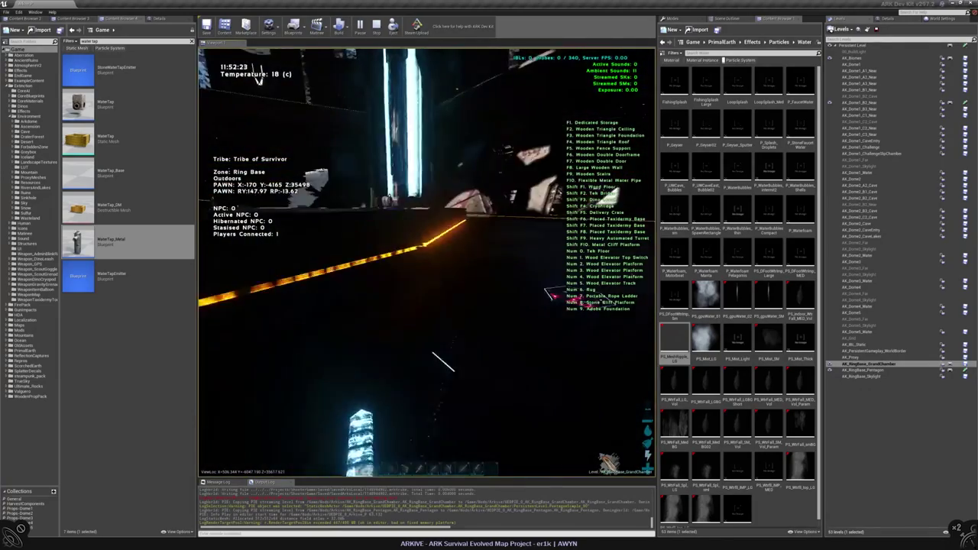
key(w)
key(a)
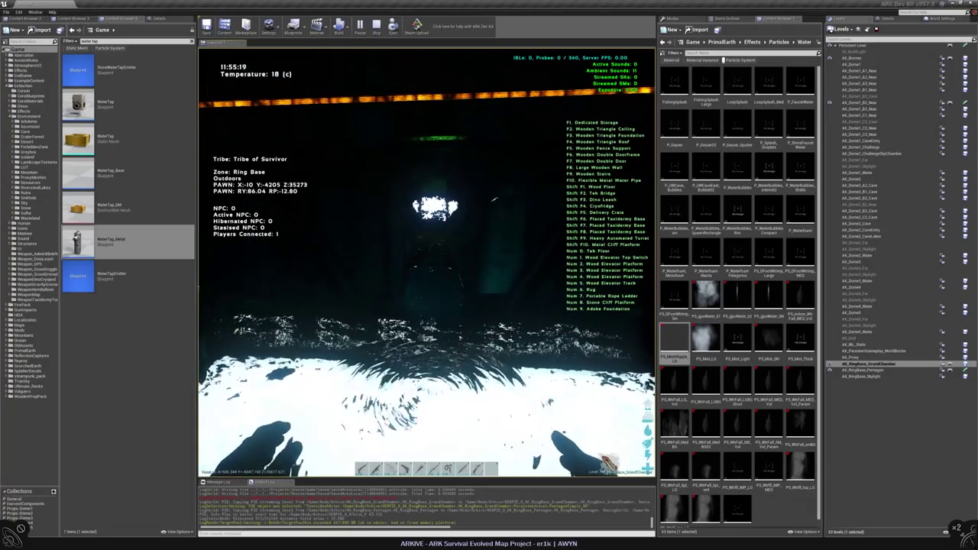
key(s)
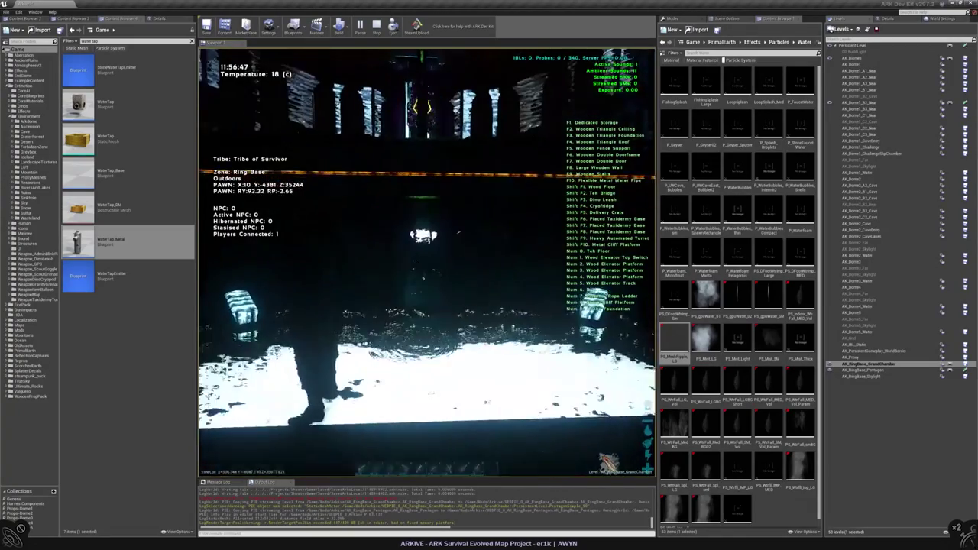
key(w)
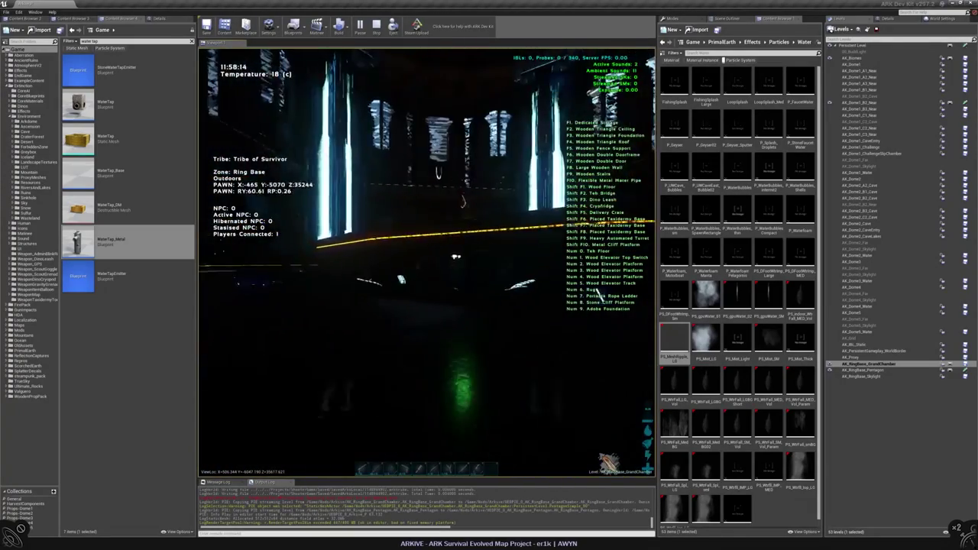
- Examine the pool from the raised platform, inside the water and from farther back, and end the game preview
key(w)
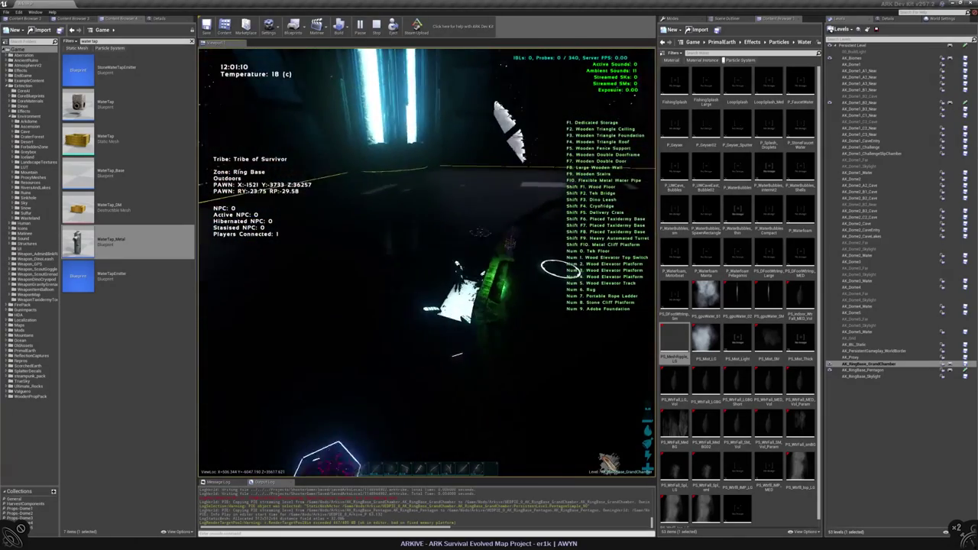
key(w)
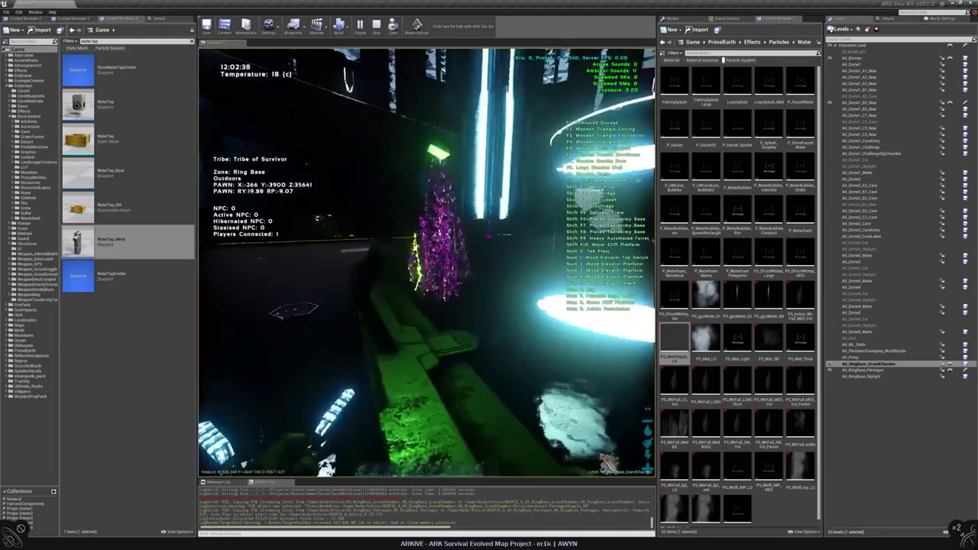
key(w)
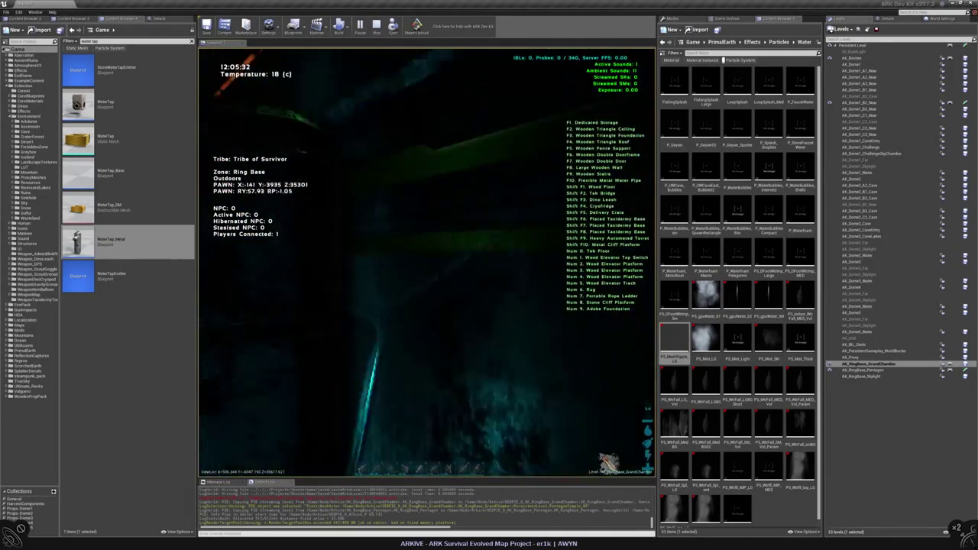
key(w)
key(w)
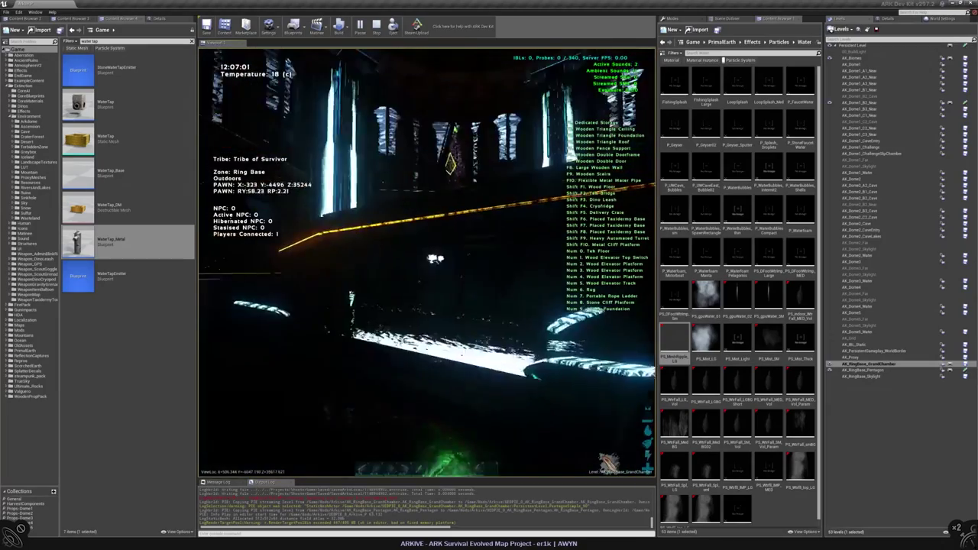
key(w)
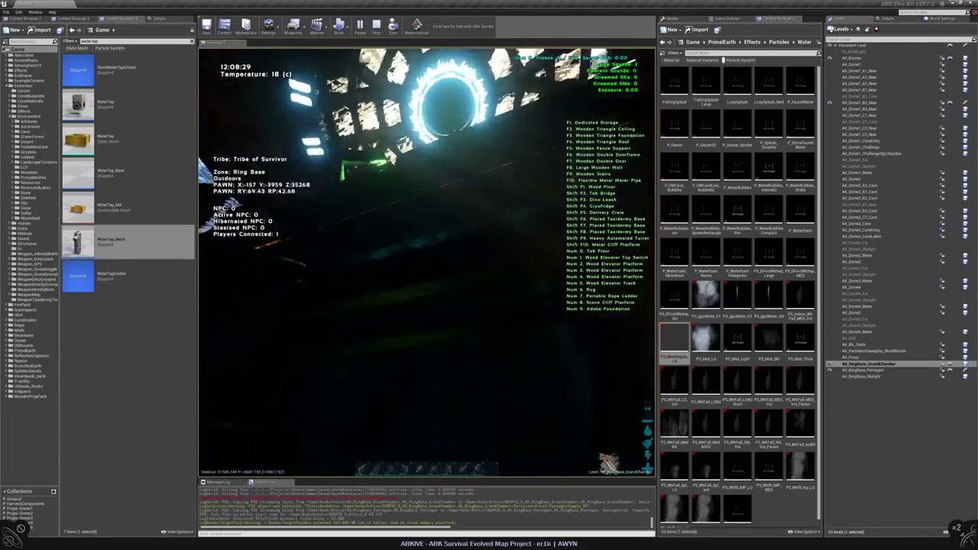
key(w)
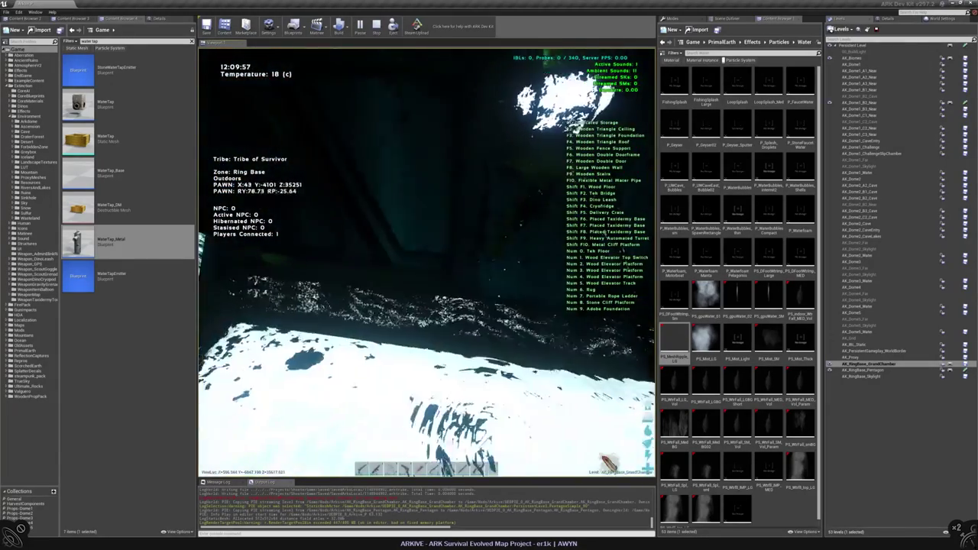
key(w)
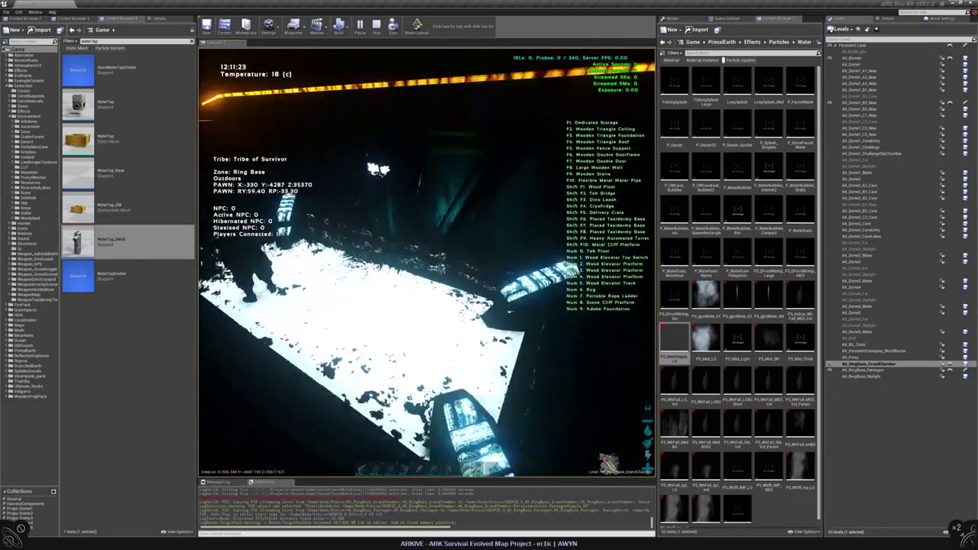
key(s)
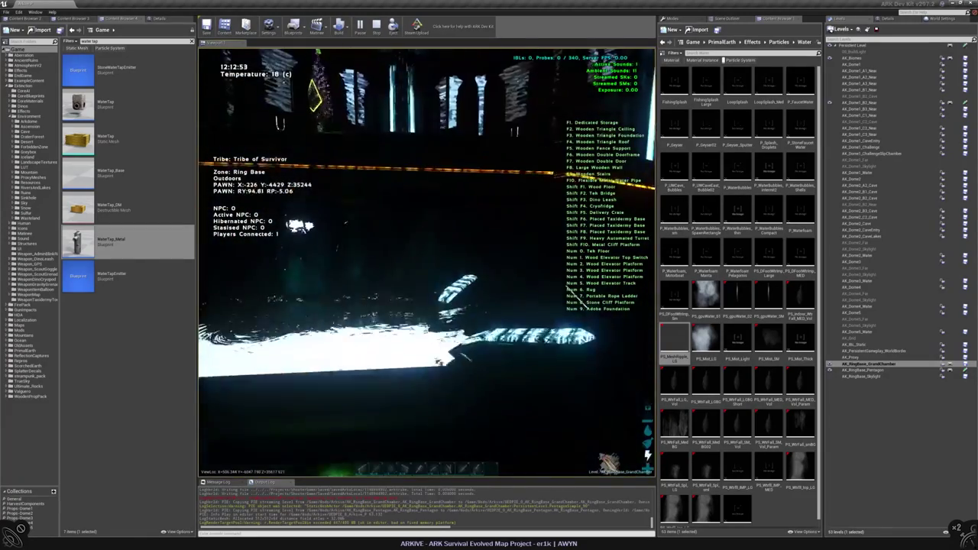
key(w)
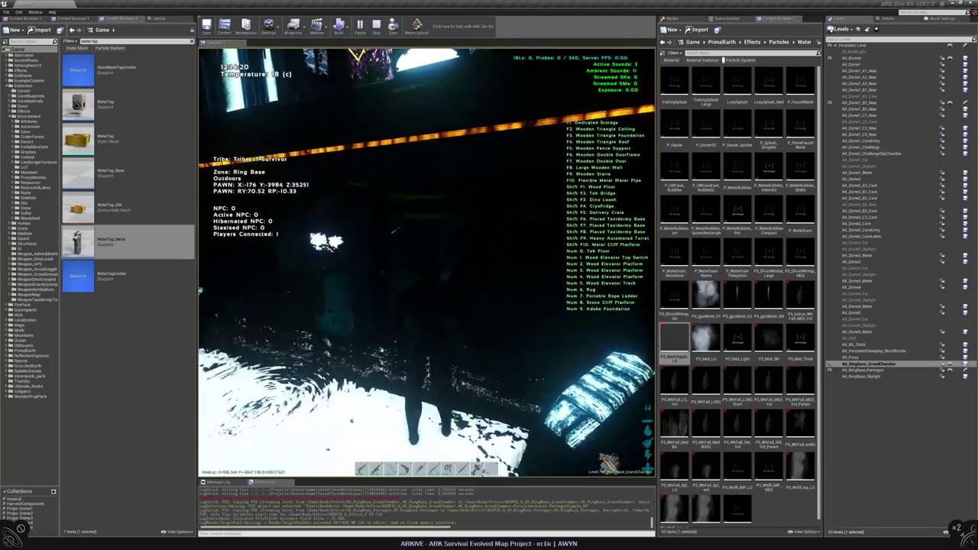
key(s)
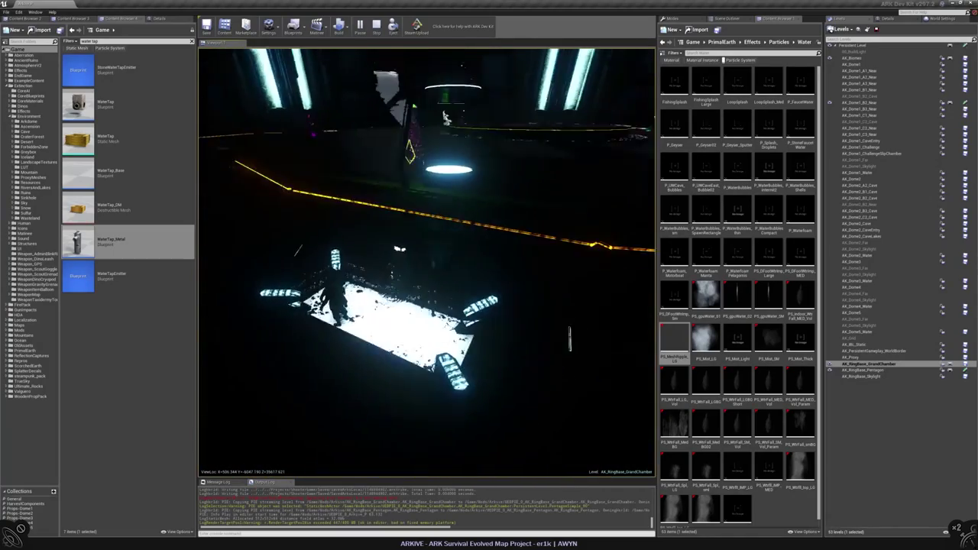
key(w)
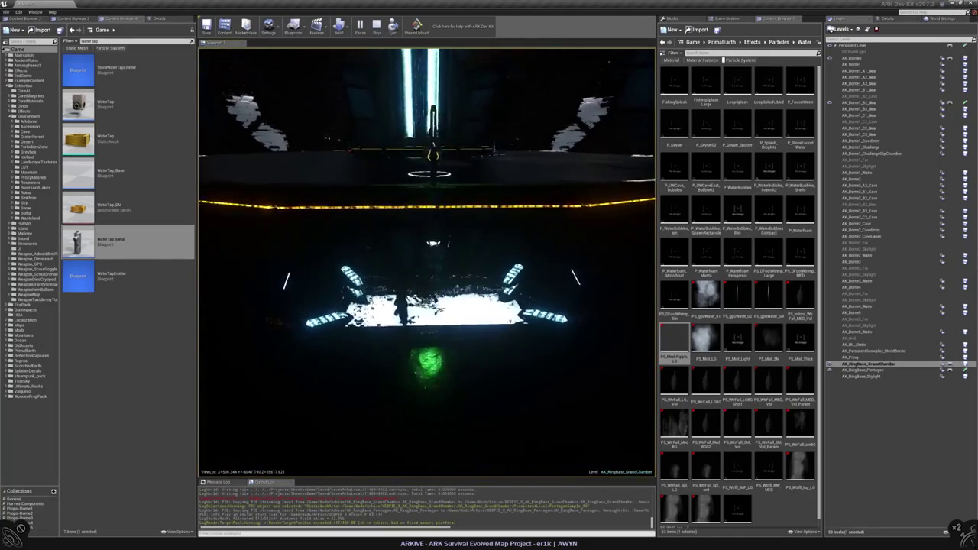
key(d)
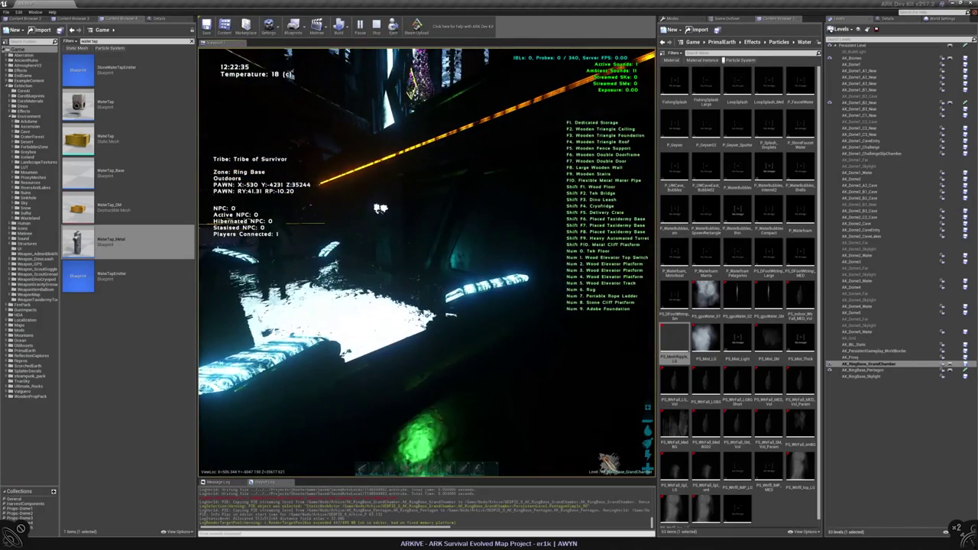
key(Escape)
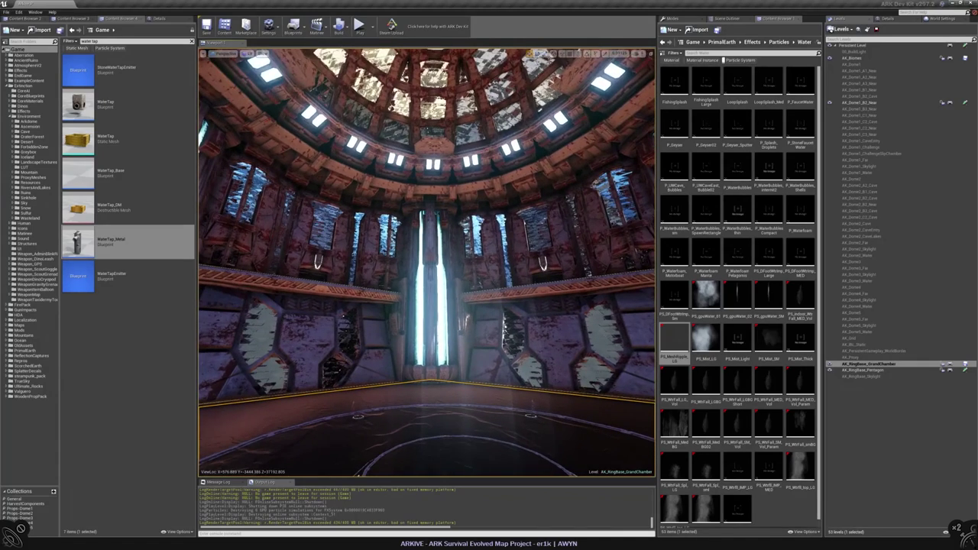
- Open the day cycle matinee, scrub the time of day, and move its window clear of the viewport
click(319, 27)
click(351, 67)
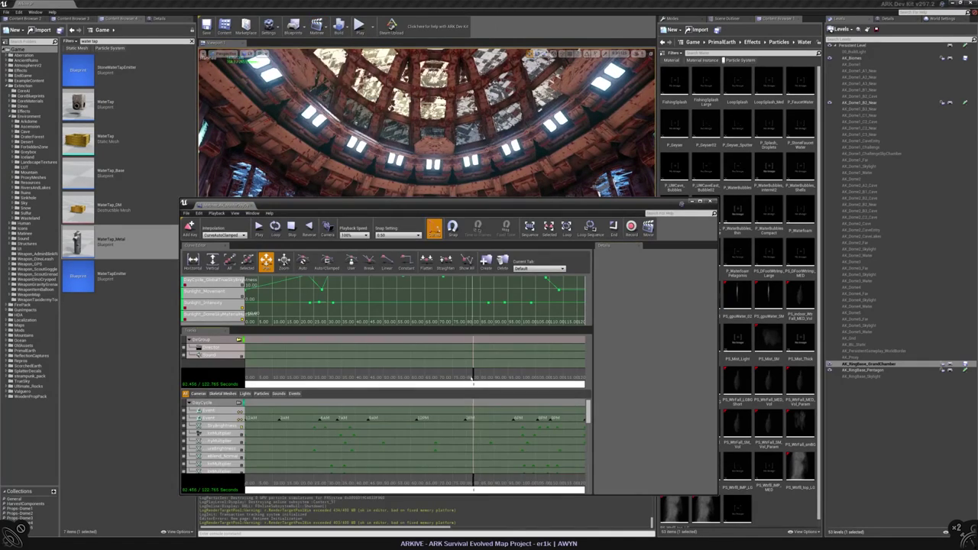
drag(370, 378, 413, 373)
drag(230, 206, 463, 485)
- Load the AK_RingBase_Skylight level to light the Grand Chamber around the pool
mouse_move(428, 260)
right_down()
mouse_move(413, 252)
mouse_move(382, 268)
mouse_move(417, 268)
right_up()
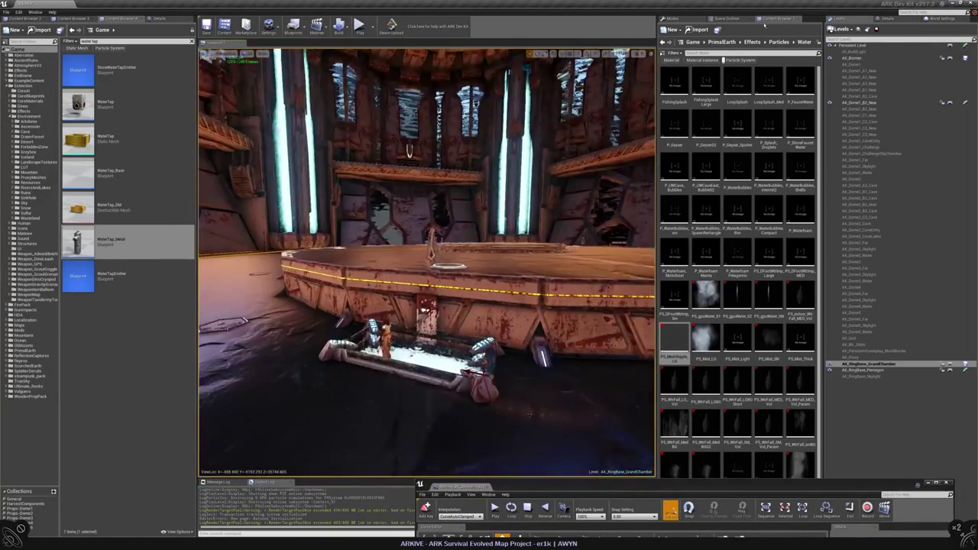
right_click(872, 376)
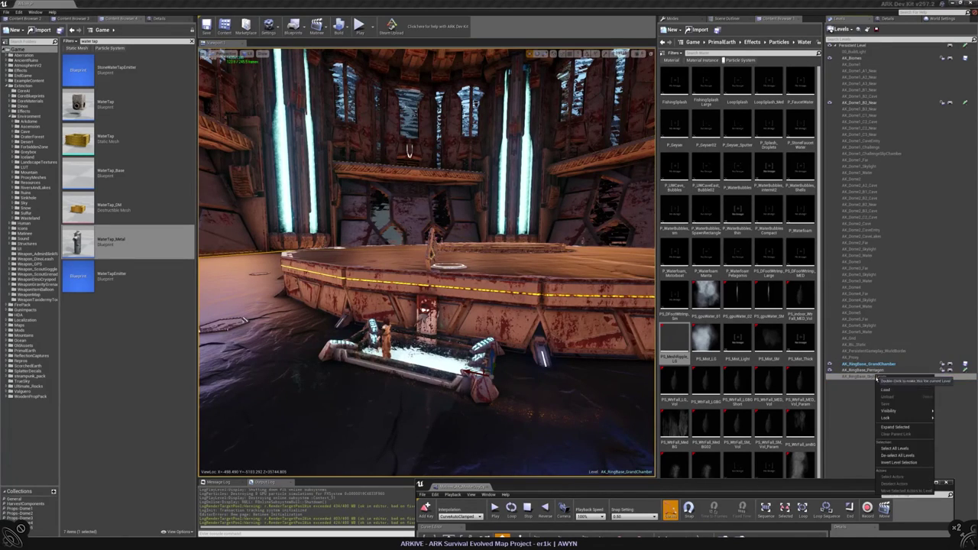
click(910, 386)
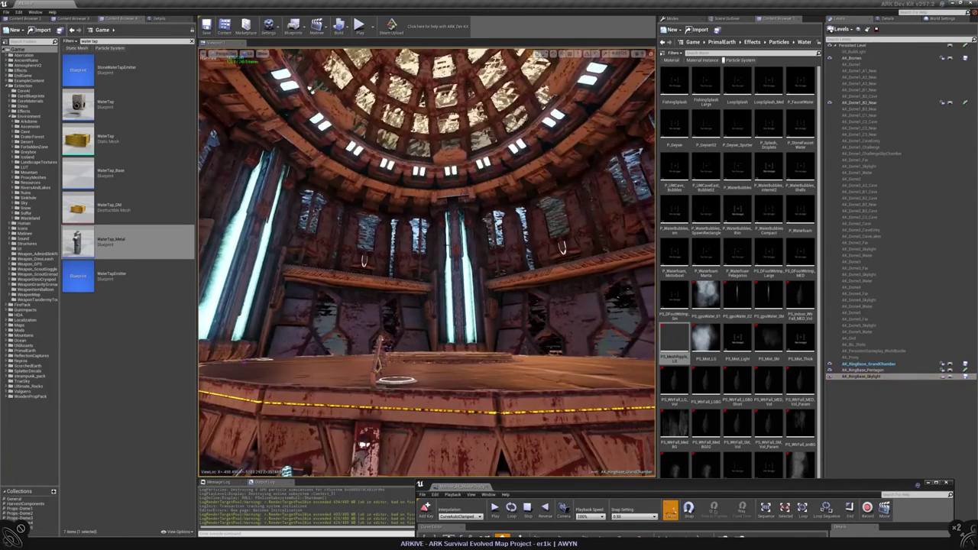
- Examine and compare the capture settings of the SRC_RingBase_Lights and SRC_RingBase_Atmos reflection captures, including their capture parents
click(438, 149)
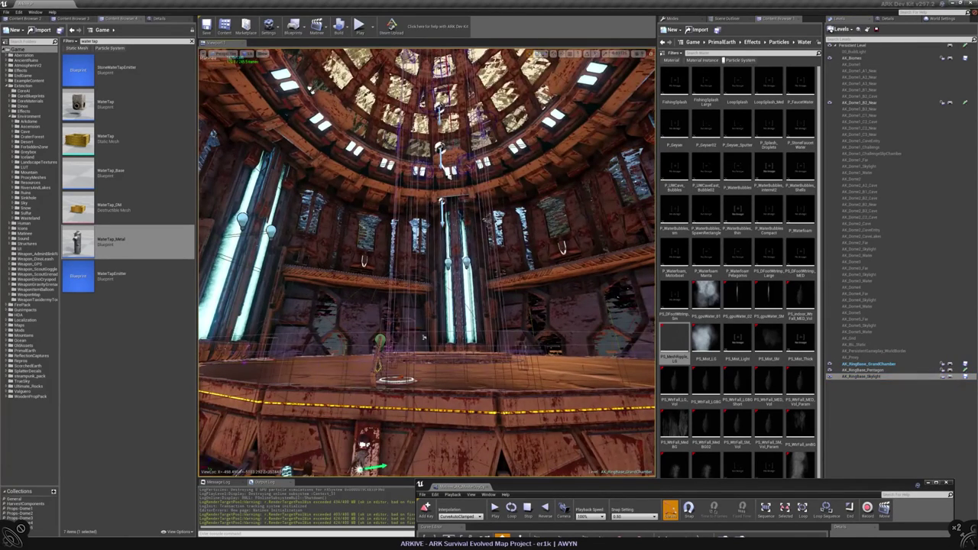
click(725, 18)
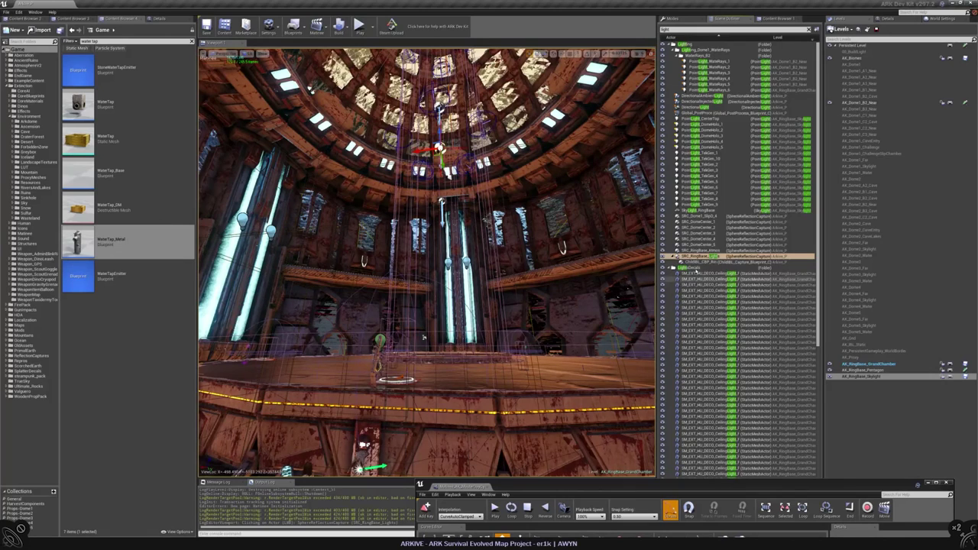
click(164, 19)
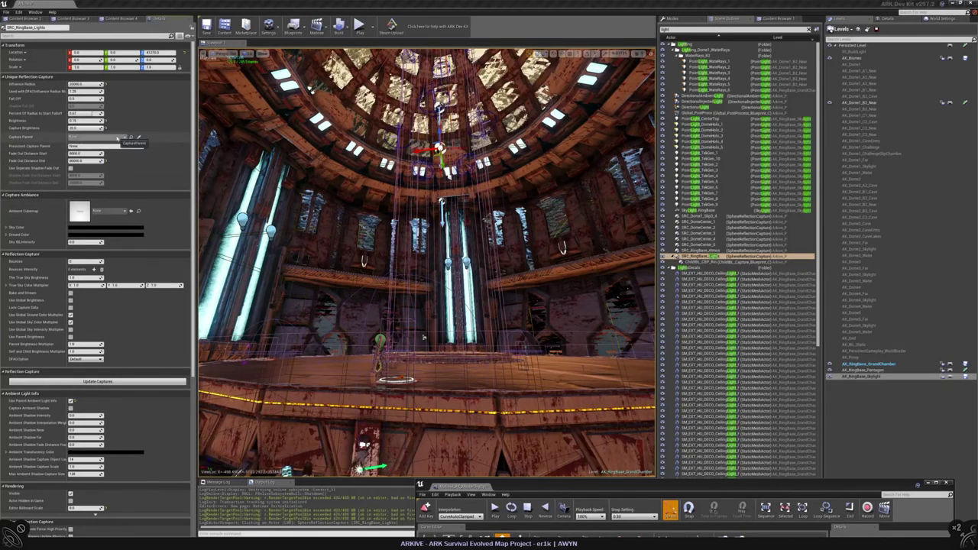
click(85, 136)
click(142, 205)
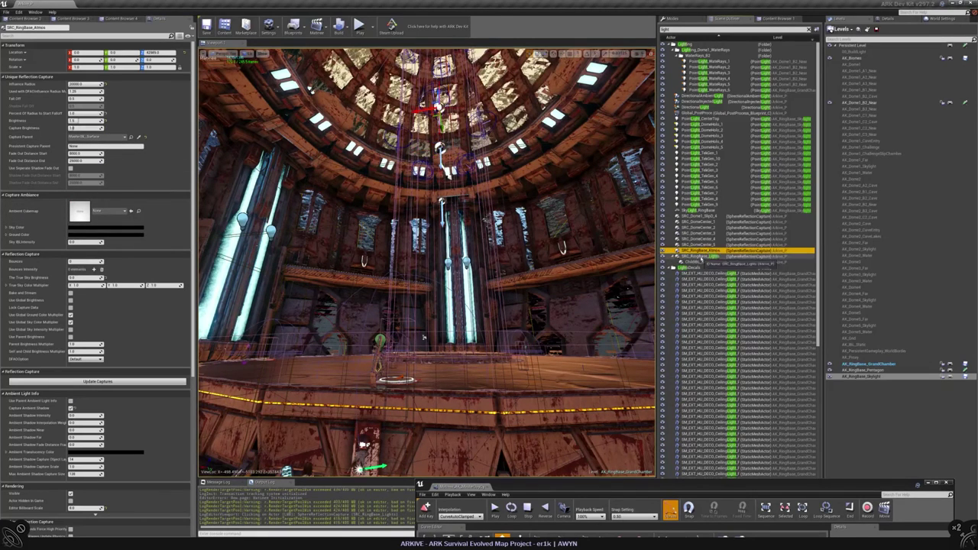
click(88, 136)
key(Escape)
click(707, 262)
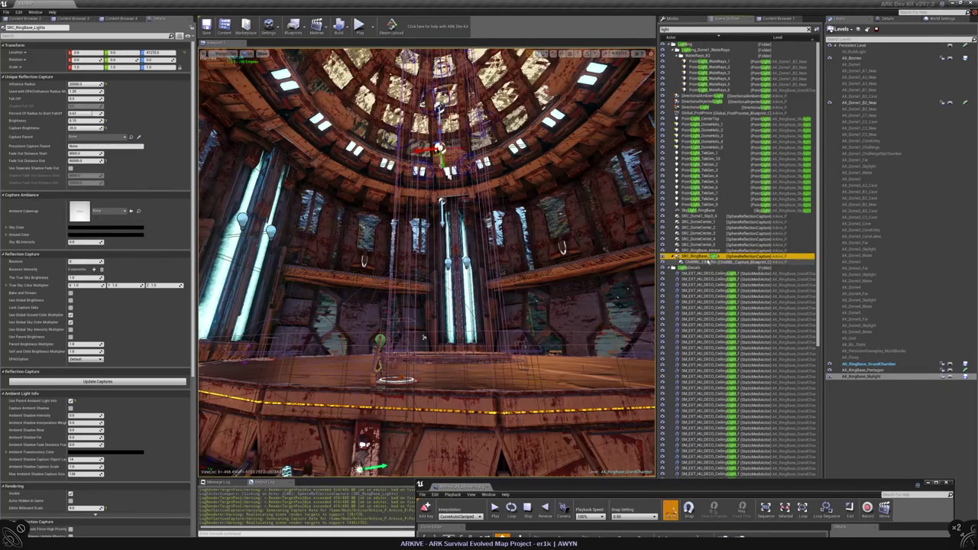
click(713, 252)
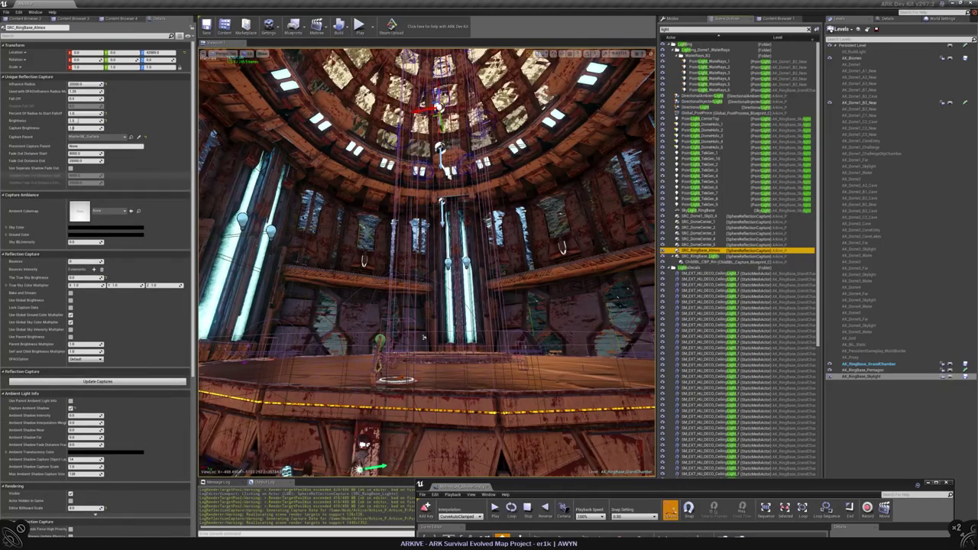
double_click(713, 252)
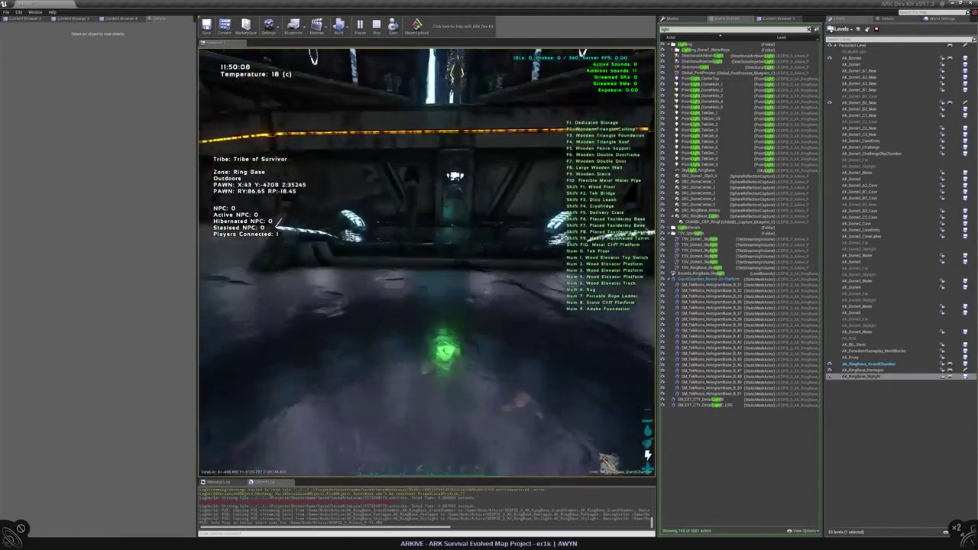
- End the game preview and update the reflection captures from SRC_RingBase_Lights
key(Escape)
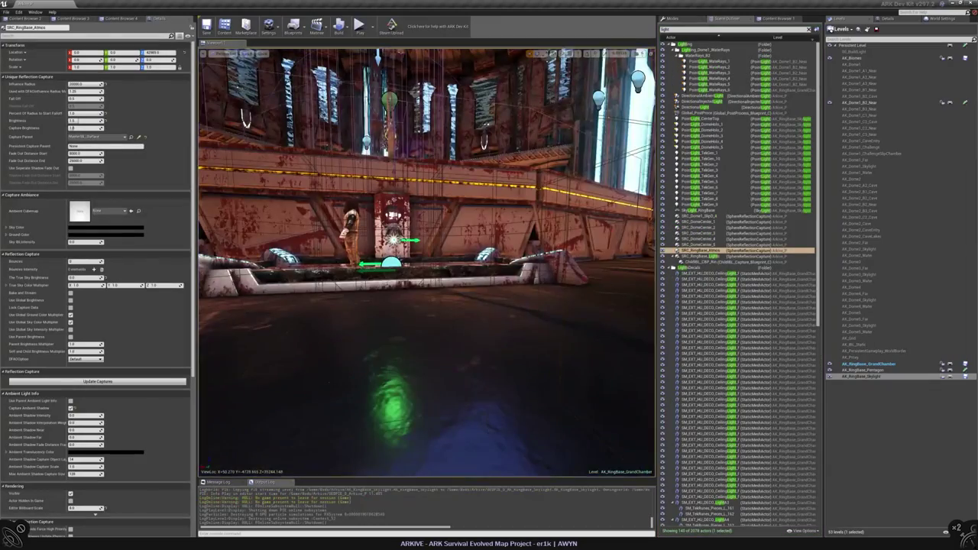
right_drag(400, 310, 399, 310)
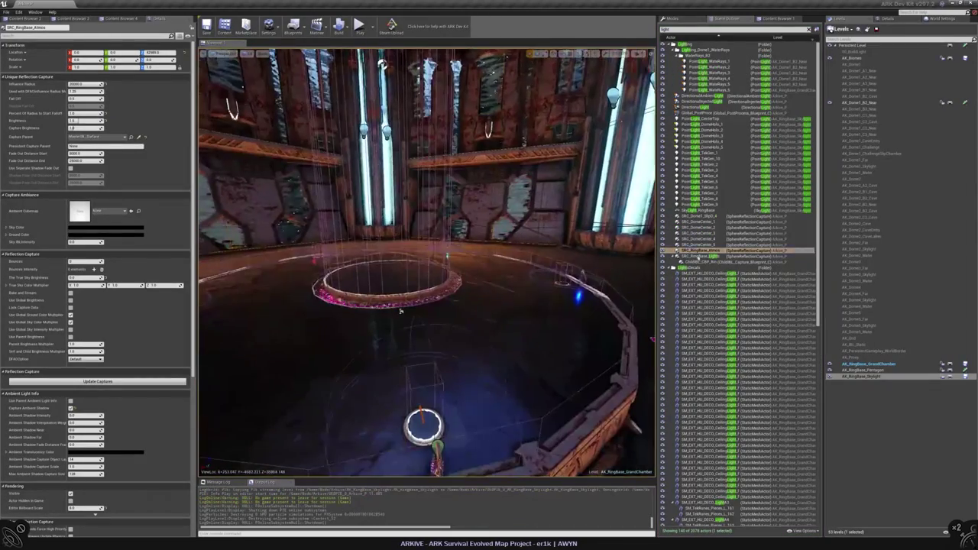
click(400, 310)
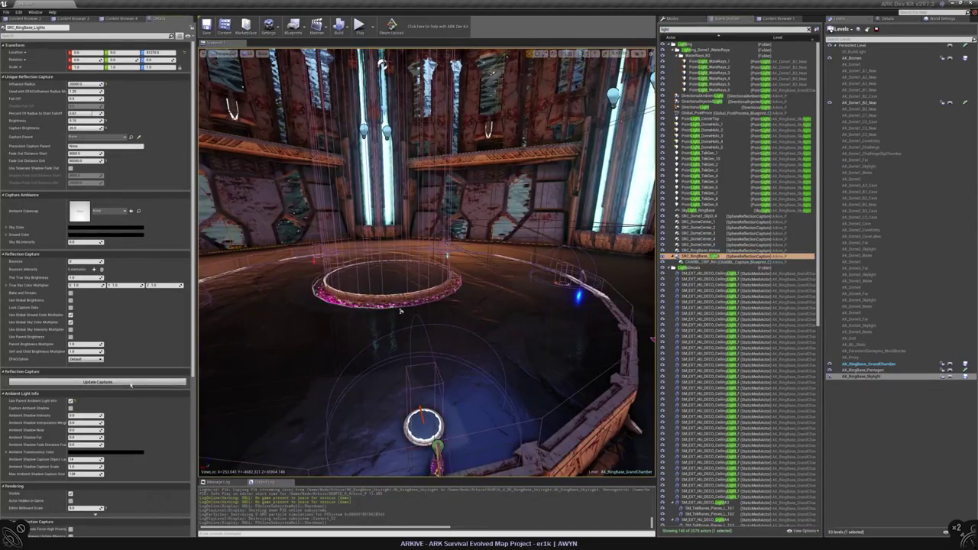
click(130, 382)
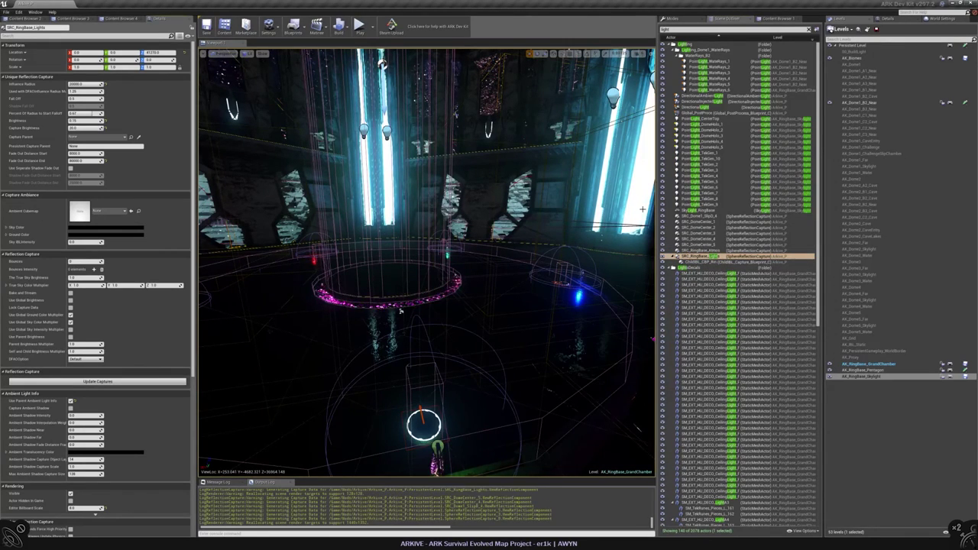
- Relight the chamber by scrubbing the time of day in the day cycle matinee, and close the matinee
click(703, 250)
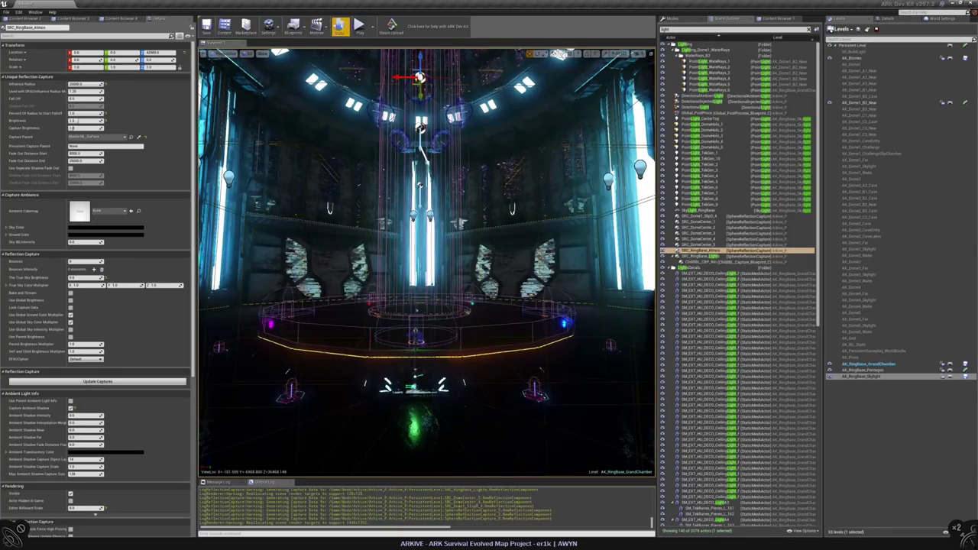
click(316, 27)
click(340, 74)
drag(535, 158, 675, 272)
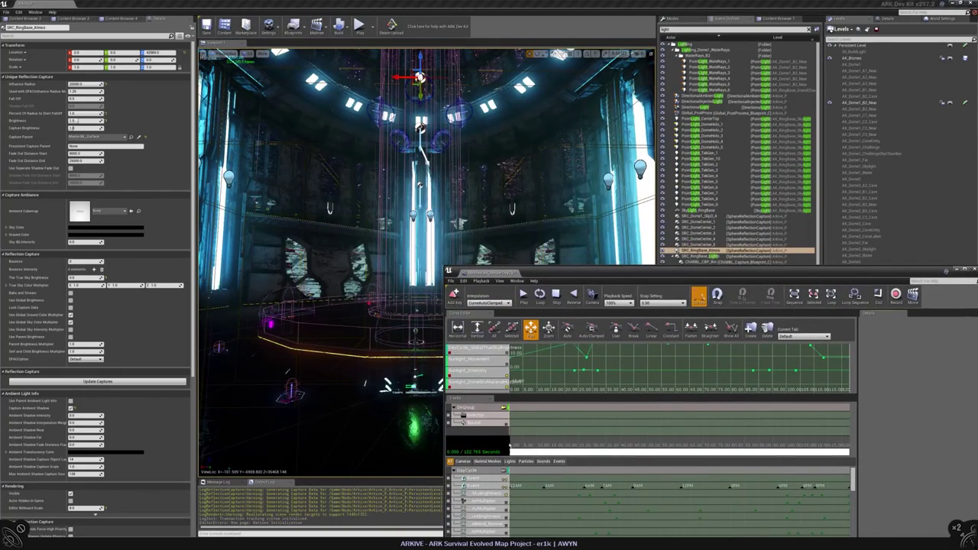
drag(514, 451, 678, 451)
drag(675, 272, 604, 235)
click(910, 234)
right_drag(429, 259, 467, 149)
- Find the Physics Volume actor and place one at the pool's front edge
click(671, 18)
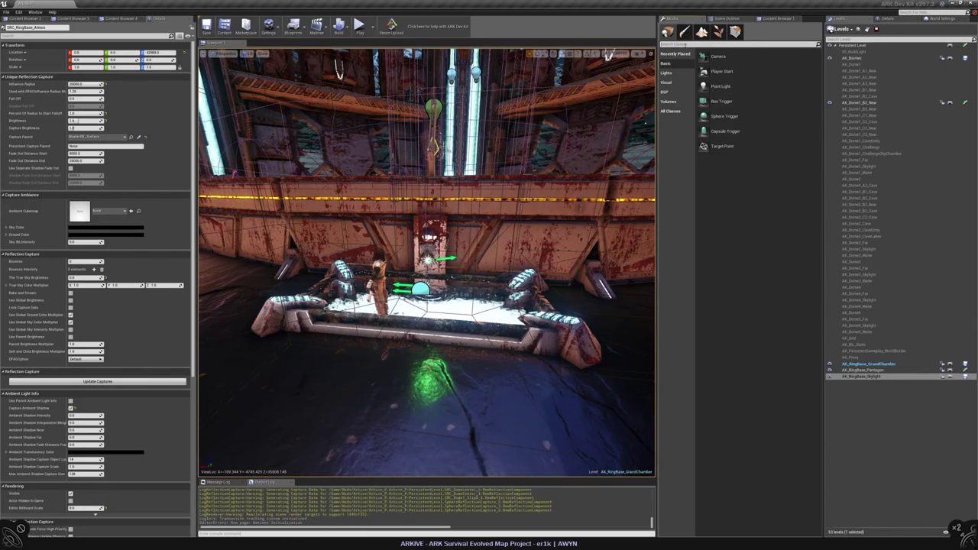
text(physics)
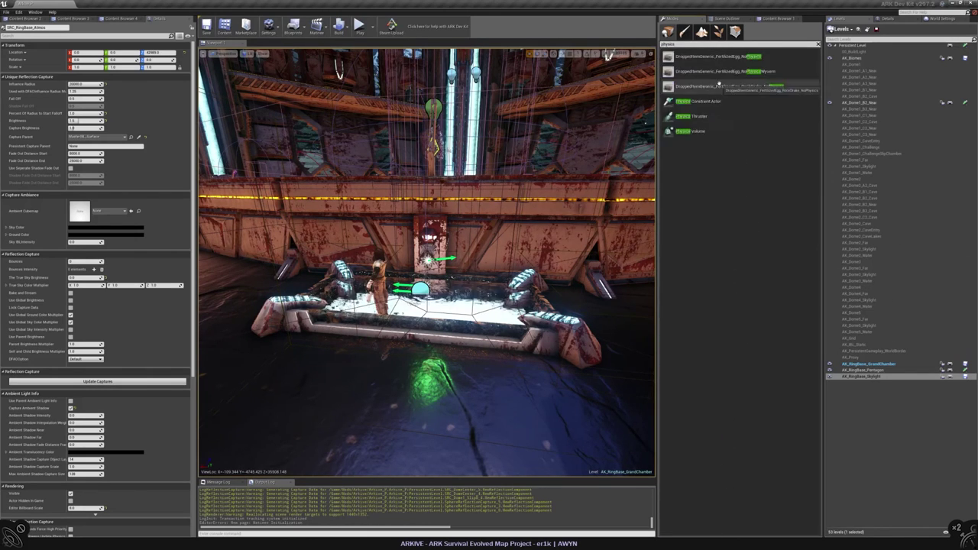
drag(690, 131, 411, 337)
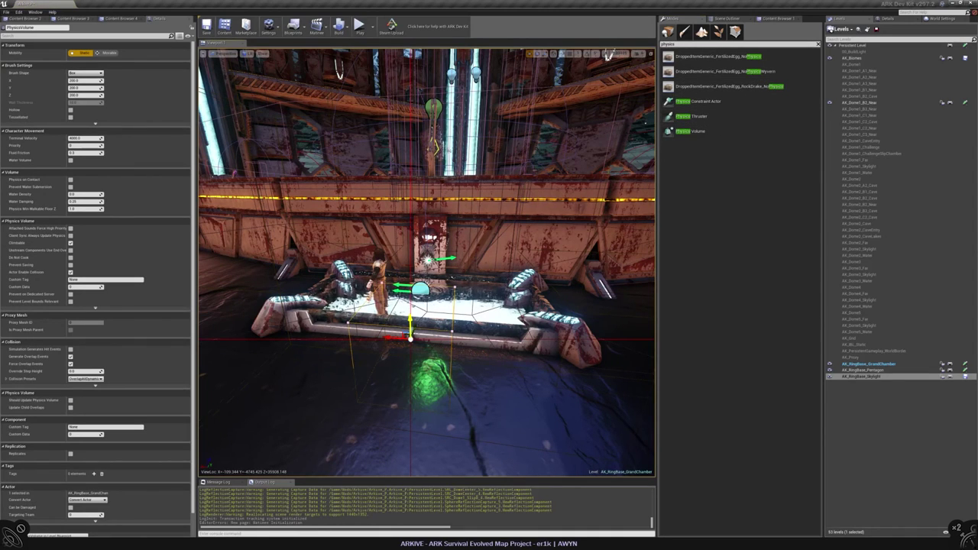
- Make the persistent level current and delete the physics volume placed in the Grand Chamber level
click(725, 18)
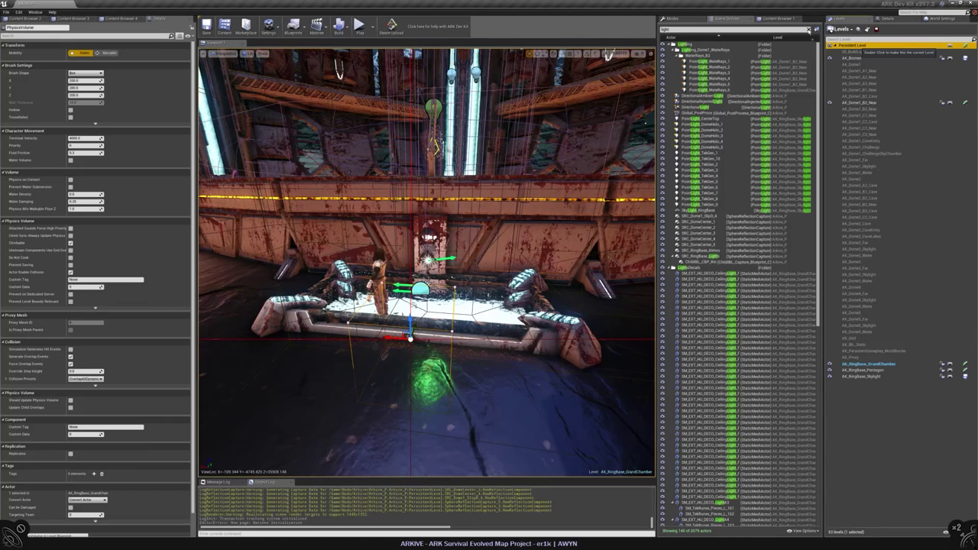
click(810, 29)
click(688, 287)
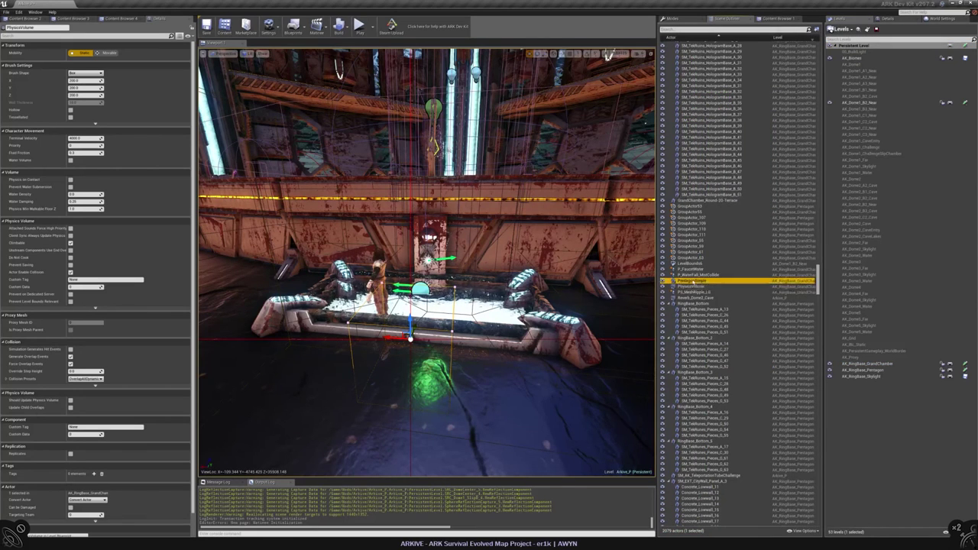
- Place a Physics Volume in the persistent level at the pool and fit it to the basin's outline in the top view
click(672, 17)
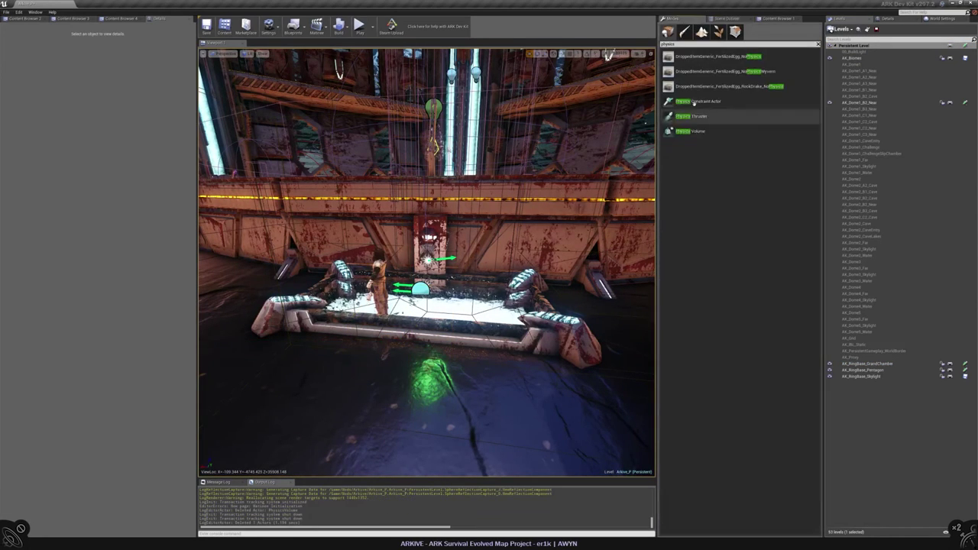
drag(692, 131, 405, 359)
right_drag(405, 359, 405, 359)
key(alt+j)
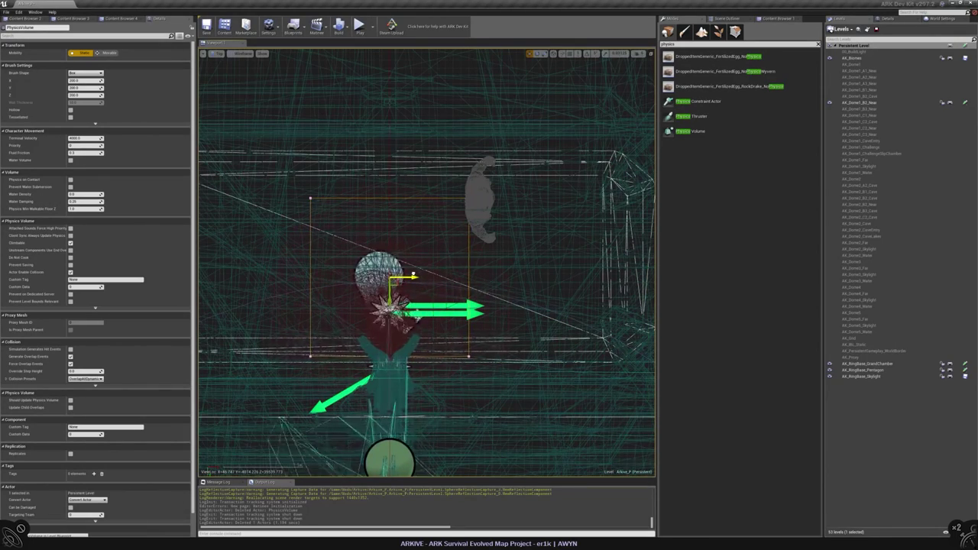
scroll(436, 248, down, 4)
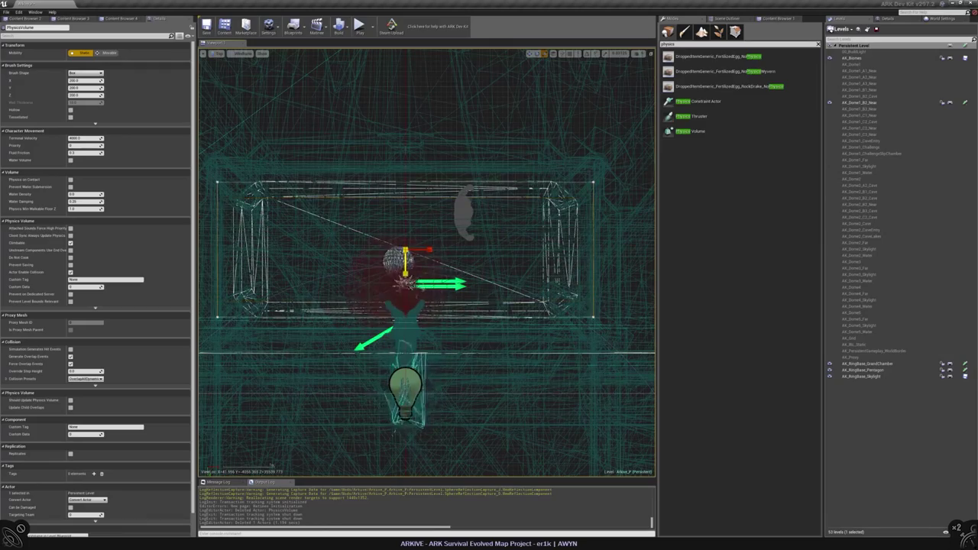
right_drag(426, 263, 393, 267)
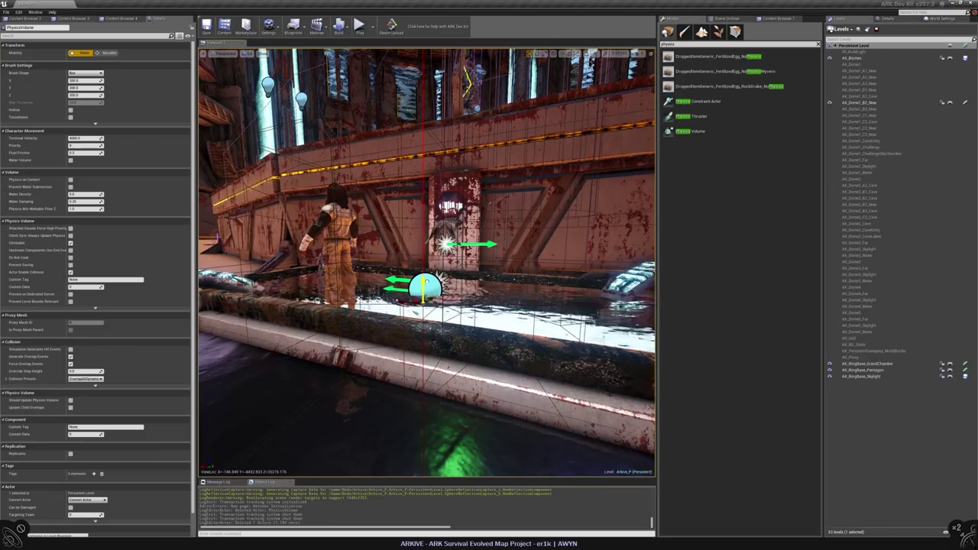
right_drag(393, 267, 382, 260)
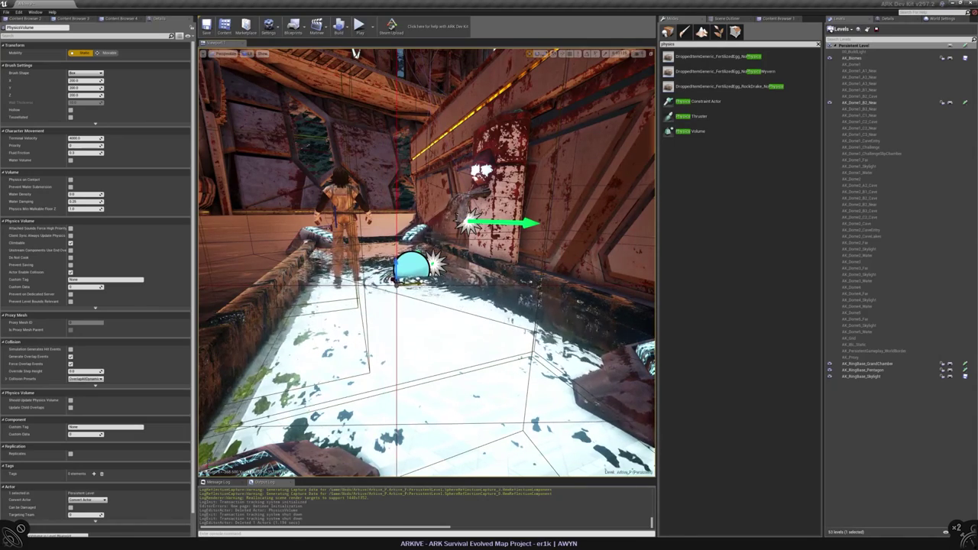
- Turn on Water Volume and Prevent Water Submersion for the pool's physics volume
right_drag(356, 54, 229, 114)
text(water)
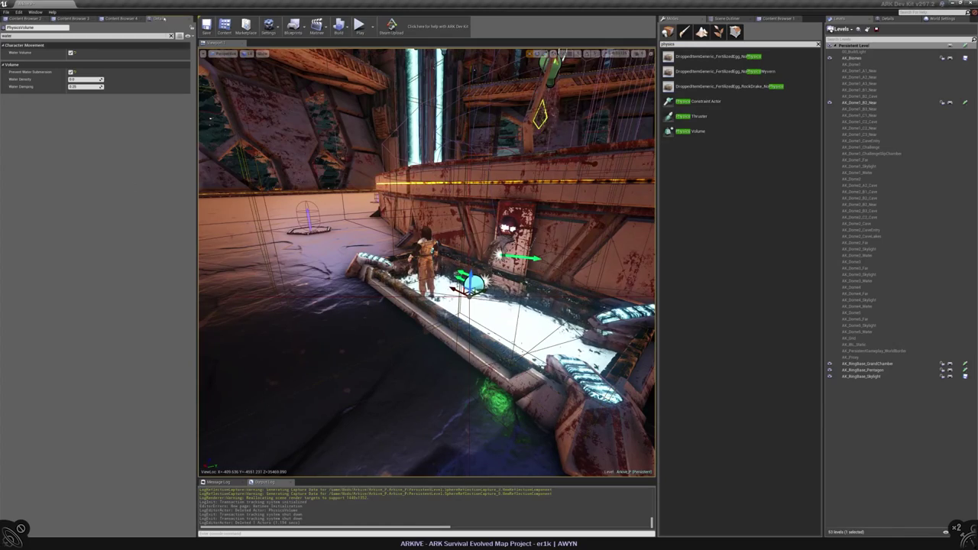
click(172, 35)
- Deselect the volume and save the AK_RingBase_GrandChamber level and the persistent level
right_drag(428, 259, 385, 277)
key(alt+2)
key(alt+4)
key(Escape)
click(966, 364)
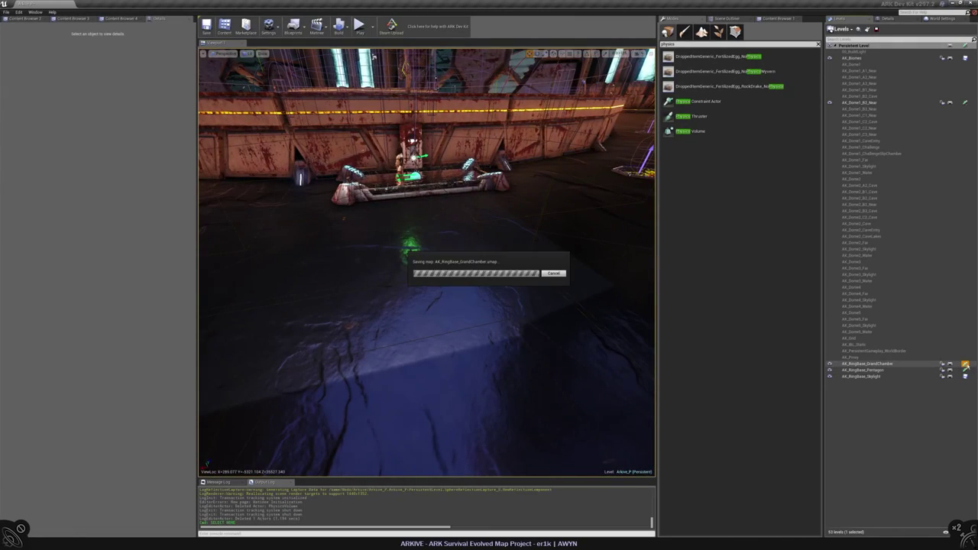
click(966, 47)
- Find the pool's new physics volume in the actor list and rename it Physics_WaterWell_1
click(727, 18)
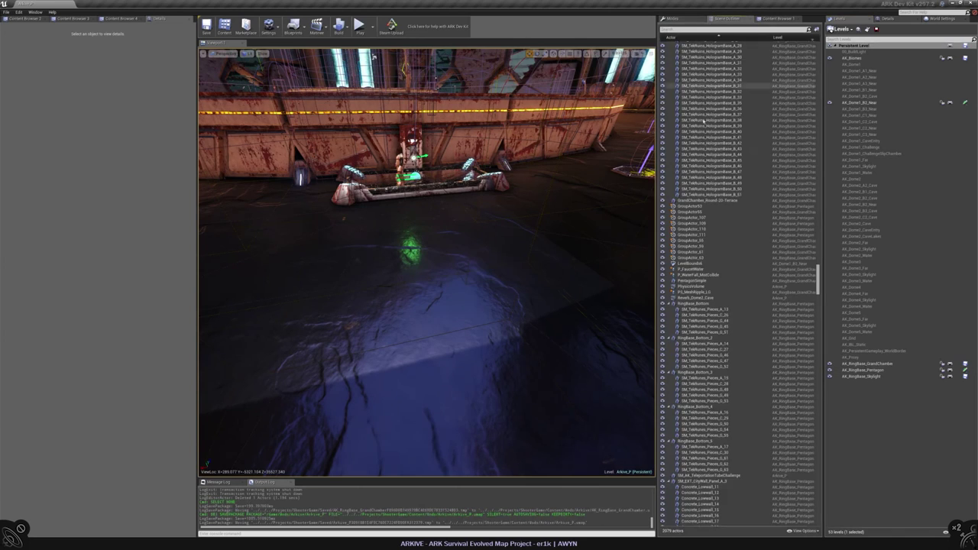
click(722, 29)
text(phys)
click(693, 130)
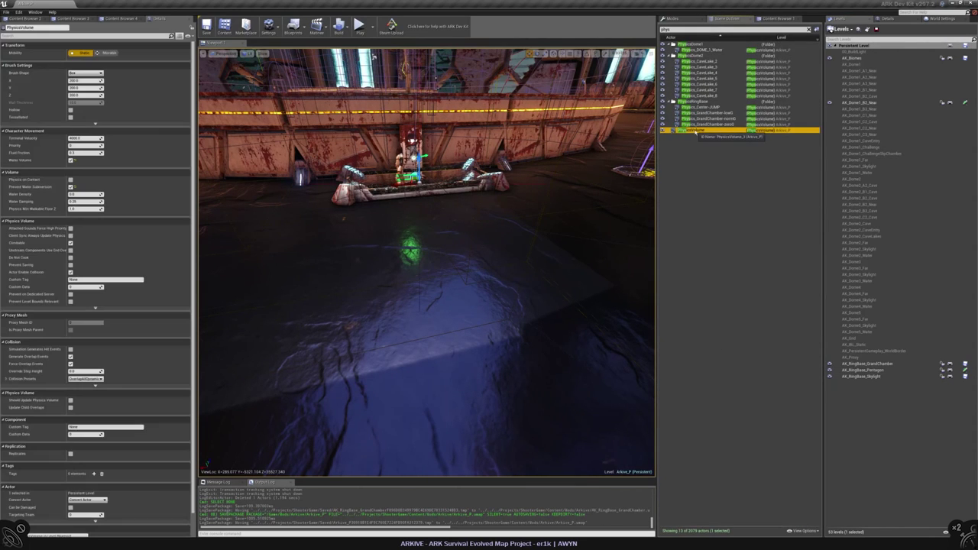
click(695, 131)
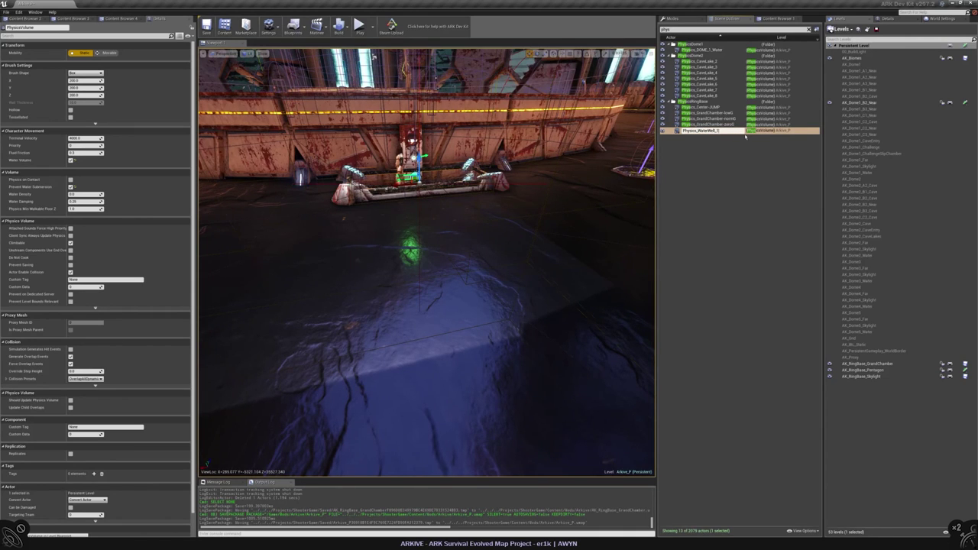
key(Return)
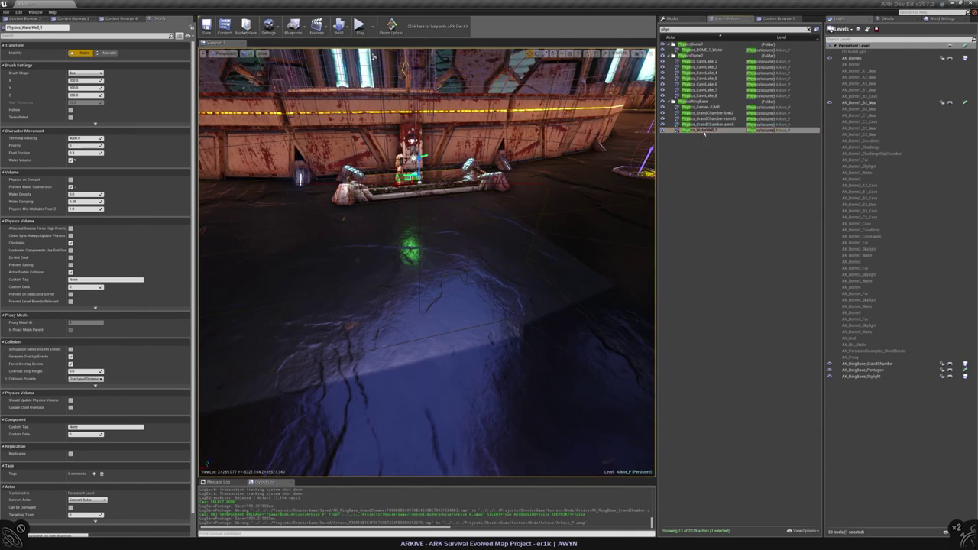
click(695, 149)
- Attach the concrete tall-window frame, the large detail light and the four kiosk corner pieces to SM_EXT_CTY_DetailLightB
right_drag(374, 56, 378, 76)
click(448, 285)
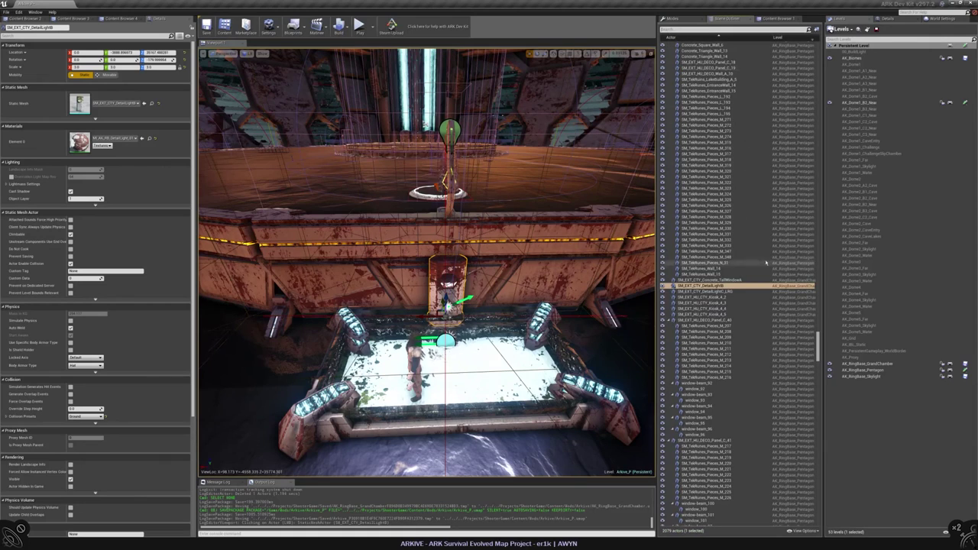
click(707, 291)
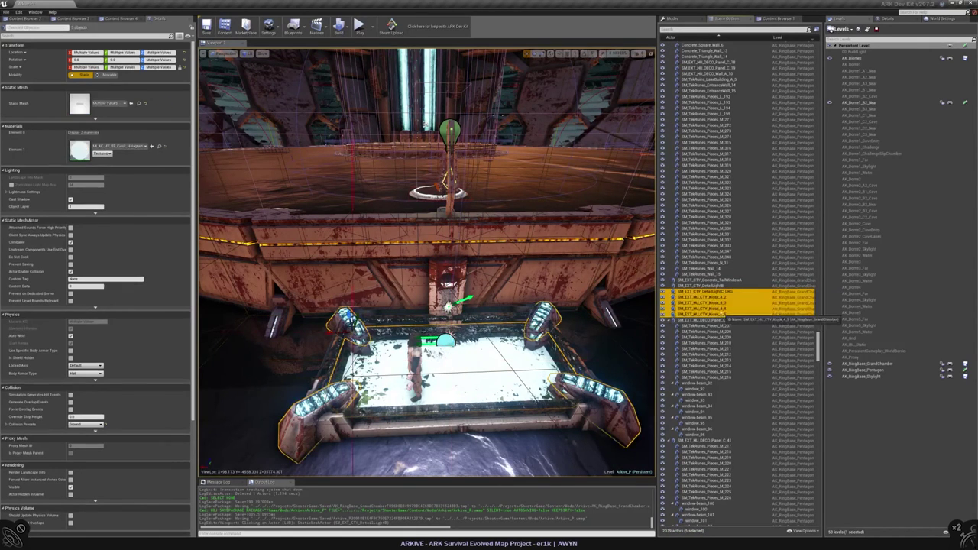
click(708, 281)
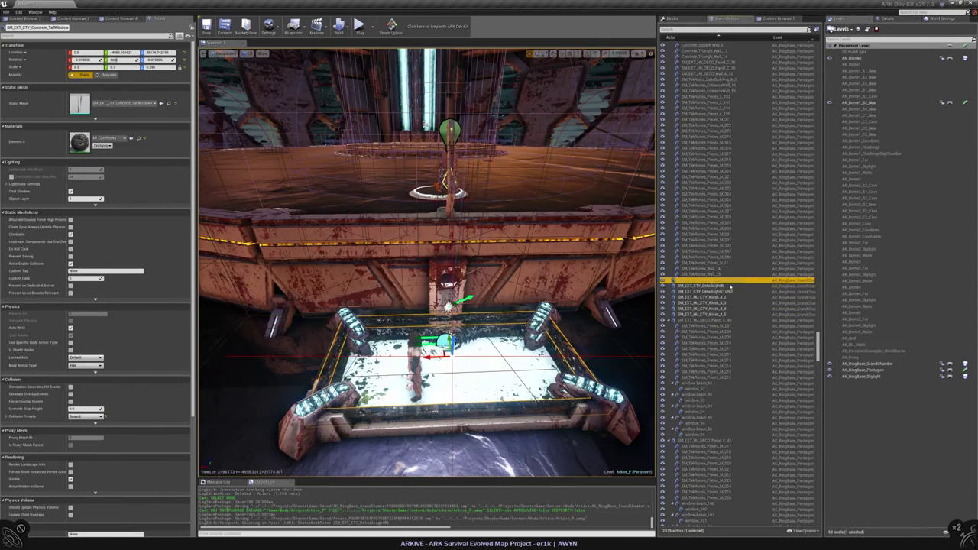
click(707, 291)
shift+click(707, 315)
drag(711, 303, 719, 282)
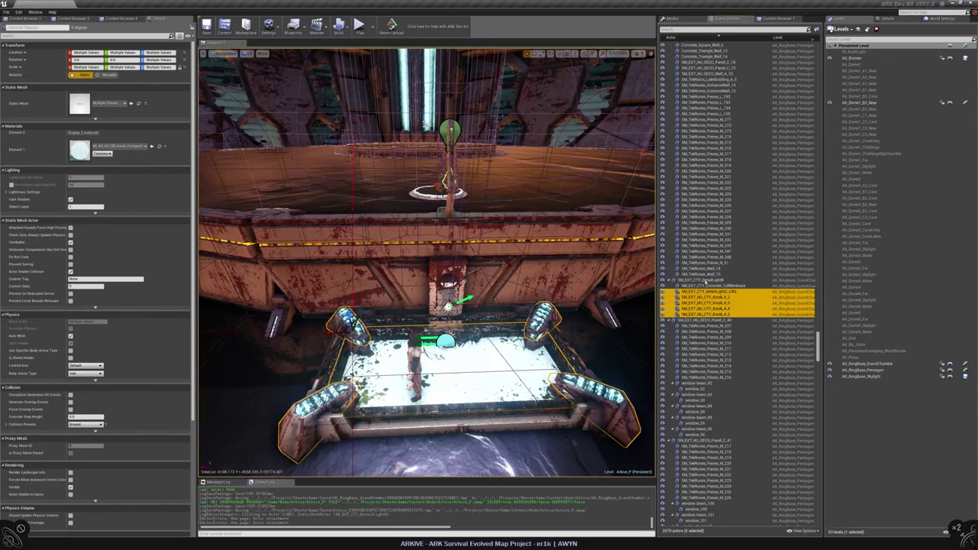
click(707, 269)
click(707, 274)
click(707, 327)
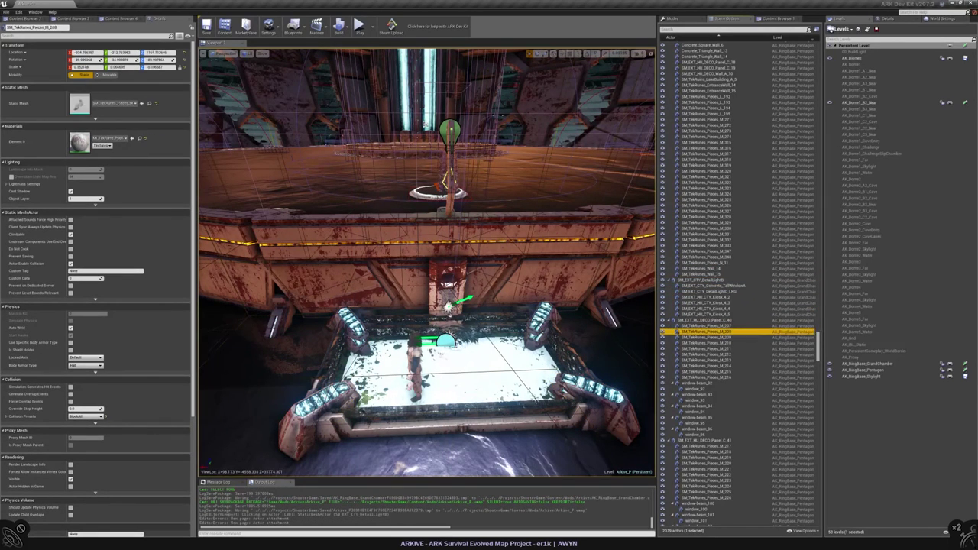
scroll(718, 321, down, 10)
shift+click(732, 293)
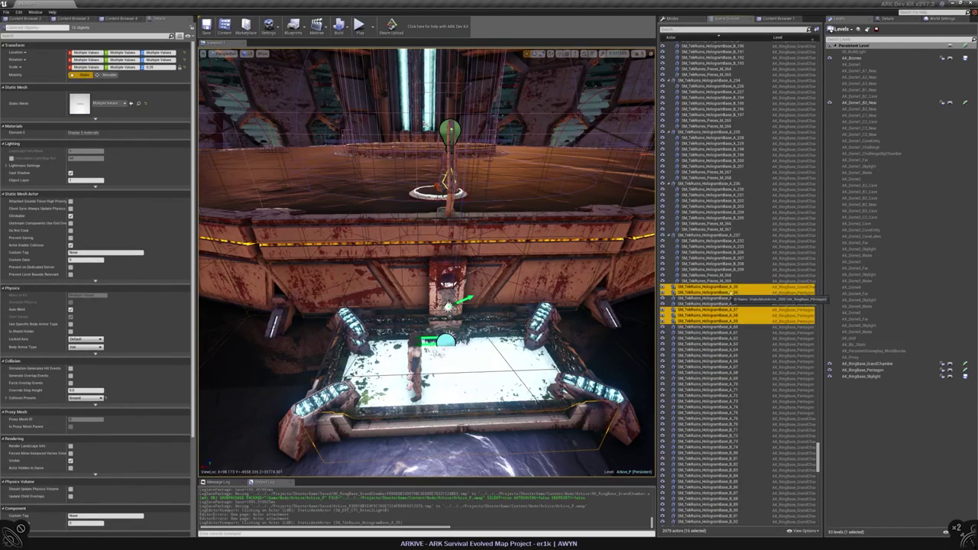
click(707, 286)
shift+click(707, 316)
- Select the four SM_TekRuins_HologramBase_A pieces that edge the pool
click(707, 287)
double_click(707, 287)
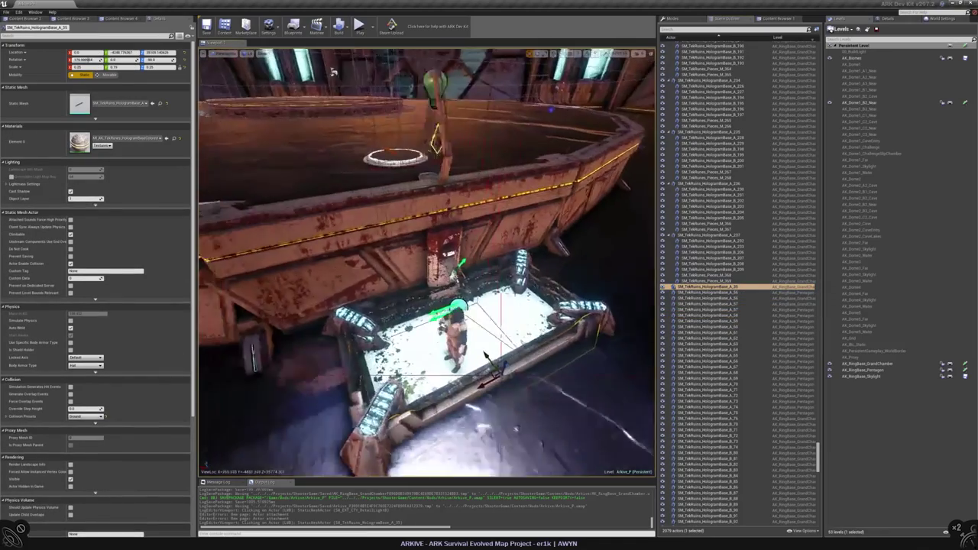
ctrl+click(352, 321)
ctrl+click(585, 314)
right_drag(428, 267, 375, 271)
ctrl+click(412, 383)
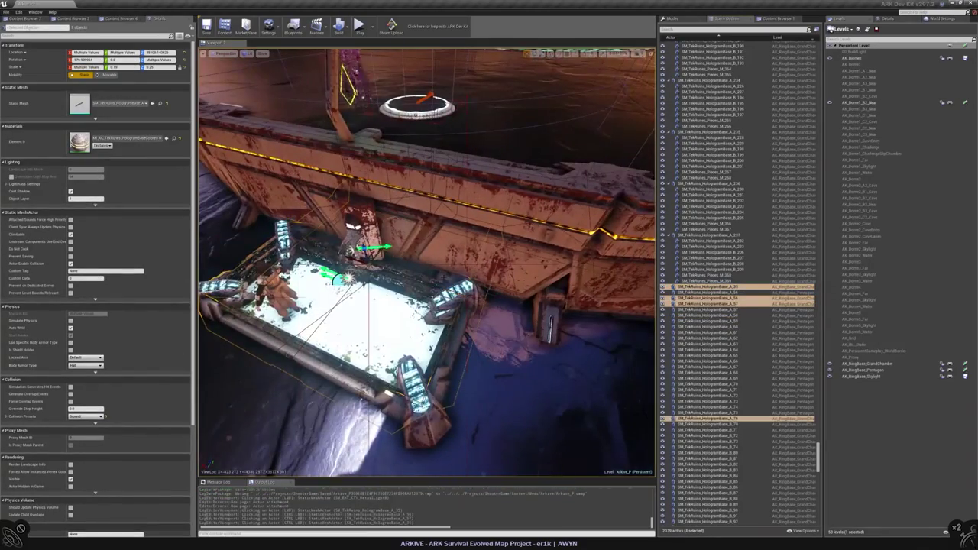
- Attach the four selected hologram base pieces to SM_EXT_CTY_DetailLightB
key(f)
right_click(685, 301)
mouse_move(753, 454)
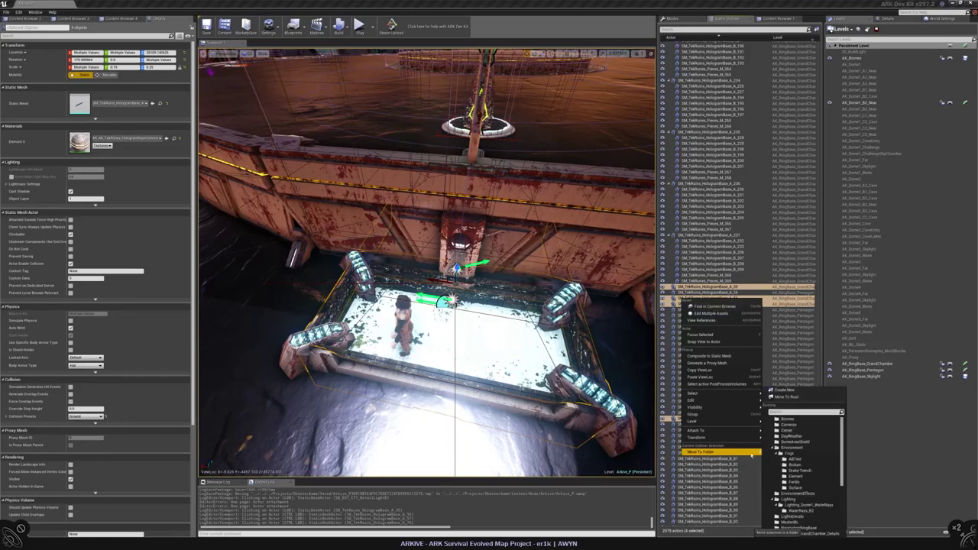
text(light)
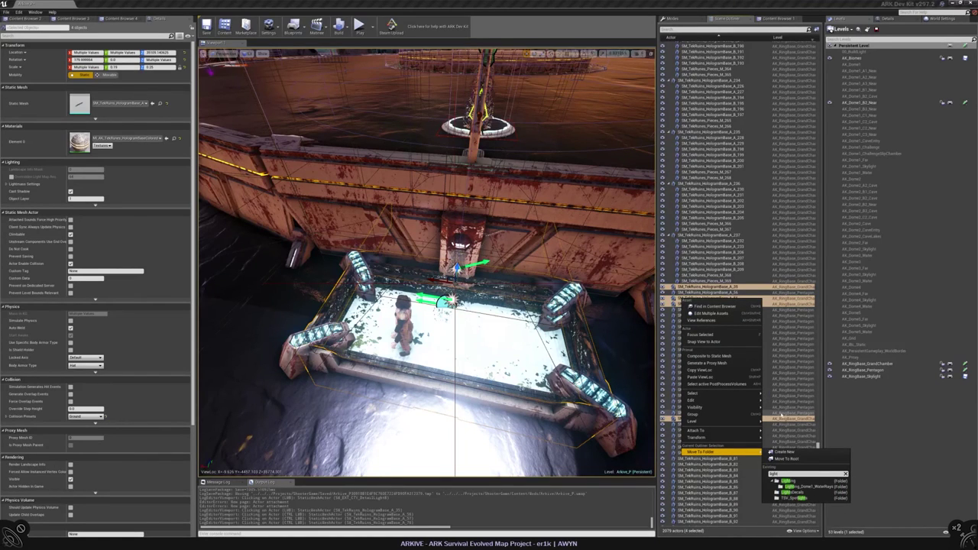
mouse_move(710, 434)
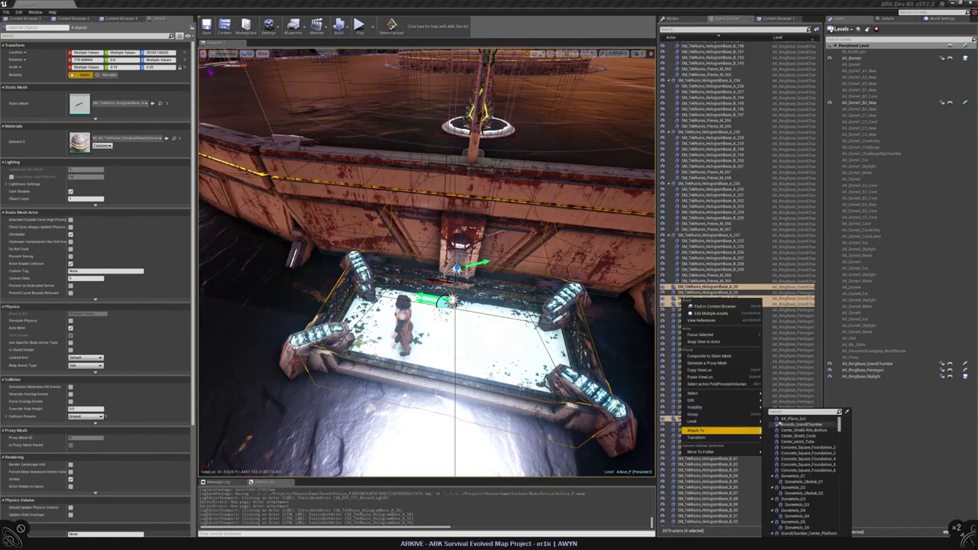
text(k)
key(BackSpace)
key(BackSpace)
key(BackSpace)
key(BackSpace)
key(BackSpace)
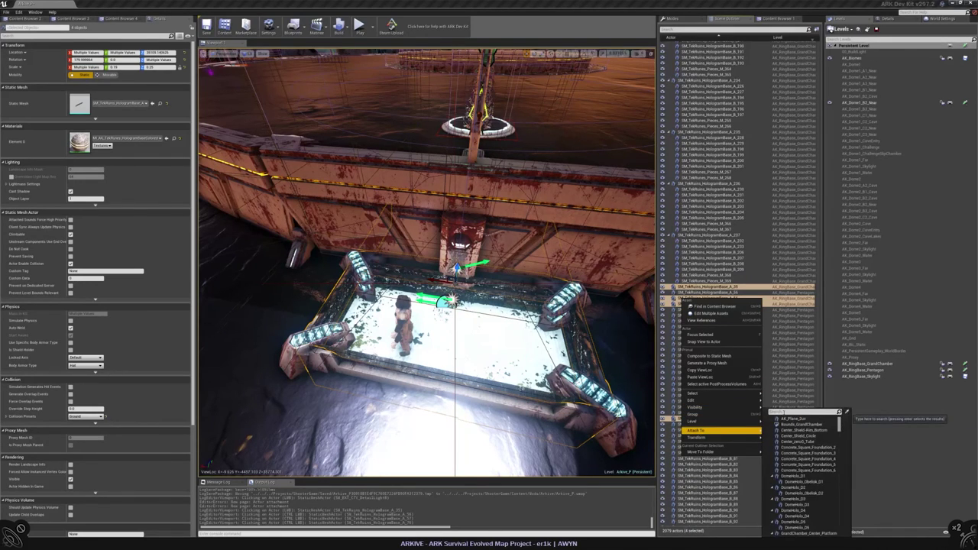
text(light)
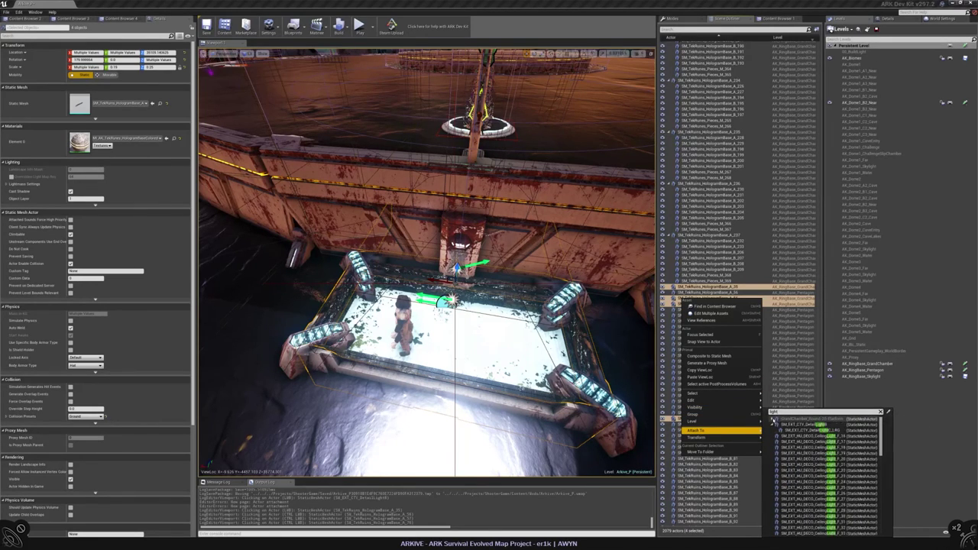
click(803, 425)
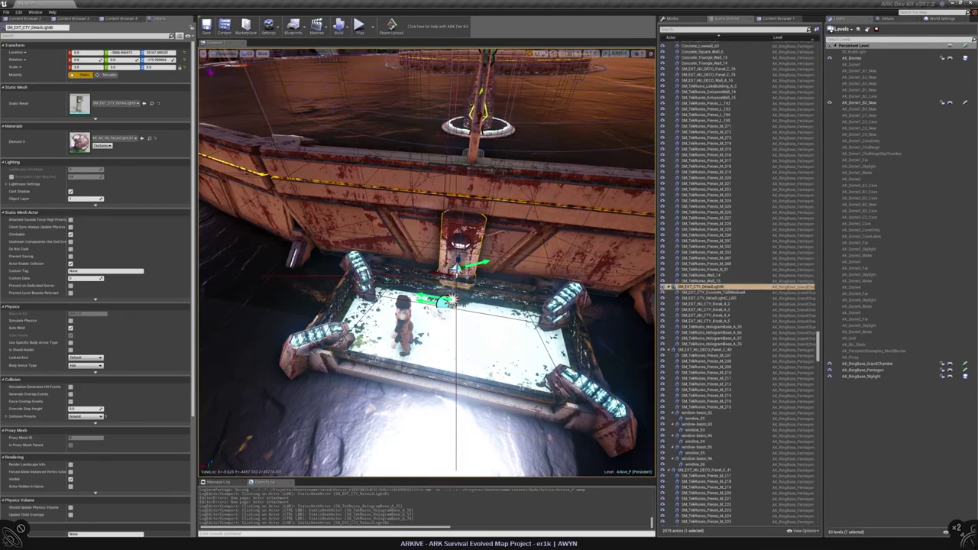
- Check the attached pool pieces and attach the pool's water plane to SM_EXT_CTY_DetailLightB
click(730, 334)
key(Down)
key(Down)
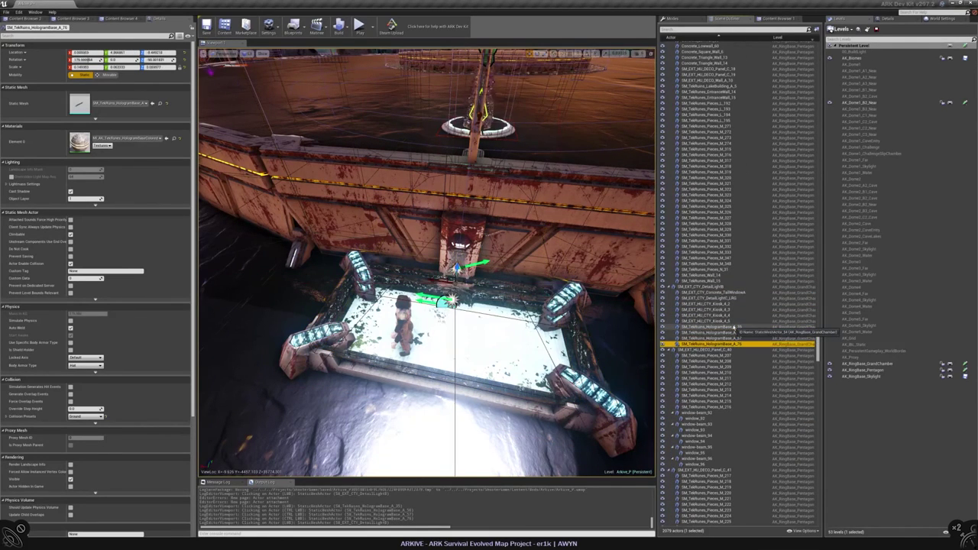
click(466, 325)
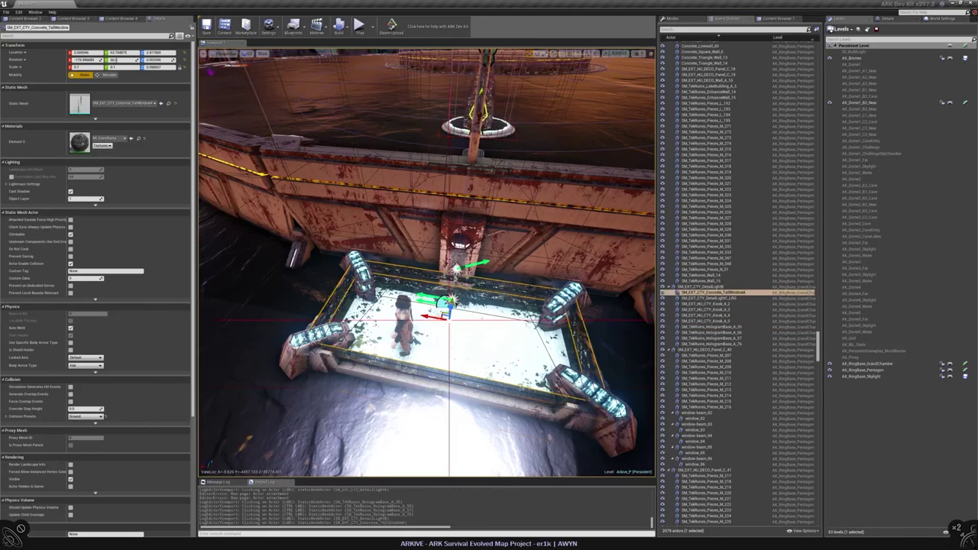
click(487, 309)
click(459, 337)
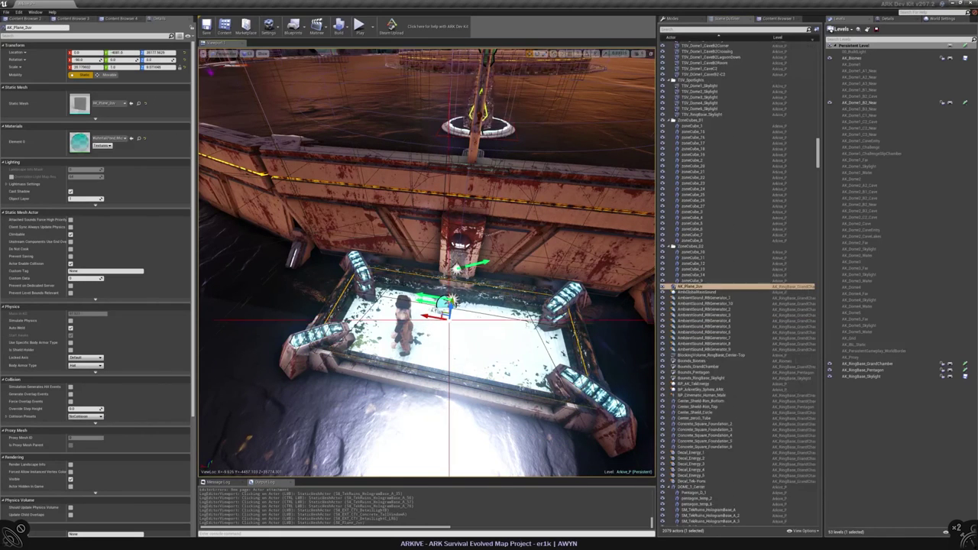
right_click(692, 289)
mouse_move(747, 412)
mouse_move(752, 391)
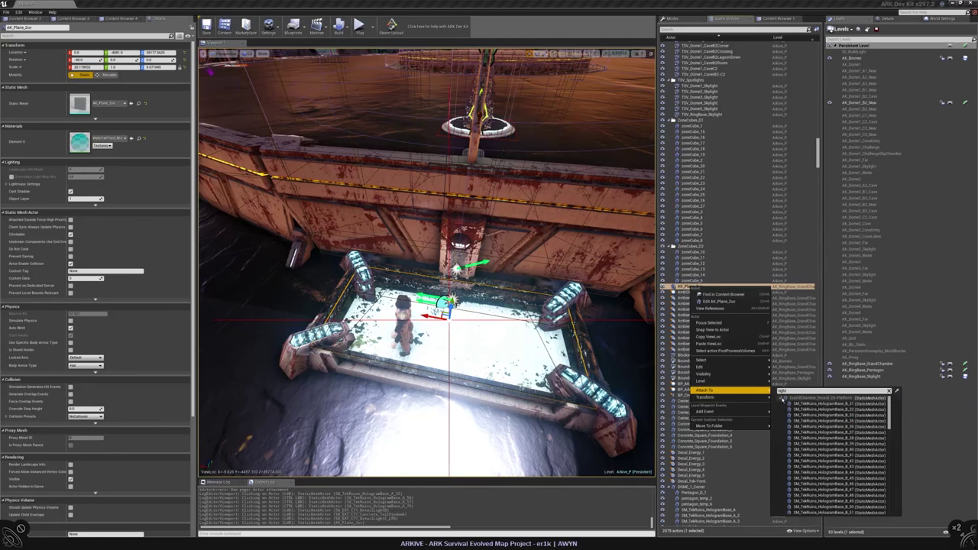
key(Return)
- Rename the parent detail light on the wall above the pool to SM_AK_RB_WaterWell_1
click(461, 243)
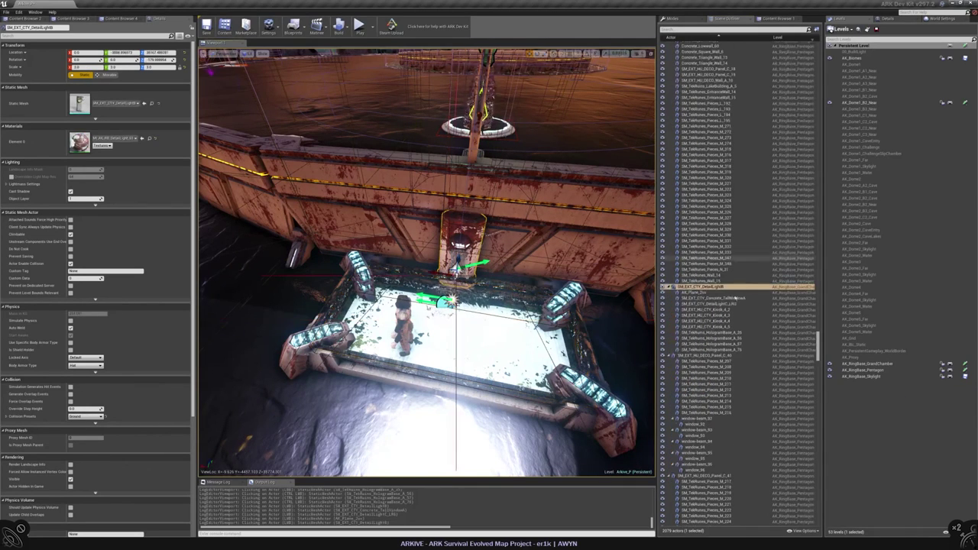
click(61, 32)
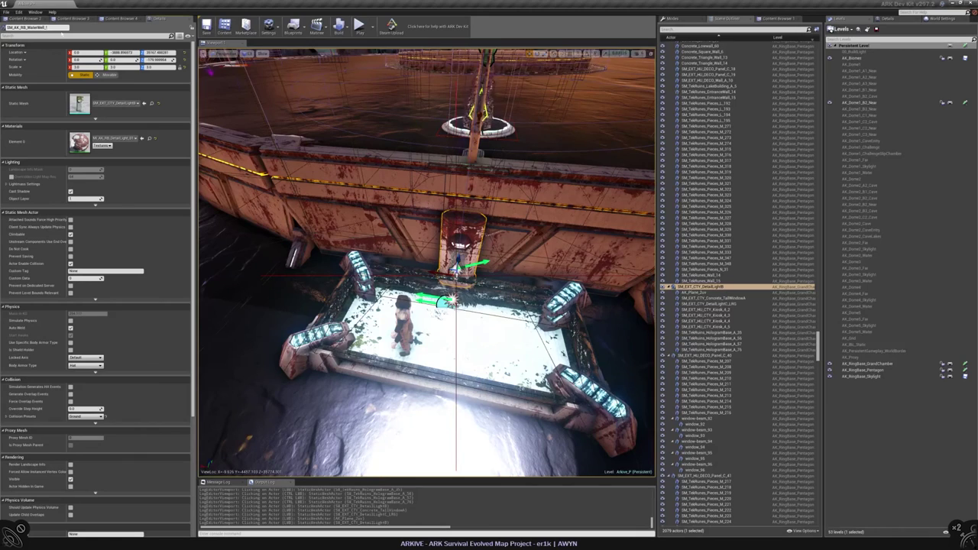
key(Return)
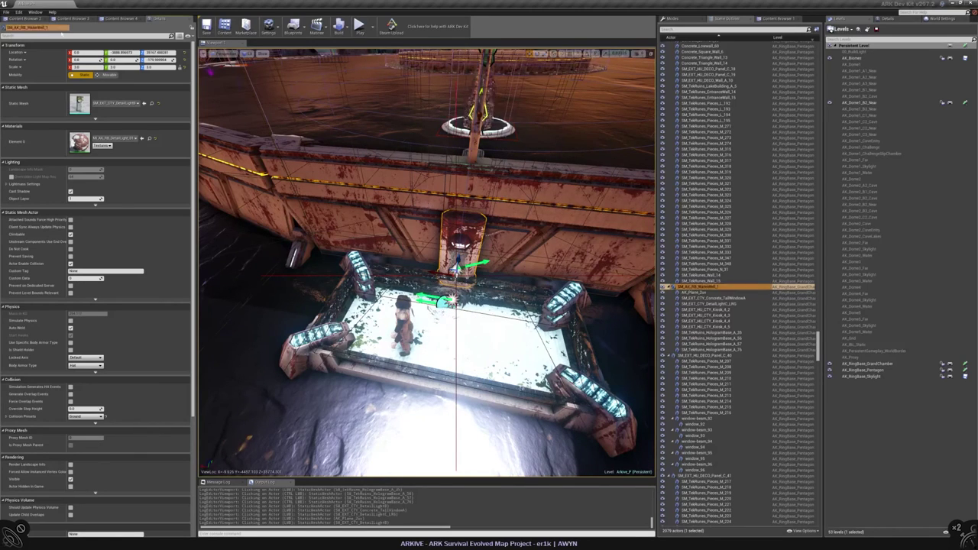
- Rename the attached water plane to AK_RB_WaterWell_Plane_1
click(699, 292)
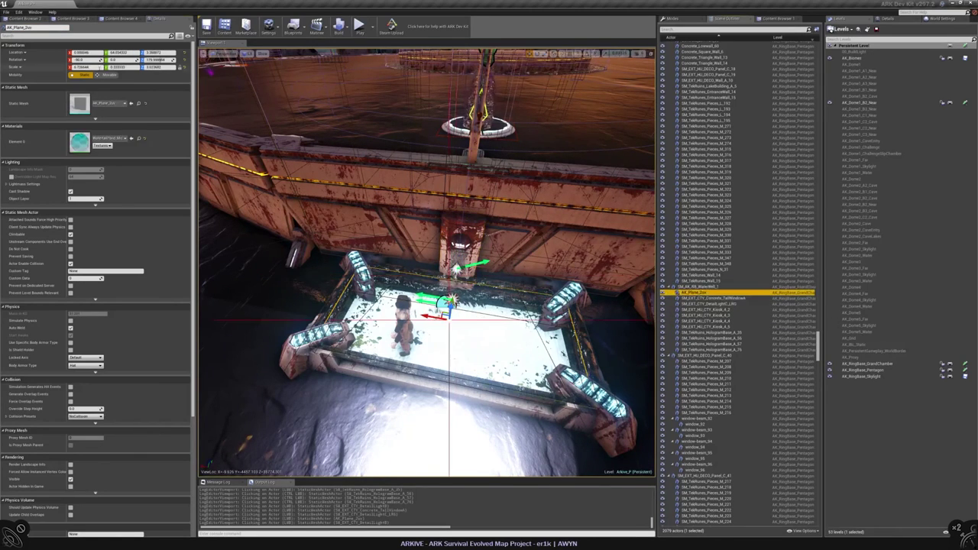
text(AK_RB_)
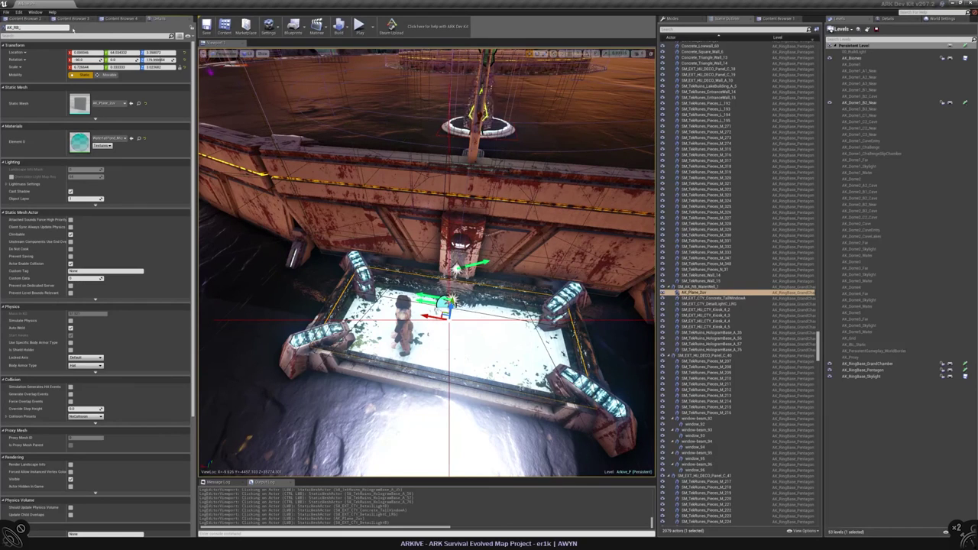
text(WaterWall_Plane)
key(Return)
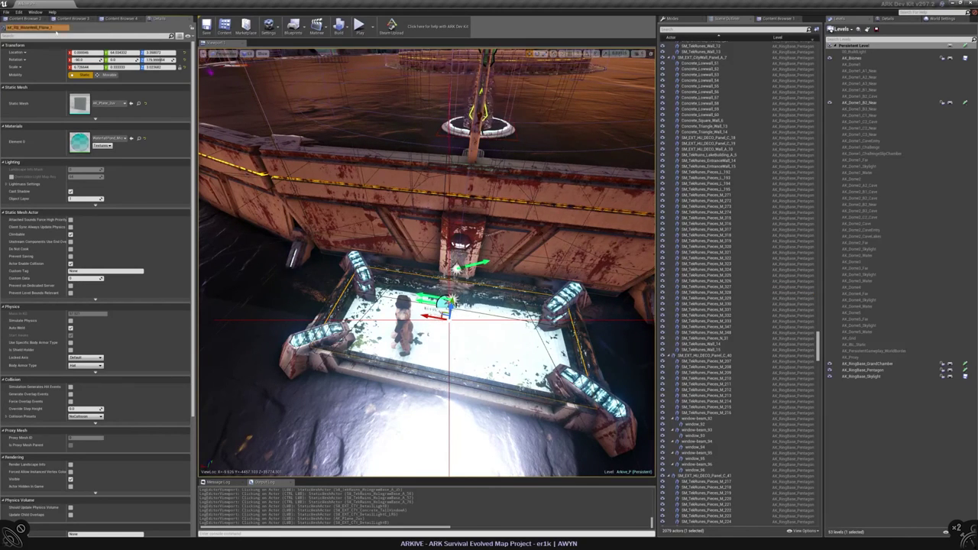
- Attach the emitters P_FaucetWater, P_WaterFall_MistCollide and PS_MeshRipple_LG to SM_AK_RB_WaterWell_1
right_drag(428, 260, 428, 227)
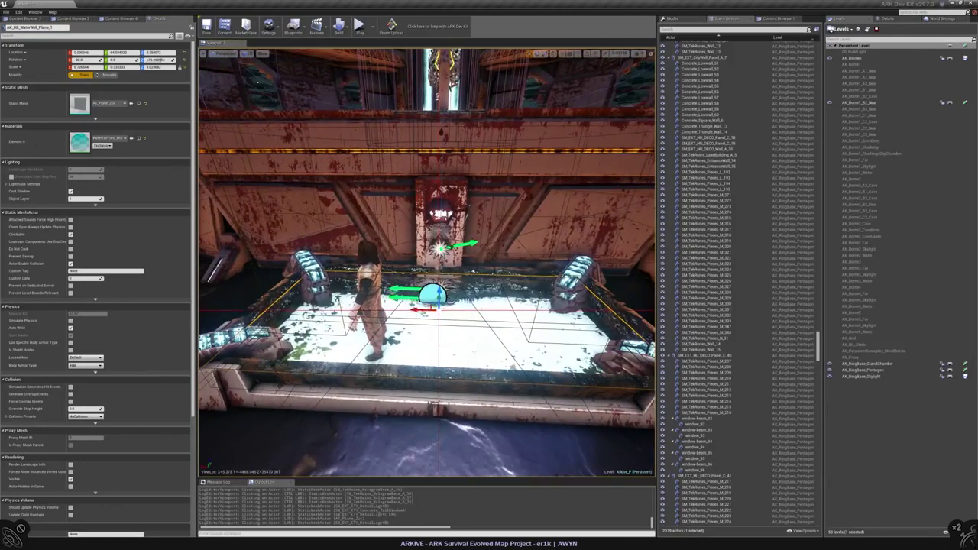
click(441, 246)
ctrl+click(692, 292)
ctrl+click(692, 304)
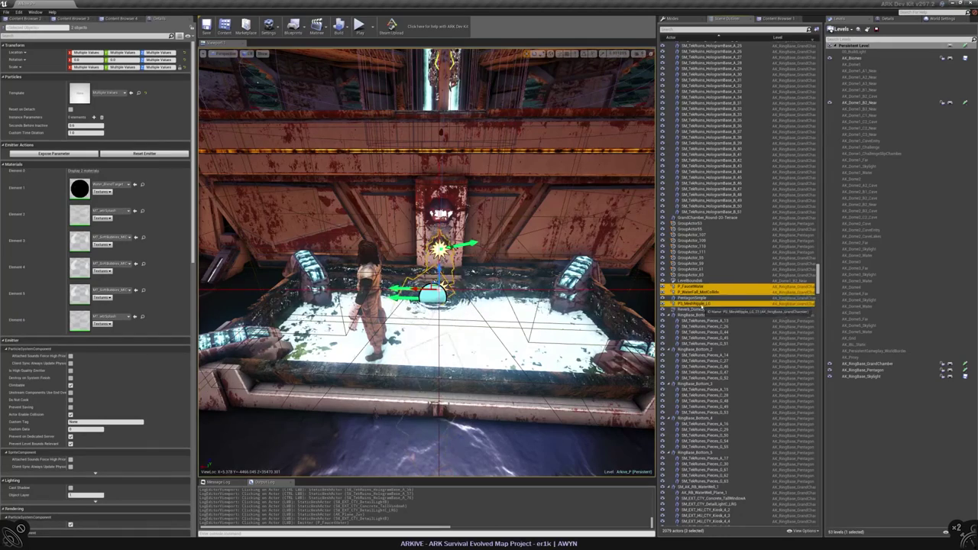
right_click(690, 293)
mouse_move(711, 401)
text(waterwel)
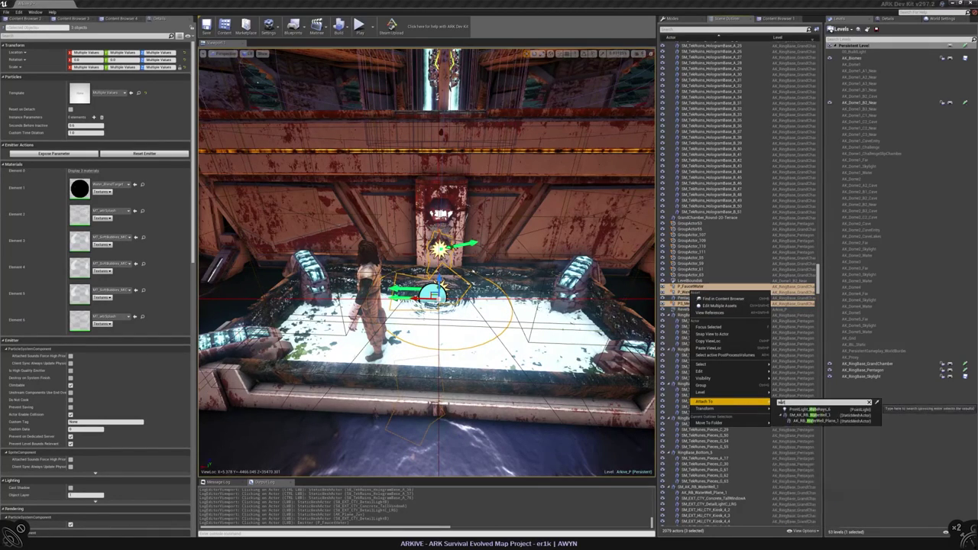
click(816, 411)
- Check the attached emitter and water plane, and move the pool's PointLight_WaterRays_6 out of its folder to the outliner root
alt+drag(428, 306, 474, 298)
click(522, 246)
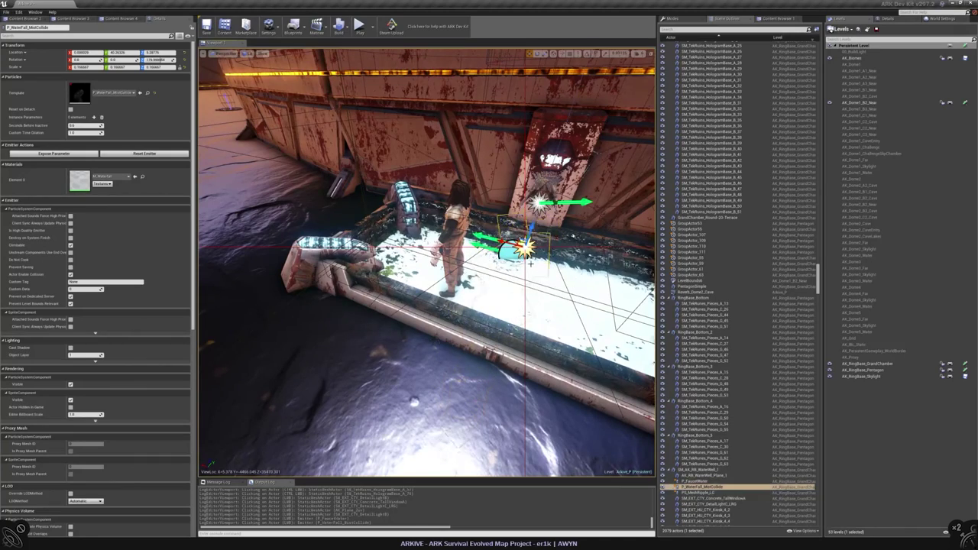
click(469, 304)
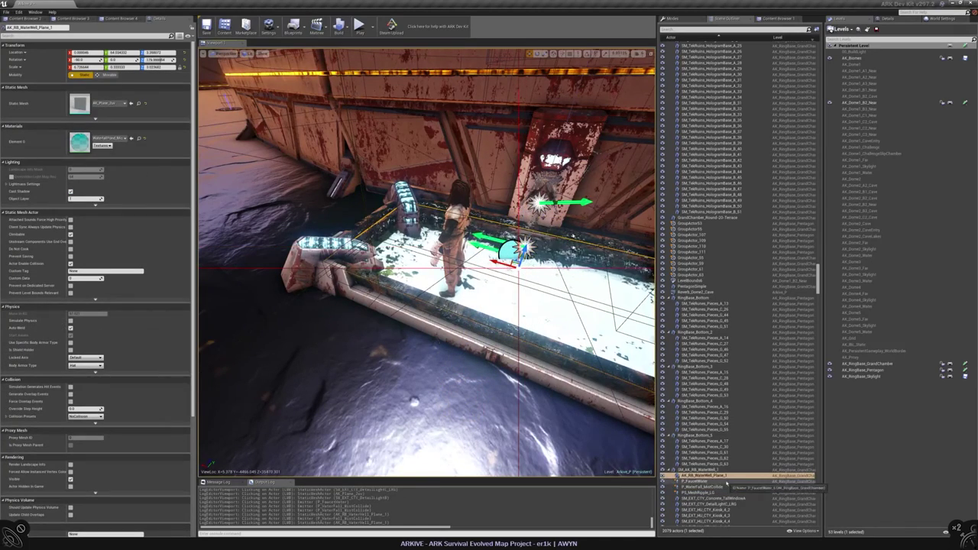
alt+drag(468, 303, 479, 271)
click(480, 272)
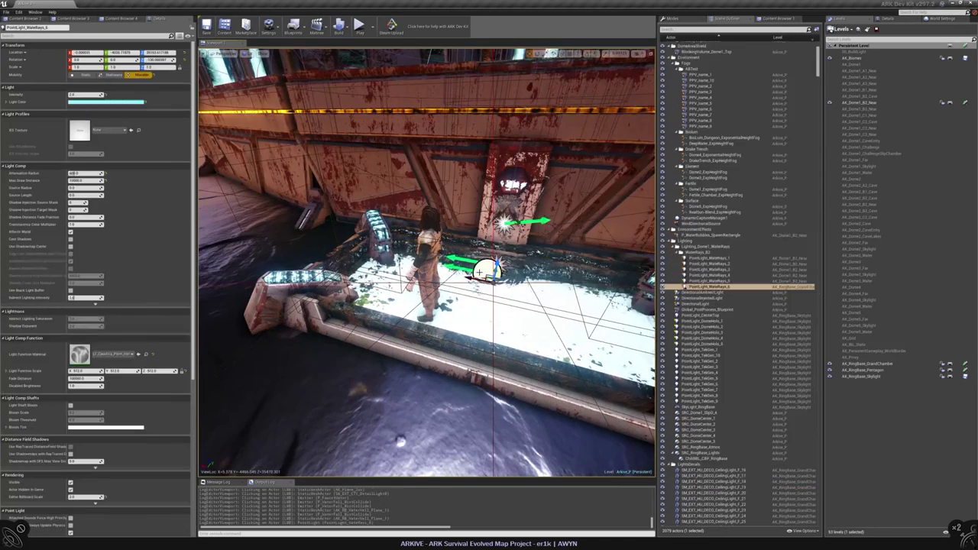
right_click(709, 287)
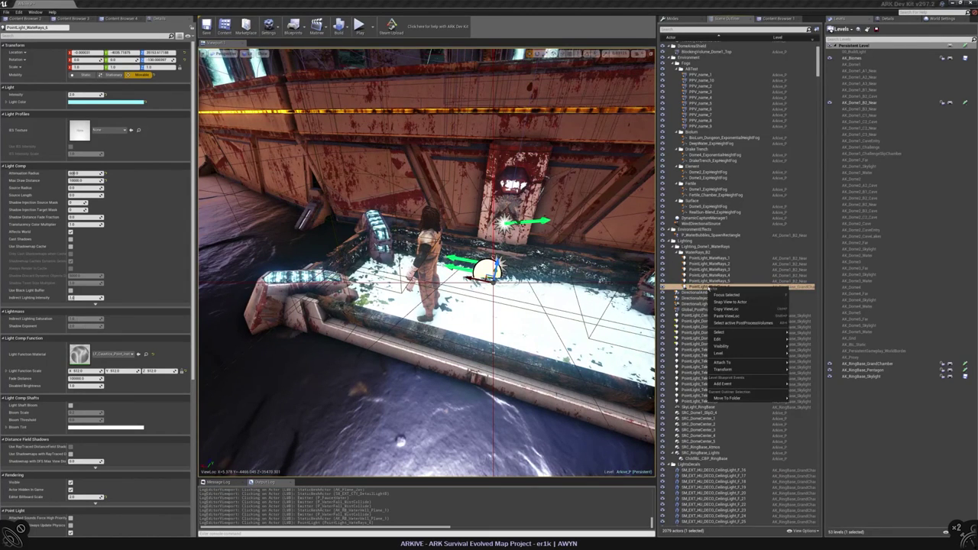
mouse_move(746, 399)
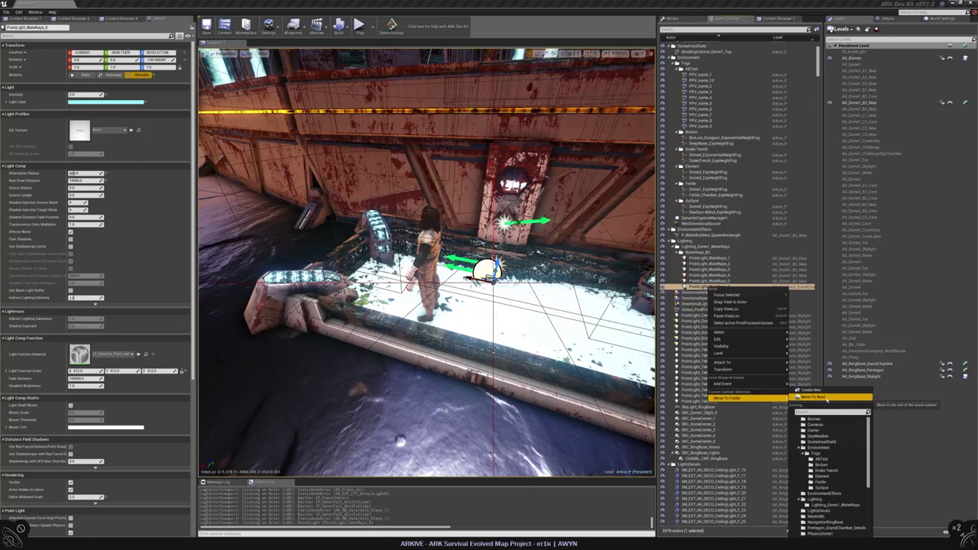
click(814, 398)
- Attach PointLight_WaterRays_6 to SM_AK_RB_WaterWell_1 and deselect it
right_click(707, 288)
mouse_move(737, 358)
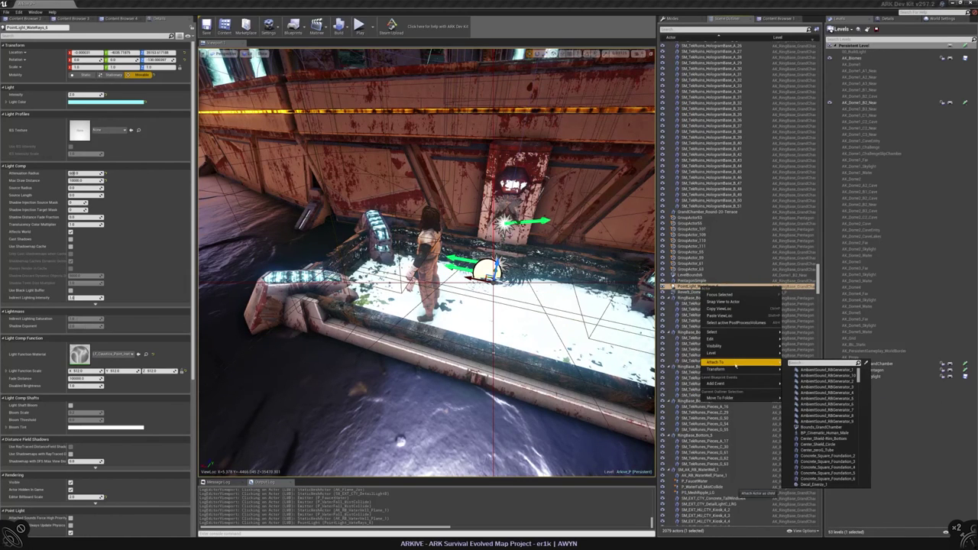
text(waterw)
click(819, 367)
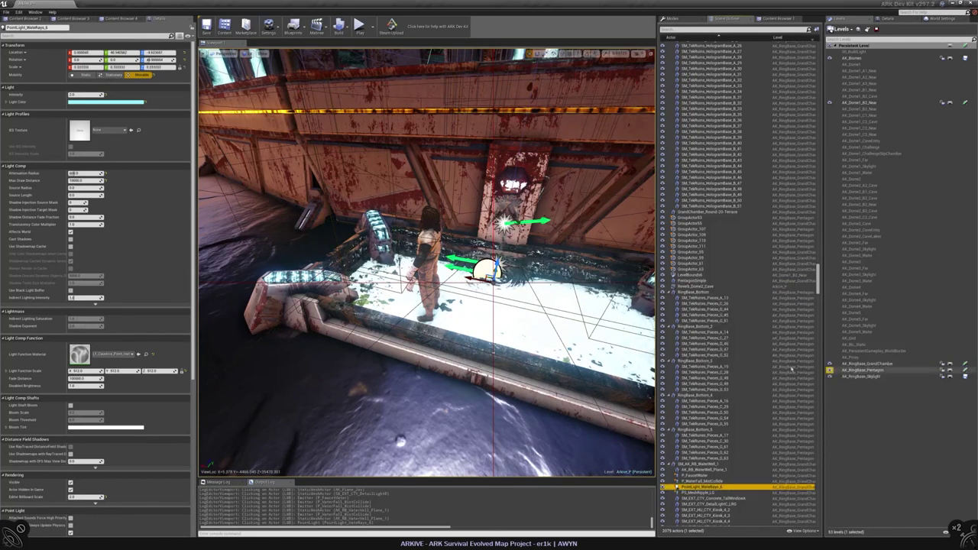
key(Escape)
- Check the water well's parent and its children, make AK_RingBase_GrandChamber the current level, and clear the selection
right_drag(462, 348, 443, 317)
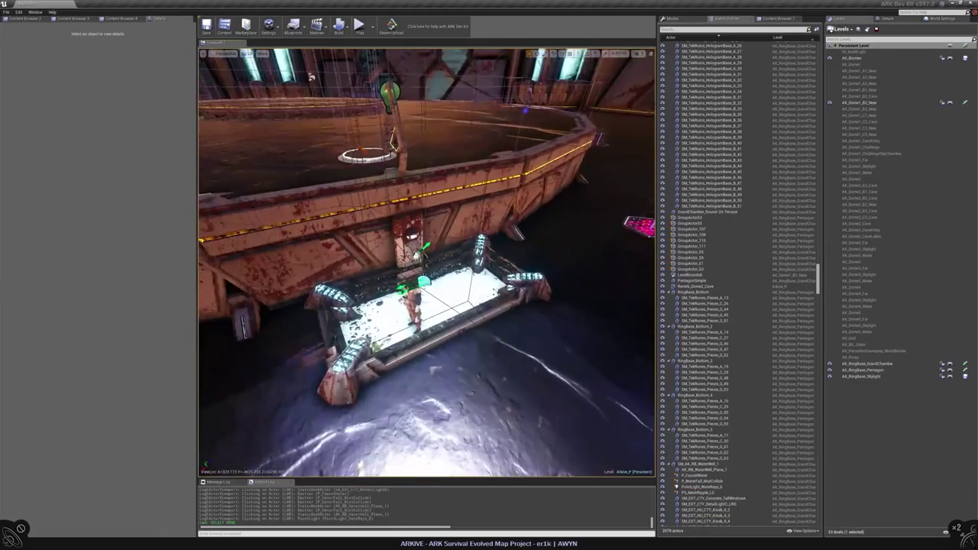
click(408, 230)
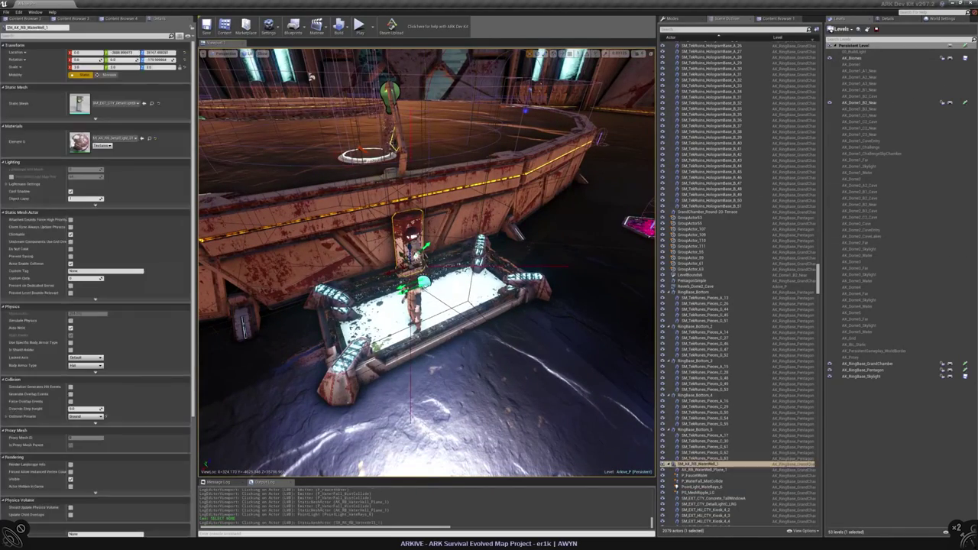
click(869, 365)
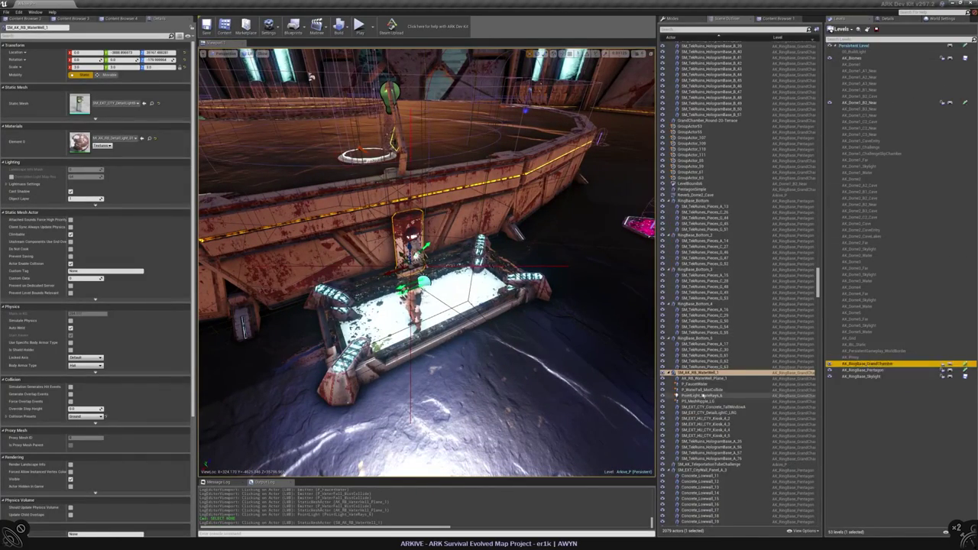
double_click(869, 365)
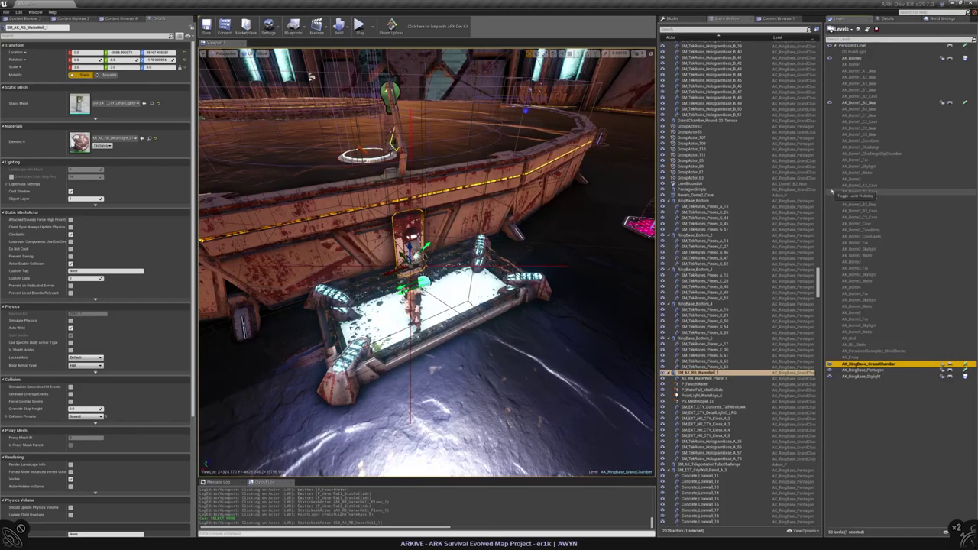
click(310, 76)
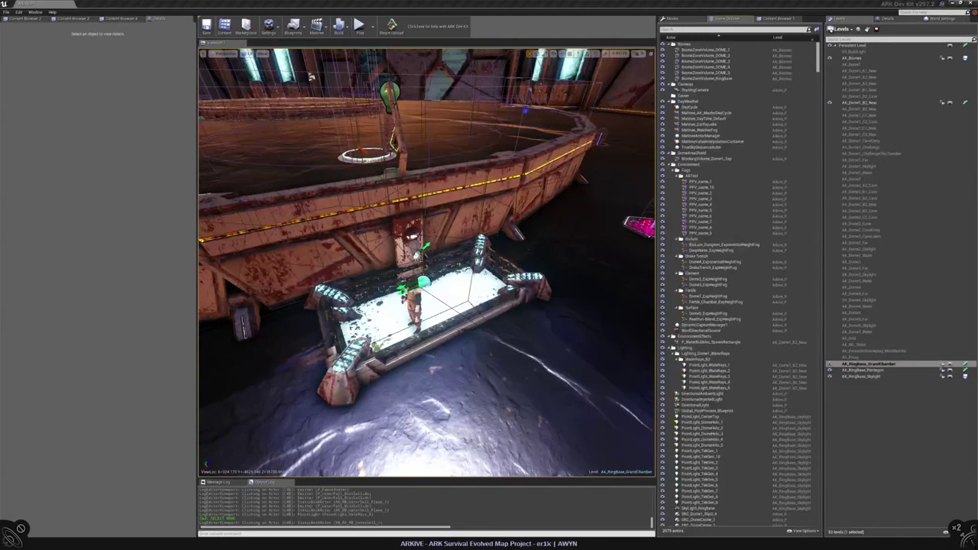
- Move SM_AK_RB_WaterWell_1 with all its attached children into a new outliner folder named RingBase_WaterWells
click(310, 77)
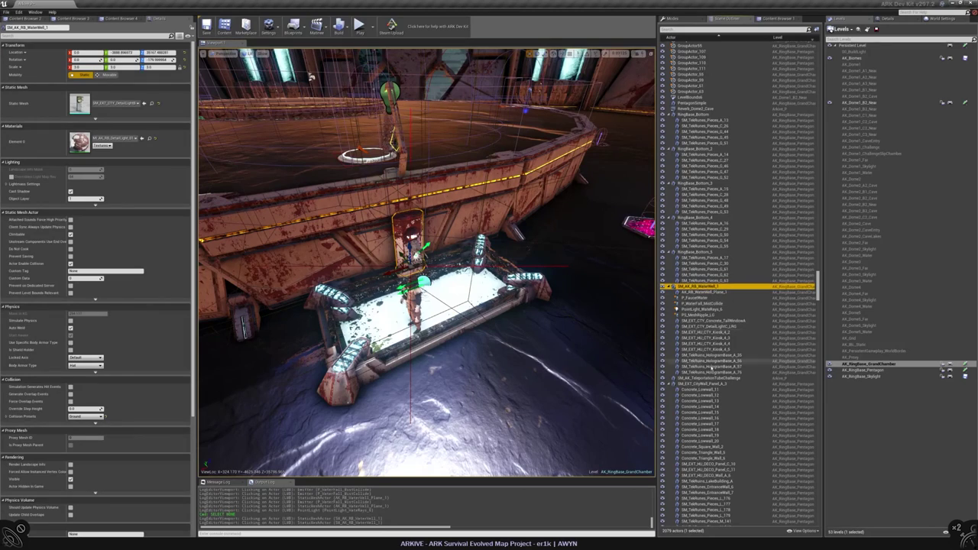
click(675, 376)
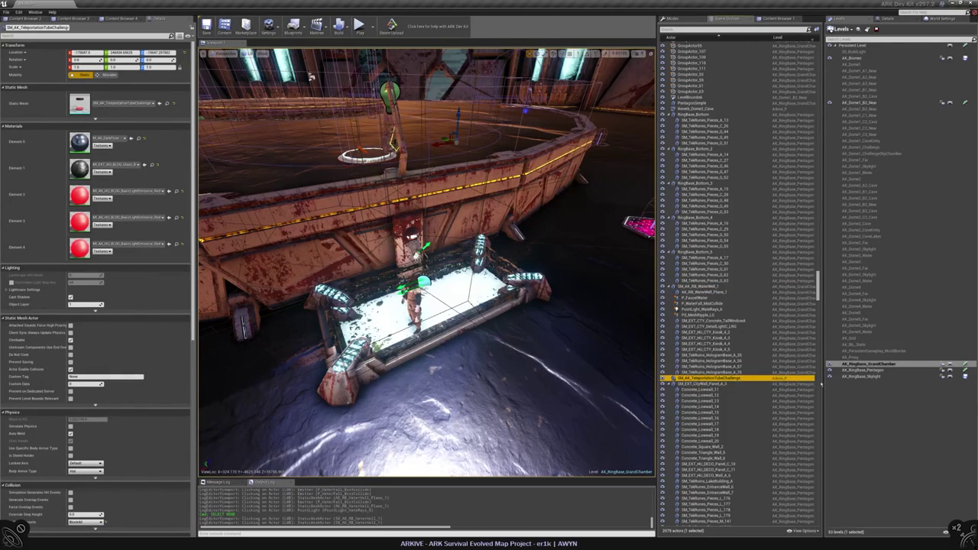
click(688, 372)
shift+click(692, 287)
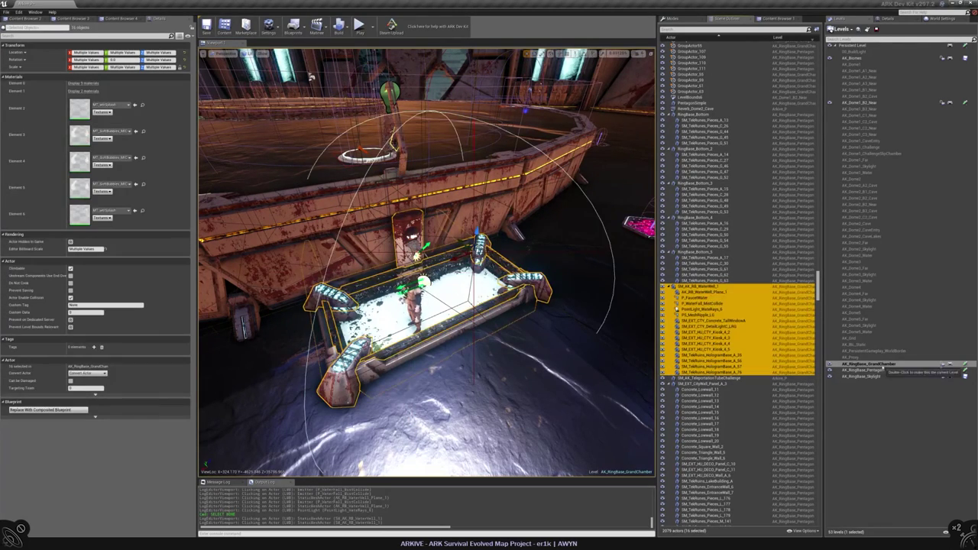
right_drag(637, 67, 636, 67)
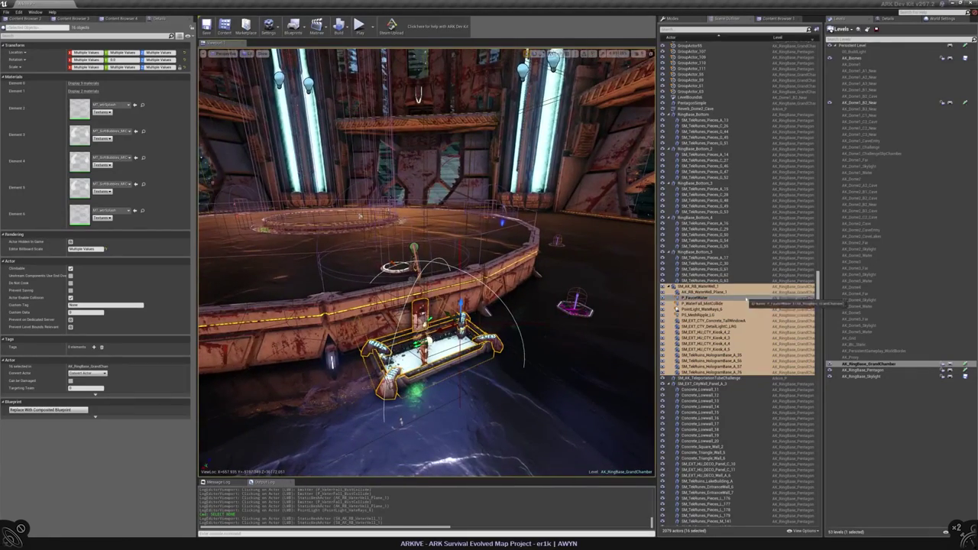
mouse_move(819, 287)
mouse_down()
mouse_move(818, 221)
mouse_move(818, 291)
mouse_up()
right_click(696, 187)
mouse_move(764, 331)
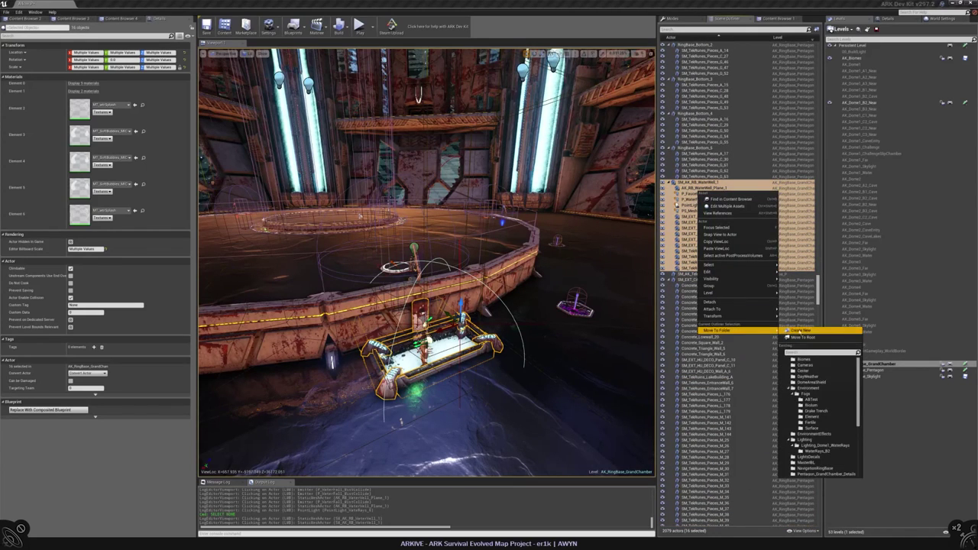
click(810, 344)
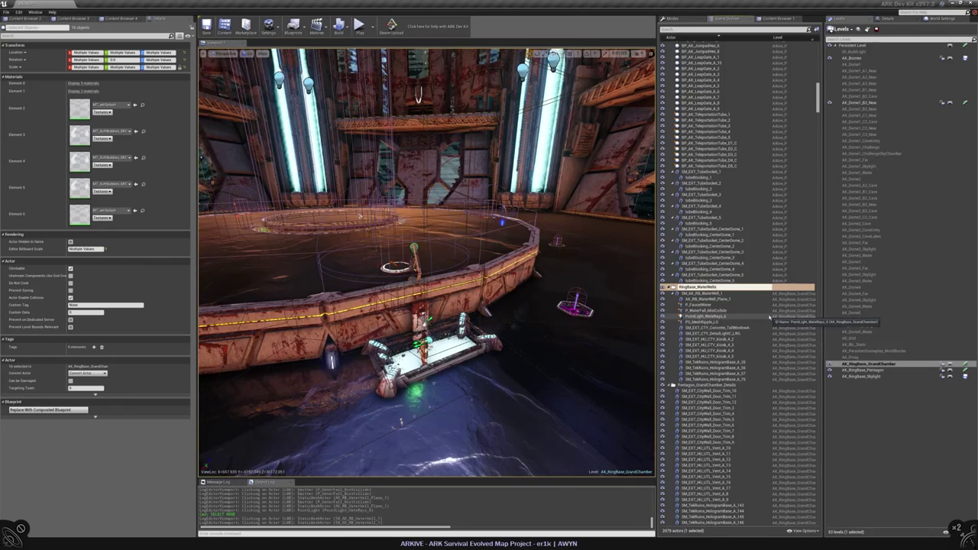
key(Return)
key(F2)
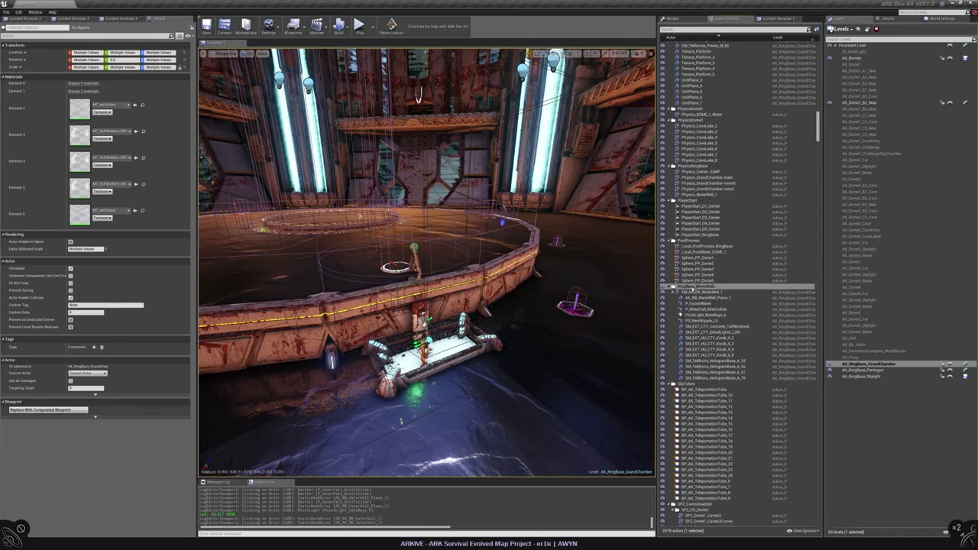
key(Return)
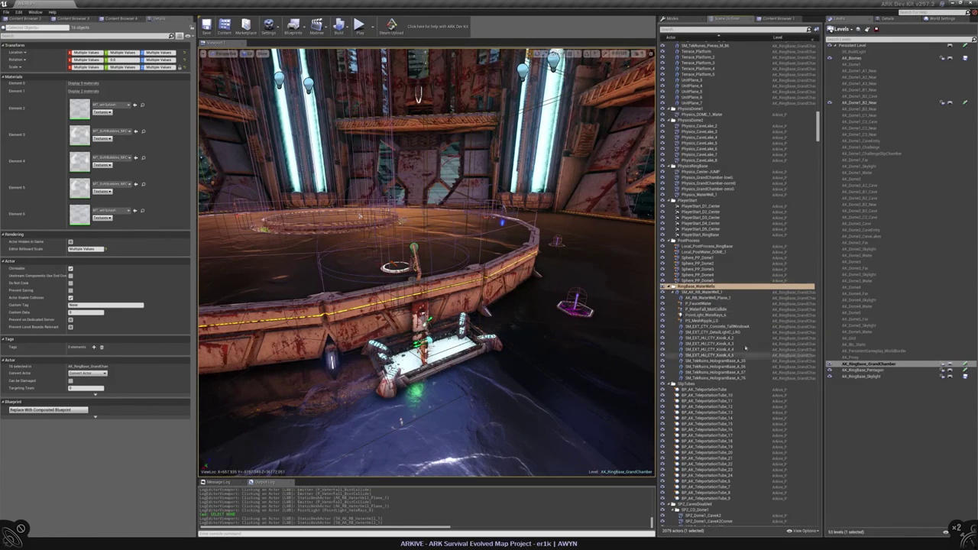
- Duplicate SM_AK_RB_WaterWell_1 together with all its children four times in place
click(707, 293)
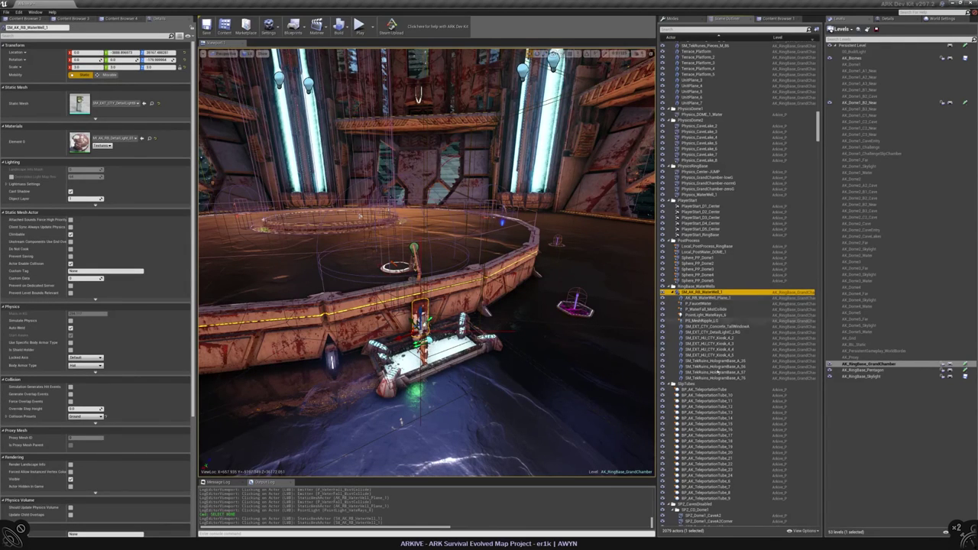
shift+click(715, 378)
key(ctrl+w)
key(ctrl+w)
key(ctrl+w)
key(ctrl+w)
key(ctrl+w)
key(ctrl+w)
key(ctrl+w)
key(ctrl+w)
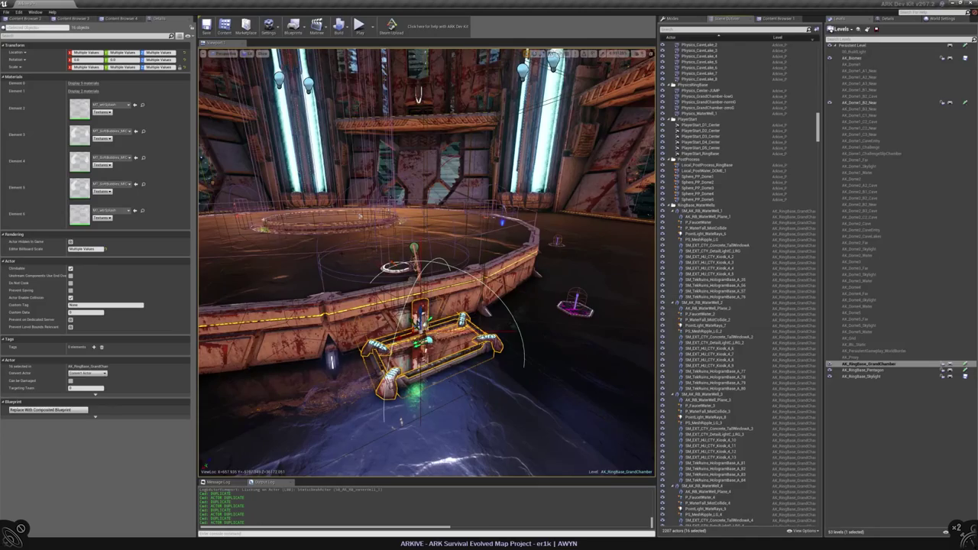
- Duplicate the Grand Chamber's round platform in place as a centre pivot for rotating the water wells
click(291, 322)
key(ctrl+w)
mouse_move(410, 210)
mouse_down()
mouse_move(411, 99)
mouse_move(409, 202)
mouse_up()
right_drag(407, 203, 407, 202)
click(407, 203)
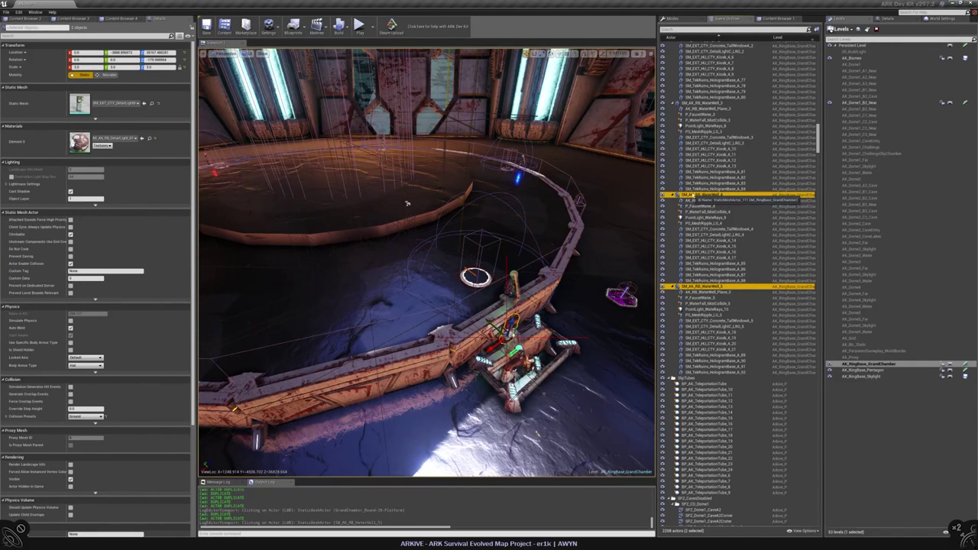
- Rotate SM_AK_RB_WaterWell_5 together with the duplicated platform around the chamber centre to the far side of the ring, then deselect
double_click(686, 195)
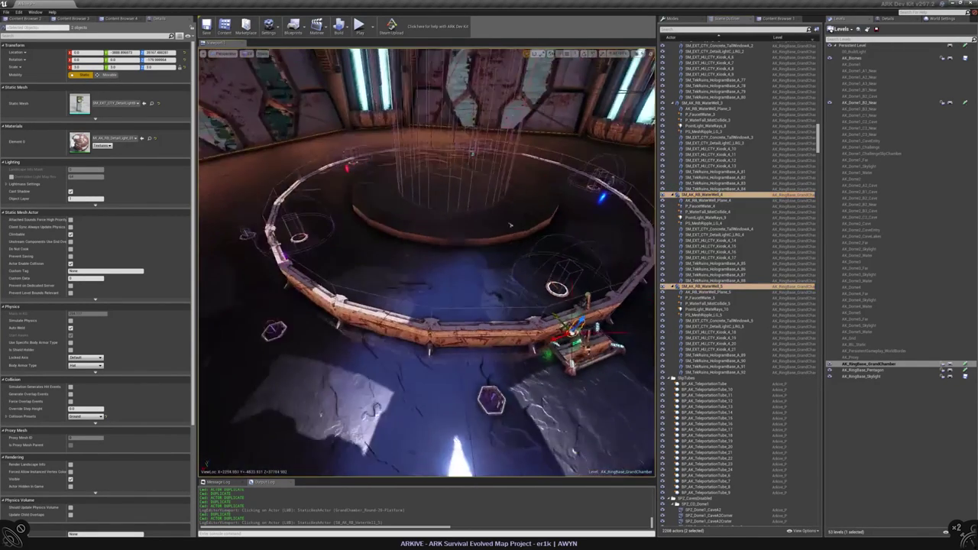
scroll(697, 183, up, 4)
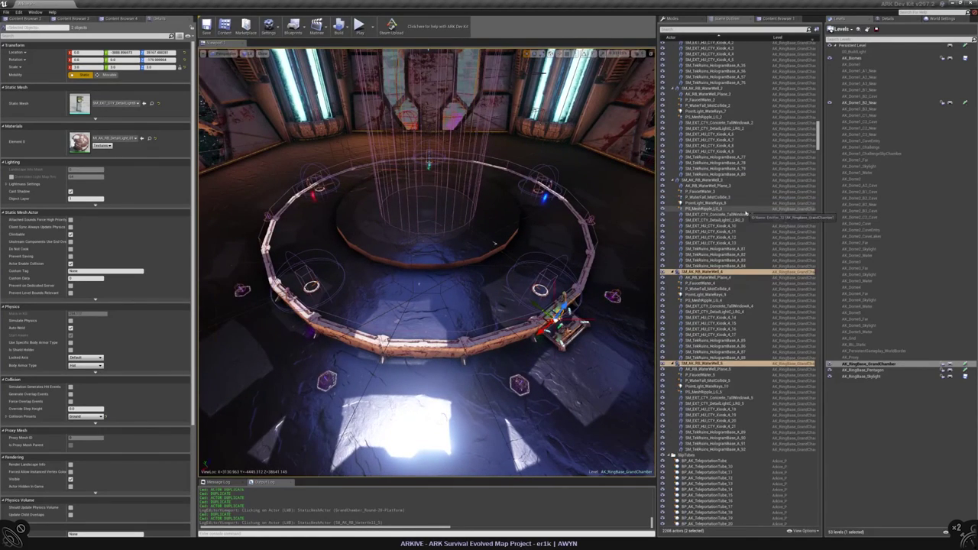
scroll(732, 216, up, 4)
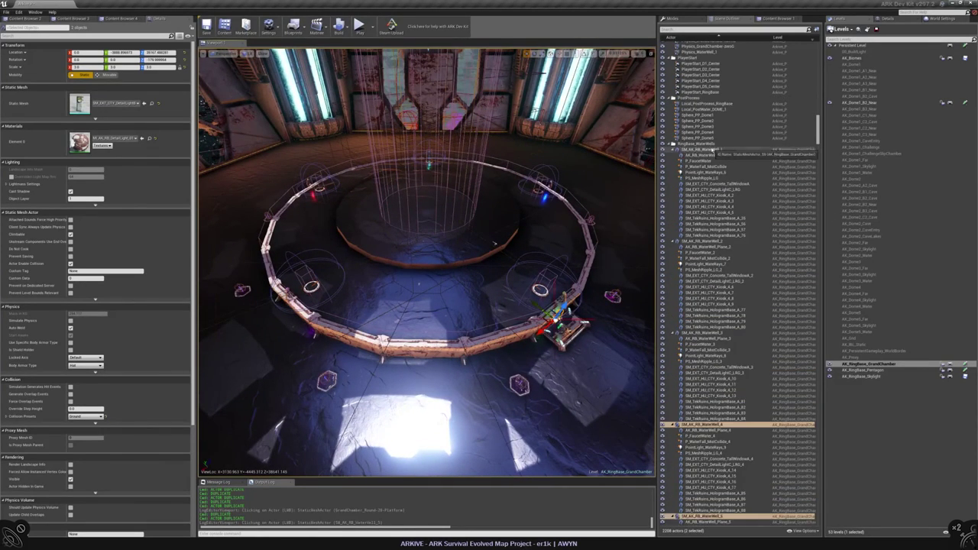
click(707, 149)
key(e)
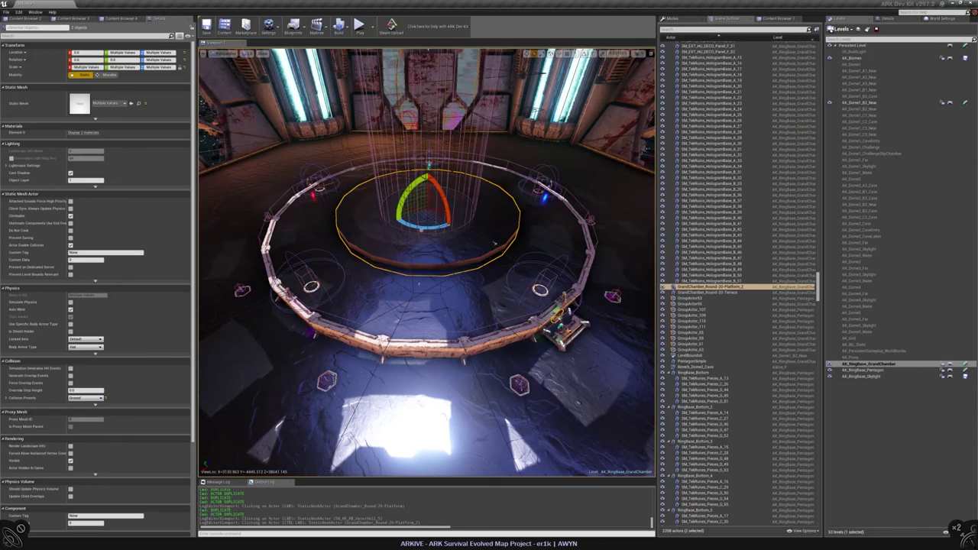
drag(460, 214, 413, 224)
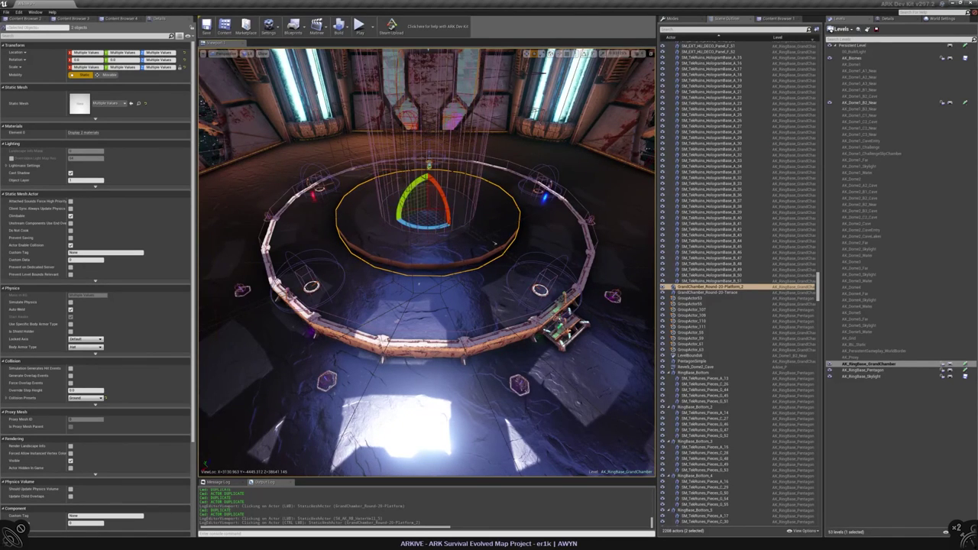
key(Escape)
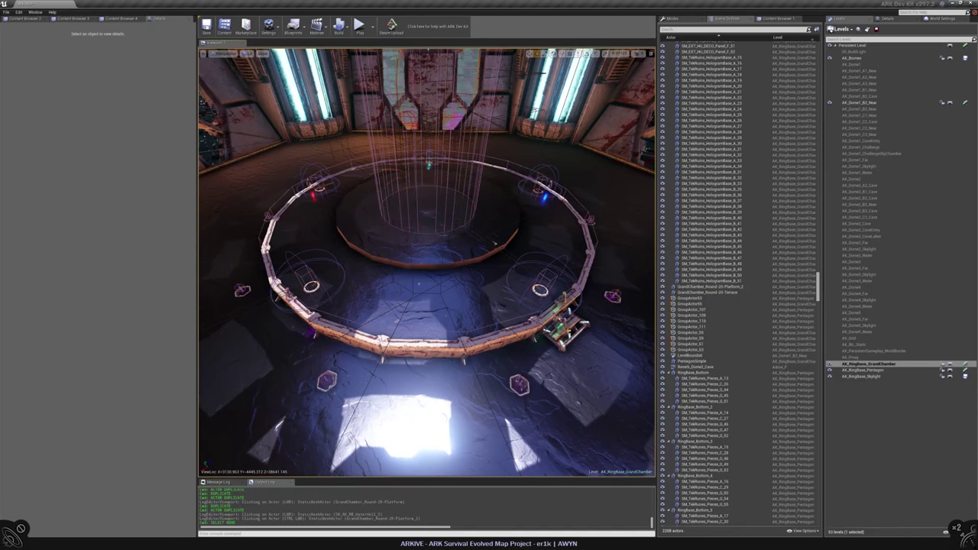
- Rotate SM_AK_RB_WaterWell_3 together with the duplicated platform 72 degrees around the chamber centre
click(564, 327)
click(699, 195)
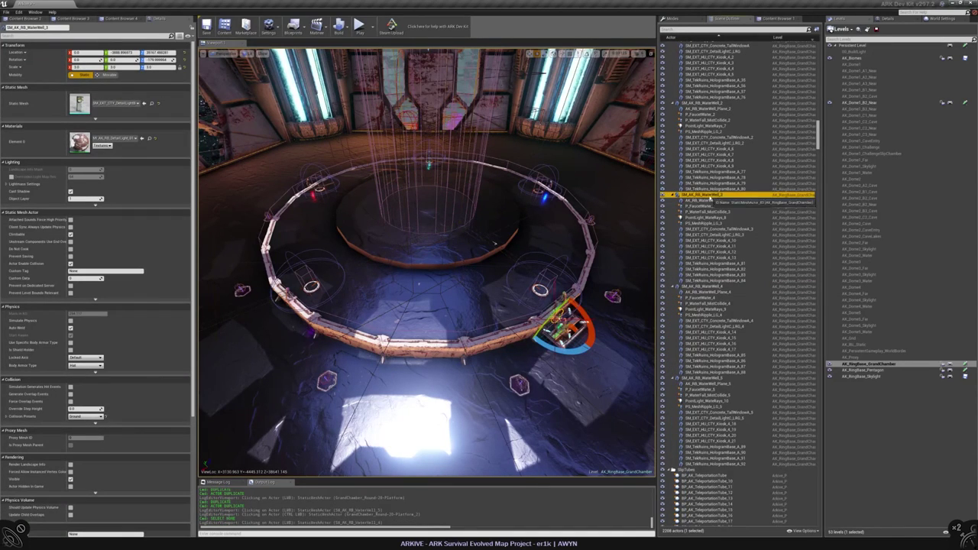
ctrl+click(494, 243)
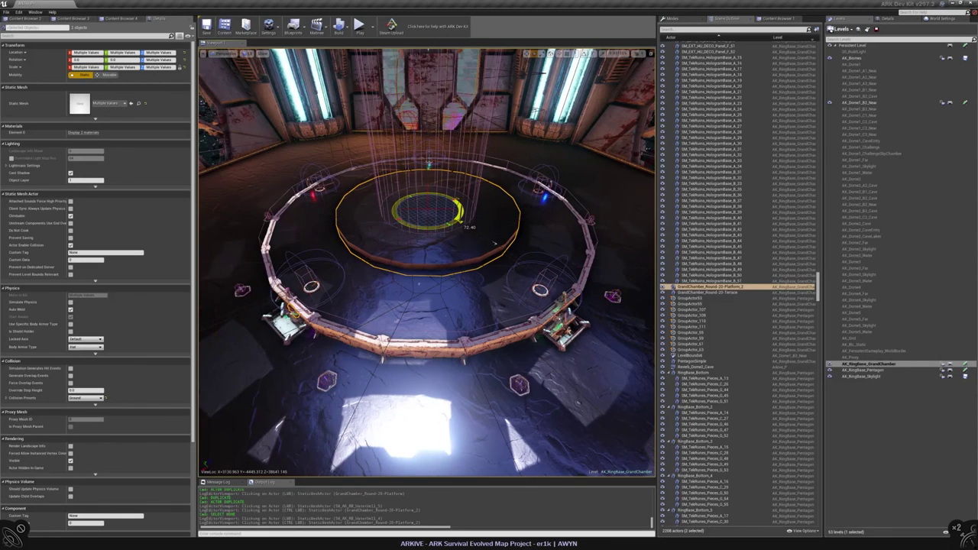
key(ctrl+z)
- Rotate SM_AK_RB_WaterWell_2 together with the duplicated platform about 144 degrees around the chamber centre
key(ctrl+z)
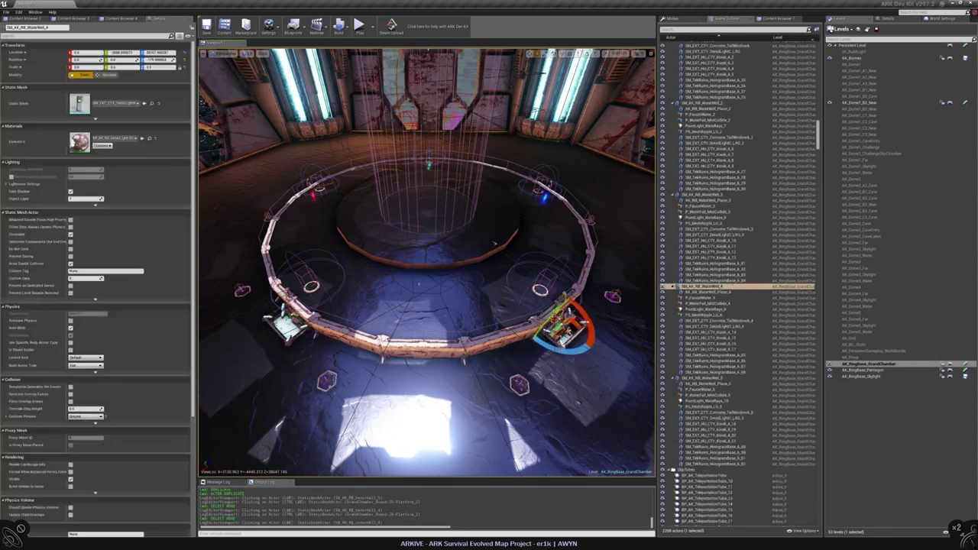
key(ctrl+z)
key(ctrl+z)
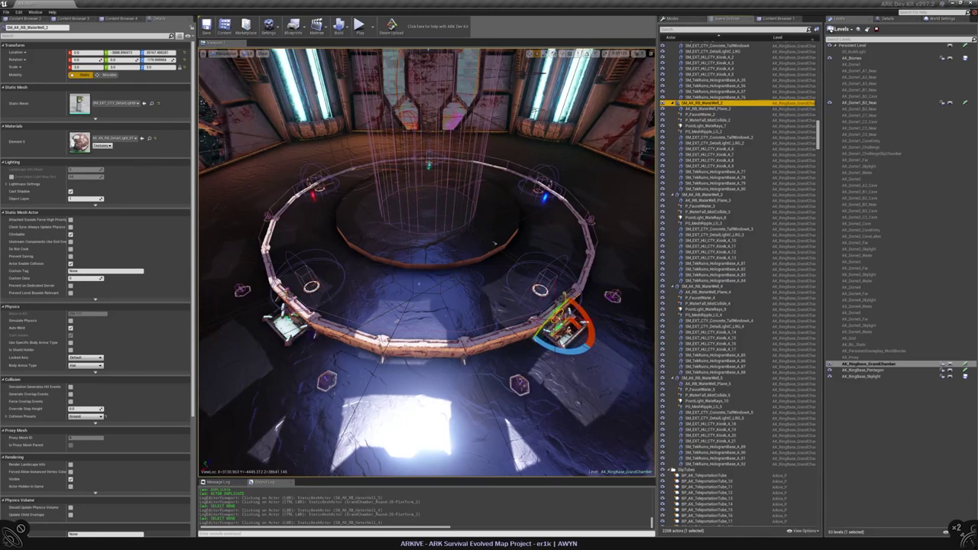
key(ctrl+z)
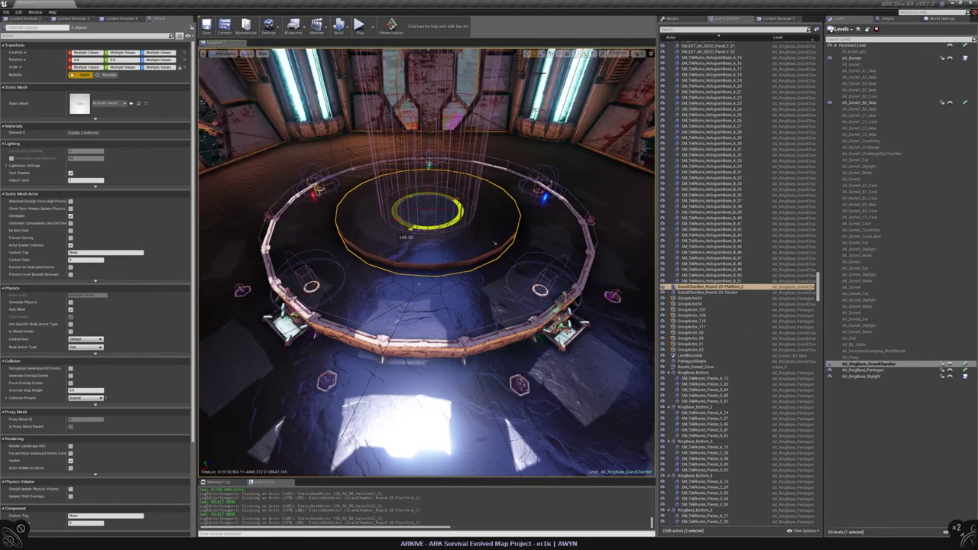
drag(438, 240, 438, 240)
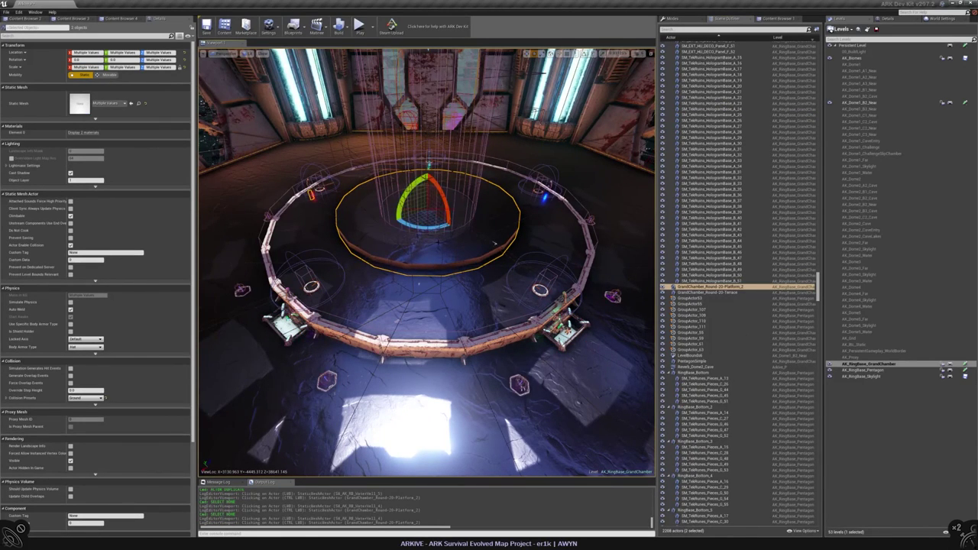
- Rotate SM_AK_RB_WaterWell_4 with the duplicated platform to the ring position by the blue light, and clear the selection
key(ctrl+z)
key(ctrl+z)
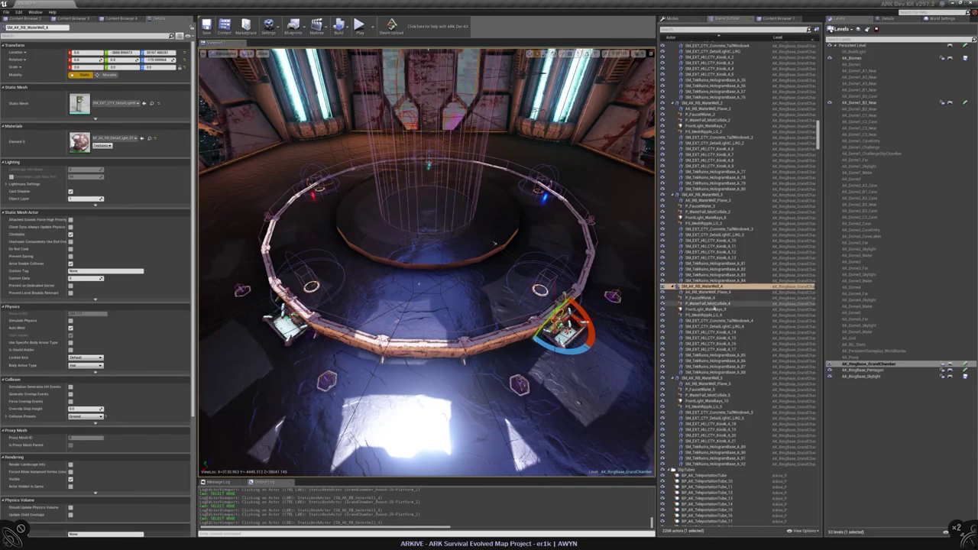
ctrl+click(495, 243)
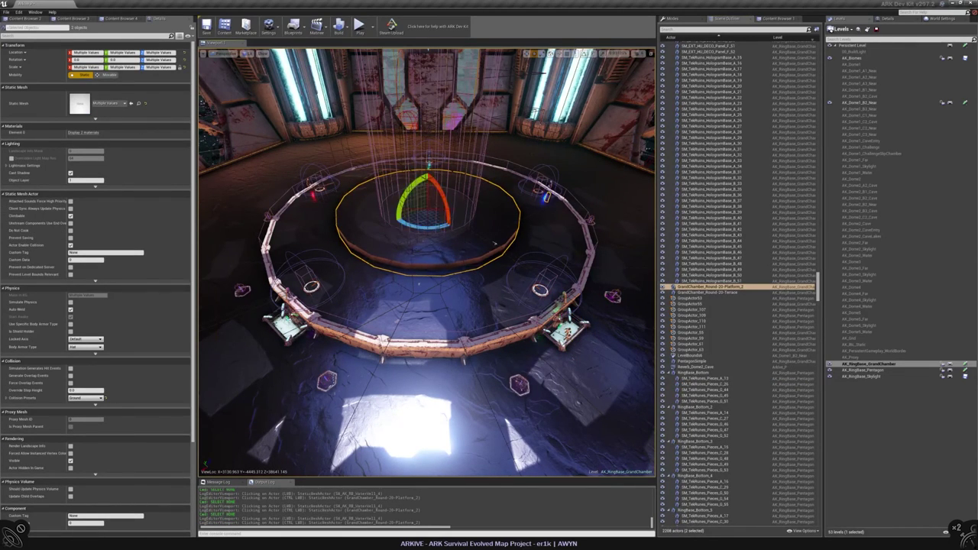
key(Escape)
- Check the five wells around the ring, save the AK_RingBase_GrandChamber level, and make the Persistent Level current
right_drag(495, 243, 339, 369)
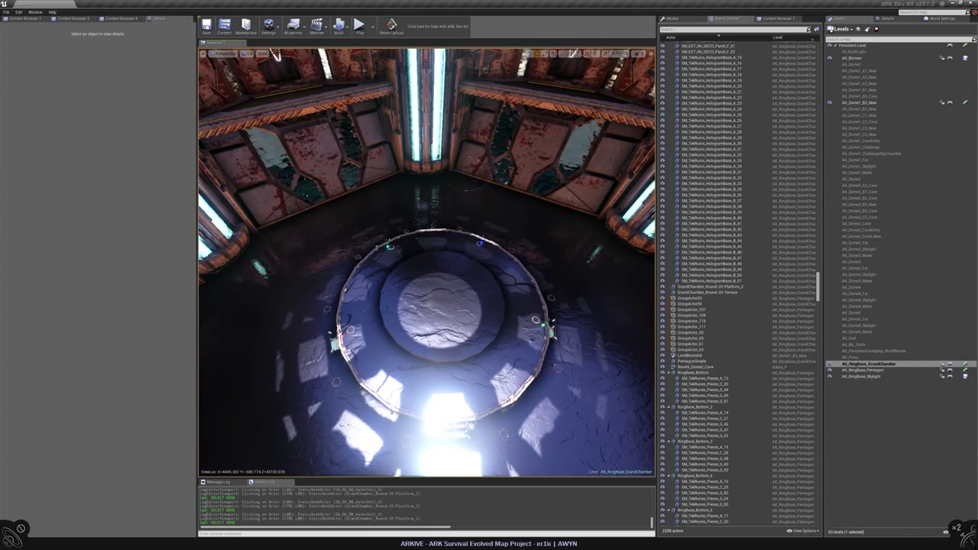
right_drag(338, 369, 350, 372)
click(481, 271)
key(f)
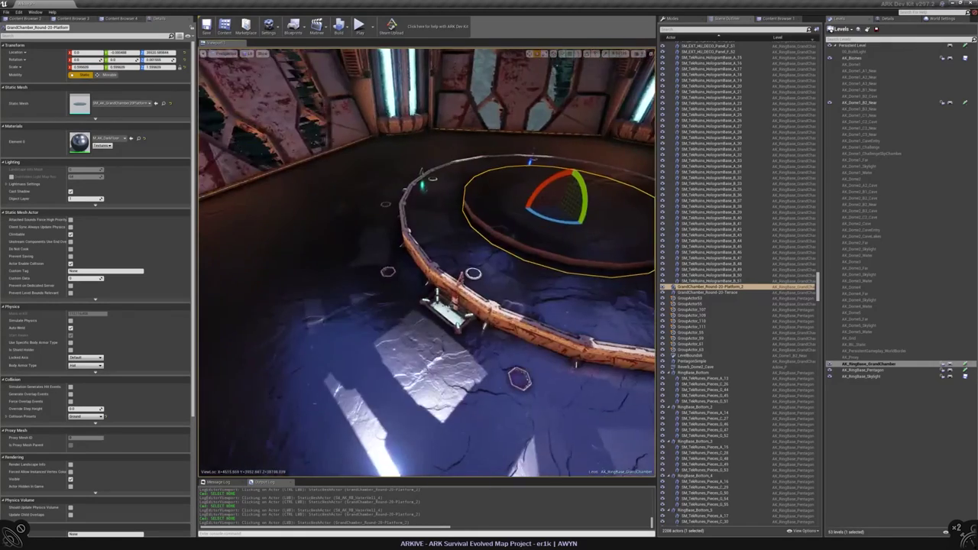
key(ctrl+s)
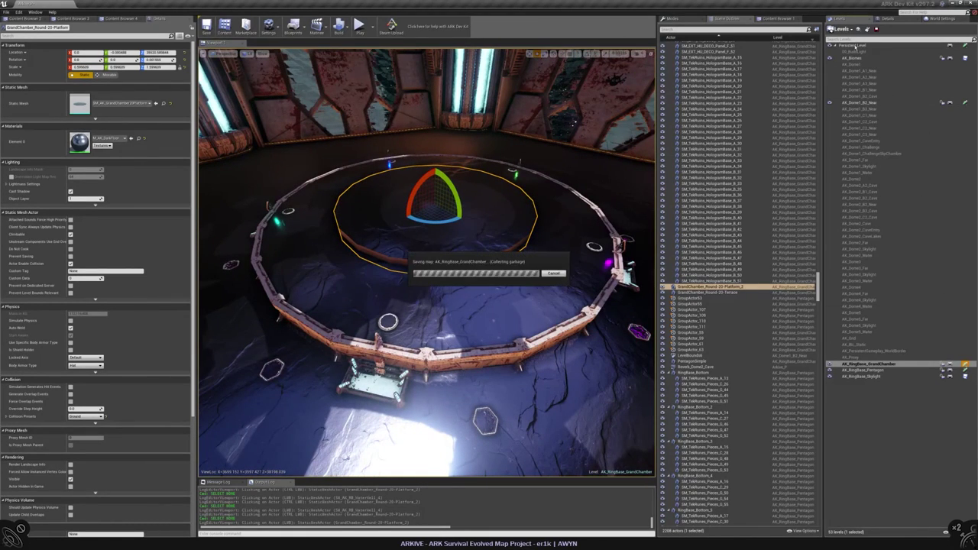
click(841, 46)
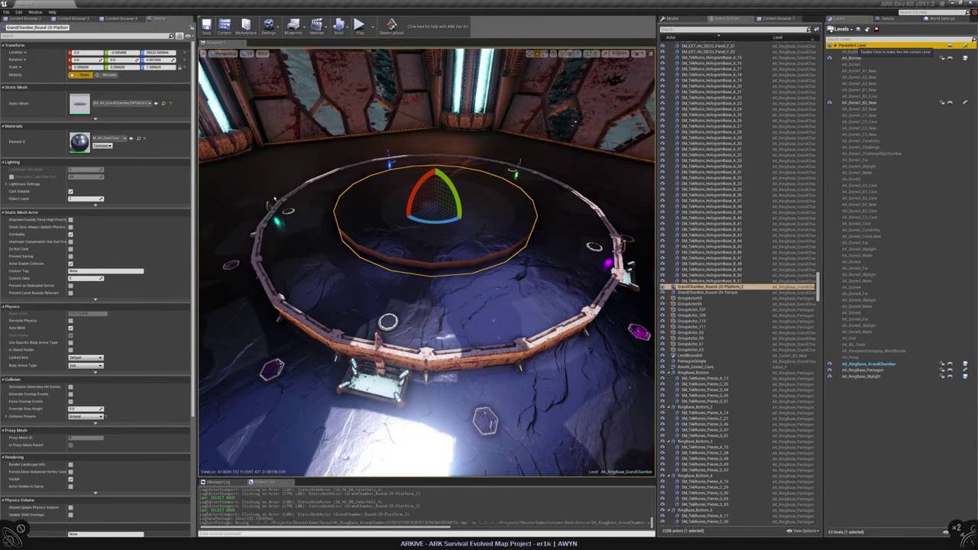
double_click(841, 46)
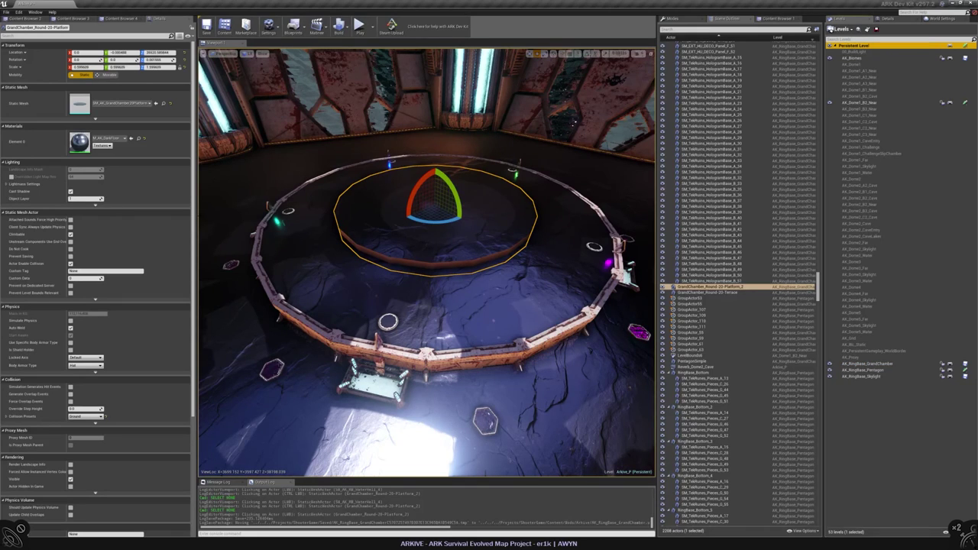
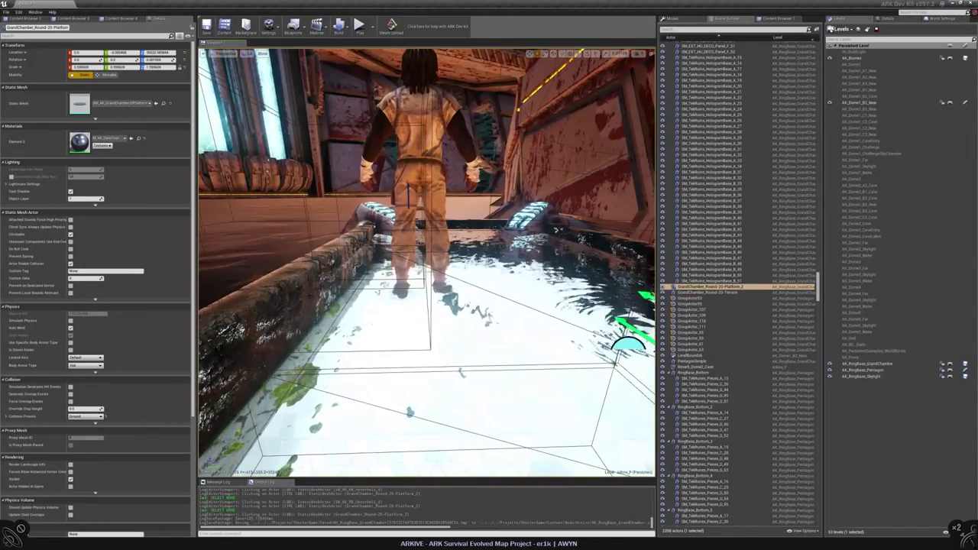
- Select the Physics_WaterWell_1 volume in the front pool and duplicate it twice
click(557, 230)
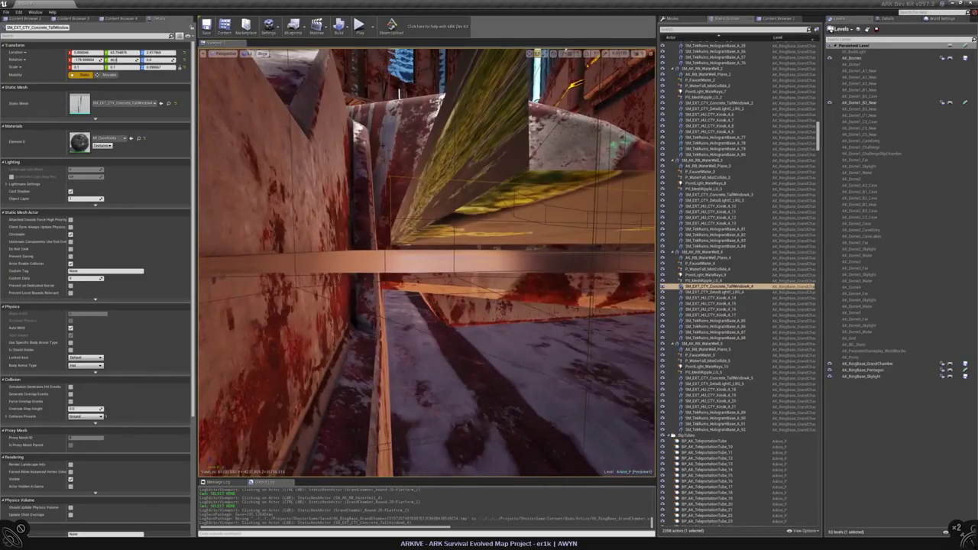
click(385, 146)
key(f)
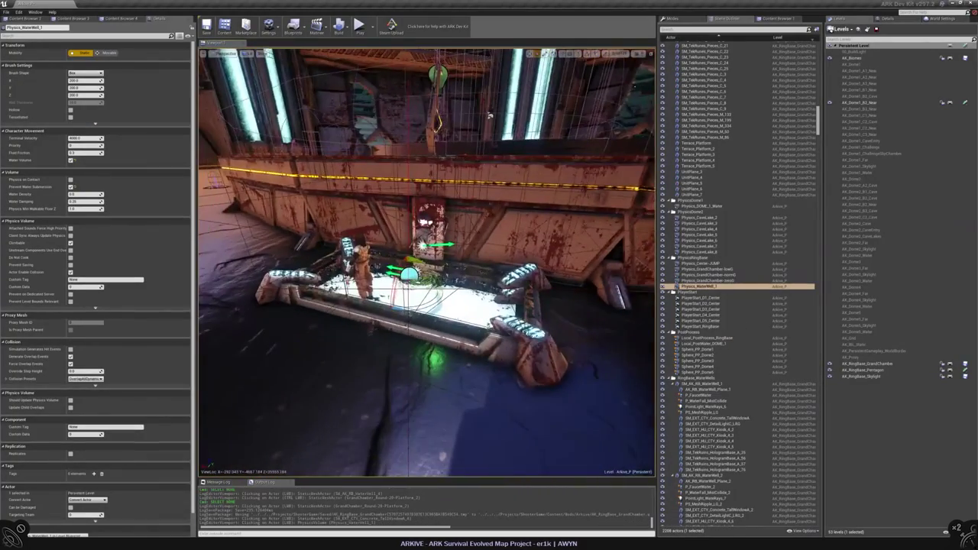
click(699, 286)
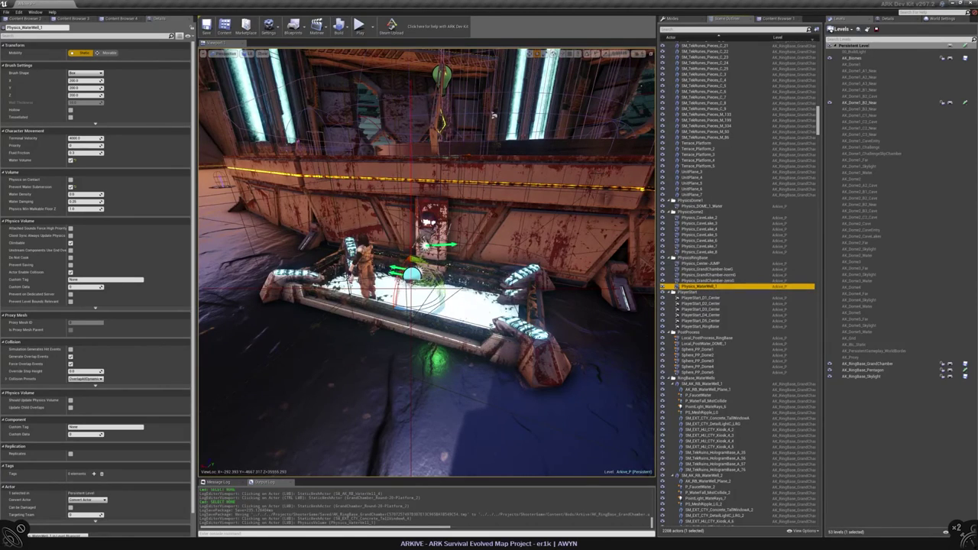
drag(348, 306, 344, 340)
key(f)
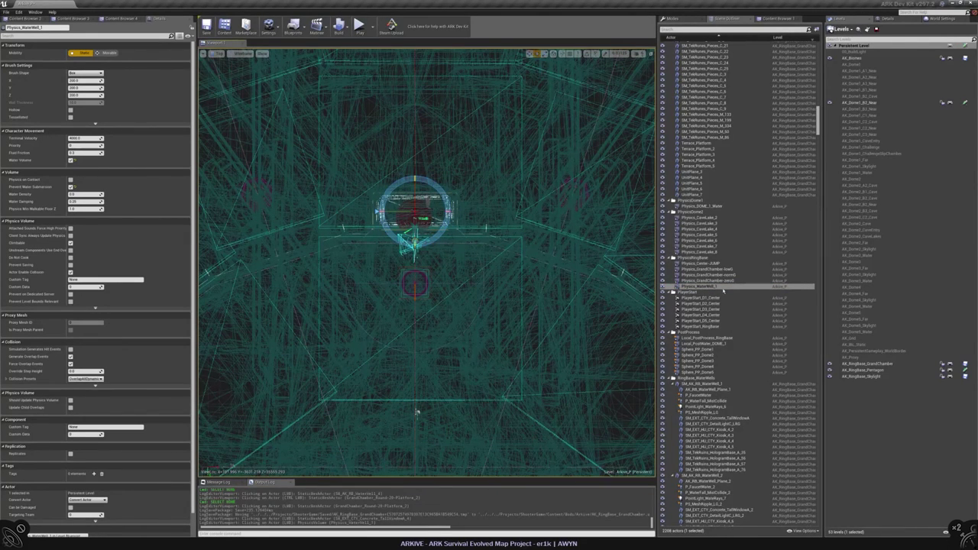
key(ctrl+w)
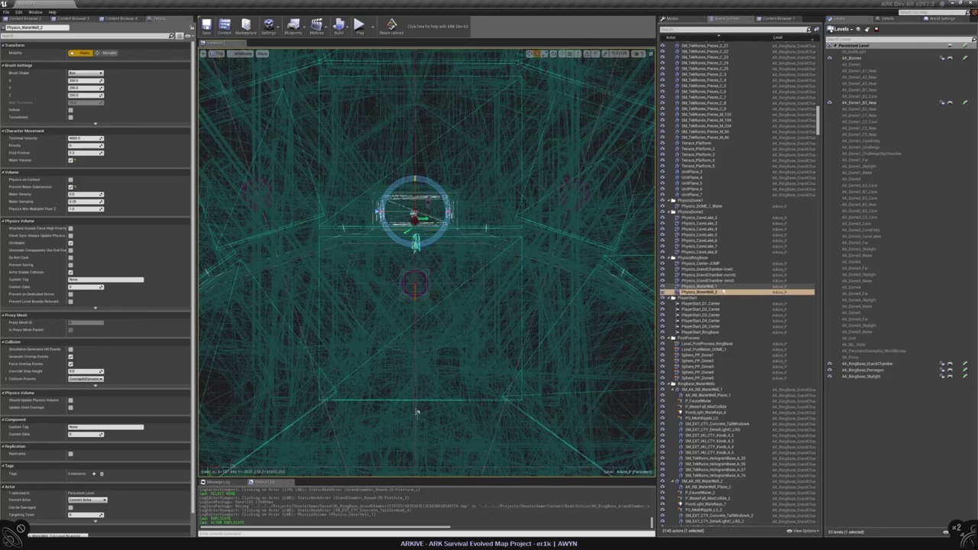
key(ctrl+w)
middle_drag(417, 411, 389, 409)
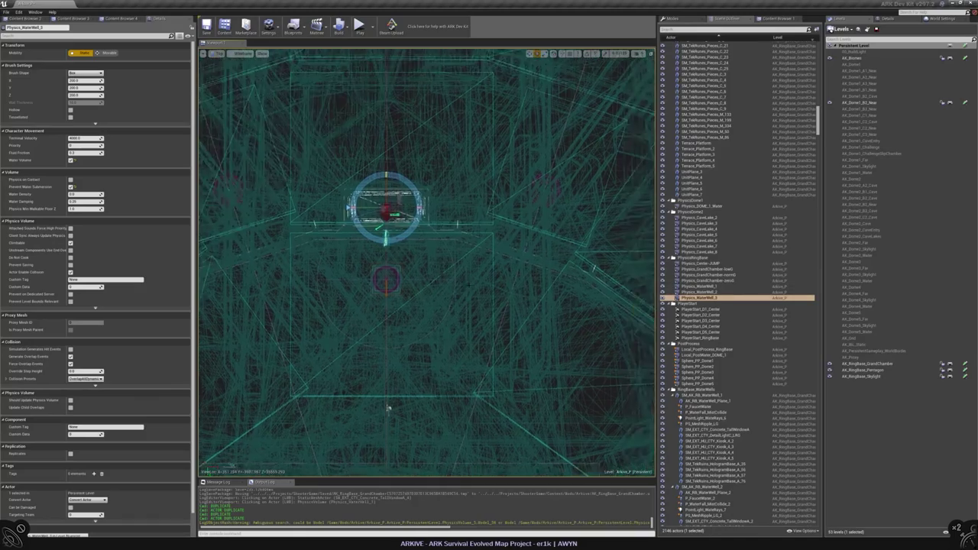
- Rotate Physics_WaterWell_3 together with the central round platform 72 degrees around the chamber centre, and clear the selection
key(alt+g)
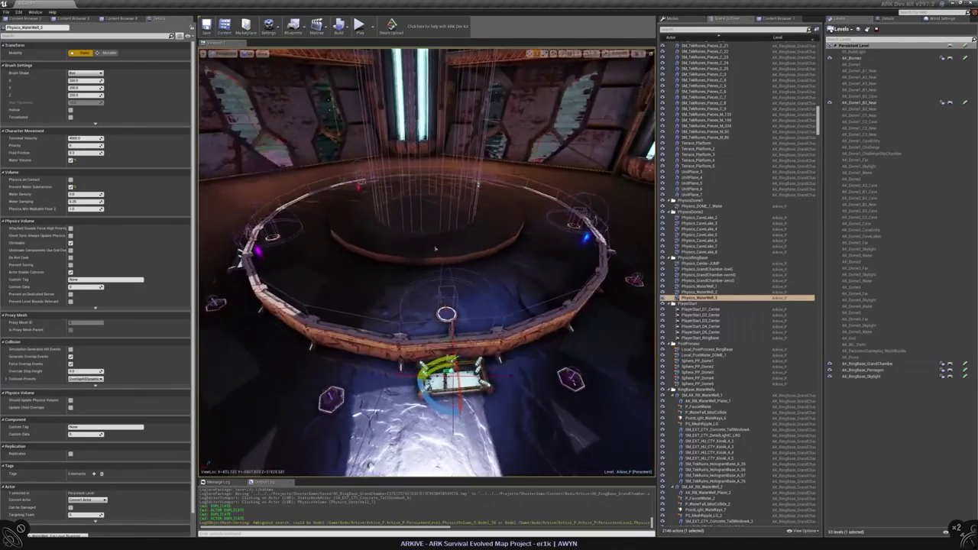
click(435, 248)
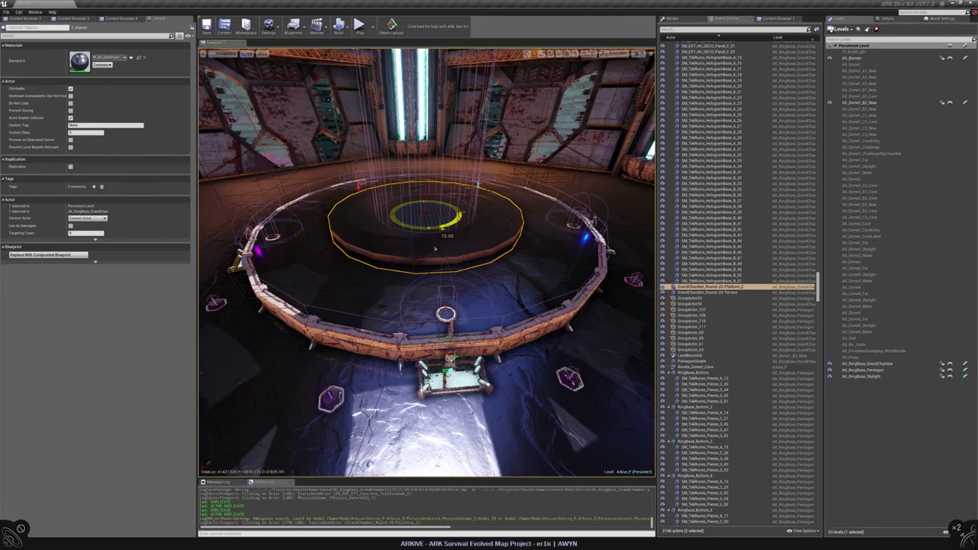
drag(435, 249, 435, 250)
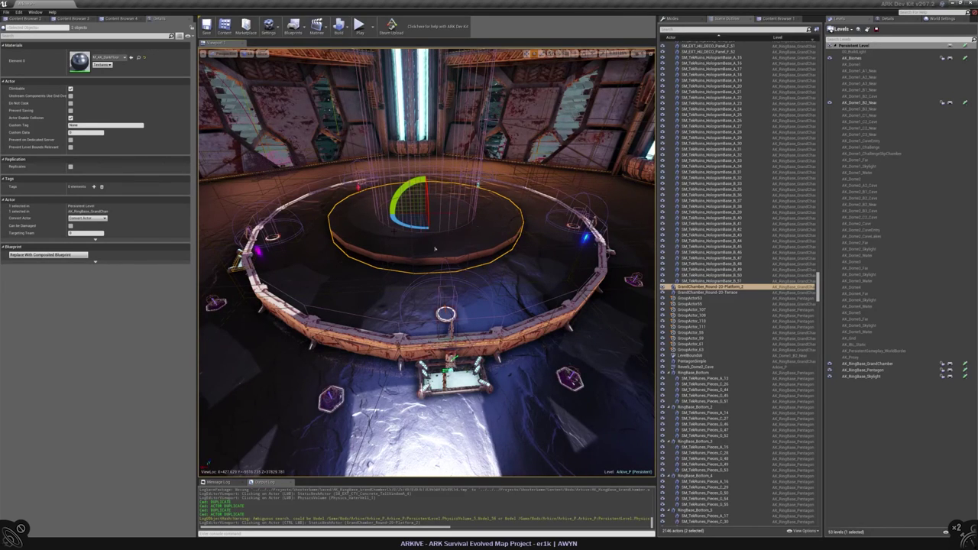
key(Escape)
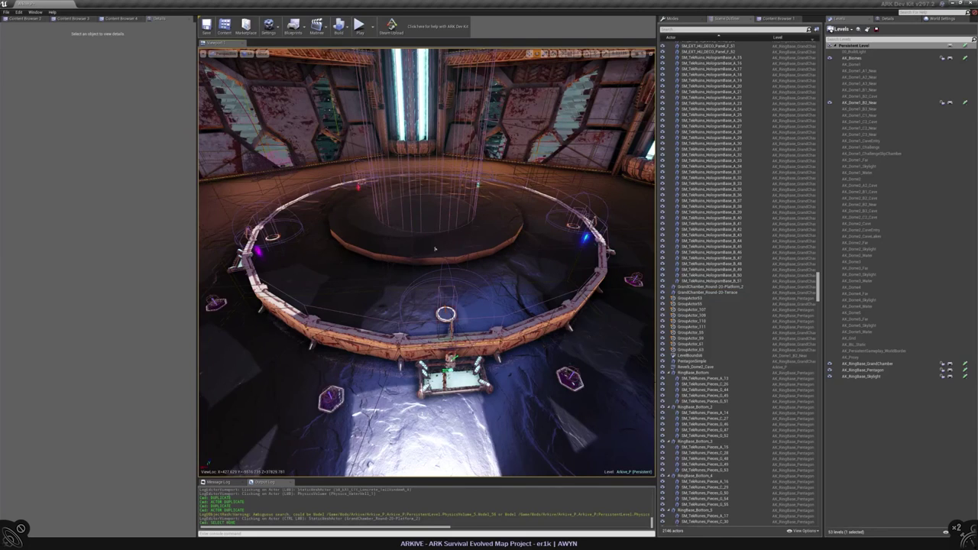
- Filter the actor list for "water" and rotate Physics_WaterWell_2 with the central platform 144 degrees around the chamber centre
text(water)
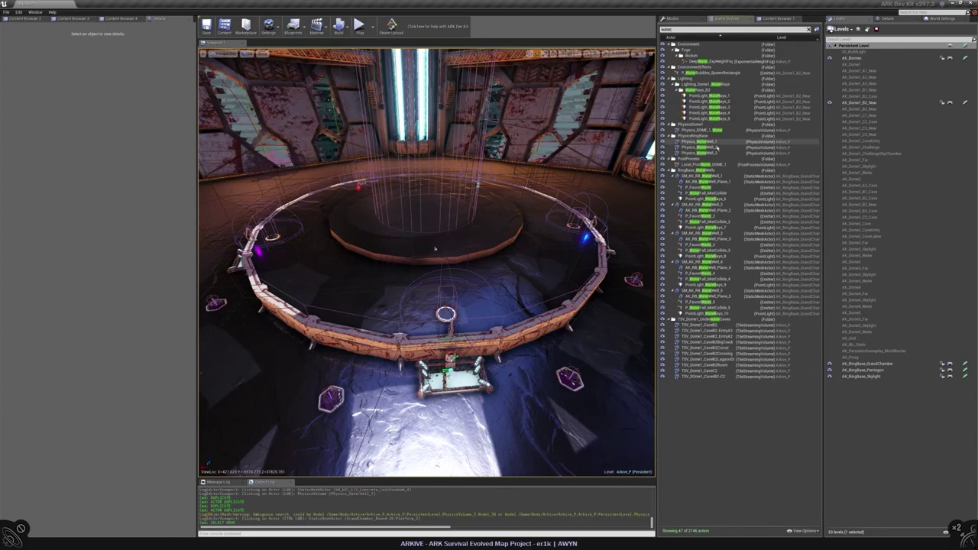
click(699, 147)
ctrl+click(435, 249)
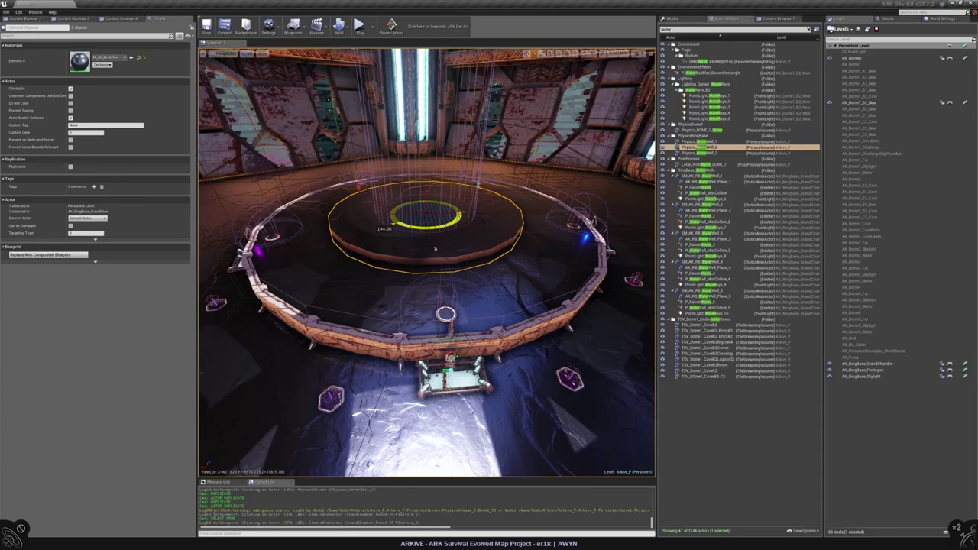
- Duplicate Physics_WaterWell_1 two more times to provide volumes for the remaining wells
key(Up)
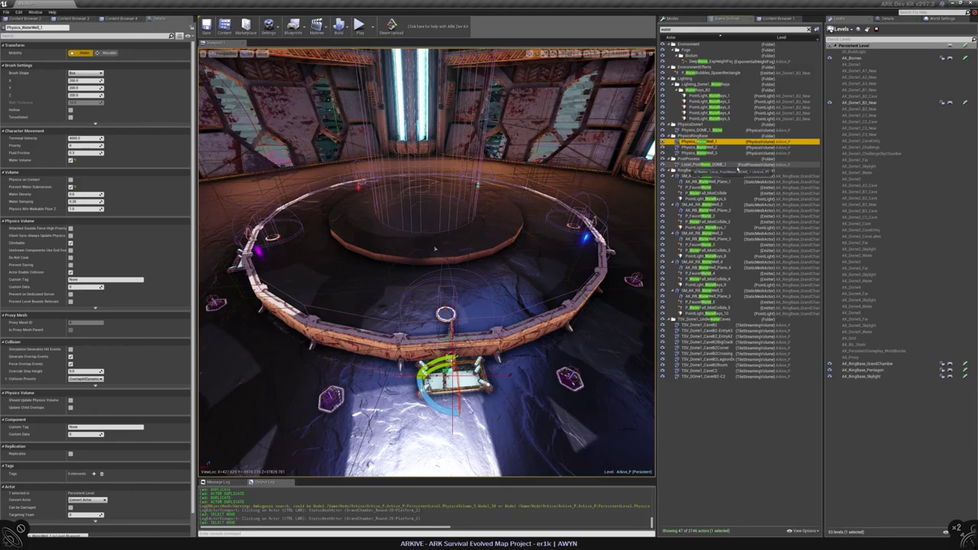
key(ctrl+w)
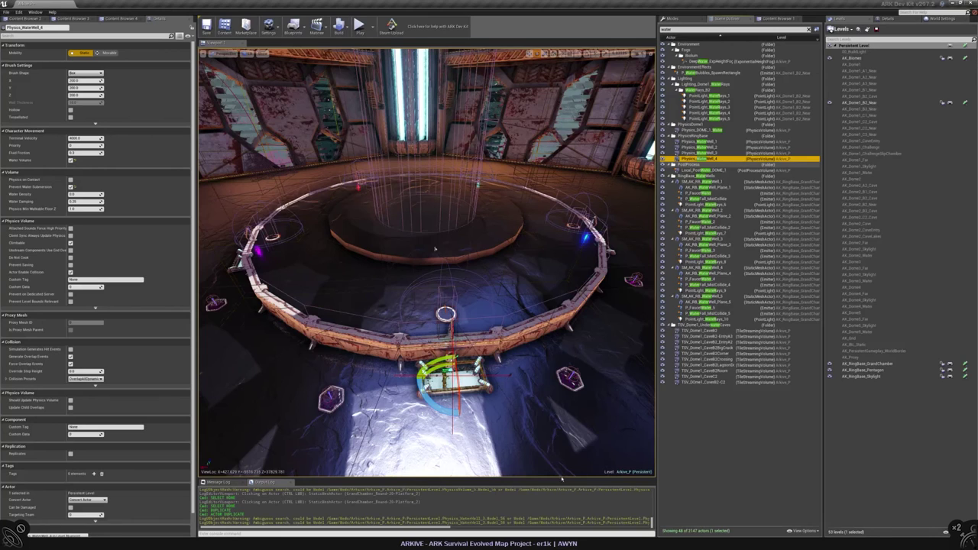
key(ctrl+w)
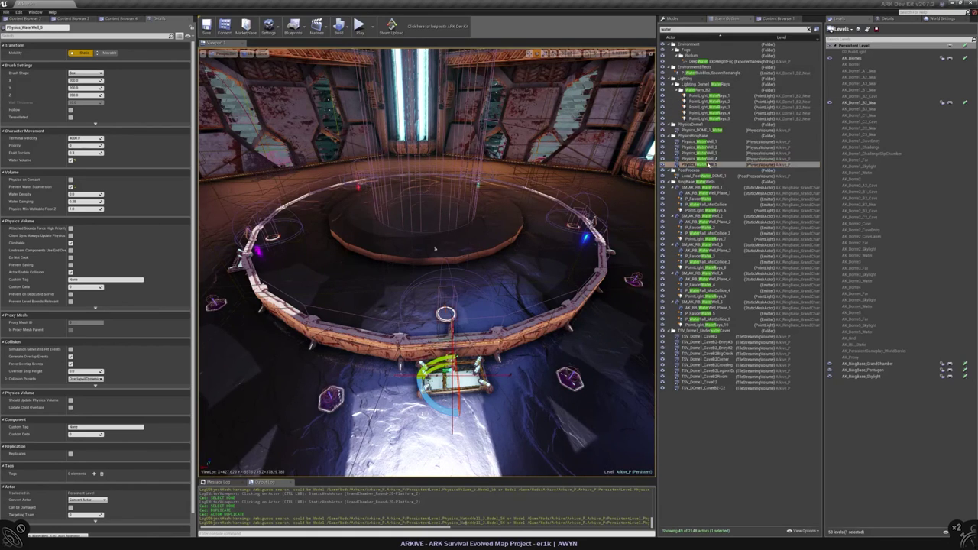
- Rotate Physics_WaterWell_5 and Physics_WaterWell_1, each together with the central platform, to the remaining unfilled wells on the ring
click(709, 165)
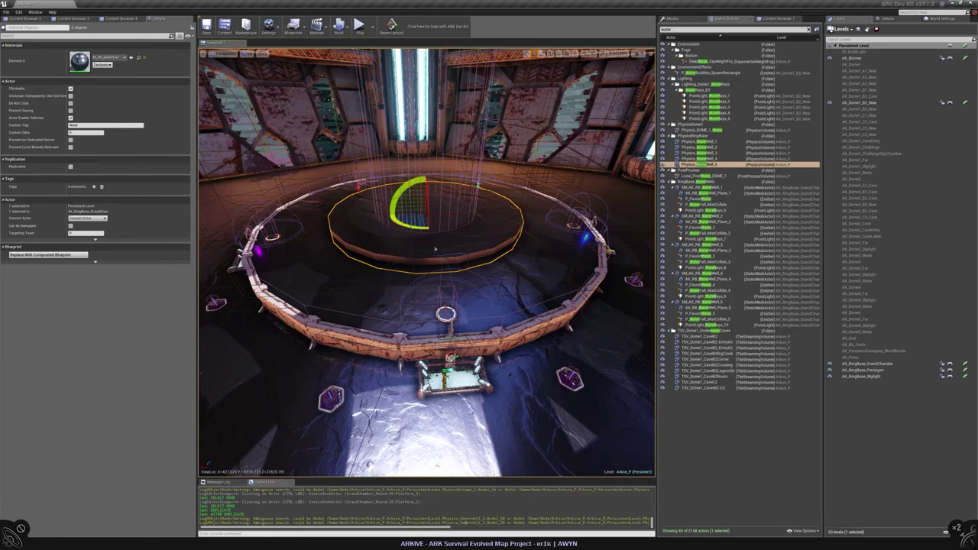
click(708, 153)
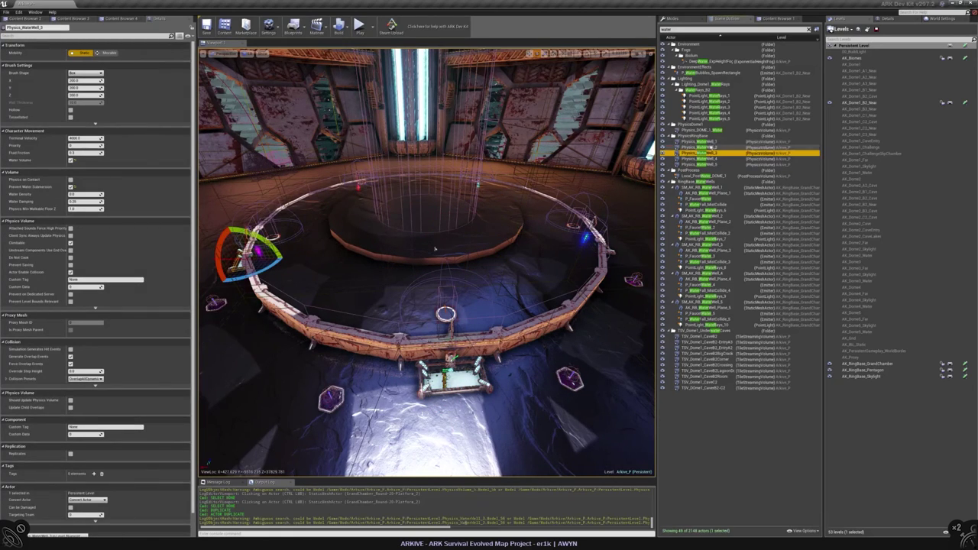
click(709, 142)
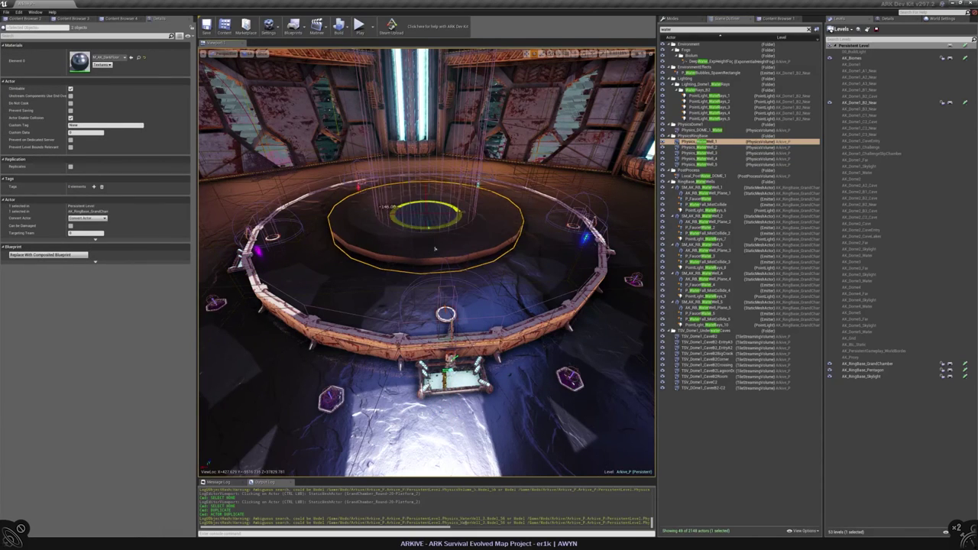
- Check the placement of the five Physics_WaterWell volumes one by one, clear the selection, and save the level
click(711, 158)
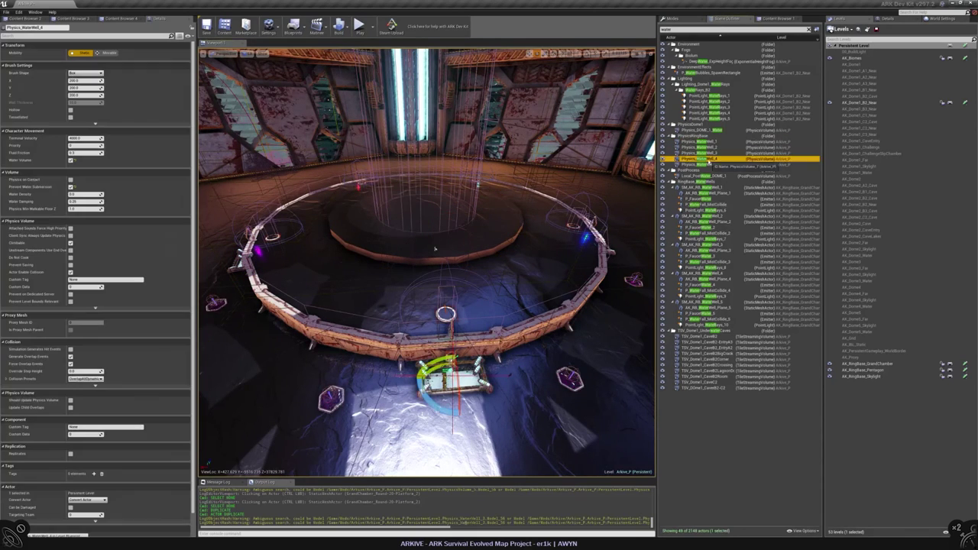
click(712, 152)
click(713, 164)
click(711, 147)
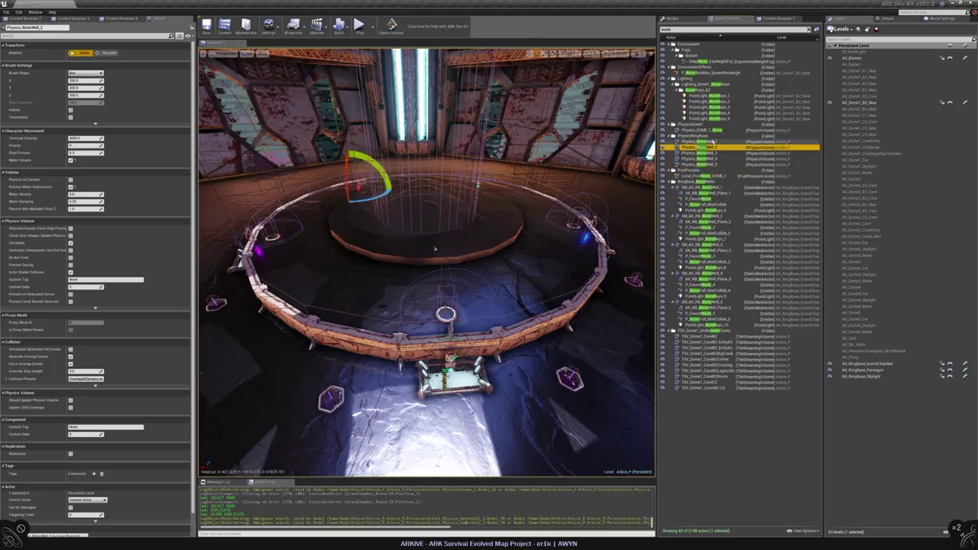
click(711, 142)
key(Escape)
right_drag(435, 248, 375, 266)
key(ctrl+s)
- Select the two floor growth meshes around the front well's tap, clear the actor filter, and move them into the RingBase_WaterWells folder
click(437, 344)
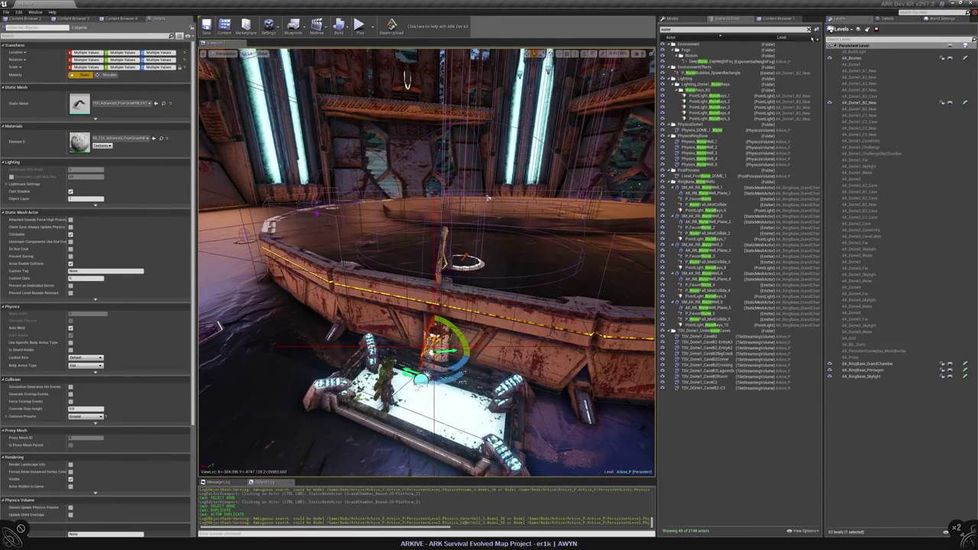
click(810, 29)
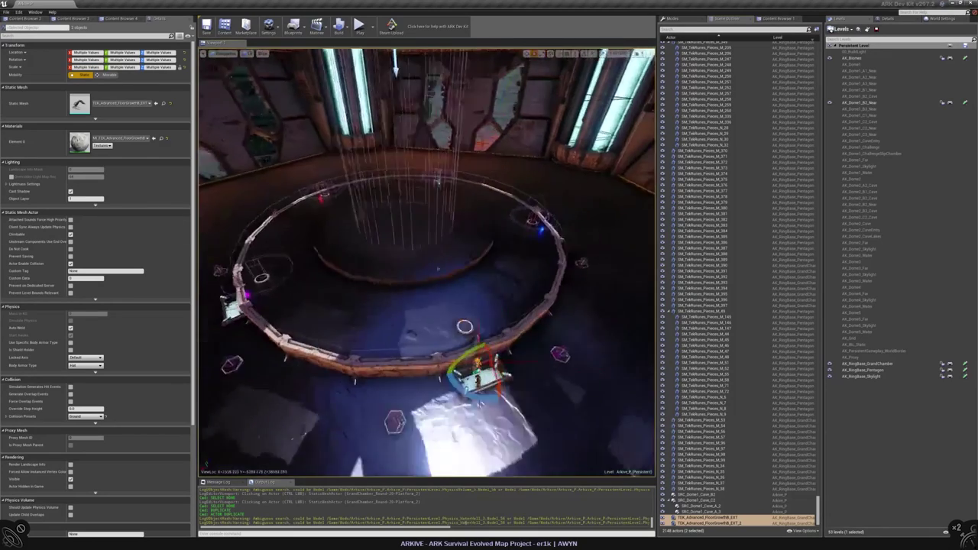
right_click(785, 509)
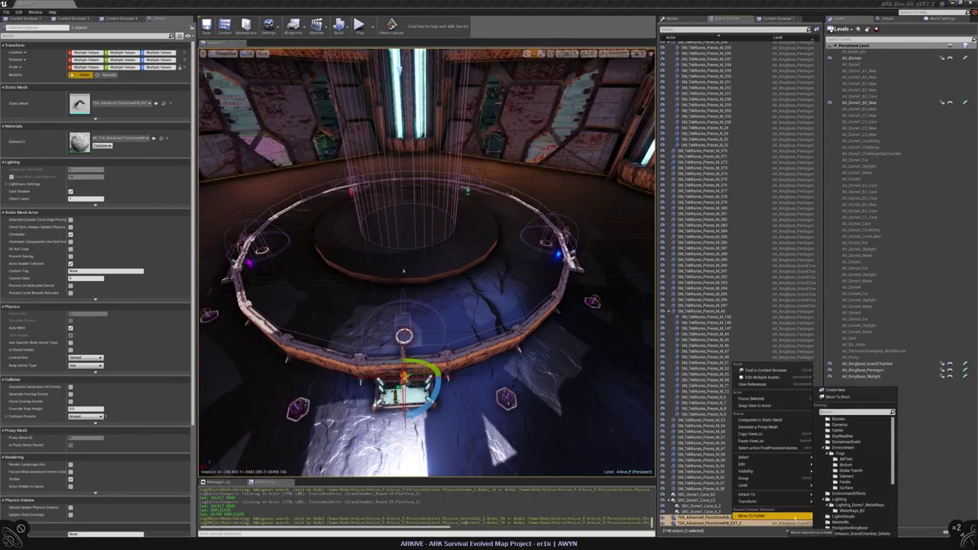
click(834, 413)
text(water)
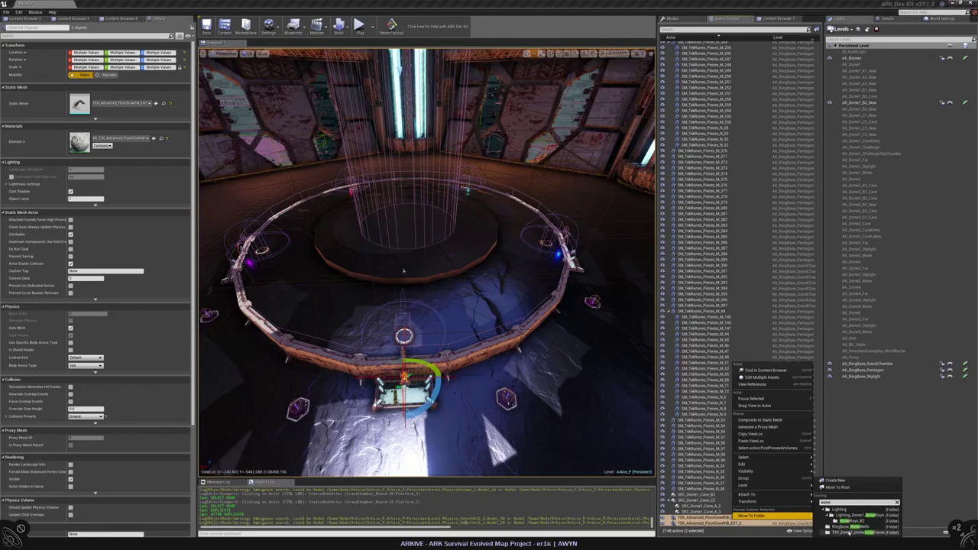
click(849, 532)
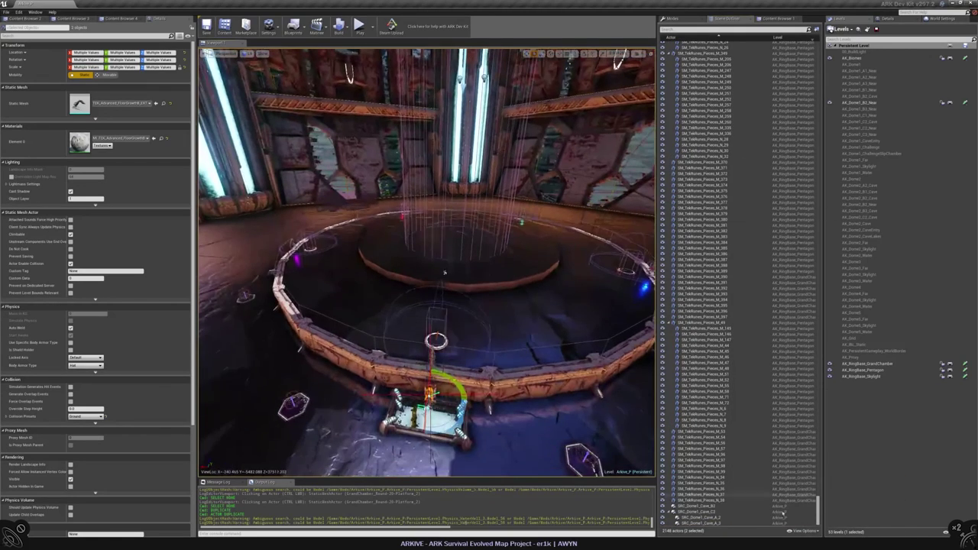
drag(818, 508, 818, 152)
key(f)
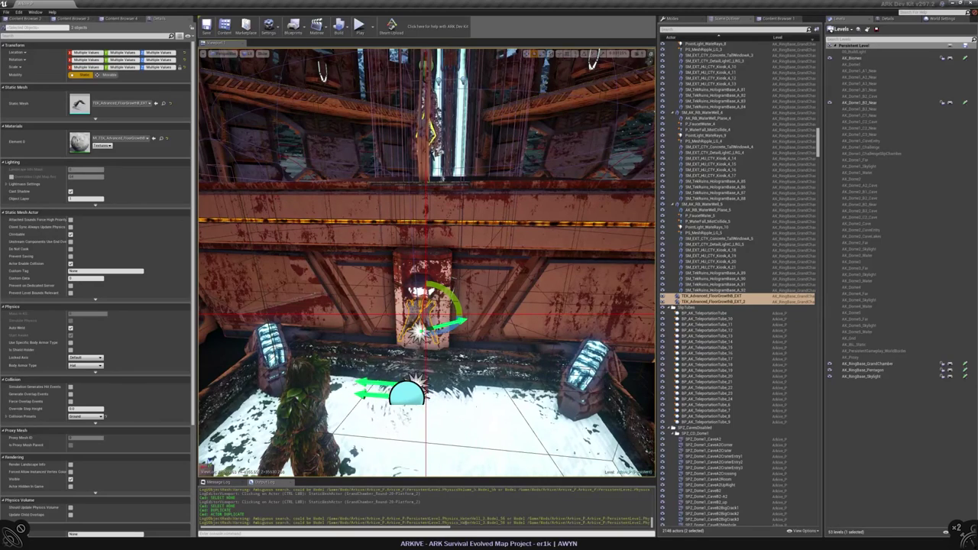
key(ctrl+w)
key(ctrl+w)
key(ctrl+w)
key(ctrl+w)
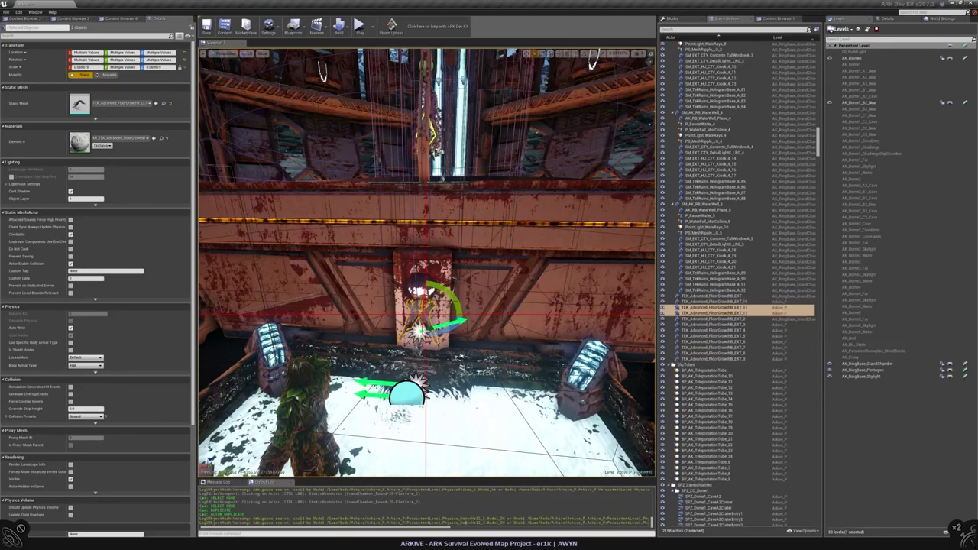
key(ctrl+z)
key(ctrl+z)
key(ctrl+z)
key(ctrl+z)
key(ctrl+z)
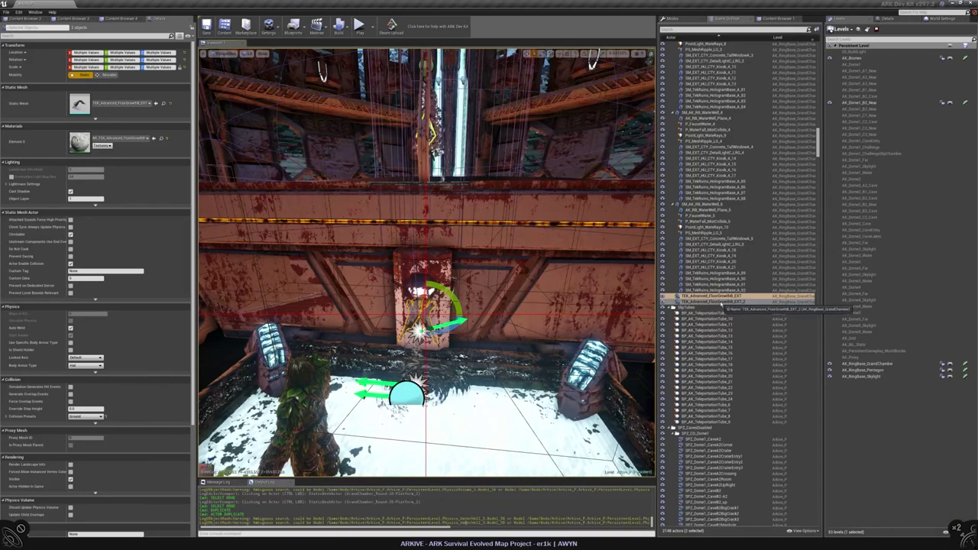
- Rename the two growth meshes AK_Growth_WaterTap_R_1 and AK_Growth_WaterTap_L_1, and duplicate the pair four times
click(715, 297)
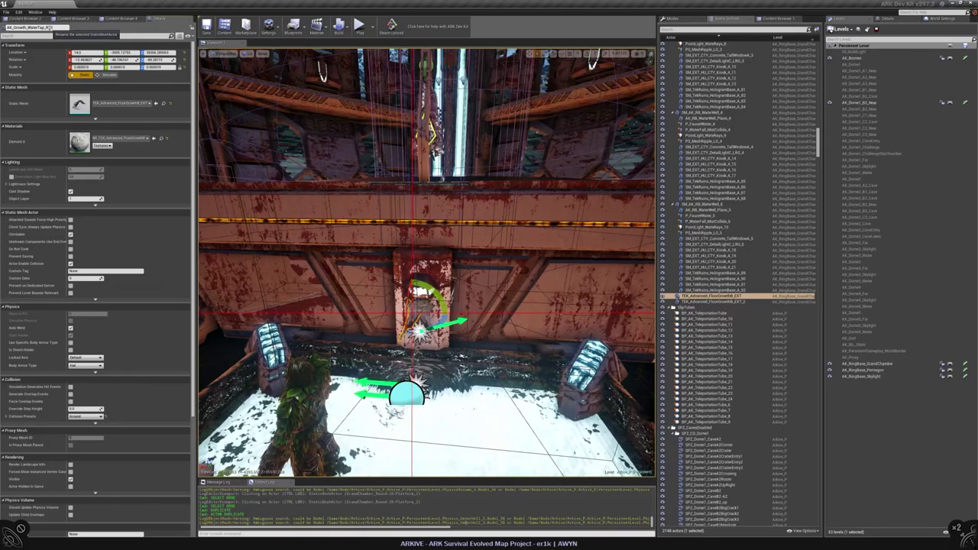
key(Return)
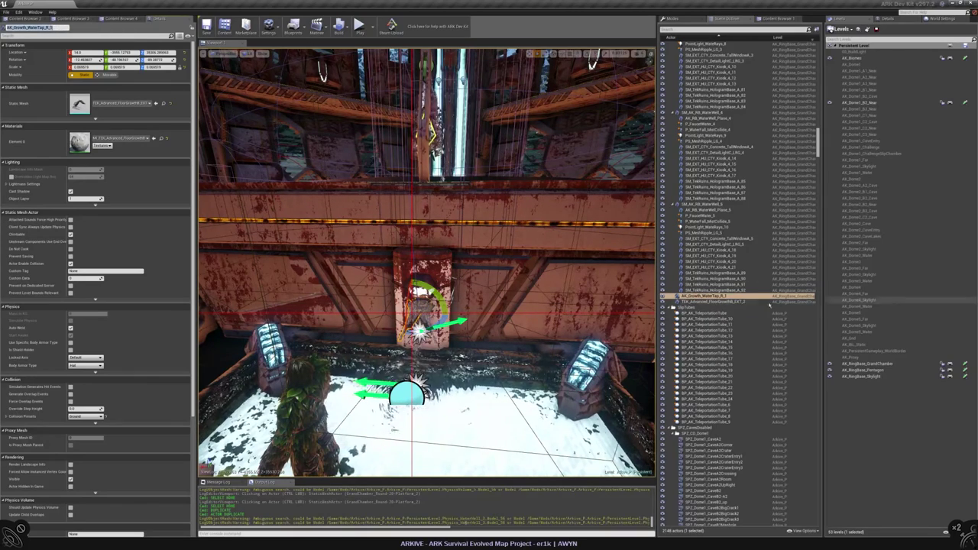
click(764, 302)
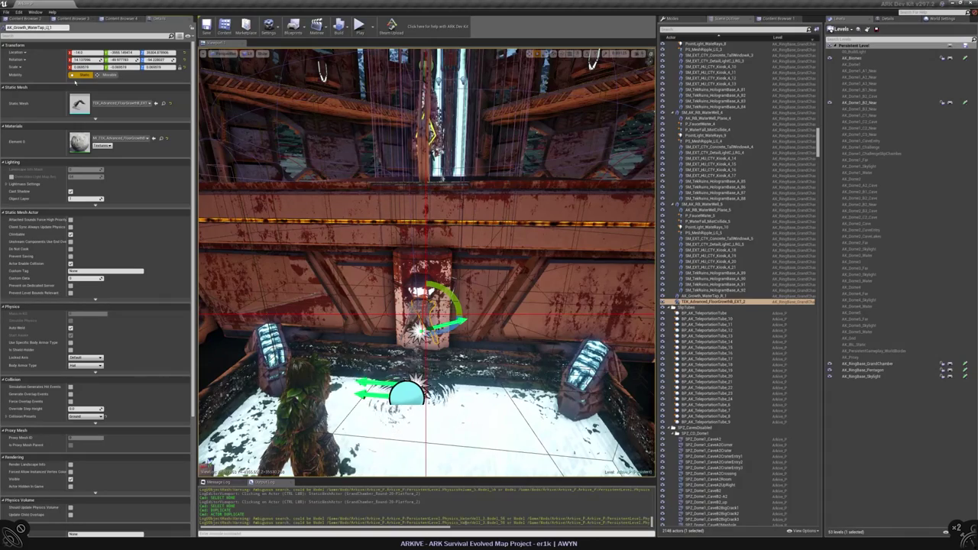
drag(670, 297, 767, 327)
scroll(802, 169, up, 15)
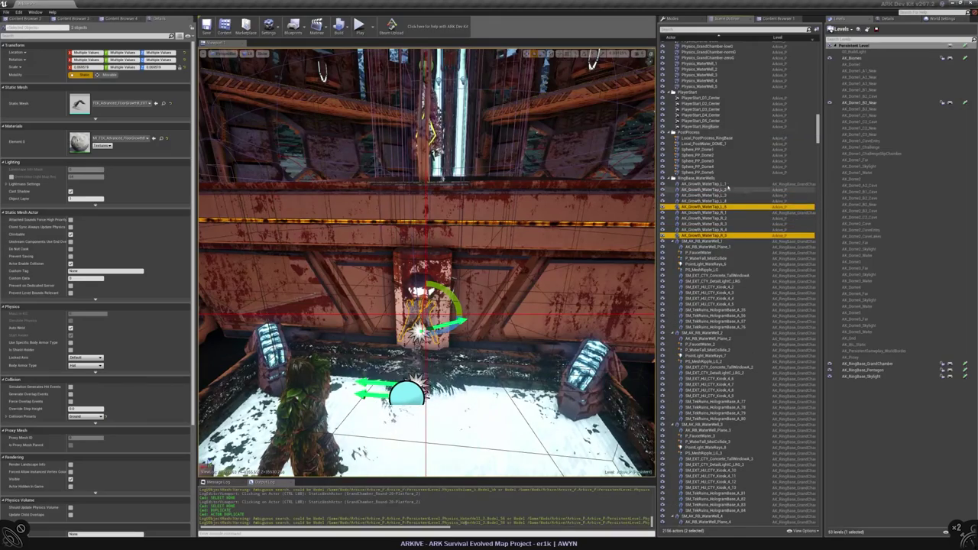
- Rotate AK_Growth_WaterTap_L_1 and AK_Growth_WaterTap_R_1 with the central platform about -144 degrees around the chamber centre, and clear the selection
right_drag(553, 76, 535, 92)
right_drag(305, 55, 405, 285)
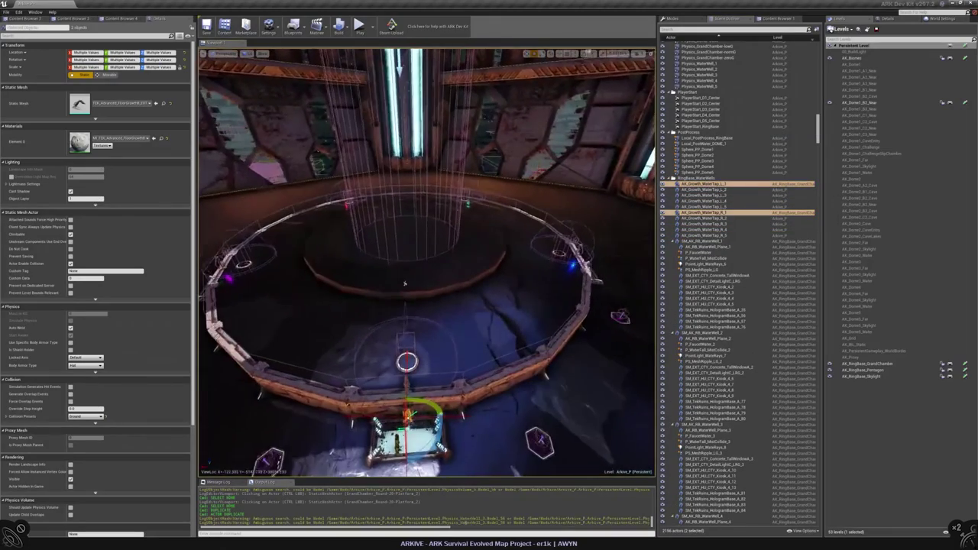
click(405, 284)
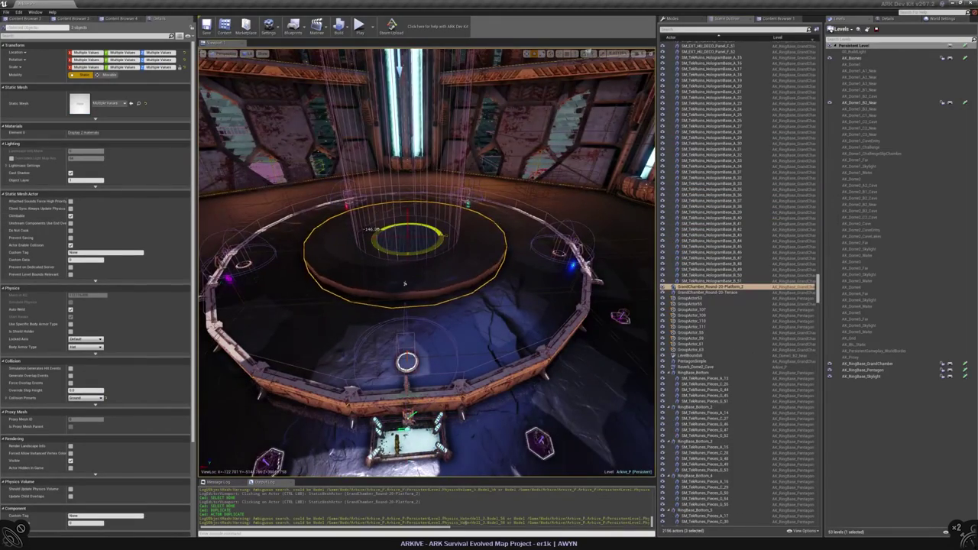
key(Escape)
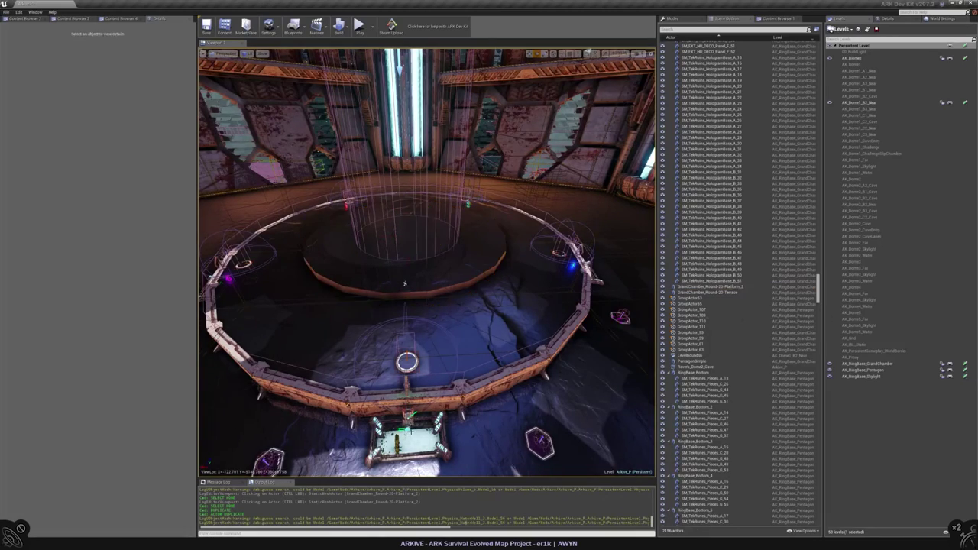
- Filter the actors for the water wells and rotate AK_Growth_WaterTap_L_2 and AK_Growth_WaterTap_R_2 with the central platform to the red-lit well
right_drag(405, 285, 405, 230)
click(700, 33)
text(waterwall)
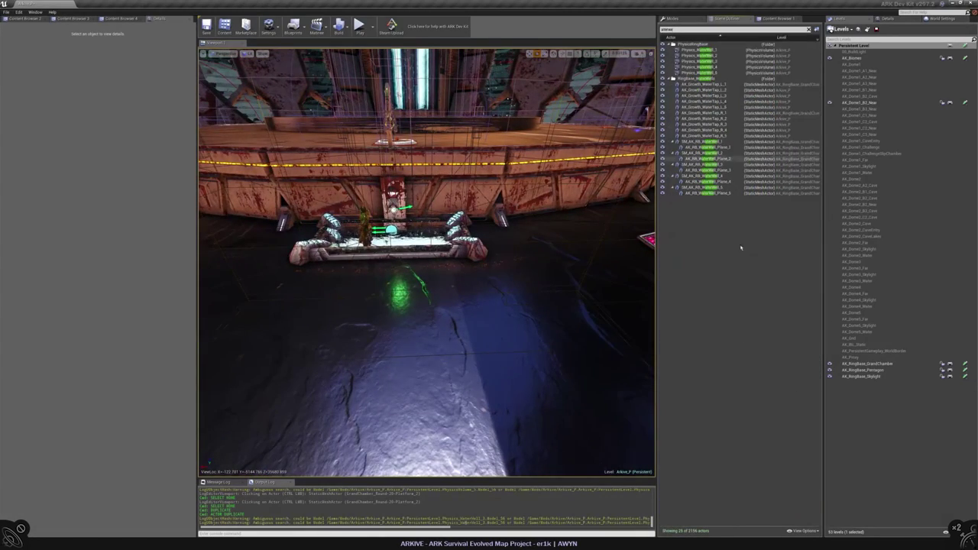
click(703, 90)
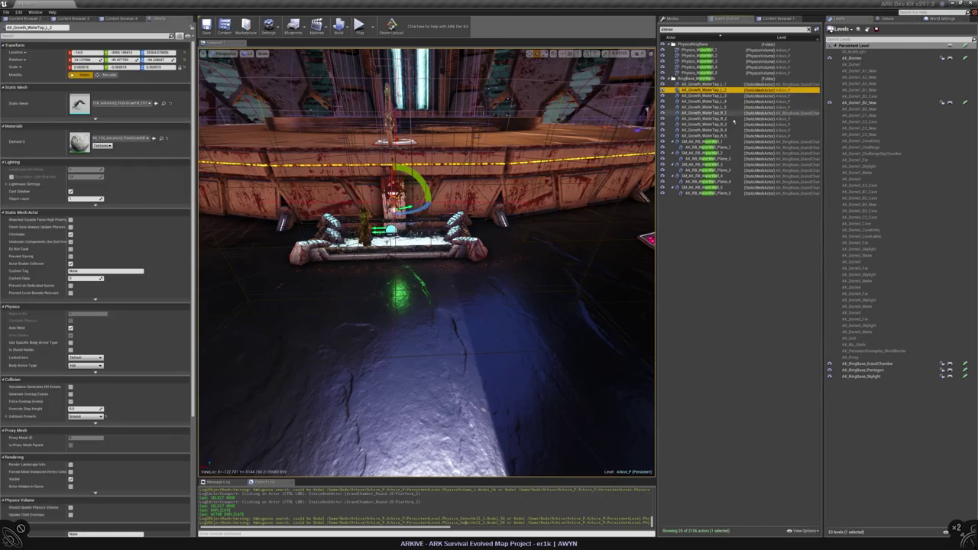
ctrl+click(704, 118)
key(f)
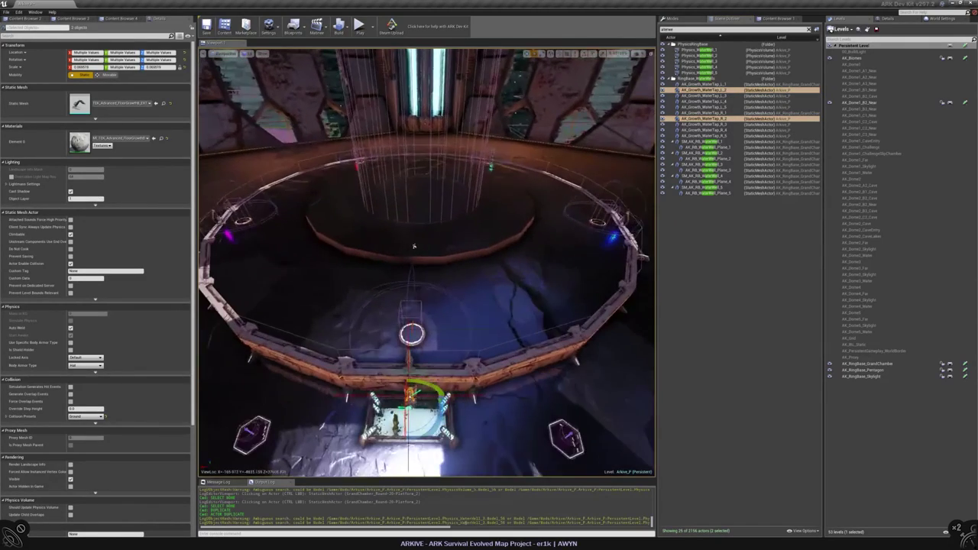
drag(414, 246, 414, 245)
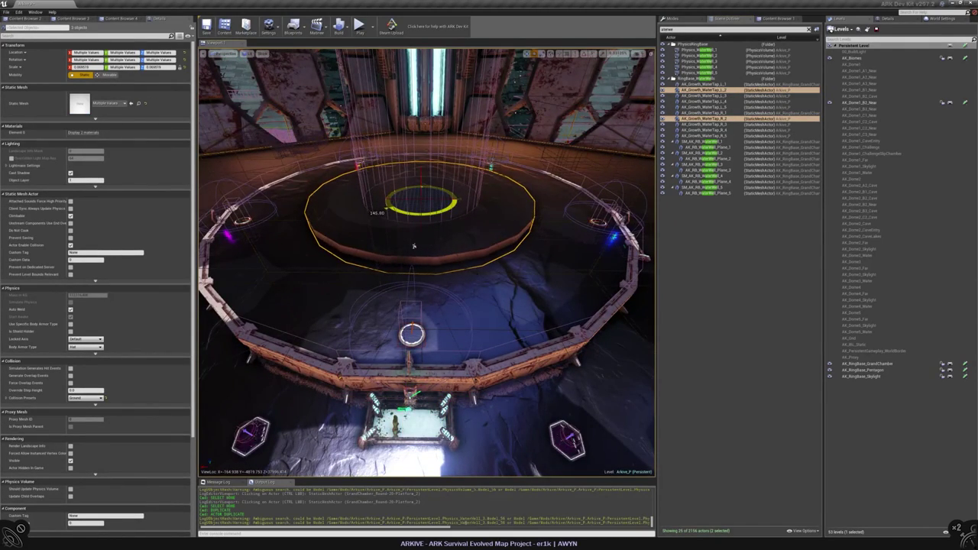
- Rotate AK_Growth_WaterTap_L_3 and AK_Growth_WaterTap_R_3 with the central platform around the chamber centre to the purple-lit well
drag(413, 245, 413, 246)
click(414, 246)
ctrl+click(414, 246)
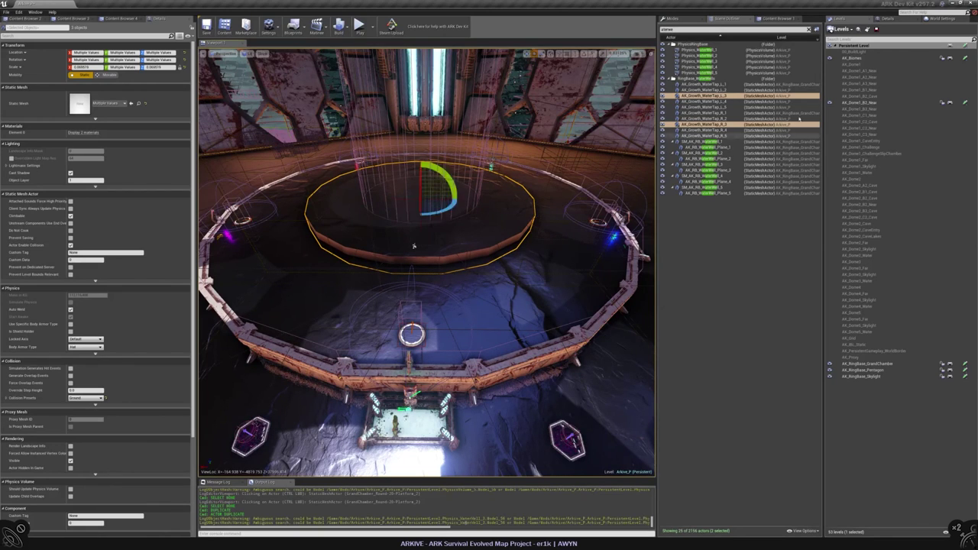
- Rotate AK_Growth_WaterTap_L_5 and AK_Growth_WaterTap_R_5 with the central platform about -72 degrees to the blue-lit well, and clear the selection
click(704, 136)
ctrl+click(704, 107)
ctrl+click(413, 245)
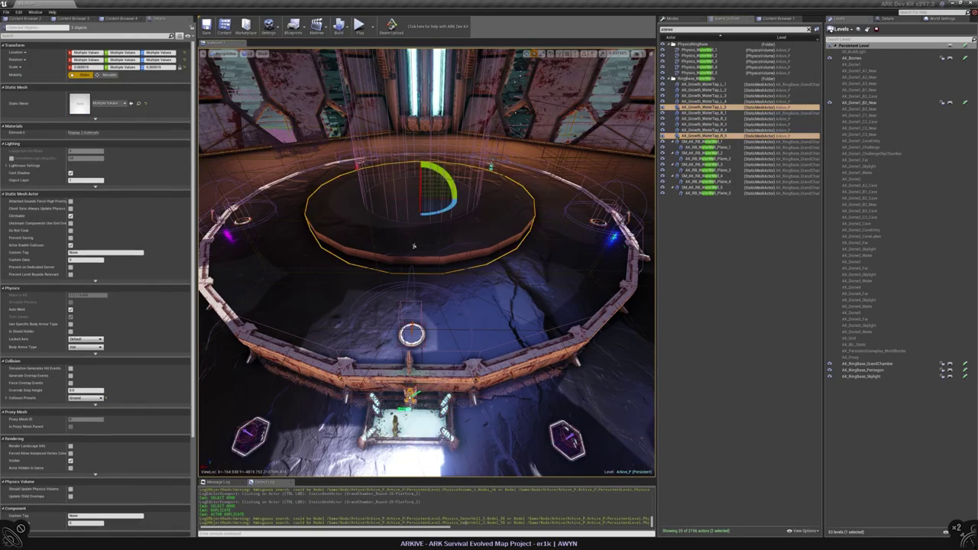
drag(413, 245, 413, 245)
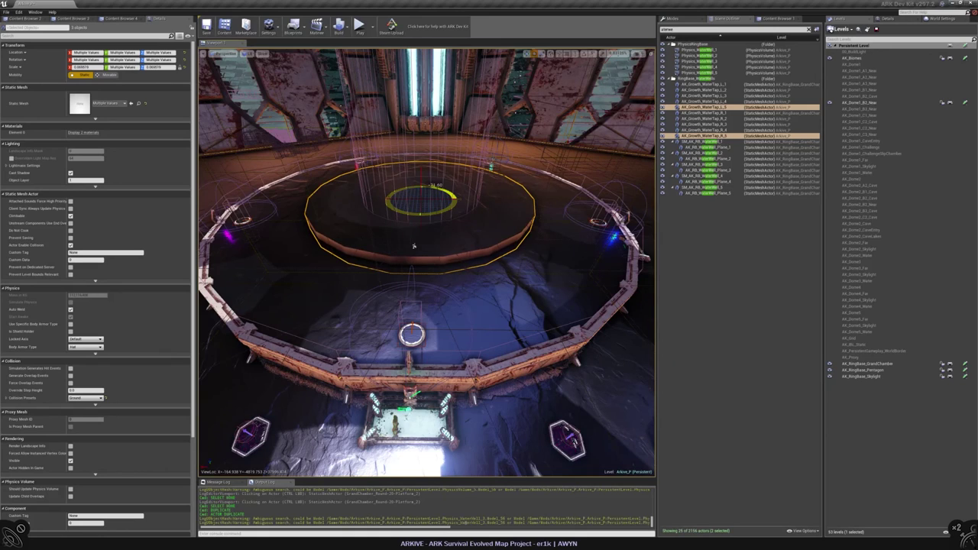
click(727, 278)
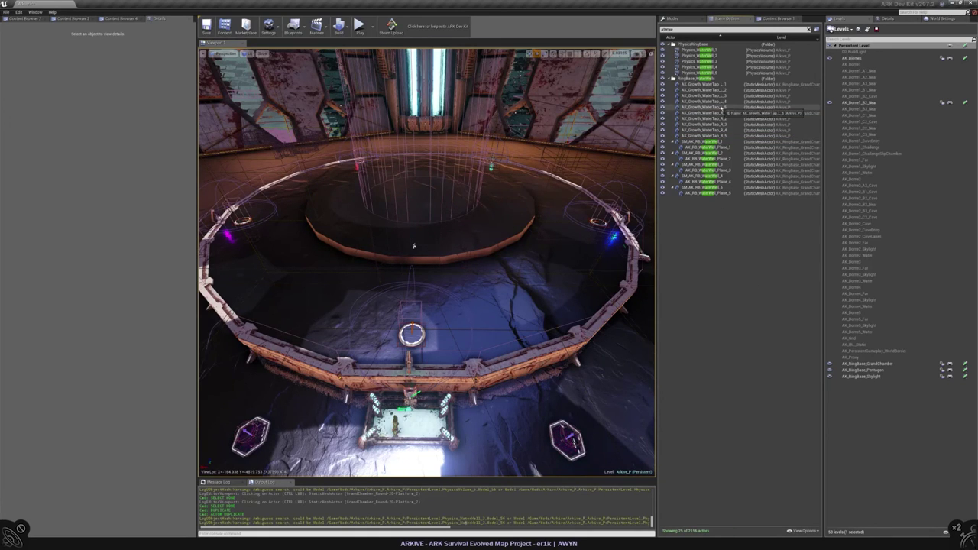
- Attach AK_Growth_WaterTap_L_1 and AK_Growth_WaterTap_R_1 to SM_AK_RB_WaterWell_1, and try to attach the L_2 and R_2 pair to its well
click(703, 84)
ctrl+click(703, 112)
drag(703, 113, 716, 158)
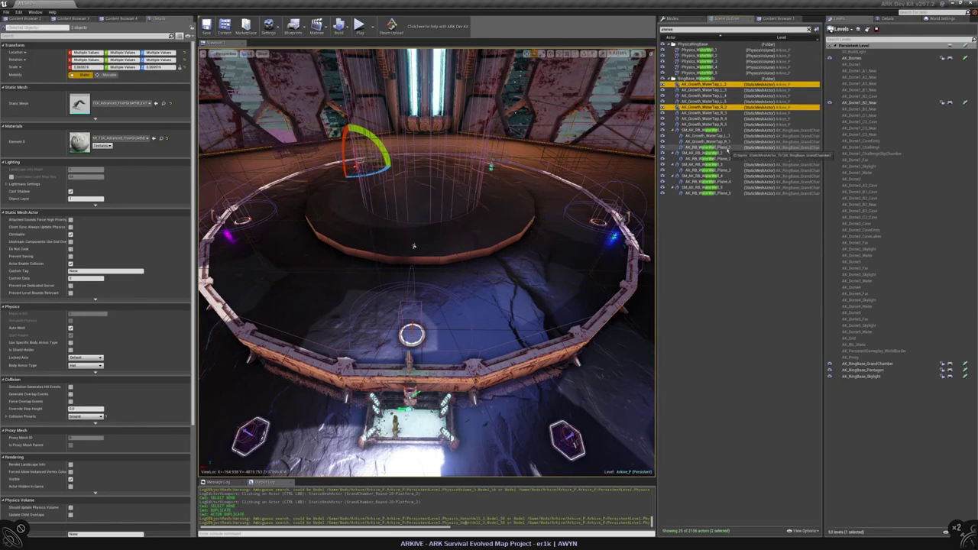
drag(722, 108, 802, 103)
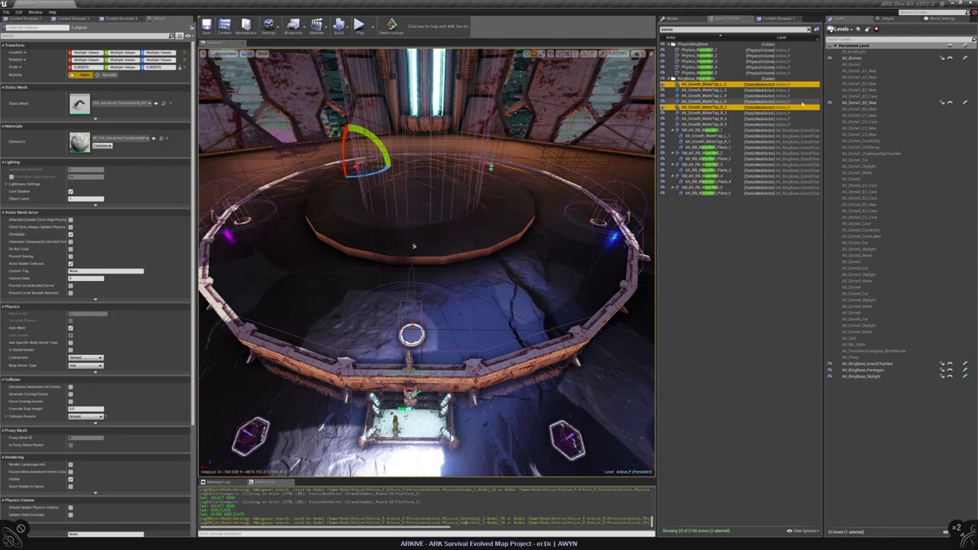
- Make AK_RingBase_GrandChamber the current level and move the eight growth meshes numbered 2 to 5 into it
click(730, 85)
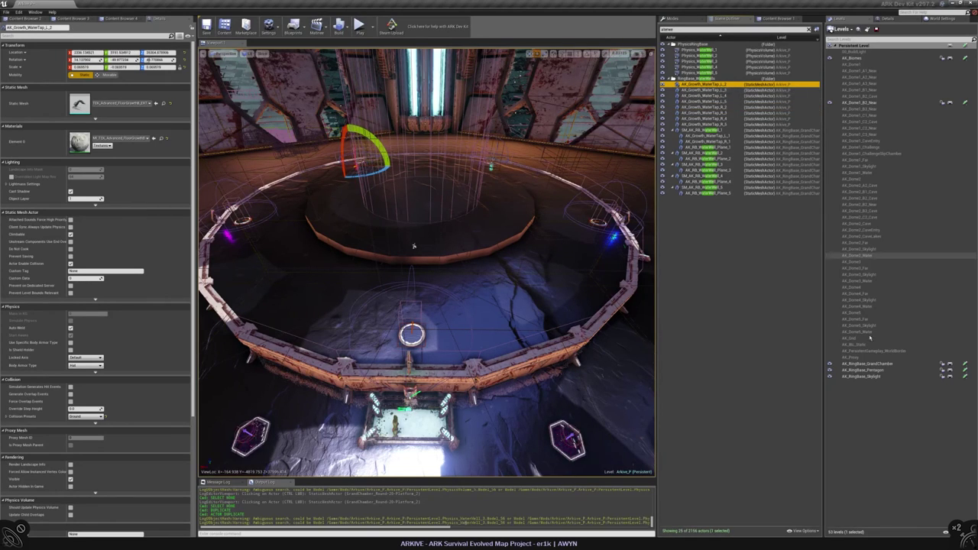
click(877, 365)
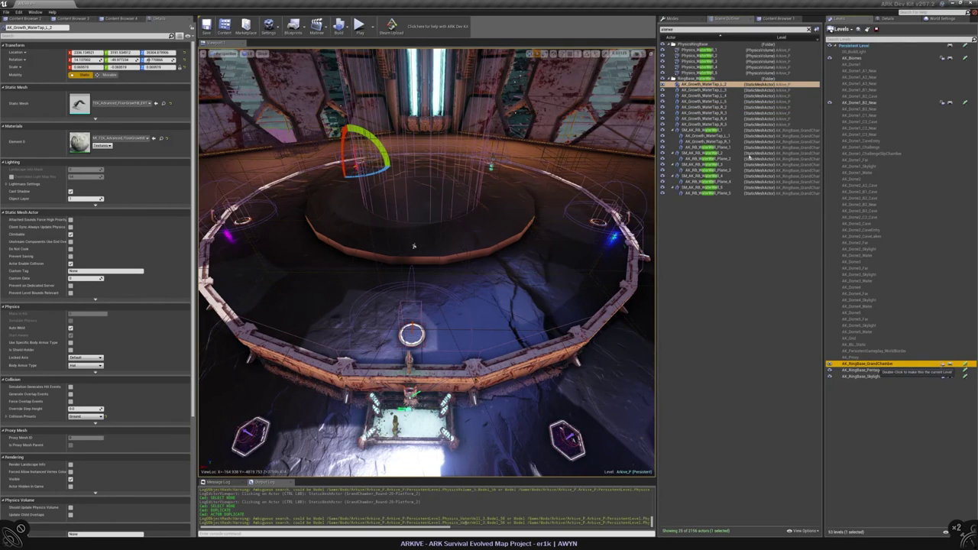
shift+click(711, 124)
right_click(710, 99)
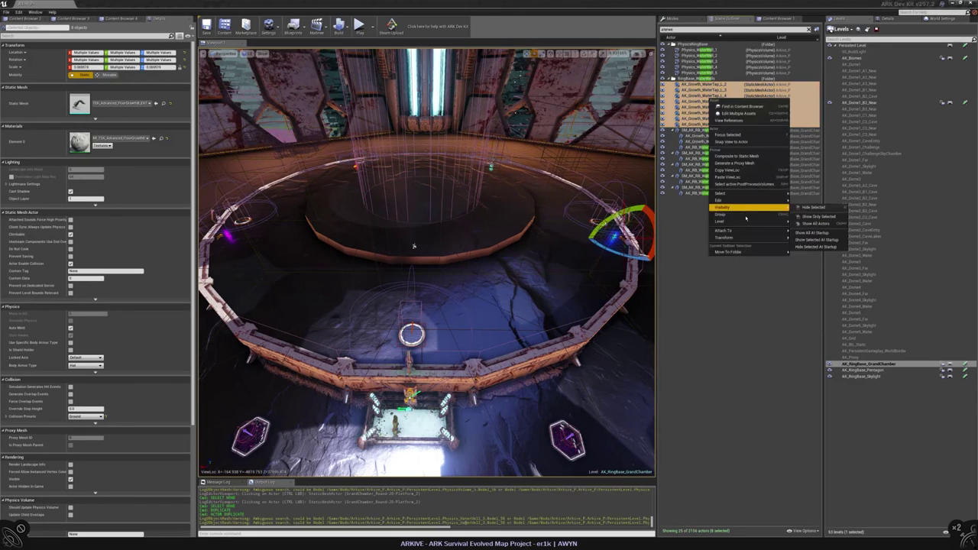
mouse_move(746, 220)
click(837, 233)
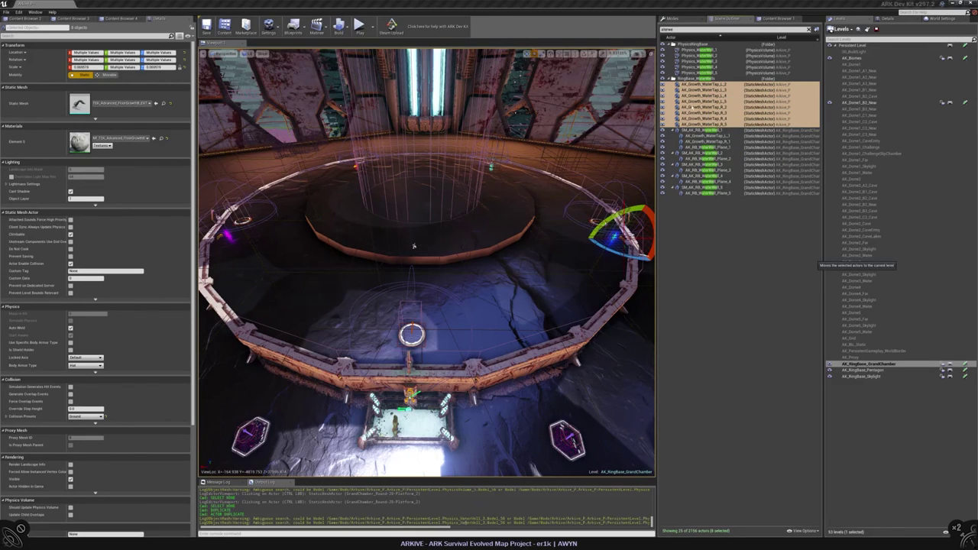
- Attach growth mesh pairs 2 to 5 to the water well meshes with matching numbers, and clear the selection
click(703, 84)
ctrl+click(704, 107)
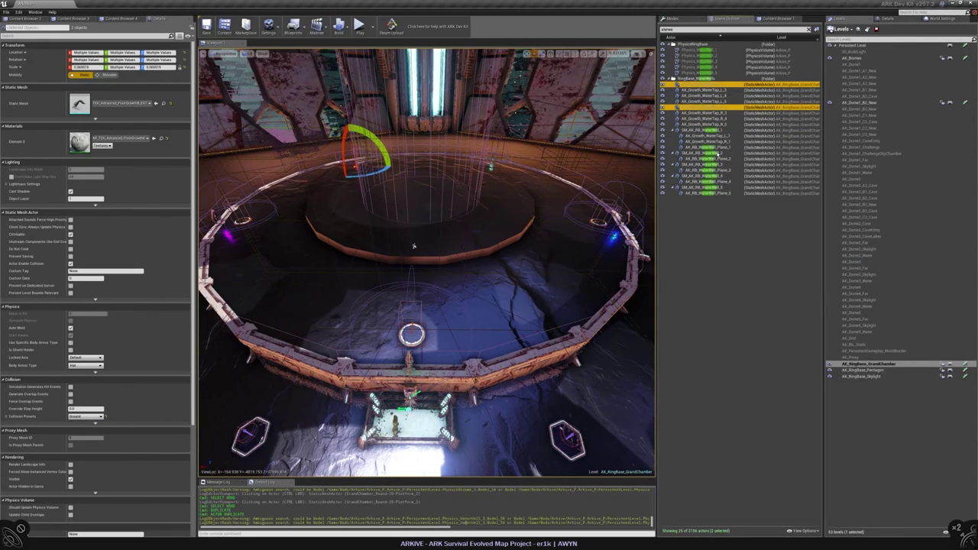
click(727, 84)
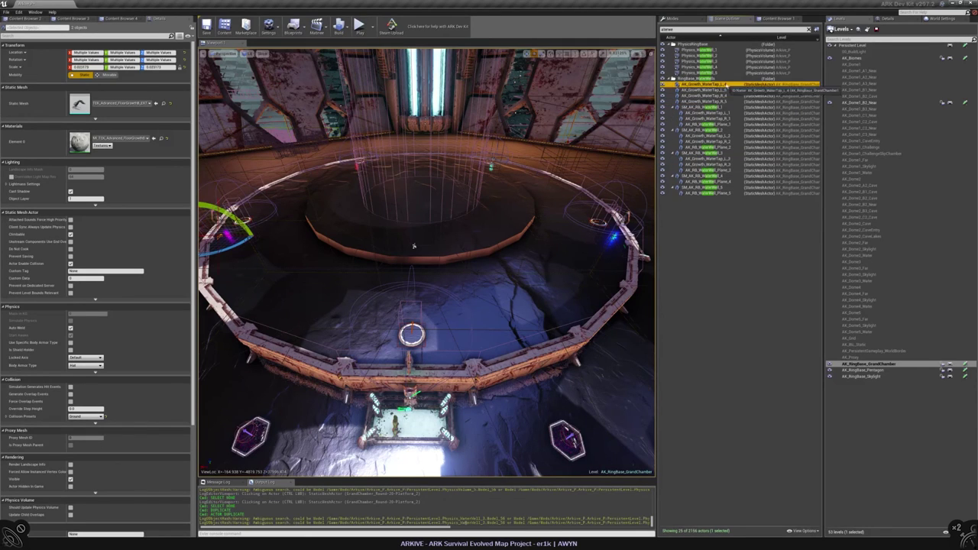
ctrl+click(726, 90)
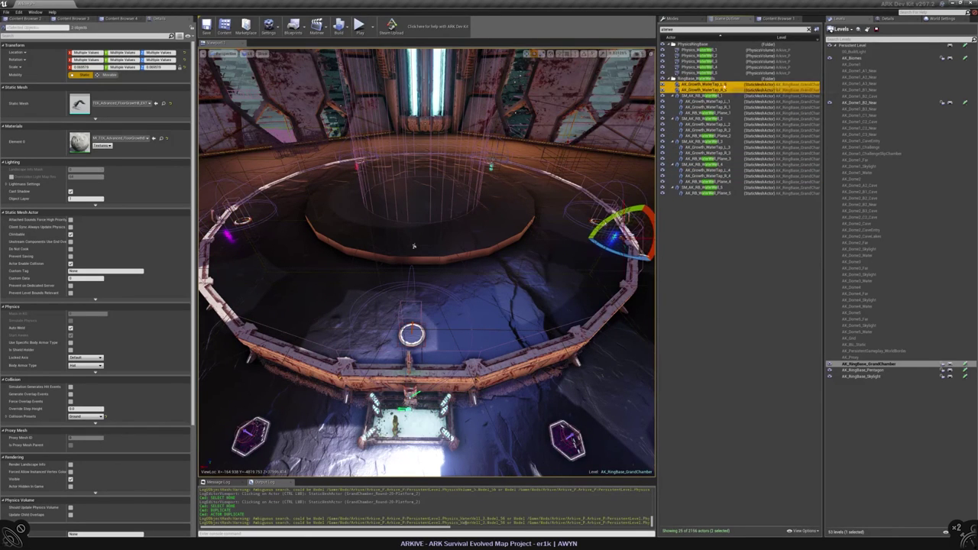
click(714, 211)
- Save the AK_RingBase_GrandChamber level and the persistent level
right_drag(459, 321, 417, 306)
click(965, 365)
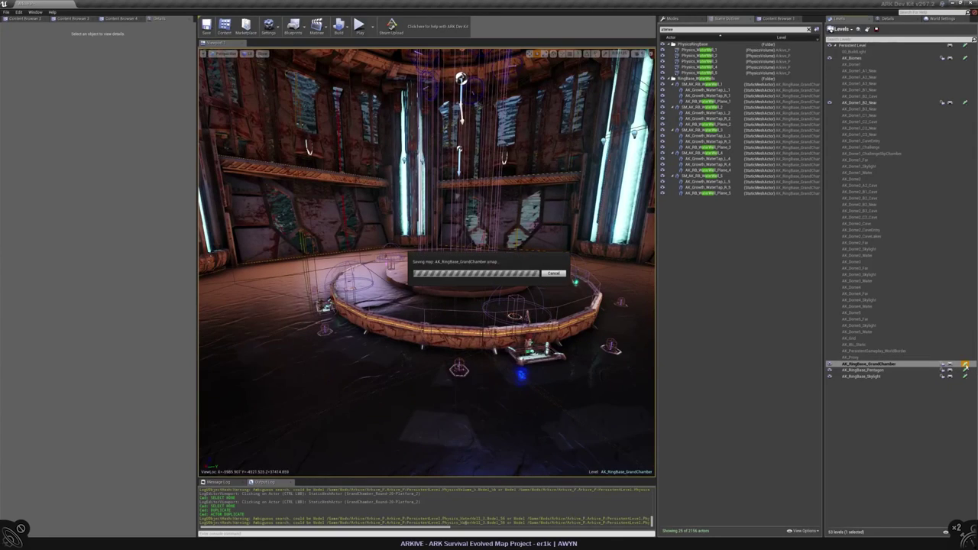
click(966, 46)
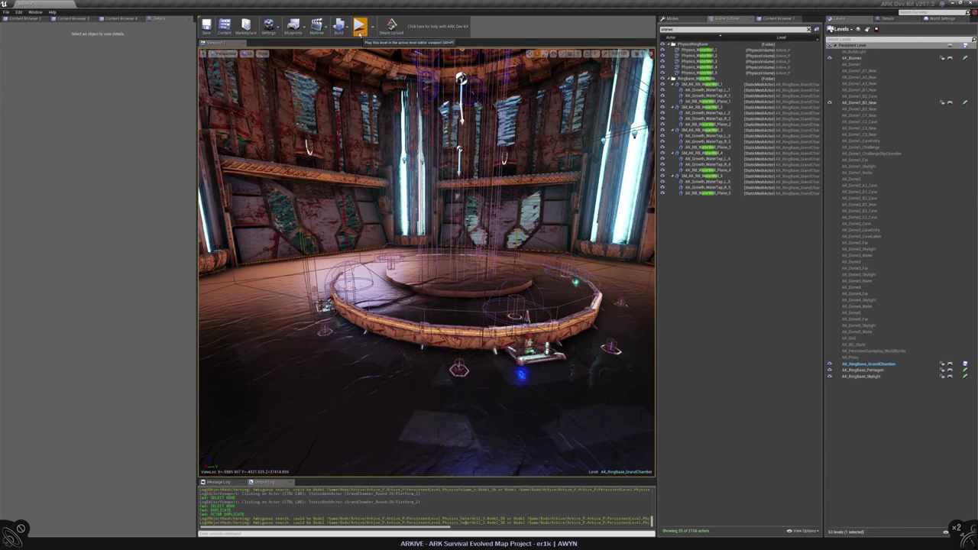
- Play-test the level, walk through the front water well and around it to examine its water behaviour, and stop the simulation
click(360, 28)
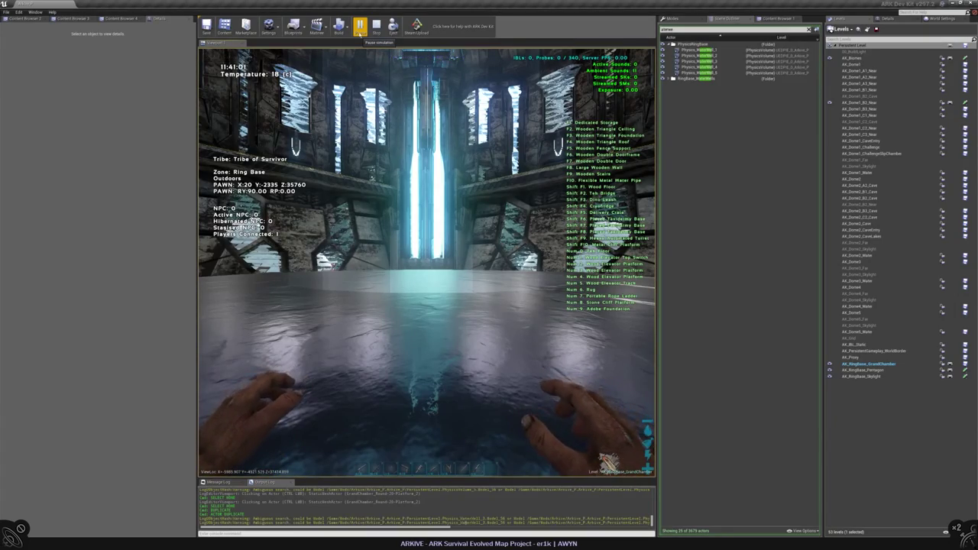
key(s)
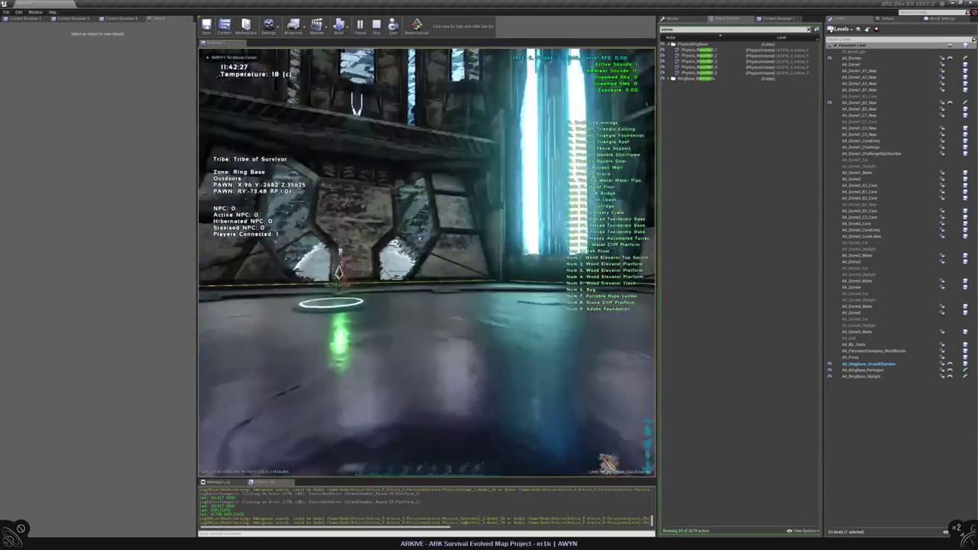
key(w)
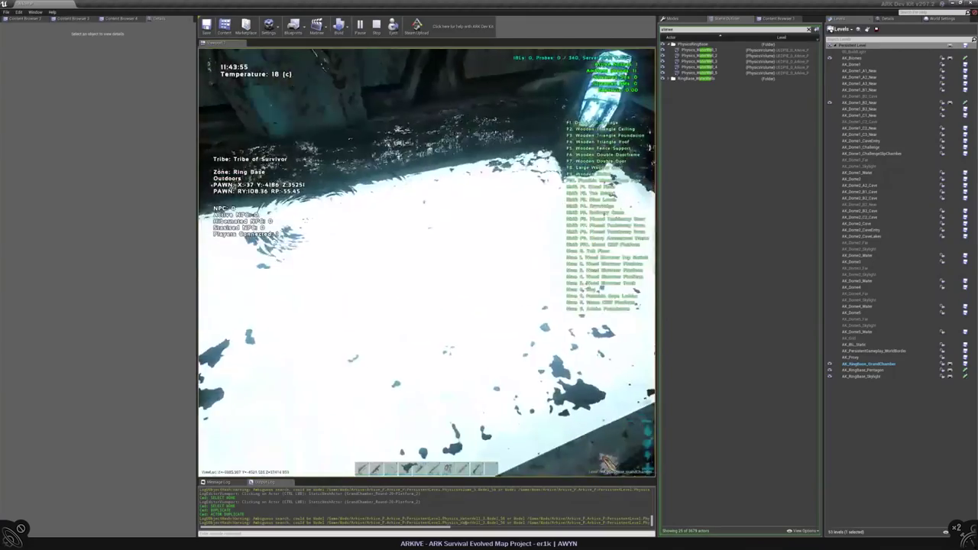
key(w)
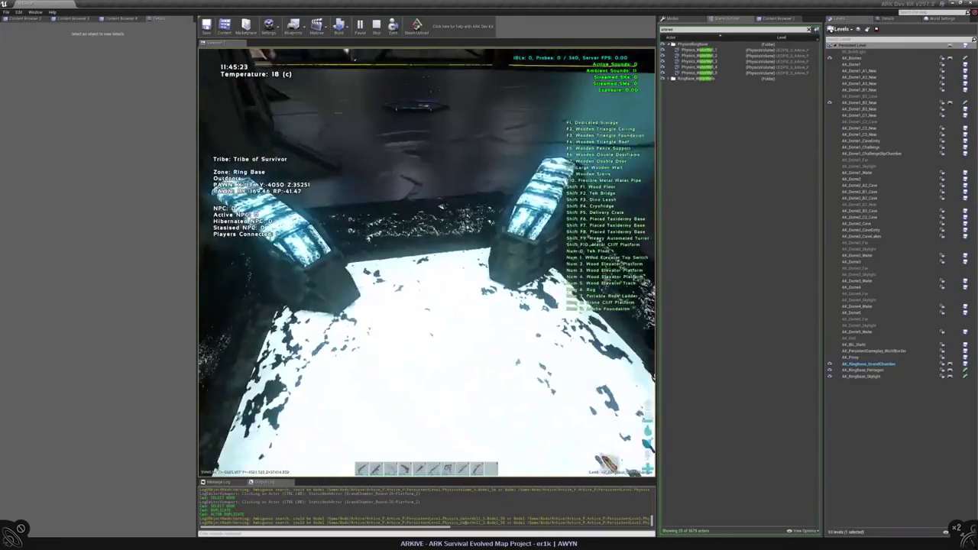
key(w)
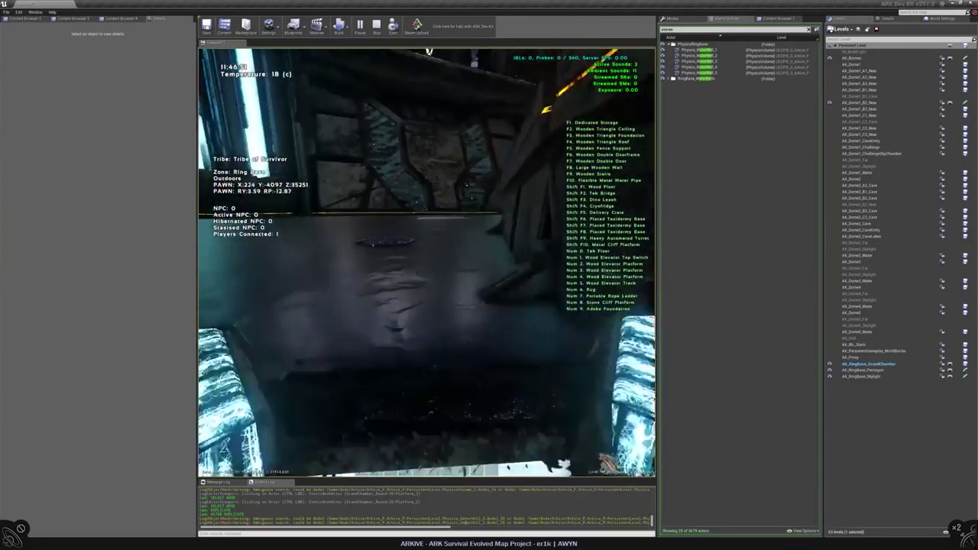
key(w)
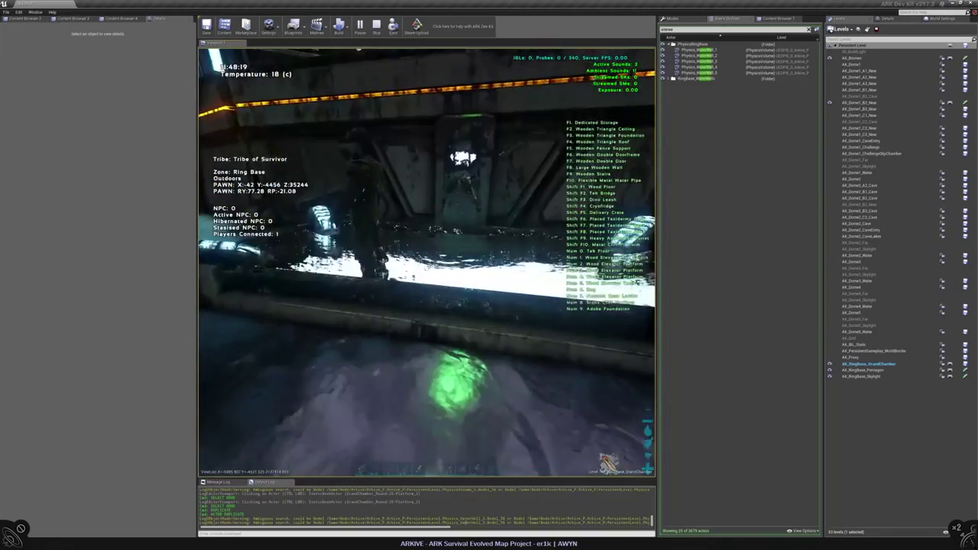
key(w)
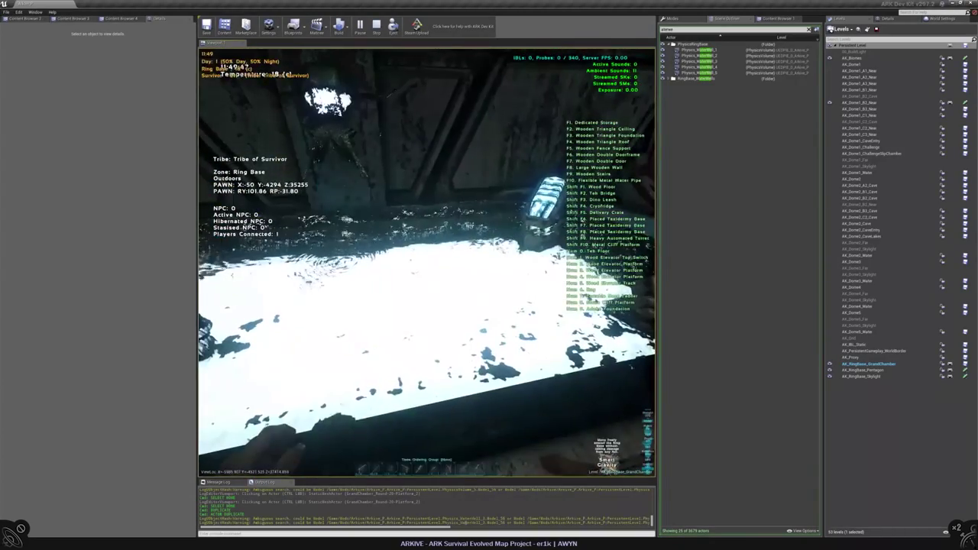
key(w)
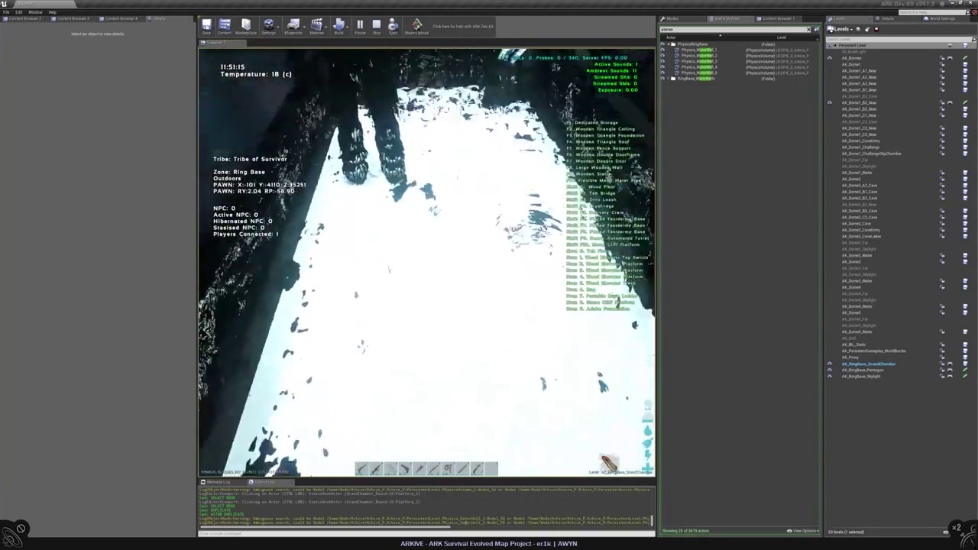
key(w)
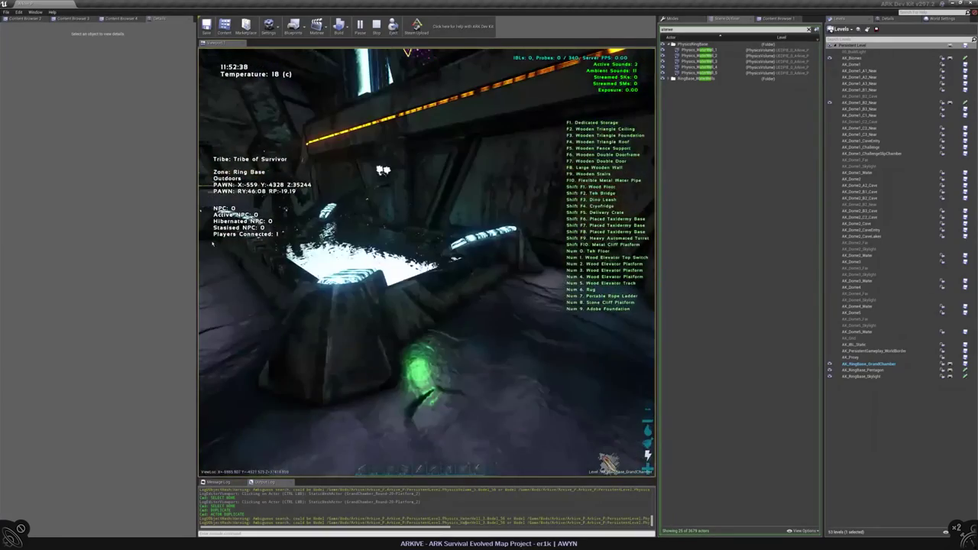
key(Escape)
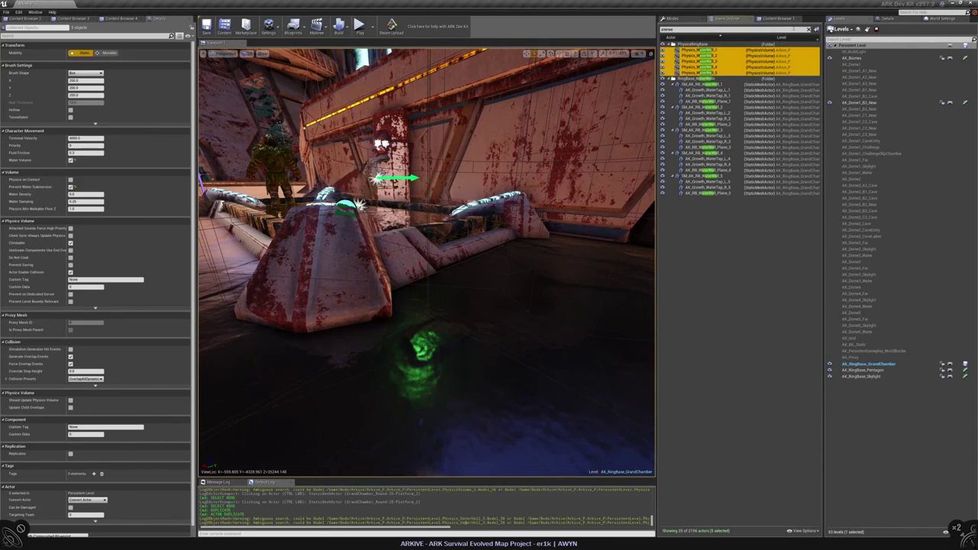
- Filter the actors by "water" and compare the settings of Local_PostWater_DOME_1 and Physics_DOME_1_Water with those of the five Physics_WaterWell volumes
key(BackSpace)
key(BackSpace)
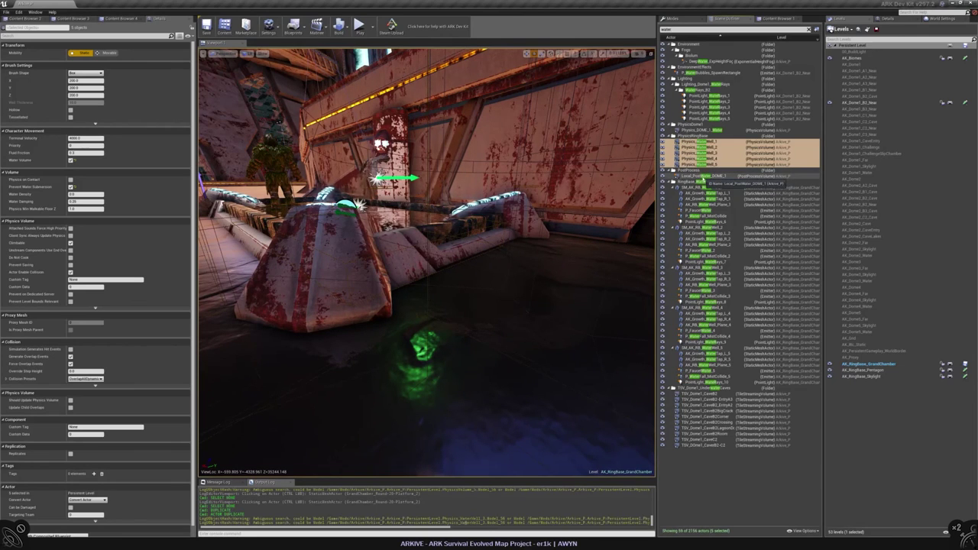
click(702, 176)
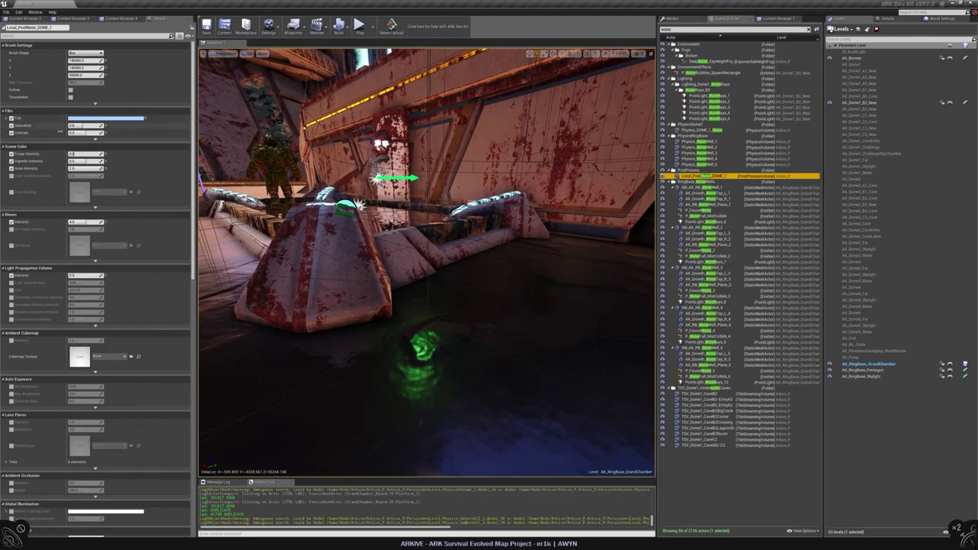
scroll(68, 197, down, 3)
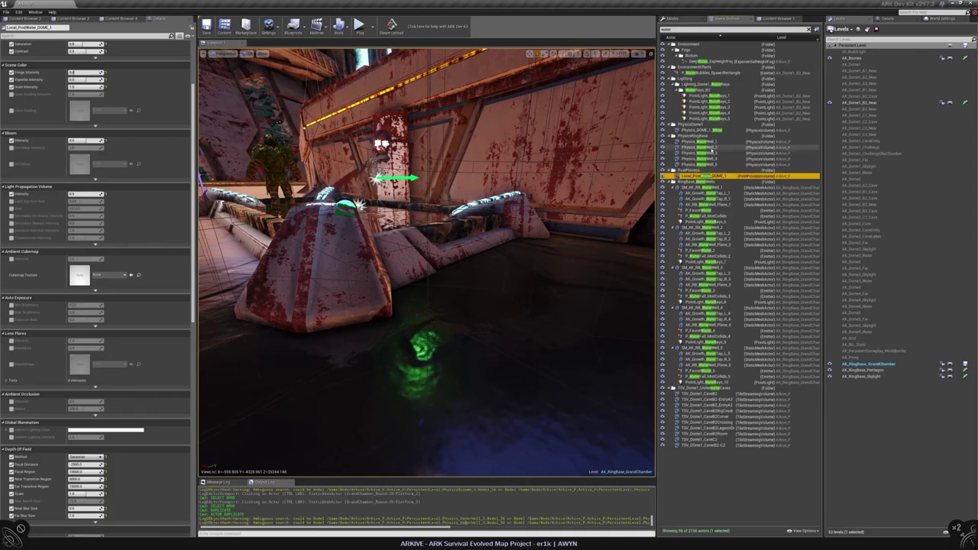
click(703, 130)
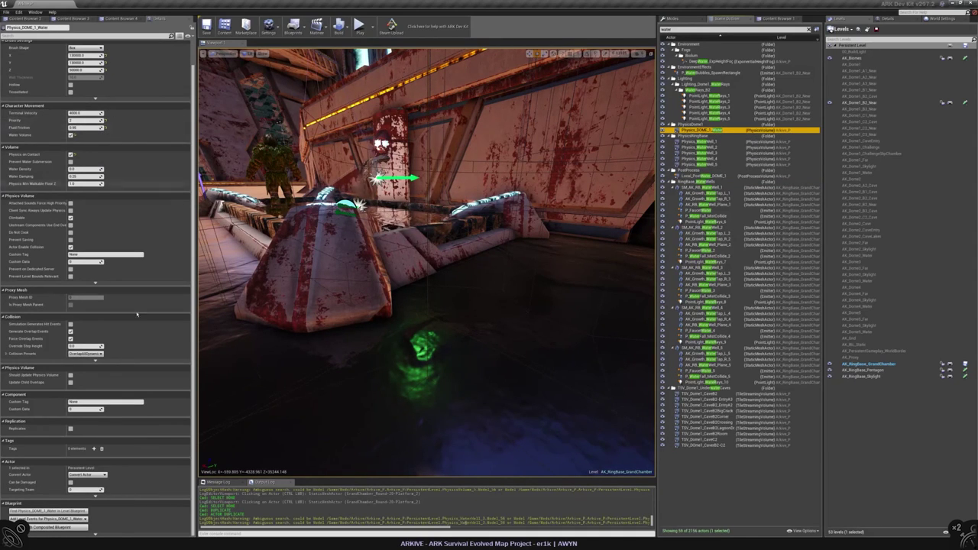
scroll(167, 421, up, 1)
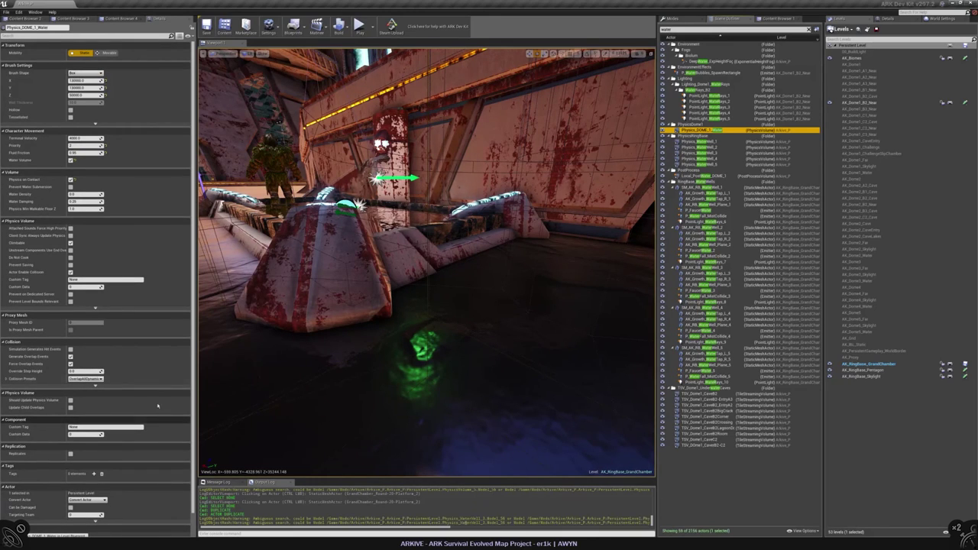
click(699, 141)
shift+click(699, 164)
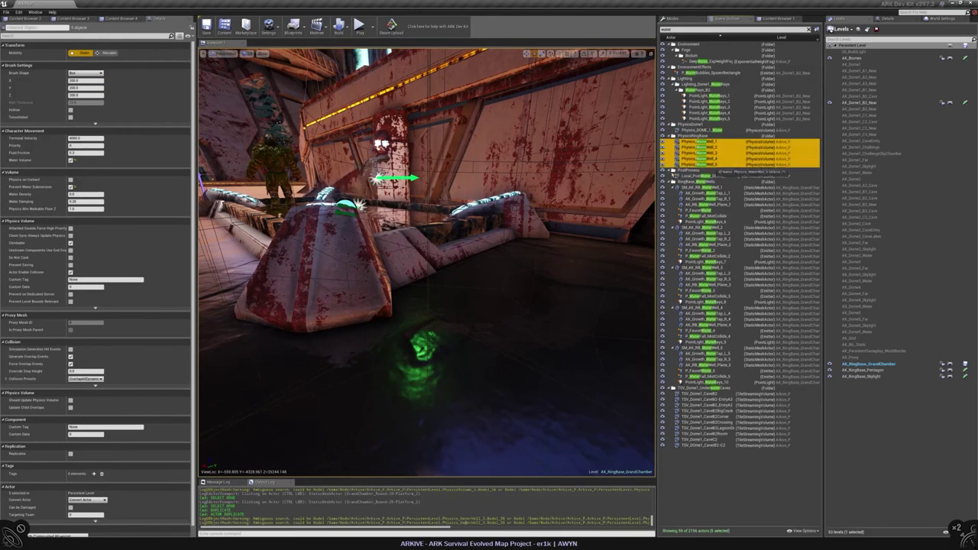
- Enable Physics on Contact and set Priority to 2 on the five Physics_WaterWell volumes, checking them against Physics_DOME_1_Water
click(71, 160)
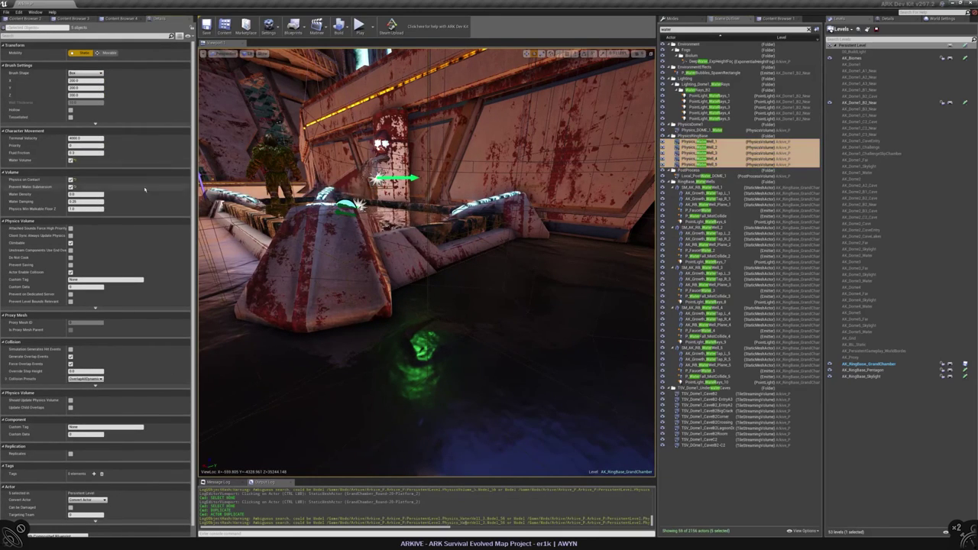
click(696, 130)
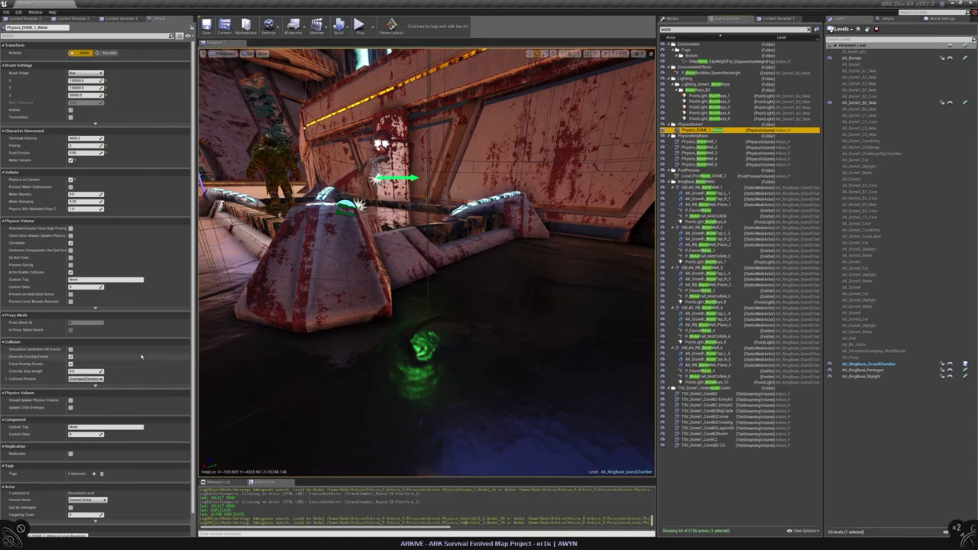
key(ctrl+z)
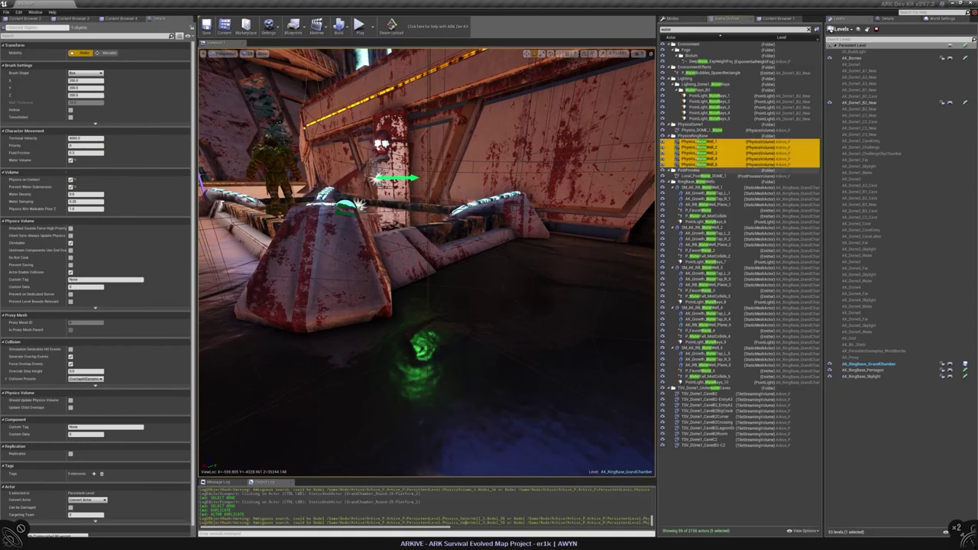
click(84, 146)
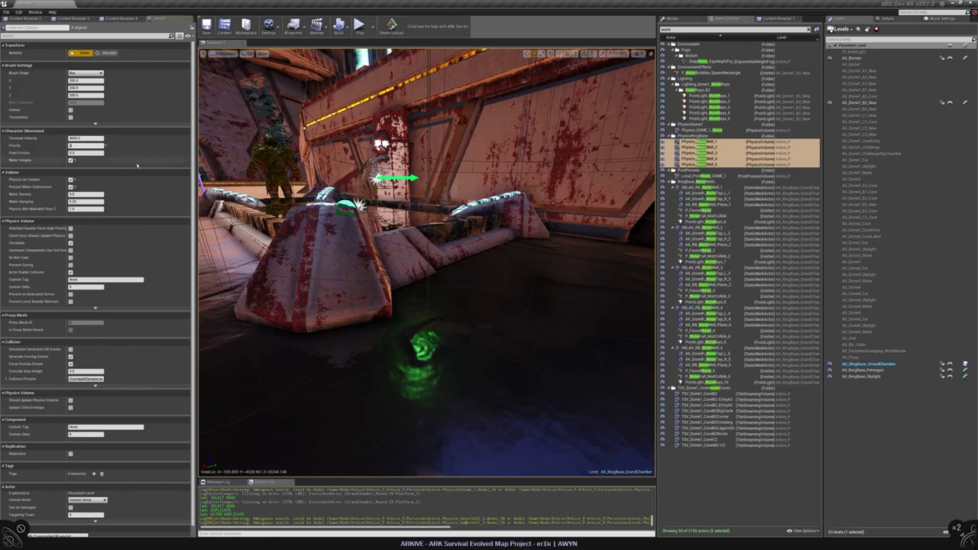
click(707, 130)
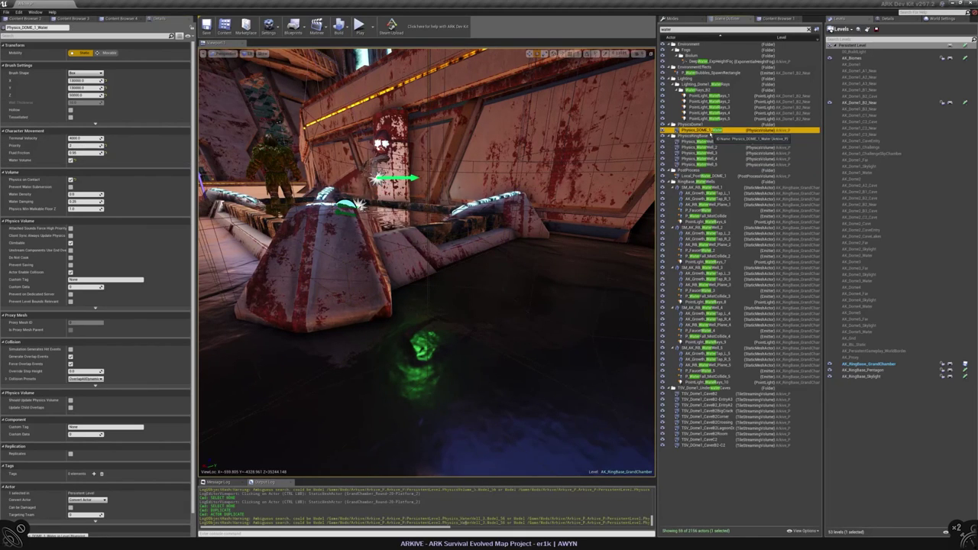
- Focus the view on Physics_WaterWell_1 and clear the "water" filter from the actor list
double_click(700, 142)
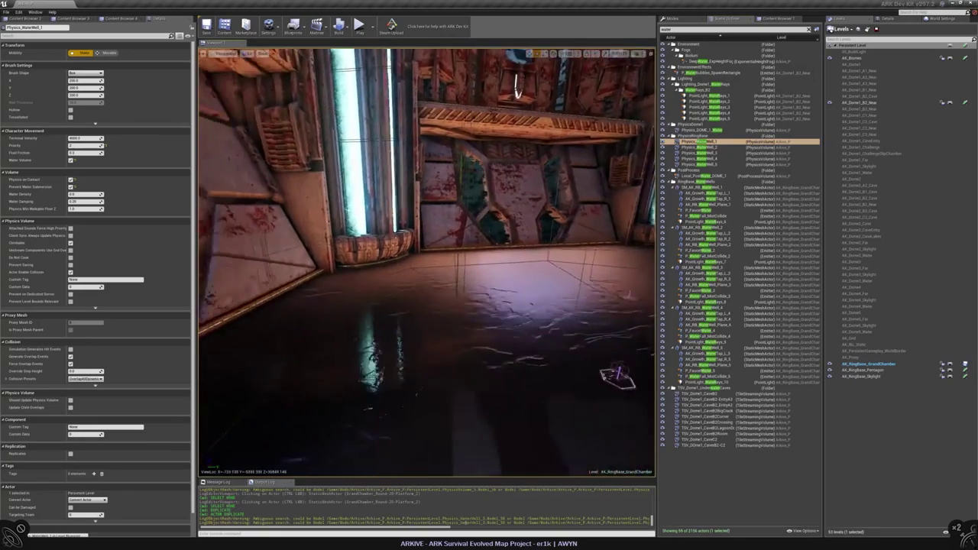
click(809, 29)
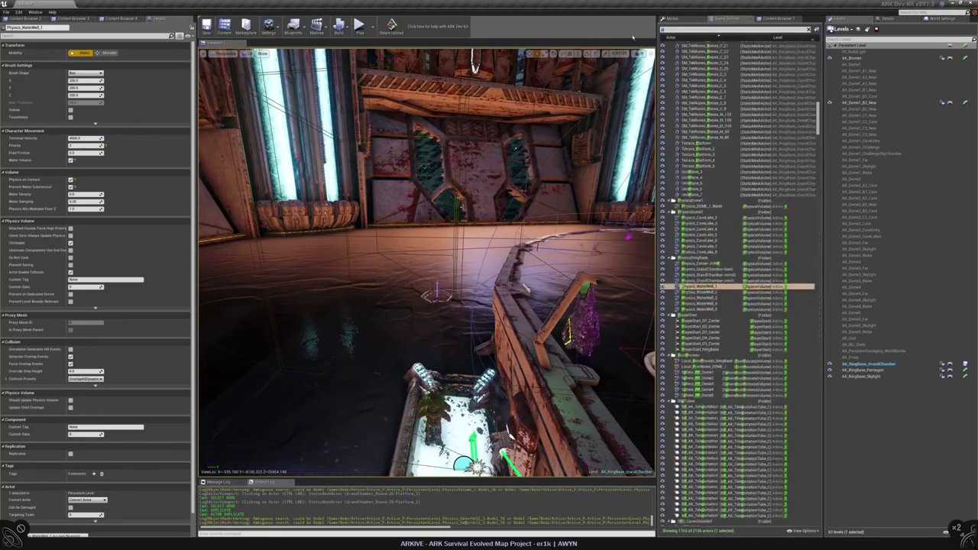
- Filter the actor list by "physic" and inspect the grand chamber physics volumes one after another
text(physic)
ctrl+click(699, 130)
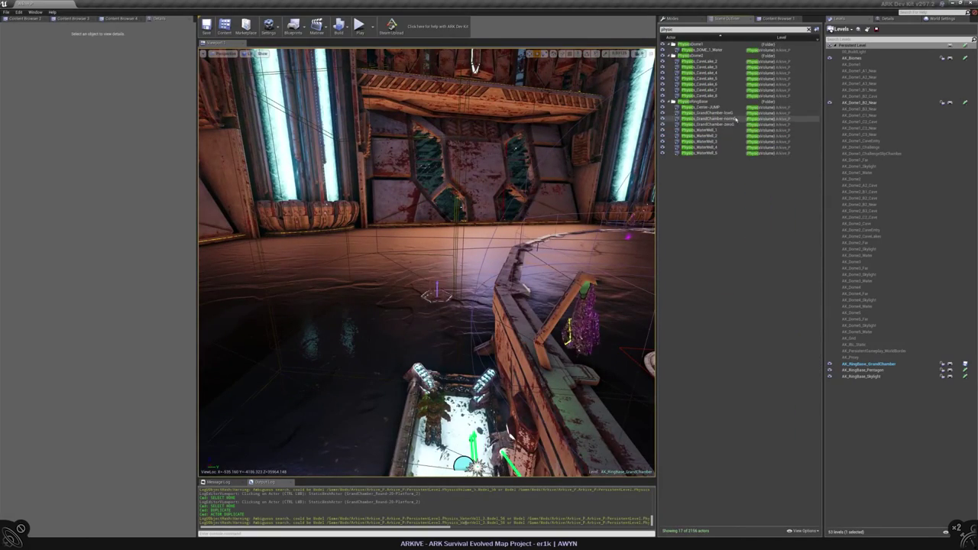
double_click(722, 113)
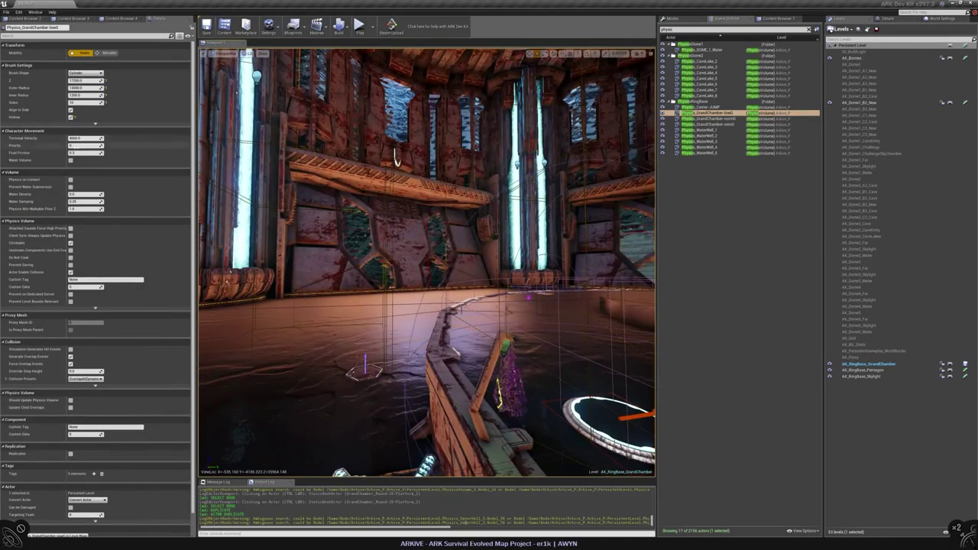
click(711, 119)
click(711, 124)
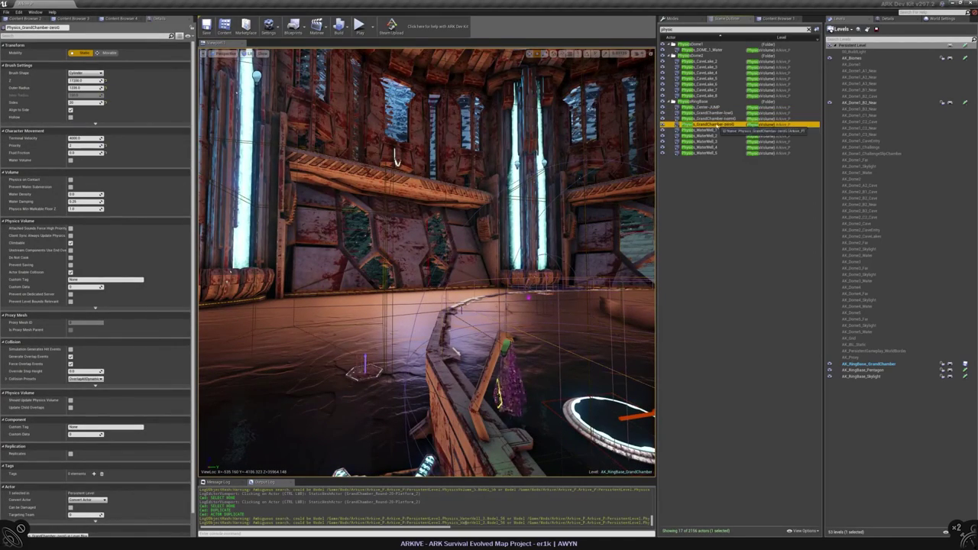
- Select the Physics_GrandChamber-lowG volume and set its collision preset to OverlapOnlyPawn
right_drag(428, 260, 453, 262)
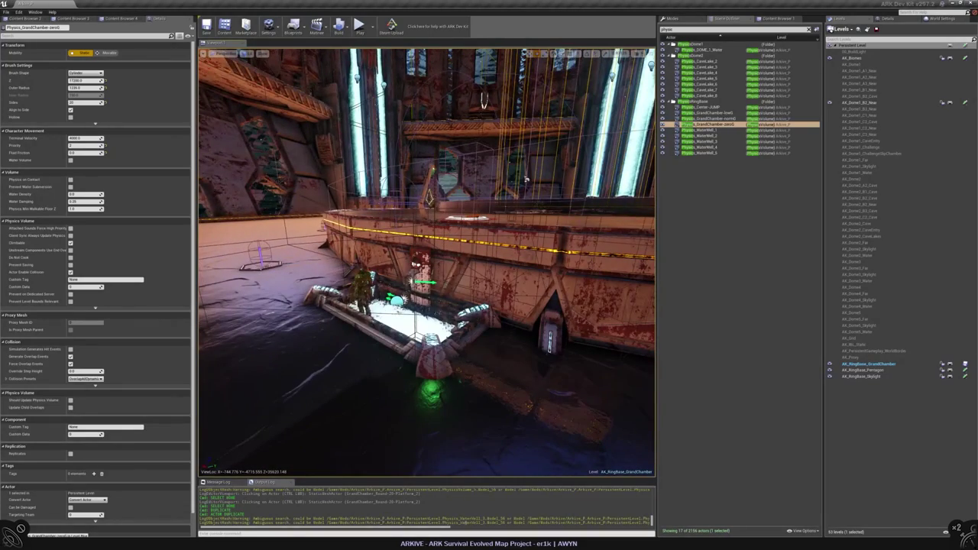
key(Escape)
click(526, 179)
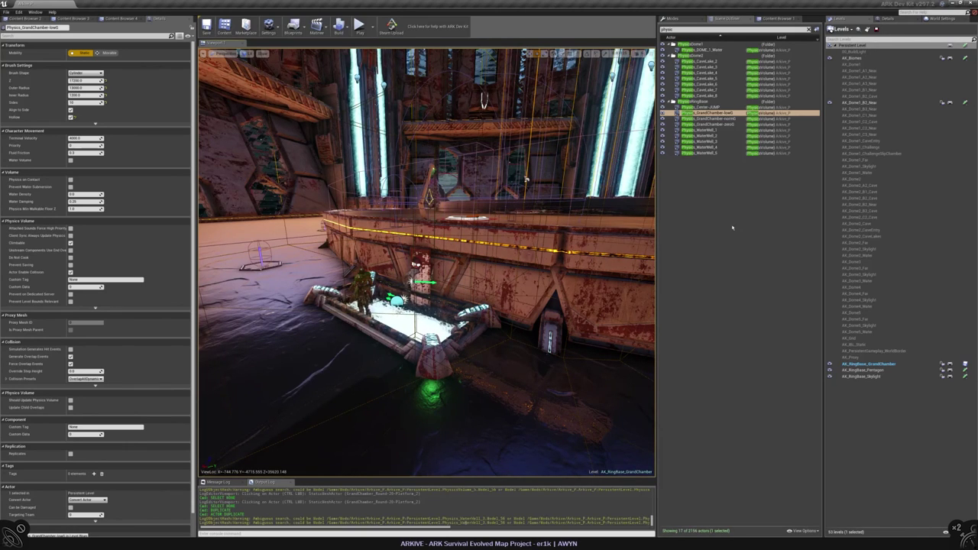
scroll(143, 385, down, 3)
click(88, 267)
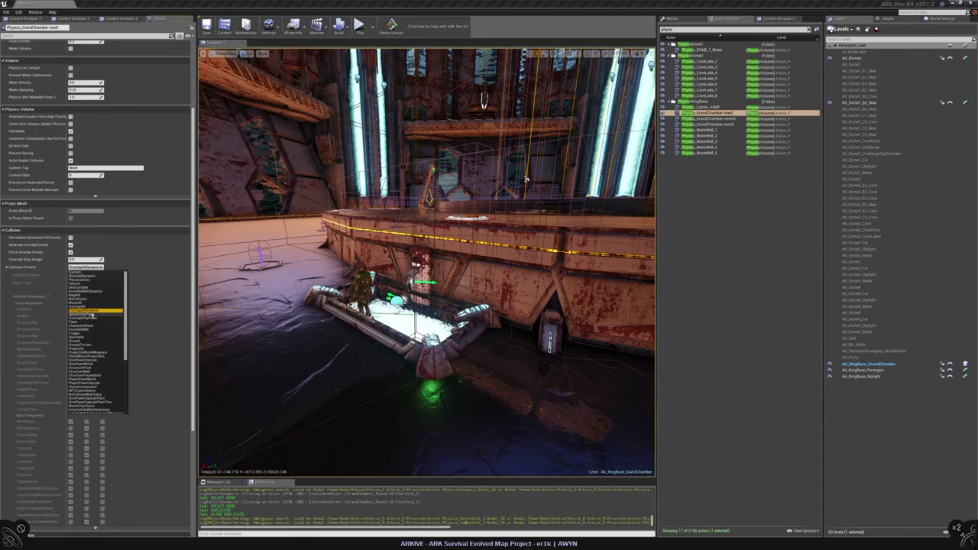
click(93, 319)
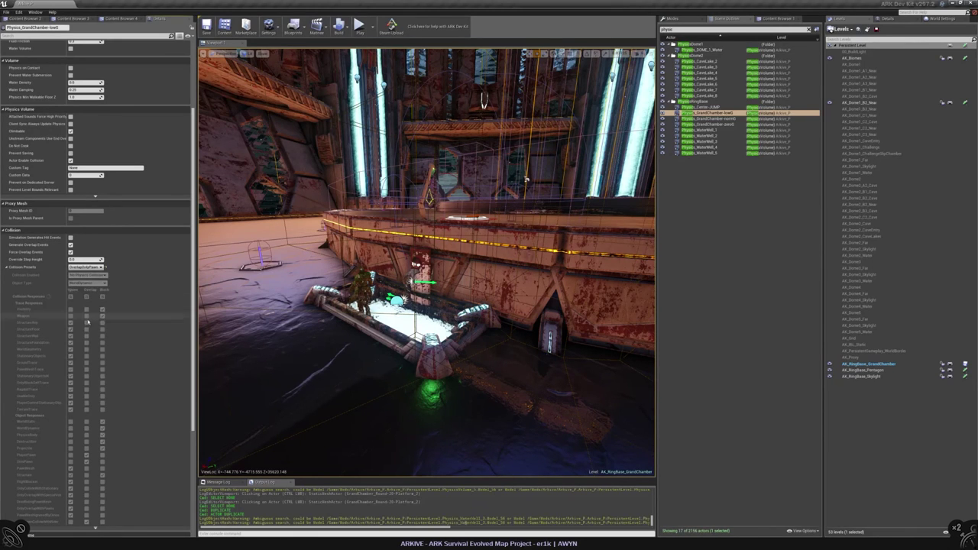
- Make the Persistent Level the current level and clear the selection of the low-gravity volume
mouse_move(368, 204)
right_down()
mouse_move(359, 222)
mouse_move(368, 204)
right_up()
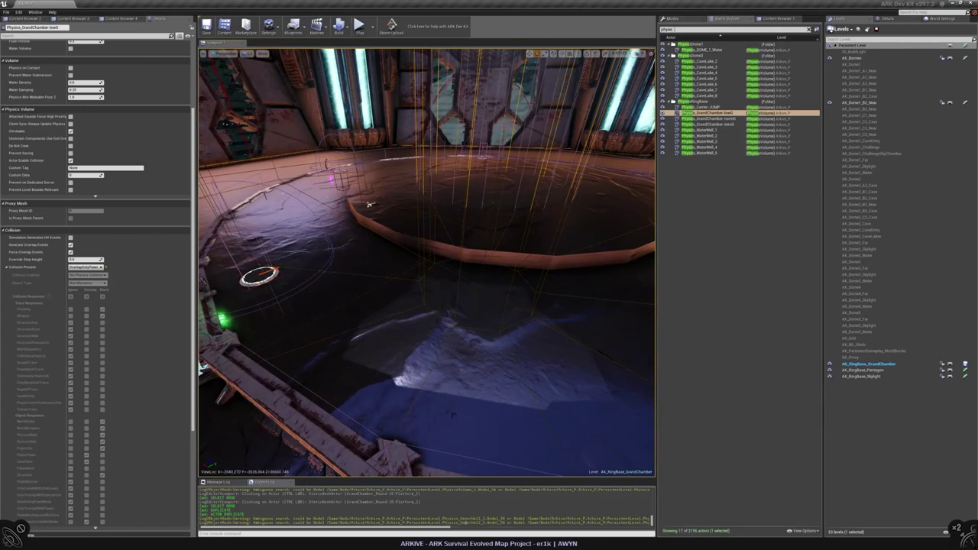
click(774, 18)
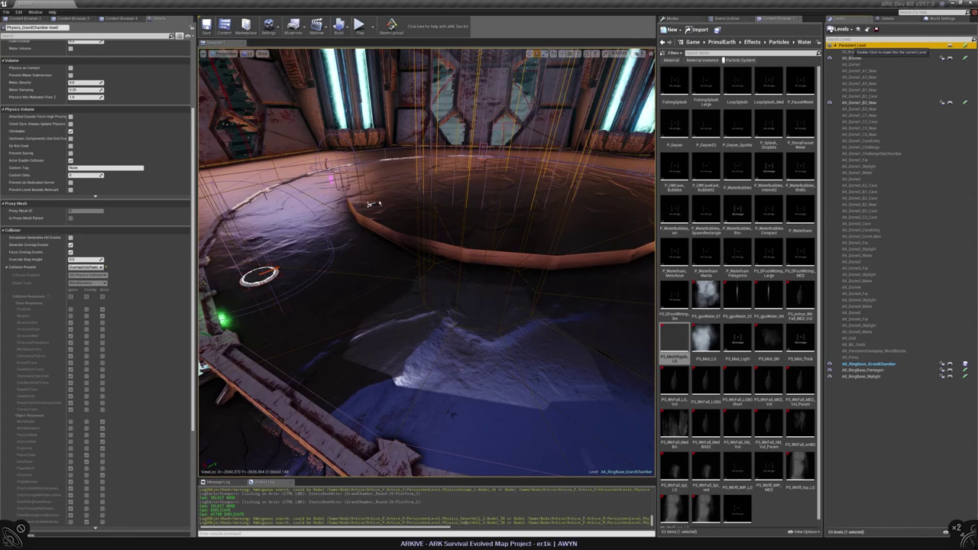
double_click(855, 45)
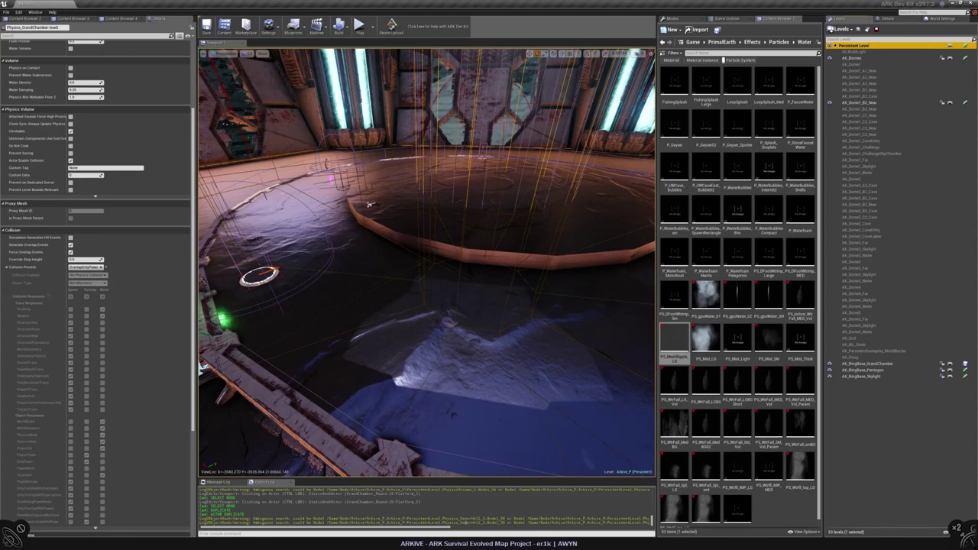
click(369, 204)
key(Delete)
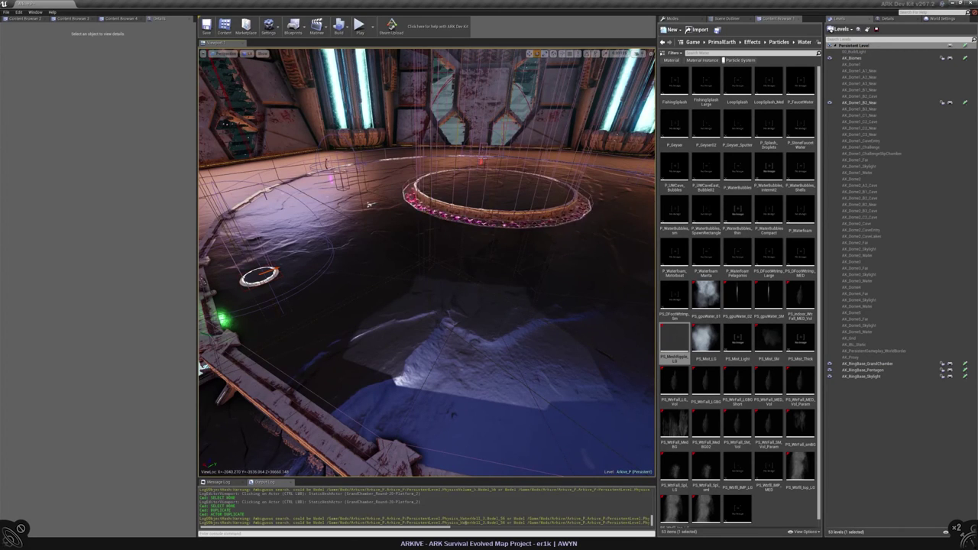
- Search the whole Game folder for "theriz" with blueprint assets included and place Therizino_Character_BP on the grand chamber floor
click(693, 42)
click(673, 52)
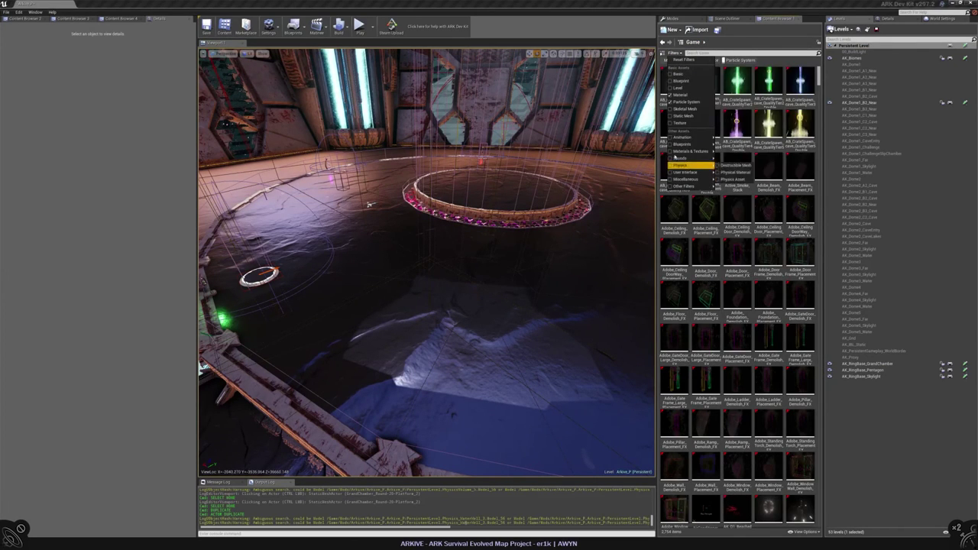
mouse_move(688, 144)
click(682, 144)
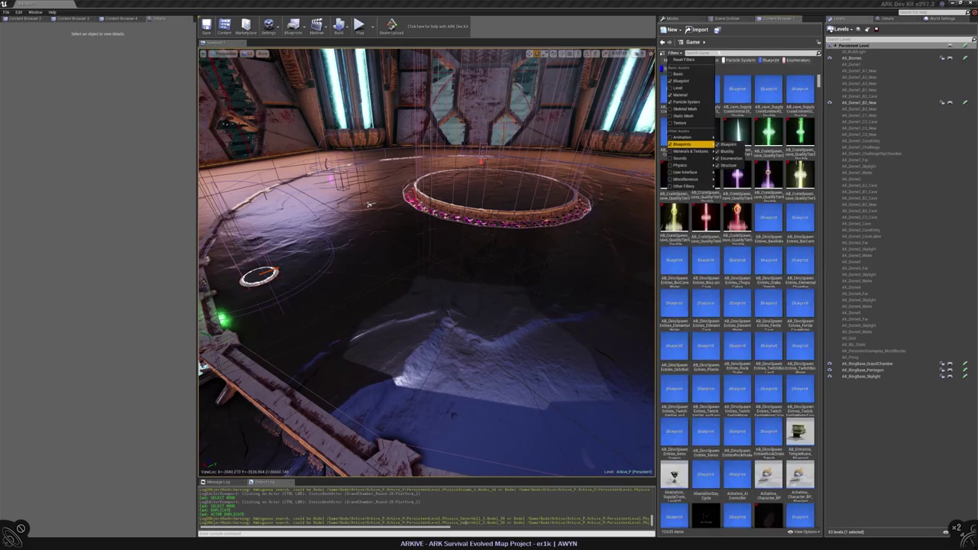
click(709, 58)
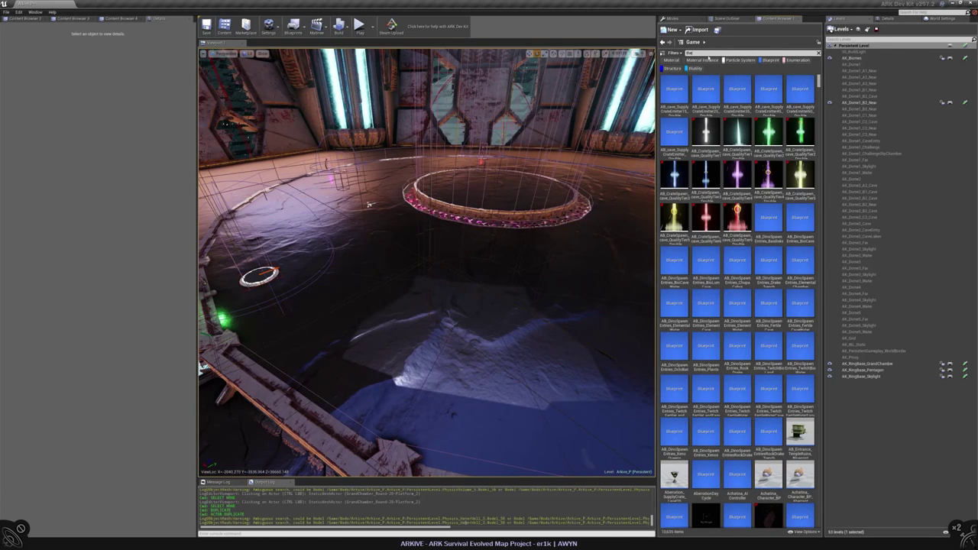
text(theriz)
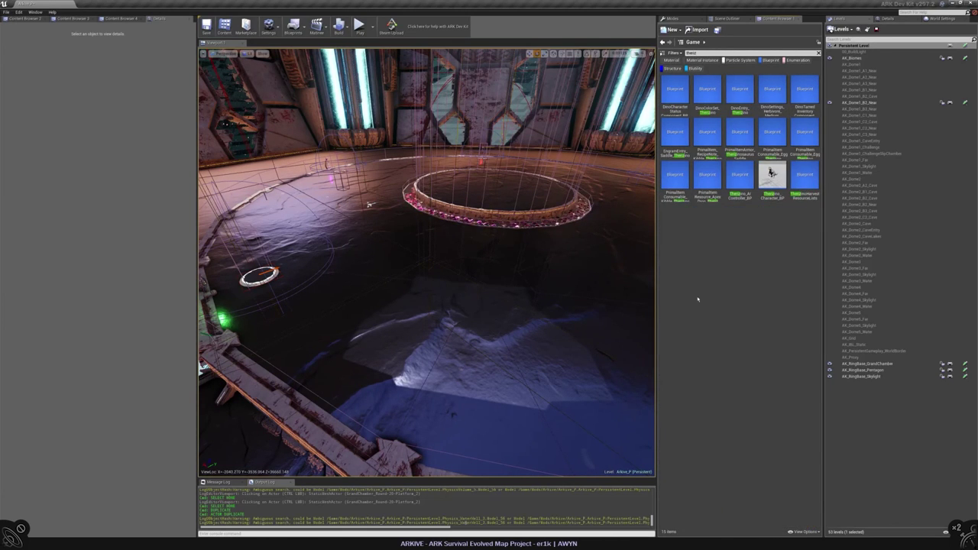
click(771, 177)
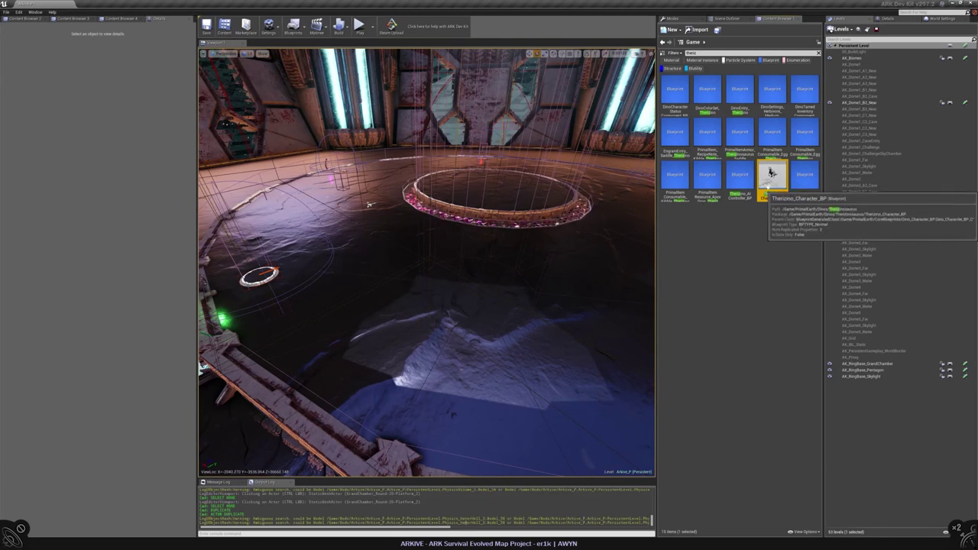
drag(770, 174, 405, 283)
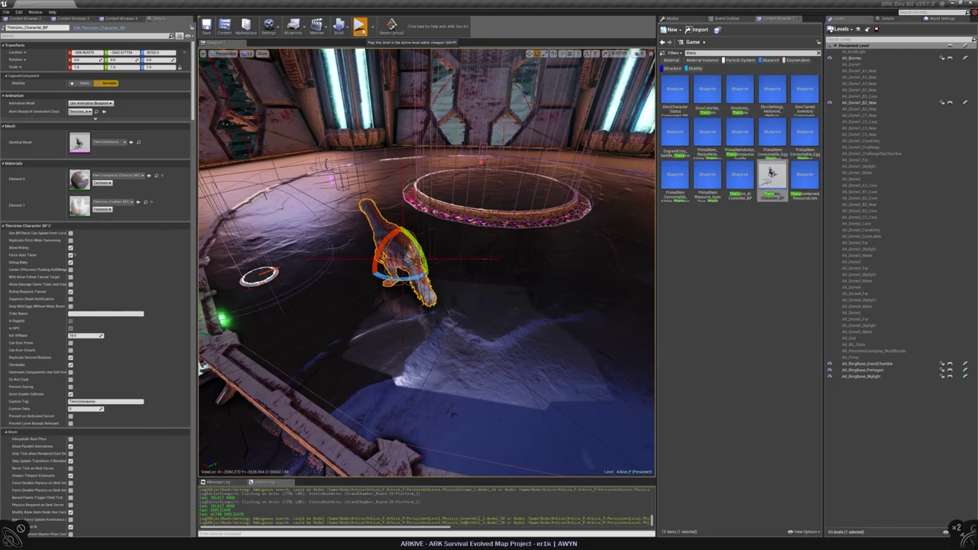
- Play-test the level in the viewport, moving and jumping around the grand chamber with the Therizinosaur, and end the session
click(359, 27)
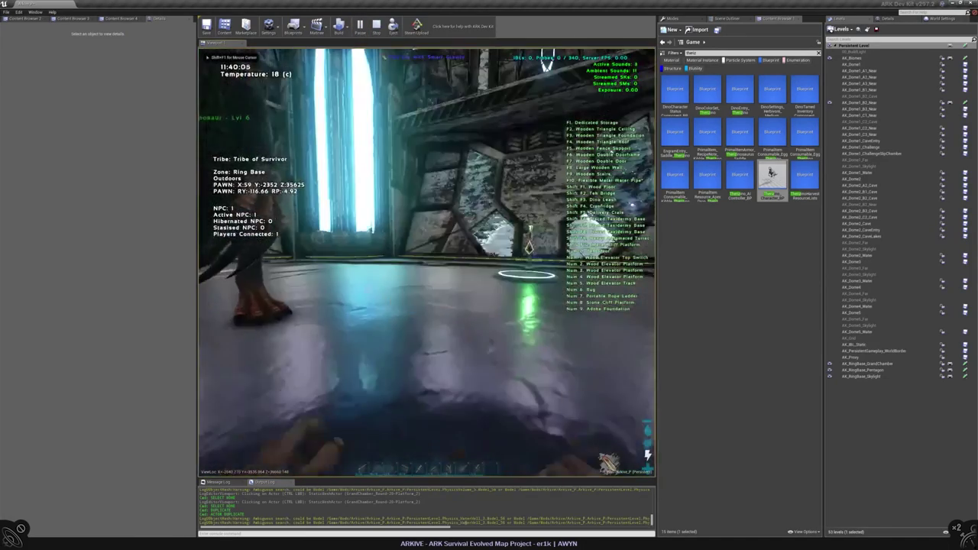
key(w)
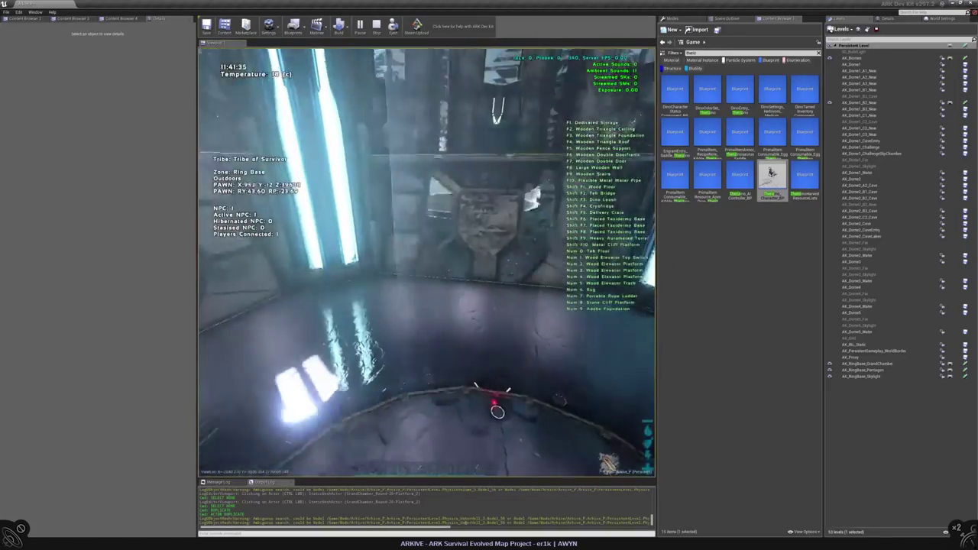
key(d)
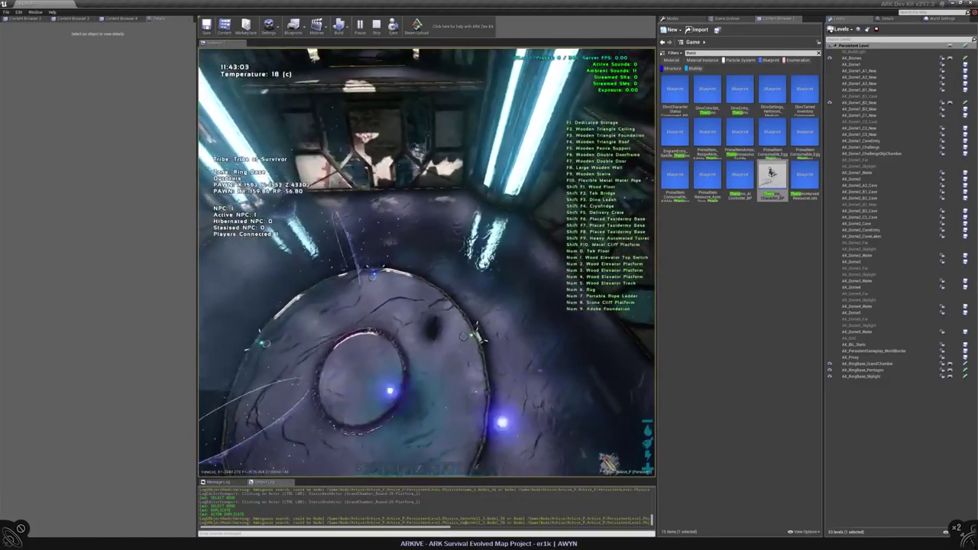
key(w)
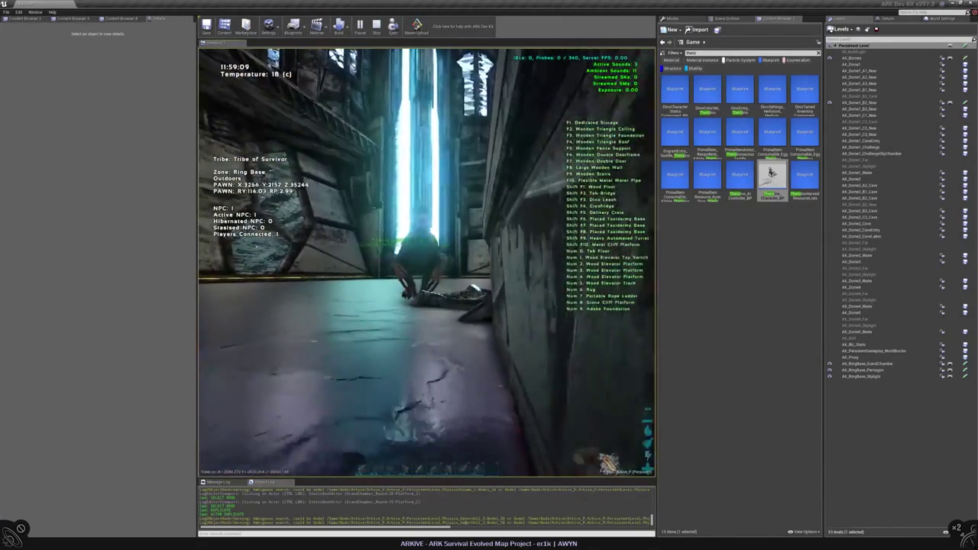
key(w)
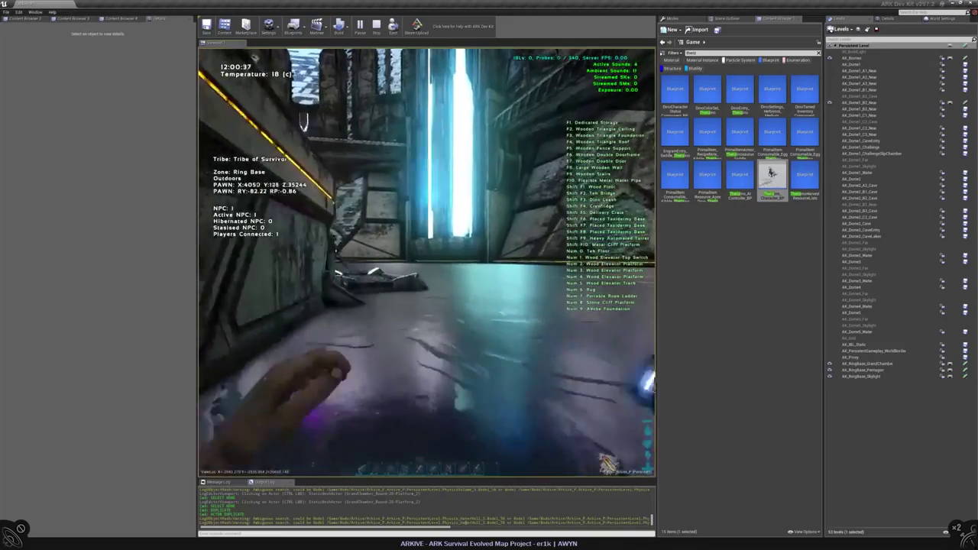
key(w)
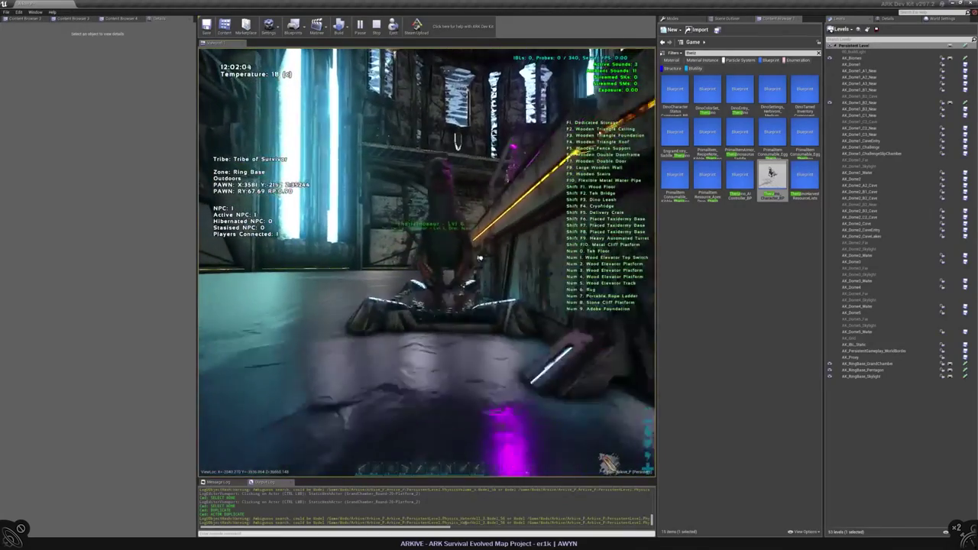
key(w)
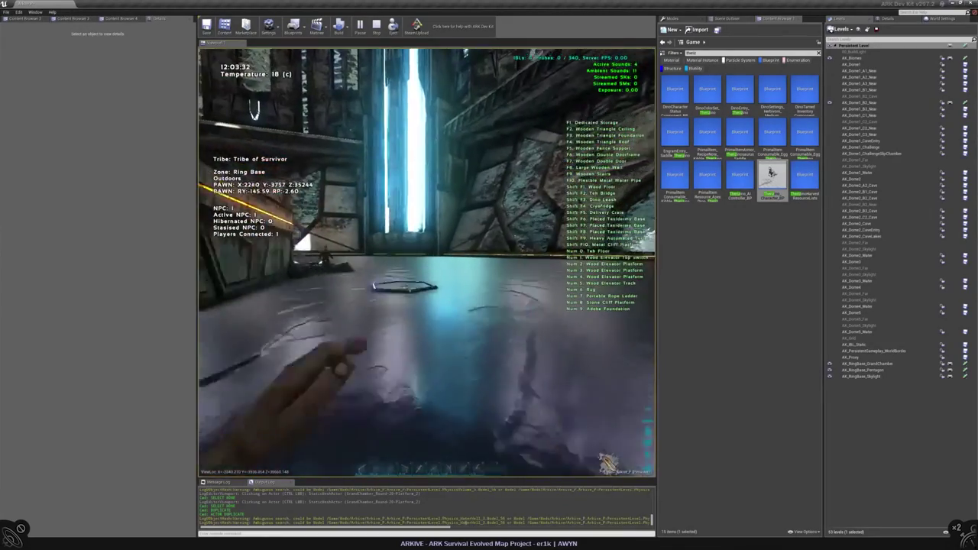
key(w)
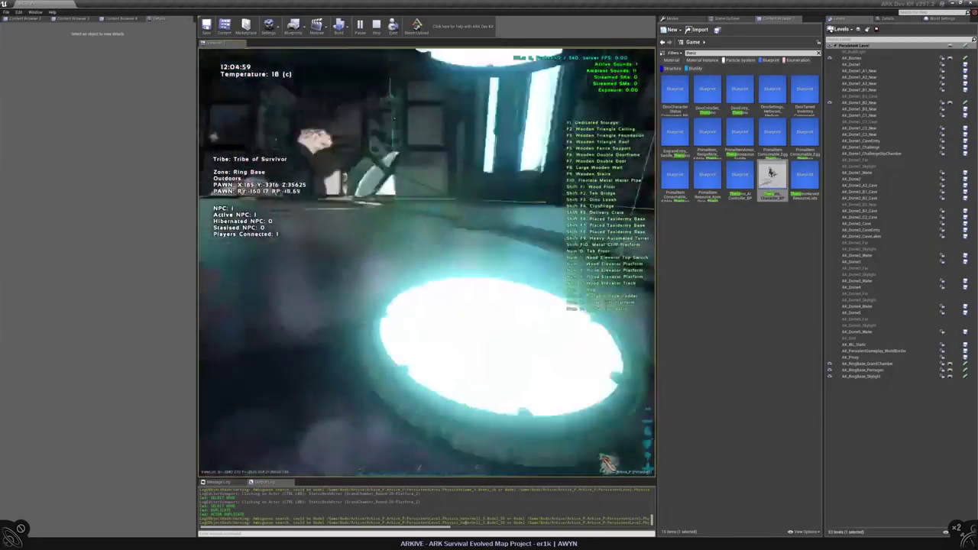
key(w)
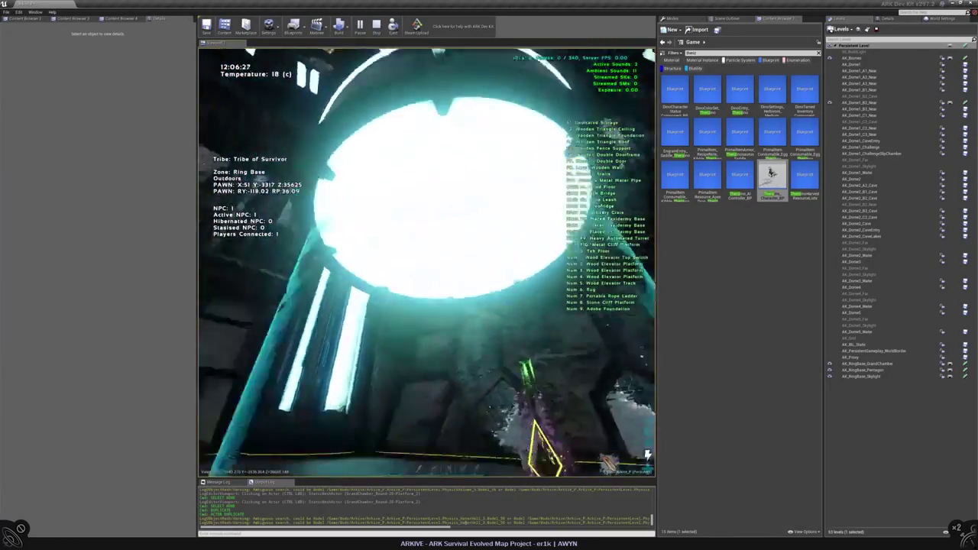
key(w)
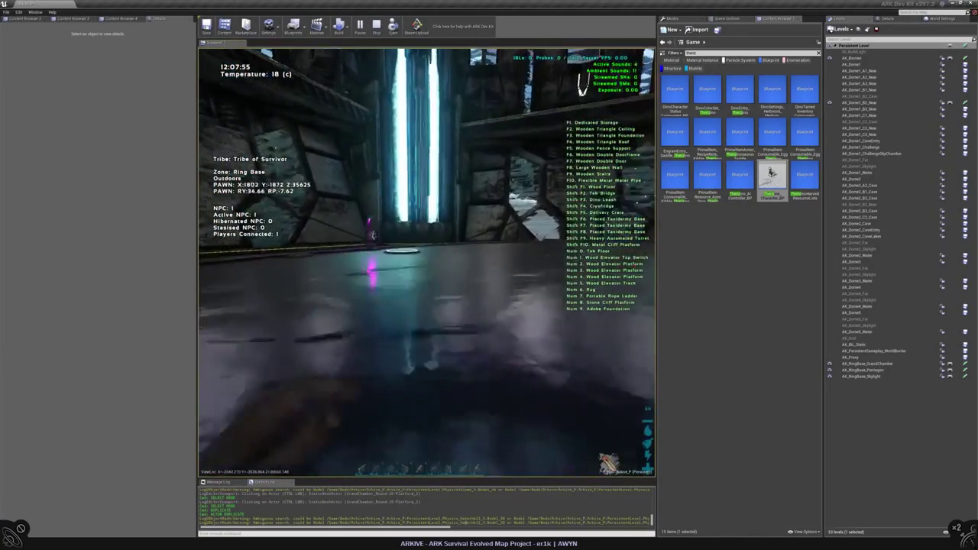
key(w)
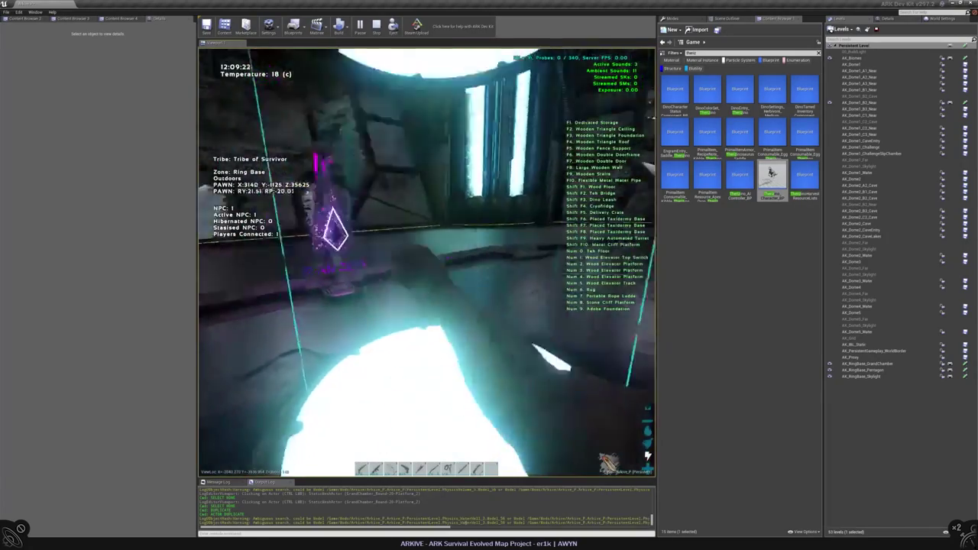
key(w)
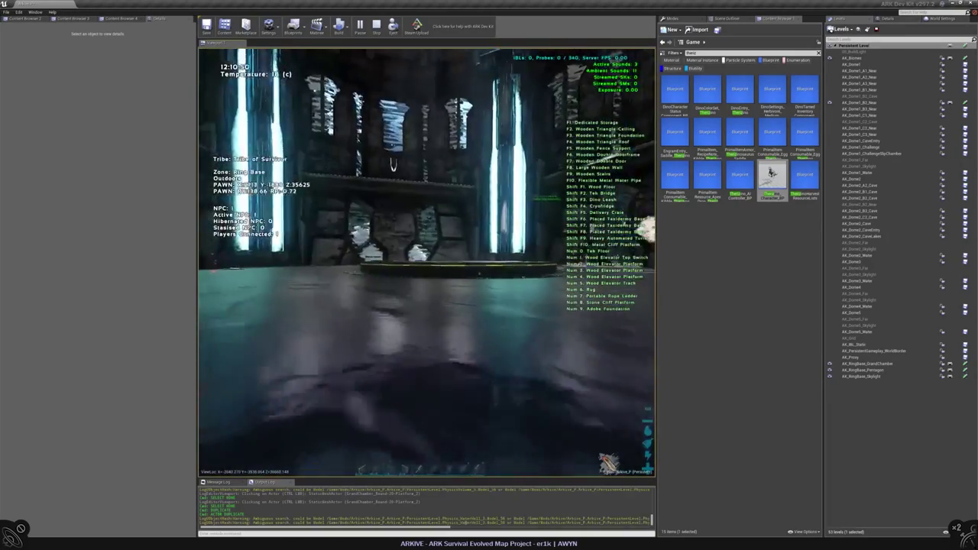
key(w)
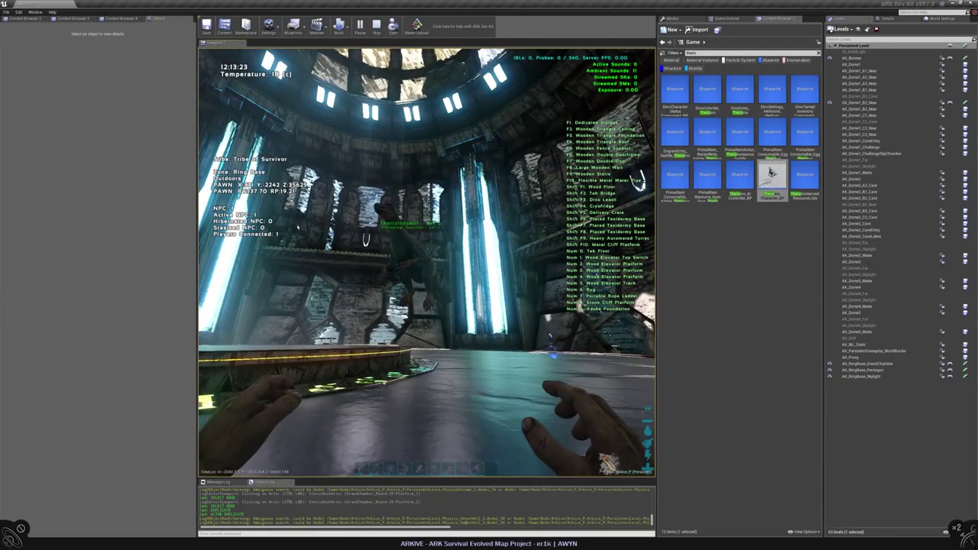
key(Escape)
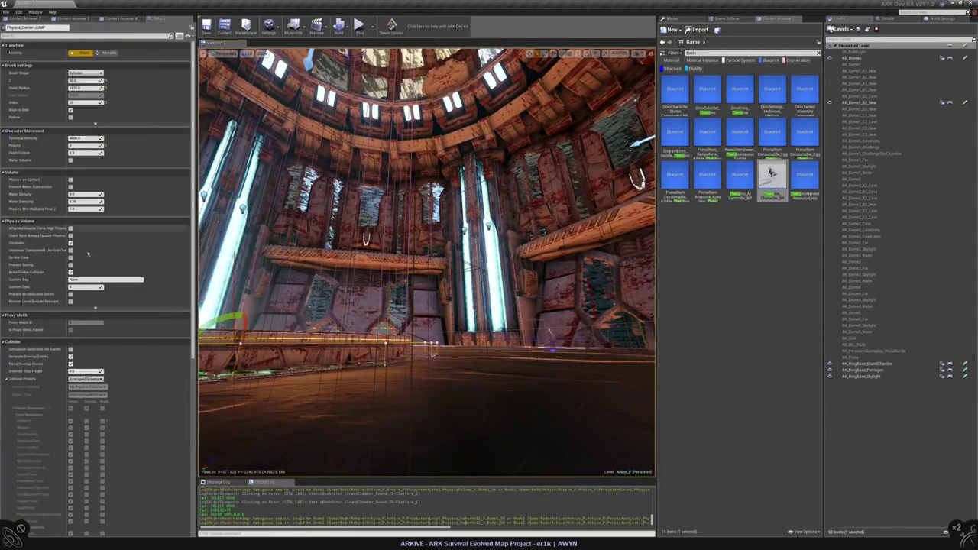
- Set the collision preset of the Physics_Center-JUMP volume to OverlapOnlyPawn
click(85, 379)
click(88, 430)
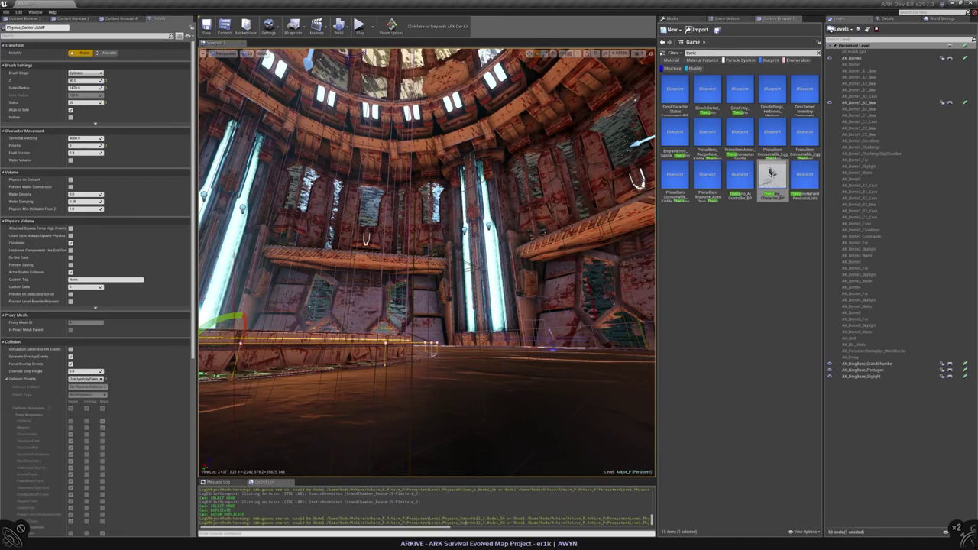
- Select the teleportation tube beside the purple marker and open its blueprint's components for editing
right_drag(428, 267, 429, 271)
click(393, 283)
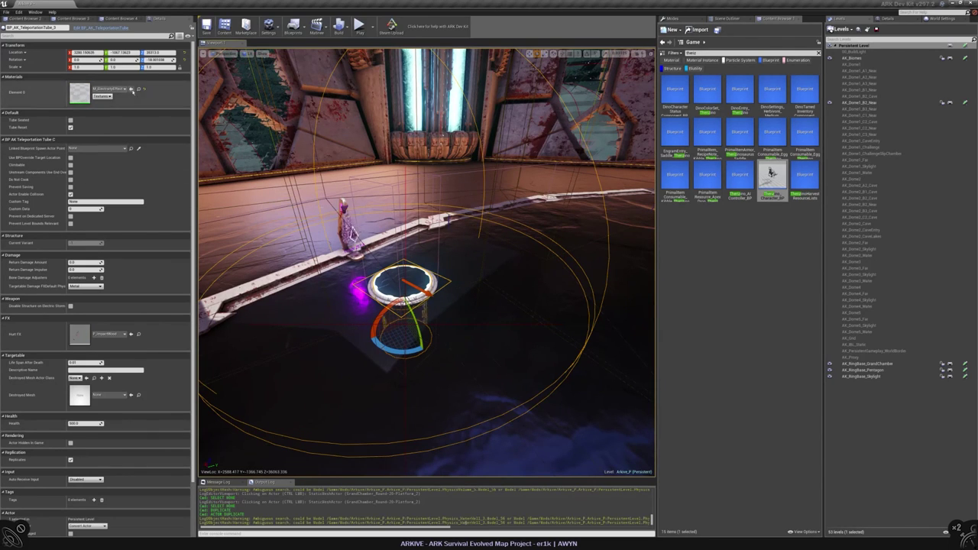
click(115, 28)
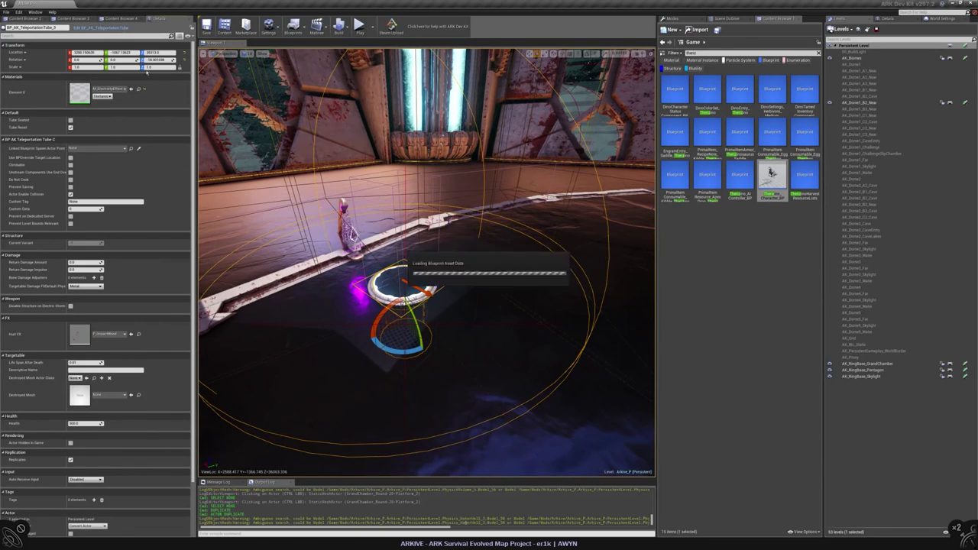
click(847, 261)
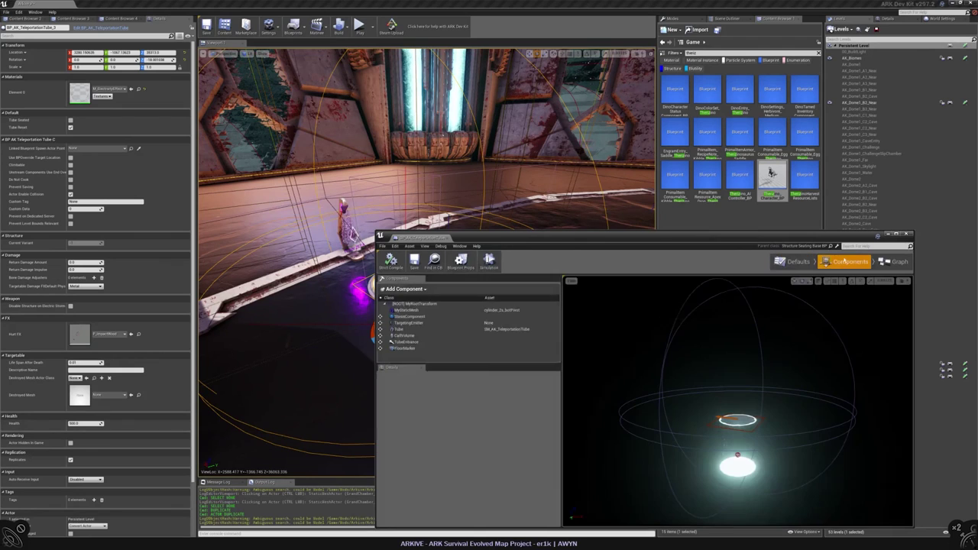
- Check the root transform component of the teleportation tube blueprint and close the blueprint editor
click(413, 304)
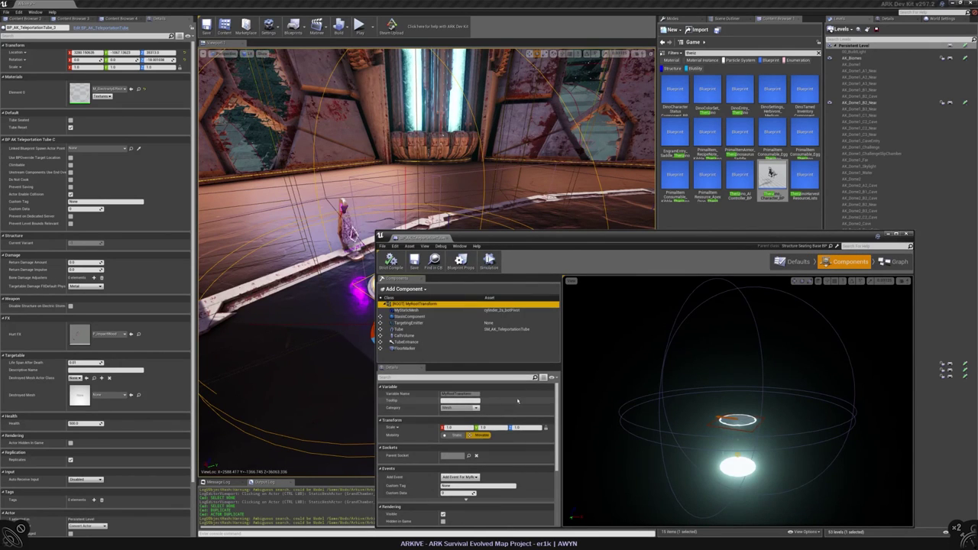
click(907, 234)
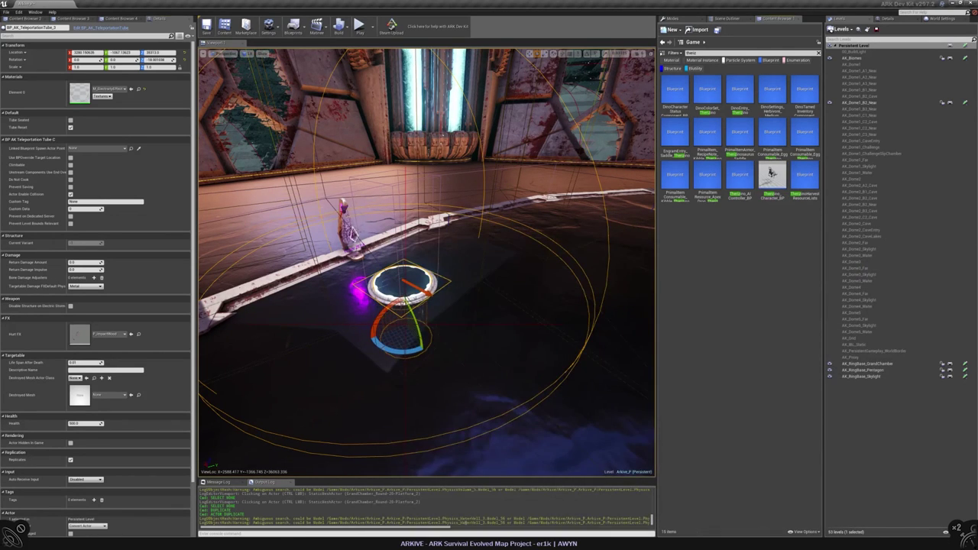
- Select the SPZ_Tube_5 structure prevention volume around the teleportation tube and toggle its Only Prevent in PvE option
right_drag(428, 260, 463, 240)
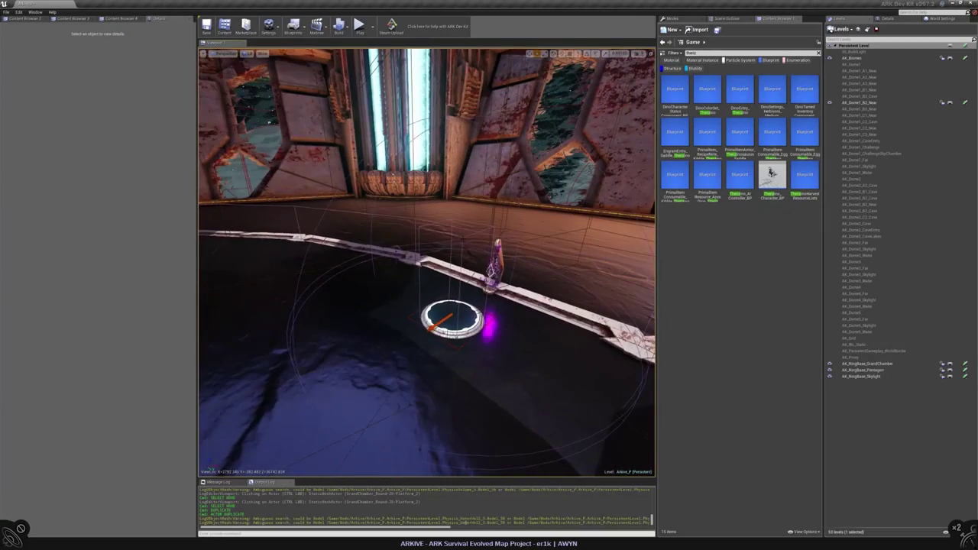
click(463, 239)
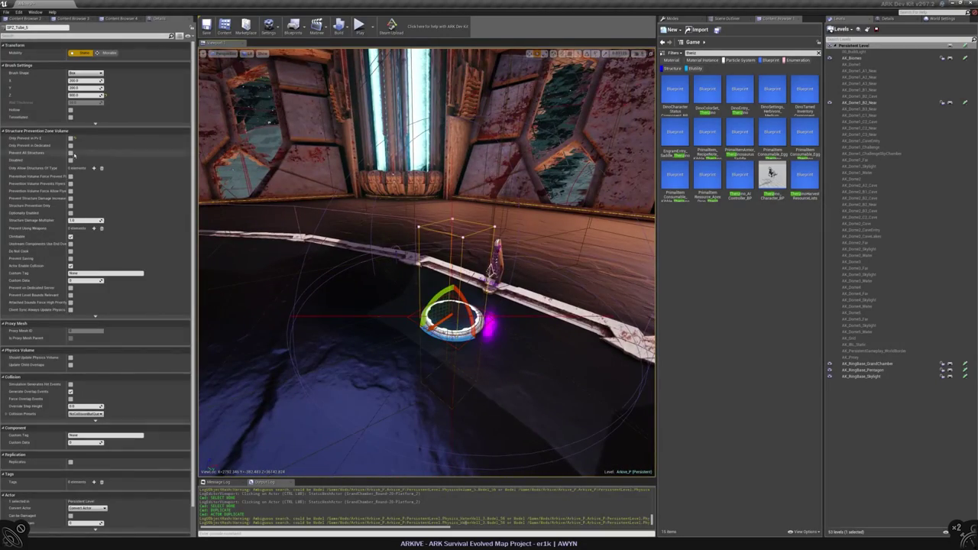
click(71, 138)
drag(497, 274, 436, 252)
- Play-test the level in the viewport, moving around the glowing teleportation tube, and end the session
right_drag(352, 242, 353, 260)
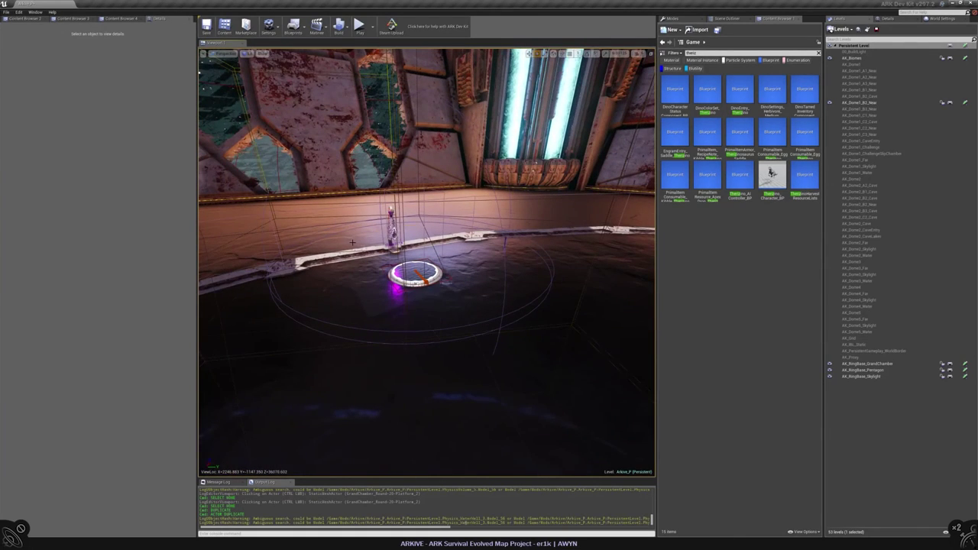
click(360, 28)
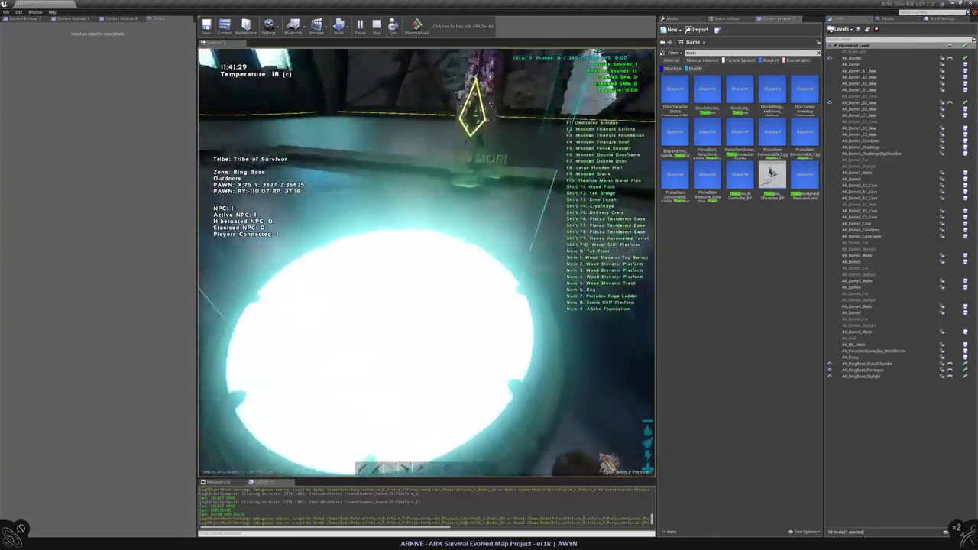
key(w)
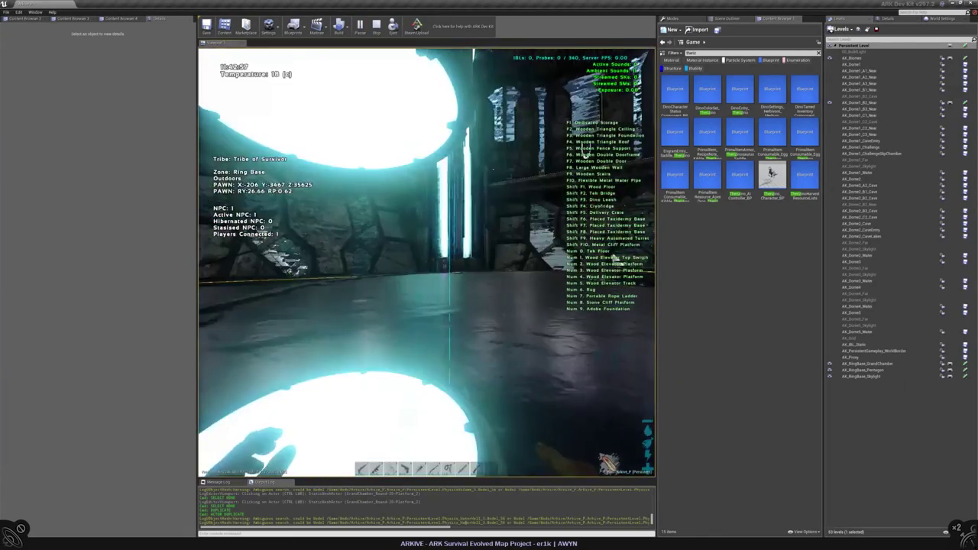
key(Escape)
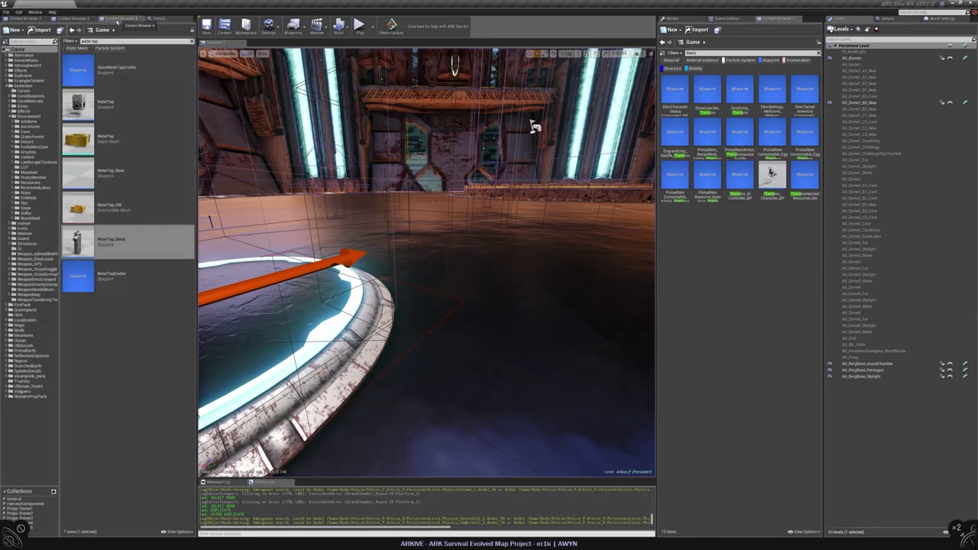
- Locate the tube socket mesh and the teleportation tube's blueprint in the content browser
right_click(376, 296)
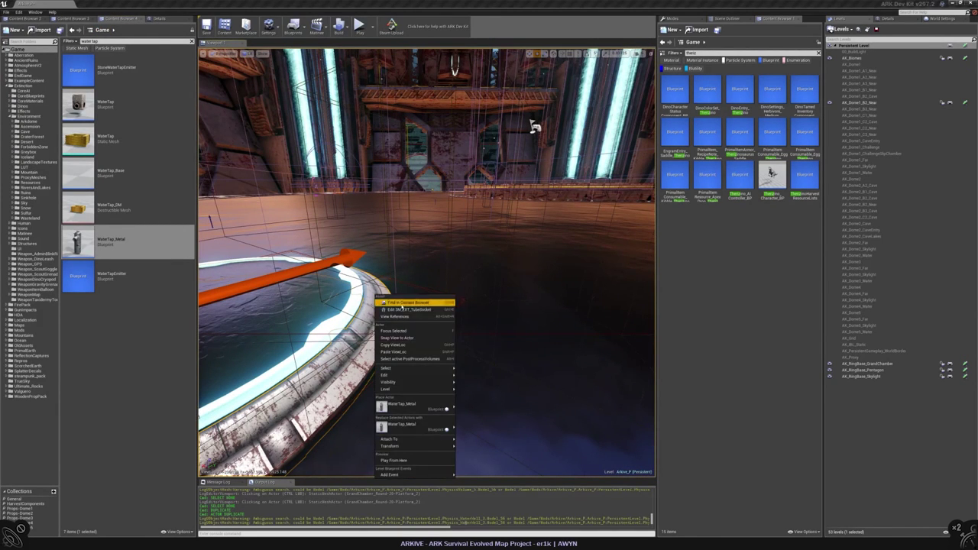
click(405, 304)
click(374, 306)
right_click(349, 306)
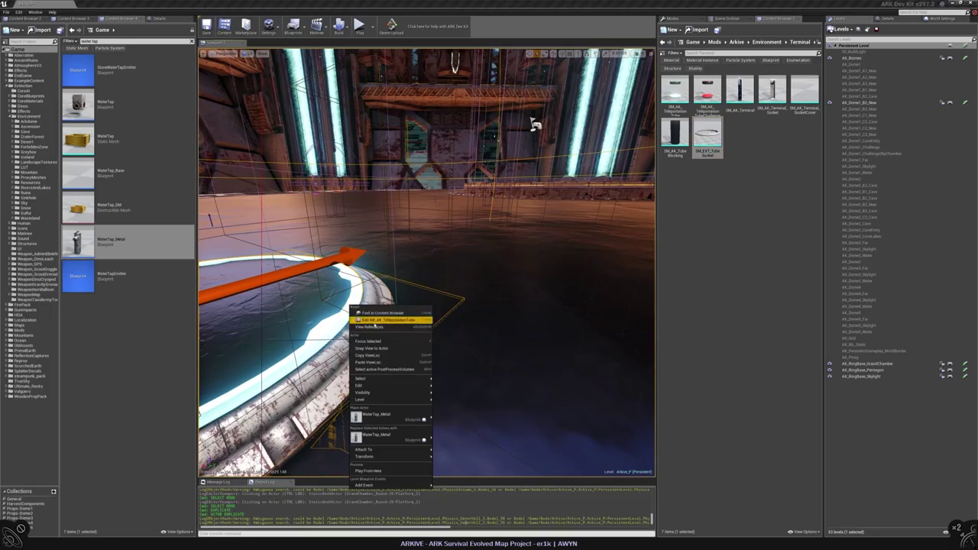
click(382, 321)
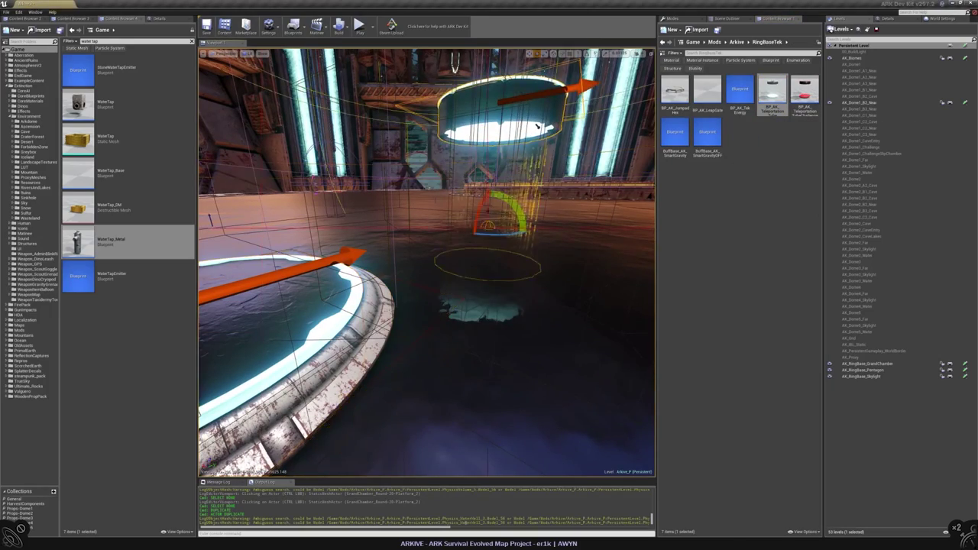
- Focus on the floor's teleportation tube, run another viewport play-test around the grand chamber, and end it
right_drag(485, 221, 485, 222)
right_drag(501, 145, 501, 145)
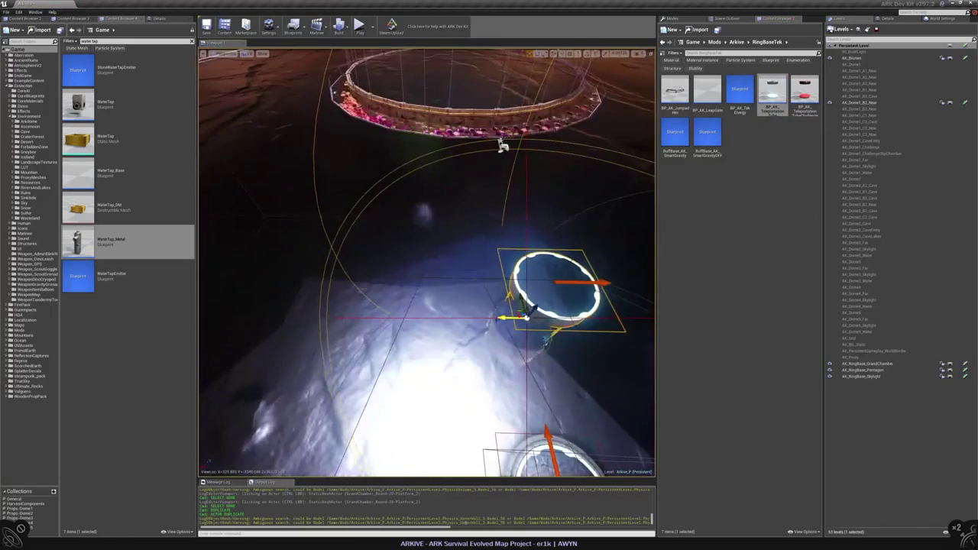
key(f)
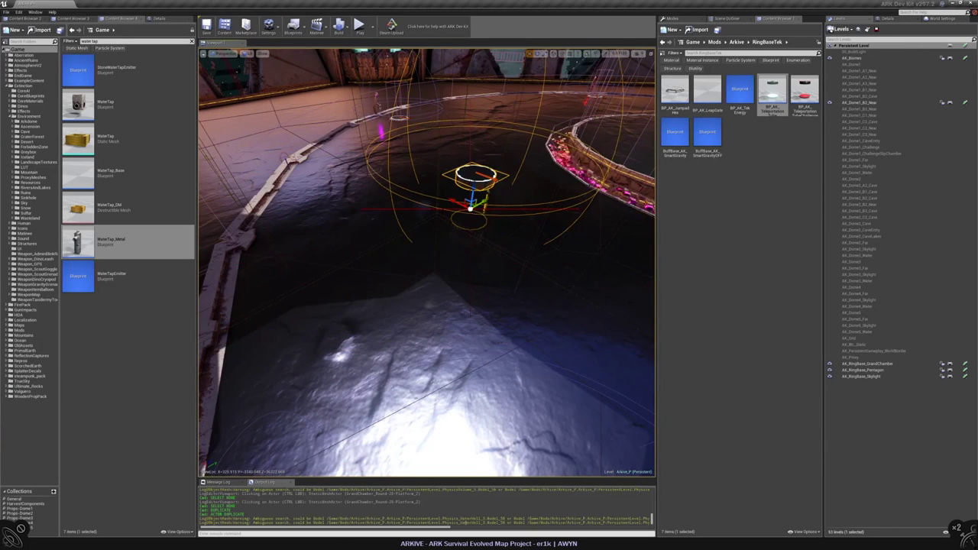
right_drag(463, 227, 520, 229)
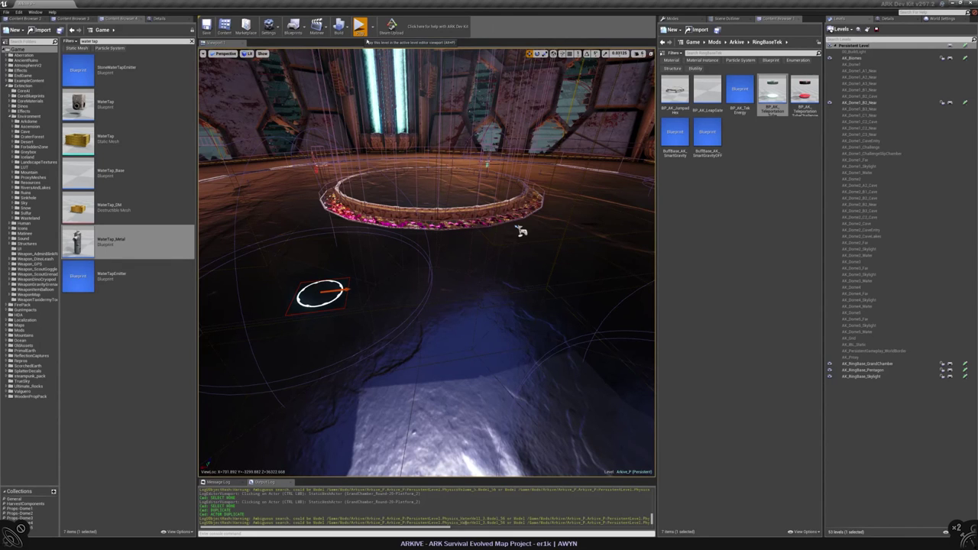
click(359, 26)
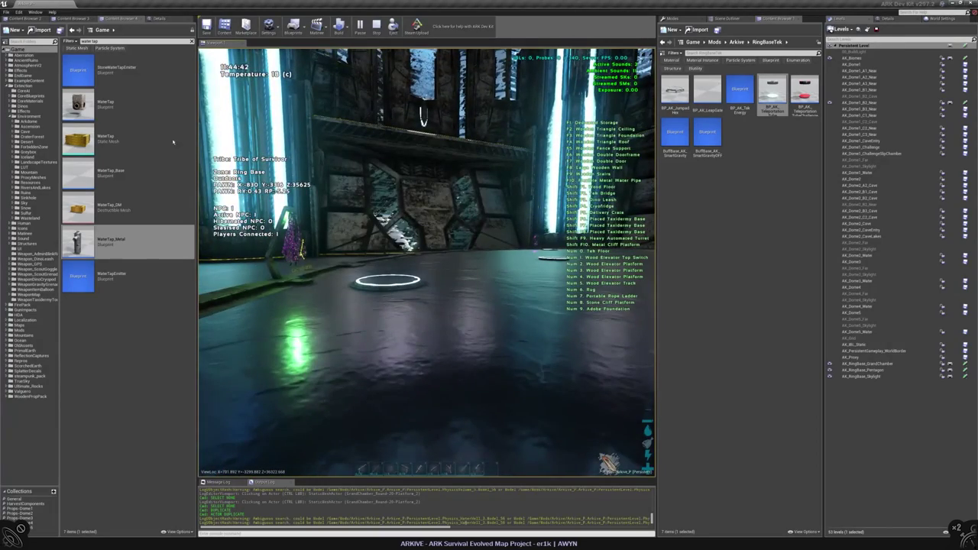
key(Escape)
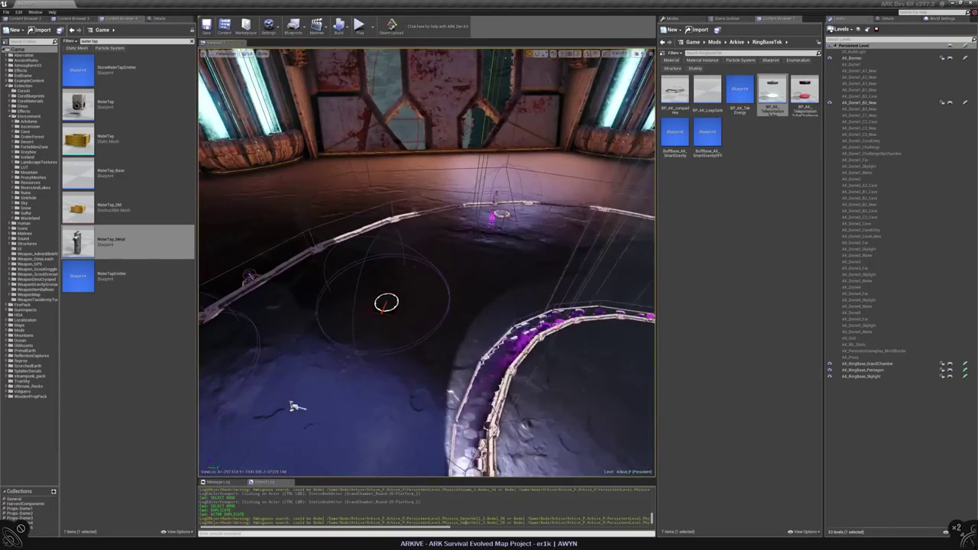
- Inspect the green-marked teleportation tube's properties with the details filter cleared, and check the components of the challenge tube blueprint
click(386, 303)
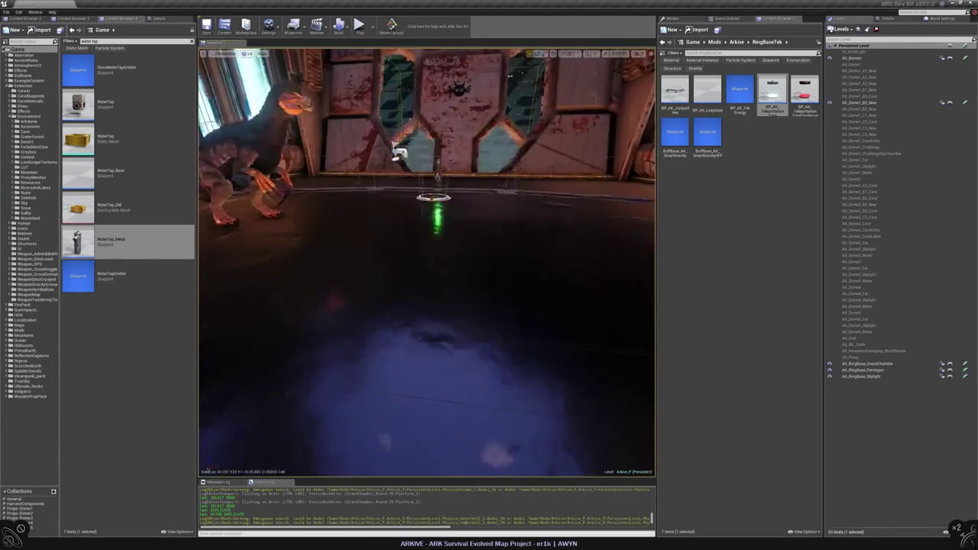
right_drag(397, 153, 287, 333)
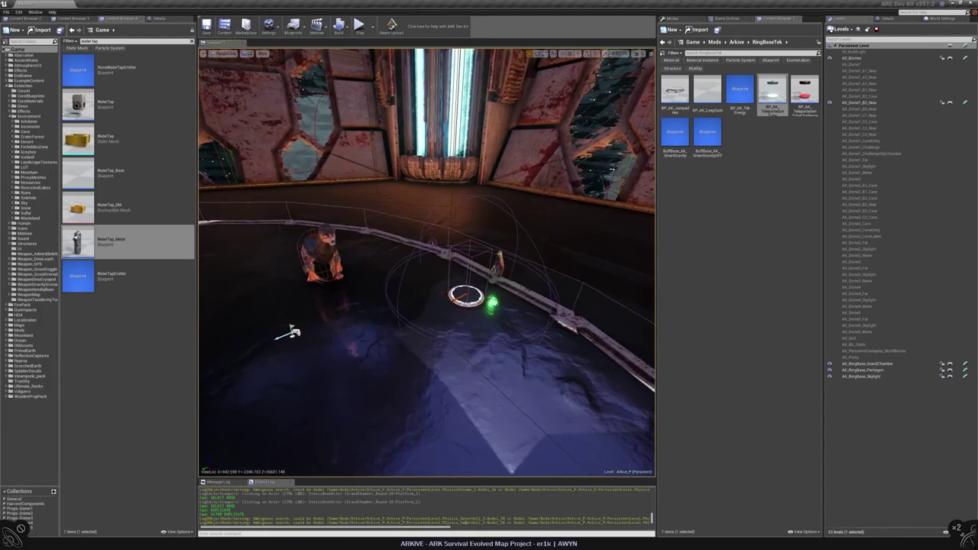
click(321, 256)
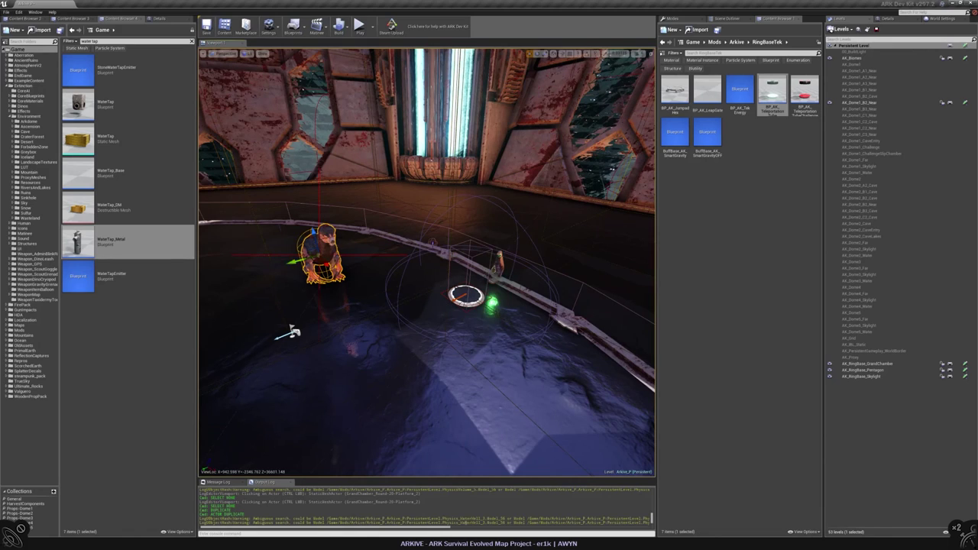
click(466, 296)
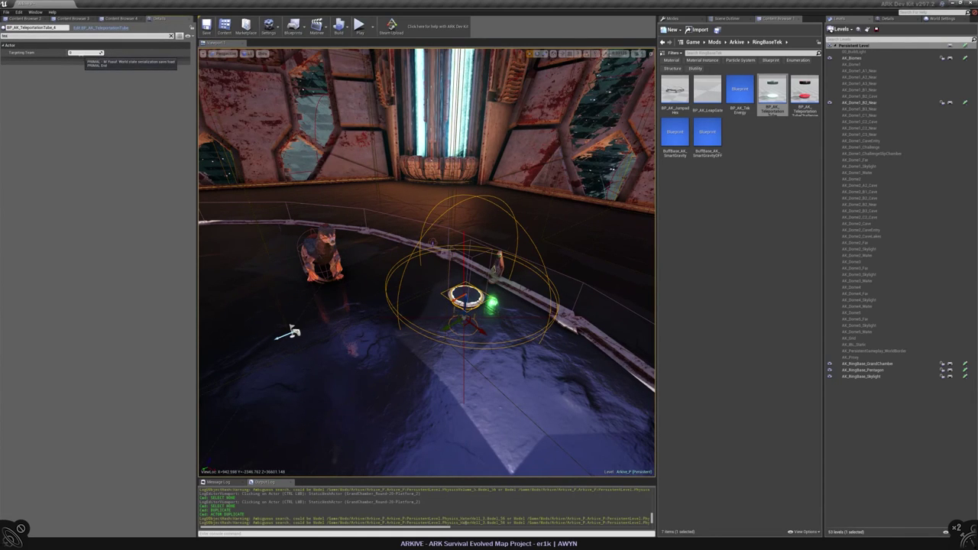
click(171, 35)
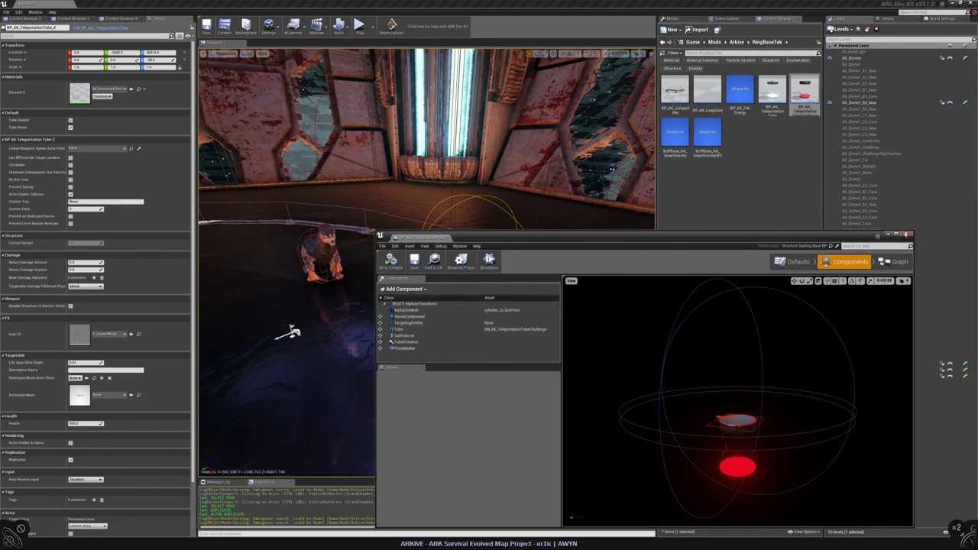
click(905, 235)
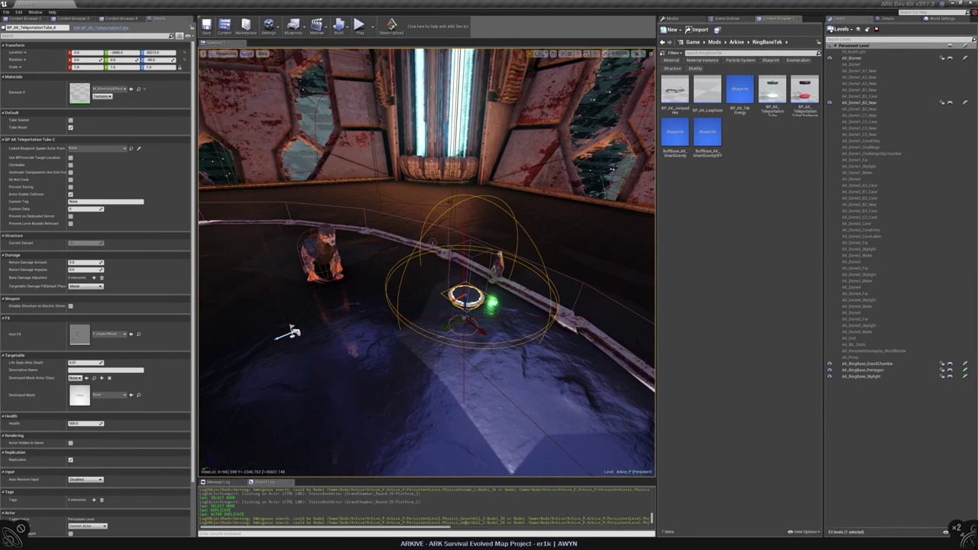
- Delete the Therizinosaur from the grand chamber floor
right_drag(428, 260, 360, 275)
click(356, 283)
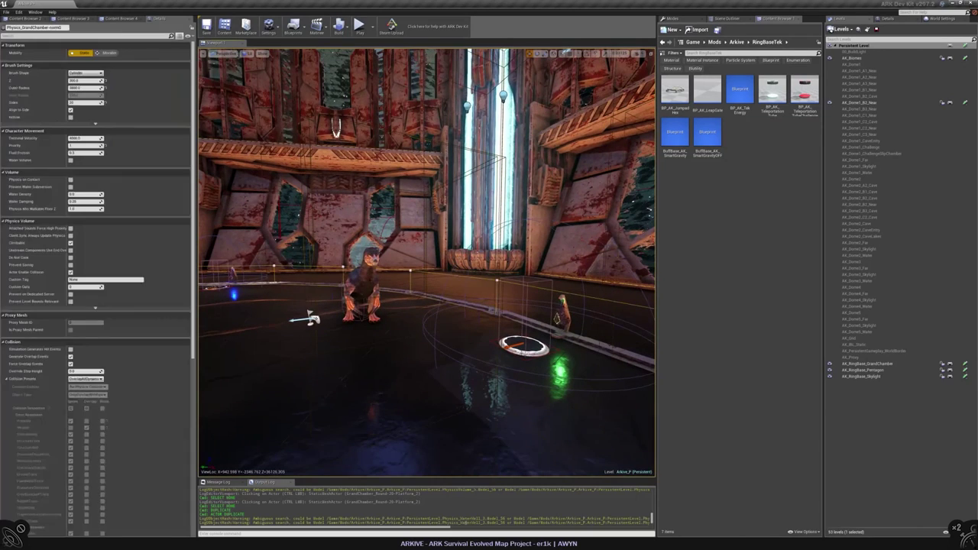
key(Delete)
- Play-test the level starting from a spot on the grand chamber floor and end the session
right_click(392, 344)
click(424, 495)
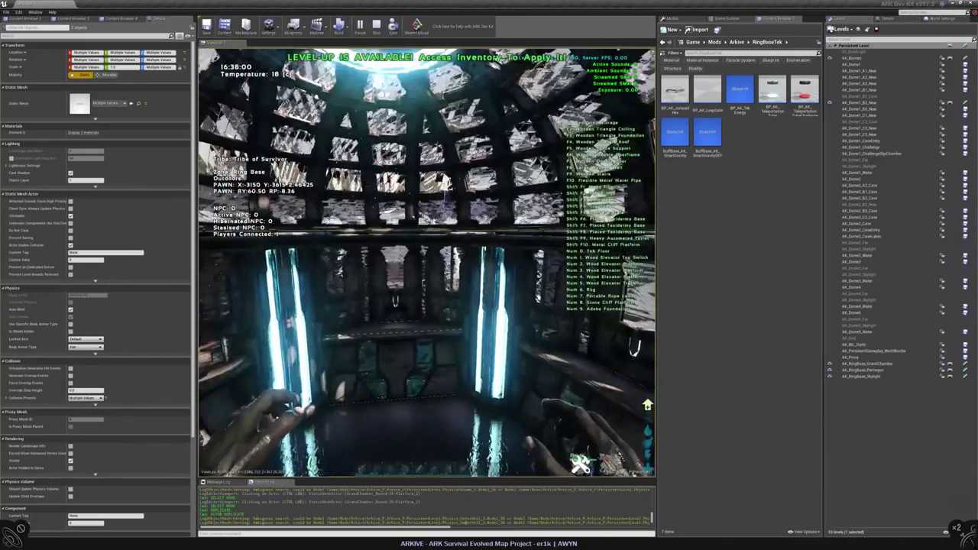
key(Escape)
- Enable Run Dedicated Server and play-test the level as a client, opening and closing the character's inventory before ending the session
click(373, 27)
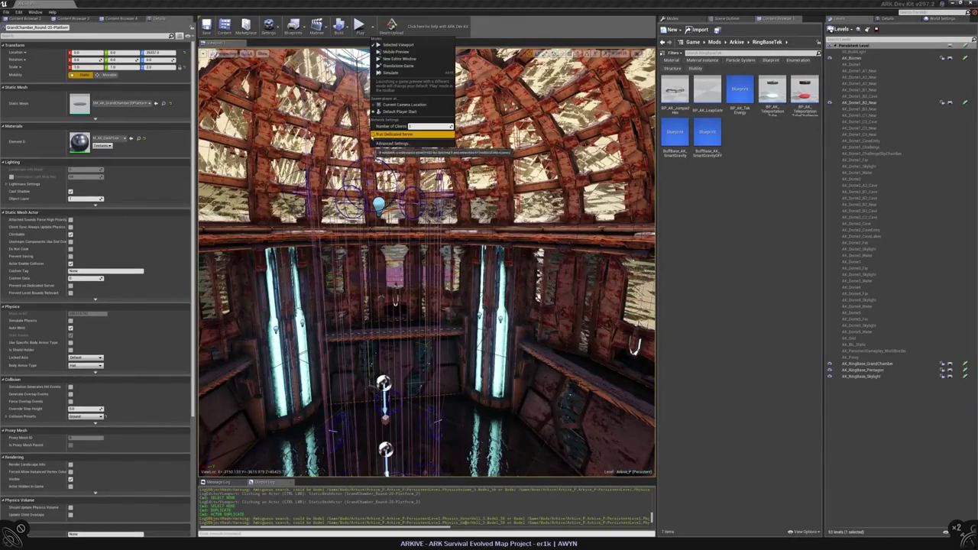
click(373, 26)
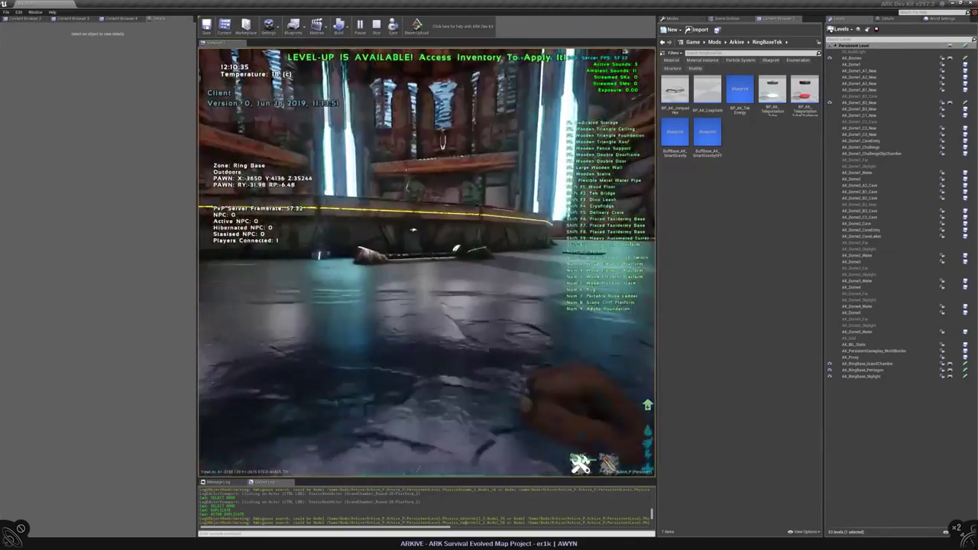
key(i)
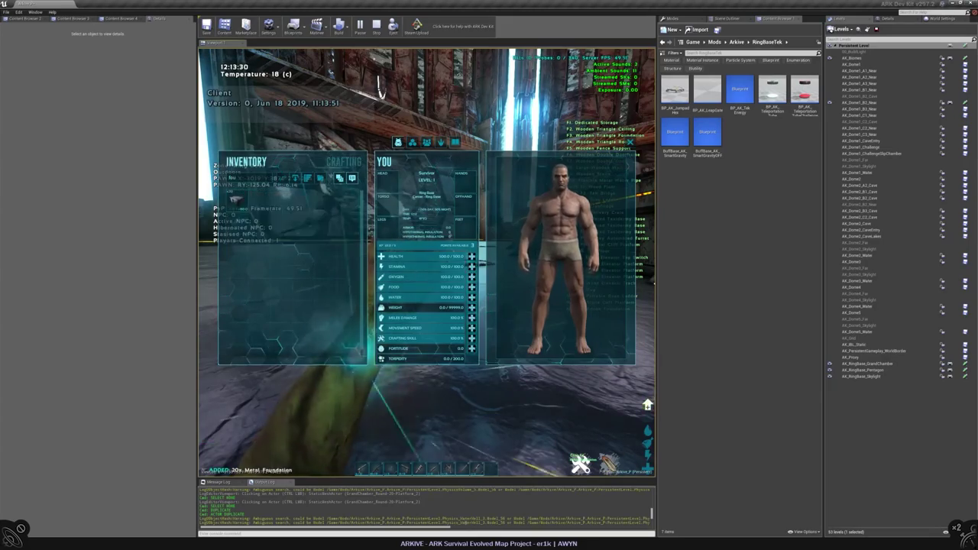
key(i)
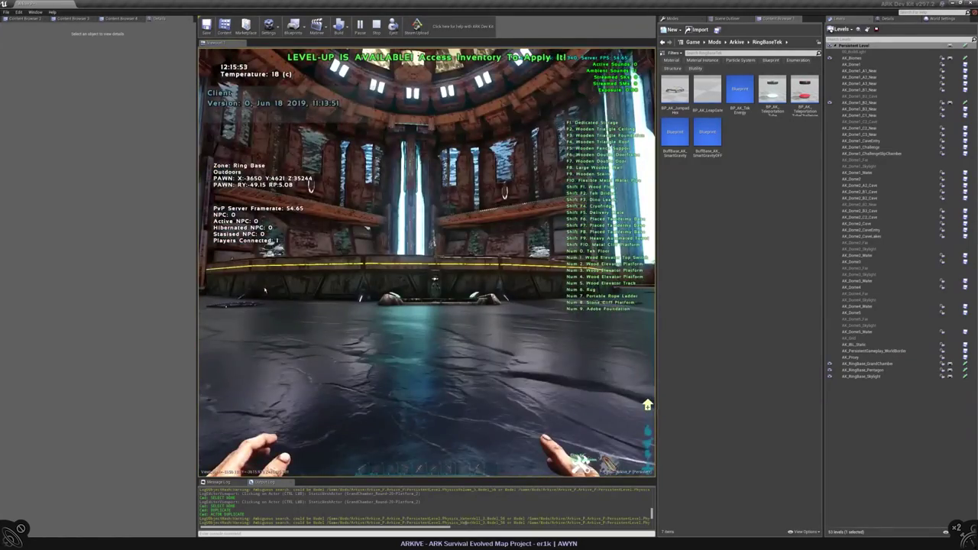
key(Escape)
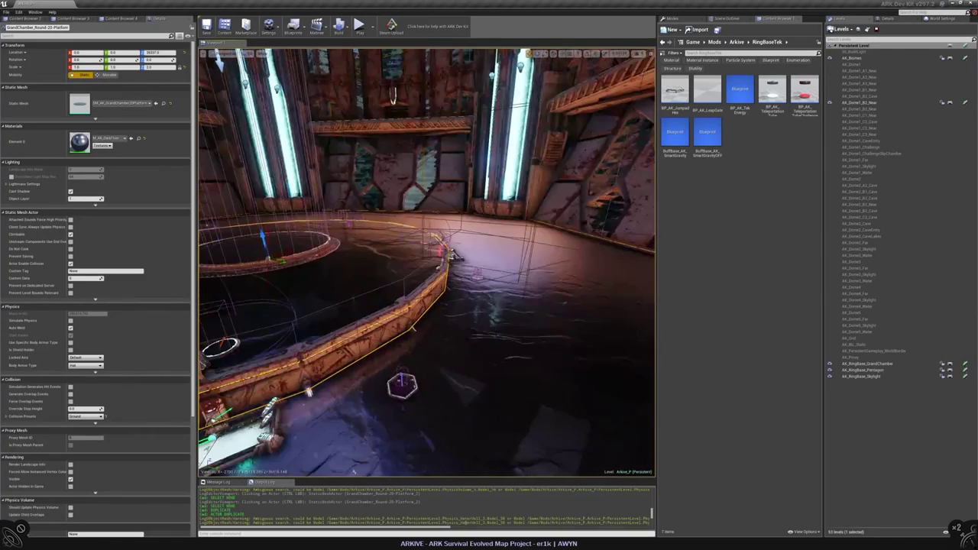
- Search the scene outliner for "spz" and select the SPZ_RingBase volume to inspect its structure prevention settings
click(727, 18)
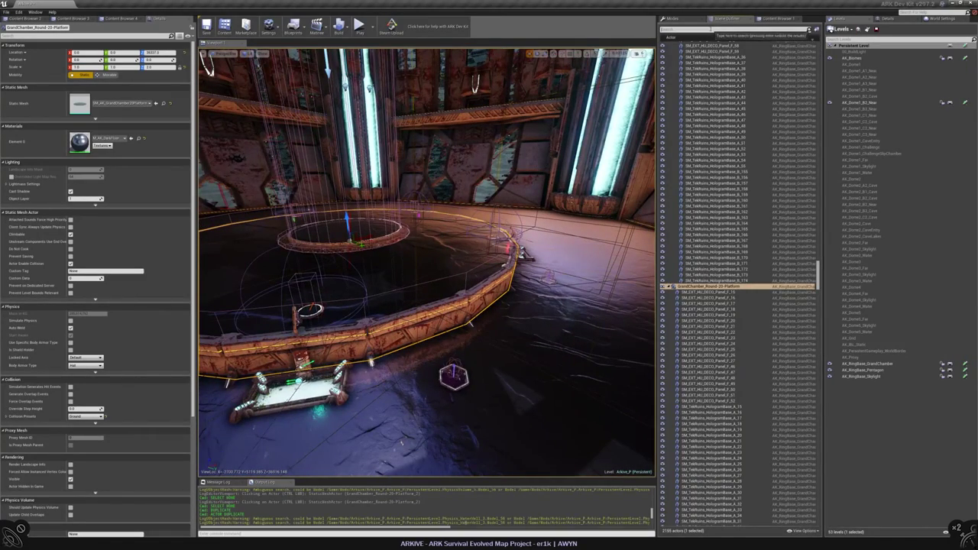
click(711, 29)
text(spz)
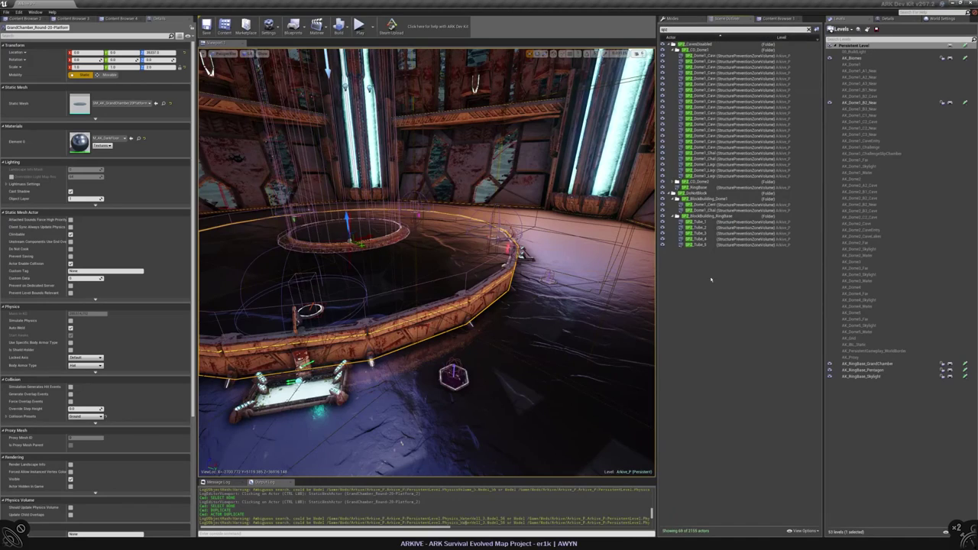
click(694, 187)
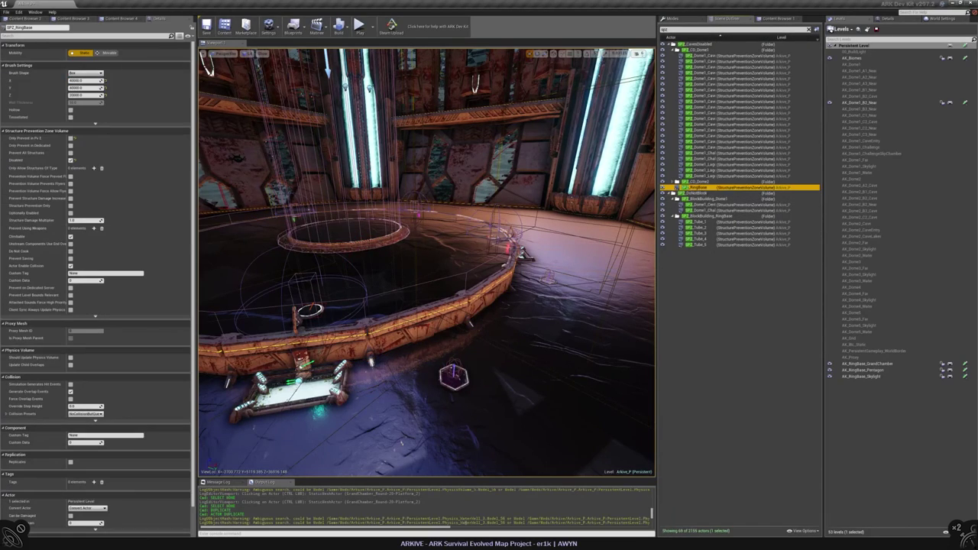
right_drag(428, 260, 504, 243)
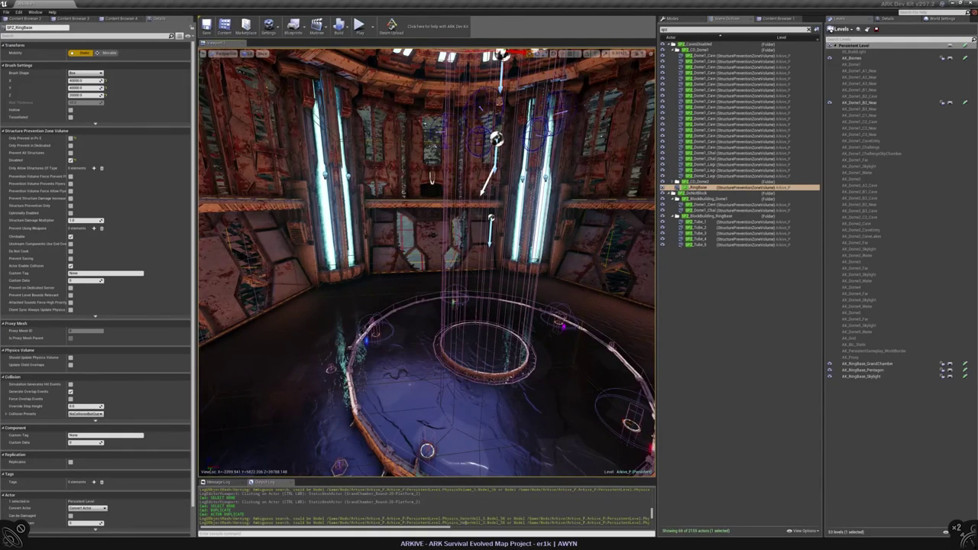
- Deselect the ring base volume and select the PentagonSimple floor mesh of the grand chamber
key(Escape)
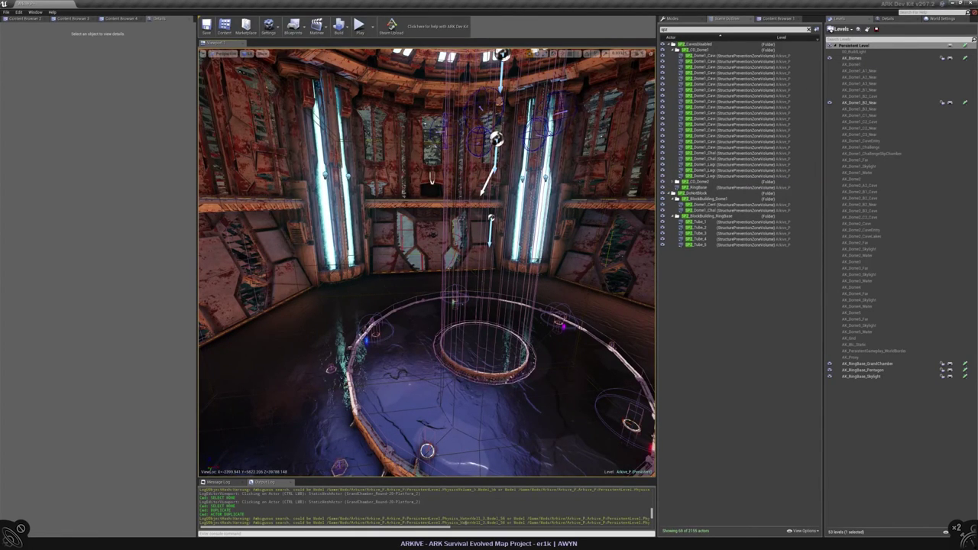
right_drag(428, 260, 397, 263)
click(558, 316)
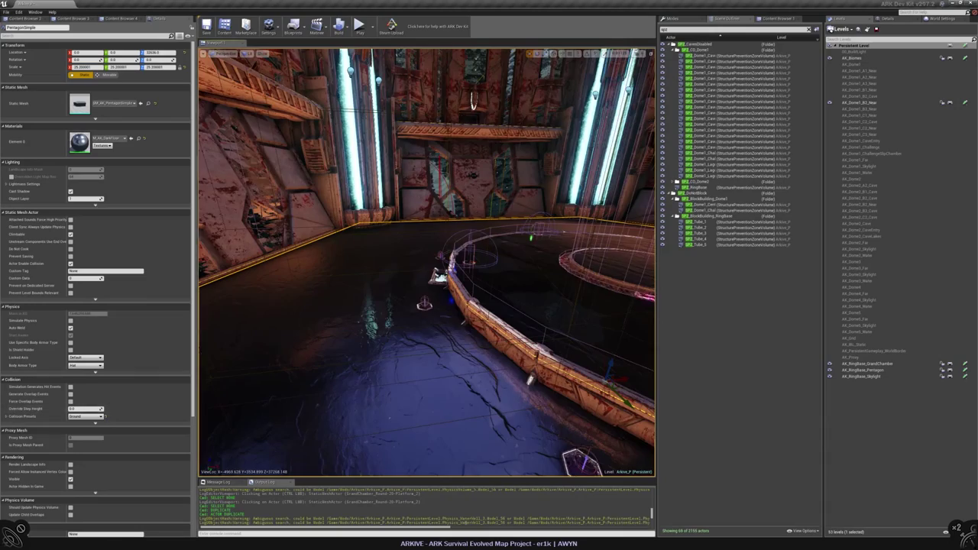
- Frame the PentagonSimple floor mesh and check its Collision Presets options without changing the Ground preset
right_drag(558, 316, 535, 321)
key(f)
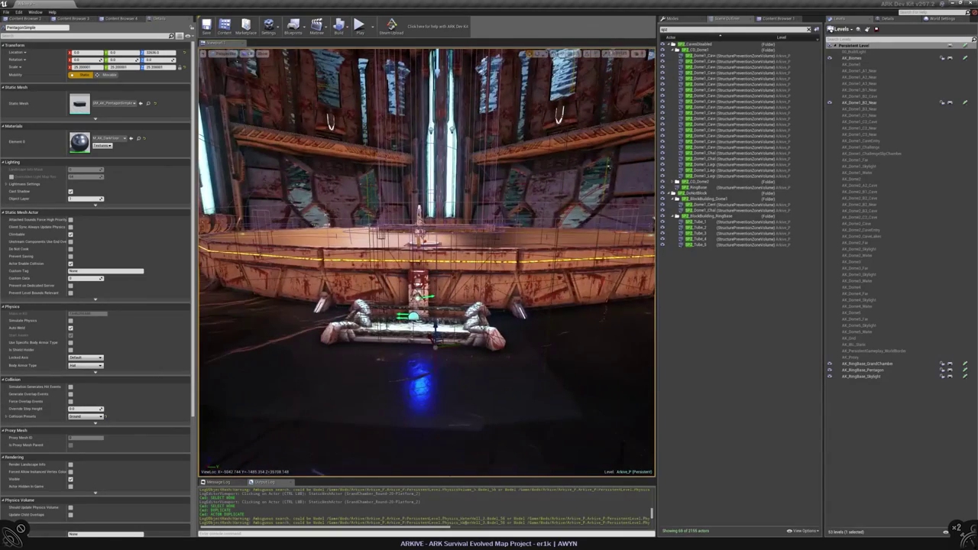
click(86, 417)
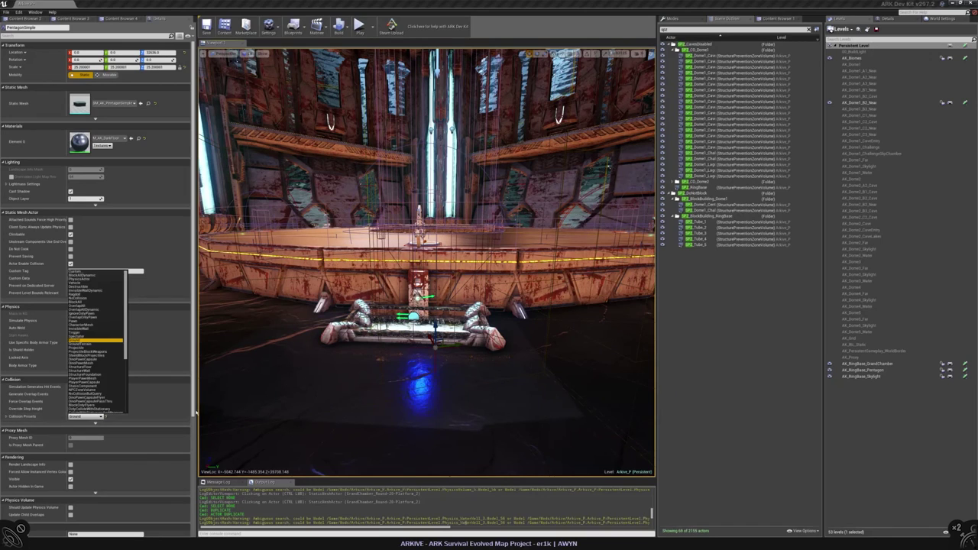
click(84, 417)
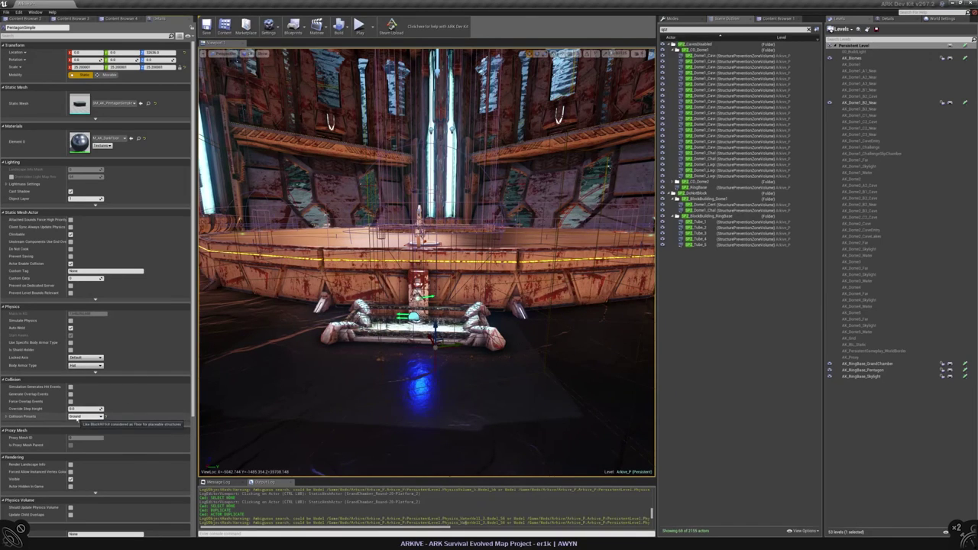
- Play-test the level from the grand chamber floor, checking the inventory and walking up to the teleportation tubes before ending the session
scroll(426, 306, up, 3)
alt+drag(427, 305, 397, 249)
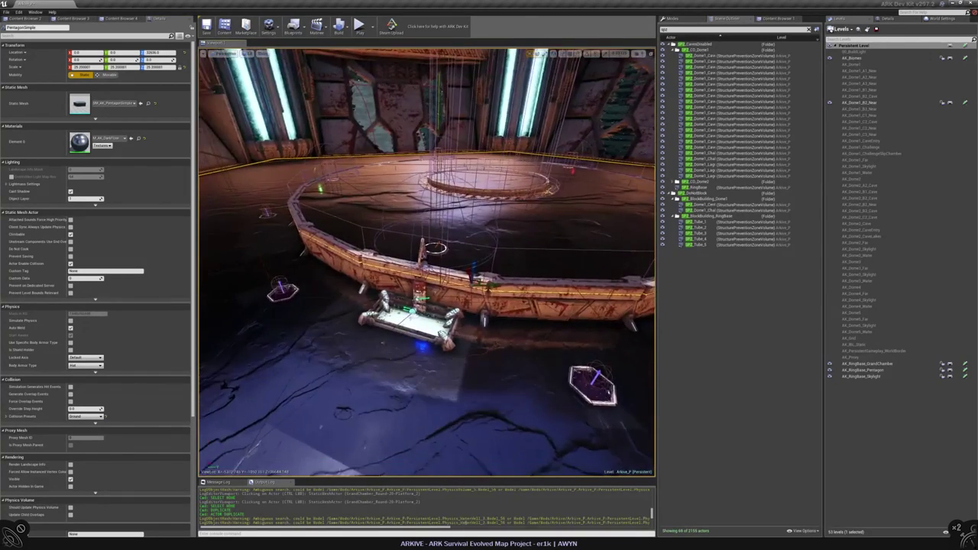
click(353, 34)
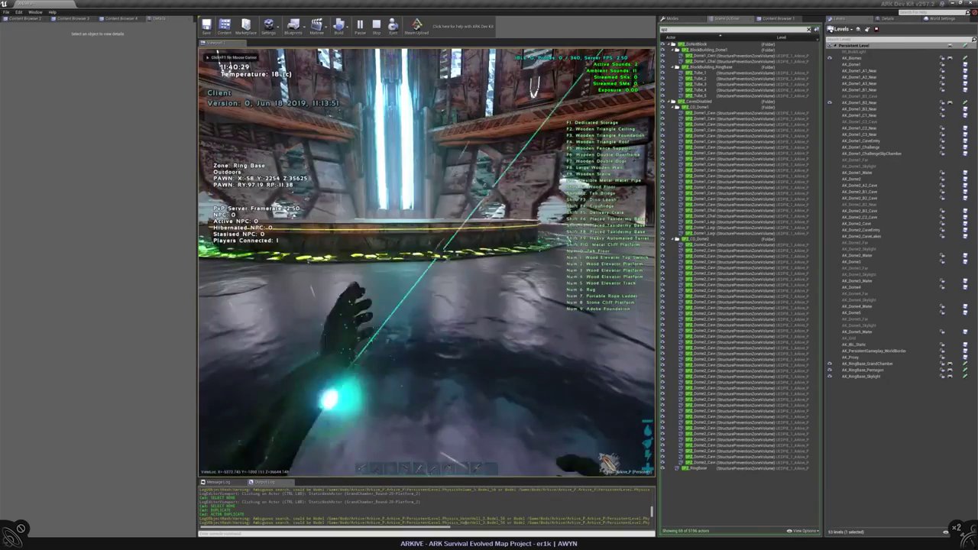
key(i)
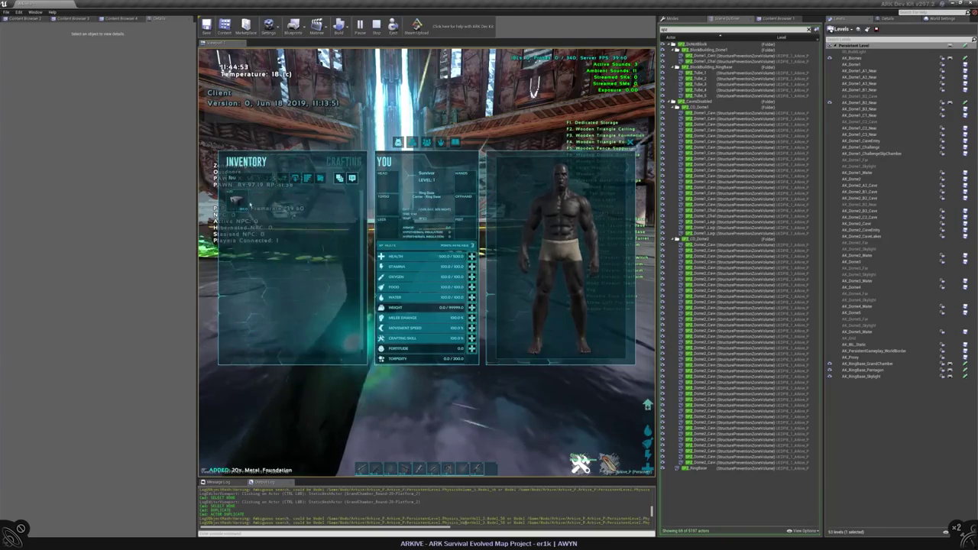
key(i)
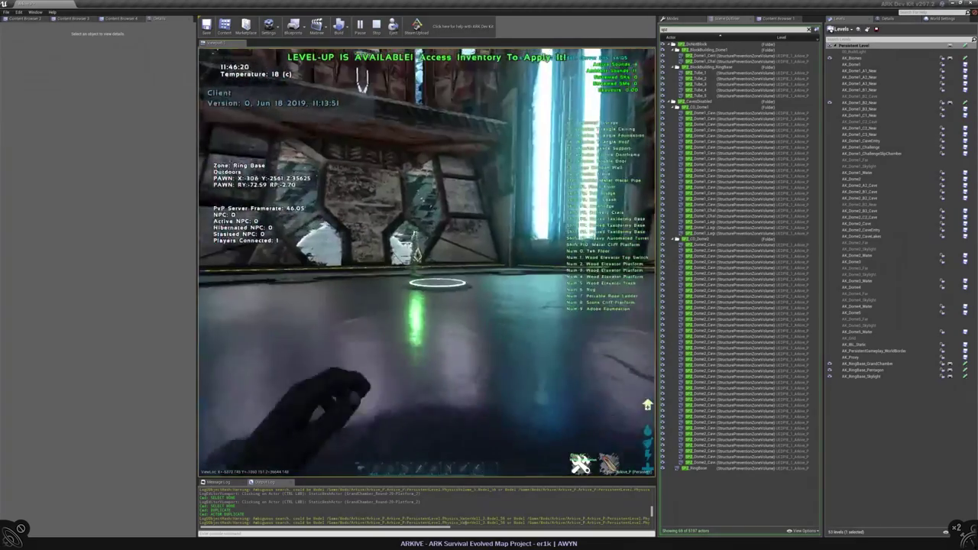
key(w)
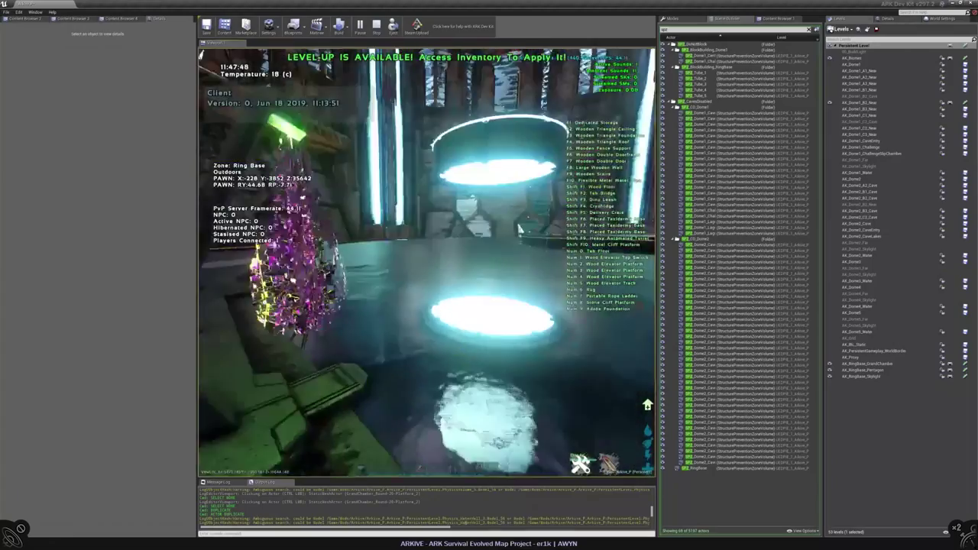
key(w)
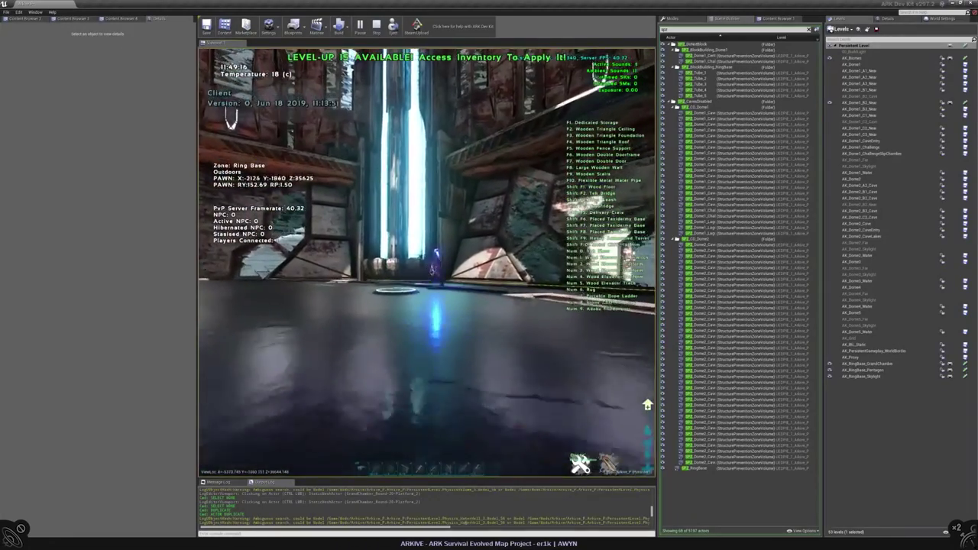
key(w)
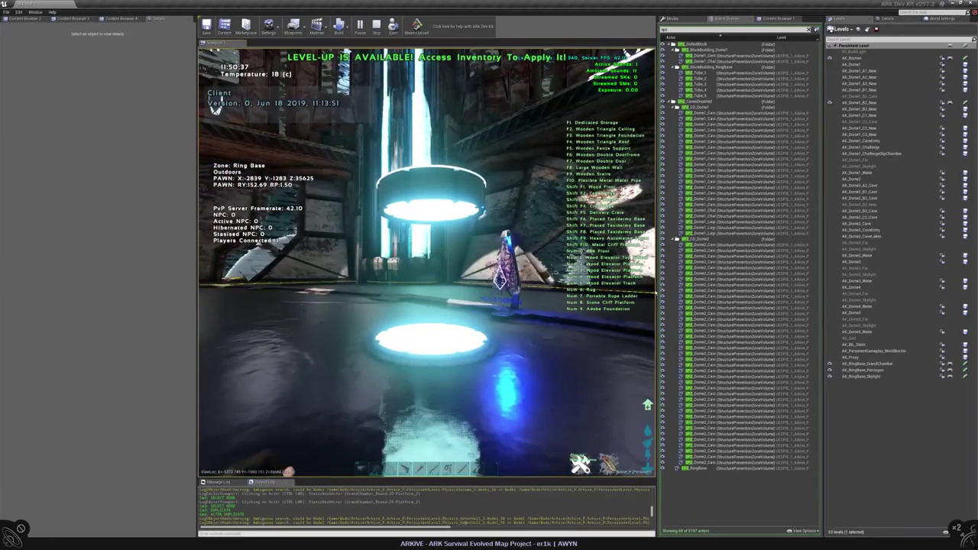
key(Escape)
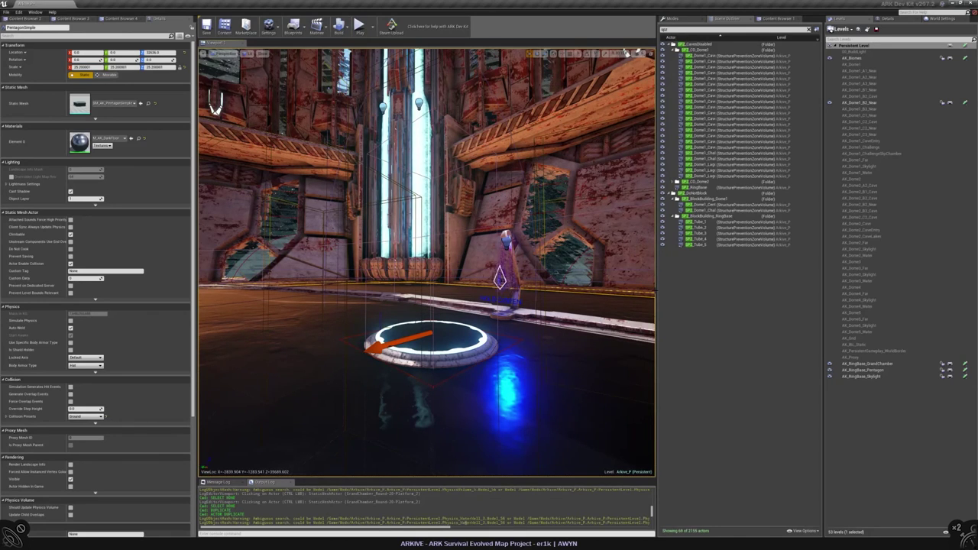
- Select the teleportation tube near the blue-lit obelisk, inspect the event graph of its BP_AK_TeleportationTube blueprint, and close the blueprint
click(428, 413)
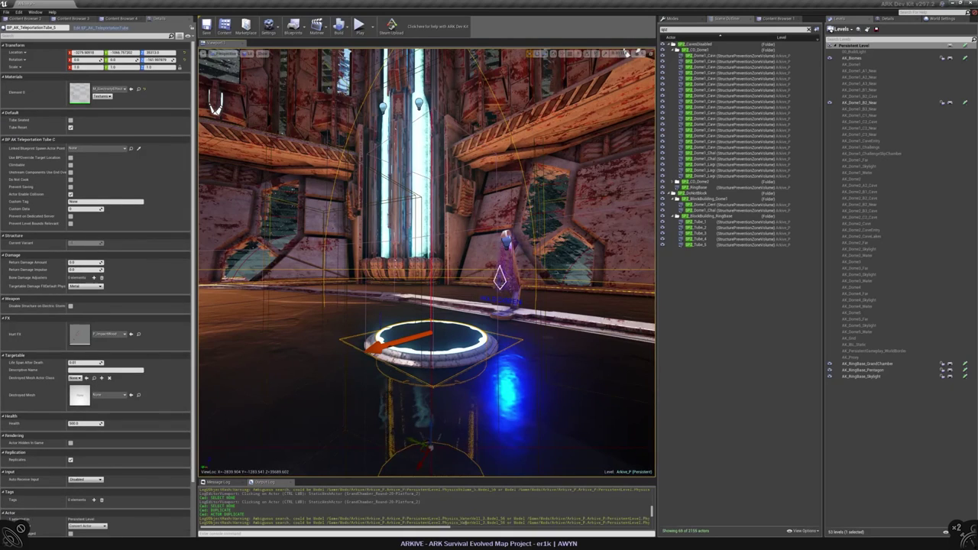
right_click(452, 323)
click(478, 341)
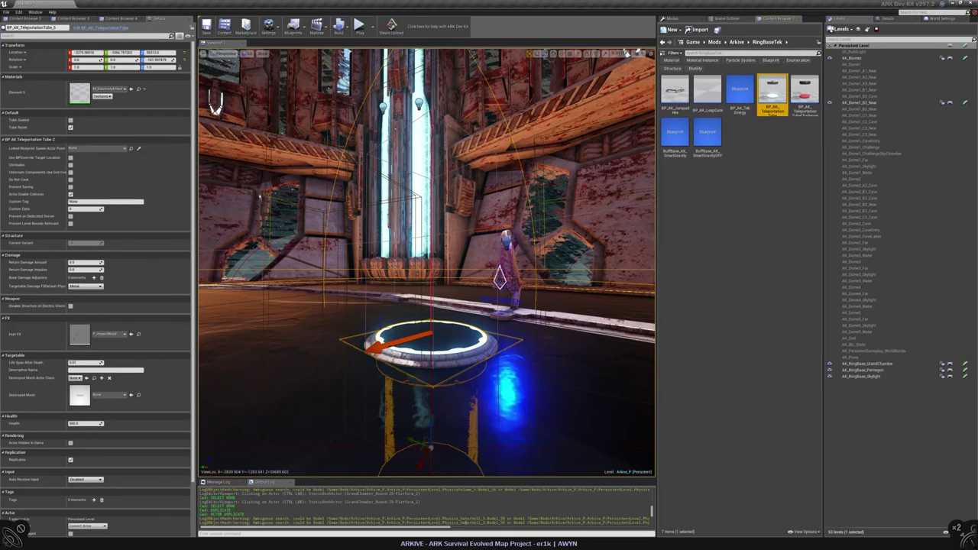
click(894, 263)
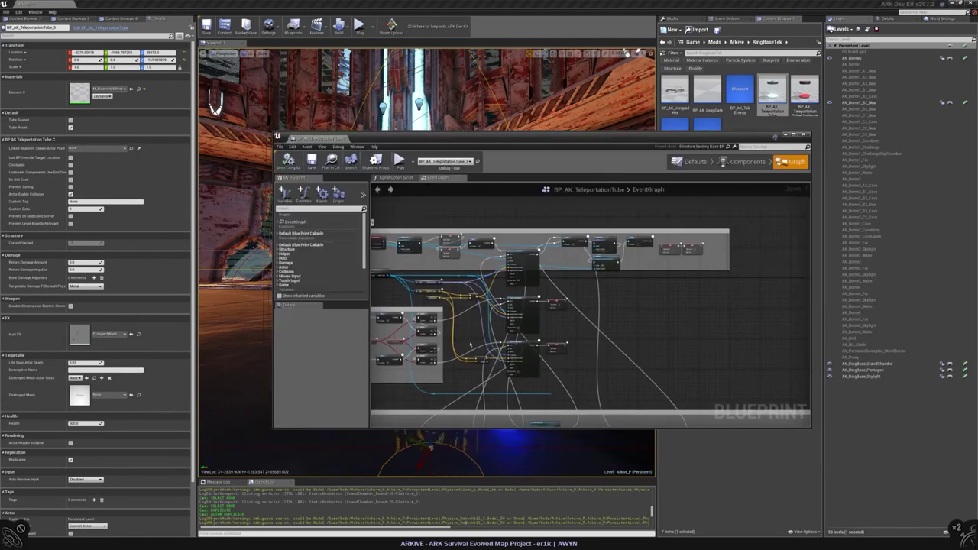
scroll(408, 243, down, 4)
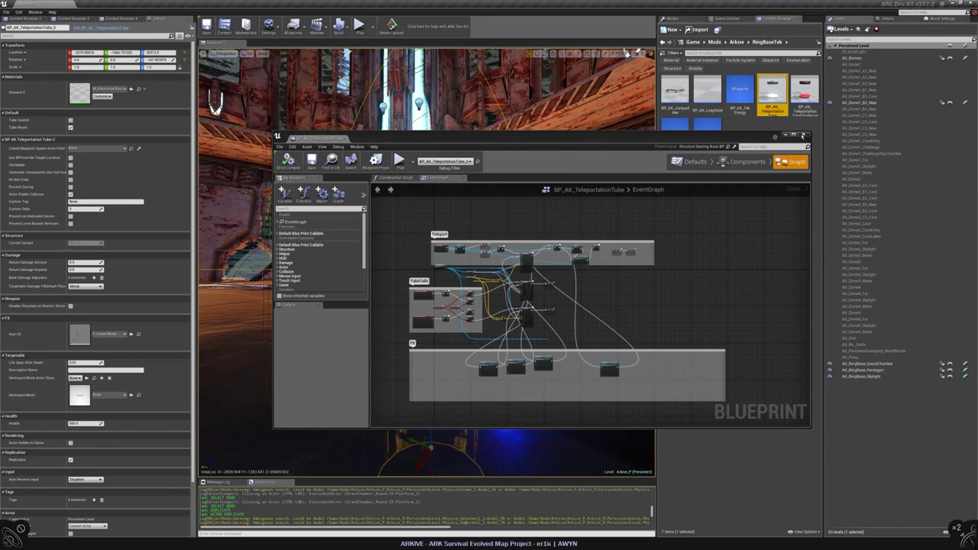
click(315, 35)
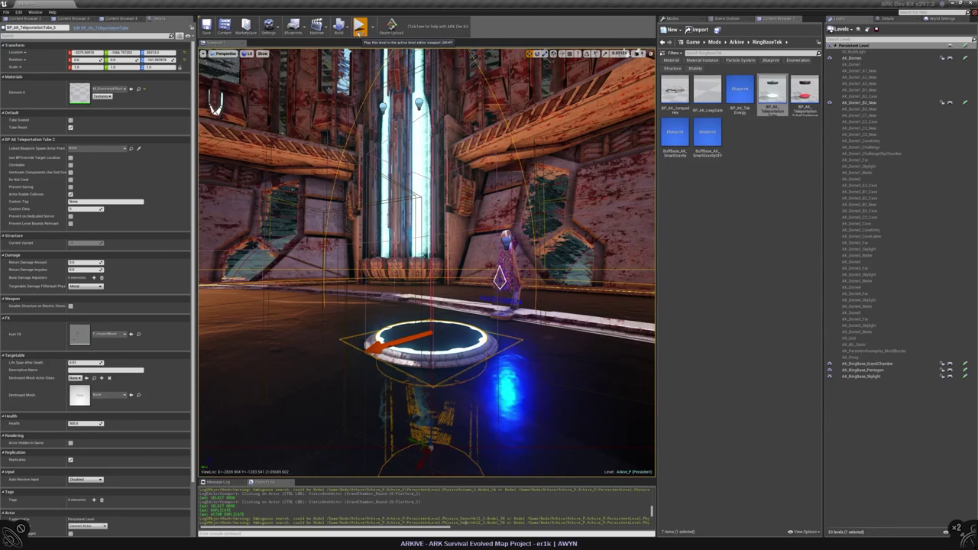
- Play-test the level again, walking around the teleportation tubes and the chamber floor, and end the session
click(359, 29)
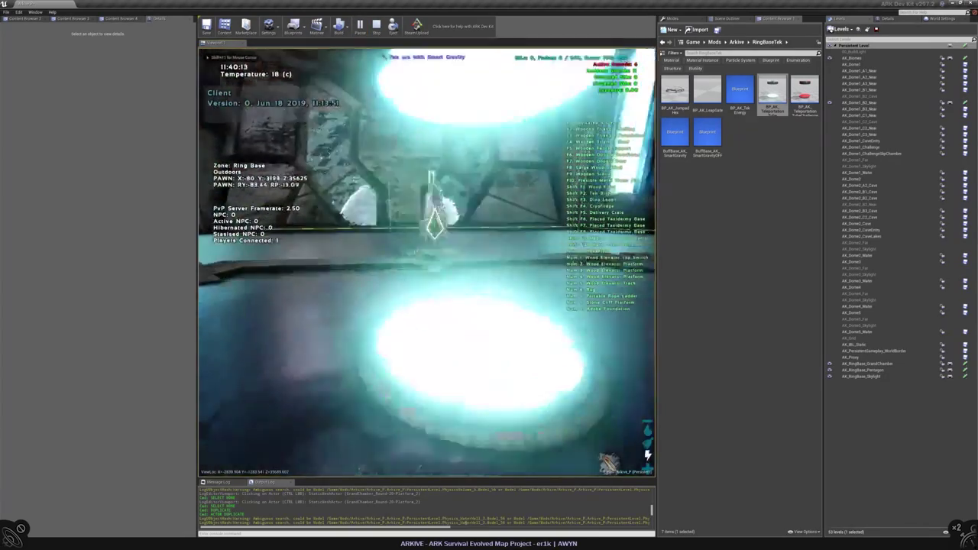
key(w)
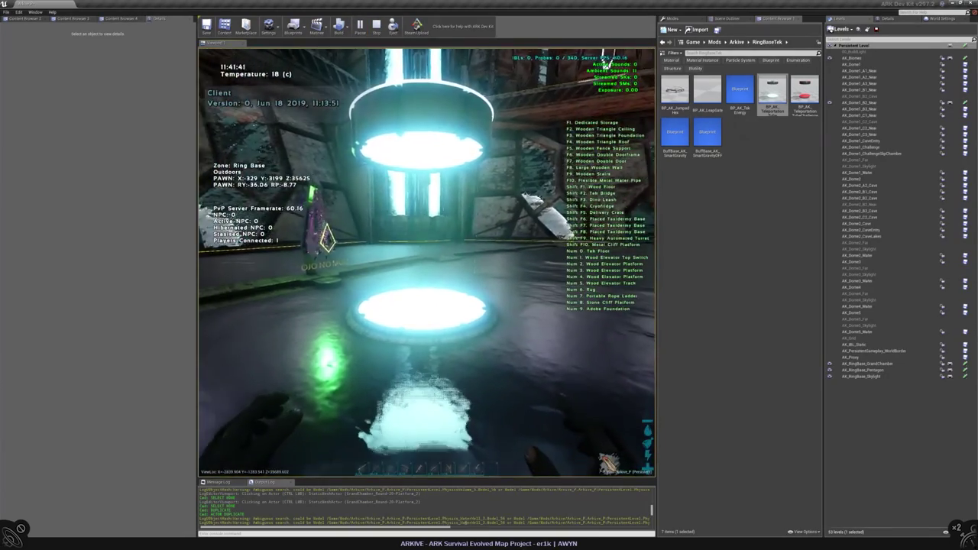
key(w)
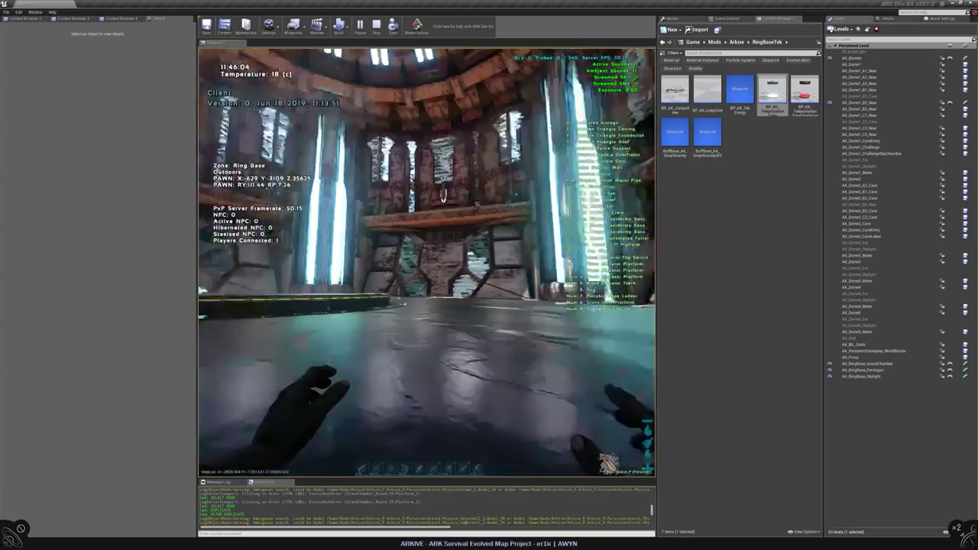
key(w)
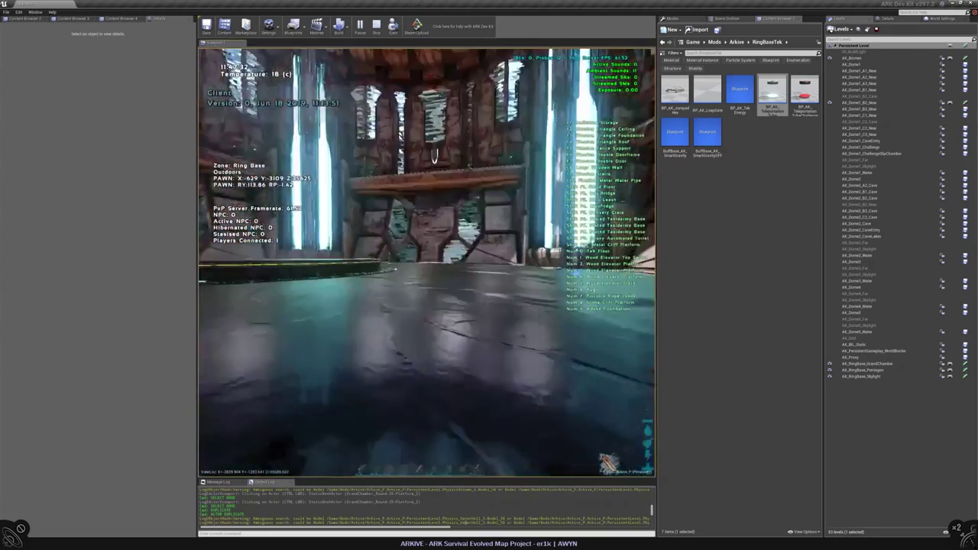
key(w)
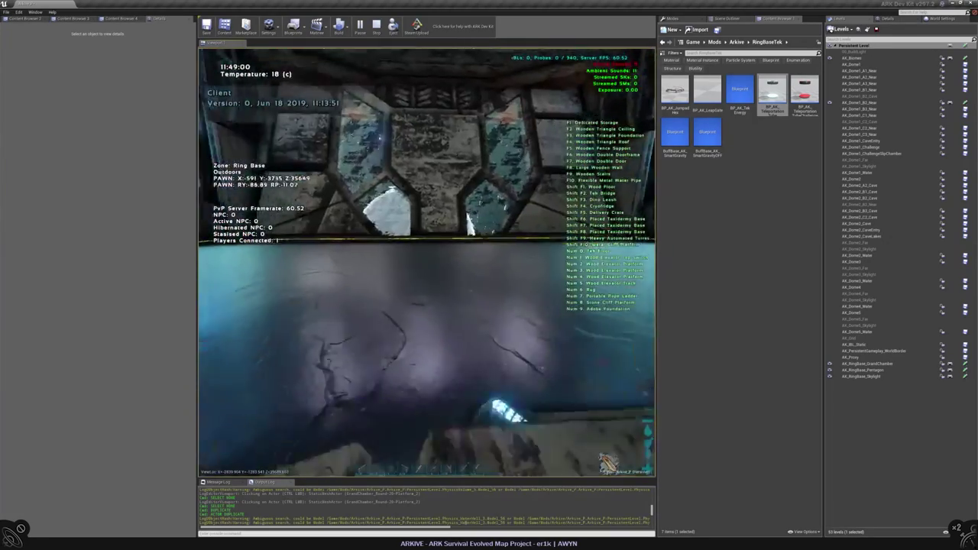
key(w)
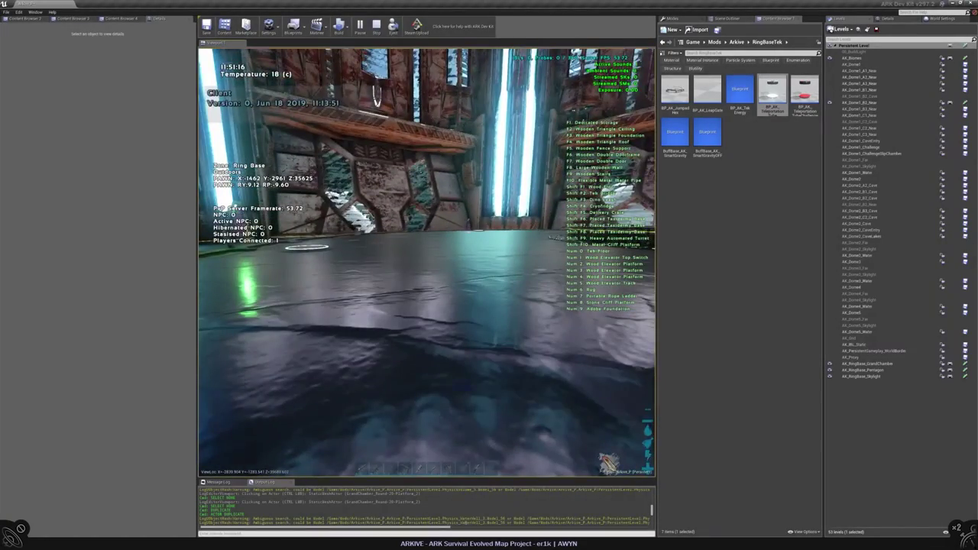
key(Escape)
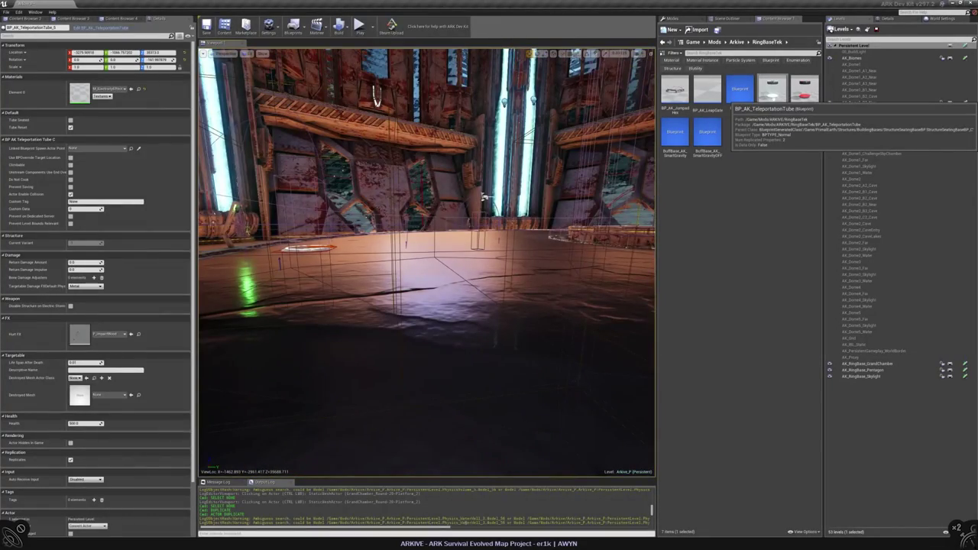
- Play-test the level from the outdoor teleporter on the palm-covered island and teleport into the grand chamber
click(754, 143)
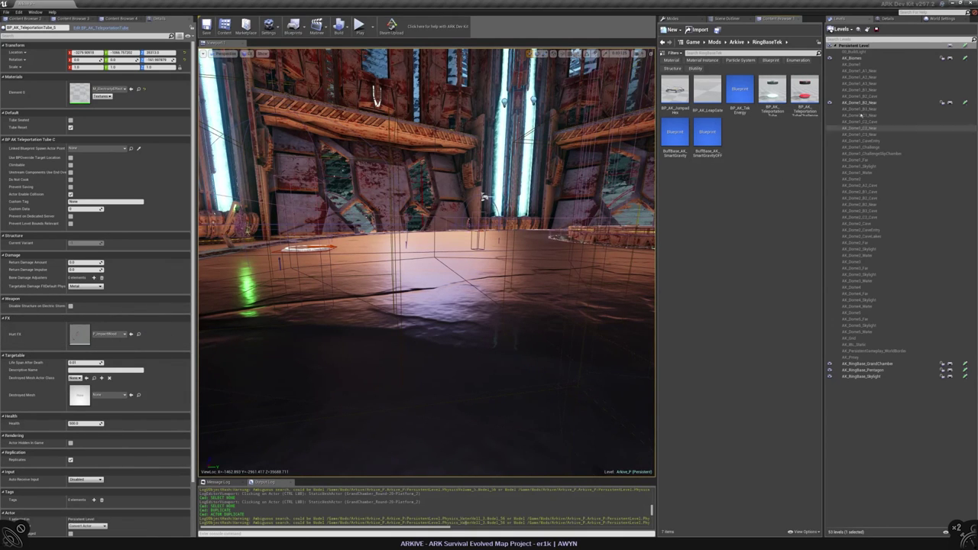
right_drag(481, 262, 497, 217)
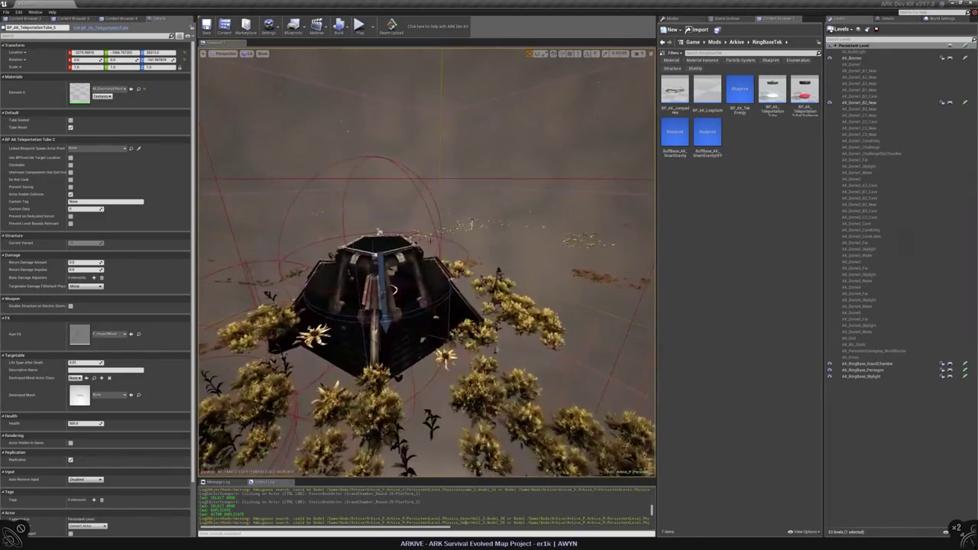
right_click(395, 246)
key(Escape)
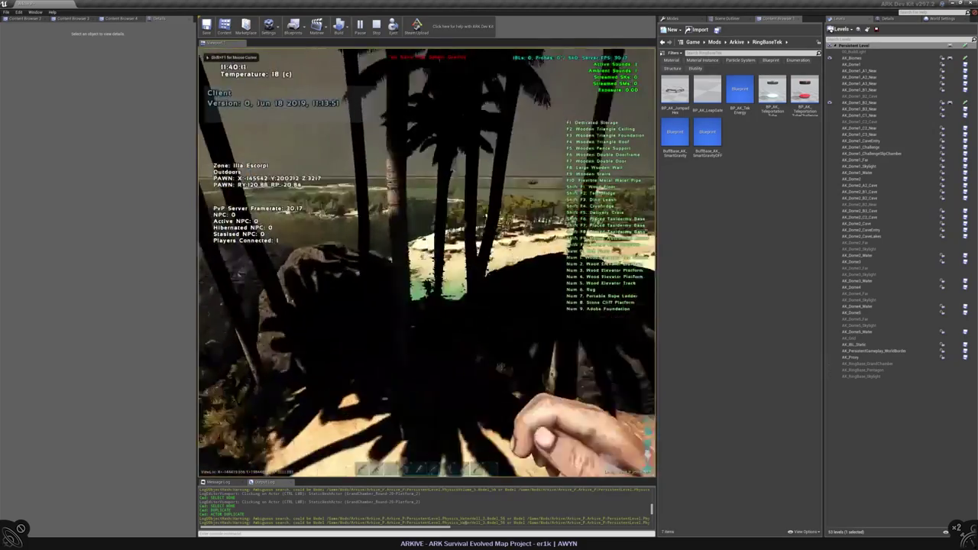
key(w)
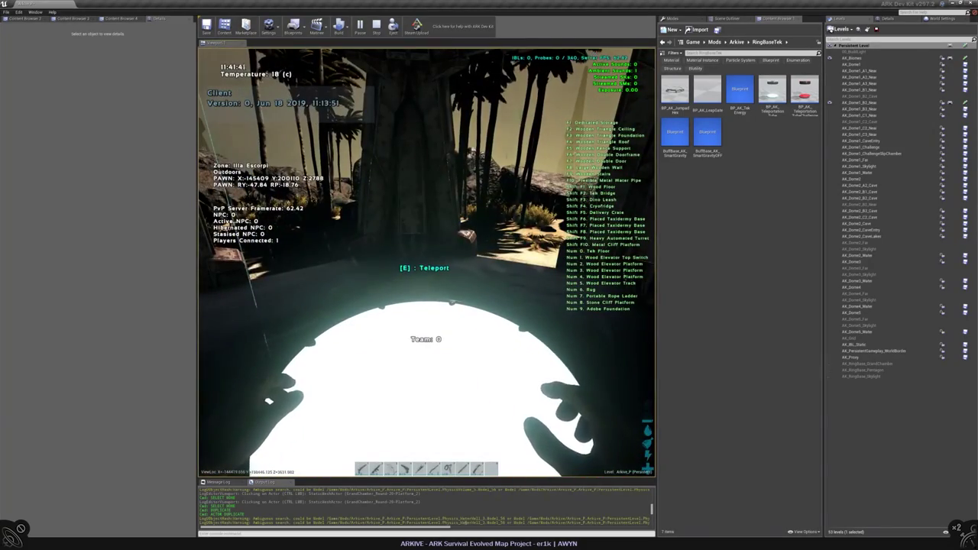
key(e)
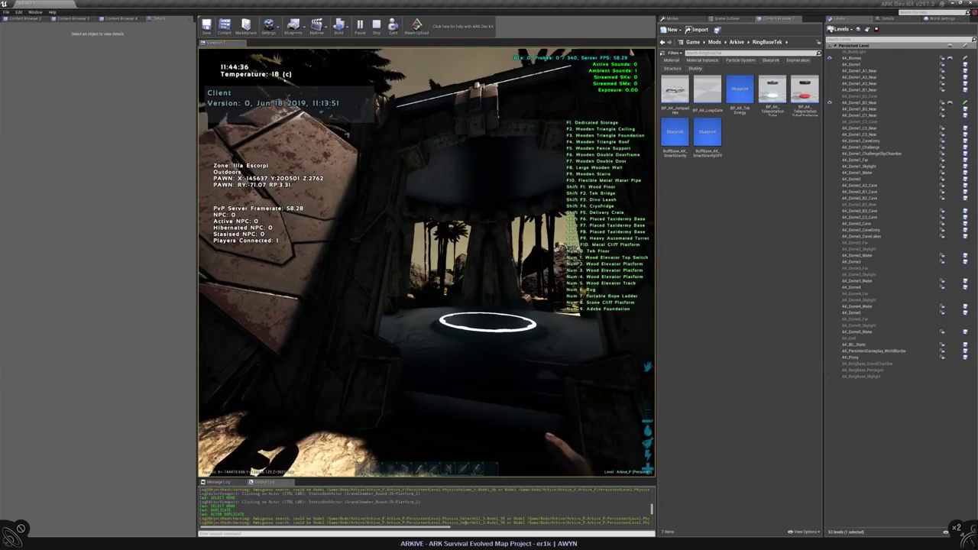
key(w)
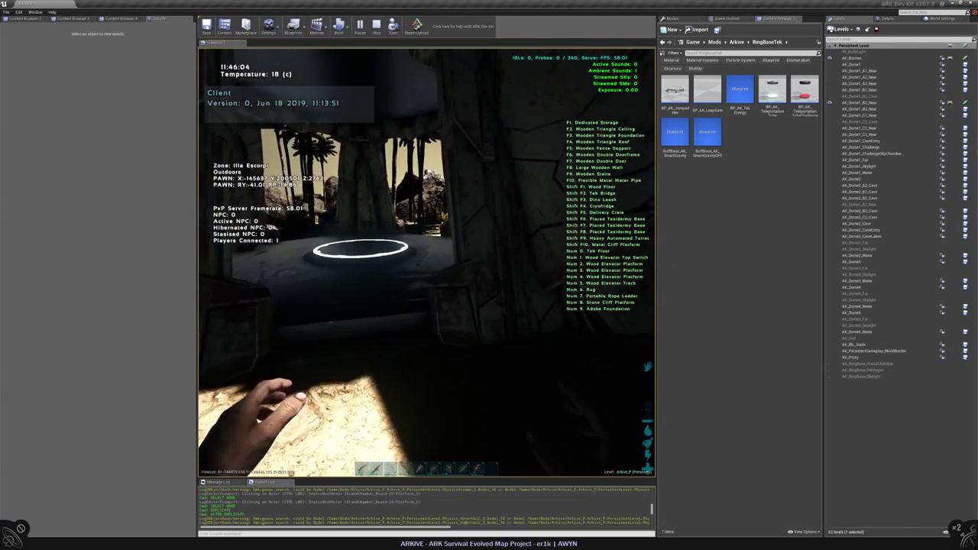
key(e)
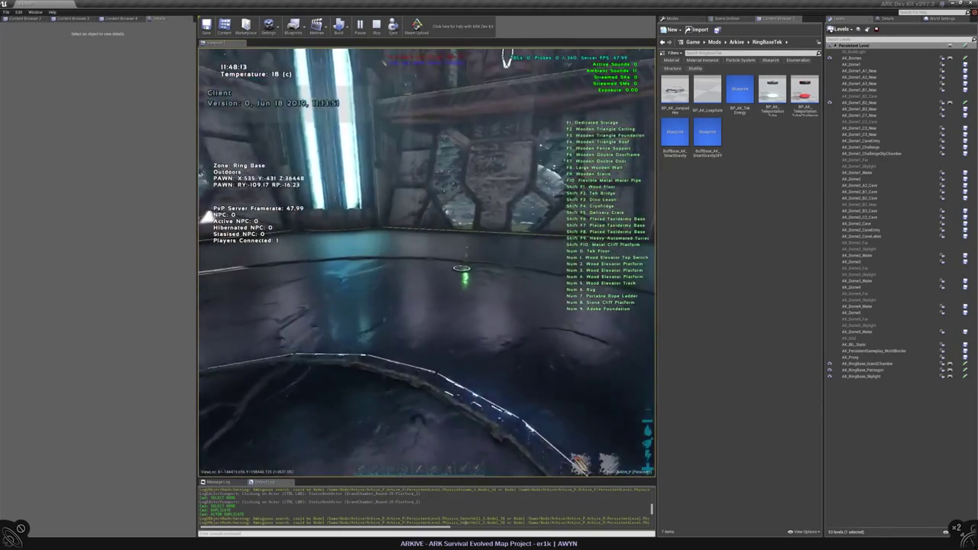
- Walk across the grand chamber to the teleportation tube beside the purple obelisk and end the play session
key(w)
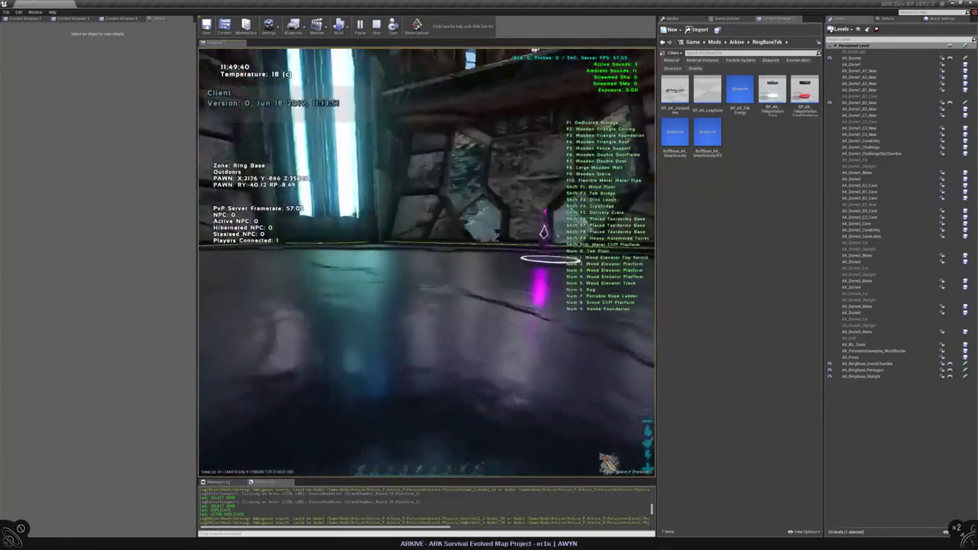
key(w)
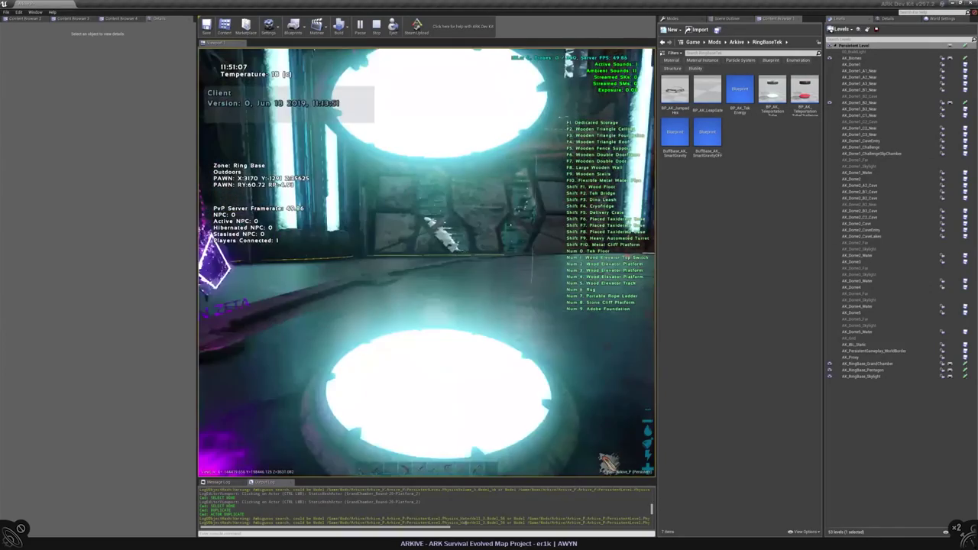
key(Escape)
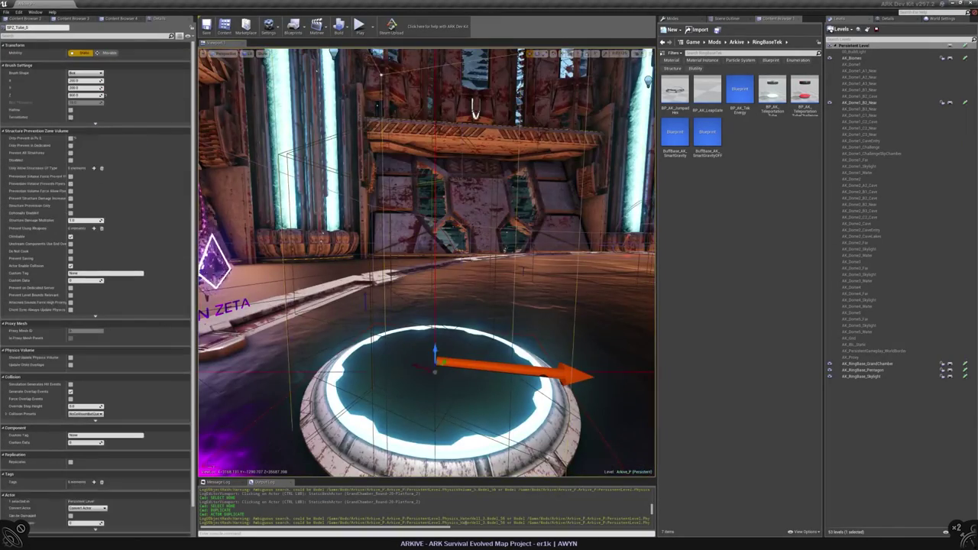
- Enable Prevent All Structures and Disabled on the SPZ_Tube_5 volume and locate it in the scene outliner
key(f)
click(70, 153)
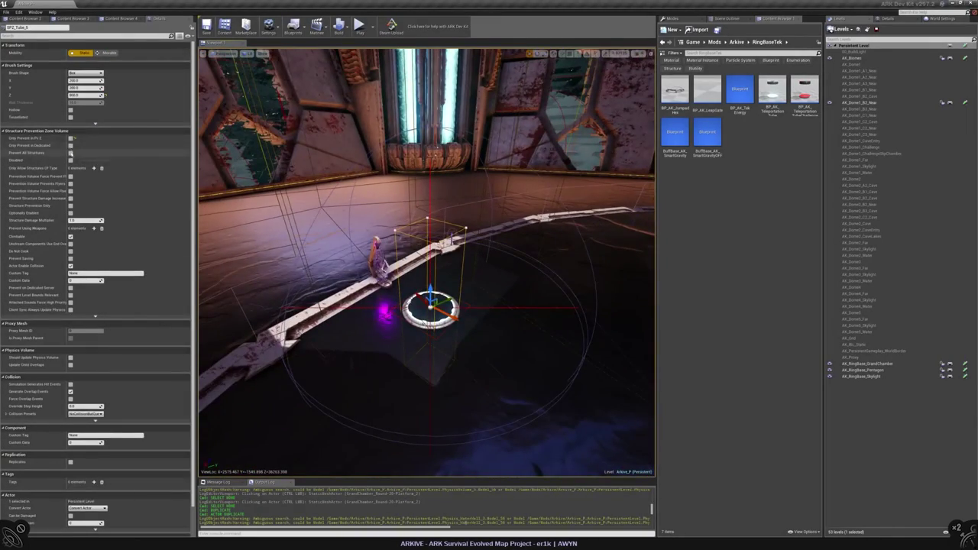
click(70, 160)
click(725, 18)
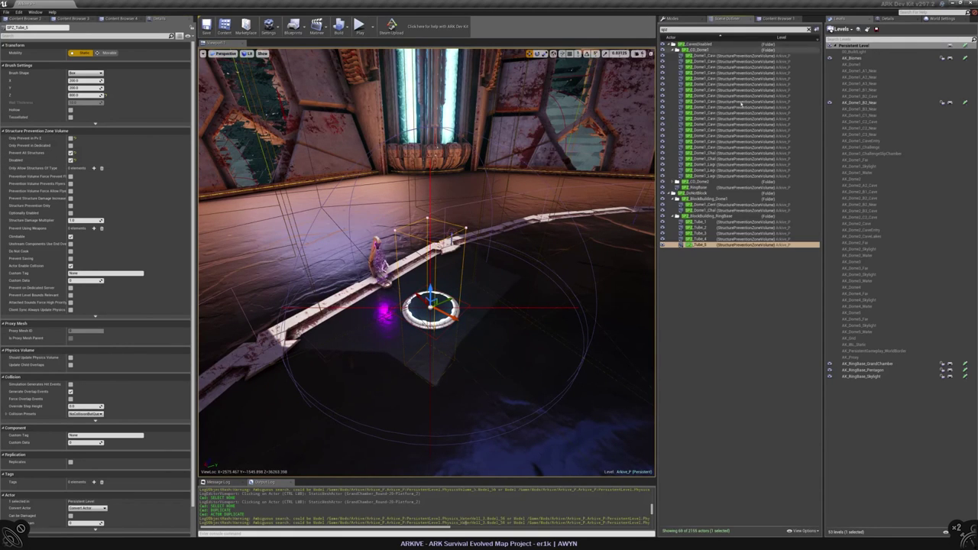
- Enable Prevent All Structures and Disabled on the volumes SPZ_Tube_1 through SPZ_Tube_5 together
click(703, 222)
shift+click(703, 245)
click(70, 153)
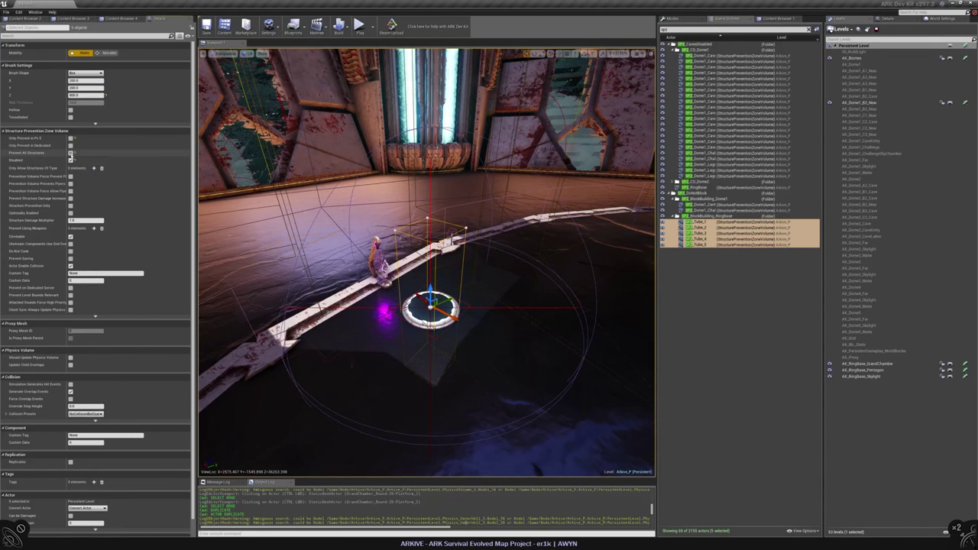
click(70, 160)
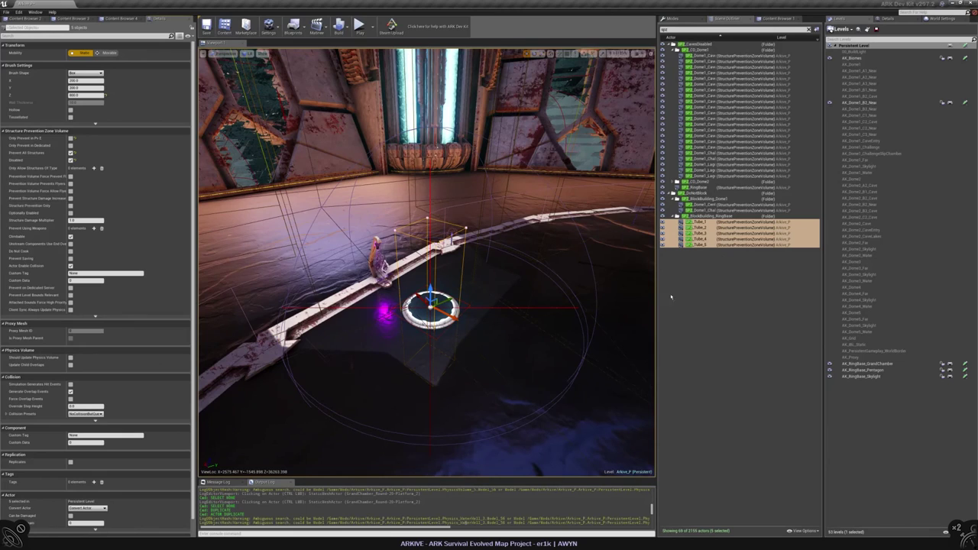
- Play-test the grand chamber, walking up to the teleportation tube near the purple obelisk, and end the session
right_drag(535, 321, 524, 306)
right_click(525, 306)
key(Escape)
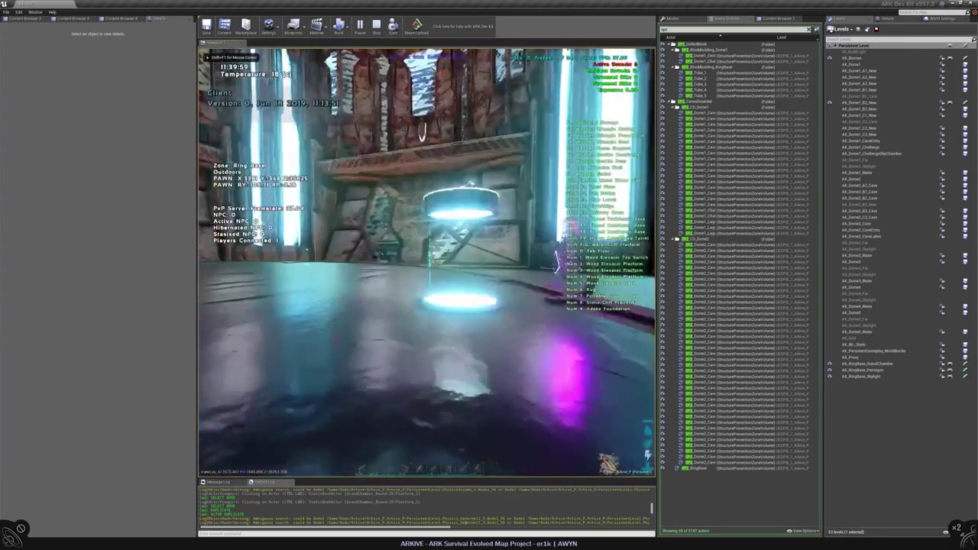
key(w)
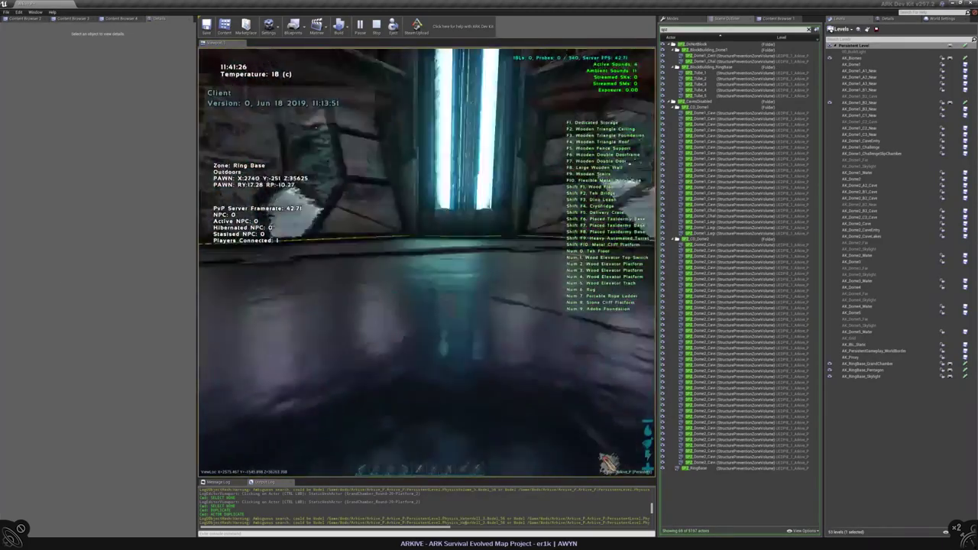
key(w)
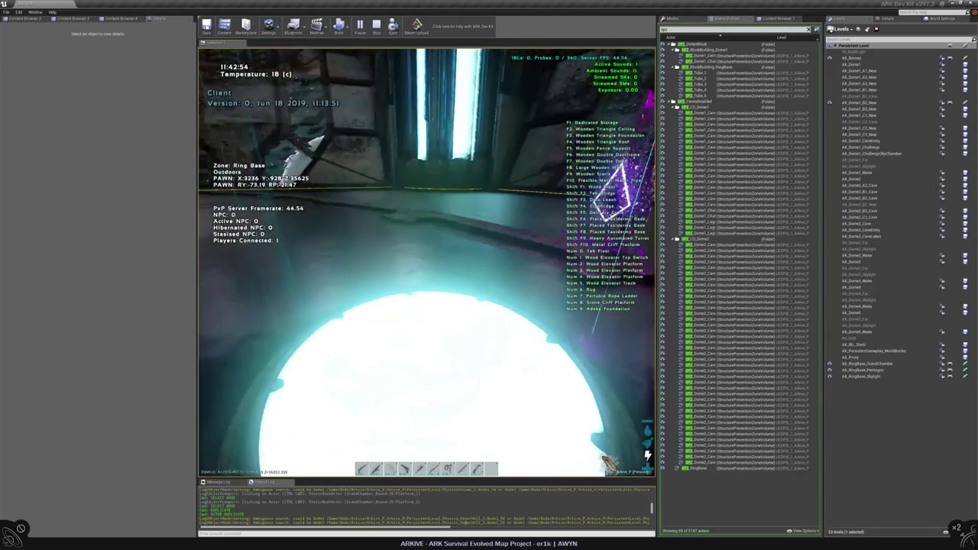
key(Escape)
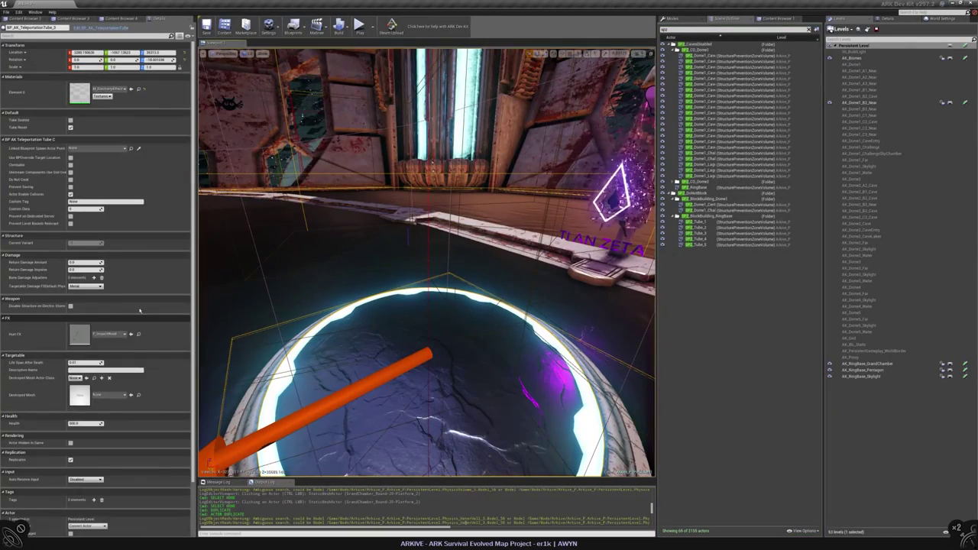
- Search the scene outliner for "teleport" and focus the view on the first teleportation tube in the NavigationRingBase folder
scroll(138, 311, up, 3)
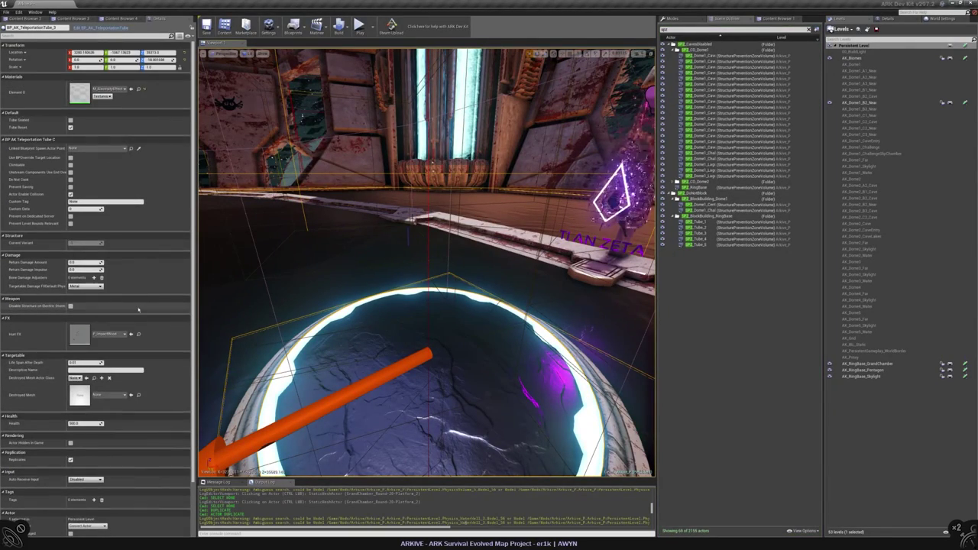
right_drag(427, 262, 393, 267)
key(Escape)
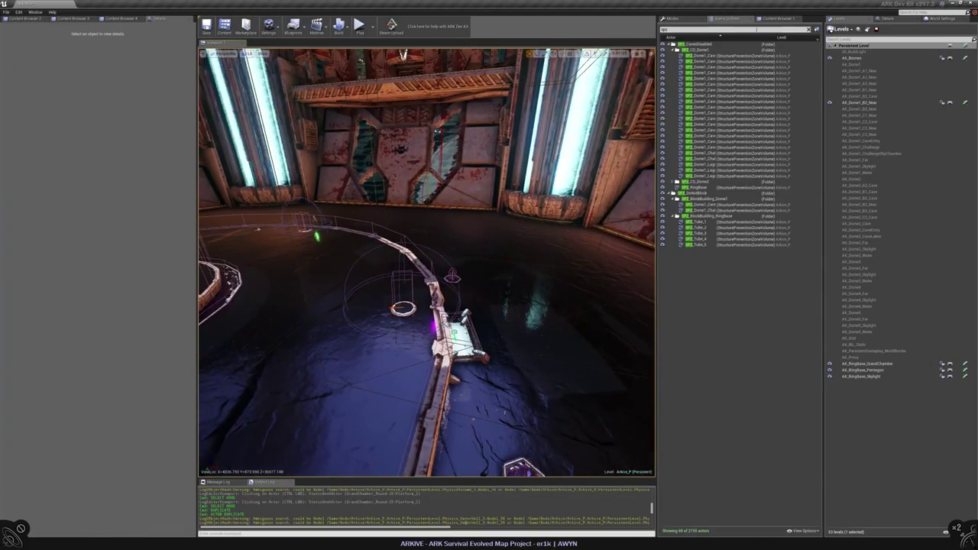
click(809, 29)
text(teleport)
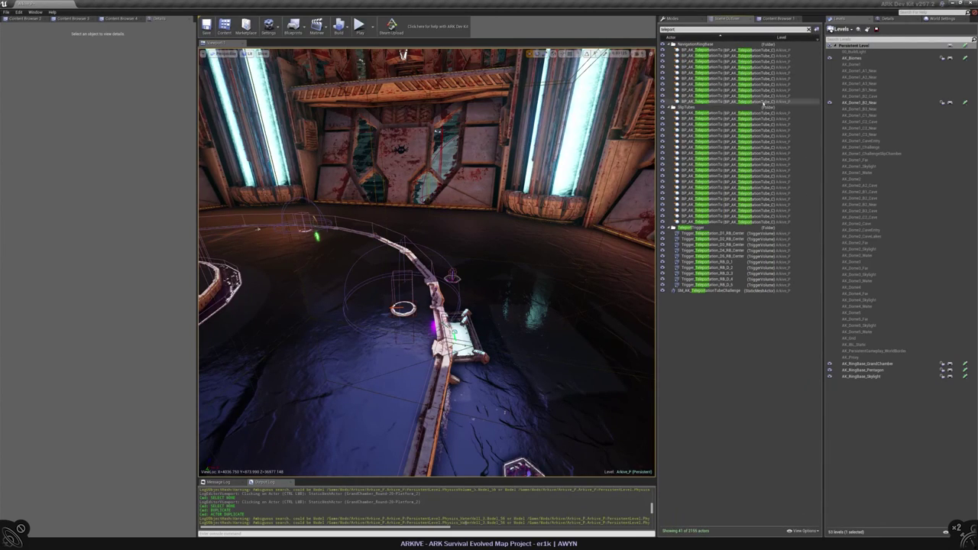
click(711, 50)
double_click(711, 51)
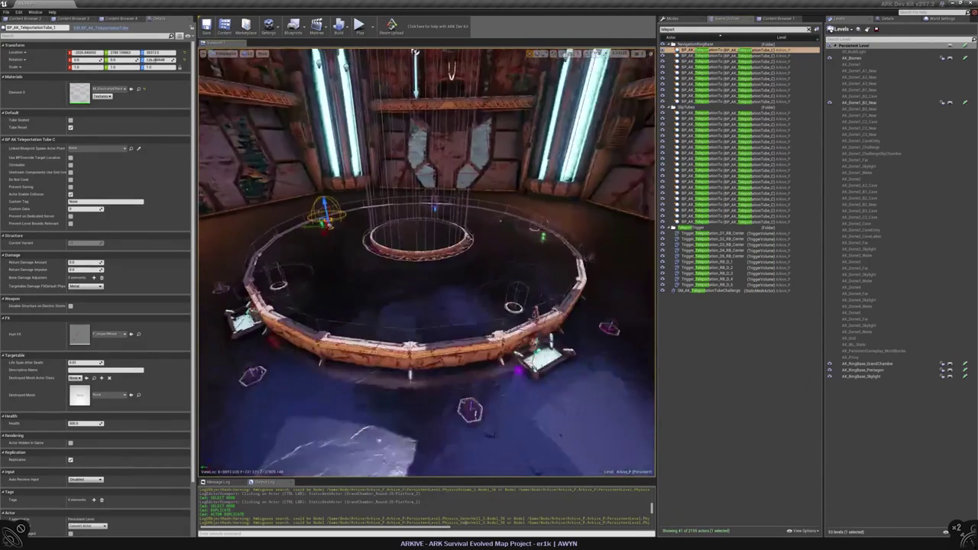
- Select BP_AK_TeleportationTube_D1_C without renaming it and show the map in the top wireframe view
click(699, 57)
key(Down)
key(Down)
key(Down)
key(Down)
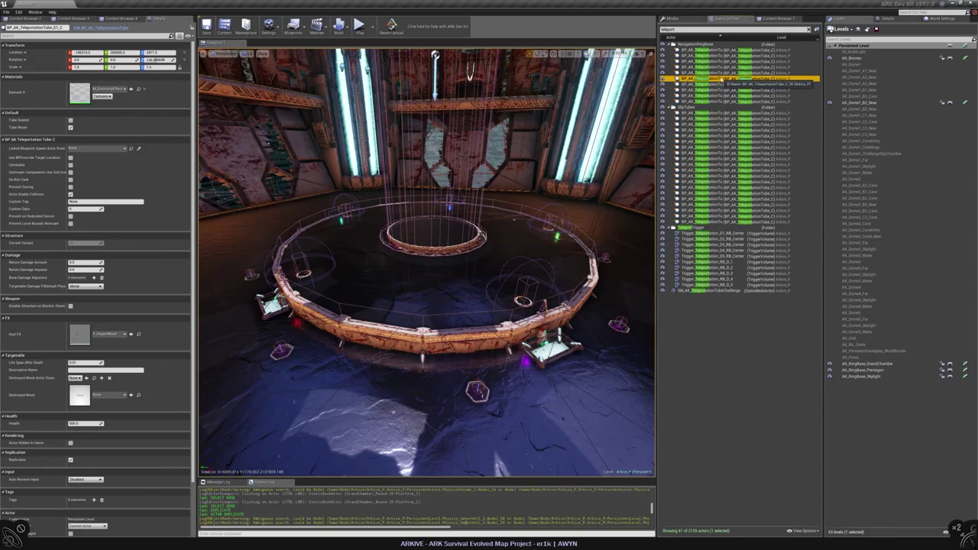
key(F2)
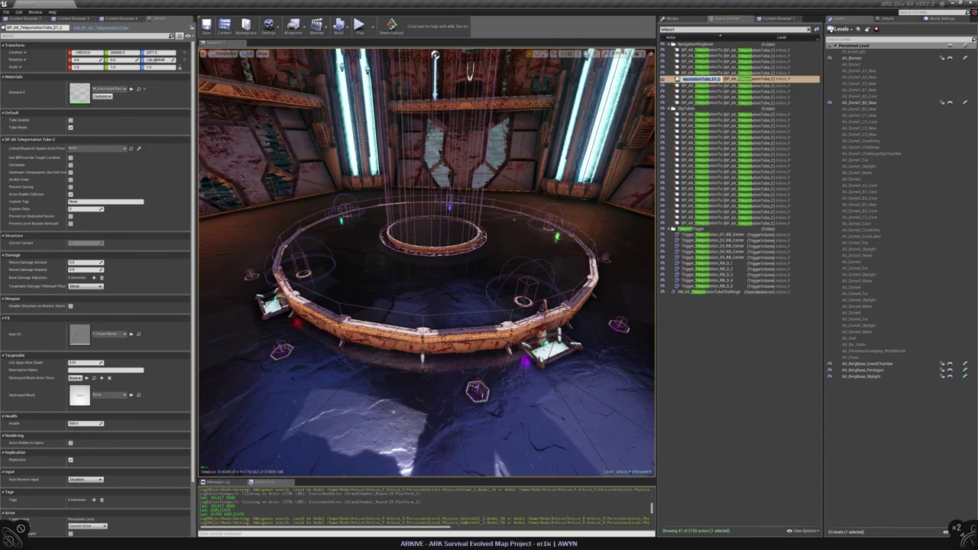
key(Return)
key(alt+j)
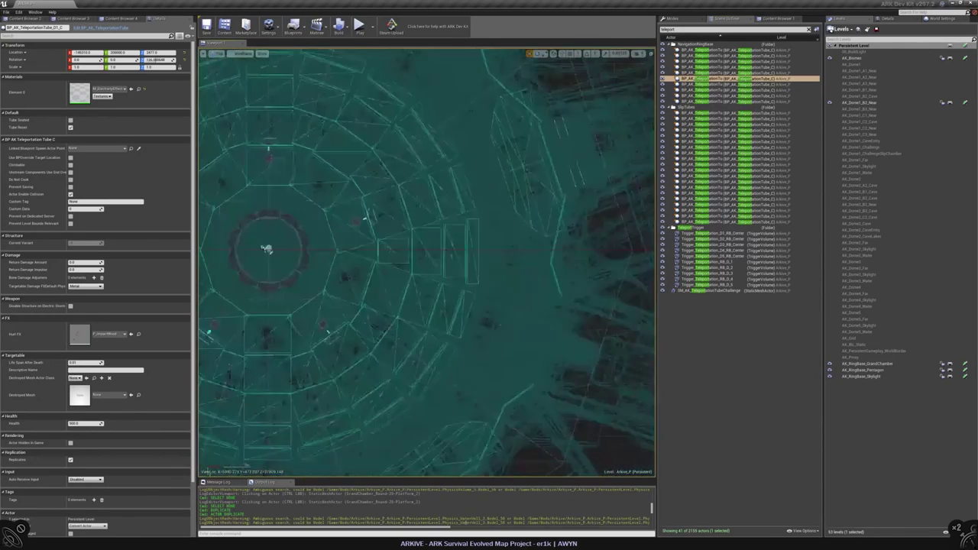
- Go through the NavigationRingBase teleportation tubes one by one and check their positions on the map's top view
key(Down)
key(Down)
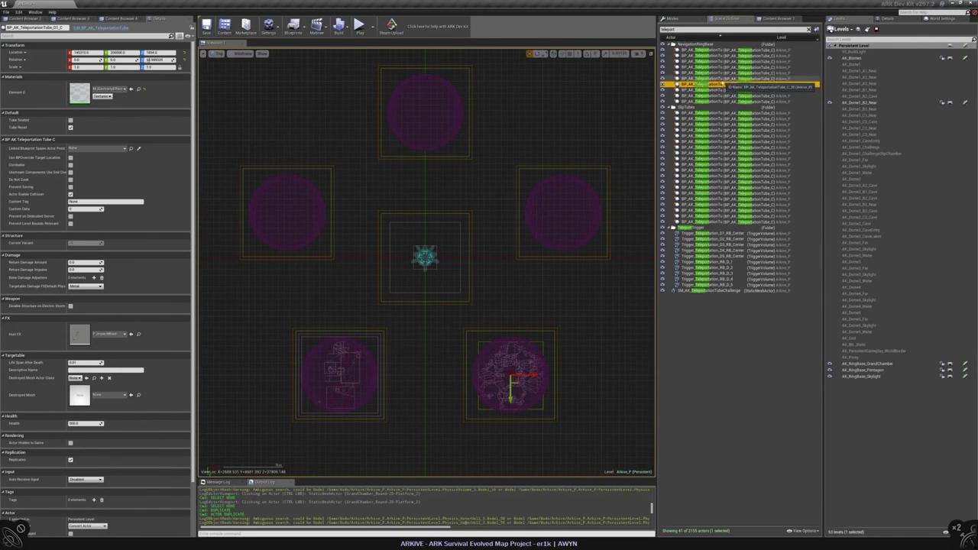
key(Down)
key(Down)
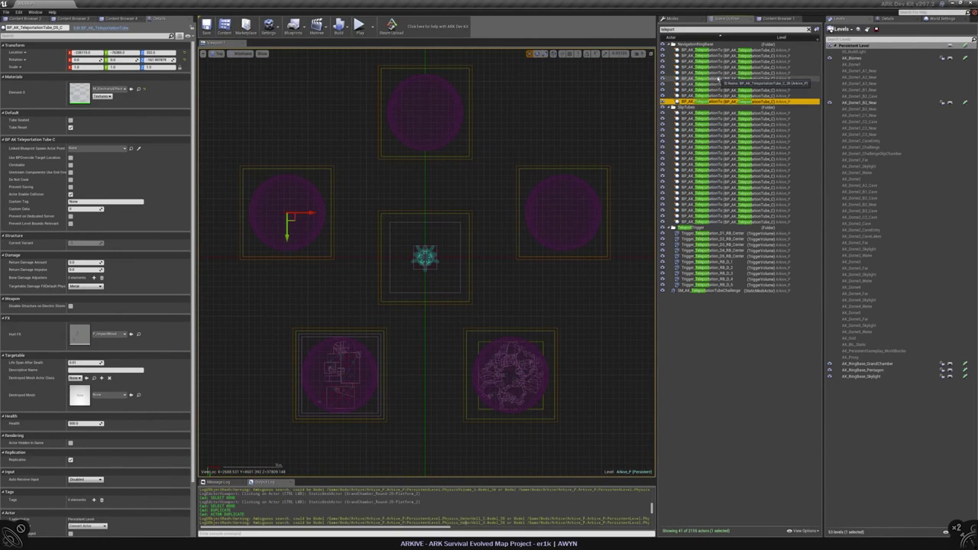
key(Up)
key(Up)
key(Up)
key(Up)
key(Up)
key(Up)
key(Up)
key(Up)
key(Up)
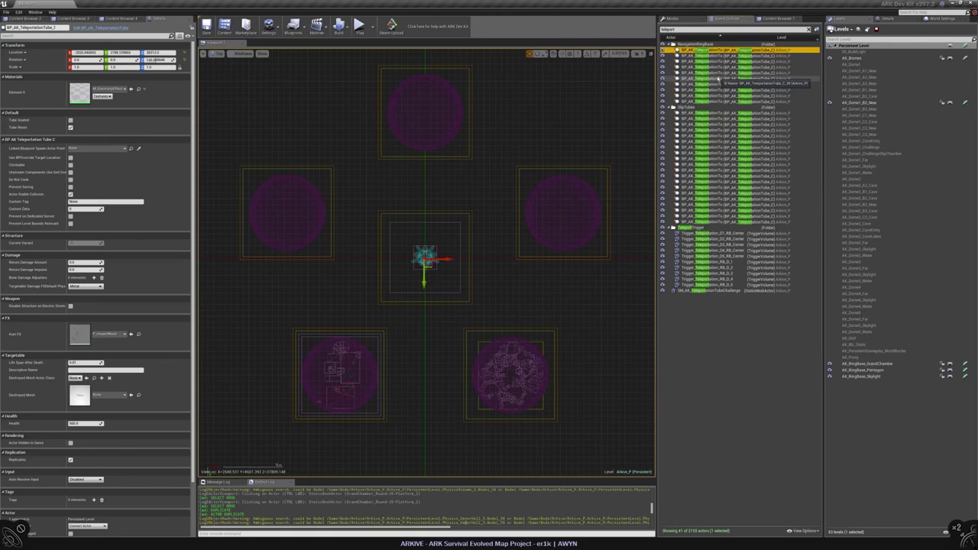
- Go through the teleportation tubes in the SlipTubes folder and check in which dome each one sits
key(Down)
key(Down)
key(Down)
key(Down)
key(Down)
key(Down)
key(Down)
key(Down)
key(Down)
key(Down)
key(Down)
key(Down)
key(Down)
key(Down)
key(Down)
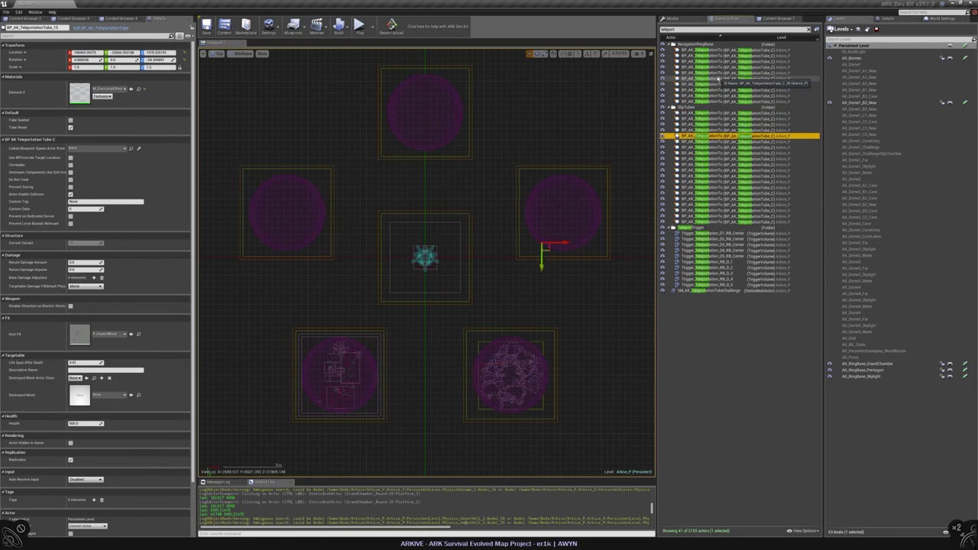
key(Down)
key(Down)
key(Down)
key(Down)
key(Down)
key(Down)
key(Down)
key(Down)
key(Down)
key(Down)
key(Down)
key(Down)
key(Down)
key(Down)
key(Down)
key(Down)
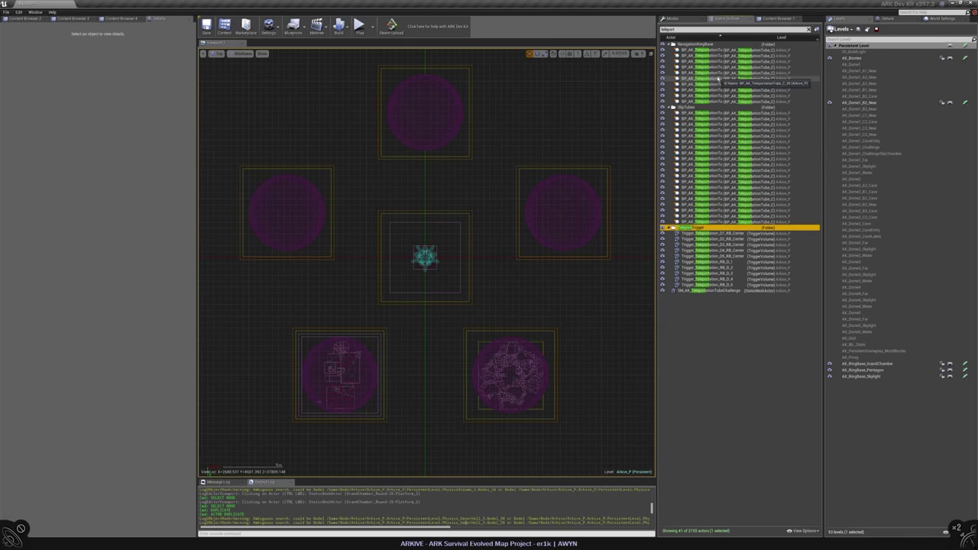
key(Up)
key(Up)
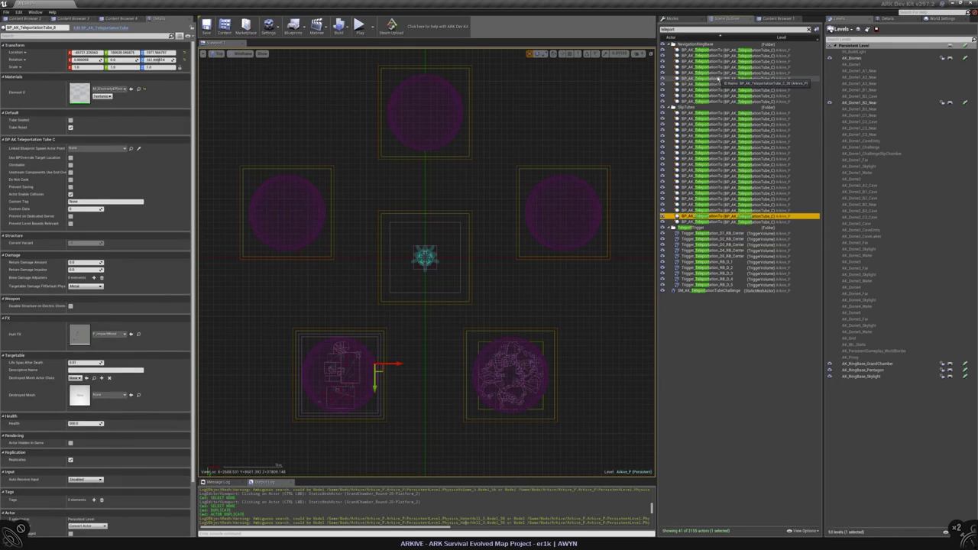
key(Up)
key(Up)
key(Up)
key(Up)
key(Up)
key(Up)
key(Up)
key(Up)
key(Up)
key(Up)
key(Up)
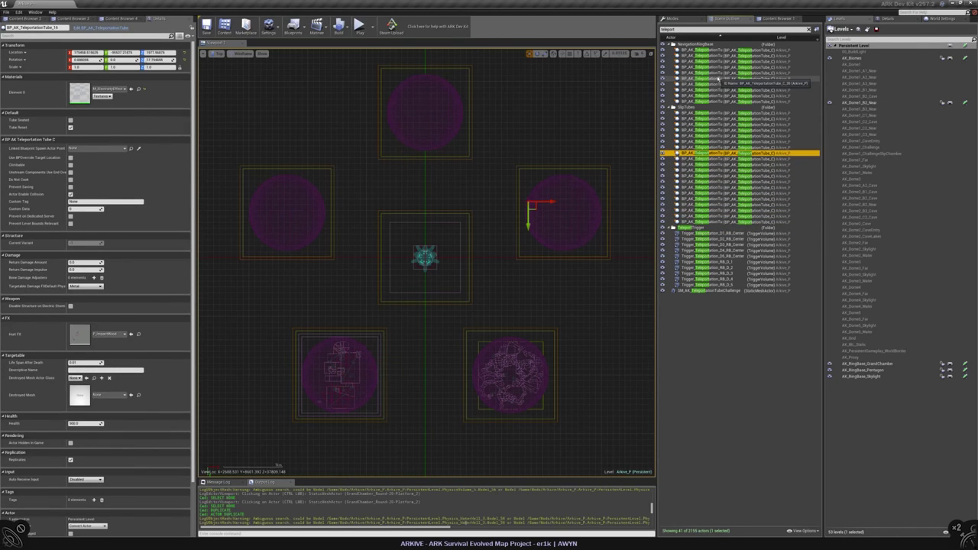
key(Up)
key(Up)
key(Up)
key(Up)
key(Up)
key(Up)
key(Up)
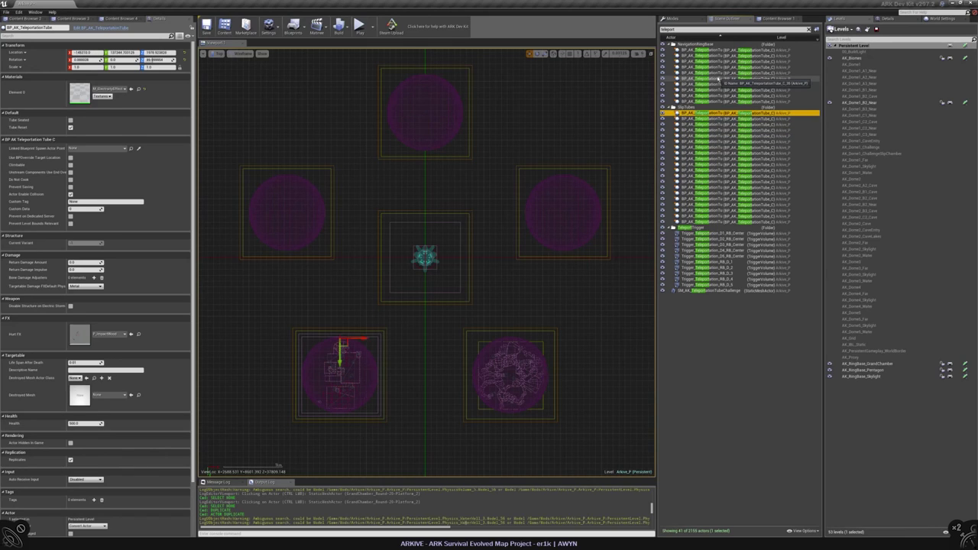
key(Down)
key(Up)
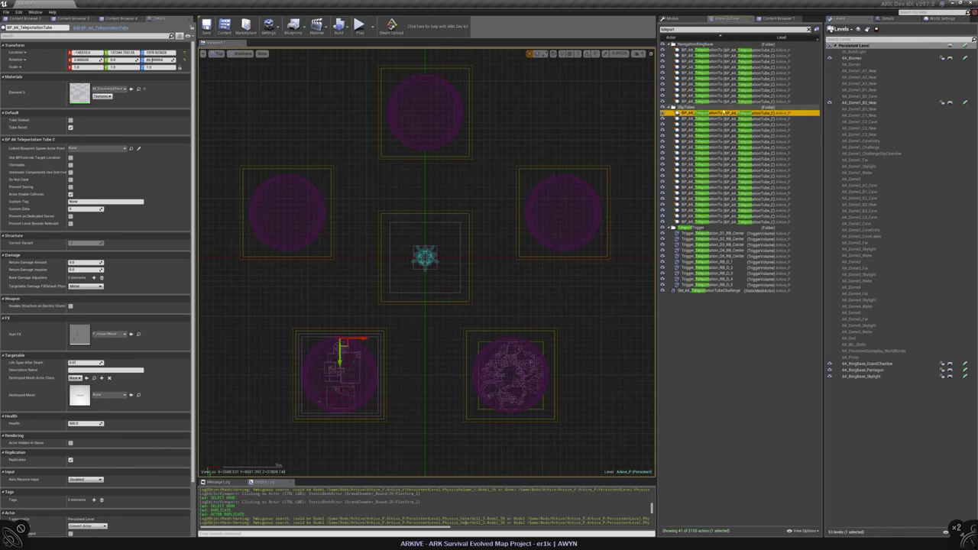
- Recheck the positions of the D1 to D5 teleportation tubes and the first SlipTubes tube, and clear the selection
click(710, 78)
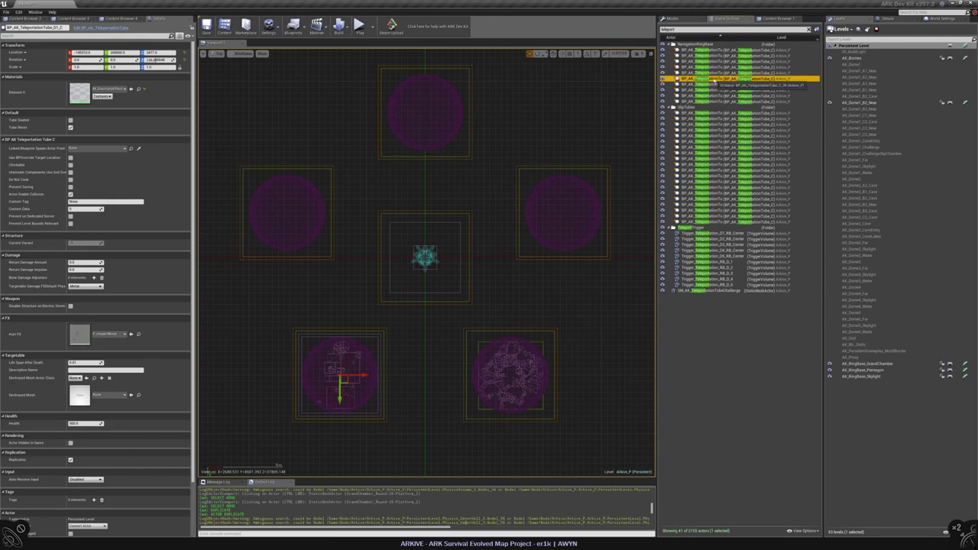
click(707, 85)
key(Down)
key(Down)
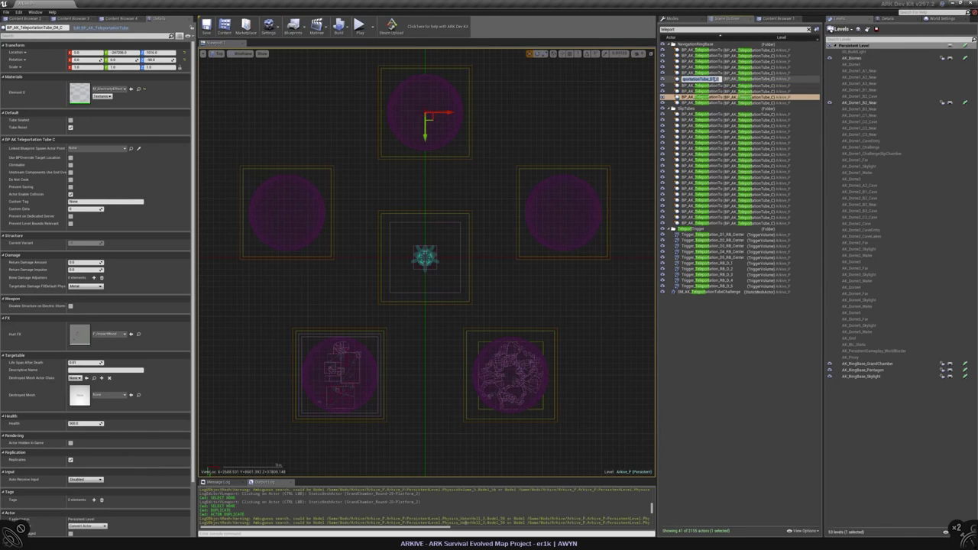
key(Down)
key(Up)
key(Up)
key(Up)
key(Up)
key(Up)
key(Up)
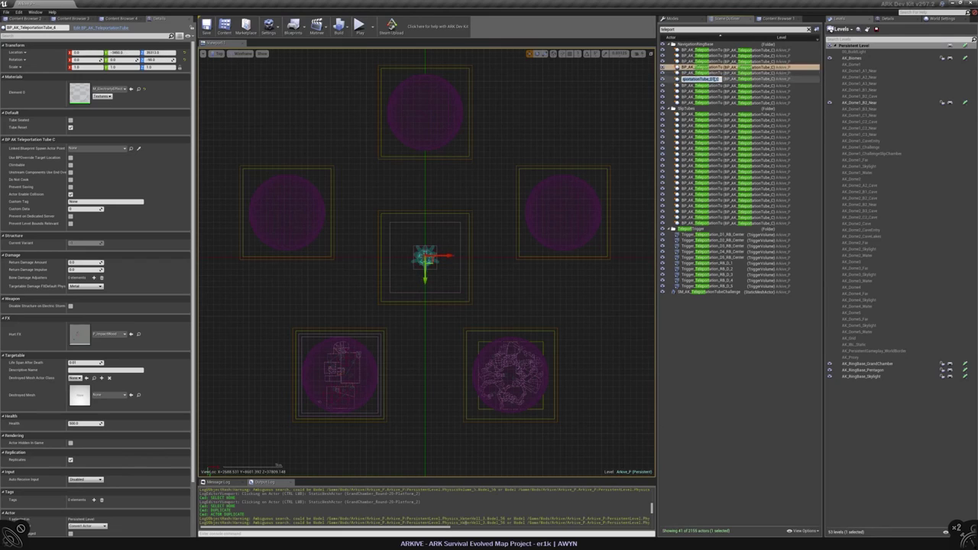
click(707, 120)
key(Up)
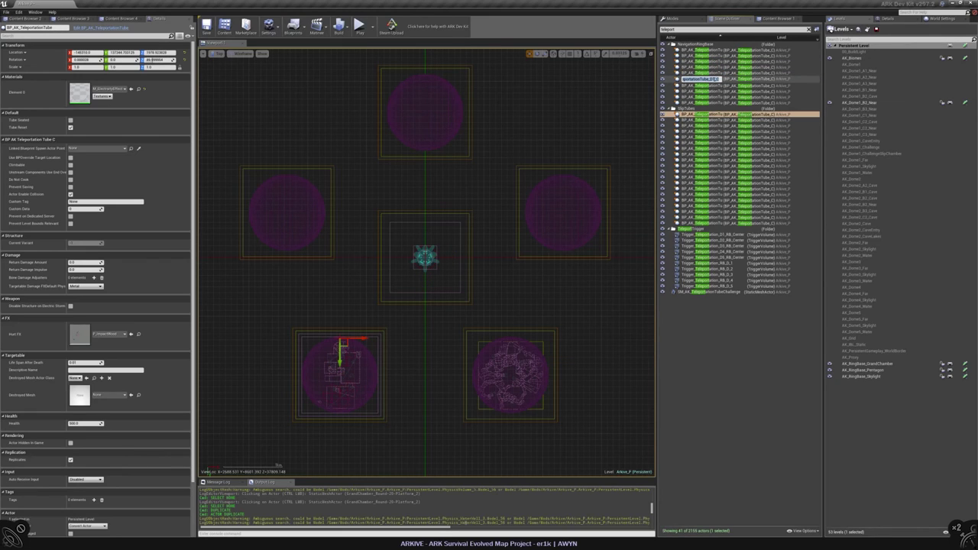
click(732, 392)
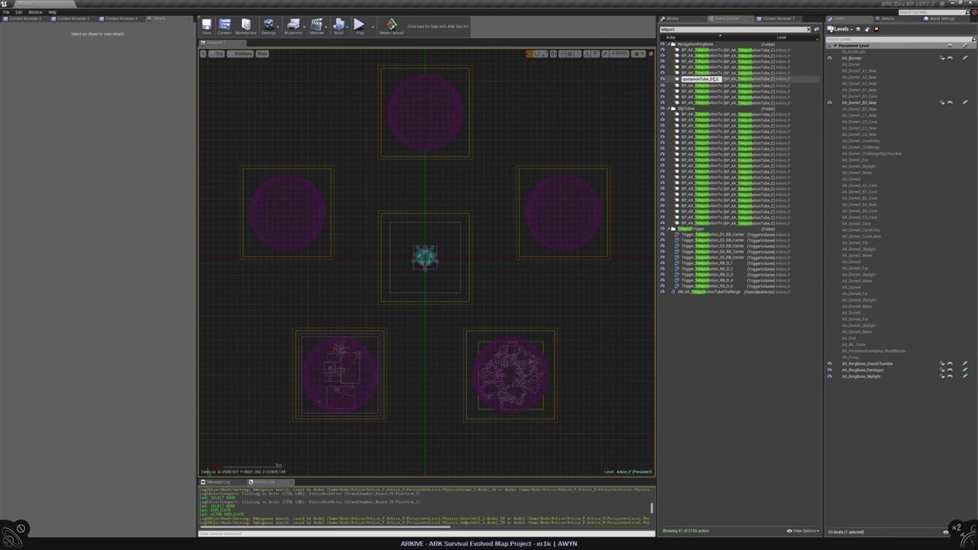
- Return to the perspective view, approach the outdoor teleportation tube in dome 1, and load the AK_Dome1_Far level
key(alt+g)
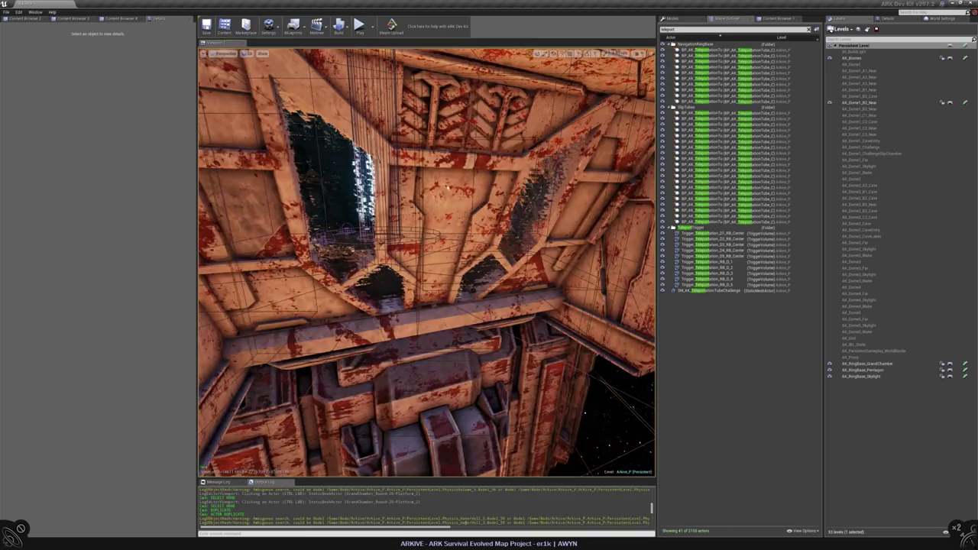
scroll(427, 263, up, 10)
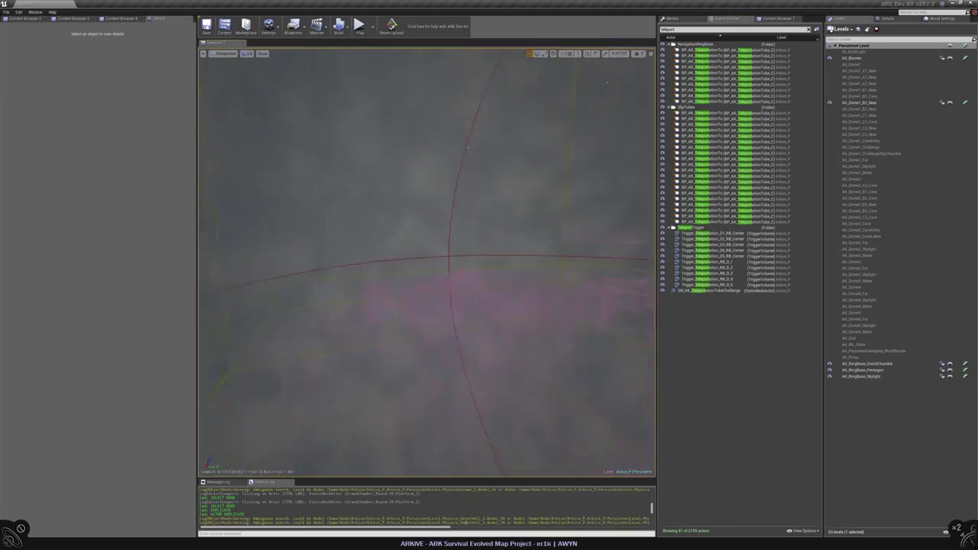
scroll(428, 263, down, 10)
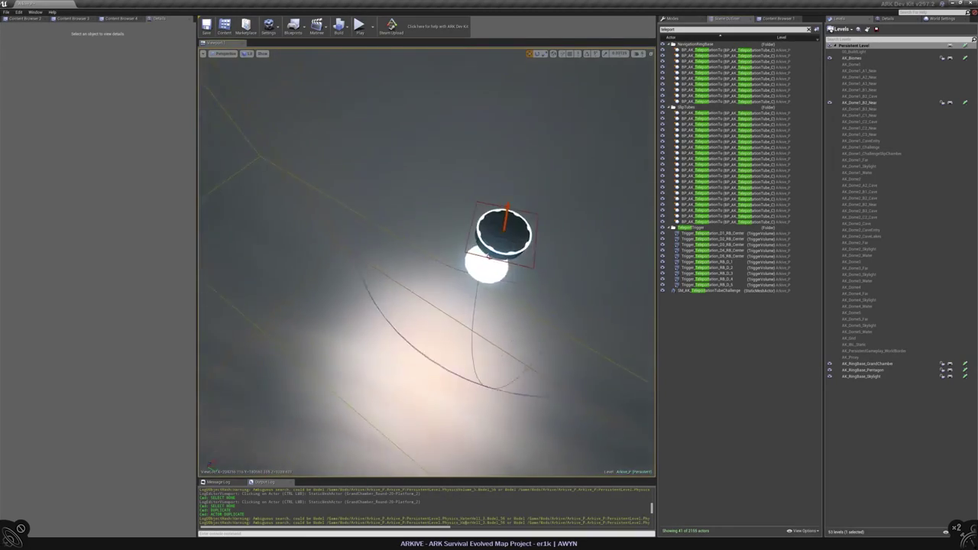
scroll(428, 262, up, 10)
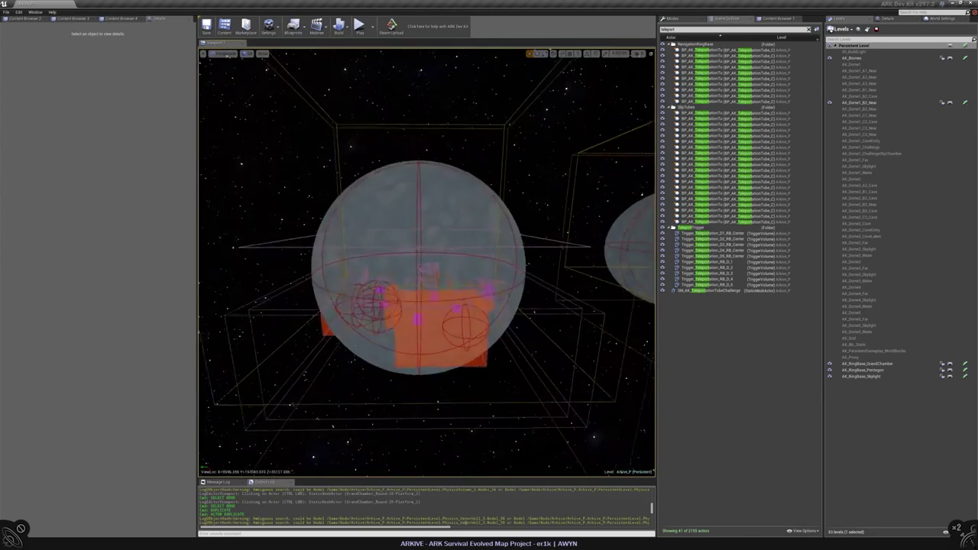
scroll(380, 235, up, 8)
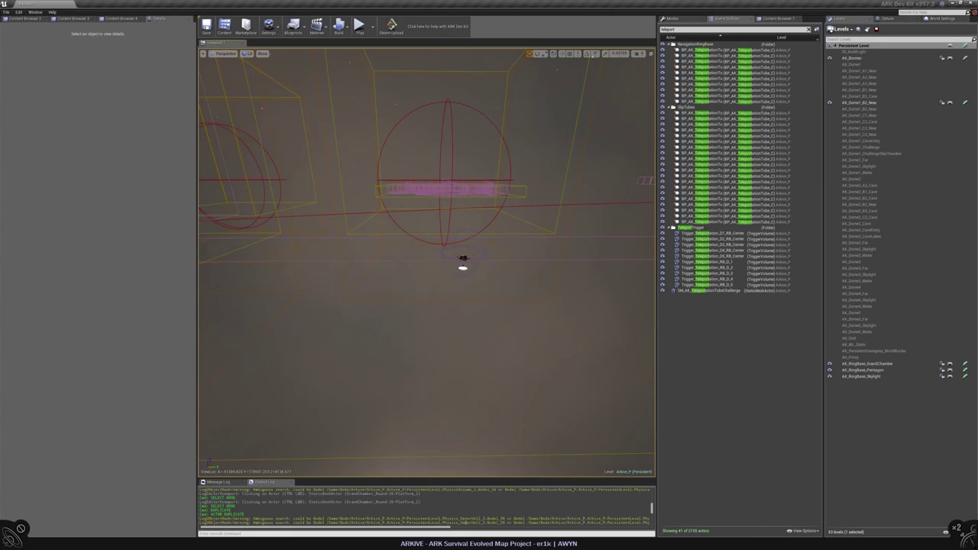
right_click(863, 160)
click(887, 173)
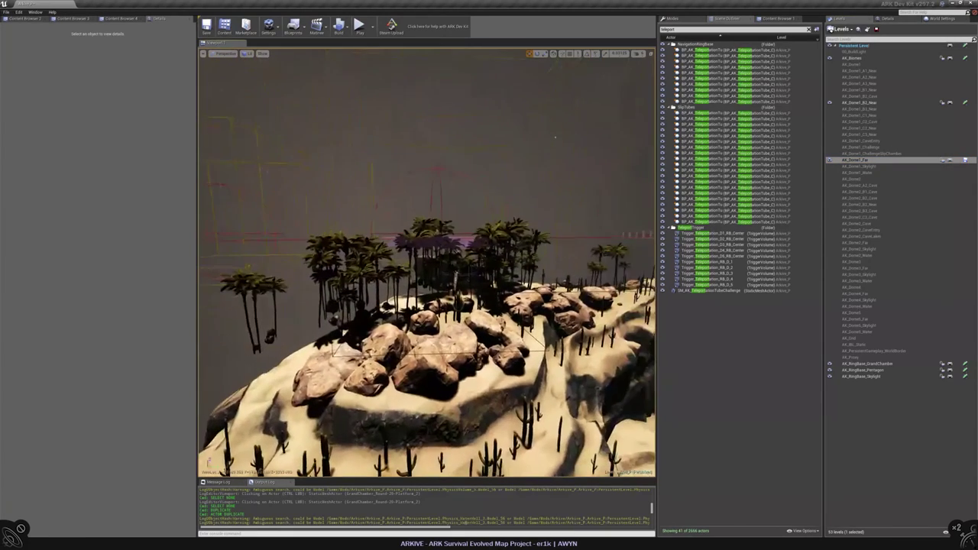
- Play-test the level from the palm-covered island beside the outdoor teleportation tube and end the session
right_click(477, 299)
click(493, 437)
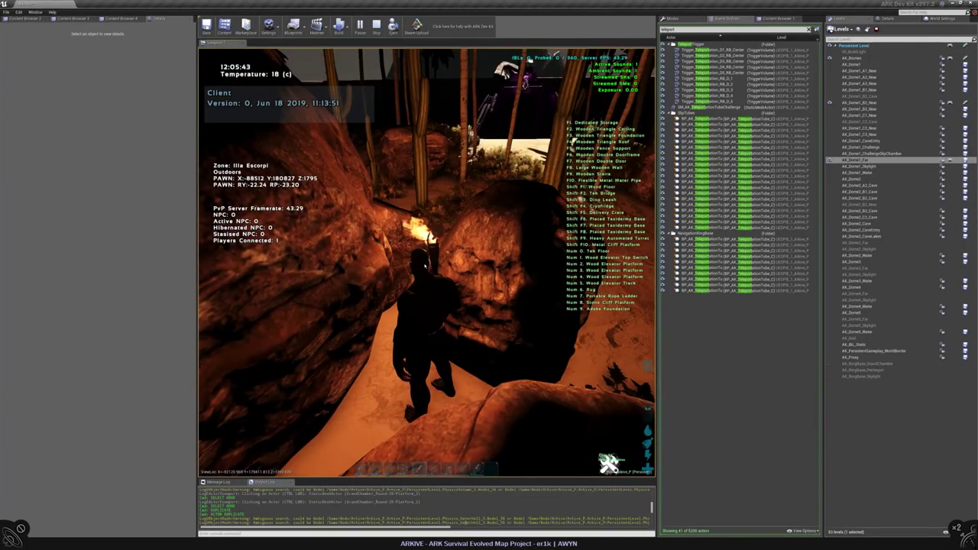
key(Escape)
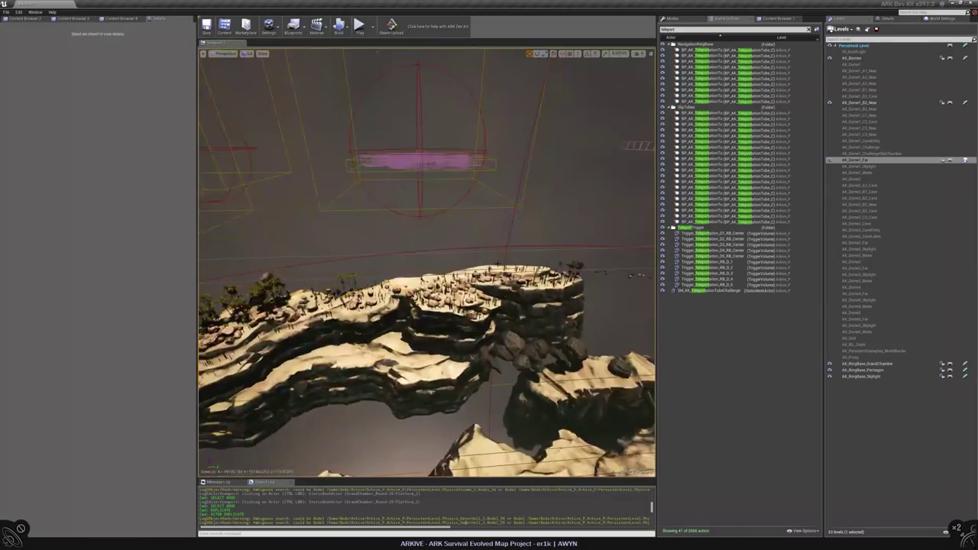
- Return to the grand chamber's round platform and rename its first teleportation tube to BP_AK_TeleportationTube_RB_1
right_drag(426, 260, 427, 260)
click(416, 203)
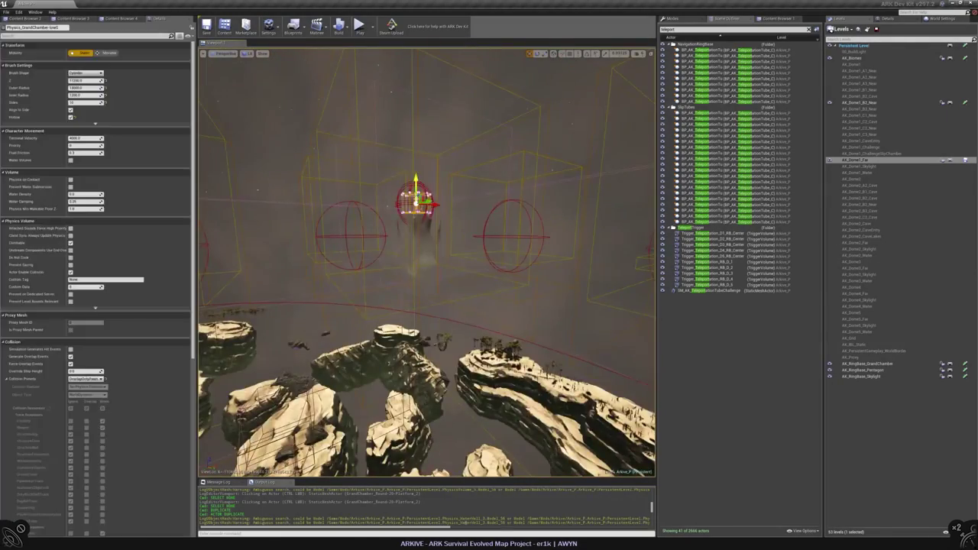
right_drag(415, 203, 415, 203)
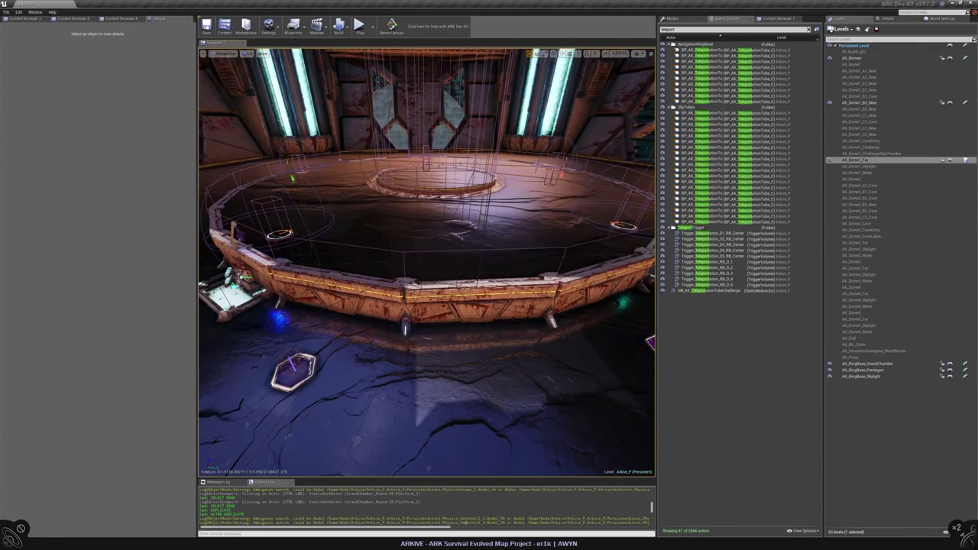
click(280, 233)
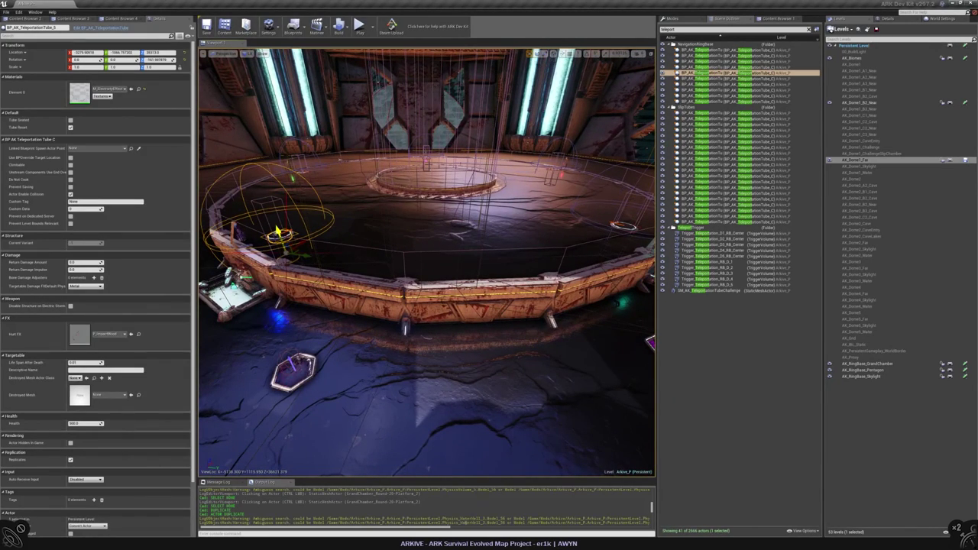
click(623, 226)
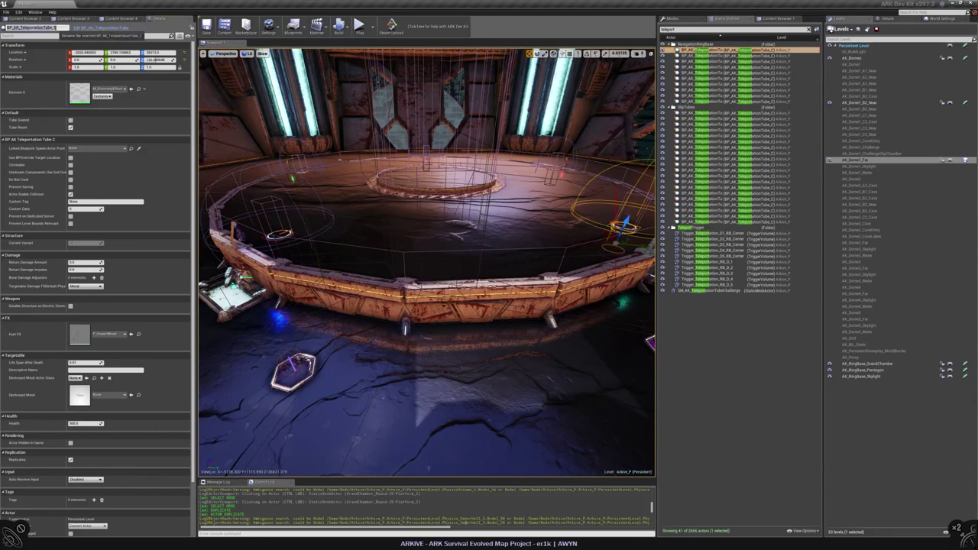
click(53, 29)
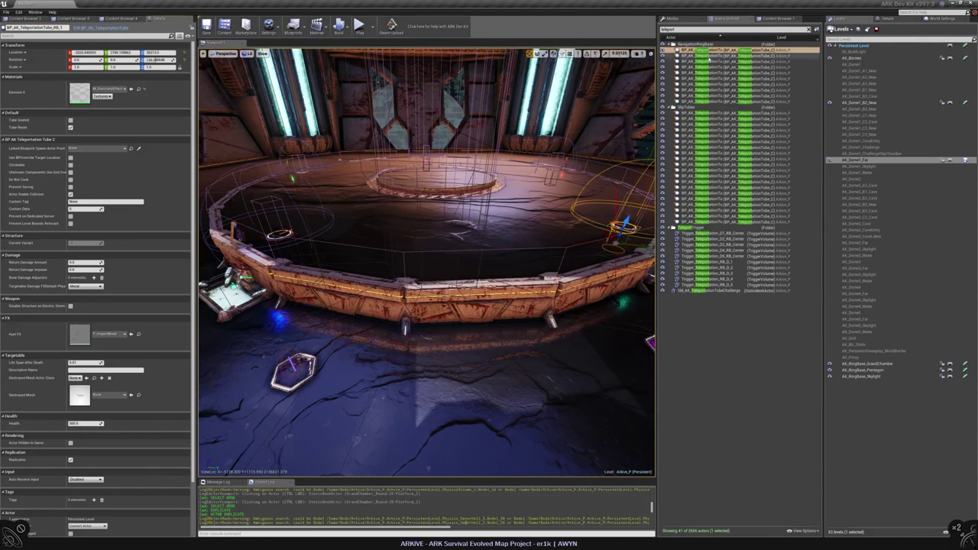
- Rename the other four teleportation tubes on the round platform to BP_AK_TeleportationTube_RB_2 through BP_AK_TeleportationTube_RB_5
click(559, 162)
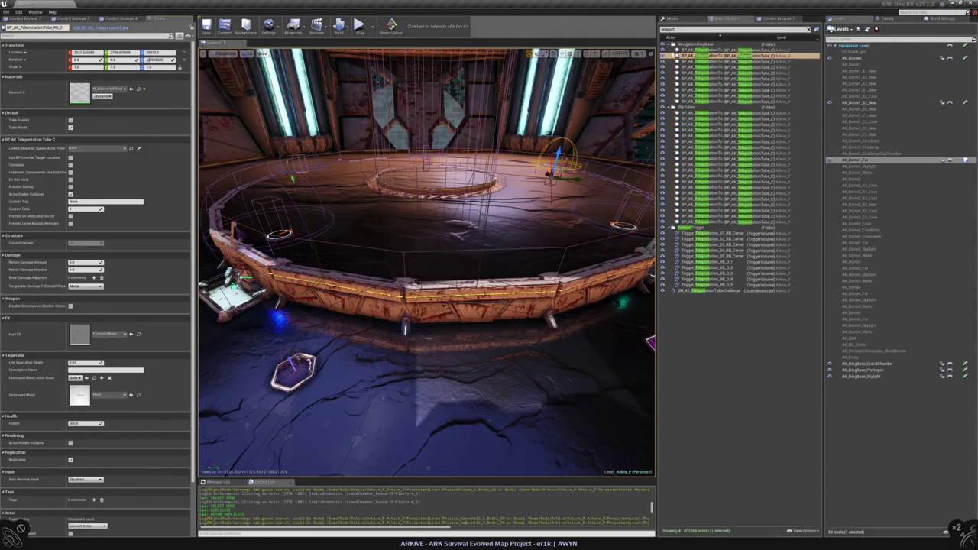
key(Down)
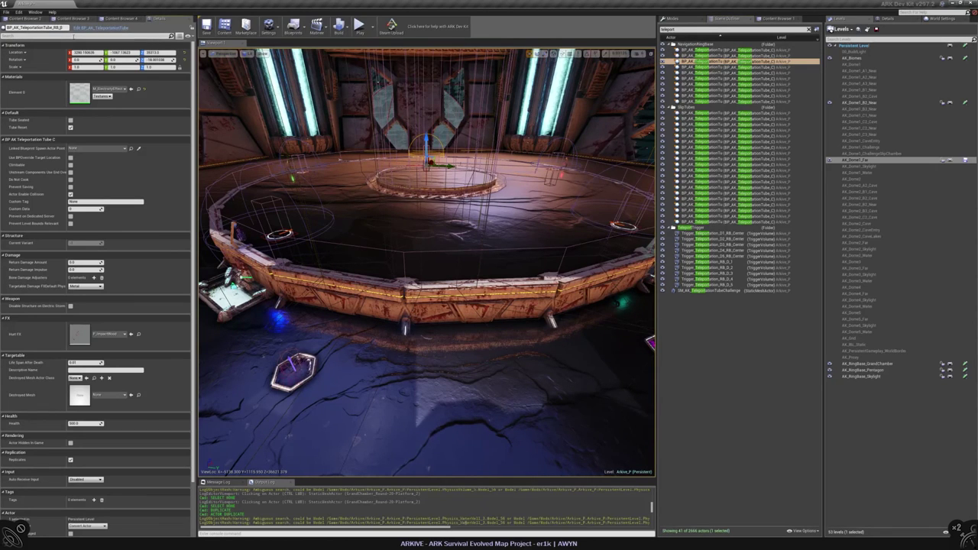
key(Down)
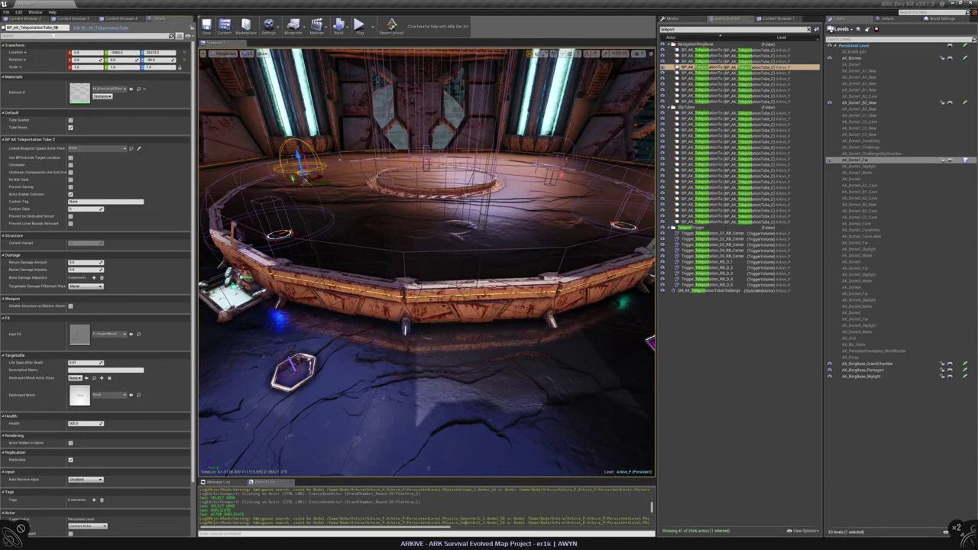
key(Down)
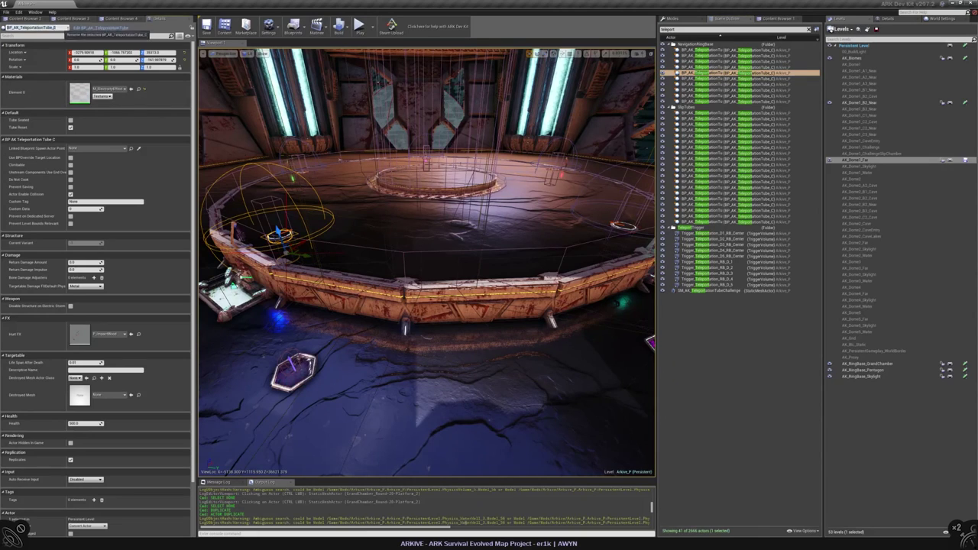
text(RT)
key(Return)
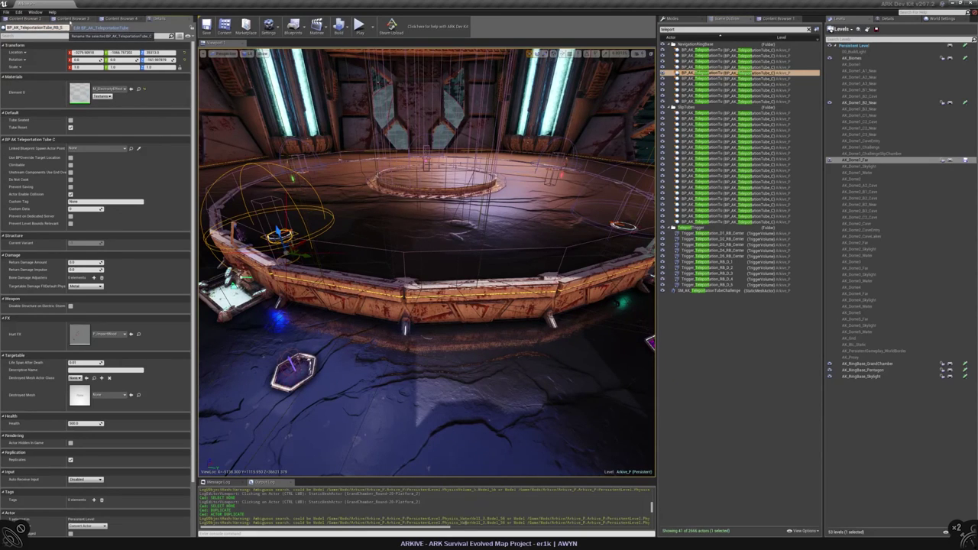
- Check the names and settings of the D1 to D5 teleportation tubes and the first tubes in the SlipTubes folder
click(719, 101)
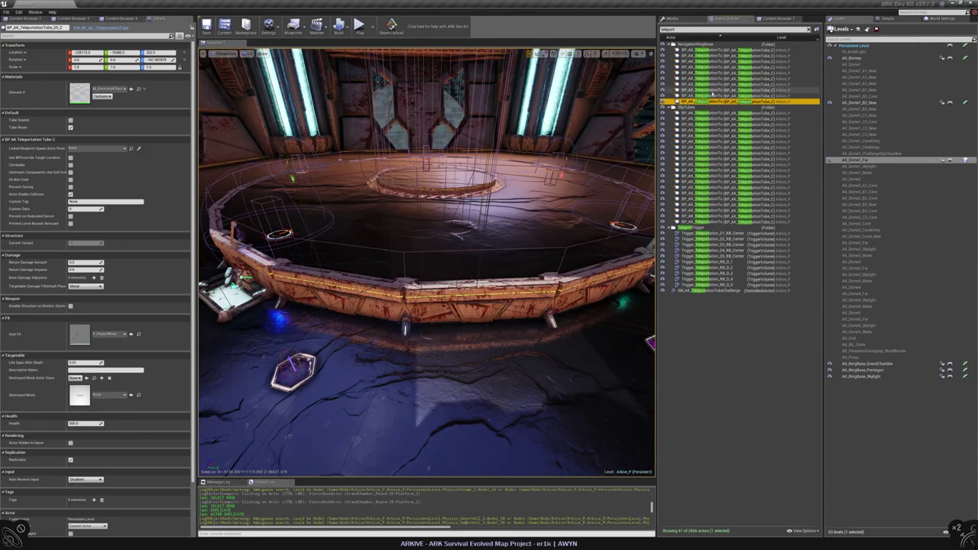
click(715, 78)
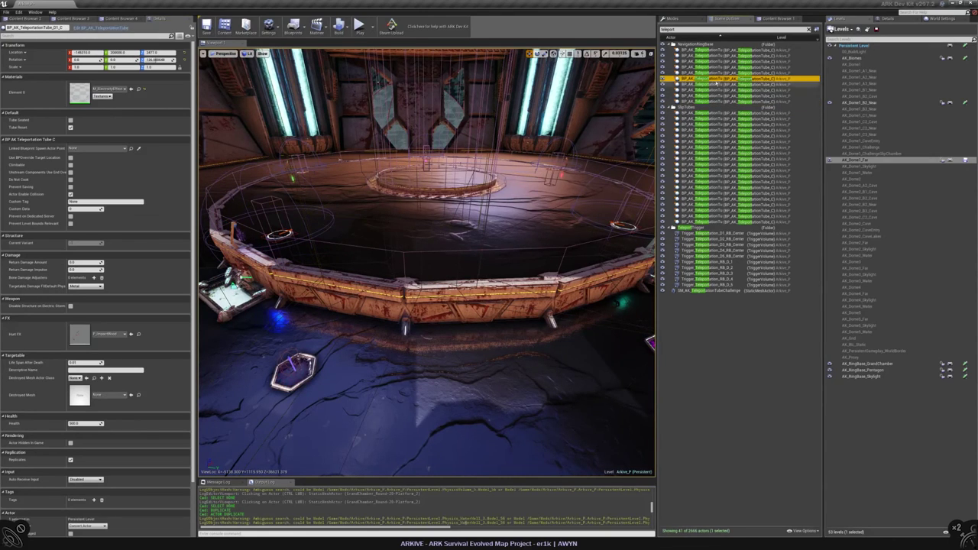
key(Down)
key(Down)
key(Down)
key(Down)
key(Down)
key(Down)
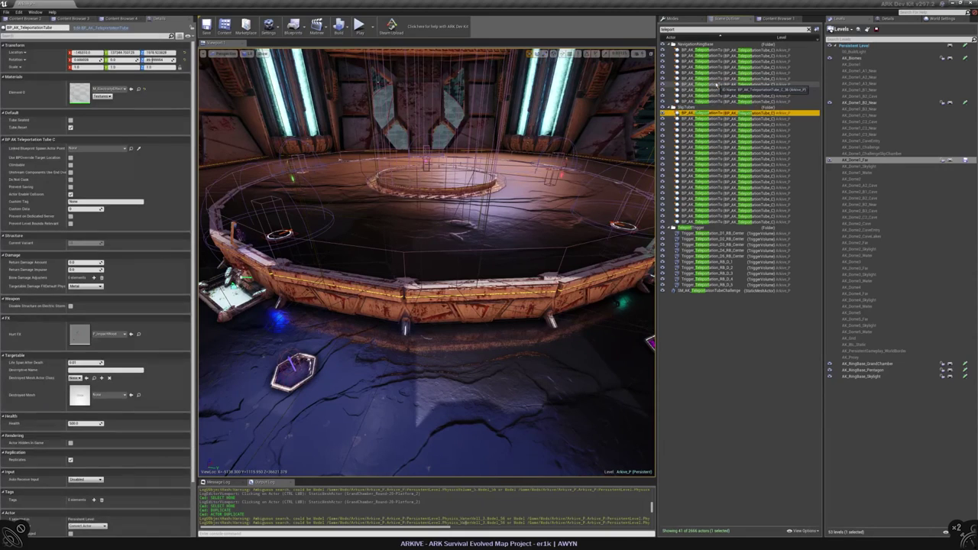
key(Down)
key(Down)
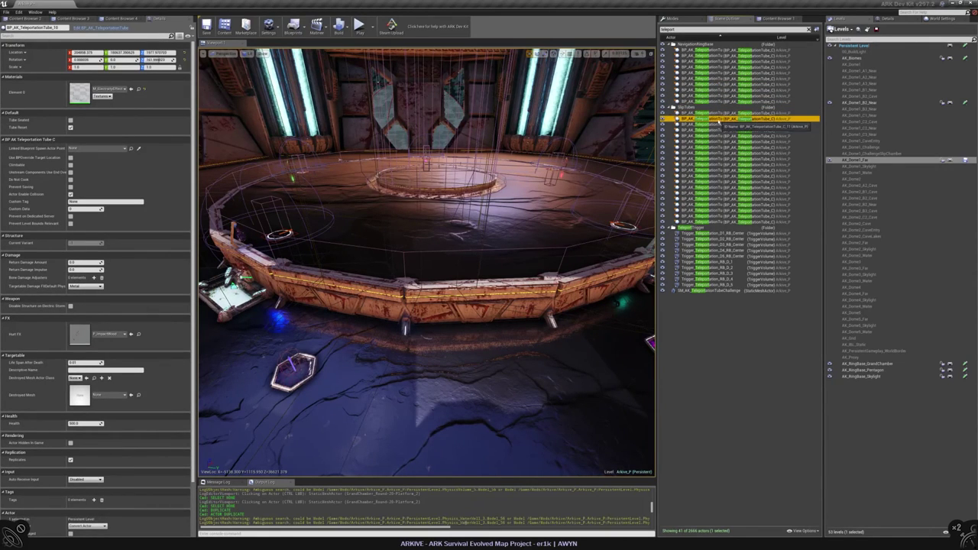
key(Down)
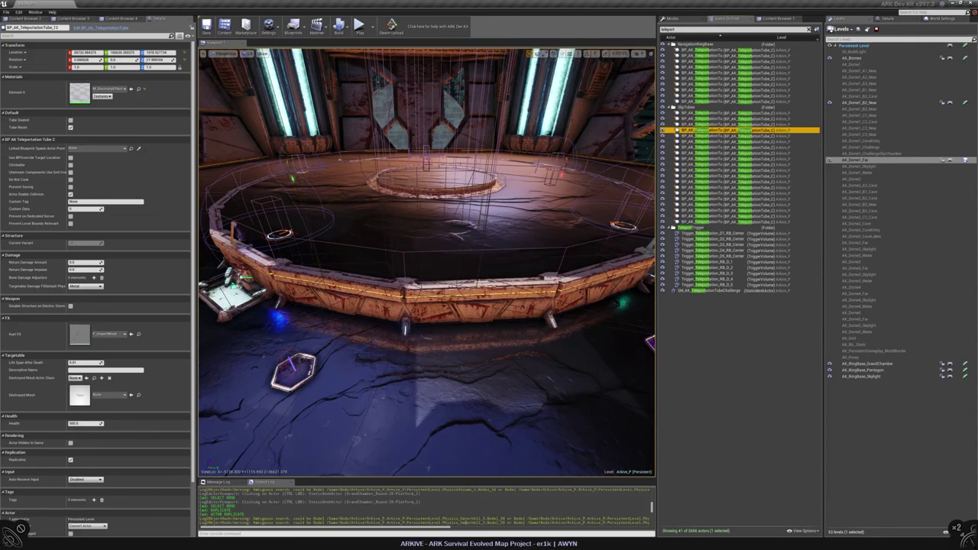
- Clear the teleport filter, review the SPZ_Dome1_Center and SPZ_Tube_1 to SPZ_Tube_5 prevention volumes, and deselect everything
right_drag(428, 260, 474, 252)
click(239, 248)
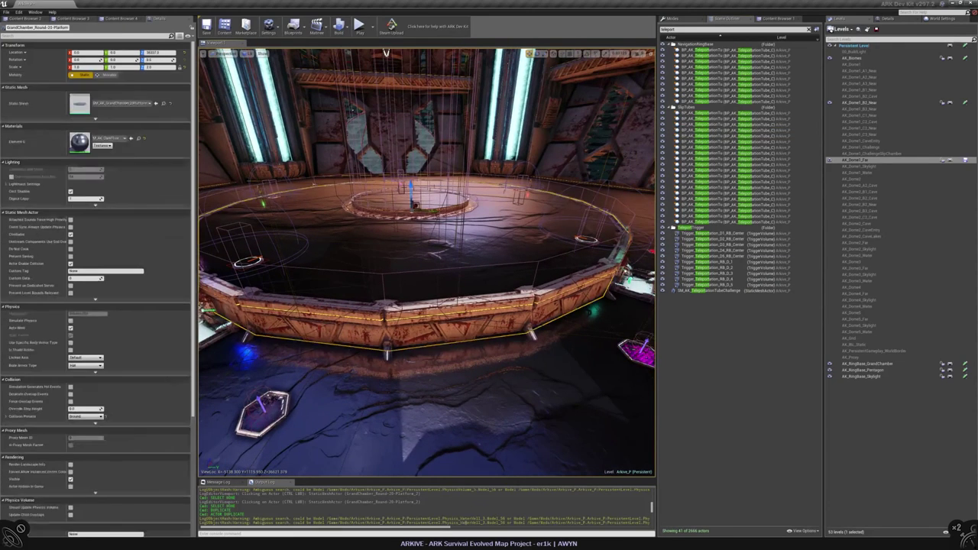
click(808, 29)
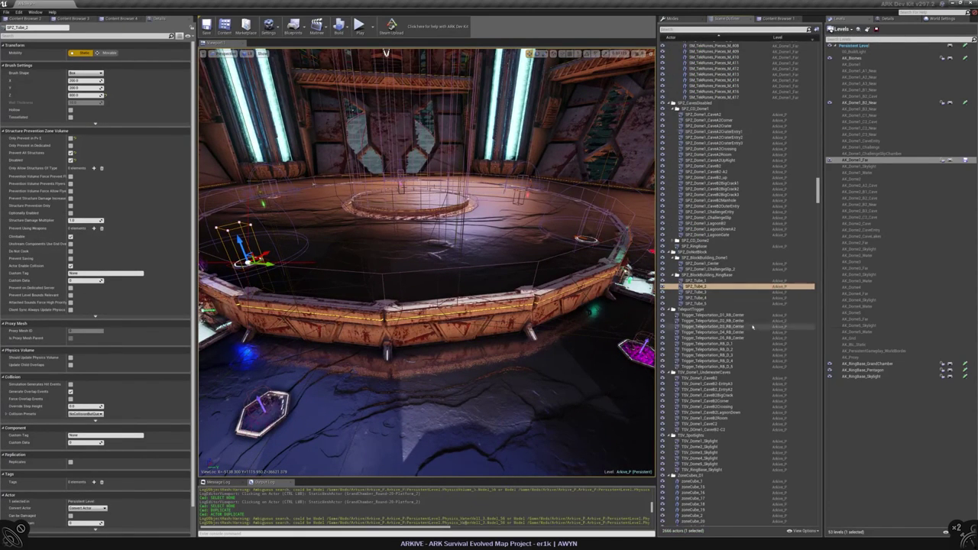
click(709, 264)
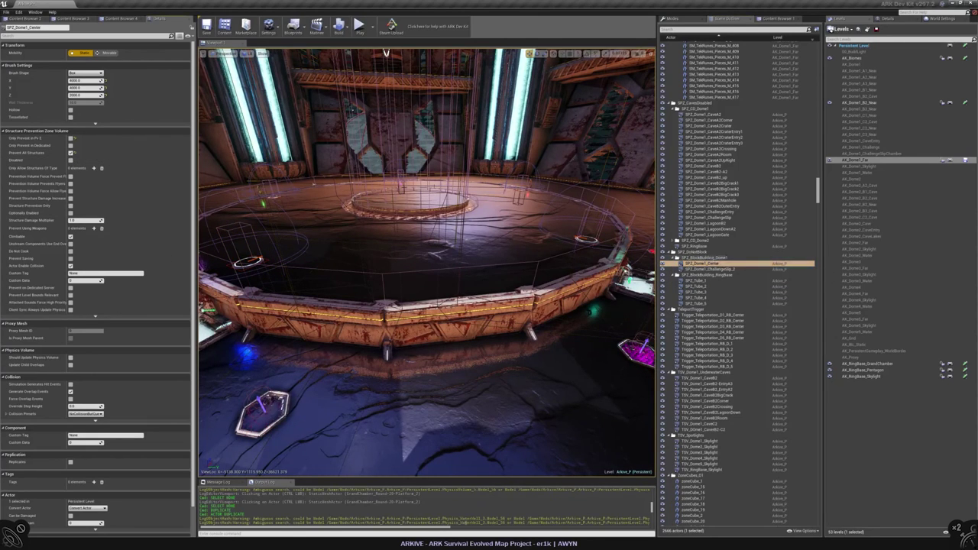
click(698, 280)
shift+click(706, 303)
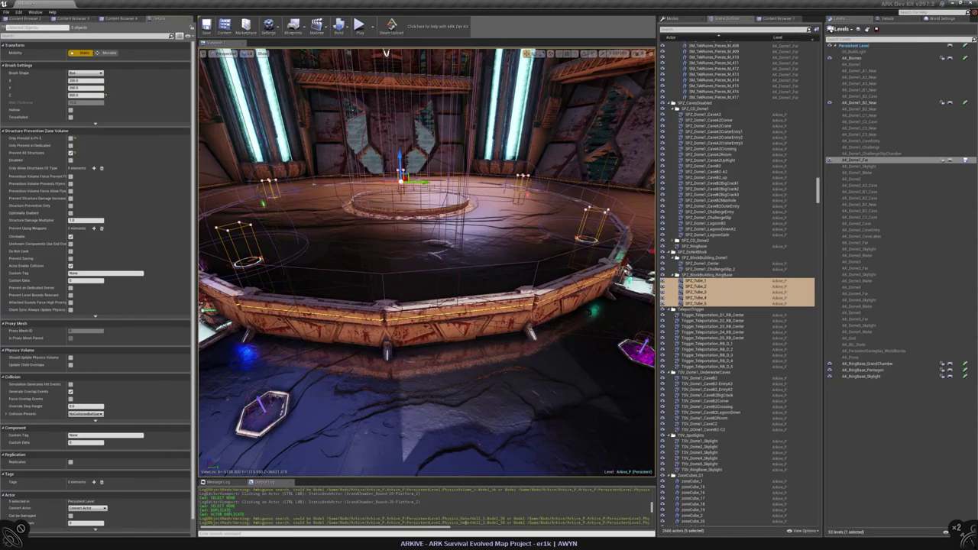
key(Escape)
click(696, 286)
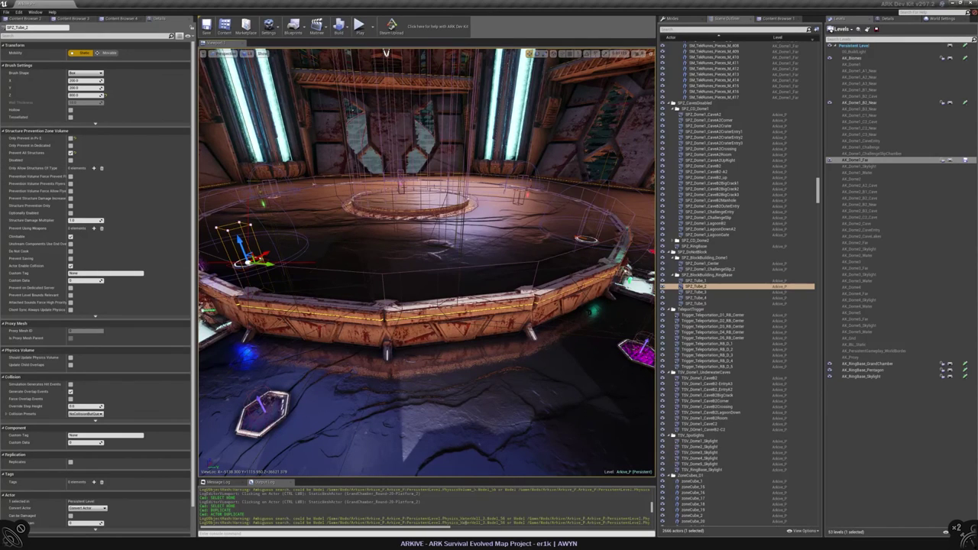
key(Escape)
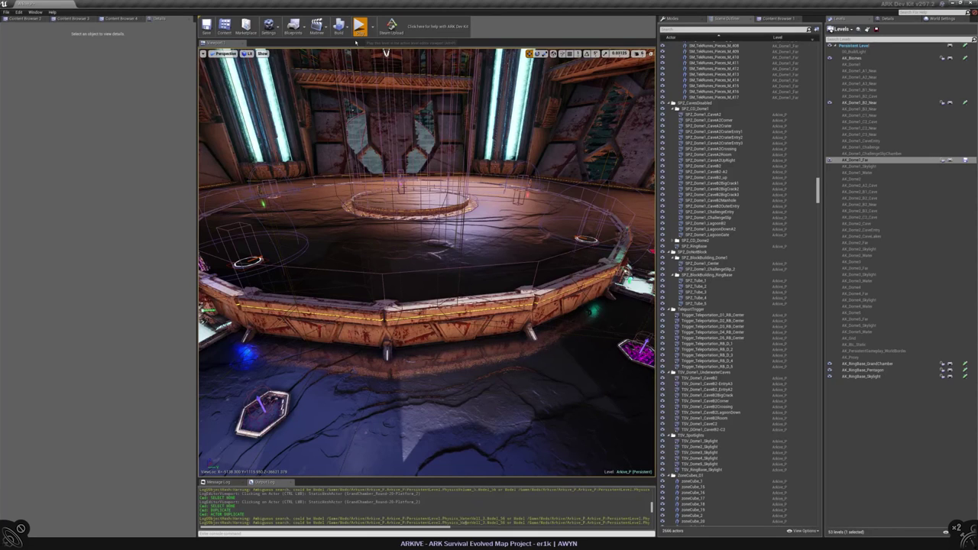
- Play-test the level inside the grand chamber, walk toward the teleportation tubes, and end the session
click(356, 39)
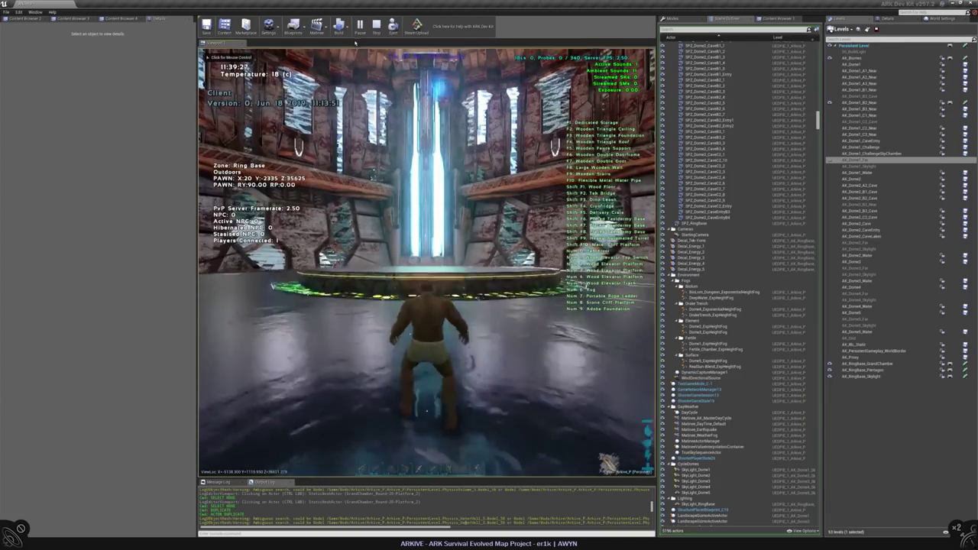
key(w)
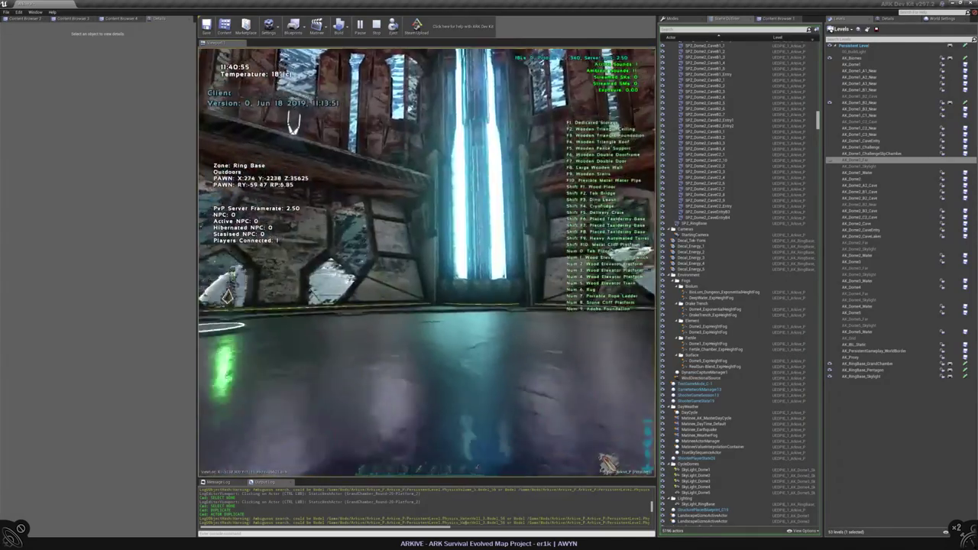
key(w)
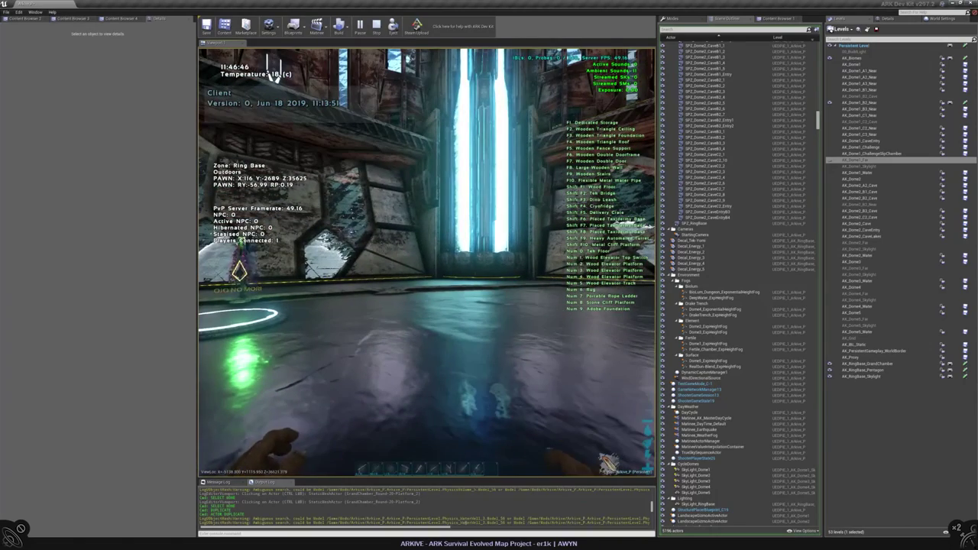
key(Escape)
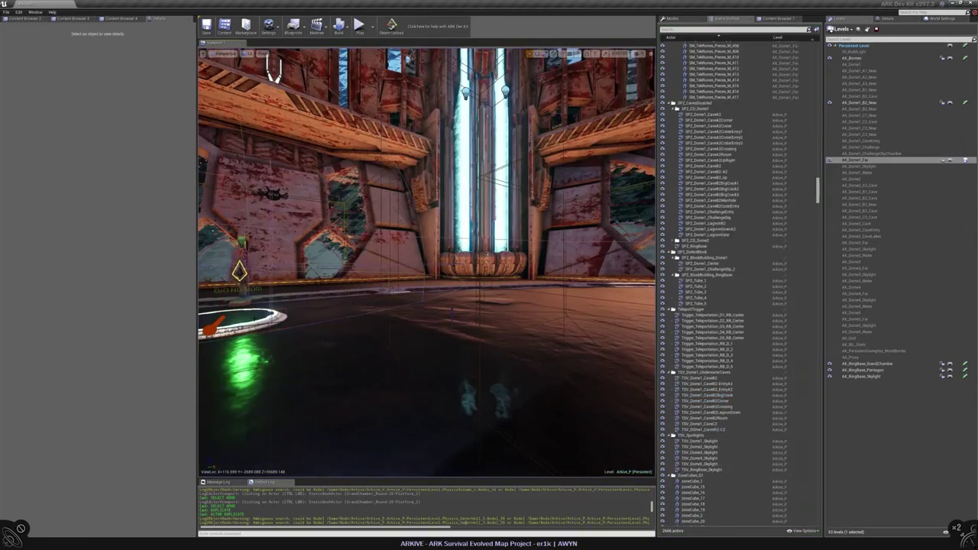
- Inspect the properties of the RB_4 and RB_1 teleportation tubes in the NavigationRingBase folder
click(733, 286)
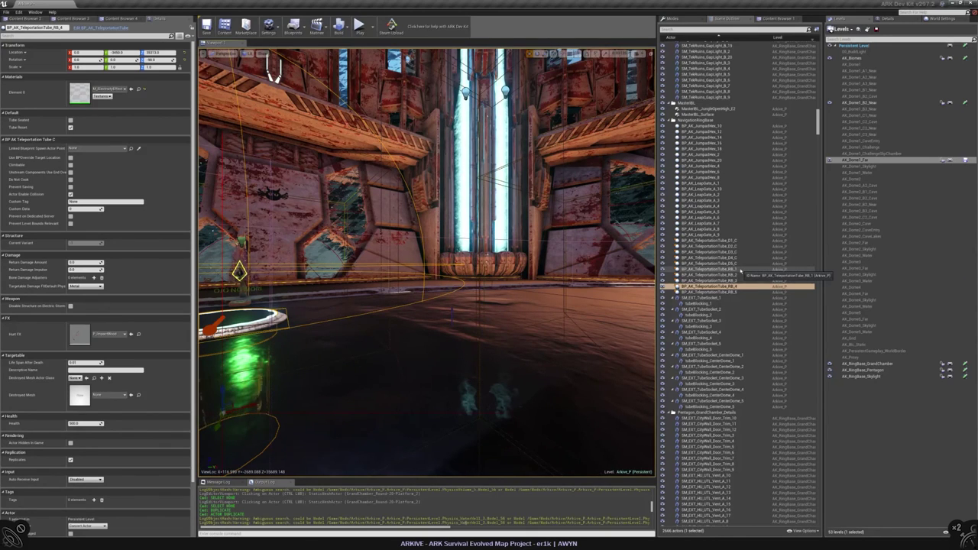
click(738, 270)
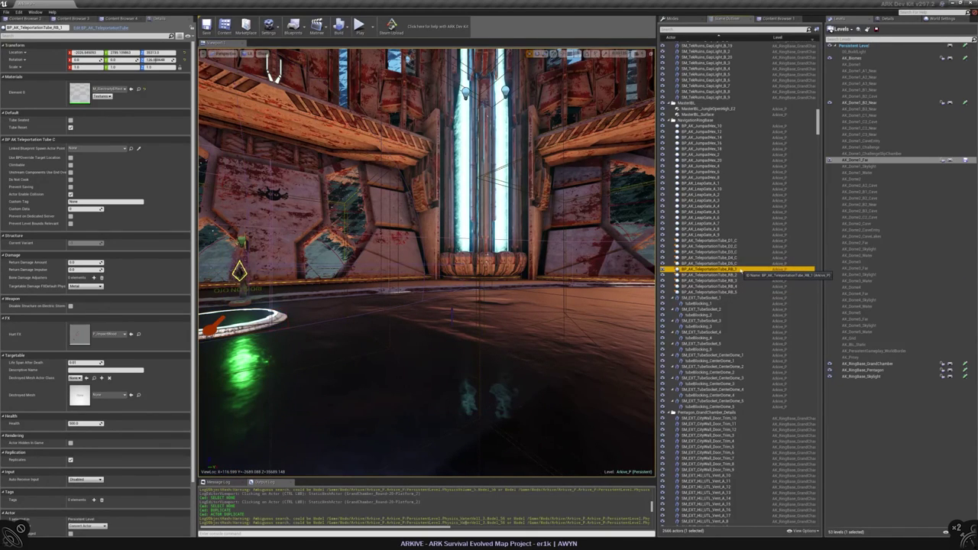
scroll(739, 270, down, 5)
scroll(738, 270, up, 6)
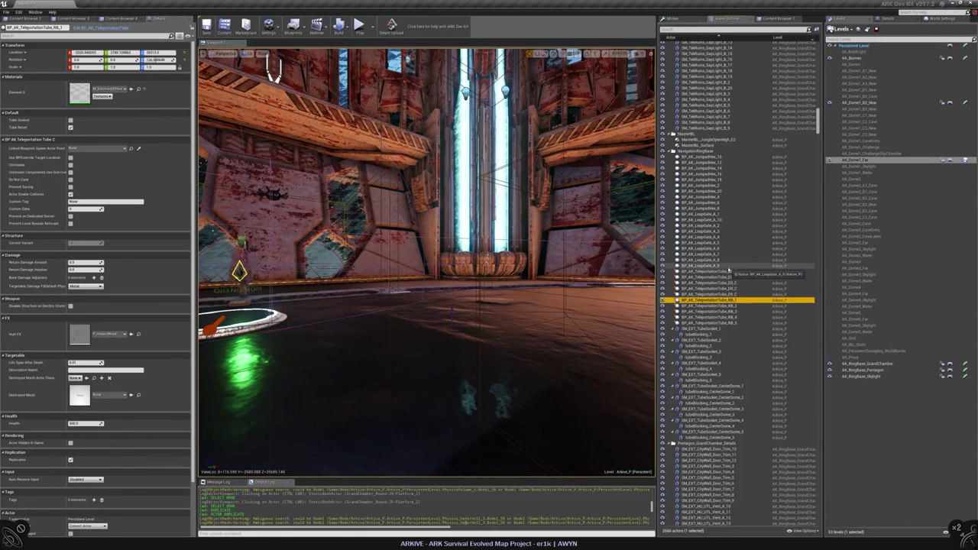
double_click(707, 300)
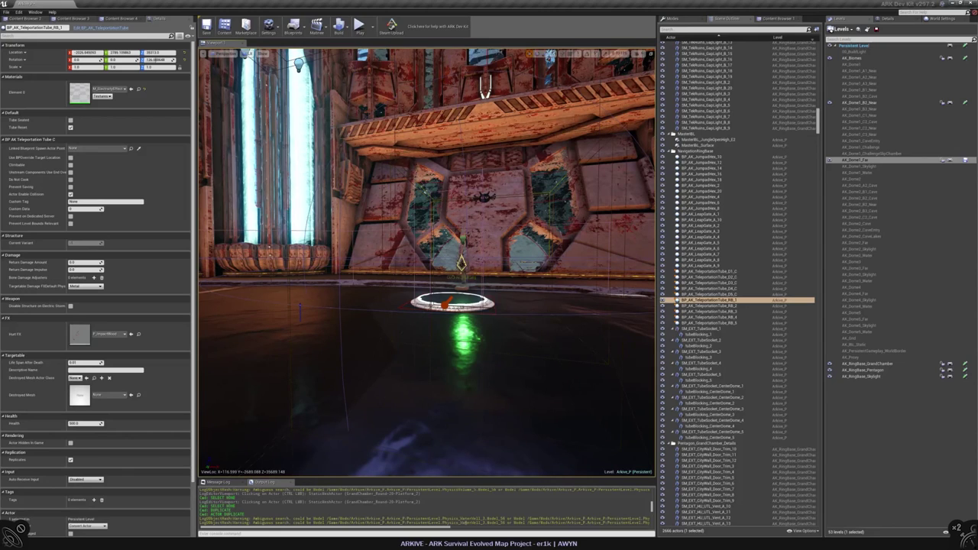
scroll(96, 305, down, 3)
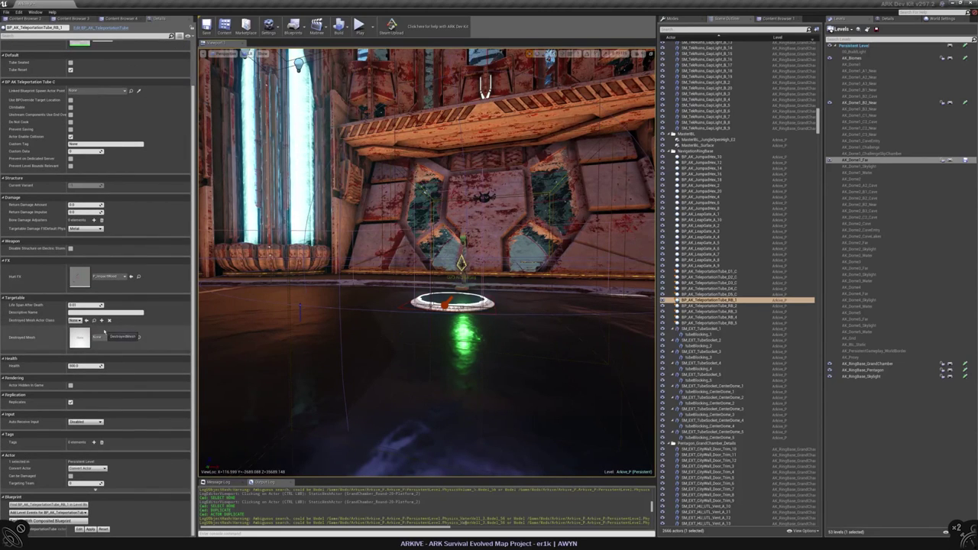
- Compare the settings of the D1 to D5 teleportation tubes with those of the RB tubes in the NavigationRingBase folder
click(707, 272)
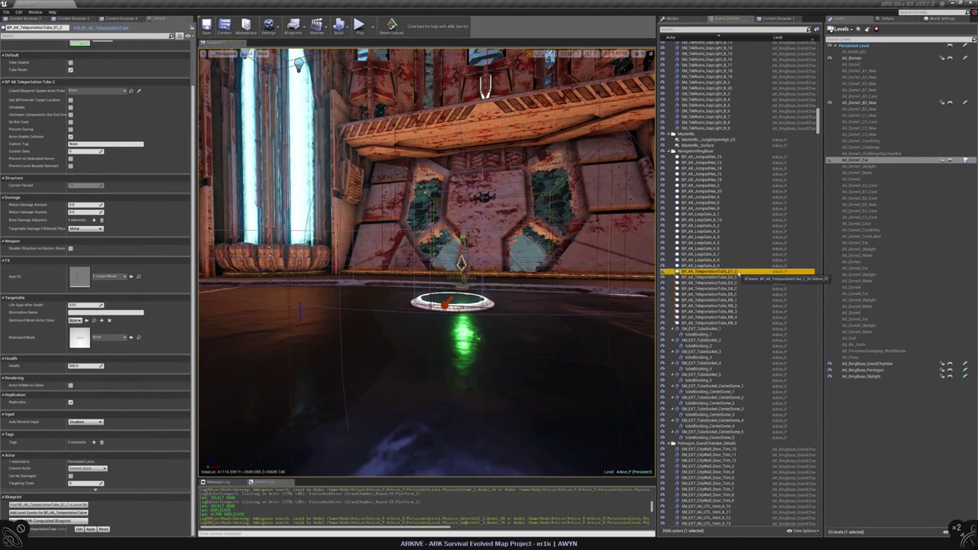
click(707, 283)
click(727, 323)
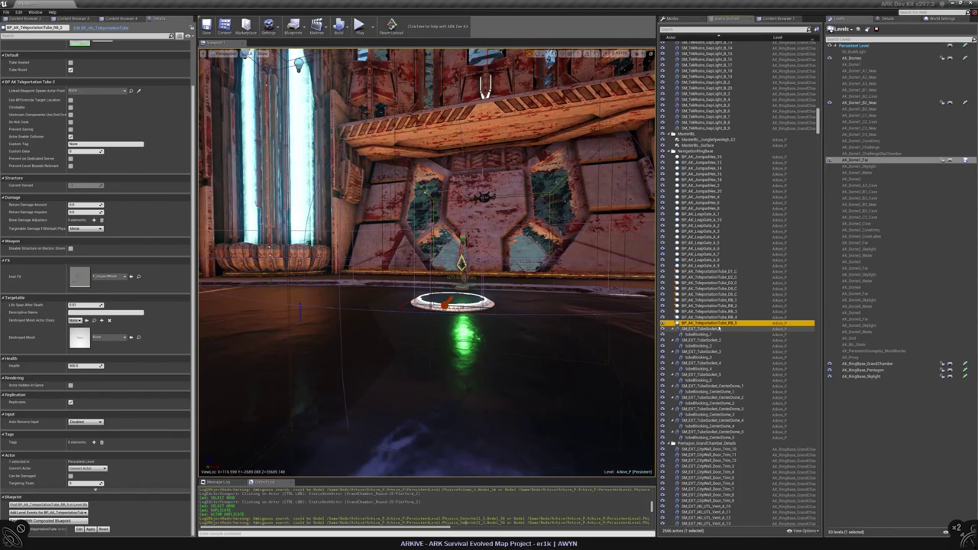
click(711, 272)
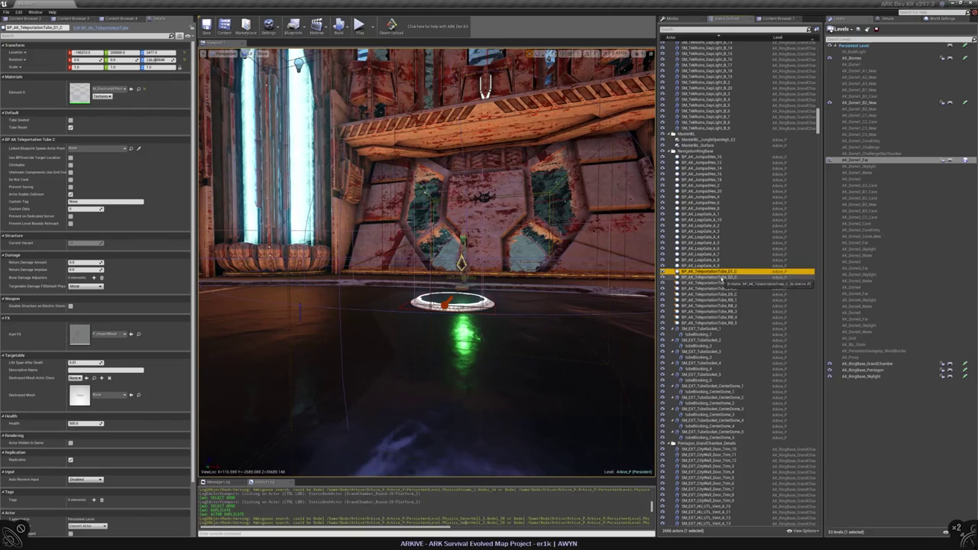
key(Down)
key(Down)
key(Down)
key(Down)
key(Down)
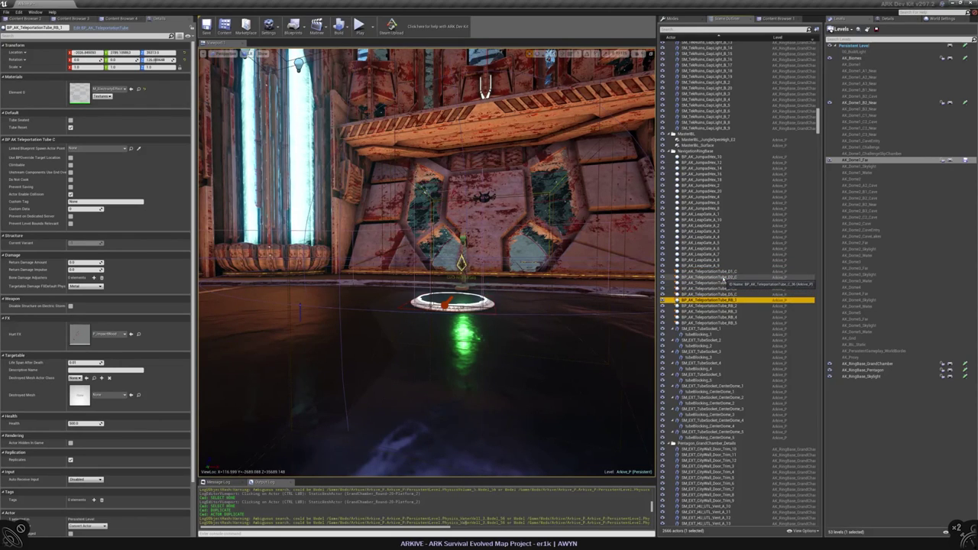
key(Down)
key(Down)
key(Down)
key(Down)
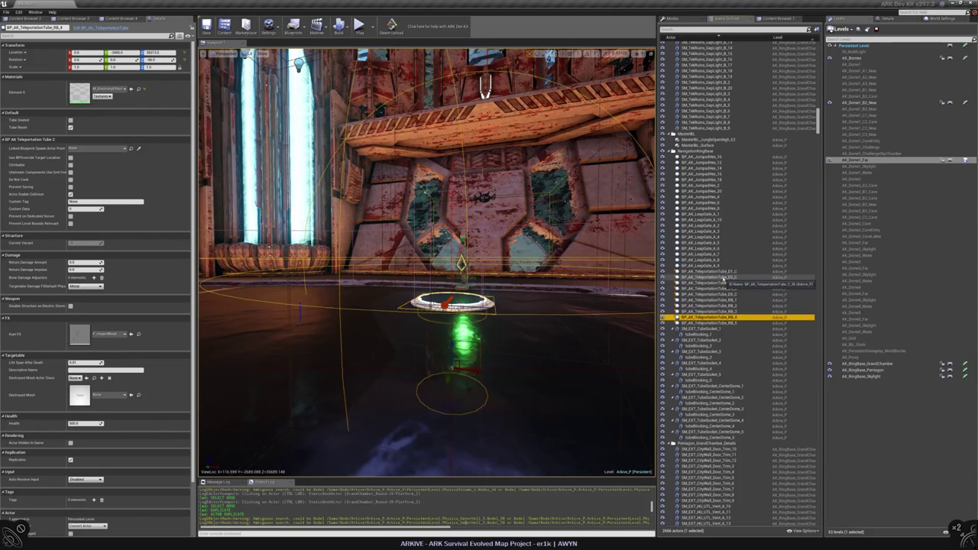
- Inspect the RB_5 teleportation tube's properties and its blueprint defaults, and close the blueprint
scroll(125, 448, down, 3)
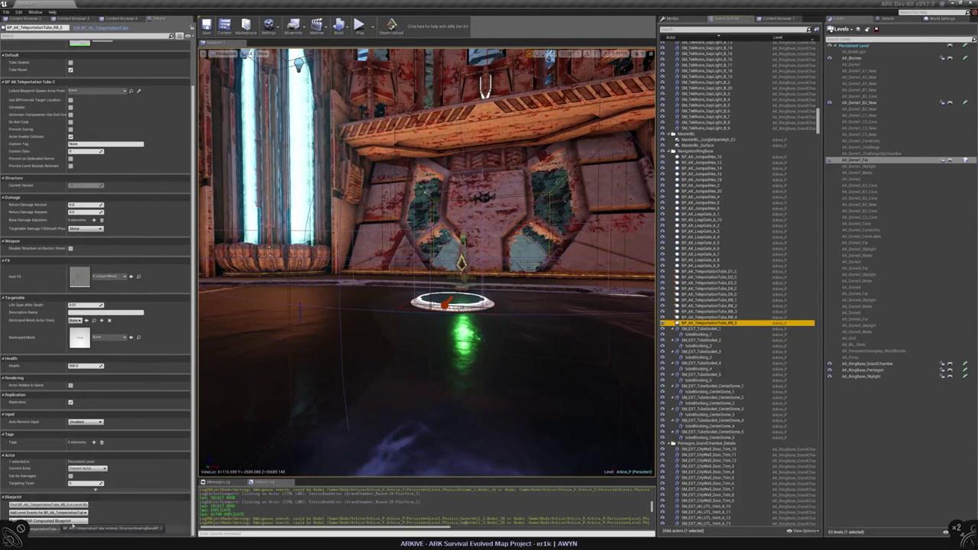
scroll(123, 96, up, 3)
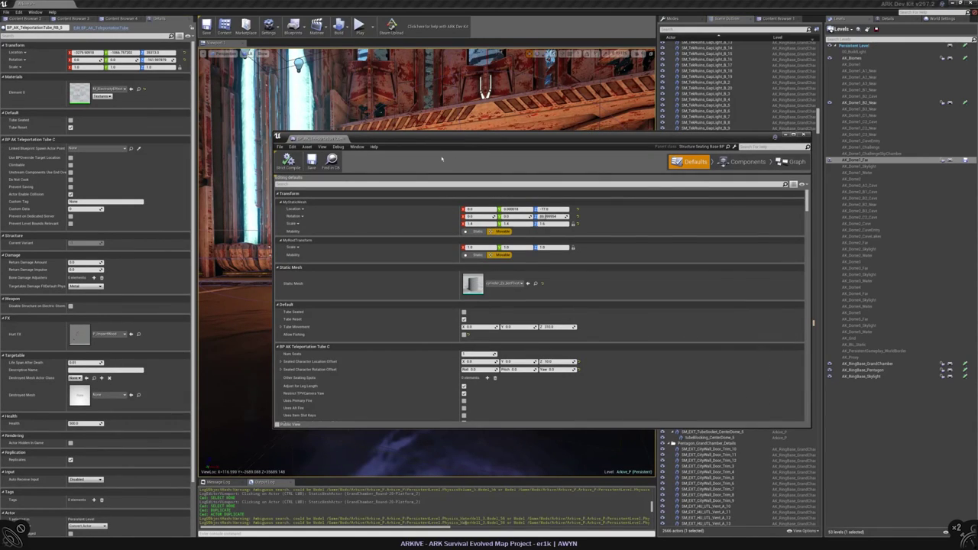
click(804, 135)
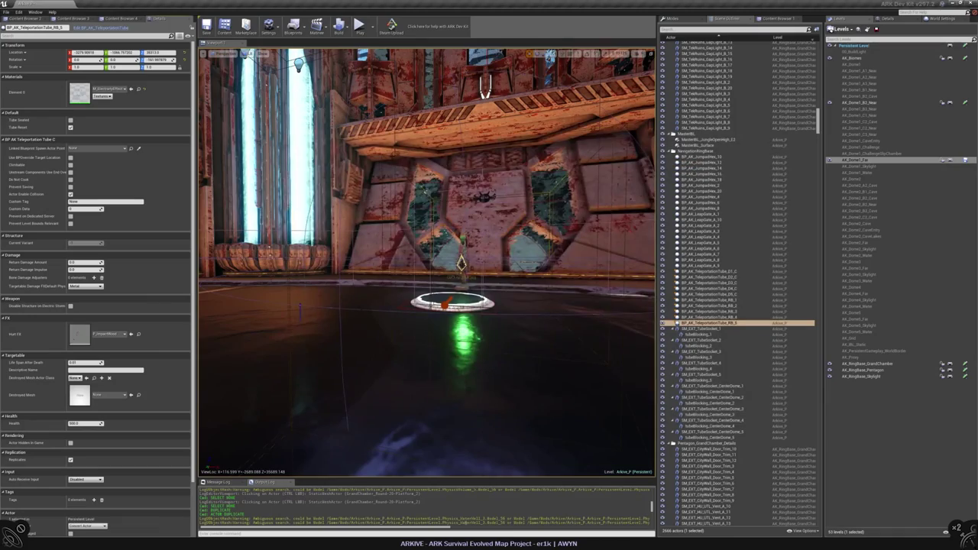
- Focus on the RB_5 teleportation tube, examine the chamber floor around it, and leave nothing selected
key(f)
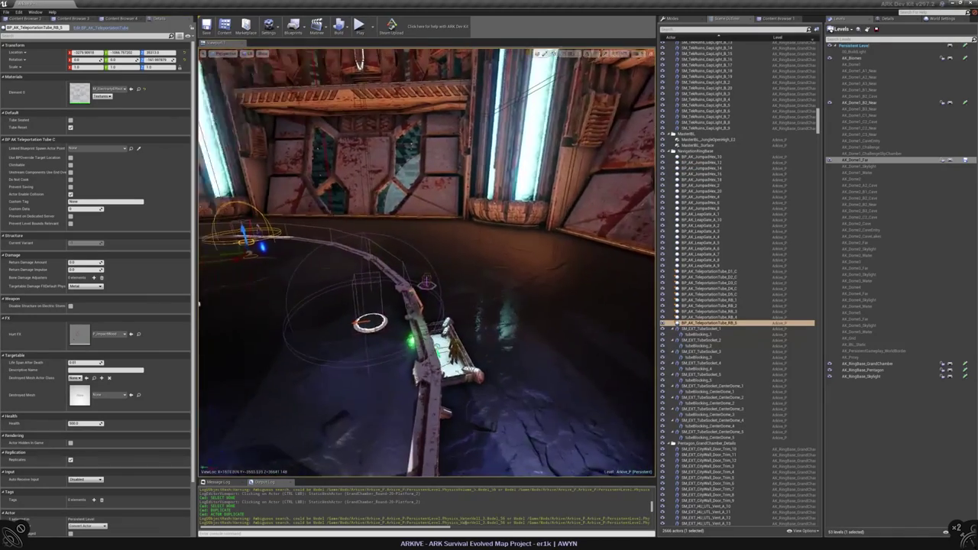
alt+drag(199, 303, 252, 306)
click(457, 337)
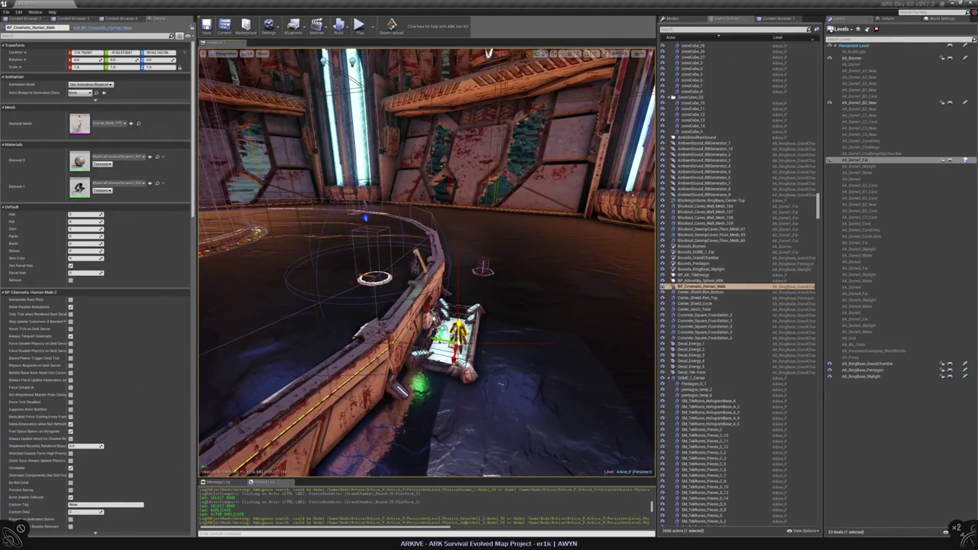
key(Escape)
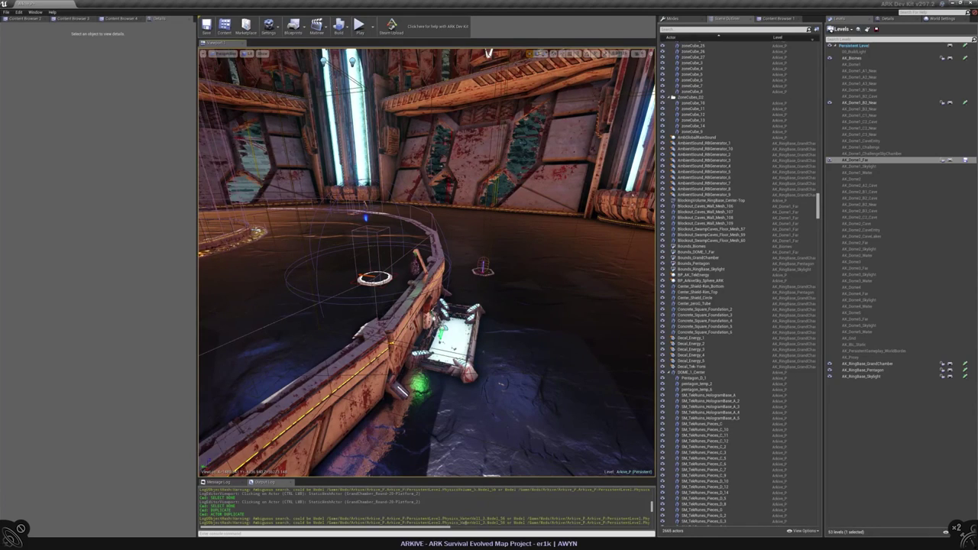
right_drag(426, 262, 478, 264)
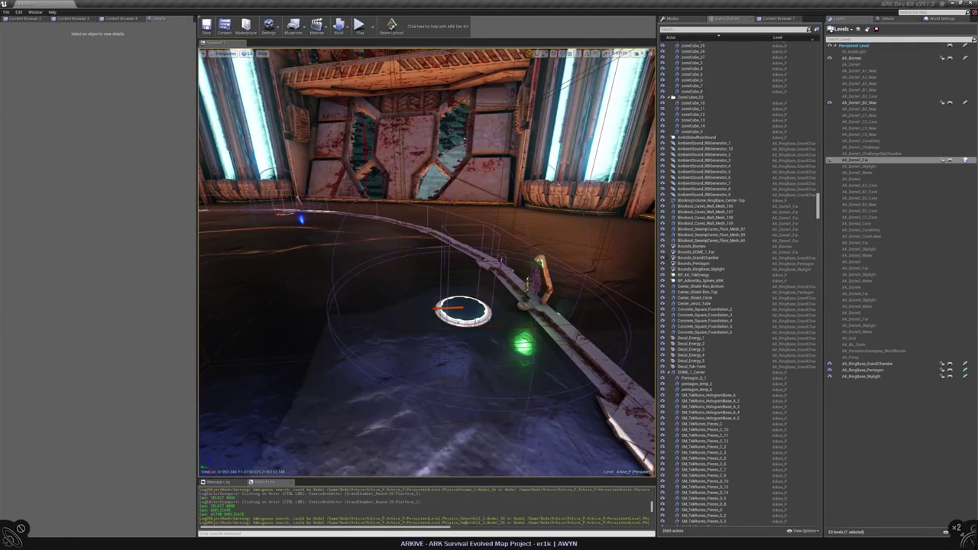
- Compare the D3 and D1 teleportation tubes with RB_1 and RB_5, visiting D3 and RB_1 in the level
click(726, 252)
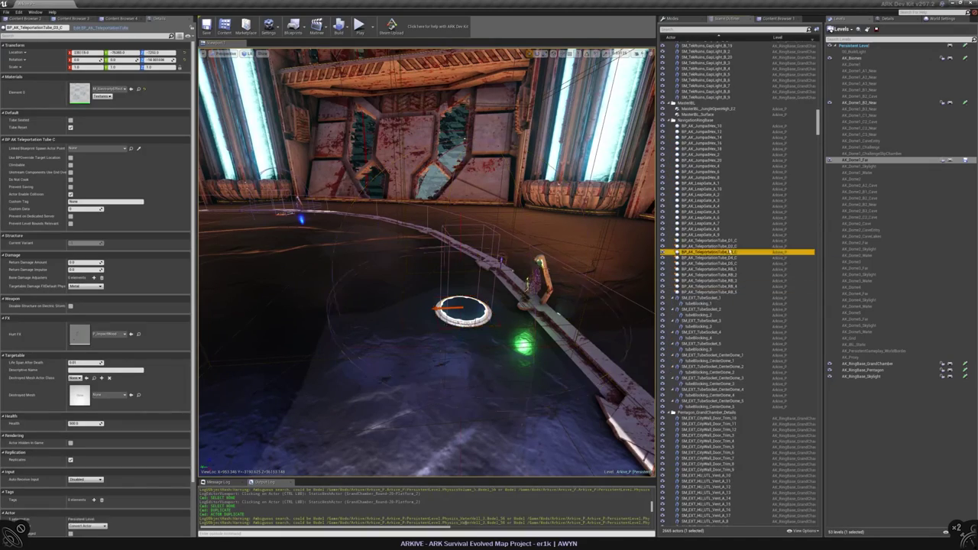
double_click(732, 252)
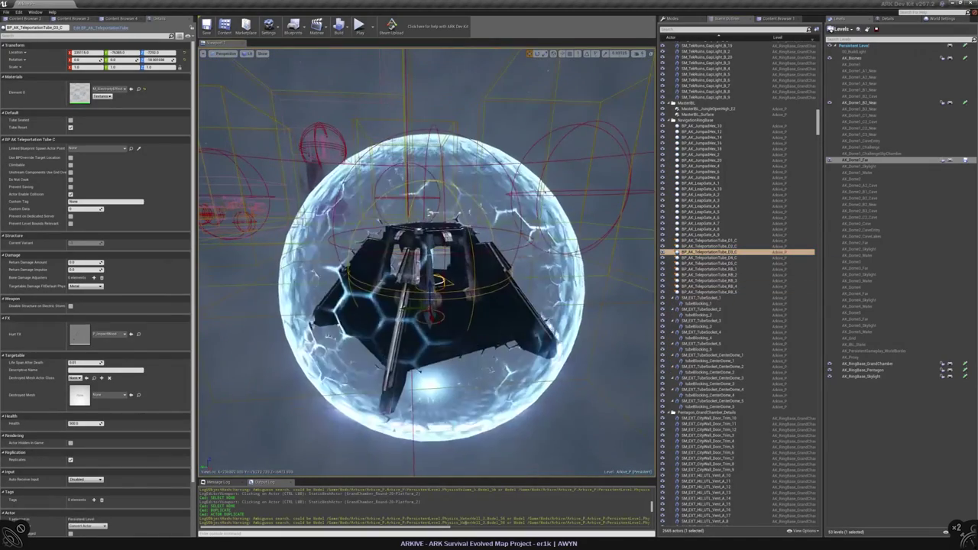
double_click(705, 269)
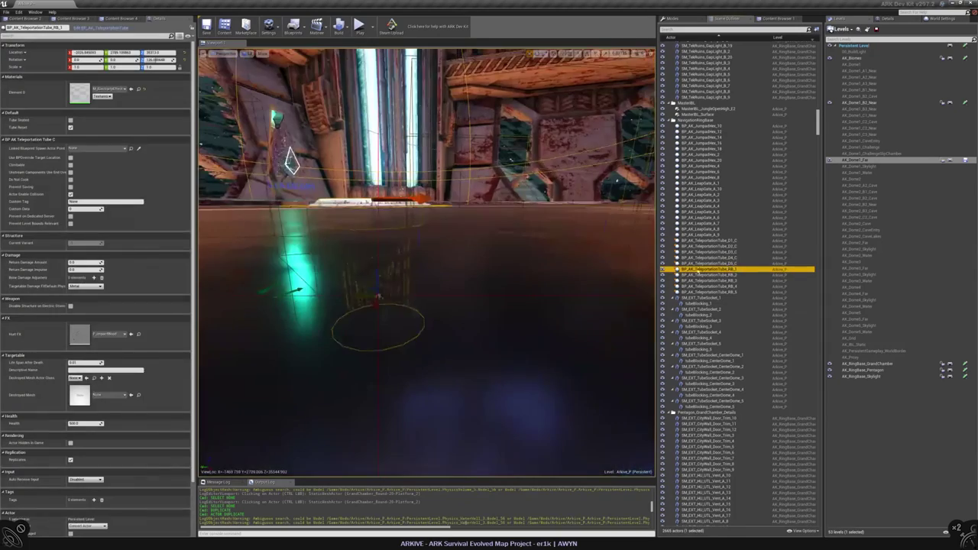
key(Escape)
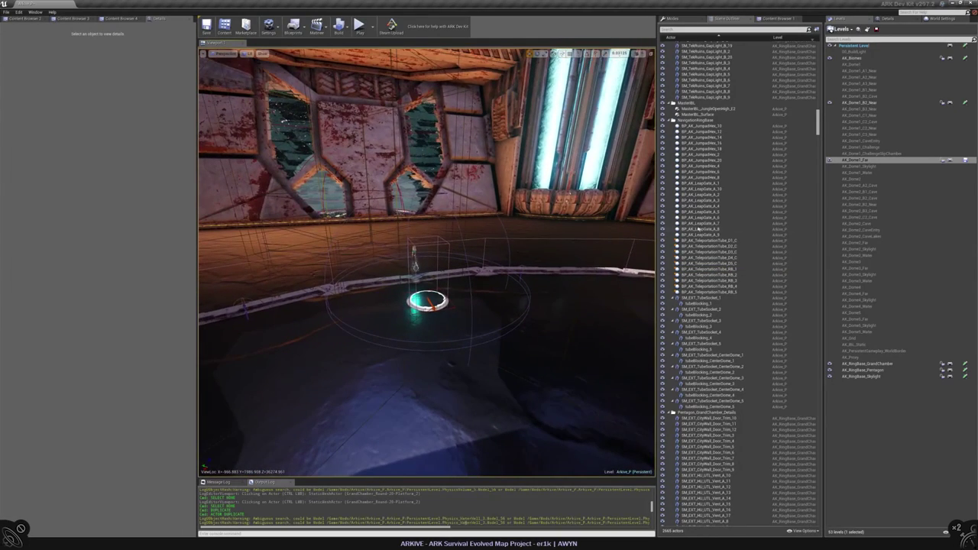
click(702, 272)
click(715, 252)
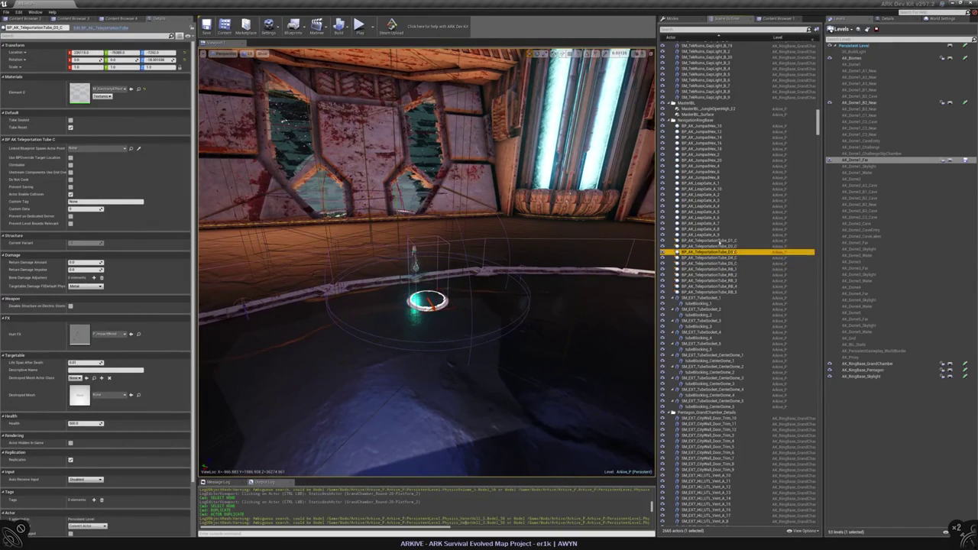
click(720, 242)
click(714, 292)
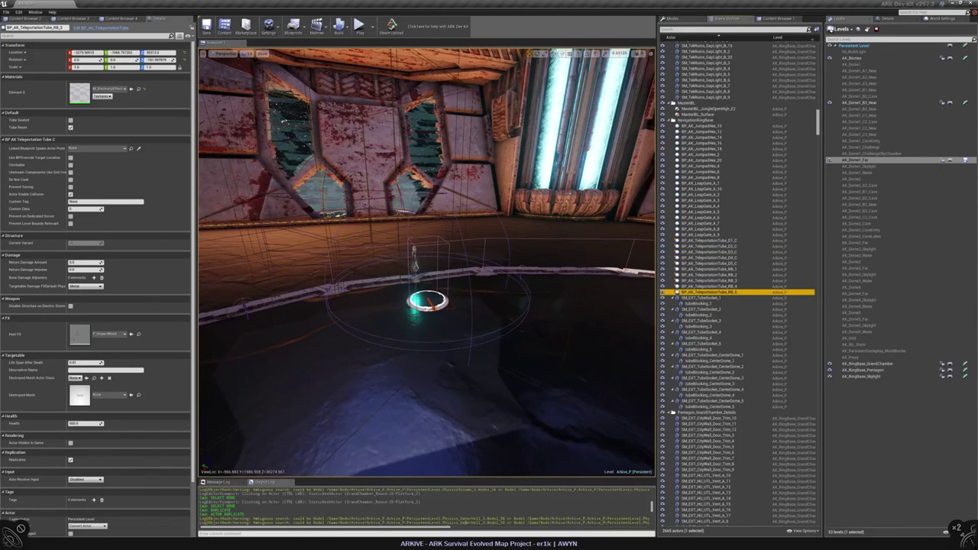
- Select SPZ_Tube_1 to SPZ_Tube_5, check their properties filtered by "enable", clear the filter, and frame the volumes
click(428, 252)
click(696, 281)
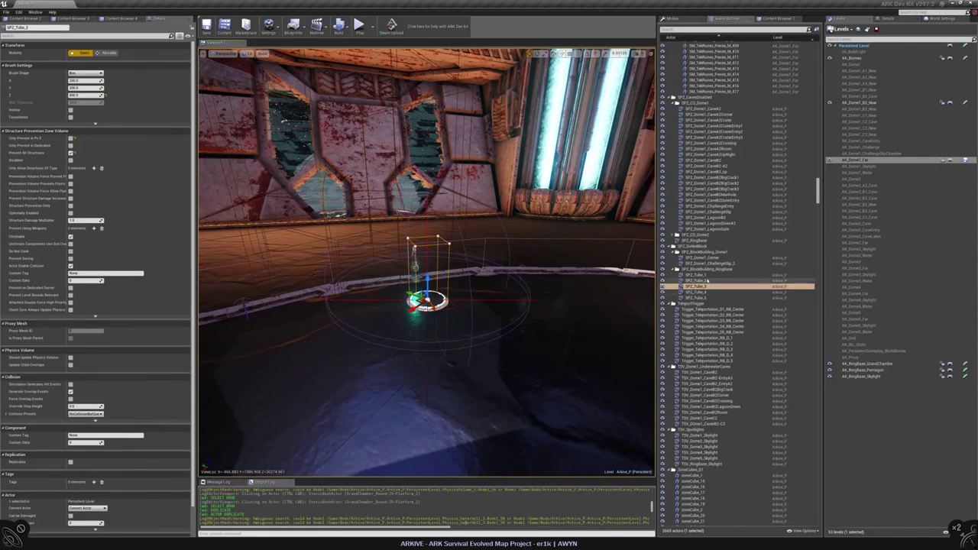
click(696, 275)
shift+click(696, 298)
click(25, 36)
text(enable)
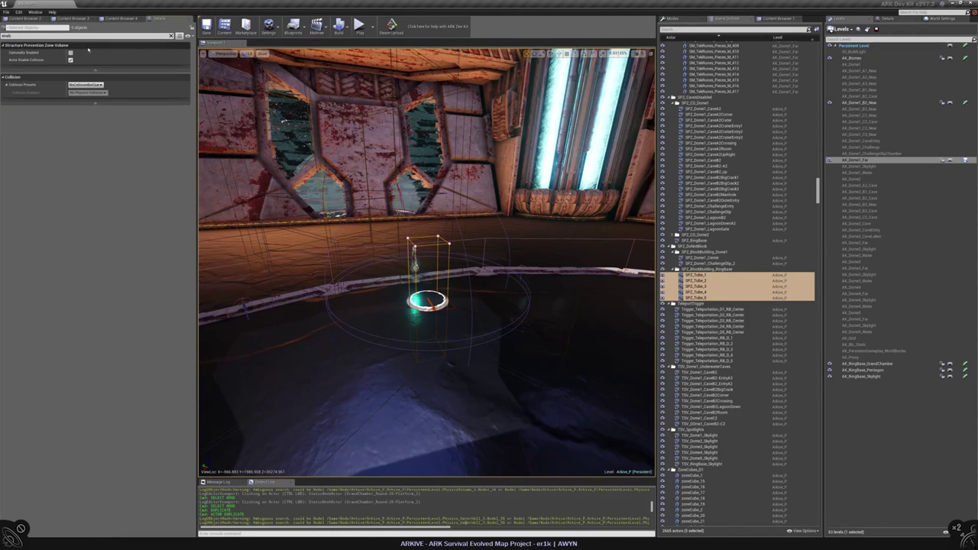
click(171, 35)
key(f)
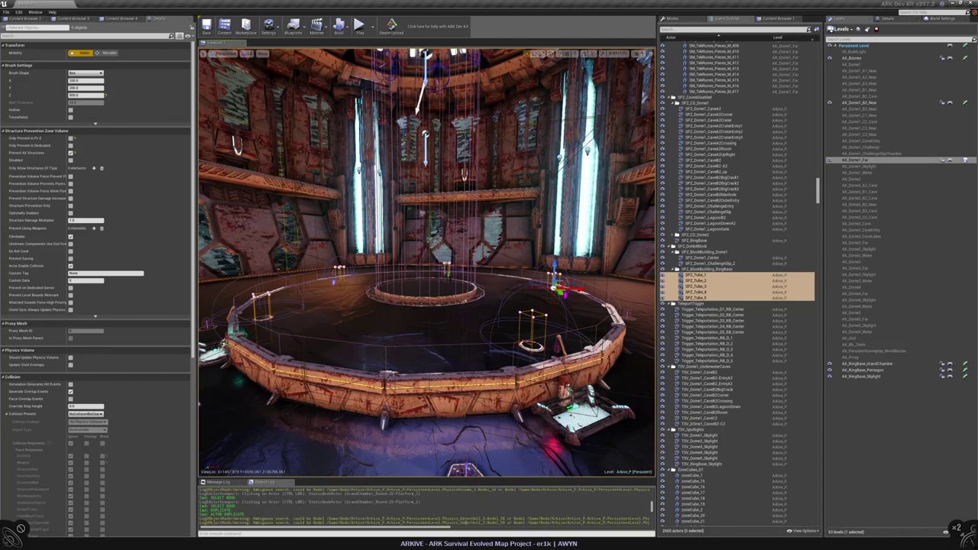
- Find the BuffBase_AK_SmartGravity blueprint with "smartgr", review its defaults filtered by "use" and "allow use", and close it
click(73, 18)
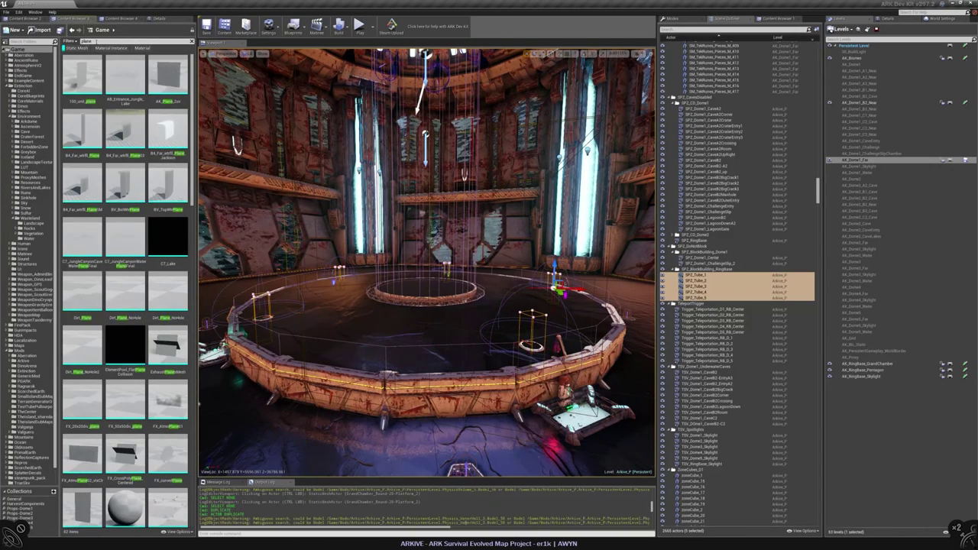
text(smartgr)
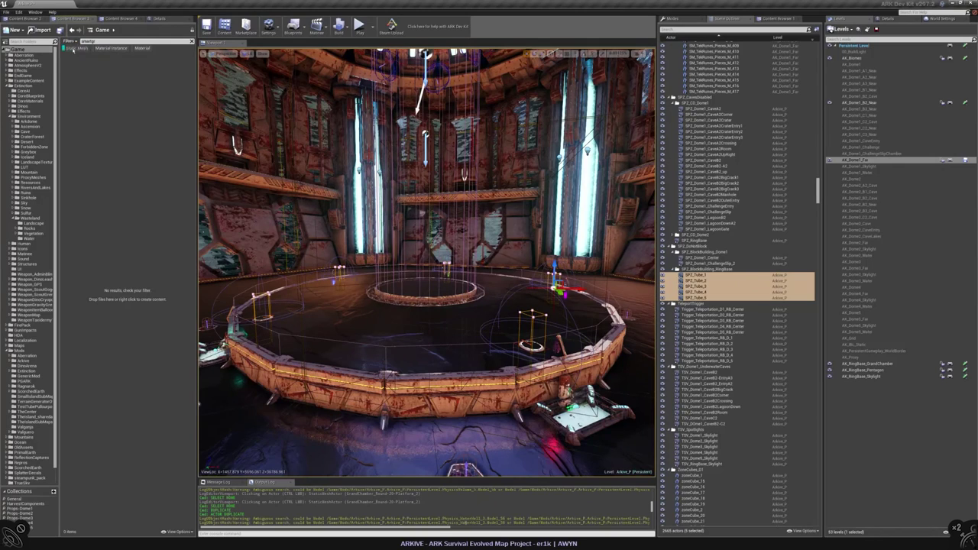
double_click(82, 74)
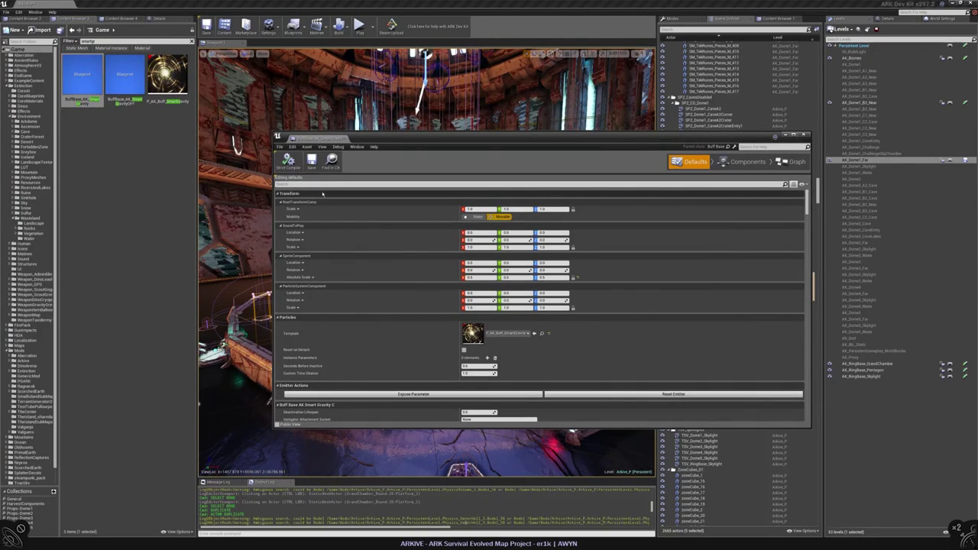
text(use)
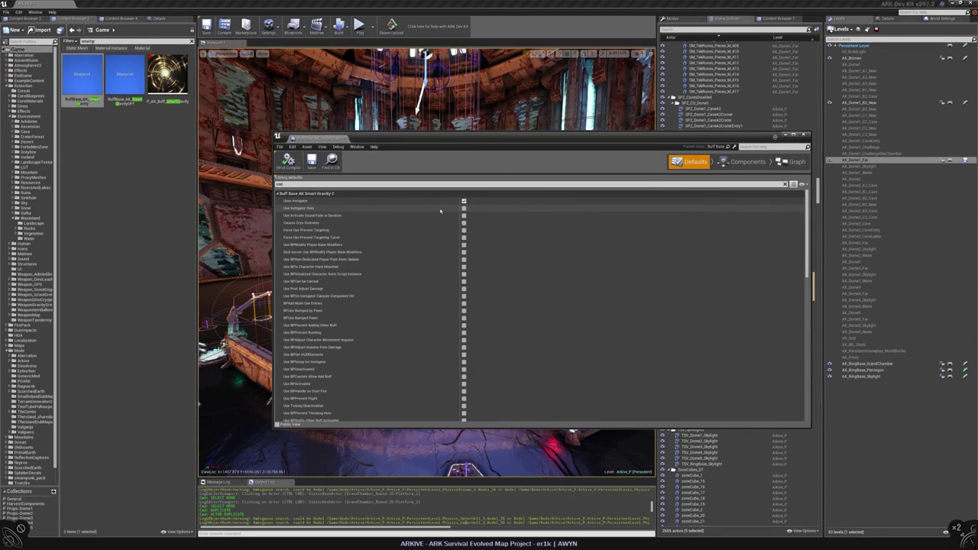
scroll(439, 212, down, 2)
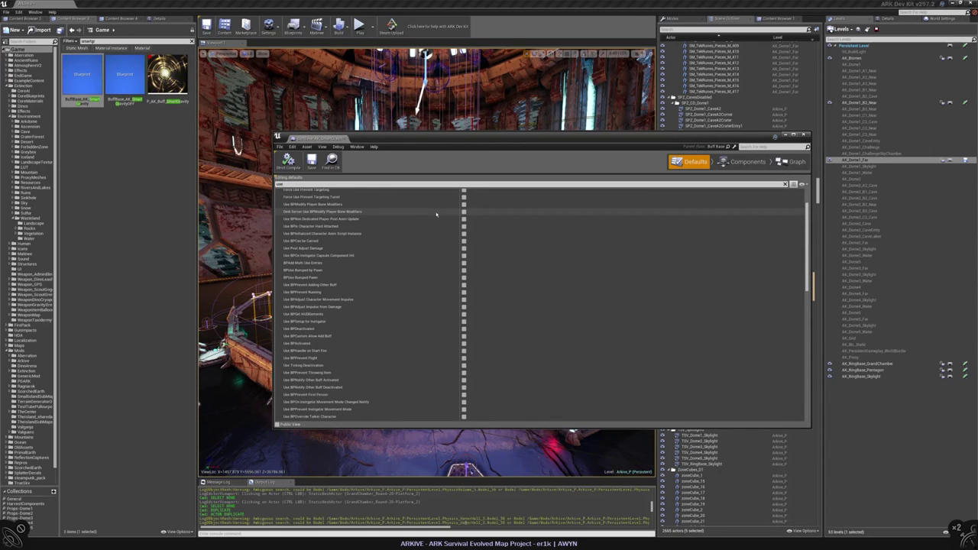
scroll(434, 216, down, 2)
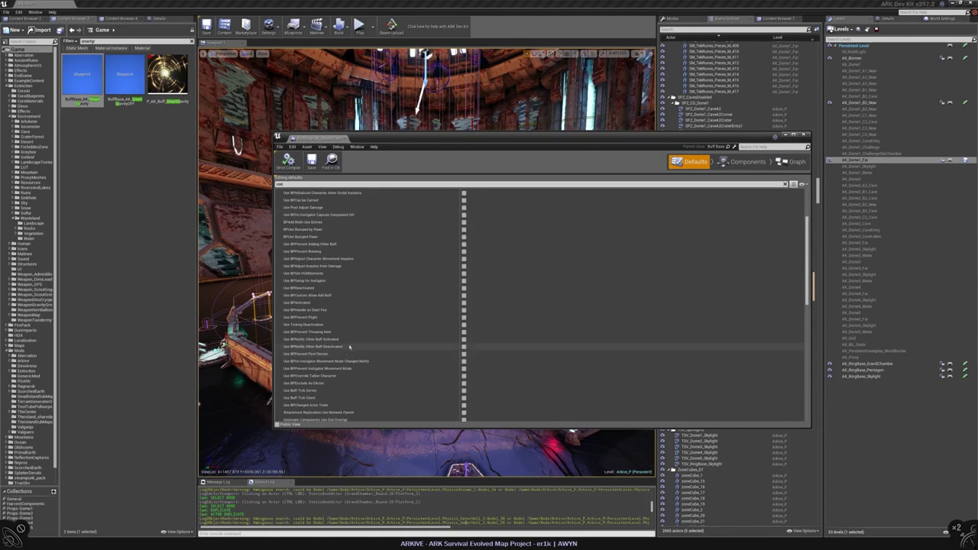
scroll(356, 346, down, 5)
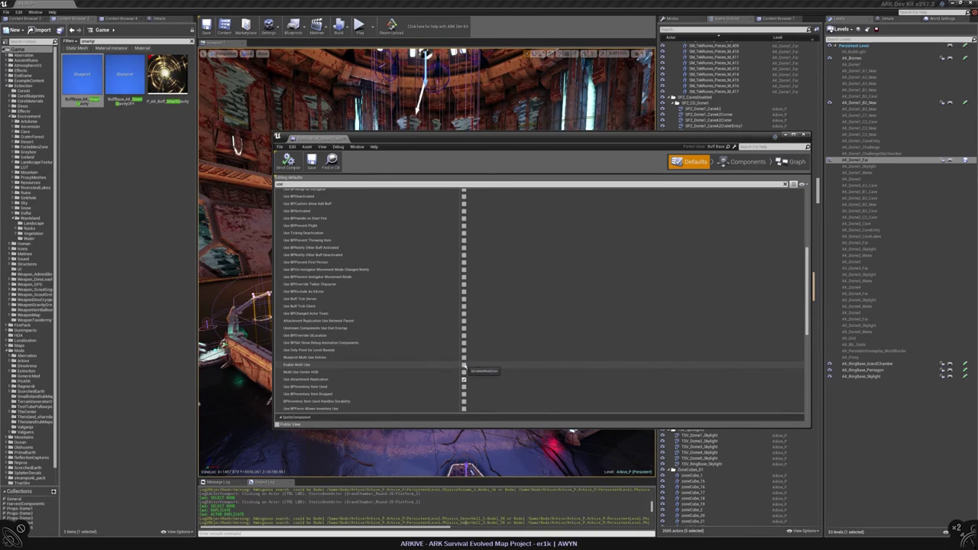
scroll(372, 333, down, 3)
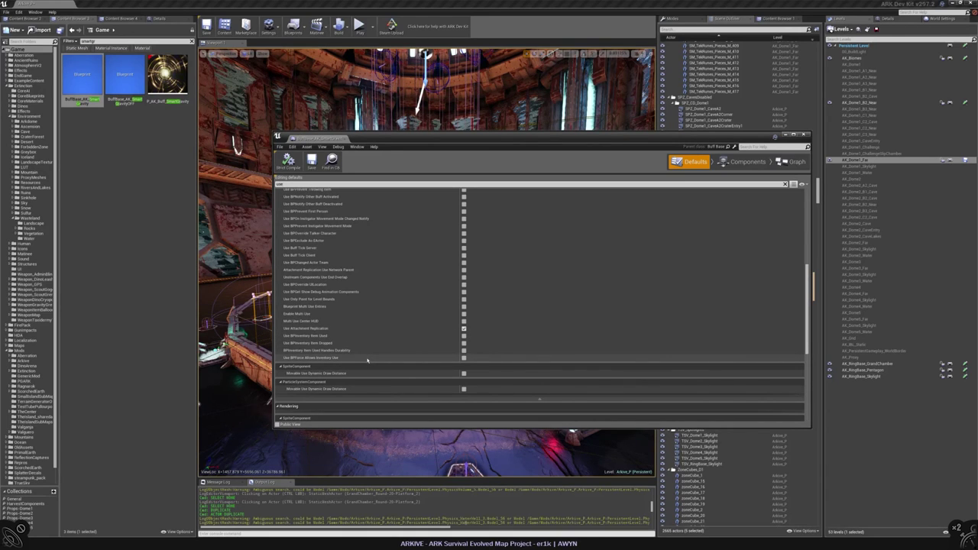
text(allow)
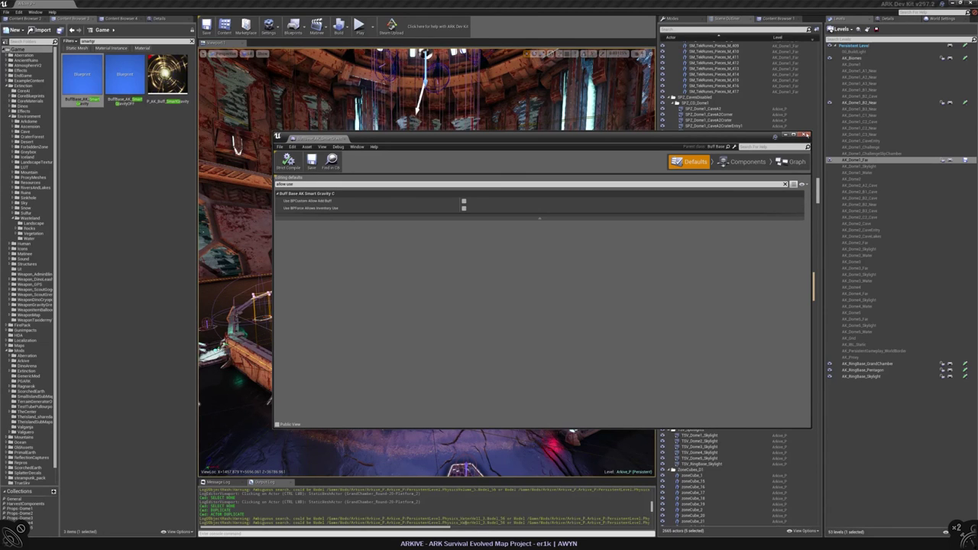
click(805, 136)
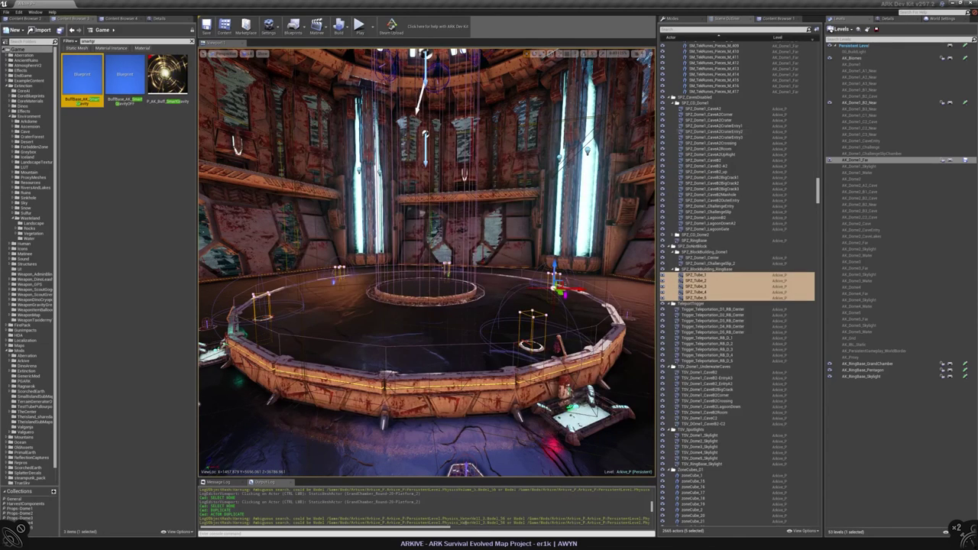
- View the Set Water Line function in the Arkive_P level blueprint and close it
key(alt+Tab)
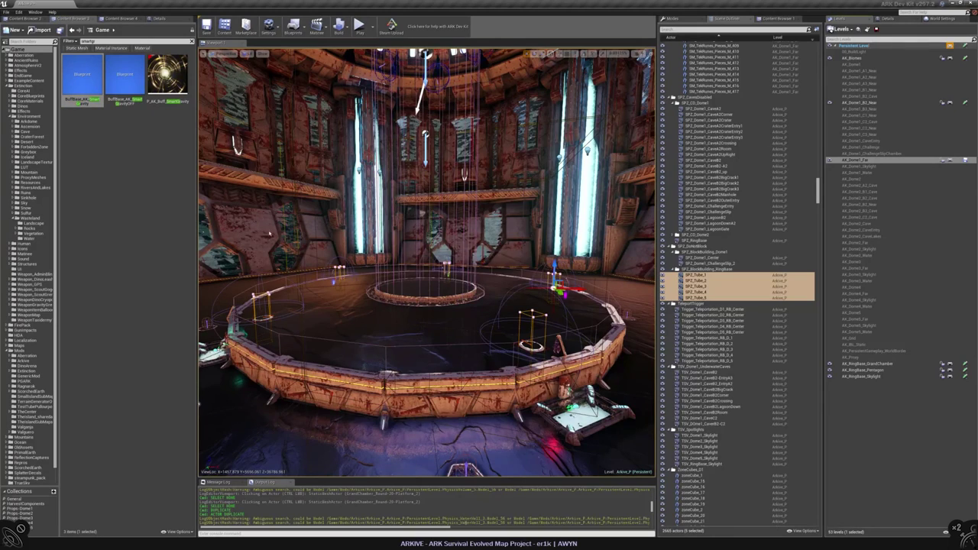
scroll(519, 235, down, 6)
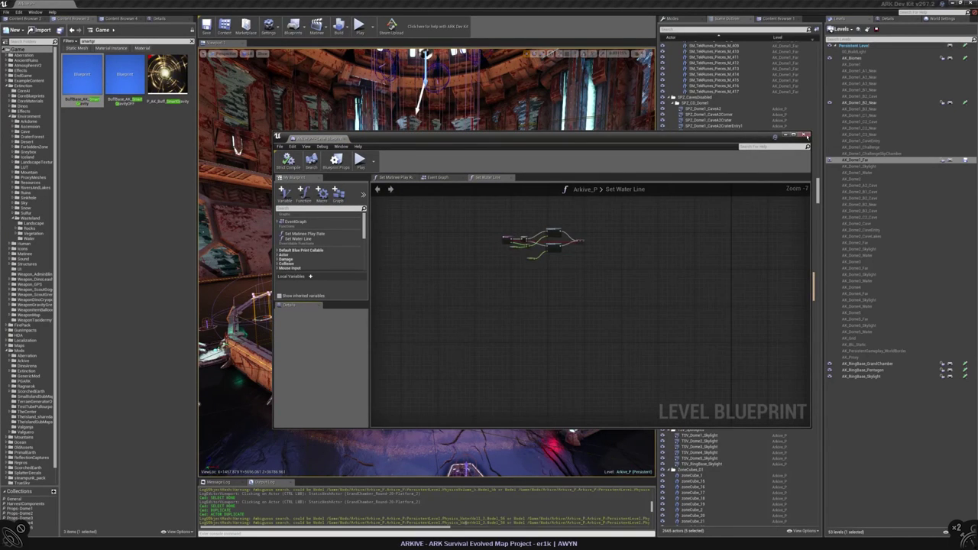
click(806, 135)
- Set Buff to Give on BiomeZoneVolume_RingBase to None, play-test the level in the ring base, and end the session
click(565, 294)
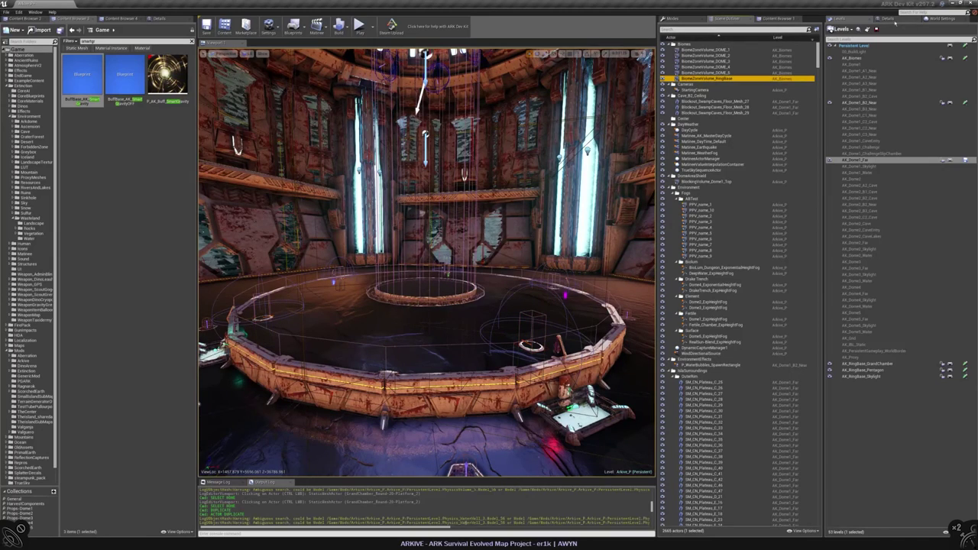
click(894, 25)
drag(934, 28, 922, 174)
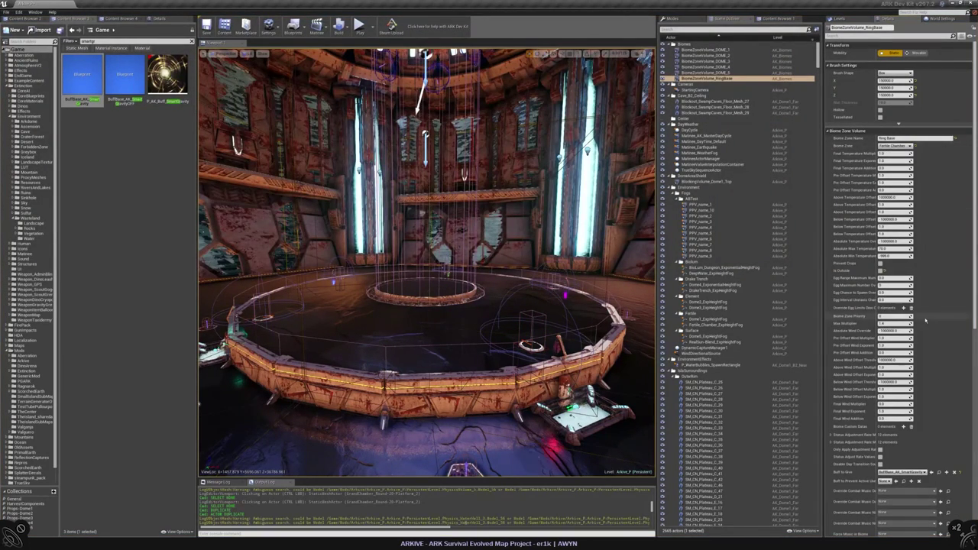
scroll(926, 322, down, 5)
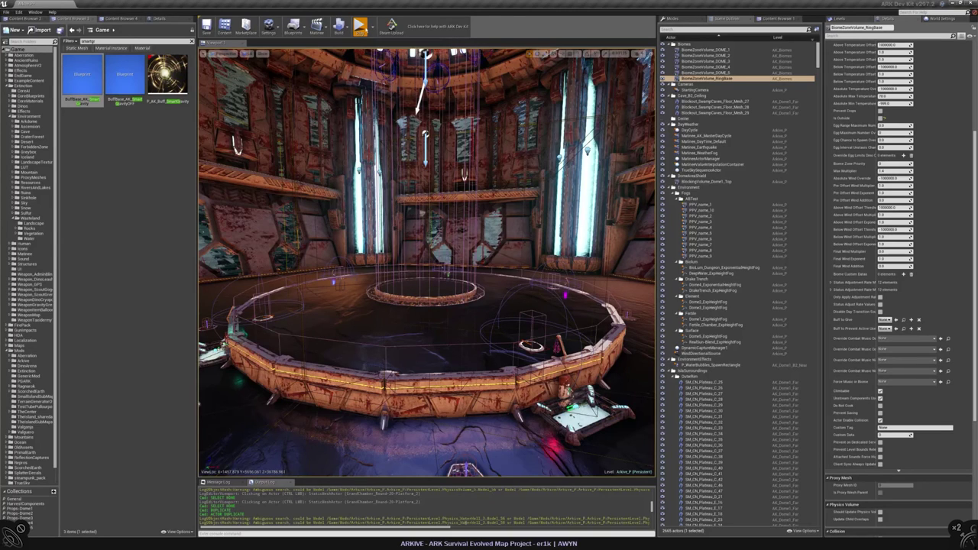
click(359, 27)
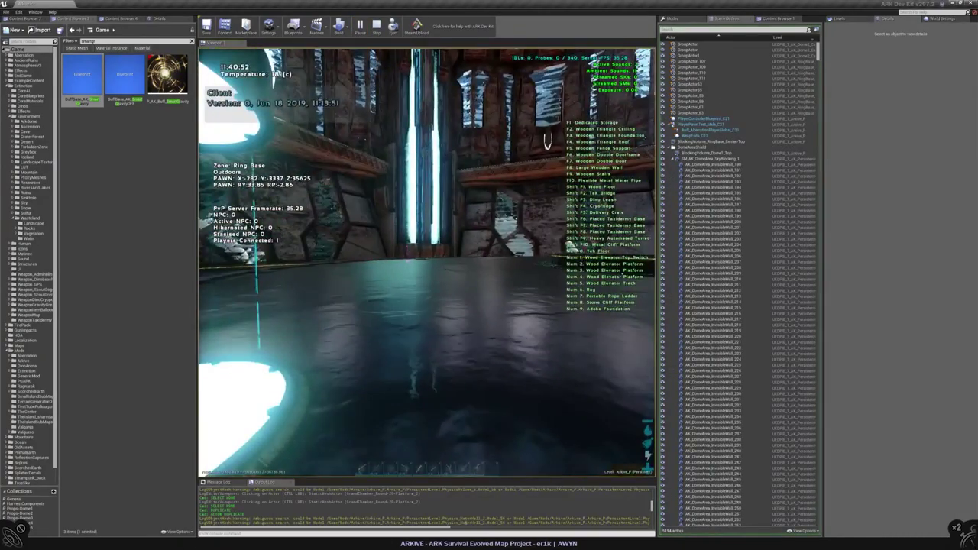
key(Escape)
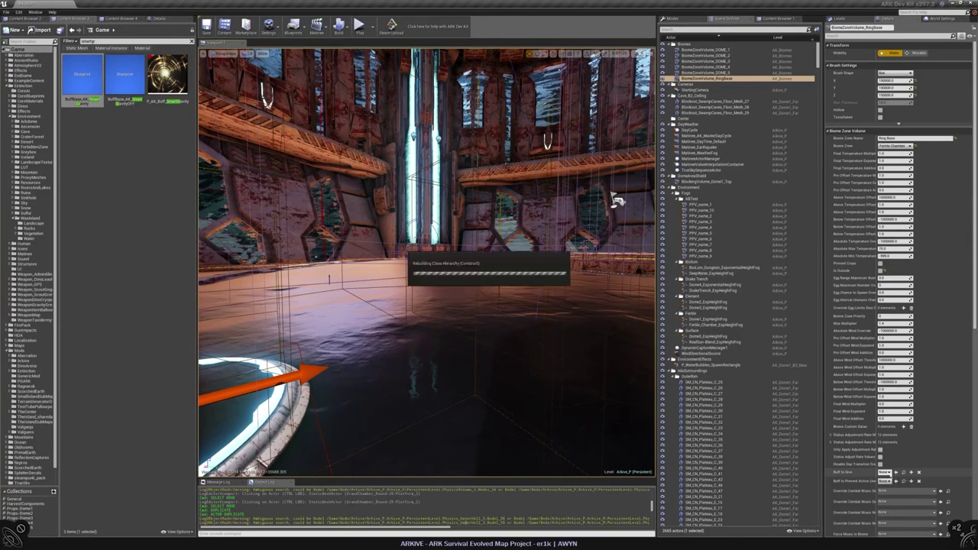
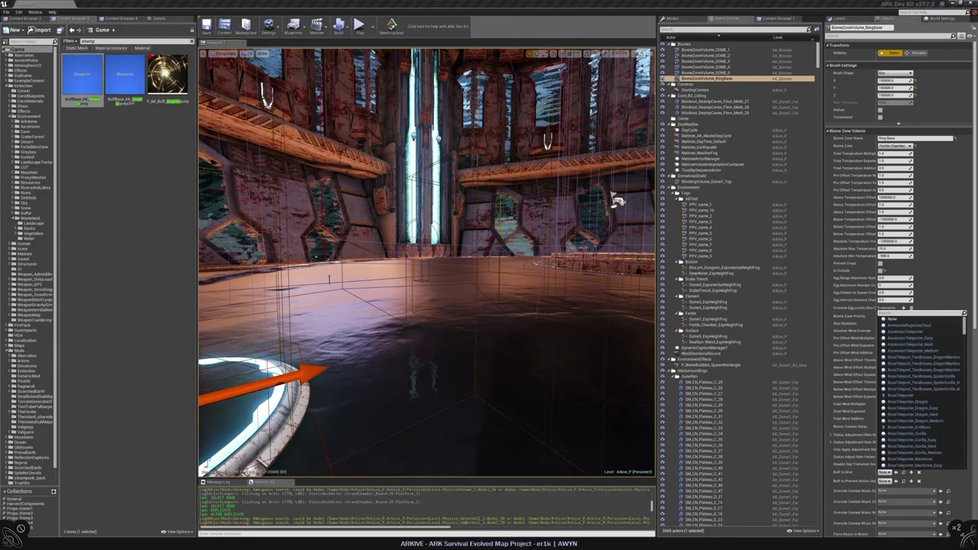
- Set Buff to Give on BiomeZoneVolume_RingBase to BuffBase_AK_SmartGravity
text(smart)
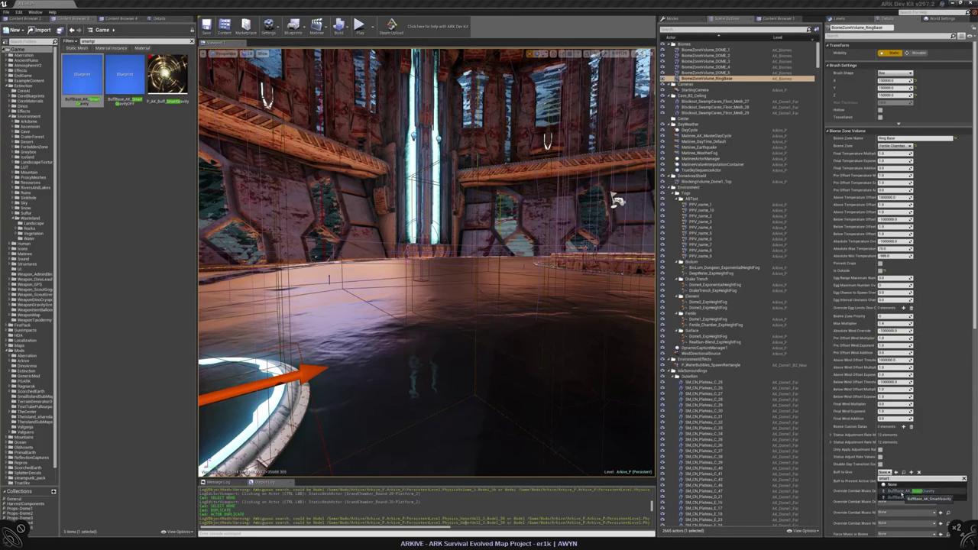
click(904, 492)
- Move the SPZ_Tube_1 volume off its teleport pad along the Y axis in the top wireframe view, and return to the lit perspective
right_drag(617, 201, 506, 272)
key(Escape)
click(506, 273)
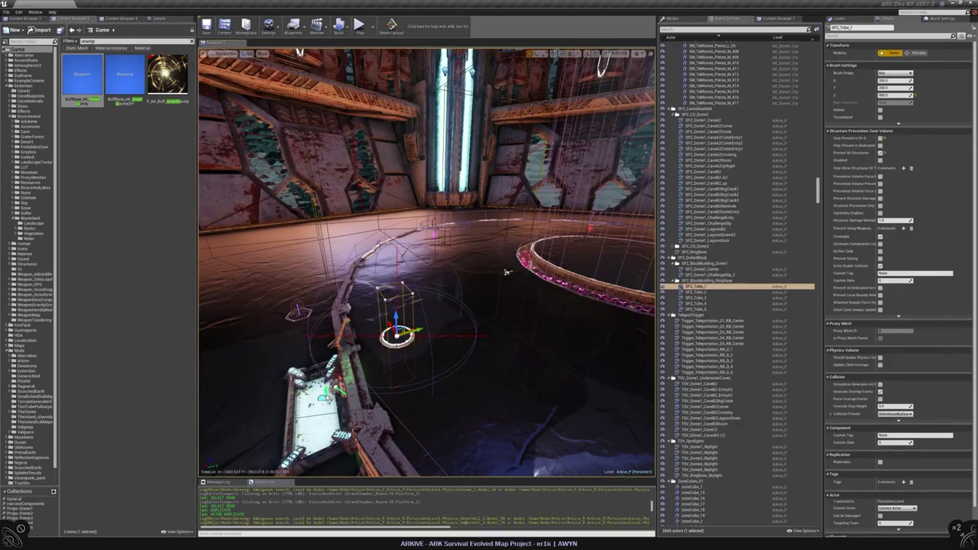
key(alt+j)
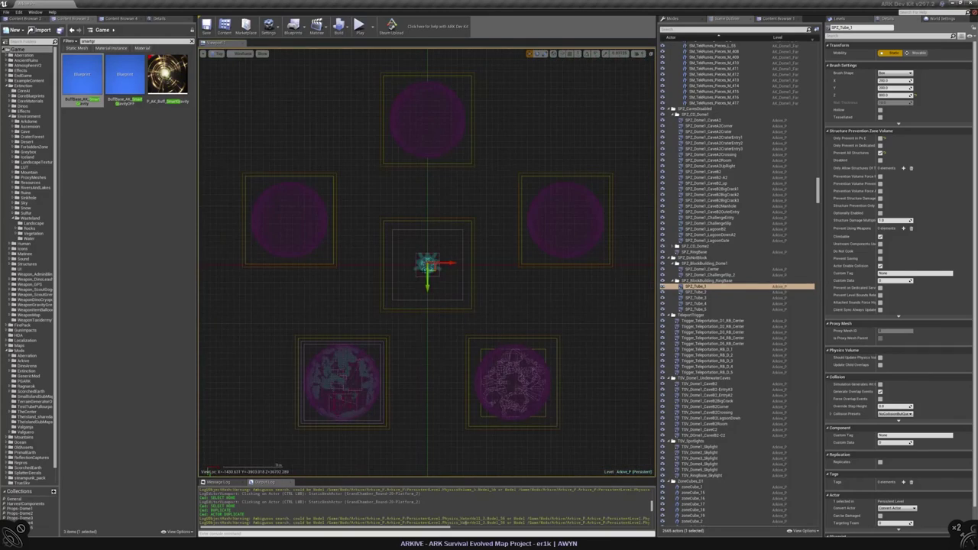
key(alt+2)
key(f)
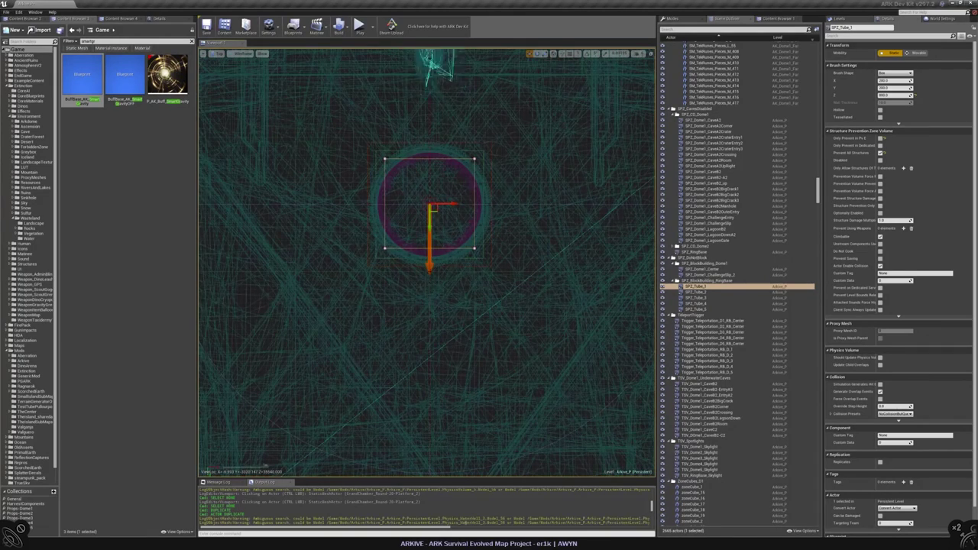
drag(430, 203, 457, 398)
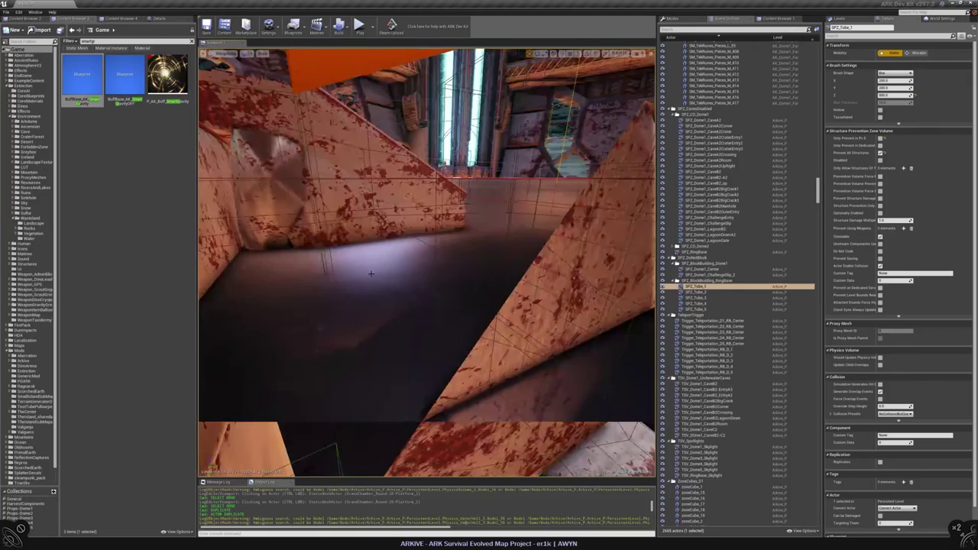
key(alt+g)
key(alt+4)
key(f)
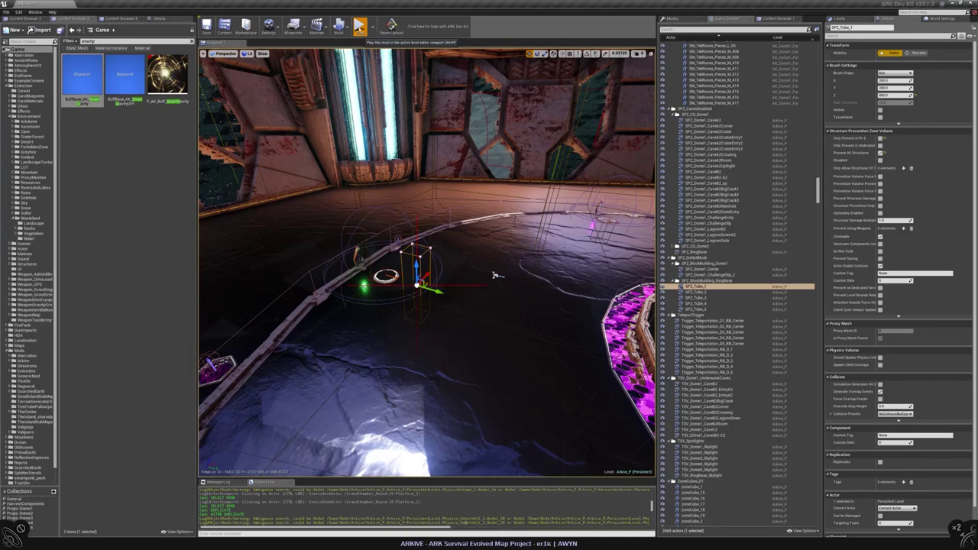
- Play-test the level inside the ring base with SPZ_Tube_1 moved off the pad, and end the session
key(alt+p)
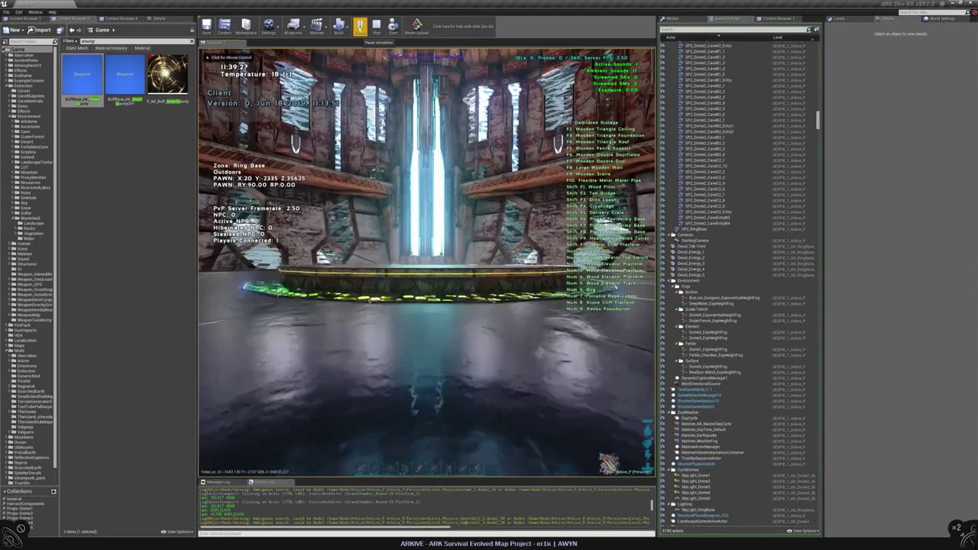
key(w)
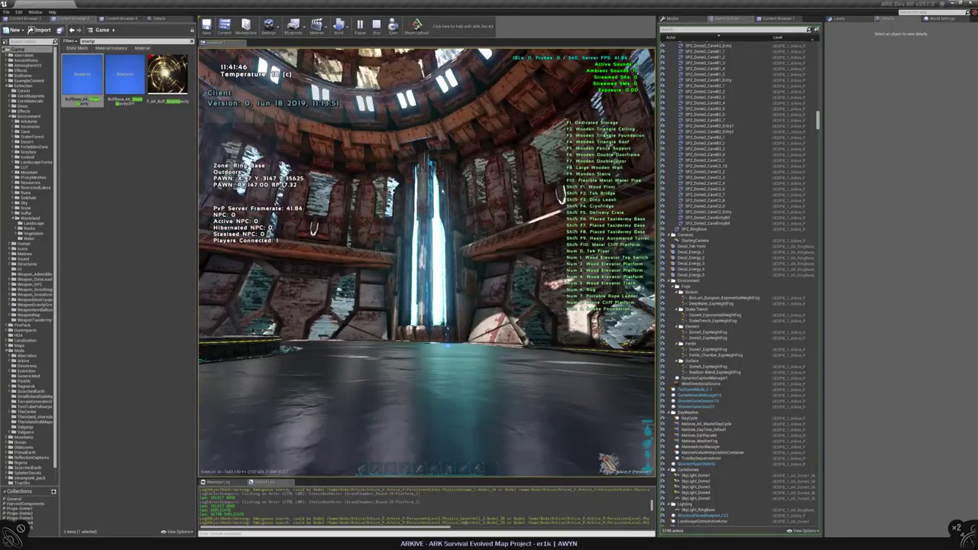
key(Escape)
- Select Center_Shield_Circle at the top of the ring base and review the Primal World Settings, including Max Kill Z
key(f)
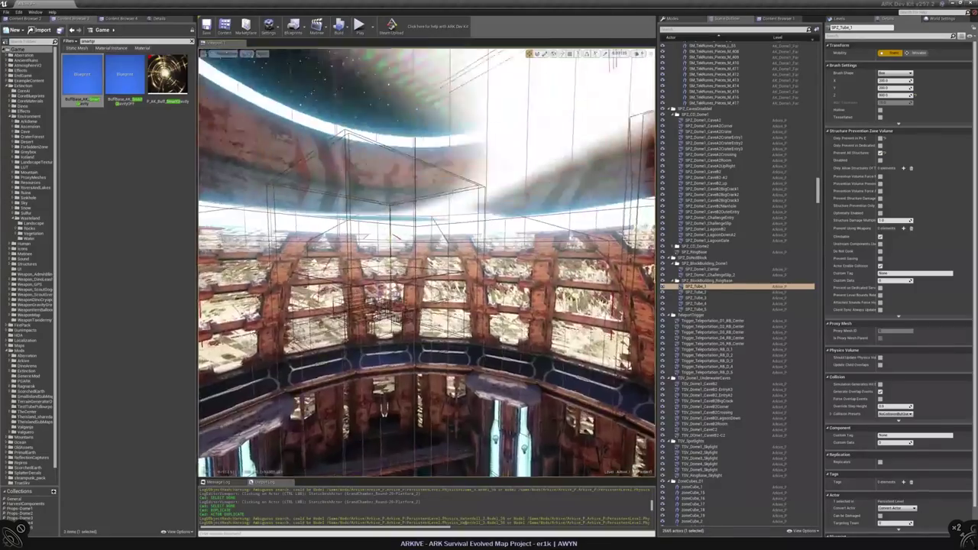
click(415, 125)
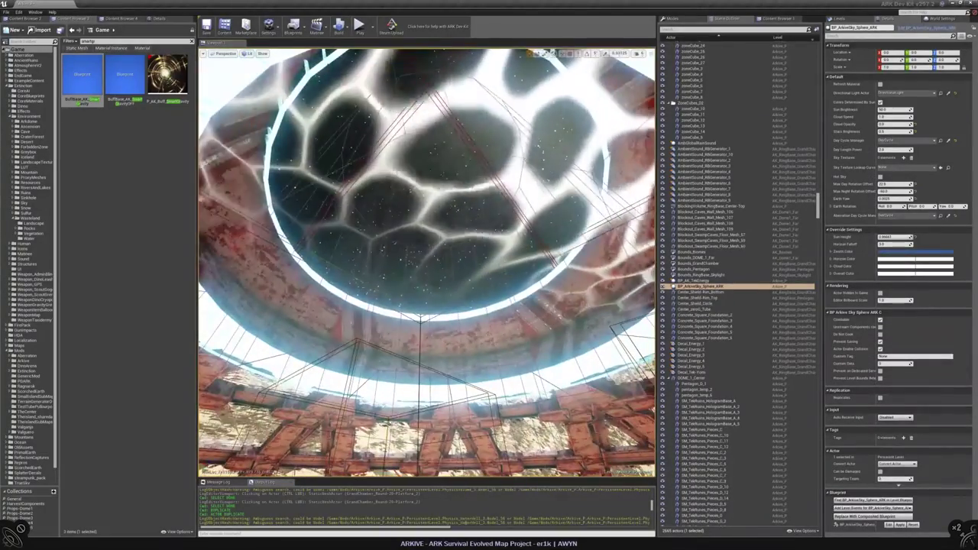
click(696, 303)
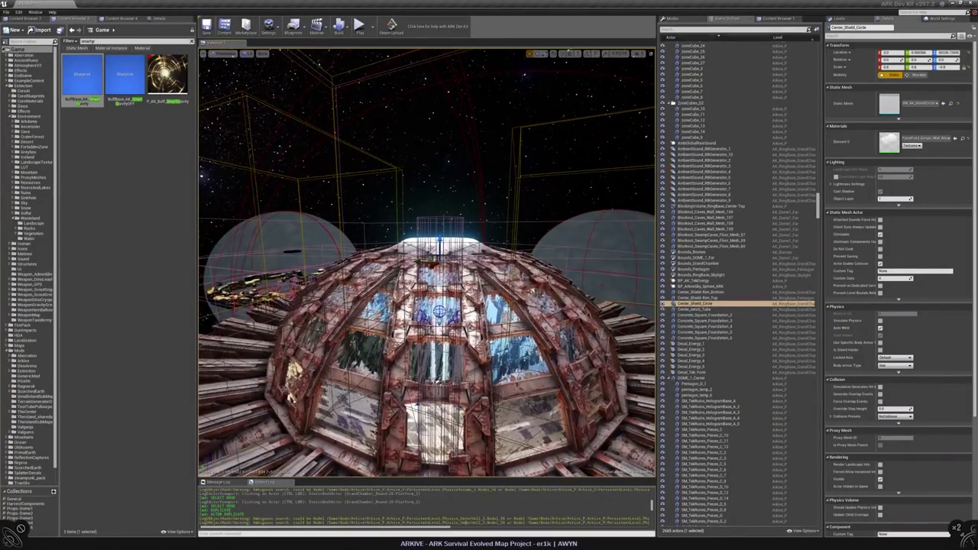
click(942, 18)
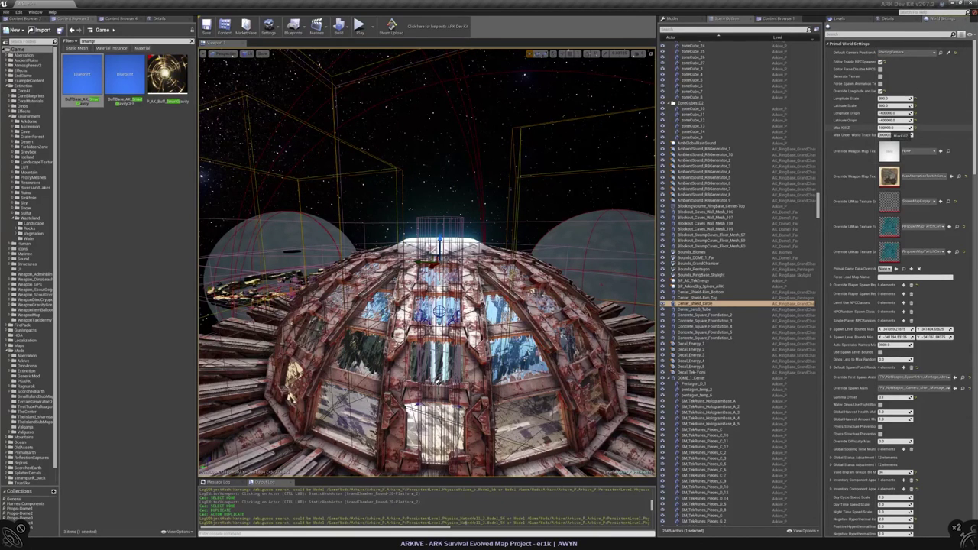
click(887, 18)
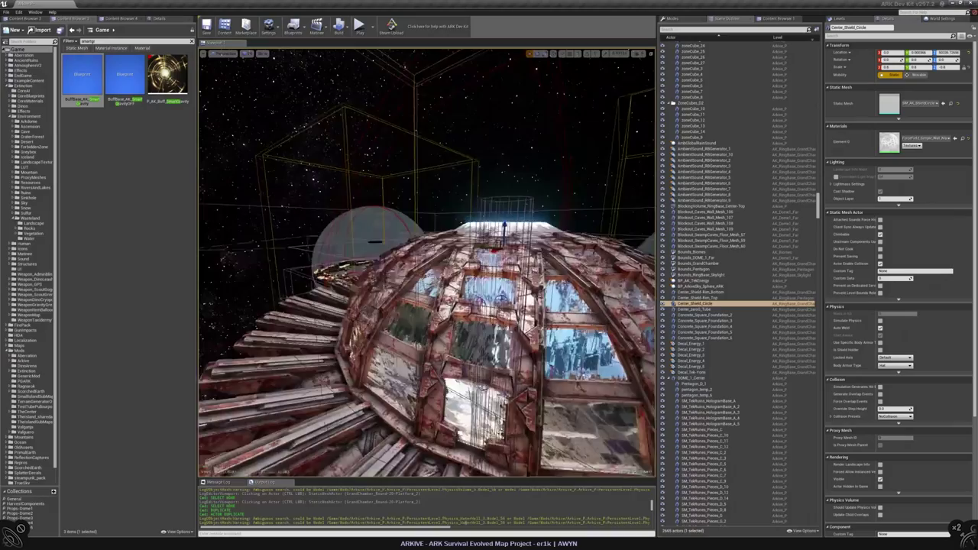
right_drag(428, 260, 428, 248)
click(941, 18)
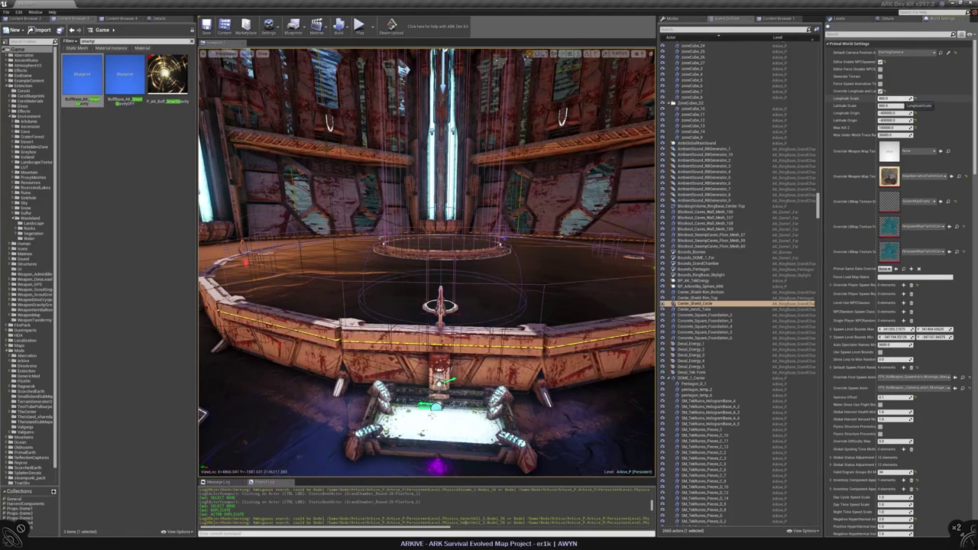
right_drag(201, 414, 172, 421)
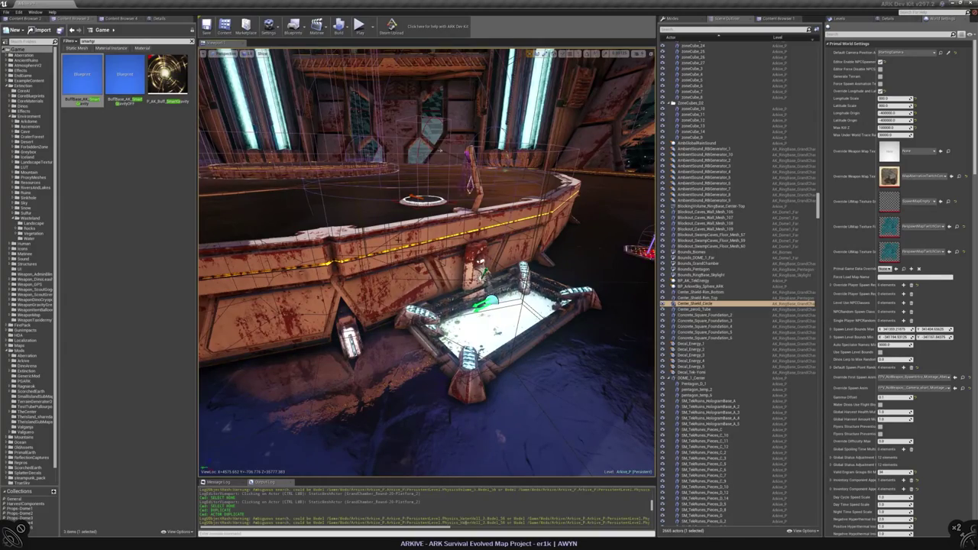
right_drag(172, 422, 157, 409)
- Load the AK_Dome1 level, and save the AK_RingBase_GrandChamber level and the persistent level Arkive_P
click(839, 17)
right_click(852, 65)
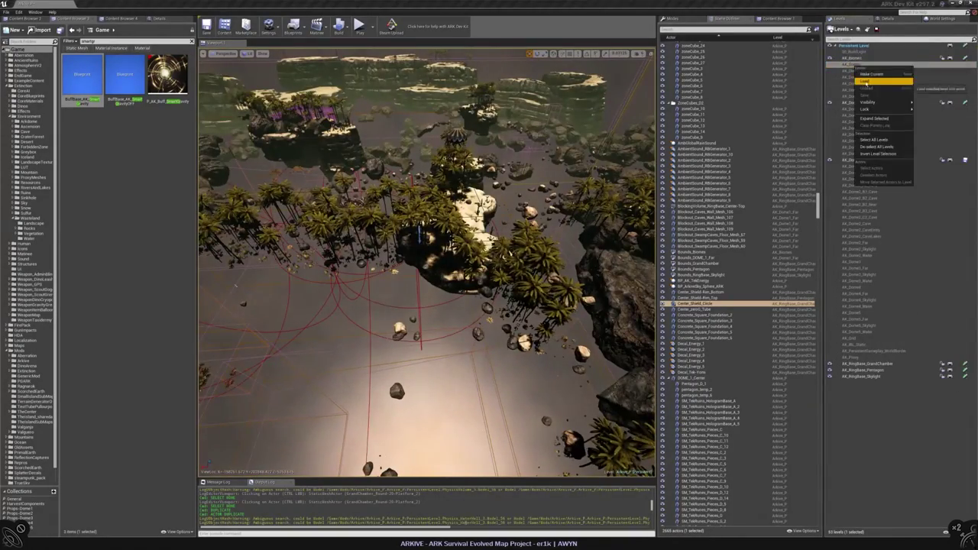
click(864, 81)
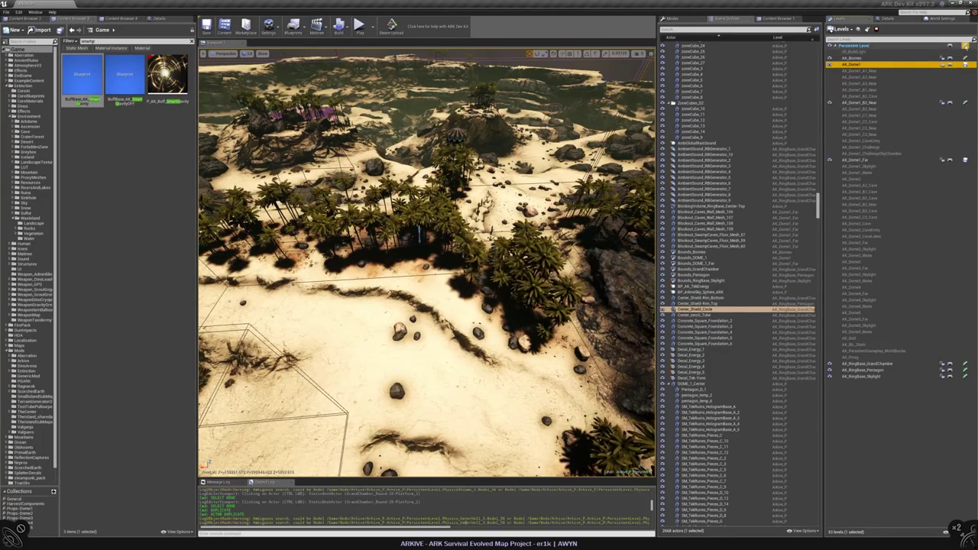
click(966, 365)
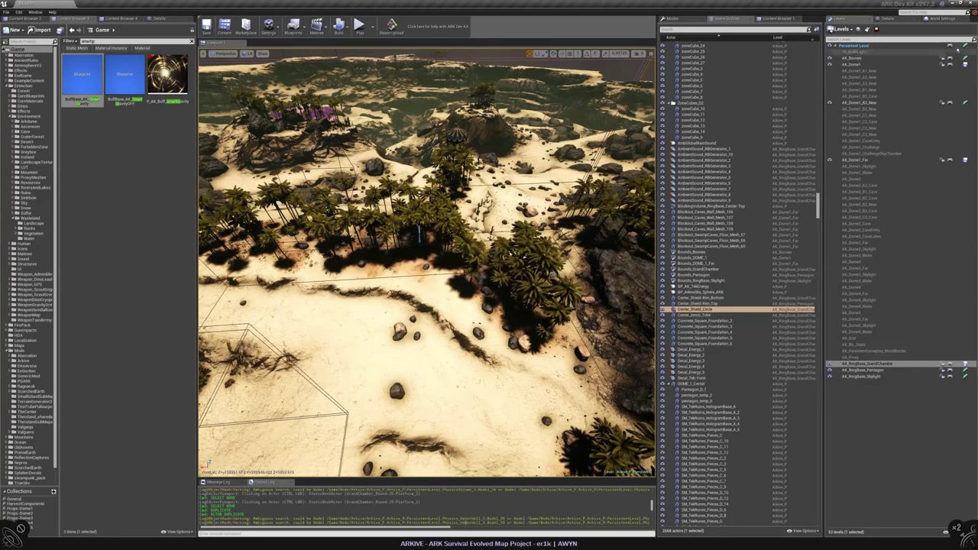
click(965, 47)
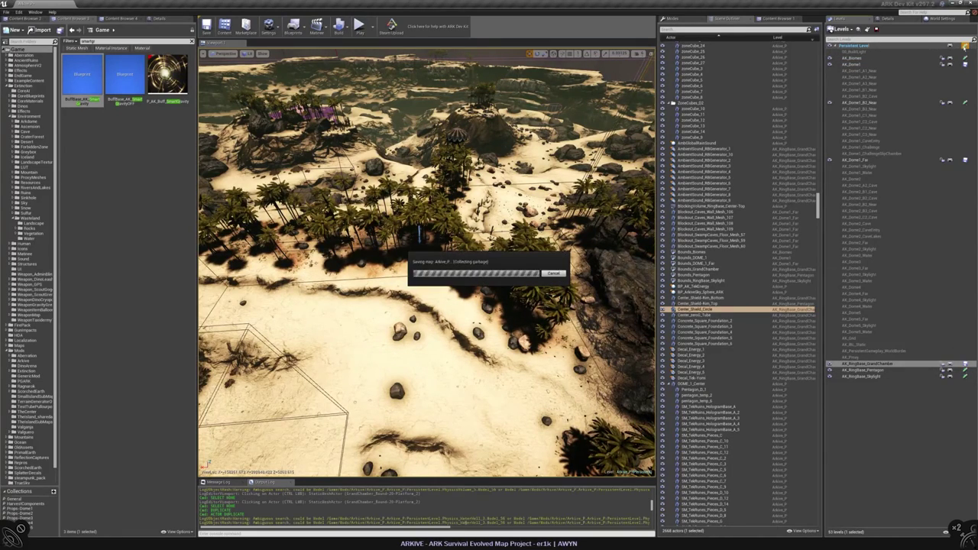
- Load the AK_Dome1_Water level, filter the scene actors by "water", and select Physics_DOME_1_Water
right_drag(426, 260, 405, 185)
right_click(856, 173)
click(879, 182)
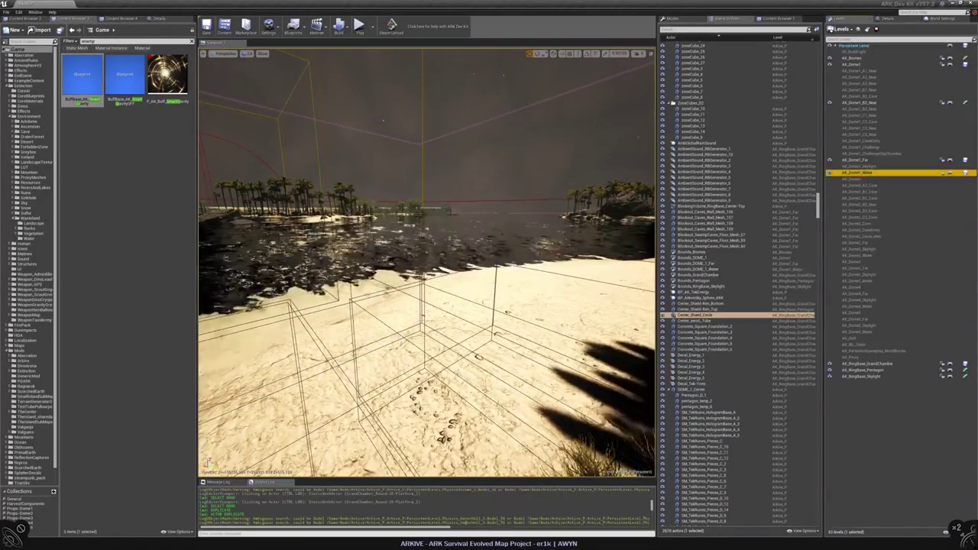
click(734, 29)
text(water)
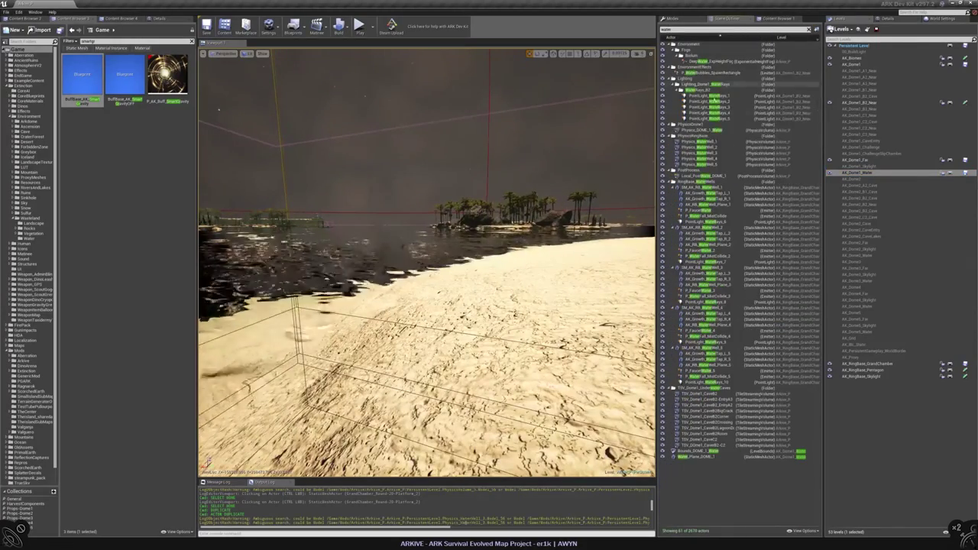
click(700, 131)
- Find the BP_AK_TeleportationTube blueprint in Mods/Arkive/RingBaseTek and place one on the Dome 1 beach
click(120, 18)
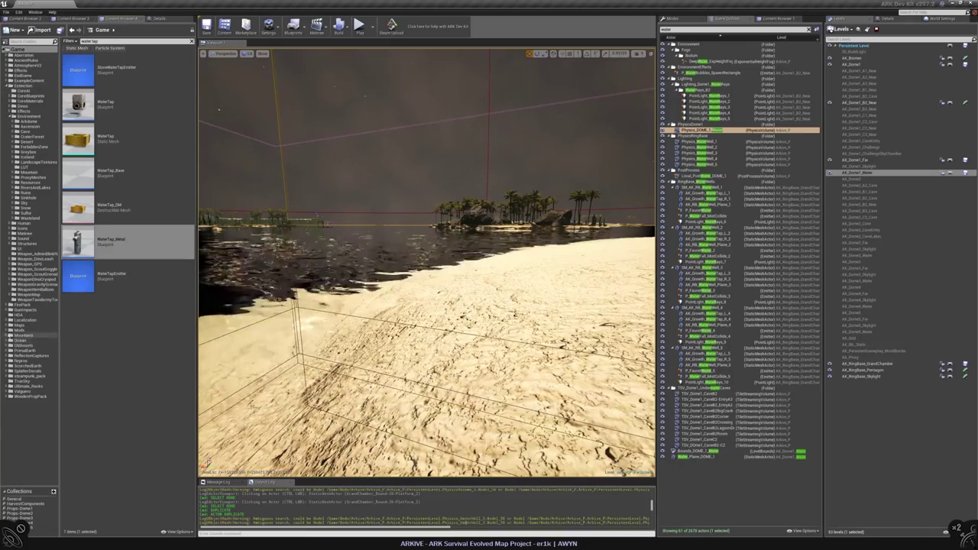
click(11, 331)
double_click(18, 341)
click(32, 360)
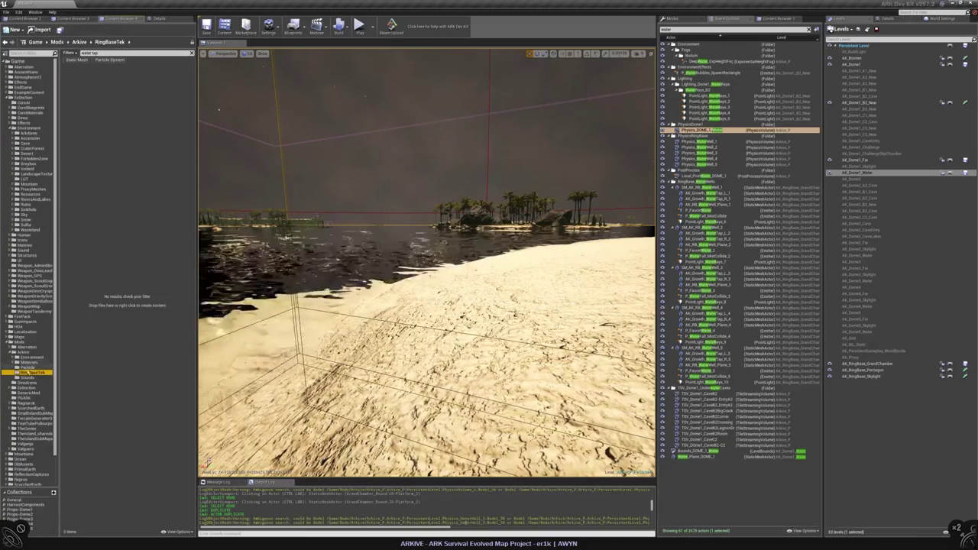
click(191, 53)
drag(122, 183, 492, 276)
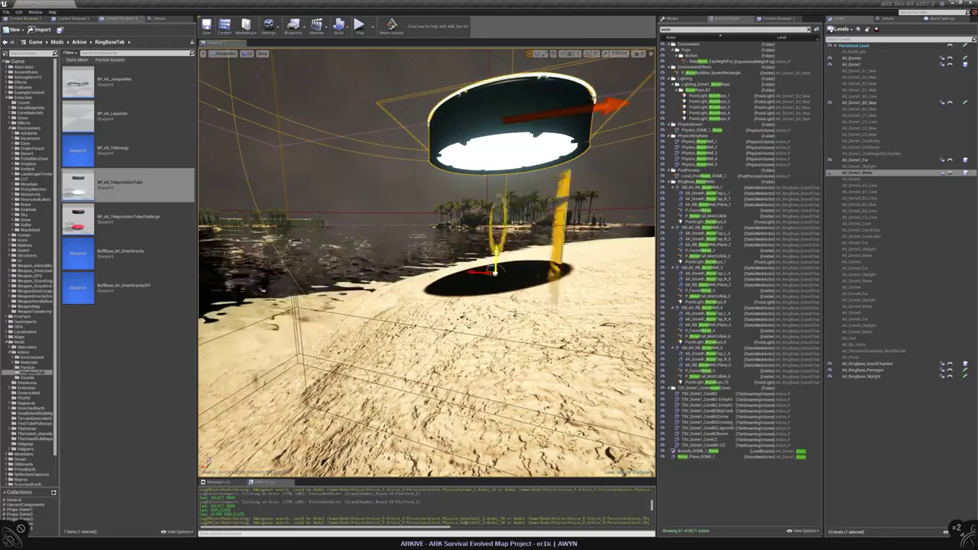
- Play-test from the Dome 1 beach, approach the placed teleportation tube, try interacting with it, and end the session
right_drag(492, 276, 469, 344)
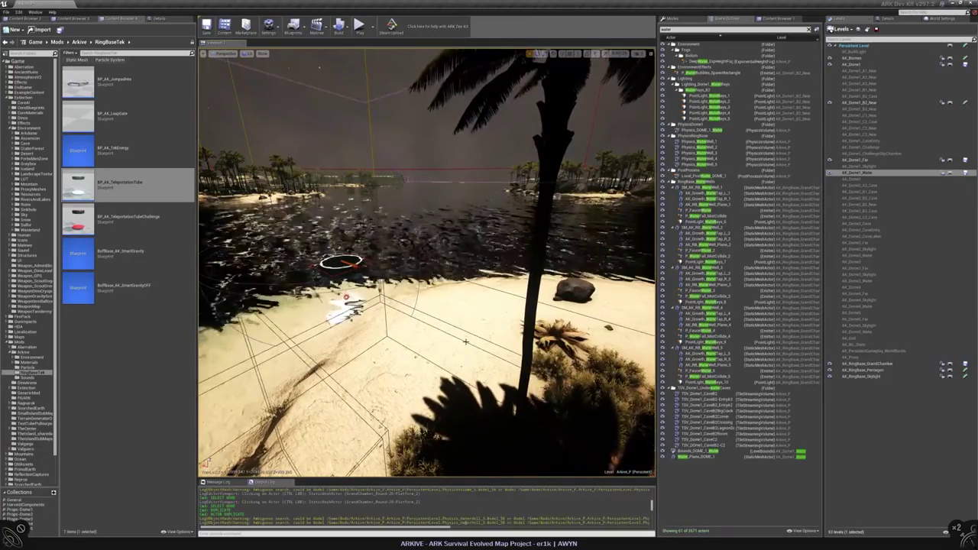
right_click(468, 345)
click(481, 480)
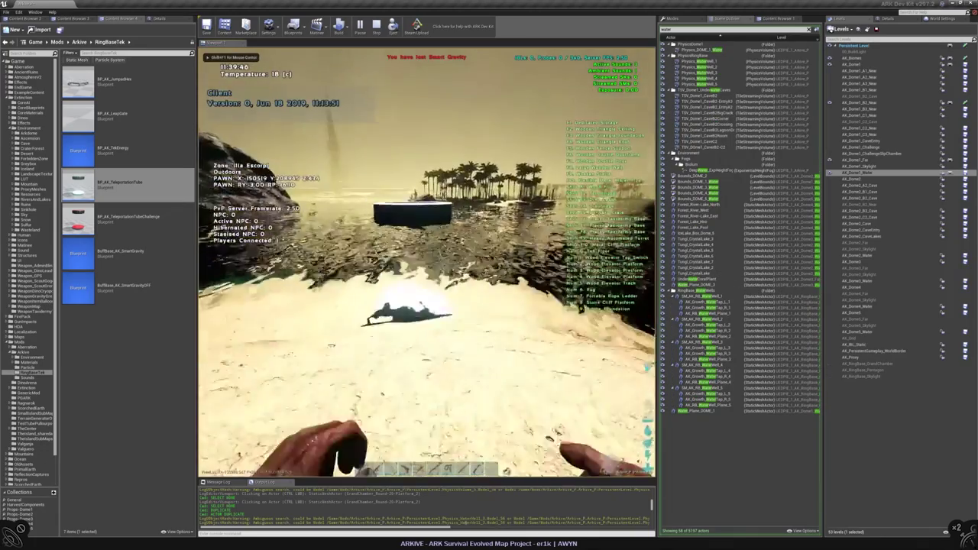
key(e)
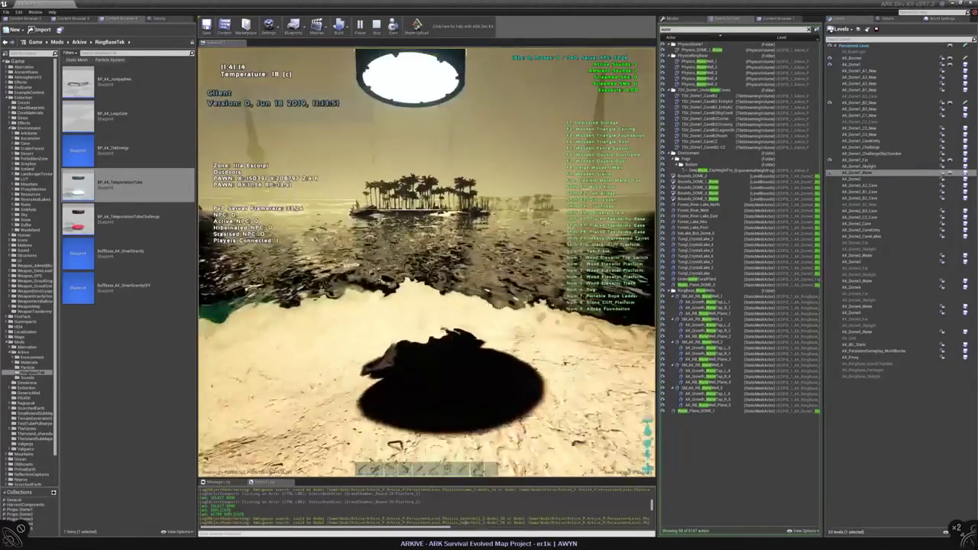
key(Escape)
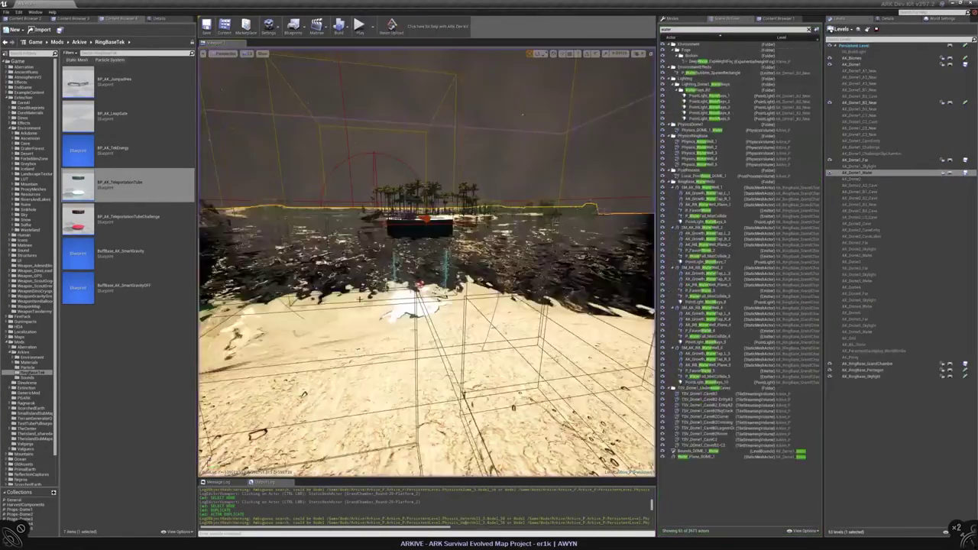
- Snap the teleportation tube down to the sand, play-test interacting with it from a nearby spot on the beach, and end the session
key(End)
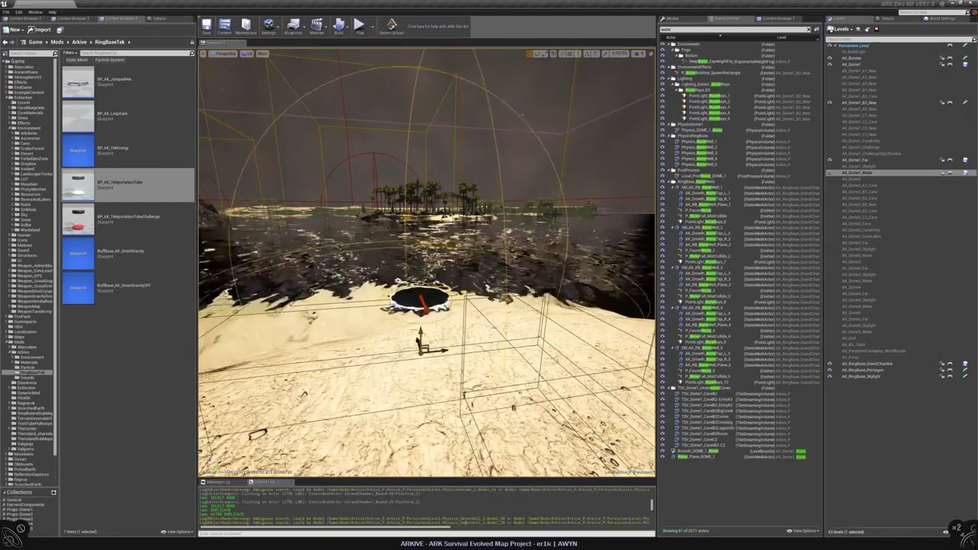
right_click(425, 361)
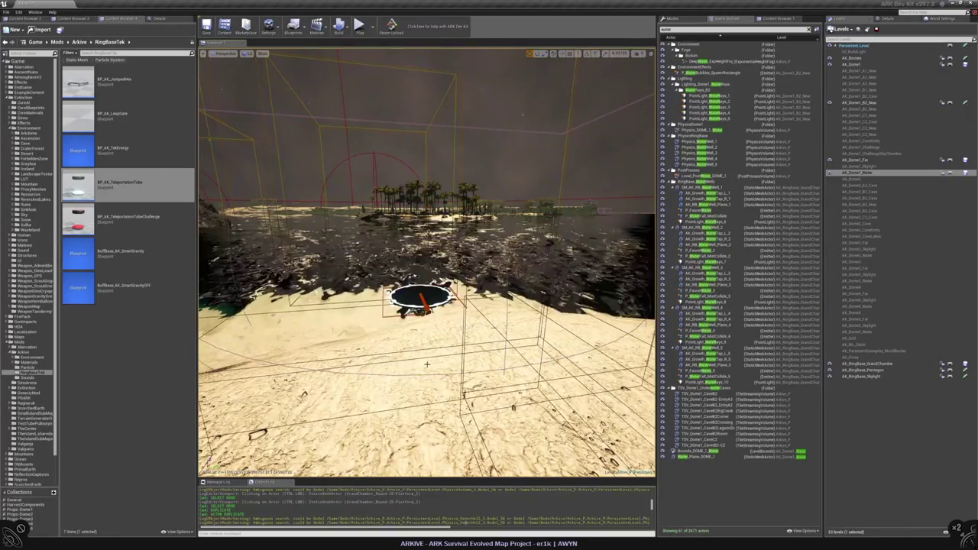
click(462, 508)
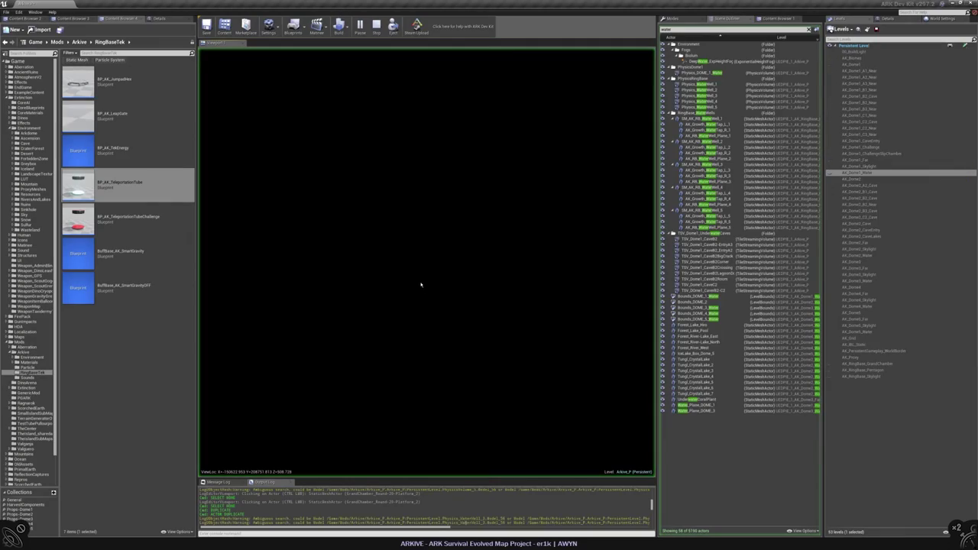
key(e)
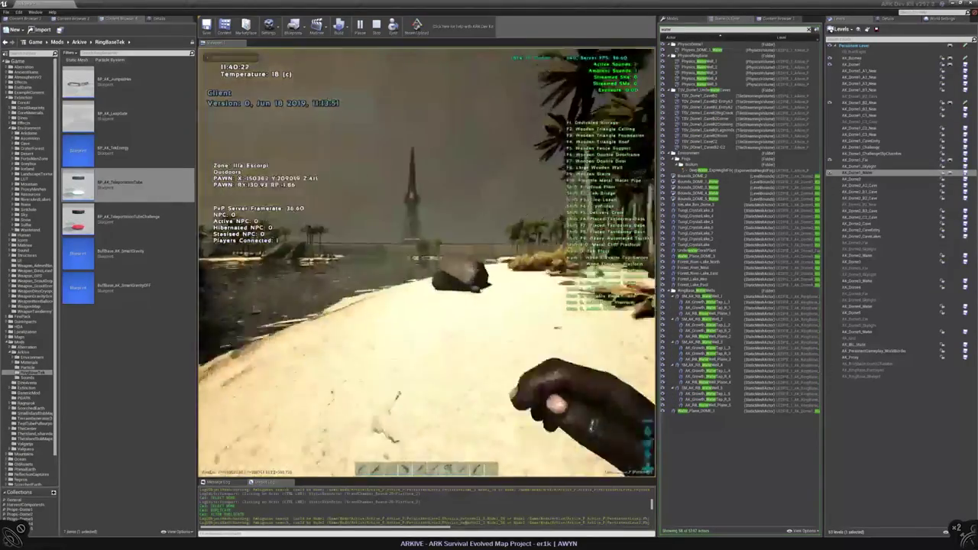
key(e)
key(e)
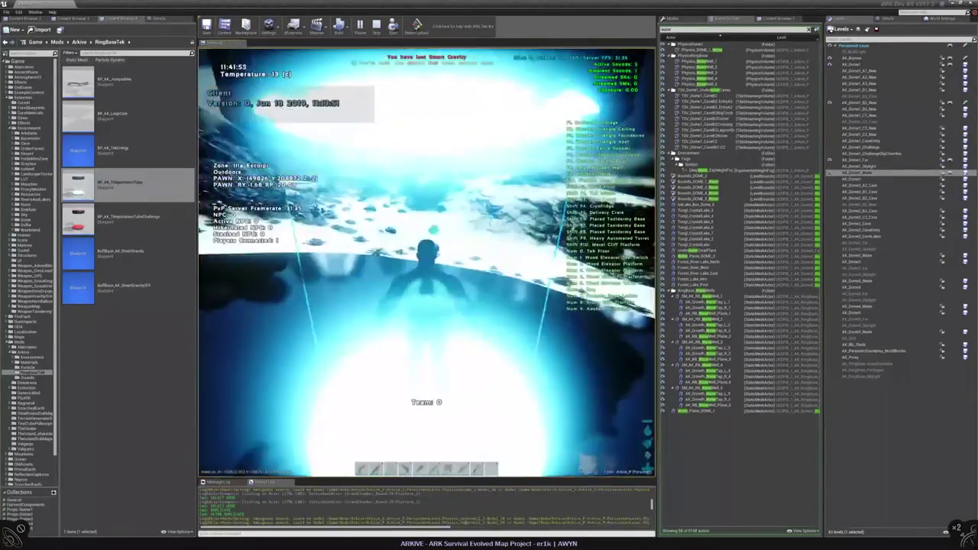
key(F8)
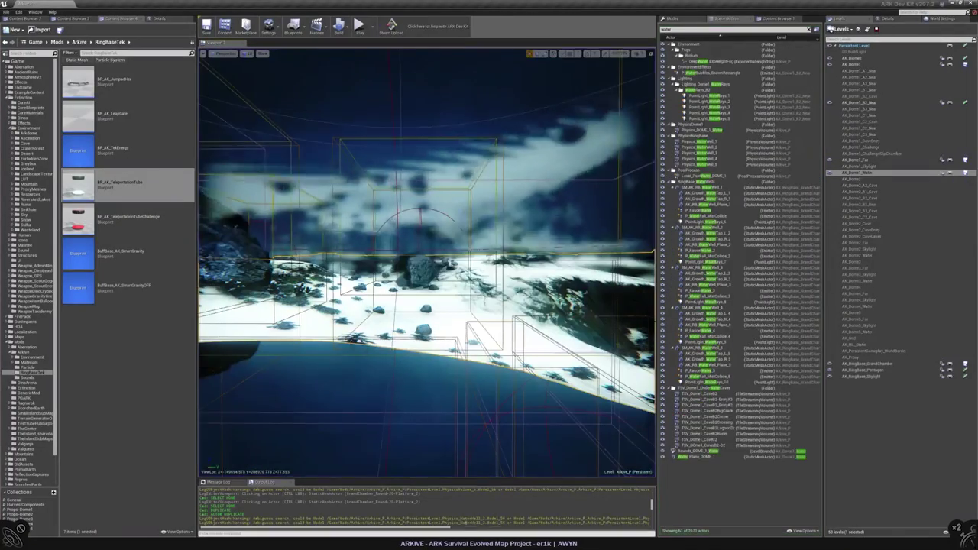
key(Escape)
right_drag(427, 263, 459, 237)
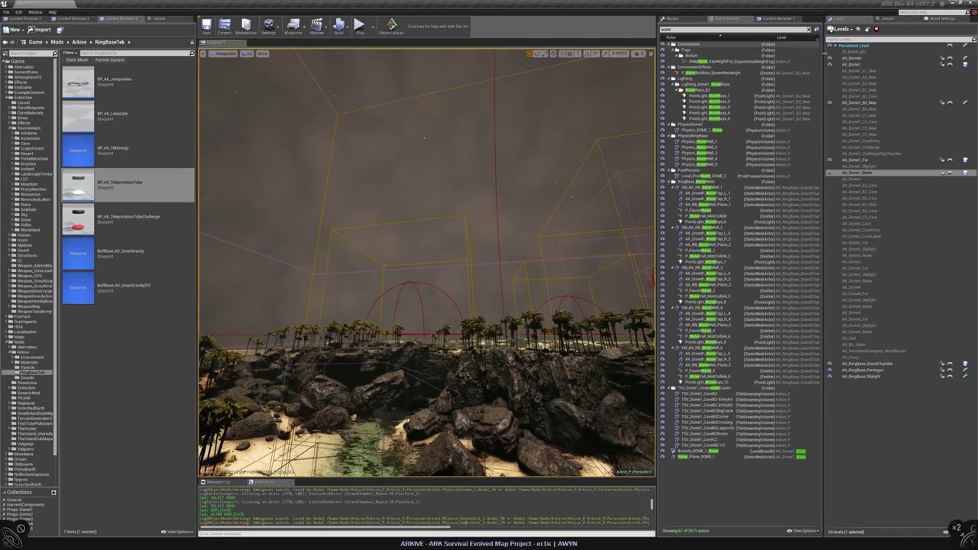
- Filter the scene actors by "Biome" and show the details of BiomeZoneVolume_RingBase
click(709, 31)
key(ctrl+a)
key(BackSpace)
text(Biome)
click(711, 79)
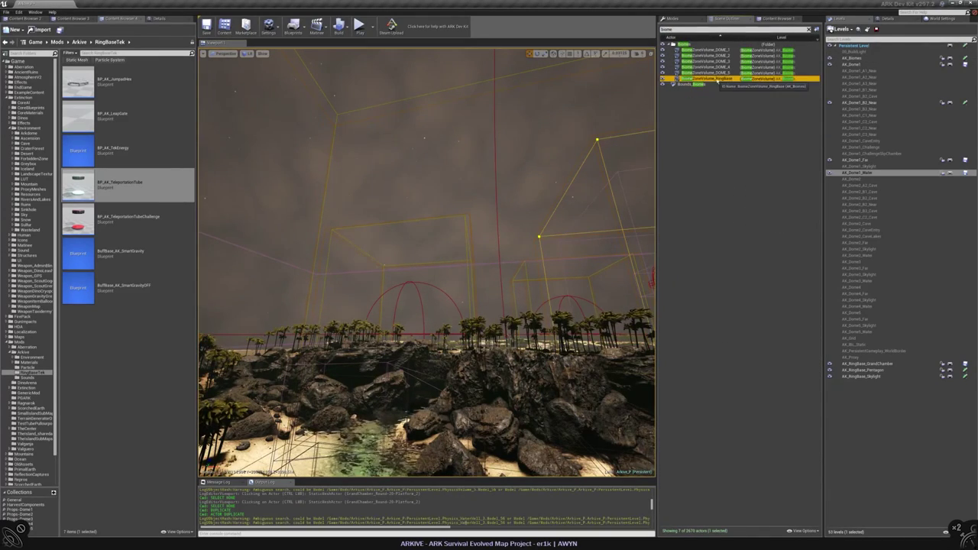
click(159, 17)
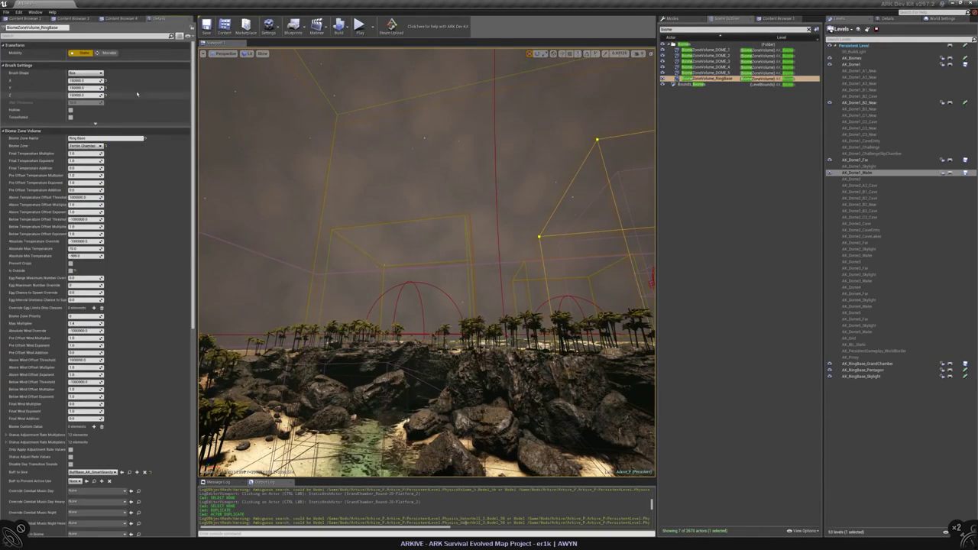
- Compare the biome zone and buff settings of BiomeZoneVolume_DOME_1 with those of BiomeZoneVolume_RingBase
click(707, 50)
click(716, 78)
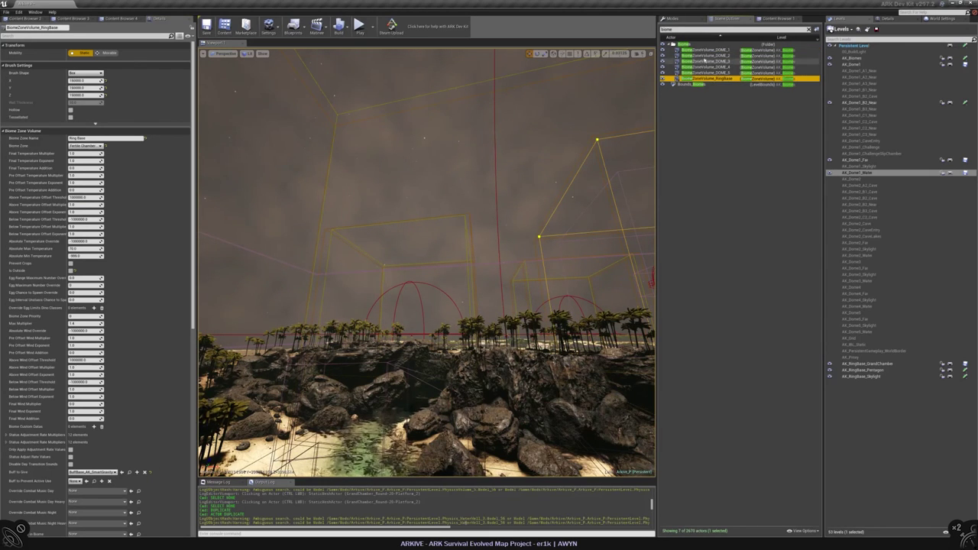
click(707, 50)
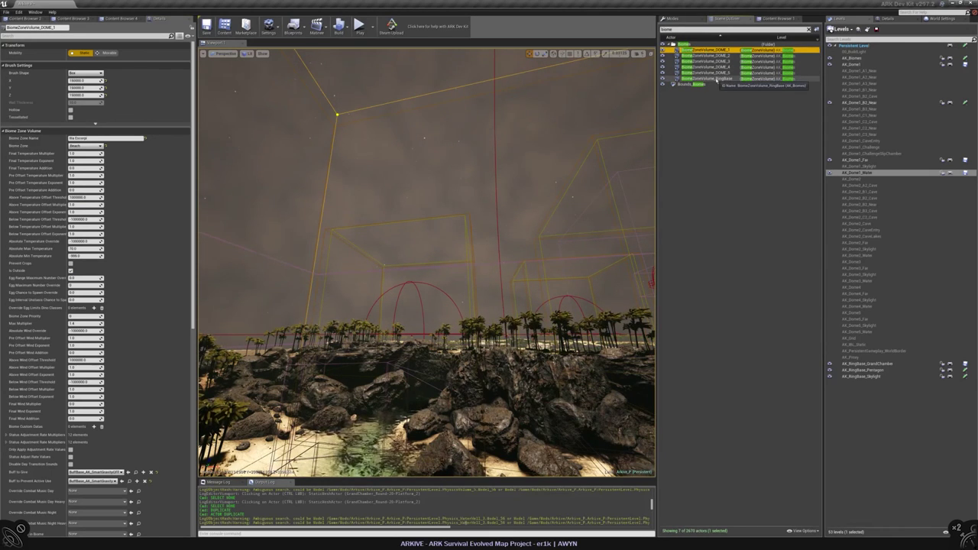
click(716, 79)
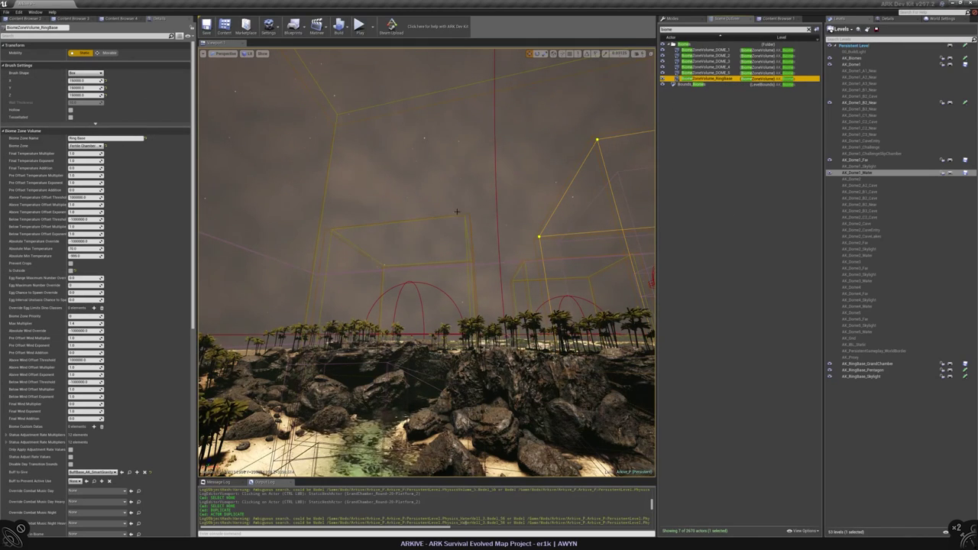
- View the dome area from far outside and inspect the Local_PostProcess_RingBase and TSV_RingBase_Skylight volumes around the ring base
scroll(457, 211, up, 5)
click(389, 186)
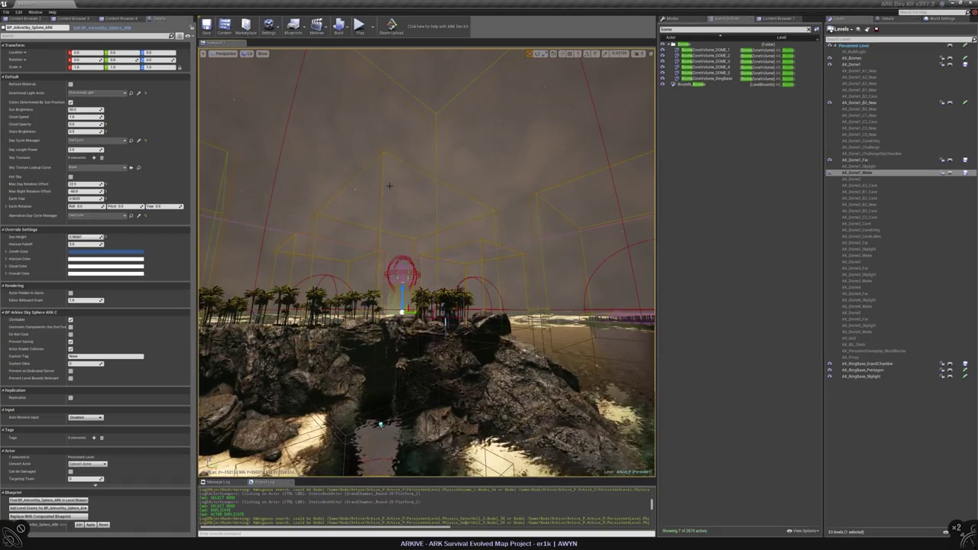
key(f)
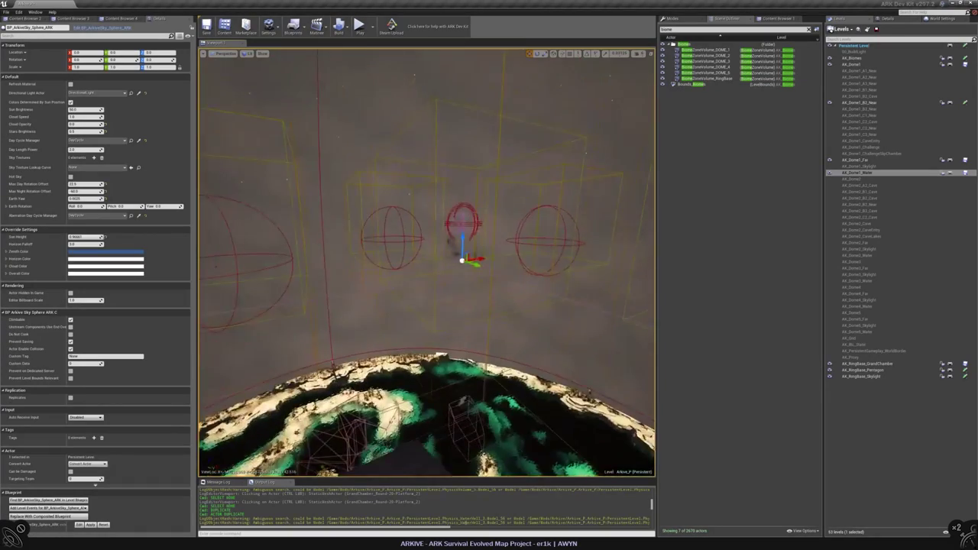
click(459, 252)
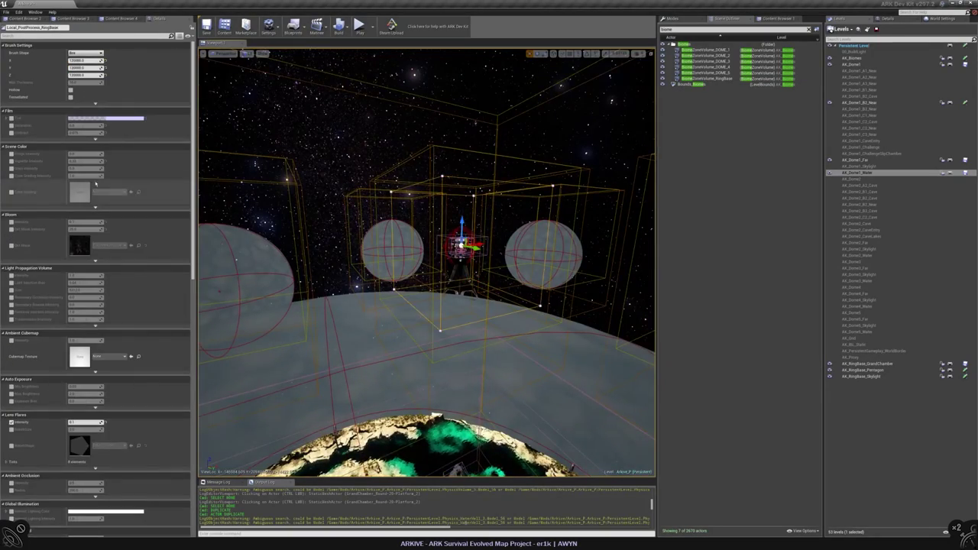
click(458, 252)
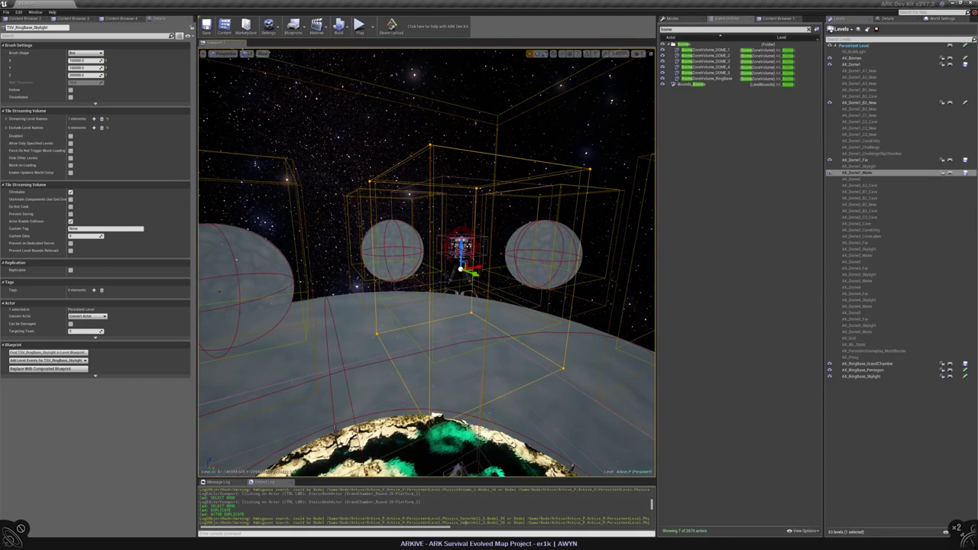
- Open World Composition, dock it alongside the viewport, and clear the level selection
click(866, 29)
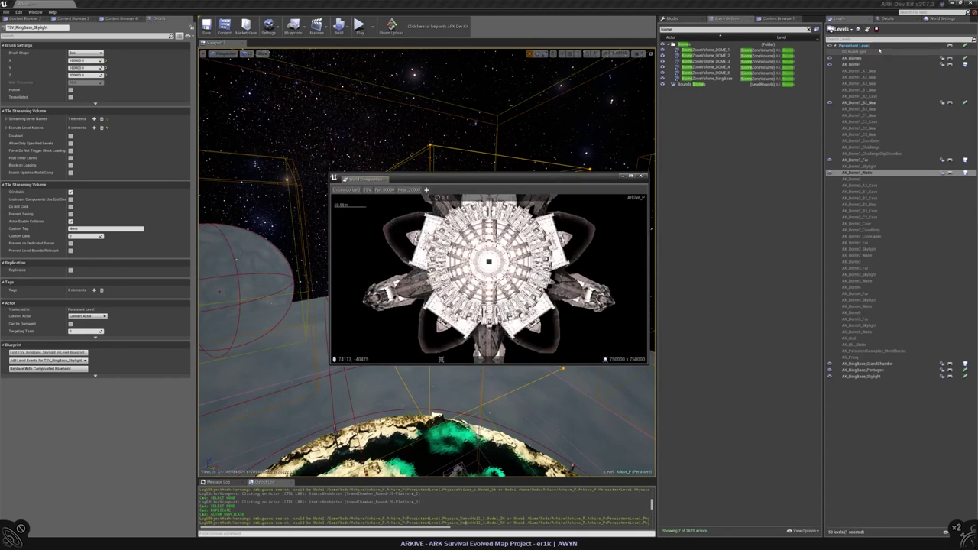
drag(347, 179, 239, 46)
click(222, 42)
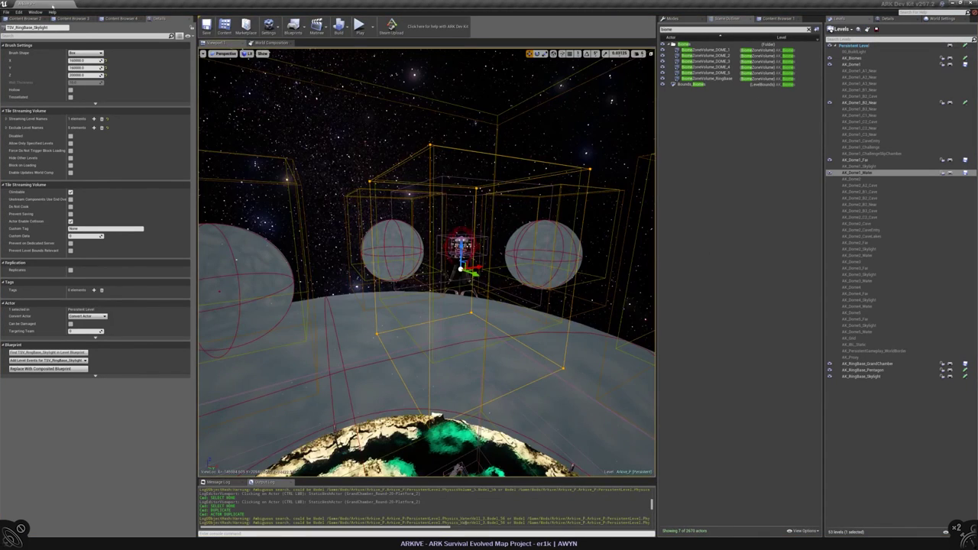
click(35, 12)
click(46, 214)
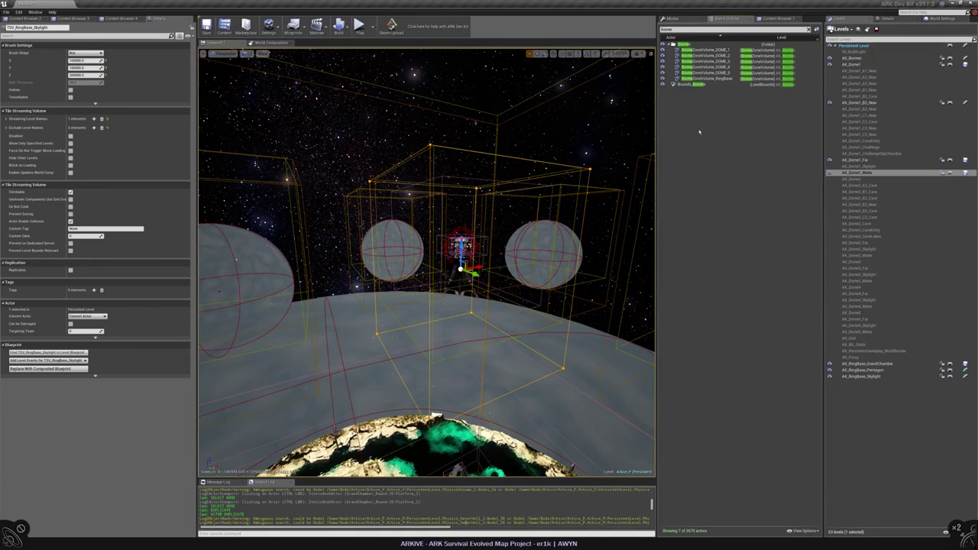
click(826, 413)
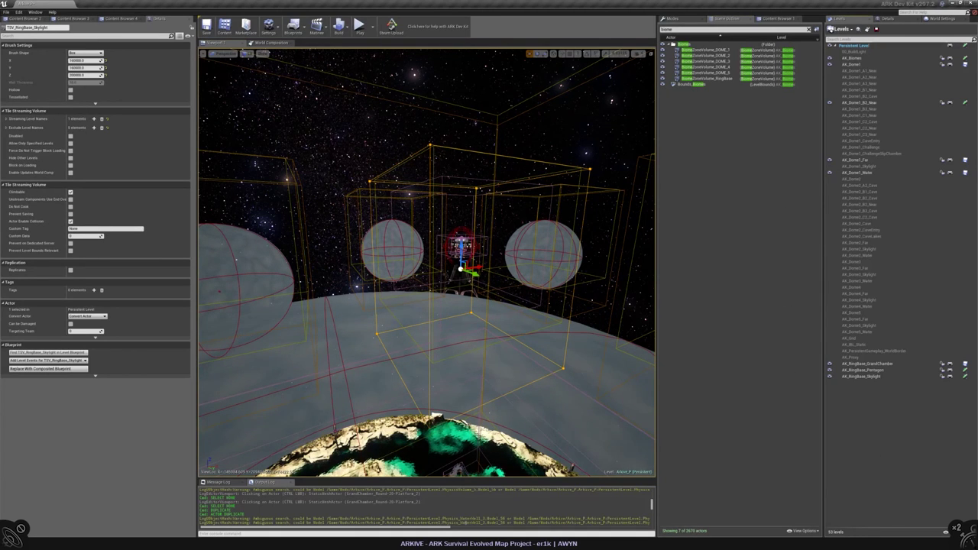
- Examine the World Composition map to see how the ring base tile sits relative to Dome 1 and AK_Grid
click(269, 43)
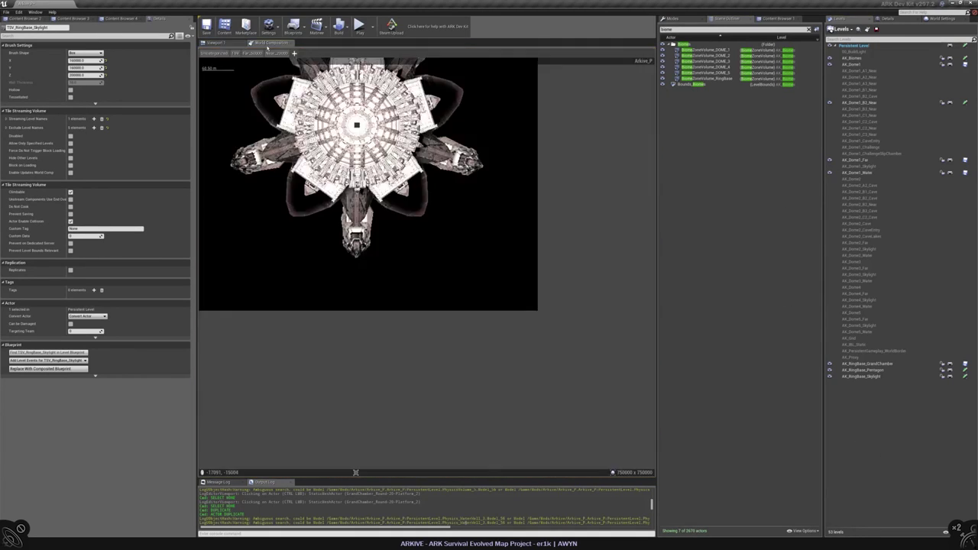
scroll(416, 279, down, 6)
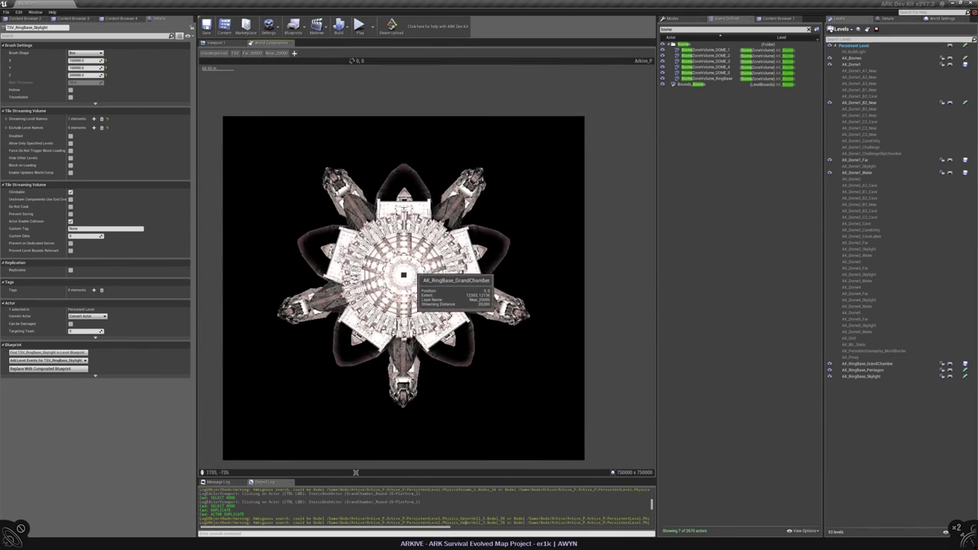
scroll(412, 275, down, 2)
scroll(476, 233, down, 3)
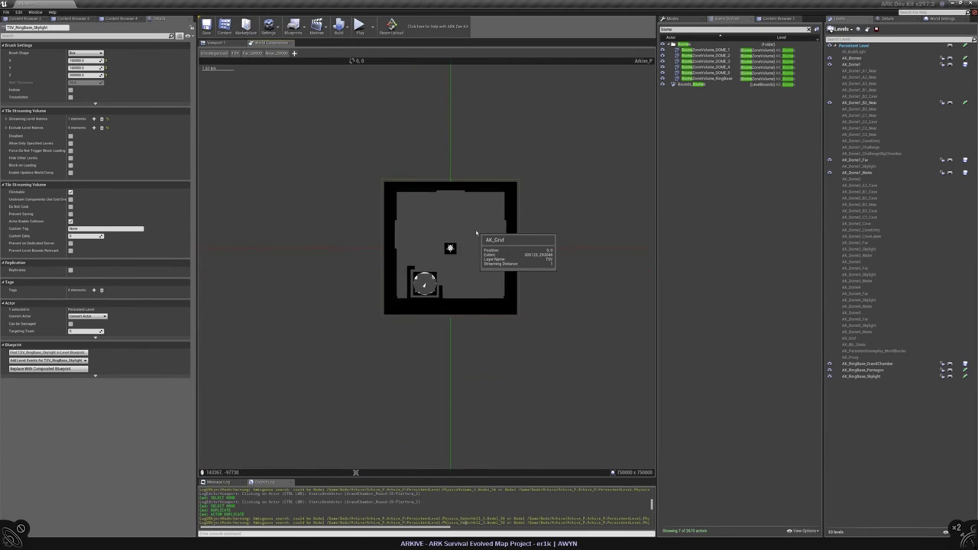
scroll(479, 234, up, 2)
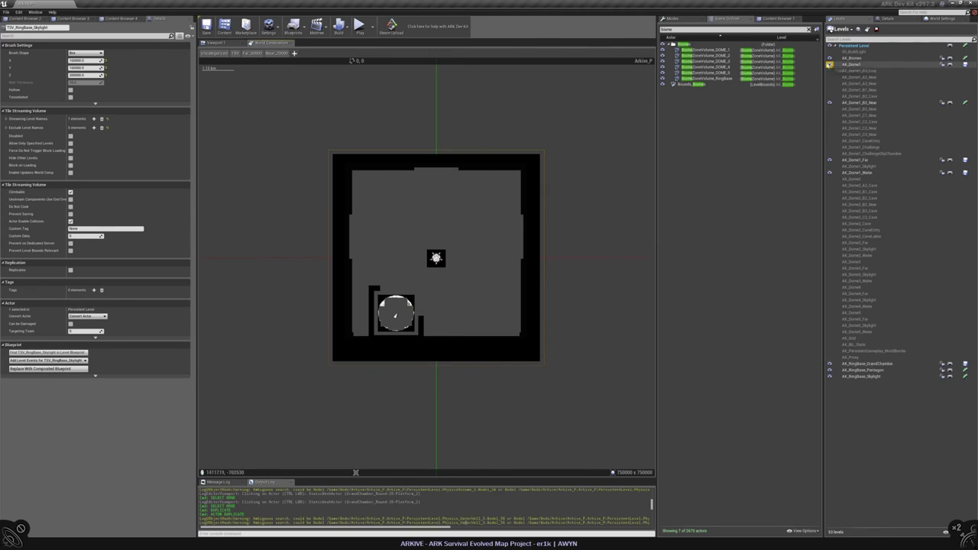
scroll(441, 239, up, 5)
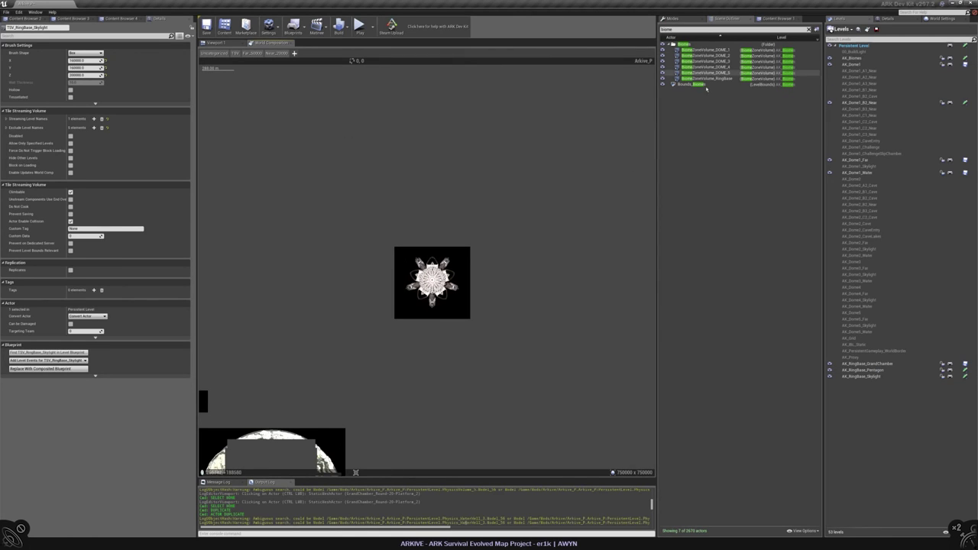
scroll(434, 233, down, 4)
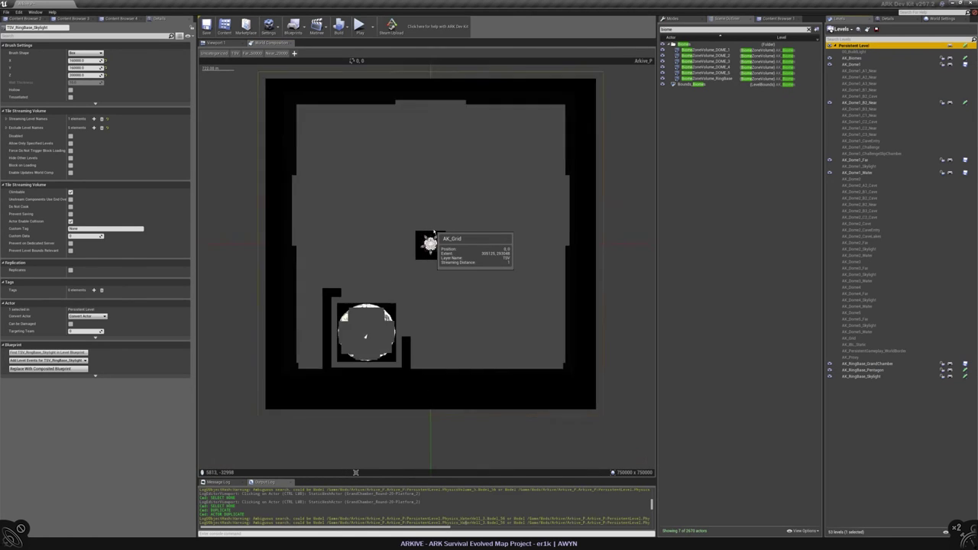
scroll(433, 233, up, 3)
- Try enabling Is Outside on BiomeZoneVolume_RingBase, and turn it off again
click(707, 78)
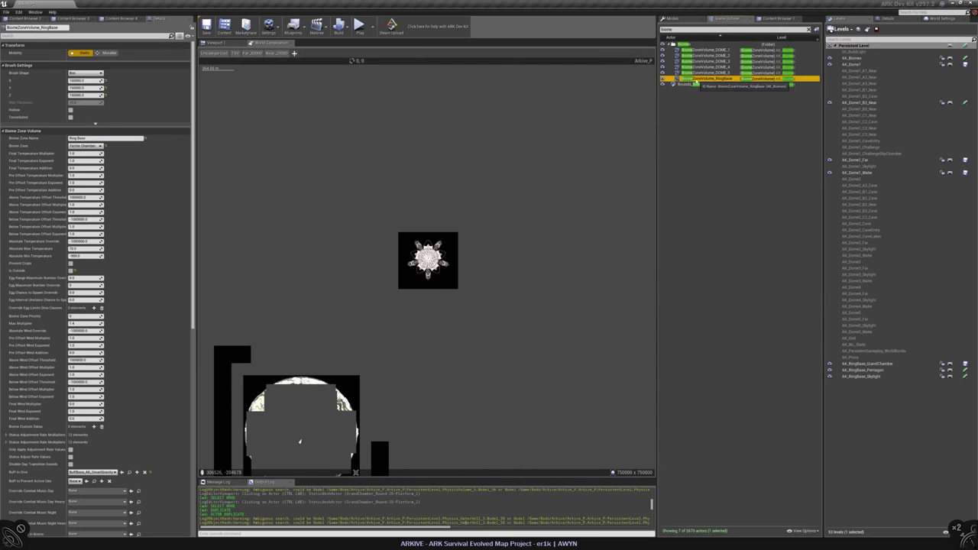
click(70, 272)
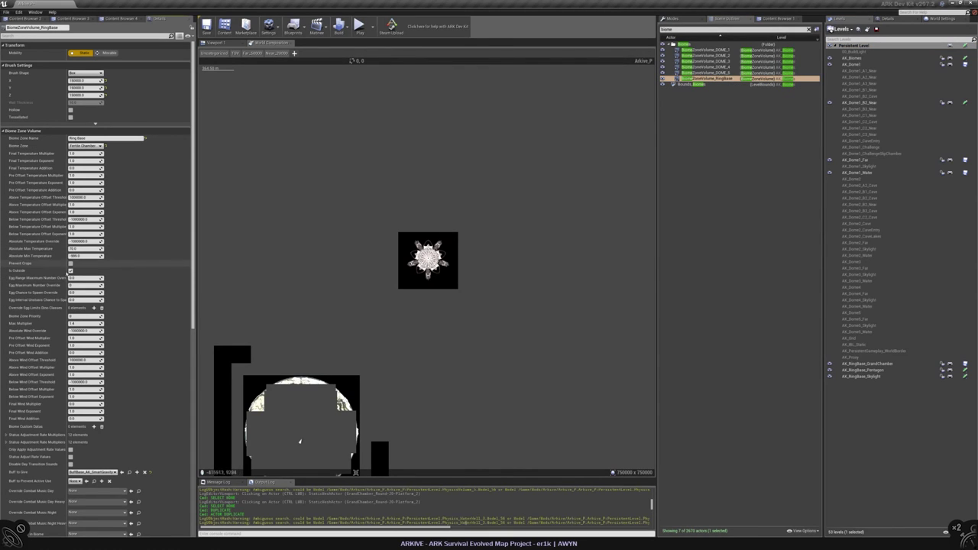
click(70, 271)
click(70, 271)
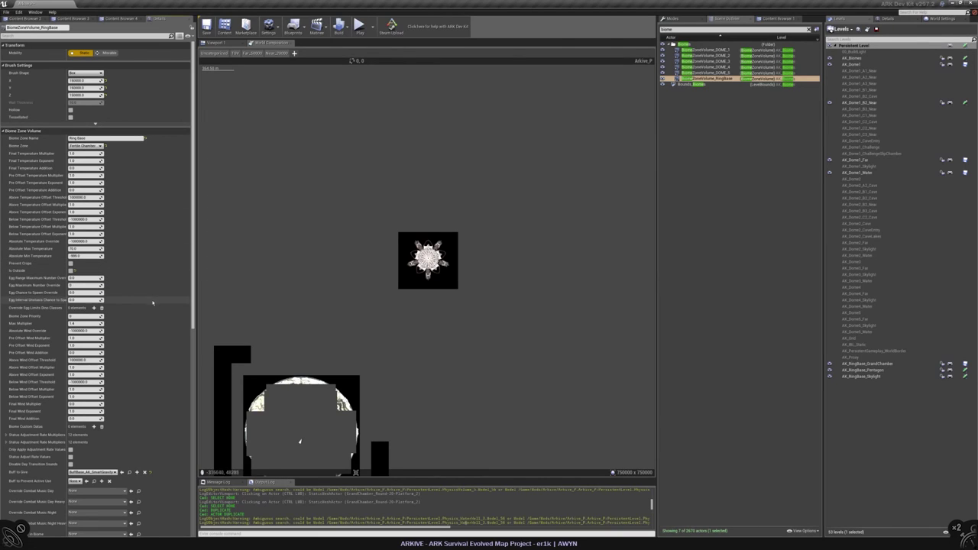
- Clear the actor selection and the "Biome" filter, and bring the viewport into the ring base chamber
click(737, 149)
click(809, 29)
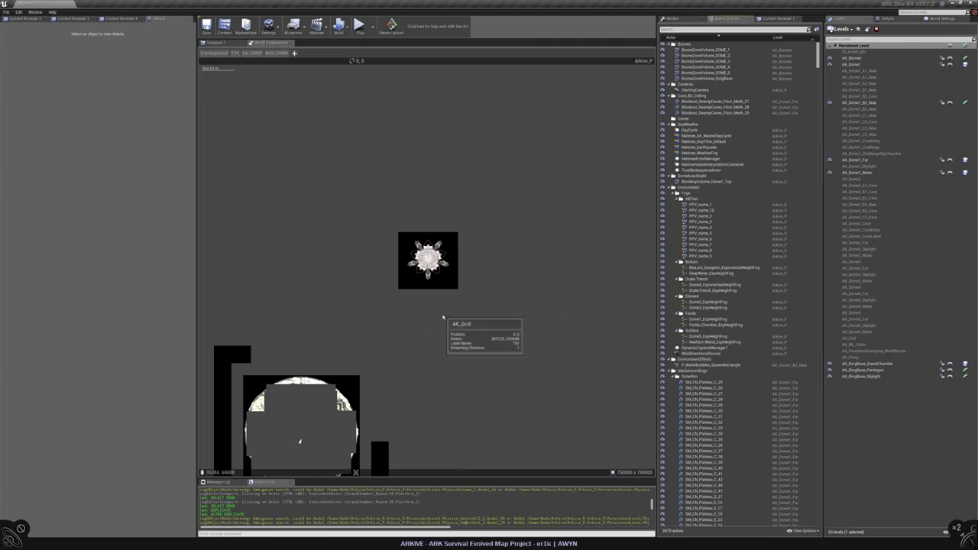
click(212, 43)
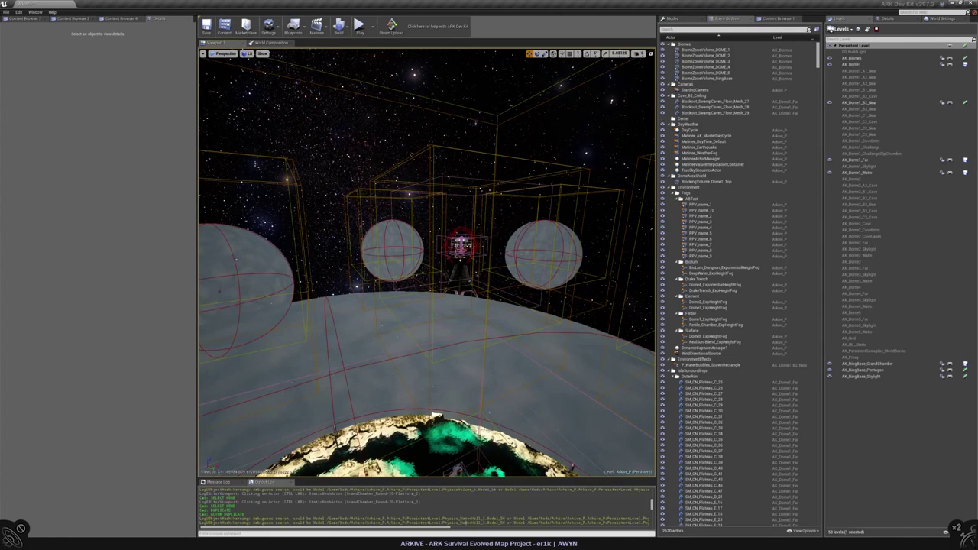
click(460, 245)
key(f)
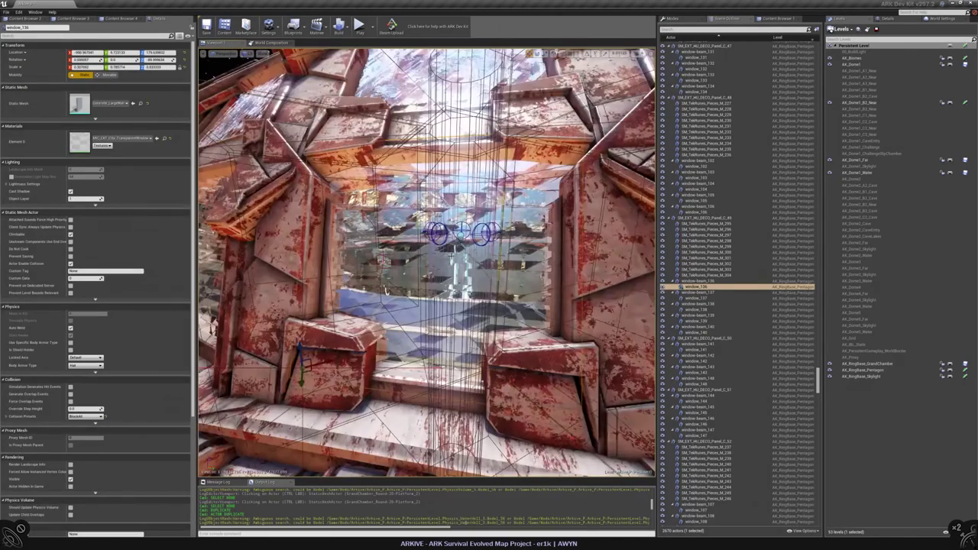
right_drag(473, 253, 473, 254)
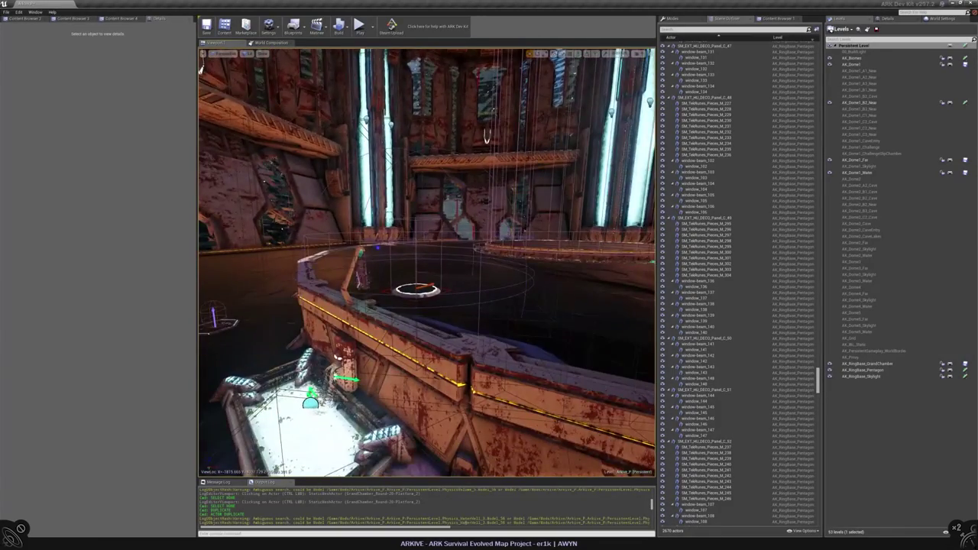
- Inspect the tube socket SM_EXT_TubeSocket_1 and compare BP_AK_TeleportationTube_RB_1 with the D4 teleportation tube
click(417, 289)
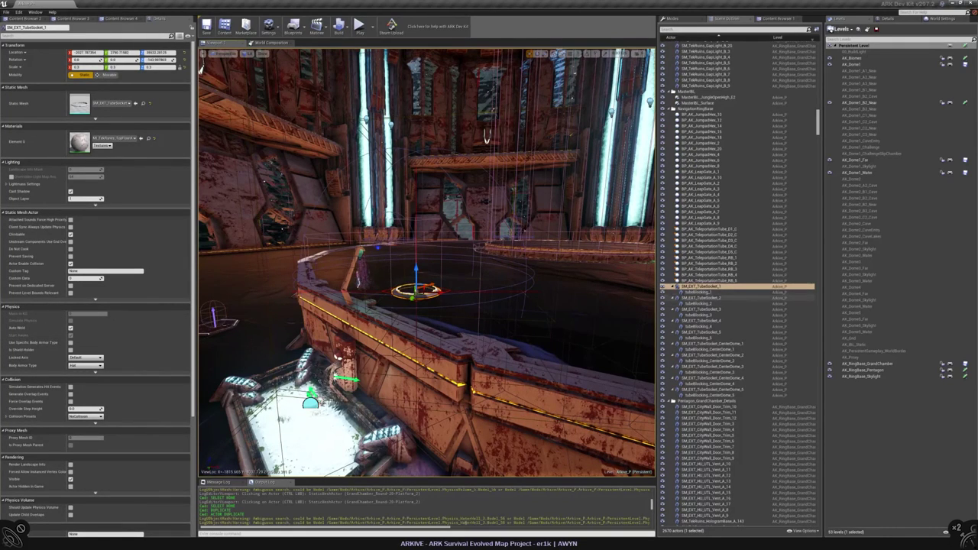
click(418, 289)
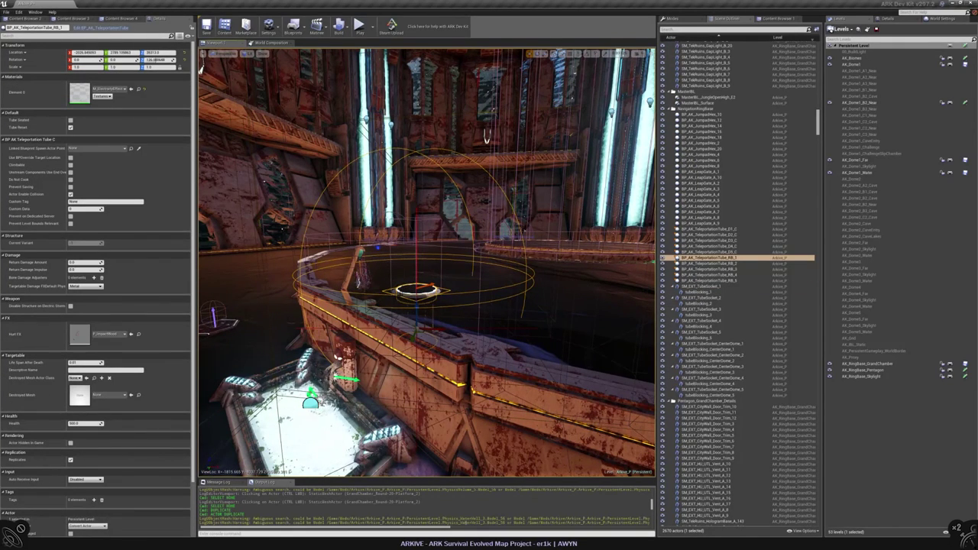
click(707, 246)
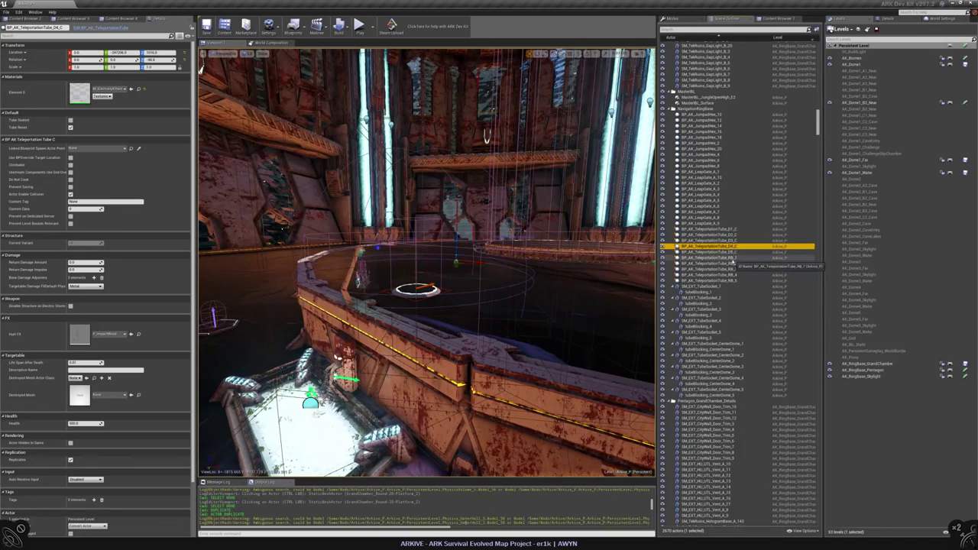
click(733, 259)
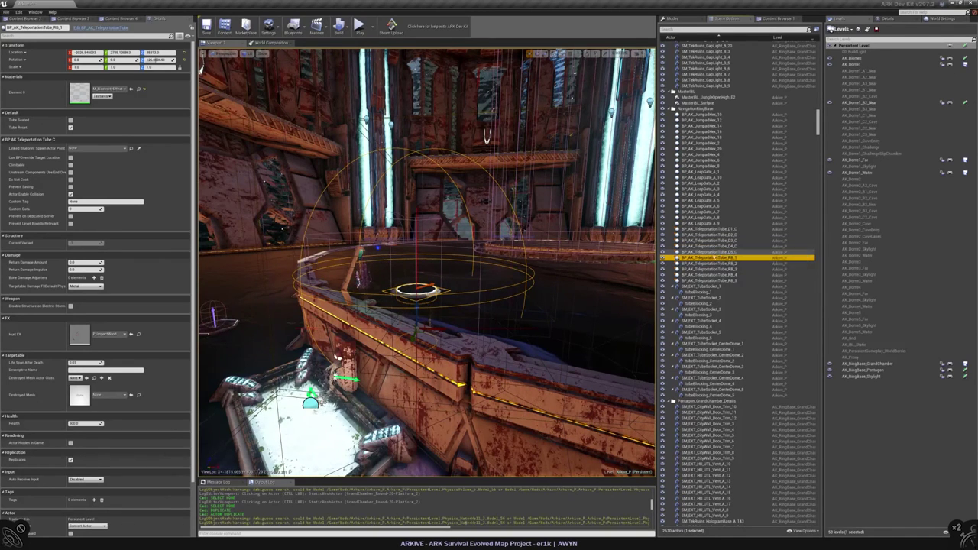
- Review the Primal World Settings of the map and look around the ring base chamber
click(942, 18)
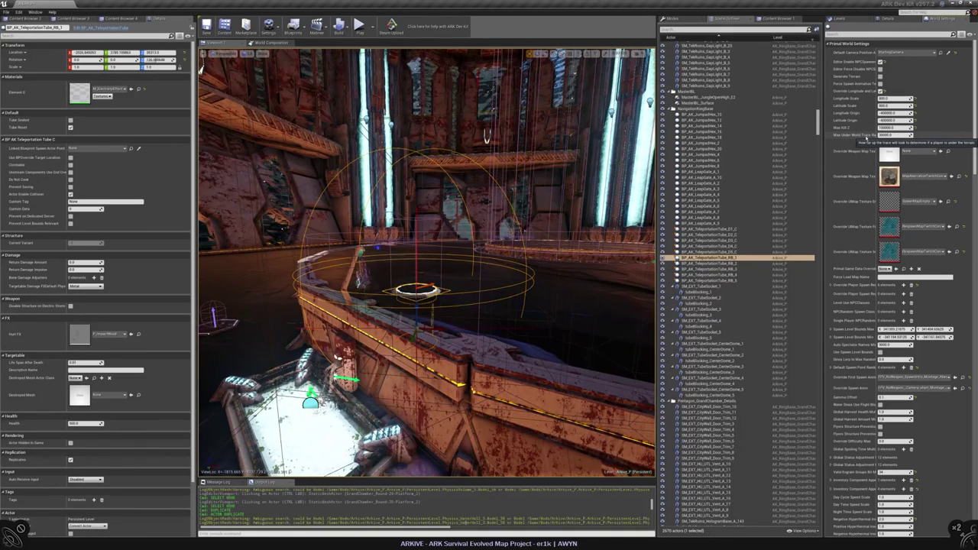
scroll(856, 139, down, 4)
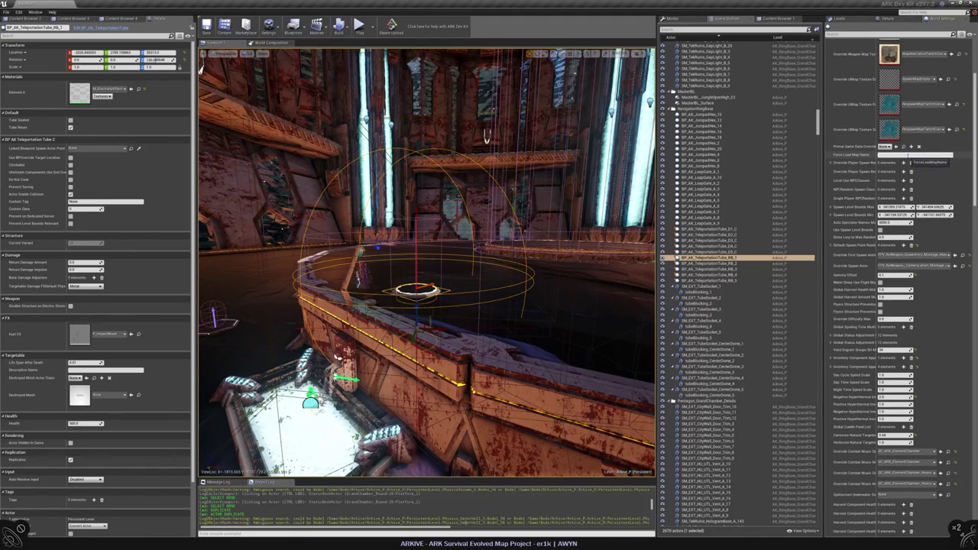
scroll(908, 156, up, 4)
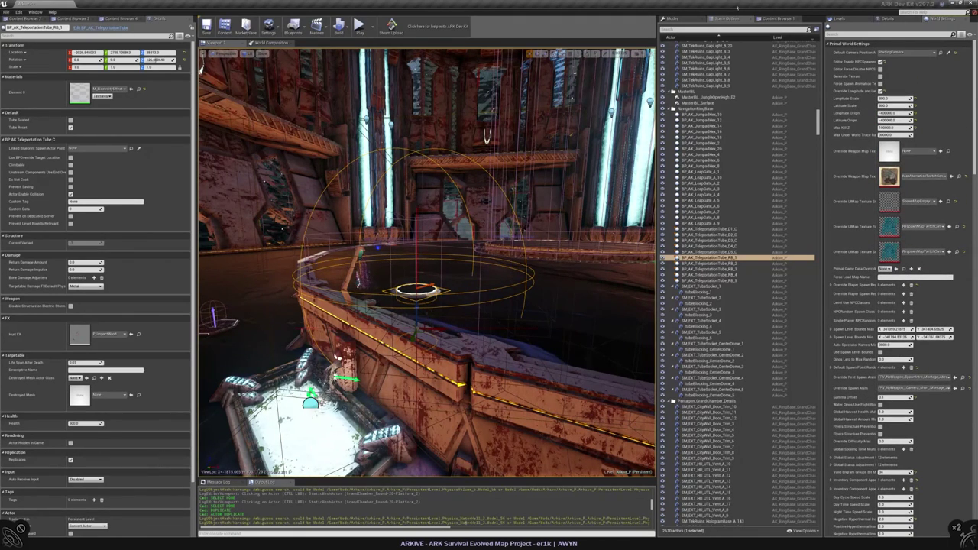
drag(428, 268, 421, 230)
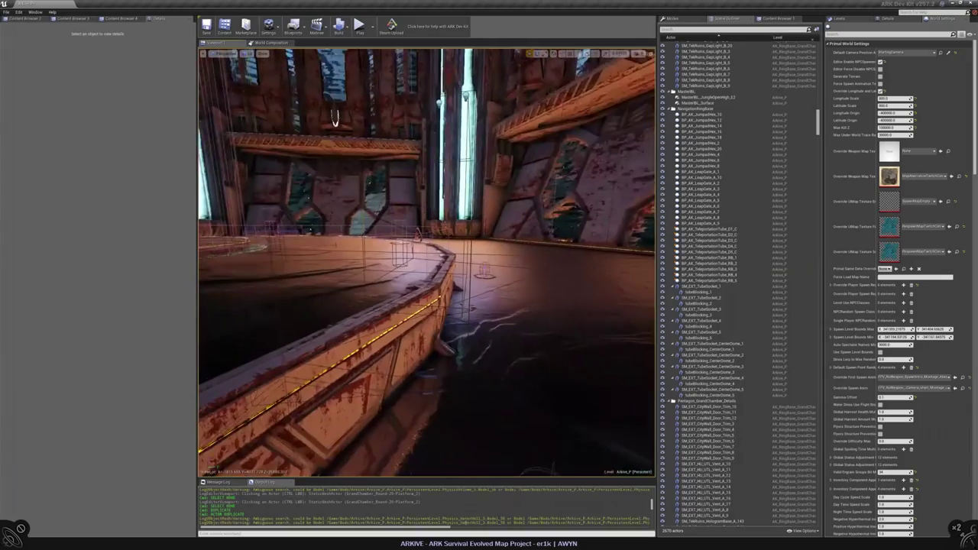
right_drag(421, 230, 459, 246)
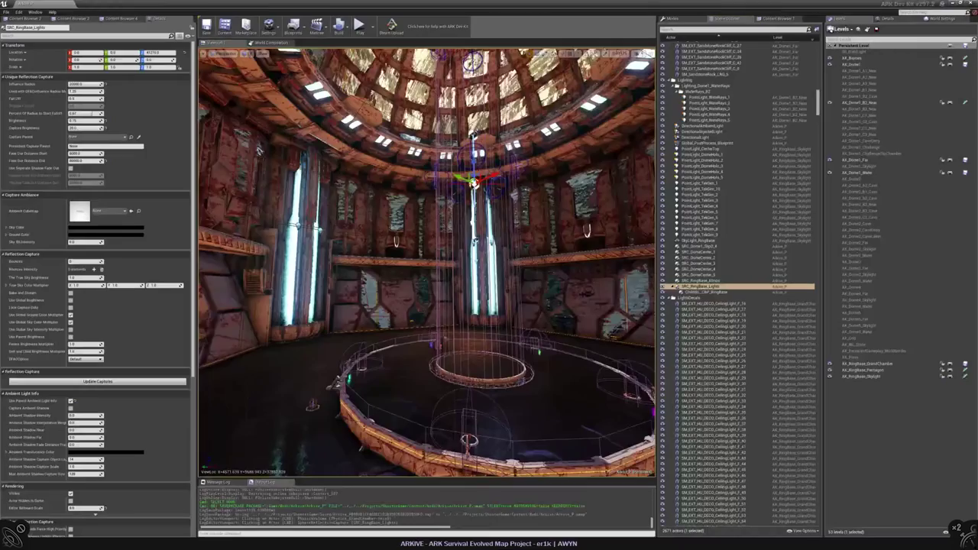
- Inspect the collision settings of the Physics_Center-JUMP volume, clear the selection, and run a short play test in the ring base chamber
mouse_move(428, 260)
right_down()
mouse_move(406, 267)
mouse_move(432, 269)
right_up()
scroll(120, 413, down, 5)
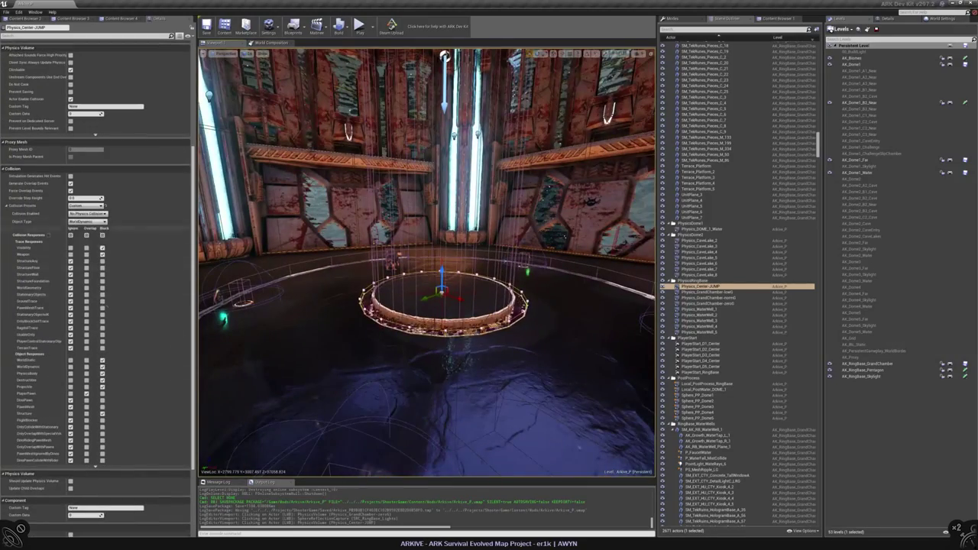
scroll(121, 414, down, 2)
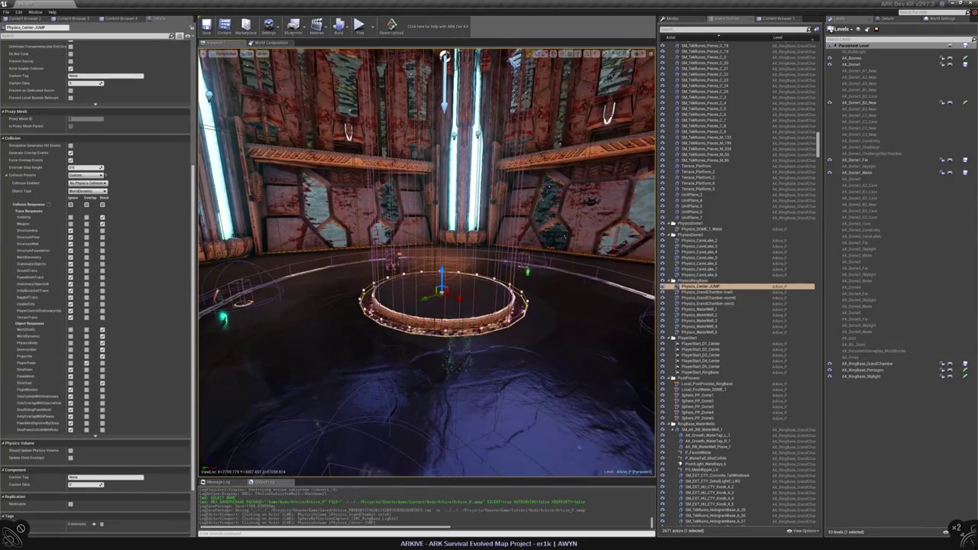
right_drag(428, 267, 397, 271)
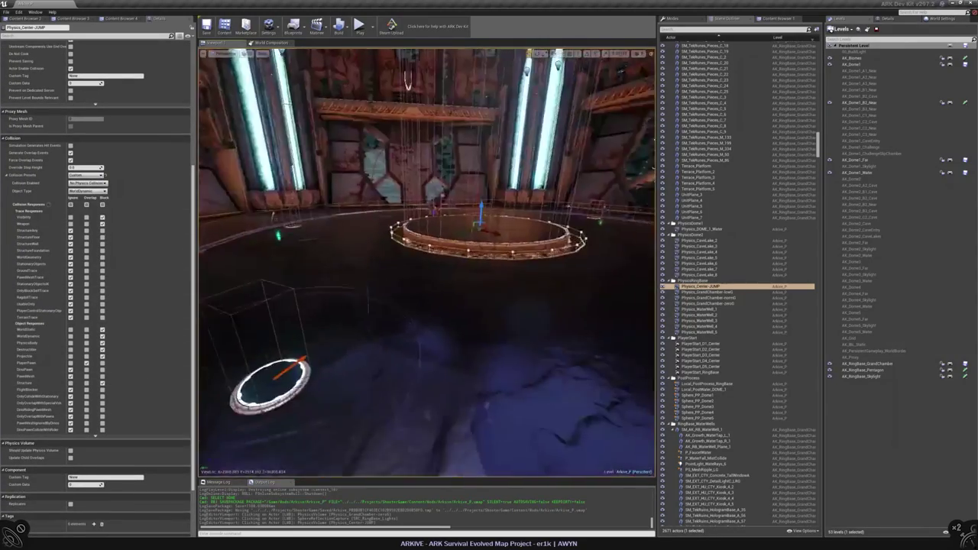
key(Escape)
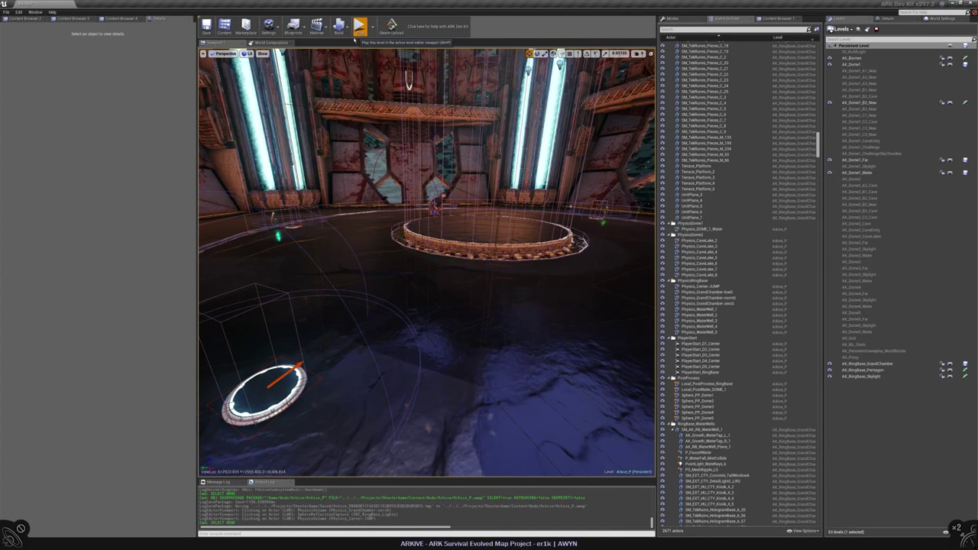
click(356, 36)
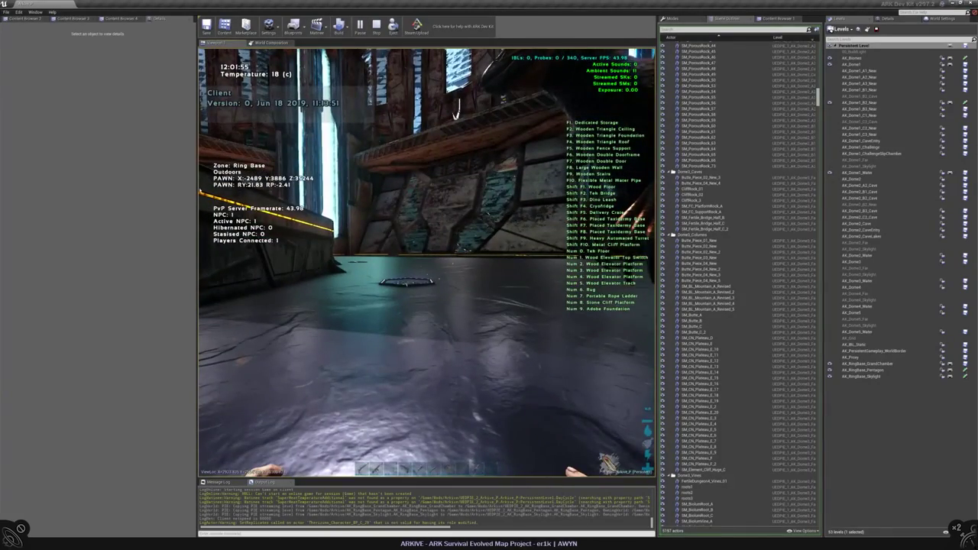
key(Escape)
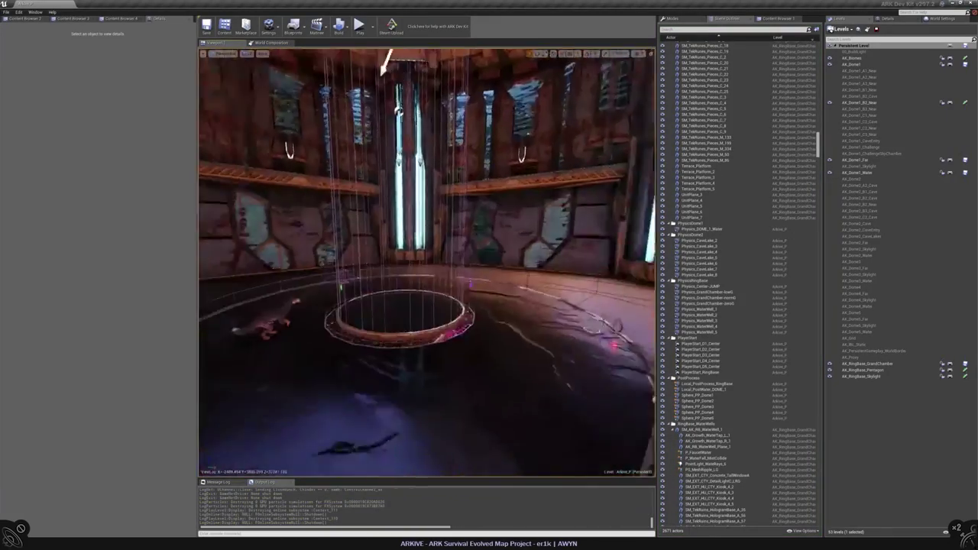
- Delete the ChildIBL_CBP_RingBase capture attached to SRC_RingBase_Lights, keeping the parent reflection capture selected
right_drag(428, 306, 428, 199)
click(422, 191)
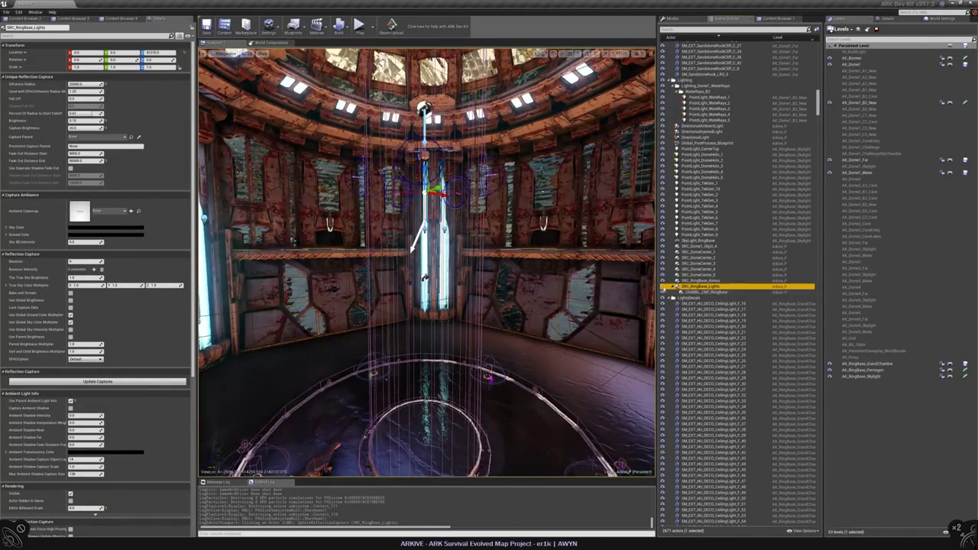
key(f)
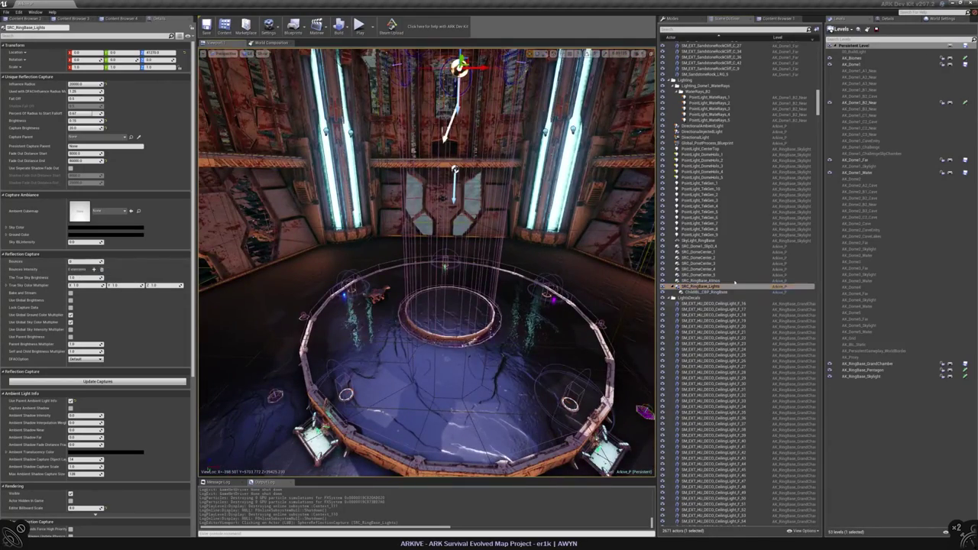
click(703, 292)
key(f)
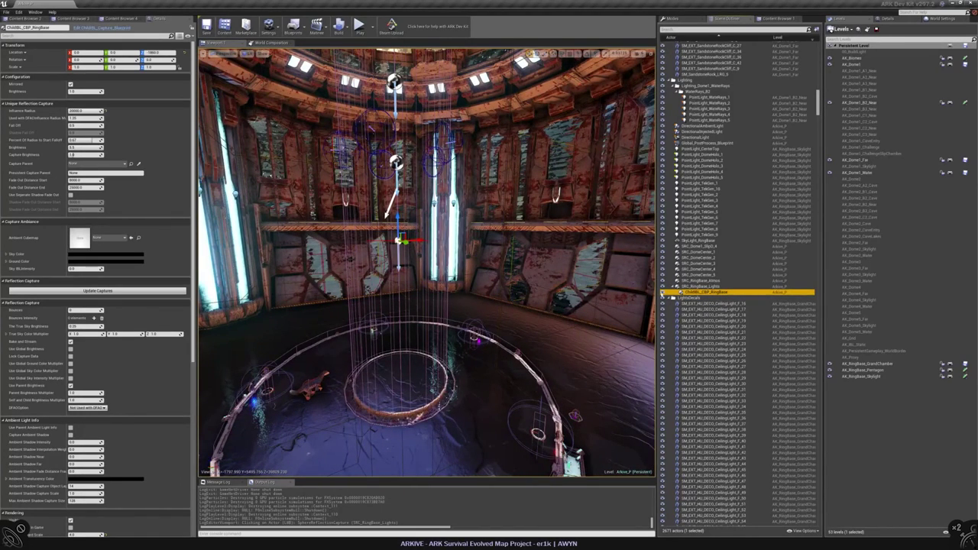
key(F2)
key(BackSpace)
key(Escape)
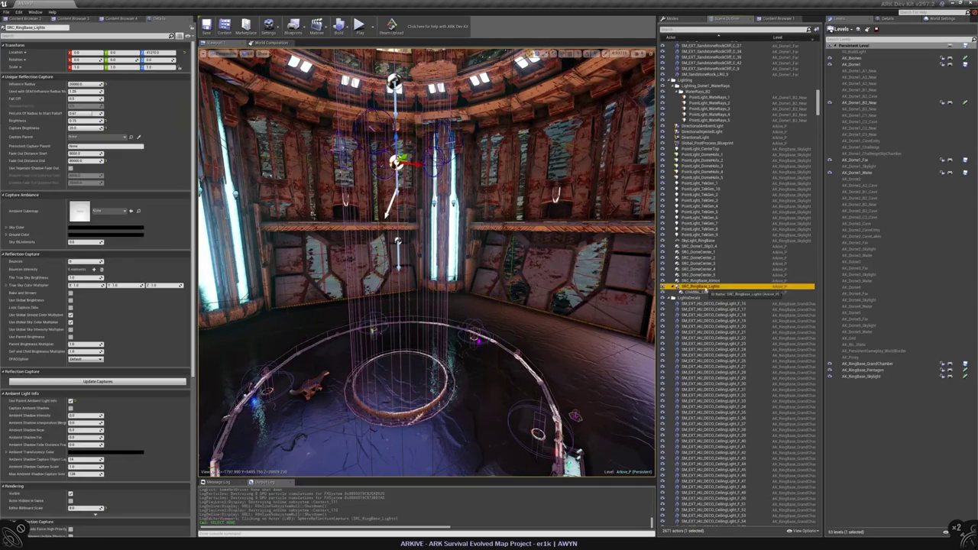
key(Delete)
click(703, 287)
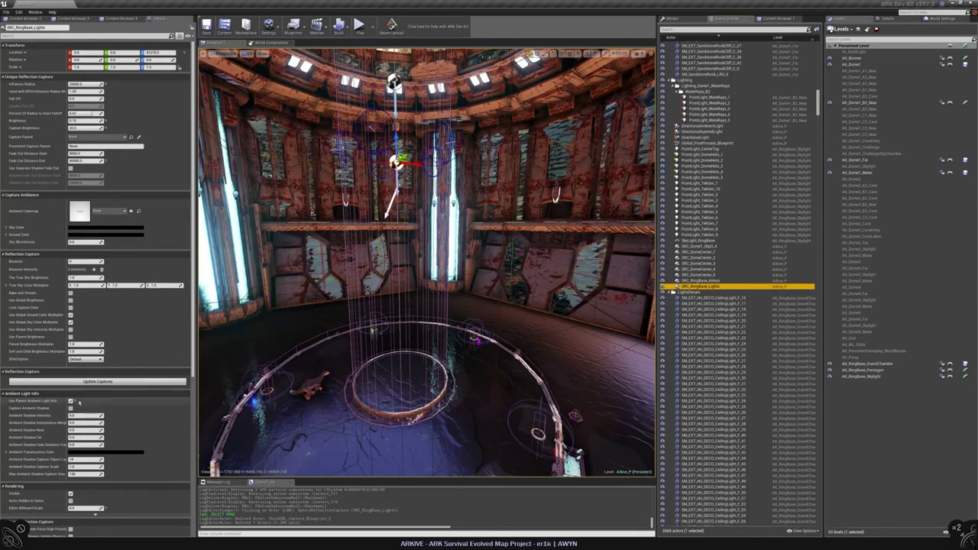
- Turn off Use Parent Ambient Light Info on SRC_RingBase_Lights and play-test the ring base
click(70, 401)
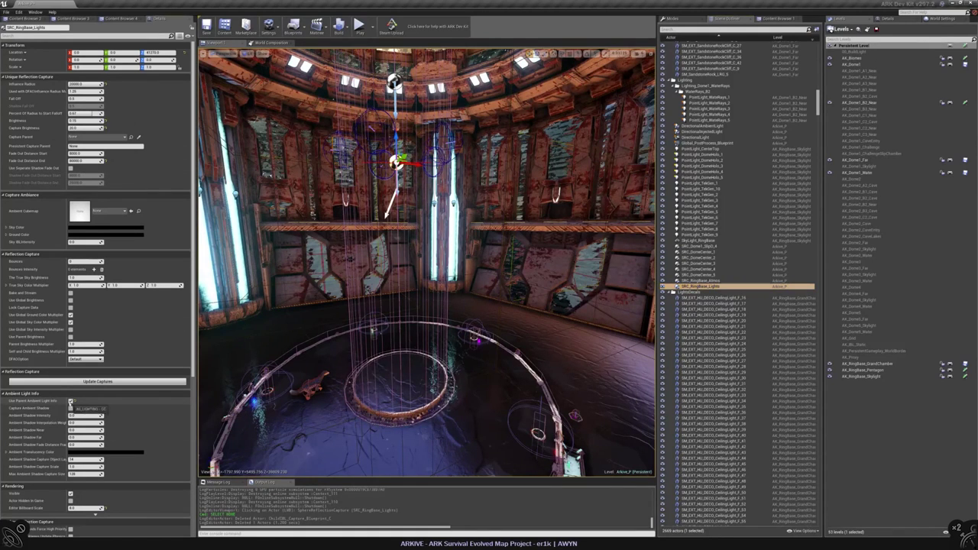
click(70, 401)
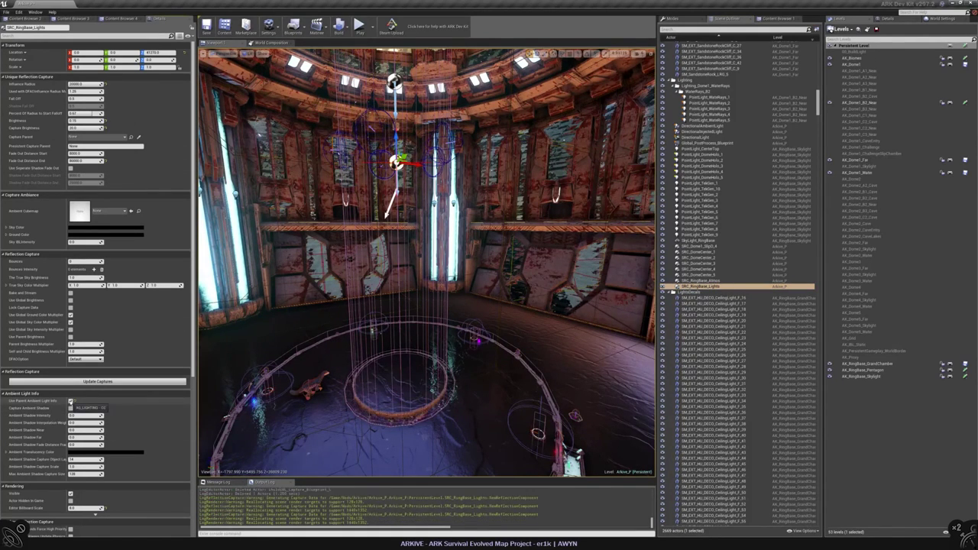
click(70, 402)
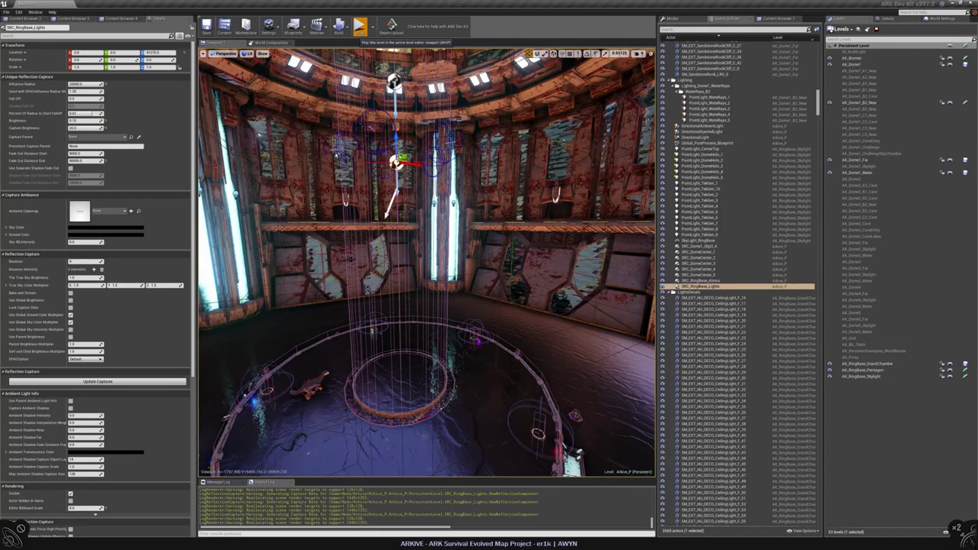
click(360, 27)
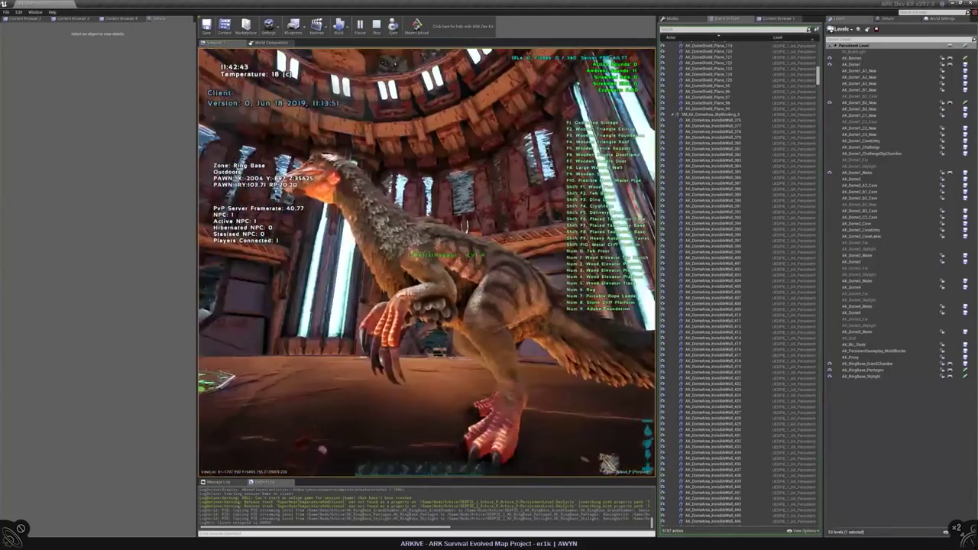
key(Escape)
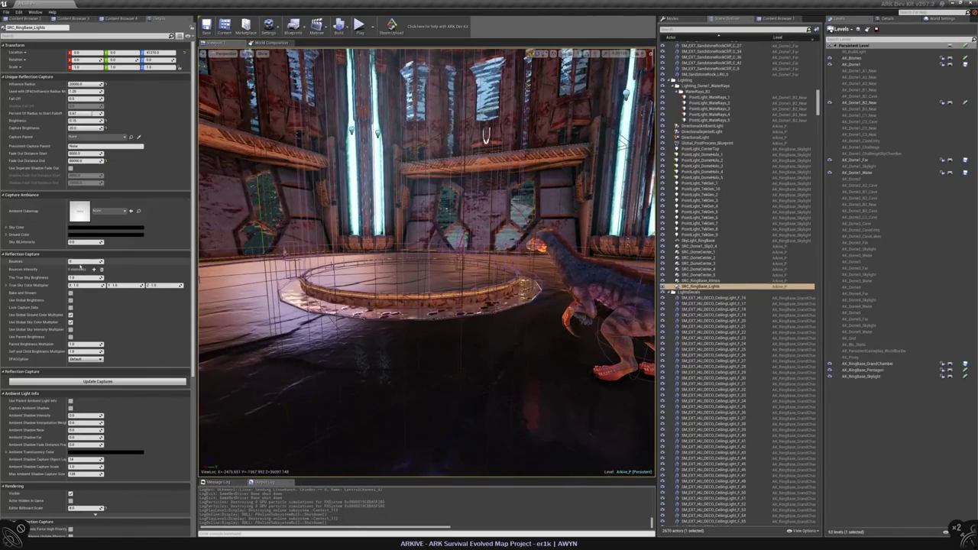
- Adjust the Bounces setting of SRC_RingBase_Lights and enable Use Global Brightness
click(83, 245)
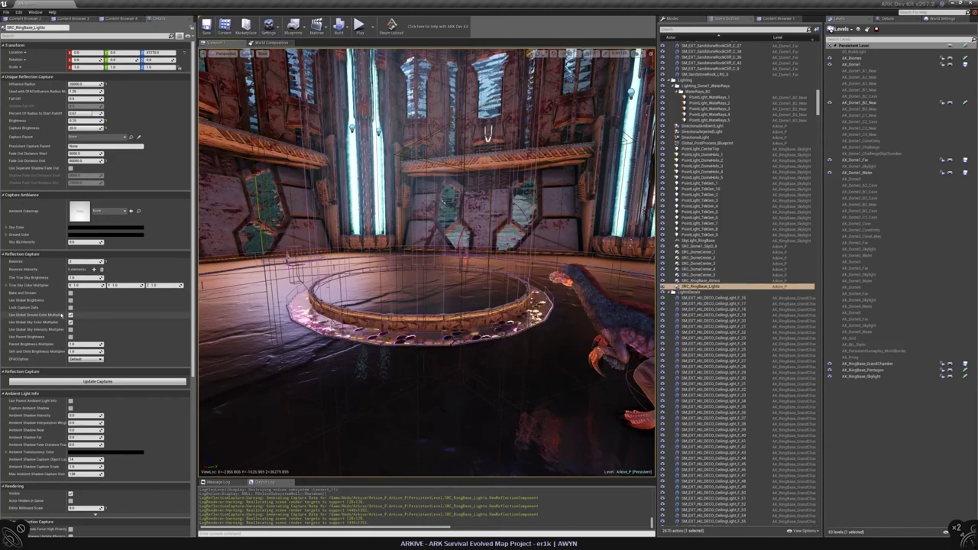
click(70, 300)
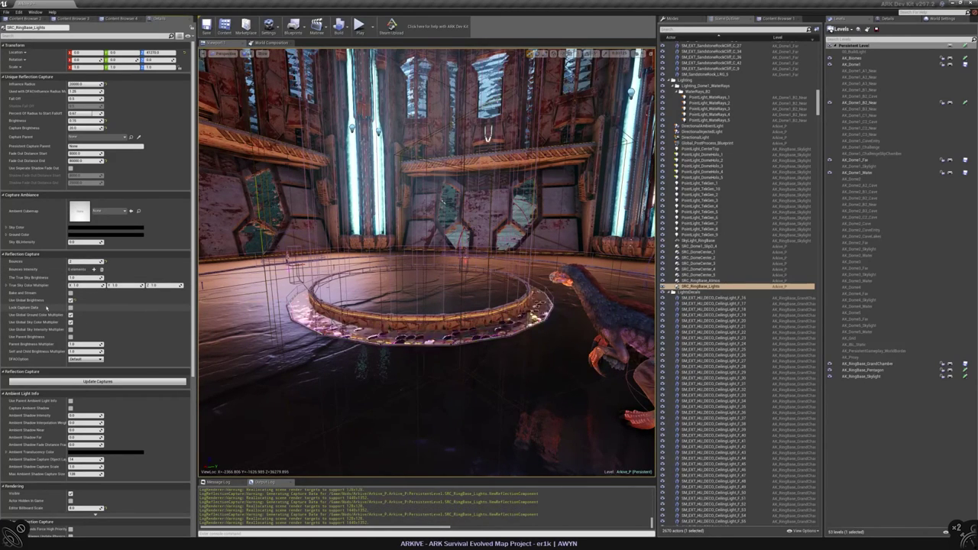
- Scrub the DayCycle matinee to night and back to daytime to check the ring base lighting with the new capture settings
click(316, 26)
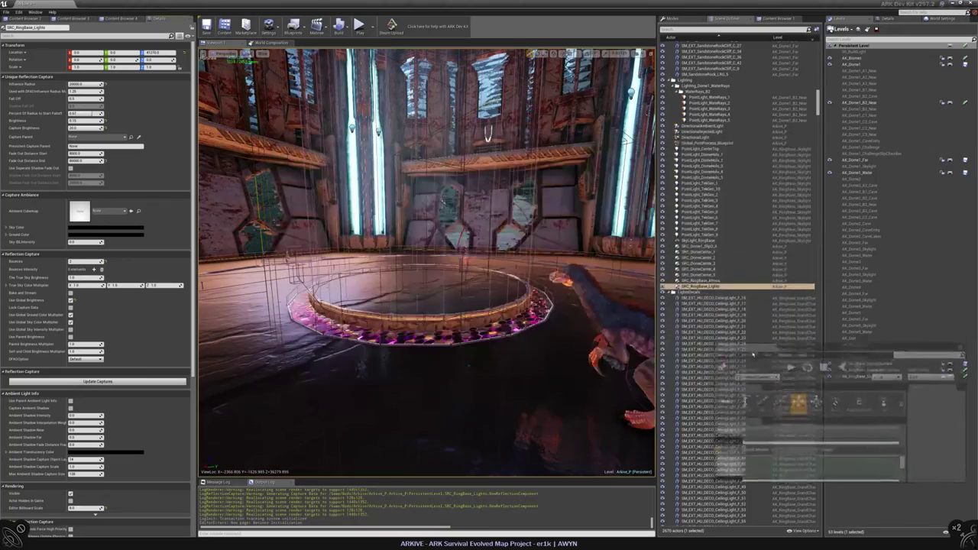
drag(839, 442, 893, 442)
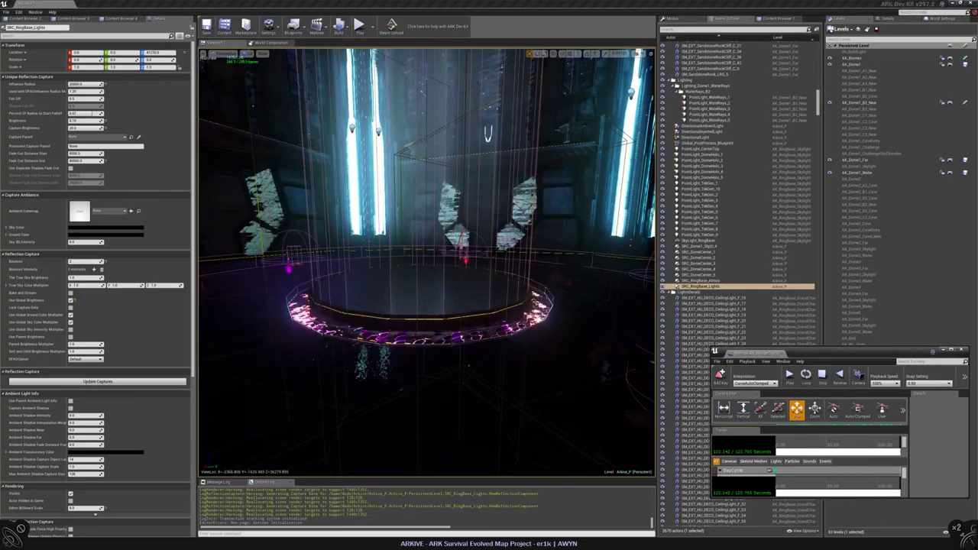
click(69, 36)
text(up)
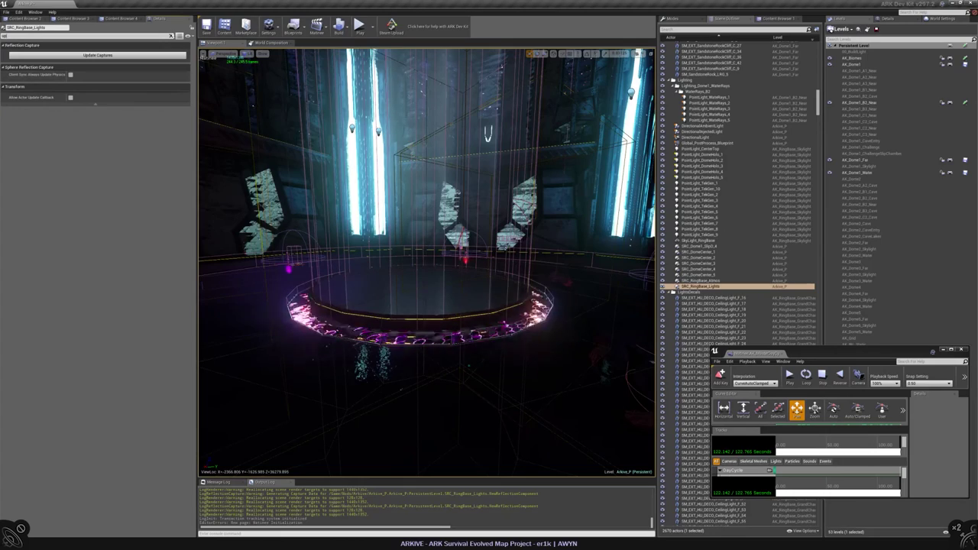
click(171, 36)
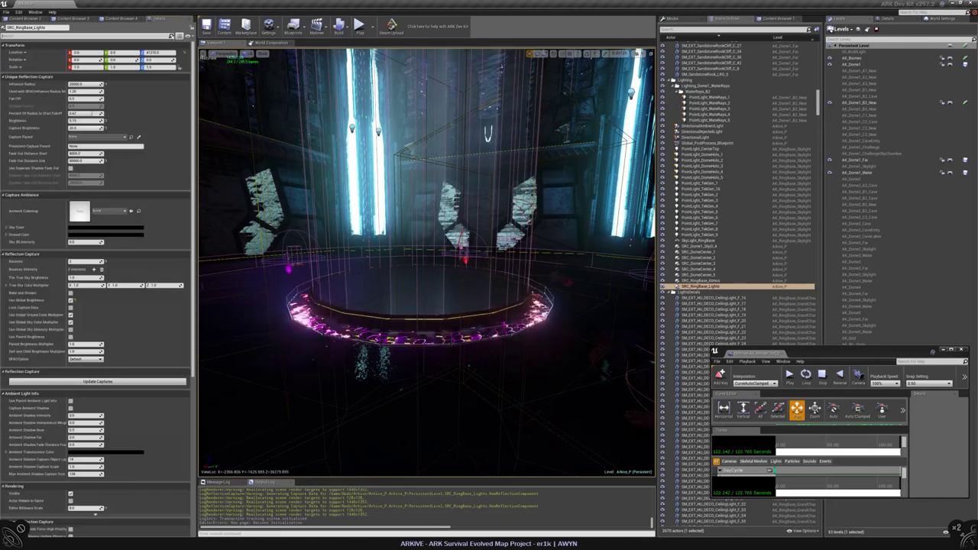
drag(903, 441, 844, 444)
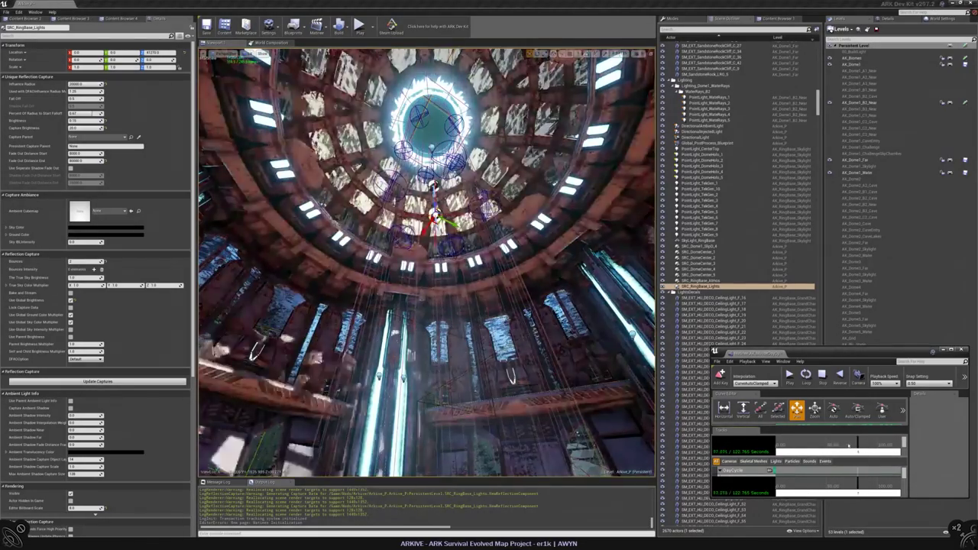
- Close the day cycle matinee, clear the actor selection, and save the Arkive_P map
click(962, 351)
key(Escape)
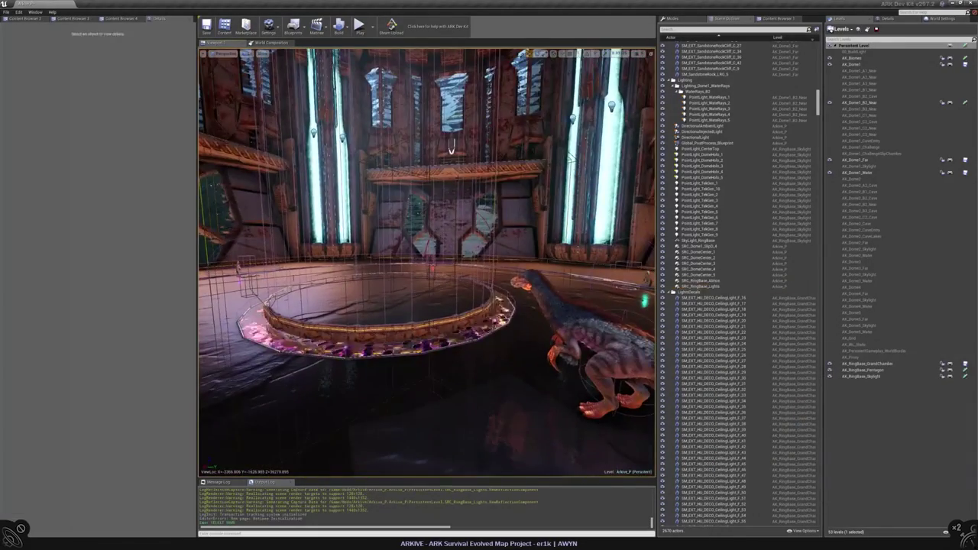
right_drag(426, 260, 402, 267)
key(ctrl+s)
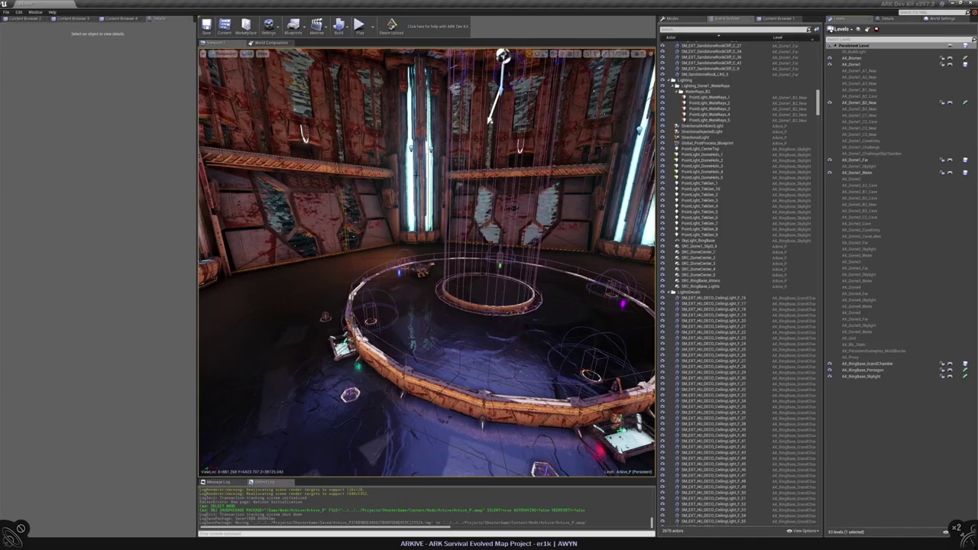
- Start a play session near a ring base water well, rerun the previous console command for items, and show the character's inventory
right_drag(427, 262, 408, 261)
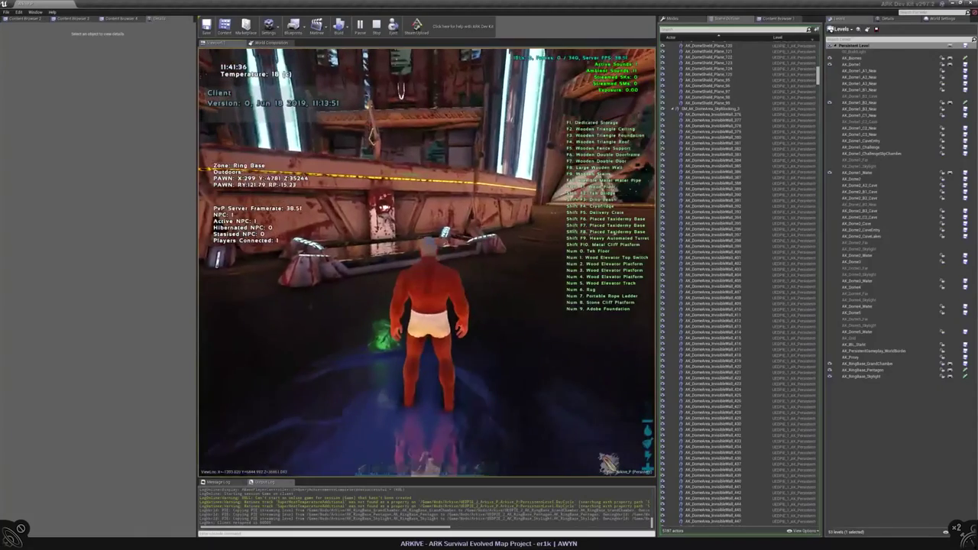
key(grave)
key(Up)
key(Return)
key(i)
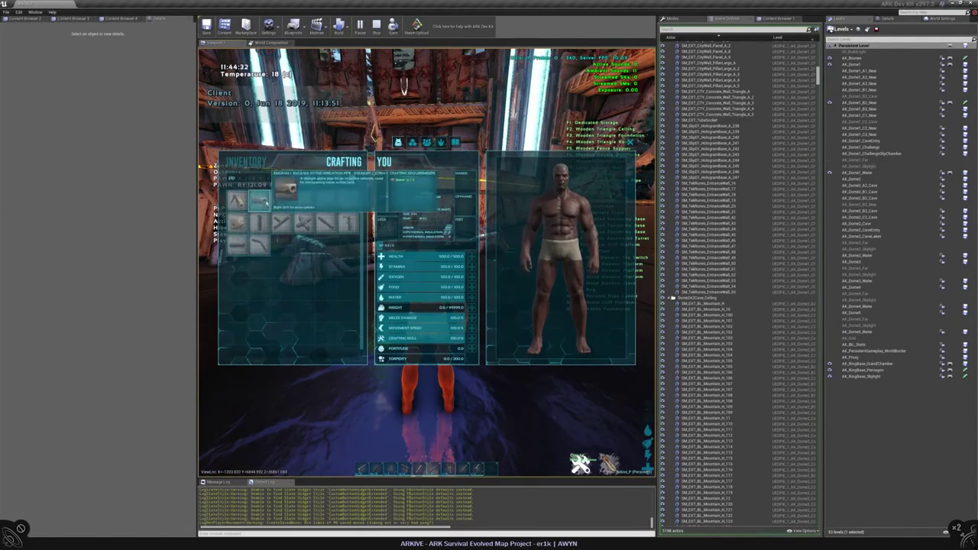
click(245, 162)
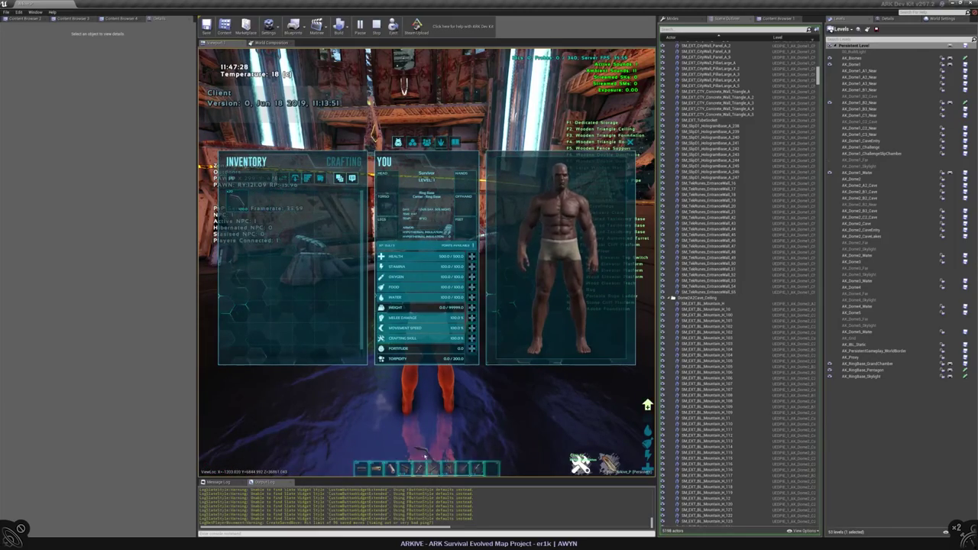
- Test placing straight metal pipes and stone and metal water intake pipes in and around the ring base water well, and end the play session
key(w)
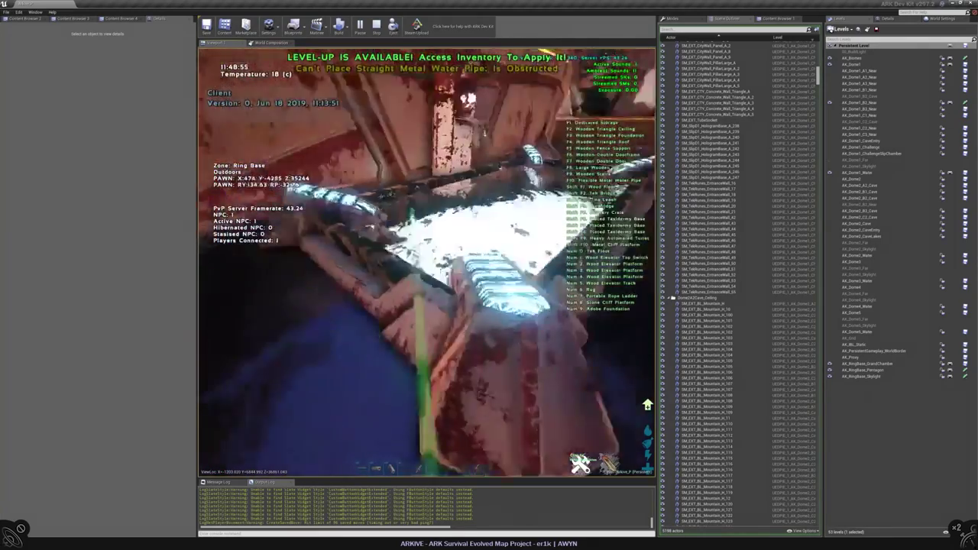
key(w)
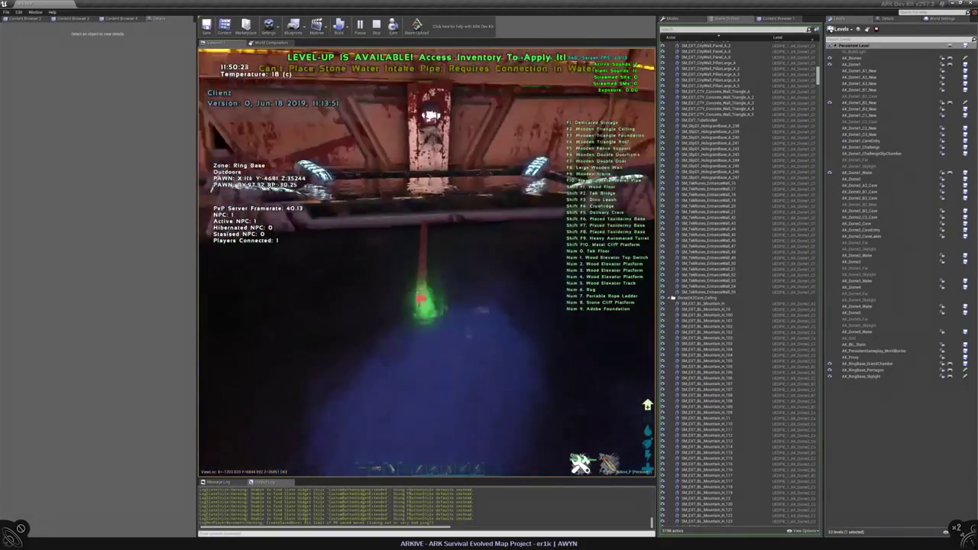
key(w)
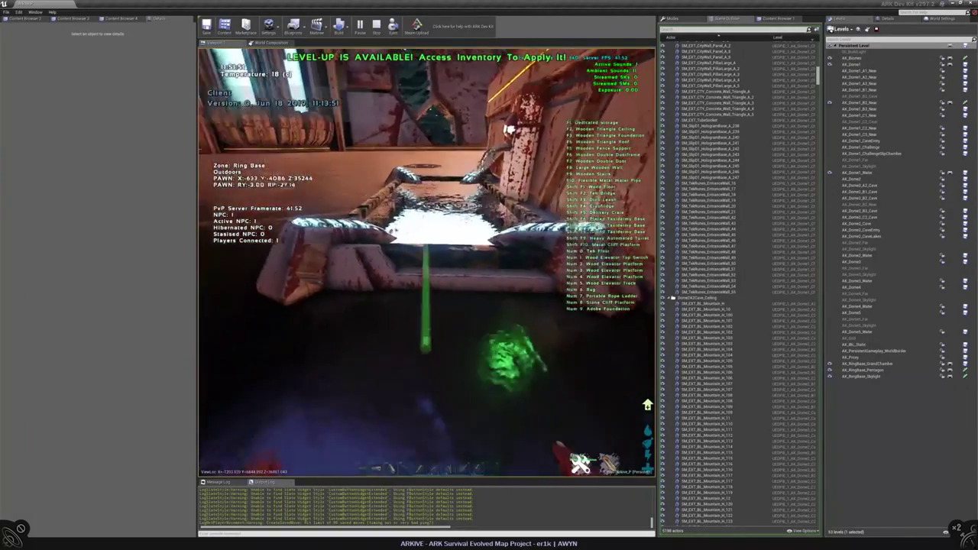
key(w)
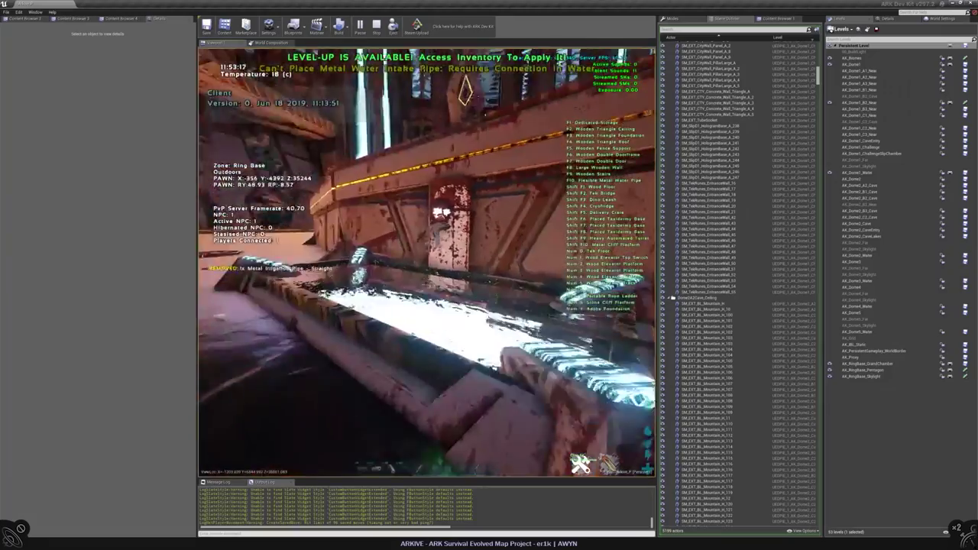
key(w)
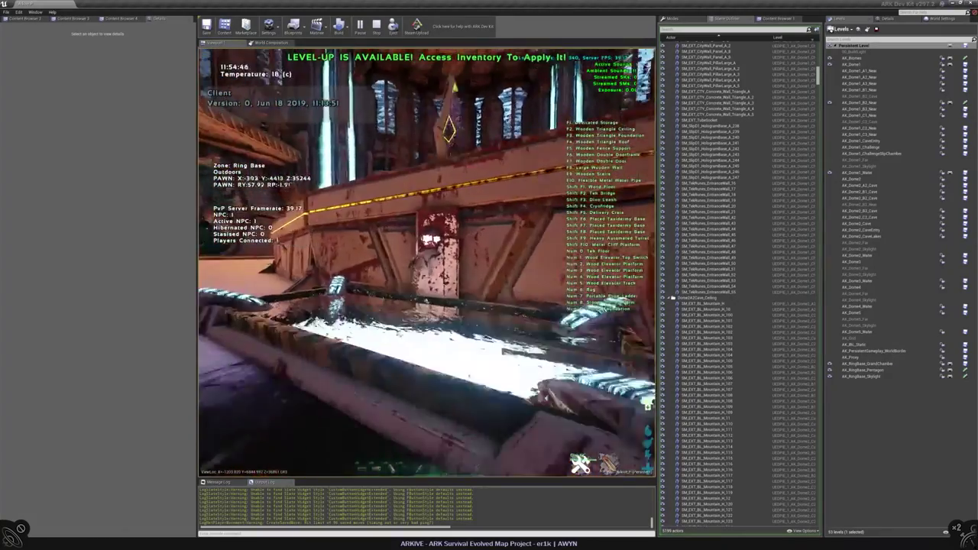
key(w)
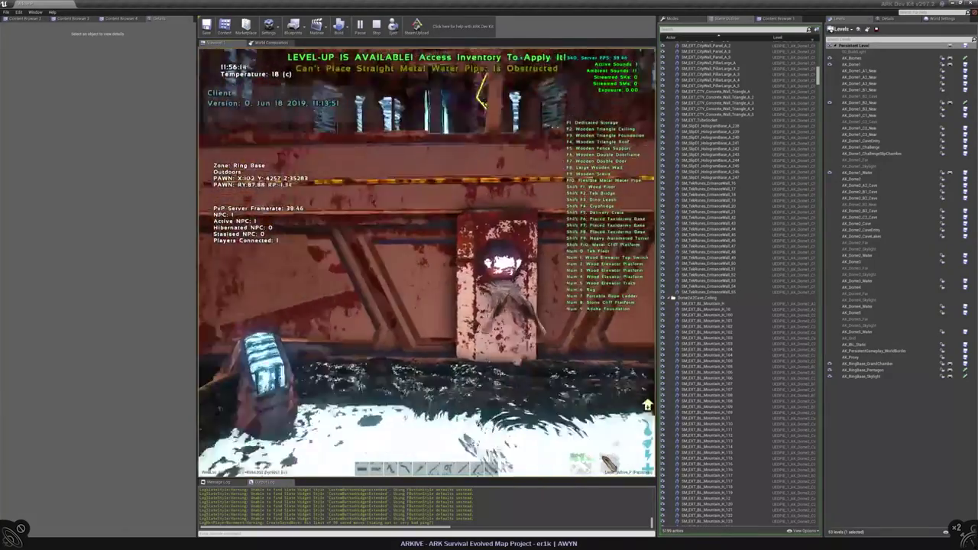
key(w)
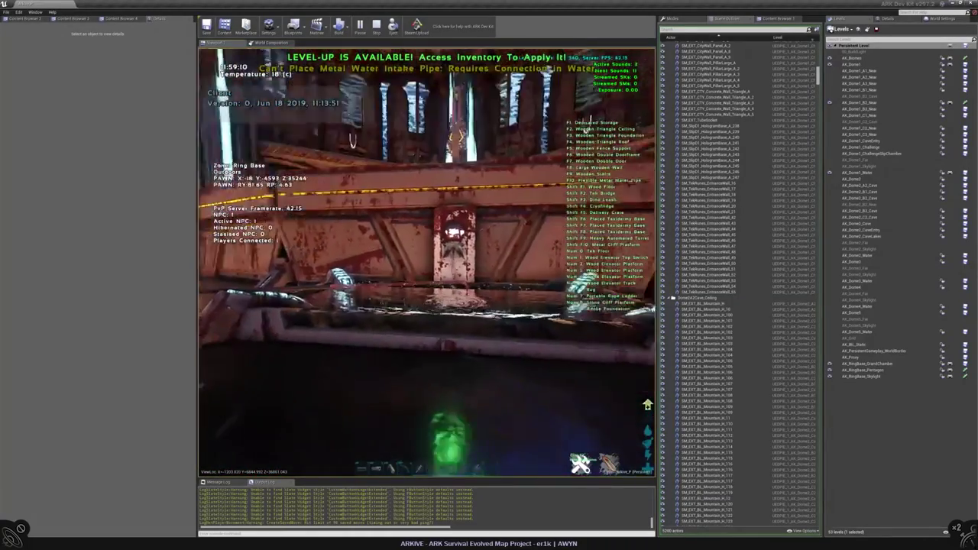
key(w)
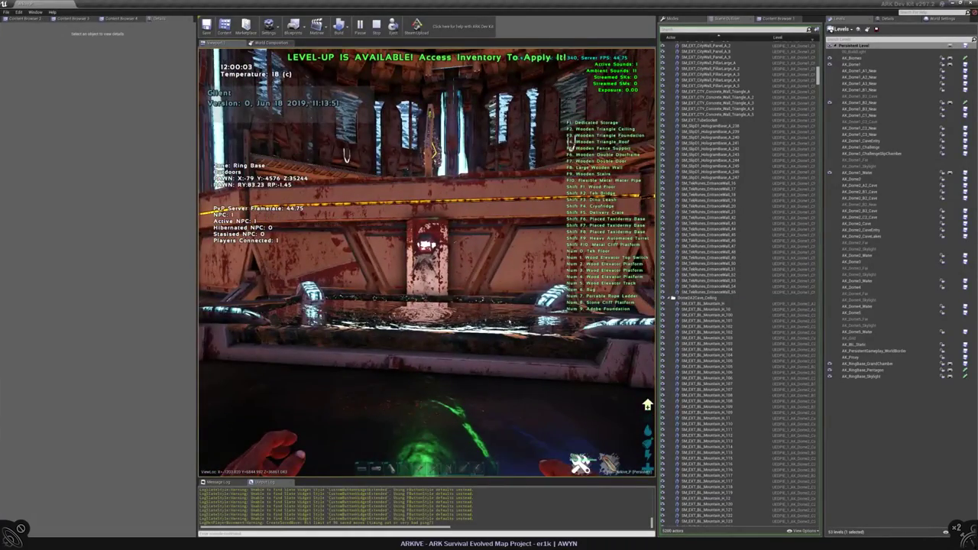
key(Escape)
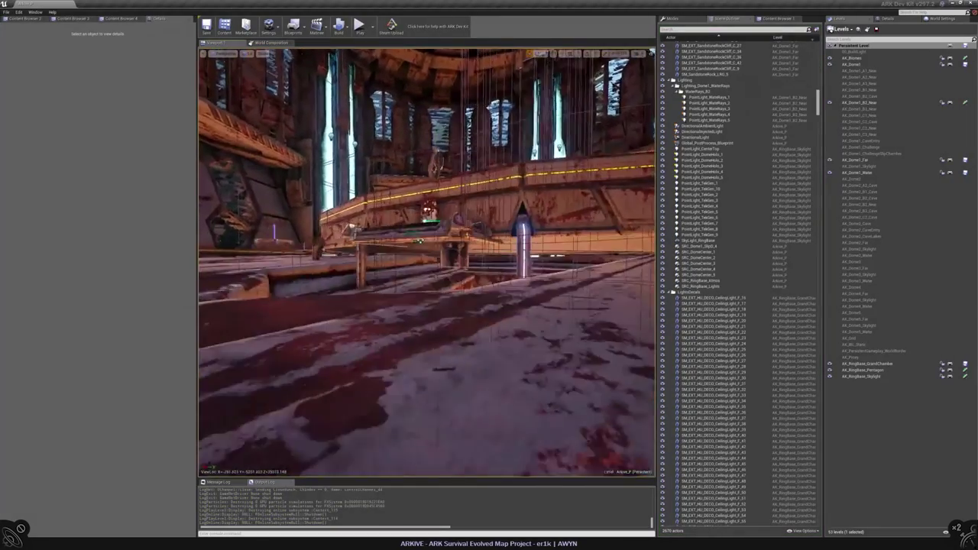
- Filter the level's actors for phys and select the Physics_WaterWell volumes 1 to 5 of the ring base
key(w)
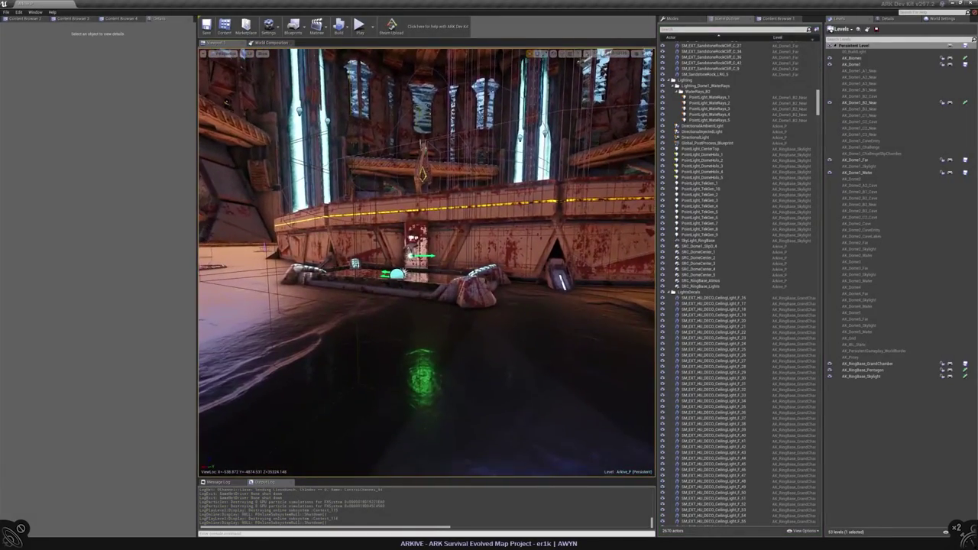
text(phys)
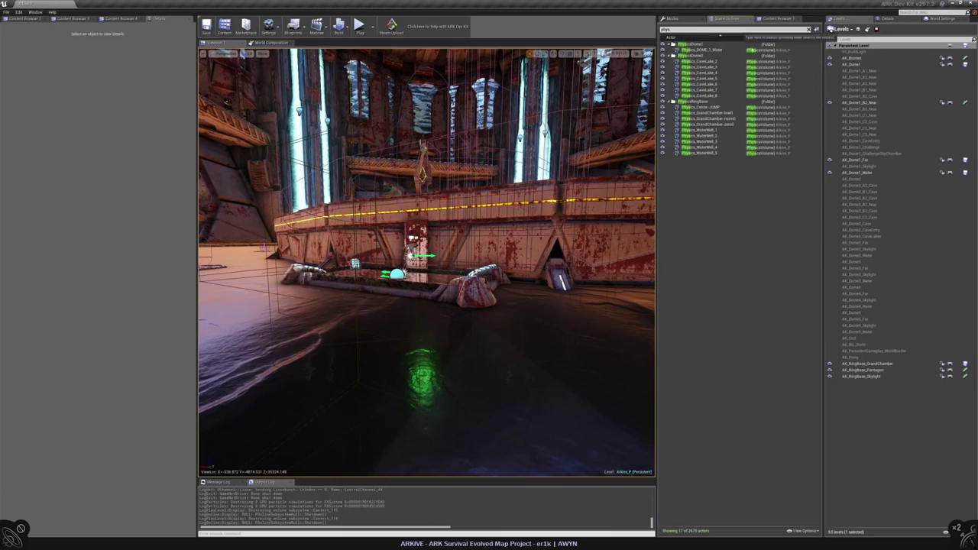
click(702, 135)
shift+click(715, 153)
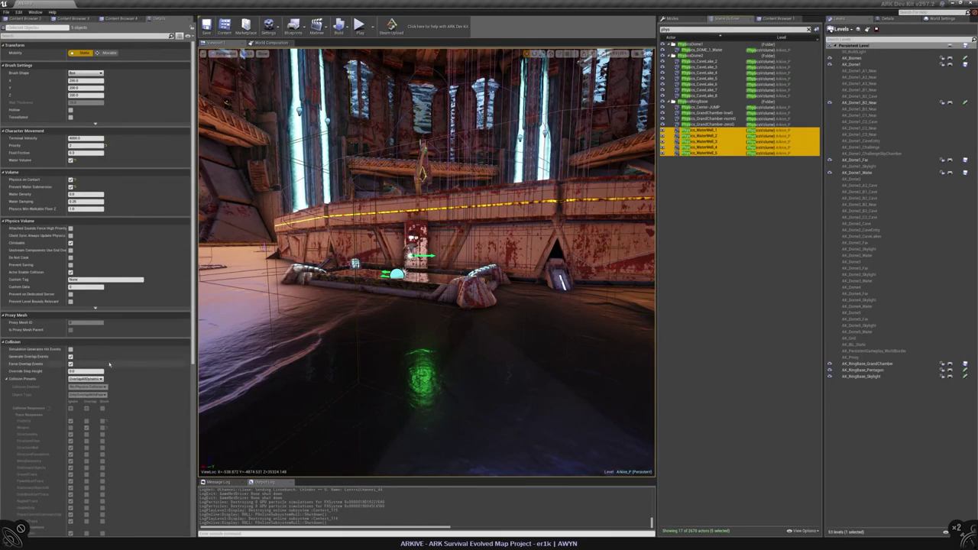
key(f)
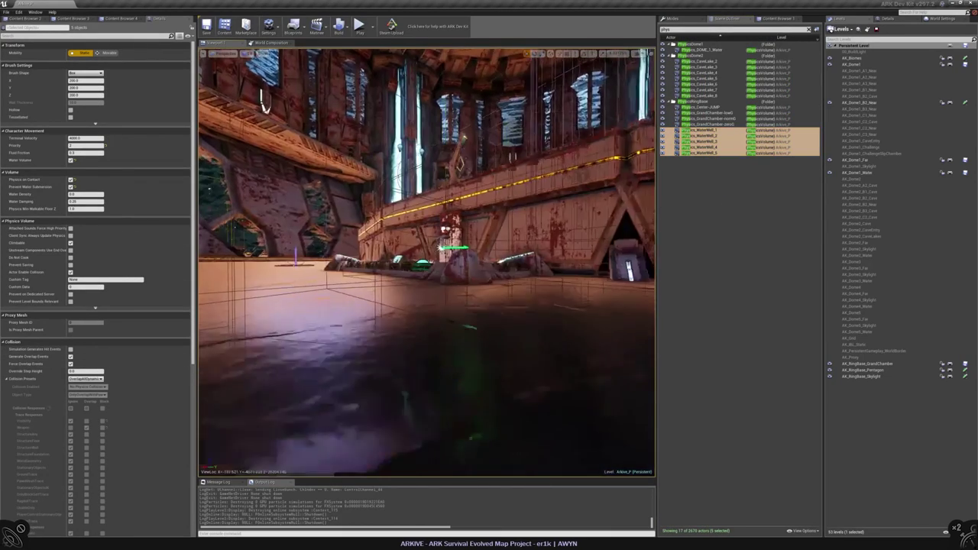
- Inspect the water well physics volumes against the basin geometry in perspective and orthographic wireframe views, and clear the selection
right_drag(427, 262, 390, 257)
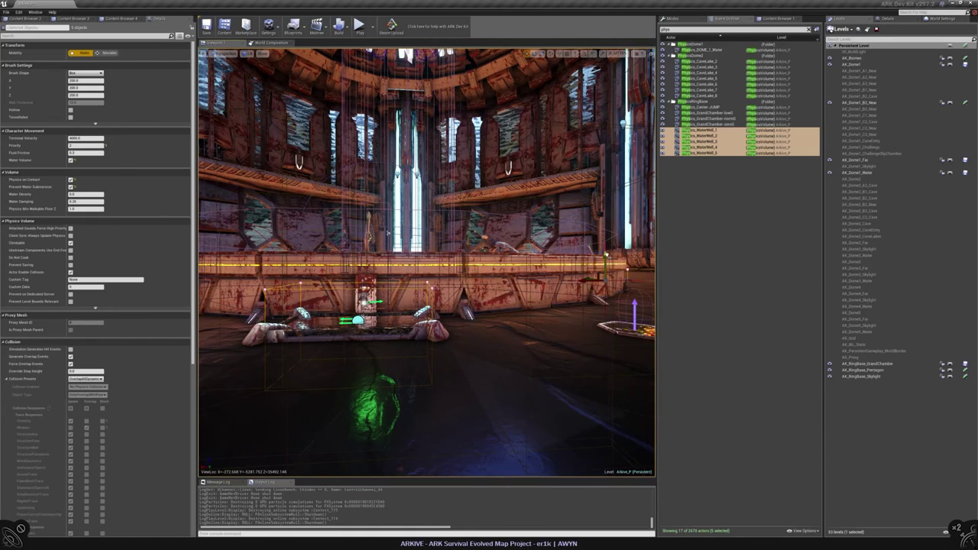
key(alt+2)
right_drag(389, 233, 447, 222)
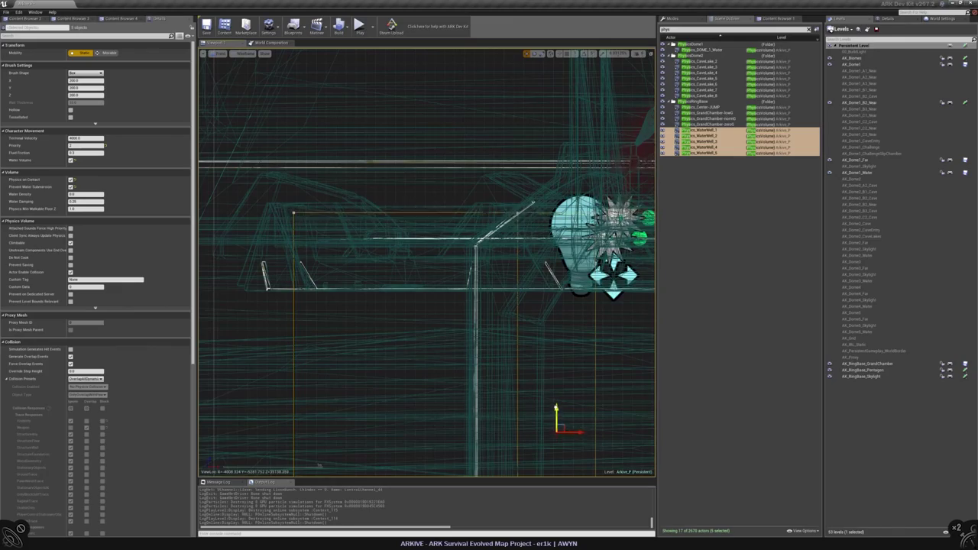
key(alt+4)
right_drag(447, 221, 459, 218)
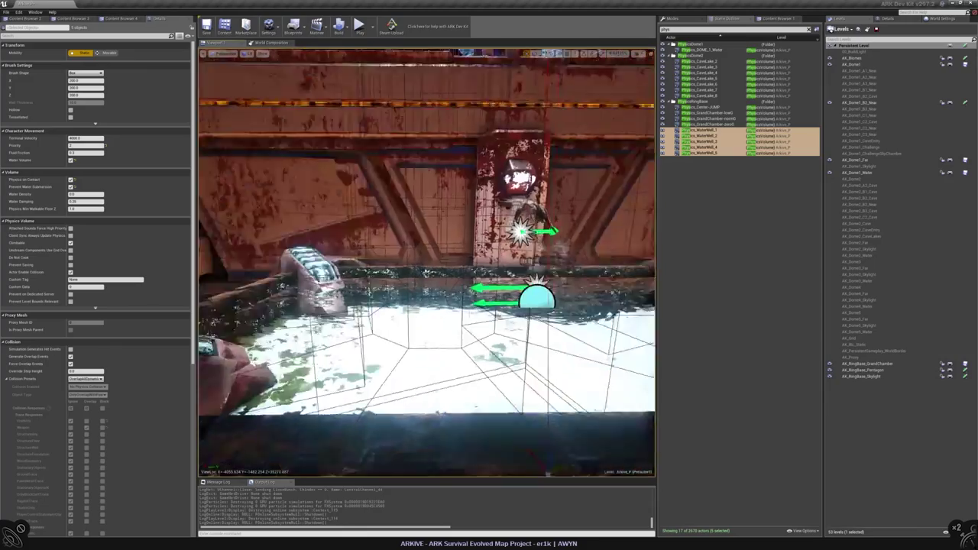
mouse_move(426, 260)
right_down()
mouse_move(427, 283)
mouse_move(427, 245)
mouse_move(426, 260)
right_up()
key(alt+2)
scroll(206, 138, up, 10)
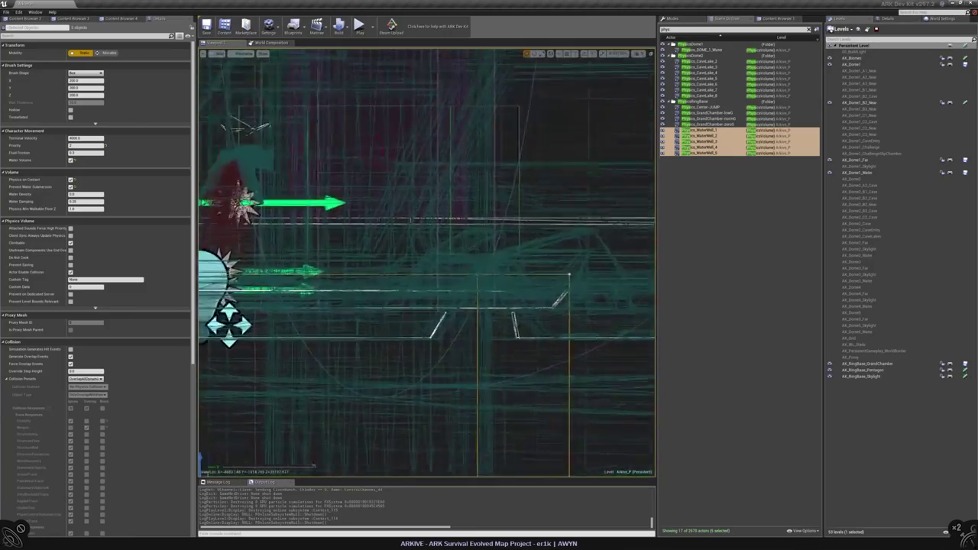
scroll(427, 260, down, 10)
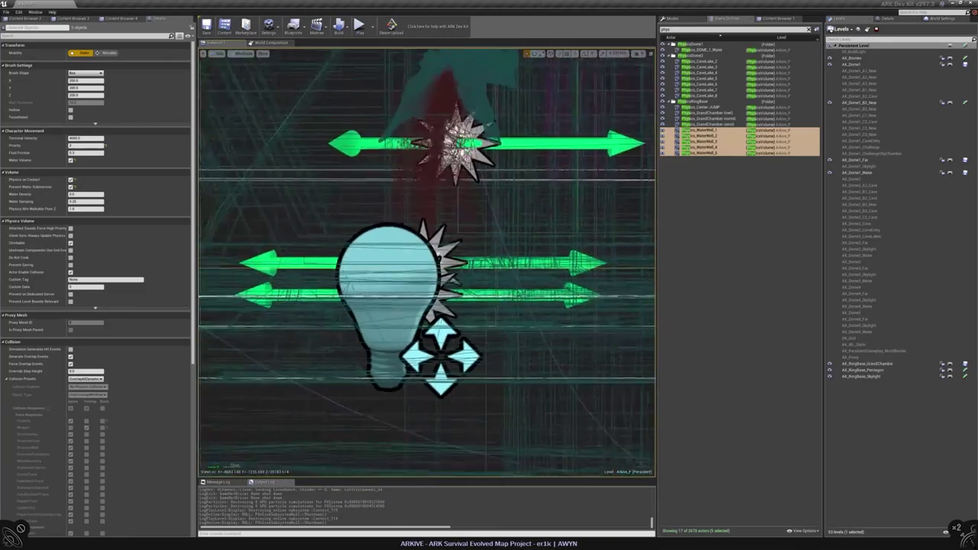
key(alt+4)
scroll(426, 259, down, 5)
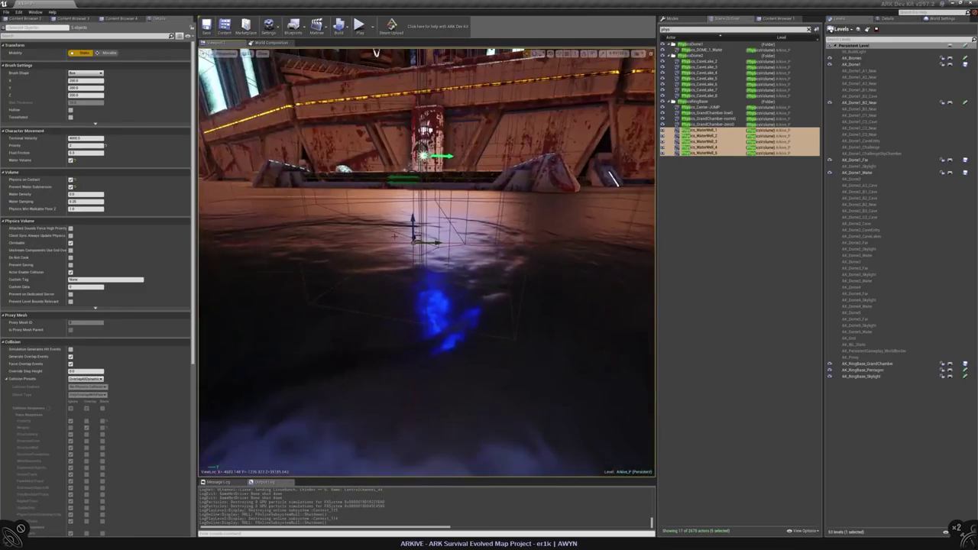
key(Escape)
scroll(426, 260, down, 8)
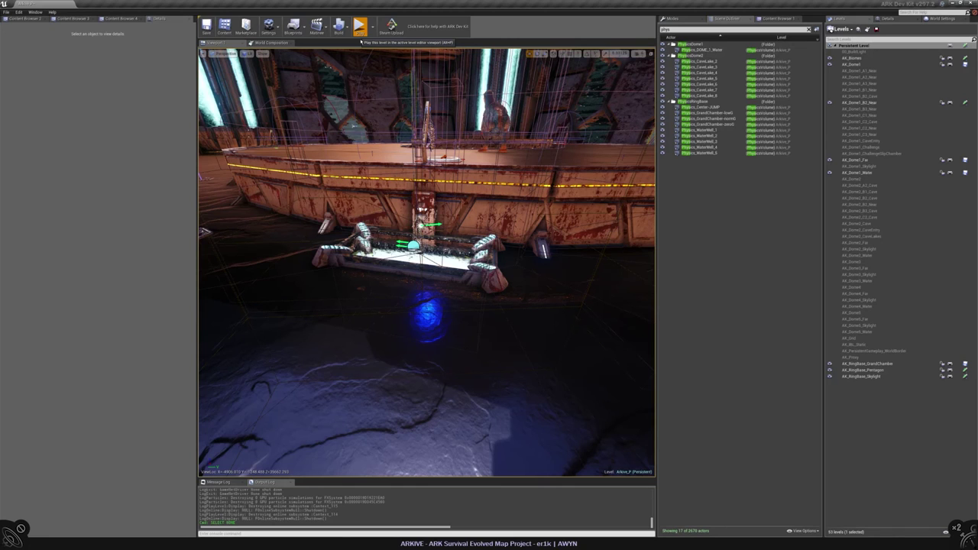
- Start a new play session in the ring base and review the items in the character's inventory
click(360, 34)
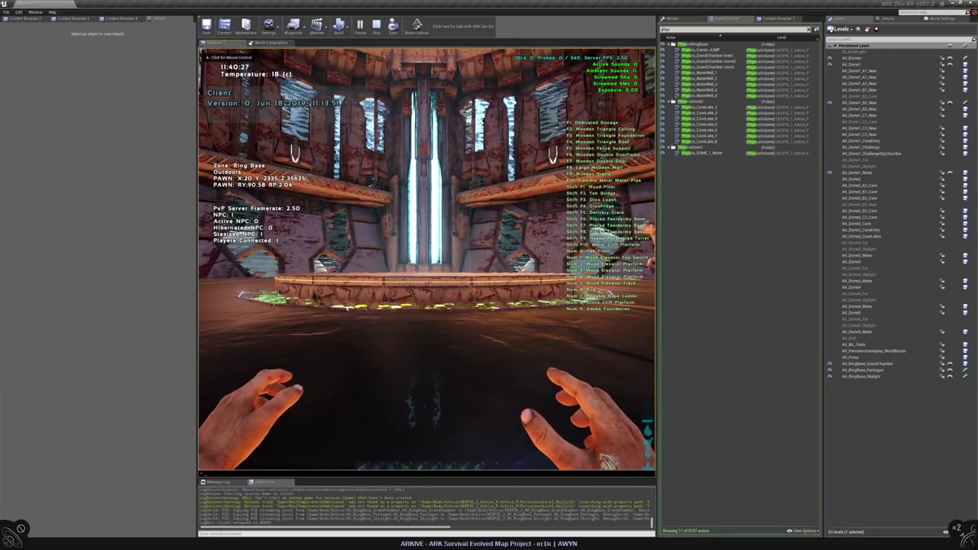
key(i)
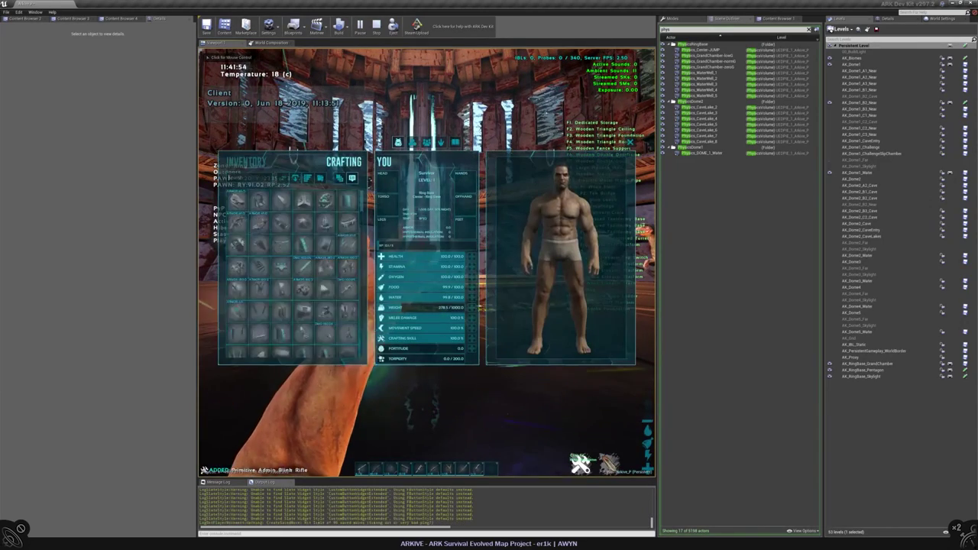
click(245, 161)
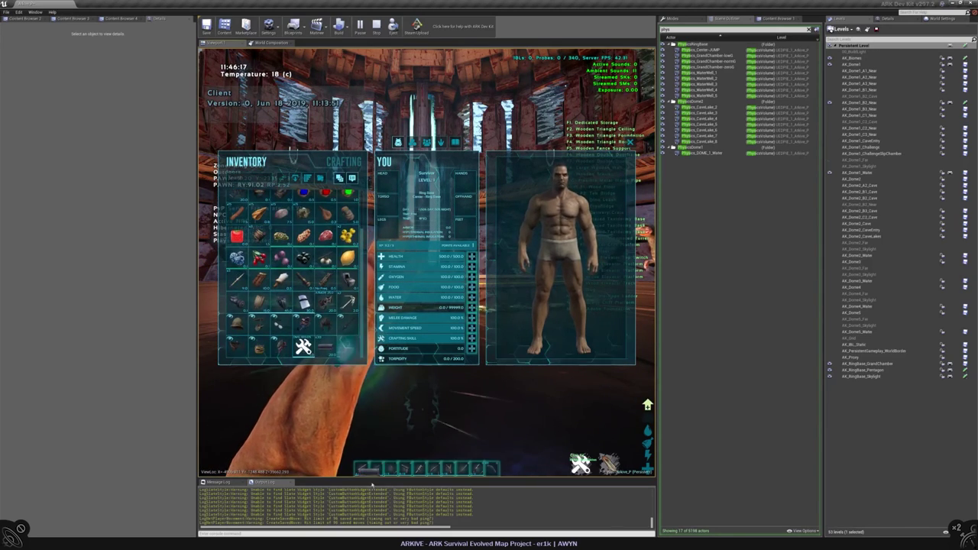
key(i)
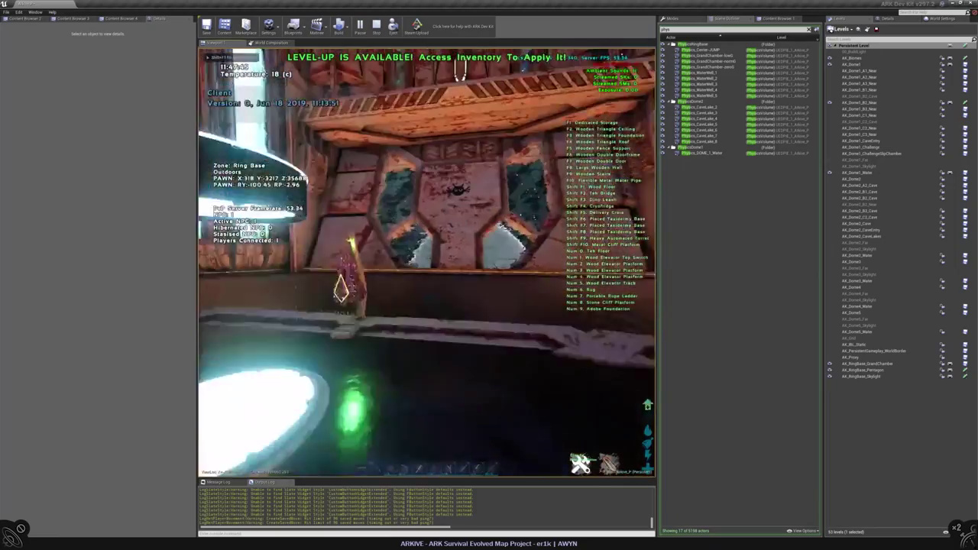
- Retest straight metal pipe and metal water intake pipe placement around the water well and on the floor beside it, and end the session
key(w)
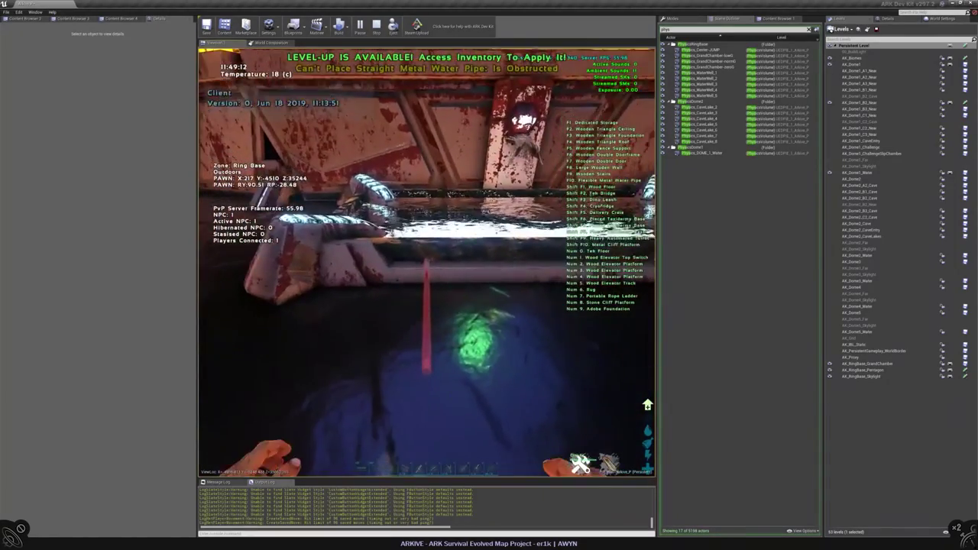
key(w)
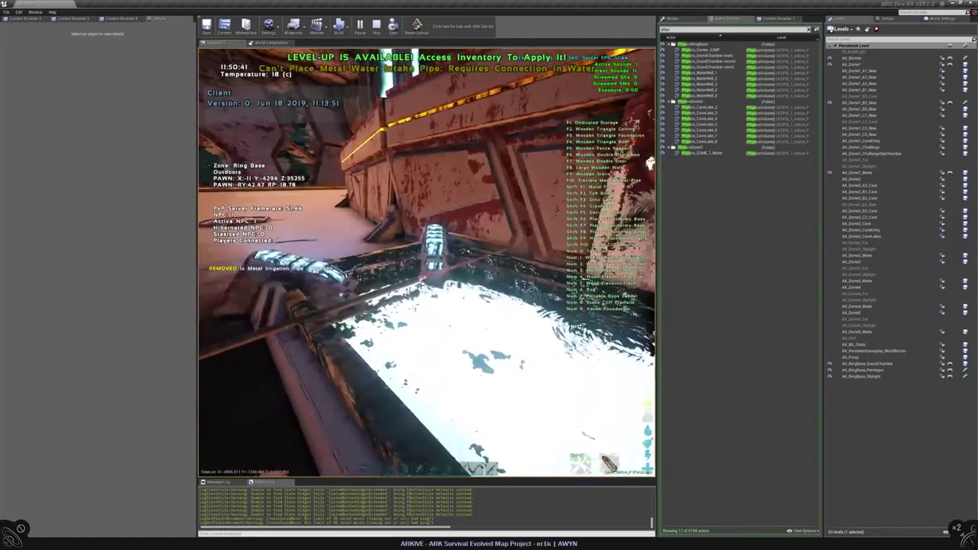
key(w)
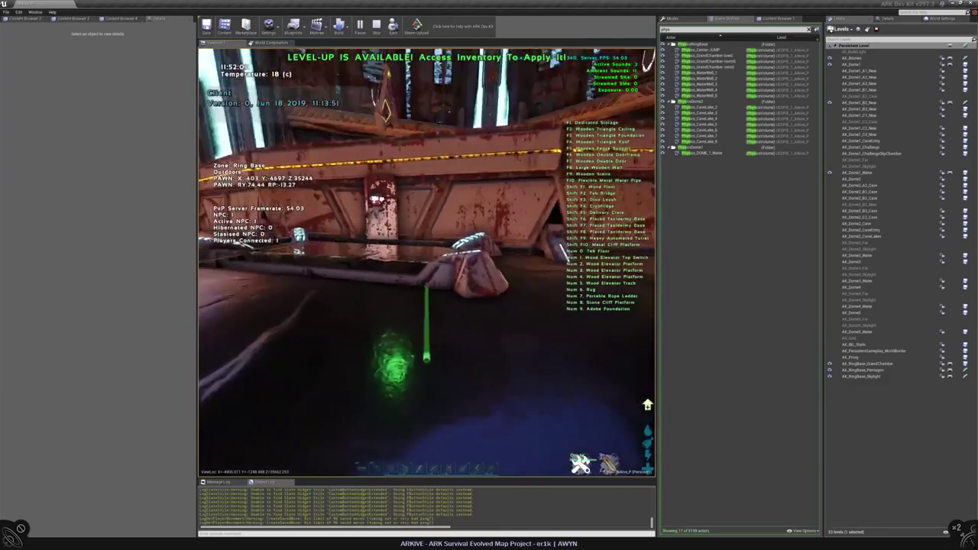
key(w)
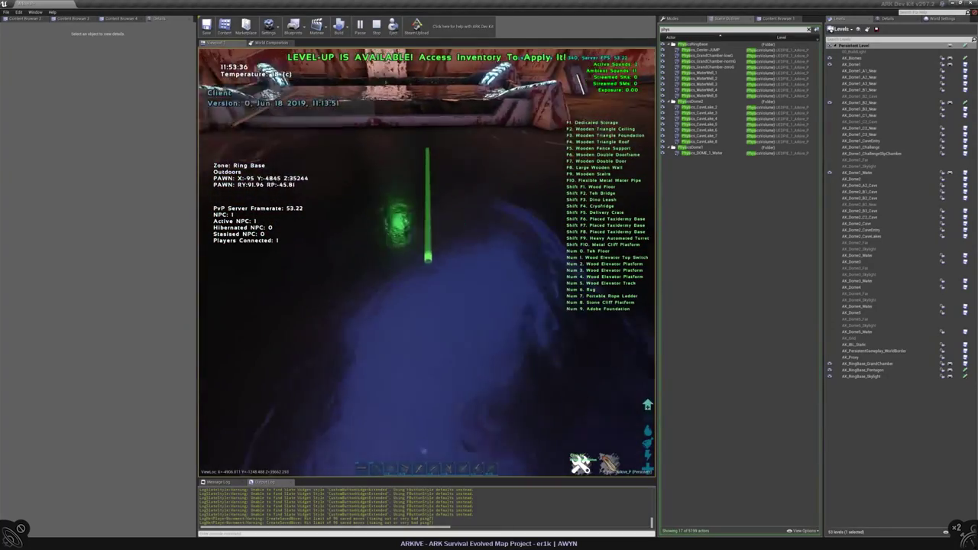
key(w)
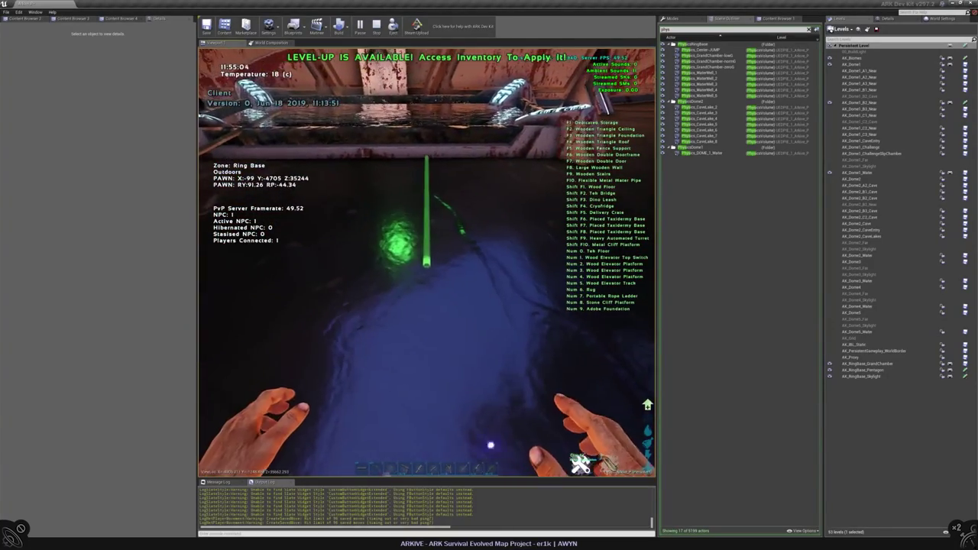
click(428, 262)
key(w)
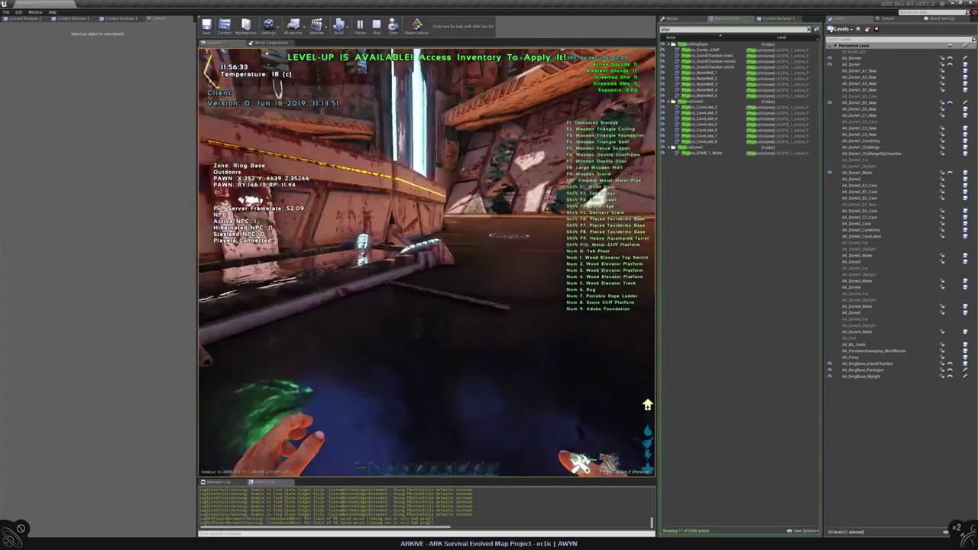
key(Escape)
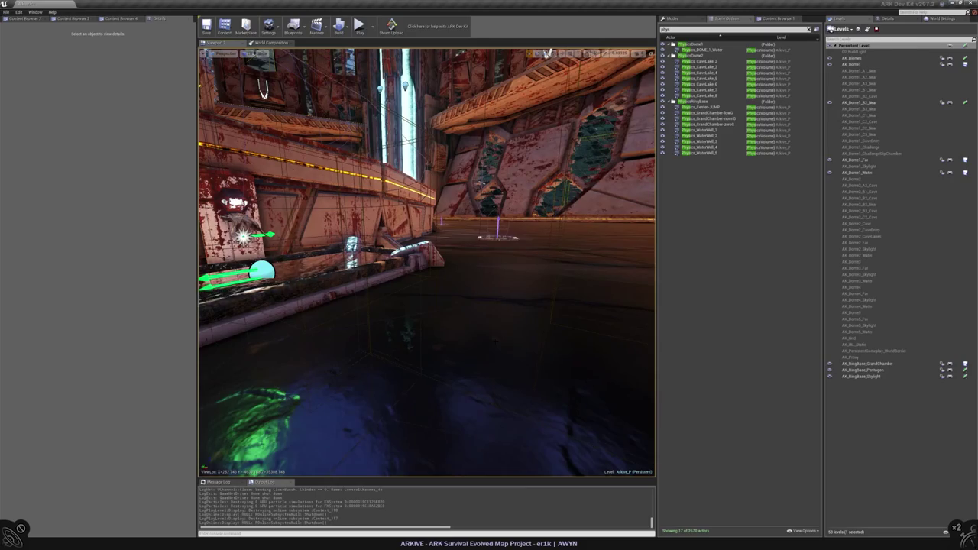
- Add all Sounds asset types to the content browser filters of the existing therizino search and return to the start of the asset list
right_drag(549, 54, 504, 73)
key(ctrl+b)
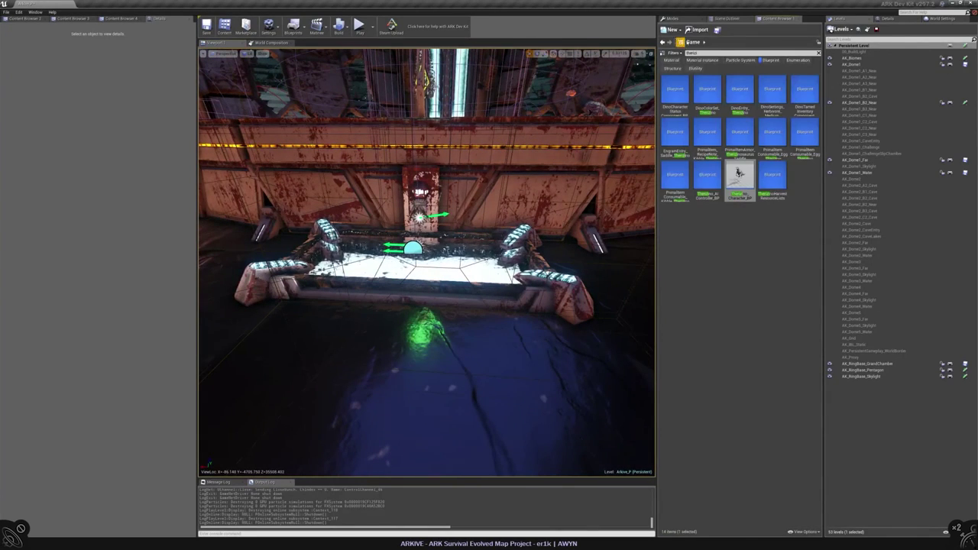
click(673, 53)
mouse_move(678, 159)
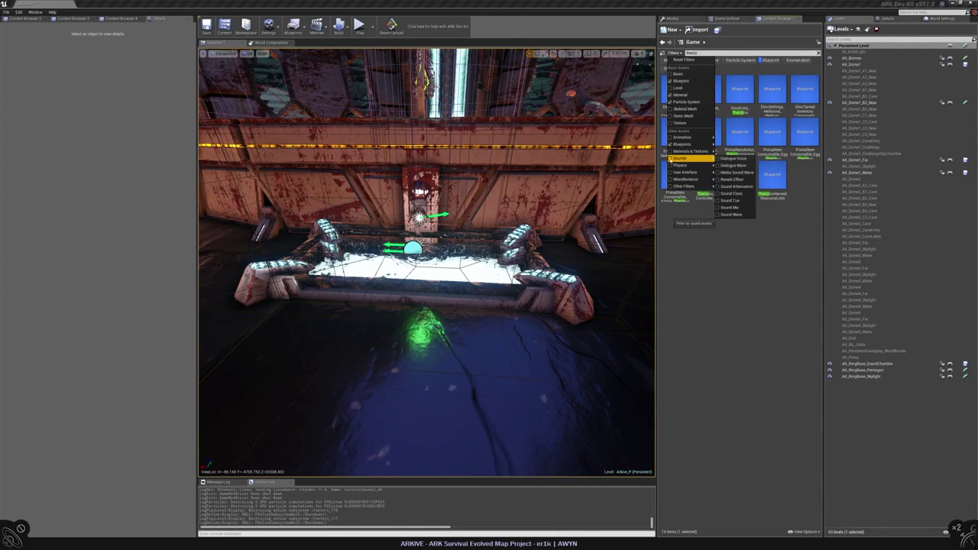
click(677, 158)
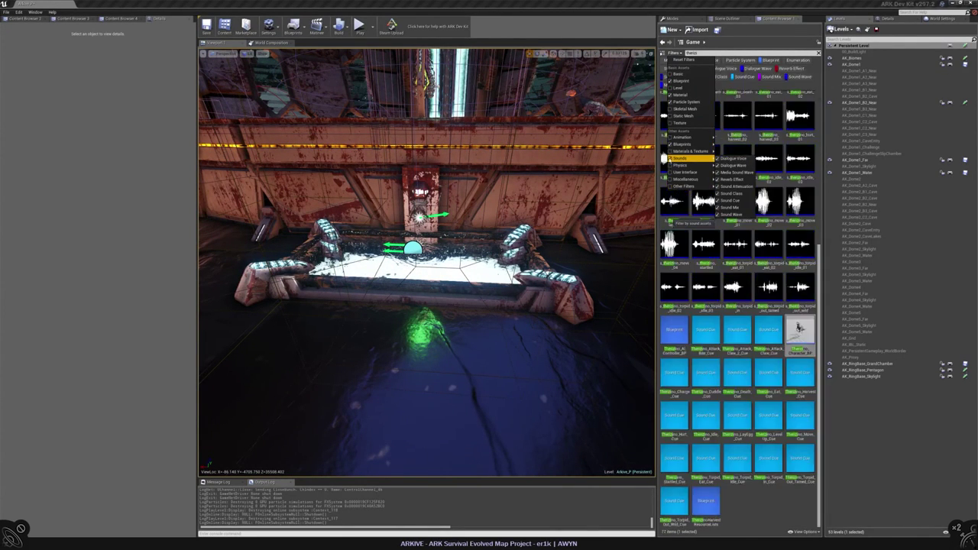
click(756, 34)
scroll(784, 153, up, 6)
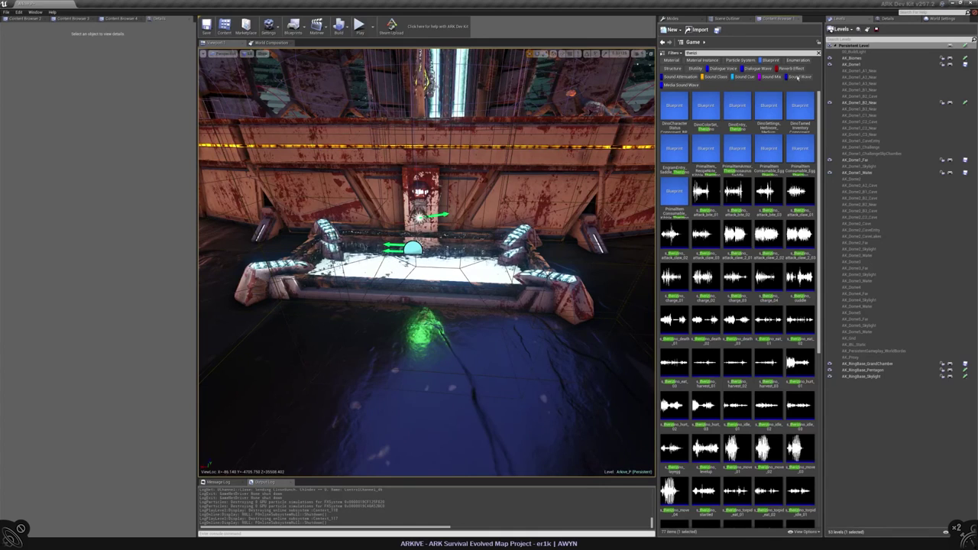
- Exclude Sound Wave assets from the filtered therizino results to view the sound cues, and include them again
click(670, 54)
click(776, 84)
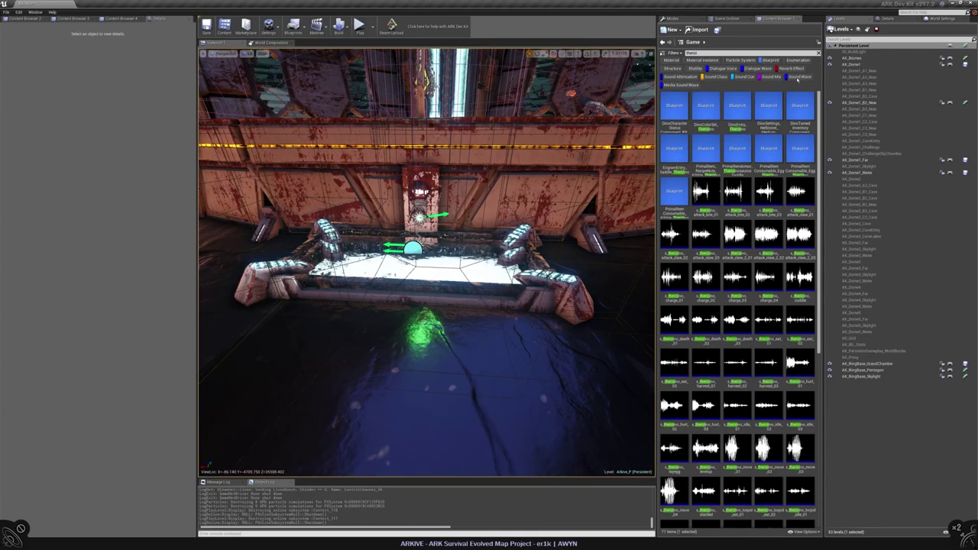
click(798, 78)
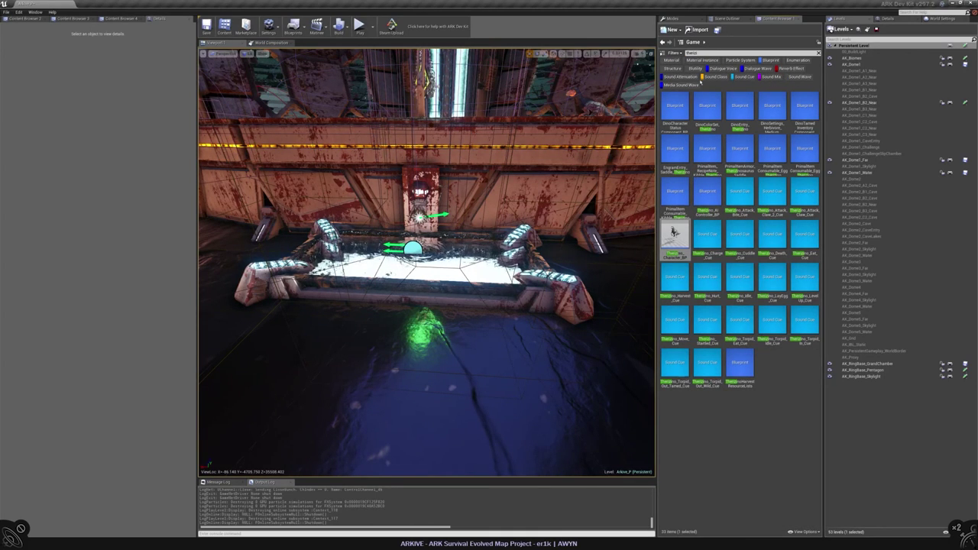
click(795, 77)
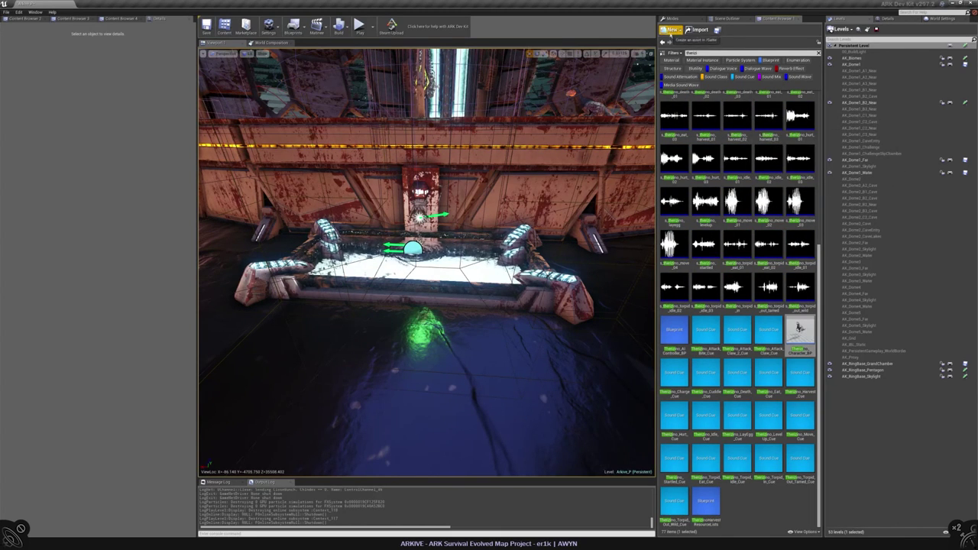
- Place an Ambient Sound actor in the ring base water basin and raise it slightly above the water surface
click(672, 18)
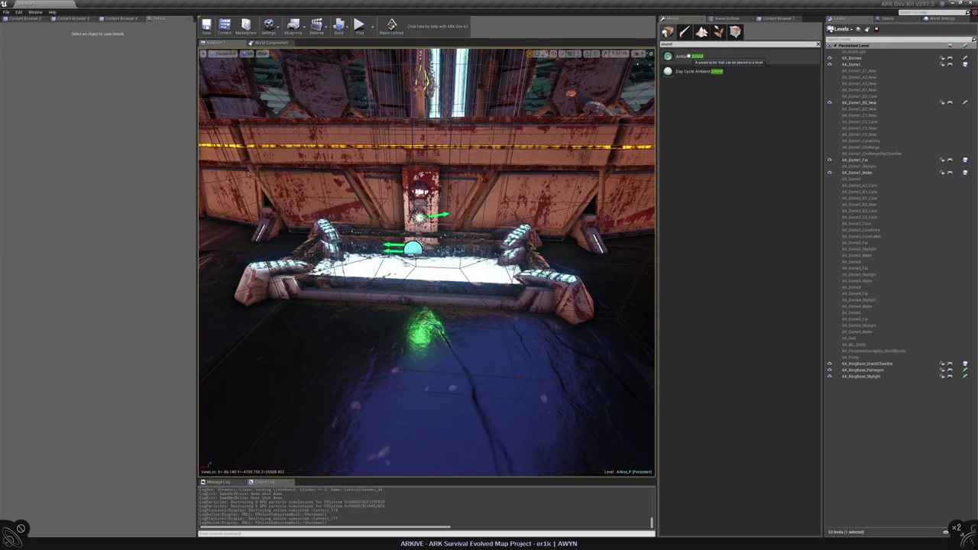
right_drag(426, 306, 344, 283)
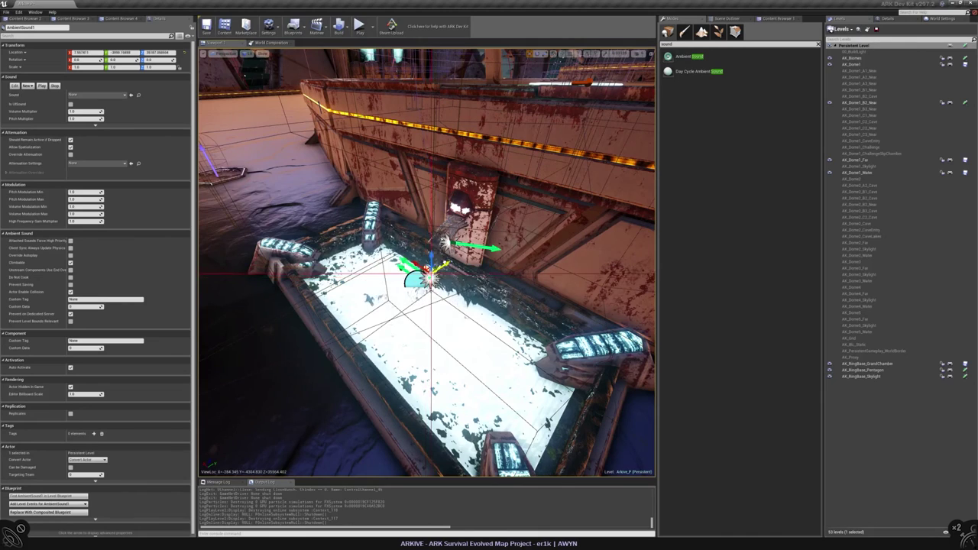
drag(431, 254, 430, 253)
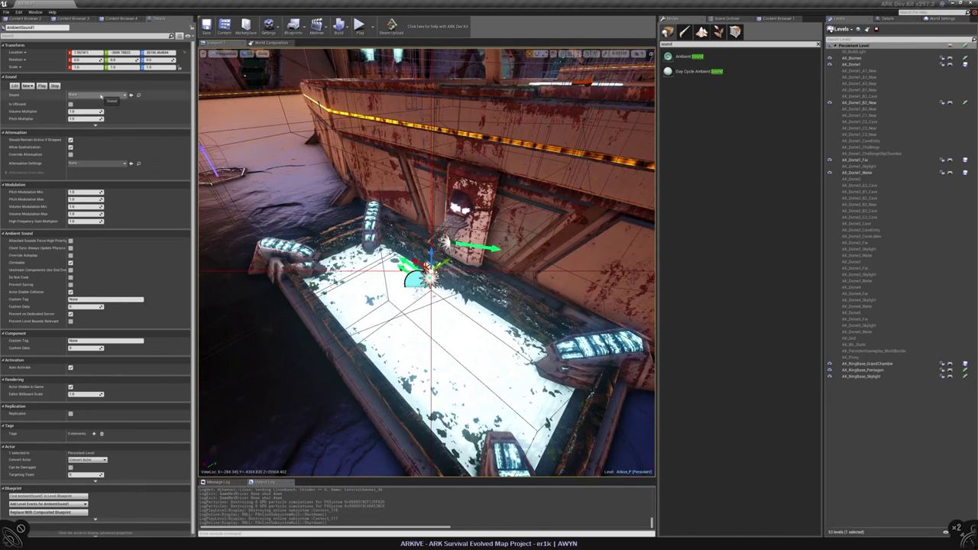
- Search the ambient sound's available sound assets for "water" and return to the content browser's asset list without assigning one
click(97, 95)
text(water)
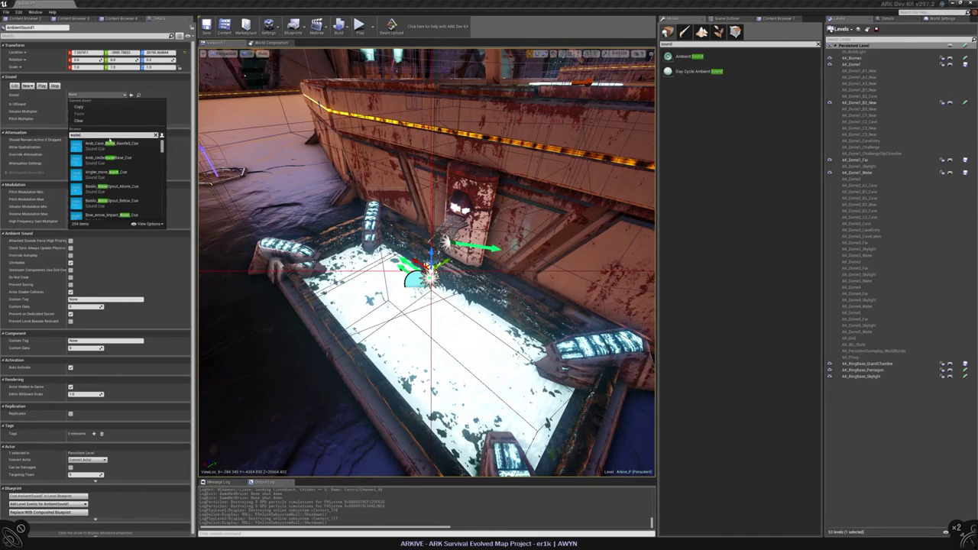
click(776, 18)
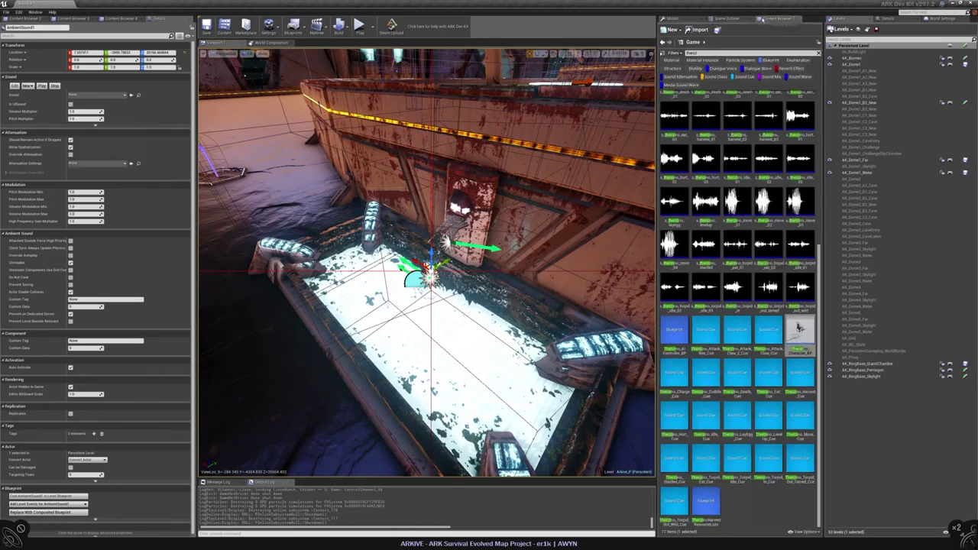
- Narrow the asset filters to sound waves only and search for "water fall"
text(water)
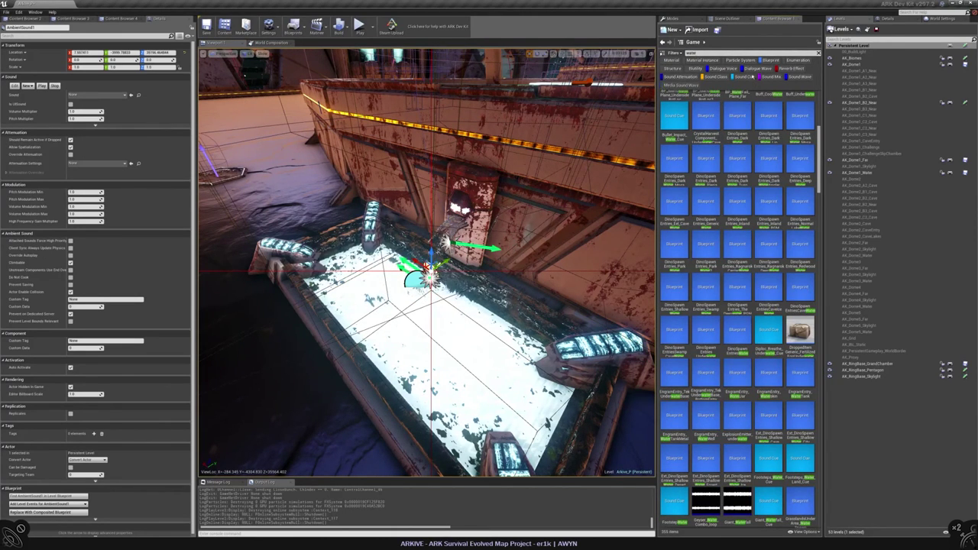
click(674, 116)
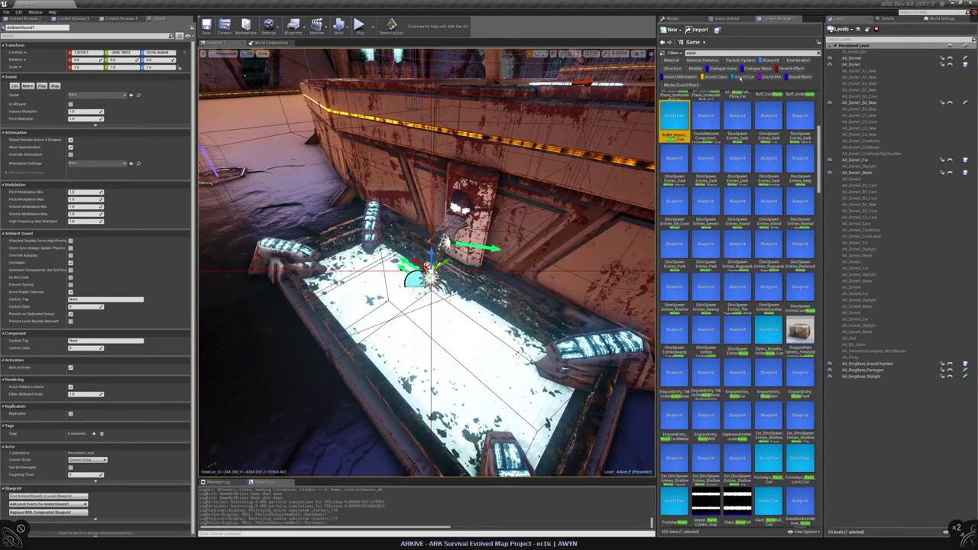
click(677, 77)
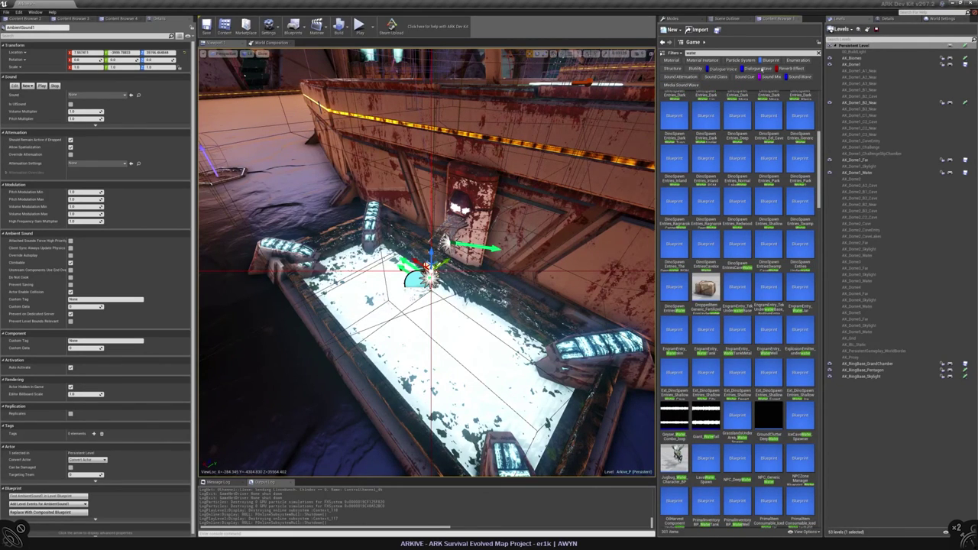
click(781, 69)
click(771, 77)
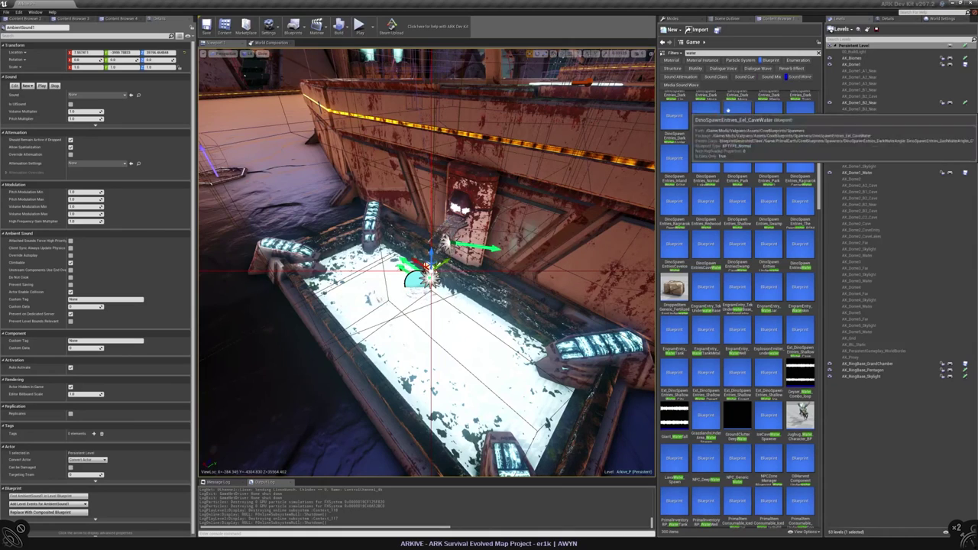
click(772, 60)
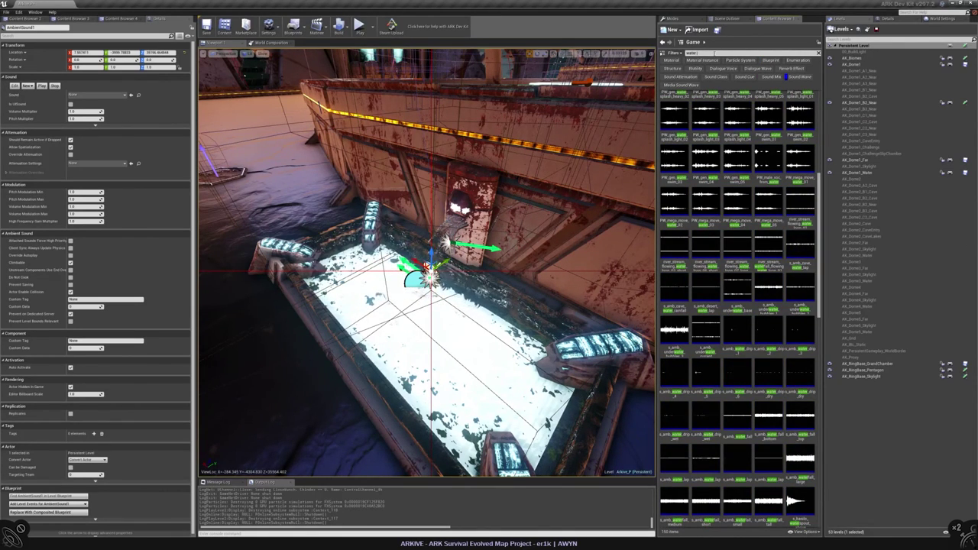
text(fall)
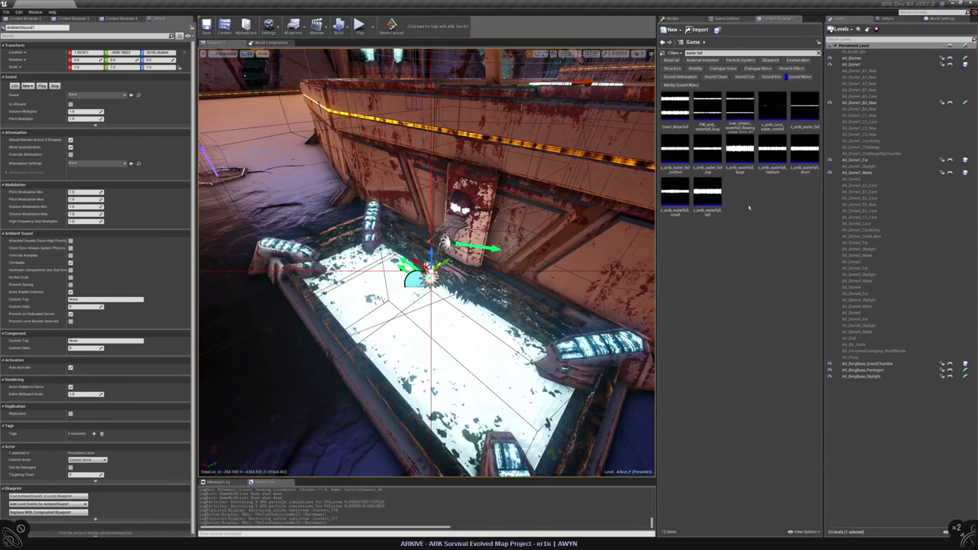
- Inspect s_amb_water_fall_bottom, then audition the s_amb_waterfall_small and s_amb_cave_water_rainfall sound waves
double_click(668, 139)
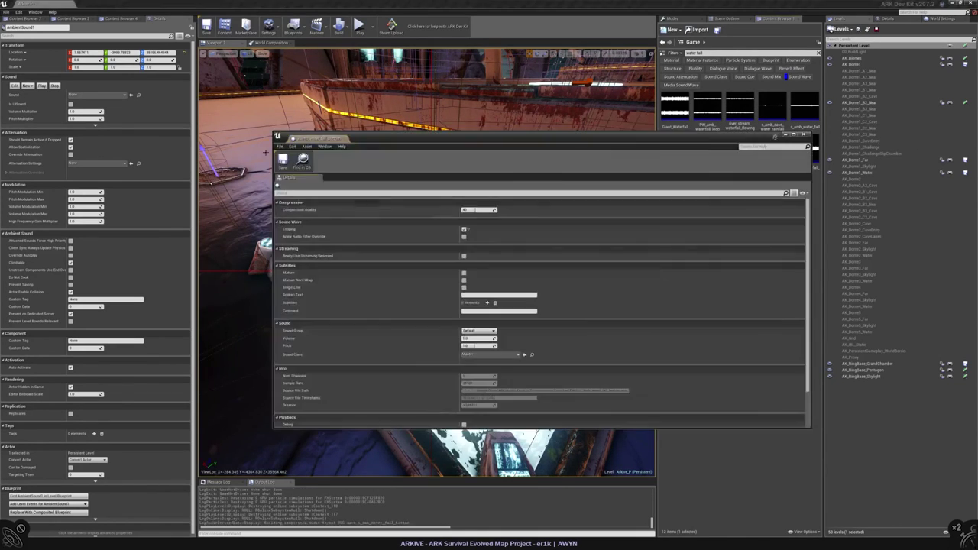
click(803, 135)
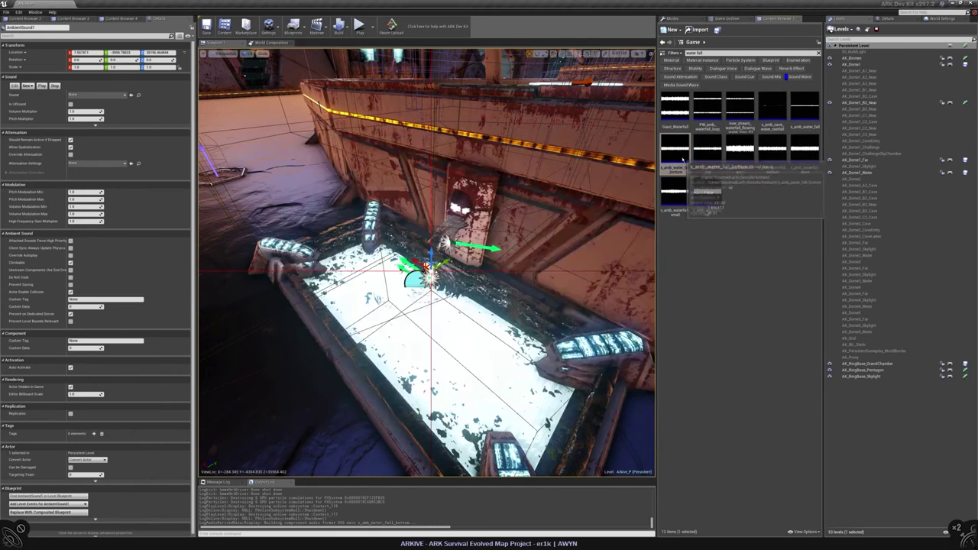
right_click(677, 152)
key(Escape)
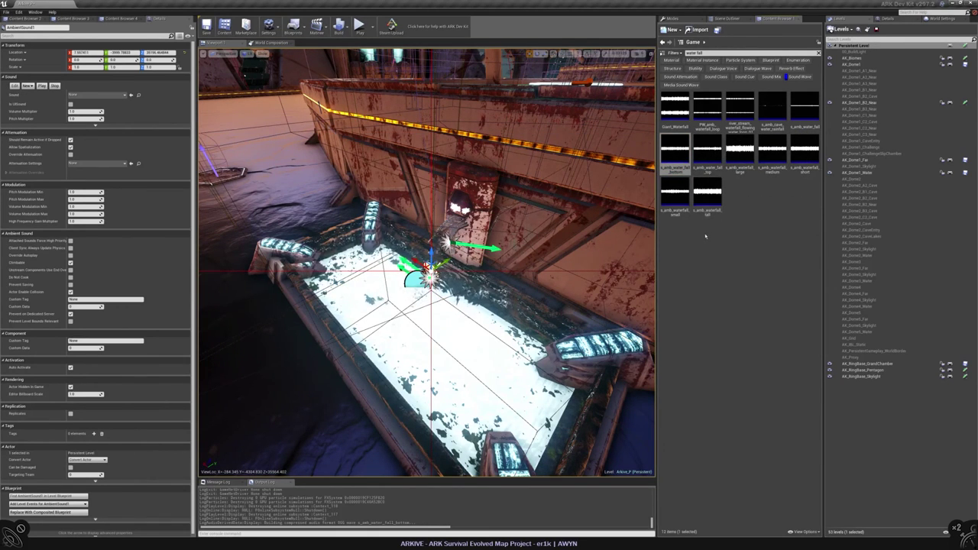
right_click(683, 199)
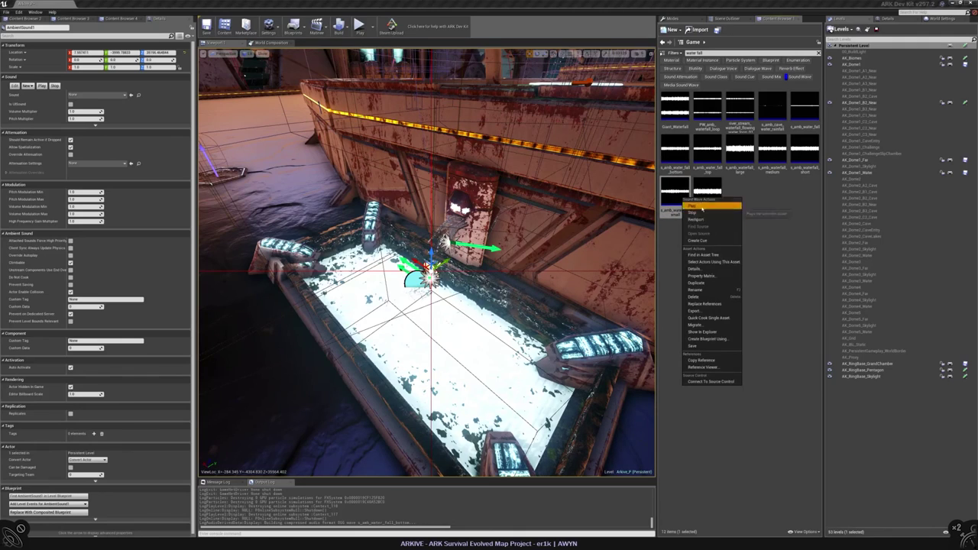
click(701, 206)
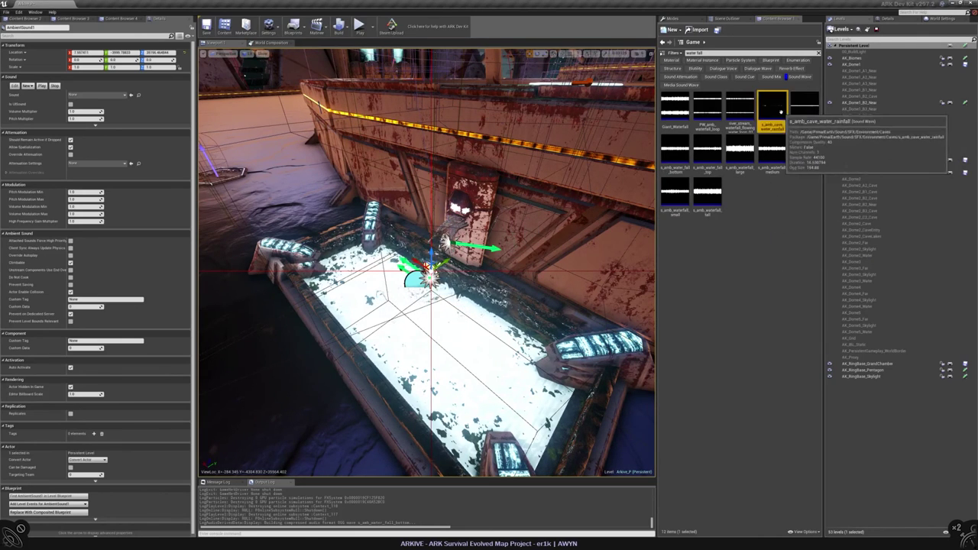
right_click(774, 112)
click(788, 120)
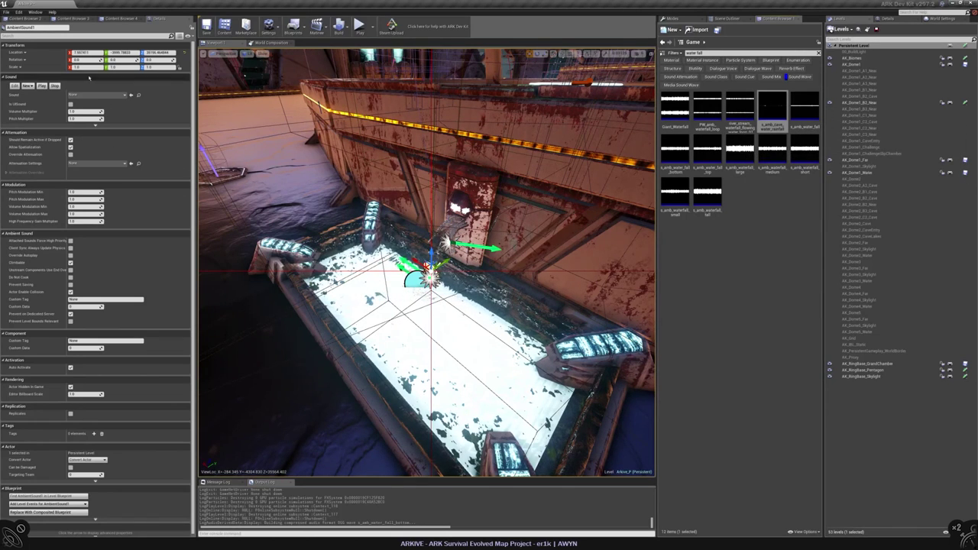
- Assign s_amb_cave_water_rainfall as AmbientSound1's sound and set its volume multiplier to 0.5
right_click(765, 113)
click(802, 307)
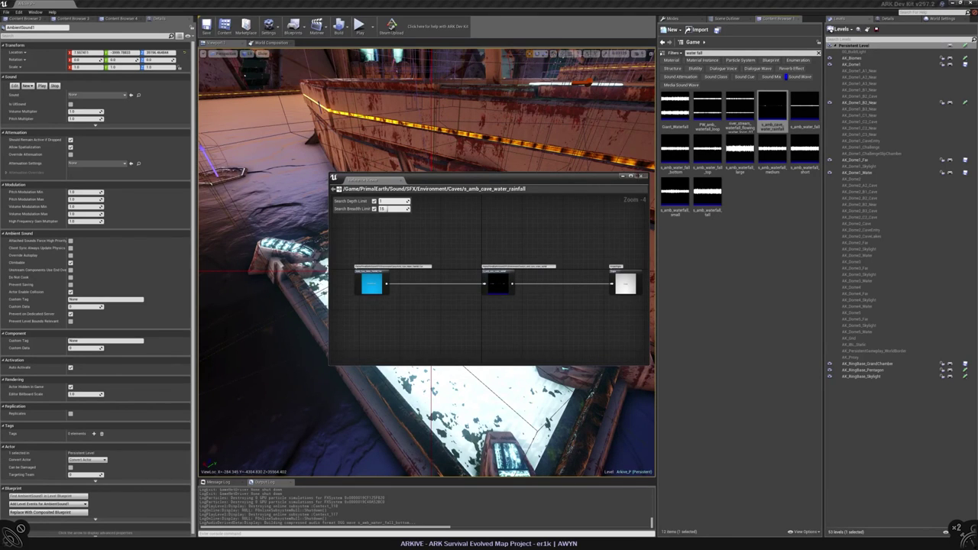
click(399, 179)
click(131, 94)
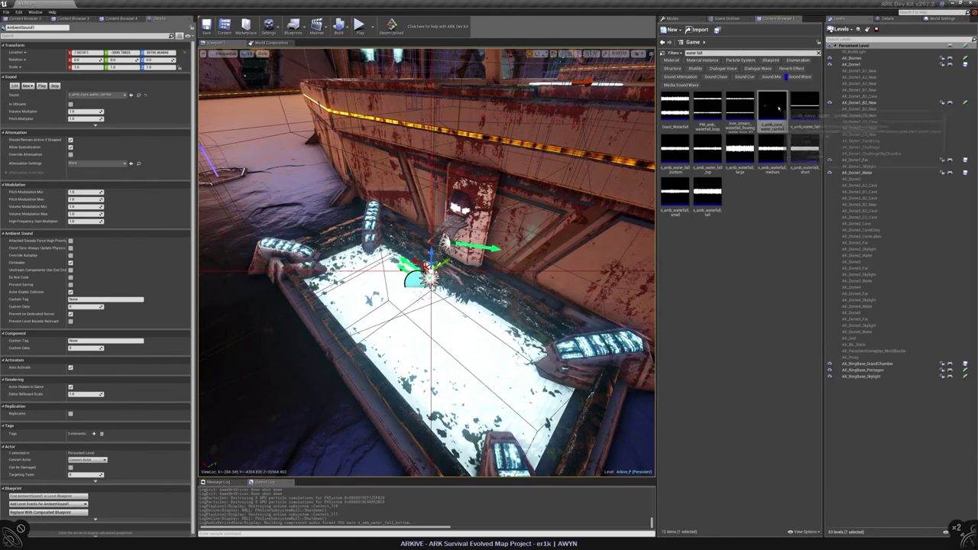
right_drag(499, 238, 367, 199)
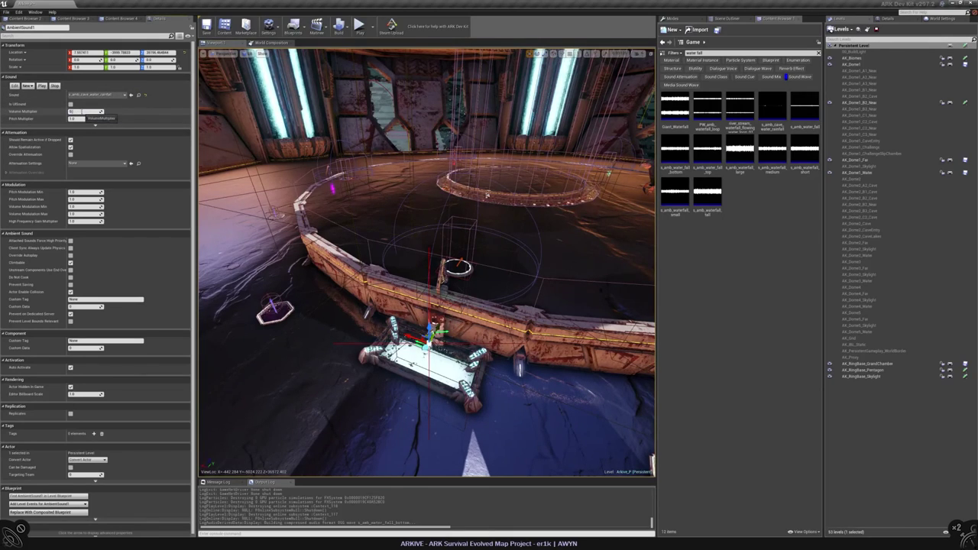
right_drag(638, 73, 638, 65)
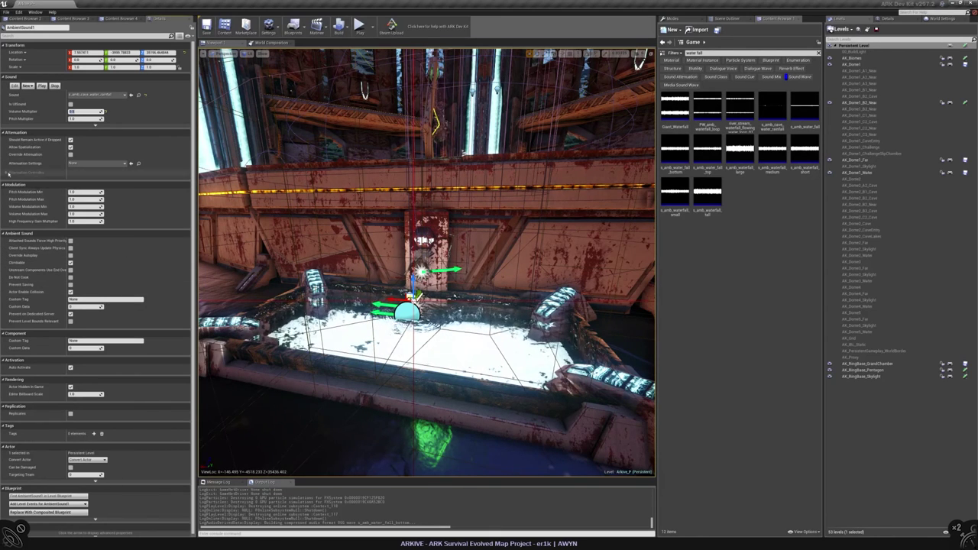
- Try MediumHigh and then MediumSmall as the attenuation settings of AmbientSound1
click(6, 172)
click(106, 163)
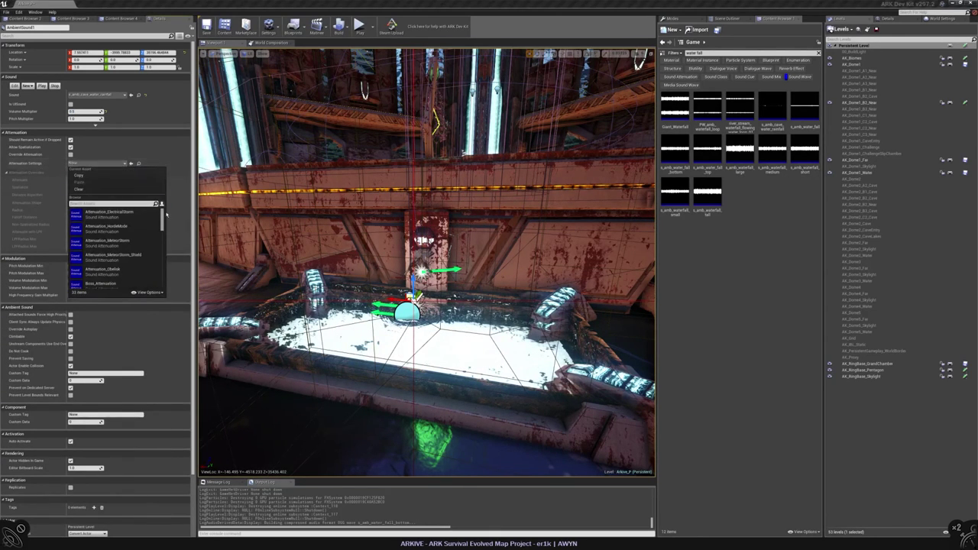
drag(161, 218, 166, 285)
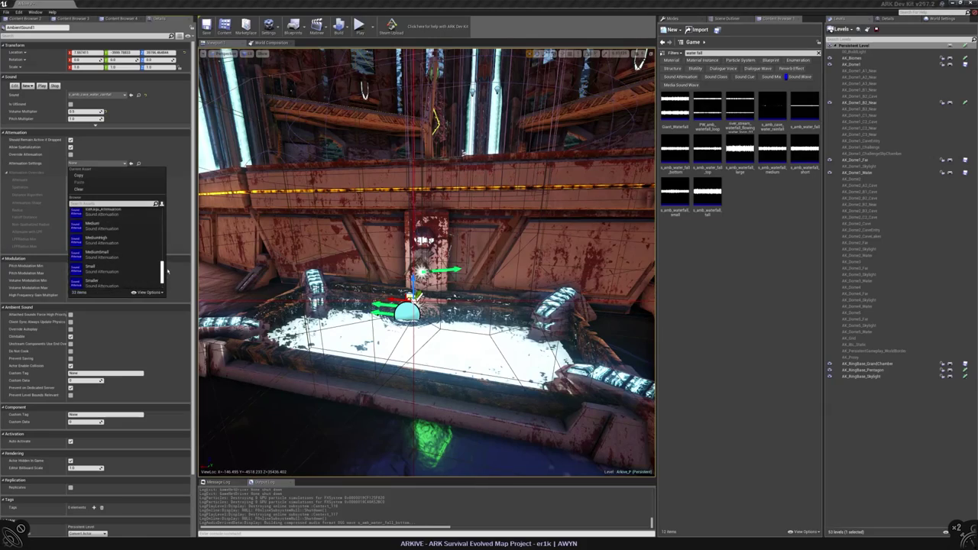
click(92, 239)
right_drag(459, 199, 608, 218)
click(98, 163)
click(115, 233)
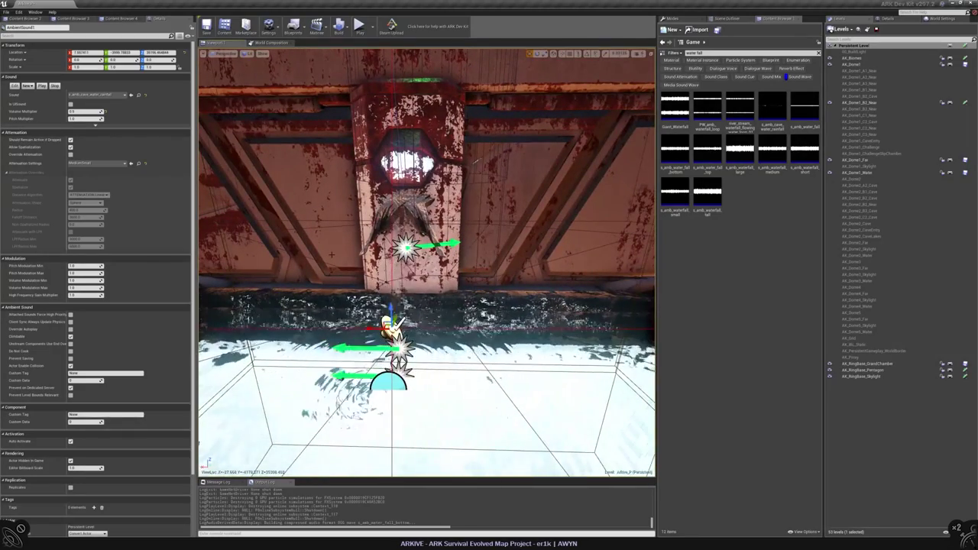
right_drag(608, 218, 607, 218)
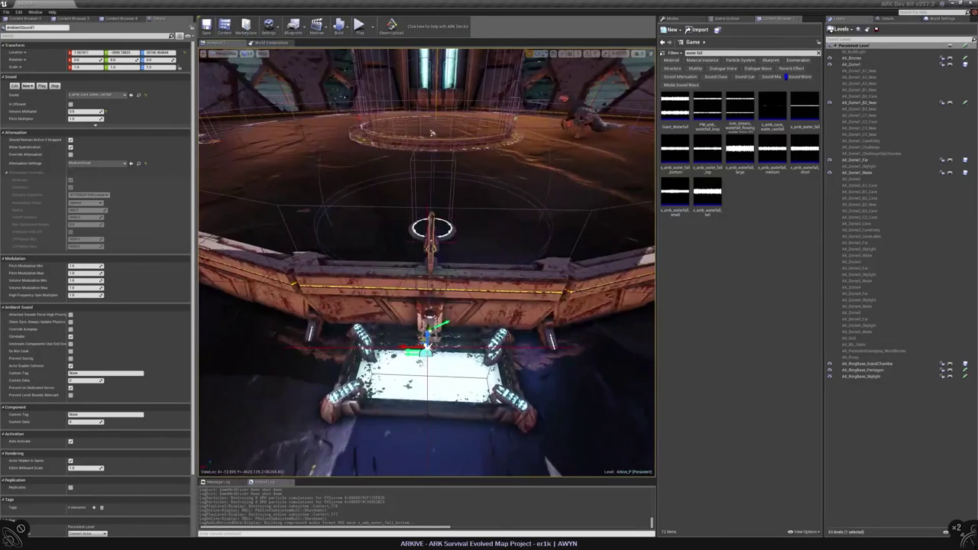
- Set the attenuation settings of AmbientSound1 to Small
click(97, 163)
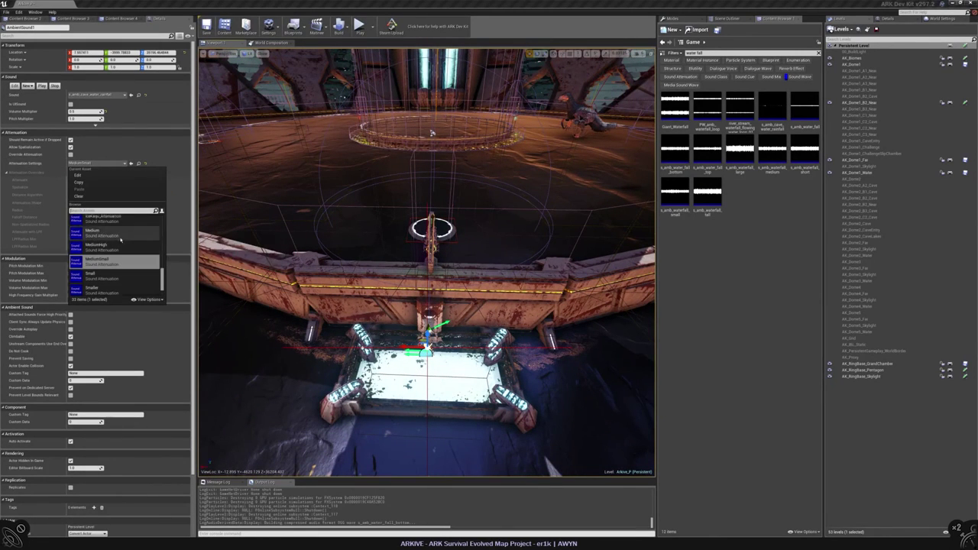
click(95, 274)
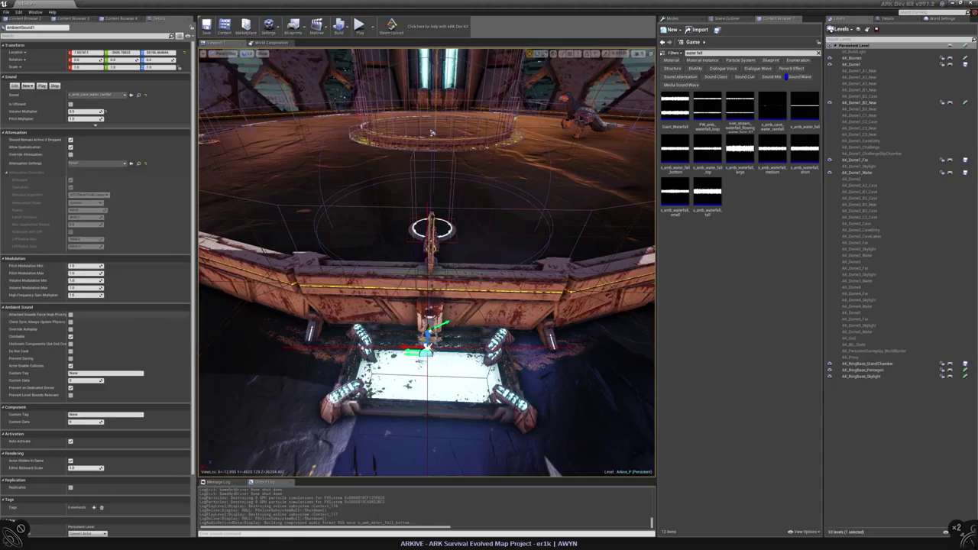
right_drag(431, 133, 514, 458)
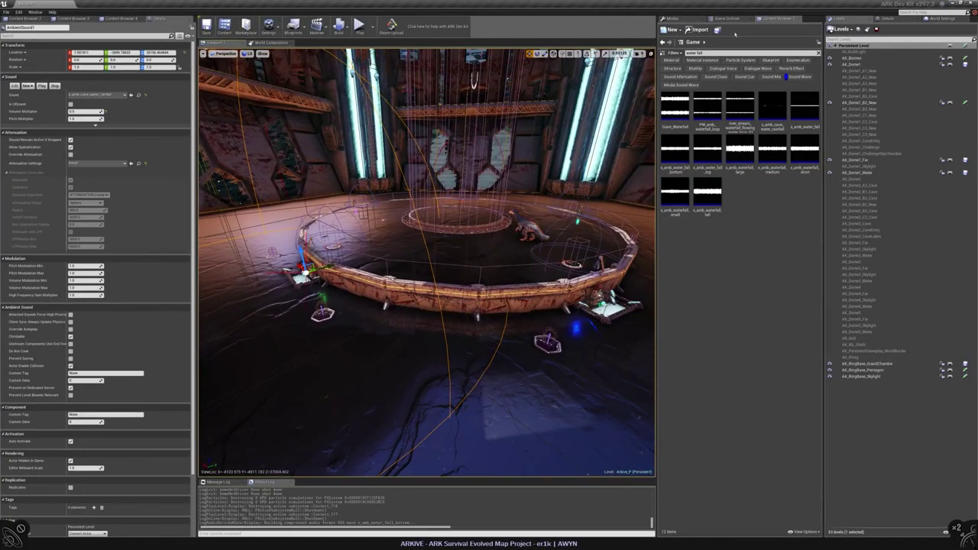
- Make AK_RingBase_GrandChamber the current level and move the AmbientSound1 actor into it
click(884, 366)
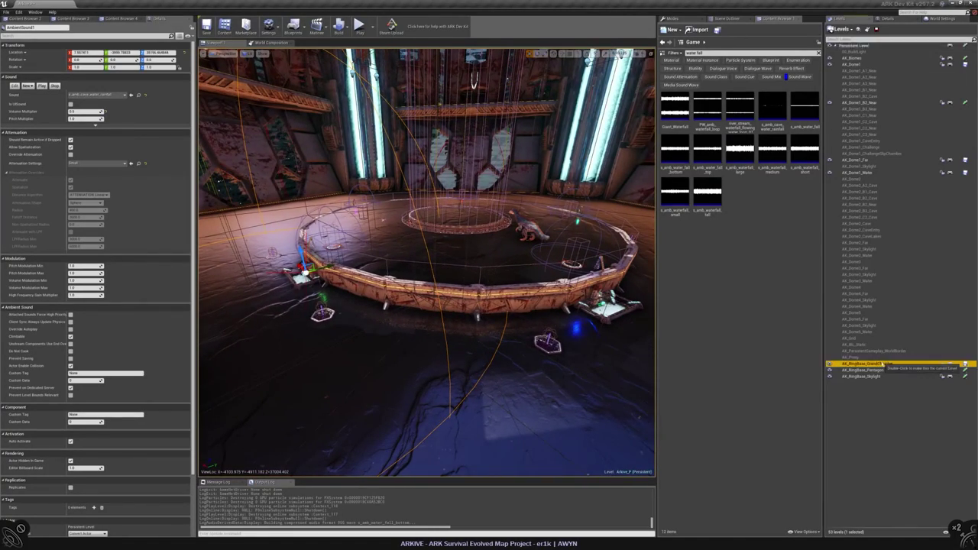
double_click(884, 365)
click(721, 17)
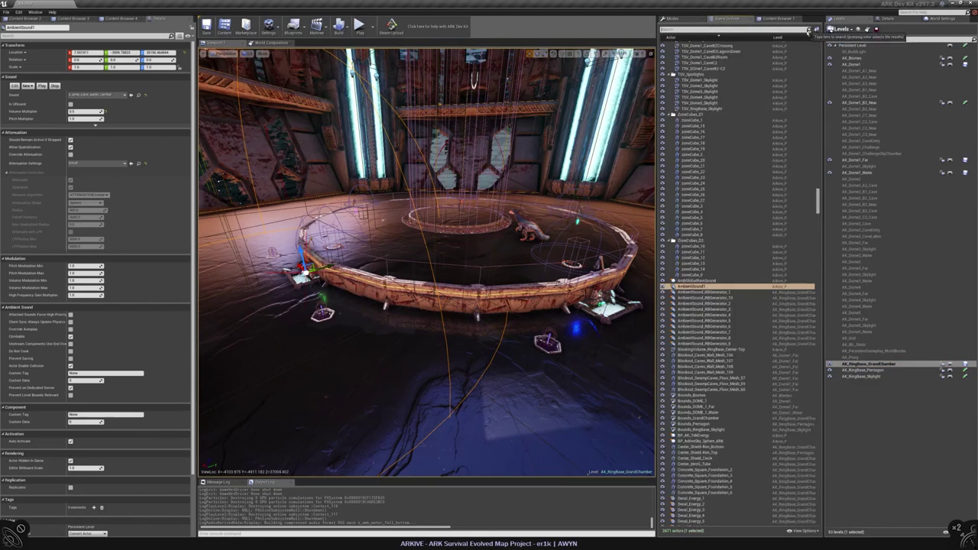
right_click(696, 287)
mouse_move(738, 381)
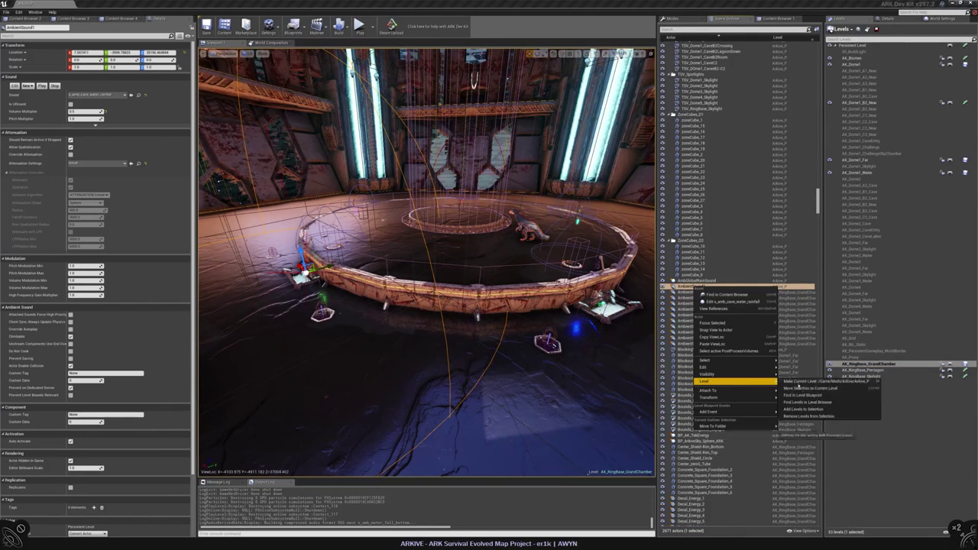
click(810, 389)
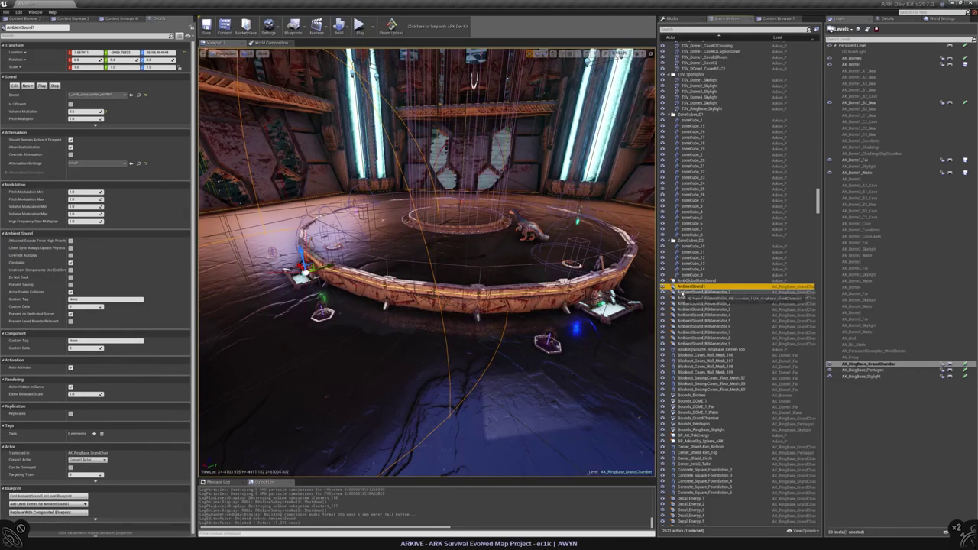
- Move AmbientSound1 into the RingBase_WaterWells folder and rename it AmbientSound_WaterWell_1
right_click(696, 287)
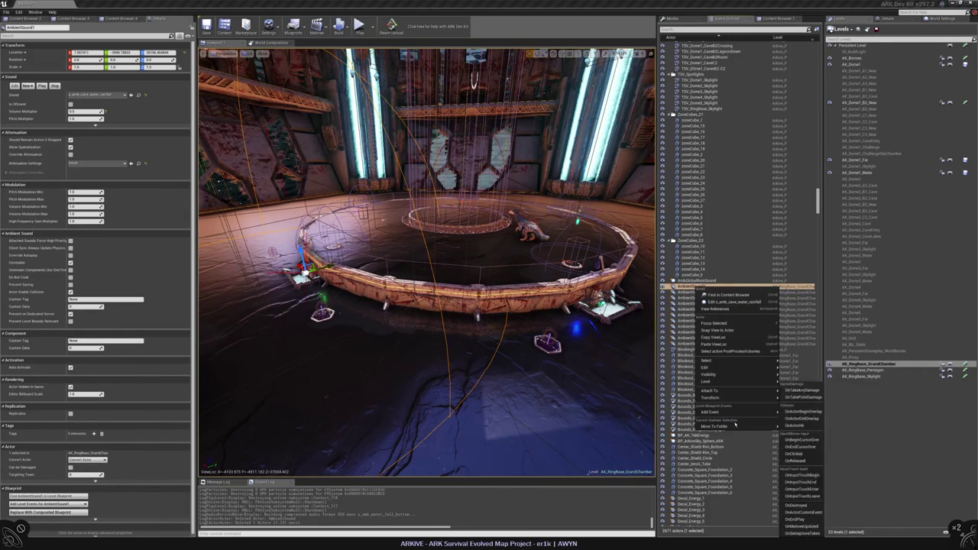
mouse_move(753, 428)
text(wat)
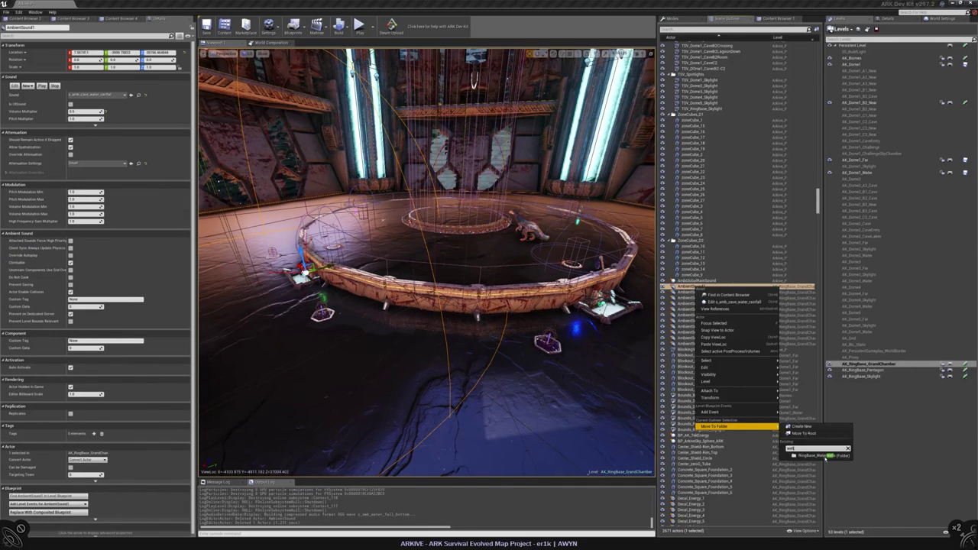
click(820, 456)
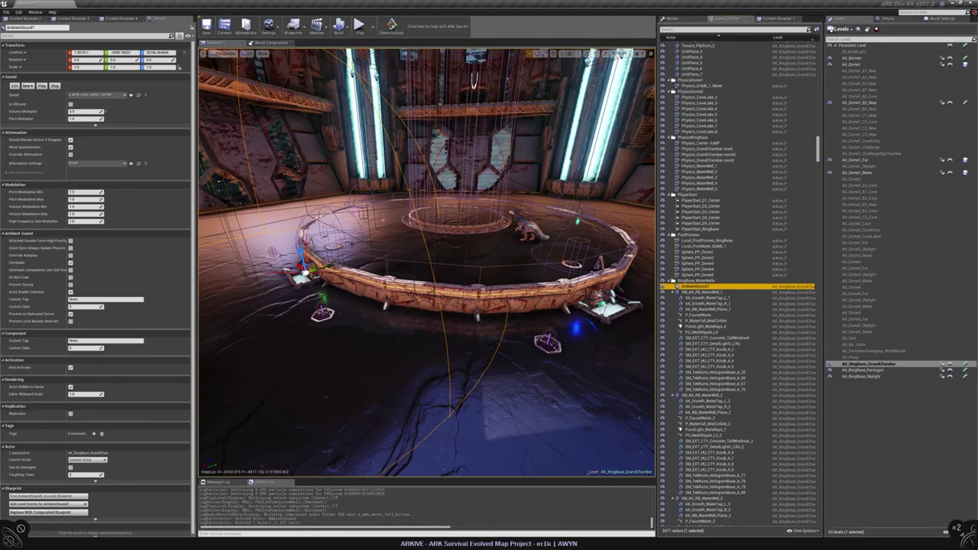
click(32, 28)
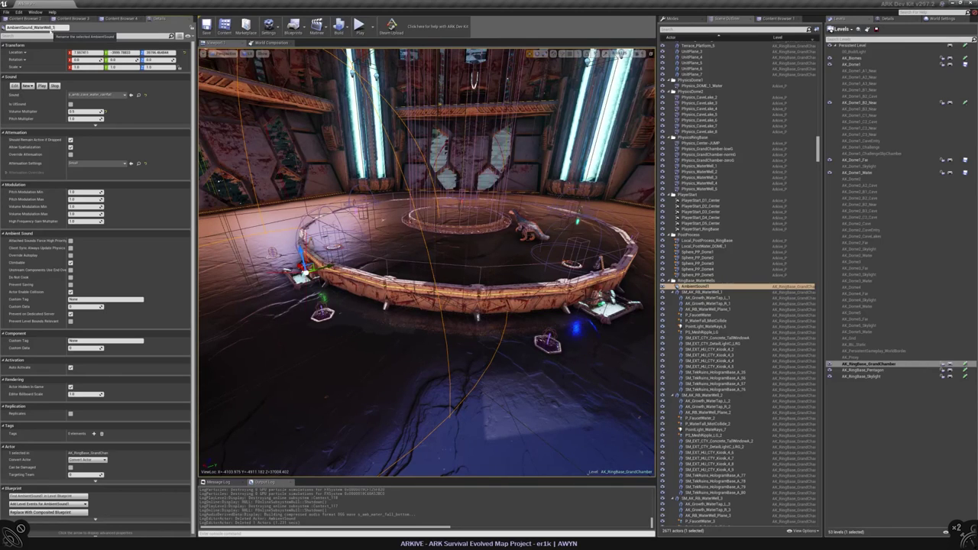
key(Return)
- Duplicate the AmbientSound_WaterWell_1 actor four times in place for the other water wells
key(f)
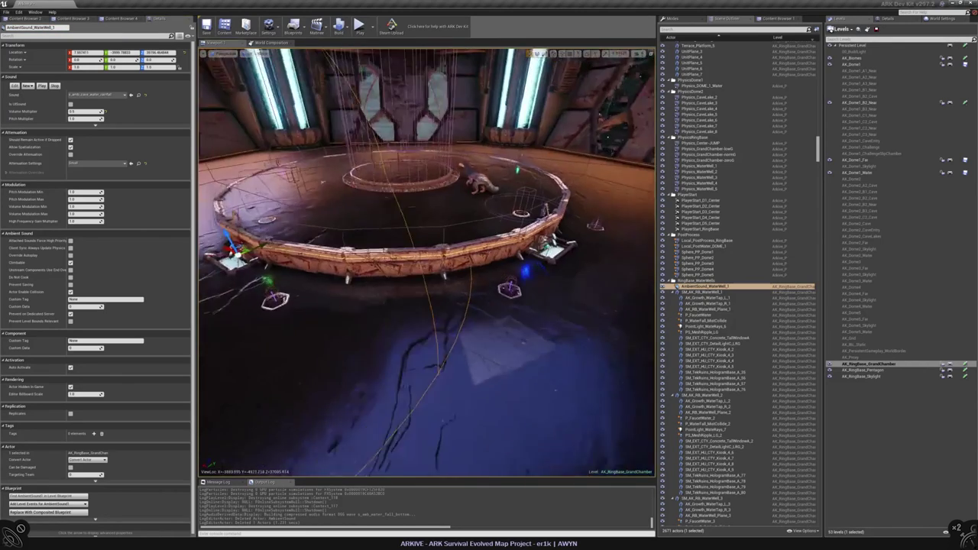
key(alt+j)
key(f)
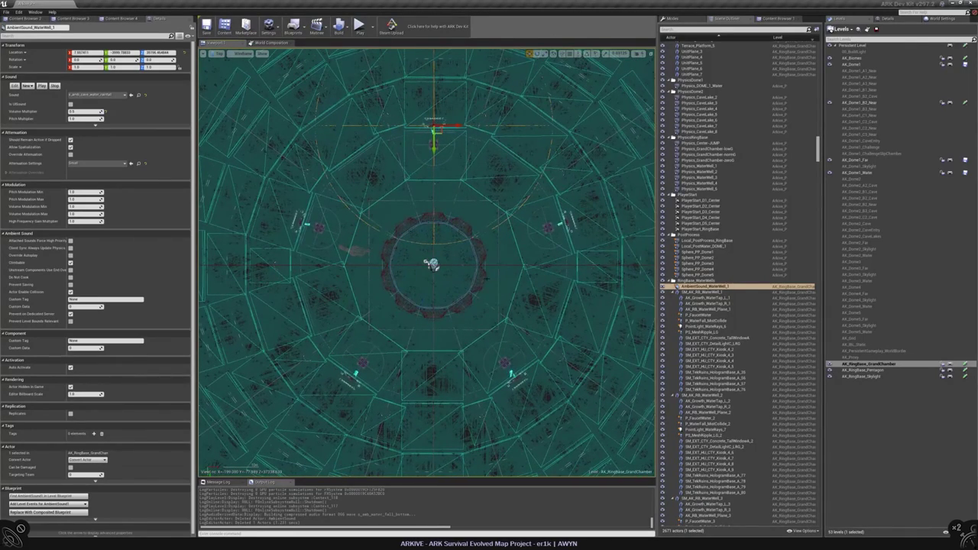
key(ctrl+w)
key(ctrl+w)
key(ctrl+w)
key(ctrl+w)
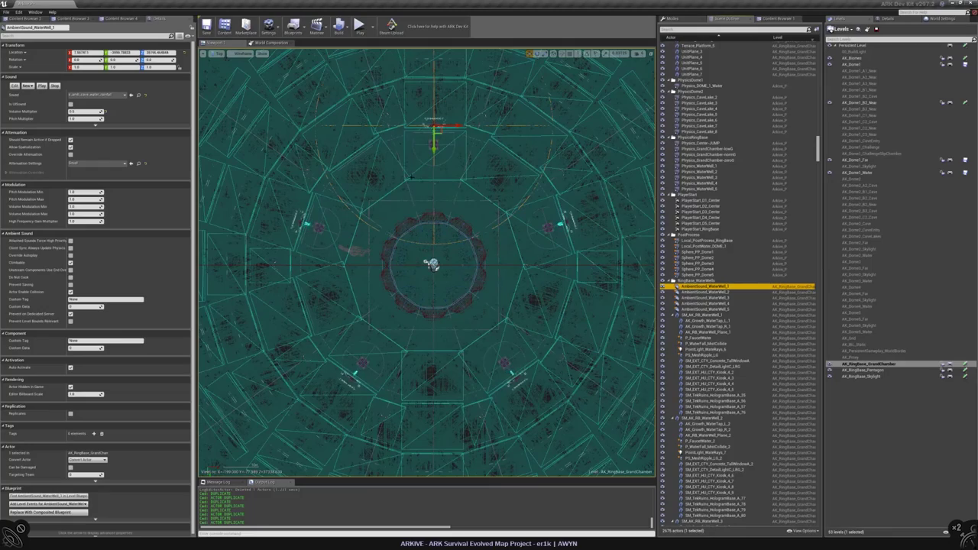
key(alt+g)
key(f)
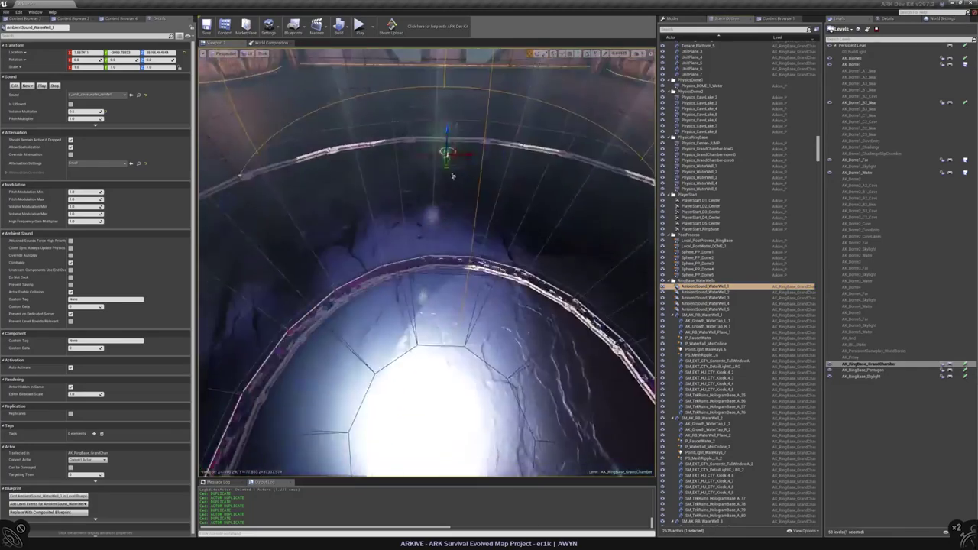
- In the top wireframe view, move AmbientSound_WaterWell_1 onto the lower-left water well of the ring base
key(alt+j)
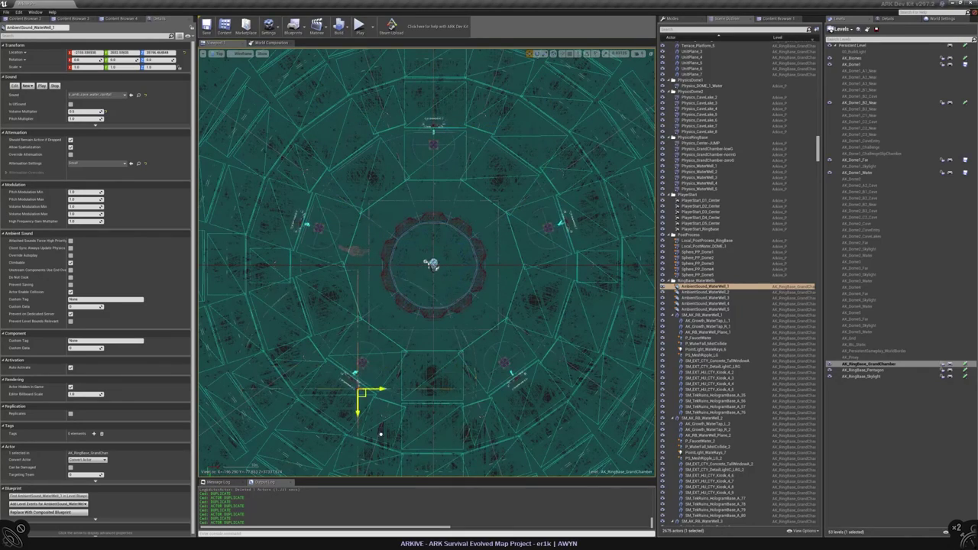
key(f)
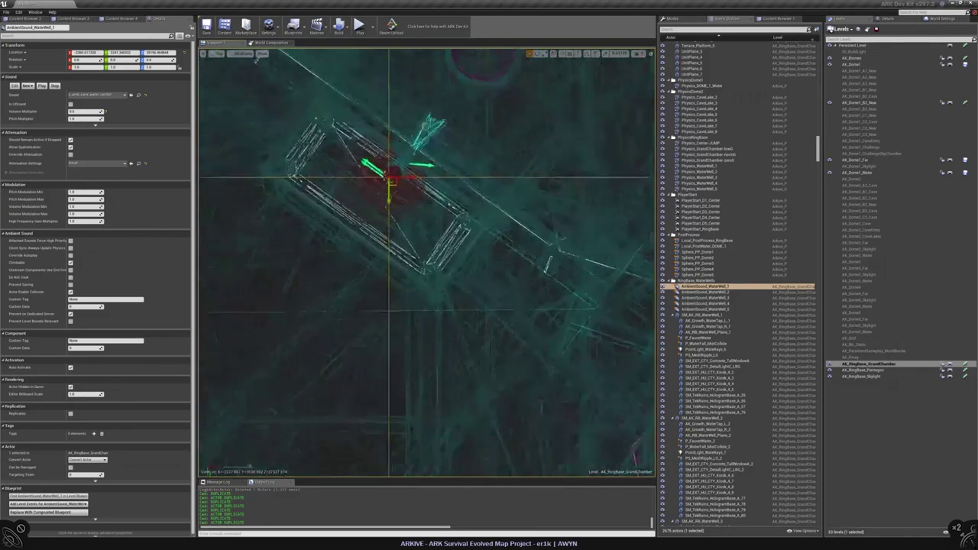
scroll(411, 384, down, 8)
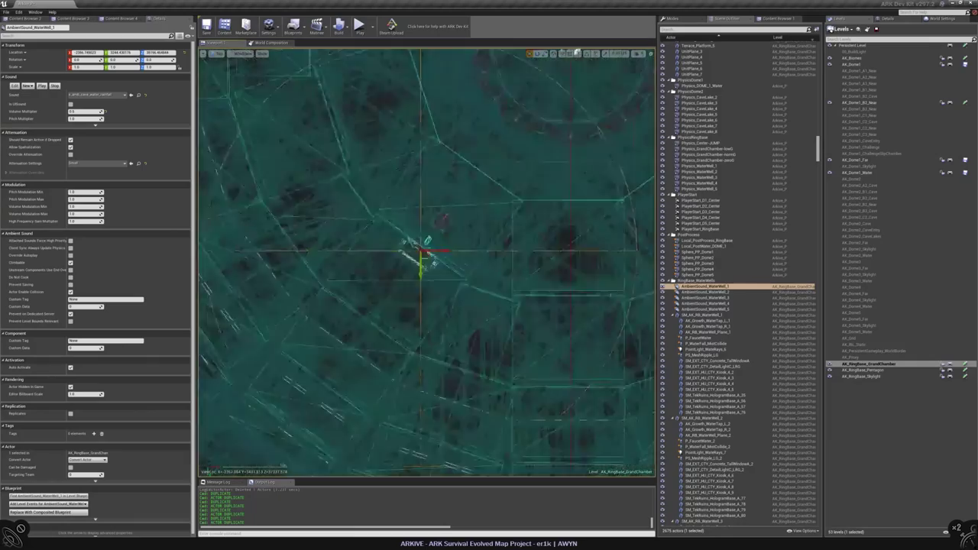
- Move AmbientSound_WaterWell_2 onto the lower-right water well of the ring base
click(446, 187)
right_drag(482, 348, 376, 257)
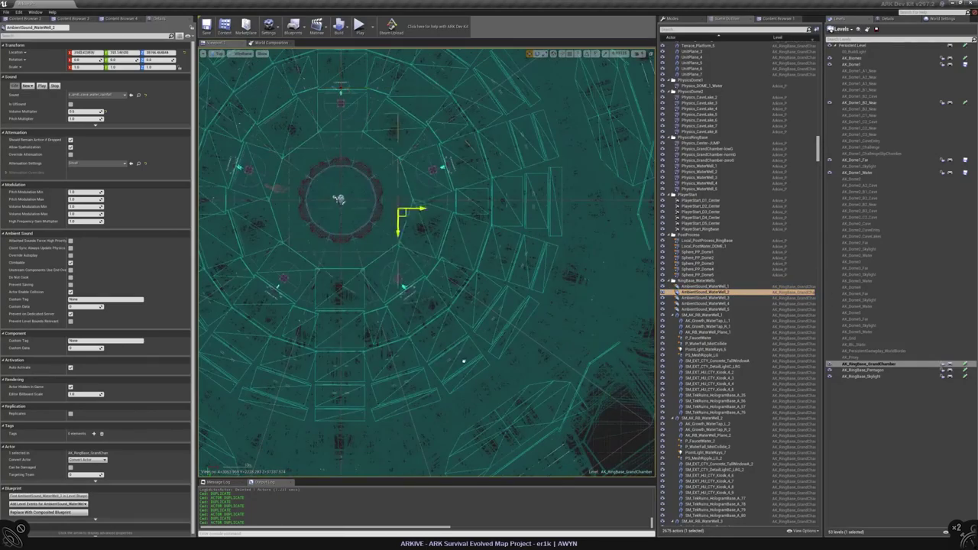
key(f)
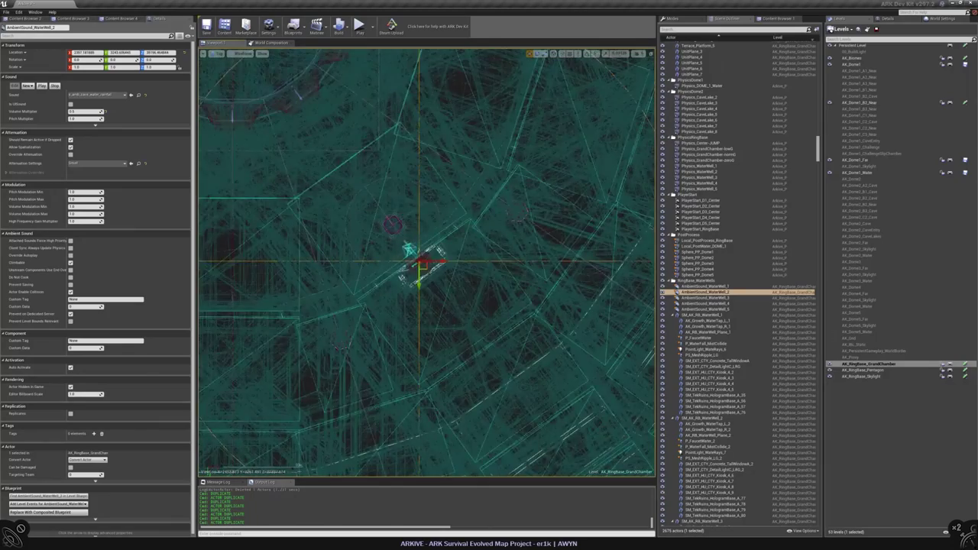
- Move AmbientSound_WaterWell_3 onto the upper-right water well of the ring base
scroll(458, 329, down, 8)
click(392, 151)
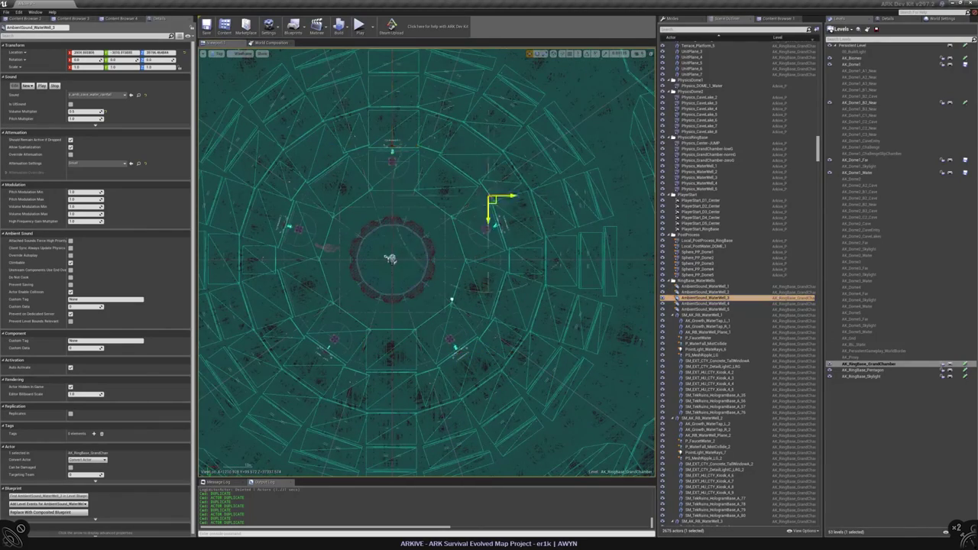
key(f)
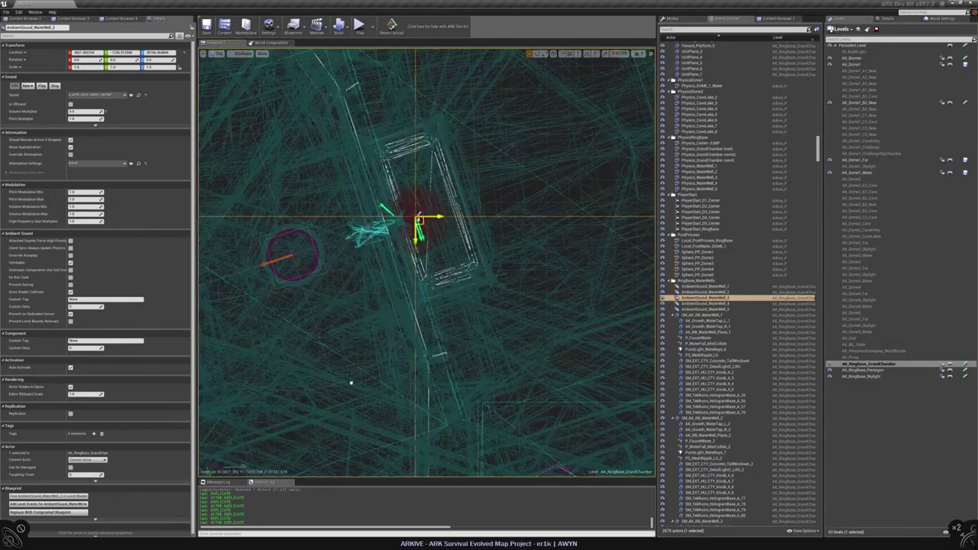
scroll(474, 245, down, 5)
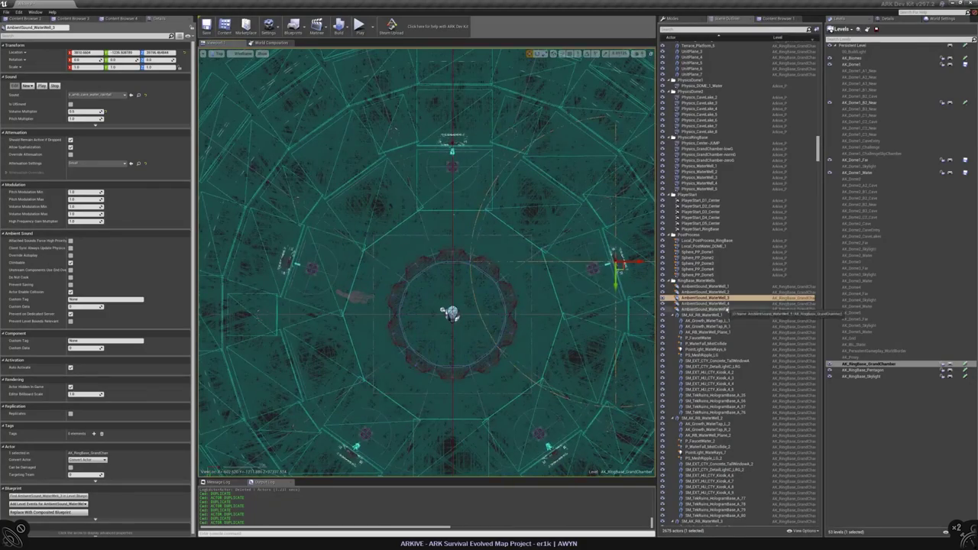
- Move AmbientSound_WaterWell_5 onto the upper-left water well, return to the perspective view and clear the selection
click(451, 139)
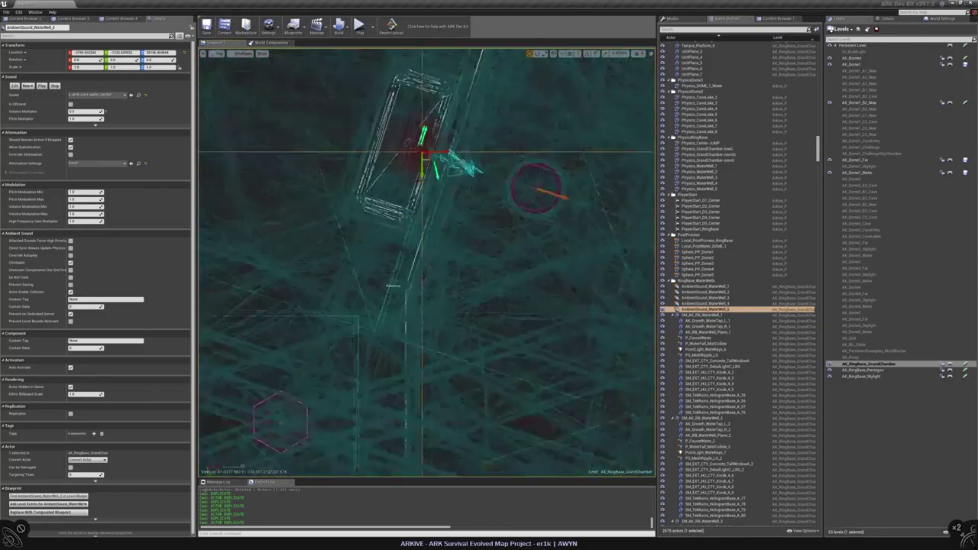
scroll(451, 153, down, 5)
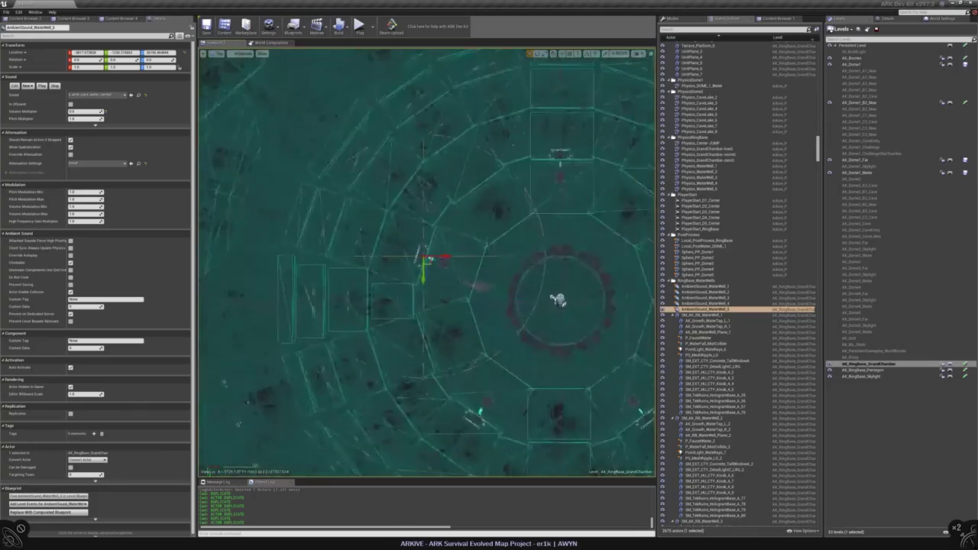
key(alt+g)
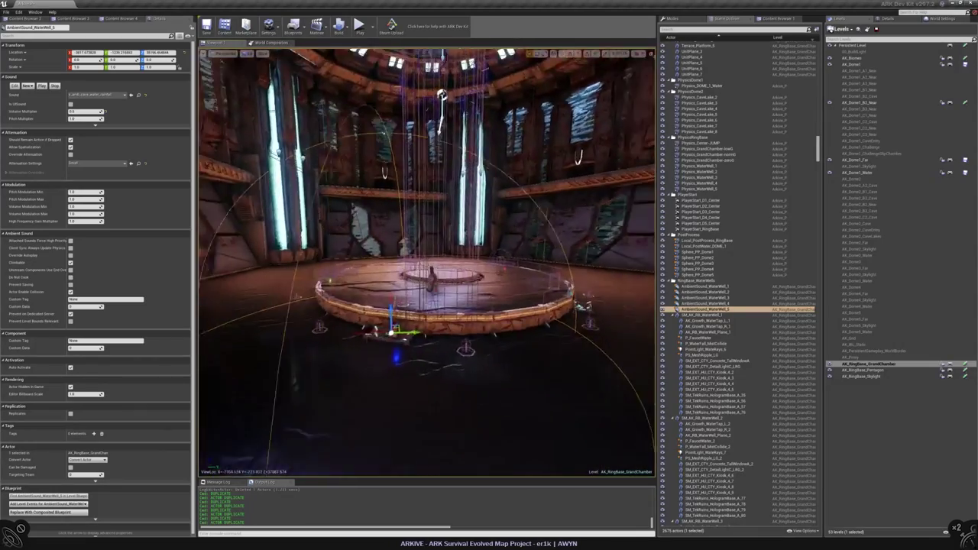
key(Escape)
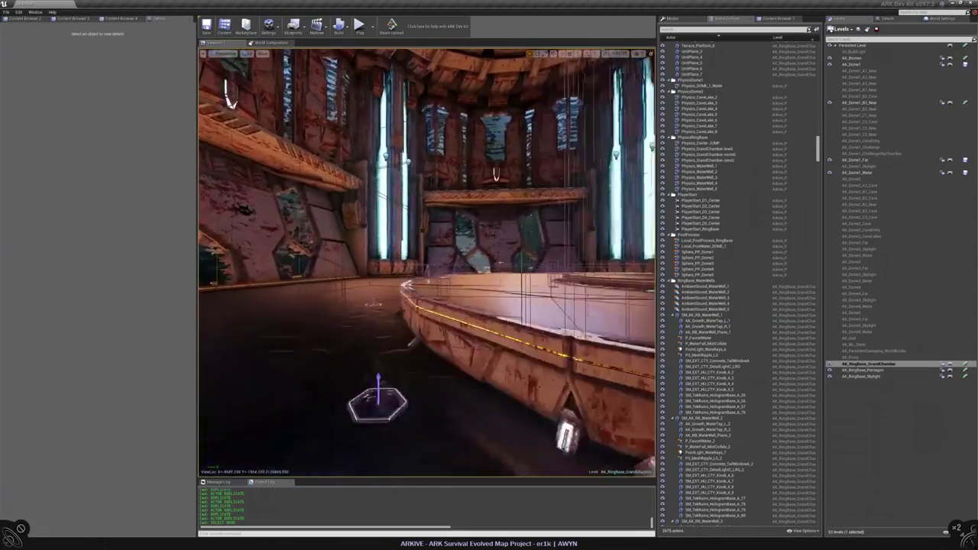
- Check the placement of the five AmbientSound_WaterWell actors around the central platform
right_drag(428, 260, 376, 258)
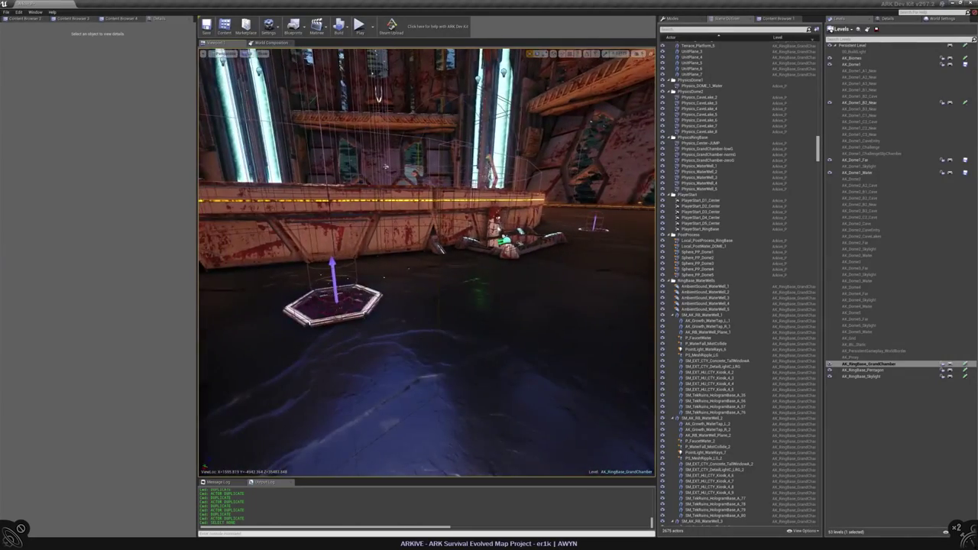
right_drag(376, 259, 350, 257)
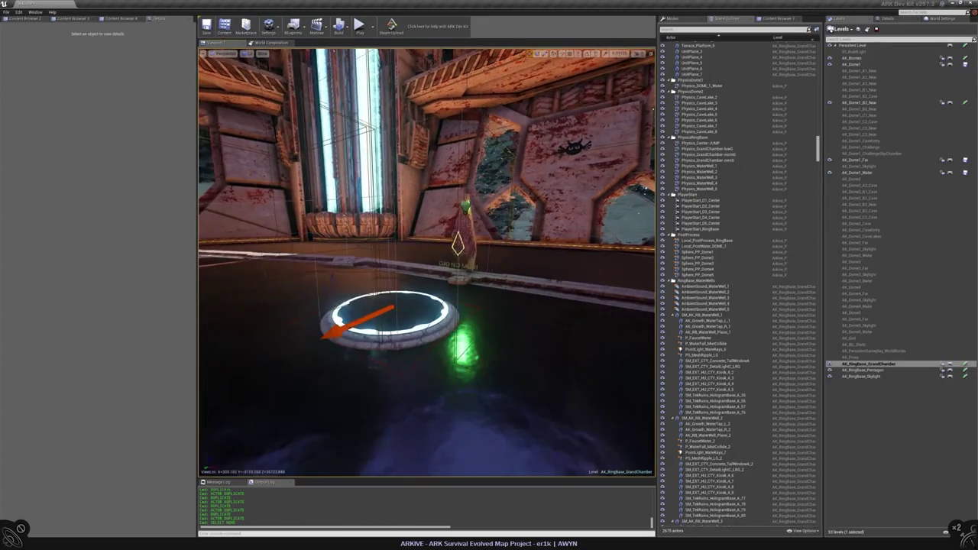
click(712, 286)
shift+click(705, 304)
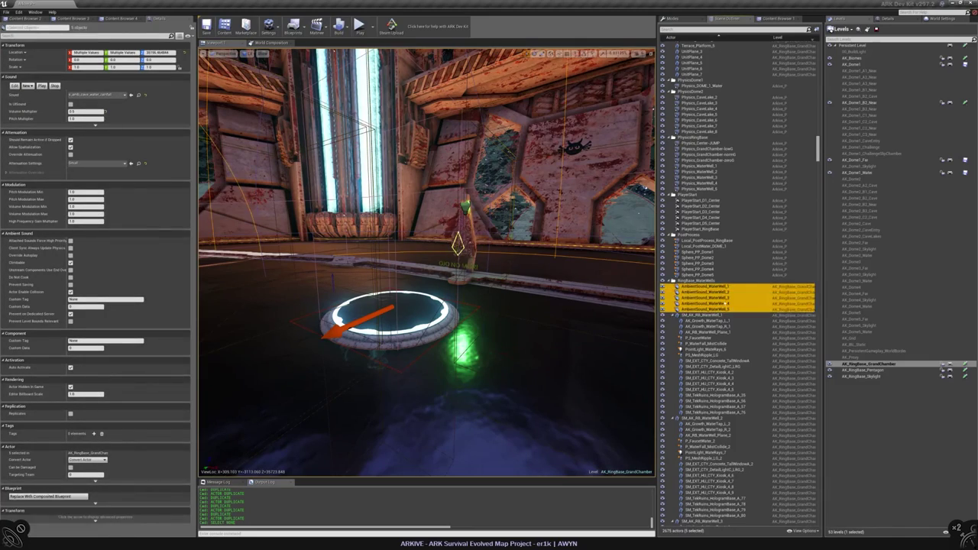
click(705, 303)
key(f)
click(719, 287)
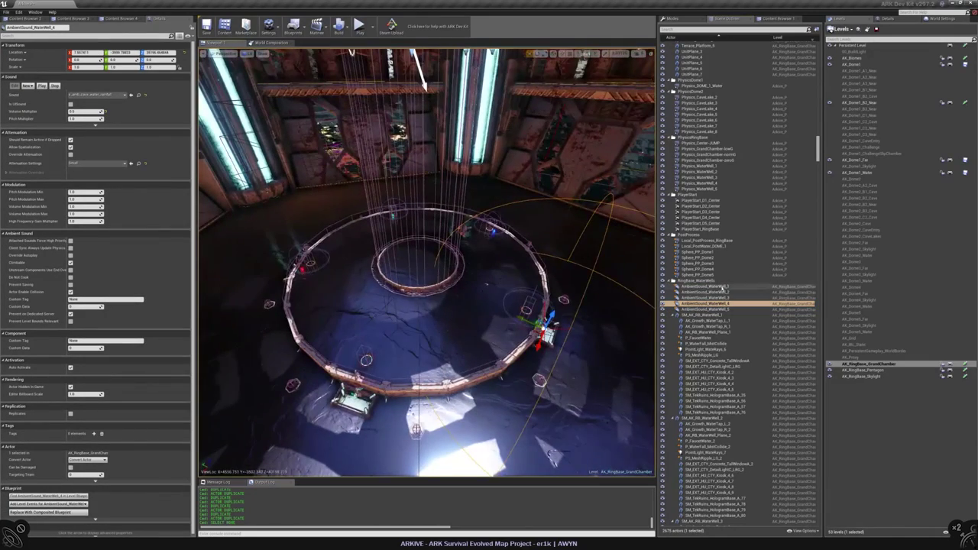
key(Down)
key(Down)
key(Down)
key(Down)
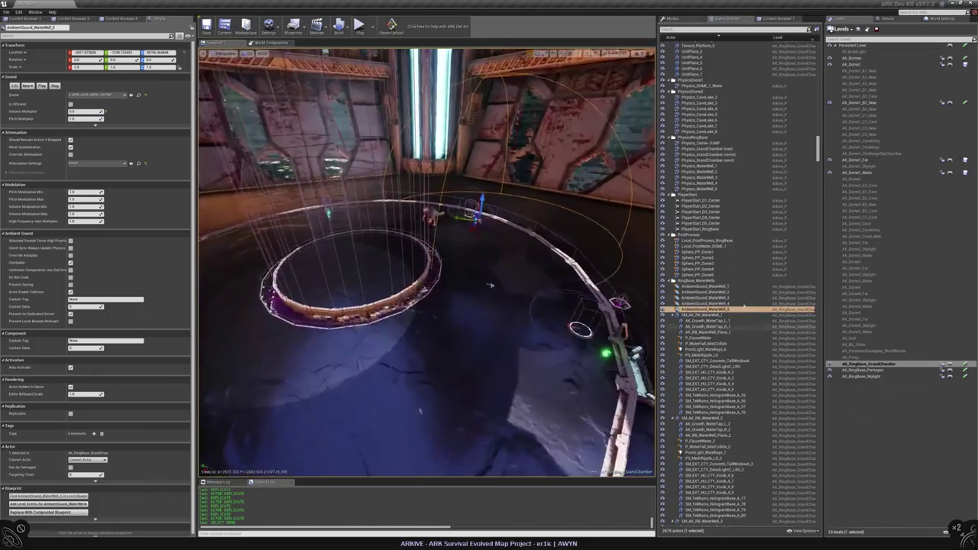
- Select all five AmbientSound_WaterWell actors and lower their pitch multiplier
click(719, 287)
shift+click(705, 309)
right_drag(475, 296, 476, 296)
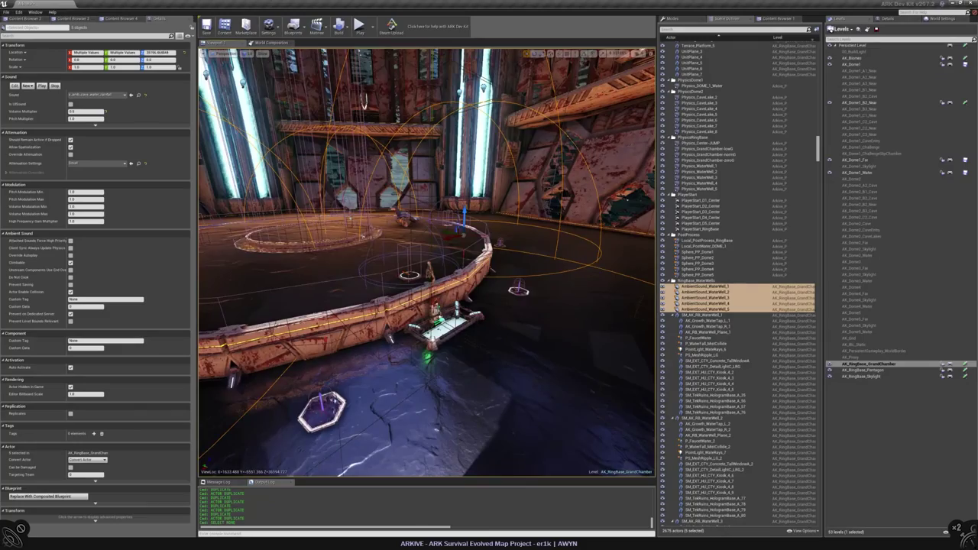
right_drag(427, 262, 427, 262)
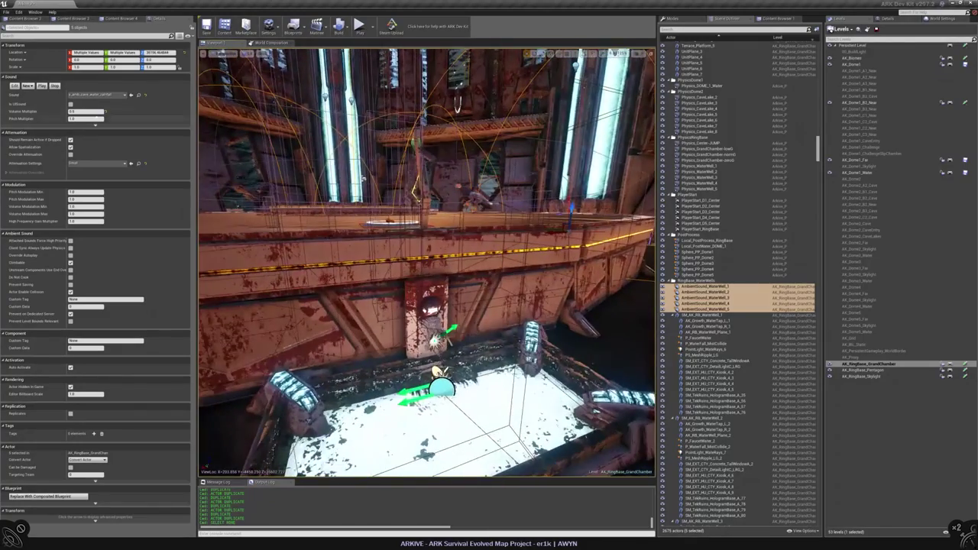
click(88, 118)
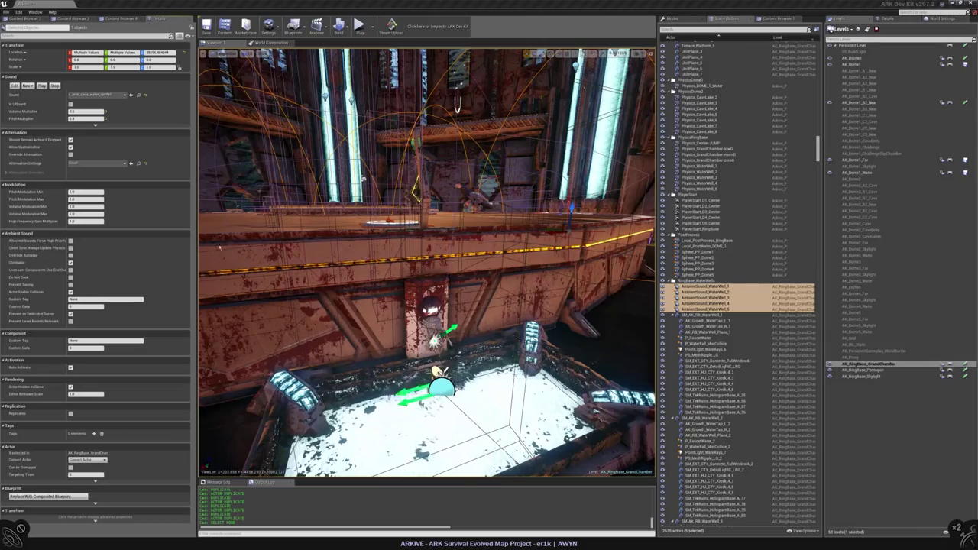
- Lower the maximum pitch modulation and maximum volume modulation of the five water well sounds
right_drag(238, 166, 266, 298)
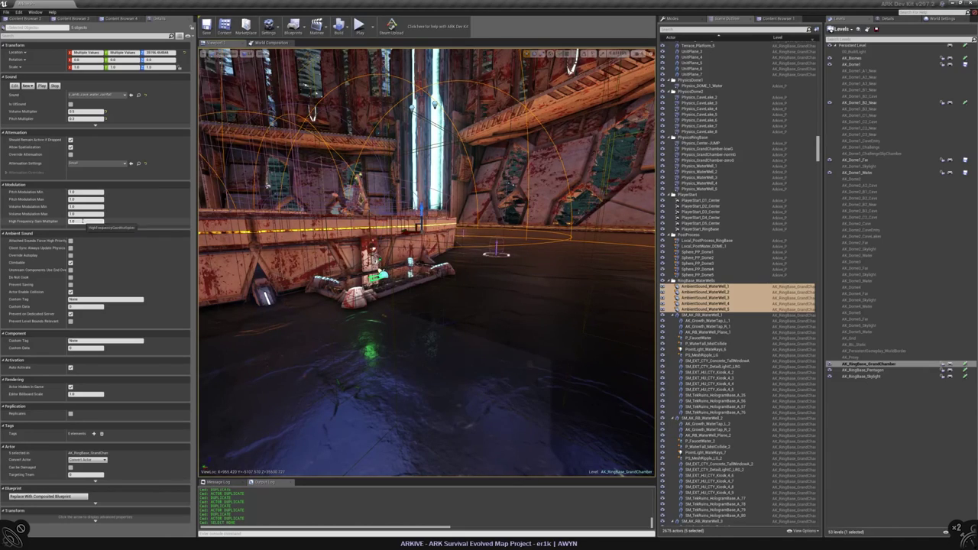
right_drag(306, 268, 263, 269)
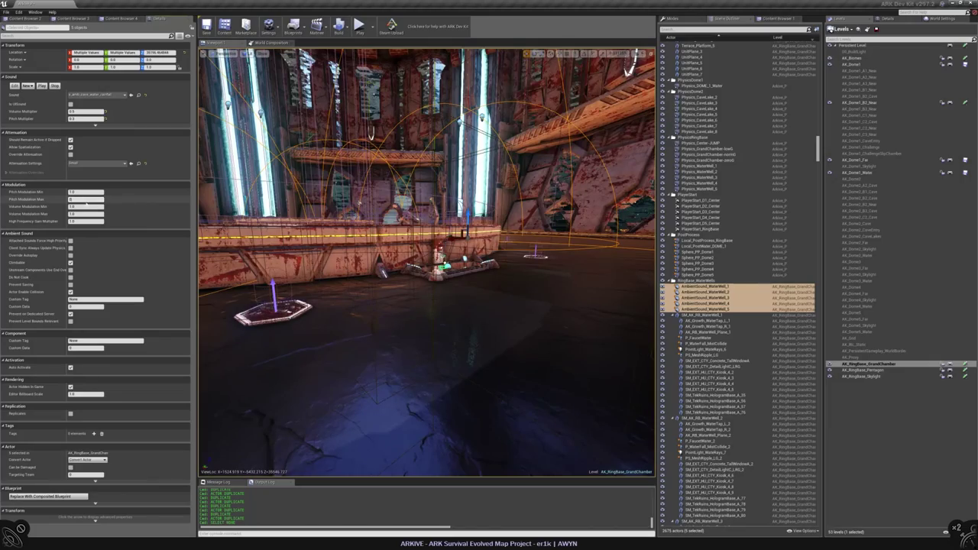
right_drag(428, 268, 403, 280)
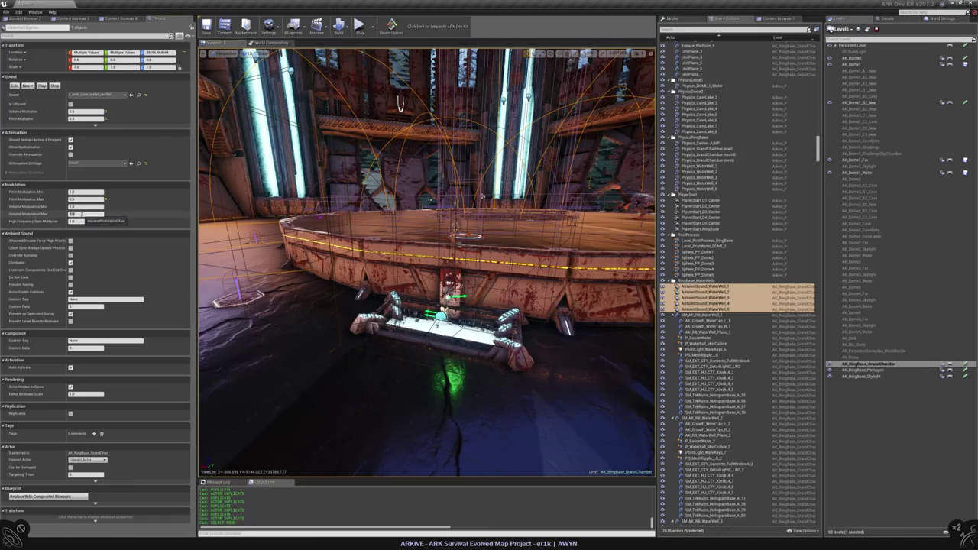
right_drag(426, 260, 426, 260)
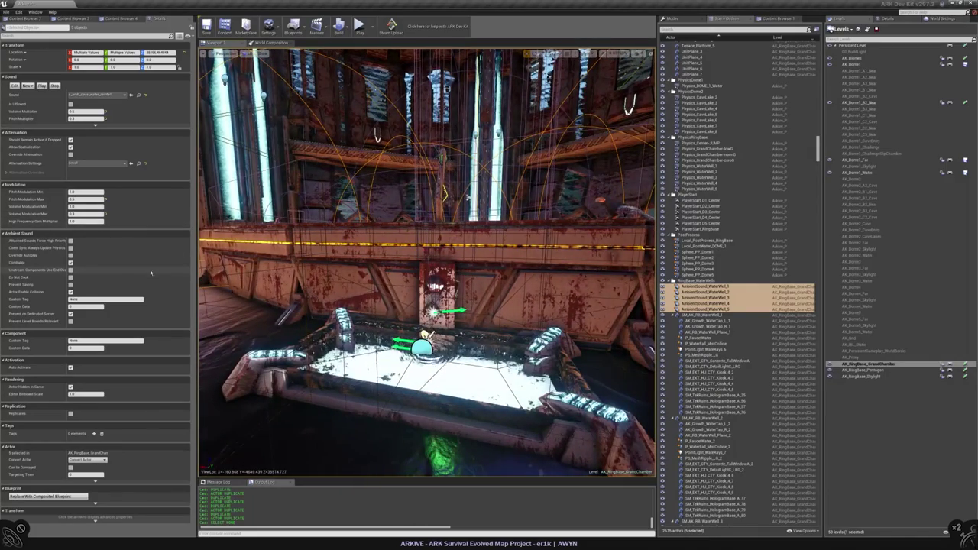
- Increase the editor billboard scale of the five water well sounds and deselect them
right_drag(426, 260, 426, 260)
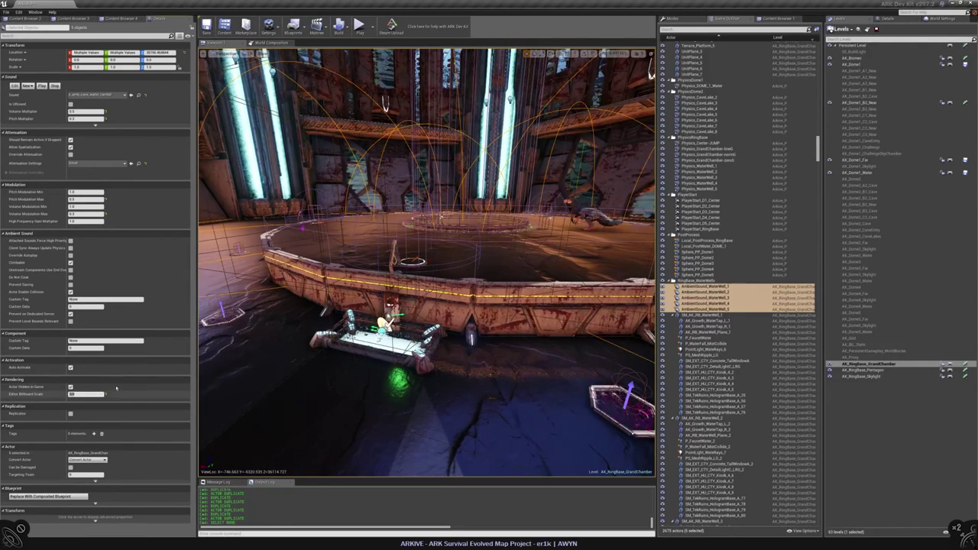
right_drag(427, 260, 426, 259)
key(Escape)
click(442, 280)
key(Escape)
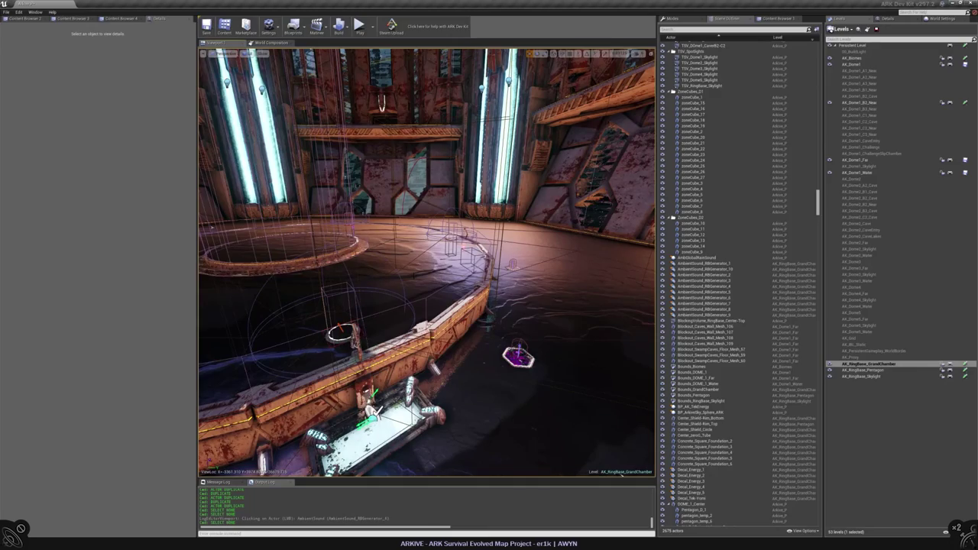
- Enable Override Attenuation on all five AmbientSound_WaterWell actors and expand their attenuation overrides
right_drag(427, 259, 426, 260)
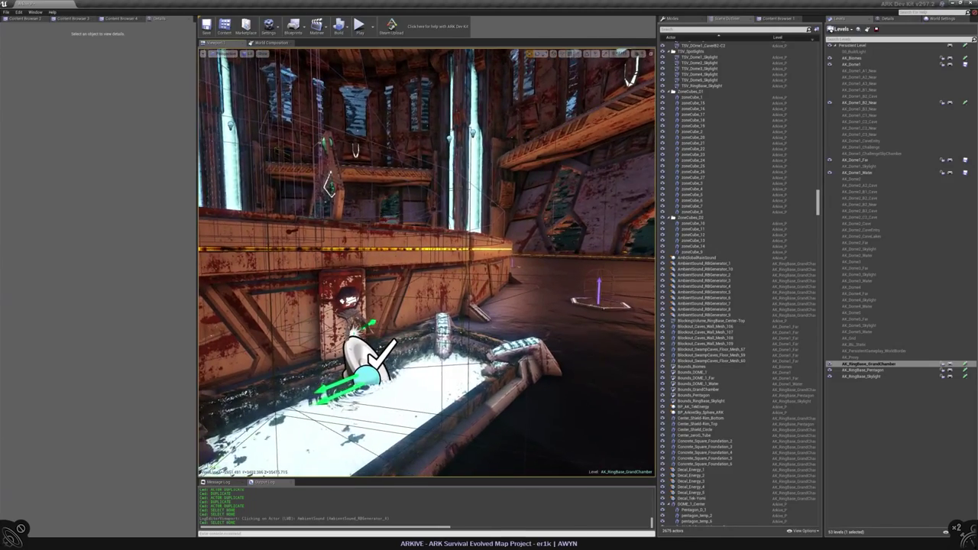
right_drag(427, 260, 427, 260)
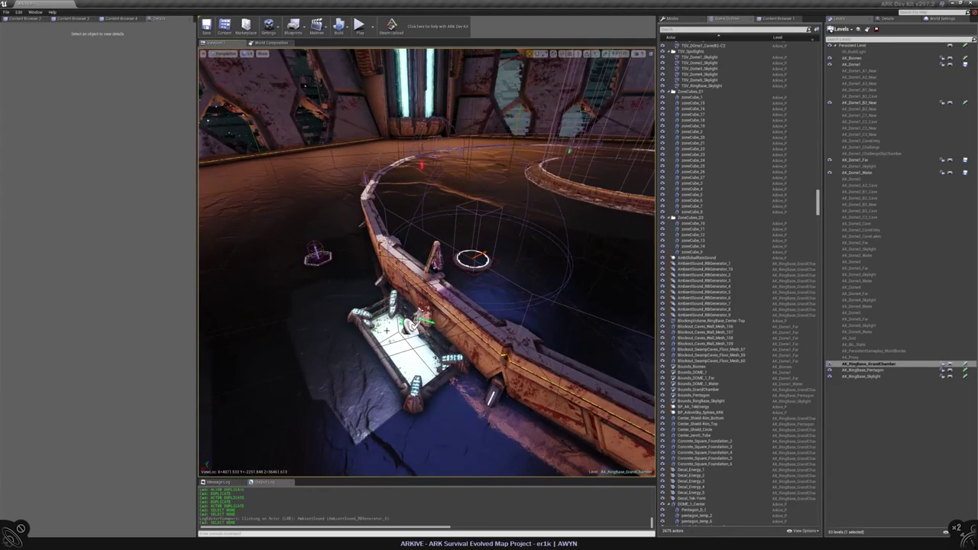
click(407, 327)
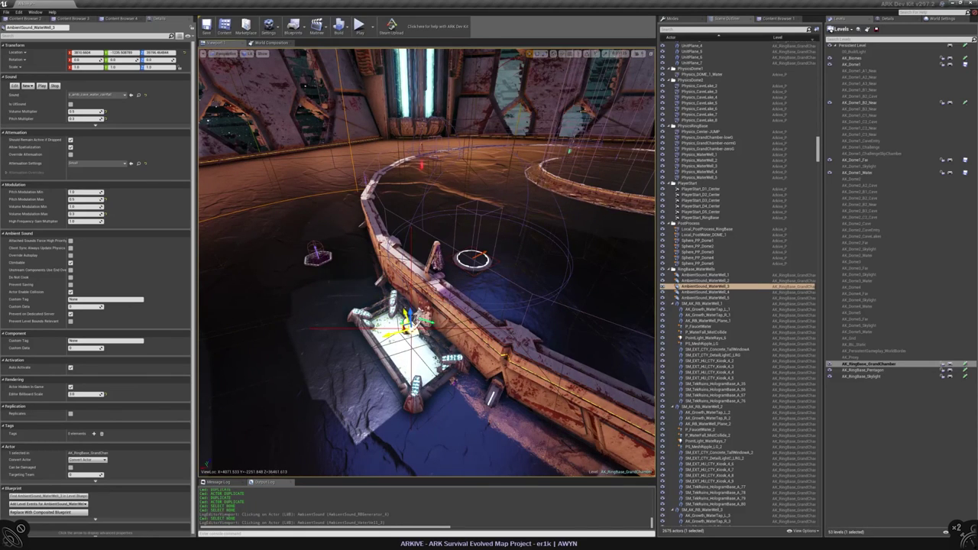
click(6, 173)
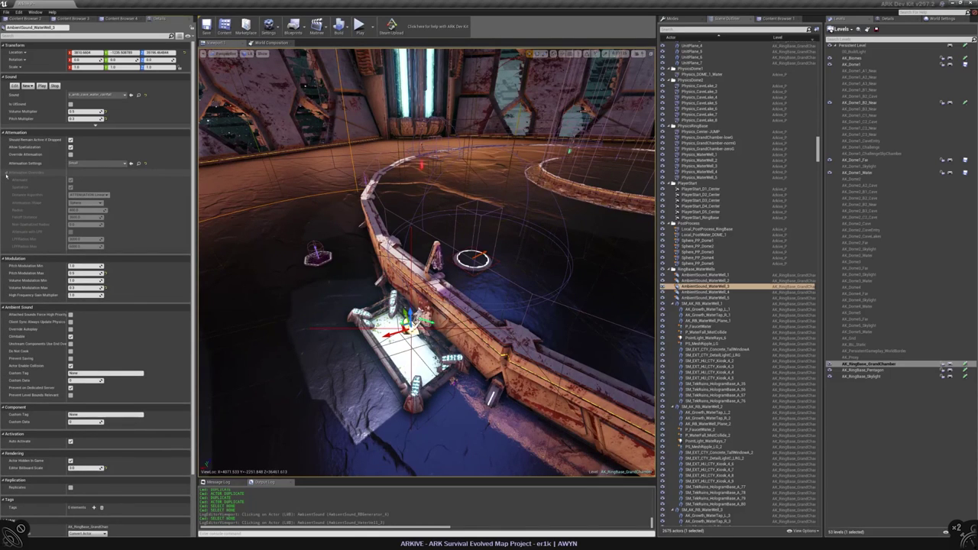
click(705, 276)
shift+click(704, 297)
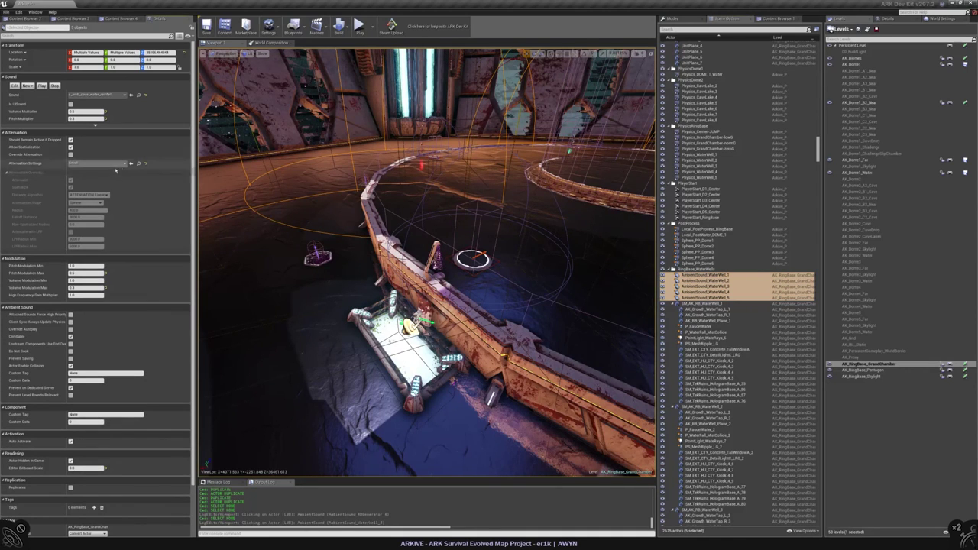
click(112, 164)
click(70, 181)
click(70, 154)
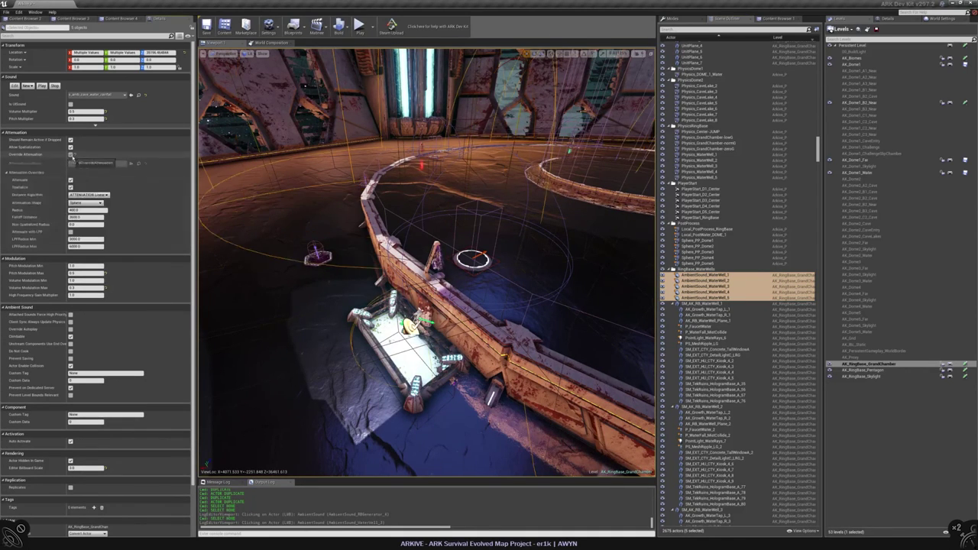
- Set the attenuation shape of the five water well sounds to Cone and change the cone angle
click(85, 203)
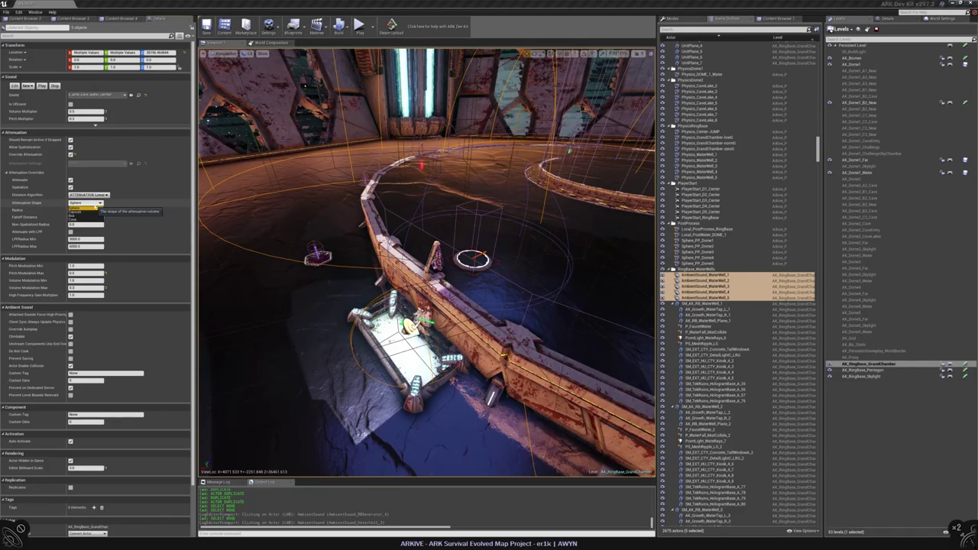
click(83, 222)
right_drag(428, 260, 459, 230)
key(f)
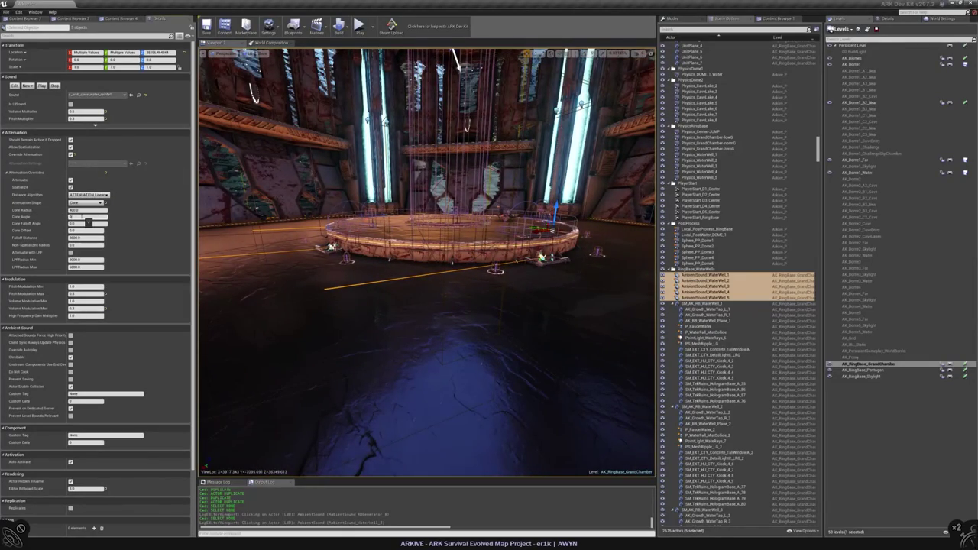
alt+drag(428, 259, 417, 302)
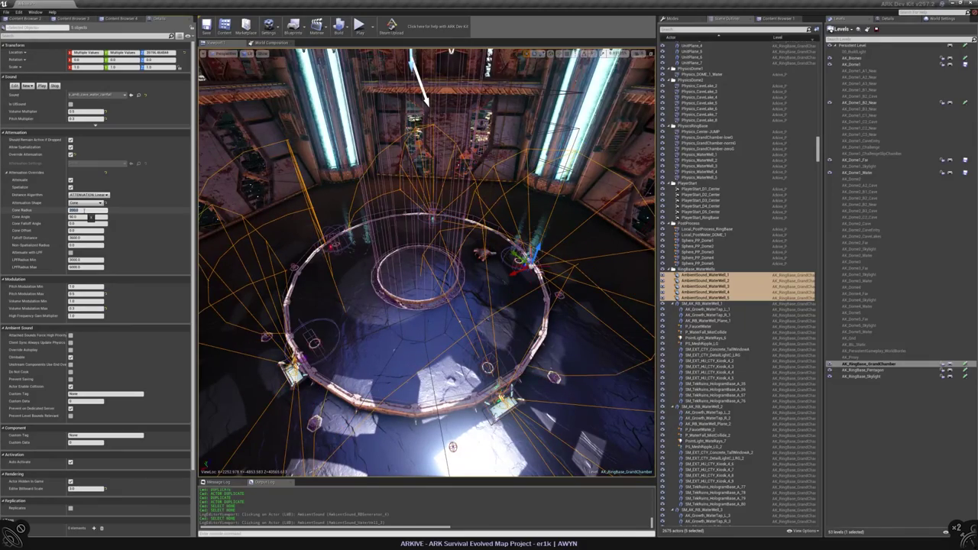
- Change the attenuation cone radius of the five water well sounds
click(88, 210)
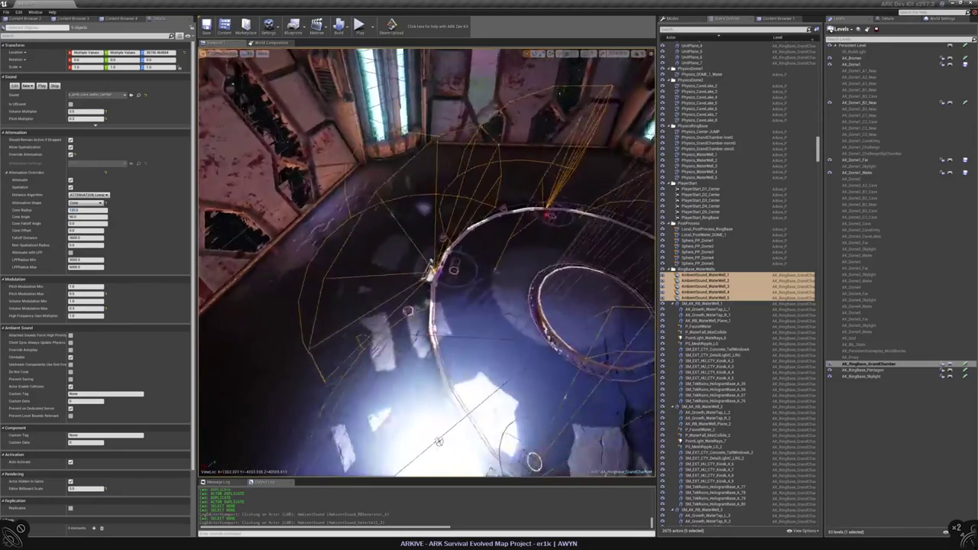
right_drag(428, 260, 504, 275)
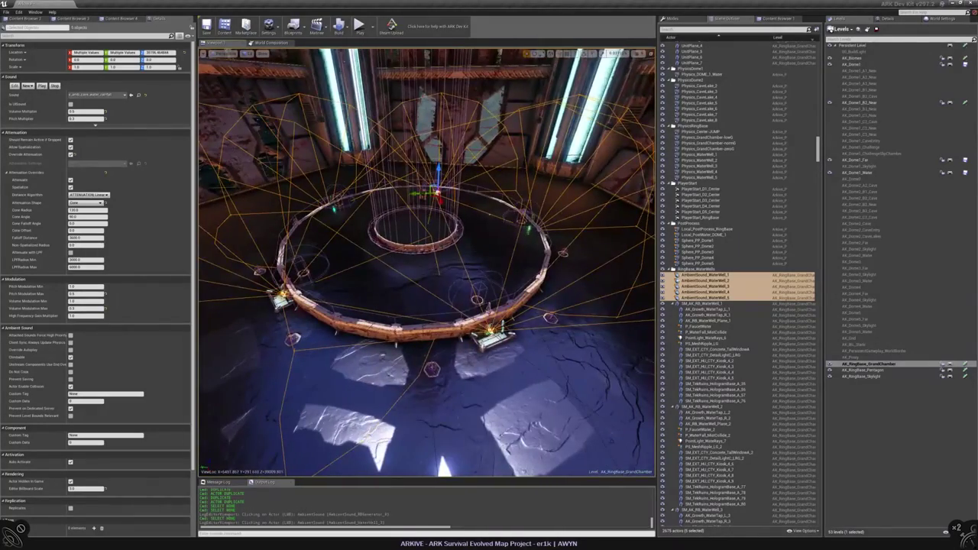
- Rotate AmbientSound_WaterWell_1 to about 126° around Z so its attenuation cone points away from the ring's centre
double_click(704, 274)
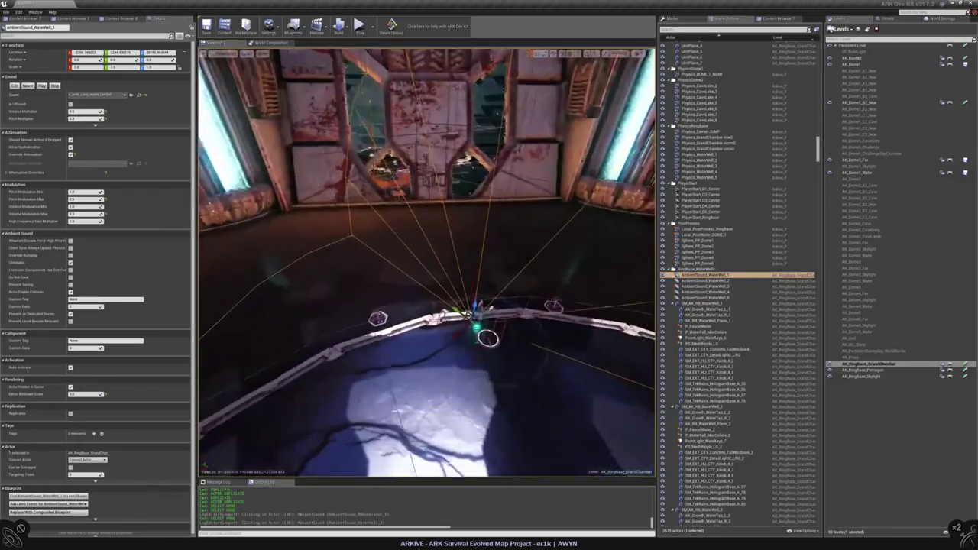
key(e)
drag(489, 353, 458, 353)
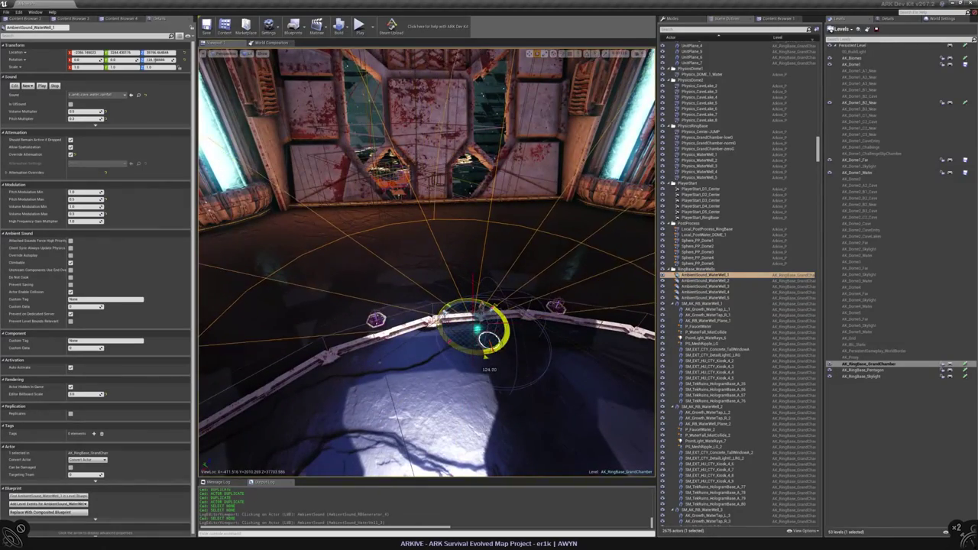
right_drag(459, 353, 458, 376)
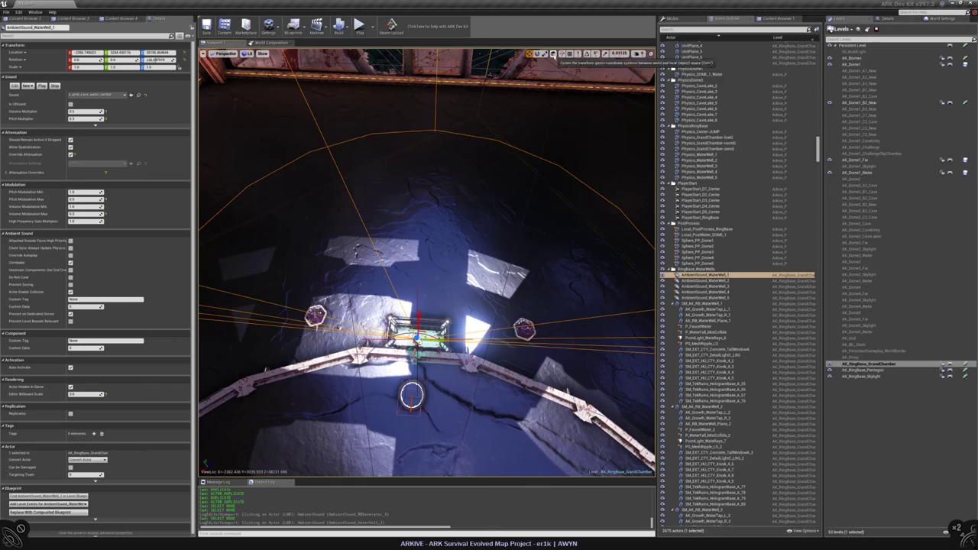
right_drag(458, 376, 417, 356)
- Rotate AmbientSound_WaterWell_5 around Z and shift it toward the ring's inner side at its well
click(401, 358)
scroll(400, 358, up, 3)
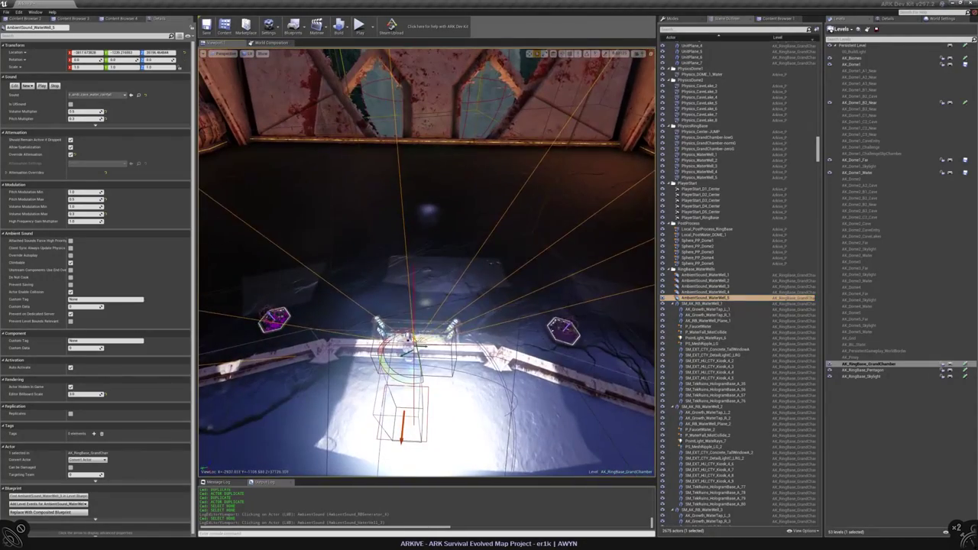
right_drag(399, 380, 399, 405)
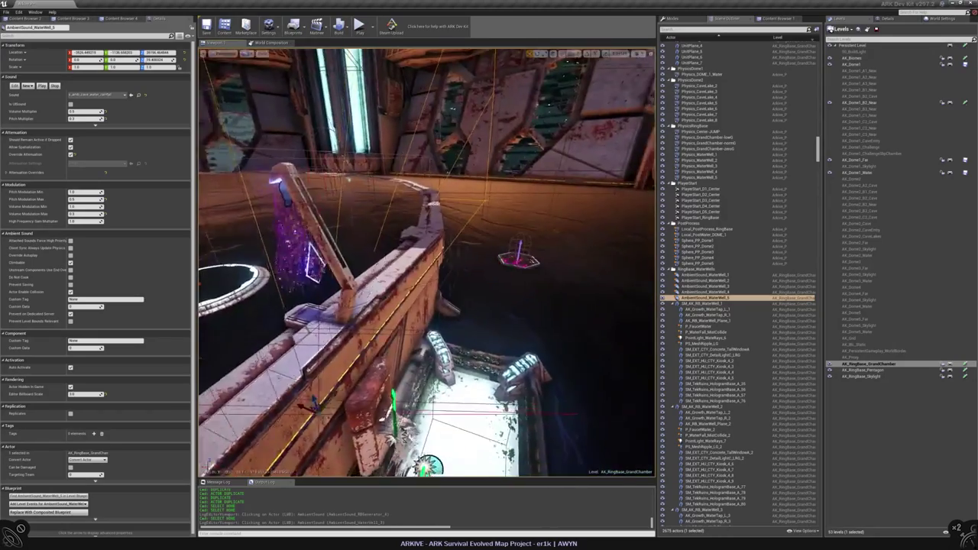
right_drag(399, 405, 419, 359)
- Undo the last move and rotation of AmbientSound_WaterWell_5 and rotate it to about -162° so its cone faces outward
right_drag(428, 260, 443, 306)
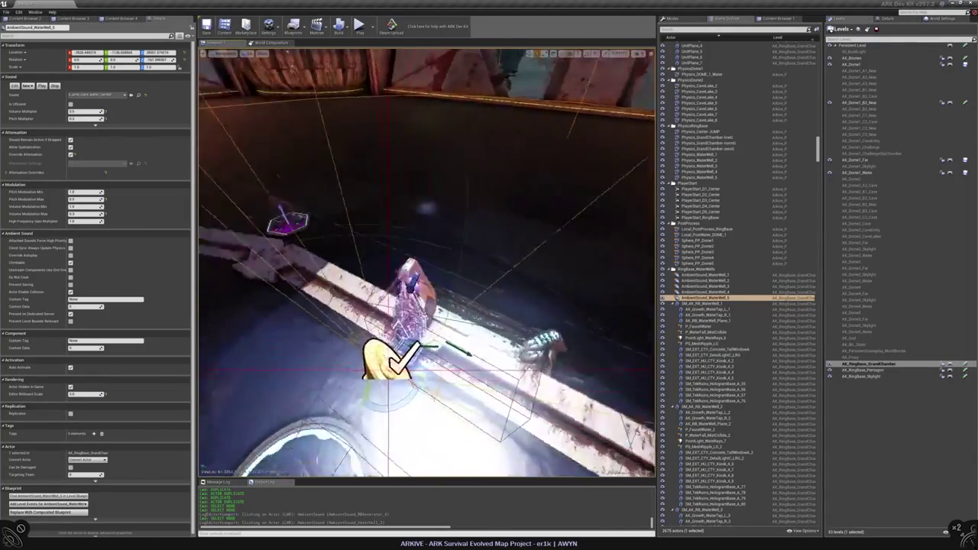
key(ctrl+z)
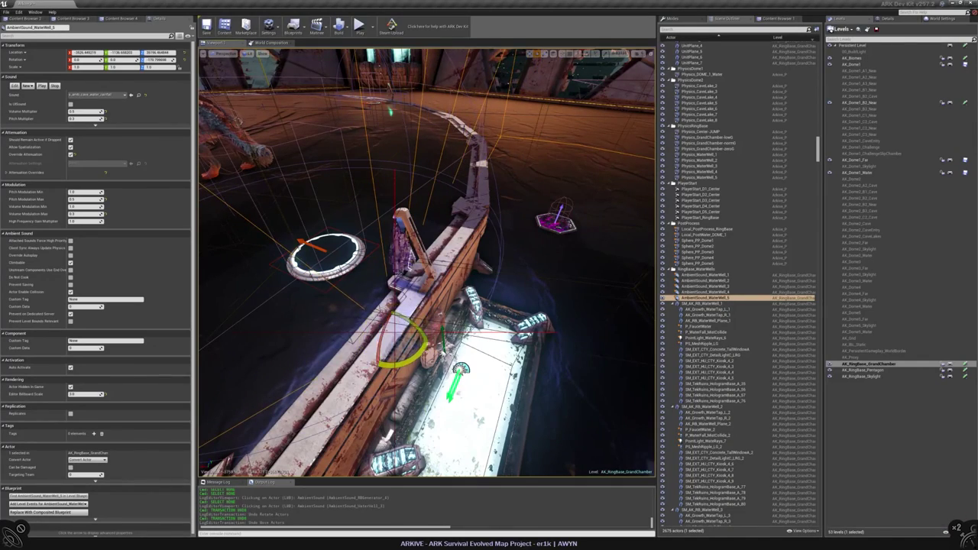
key(f)
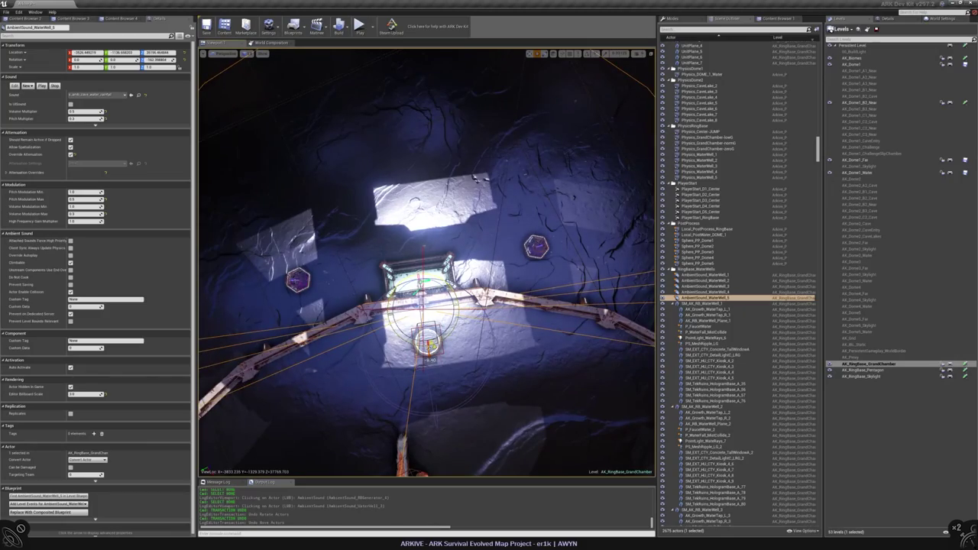
mouse_move(426, 262)
right_down()
mouse_move(429, 214)
mouse_move(361, 229)
right_up()
- Rotate AmbientSound_WaterWell_4 to -90° around Z and shift it inward toward the ring's centre
double_click(711, 292)
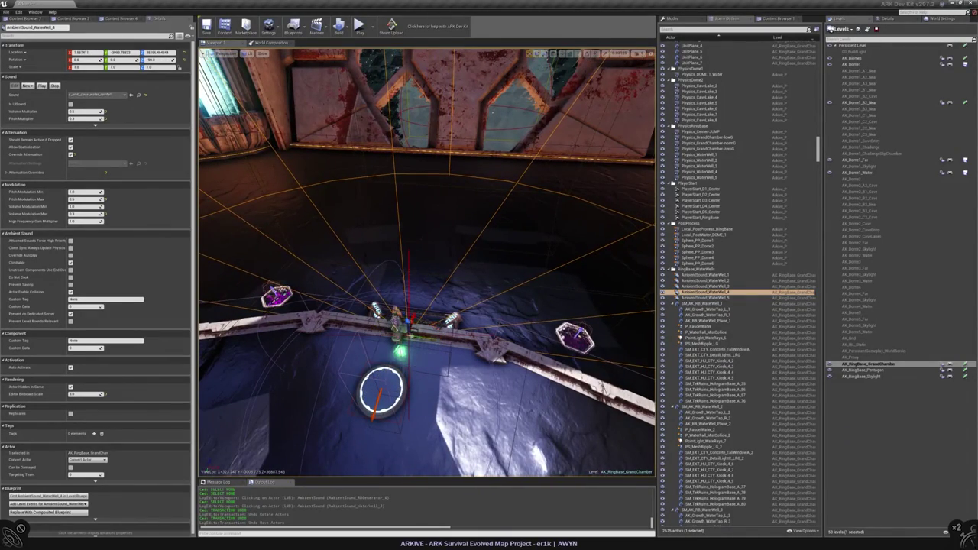
alt+drag(428, 260, 397, 252)
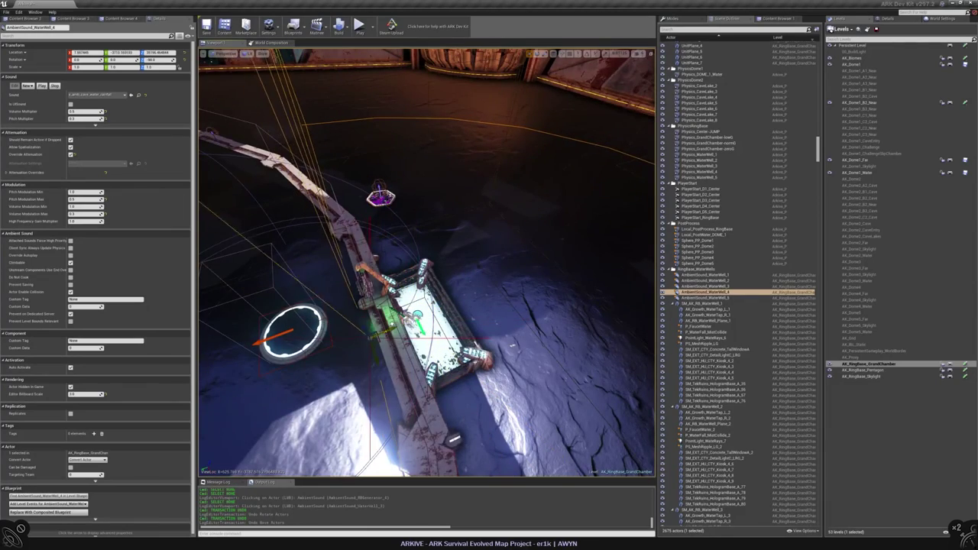
mouse_move(429, 260)
alt+mouse_down()
mouse_move(405, 252)
mouse_move(417, 275)
mouse_move(428, 268)
alt+mouse_up()
- Shift AmbientSound_WaterWell_1 inward toward the ring's centre and fine-tune the position of AmbientSound_WaterWell_5
click(710, 298)
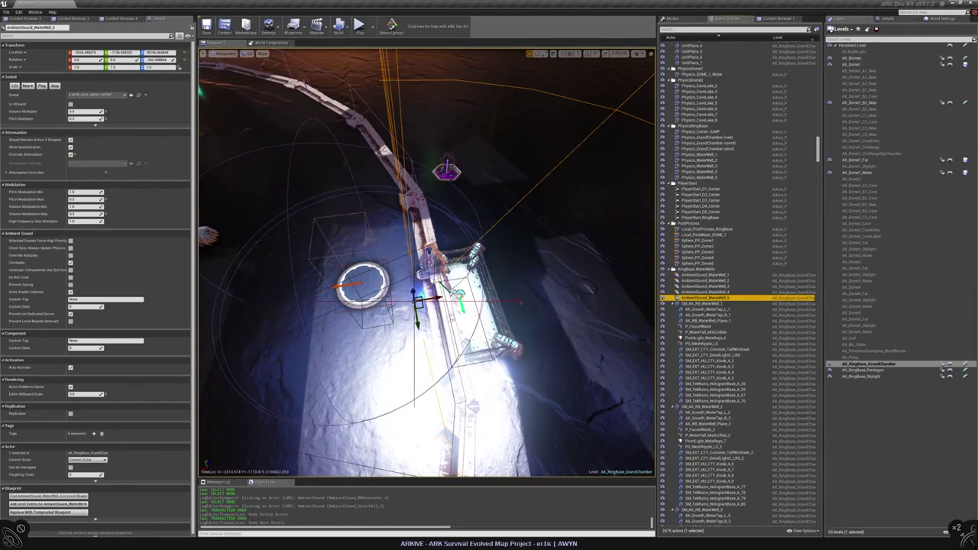
double_click(705, 275)
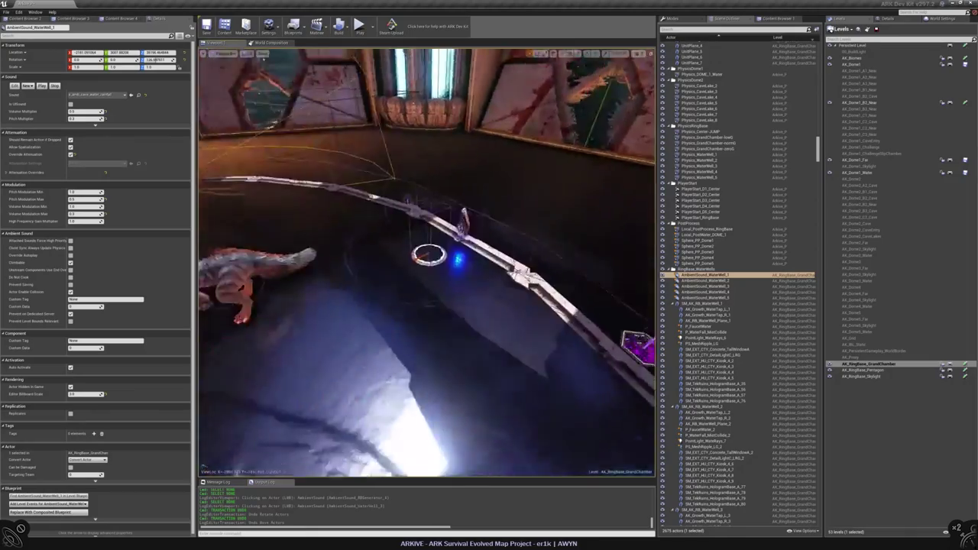
click(707, 297)
drag(429, 322, 433, 324)
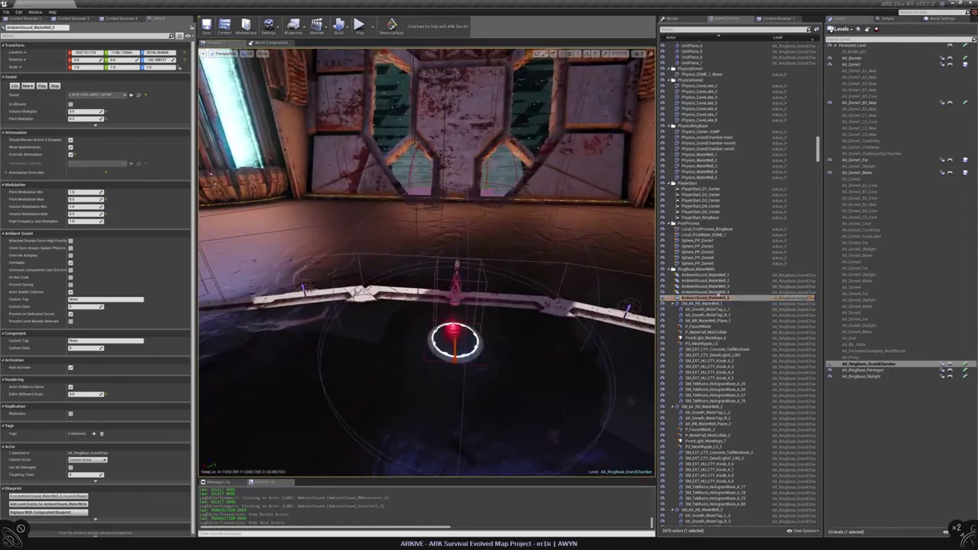
- Point the cone of AmbientSound_WaterWell_2 away from the ring's centre and shift the sound inward from its well
click(705, 281)
key(f)
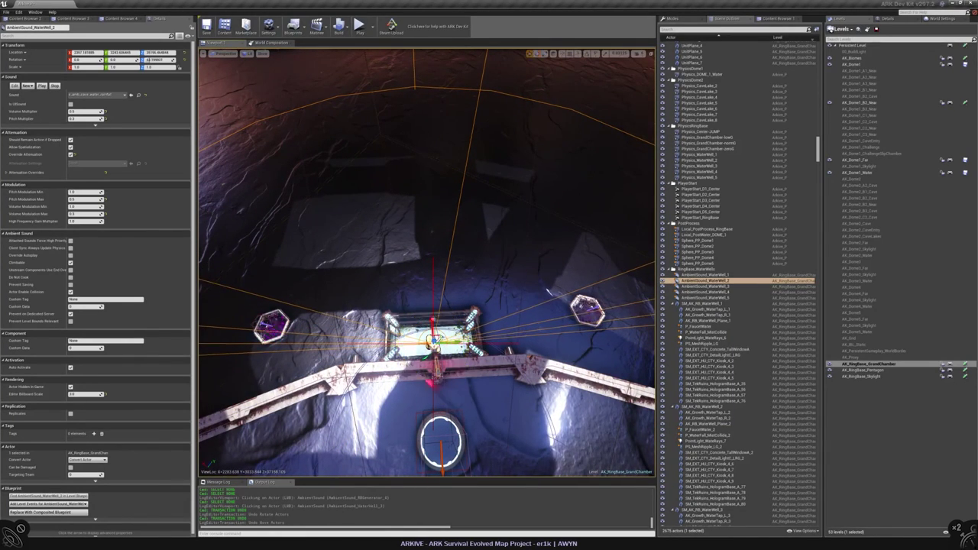
drag(445, 353, 440, 356)
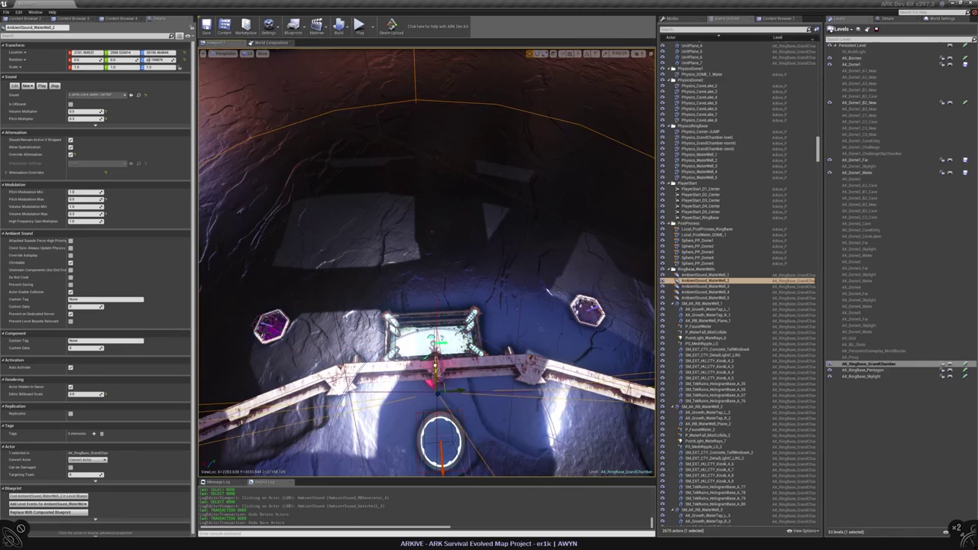
right_drag(428, 351, 428, 291)
- Rotate AmbientSound_WaterWell_3 to about -18° around Z, shift it inward from its well and deselect it
double_click(705, 286)
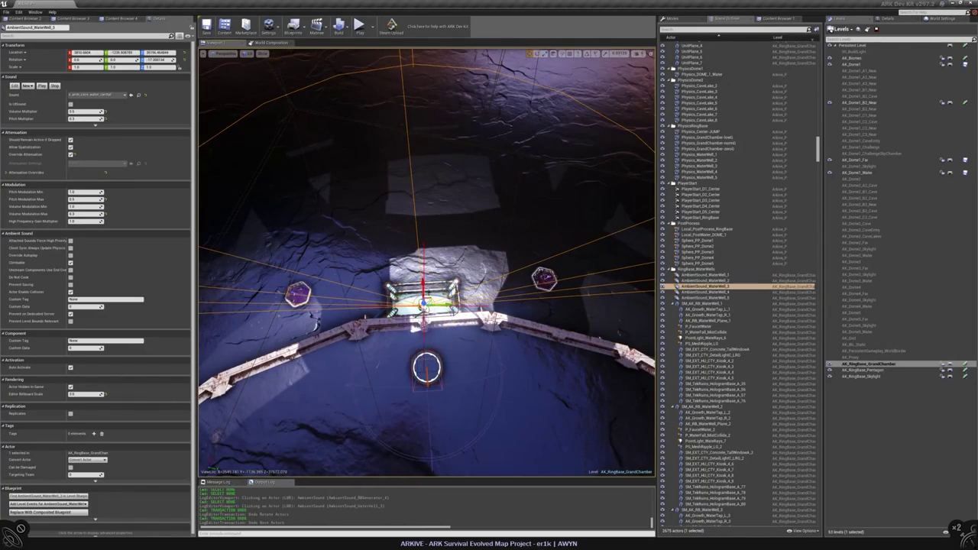
right_drag(428, 290, 428, 137)
key(Escape)
- Select all five AmbientSound_WaterWell actors and set their volume multiplier to 0.7
click(703, 275)
shift+click(704, 298)
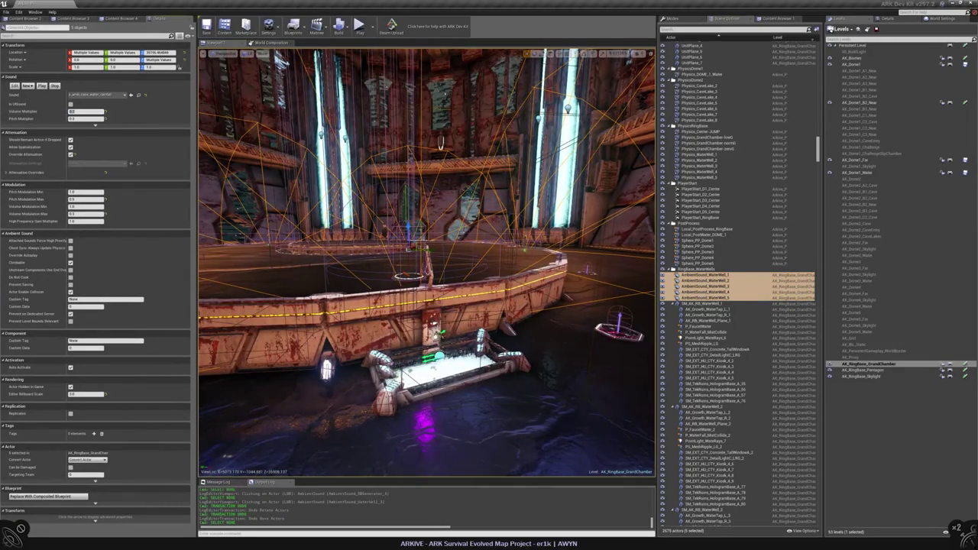
right_drag(441, 143, 420, 153)
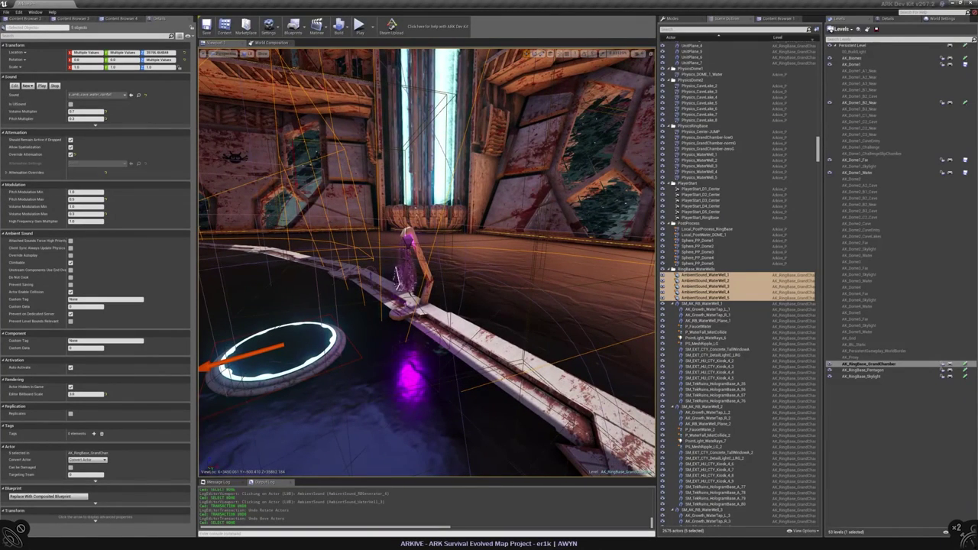
- Increase the cone falloff angle of the five water well sounds and save the AK_RingBase_GrandChamber level
click(6, 173)
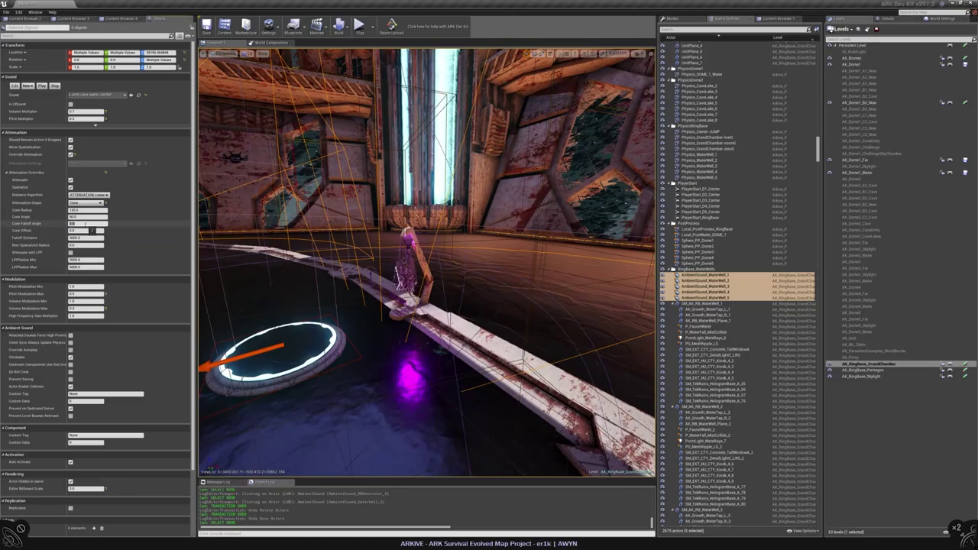
mouse_move(428, 260)
right_down()
mouse_move(394, 252)
mouse_move(398, 276)
mouse_move(413, 264)
mouse_move(393, 245)
mouse_move(401, 256)
mouse_move(394, 244)
mouse_move(428, 256)
mouse_move(421, 251)
mouse_move(417, 264)
mouse_move(409, 252)
mouse_move(420, 248)
mouse_move(420, 268)
mouse_move(416, 244)
right_up()
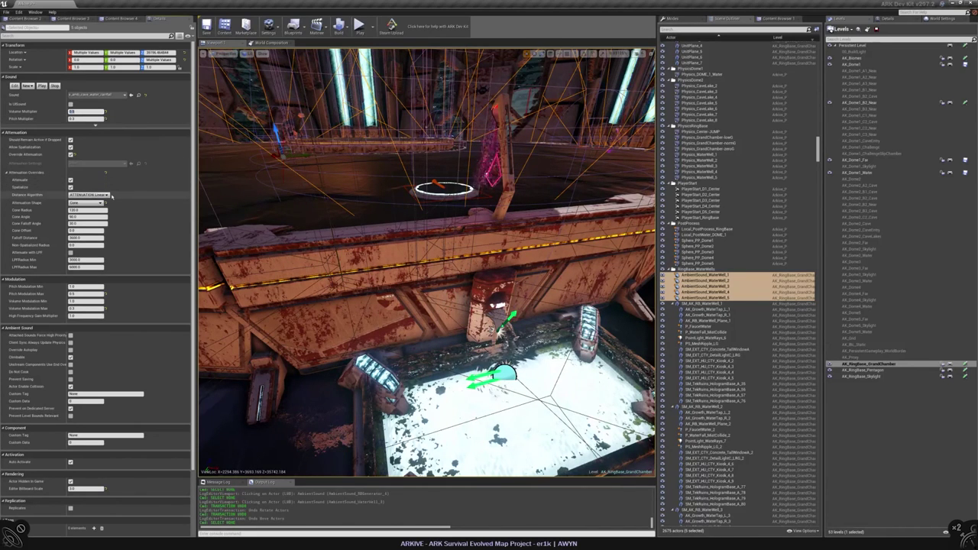
right_drag(428, 260, 411, 243)
key(Escape)
key(ctrl+s)
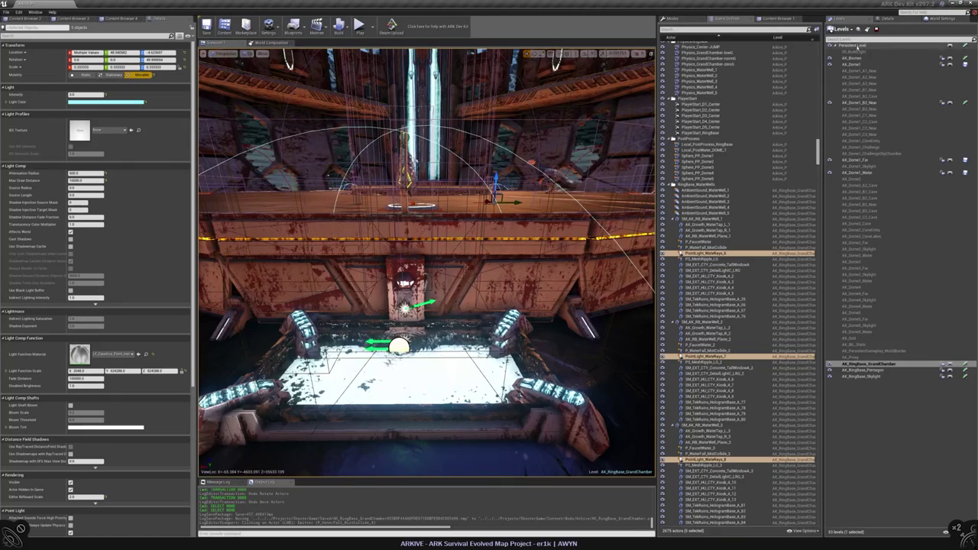
- Clear the actor selection and choose AK_Biomes as the working level
click(856, 46)
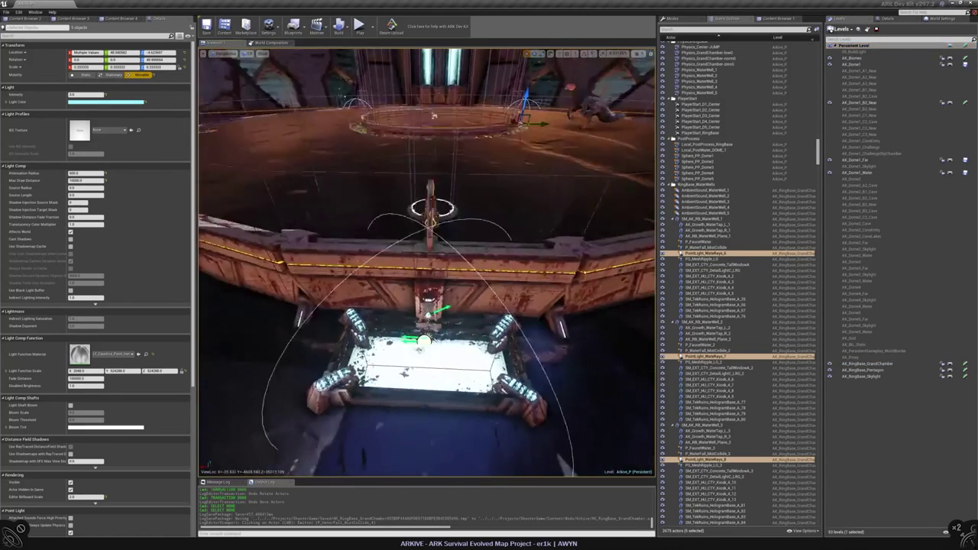
key(Escape)
click(850, 59)
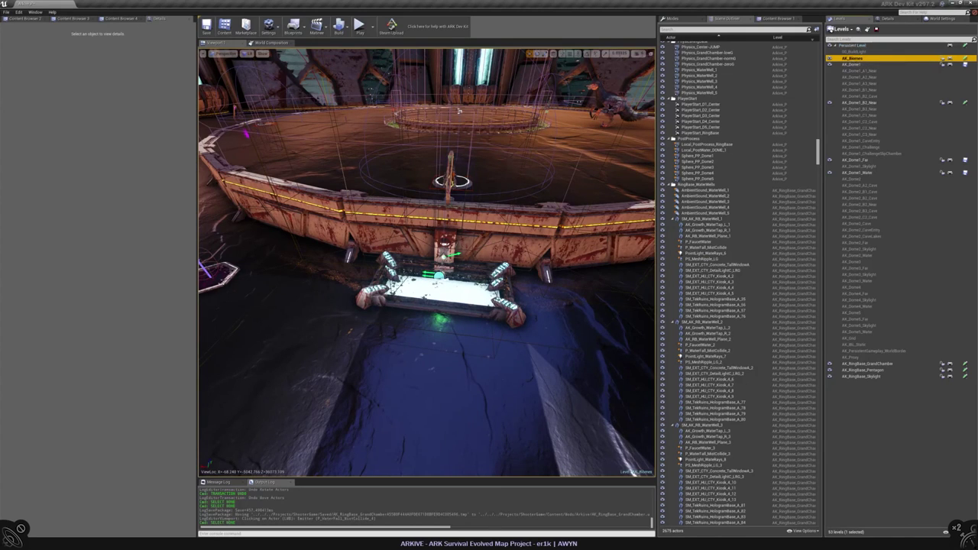
- Search the placeable actors for "biome" and place a Biome Zone Volume at the water well basin
click(673, 18)
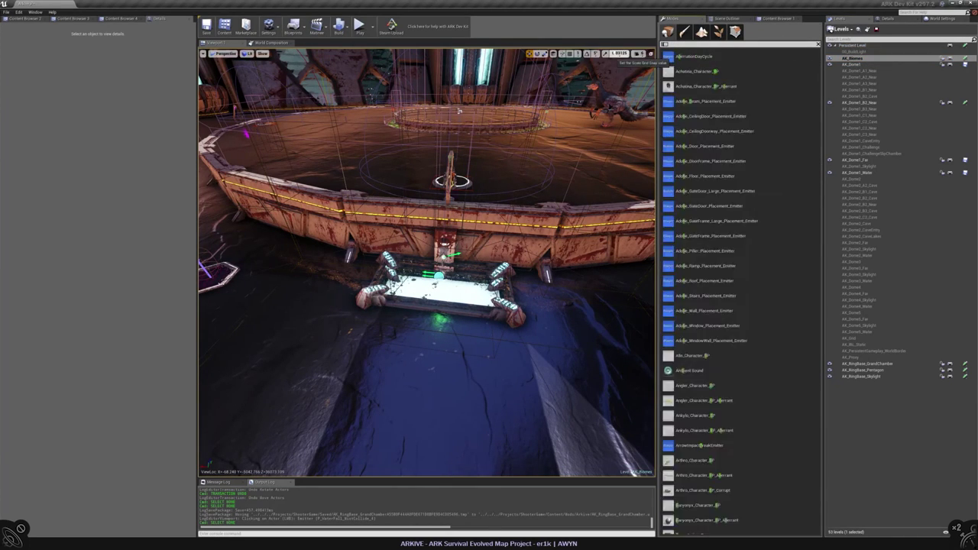
click(688, 71)
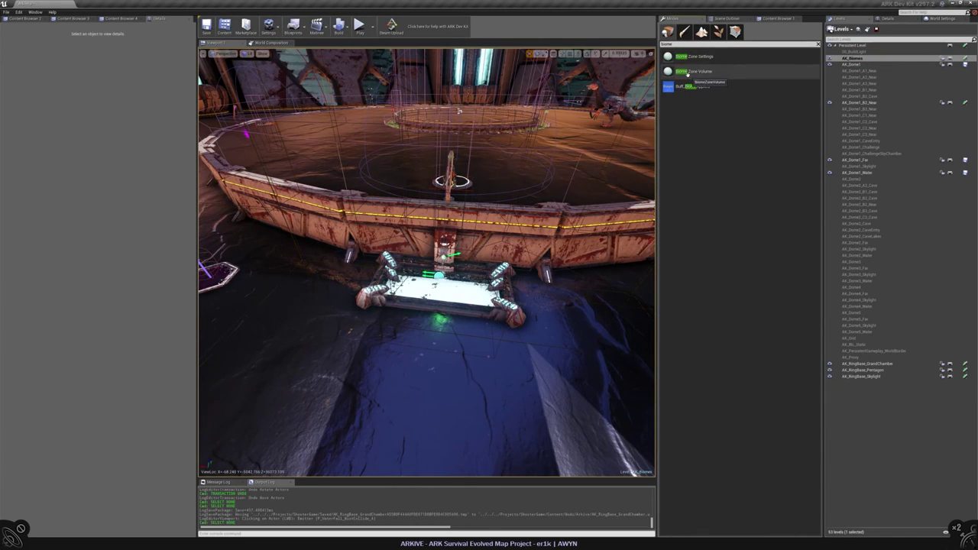
drag(692, 71, 443, 271)
key(f)
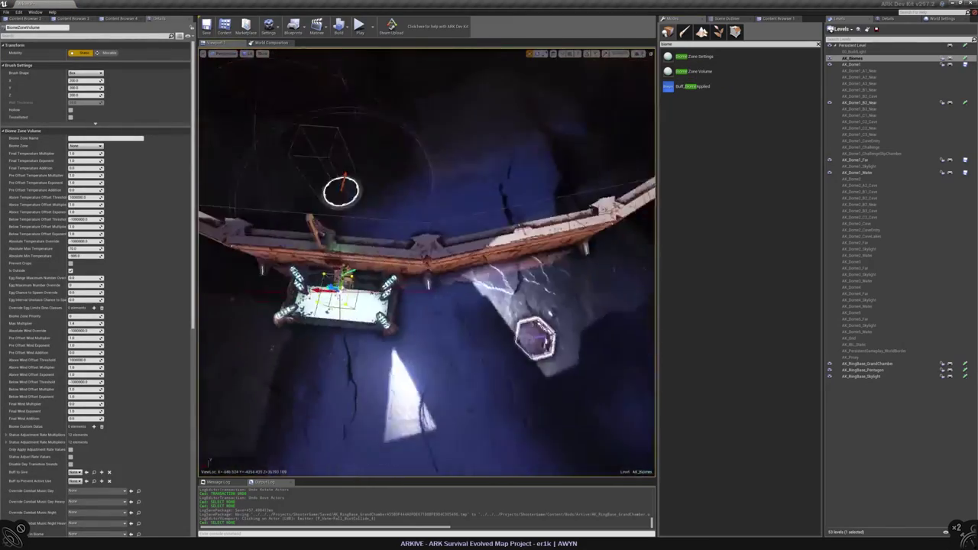
- Align the biome zone volume with the well basin in the top view and set its X size to 540
key(alt+j)
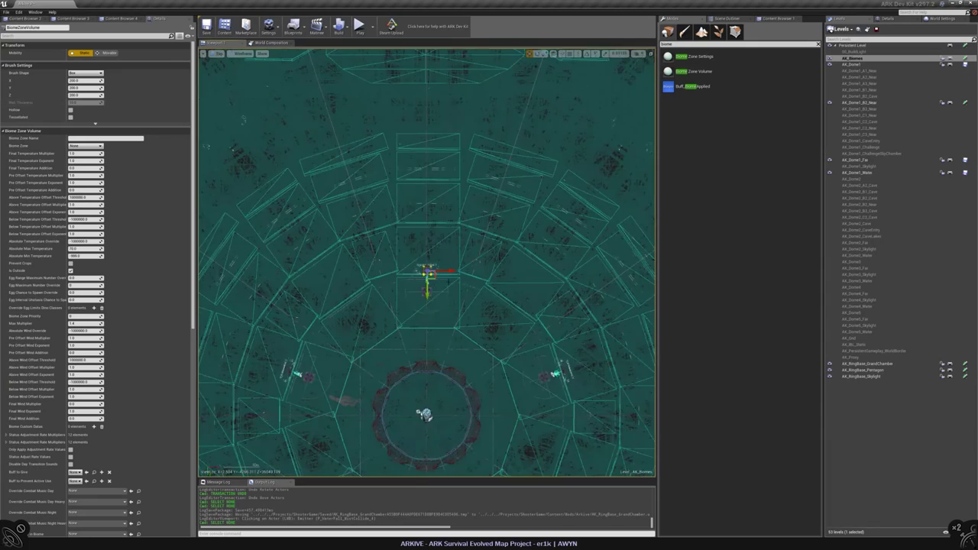
scroll(505, 277, up, 3)
scroll(354, 289, up, 3)
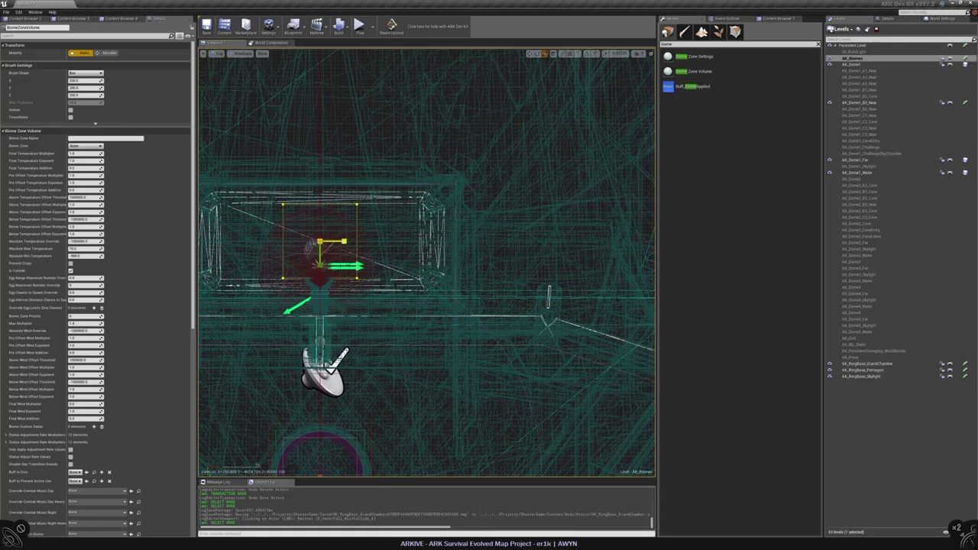
click(85, 80)
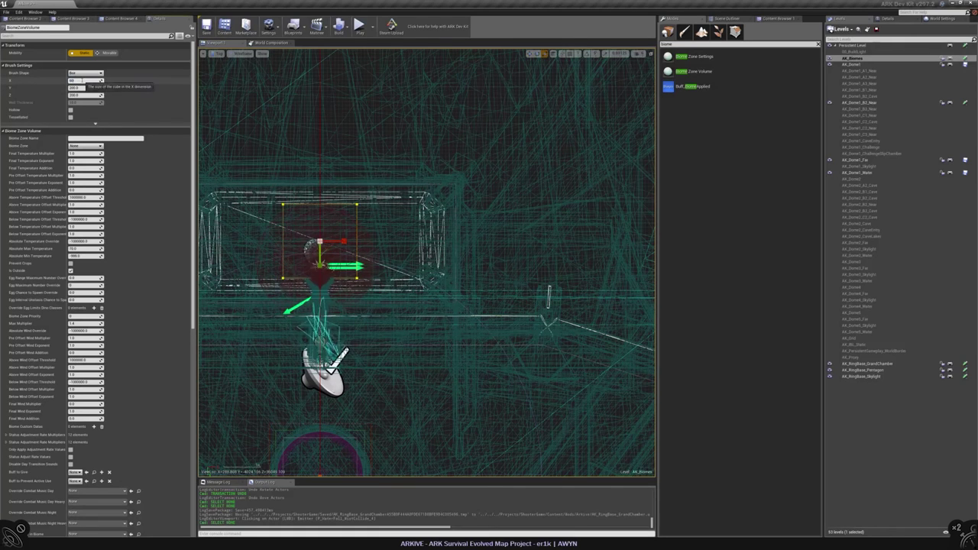
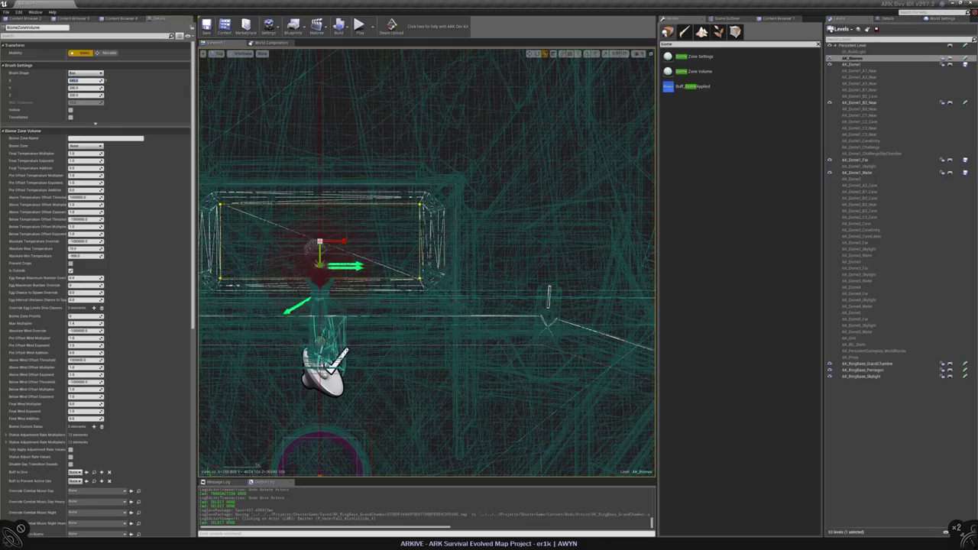
key(alt+g)
key(f)
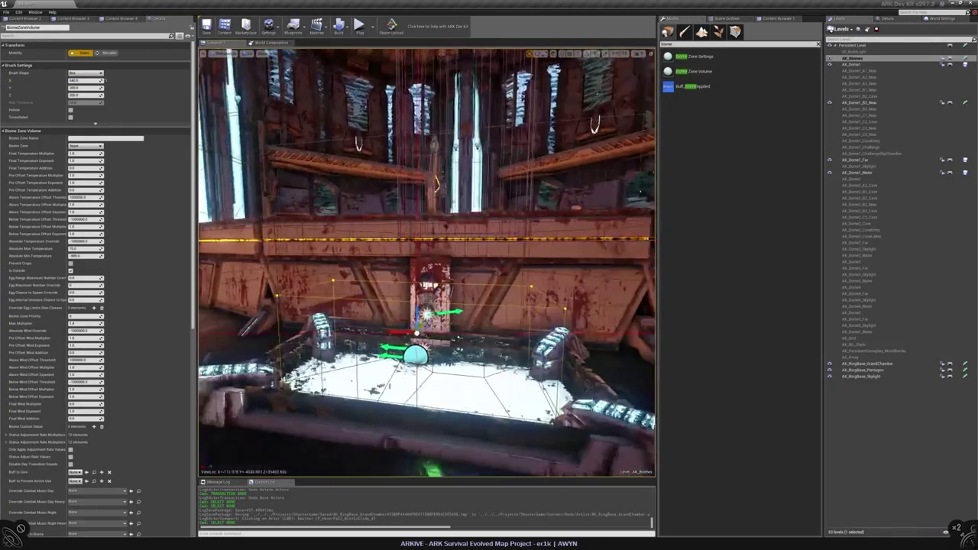
- Increase the biome zone volume's Z size so the box extends higher above the water well
click(86, 96)
text(800)
key(Return)
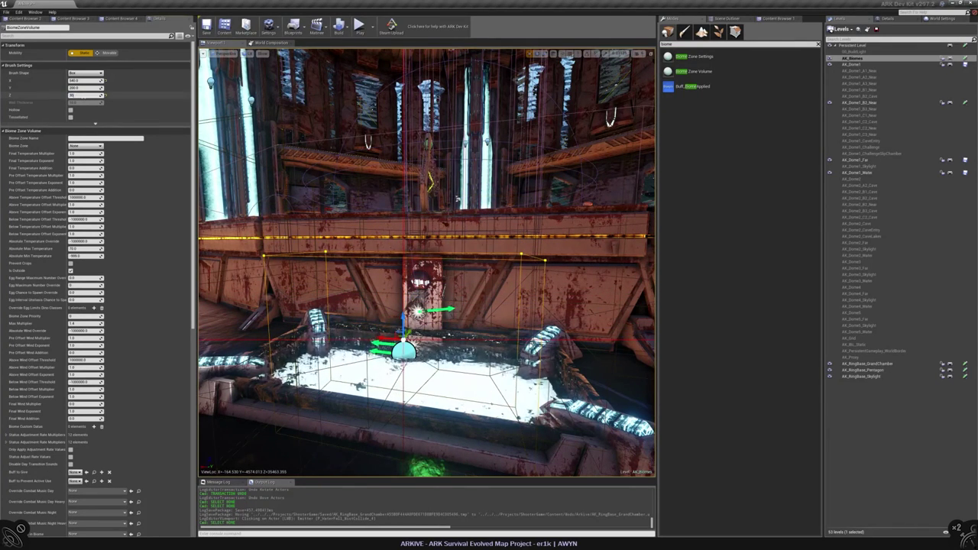
key(Return)
right_drag(429, 260, 329, 264)
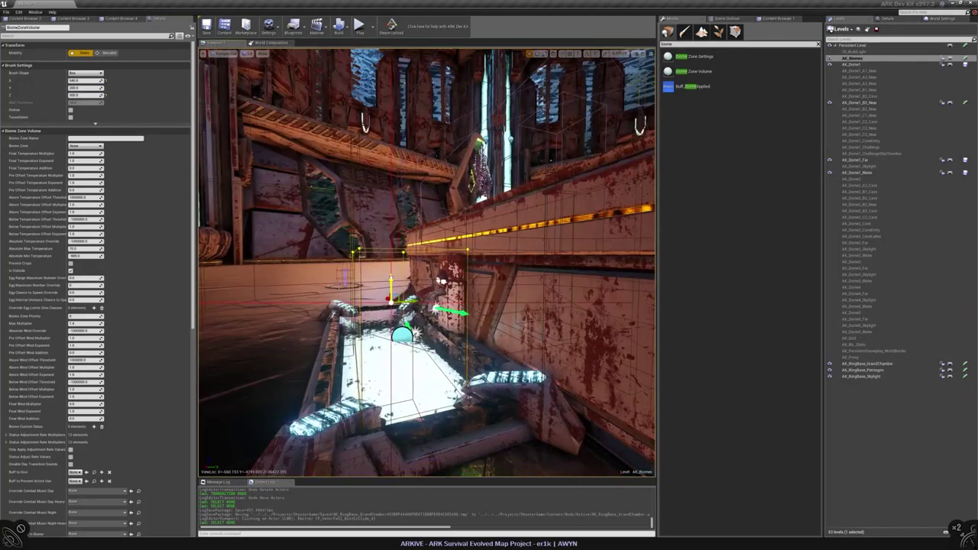
- Set the biome zone volume's X size to 670 so the box spans the full length of the well basin
right_drag(413, 252, 440, 193)
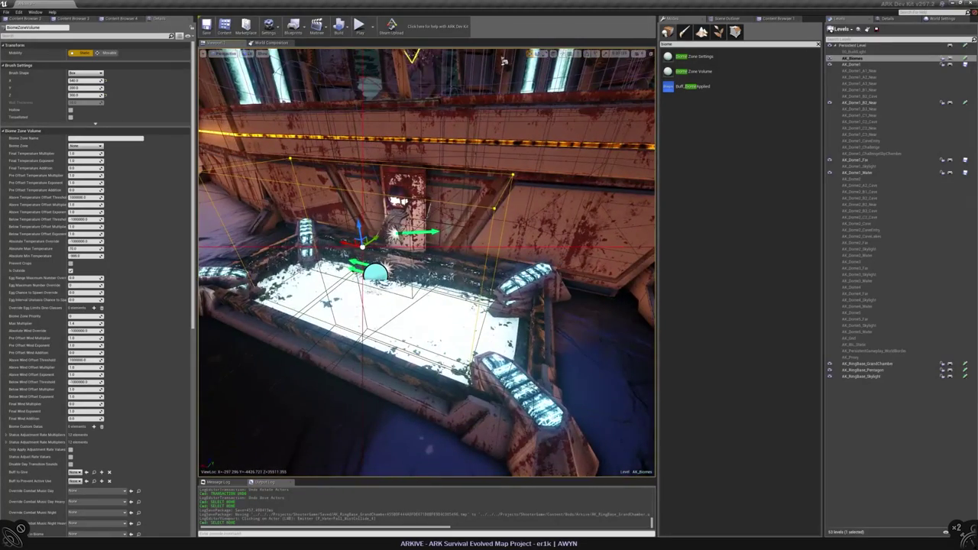
drag(85, 80, 103, 80)
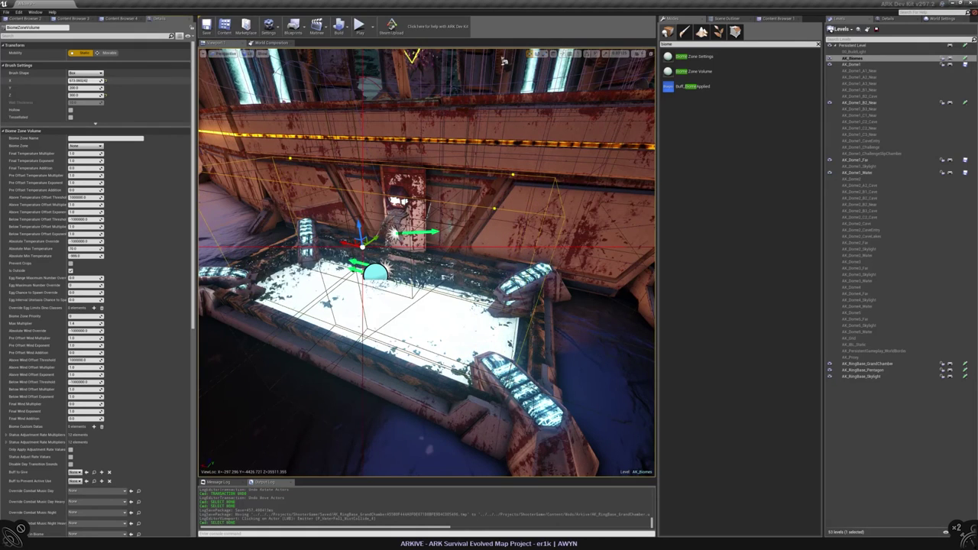
click(104, 80)
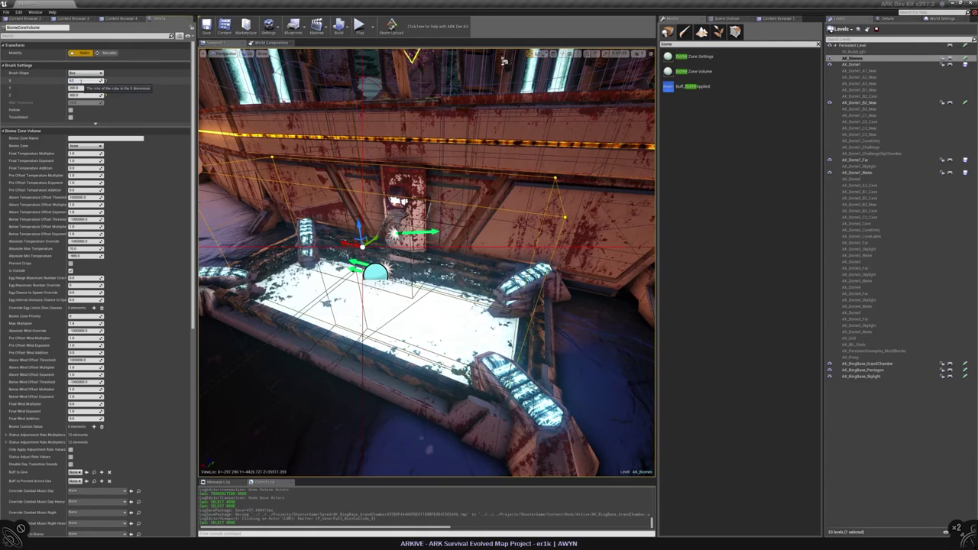
- Adjust the biome zone volume's Y size to match the well basin's width in the top view
alt+drag(504, 61, 503, 61)
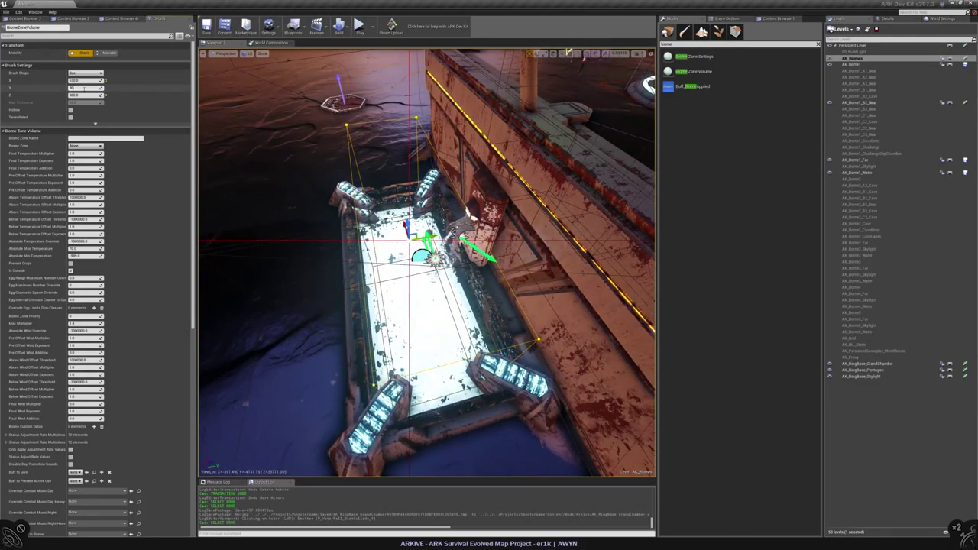
alt+drag(428, 259, 428, 229)
key(alt+j)
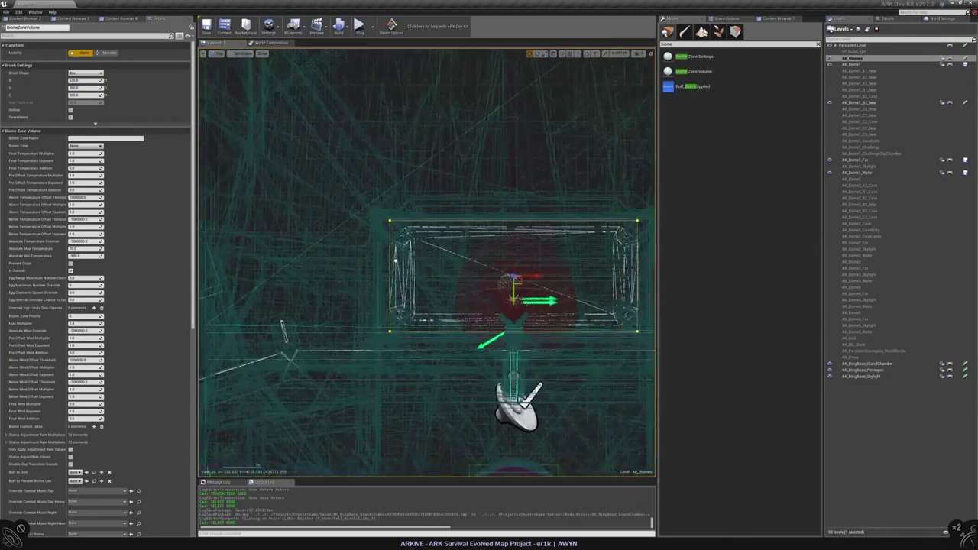
scroll(427, 264, up, 2)
drag(85, 88, 66, 87)
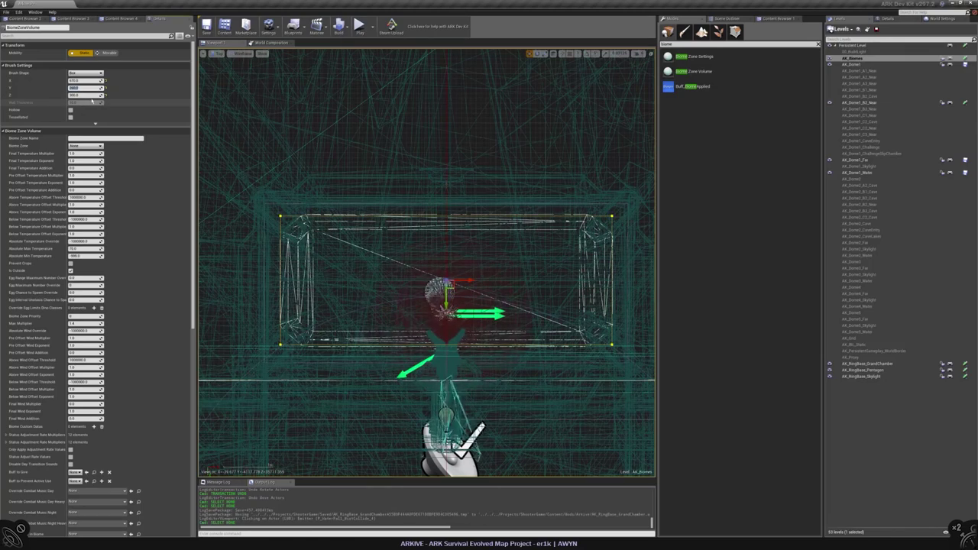
- Select the biome zone volume in the perspective view and rename it as a heal zone
key(alt+4)
click(408, 389)
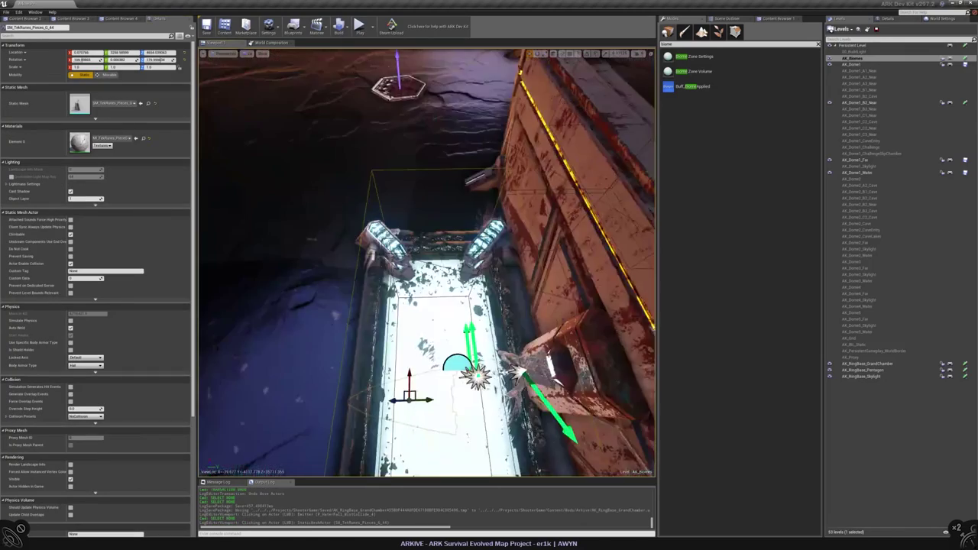
click(408, 389)
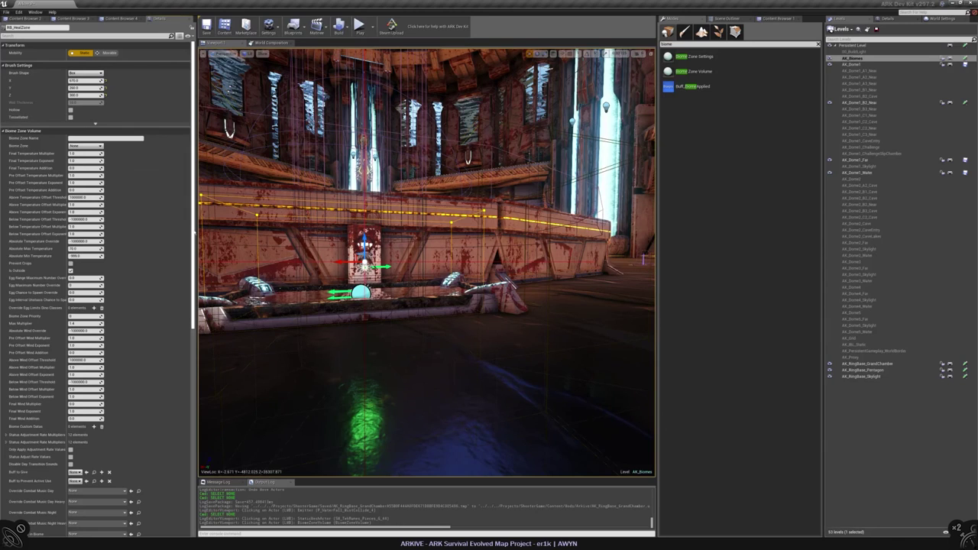
- Expand both Status Adjustment Rate Multipliers lists of the heal zone volume and examine its health and buff properties
drag(193, 239, 214, 454)
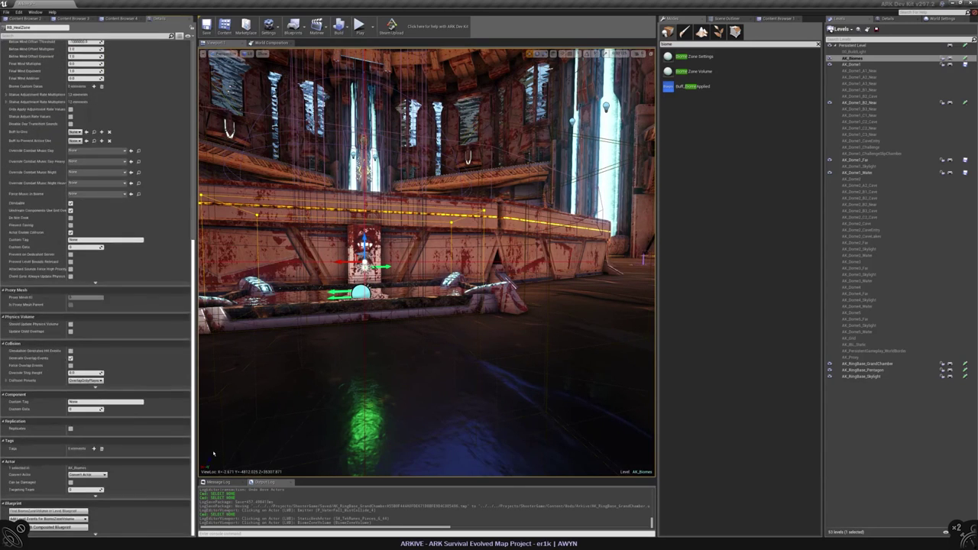
scroll(92, 306, up, 5)
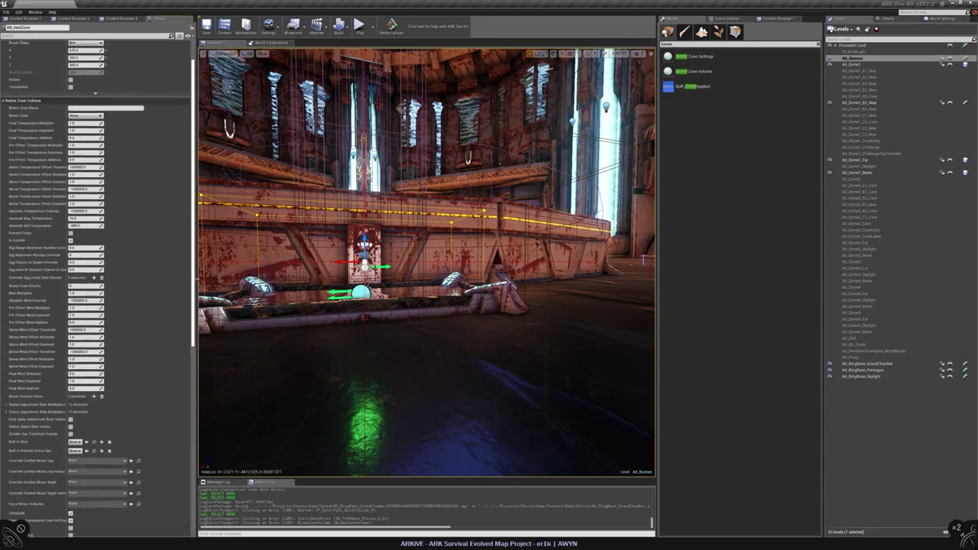
click(6, 347)
click(7, 339)
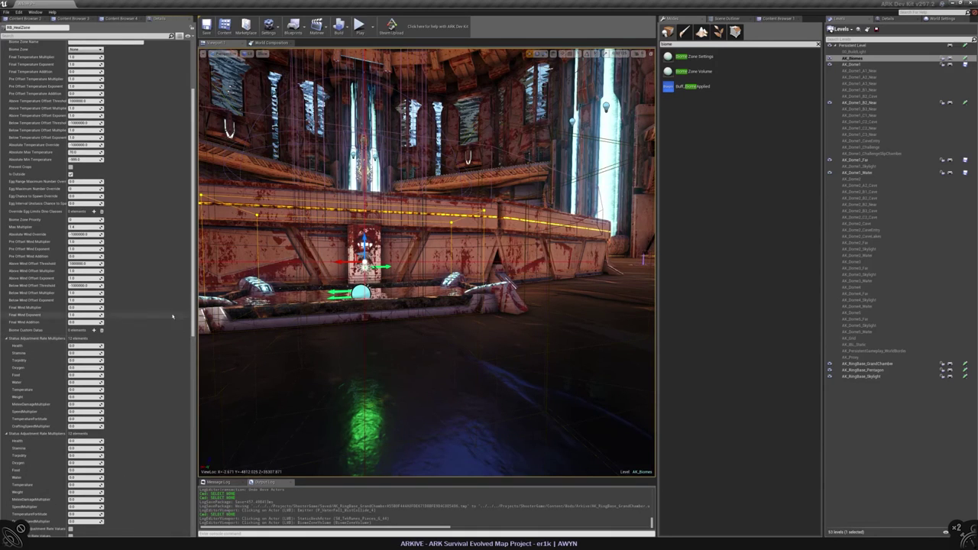
scroll(188, 368, down, 4)
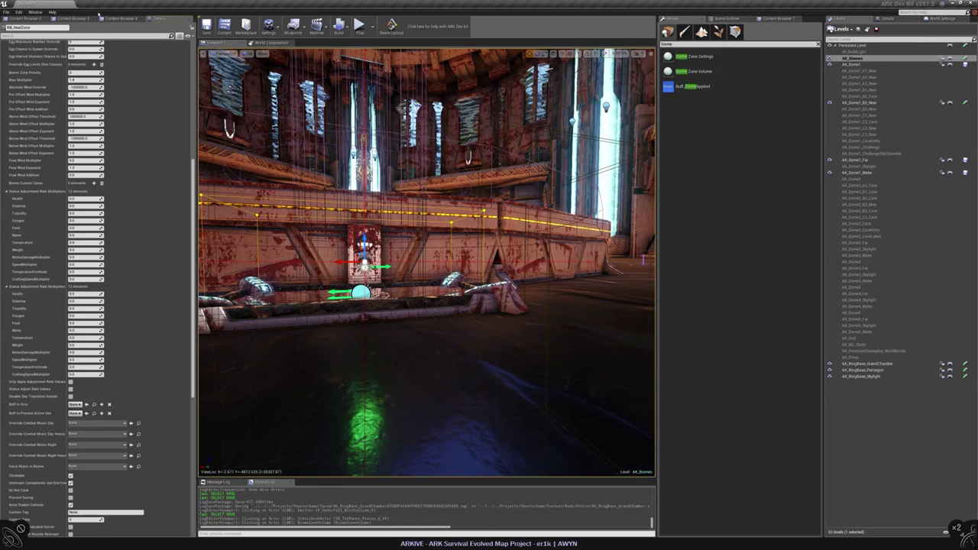
- Browse to the Mods/Arkive/RingBaseTek asset folder and clear the asset search filter
click(77, 18)
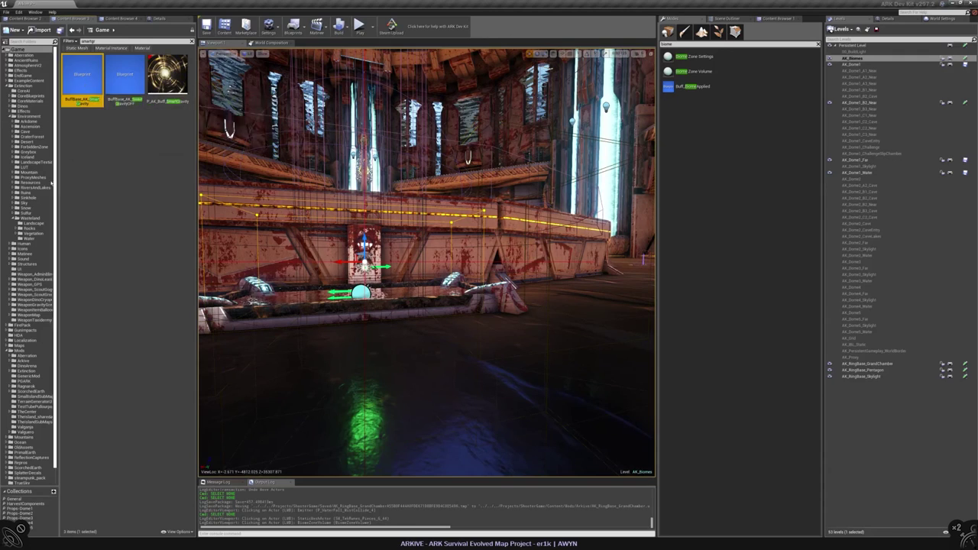
right_click(84, 87)
click(27, 356)
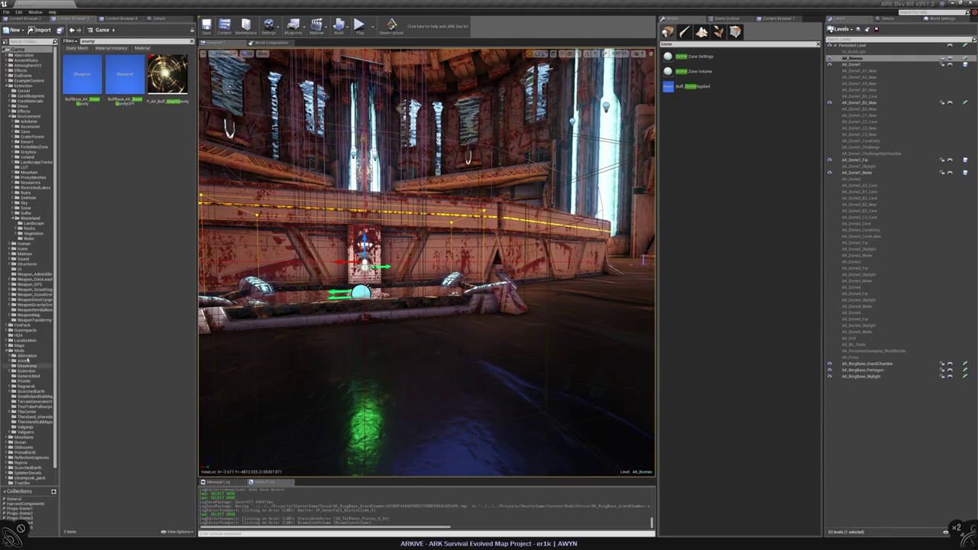
click(23, 361)
click(10, 361)
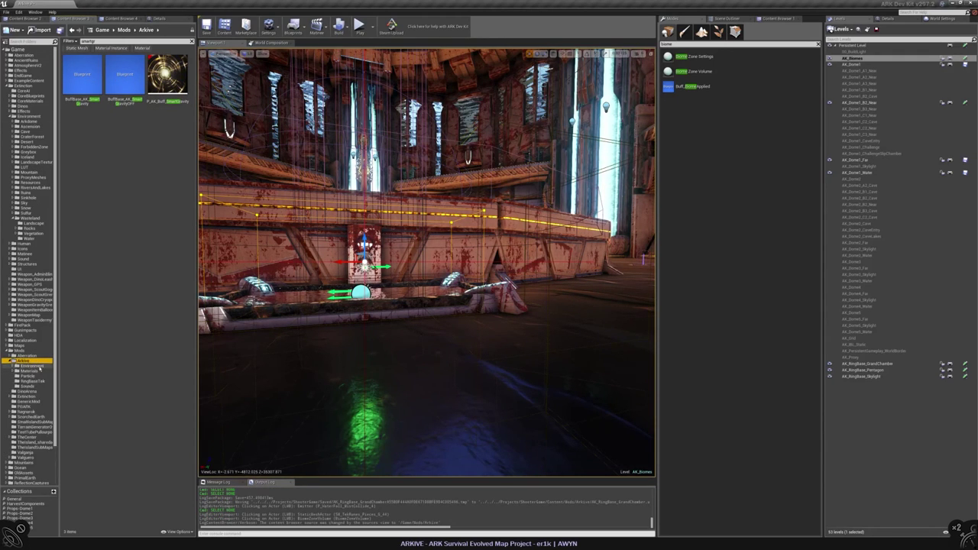
key(Down)
key(Down)
key(Down)
key(Down)
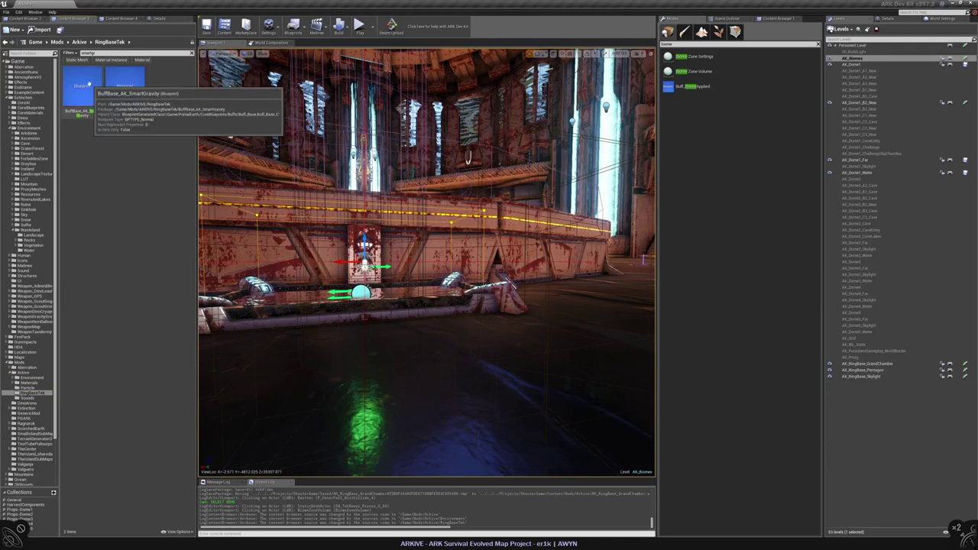
click(191, 53)
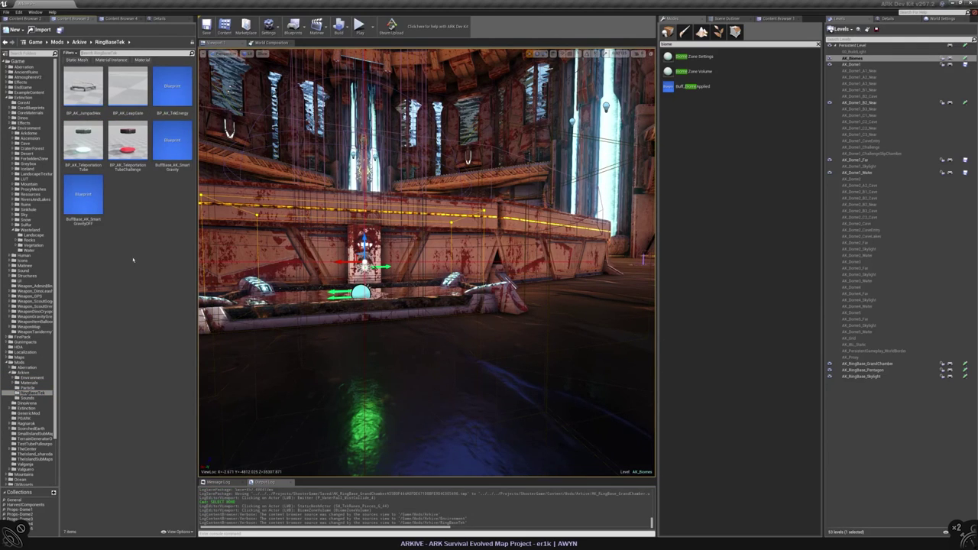
- Duplicate the BuffBase_AK_SmartGravity blueprint and name the copy BuffBase_AK_HealingWell
right_click(175, 144)
click(186, 208)
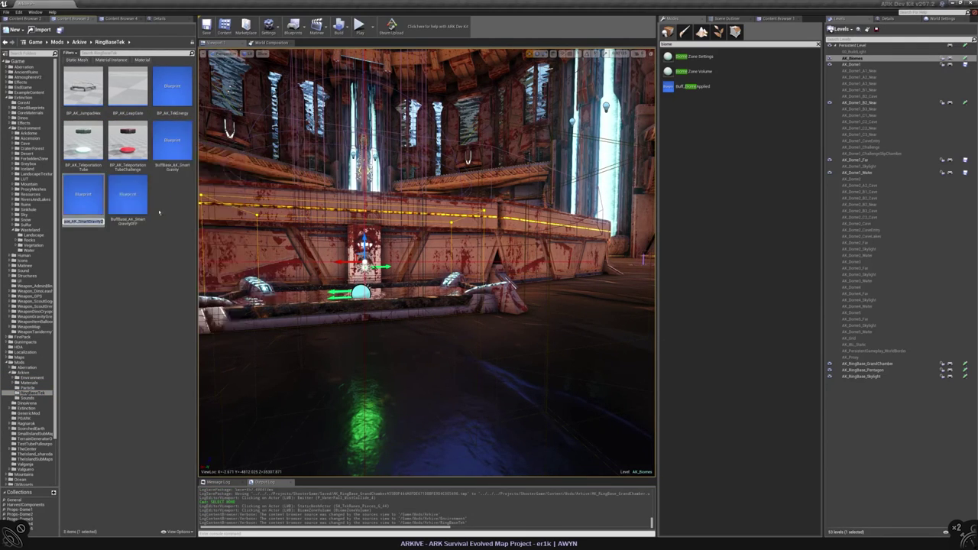
click(73, 223)
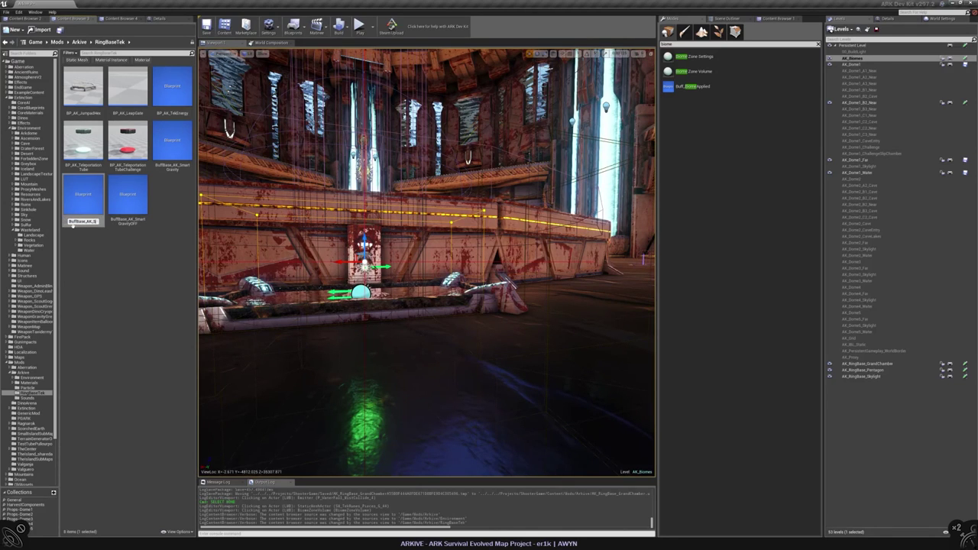
text(Heal)
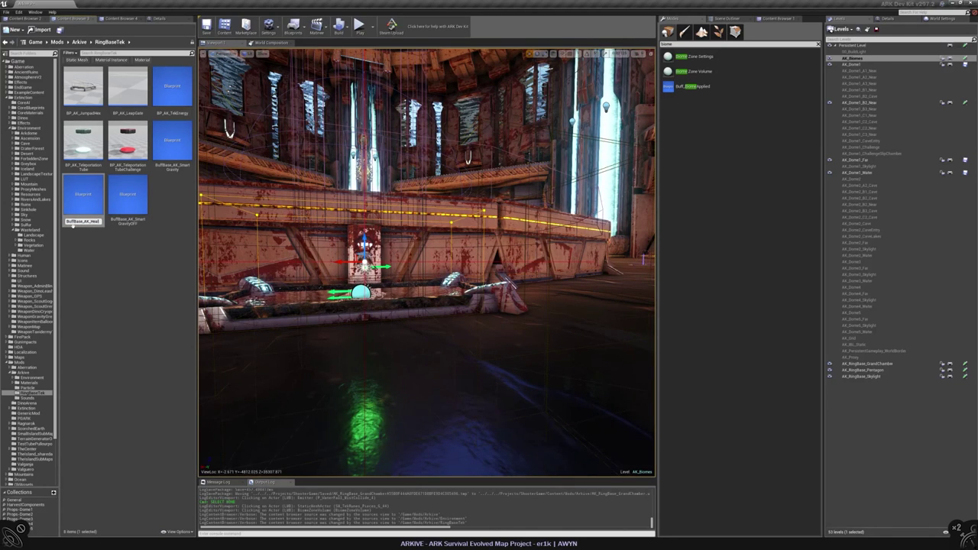
text(thSh)
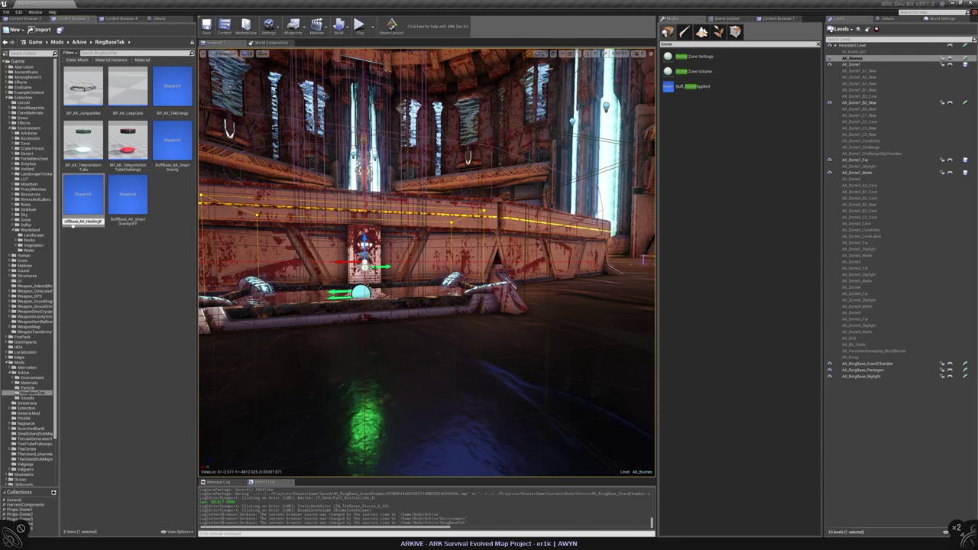
text(ield)
key(Return)
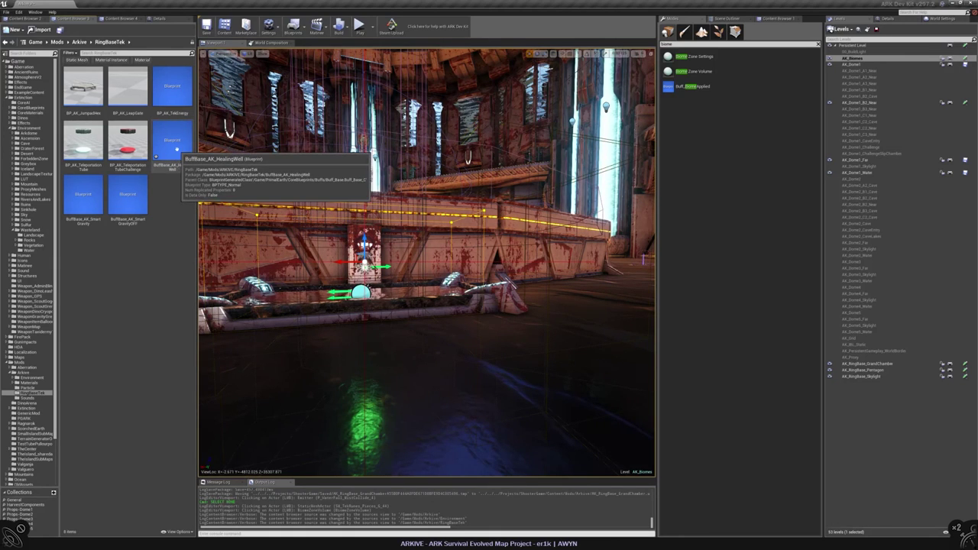
- Open the BuffBase_AK_HealingWell blueprint and clear its particle system template
double_click(175, 143)
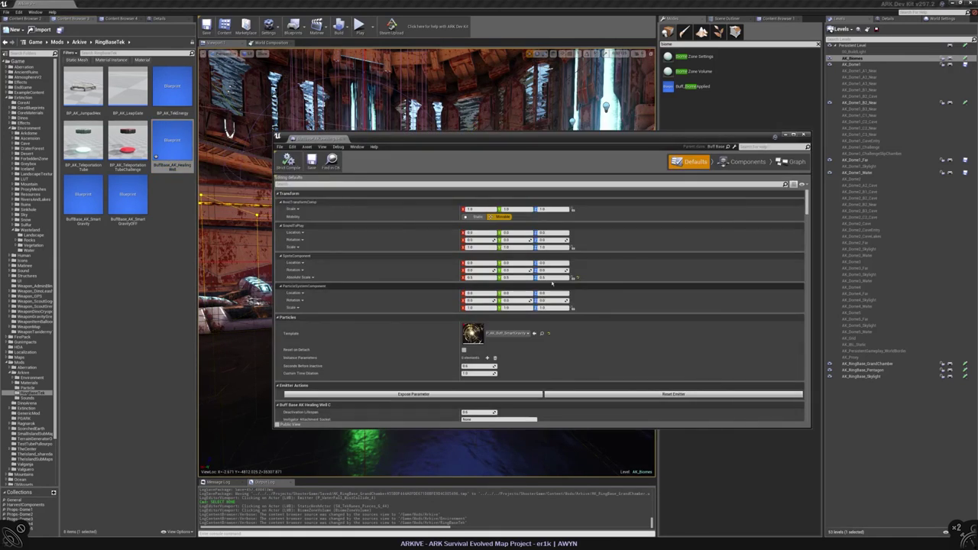
scroll(533, 343, down, 2)
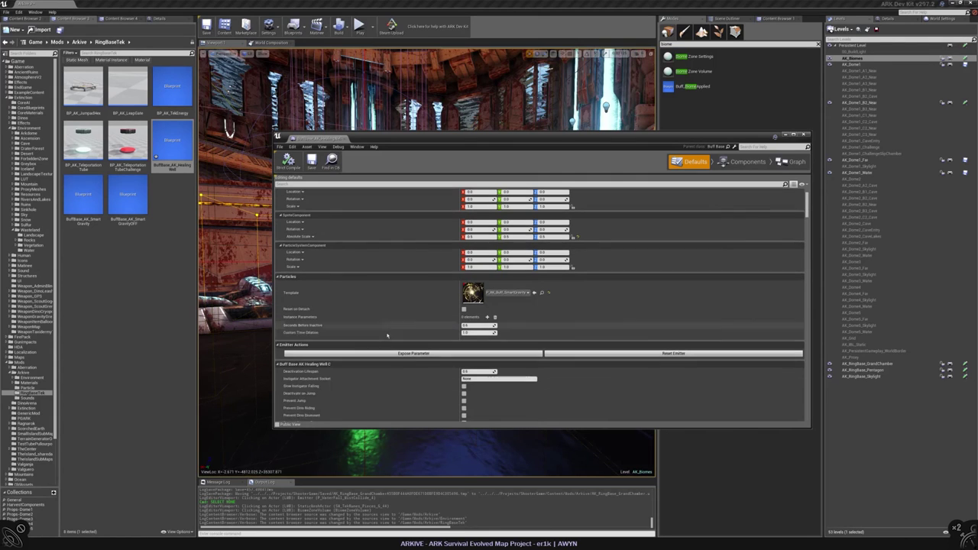
click(533, 292)
click(504, 325)
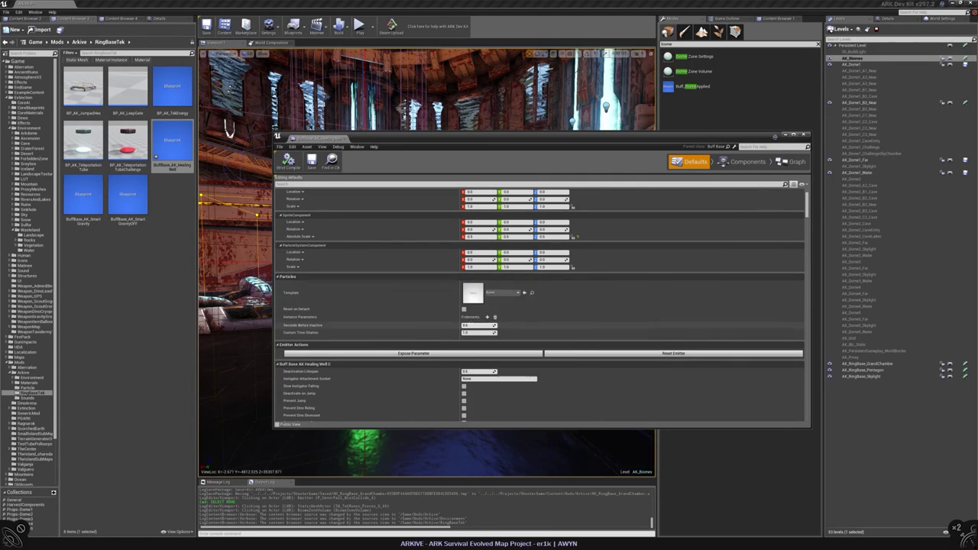
- Search the healing well buff's default properties for "fall" and for "health", and clear the search
scroll(299, 241, down, 4)
scroll(321, 243, down, 3)
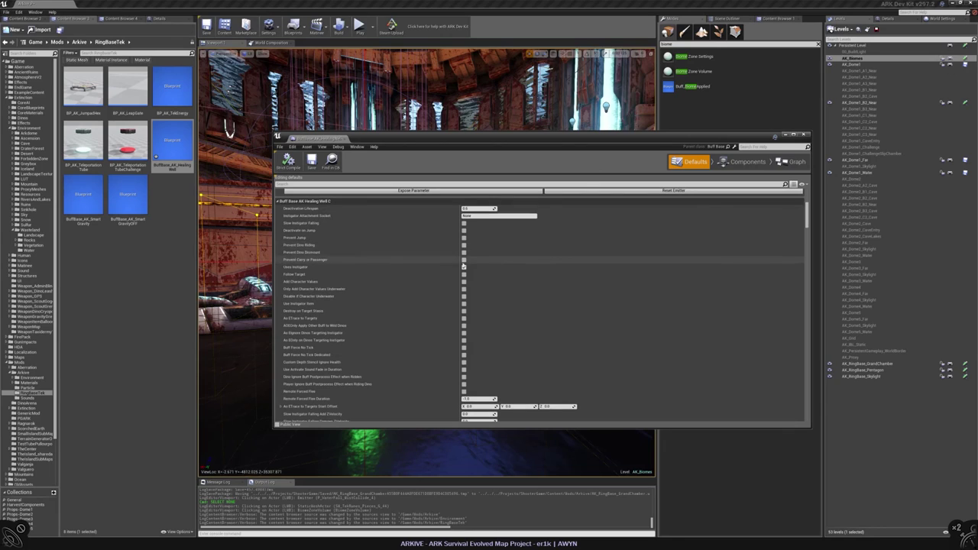
click(333, 184)
text(fall)
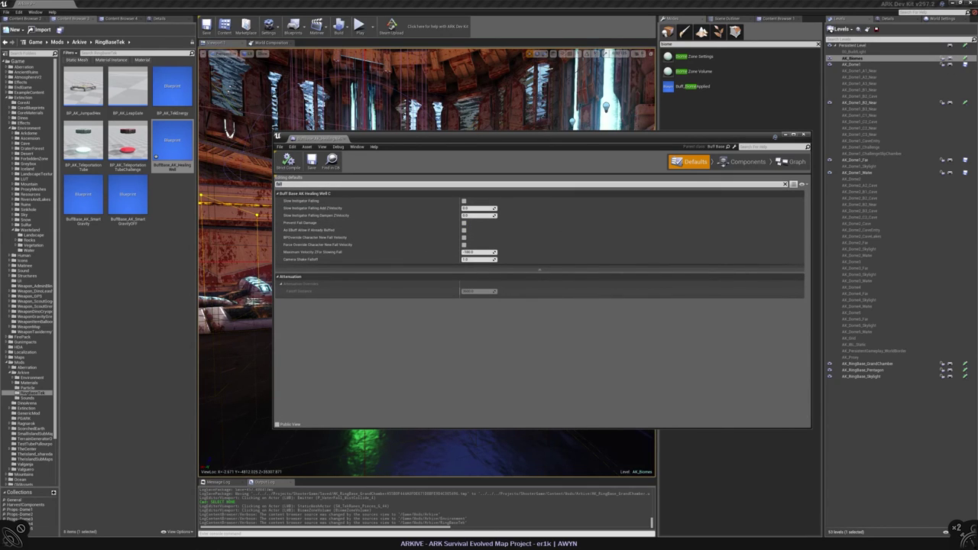
key(BackSpace)
key(BackSpace)
key(BackSpace)
key(BackSpace)
text(health)
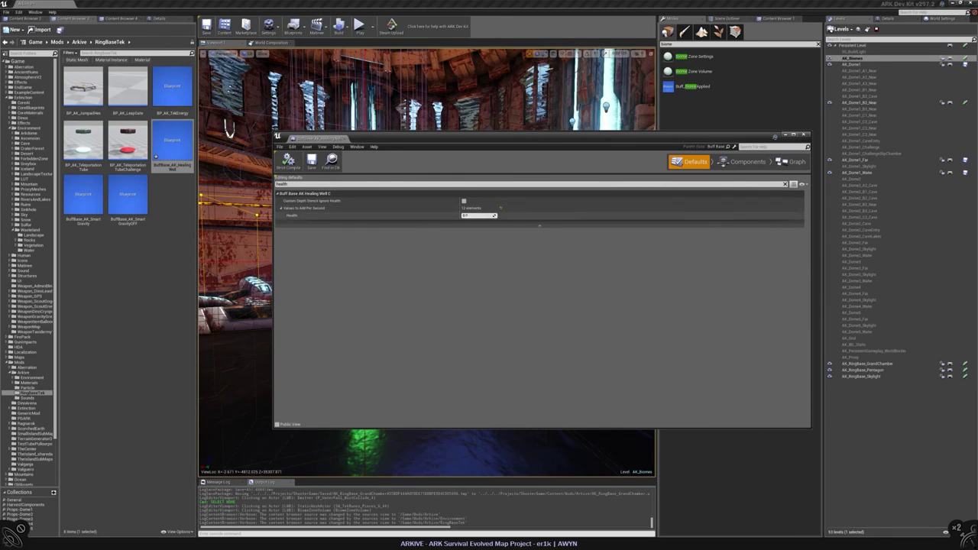
key(BackSpace)
key(BackSpace)
key(BackSpace)
key(BackSpace)
key(BackSpace)
key(BackSpace)
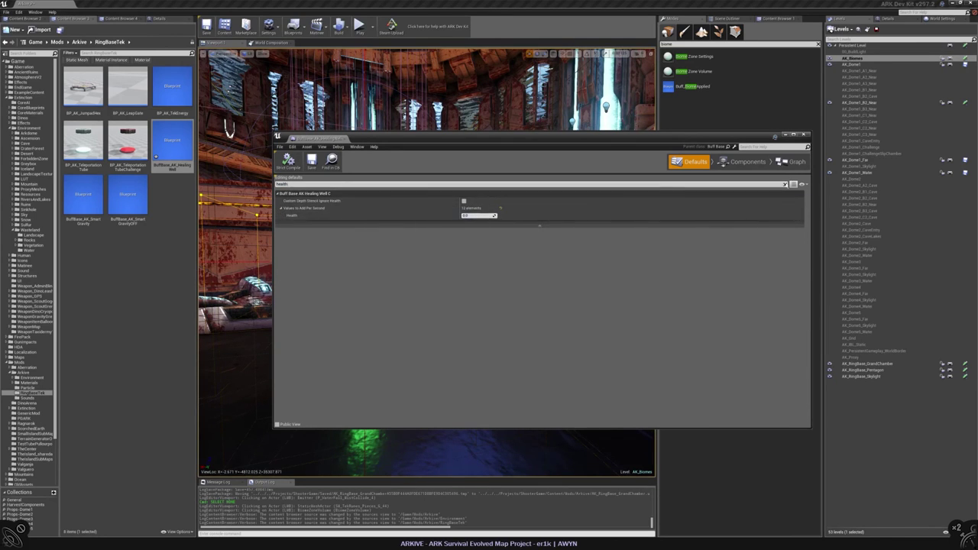
- Set the healing well buff's modifier icon to the Condition_TempHealth_Icon texture
scroll(402, 252, down, 5)
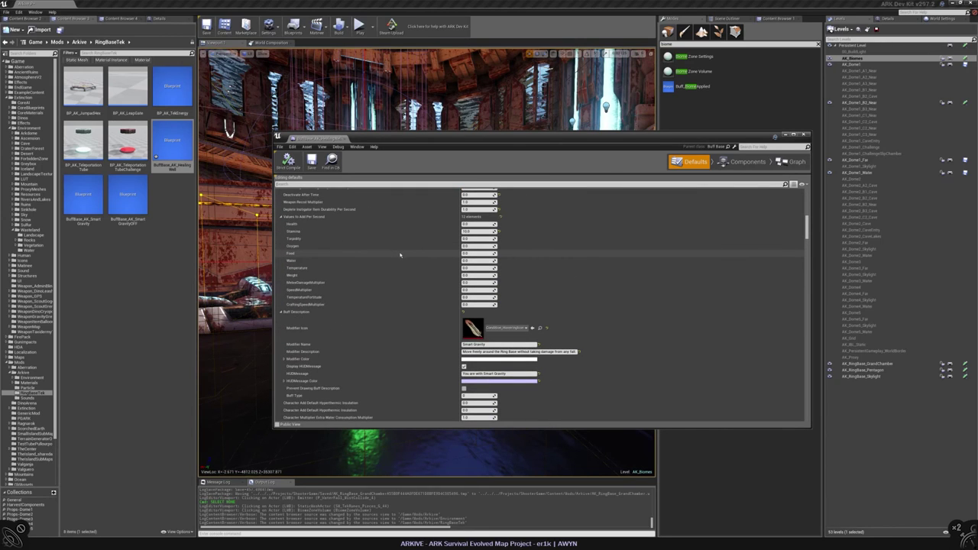
click(475, 224)
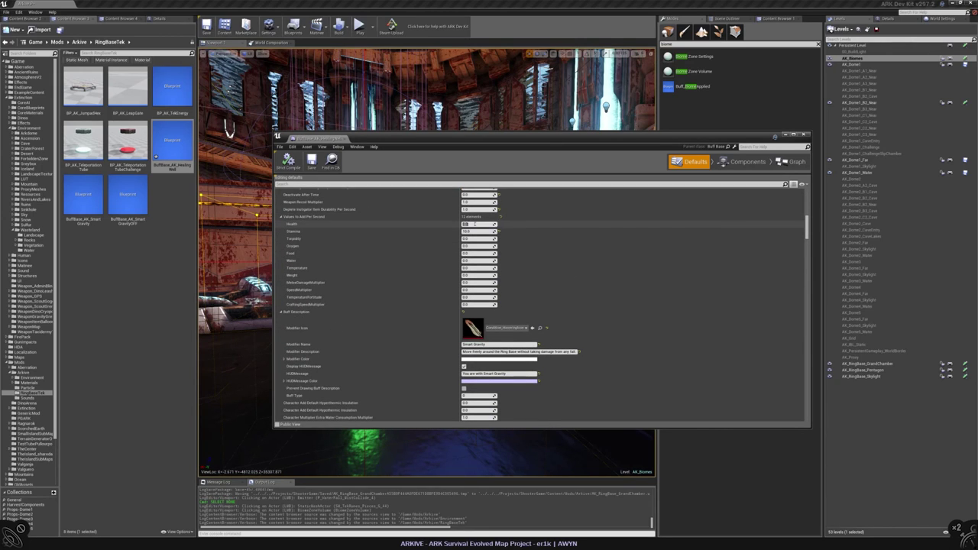
click(506, 327)
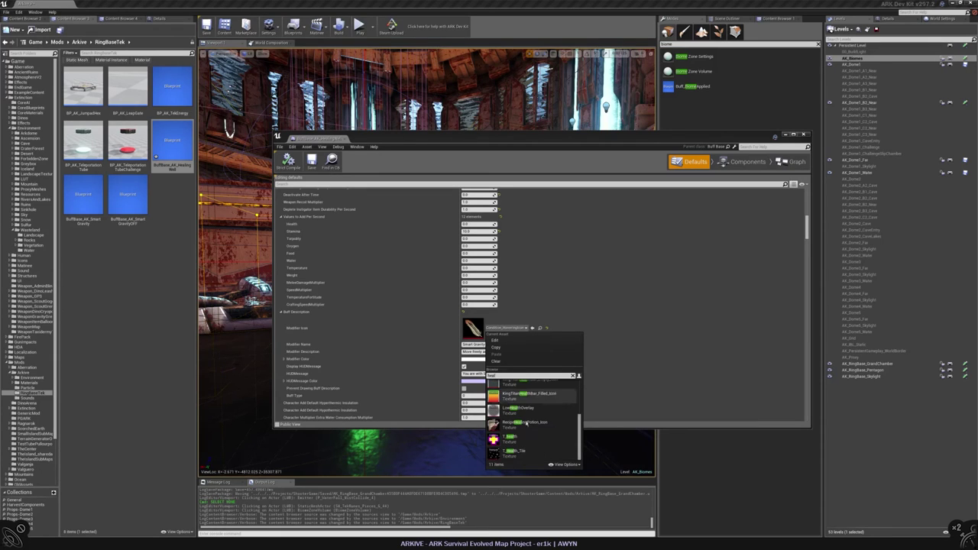
scroll(580, 437, down, 3)
scroll(581, 436, up, 3)
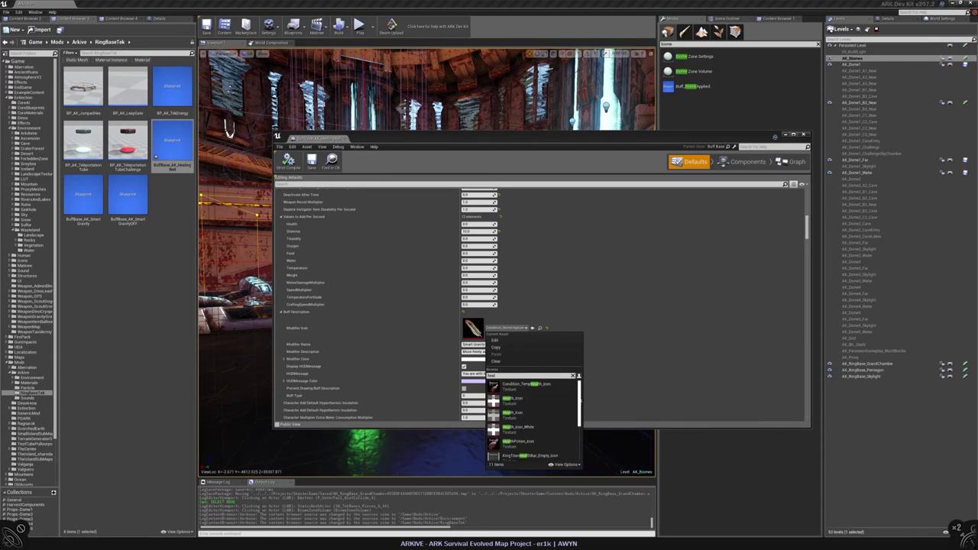
click(523, 385)
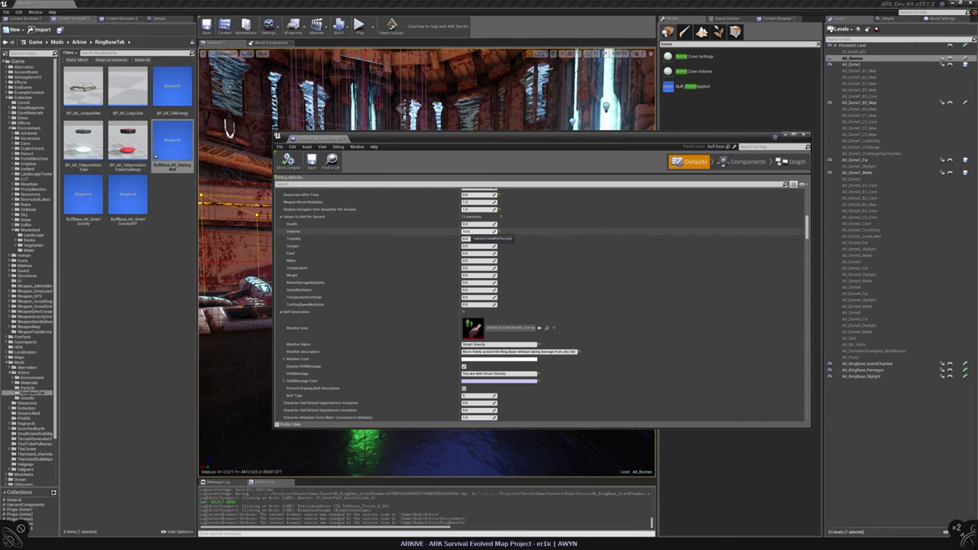
- Set the buff's Stamina value to add per second to 0 and its Deactivate After Time to 1
click(476, 224)
click(475, 224)
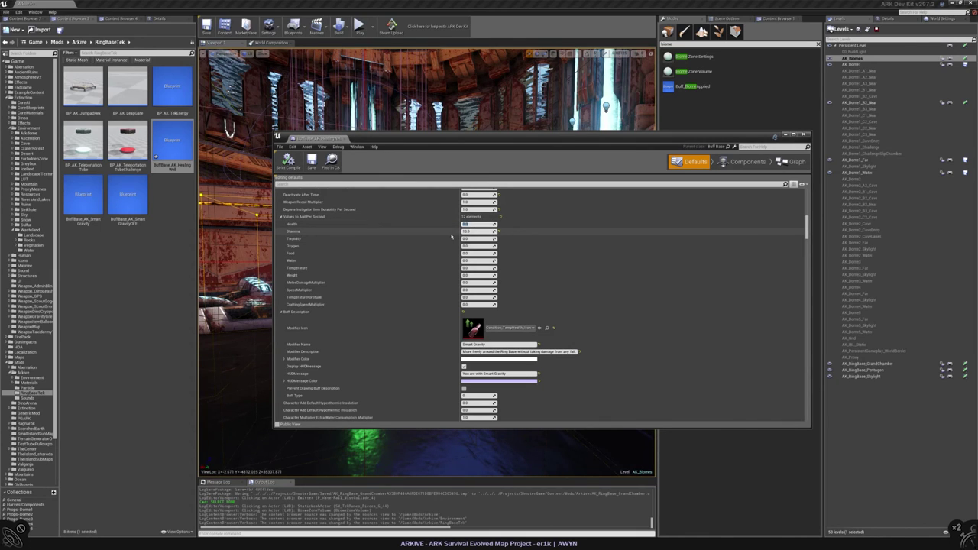
scroll(490, 244, up, 2)
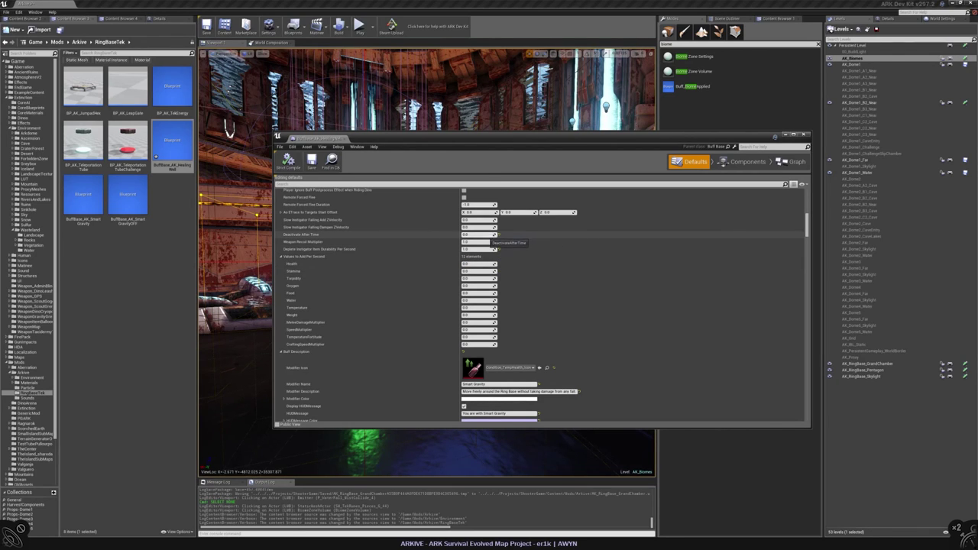
click(476, 234)
text(1)
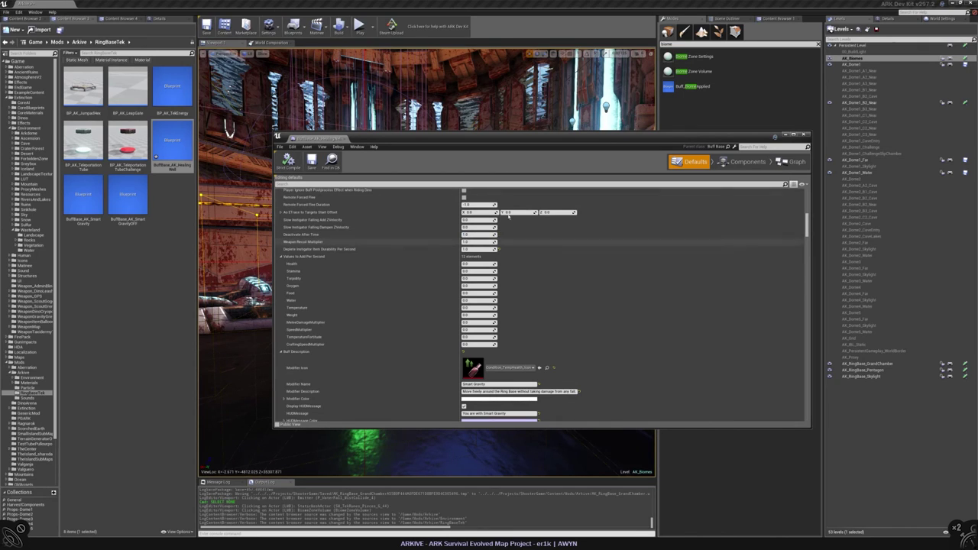
key(Return)
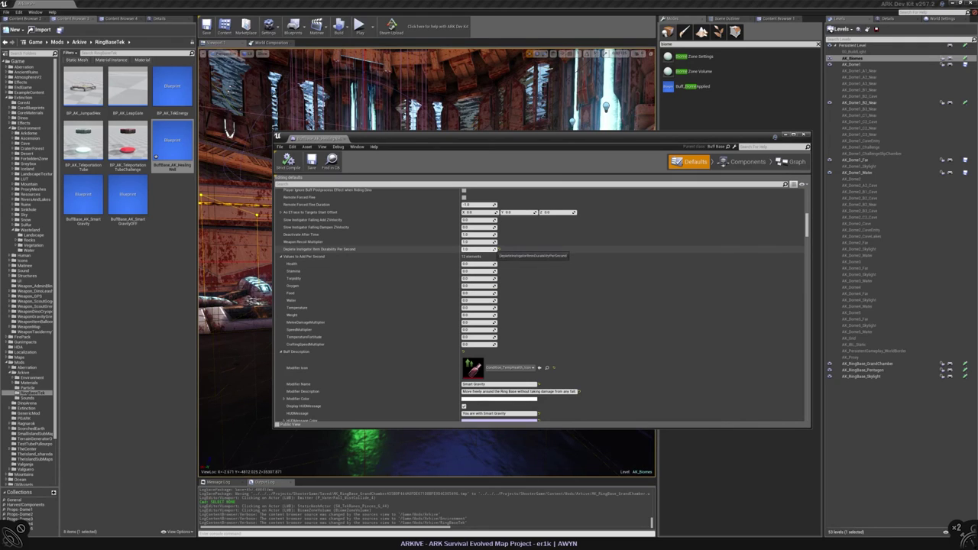
- Set the buff's Health and Food values to add per second to 50 each
click(478, 264)
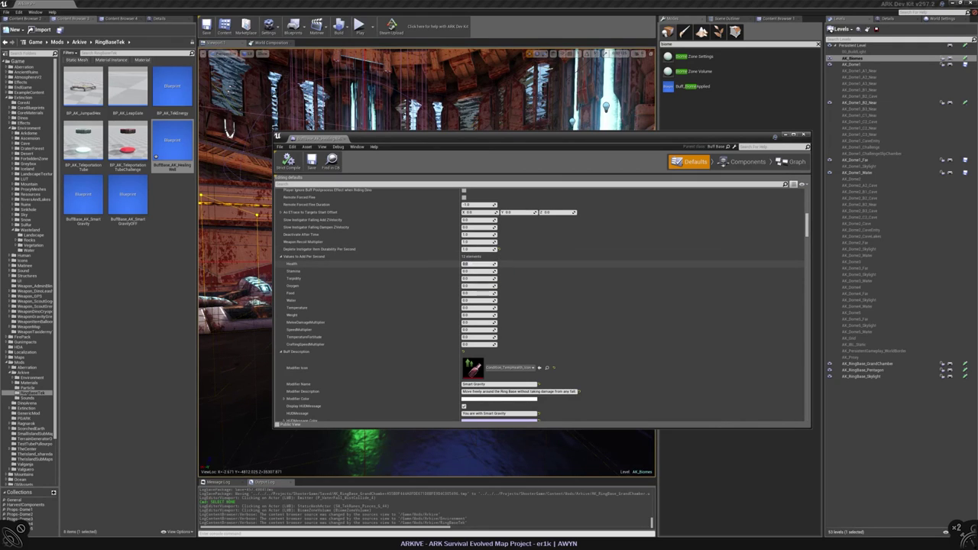
text(50)
key(Return)
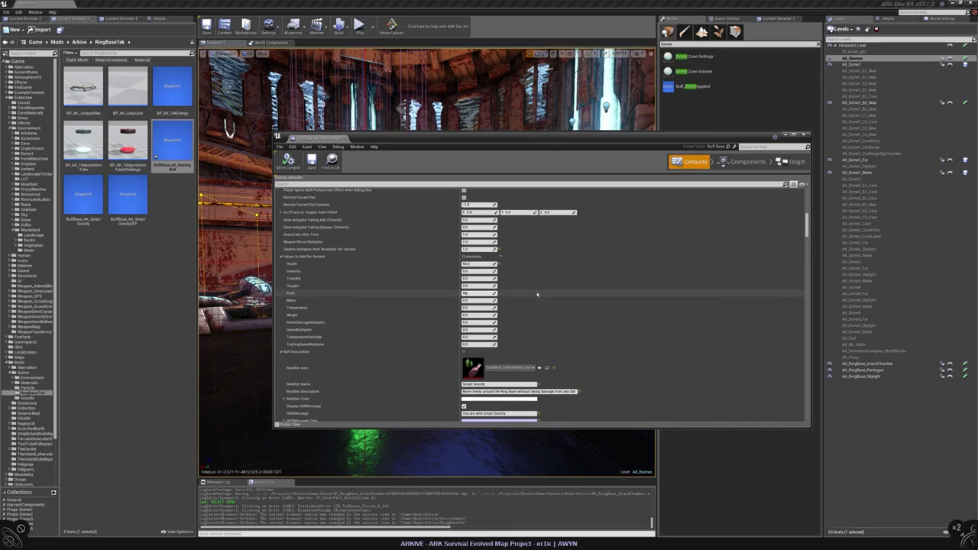
click(478, 292)
text(50)
key(Return)
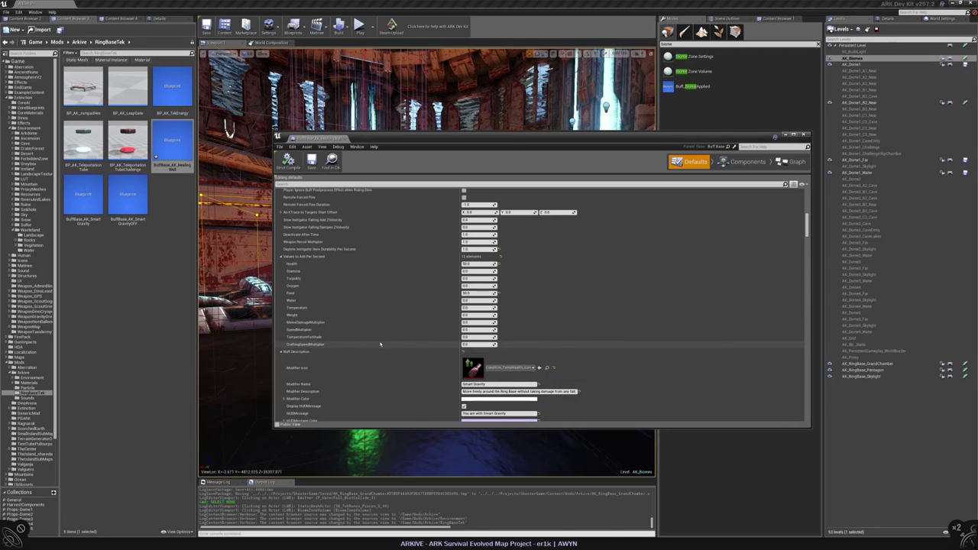
- Set the modifier name to "Healing Well" and description to "The Ring Base heals you", and clear and disable the HUD message
scroll(382, 347, down, 2)
scroll(384, 356, down, 1)
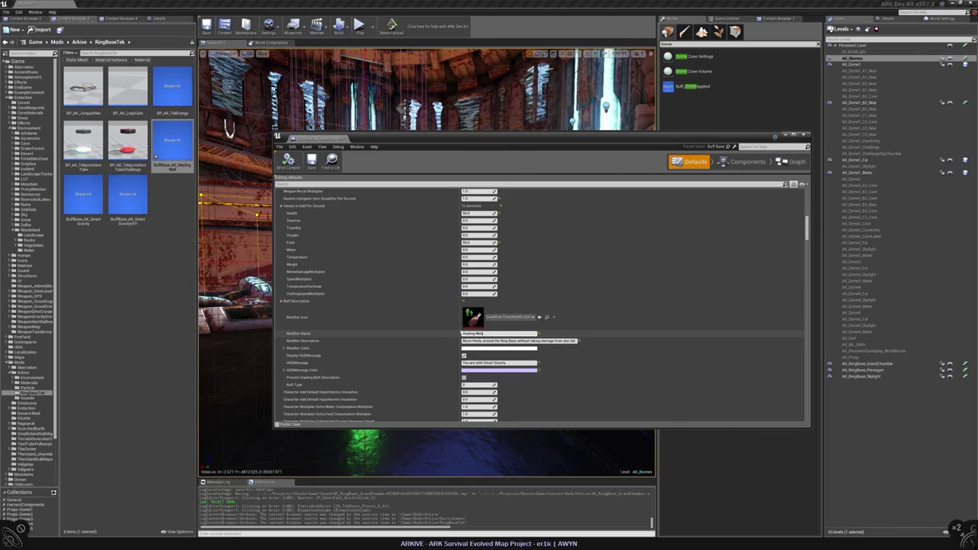
key(Tab)
text(Tag)
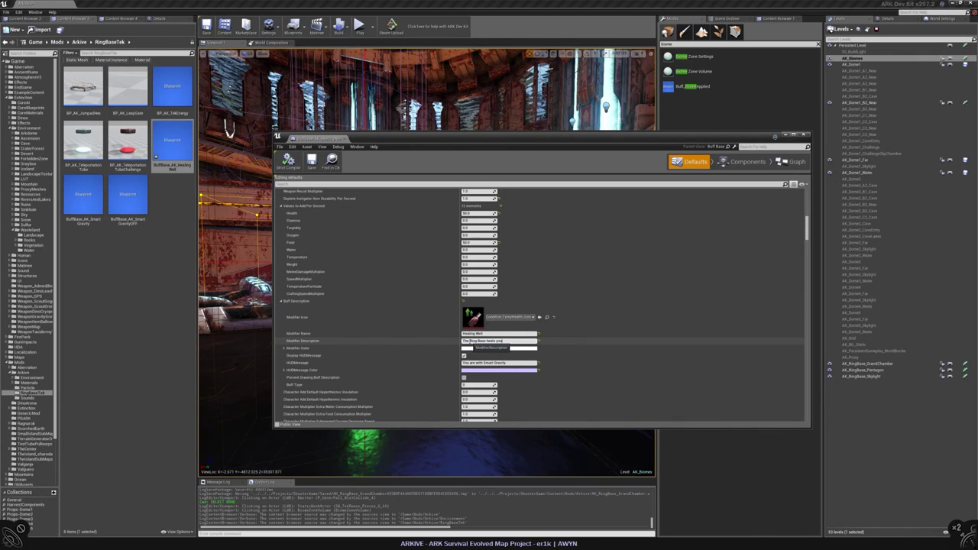
click(490, 362)
text(Heal)
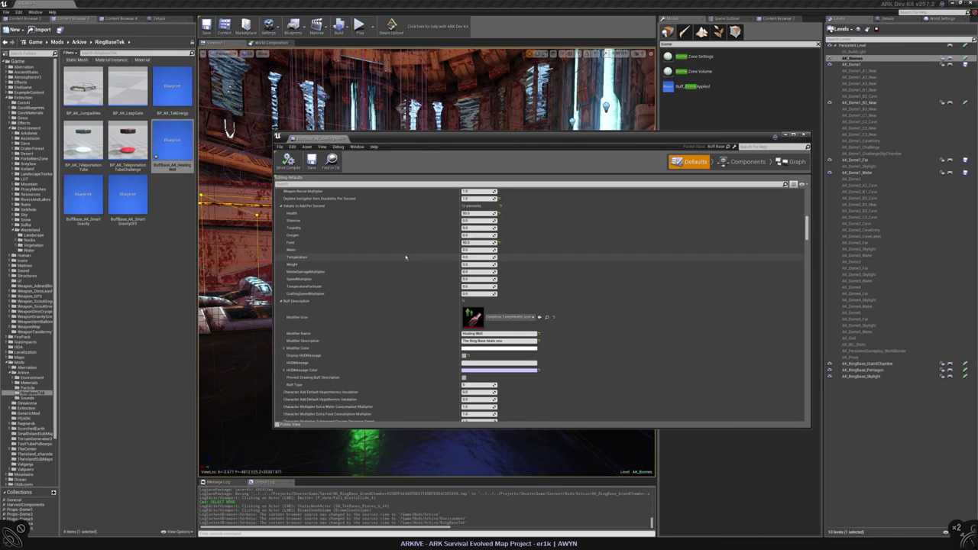
- Review the remaining default properties of the healing well buff below its description settings
scroll(406, 257, down, 3)
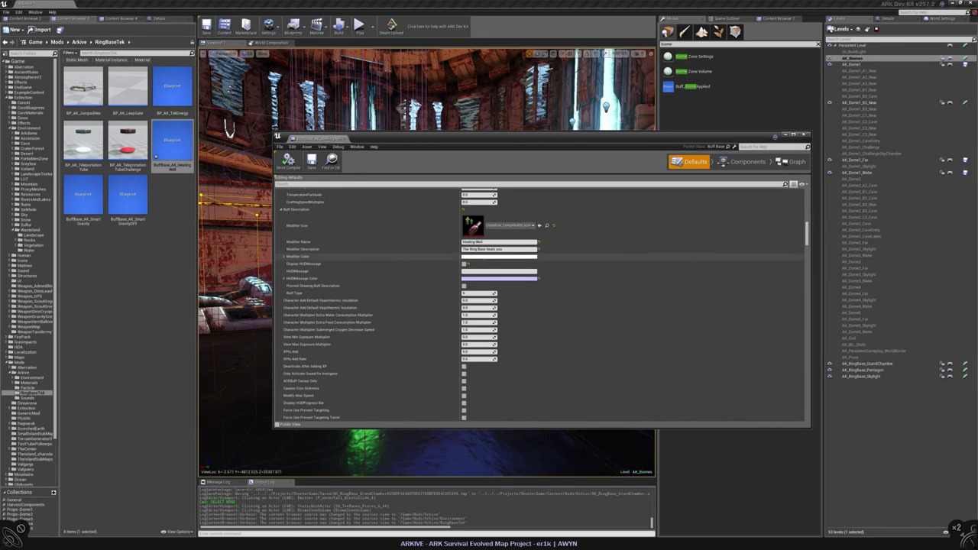
scroll(426, 269, down, 8)
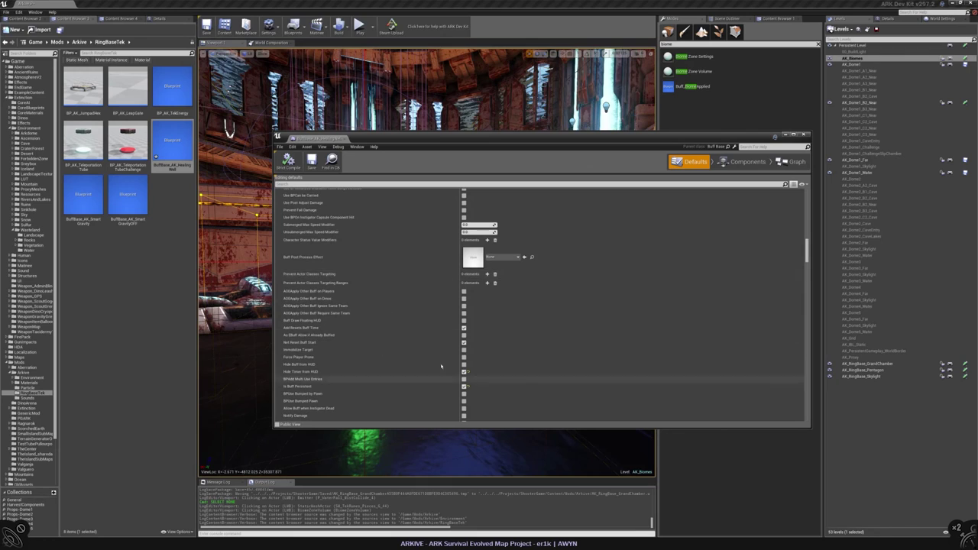
scroll(396, 377, down, 2)
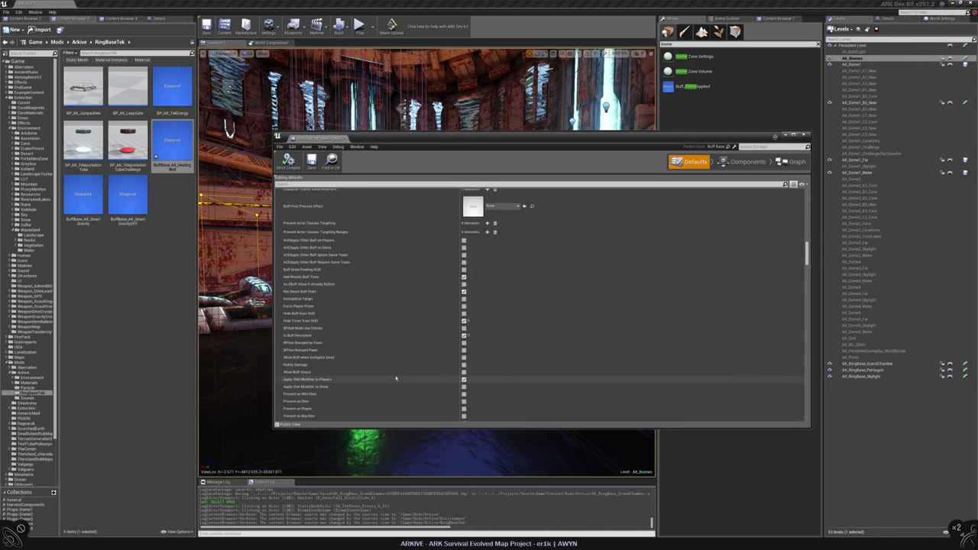
scroll(390, 371, down, 8)
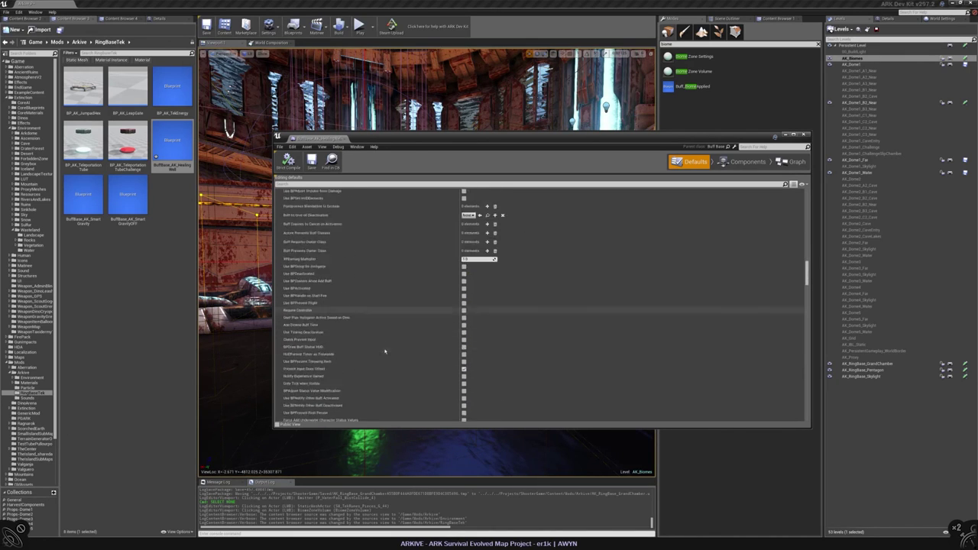
scroll(385, 352, down, 5)
scroll(530, 357, down, 10)
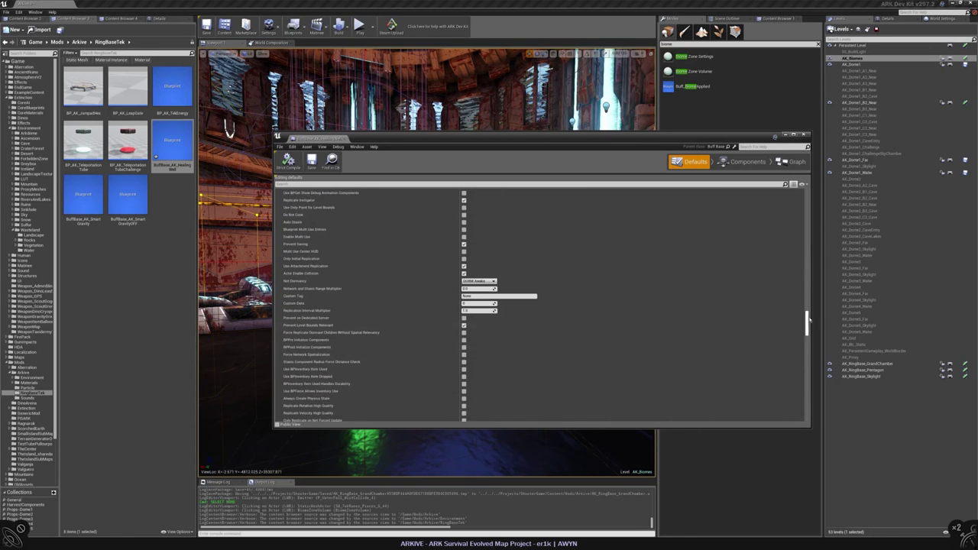
drag(808, 321, 808, 214)
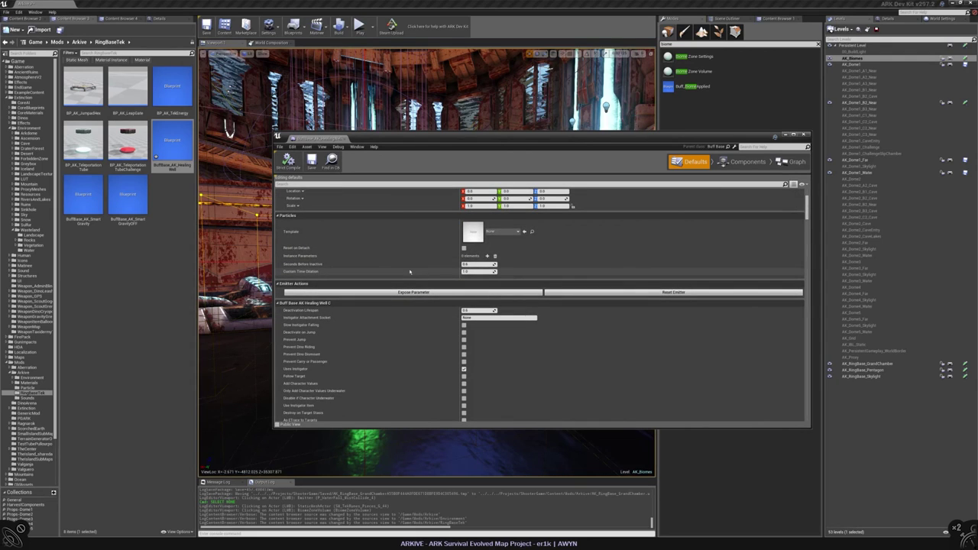
- Search the project content for a healing effect using "heal", showing only particle systems
click(504, 230)
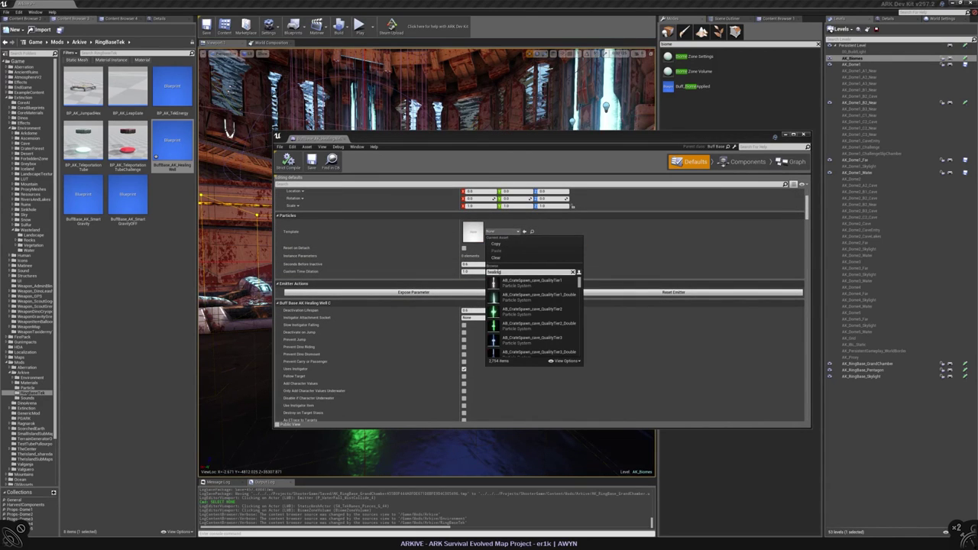
key(Escape)
click(772, 18)
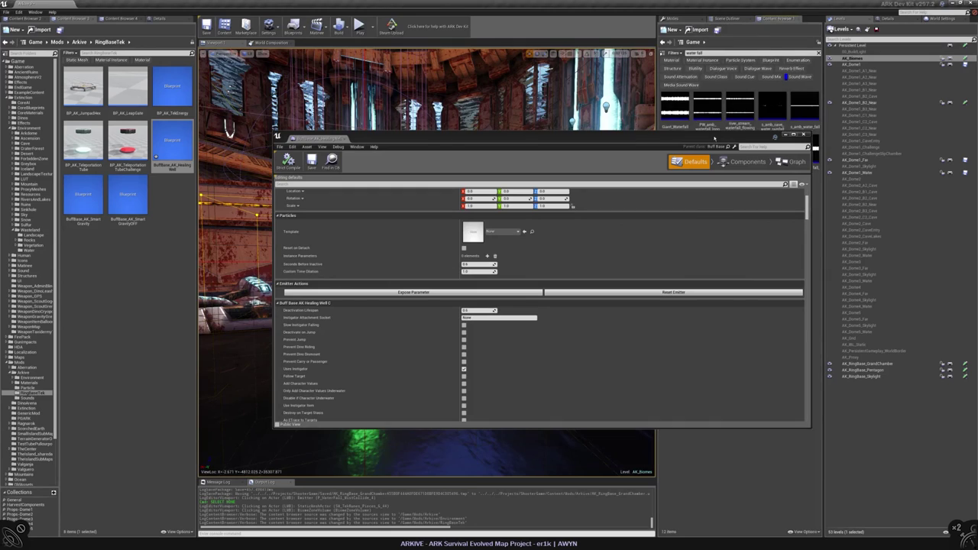
drag(715, 138, 517, 174)
text(argent health)
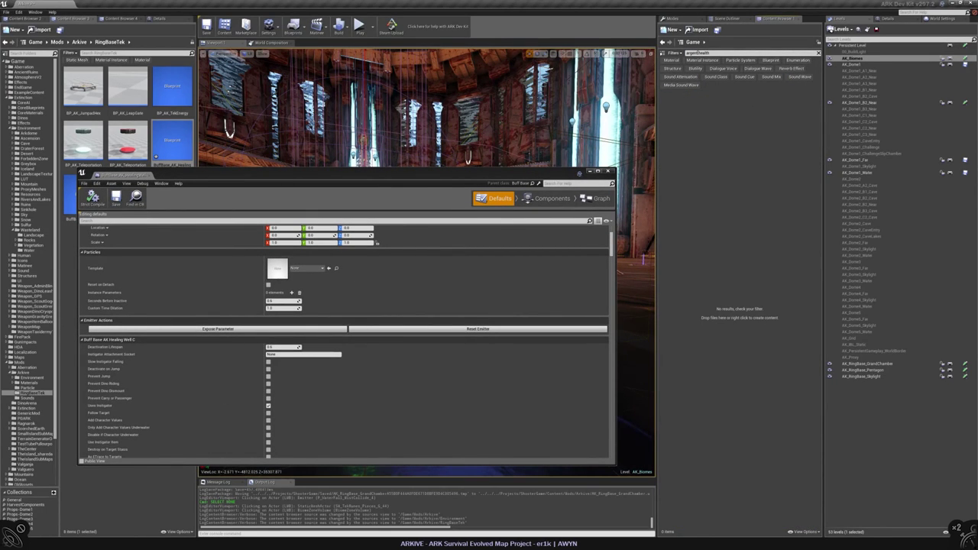
key(ctrl+a)
text(health)
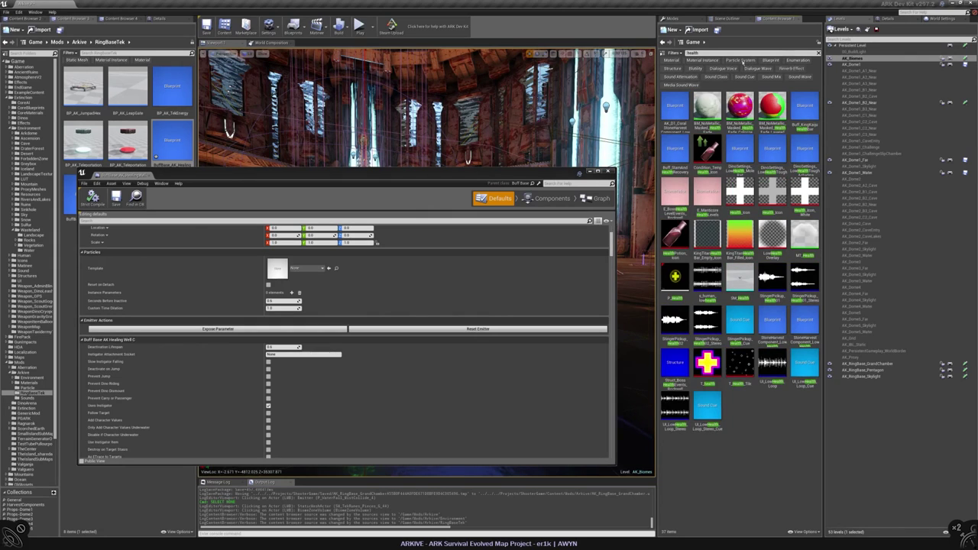
click(742, 60)
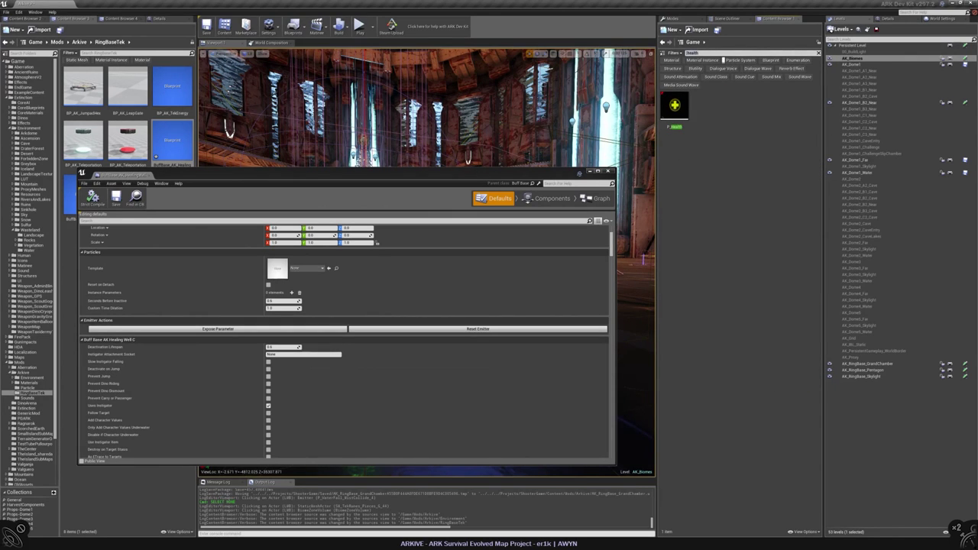
key(BackSpace)
key(BackSpace)
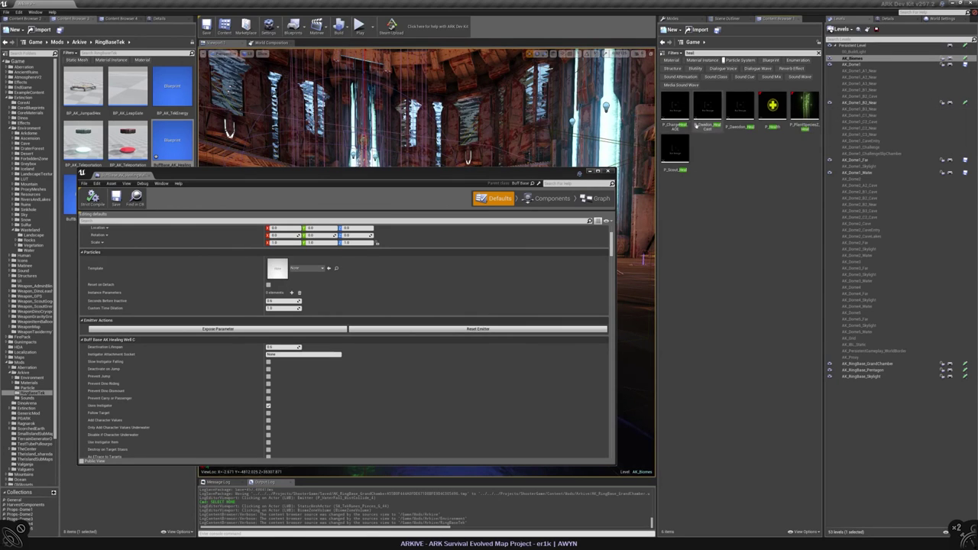
- Preview the P_PlantSpeciesZ_Heal particle system, assign it as the healing well buff's particle template, and save the blueprint
double_click(804, 107)
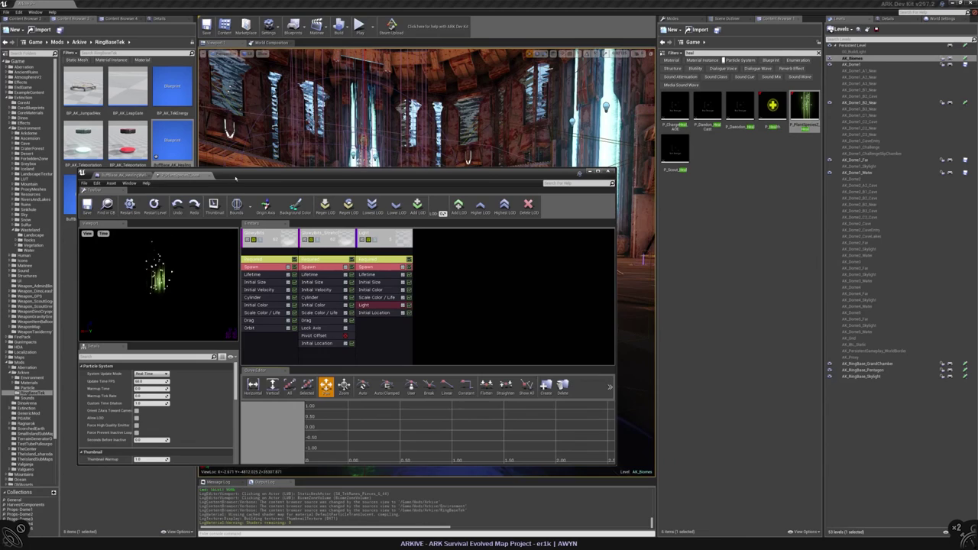
click(264, 175)
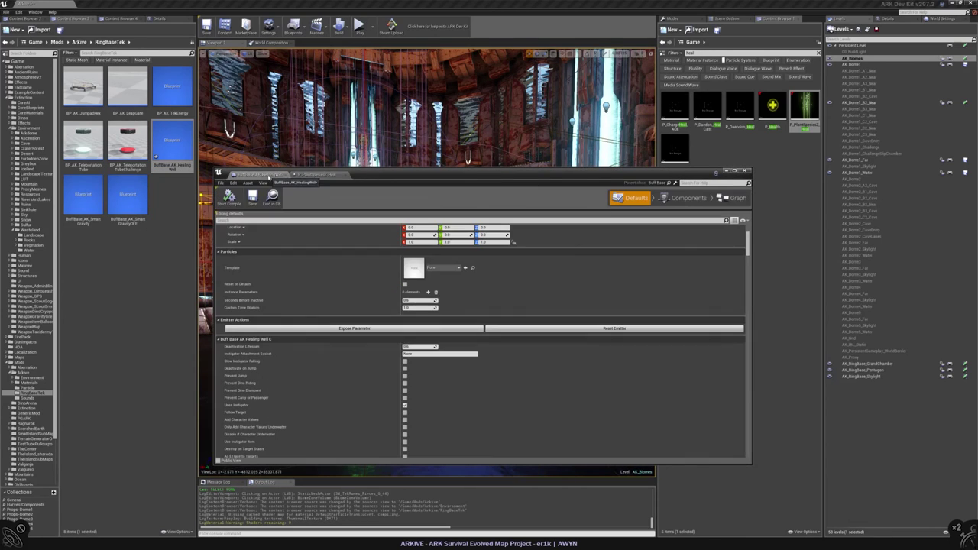
drag(804, 107, 414, 268)
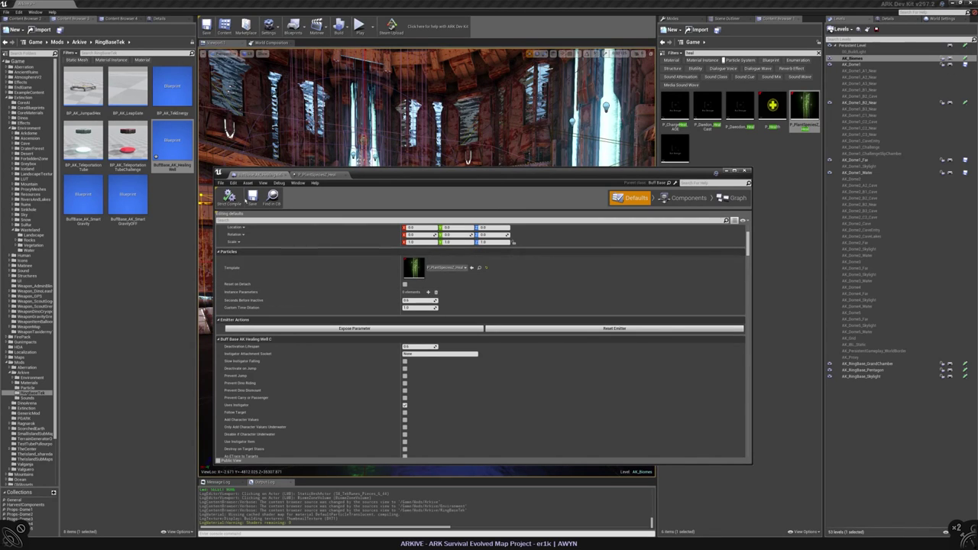
click(253, 197)
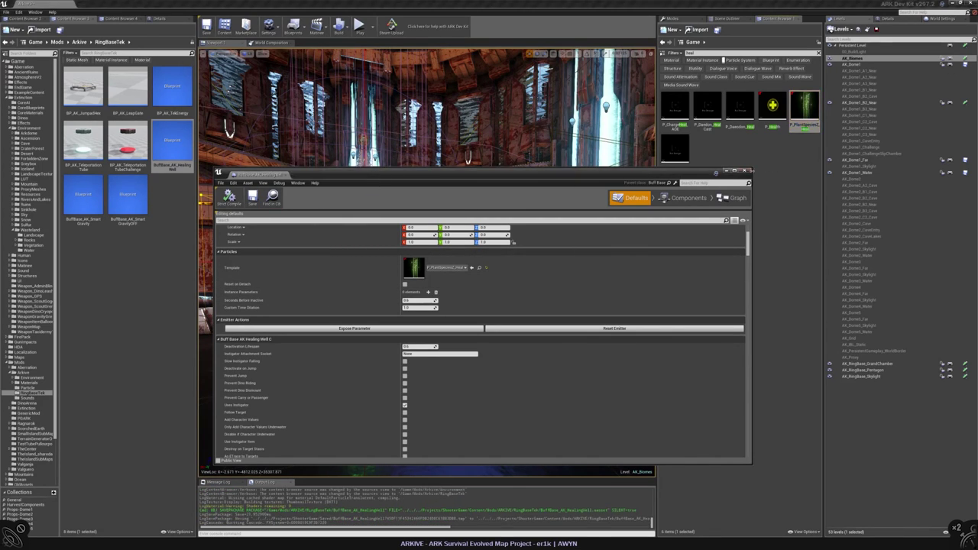
- Assign BuffBase_AK_HealingWell as the Buff to Give of the heal zone volume around the well
click(156, 254)
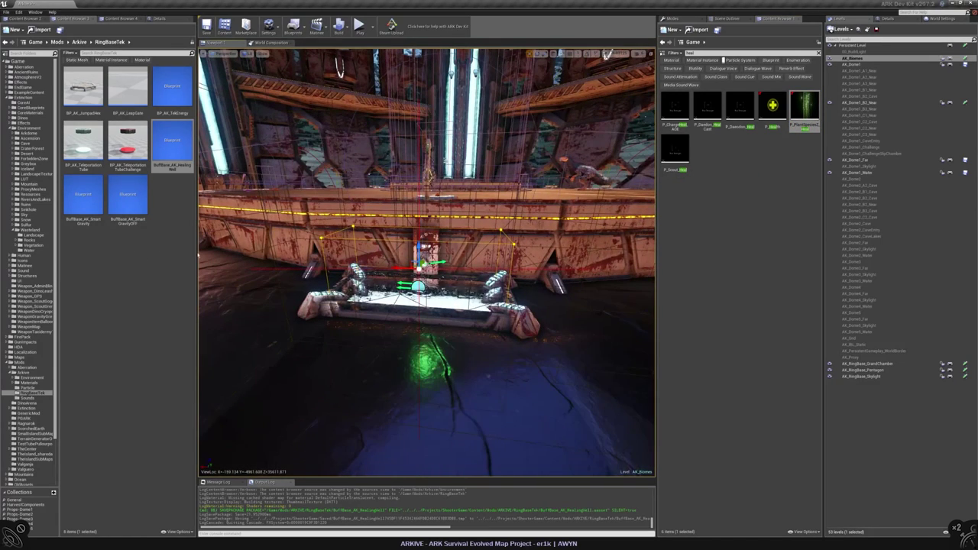
click(888, 19)
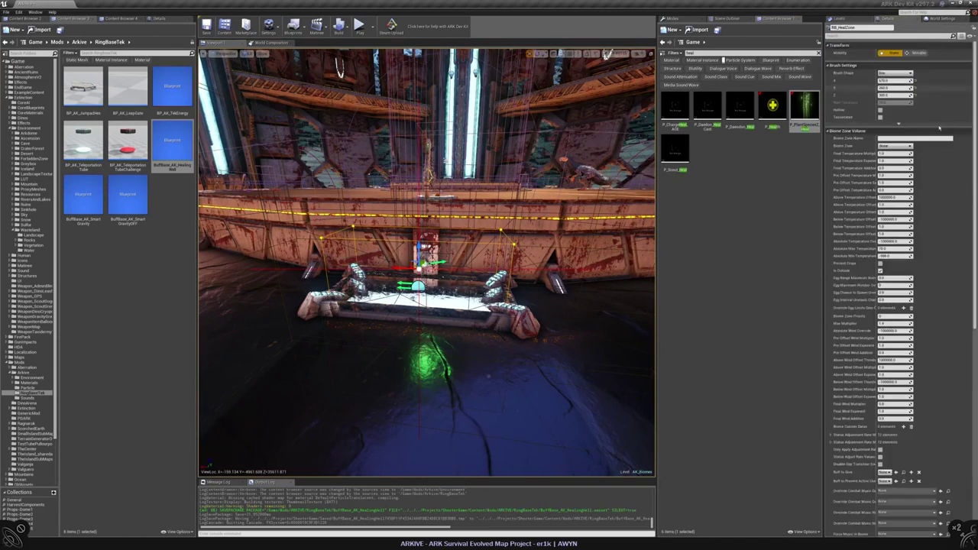
scroll(887, 360, down, 5)
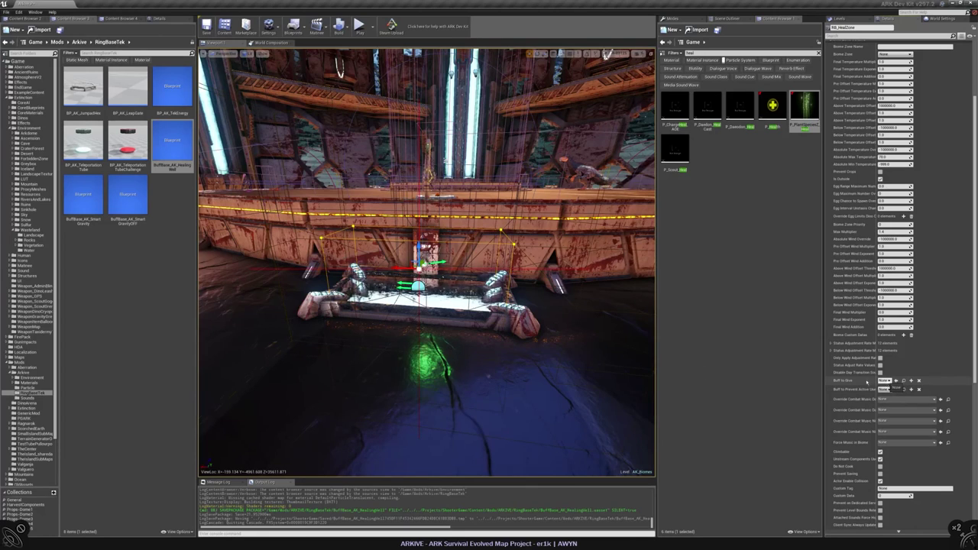
key(ctrl+b)
click(897, 380)
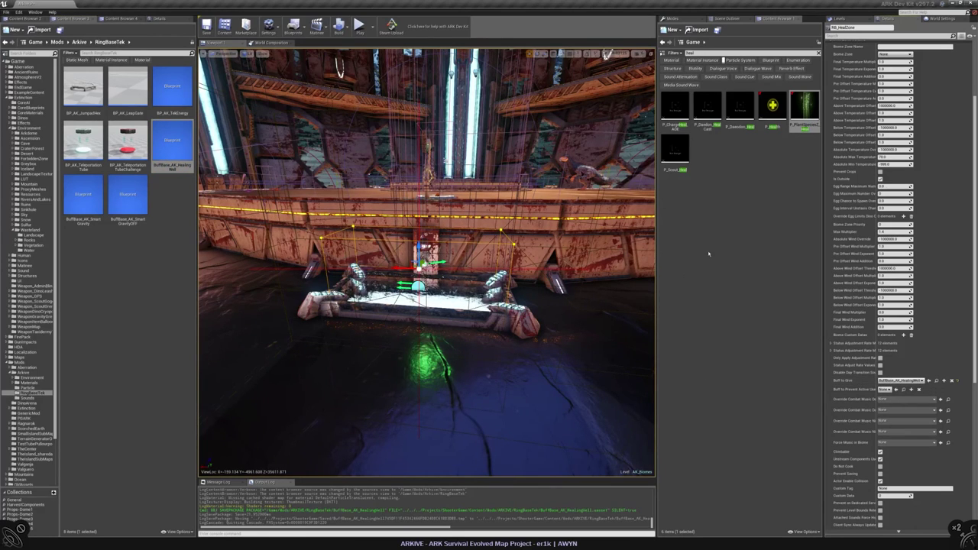
- Turn off Is Outside for the heal zone volume and set its biome zone name to "Ring Base Healing Well"
scroll(940, 321, down, 2)
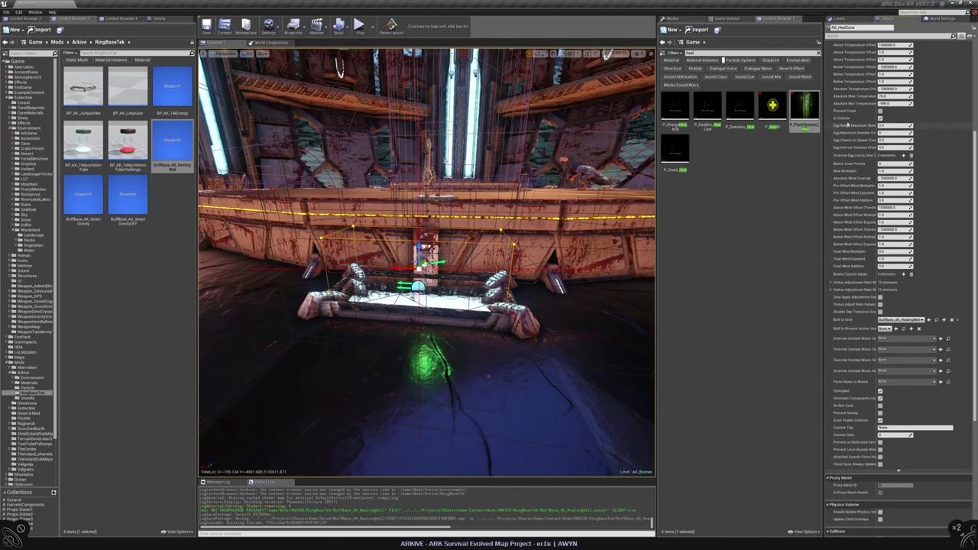
scroll(894, 230, up, 3)
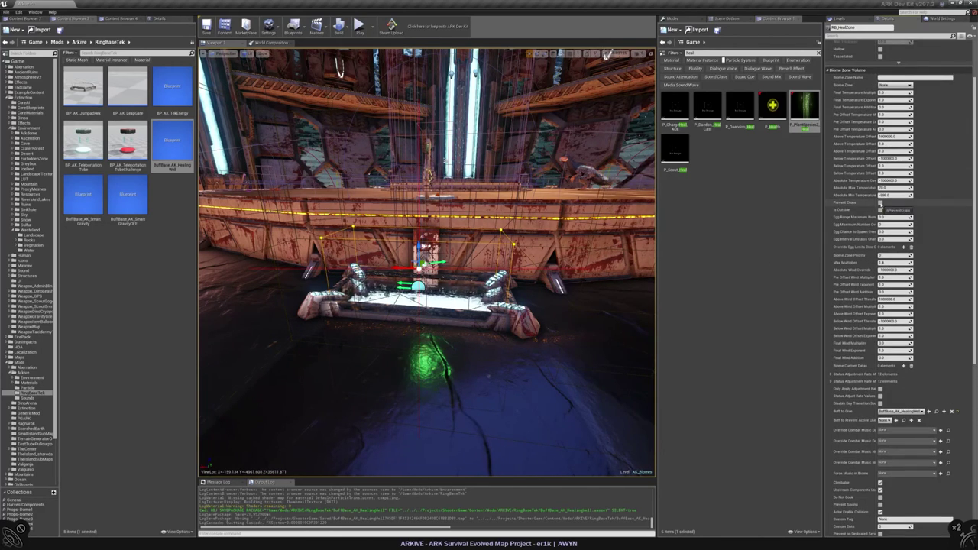
scroll(881, 205, up, 2)
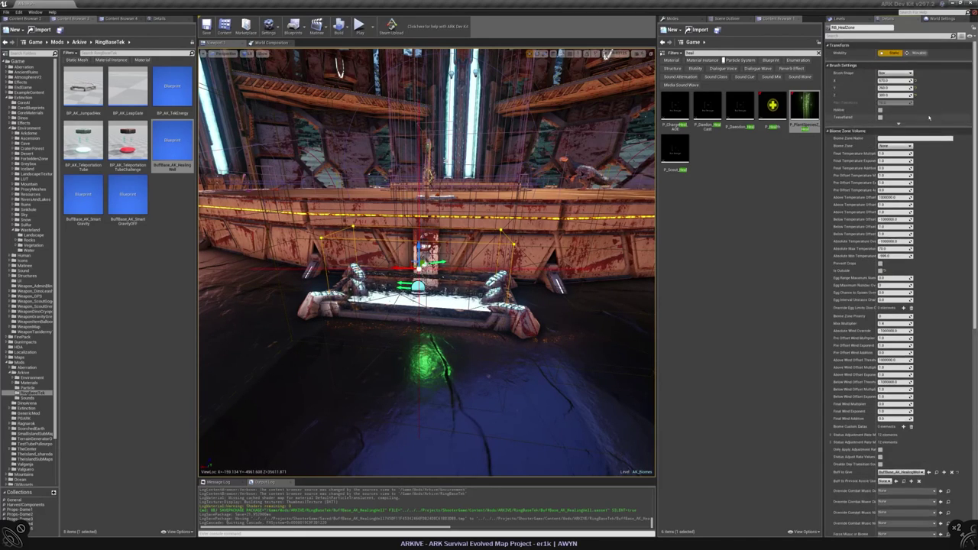
click(890, 145)
click(913, 146)
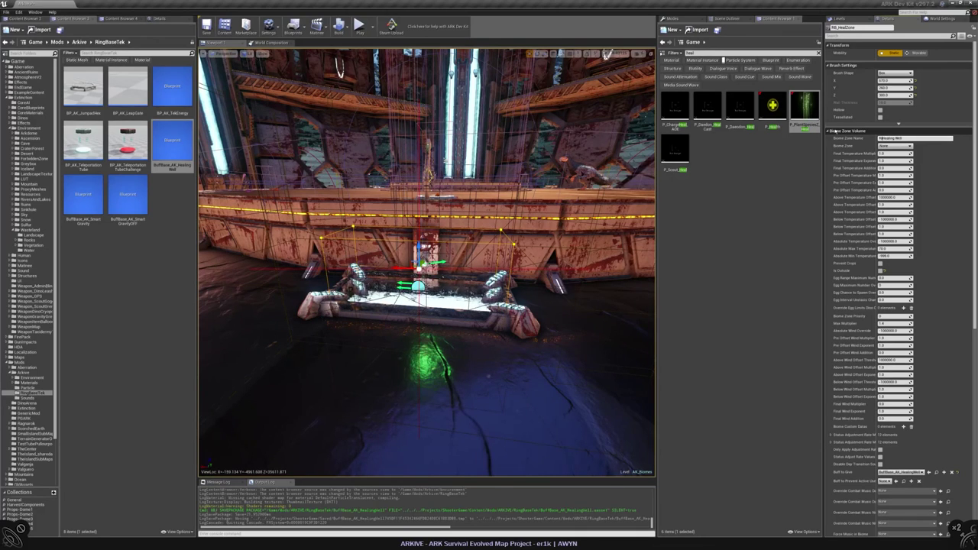
click(763, 181)
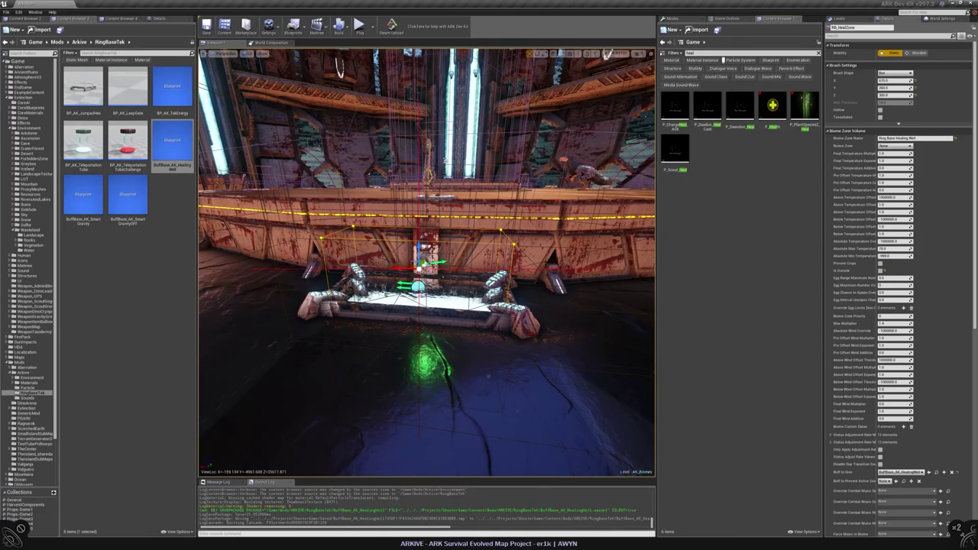
- Save the AK_Biomes level and play-test the heal zone by walking the character into the ring base well, then end the test
click(839, 18)
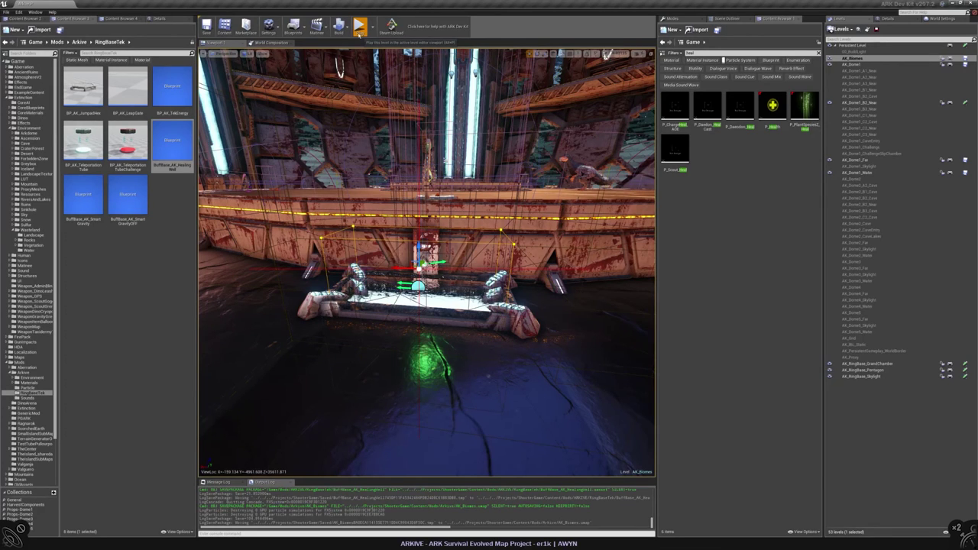
click(358, 29)
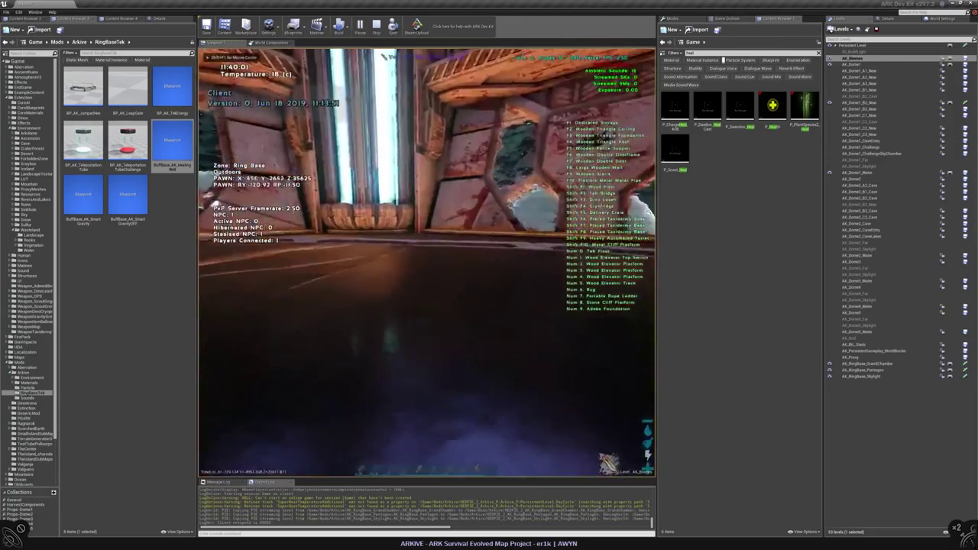
key(w)
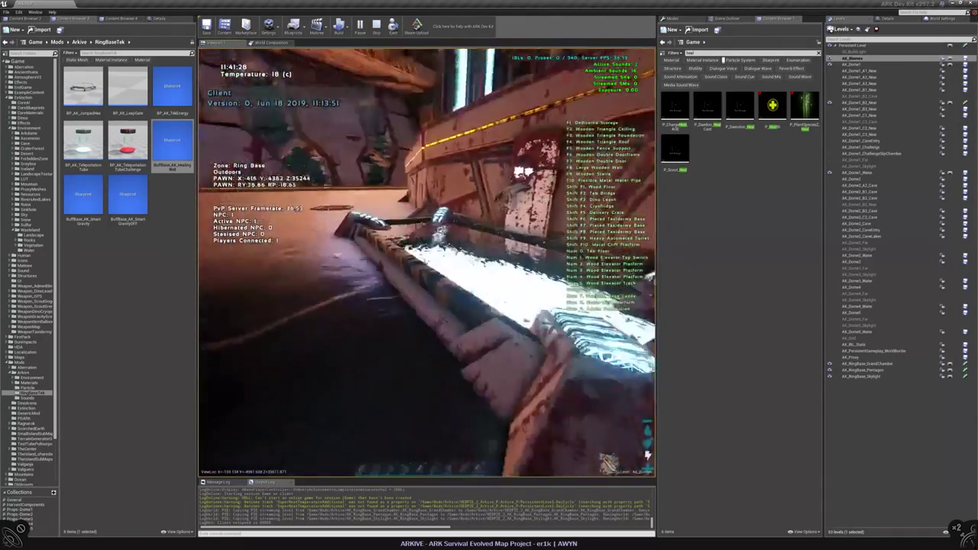
key(w)
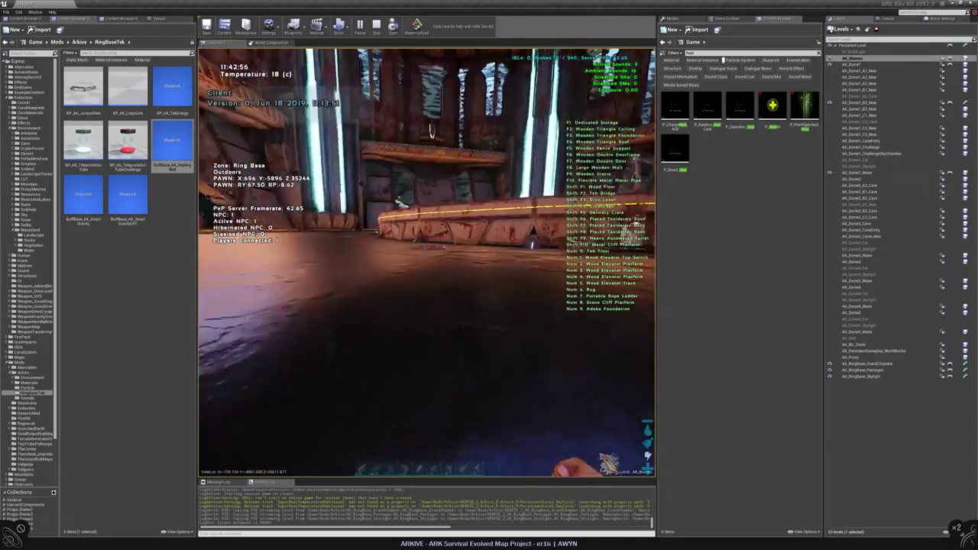
key(w)
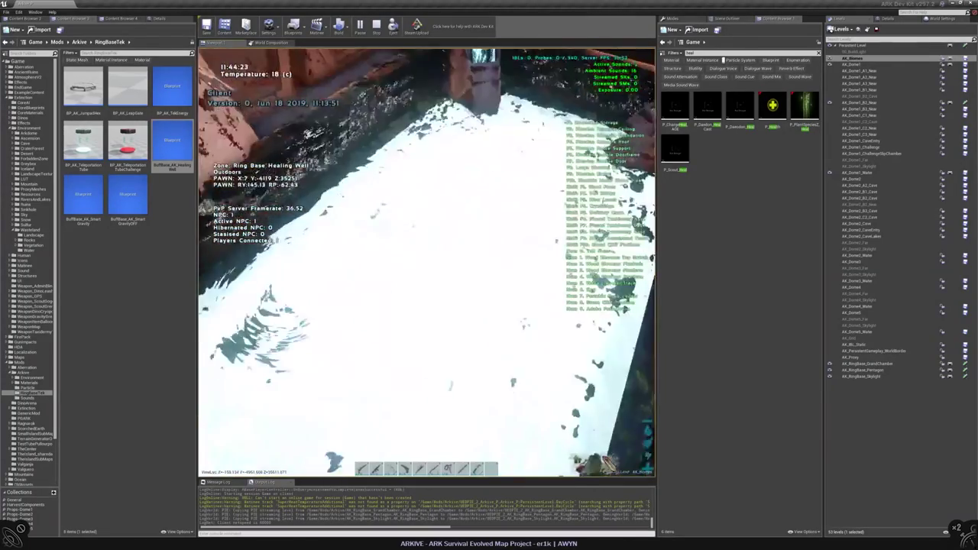
key(w)
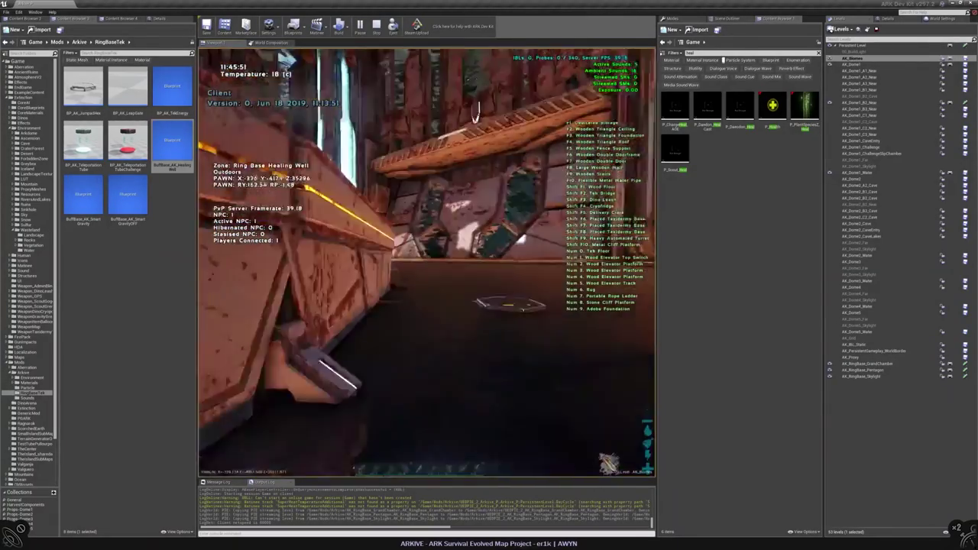
key(w)
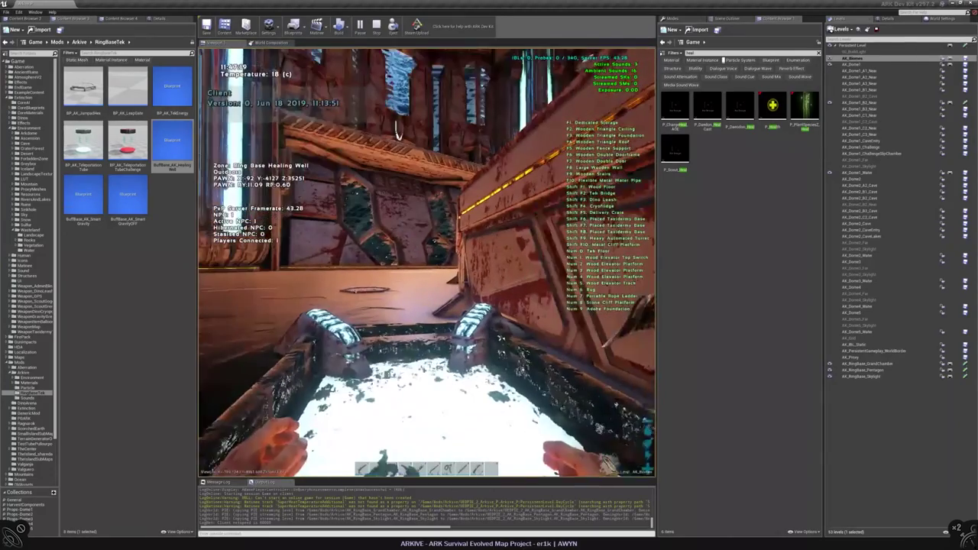
key(Escape)
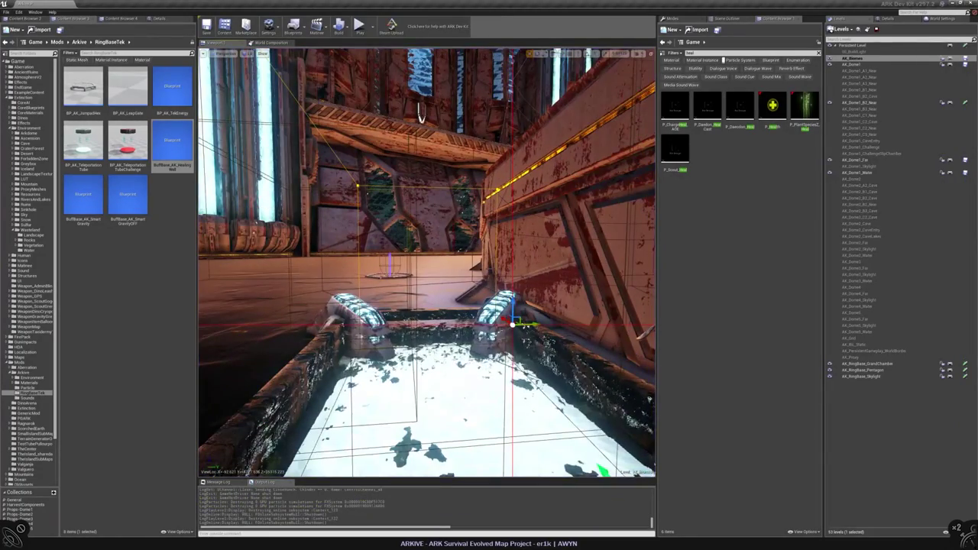
- Filter the heal zone volume's details for overlap settings and review its collision and overlap event options
click(887, 17)
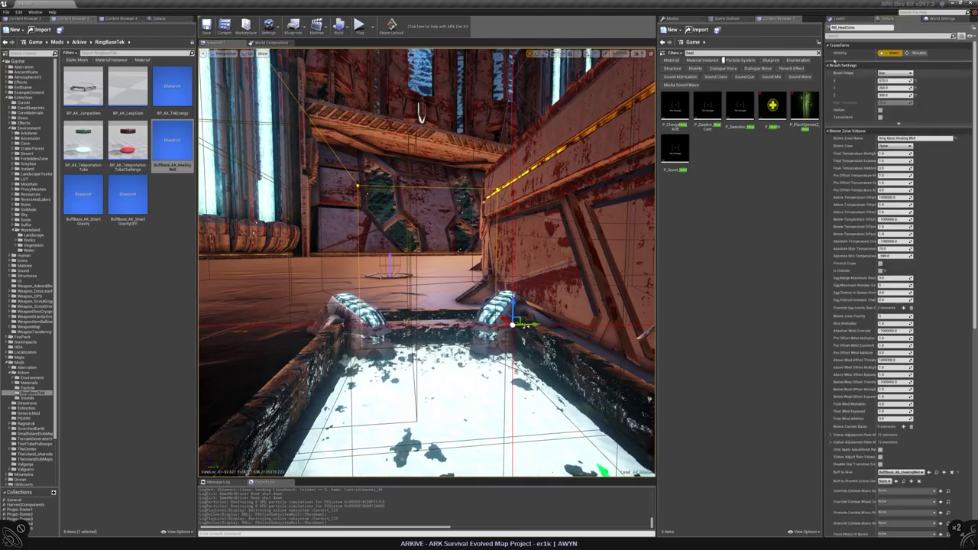
click(835, 36)
text(overlap)
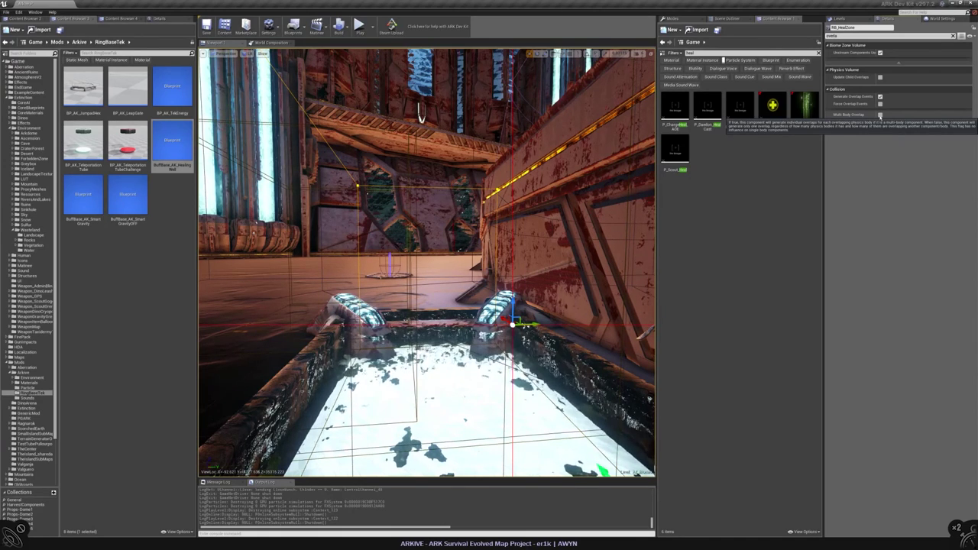
key(f)
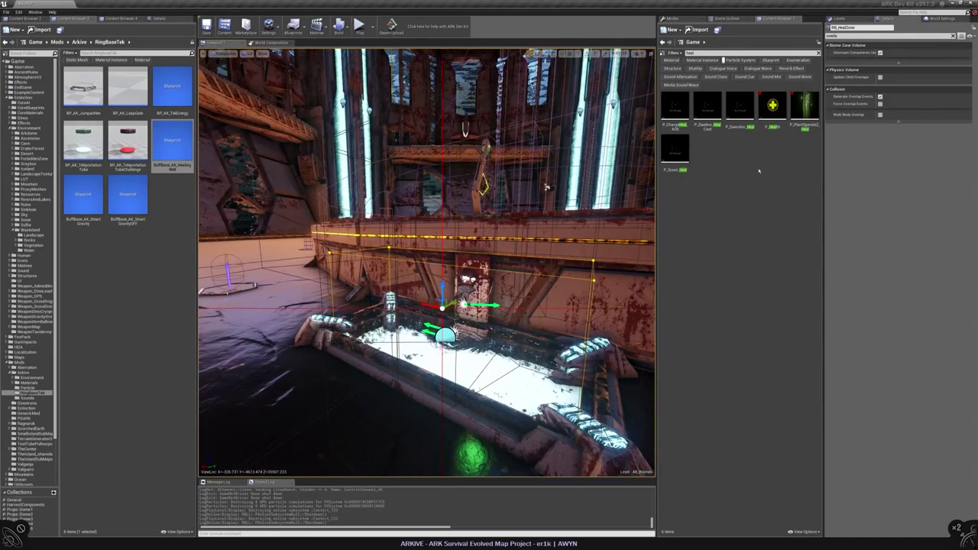
- Open the BuffBase_AK_HealingWell blueprint and look through its default properties, including the buff description and the buff behaviour options
click(188, 145)
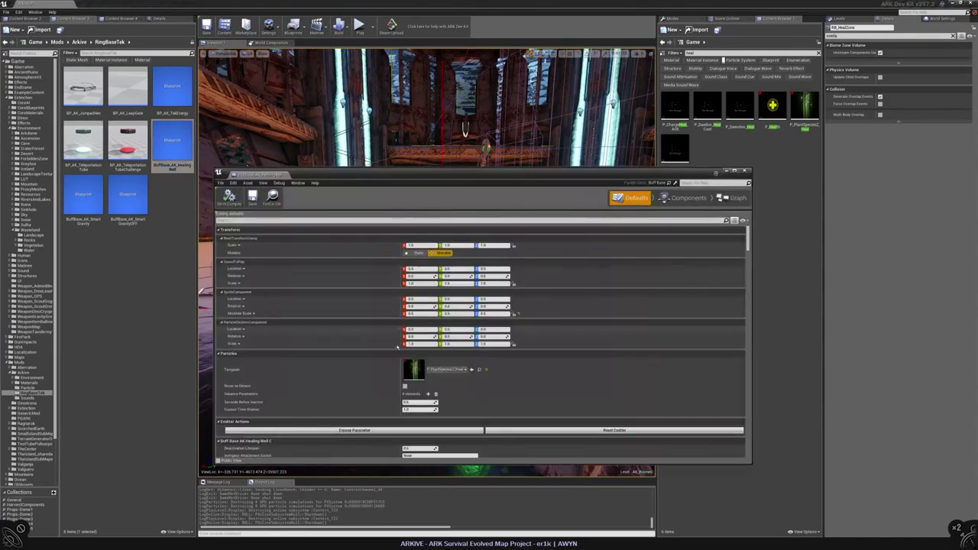
scroll(396, 309, down, 2)
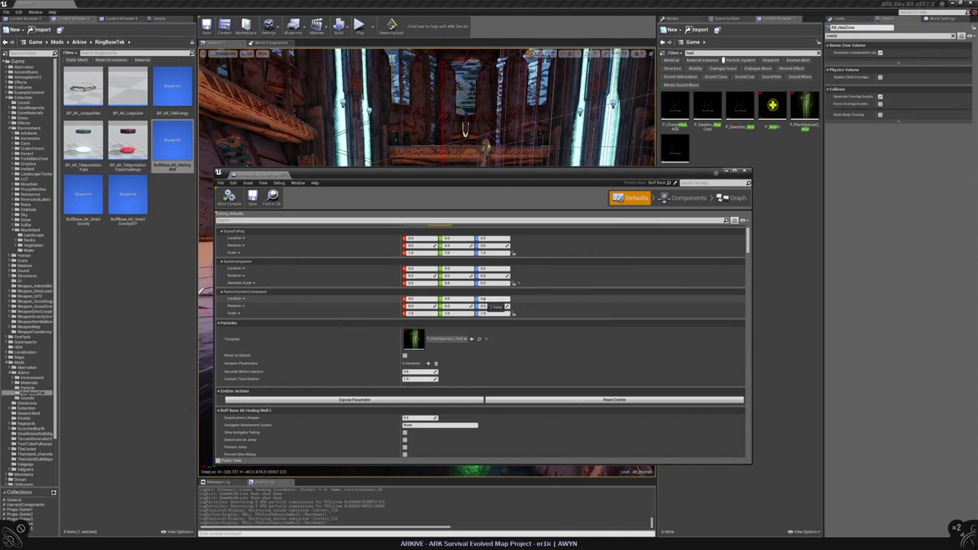
scroll(313, 287, up, 2)
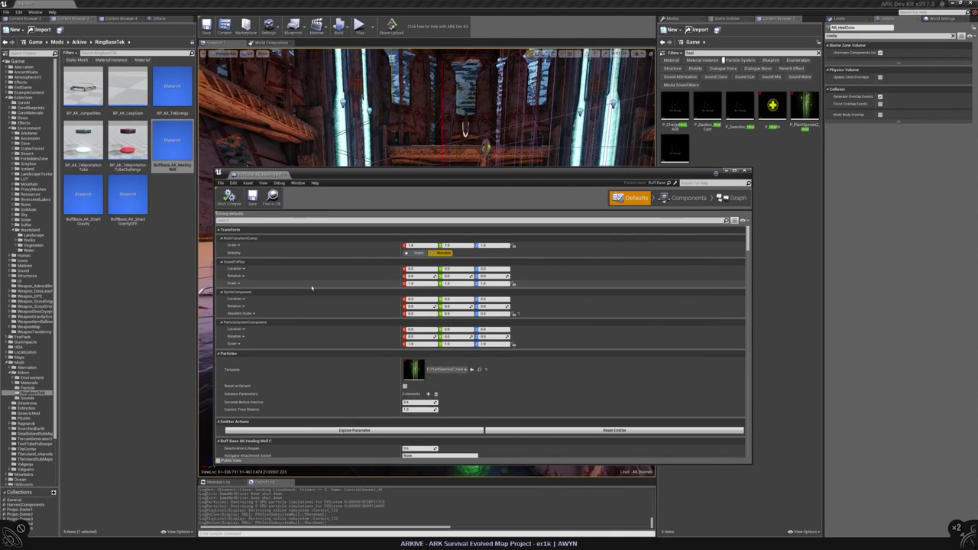
scroll(309, 290, down, 5)
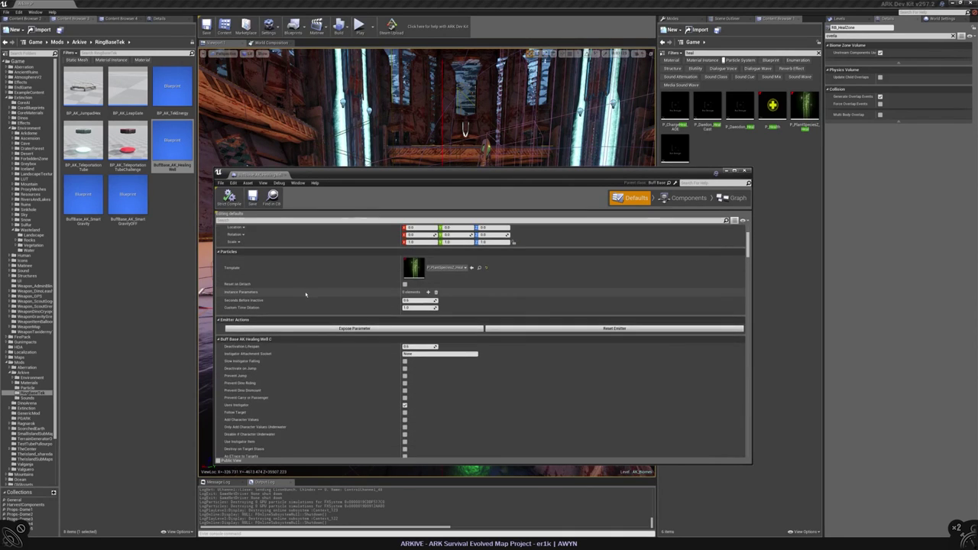
scroll(306, 295, down, 3)
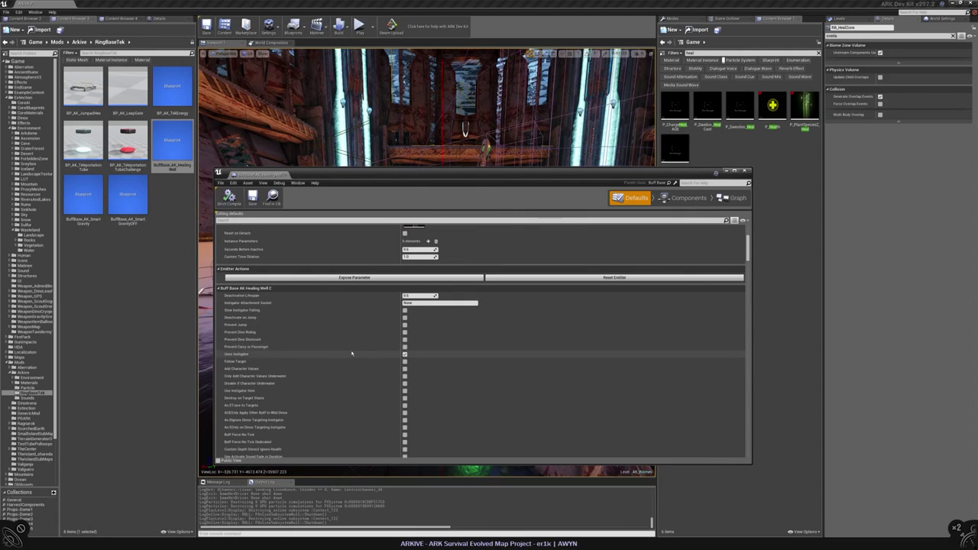
scroll(367, 393, down, 10)
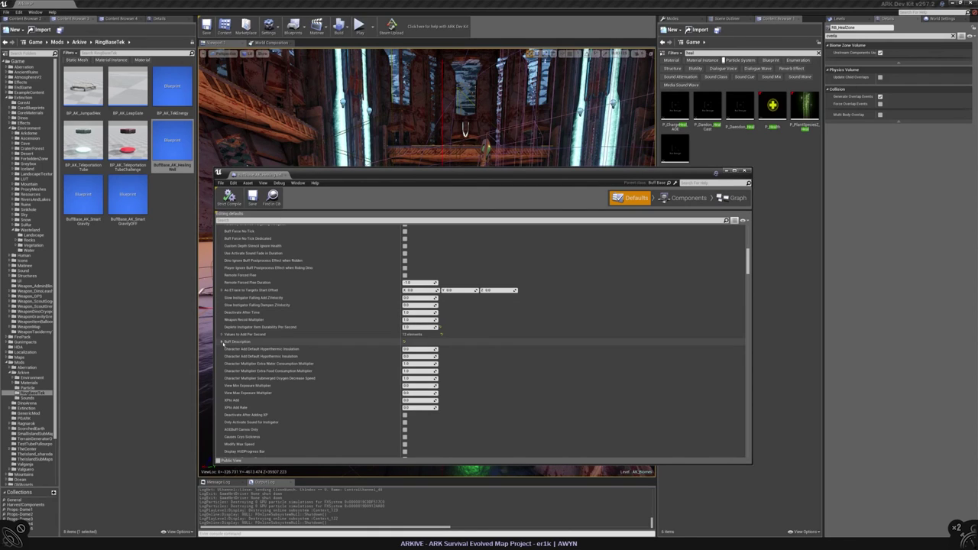
double_click(336, 342)
scroll(330, 317, down, 5)
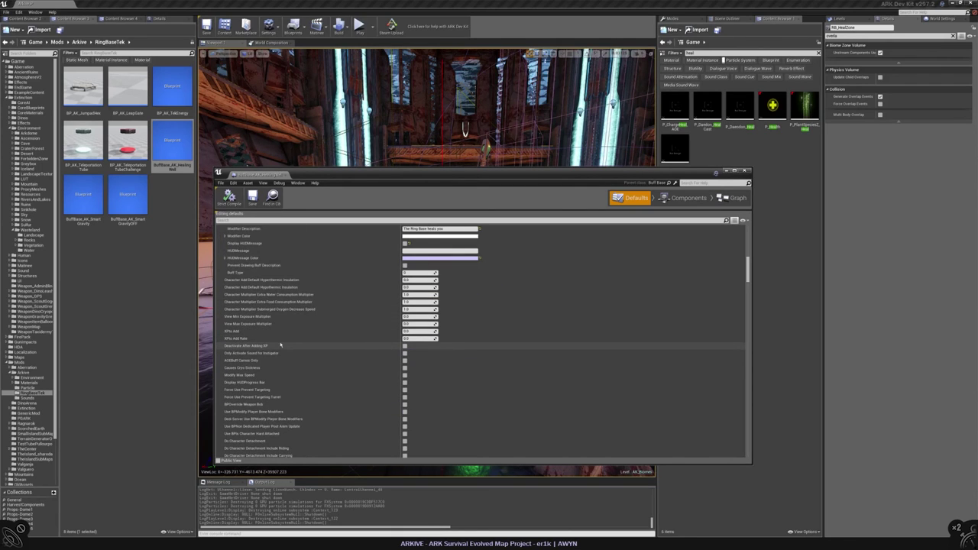
scroll(288, 344, down, 5)
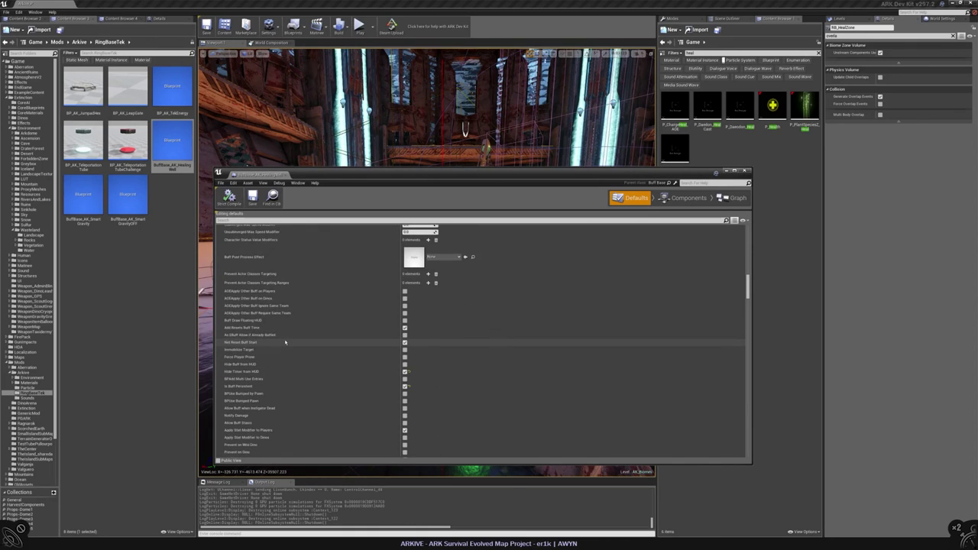
scroll(291, 370, down, 10)
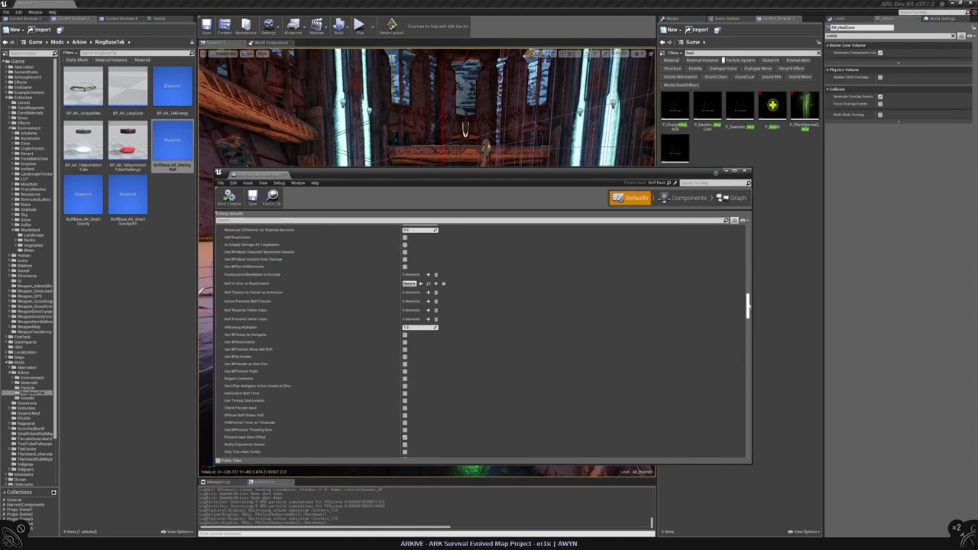
scroll(343, 283, up, 10)
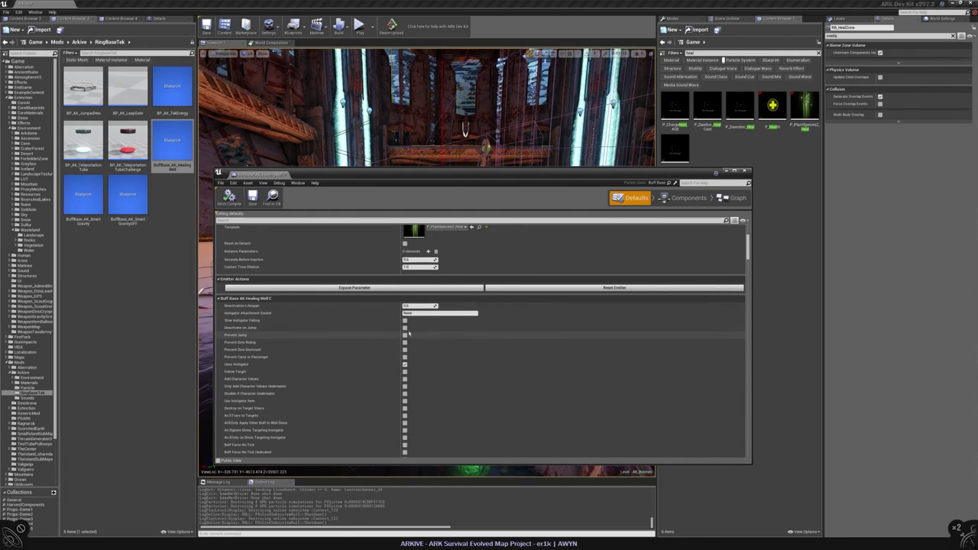
scroll(344, 306, up, 5)
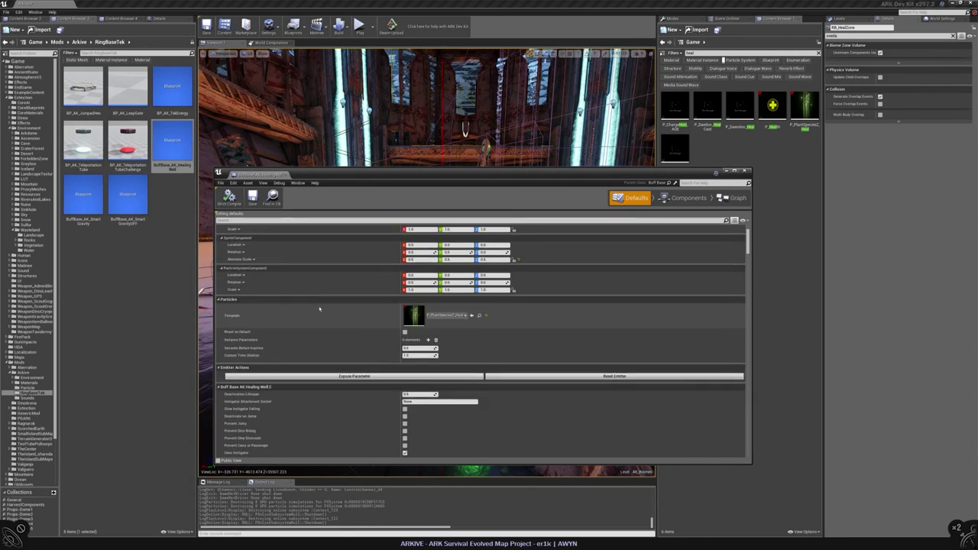
- Search the healing well buff's defaults for its time and "add" settings, and enable Add Extend Buff Time
click(279, 220)
text(tim)
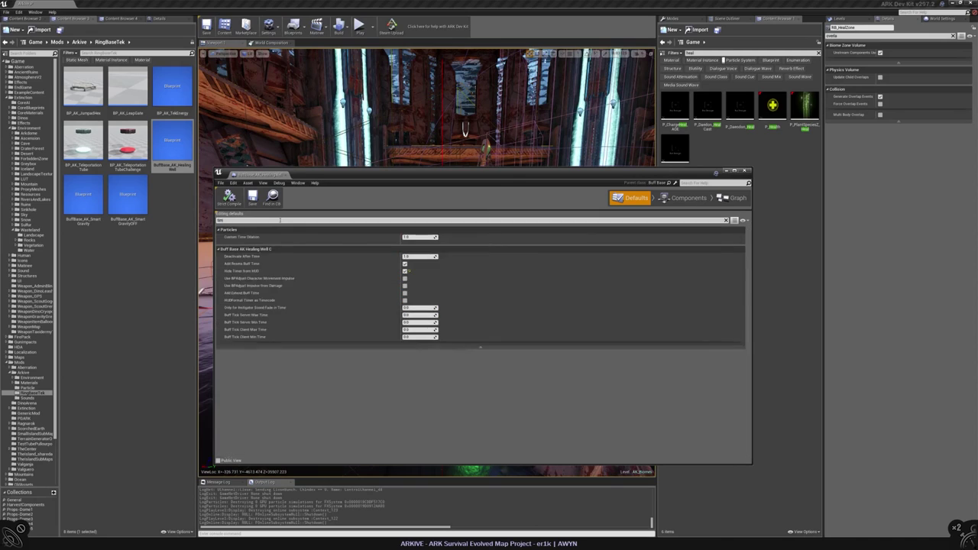
click(405, 263)
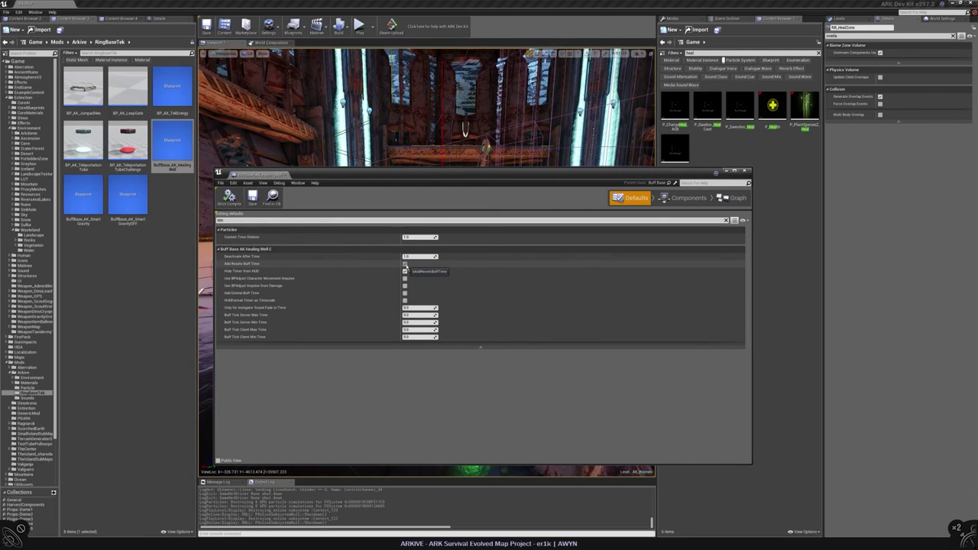
double_click(226, 220)
text(add)
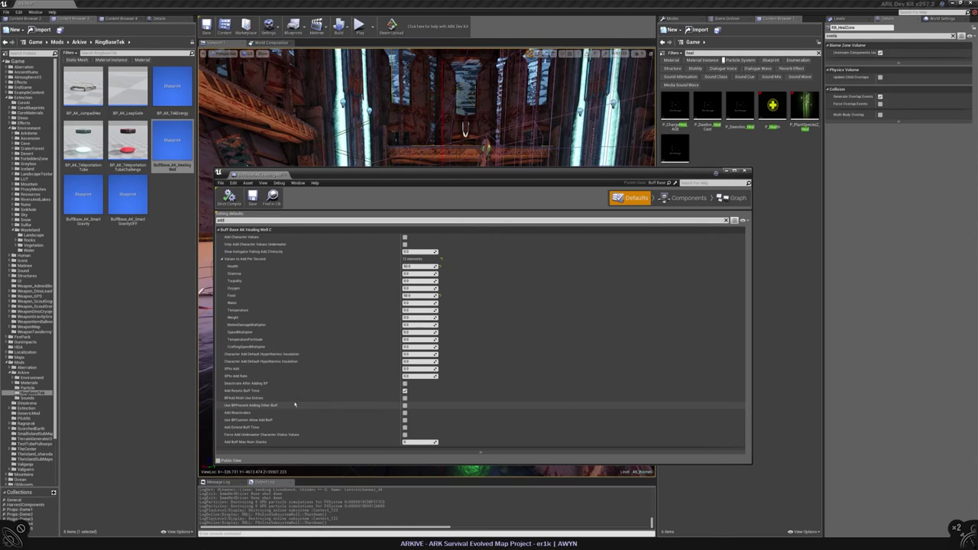
click(404, 427)
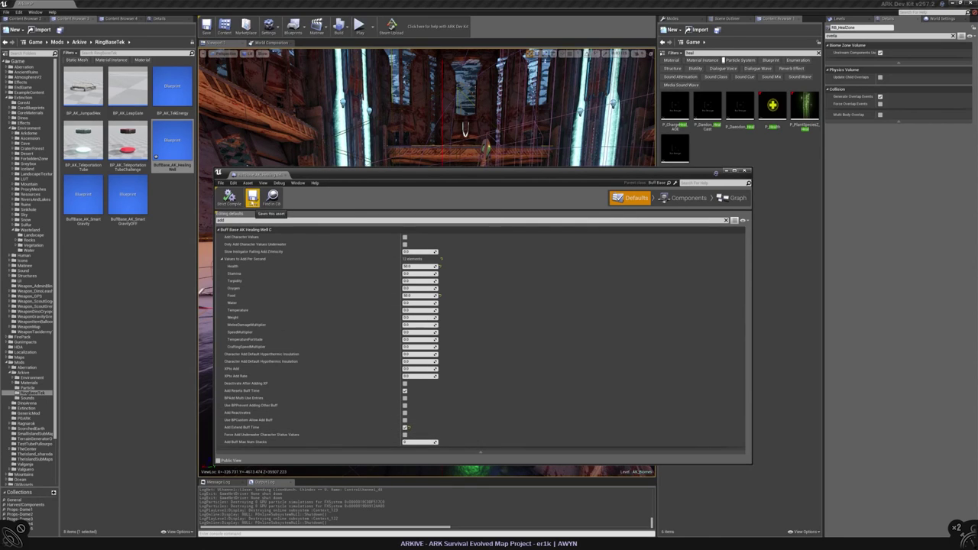
- Filter the buff's defaults by "time" to check its buff time options, and save the blueprint
double_click(306, 220)
text(time)
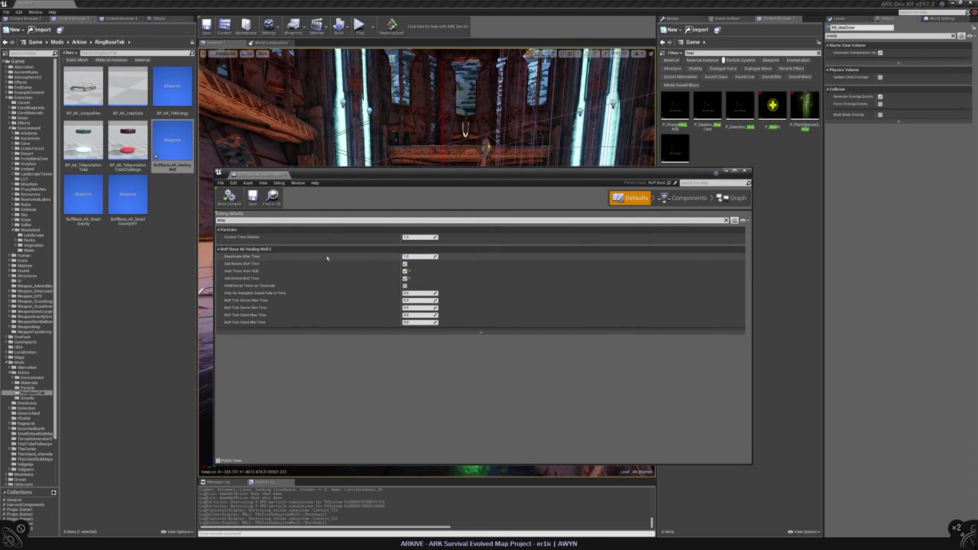
click(405, 264)
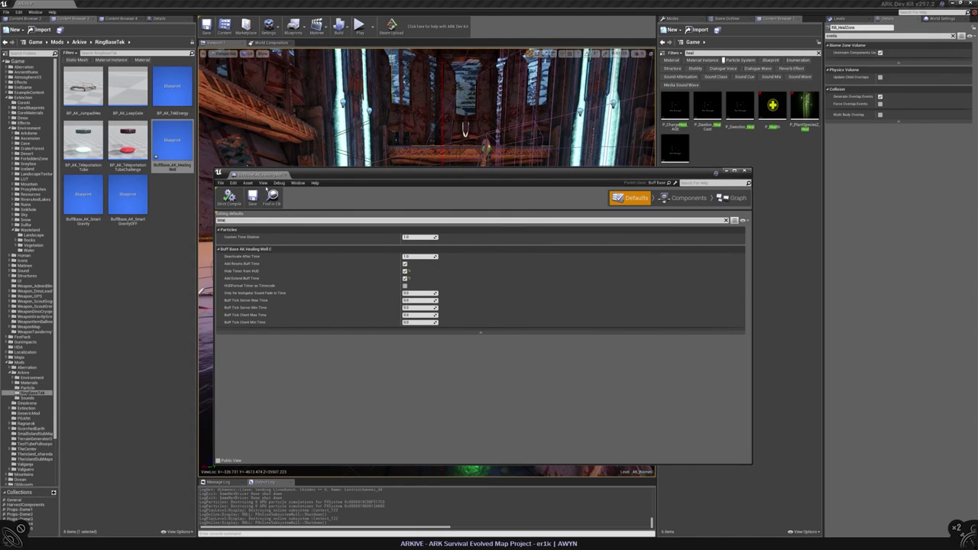
- Move the blueprint window clear of the viewport and play-test the edited buff by walking the character into the healing well
drag(458, 172, 328, 415)
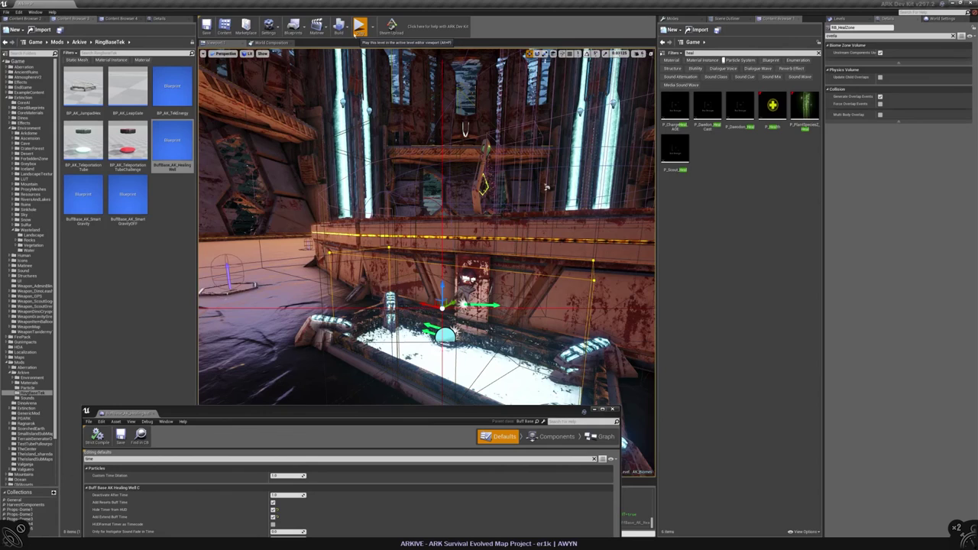
click(359, 29)
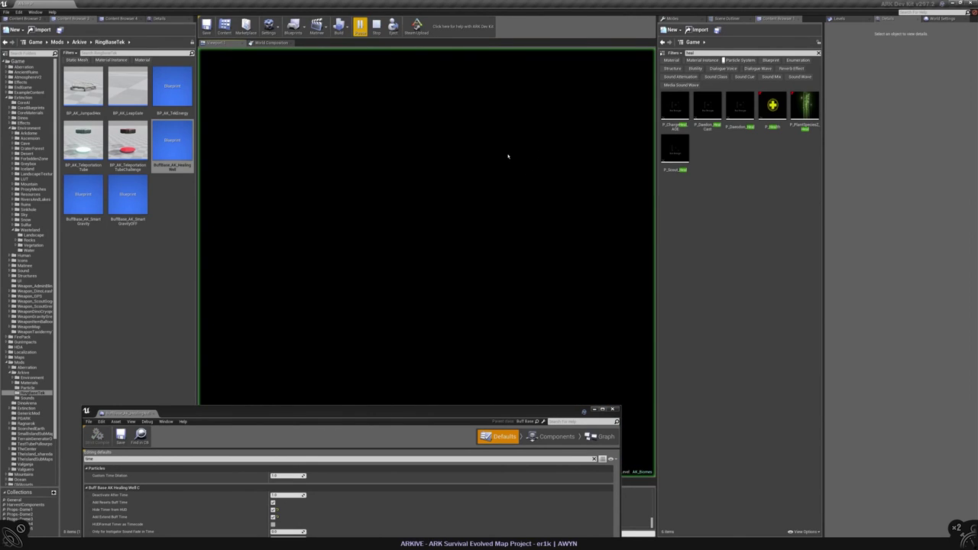
key(w)
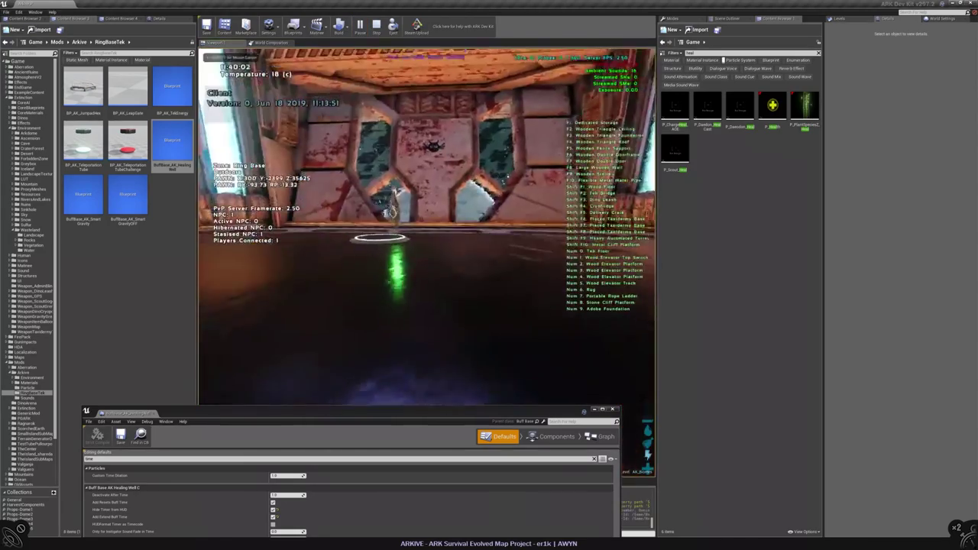
drag(343, 412, 344, 500)
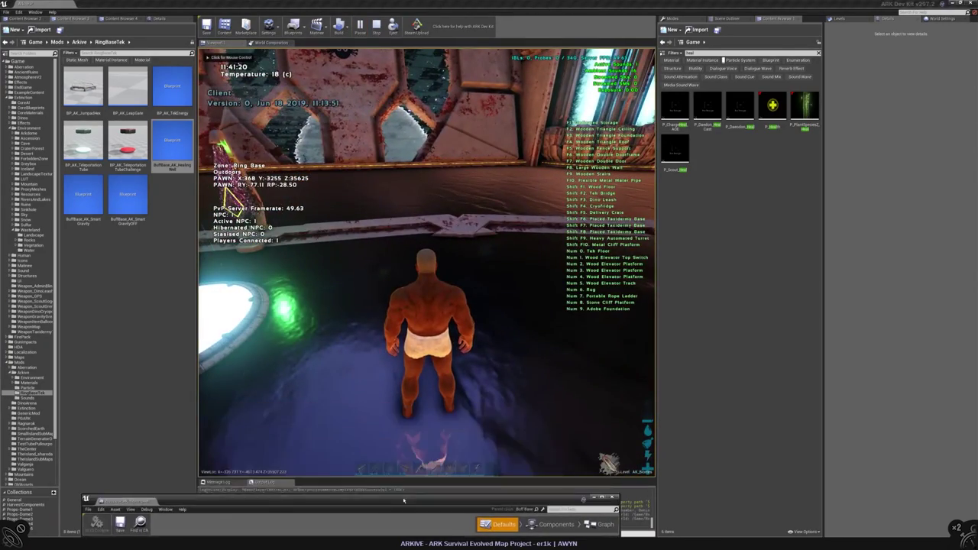
click(428, 268)
key(w)
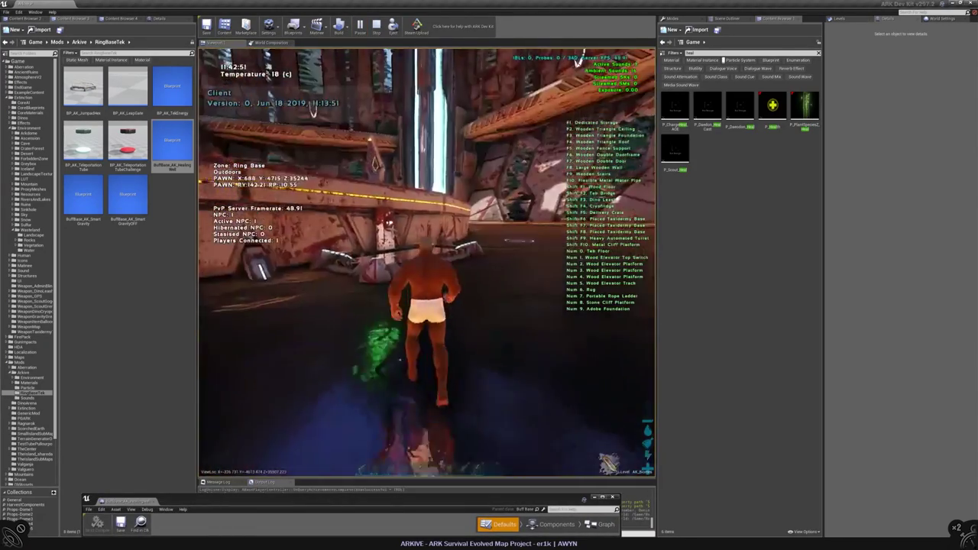
key(w)
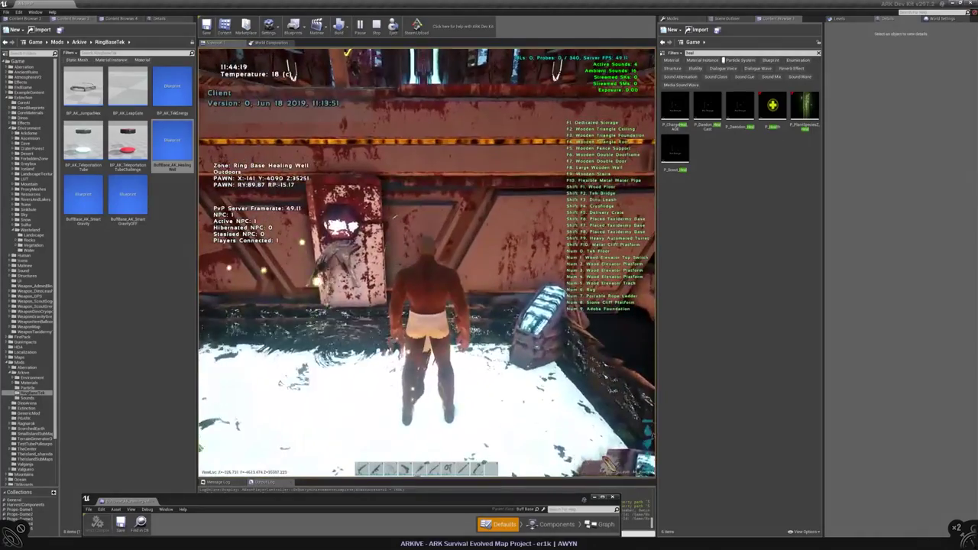
key(w)
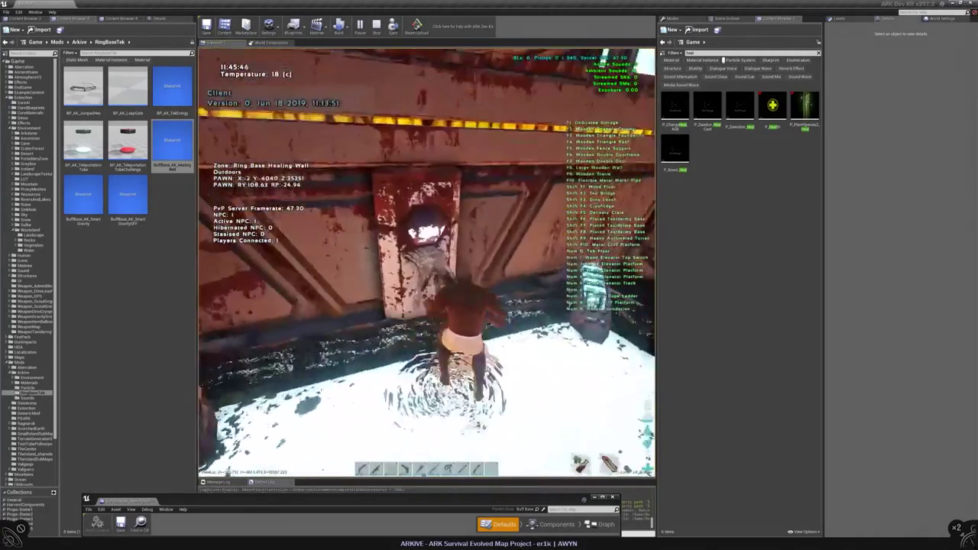
- Walk the character around inside the healing well and out onto the ring base floor, and end the play-test
key(w)
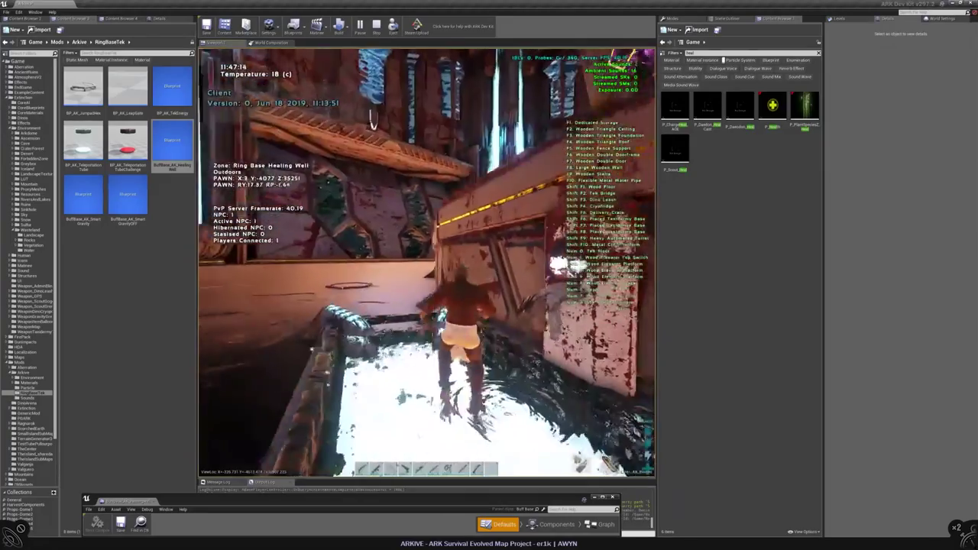
key(w)
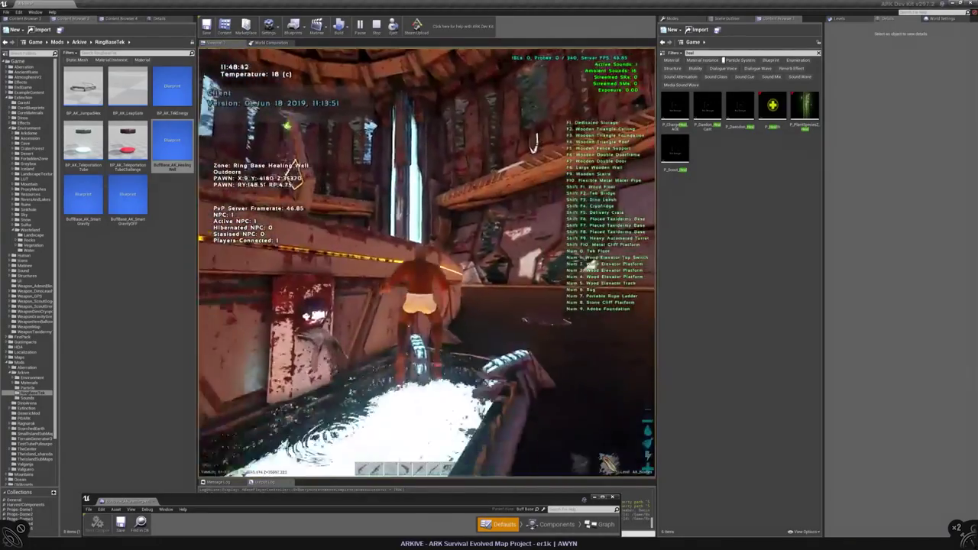
key(w)
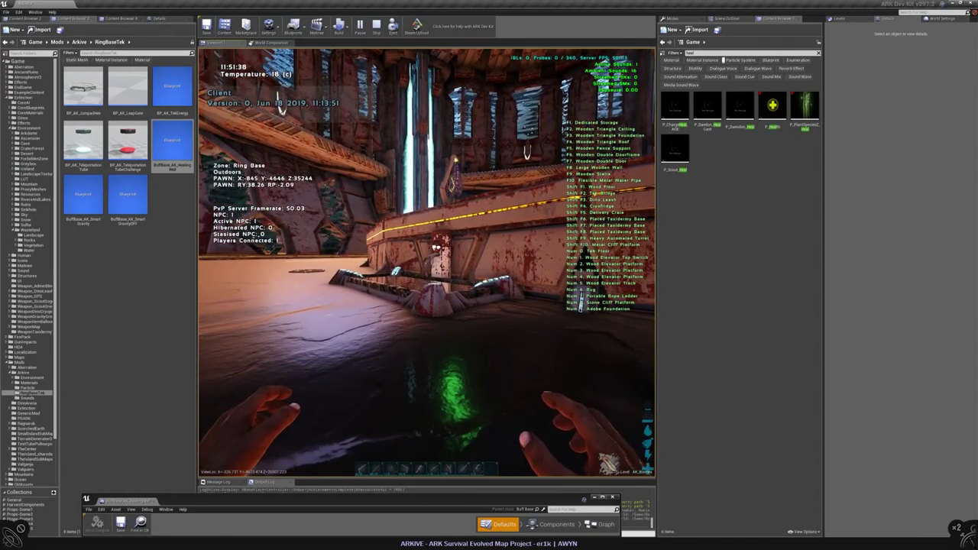
key(Escape)
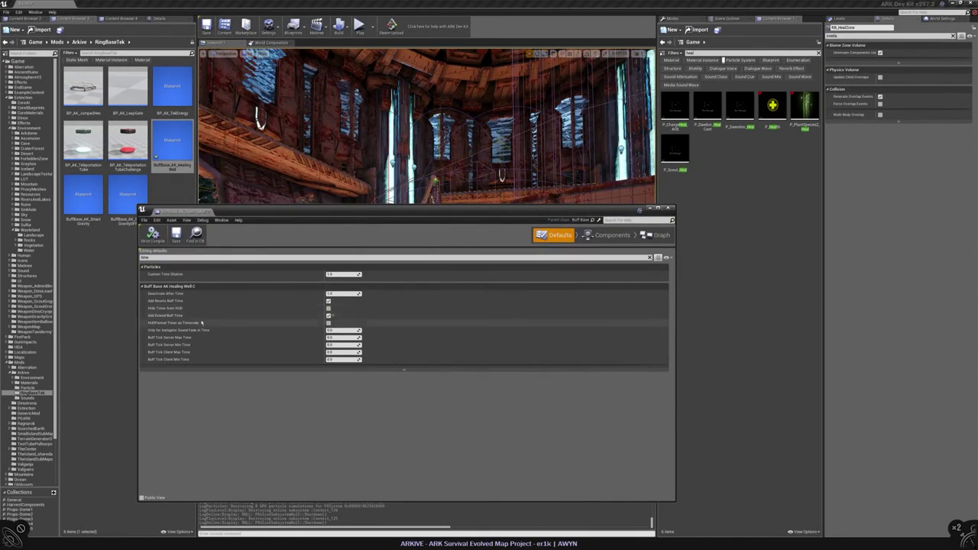
- Review the healing well buff's time options, and open the BuffBase_AK_SmartGravityOFF blueprint to examine its Lose Ring Base State graph
click(329, 308)
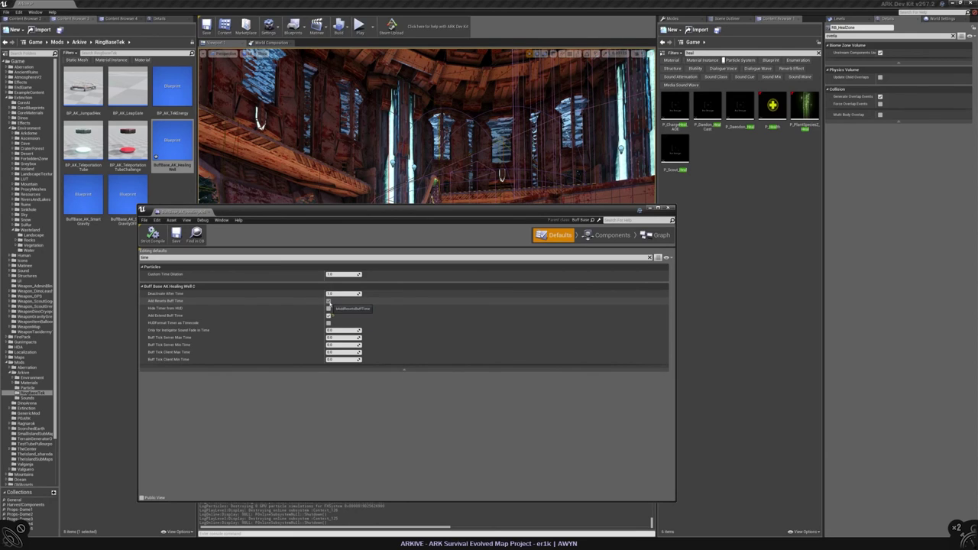
click(329, 300)
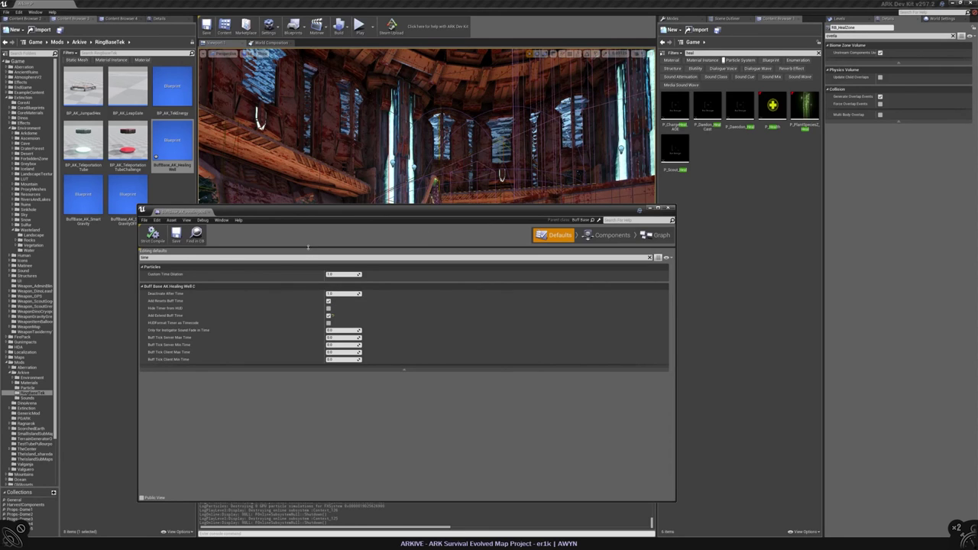
drag(308, 247, 274, 288)
click(128, 201)
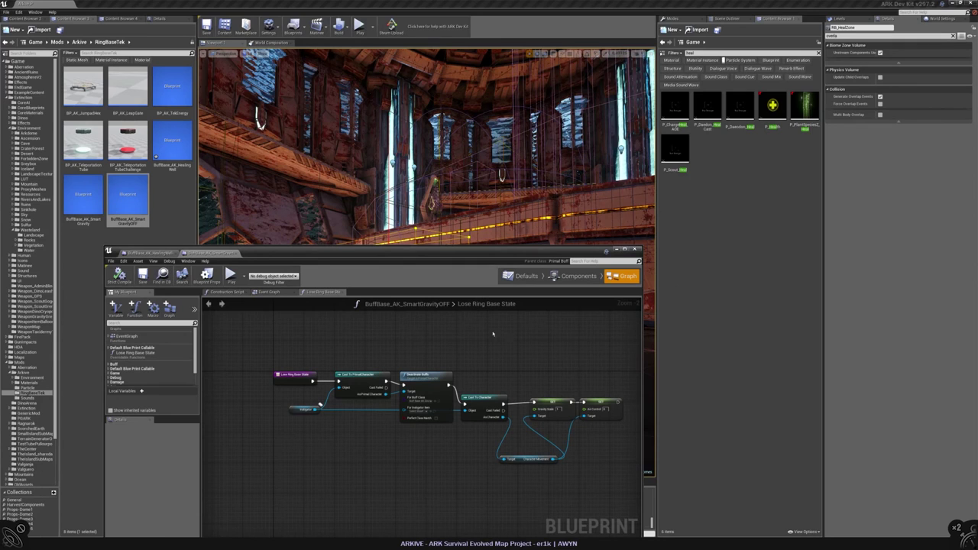
drag(401, 254, 513, 179)
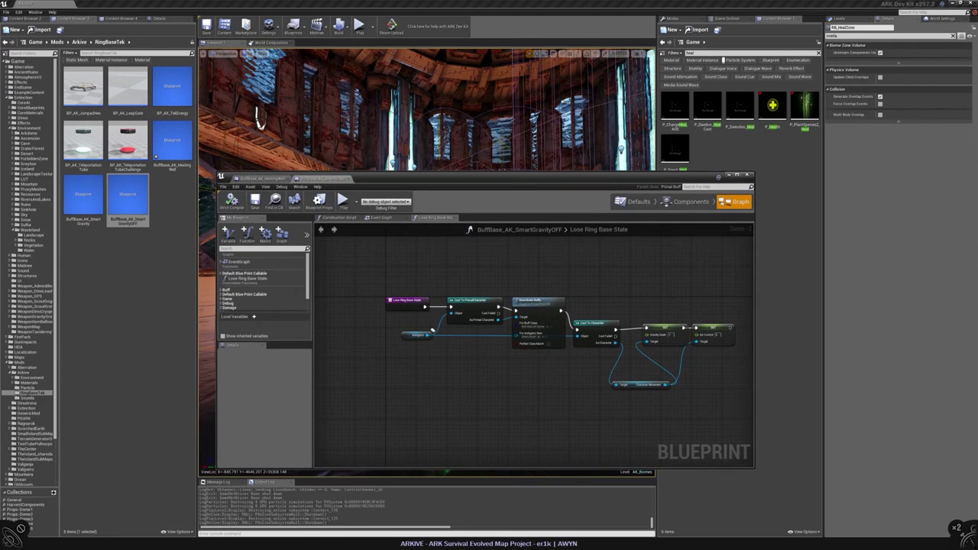
mouse_move(376, 178)
mouse_down()
mouse_move(453, 389)
mouse_move(428, 330)
mouse_up()
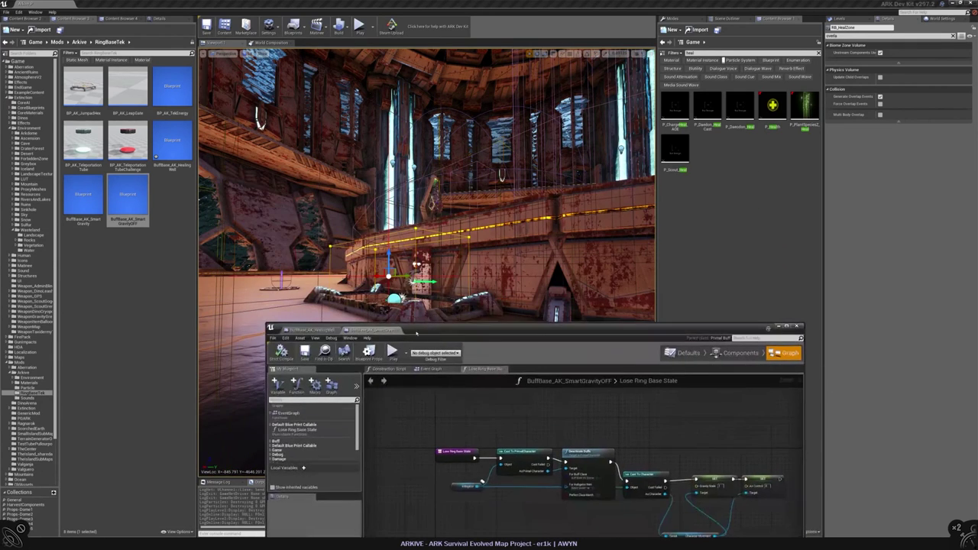
- Return to the healing well buff's defaults, check Deactivate After Time, and disable Add Resets Buff Time
click(306, 333)
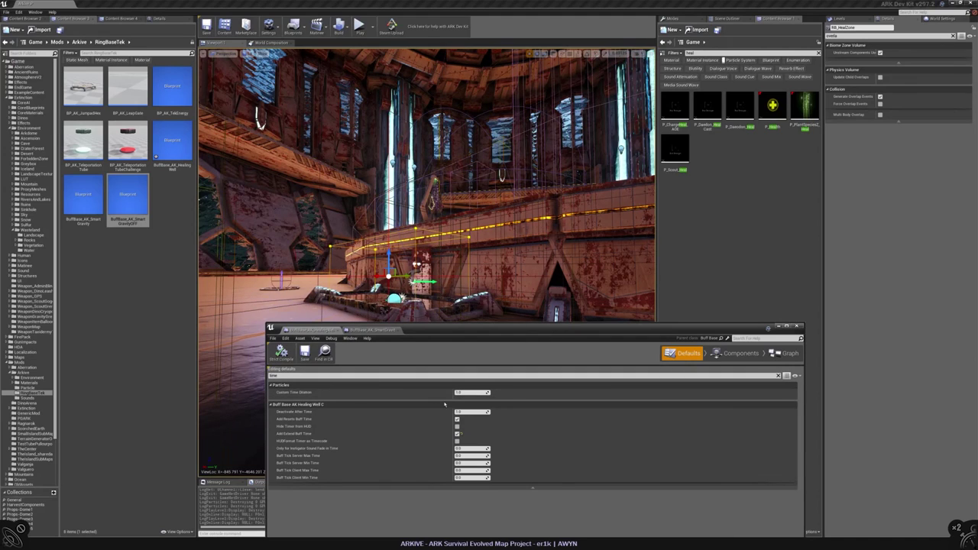
click(472, 411)
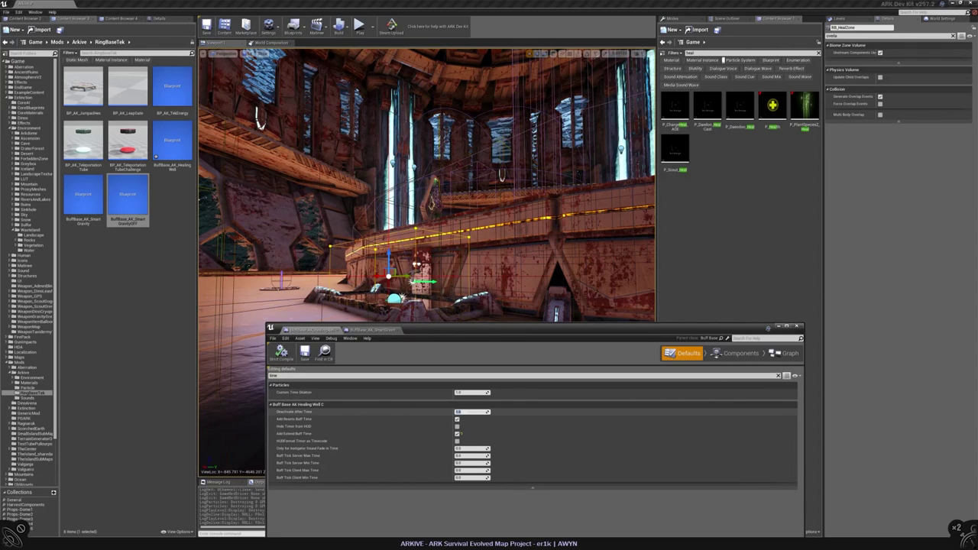
text(5)
click(458, 419)
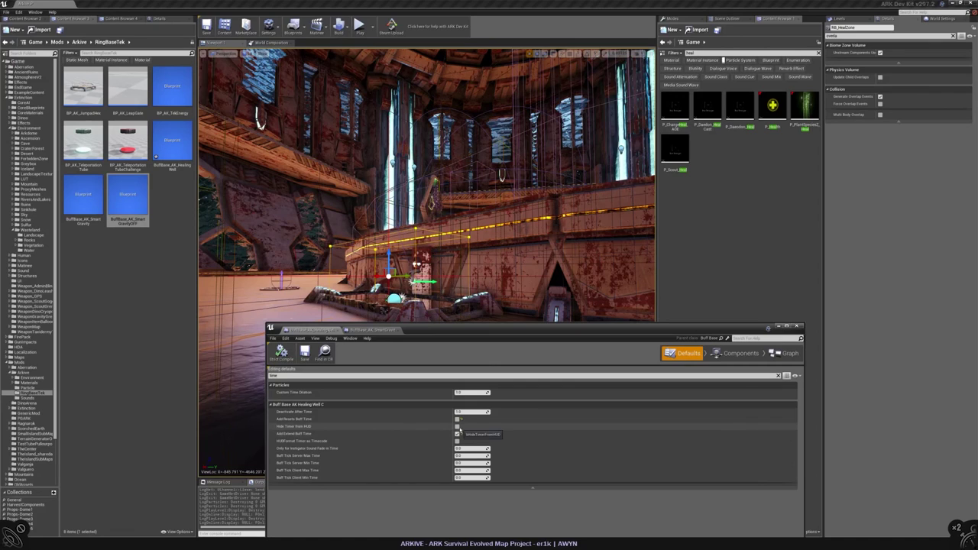
- Move the blueprint window clear of the viewport and play-test the healing well without the reset buff time option
drag(497, 329, 302, 488)
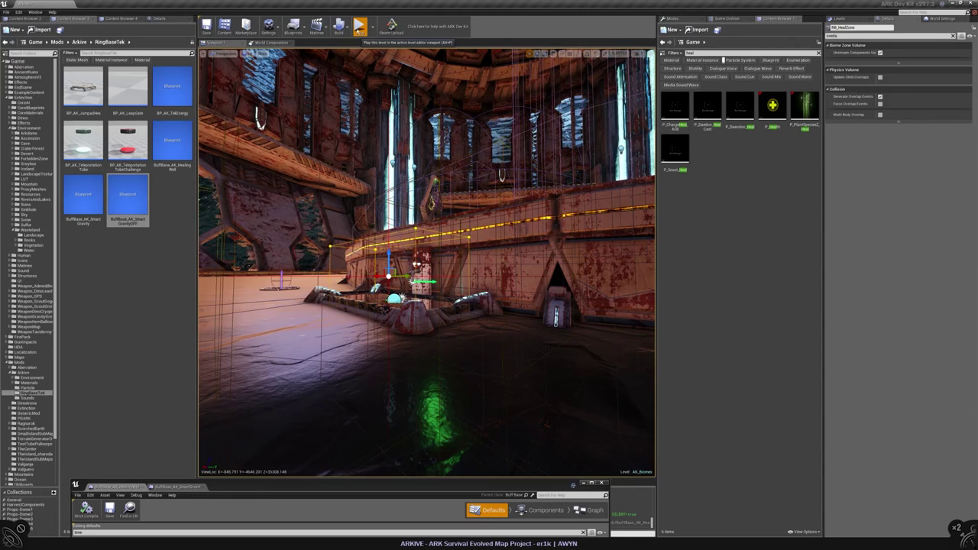
click(359, 26)
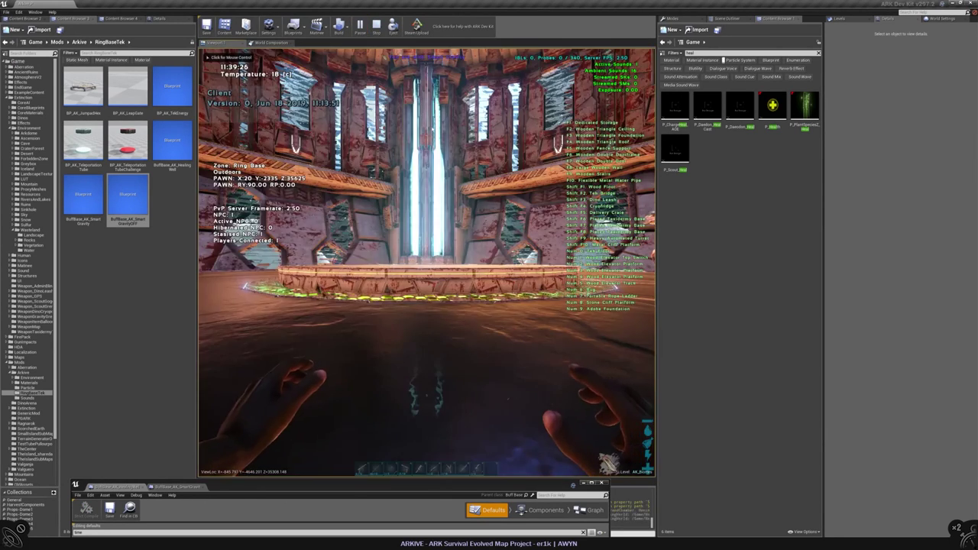
key(w)
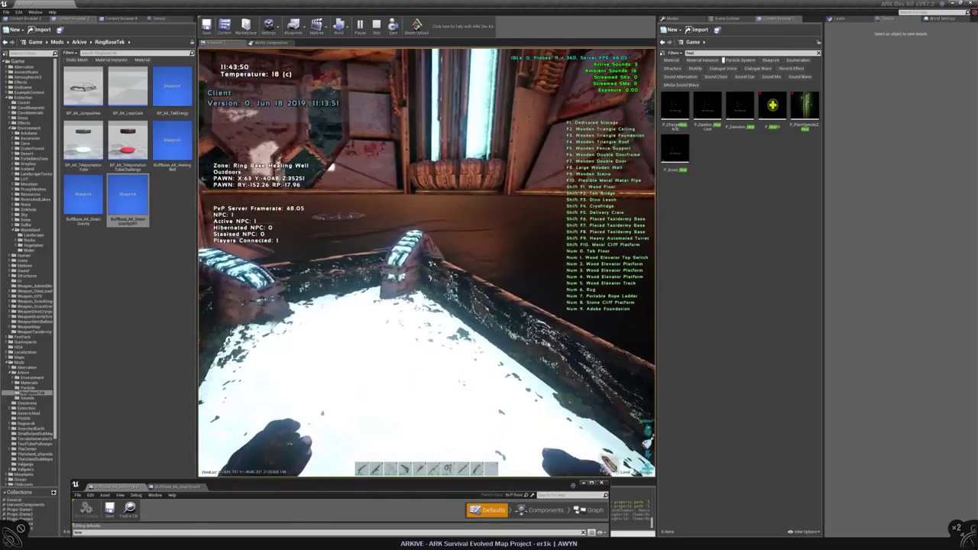
key(w)
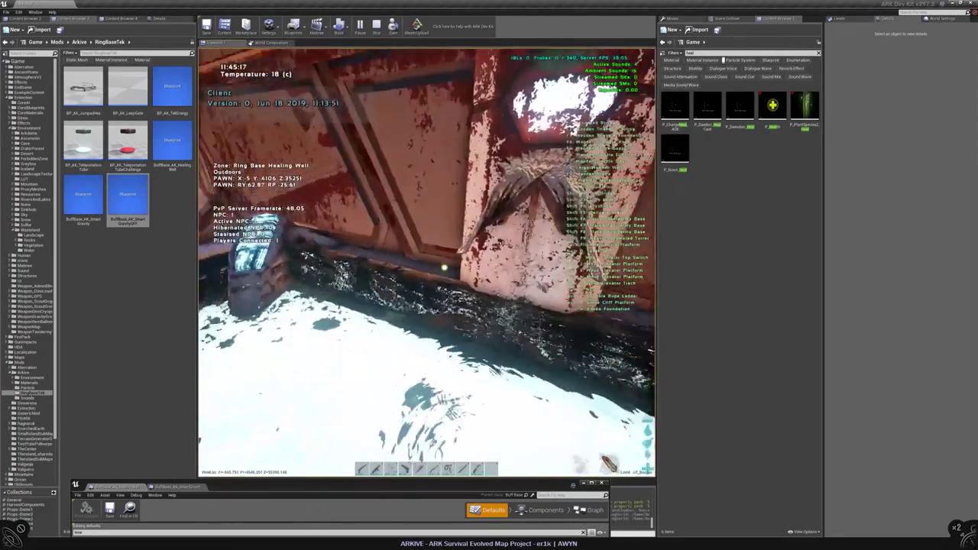
key(Escape)
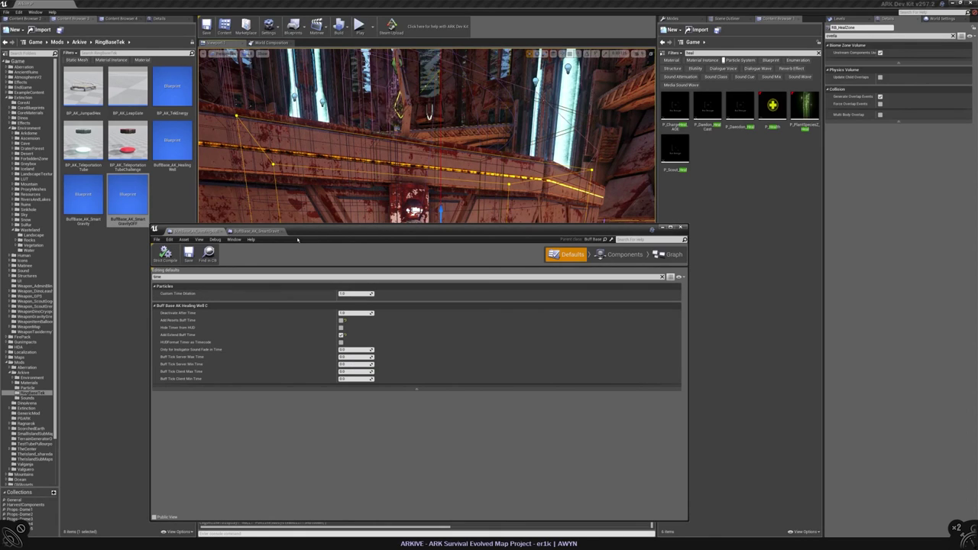
- Locate Buff_PlantSpeciesZHealing_AoE through the Structure_PlantSpeciesZ_Wild references and assign it as the healing well volume's Buff to Give
drag(271, 237, 524, 242)
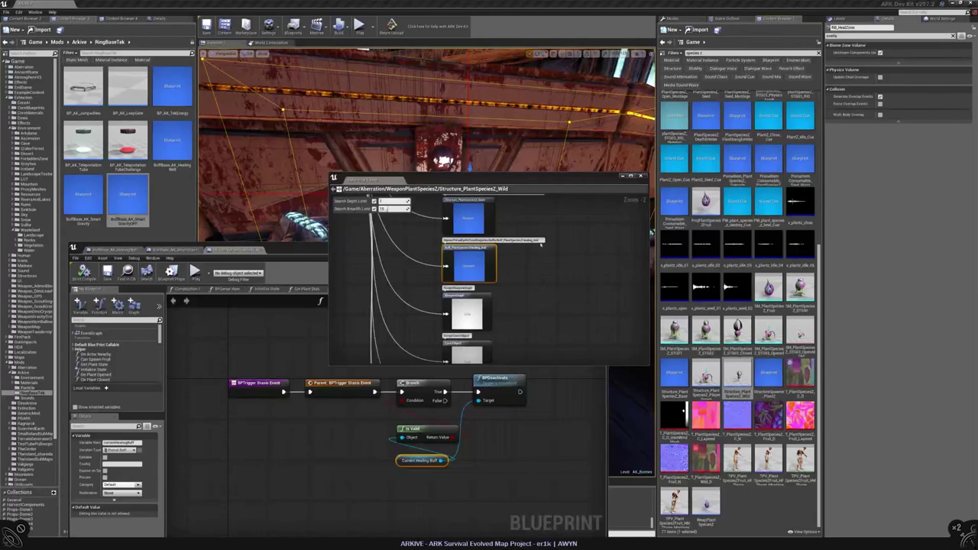
drag(534, 179, 578, 143)
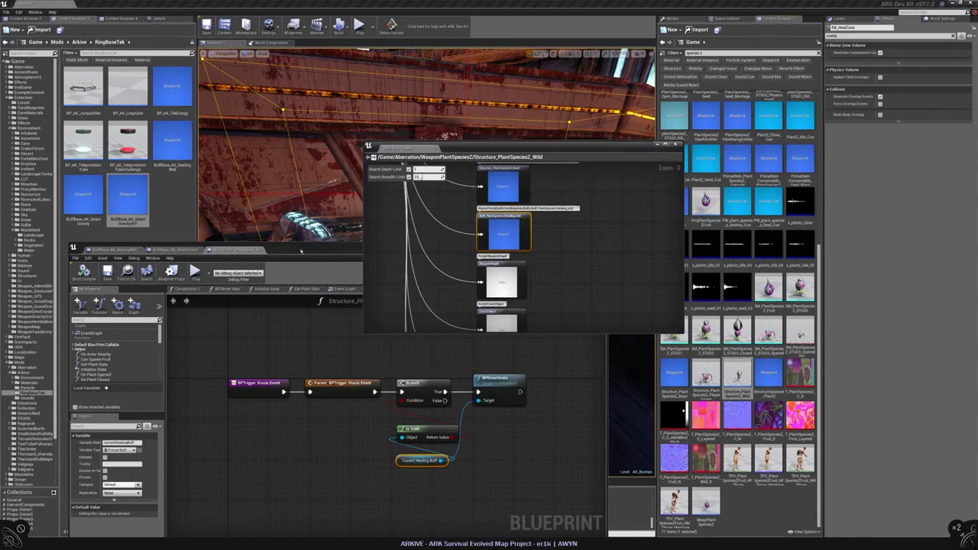
click(556, 301)
drag(497, 147, 385, 348)
right_click(480, 248)
click(507, 254)
click(159, 18)
click(134, 229)
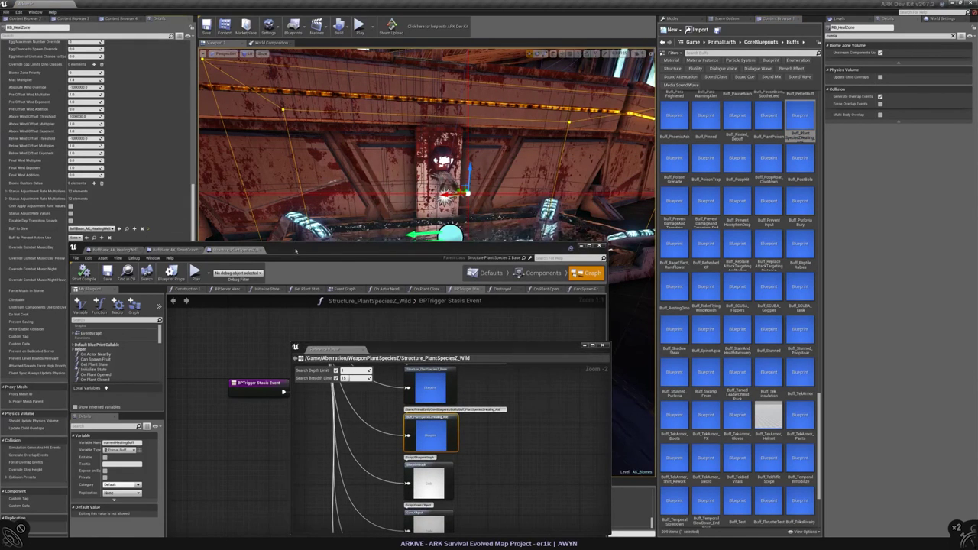
- Play-test the plant healing buff by walking the character into and out of the healing well, switching between first- and third-person views
drag(547, 248, 550, 324)
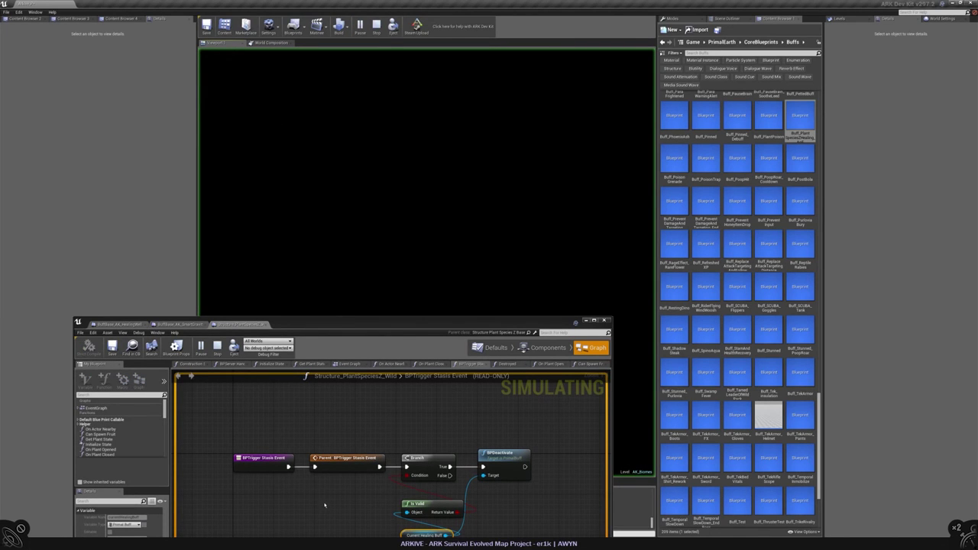
drag(241, 324, 630, 367)
click(382, 305)
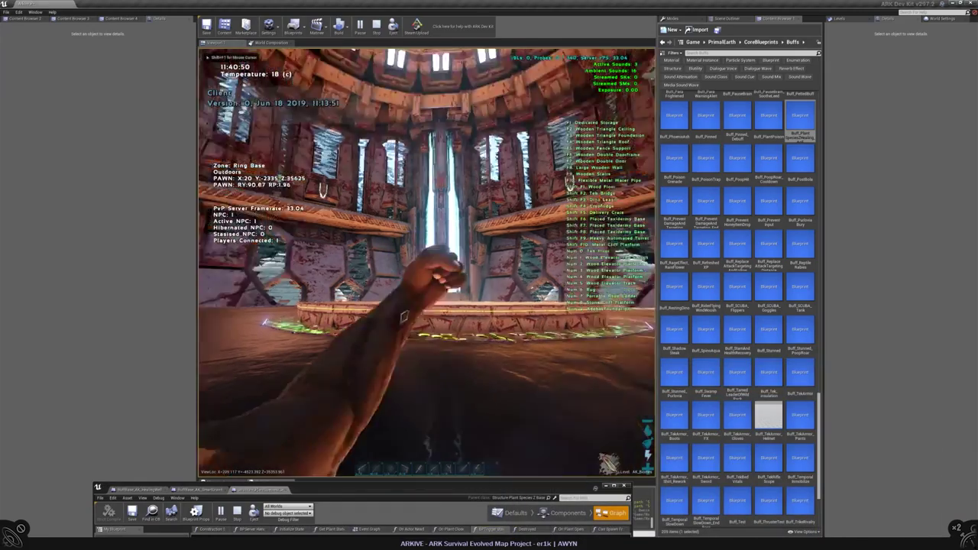
key(w)
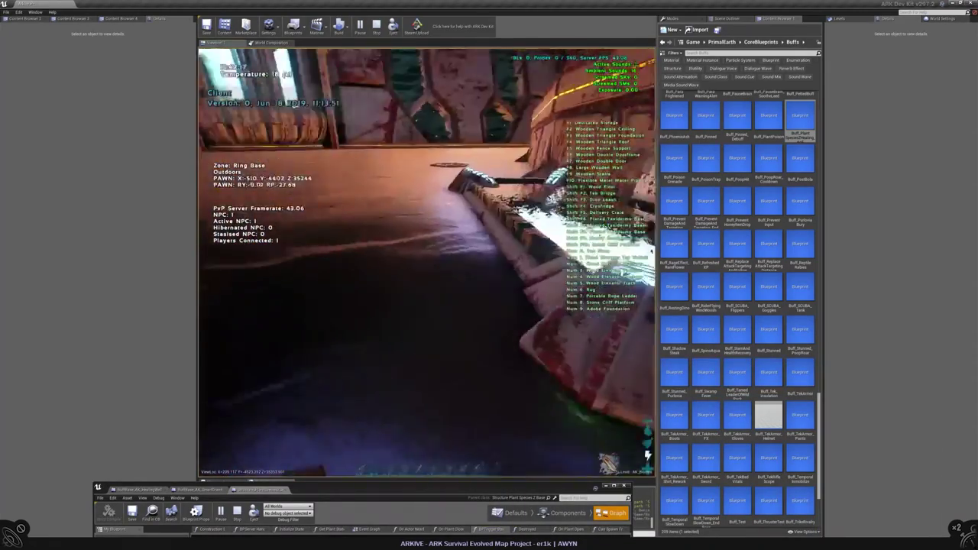
key(k)
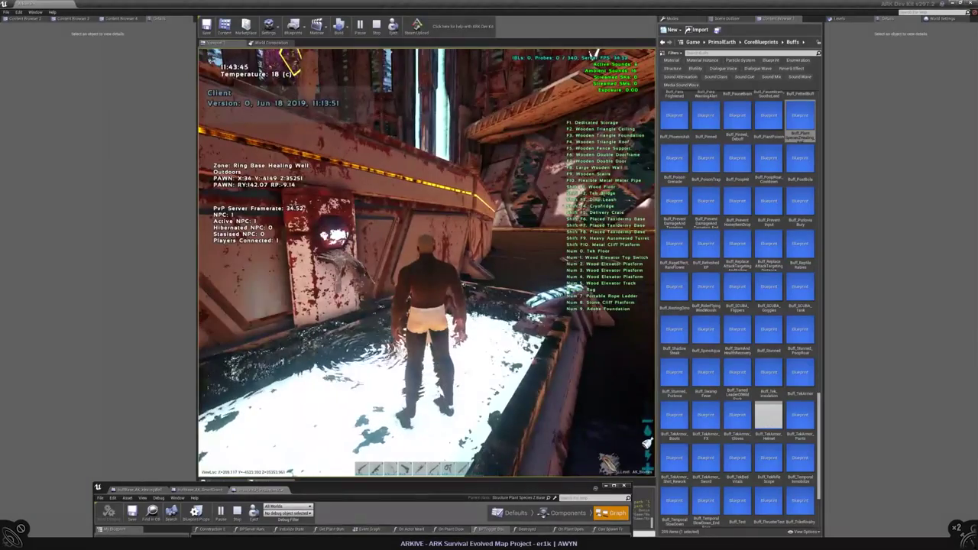
key(k)
key(w)
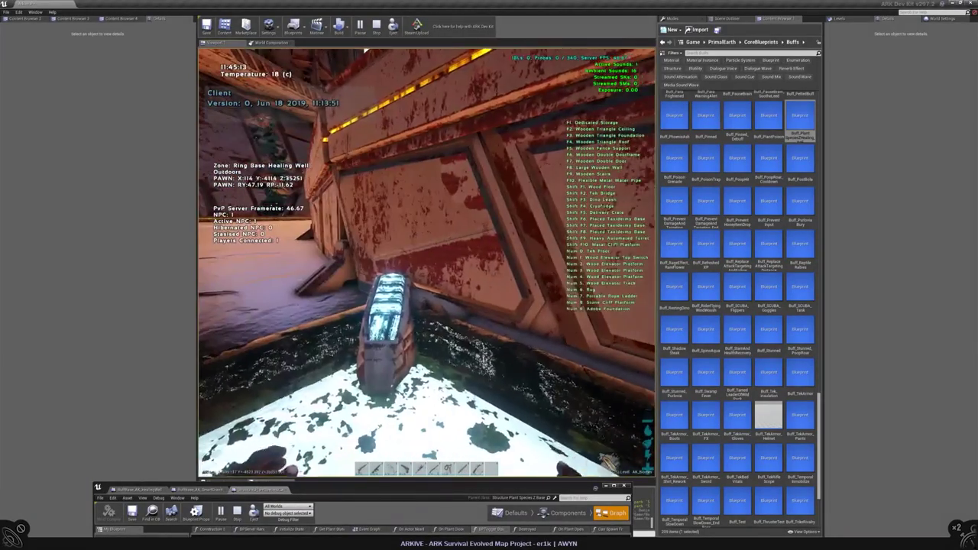
key(k)
key(w)
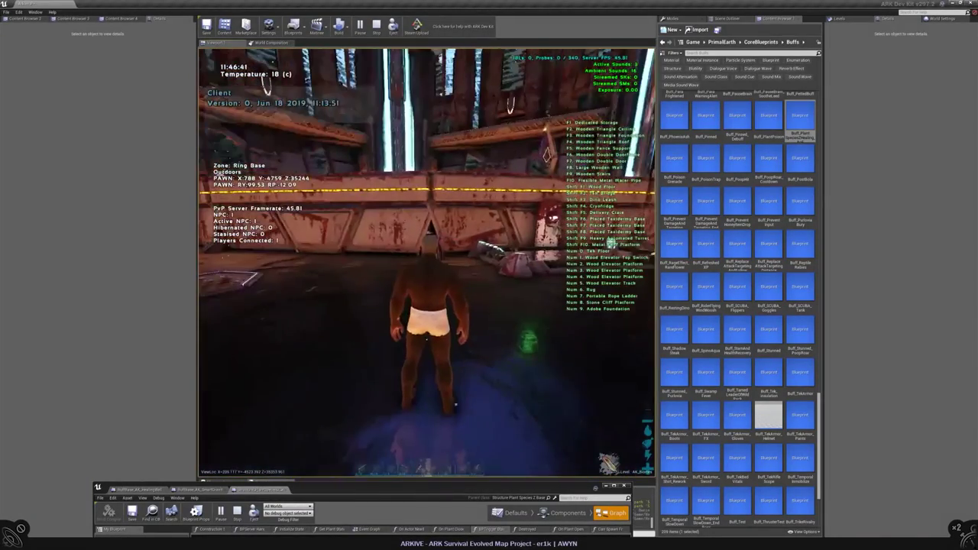
key(k)
- Check the character's health in the inventory after eating raw meat, return to the healing well to test the healing, and end the play-test
key(i)
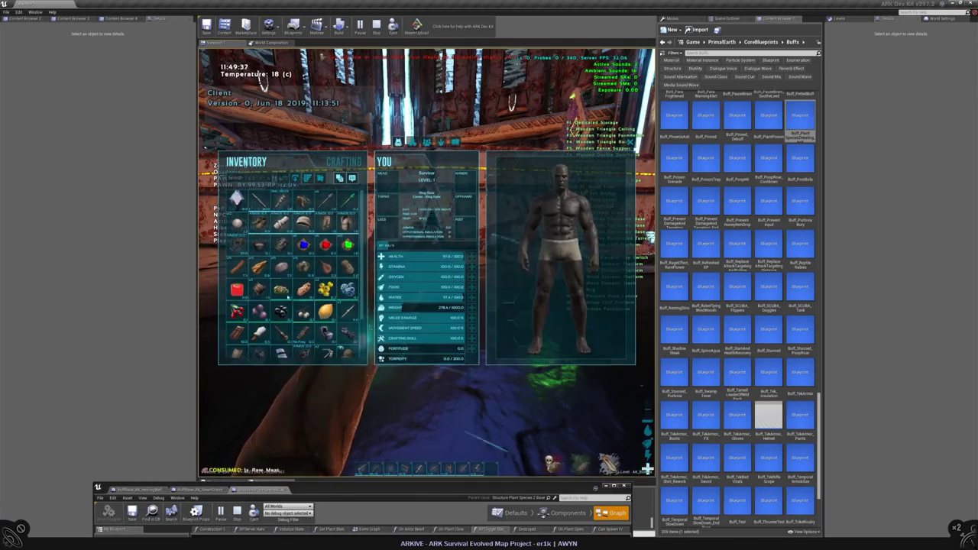
key(i)
key(w)
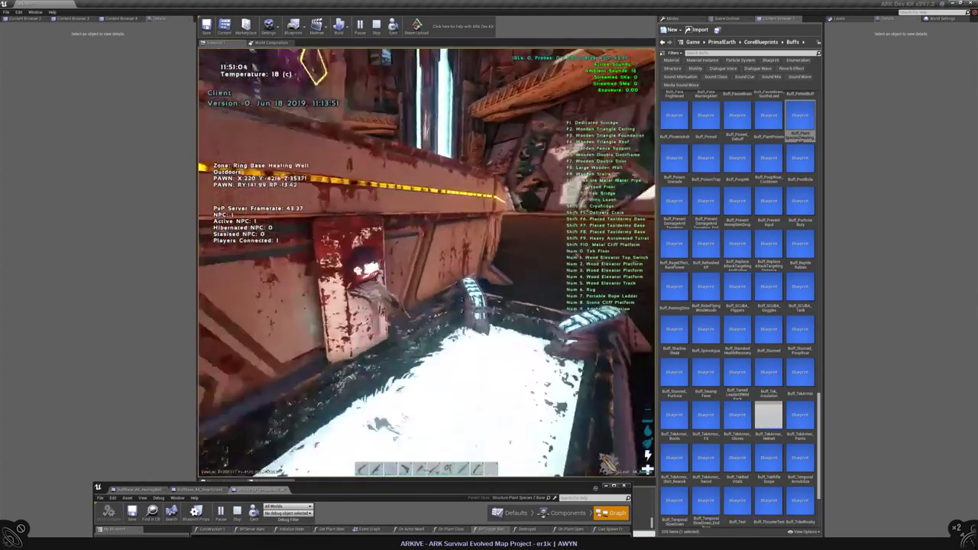
key(w)
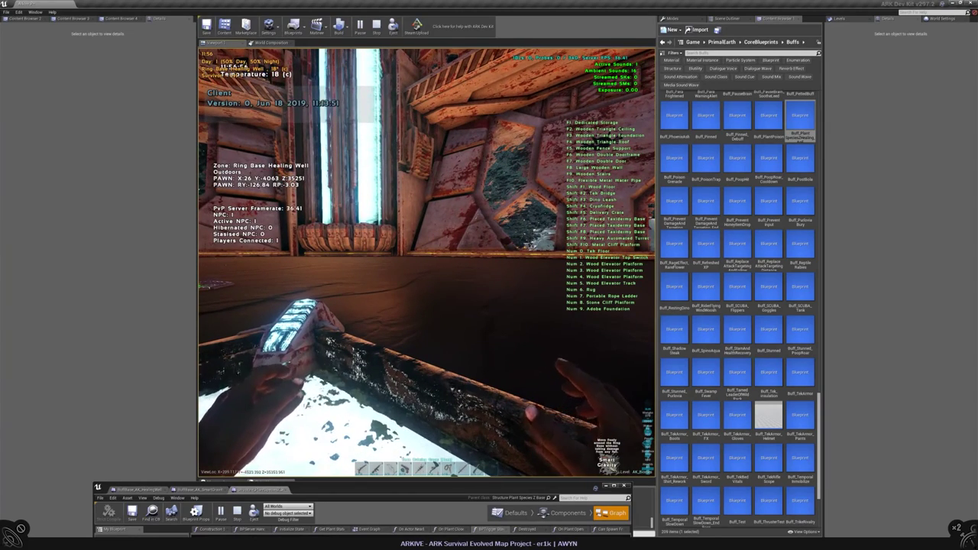
key(Escape)
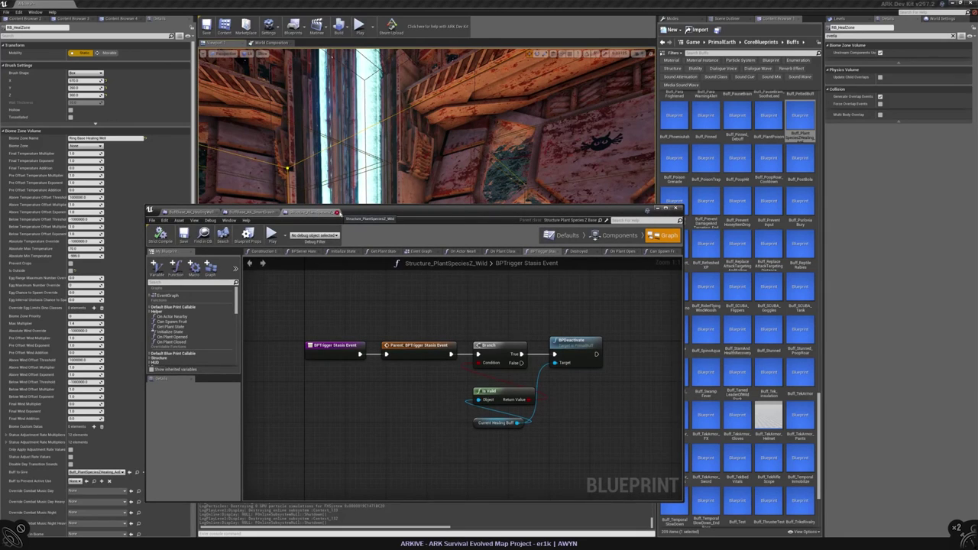
- Close the Structure_PlantSpeciesZ_Wild and BuffBase_AK_SmartGravityOFF blueprints and open the Buff_PlantSpeciesZHealing_AoE blueprint
click(337, 213)
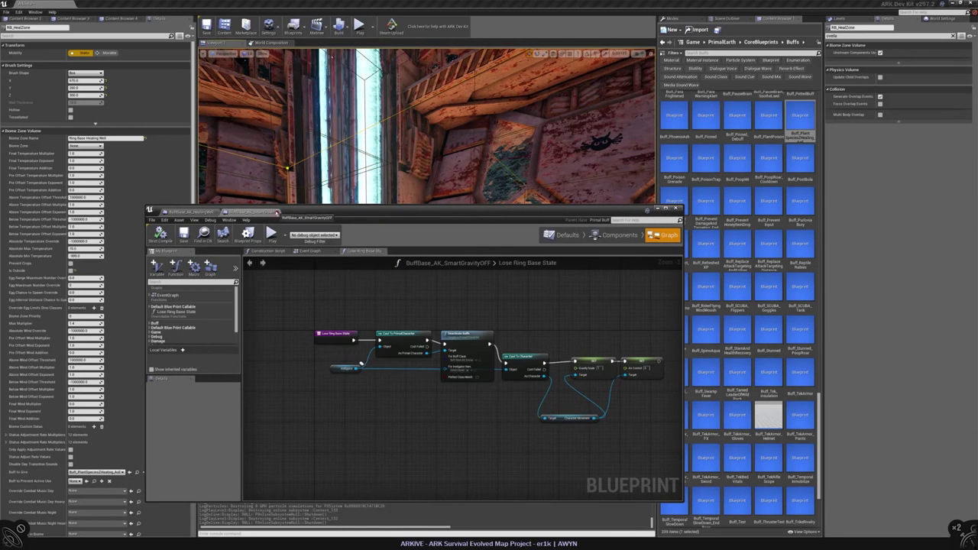
click(277, 213)
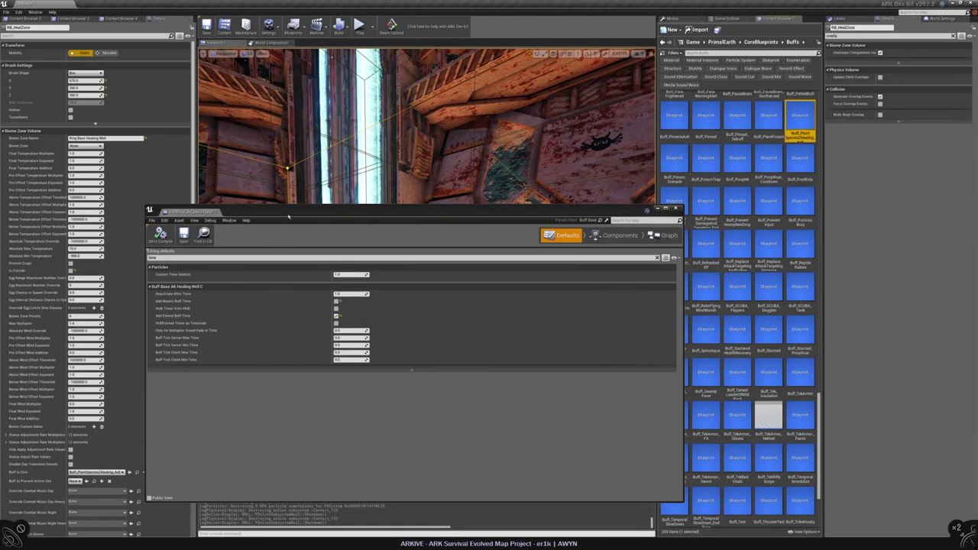
double_click(800, 116)
click(791, 177)
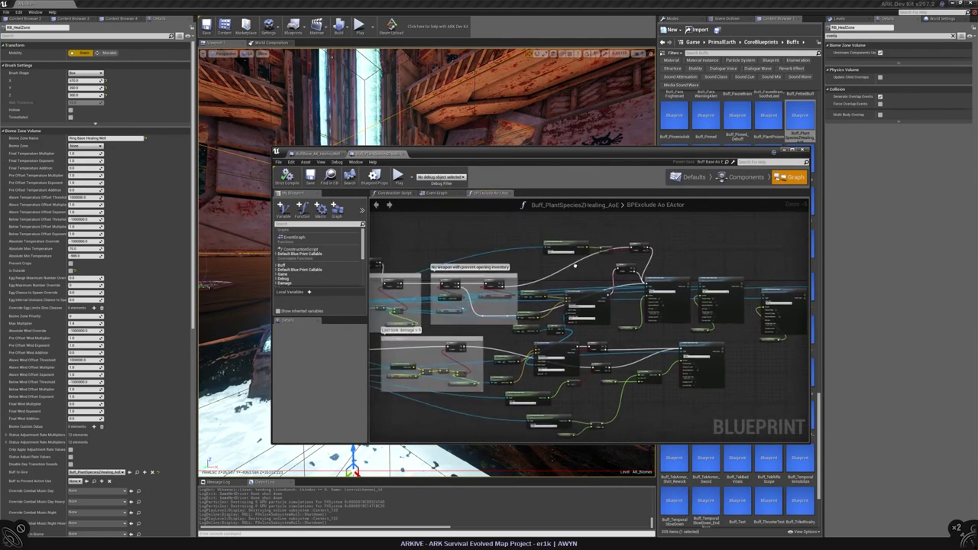
- Examine the BPExclude Ao EActor graph of Buff_PlantSpeciesZHealing_AoE, following its player and tamed dino branches through to the Modify Current Status Value nodes
scroll(575, 265, up, 6)
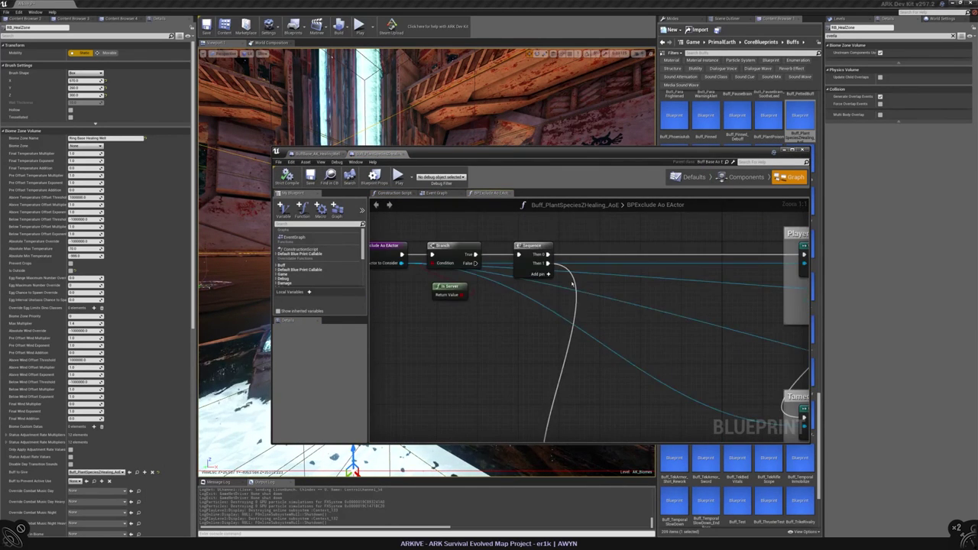
scroll(572, 284, down, 5)
scroll(451, 345, up, 3)
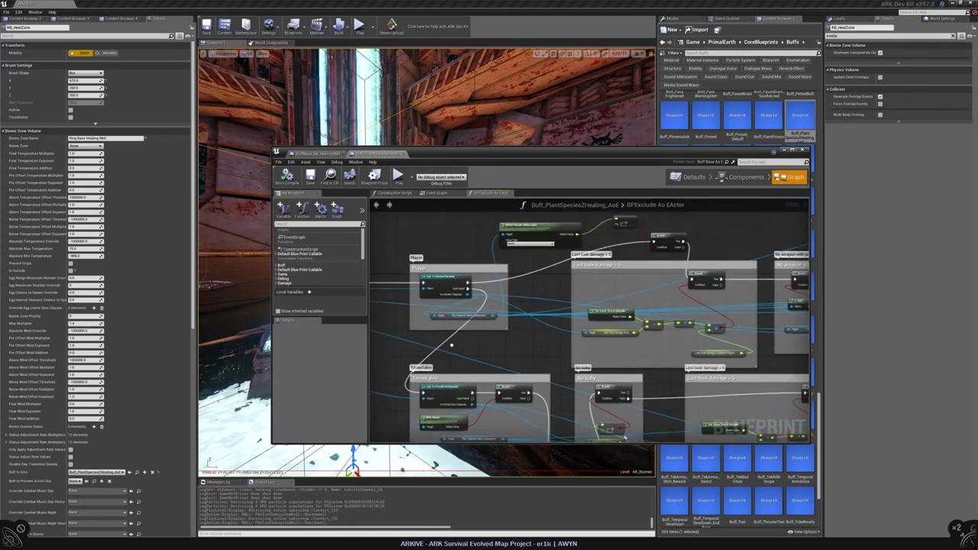
scroll(451, 346, down, 1)
scroll(485, 292, up, 1)
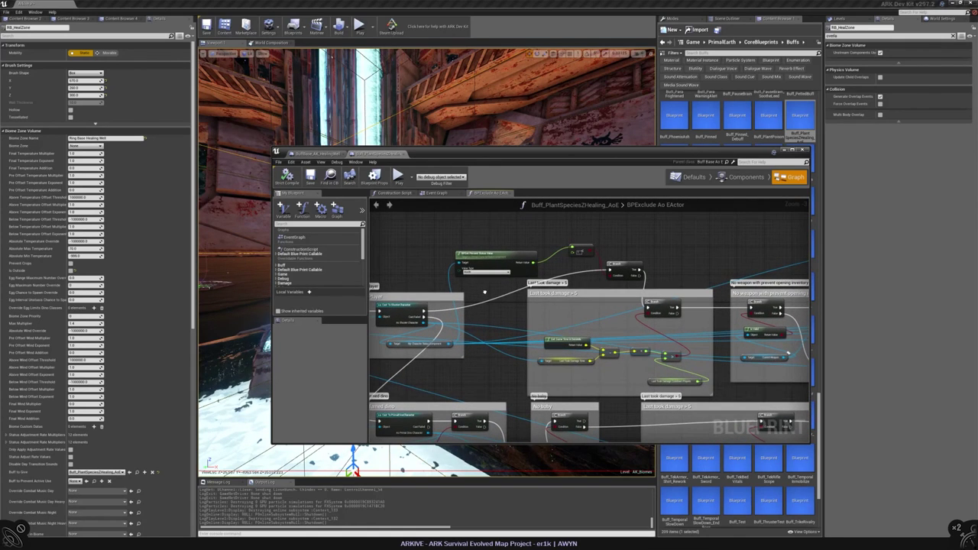
right_drag(485, 292, 254, 251)
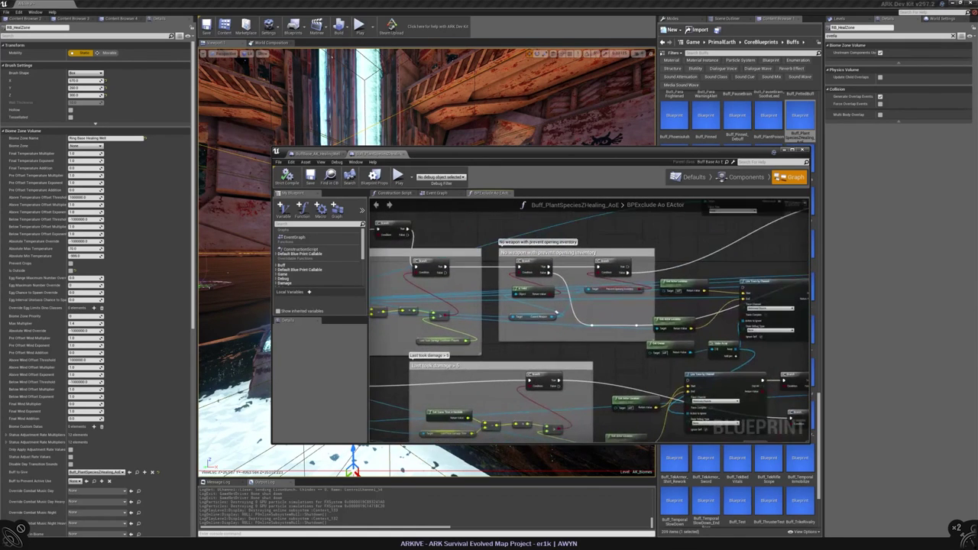
right_drag(557, 312, 427, 327)
right_drag(648, 272, 526, 289)
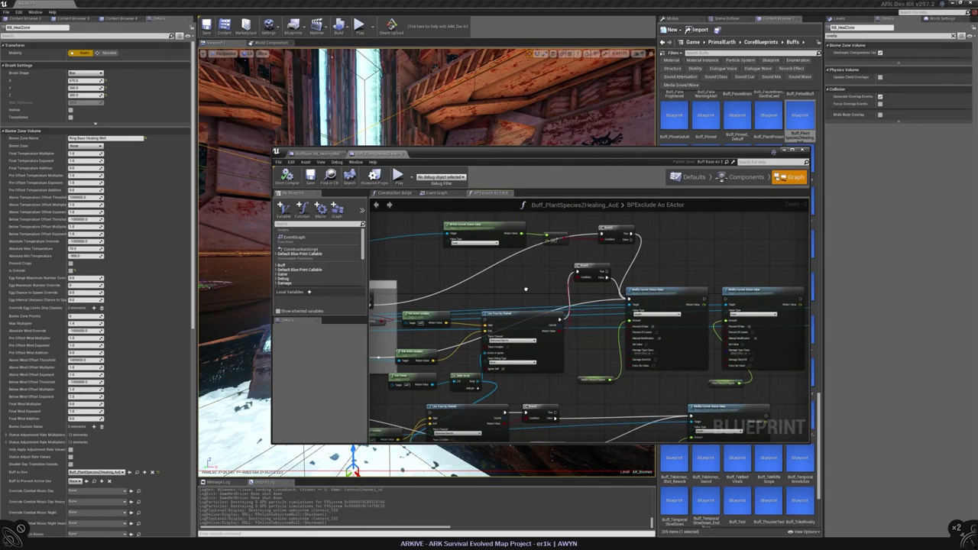
right_drag(526, 289, 573, 312)
right_drag(739, 344, 678, 340)
scroll(625, 282, up, 2)
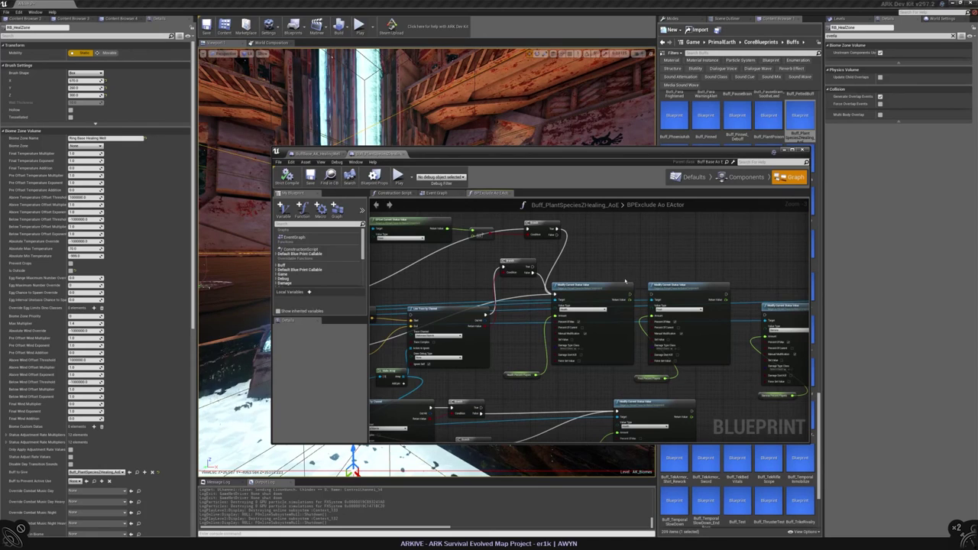
right_drag(625, 282, 673, 375)
right_drag(768, 287, 513, 405)
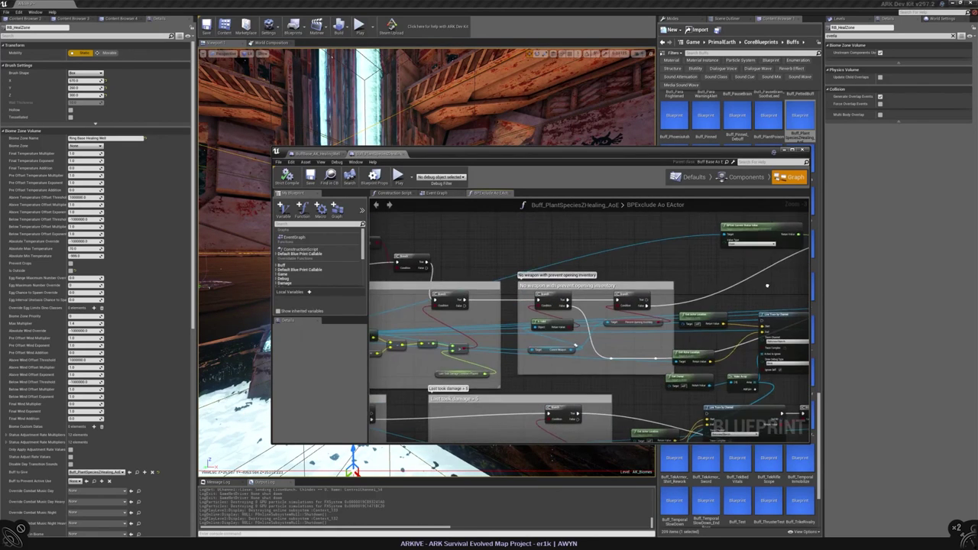
right_drag(768, 287, 546, 299)
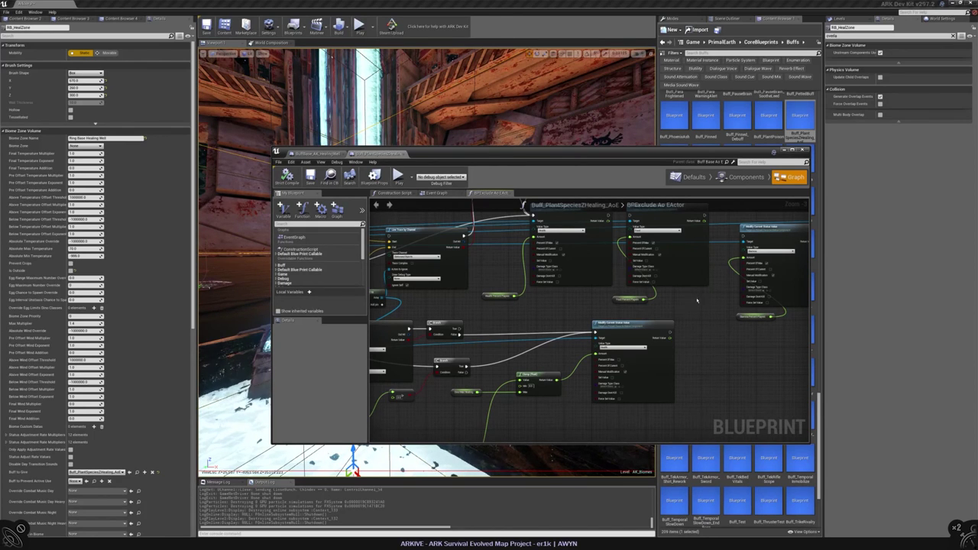
right_drag(697, 300, 581, 327)
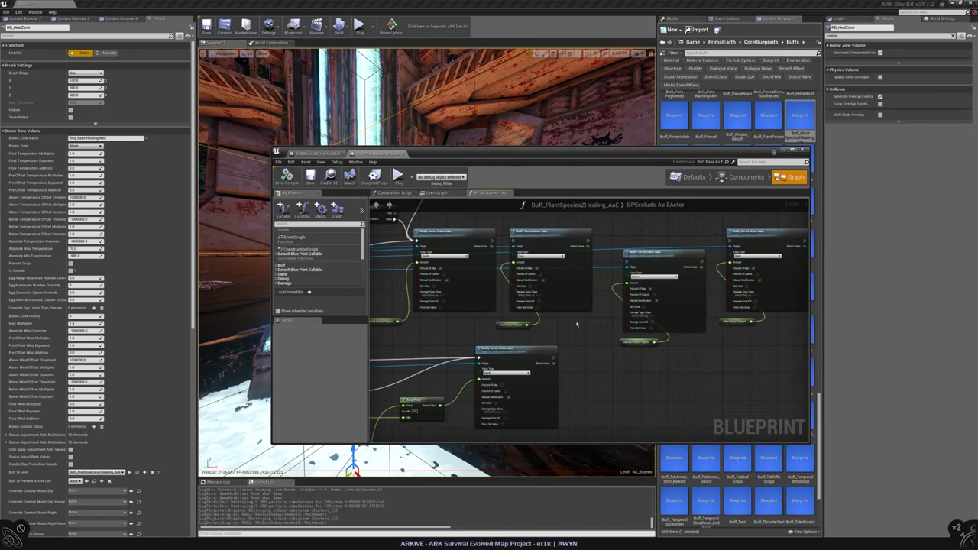
right_drag(734, 374, 719, 370)
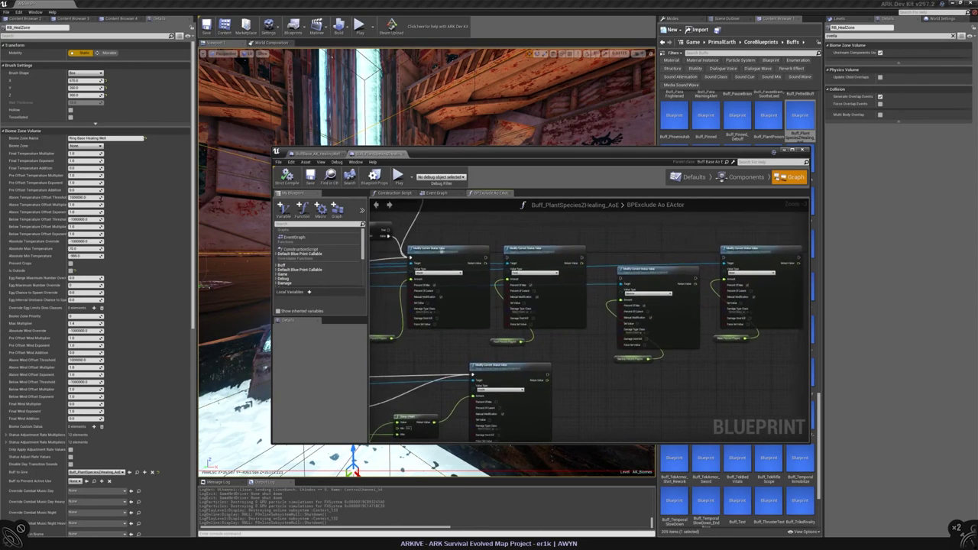
mouse_move(457, 211)
right_down()
mouse_move(646, 235)
mouse_move(527, 218)
right_up()
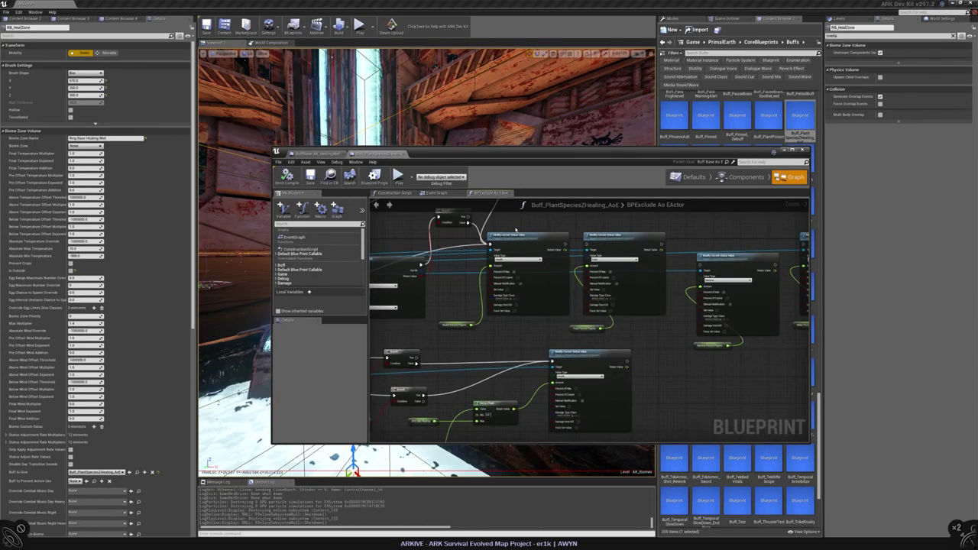
- Search the plant healing buff's defaults for "hud" and "icon" settings, and clear the filter
click(688, 176)
click(306, 199)
text(hud)
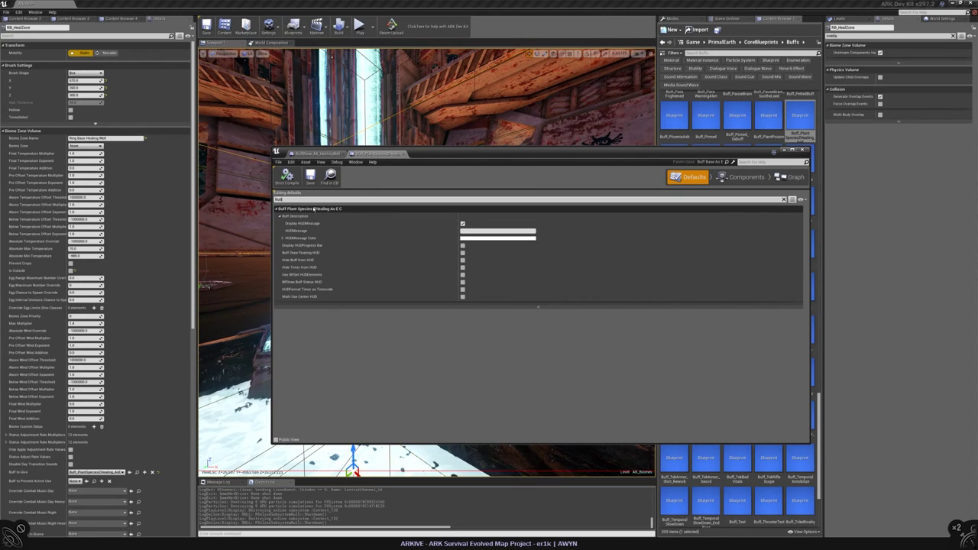
key(BackSpace)
key(BackSpace)
key(BackSpace)
text(icon)
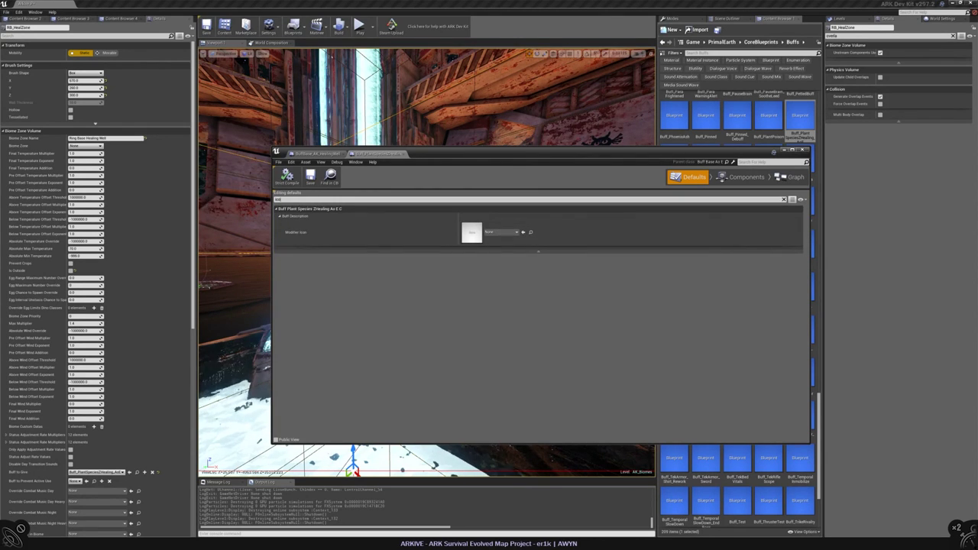
key(BackSpace)
key(BackSpace)
key(BackSpace)
key(BackSpace)
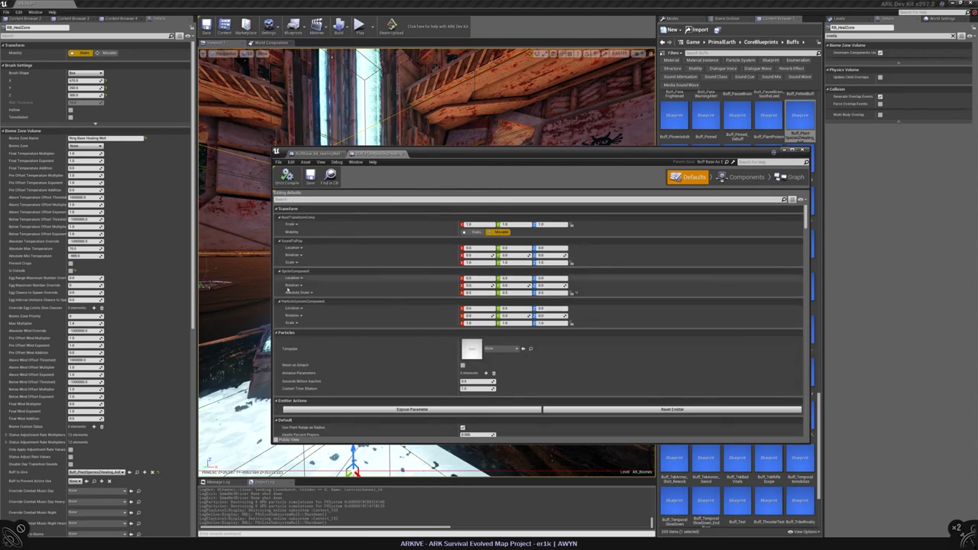
- Review the plant healing buff's default properties, from the healing percentages to the AOE Apply Other Buff and buff reset options
scroll(305, 289, down, 1)
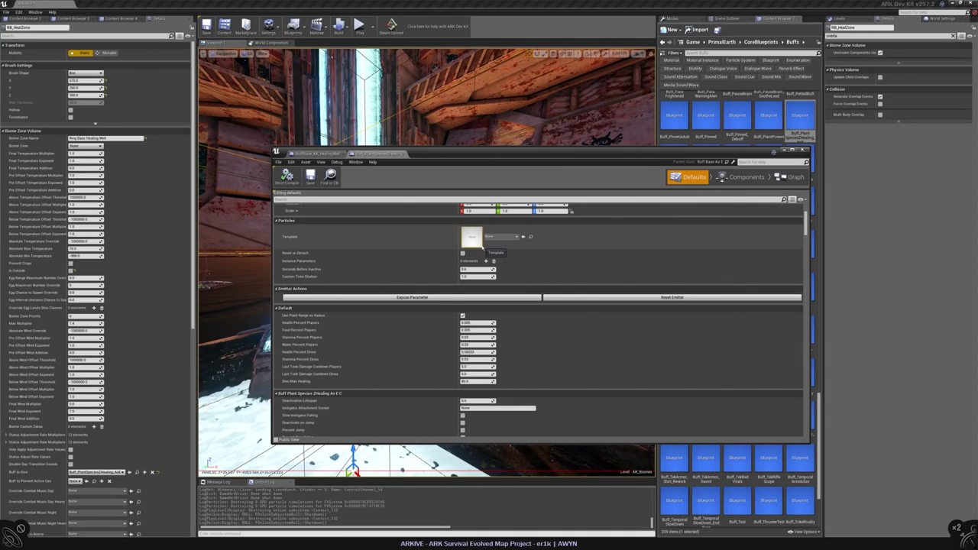
scroll(479, 243, down, 7)
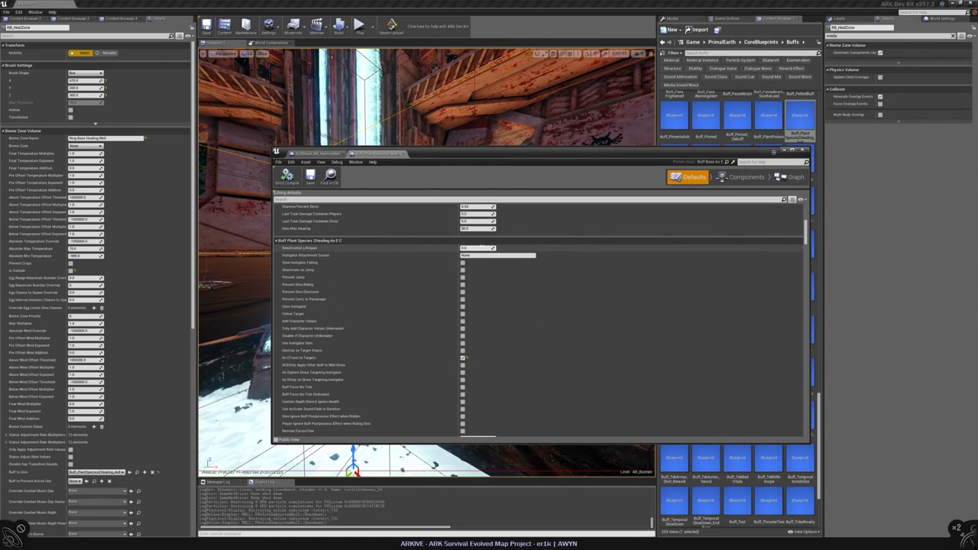
scroll(478, 246, down, 9)
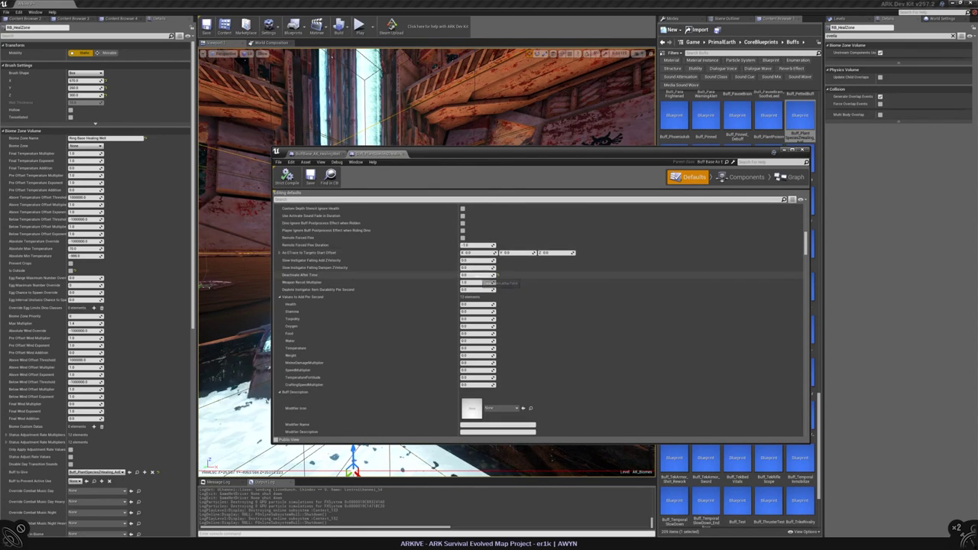
scroll(559, 369, down, 9)
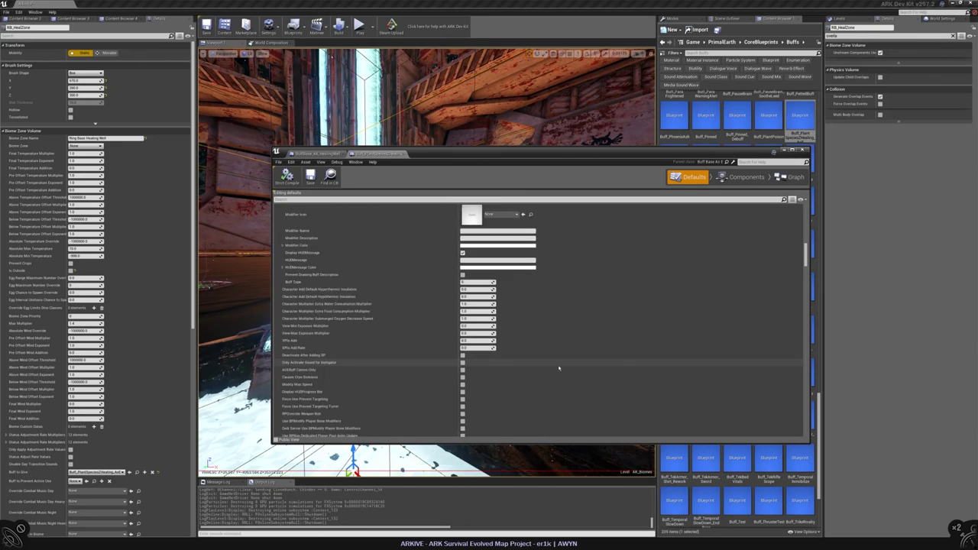
scroll(559, 369, down, 10)
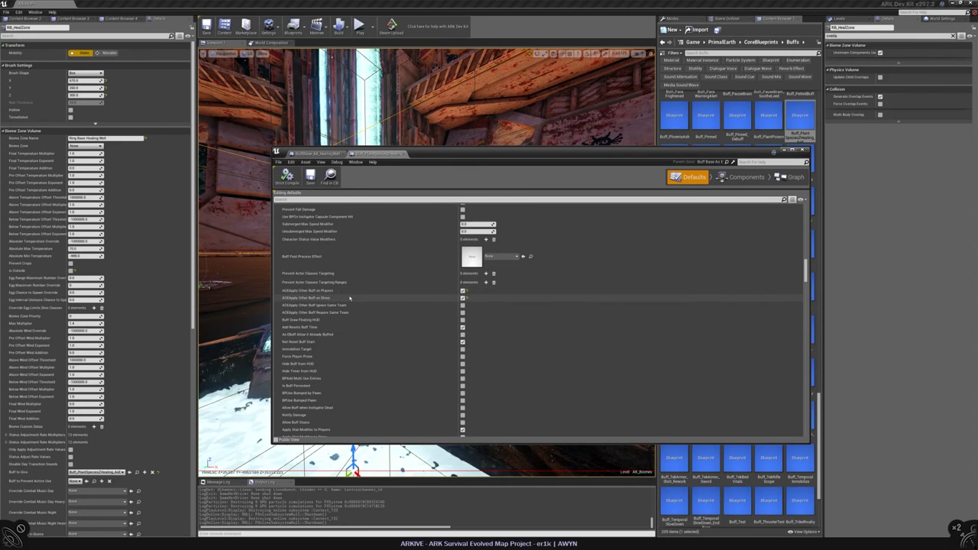
scroll(347, 299, down, 1)
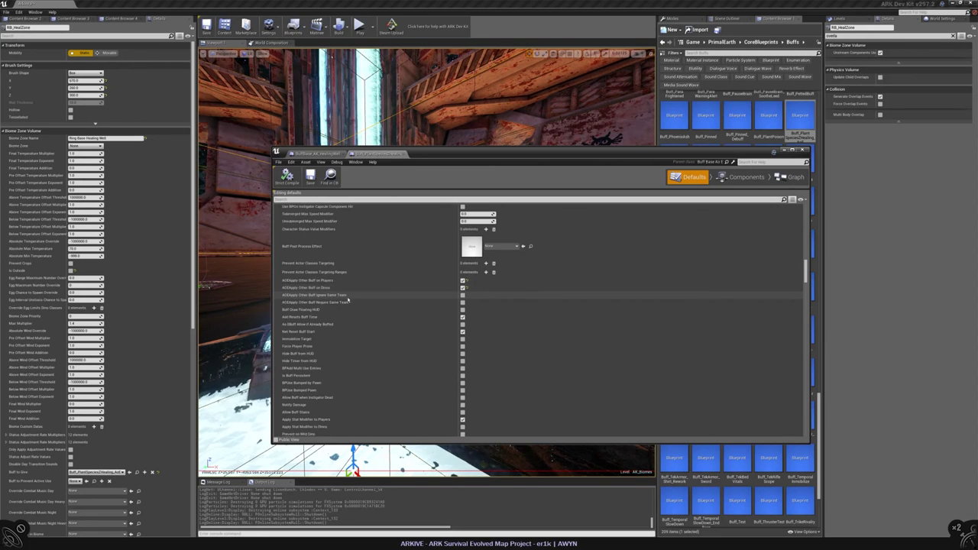
scroll(348, 301, down, 5)
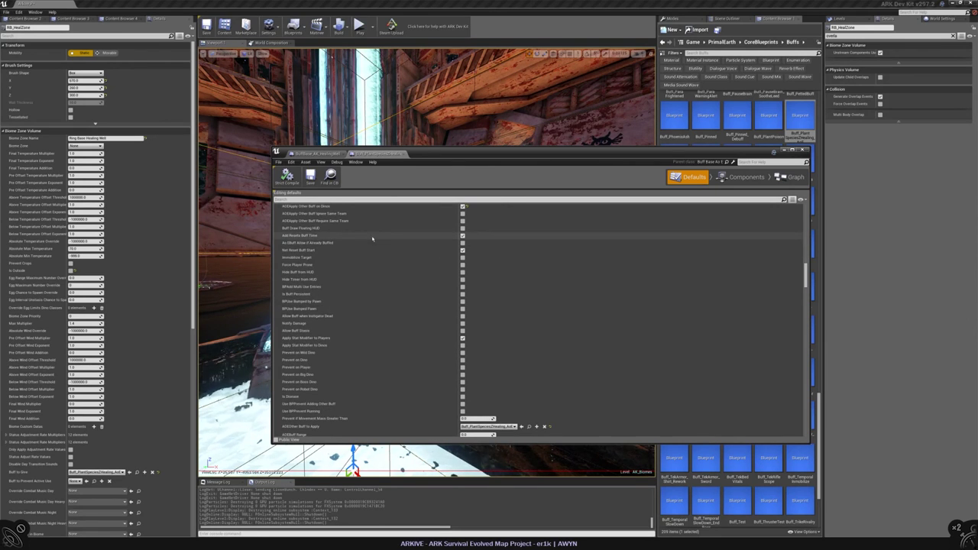
- Check the Net Reset Buff Start option in the BuffBase_AK_HealingWell defaults for comparison with the plant healing buff
click(343, 200)
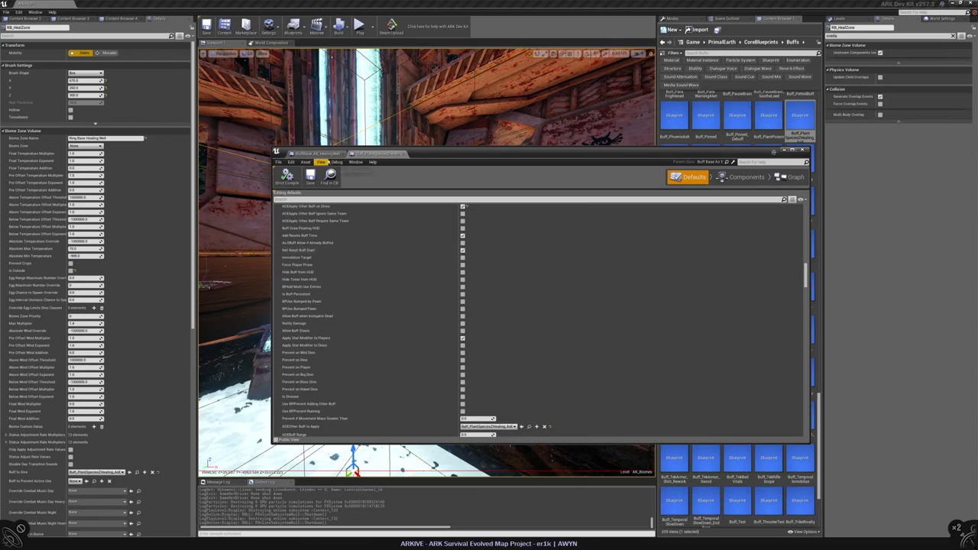
text(net)
key(BackSpace)
key(BackSpace)
key(BackSpace)
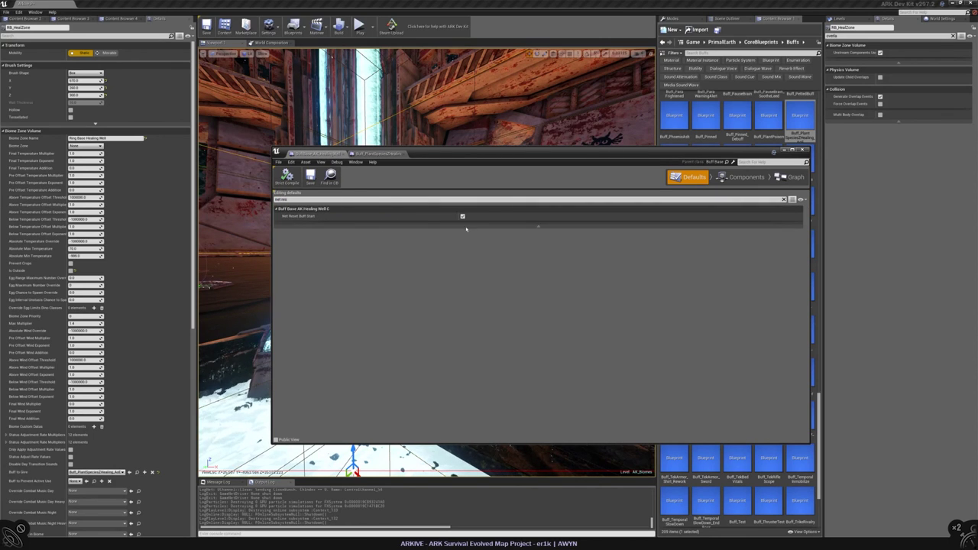
- Filter the BuffBase_AK_HealingWell defaults by "aoe" and assign BuffBase_AK_HealingWell as its AOE Other Buff to Apply
scroll(426, 283, down, 1)
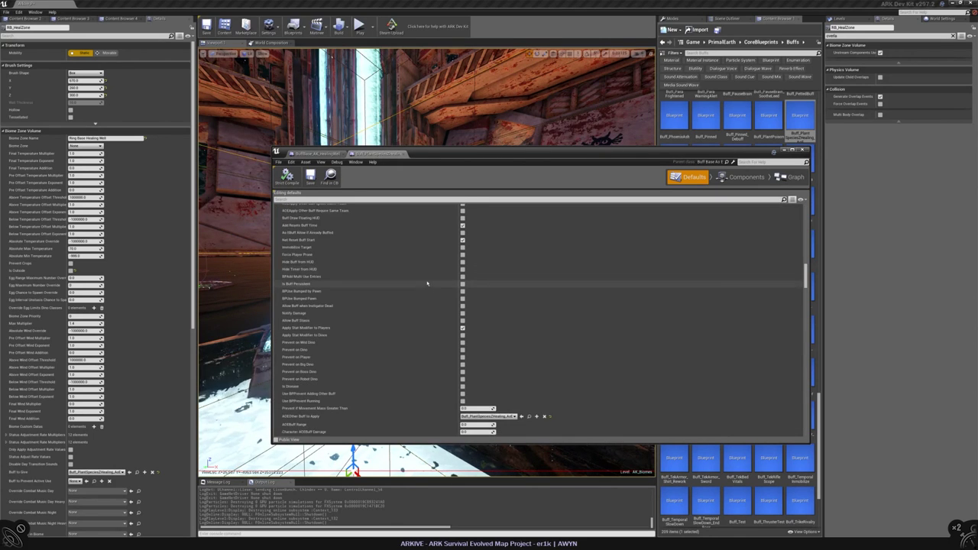
scroll(367, 329, down, 3)
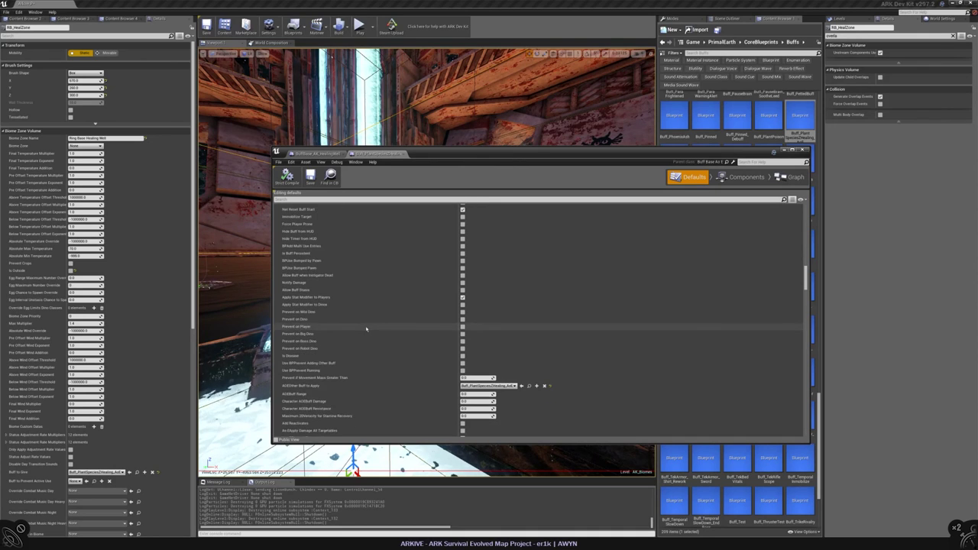
scroll(386, 348, down, 4)
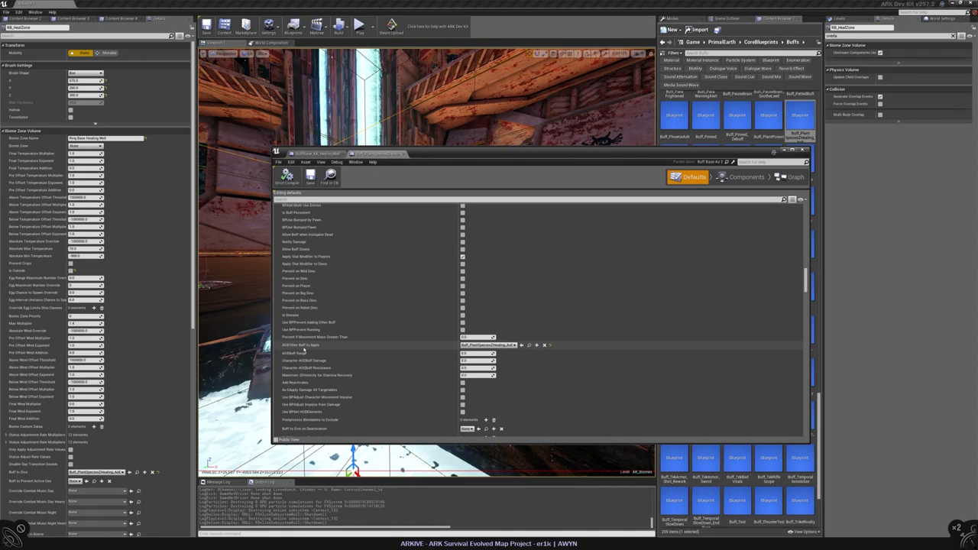
click(310, 199)
text(aoe)
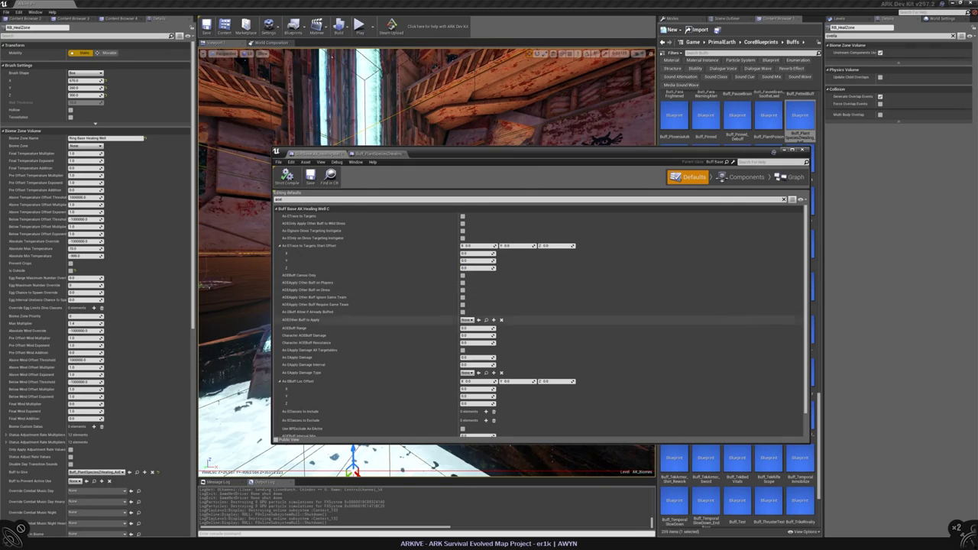
click(122, 18)
click(76, 18)
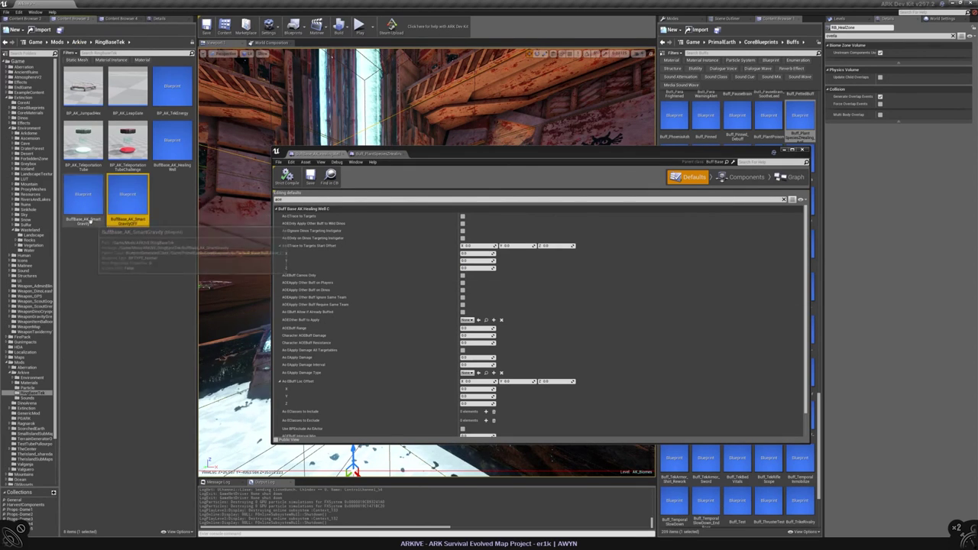
click(478, 319)
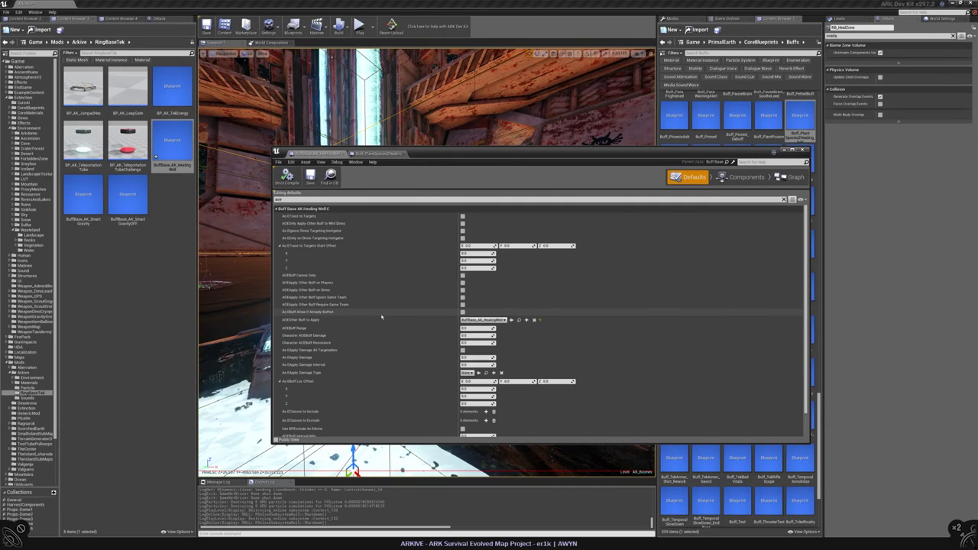
- Filter the plant healing buff's defaults by "aoe" and compare its AoE settings with those of BuffBase_AK_HealingWell
click(379, 154)
text(aoe)
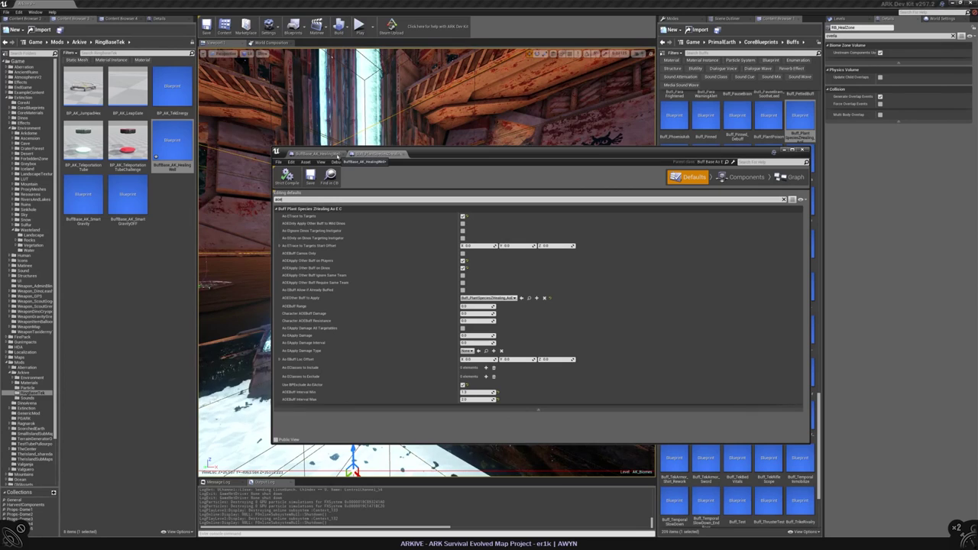
click(328, 155)
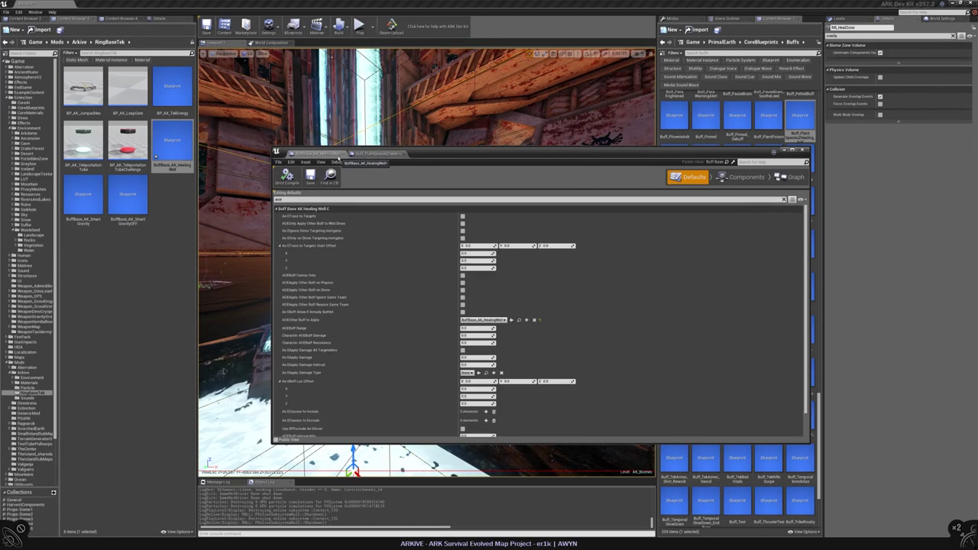
click(370, 156)
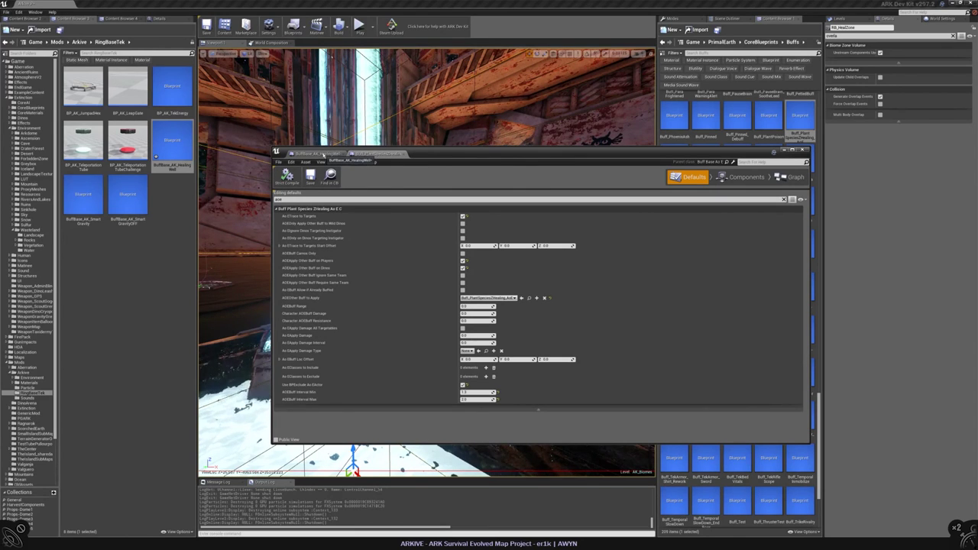
- Compare the lower AoE defaults of BuffBase_AK_HealingWell, including the AOE buff intervals, with those of the plant healing buff
click(323, 155)
scroll(363, 250, down, 1)
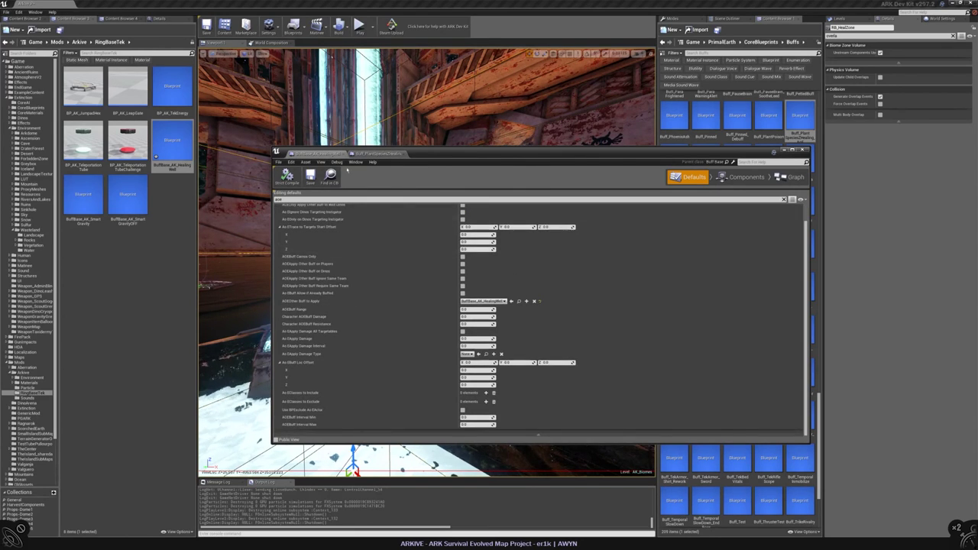
click(380, 155)
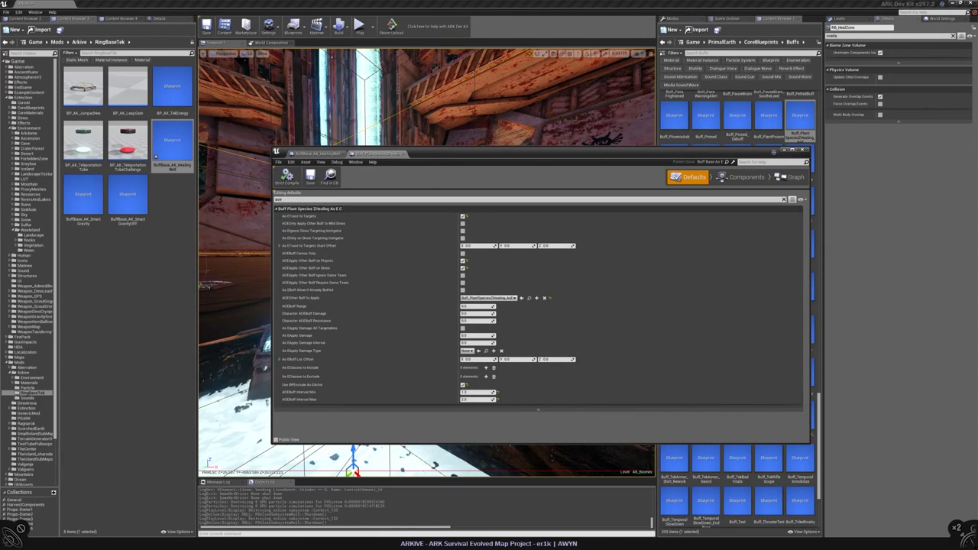
- Filter the defaults by "time" and match BuffBase_AK_HealingWell to the plant buff's deactivation time, with Add Resets Buff Time enabled and Add Extend Buff Time disabled
key(BackSpace)
key(BackSpace)
key(BackSpace)
text(time)
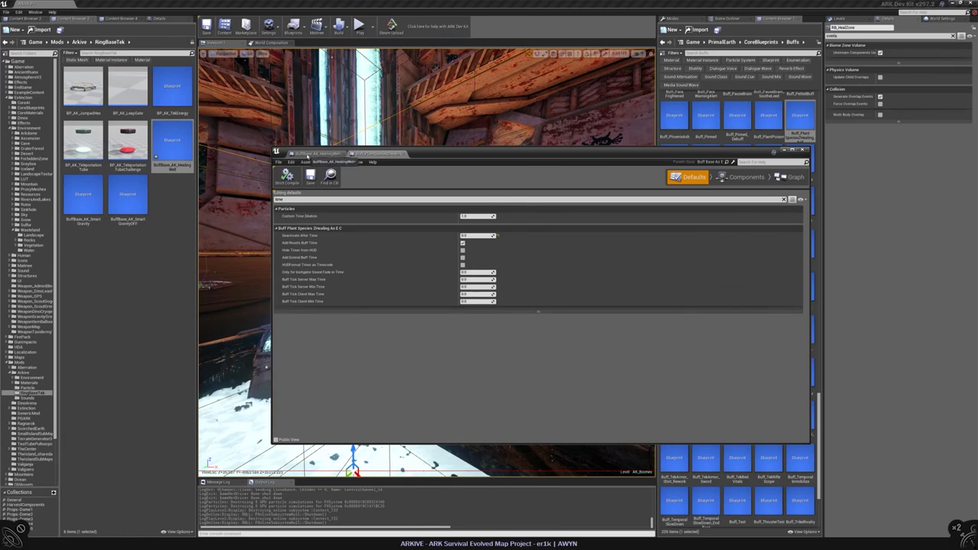
click(318, 153)
click(365, 154)
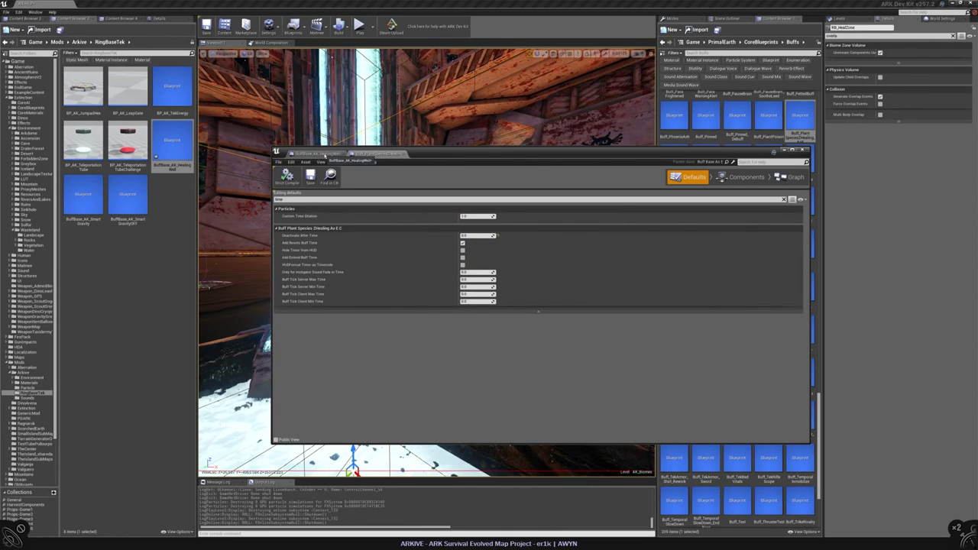
click(324, 156)
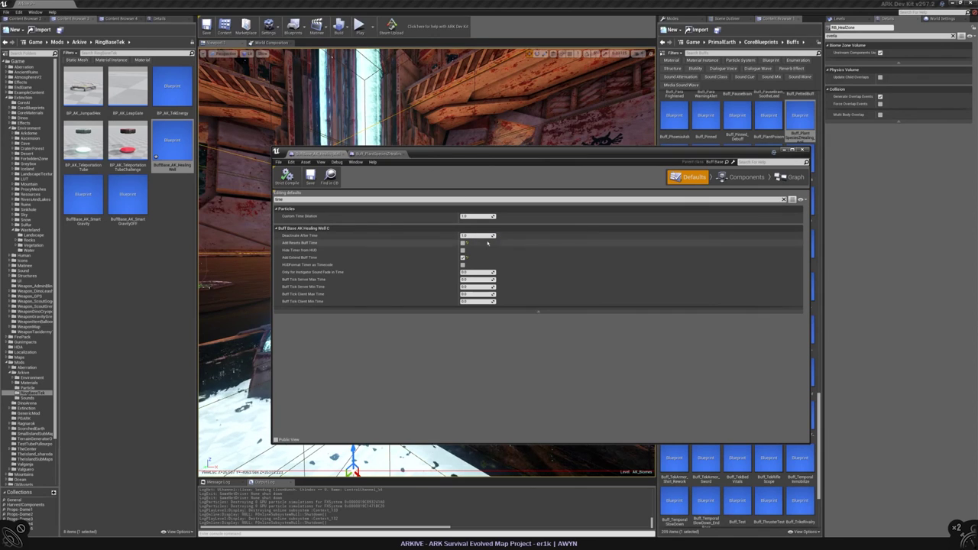
click(364, 154)
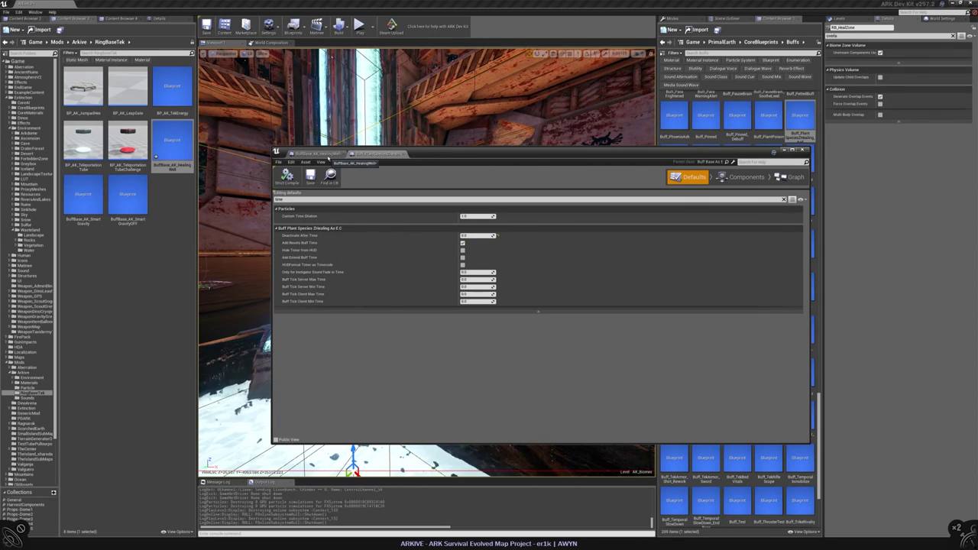
click(323, 155)
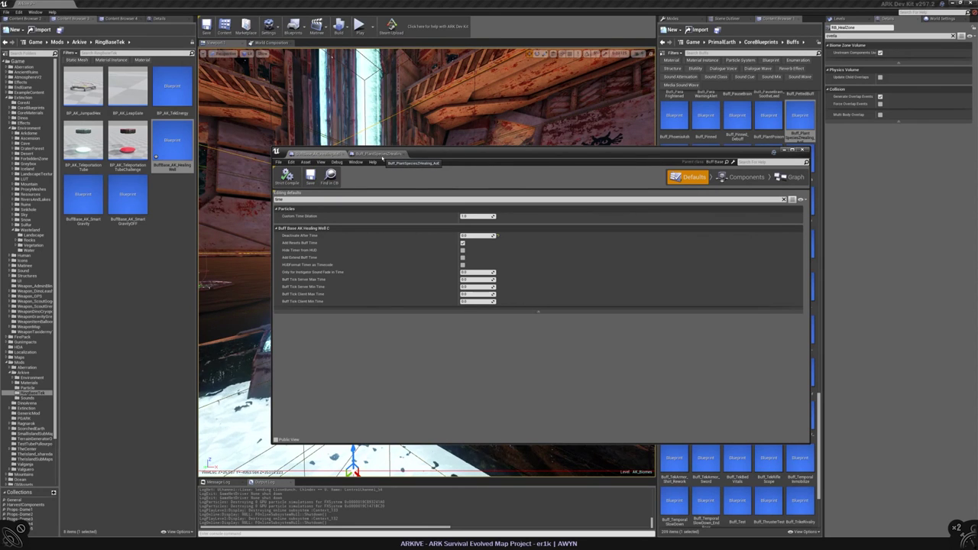
- Examine the plant healing buff's components and its BPExclude Ao EActor graph, including the line traces, branches and status value nodes
click(380, 154)
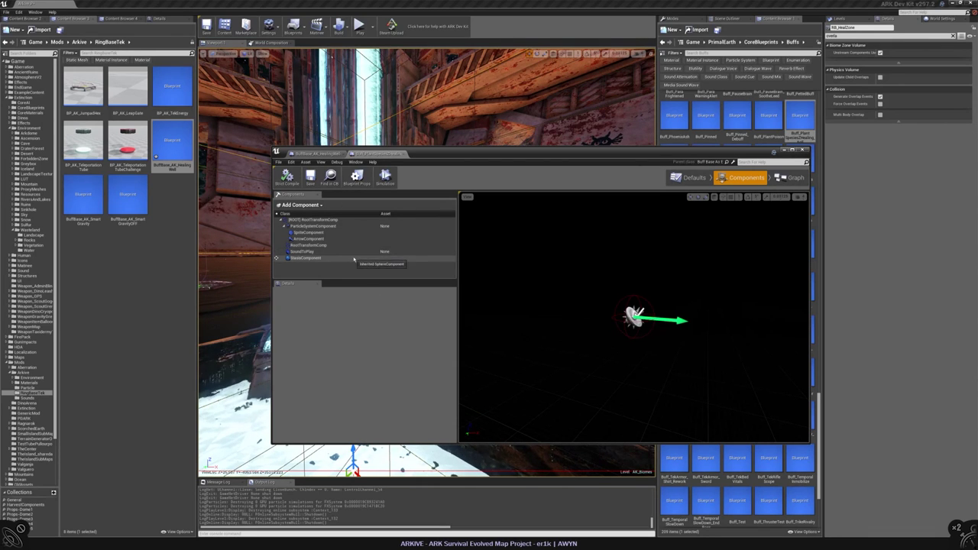
click(791, 177)
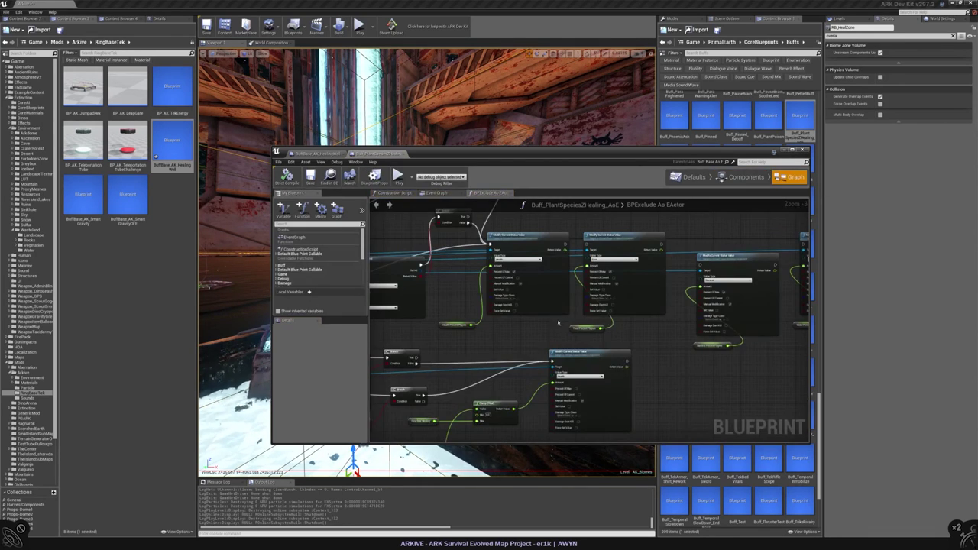
click(741, 178)
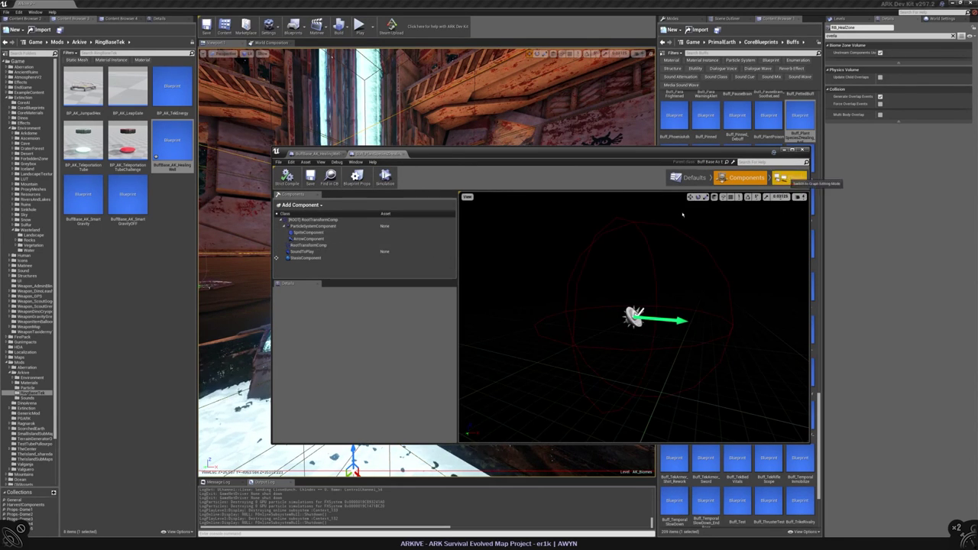
click(791, 177)
mouse_move(610, 308)
right_down()
mouse_move(611, 319)
mouse_move(753, 321)
right_up()
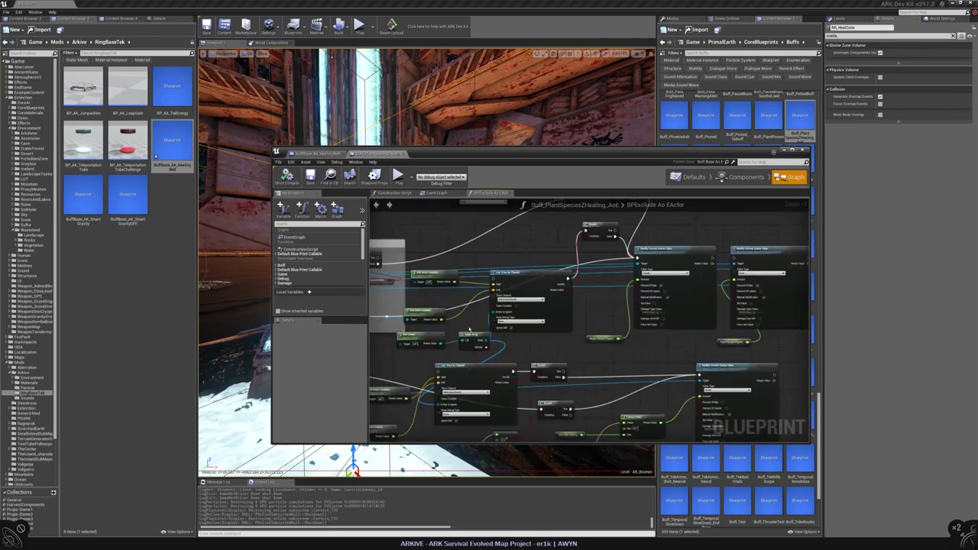
scroll(632, 222, up, 3)
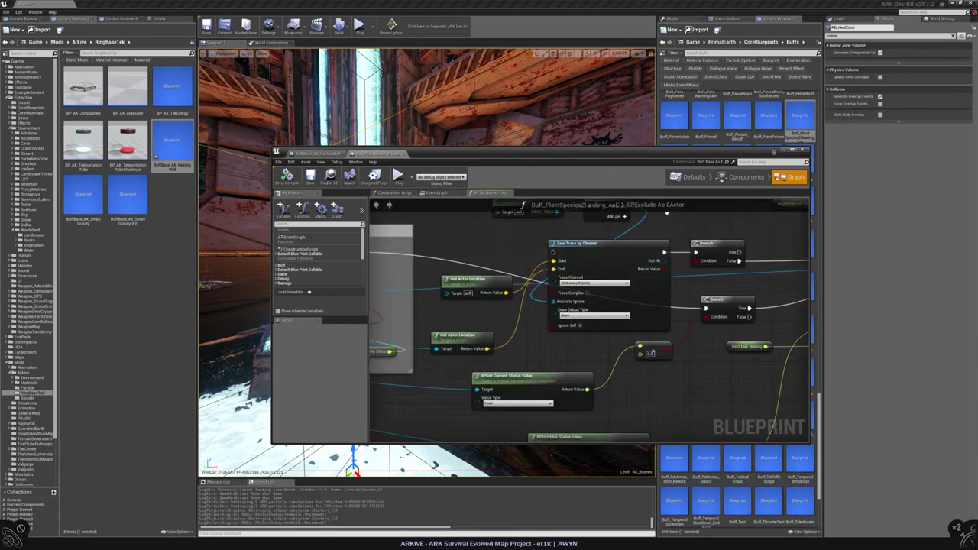
mouse_move(631, 223)
right_down()
mouse_move(641, 290)
mouse_move(581, 252)
mouse_move(615, 270)
right_up()
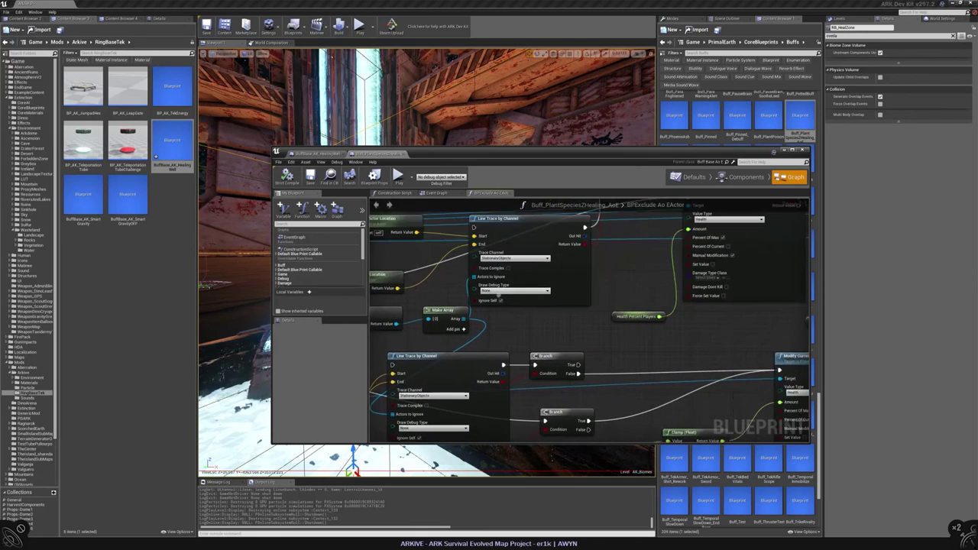
scroll(615, 270, down, 5)
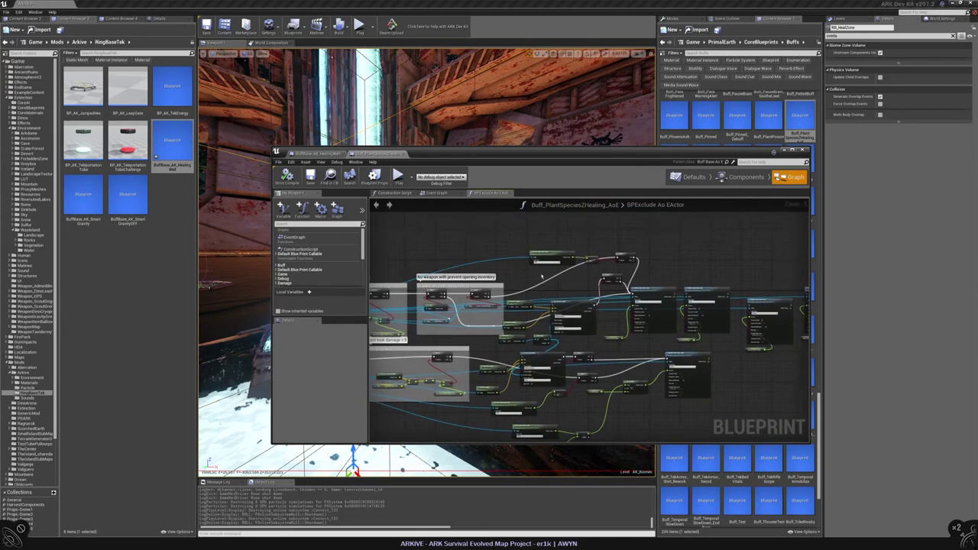
click(690, 176)
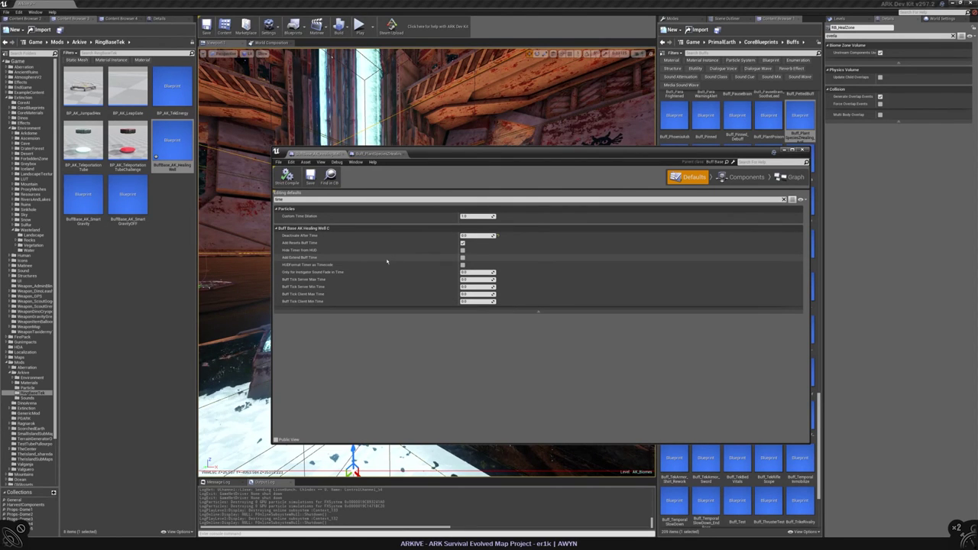
- Clear the healing zone's property filter and assign BuffBase_AK_HealingWell as its Buff to Give
double_click(171, 153)
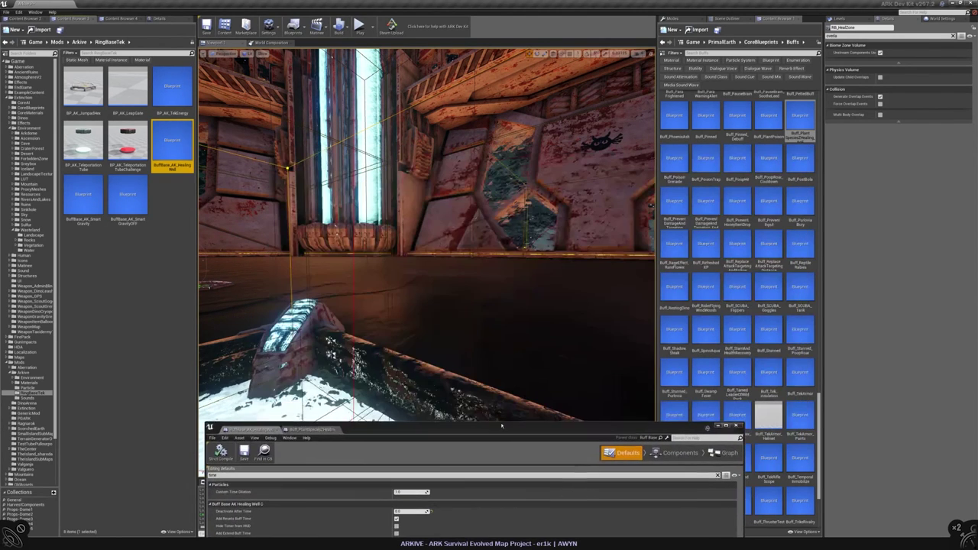
click(159, 18)
click(122, 17)
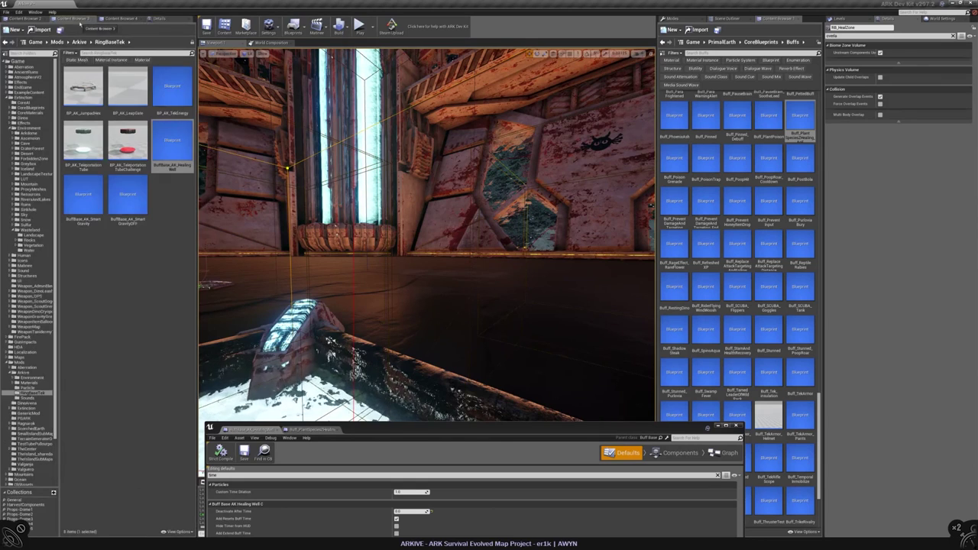
click(953, 35)
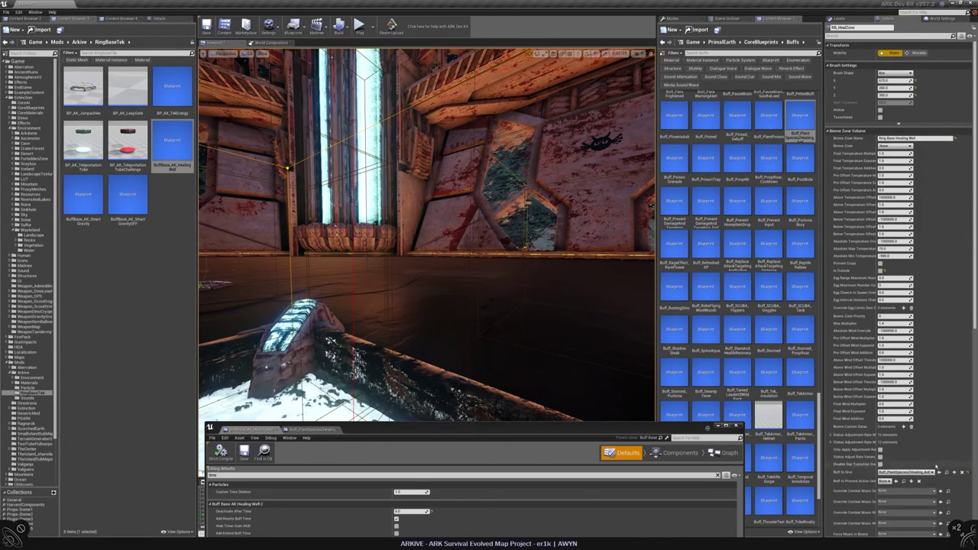
click(174, 142)
click(940, 472)
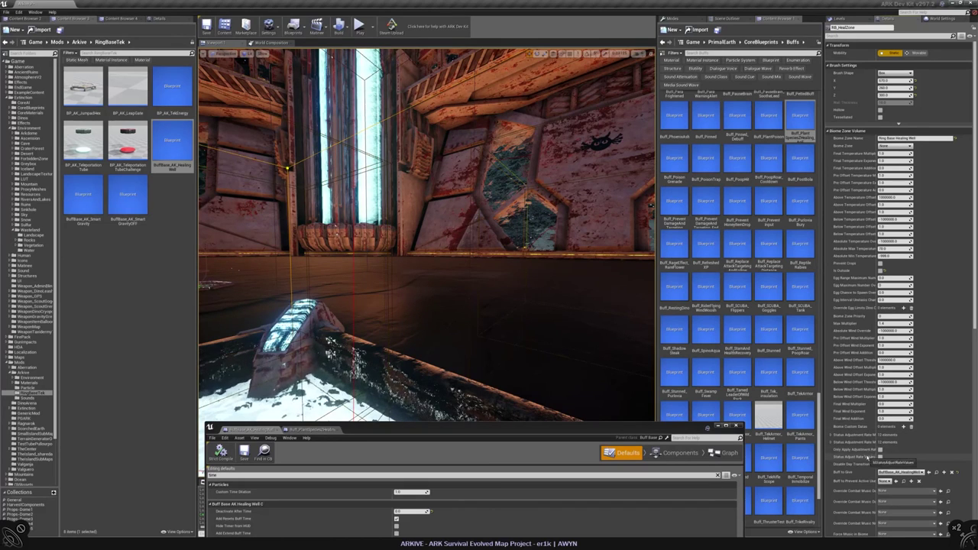
scroll(917, 467, down, 2)
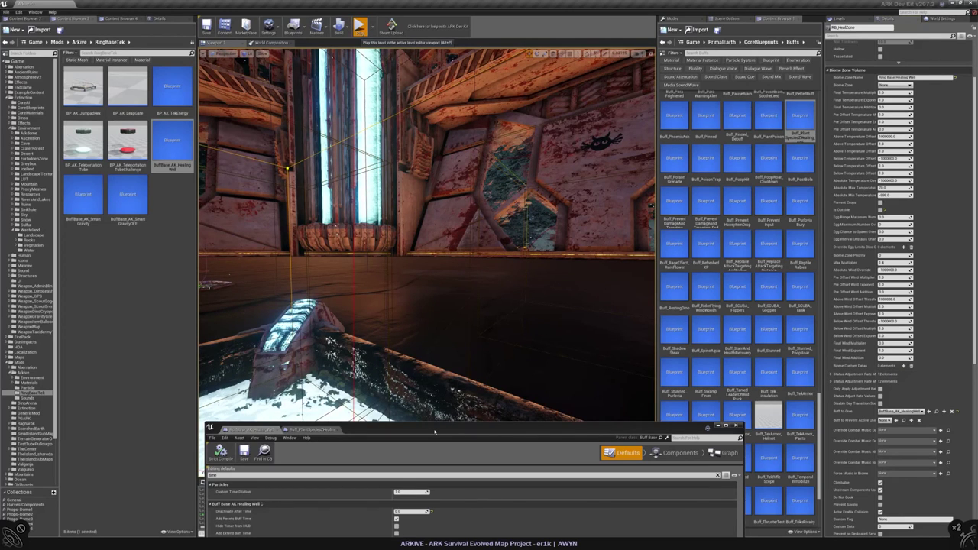
- Play-test the level by walking the character into and out of the ring base healing well, and end the play session
click(360, 28)
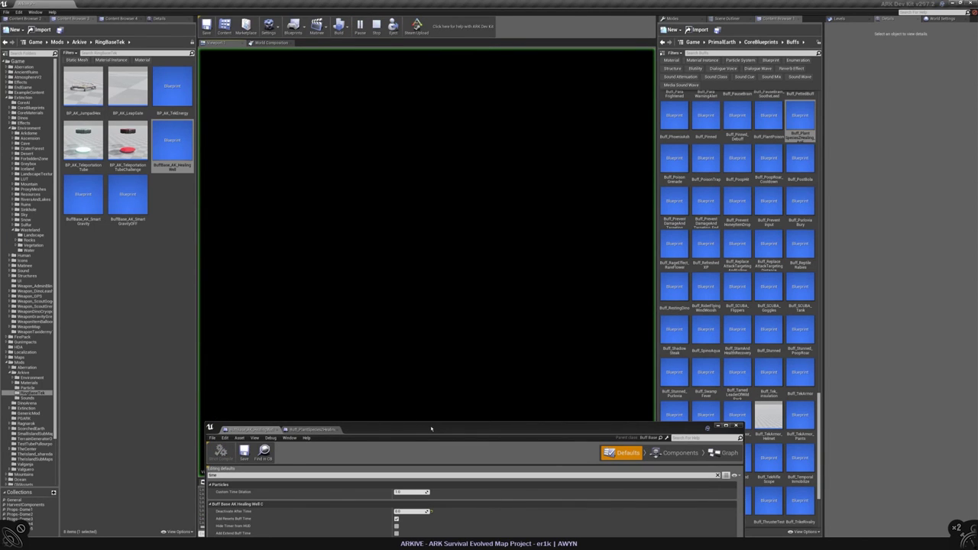
drag(438, 430, 343, 498)
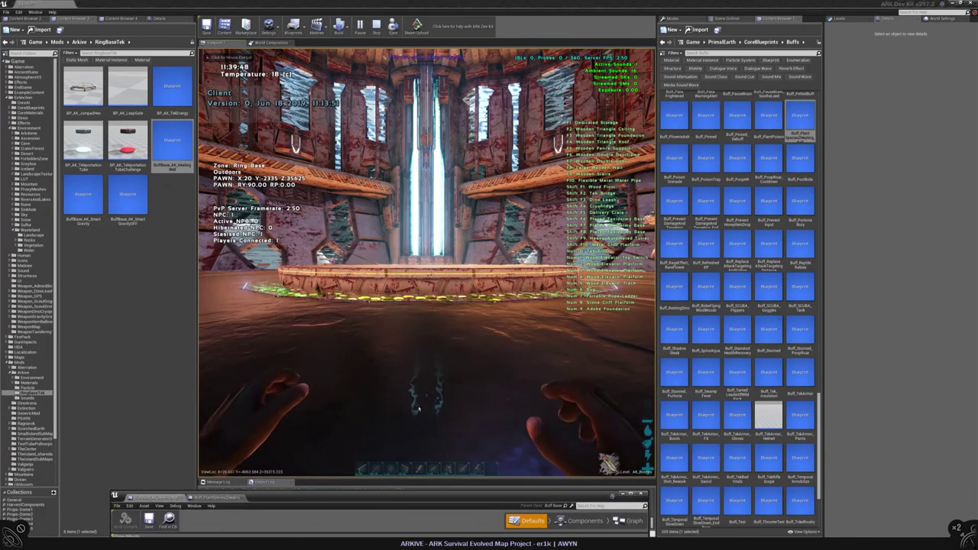
key(w)
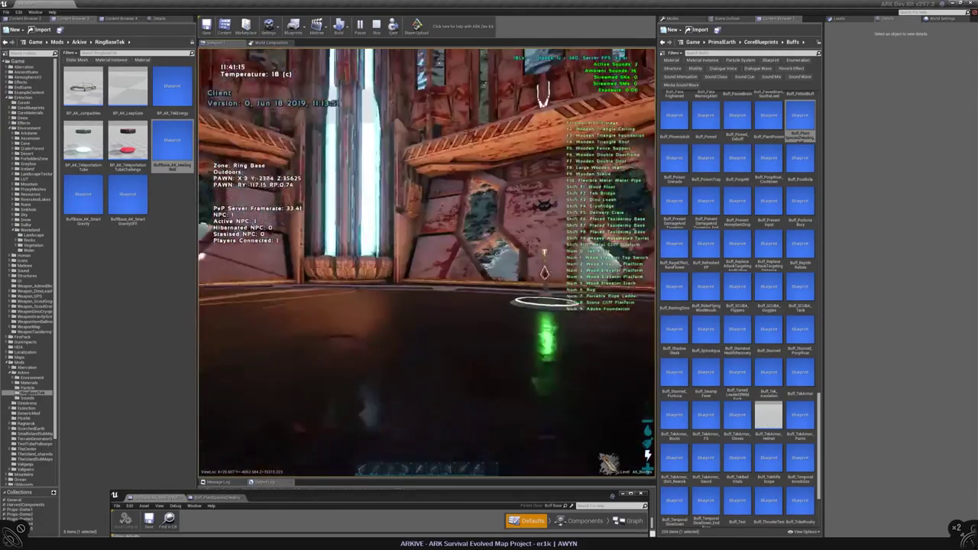
key(w)
key(k)
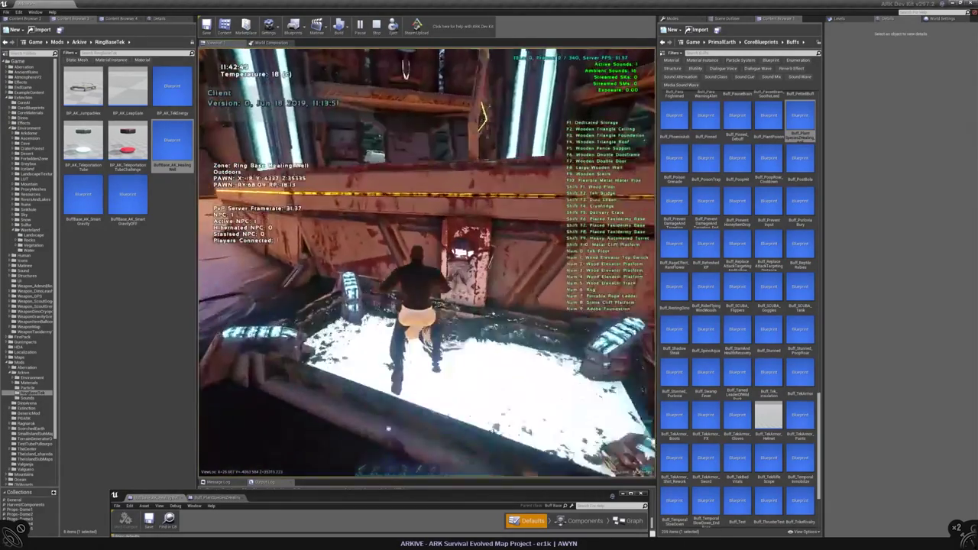
key(w)
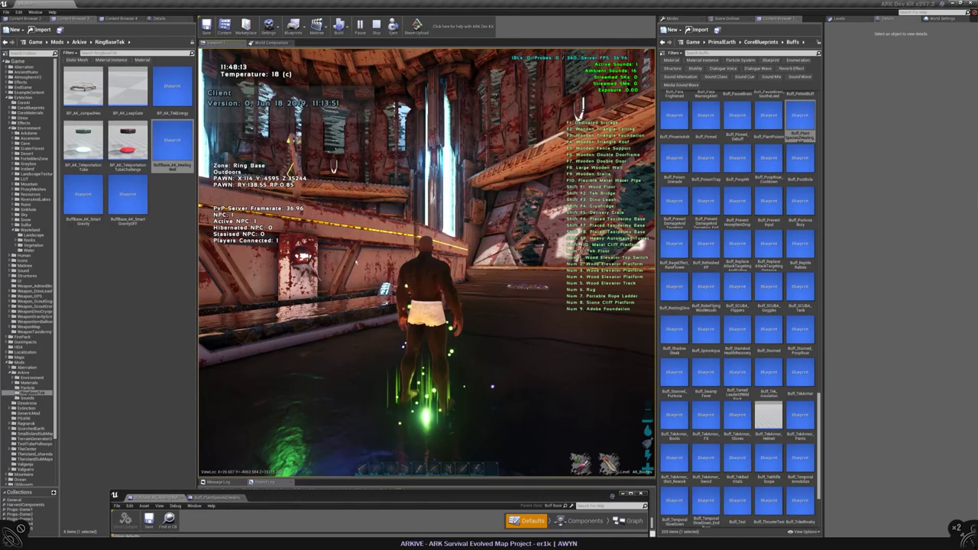
key(Escape)
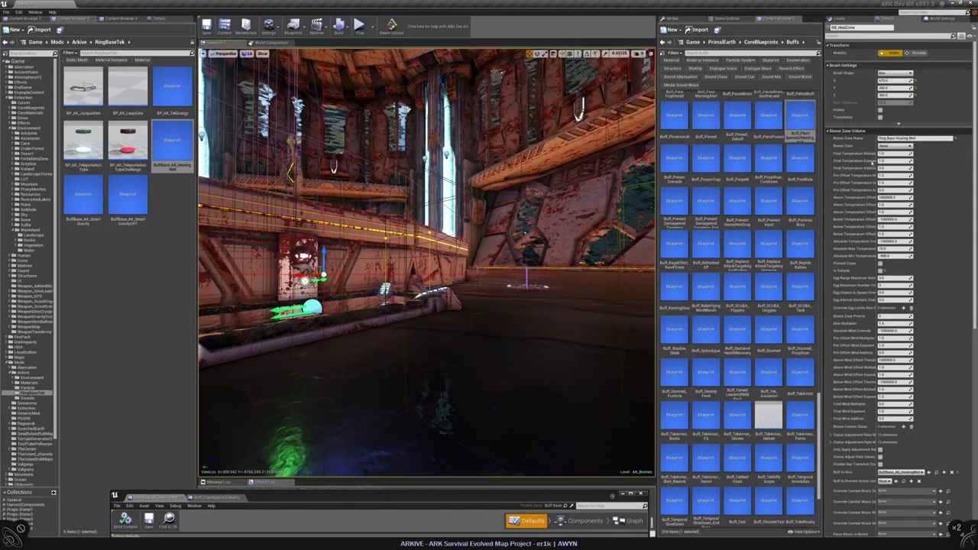
- Check the healing zone's biome priority and set BiomeZoneVolume_RingBase's Buff to Prevent Active Use to BuffBase_AK_HealingWell
click(887, 36)
text(prior)
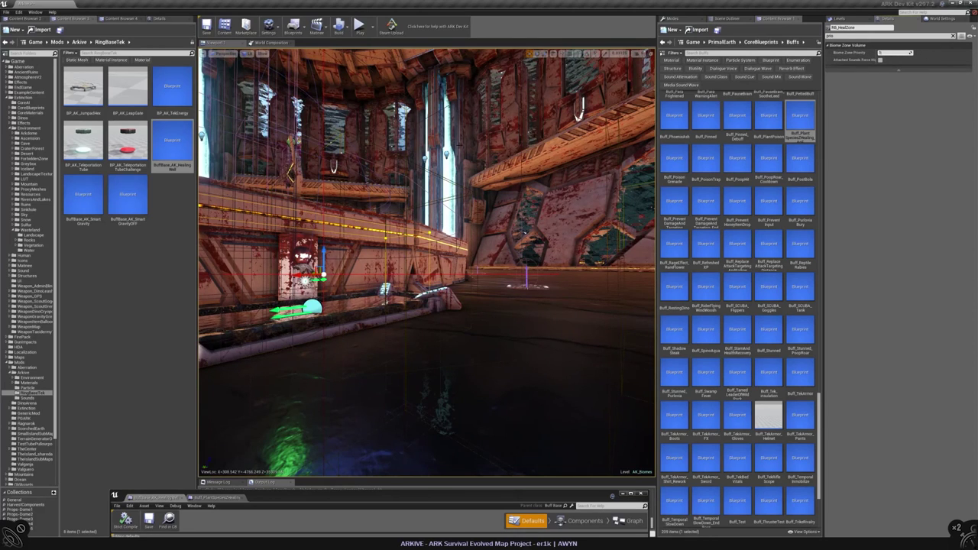
click(727, 18)
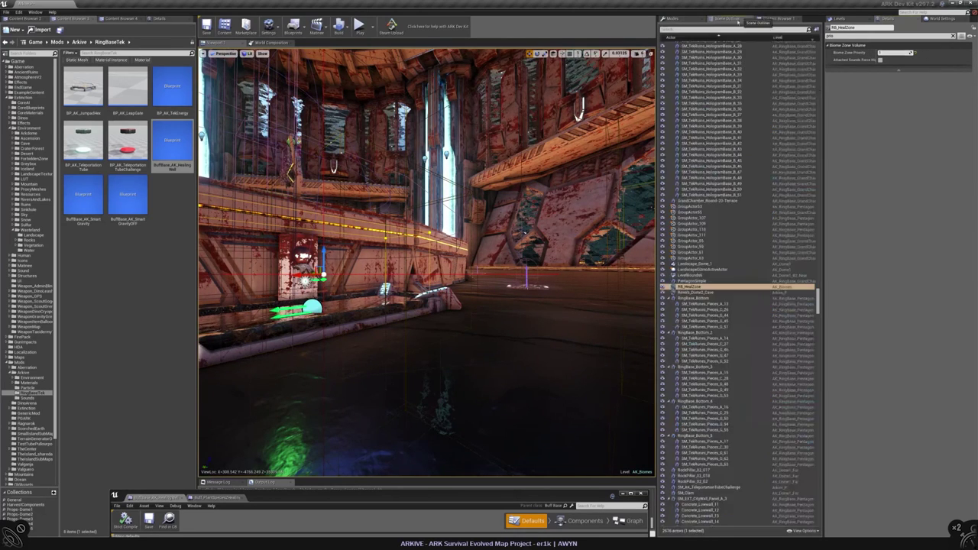
click(734, 78)
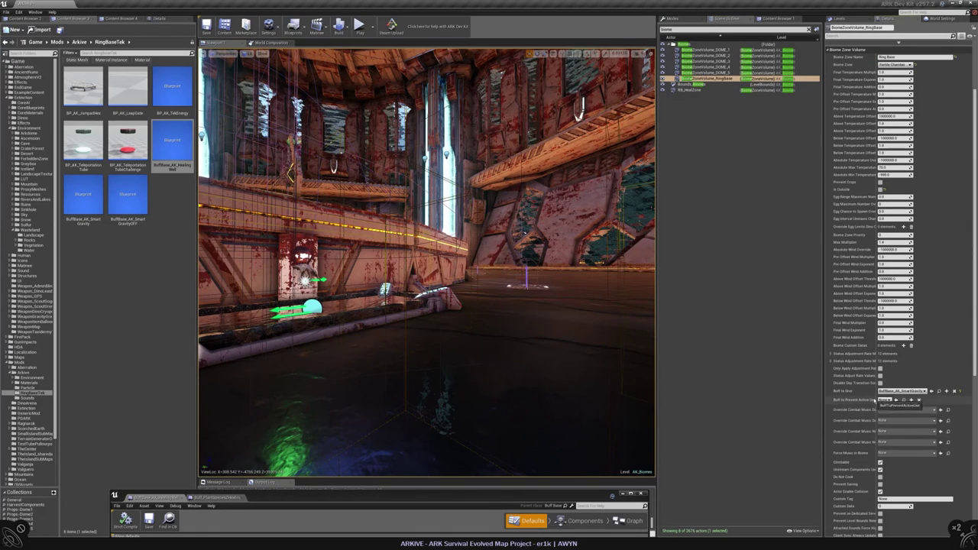
click(904, 399)
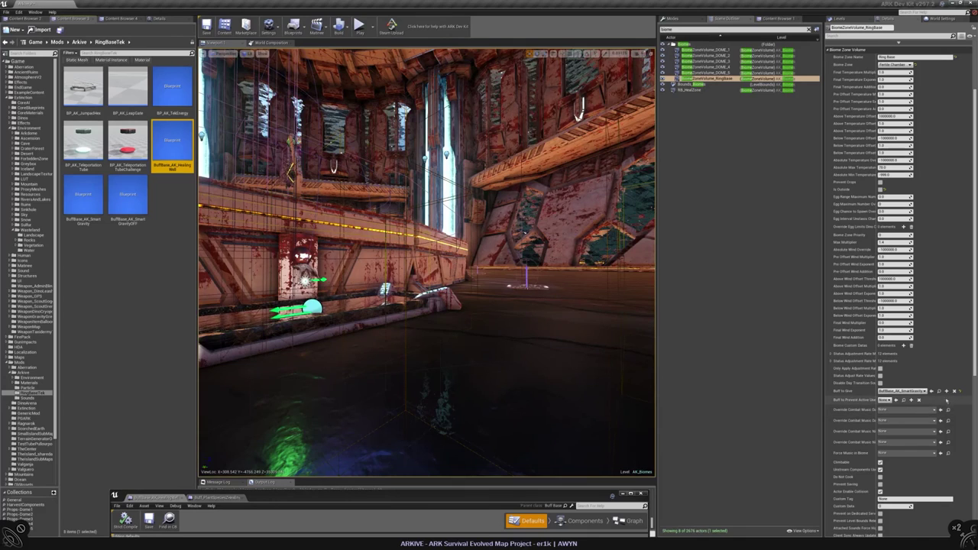
click(897, 400)
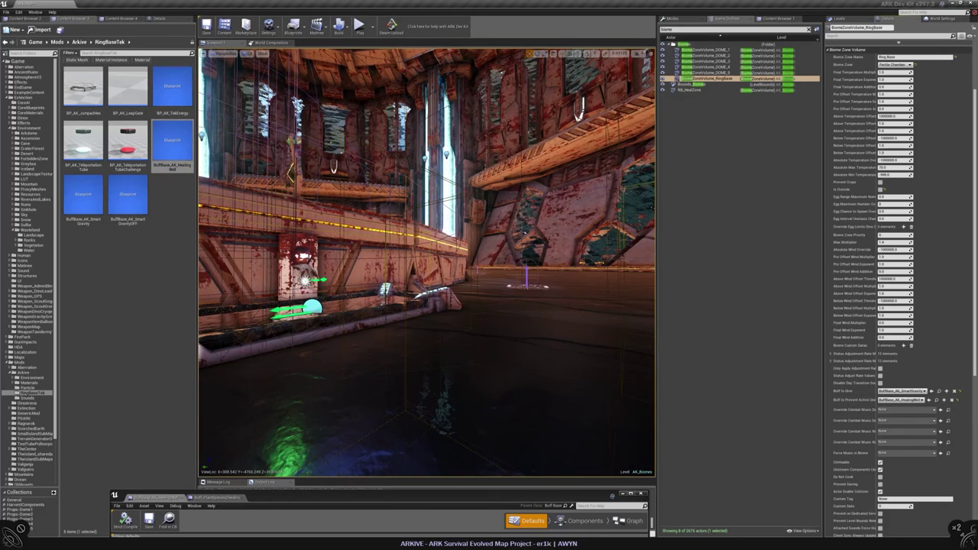
- Play-test the level by walking the character in and out of the healing well several times, and end the play session
click(359, 27)
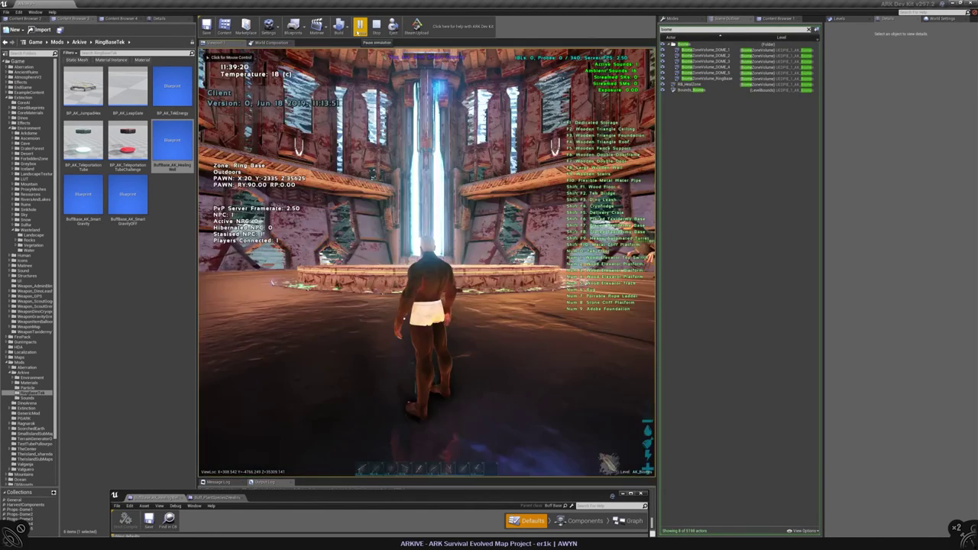
key(w)
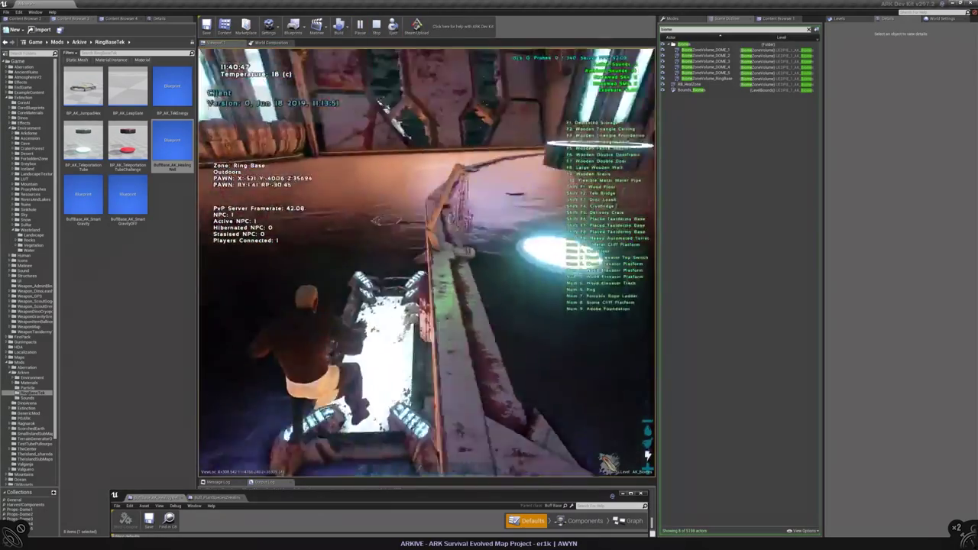
key(w)
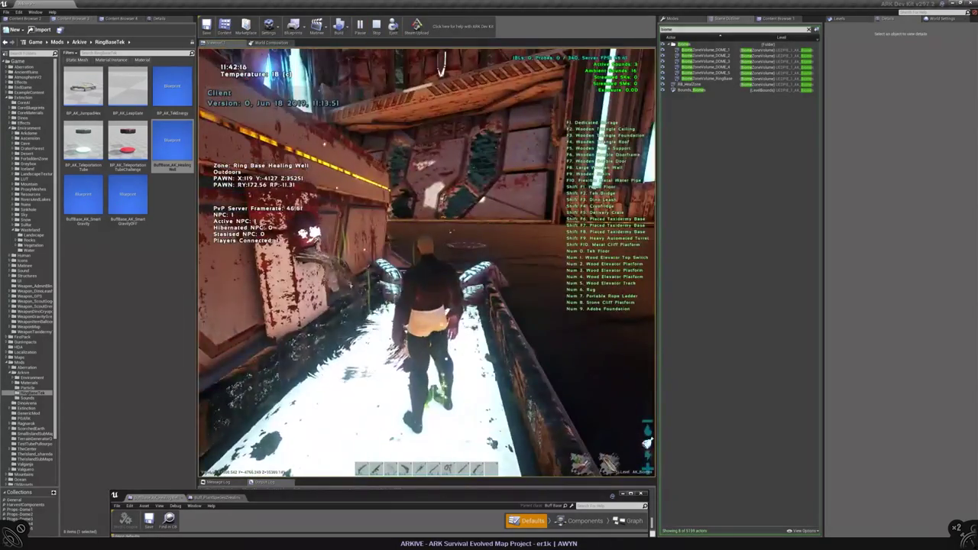
key(w)
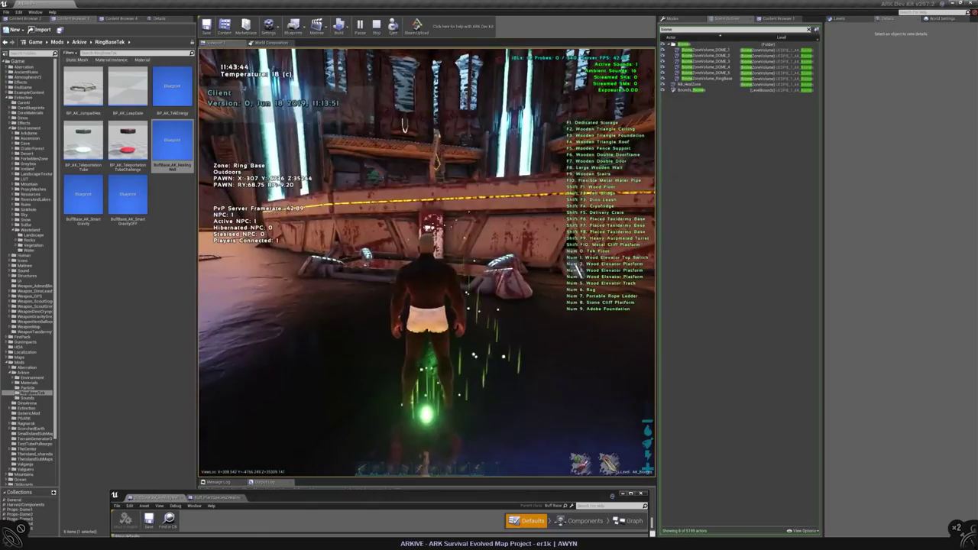
key(w)
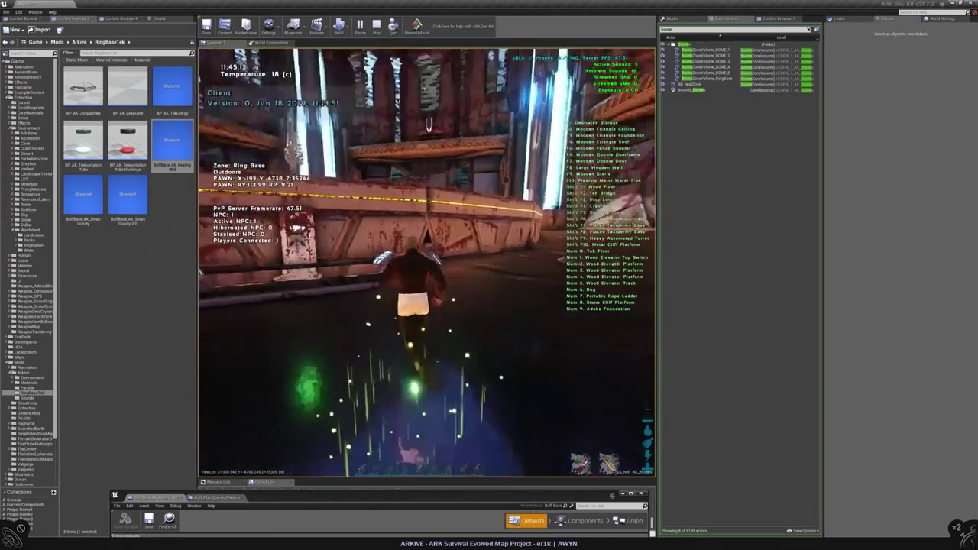
key(w)
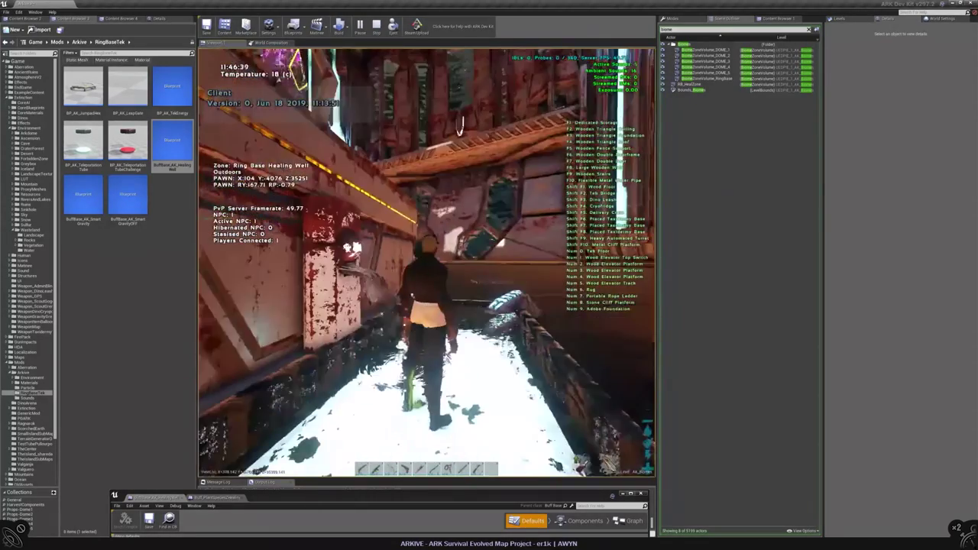
key(w)
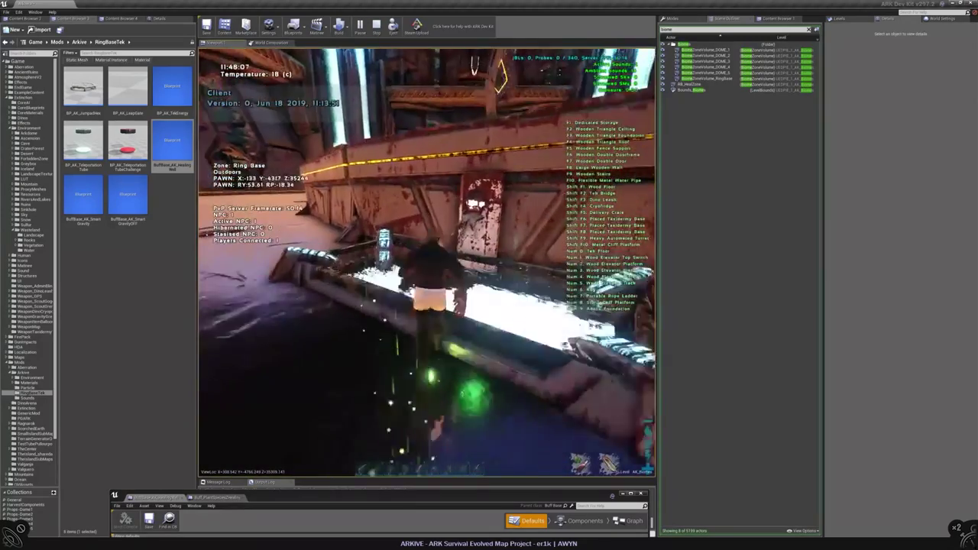
key(Escape)
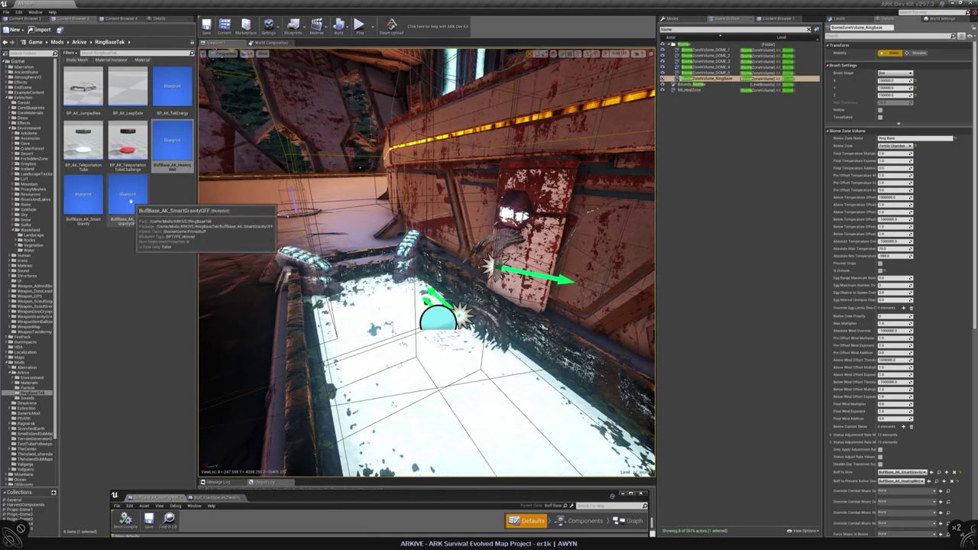
- Review BuffBase_AK_SmartGravityOFF's Lose Ring Base State graph and the Buff to Prevent Active Use choices on BiomeZoneVolume_RingBase
double_click(127, 198)
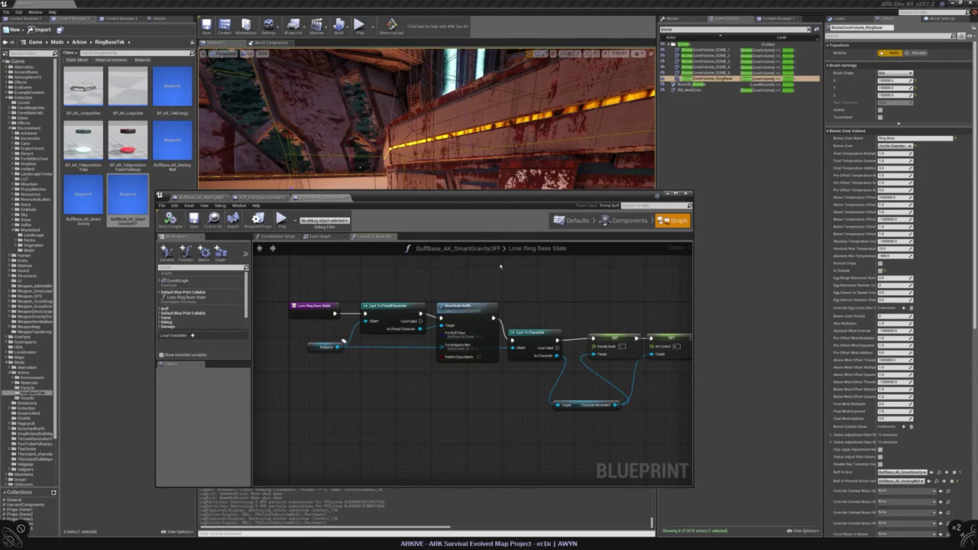
scroll(917, 382, down, 3)
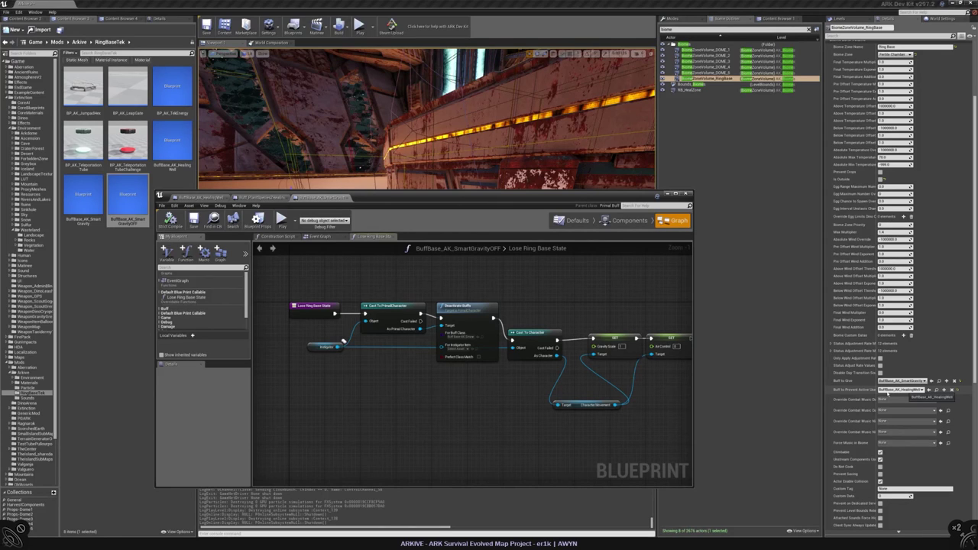
click(888, 390)
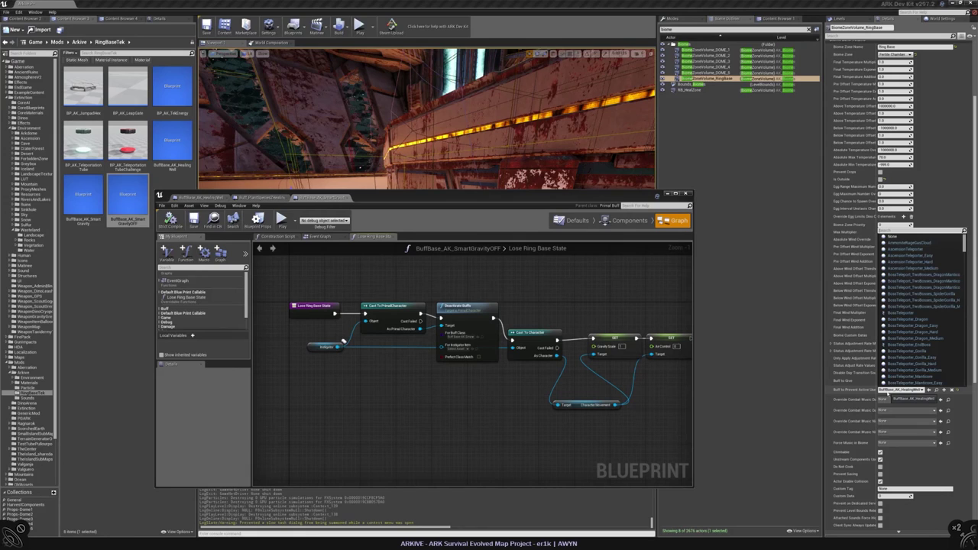
key(Escape)
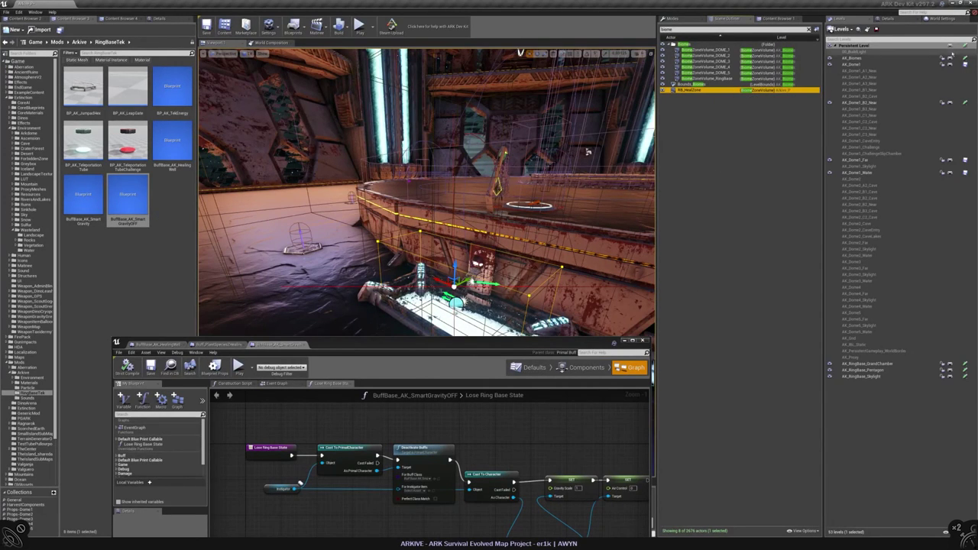
- Add an OnActorEndOverlap event for RB_HealZone in an empty area of the Arkive_P level blueprint's event graph
click(950, 47)
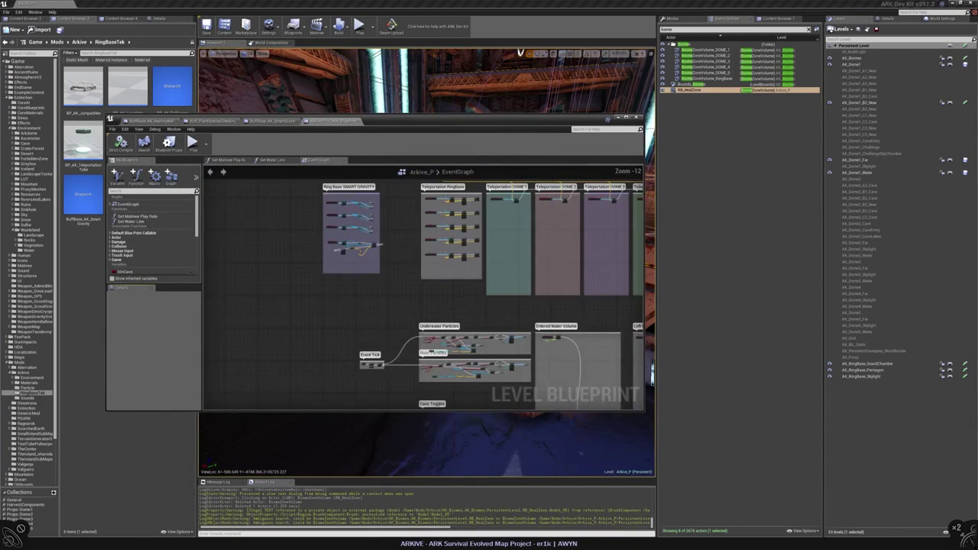
scroll(418, 302, up, 3)
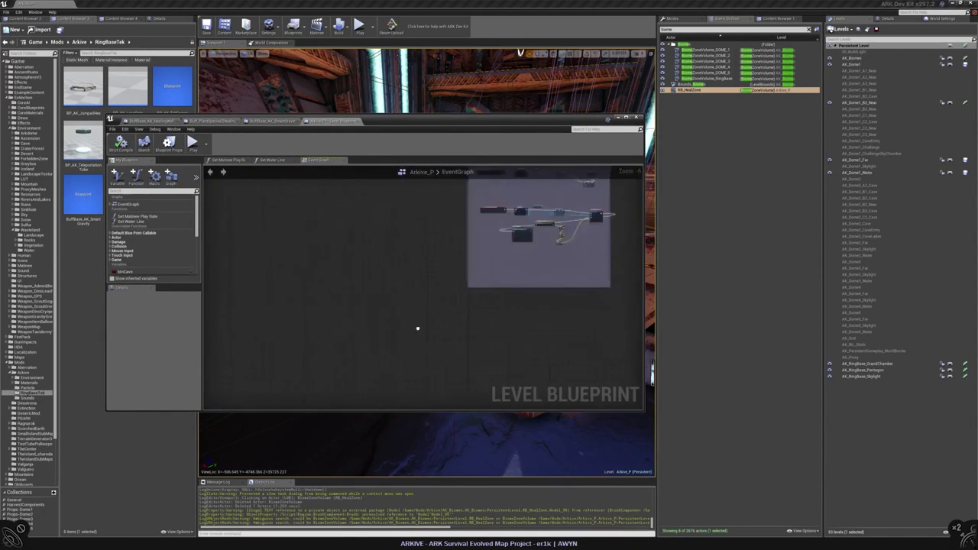
scroll(418, 303, up, 2)
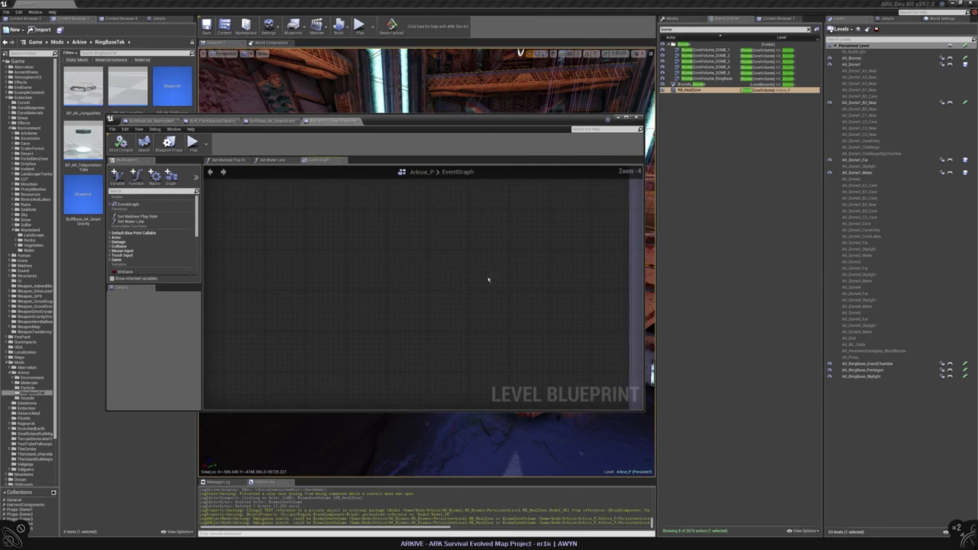
click(889, 17)
scroll(876, 410, down, 10)
click(871, 519)
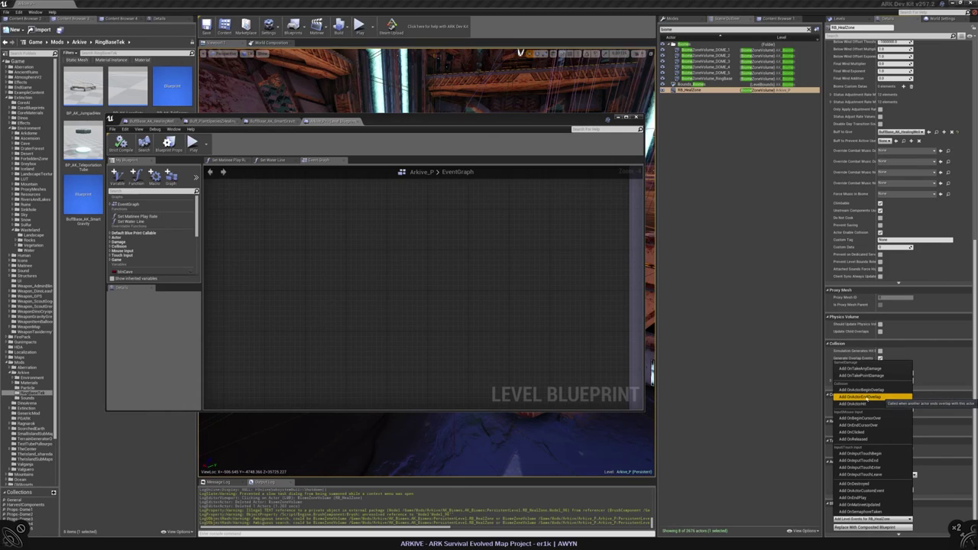
click(879, 397)
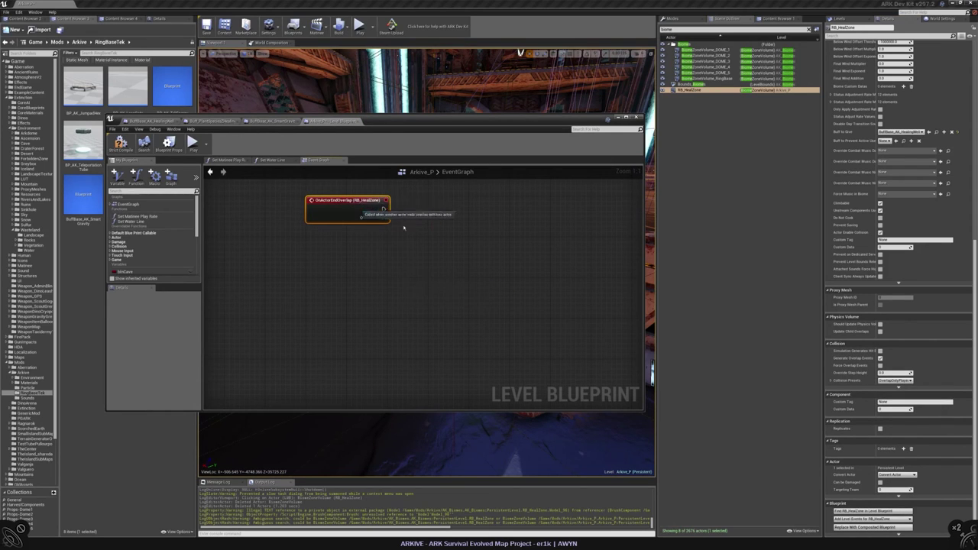
- Add a Deactivate Buffs node executed from the RB_HealZone end overlap event, searching all possible actions without context sensitivity
drag(382, 209, 486, 213)
text(deact)
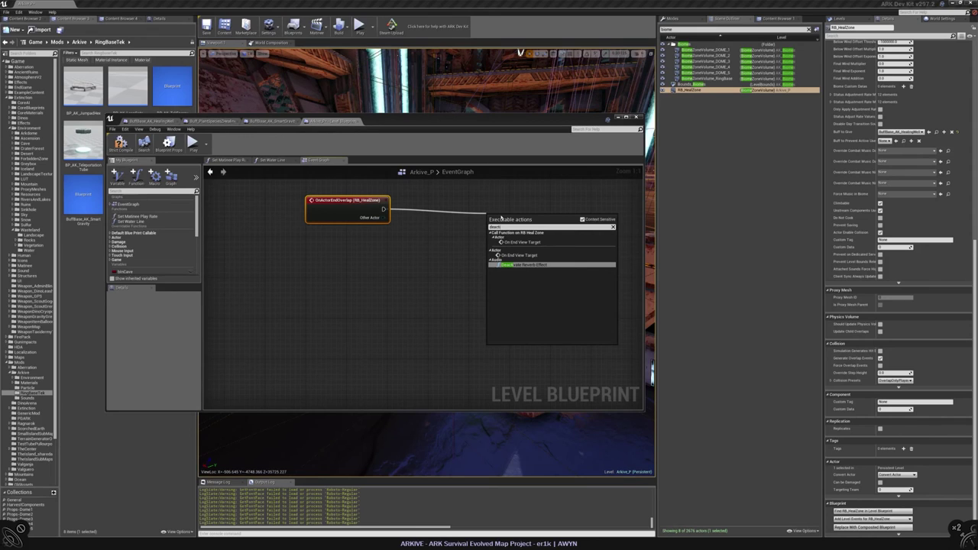
key(BackSpace)
key(BackSpace)
key(BackSpace)
key(BackSpace)
key(BackSpace)
text(buff)
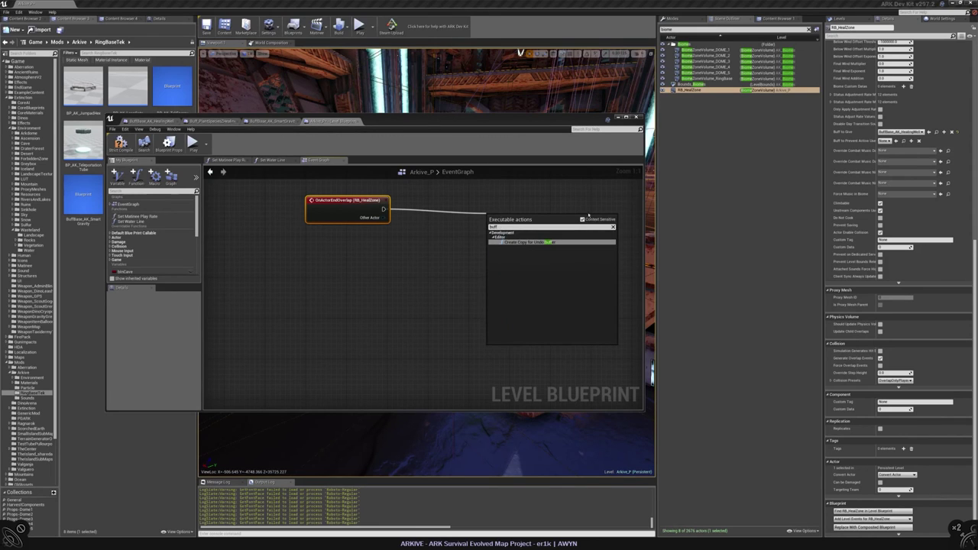
click(582, 219)
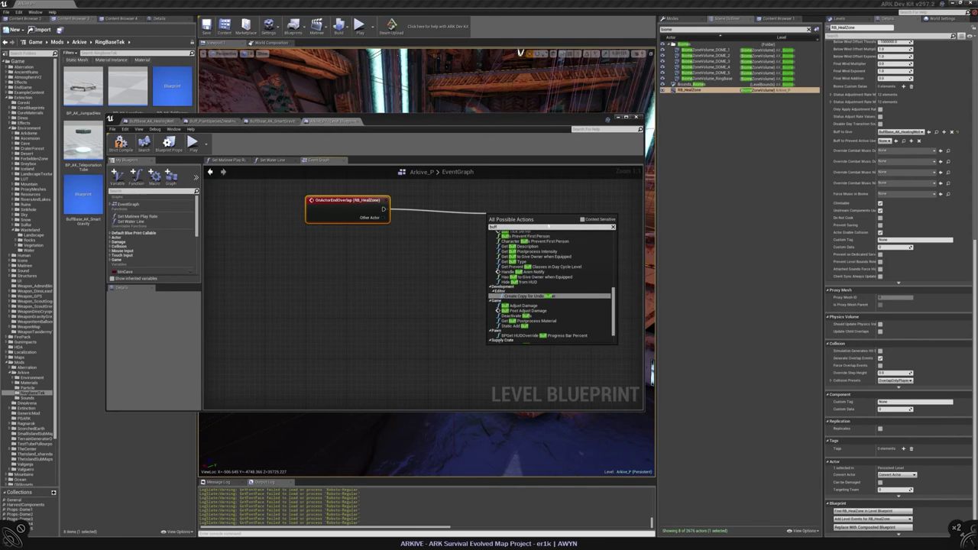
key(BackSpace)
key(BackSpace)
key(BackSpace)
key(BackSpace)
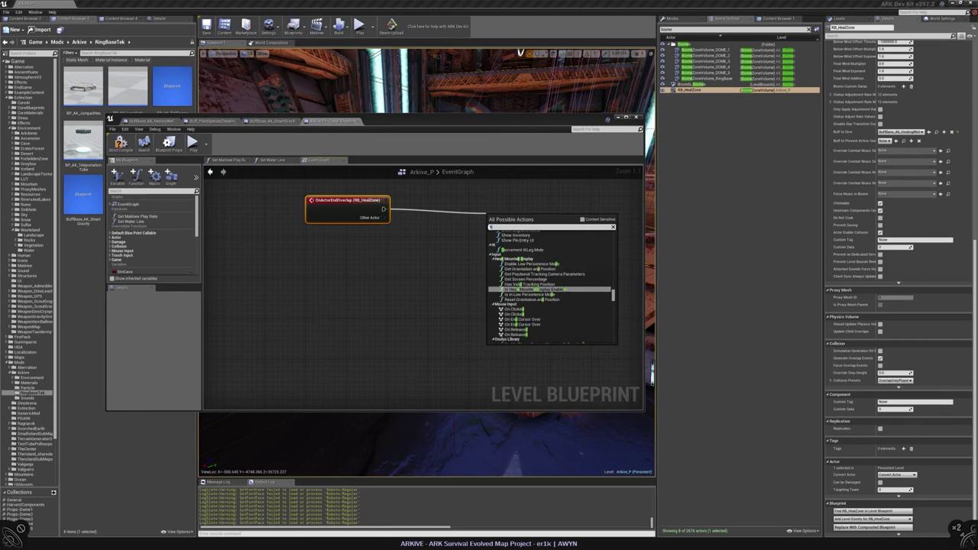
text(deactivate buff)
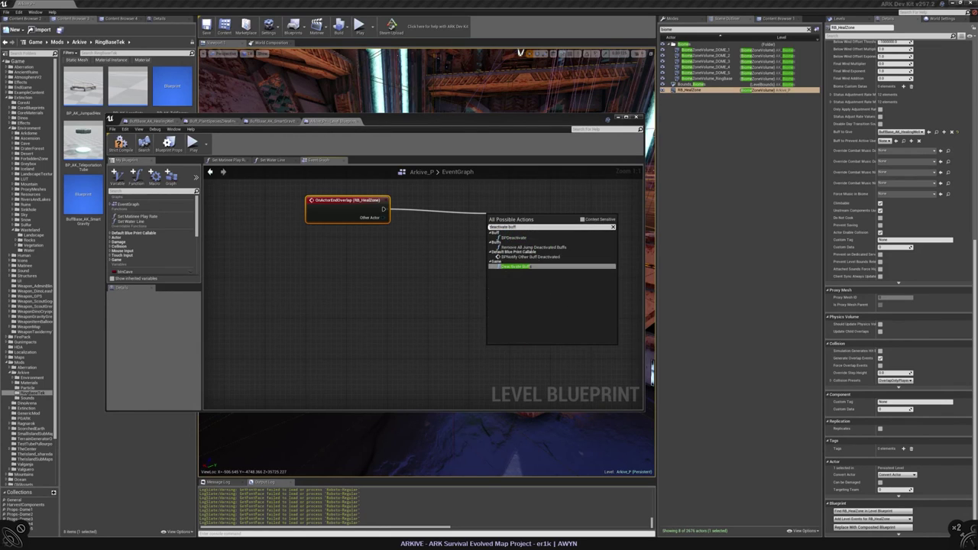
click(518, 267)
drag(383, 218, 489, 238)
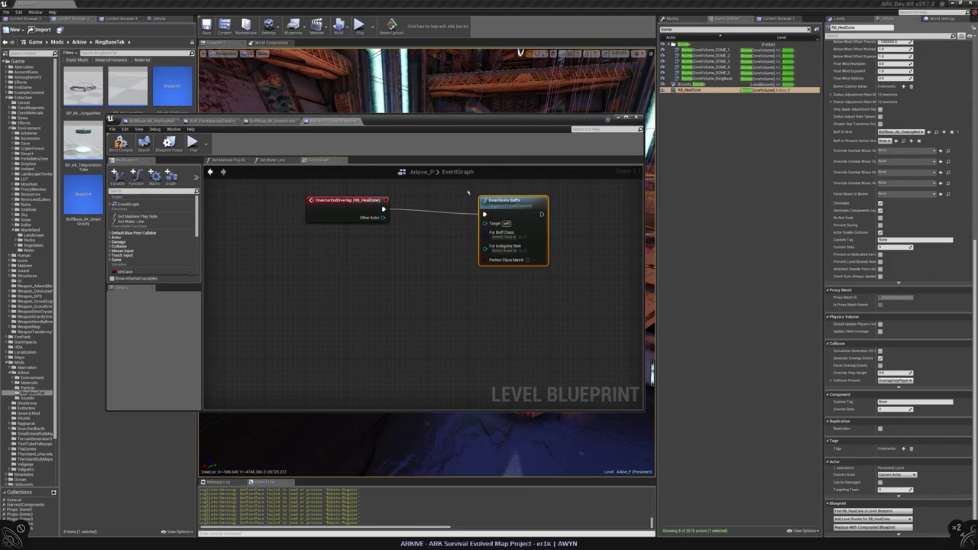
- Cast the event's Other Actor to PrimalCharacter and connect the cast's execution and character outputs to Deactivate Buffs, following the SmartGravityOFF graph
click(271, 123)
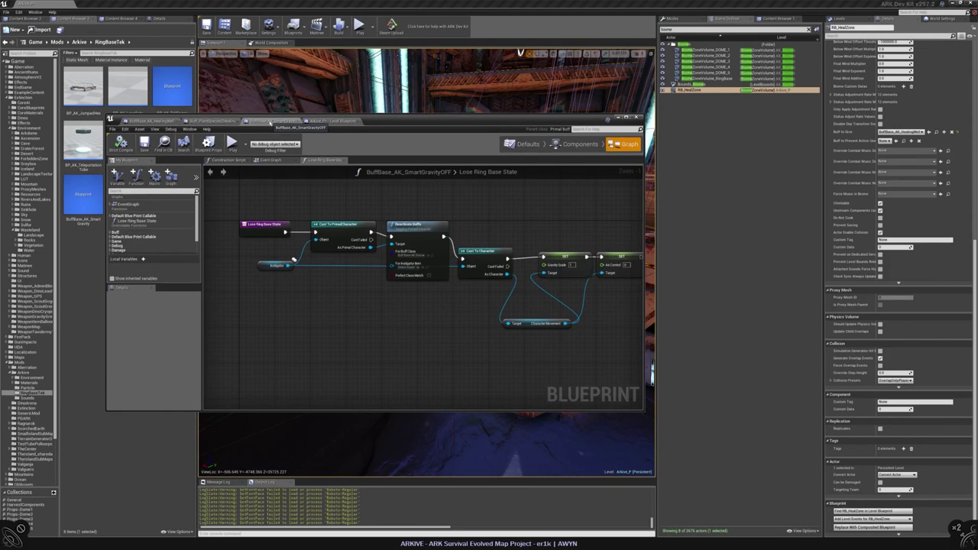
click(330, 121)
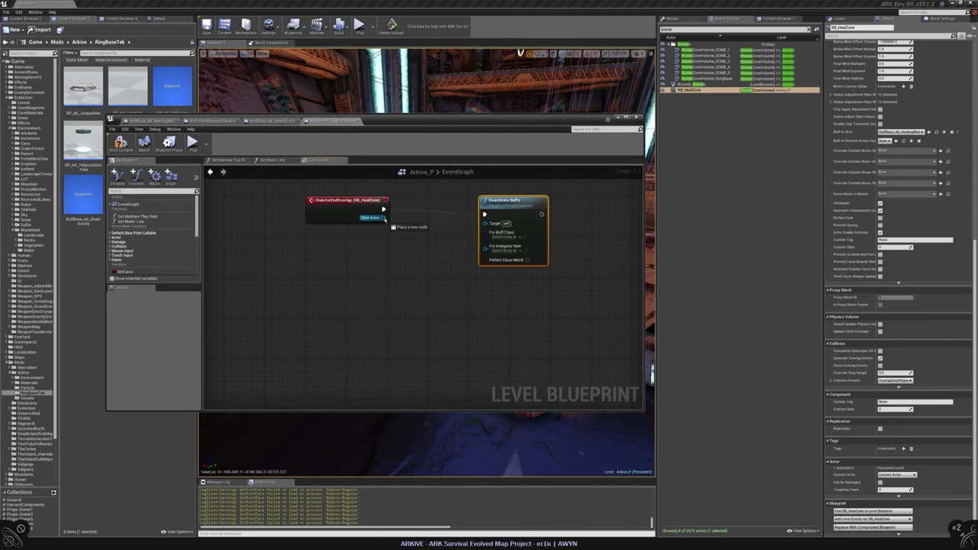
drag(383, 217, 403, 243)
text(primal)
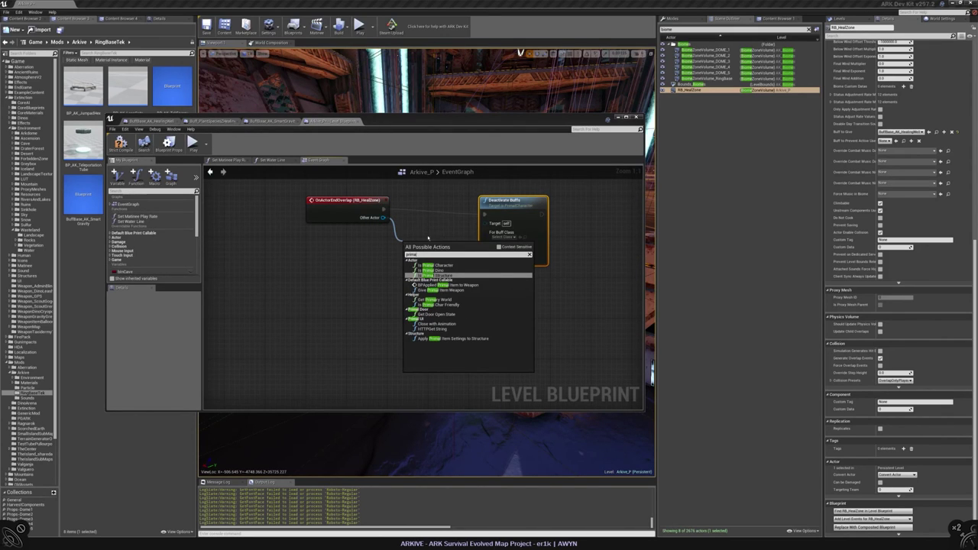
click(499, 247)
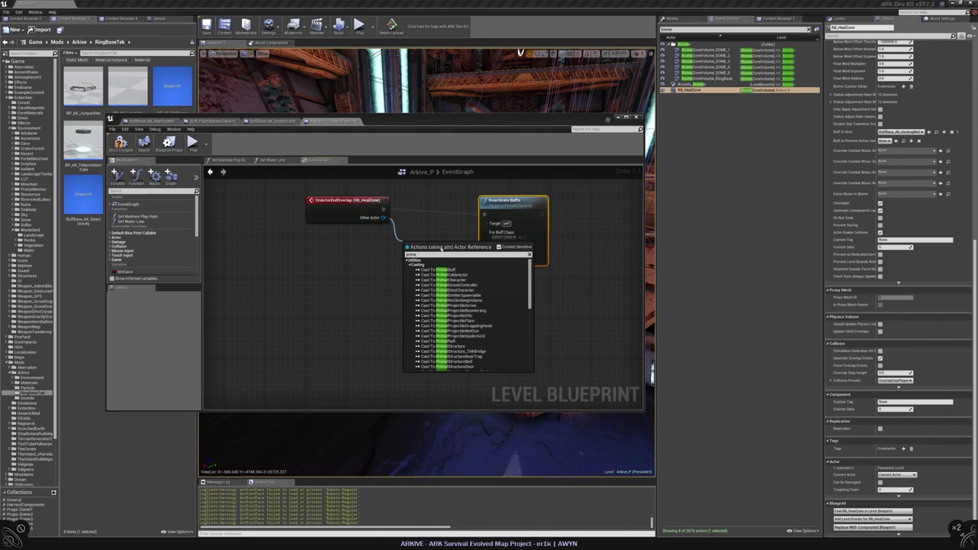
key(BackSpace)
click(449, 280)
drag(430, 241, 484, 215)
drag(451, 267, 484, 224)
drag(512, 200, 584, 200)
drag(413, 243, 457, 222)
scroll(386, 261, down, 1)
right_drag(386, 261, 406, 244)
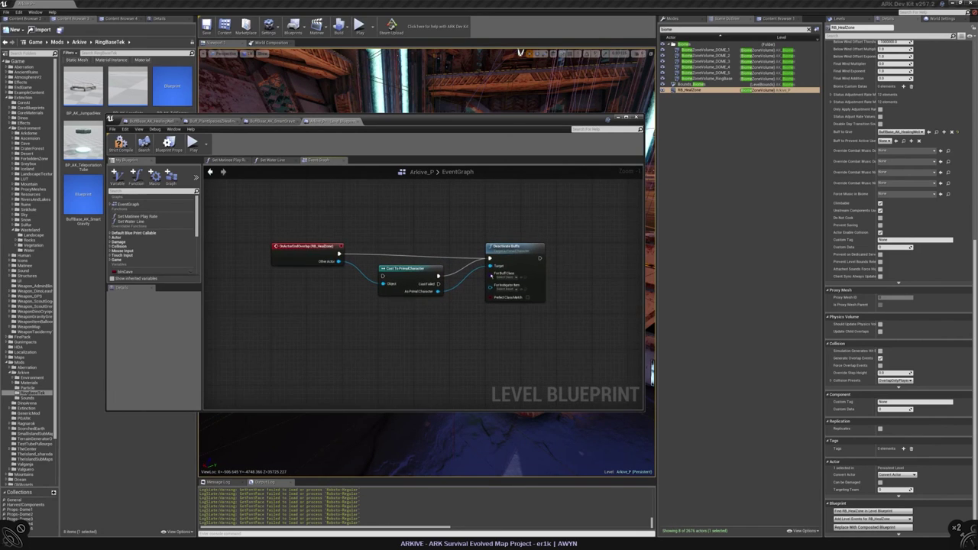
- Set the Deactivate Buffs node's buff class to BuffBase_AK_HealingWell and compare the setup with the SmartGravityOFF graph
scroll(454, 279, up, 1)
drag(428, 120, 531, 150)
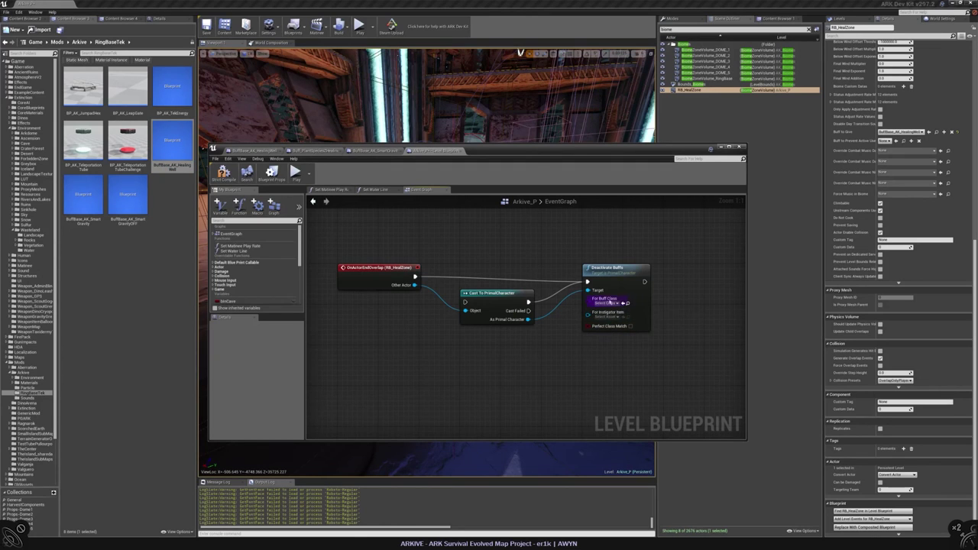
click(367, 151)
click(433, 150)
click(373, 150)
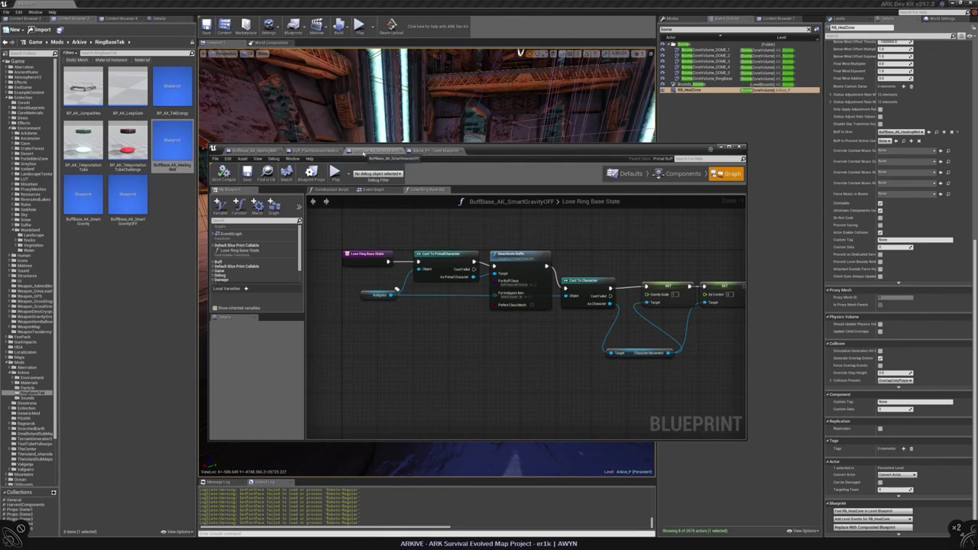
click(441, 152)
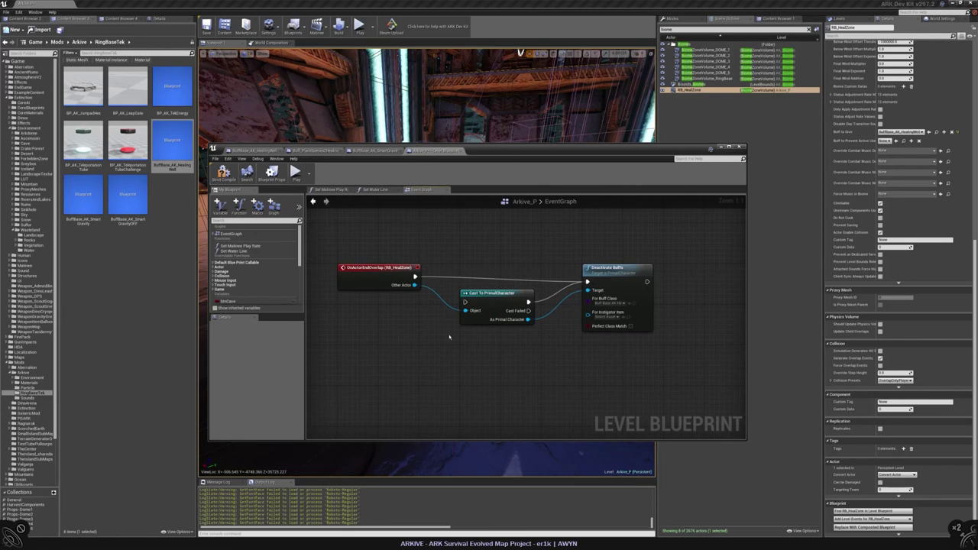
- Compile the level blueprint and route the end overlap event's execution through the Cast To PrimalCharacter node
drag(415, 286, 588, 291)
click(378, 150)
click(439, 150)
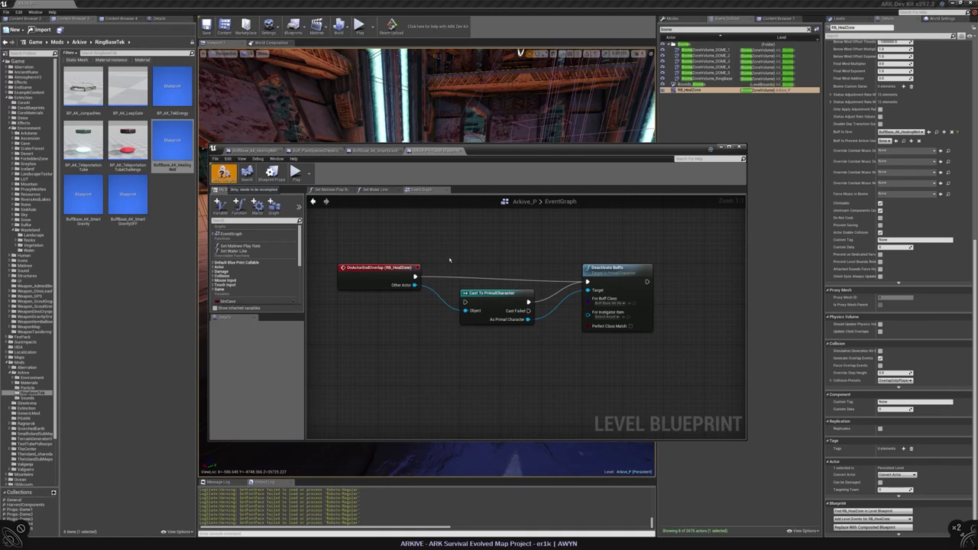
key(F7)
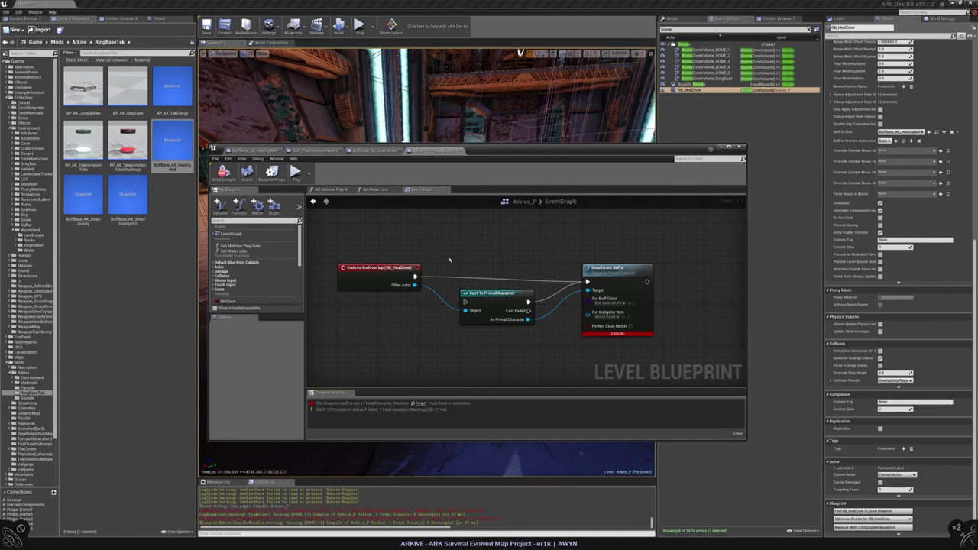
mouse_move(613, 336)
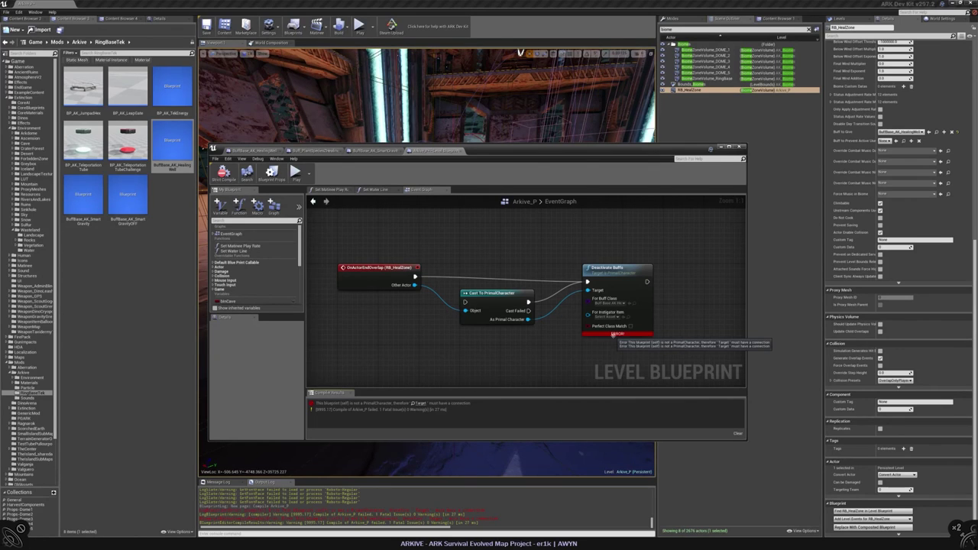
drag(414, 285, 465, 311)
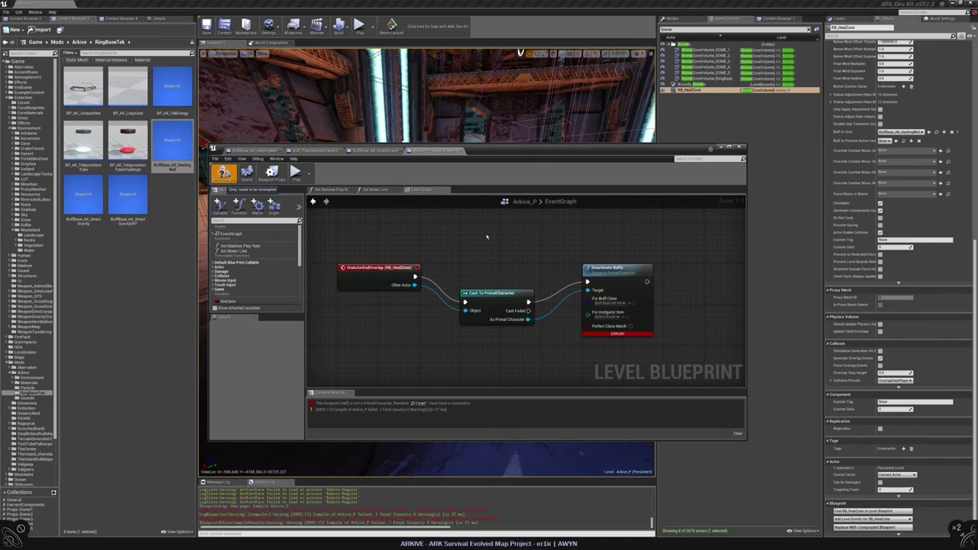
- Recompile the level blueprint, move its window clear of the level viewport and start a play session
key(F7)
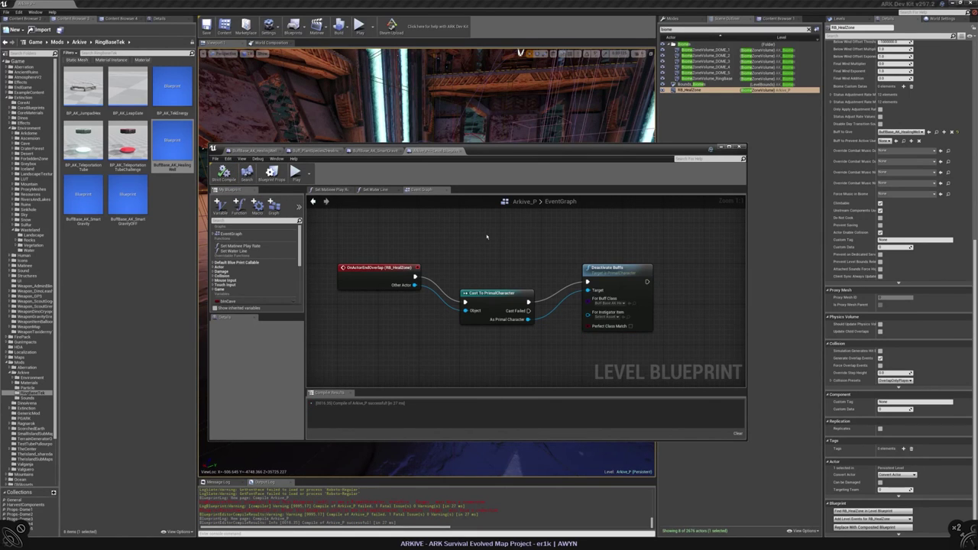
drag(484, 151, 449, 488)
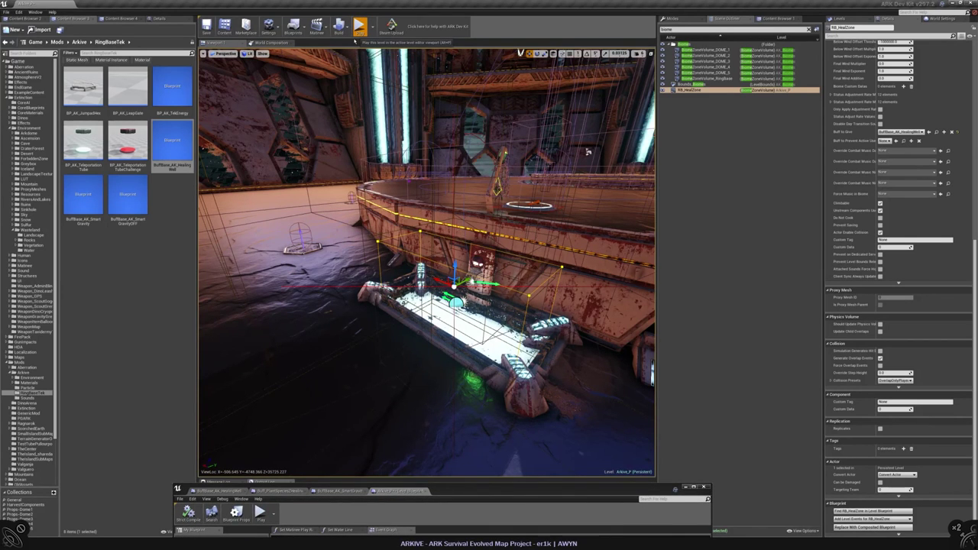
click(356, 34)
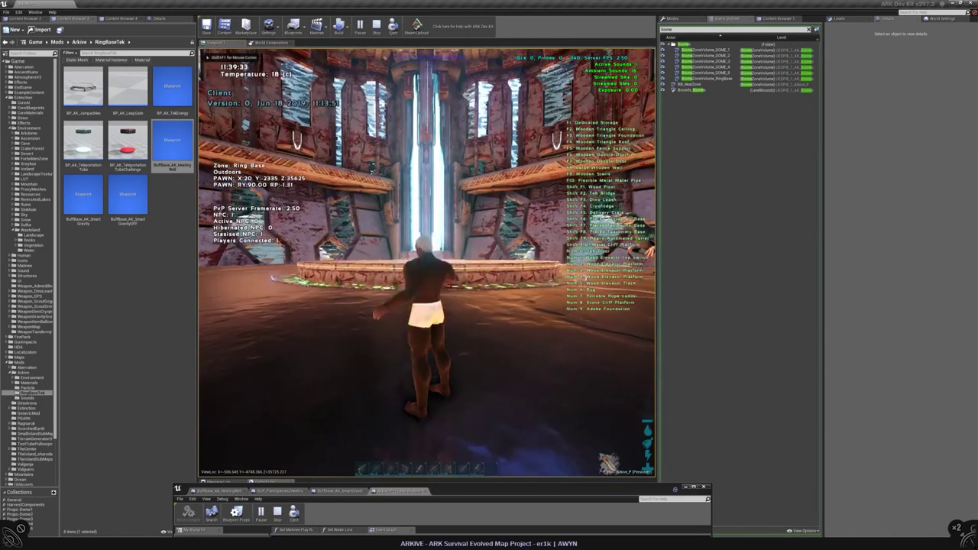
- Run the character into the ring base water well and back out to test the healing buff
key(w)
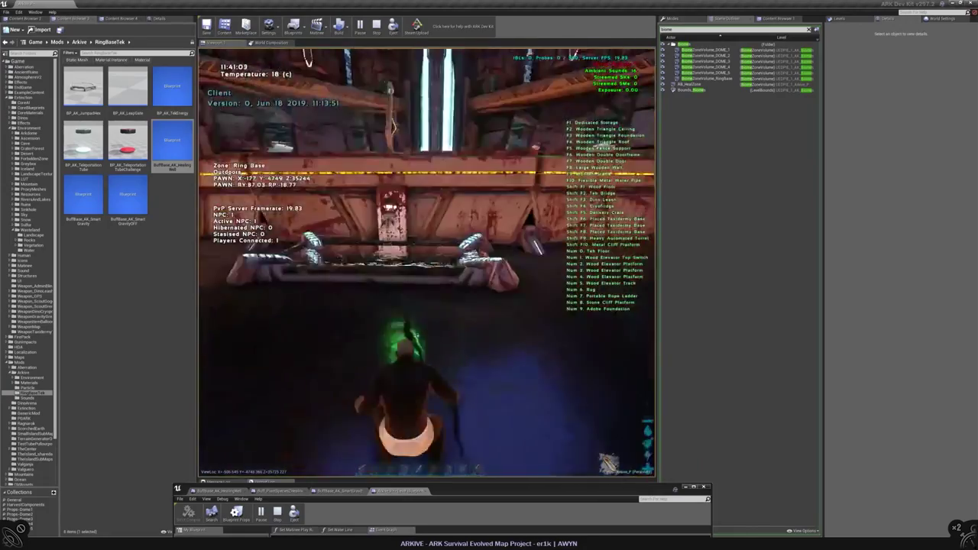
key(w)
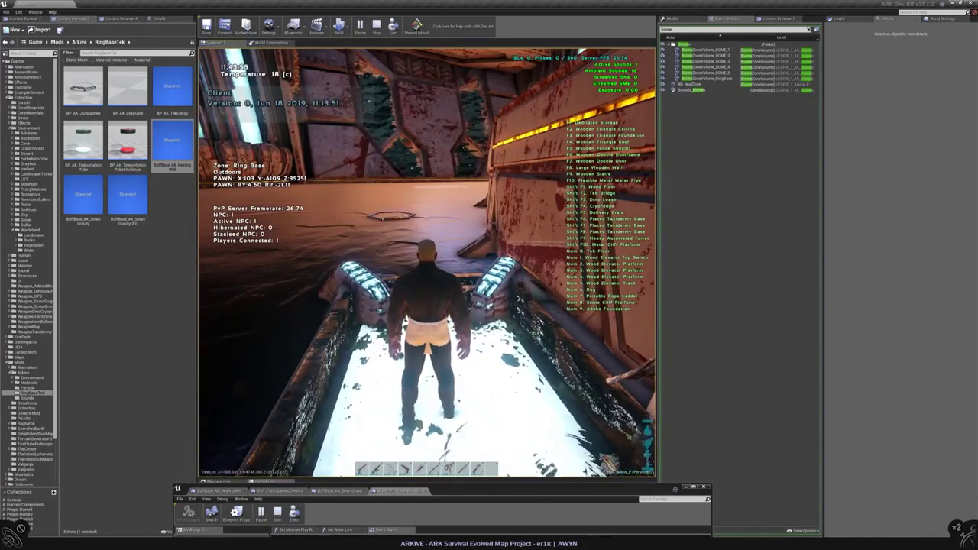
key(w)
key(w)
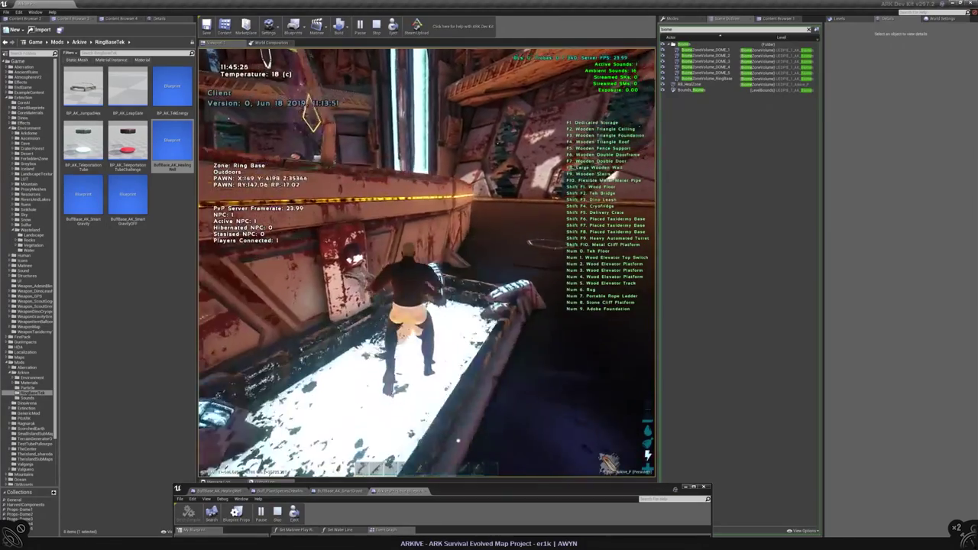
key(w)
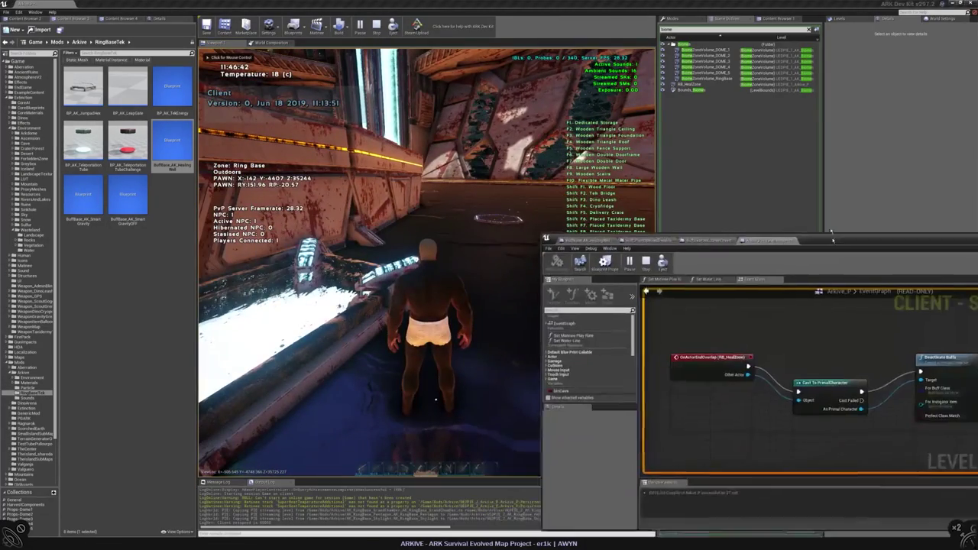
- Re-enter the water well and leave it again with the RB_HealZone end overlap graph in view to check the buff deactivation
key(w)
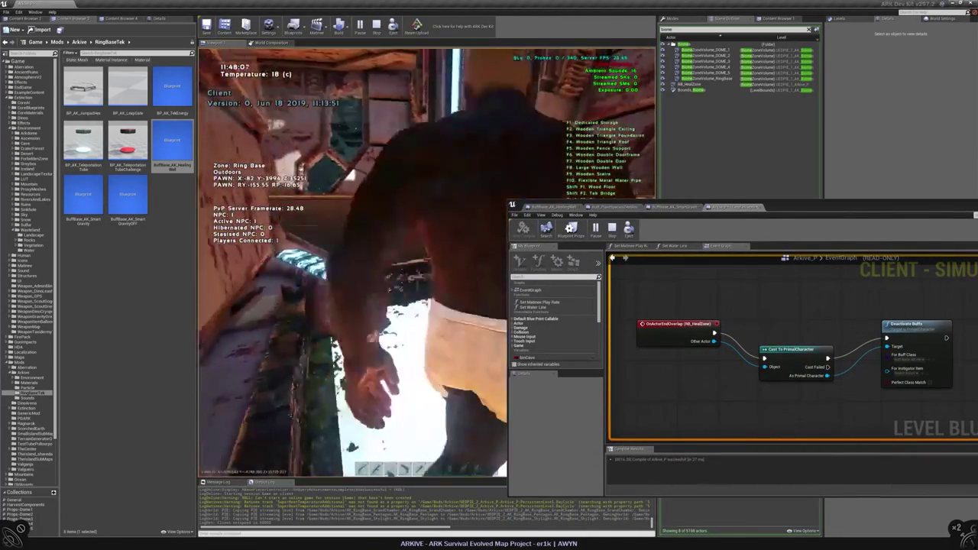
key(w)
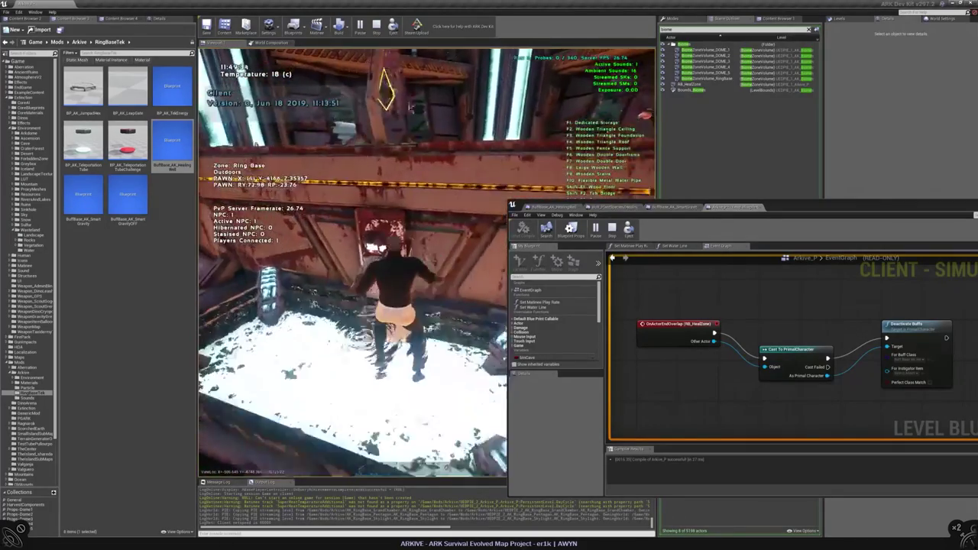
key(w)
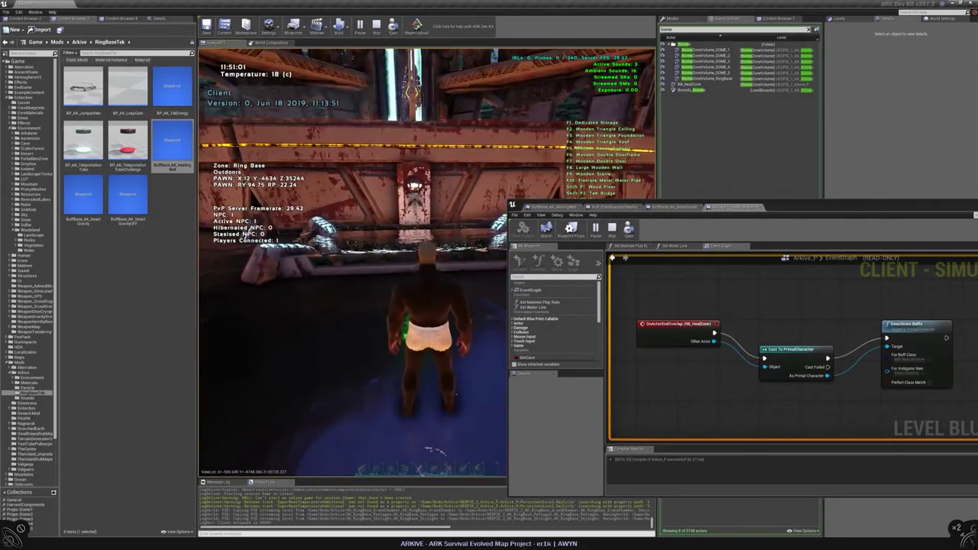
- End the play test and enable Force Overlap Events on the RB_HealZone volume, filtering its properties by "overlap"
key(Escape)
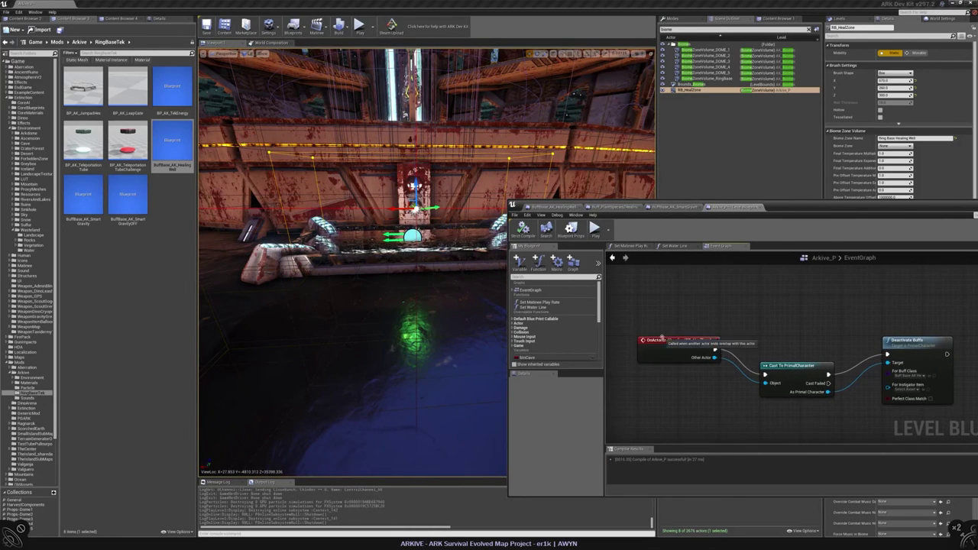
drag(785, 209, 491, 353)
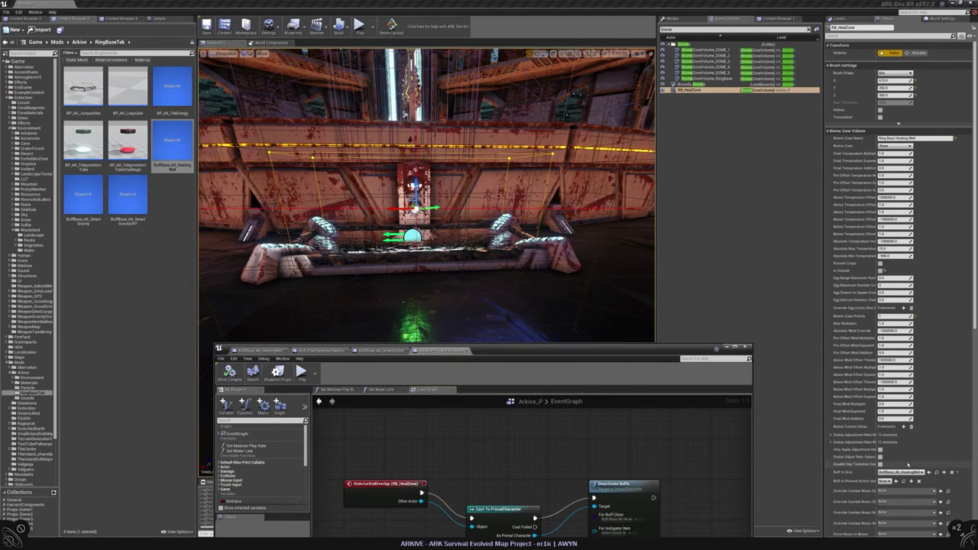
click(847, 37)
text(overlap)
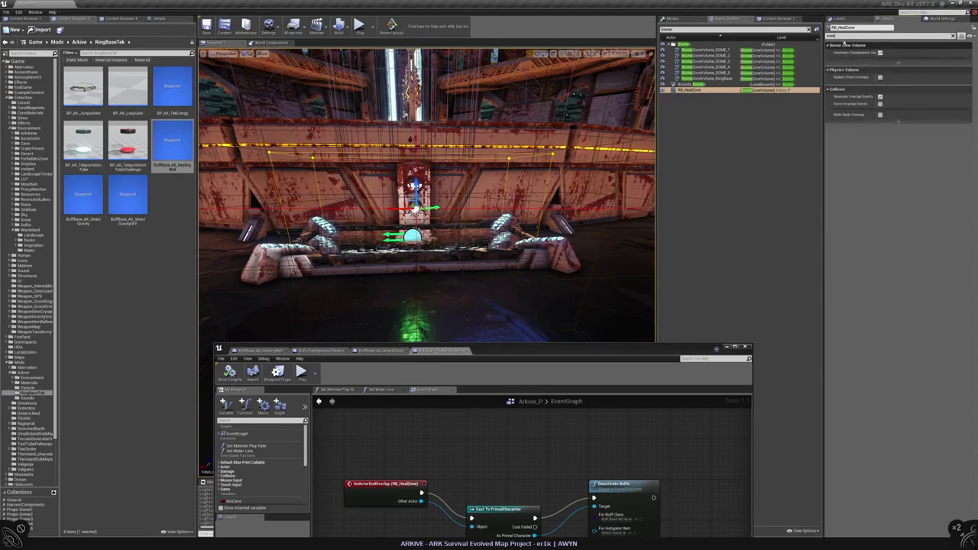
click(881, 104)
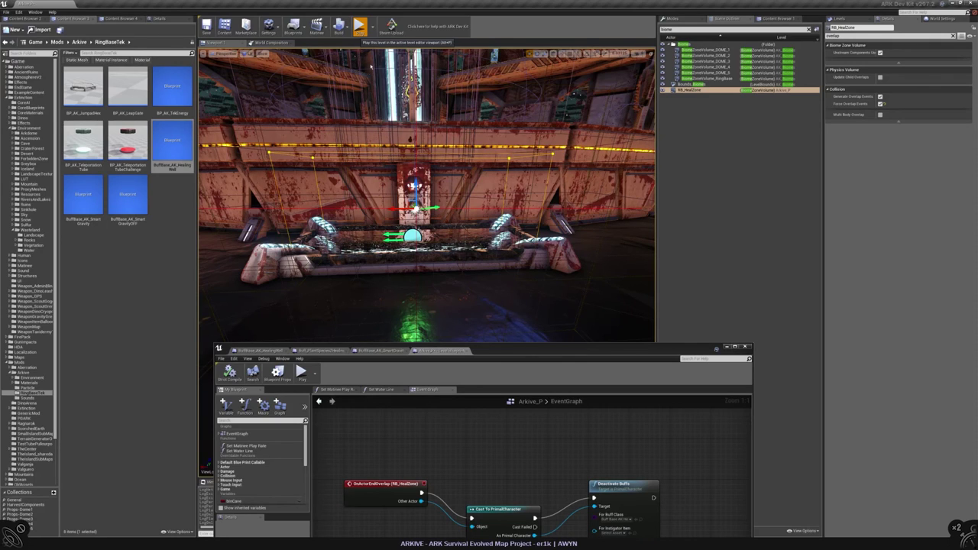
- Play the level and run the character to the healing well to test the heal zone, ending the session there
click(359, 26)
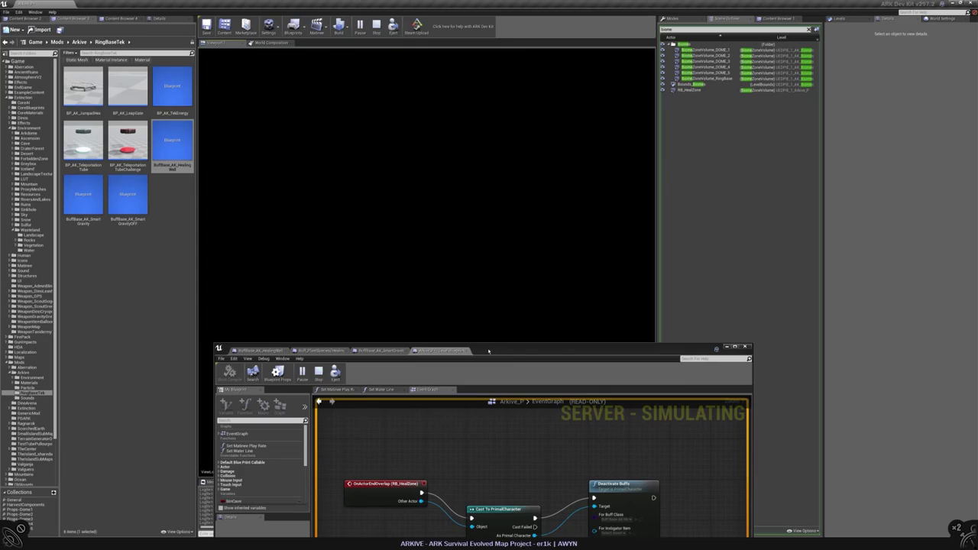
drag(577, 351, 977, 209)
key(w)
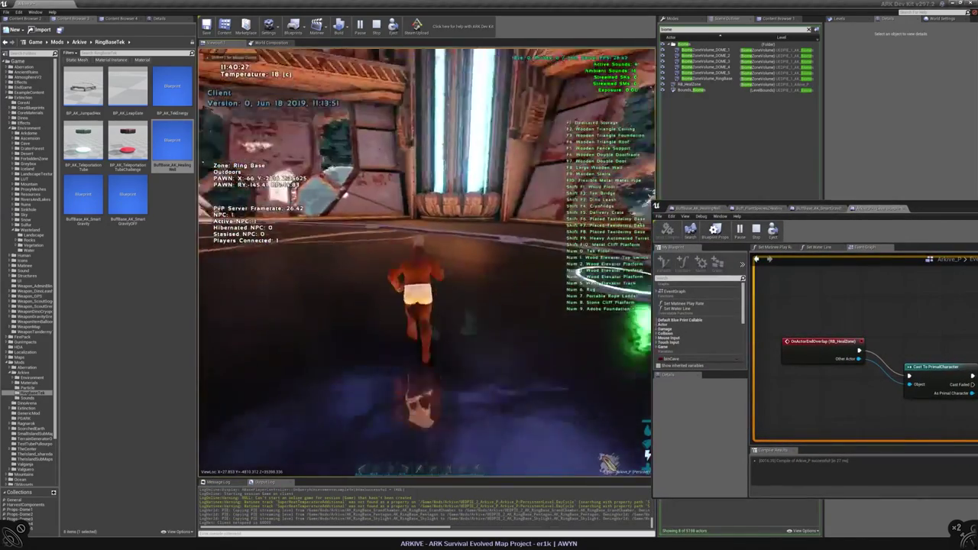
key(w)
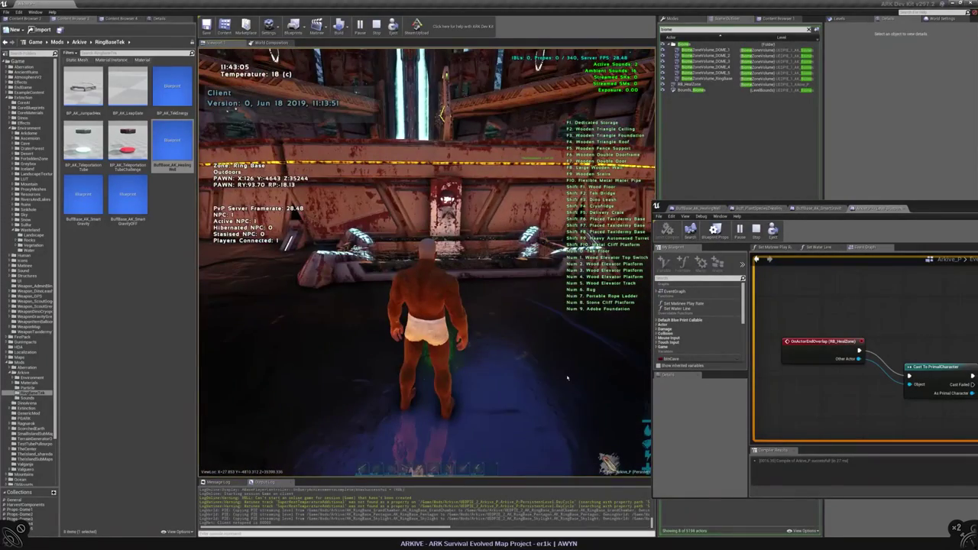
key(Escape)
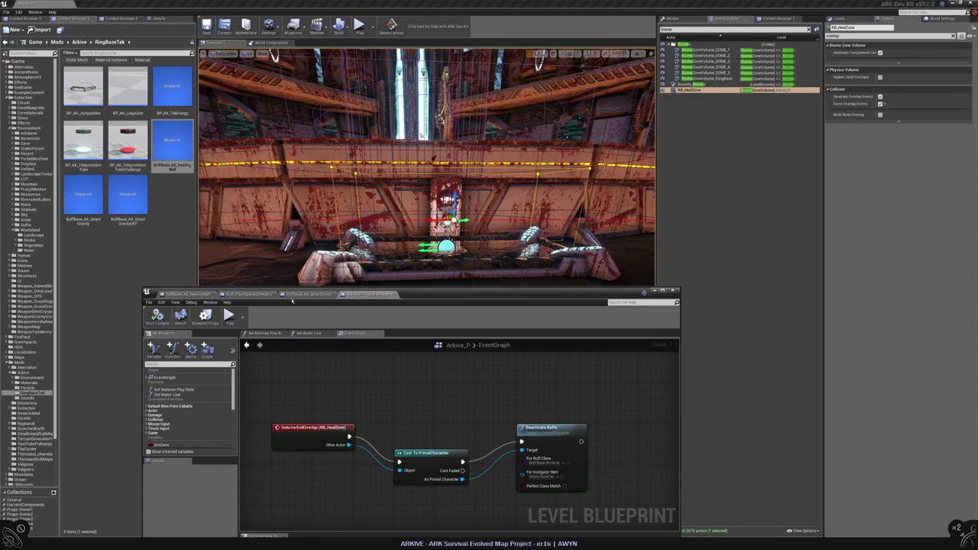
- Review the healing well buff defaults and the level blueprint, and filter the RB_HealZone properties by "pri"
click(184, 296)
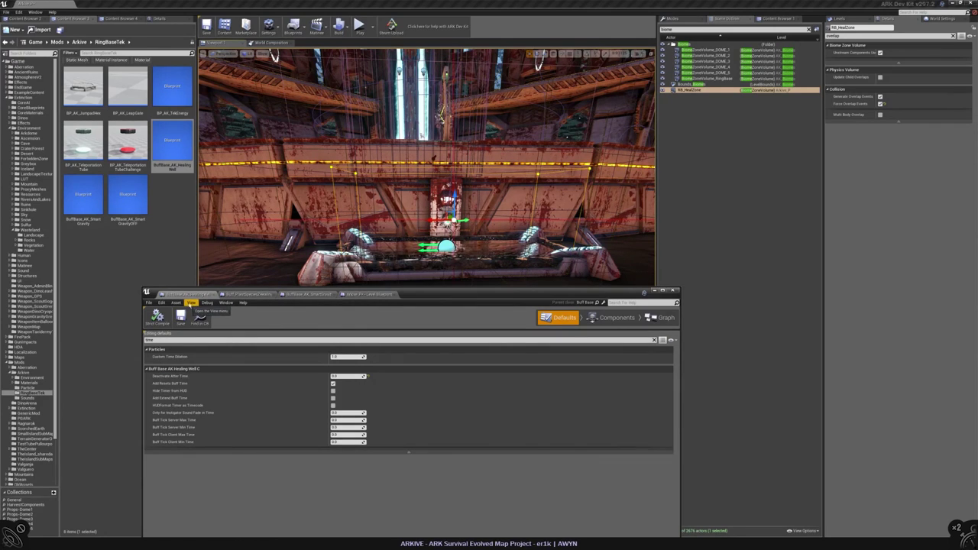
click(310, 296)
click(368, 295)
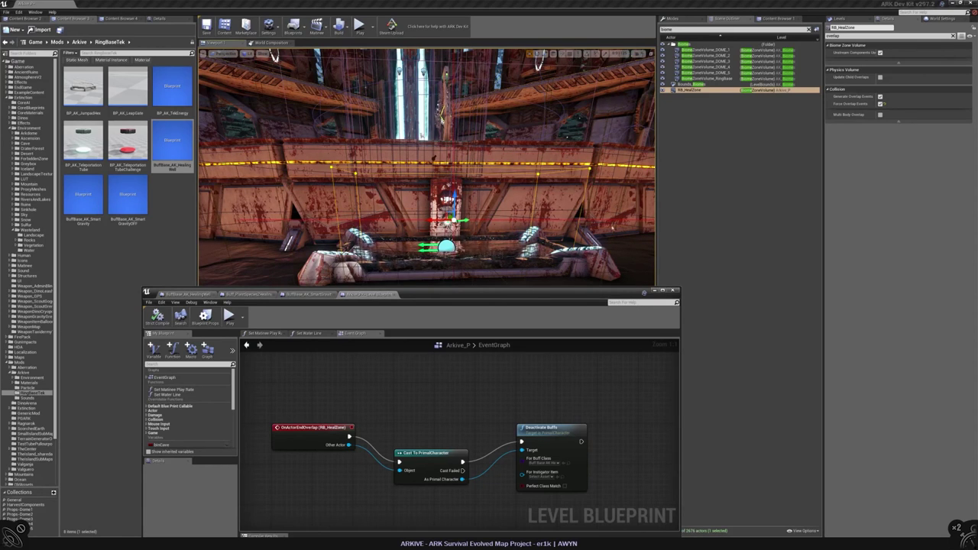
click(953, 35)
text(pri)
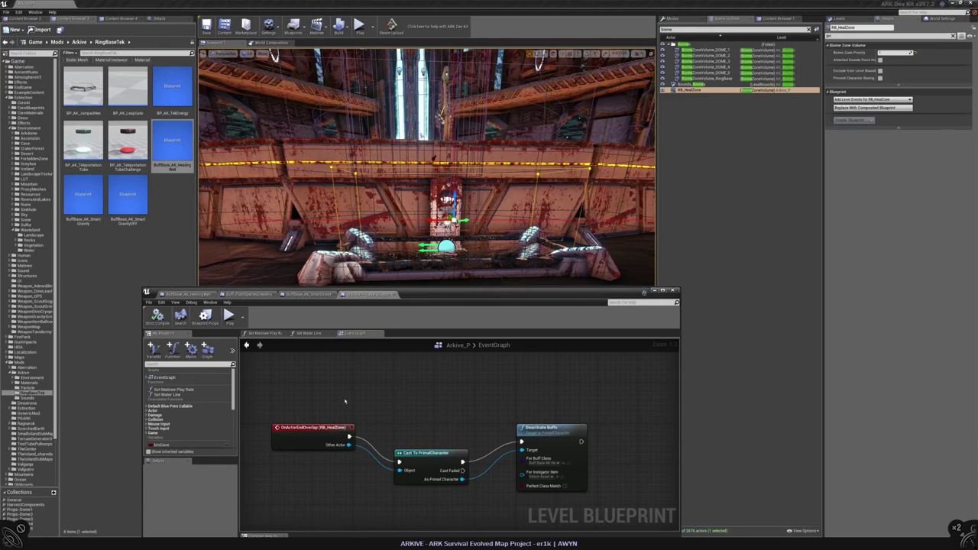
- Delete the OnActorEndOverlap, Cast To PrimalCharacter and Deactivate Buffs nodes from the level blueprint's event graph and recompile it
click(328, 430)
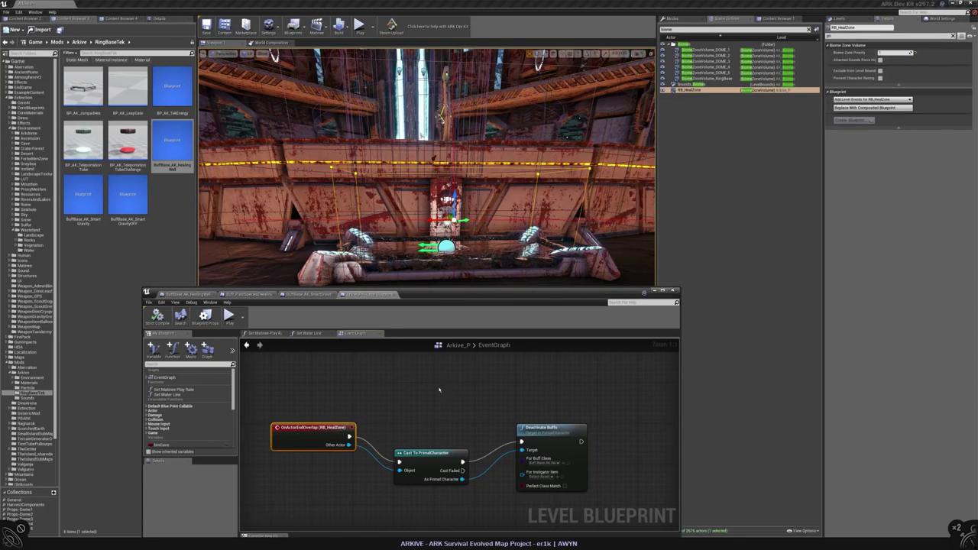
scroll(440, 391, down, 6)
drag(501, 426, 350, 385)
key(Delete)
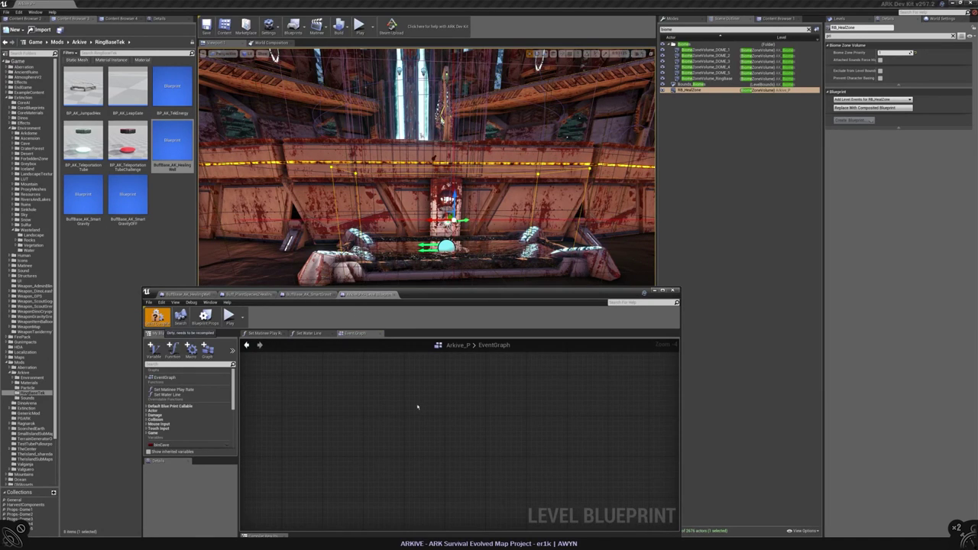
- Close the level blueprint and the SmartGravityOFF, PlantSpeciesZHealing and HealingWell buff editors
click(392, 295)
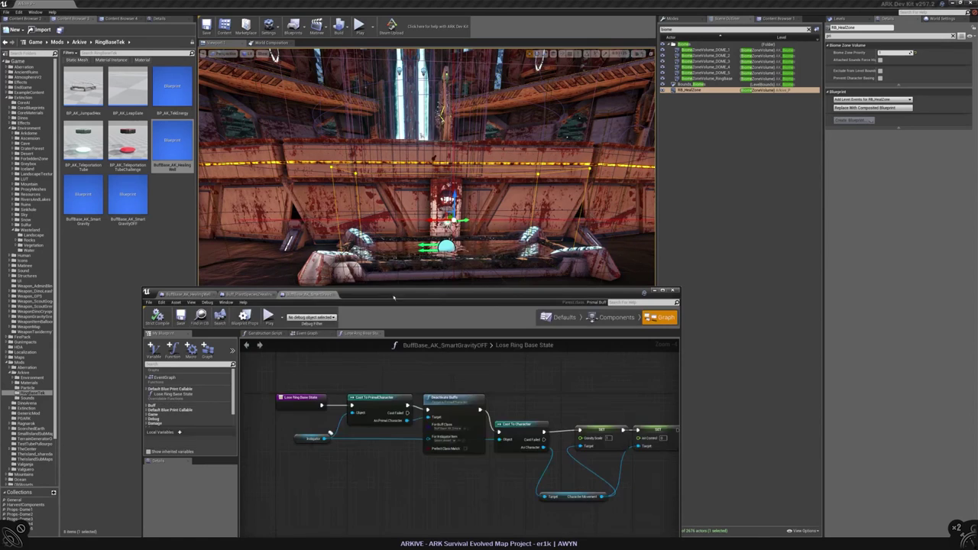
click(334, 295)
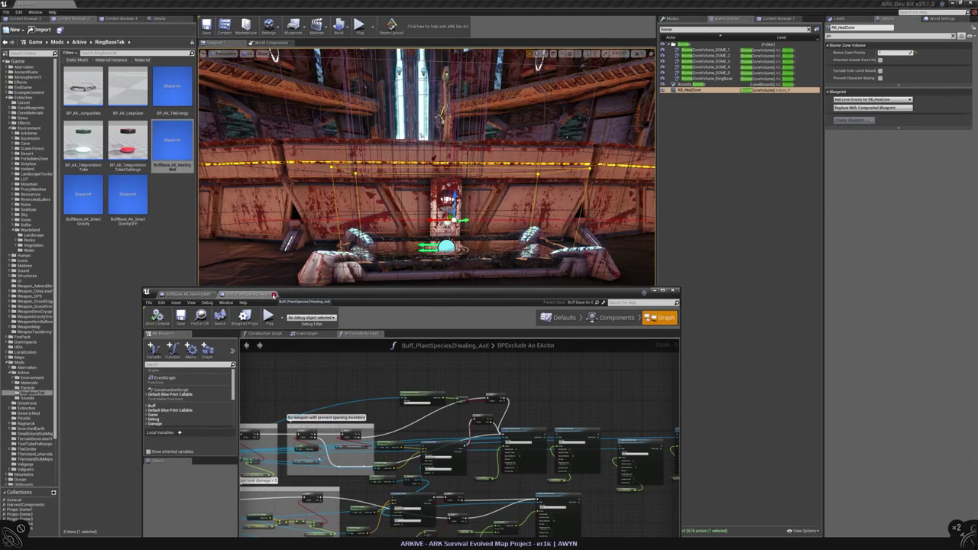
click(274, 296)
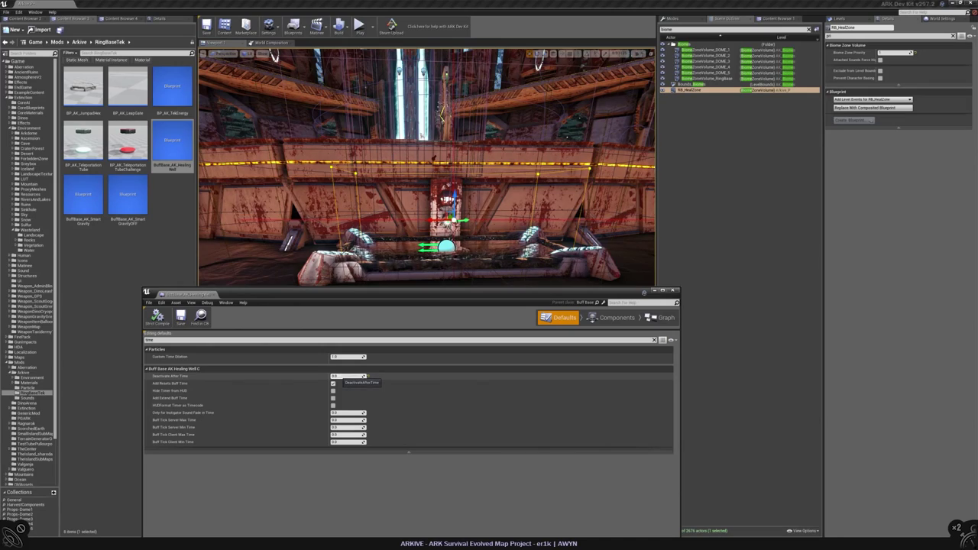
click(673, 291)
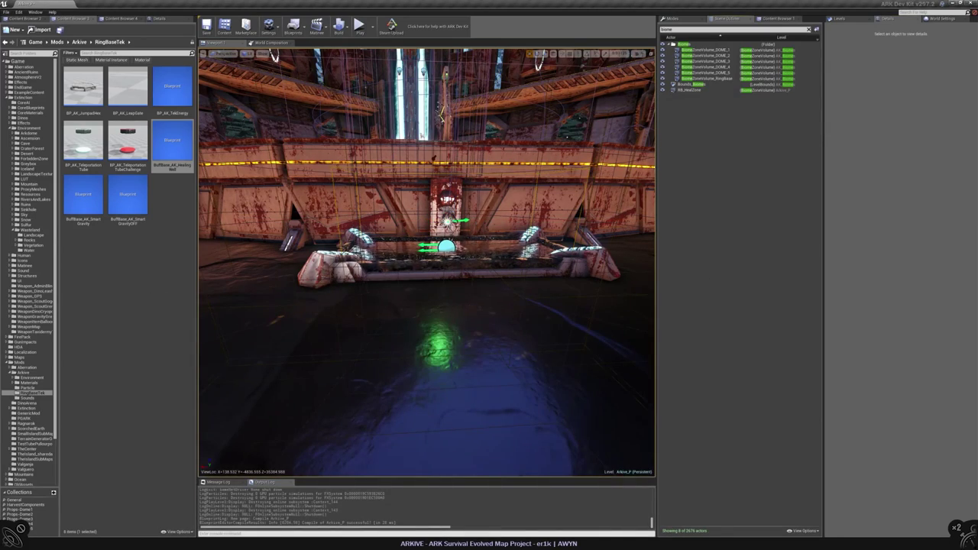
- Clear the outliner filter and search the whole Game folder for particle systems matching "air"
right_drag(426, 262, 386, 255)
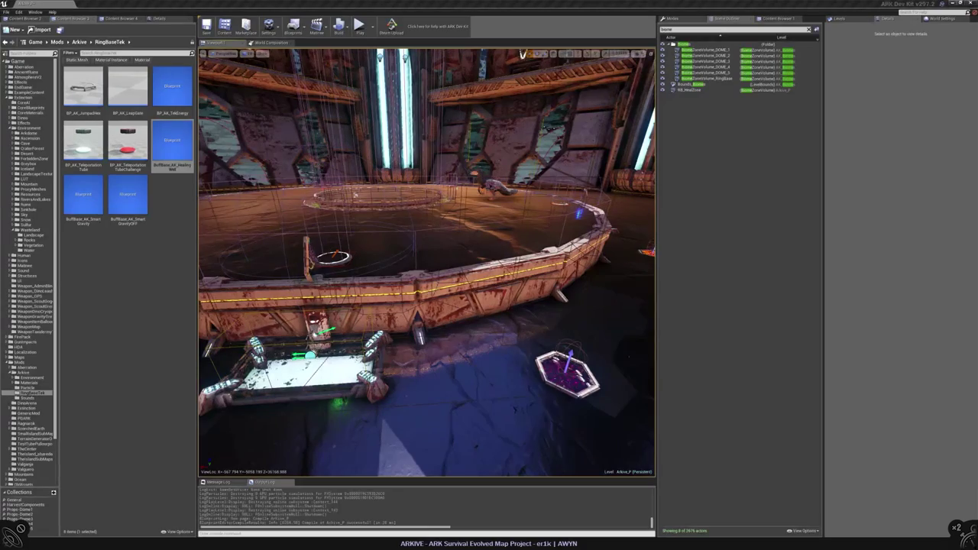
right_drag(394, 256, 440, 240)
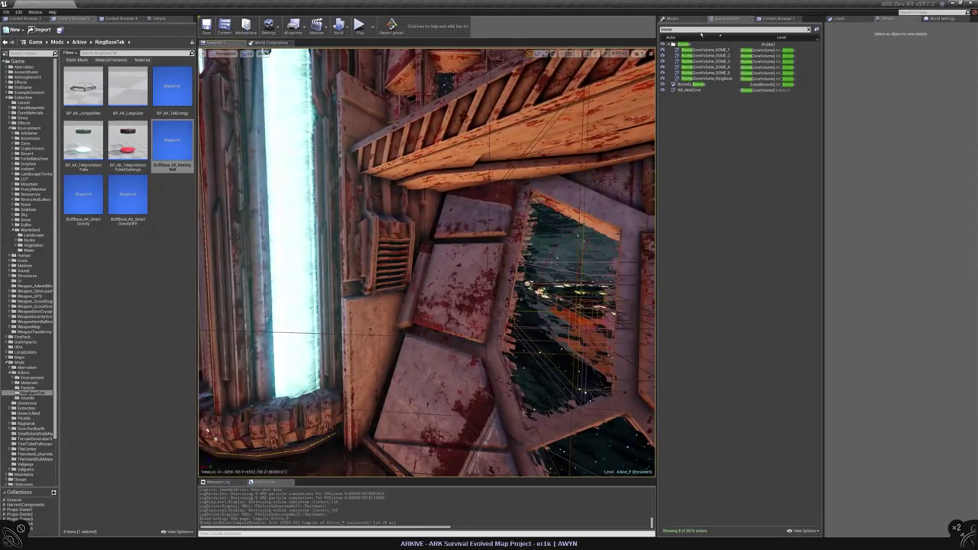
click(809, 29)
click(778, 18)
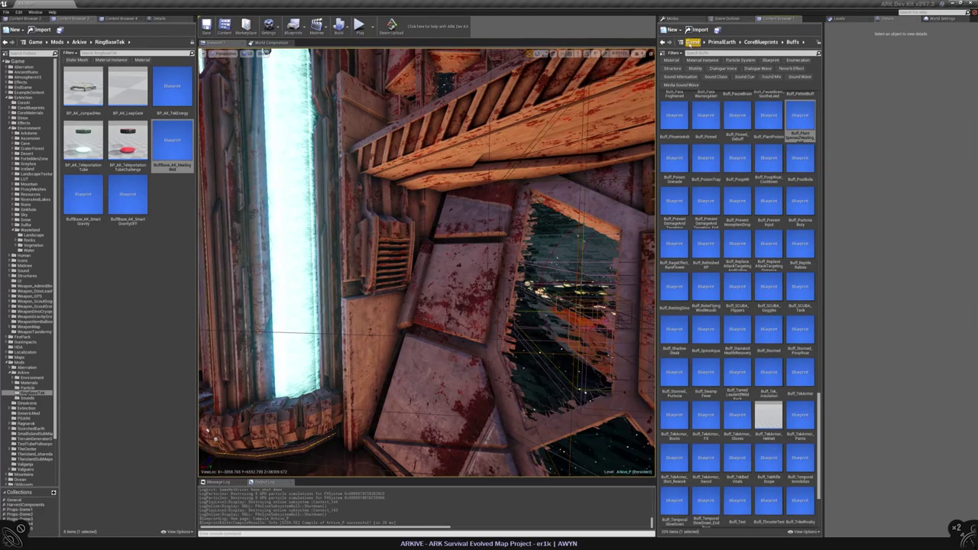
click(693, 41)
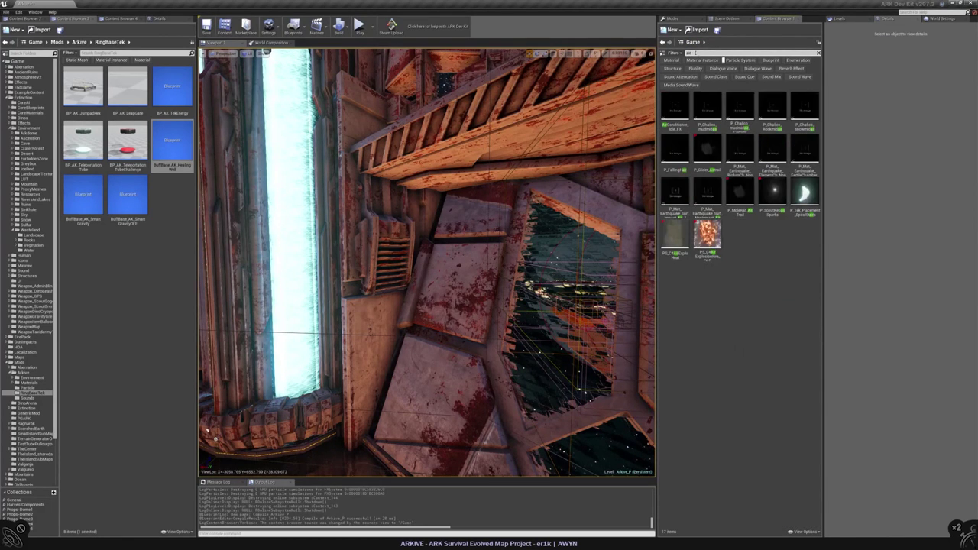
- Preview the AirConditioner_Idle_FX and first P_Chalico particle systems, closing only the P_Chalico one
double_click(676, 107)
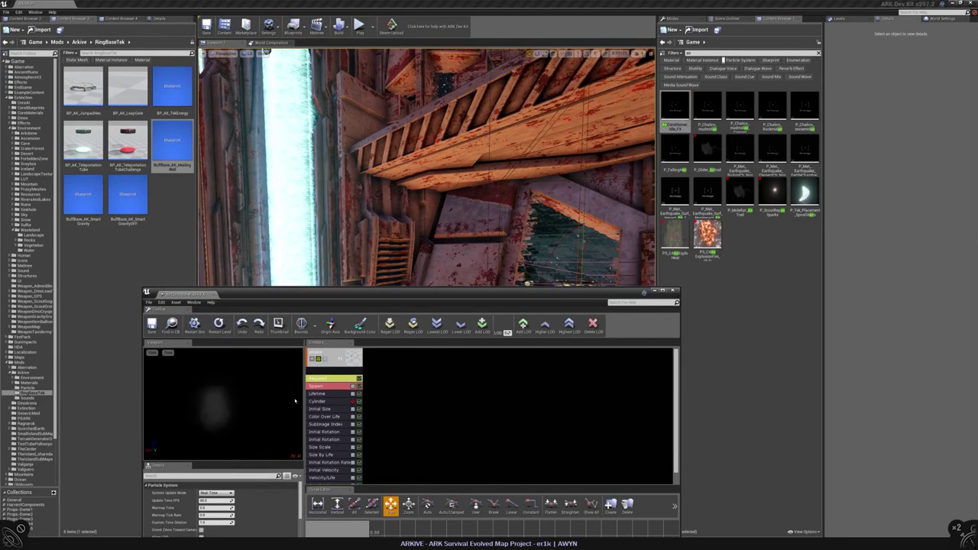
double_click(707, 105)
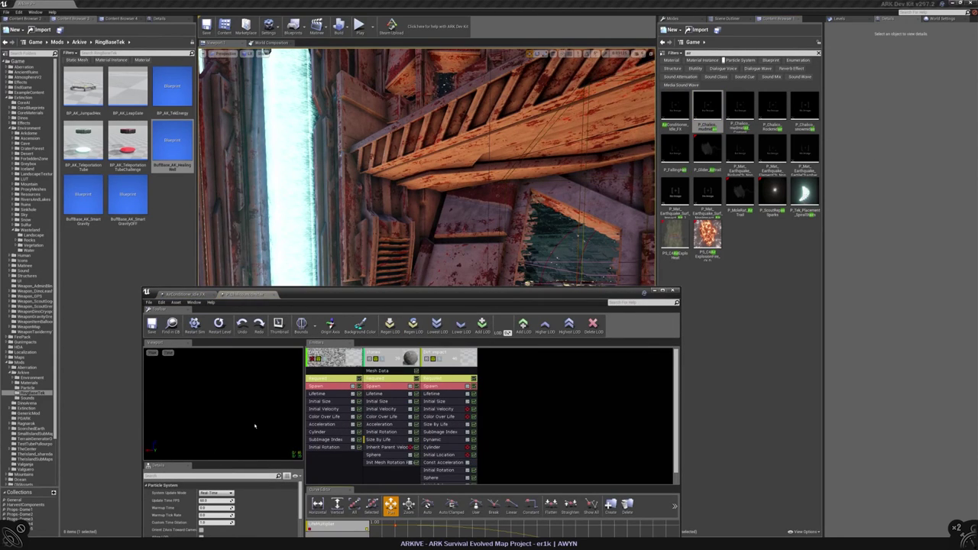
click(275, 295)
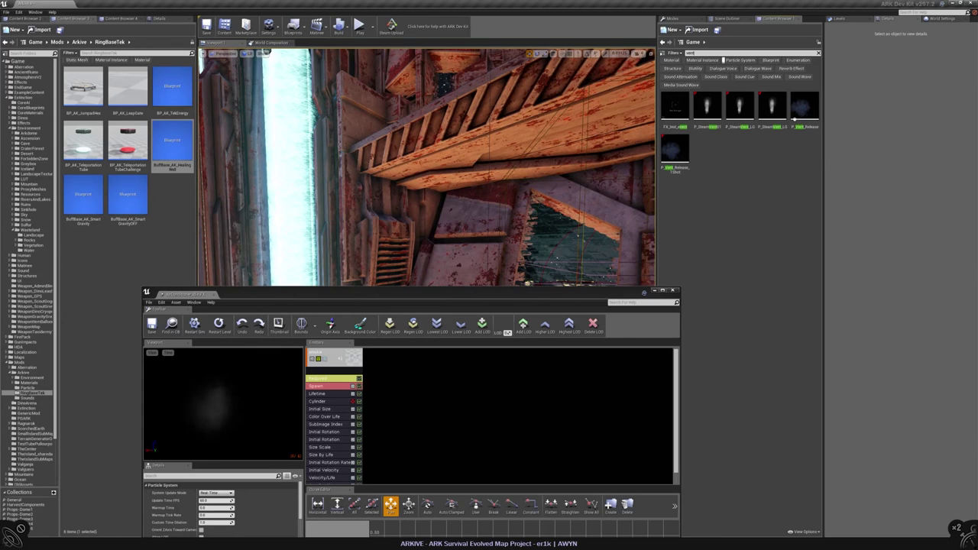
- Search the particle systems for "vent" and preview P_Vent_Release and a steam vent effect, comparing them with AirConditioner_Idle_FX and closing both
double_click(804, 107)
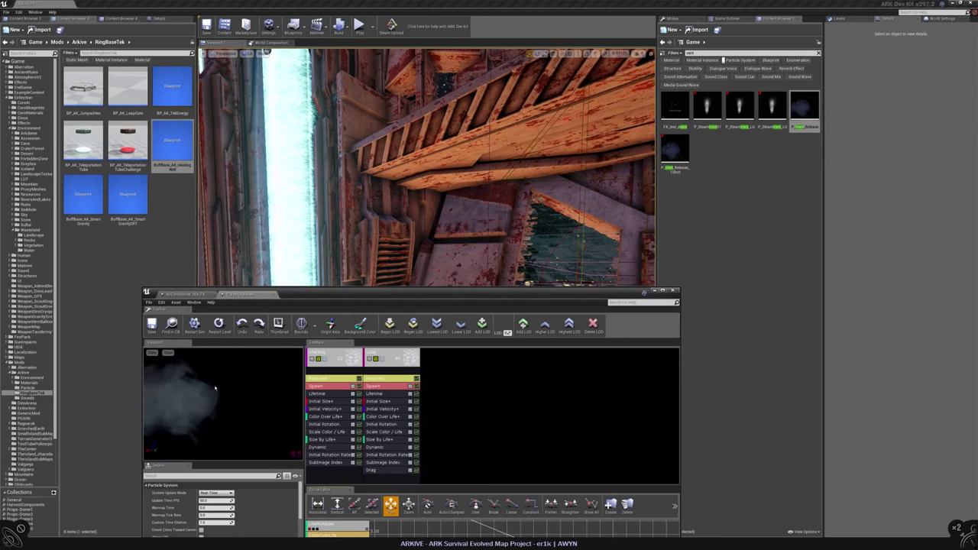
click(191, 294)
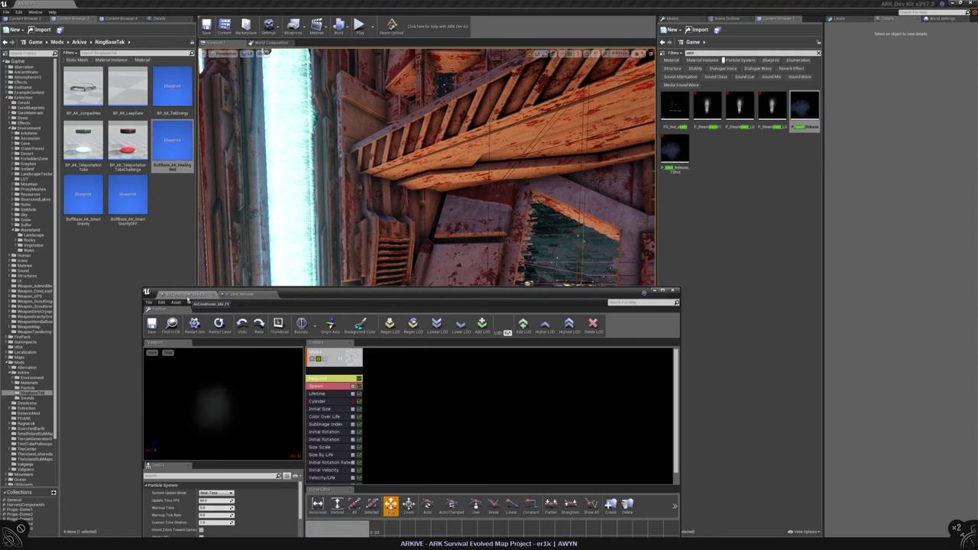
click(237, 294)
click(257, 294)
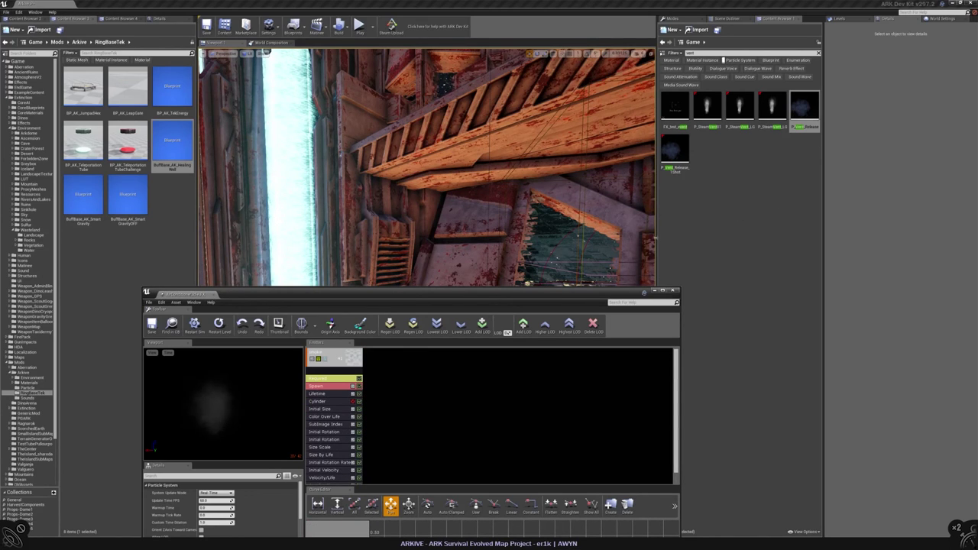
double_click(772, 107)
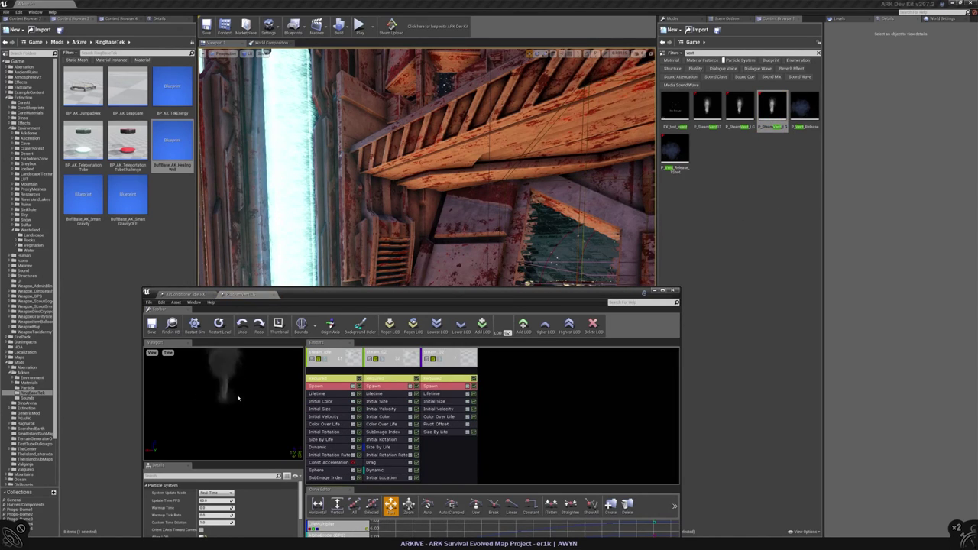
click(276, 295)
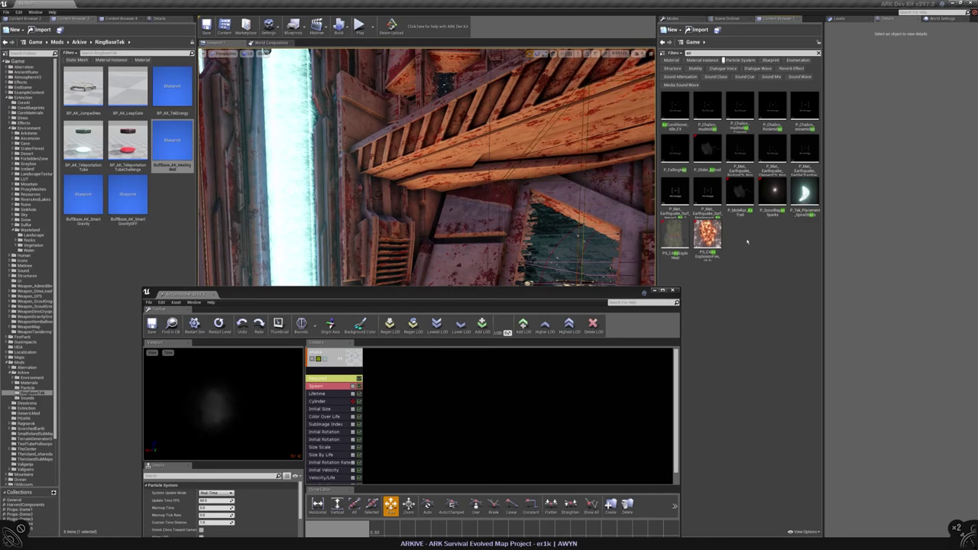
- Preview the falling hair and P_Glider_Airtrail particle systems from the "air" search results and close them
double_click(675, 146)
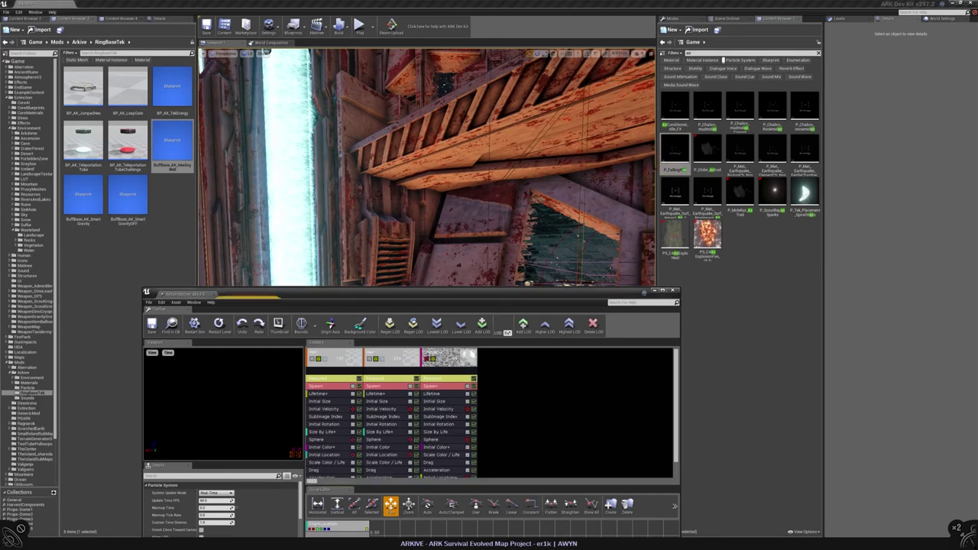
double_click(707, 147)
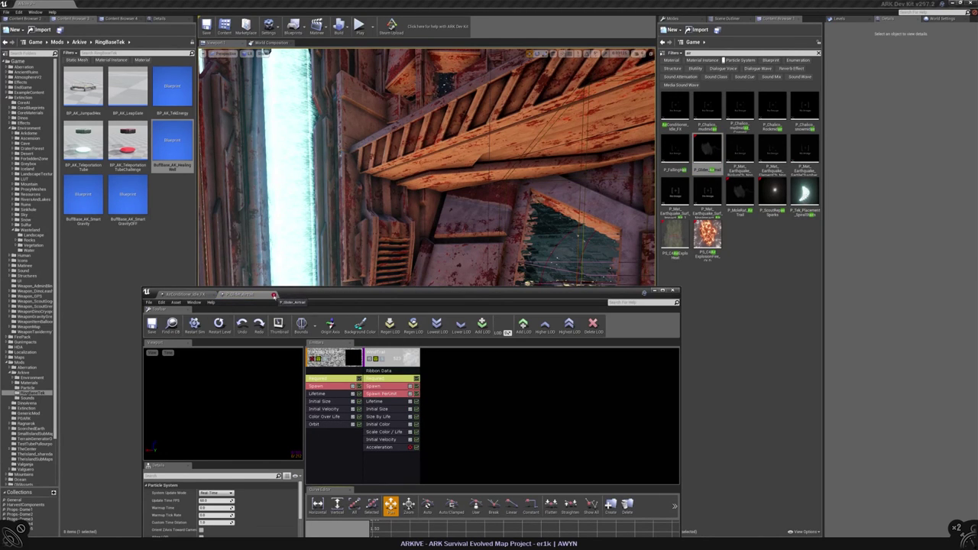
click(255, 294)
- Place an AirConditioner_Idle_FX emitter in front of the slatted wall vent beside the glowing column
drag(362, 299, 373, 324)
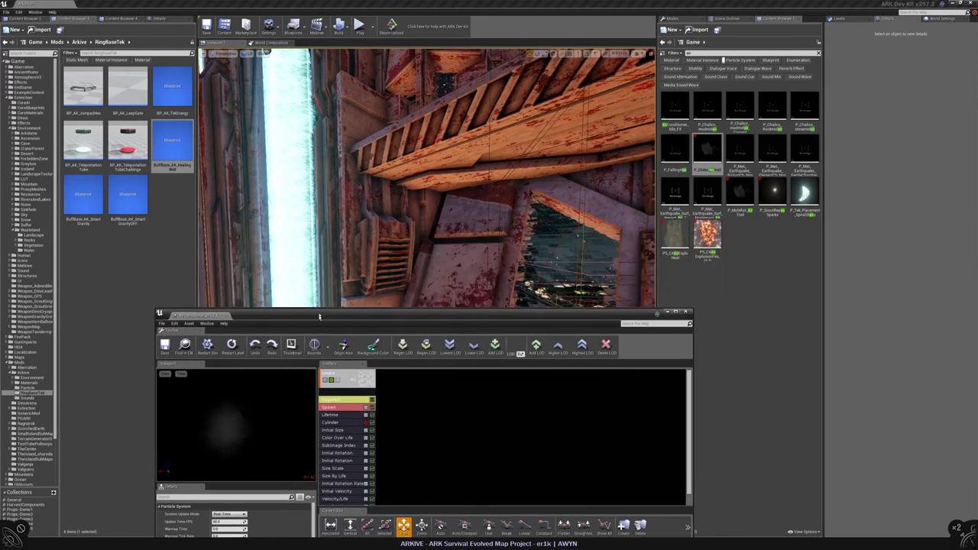
right_drag(459, 192, 432, 158)
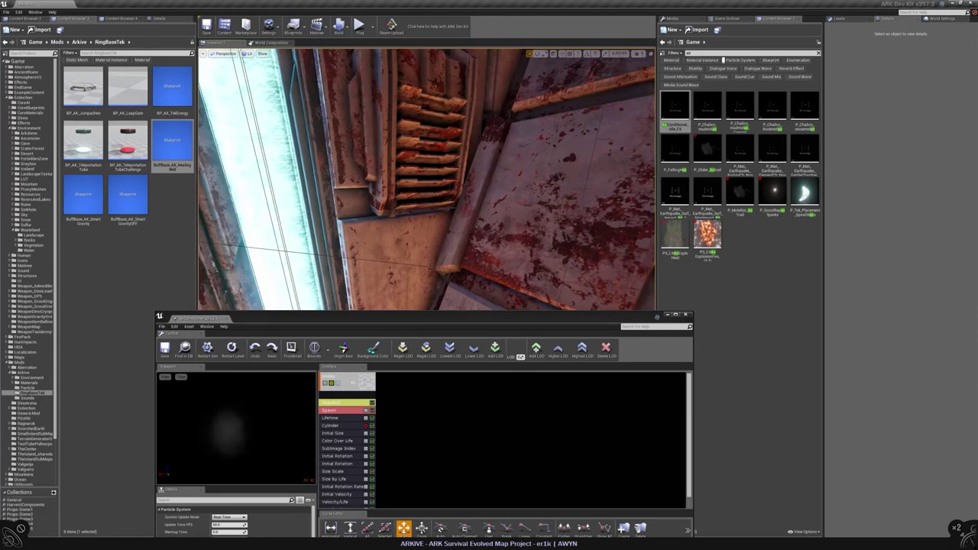
click(433, 158)
key(f)
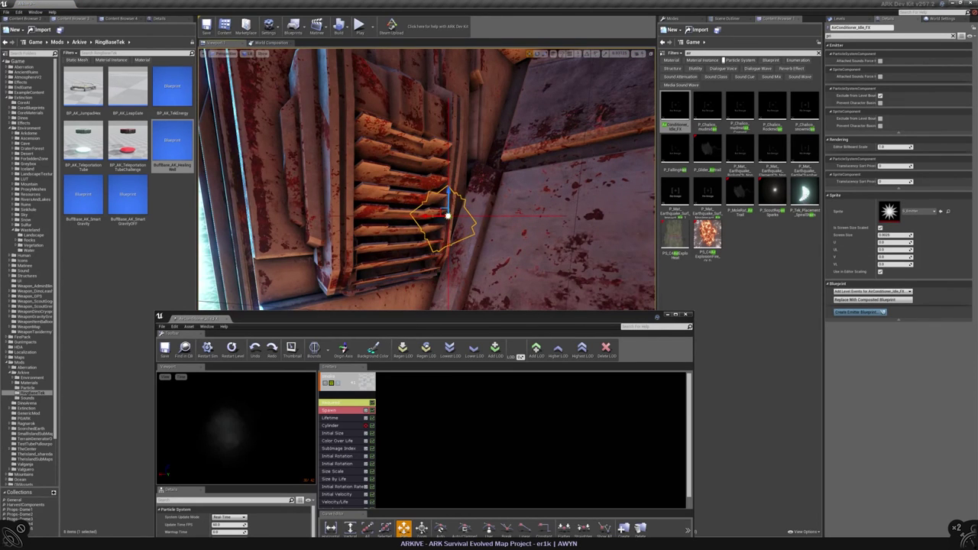
- Clear the emitter selection and choose the AK_RingBase_GrandChamber sublevel in the level list
key(Escape)
click(840, 17)
click(874, 364)
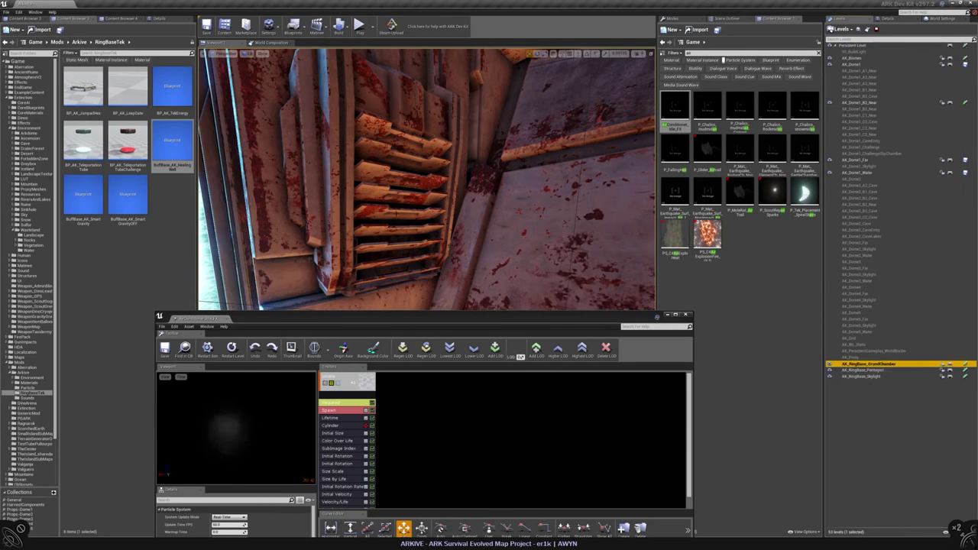
- Search the particle systems for "cloud" and preview P_Cine_Blow_SnowCloud, closing it again
right_drag(428, 183, 474, 160)
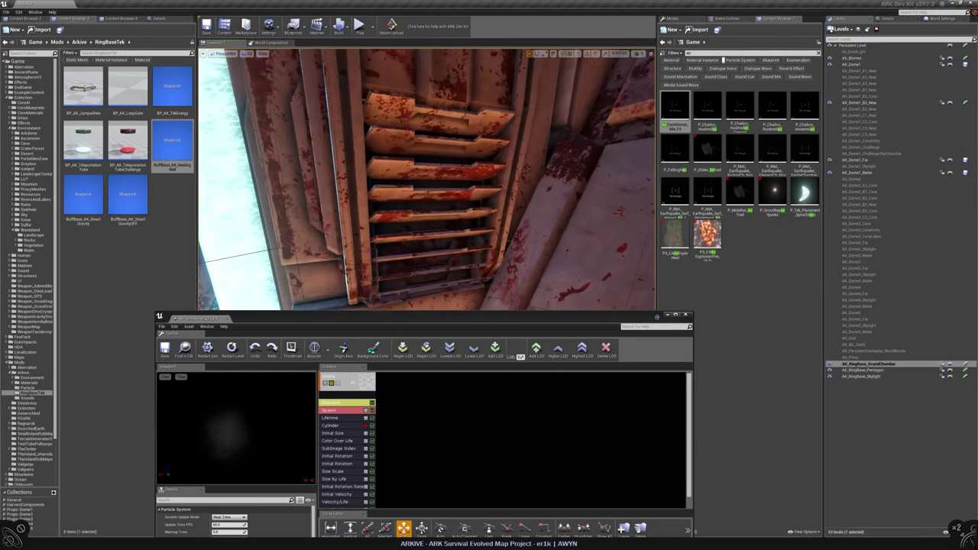
click(690, 53)
text(ail)
text(cloud)
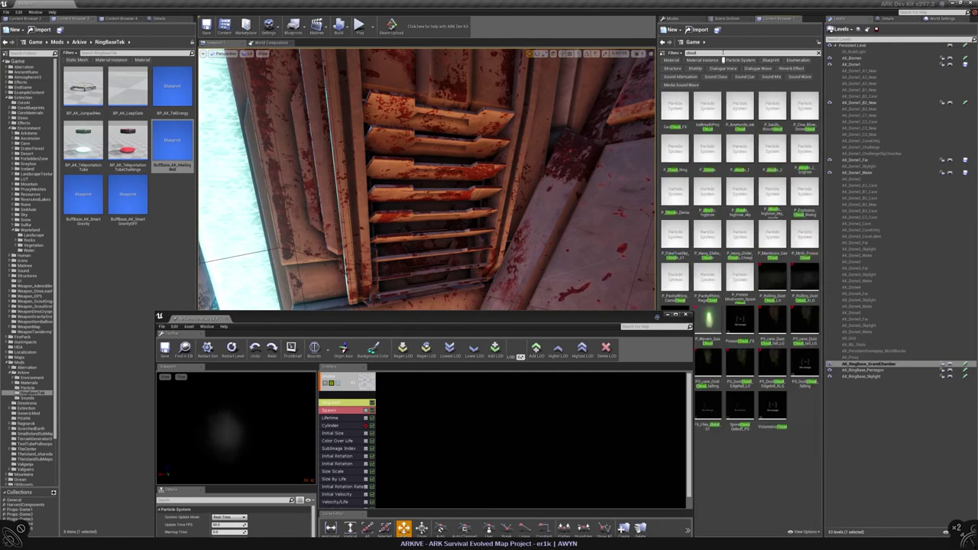
drag(587, 323, 517, 281)
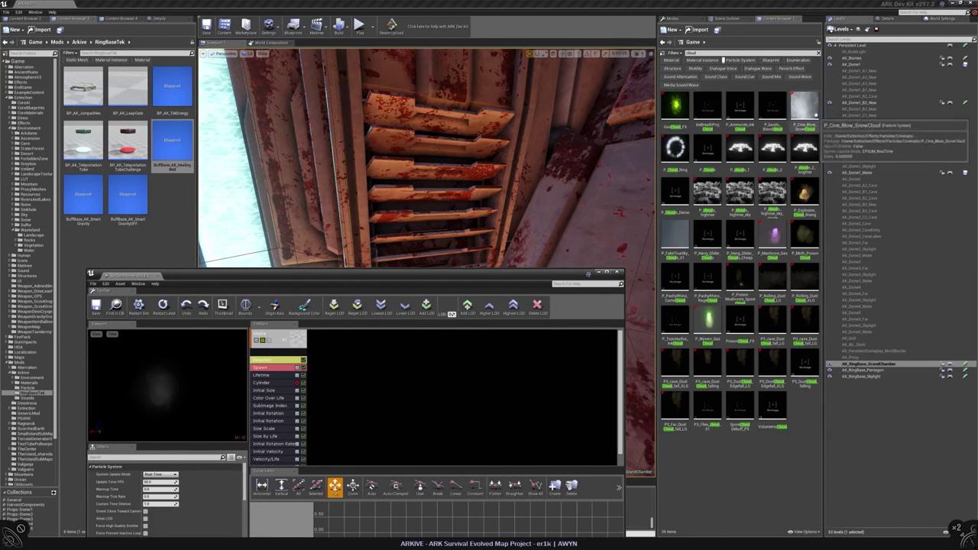
double_click(804, 107)
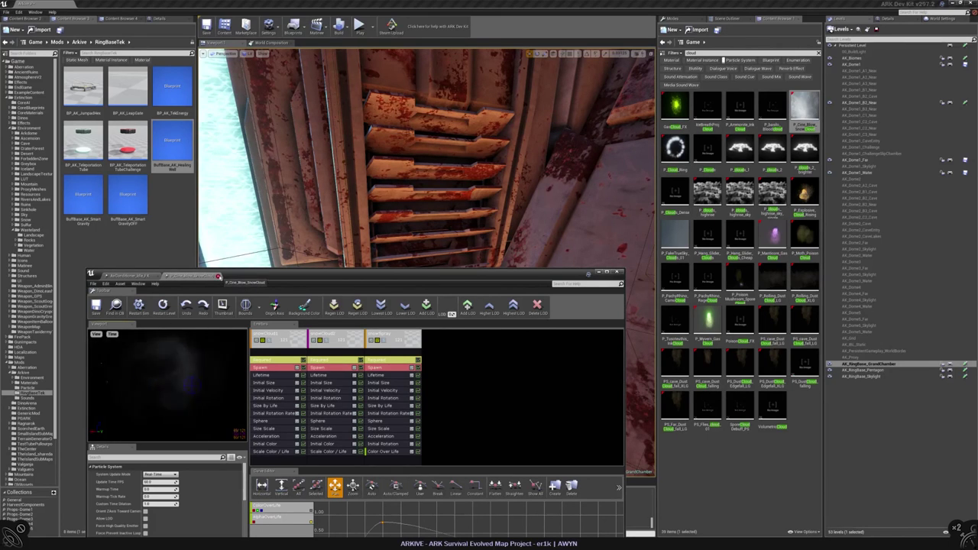
click(218, 276)
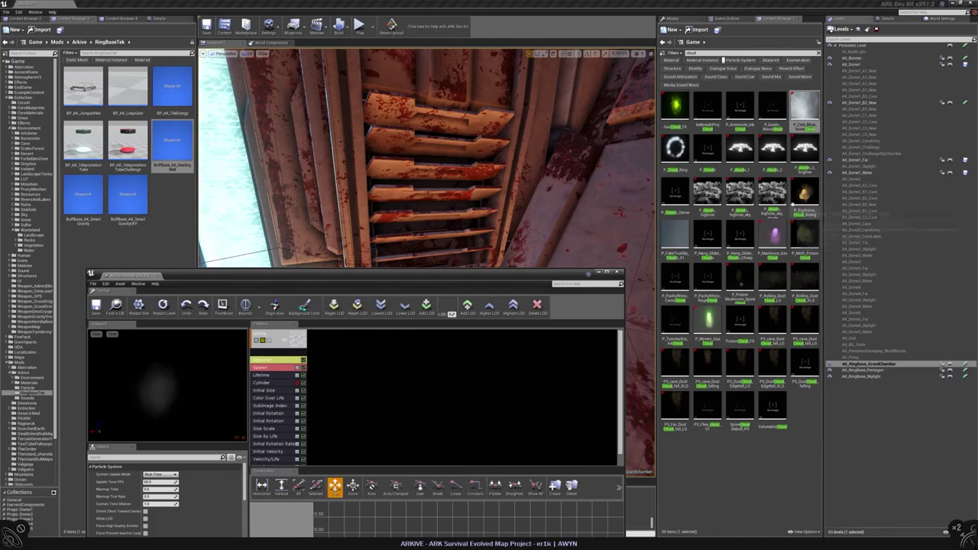
- Preview the cloud ring particle system and PS_cave_DustCloud_fall_LG from the cloud search results
click(676, 195)
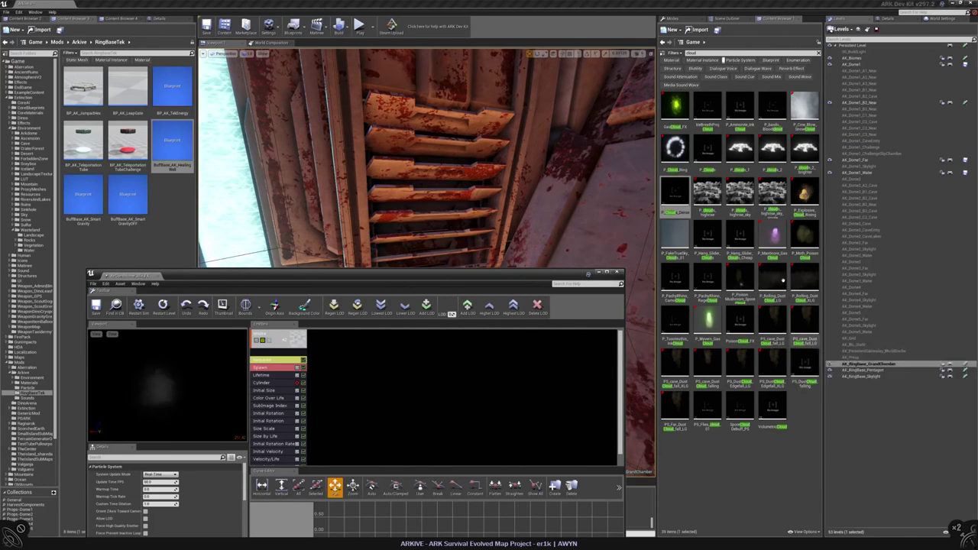
double_click(676, 149)
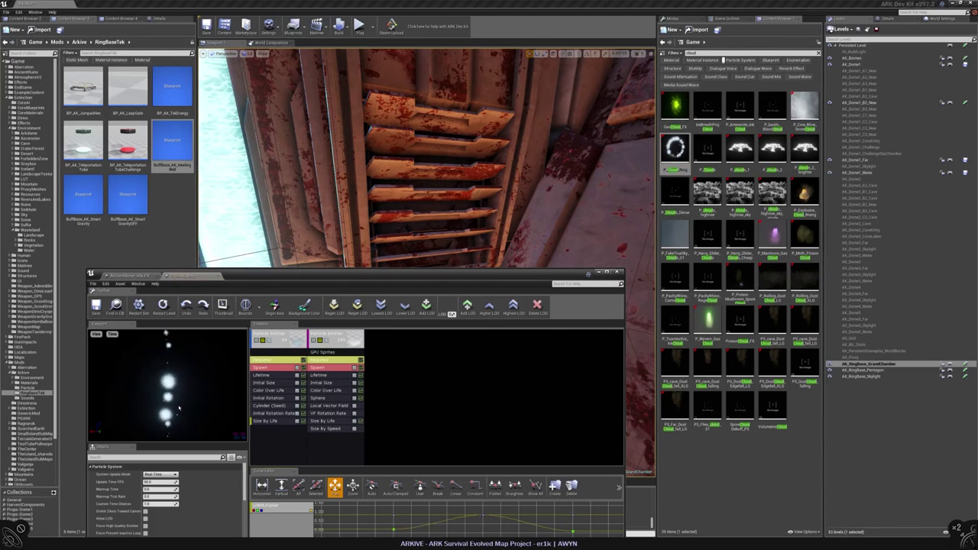
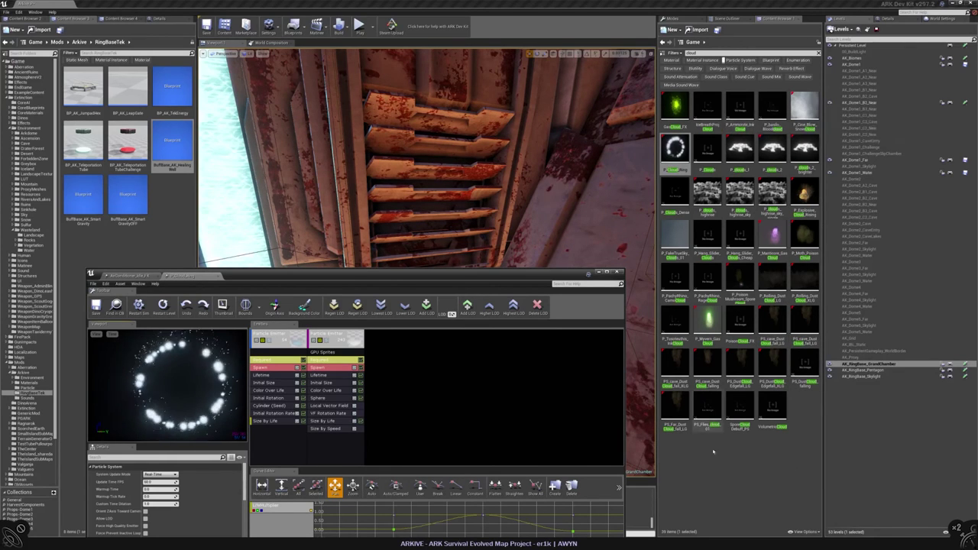
double_click(805, 321)
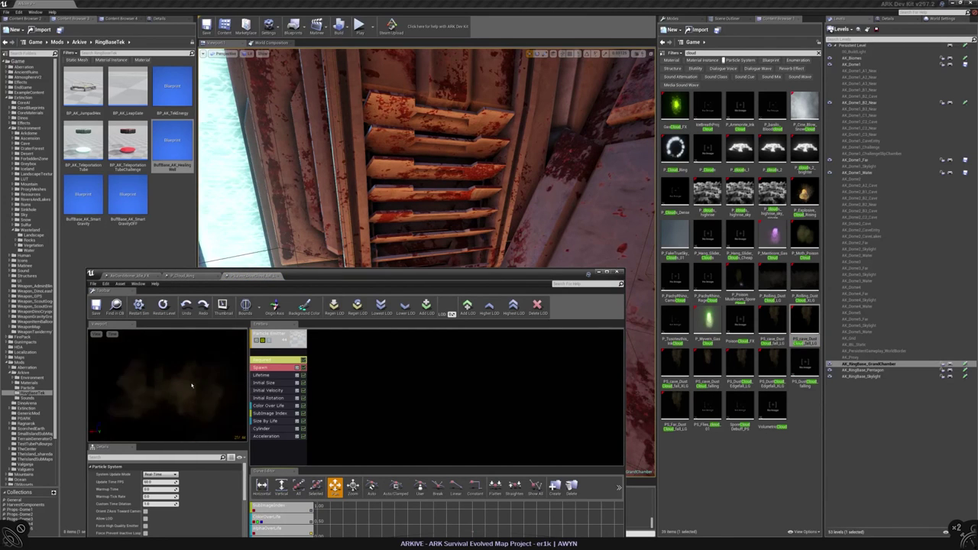
- Examine the Color Over Life module of PS_cave_DustCloud_fall_LG, expanding its color distribution down to the constant's components
drag(300, 284, 469, 134)
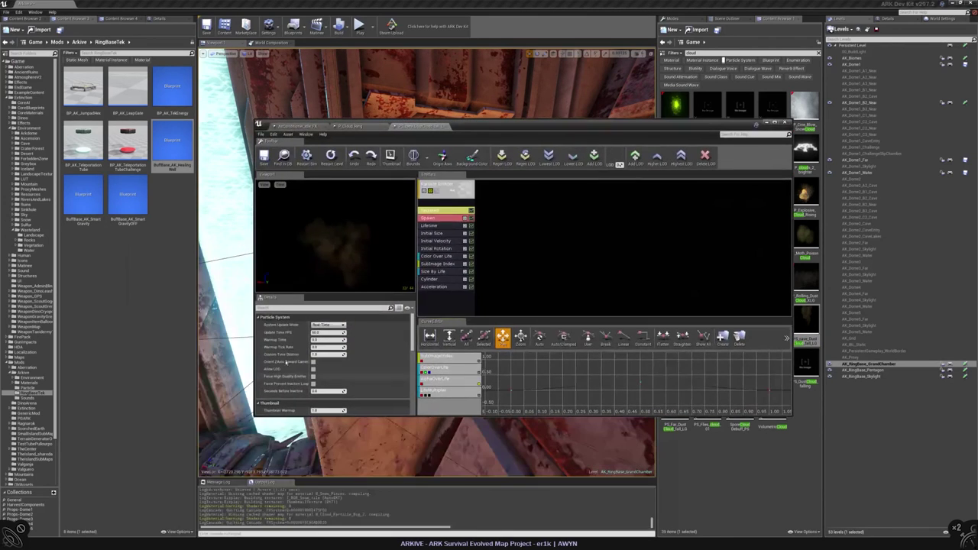
click(280, 308)
text(cus)
key(BackSpace)
key(BackSpace)
key(BackSpace)
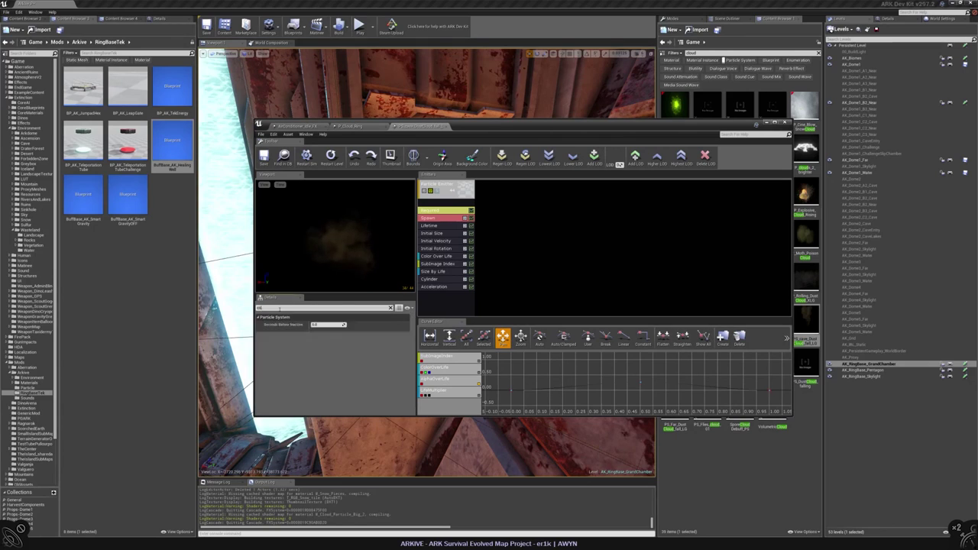
click(447, 256)
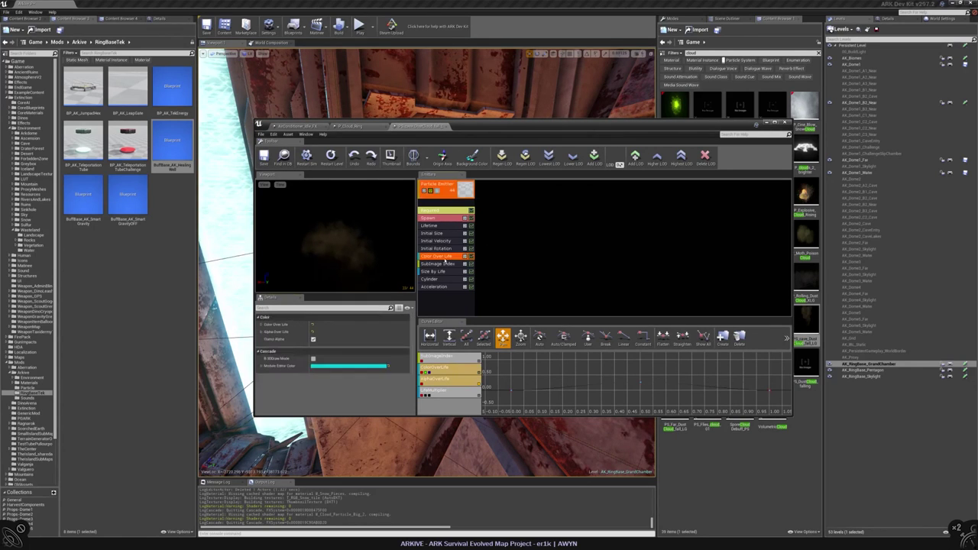
click(262, 332)
click(263, 331)
click(264, 331)
click(266, 331)
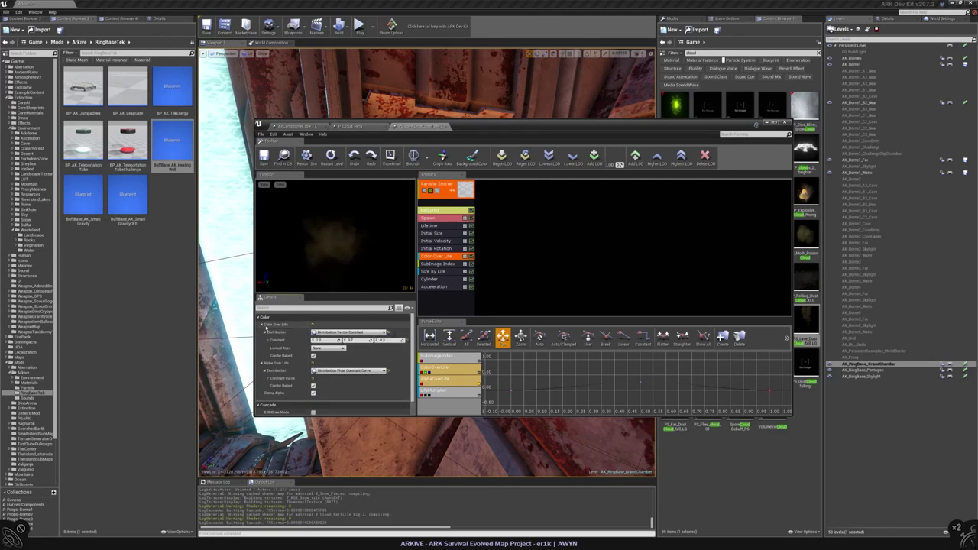
click(266, 341)
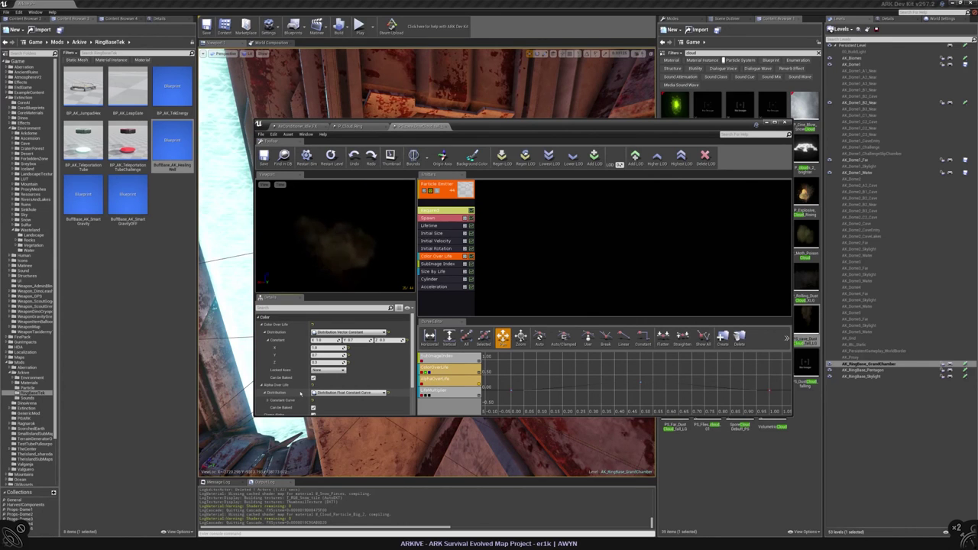
- Preview the XLG, falling and Edgefall_LG dust cloud variants and compare them with PS_cave_DustCloud_fall_LG
drag(680, 127, 547, 271)
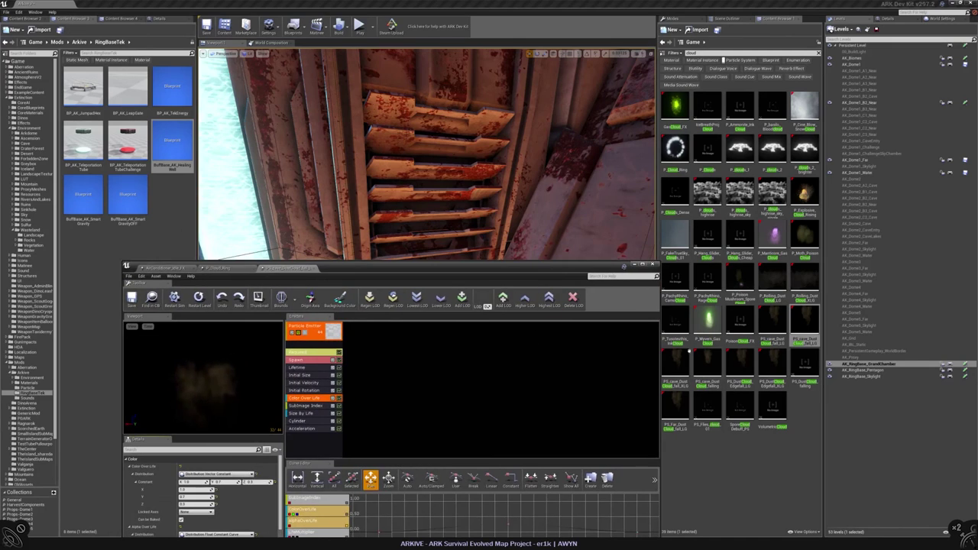
double_click(676, 365)
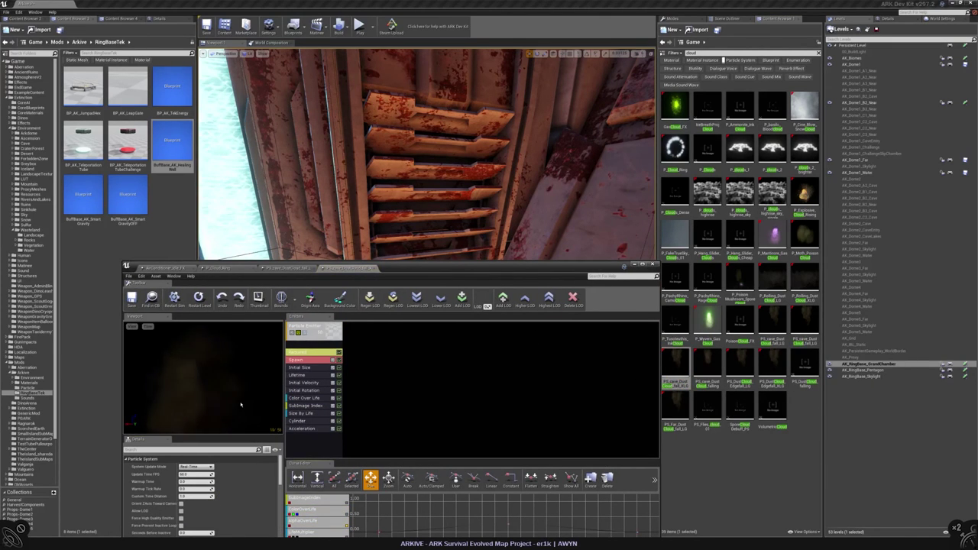
double_click(704, 354)
double_click(704, 353)
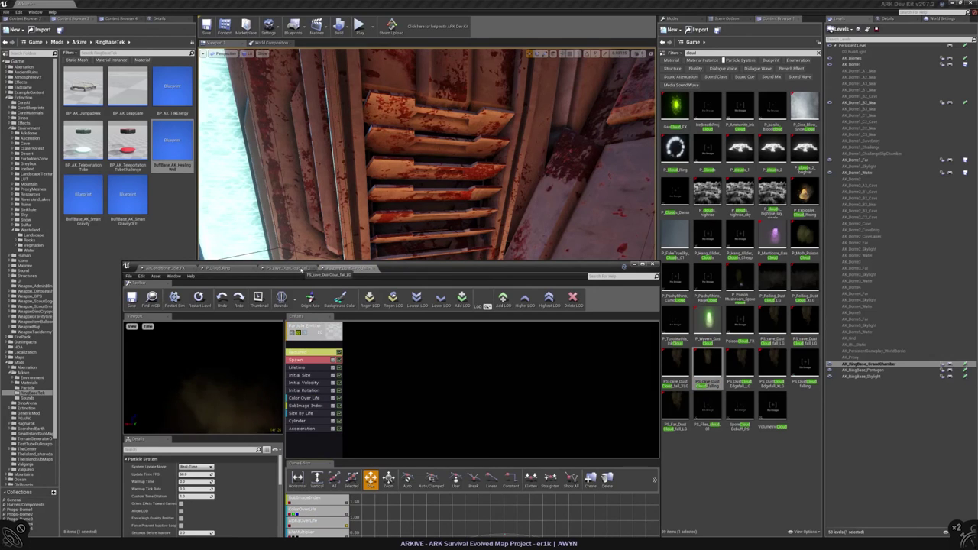
click(290, 268)
click(350, 269)
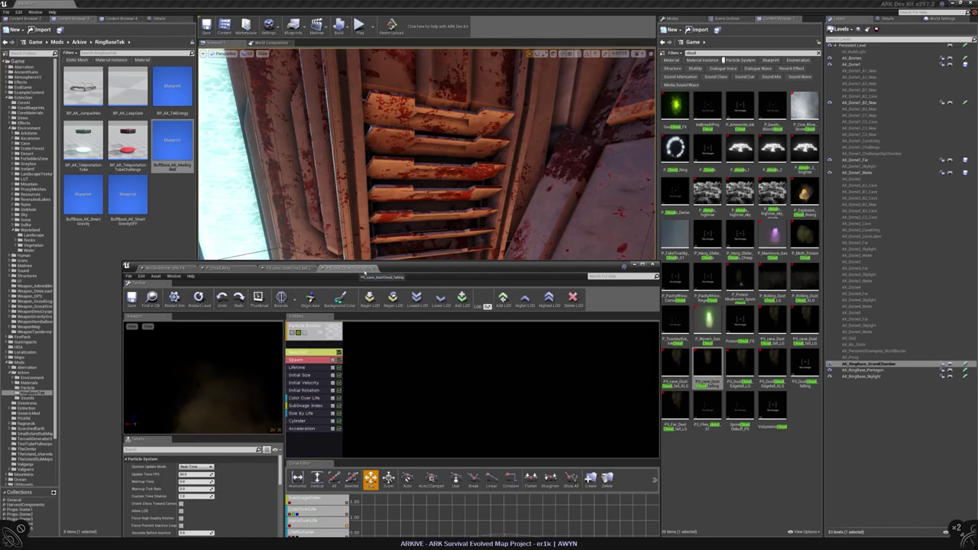
click(372, 268)
double_click(740, 367)
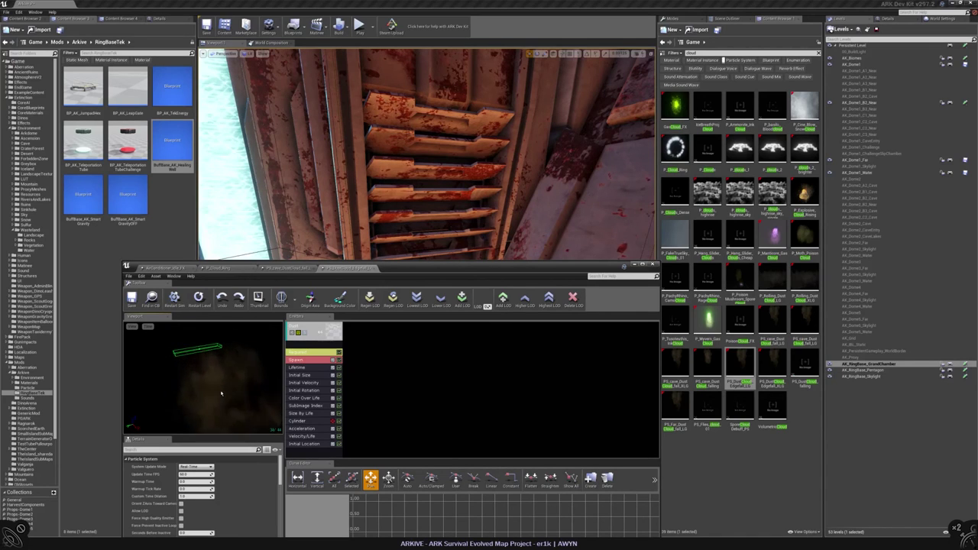
click(301, 267)
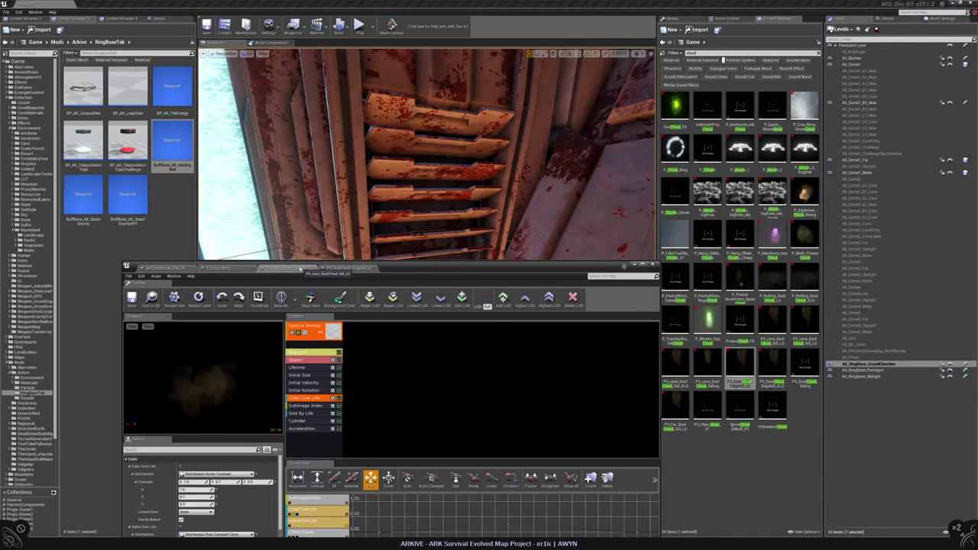
click(386, 269)
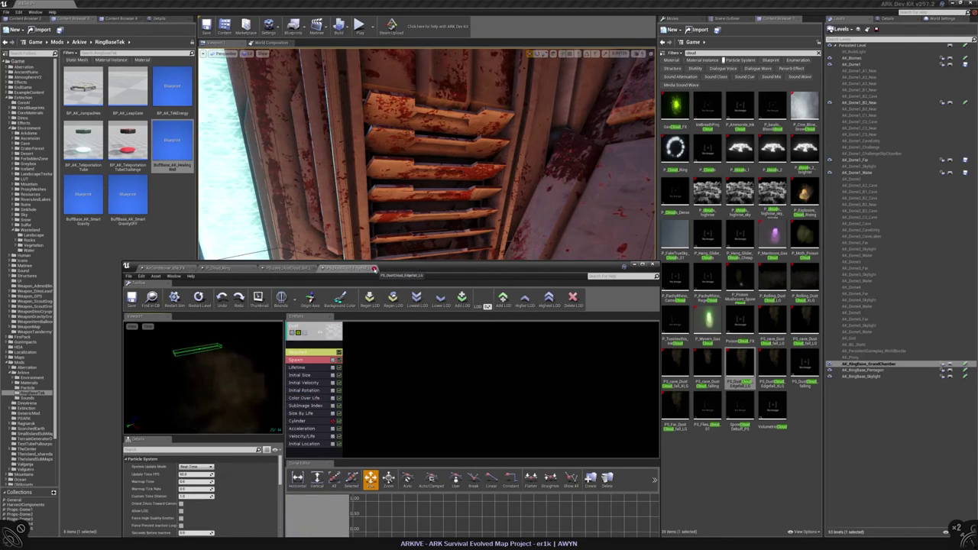
- Locate PS_cave_DustCloud_fall_LG in its source folder and preview PS_GlowBug_flying from the same folder
drag(447, 270, 531, 331)
click(187, 367)
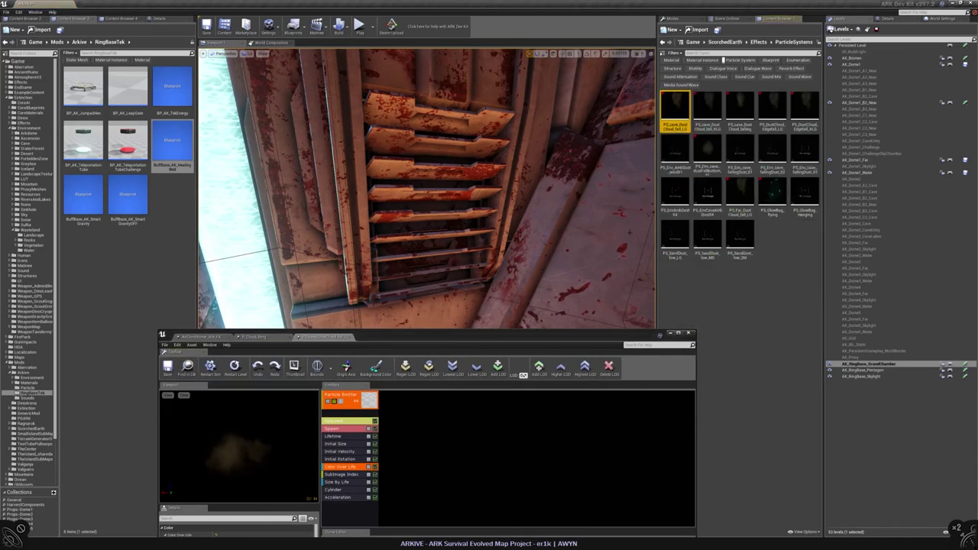
double_click(772, 193)
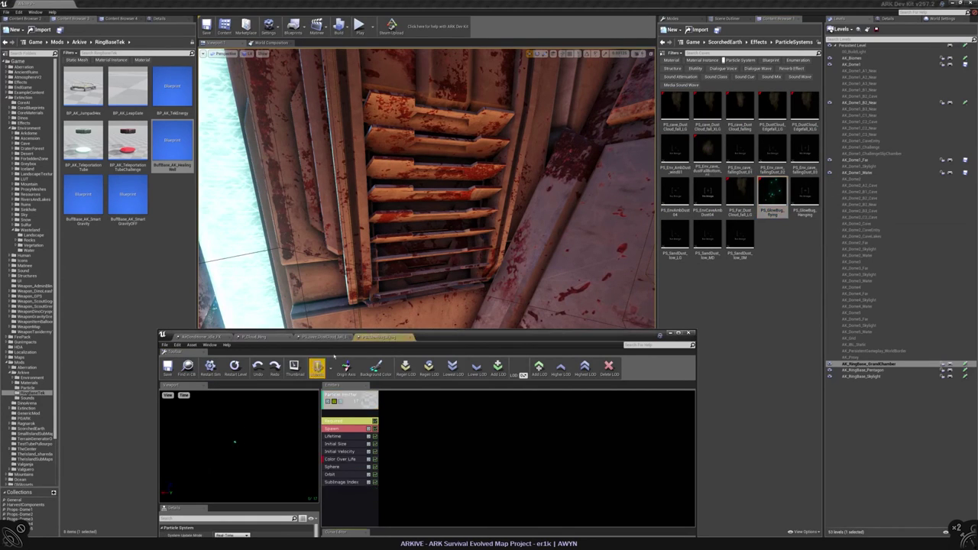
double_click(771, 148)
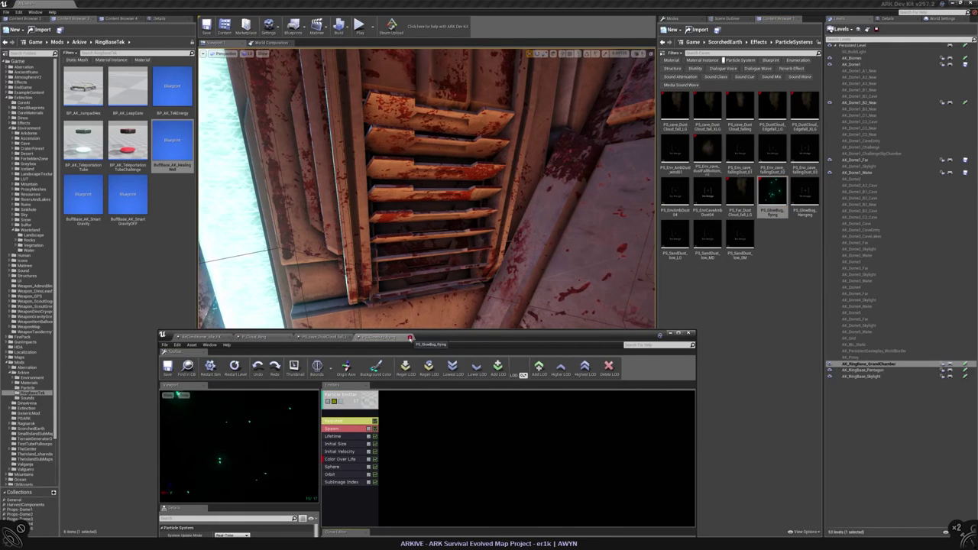
- Copy PS_cave_DustCloud_fall_LG into the Arkive Particle folder and rename the copy P_RB_AirCloud_fall_LG
click(187, 367)
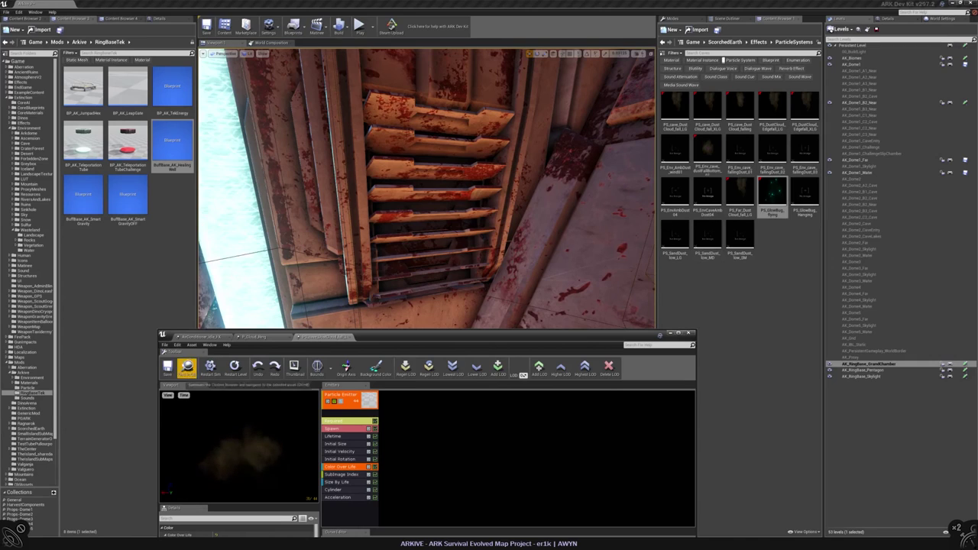
scroll(47, 390, down, 3)
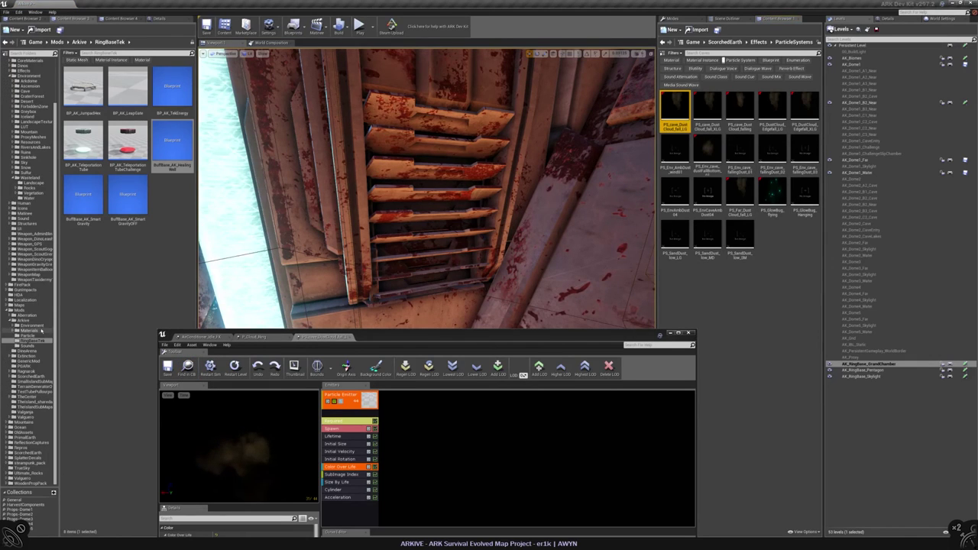
click(34, 334)
drag(675, 107, 34, 337)
click(47, 343)
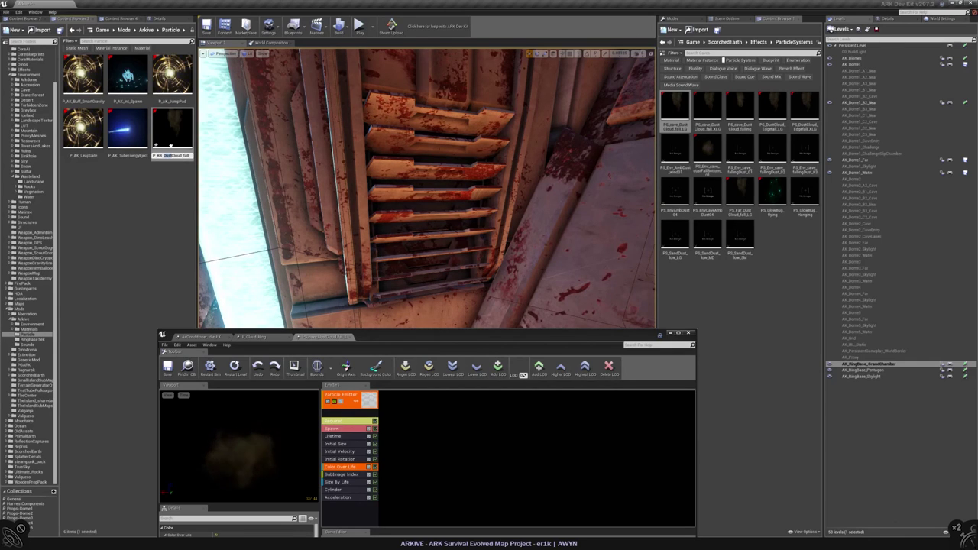
key(Return)
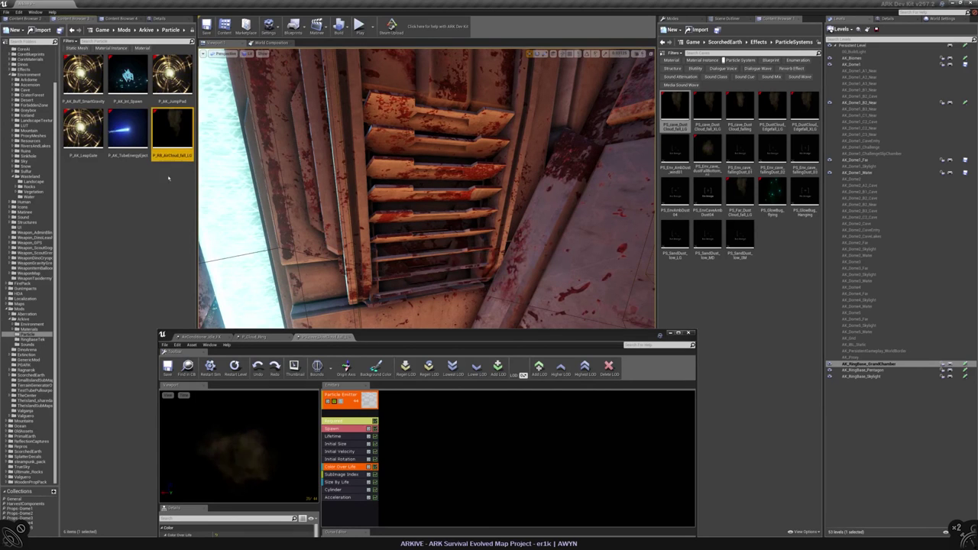
- Open P_RB_AirCloud_fall_LG for editing and place an emitter of it at the slatted wall vent
drag(290, 338, 645, 222)
click(409, 244)
click(360, 243)
click(386, 231)
key(f)
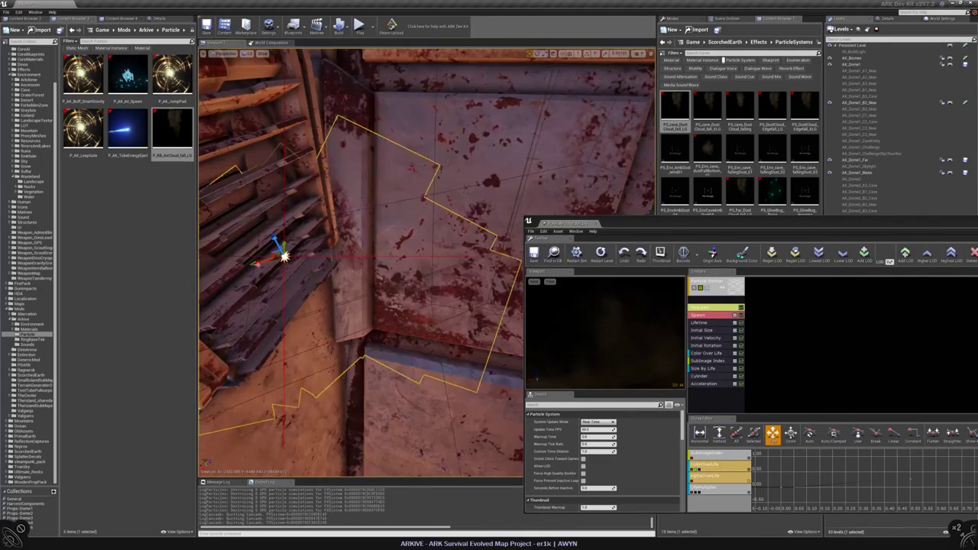
alt+drag(359, 260, 700, 129)
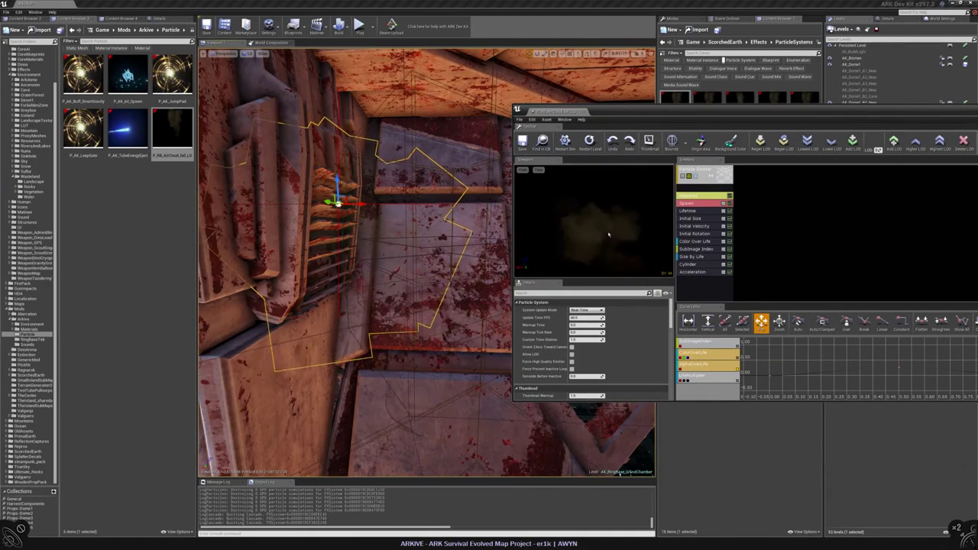
- Tint the air cloud pale green by setting the Color Over Life constant to X about 0.73 and Y 1.0 and raising Z
click(696, 241)
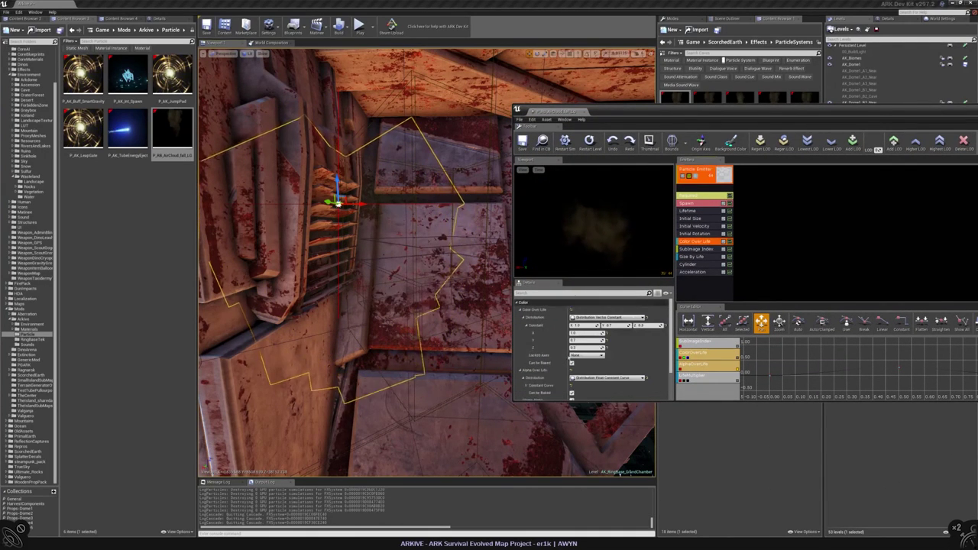
mouse_move(565, 339)
mouse_down()
mouse_move(585, 339)
mouse_move(581, 347)
mouse_up()
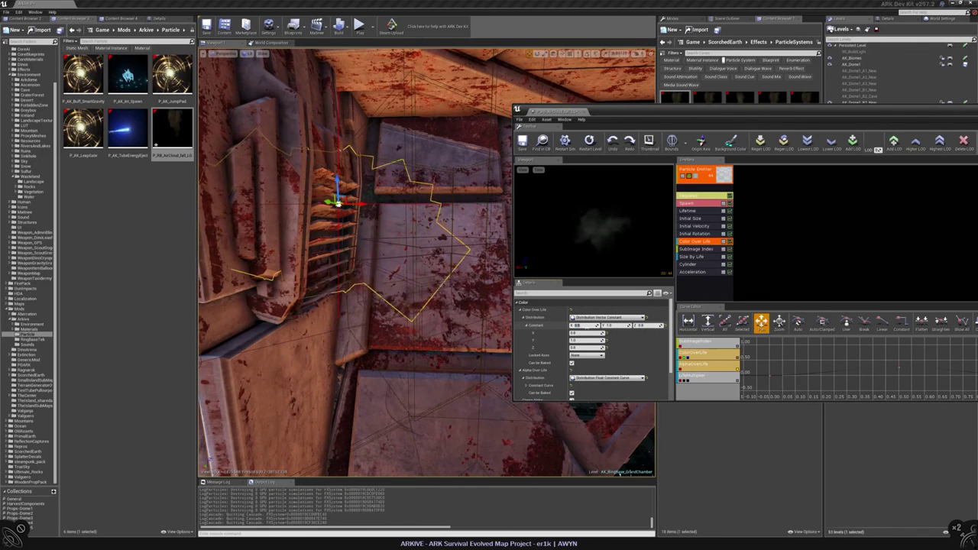
drag(586, 333, 583, 333)
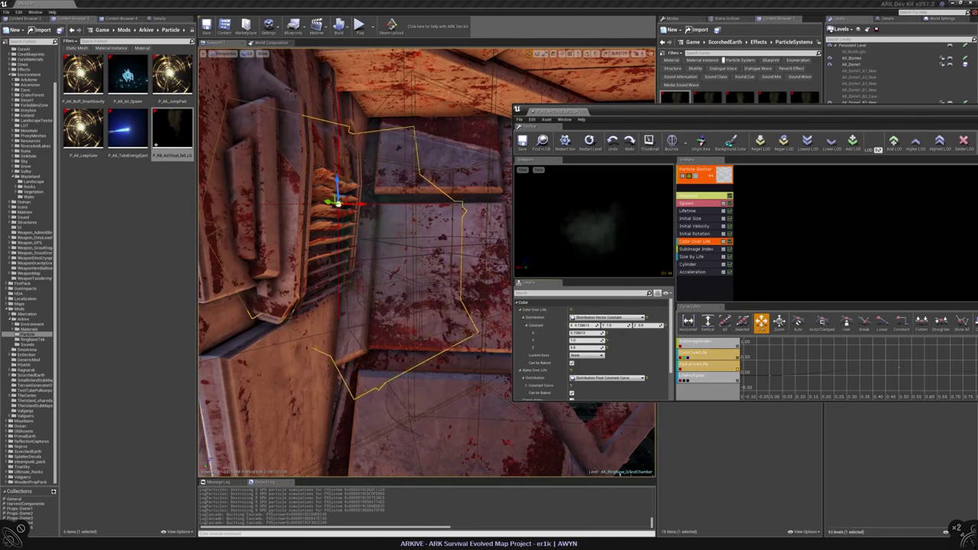
- Open the DayCycle matinee to check the vent cloud in dark lighting, and return to the air cloud's particle editor
right_drag(336, 252, 286, 262)
click(317, 29)
click(348, 68)
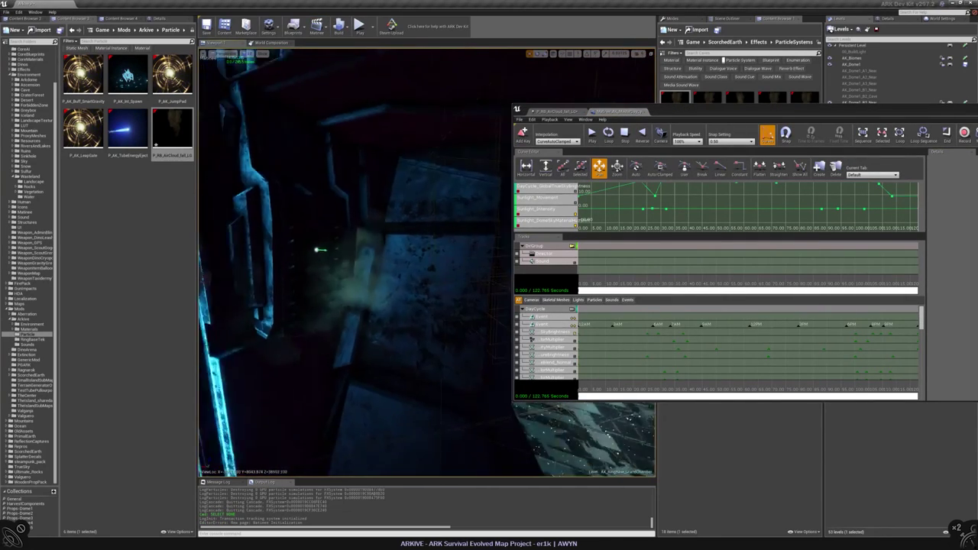
drag(586, 111, 616, 239)
click(481, 251)
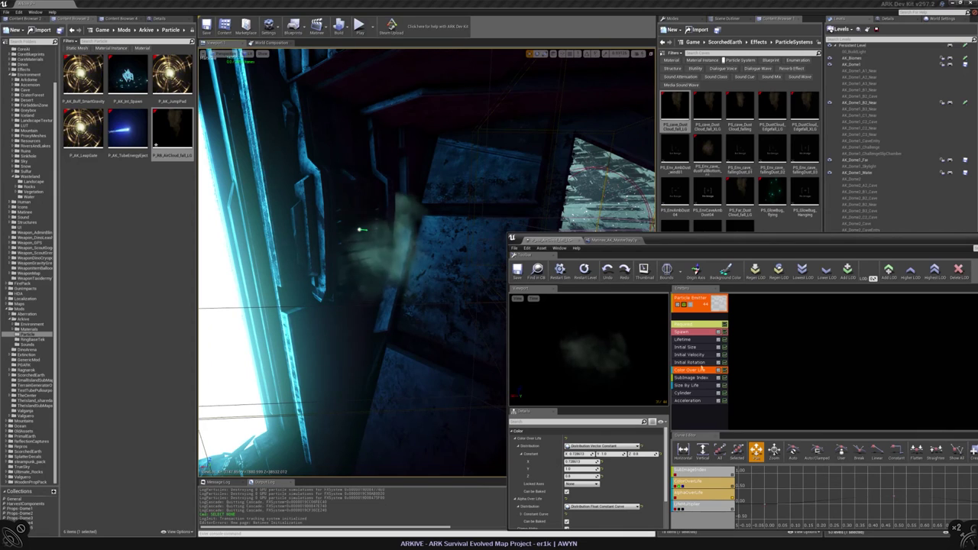
- Darken the air cloud to a dim green by setting the Color Over Life constant's X to 0.1 and lowering Y and Z
click(692, 324)
scroll(636, 453, down, 5)
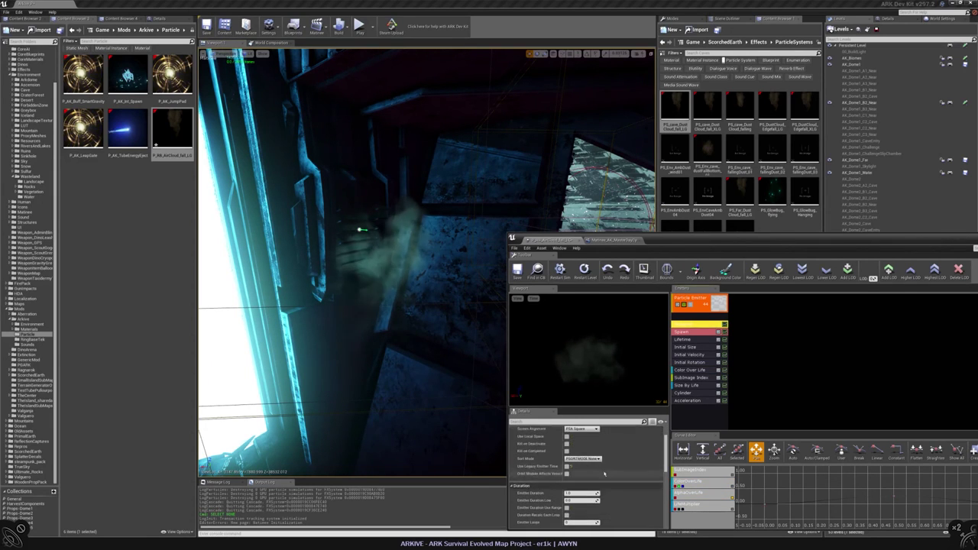
scroll(636, 454, down, 3)
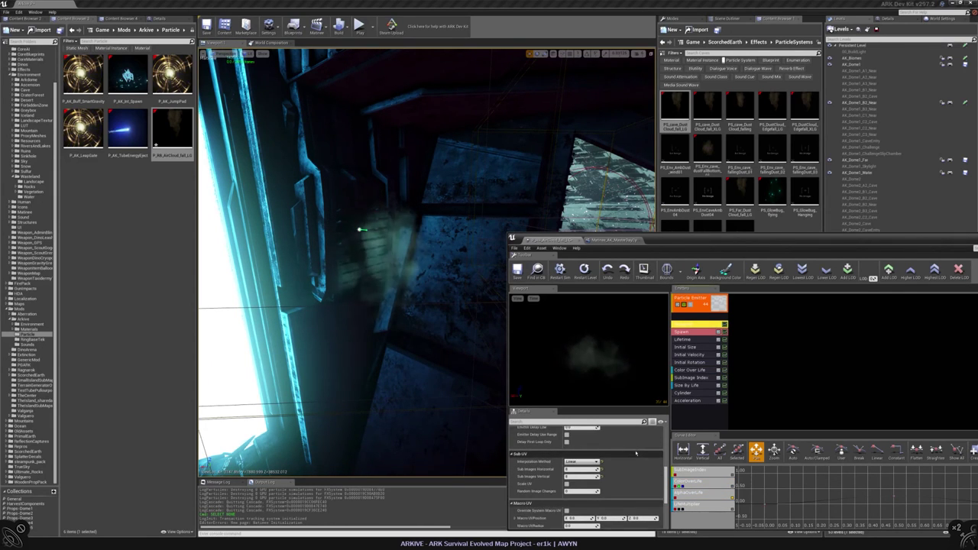
scroll(635, 454, down, 5)
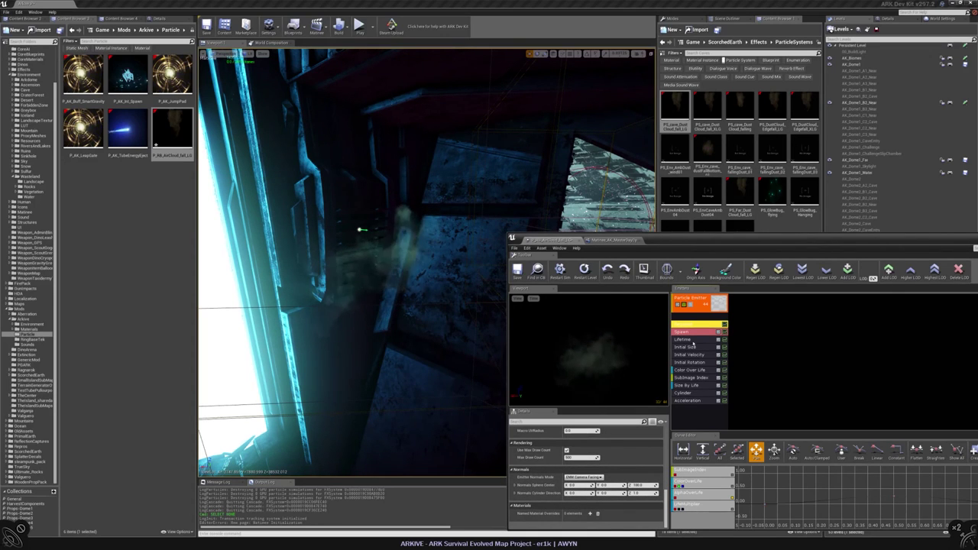
click(691, 370)
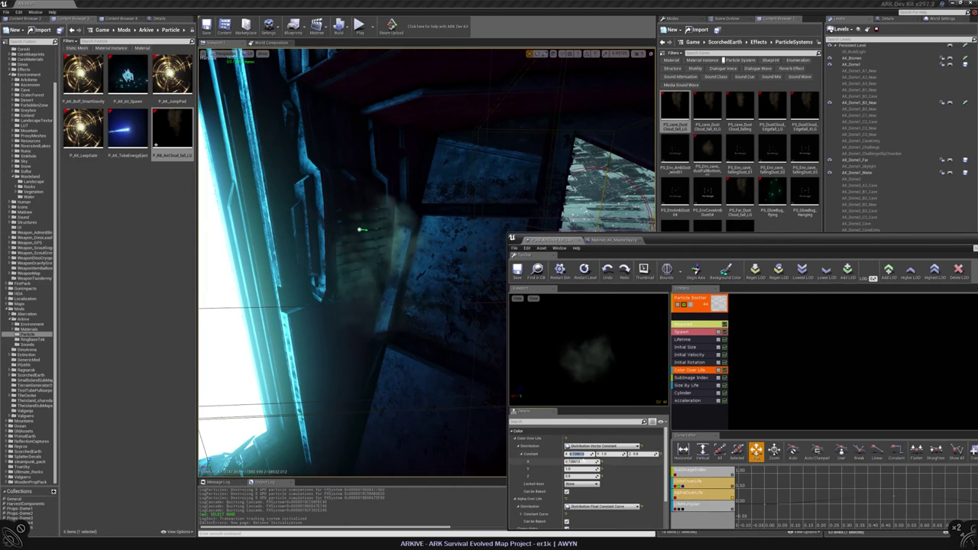
key(Return)
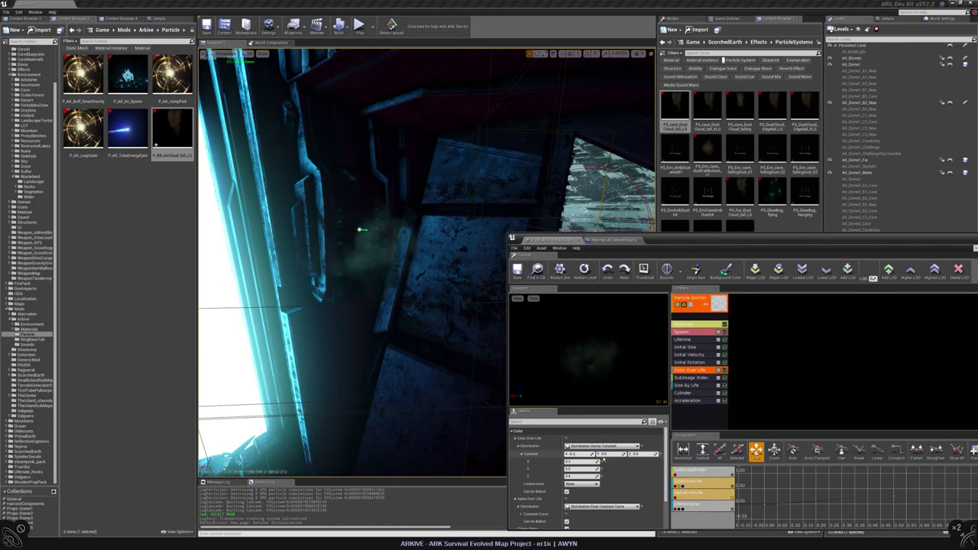
click(635, 455)
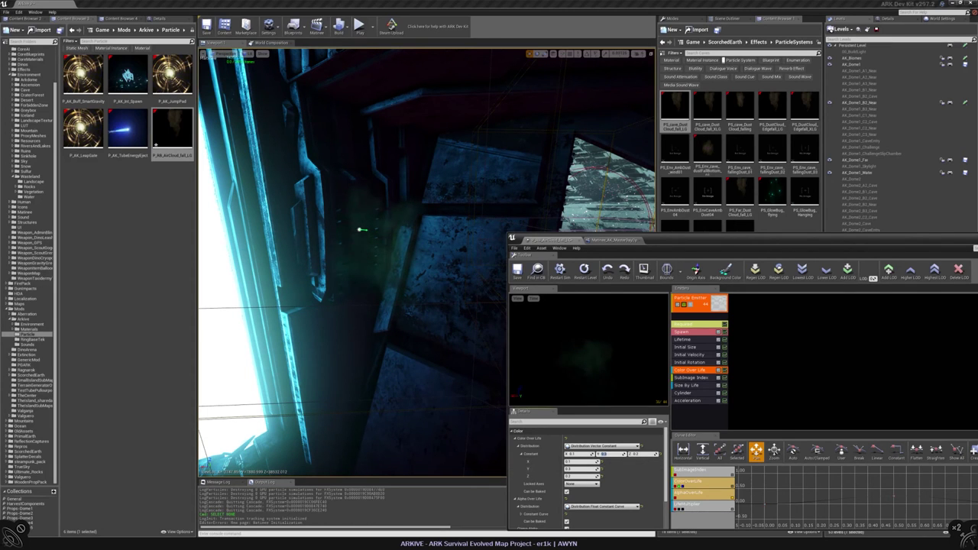
- Check the vent cloud at another time in the DayCycle matinee, and examine the emitter's Spawn rate and Cylinder settings
click(612, 240)
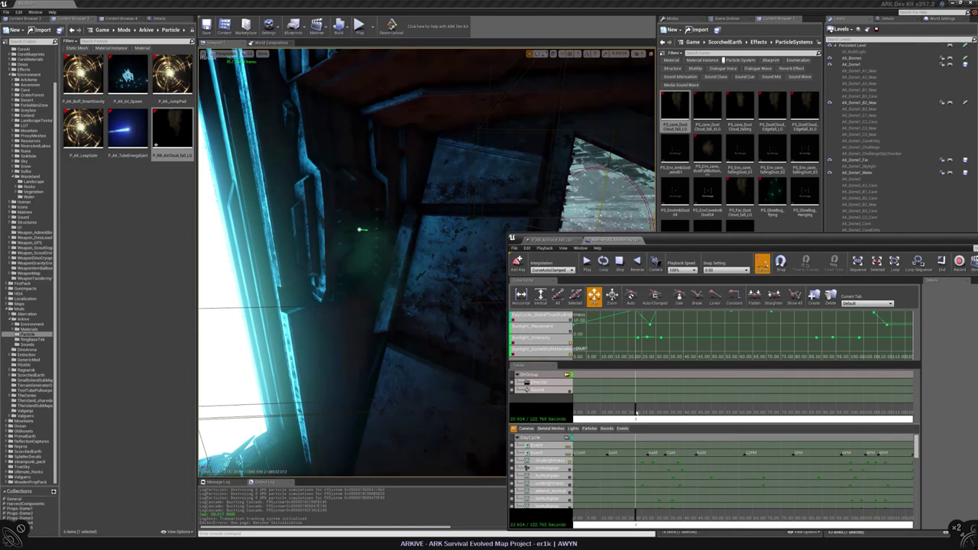
drag(687, 413, 626, 414)
click(562, 240)
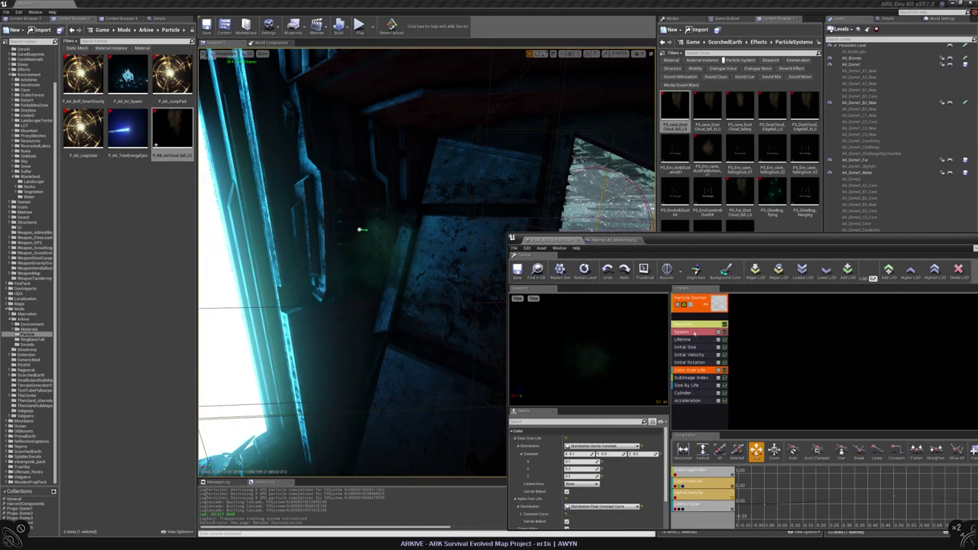
click(694, 332)
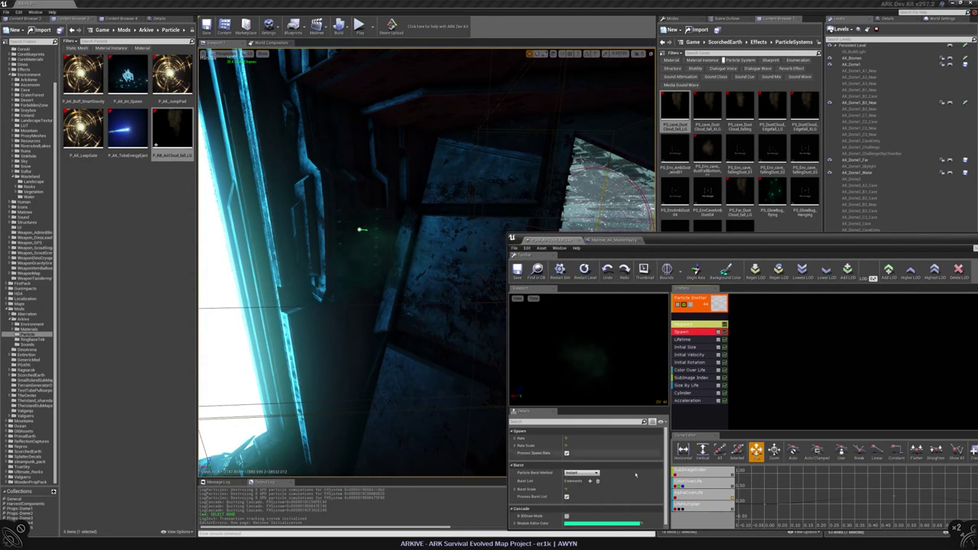
click(515, 437)
click(518, 444)
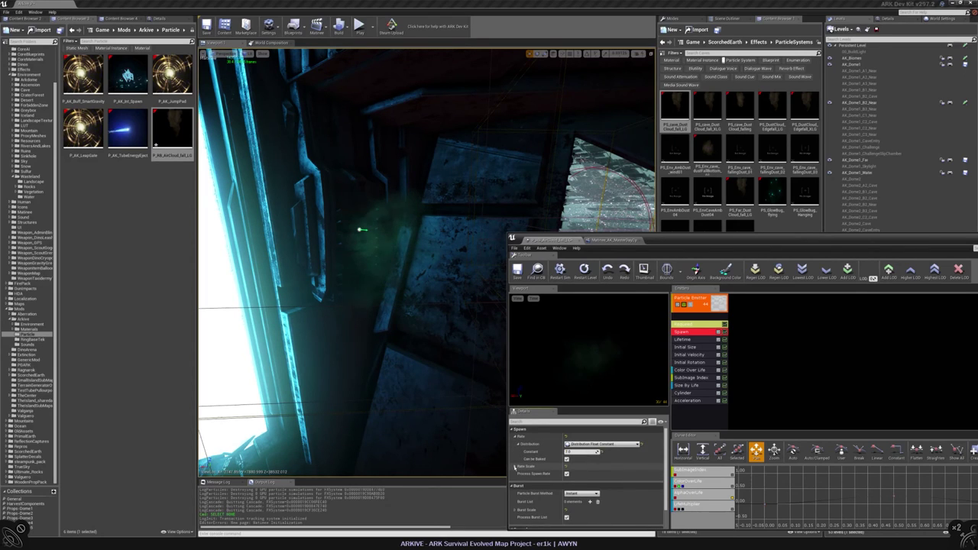
scroll(515, 467, down, 2)
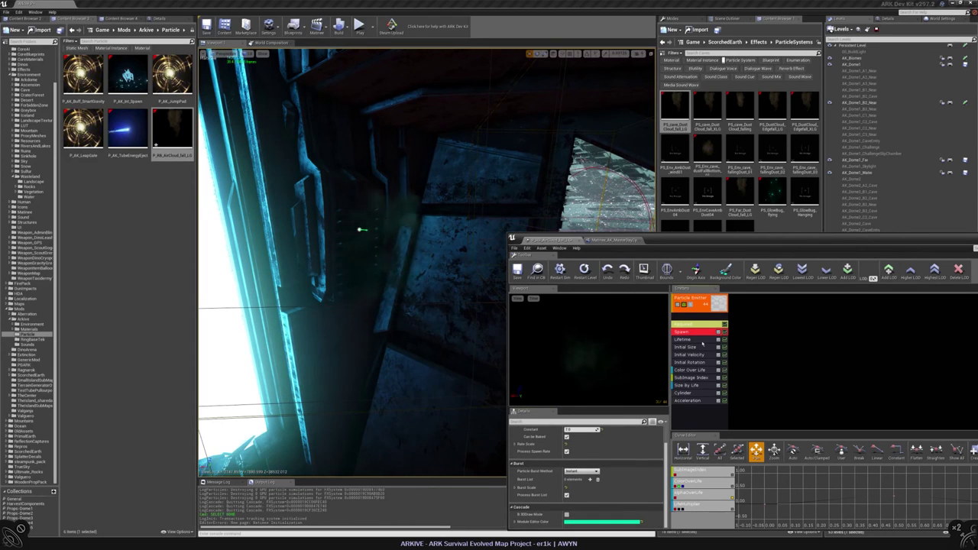
click(698, 393)
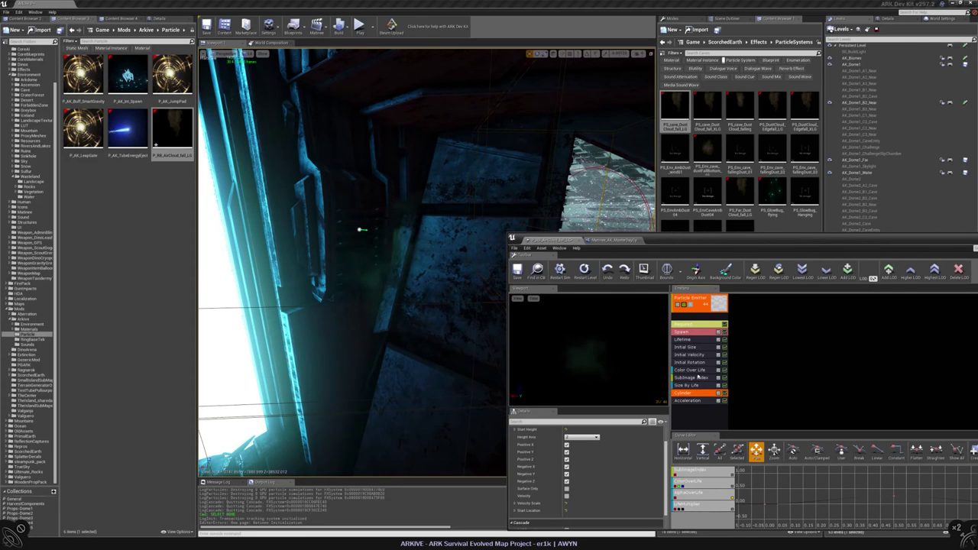
- Try a smaller Initial Size for the air cloud, with Max at 300 and Min at 200 on X and Y
click(696, 347)
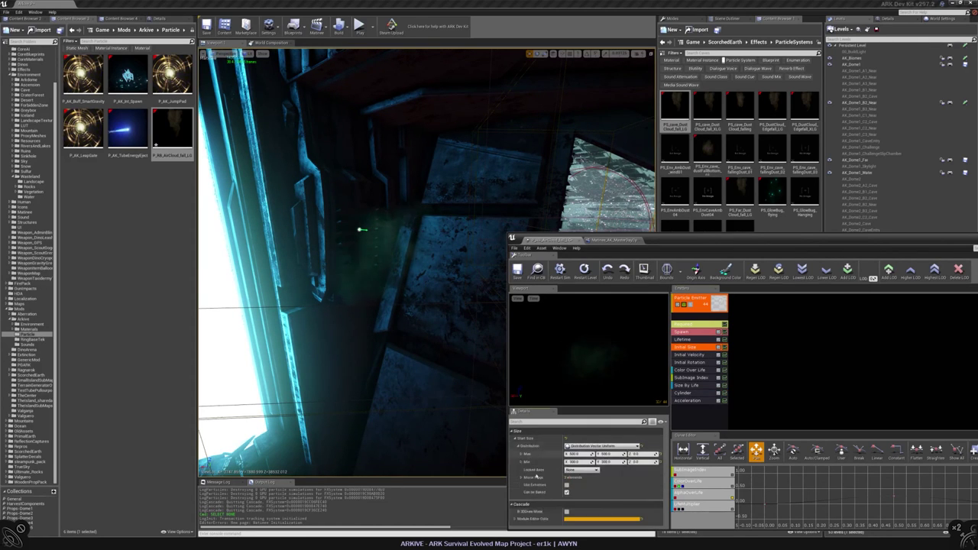
click(517, 454)
click(517, 484)
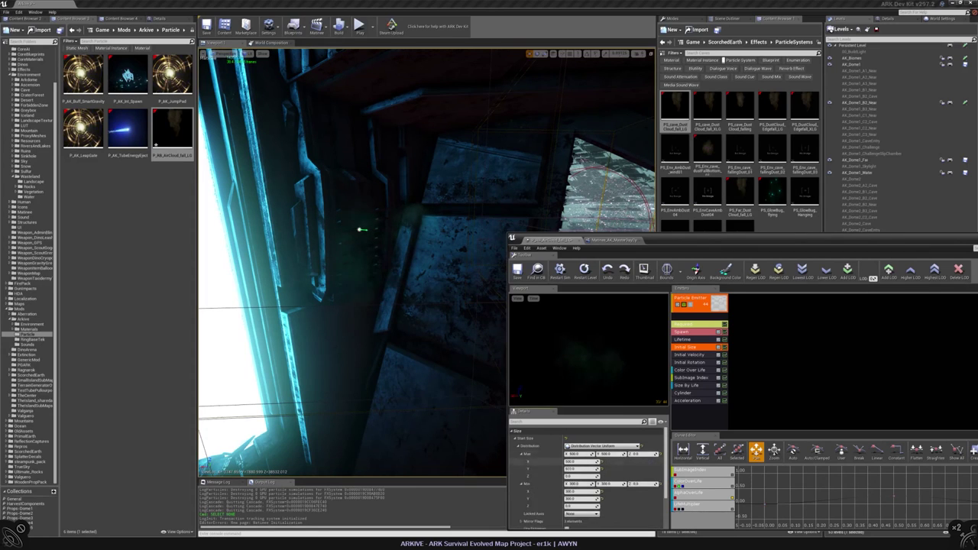
click(573, 454)
key(Tab)
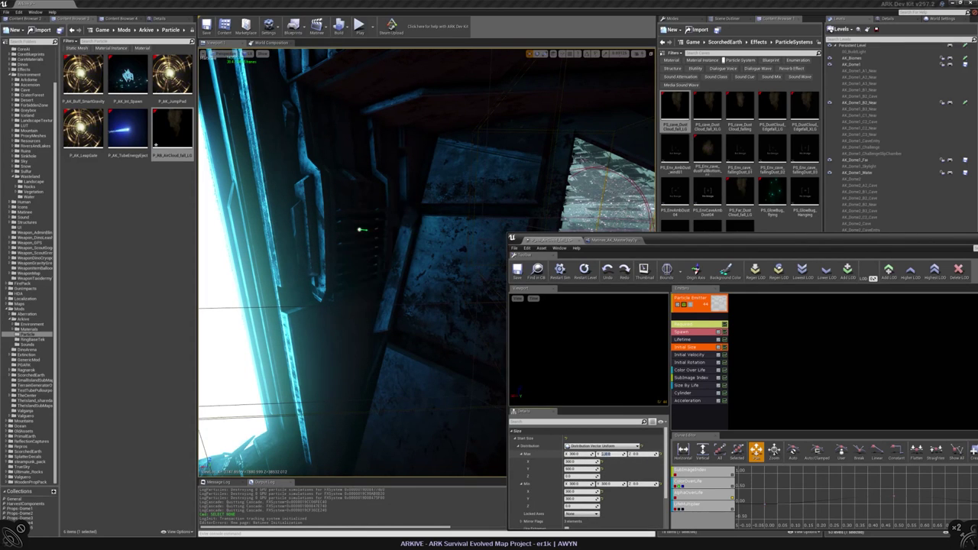
click(573, 484)
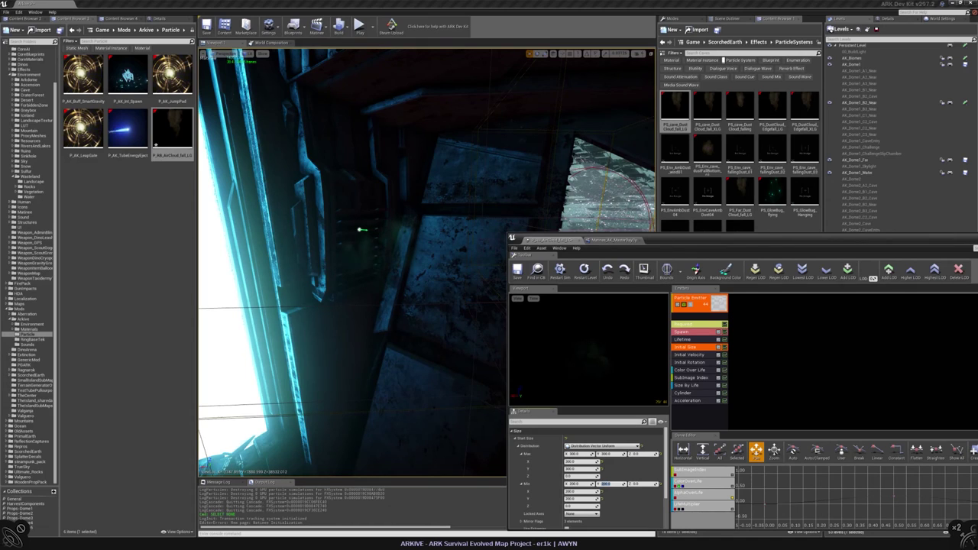
- Move the placed air cloud emitter outward along its X axis at the slatted wall vent and rotate it
mouse_move(367, 244)
right_down()
mouse_move(355, 241)
mouse_move(366, 258)
mouse_move(355, 260)
right_up()
click(370, 258)
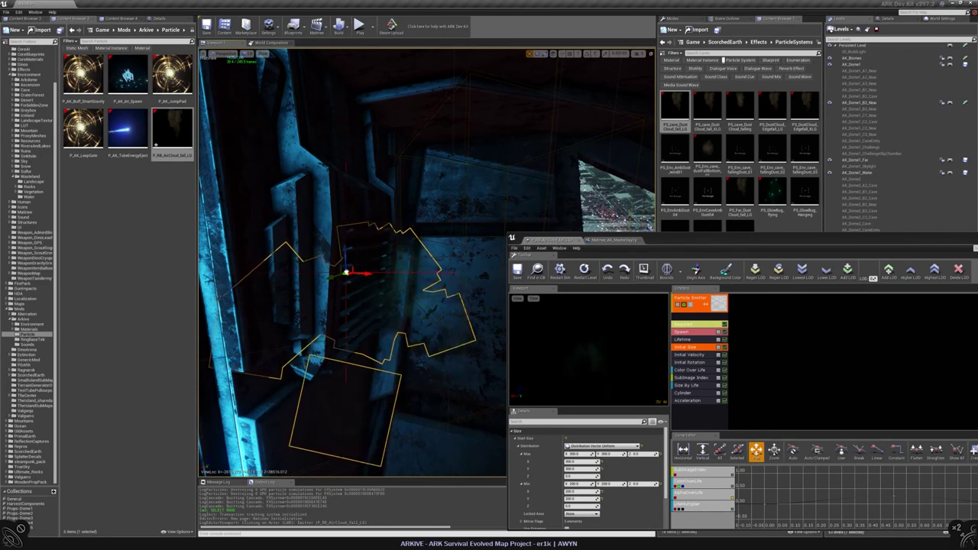
drag(362, 272, 398, 275)
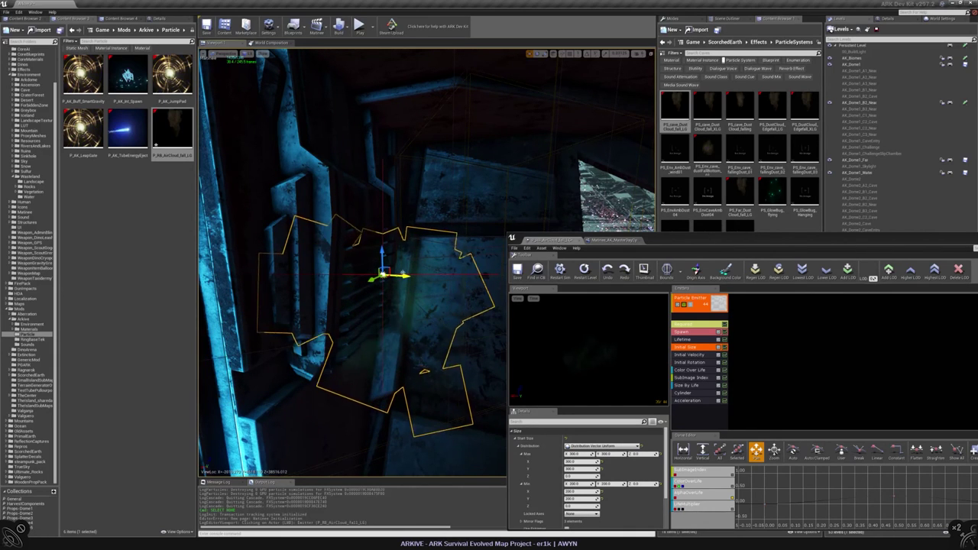
right_drag(397, 274, 412, 305)
key(e)
drag(389, 213, 390, 142)
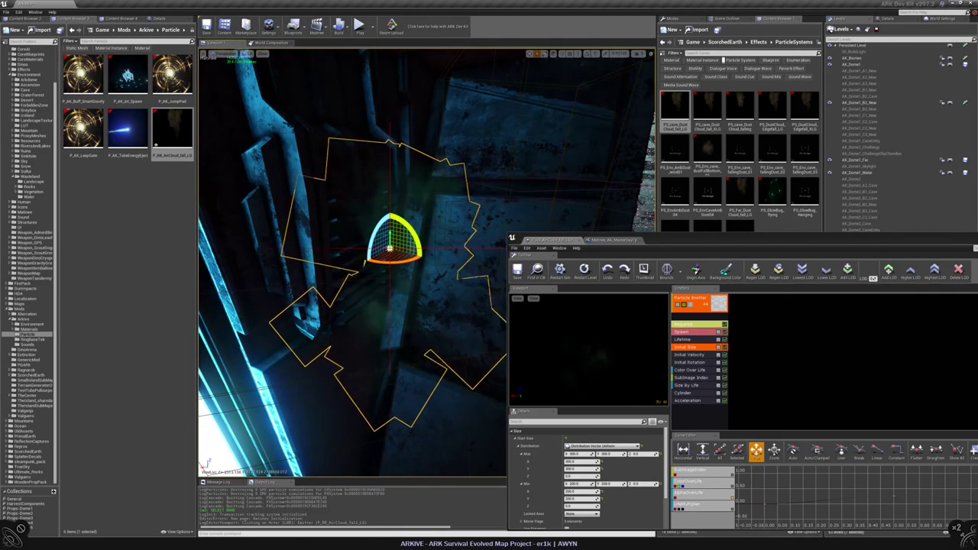
key(Escape)
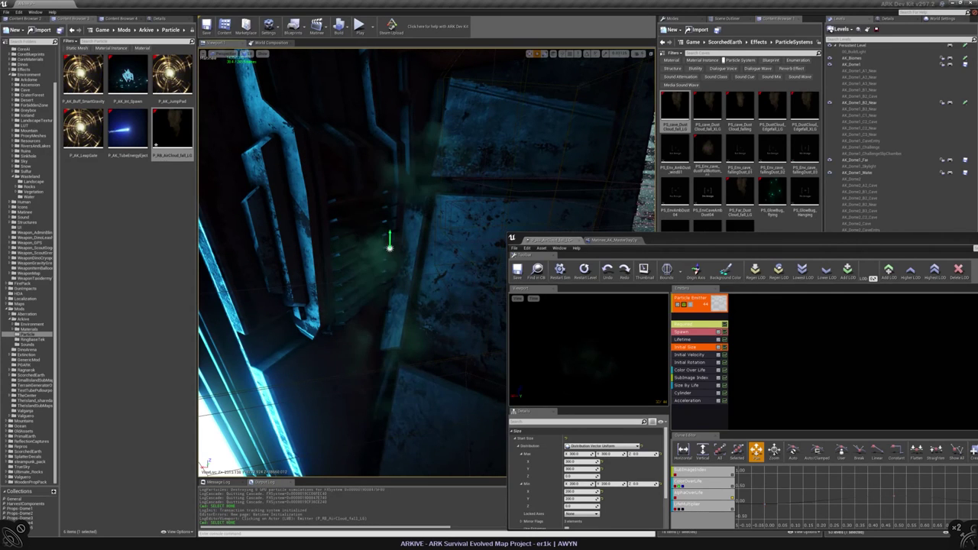
right_drag(351, 260, 336, 261)
- Raise the air cloud's Initial Size to a Max of 500 and a Min of 300 on X and Y
click(397, 222)
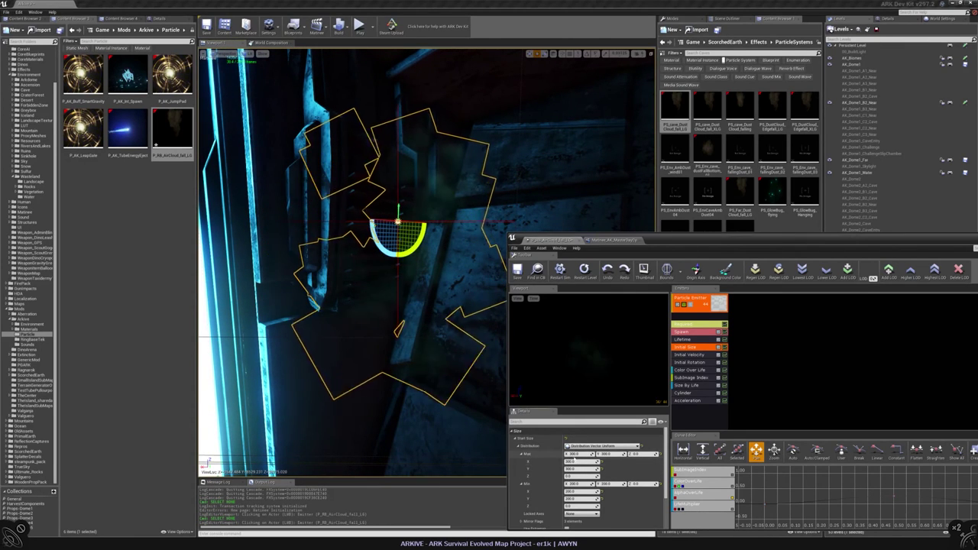
click(605, 454)
text(500)
key(Return)
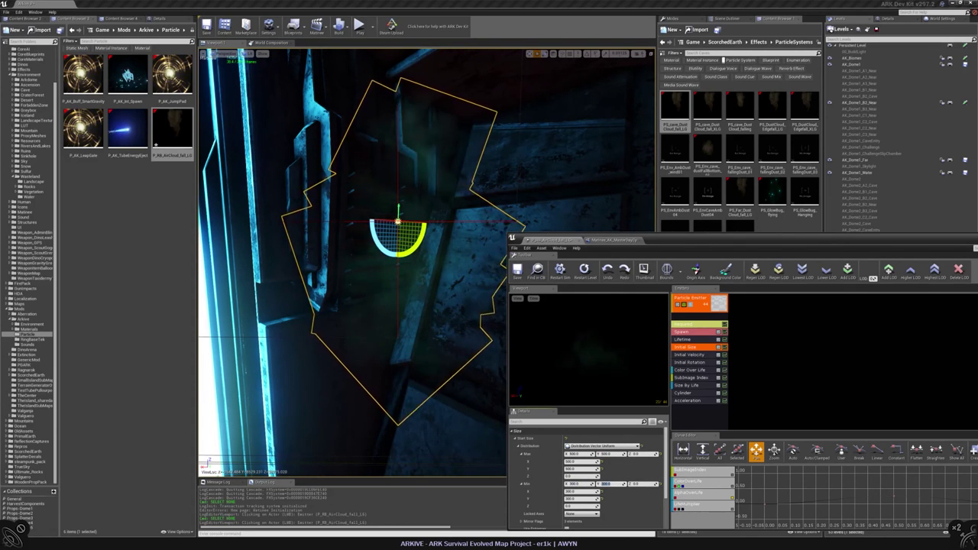
- Try scaling the placed air cloud emitter down uniformly to 0.3 and view the result at the vent
click(159, 18)
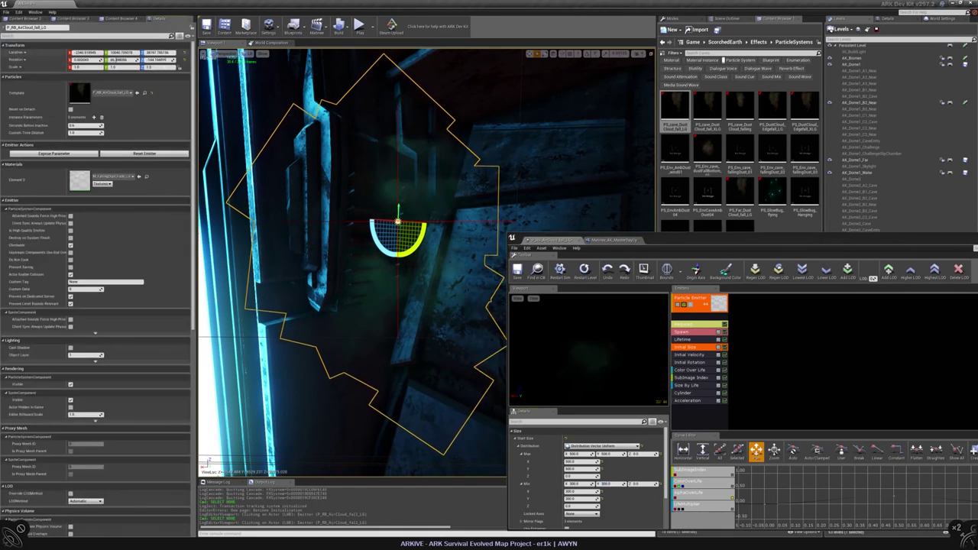
key(Return)
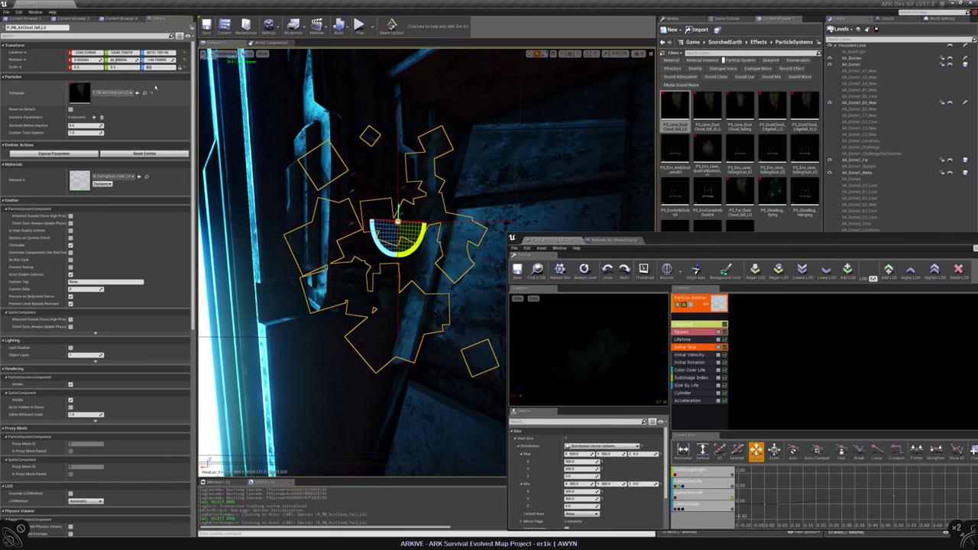
scroll(107, 118, up, 1)
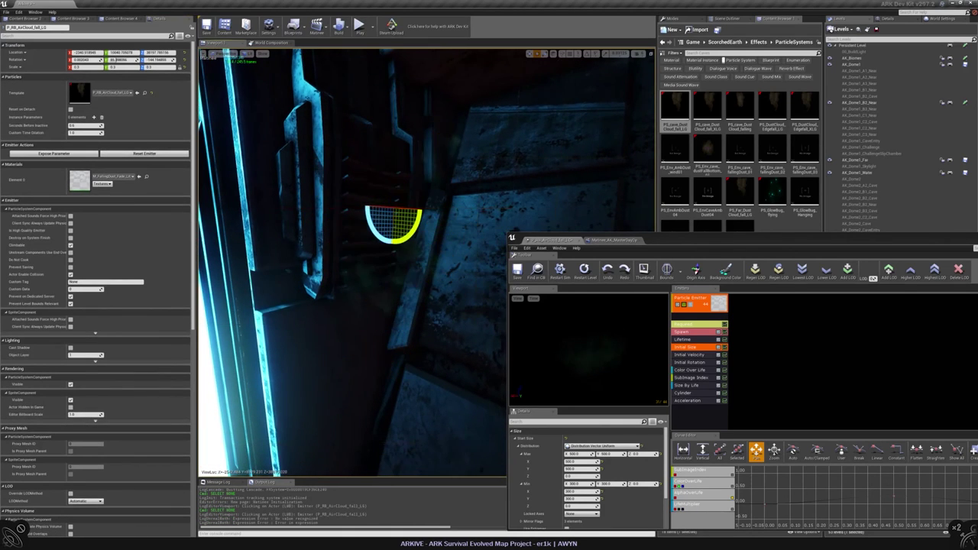
key(Escape)
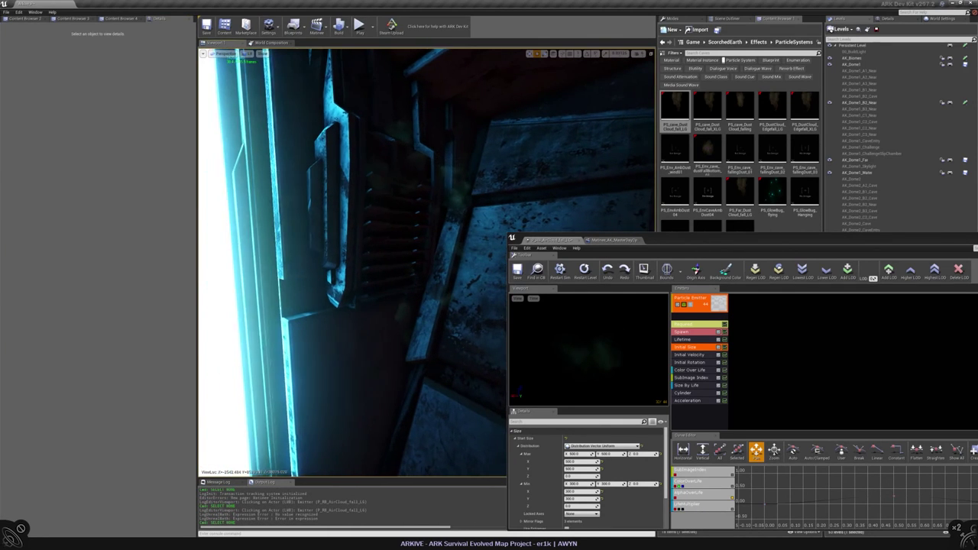
- Restore the placed emitter's scale to 1.0 and set the Initial Size to Max 700 and Min 500 on X and Y
click(413, 221)
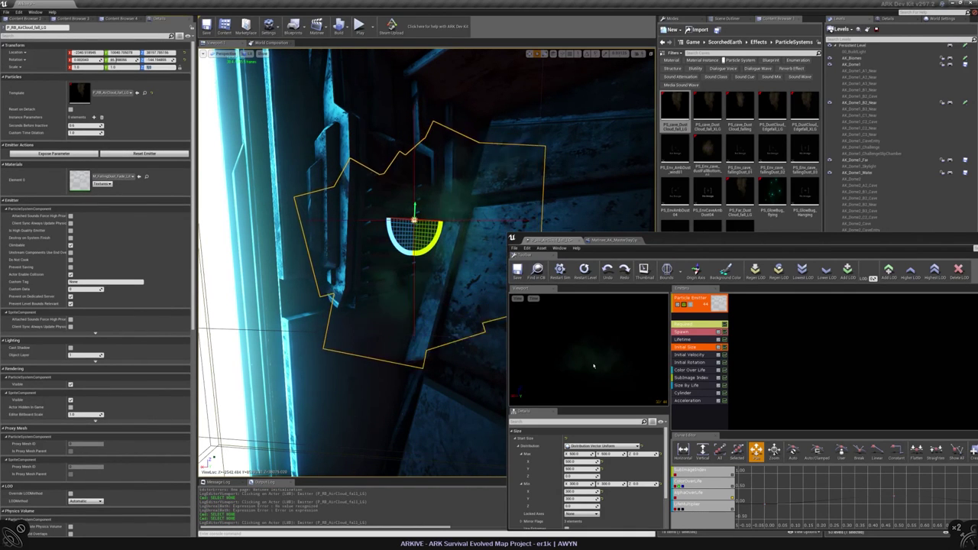
click(573, 483)
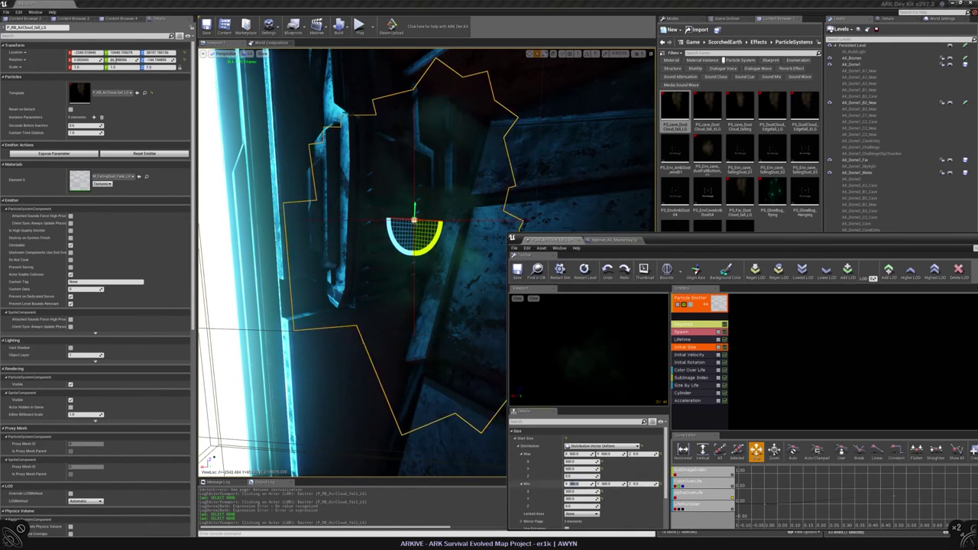
key(Tab)
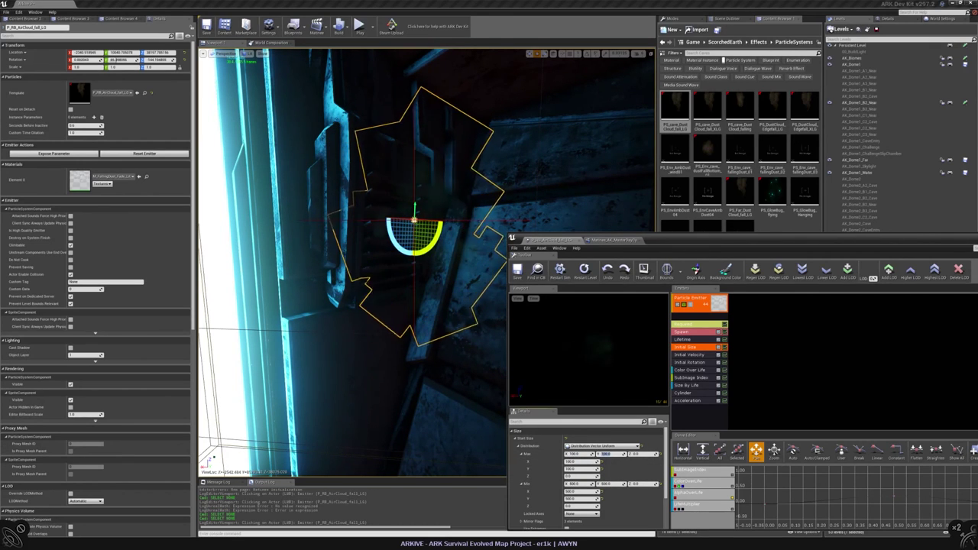
right_drag(352, 260, 401, 243)
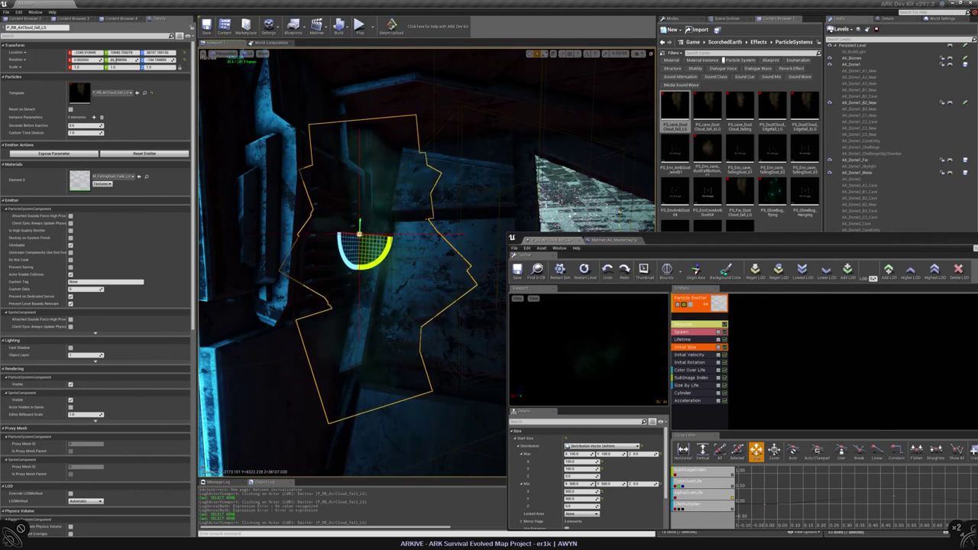
- Examine the air cloud's Lifetime range, the SubImage Index curve points and the Initial Rotation range
click(688, 339)
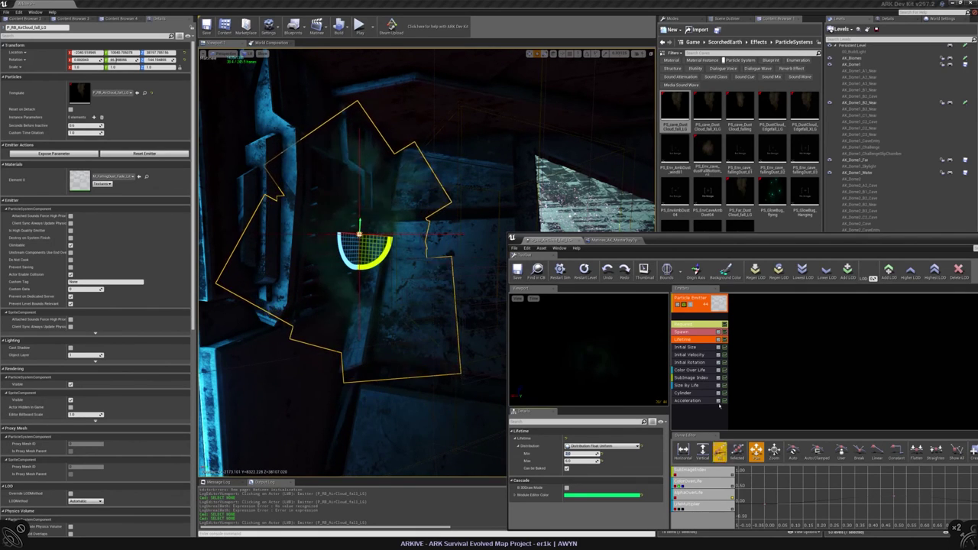
click(694, 377)
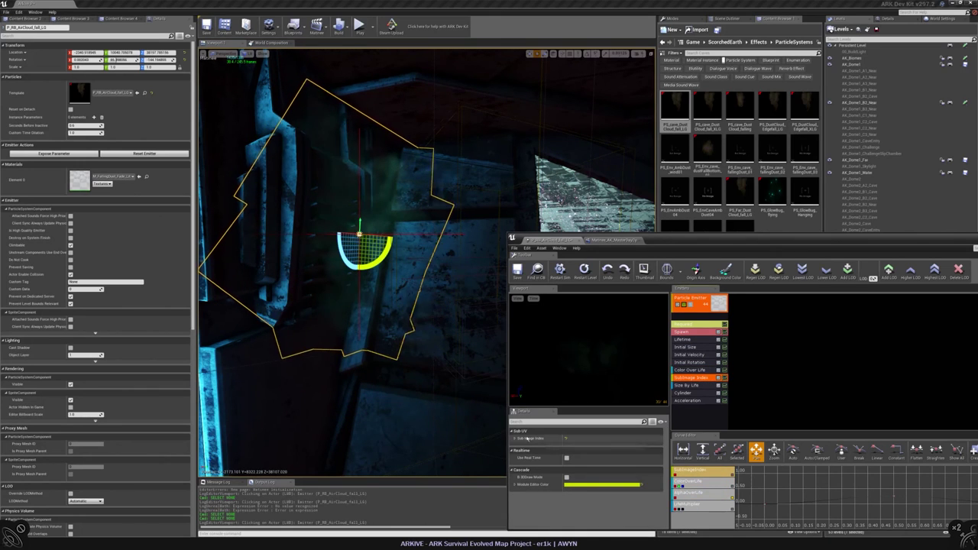
click(515, 439)
click(524, 462)
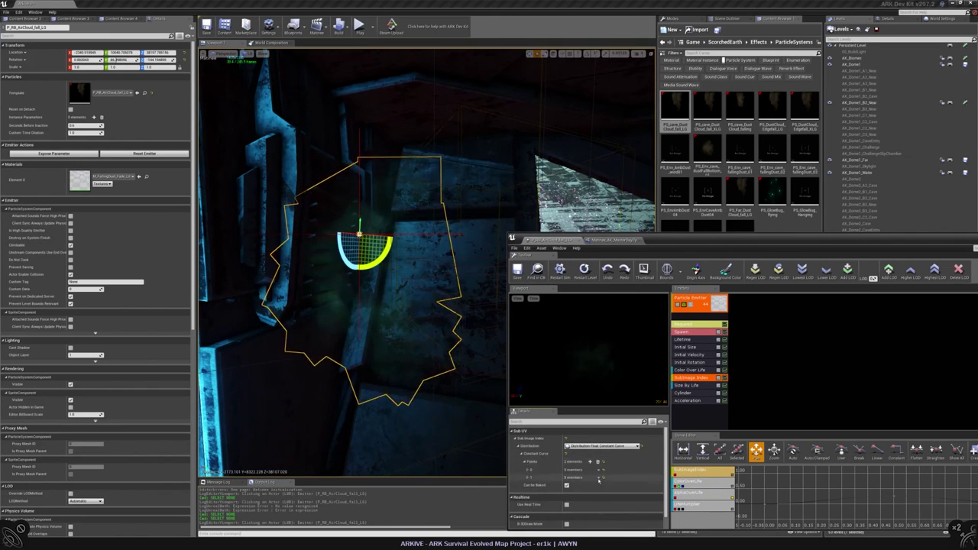
scroll(644, 466, down, 1)
scroll(645, 466, down, 2)
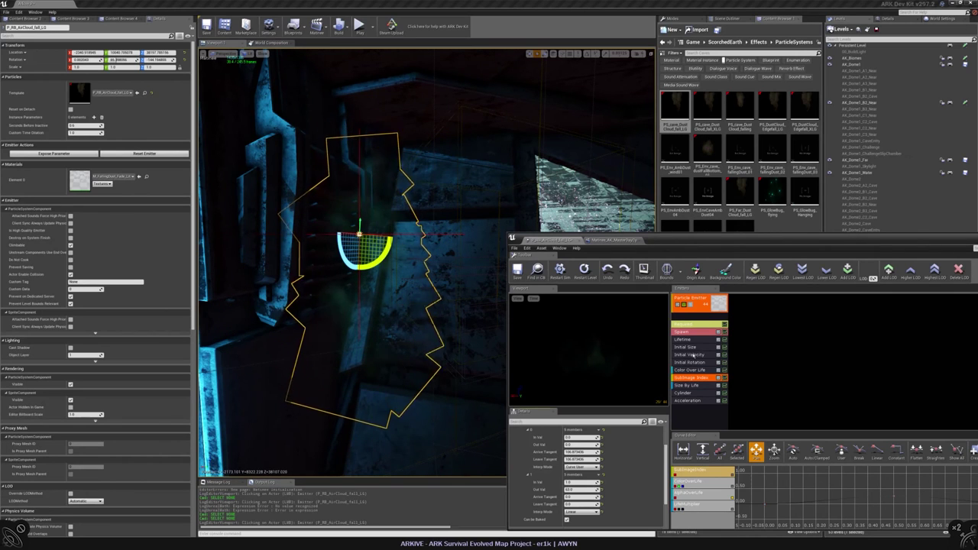
click(691, 362)
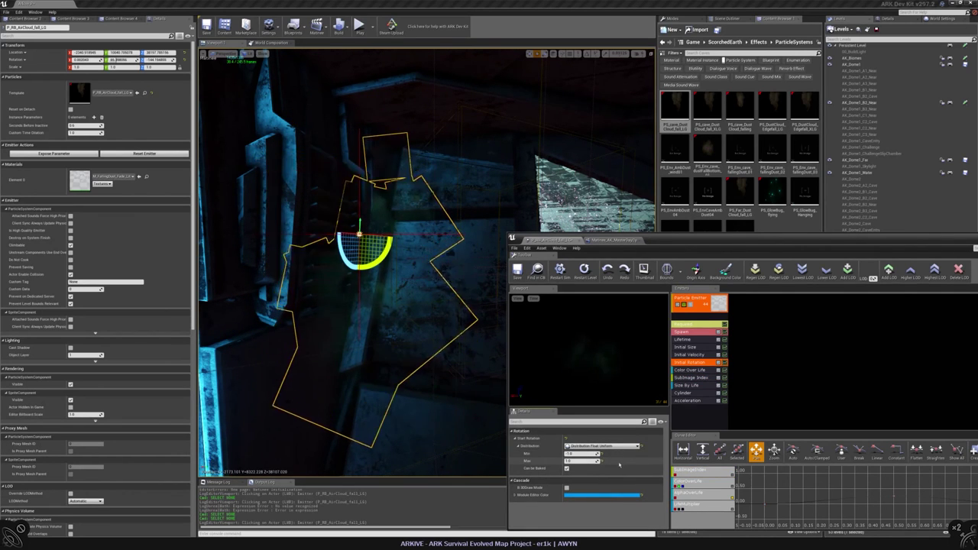
- Examine the Size By Life module's Life Multiplier curve points, including their Out Val and tangent values
key(Down)
key(Down)
key(Down)
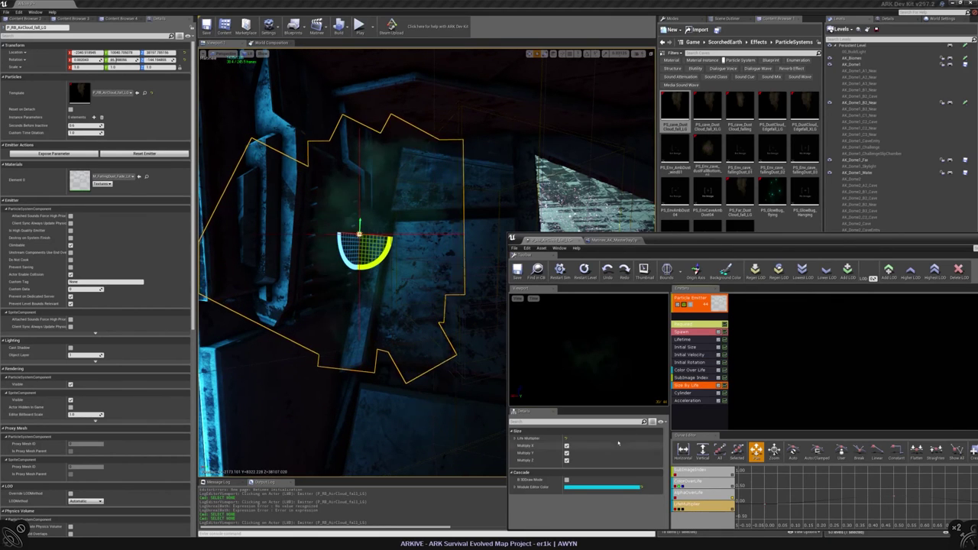
click(513, 438)
click(517, 445)
click(521, 453)
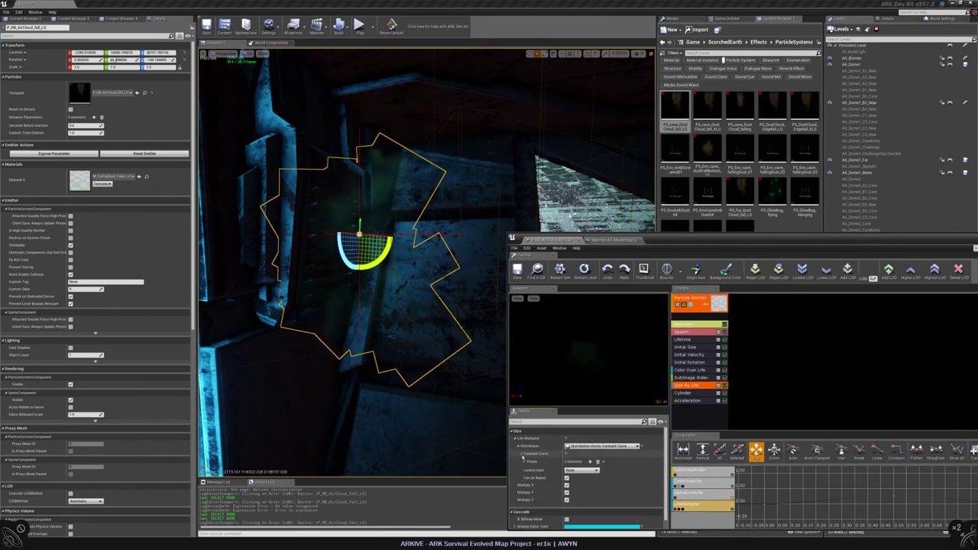
click(524, 462)
click(527, 470)
click(528, 470)
scroll(650, 470, down, 2)
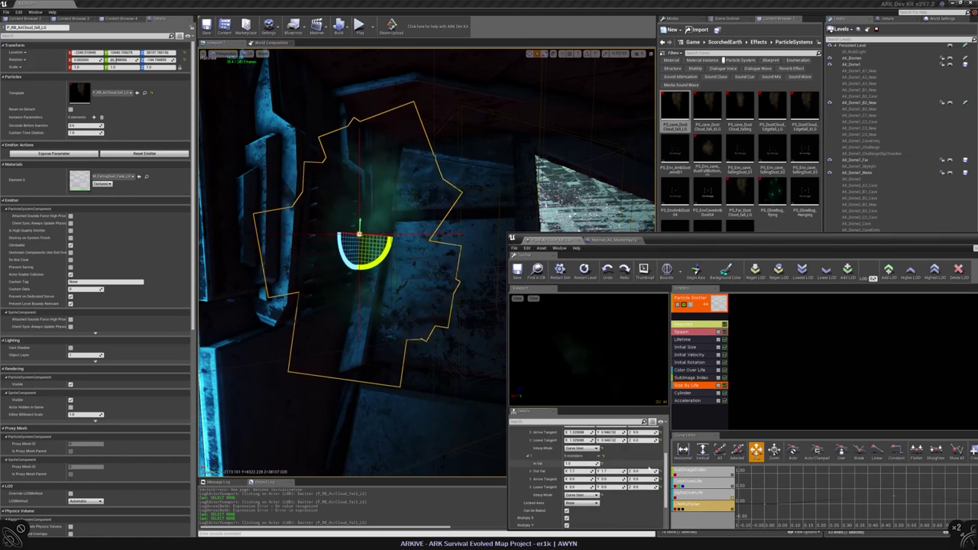
scroll(648, 464, up, 2)
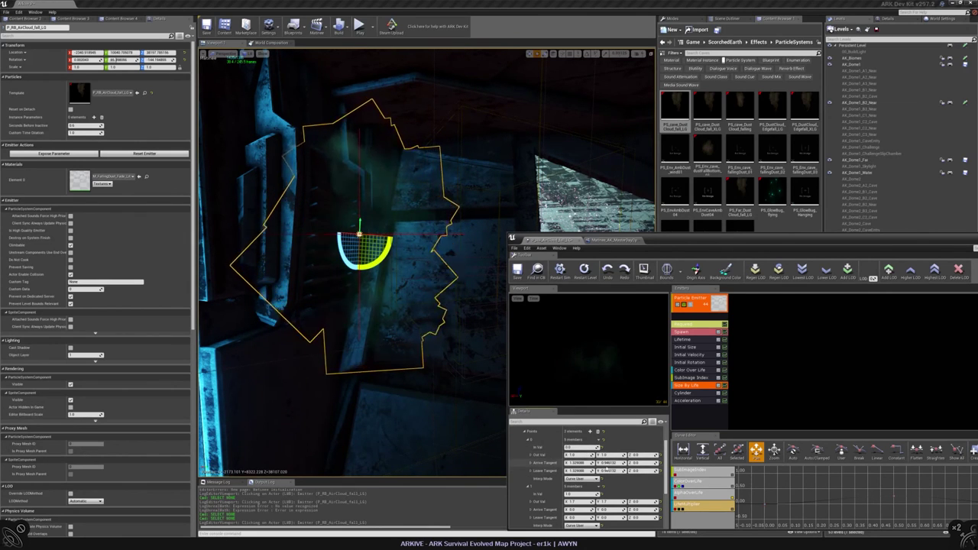
- Set the air cloud's Color Over Life constant to a dark blue with X 0.02, Y 0.05 and Z 0.1
click(690, 370)
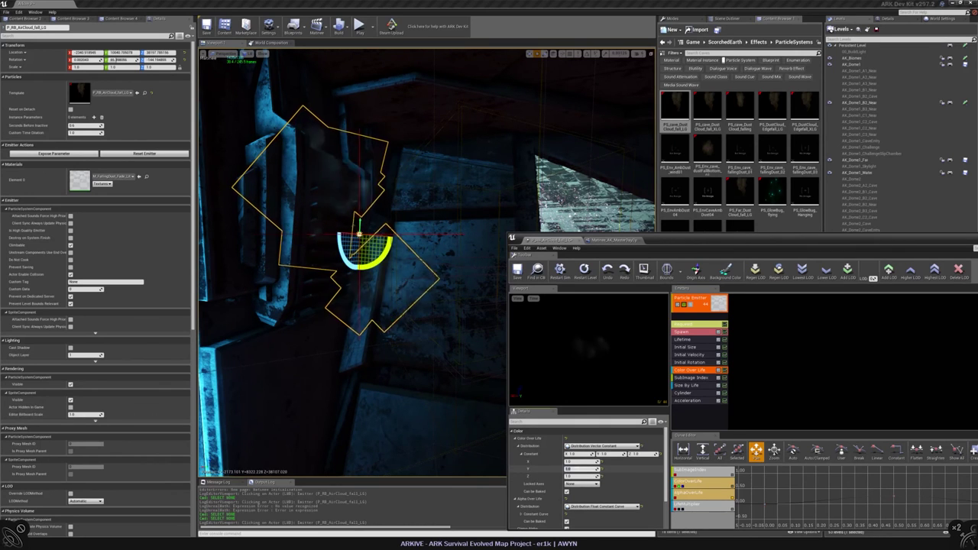
mouse_move(581, 477)
mouse_down()
mouse_move(570, 477)
mouse_move(587, 469)
mouse_up()
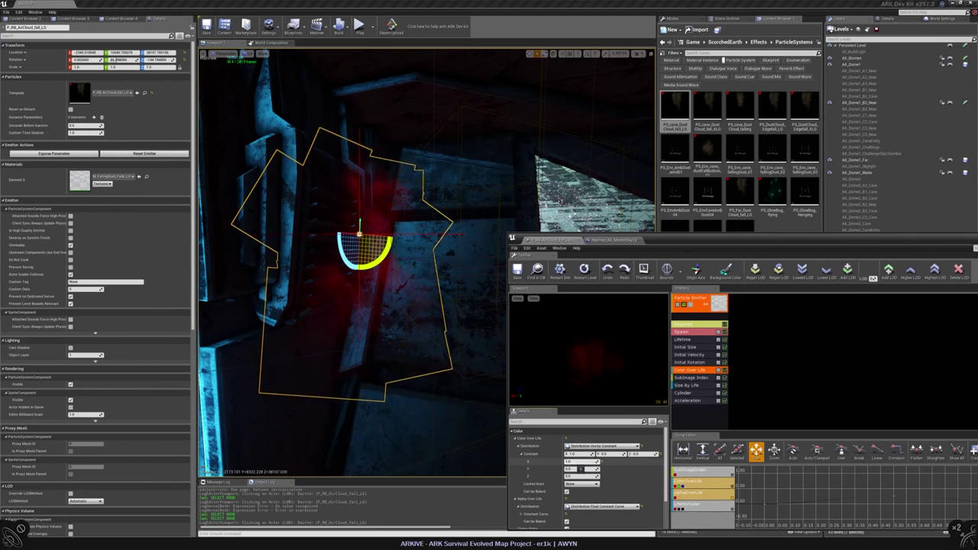
text(0)
key(Return)
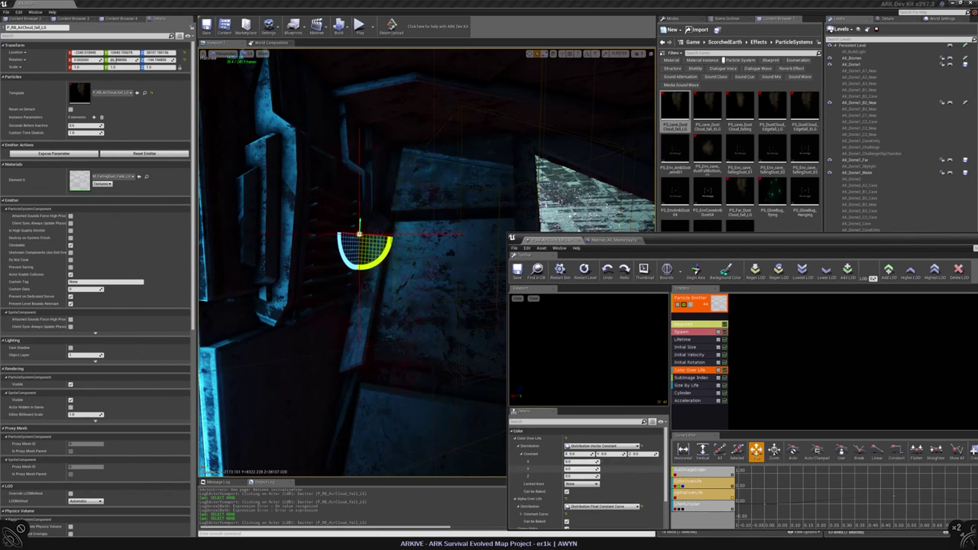
click(581, 475)
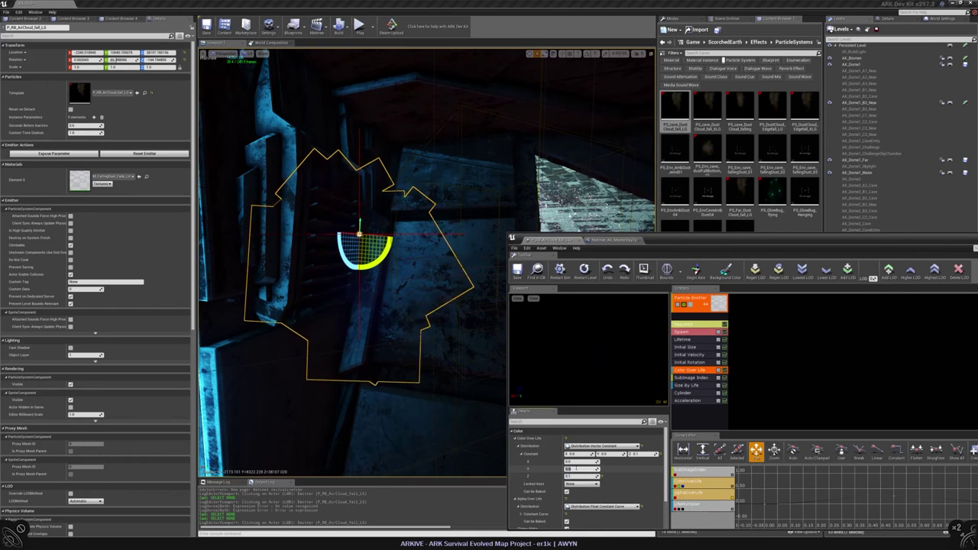
click(583, 469)
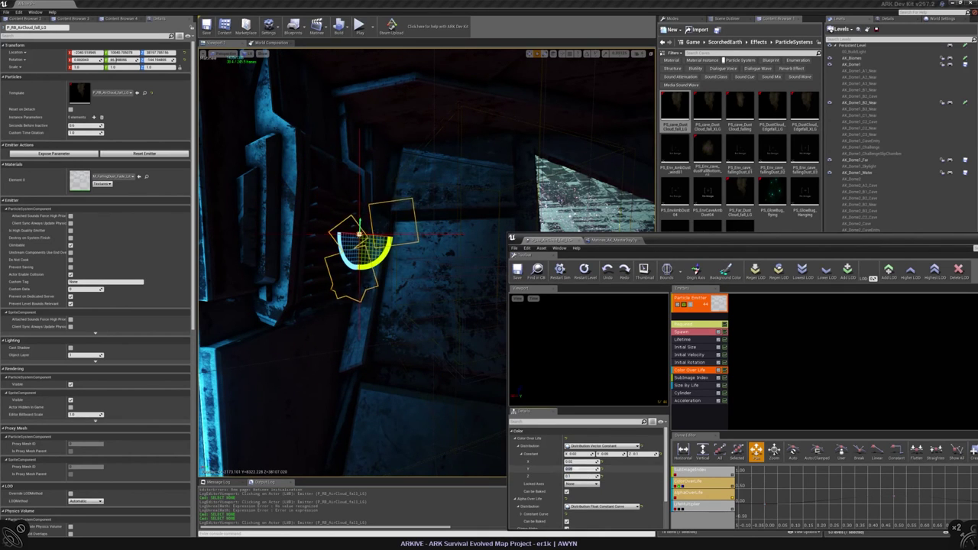
- Deselect the emitter and brighten the Color Over Life constant to X 0.05, Y 0.09 and Z 0.15 while viewing it across the chamber
right_drag(428, 290, 371, 302)
key(Escape)
click(633, 457)
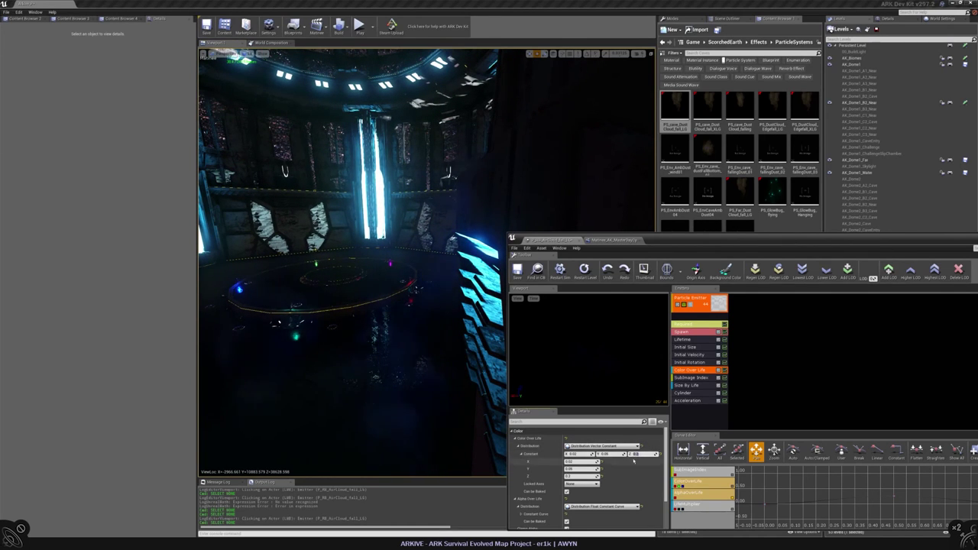
double_click(638, 454)
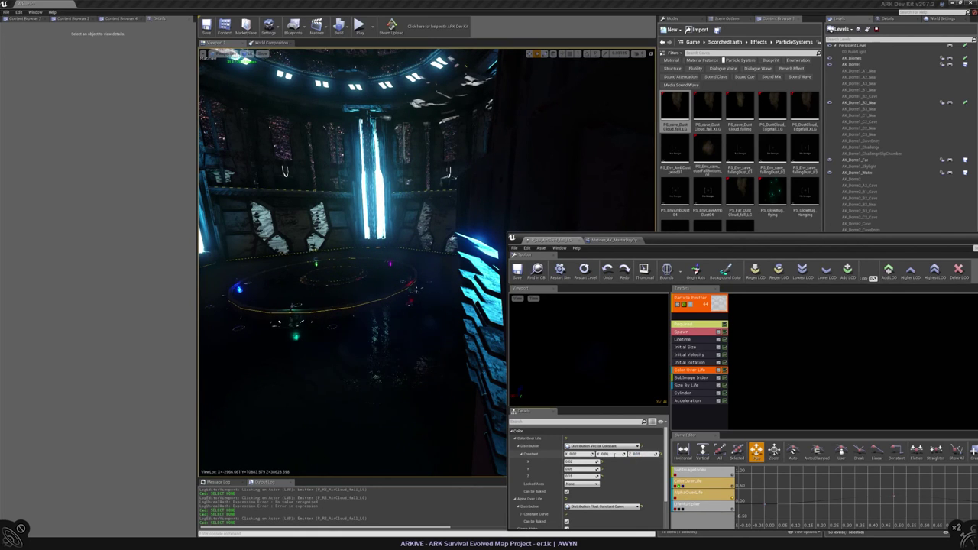
double_click(604, 454)
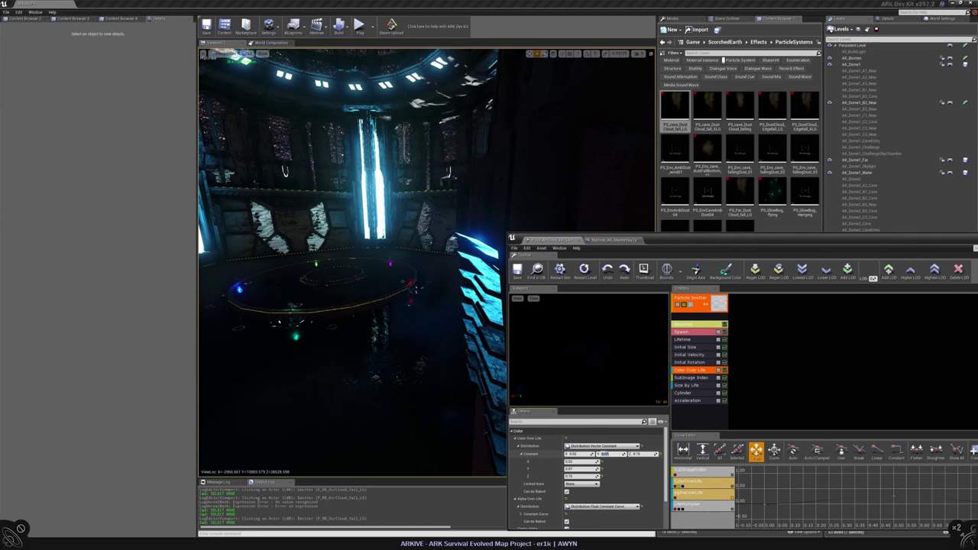
key(Return)
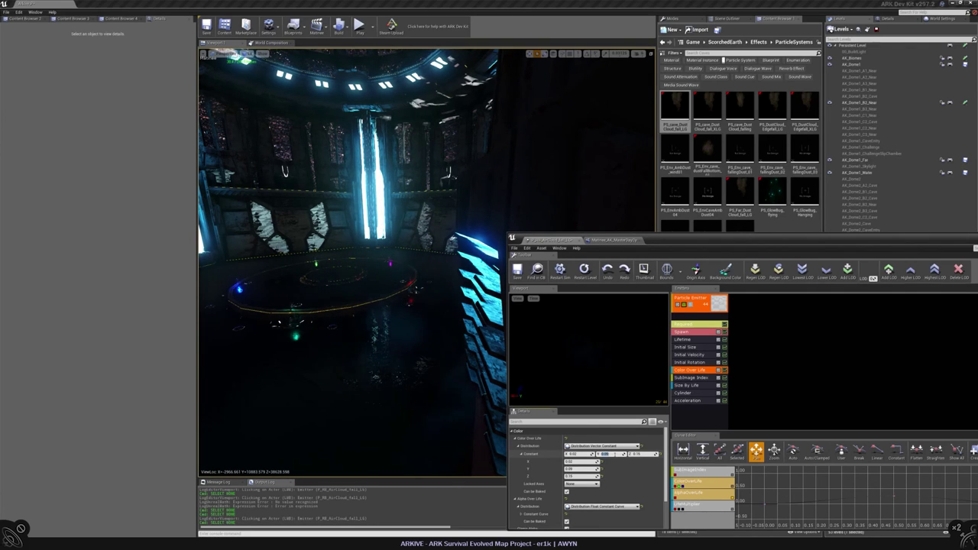
double_click(587, 454)
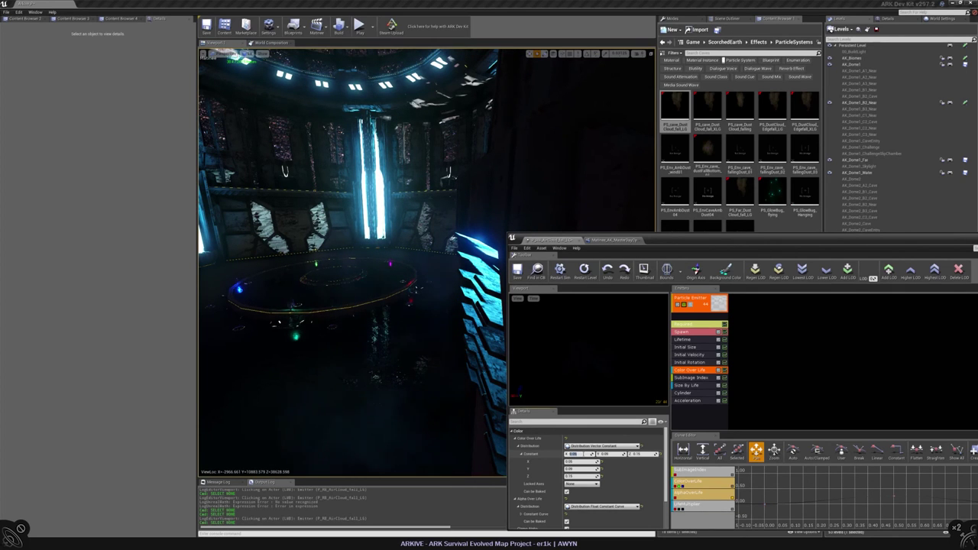
- Try an Initial Size Min of 300 on X and Y for the cloud at the vent
right_drag(351, 305, 312, 267)
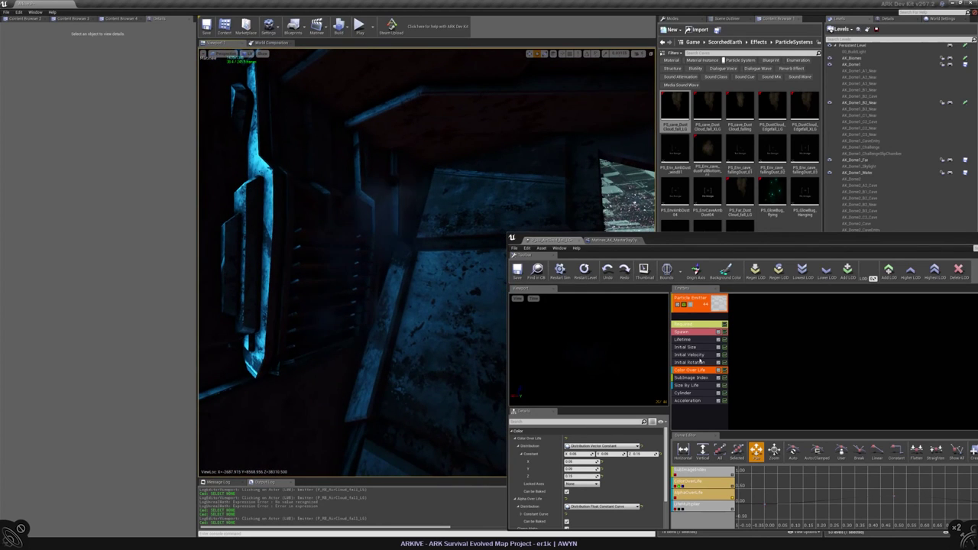
click(690, 347)
scroll(613, 474, down, 2)
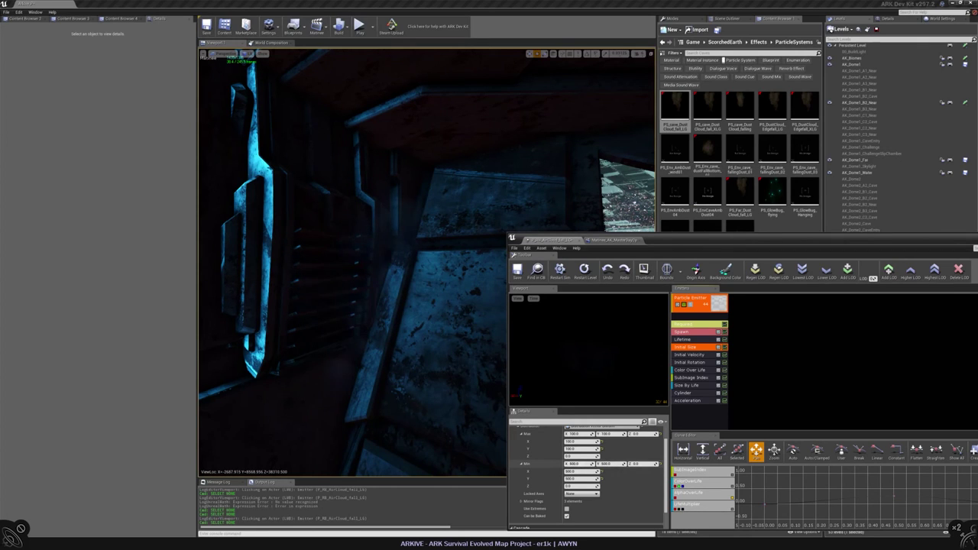
click(574, 464)
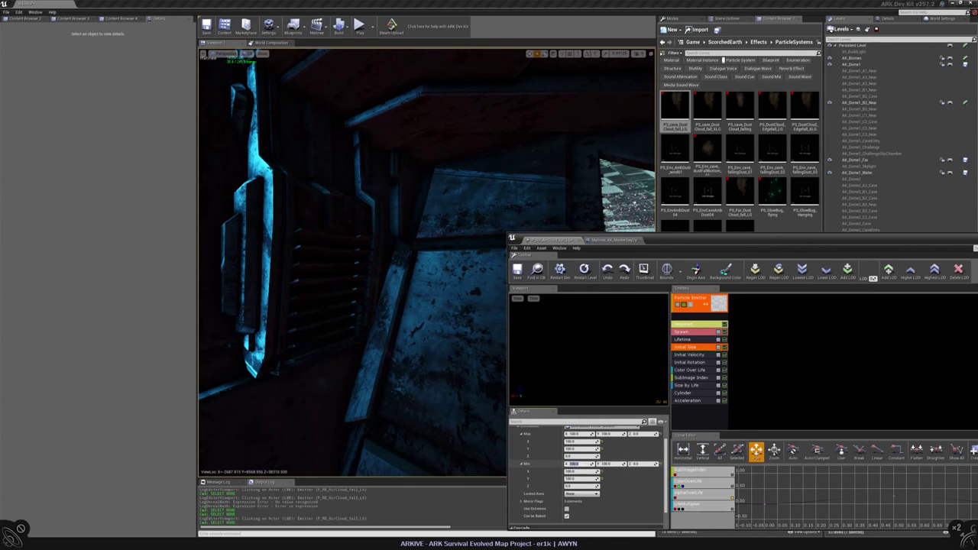
key(Tab)
text(300)
key(Return)
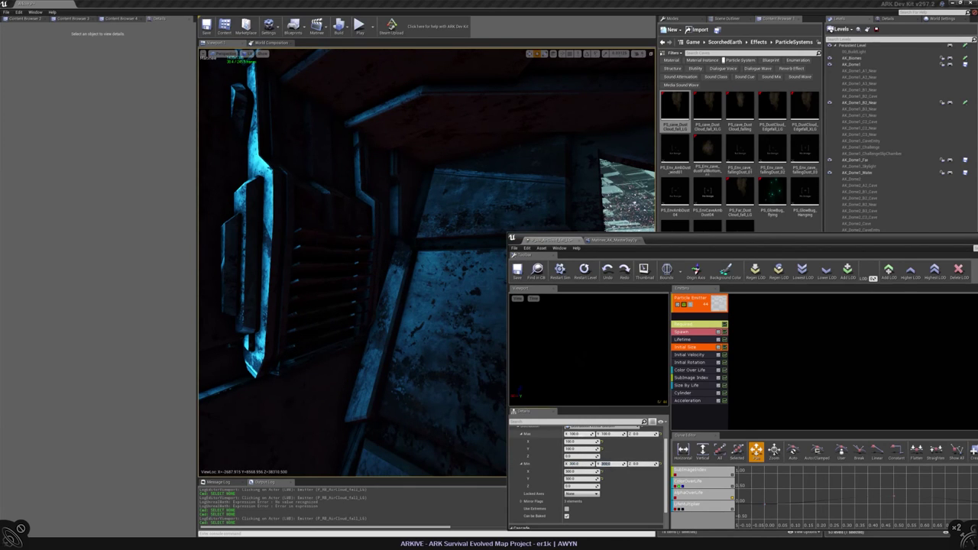
- Enter new Initial Size Min values on X and Y and set Max to 300 on both axes
click(577, 464)
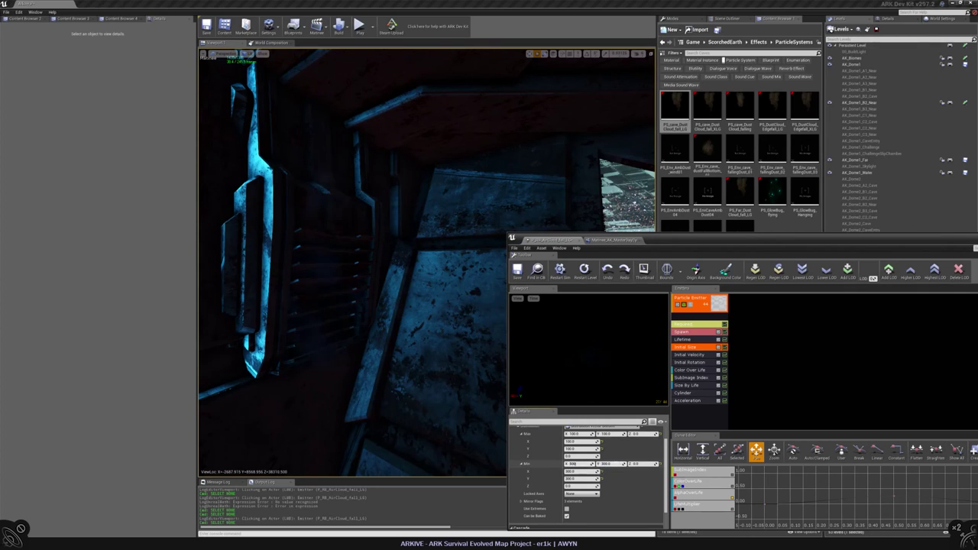
text(900)
key(Tab)
text(5000)
click(579, 434)
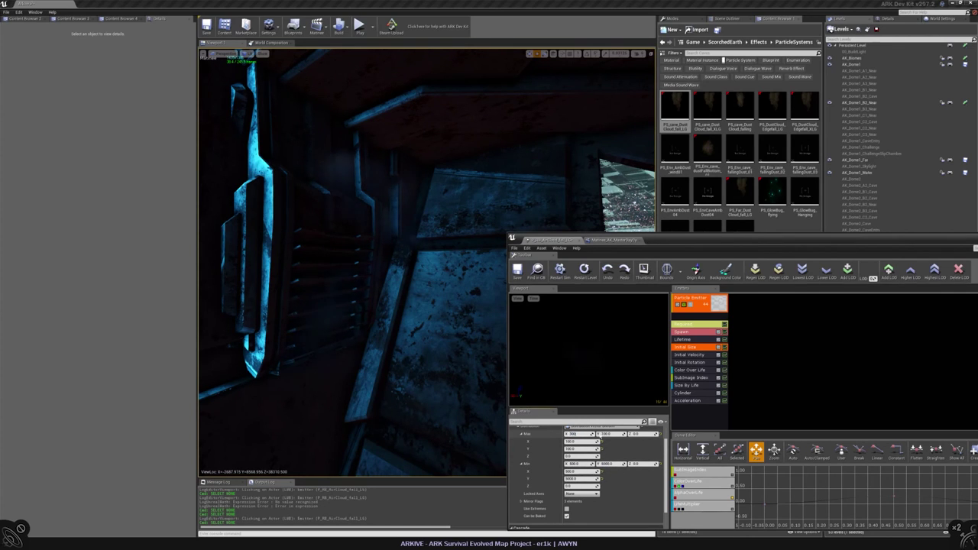
text(300)
key(Tab)
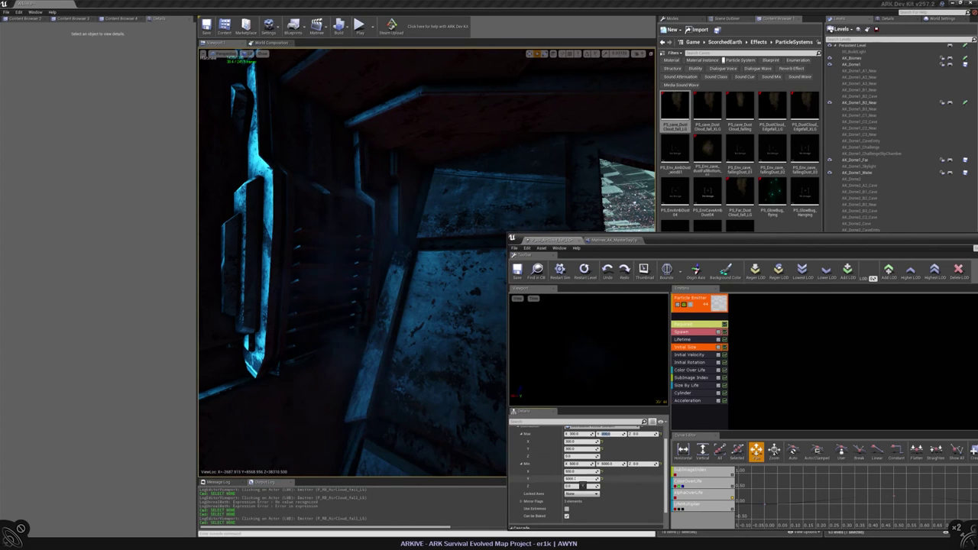
text(300)
key(Tab)
key(Tab)
key(Tab)
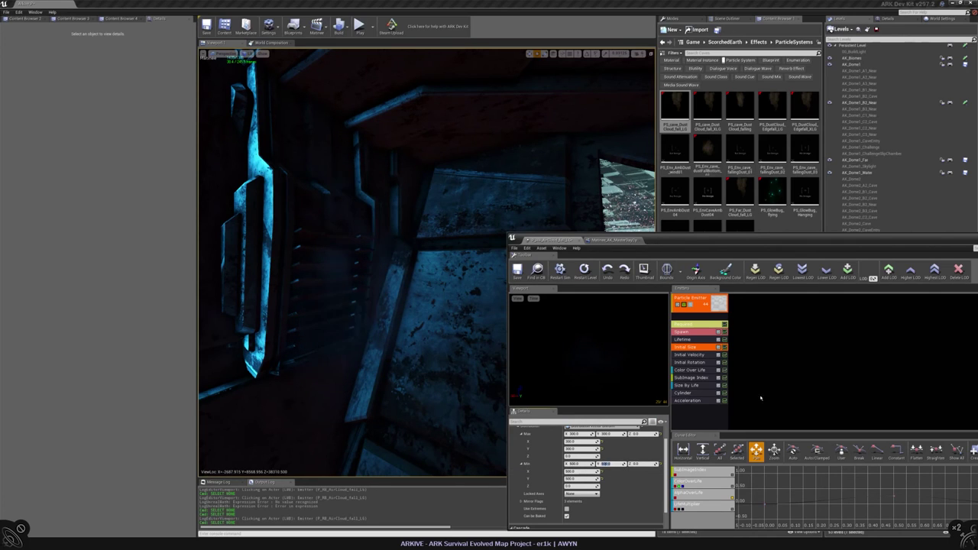
- Set the Size By Life Out Val to 0.5 on X and Y at the first point, 1.0 at the second, and Z to -1
click(687, 386)
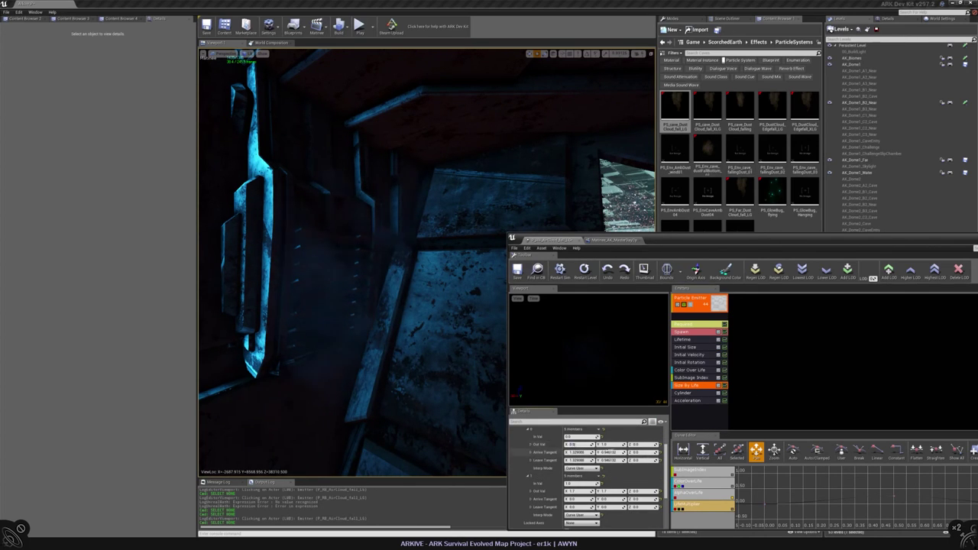
key(Tab)
key(Tab)
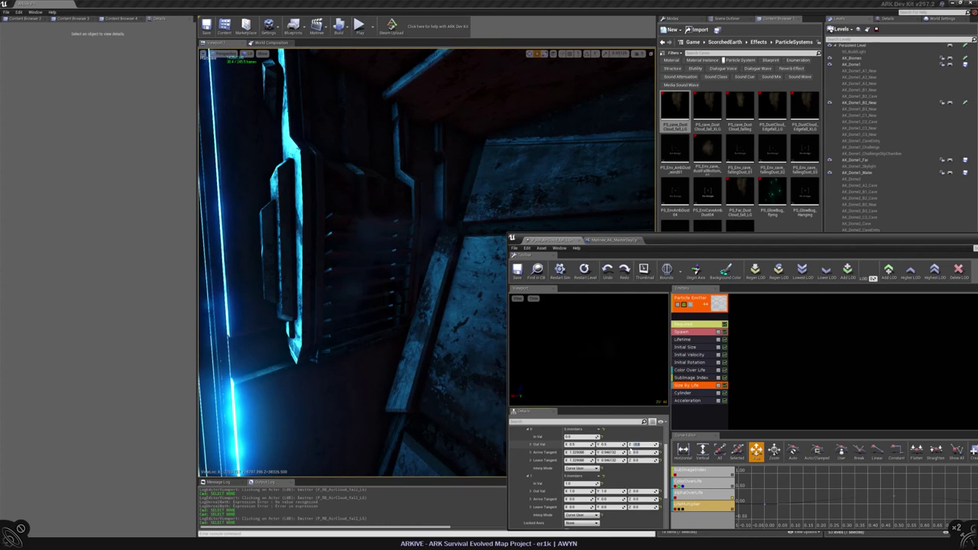
text(-1)
key(Return)
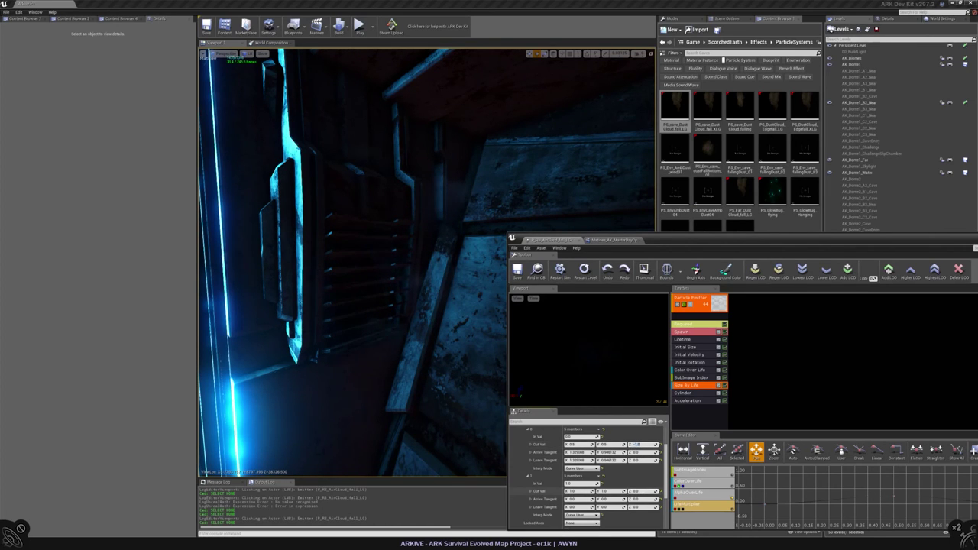
click(637, 491)
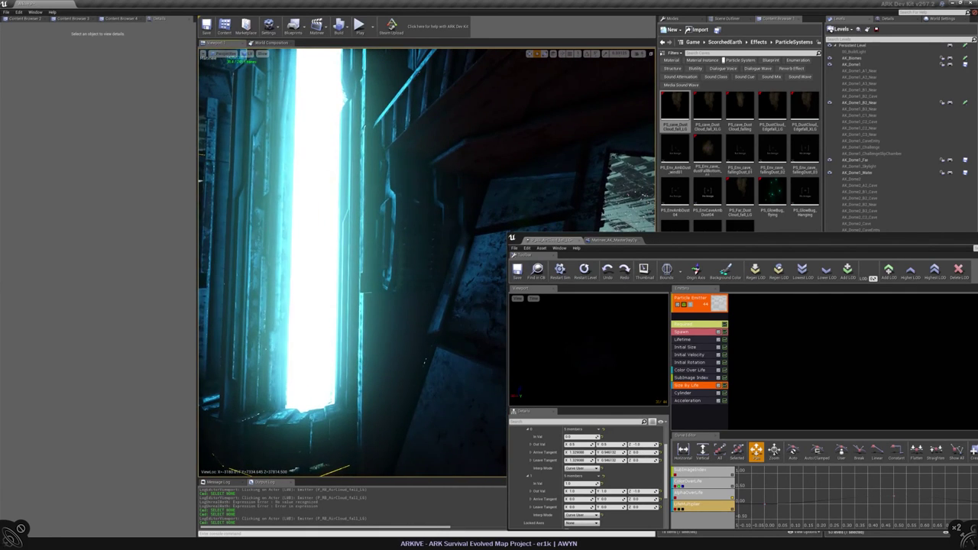
- Preview the chamber and vent in daylight using the day cycle matinee, and close the matinee editor
click(615, 240)
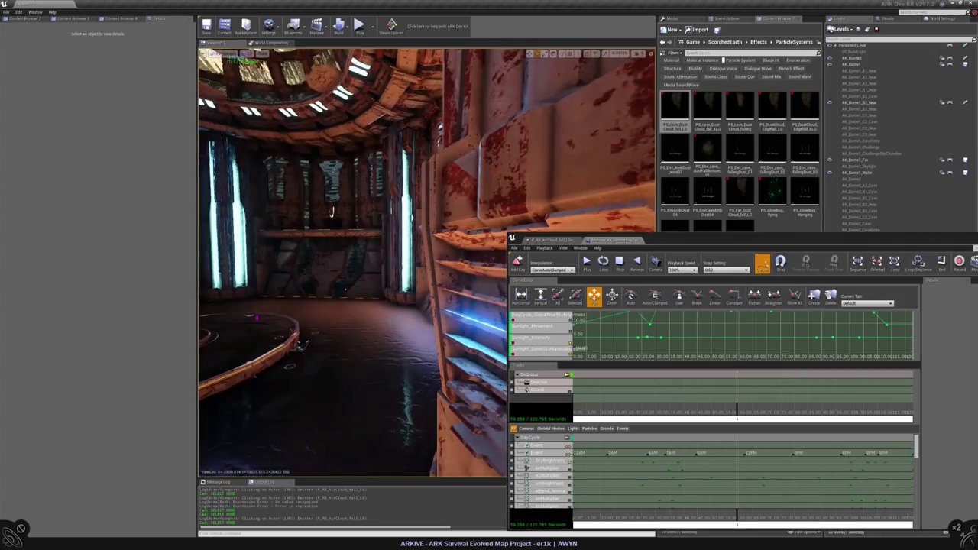
right_drag(351, 260, 325, 254)
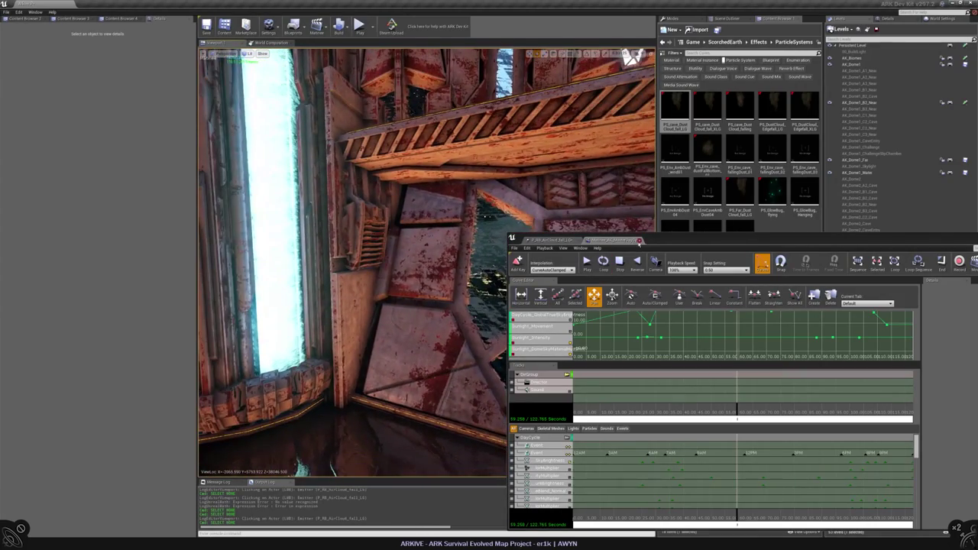
click(639, 241)
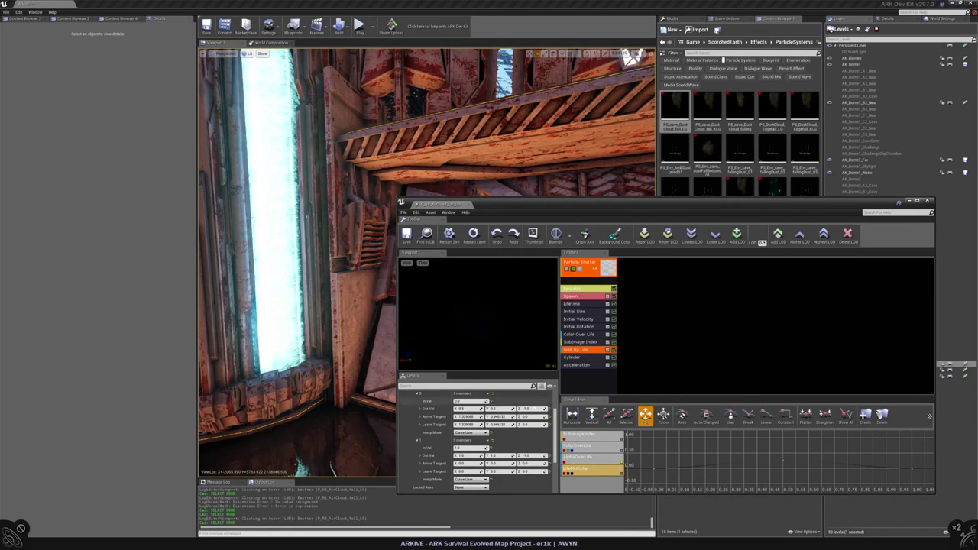
- Reopen the Matinee_AK_MasterDayCycle matinee at time 0 to bring back the night lighting, and close it
drag(514, 213, 655, 212)
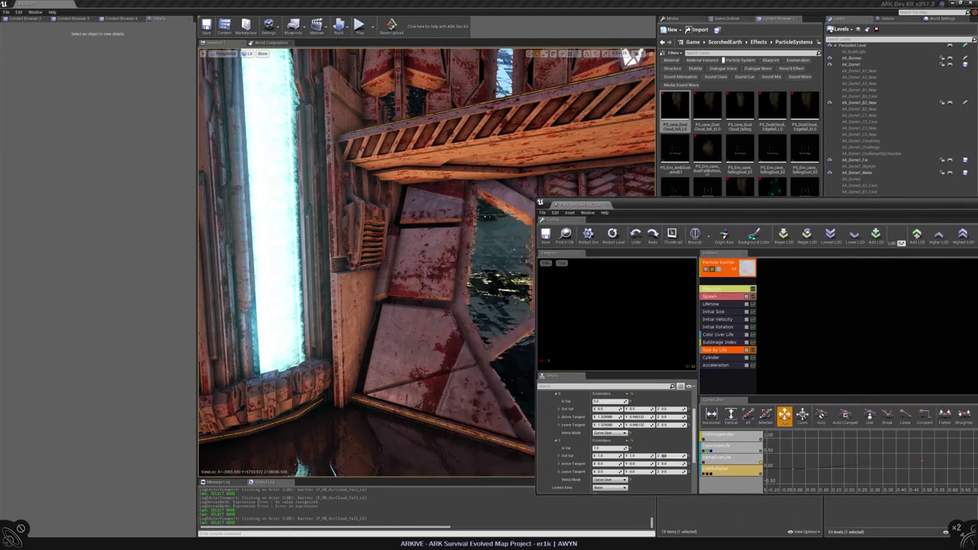
click(318, 26)
click(348, 65)
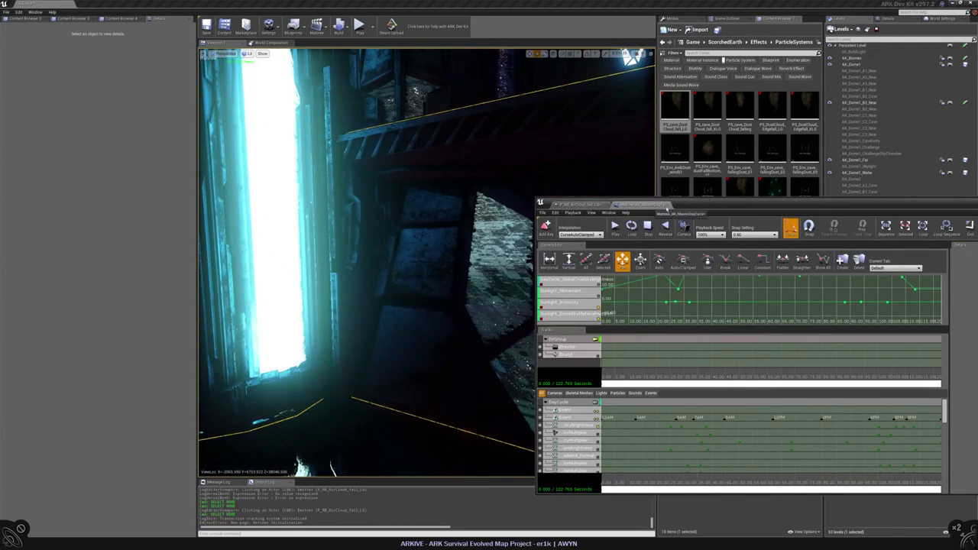
click(681, 214)
- Close the particle editor and bring up the Arkive Particle folder and the Scene Outliner
right_drag(367, 260, 342, 262)
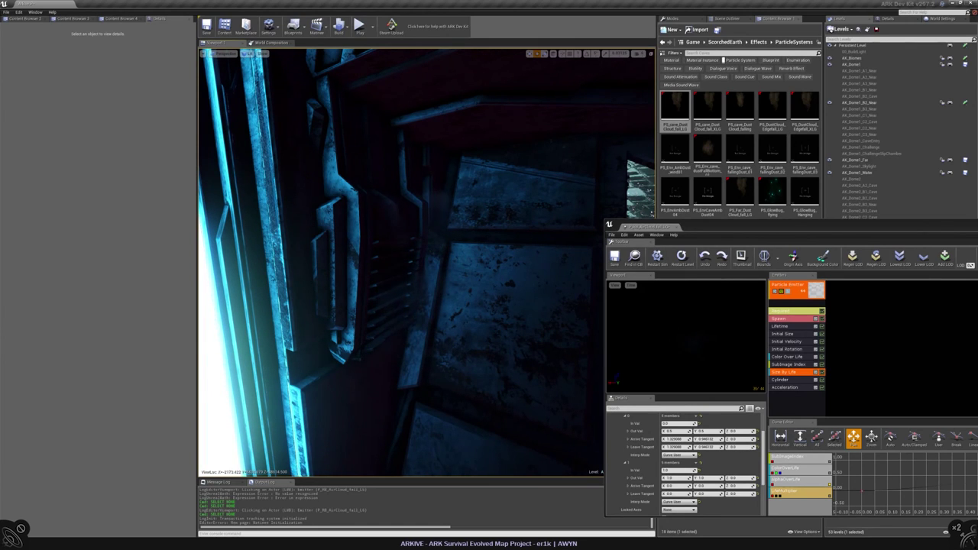
double_click(761, 229)
click(829, 195)
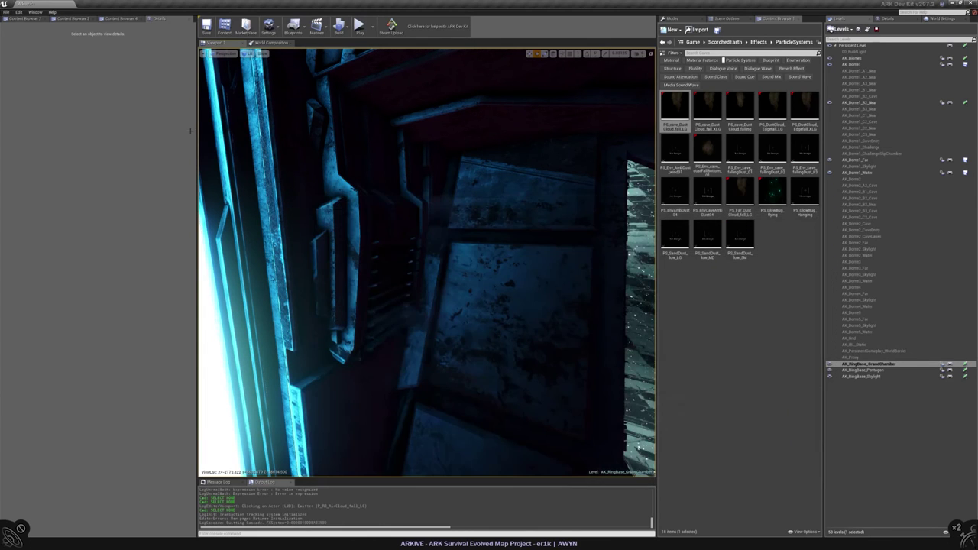
click(23, 18)
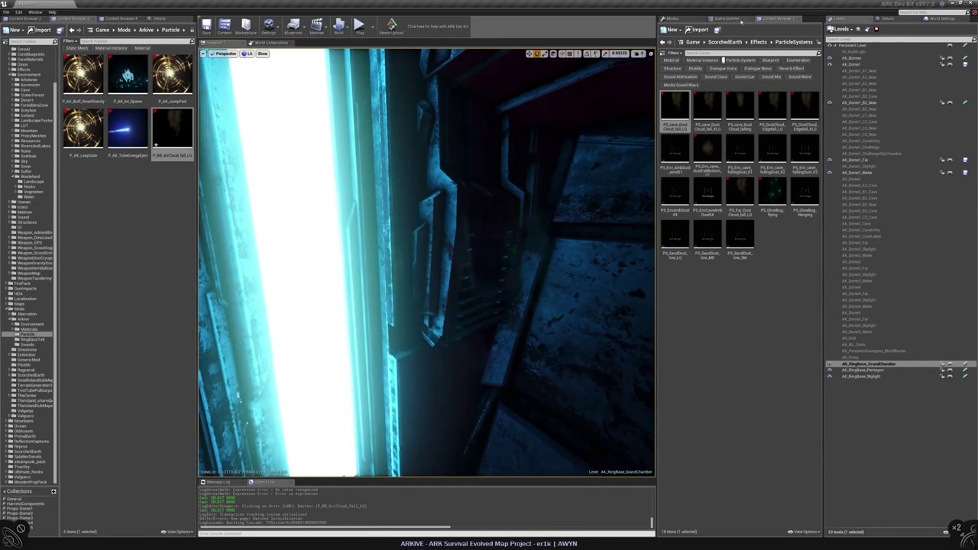
click(728, 18)
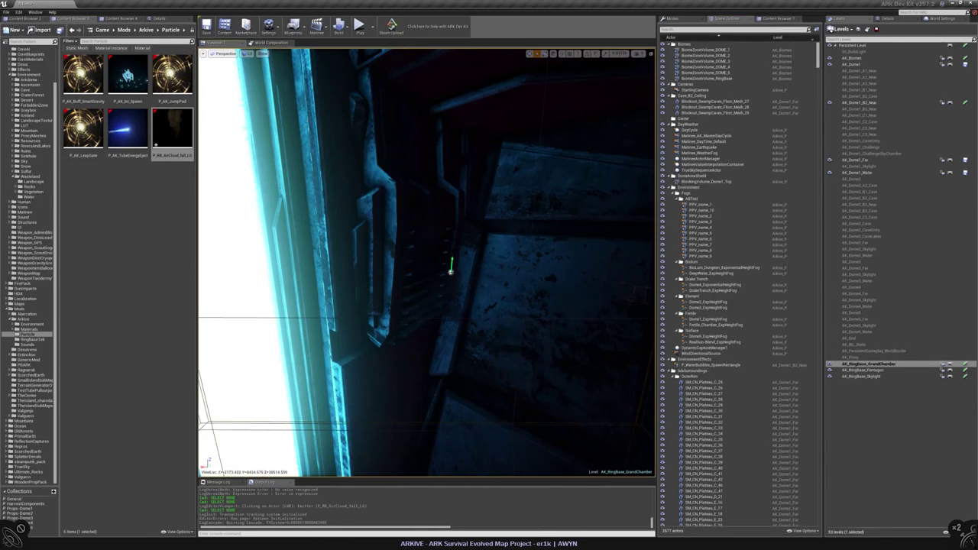
- Move the P_RB_AirCloud_fall_LG emitter into the EnvironmentEffects folder of the scene hierarchy
click(452, 272)
key(f)
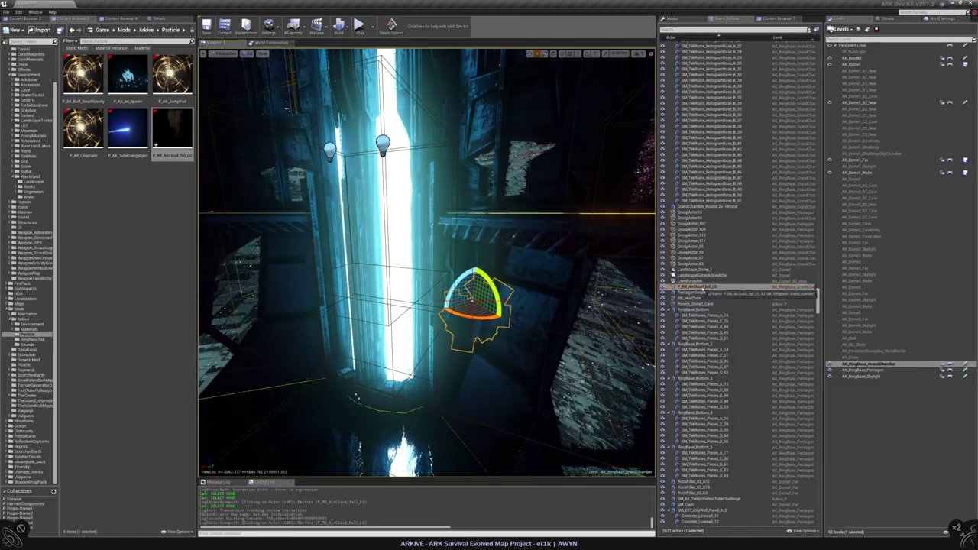
right_click(705, 287)
mouse_move(734, 426)
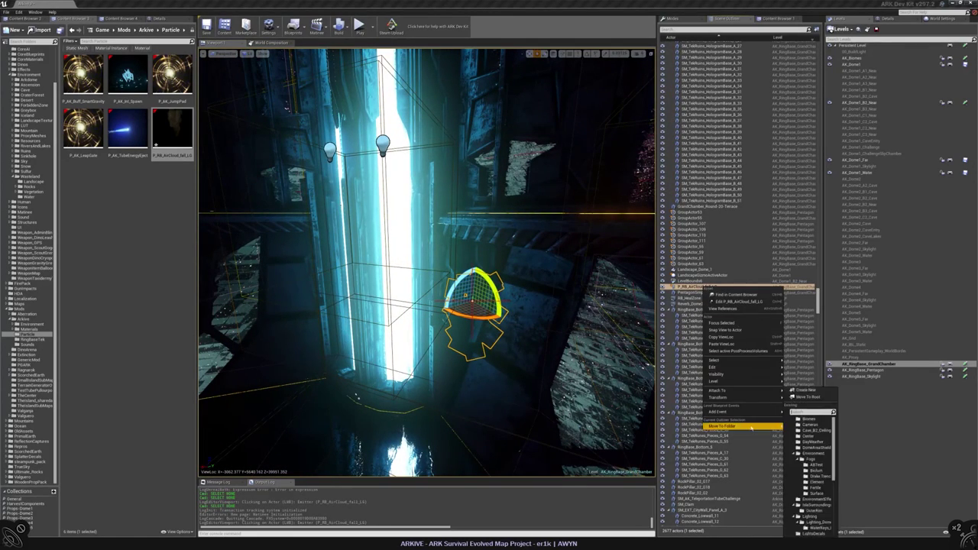
text(eff)
click(819, 456)
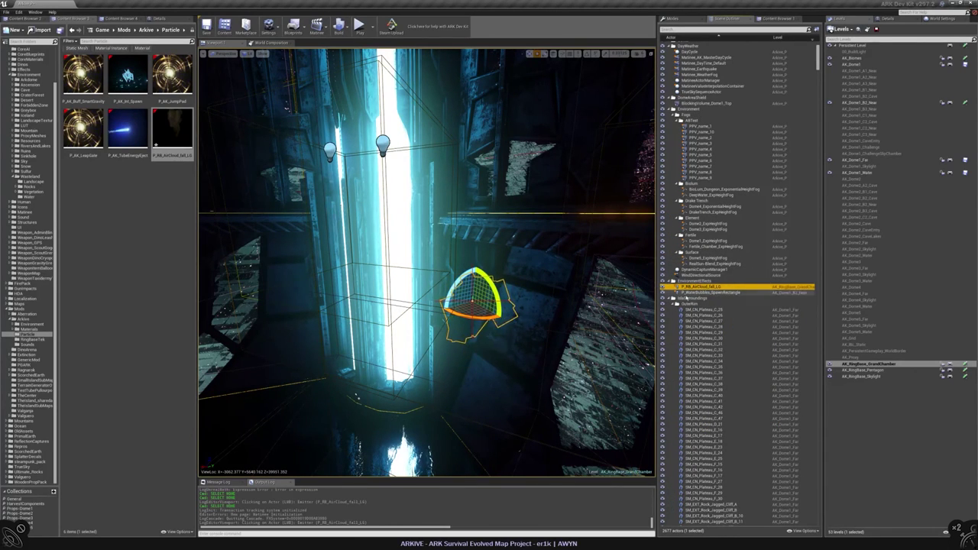
- Move the air cloud emitter into a new subfolder of EnvironmentEffects named RingBase
right_click(692, 288)
mouse_move(733, 426)
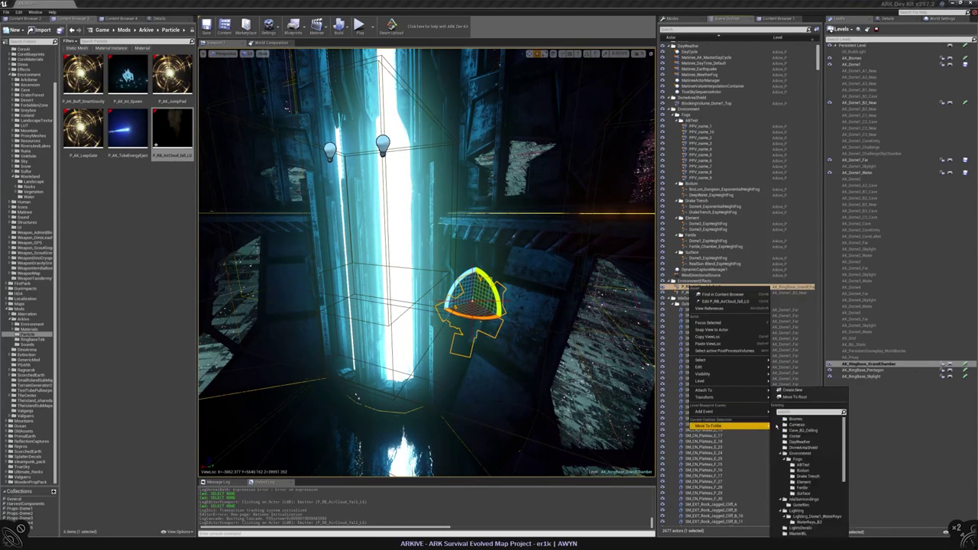
click(803, 426)
text(Fl)
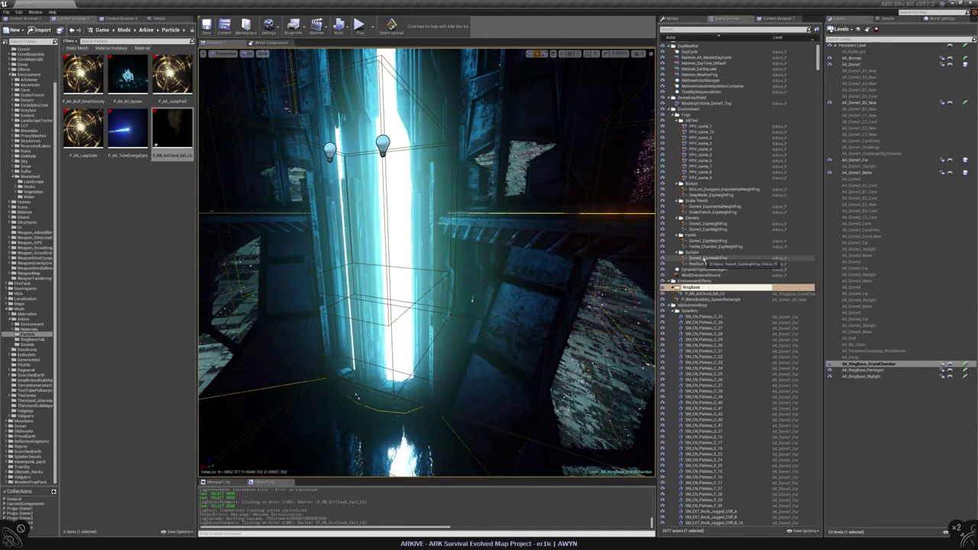
key(Return)
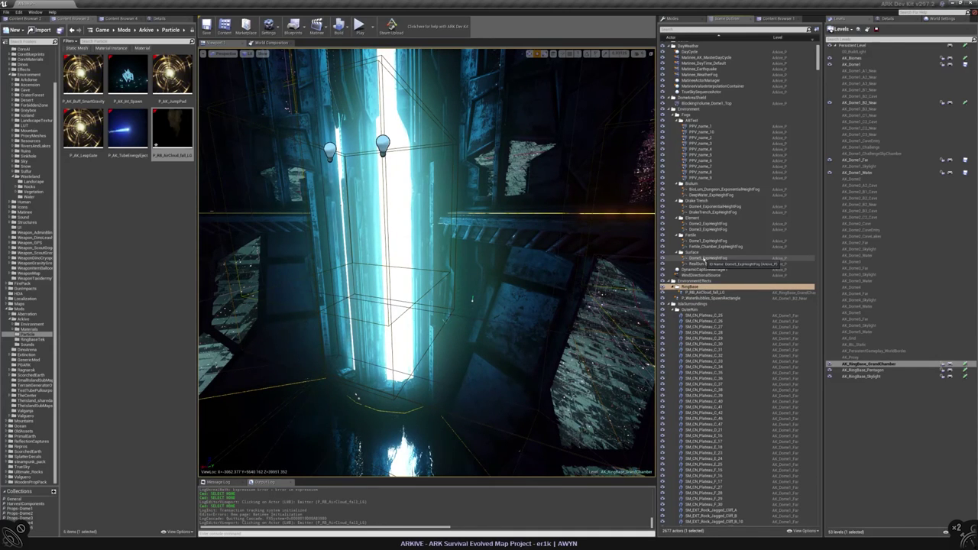
- Try to duplicate the air cloud emitter across to the vent on the other side of the light pillar
click(703, 292)
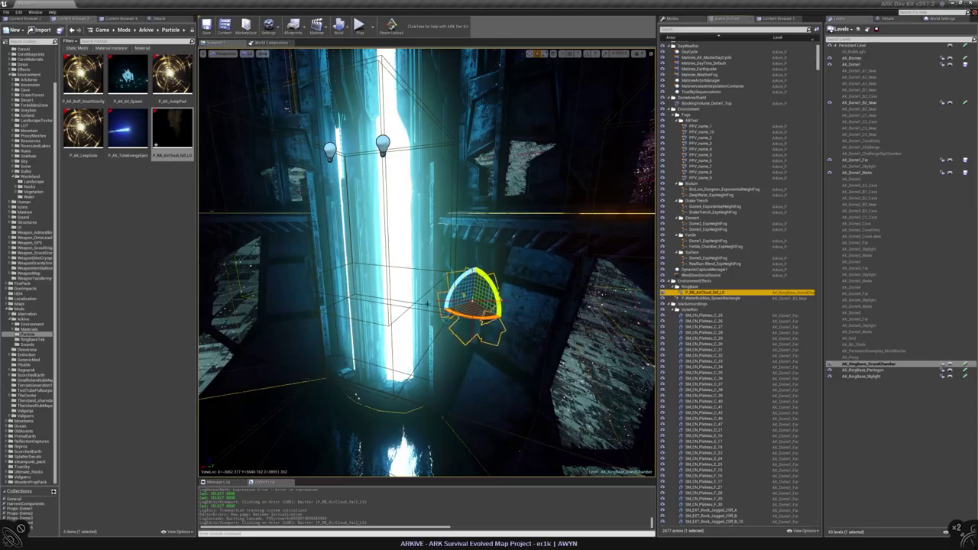
key(f)
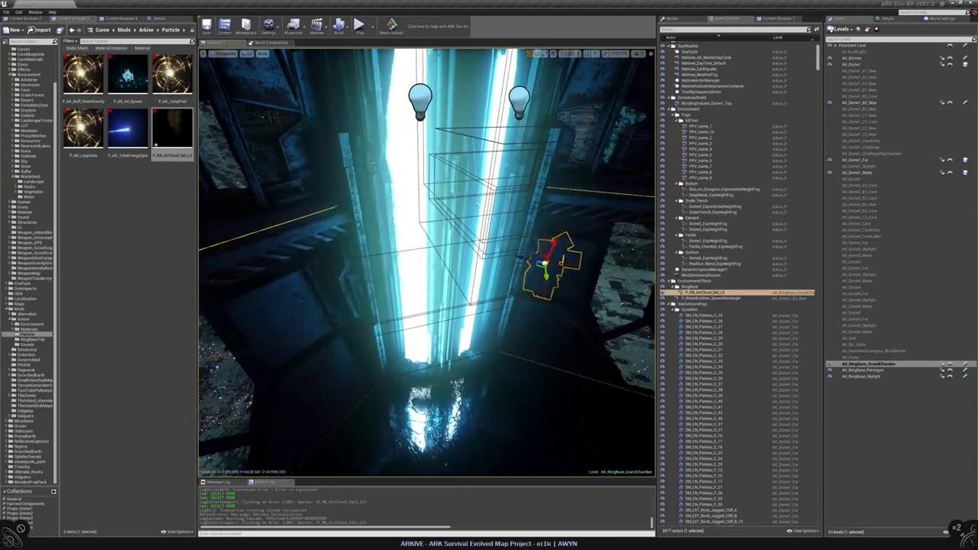
key(f)
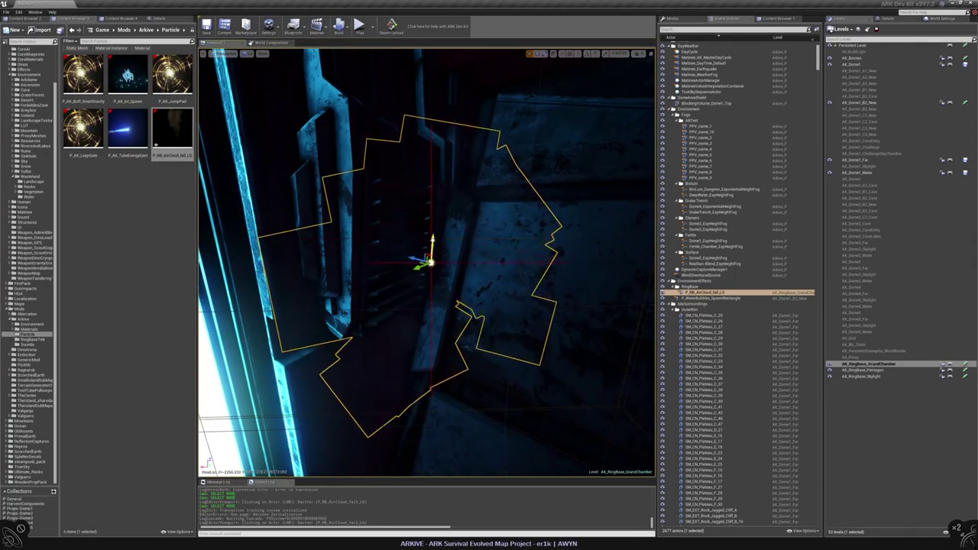
alt+drag(217, 261, 298, 269)
key(Escape)
click(461, 234)
alt+drag(461, 233, 539, 275)
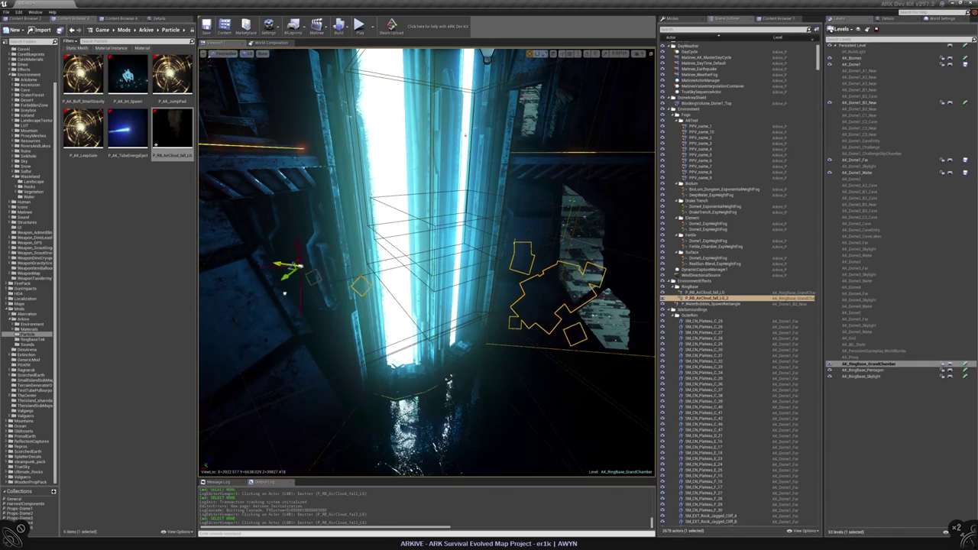
alt+drag(285, 293, 325, 285)
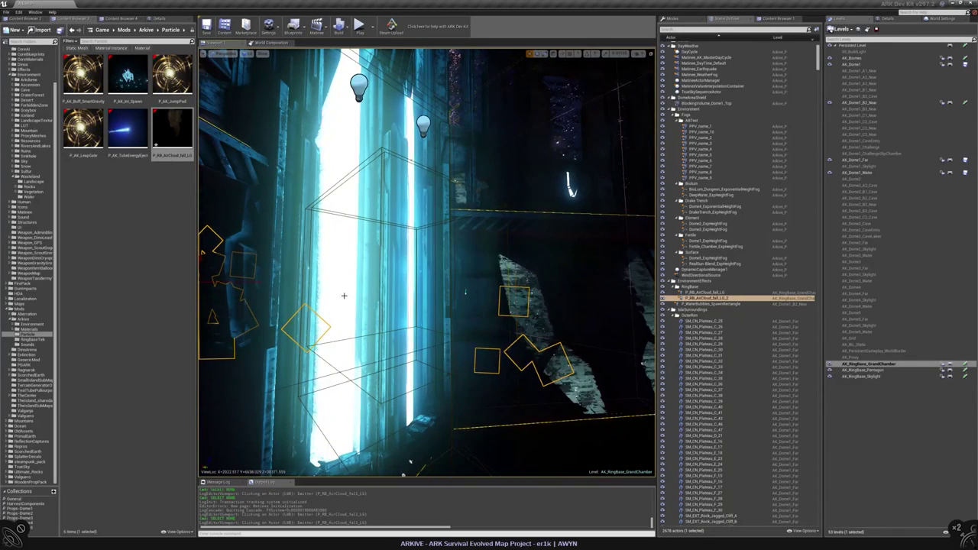
key(Delete)
- Duplicate the original air cloud emitter and move the copy to the opposite vent beside the light pillar
click(466, 292)
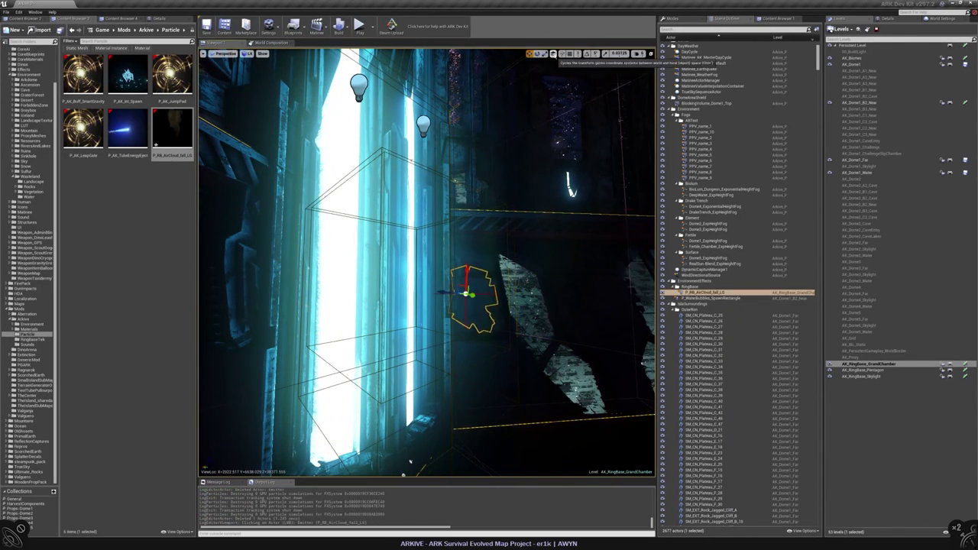
alt+drag(411, 462, 480, 228)
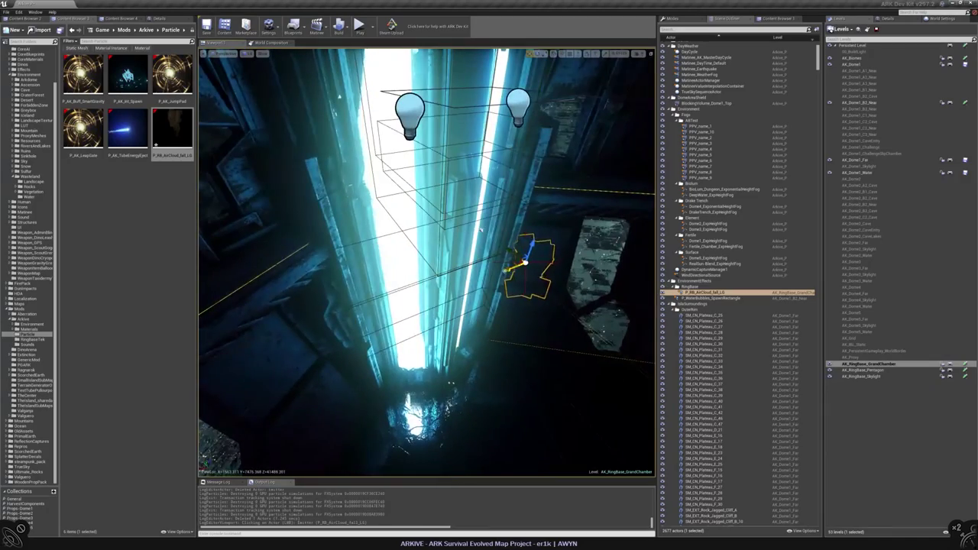
key(ctrl+w)
alt+drag(282, 362, 413, 260)
click(424, 270)
- Rotate the copied emitter and fit it to the slats of its vent
click(369, 283)
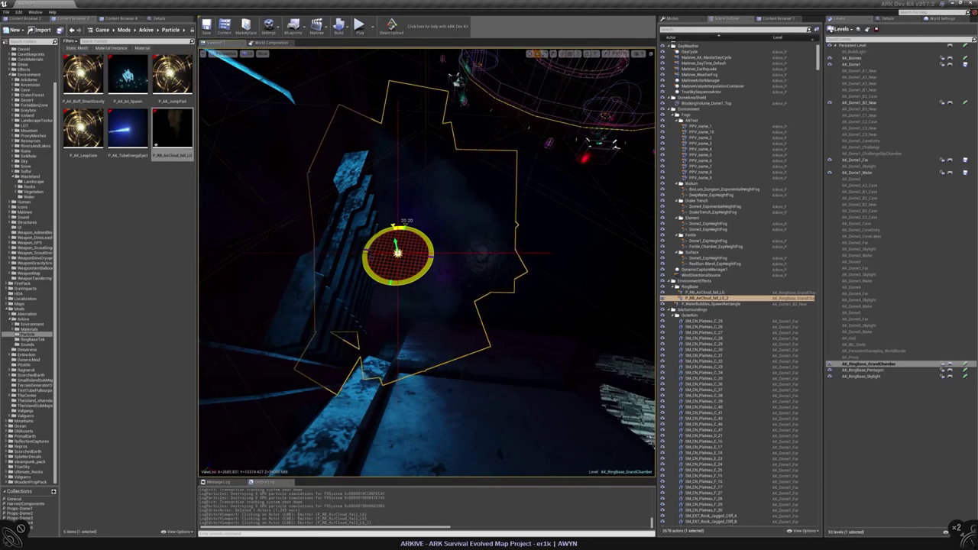
alt+drag(412, 260, 437, 269)
key(w)
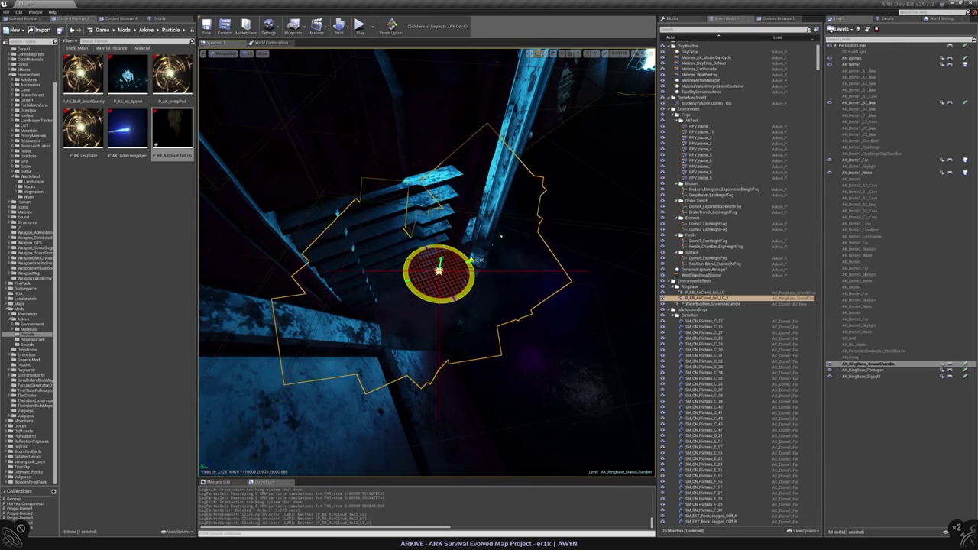
alt+drag(437, 269, 426, 329)
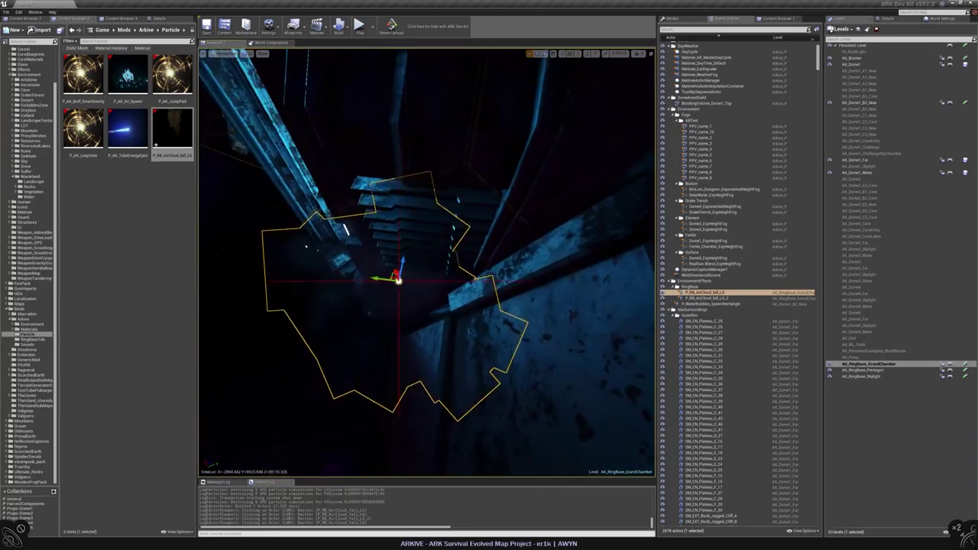
- Rotate the original air cloud emitter to line up with the slats of its own vent
key(e)
drag(456, 285, 405, 351)
key(Escape)
click(389, 297)
alt+drag(388, 298, 415, 293)
- Rename the original emitter P_RB_AirCloud_fall_LG_R_1 and its copy P_RB_AirCloud_fall_LG_L_1
ctrl+click(345, 285)
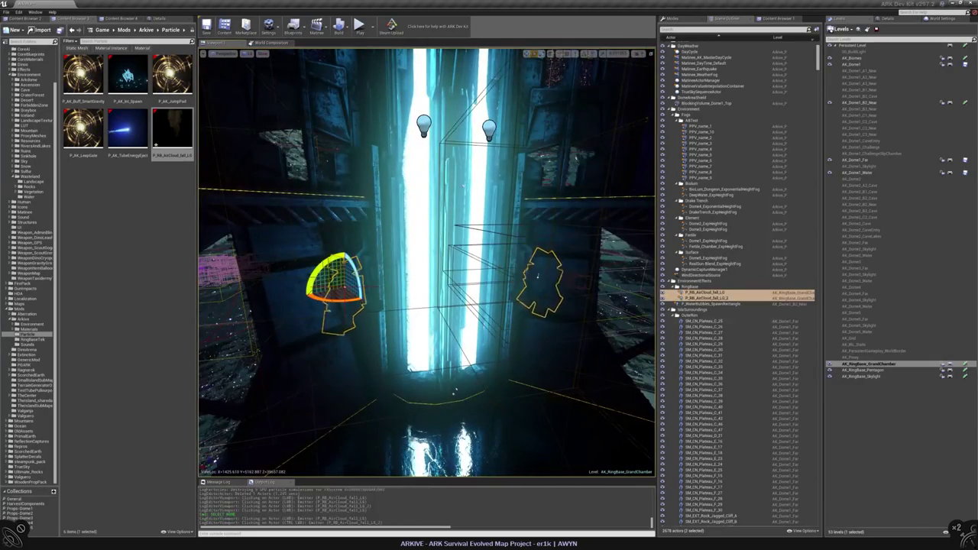
click(711, 292)
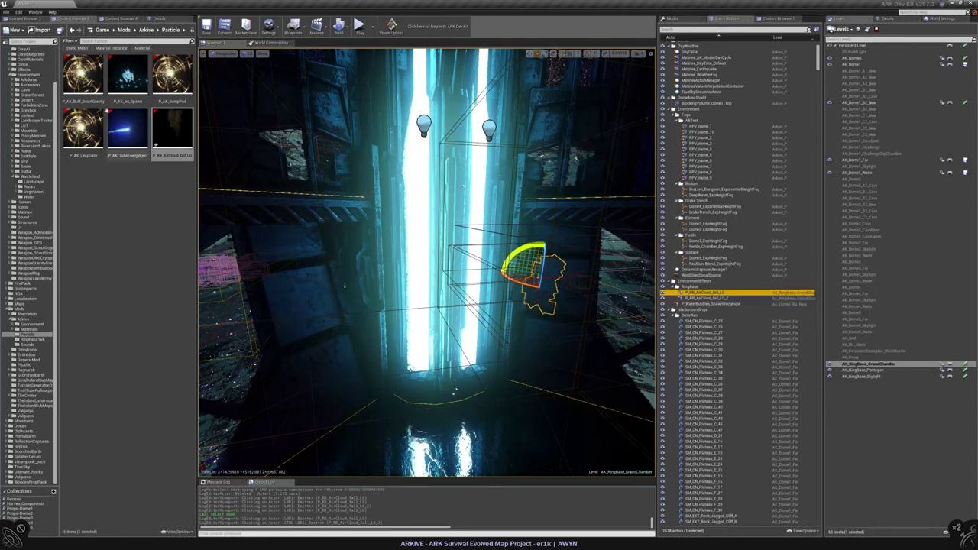
click(159, 19)
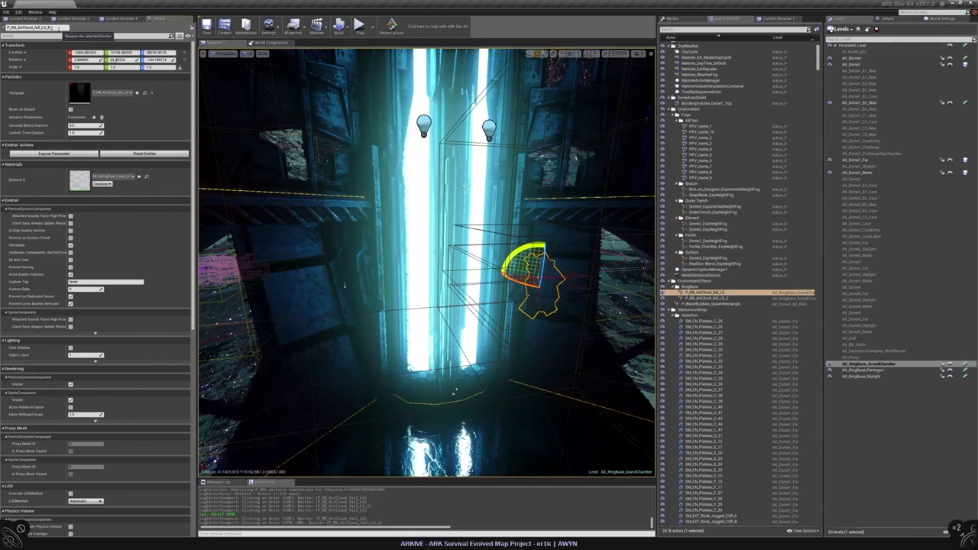
click(701, 298)
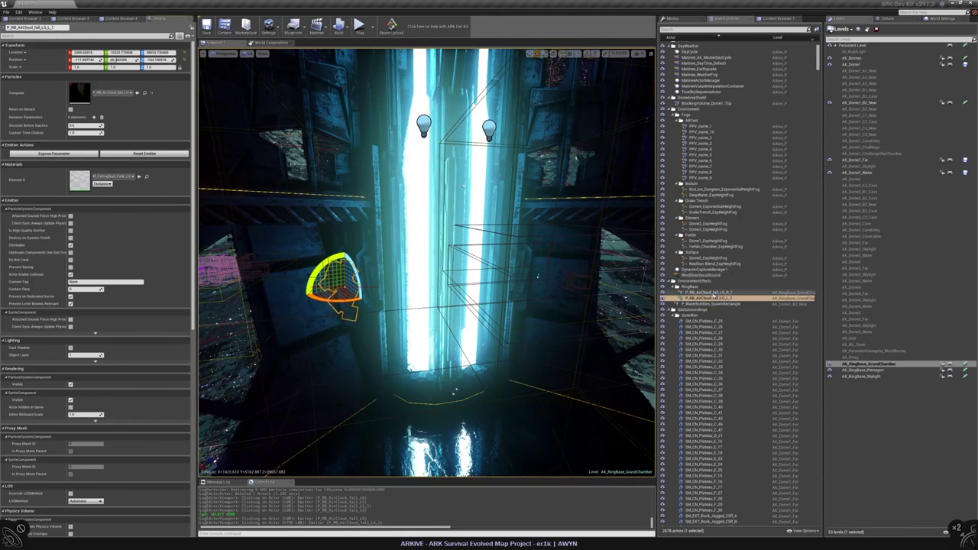
- Duplicate the GrandChamber_Round-20-Platform mesh as a central pivot for rotating the emitters
ctrl+click(703, 293)
key(f)
click(477, 460)
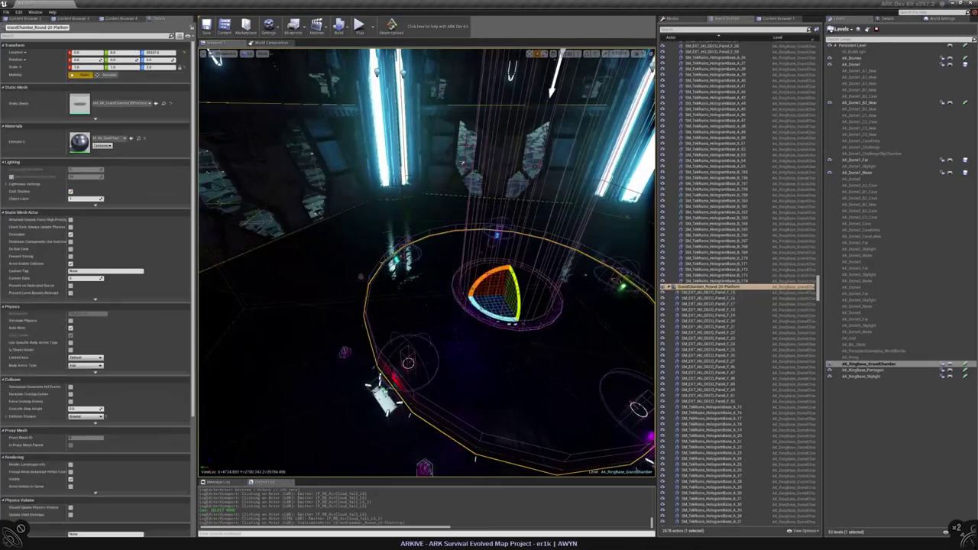
right_drag(475, 458, 456, 363)
- Select both air cloud emitters and increase their Editor Billboard Scale
click(309, 240)
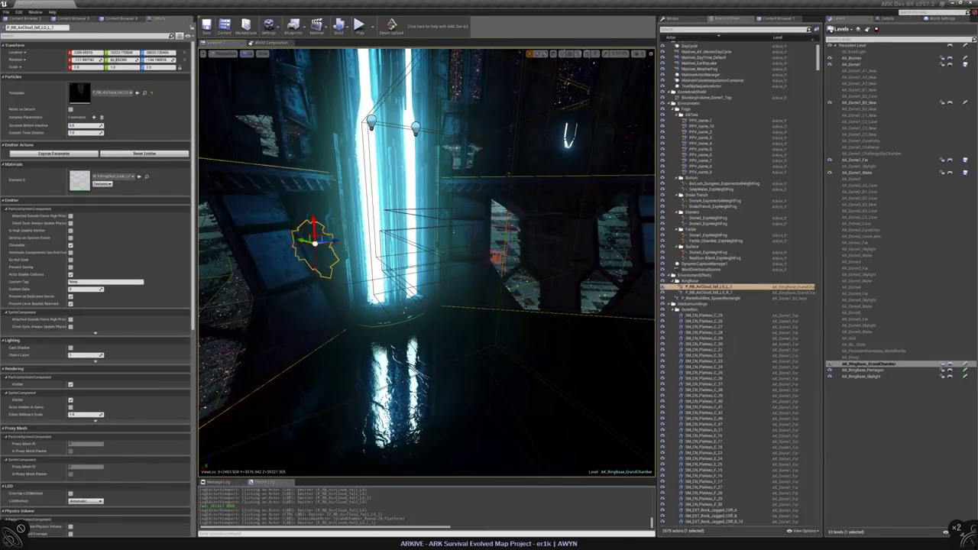
ctrl+click(457, 238)
click(134, 36)
text(re)
key(BackSpace)
key(BackSpace)
key(BackSpace)
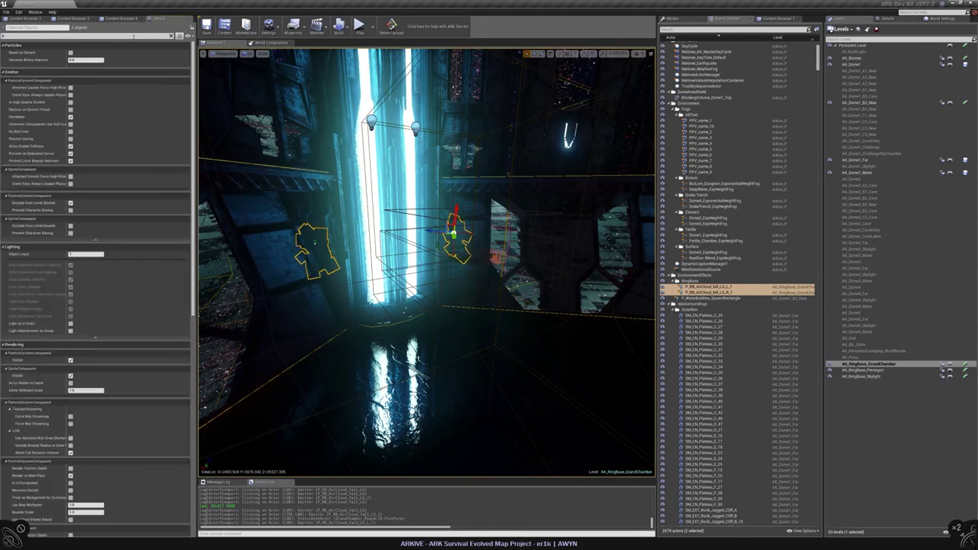
text(bill)
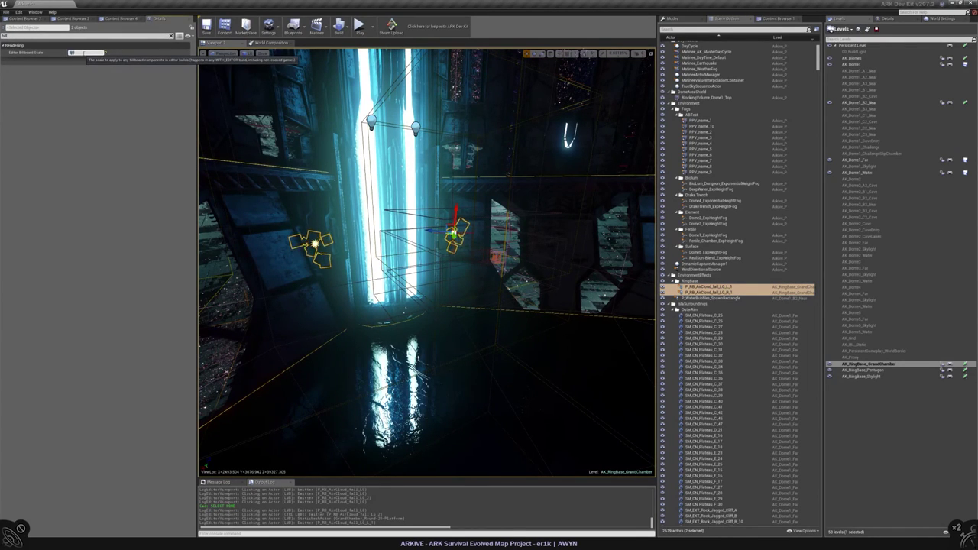
drag(77, 52, 99, 52)
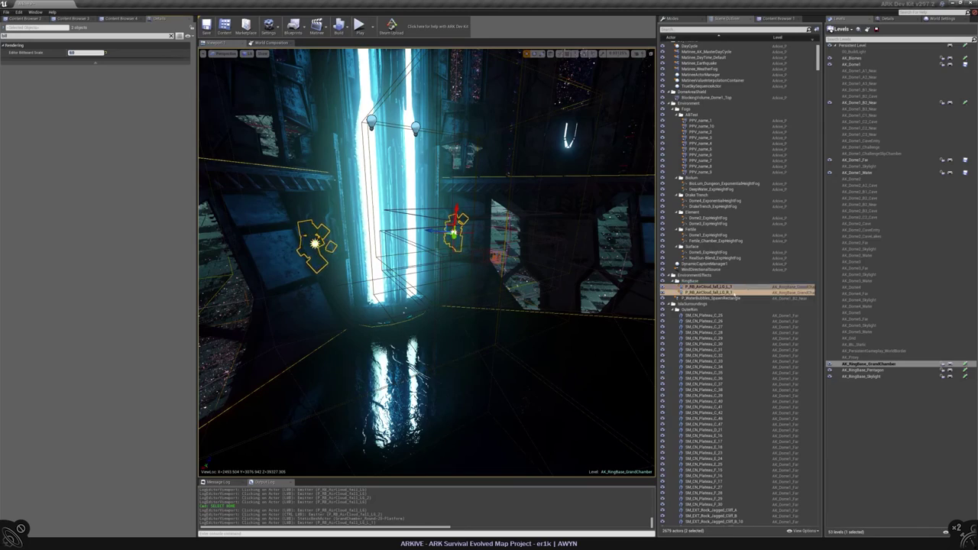
- Duplicate the emitter pair around the chamber centre in 72-degree steps with the platform copy as pivot, undoing the mistaken last rotation
key(f)
right_drag(393, 286, 393, 286)
ctrl+click(393, 286)
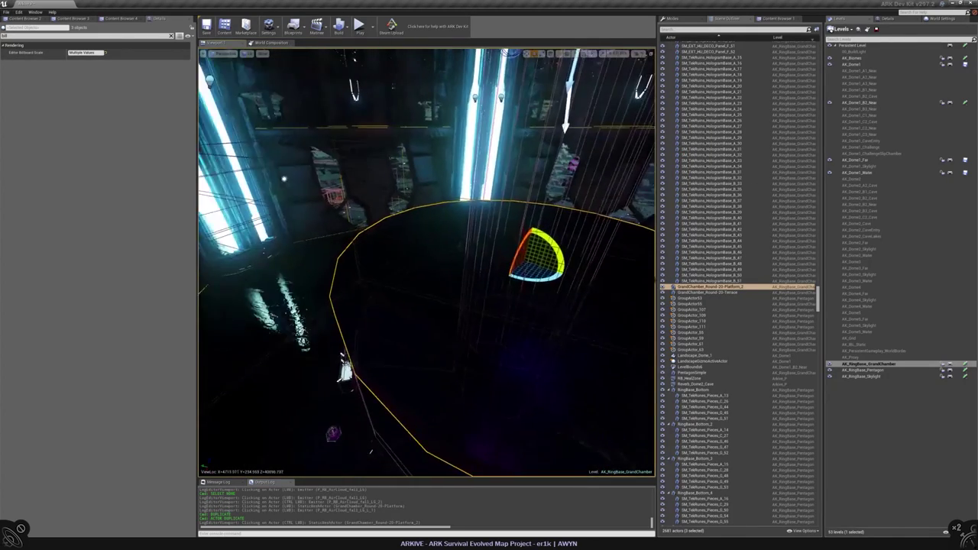
right_drag(397, 252, 396, 252)
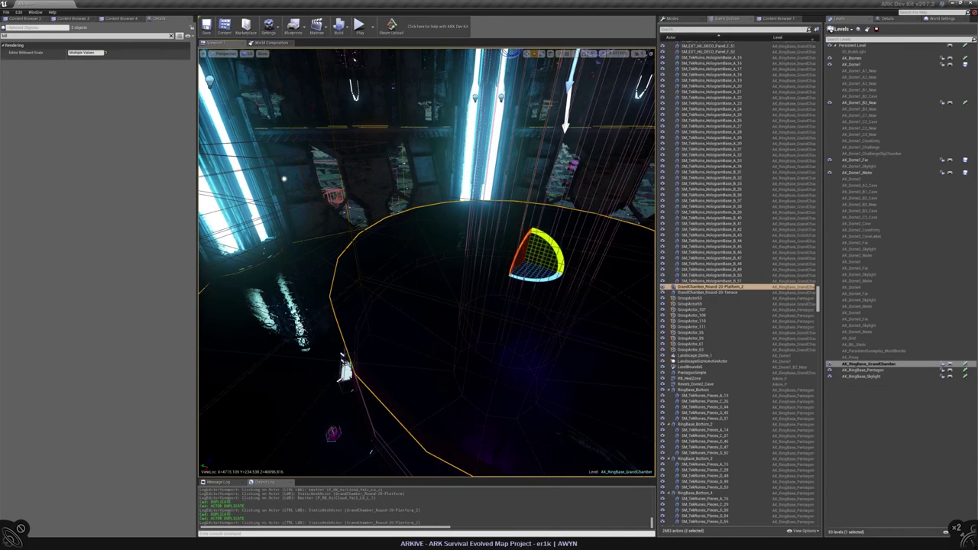
alt+drag(535, 275, 494, 273)
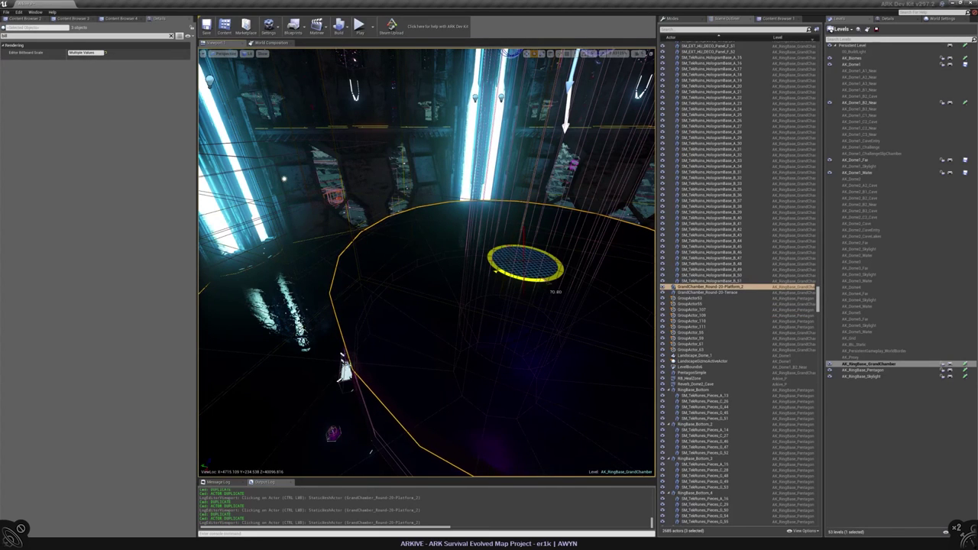
alt+drag(494, 274, 493, 274)
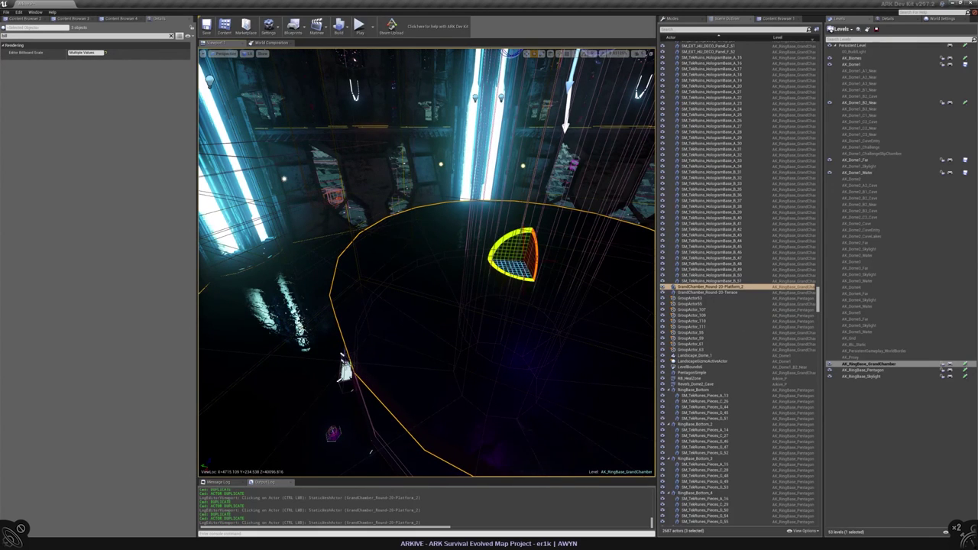
key(ctrl+z)
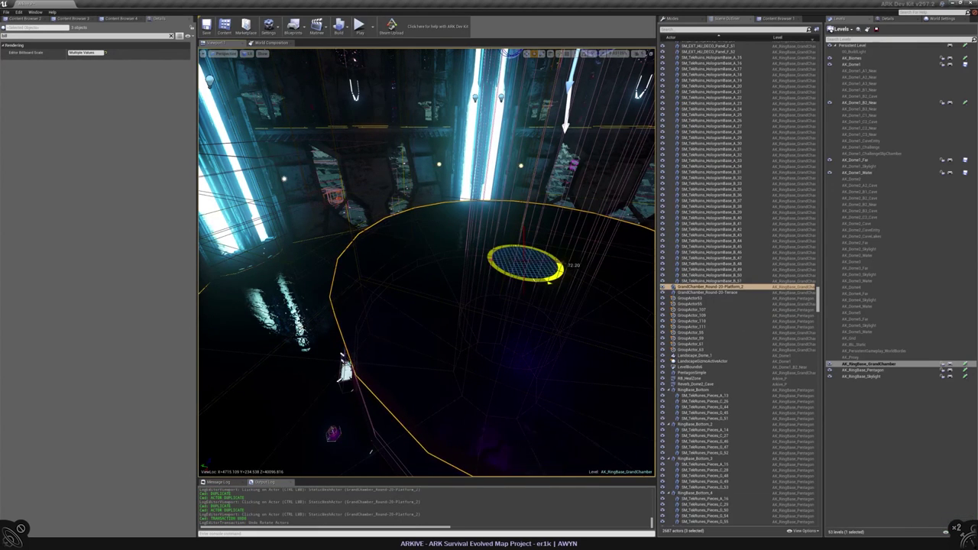
- Delete the duplicated platform mesh that served as the rotation pivot
click(494, 274)
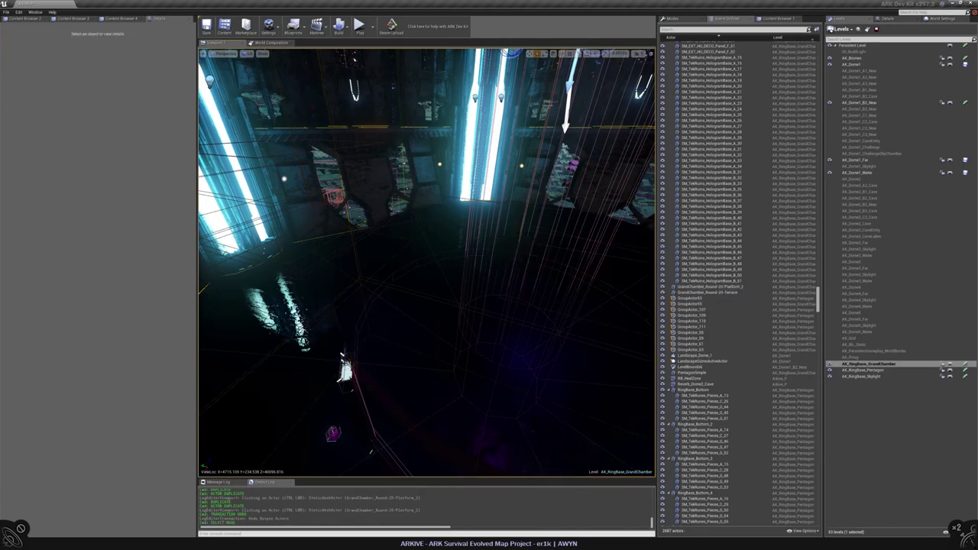
key(Delete)
right_drag(426, 263, 451, 272)
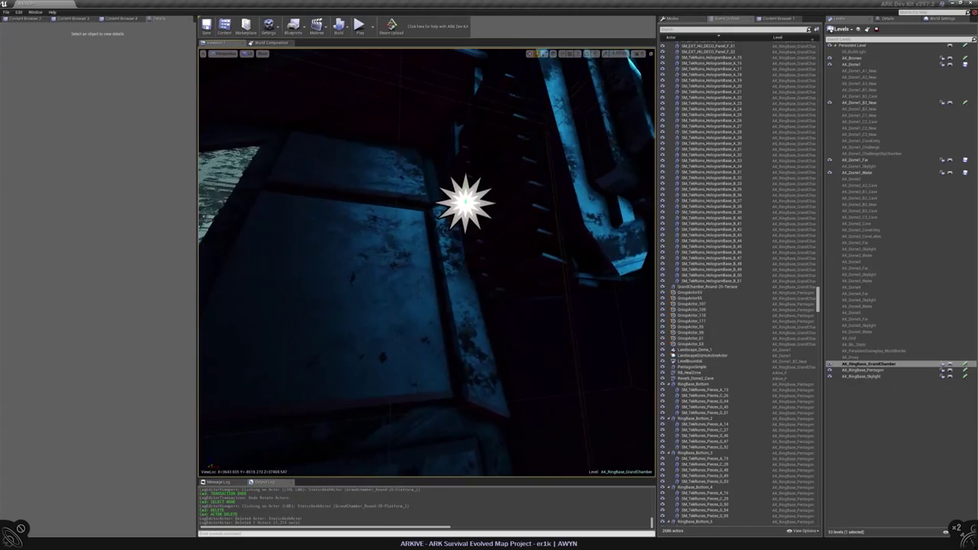
- Inspect the duplicated air cloud emitters at the vents all around the grand chamber
click(467, 205)
right_drag(467, 205, 455, 229)
click(299, 284)
key(Escape)
mouse_move(299, 284)
right_down()
mouse_move(314, 287)
mouse_move(306, 291)
right_up()
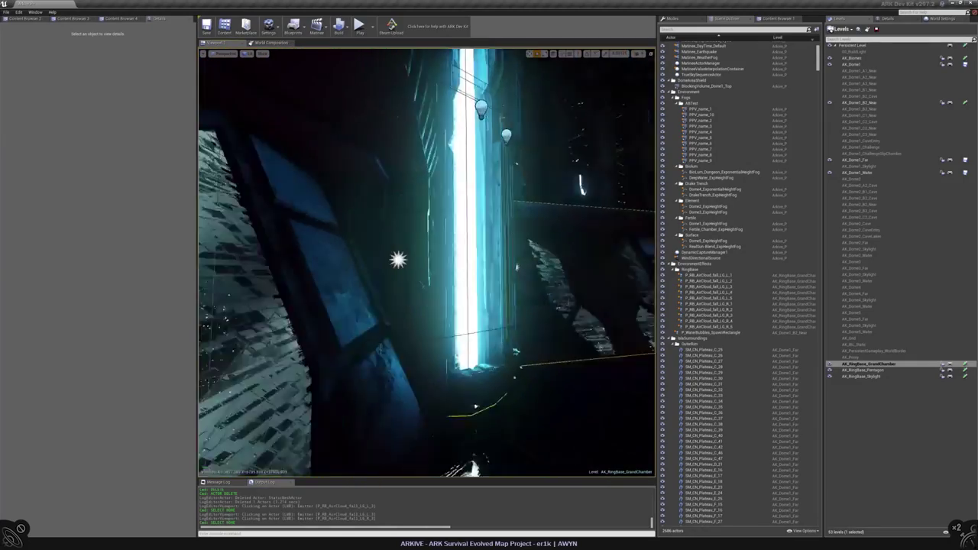
click(383, 292)
right_drag(382, 292, 432, 260)
click(367, 343)
click(440, 266)
click(436, 251)
click(327, 255)
right_drag(327, 254, 360, 259)
click(382, 256)
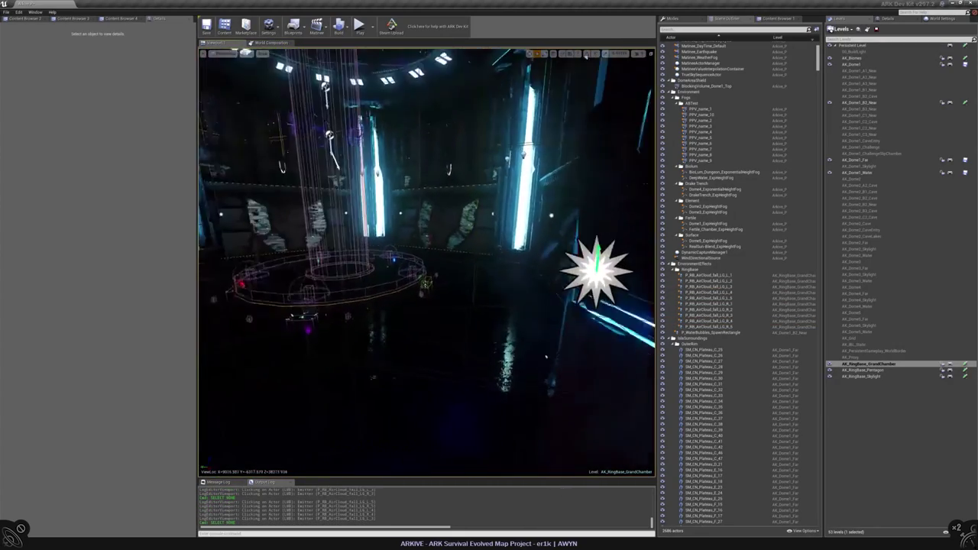
right_drag(545, 356, 310, 346)
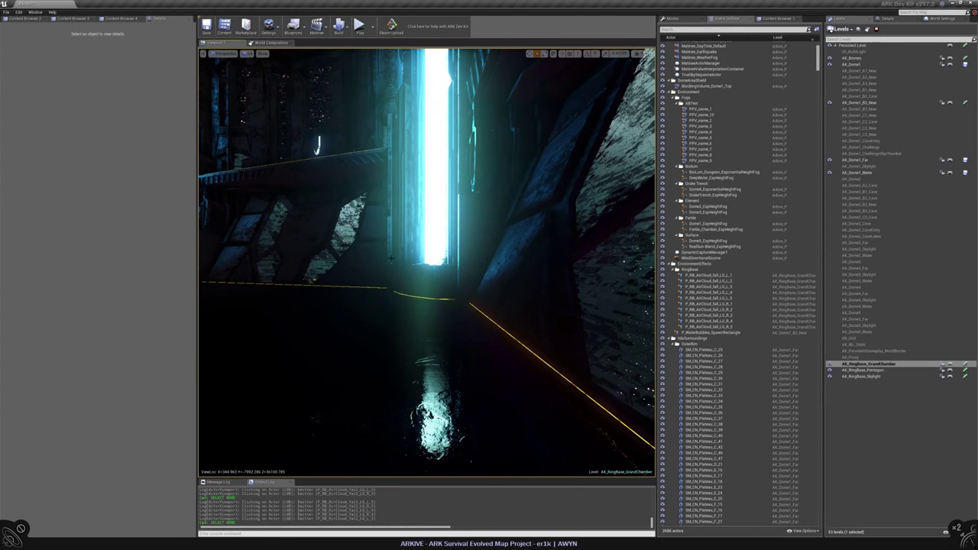
- Check the P_RB_AirCloud_fall_LG particle system, and select all ten air cloud emitters in the RingBase folder
right_drag(310, 345, 318, 341)
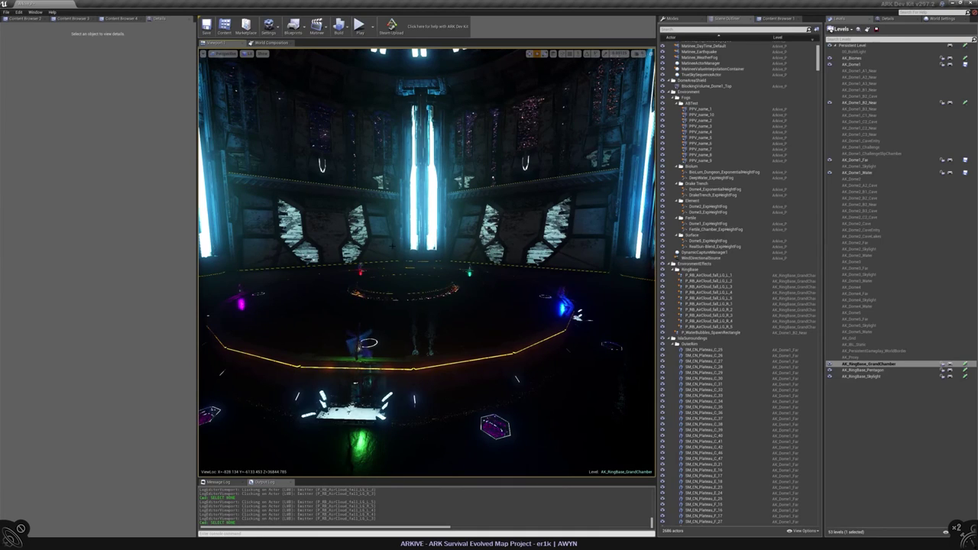
right_drag(426, 263, 417, 321)
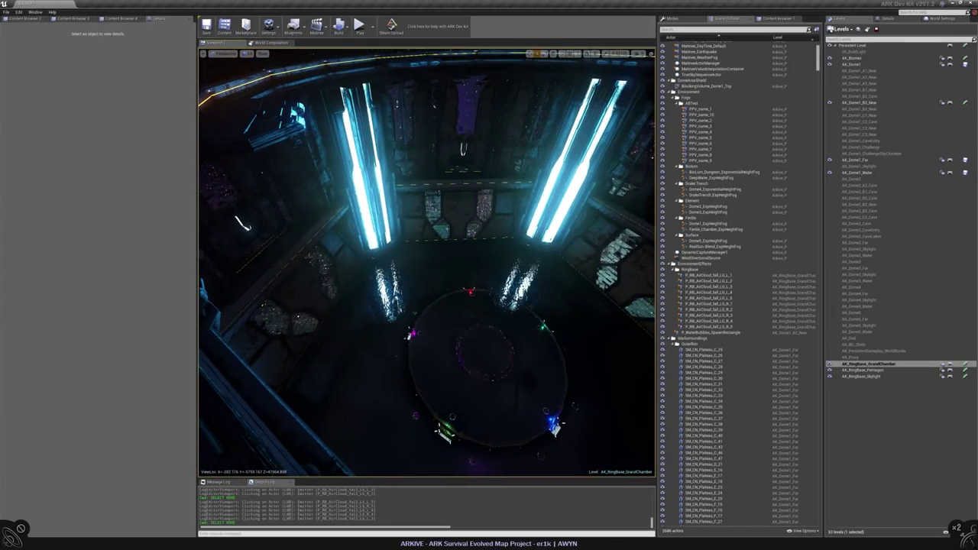
click(23, 18)
click(120, 18)
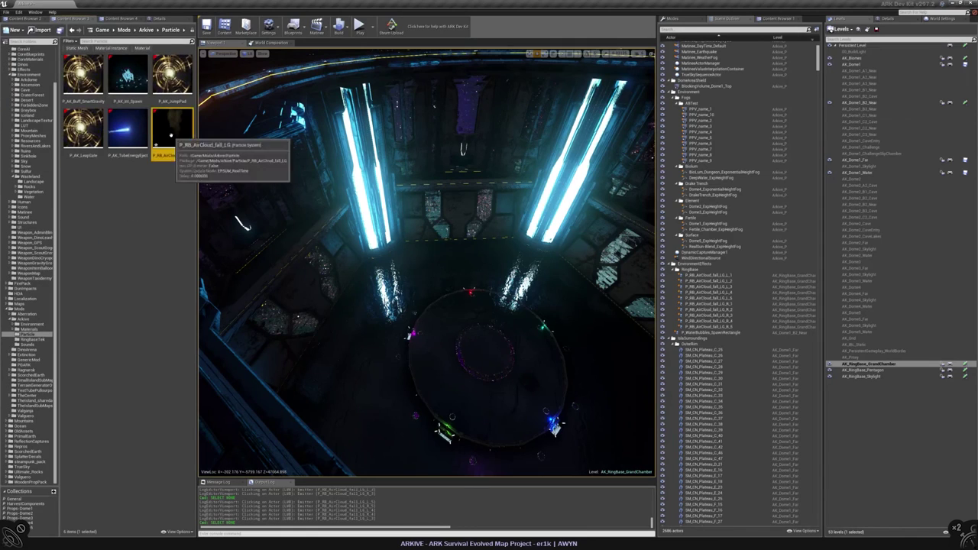
double_click(172, 130)
click(826, 197)
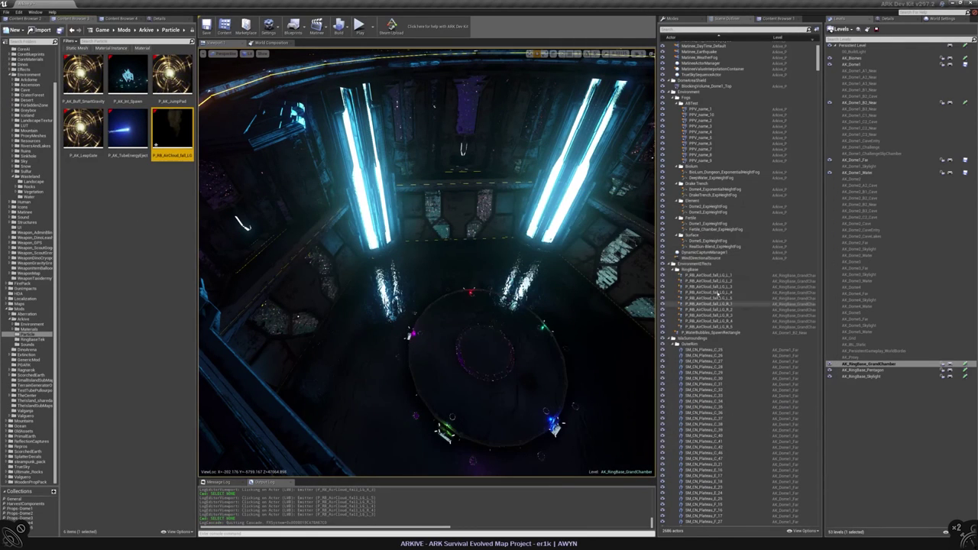
click(158, 17)
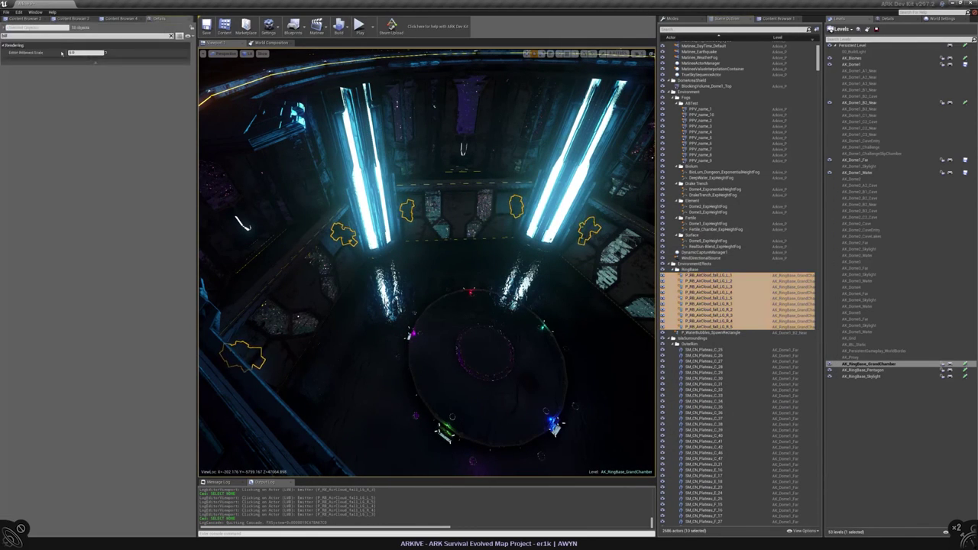
- Filter the emitters' properties for "draw", set Min Draw Distance to 200 and reduce Desired Max Draw Distance
click(80, 78)
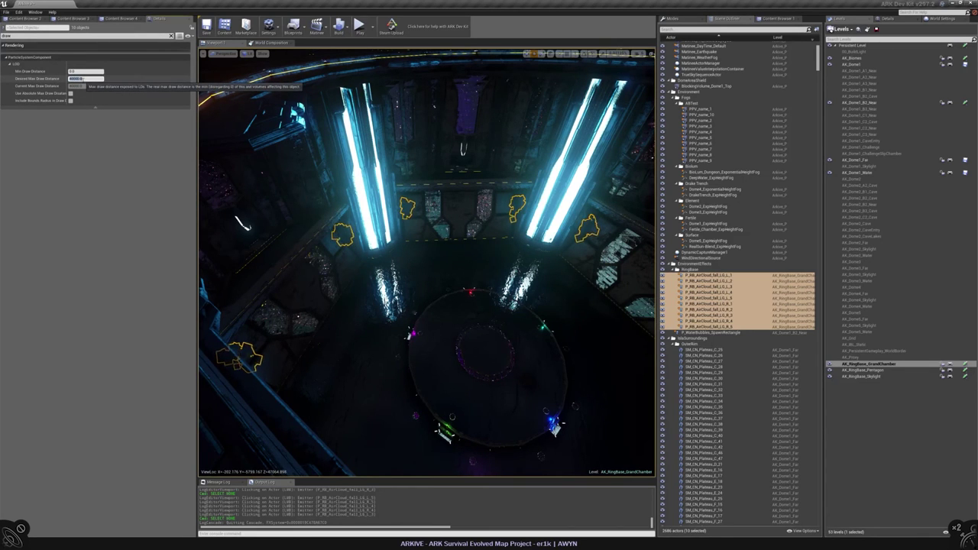
click(75, 71)
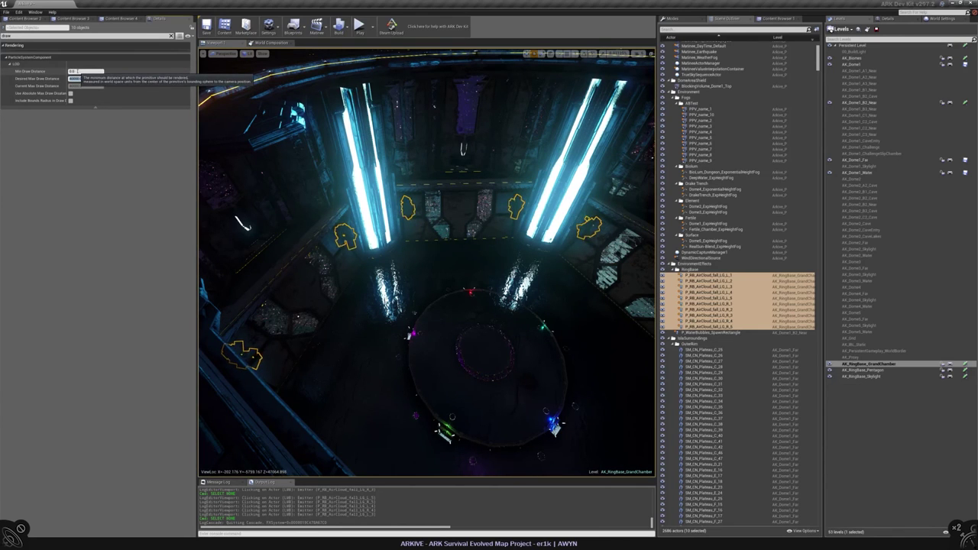
text(200)
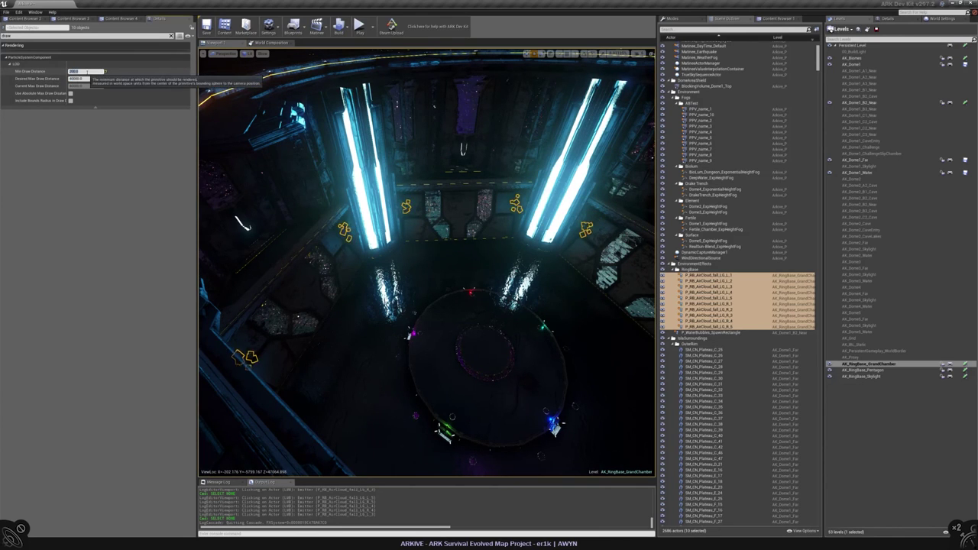
click(86, 79)
text(10000)
key(Return)
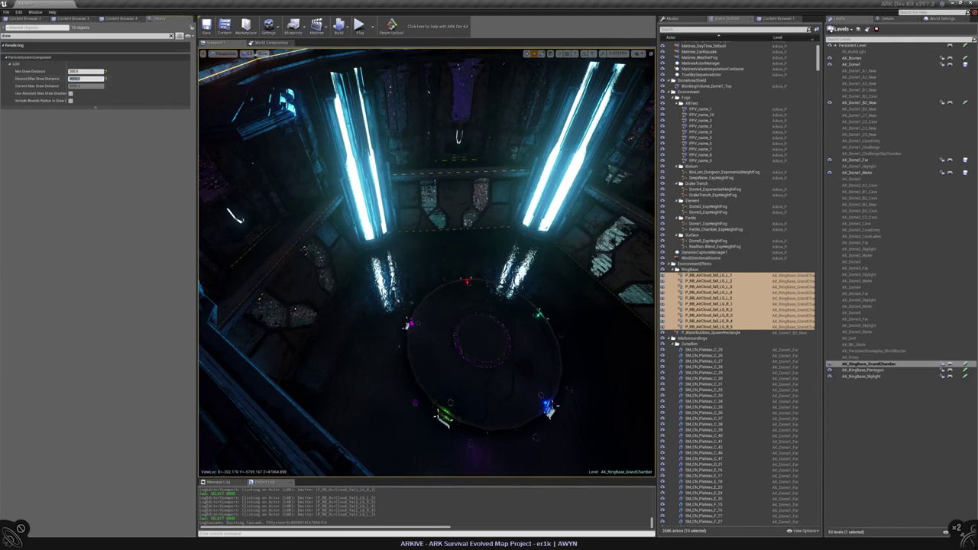
- Clear the property filter, deselect the air cloud emitters and save the level
right_drag(577, 469, 578, 470)
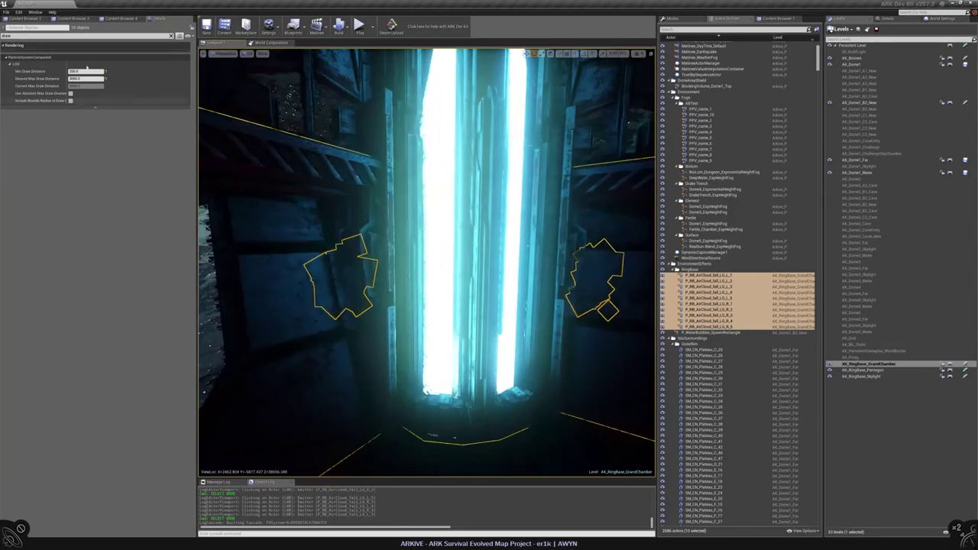
right_drag(428, 260, 395, 257)
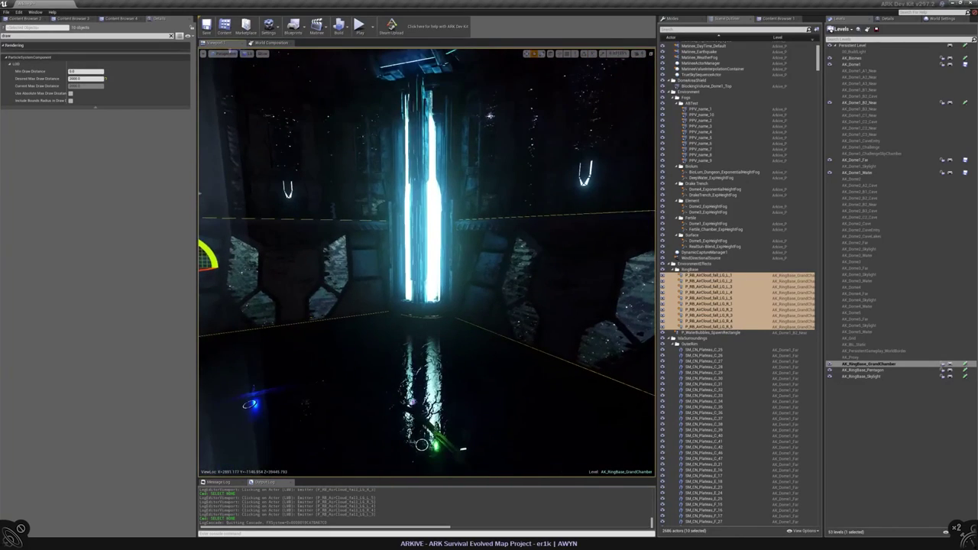
click(171, 35)
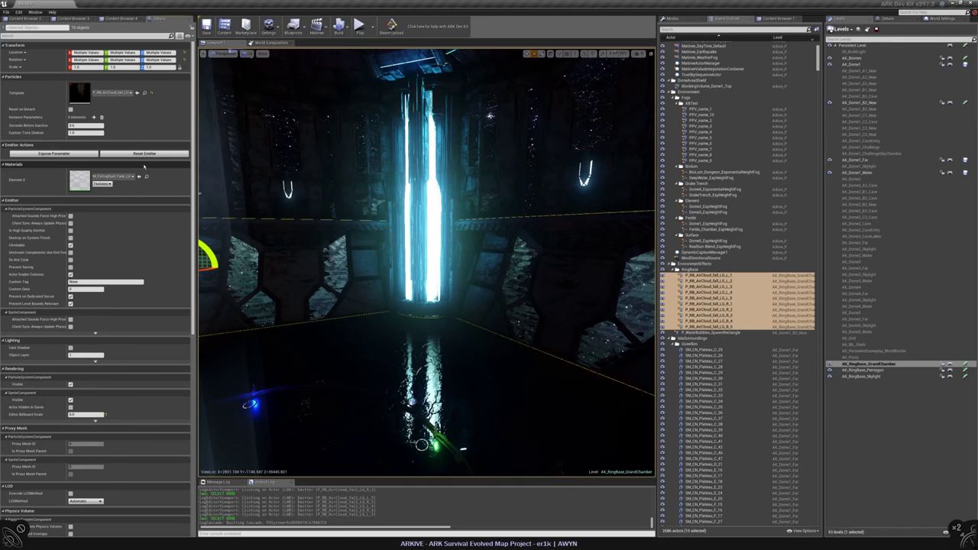
click(426, 250)
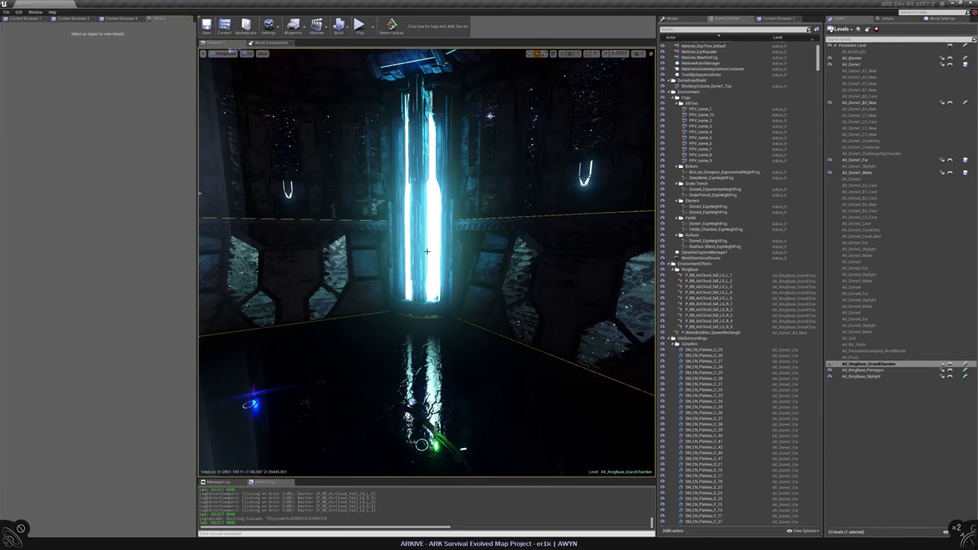
key(ctrl+s)
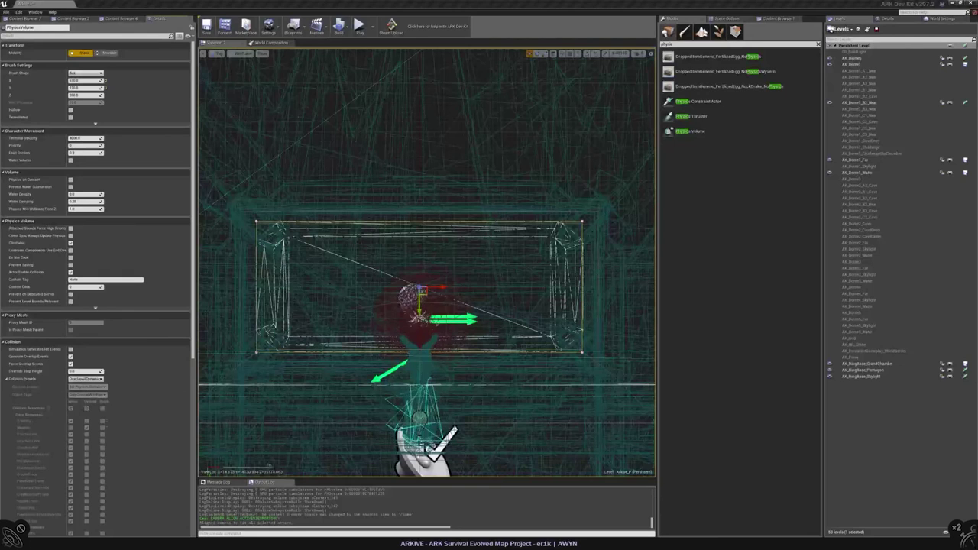
- Set the physics volume's brush Z to 300 and delete the RB_HealZone biome zone volume around the healing well
click(85, 95)
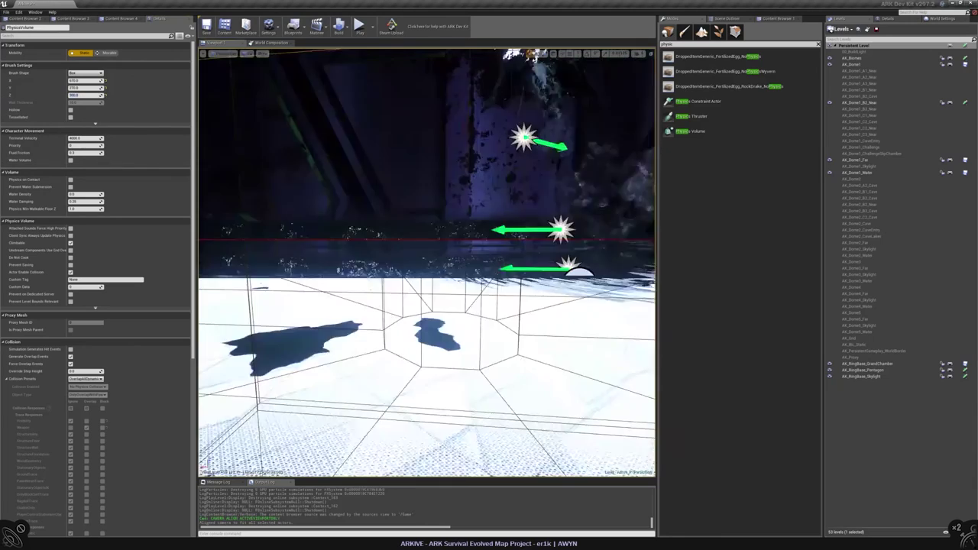
click(413, 321)
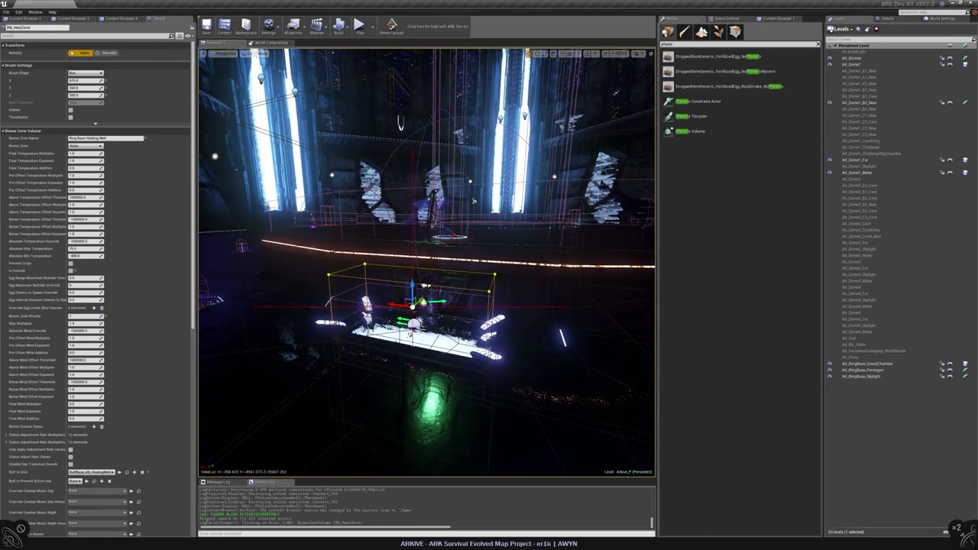
key(Delete)
- Move the healing well's physics volume into the RingBase_WaterWells folder and rename it Physics_HealingWell_1
click(413, 321)
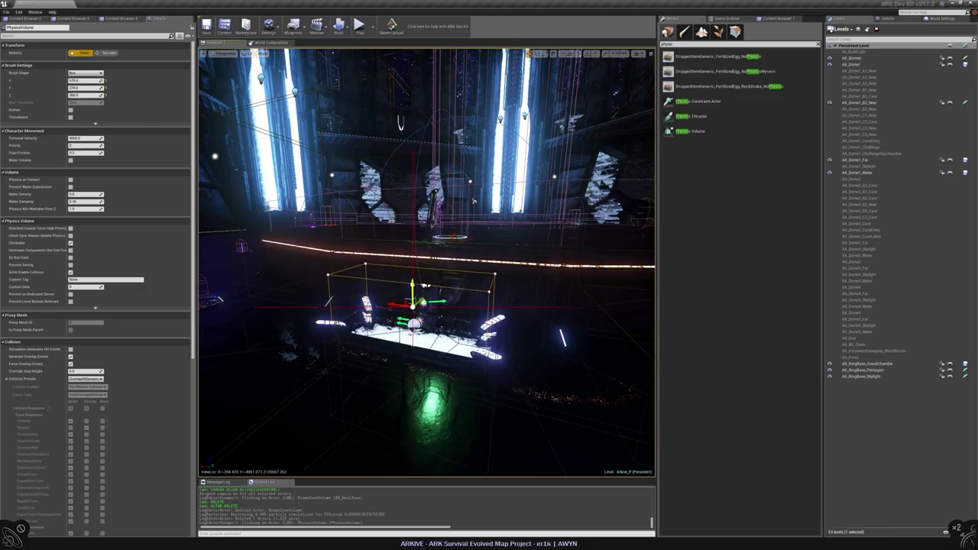
alt+drag(428, 290, 454, 230)
click(729, 18)
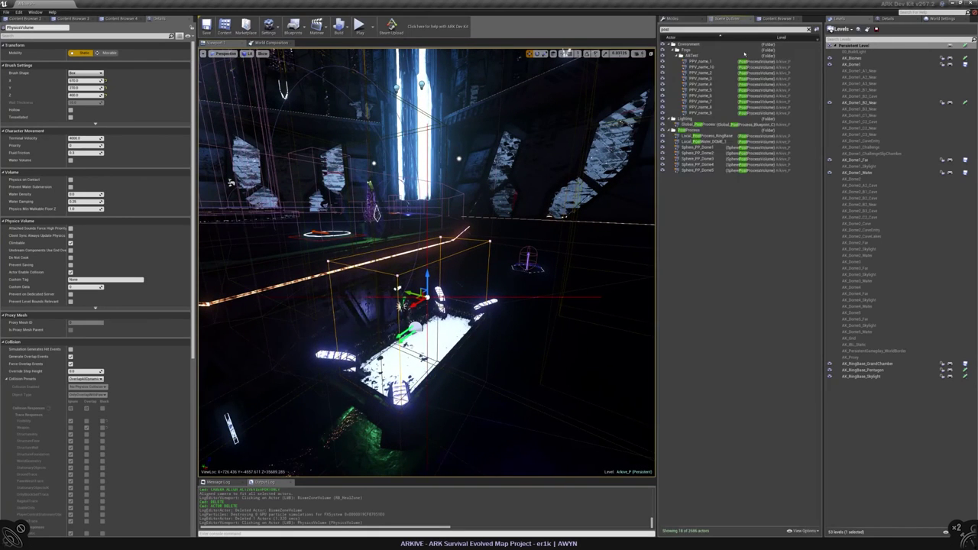
right_click(690, 287)
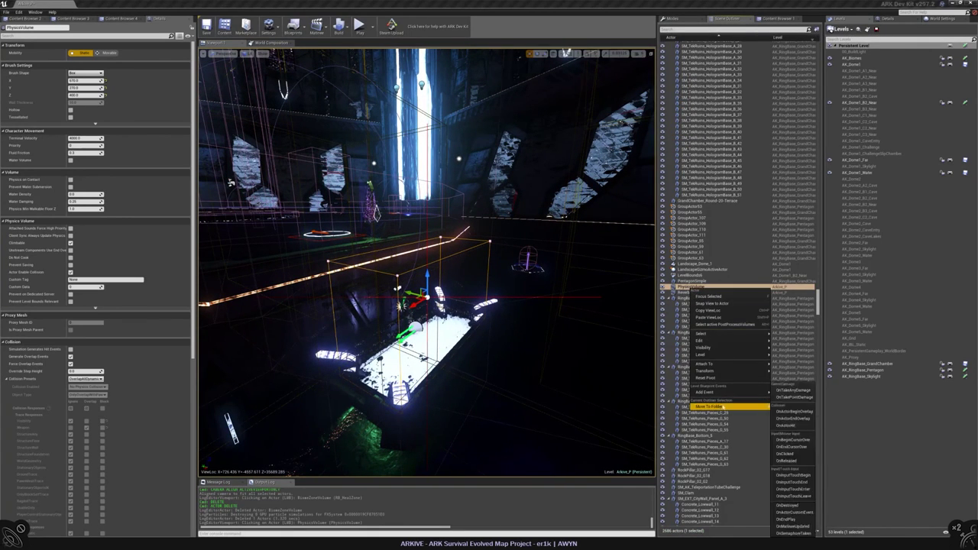
mouse_move(711, 406)
click(803, 435)
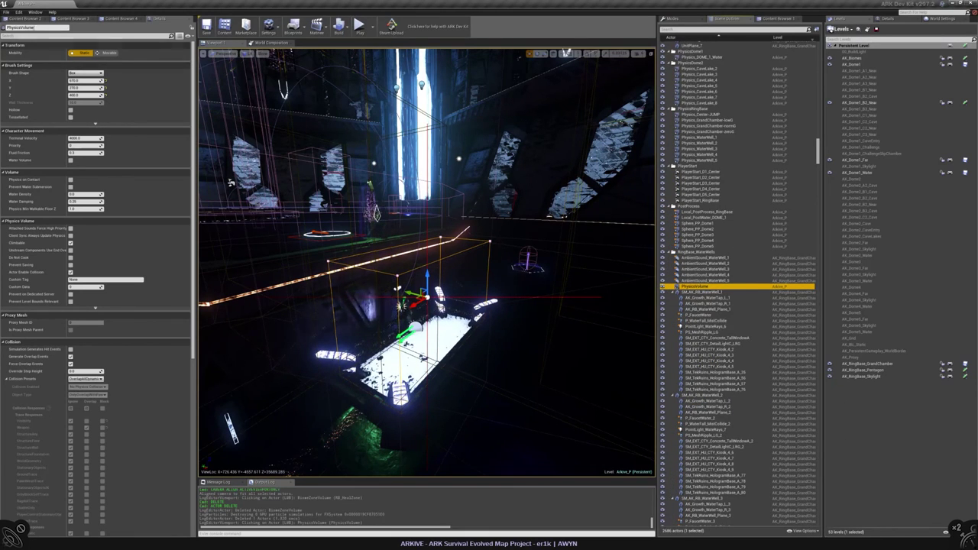
click(34, 28)
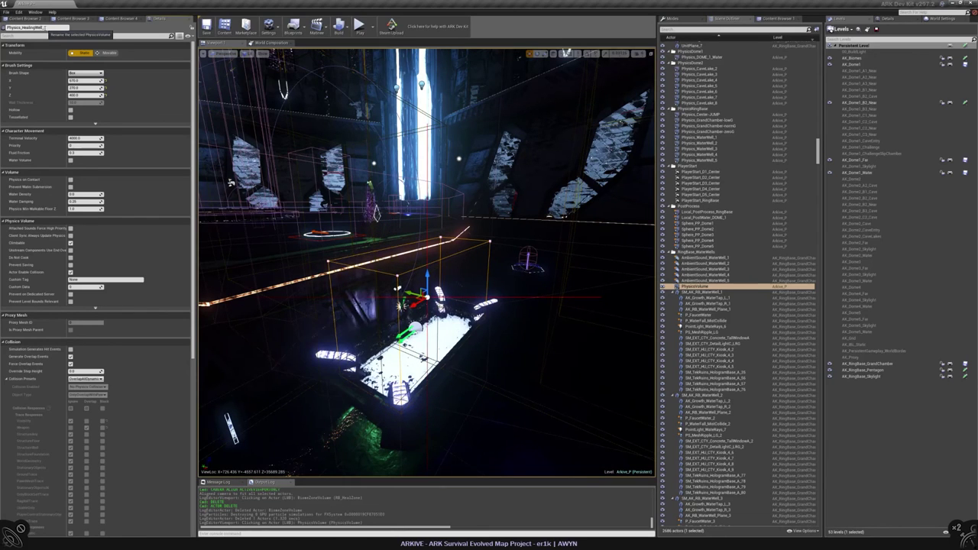
key(Return)
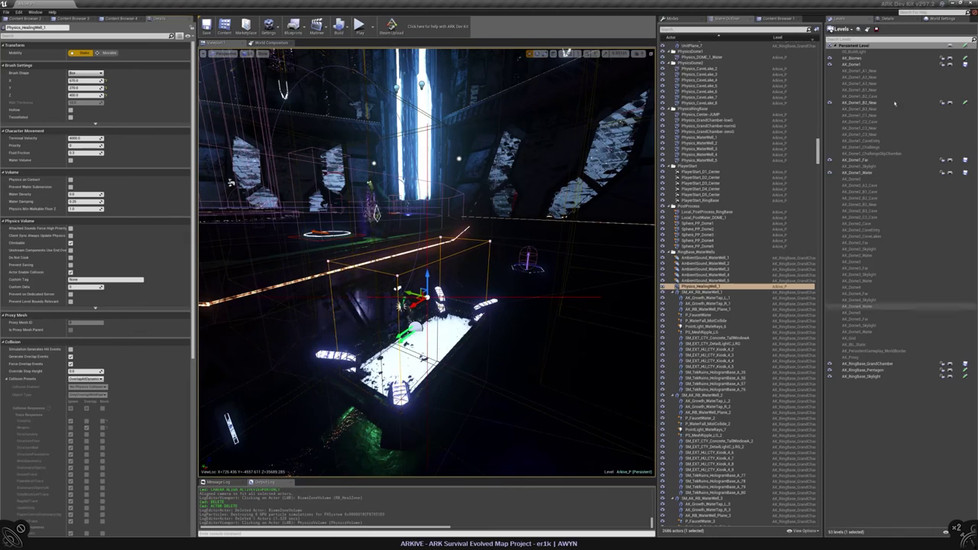
- Add an OnActorBeginOverlap event for Physics_HealingWell_1 to the level blueprint's event graph
click(887, 19)
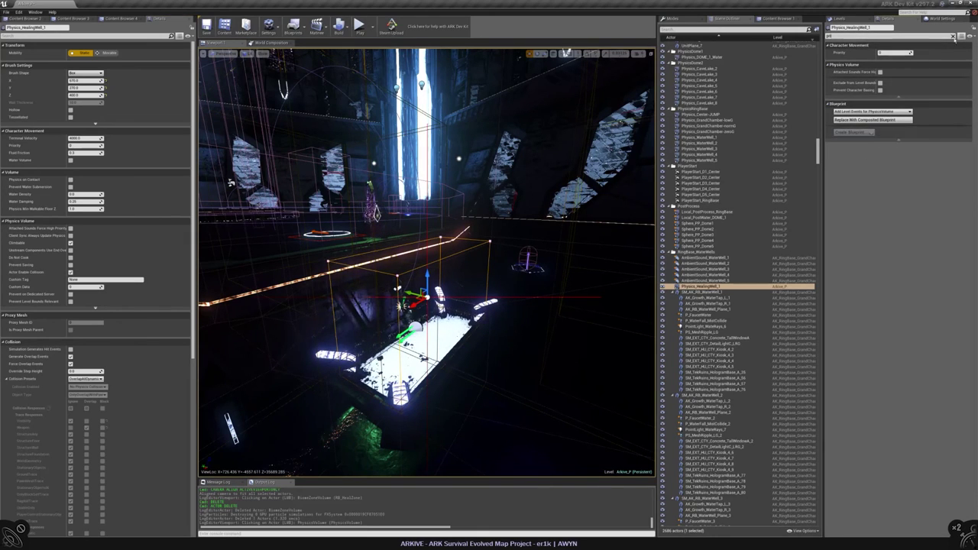
click(954, 36)
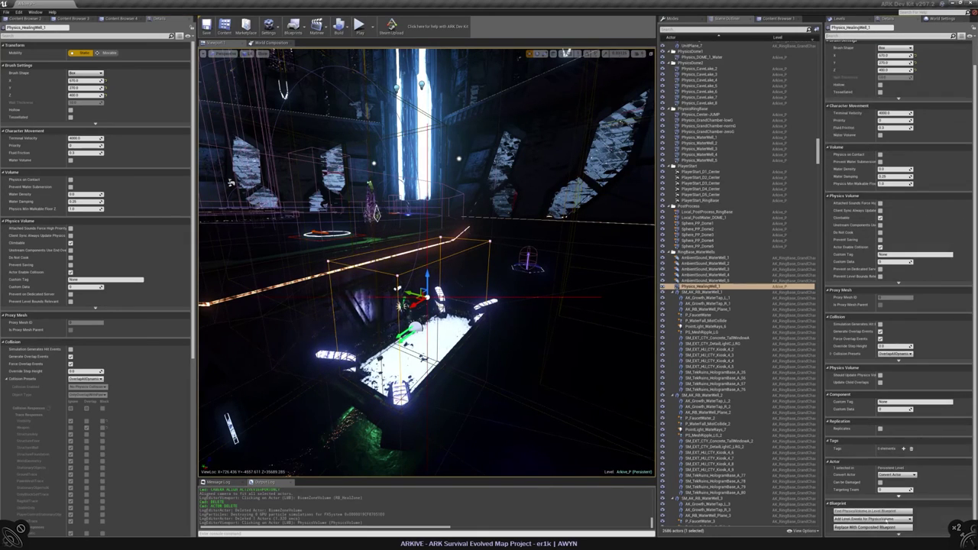
click(839, 17)
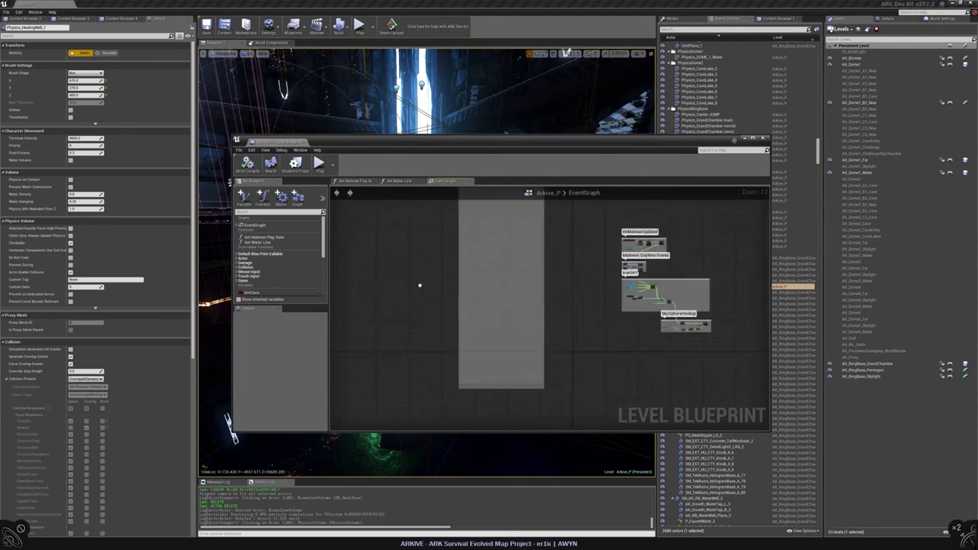
scroll(409, 273, down, 3)
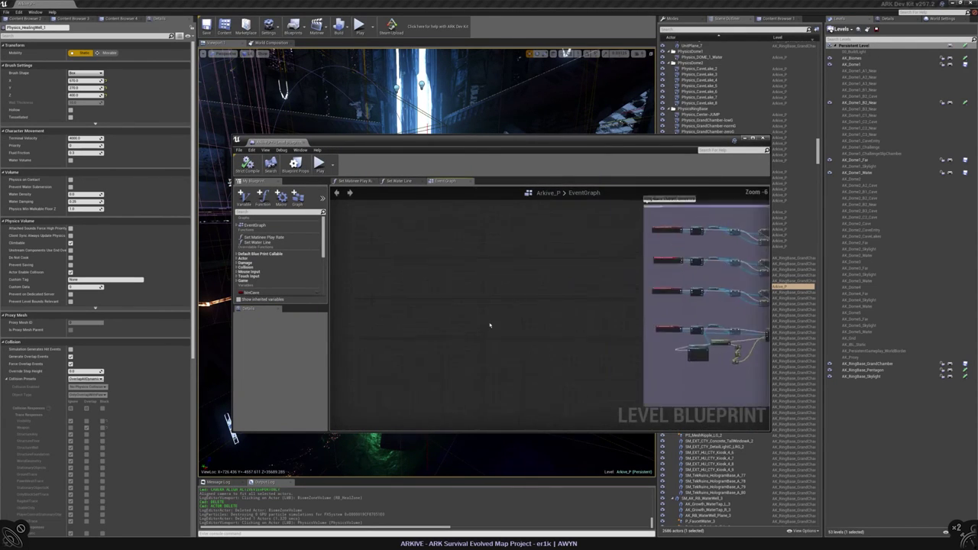
right_drag(442, 279, 364, 280)
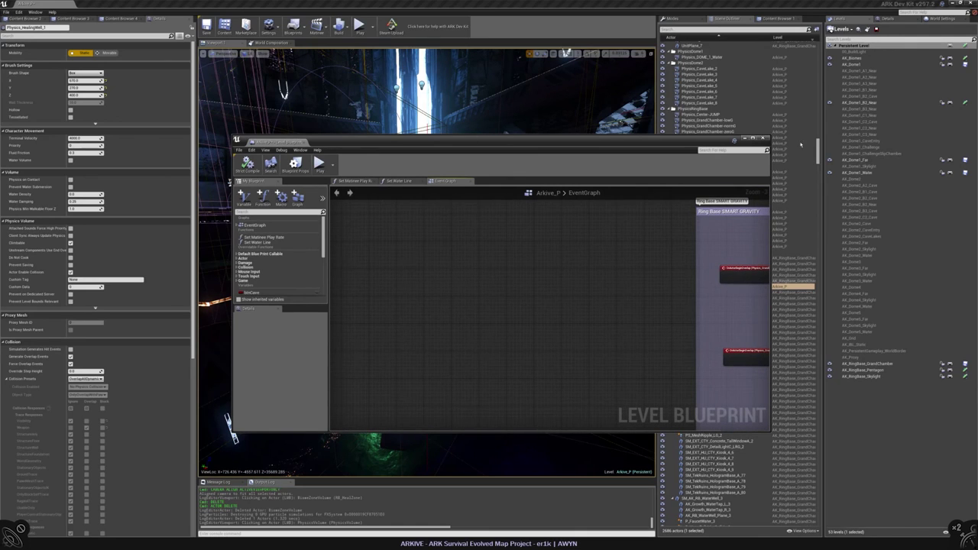
click(872, 519)
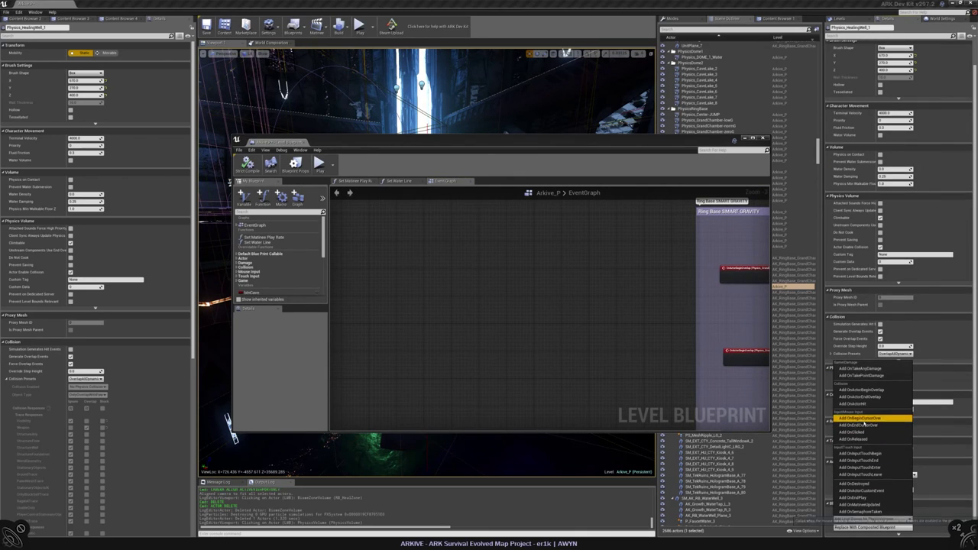
click(861, 390)
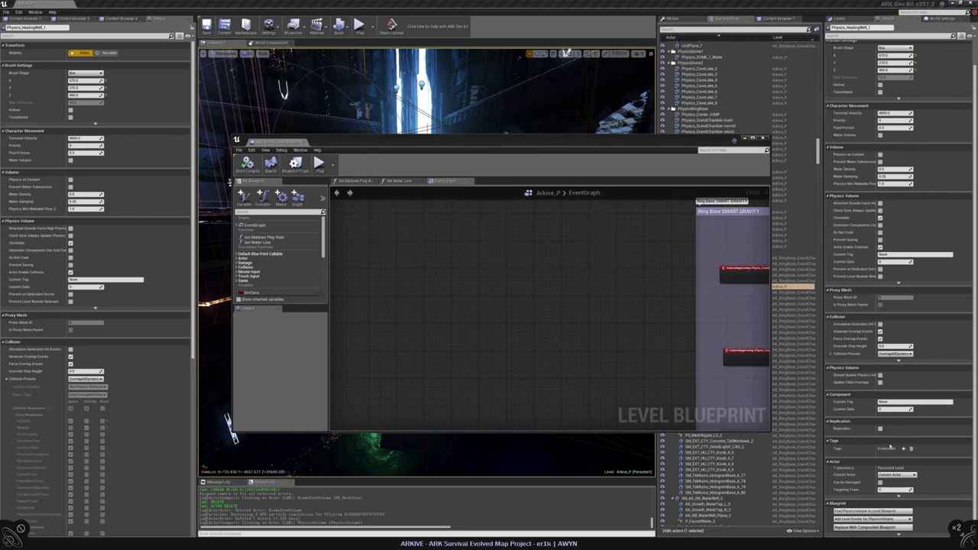
click(860, 397)
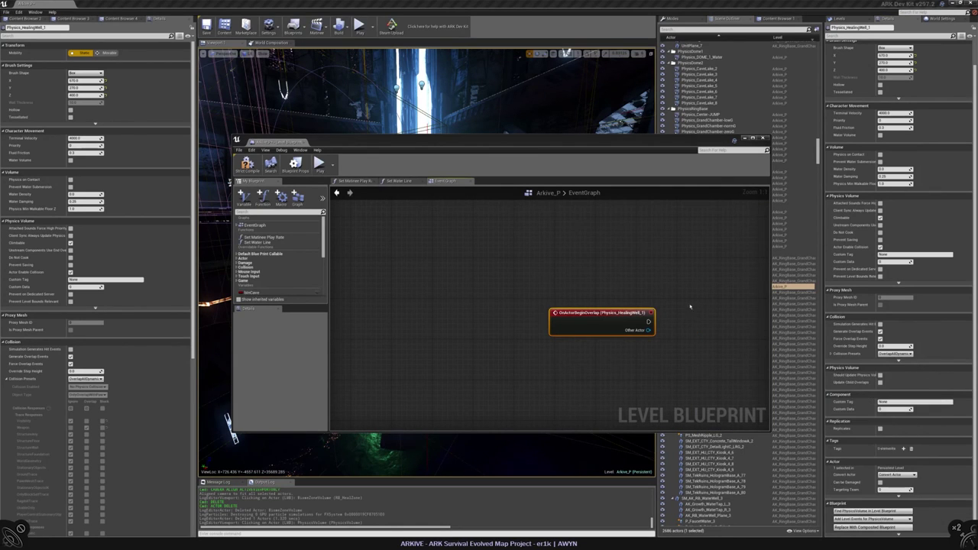
- Move the new overlap event node beside the Ring Base SMART GRAVITY comment group in the event graph
scroll(460, 319, down, 4)
scroll(509, 280, down, 4)
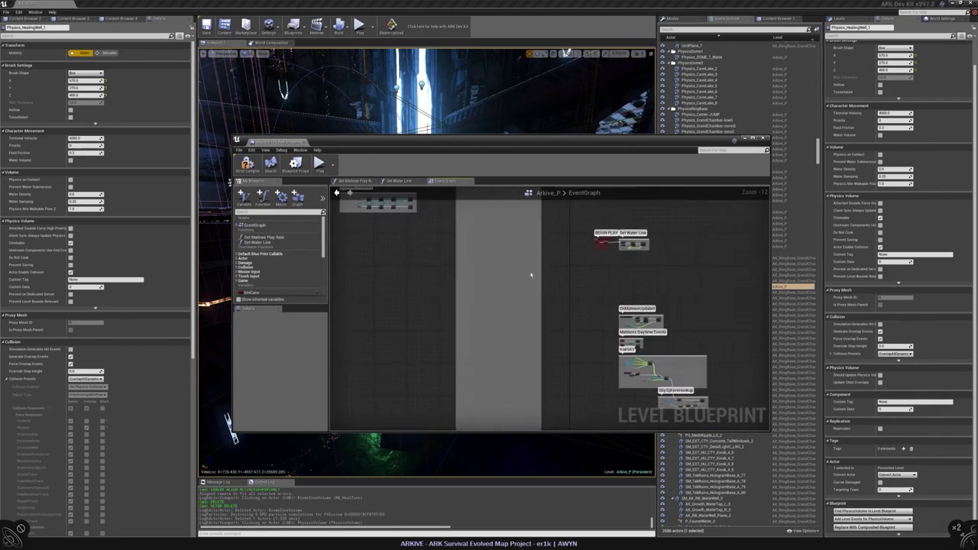
scroll(567, 303, up, 6)
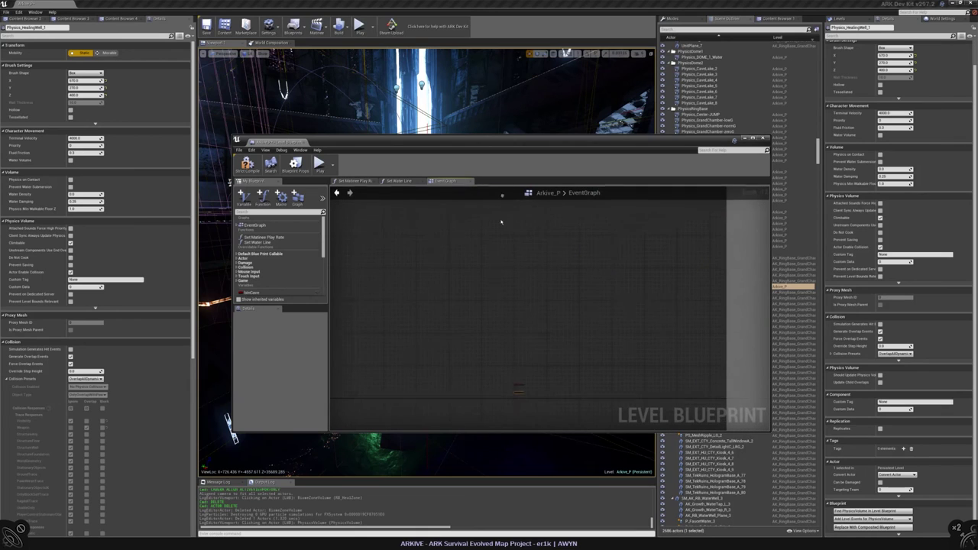
scroll(503, 225, down, 5)
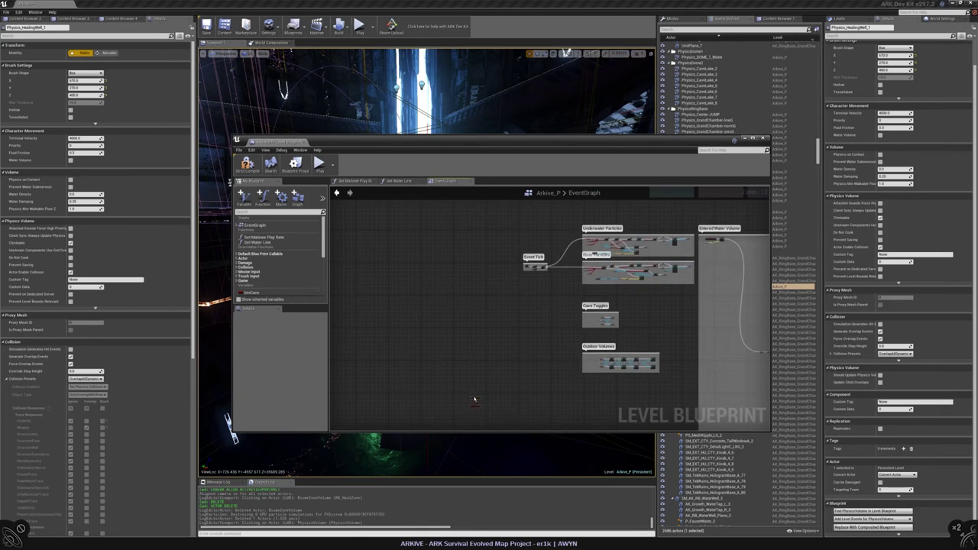
right_drag(514, 216, 483, 369)
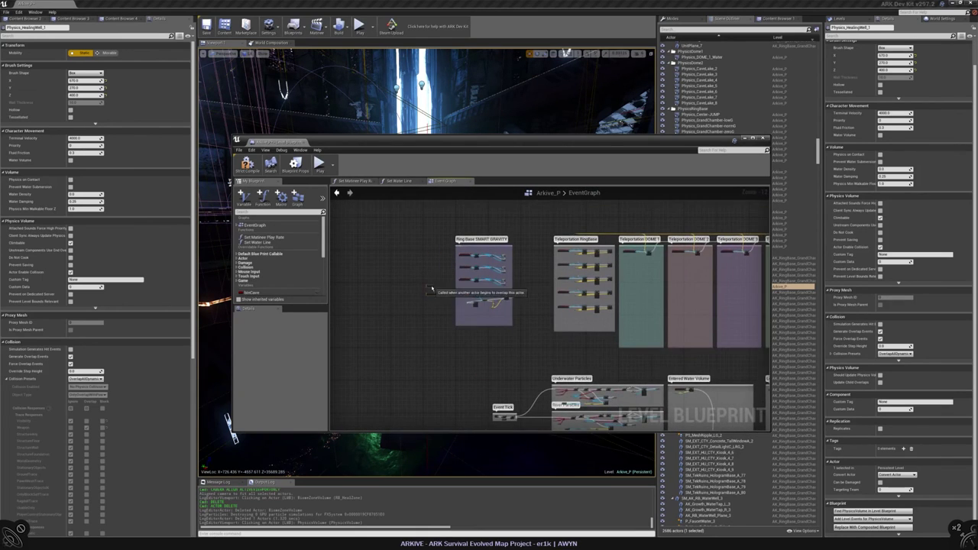
scroll(428, 255, up, 5)
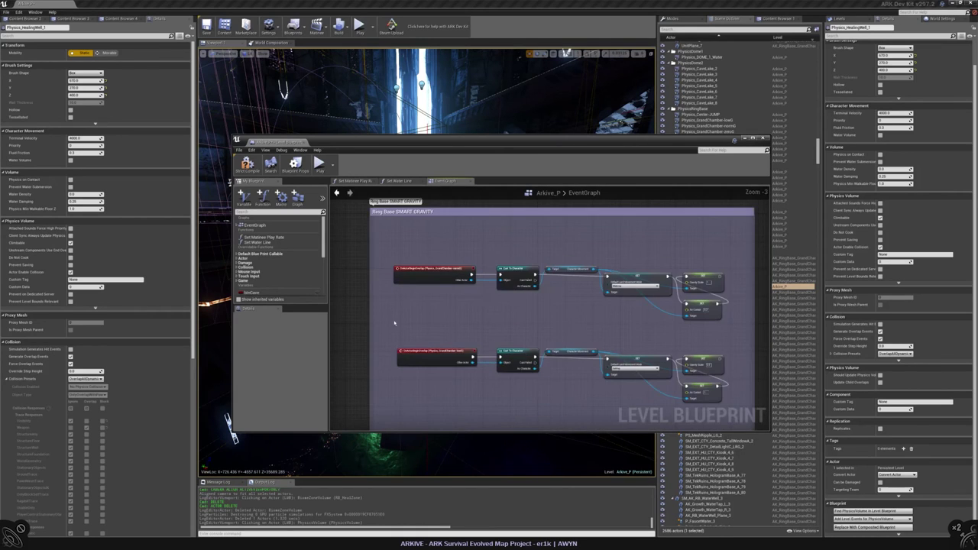
- Open the BuffBase_AK_SmartGravityOFF blueprint from Arkive's RingBaseTek folder, and return to the level blueprint's event graph
right_drag(429, 255, 487, 275)
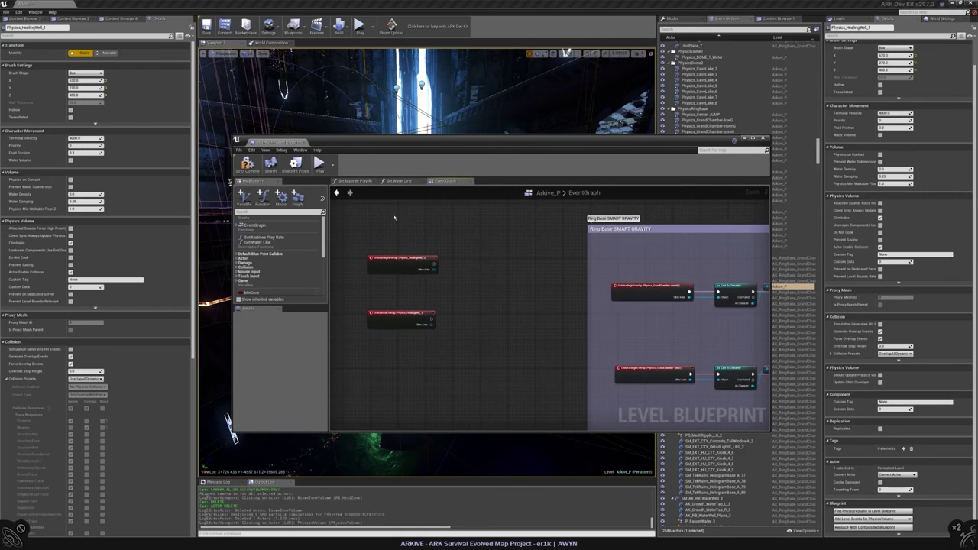
click(107, 17)
click(136, 19)
click(46, 18)
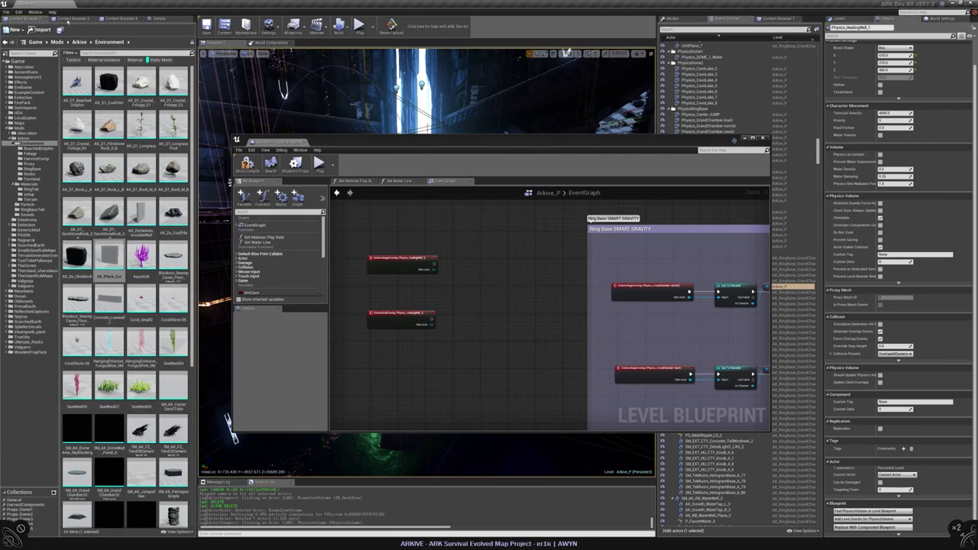
click(93, 19)
click(42, 340)
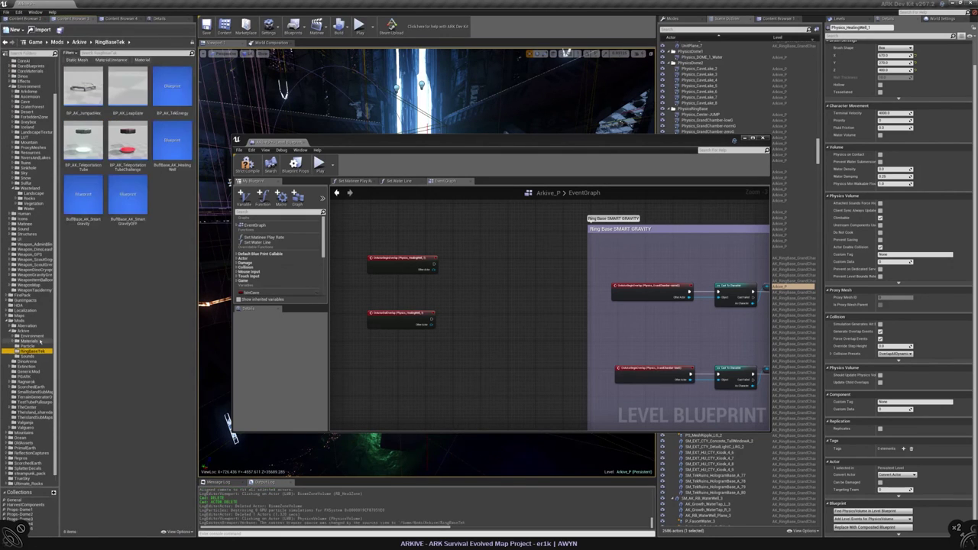
double_click(127, 196)
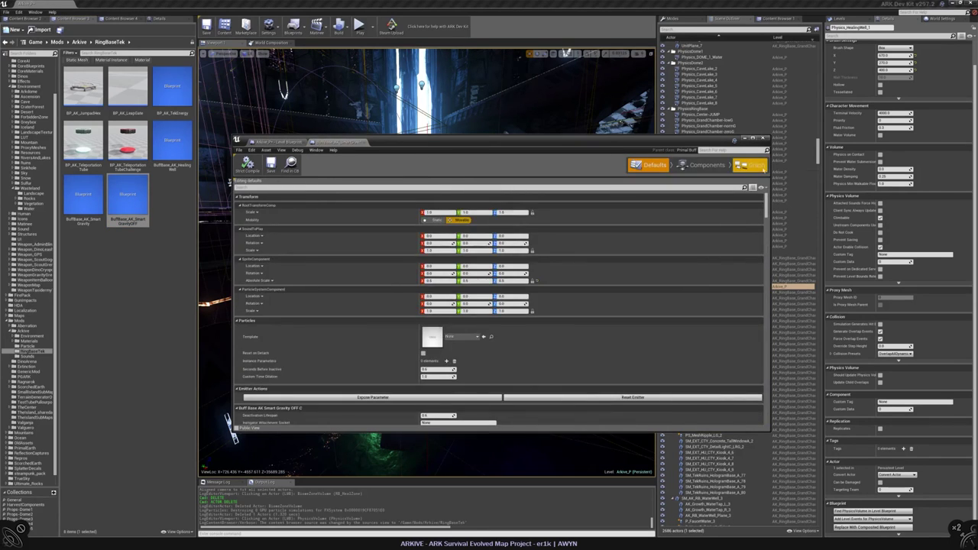
click(275, 142)
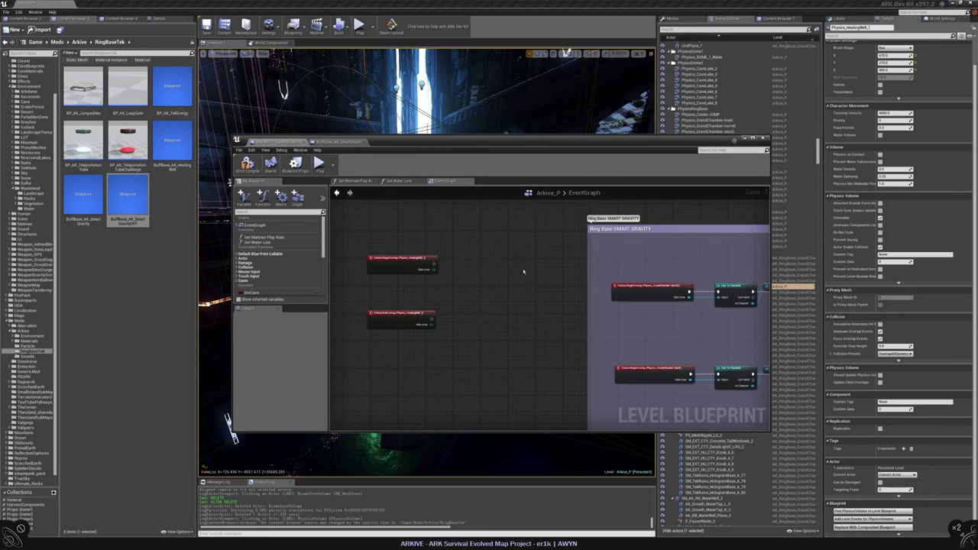
right_drag(524, 271, 496, 271)
drag(406, 263, 438, 262)
text(cast)
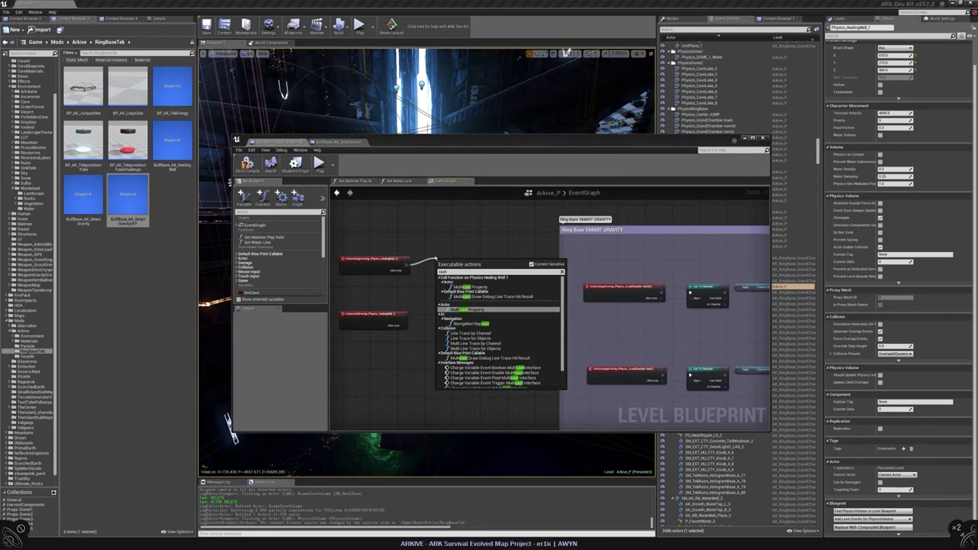
text( to c)
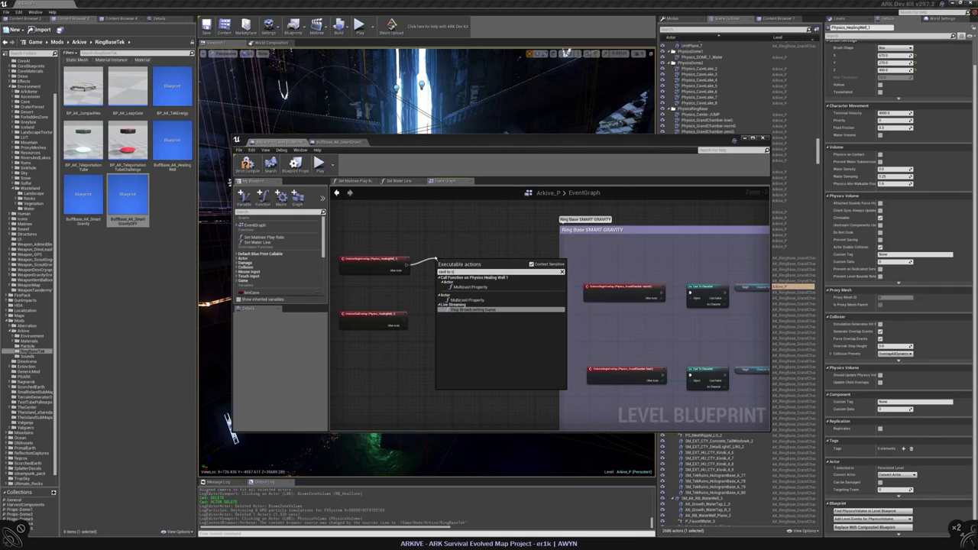
click(531, 265)
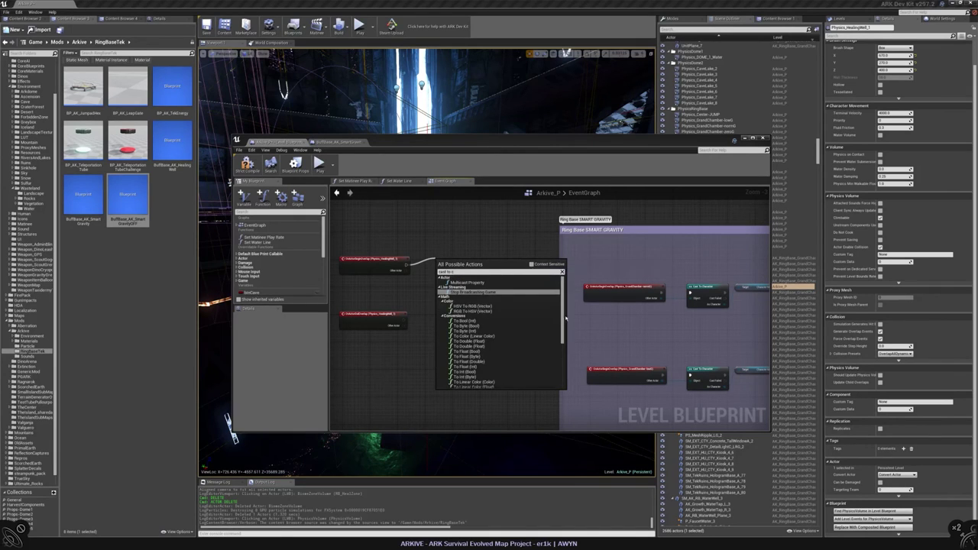
scroll(549, 322, up, 5)
click(460, 237)
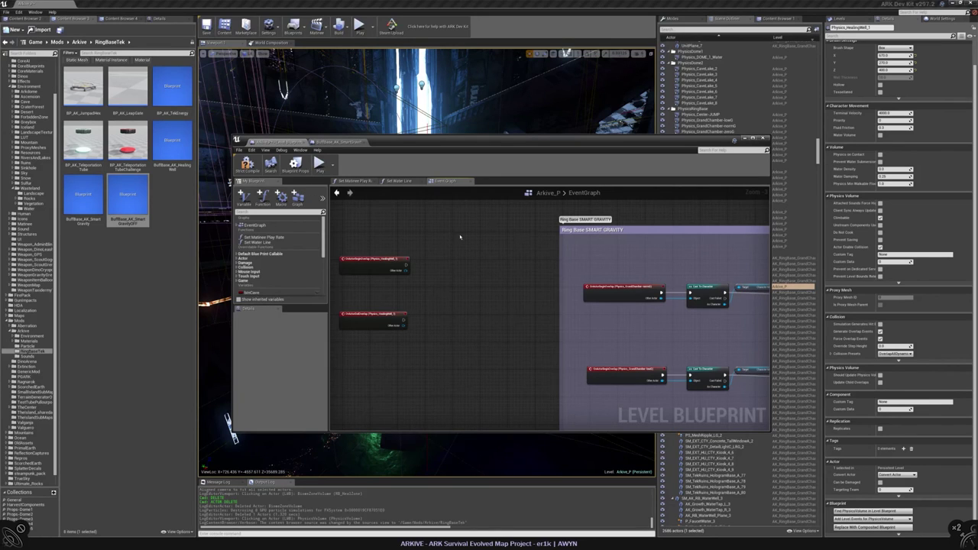
drag(426, 273, 426, 274)
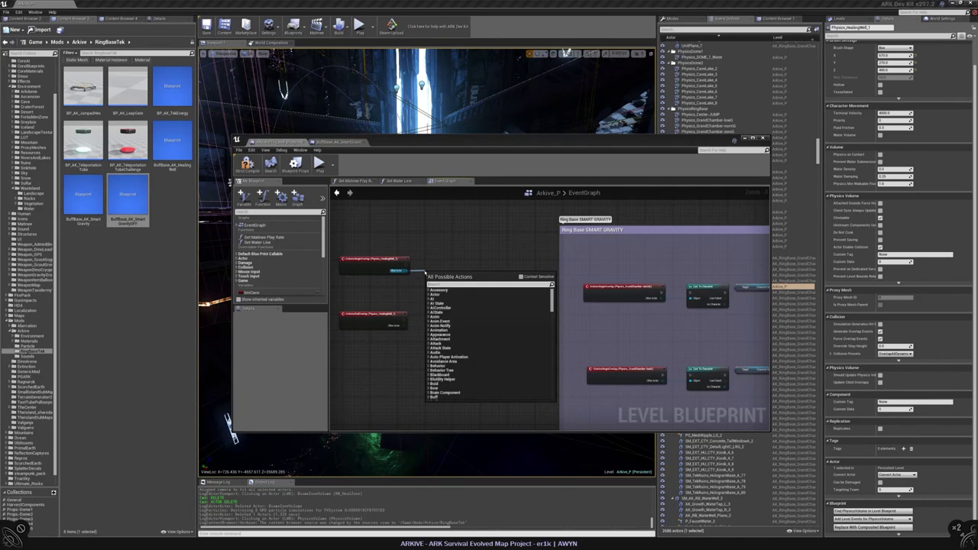
text(cast to cha)
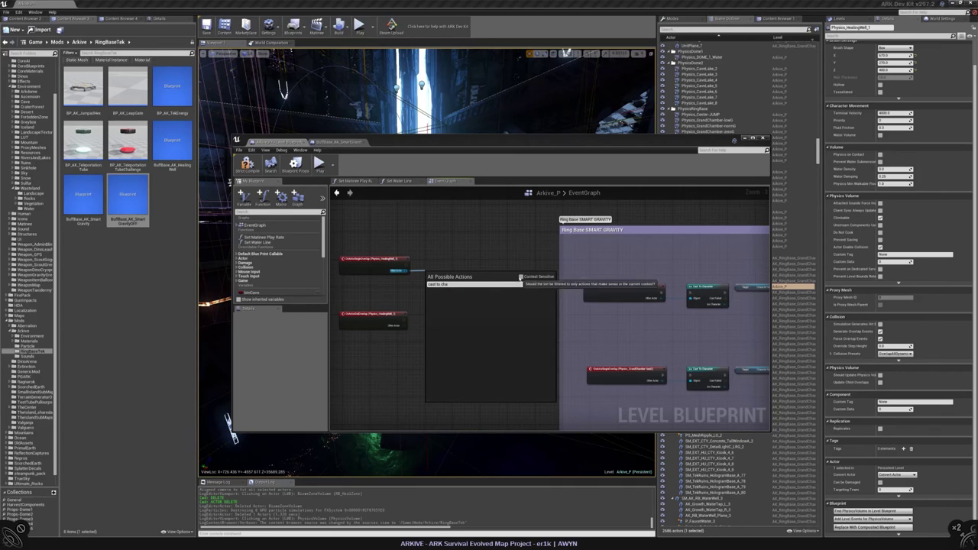
scroll(552, 315, up, 2)
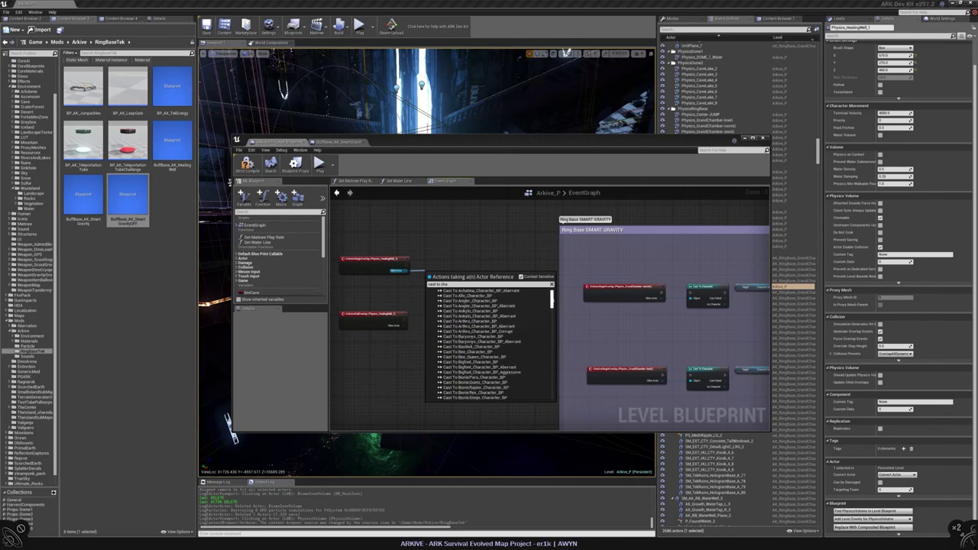
scroll(552, 315, down, 5)
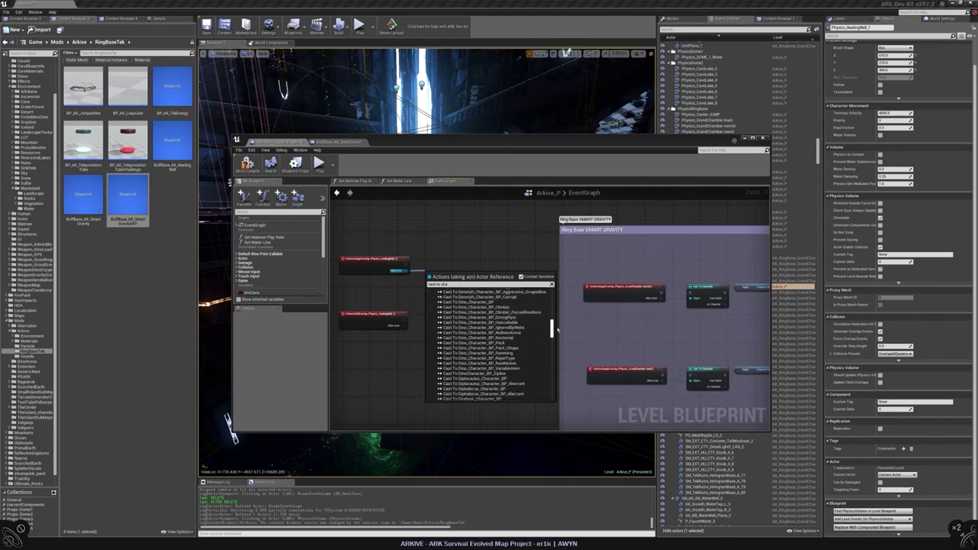
key(Escape)
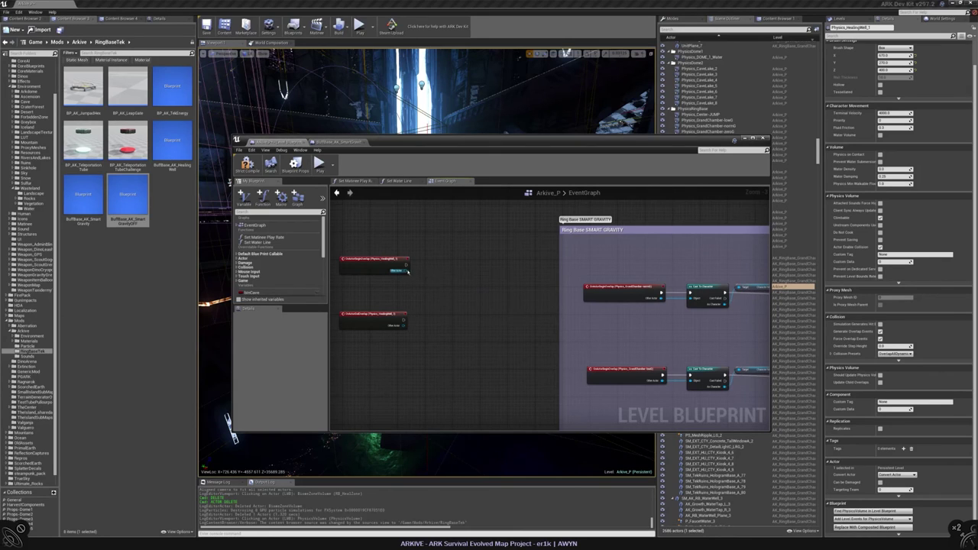
- Add a Cast To Character node from the healing well begin-overlap event's Other Actor output and align it beside the event
drag(443, 274, 445, 275)
text(character)
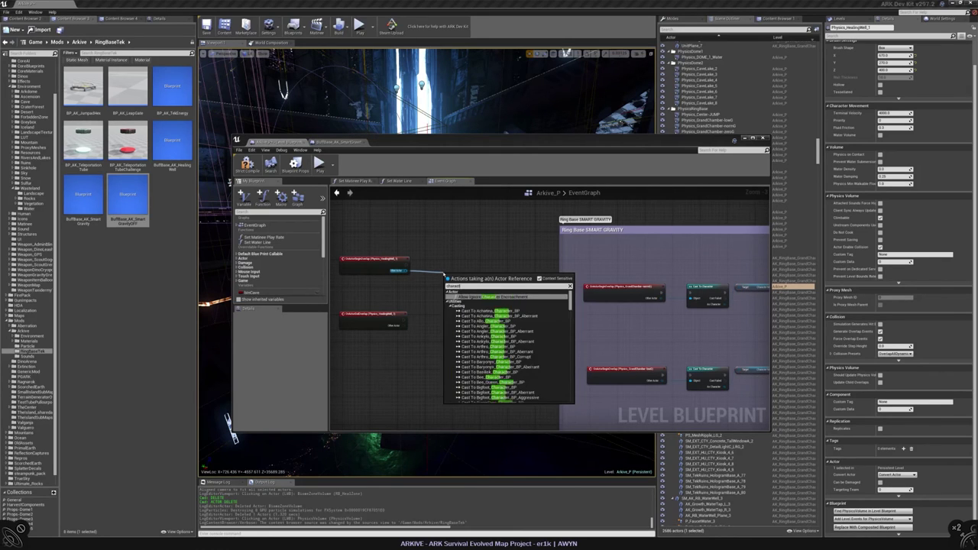
key(Return)
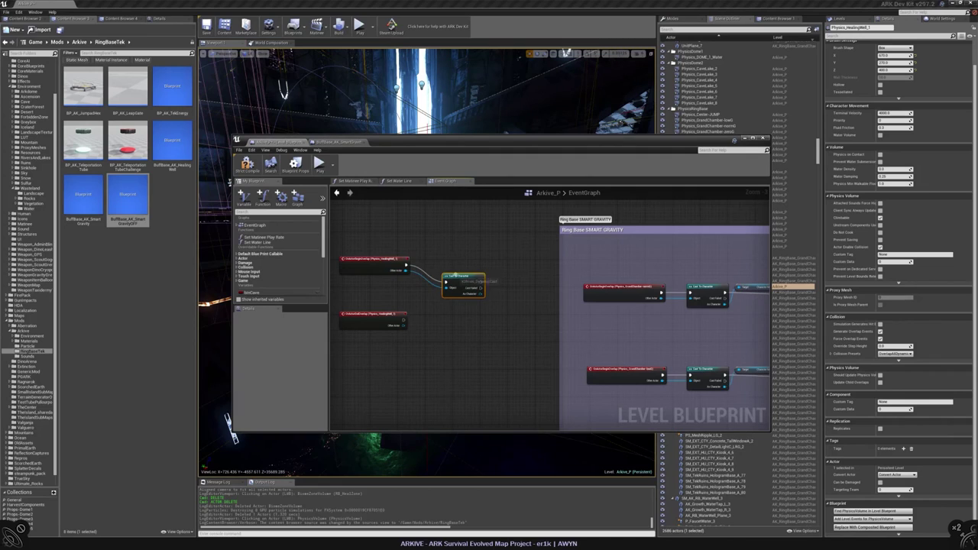
drag(454, 278, 447, 264)
right_drag(479, 254, 450, 260)
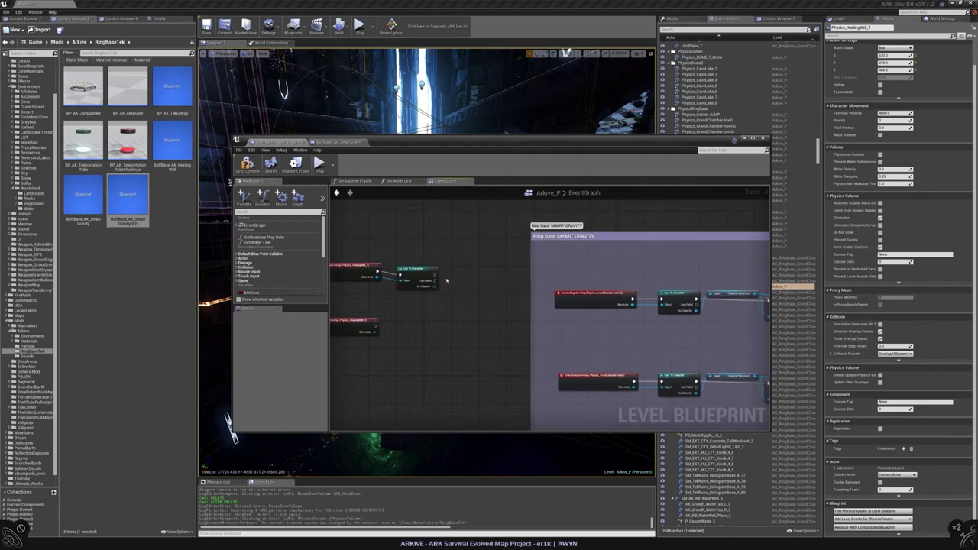
- Try adding a Set Applied Buff node after the healing well's Cast To Character node, and delete it again
drag(436, 273, 457, 274)
text(buff)
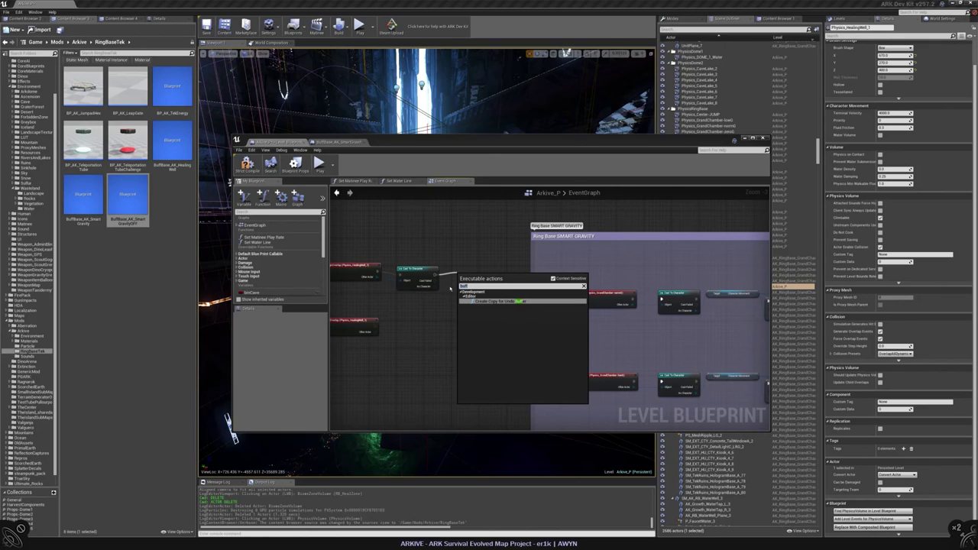
click(554, 278)
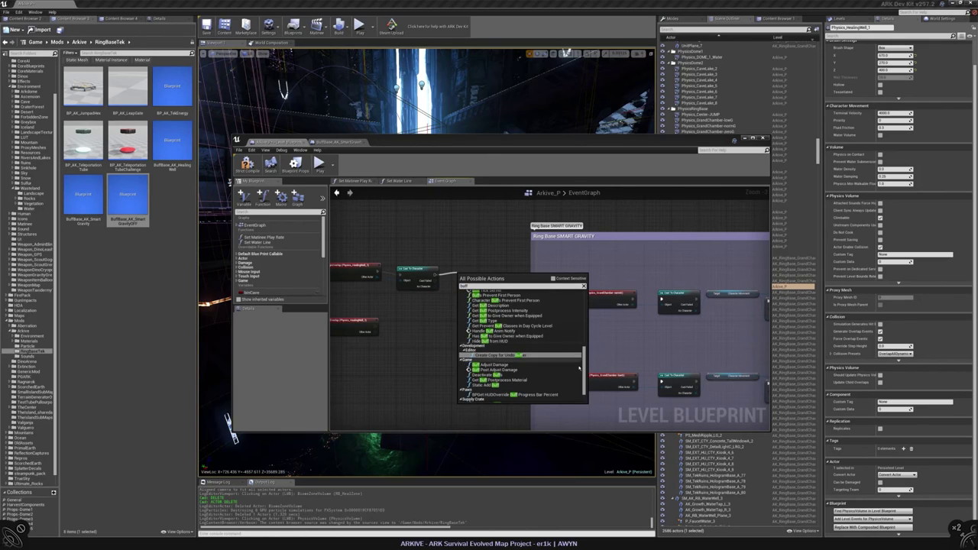
scroll(572, 370, down, 2)
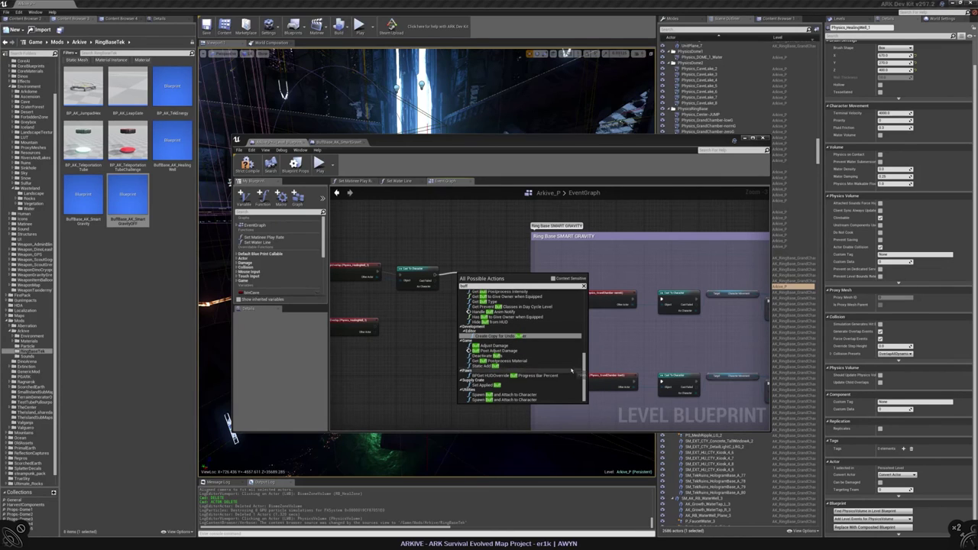
scroll(571, 370, up, 5)
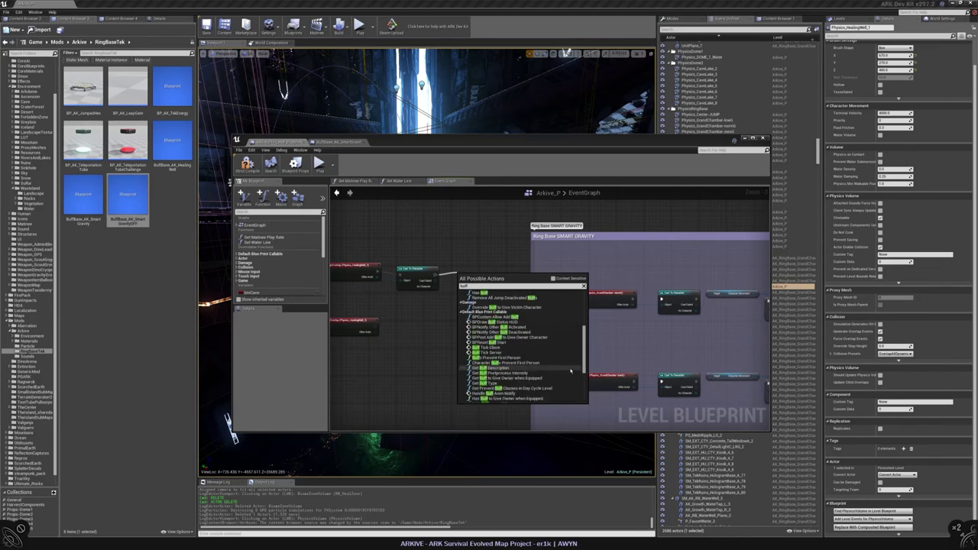
scroll(571, 371, up, 2)
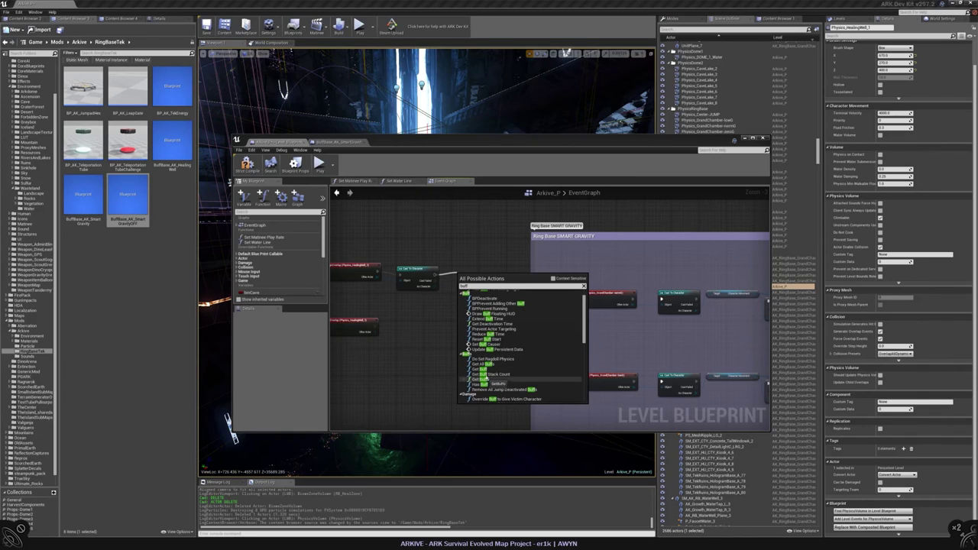
scroll(558, 369, up, 1)
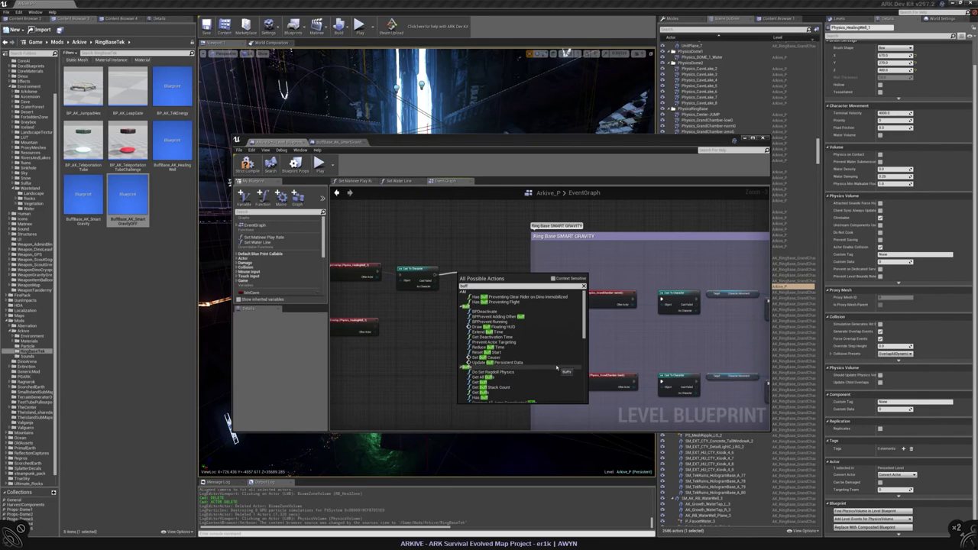
scroll(556, 367, down, 5)
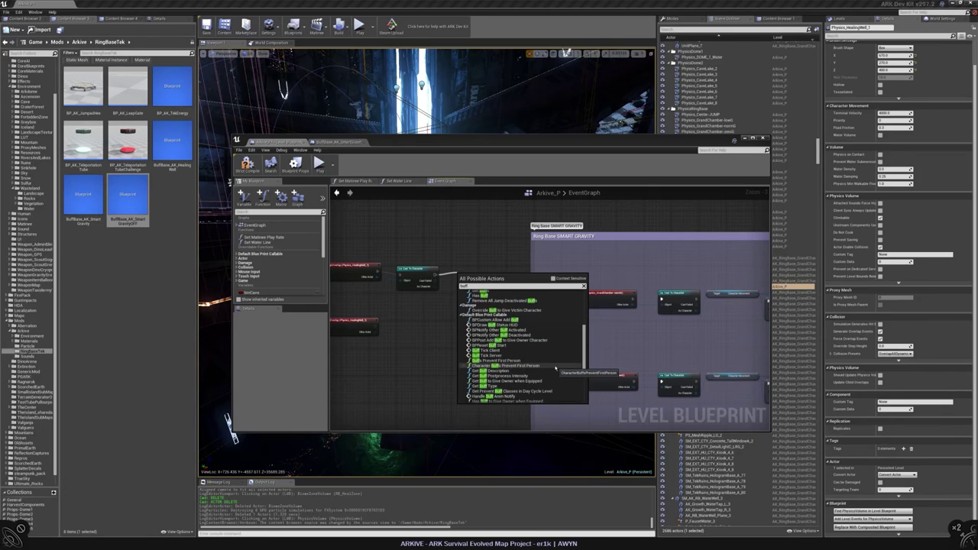
scroll(556, 368, down, 4)
scroll(561, 386, down, 1)
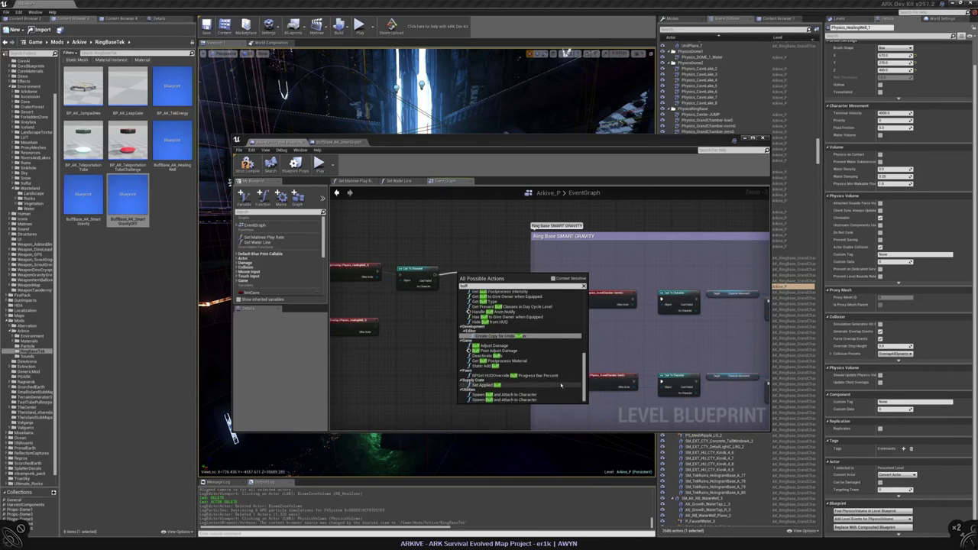
click(561, 385)
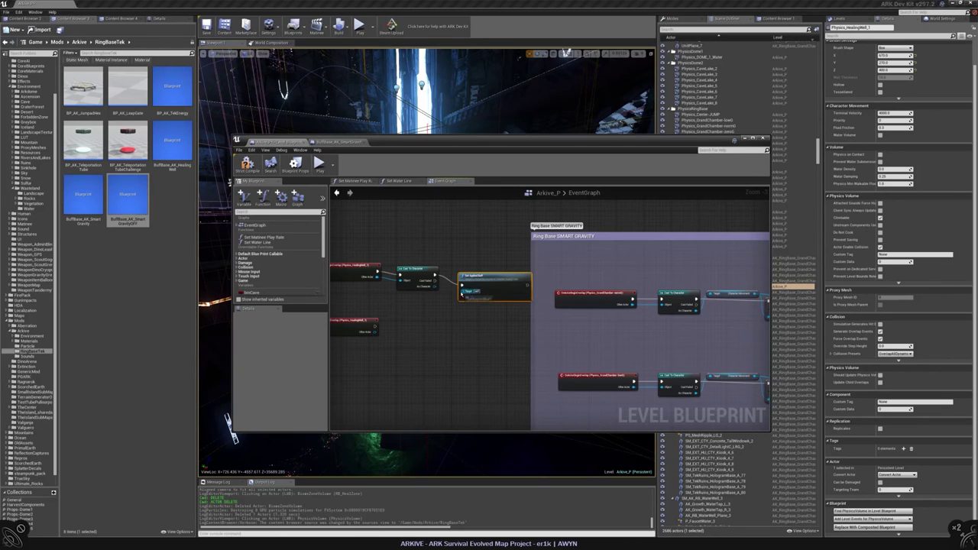
key(Delete)
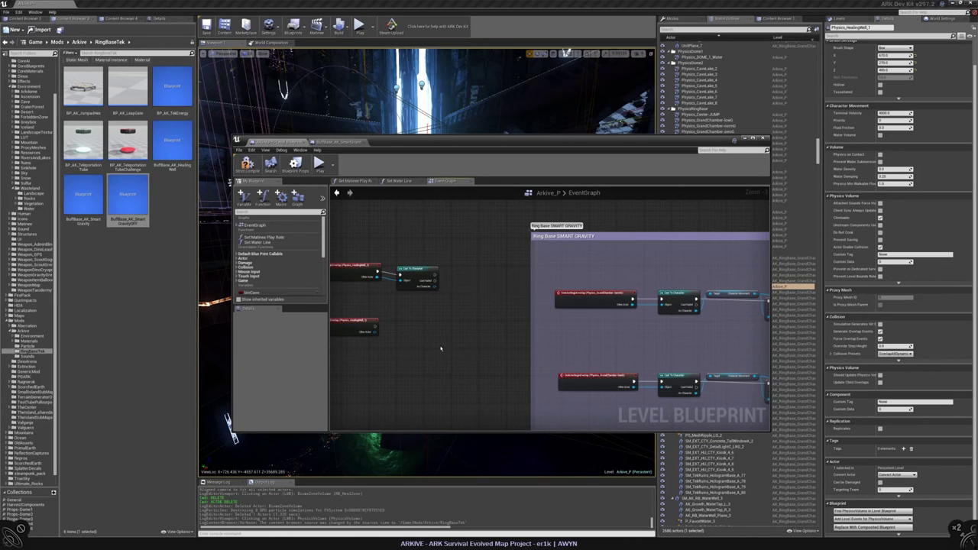
- Move the healing well's Cast To Character node slightly farther from its begin-overlap event node
right_drag(421, 360, 491, 329)
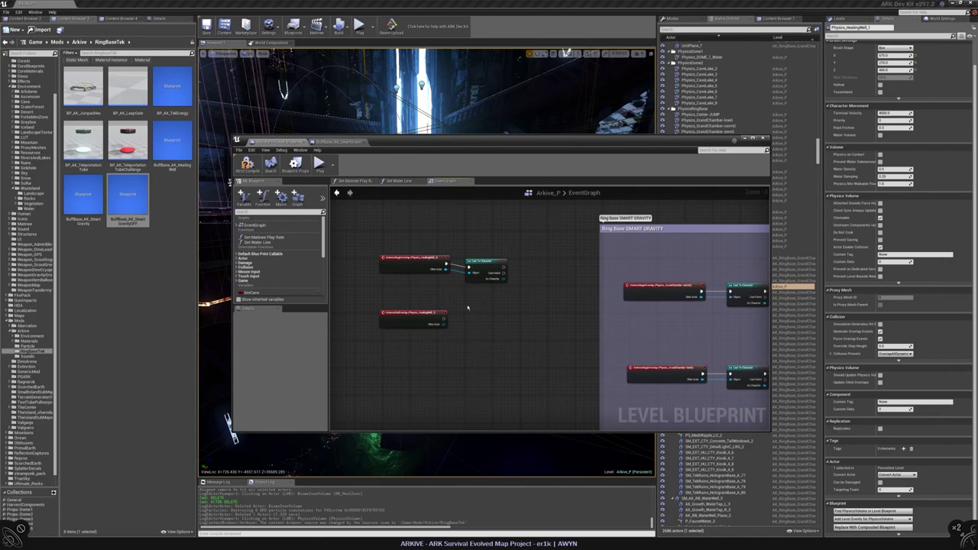
drag(482, 261, 500, 277)
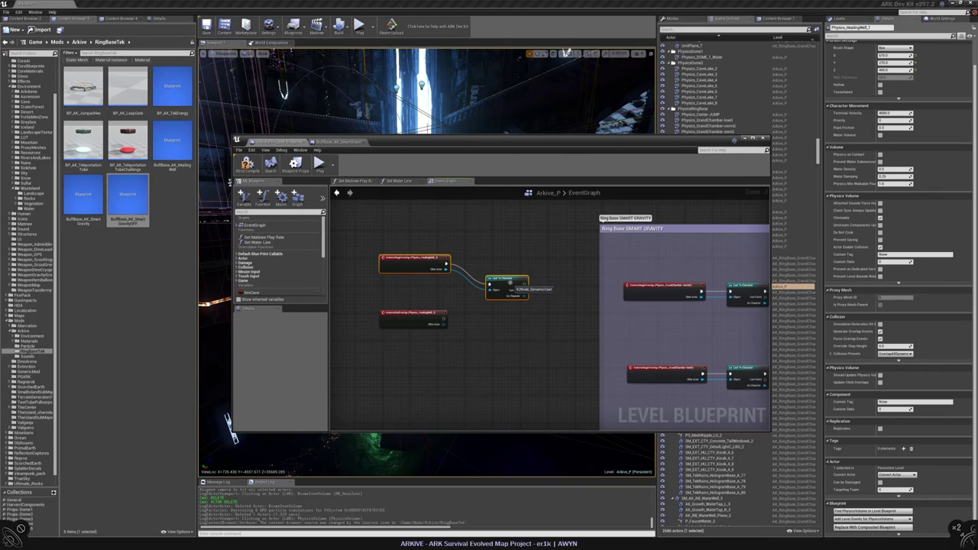
- Place a Biome Zone Volume at the healing well and frame it in the top wireframe view
drag(510, 141, 532, 441)
key(f)
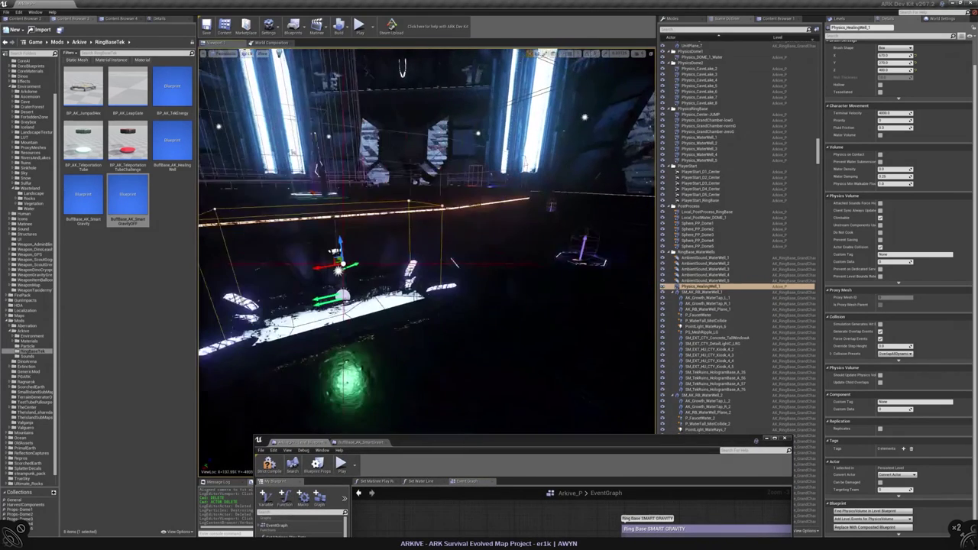
click(673, 17)
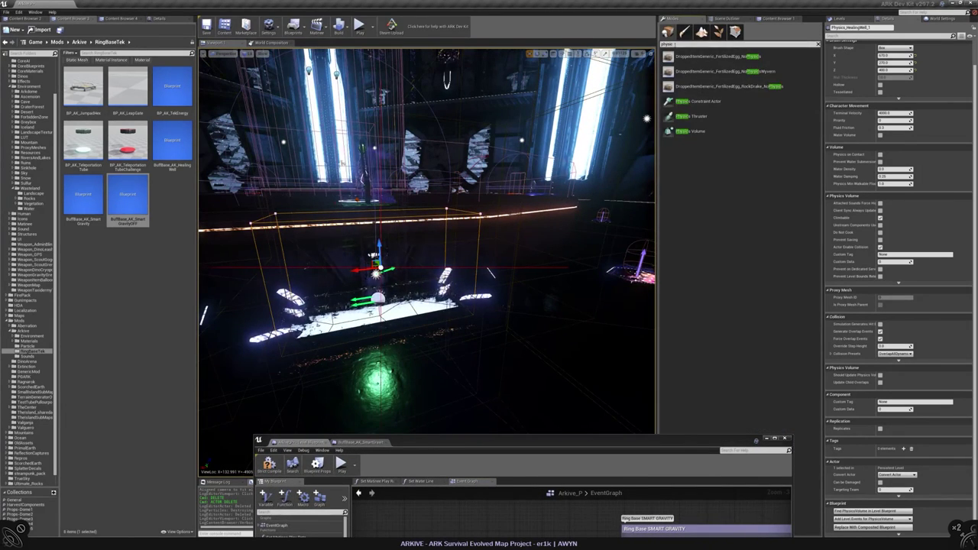
double_click(738, 43)
text(biome)
drag(695, 71, 405, 272)
key(alt+j)
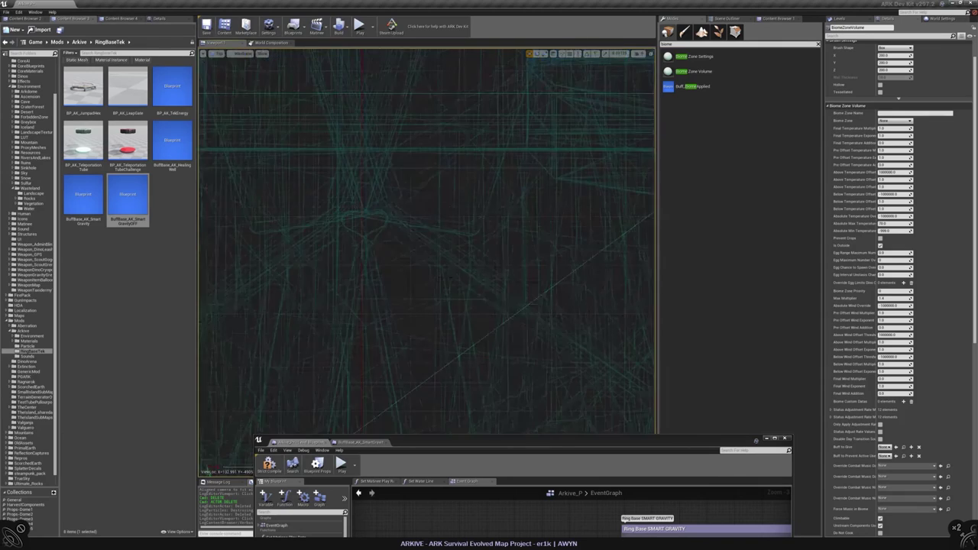
key(alt+g)
key(f)
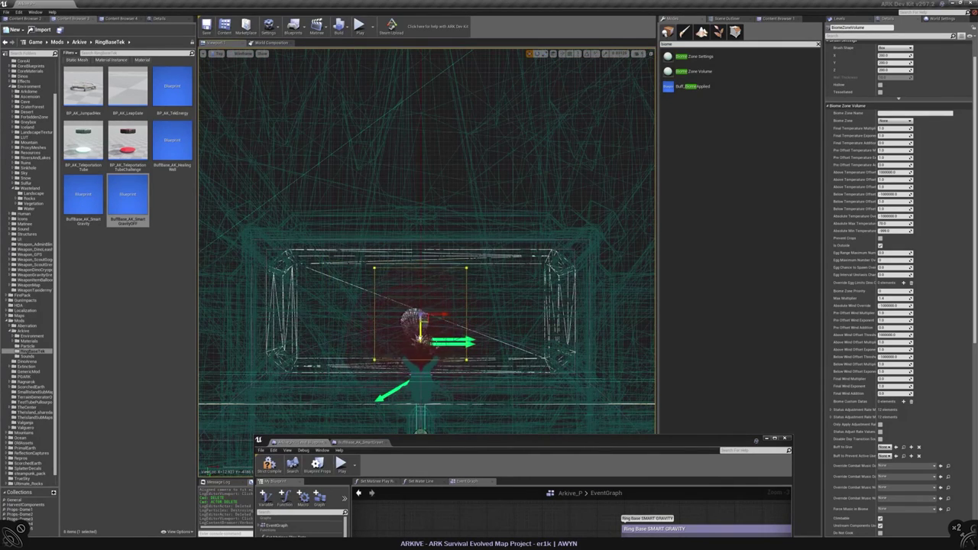
- Set the biome zone volume's brush size to X 670 and Y 270
click(157, 17)
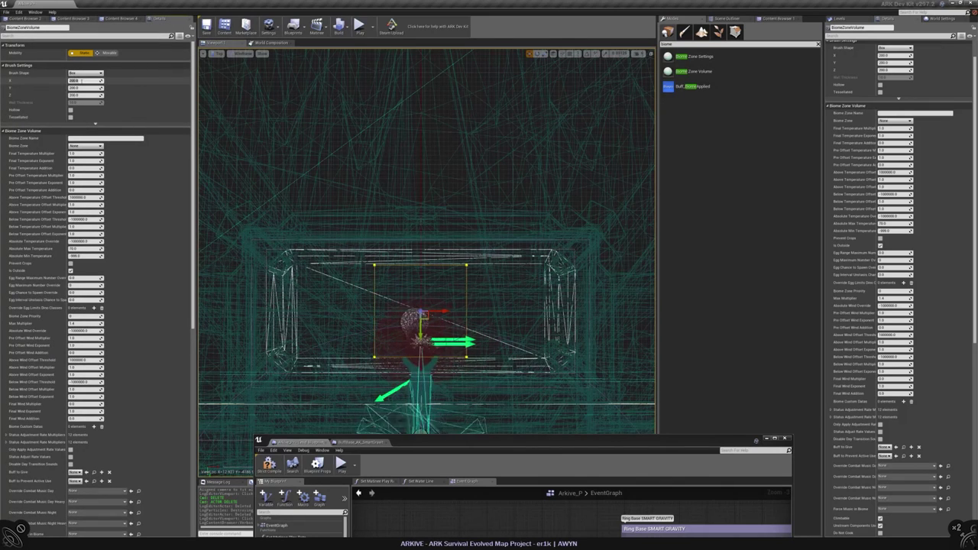
text(270)
key(Return)
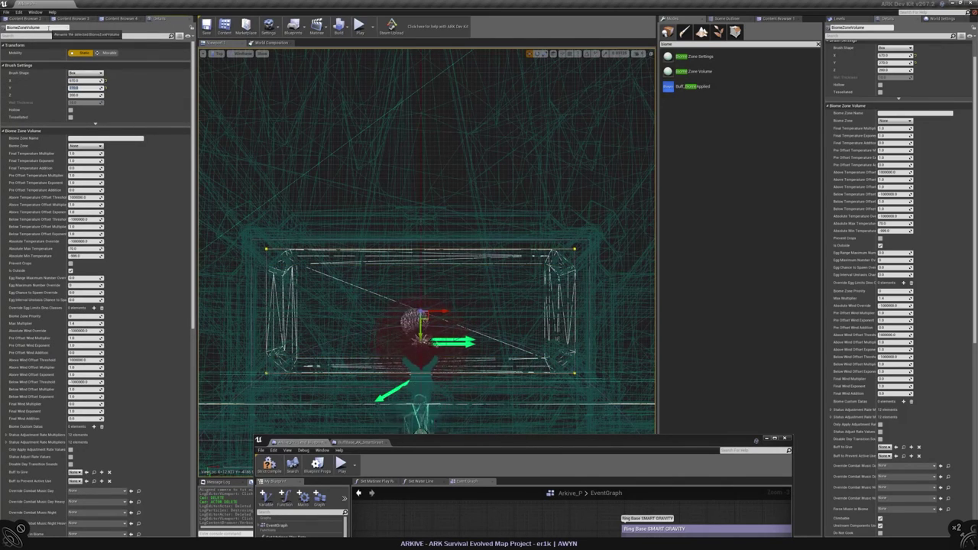
- Name the biome zone volume HealingZone_Well_1 and assign BuffBase_AK_HealingWell as its Buff to Give
click(23, 29)
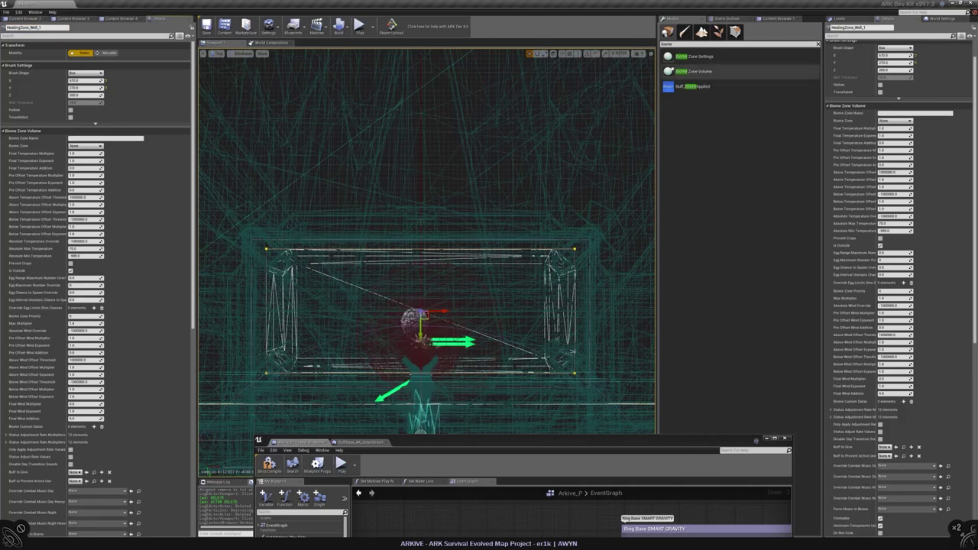
click(76, 18)
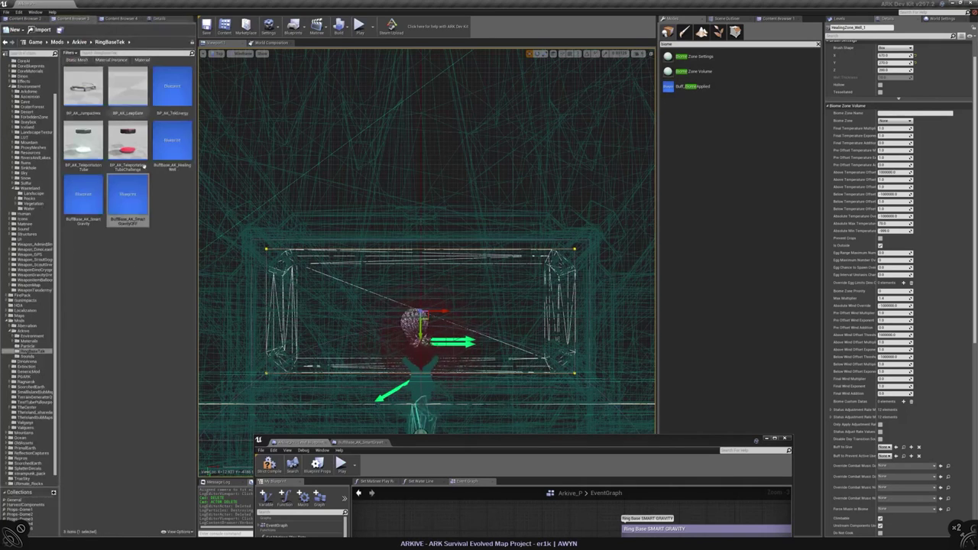
click(160, 18)
click(86, 472)
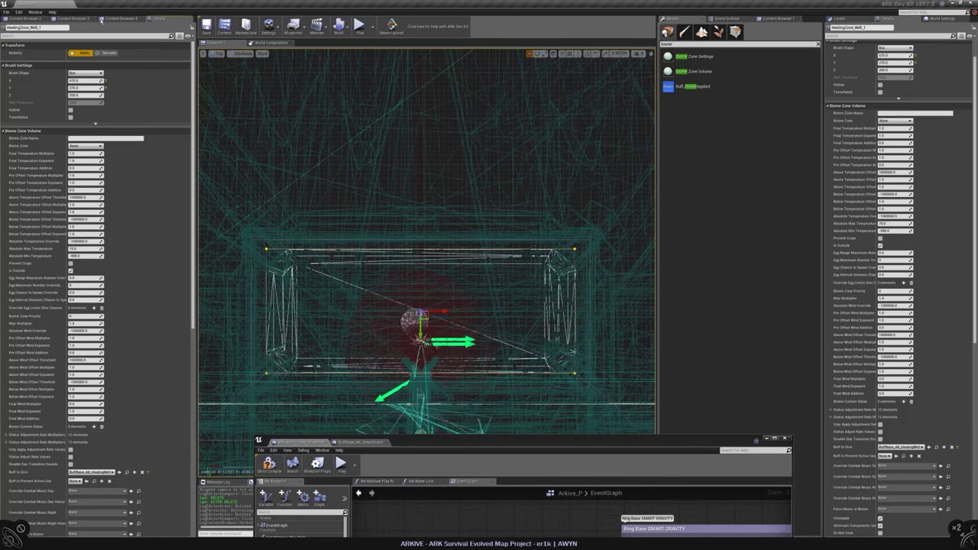
- Look at the BuffBase_AK_HealingWell blueprint's defaults, close it and return to the level blueprint's event graph
click(109, 18)
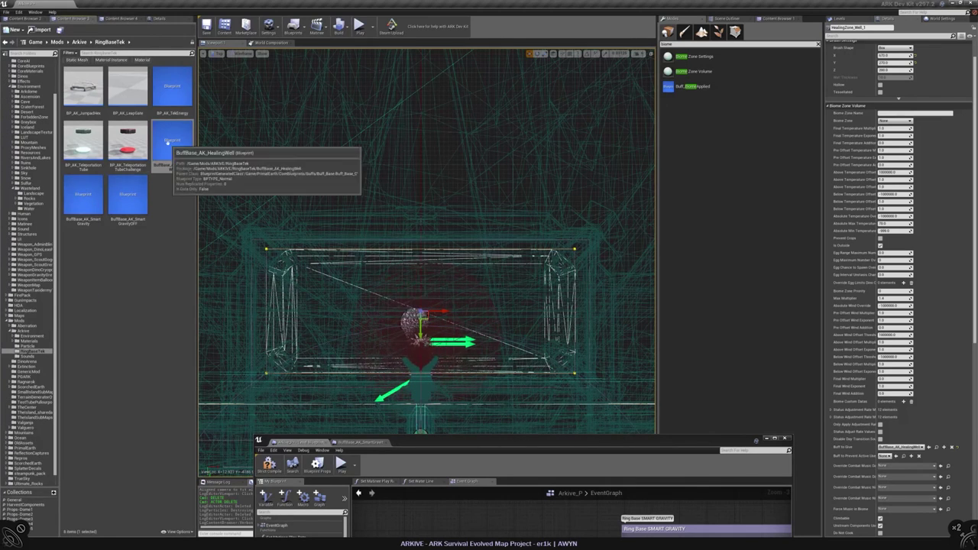
double_click(169, 141)
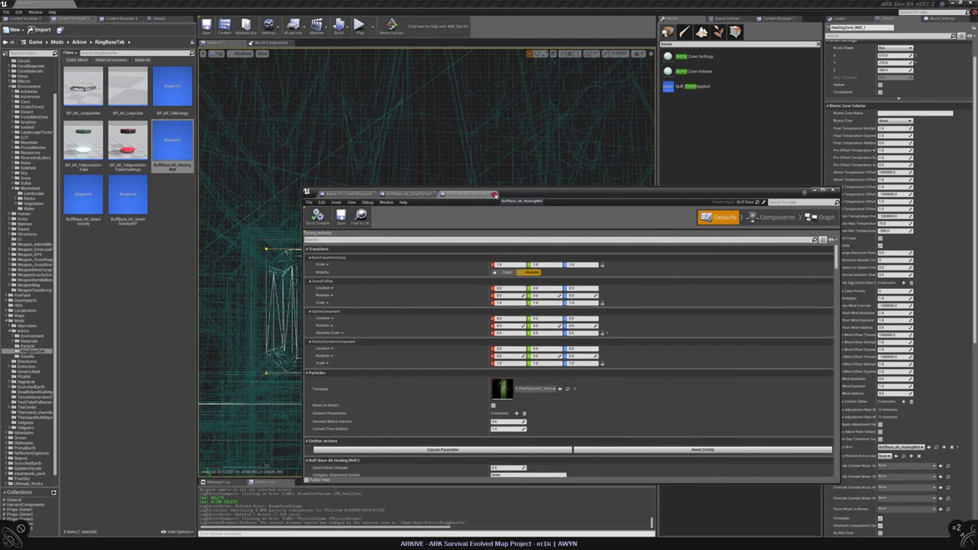
click(493, 195)
click(348, 194)
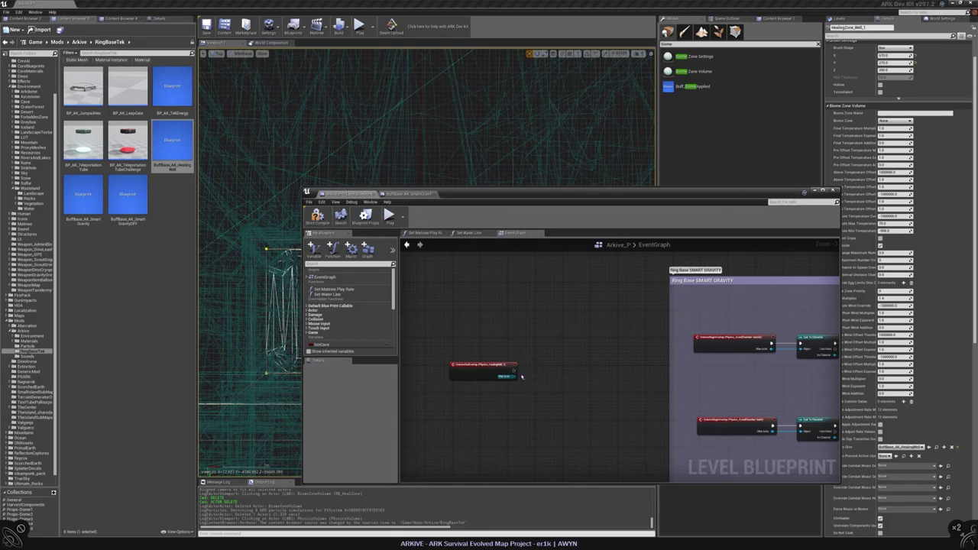
- Add a Cast To Character node fed by the Other Actor of the healing well's end-overlap event
drag(514, 376, 547, 370)
text(character)
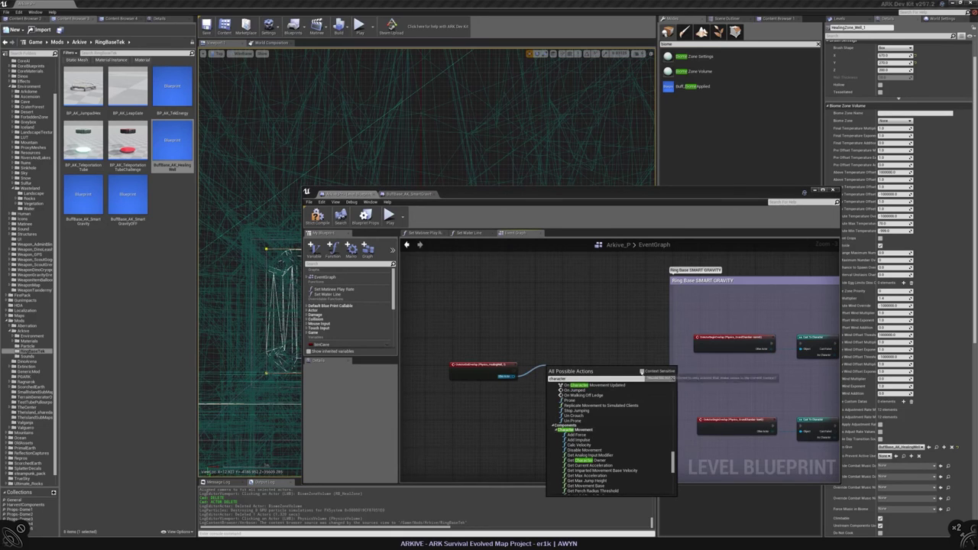
click(642, 372)
click(587, 442)
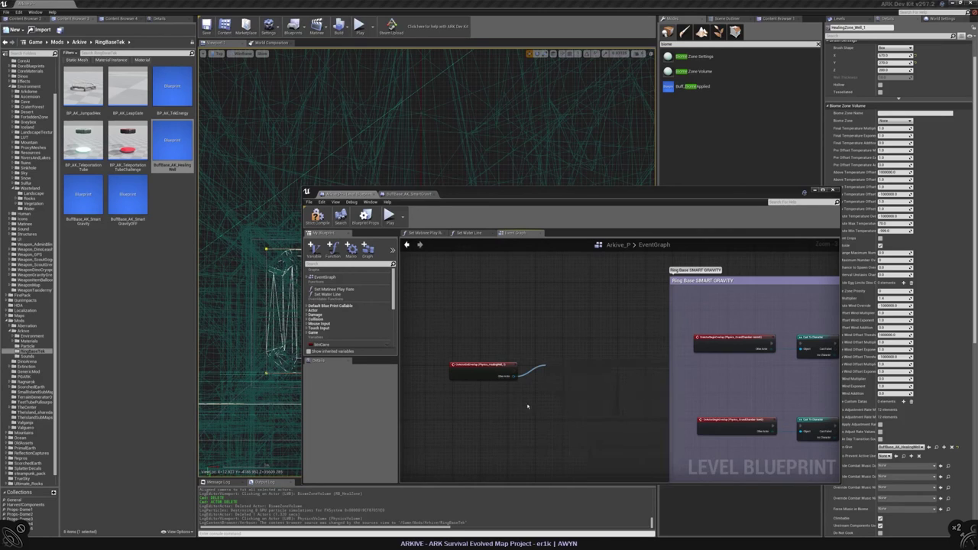
- Add a Deactivate Buffs node after the healing well's cast node and place it slightly apart from it
drag(600, 375, 603, 374)
text(direct)
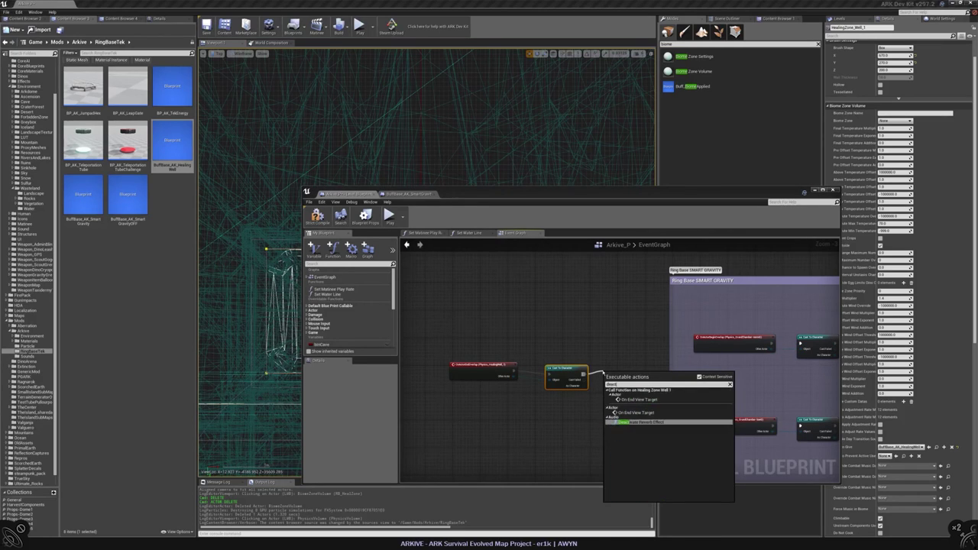
click(699, 377)
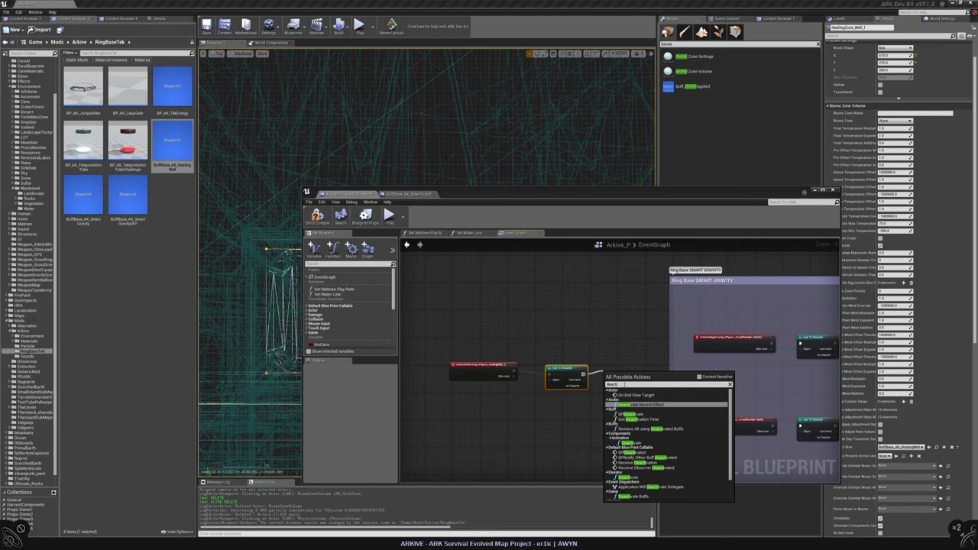
text(vate bu)
key(Escape)
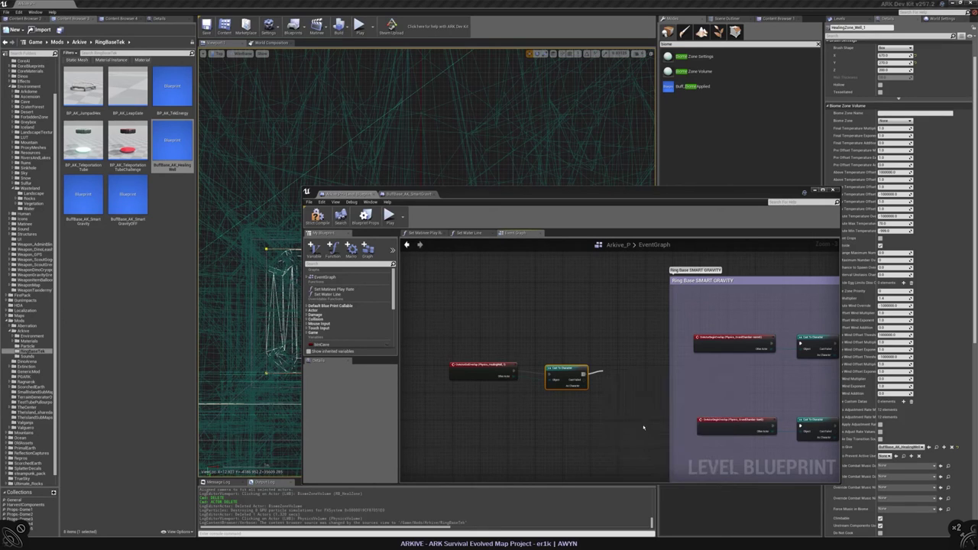
scroll(627, 405, up, 2)
drag(564, 325, 604, 360)
key(Escape)
scroll(612, 344, down, 1)
drag(548, 315, 573, 316)
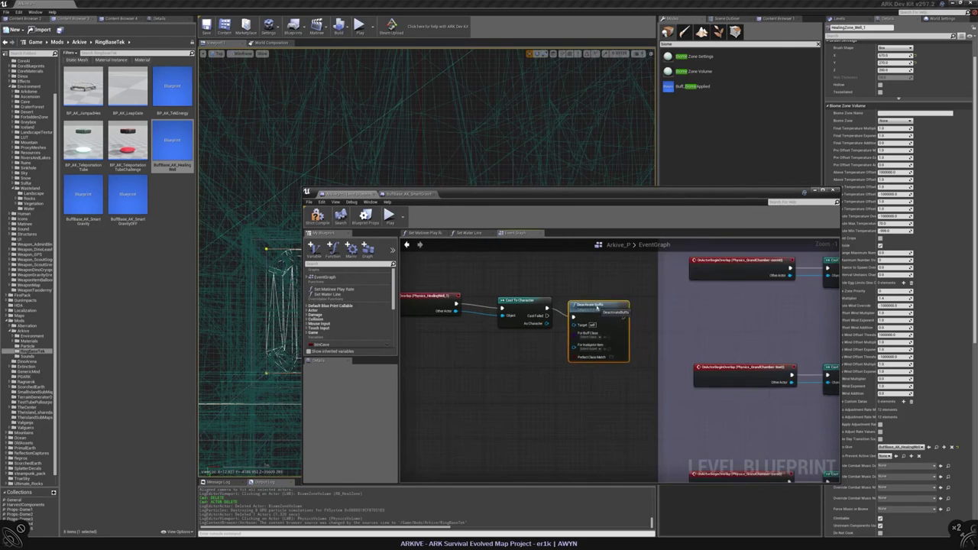
- Set the Deactivate Buffs node's For Buff Class to BuffBase_AK_HealingWell
right_drag(438, 337, 481, 328)
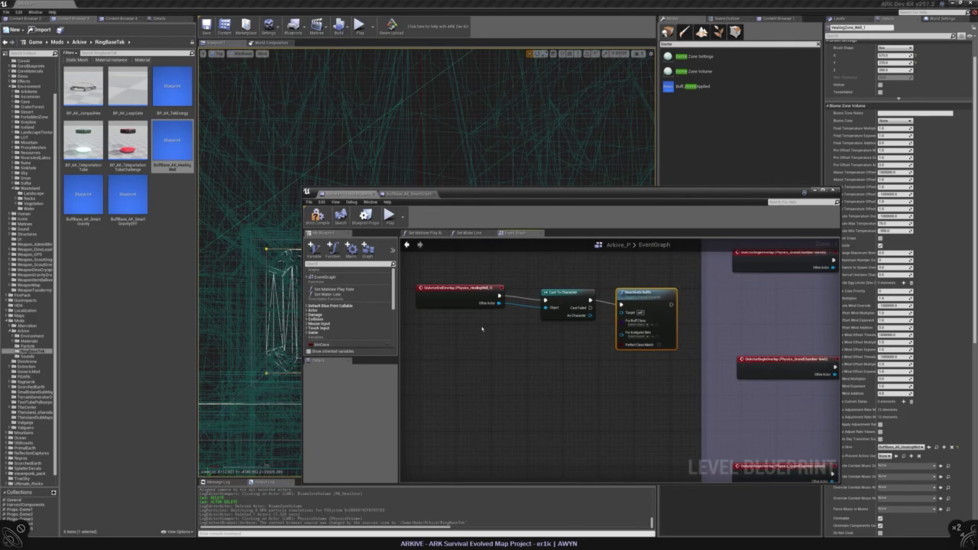
drag(499, 303, 554, 358)
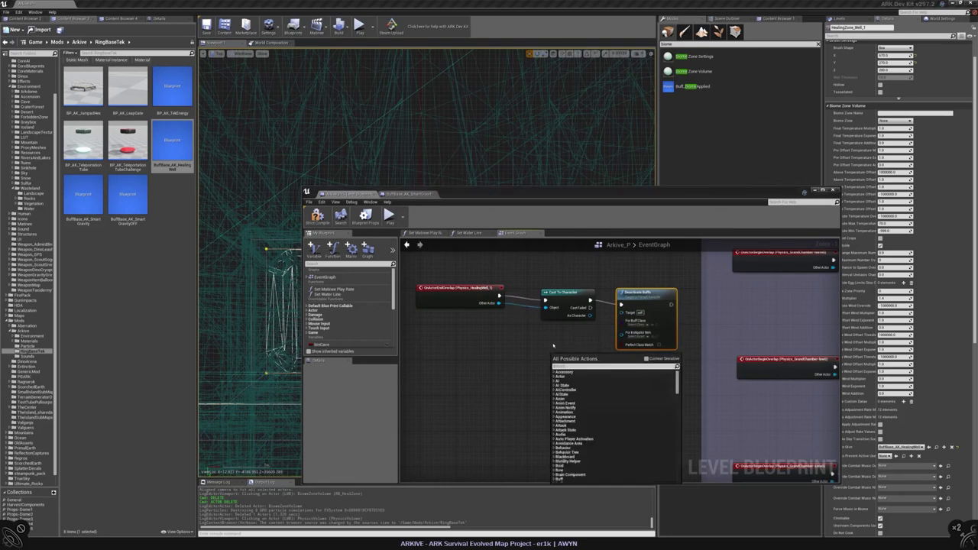
click(566, 333)
right_drag(567, 332, 499, 325)
click(490, 304)
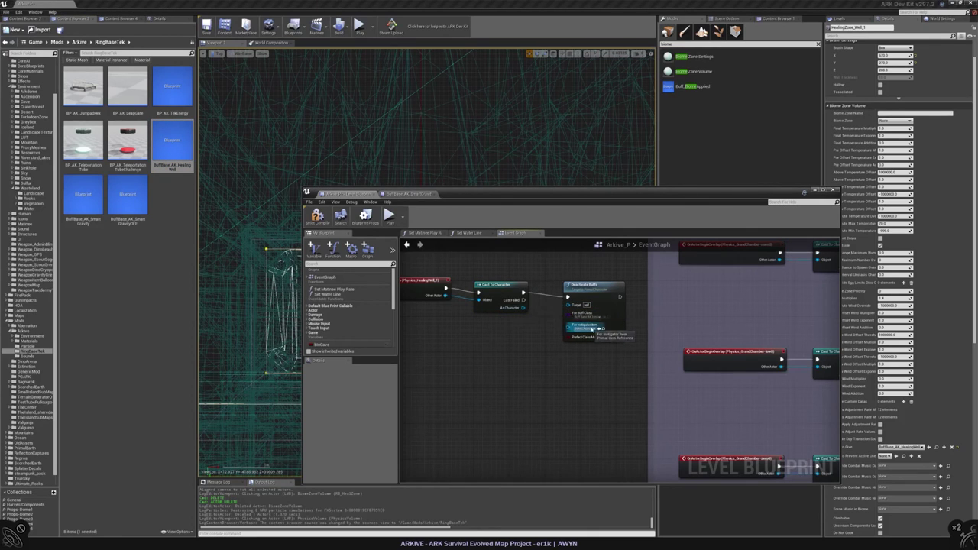
- Try adding a Get Instigator node beside the healing well's Deactivate Buffs node, and delete it again
right_drag(418, 319, 470, 321)
right_click(485, 319)
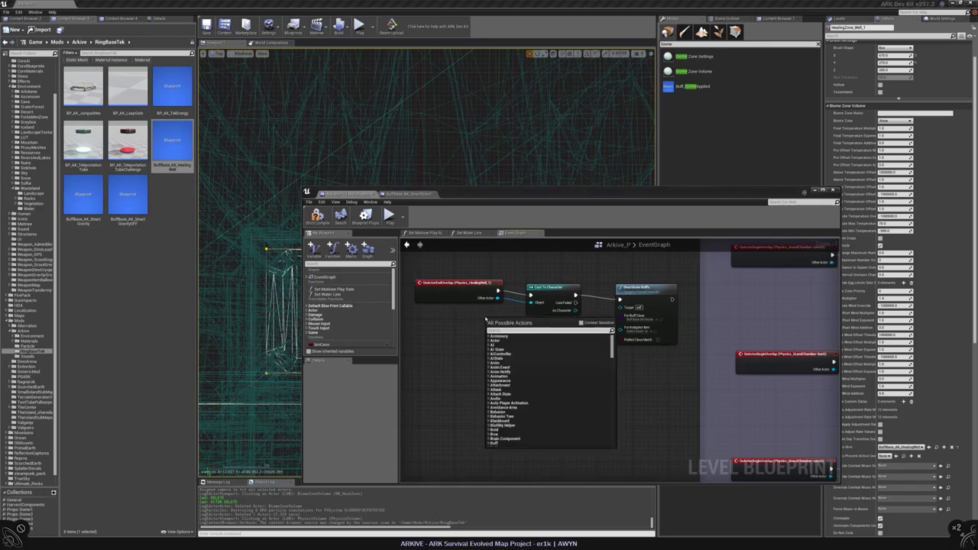
text(instigato)
click(519, 397)
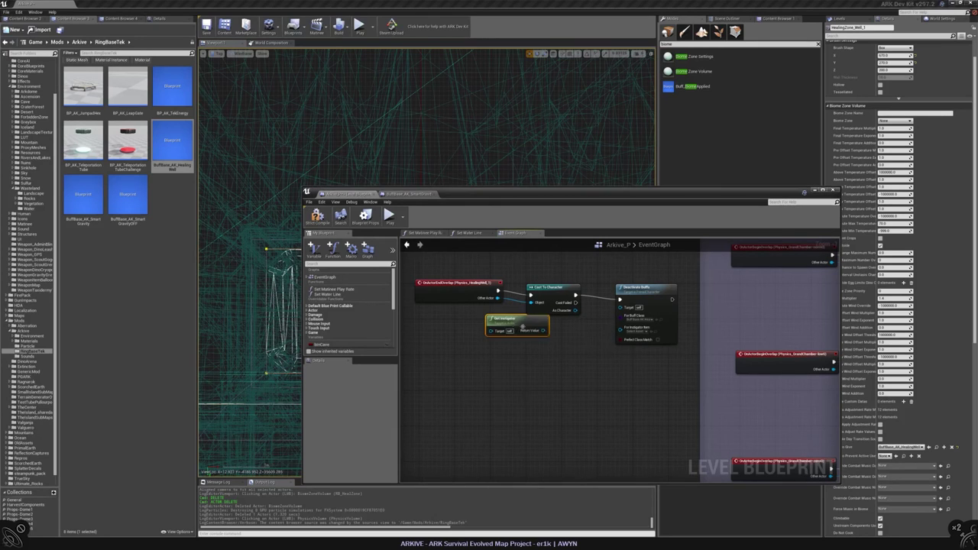
drag(525, 321, 572, 351)
key(Delete)
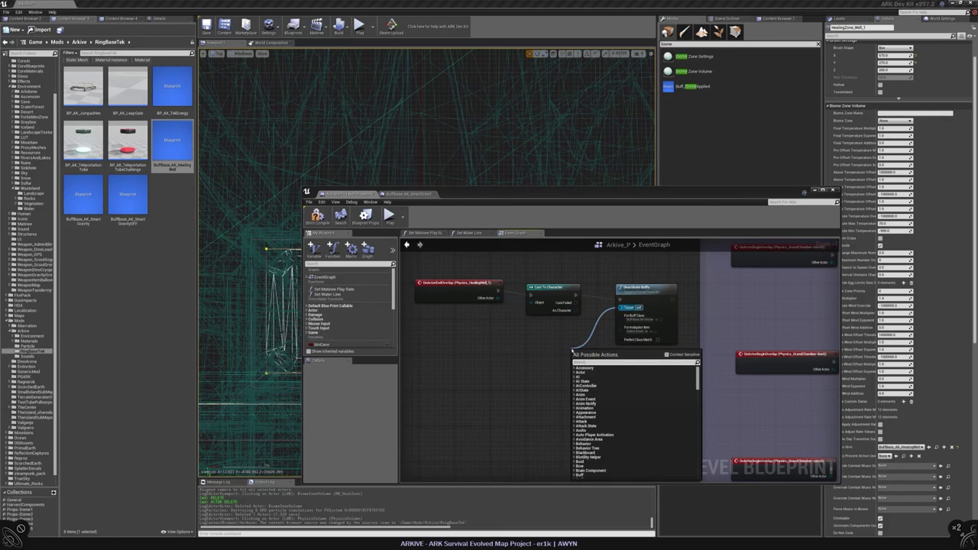
- Check which nodes suit the Deactivate Buffs target and examine the Lose Ring Base State function in BuffBase_AK_SmartGravityOFF for reference
click(667, 354)
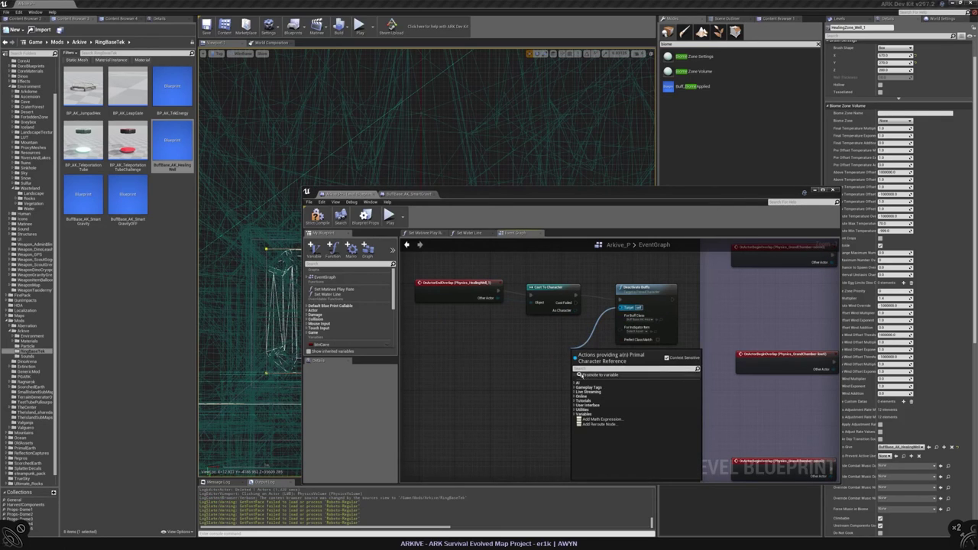
click(557, 367)
scroll(535, 359, down, 3)
scroll(523, 352, up, 2)
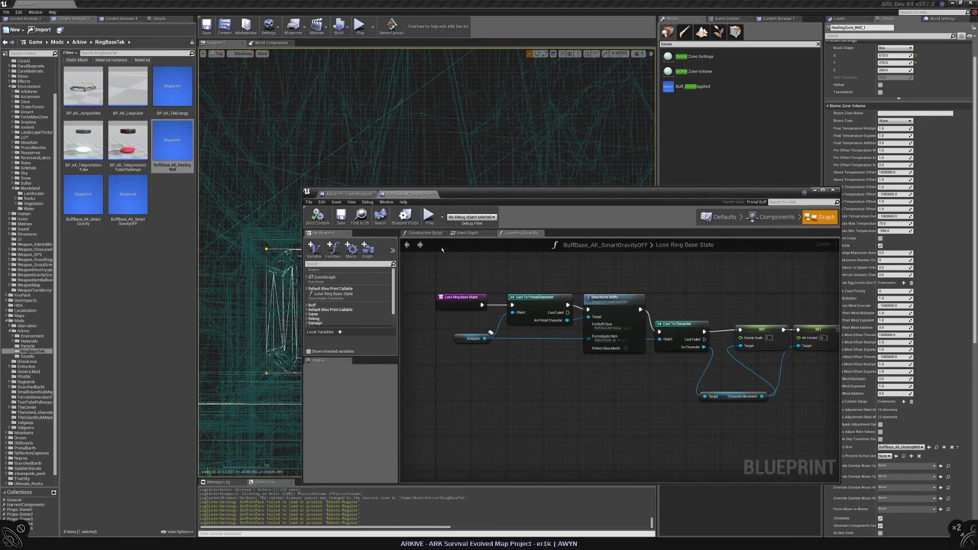
click(363, 195)
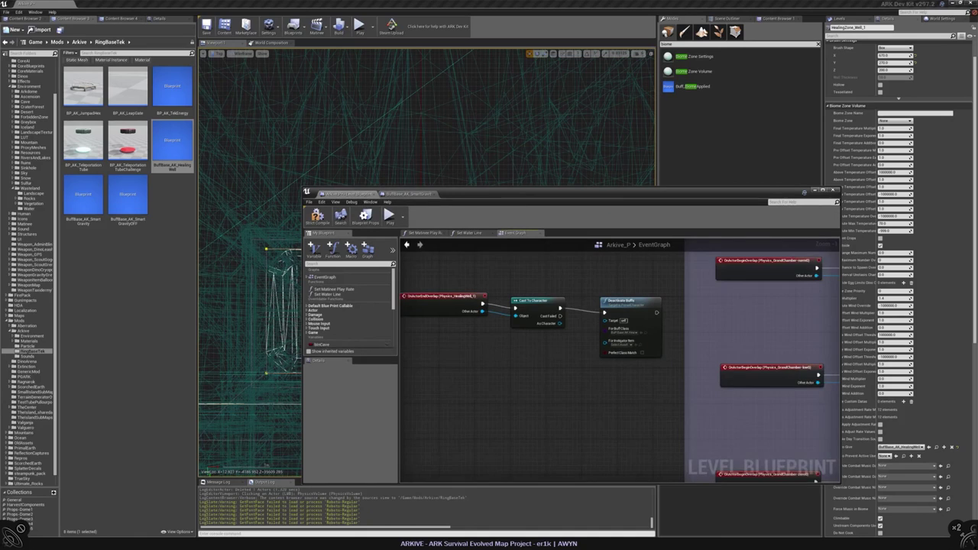
right_drag(495, 326, 506, 310)
drag(520, 357, 520, 357)
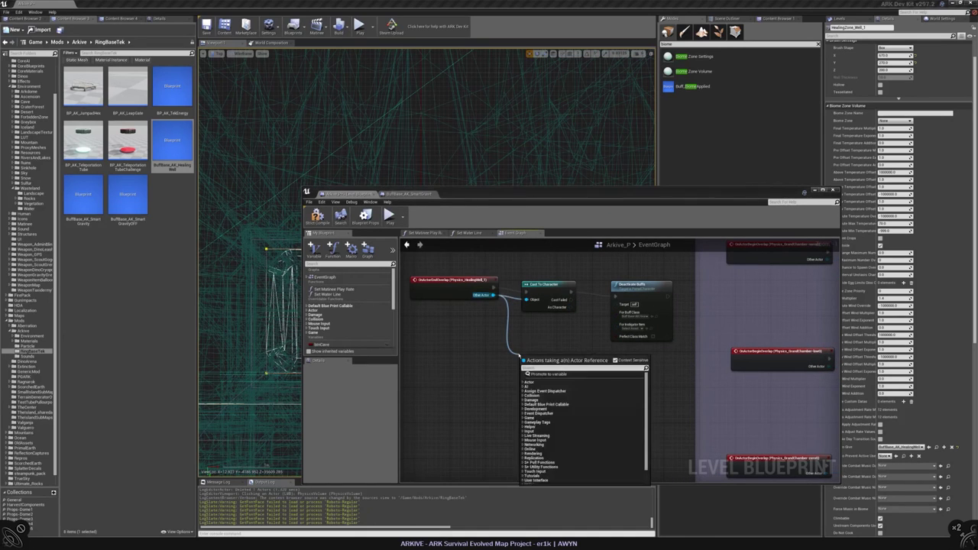
text(primal)
key(Return)
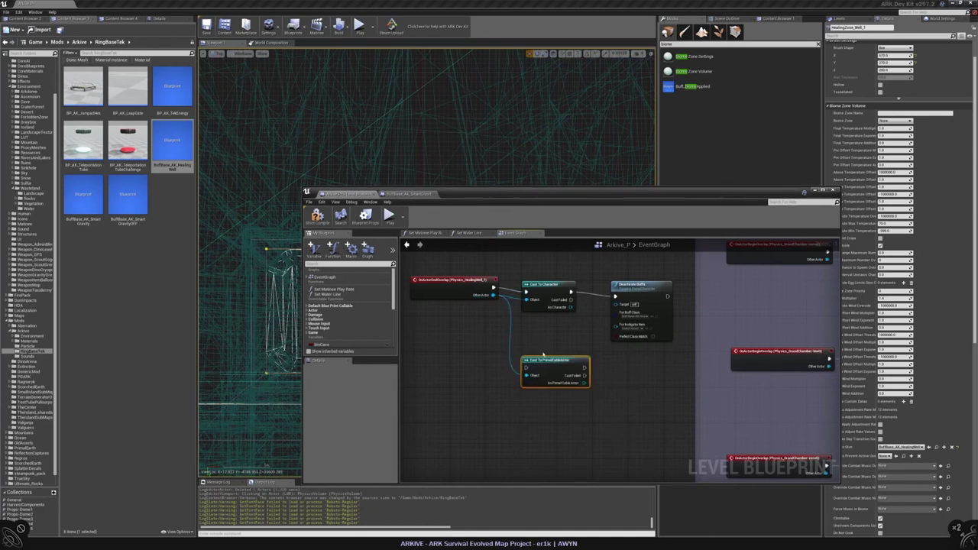
key(ctrl+z)
- Replace the Cast To Character node with Cast To PrimalCharacter, wired between the end-overlap event and Deactivate Buffs, including its Target
drag(493, 295, 519, 360)
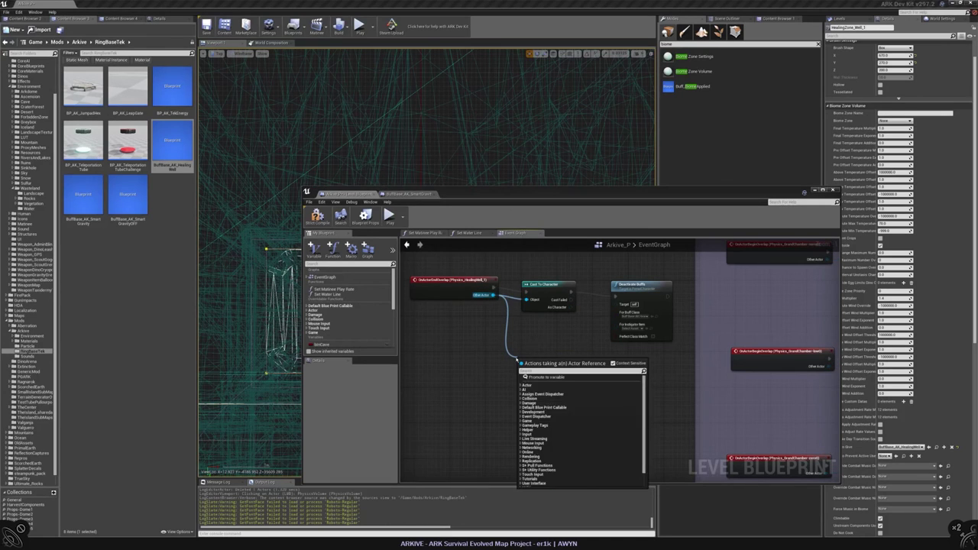
text(primal)
click(571, 397)
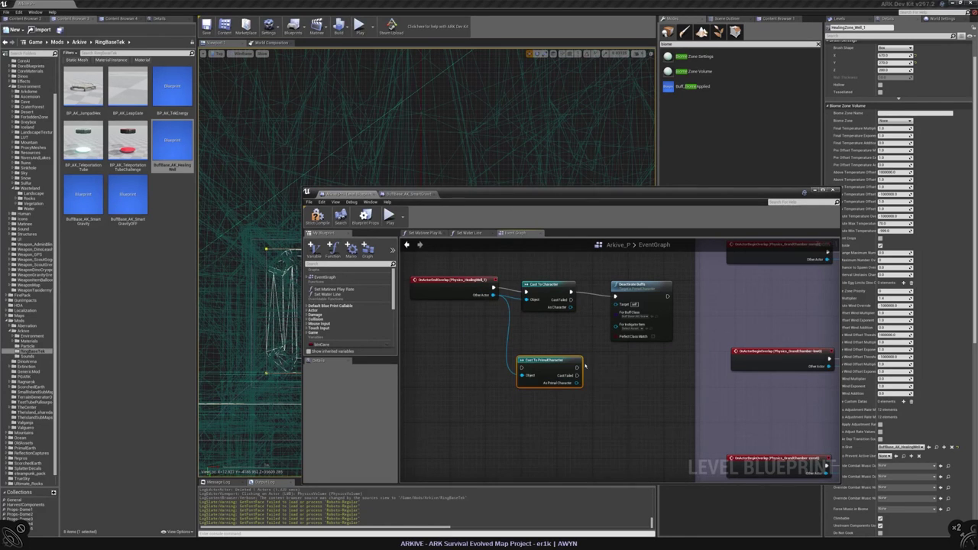
drag(576, 368, 615, 297)
click(555, 287)
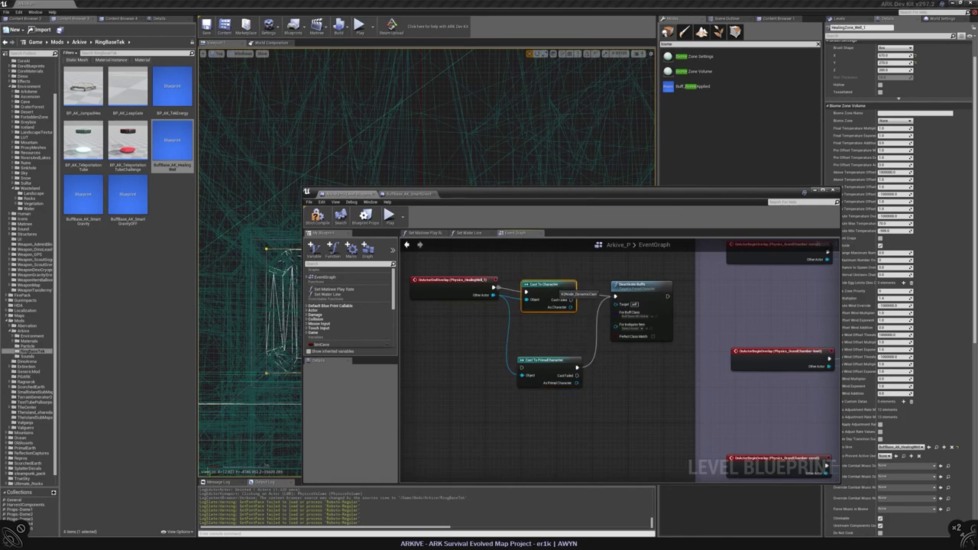
key(Delete)
drag(496, 288, 615, 304)
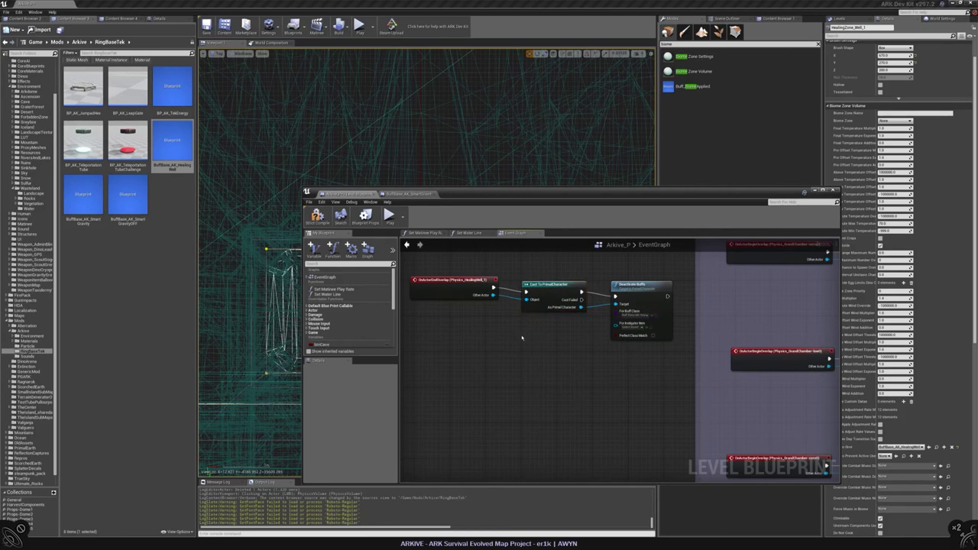
- Compile the level blueprint and move its window clear of the level viewport
right_drag(522, 338, 581, 345)
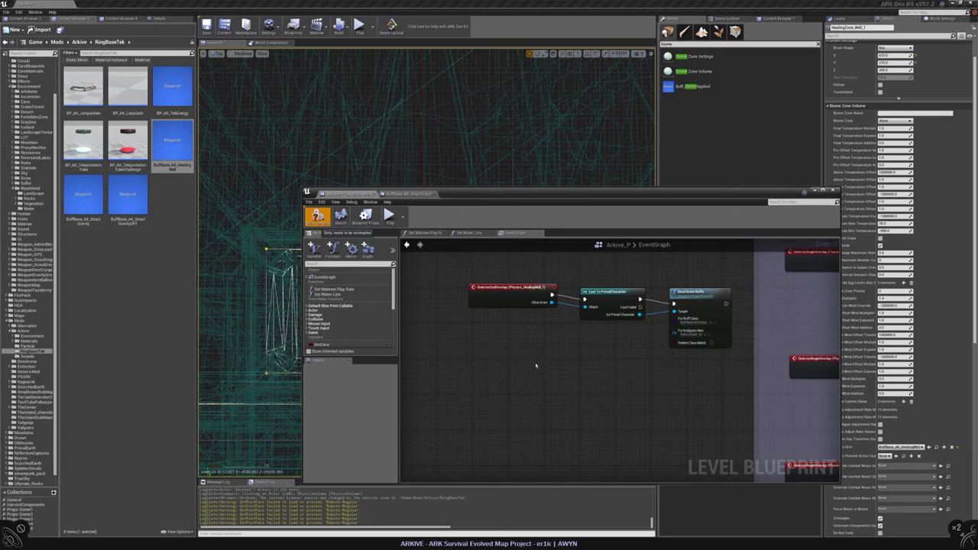
key(F7)
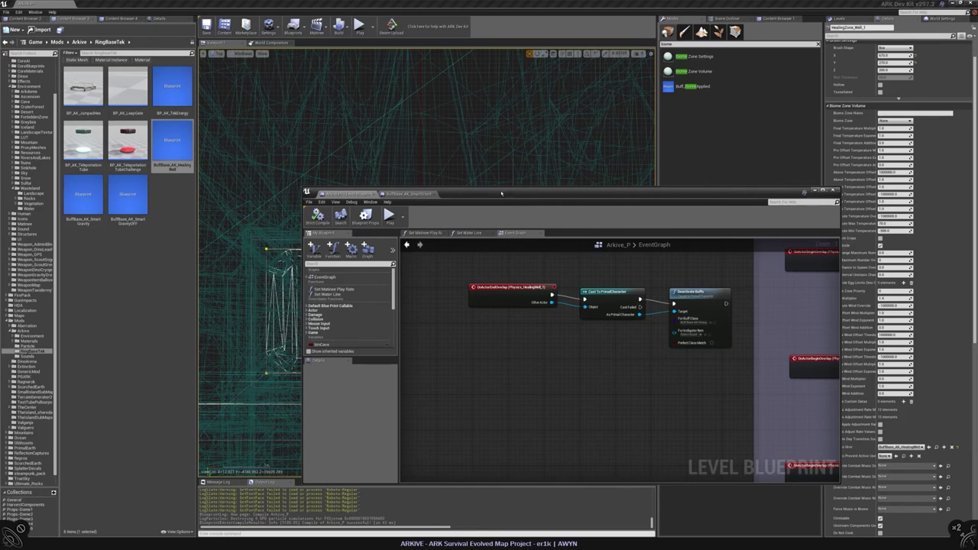
drag(501, 193, 513, 483)
- Play-test the level from the perspective view and run the character into the healing well and out again
key(alt+g)
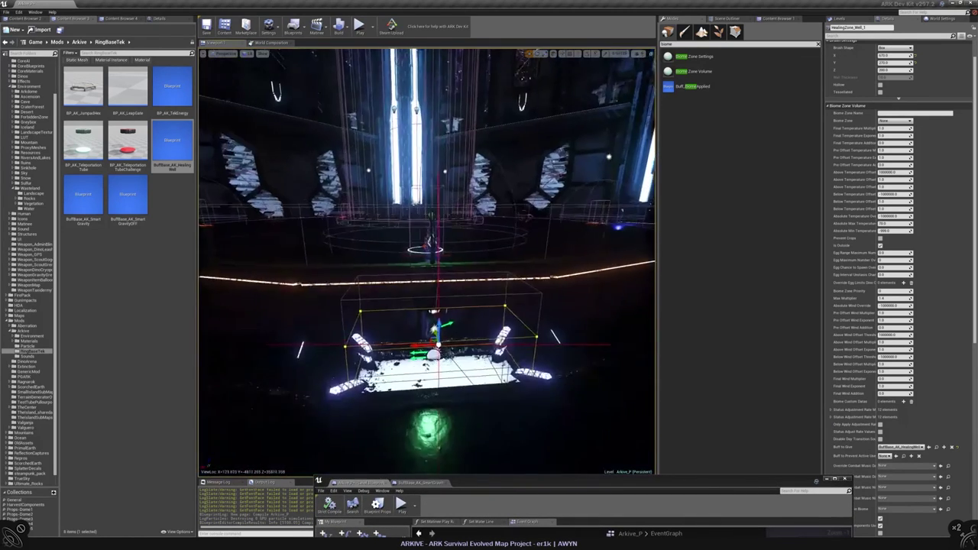
scroll(428, 260, down, 5)
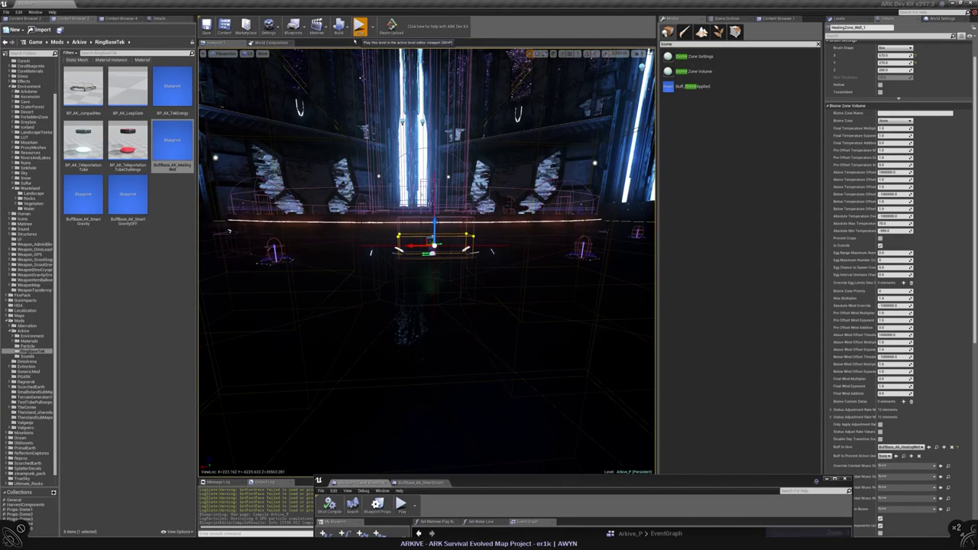
click(356, 33)
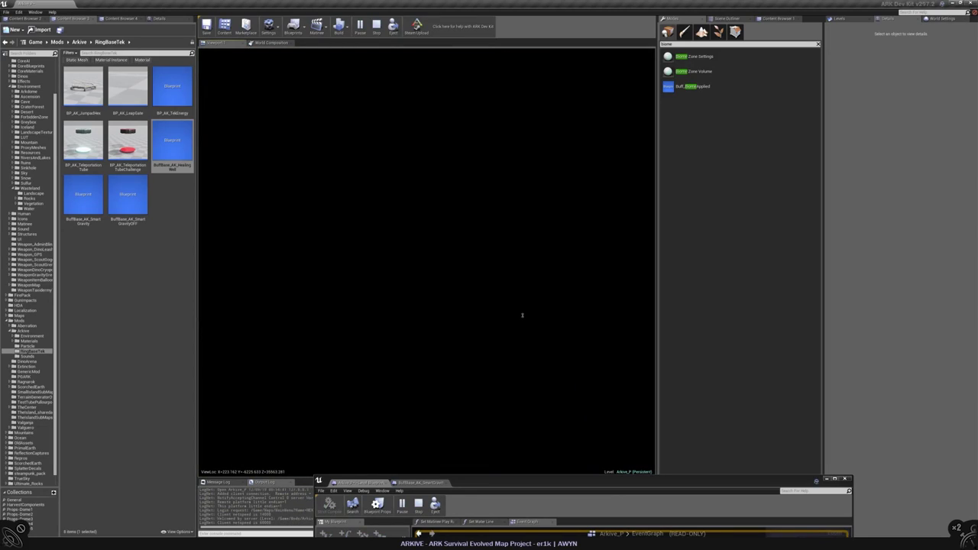
key(w)
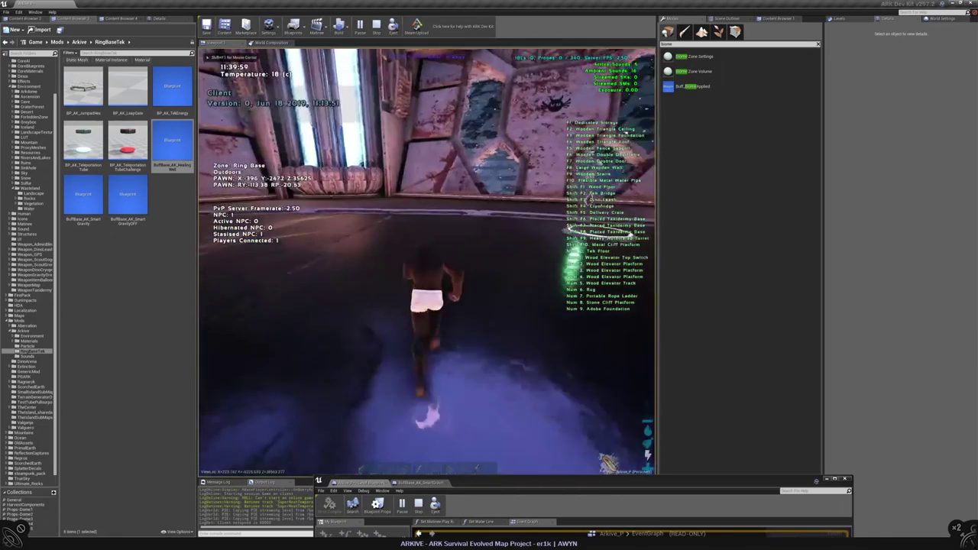
key(w)
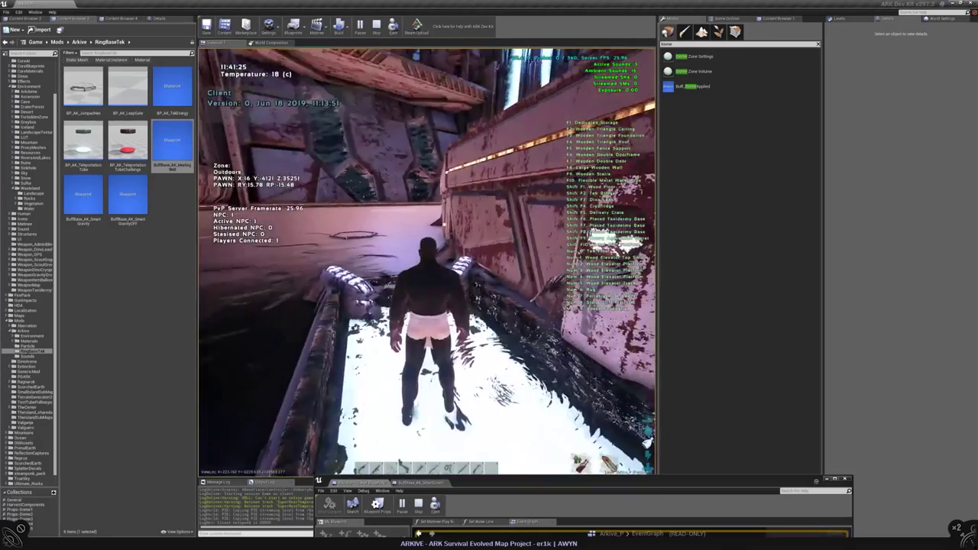
key(w)
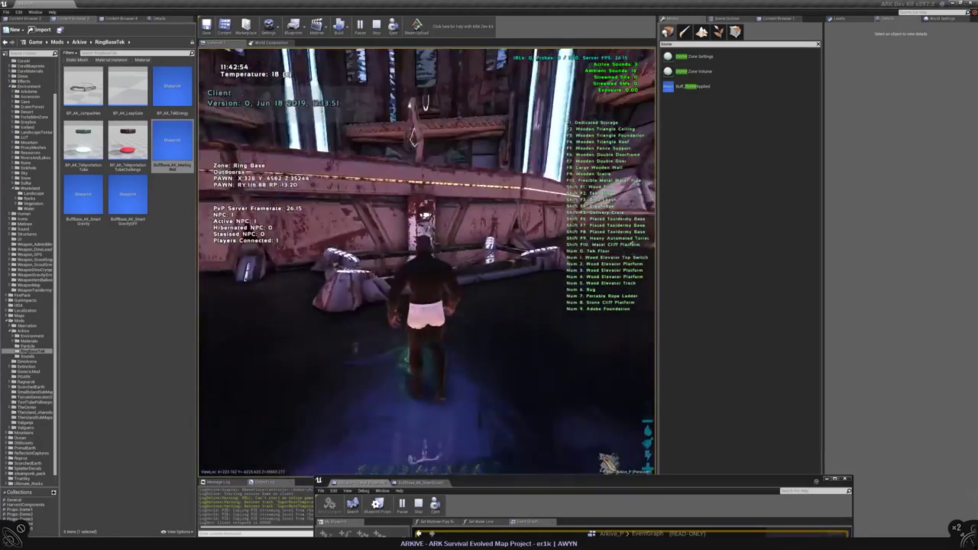
- Run the character out of the healing well in the play-test and consume Spoiled Meat and Raw Meat from the inventory
key(w)
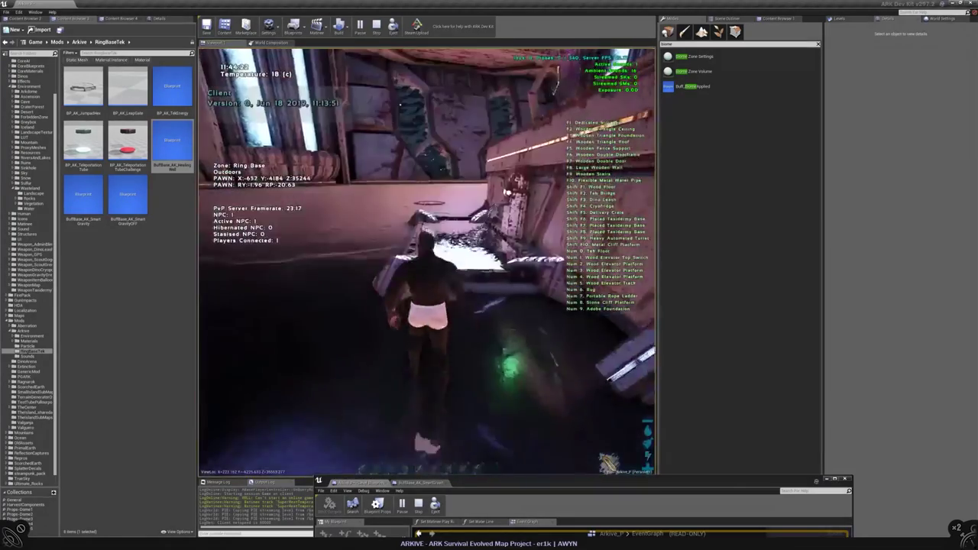
key(w)
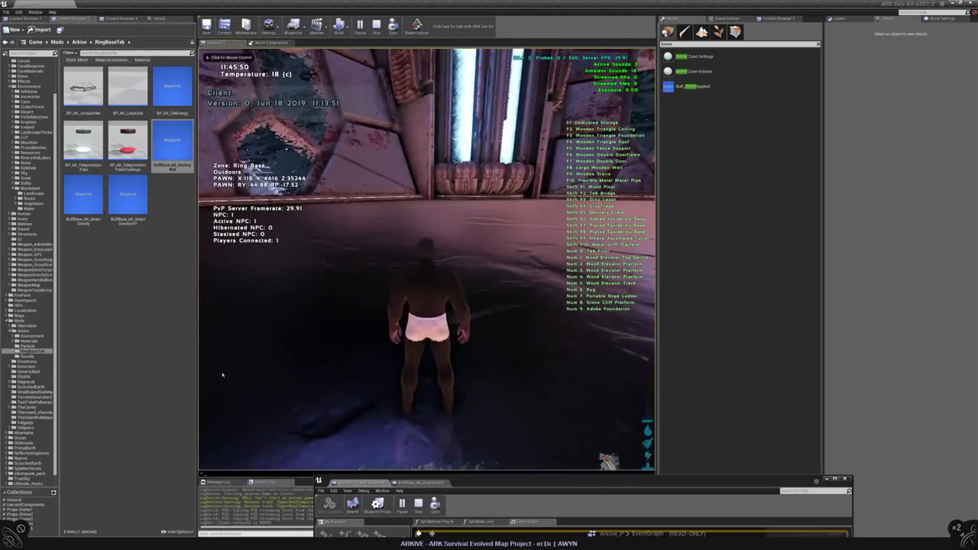
key(i)
key(e)
key(e)
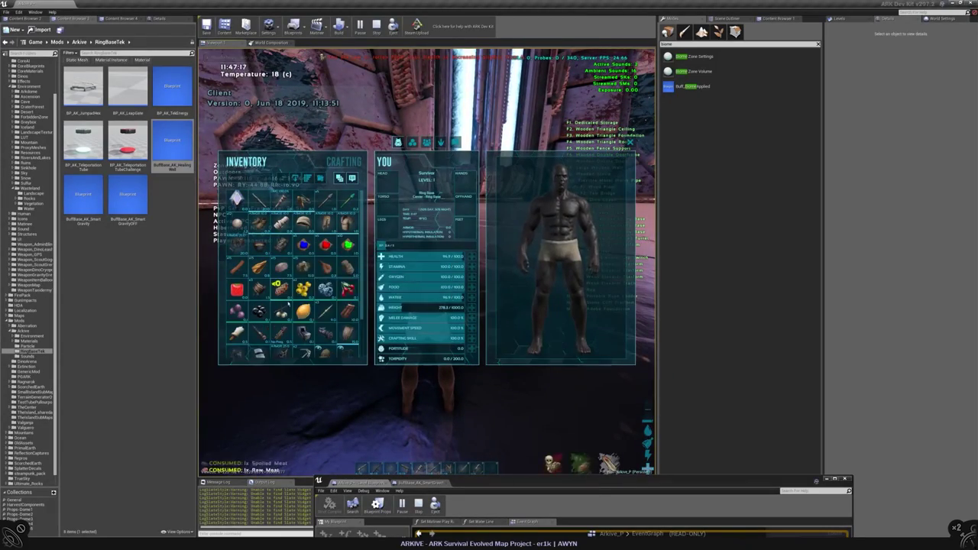
key(i)
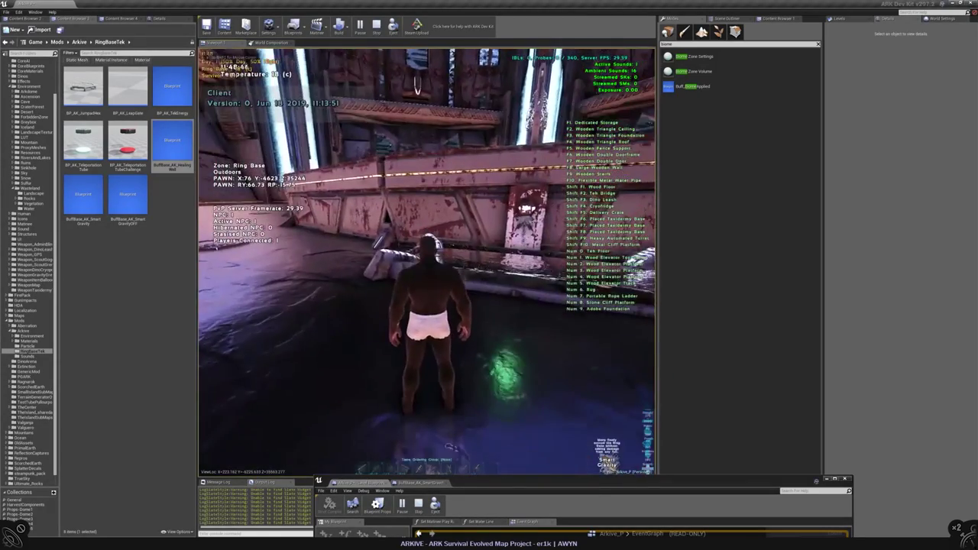
- Run the character into the healing well and back out to test the buff, and end the play session
key(w)
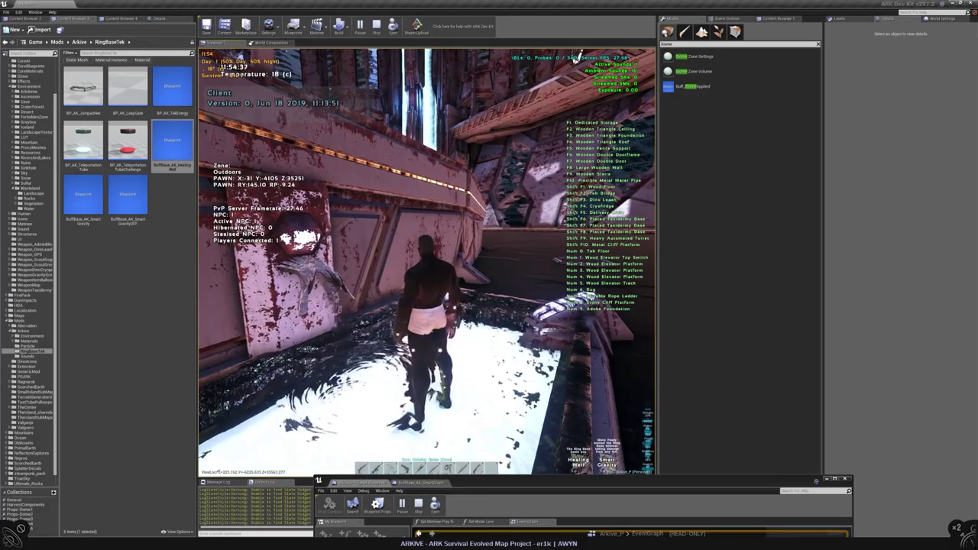
key(w)
key(w)
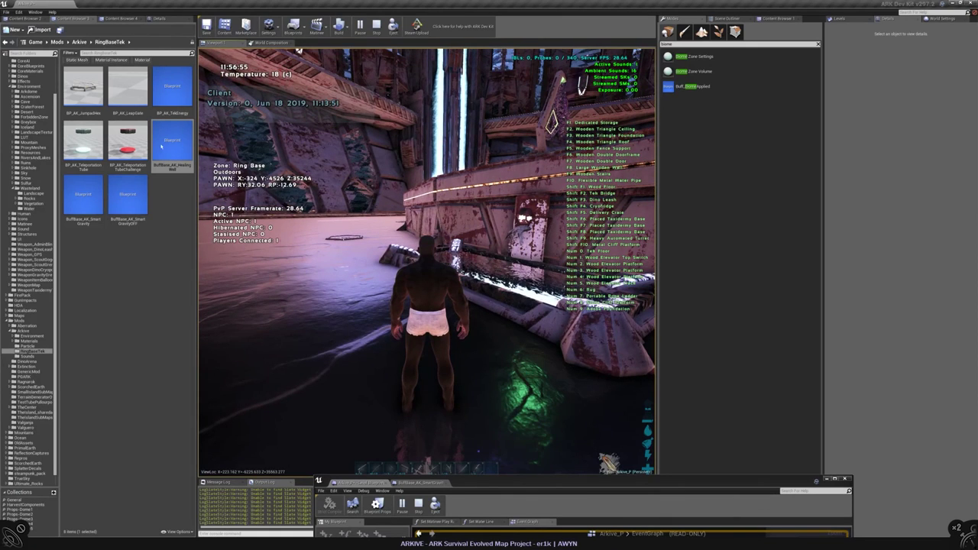
key(Escape)
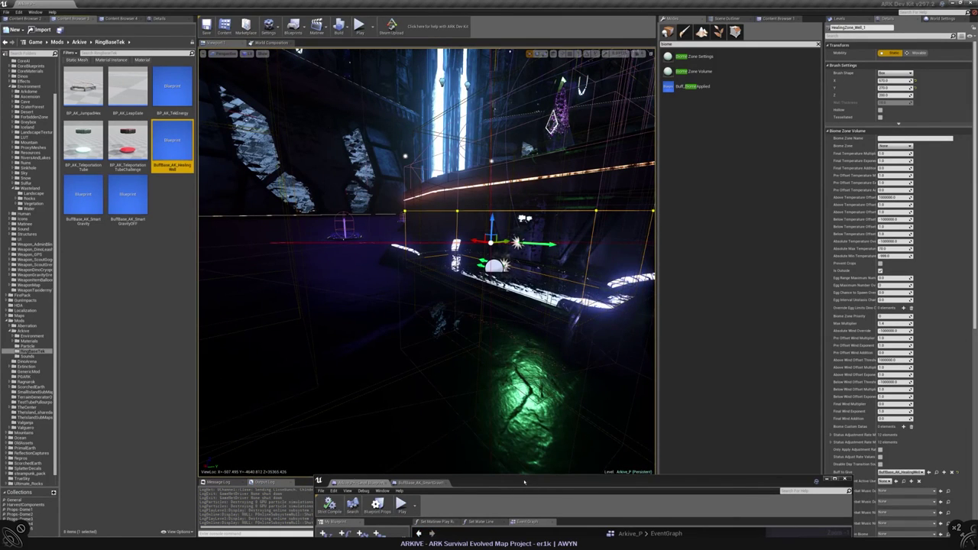
- Add a comment box titled "Healing Wells" to the level blueprint's event graph, beside the Ring Base SMART GRAVITY group
drag(524, 482, 453, 197)
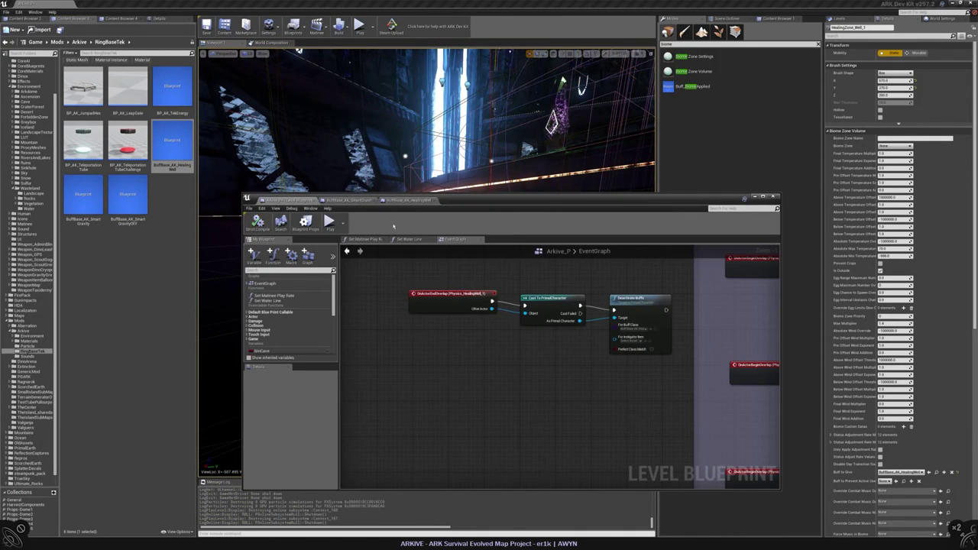
scroll(451, 379, down, 6)
right_click(434, 356)
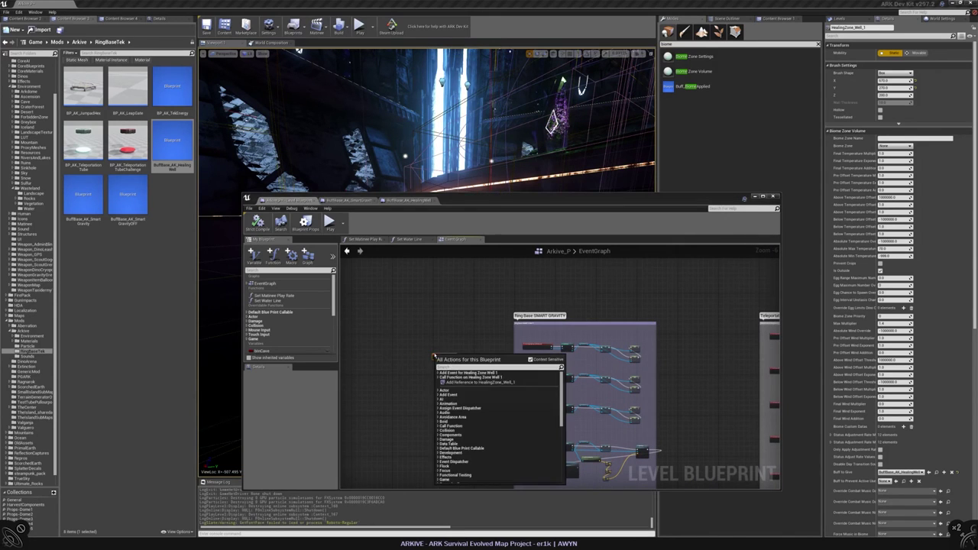
text(comment)
click(480, 373)
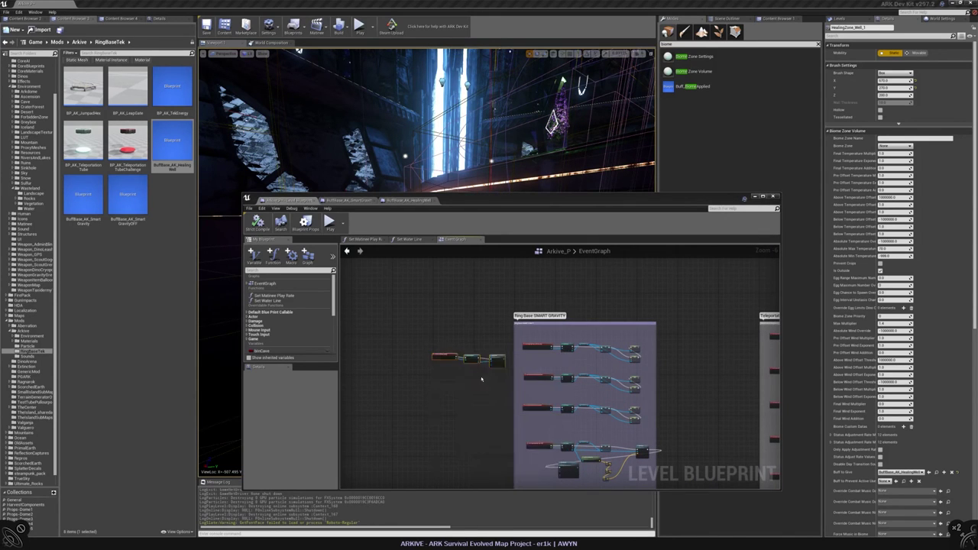
scroll(490, 358, up, 2)
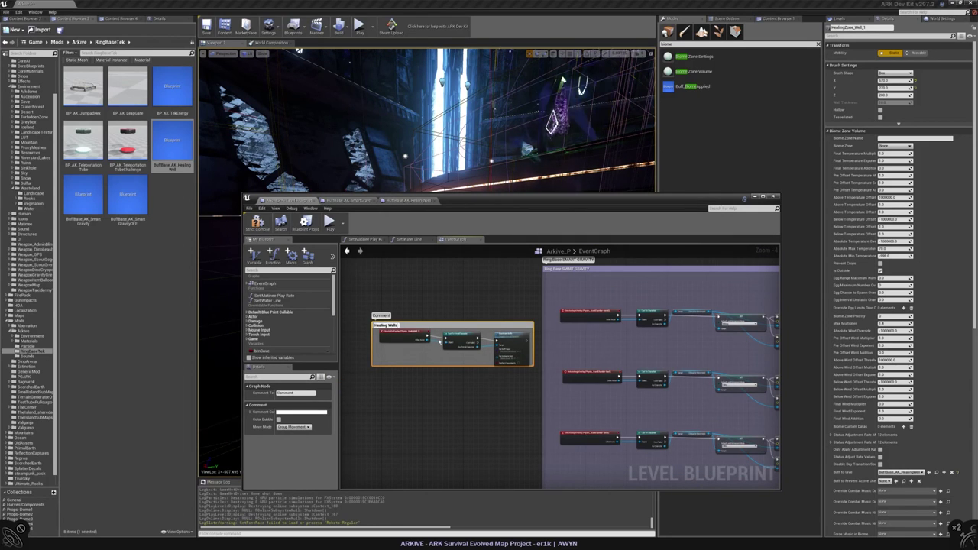
- Place the Healing Wells comment around the end-overlap nodes, make it taller, and shift the group away from the SMART GRAVITY comment
right_drag(453, 327, 465, 356)
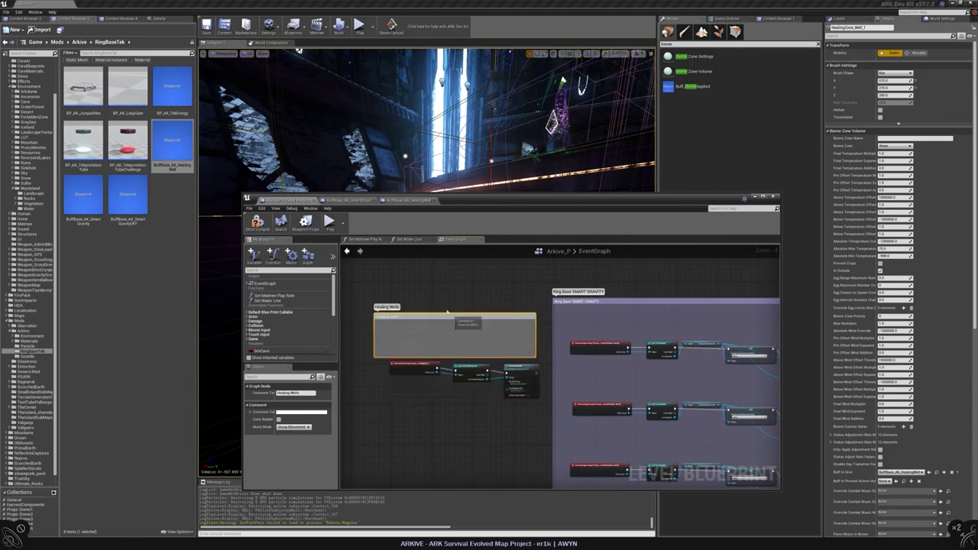
click(474, 369)
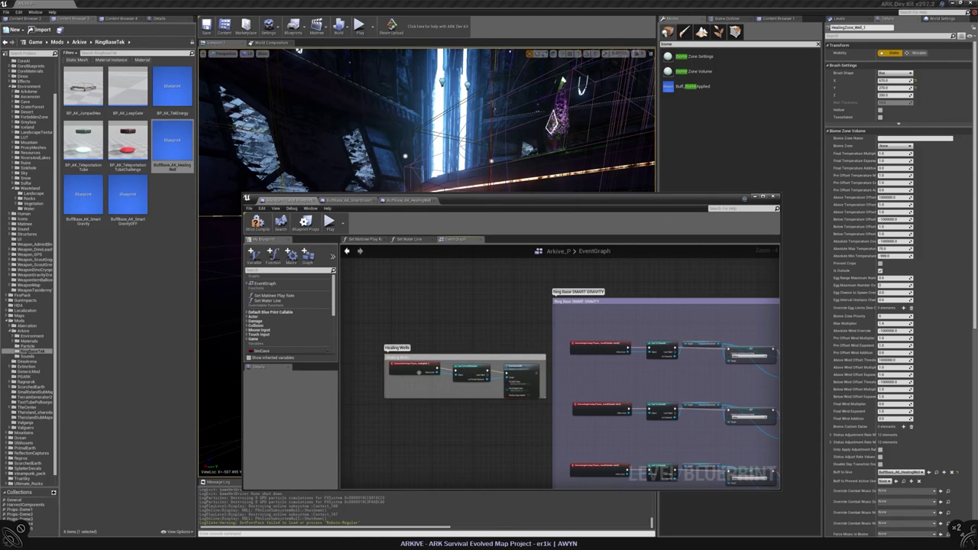
drag(443, 397, 443, 448)
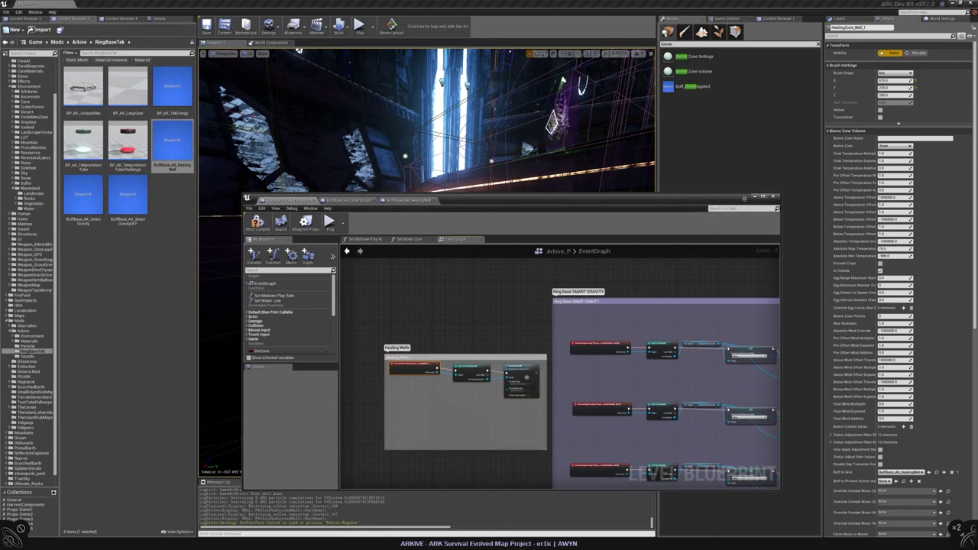
mouse_move(481, 352)
mouse_down()
mouse_move(458, 307)
mouse_move(445, 303)
mouse_up()
click(450, 284)
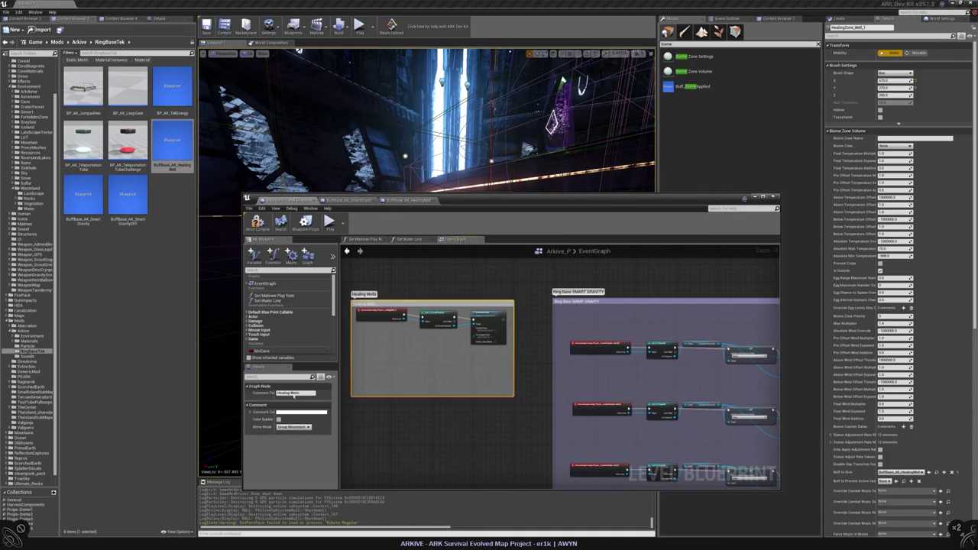
- Extend the Healing Wells comment further downward and move its three nodes slightly lower, clear of the title bar
right_drag(415, 398, 500, 340)
drag(500, 340, 499, 468)
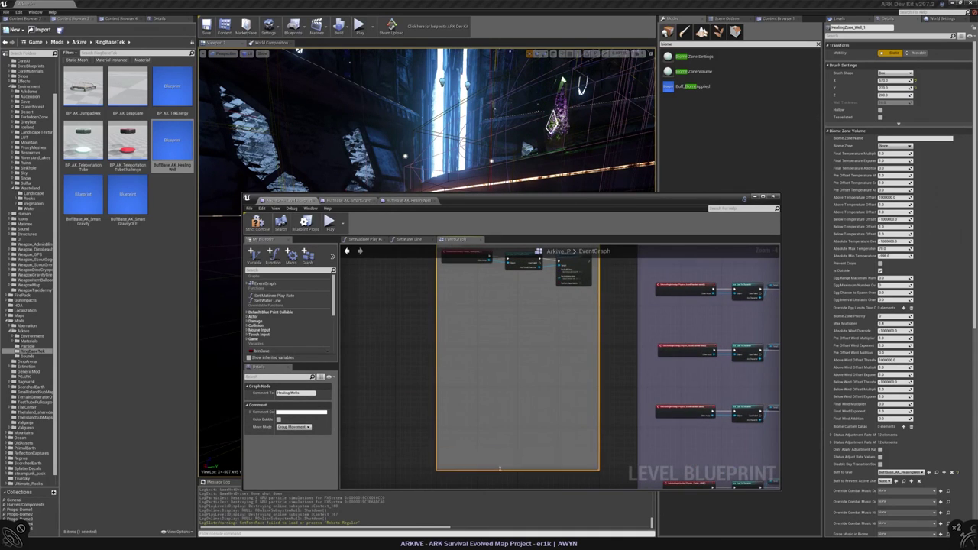
right_drag(461, 439, 450, 483)
click(507, 325)
scroll(508, 314, up, 2)
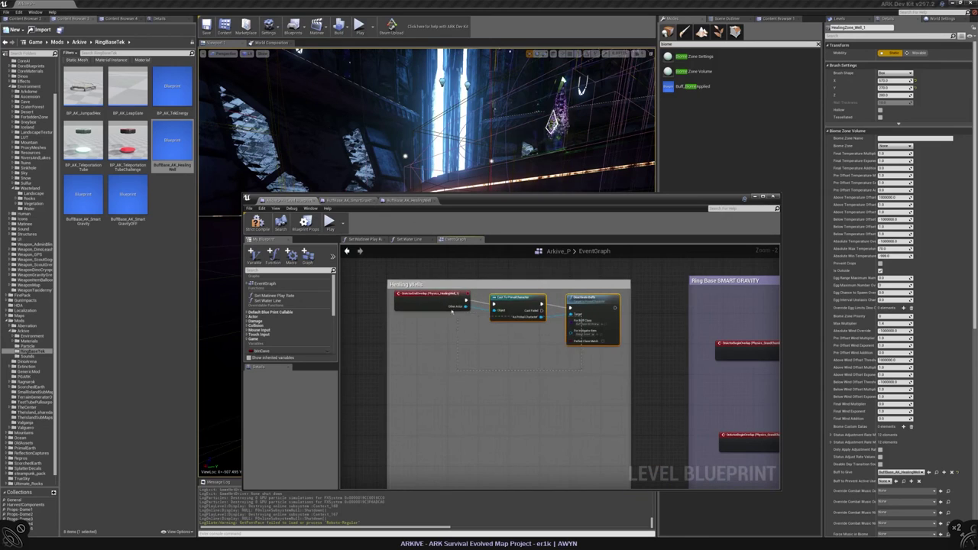
drag(450, 312, 451, 327)
click(507, 387)
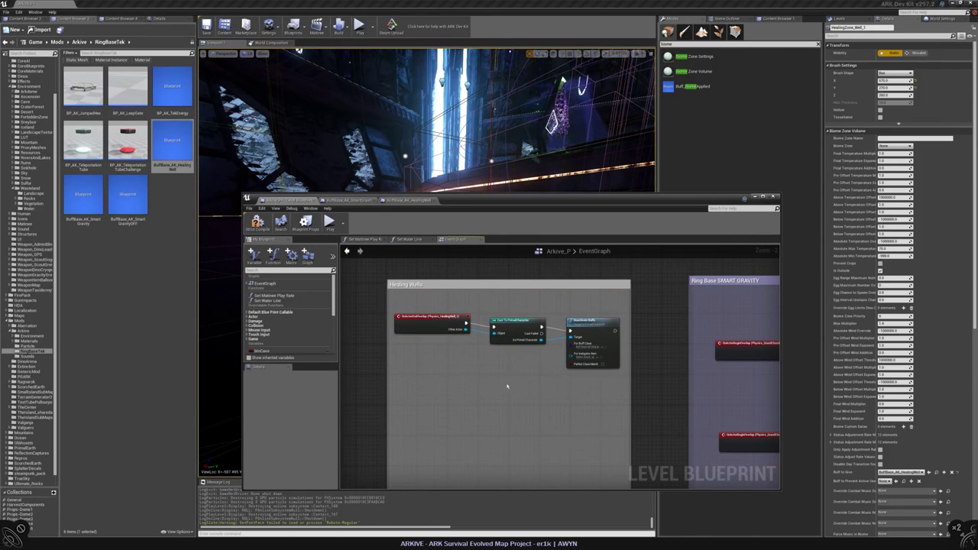
- Compile the level blueprint, frame the healing zone volume in the level viewport, and clear the selection
scroll(535, 405, down, 4)
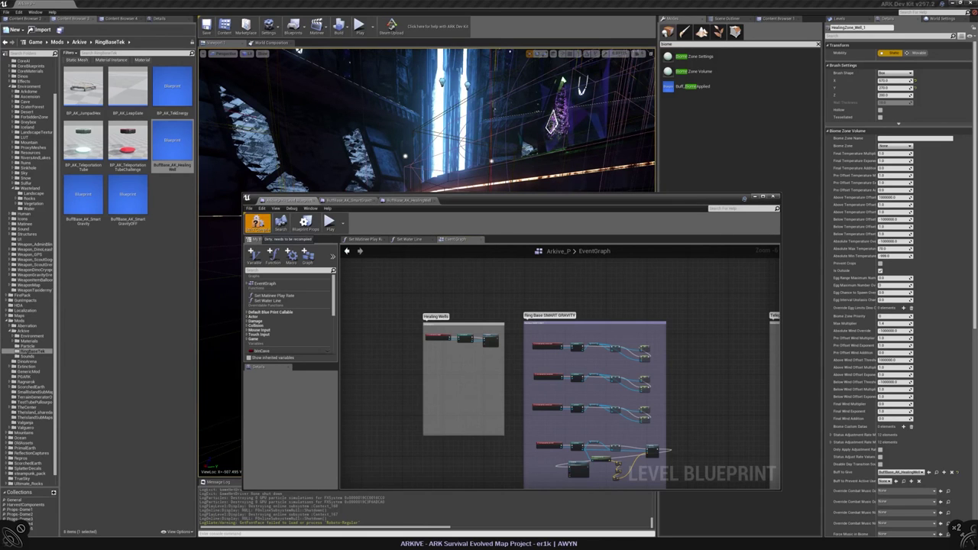
click(419, 4)
key(f)
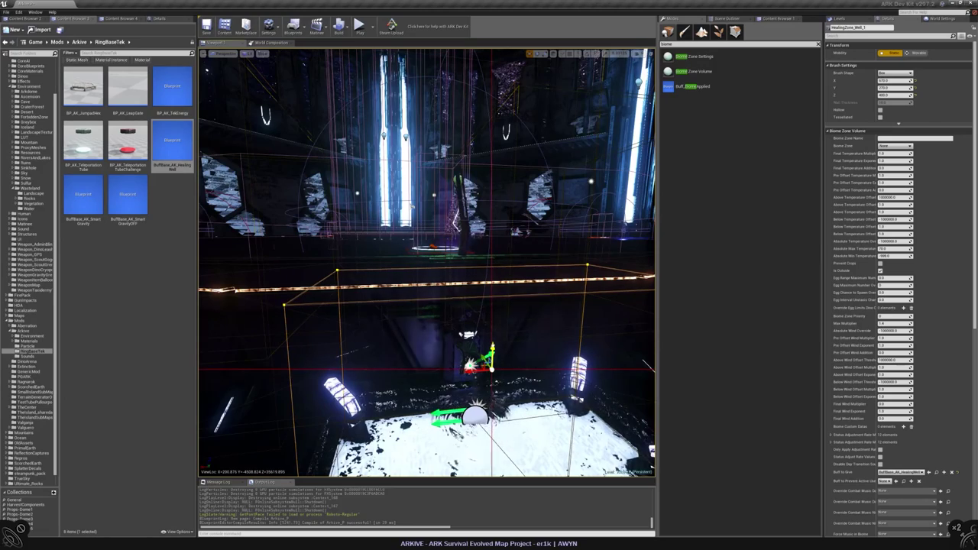
key(Escape)
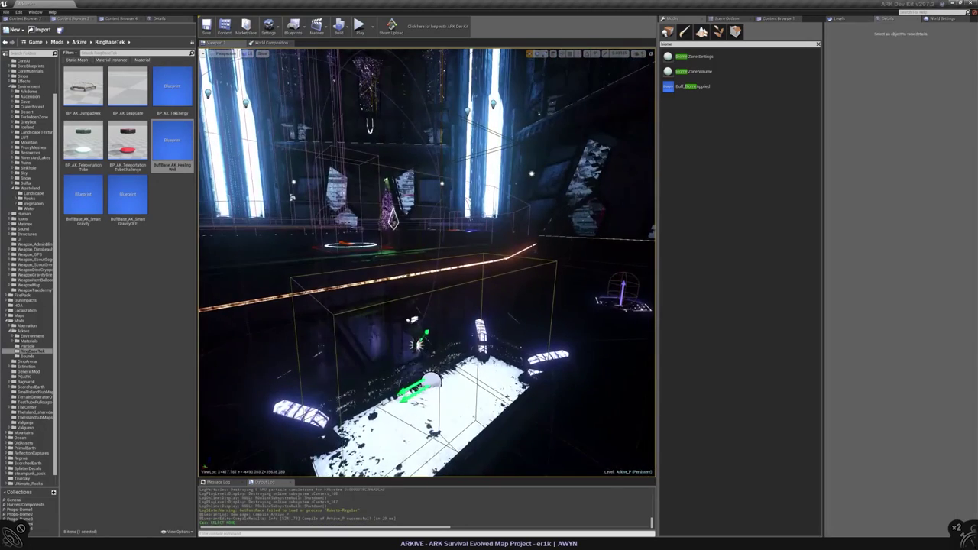
- Filter the scene outliner by "well" and move the HealingZone_Well_1 volume into the RingBase_WaterWells folder
key(ctrl+z)
click(726, 18)
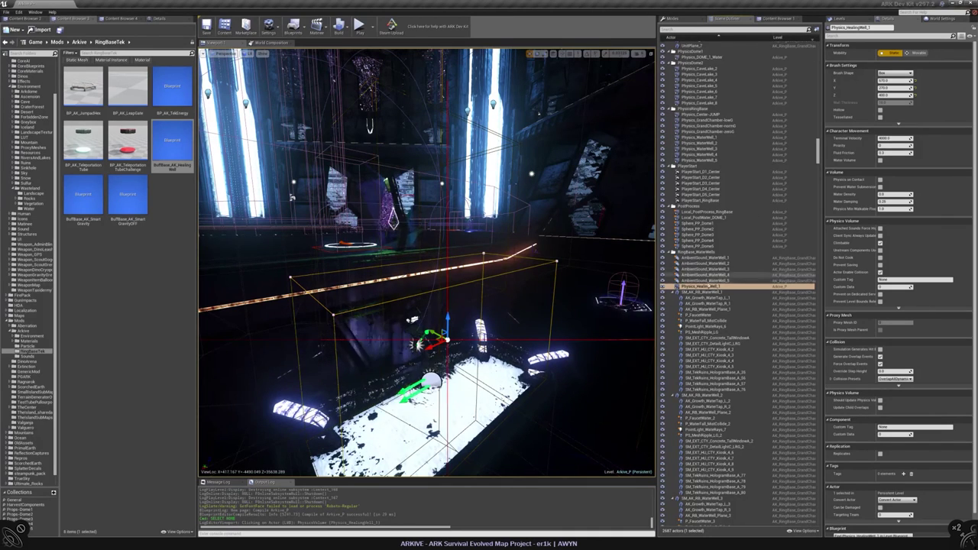
text(well)
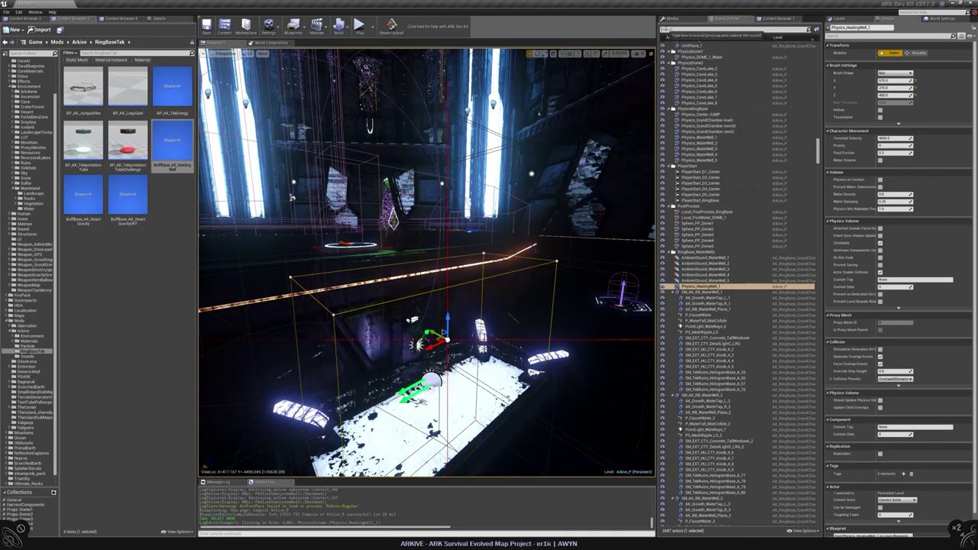
click(693, 233)
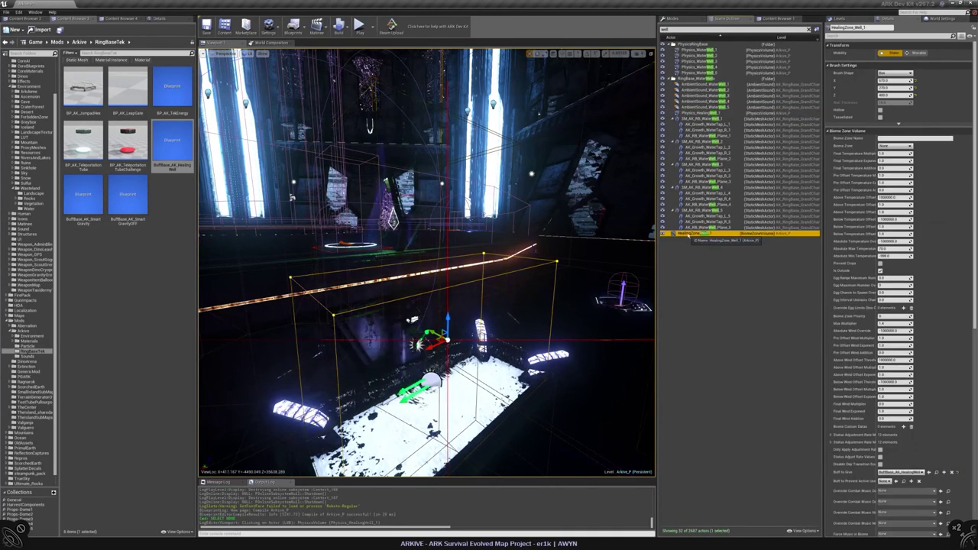
drag(693, 233, 694, 78)
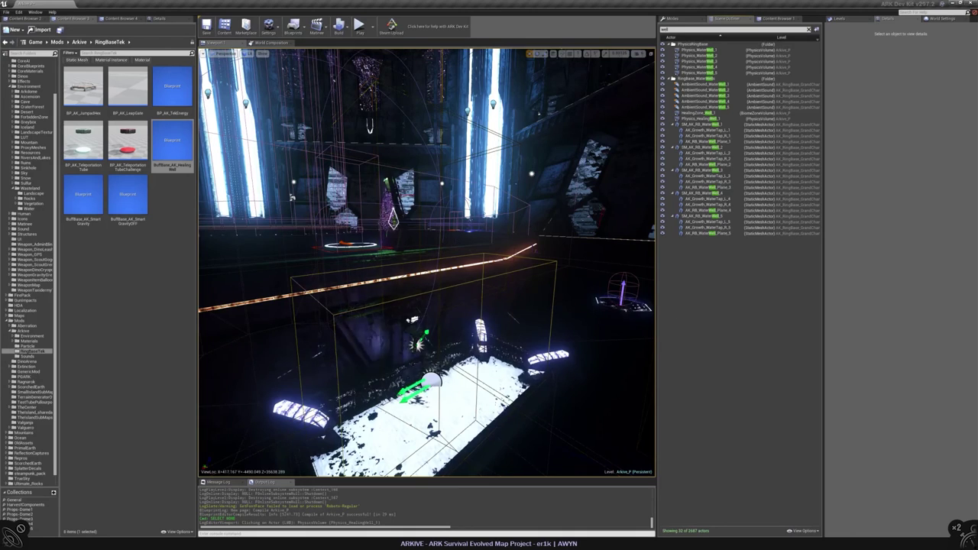
right_drag(459, 306, 438, 297)
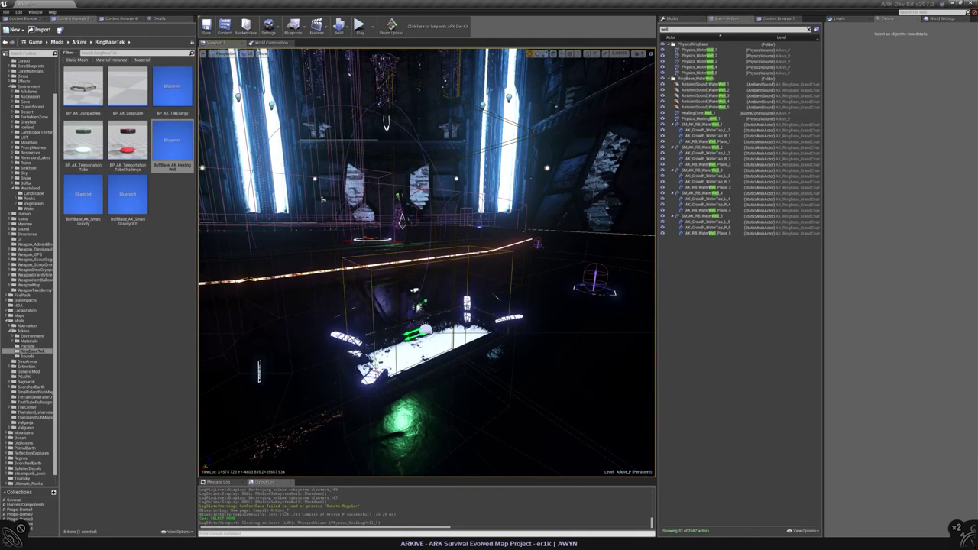
- In the BuffBase_AK_HealingWell defaults, set both Health and Food under Values to Add Per Second to 100
key(ctrl+e)
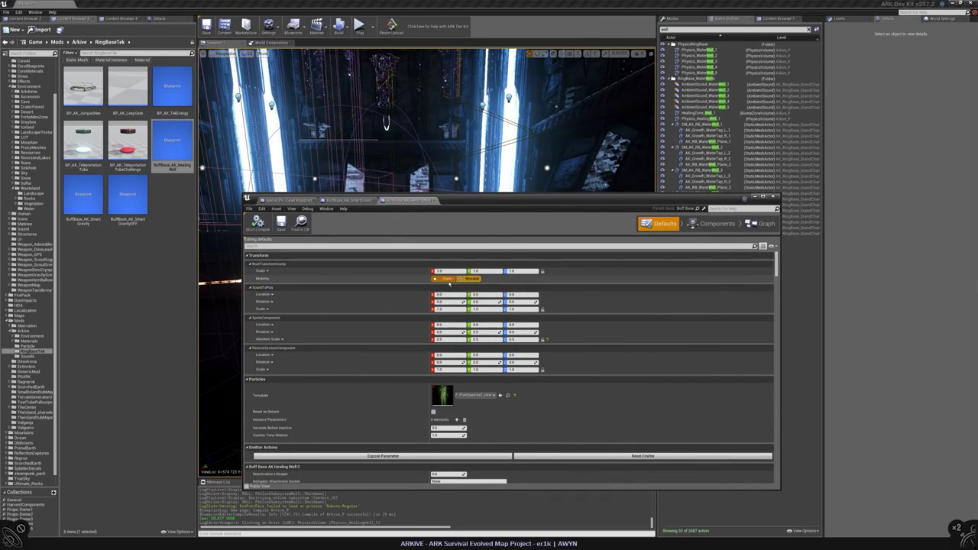
scroll(405, 340, down, 3)
scroll(405, 347, down, 10)
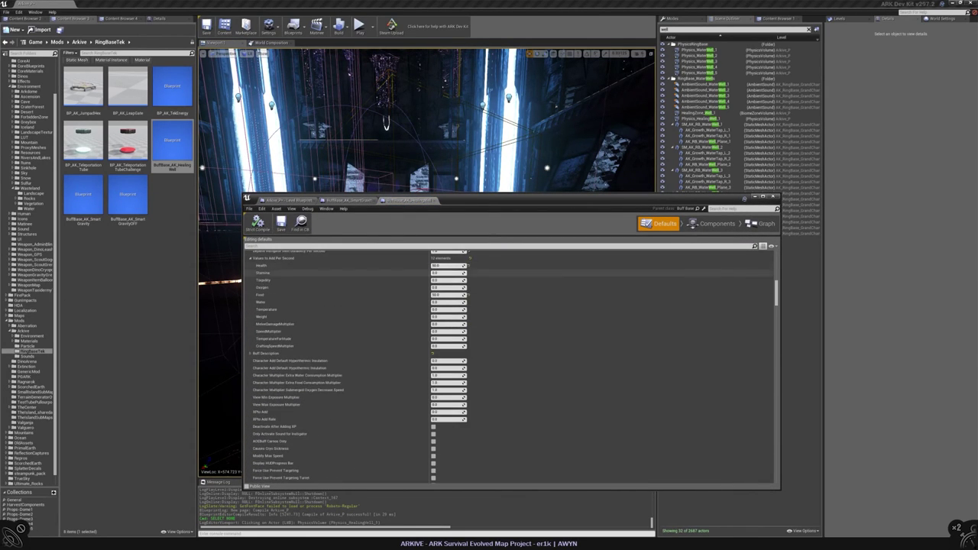
text(100)
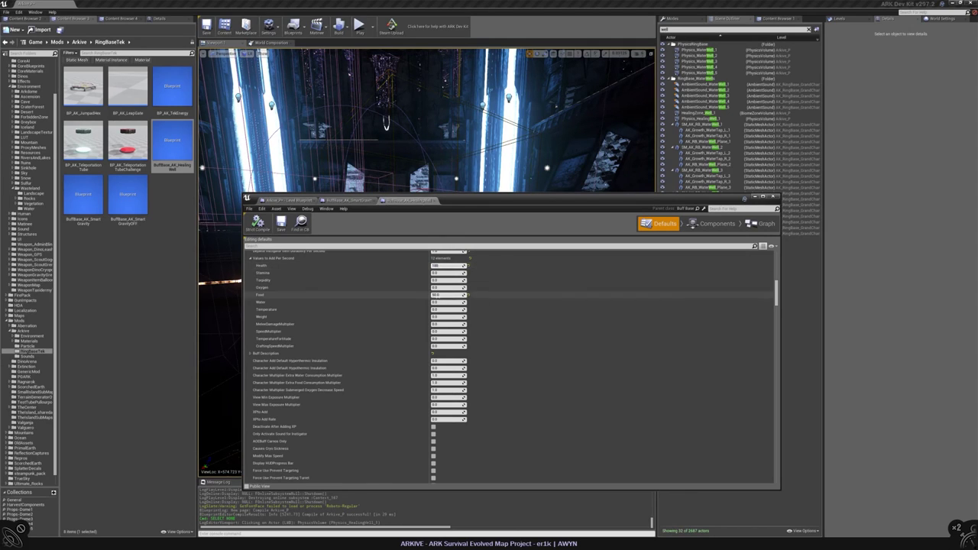
text(100)
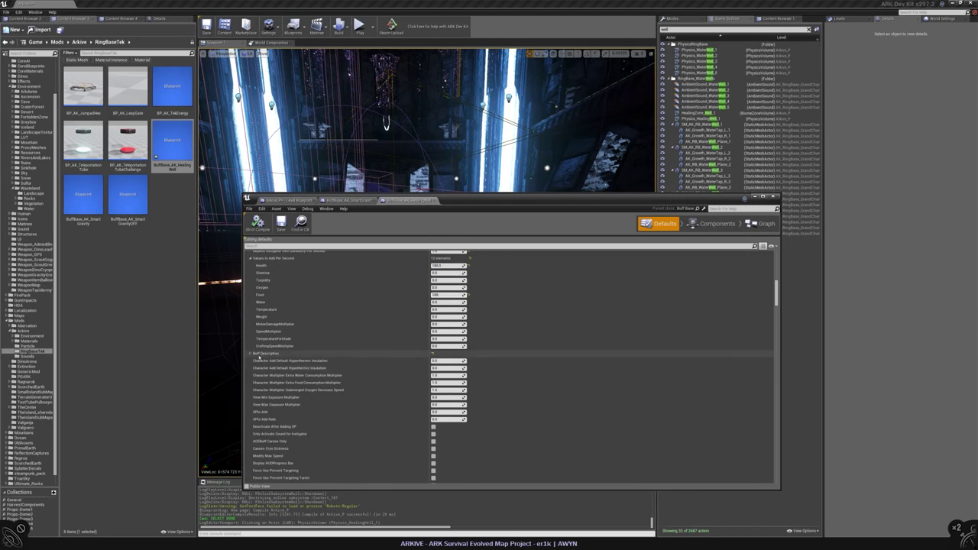
- Set the buff's Modifier Description to "Regaining Health & Food" and review the surrounding default values
click(451, 353)
click(447, 394)
text(Regenerating Health & Food)
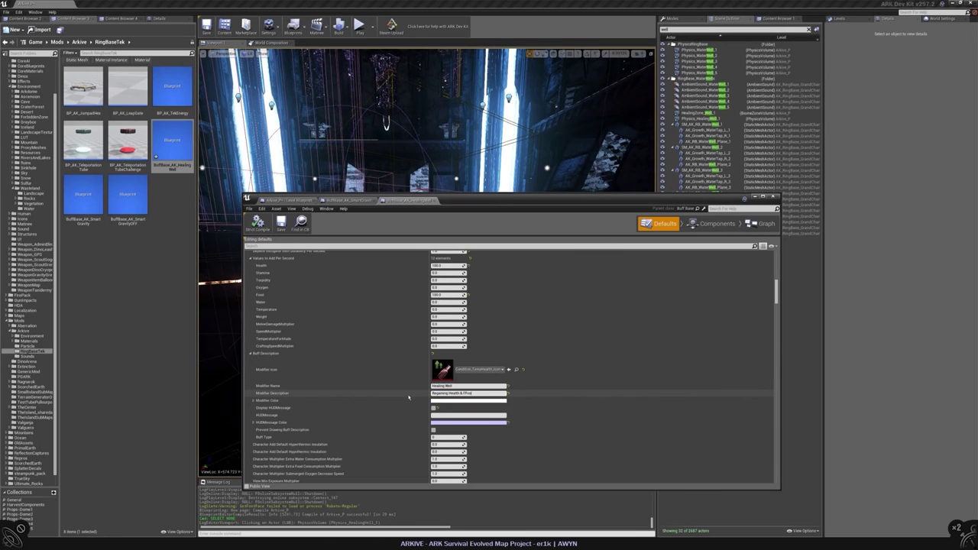
text(ning Health & Food.)
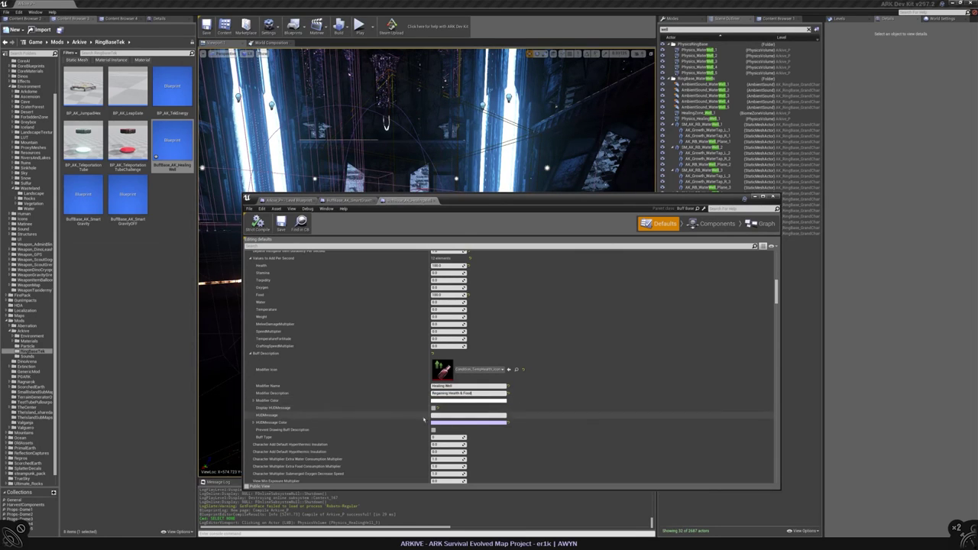
scroll(305, 407, down, 1)
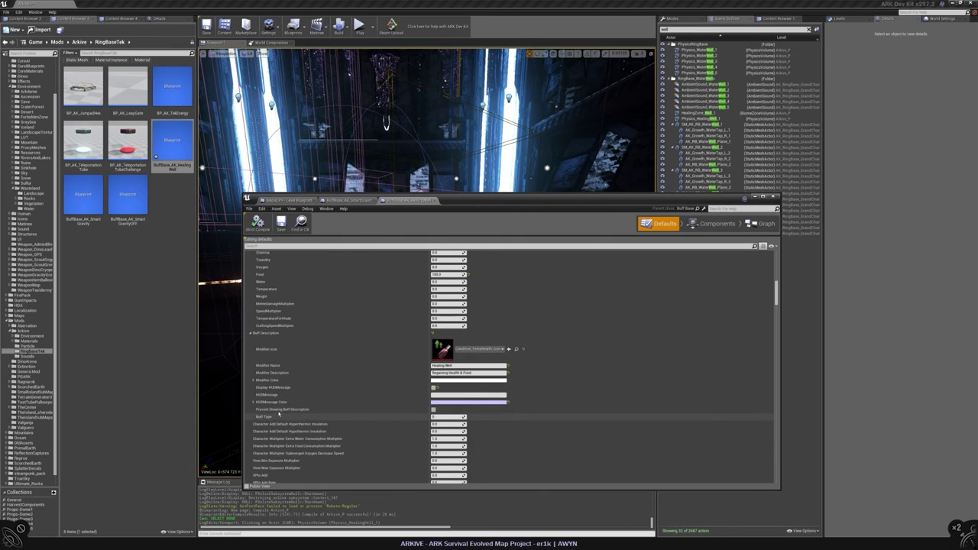
scroll(274, 382, up, 4)
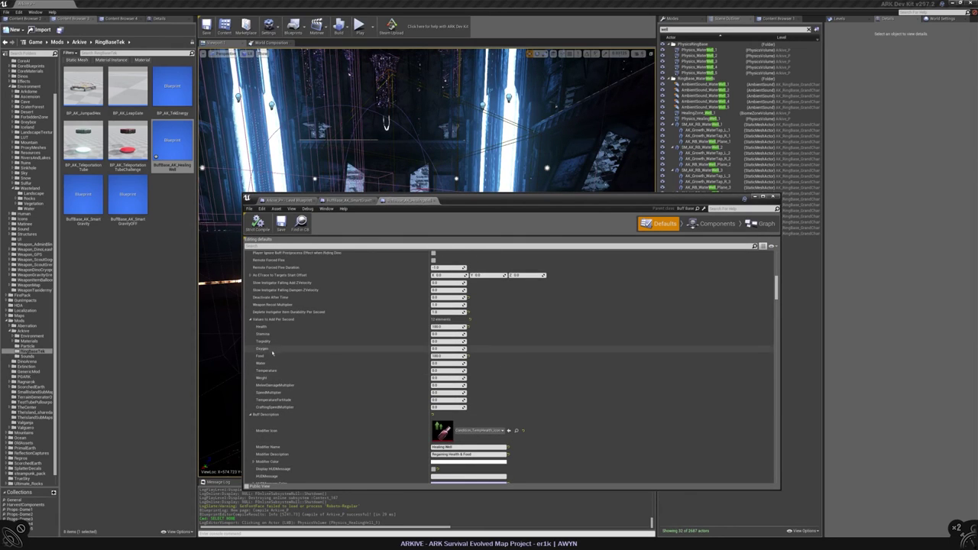
scroll(277, 406, up, 4)
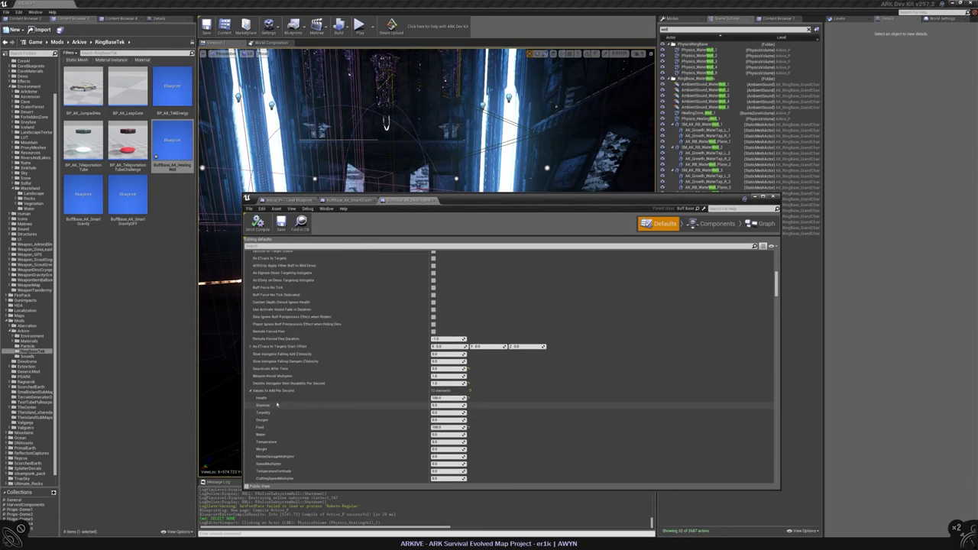
- Filter the healing well buff's defaults by "time" and turn off Add Resets Buff Time
scroll(310, 336, up, 4)
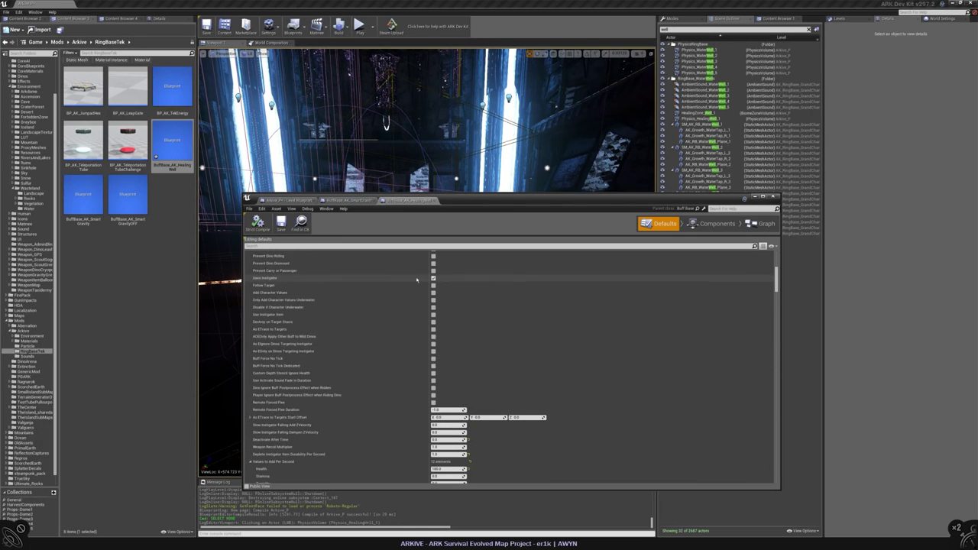
scroll(356, 281, up, 4)
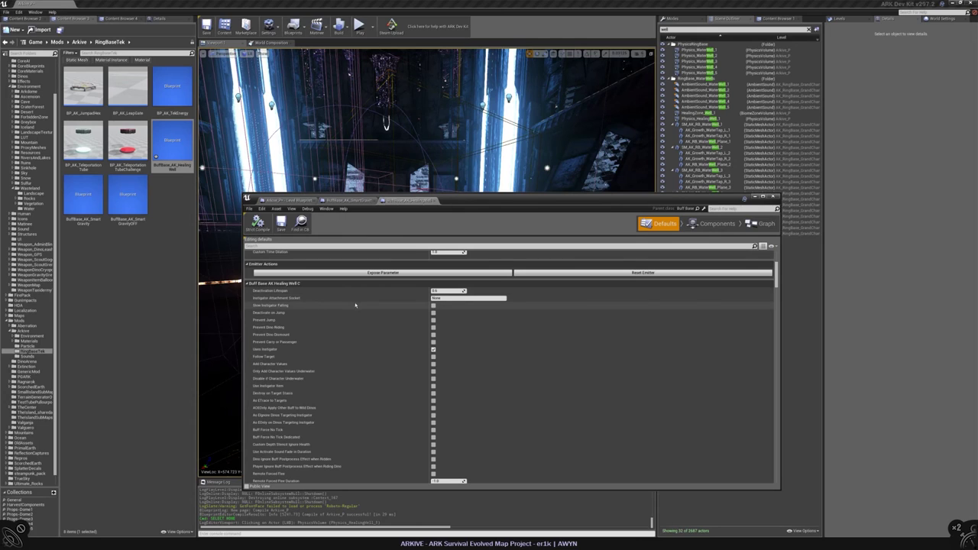
scroll(355, 306, up, 2)
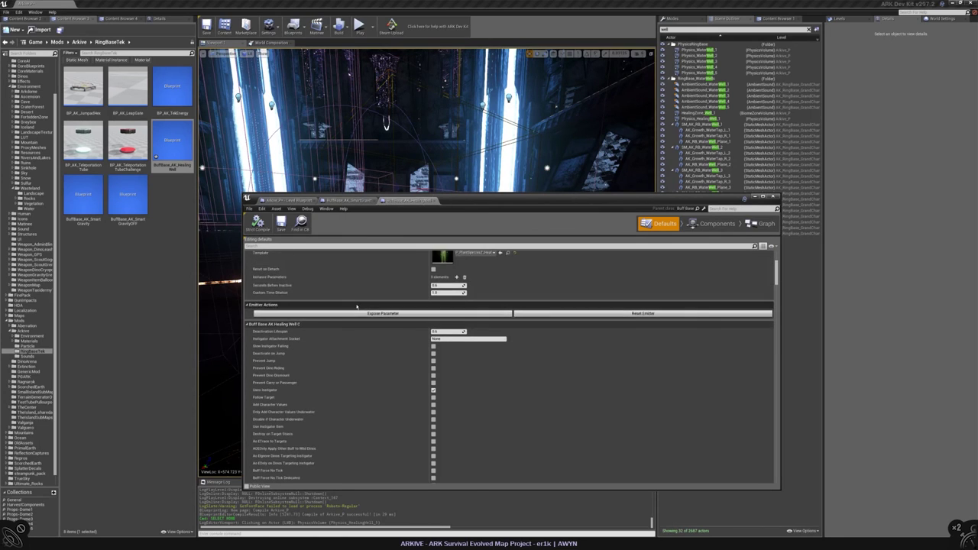
scroll(373, 336, down, 10)
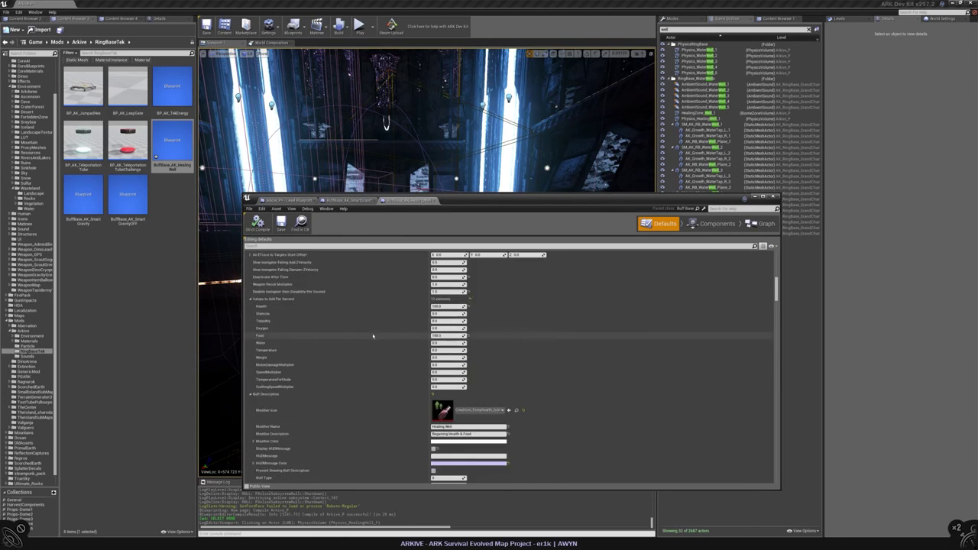
scroll(373, 337, down, 8)
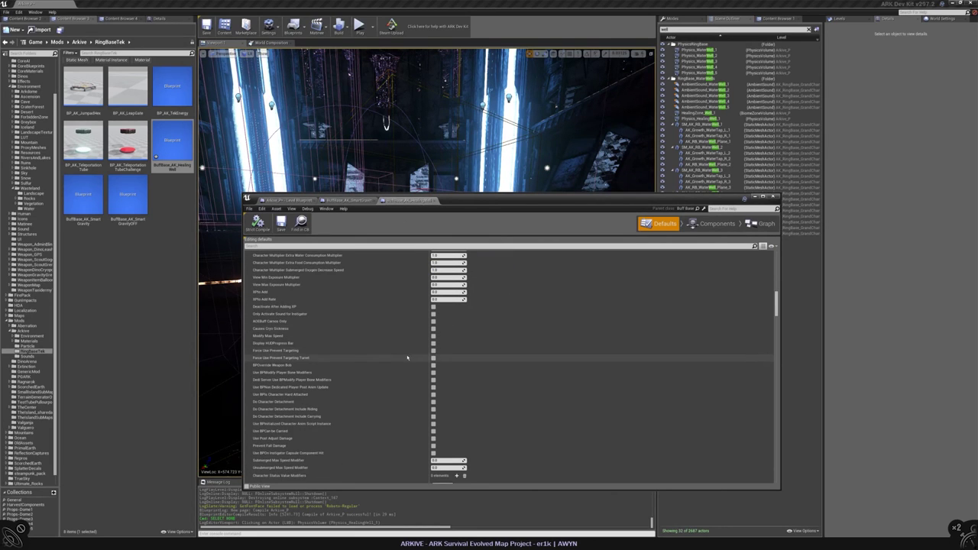
scroll(403, 348, up, 8)
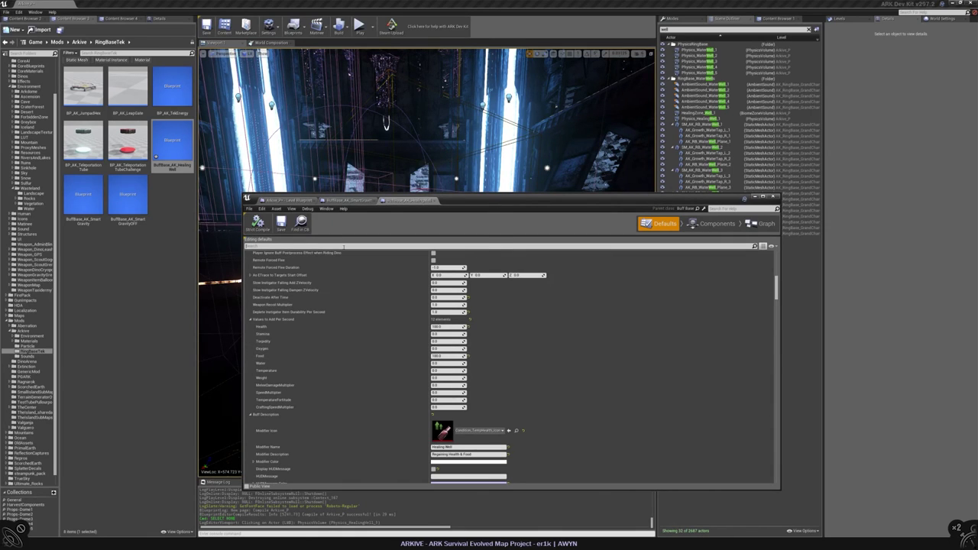
text(time)
click(433, 290)
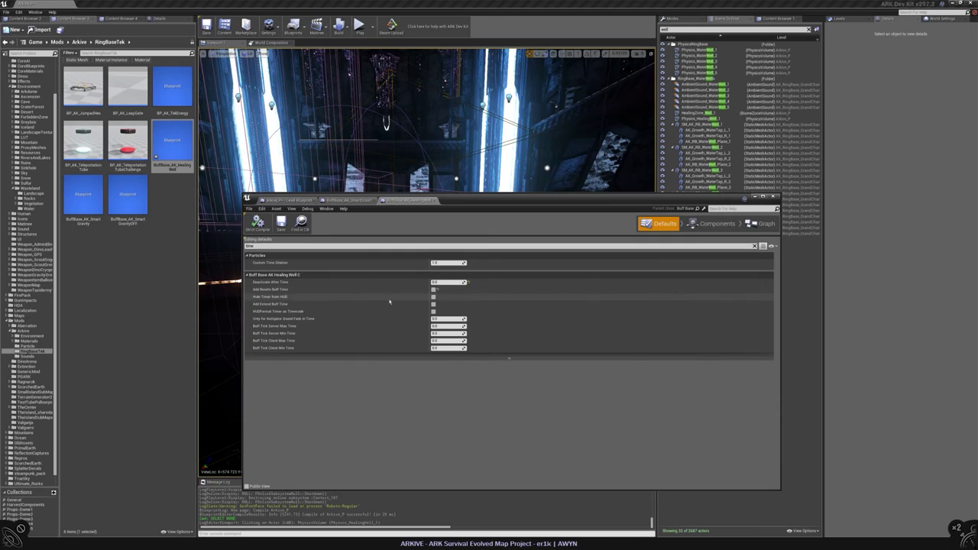
- Filter the defaults by "add", leave Add Reactivates off and enable Add Character Values
text(add)
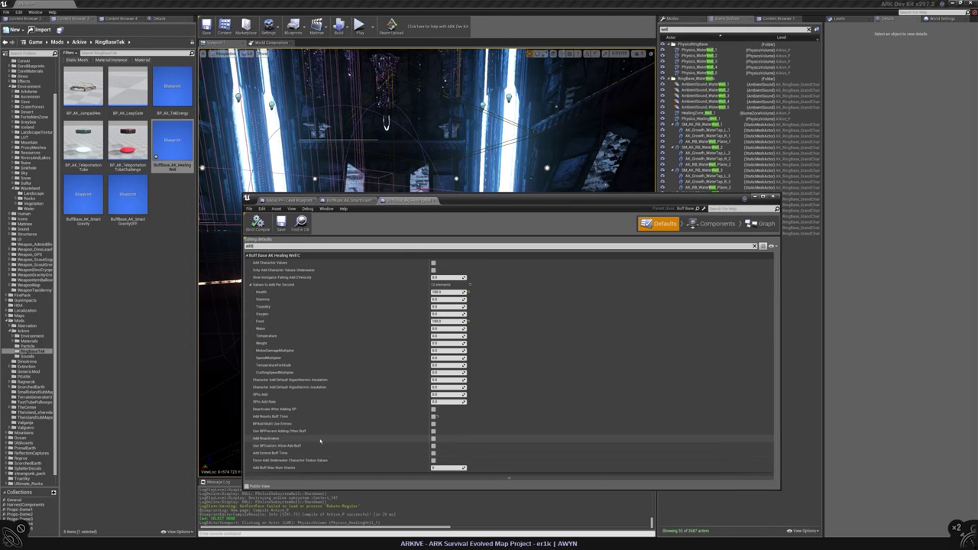
click(433, 438)
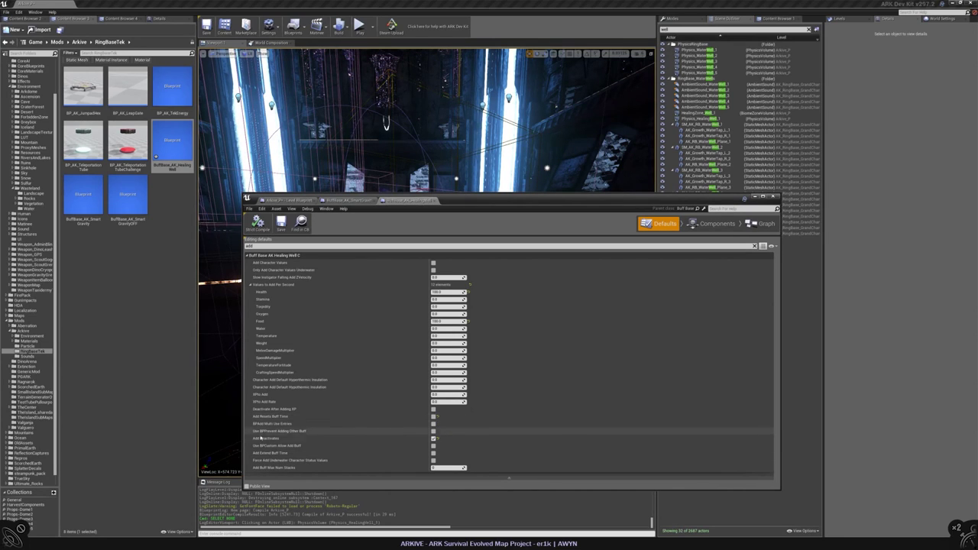
click(434, 439)
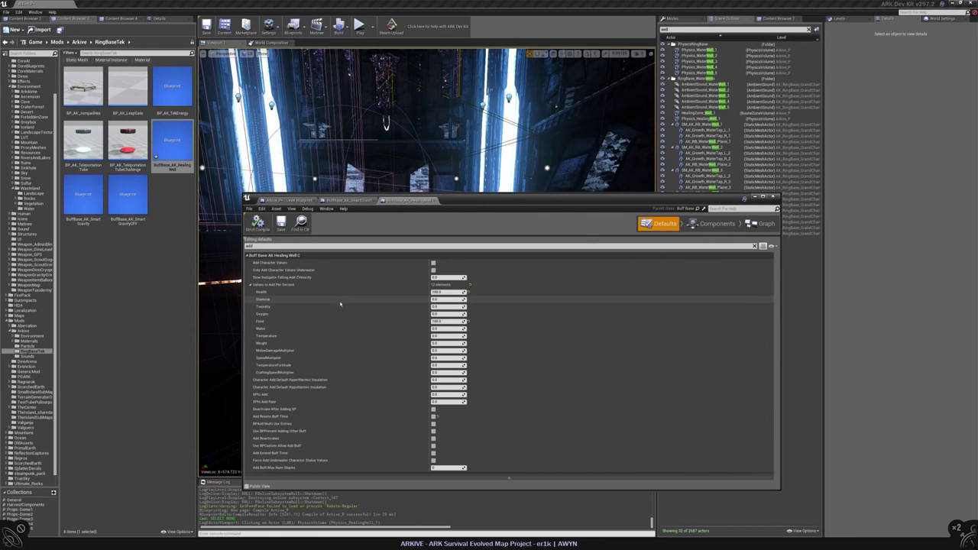
click(434, 263)
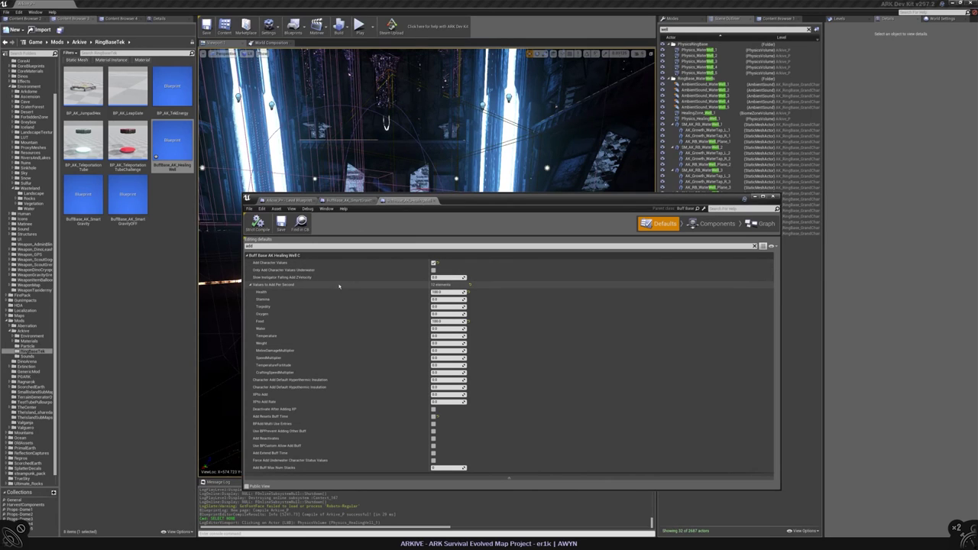
- Filter the defaults by "charac", add a Health element to Character Status Value Modifiers and enable its Speed to Add in Seconds
key(BackSpace)
key(BackSpace)
key(BackSpace)
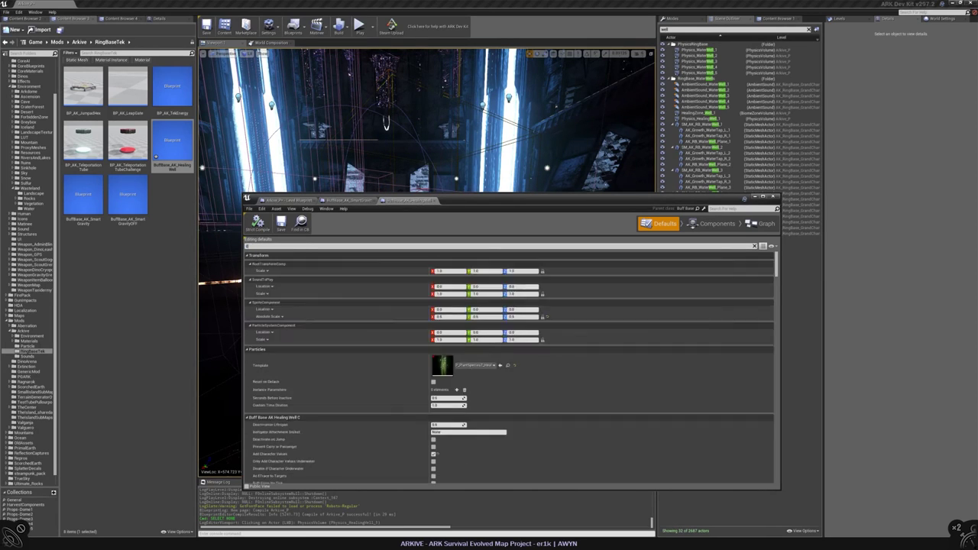
text(charact)
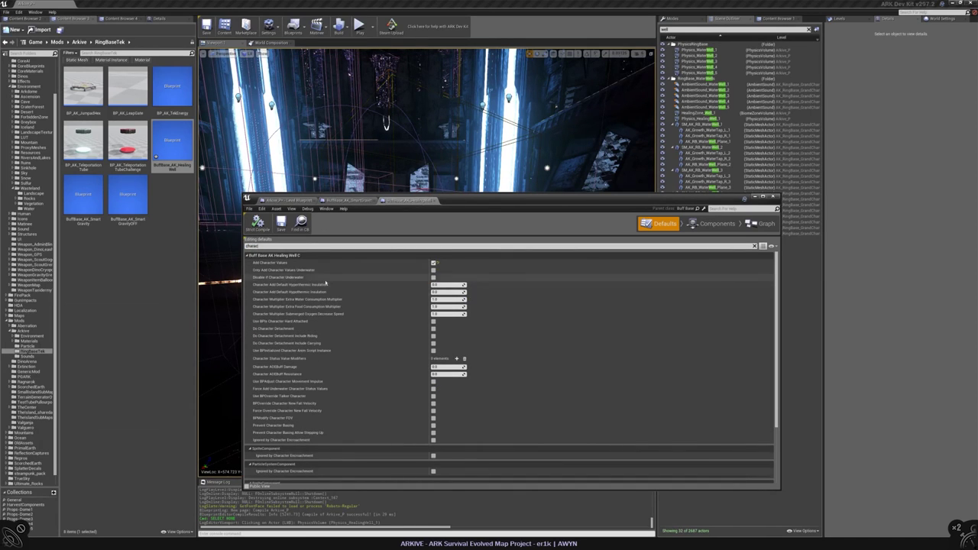
click(457, 359)
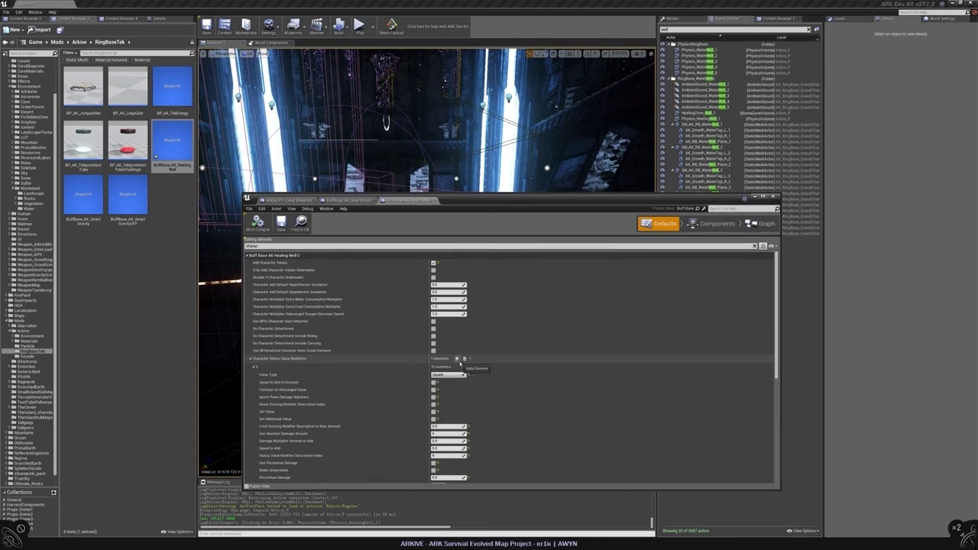
click(255, 366)
scroll(362, 355, down, 2)
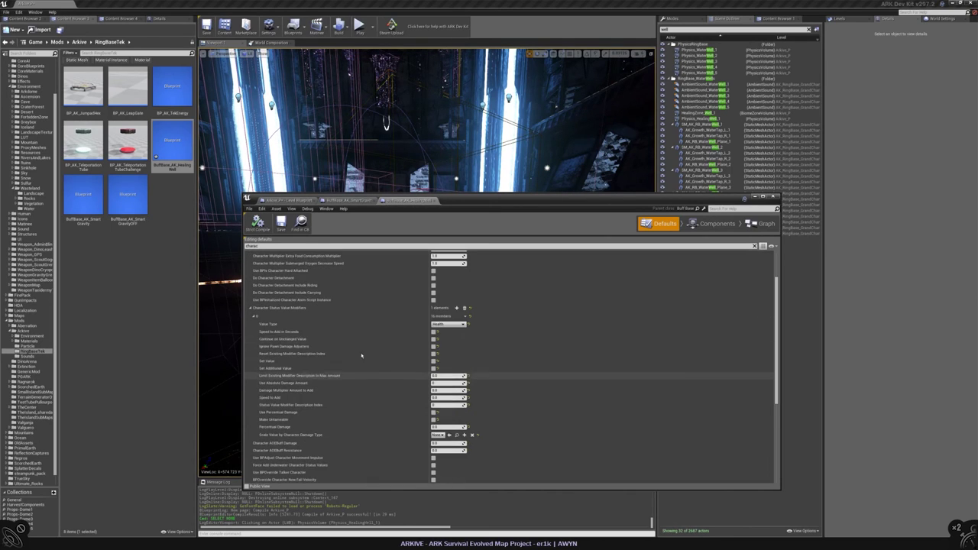
click(433, 332)
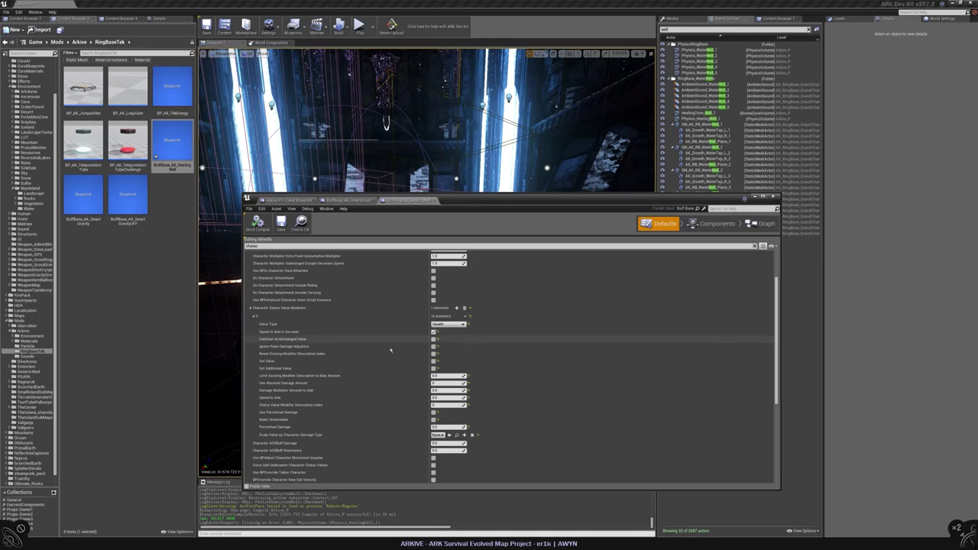
- Clear the defaults filter and reset all Values to Add Per Second to their default of 0
scroll(378, 359, up, 3)
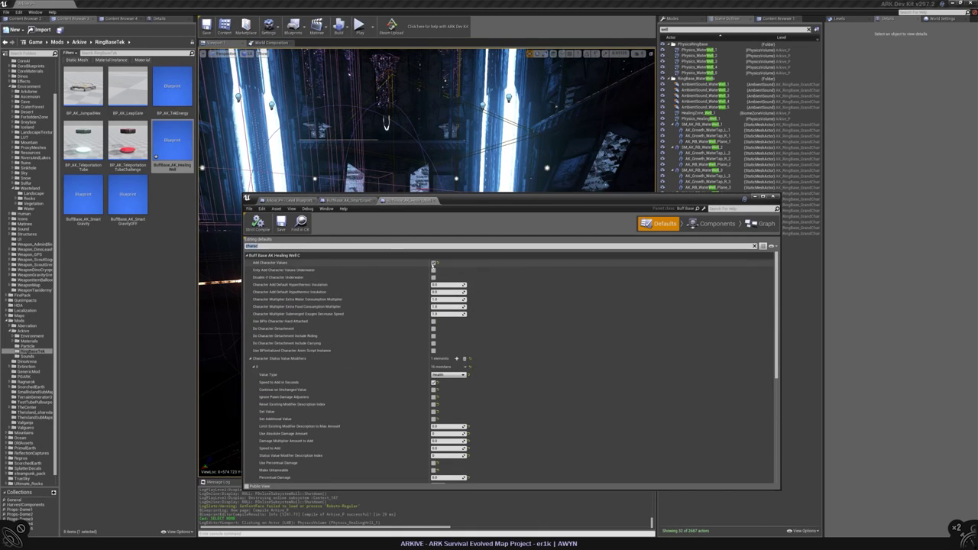
click(434, 263)
click(754, 245)
scroll(370, 337, down, 5)
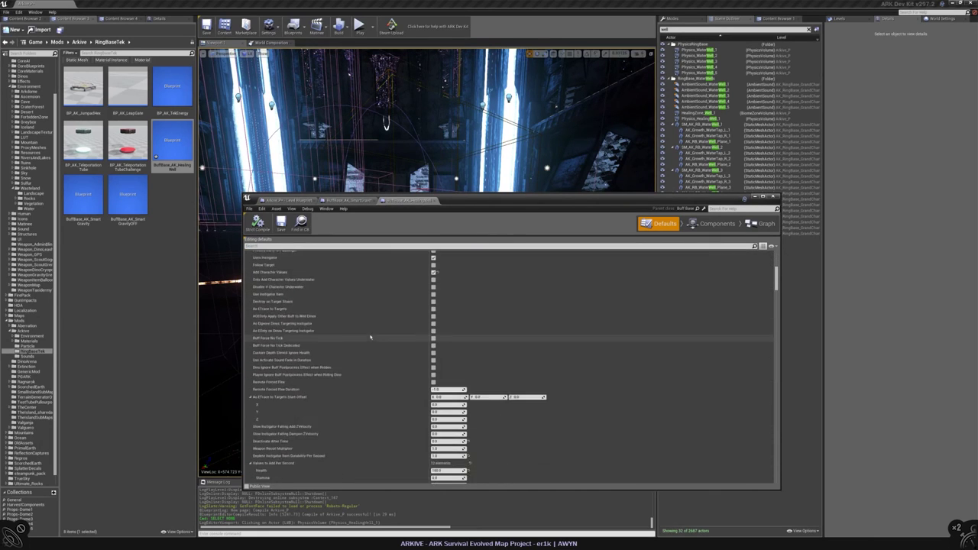
scroll(371, 337, down, 3)
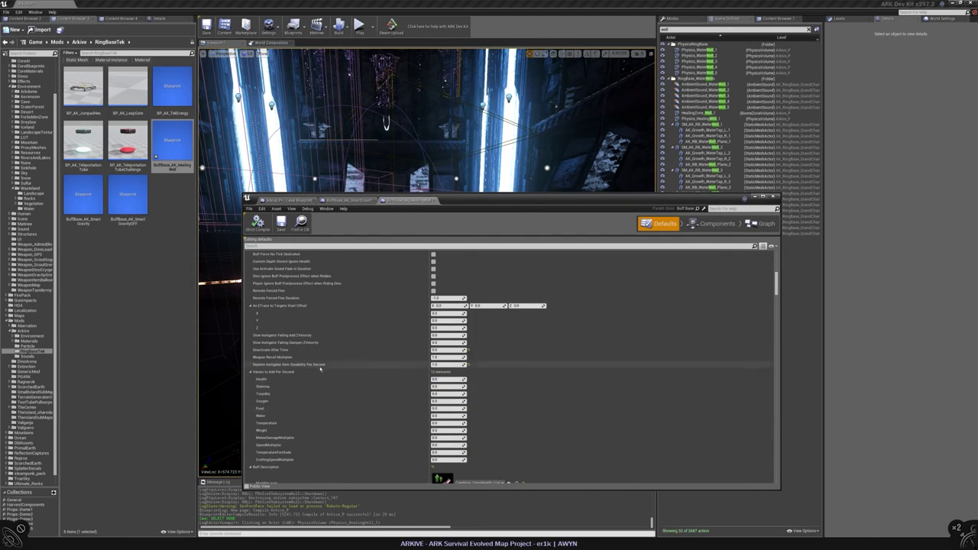
scroll(352, 343, up, 5)
scroll(356, 342, up, 5)
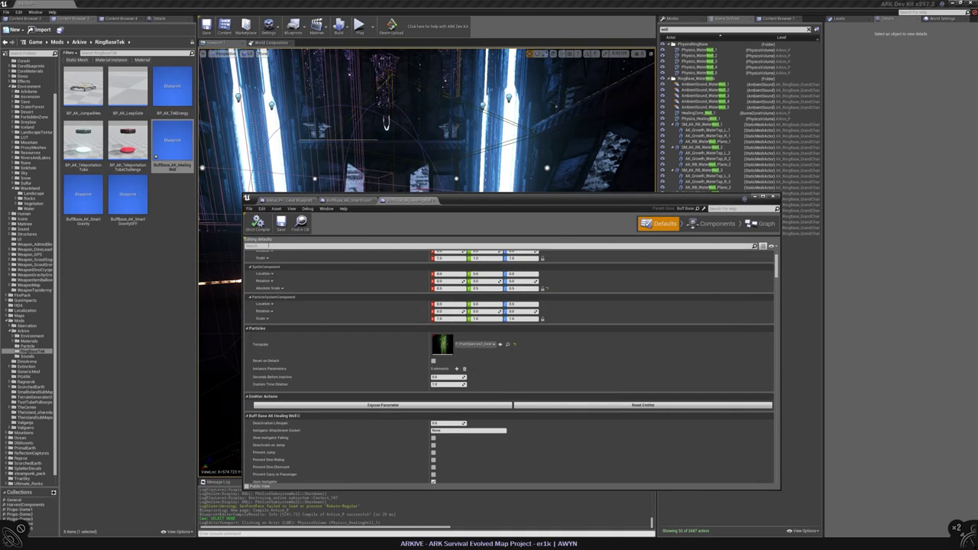
- Filter the defaults by "charac" again and enable Set Value on the Health status value modifier, keeping Speed to Add in Seconds on
scroll(356, 342, down, 2)
click(297, 245)
text(chan)
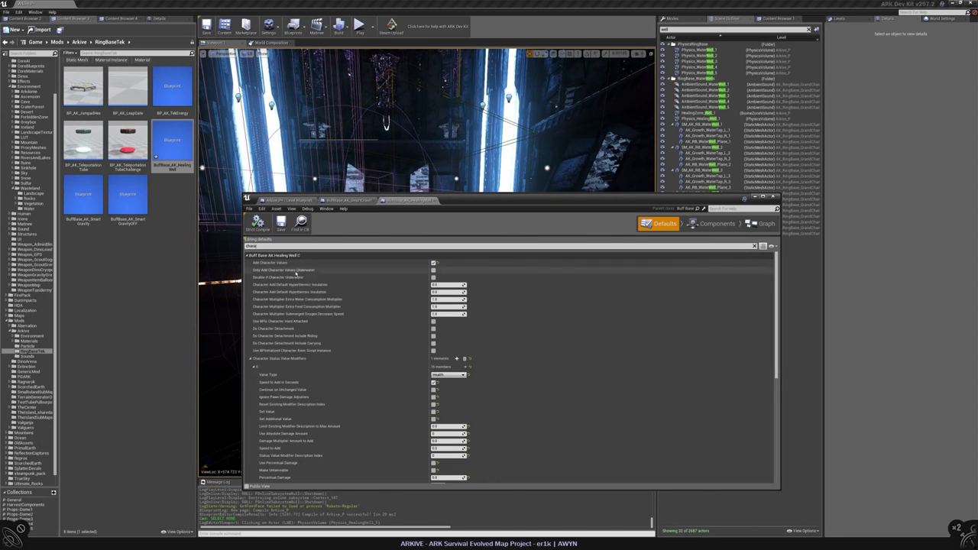
scroll(468, 339, down, 2)
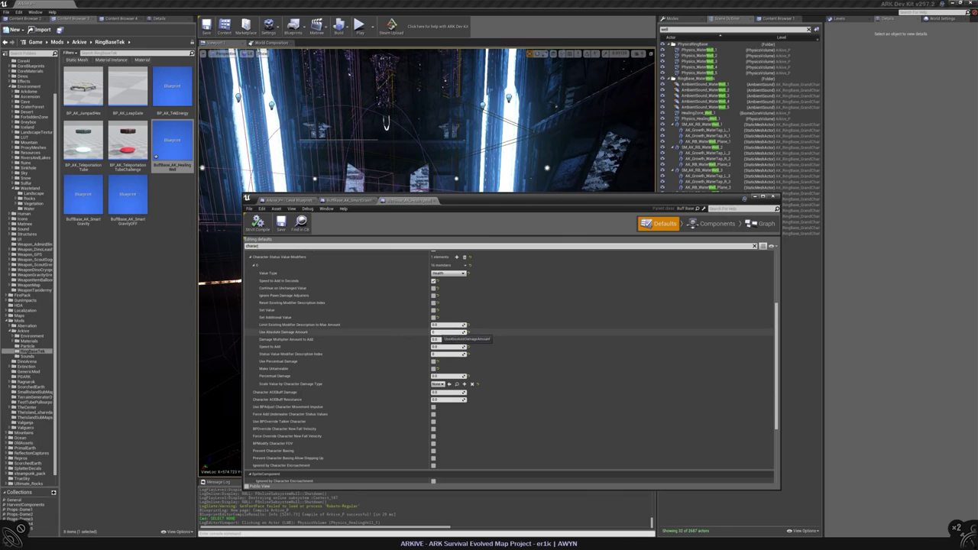
click(434, 281)
click(435, 281)
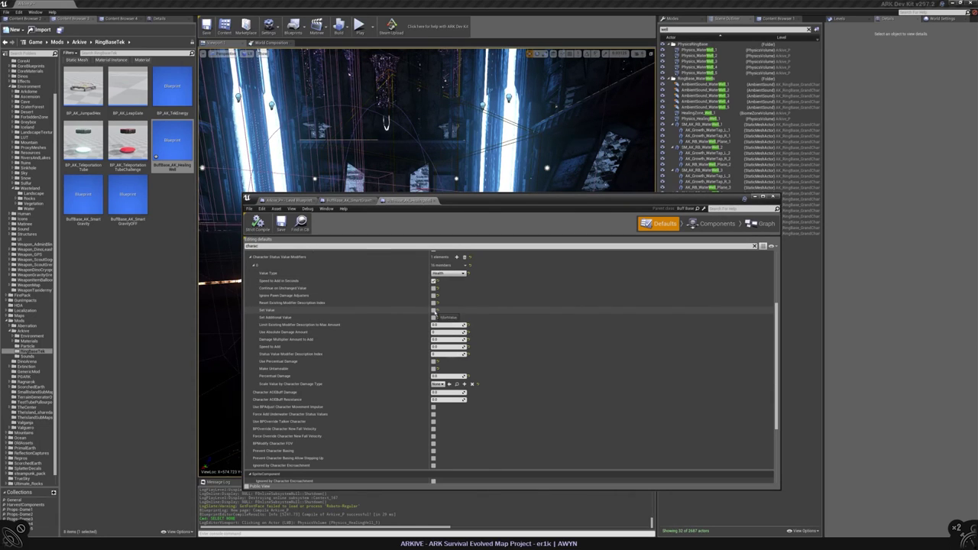
click(434, 311)
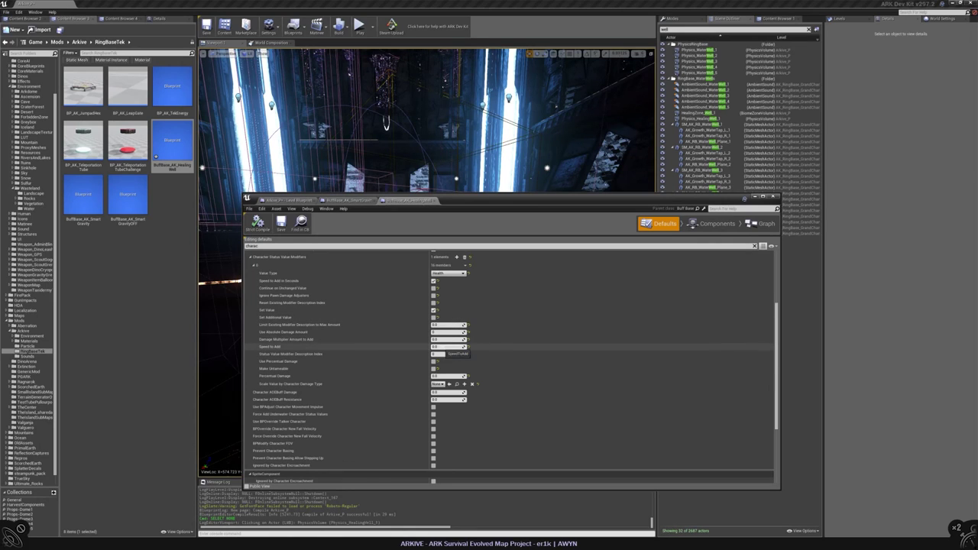
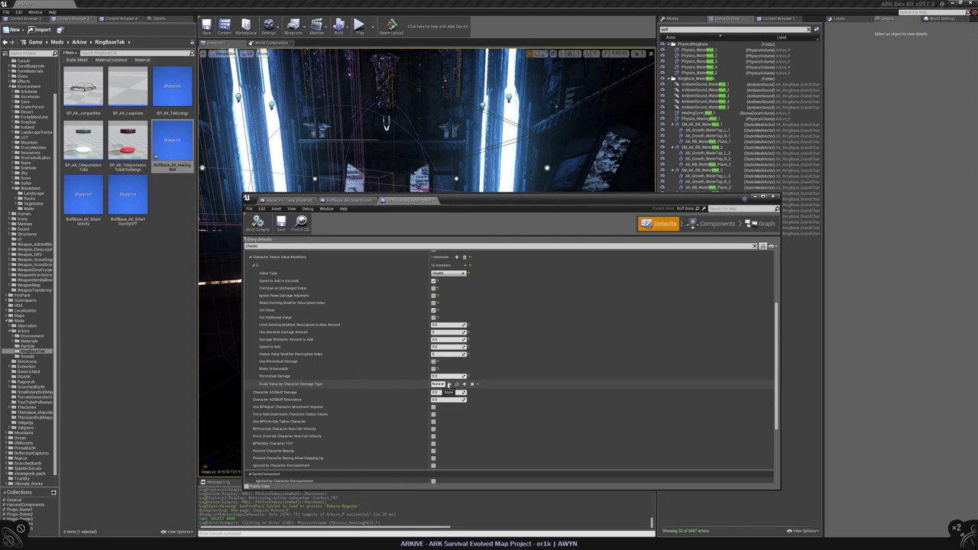
- Search the damage types for "heal" and assign the DmgType_Melee_Dino_Carnivore_Medium heal variant as the modifier's Scale Value by Character Damage Type
click(448, 385)
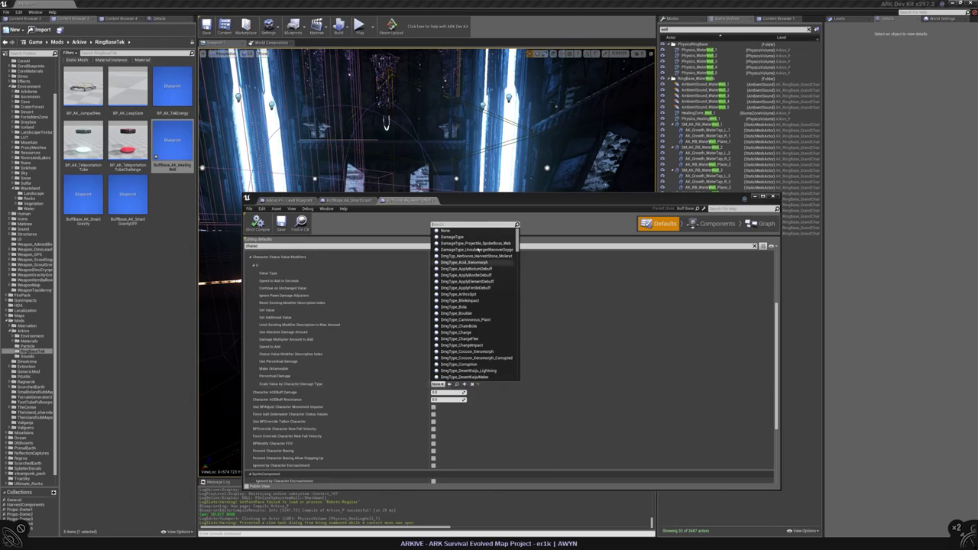
scroll(497, 243, down, 5)
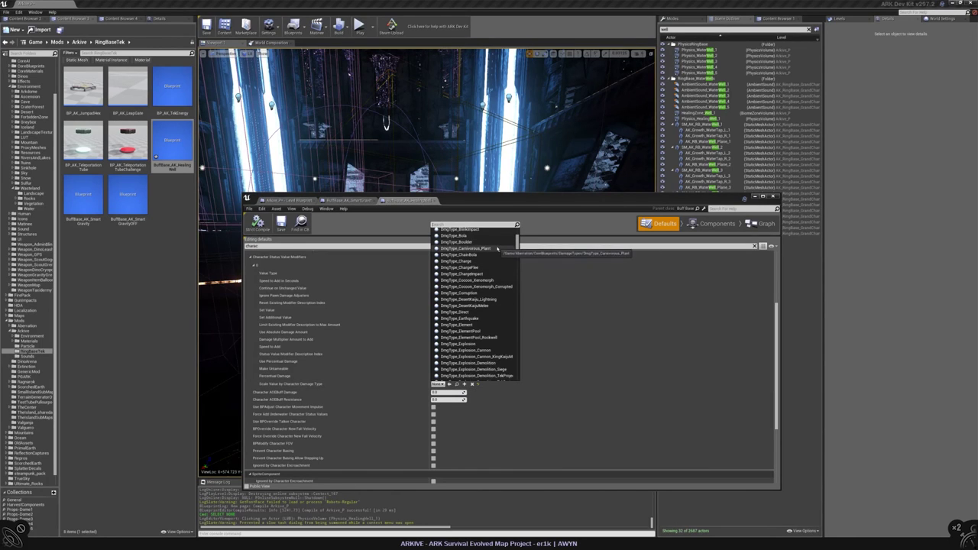
scroll(497, 249, down, 10)
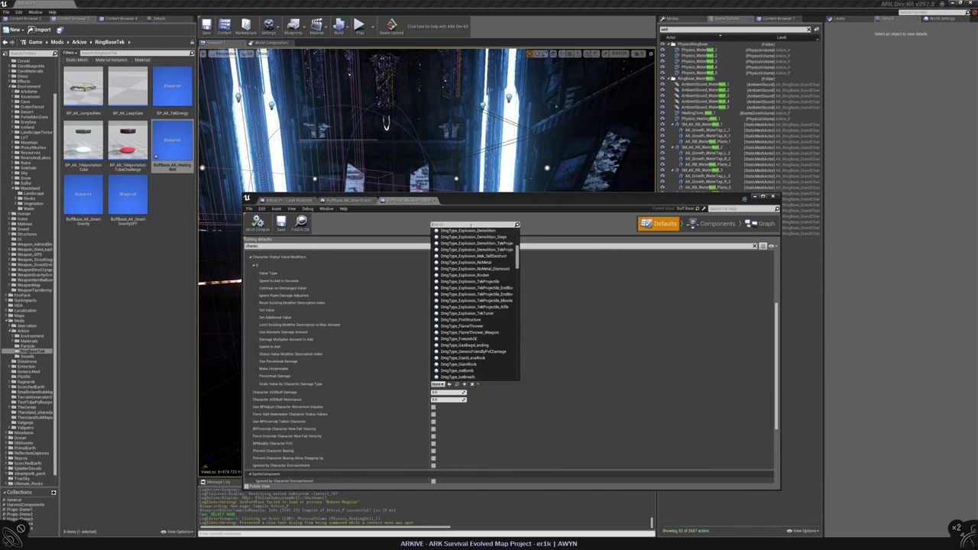
text(heal)
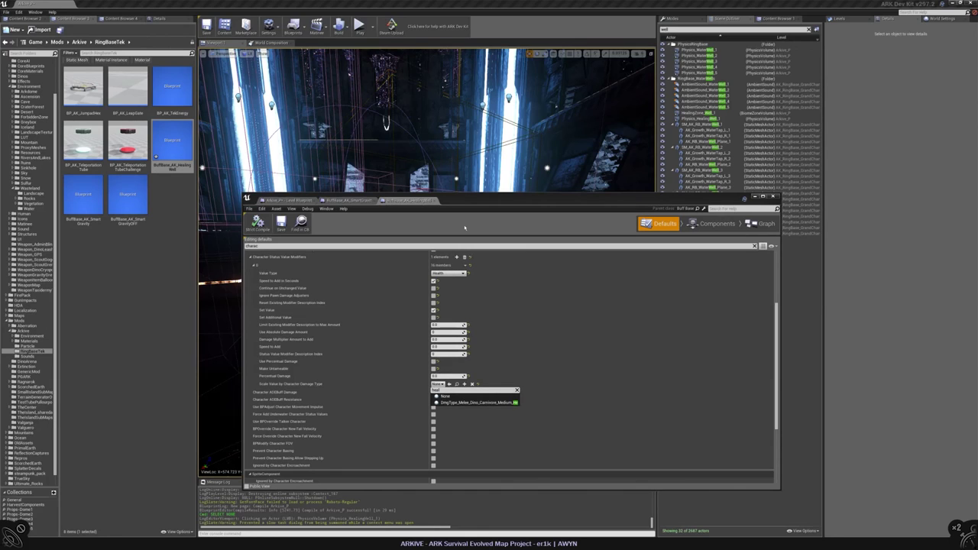
click(479, 406)
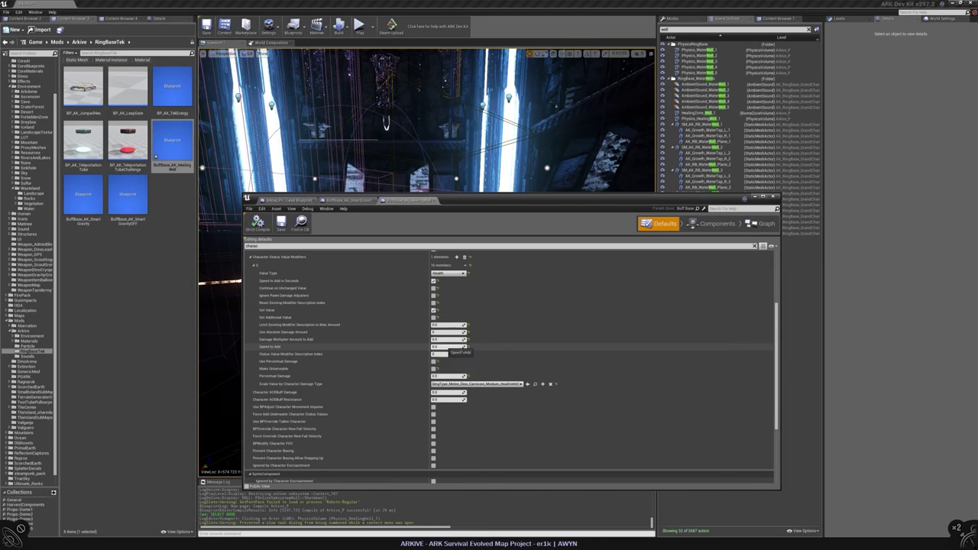
- Set the Health modifier's Speed to Add to 100 and save the healing well buff blueprint
text(100)
key(Return)
key(ctrl+s)
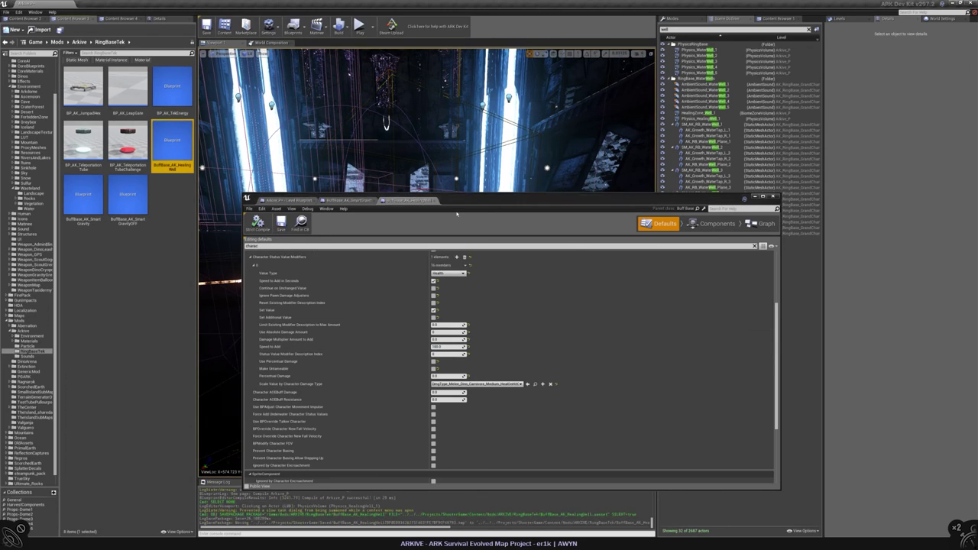
drag(468, 212, 493, 495)
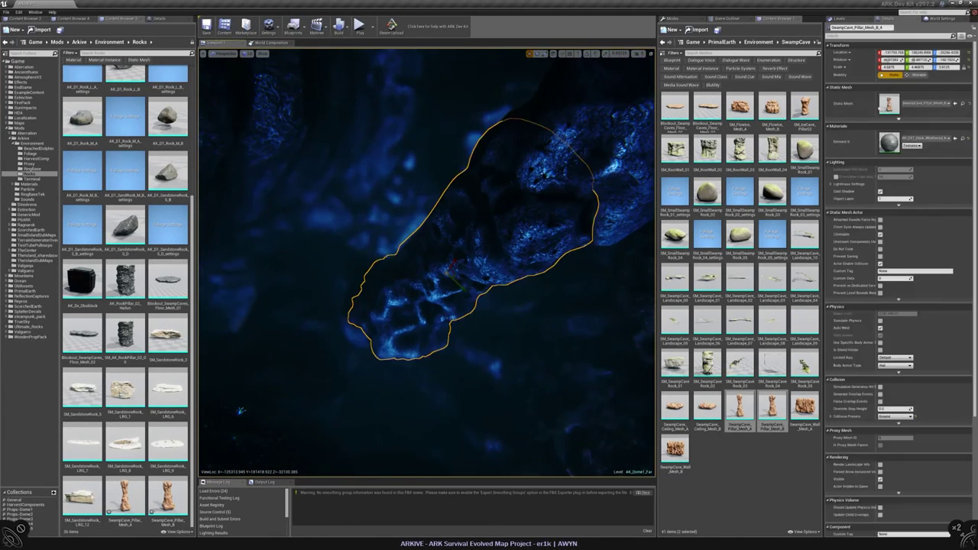
- Open the selected cave pillar's static mesh and rename SwampCave_Pillar_Mesh_A in the Arkive Rocks folder to AK_CavePillar_A
double_click(889, 105)
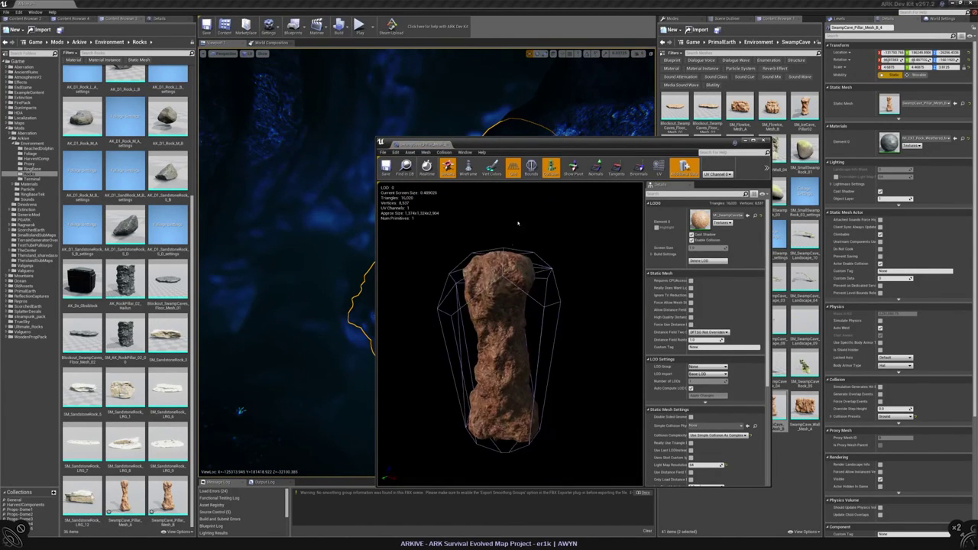
key(F2)
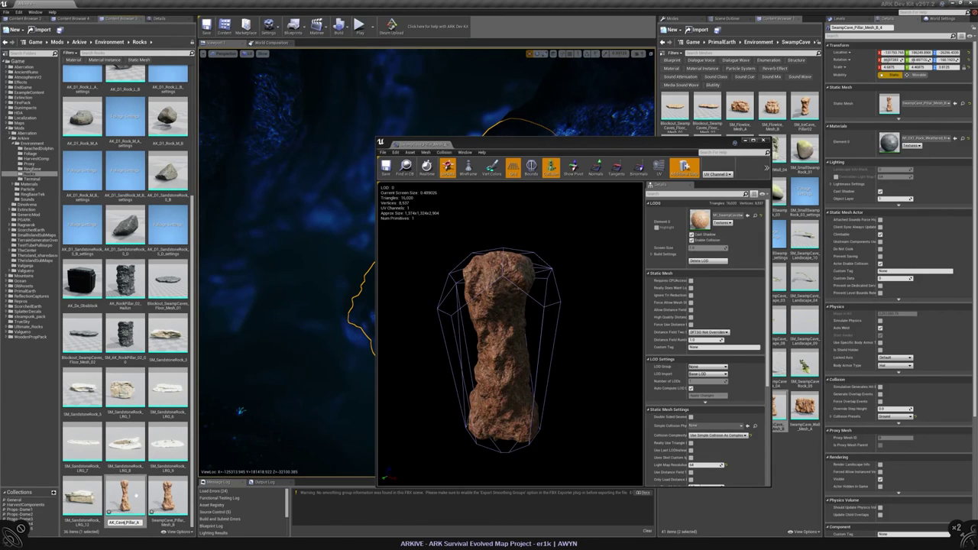
key(Return)
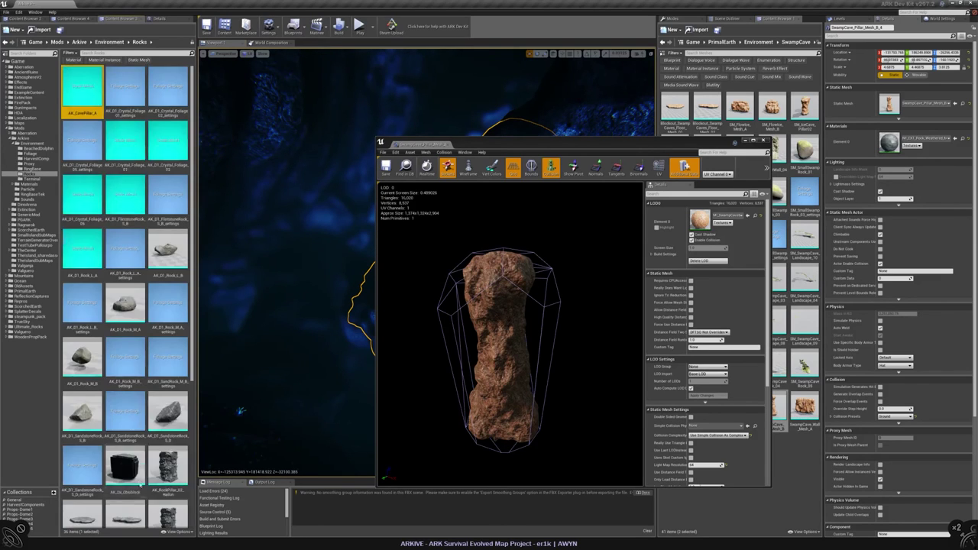
- Rename SwampCave_Pillar_Mesh_B in the Arkive Rocks folder so its name starts with AK_CavePillar
click(164, 501)
key(F2)
key(Home)
text(AK_)
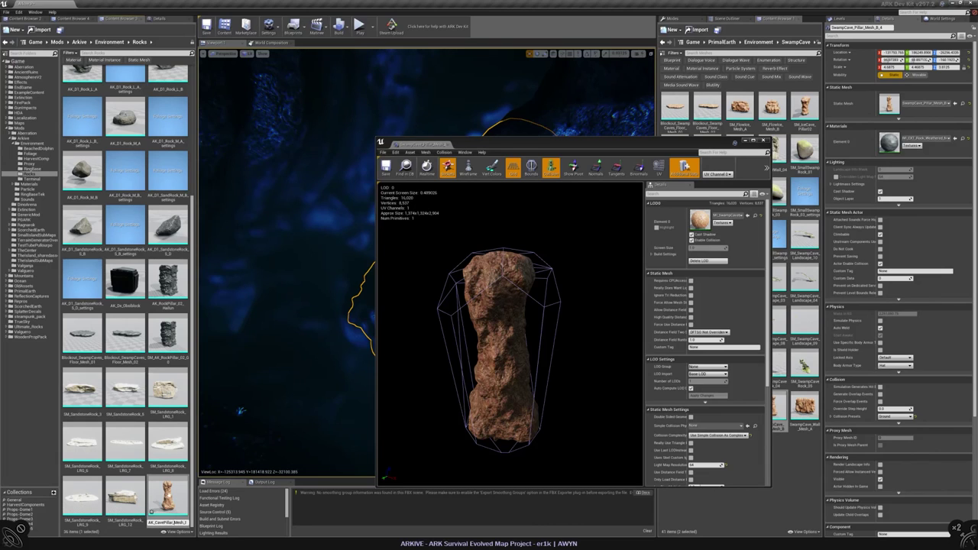
- Rename the copied pillar mesh as AK_CavePillar_B and open it in the mesh editor
key(Return)
double_click(124, 88)
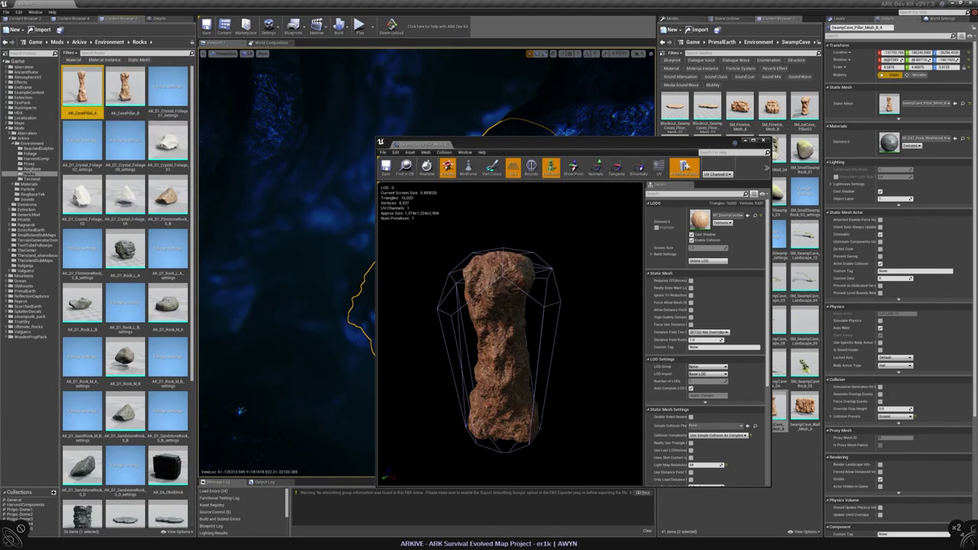
drag(612, 143, 528, 114)
- Open the AK_RockPillar_02_Helion mesh in an enlarged editor window and examine its shape and collision settings
scroll(126, 344, down, 3)
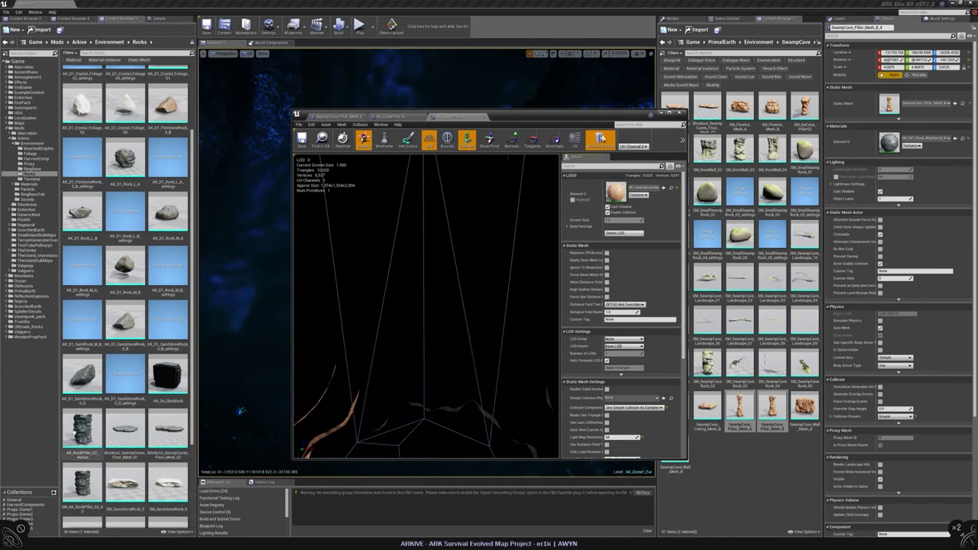
drag(563, 122, 554, 89)
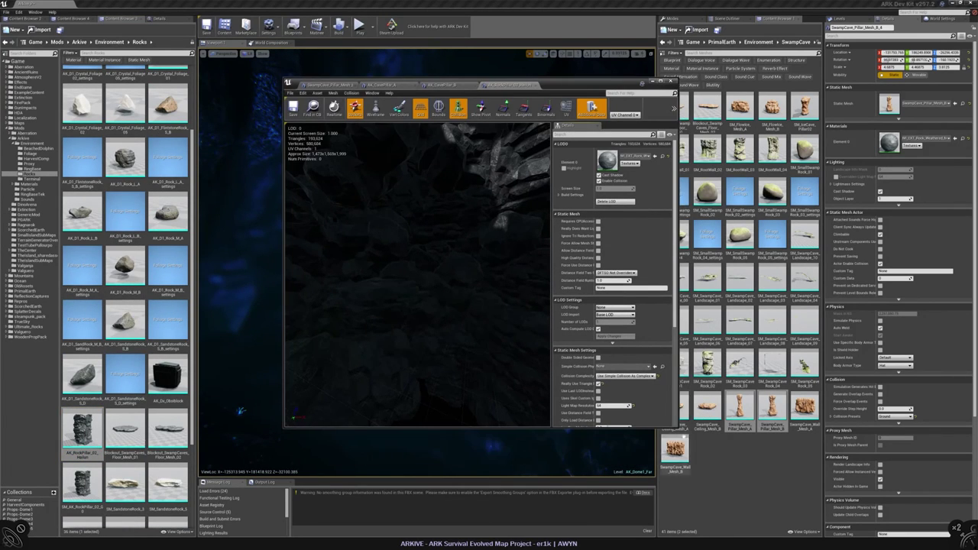
drag(677, 427, 870, 519)
drag(506, 323, 442, 336)
drag(481, 321, 508, 293)
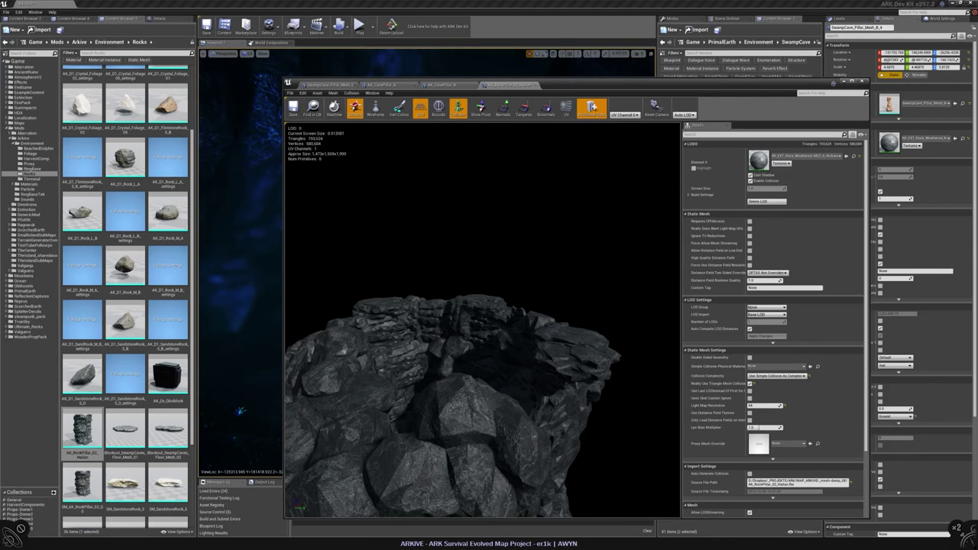
drag(508, 293, 524, 302)
drag(600, 260, 600, 260)
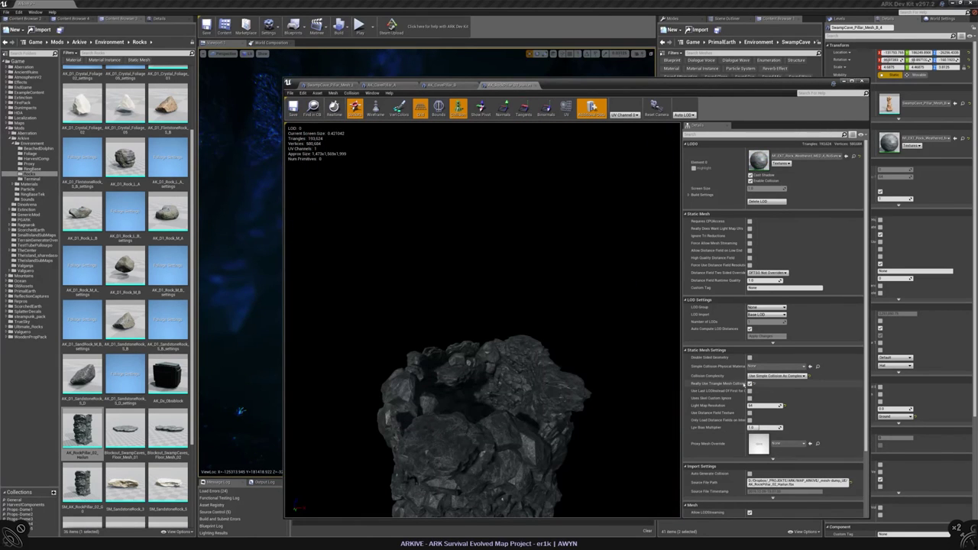
scroll(414, 241, up, 10)
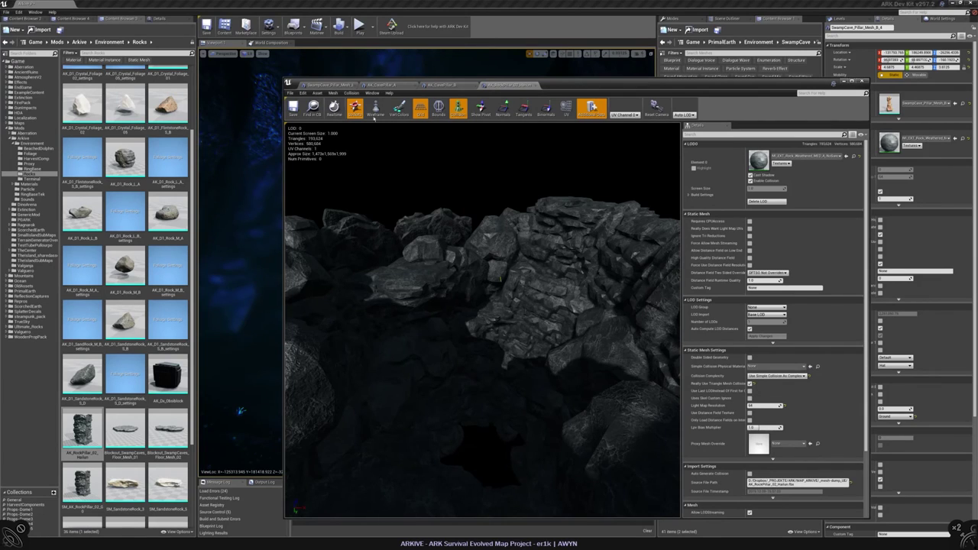
- Replace AK_CavePillar_B's collision meshes with triangle mesh collision and save the asset
click(372, 85)
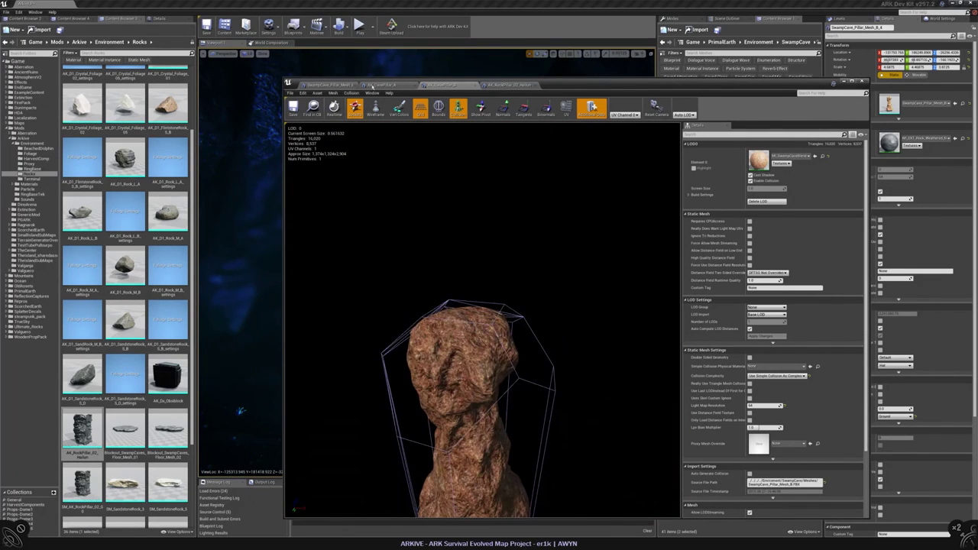
click(352, 93)
click(373, 163)
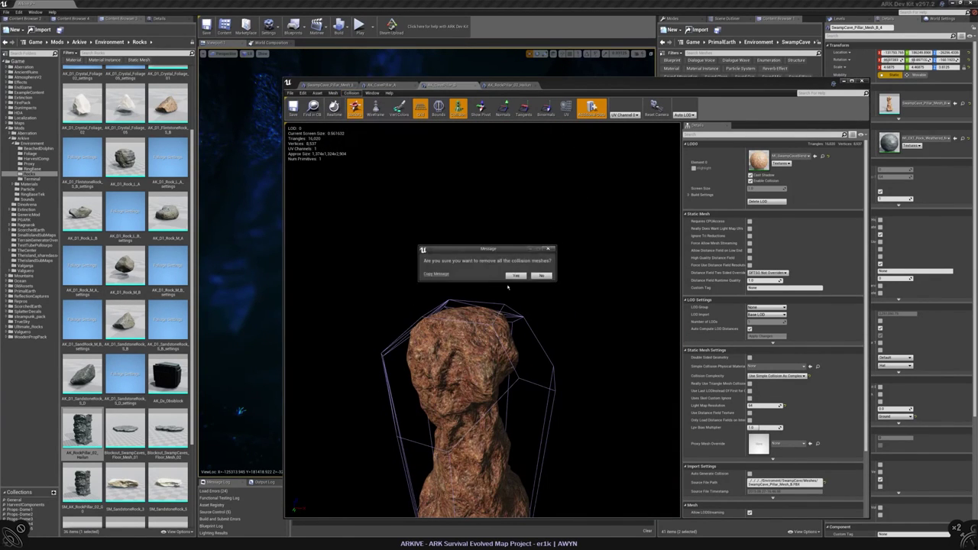
click(517, 277)
drag(518, 280, 581, 283)
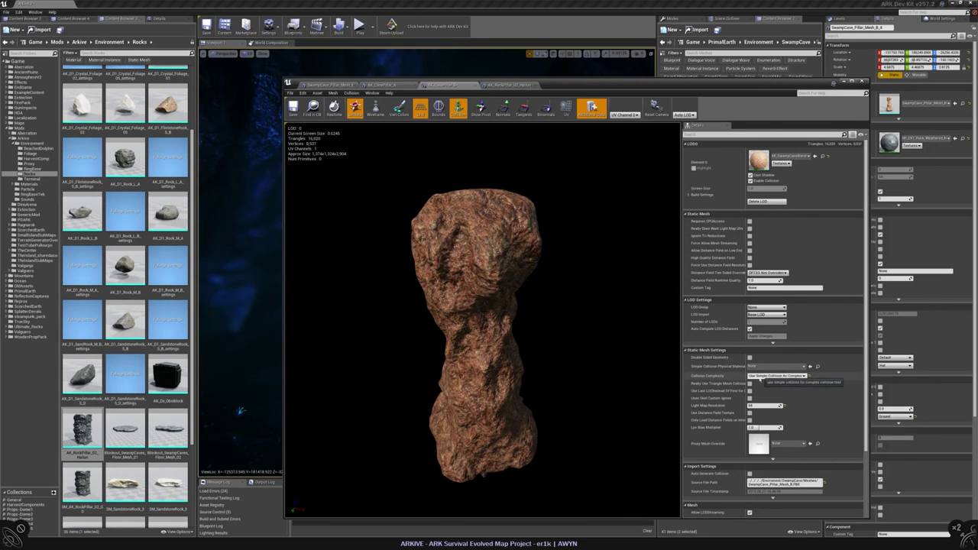
click(292, 107)
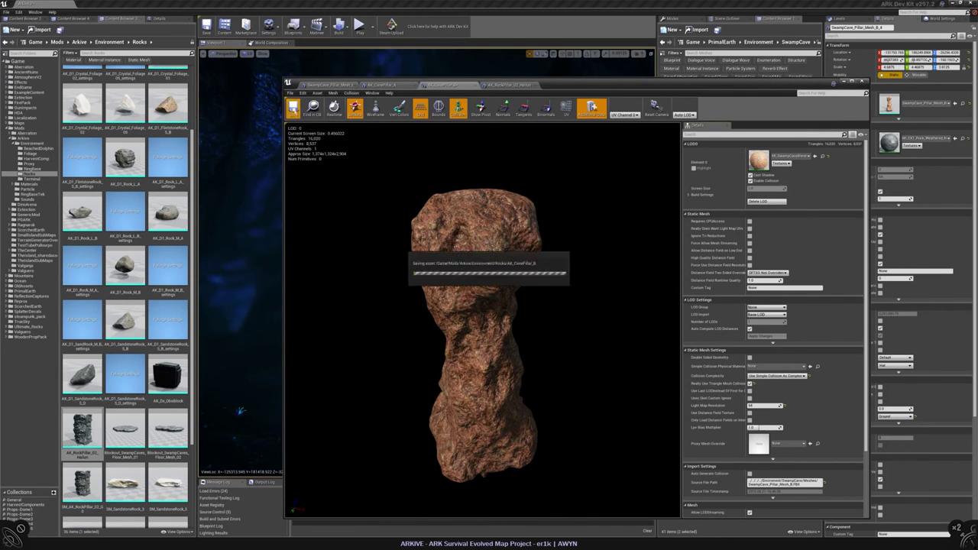
- Check AK_CavePillar_A in wireframe, then replace its collision meshes with triangle mesh collision
click(382, 84)
right_drag(448, 196, 448, 196)
click(376, 108)
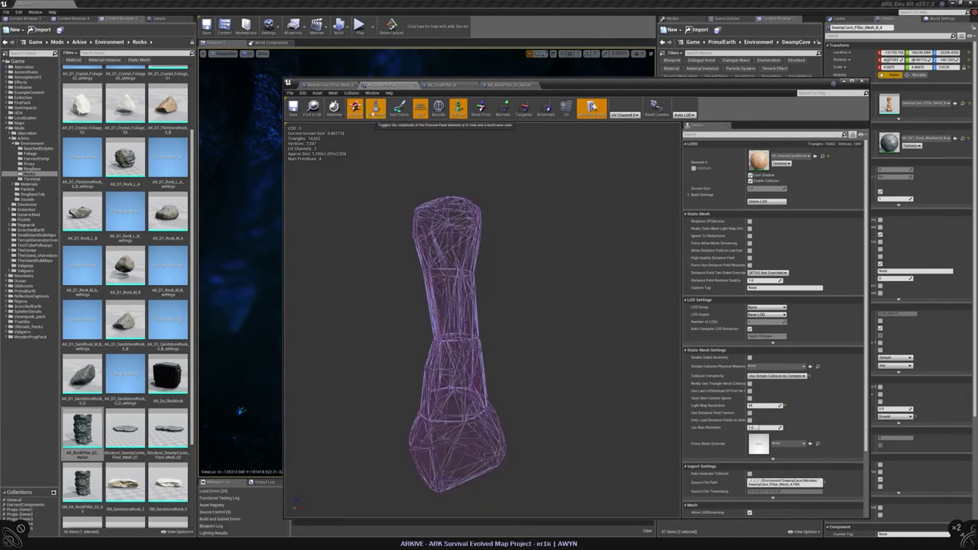
right_drag(468, 249, 468, 249)
right_drag(429, 202, 429, 202)
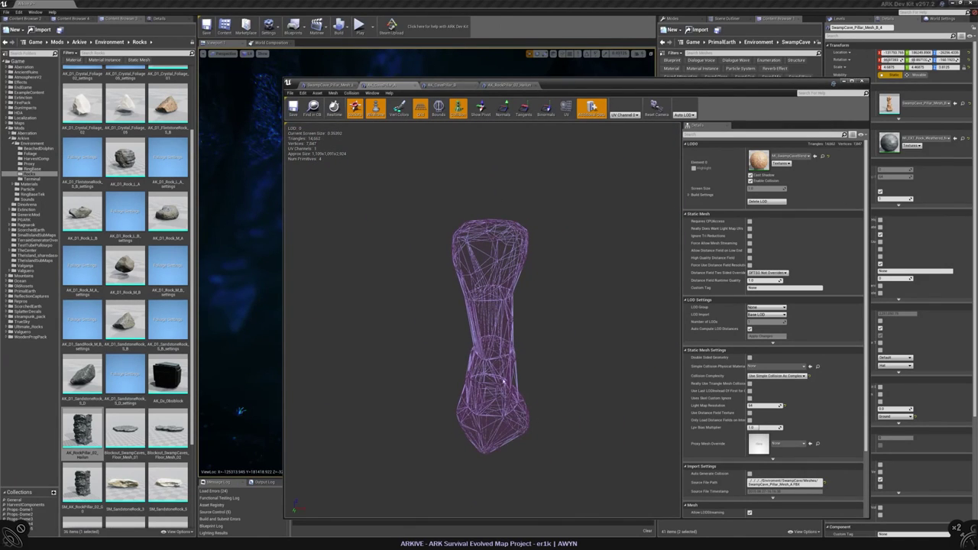
click(352, 94)
click(377, 163)
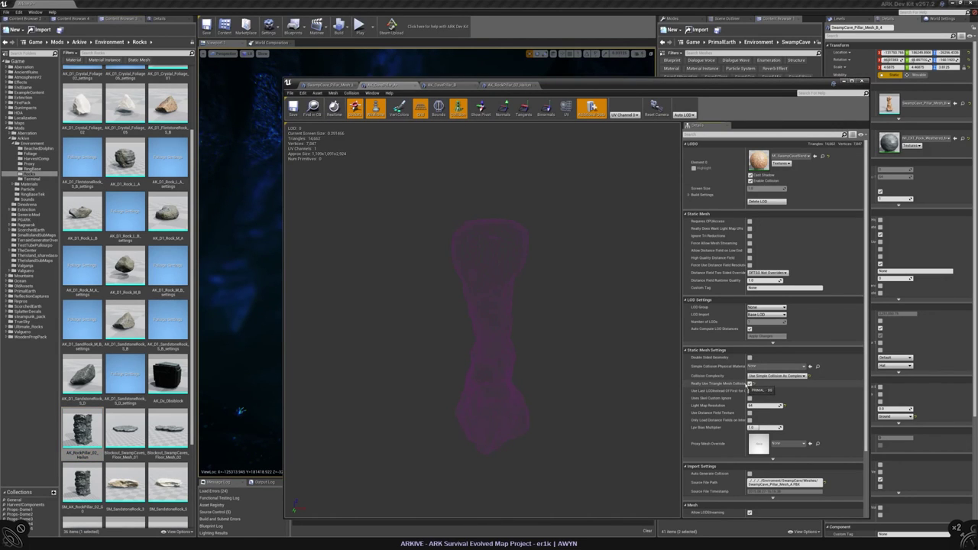
- Examine the AK_RockPillar_02_Helion mesh from several angles and close its editor
click(436, 85)
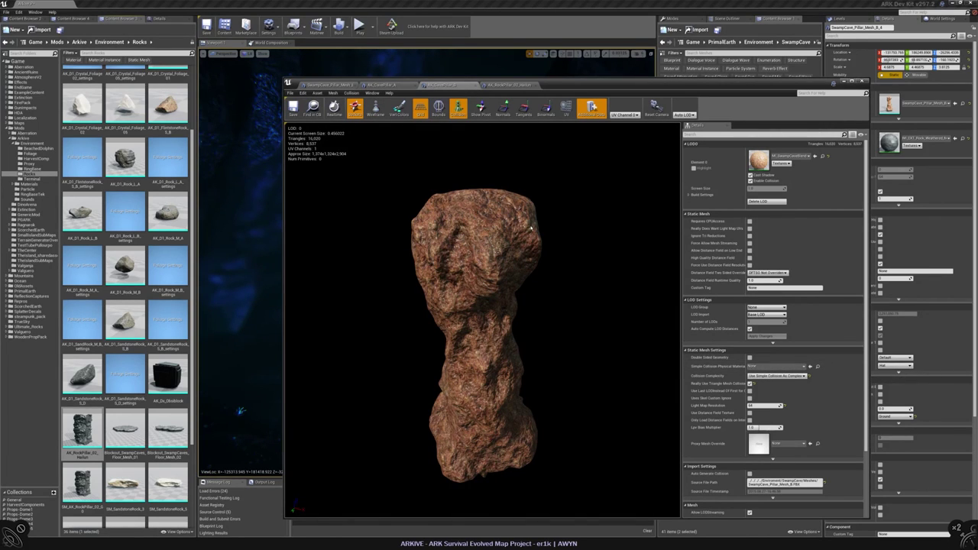
click(506, 81)
drag(551, 222, 551, 191)
mouse_move(466, 291)
mouse_down()
mouse_move(465, 282)
mouse_move(465, 327)
mouse_move(474, 328)
mouse_move(476, 294)
mouse_up()
key(f)
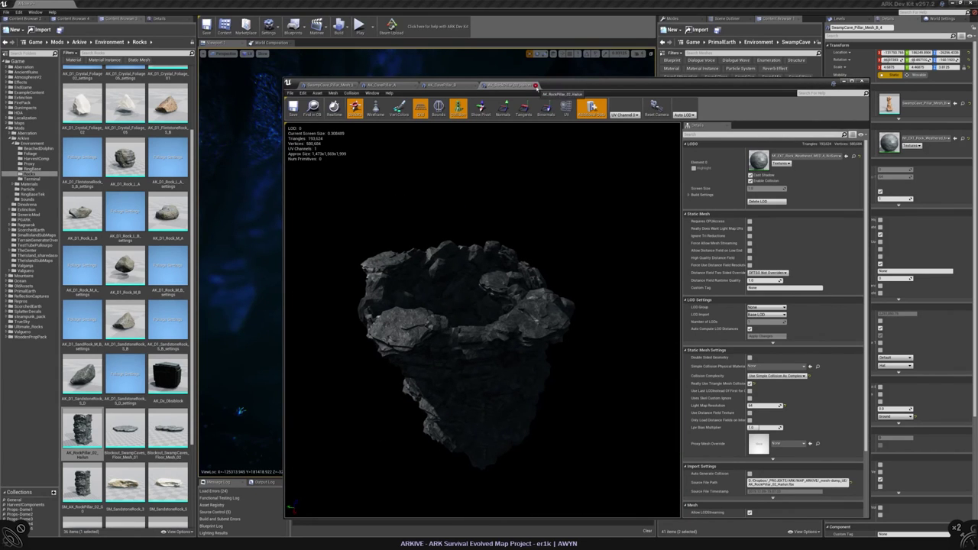
click(535, 85)
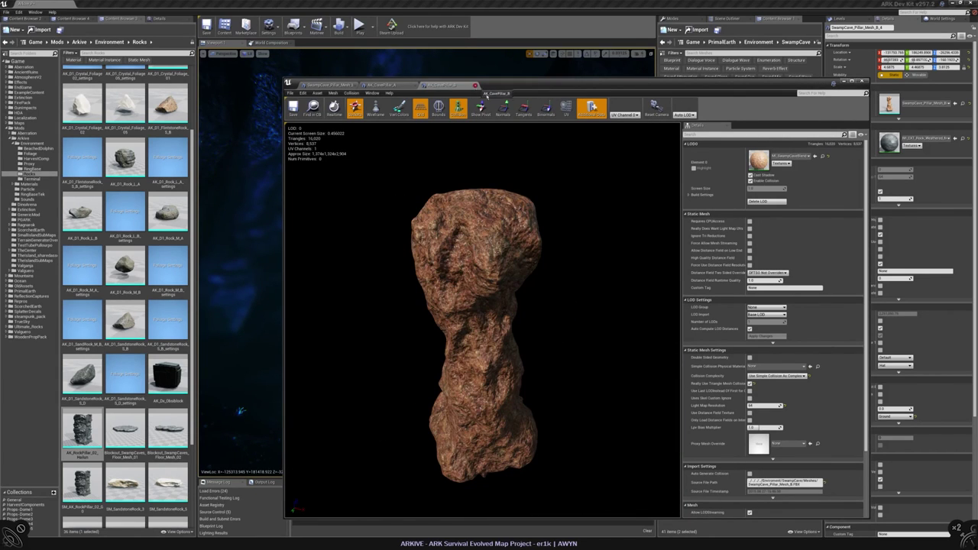
- Locate the weathered rock material used by the blockout cave wall and assign it to the AK_CavePillar meshes
scroll(127, 306, up, 2)
drag(474, 82, 361, 248)
click(963, 138)
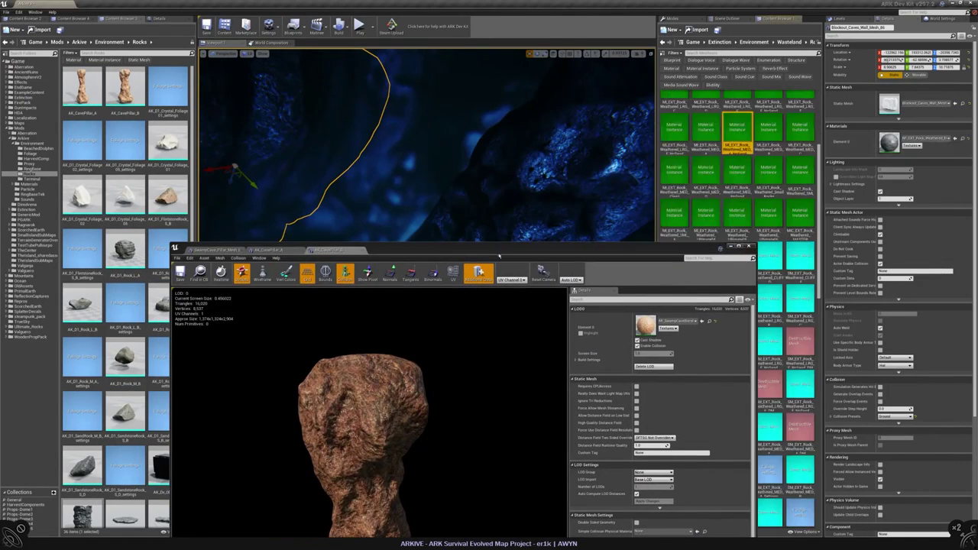
drag(458, 248, 373, 72)
click(621, 145)
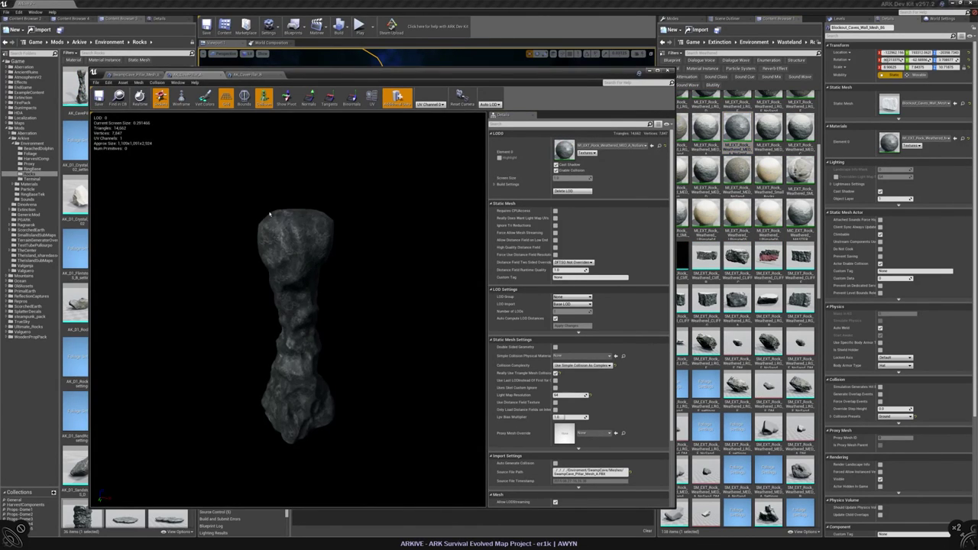
- Inspect AK_CavePillar_A's new rock material up close and close all open mesh editors
scroll(273, 220, down, 2)
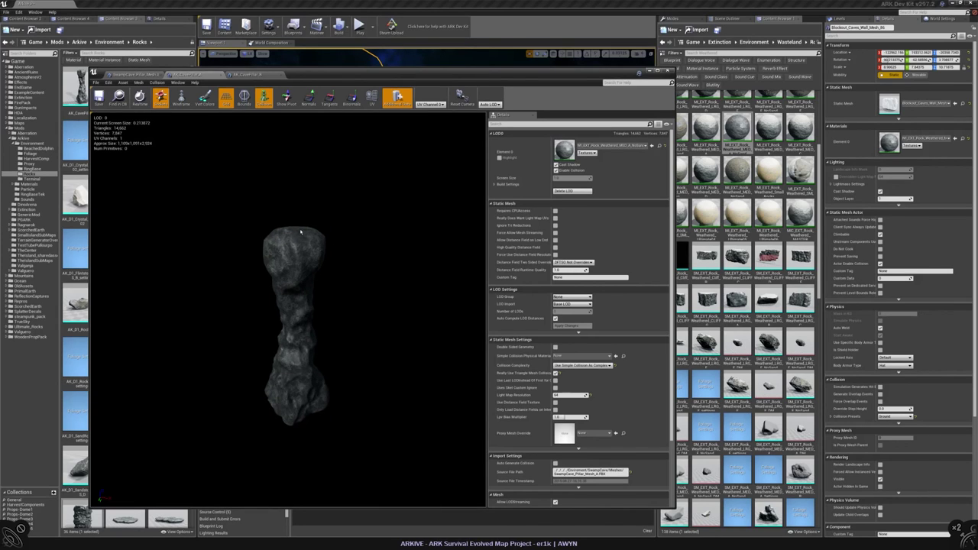
scroll(288, 227, up, 6)
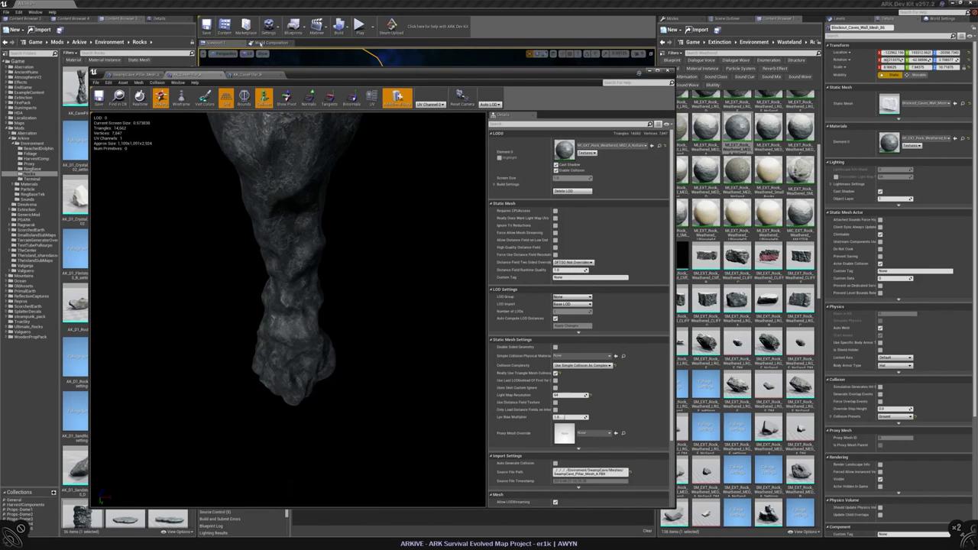
click(216, 76)
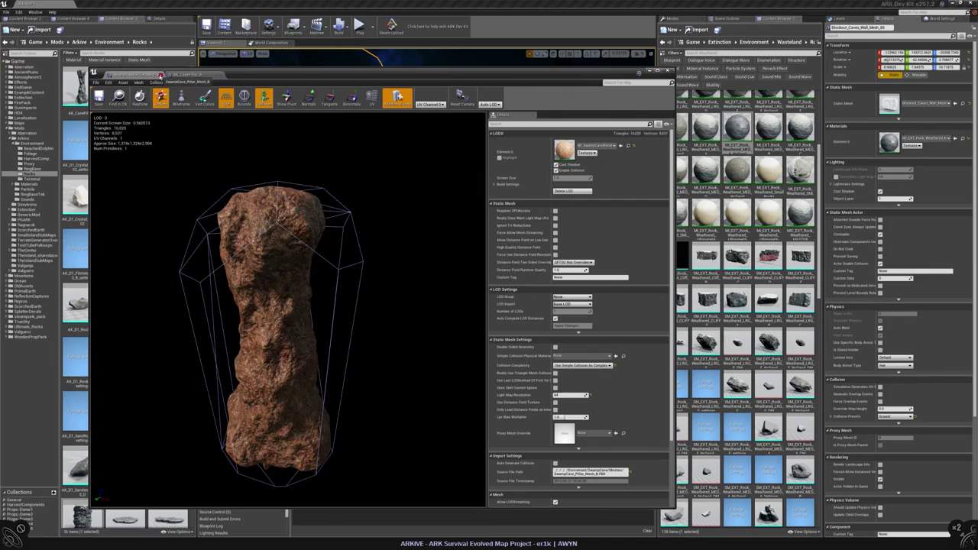
click(162, 75)
click(161, 75)
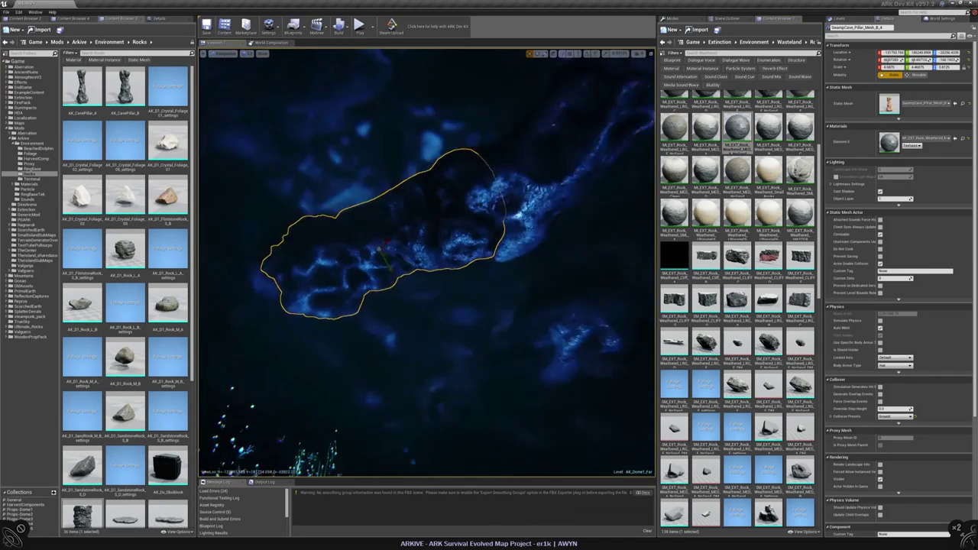
- Replace the static mesh of the SwampCave_Pillar_Mesh_B pillars in the cave with AK_CavePillar_B
click(841, 18)
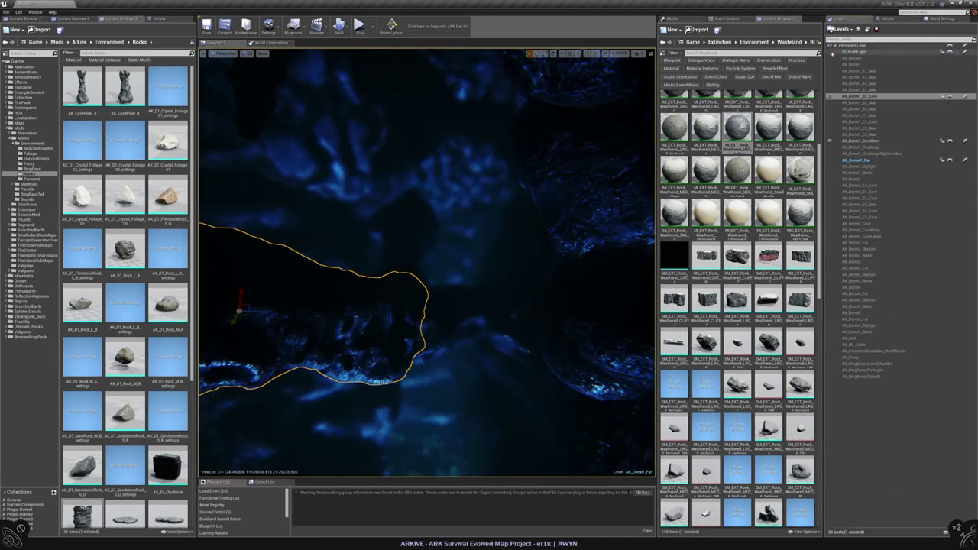
key(f)
click(890, 18)
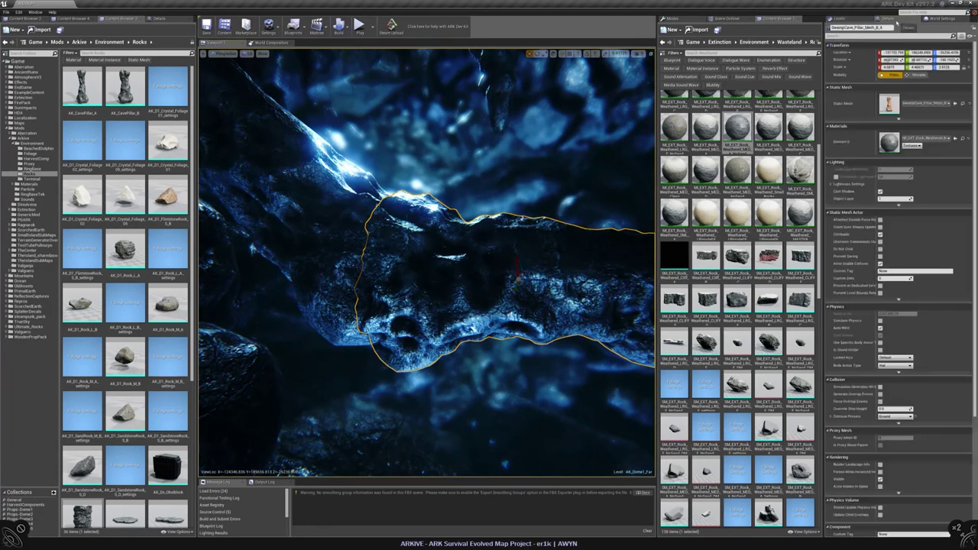
click(963, 103)
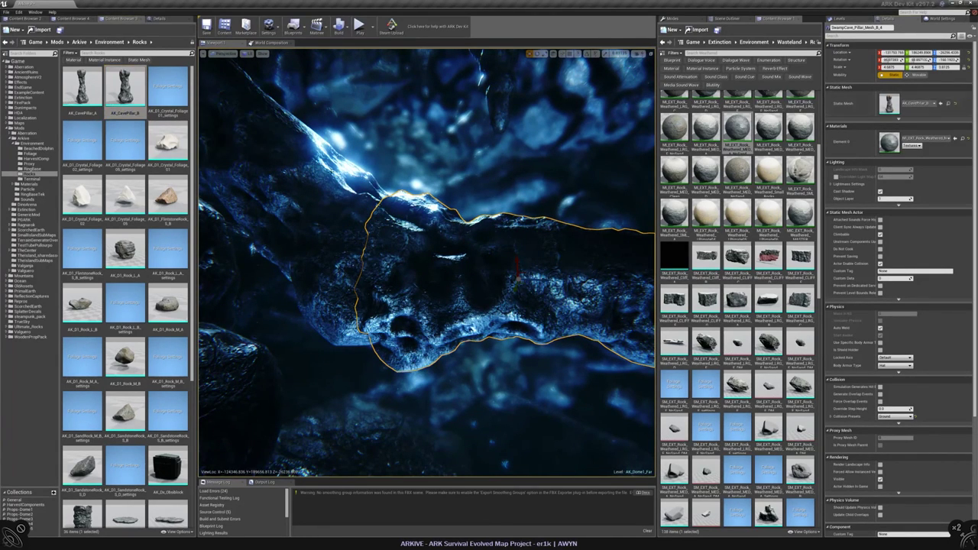
click(955, 103)
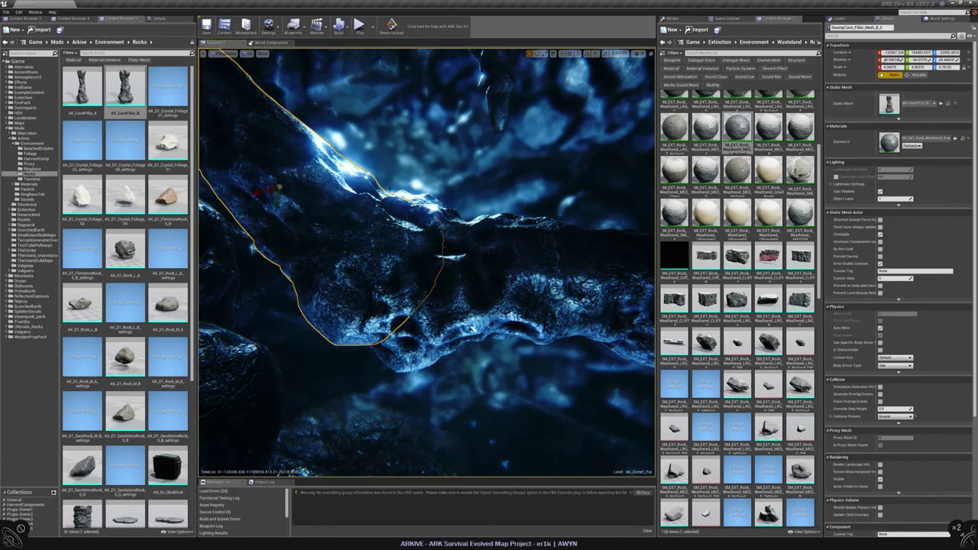
- Replace the static mesh of the SwampCave_Pillar_Mesh_A pillars in the cave with AK_CavePillar_A
key(f)
click(81, 86)
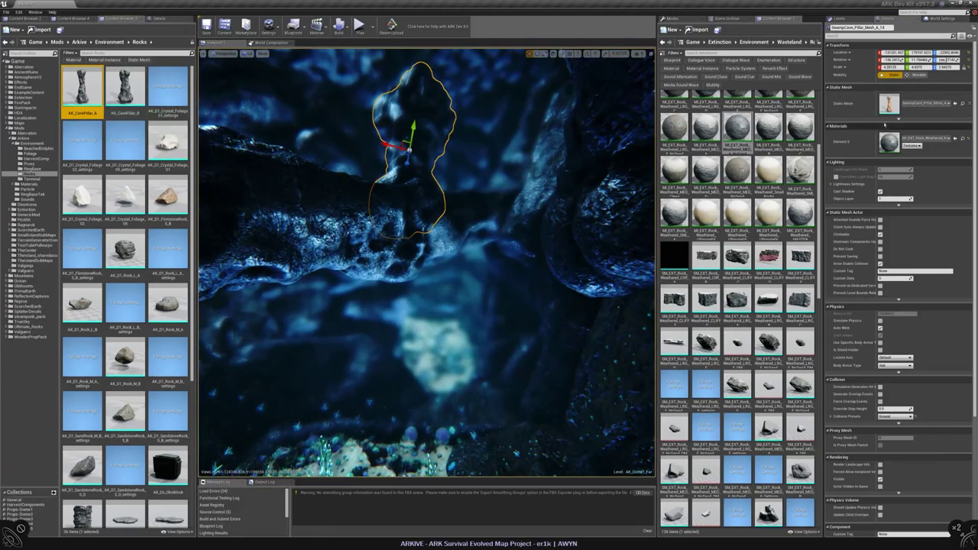
click(527, 218)
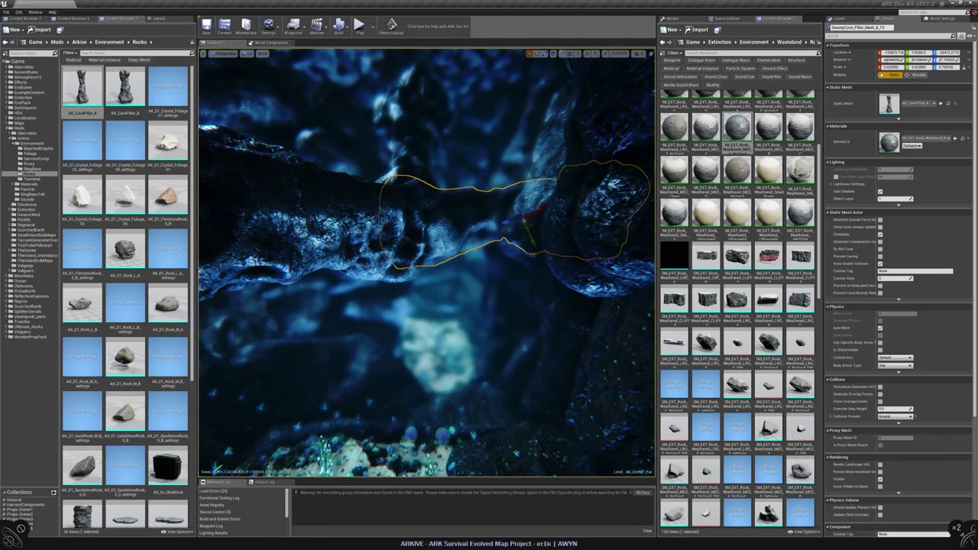
key(f)
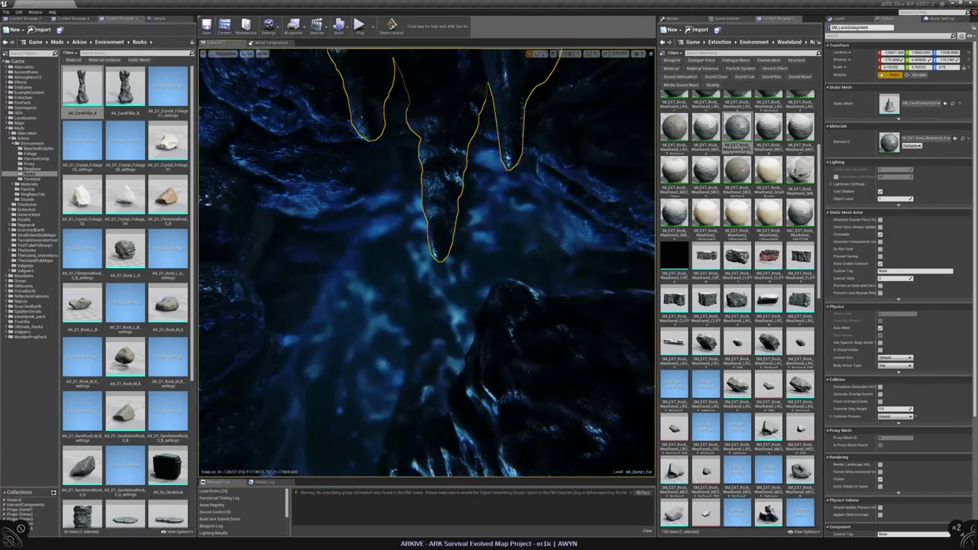
- Open the mesh of the clustered hanging lava stalagmite, examine its shape and collision settings, and close it
key(f)
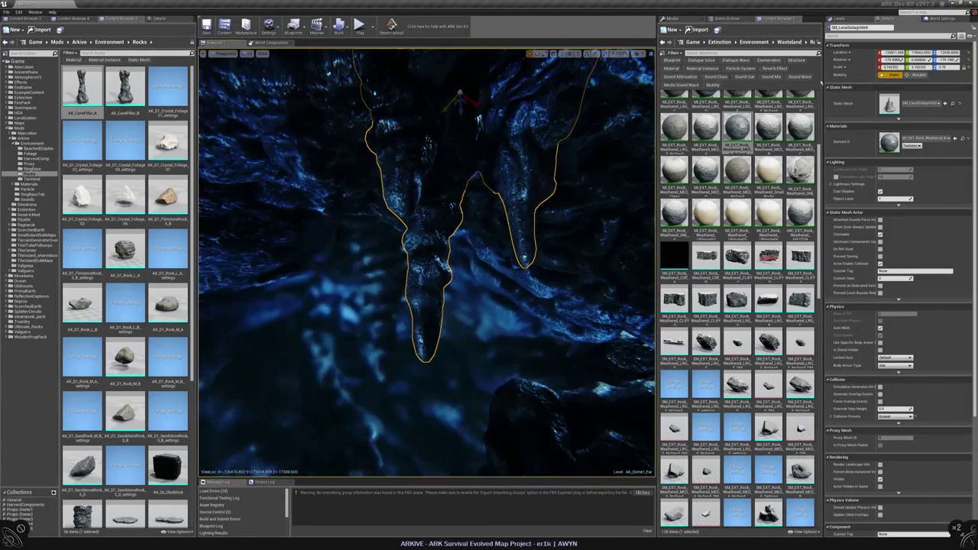
double_click(889, 105)
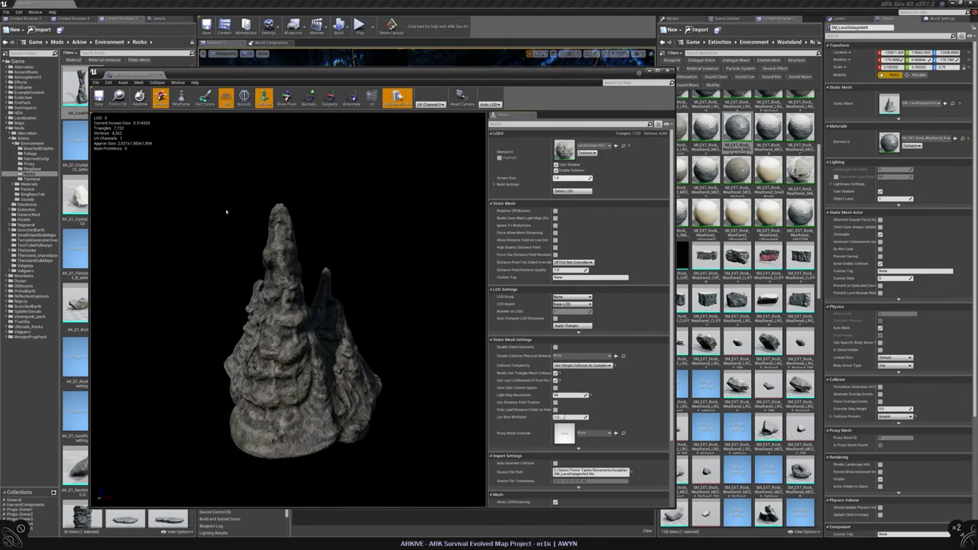
drag(226, 211, 319, 272)
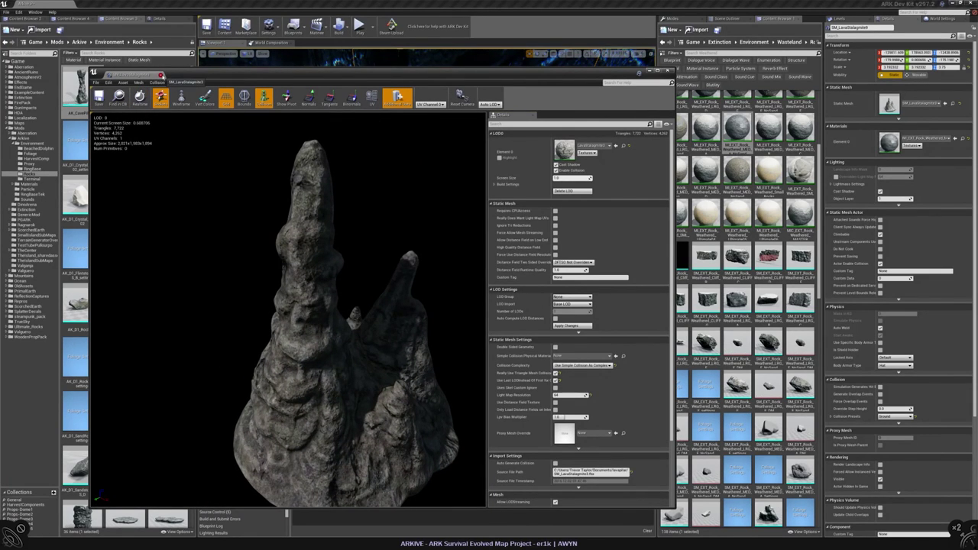
click(160, 75)
- Close the clustered stalagmite's mesh, and open the SM_LavaStalagmite mesh to examine its collision, discarding the level of detail changes on closing
click(505, 278)
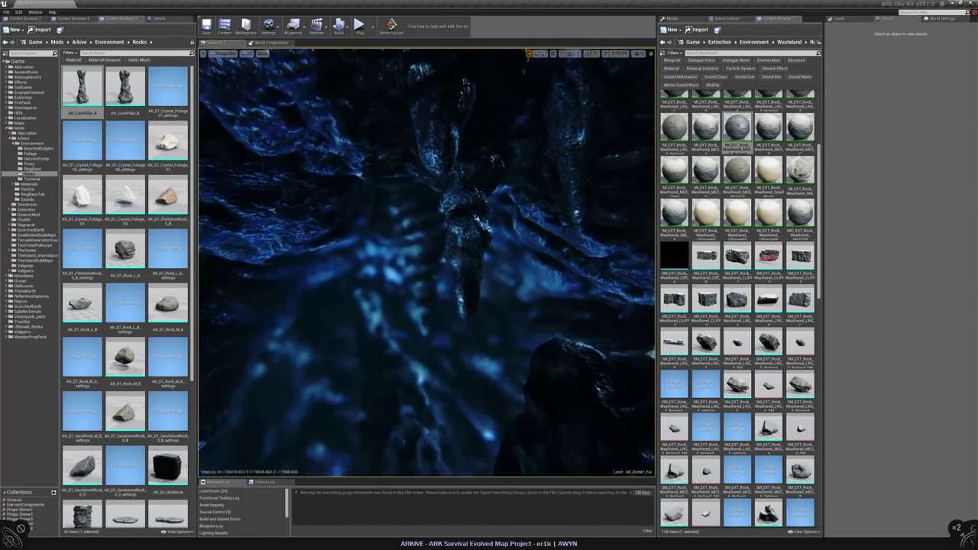
click(443, 230)
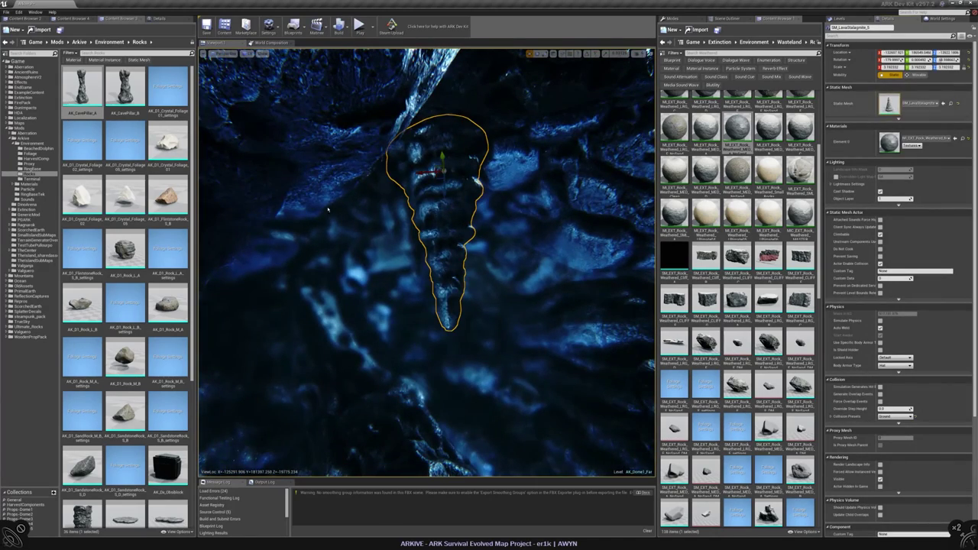
key(ctrl+e)
click(160, 75)
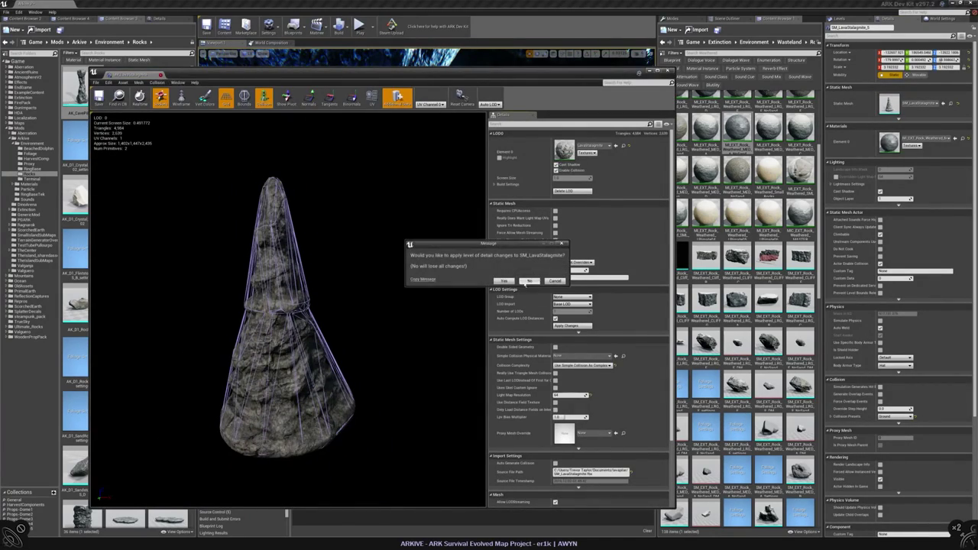
click(531, 283)
- Filter the World Outliner by "swampcave" and go through the SwampCave pillar actors in the Cave_C2_Ceiling folder
click(439, 260)
right_drag(439, 260, 397, 285)
click(732, 19)
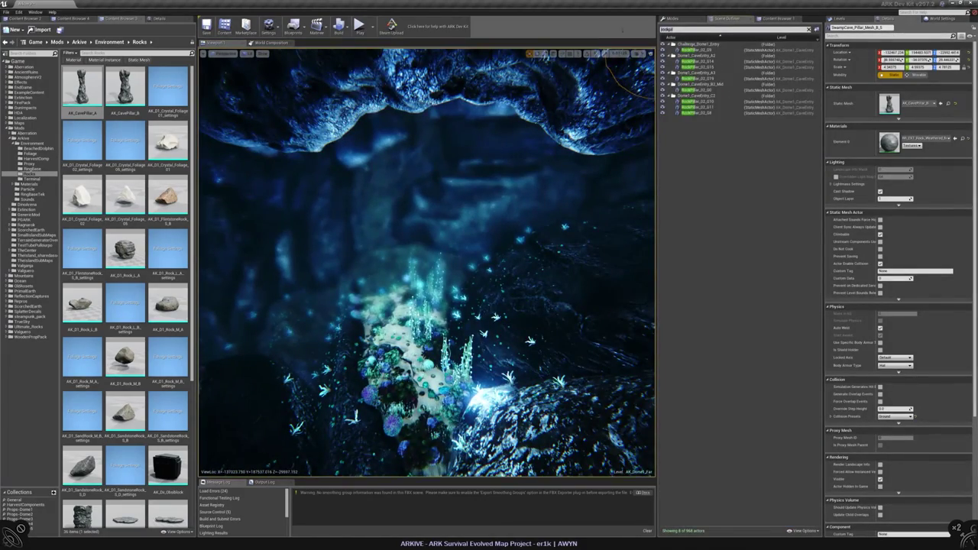
key(ctrl+a)
text(swampcave)
click(712, 205)
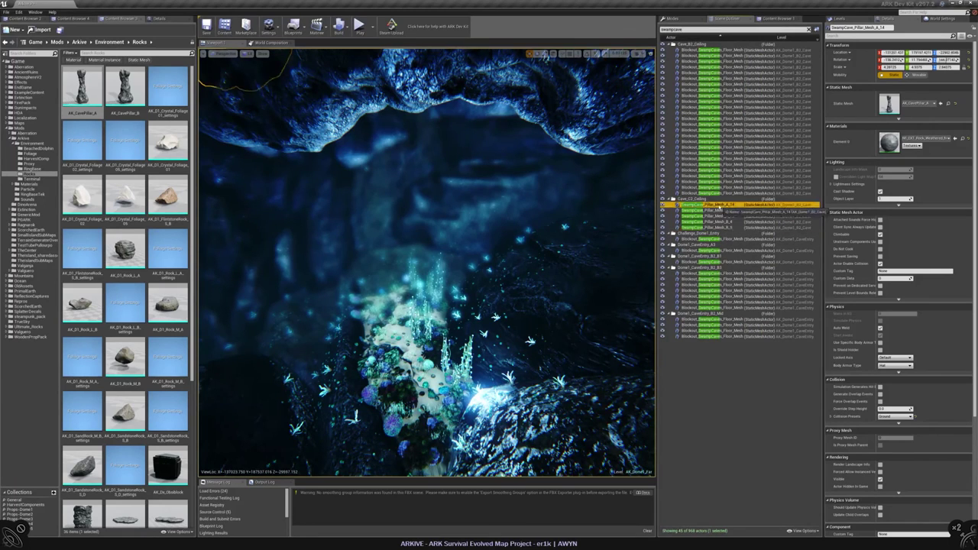
key(Down)
key(Down)
key(Down)
key(Up)
key(Up)
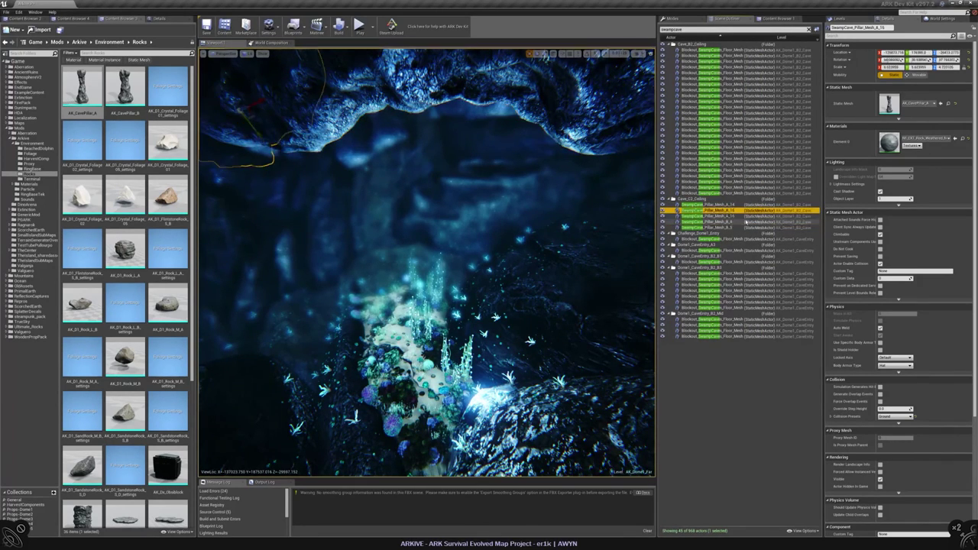
- Rename the five SwampCave pillar actors in Cave_C2_Ceiling to AK_CavePillar_A_14, A_15, A_16, B_4 and B_5
key(Up)
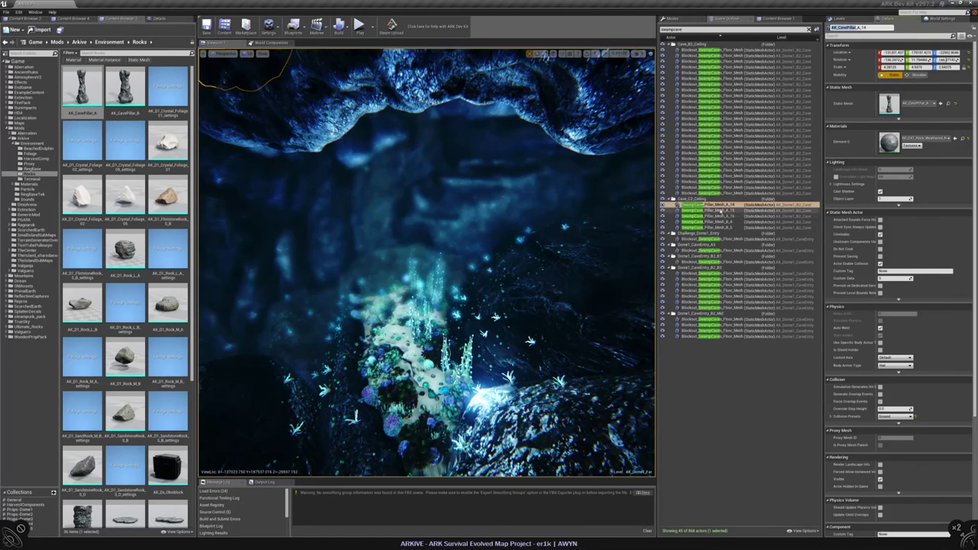
key(Down)
key(Down)
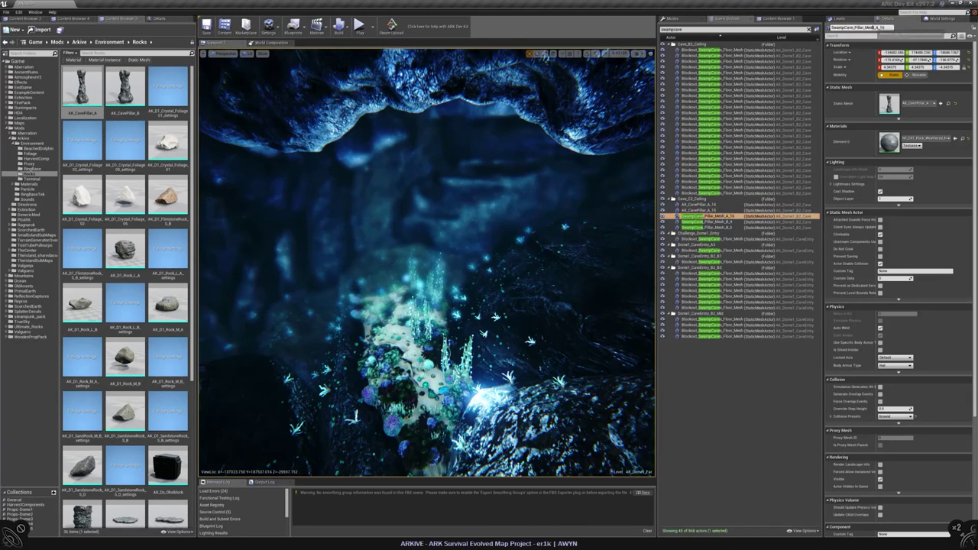
key(Down)
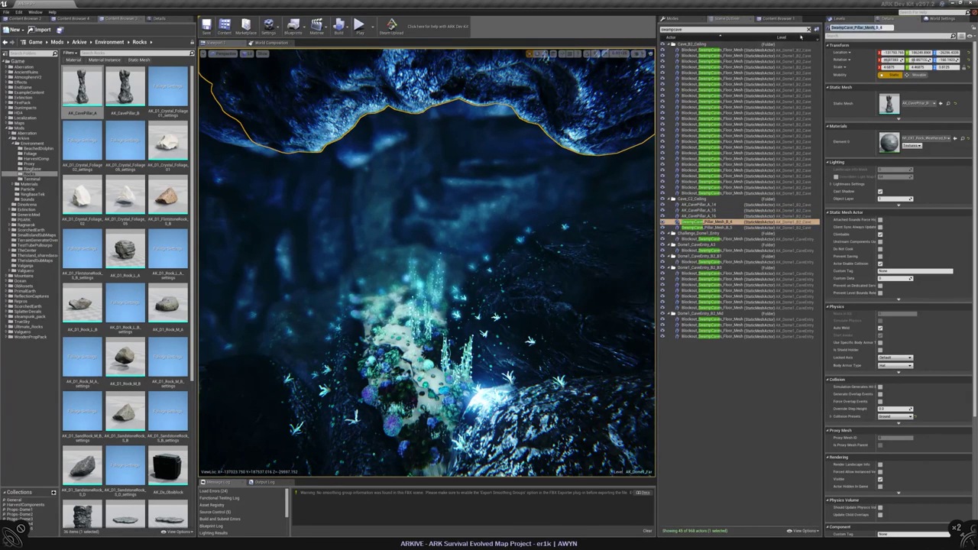
key(Delete)
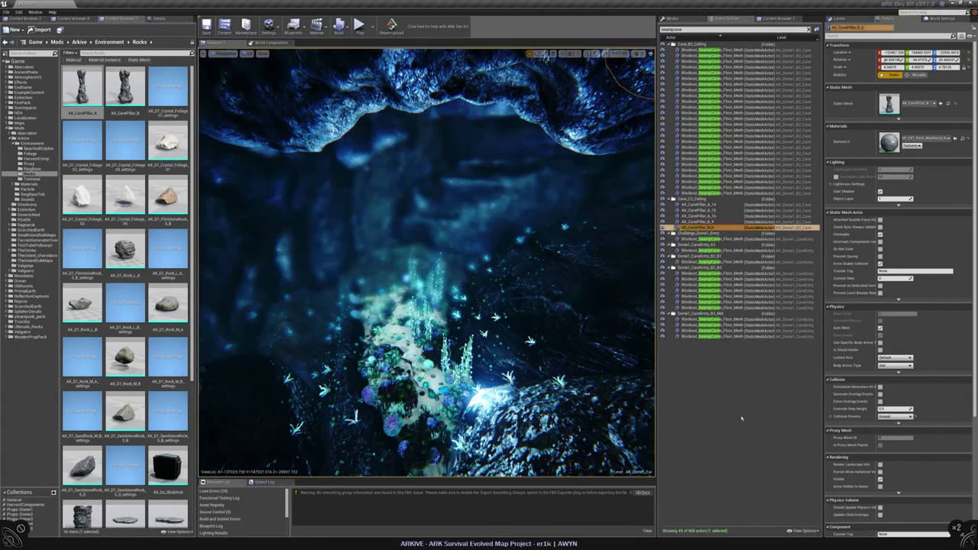
- Open the static mesh of the Blockout_SwampCaves_Floor_Mesh actor in Challenge_Dome1_Entry, examine its collision, and close it
click(708, 239)
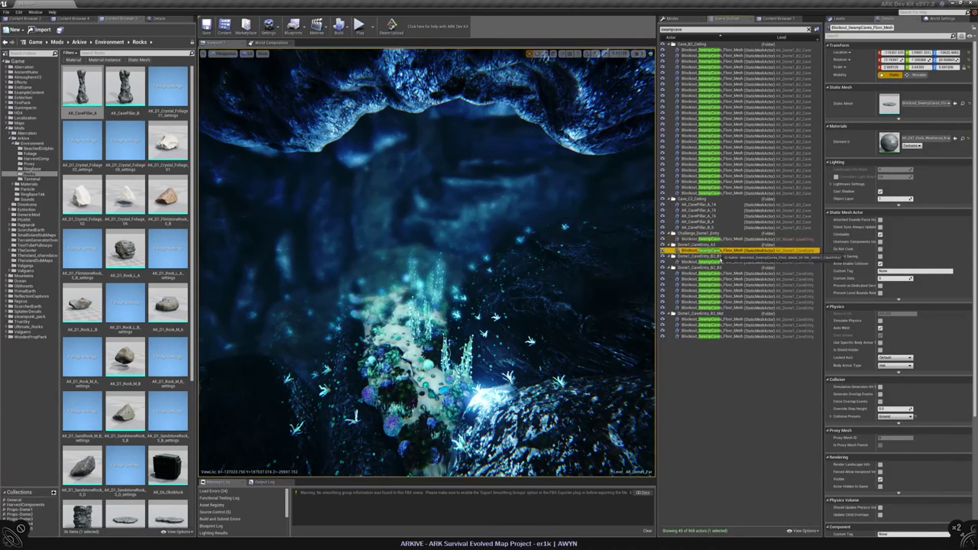
double_click(890, 103)
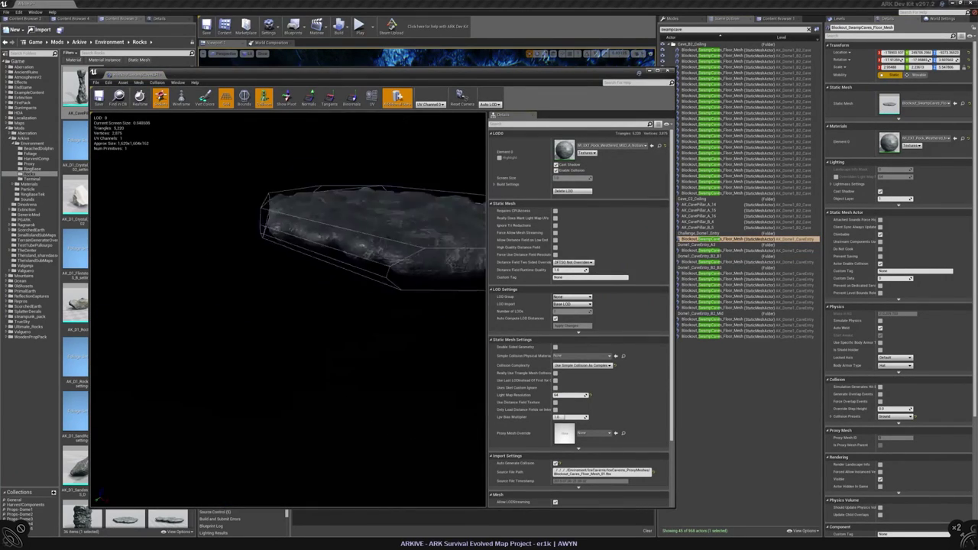
click(693, 188)
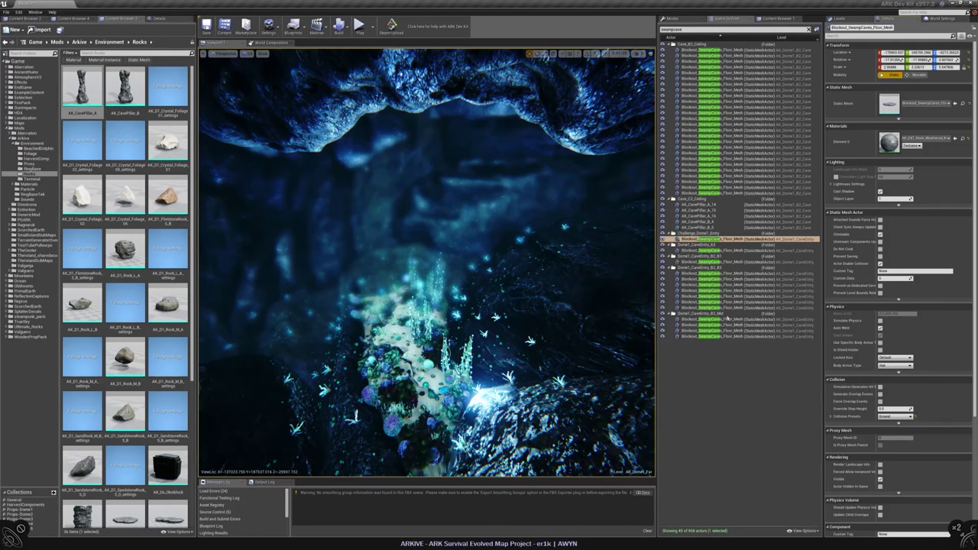
- Clear the outliner filter to list all actors, and load the AK_Dome1_C2_Cave level alongside the selected AK_CavePillar_B_4
click(840, 17)
click(809, 29)
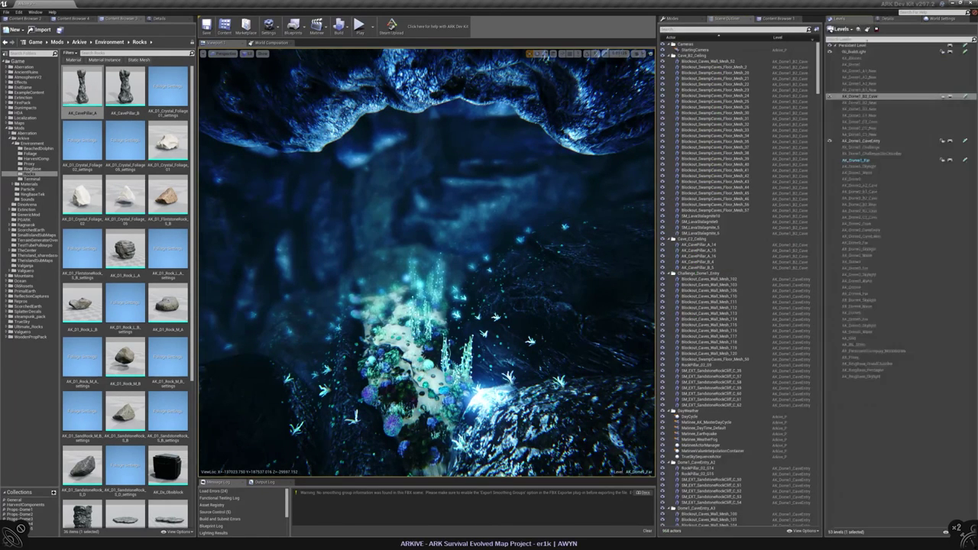
right_click(879, 122)
click(868, 126)
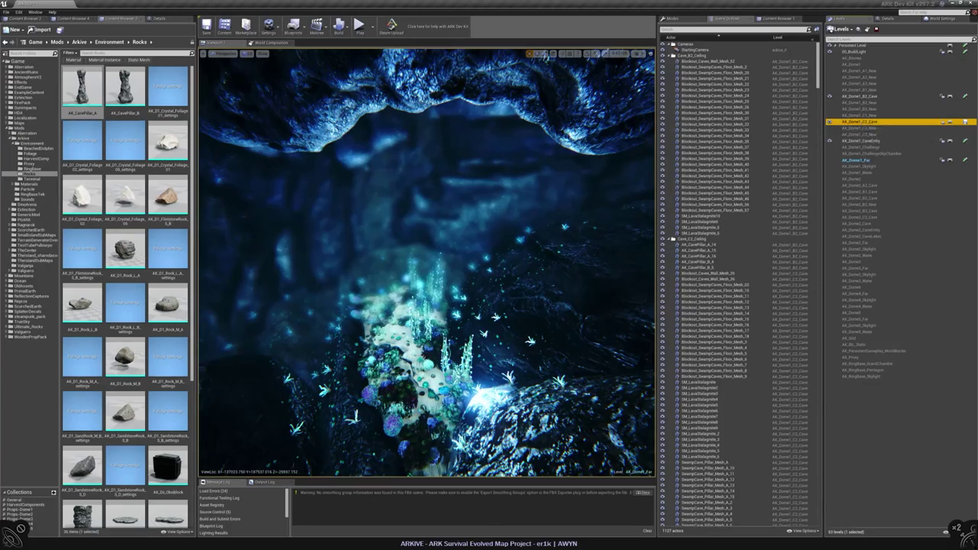
click(697, 262)
click(887, 17)
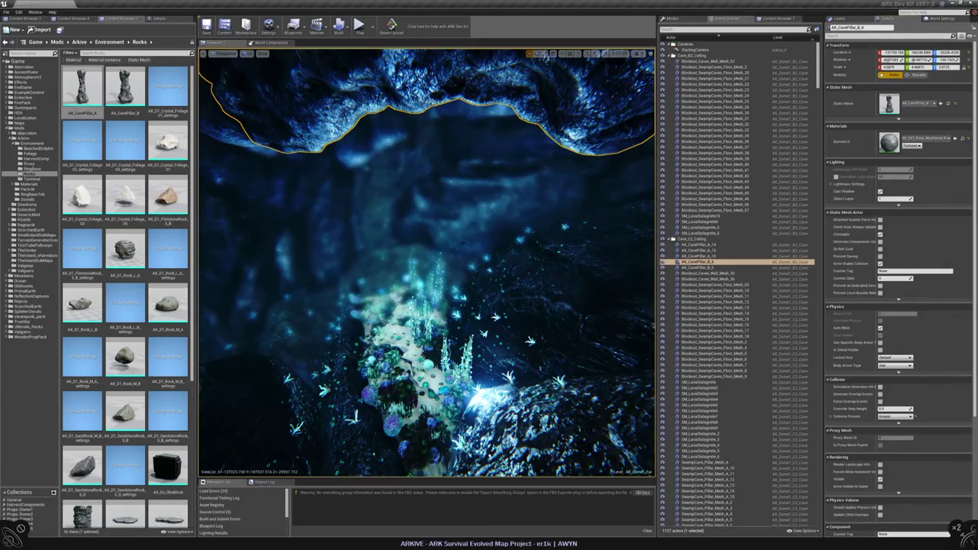
key(f)
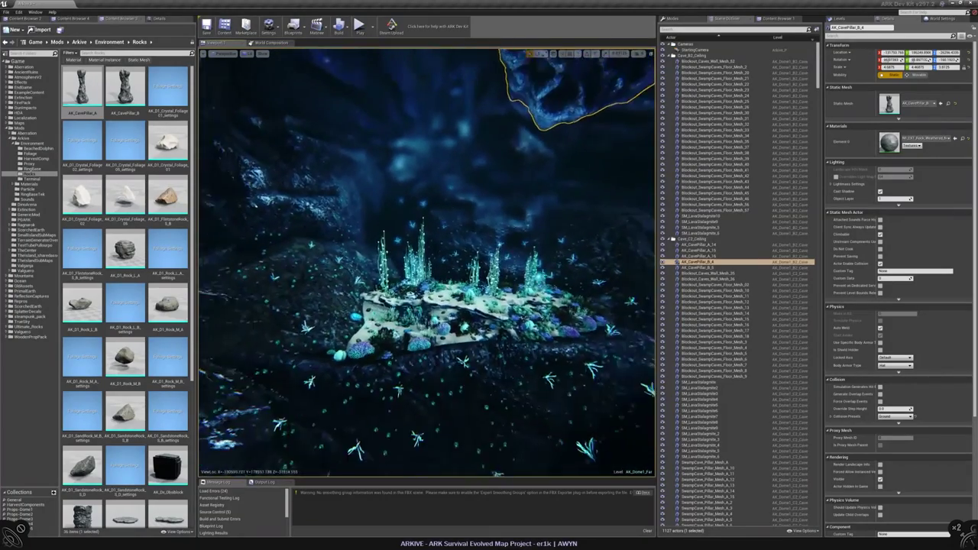
- Open the AnglerFormationB foliage settings from the Arkive Foliage folder and increase the start and end cull distances
click(30, 153)
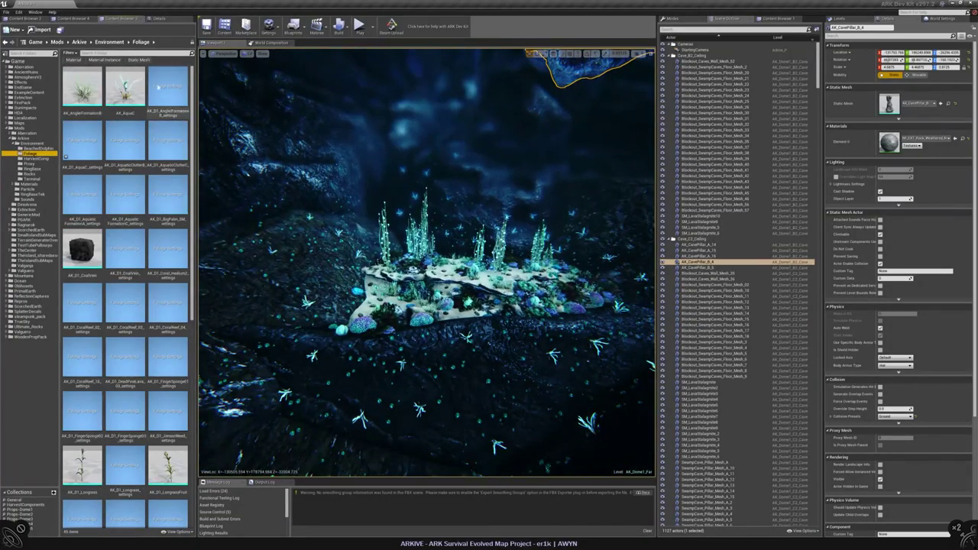
double_click(82, 86)
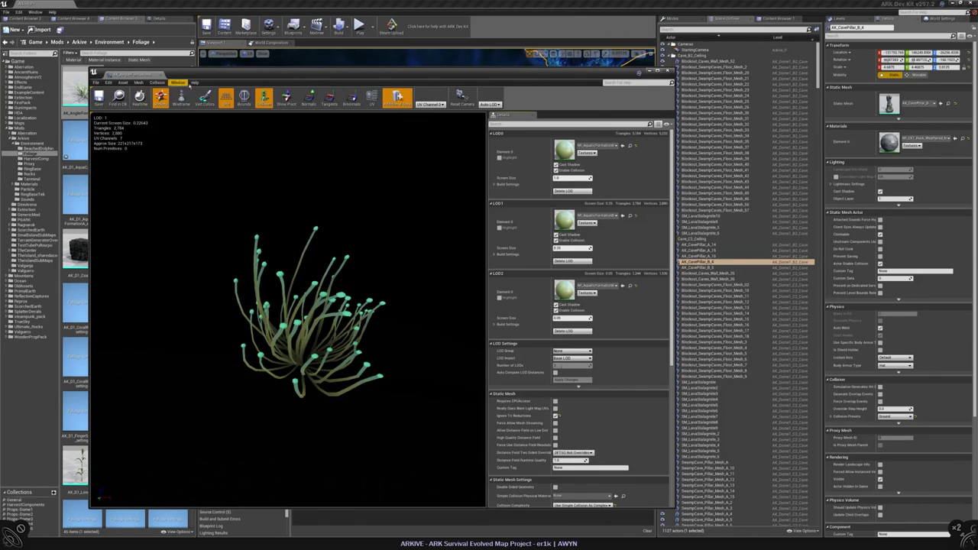
double_click(82, 88)
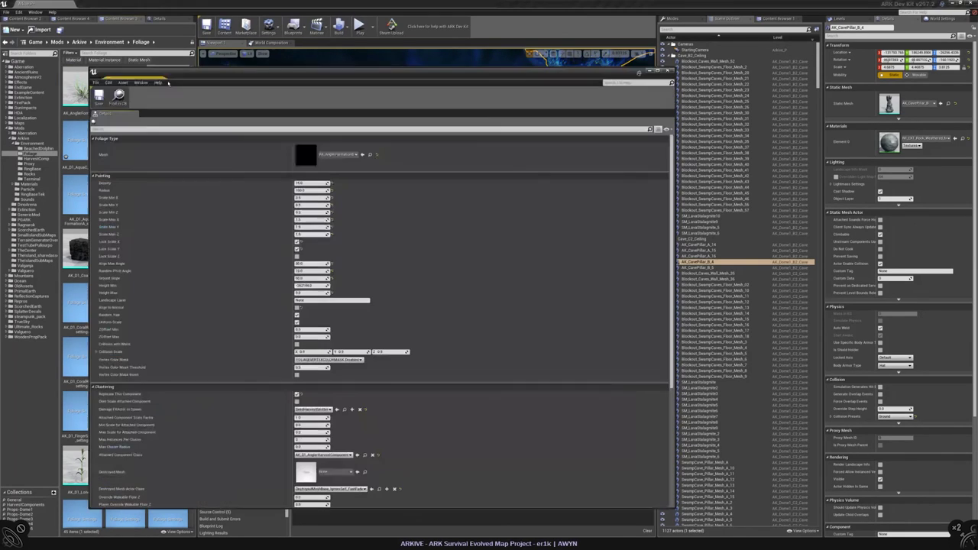
drag(382, 73, 688, 167)
scroll(793, 337, down, 3)
scroll(793, 337, down, 5)
click(645, 396)
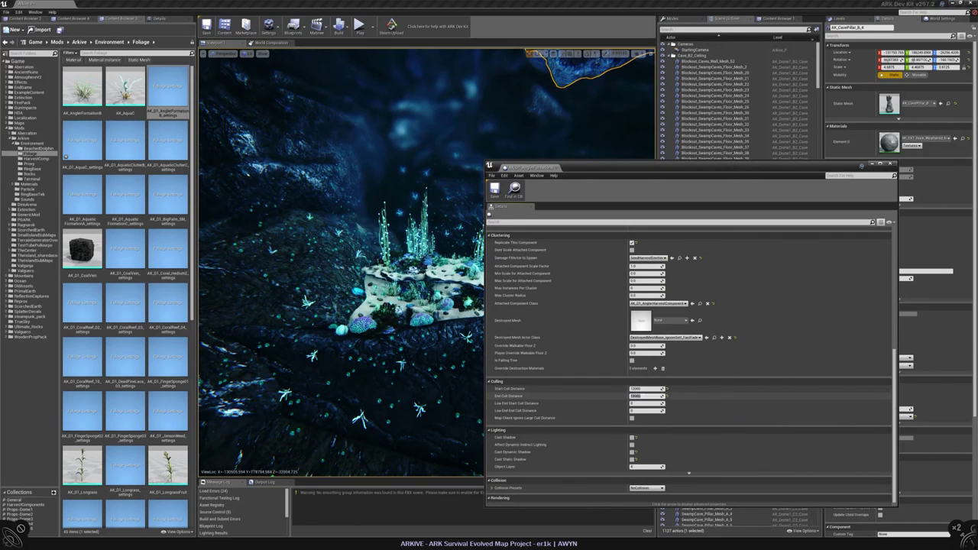
drag(581, 166, 642, 127)
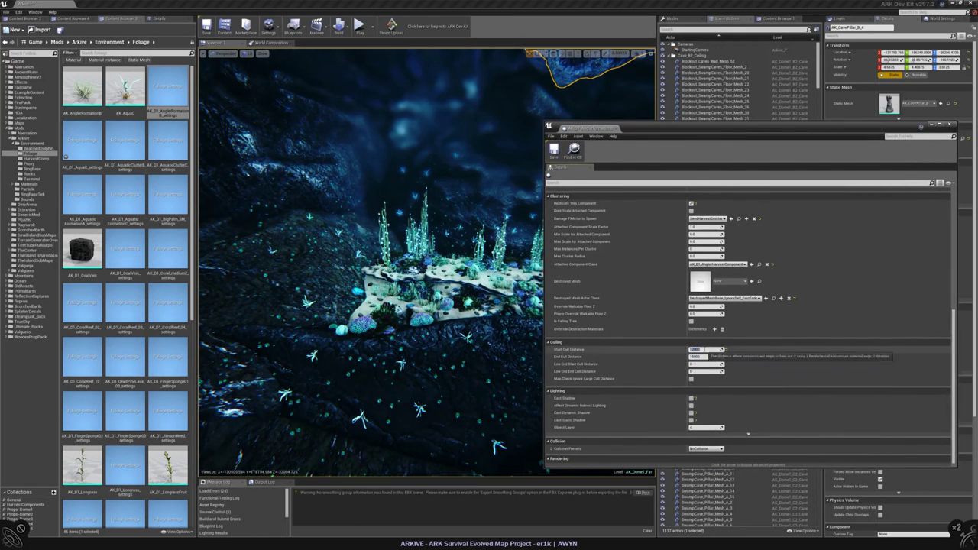
click(706, 357)
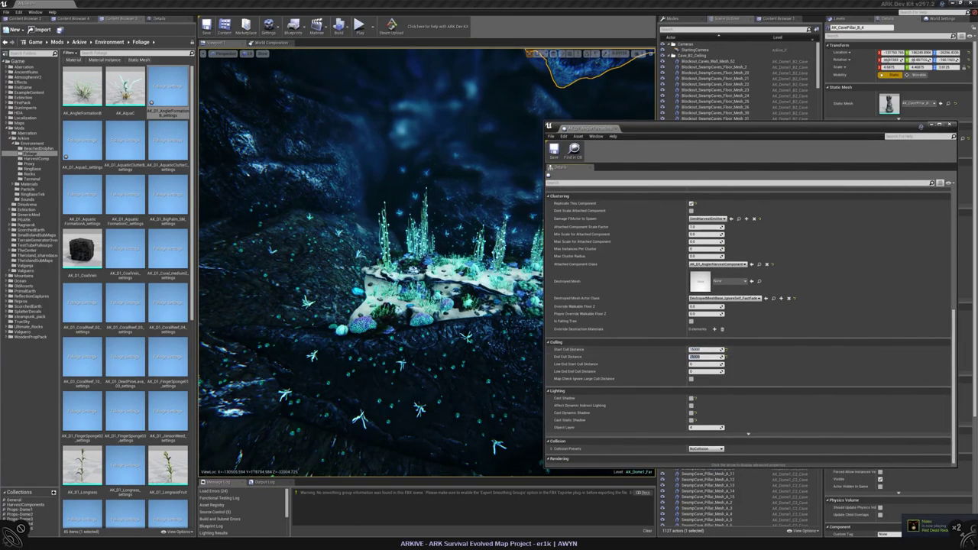
key(Return)
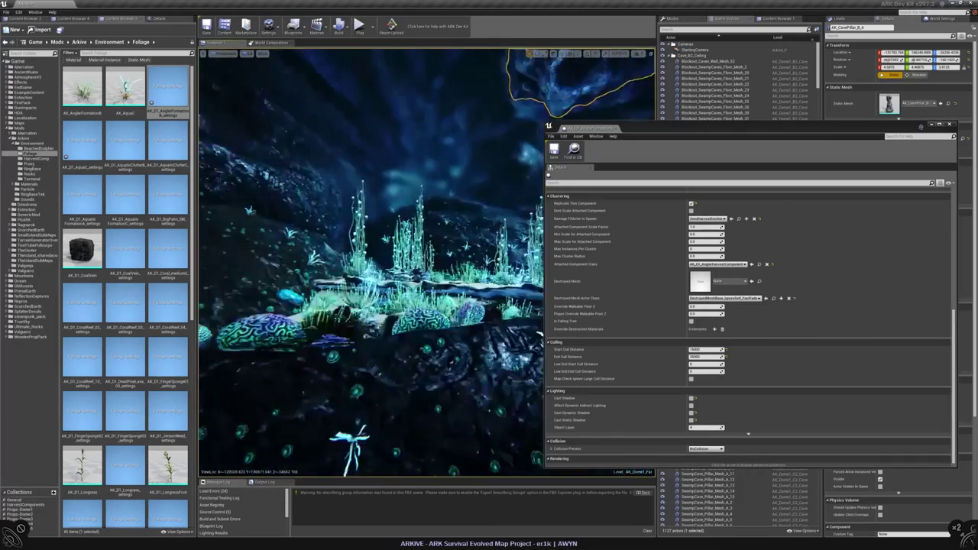
- Open the AK_AnglerFormationB mesh from its foliage settings, examine its LOD screen sizes, and close both editors
scroll(749, 321, up, 6)
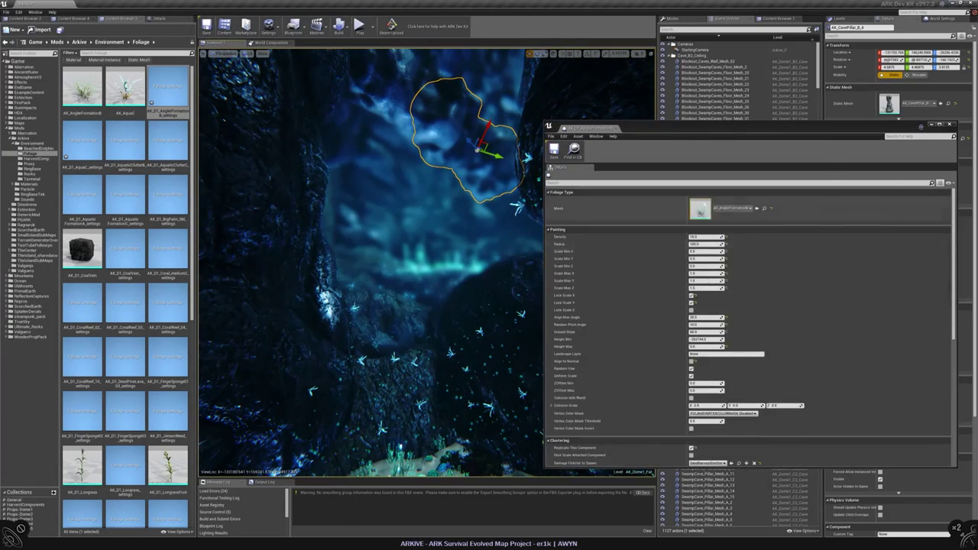
double_click(700, 209)
scroll(849, 388, up, 1)
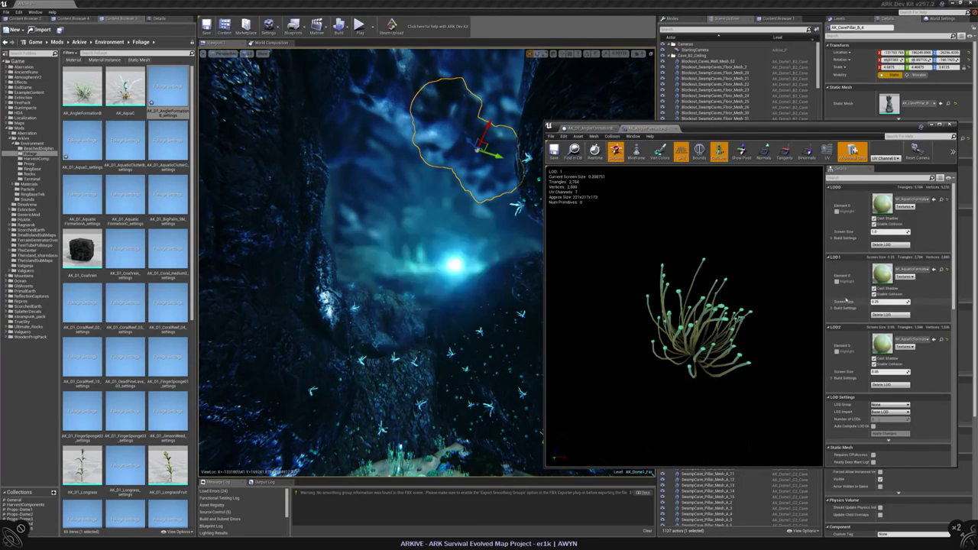
click(676, 129)
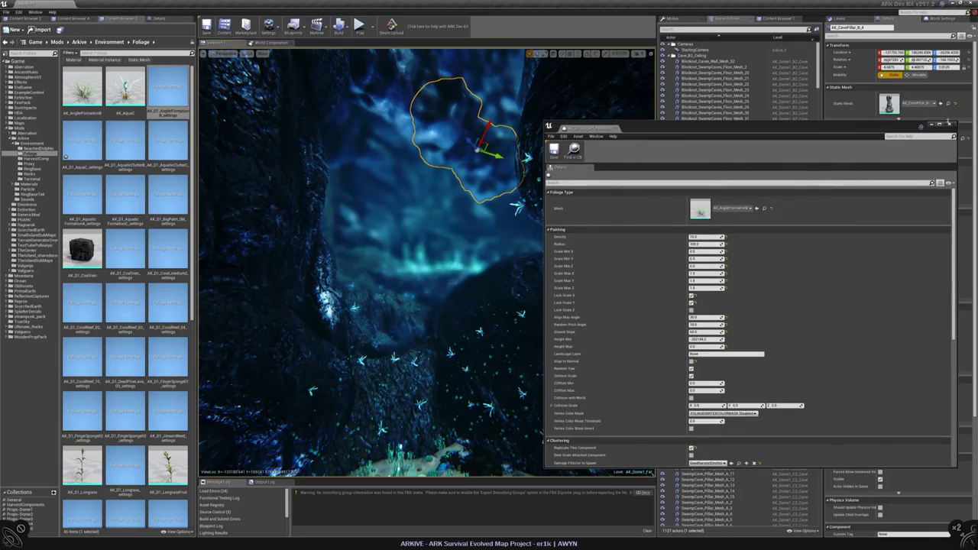
click(616, 128)
- Inspect the AK_CavePillar_A_14 pillar and its surroundings in the cave, and clear the selection
right_drag(428, 260, 429, 282)
key(Escape)
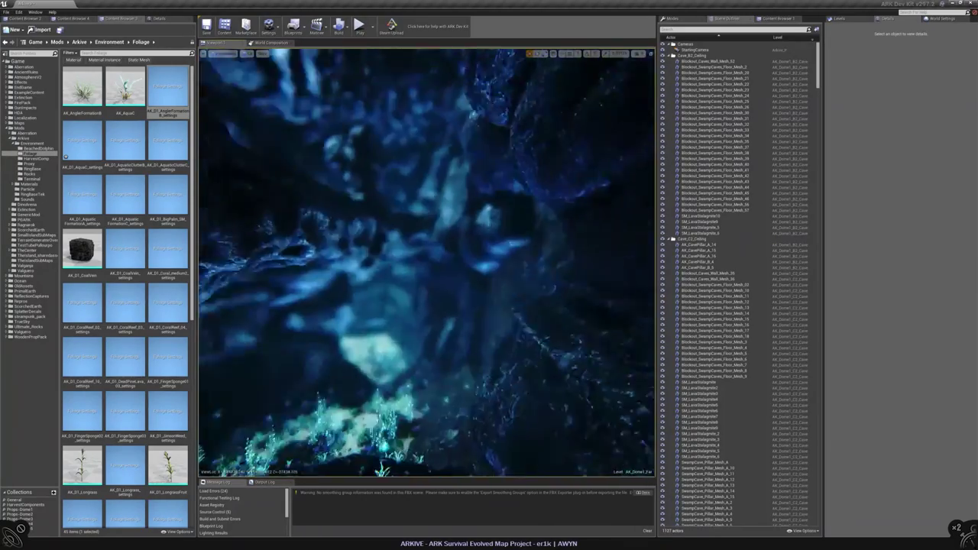
click(428, 282)
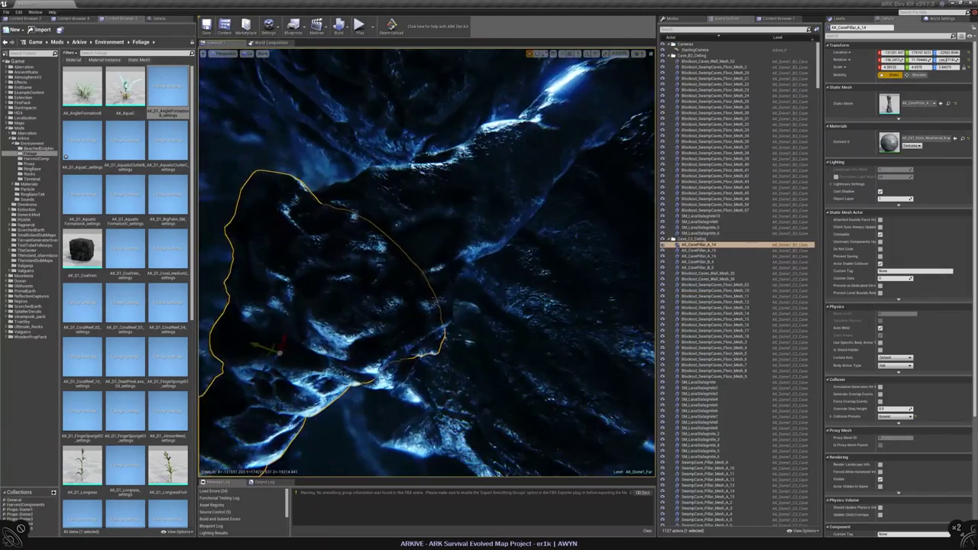
right_drag(428, 275, 428, 283)
key(Escape)
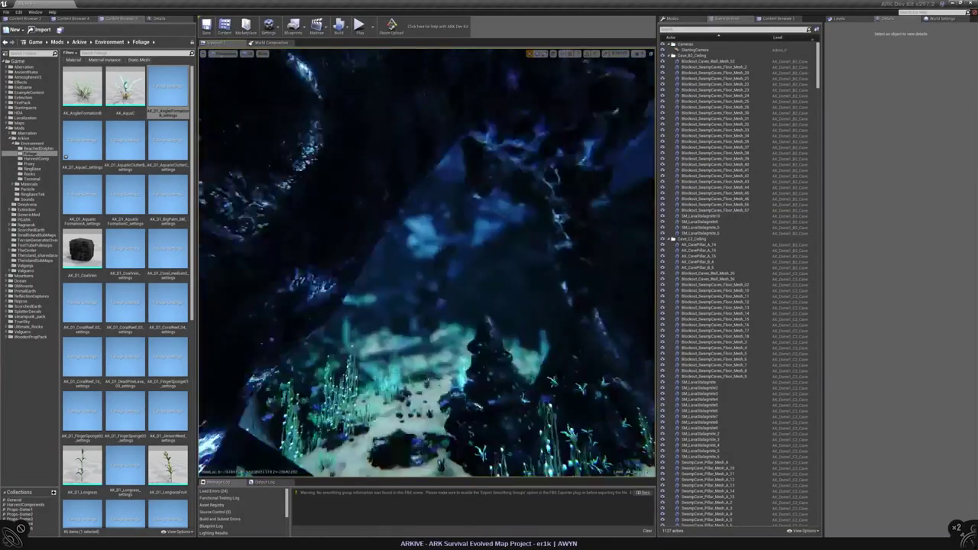
- Replace the static meshes of SwampCave_Pillar_Mesh_A_7, A_8 and A_14 with AK_CavePillar_A, and that of SwampCave_Pillar_Mesh_B_3 with AK_CavePillar_B
click(405, 207)
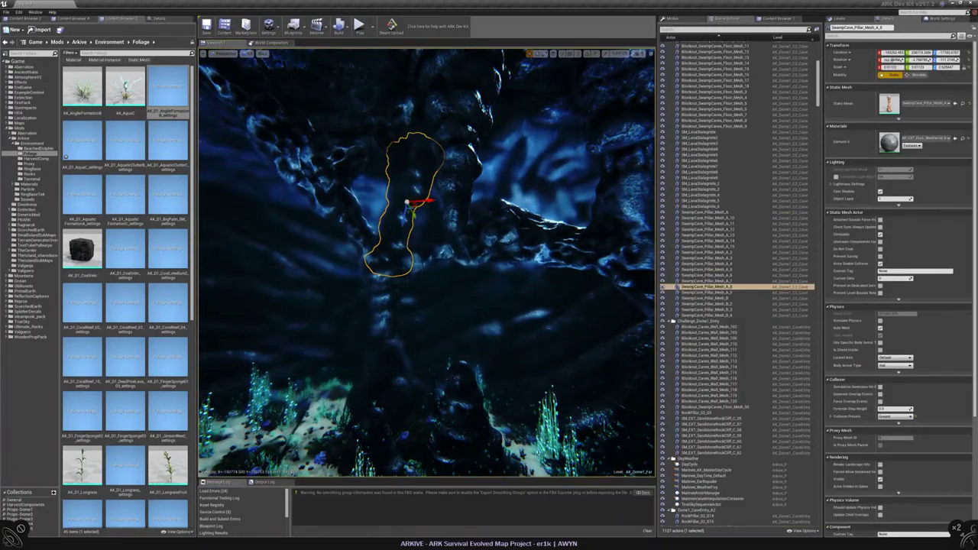
click(482, 241)
ctrl+click(405, 229)
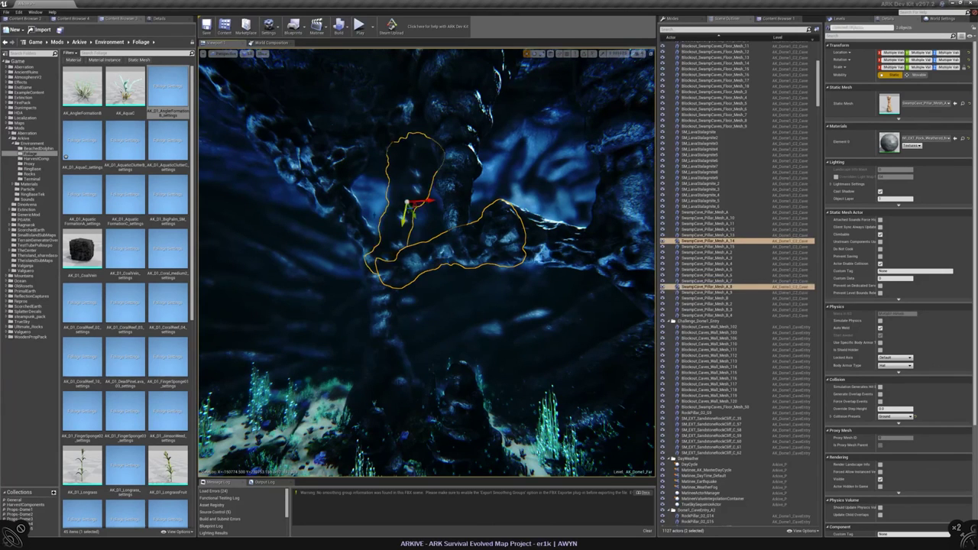
click(30, 174)
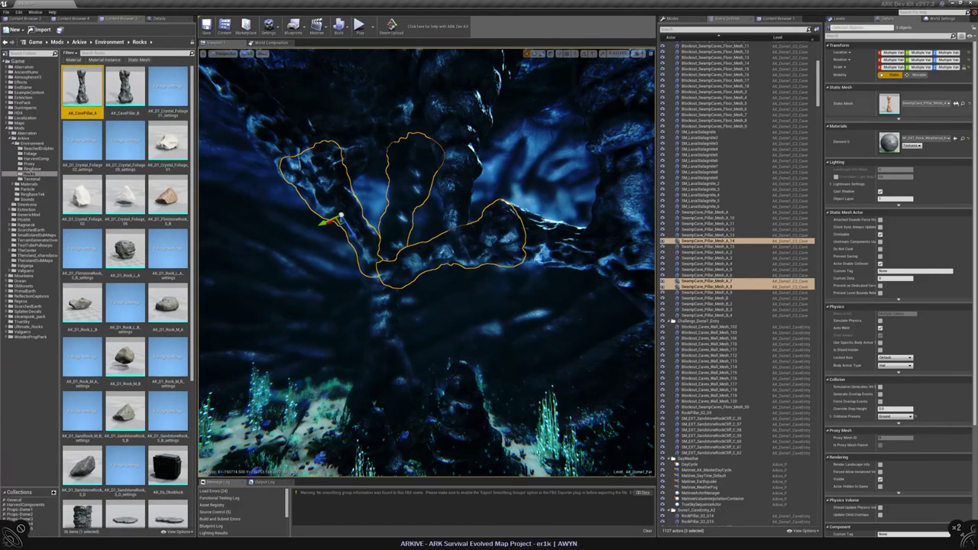
click(566, 248)
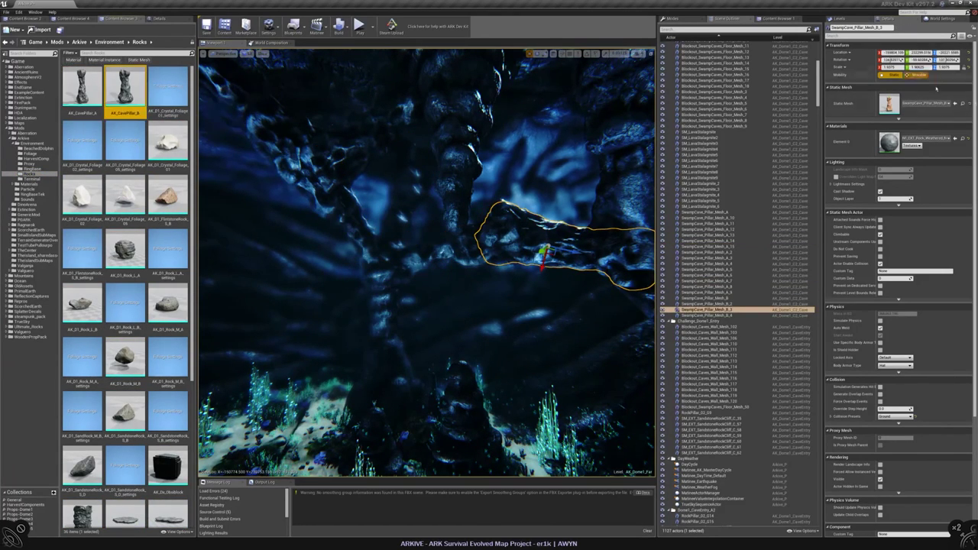
click(386, 306)
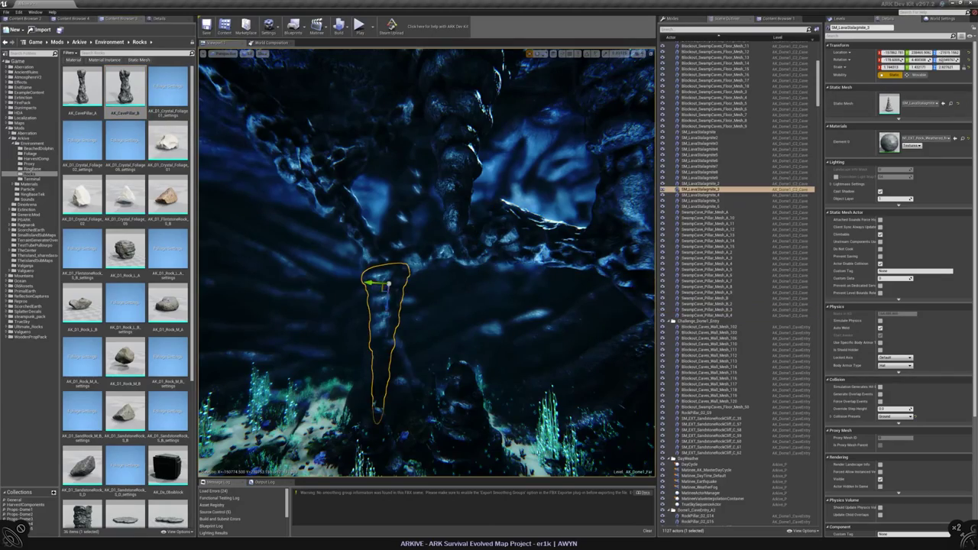
- Replace the static mesh of SwampCave_Pillar_Mesh_A_15 with AK_CavePillar_A and that of SwampCave_Pillar_Mesh_B_4 with AK_CavePillar_B
right_drag(386, 306, 352, 298)
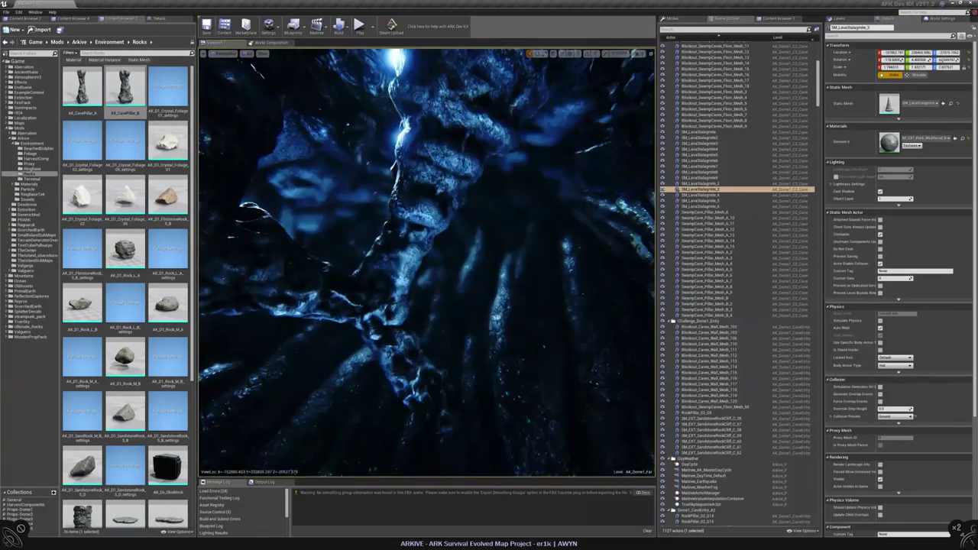
click(417, 198)
click(83, 90)
click(955, 103)
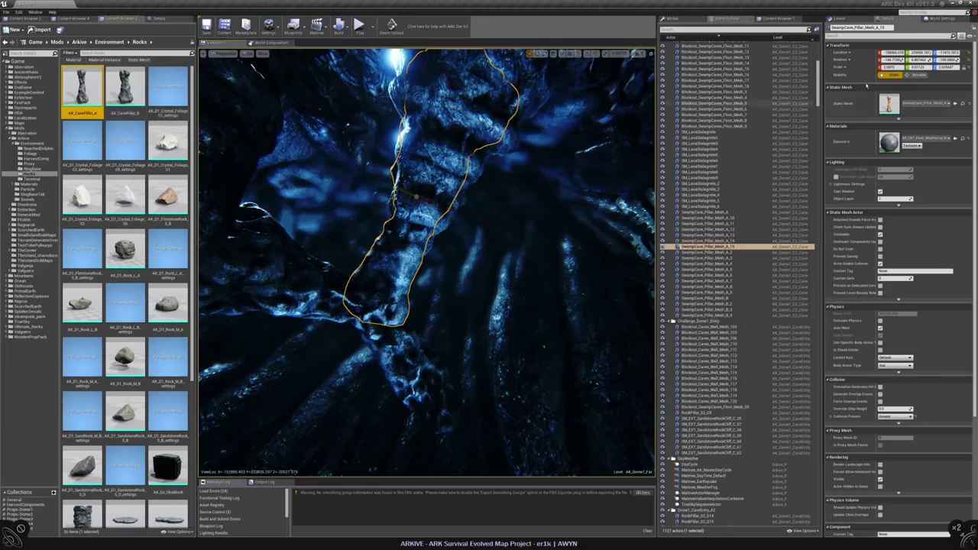
double_click(707, 315)
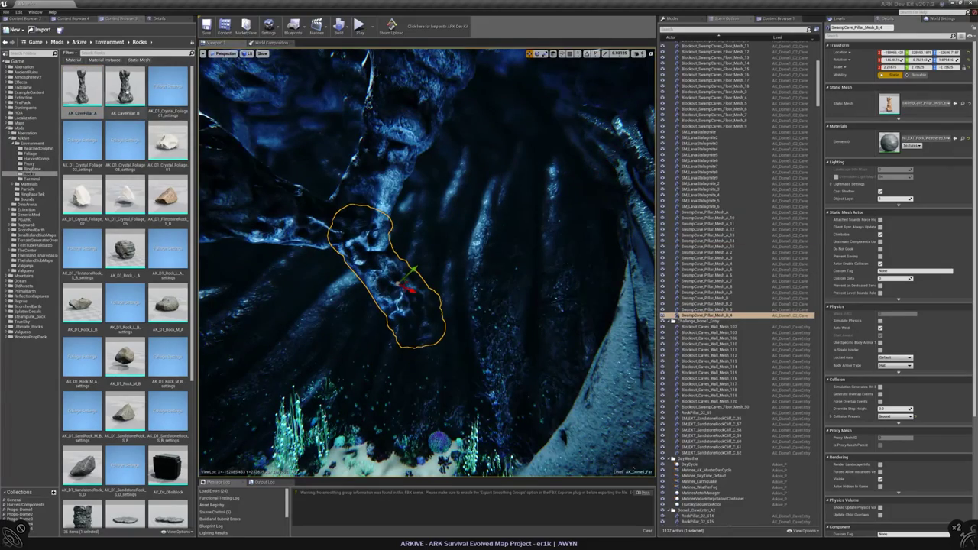
click(125, 91)
click(955, 103)
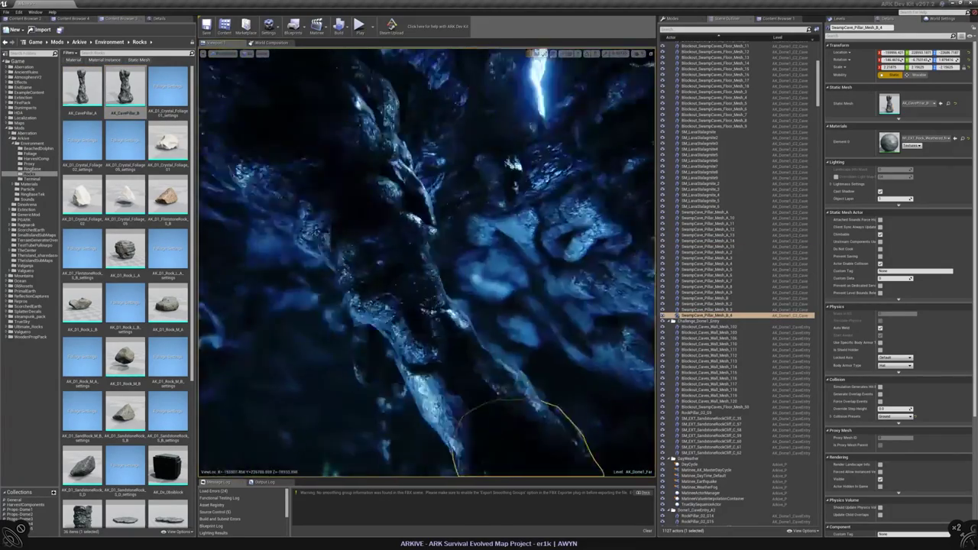
- Check the replaced pillars around the cave ceiling and assign AK_CavePillar_A to SwampCave_Pillar_Mesh_A_9 and A_10
double_click(707, 247)
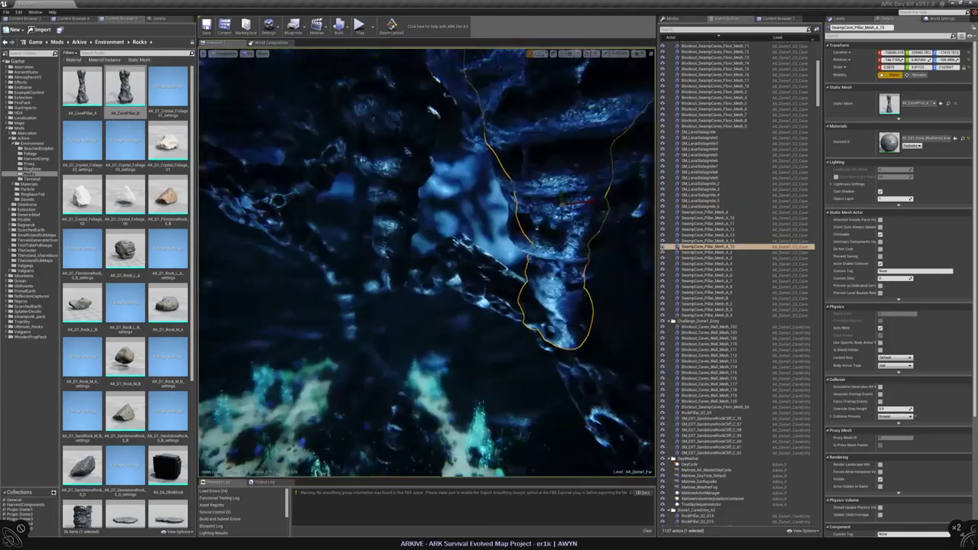
click(707, 241)
key(f)
double_click(707, 278)
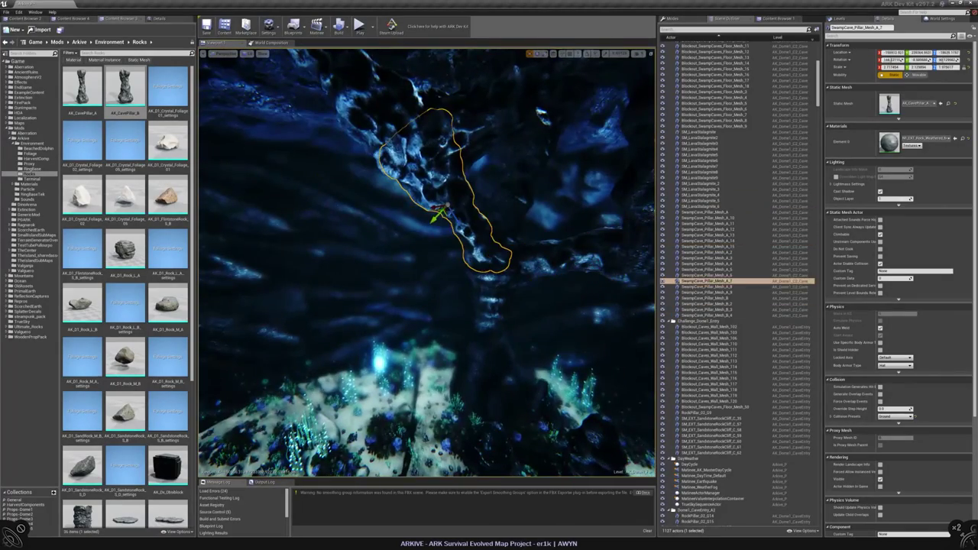
double_click(707, 291)
double_click(707, 218)
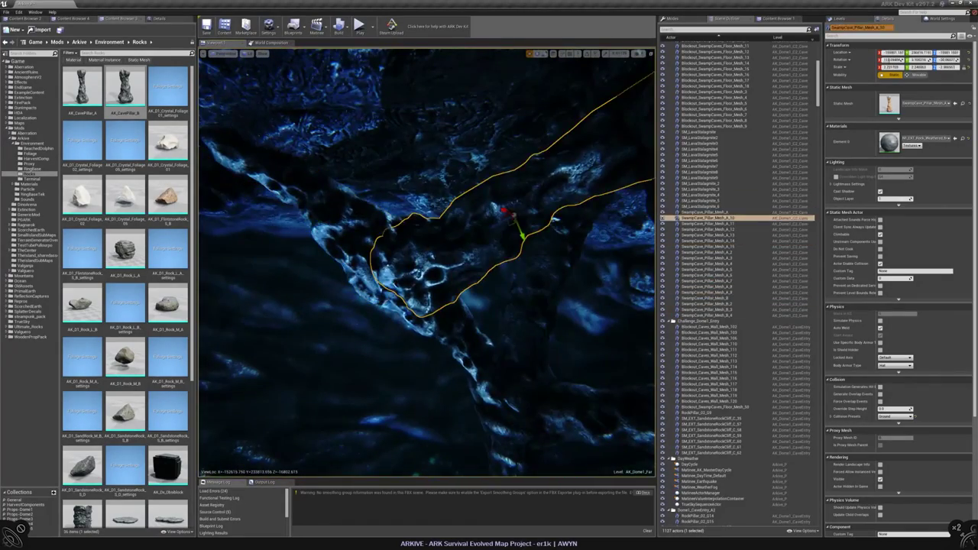
ctrl+click(707, 292)
key(f)
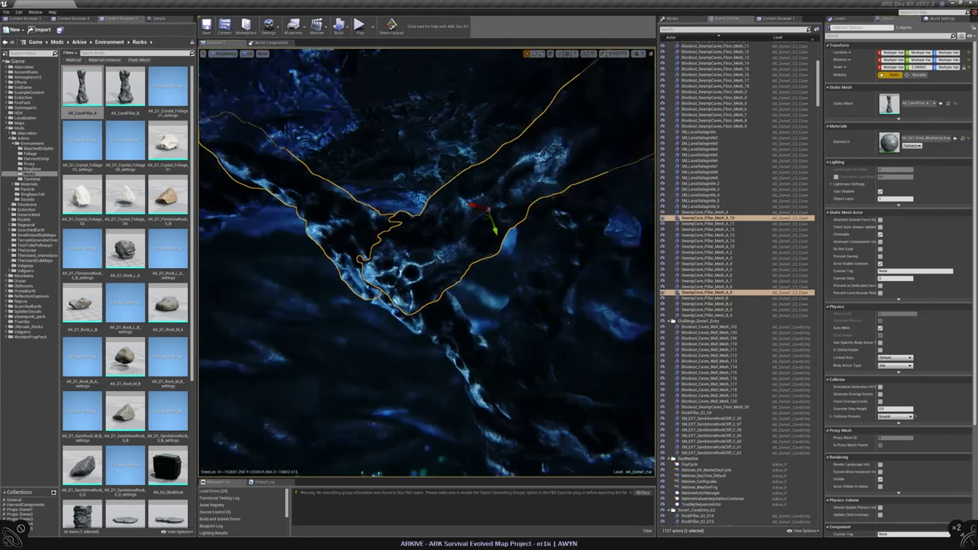
double_click(707, 281)
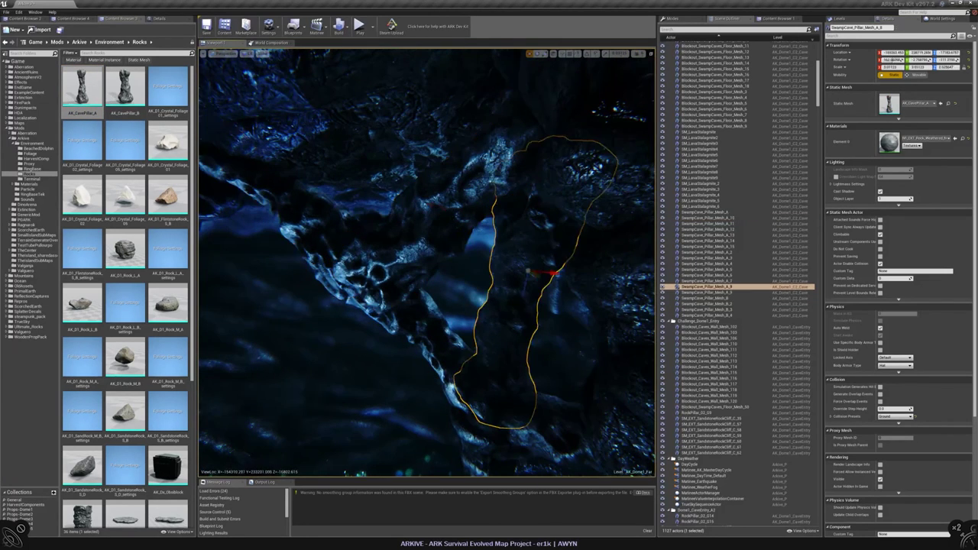
- Replace the static meshes of SwampCave_Pillar_Mesh_A, A_11 and A_12 with AK_CavePillar_A
click(707, 213)
shift+click(707, 304)
double_click(707, 212)
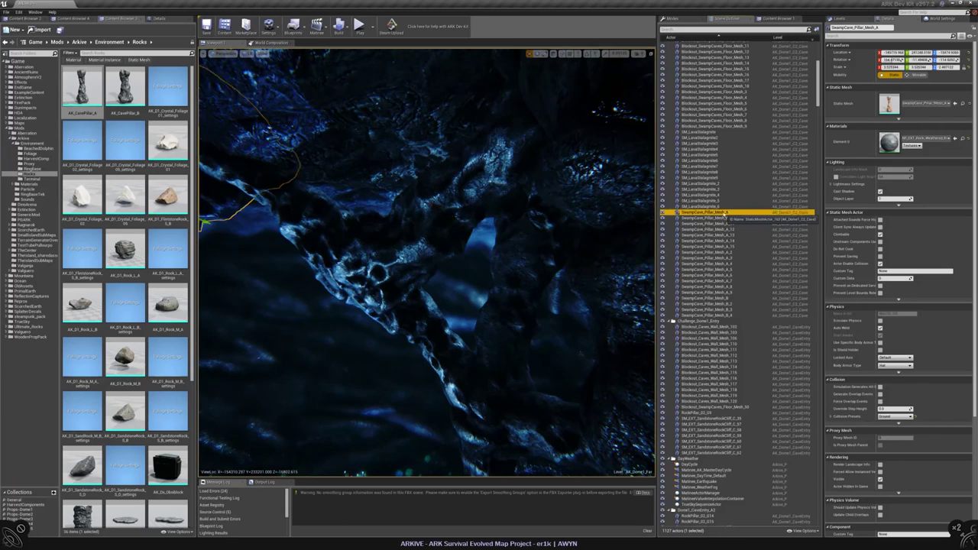
double_click(728, 223)
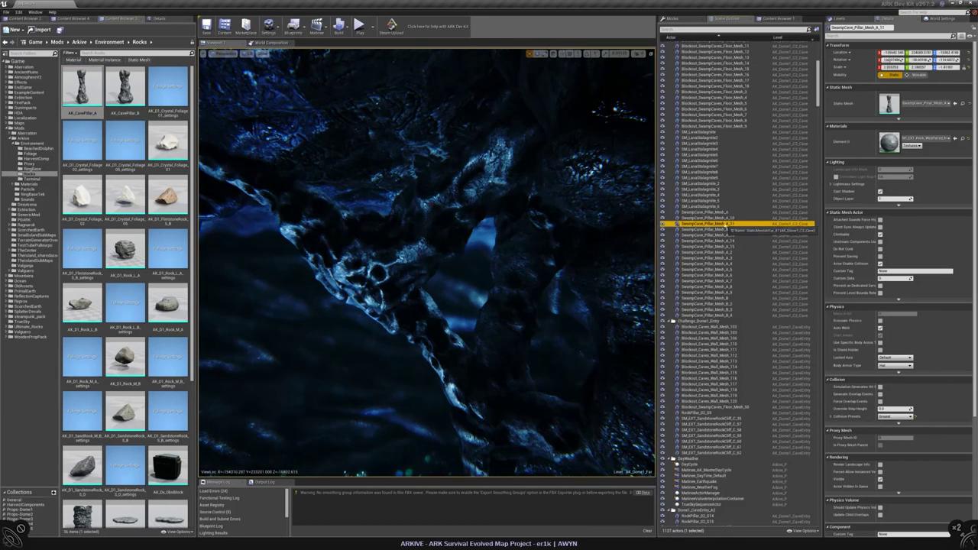
key(Down)
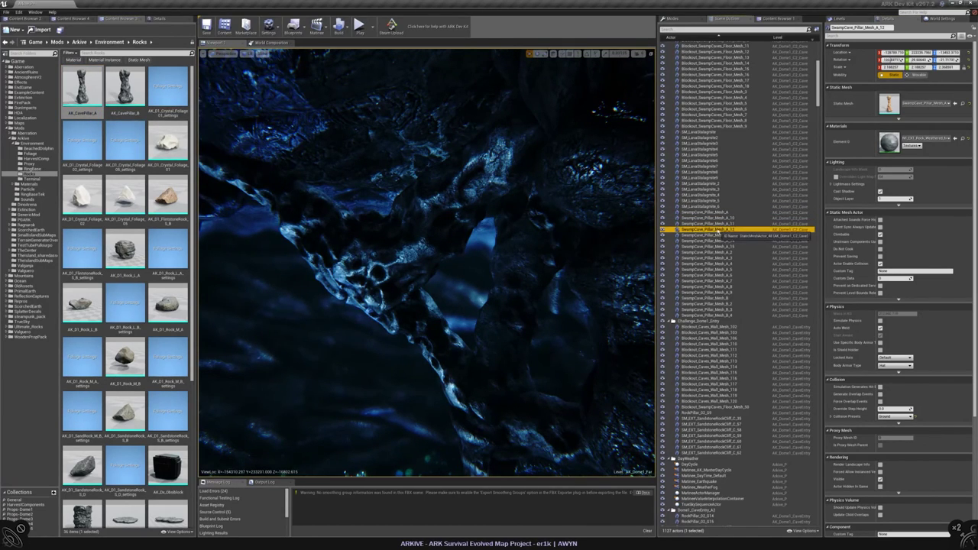
click(95, 89)
click(954, 103)
- Replace the static mesh of SwampCave_Pillar_Mesh_A_13 with AK_CavePillar_A and inspect the pillar in the cave
key(Down)
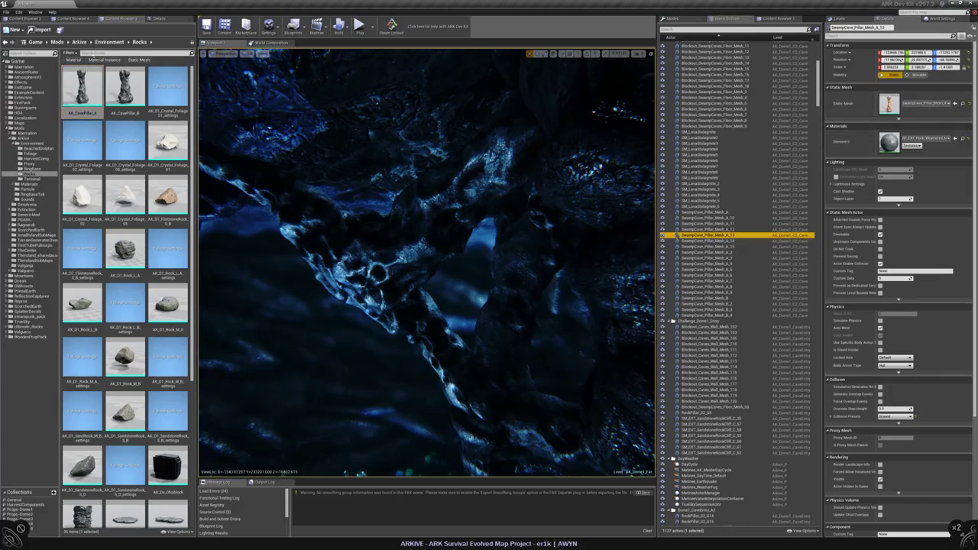
click(955, 103)
key(f)
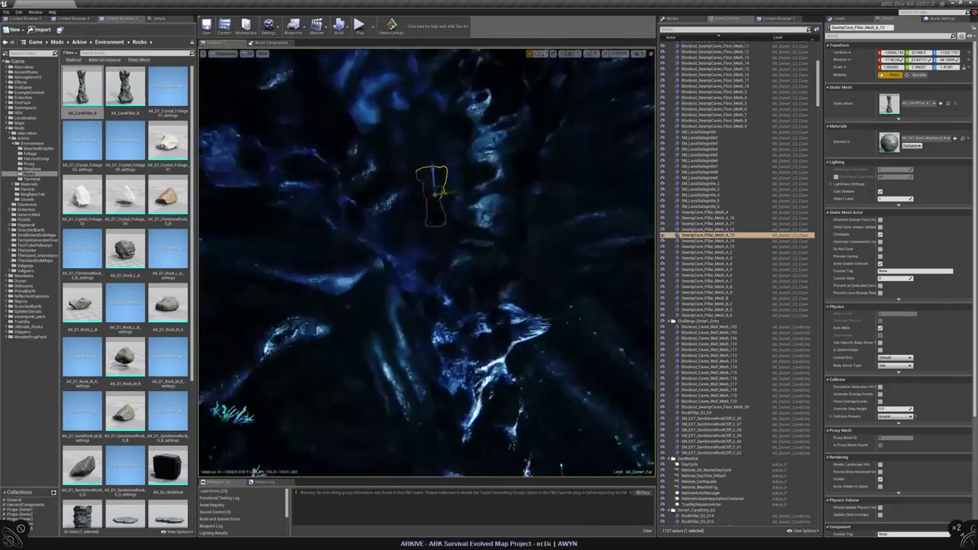
mouse_move(428, 260)
alt+mouse_down()
mouse_move(459, 252)
mouse_move(459, 283)
mouse_move(428, 244)
mouse_move(443, 252)
mouse_move(474, 229)
mouse_move(436, 253)
alt+mouse_up()
ctrl+click(512, 321)
alt+drag(512, 321, 451, 268)
click(451, 268)
click(417, 130)
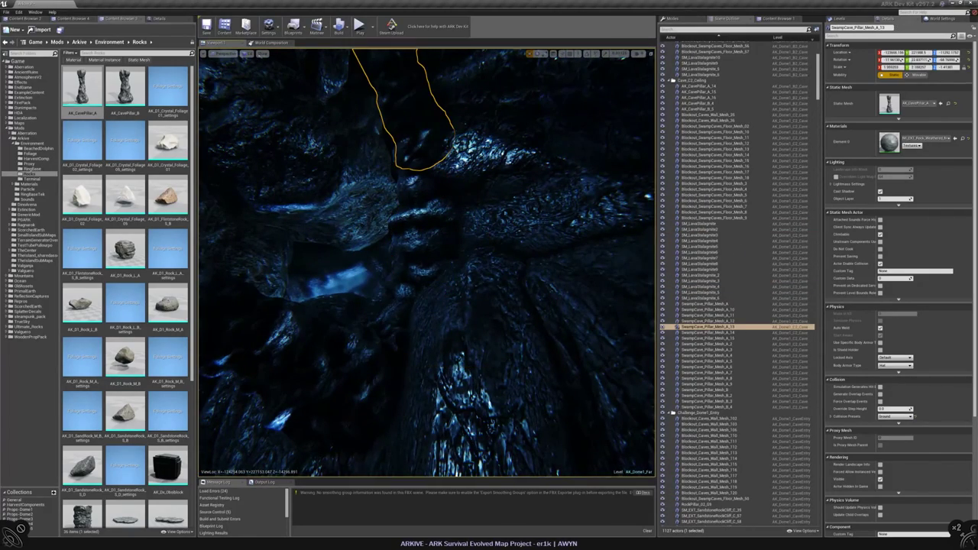
- Go through the stalagmite and pillar actors and assign AK_CavePillar_A to SwampCave_Pillar_Mesh_A_2 and A_3
double_click(707, 264)
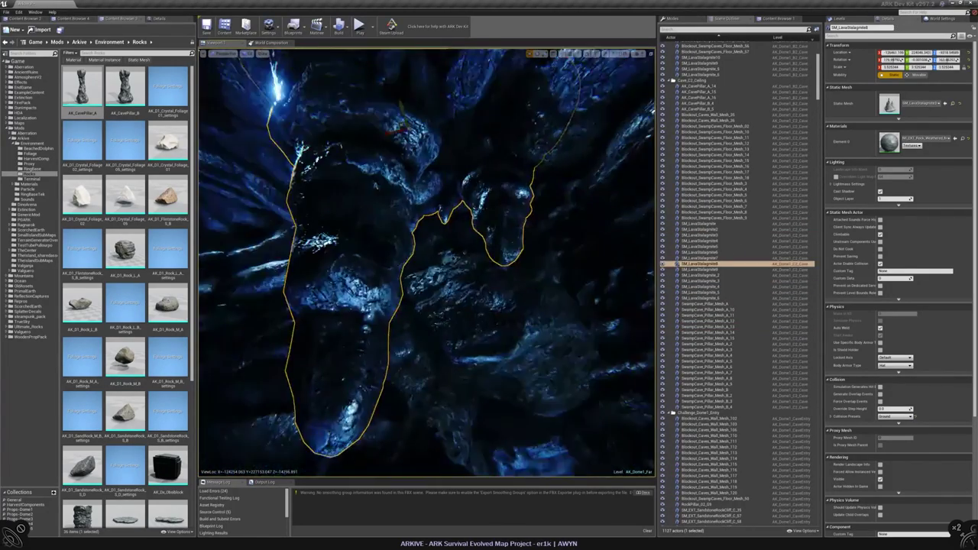
key(Down)
key(Down)
key(Down)
key(Down)
key(Down)
key(Down)
key(Down)
key(Down)
key(Down)
key(Down)
key(Down)
key(Down)
key(Down)
key(Down)
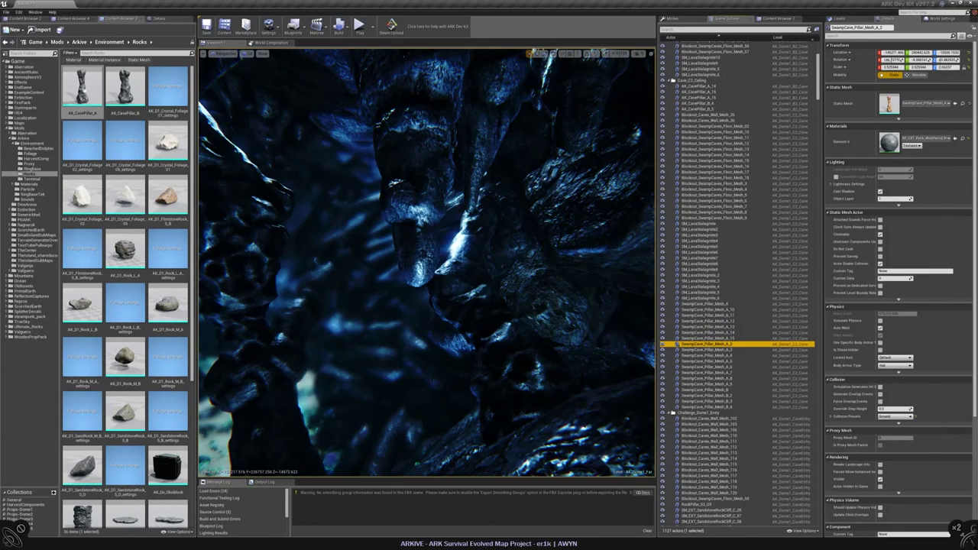
key(Down)
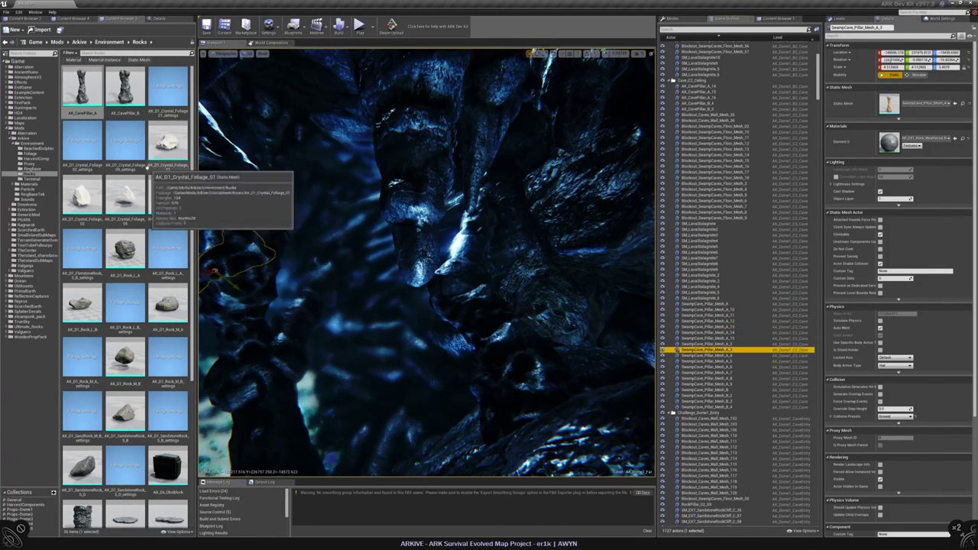
key(f)
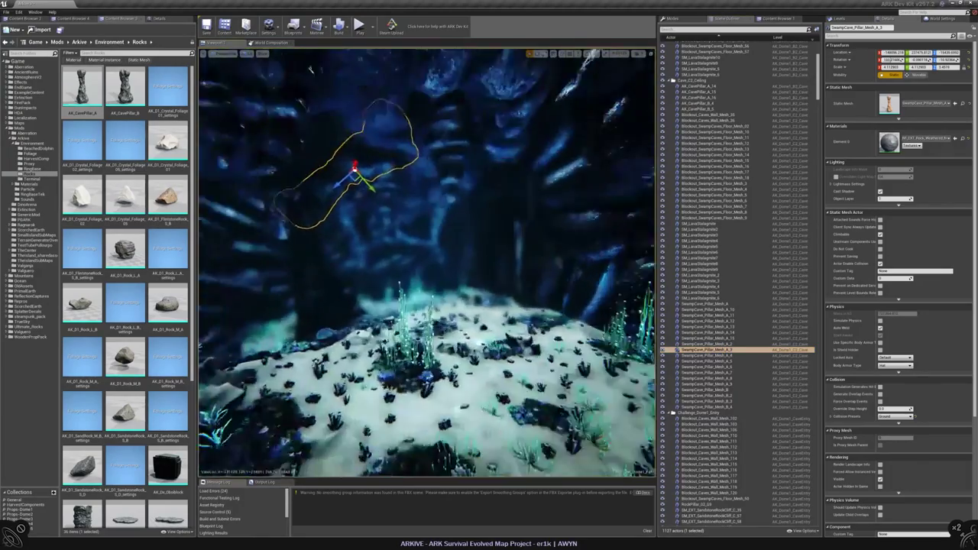
alt+drag(310, 69, 267, 90)
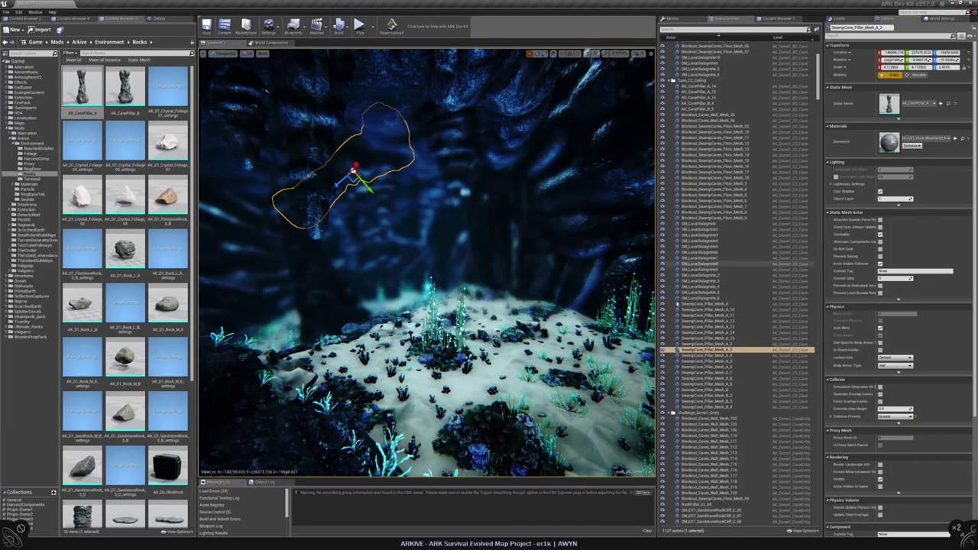
- Replace the static meshes of SwampCave_Pillar_Mesh_A_4, A_5 and A_6 with AK_CavePillar_A
click(707, 355)
click(963, 102)
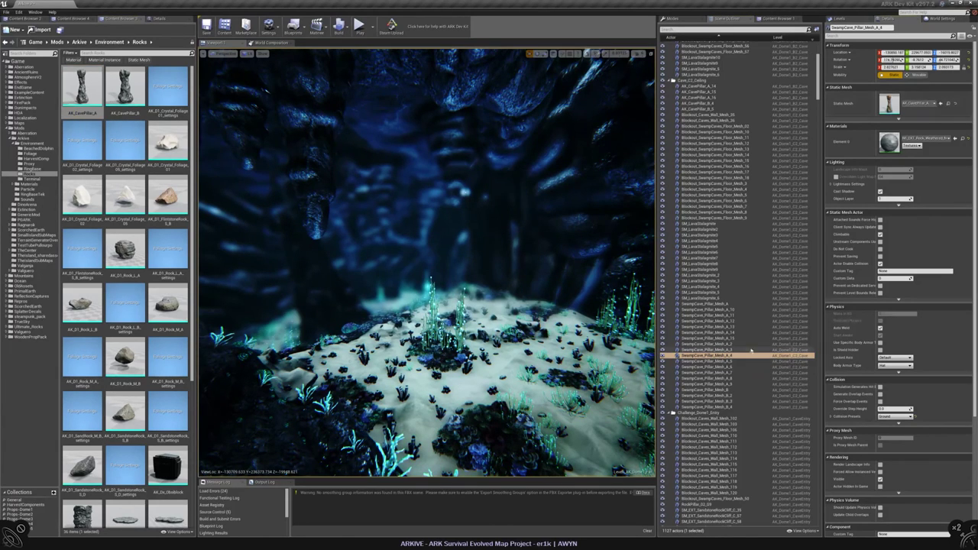
click(711, 361)
click(707, 367)
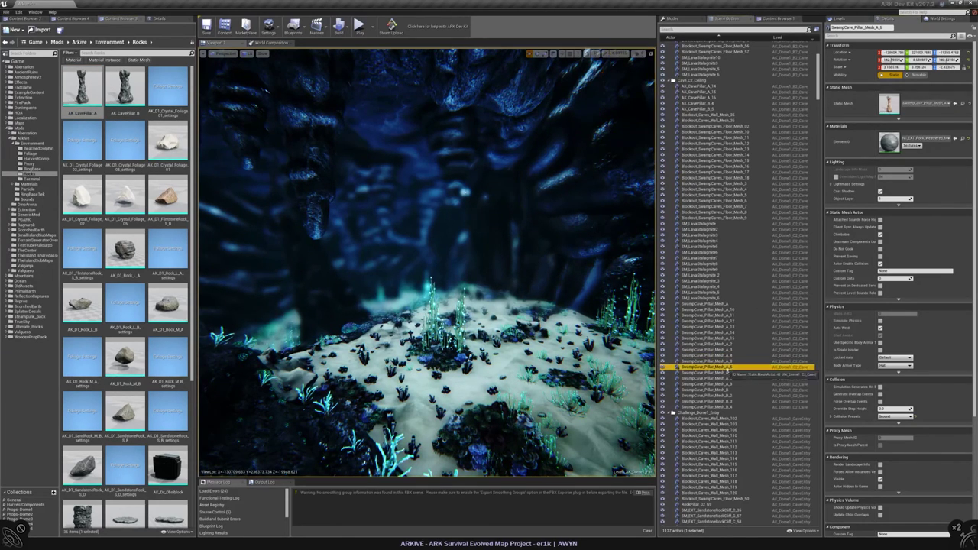
key(f)
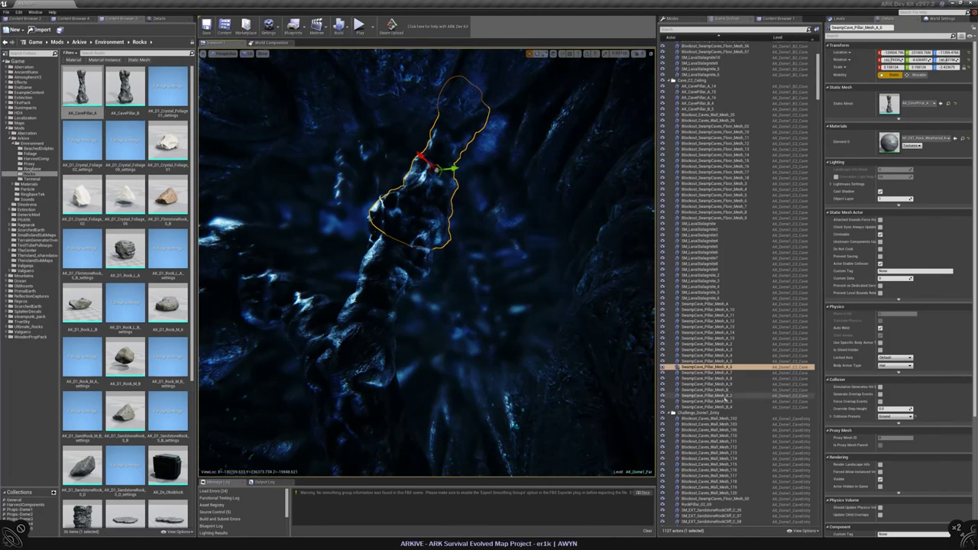
- Assign AK_CavePillar_B to SwampCave_Pillar_Mesh_B and B_2, check the meshes of B_3 and B_4, and clear the selection
click(708, 372)
click(708, 378)
click(711, 384)
click(710, 390)
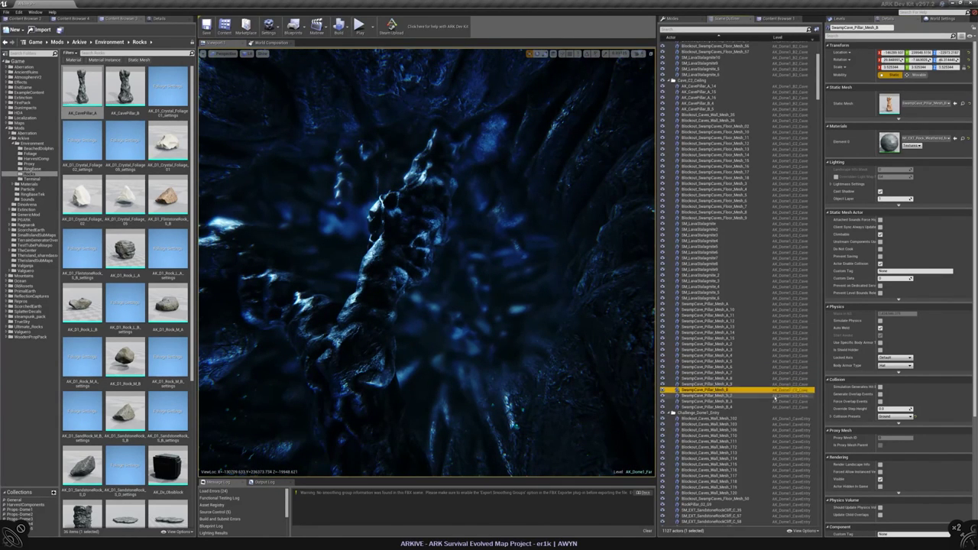
click(956, 103)
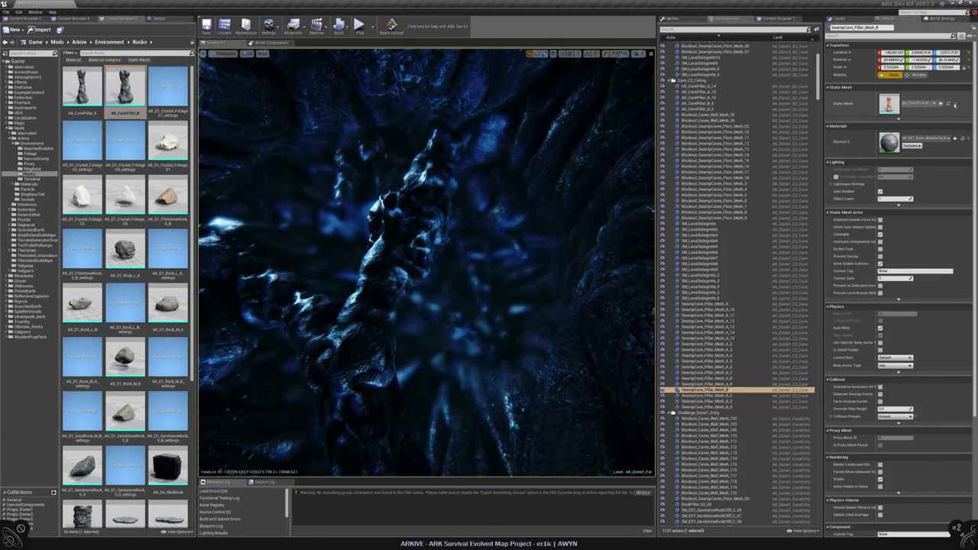
click(730, 396)
key(Down)
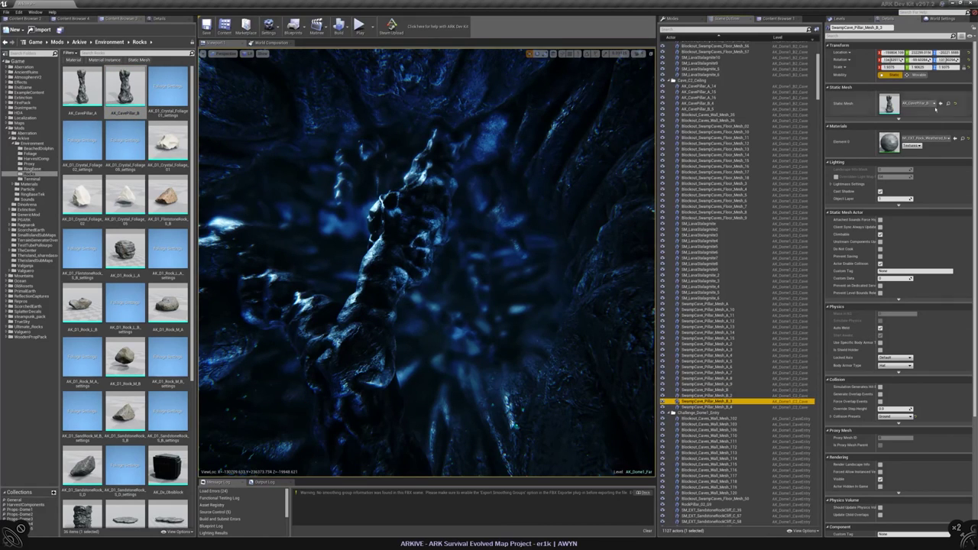
key(Down)
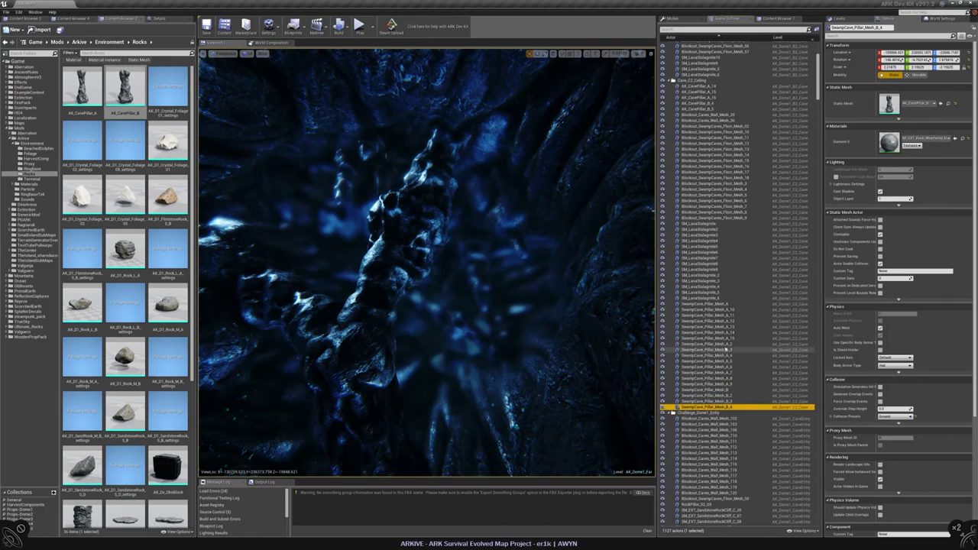
key(f)
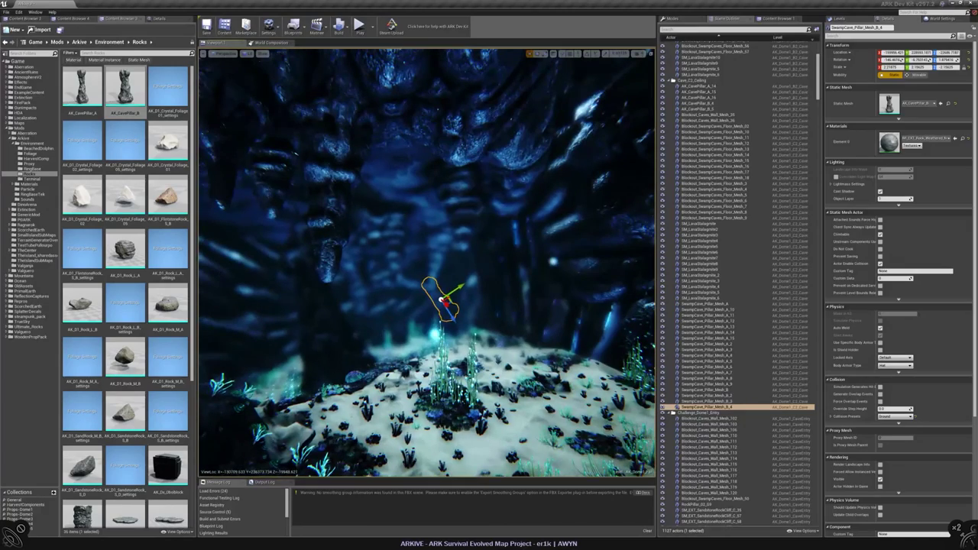
key(Escape)
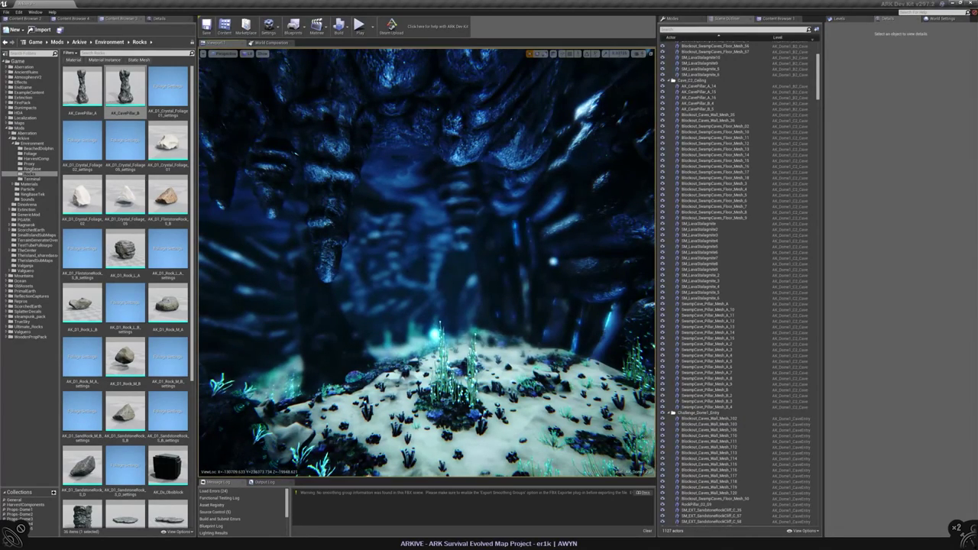
- Inspect the replaced pillars SwampCave_Pillar_Mesh_A_14 and A_15 and how they join in the cave
right_drag(429, 264, 562, 252)
click(302, 202)
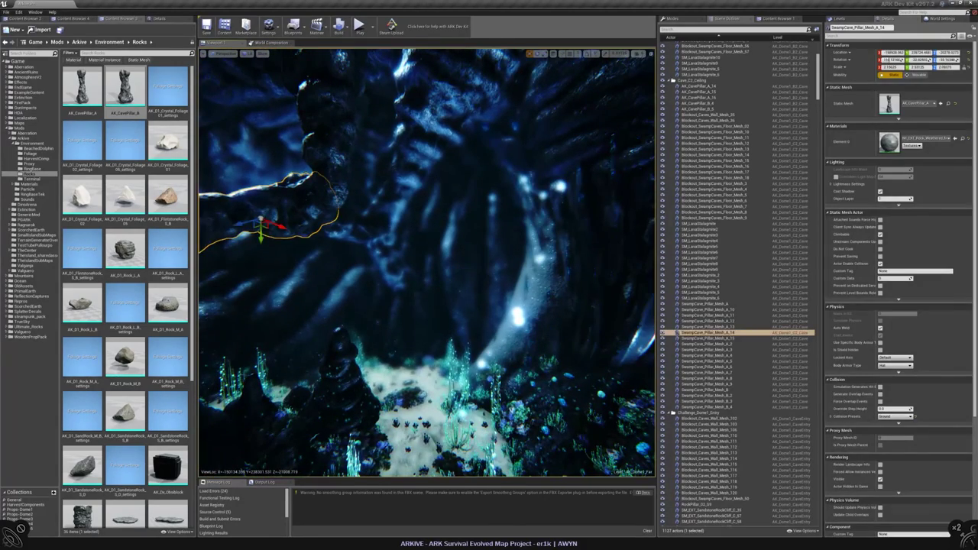
click(413, 157)
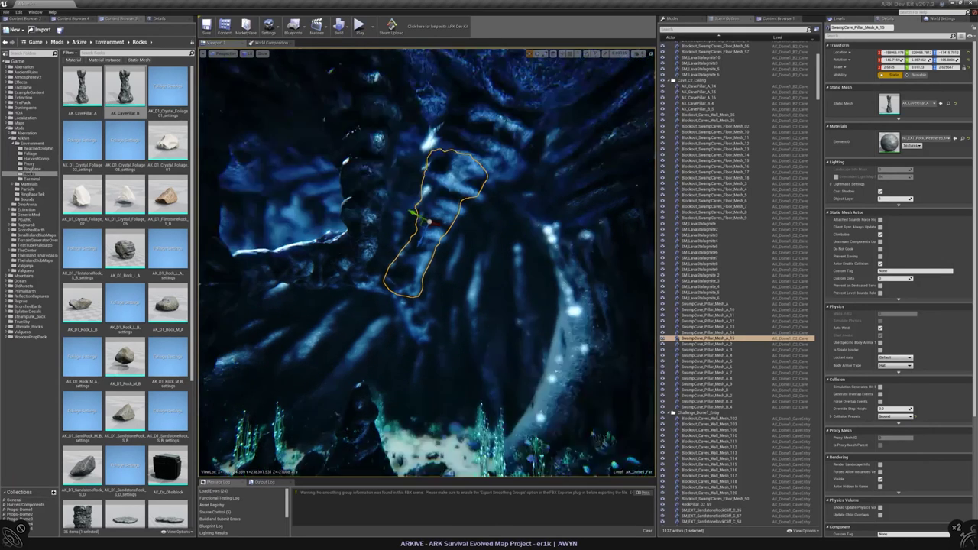
key(Escape)
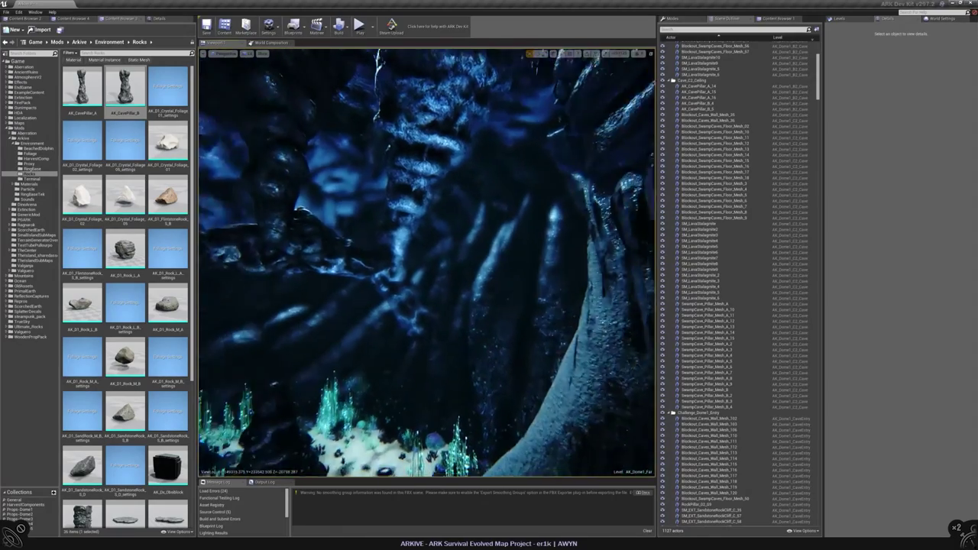
click(351, 252)
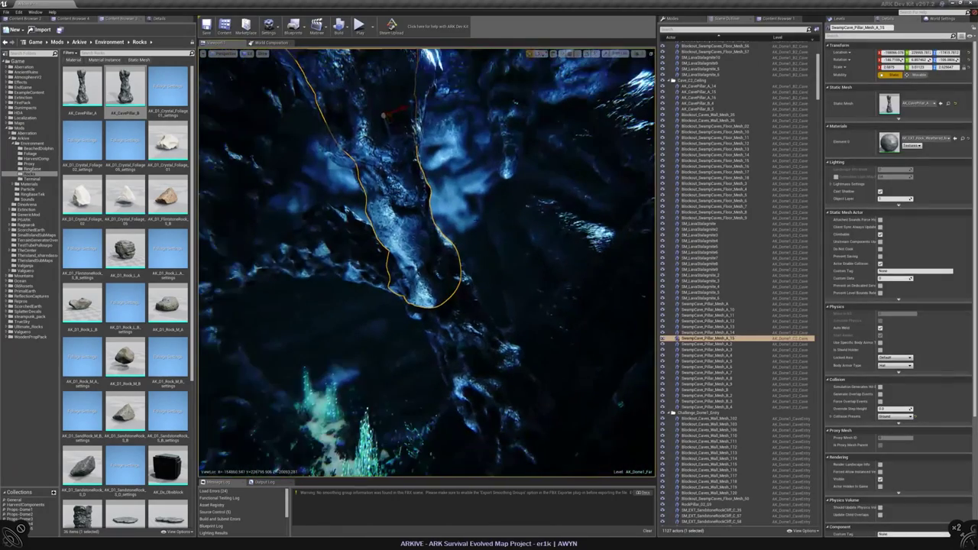
- Filter the level's actors by "swampcave_pill" and check the first listed pillar's mesh
text(swampp)
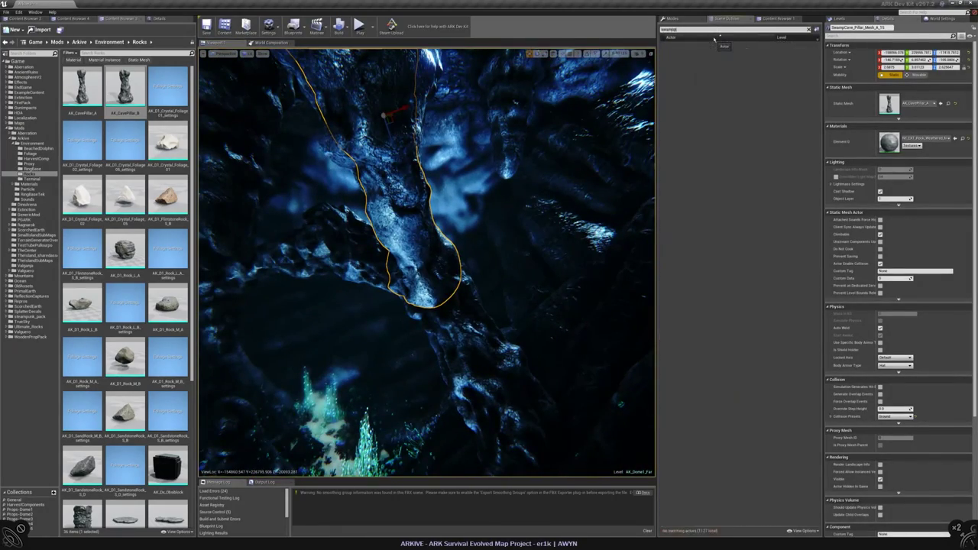
key(BackSpace)
text(cave_pill)
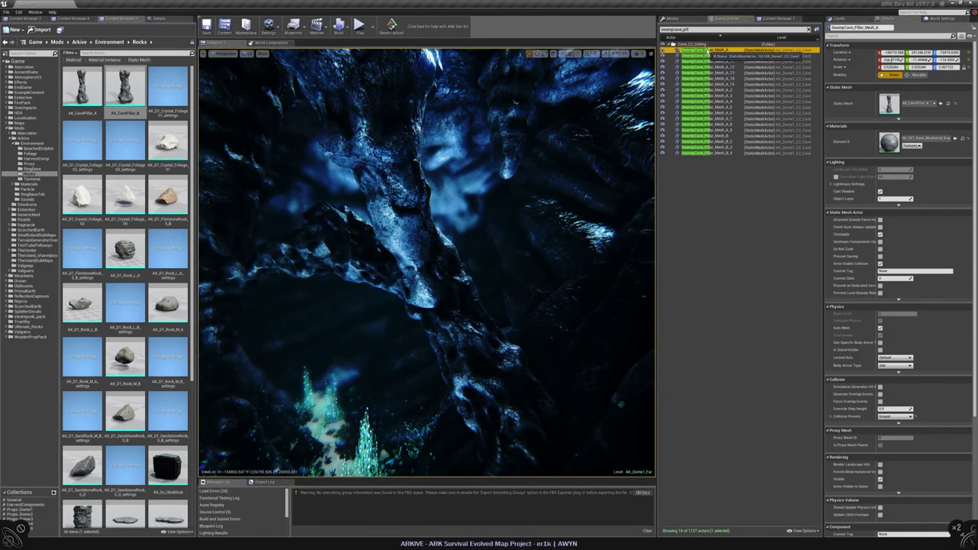
- Check the static meshes of the listed swamp cave pillars one after another and clear the selection
click(707, 79)
key(Down)
key(Down)
key(Down)
key(Down)
key(Down)
key(Down)
key(Down)
key(Down)
key(Down)
key(Down)
key(Down)
key(Down)
key(Down)
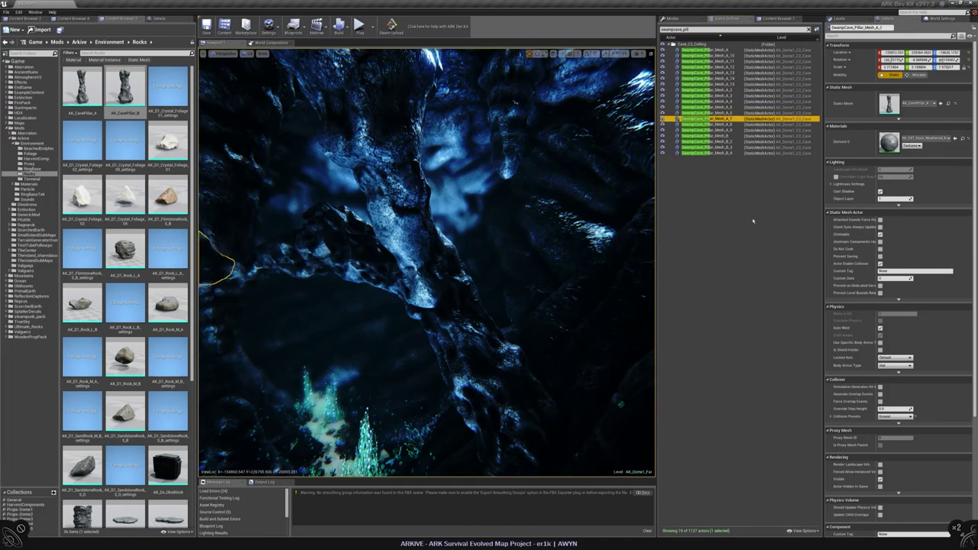
click(754, 229)
- Inspect pillars SwampCave_Pillar_Mesh_A_13 and A_5 and how they meet the surrounding cave walls
click(848, 18)
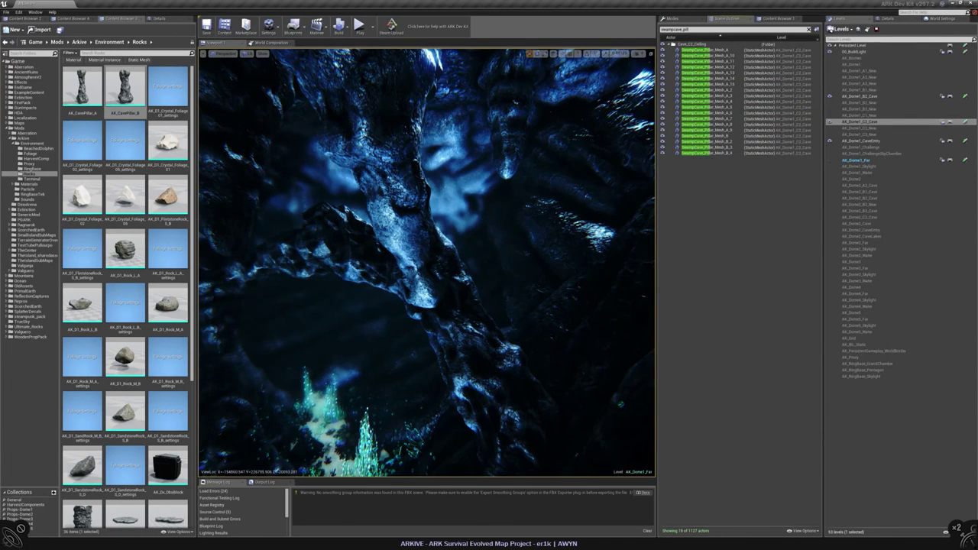
mouse_move(426, 260)
right_down()
mouse_move(413, 252)
mouse_move(428, 275)
mouse_move(428, 259)
right_up()
click(489, 306)
right_drag(490, 306, 443, 264)
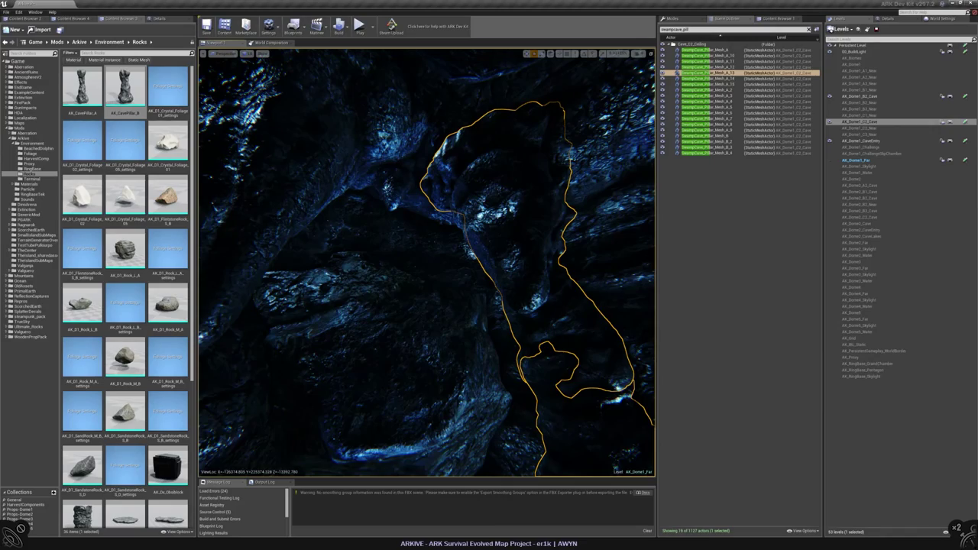
key(w)
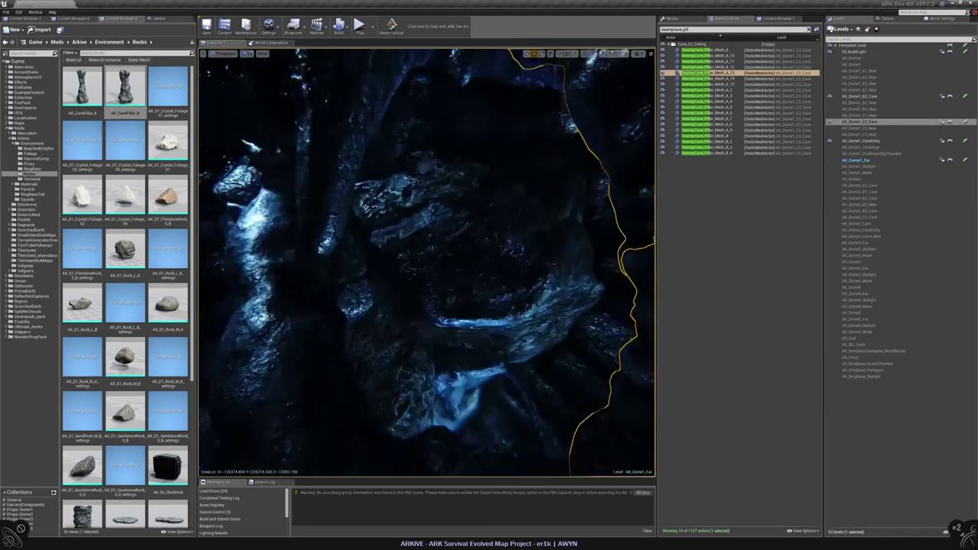
key(w)
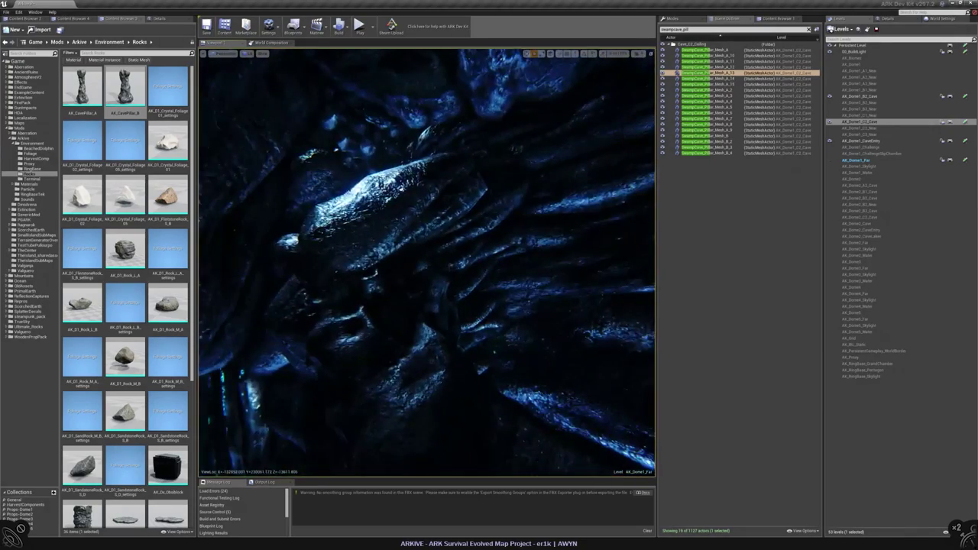
key(w)
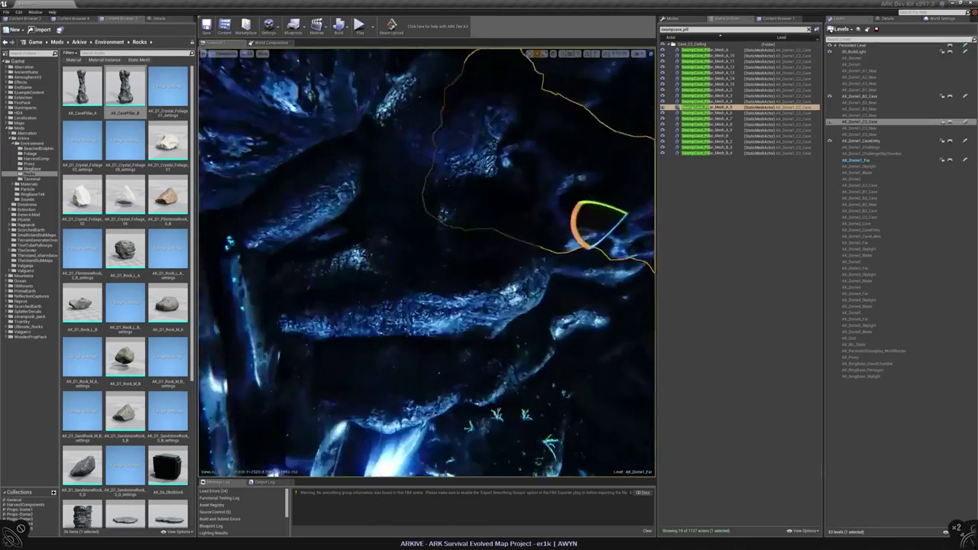
key(w)
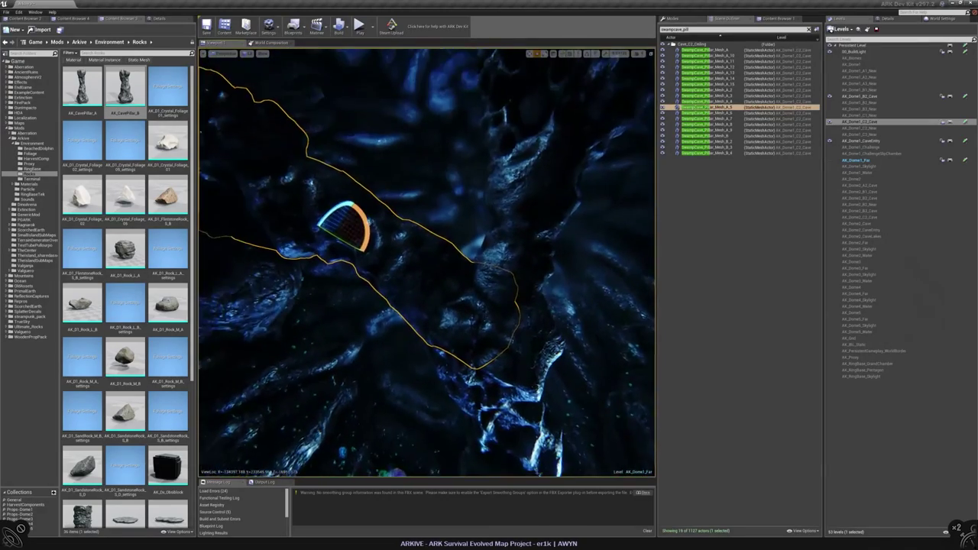
key(w)
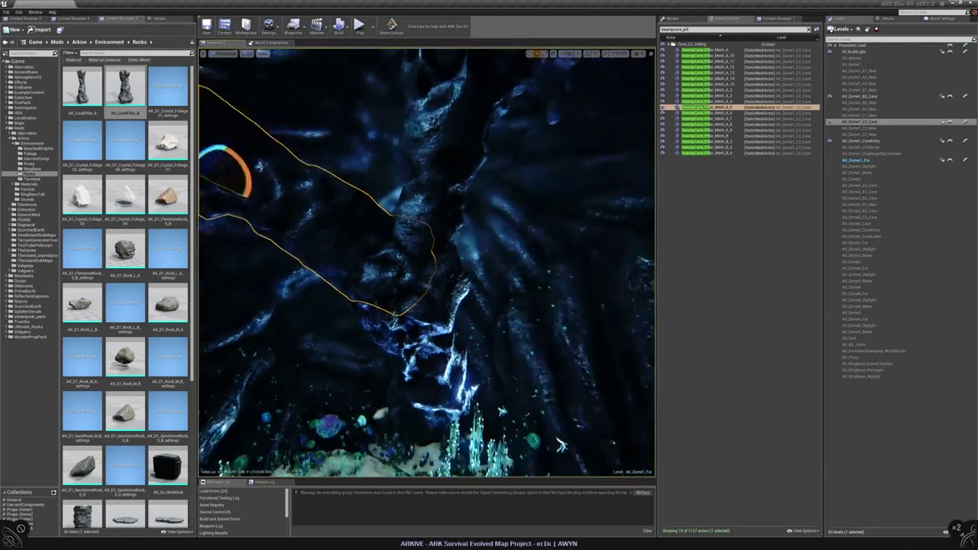
key(w)
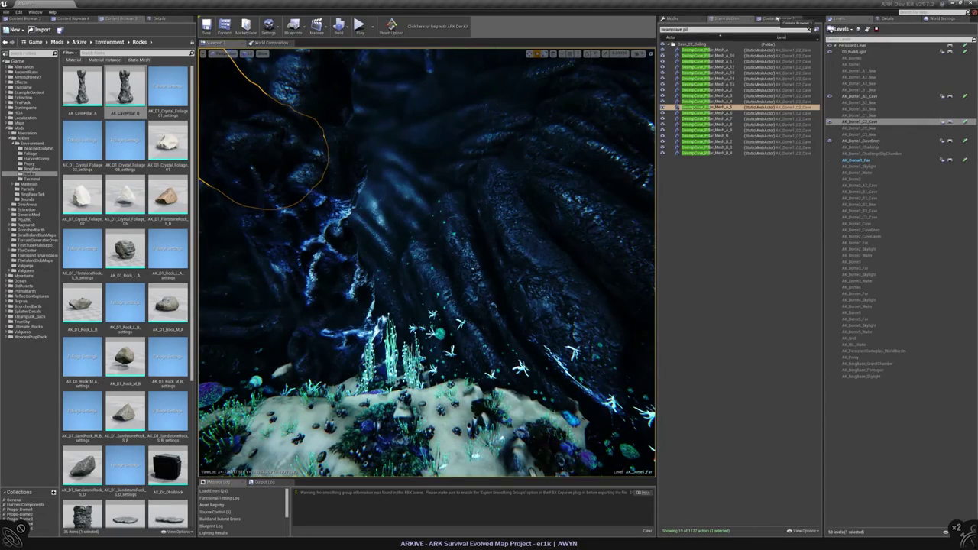
- Make AK_Dome1_C2_Cave the current level and save the AK_Dome1_C2_Cave and AK_Dome1_Far maps
key(shift+1)
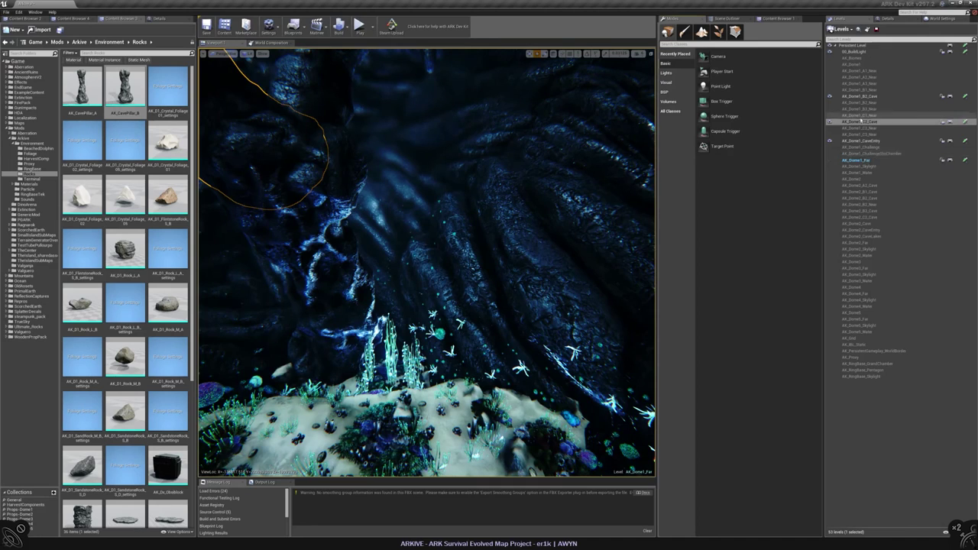
click(830, 122)
click(830, 122)
click(864, 122)
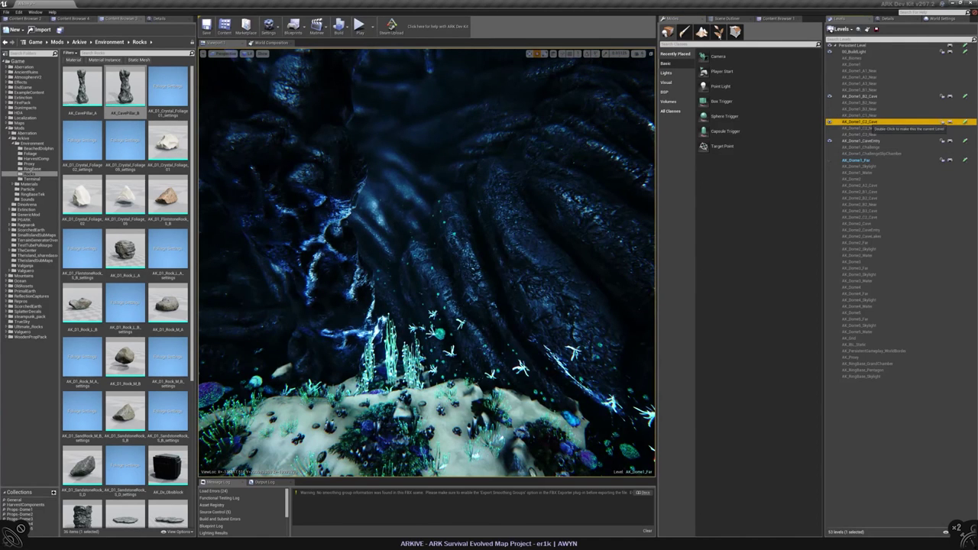
double_click(965, 123)
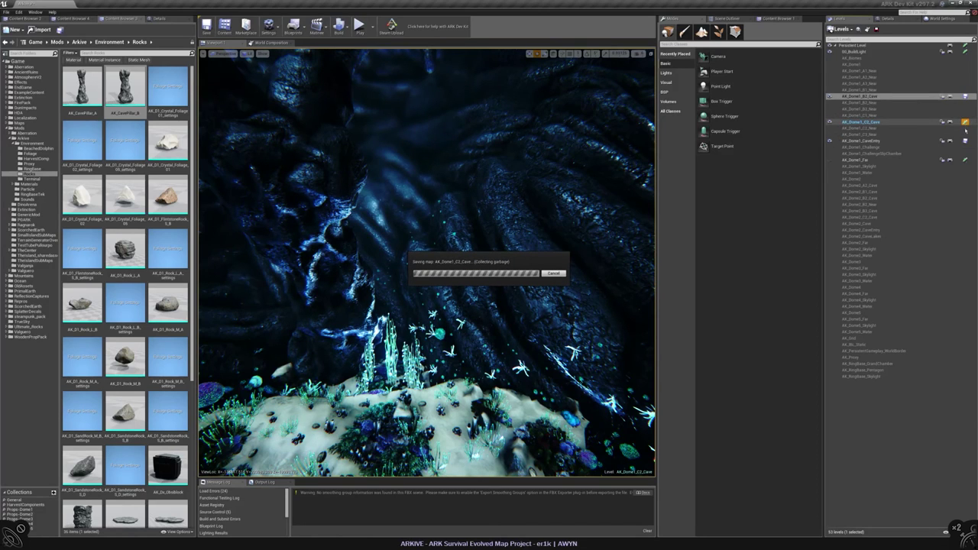
click(965, 160)
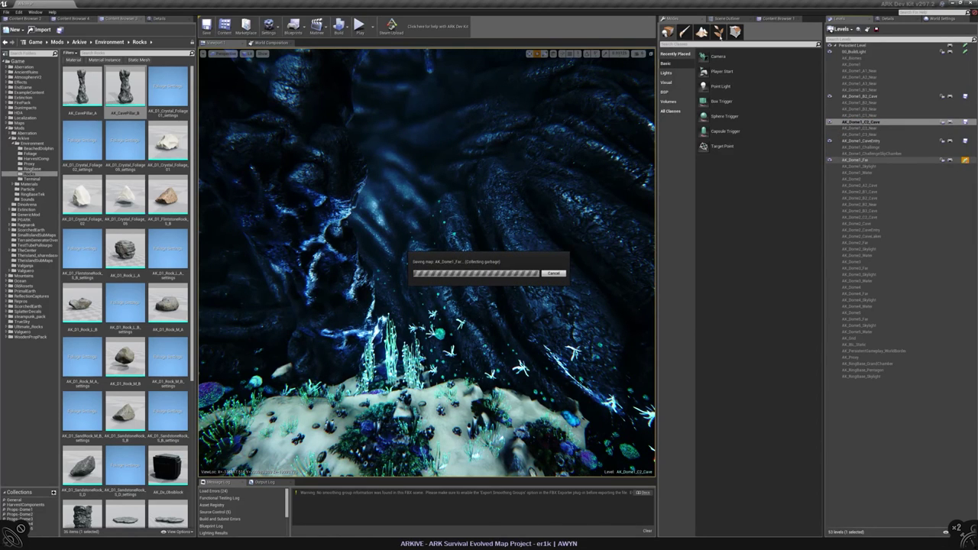
- Switch to foliage editing, find the AK_AquaC foliage type and inspect the plants on the cave floor
key(shift+4)
scroll(776, 238, up, 5)
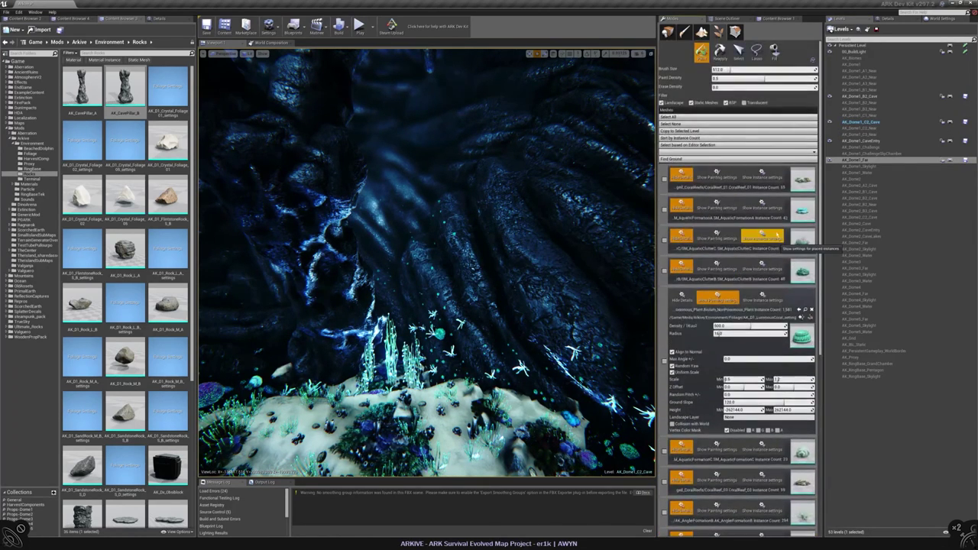
scroll(740, 184, down, 8)
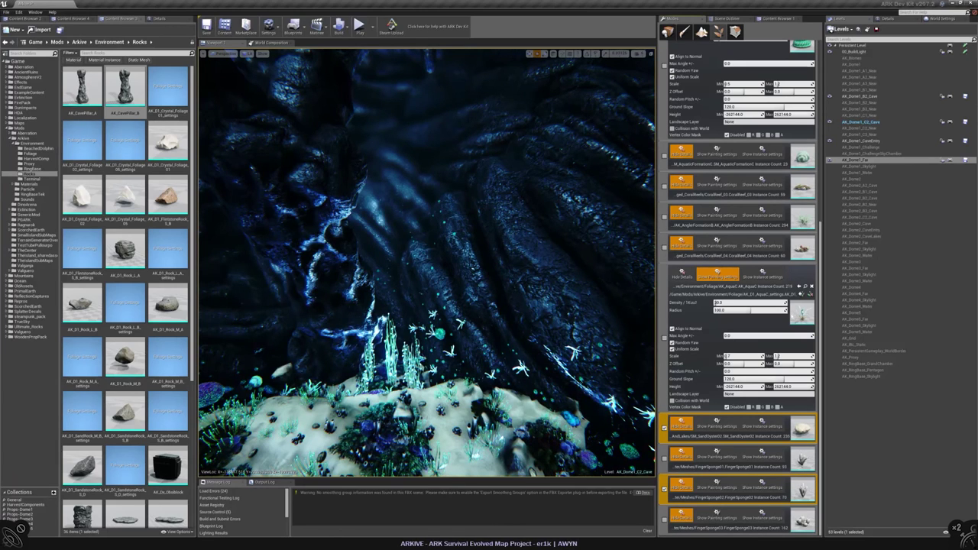
right_drag(364, 234, 342, 230)
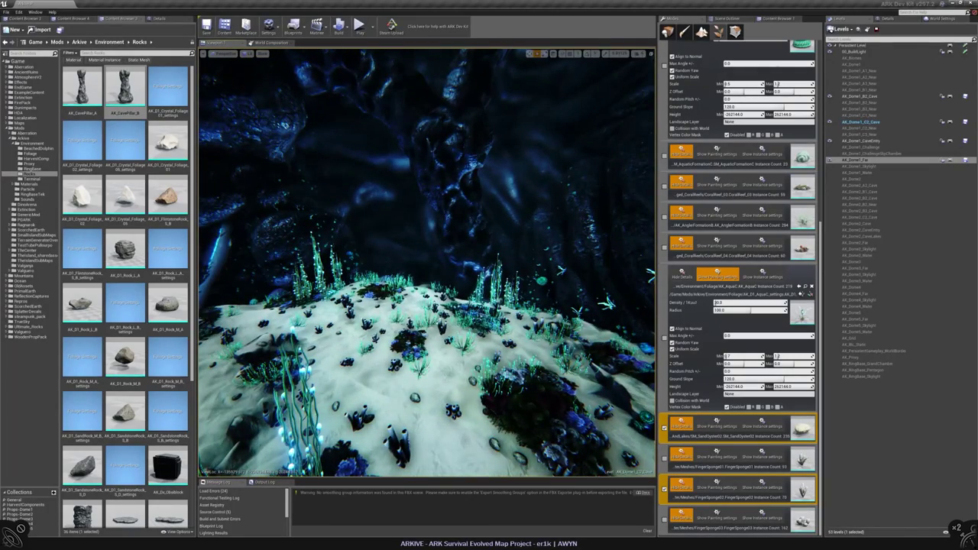
right_drag(343, 230, 343, 231)
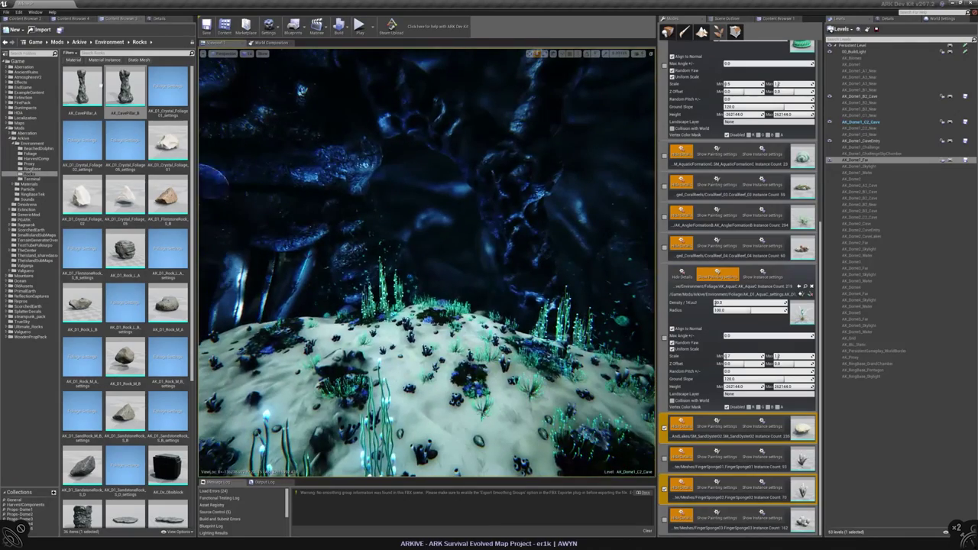
- Set the Start Cull Distance in the AK_D1_AquaC_settings foliage asset to 12000
click(30, 153)
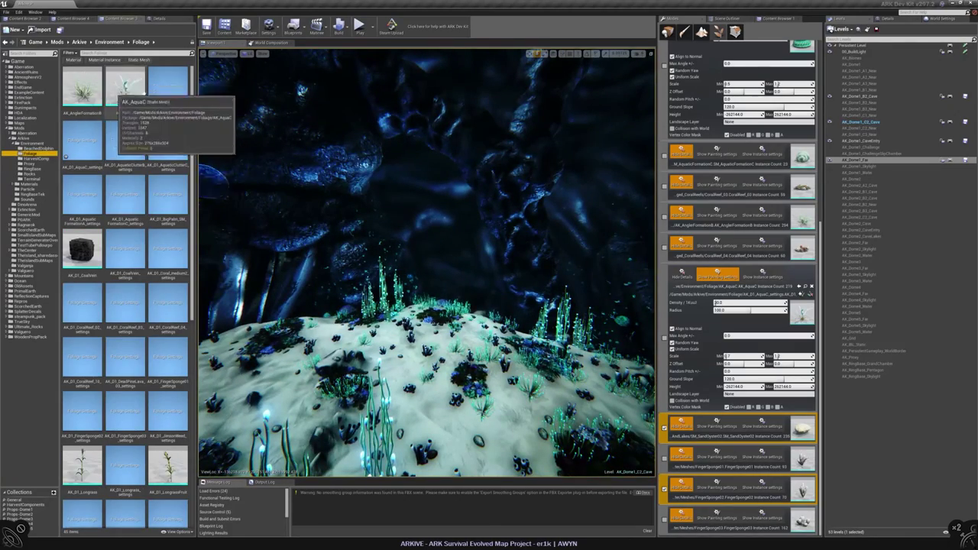
double_click(65, 156)
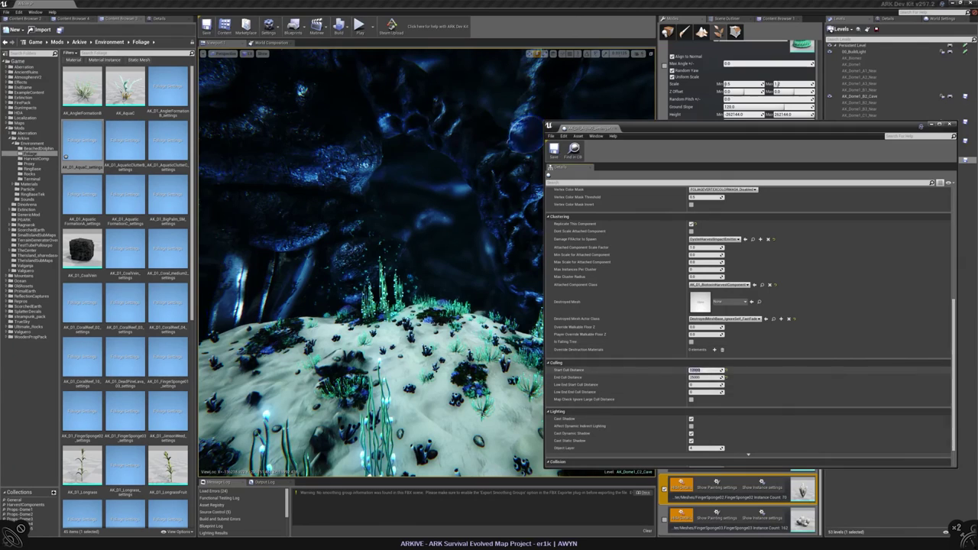
right_drag(367, 260, 367, 260)
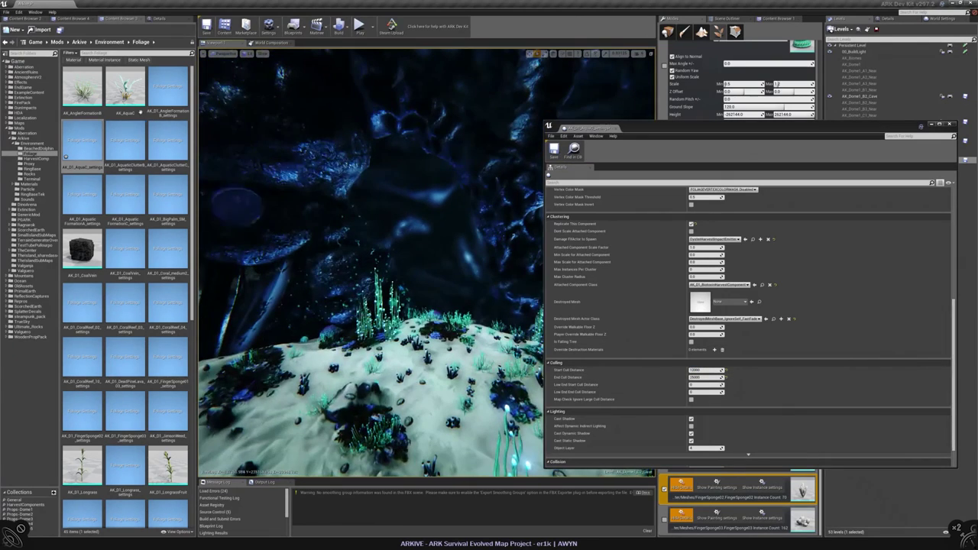
- Check the LODs of the AK_AquaC mesh and save the AK_D1_AquaC_settings asset
double_click(125, 86)
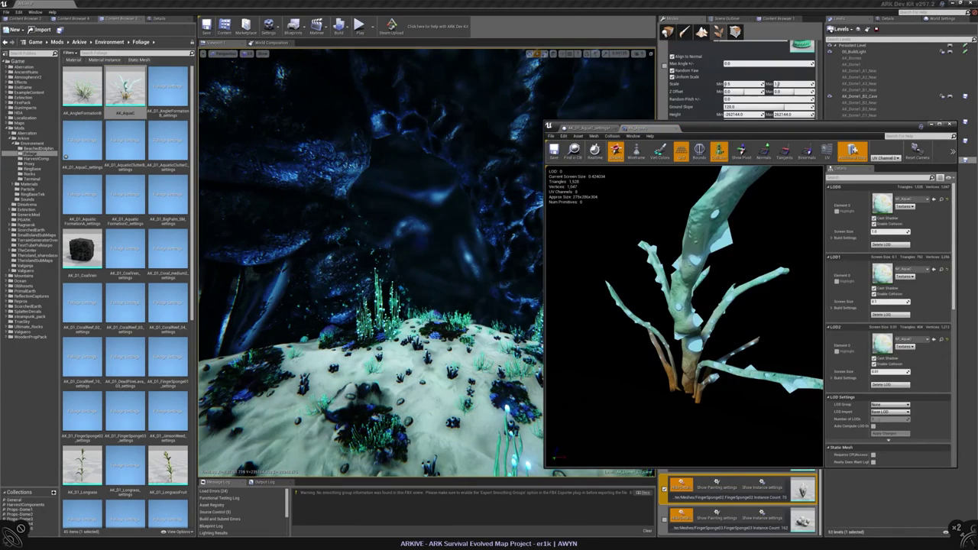
right_drag(502, 203, 502, 203)
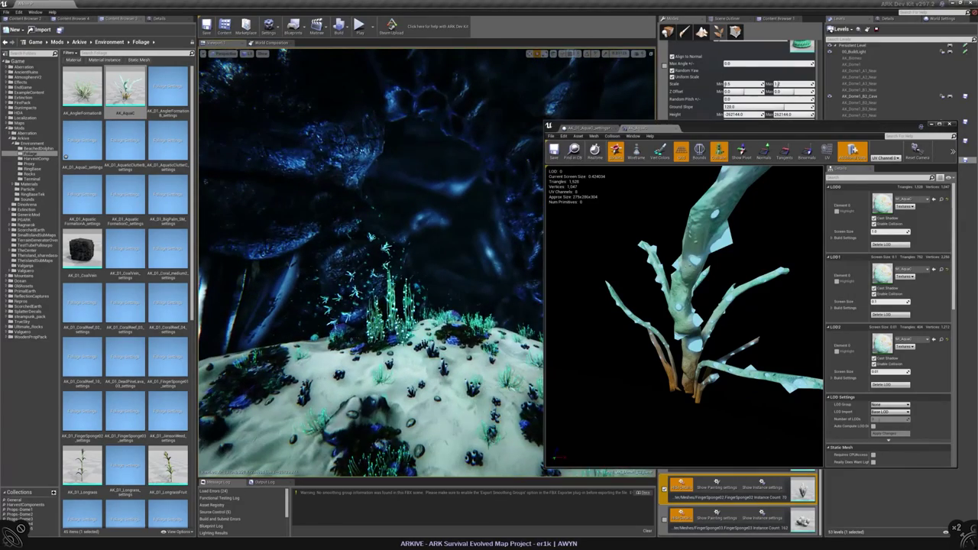
click(585, 128)
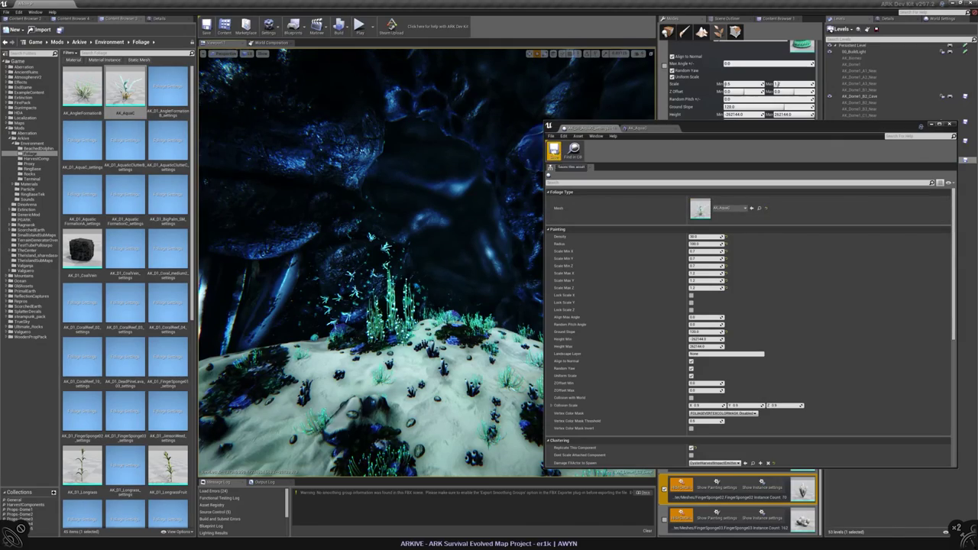
right_drag(458, 268, 458, 267)
drag(688, 125, 350, 155)
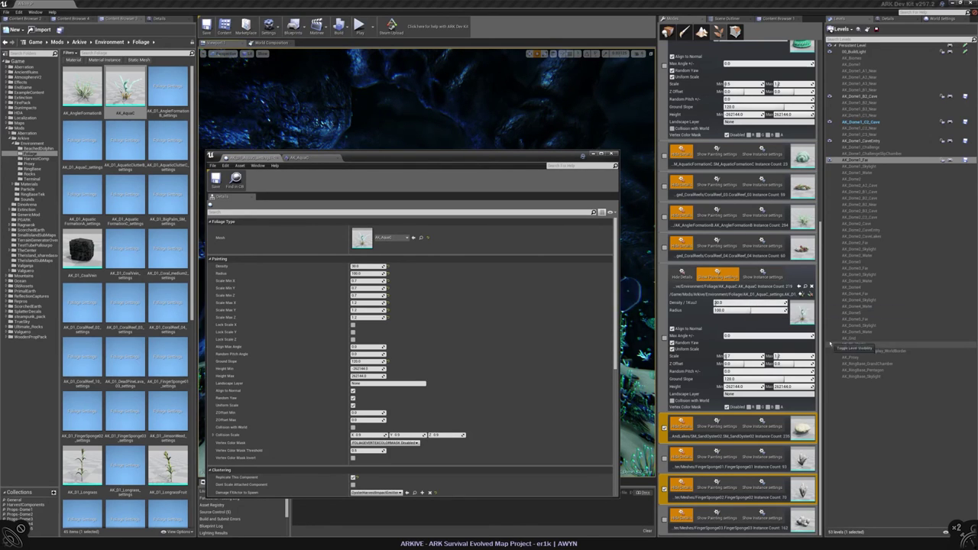
- Review the placed-instance settings of the AK_AquaC foliage type and close the open foliage settings and mesh editors
click(762, 273)
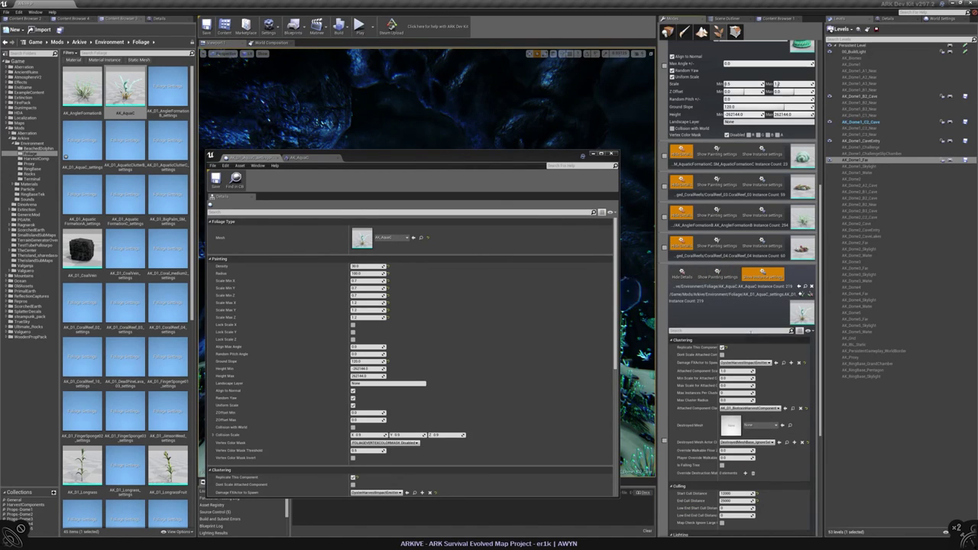
scroll(750, 336, down, 3)
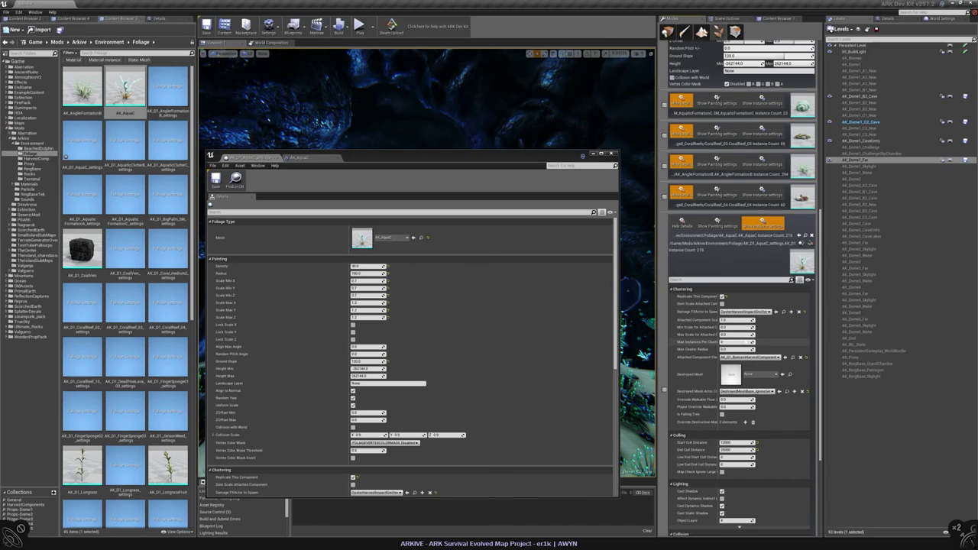
scroll(745, 341, down, 5)
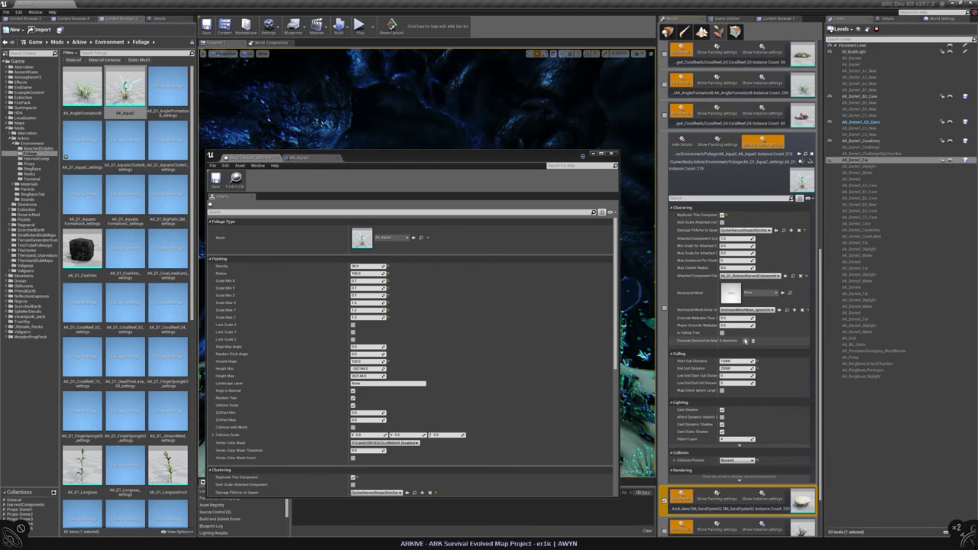
scroll(742, 321, up, 8)
click(717, 274)
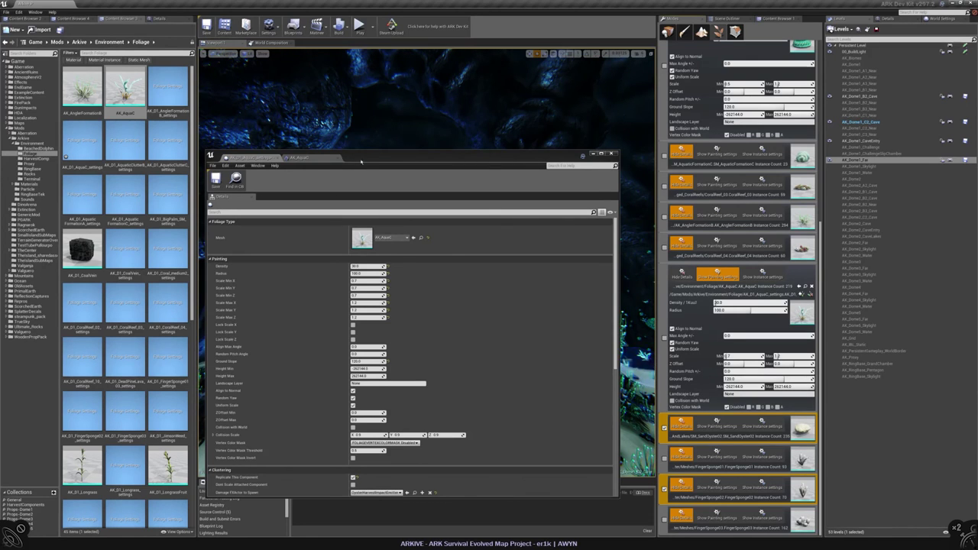
drag(277, 158, 302, 155)
click(302, 155)
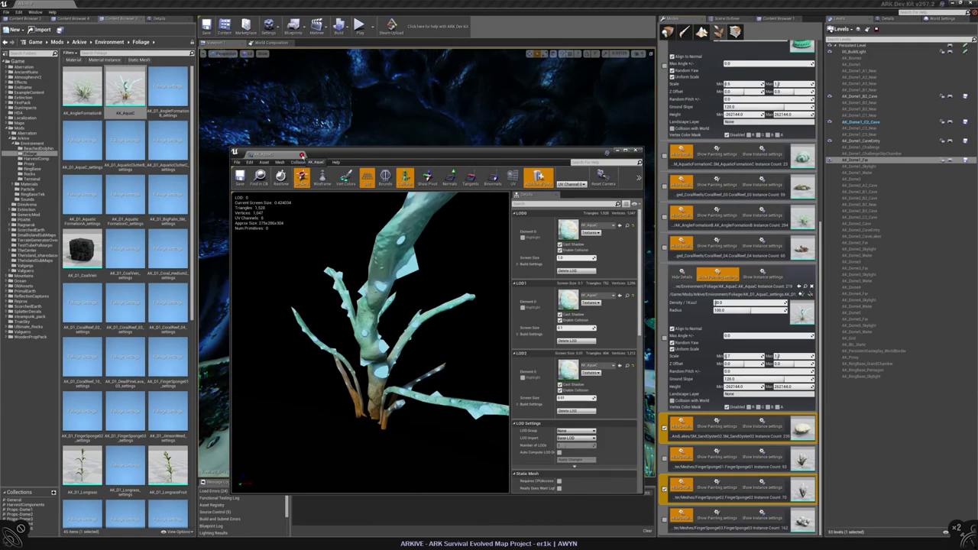
click(302, 155)
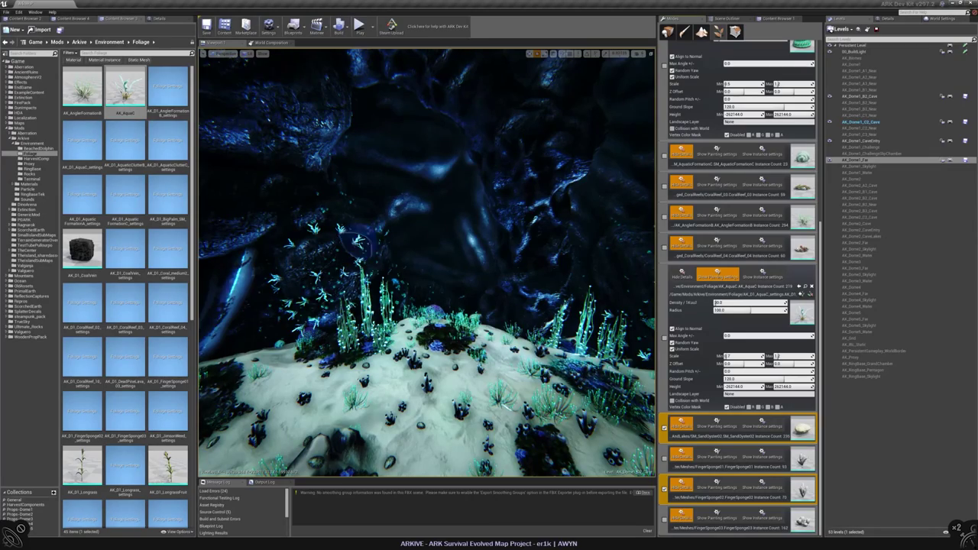
- Enable the luminous coral foliage type (AK_D1_LuminousCoral settings) for painting in the cave
mouse_move(429, 244)
right_down()
mouse_move(453, 209)
mouse_move(492, 225)
right_up()
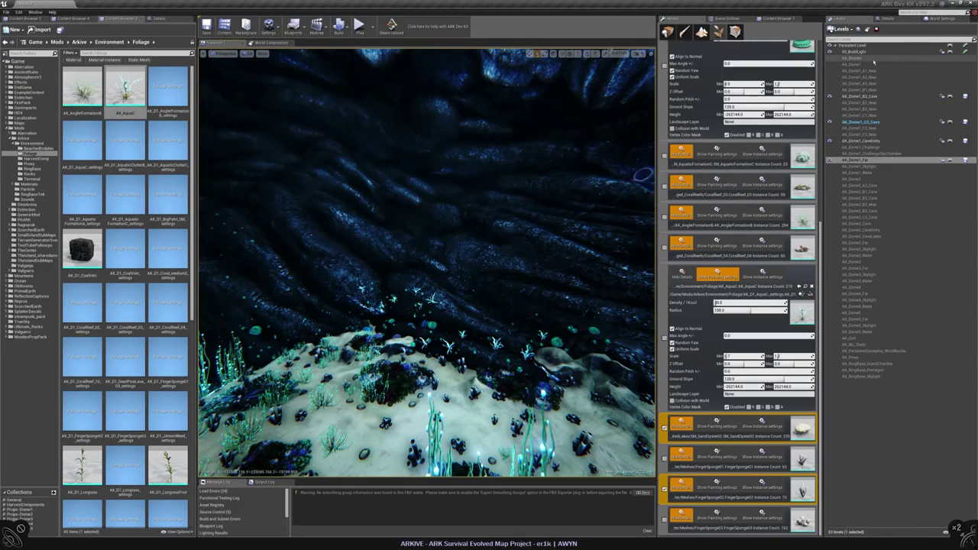
right_drag(400, 230, 428, 229)
scroll(738, 305, up, 8)
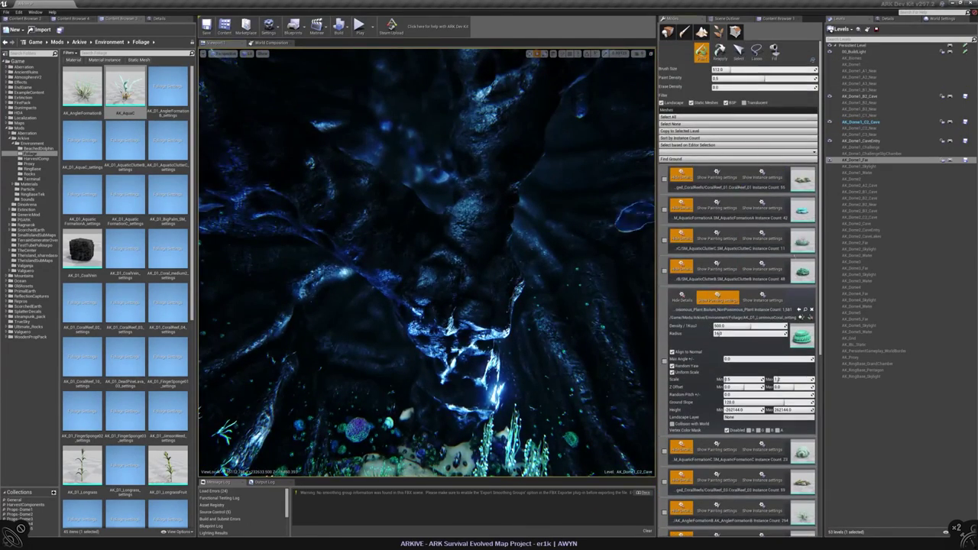
click(665, 360)
- Try painting the luminous coral foliage onto the cave pillar
click(393, 219)
scroll(428, 214, up, 3)
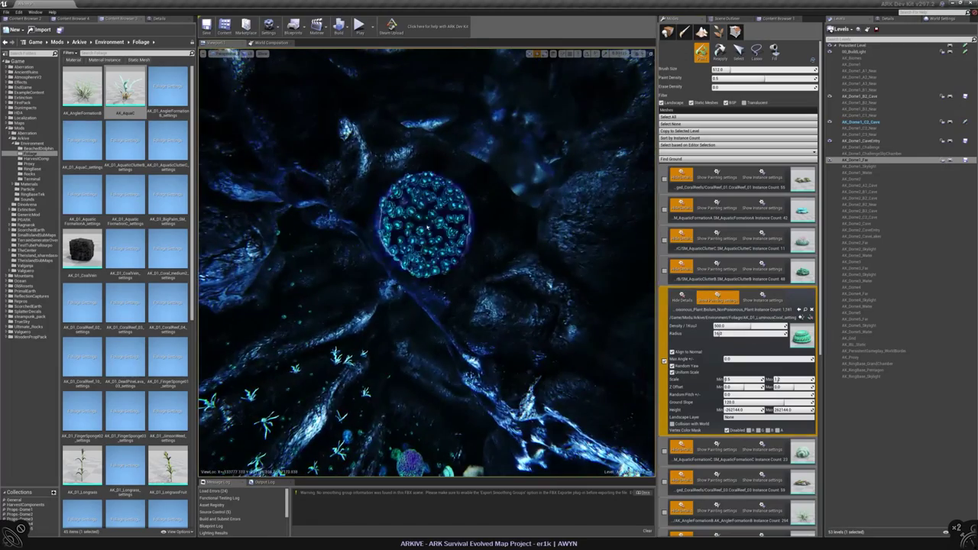
mouse_move(451, 252)
right_down()
mouse_move(413, 245)
mouse_move(474, 253)
mouse_move(458, 252)
mouse_move(458, 276)
right_up()
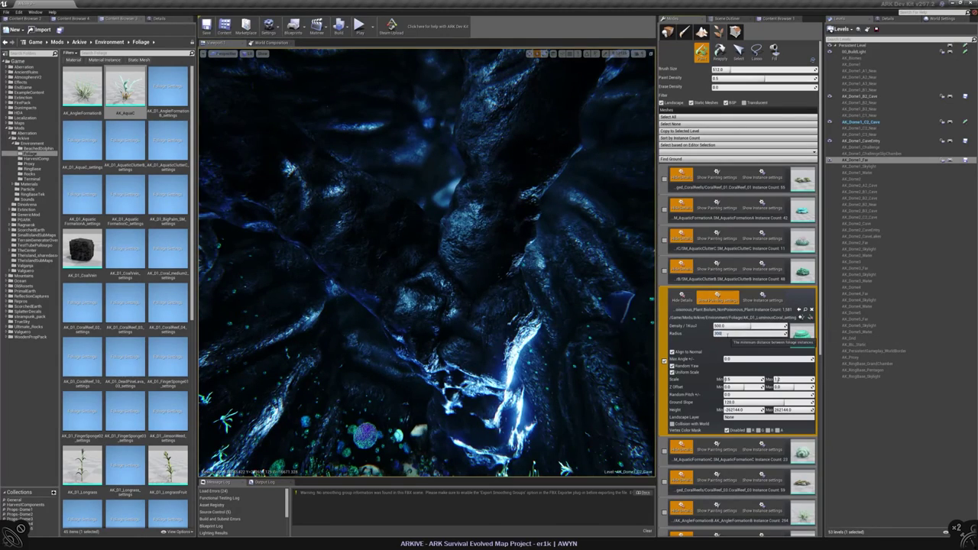
- Set the luminous coral's paint density to 100 and paint it onto the cave pillar
drag(393, 218, 426, 273)
mouse_move(426, 273)
right_down()
mouse_move(405, 263)
mouse_move(421, 313)
mouse_move(417, 252)
right_up()
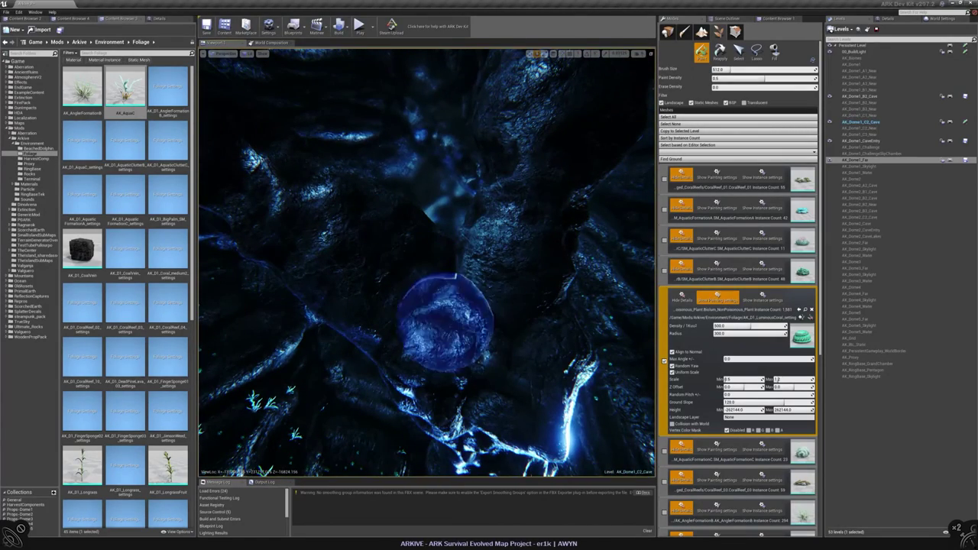
click(728, 326)
text(200)
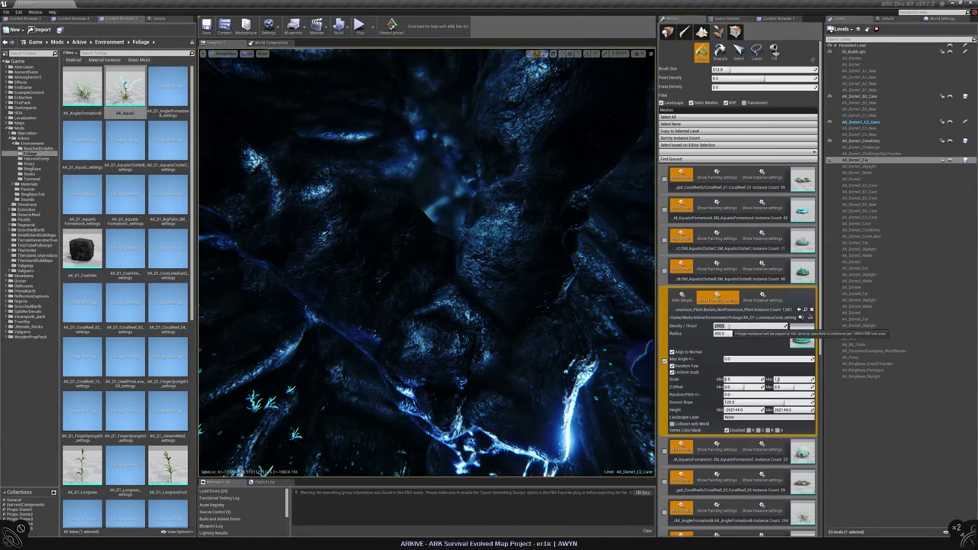
key(Return)
right_drag(454, 252, 279, 208)
right_drag(597, 379, 616, 386)
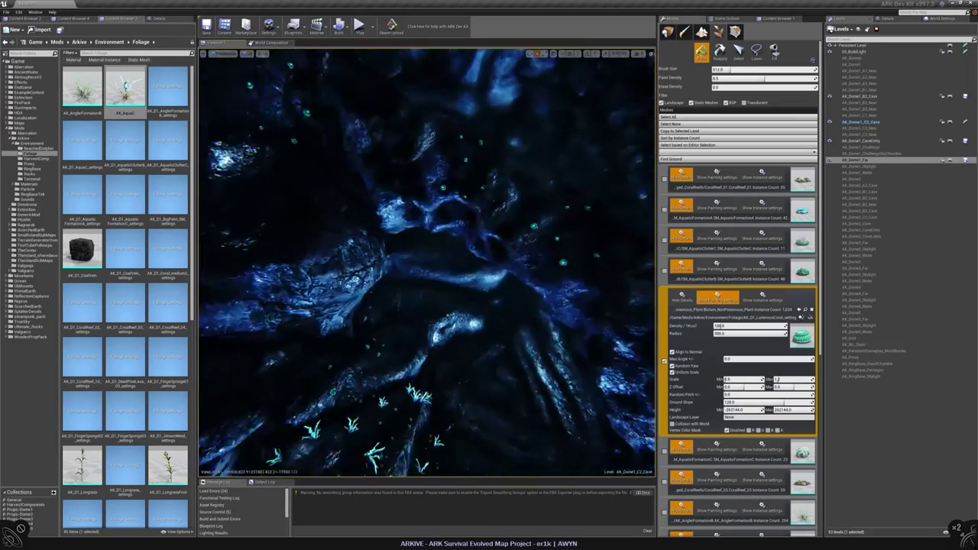
- Continue painting luminous coral along the pillar's branches and the surrounding rock
right_drag(428, 214, 428, 214)
right_drag(415, 289, 349, 316)
right_drag(364, 242, 363, 241)
mouse_move(312, 348)
right_down()
mouse_move(372, 338)
mouse_move(379, 200)
right_up()
right_drag(516, 214, 516, 214)
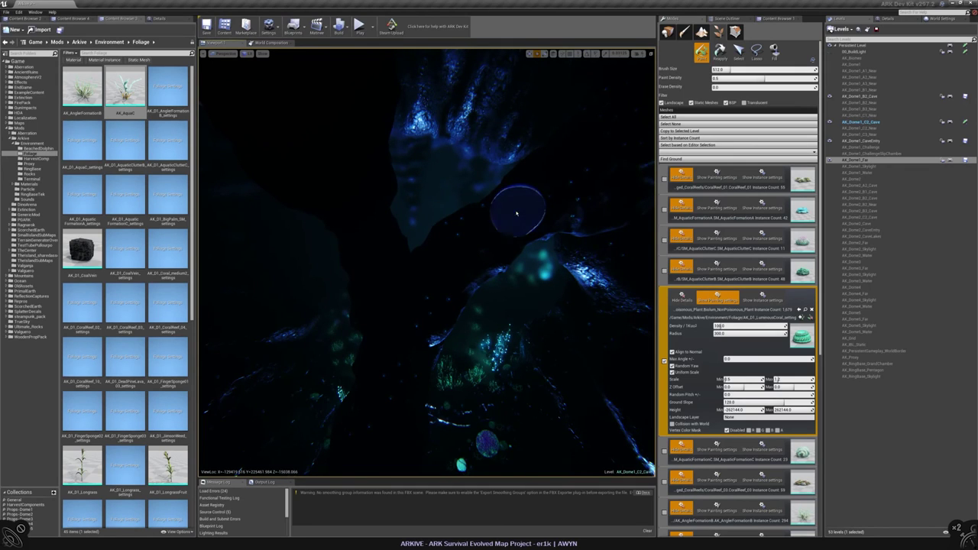
- Change the luminous coral's minimum spacing radius and paint more coral on the dark pillar, down to its base
click(734, 334)
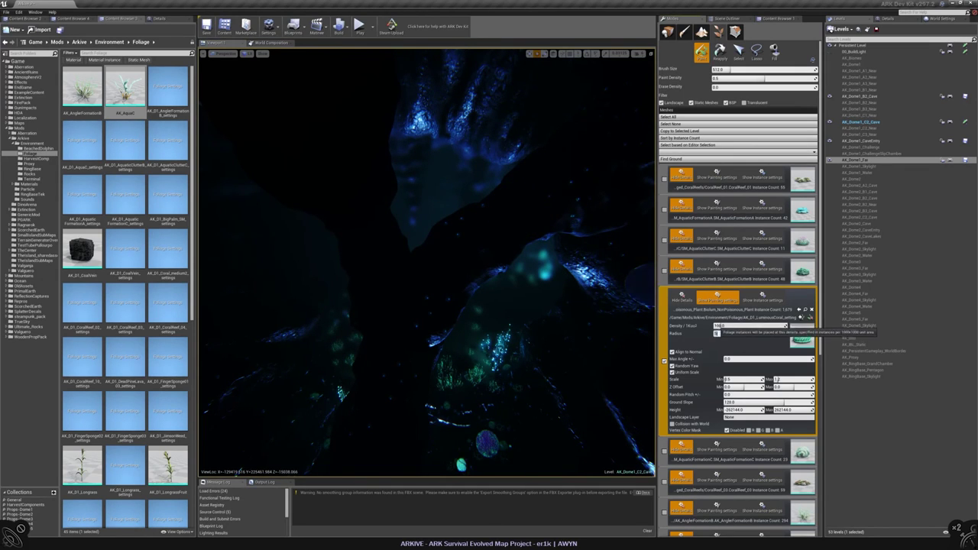
right_drag(511, 230, 510, 230)
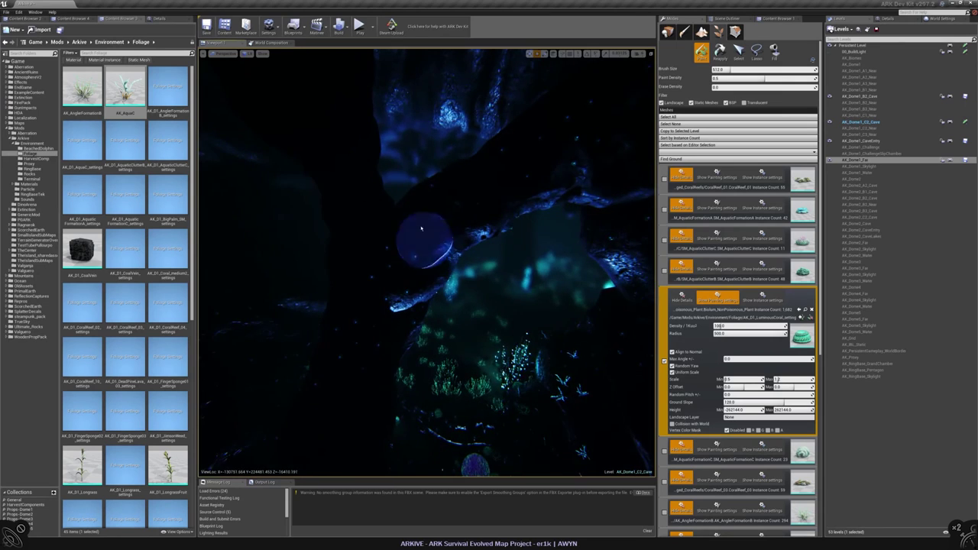
right_drag(422, 225, 401, 250)
mouse_move(391, 289)
right_down()
mouse_move(431, 299)
mouse_move(442, 219)
right_up()
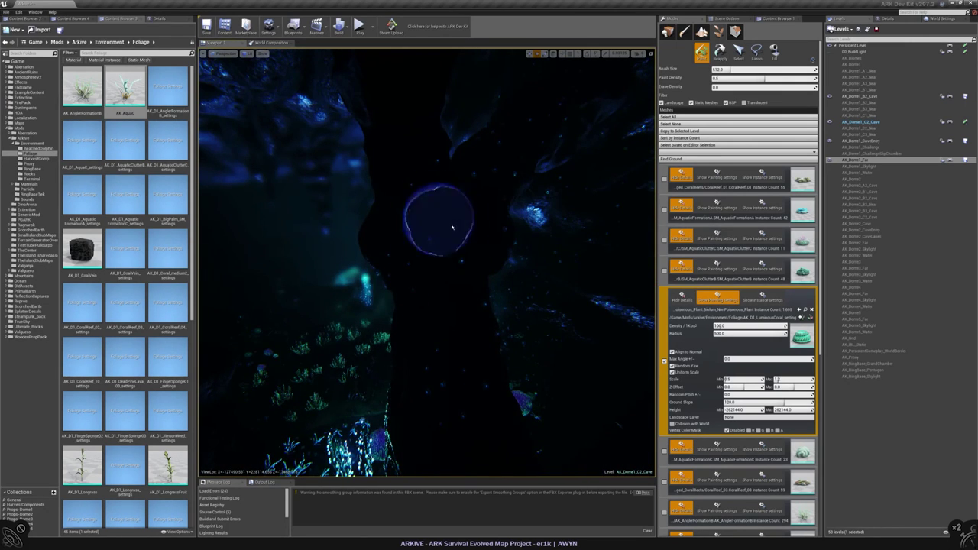
right_drag(450, 354, 450, 354)
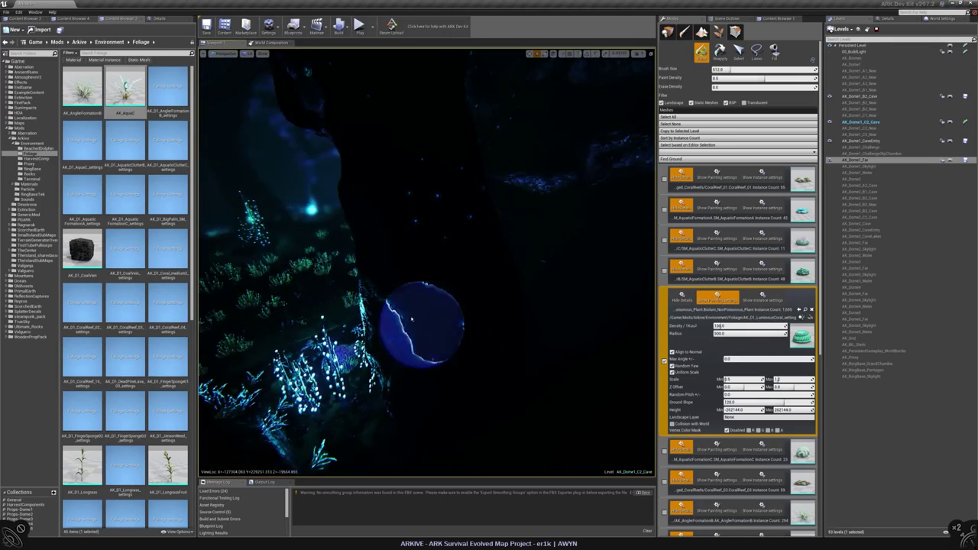
mouse_move(426, 321)
right_down()
mouse_move(367, 301)
mouse_move(429, 201)
mouse_move(389, 234)
right_up()
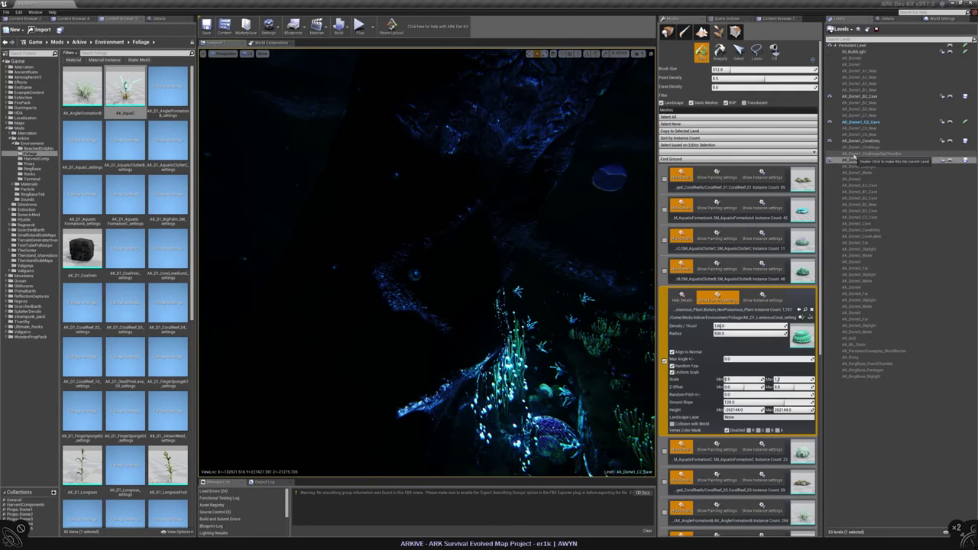
- Select the AK_Dome1_C2_Cave level and paint luminous coral over the remaining pillars and roots in the cave
click(861, 121)
right_drag(601, 219, 601, 219)
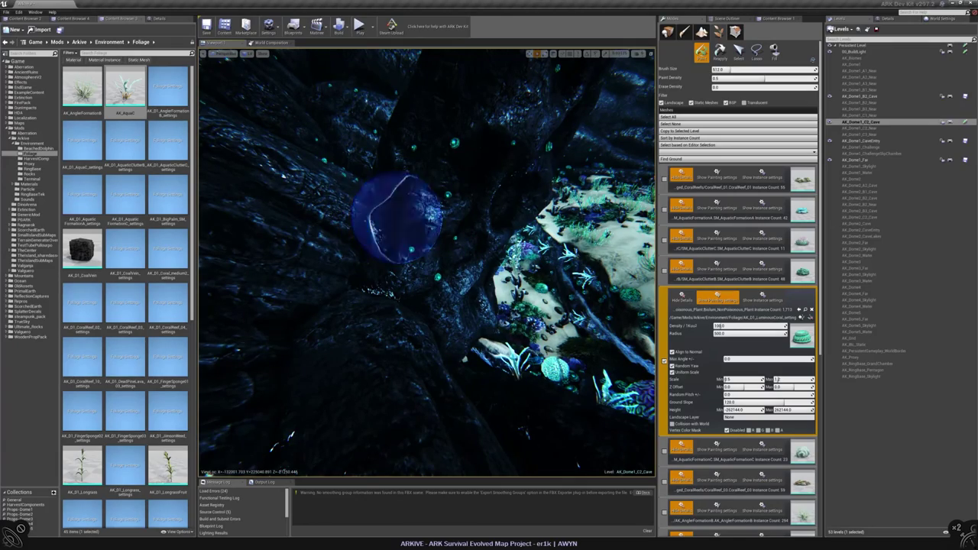
right_drag(398, 217, 398, 216)
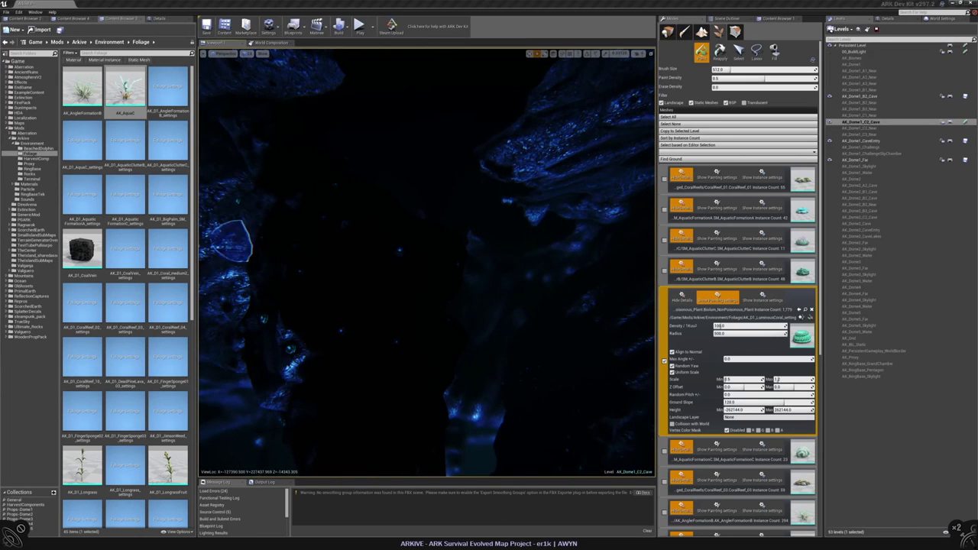
right_drag(407, 181, 428, 191)
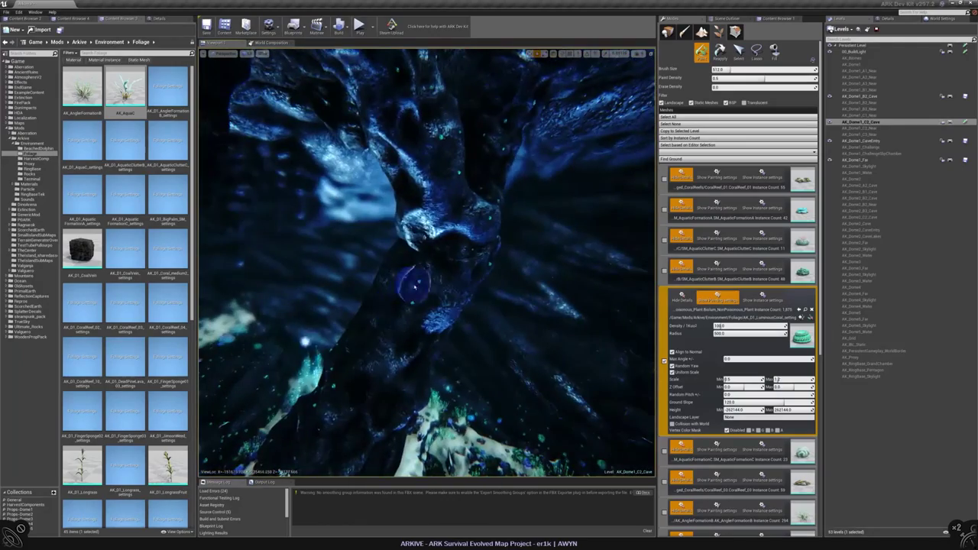
right_drag(356, 139, 373, 164)
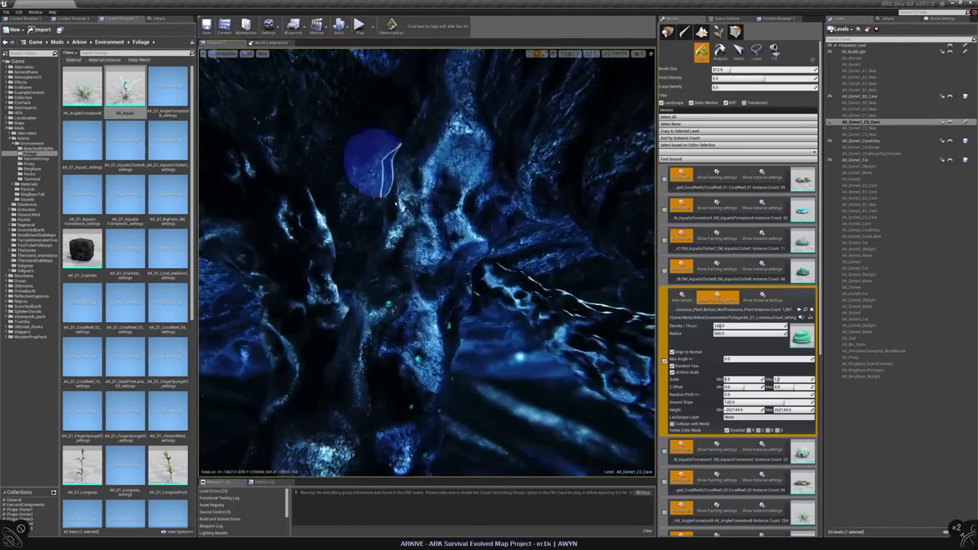
mouse_move(401, 310)
right_down()
mouse_move(360, 240)
mouse_move(393, 332)
mouse_move(407, 118)
mouse_move(453, 228)
right_up()
mouse_move(461, 265)
right_down()
mouse_move(438, 152)
mouse_move(452, 246)
mouse_move(502, 284)
mouse_move(459, 344)
mouse_move(385, 325)
mouse_move(413, 283)
mouse_move(402, 294)
mouse_move(413, 275)
mouse_move(394, 260)
mouse_move(409, 276)
right_up()
- Load the AK_Proxy and AK_Dome1 levels alongside the cave
double_click(862, 358)
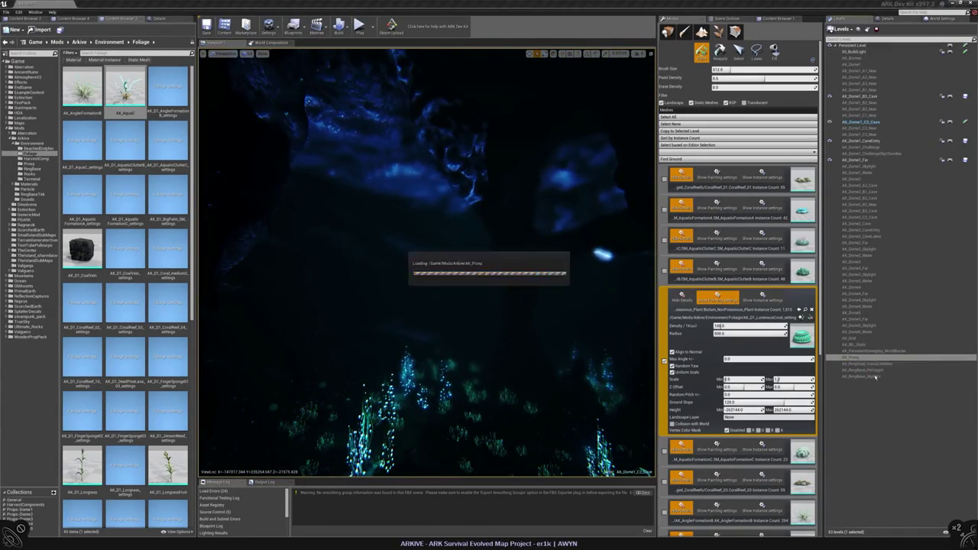
click(856, 65)
double_click(856, 65)
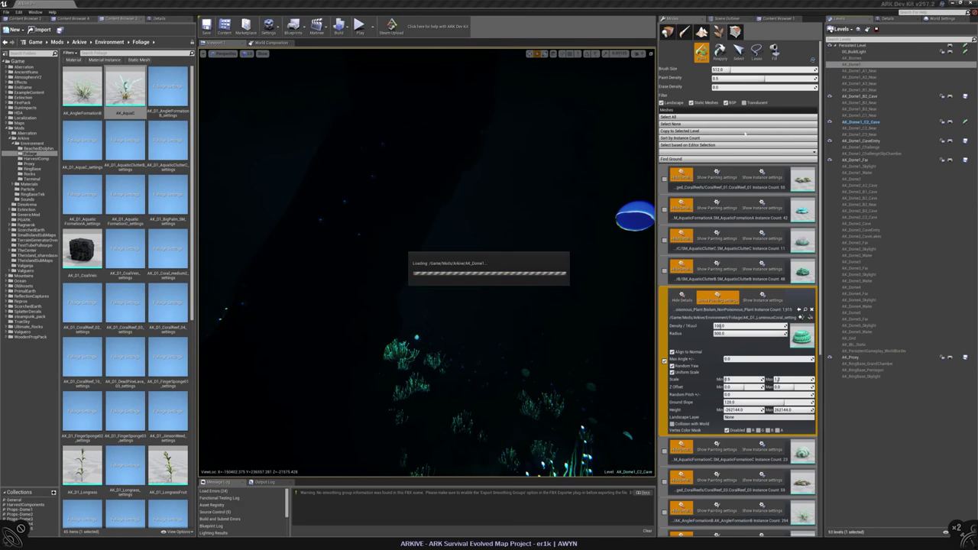
mouse_move(580, 227)
right_down()
mouse_move(634, 218)
mouse_move(588, 232)
mouse_move(604, 228)
mouse_move(441, 228)
right_up()
mouse_move(406, 298)
right_down()
mouse_move(382, 349)
mouse_move(535, 252)
mouse_move(639, 203)
mouse_move(509, 211)
right_up()
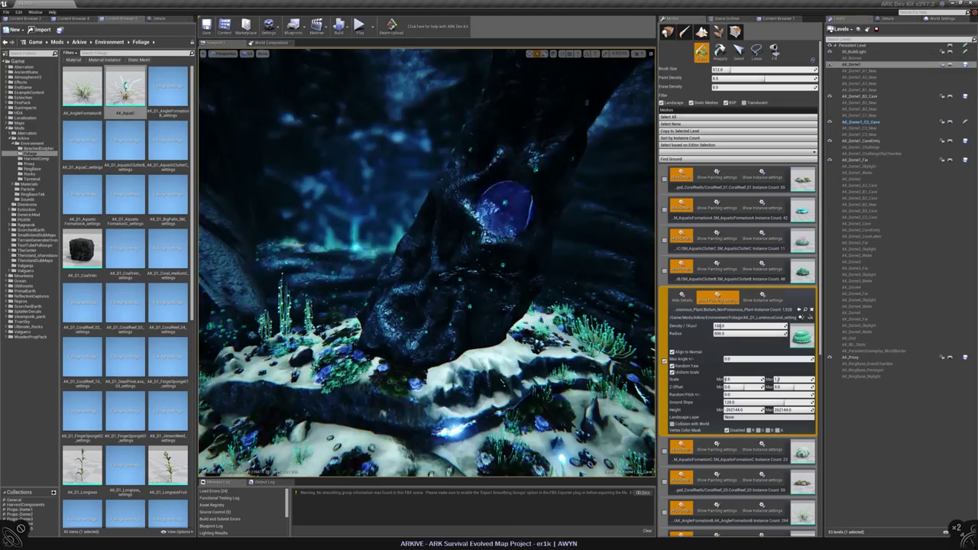
- Paint luminous coral on the twisted pillars and rock arches around the loaded dome area
mouse_move(434, 252)
right_down()
mouse_move(399, 222)
mouse_move(413, 197)
right_up()
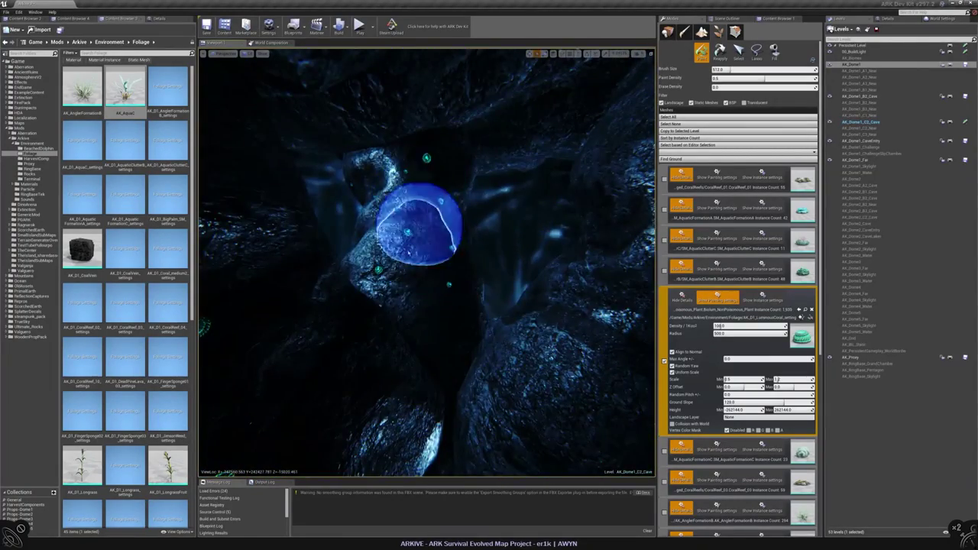
right_drag(419, 291, 448, 317)
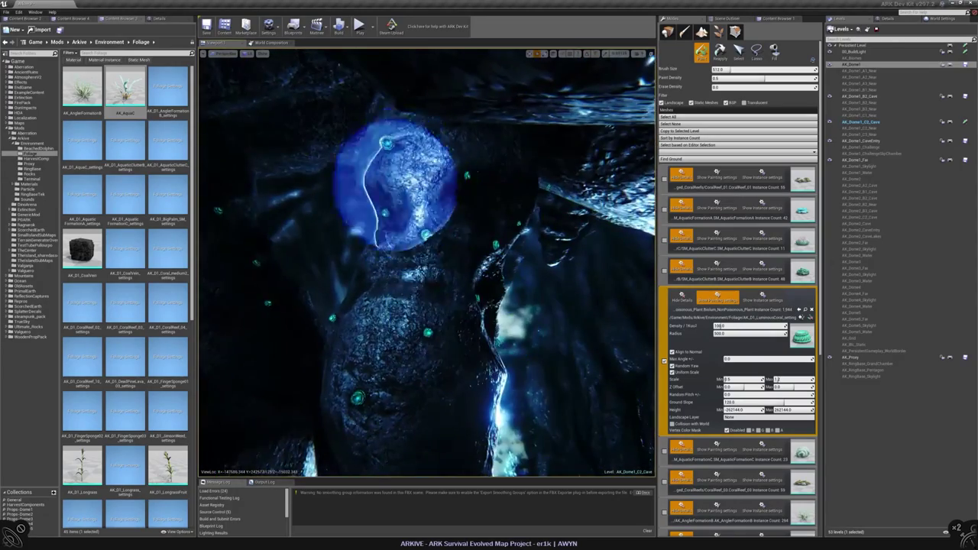
mouse_move(383, 164)
right_down()
mouse_move(390, 161)
mouse_move(360, 196)
mouse_move(466, 190)
right_up()
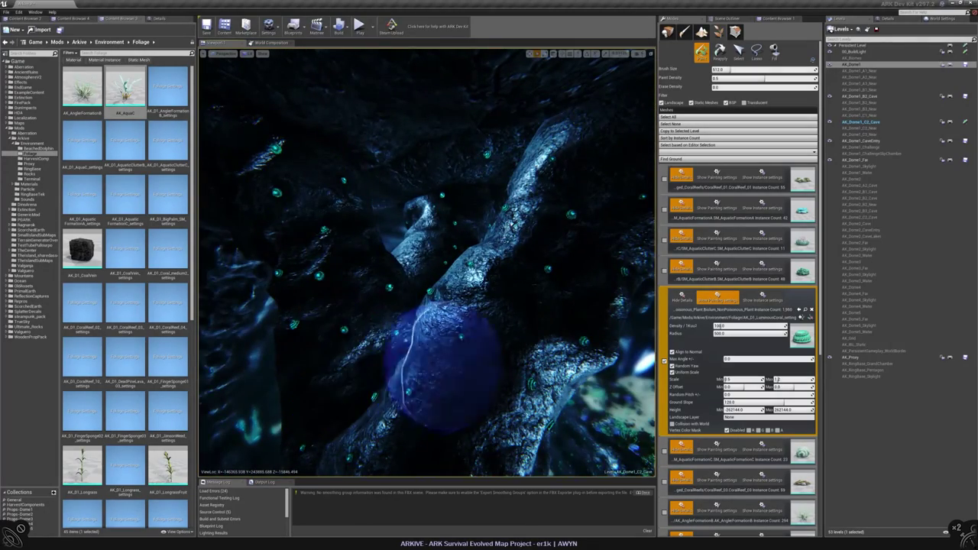
mouse_move(440, 356)
right_down()
mouse_move(415, 328)
mouse_move(419, 283)
right_up()
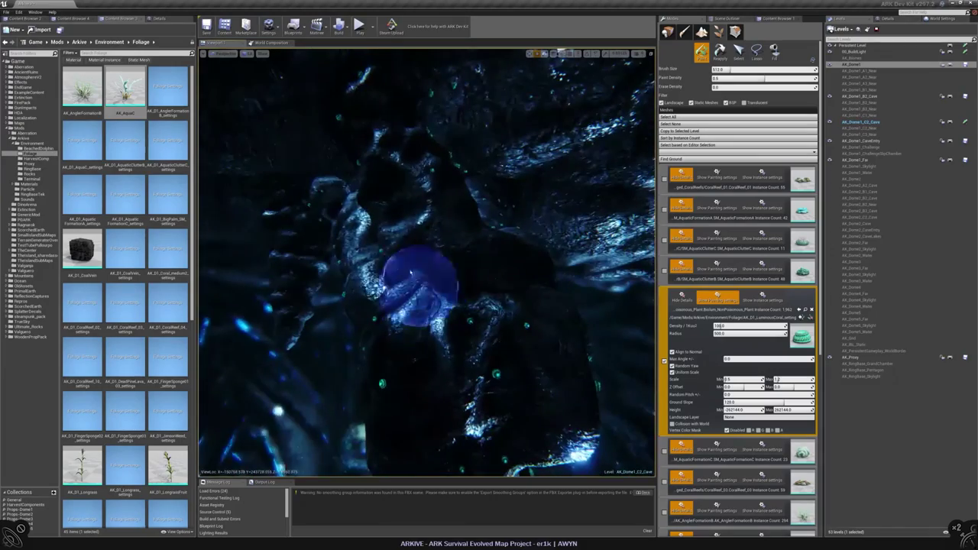
mouse_move(458, 254)
right_down()
mouse_move(422, 237)
mouse_move(497, 183)
mouse_move(477, 204)
mouse_move(572, 171)
mouse_move(415, 219)
mouse_move(428, 313)
mouse_move(404, 306)
right_up()
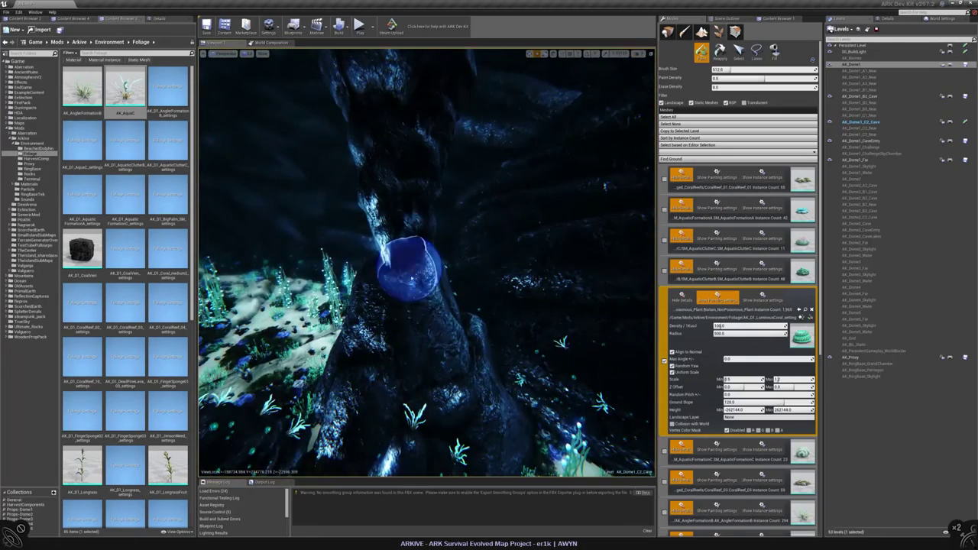
- Leave foliage painting, select the stalagmite at the pillar's base, and open its static mesh for inspection
key(shift+1)
click(417, 329)
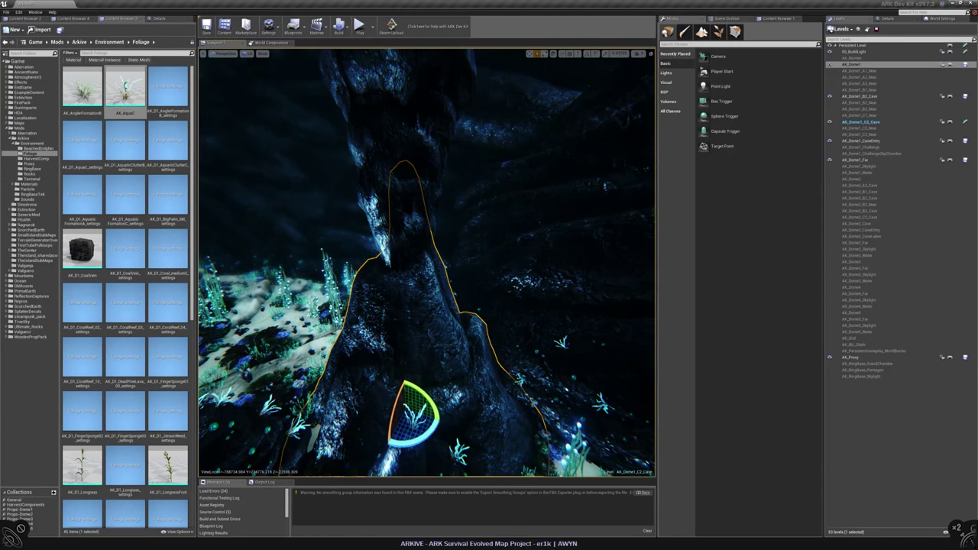
key(f)
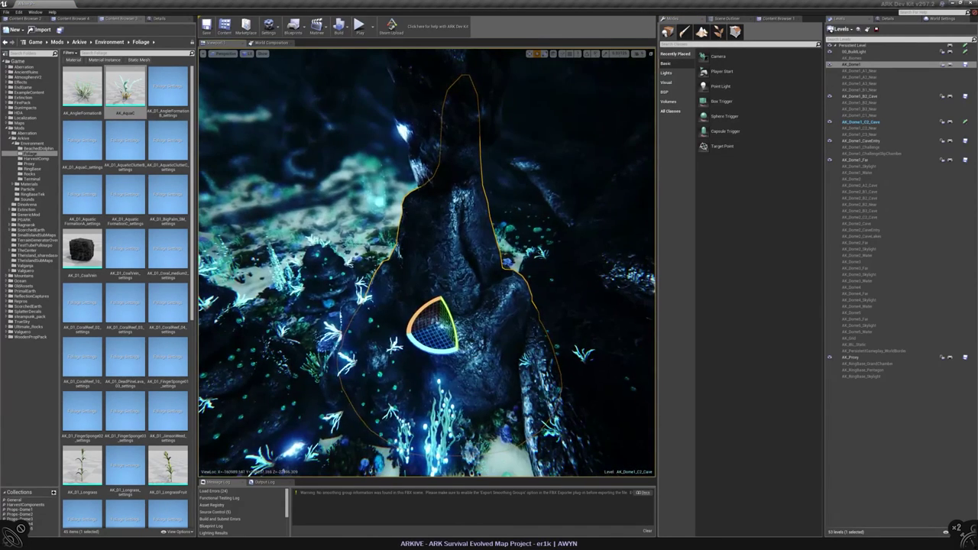
key(ctrl+e)
scroll(399, 297, down, 3)
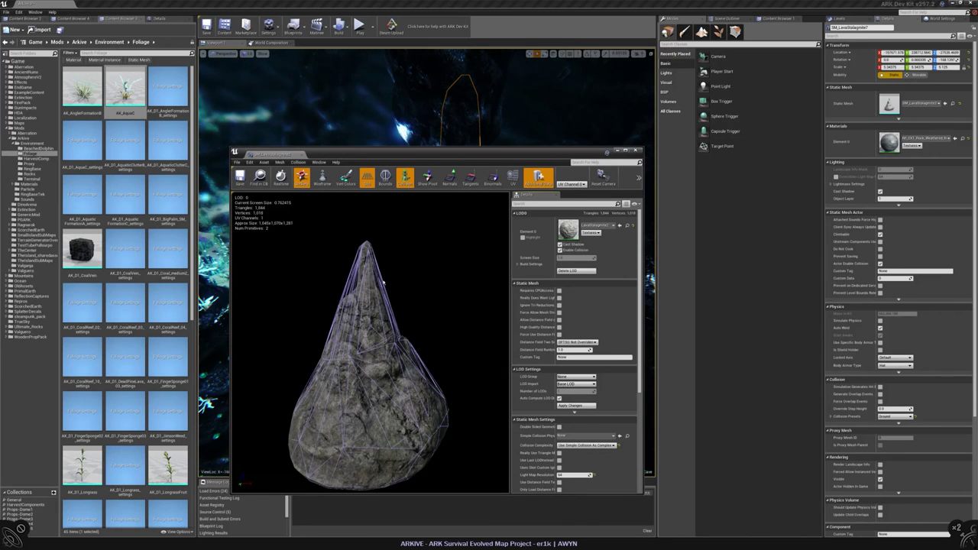
- Show the Rocks folder, locate the stalagmite's source mesh among the Caves meshes, and open SM_LavaStalagmite beside it
click(29, 174)
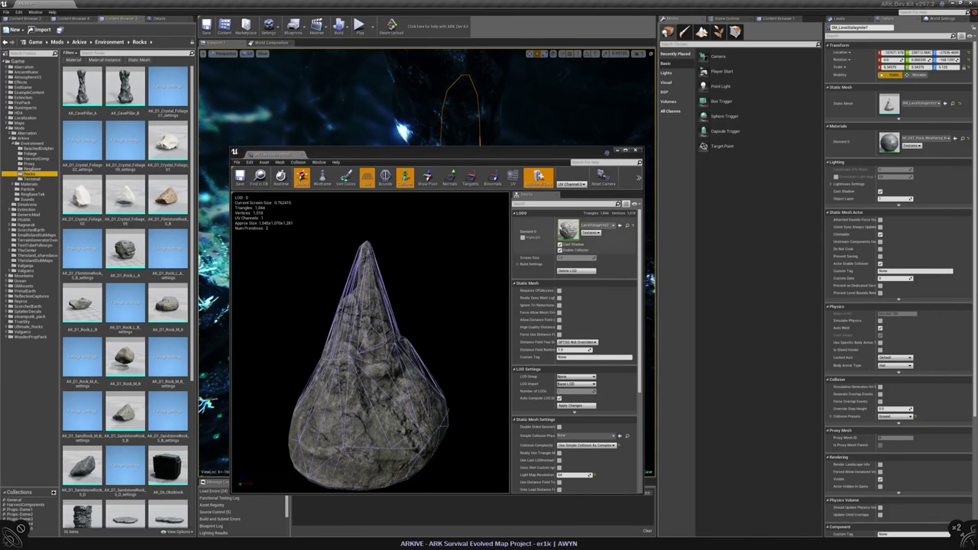
click(952, 102)
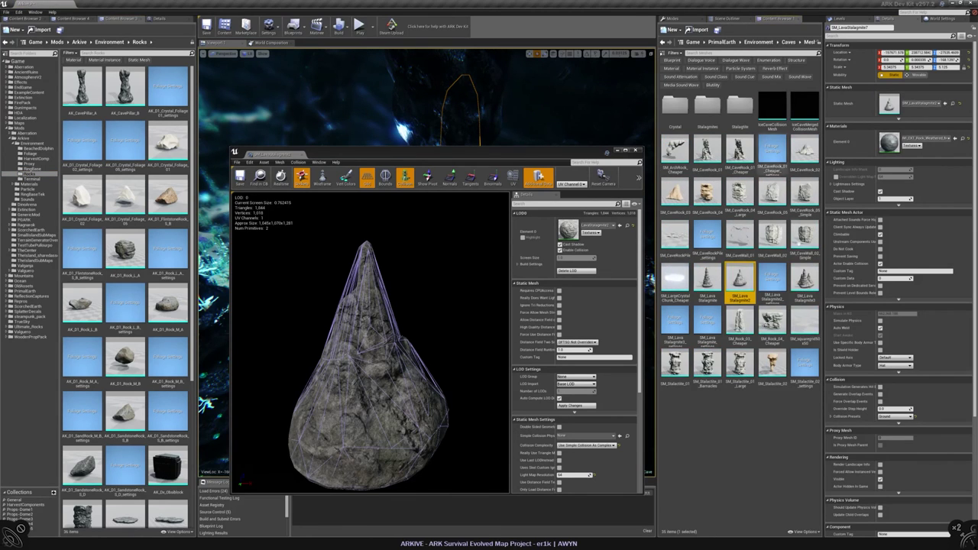
double_click(707, 279)
scroll(384, 272, down, 3)
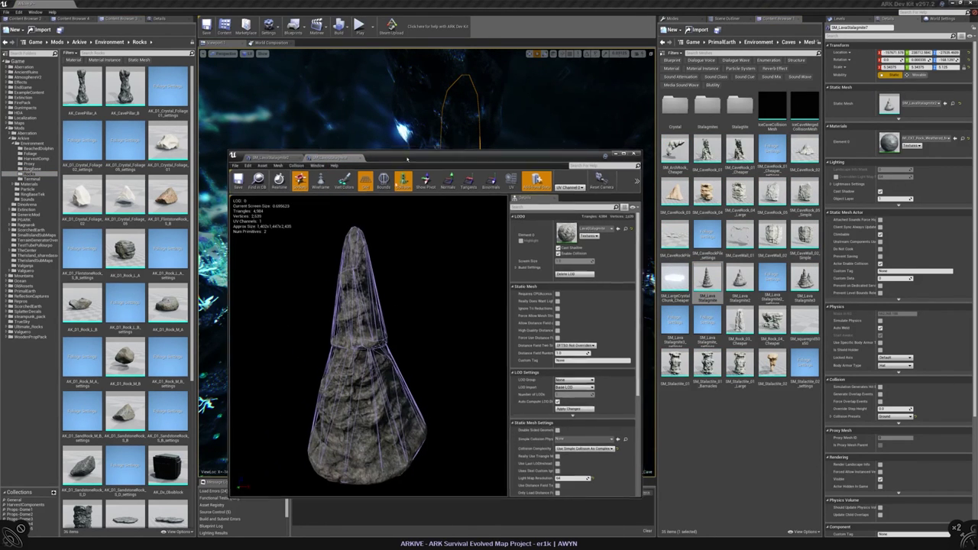
- Select the hanging stalagmite rock in the cave and inspect its static mesh in wireframe
drag(409, 156, 296, 411)
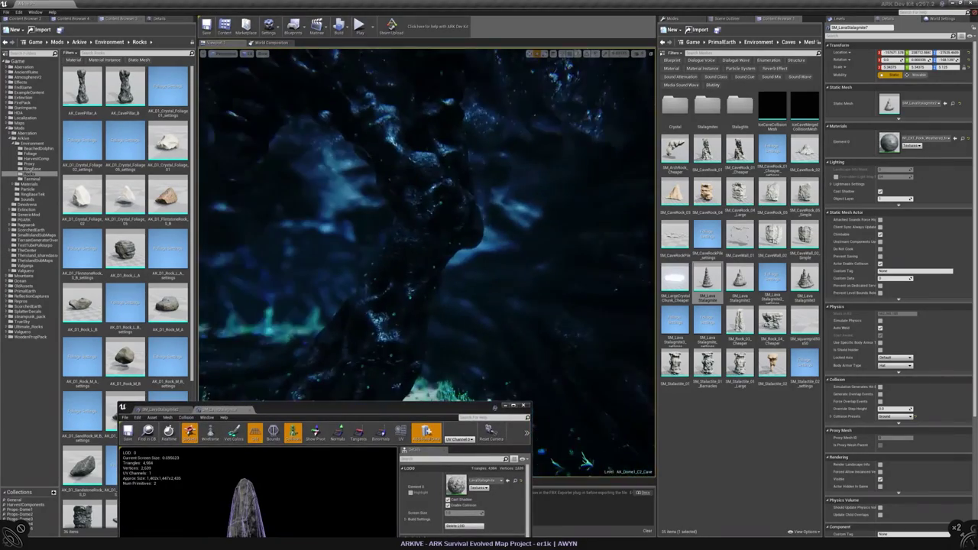
click(436, 115)
click(506, 194)
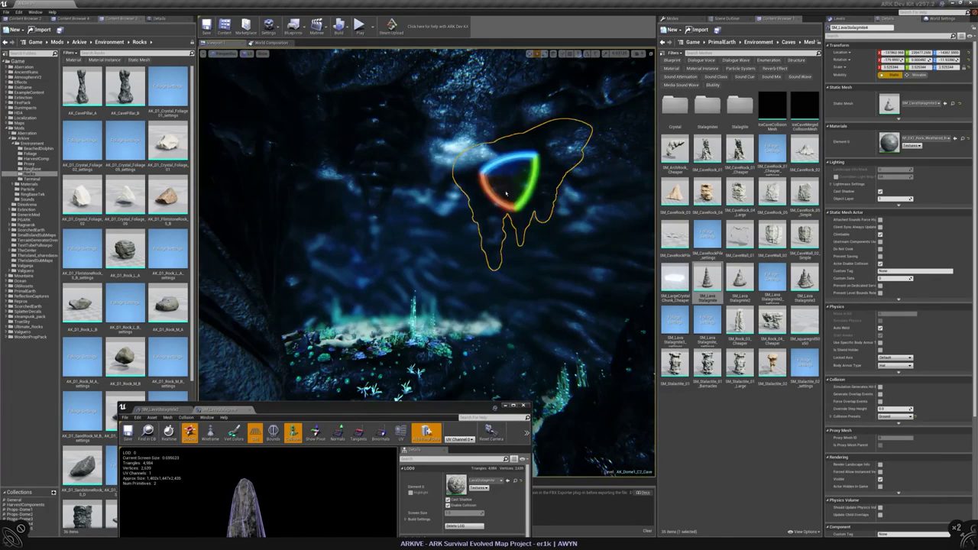
scroll(245, 497, up, 3)
drag(344, 407, 320, 175)
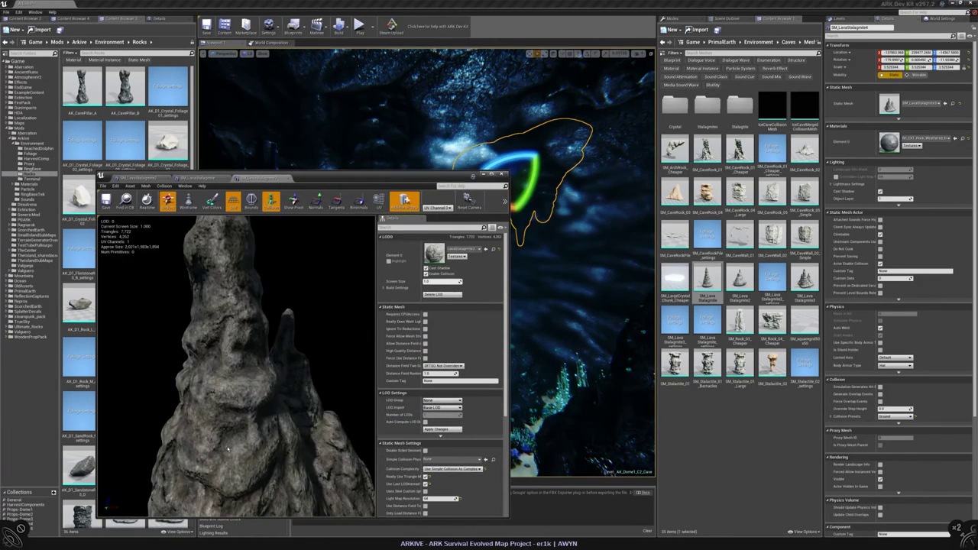
drag(227, 450, 275, 379)
key(alt+2)
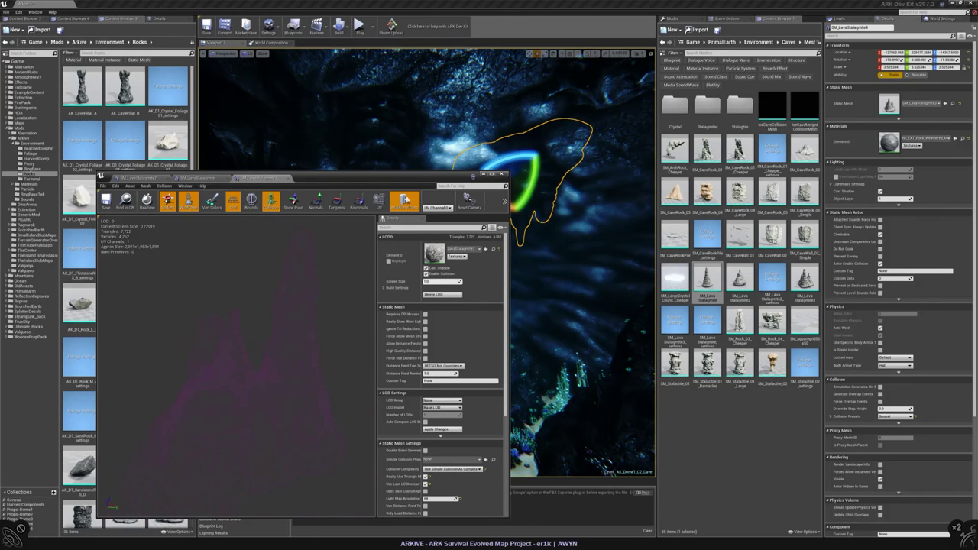
- Compare the open SM_LavaStalagmite and SM_LavaStalagmite2 meshes and inspect the SM_Rock_03_Cheaper mesh as well
click(197, 178)
click(134, 178)
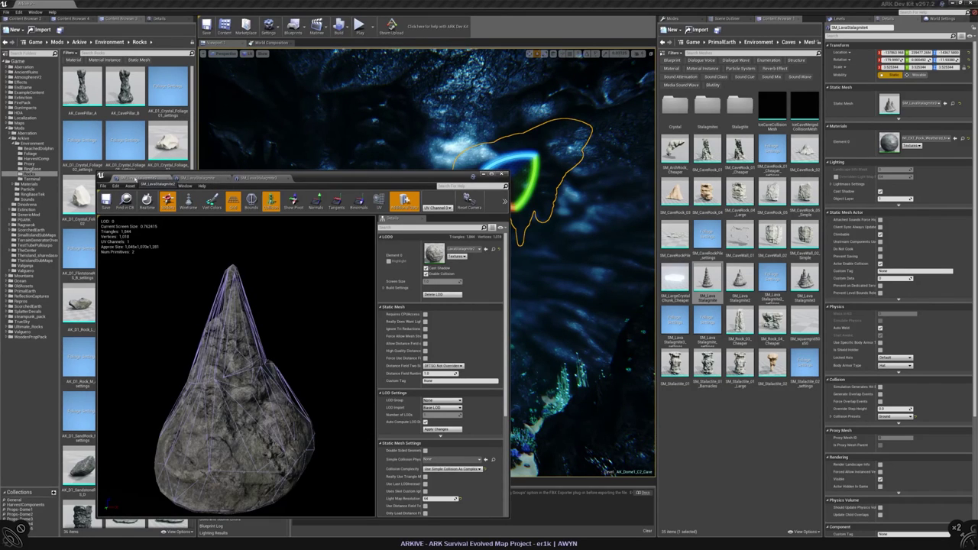
click(198, 178)
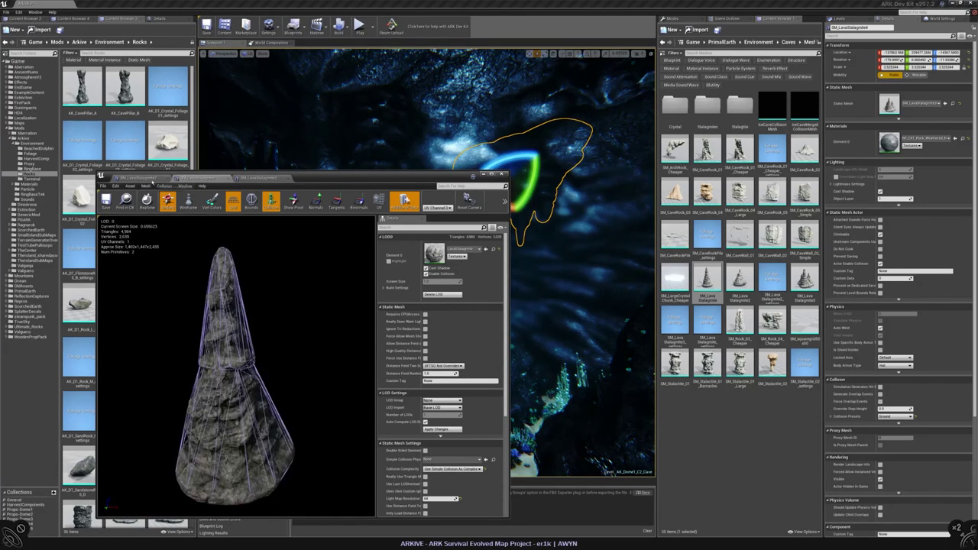
click(135, 178)
drag(322, 181, 449, 112)
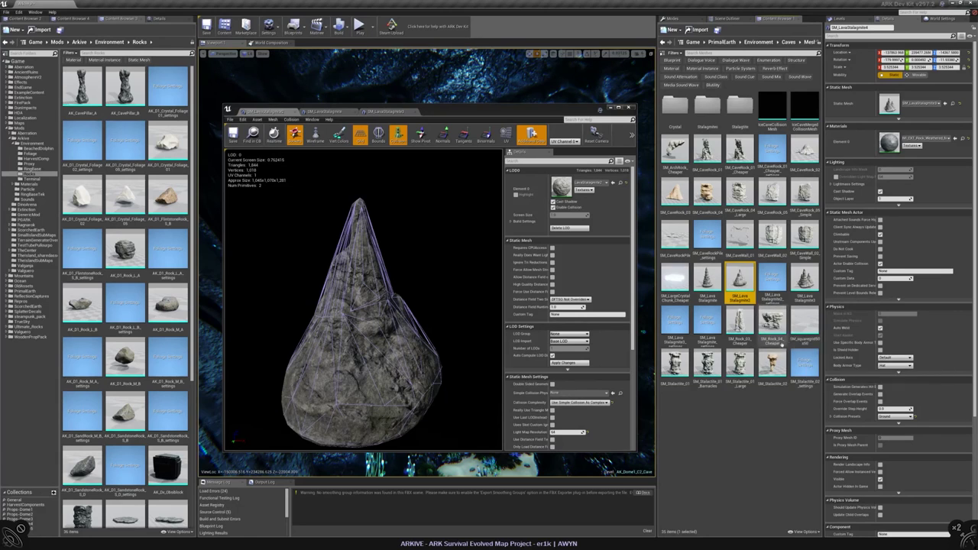
double_click(740, 321)
drag(359, 306, 344, 253)
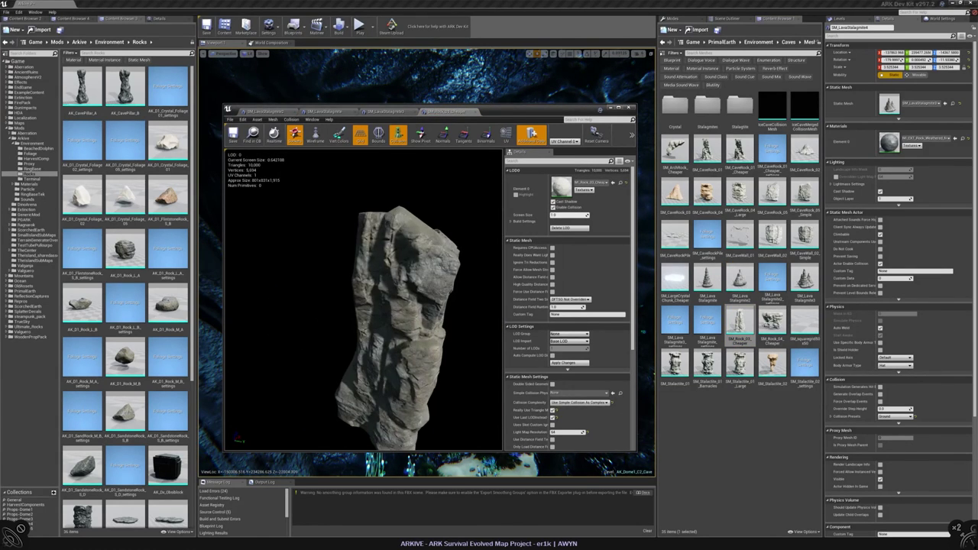
- Close SM_Rock_03_Cheaper and the hanging stalagmite mesh without applying level of detail changes, and compare the two remaining lava stalagmite meshes
click(476, 112)
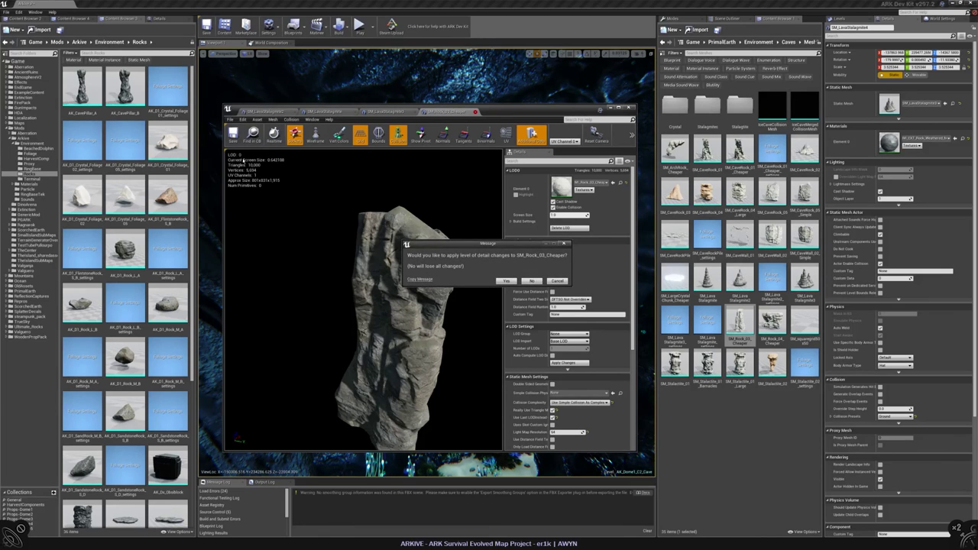
click(530, 281)
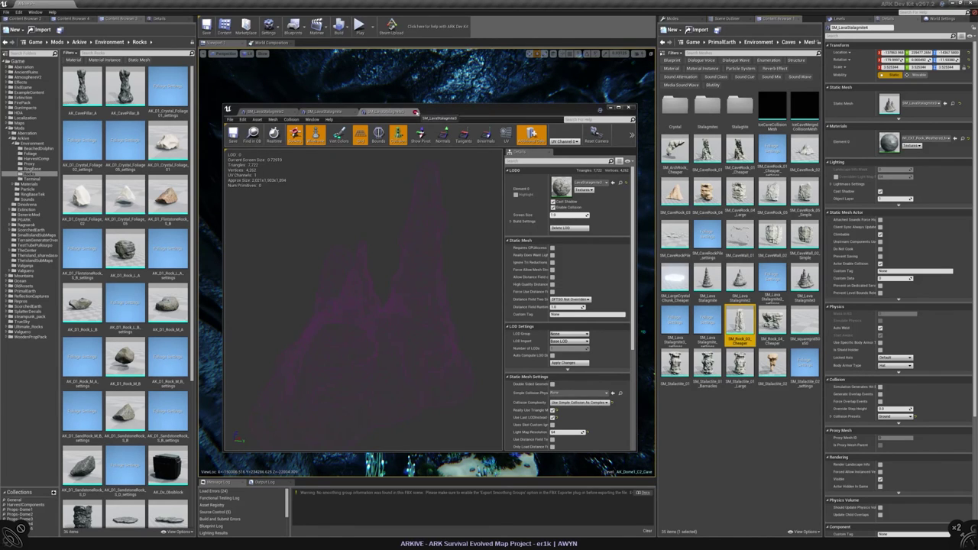
click(531, 281)
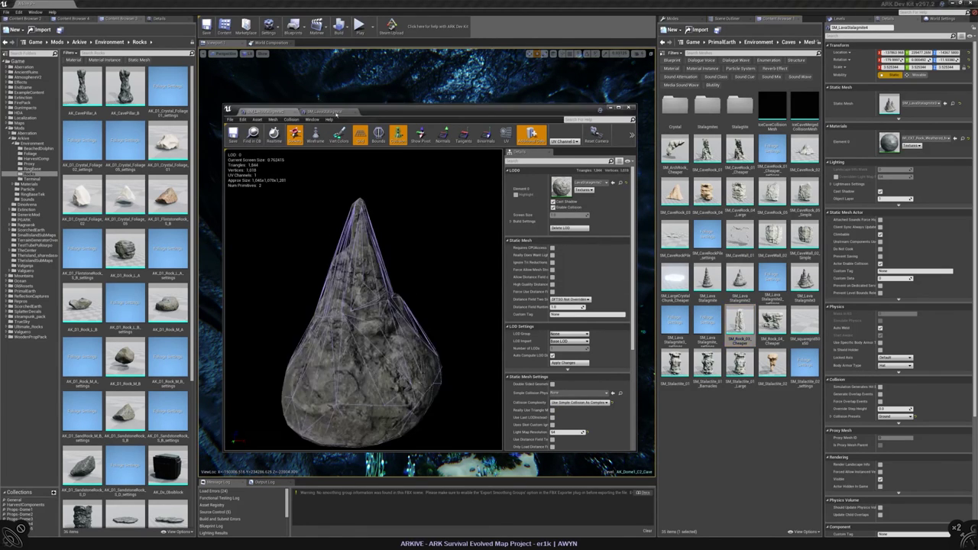
click(645, 331)
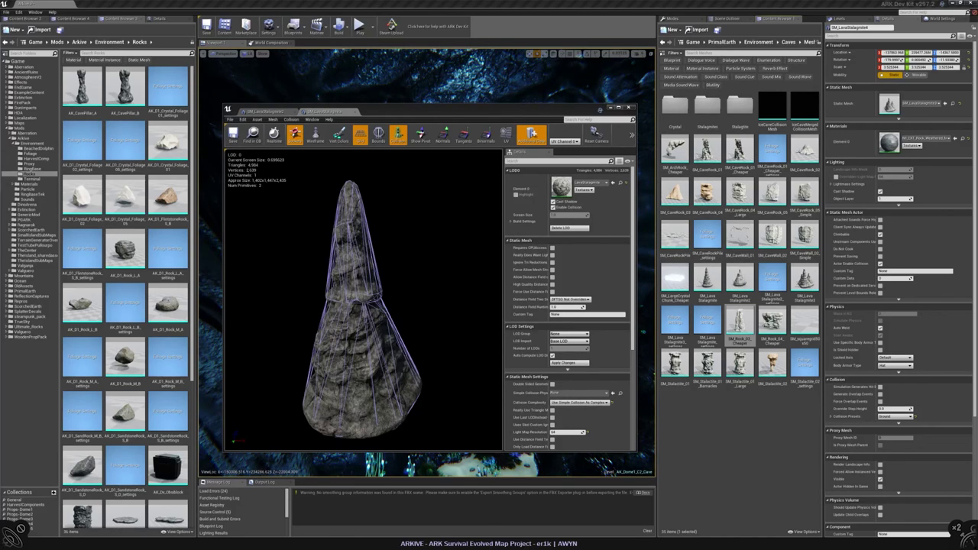
- Copy SM_LavaStalagmite and SM_LavaStalagmite2 into the Arkive Rocks folder and name the copies AK_LavaStalagmite_TRI and AK_LavaStalagmite2_TRI
drag(390, 109, 390, 121)
click(707, 283)
ctrl+click(739, 283)
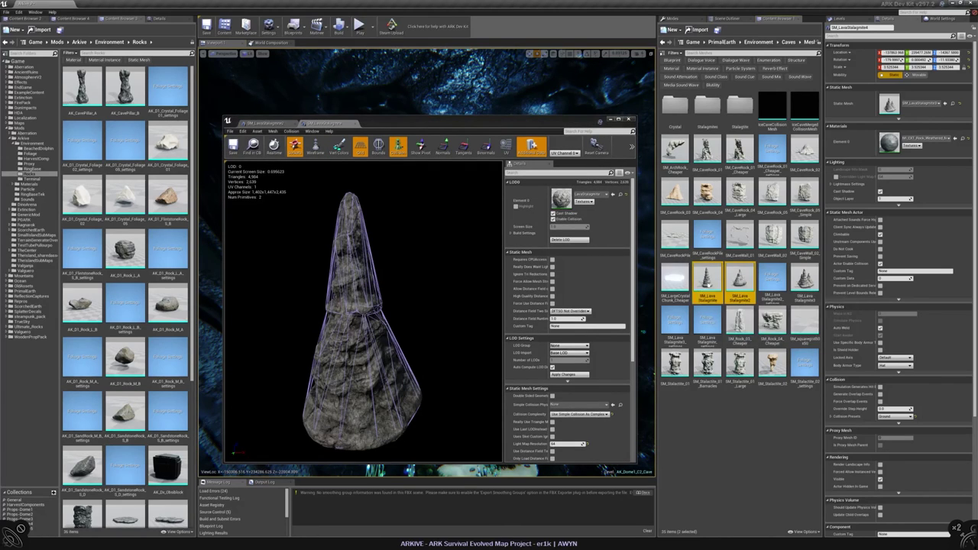
drag(739, 283, 34, 177)
click(46, 183)
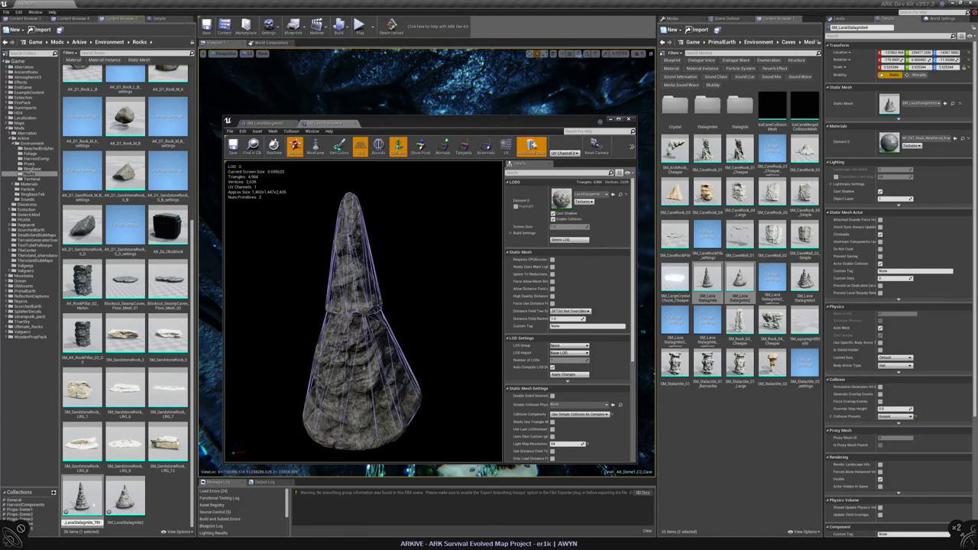
key(Return)
click(152, 349)
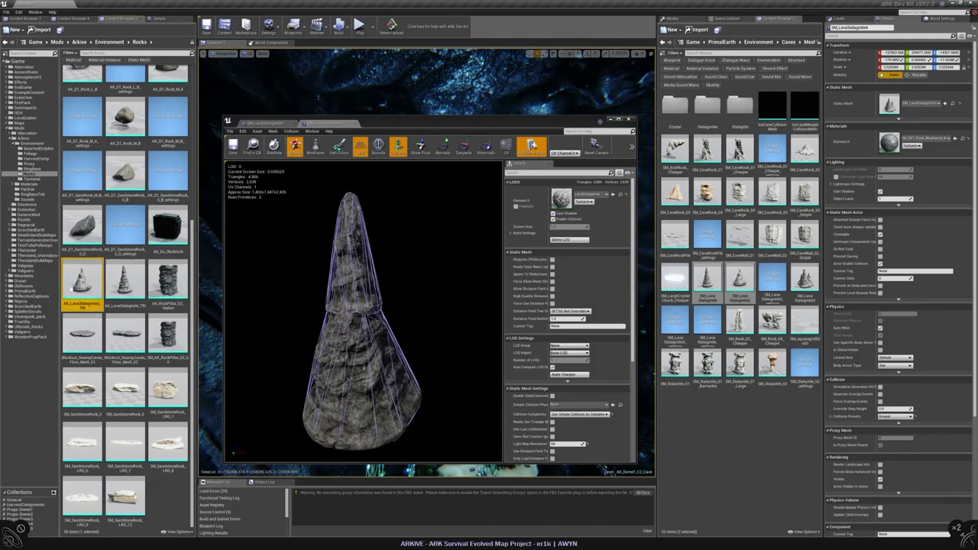
- Open both AK lava stalagmite copies and close the original SM meshes without applying level of detail changes
scroll(112, 279, up, 5)
scroll(112, 279, down, 5)
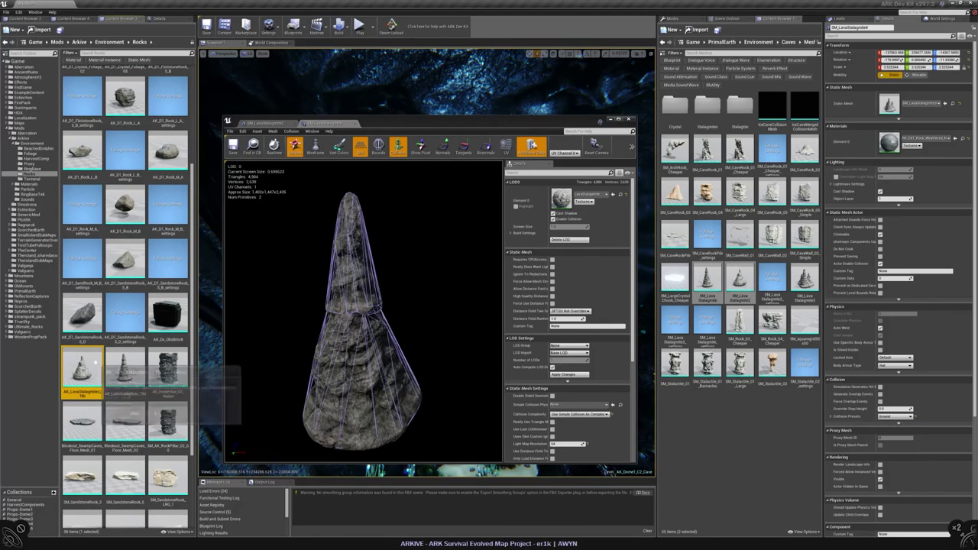
double_click(137, 363)
click(487, 123)
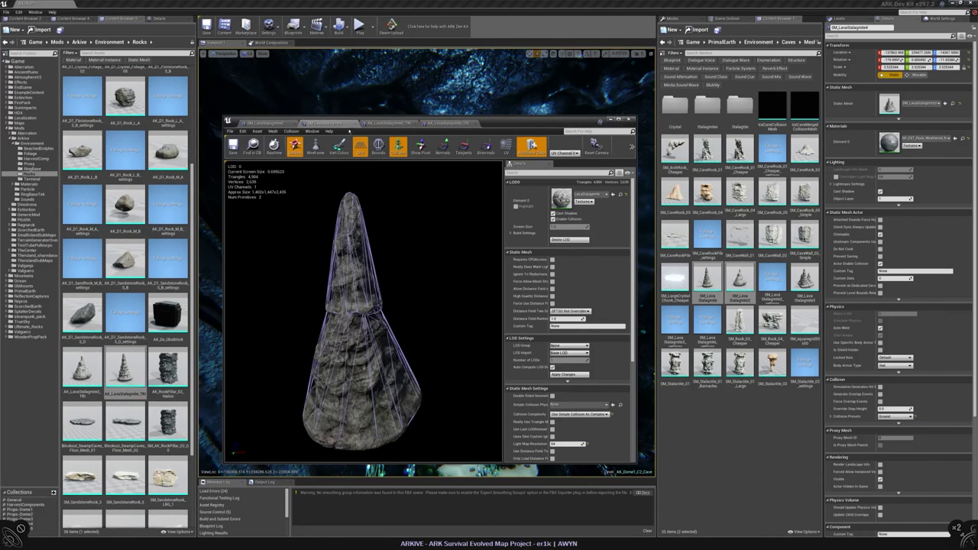
click(524, 281)
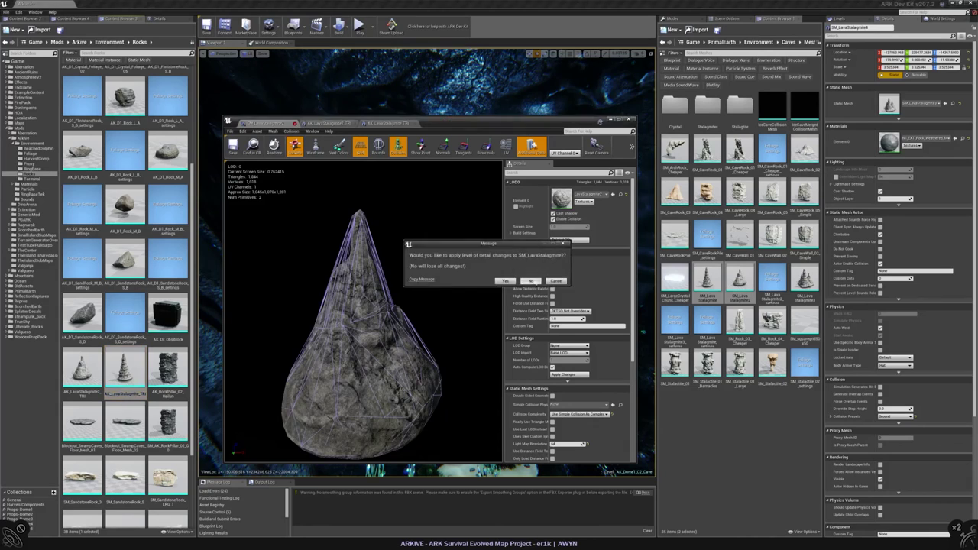
- Remove the simplified collision from AK_LavaStalagmite2_TRI and enable Really Use Triangle Mesh Collisions
scroll(404, 316, up, 5)
scroll(404, 317, down, 2)
click(291, 131)
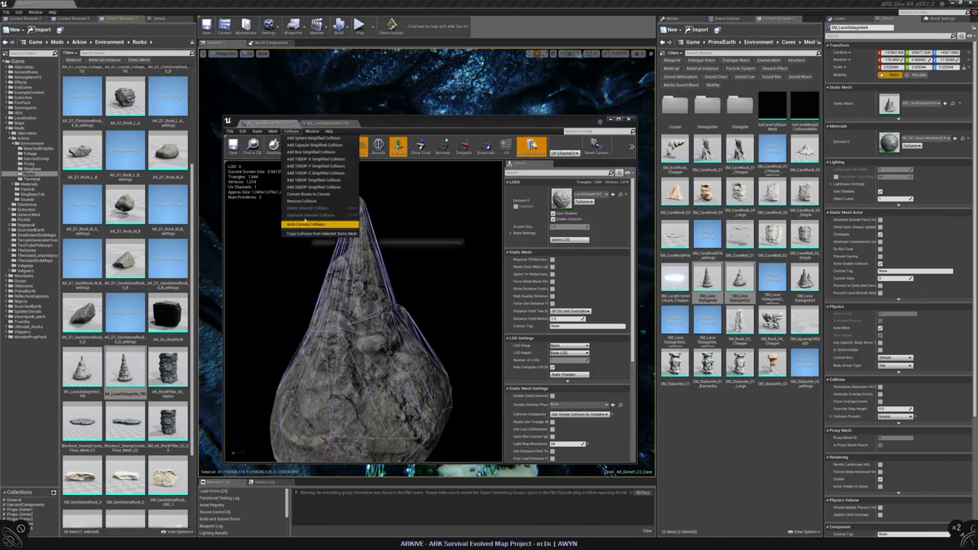
click(305, 202)
click(524, 279)
scroll(550, 339, down, 2)
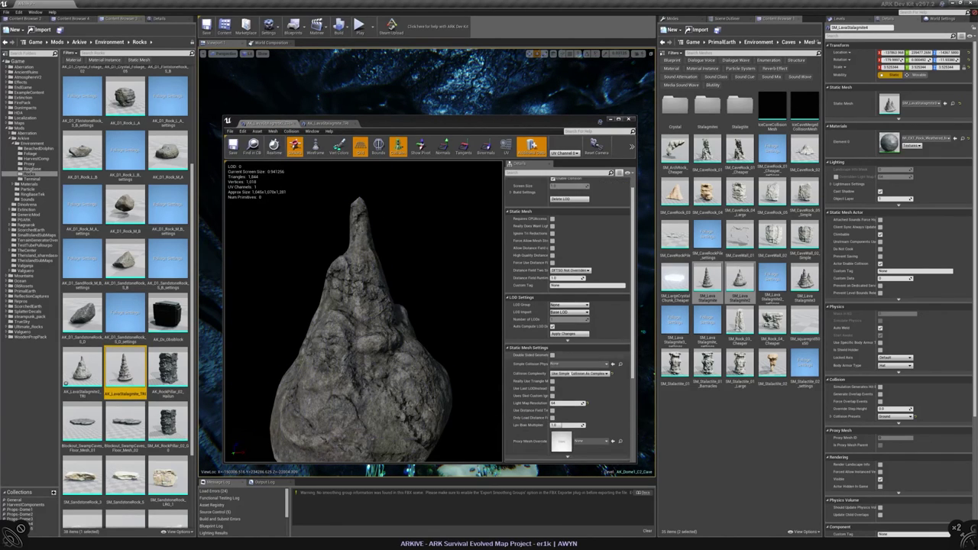
drag(551, 381, 564, 381)
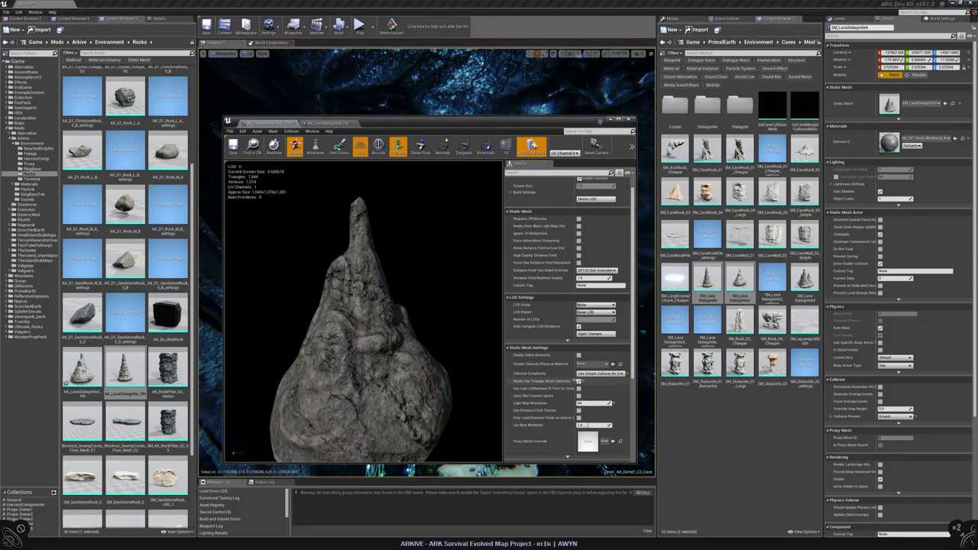
drag(502, 382, 474, 382)
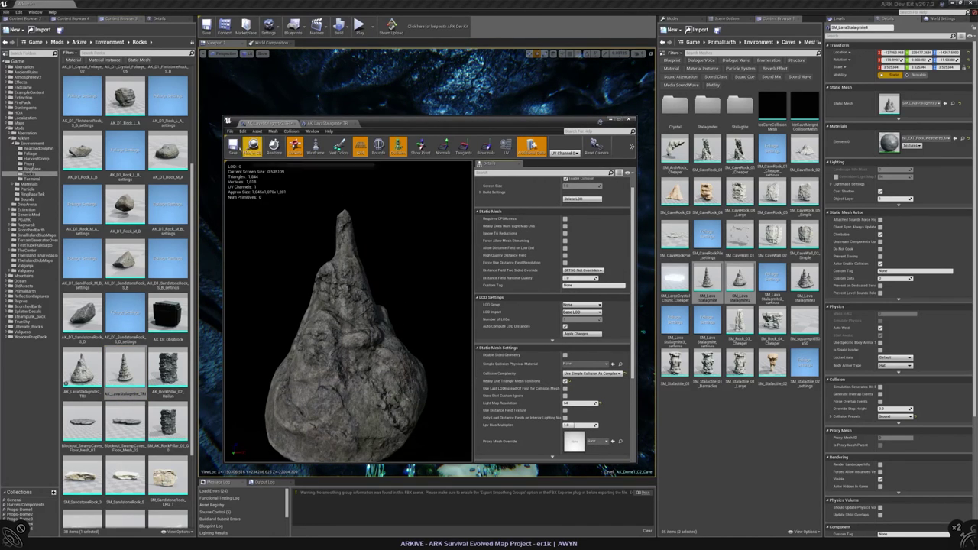
- Remove the collision from AK_LavaStalagmite_TRI, enable its triangle mesh collisions, and save the mesh
click(336, 123)
click(292, 132)
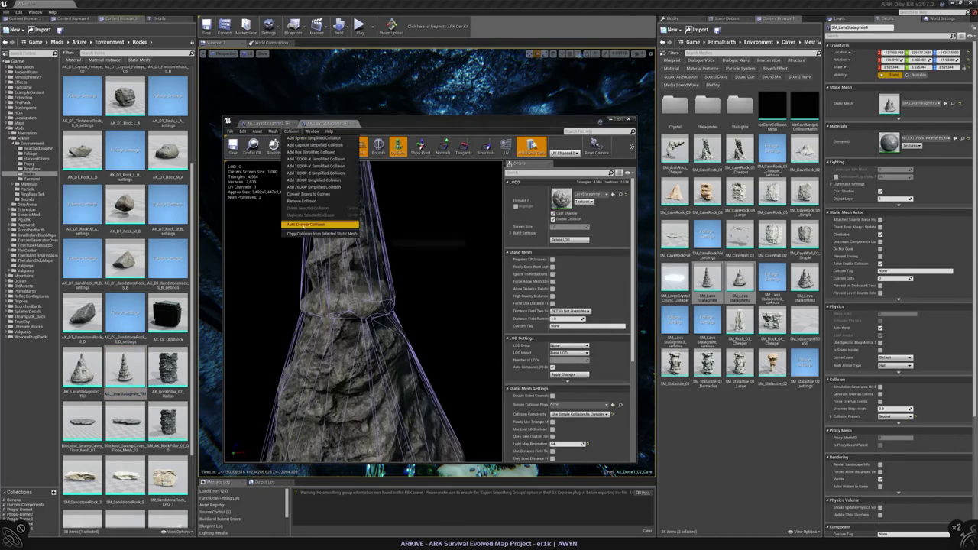
click(318, 225)
click(525, 278)
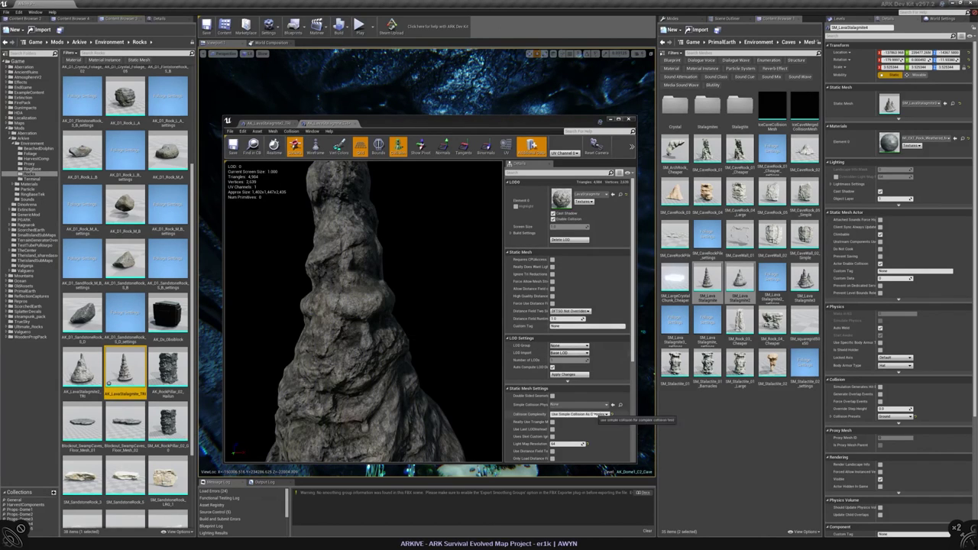
click(233, 146)
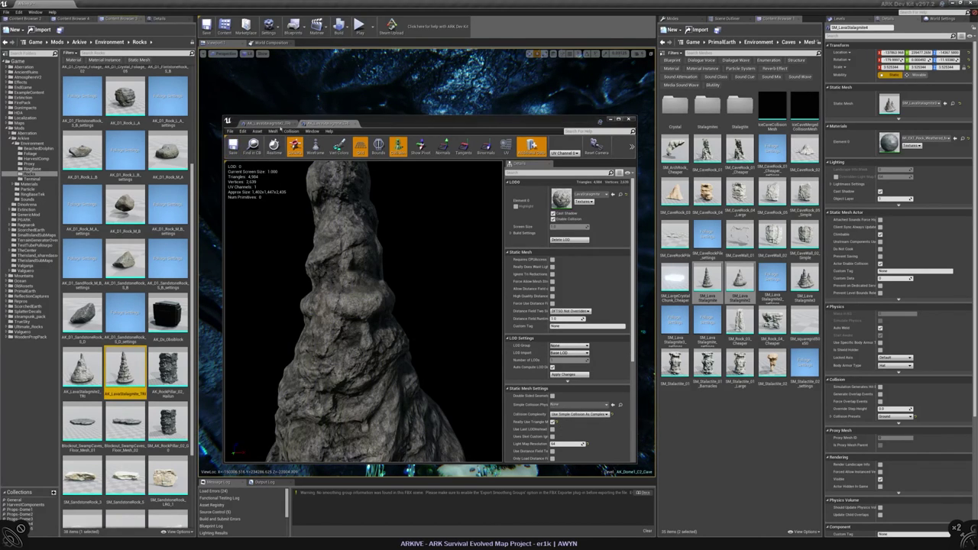
- Review both edited TRI stalagmite meshes and close them without applying level of detail changes
click(267, 123)
drag(399, 128, 433, 129)
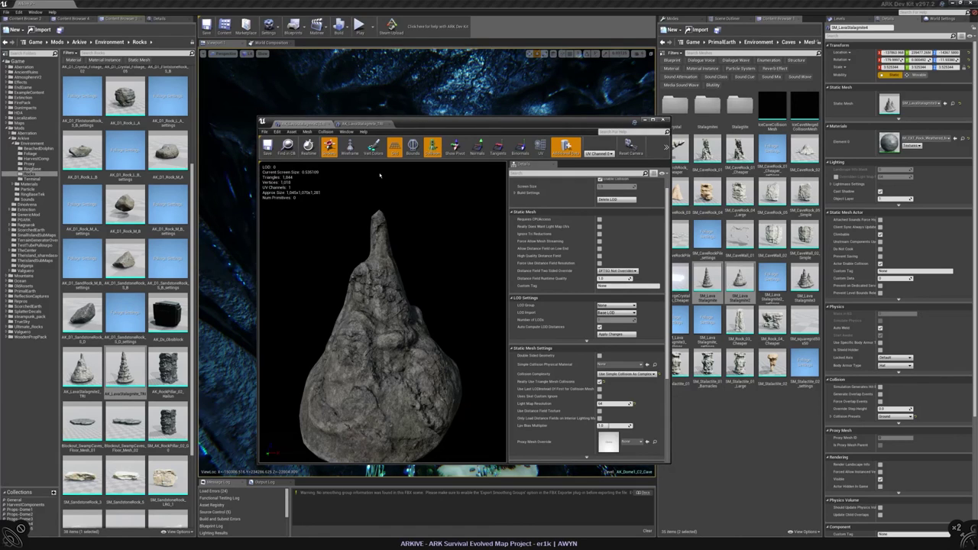
click(340, 126)
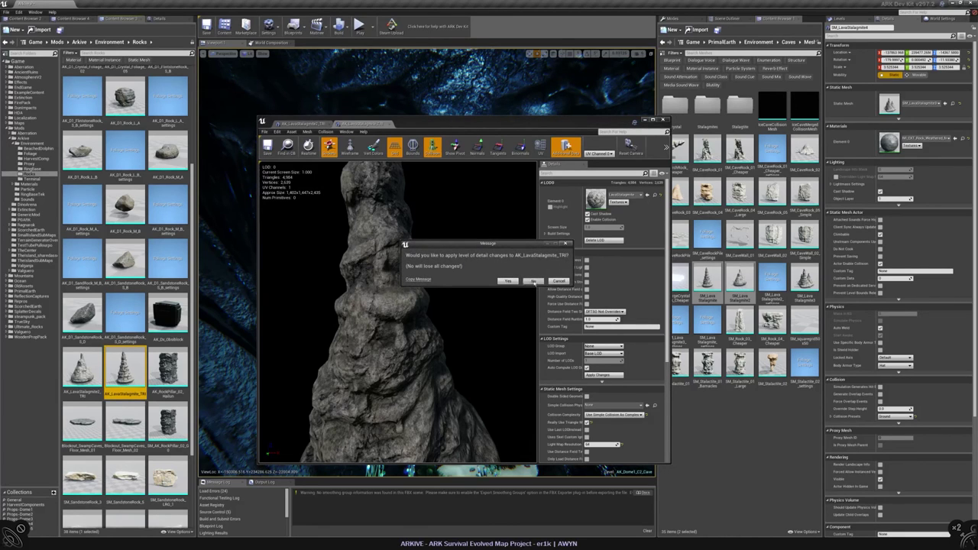
click(533, 281)
click(507, 283)
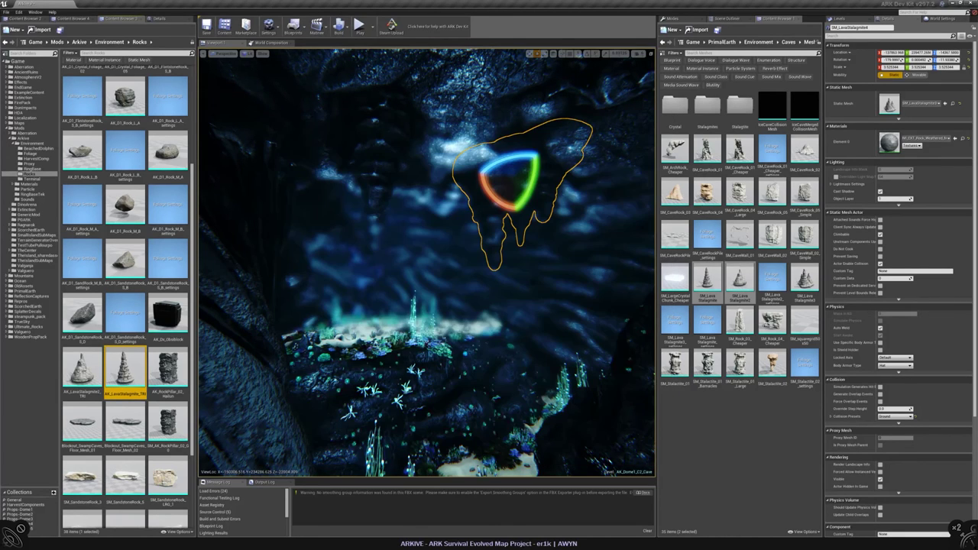
- Reopen AK_LavaStalagmite2_TRI to check its collision settings, and close it again
scroll(125, 305, down, 1)
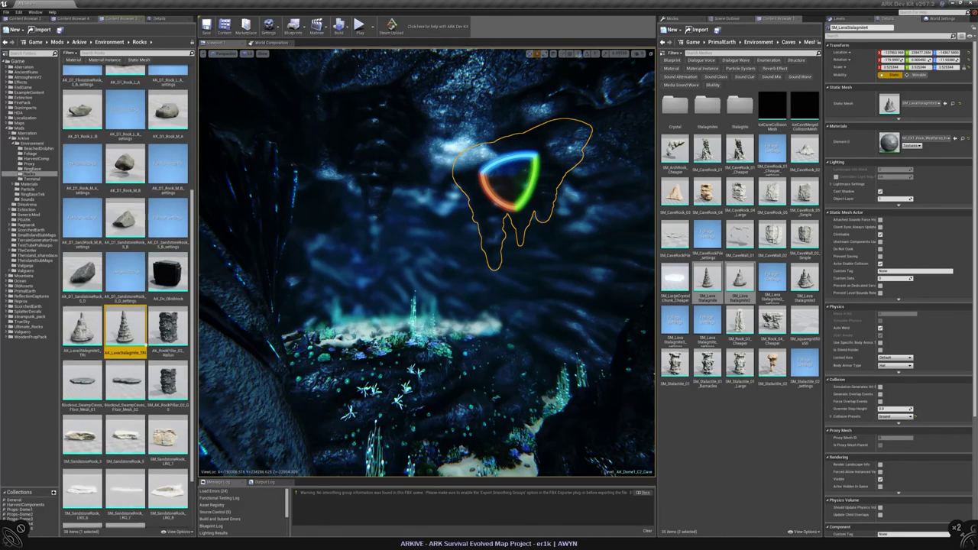
double_click(82, 329)
scroll(423, 284, down, 3)
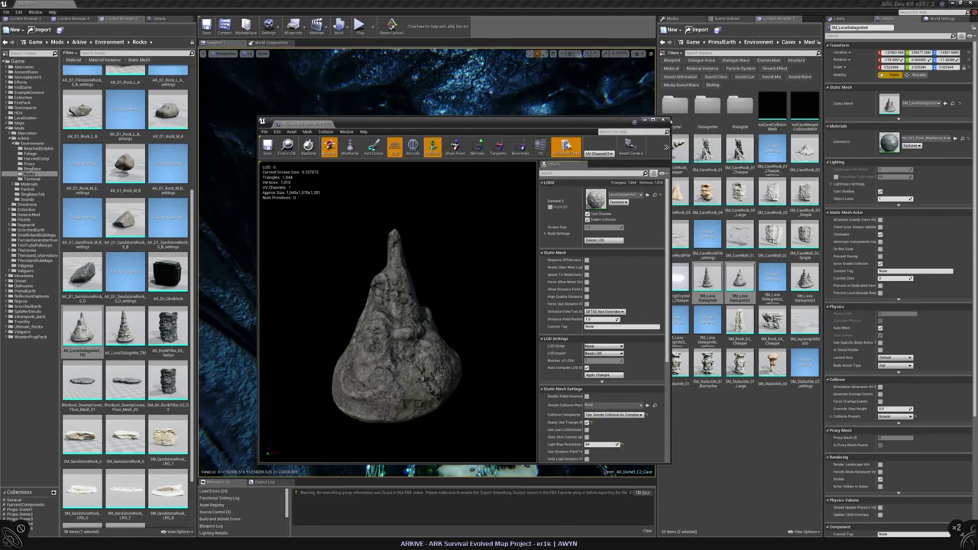
click(666, 121)
click(507, 283)
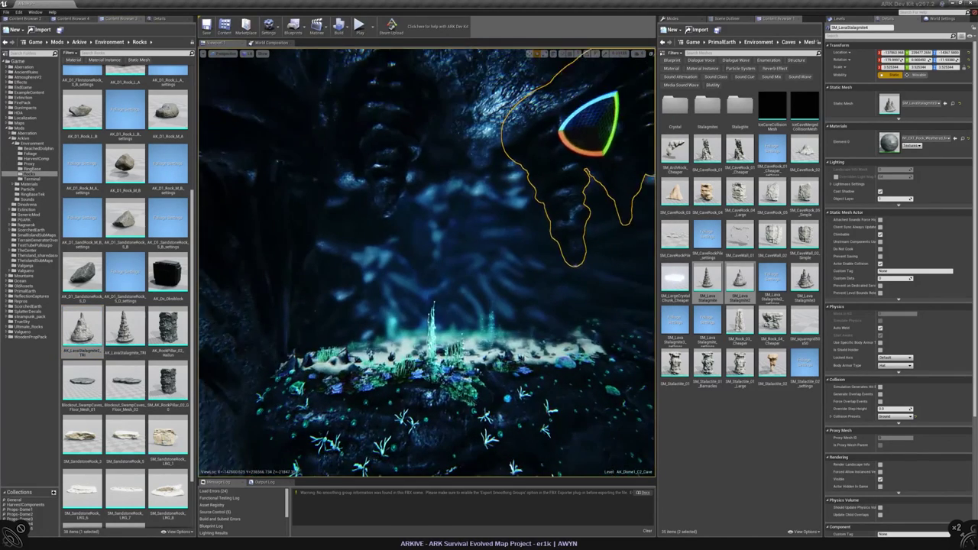
- Filter the level's actors by "stalag" and go through the stalagmites in the Cave_B2_Ceiling folder
key(f)
click(726, 18)
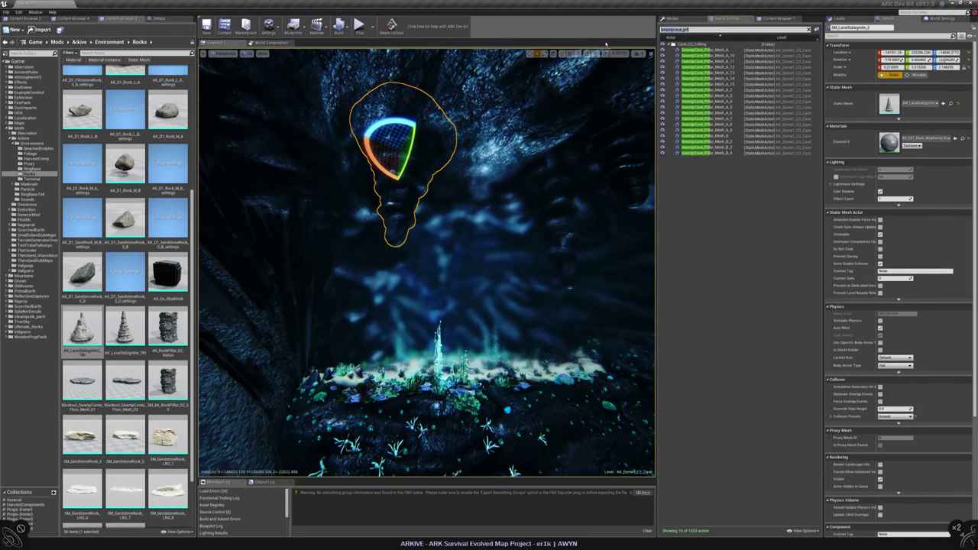
text(stalag)
click(751, 212)
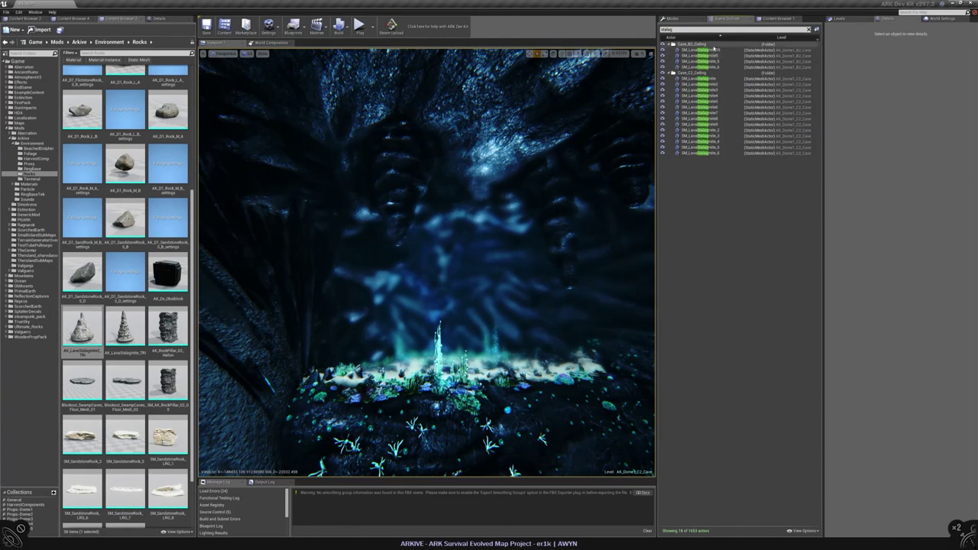
click(715, 50)
key(Down)
key(Down)
key(Down)
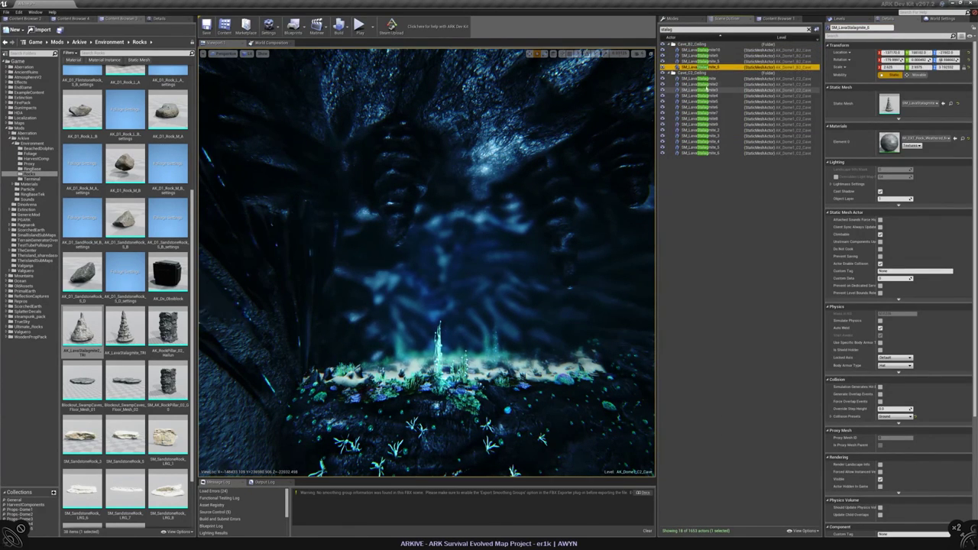
- Replace the mesh of SM_LavaStalagmite10 with AK_LavaStalagmite2_TRI and that of SM_LavaStalagmite_5 with AK_LavaStalagmite_TRI
click(715, 49)
click(82, 329)
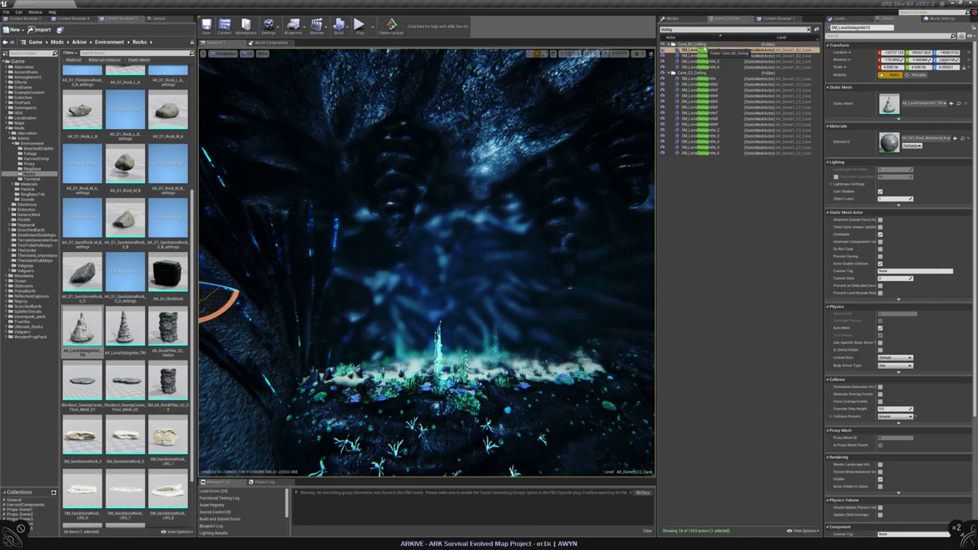
click(702, 61)
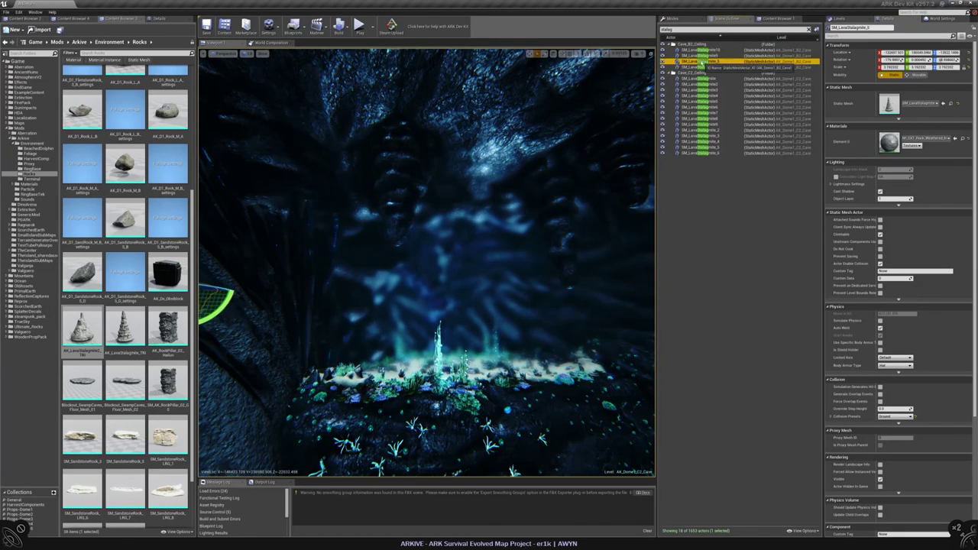
click(125, 328)
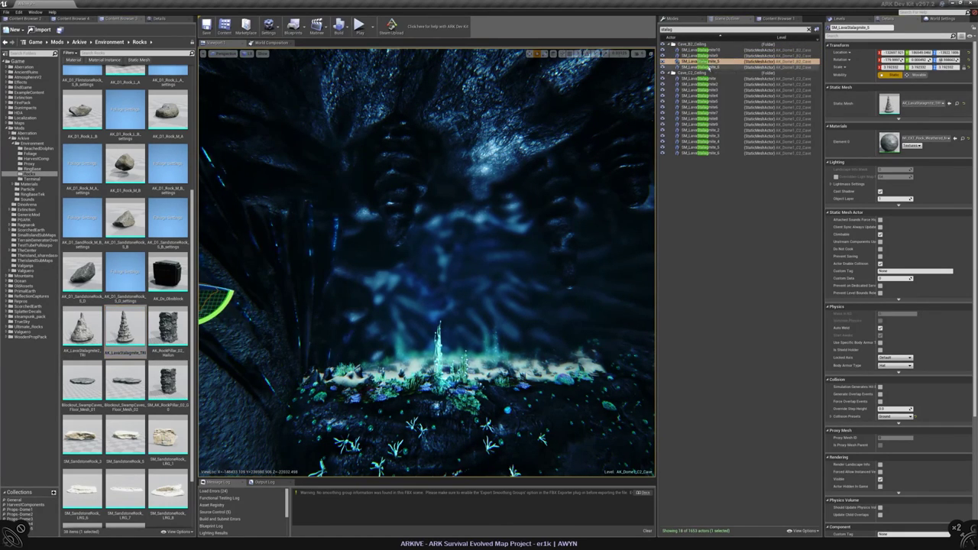
- Assign AK_LavaStalagmite_TRI to the last Cave_B2_Ceiling stalagmite and check the meshes of the others in that folder
click(710, 68)
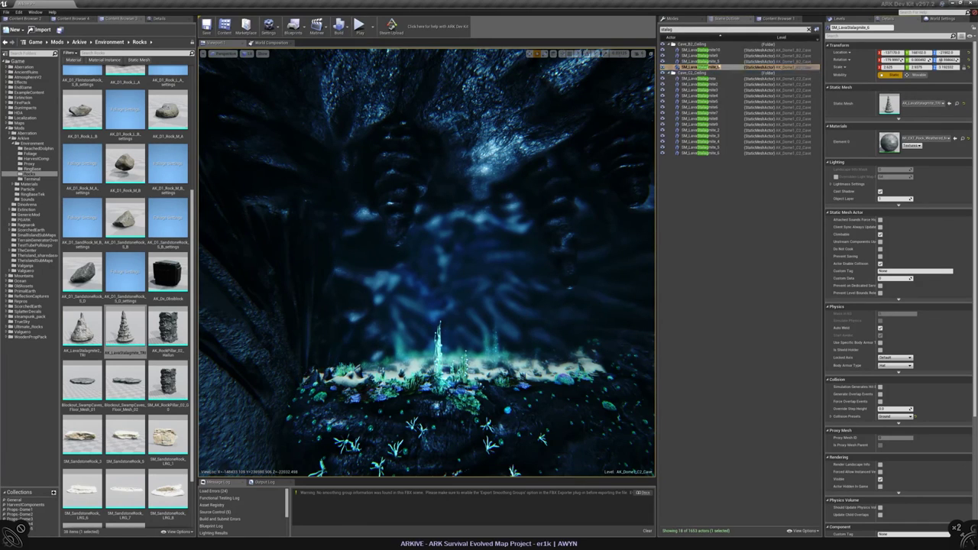
key(Up)
key(Up)
key(Up)
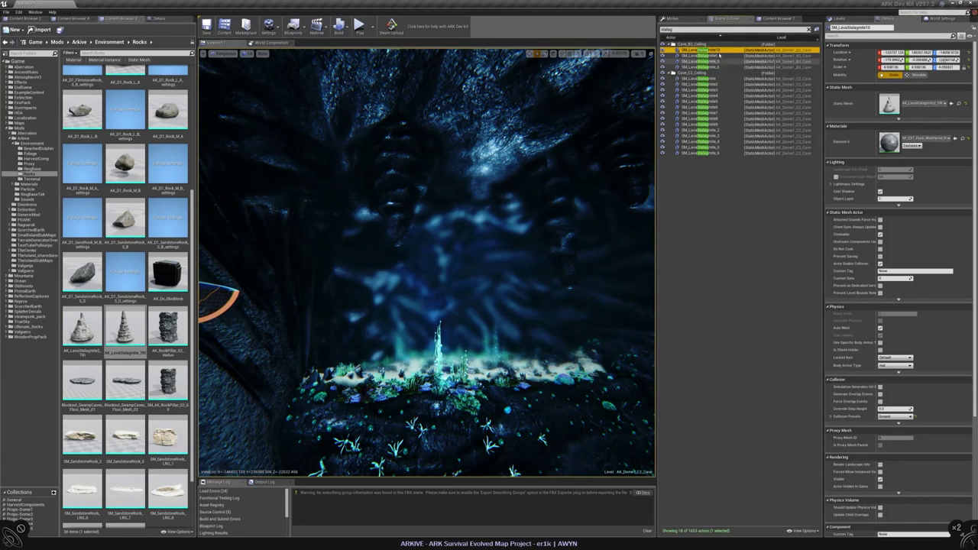
click(718, 55)
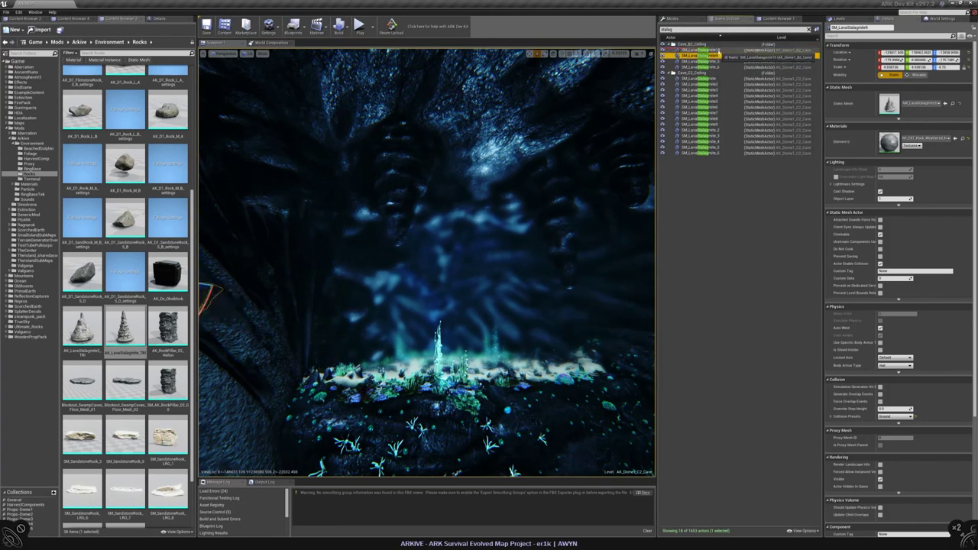
- Go through the Cave_C2_Ceiling stalagmites down to SM_LavaStalagmite6 and replace the SM_LavaStalagmite2 meshes with AK_LavaStalagmite2_TRI
click(710, 79)
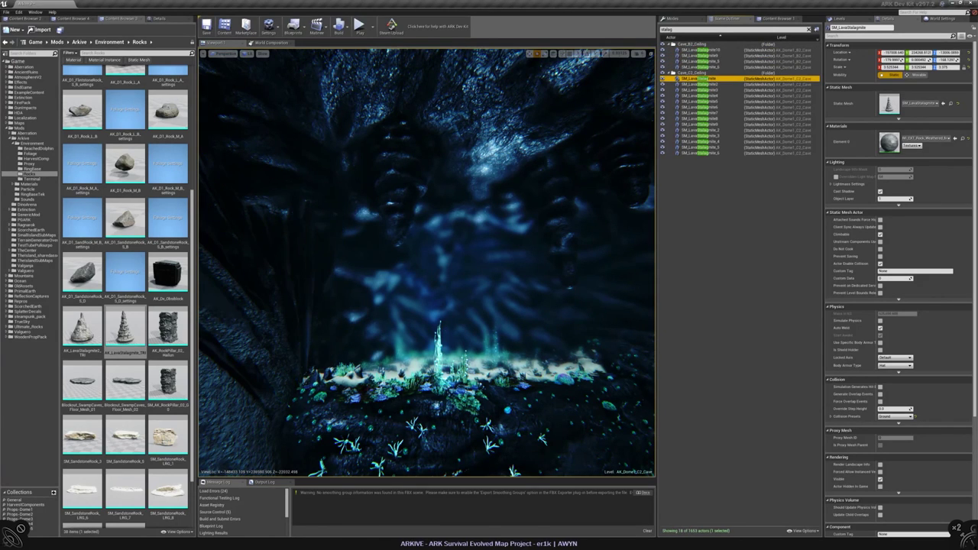
click(719, 85)
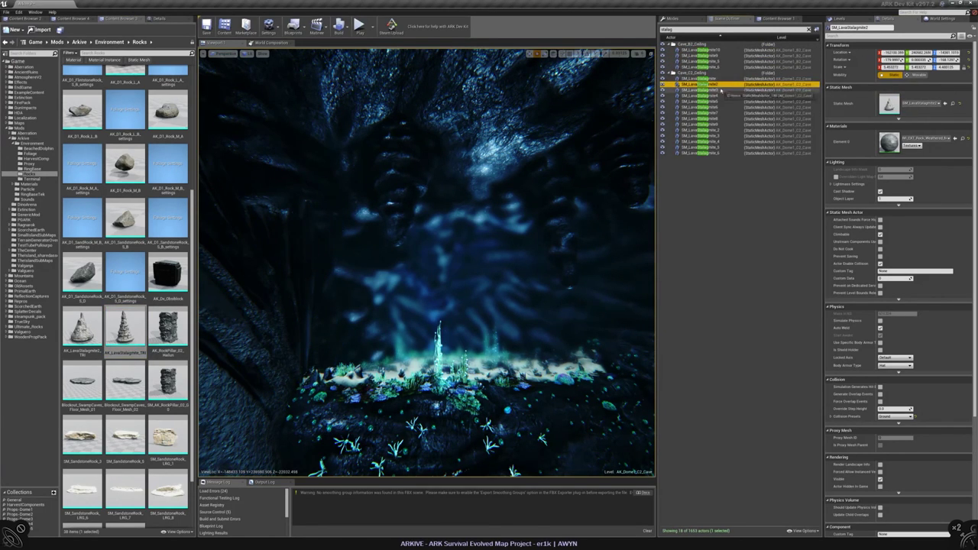
click(953, 103)
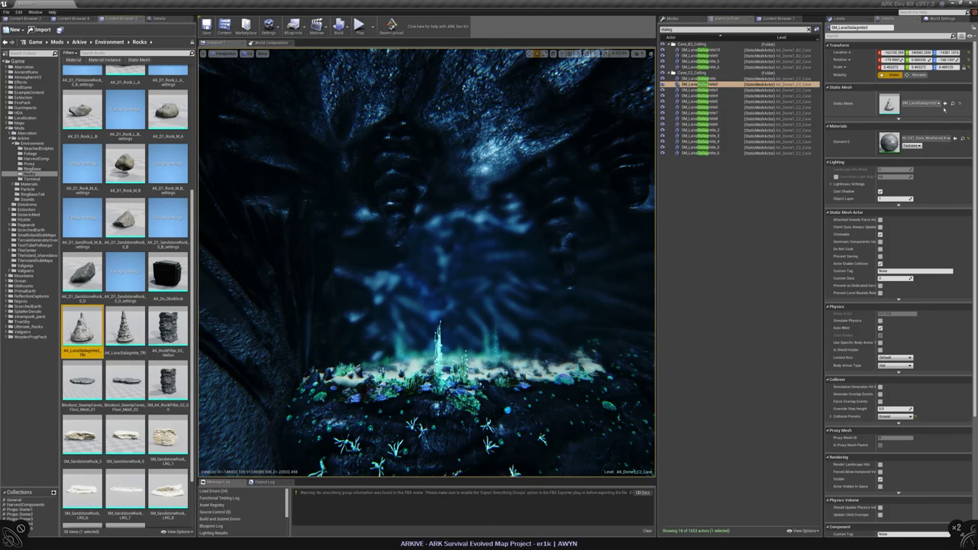
click(715, 93)
key(Down)
key(Down)
key(Down)
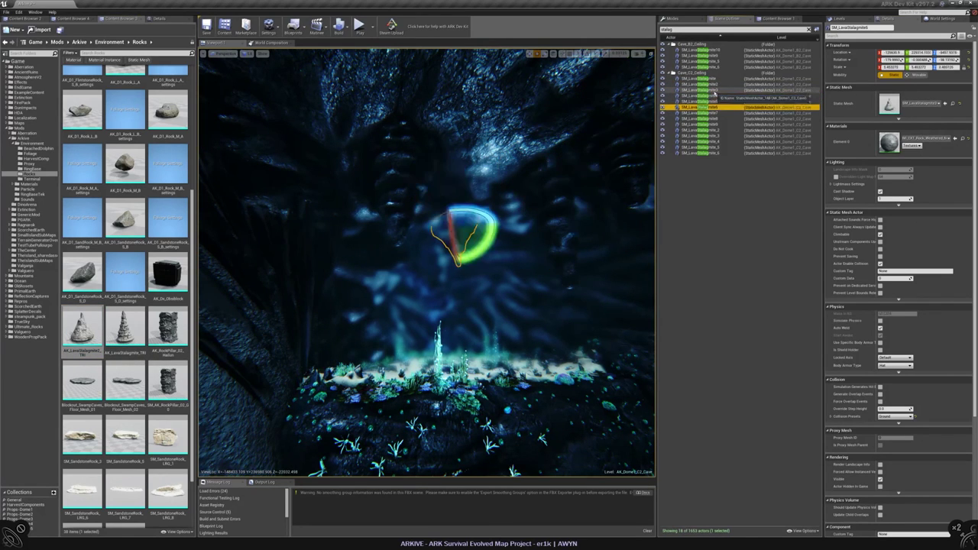
click(946, 103)
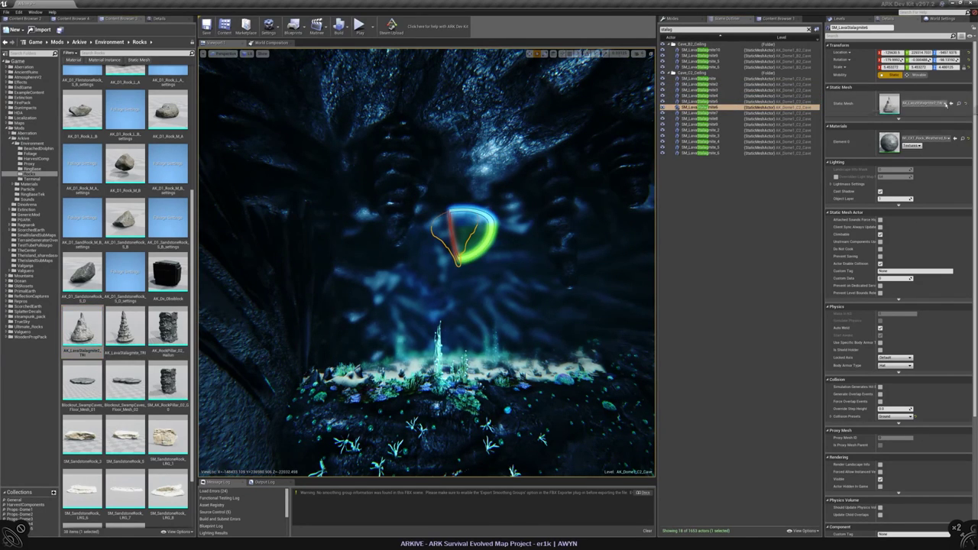
scroll(126, 336, down, 1)
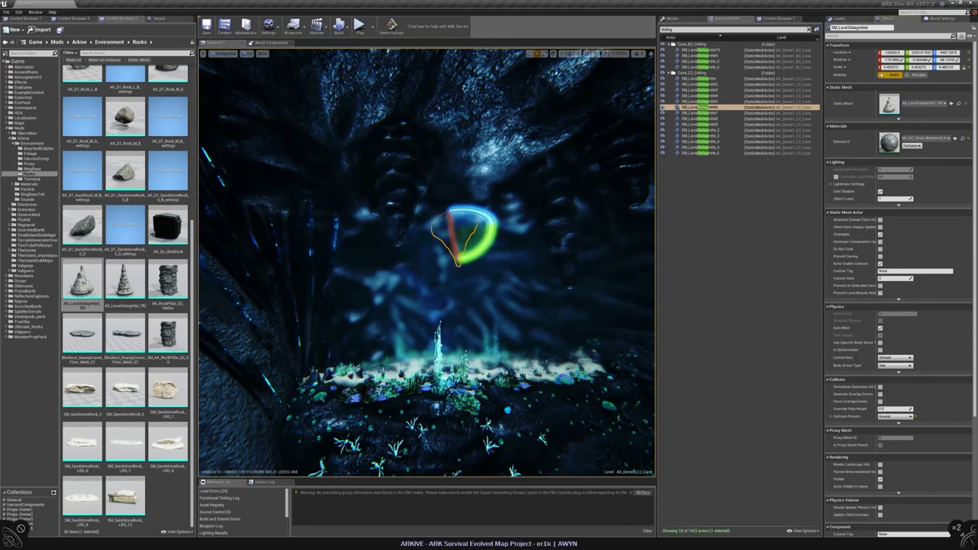
- Replace the meshes of the remaining Cave_C2_Ceiling stalagmites, from SM_LavaStalagmite7 on, with the matching AK_LavaStalagmite2_TRI or AK_LavaStalagmite_TRI
click(718, 113)
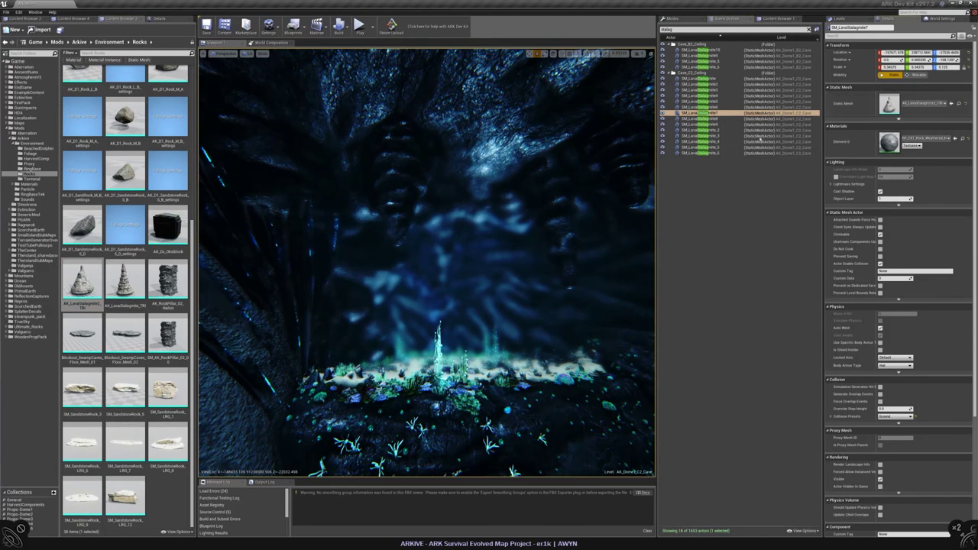
click(718, 118)
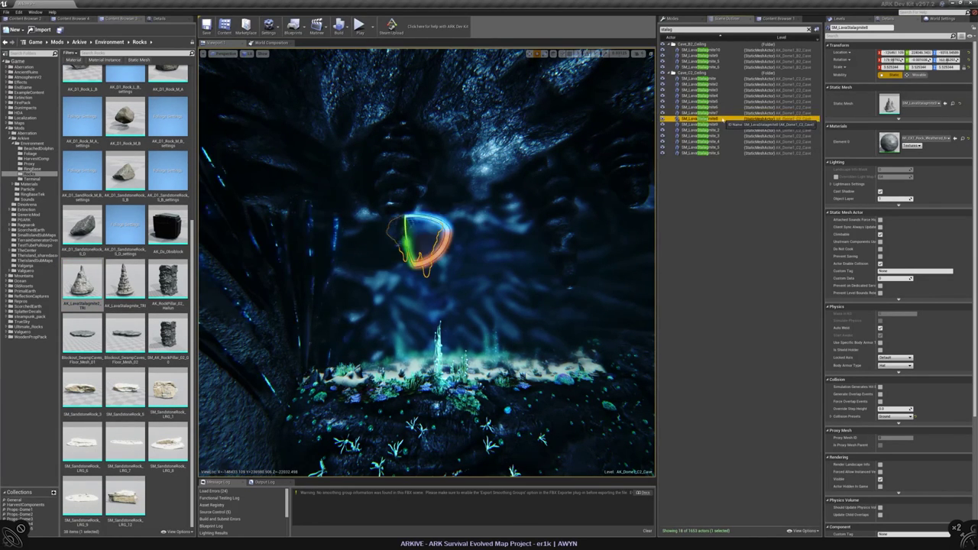
click(718, 130)
key(ctrl+b)
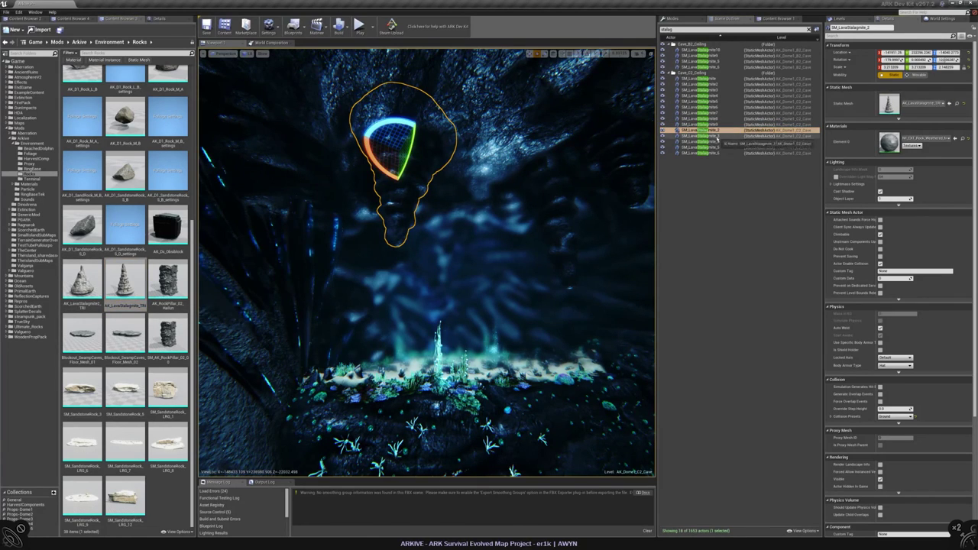
click(718, 135)
click(719, 142)
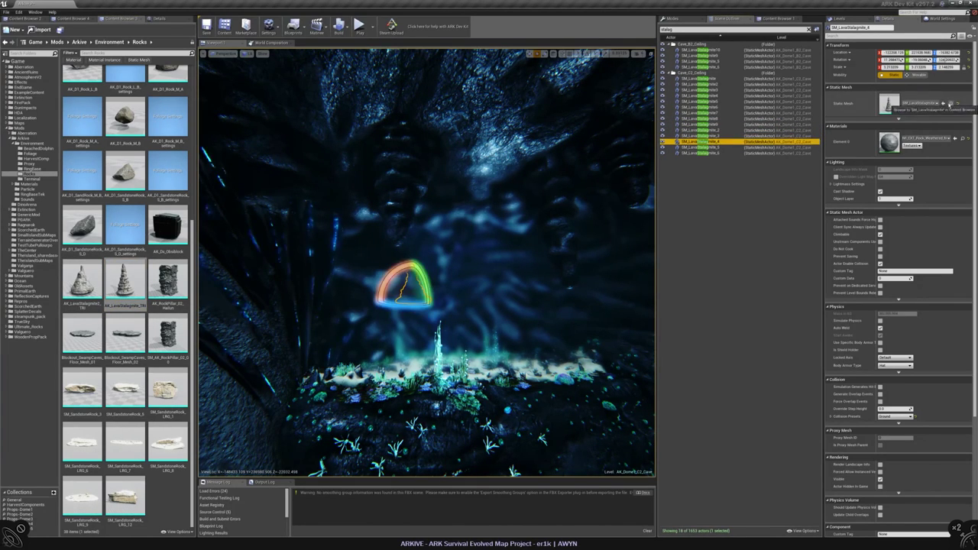
click(718, 153)
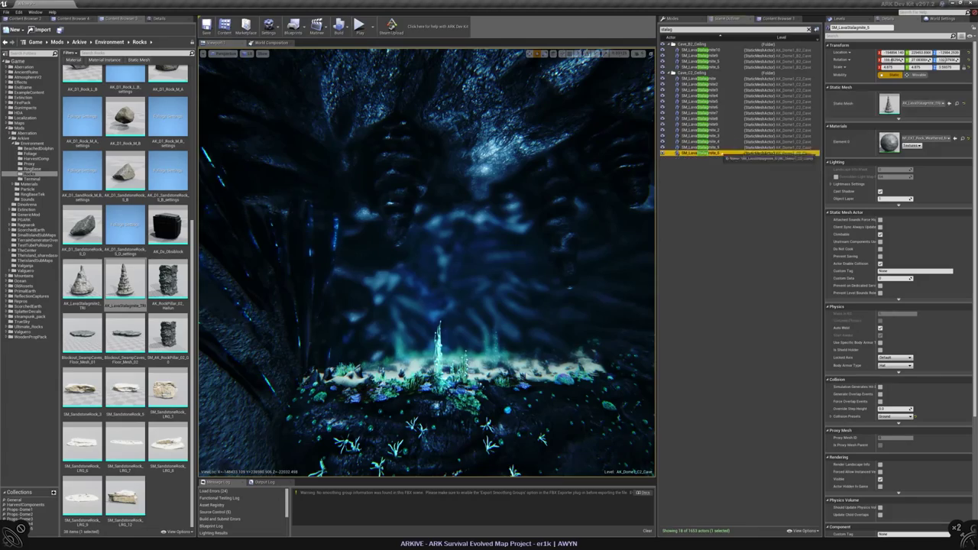
- Inspect the stalagmites and surrounding rock in the cave, selecting individual meshes such as SM_LavaStalagmite7 to check them
key(Escape)
right_drag(426, 260, 475, 264)
click(459, 229)
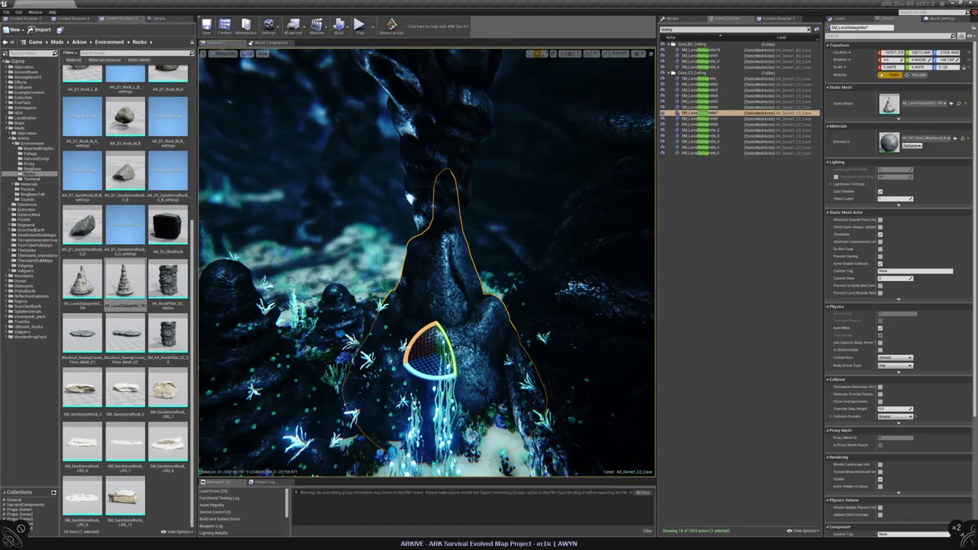
right_drag(475, 263, 570, 255)
click(412, 230)
key(Escape)
click(397, 245)
right_drag(397, 244, 459, 237)
- Paint the AK_D1_LuminousCoral foliage onto the cave's hanging stalagmites and rock columns with a 512 brush
key(shift+4)
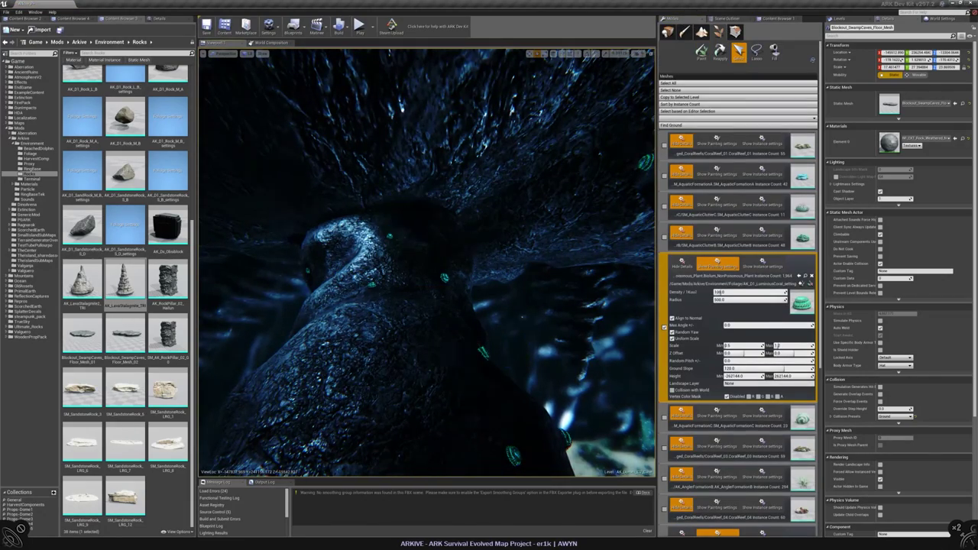
right_drag(459, 237, 482, 234)
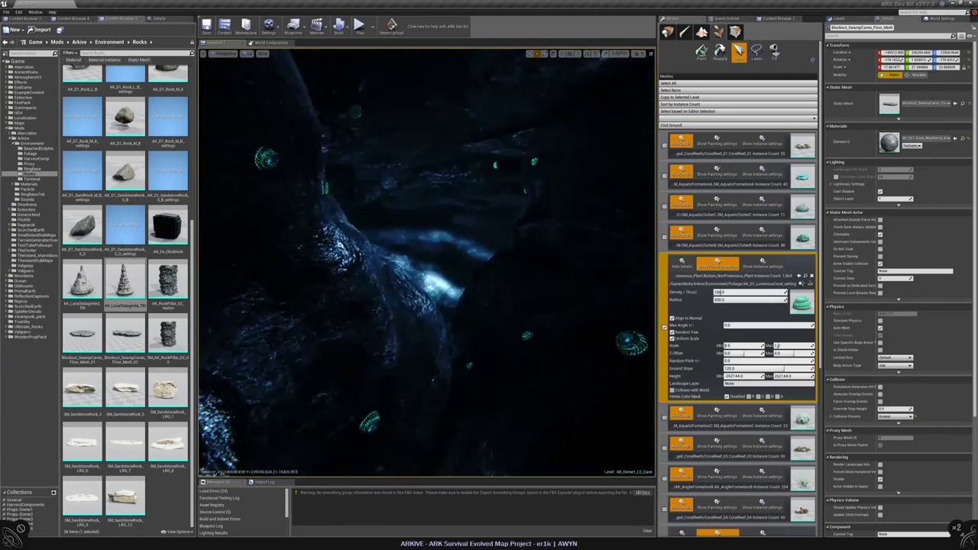
right_drag(482, 235, 490, 234)
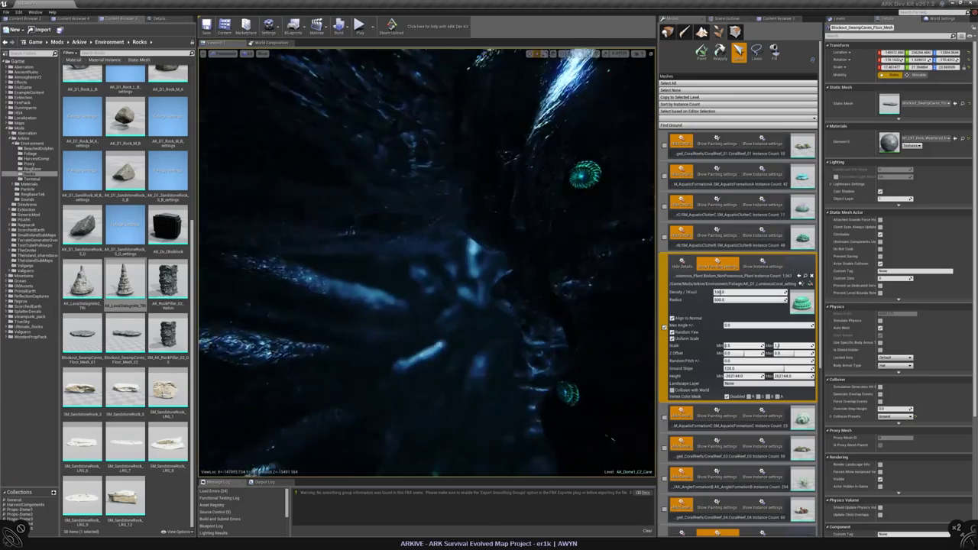
right_drag(489, 234, 551, 228)
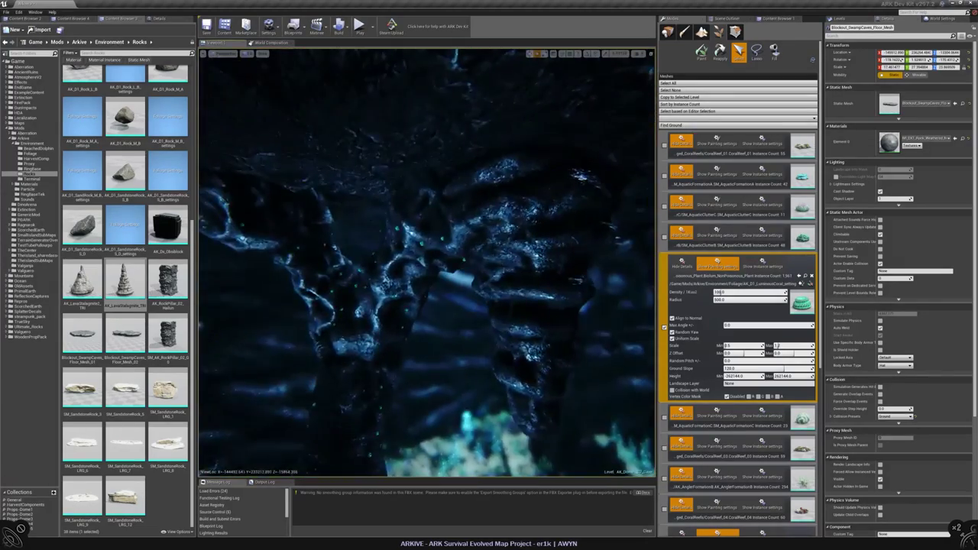
click(702, 52)
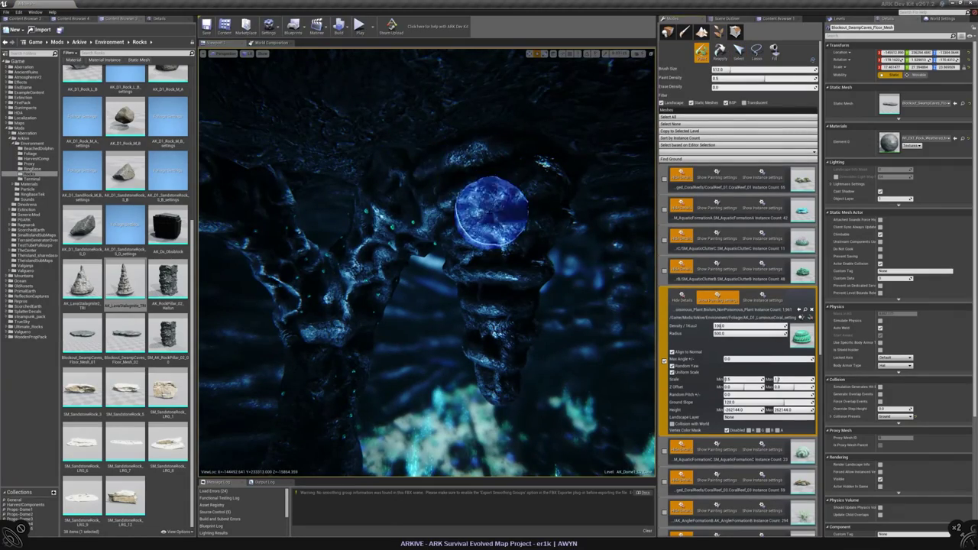
right_drag(480, 260, 503, 255)
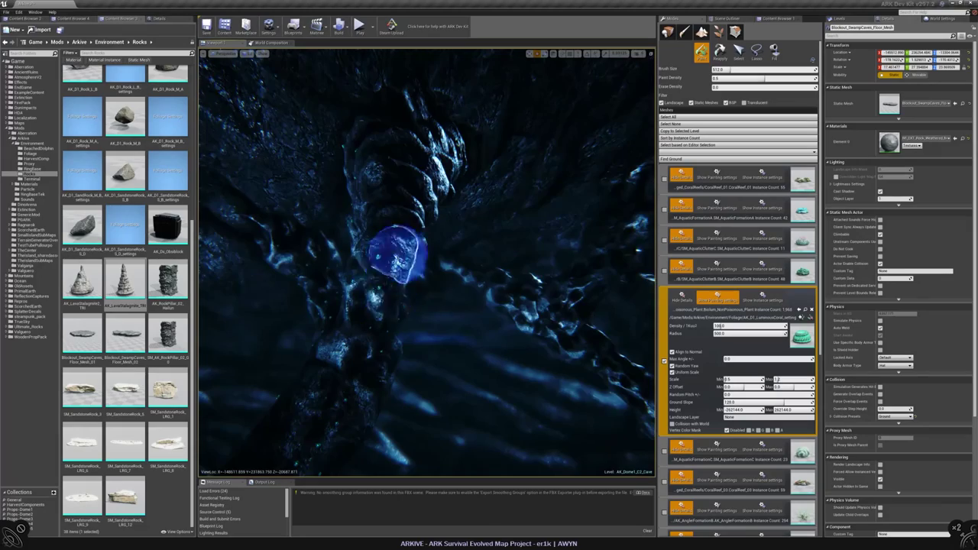
right_drag(398, 256, 383, 241)
right_drag(428, 165, 386, 157)
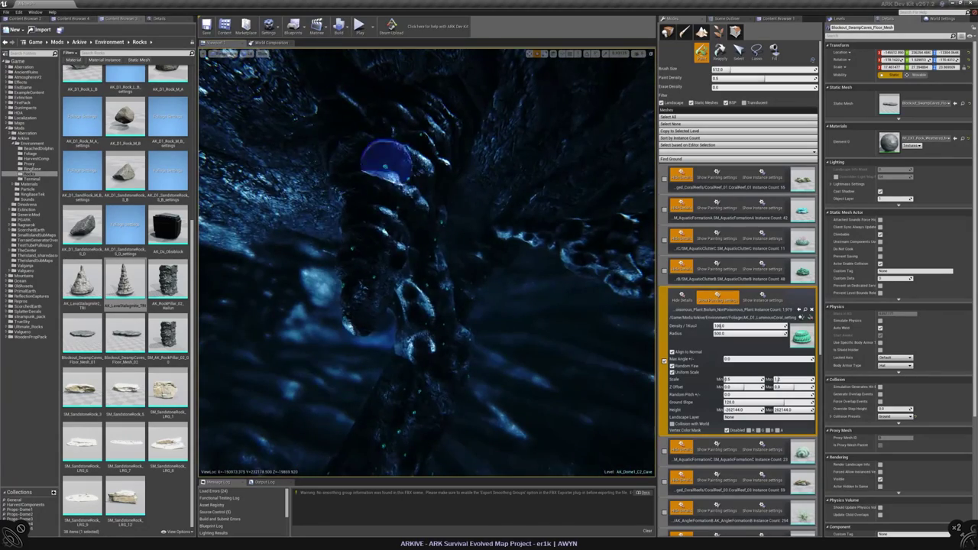
right_drag(394, 214, 397, 229)
mouse_move(452, 153)
right_down()
mouse_move(435, 251)
mouse_move(397, 253)
mouse_move(359, 275)
mouse_move(328, 219)
mouse_move(356, 249)
mouse_move(367, 245)
mouse_move(363, 260)
right_up()
right_drag(345, 298, 348, 292)
- Make AK_Dome1_C2_Cave the current level and save the work
click(839, 18)
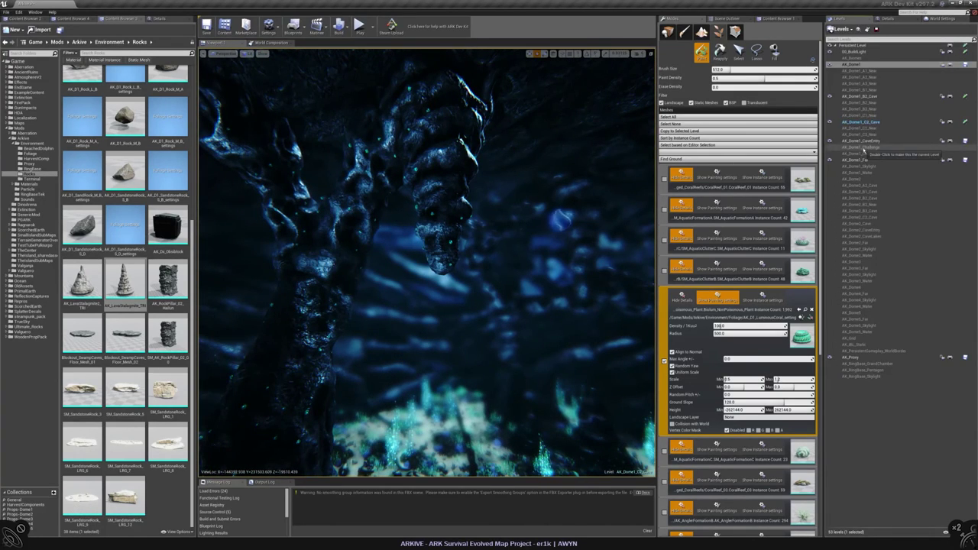
double_click(850, 122)
key(ctrl+s)
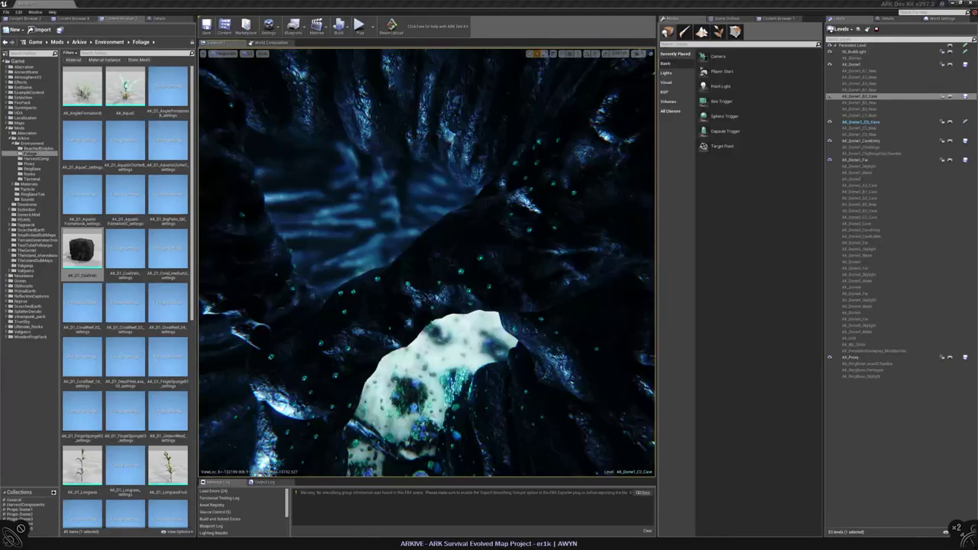
- Return to foliage painting and add more luminous coral to the rock formations above the cave's sandy floor
key(shift+4)
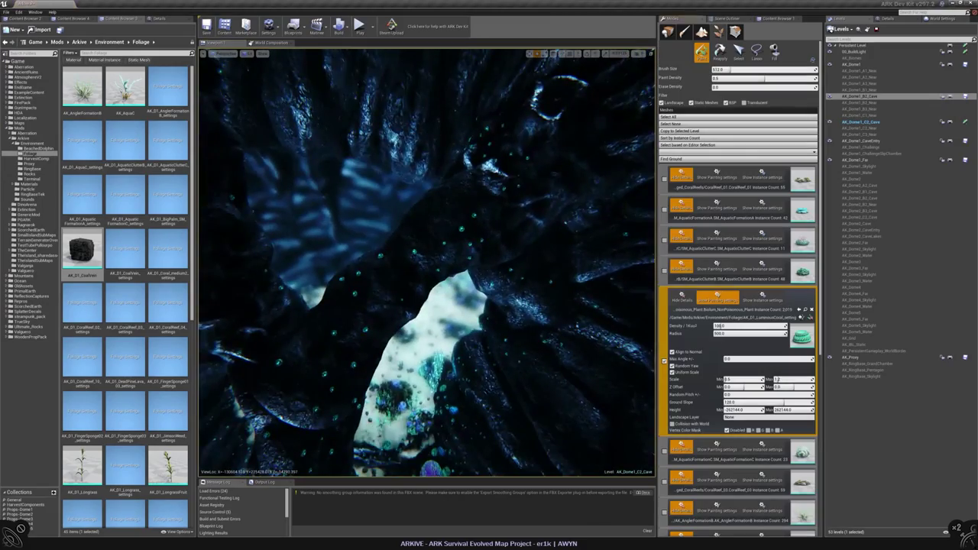
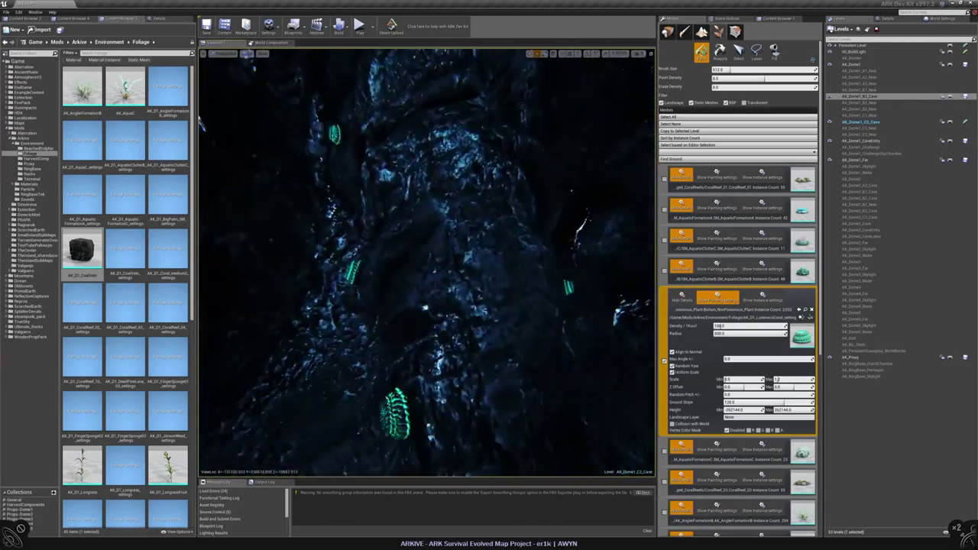
right_drag(427, 260, 396, 248)
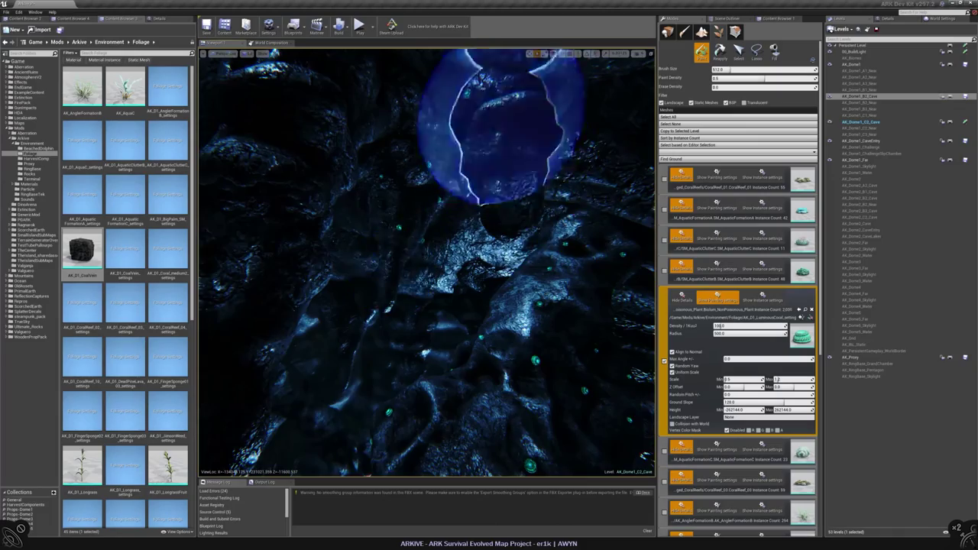
mouse_move(396, 248)
right_down()
mouse_move(419, 263)
mouse_move(447, 179)
right_up()
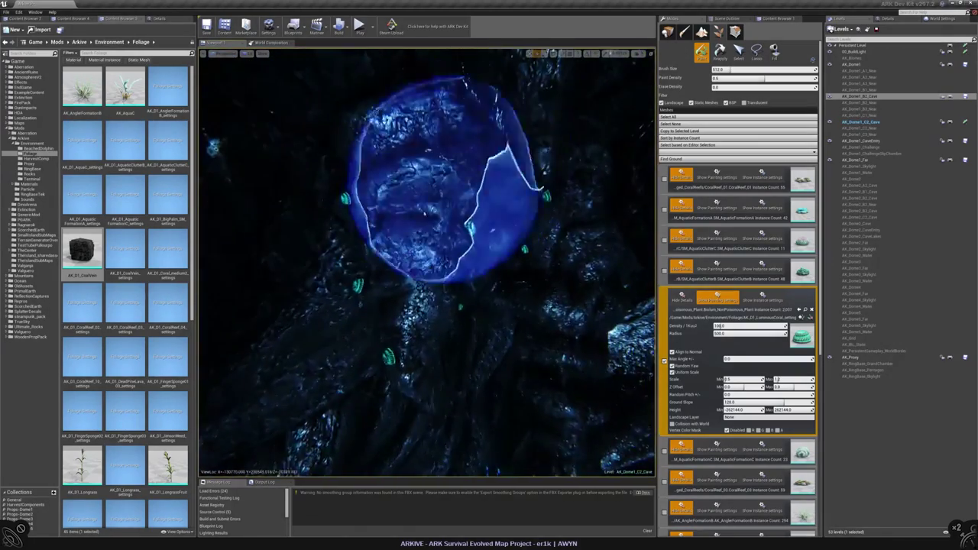
mouse_move(409, 245)
right_down()
mouse_move(417, 263)
mouse_move(432, 240)
mouse_move(437, 248)
mouse_move(550, 222)
right_up()
- Set the foliage brush size to 300 and paint luminous coral on the nearby rock columns and ledges
click(730, 70)
text(800)
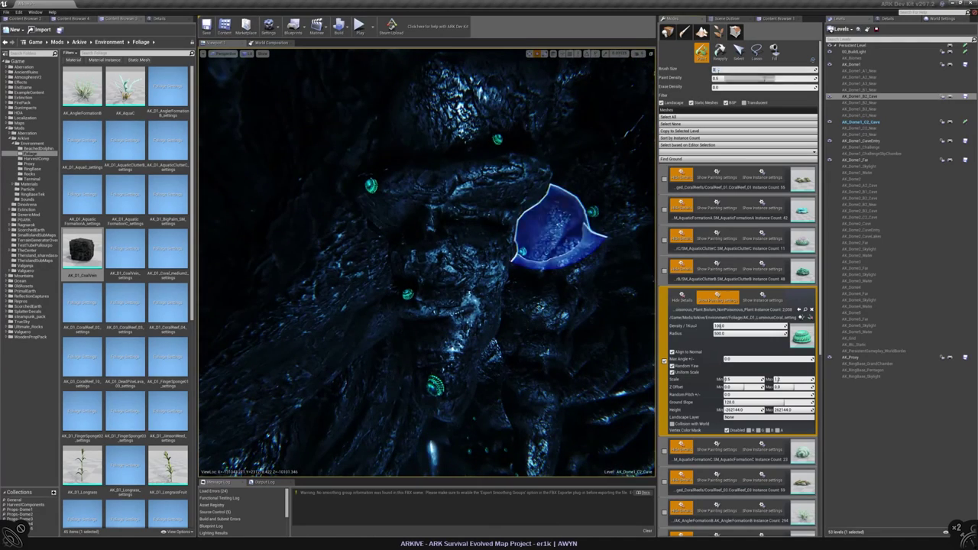
key(Return)
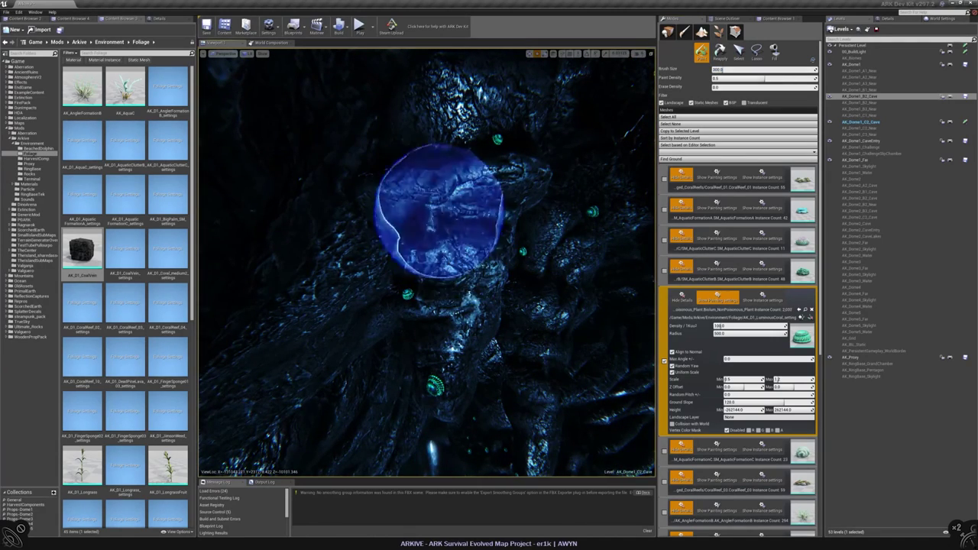
mouse_move(442, 191)
right_down()
mouse_move(428, 206)
mouse_move(306, 218)
mouse_move(432, 253)
right_up()
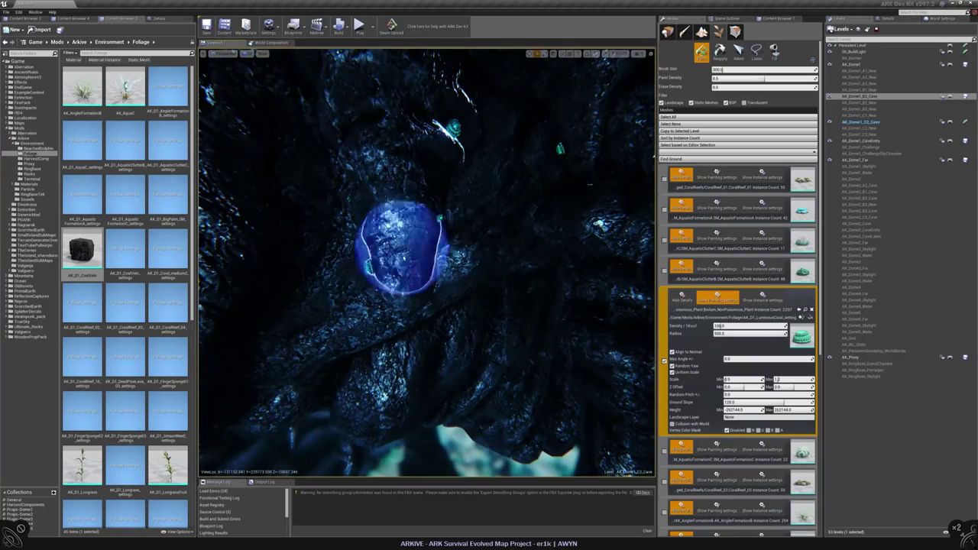
right_drag(394, 241, 395, 241)
right_drag(417, 186, 417, 186)
right_drag(409, 257, 417, 258)
right_drag(349, 282, 350, 282)
right_drag(393, 84, 388, 234)
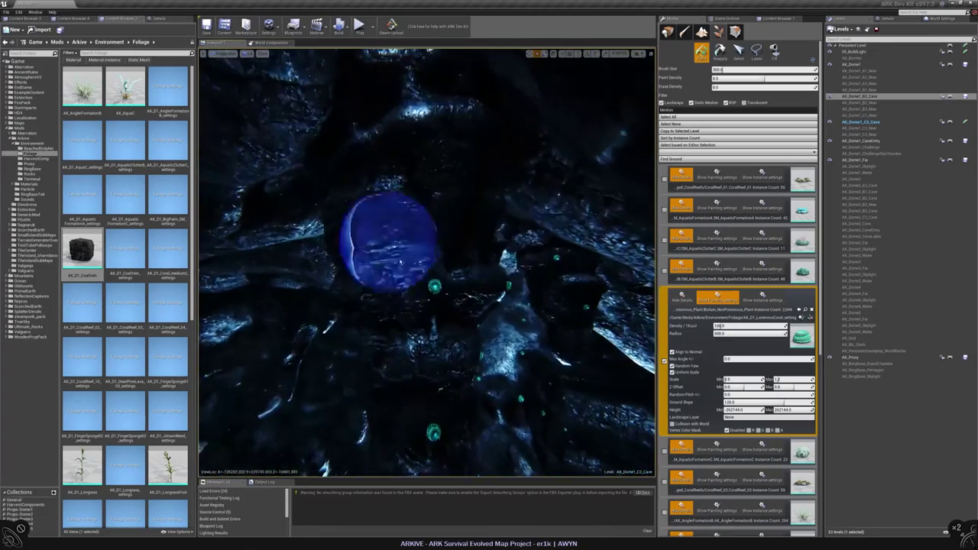
- Continue painting luminous coral along the cave's rock walls and columns with the 300 brush, and save the level
right_drag(378, 195, 426, 175)
right_drag(404, 240, 442, 252)
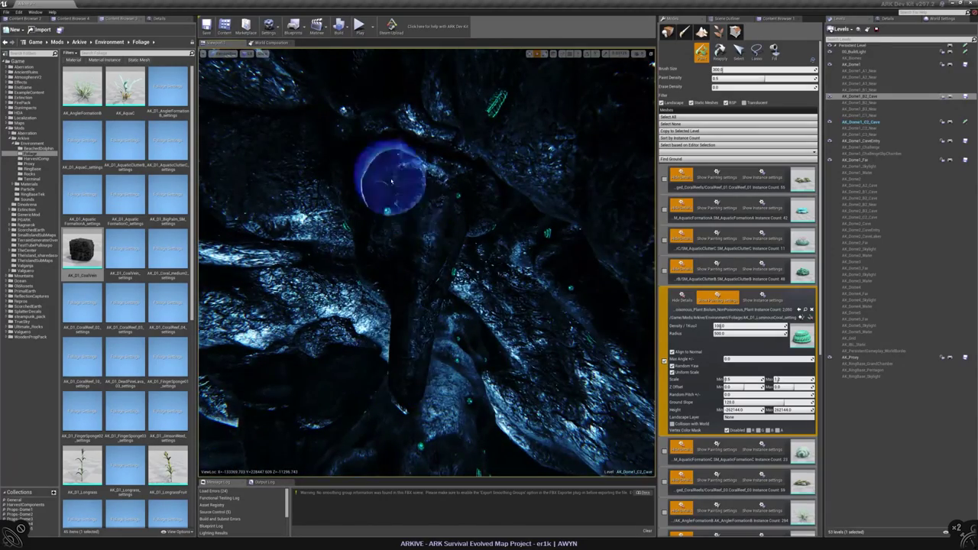
right_drag(391, 182, 350, 260)
right_drag(366, 332, 399, 305)
right_drag(384, 237, 385, 237)
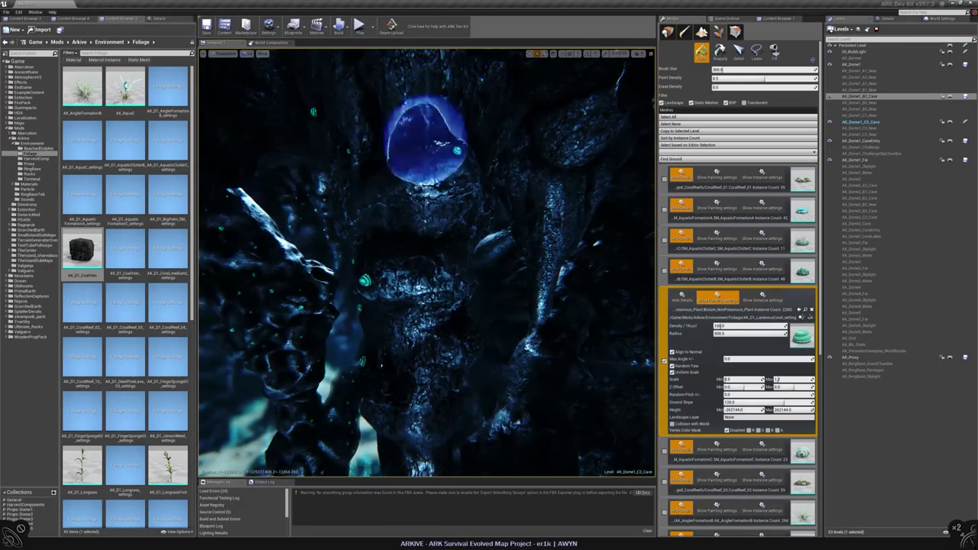
right_drag(375, 176, 399, 150)
mouse_move(416, 351)
right_down()
mouse_move(425, 273)
mouse_move(382, 390)
right_up()
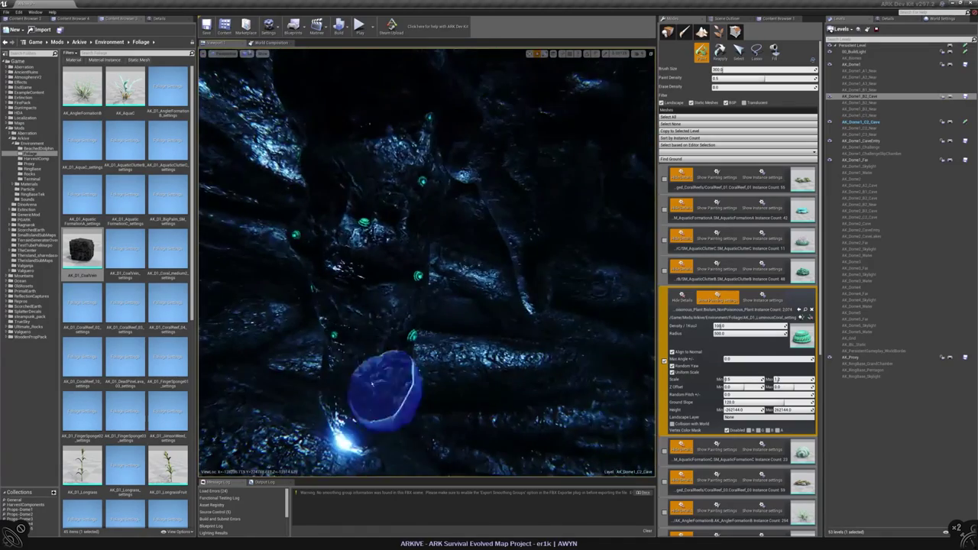
mouse_move(353, 269)
right_down()
mouse_move(394, 248)
mouse_move(395, 281)
mouse_move(386, 281)
right_up()
key(ctrl+s)
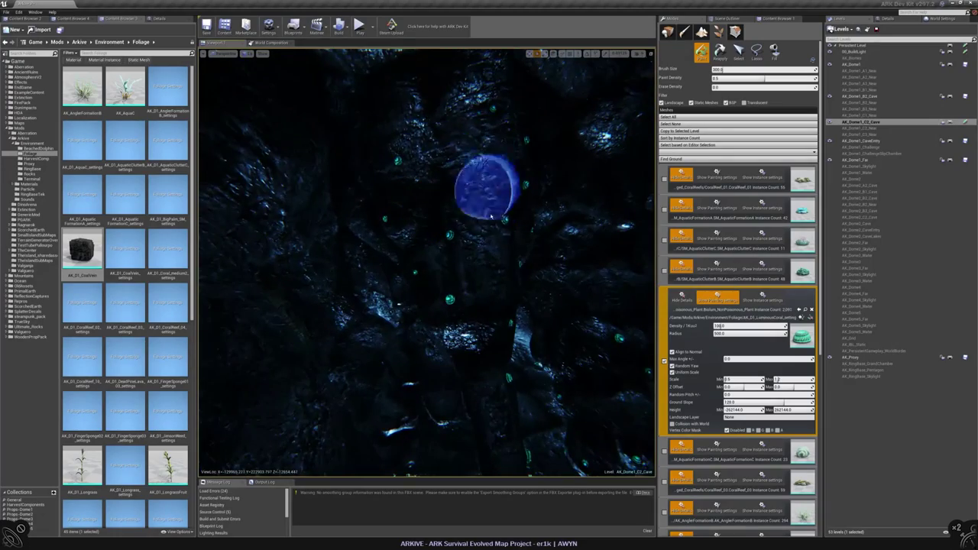
- Paint more luminous coral down the dark rock walls and root-like columns of the swamp cave with the 300 brush
right_drag(413, 103, 388, 203)
right_drag(419, 334, 419, 335)
mouse_move(426, 109)
right_down()
mouse_move(431, 153)
mouse_move(339, 243)
mouse_move(415, 208)
right_up()
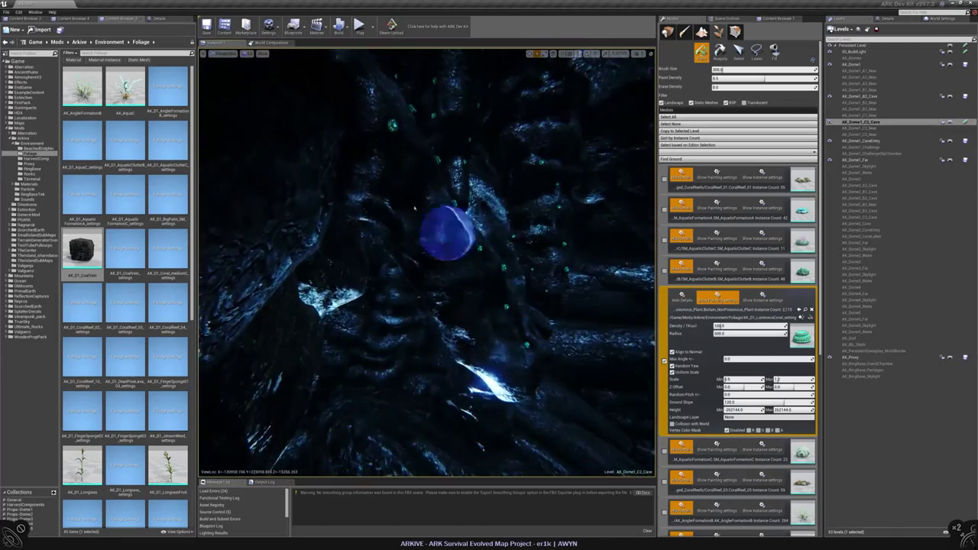
mouse_move(481, 363)
right_down()
mouse_move(459, 360)
mouse_move(458, 268)
mouse_move(420, 314)
right_up()
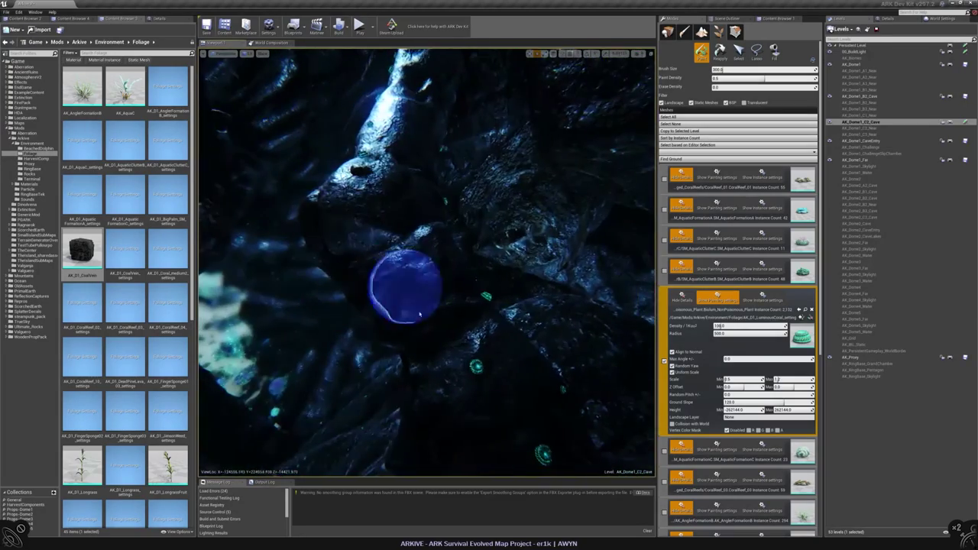
right_drag(386, 179, 386, 180)
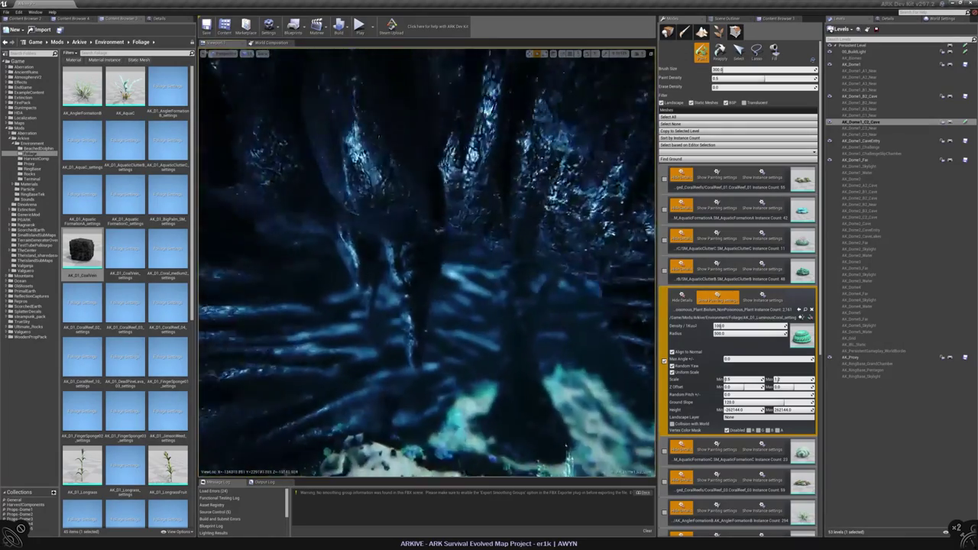
right_drag(427, 262, 397, 258)
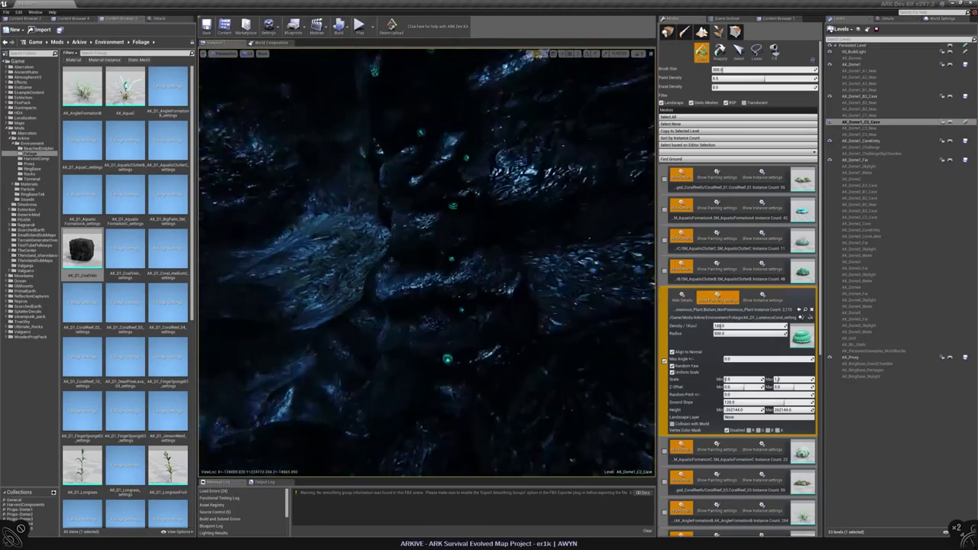
right_drag(397, 258, 383, 255)
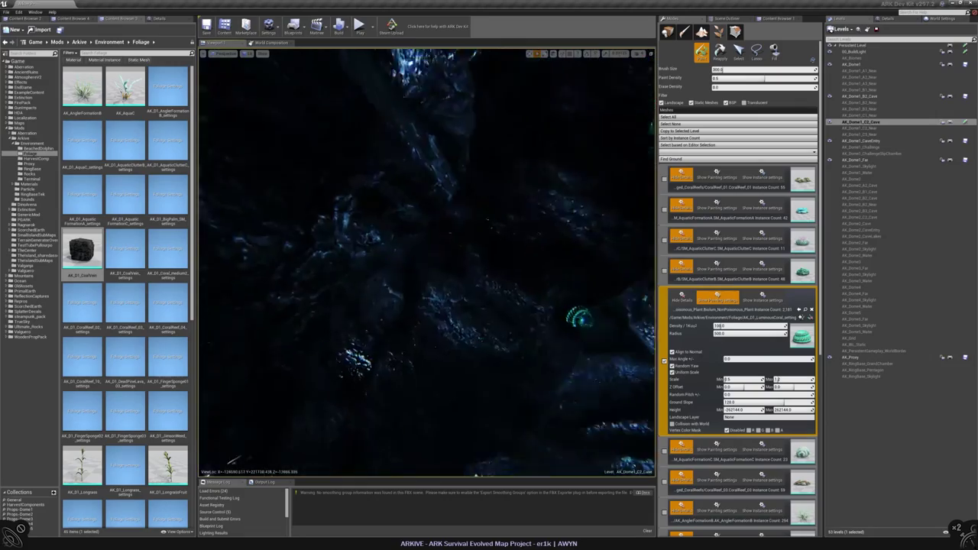
- Paint luminous coral across the shadowed wall recesses and the layered rock ledges
right_drag(380, 345, 380, 345)
right_drag(393, 299, 393, 299)
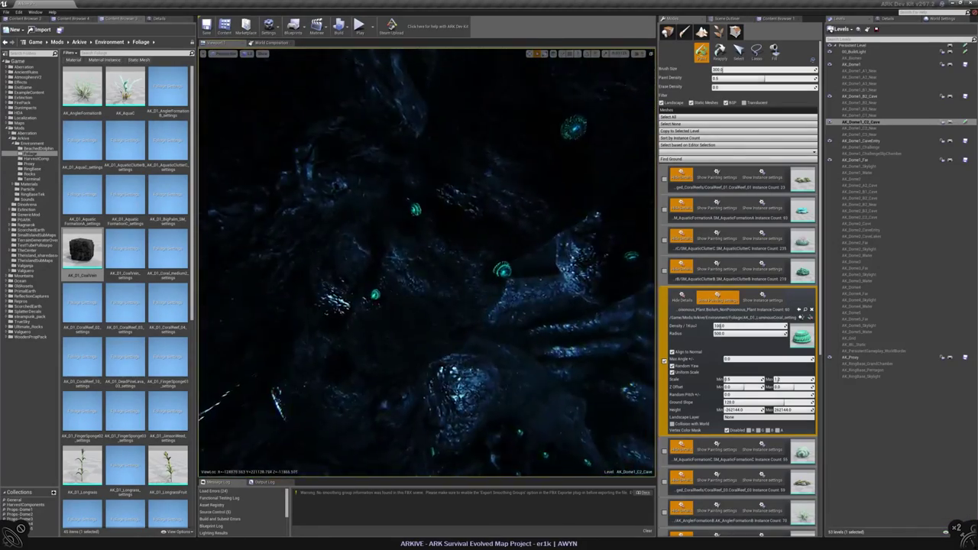
right_drag(484, 265, 483, 265)
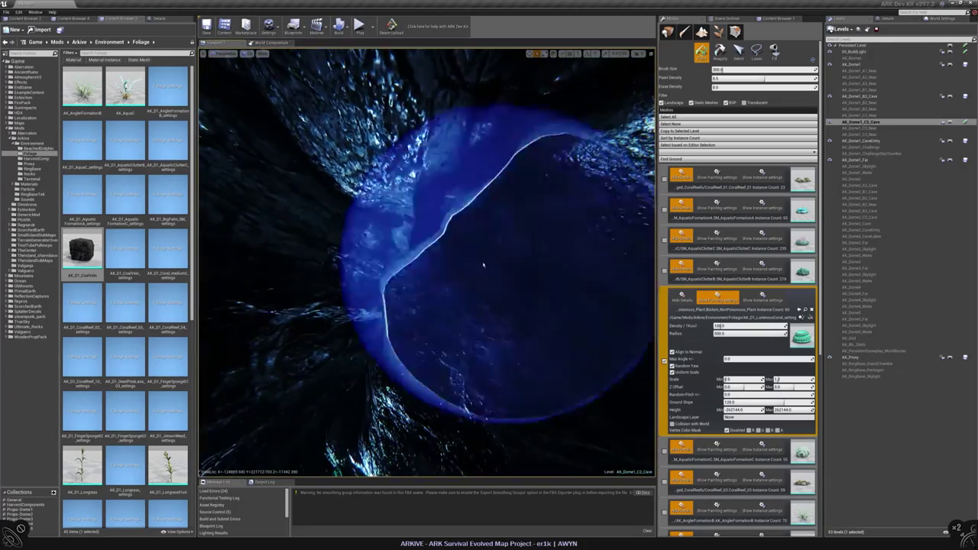
right_drag(395, 238, 395, 239)
right_drag(390, 286, 390, 287)
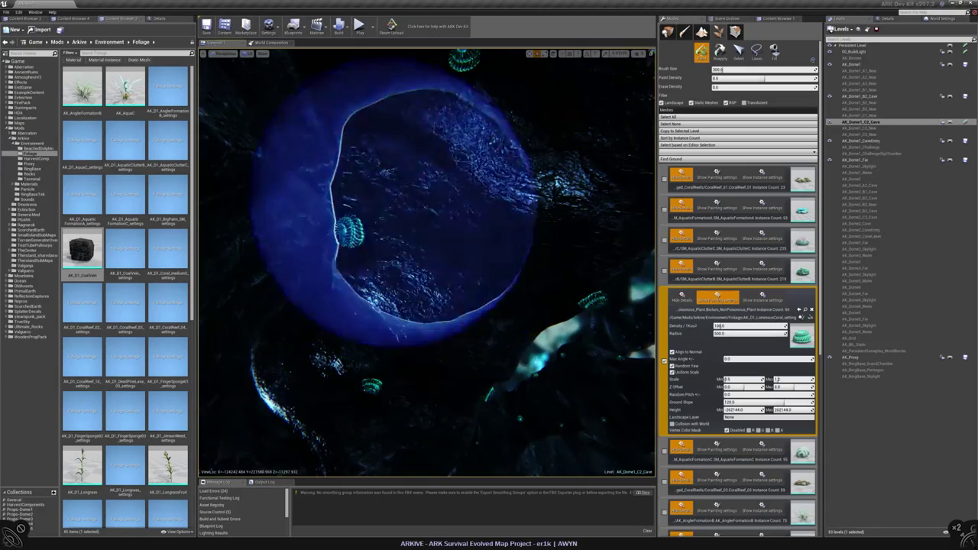
right_drag(431, 206, 432, 207)
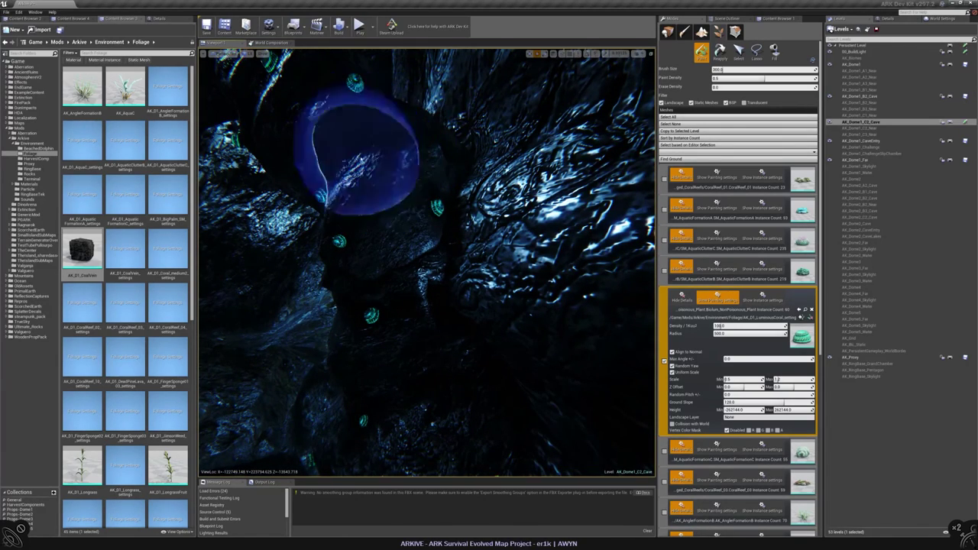
right_drag(393, 184, 393, 184)
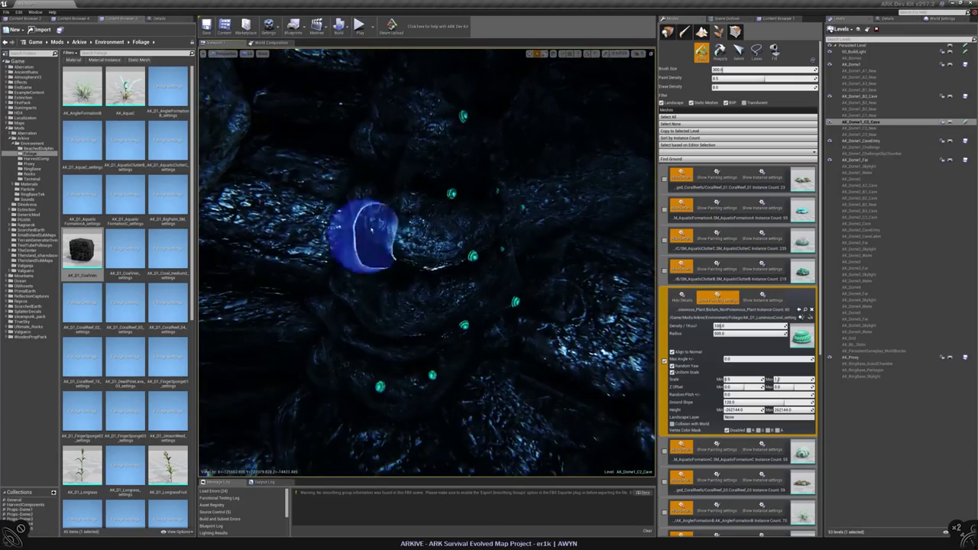
right_drag(411, 339, 410, 339)
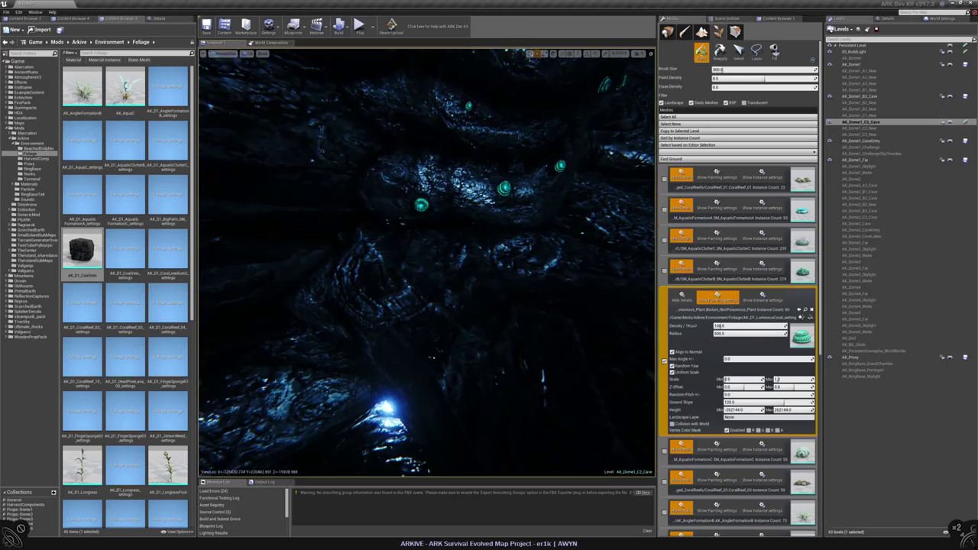
- Add luminous coral to the fluted upper walls and bulging rock formations, and save the level
right_drag(382, 419, 382, 419)
right_drag(426, 262, 426, 262)
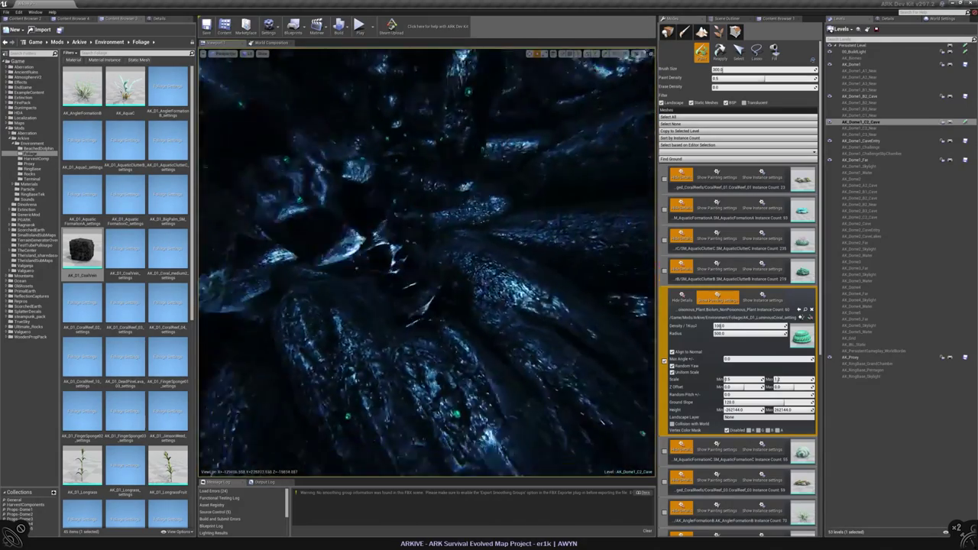
right_drag(426, 262, 348, 210)
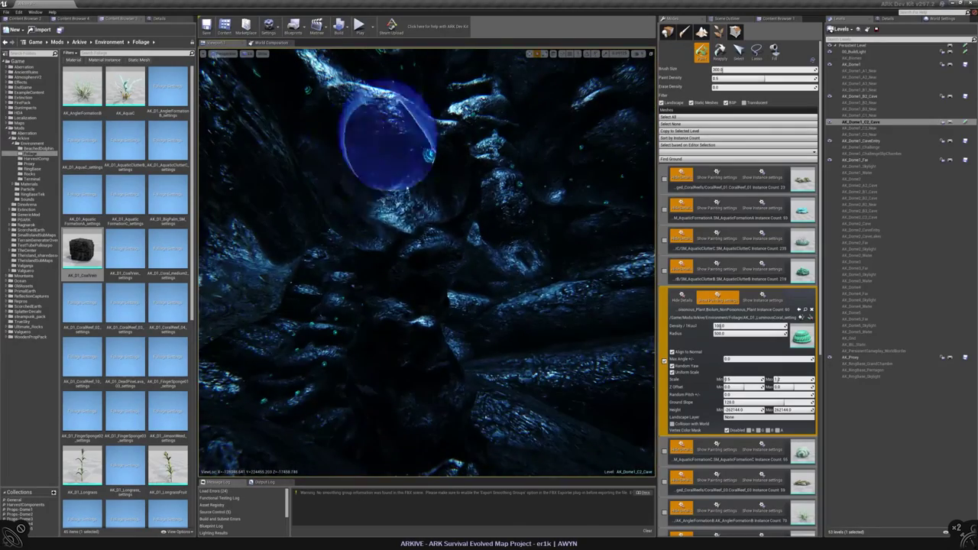
right_drag(394, 382, 380, 309)
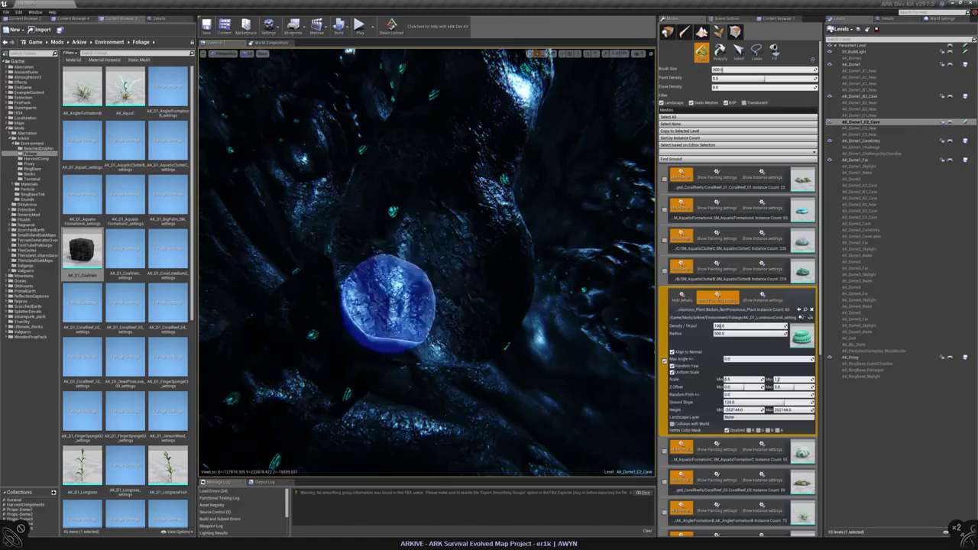
right_drag(392, 302, 463, 236)
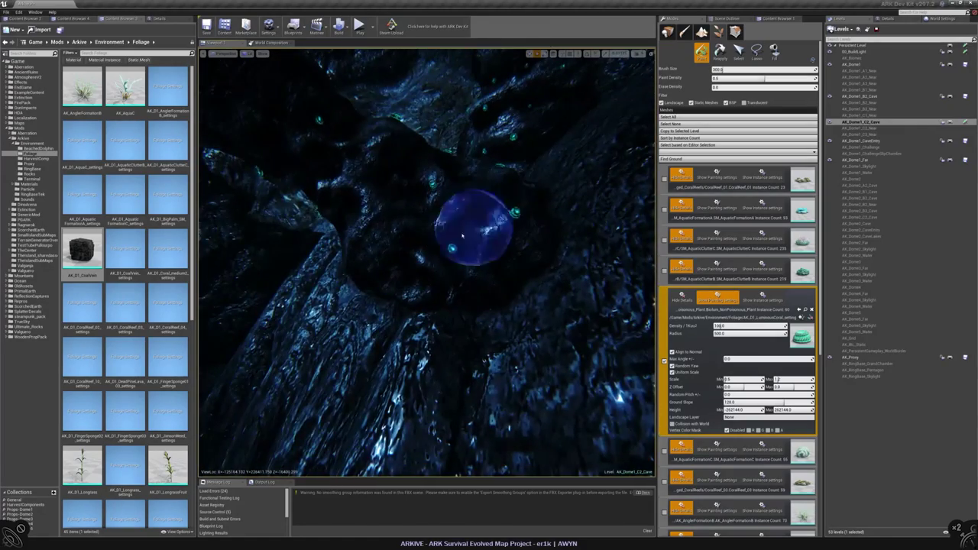
mouse_move(369, 152)
right_down()
mouse_move(329, 236)
mouse_move(298, 268)
mouse_move(441, 297)
mouse_move(406, 260)
mouse_move(411, 219)
mouse_move(413, 244)
mouse_move(544, 79)
right_up()
key(ctrl+s)
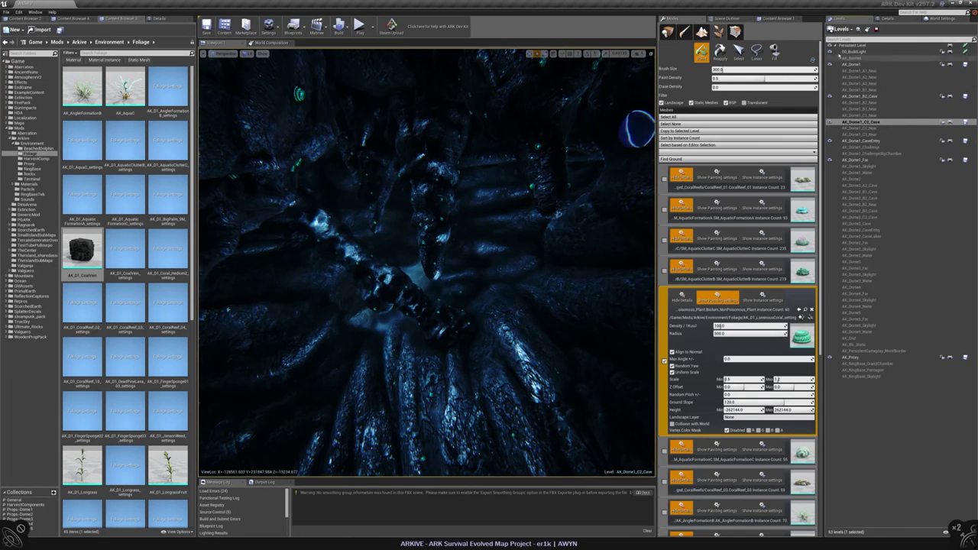
- Paint luminous coral along the stalactites hanging above the cave's sandy floor
mouse_move(637, 130)
right_down()
mouse_move(454, 234)
mouse_move(577, 138)
mouse_move(505, 229)
mouse_move(450, 266)
mouse_move(413, 256)
mouse_move(426, 258)
mouse_move(393, 131)
mouse_move(408, 170)
right_up()
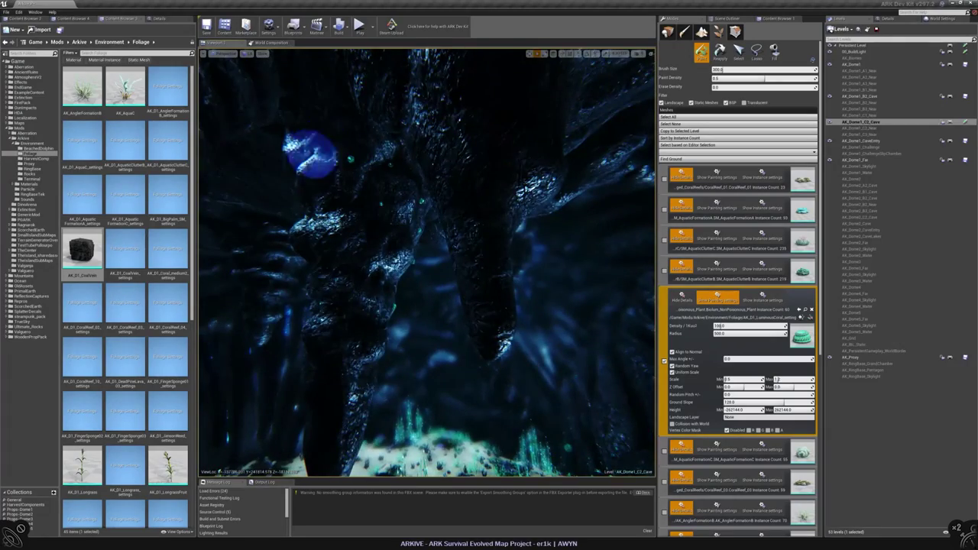
mouse_move(339, 393)
right_down()
mouse_move(619, 308)
mouse_move(339, 186)
right_up()
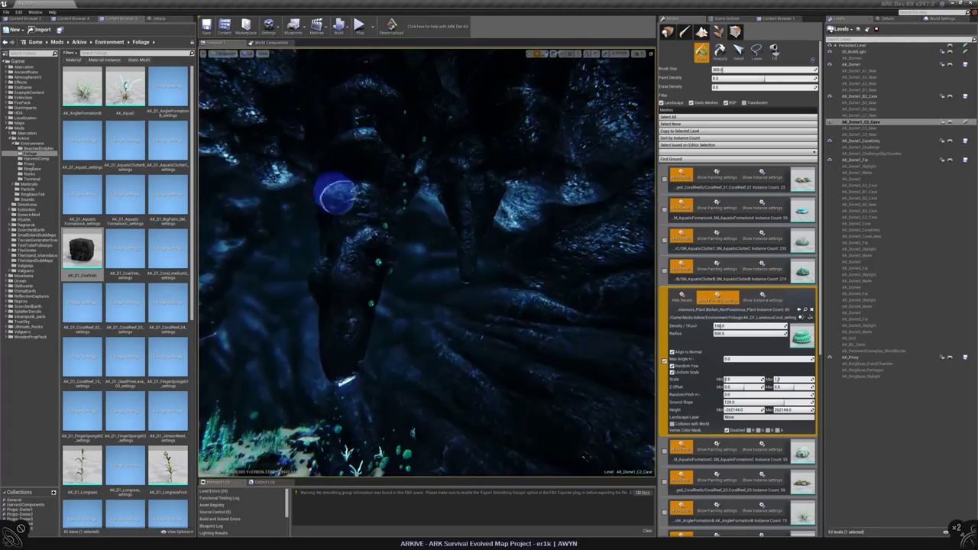
mouse_move(344, 222)
right_down()
mouse_move(382, 383)
mouse_move(397, 229)
mouse_move(382, 192)
right_up()
mouse_move(415, 130)
right_down()
mouse_move(428, 191)
mouse_move(416, 157)
right_up()
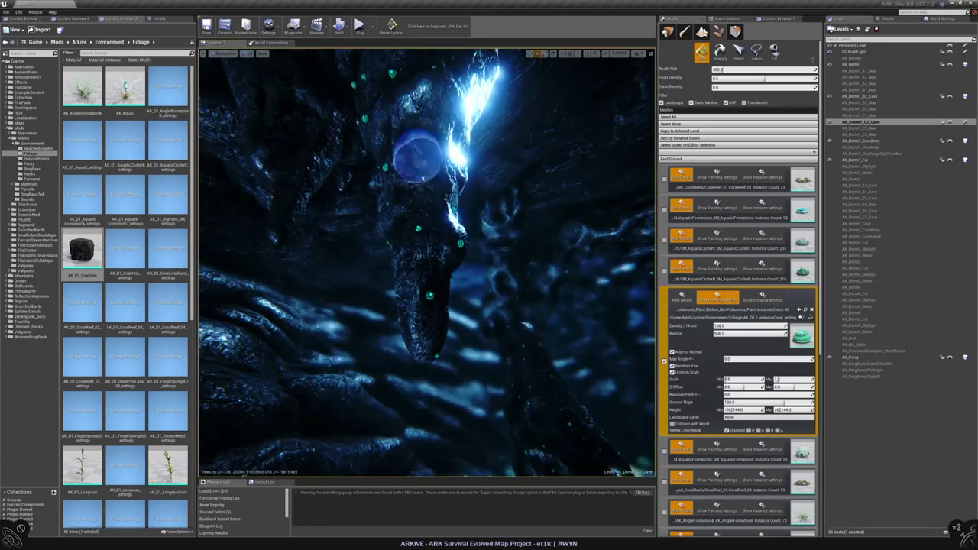
mouse_move(452, 102)
right_down()
mouse_move(420, 169)
mouse_move(426, 179)
right_up()
drag(427, 178, 378, 153)
mouse_move(403, 308)
right_down()
mouse_move(357, 455)
mouse_move(403, 255)
right_up()
mouse_move(398, 321)
right_down()
mouse_move(435, 252)
mouse_move(430, 258)
mouse_move(425, 266)
mouse_move(472, 212)
right_up()
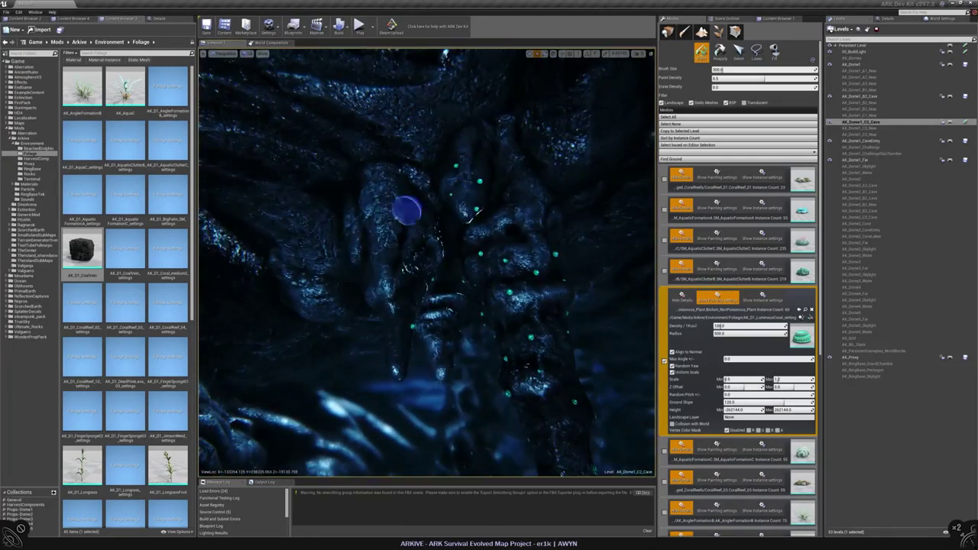
- Scatter luminous coral over the clustered hanging rocks and around the sides of the neighbouring stalactites down to their tips
mouse_move(367, 239)
right_down()
mouse_move(367, 253)
mouse_move(415, 224)
right_up()
right_drag(416, 172, 447, 203)
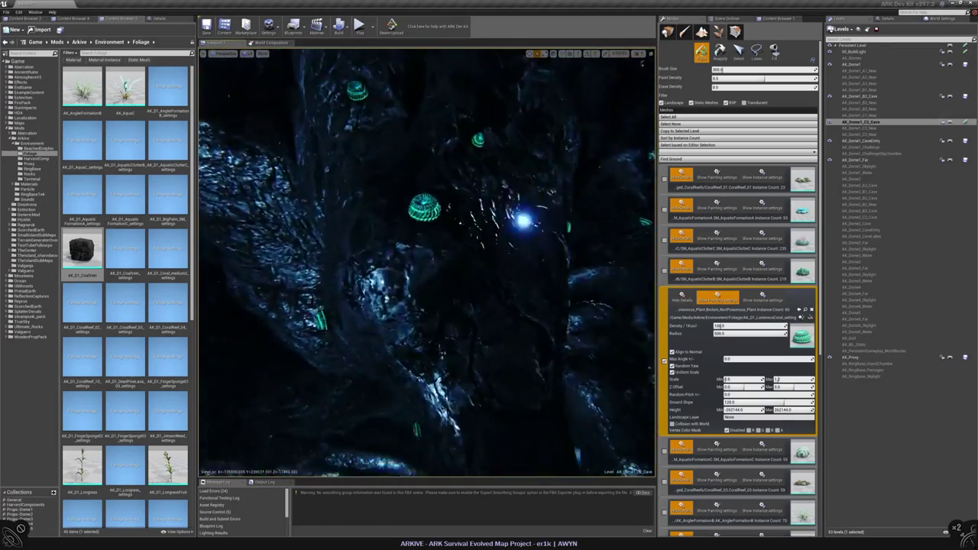
mouse_move(427, 260)
right_down()
mouse_move(524, 77)
mouse_move(459, 160)
mouse_move(422, 182)
mouse_move(420, 149)
right_up()
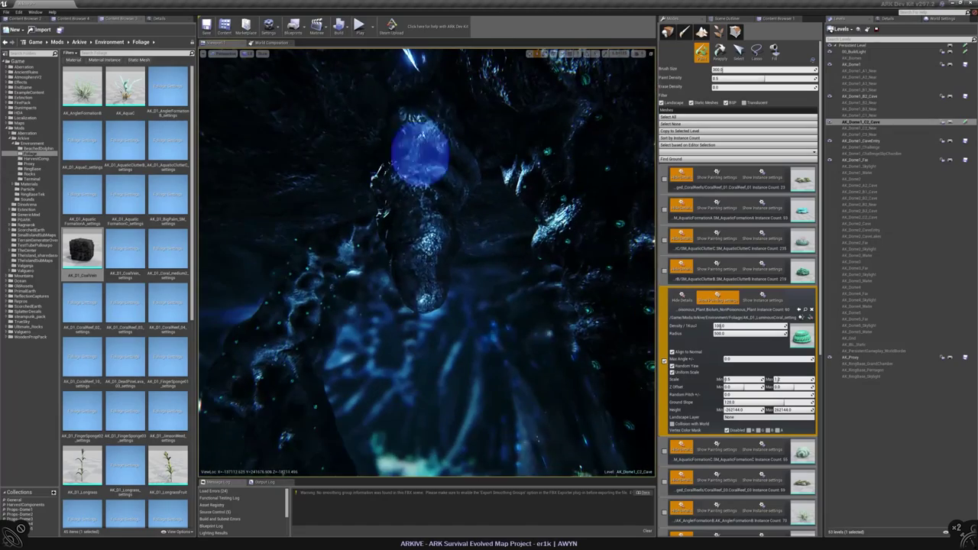
mouse_move(423, 225)
right_down()
mouse_move(423, 202)
mouse_move(377, 242)
right_up()
right_drag(386, 310, 386, 304)
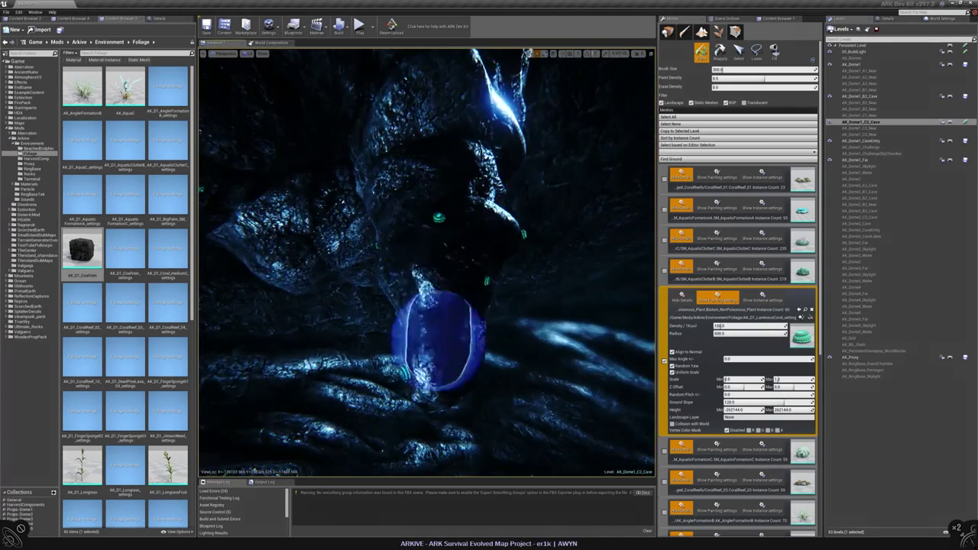
mouse_move(440, 218)
right_down()
mouse_move(406, 245)
mouse_move(396, 232)
right_up()
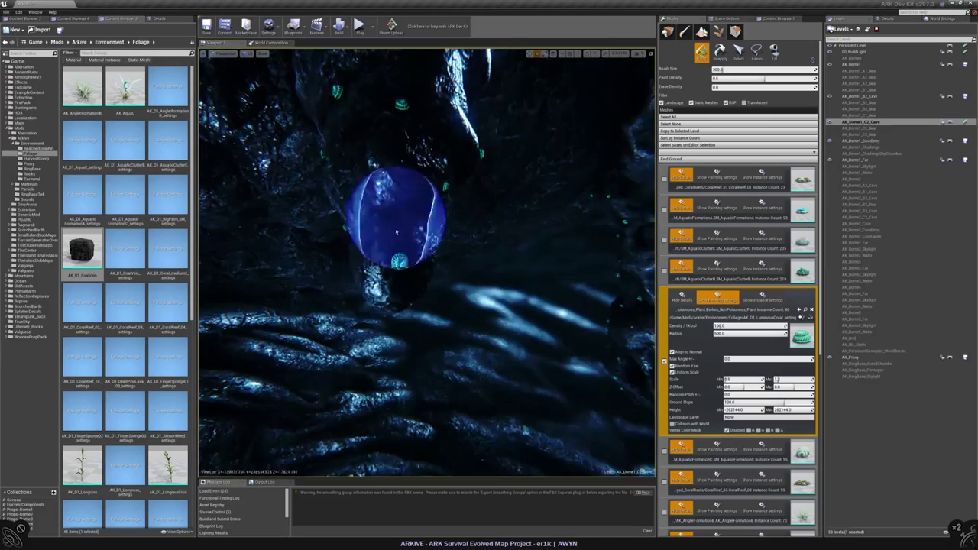
right_drag(371, 170, 362, 178)
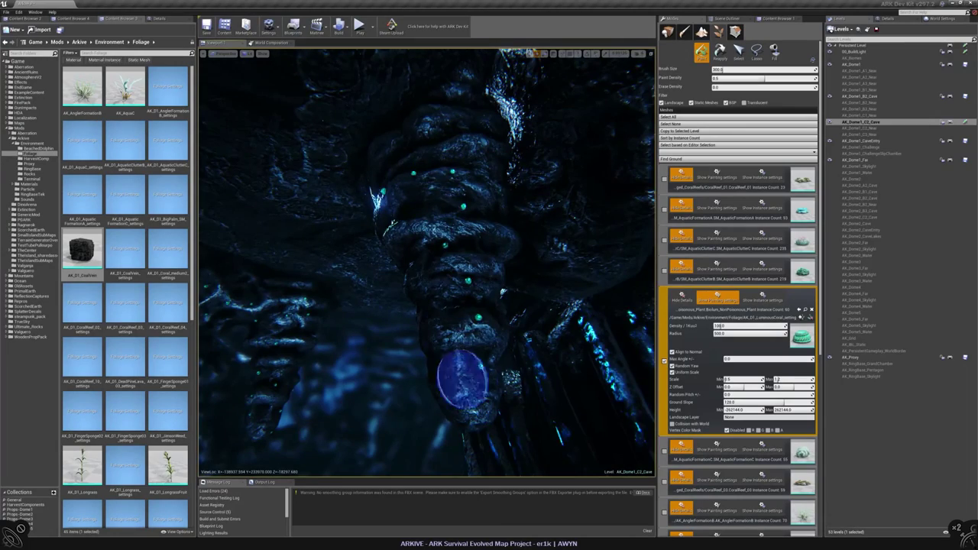
- Cover the ringed, ribbed stalactites with luminous coral from several sides
mouse_move(463, 379)
right_down()
mouse_move(411, 211)
mouse_move(373, 216)
right_up()
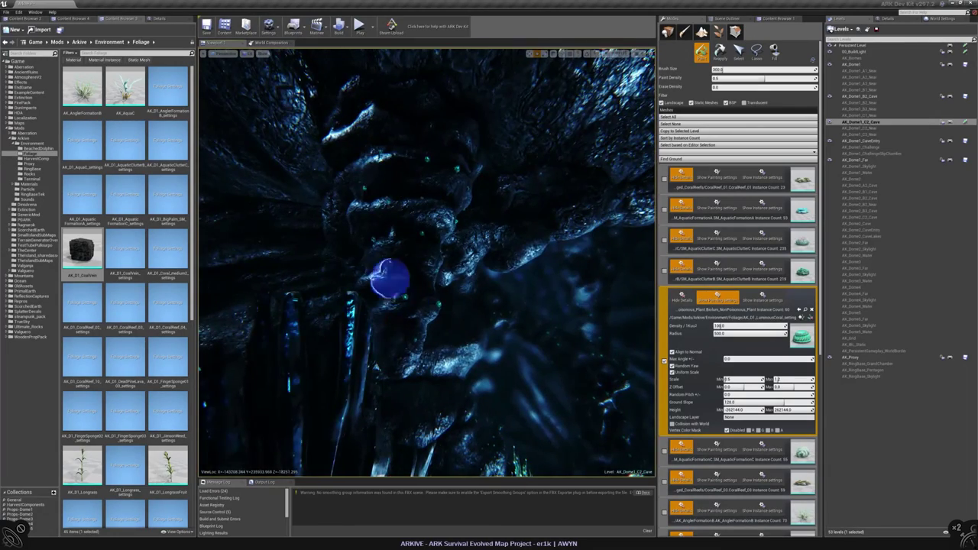
right_drag(390, 279, 424, 168)
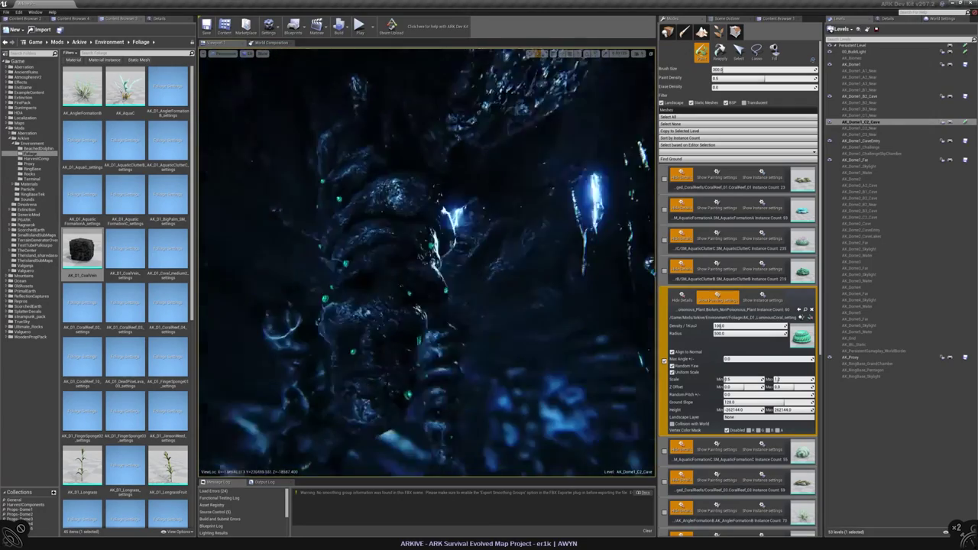
right_drag(412, 377, 411, 337)
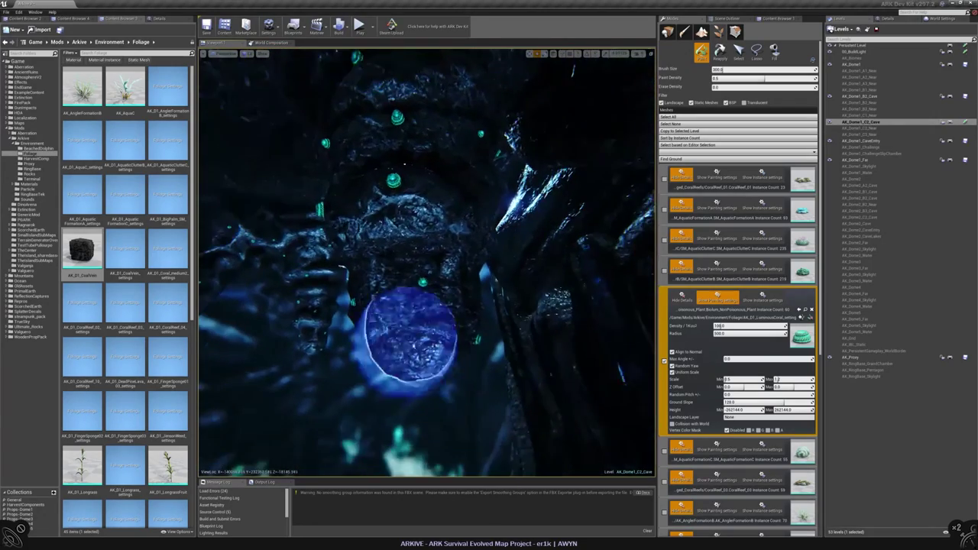
right_drag(425, 208, 413, 229)
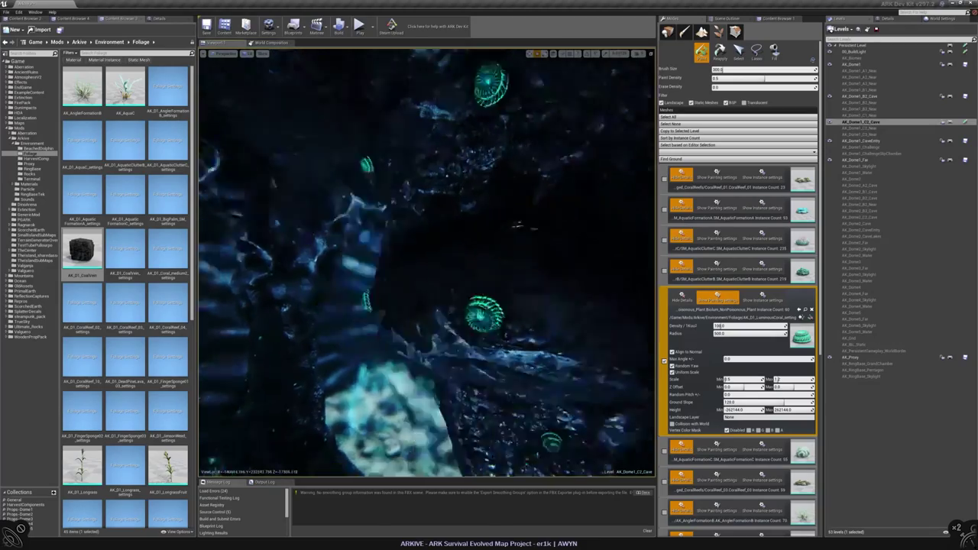
right_drag(403, 231, 410, 271)
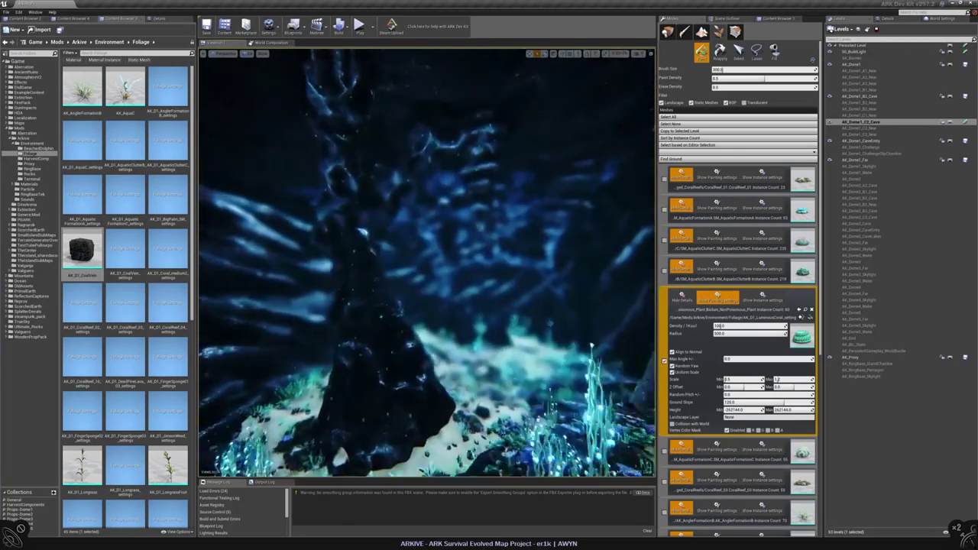
- Paint luminous coral on the rock passage walls and the thick curved column beside the sandy floor
right_drag(426, 263, 458, 258)
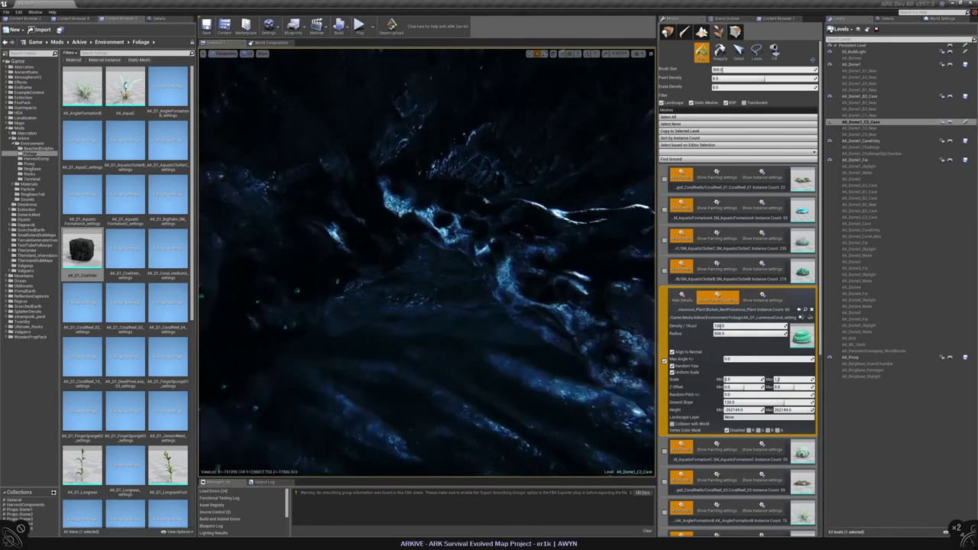
mouse_move(459, 259)
right_down()
mouse_move(396, 272)
mouse_move(371, 264)
mouse_move(394, 258)
right_up()
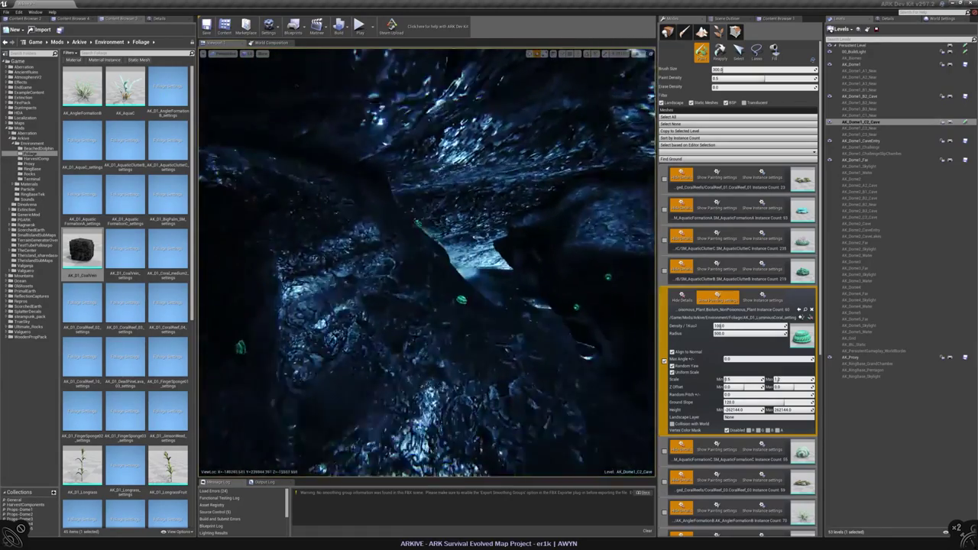
right_drag(397, 306, 442, 309)
right_drag(357, 344, 390, 341)
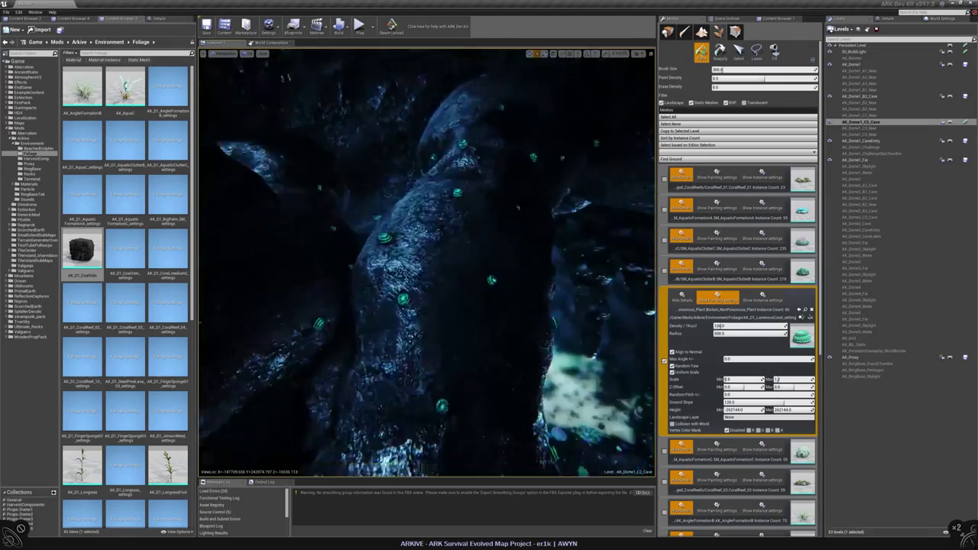
mouse_move(390, 341)
right_down()
mouse_move(466, 334)
mouse_move(400, 324)
mouse_move(397, 302)
right_up()
right_drag(312, 220, 389, 167)
right_drag(470, 329, 459, 314)
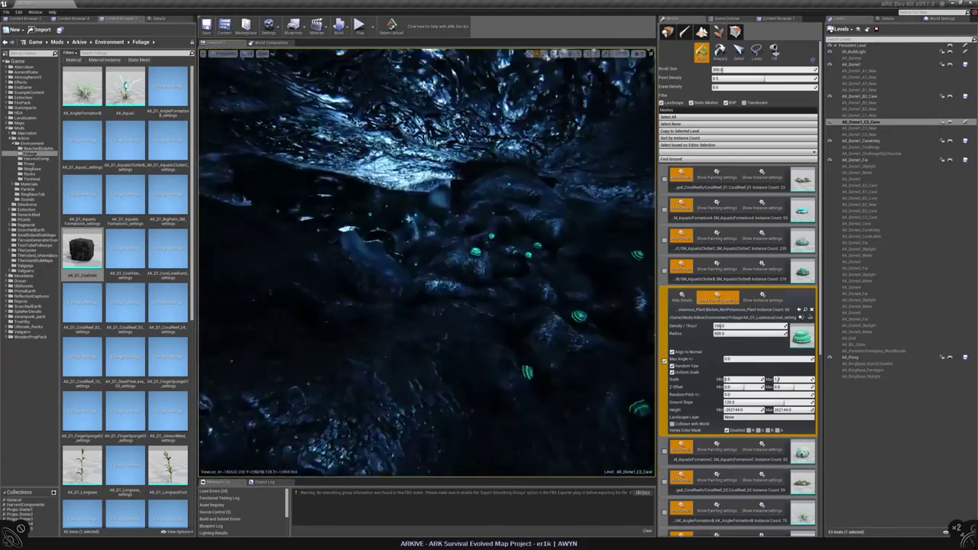
- Paint luminous coral on the dark cave wall and the root-like hanging rock near the glowing plants
right_drag(496, 214, 482, 200)
mouse_move(419, 233)
right_down()
mouse_move(412, 221)
mouse_move(428, 227)
right_up()
mouse_move(348, 340)
right_down()
mouse_move(433, 267)
mouse_move(470, 152)
right_up()
right_drag(428, 295, 427, 294)
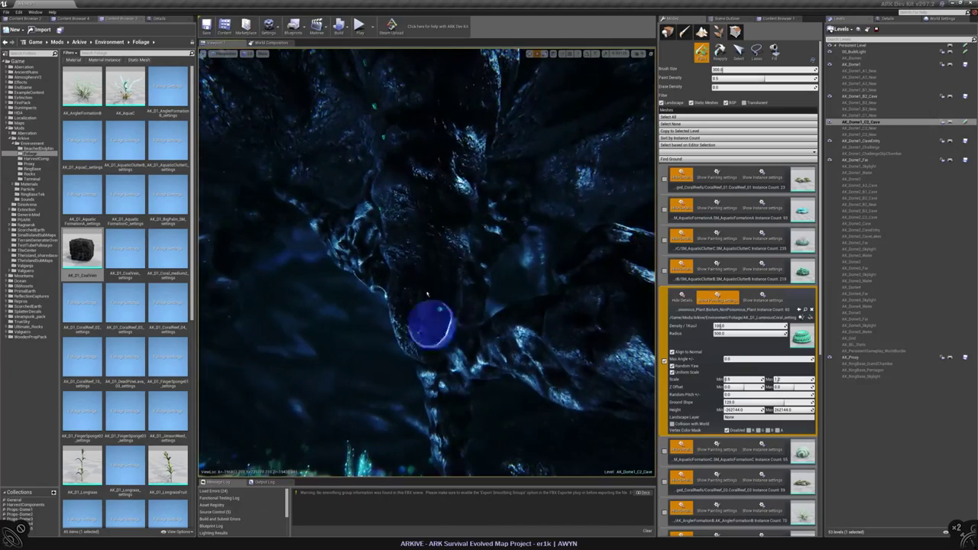
right_drag(413, 228, 412, 228)
mouse_move(410, 344)
right_down()
mouse_move(417, 229)
mouse_move(401, 240)
mouse_move(426, 207)
mouse_move(334, 150)
mouse_move(360, 175)
mouse_move(411, 168)
mouse_move(386, 225)
right_up()
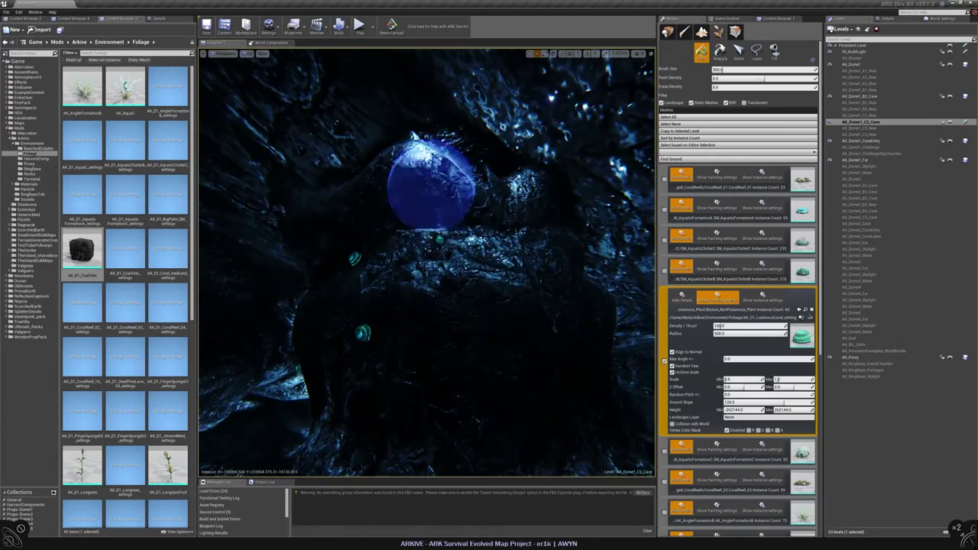
- Paint luminous coral around the rounded rock ledges above the passage and on the looped, twisted stalactite
mouse_move(396, 173)
right_down()
mouse_move(546, 327)
mouse_move(503, 201)
right_up()
right_drag(446, 168, 378, 205)
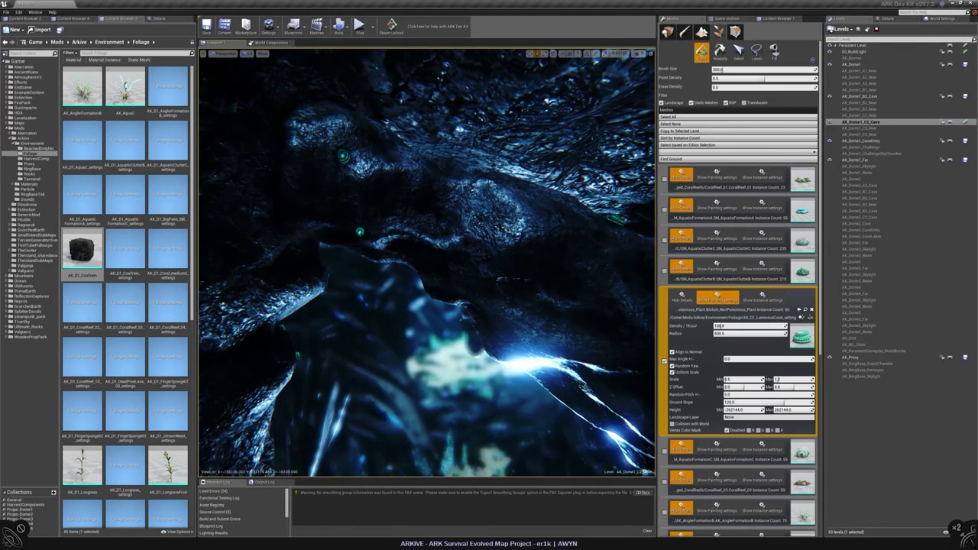
right_drag(311, 162, 311, 162)
right_drag(511, 286, 511, 287)
right_drag(514, 361, 404, 181)
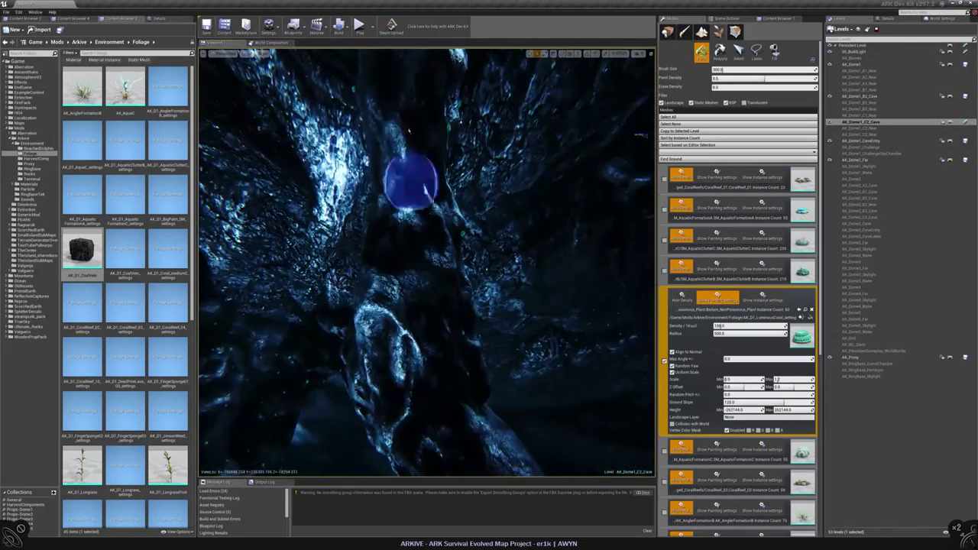
right_drag(399, 291, 400, 291)
right_drag(298, 302, 298, 302)
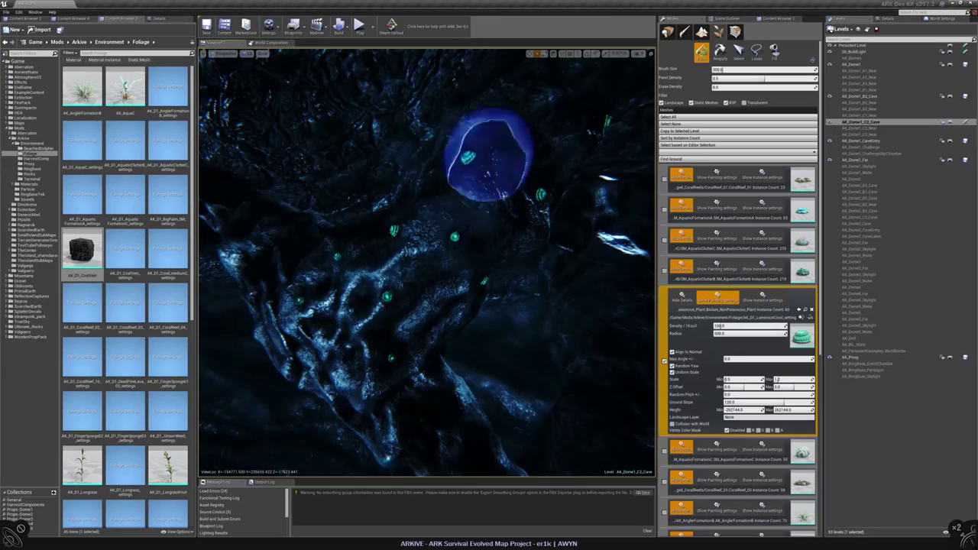
- Scatter luminous coral across the gnarled, ridged rock mass, from its broad upper part down to its tapered end
right_drag(487, 153, 487, 153)
mouse_move(353, 299)
right_down()
mouse_move(387, 286)
mouse_move(386, 259)
mouse_move(273, 131)
mouse_move(461, 312)
mouse_move(396, 250)
right_up()
mouse_move(413, 200)
right_down()
mouse_move(428, 201)
mouse_move(301, 283)
mouse_move(365, 125)
right_up()
right_drag(390, 162, 411, 191)
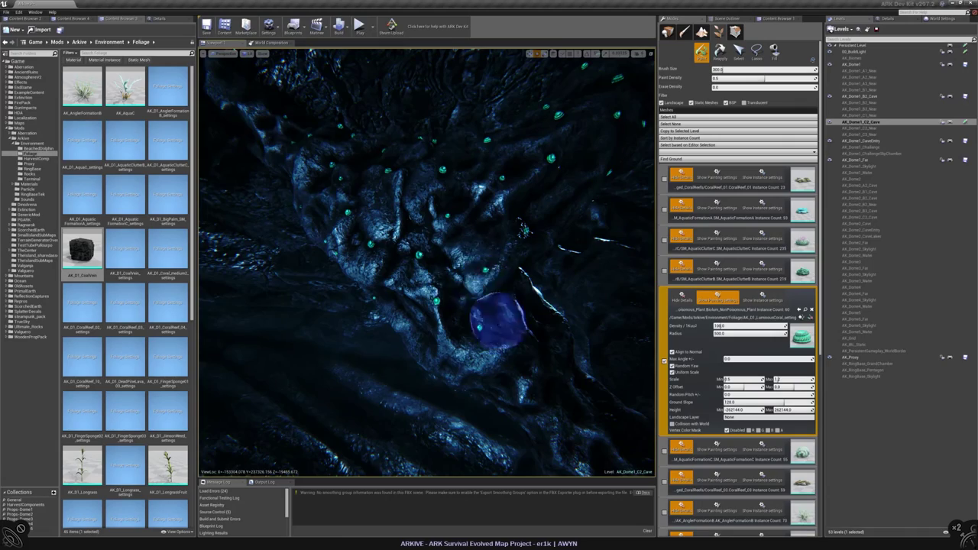
right_drag(477, 356, 351, 221)
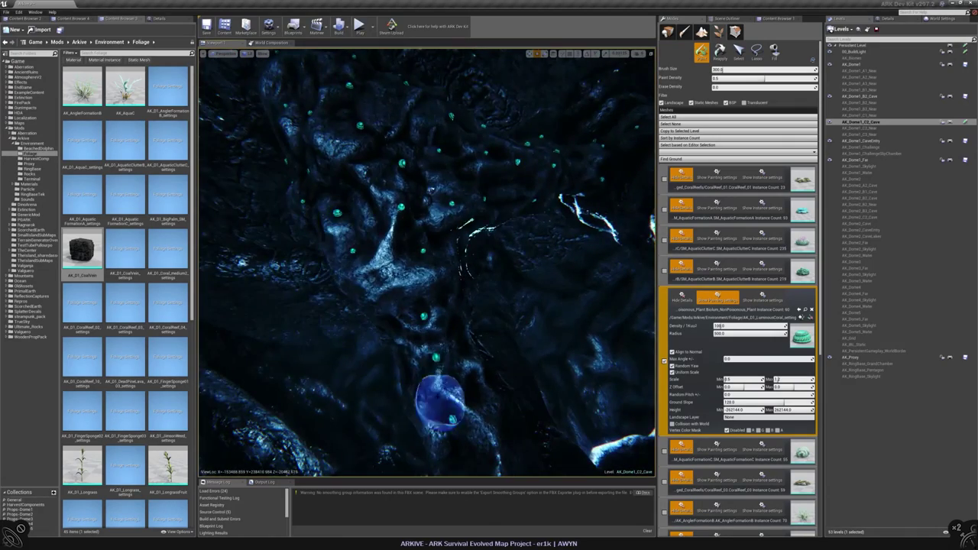
right_drag(439, 399, 391, 243)
mouse_move(348, 164)
right_down()
mouse_move(306, 123)
mouse_move(372, 222)
right_up()
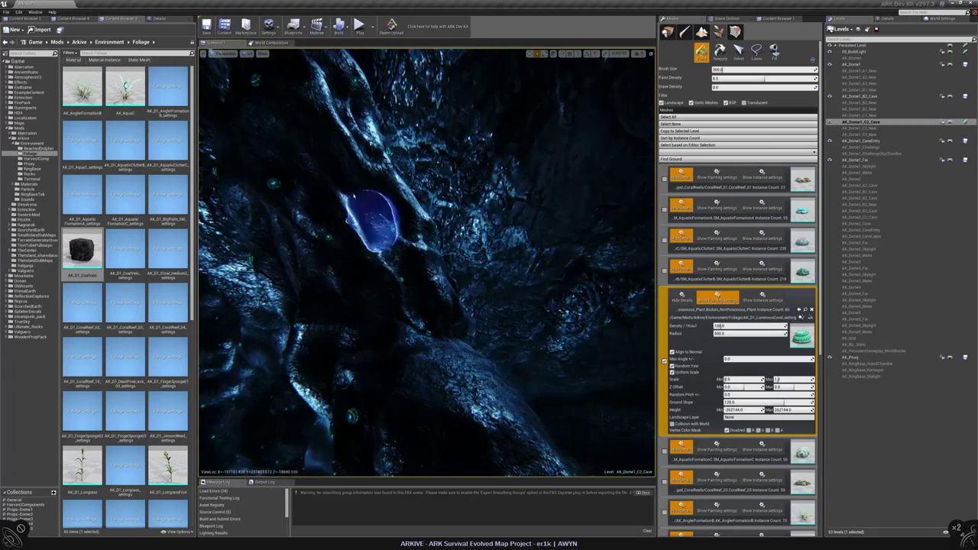
- Paint luminous coral along the twisted root-like columns and the slanted rock branches spanning the cave
mouse_move(330, 139)
right_down()
mouse_move(365, 313)
mouse_move(454, 163)
right_up()
mouse_move(438, 394)
right_down()
mouse_move(429, 336)
mouse_move(371, 207)
mouse_move(390, 271)
mouse_move(378, 110)
mouse_move(382, 153)
mouse_move(298, 204)
mouse_move(386, 203)
mouse_move(435, 296)
right_up()
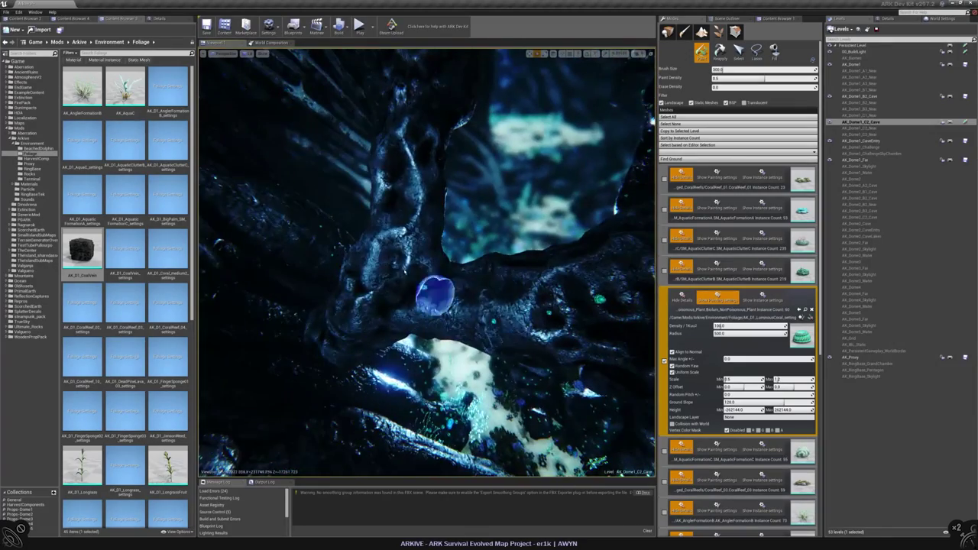
right_drag(359, 294, 406, 294)
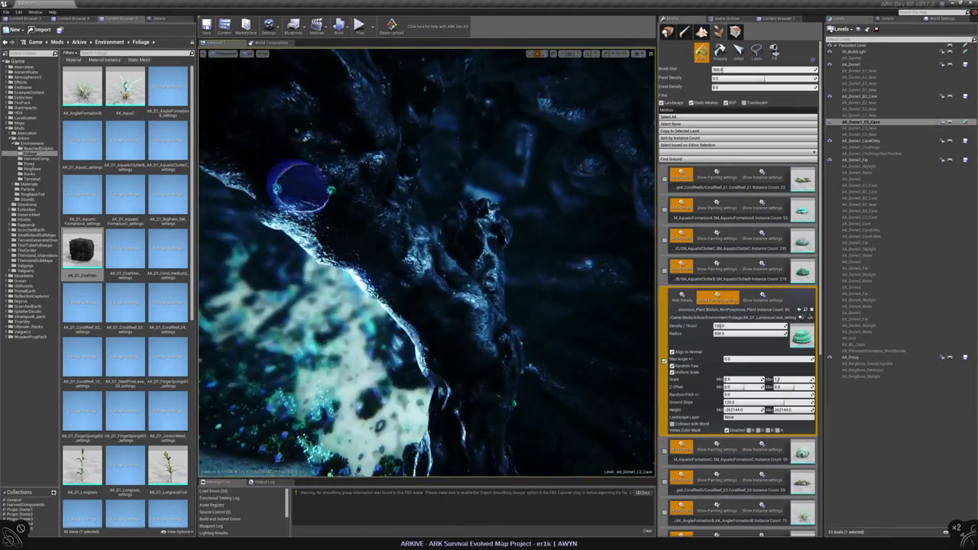
right_drag(427, 380, 505, 378)
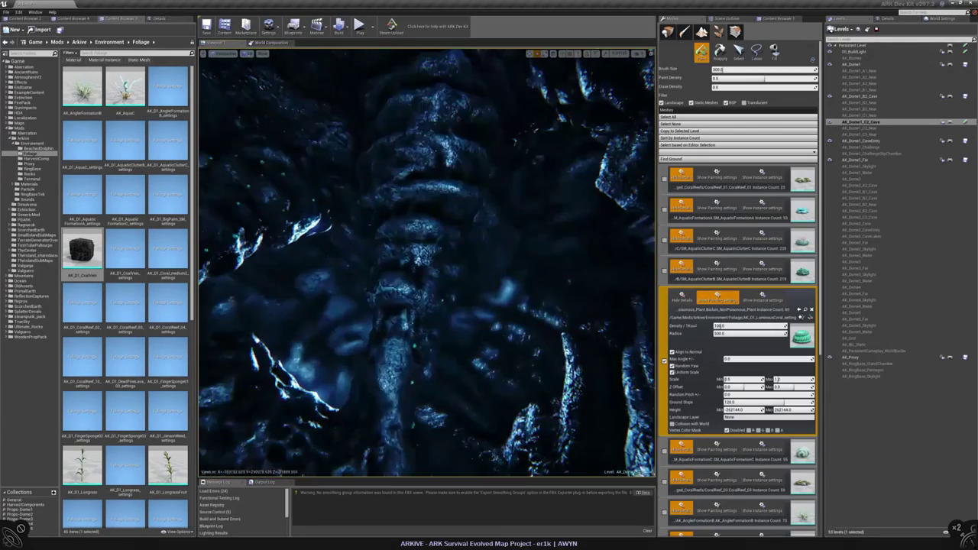
mouse_move(401, 300)
right_down()
mouse_move(448, 294)
mouse_move(373, 161)
right_up()
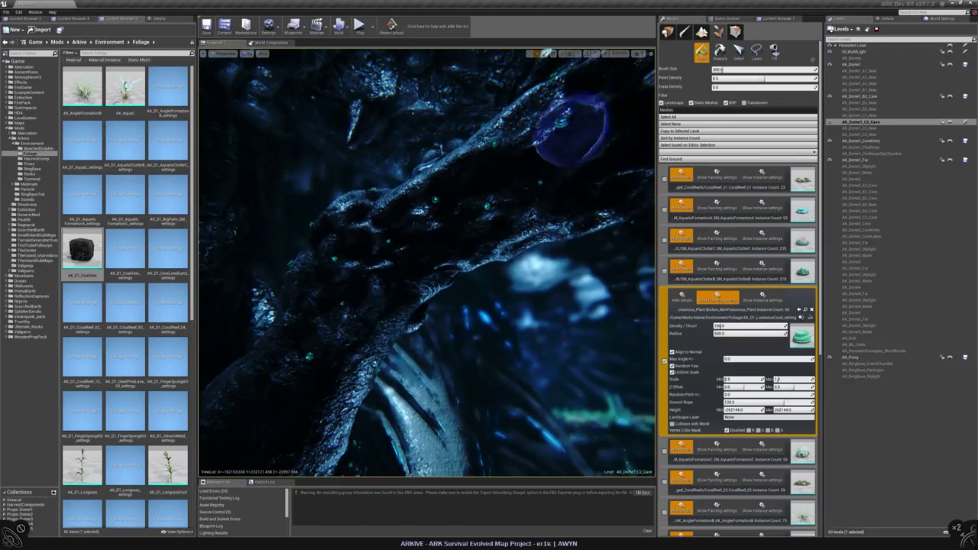
right_drag(569, 126, 299, 181)
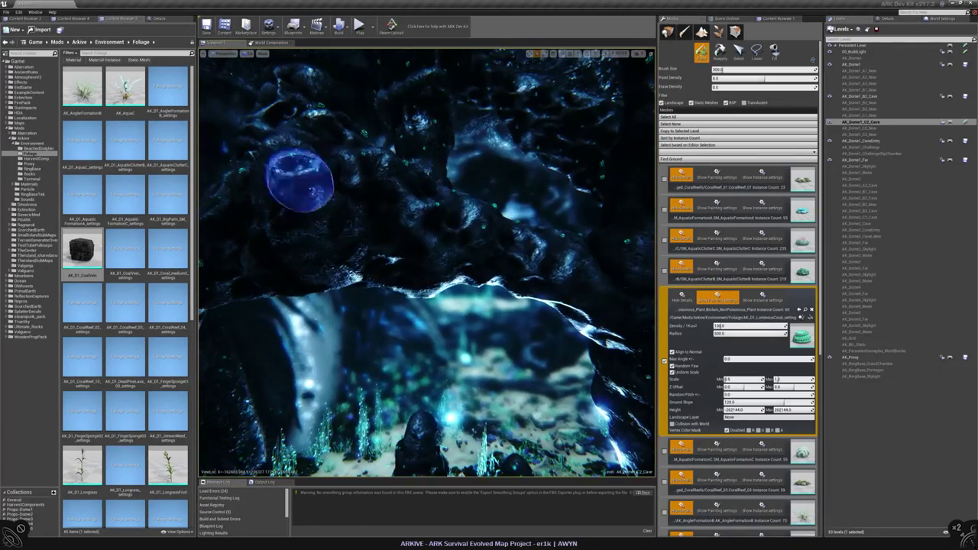
- Cover the rock arch over the sandy floor and its supporting side with luminous coral
right_drag(502, 256, 493, 250)
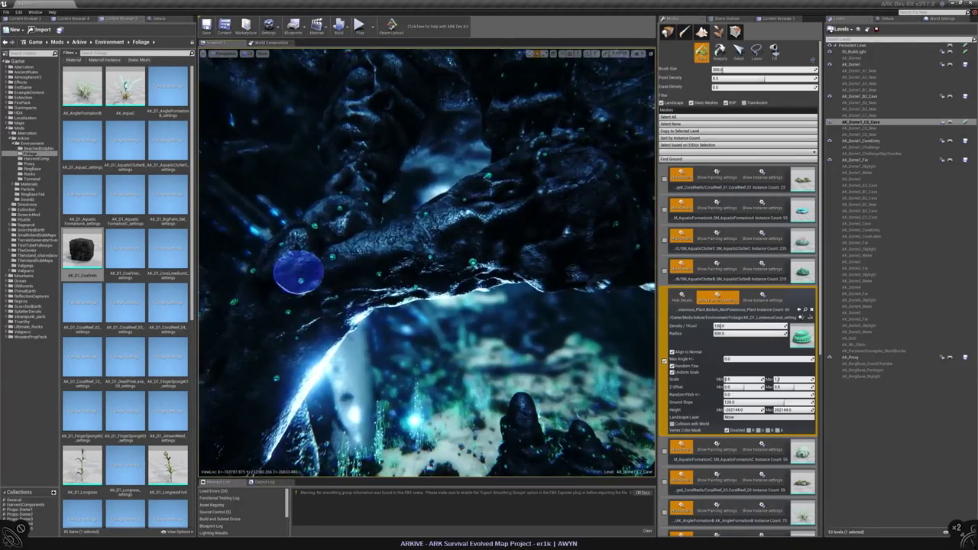
right_drag(299, 271, 328, 258)
right_drag(365, 295, 359, 291)
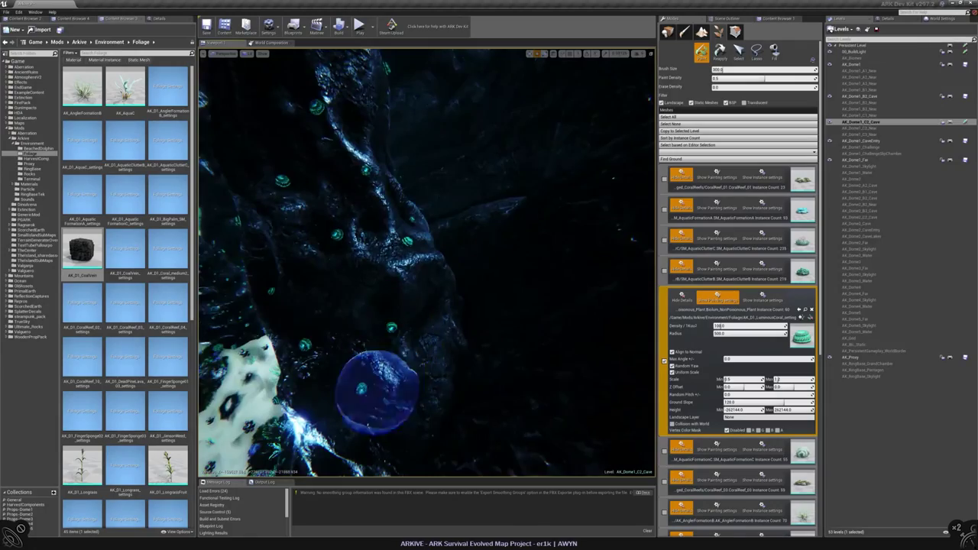
right_drag(359, 290, 367, 285)
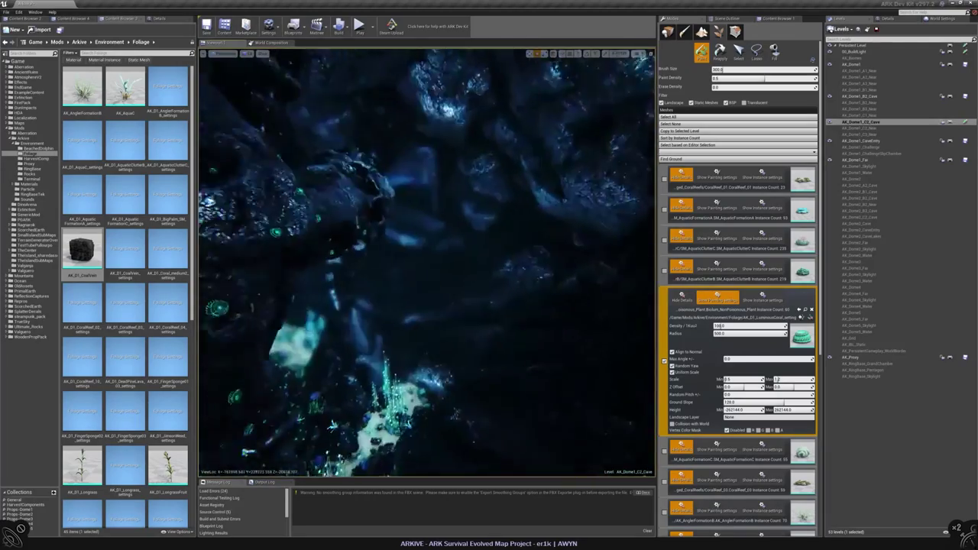
right_drag(426, 263, 362, 278)
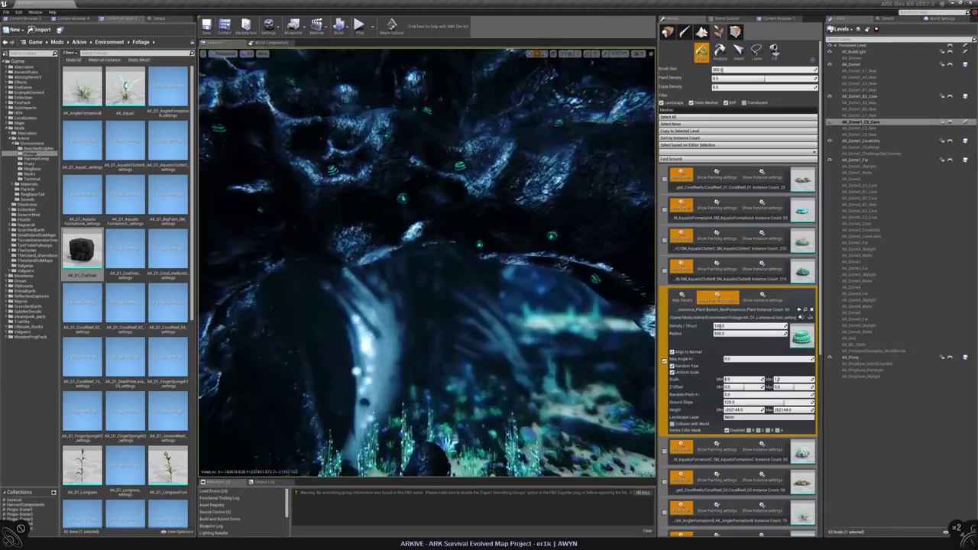
- Paint luminous coral on the looped rock face near the ceiling and on the ridged columns beside the opening
right_drag(426, 262, 426, 199)
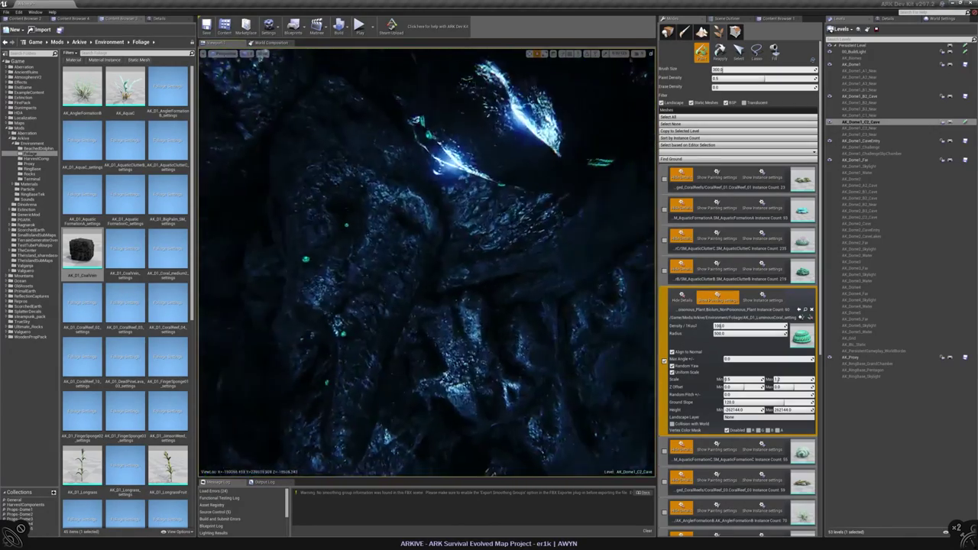
right_drag(354, 375, 353, 343)
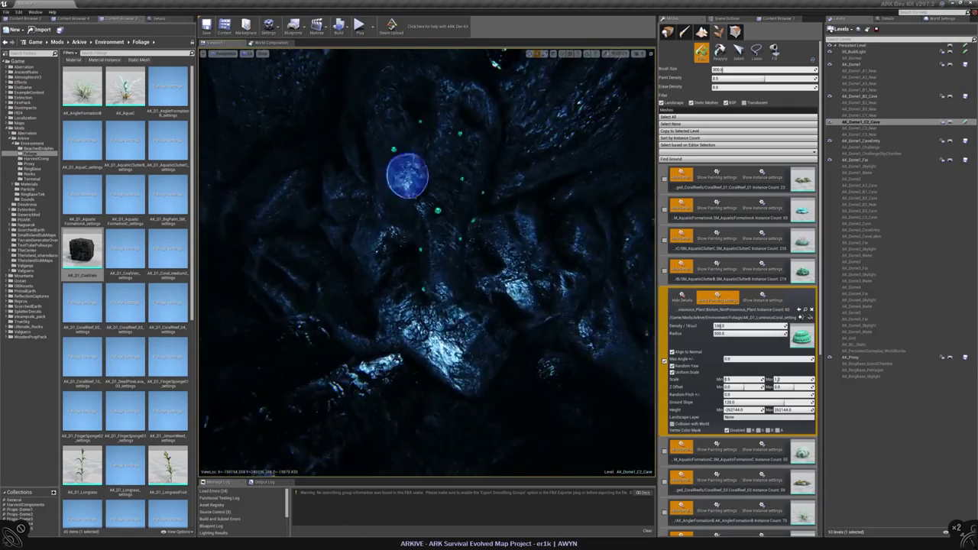
right_drag(353, 344, 386, 294)
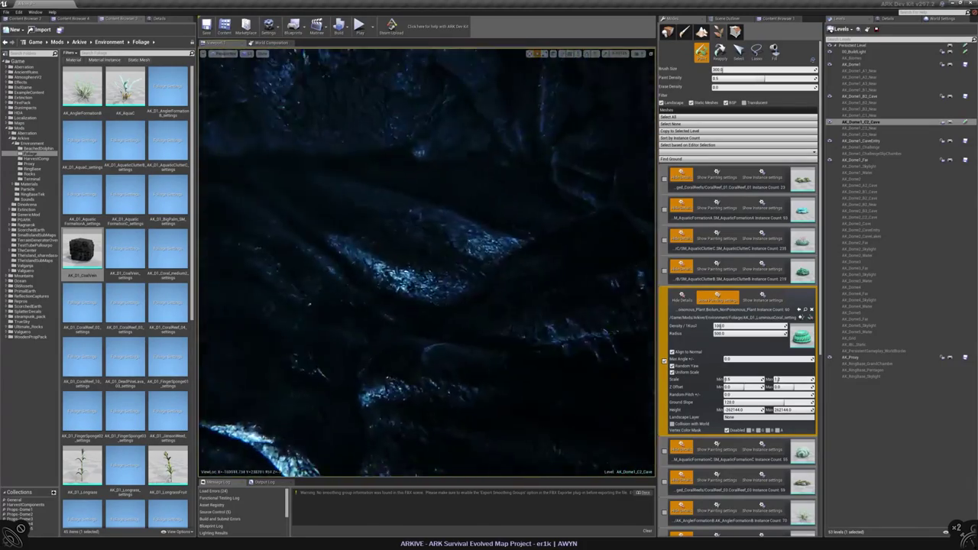
right_drag(386, 295, 395, 227)
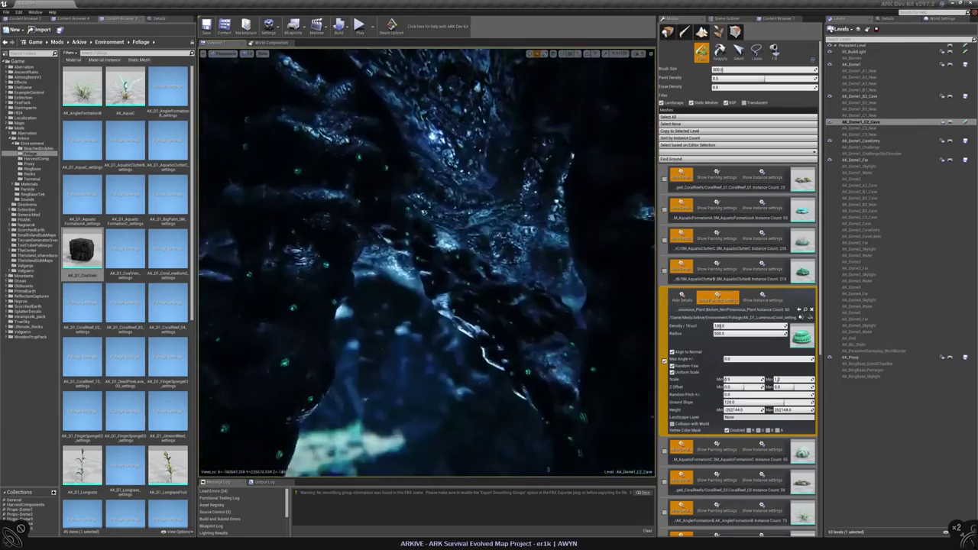
right_drag(435, 299, 435, 299)
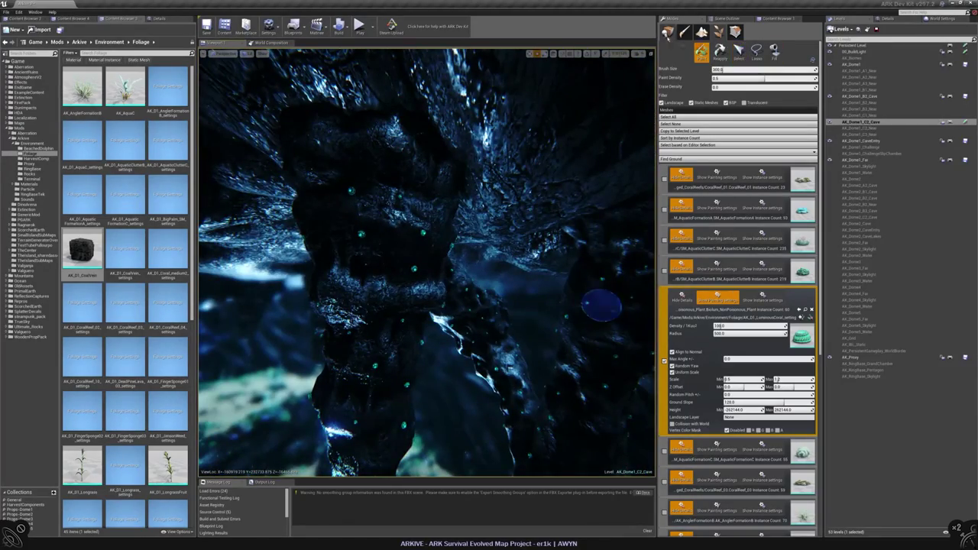
- Select luminous coral instances on the outer cave rock to check their placement, and save the level
key(shift+1)
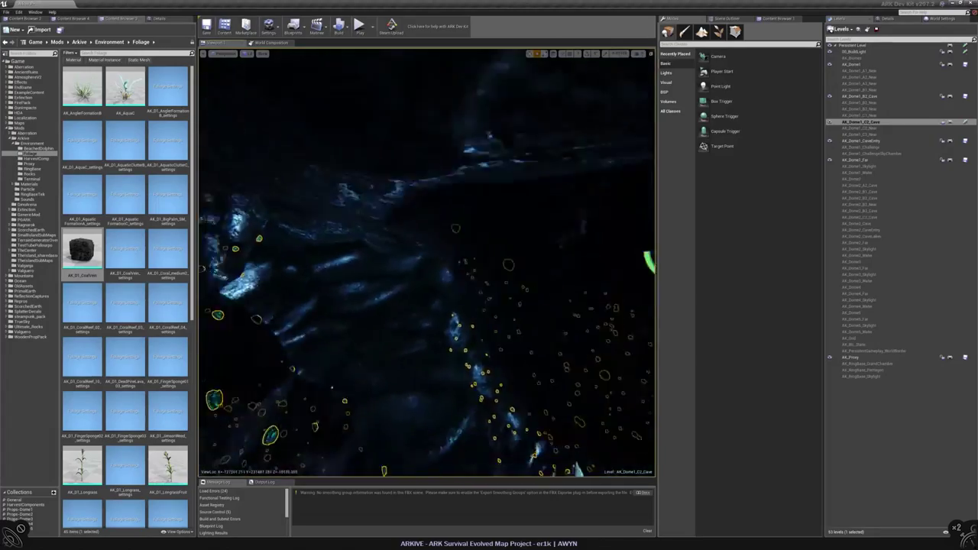
key(shift+4)
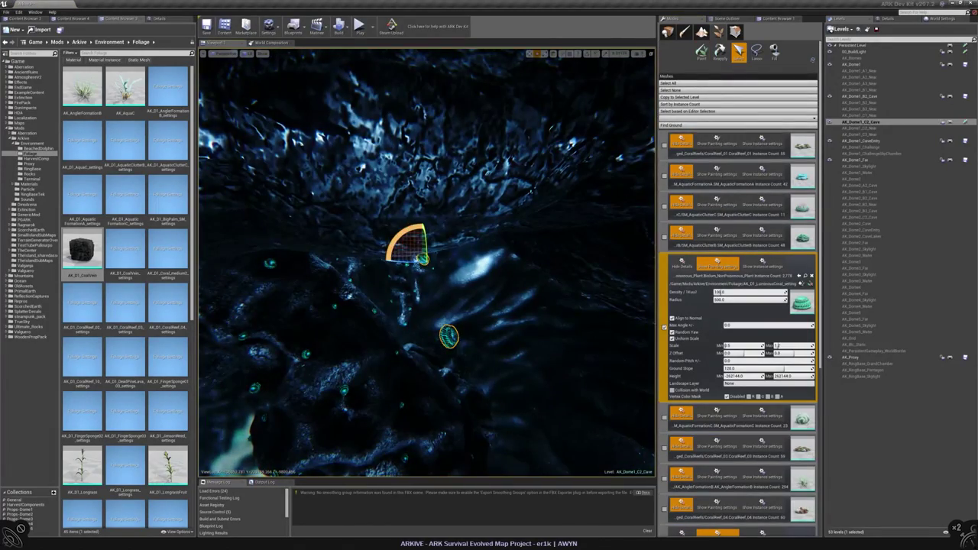
mouse_move(409, 243)
right_down()
mouse_move(448, 201)
mouse_move(412, 245)
right_up()
key(shift+1)
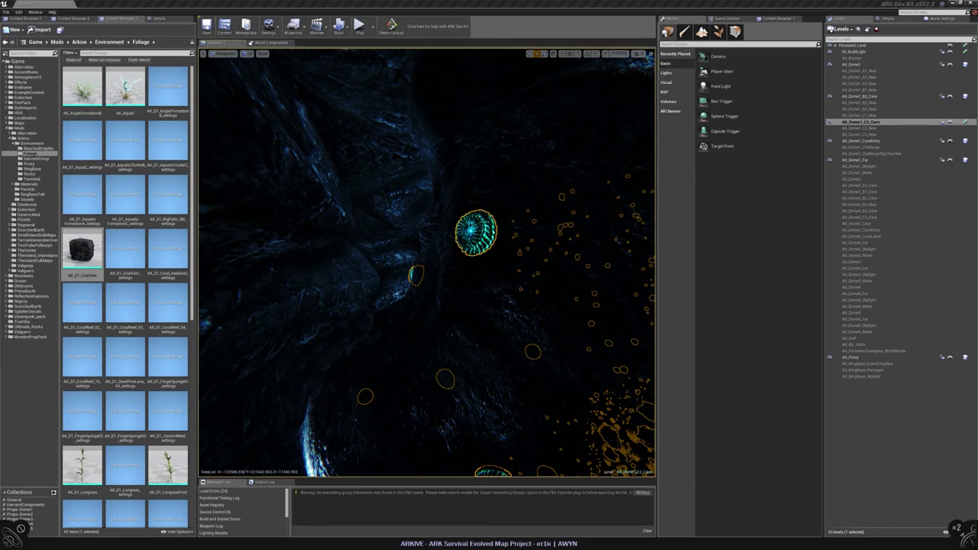
right_drag(413, 245, 413, 270)
key(shift+4)
key(shift+1)
key(ctrl+s)
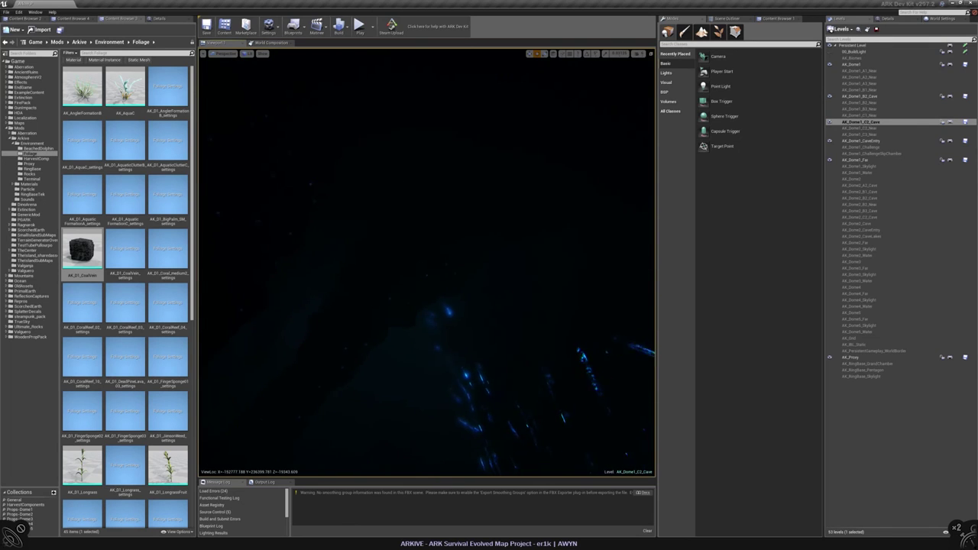
- Resume foliage painting and cover the bulbous hanging rocks and the thick ribbed stalactite with luminous coral
right_drag(413, 270, 413, 270)
key(shift+4)
click(338, 240)
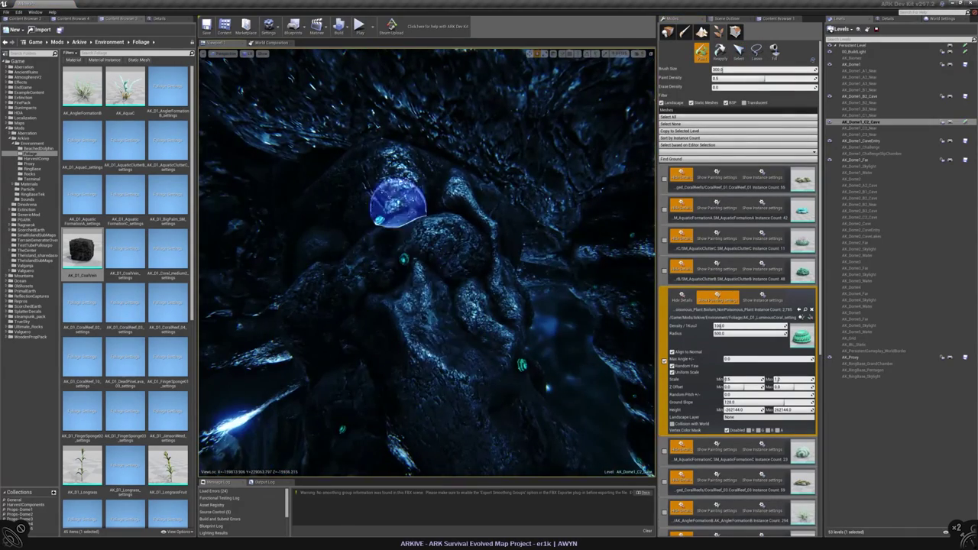
mouse_move(438, 345)
right_down()
mouse_move(392, 328)
mouse_move(390, 349)
right_up()
right_drag(336, 248, 337, 248)
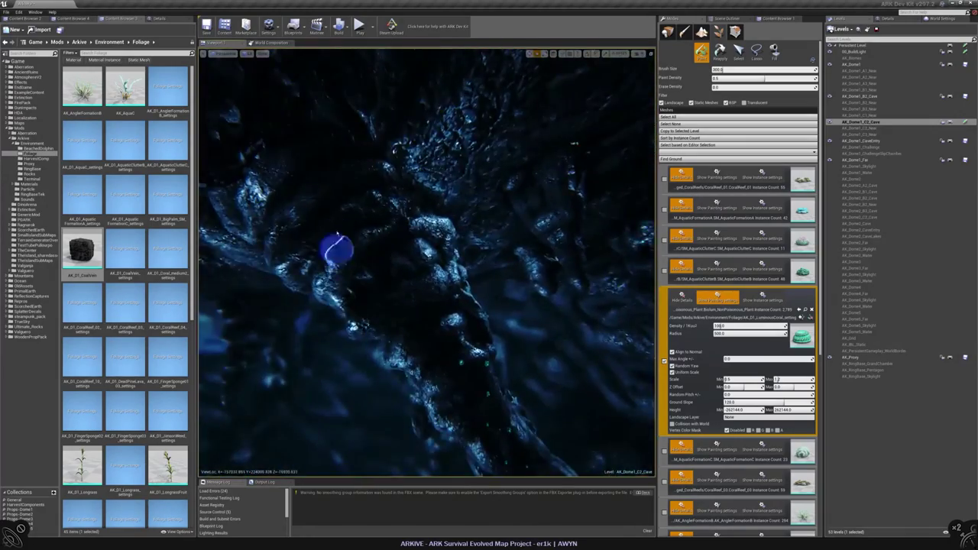
right_drag(404, 317, 404, 317)
right_drag(415, 280, 426, 248)
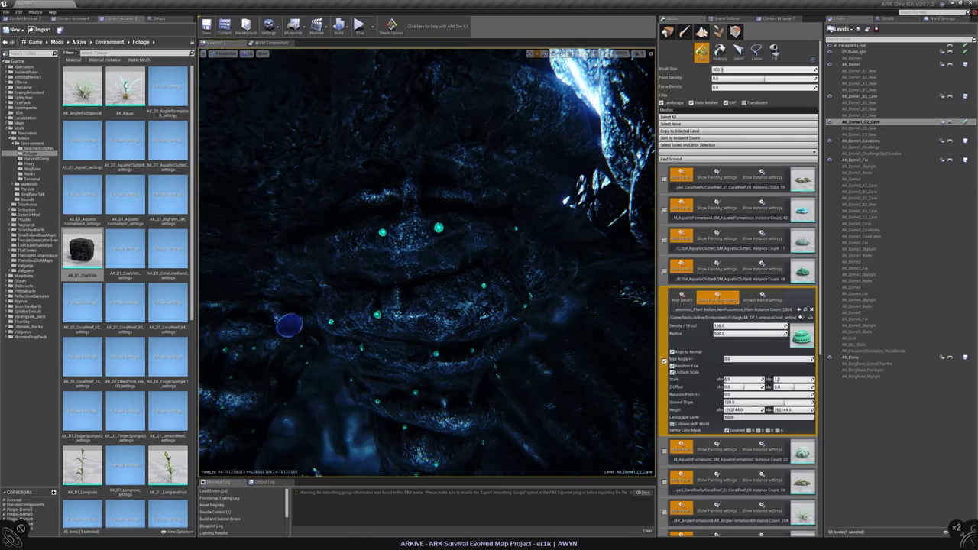
- Paint luminous coral on the narrow stalactites and the rocky wall sections behind them
mouse_move(446, 246)
right_down()
mouse_move(463, 266)
mouse_move(427, 260)
right_up()
click(739, 51)
click(700, 51)
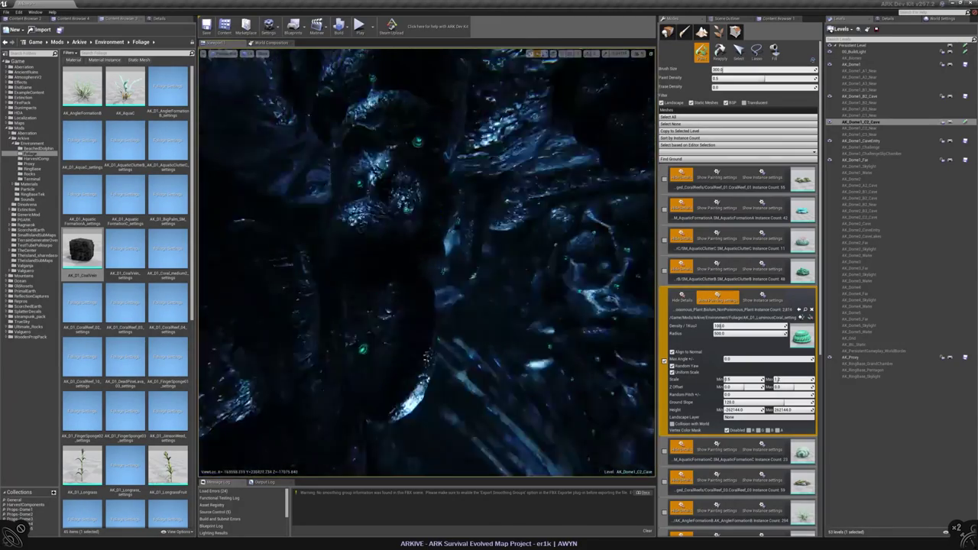
right_drag(468, 344, 472, 343)
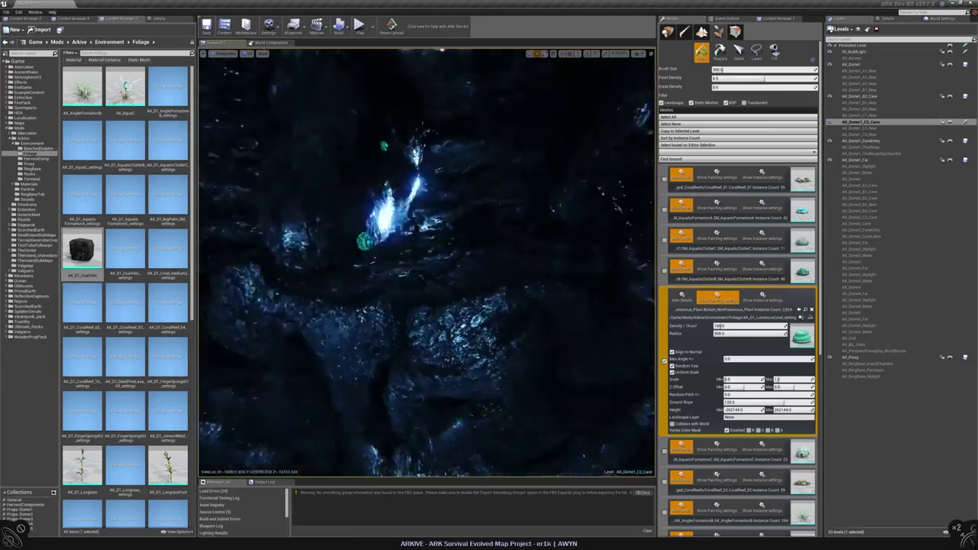
right_drag(464, 305, 464, 305)
right_drag(455, 246, 455, 247)
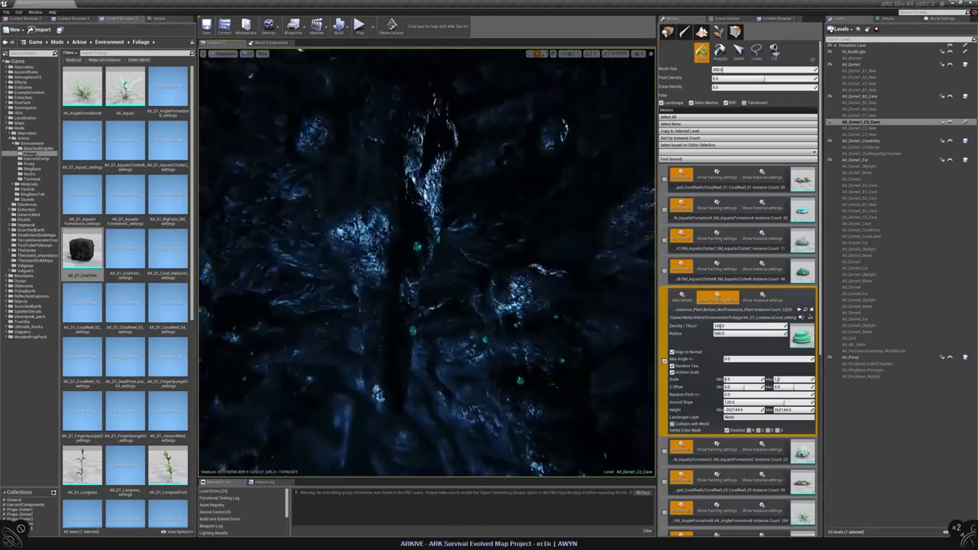
right_drag(365, 206, 365, 207)
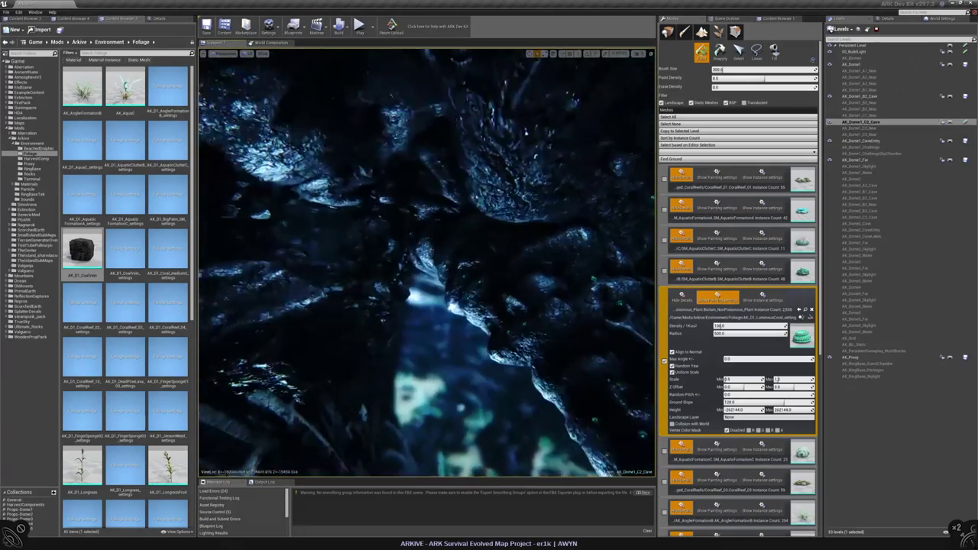
- Check the details of the rock pillar in the cave, clear the selection and return to foliage painting
right_drag(365, 207, 365, 206)
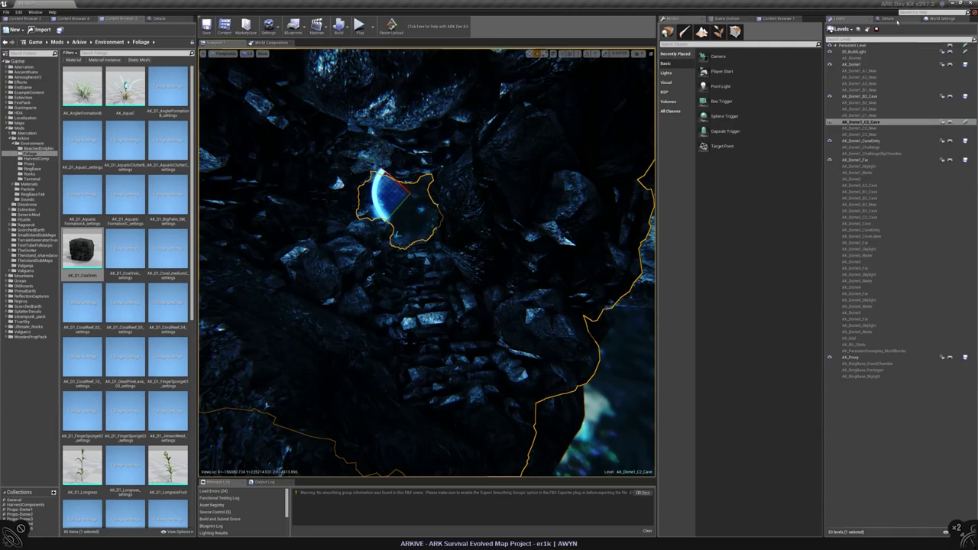
click(871, 18)
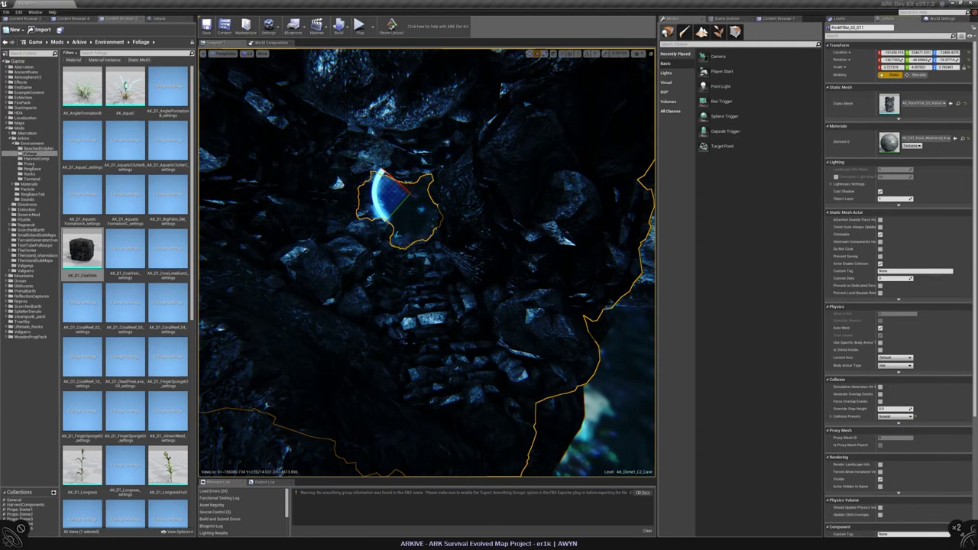
key(Escape)
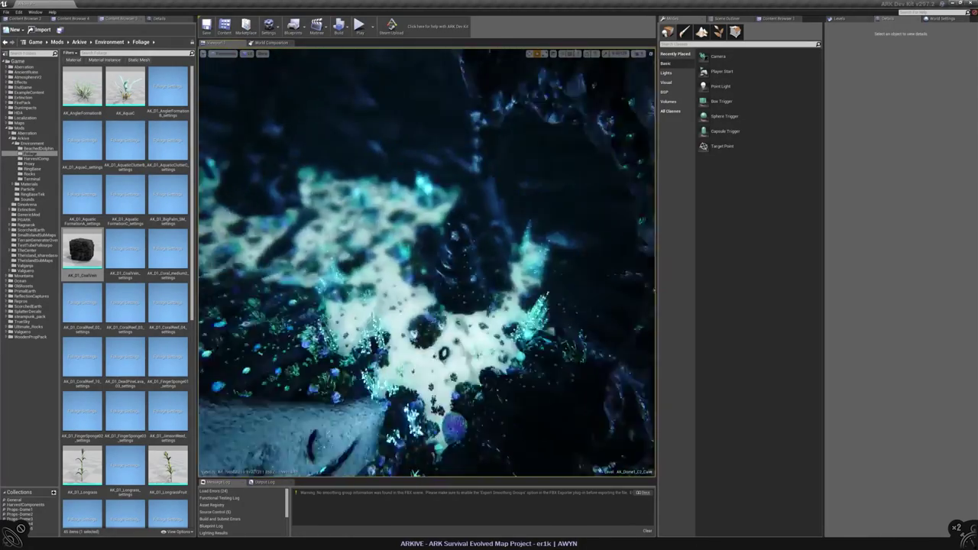
key(shift+4)
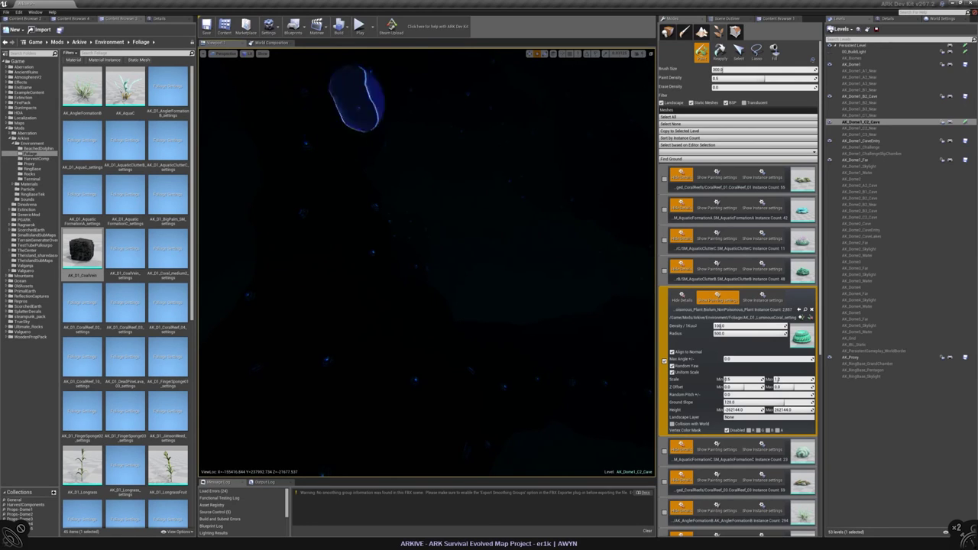
- Save the AK_Dome1_C2_Cave level and make AK_Dome1_B2_Cave the current level
right_drag(378, 181, 377, 184)
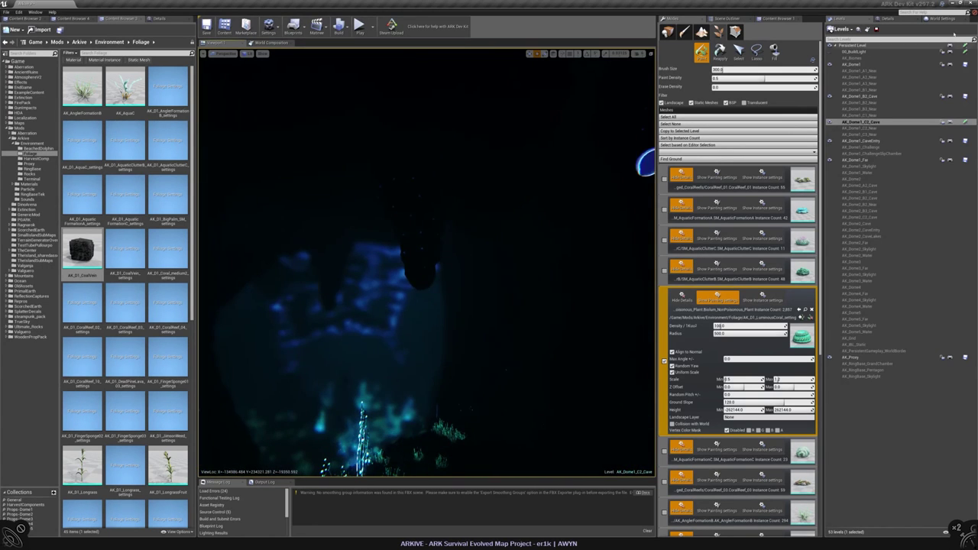
click(965, 122)
click(863, 96)
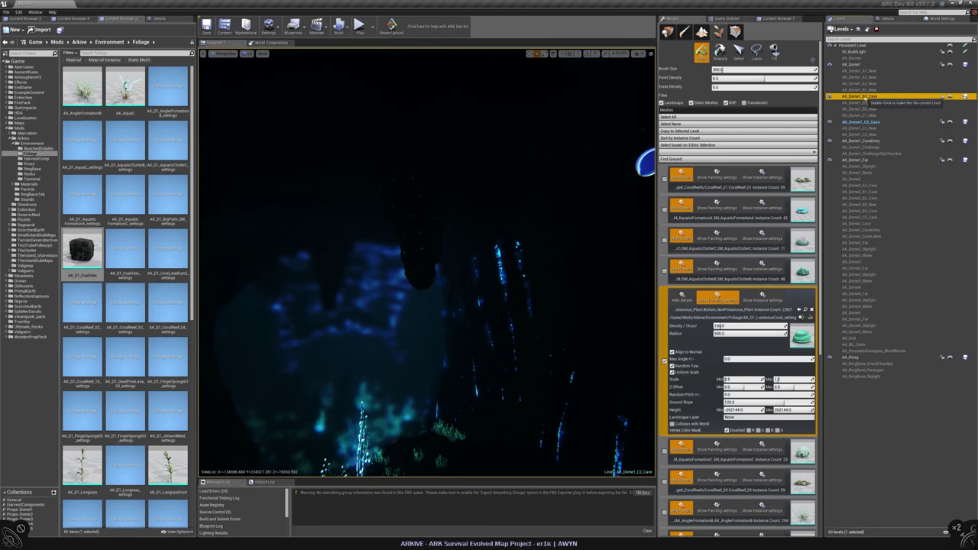
double_click(864, 96)
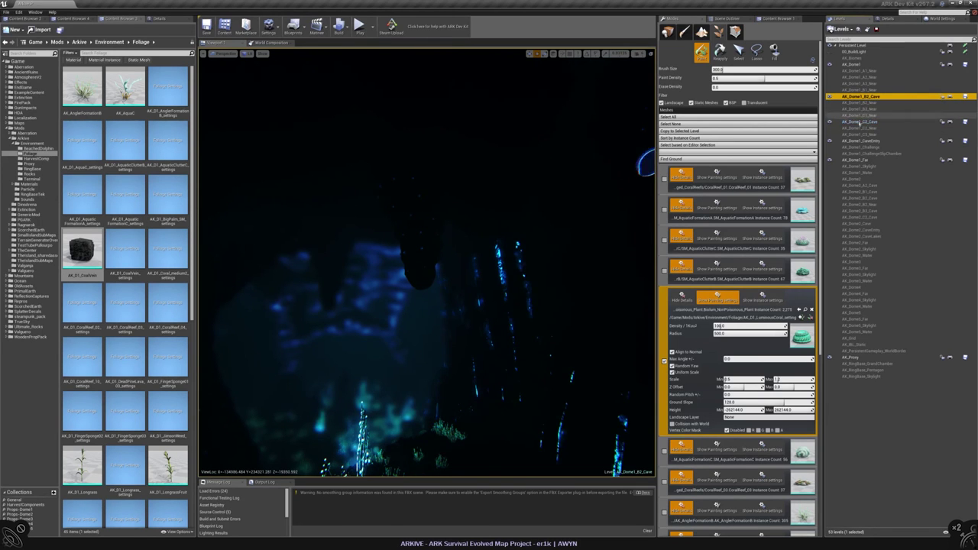
- Paint luminous coral down the dark ridged rock wall, keeping AK_Dome1_B2_Cave as the current level
right_drag(426, 260, 427, 260)
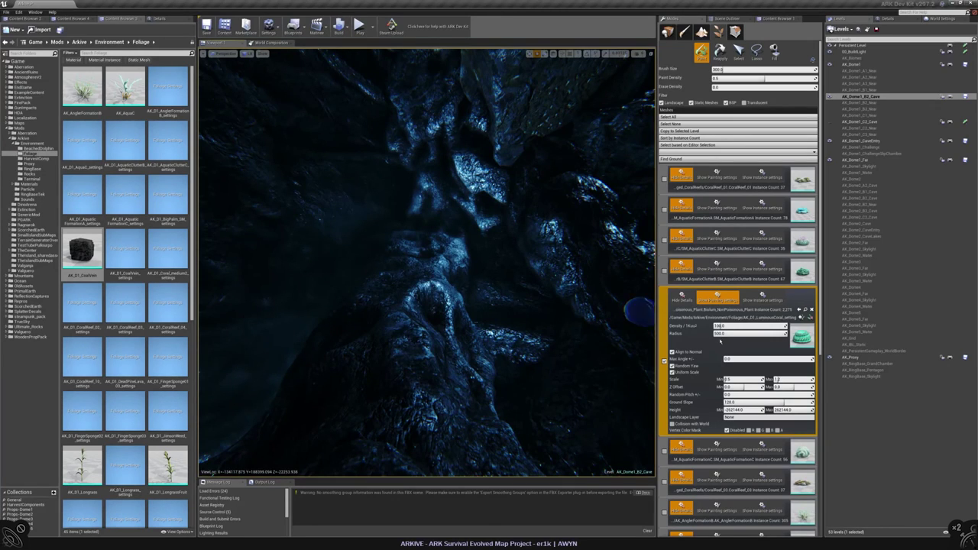
right_drag(429, 233, 404, 258)
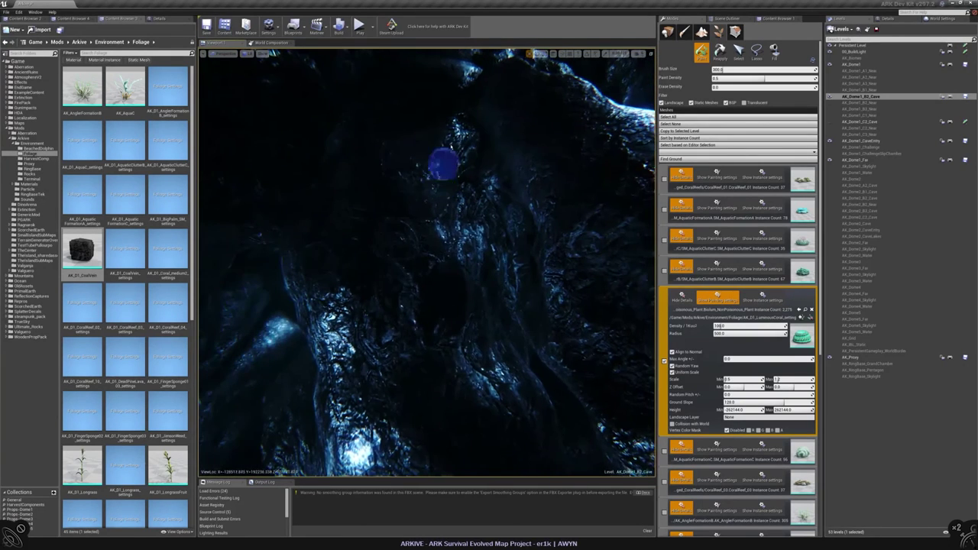
drag(448, 160, 460, 349)
click(860, 123)
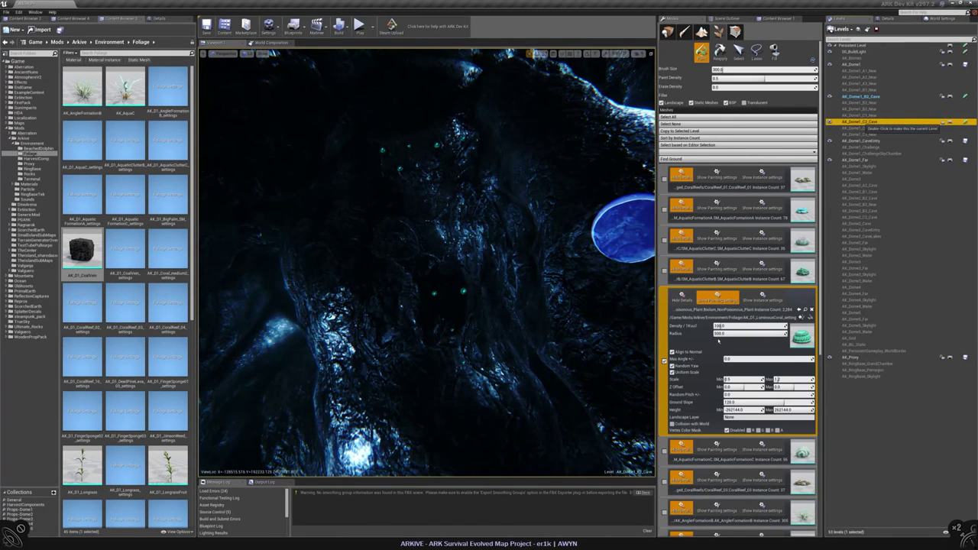
click(860, 97)
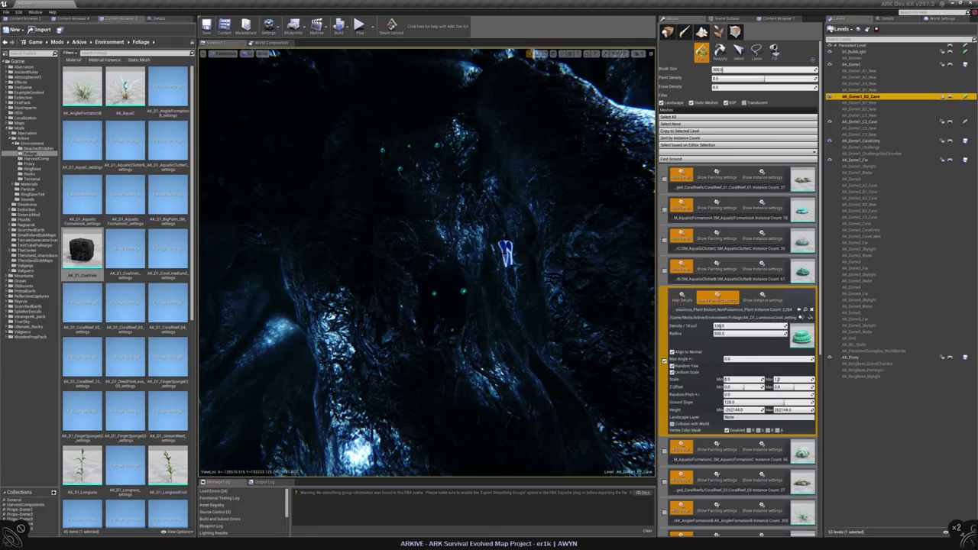
- Paint luminous coral across the rugged rock faces and ledges further along the wall, and undo the last stroke
mouse_move(404, 343)
right_down()
mouse_move(451, 306)
mouse_move(312, 295)
mouse_move(349, 171)
mouse_move(371, 332)
mouse_move(447, 417)
mouse_move(559, 279)
mouse_move(527, 300)
mouse_move(413, 166)
right_up()
mouse_move(428, 210)
right_down()
mouse_move(301, 338)
mouse_move(406, 348)
mouse_move(444, 179)
mouse_move(290, 265)
mouse_move(398, 252)
mouse_move(596, 260)
mouse_move(566, 245)
mouse_move(352, 253)
mouse_move(394, 130)
right_up()
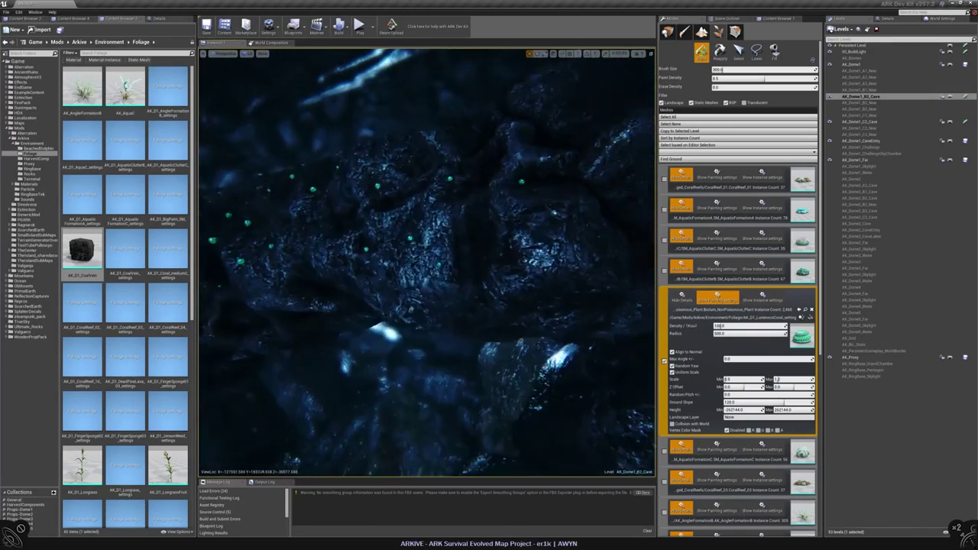
mouse_move(395, 201)
right_down()
mouse_move(412, 282)
mouse_move(466, 298)
mouse_move(401, 386)
mouse_move(433, 306)
mouse_move(375, 289)
right_up()
key(ctrl+z)
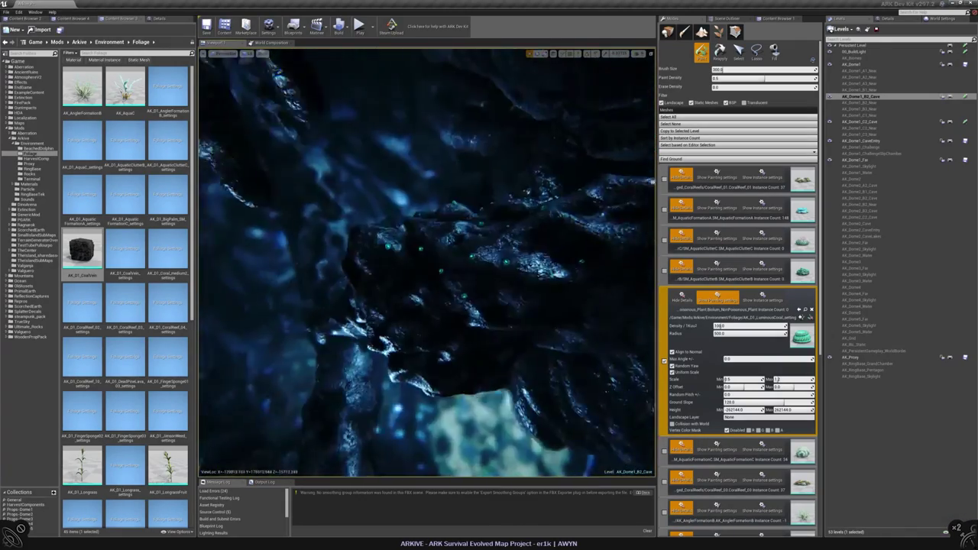
- Cover the knobbly rock outcrop and the hanging rock masses below it with luminous coral
mouse_move(514, 278)
right_down()
mouse_move(459, 230)
mouse_move(408, 218)
mouse_move(367, 290)
mouse_move(306, 330)
mouse_move(330, 333)
right_up()
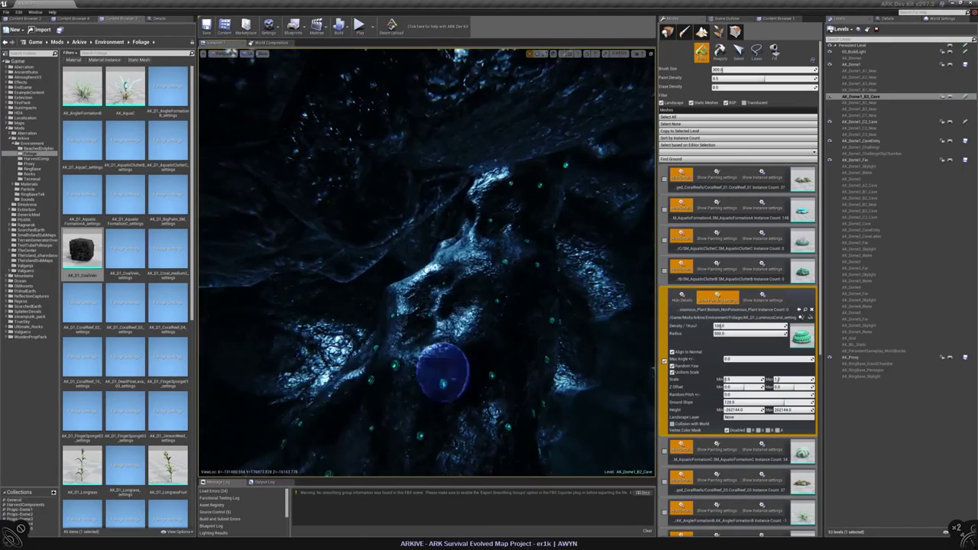
right_drag(442, 370, 428, 360)
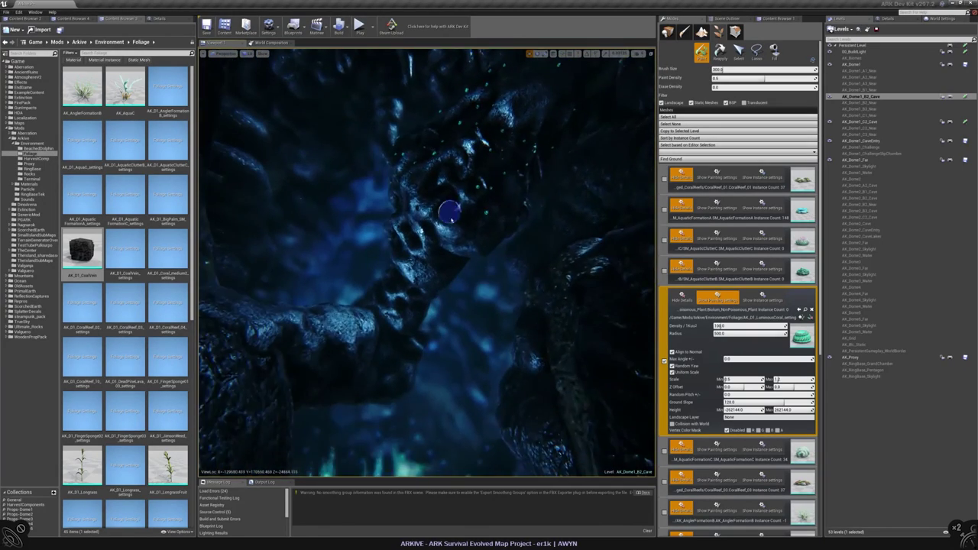
right_drag(449, 212, 496, 238)
right_drag(432, 270, 354, 181)
right_drag(422, 374, 415, 367)
right_drag(503, 378, 470, 355)
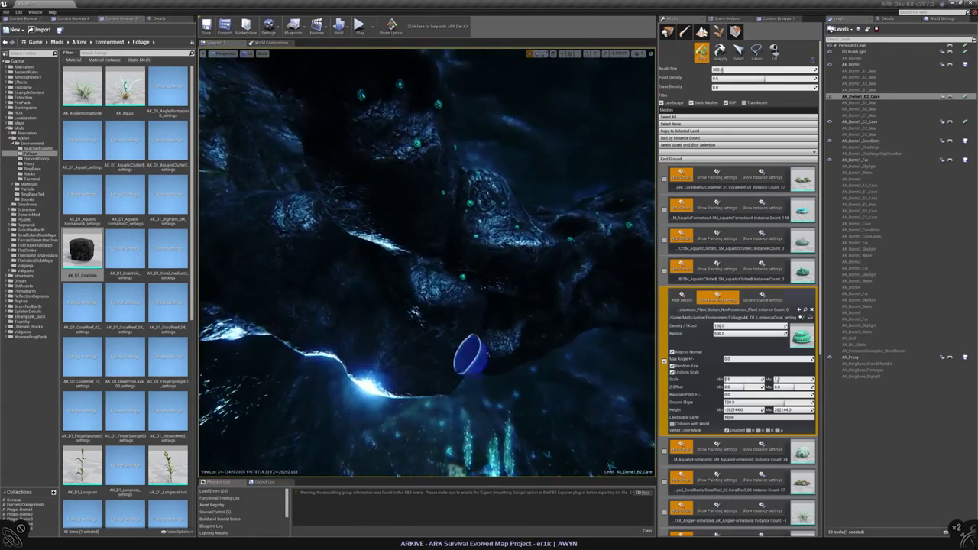
- Paint luminous coral on the underside of the brightly lit overhang and the rounded boulders beside it
right_drag(418, 311, 430, 241)
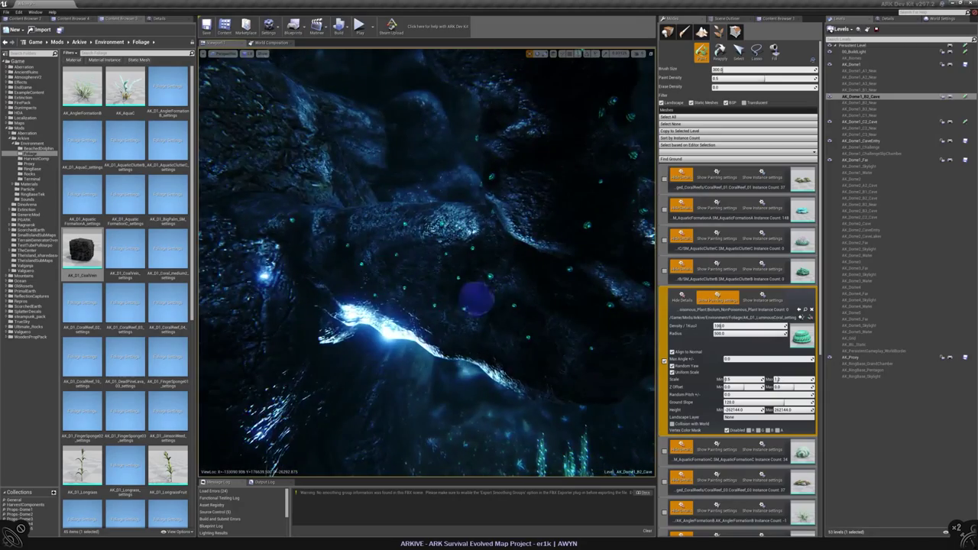
right_drag(476, 298, 396, 291)
right_drag(595, 191, 465, 272)
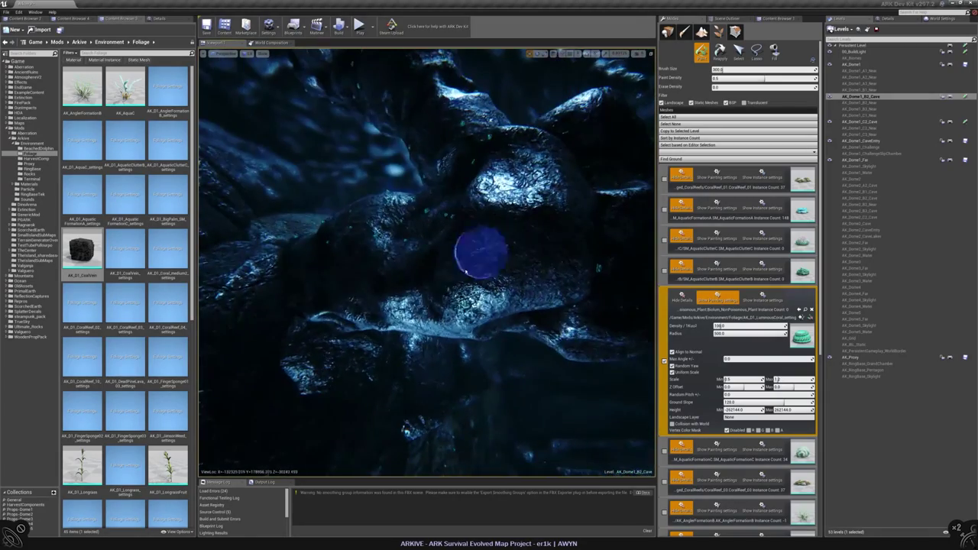
- Paint luminous coral on the root-like column base, the perforated rock bridge and the ridged slopes
mouse_move(391, 321)
right_down()
mouse_move(427, 312)
mouse_move(434, 282)
right_up()
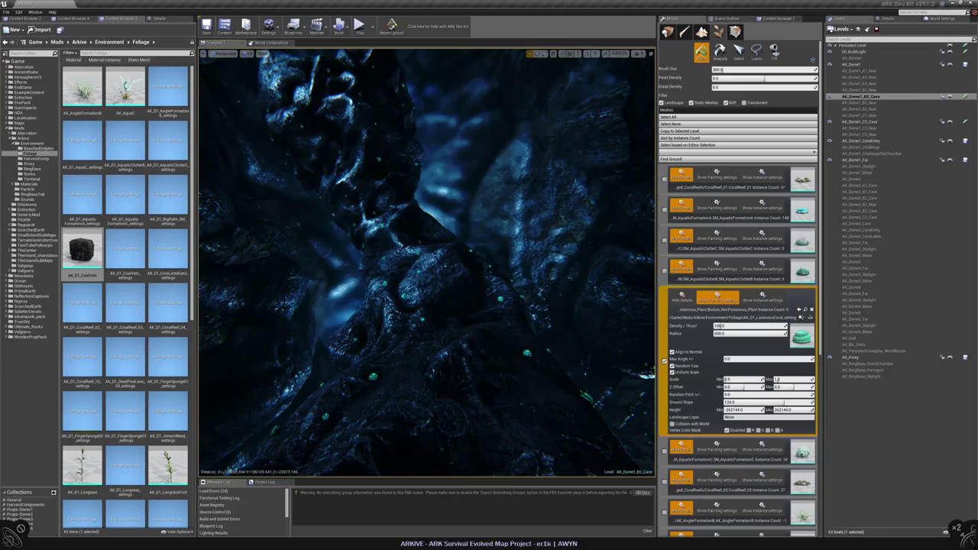
right_drag(434, 282, 437, 269)
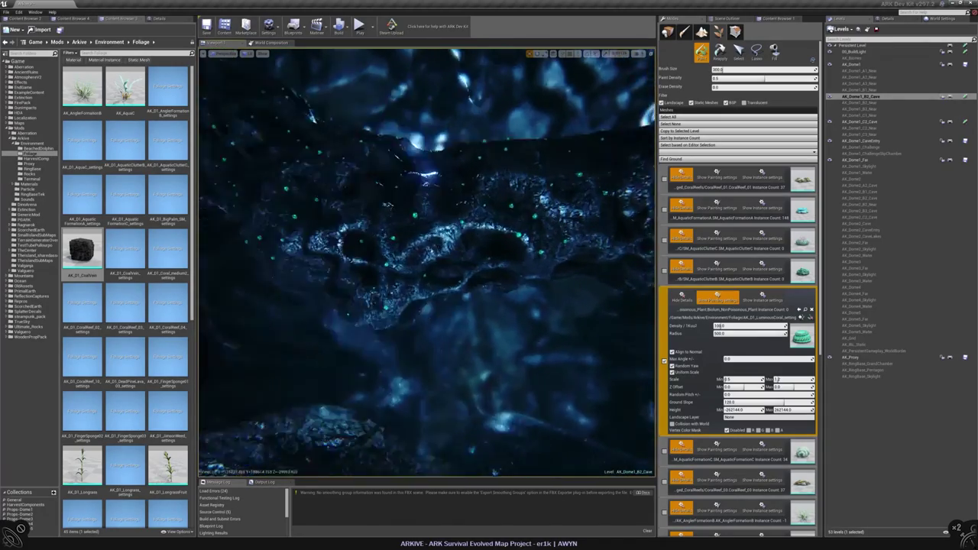
right_drag(438, 269, 425, 255)
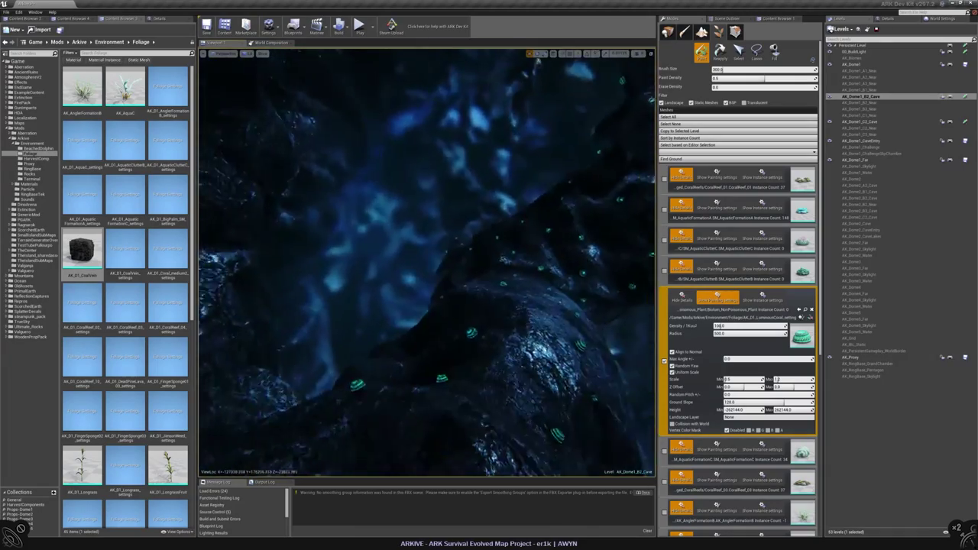
right_drag(425, 255, 412, 250)
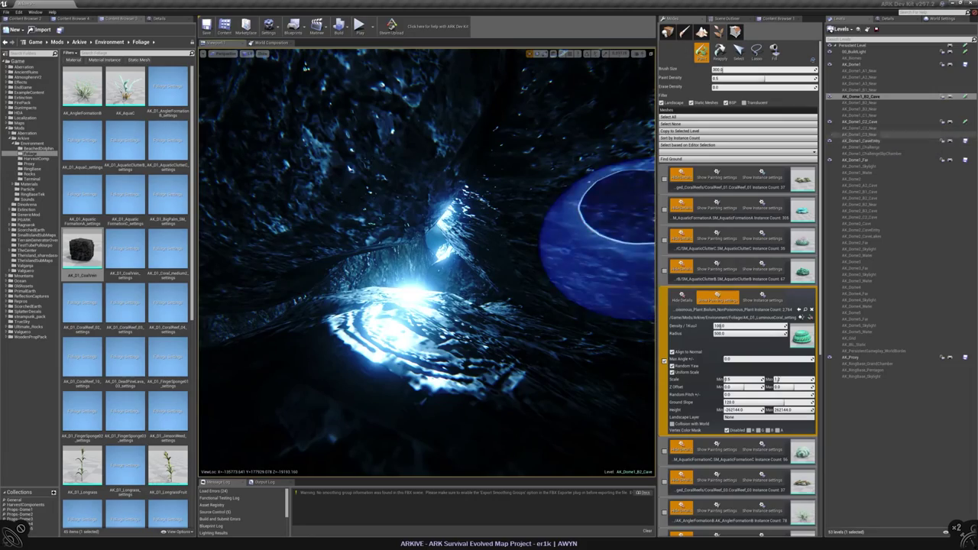
- Switch from foliage painting to object placement and select the large cave rock mesh
click(668, 31)
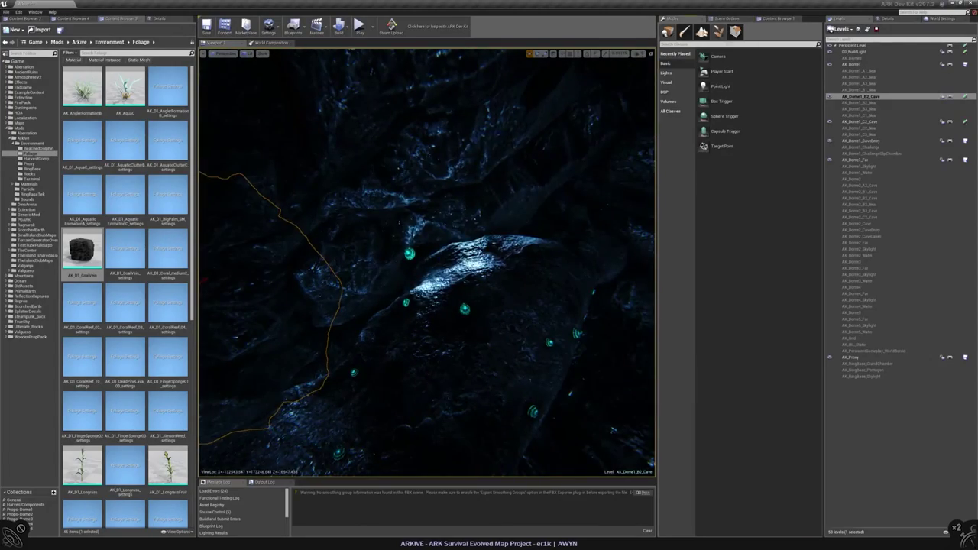
click(719, 31)
right_drag(440, 235, 428, 230)
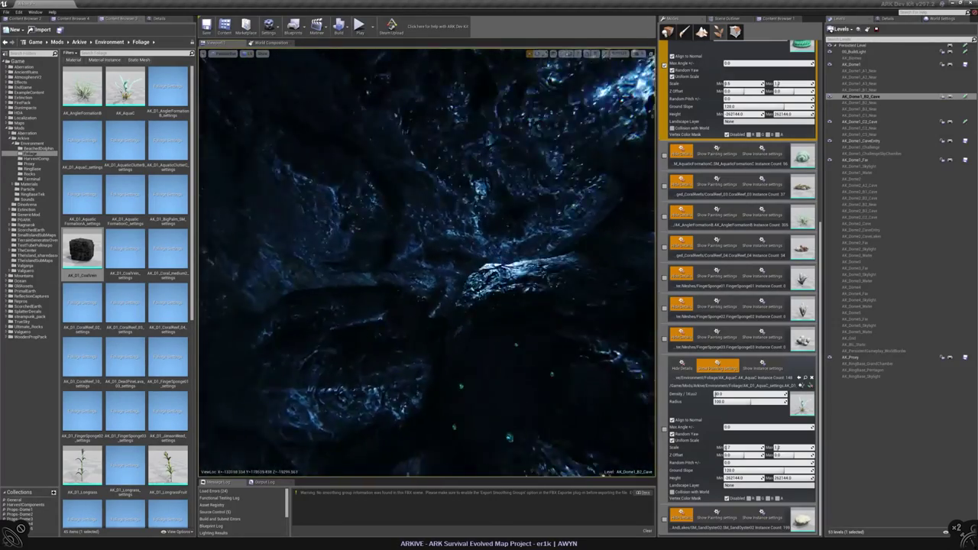
key(shift+1)
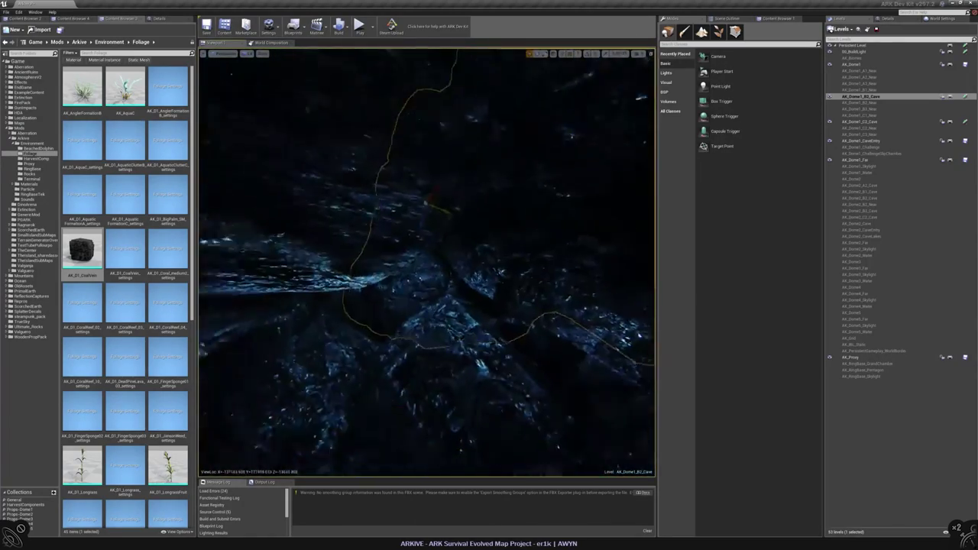
- Open the editor's keyboard shortcut preferences and search the bindings for "scale"
click(19, 13)
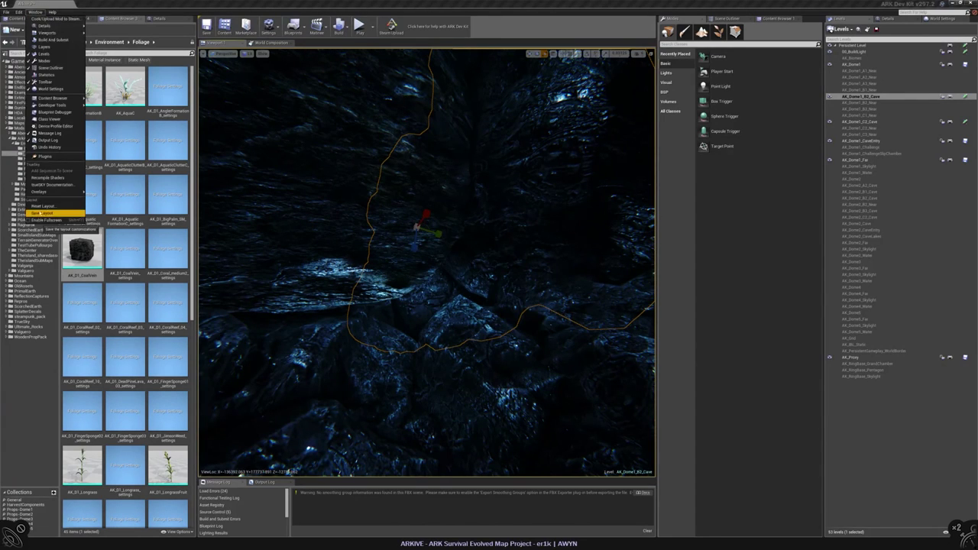
click(53, 206)
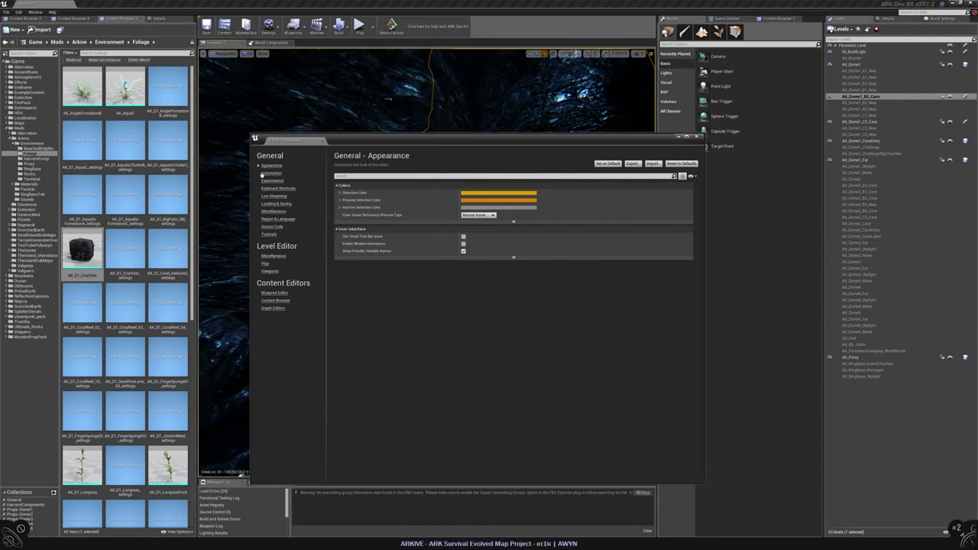
click(278, 188)
click(364, 178)
text(scale)
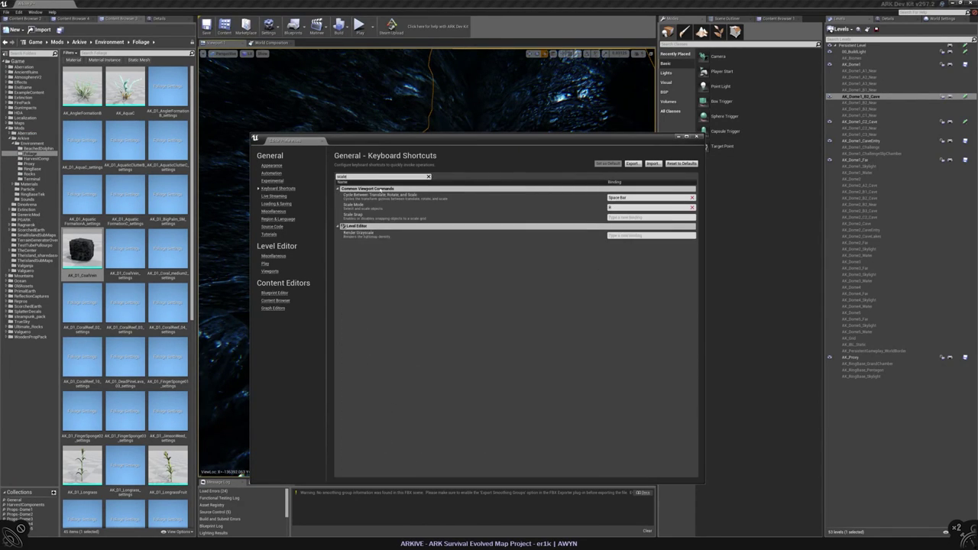
- Search the keyboard shortcuts for "rotate", assign a key to Rotate Mode and close the preferences
key(BackSpace)
key(BackSpace)
key(BackSpace)
key(BackSpace)
key(BackSpace)
text(ro)
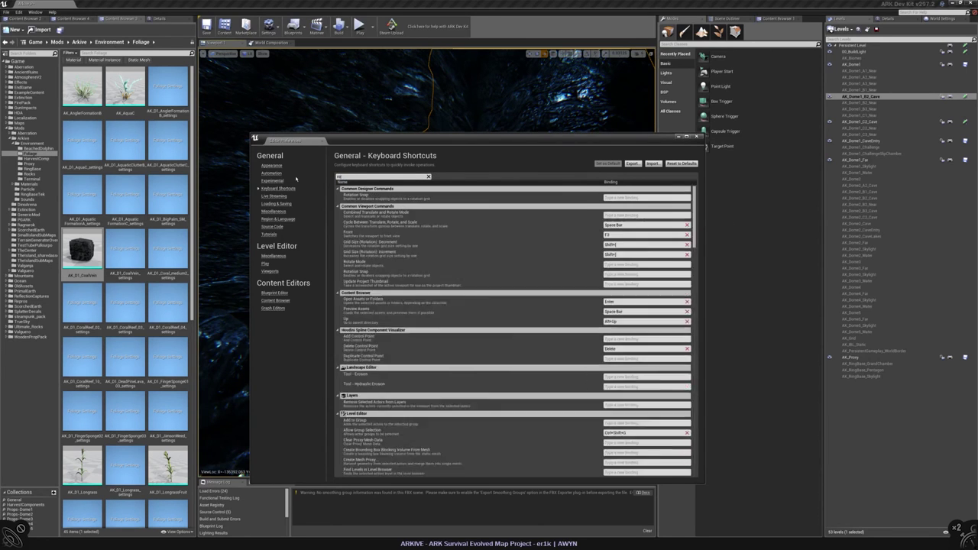
text(tate)
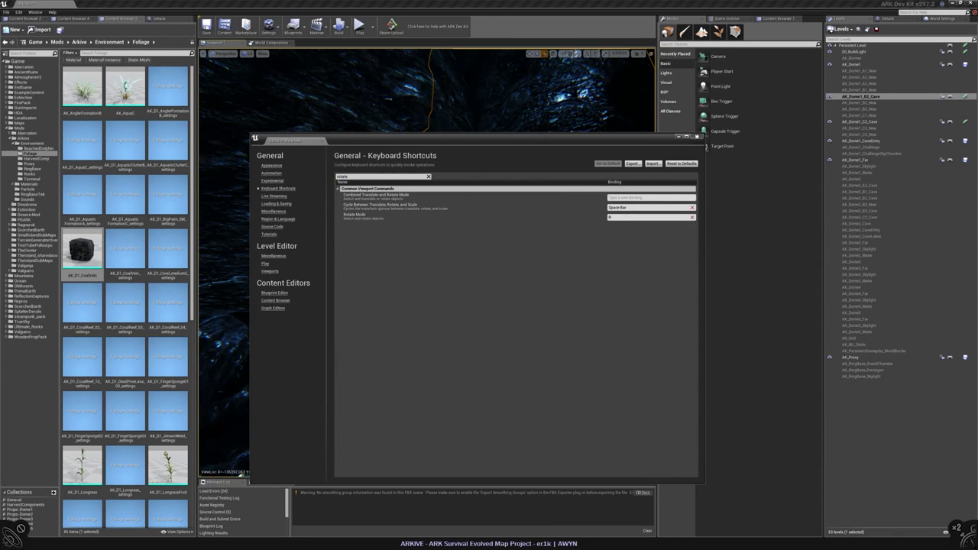
click(697, 136)
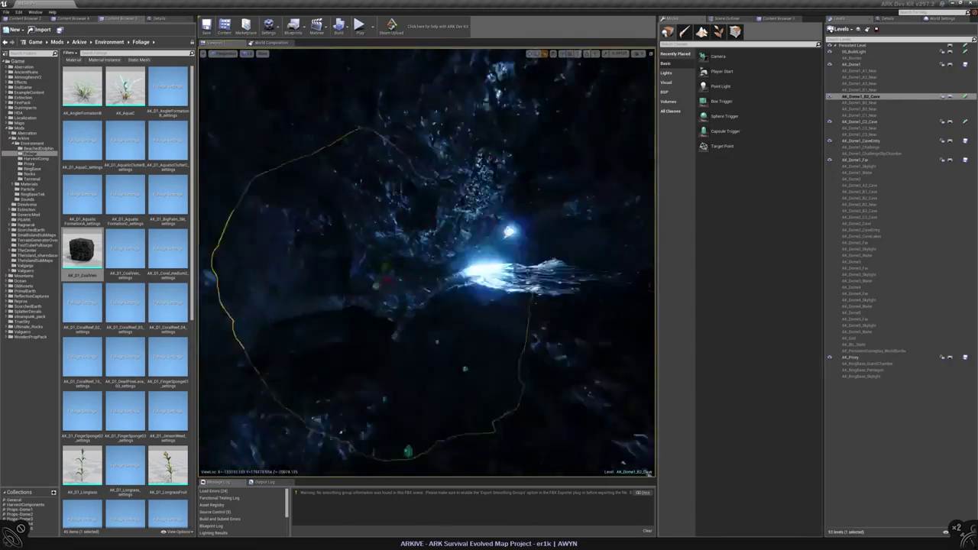
- Select the blockout cave wall mesh in rotate mode, and clear the selection
right_click(405, 192)
key(Escape)
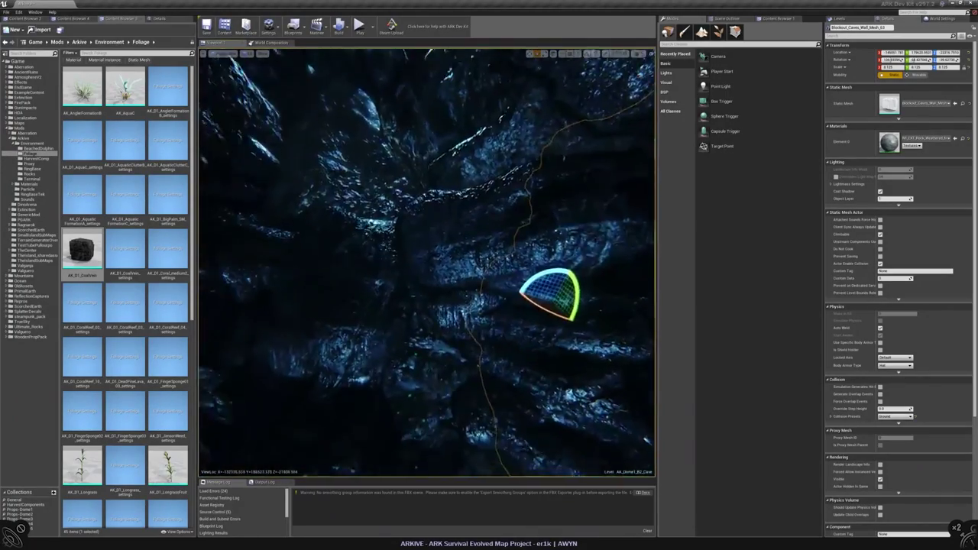
key(Escape)
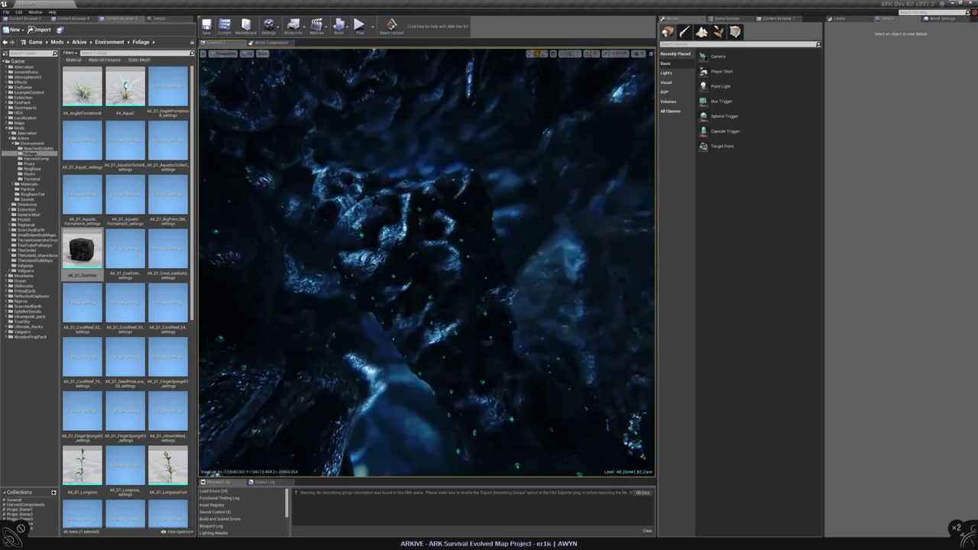
- Resume foliage painting and add luminous coral to the ribbed hanging rock column
key(shift+4)
scroll(770, 148, up, 3)
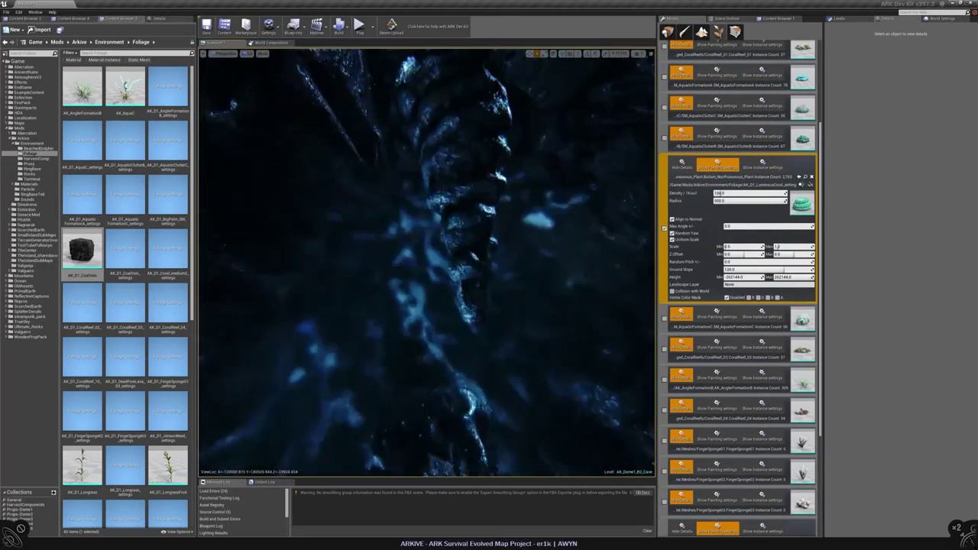
drag(475, 286, 465, 386)
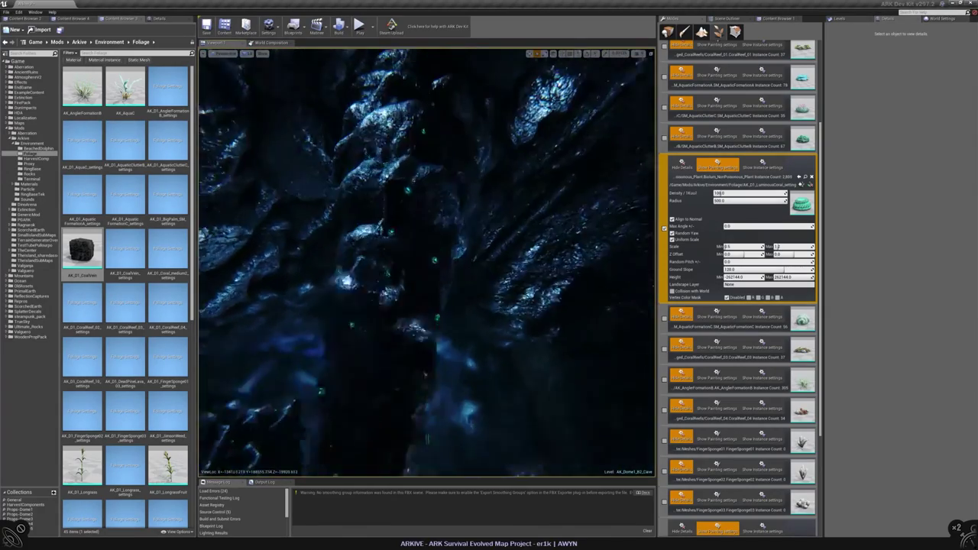
- Paint luminous coral onto the rock walls, hanging columns and branching ledges of the B2 cave
right_drag(396, 237, 396, 237)
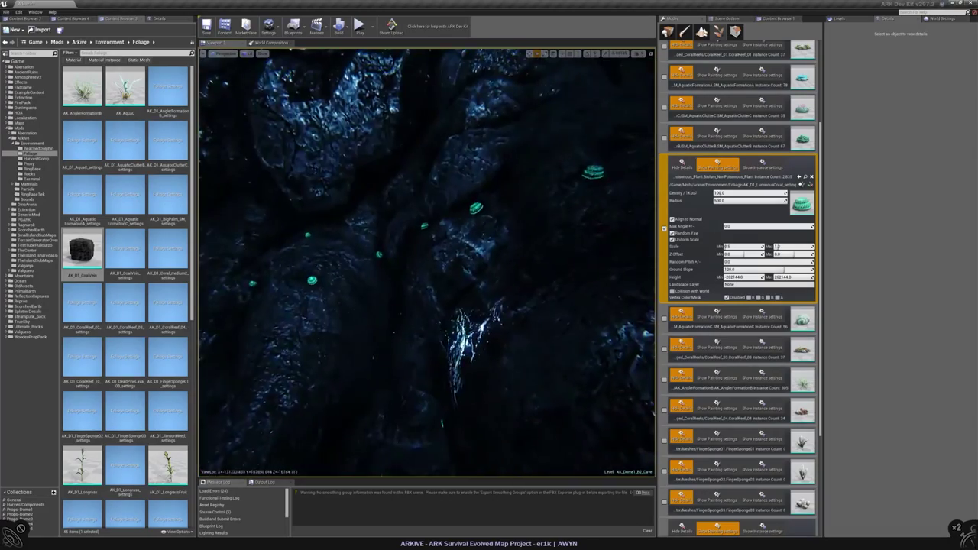
right_drag(464, 226, 464, 226)
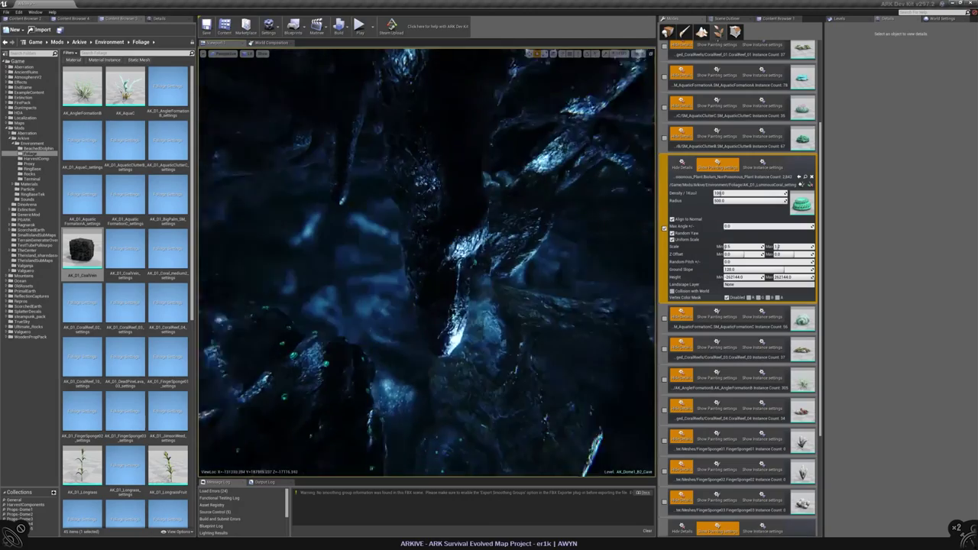
right_drag(428, 260, 351, 226)
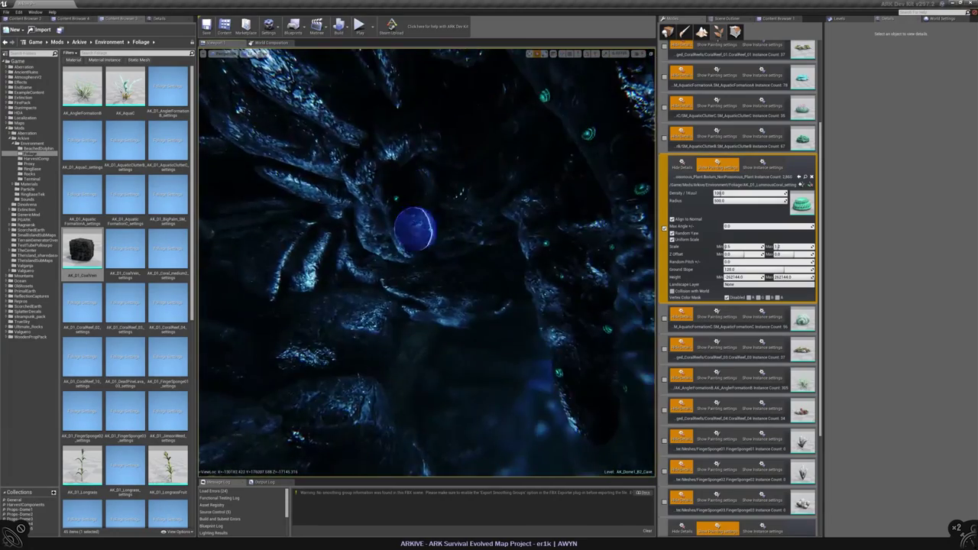
right_drag(352, 226, 328, 214)
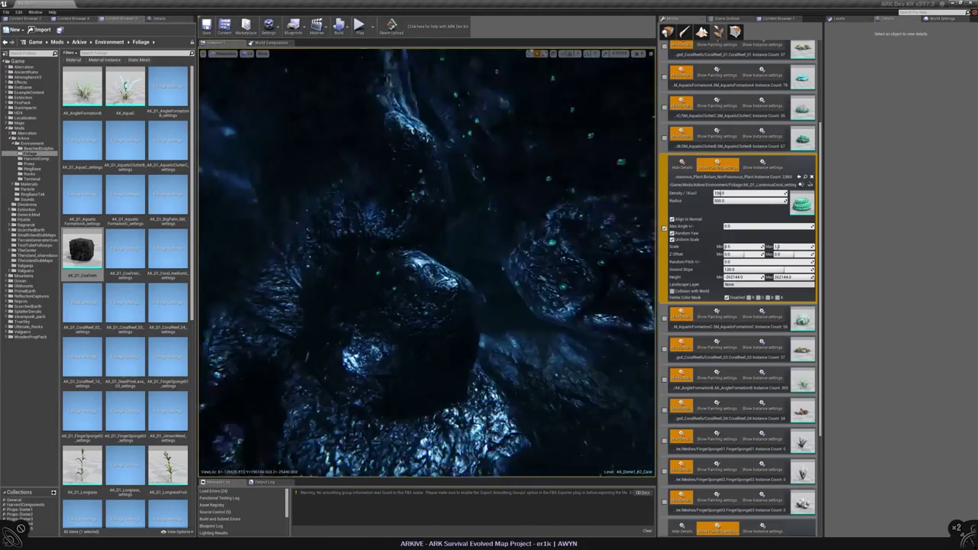
right_drag(403, 365, 396, 361)
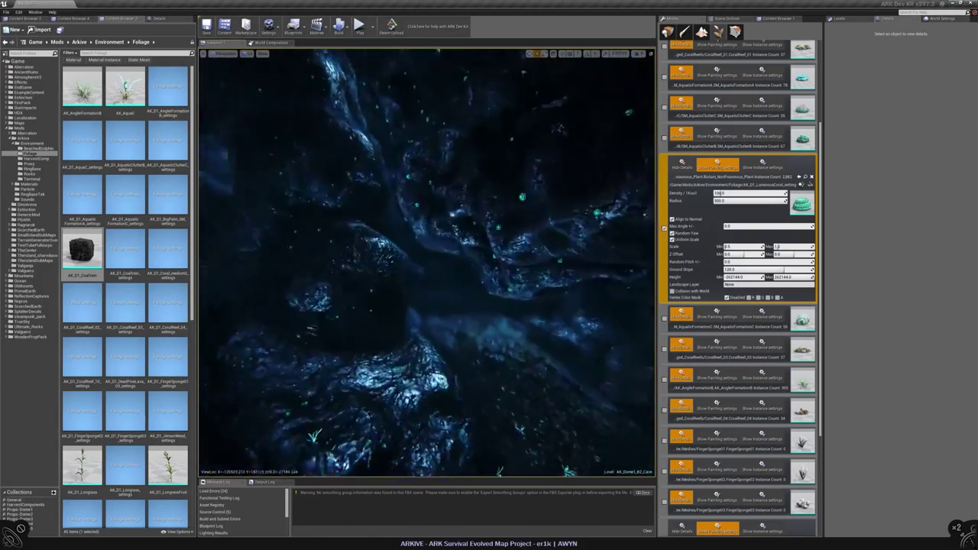
right_drag(403, 156, 404, 156)
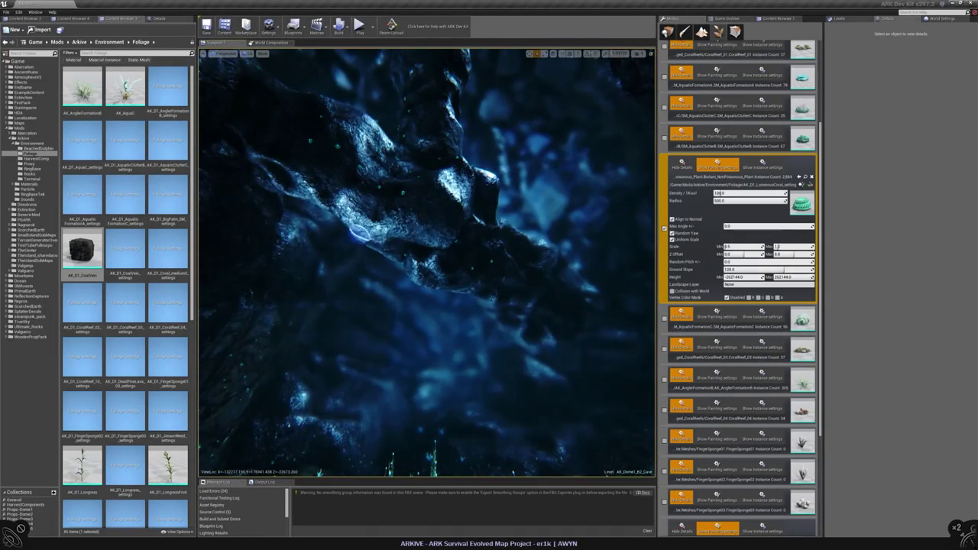
- Add luminous coral to the root-like rock formations and along the horizontal rock bridge, and check the surrounding walls
mouse_move(296, 178)
right_down()
mouse_move(440, 182)
mouse_move(434, 165)
right_up()
mouse_move(446, 127)
right_down()
mouse_move(478, 212)
mouse_move(458, 214)
right_up()
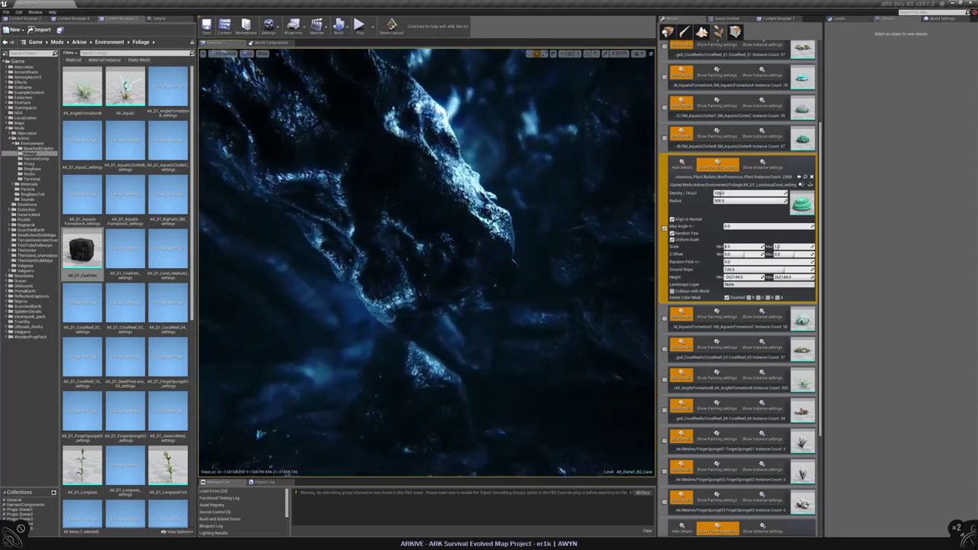
right_drag(459, 215, 459, 214)
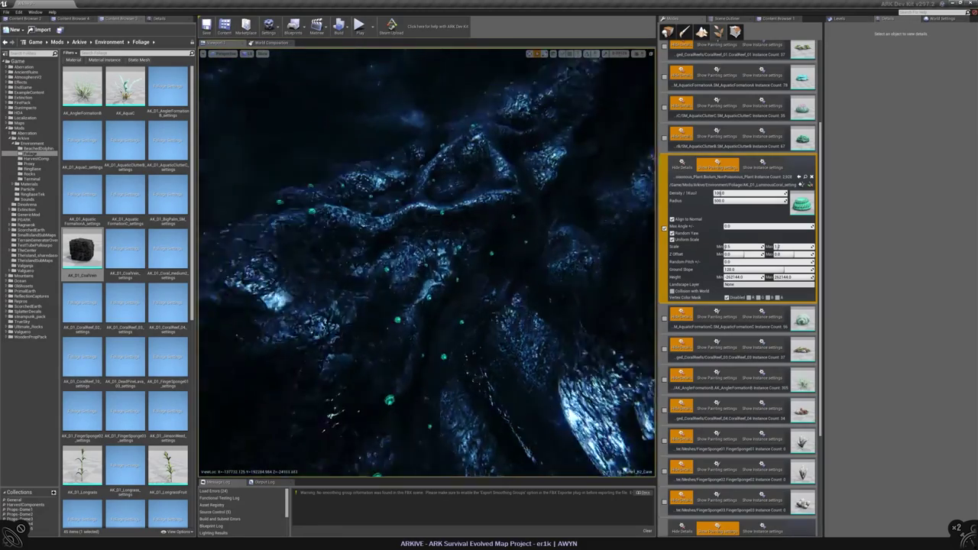
right_drag(458, 214, 502, 210)
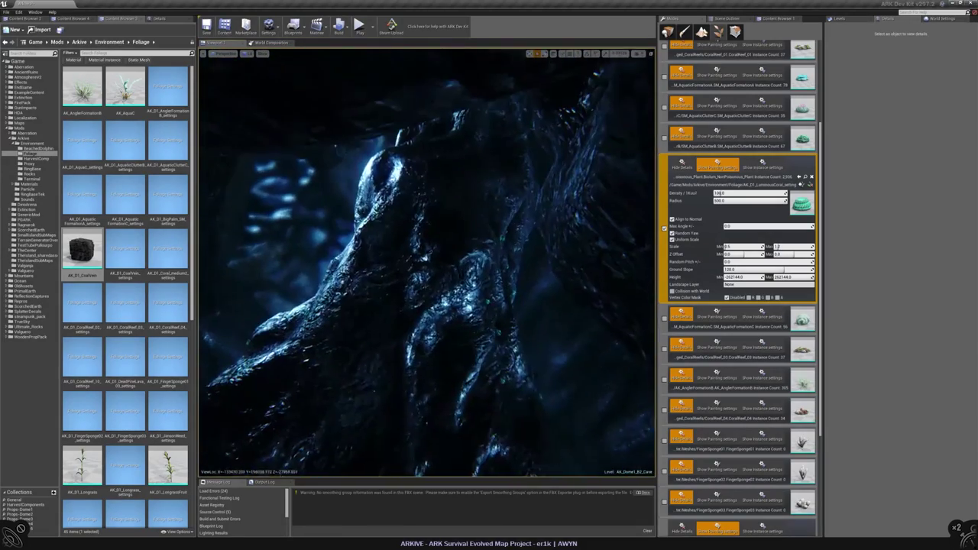
mouse_move(461, 356)
right_down()
mouse_move(415, 311)
mouse_move(382, 318)
right_up()
right_drag(425, 294, 425, 294)
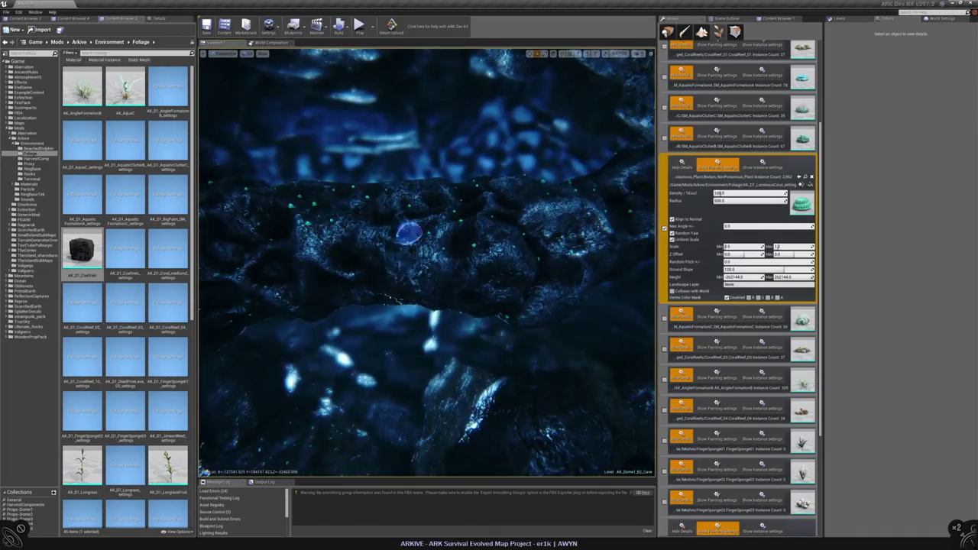
right_drag(408, 234, 408, 233)
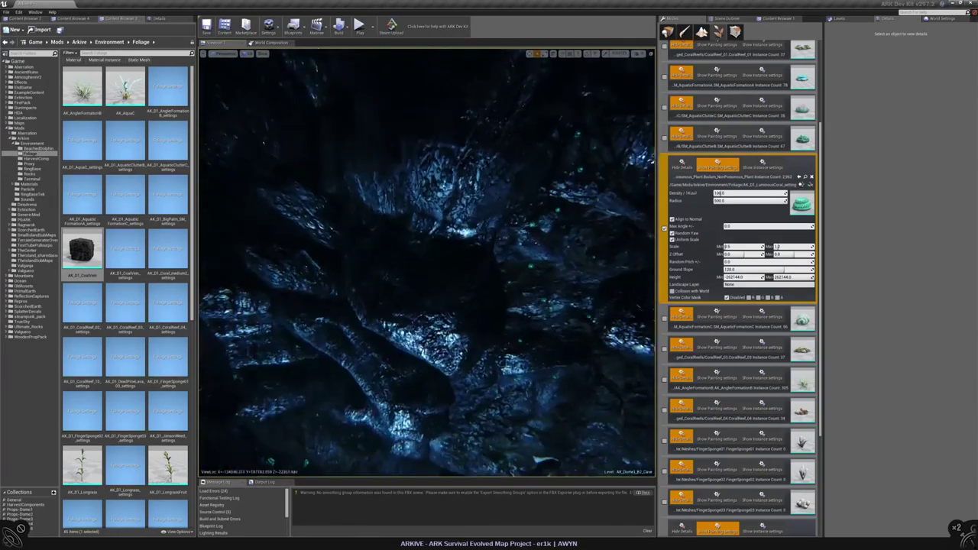
right_drag(608, 472, 652, 438)
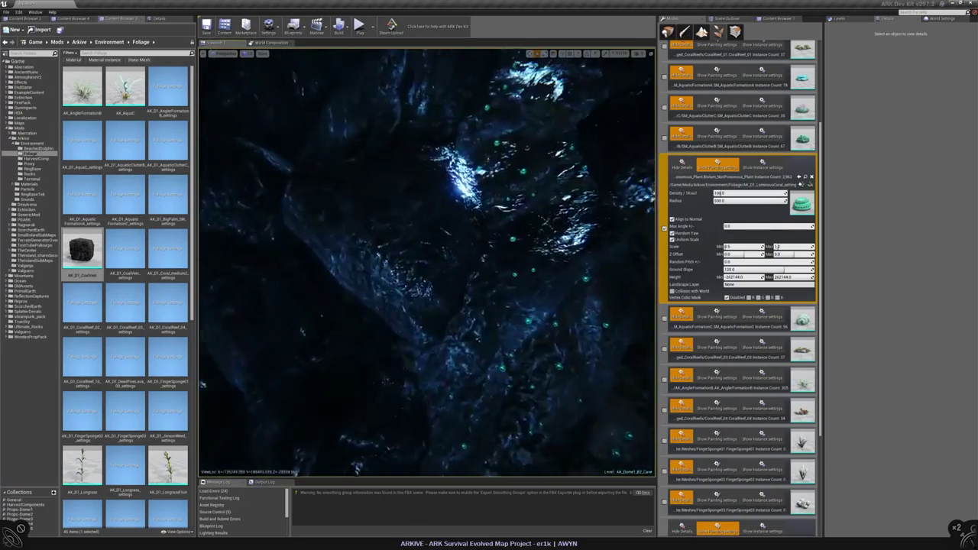